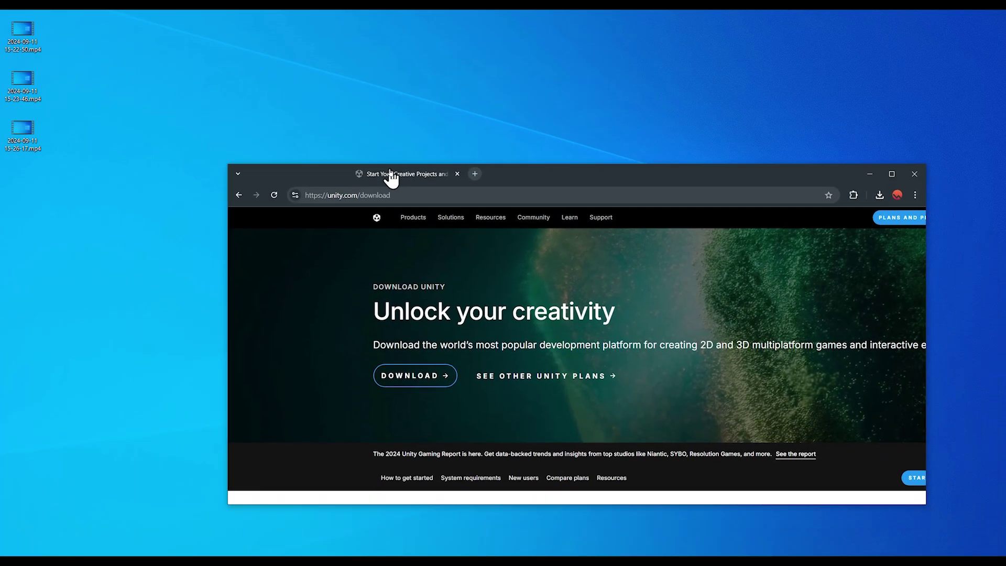
Glance at the Unity download page in Chrome, minimize it, and nudge Unity Hub into place
double_click(389, 175)
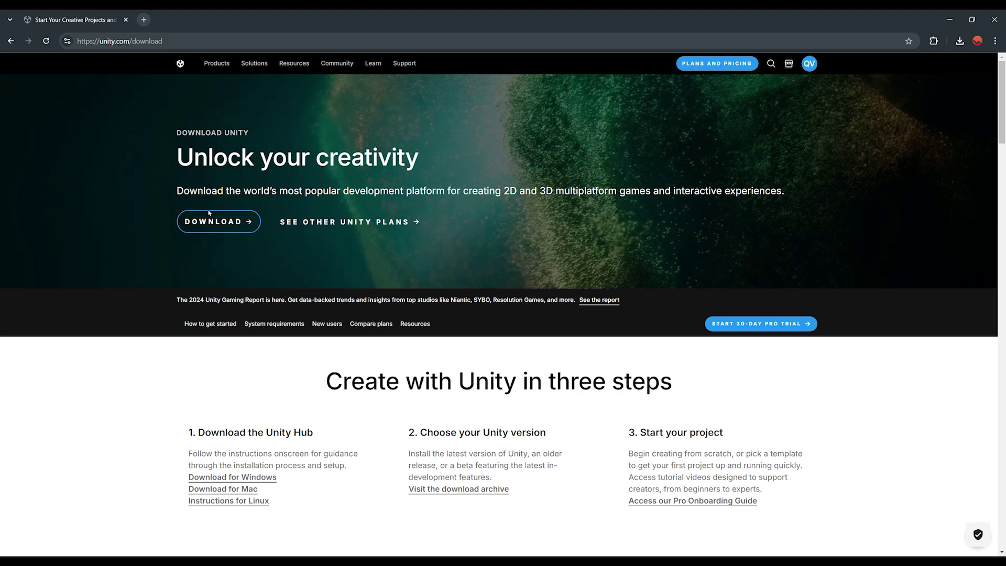
left_click(949, 21)
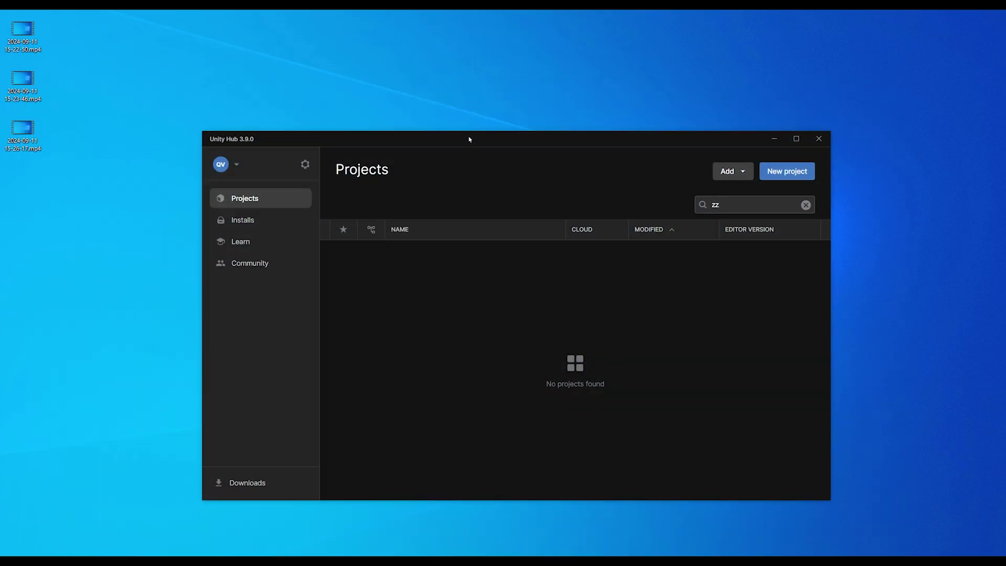
left_click_drag(470, 140, 472, 107)
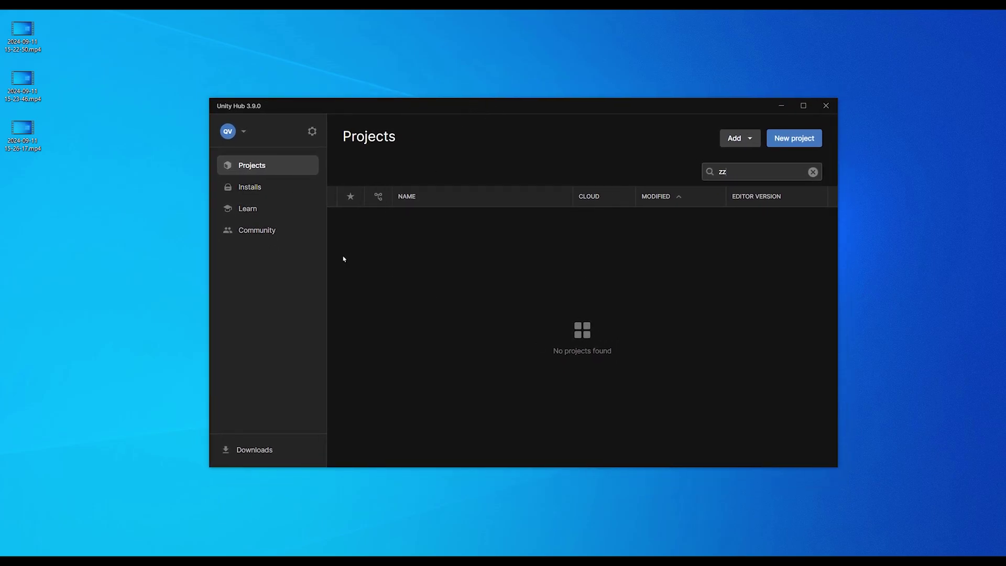
left_click(265, 189)
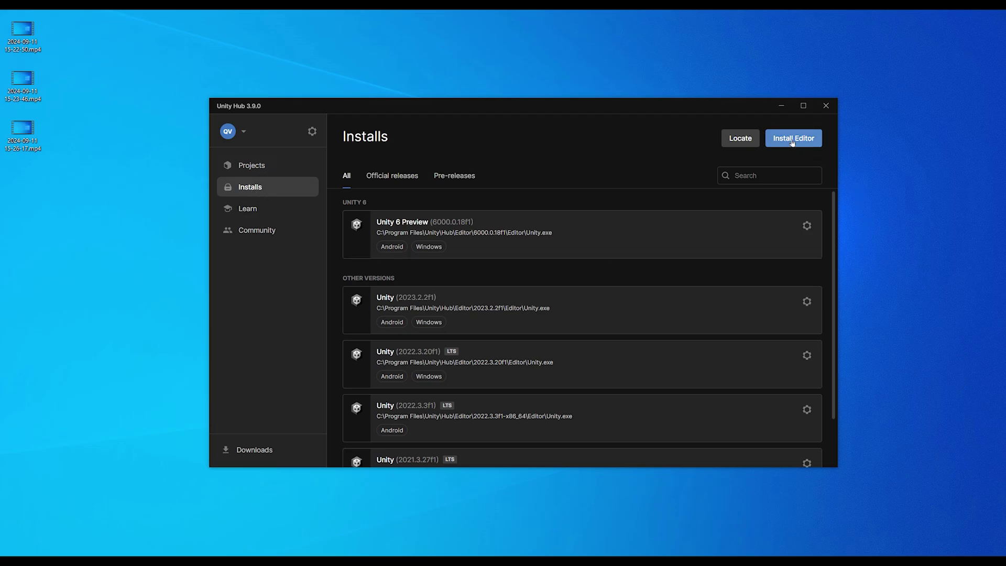
scroll(477, 250, "down", 1)
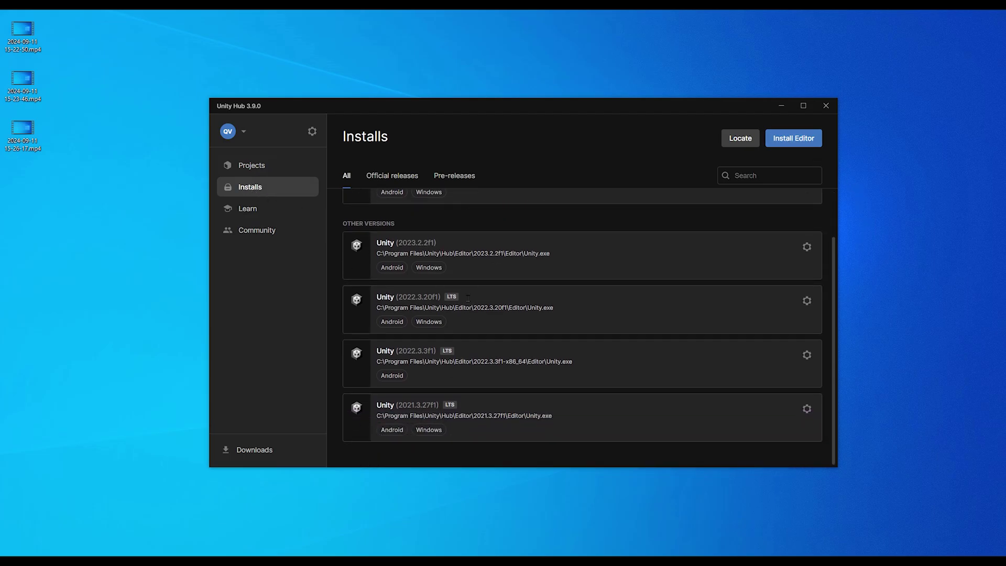
scroll(478, 367, "up", 1)
scroll(451, 310, "down", 2)
scroll(462, 367, "up", 2)
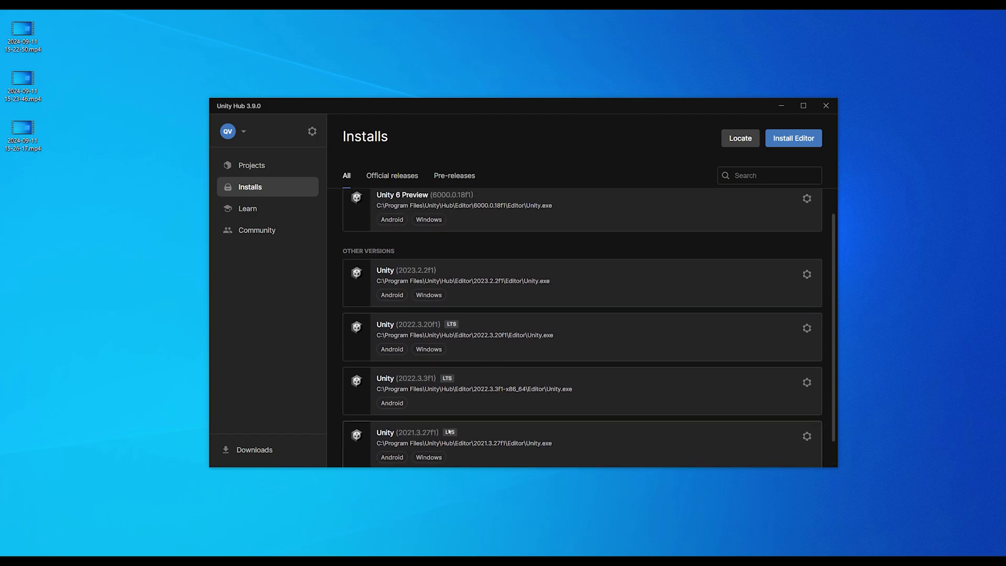
scroll(495, 338, "down", 2)
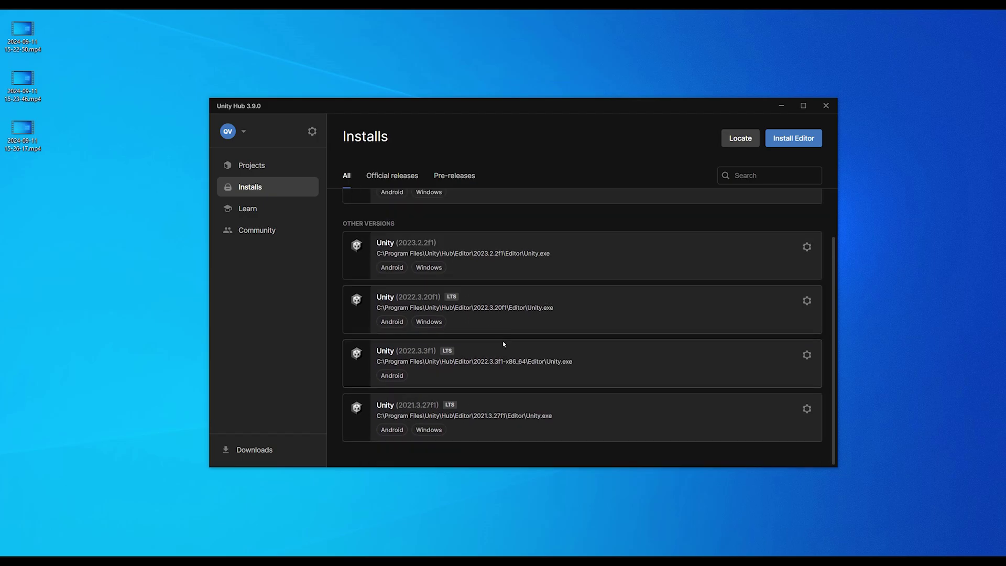
scroll(504, 344, "up", 2)
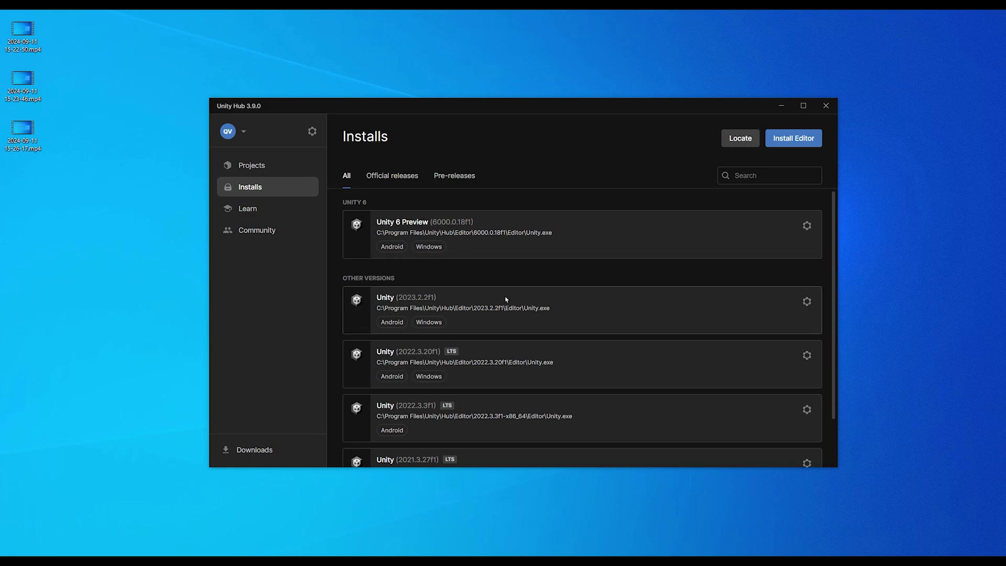
scroll(375, 279, "down", 2)
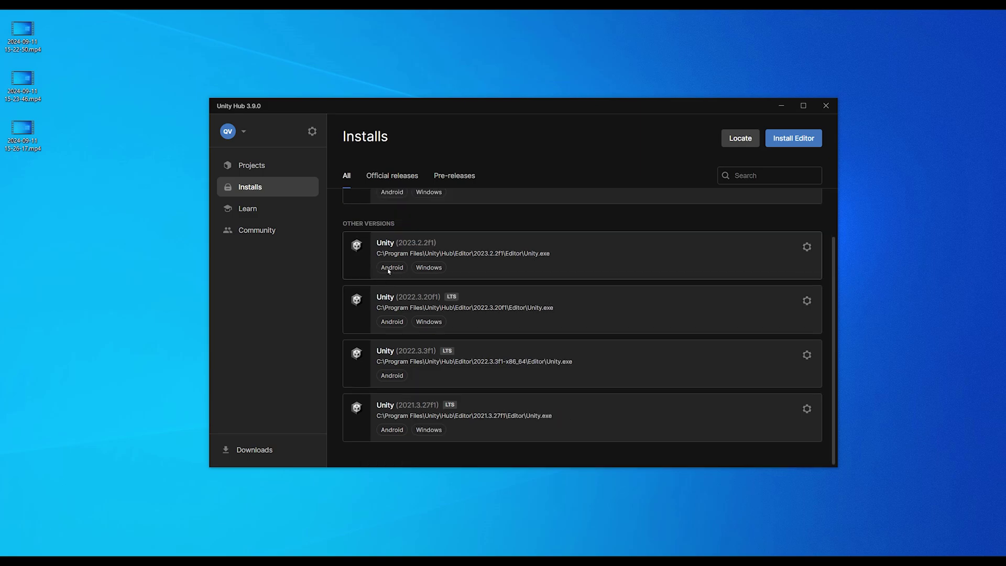
scroll(451, 325, "up", 2)
left_click(807, 301)
left_click(691, 317)
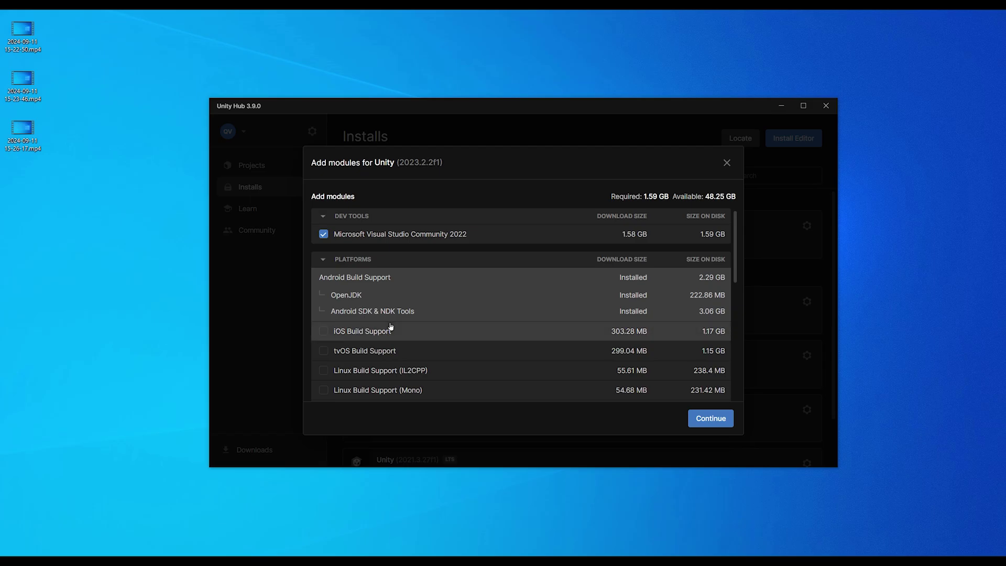
left_click(727, 163)
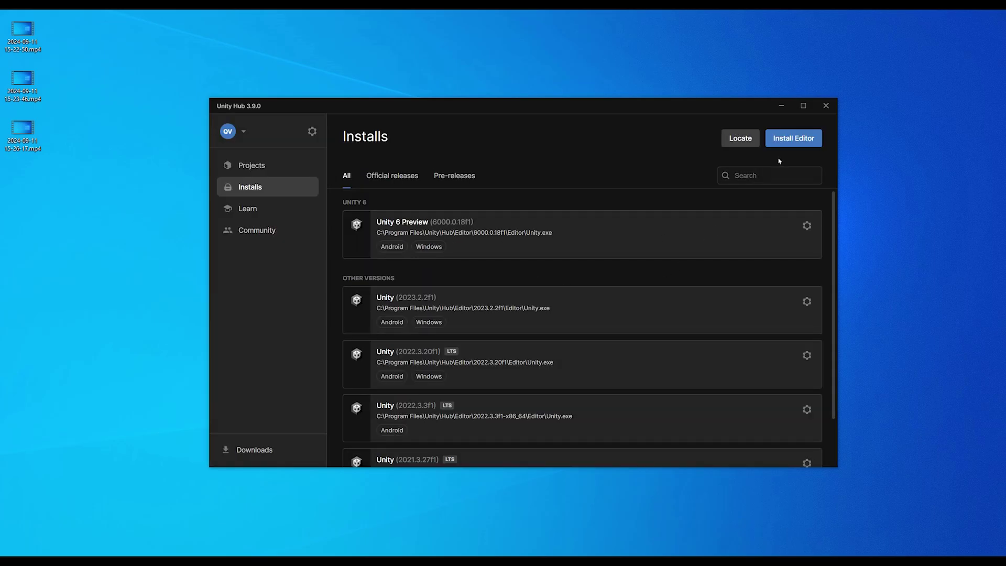
left_click(789, 143)
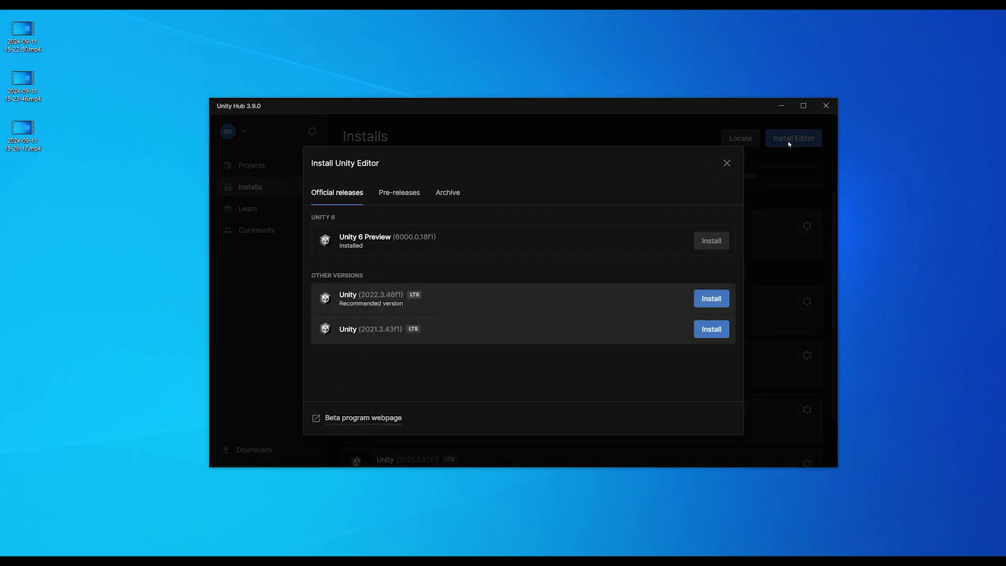
left_click(711, 304)
scroll(356, 342, "down", 1)
scroll(367, 338, "up", 1)
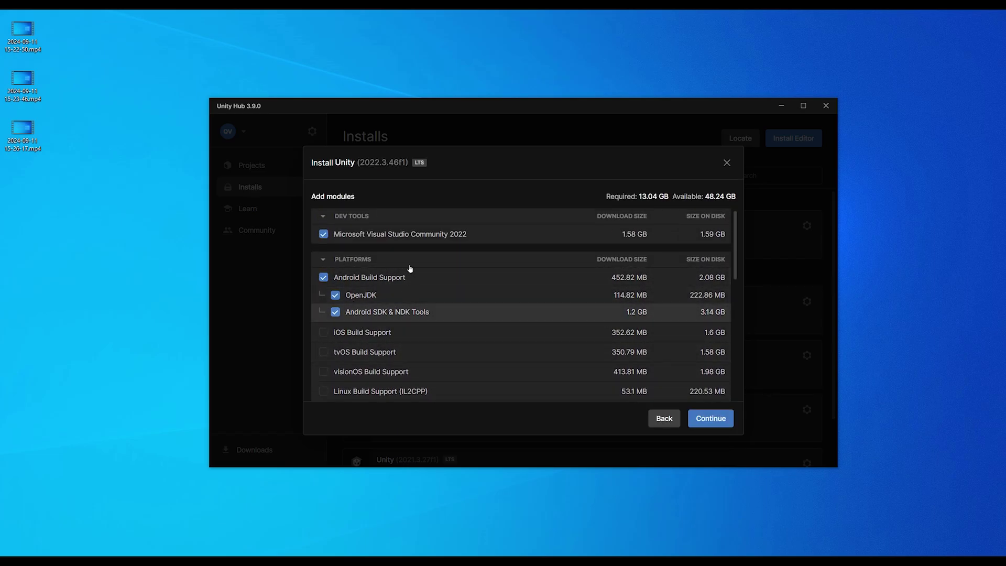
key("Escape")
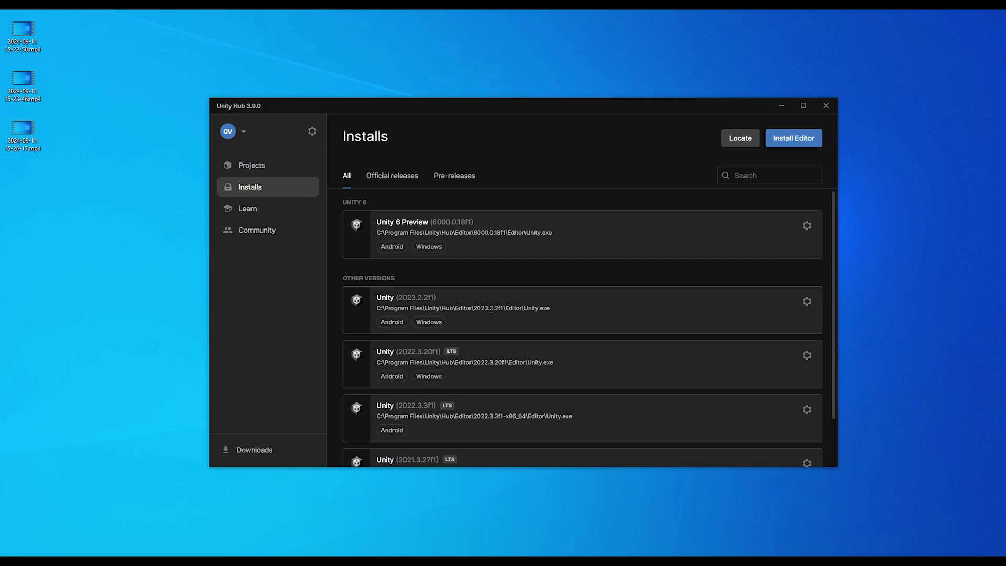
left_click(253, 167)
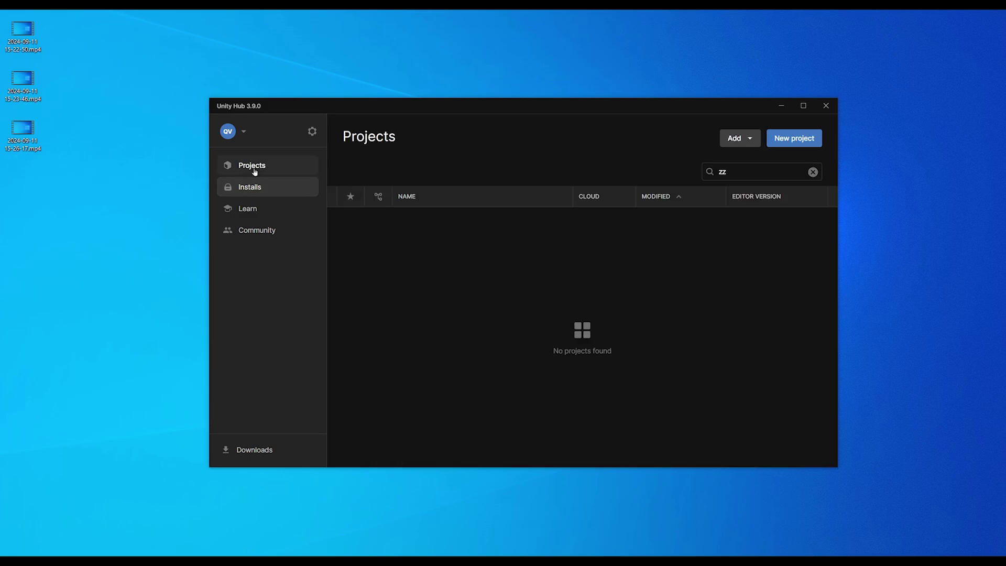
Create a Universal 3D project named 'Ghost Hunter' with Connect to Unity Cloud unchecked
left_click(793, 140)
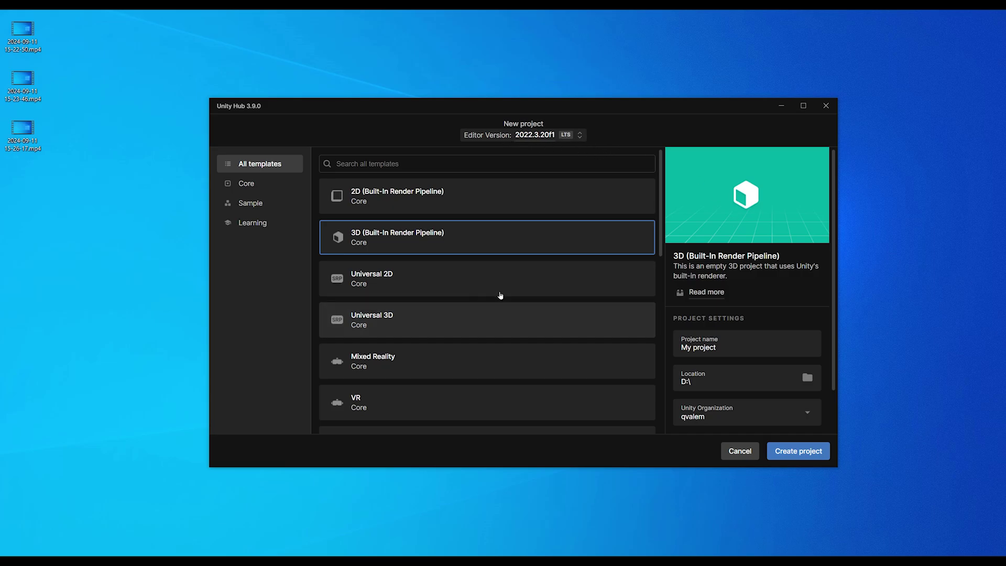
left_click(395, 329)
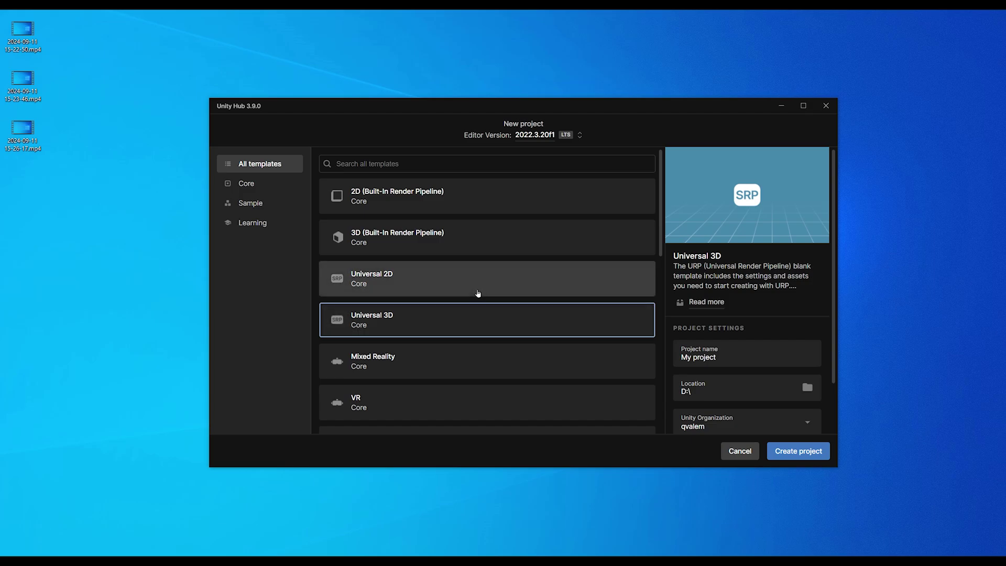
double_click(718, 329)
key("BackSpace")
key("BackSpace")
key("BackSpace")
key("BackSpace")
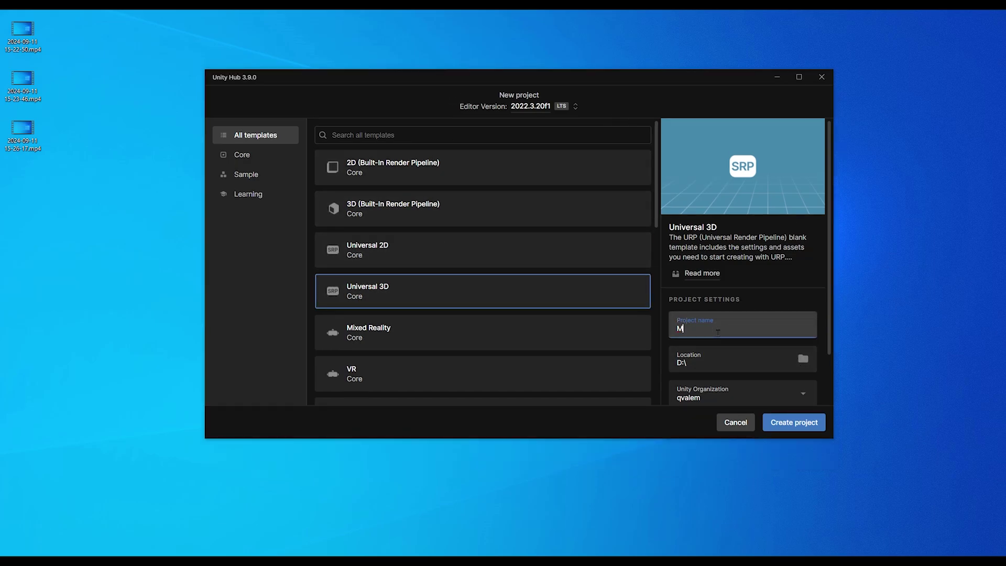
type("Ghost Hunter")
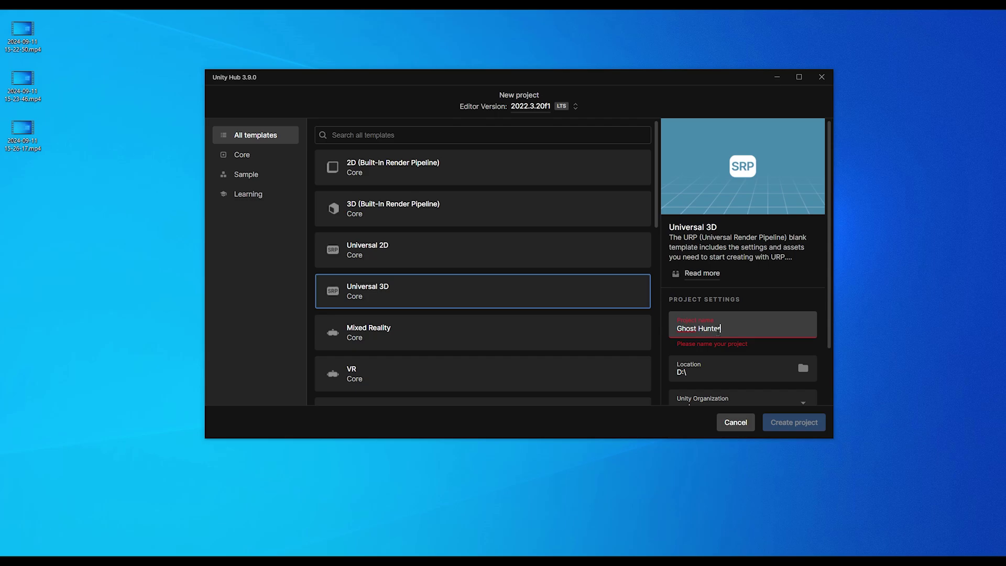
scroll(746, 285, "down", 1)
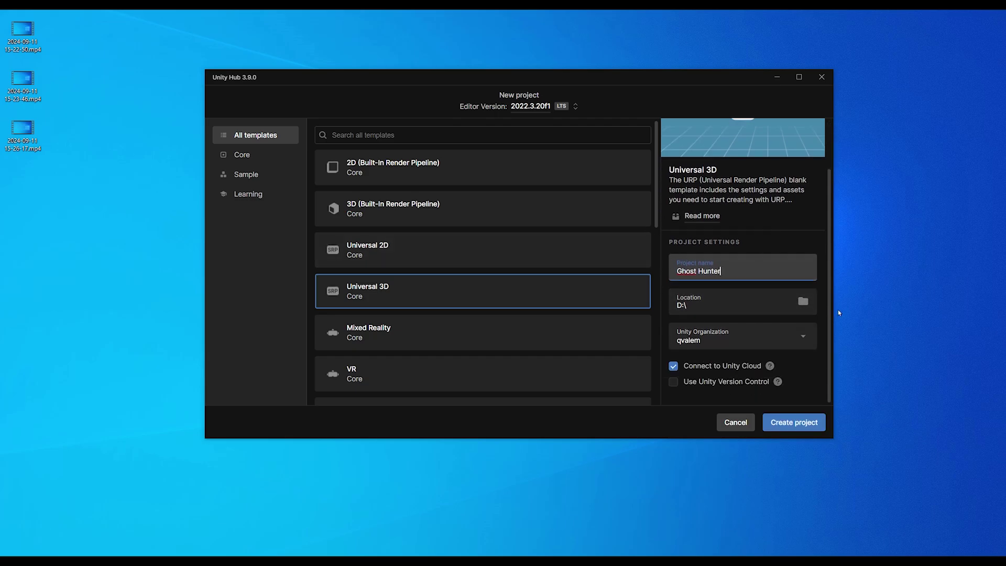
left_click(673, 369)
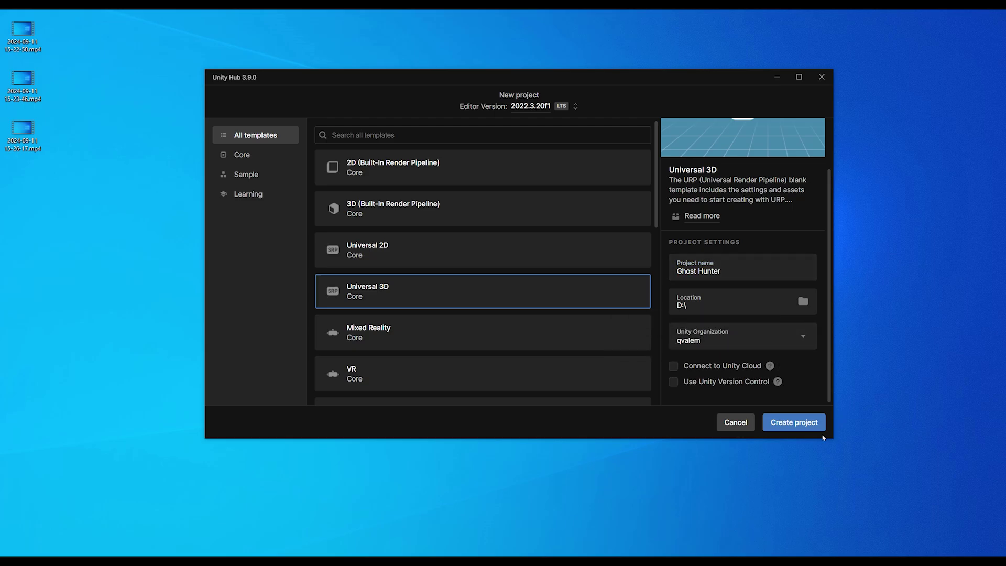
left_click(800, 426)
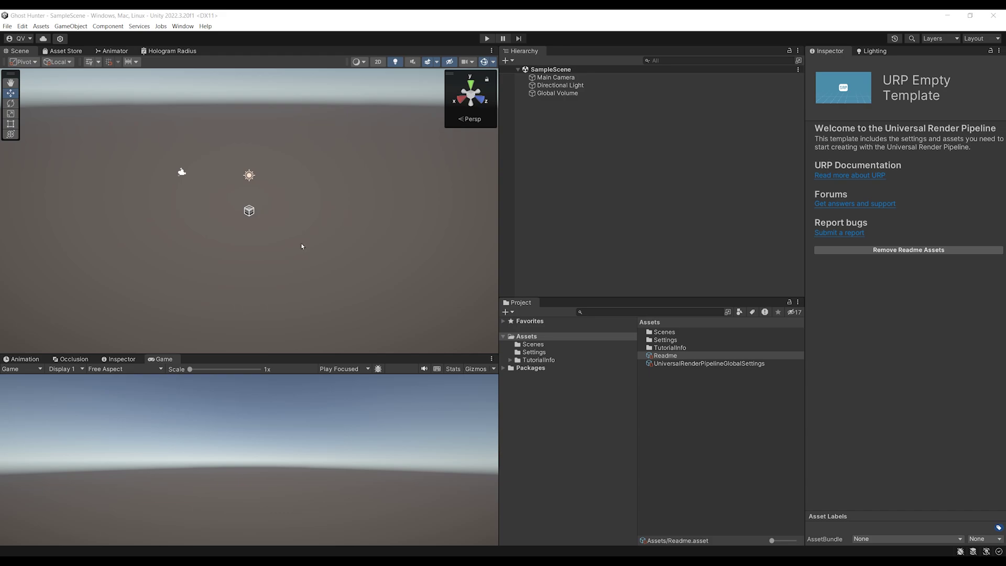
Remove the Readme assets, switch the build platform to Android, and bring the Meta XR SDK page forward
left_click(915, 250)
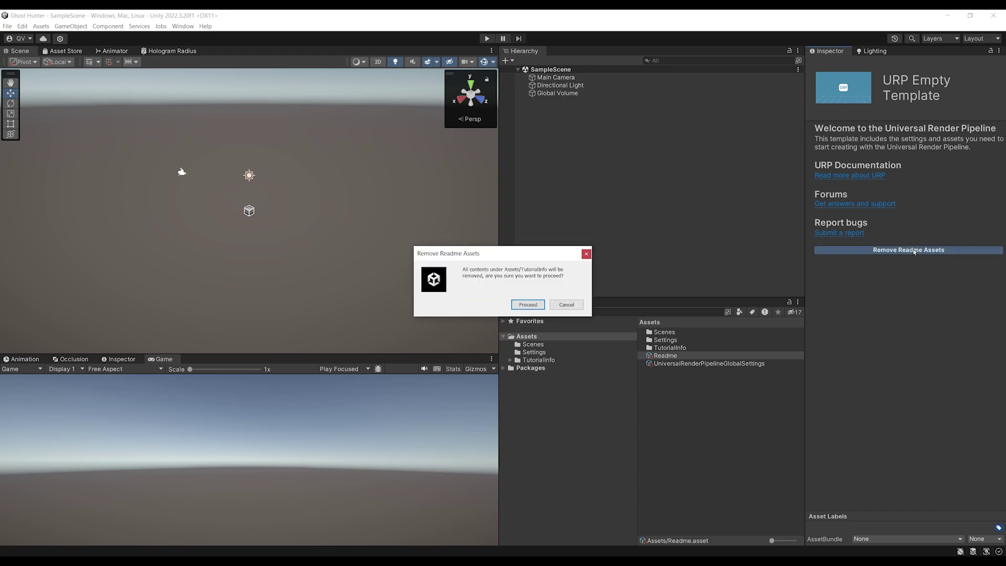
left_click(529, 304)
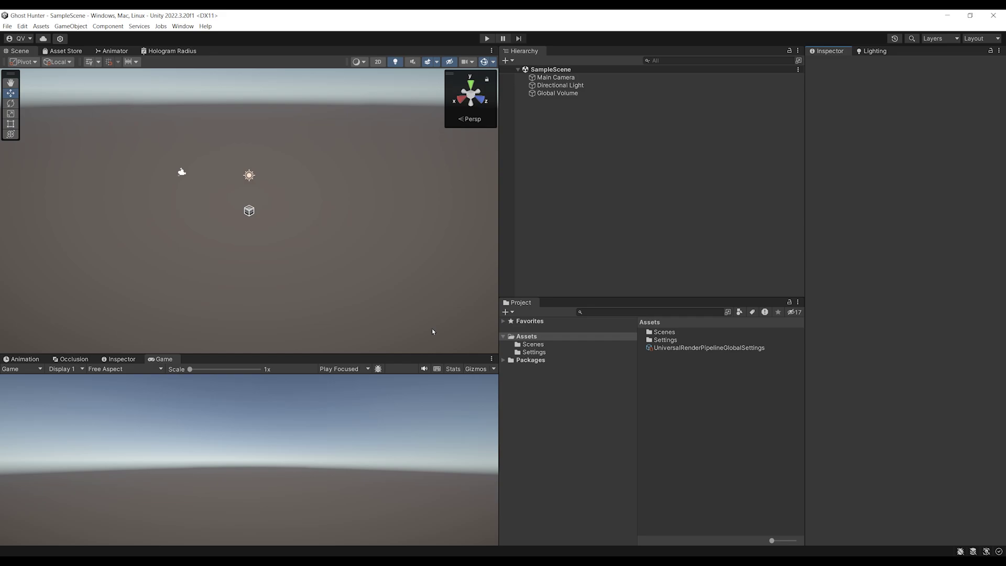
left_click(7, 26)
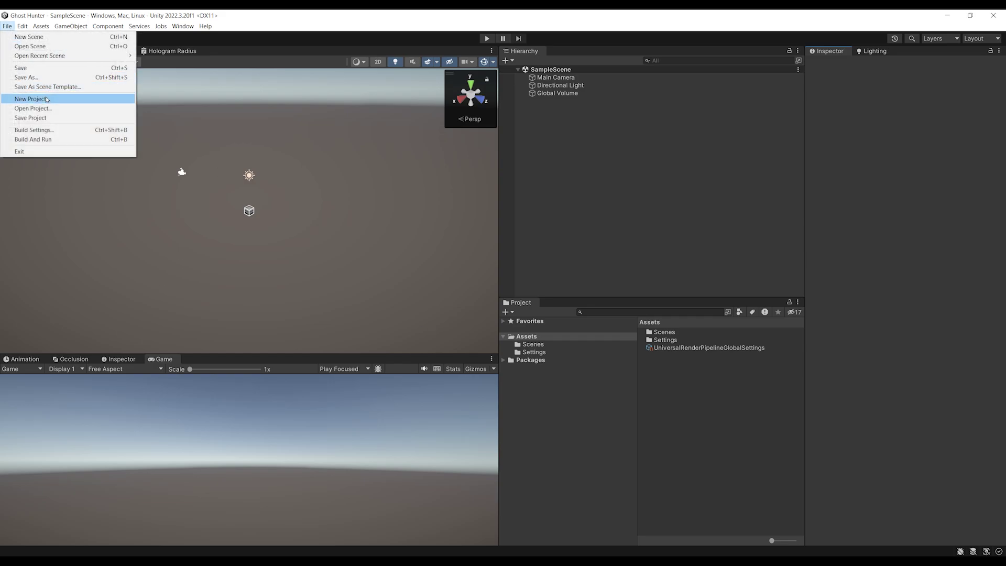
left_click(47, 130)
left_click_drag(160, 15, 304, 155)
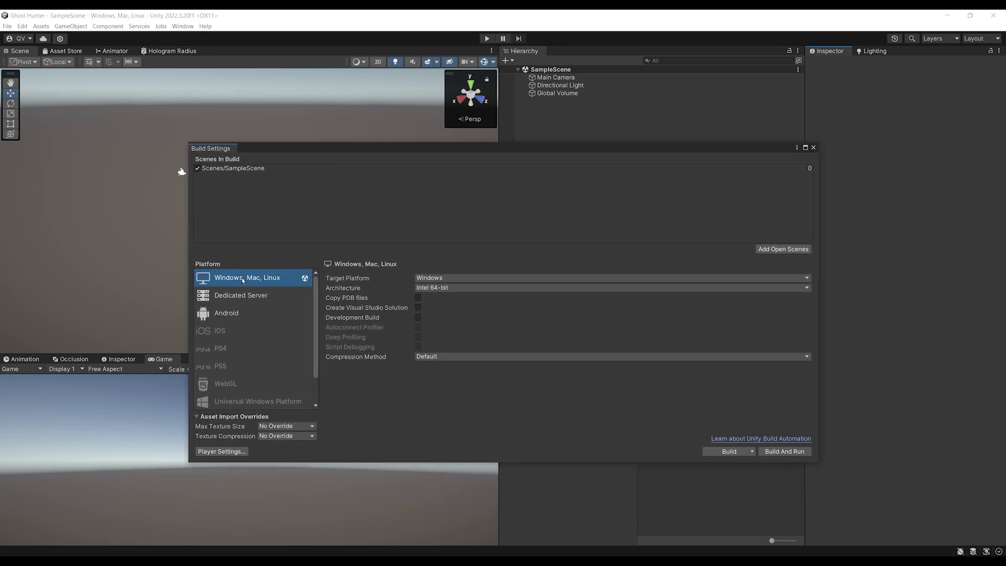
left_click(235, 313)
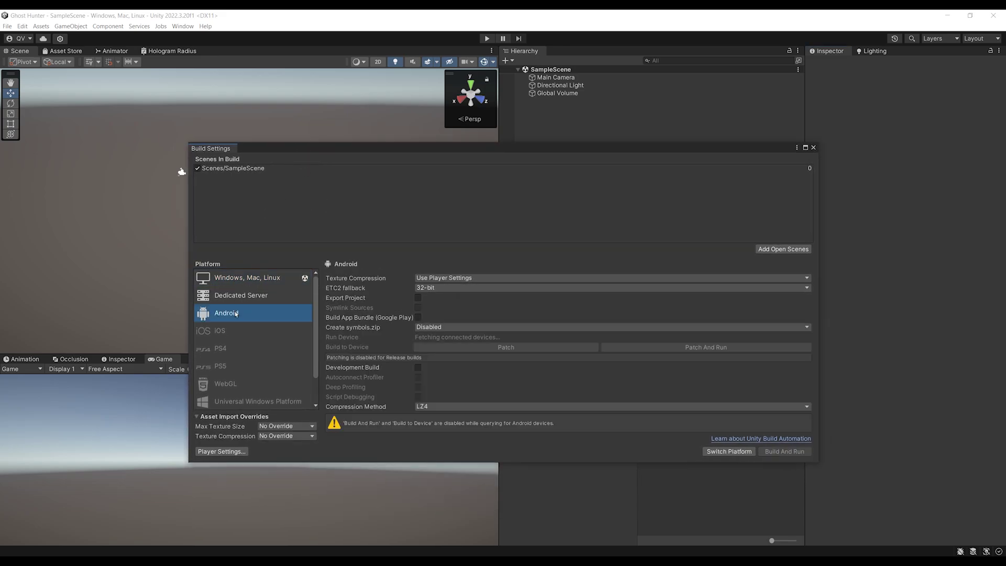
left_click(719, 454)
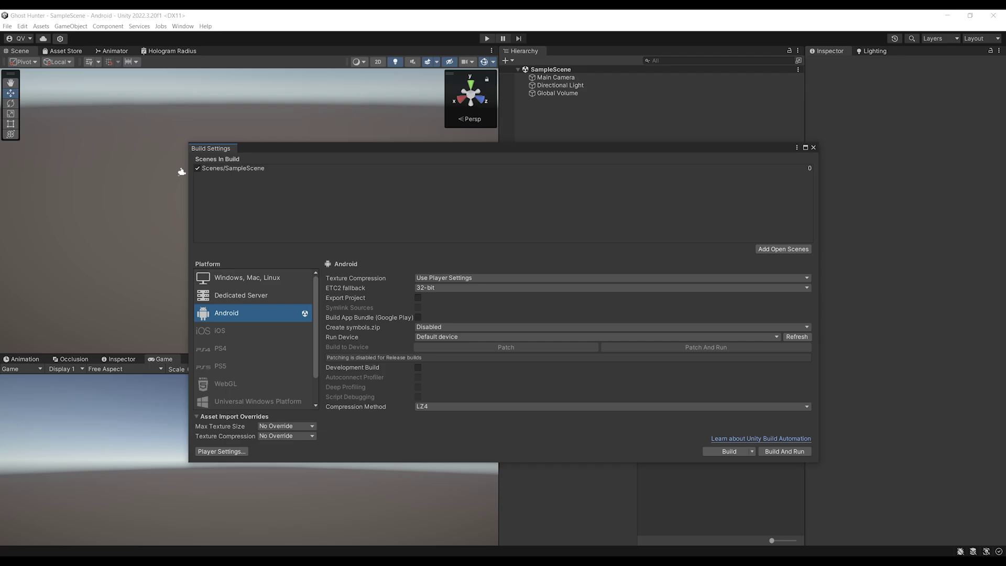
left_click_drag(0, 524, 274, 141)
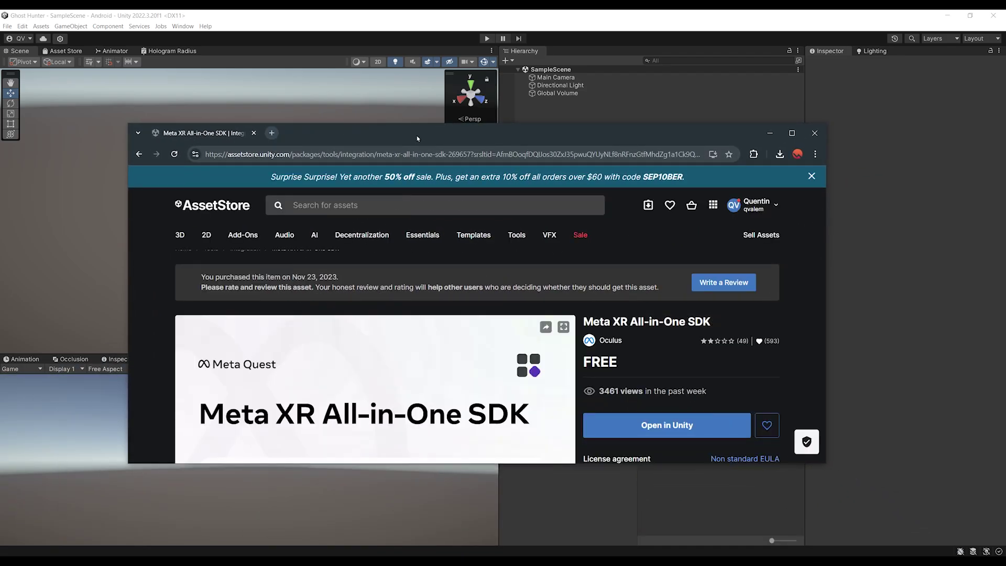
Send the Meta XR All-in-One SDK from its Asset Store page to the Unity editor
double_click(418, 138)
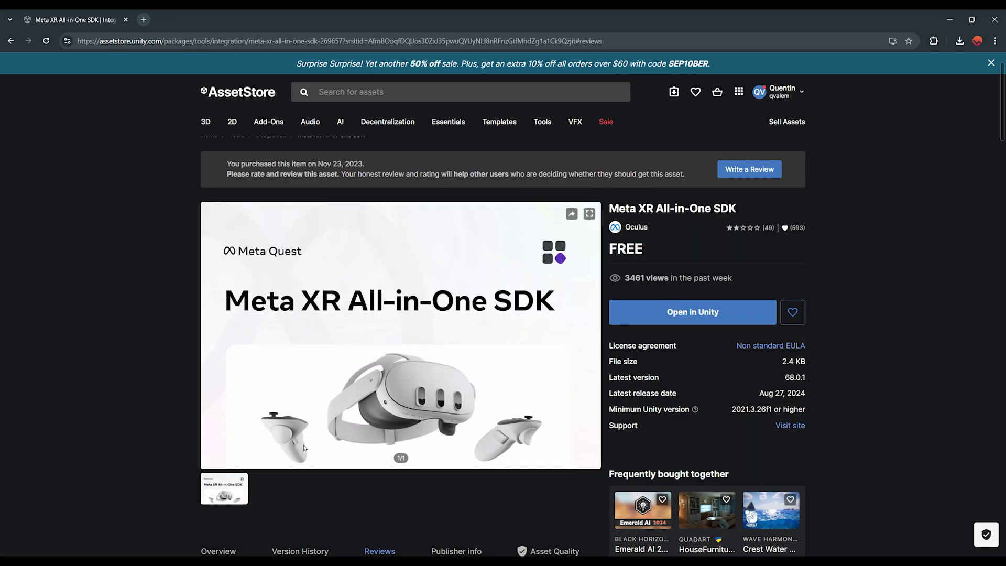
key("ctrl+l")
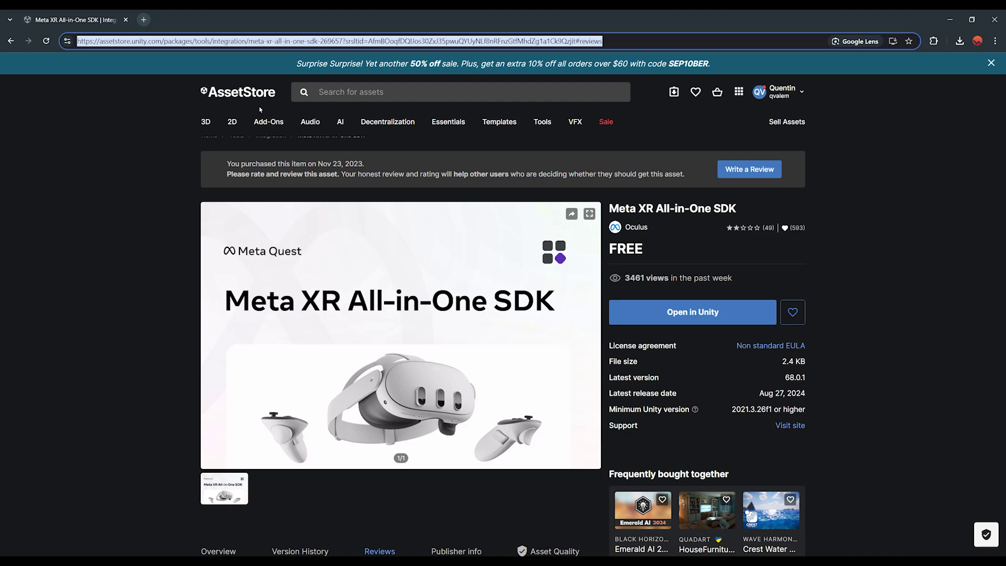
left_click(126, 353)
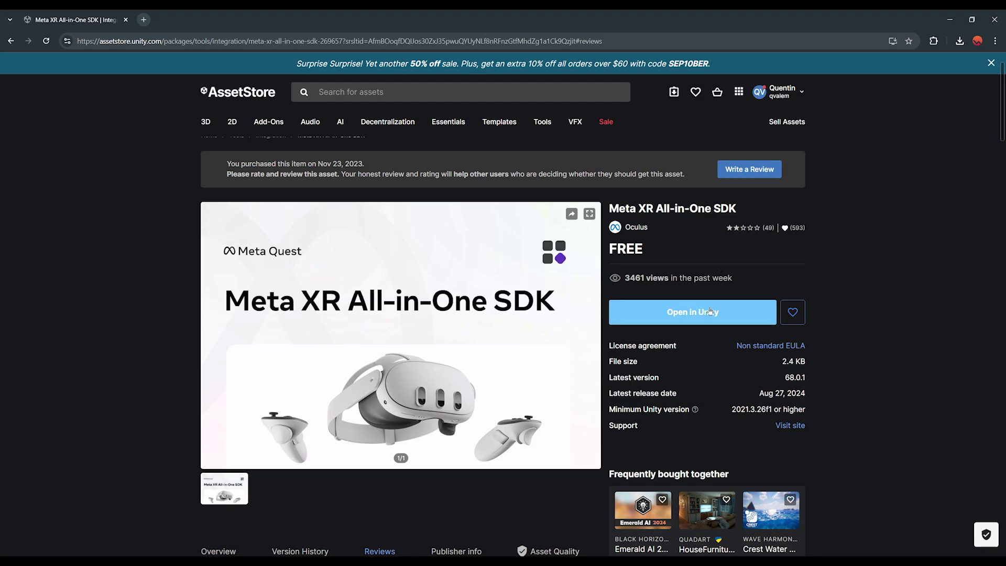
left_click(692, 322)
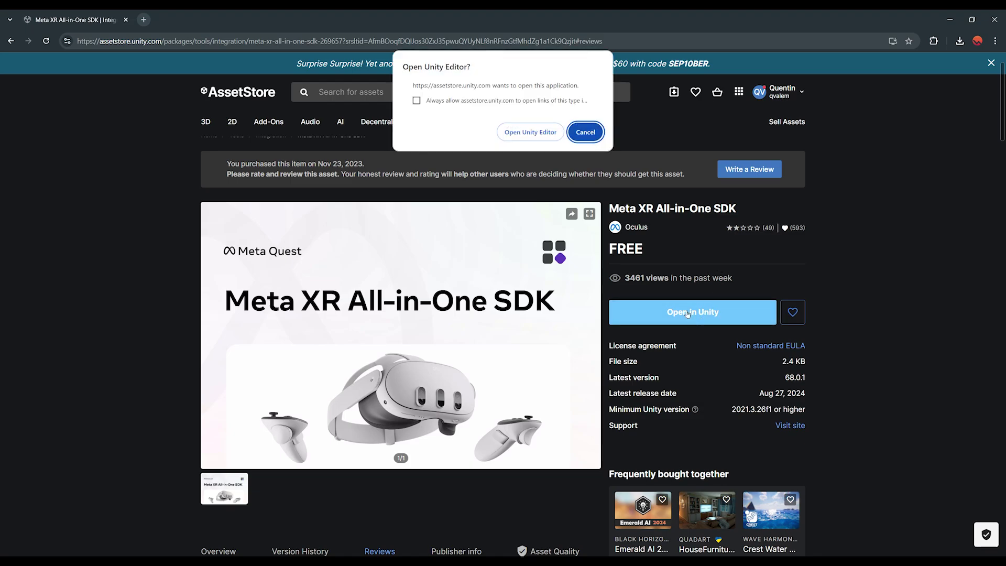
left_click(528, 135)
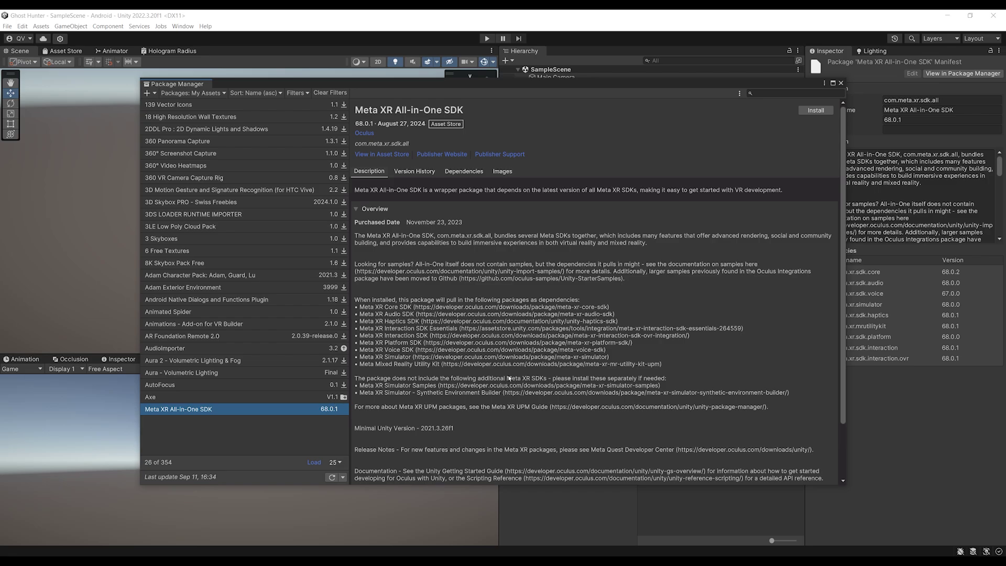
Install Meta XR All-in-One SDK 68.0.1, restart the editor, and list In Project packages
left_click(816, 112)
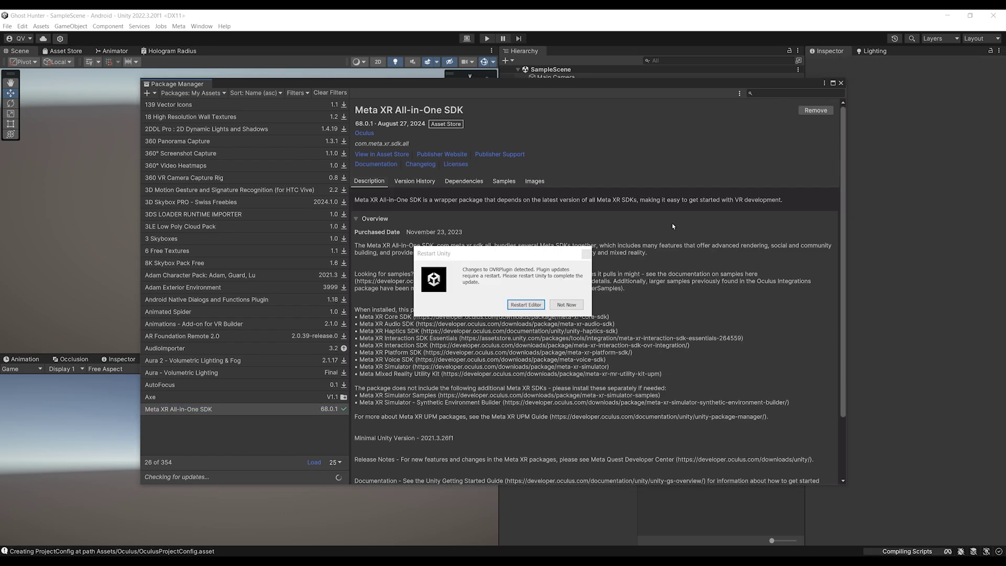
left_click(526, 304)
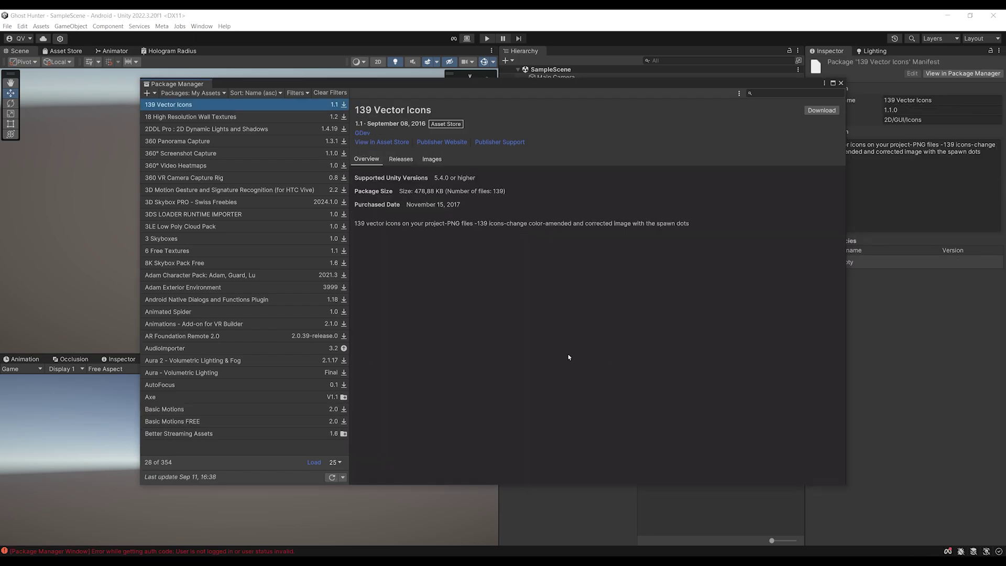
left_click(212, 93)
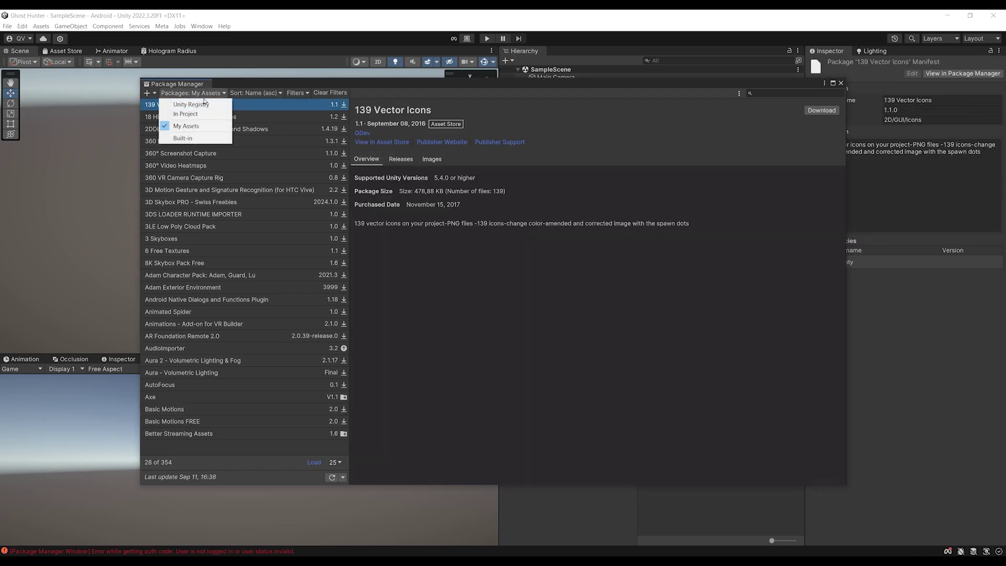
left_click(194, 115)
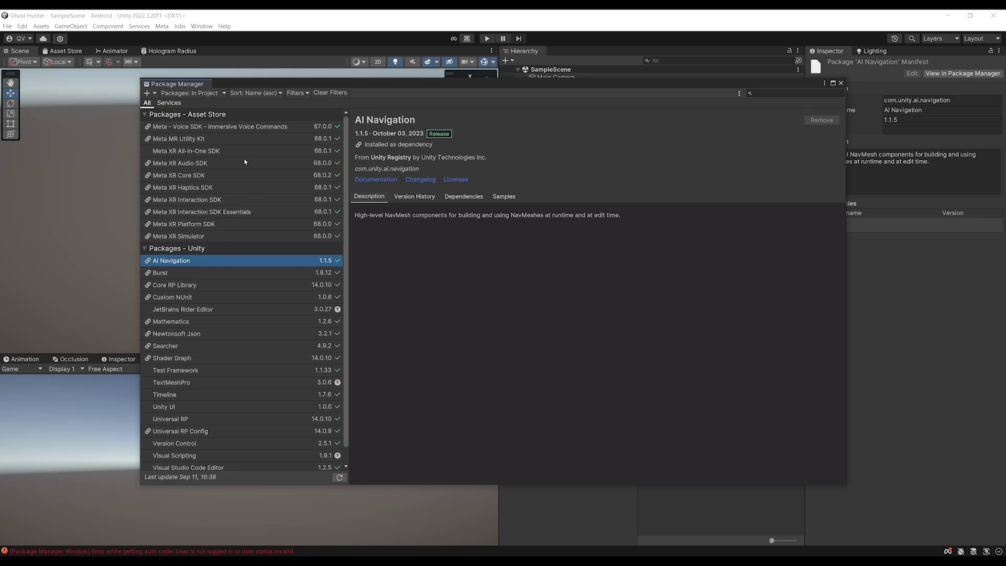
Review the installed SDK's details, then close Package Manager
left_click(262, 151)
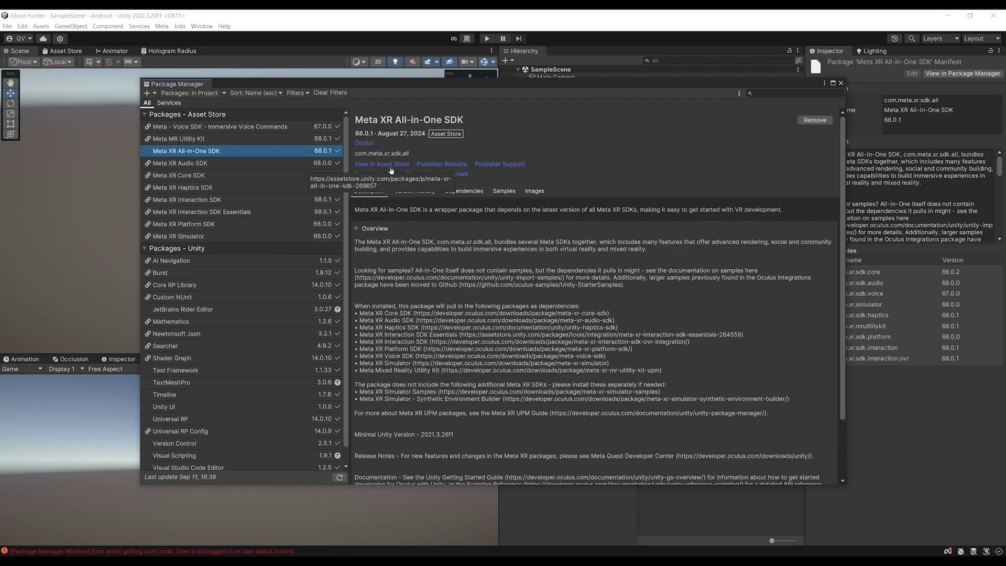
left_click_drag(548, 86, 544, 92)
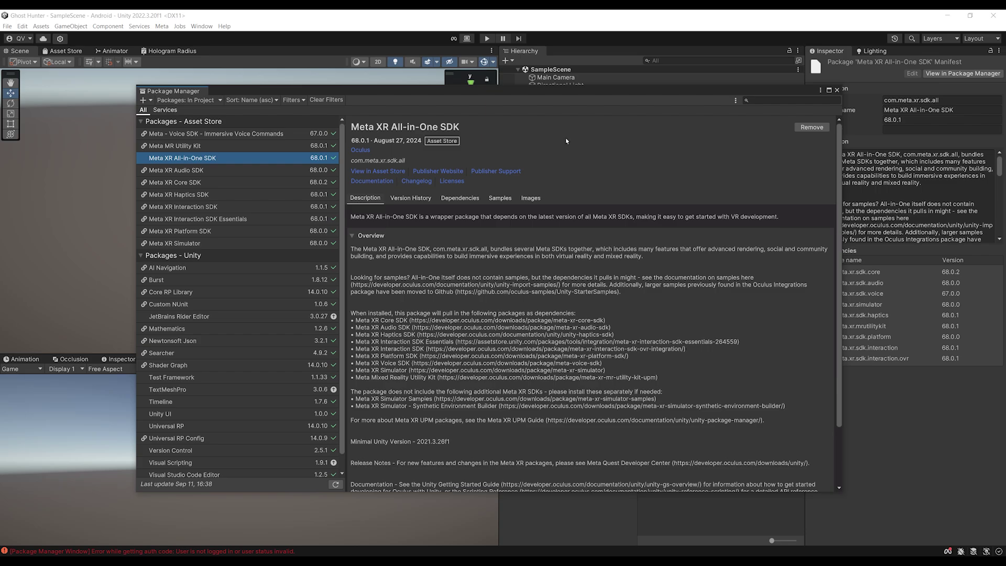
left_click_drag(513, 96, 515, 105)
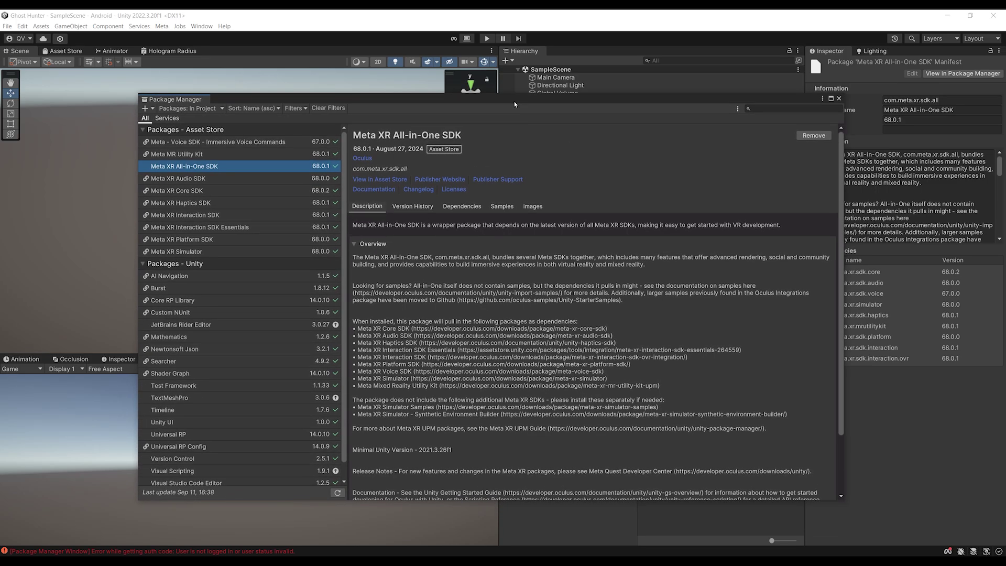
left_click(839, 98)
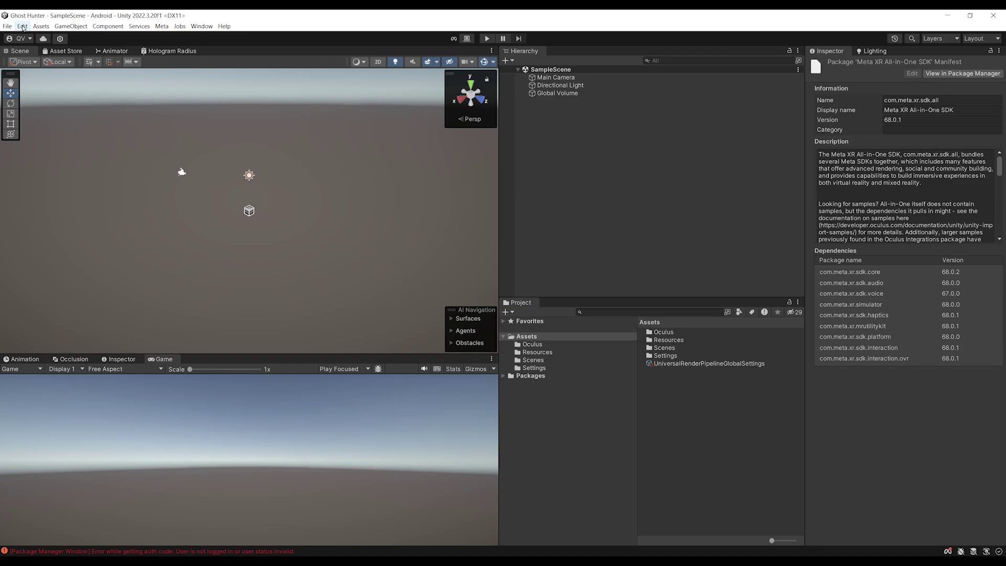
Install XR Plug-in Management from Project Settings
left_click(22, 27)
left_click(55, 298)
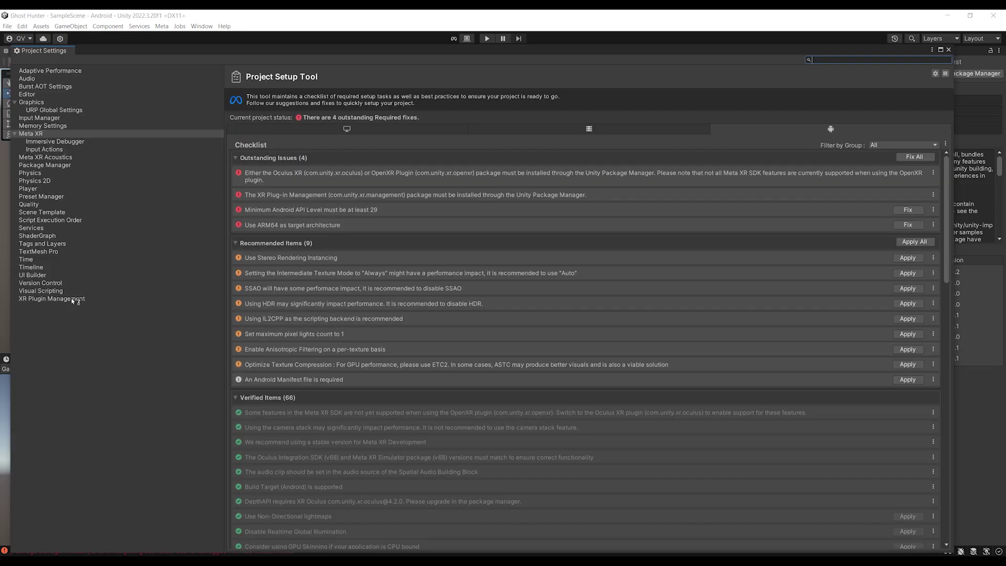
left_click(55, 300)
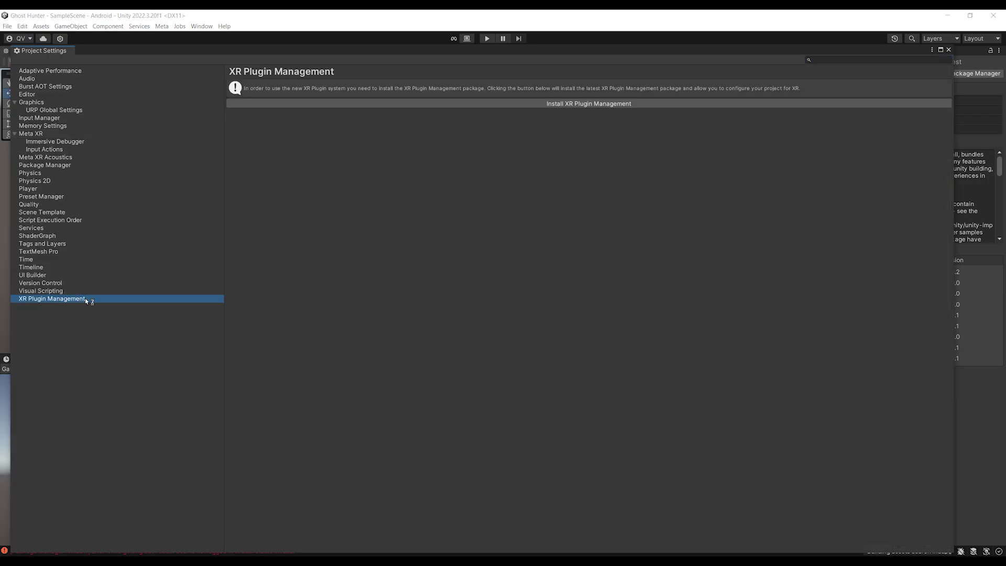
left_click(589, 105)
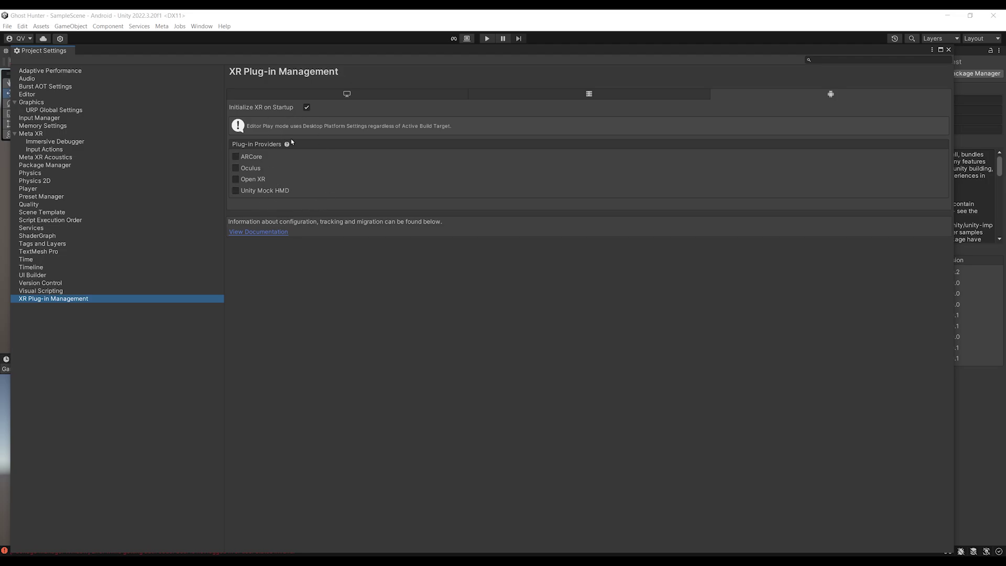
Enable the Oculus provider for Android and Windows/Mac/Linux, then bring up the Meta XR checklist
left_click(237, 170)
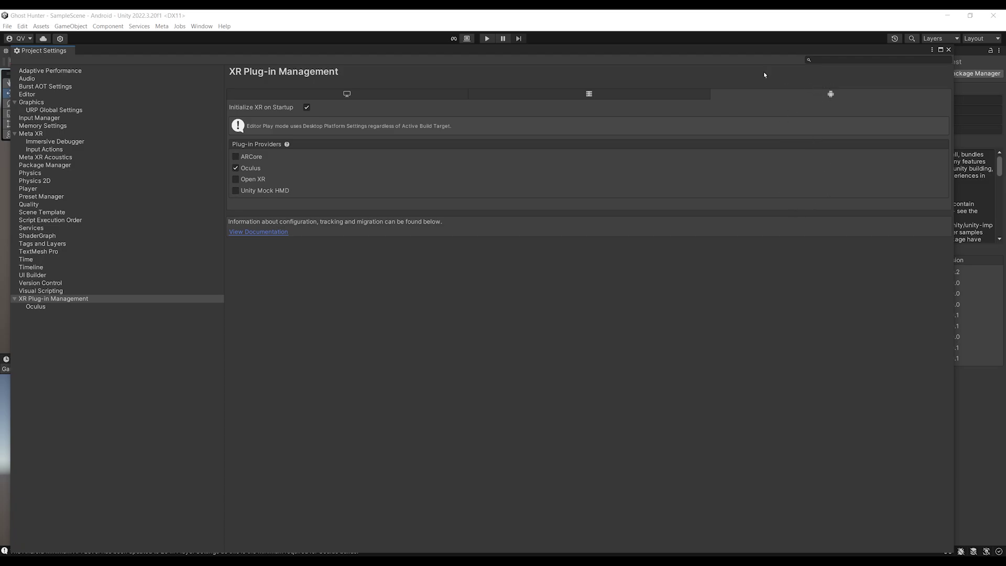
left_click(336, 97)
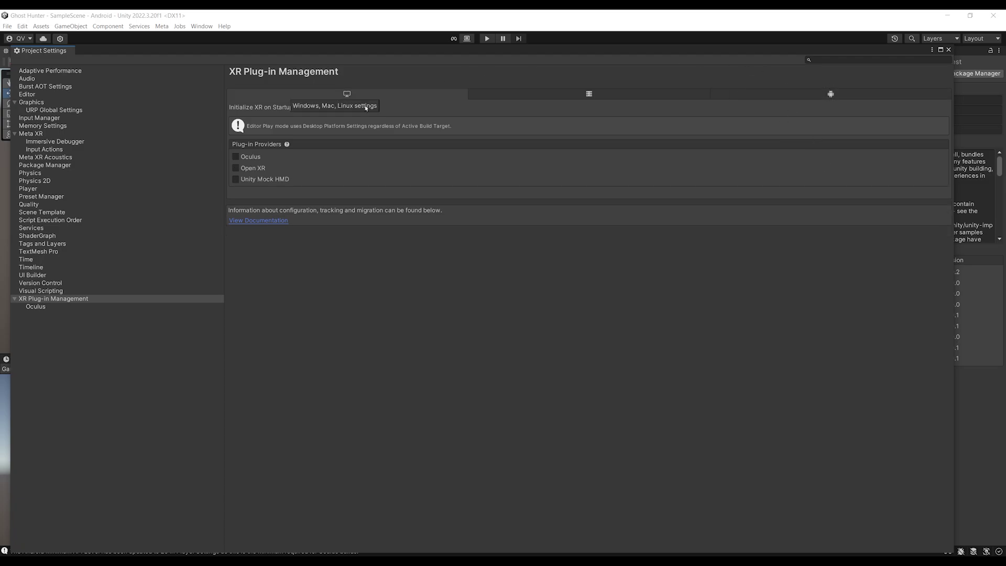
left_click(235, 156)
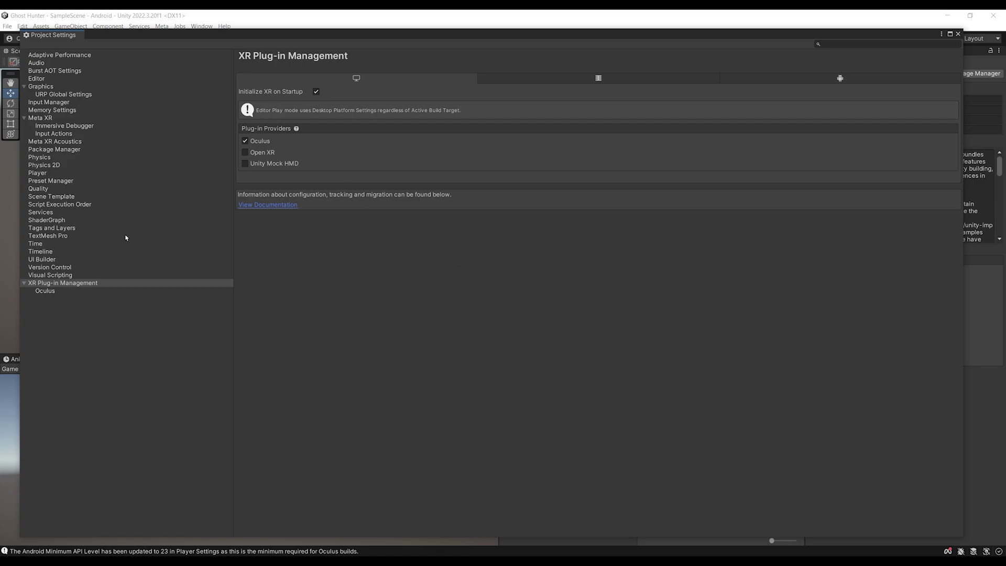
left_click(46, 118)
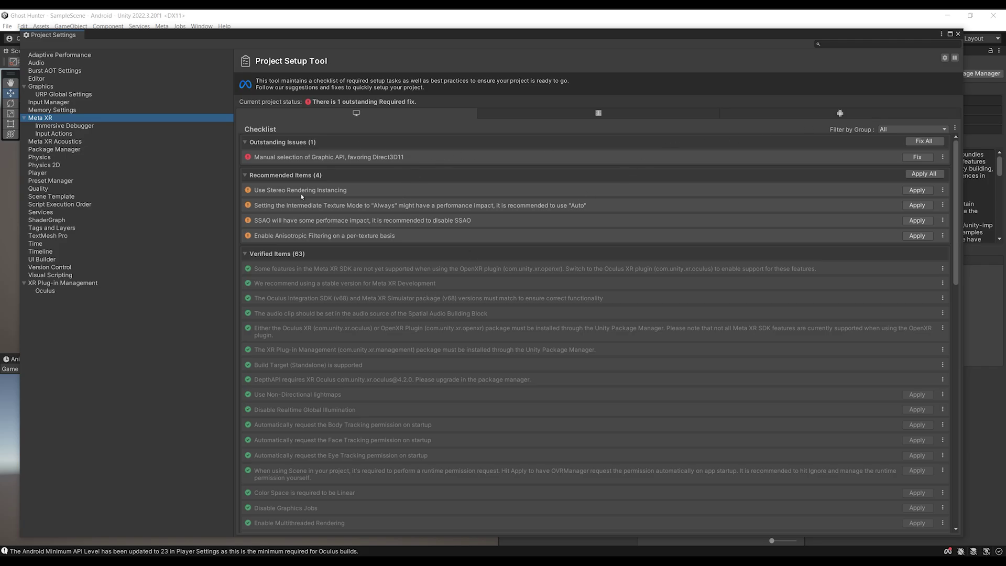
Fix and apply all outstanding Android issues in the Meta XR setup tool
left_click(772, 115)
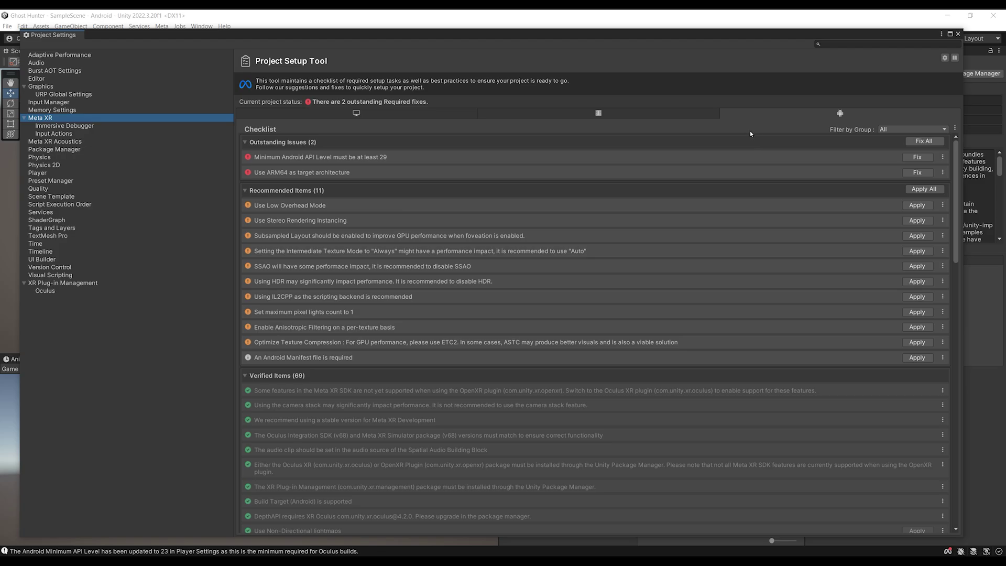
left_click(917, 141)
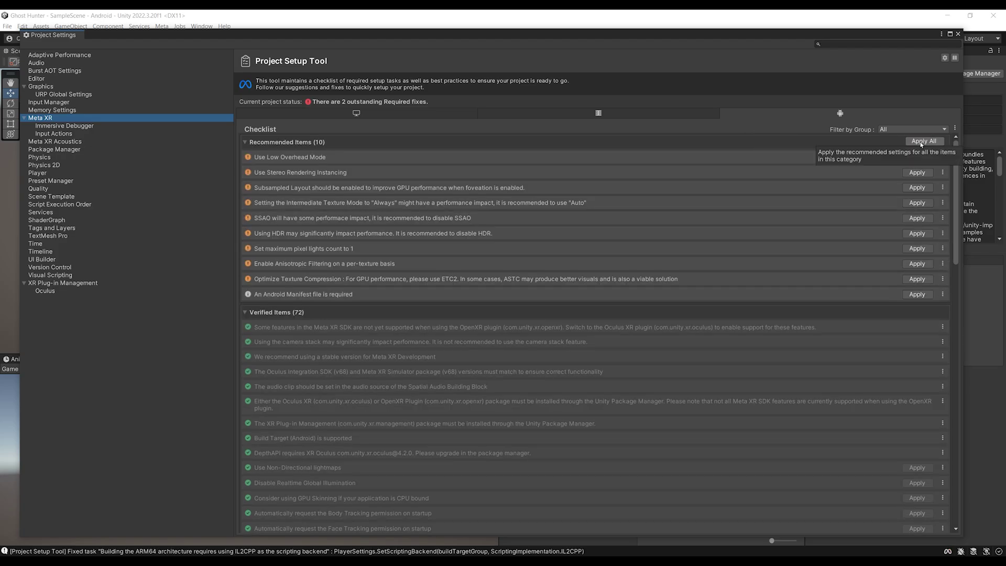
left_click(924, 144)
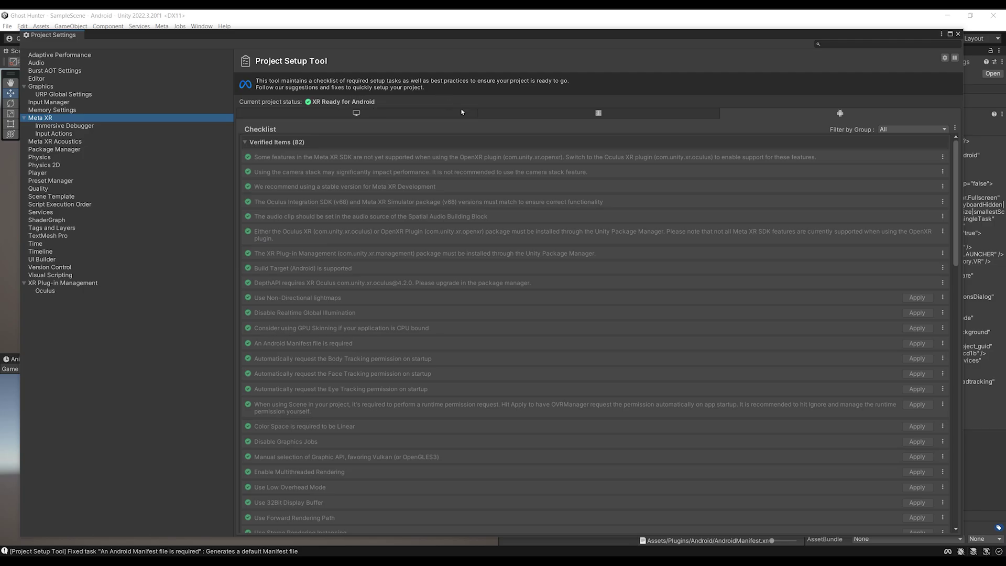
Fix the Standalone graphics API issue to use Direct3D11, then close Project Settings
left_click(370, 115)
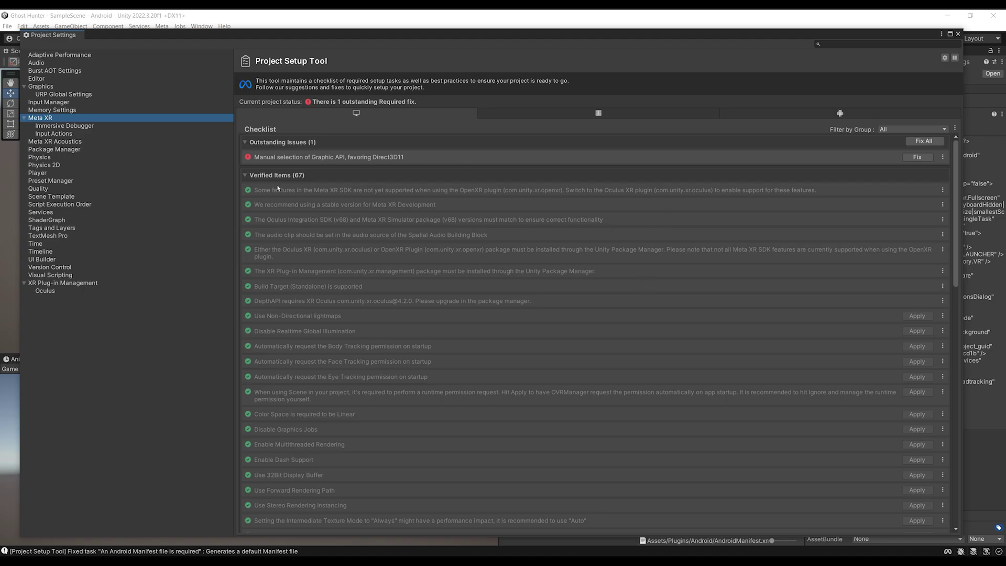
left_click(918, 157)
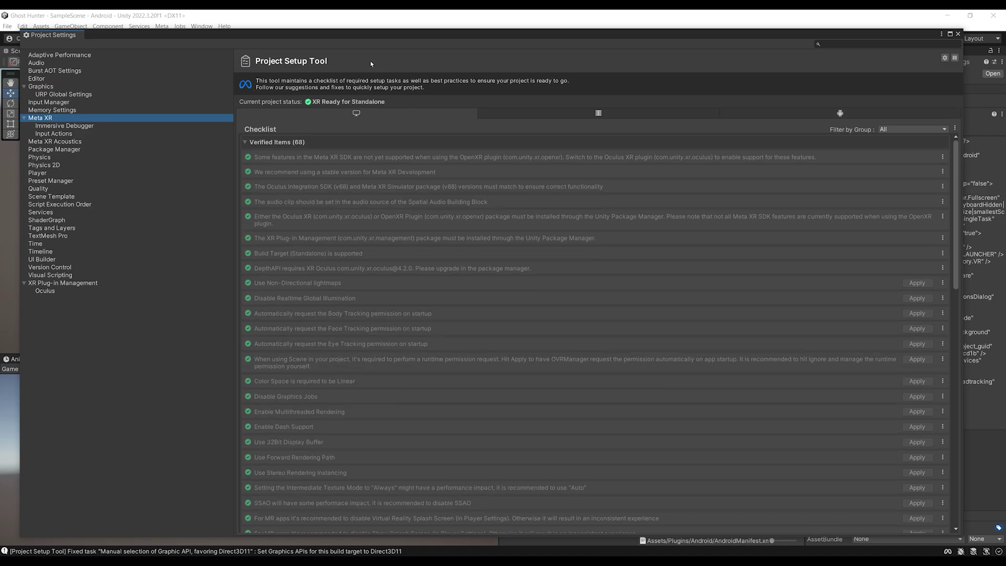
scroll(379, 282, "down", 20)
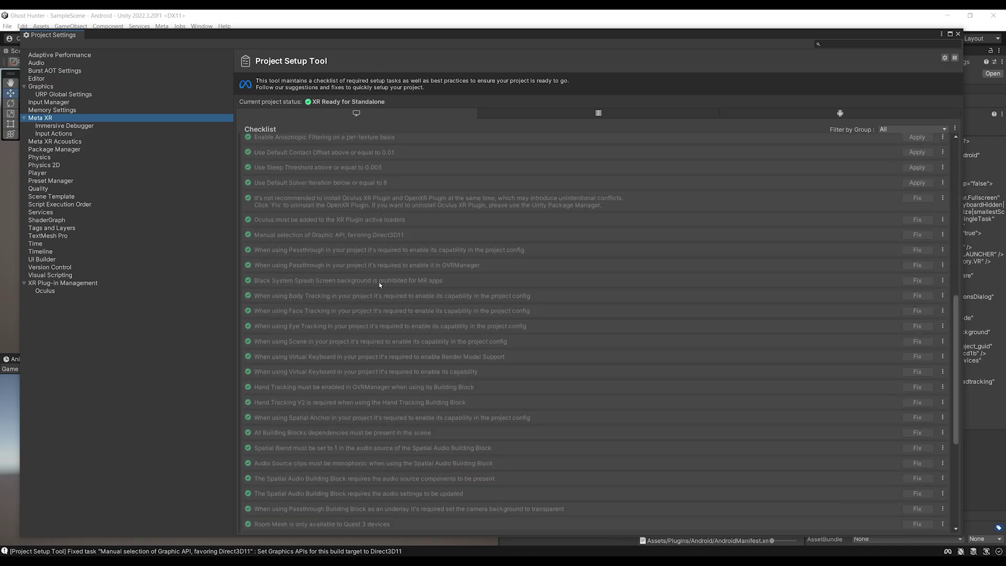
scroll(390, 382, "up", 15)
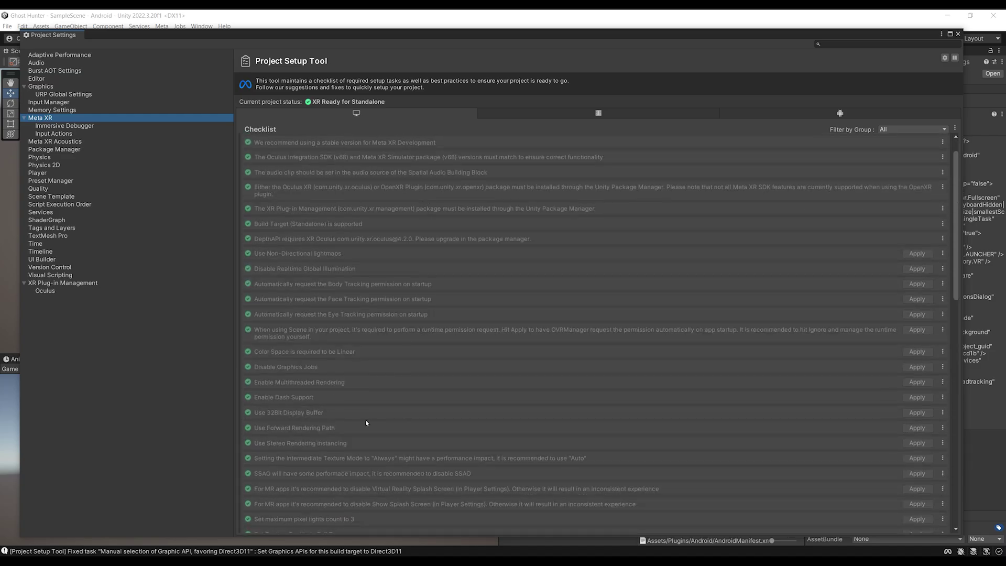
scroll(366, 423, "down", 10)
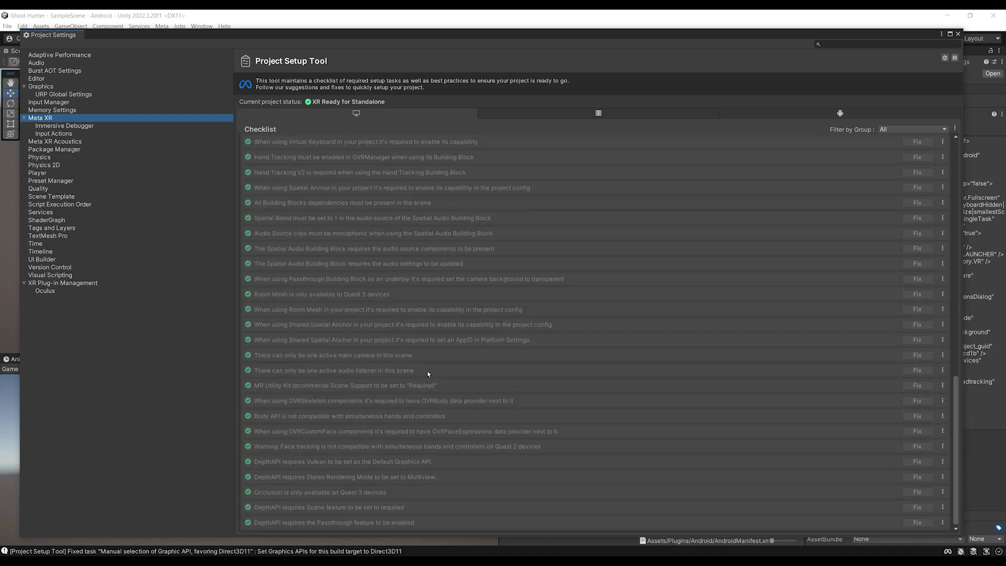
scroll(467, 376, "up", 10)
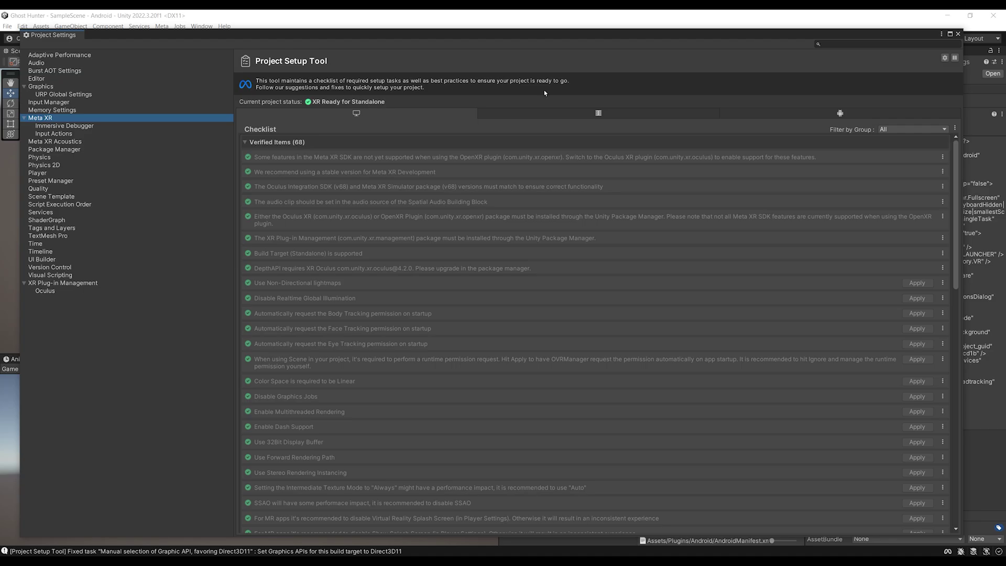
left_click(958, 34)
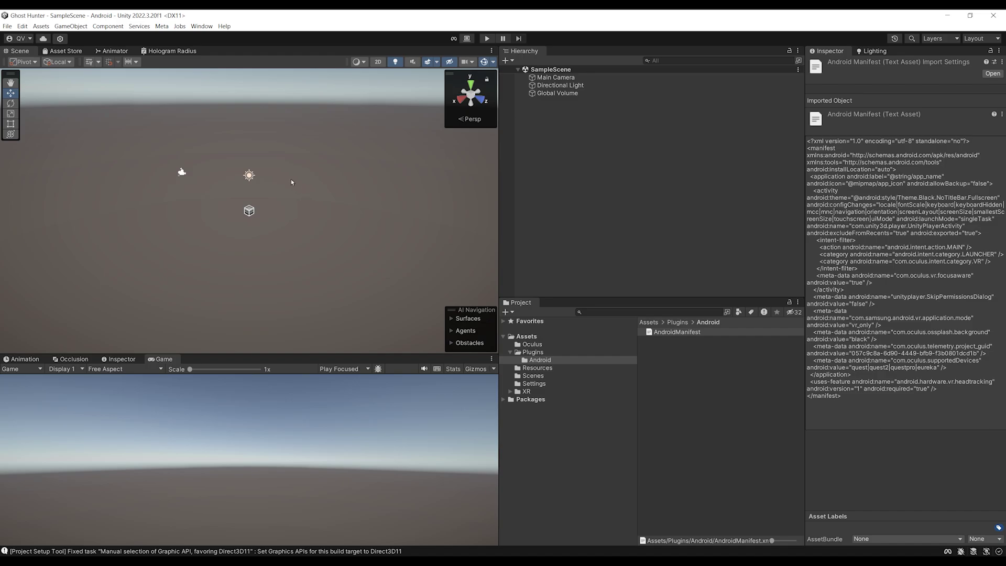
Open the Building Blocks library through the Meta > Tools menu
scroll(291, 173, "up", 3)
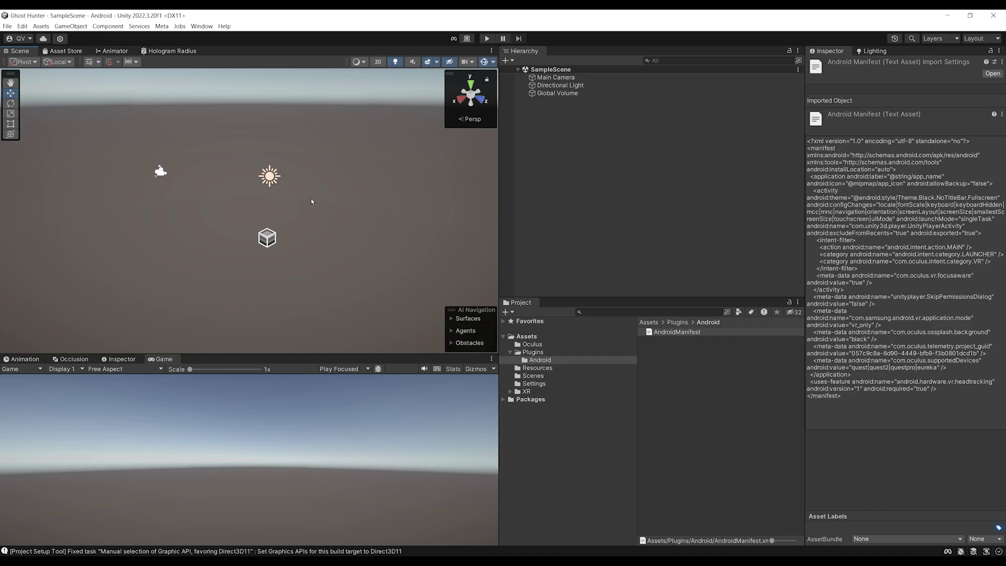
middle_click_drag(234, 214, 216, 223)
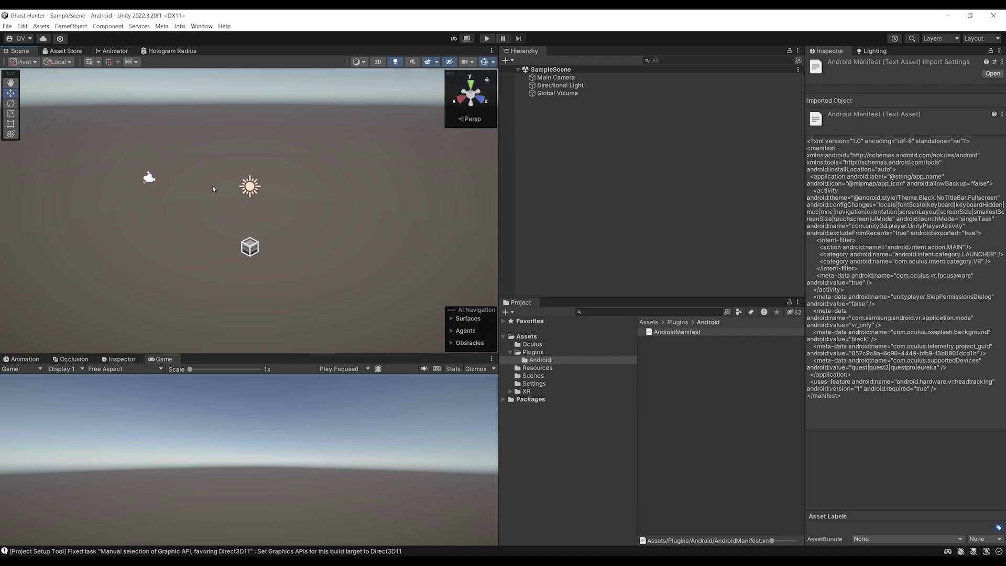
left_click(162, 26)
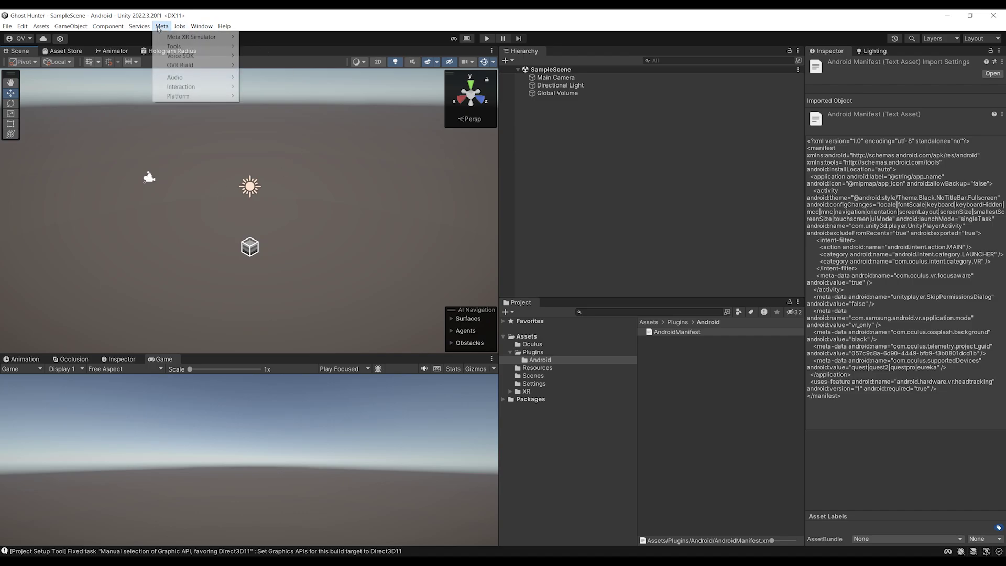
left_click(166, 26)
left_click(169, 27)
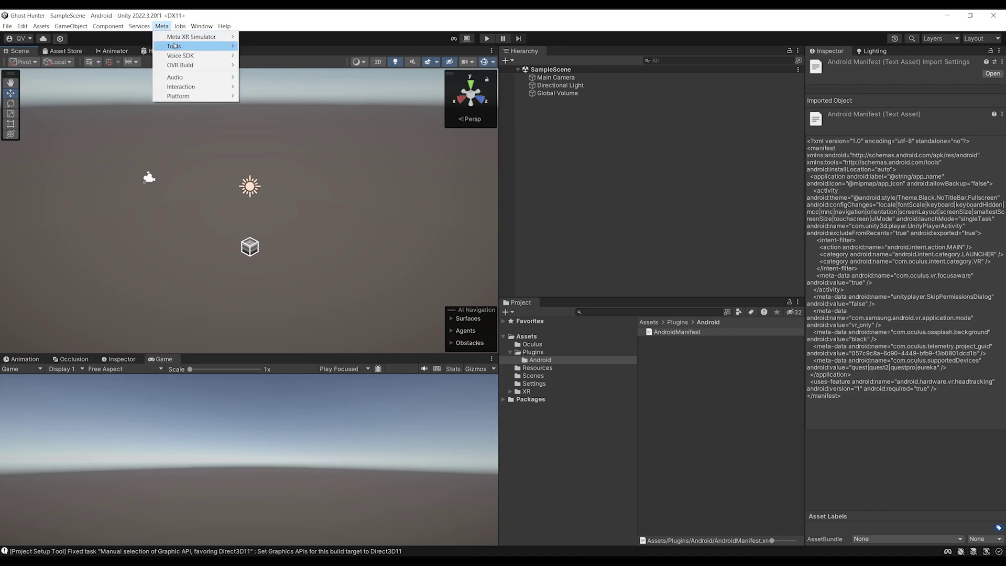
mouse_move(179, 46)
left_click(276, 55)
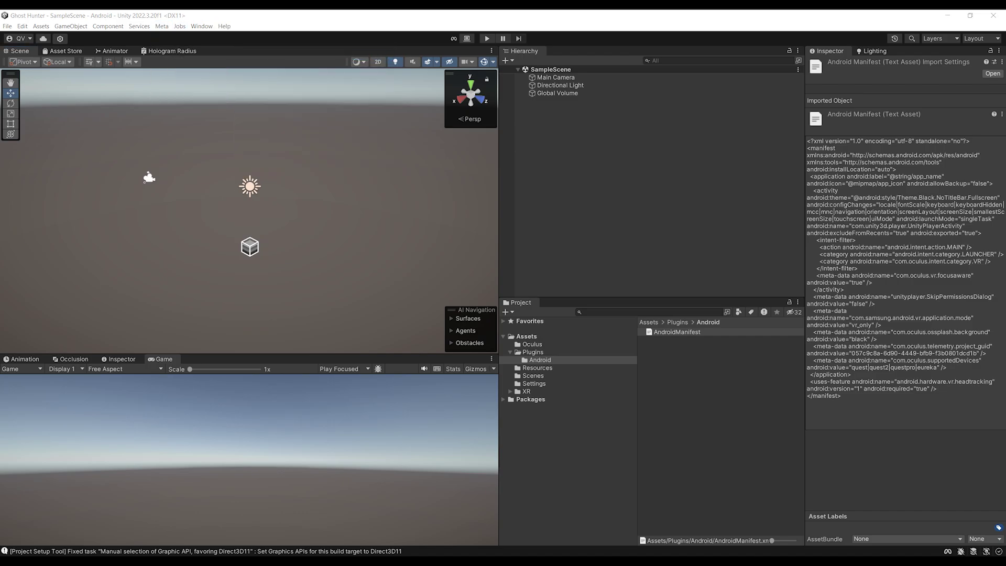
Reposition and enlarge the Building Blocks window, then drop the Camera Rig block into SampleScene
left_click_drag(467, 130, 411, 108)
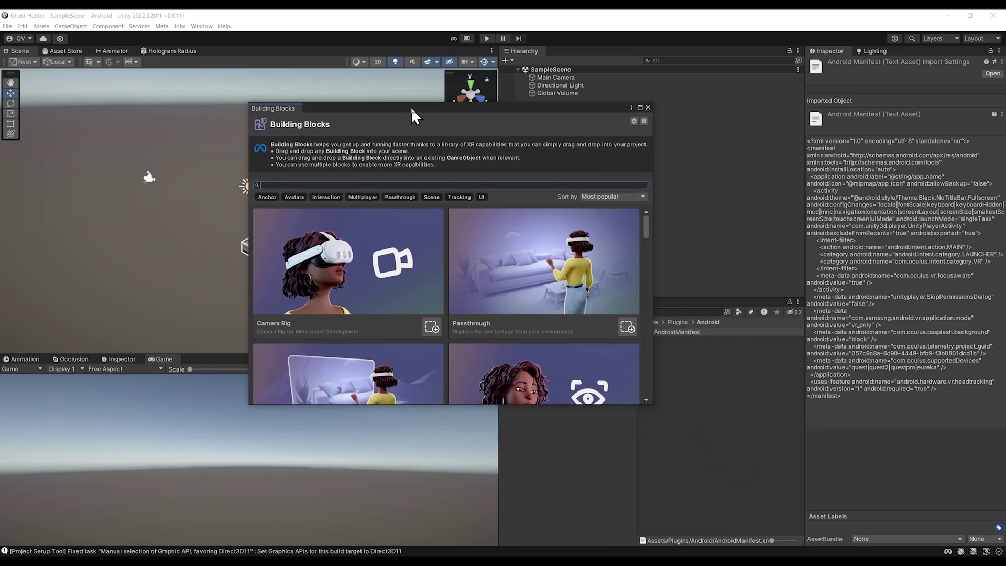
left_click_drag(652, 404, 761, 489)
scroll(485, 270, "down", 3)
scroll(486, 270, "up", 3)
left_click_drag(490, 111, 319, 122)
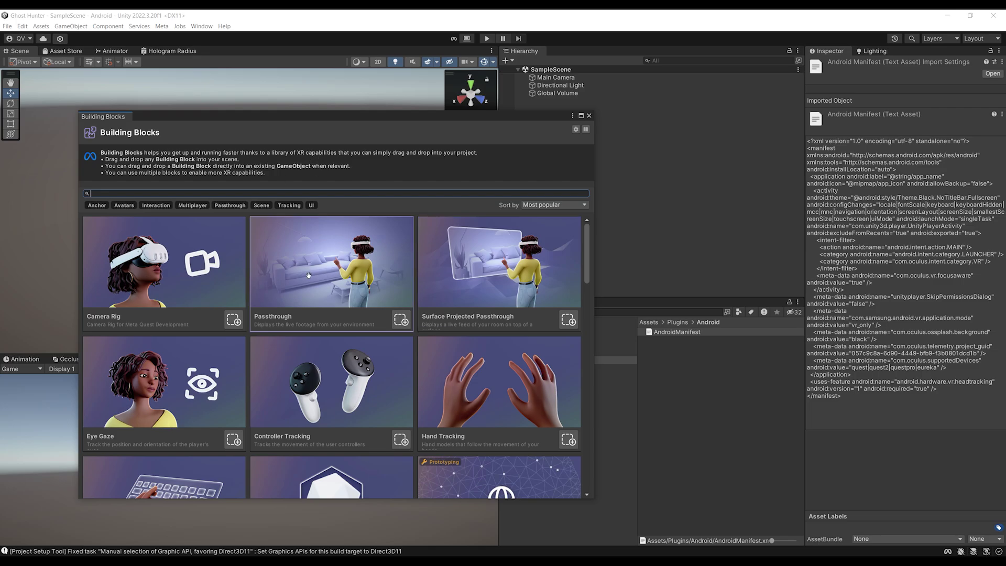
scroll(338, 302, "down", 3)
scroll(337, 302, "up", 3)
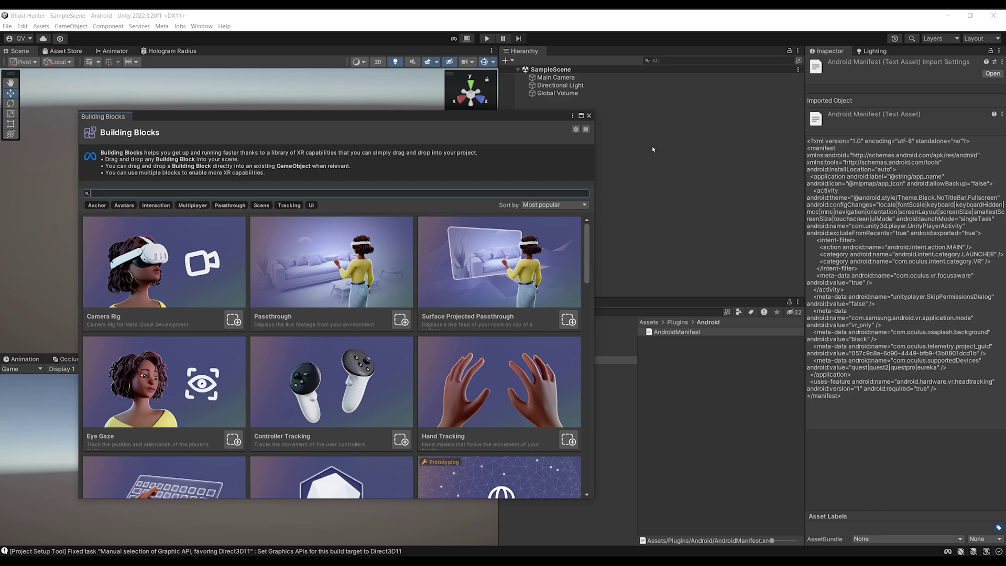
left_click_drag(280, 121, 209, 154)
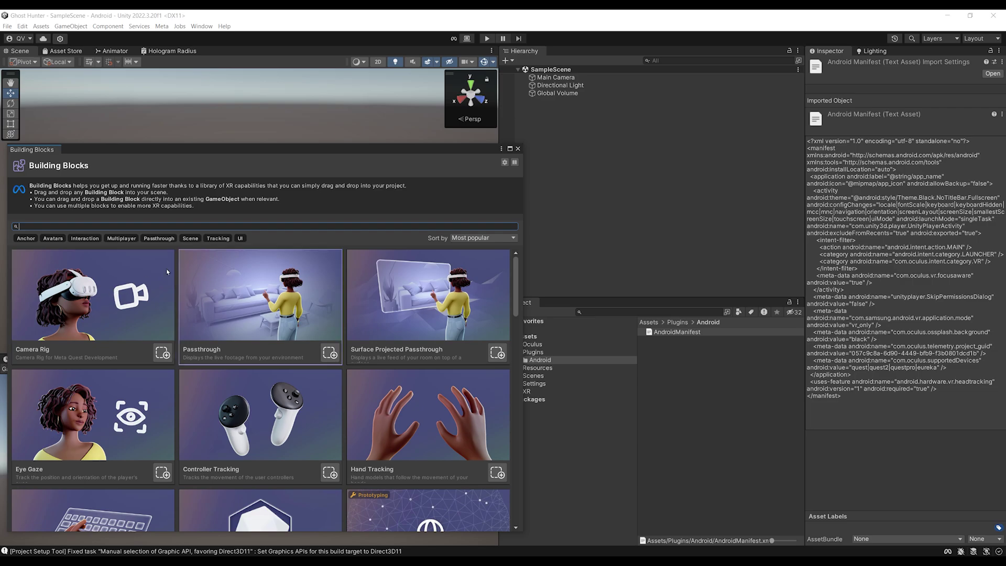
left_click_drag(95, 294, 587, 212)
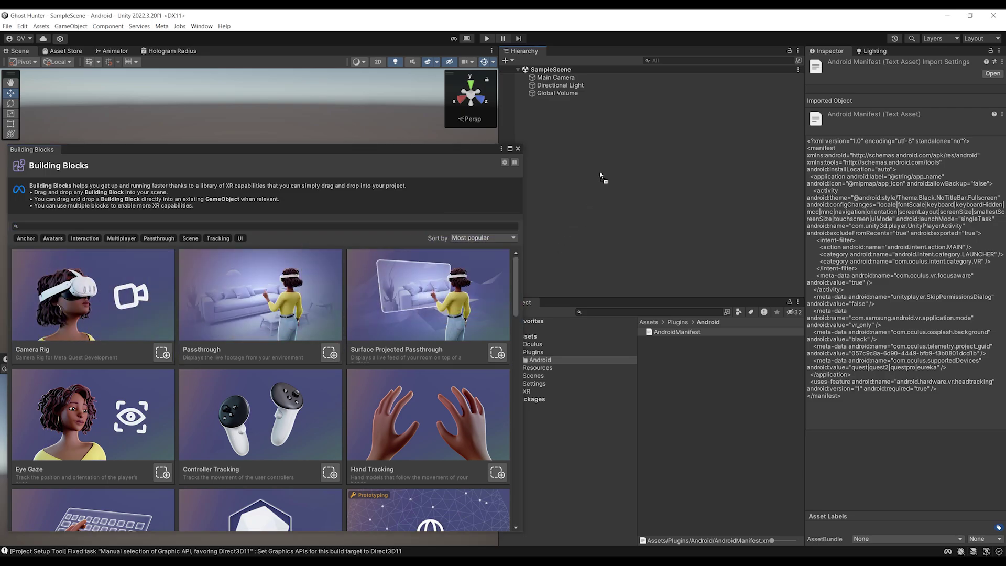
left_click_drag(466, 152, 390, 423)
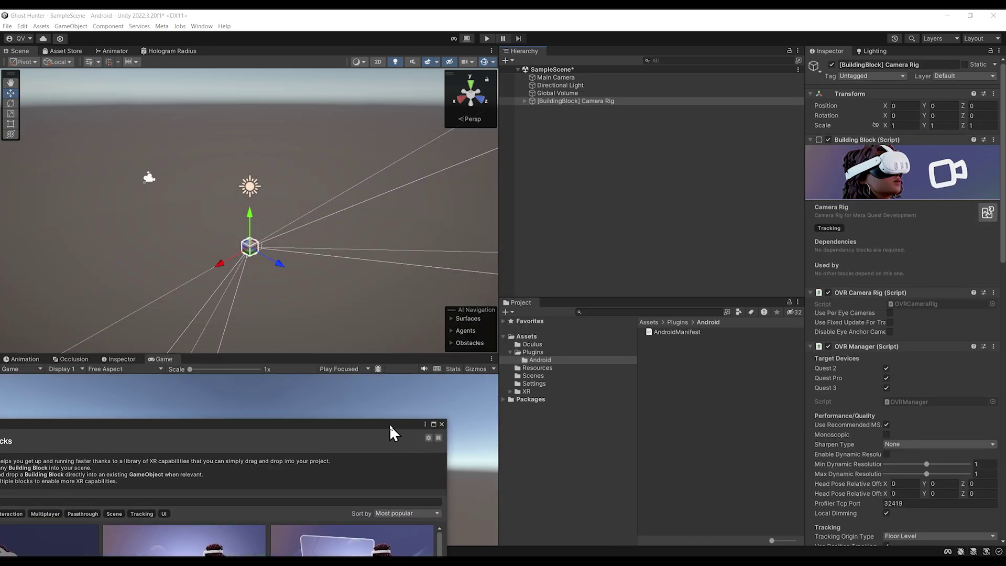
Select the [BuildingBlock] Camera Rig and scroll through its Inspector settings
left_click(607, 102)
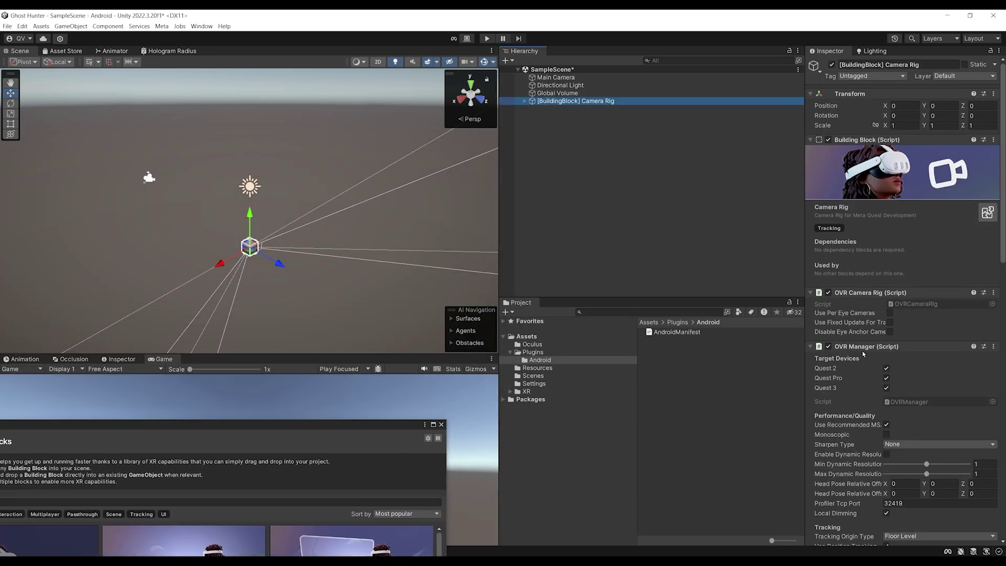
scroll(893, 339, "down", 5)
scroll(871, 344, "down", 14)
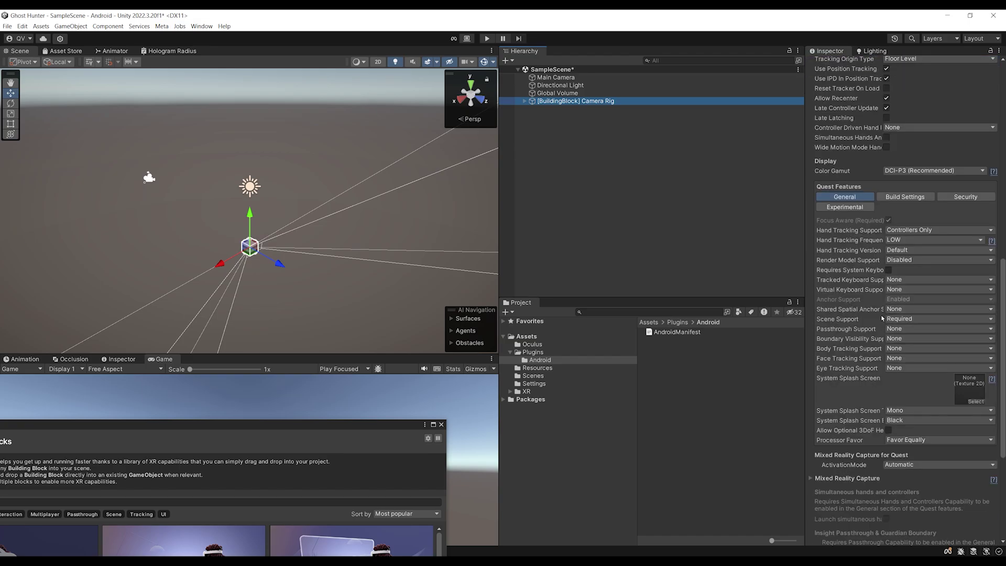
scroll(890, 453, "up", 14)
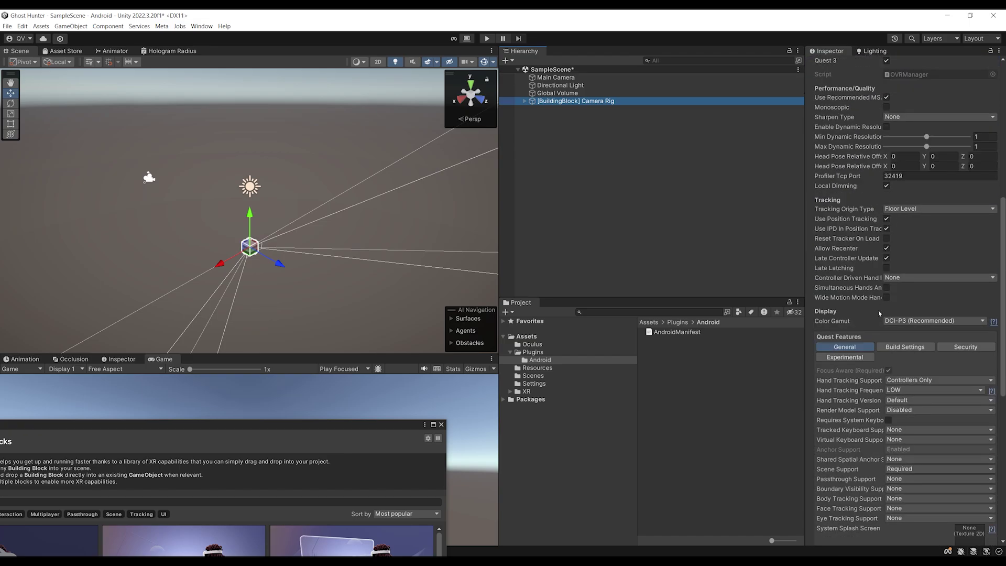
scroll(860, 319, "down", 9)
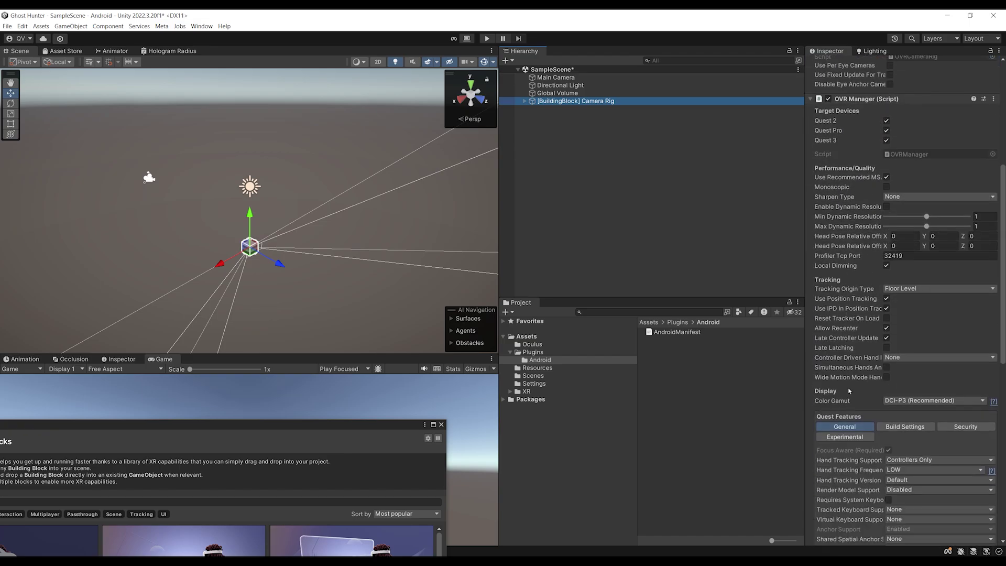
scroll(873, 392, "up", 6)
scroll(872, 392, "up", 6)
Inspect the TrackingSpace eye and hand anchors, collapse the rig, and select Main Camera
left_click(524, 100)
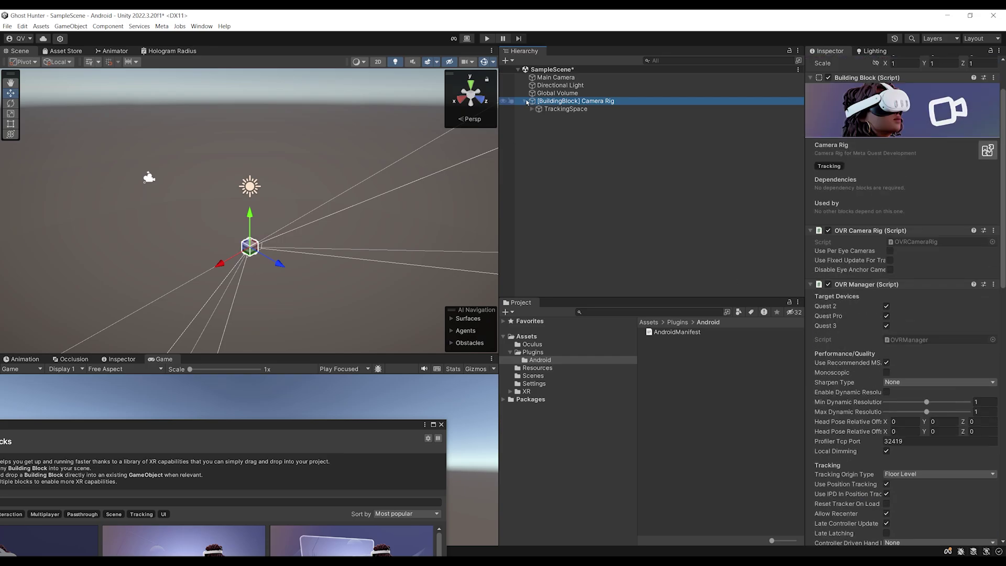
left_click(533, 109)
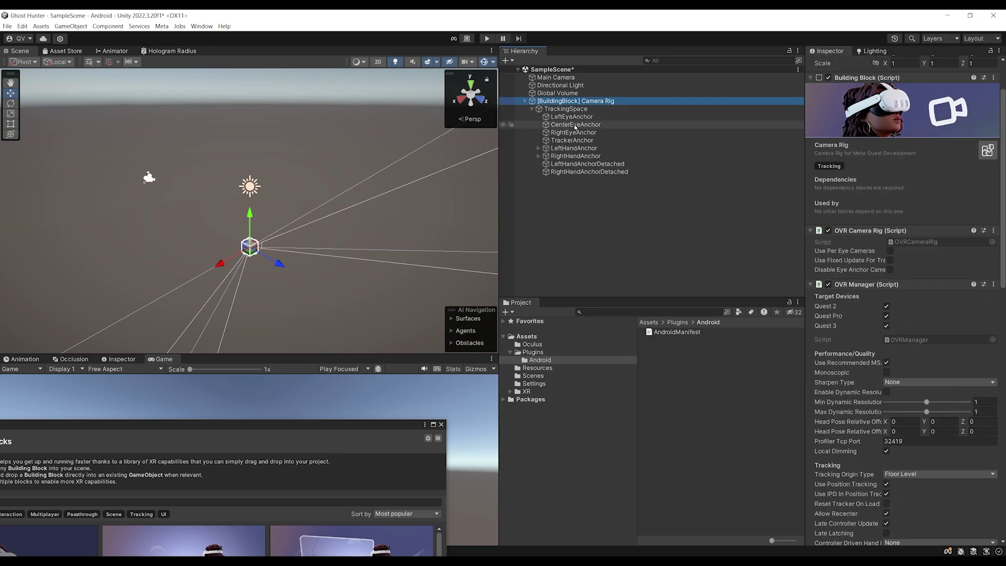
left_click(585, 125)
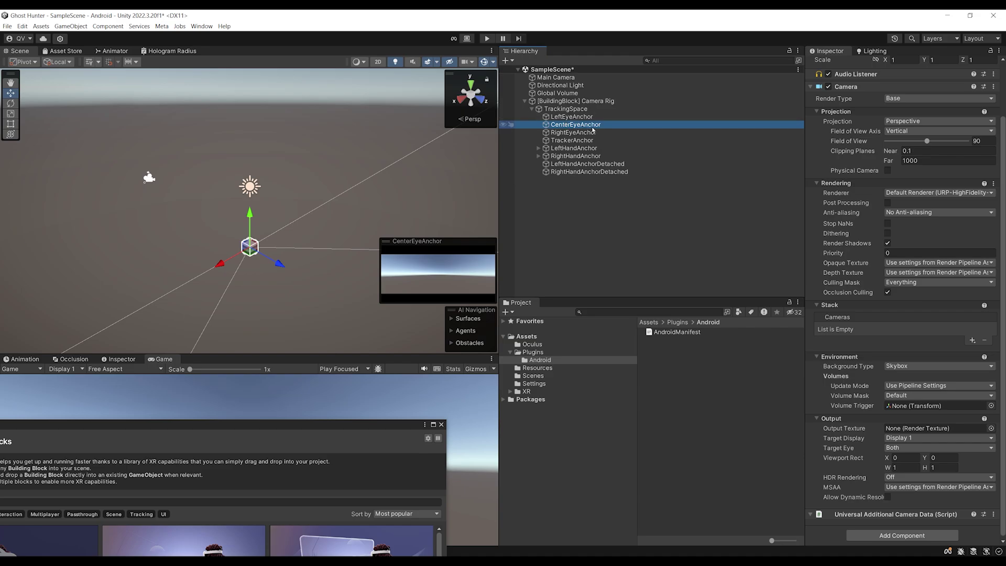
left_click(590, 149)
left_click(576, 157)
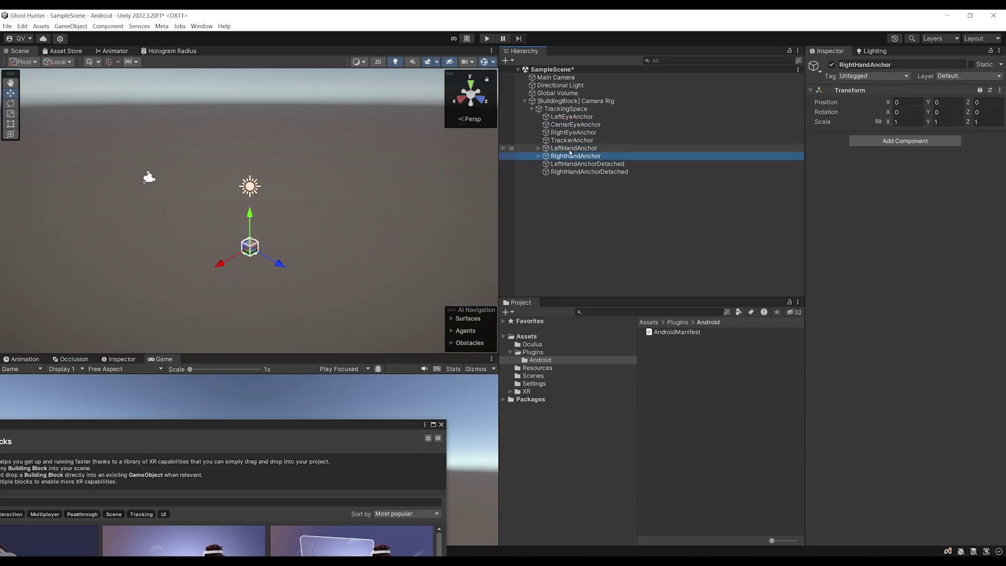
left_click(584, 102)
key("Left")
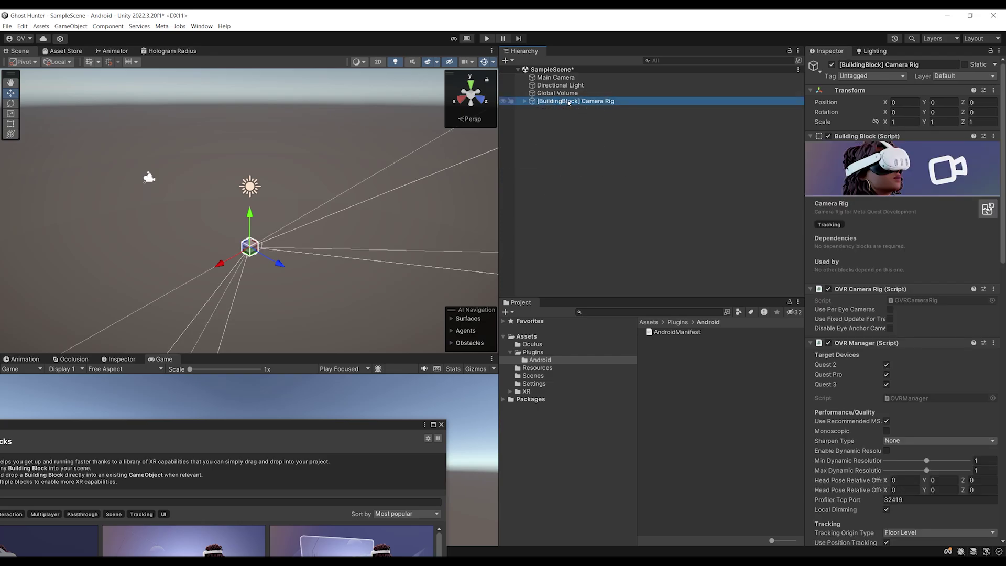
left_click(545, 78)
Delete the Main Camera and Global Volume objects from SampleScene
left_click(544, 81)
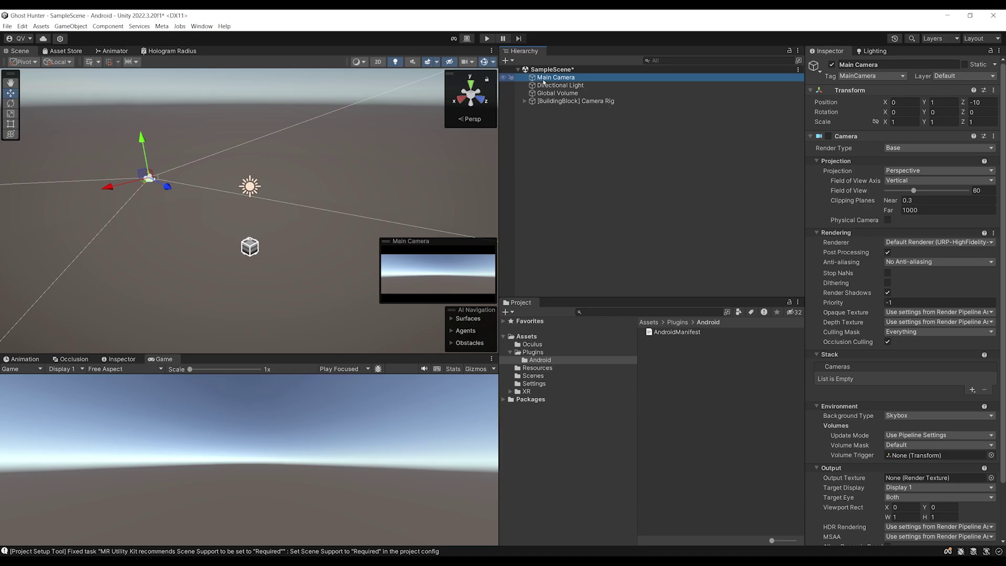
key("Delete")
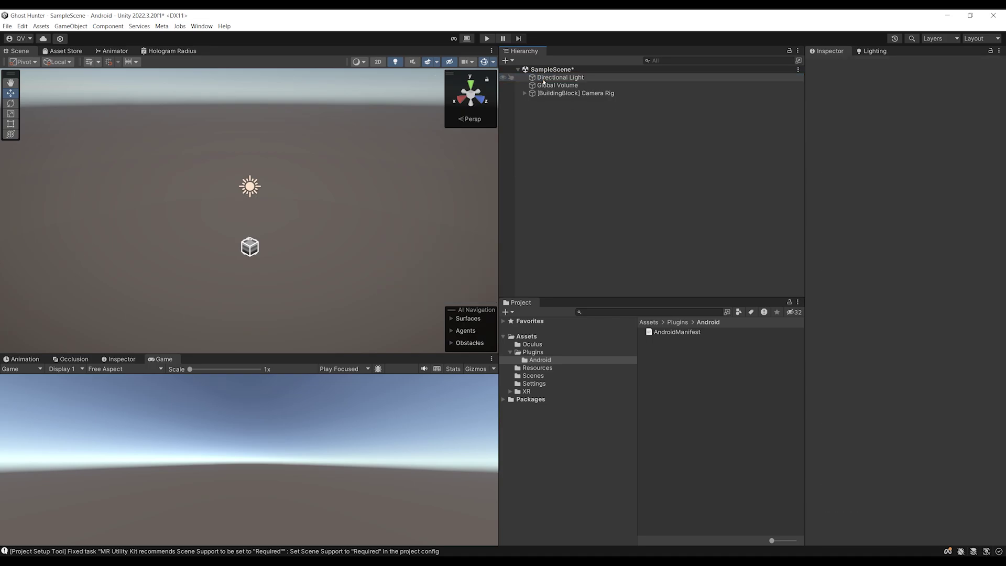
left_click(552, 85)
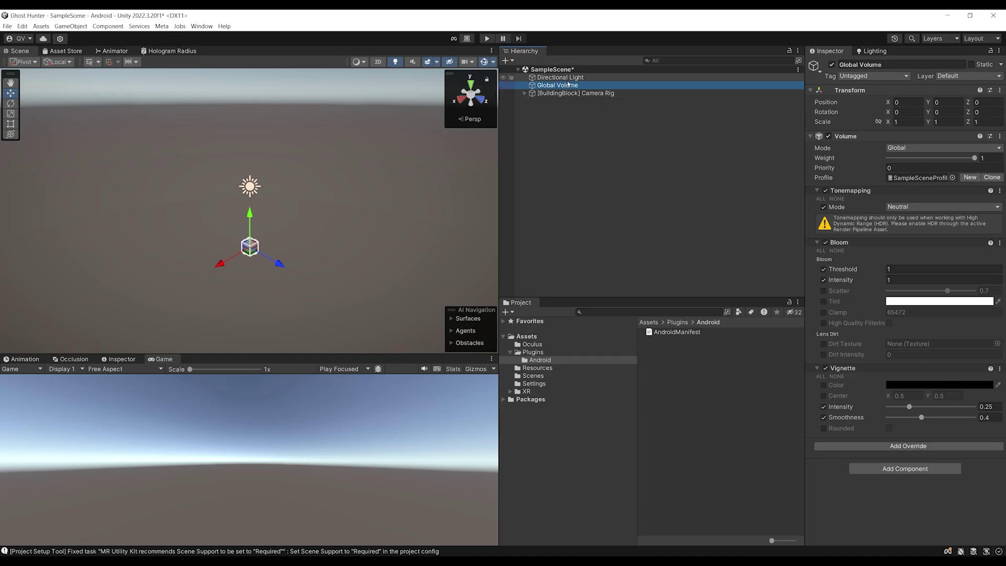
key("Delete")
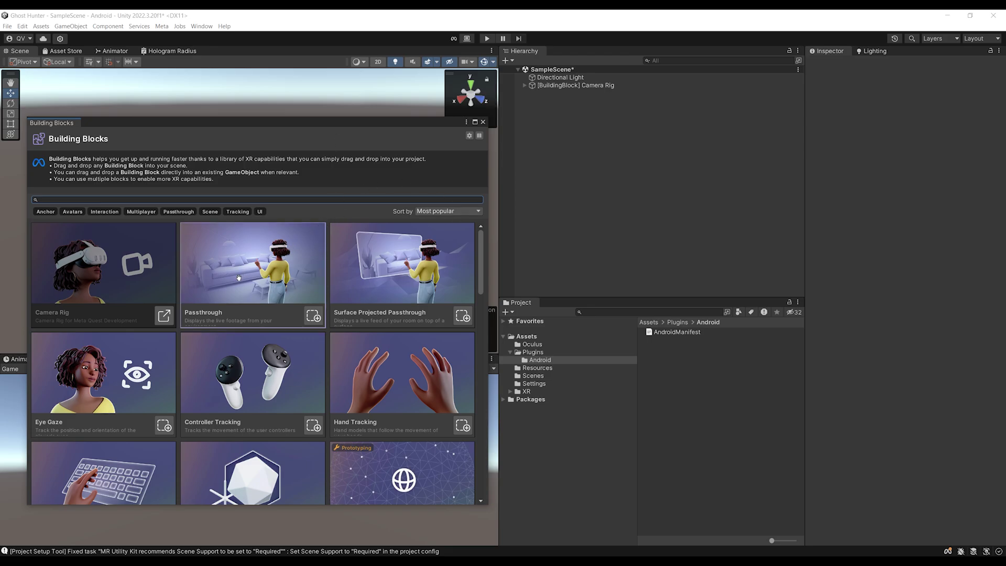
Add the Passthrough building block and check the Camera Rig's OVR Manager passthrough settings
left_click_drag(239, 278, 550, 181)
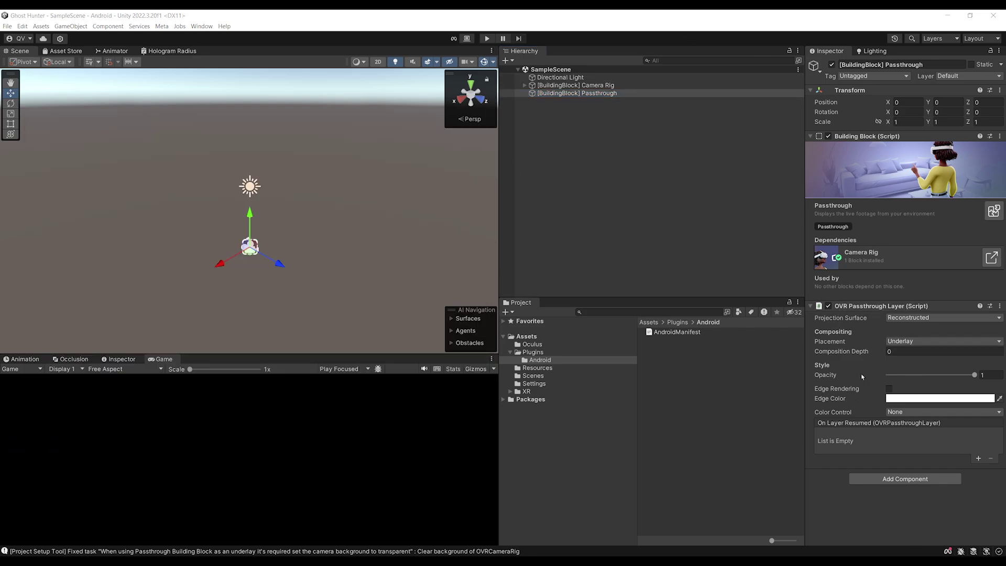
left_click(571, 85)
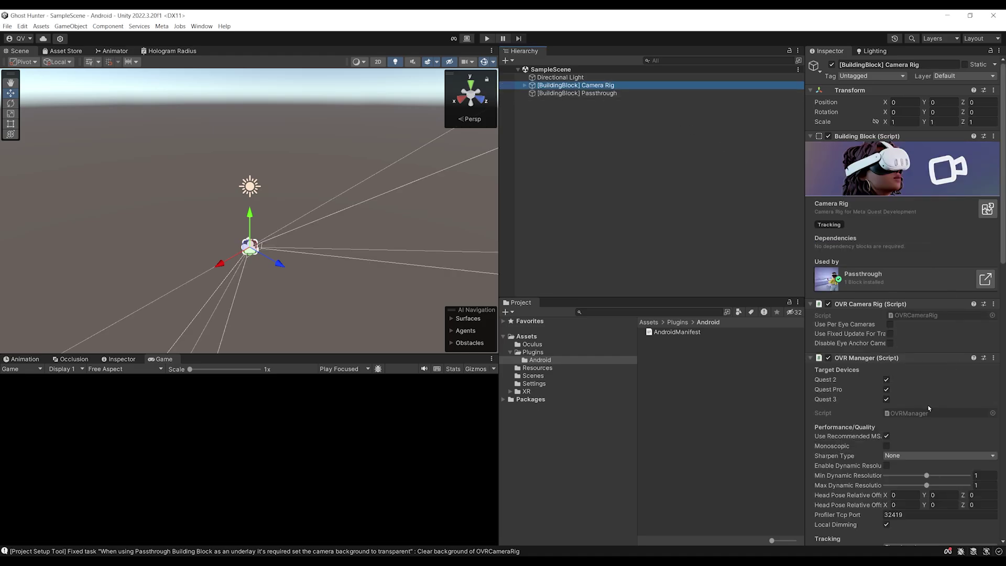
scroll(929, 408, "down", 15)
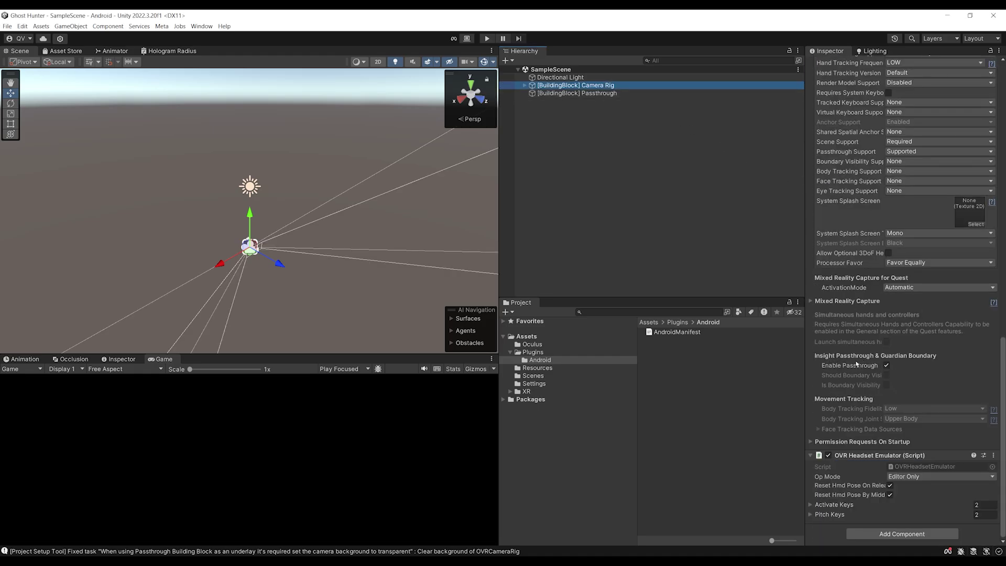
mouse_move(850, 371)
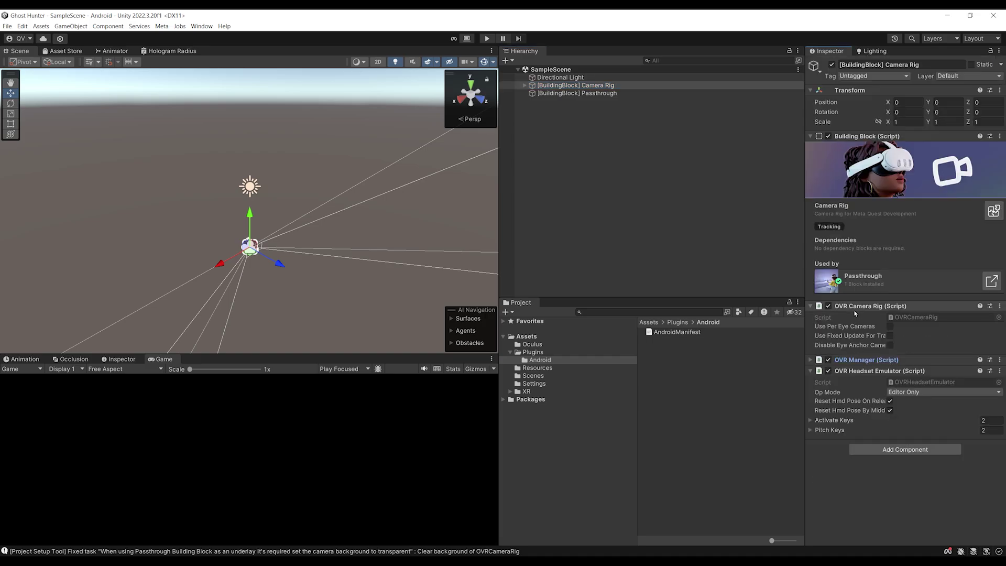
left_click(856, 313)
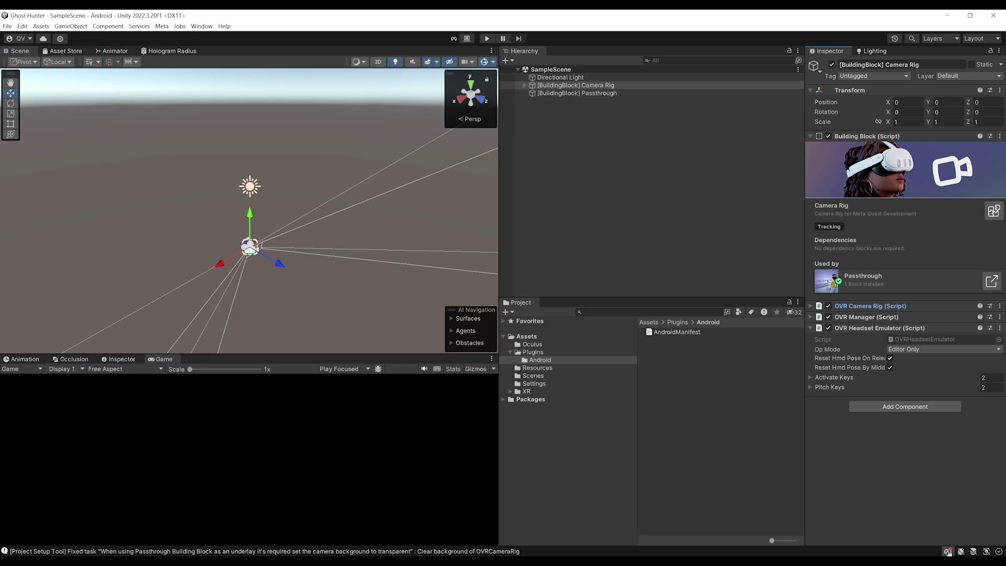
left_click(949, 552)
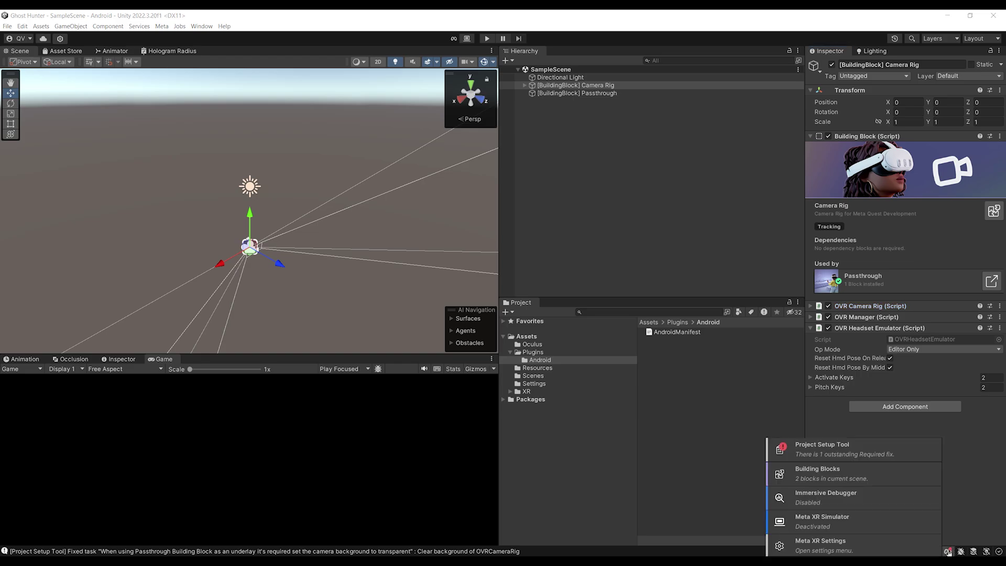
Apply the Project Setup Tool's recommended fixes, including the Passthrough splash-screen background
left_click(826, 455)
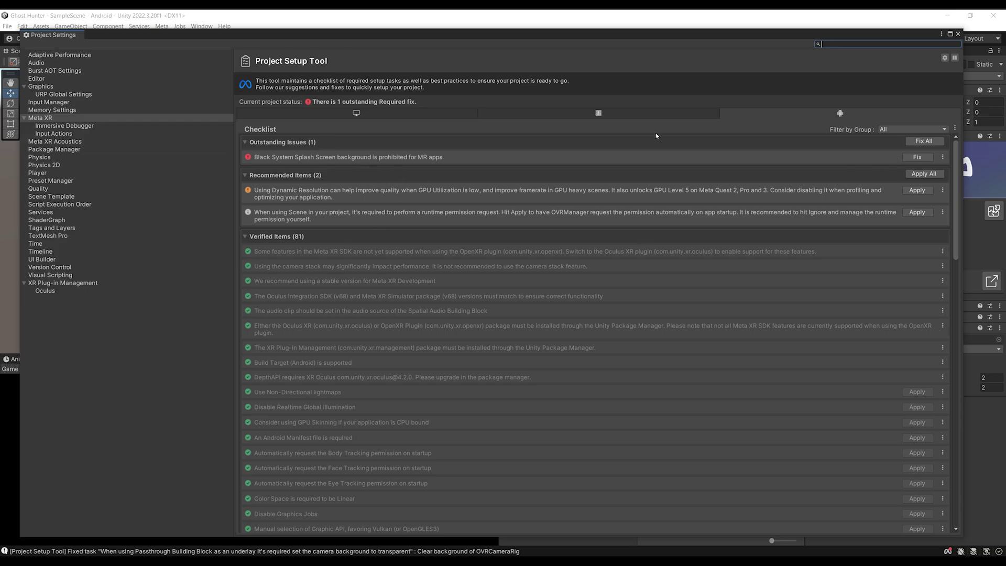
left_click(938, 141)
left_click(924, 142)
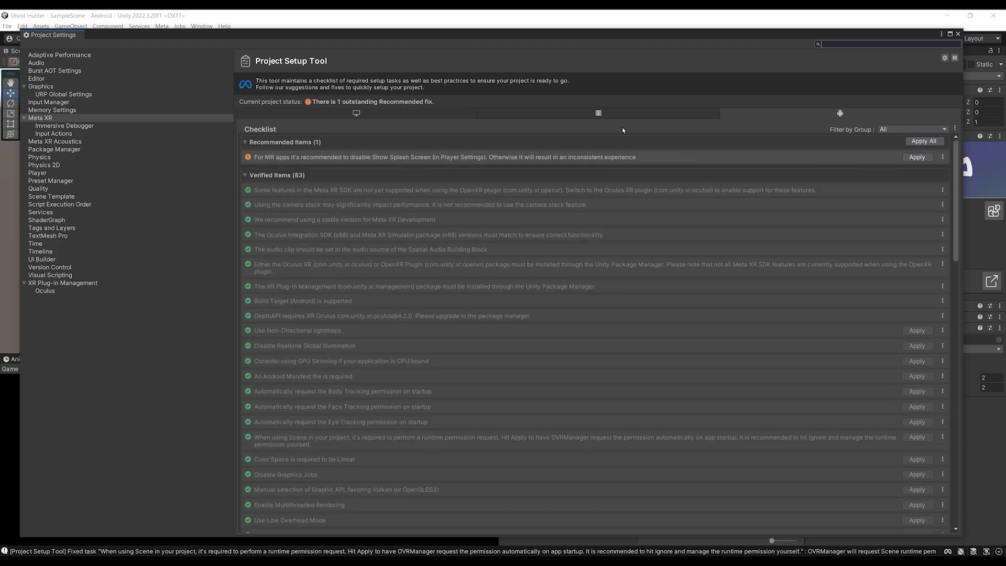
Compare the Standalone and Android checklists, then close Project Settings
left_click(401, 117)
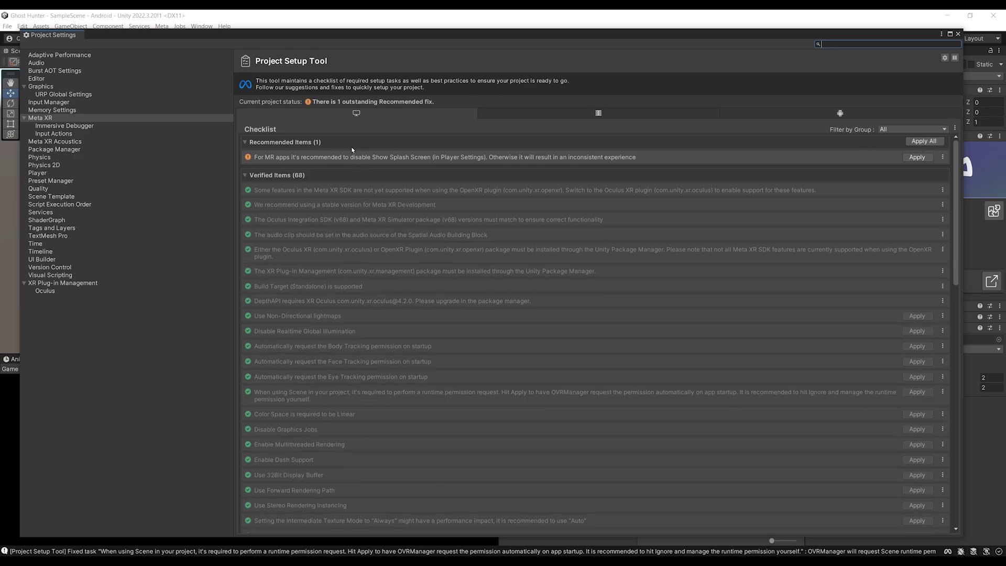
left_click(829, 116)
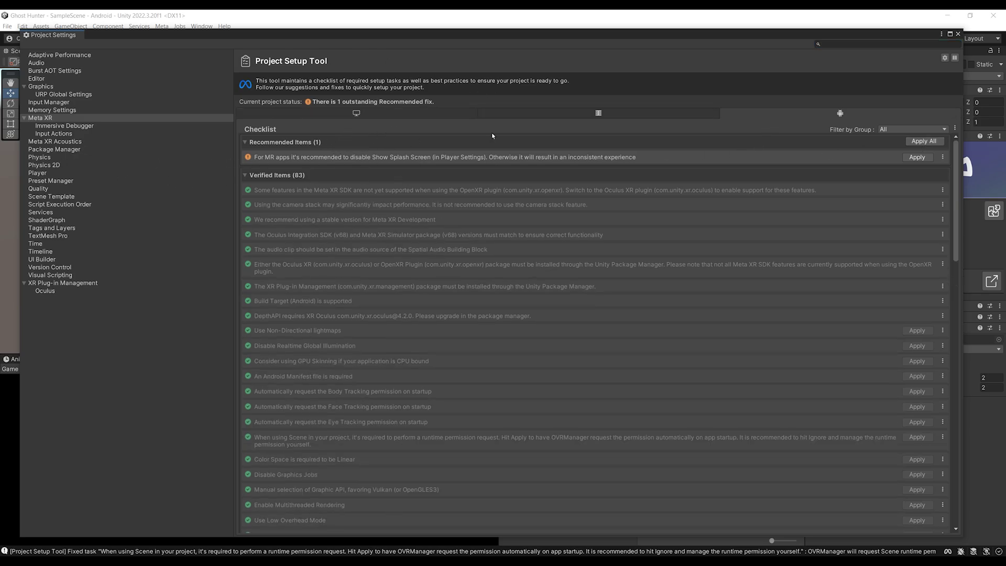
left_click(957, 34)
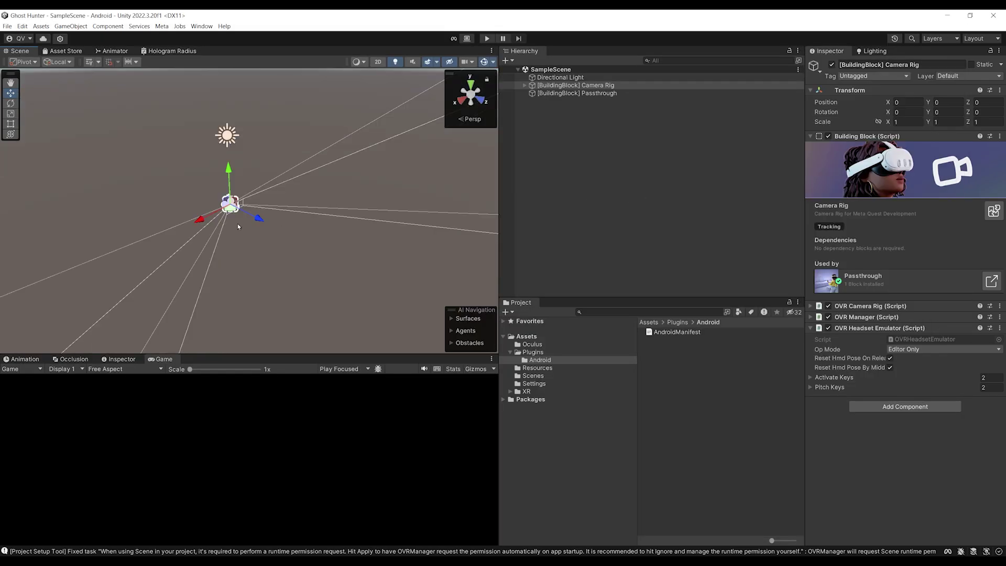
Frame the Camera Rig, zoom out, and orbit the Scene view to show the sky above
key("f")
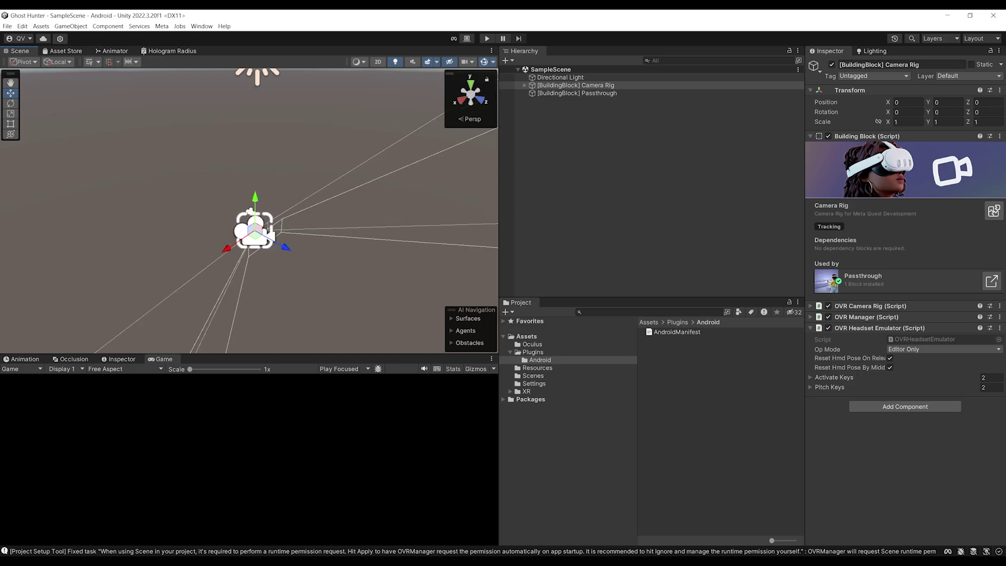
scroll(297, 212, "down", 2)
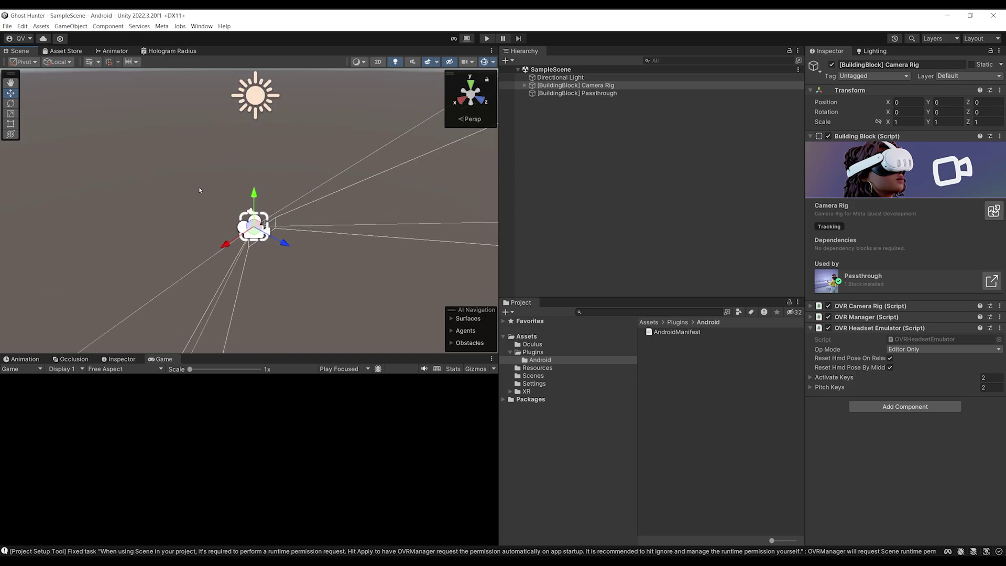
left_click_drag(199, 190, 324, 206, "alt")
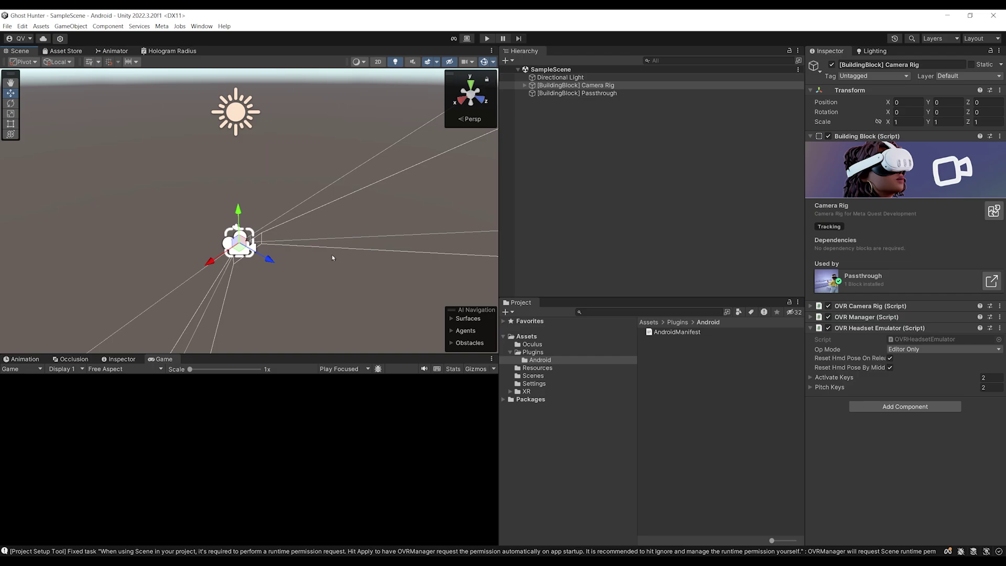
Open Build Settings and keep the default Android run device
left_click(7, 27)
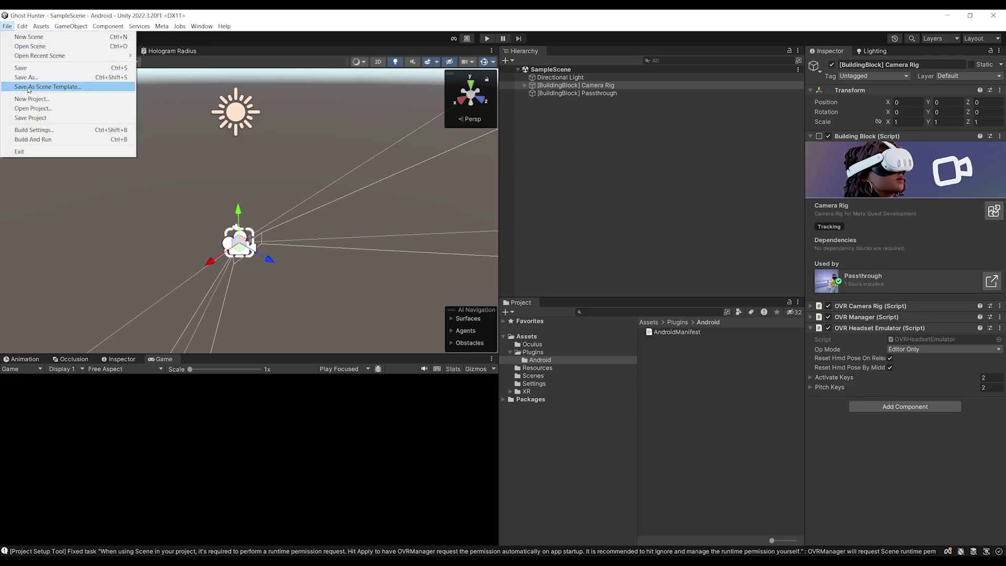
left_click(52, 131)
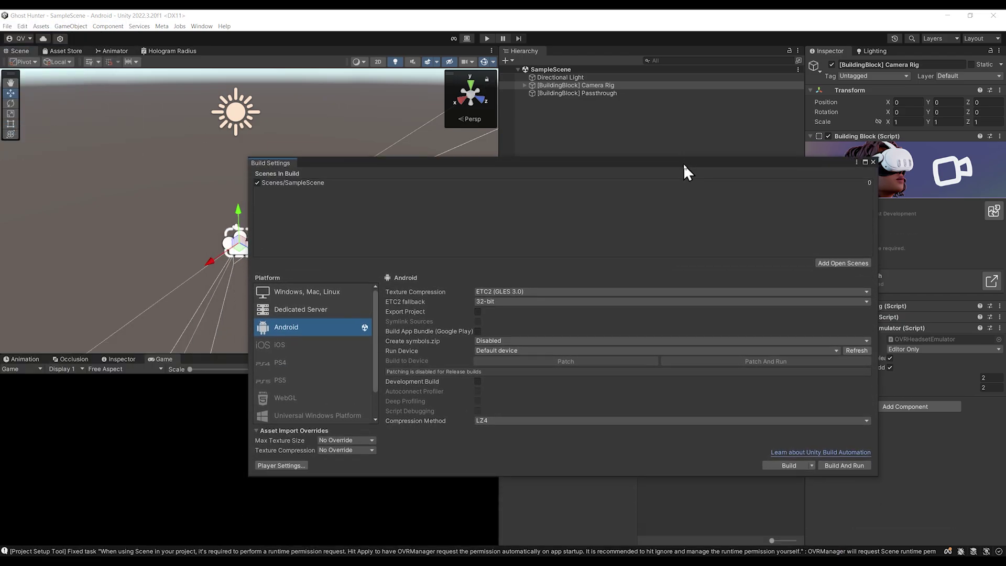
left_click_drag(683, 163, 610, 133)
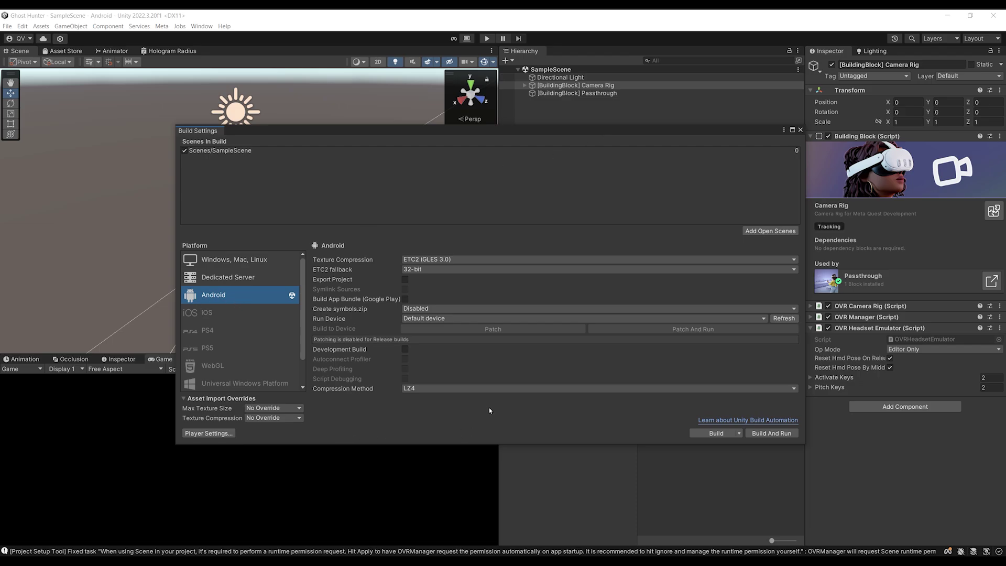
left_click(430, 318)
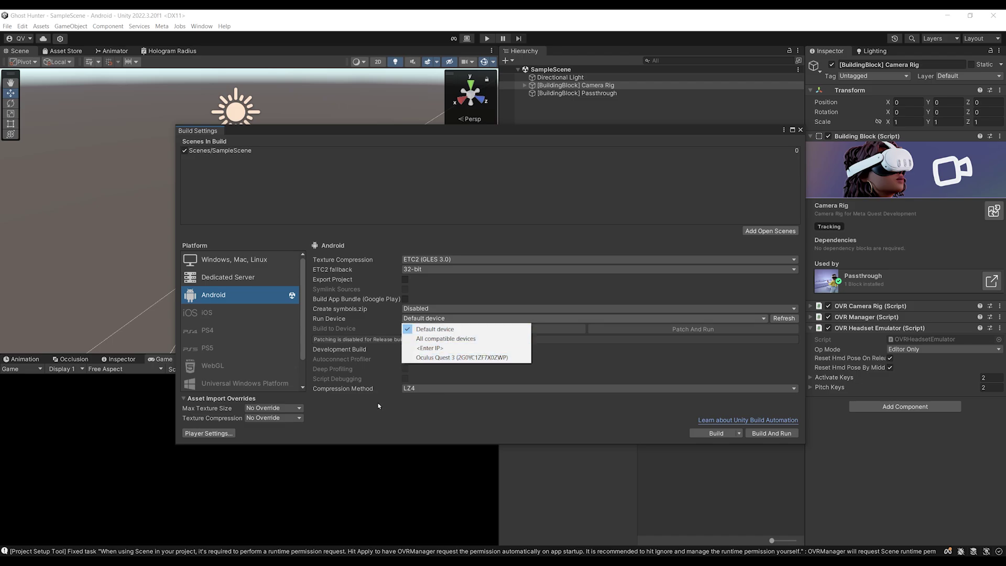
left_click(402, 421)
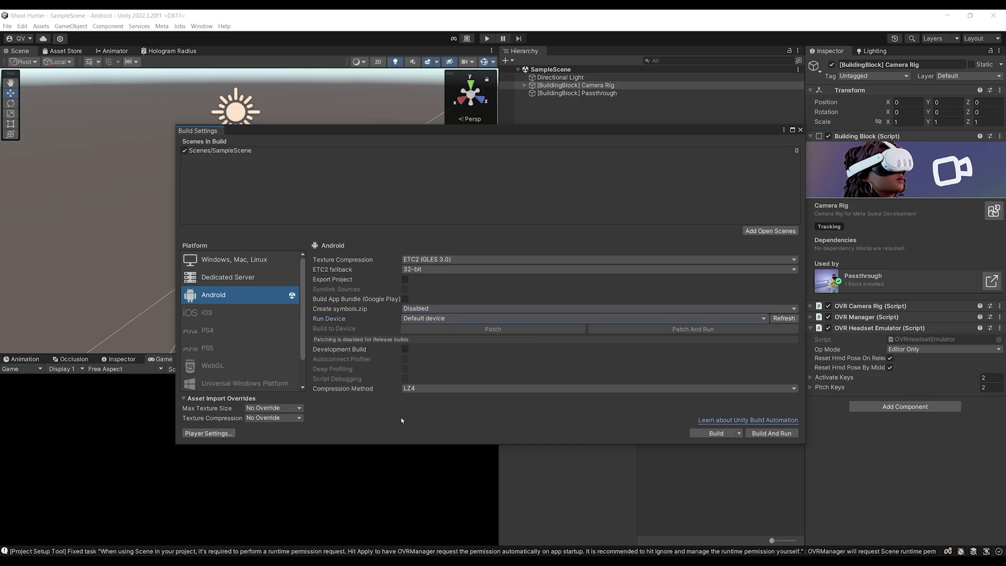
Build and run the app as test.apk, checking the console for the result
left_click(781, 433)
type("test")
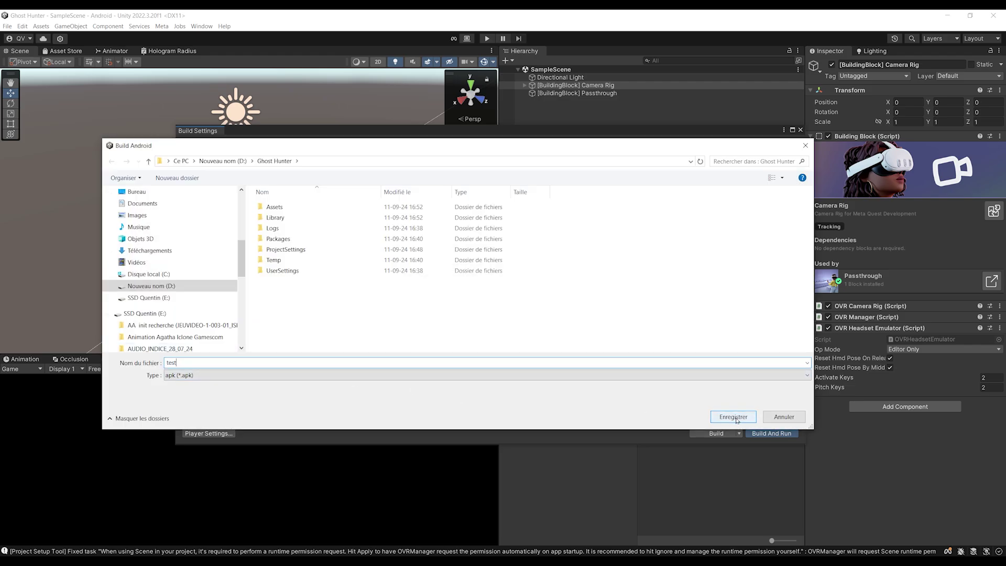
left_click(735, 418)
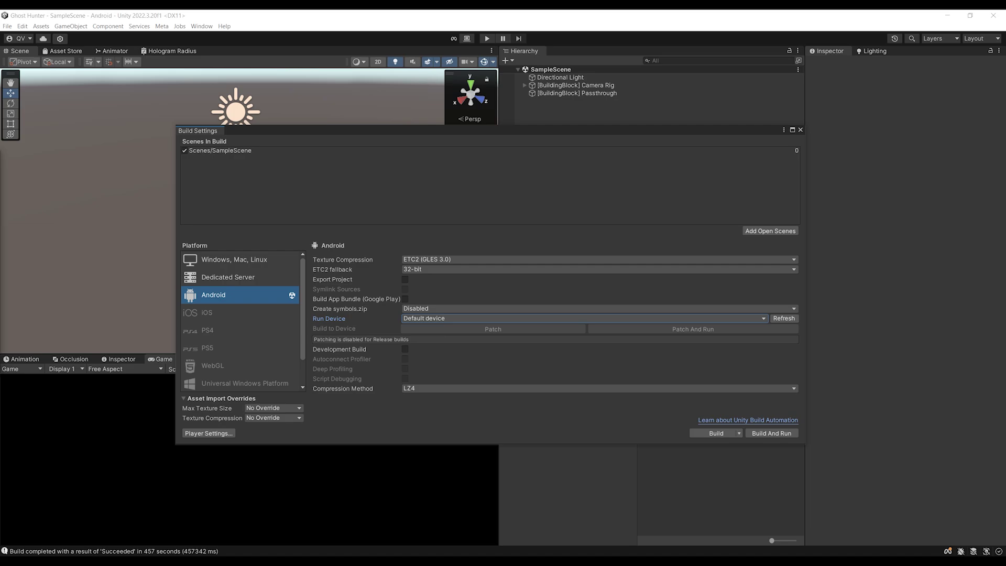
left_click(79, 552)
left_click_drag(189, 359, 275, 191)
left_click(257, 323)
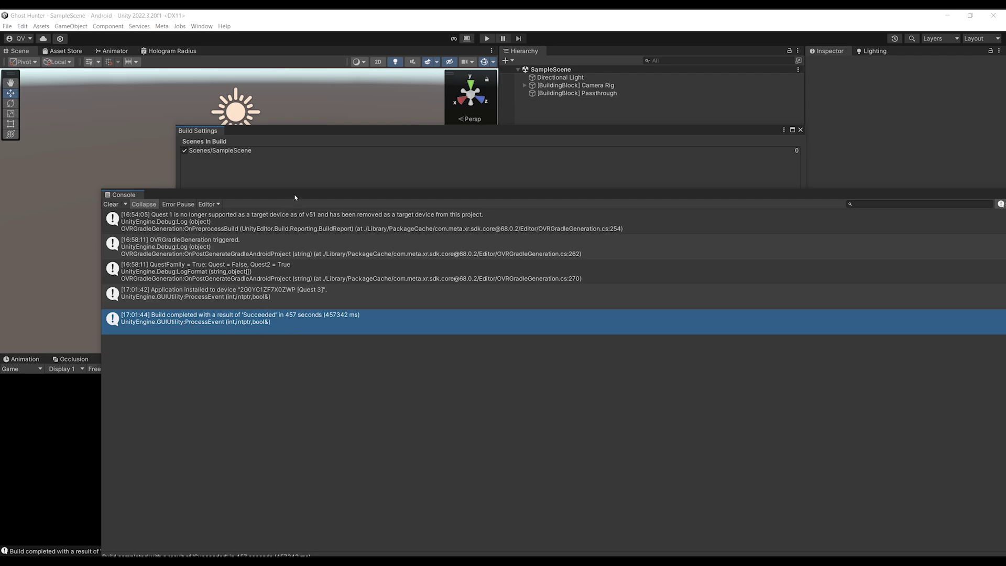
left_click_drag(293, 195, 191, 370)
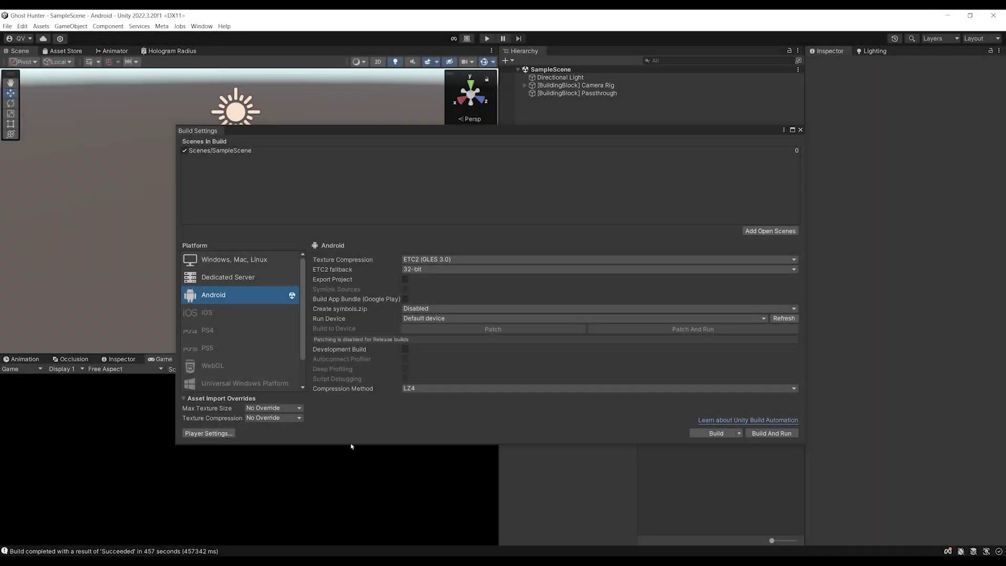
Set the Android Package Name to com.Valem.GhostHunter in Player Settings, then close Project Settings
left_click(221, 433)
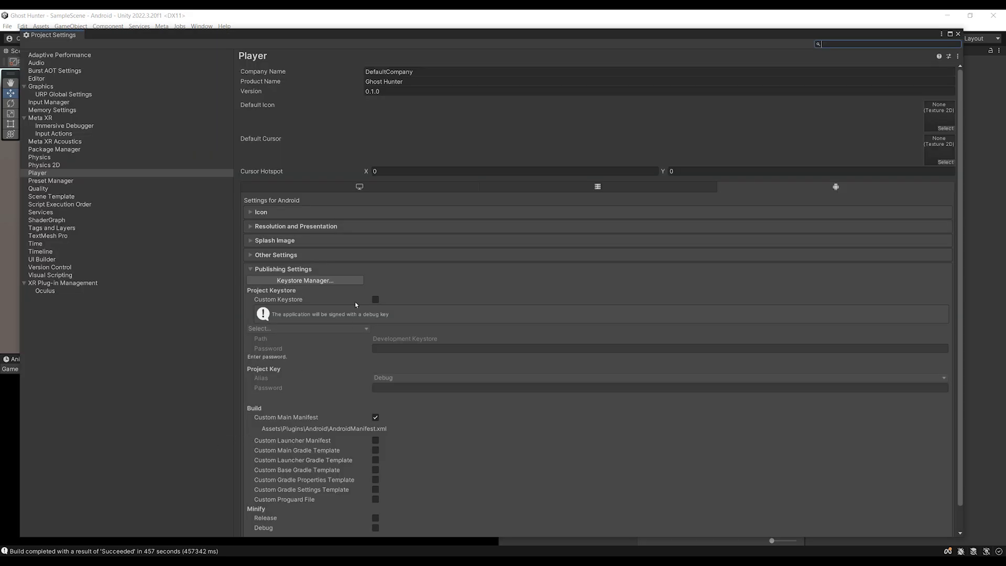
left_click(275, 256)
scroll(315, 320, "down", 10)
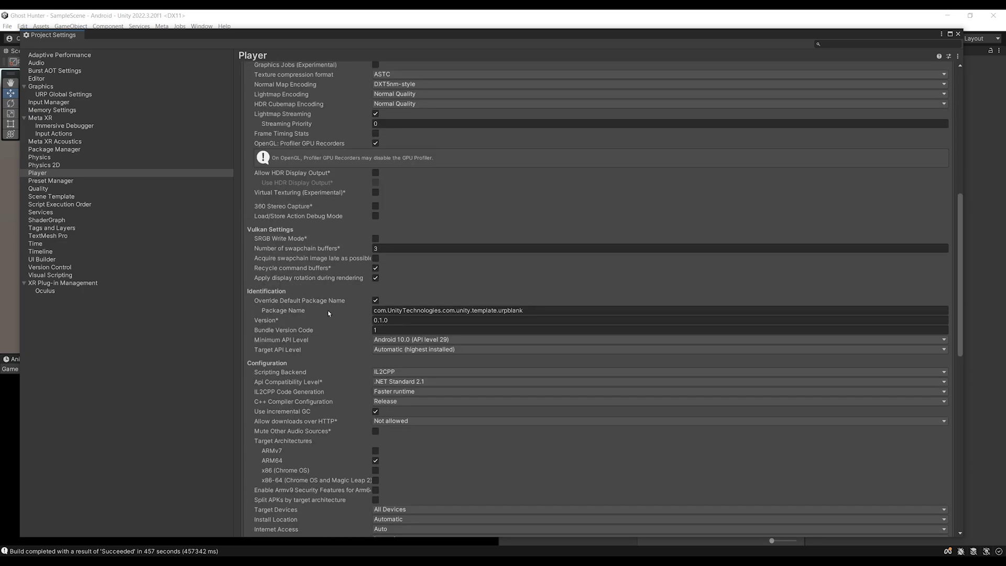
left_click(420, 312)
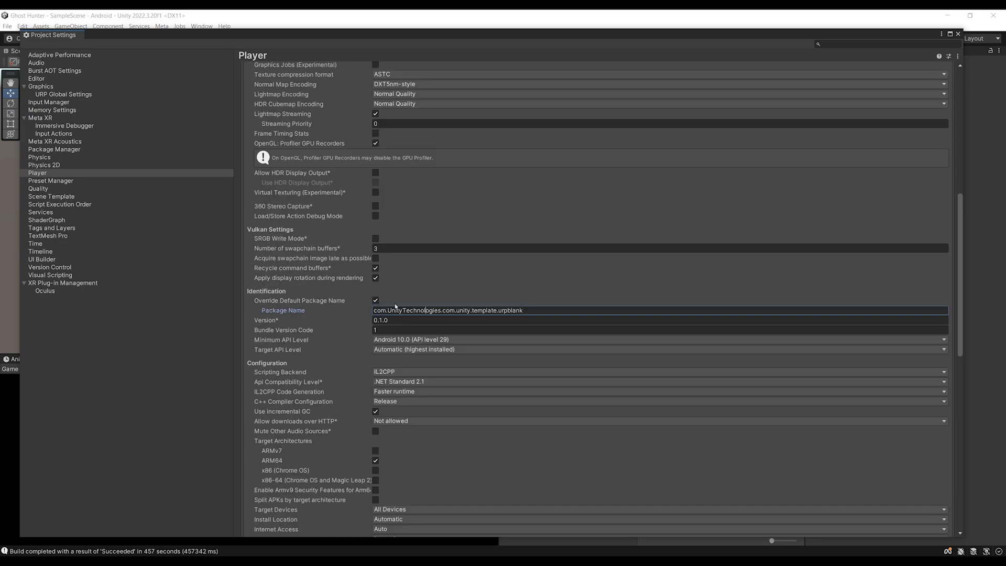
left_click_drag(540, 311, 359, 309)
type("com")
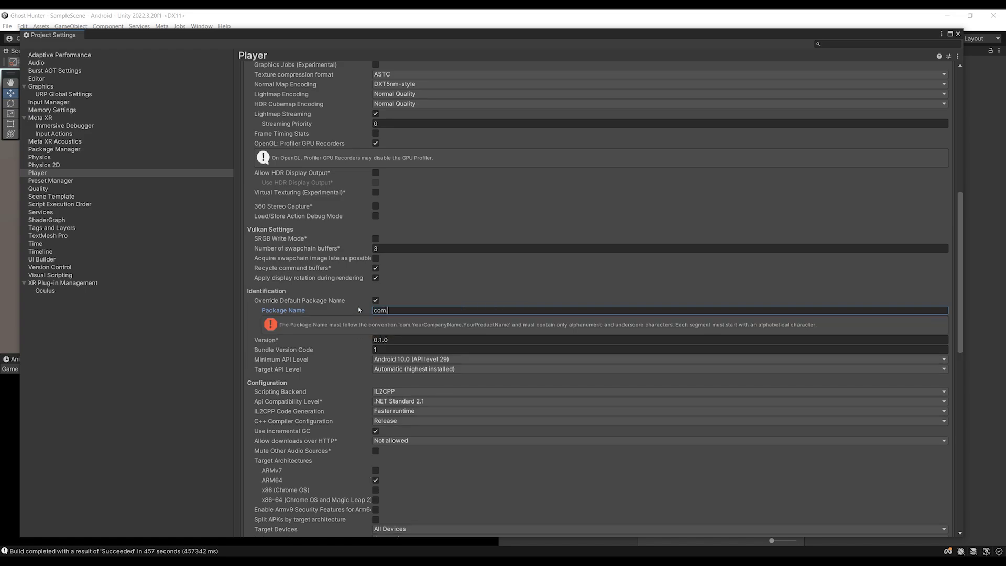
type(".Val")
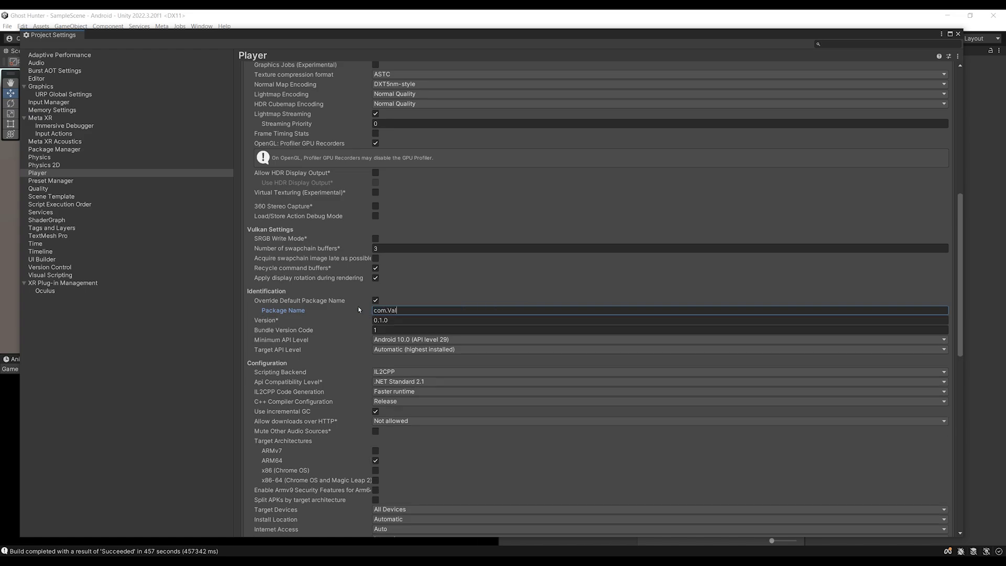
type("em.")
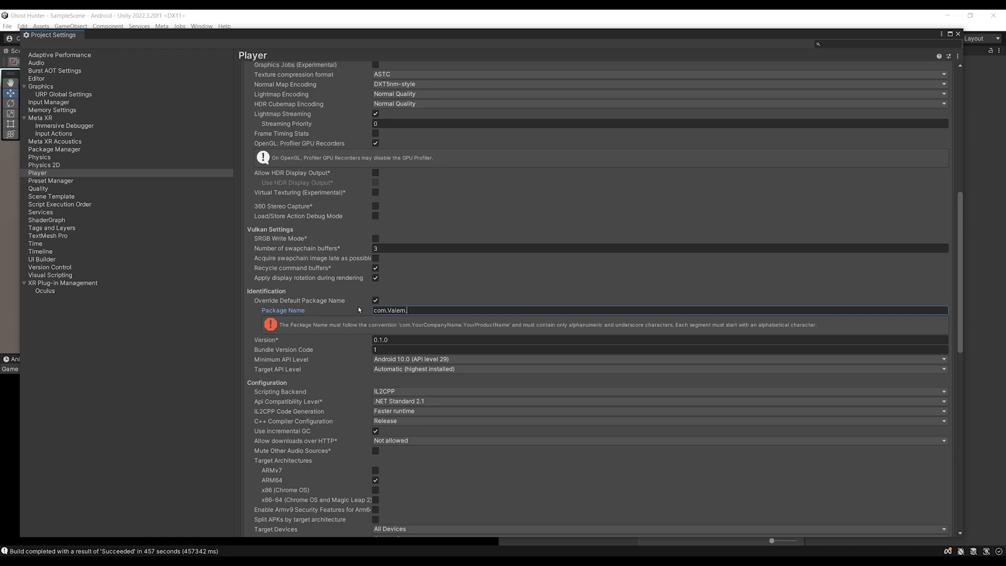
type("Gh")
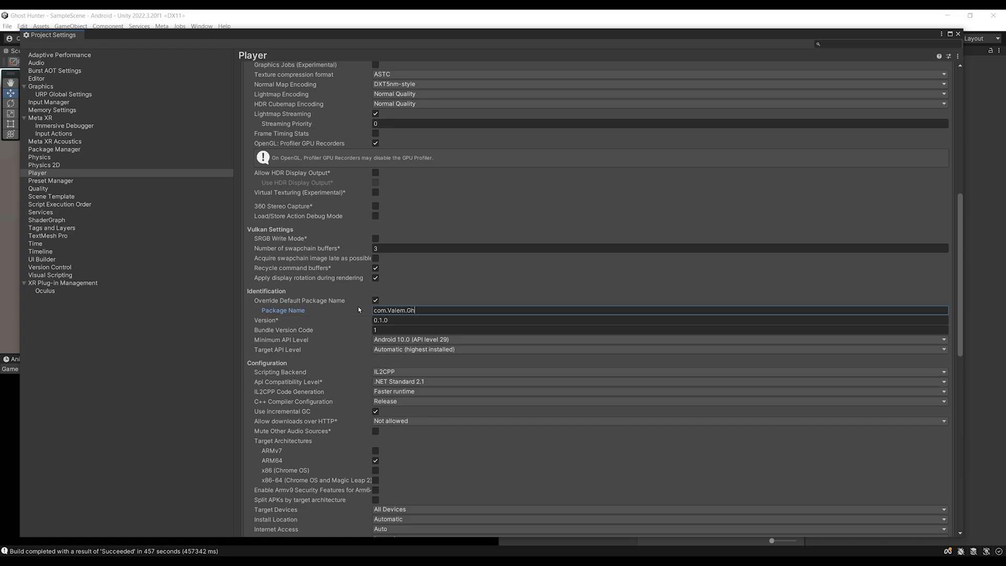
type("ostHunter")
left_click(959, 34)
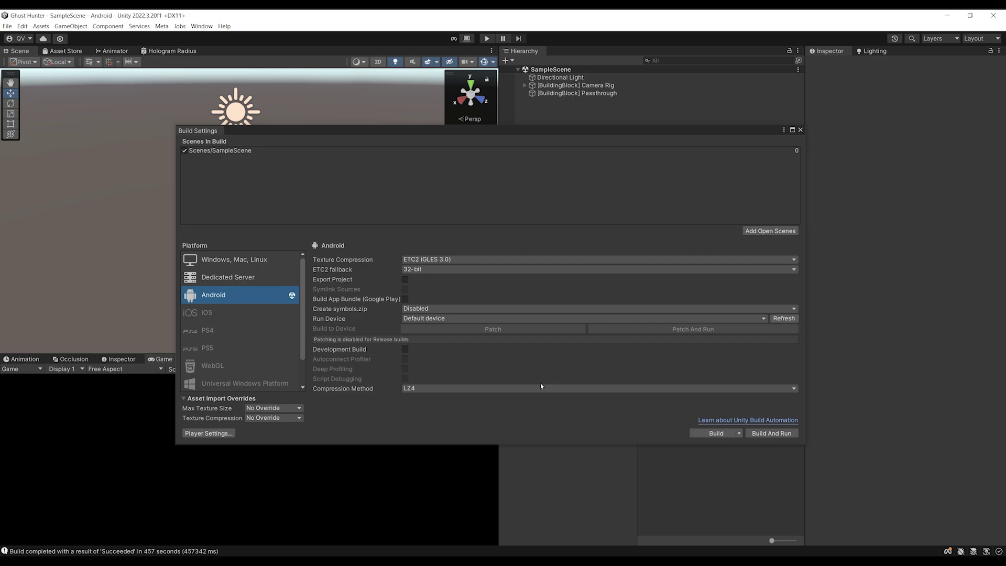
Close the Build Settings window to return to the main editor
left_click_drag(435, 140, 429, 161)
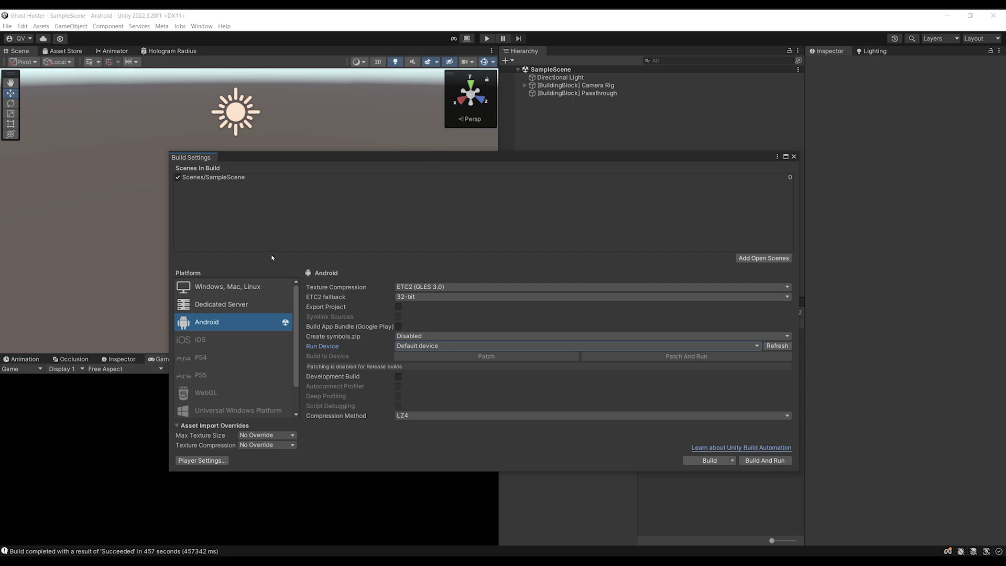
left_click(793, 156)
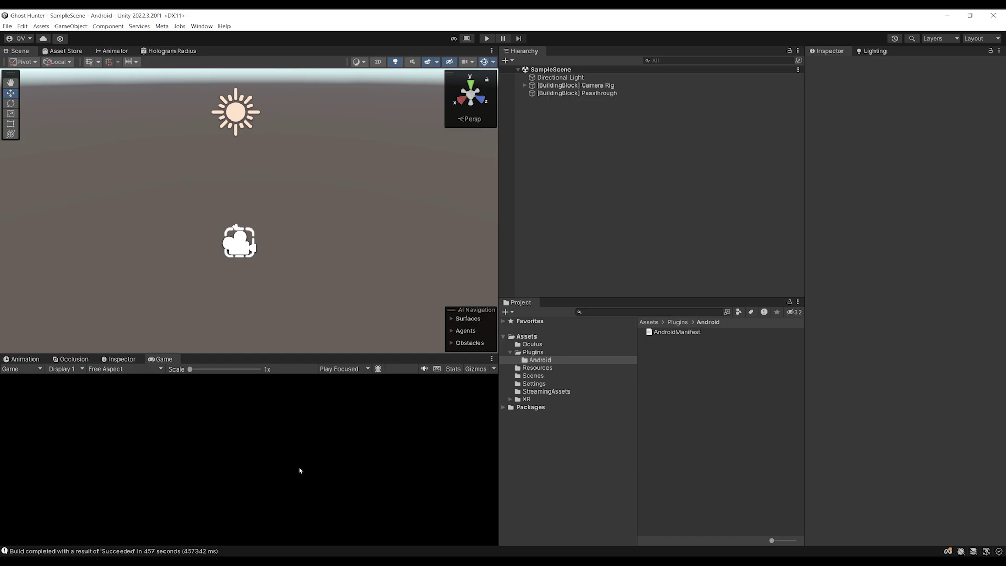
List the Quest 3 on the Link Devices page and launch Quest Link from the headset
mouse_move(362, 109)
left_mouse_down()
mouse_move(367, 84)
mouse_move(367, 92)
left_mouse_up()
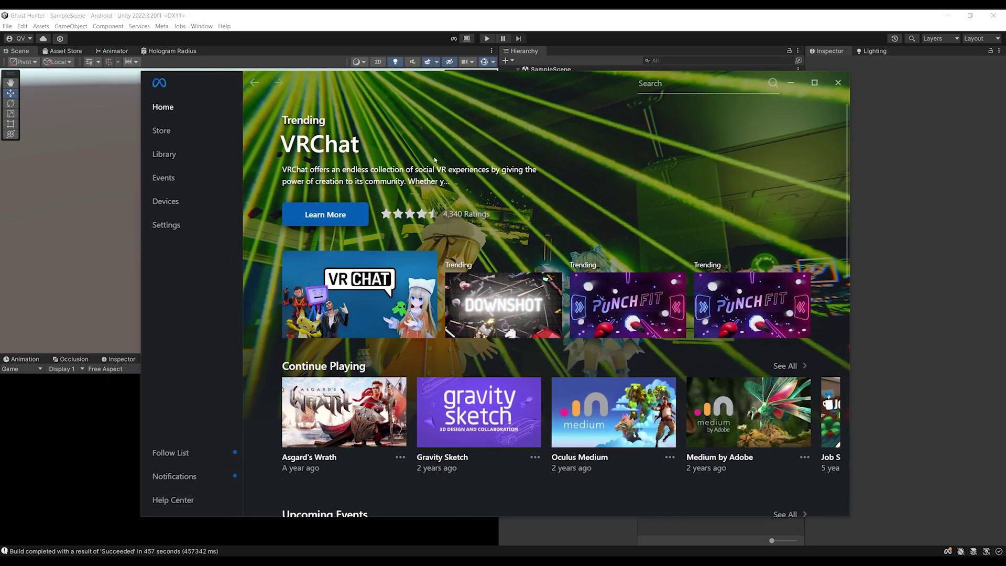
left_click(212, 205)
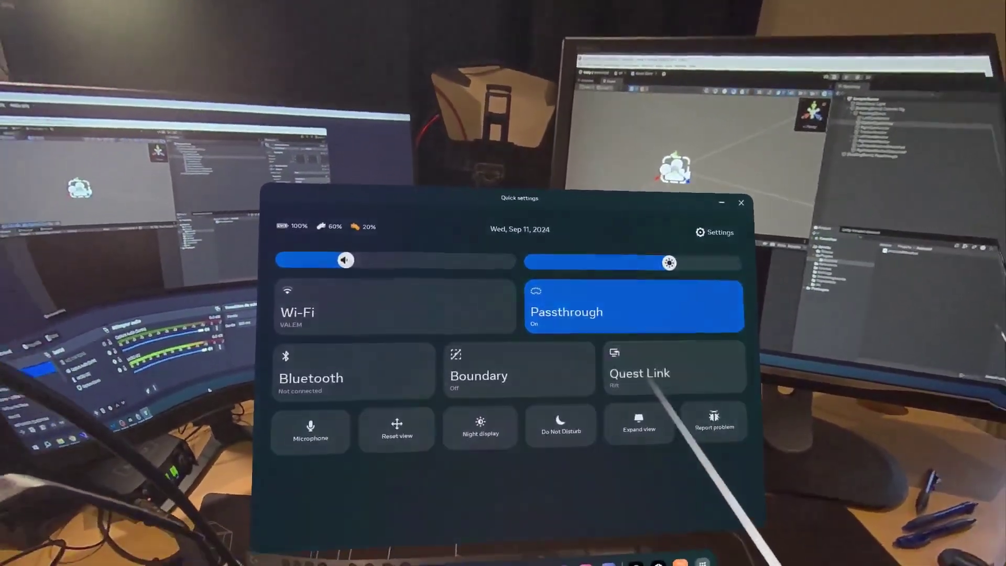
left_click(652, 382)
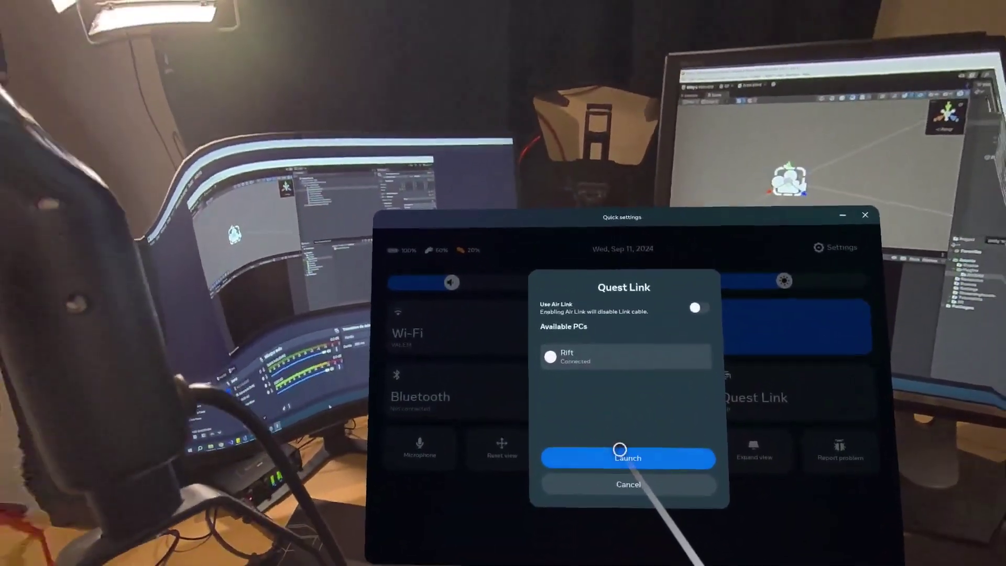
left_click(620, 453)
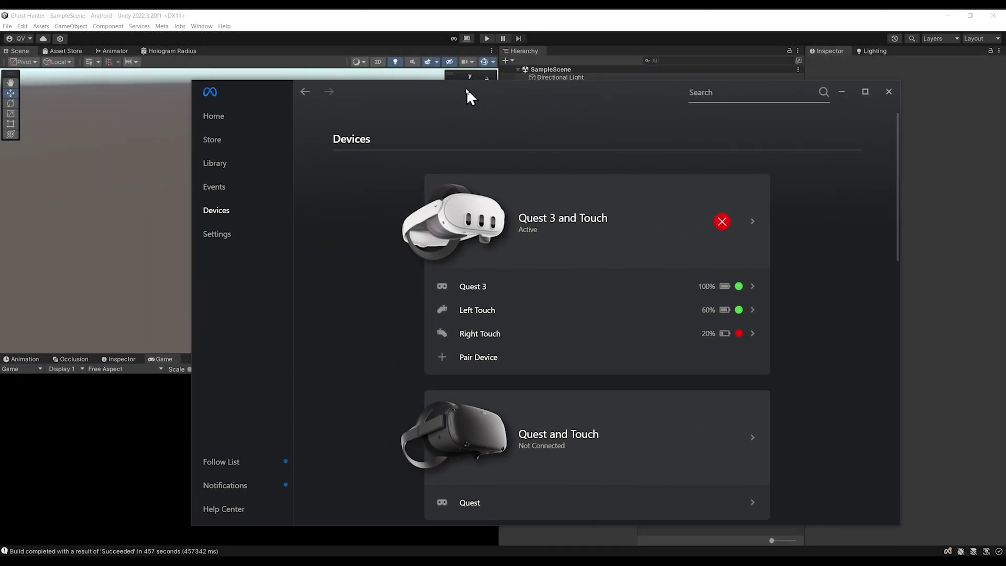
Verify the General and Beta Quest Link toggles are enabled, then minimize the Link window
left_click_drag(467, 89, 414, 93)
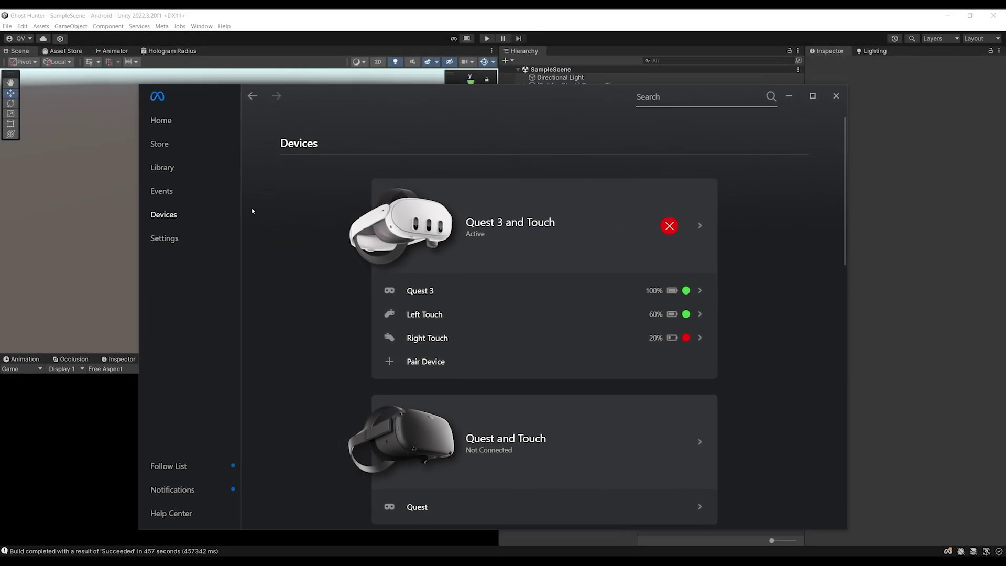
left_click(174, 239)
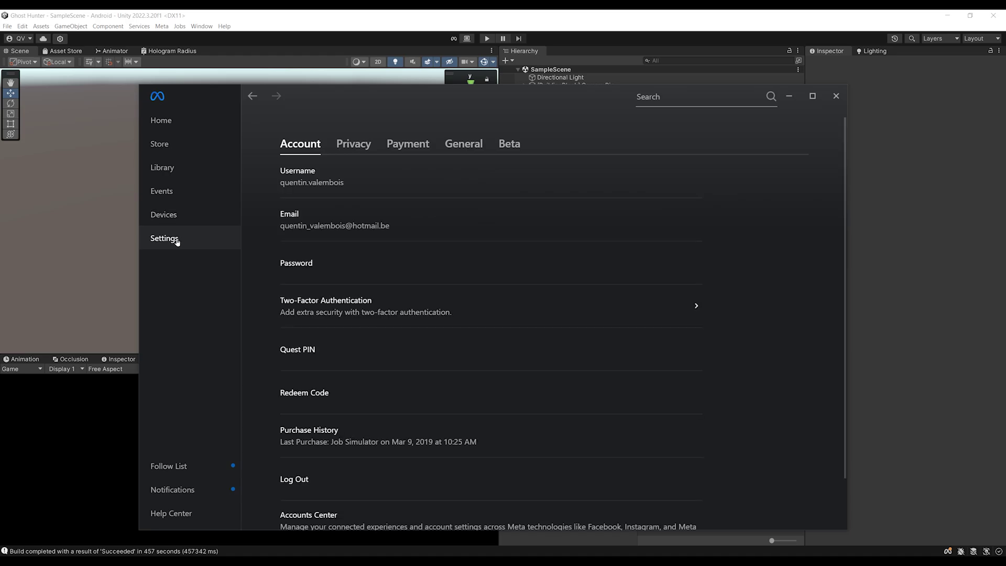
left_click(447, 149)
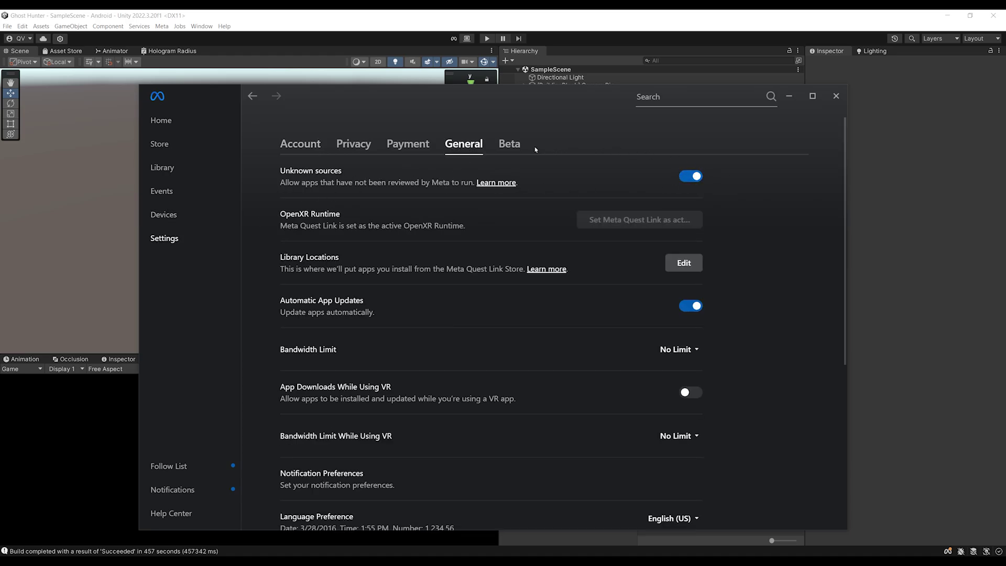
left_click(510, 145)
scroll(476, 282, "down", 1)
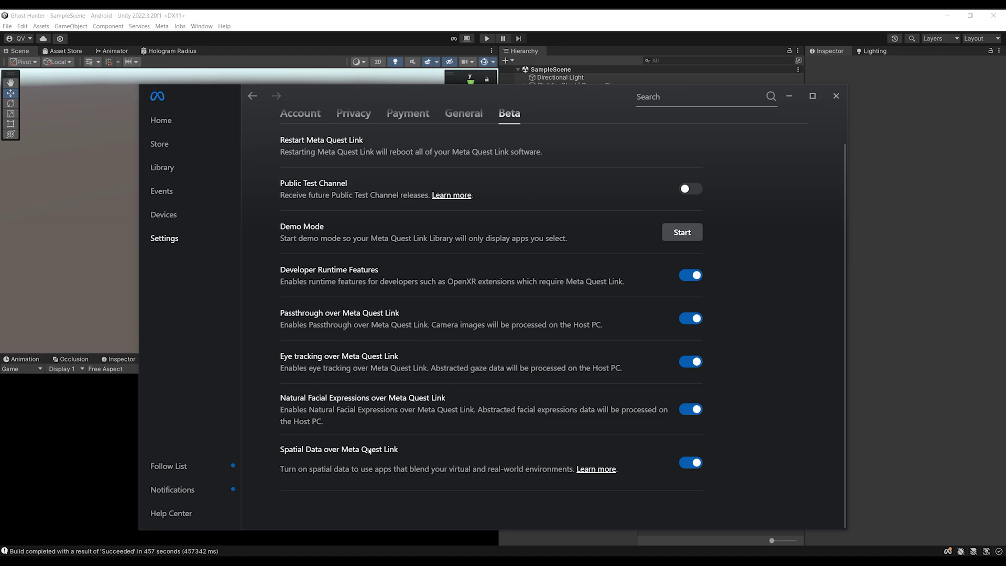
left_click(791, 101)
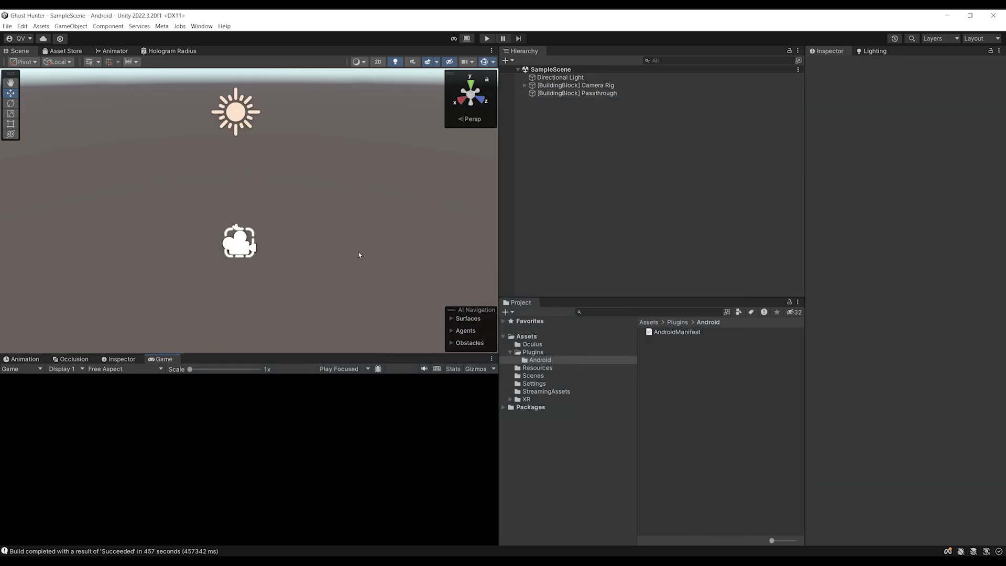
Play the scene, watch the CenterEyeAnchor follow the headset in the Scene view, then stop
left_click(487, 38)
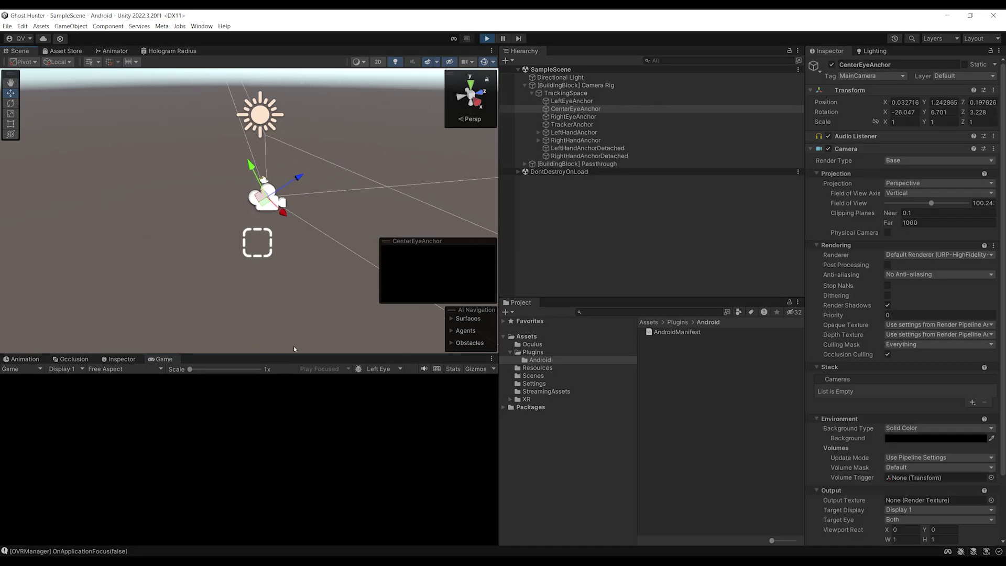
right_click_drag(294, 217, 297, 215)
key("w")
middle_click_drag(296, 215, 301, 240)
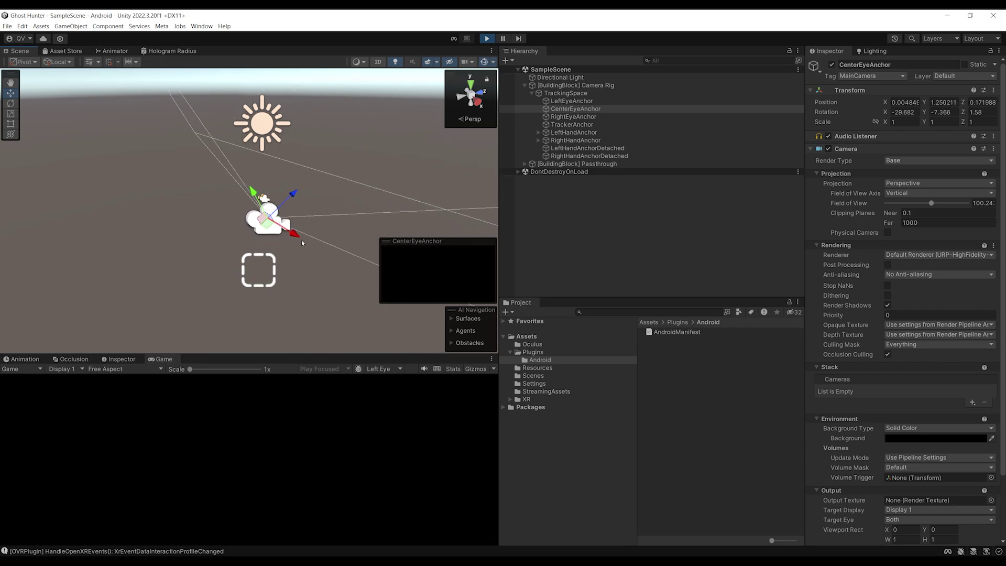
right_click_drag(251, 243, 274, 252)
scroll(220, 250, "up", 2)
middle_click_drag(157, 250, 195, 234)
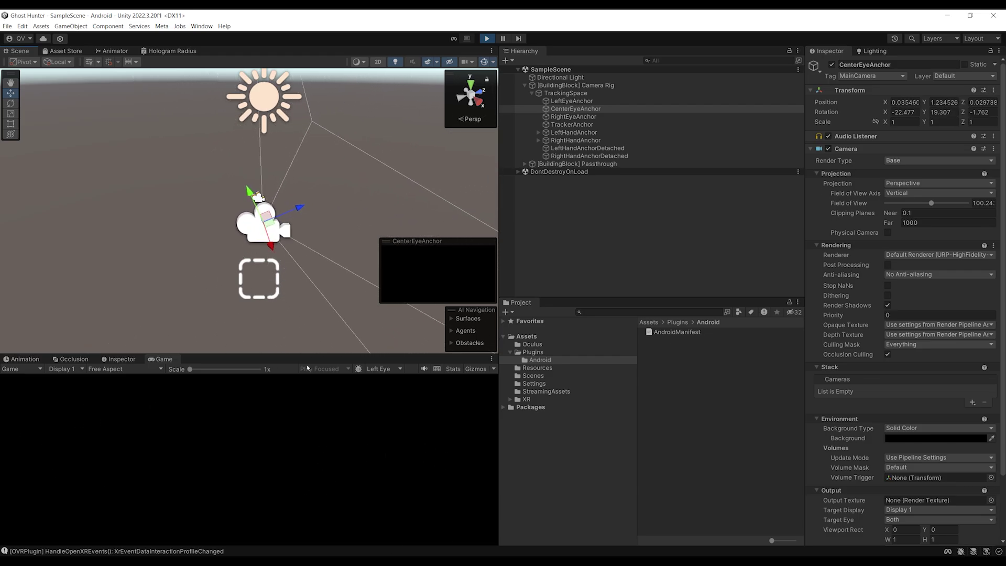
left_click(487, 39)
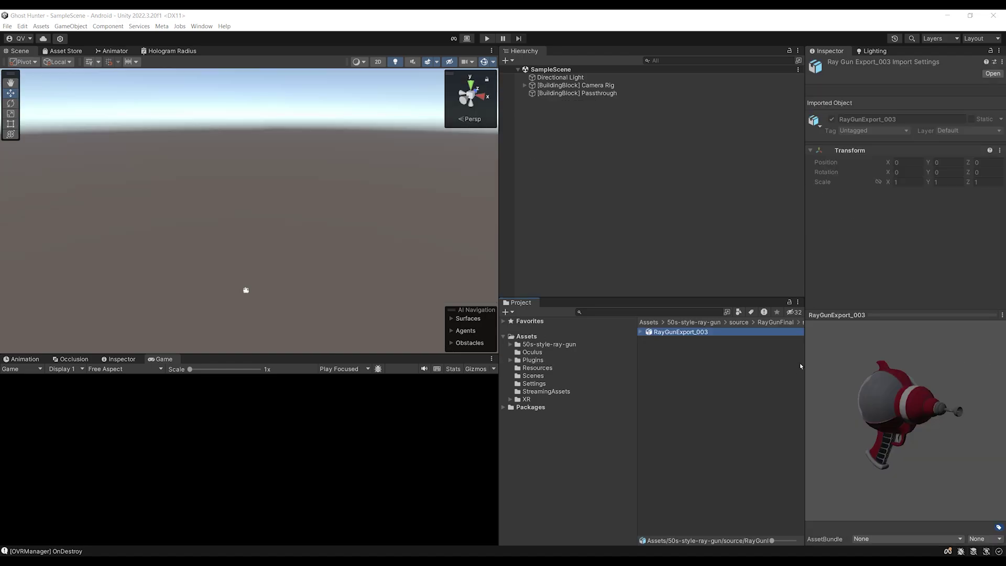
Rotate the RayGunExport_003 model preview to look over the ray gun from the left
mouse_move(910, 433)
left_mouse_down()
mouse_move(879, 441)
mouse_move(667, 427)
mouse_move(793, 442)
mouse_move(760, 425)
mouse_move(692, 414)
mouse_move(723, 407)
mouse_move(897, 473)
mouse_move(860, 450)
mouse_move(831, 375)
mouse_move(779, 411)
mouse_move(886, 439)
left_mouse_up()
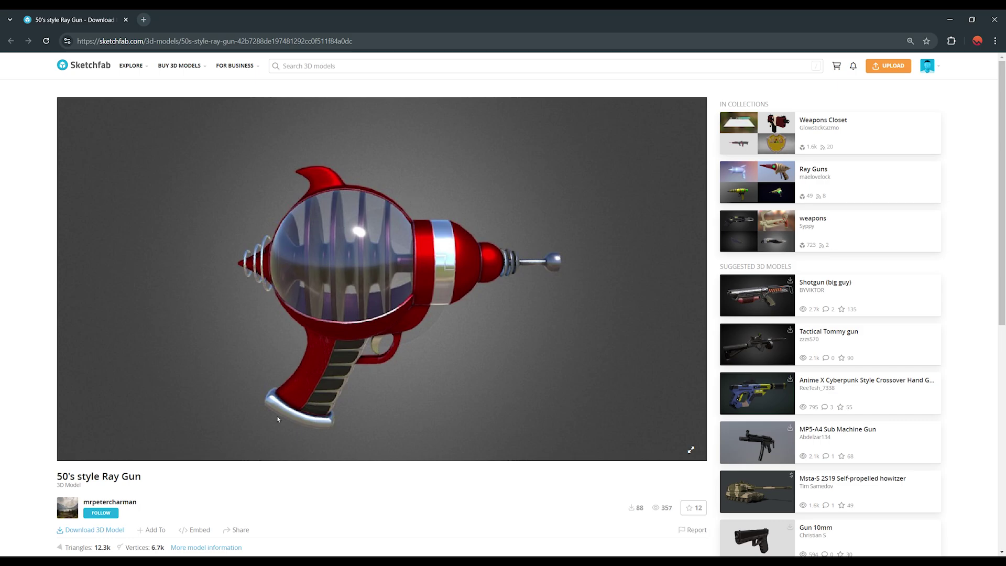
Review the 50's style Ray Gun's free download formats, then turn the Unity preview to a side view
scroll(215, 225, "down", 4)
left_click(104, 333)
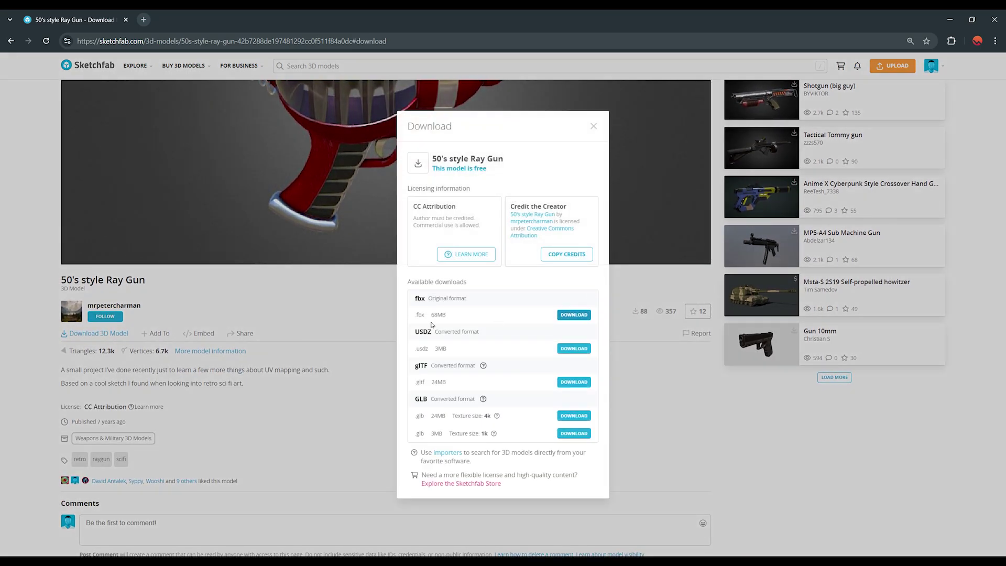
left_click(268, 299)
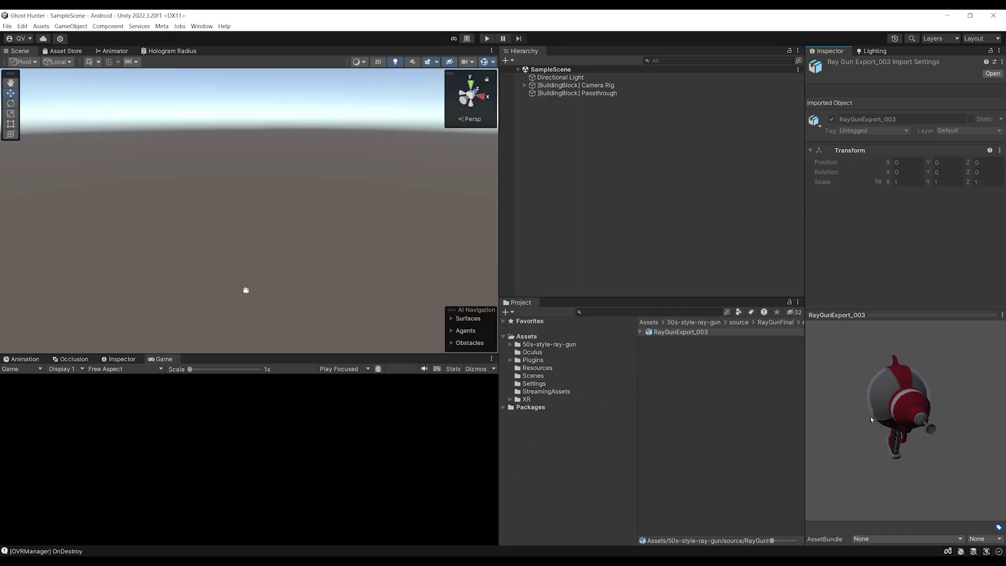
left_click_drag(872, 420, 902, 377)
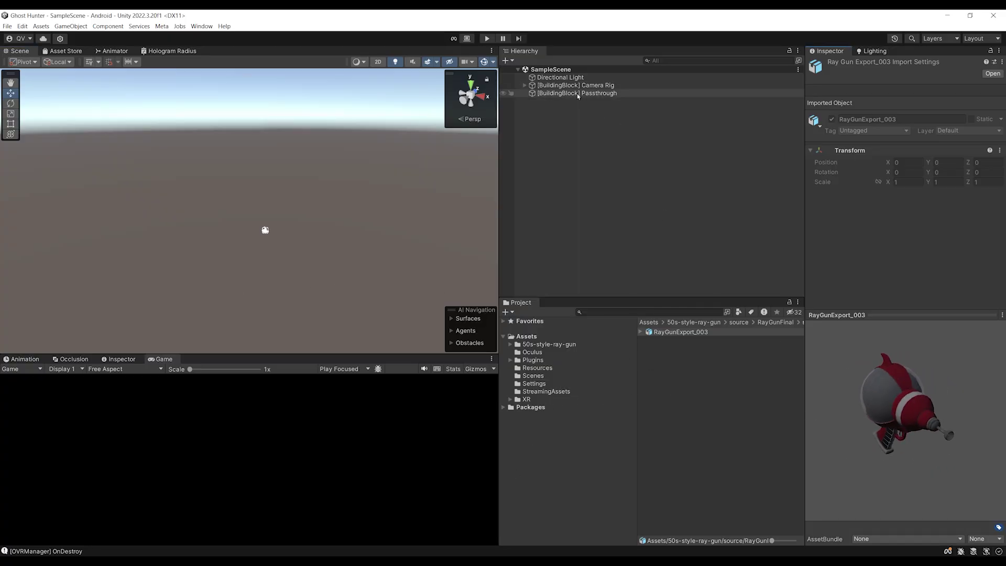
Place RayGunExport_003 under the Camera Rig's RightHandAnchor and frame it in the scene
left_click(525, 86)
left_click(688, 333)
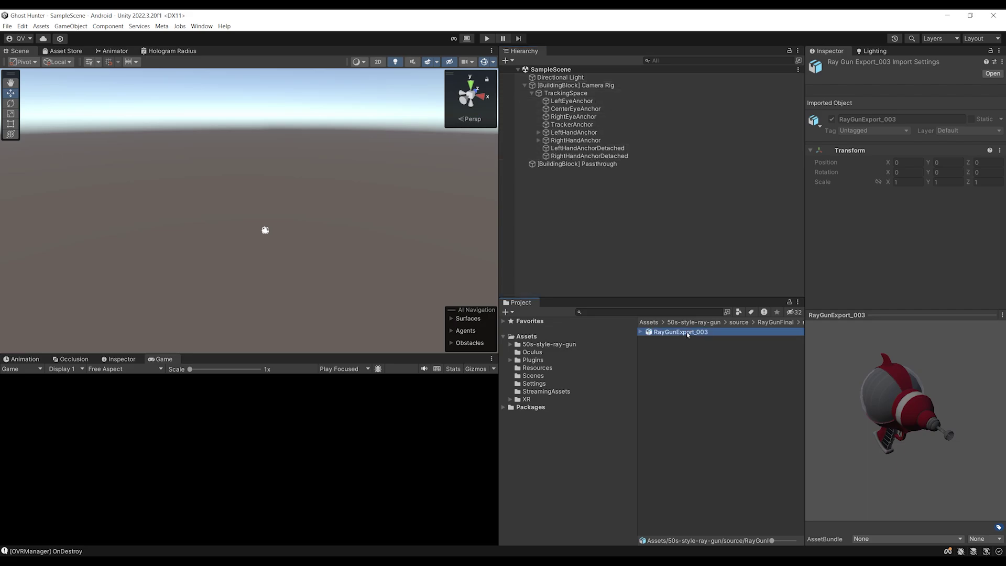
left_click_drag(677, 312, 575, 142)
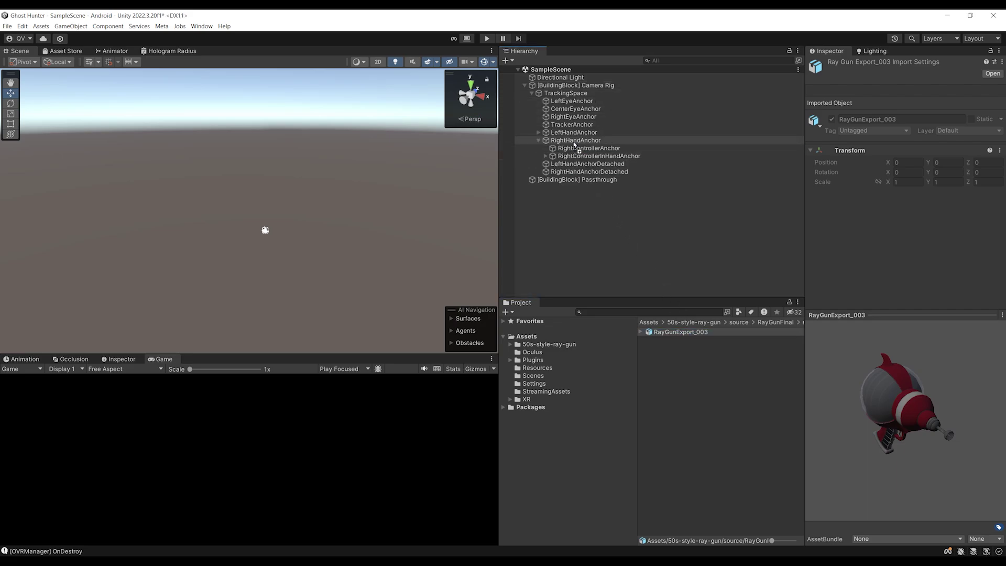
key("f")
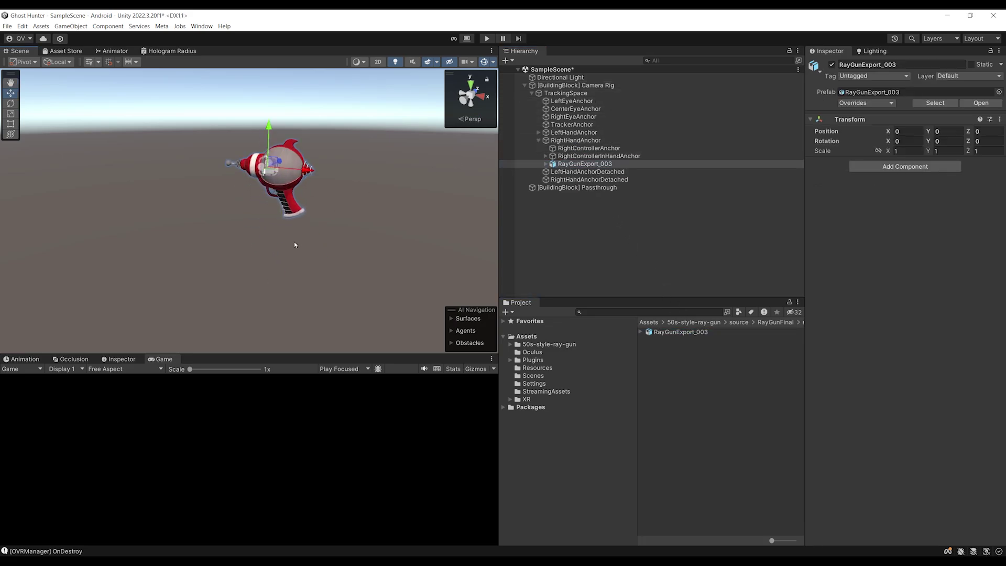
Rename the new ray gun object to 'Ray Gun' and test the scene in play mode
left_click(582, 140)
double_click(584, 164)
left_click(584, 164)
type("Ray Gun")
key("Return")
key("ctrl+p")
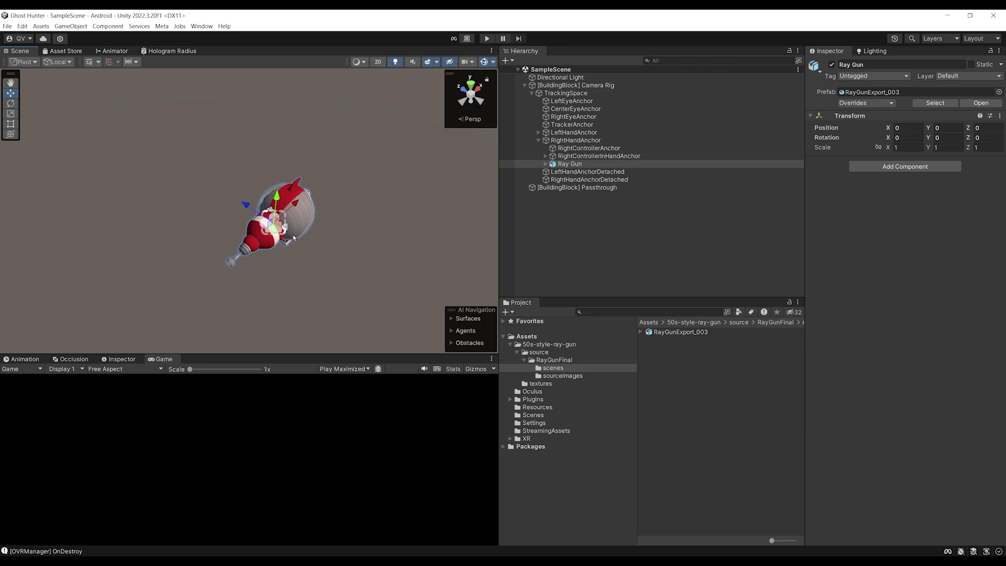
left_click(942, 138)
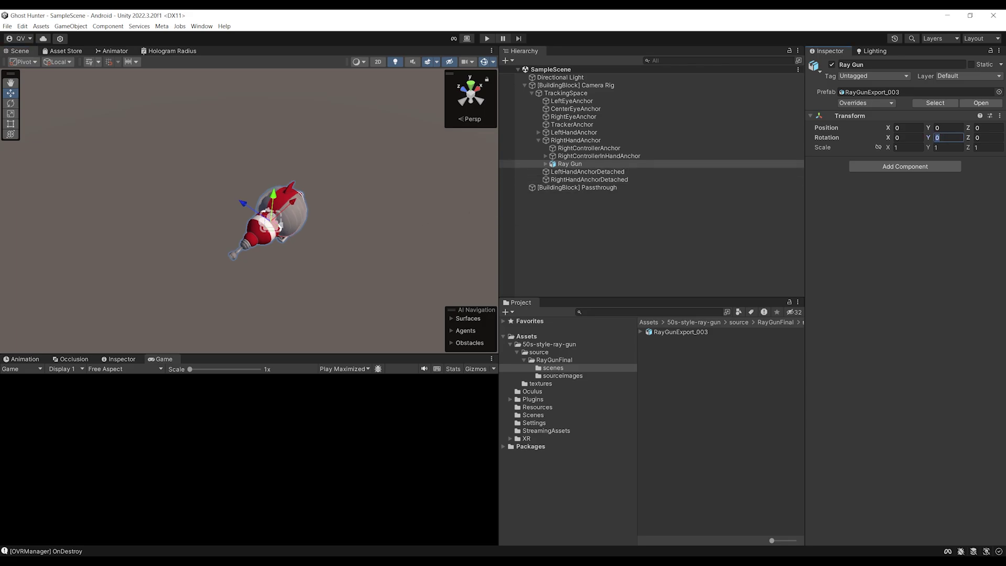
Set the Ray Gun's Y rotation to 90, save, and inspect it against RightHandAnchor
type("90")
key("ctrl+s")
double_click(569, 164)
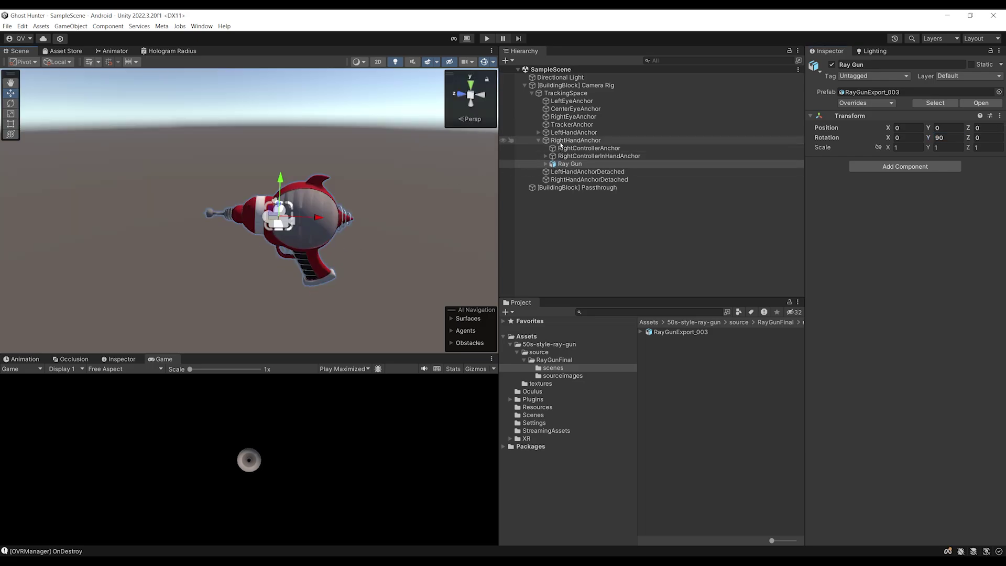
double_click(562, 142)
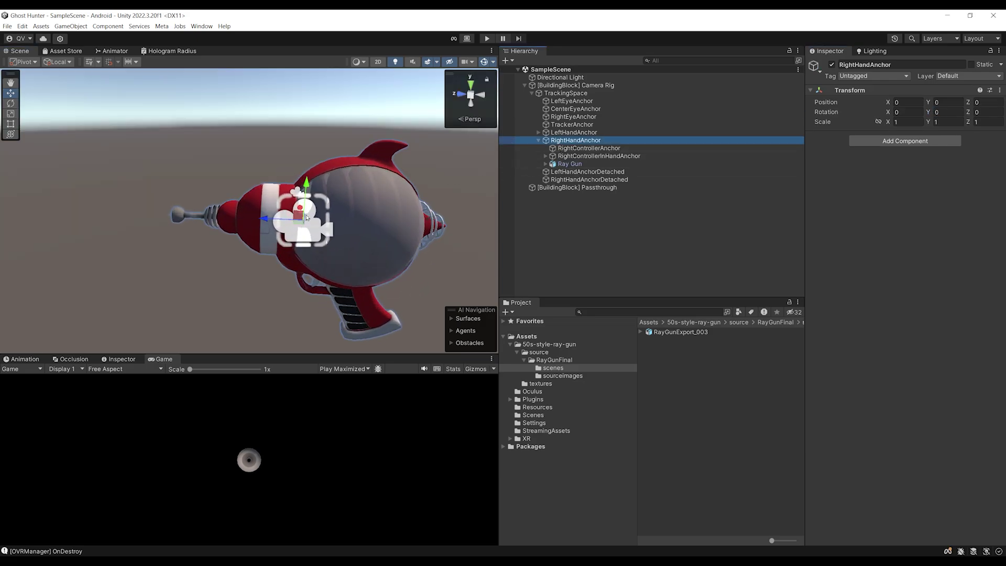
scroll(256, 196, "down", 3)
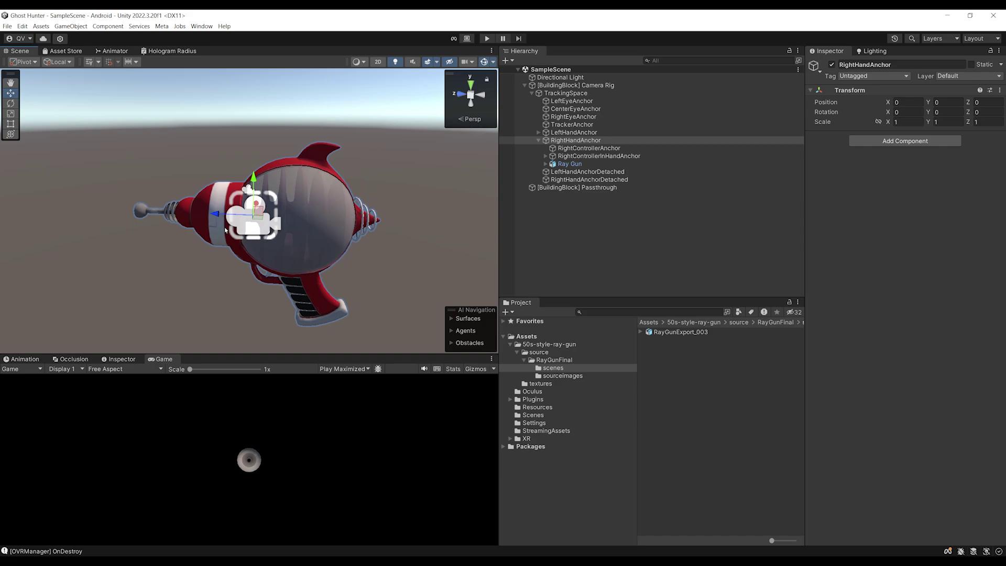
scroll(259, 211, "down", 3)
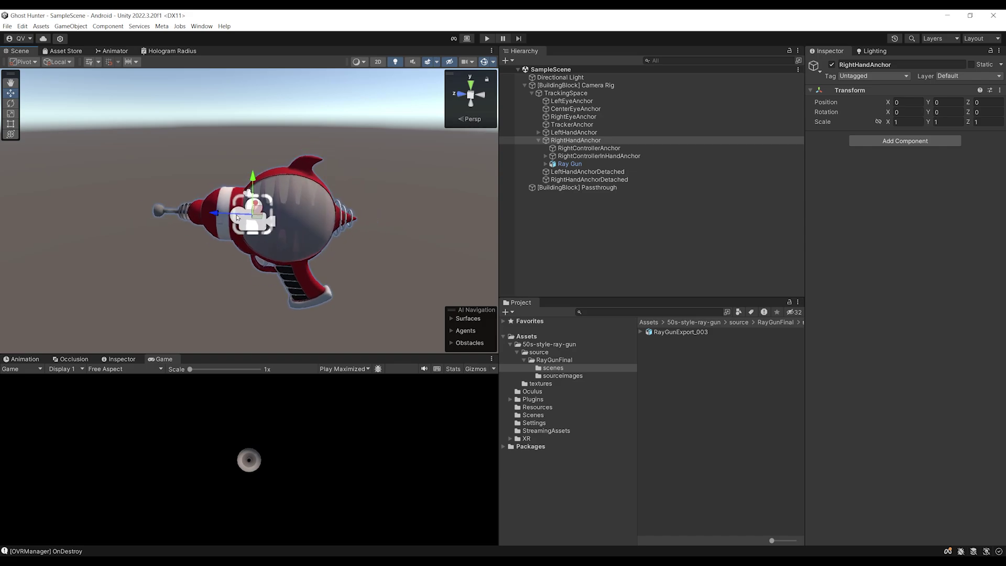
scroll(247, 213, "up", 3)
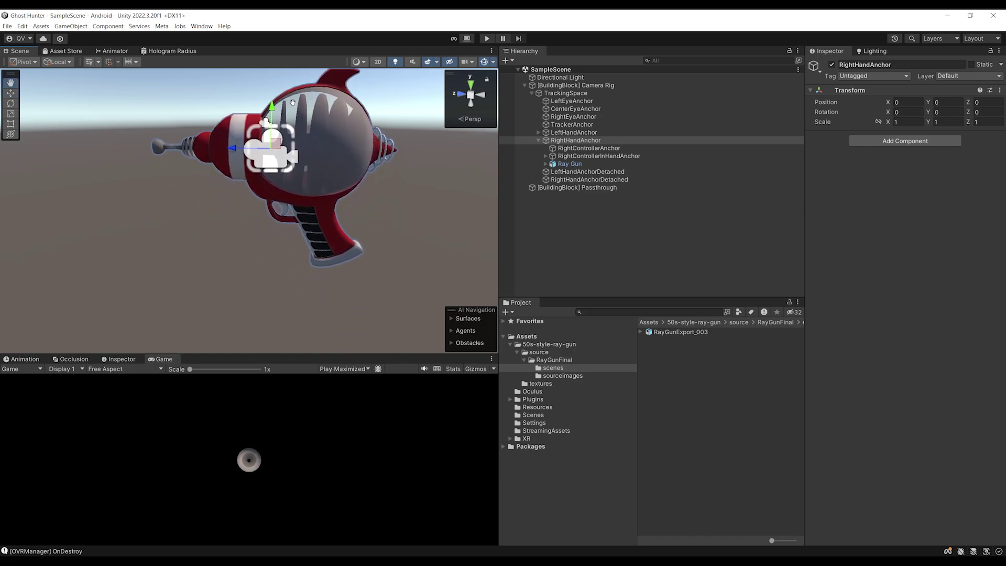
double_click(570, 164)
double_click(576, 140)
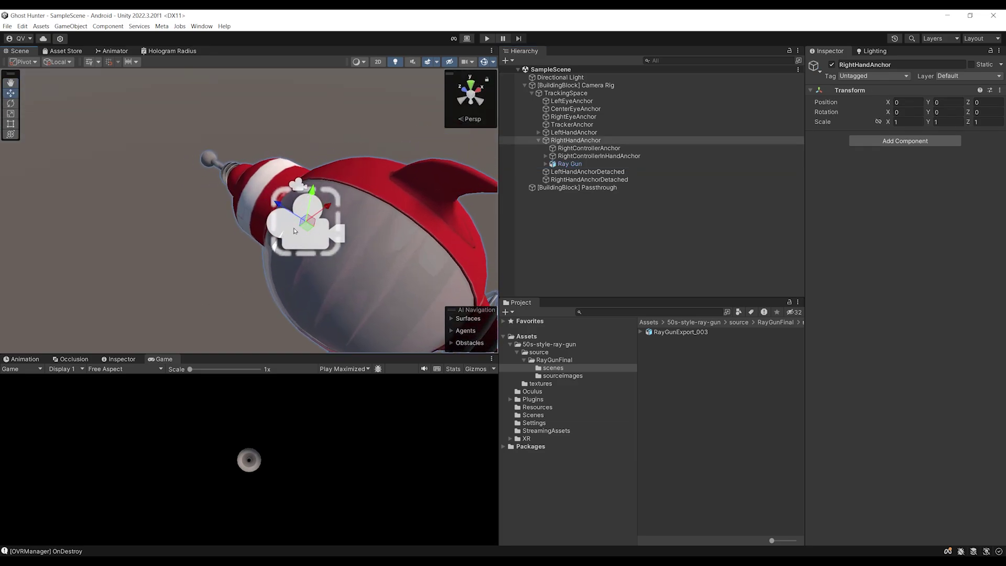
mouse_move(311, 224)
left_mouse_down("alt")
mouse_move(240, 292)
mouse_move(253, 243)
mouse_move(325, 238)
left_mouse_up("alt")
Move the Ray Gun up to fit the right-hand anchor and save the scene
left_click(570, 164)
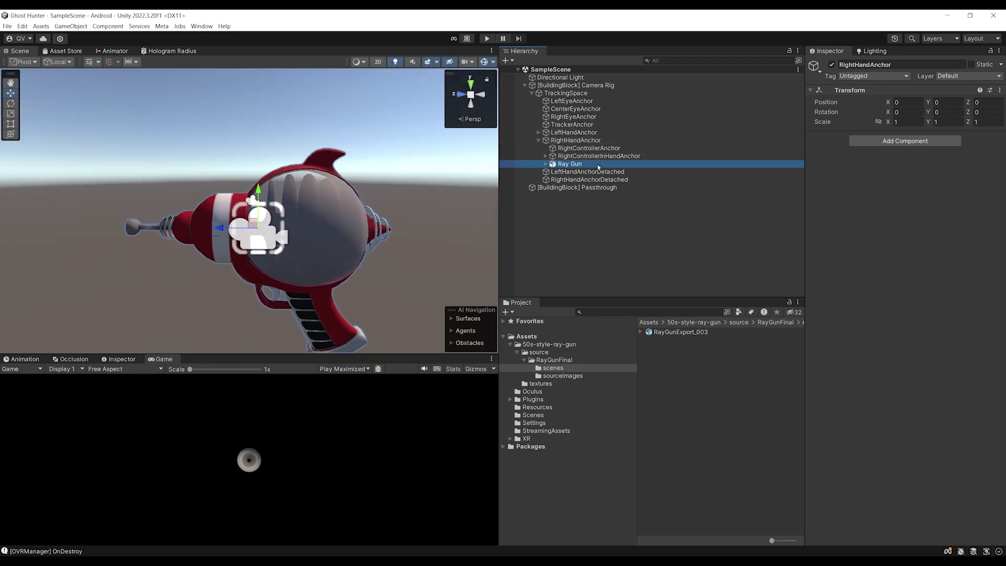
key("f")
mouse_move(261, 168)
left_mouse_down()
mouse_move(262, 158)
mouse_move(262, 175)
left_mouse_up()
left_click_drag(225, 137, 224, 144)
left_click(583, 141)
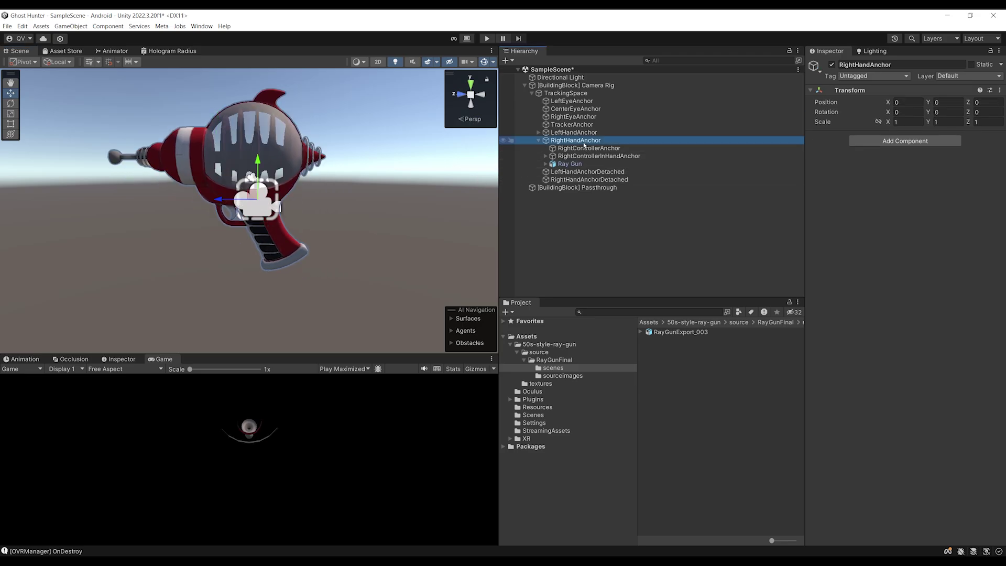
mouse_move(294, 226)
left_mouse_down("alt")
mouse_move(153, 244)
mouse_move(306, 236)
left_mouse_up("alt")
scroll(306, 236, "up", 5)
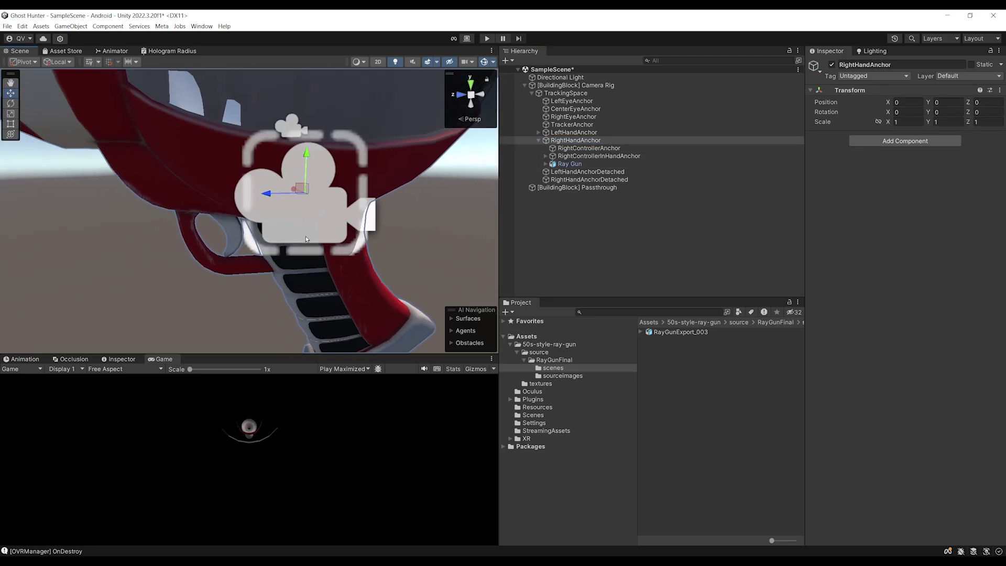
scroll(289, 218, "down", 2)
scroll(316, 270, "down", 2)
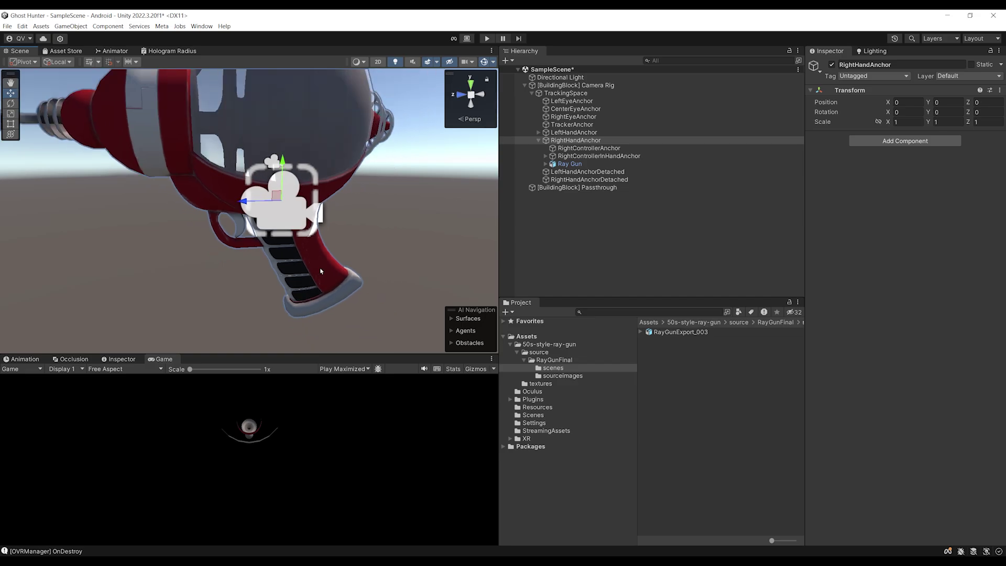
left_click_drag(293, 256, 307, 244, "alt")
scroll(306, 245, "down", 3)
key("ctrl+s")
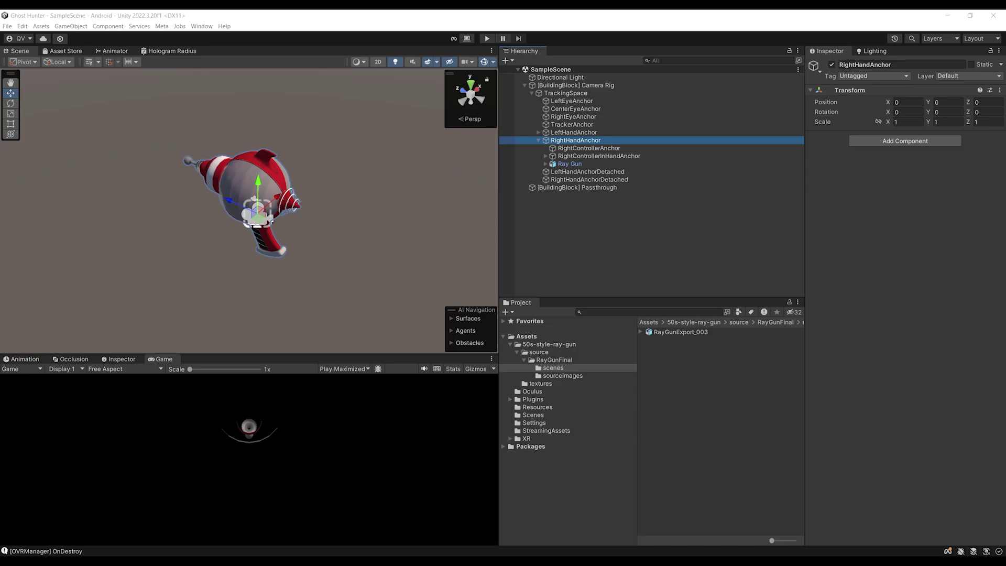
Create and attach a new script named RayGun to the Ray Gun
left_click(570, 164)
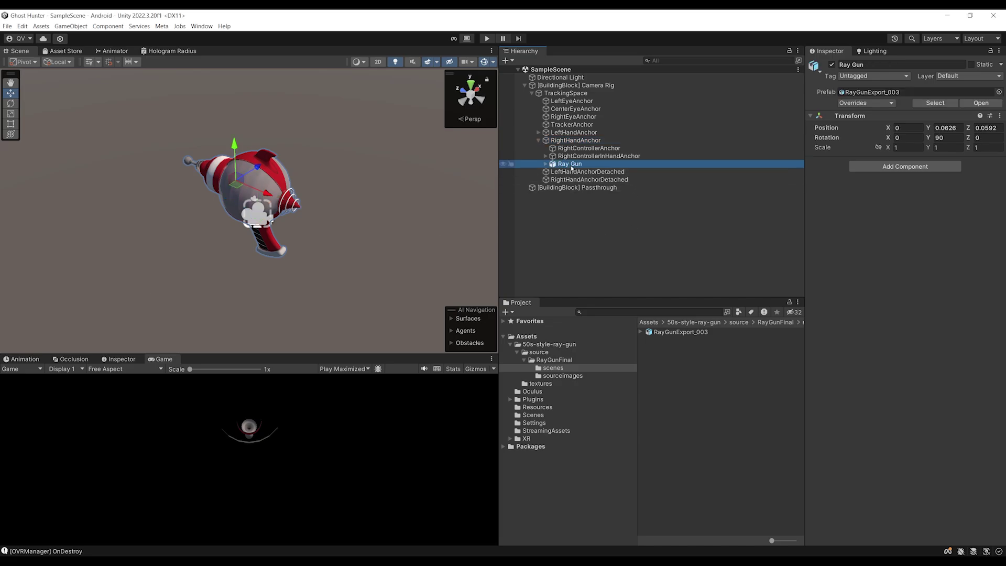
left_click(885, 167)
type("RayGun")
key("Return")
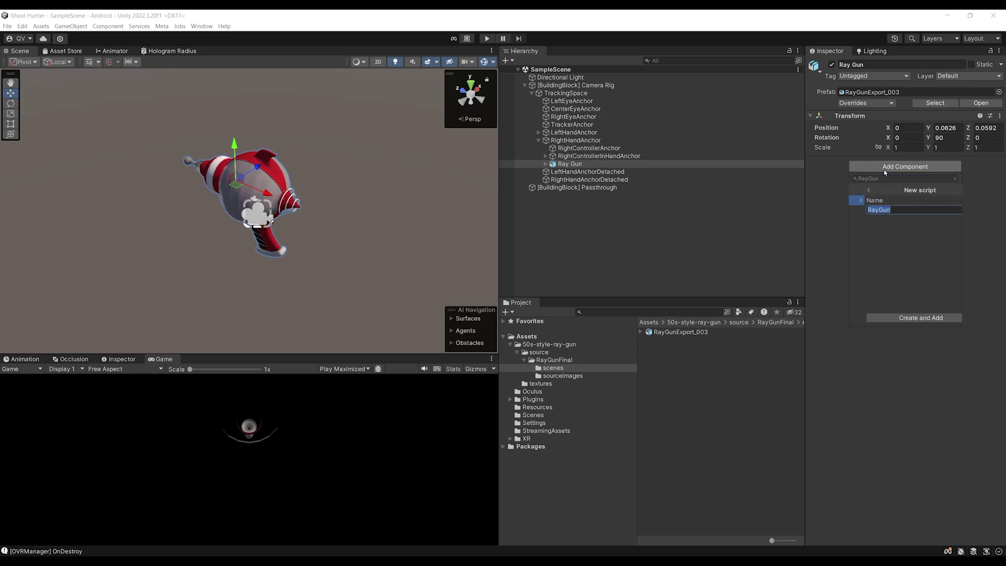
key("Return")
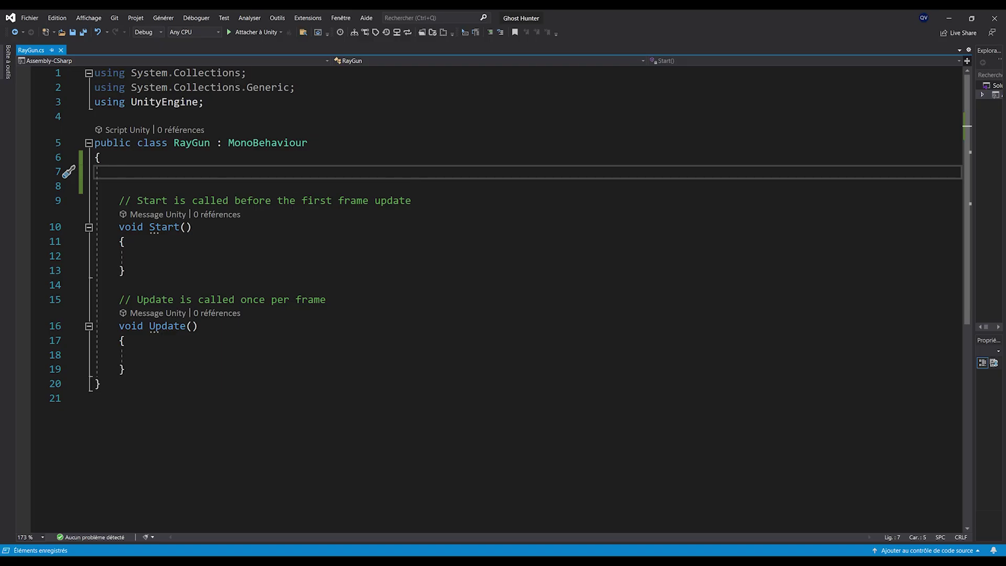
Declare a public OVRInput.RawButton field named shootingButton
type("publi")
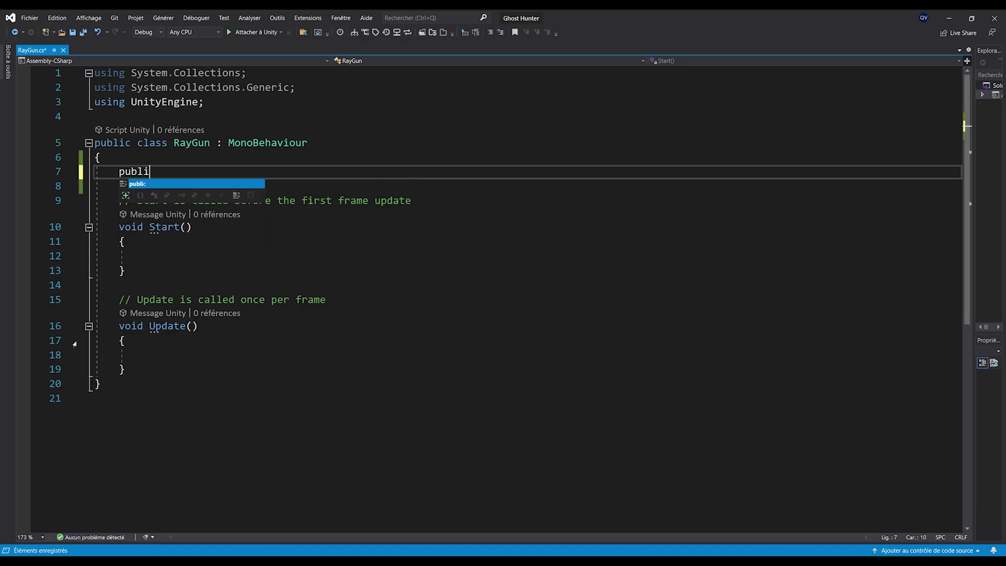
type("c O")
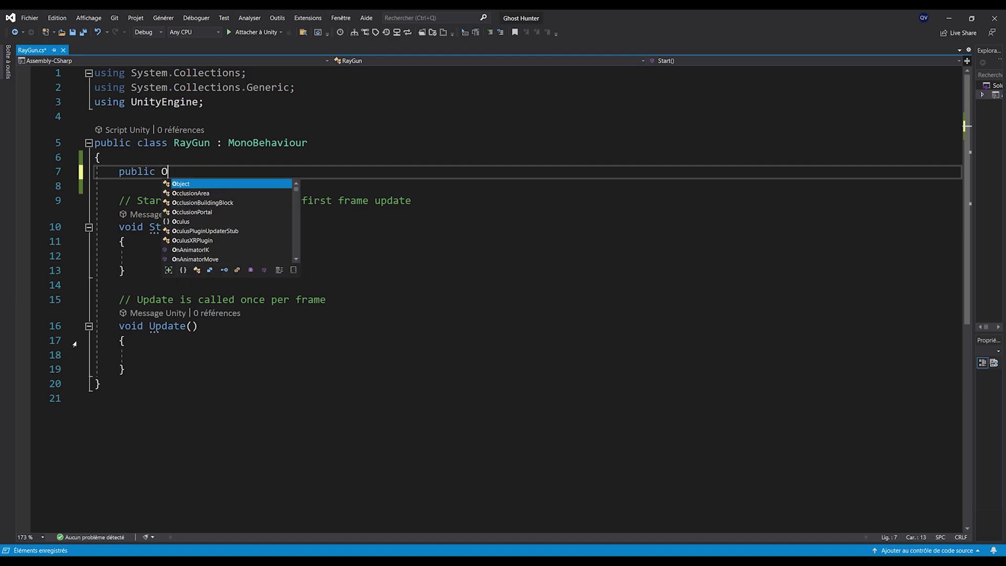
type("VRInput.")
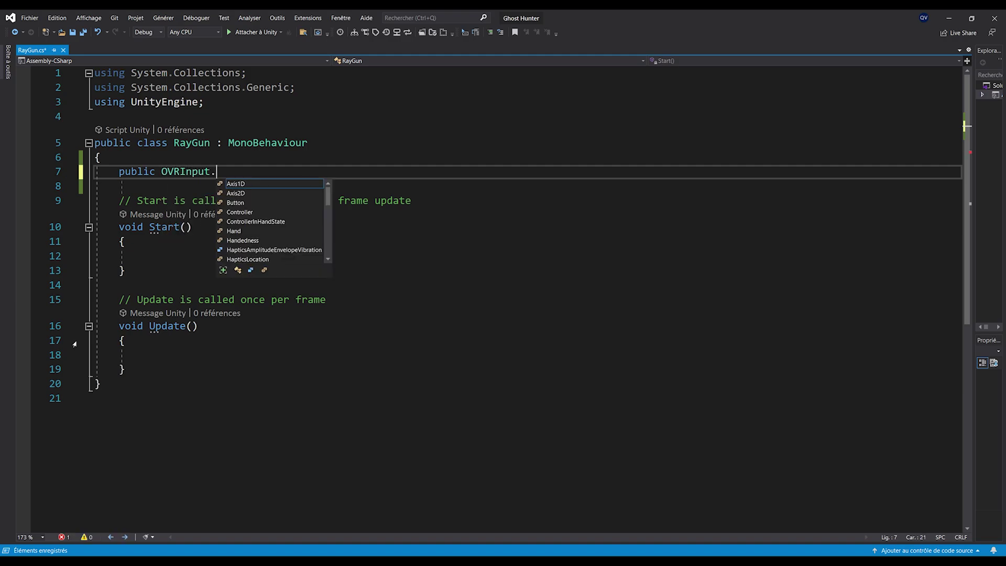
type("Raw")
key("Down")
key("Down")
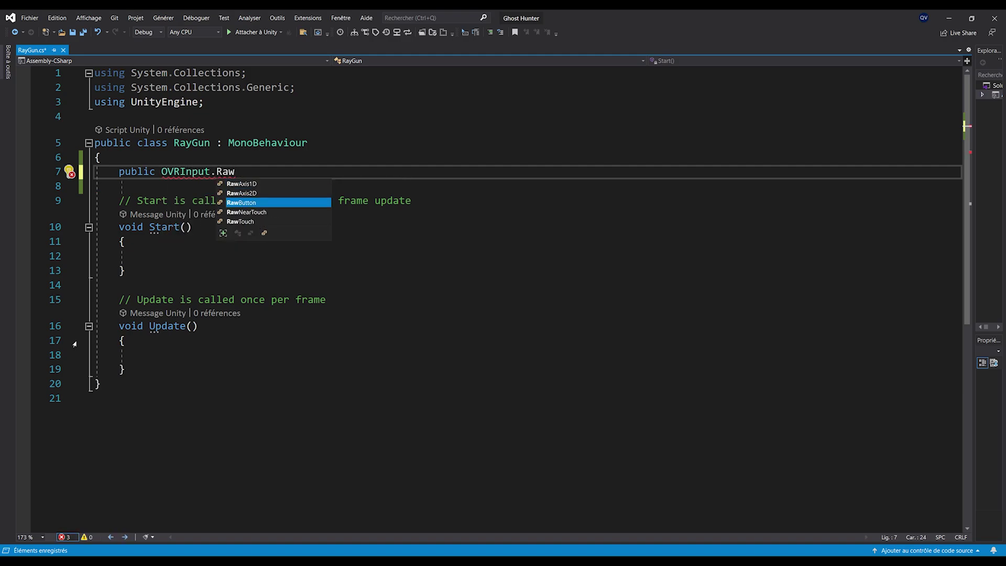
type("shoo")
type("tingButton;")
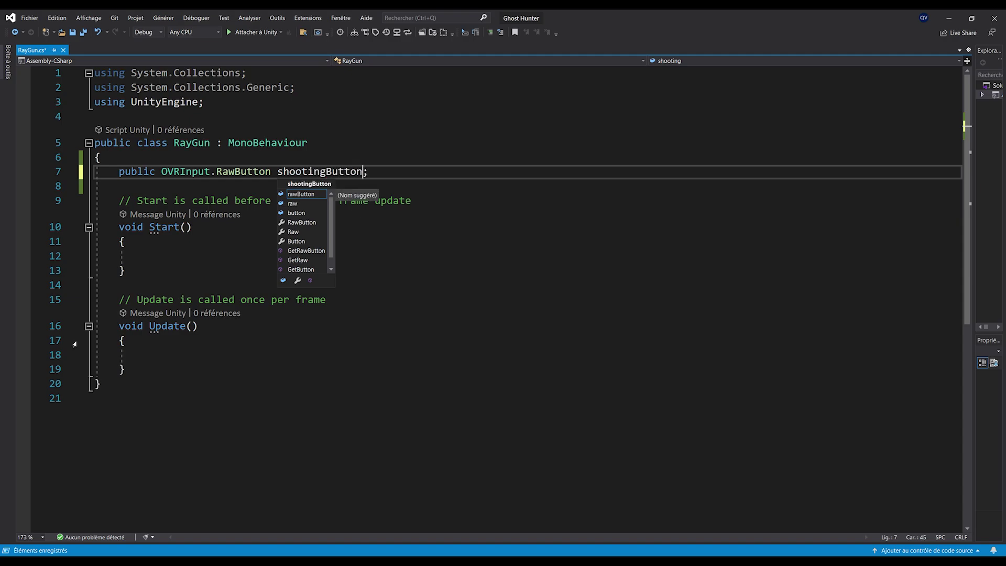
Add an if (OVRInput.GetDown(shootingButton)) block inside Update and save the script
scroll(265, 303, "down", 1)
left_click(265, 303)
key("Return")
scroll(244, 260, "down", 1)
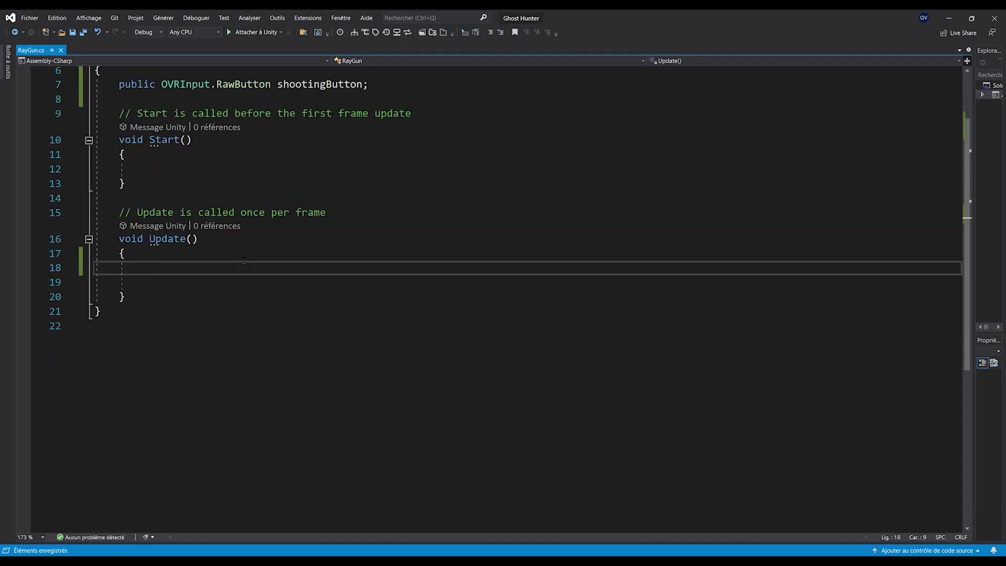
type("if(OVRIn")
key("Tab")
type(".Getd")
key("Tab")
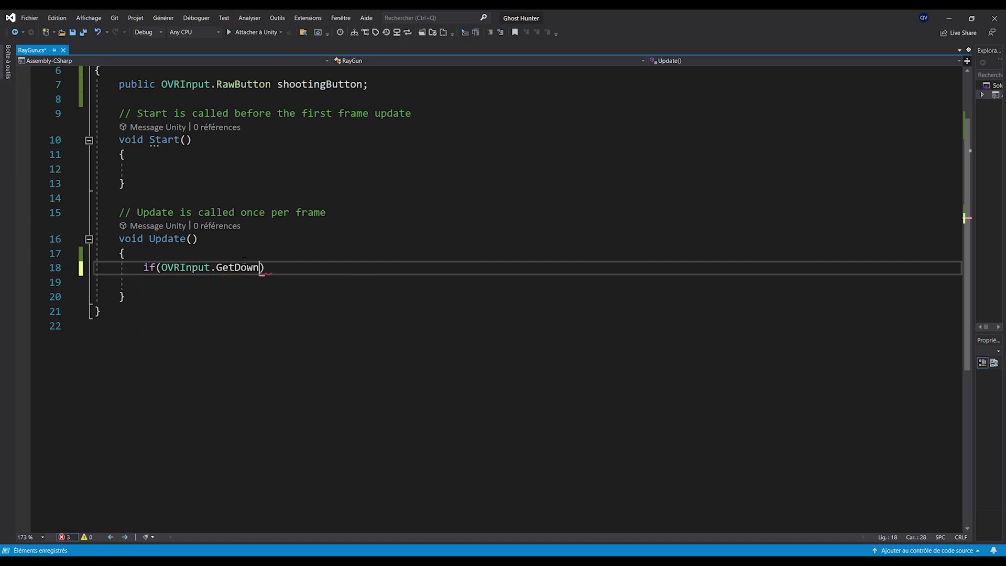
type("(shoo")
key("Tab")
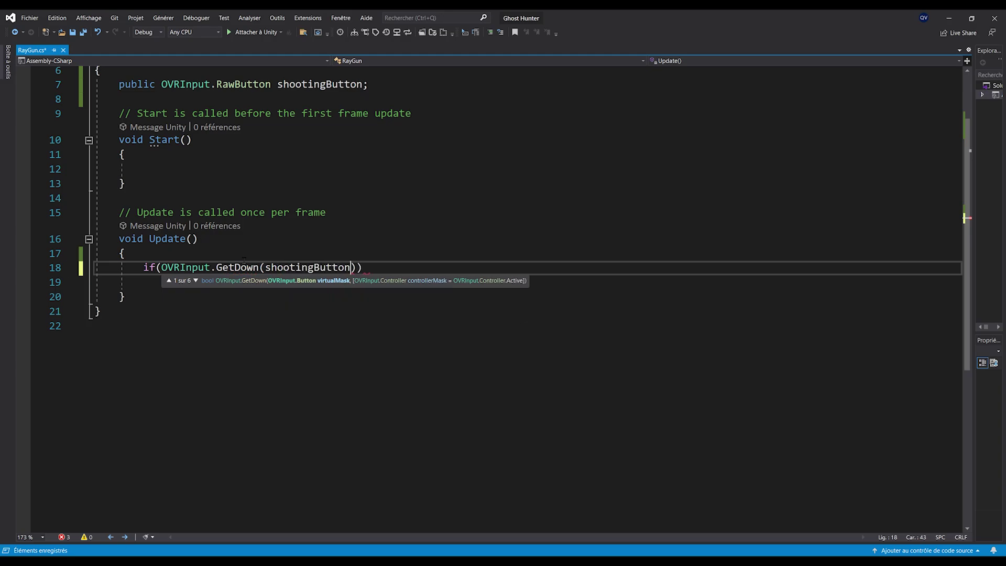
key("End")
key("Return")
type("{")
key("Return")
scroll(244, 260, "up", 2, "ctrl")
key("Delete")
key("ctrl+s")
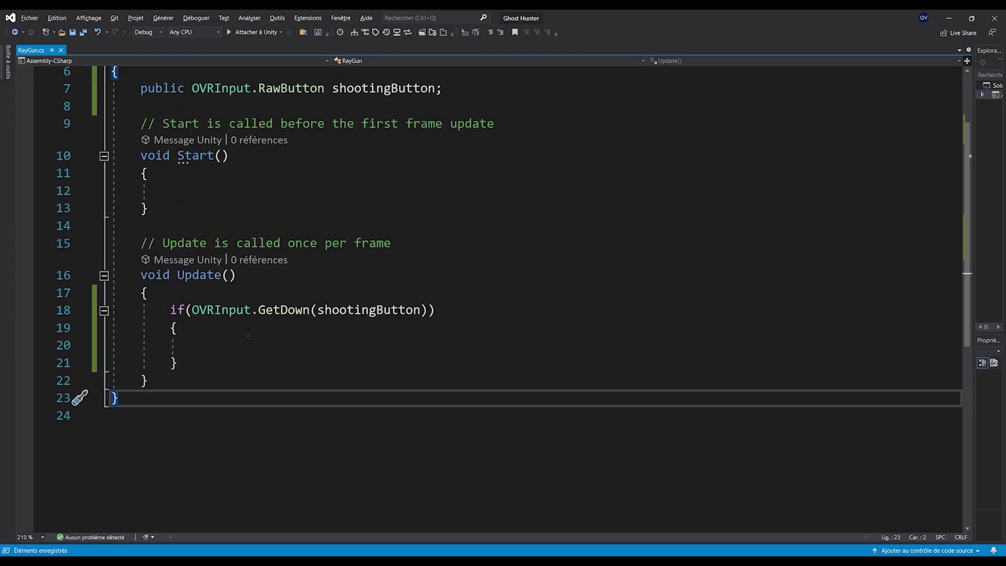
Add an empty public void Shoot() method below Update
left_click(344, 307)
key("Down")
key("Down")
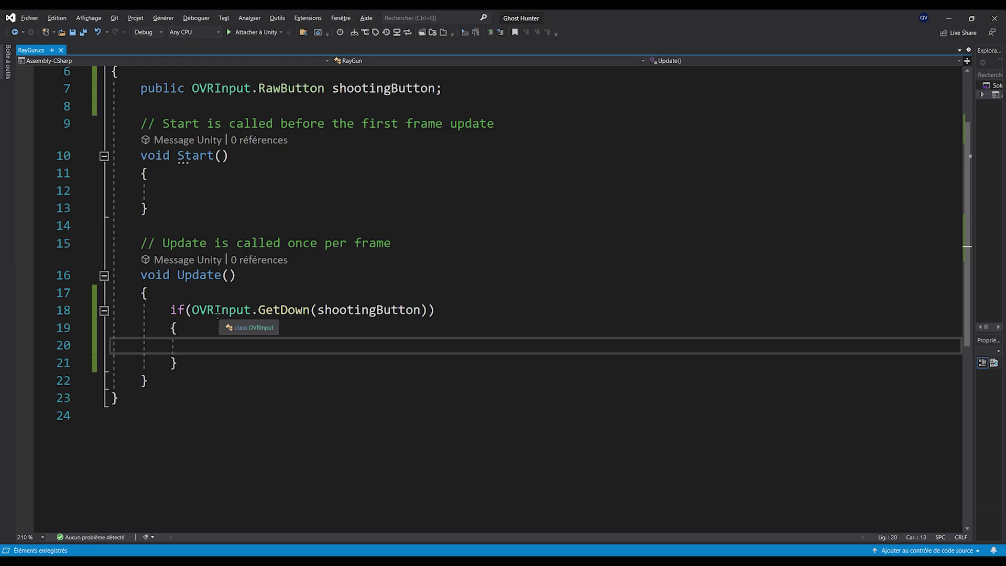
scroll(231, 317, "down", 1)
left_click(251, 324)
key("Return")
key("Return")
type("publ")
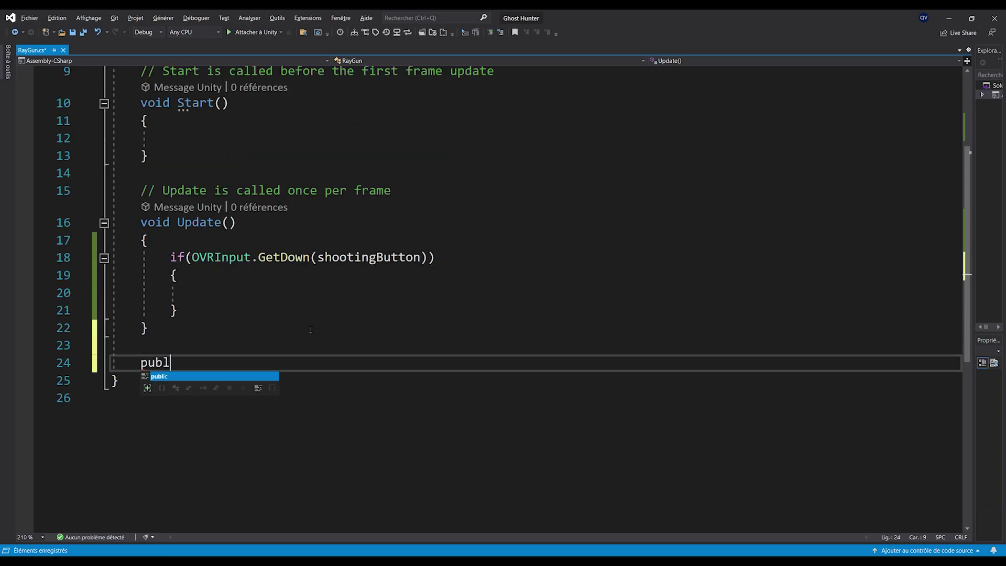
type("ic void S")
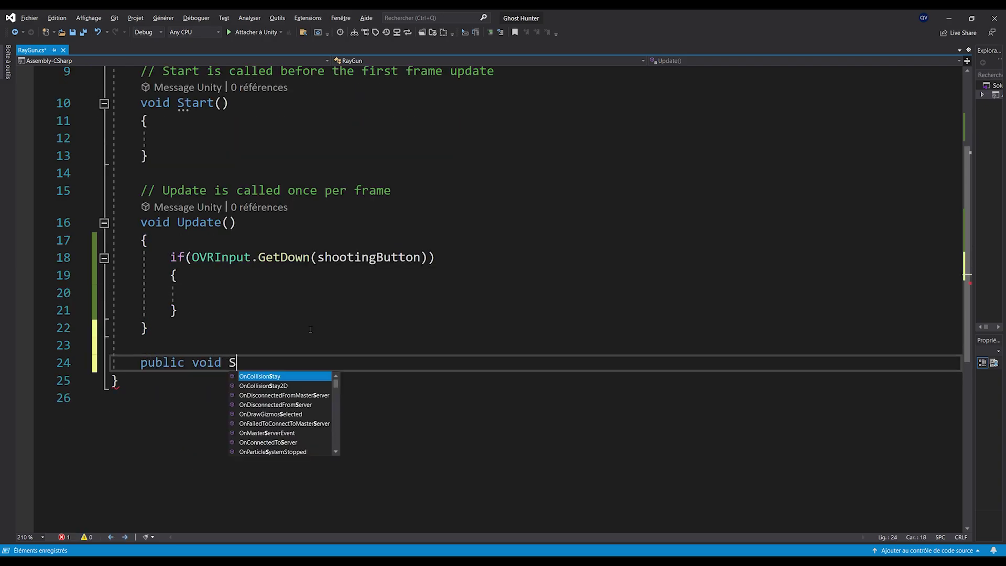
type("hoot()")
key("Return")
type("{")
key("Return")
Call Shoot() in the if block and make Shoot log "Pew pew" with Debug.Log
left_click(266, 377)
left_click(230, 292)
type("Shoot();")
scroll(293, 475, "down", 1)
left_click(239, 361)
type("Debug")
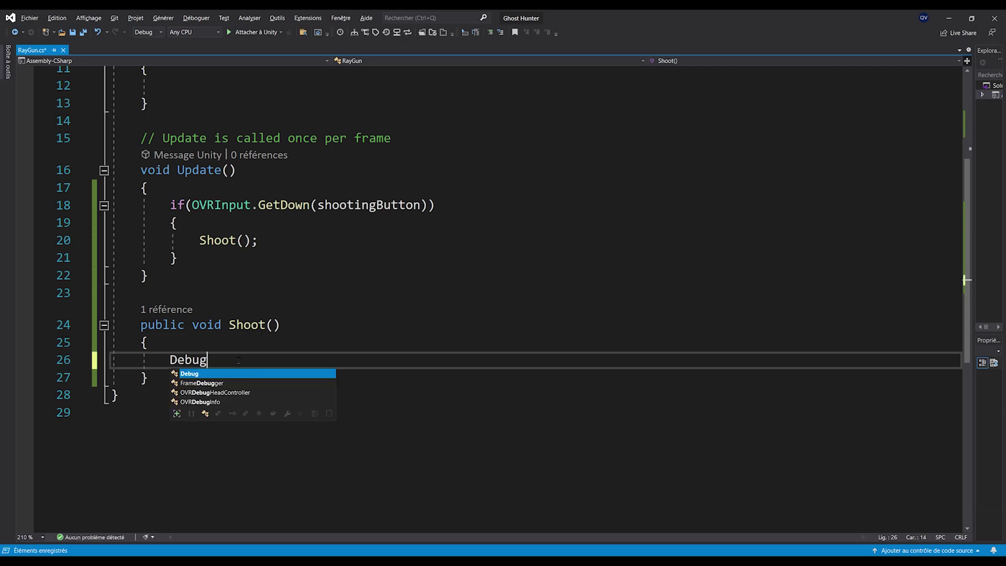
type(".Log(\"Pew pew\");")
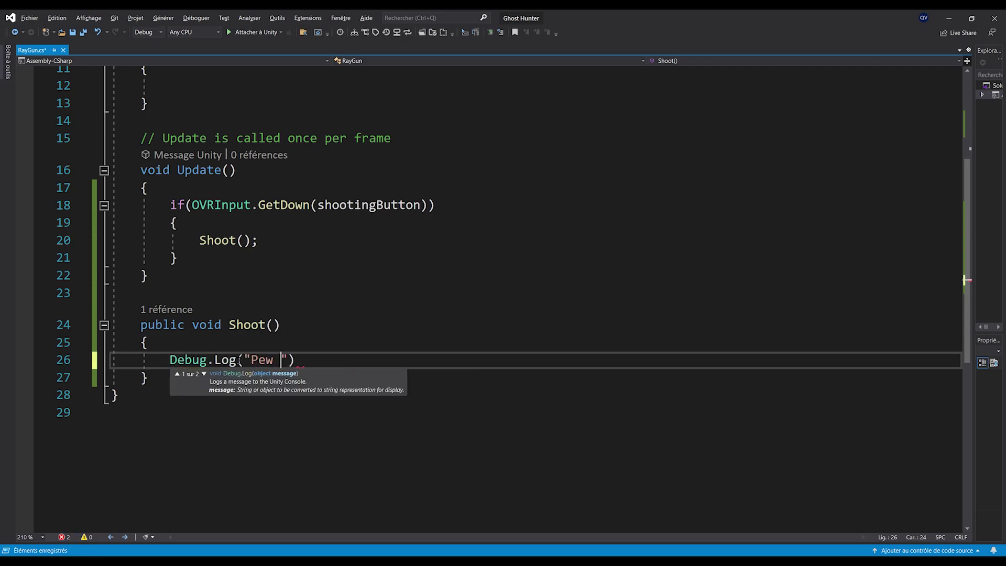
scroll(252, 396, "up", 1)
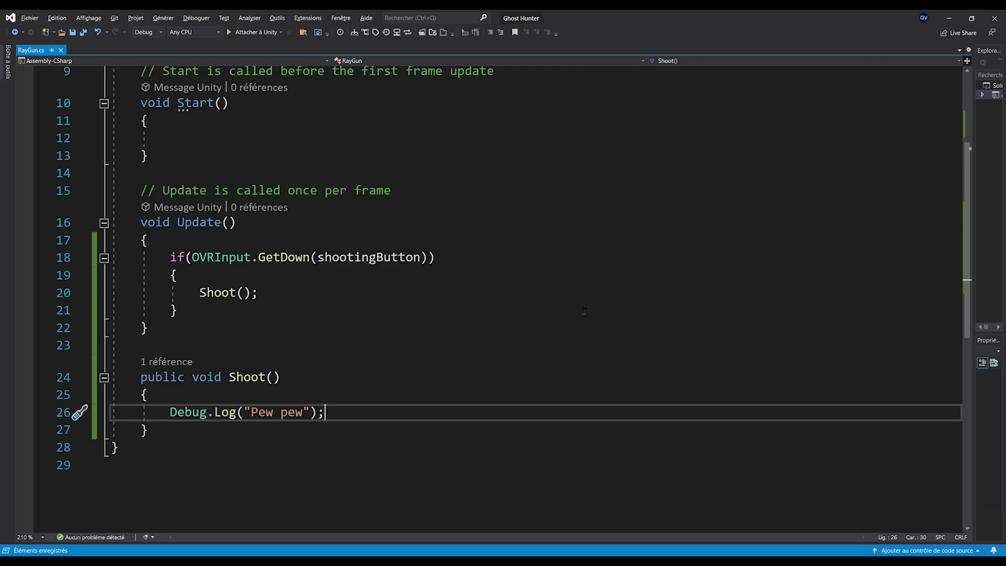
left_click(950, 18)
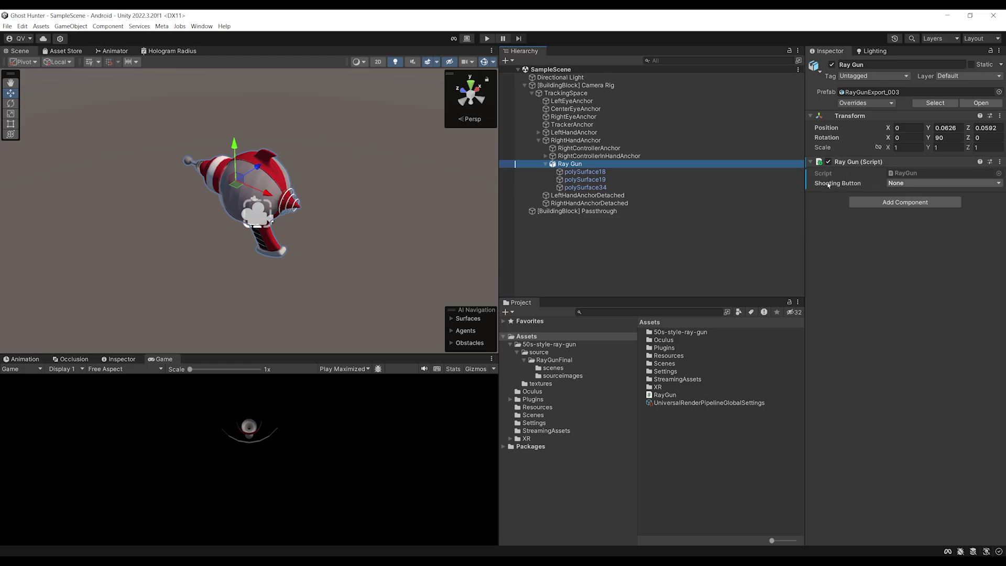
Set the Ray Gun's Shooting Button to R Index Trigger and start play mode to test
left_click(899, 183)
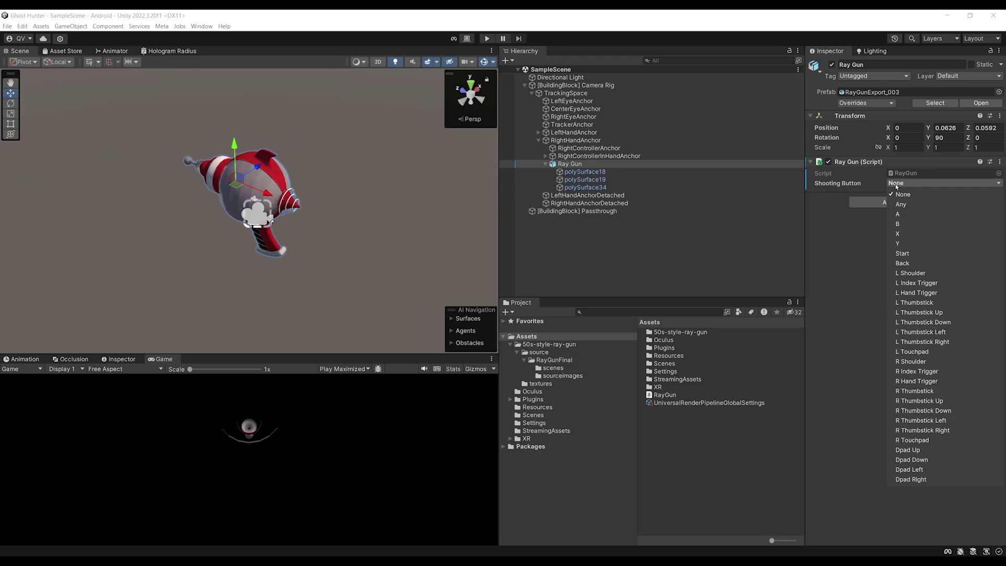
left_click(953, 374)
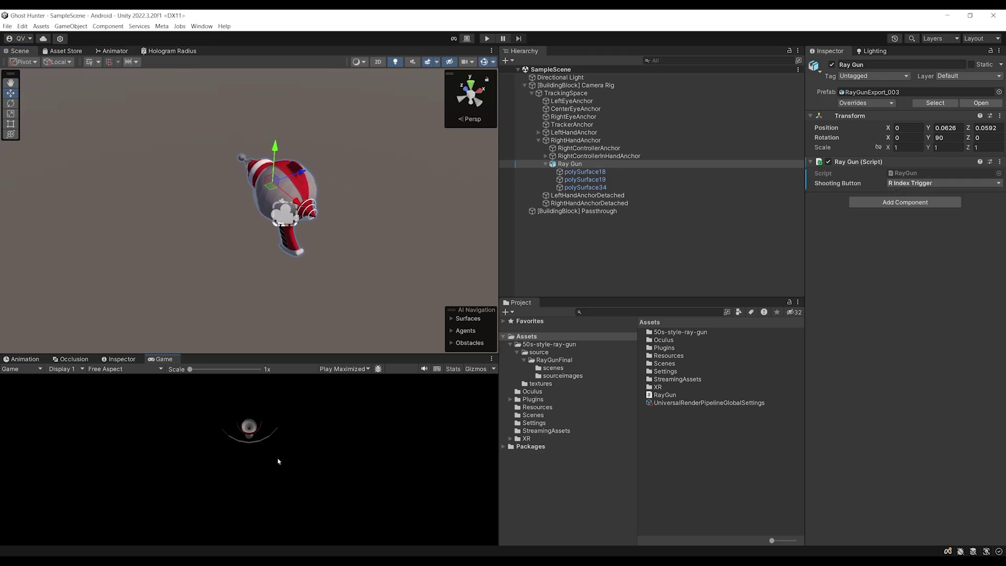
left_click(487, 39)
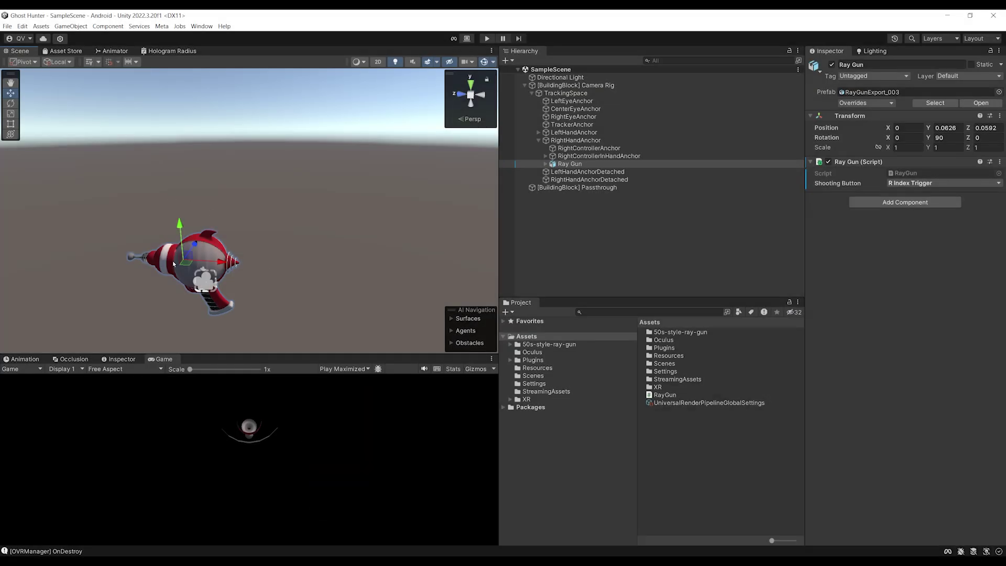
Pan and orbit the Scene view around the ray gun during the test run
middle_click_drag(173, 263, 252, 187)
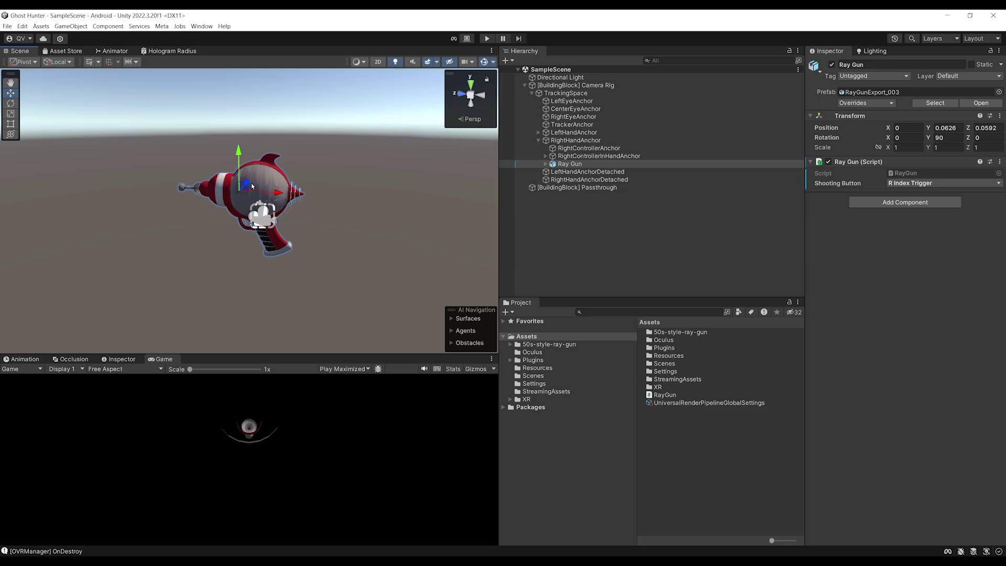
left_click_drag(218, 161, 249, 193, "alt")
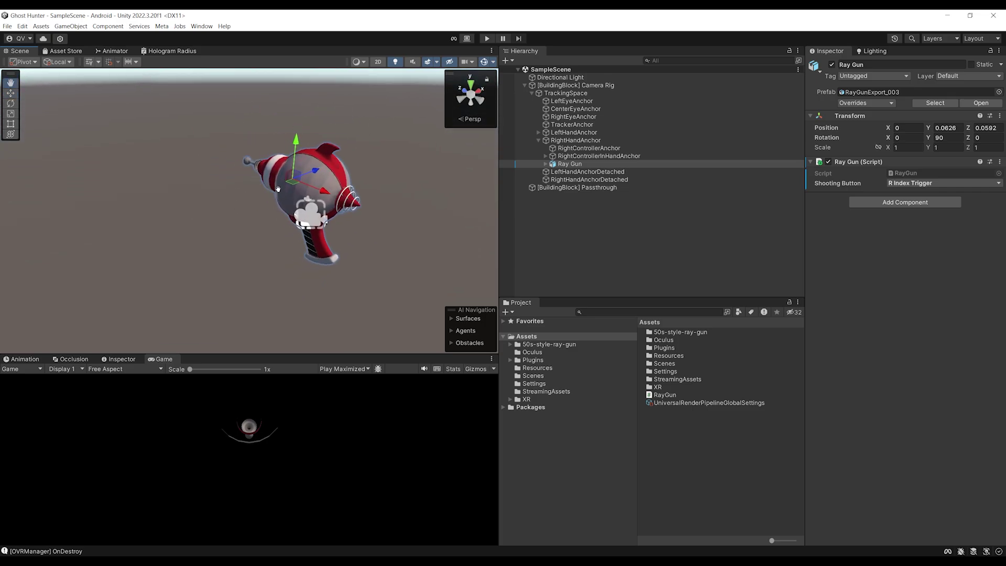
middle_click_drag(249, 193, 287, 183)
left_click(583, 209)
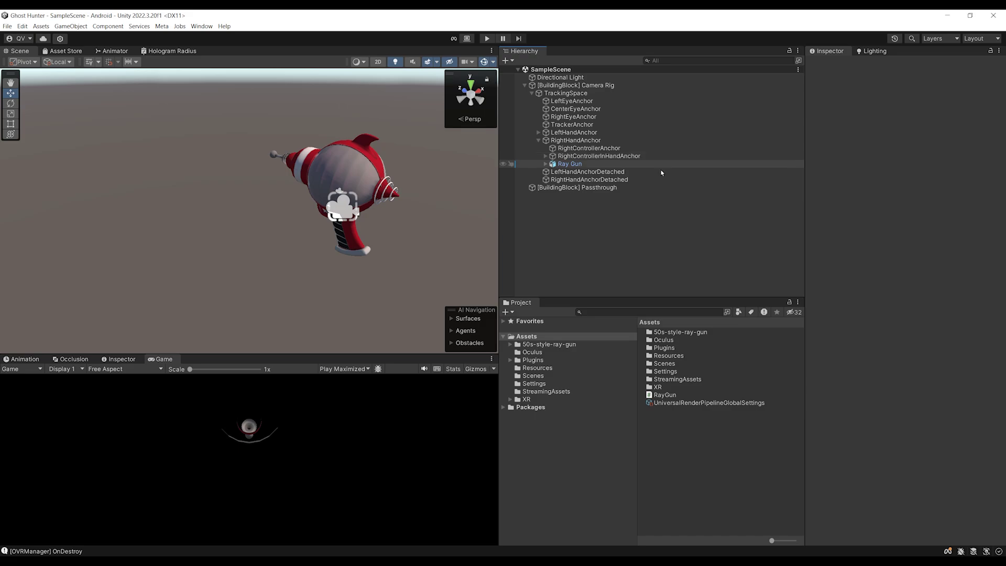
middle_click_drag(284, 218, 236, 215)
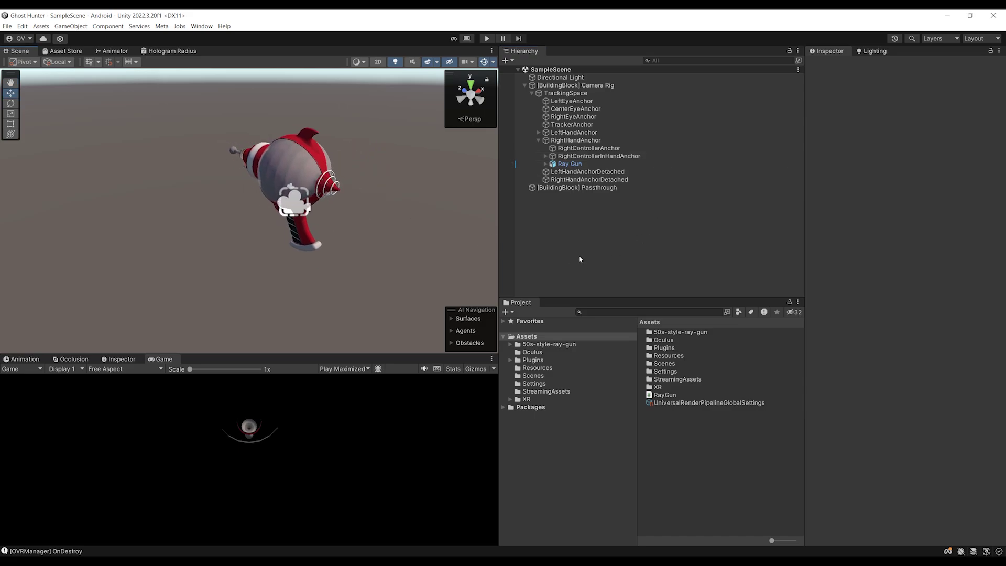
Create an empty GameObject named Red Line and add a Line Renderer to it
right_click(536, 205)
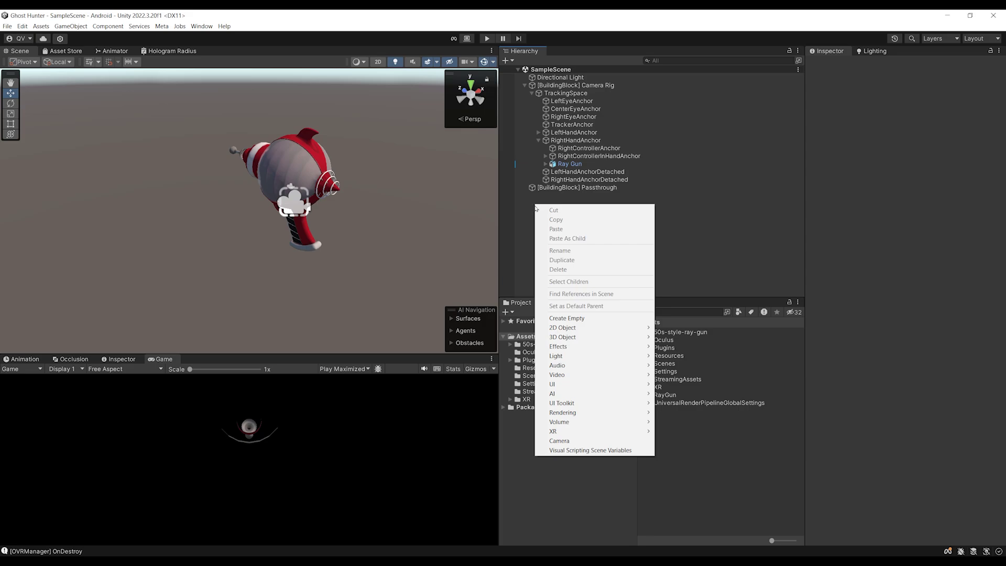
left_click(567, 318)
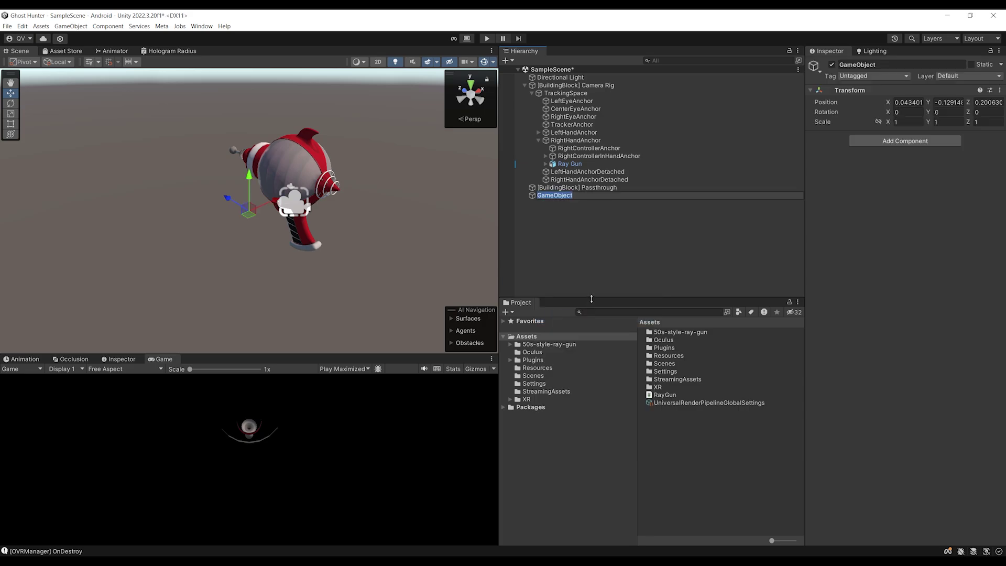
type("Red Line")
key("Return")
left_click(905, 140)
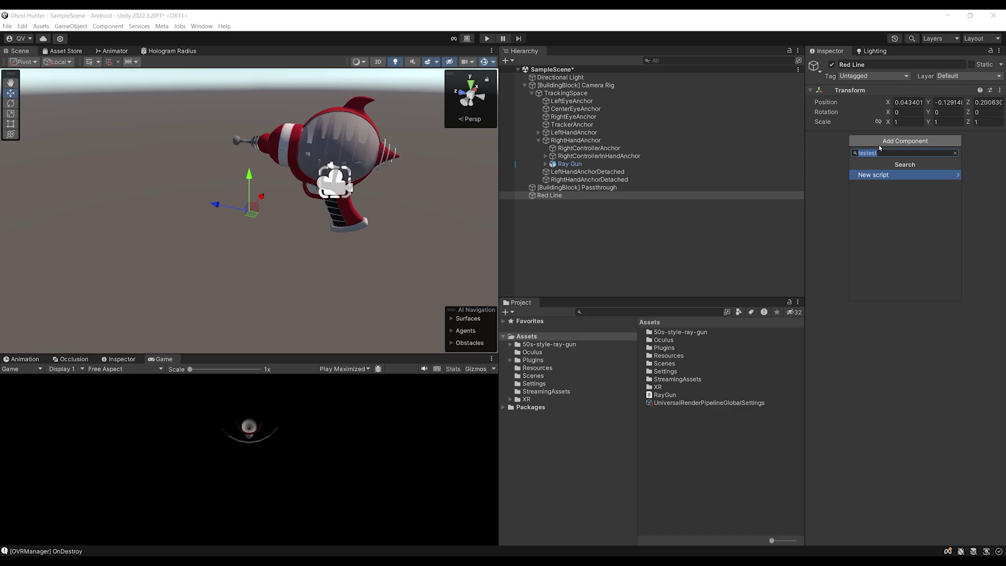
type("Line")
key("Return")
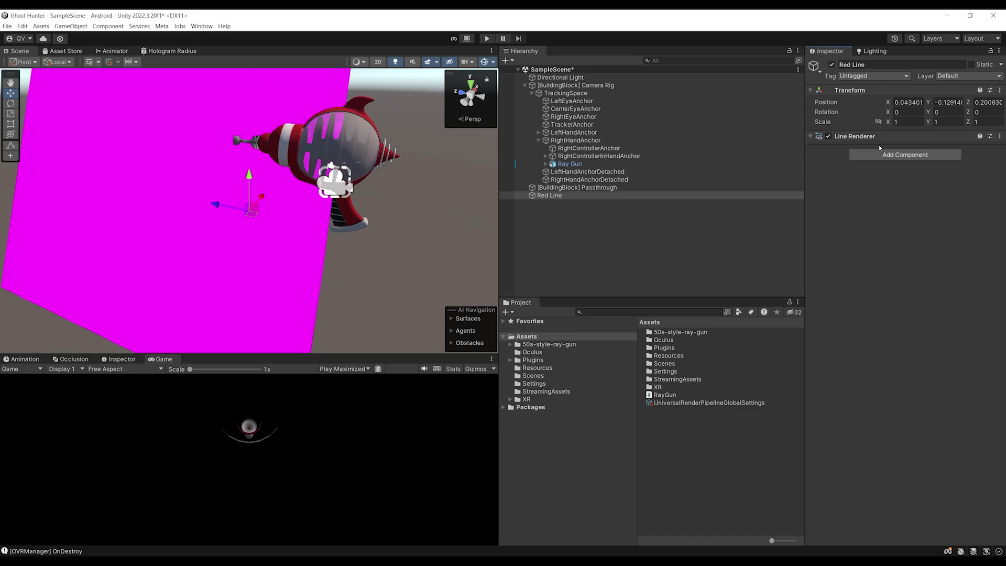
Assign Default-Line to the Line Renderer's Element 0 material and open its Color gradient
left_click_drag(158, 210, 427, 224, "alt")
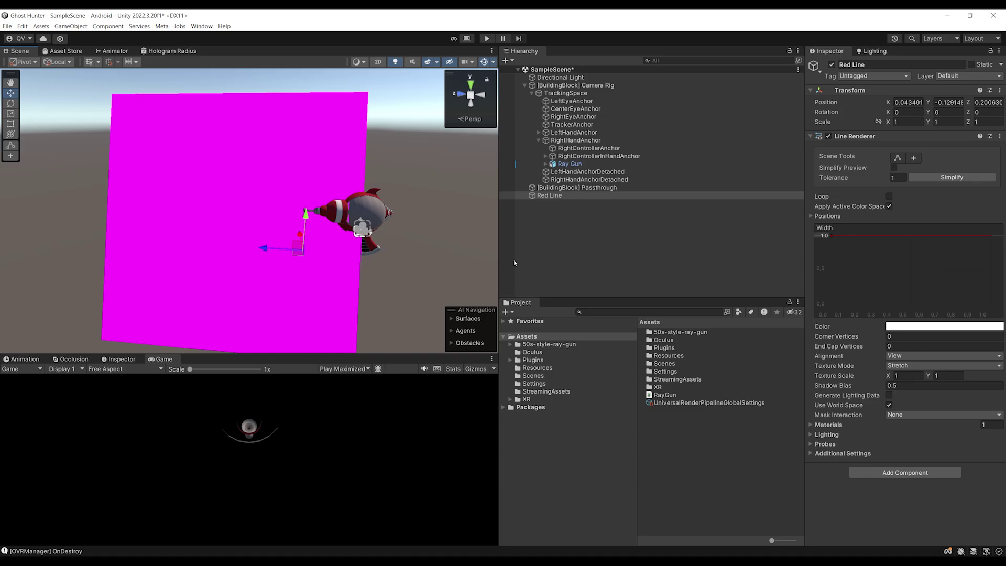
left_click(832, 426)
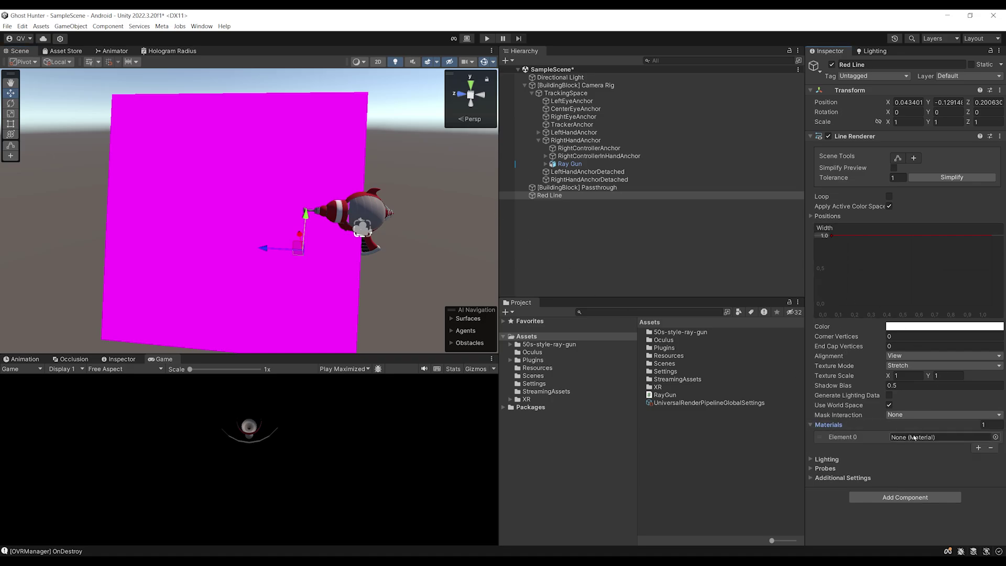
left_click(996, 438)
left_click_drag(840, 378, 557, 297)
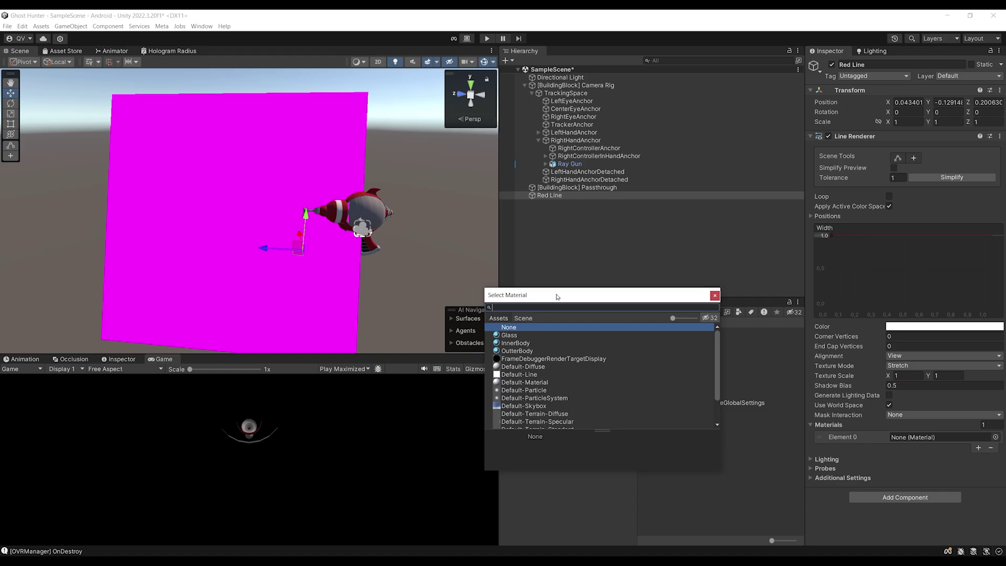
type("Line")
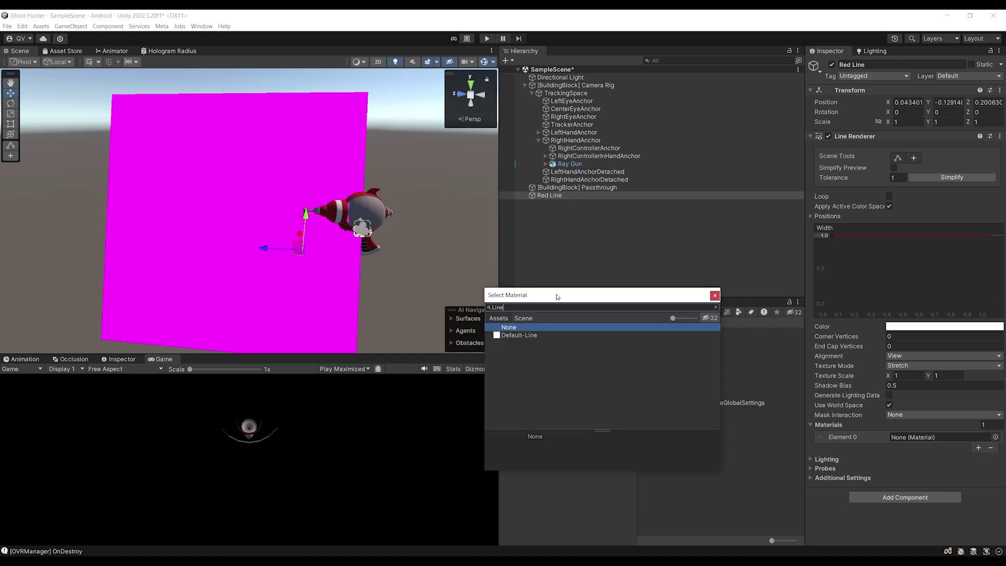
double_click(516, 336)
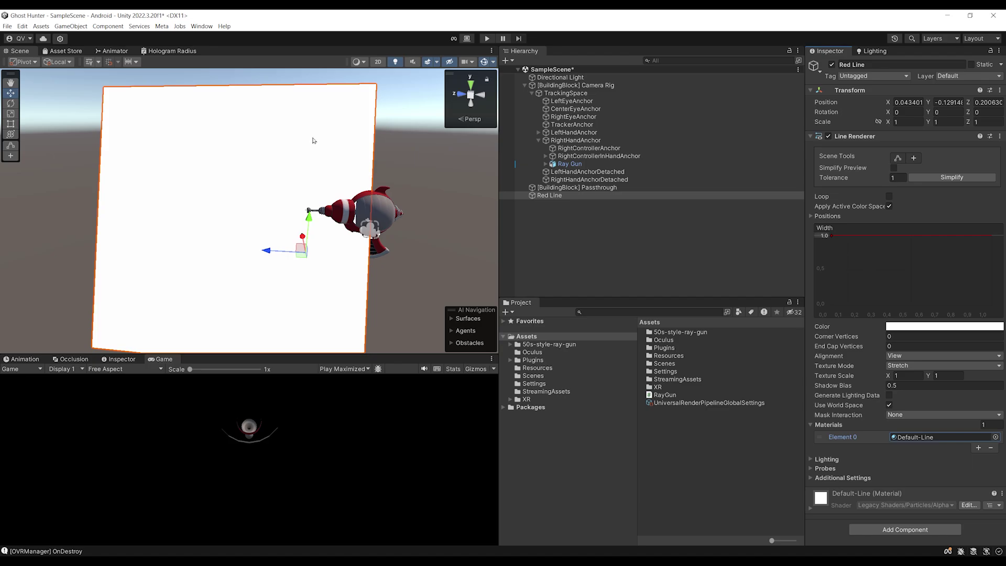
scroll(238, 180, "down", 2)
scroll(323, 285, "up", 2)
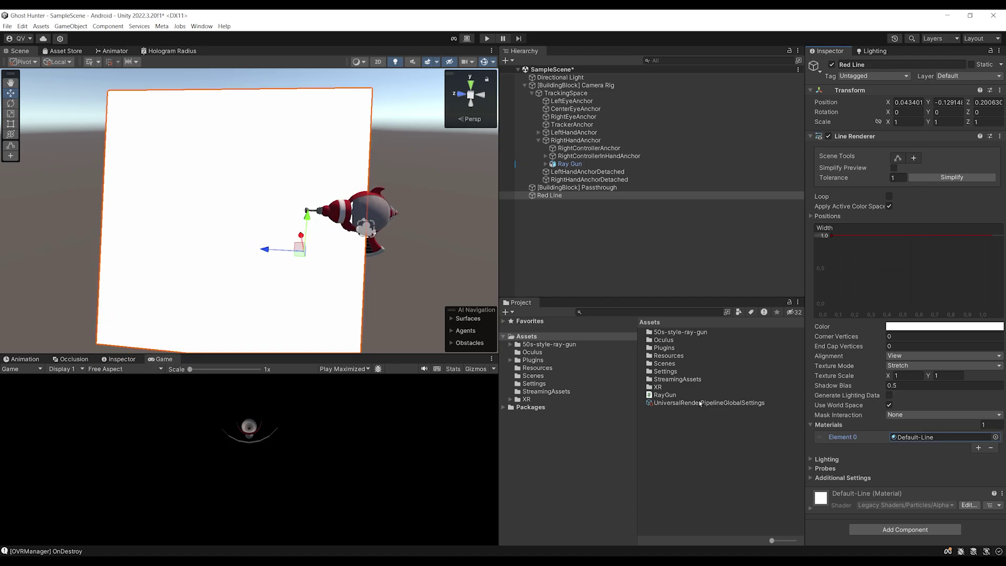
left_click(904, 331)
left_click_drag(737, 233, 562, 231)
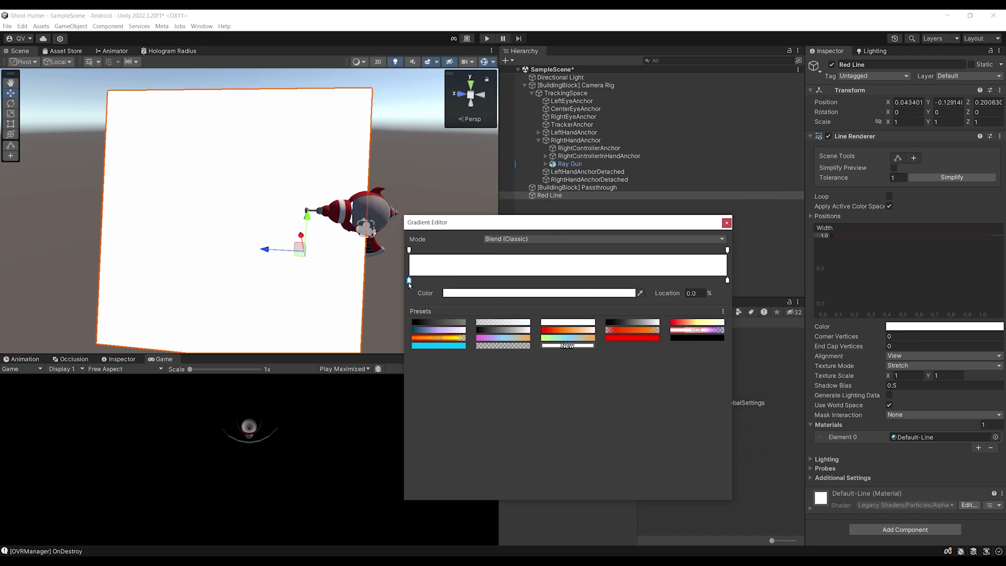
Set both the start and end colour keys of the gradient to red
left_click(477, 294)
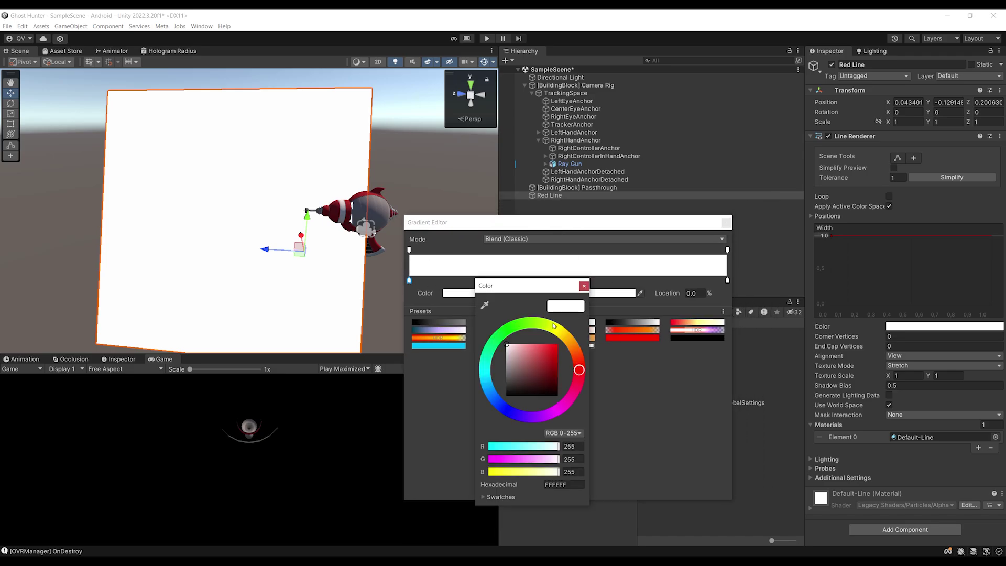
left_click_drag(518, 356, 559, 344)
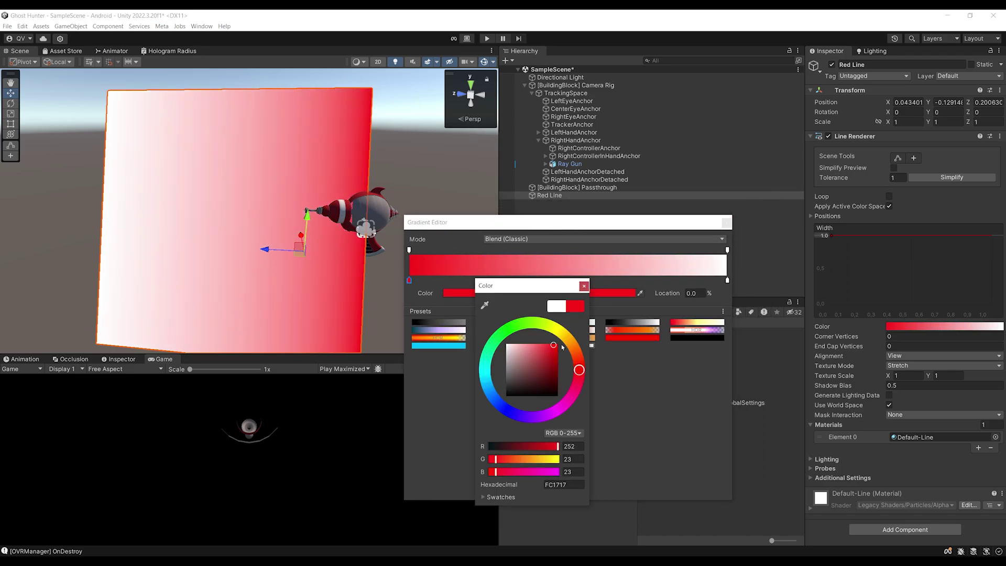
left_click(590, 307)
left_click(727, 281)
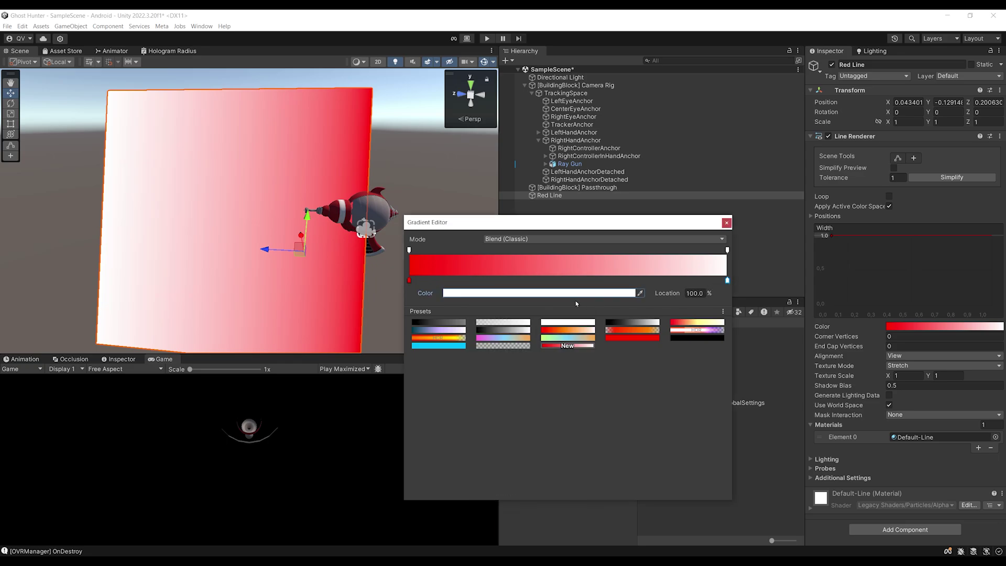
left_click(619, 293)
left_click(651, 345)
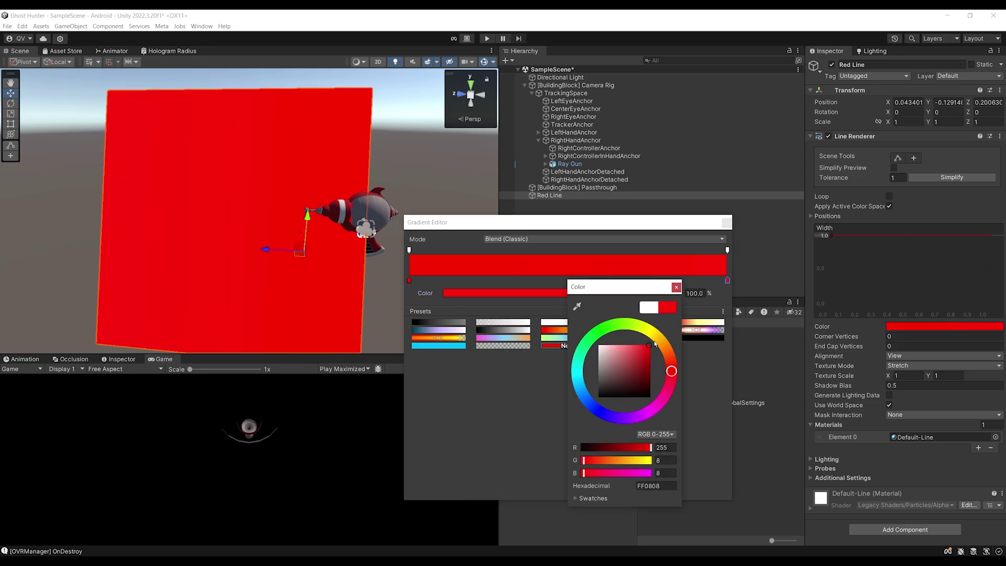
left_click(677, 287)
Lower both gradient alpha keys to 200 and close the Gradient Editor
left_click(409, 250)
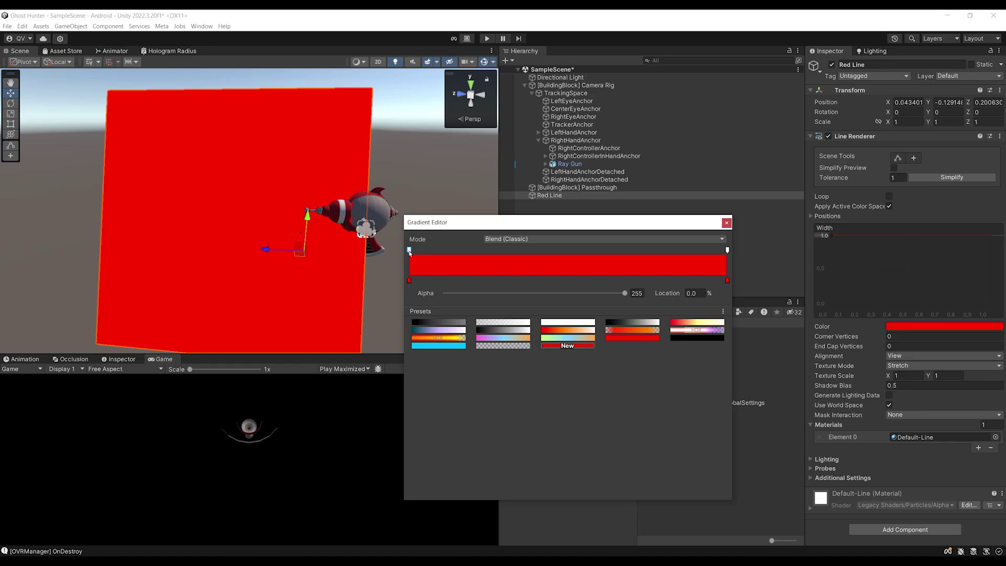
left_click_drag(626, 294, 588, 300)
left_click(634, 293)
left_click(727, 250)
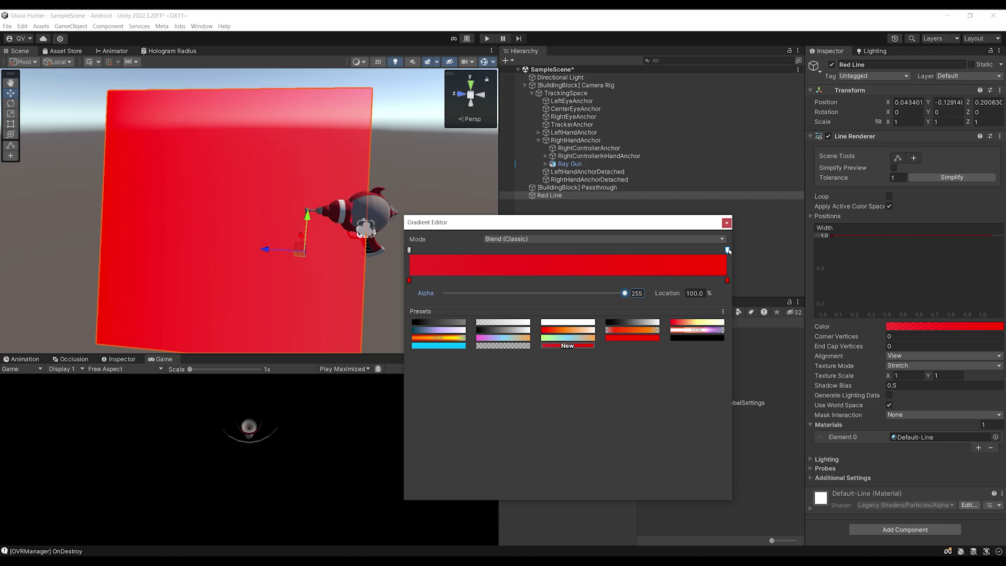
left_click(636, 294)
type("200")
left_click_drag(581, 298, 621, 295)
left_click(409, 280)
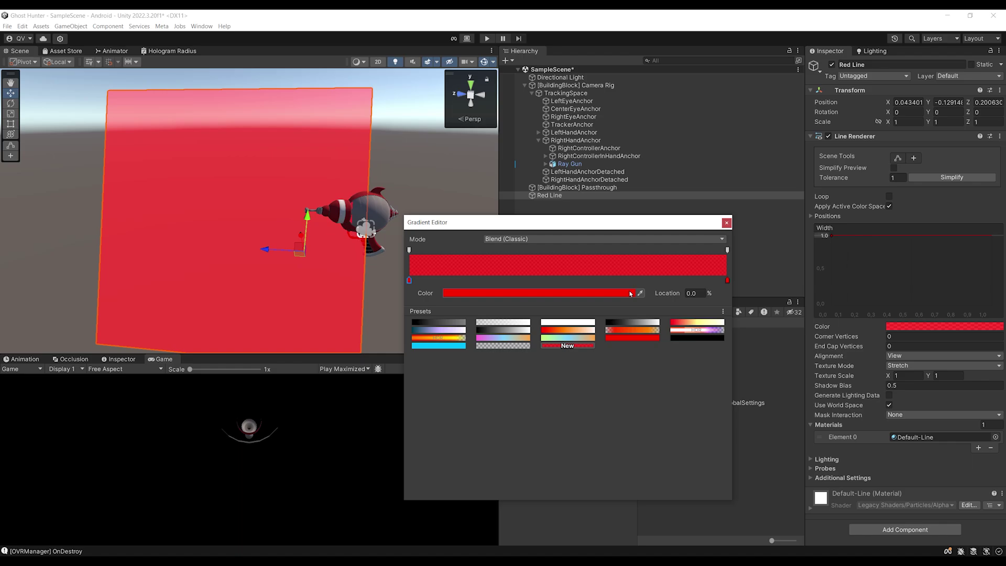
left_click(727, 250)
left_click_drag(727, 228, 700, 255)
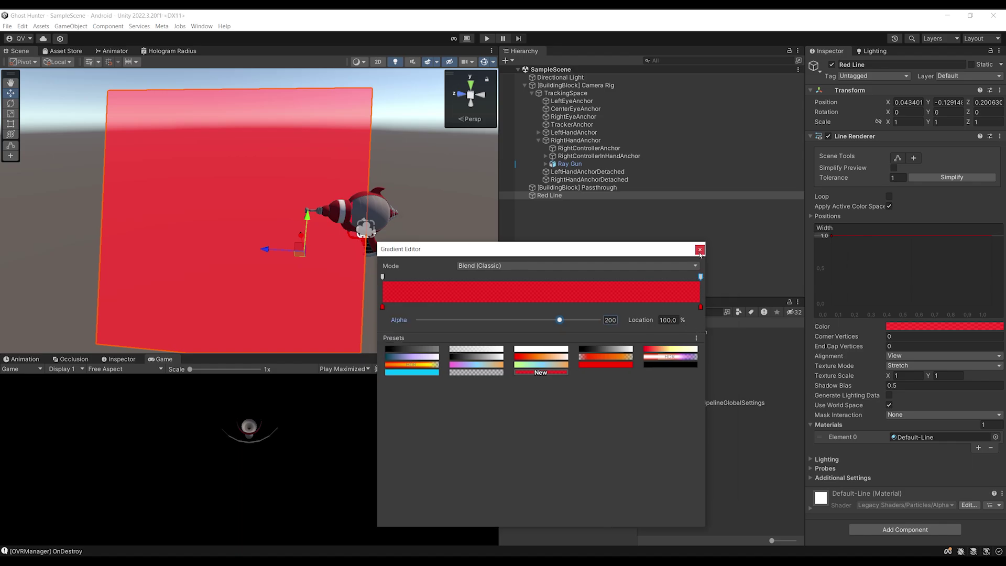
left_click(700, 250)
scroll(245, 198, "down", 2)
scroll(245, 198, "up", 4)
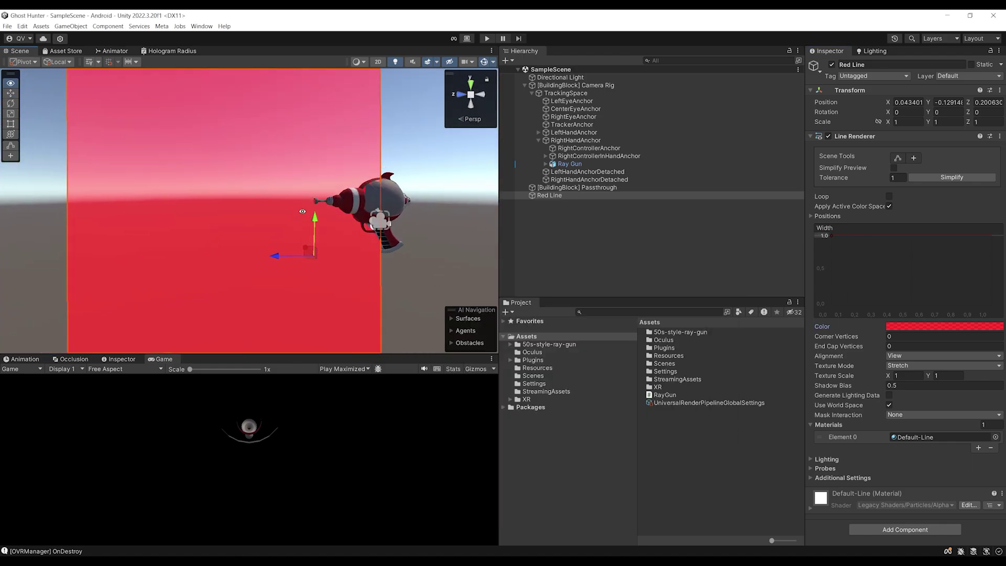
Drag Red Line's Width curve key down to about 0.02 and save the scene
scroll(315, 216, "down", 2)
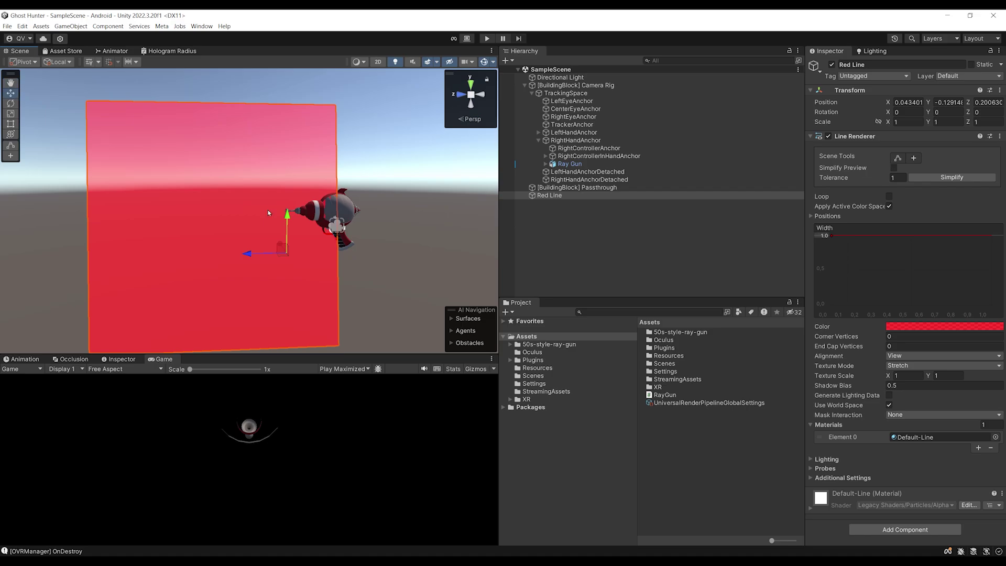
left_click(832, 236)
left_click_drag(830, 241, 831, 305)
scroll(363, 213, "down", 2)
scroll(387, 219, "up", 1)
key("ctrl+s")
scroll(322, 219, "down", 3)
scroll(297, 185, "up", 1)
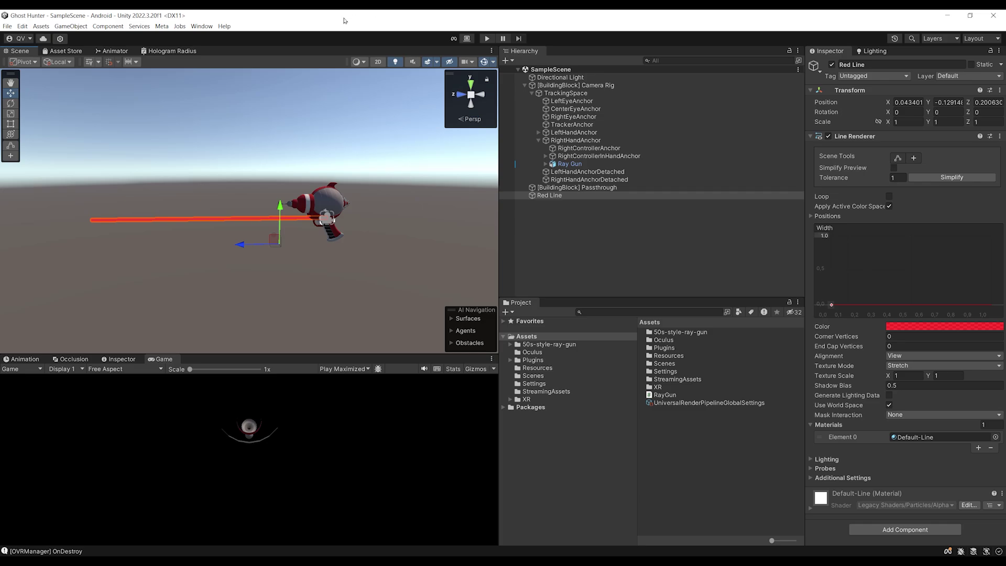
Check Red Line's point Positions, trying 0.76 for the second point's X before reverting it
left_click(824, 216)
left_click(848, 247)
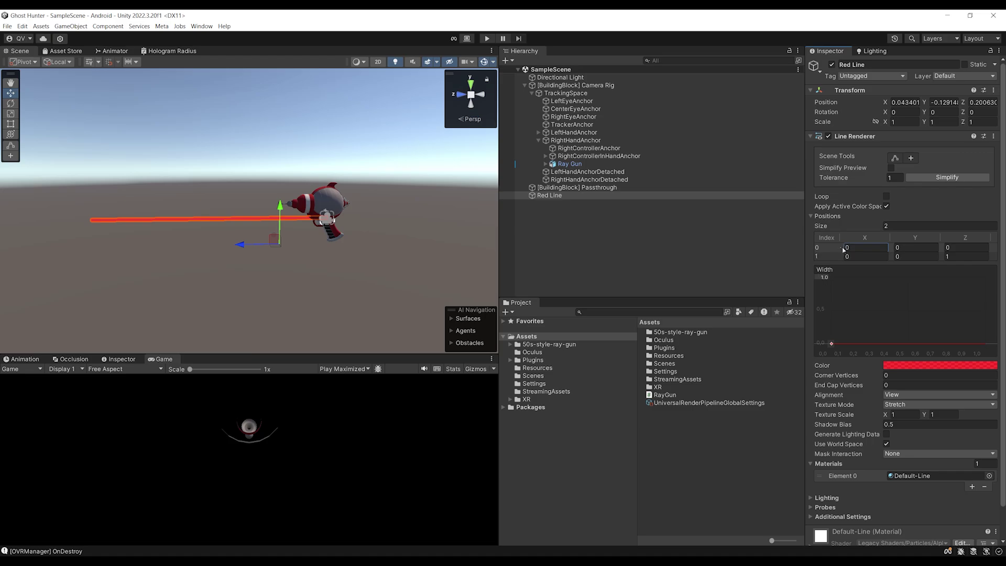
left_click(859, 257)
type("0.76")
left_click_drag(860, 259, 854, 258)
key("ctrl+z")
Drag Red Line from the Hierarchy into Assets to create the Red Line prefab
middle_click_drag(334, 170, 319, 189)
scroll(318, 188, "up", 3)
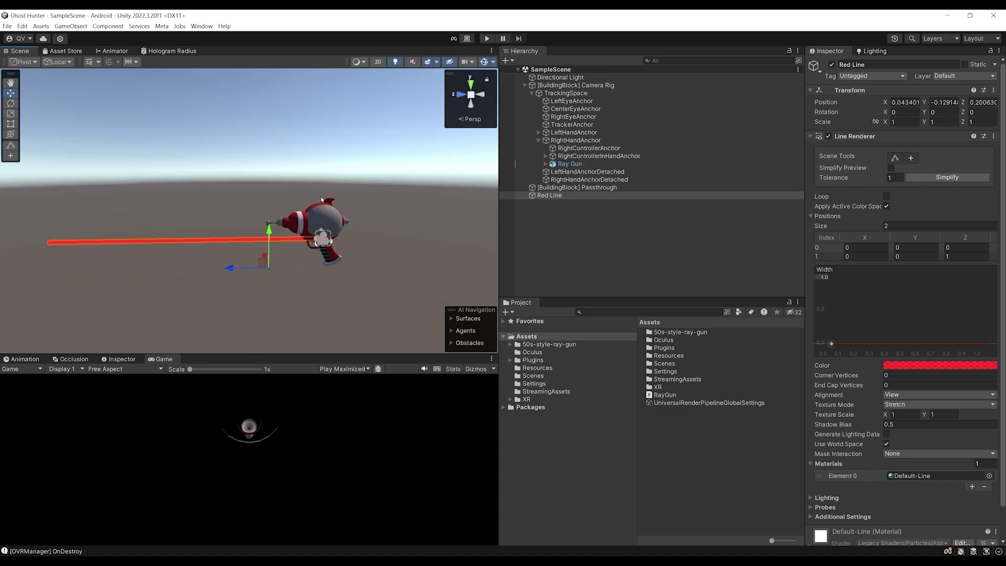
right_click_drag(330, 115, 319, 168)
scroll(320, 168, "down", 2)
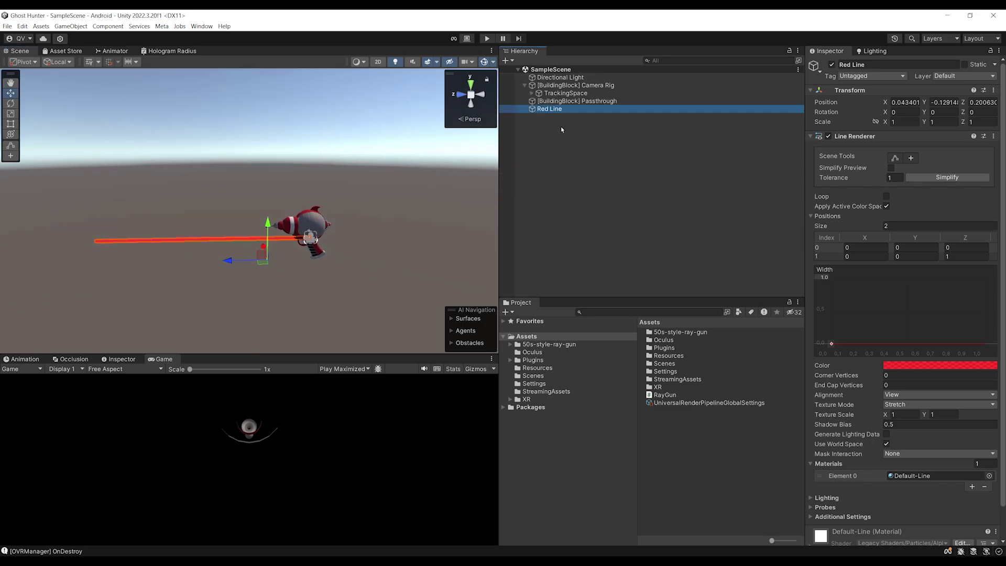
left_click(573, 137)
left_click(549, 110)
left_click_drag(558, 114, 677, 444)
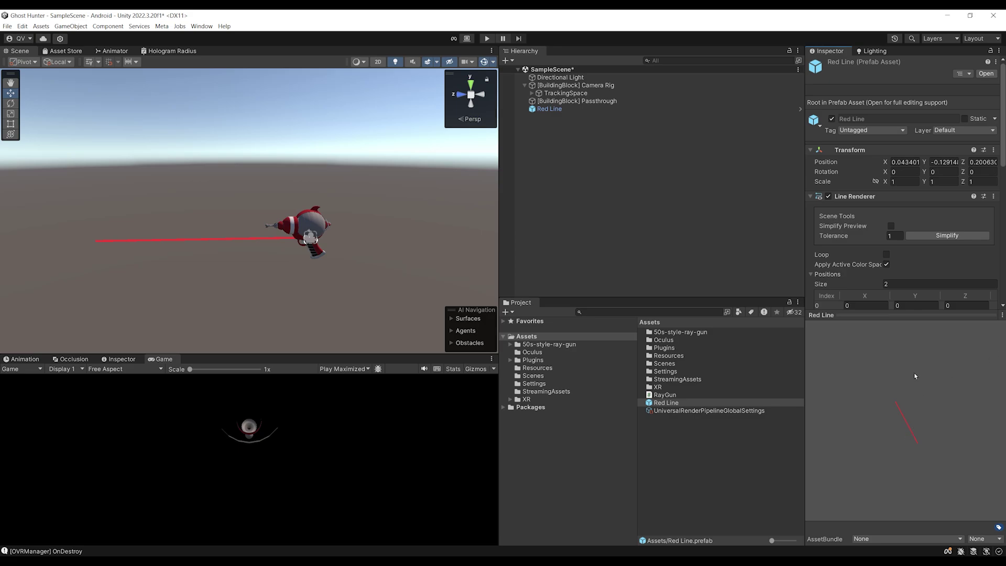
Delete Red Line from the scene, then expand TrackingSpace and select Ray Gun
left_click(550, 109)
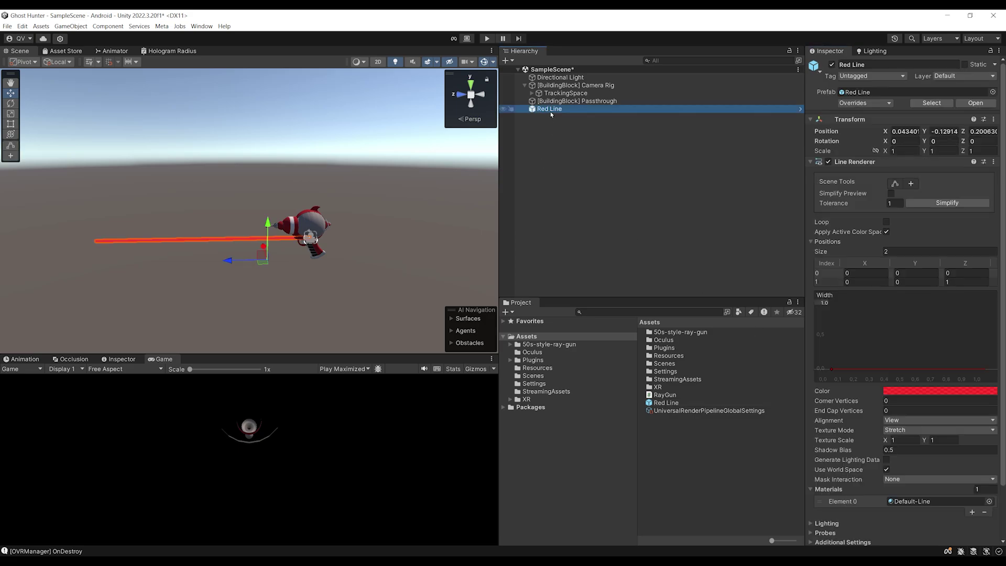
key("ctrl+z")
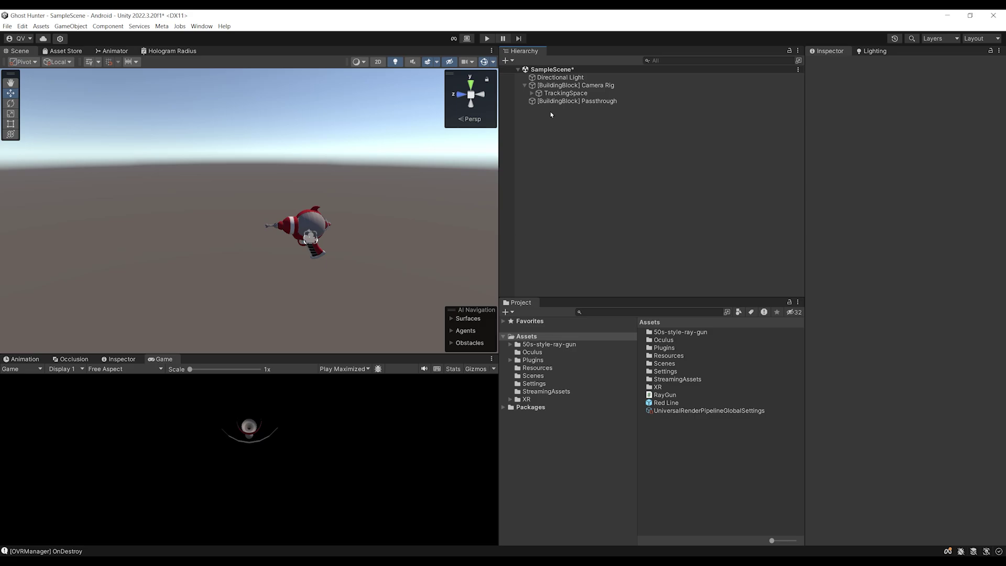
left_click(532, 93)
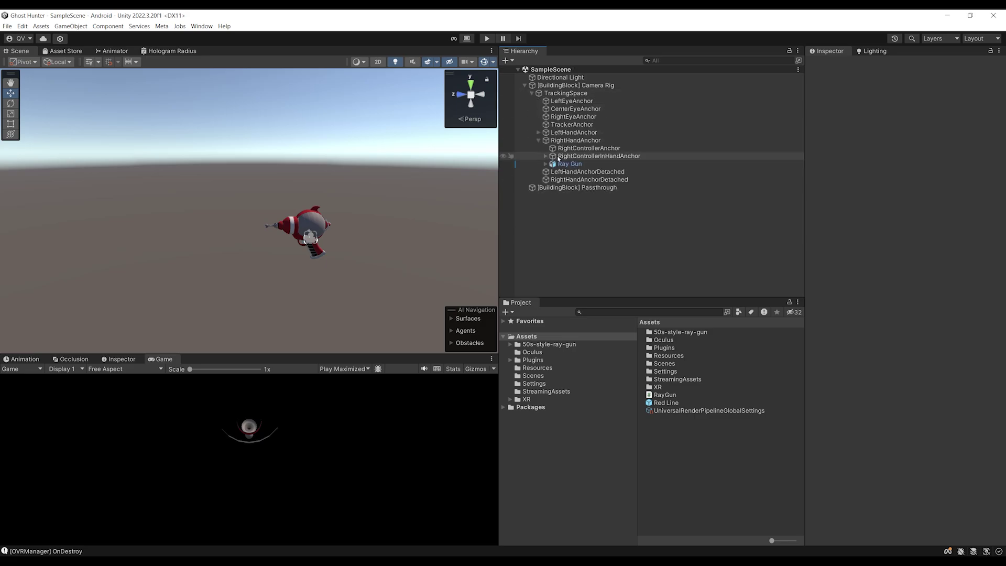
left_click(571, 164)
In RayGun.cs, declare public GameObject linePrefab and public Transform shootingPoint fields
double_click(665, 396)
key("ctrl+s")
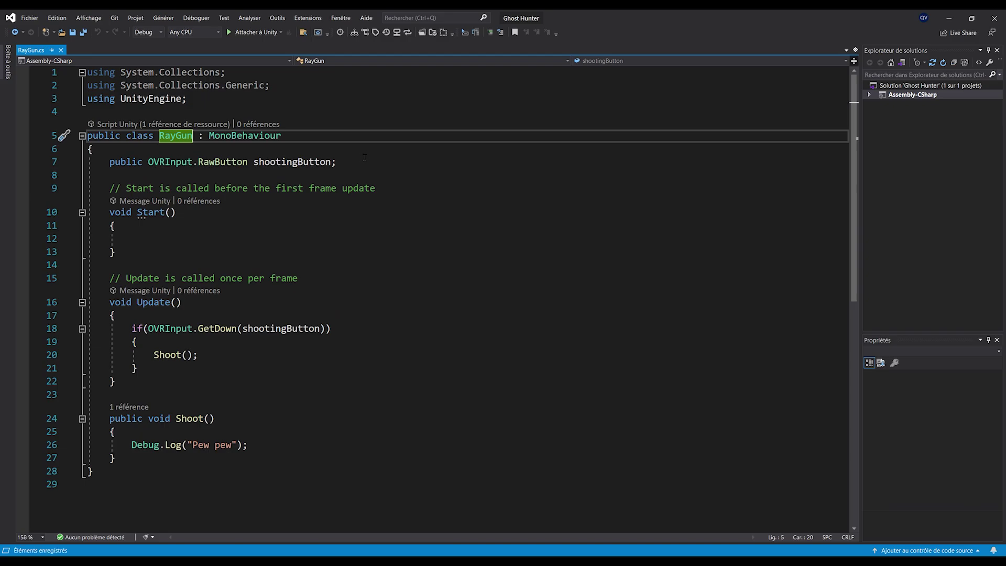
left_click(372, 160)
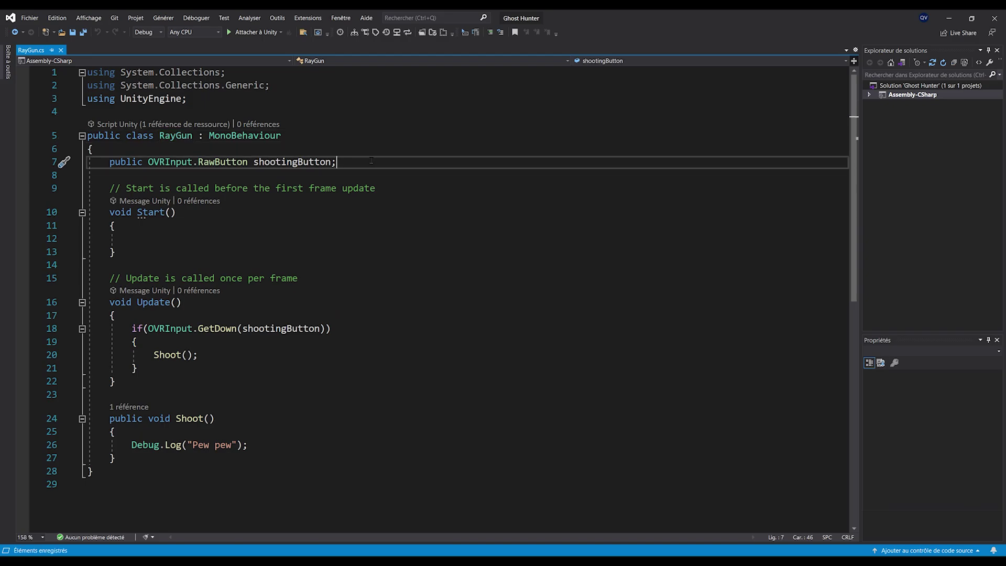
key("Return")
type("public GameObject linePrefab")
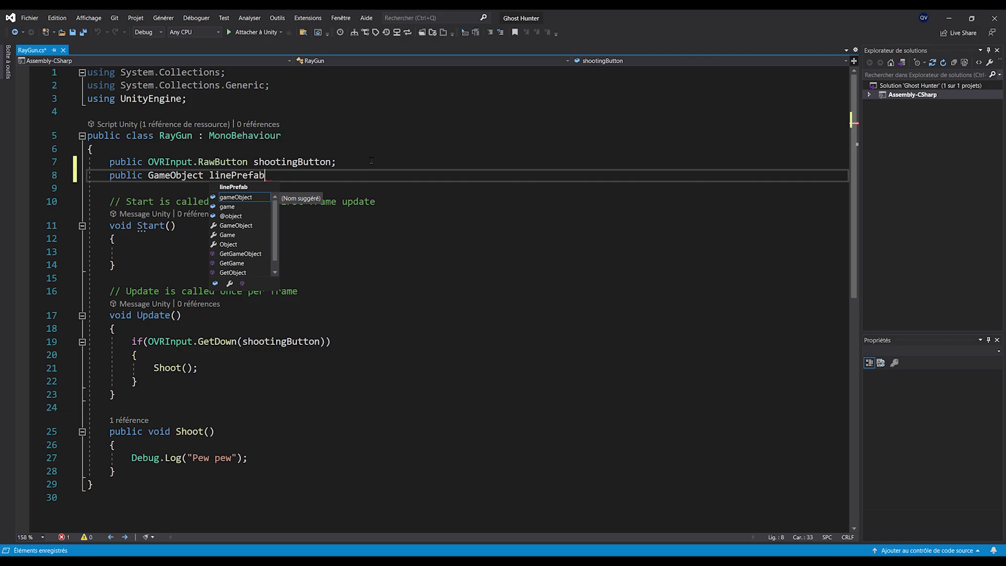
type(";")
scroll(219, 171, "up", 1, "ctrl")
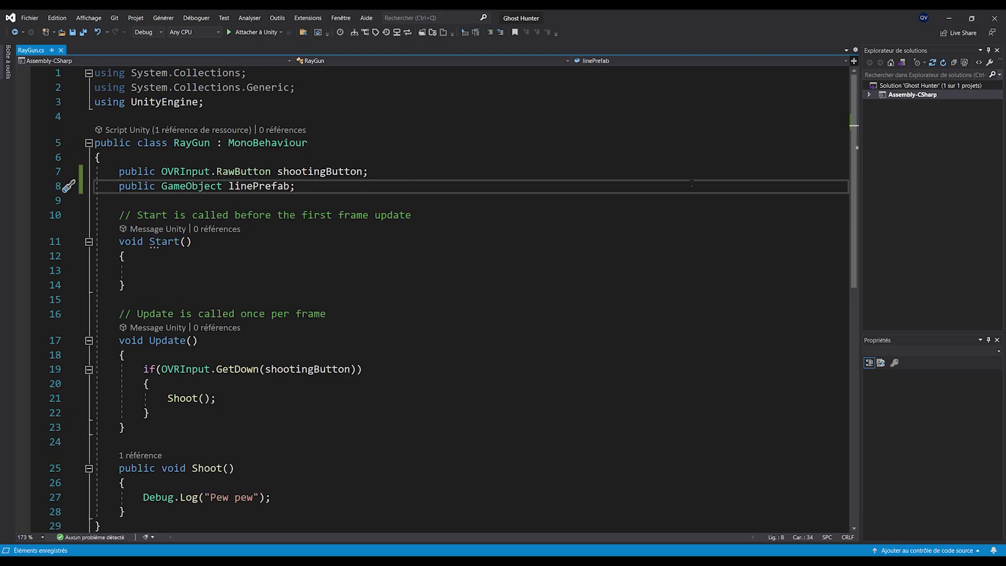
key("Return")
type("publi")
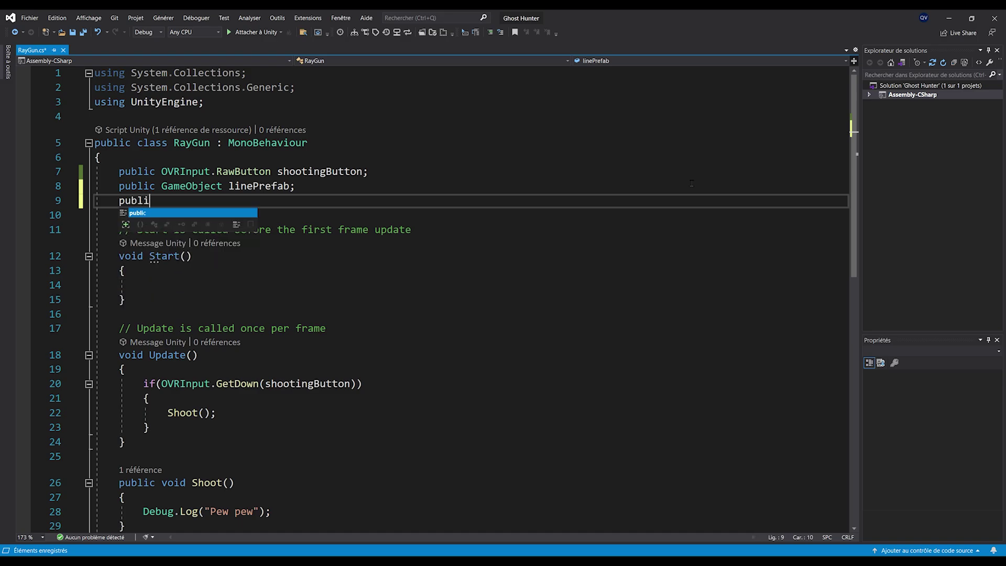
type("c Transform sho")
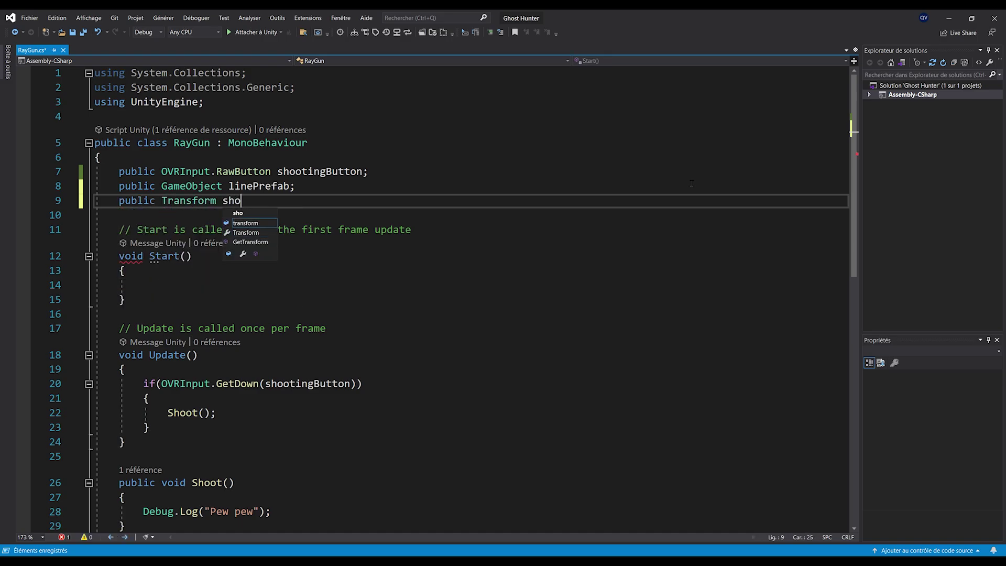
type("otingPoint;")
key("ctrl+s")
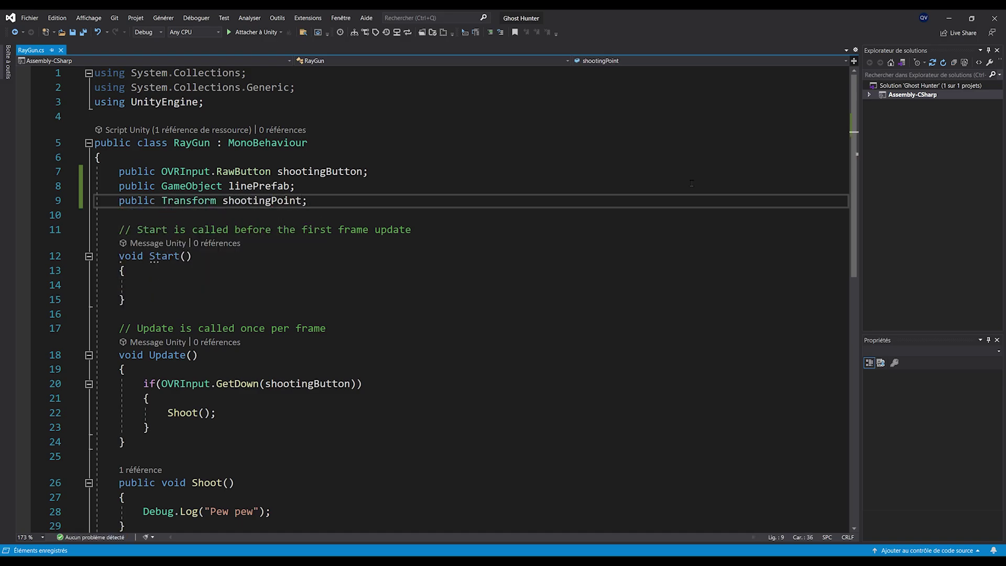
Add a public float maxLineDistance = 5 field below shootingPoint
key("Return")
key("ctrl+space")
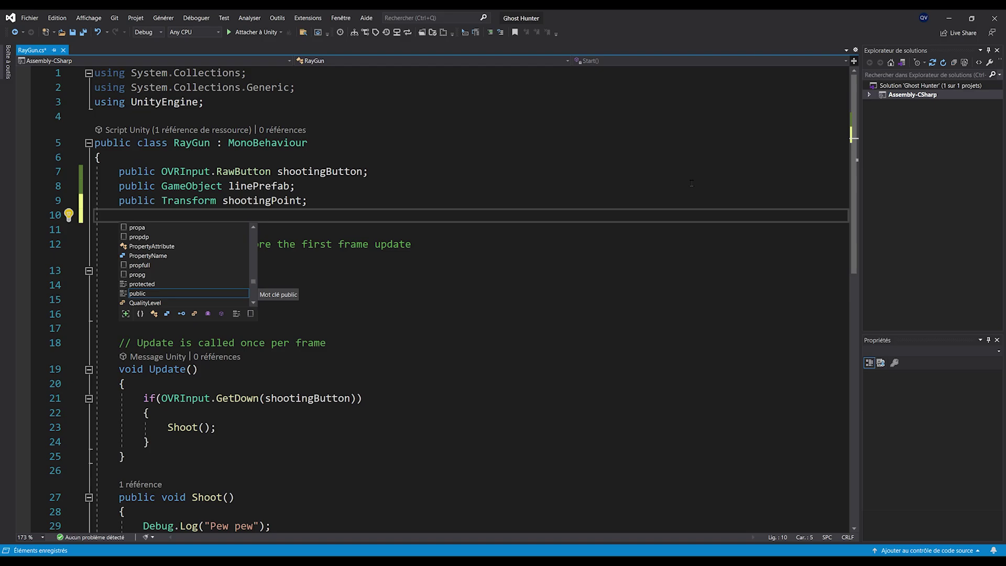
type("pub")
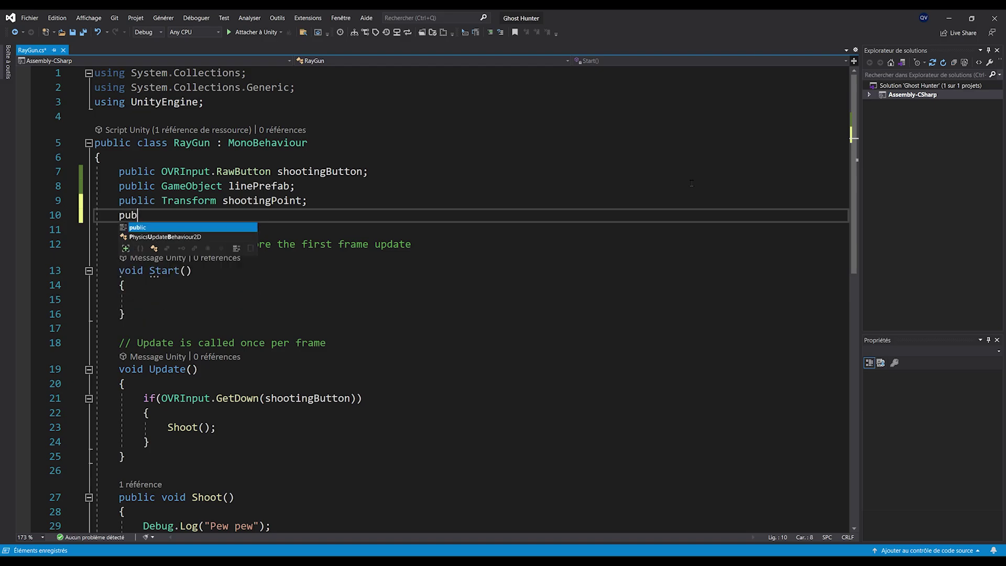
type("lic float ma")
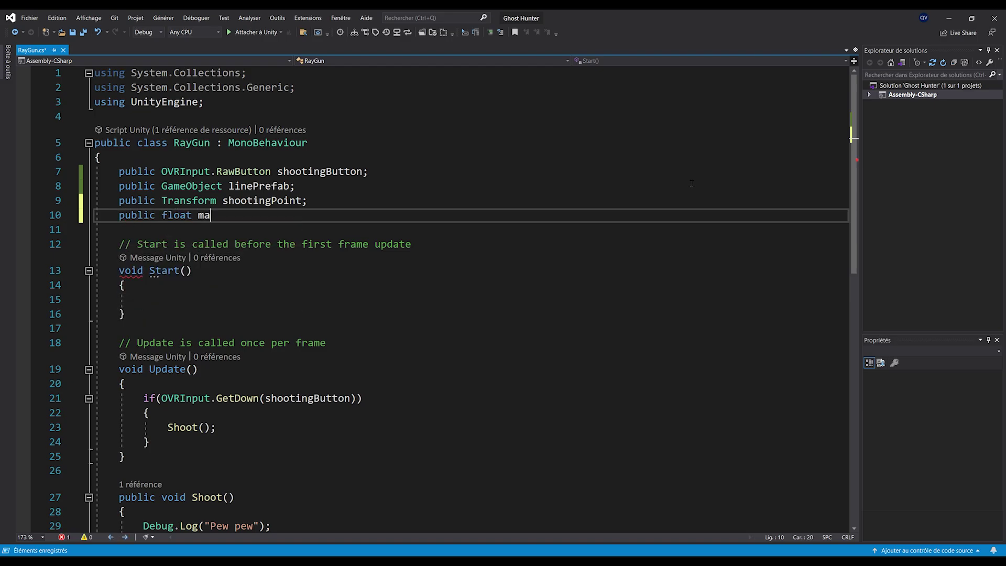
type("xLineDistance")
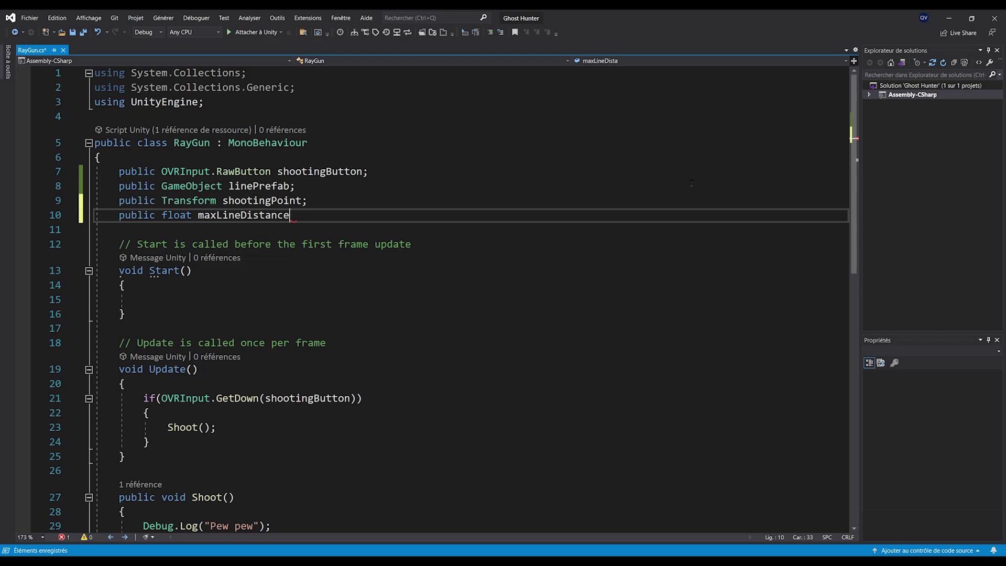
type(" = 5;")
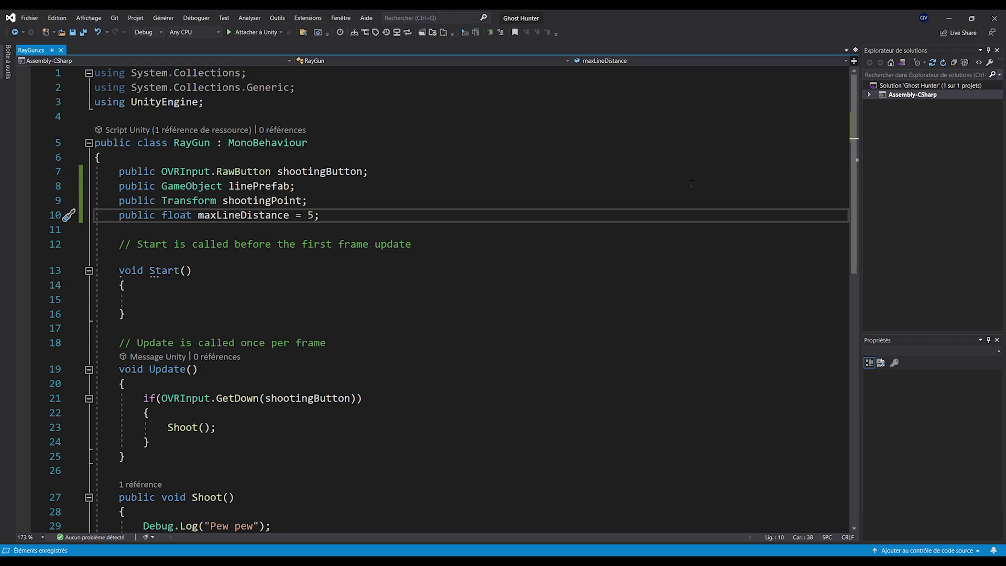
scroll(691, 183, "up", 2, "ctrl")
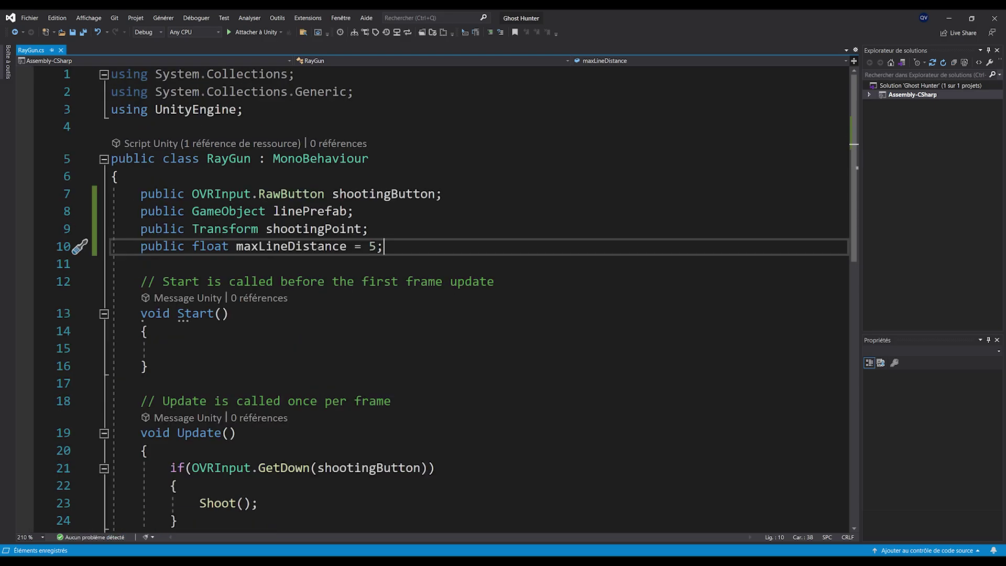
scroll(293, 281, "down", 2, "ctrl")
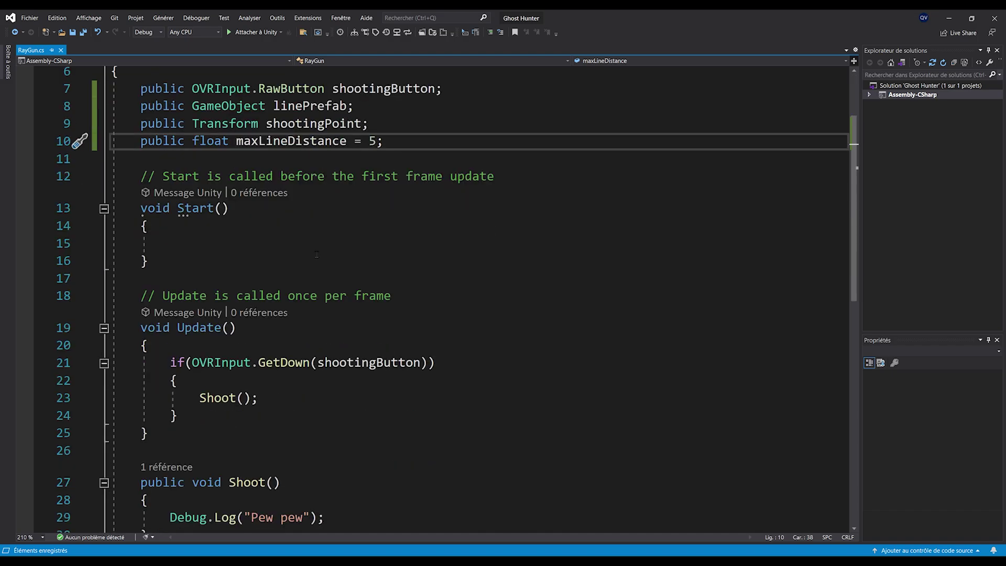
scroll(263, 307, "down", 2)
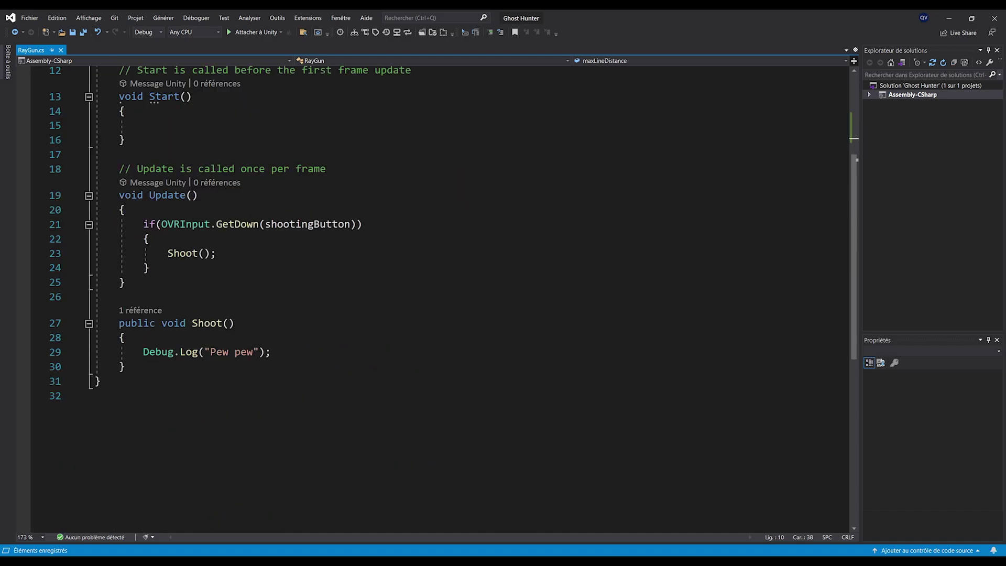
In Shoot(), add LineRenderer line = Instantiate(linePrefab); after the Debug.Log call
left_click(339, 354)
key("Return")
key("Return")
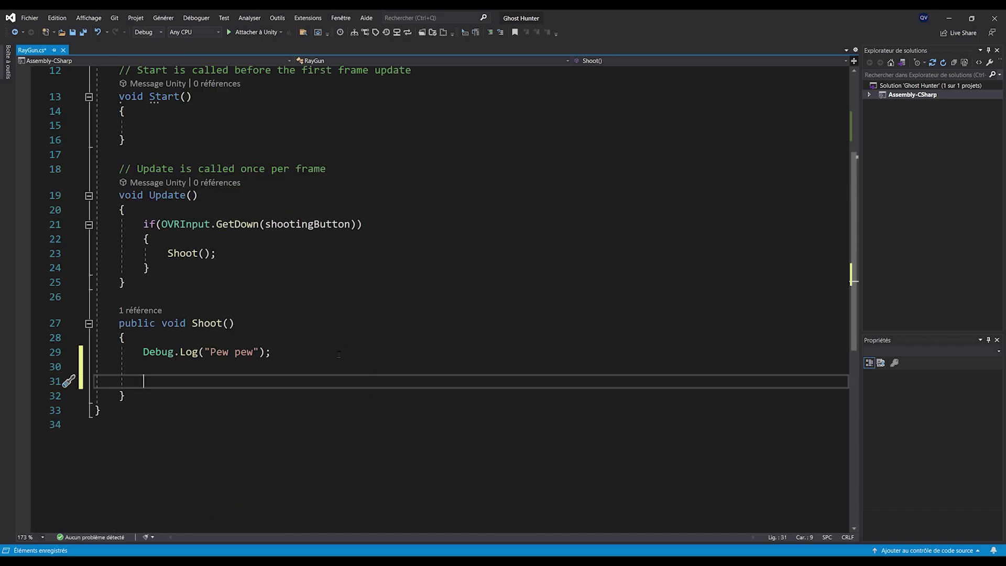
type("LineRe")
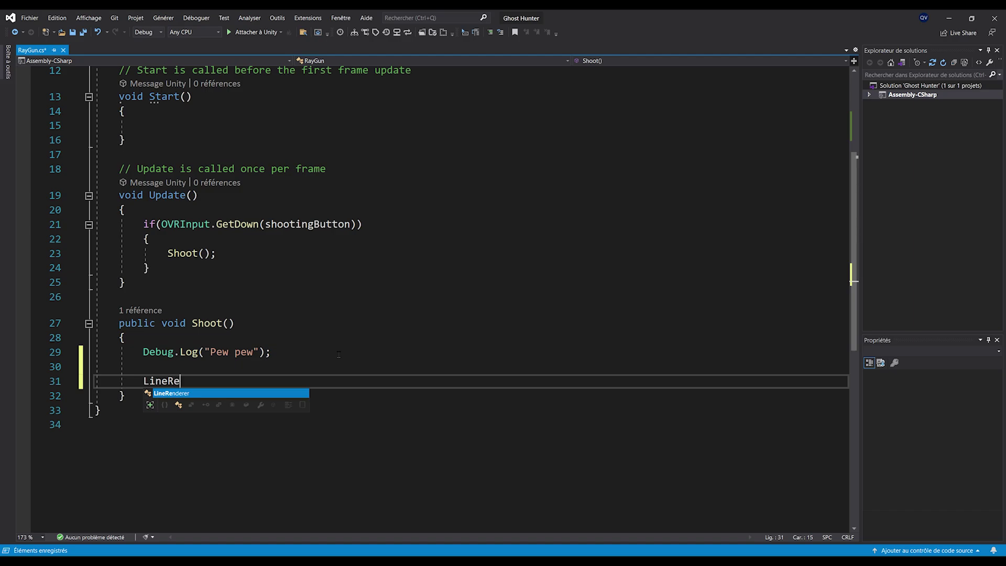
type("nderer line = ")
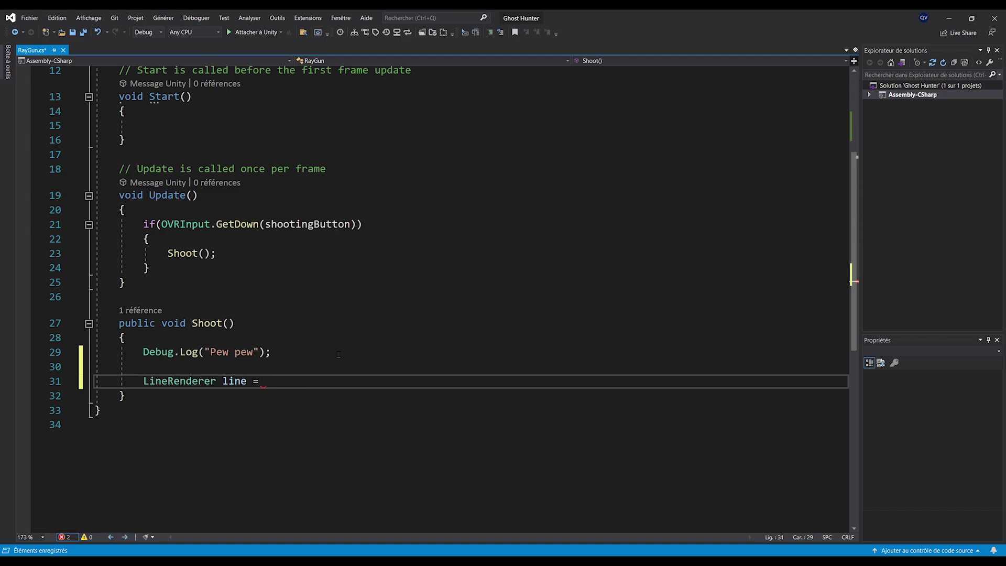
type("Instantiate(linePrefab)")
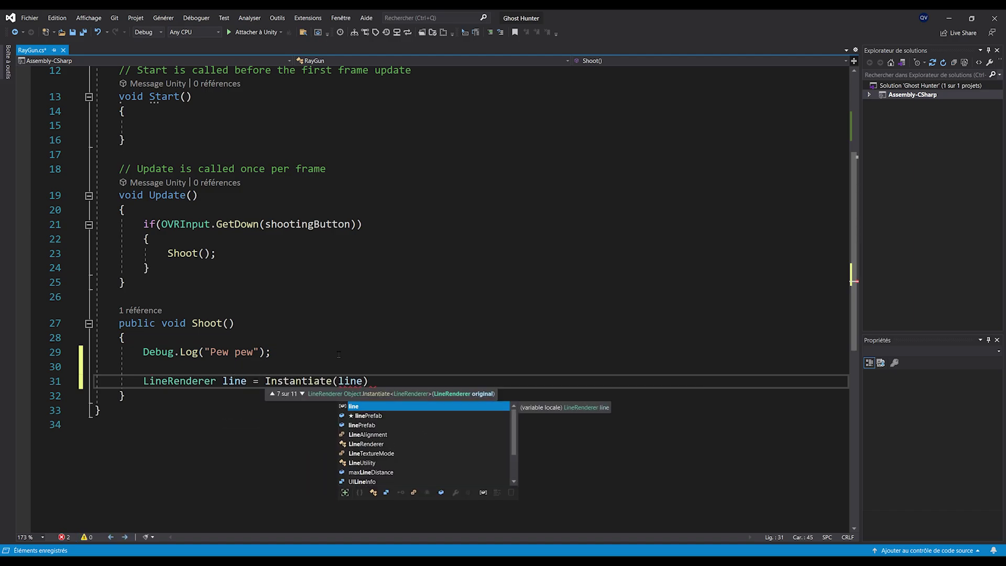
type(";")
key("ctrl+s")
key("Down")
scroll(339, 355, "up", 1)
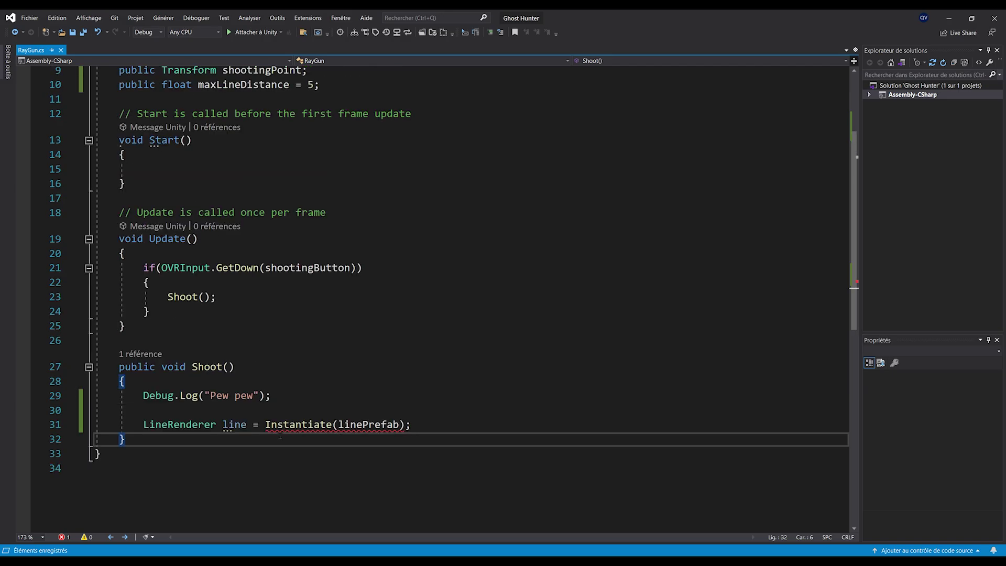
mouse_move(325, 438)
scroll(160, 405, "down", 1)
left_click_drag(141, 382, 247, 381)
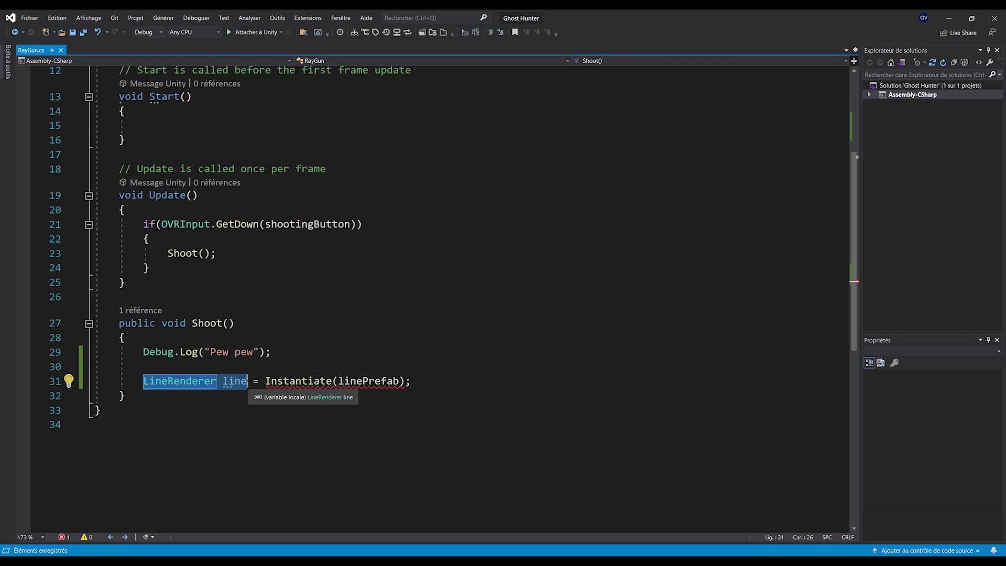
left_click(186, 382)
triple_click(186, 382)
Change the linePrefab field's type from GameObject to LineRenderer
left_click(315, 424)
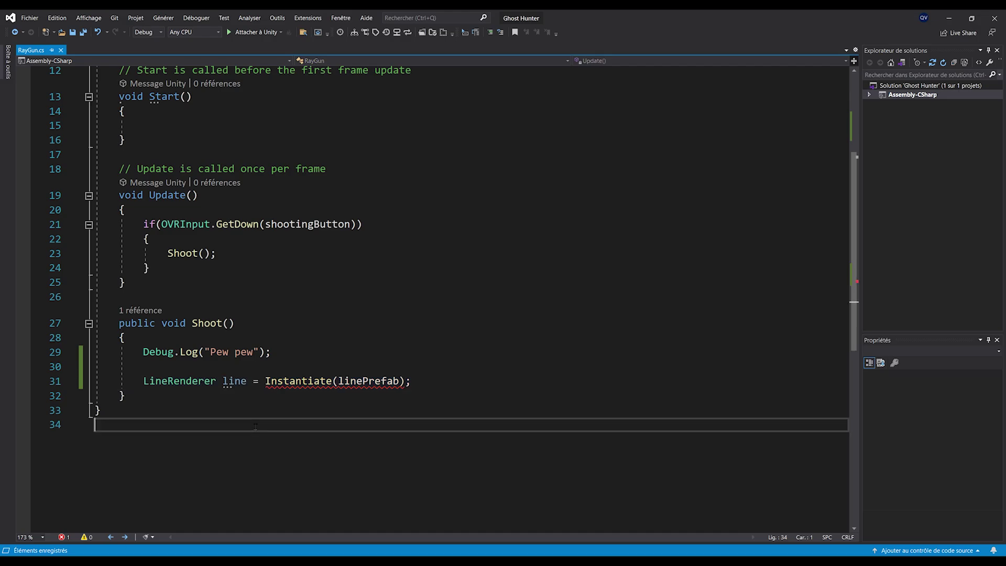
scroll(262, 314, "up", 4)
mouse_move(225, 216)
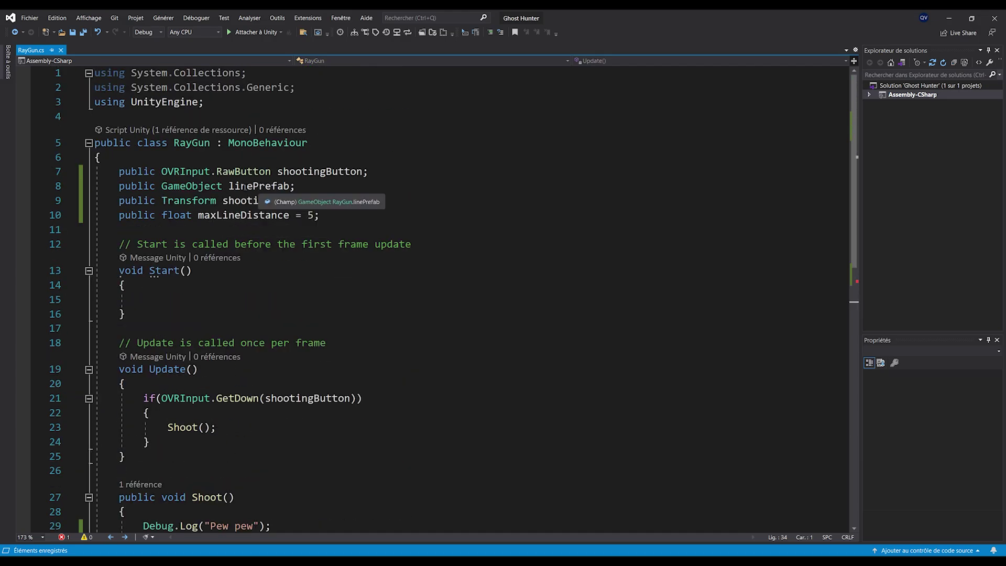
double_click(169, 187)
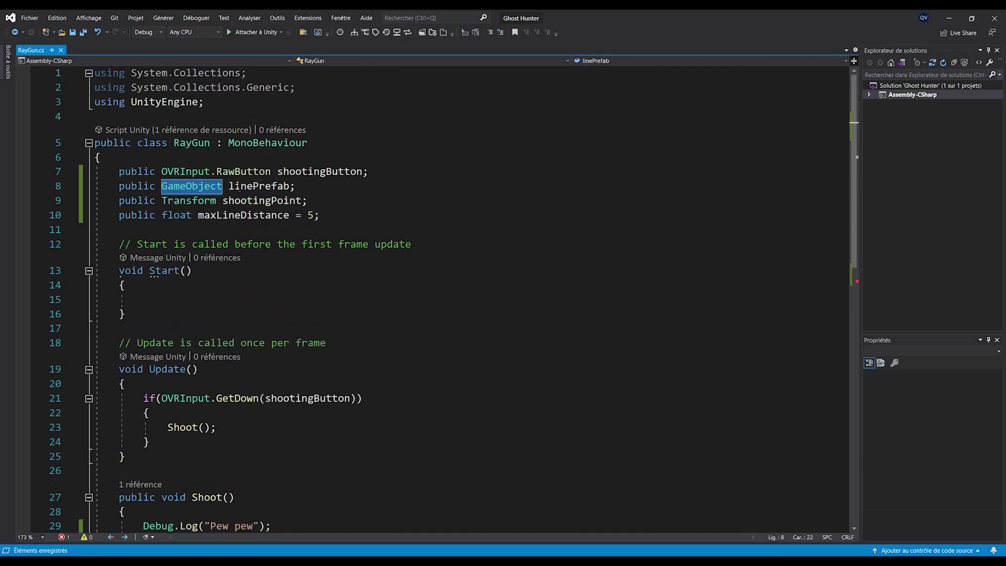
type("LineR")
key("Tab")
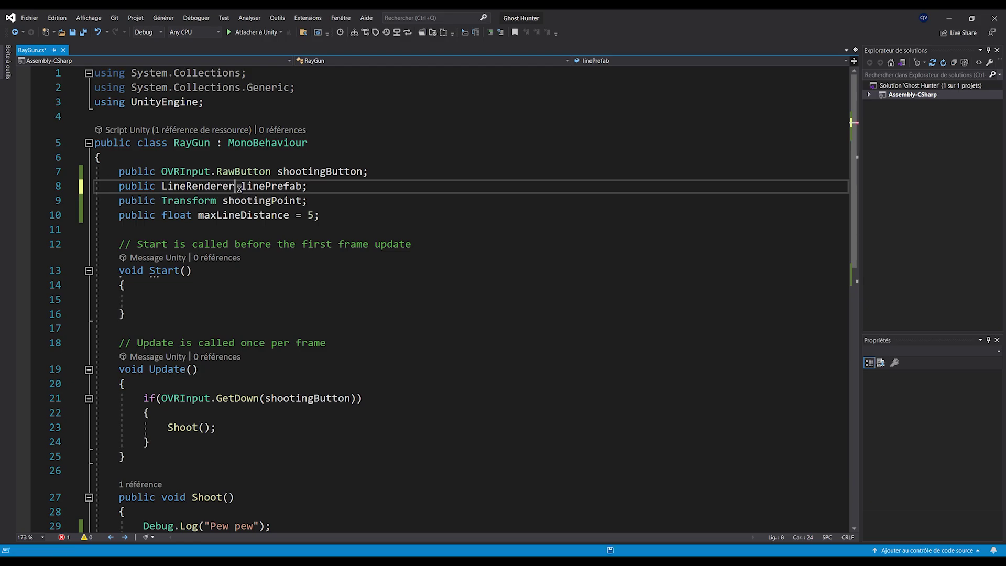
Set line.positionCount = 2 and SetPosition(0, shootingPoint.position), then save
scroll(416, 232, "down", 6)
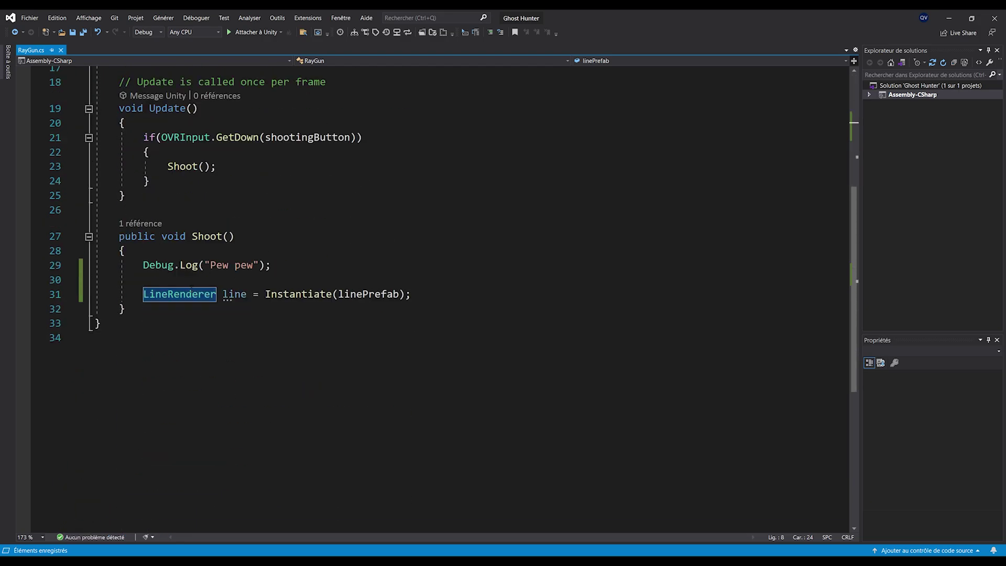
triple_click(297, 288)
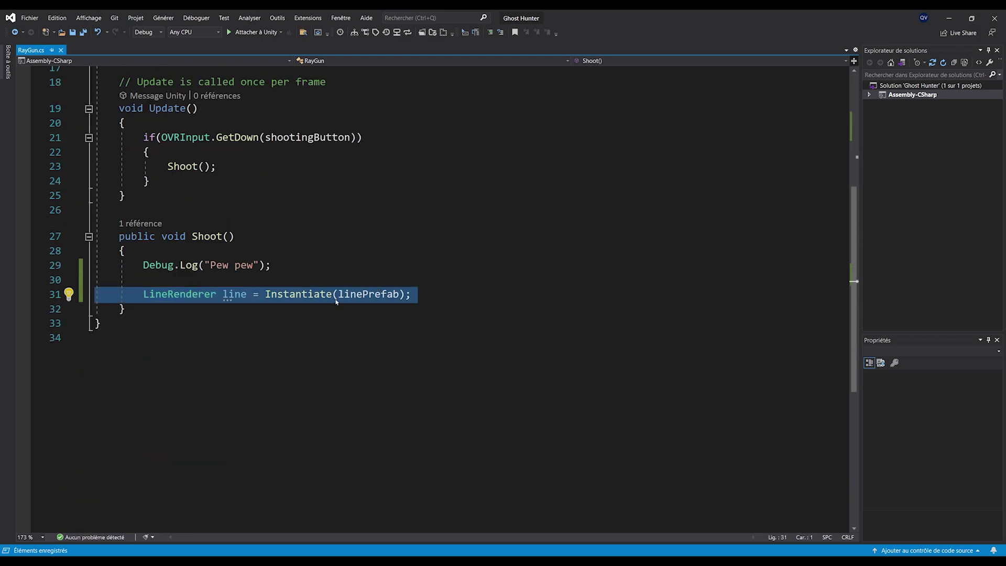
left_click(499, 293)
key("Return")
type("line")
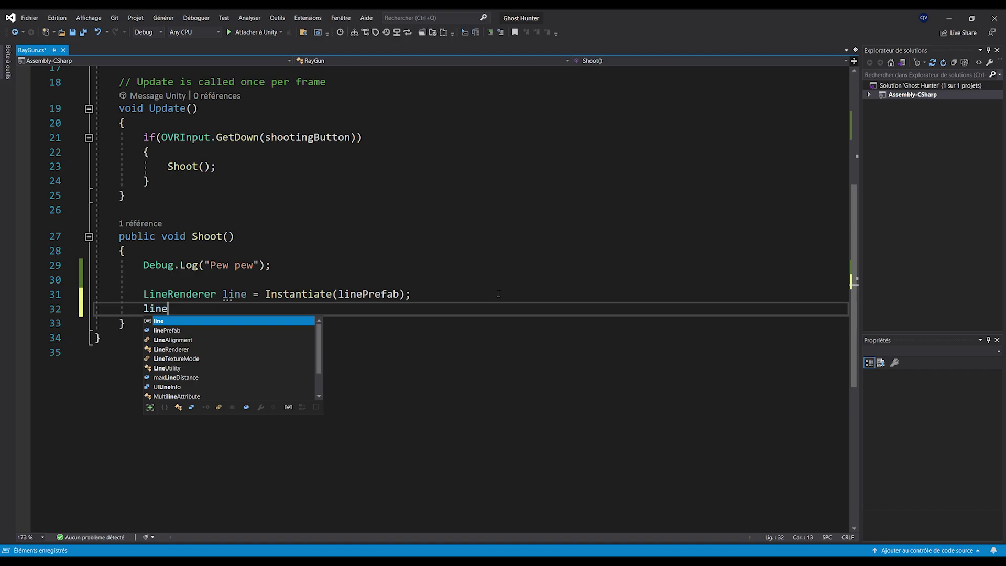
type(".positionCount")
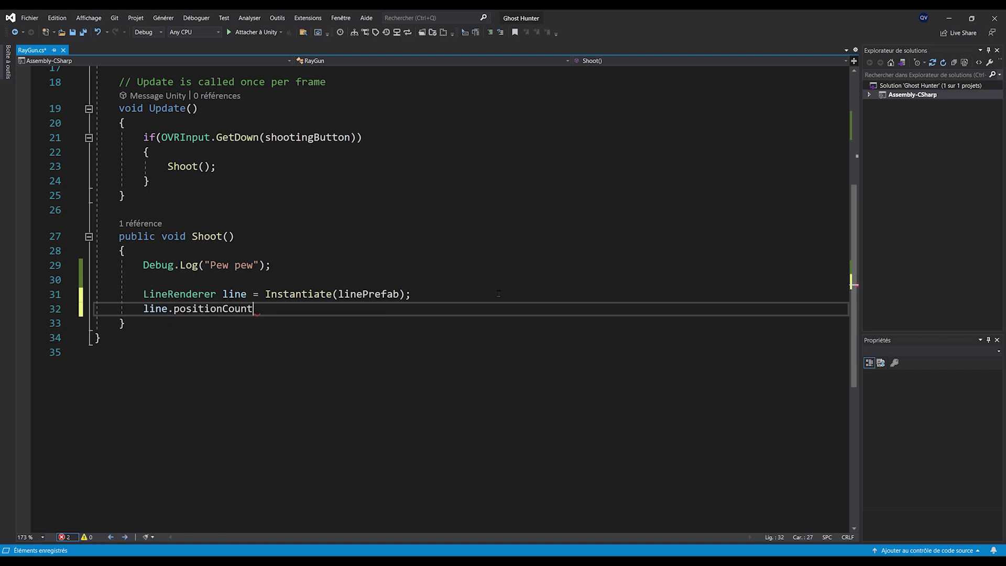
type(" = 2;")
key("ctrl+s")
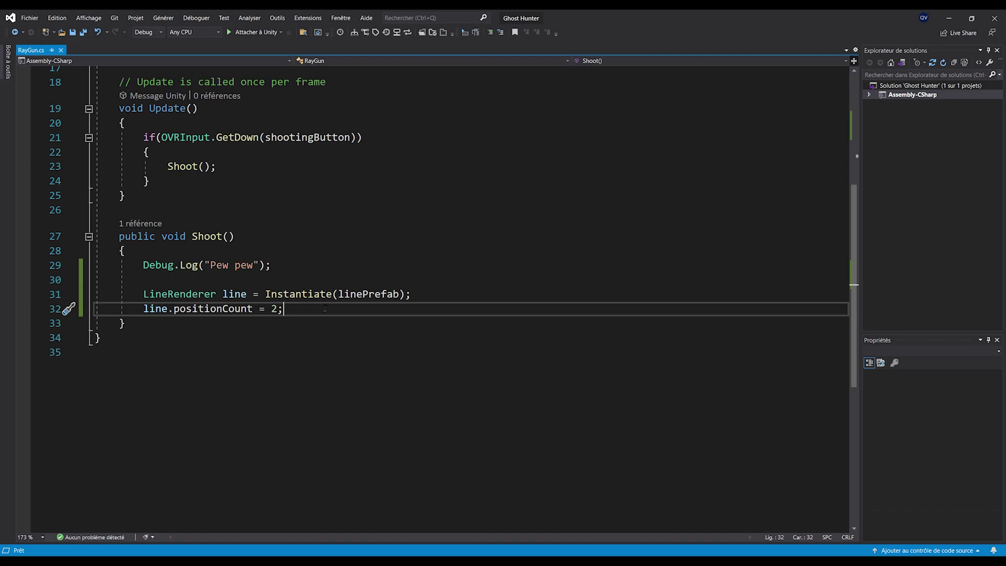
key("Return")
type("line.set")
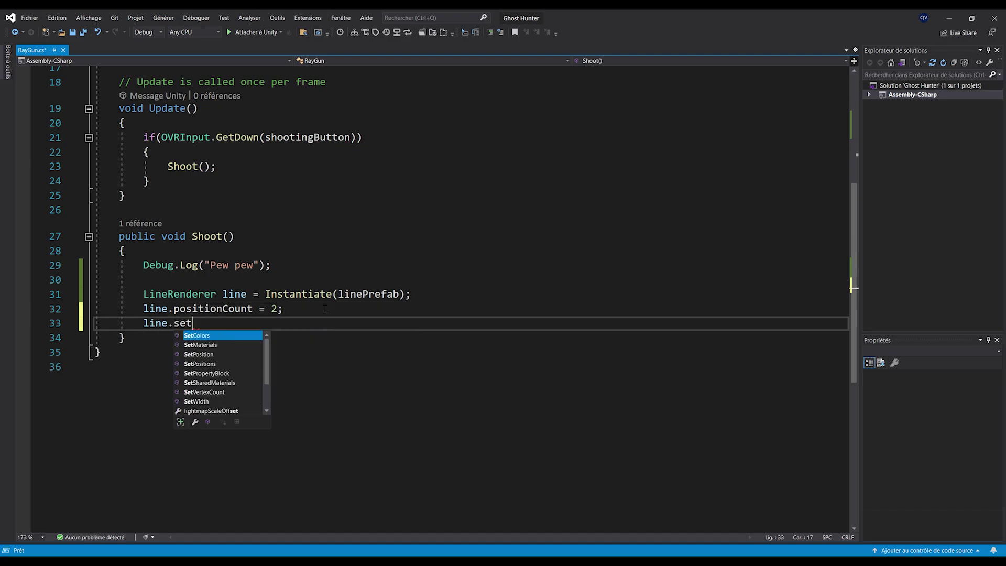
type("pos(0")
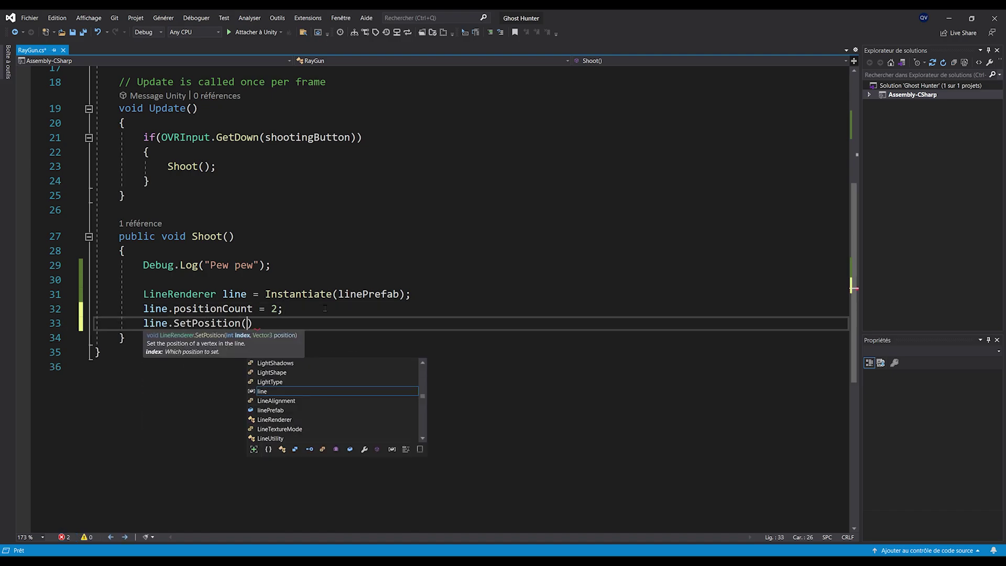
type(", shootingPoint.position);")
key("ctrl+s")
Compute Vector3 endPoint = shootingPoint.position + shootingPoint.forward * maxLineDistance
key("Return")
key("Return")
type("Vector")
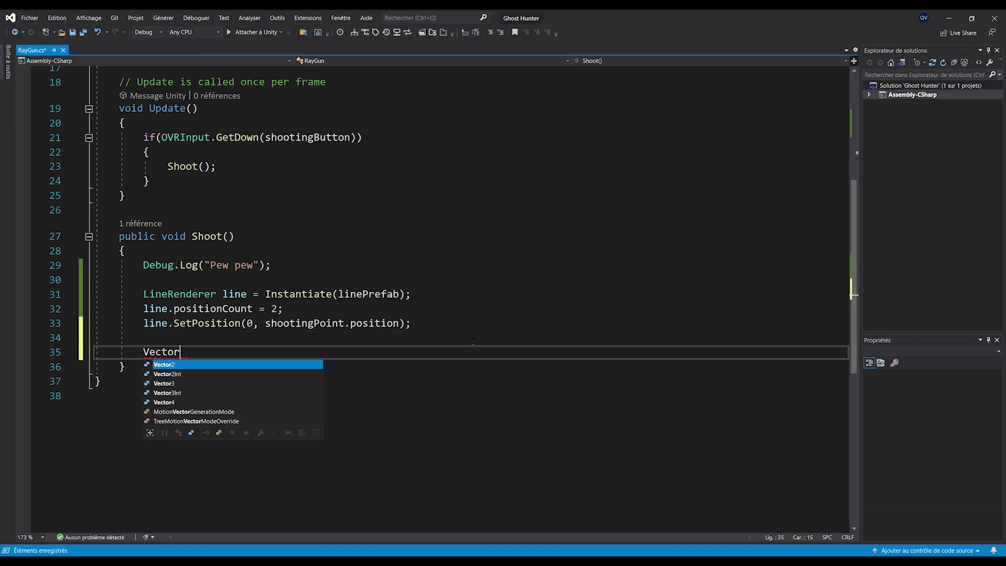
type("3 endPoint = ")
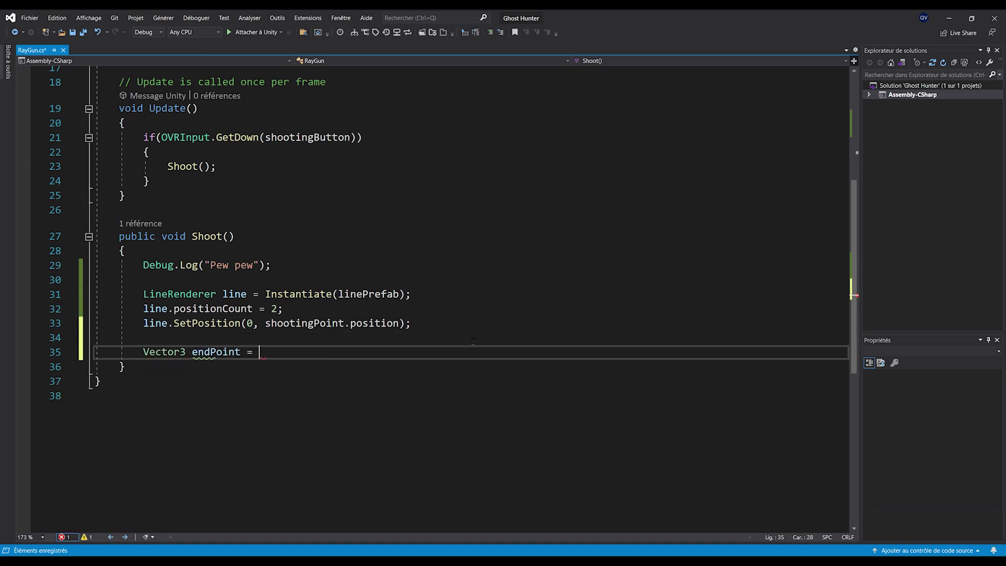
type("shootingPoint.position + sho")
key("Tab")
type(".forward * maxLineDistance;")
key("ctrl+s")
triple_click(369, 354)
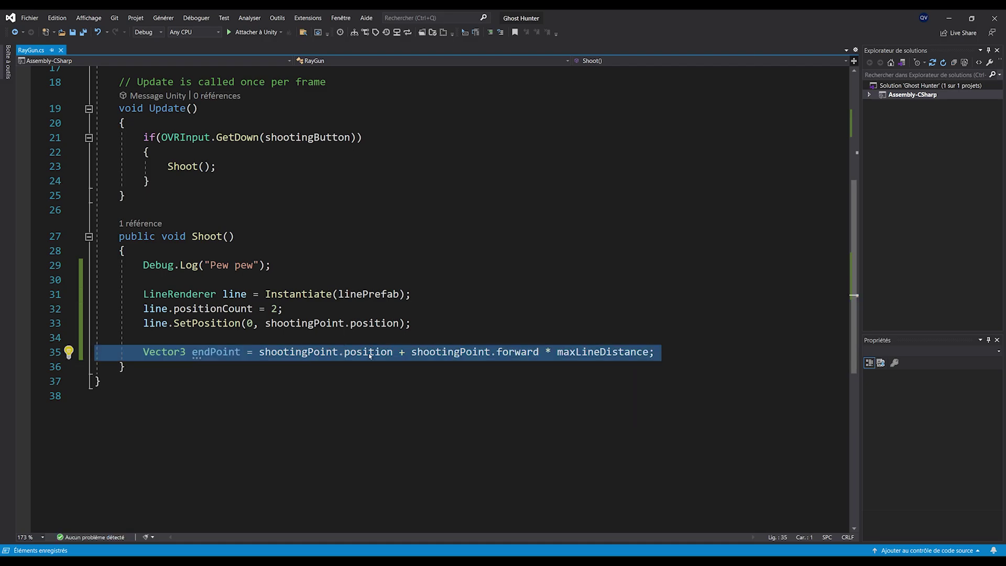
key("ctrl+Print")
mouse_move(443, 216)
left_mouse_down()
mouse_move(483, 169)
mouse_move(511, 168)
left_mouse_up()
left_click(530, 176)
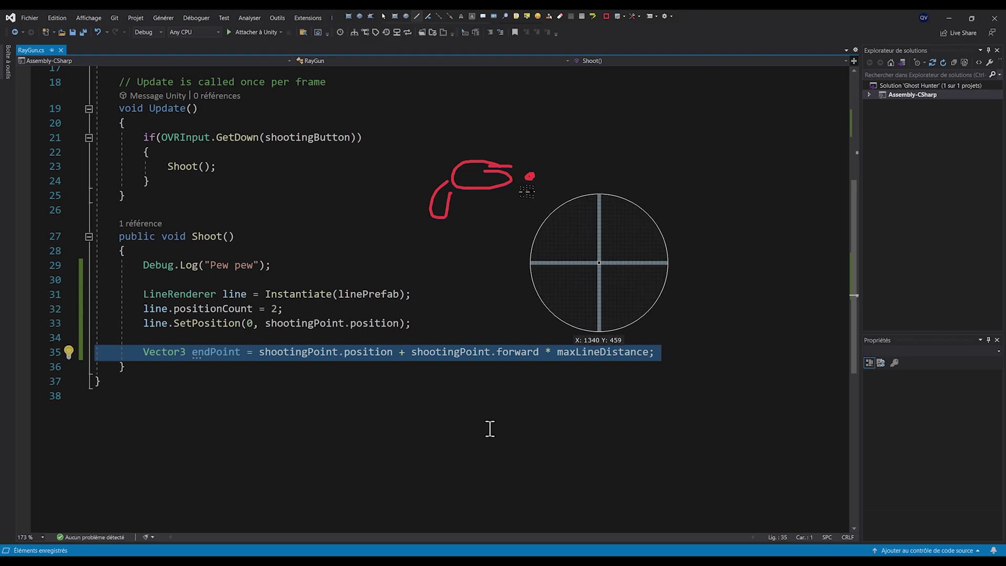
mouse_move(532, 177)
left_mouse_down()
mouse_move(771, 172)
mouse_move(753, 177)
left_mouse_up()
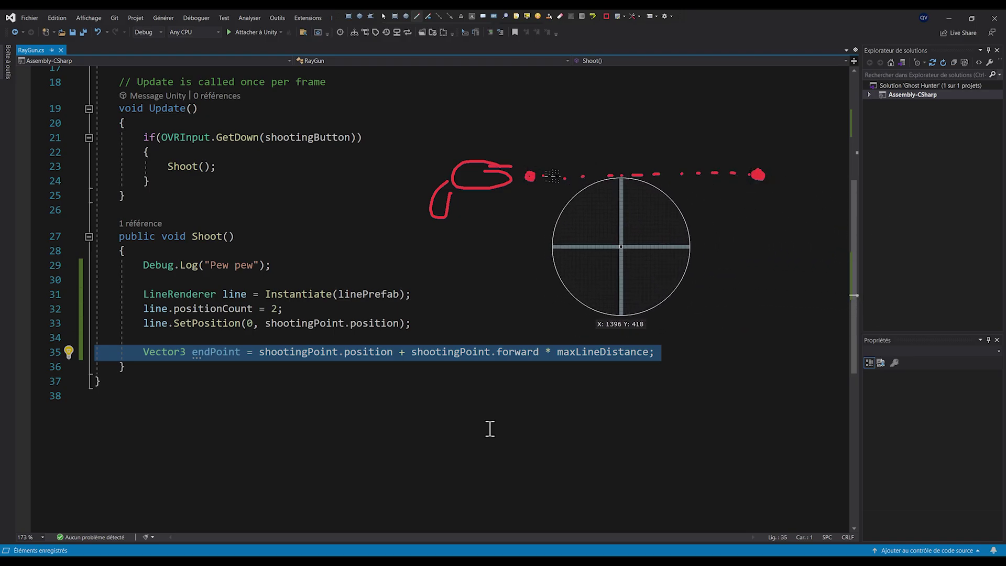
left_click_drag(531, 161, 745, 147)
mouse_move(405, 362)
left_mouse_down()
mouse_move(506, 395)
mouse_move(662, 361)
left_mouse_up()
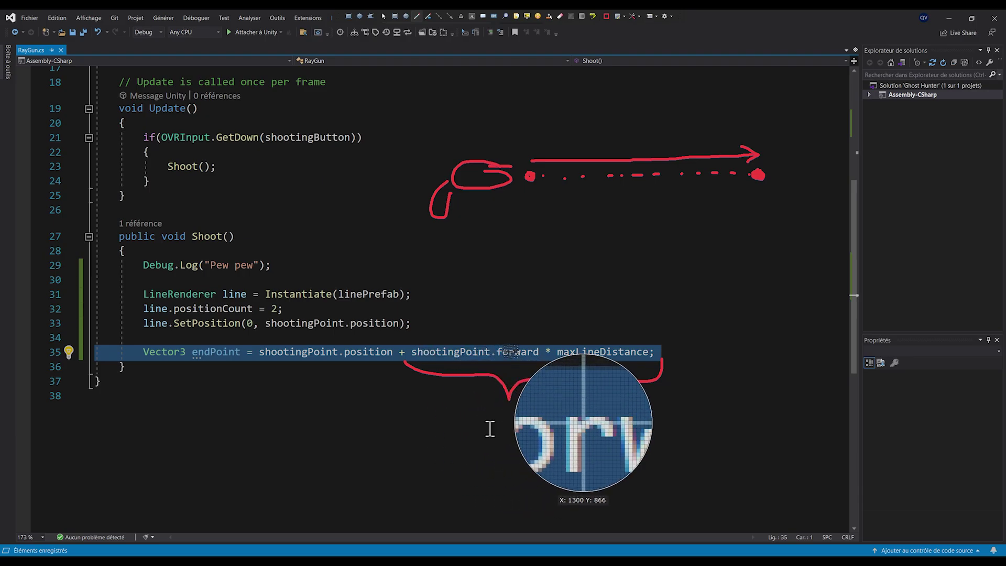
left_click_drag(511, 199, 534, 199)
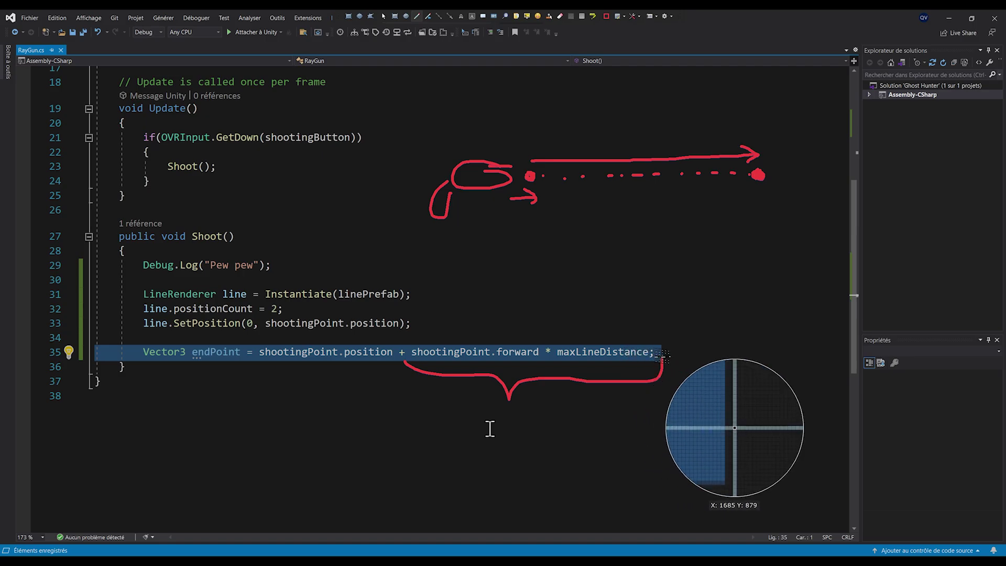
mouse_move(742, 214)
left_mouse_down()
mouse_move(731, 222)
mouse_move(766, 220)
mouse_move(770, 194)
mouse_move(778, 233)
mouse_move(786, 224)
left_mouse_up()
Add line.SetPosition(1, endPoint); below the endPoint calculation
key("Escape")
left_click(691, 354)
key("Return")
key("Return")
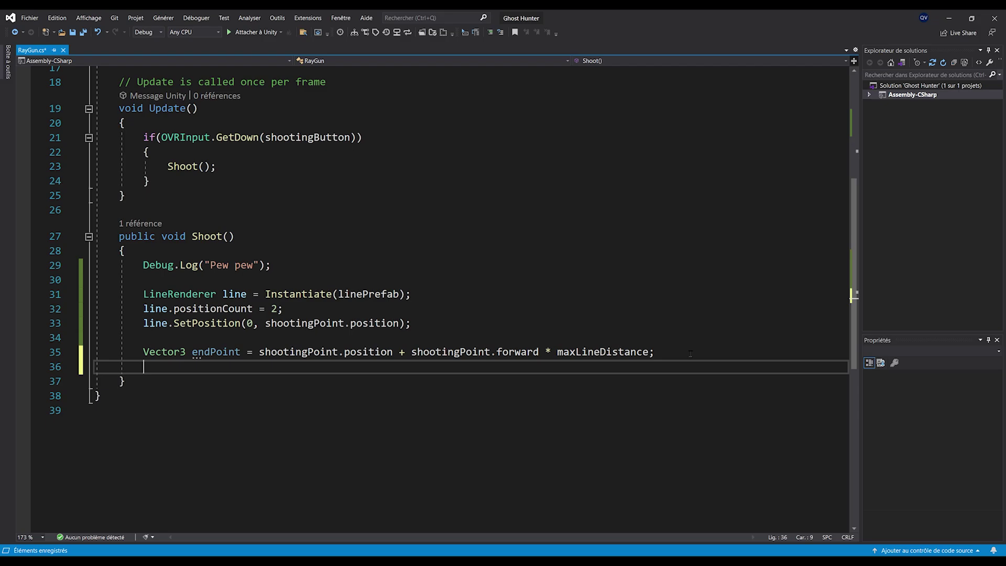
type("line.")
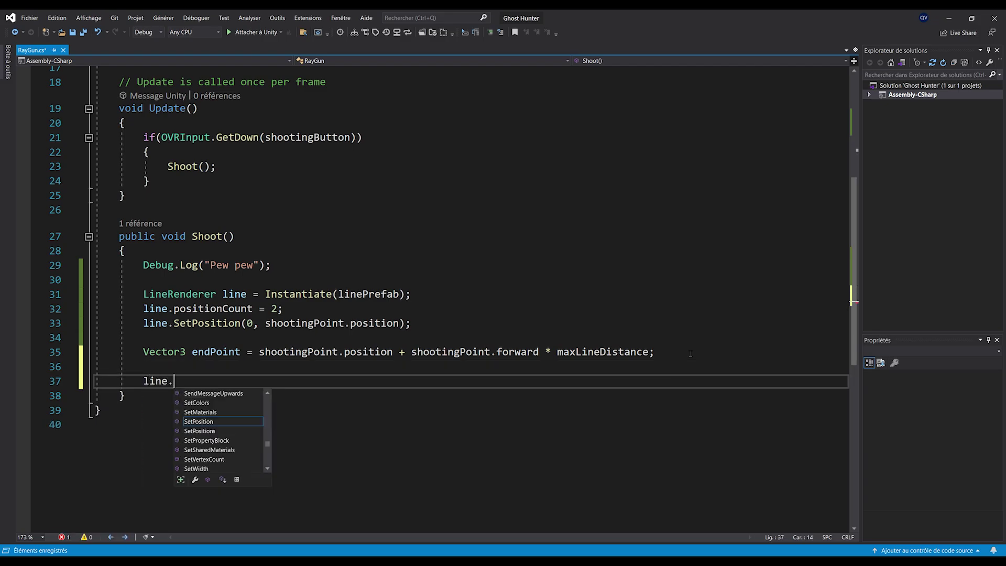
type("SetPosition(1,")
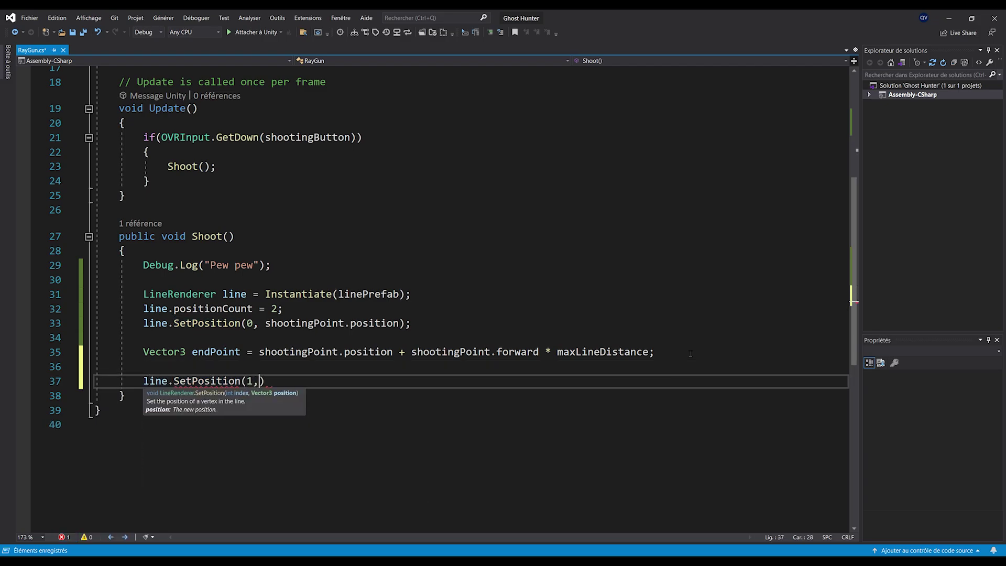
type(" endPoint);")
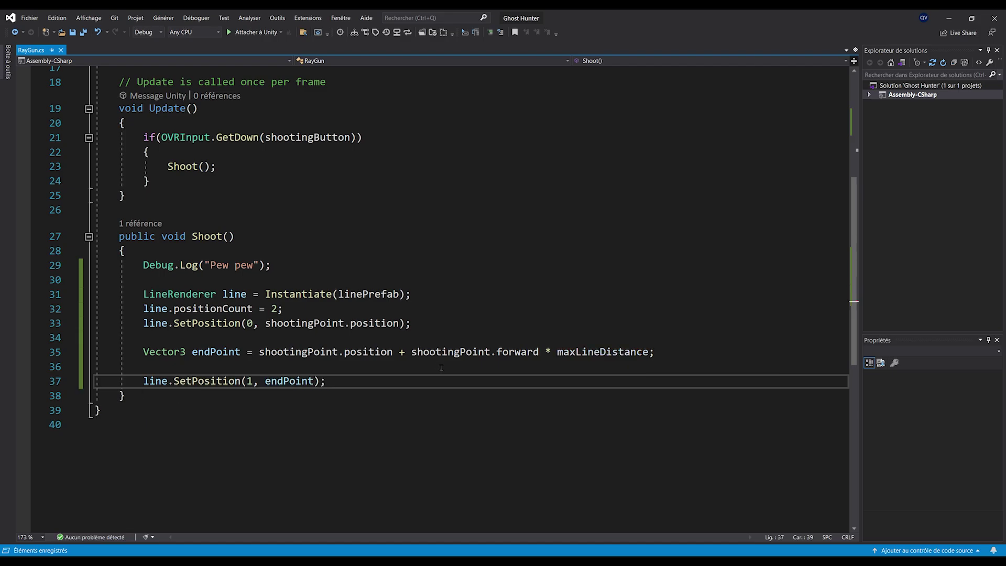
Add a public float lineShowTimer = 0.3f field after maxLineDistance
scroll(423, 363, "up", 1)
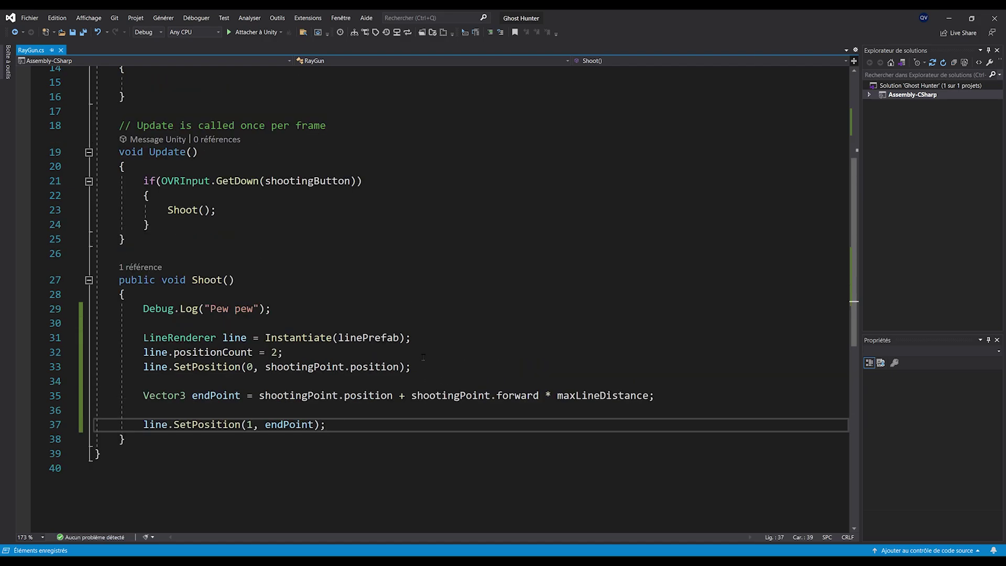
scroll(103, 365, "up", 1)
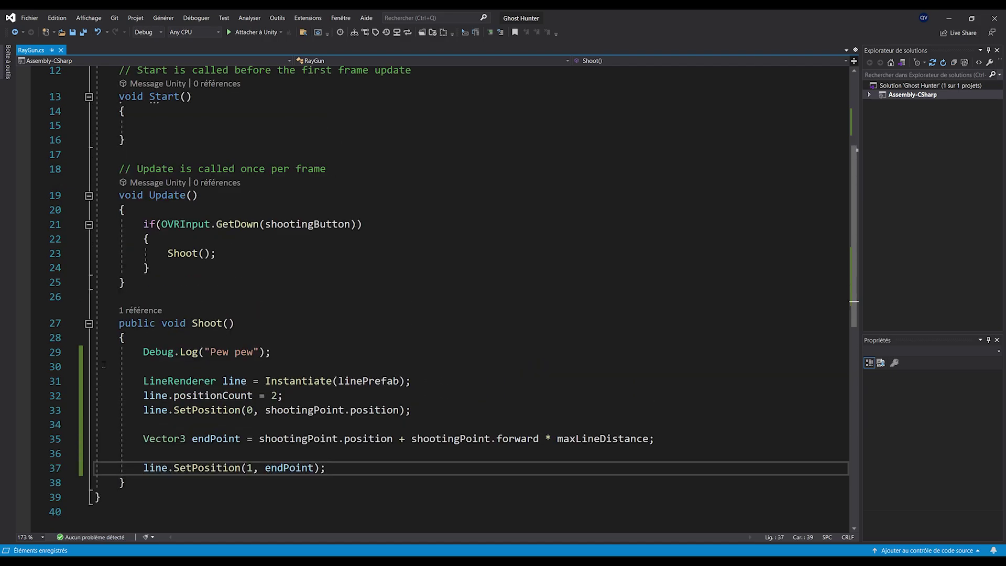
scroll(266, 396, "down", 2)
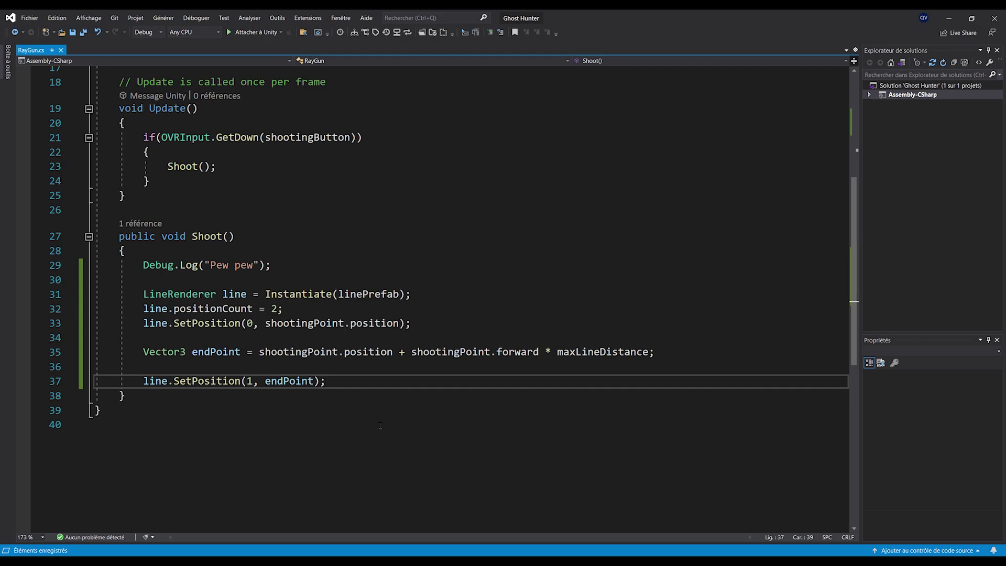
scroll(412, 368, "up", 6)
left_click(375, 216)
key("Return")
type("public f")
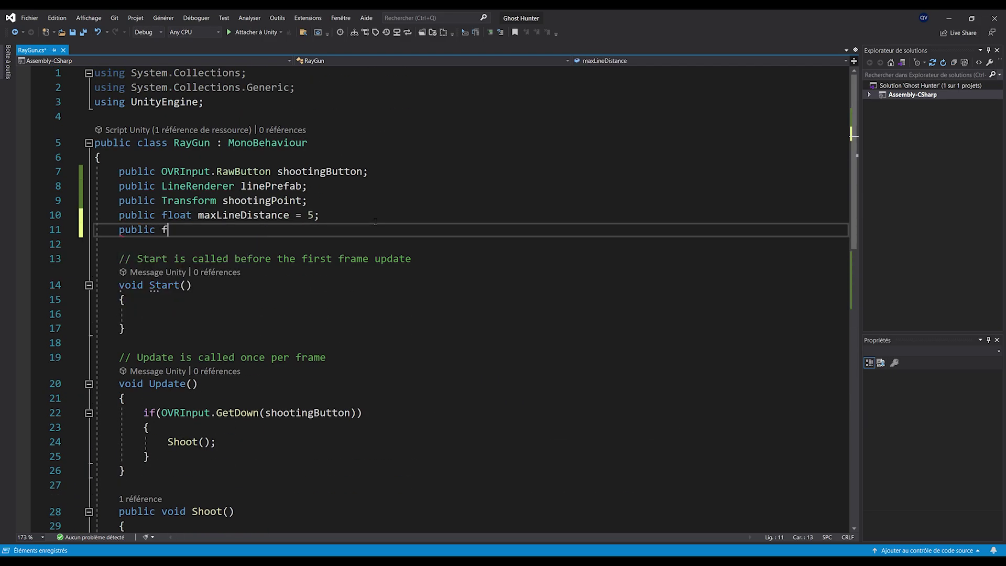
type("loat lineShowTimer = ")
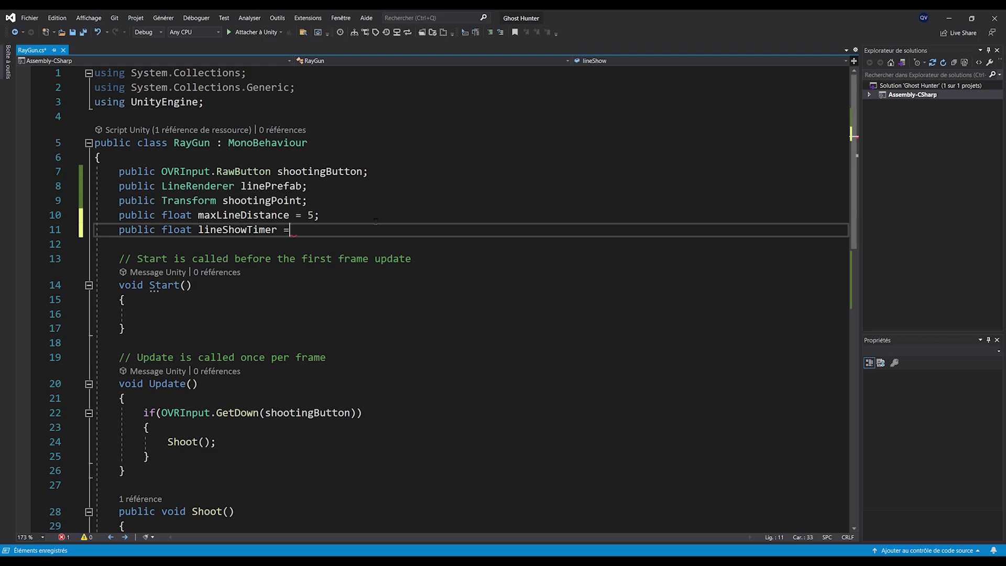
type("0.3f;")
End Shoot() with Destroy(line.gameObject, lineShowTimer); and highlight its two arguments
scroll(376, 221, "down", 9)
left_click(406, 267)
key("Return")
key("Return")
type("De")
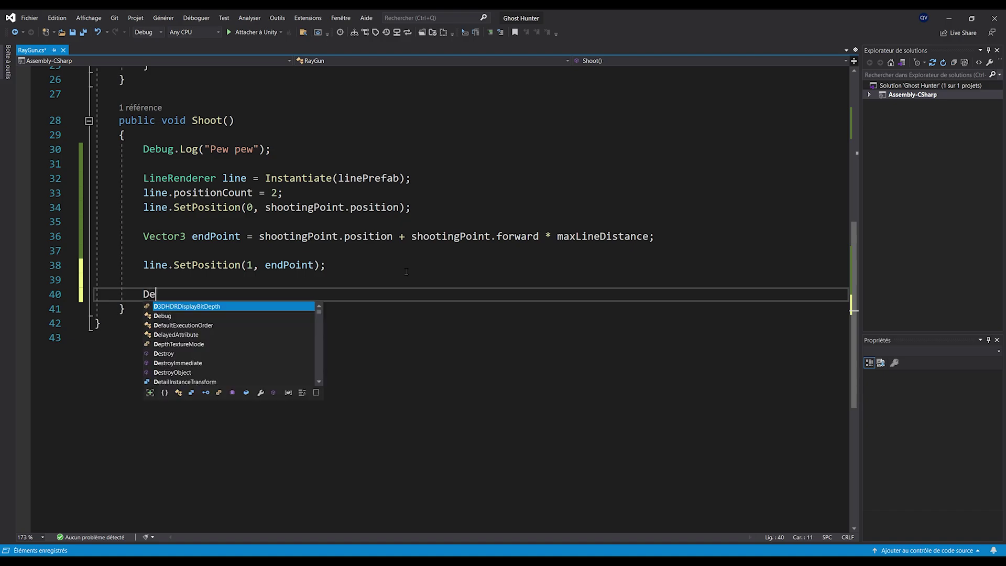
type("stroy(line.ga")
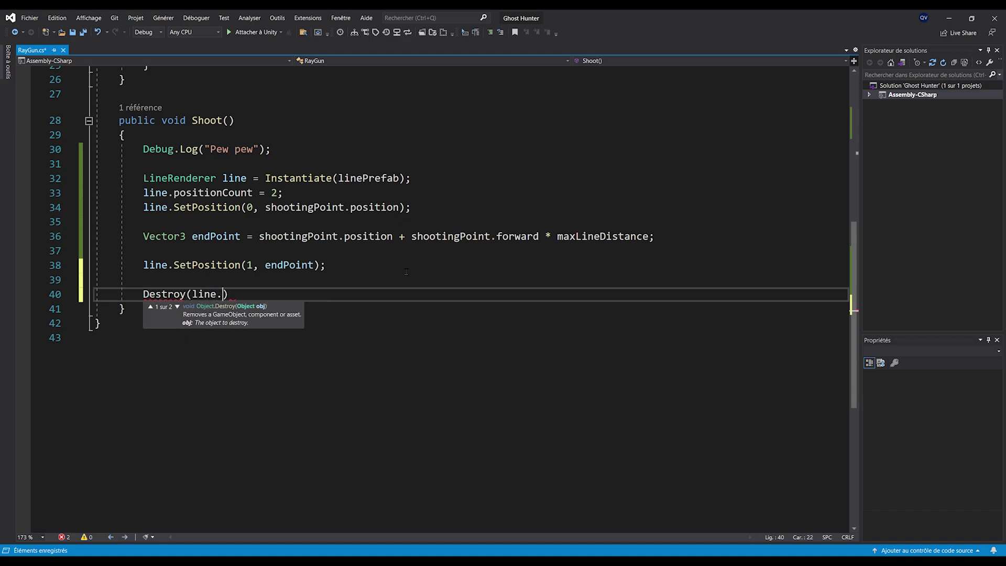
type("meObject, lineShowTimer")
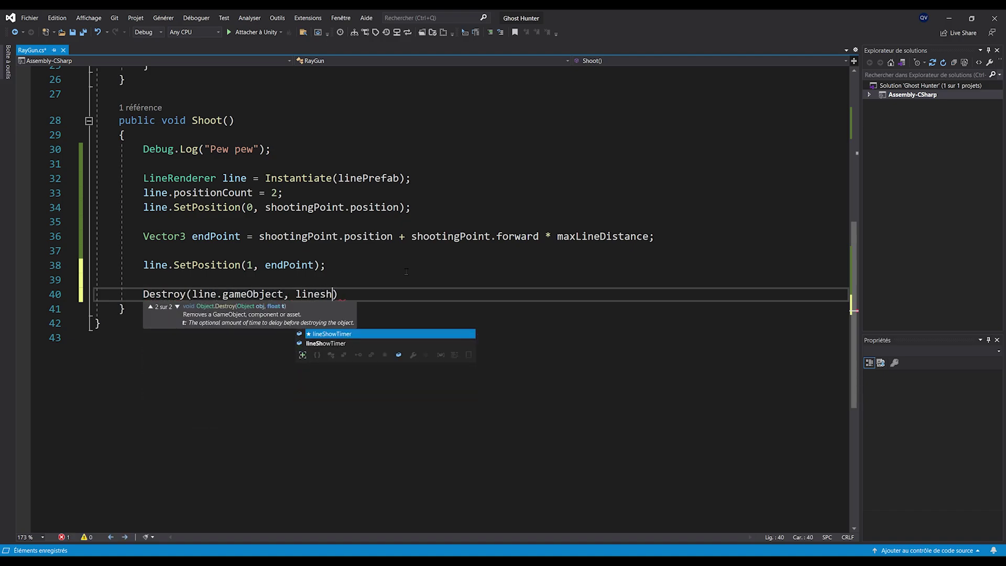
type(");")
double_click(160, 294)
left_click(157, 323)
left_click_drag(192, 294, 285, 295)
double_click(336, 293)
scroll(337, 331, "up", 1)
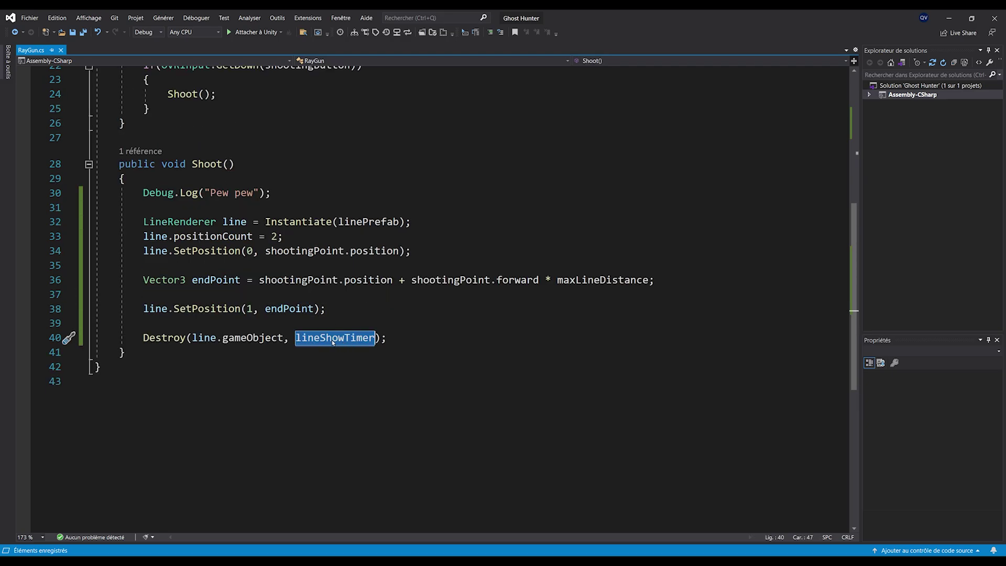
left_click(244, 362)
scroll(245, 362, "down", 1, "ctrl")
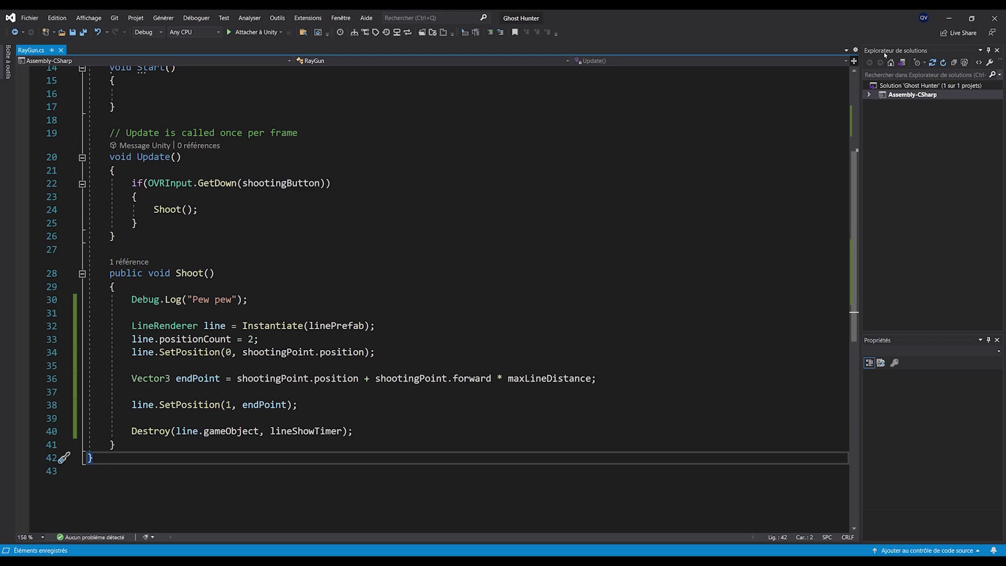
Assign the Red Line prefab to Ray Gun's Line Prefab field and create an empty child under Ray Gun
left_click(950, 19)
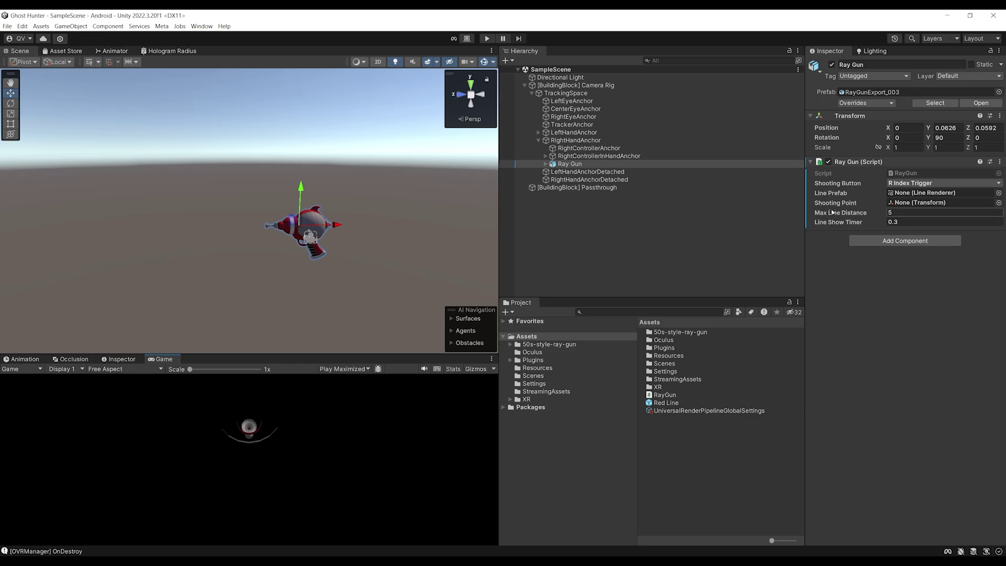
left_click_drag(665, 405, 912, 195)
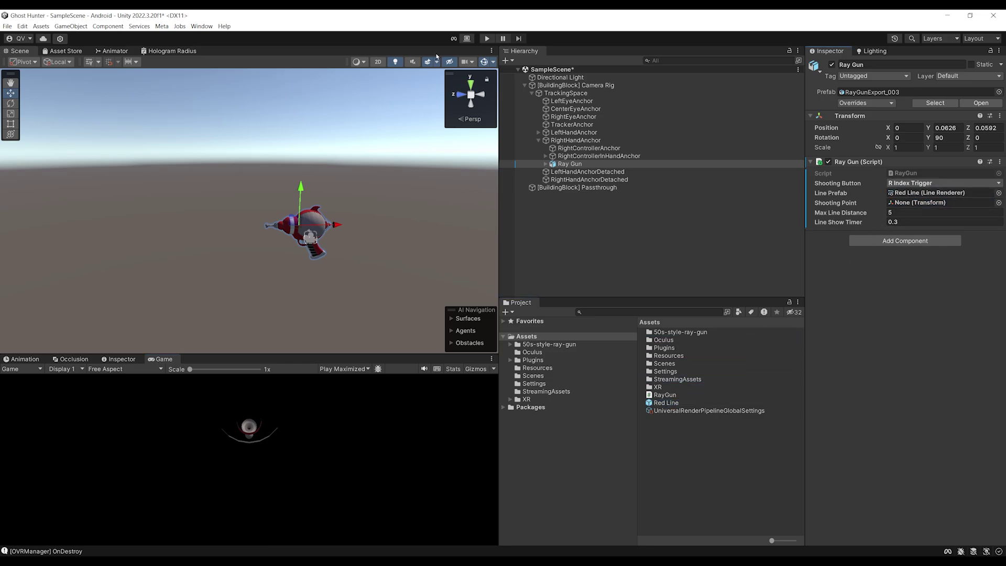
scroll(291, 179, "up", 5)
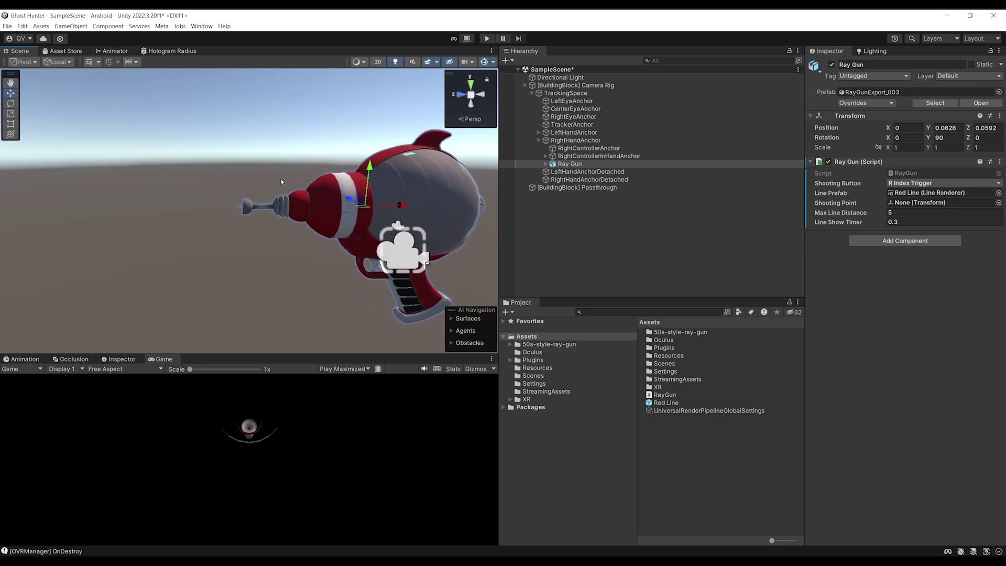
right_click(570, 164)
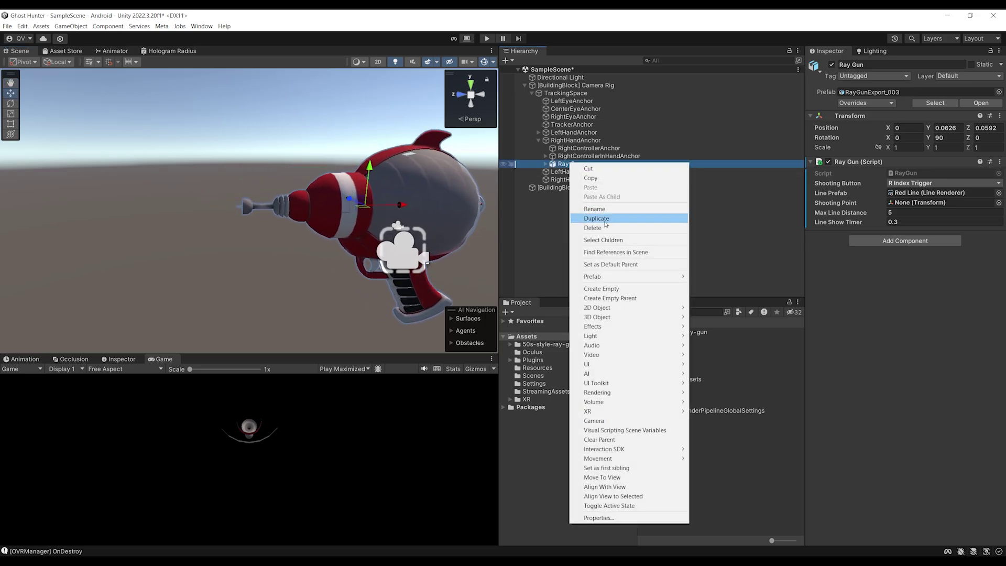
left_click(602, 288)
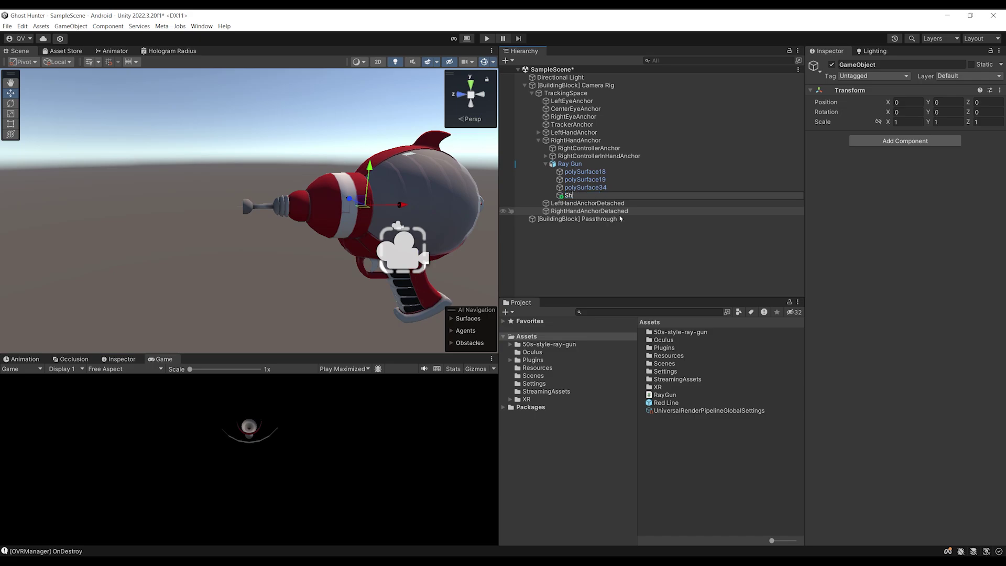
Rename the child 'Shooting Point', slide it along X to the gun's nozzle, and save
type("Shooting Point")
key("Return")
right_click_drag(283, 220, 274, 218)
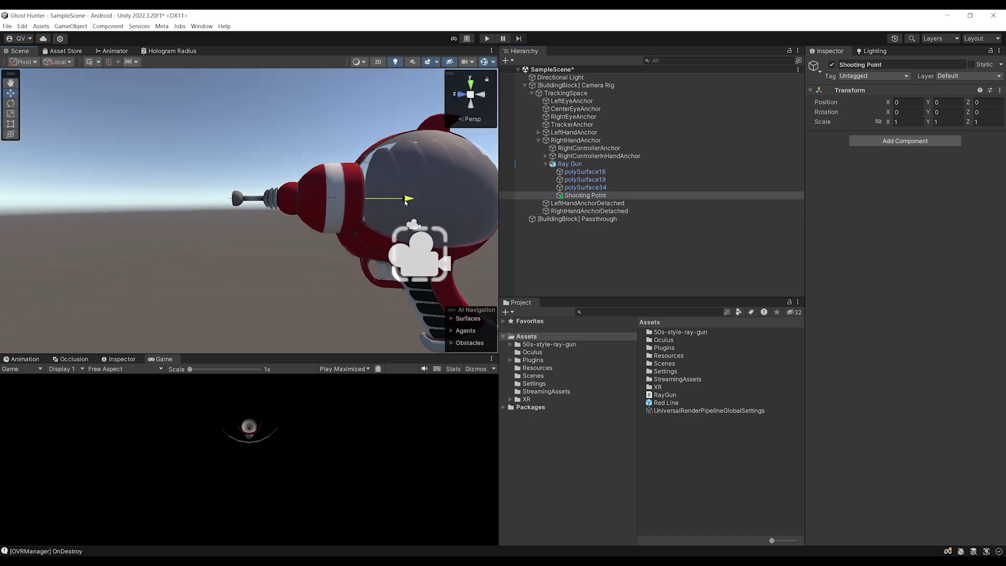
left_click_drag(275, 213, 268, 212)
scroll(253, 237, "up", 3)
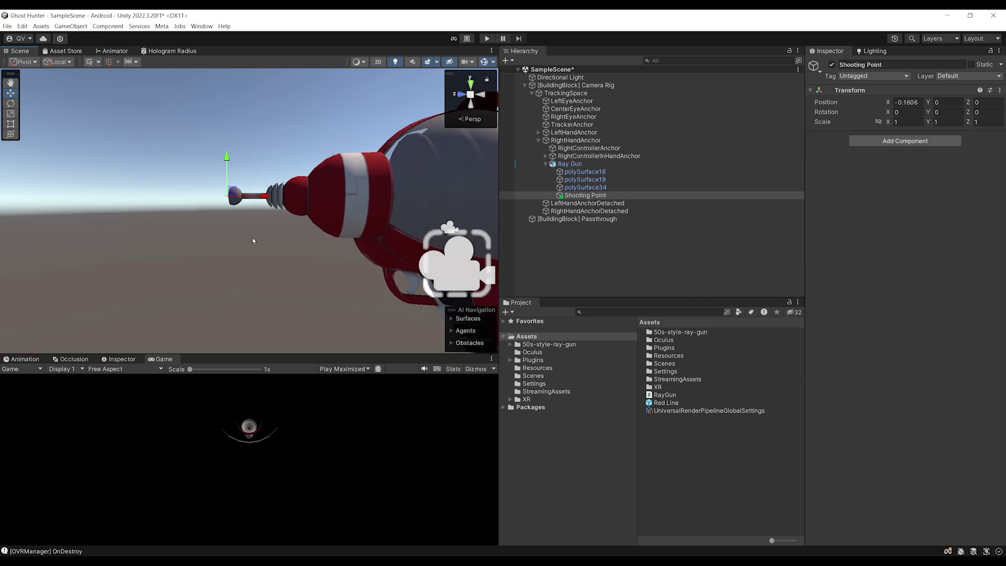
right_click_drag(252, 241, 340, 282)
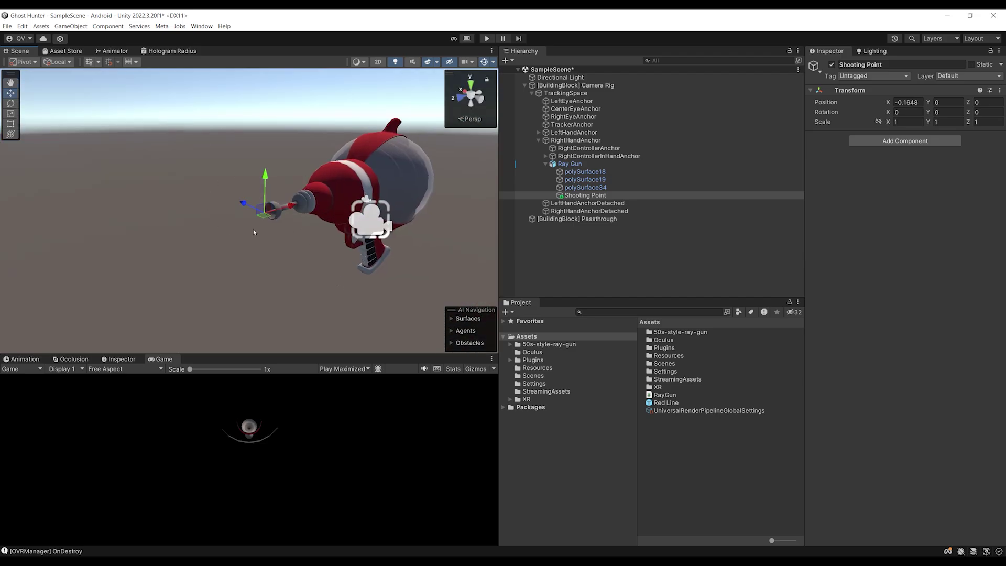
scroll(308, 252, "up", 2)
left_click_drag(308, 251, 287, 253, "alt")
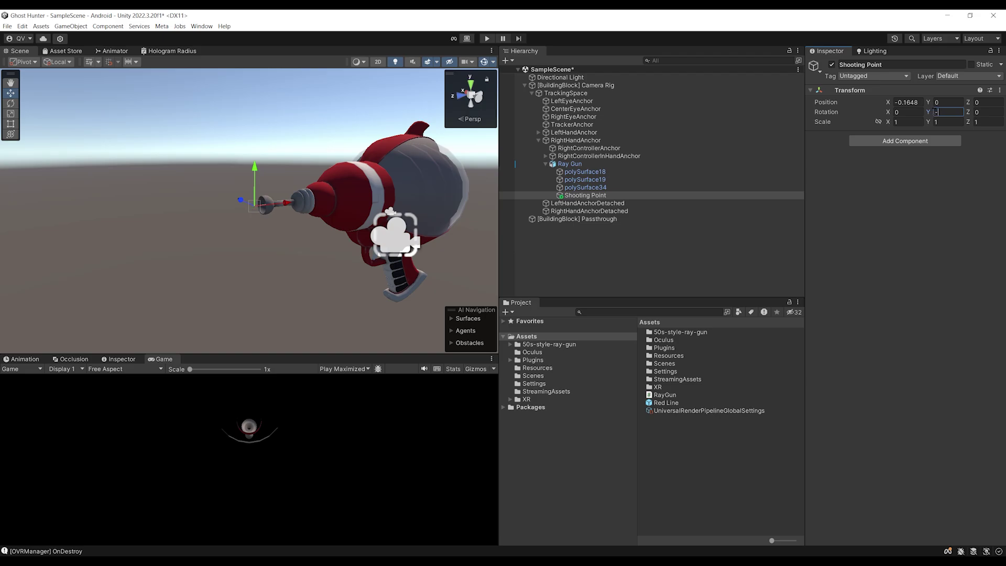
key("ctrl+s")
Drag Shooting Point into the Ray Gun script's Shooting Point slot
left_click_drag(387, 188, 277, 232, "alt")
scroll(278, 232, "up", 2)
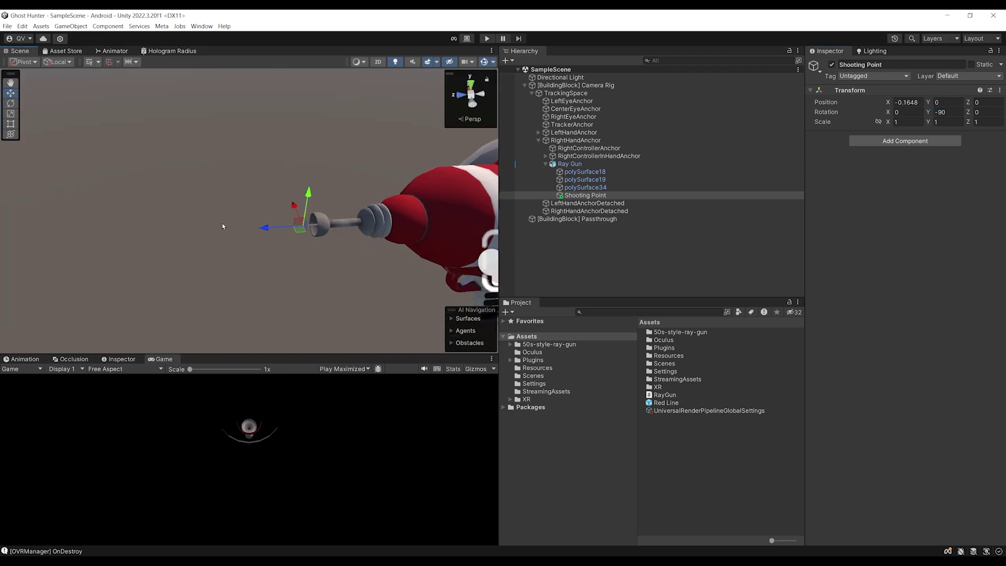
left_click_drag(348, 222, 364, 195, "alt")
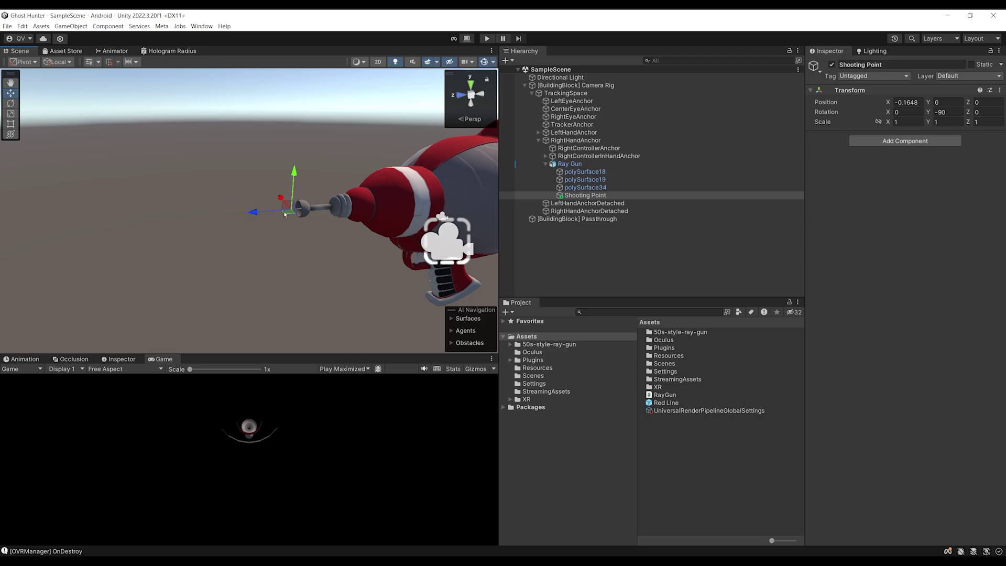
scroll(320, 212, "down", 1)
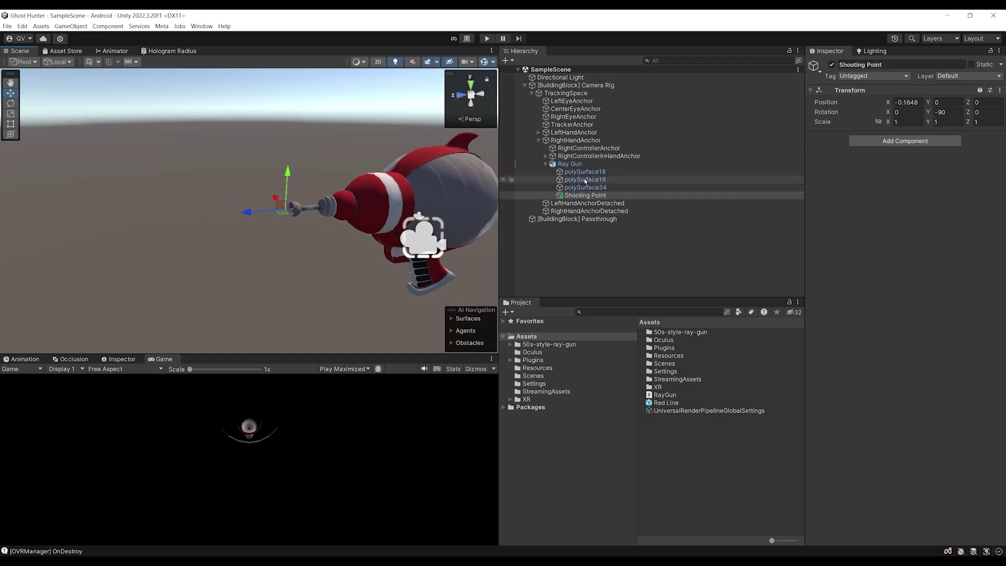
left_click(570, 164)
left_click_drag(585, 195, 915, 203)
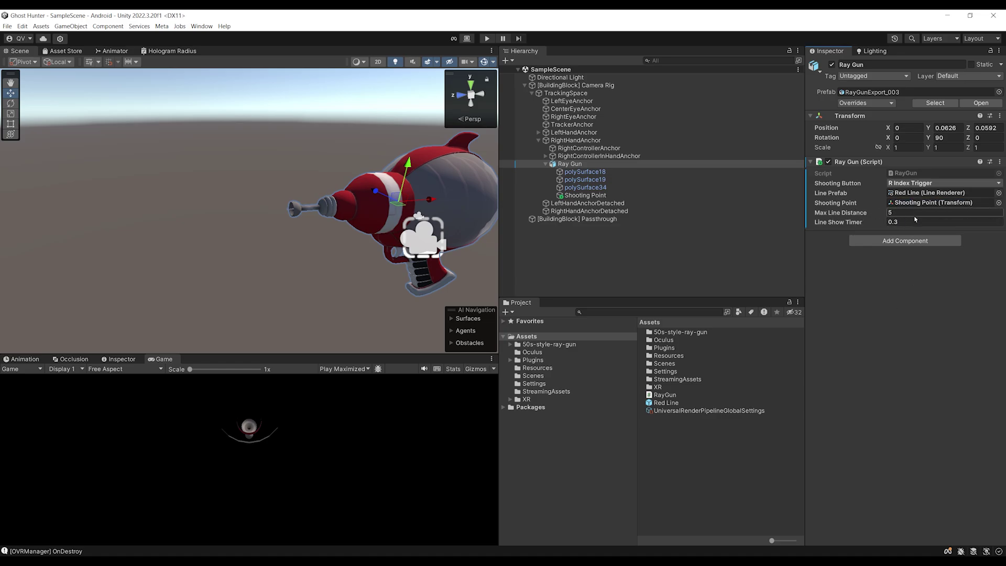
right_click_drag(488, 225, 359, 213)
middle_click_drag(359, 212, 294, 182)
right_click_drag(308, 193, 309, 155)
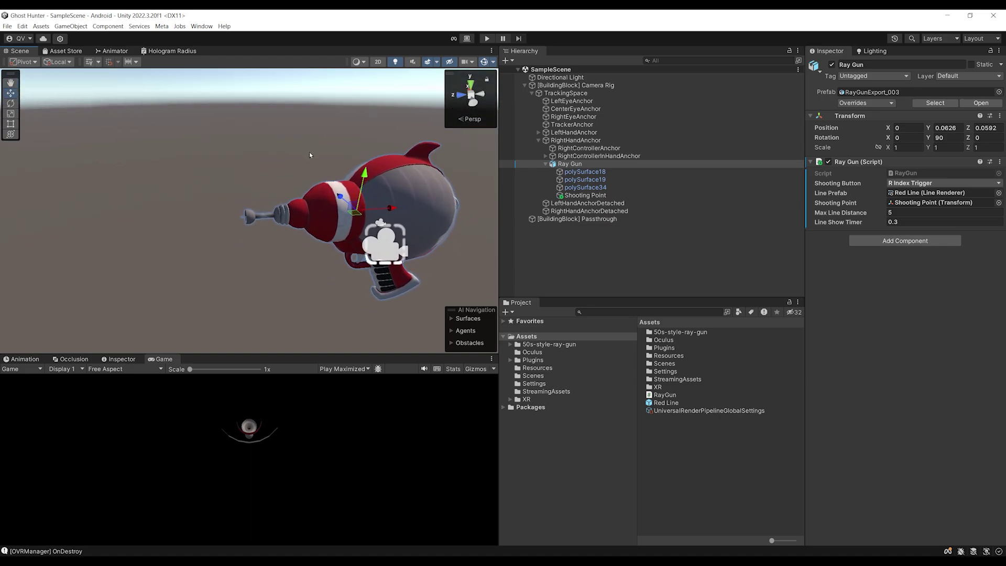
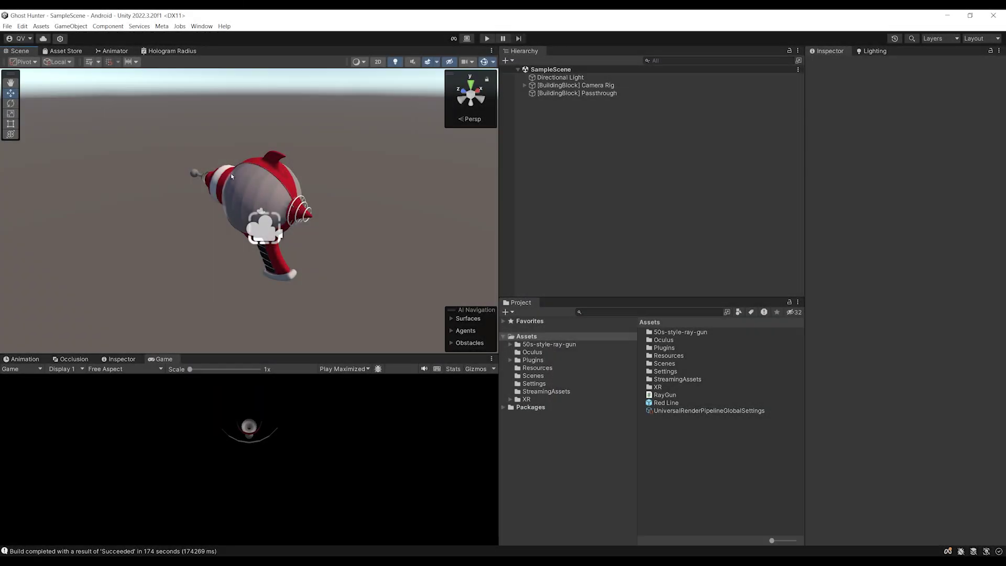
Trace the table's outline with the controller in the headset's Outline objects setup
right_click_drag(232, 176, 228, 138)
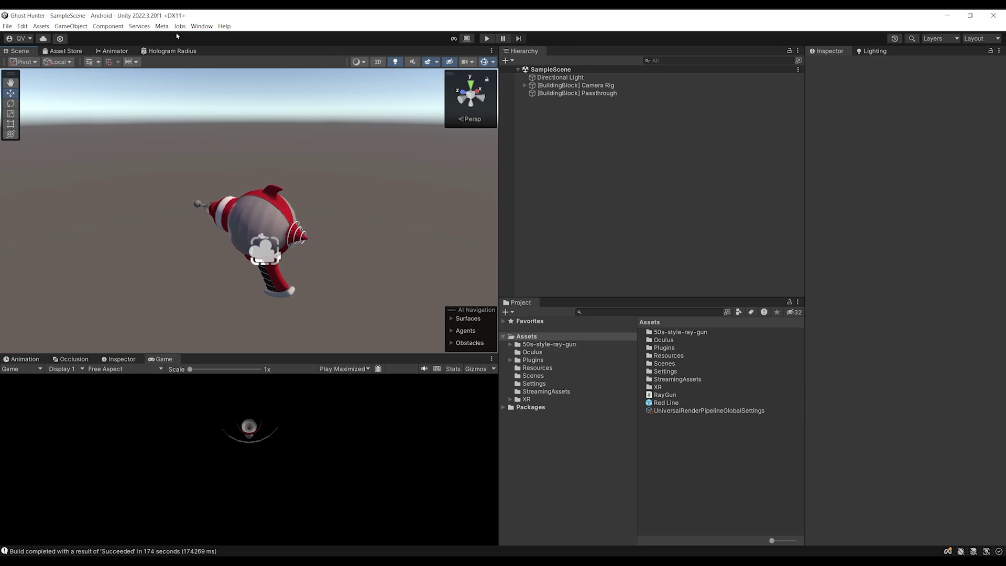
Drag the Effect Mesh card from the Scene-filtered Building Blocks into the Hierarchy, then inspect MR Utility Kit
left_click(162, 27)
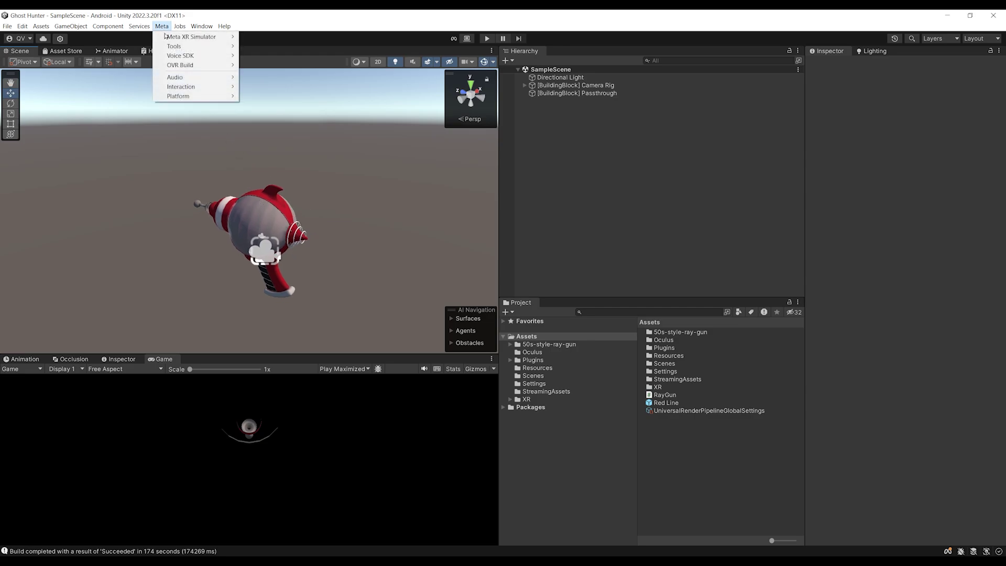
mouse_move(180, 47)
left_click(272, 47)
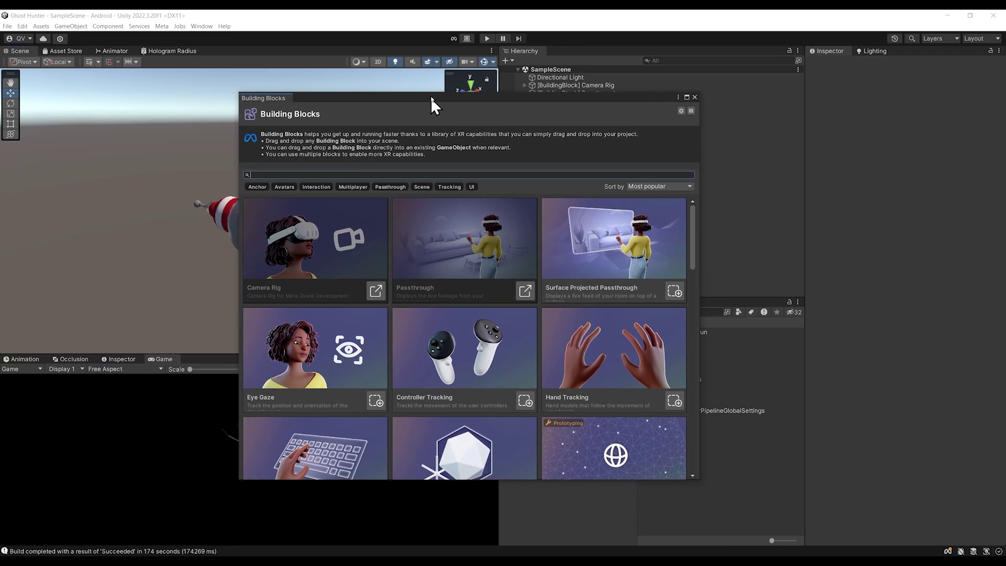
left_click_drag(431, 98, 426, 78)
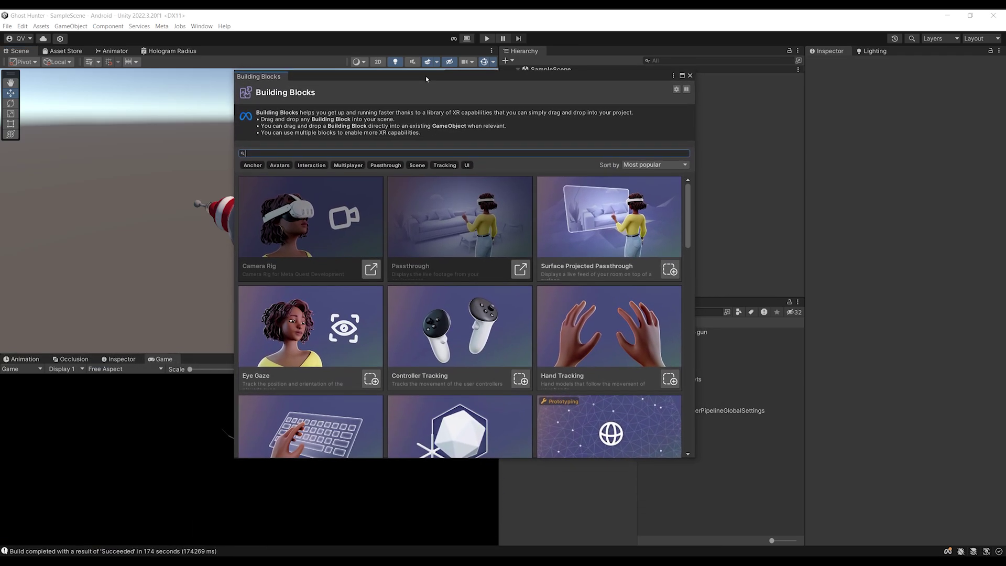
left_click(415, 169)
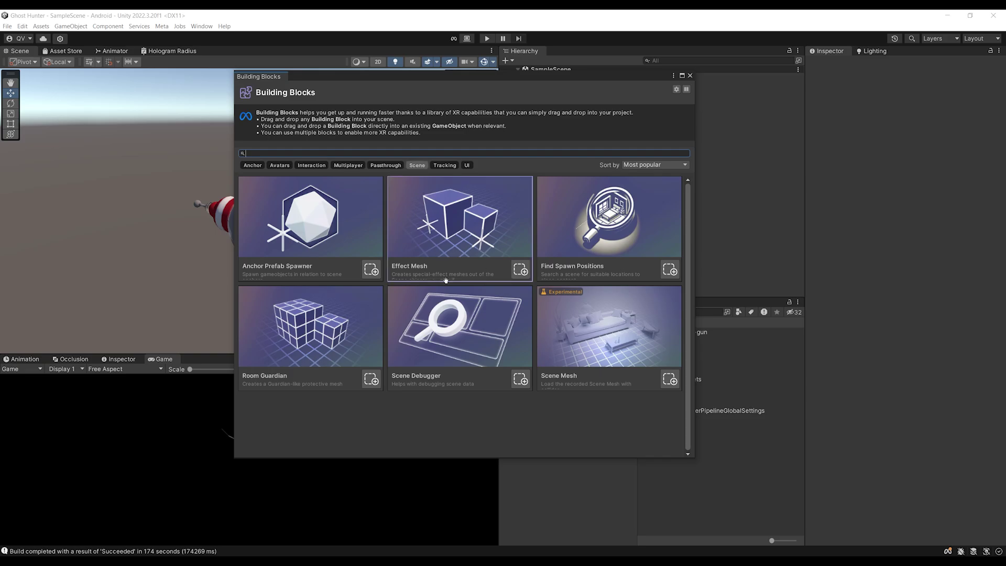
left_click_drag(342, 76, 127, 98)
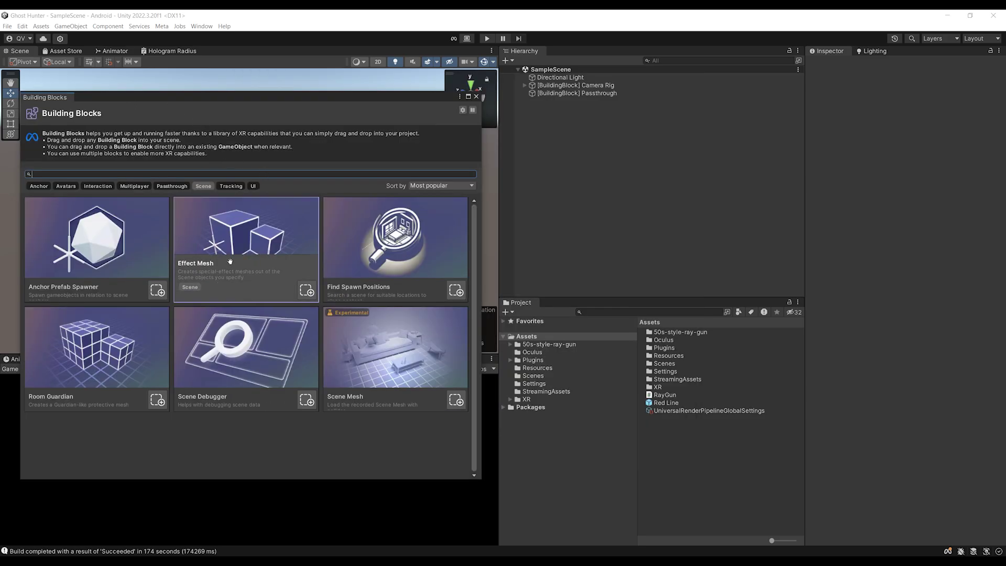
left_click_drag(242, 272, 605, 180)
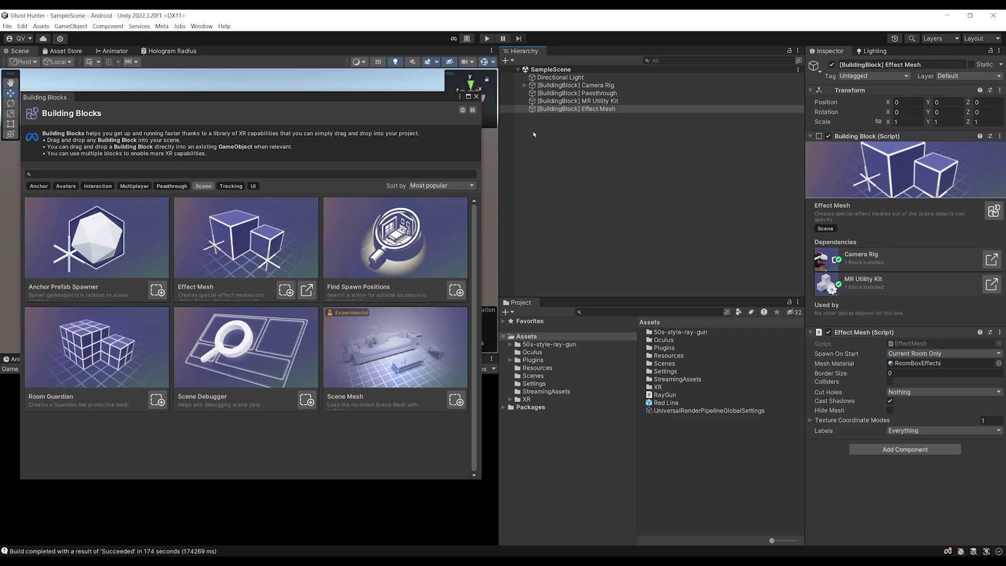
left_click_drag(477, 97, 454, 134)
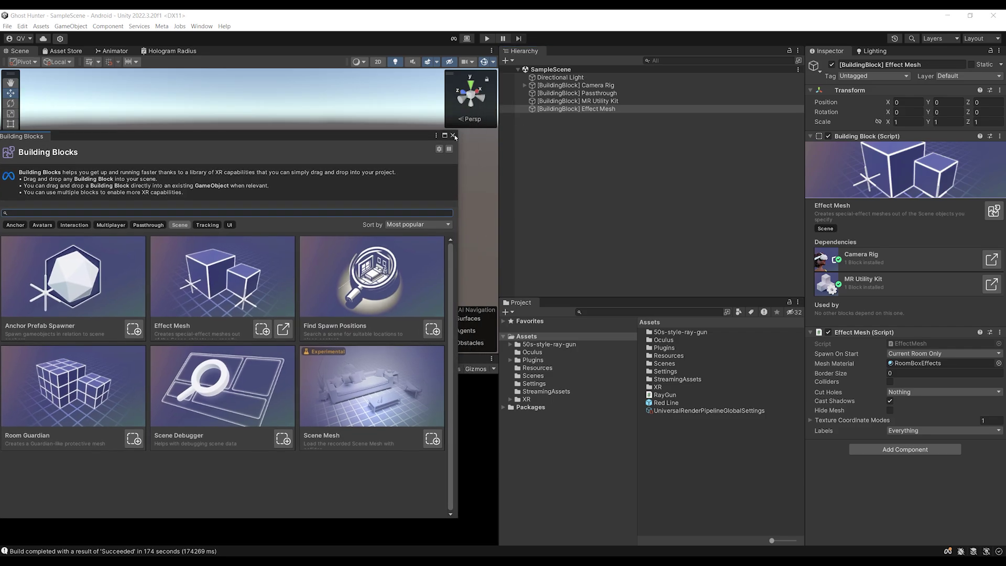
left_click(454, 135)
left_click(583, 103)
left_click(610, 109)
left_click(602, 102)
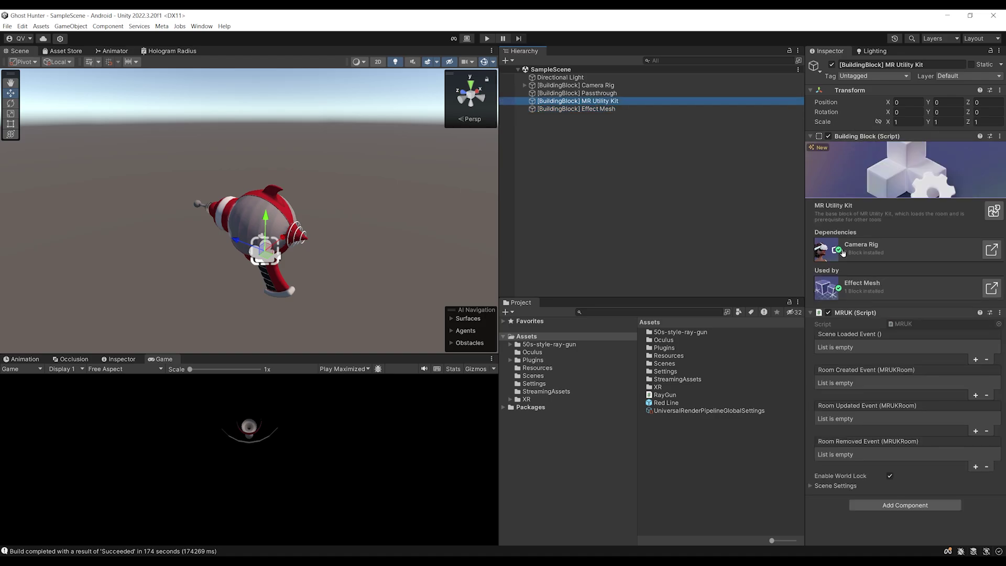
left_click(865, 136)
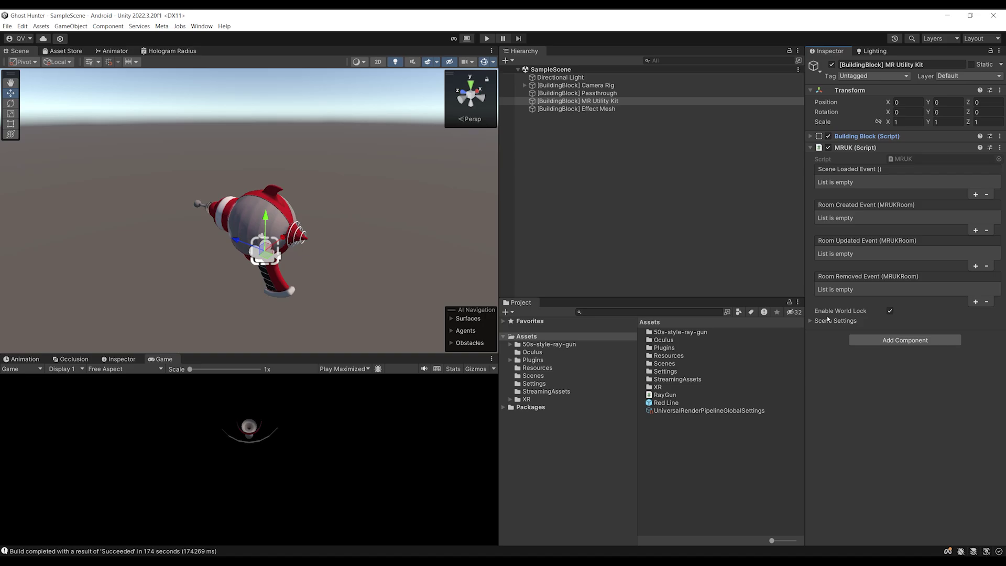
left_click(812, 321)
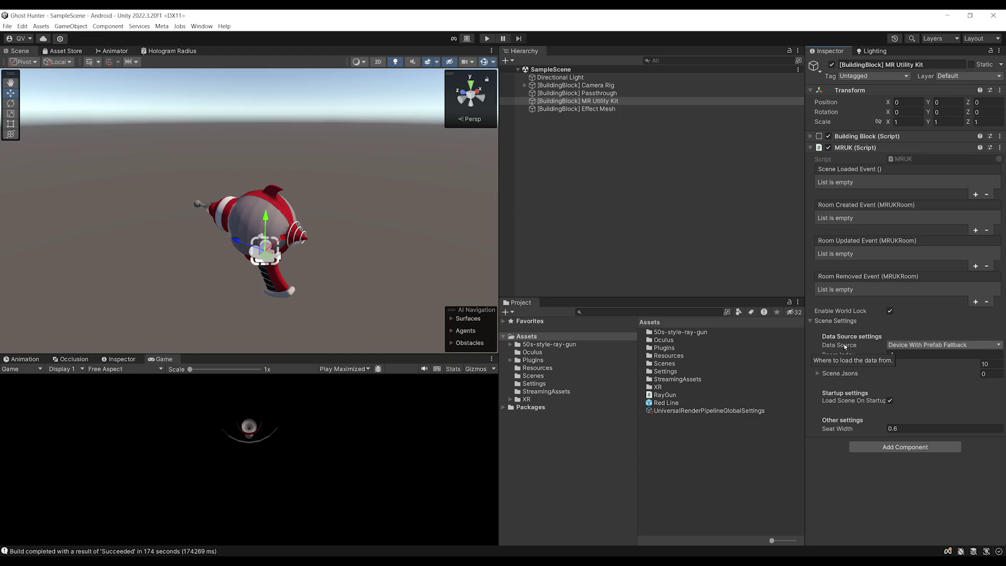
left_click(844, 364)
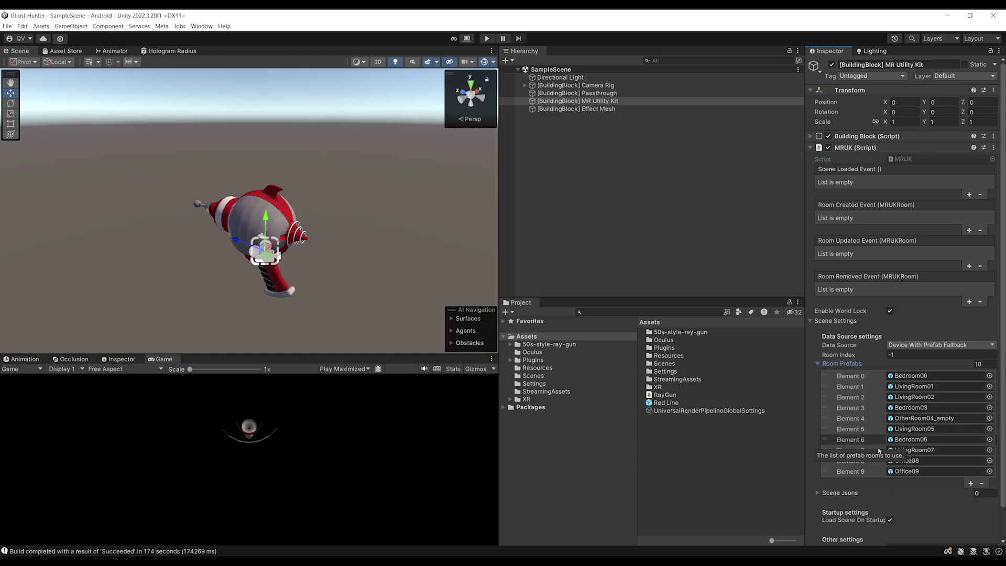
scroll(892, 382, "down", 2)
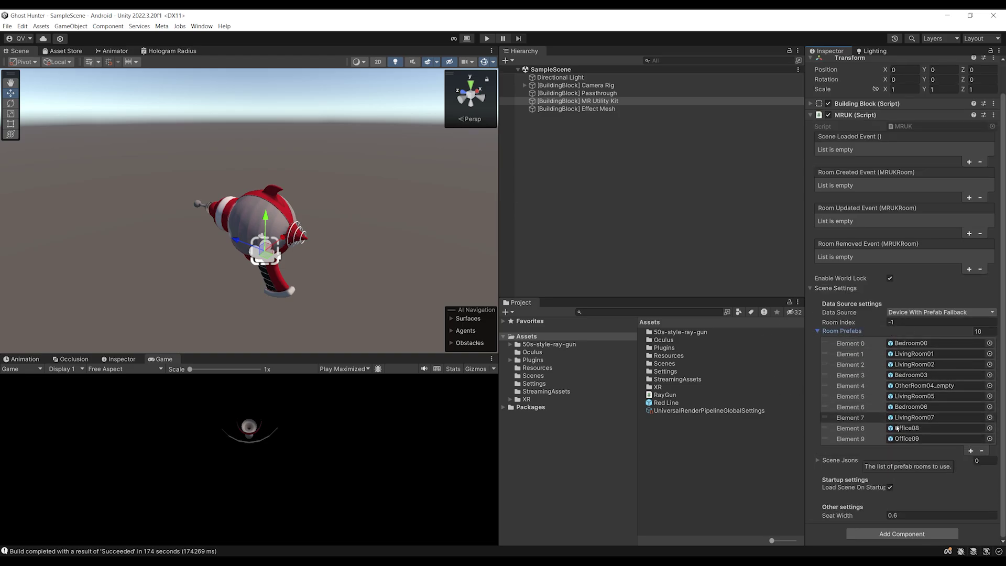
left_click(842, 331)
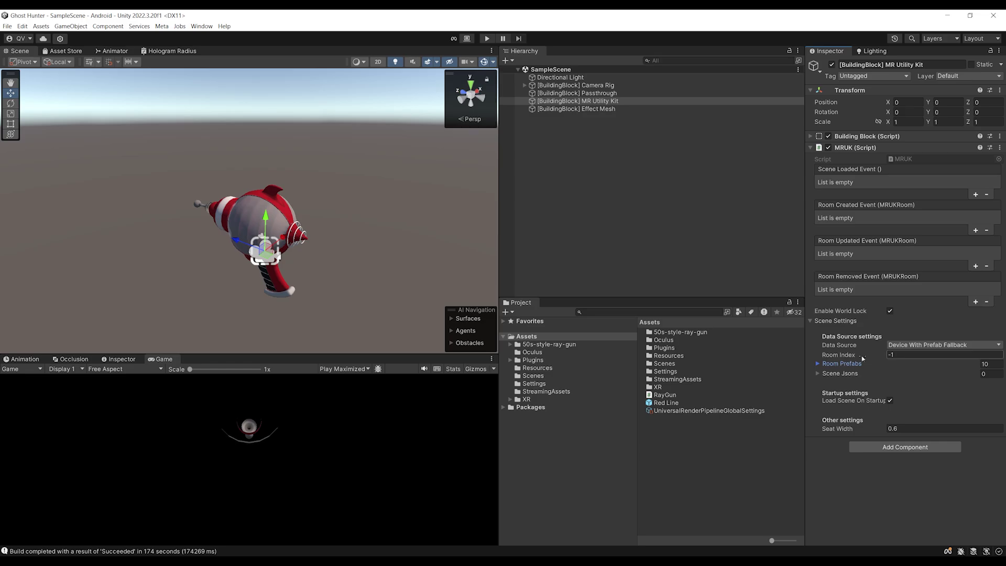
left_click(613, 109)
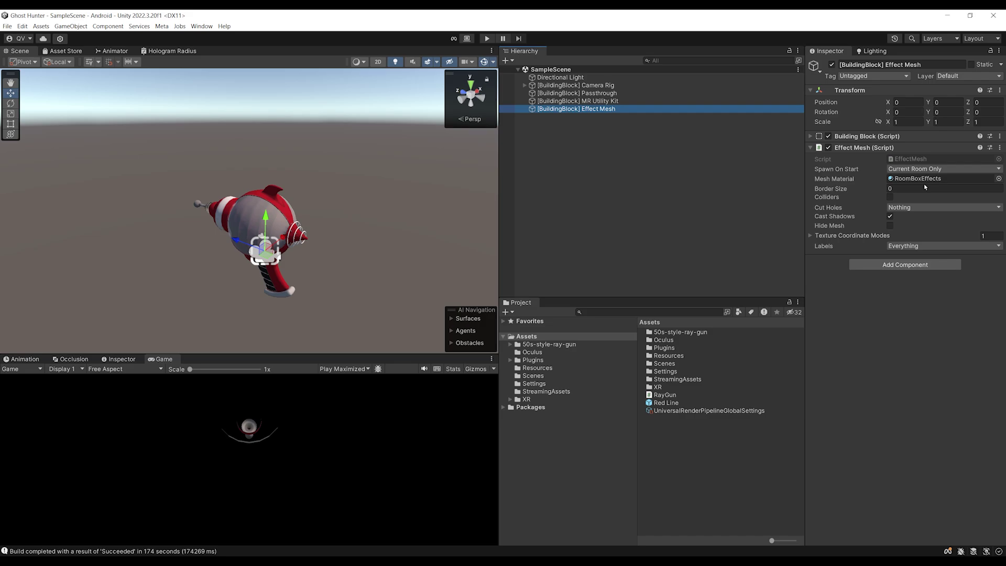
left_click(890, 216)
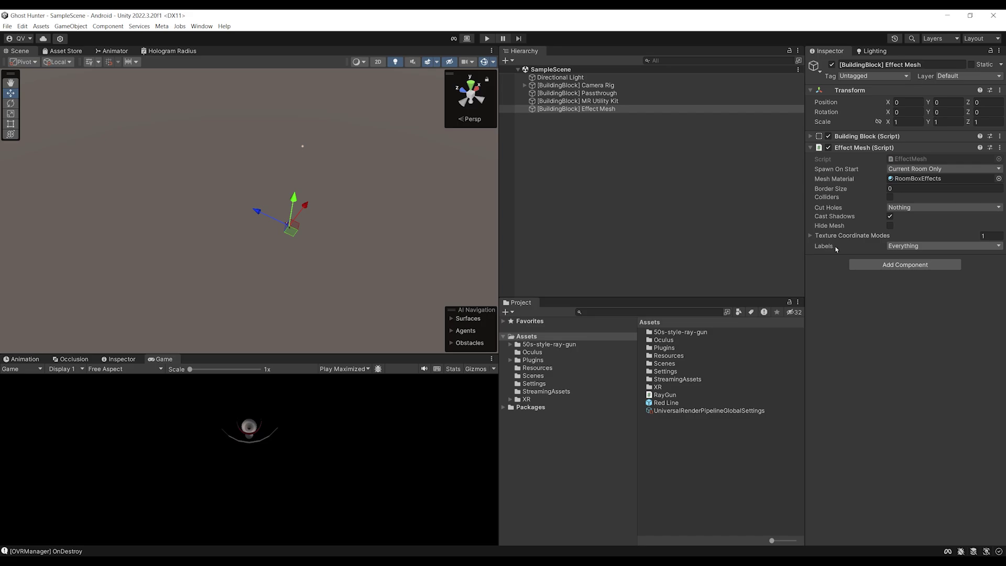
left_click(913, 247)
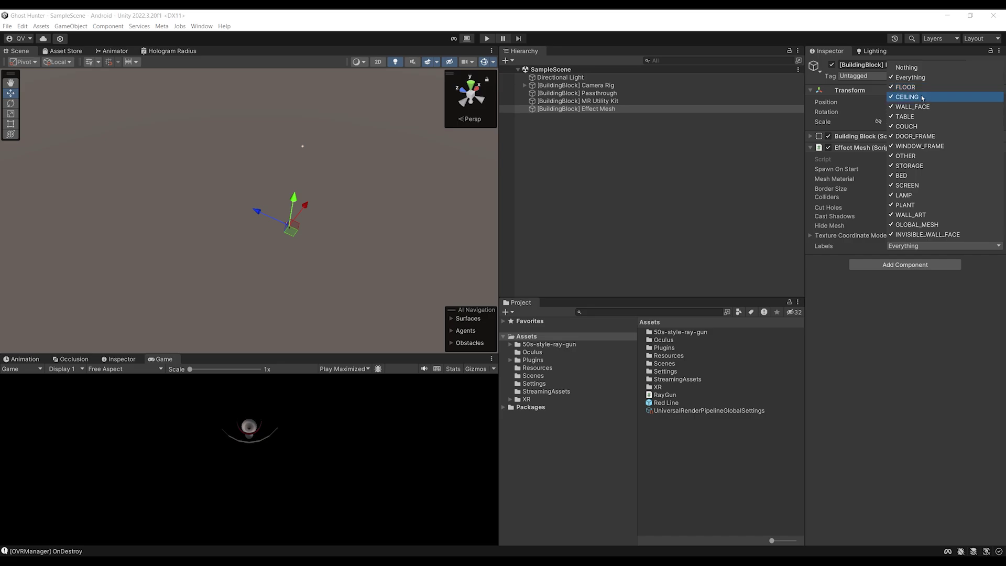
left_click(921, 227)
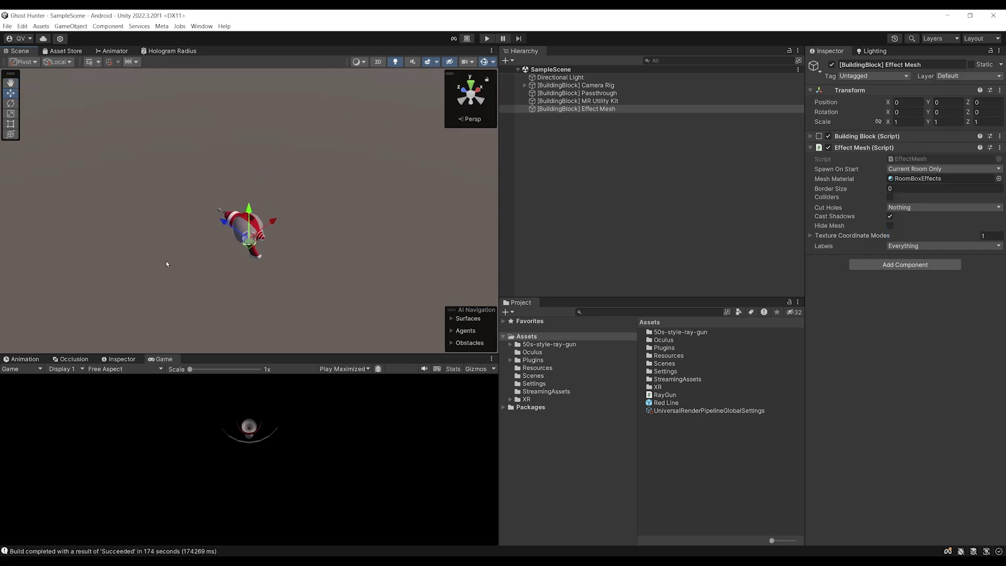
left_click(488, 38)
scroll(279, 234, "up", 6)
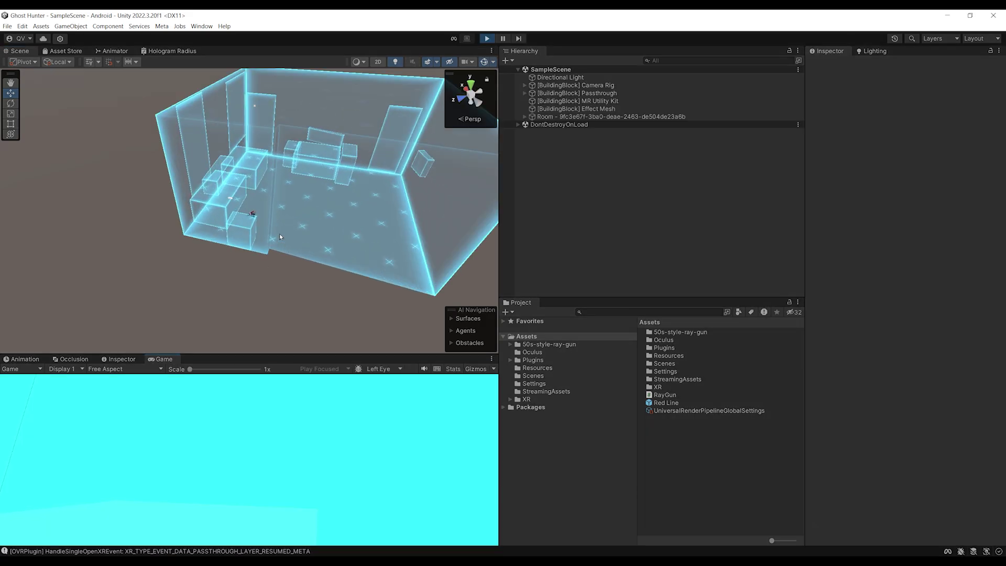
left_click_drag(272, 242, 237, 229, "alt")
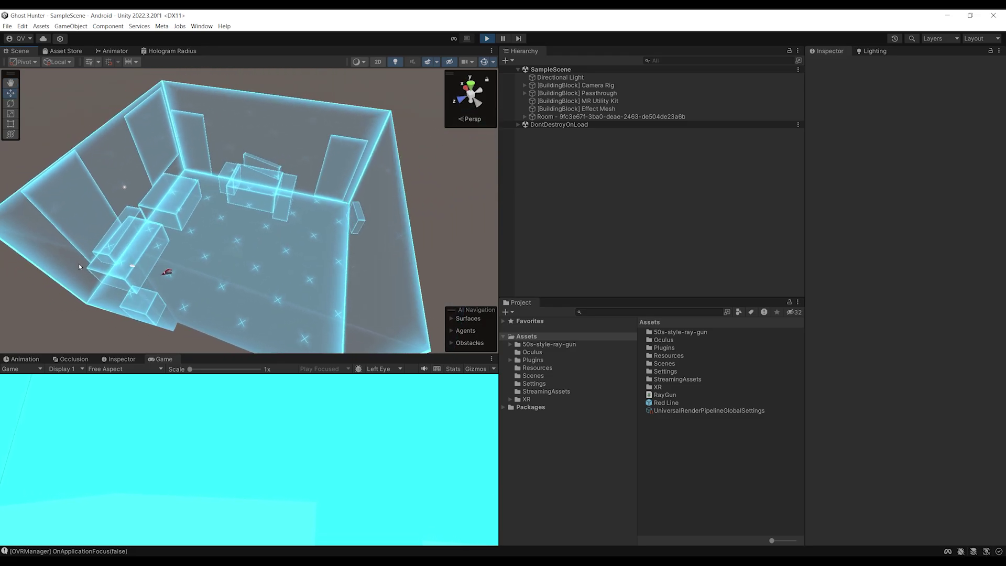
left_click_drag(78, 267, 267, 242, "alt")
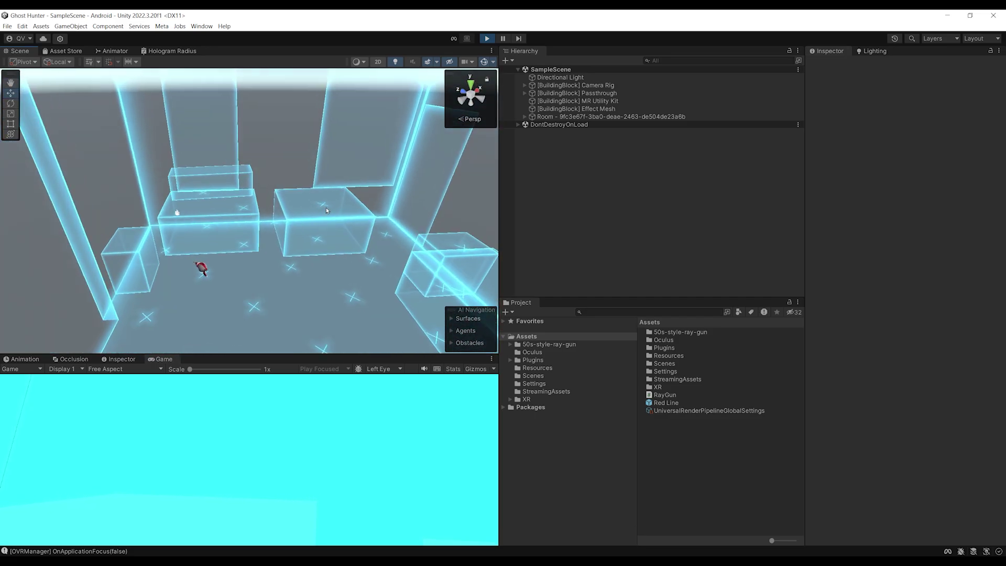
left_click(536, 117)
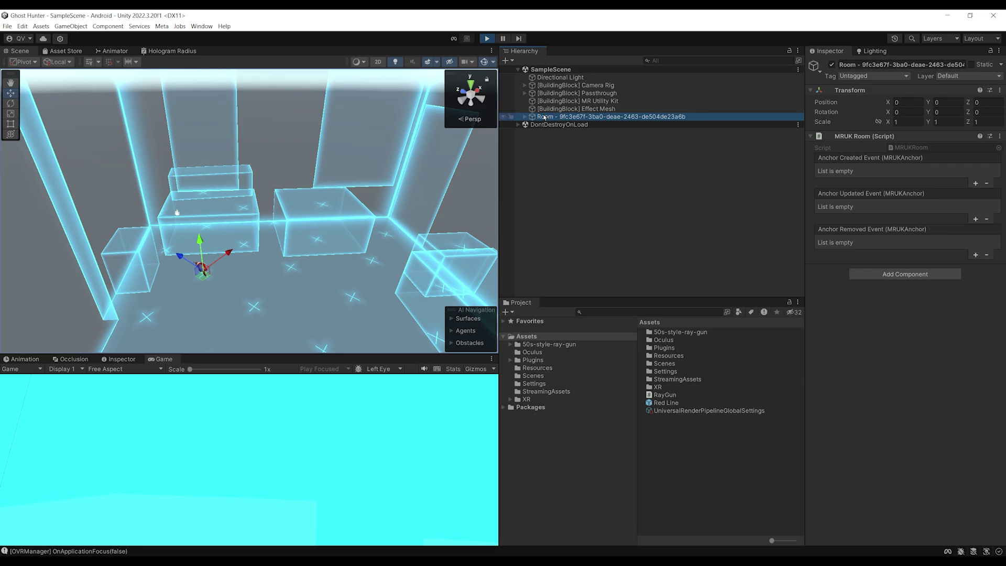
left_click(525, 117)
right_click_drag(304, 221, 189, 246)
left_click(566, 120)
left_click(575, 128)
left_click(575, 136)
left_click(575, 144)
left_click(575, 160)
left_click(575, 191)
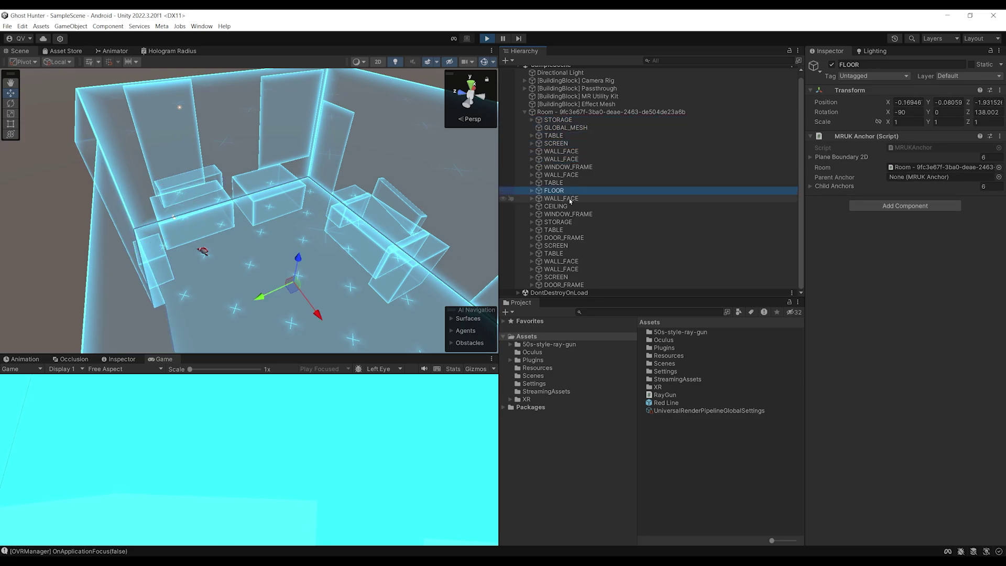
left_click(571, 199)
left_click(568, 206)
double_click(566, 215)
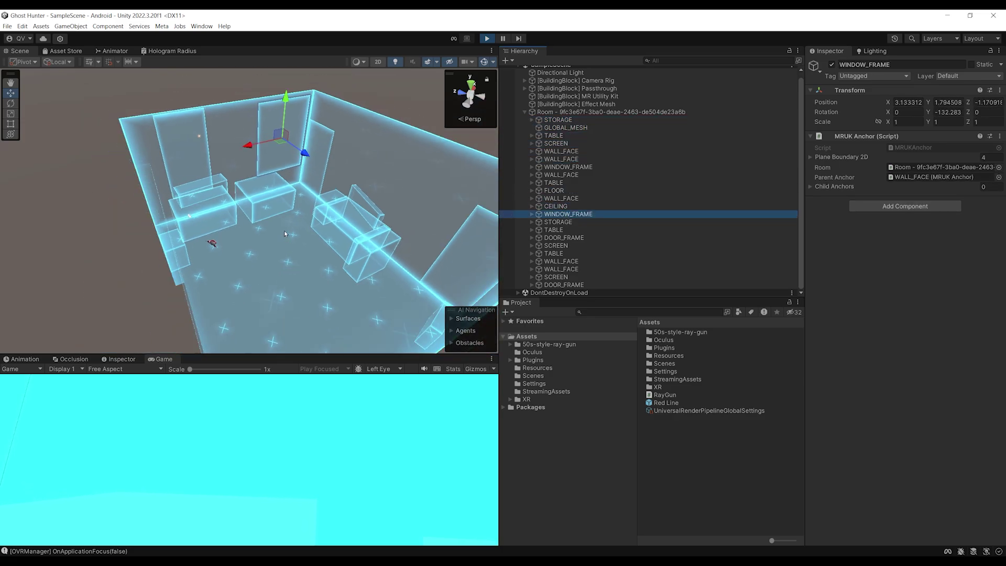
left_click(561, 167)
left_click(561, 174)
left_click(555, 207)
scroll(212, 227, "up", 3)
scroll(213, 227, "down", 3)
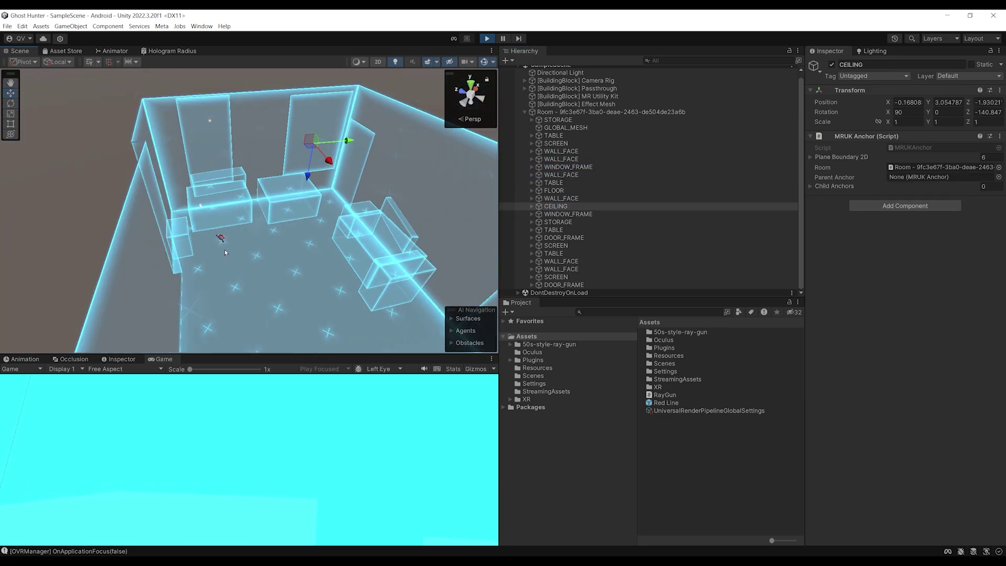
scroll(249, 298, "up", 5)
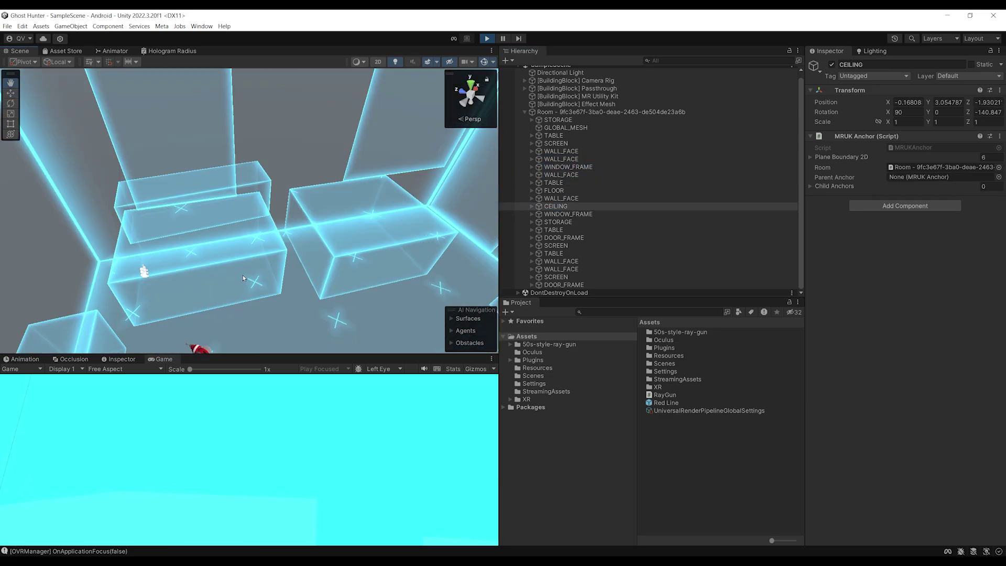
scroll(205, 261, "down", 4)
left_click_drag(208, 257, 313, 225, "alt")
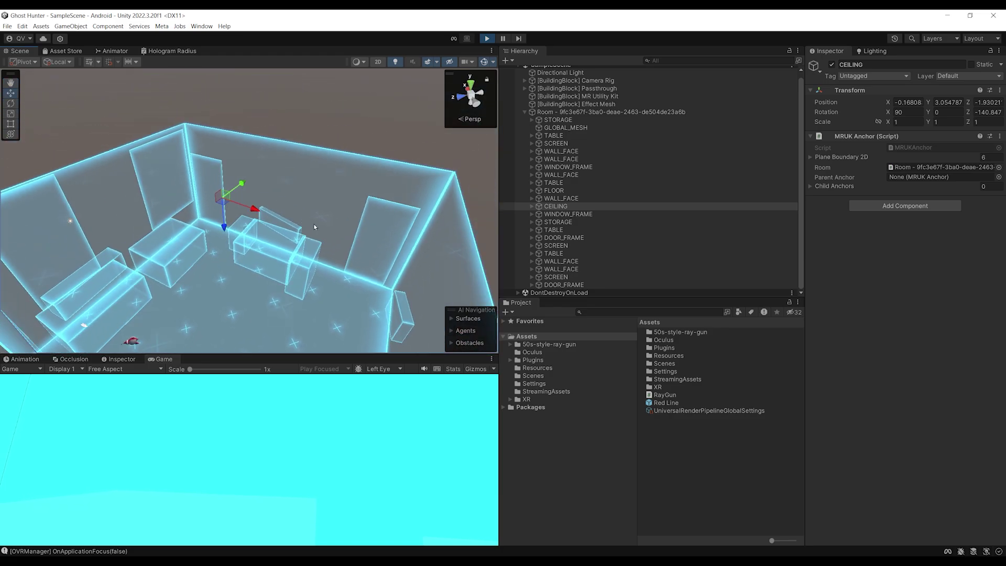
scroll(312, 228, "down", 2)
double_click(556, 112)
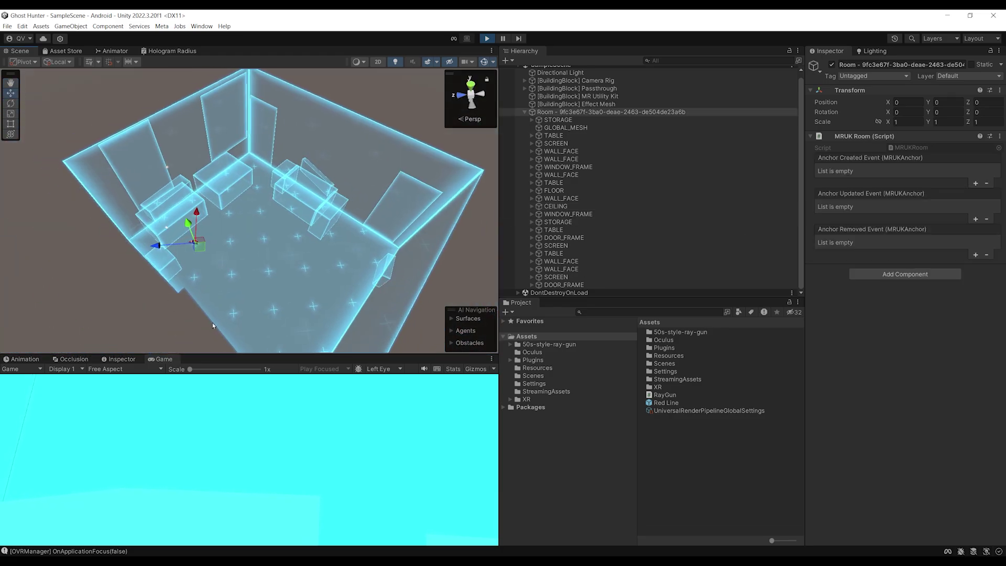
scroll(256, 190, "down", 2)
left_click_drag(196, 177, 279, 194, "alt")
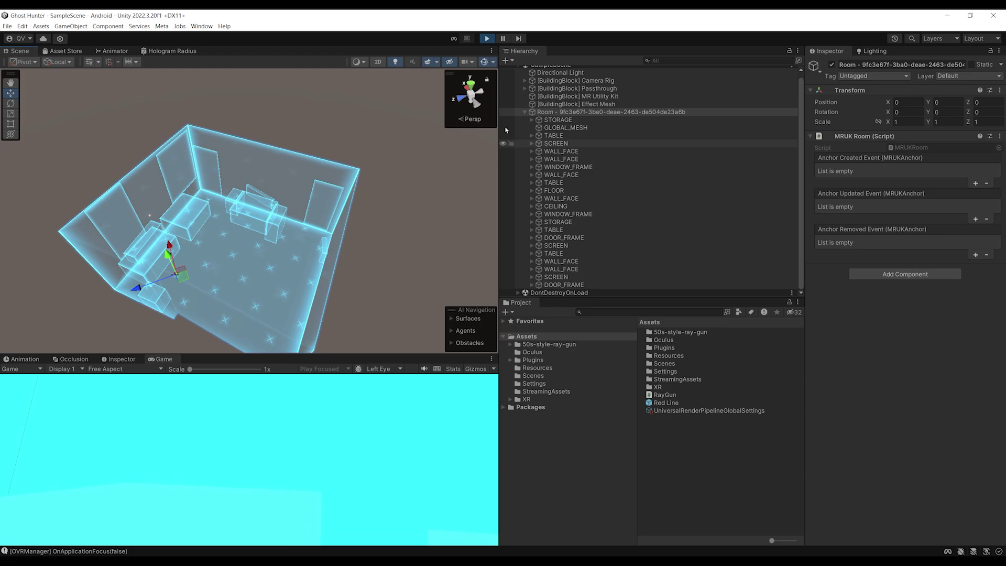
left_click(487, 39)
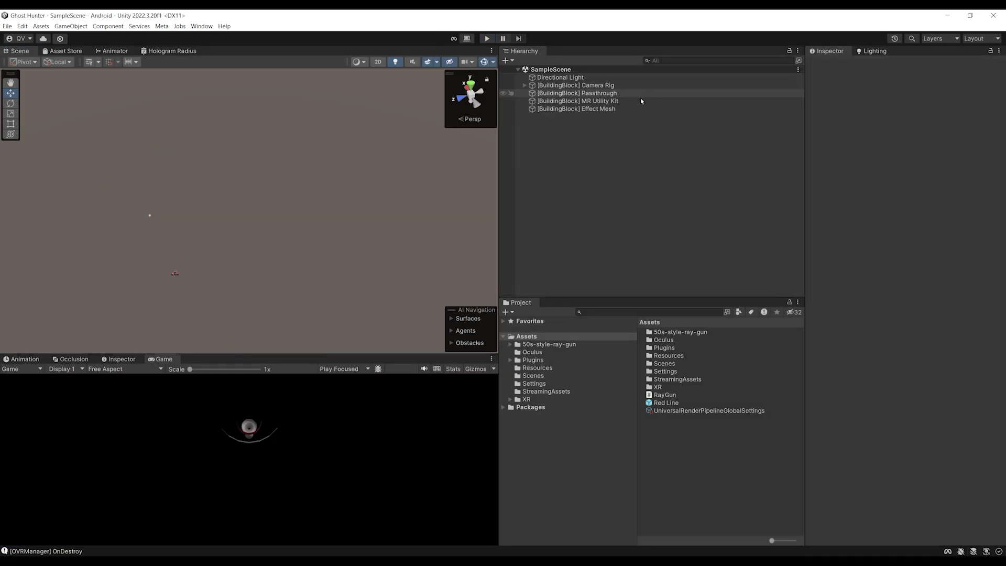
Tick Hide Mesh and Colliders on the Effect Mesh block
left_click(607, 111)
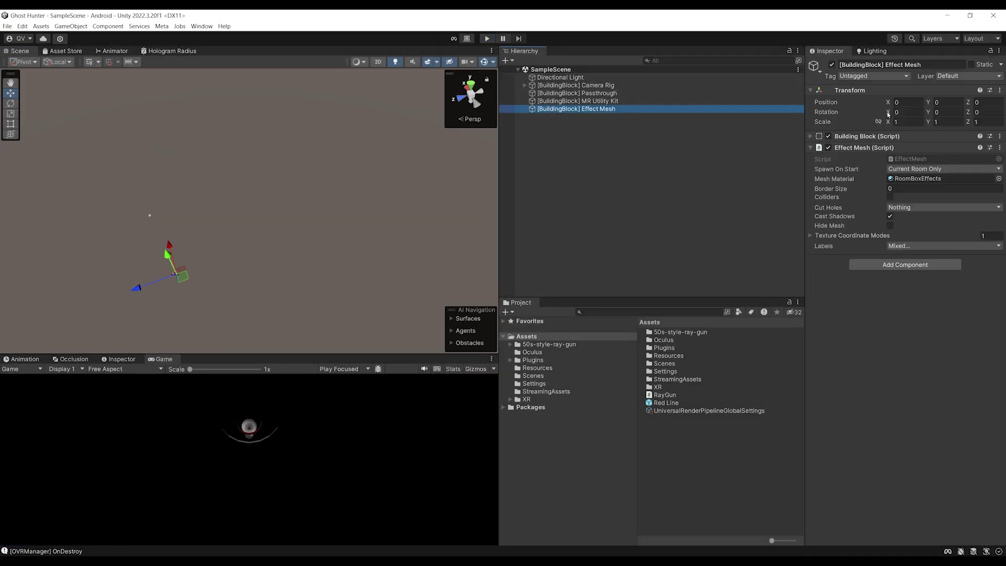
left_click(891, 226)
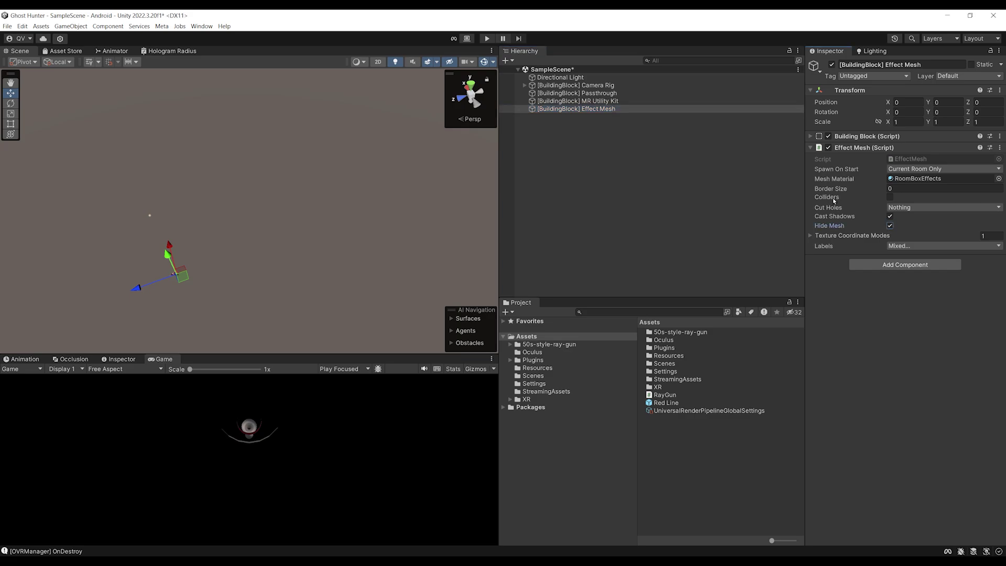
left_click(890, 197)
Play the scene, select the generated Room and orbit its wireframe, then stop Play
left_click(487, 38)
left_click_drag(221, 261, 322, 150, "alt")
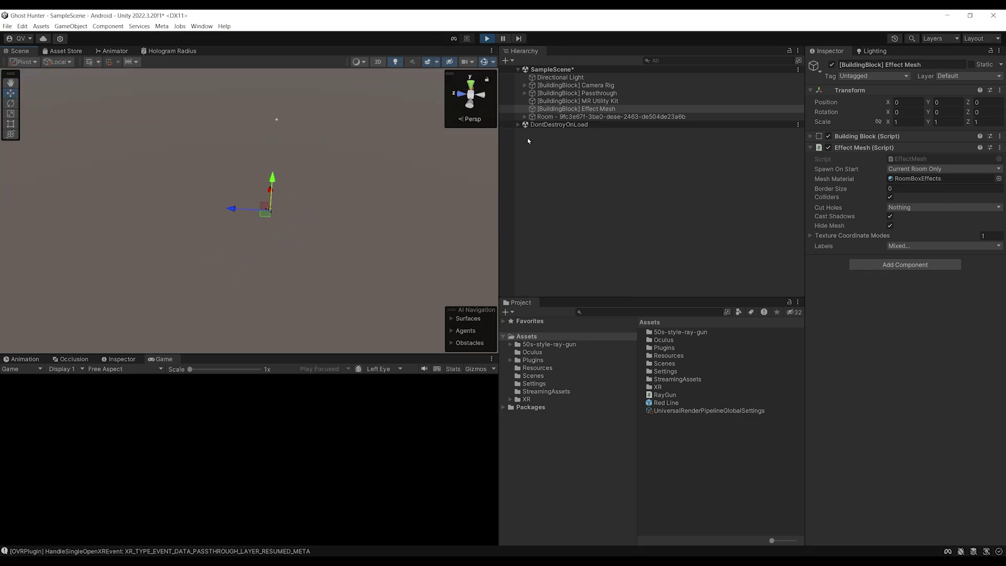
left_click(542, 118)
mouse_move(294, 252)
left_mouse_down("alt")
mouse_move(348, 274)
mouse_move(257, 264)
mouse_move(204, 275)
mouse_move(286, 268)
left_mouse_up("alt")
scroll(289, 266, "down", 2)
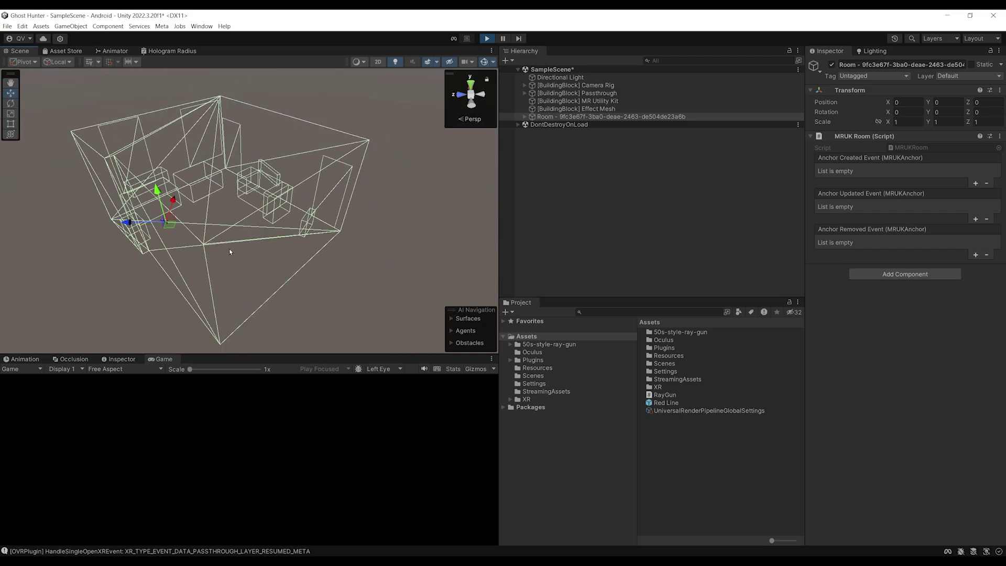
left_click_drag(260, 219, 303, 212, "alt")
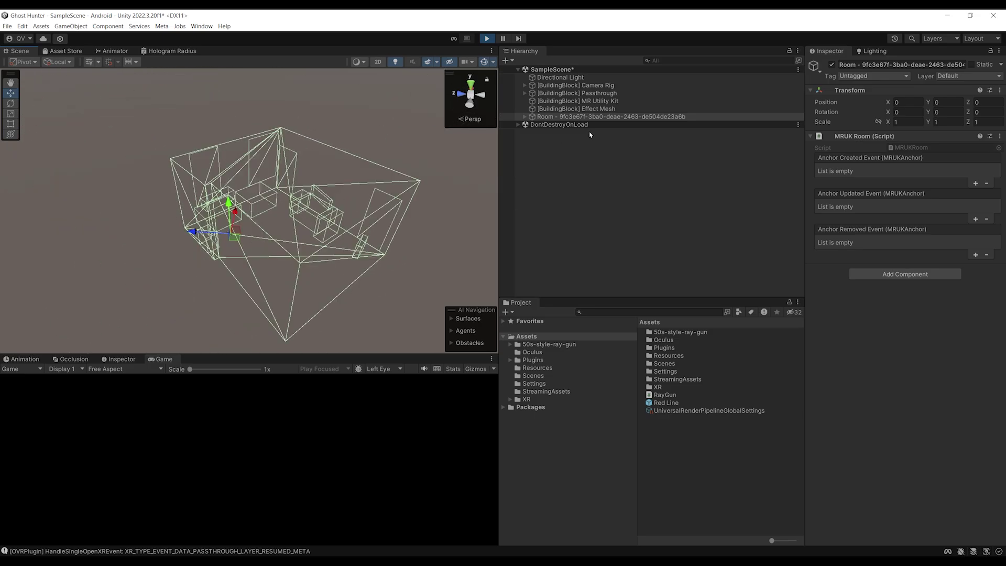
key("ctrl+p")
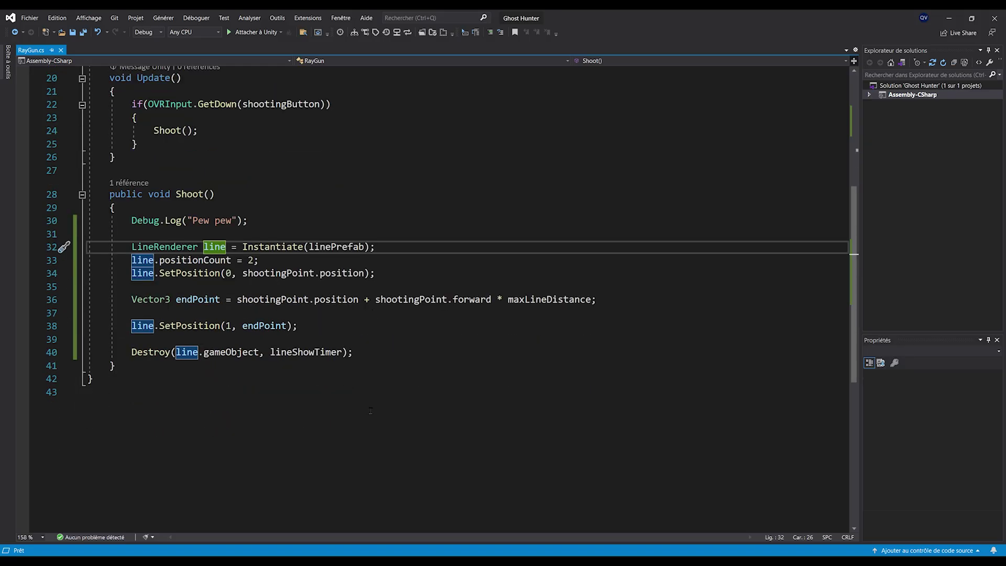
Delete the 'Pew pew' Debug.Log line and its blank lines from Shoot()
scroll(262, 348, "up", 1, "ctrl")
left_click(460, 379)
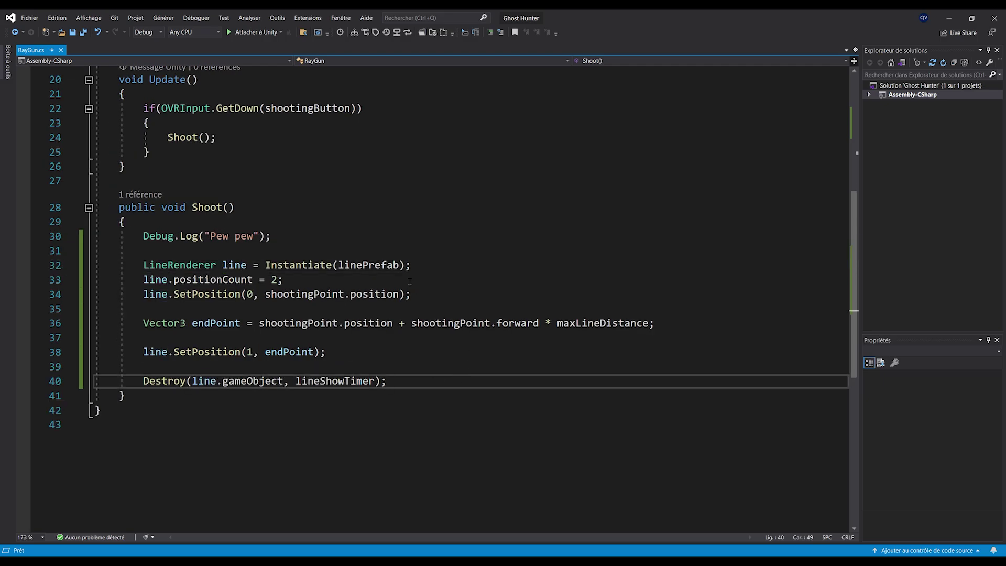
left_click(475, 240)
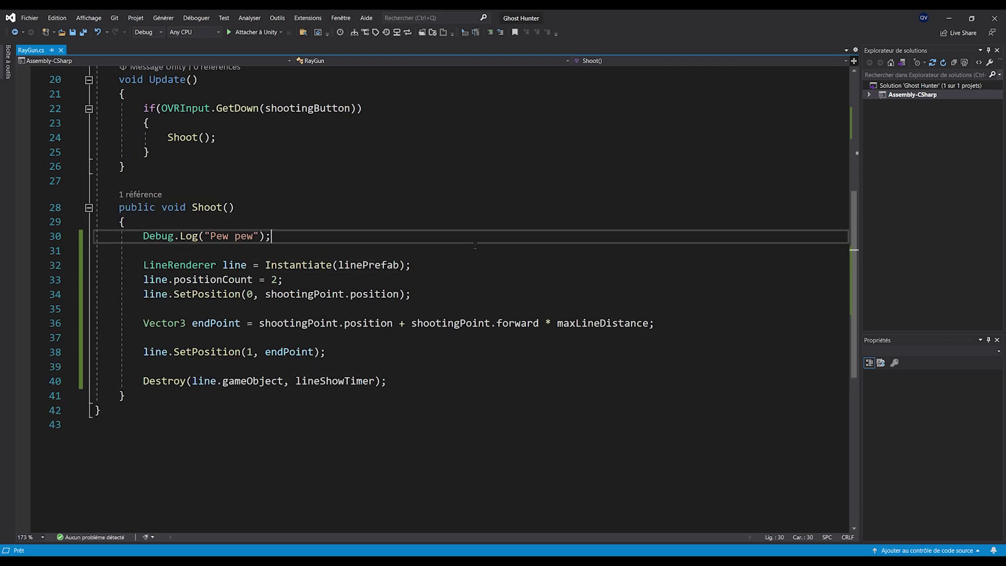
key("Return")
key("Return")
key("Up")
key("Return")
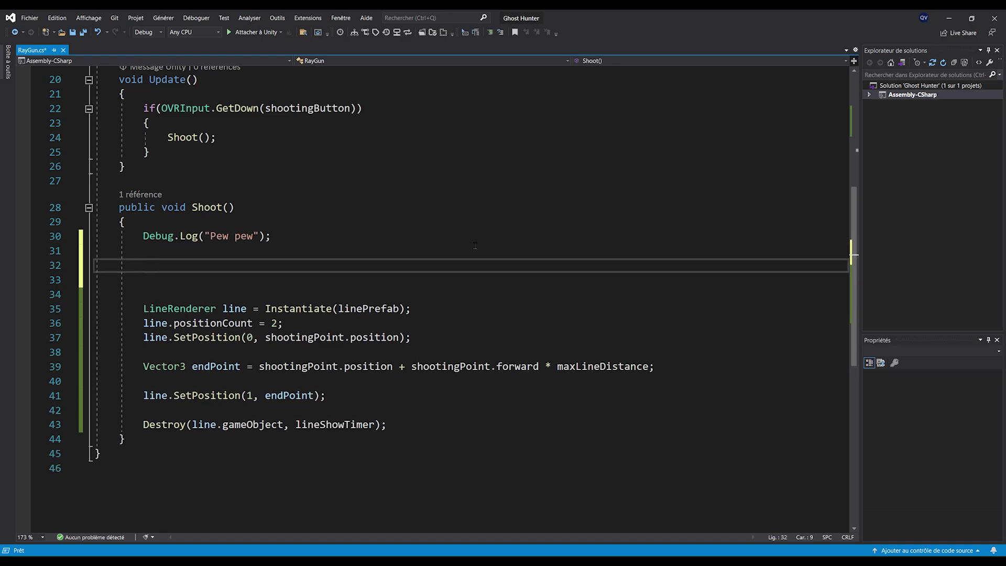
left_click_drag(171, 281, 144, 237)
key("BackSpace")
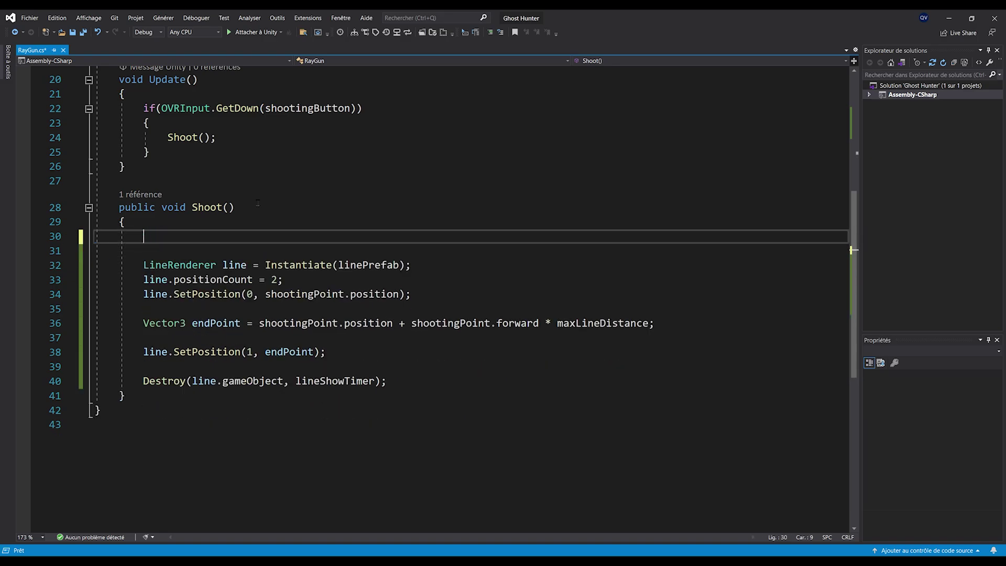
Add 'Ray ray = new Ray(shootingPoint.position, shootingPoint.forward);' and save RayGun.cs
type("Ray ")
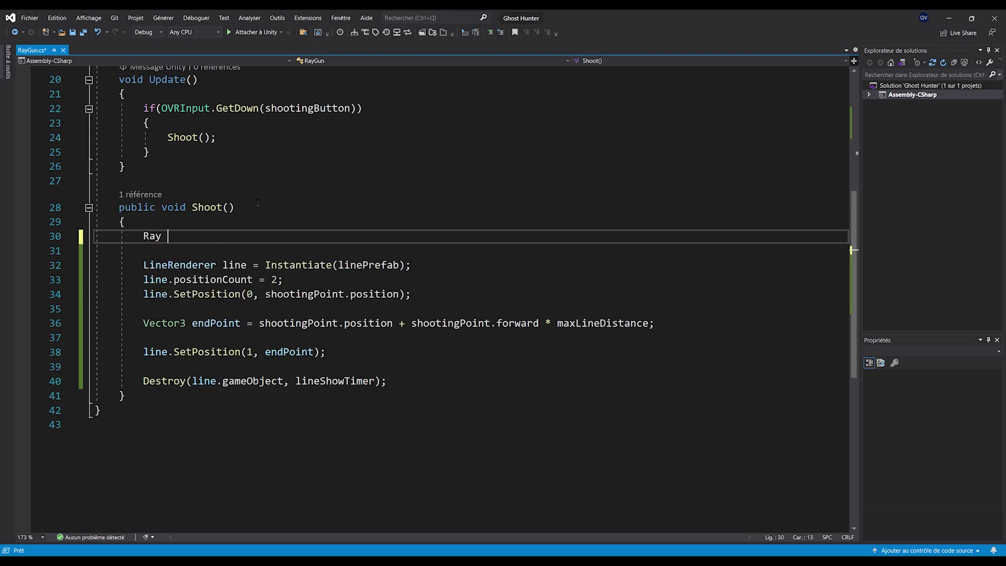
type("ray = ")
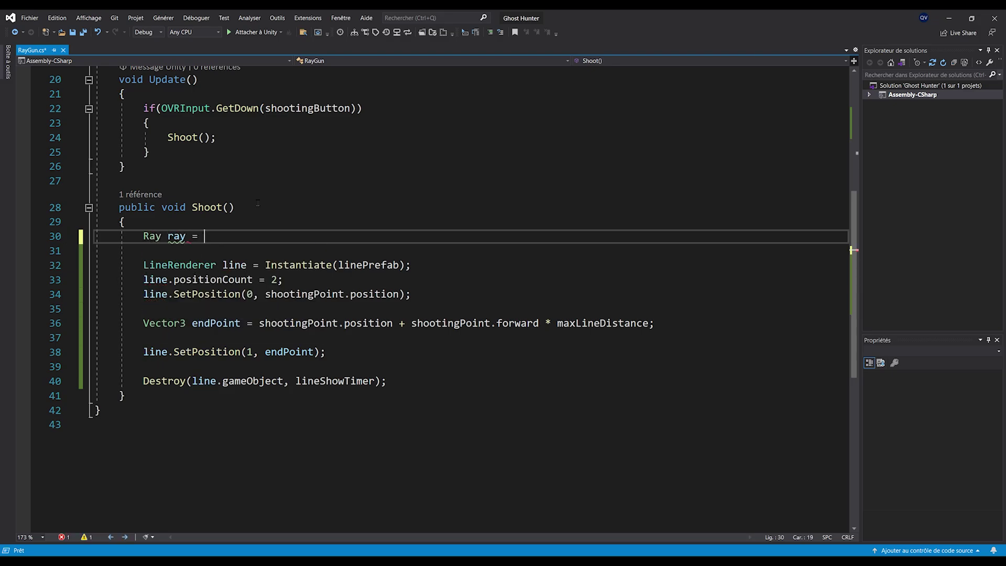
type("new Ray(")
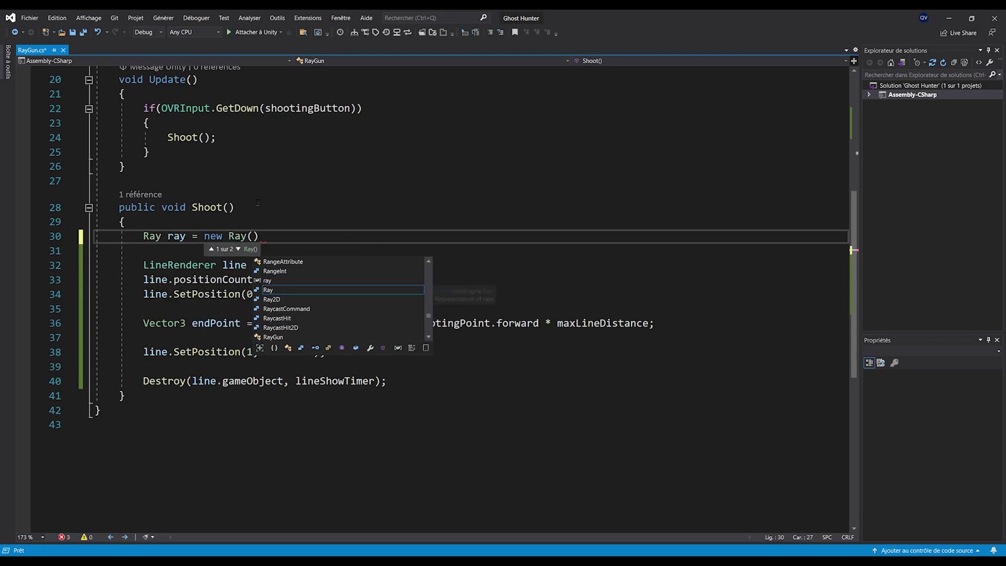
type("shootingPoint.")
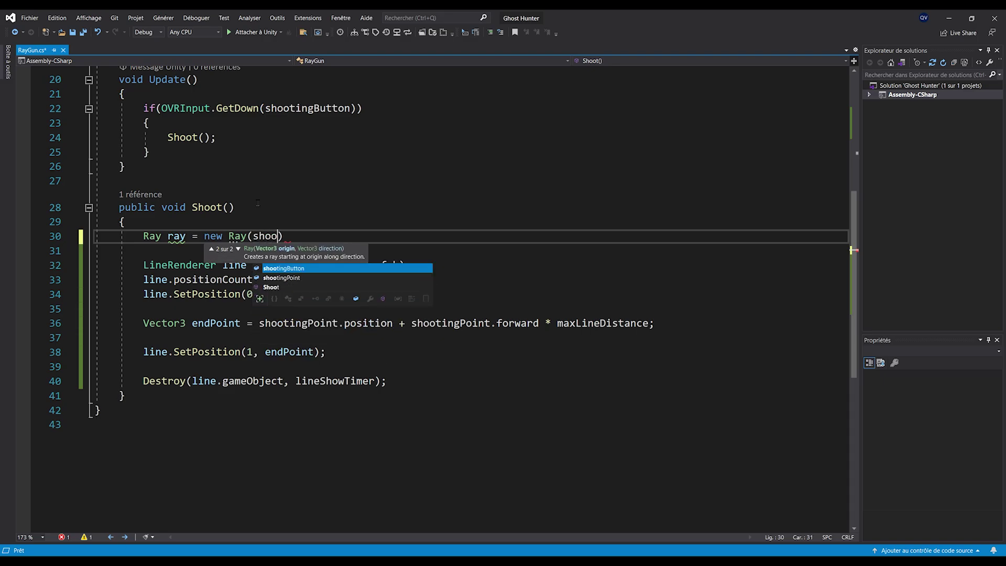
type("position, sho")
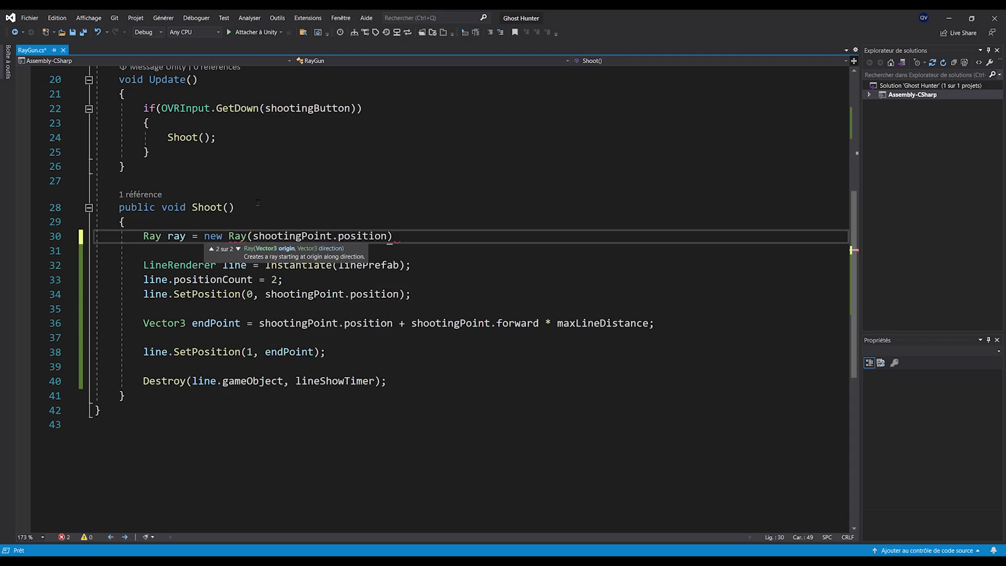
type("otingPoint.")
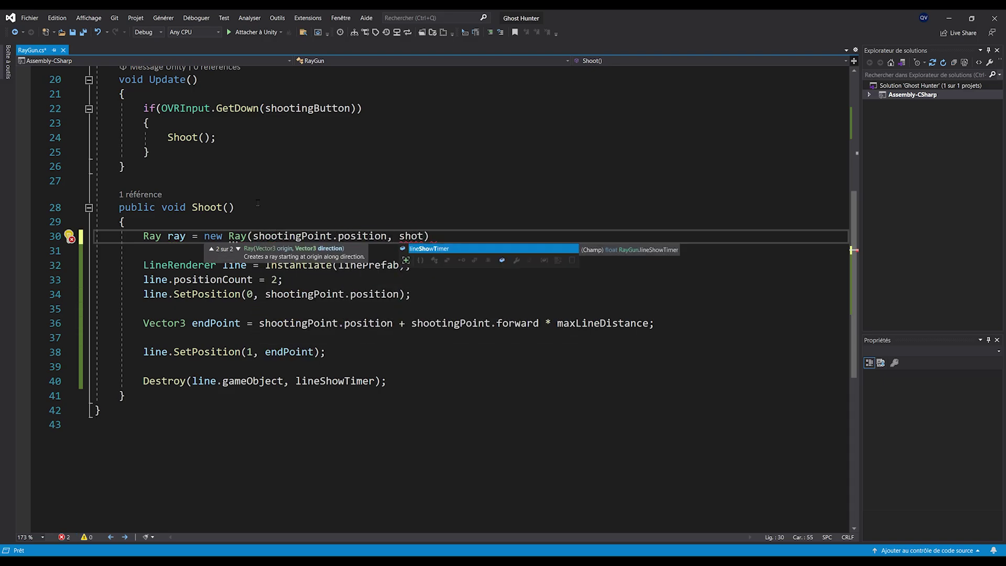
type("forward);")
key("Return")
key("ctrl+s")
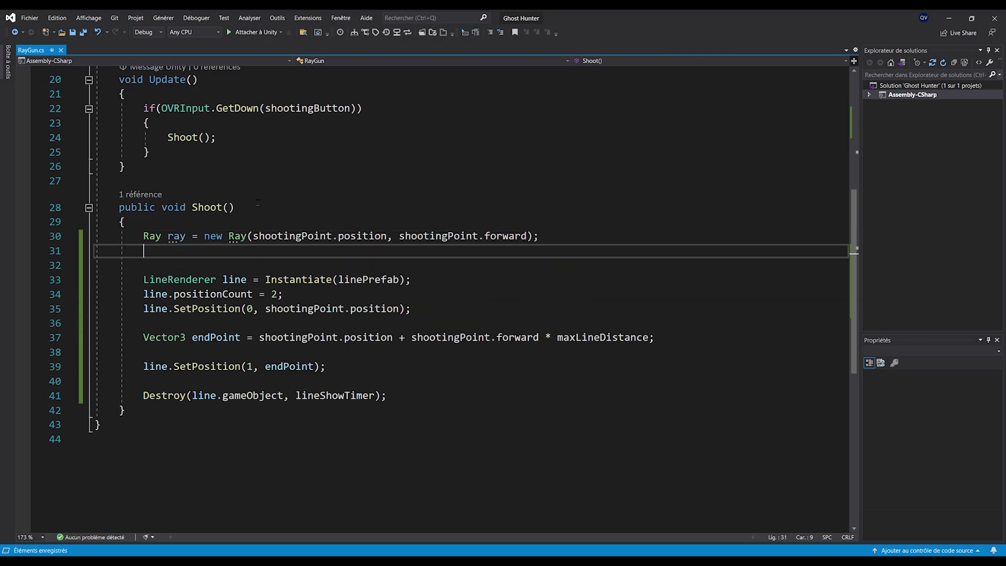
Begin 'bool hasHit = Physics.Raycast(ray, out RaycastHit hit, maxLineDistance,' on the next line
type("bool ")
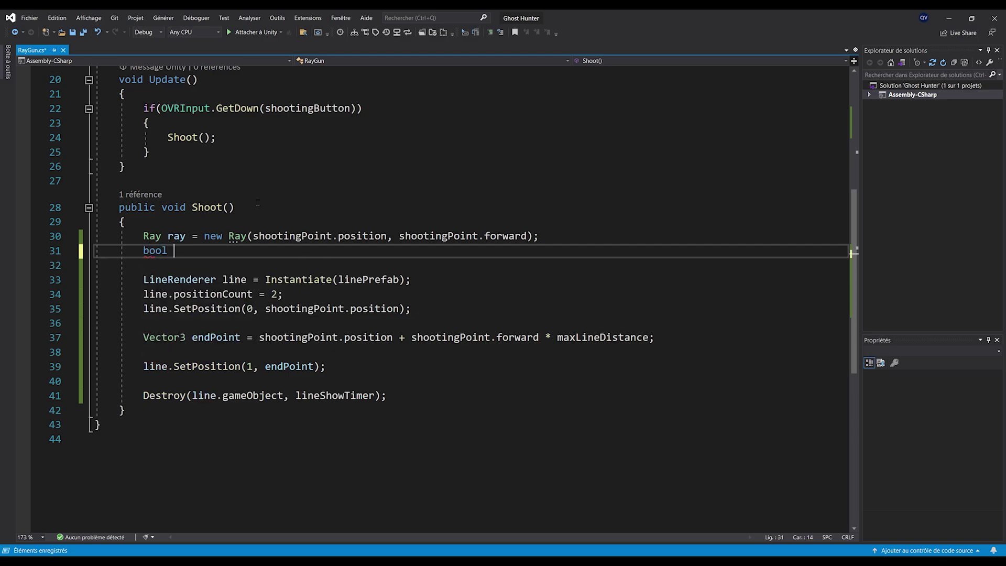
type("hasHit = P")
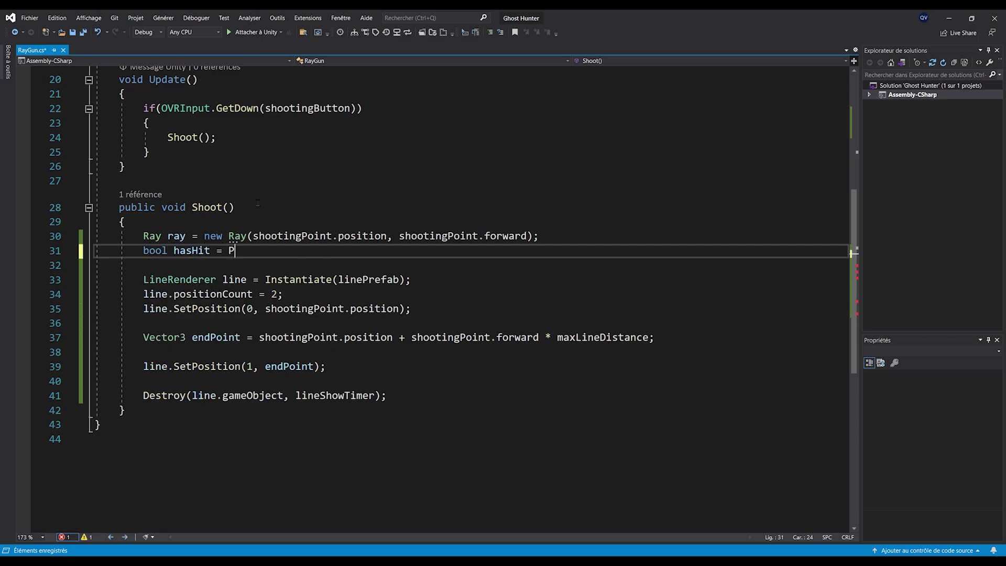
type("hysics.")
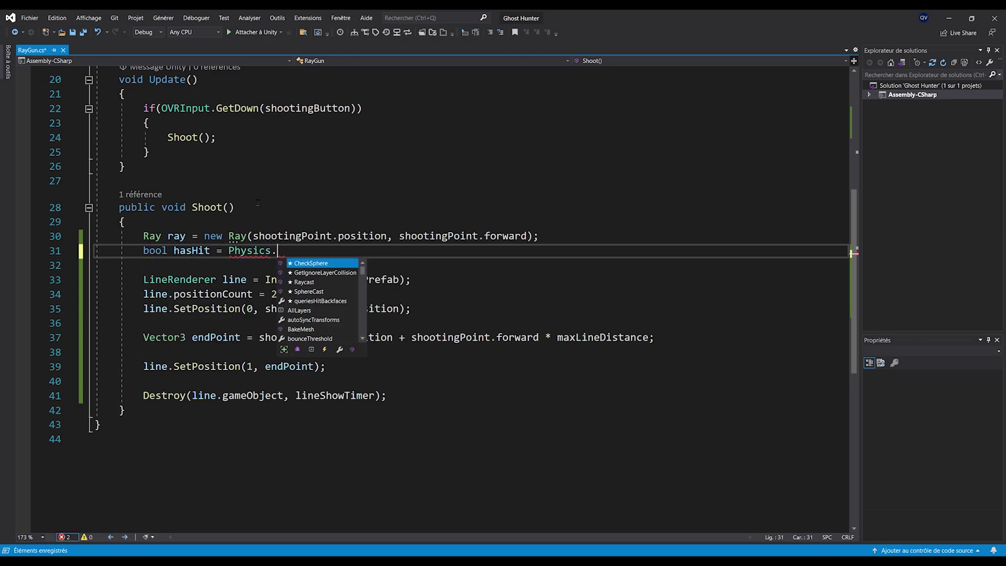
type("Raycast(ray")
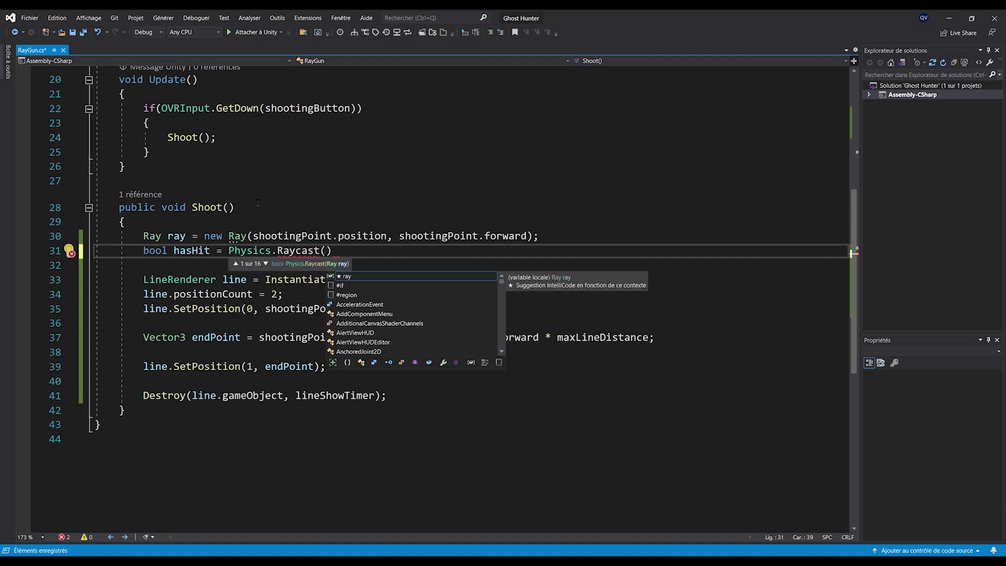
type(", out Ra")
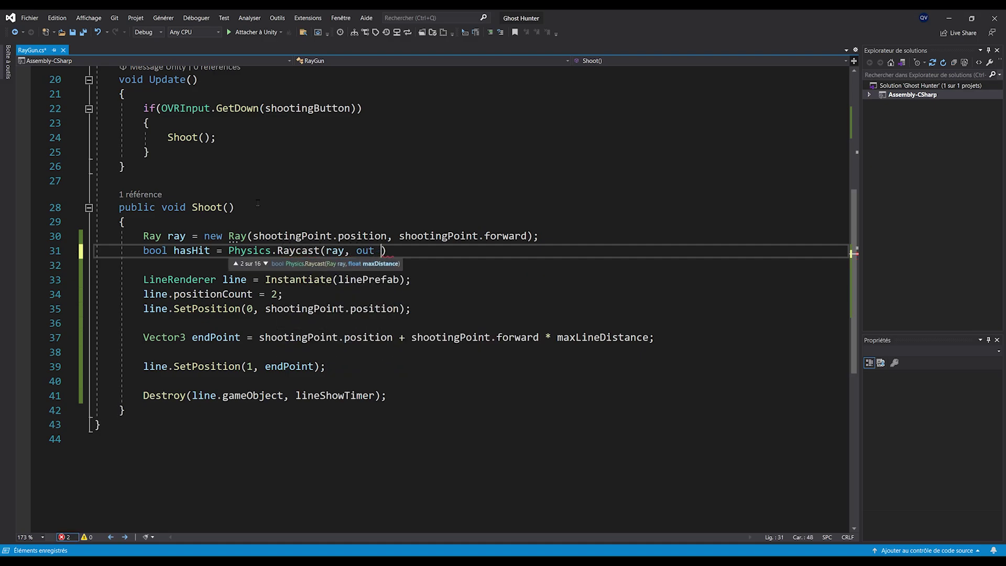
type("ycastHit hit, maxl")
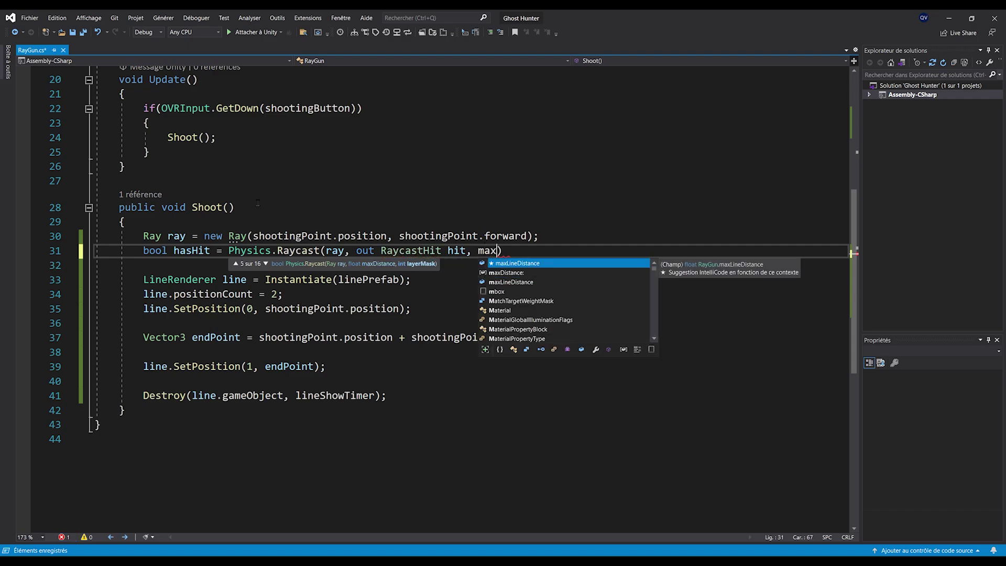
key("Tab")
type(",")
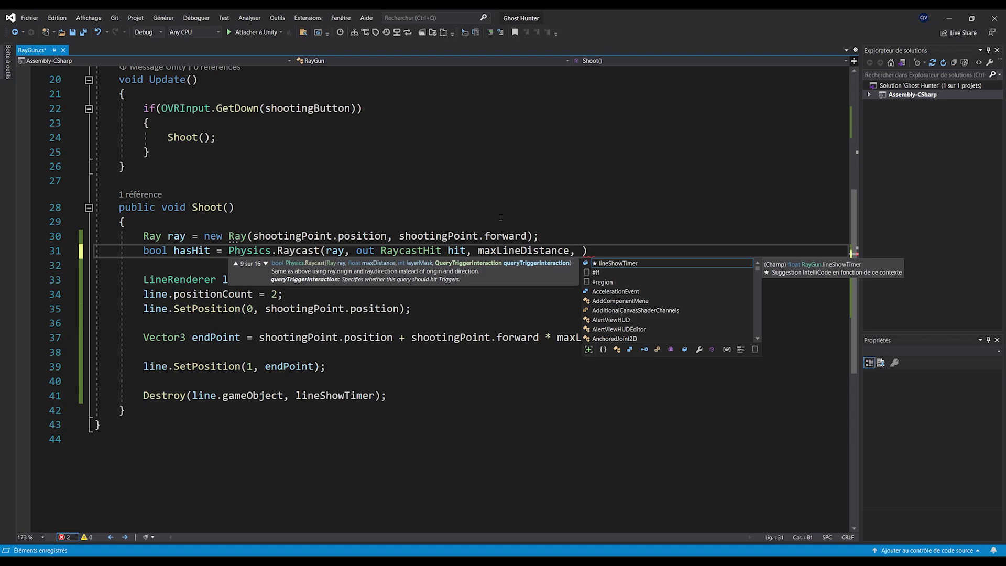
Declare 'public LayerMask layerMask;' at the top of the RayGun class
left_click(296, 309)
scroll(283, 293, "up", 6)
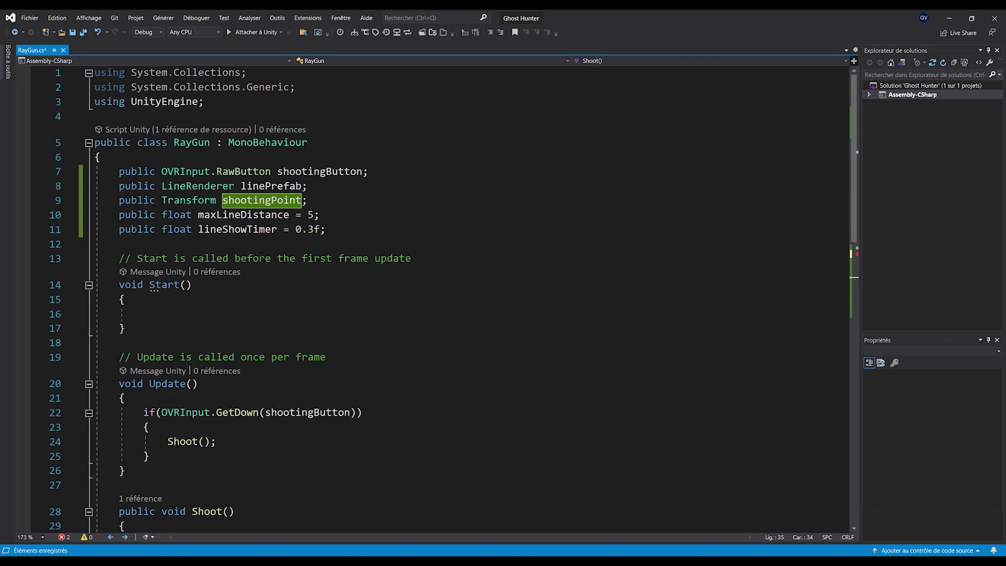
left_click(222, 156)
key("Return")
type("public LayerMask")
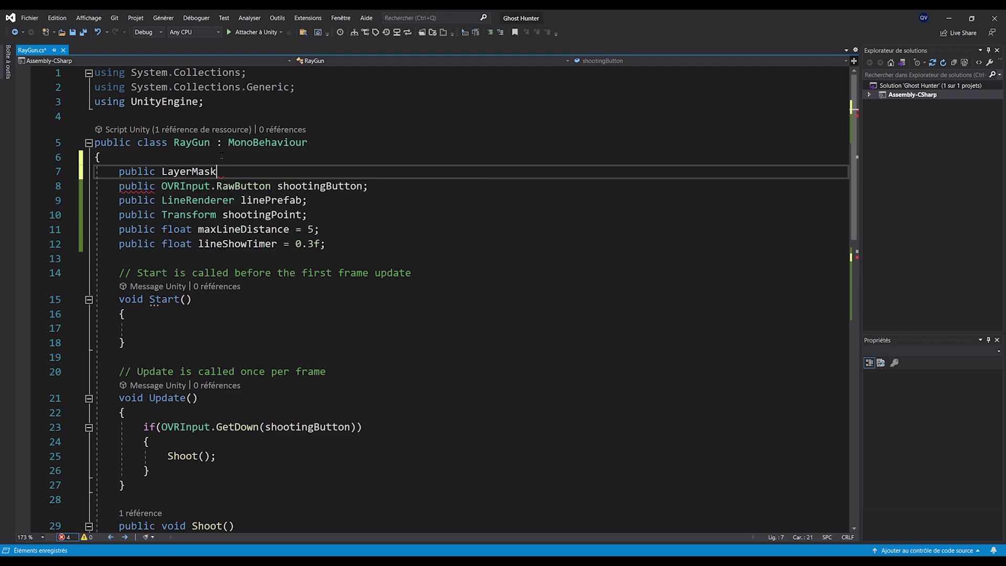
type(" layerMask;")
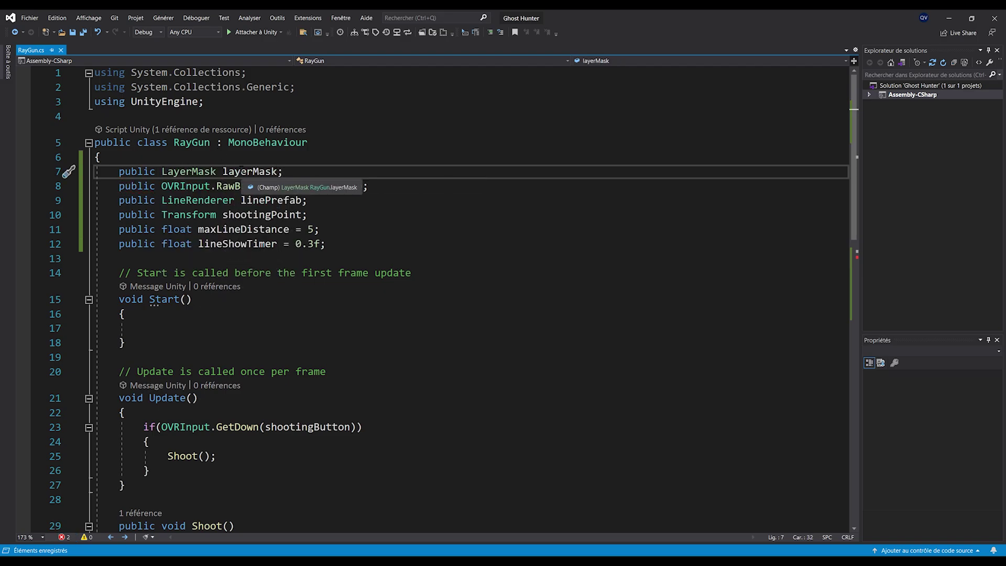
Close the Physics.Raycast call with layerMask as its final argument
scroll(576, 205, "down", 8)
left_click(581, 179)
type("layerMask);")
scroll(466, 262, "up", 3)
left_click(320, 221)
triple_click(320, 221)
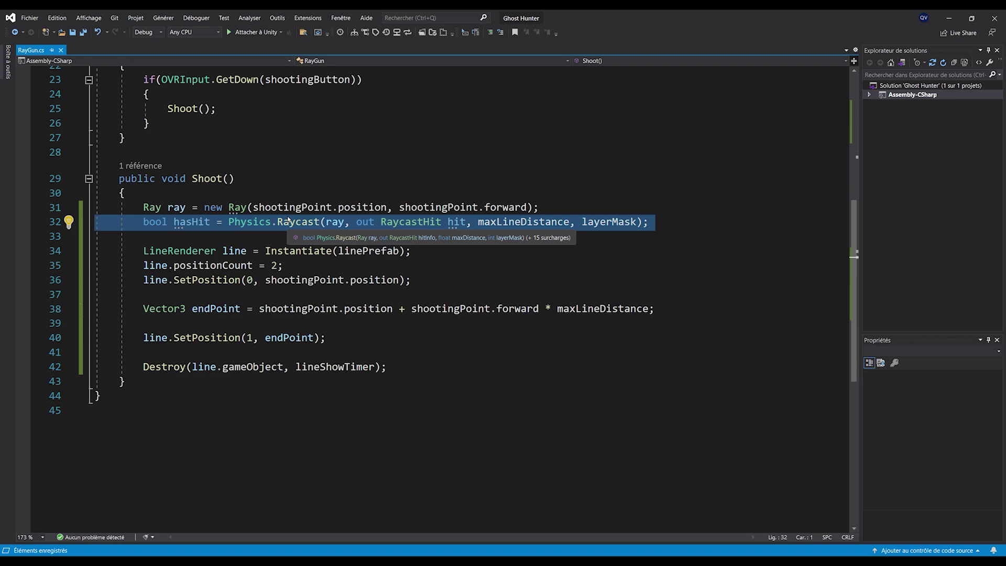
Add an if(hasHit) block containing the comment '//stop the ray' below the raycast
key("End")
key("Return")
key("Return")
type("if(has")
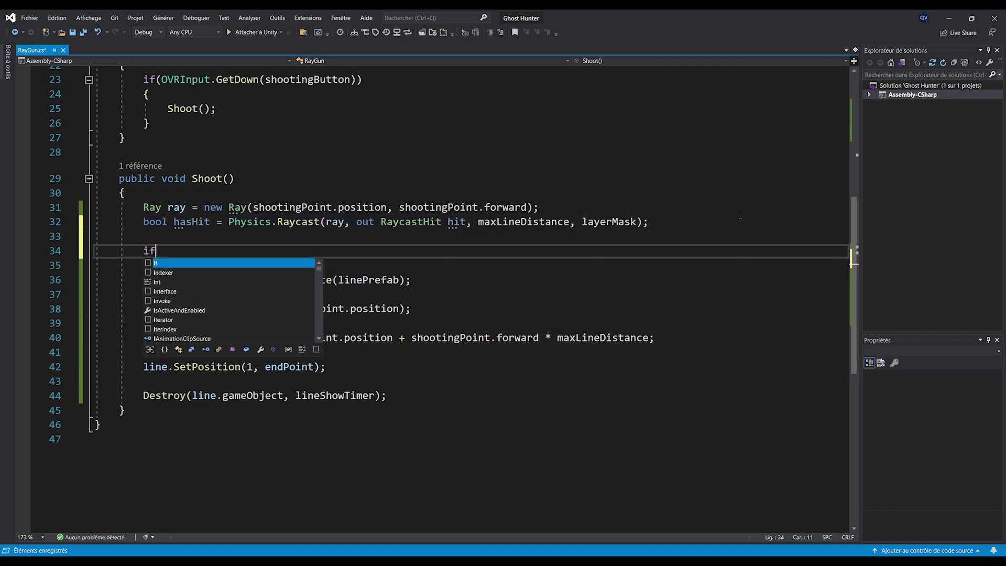
key("Tab")
key("Return")
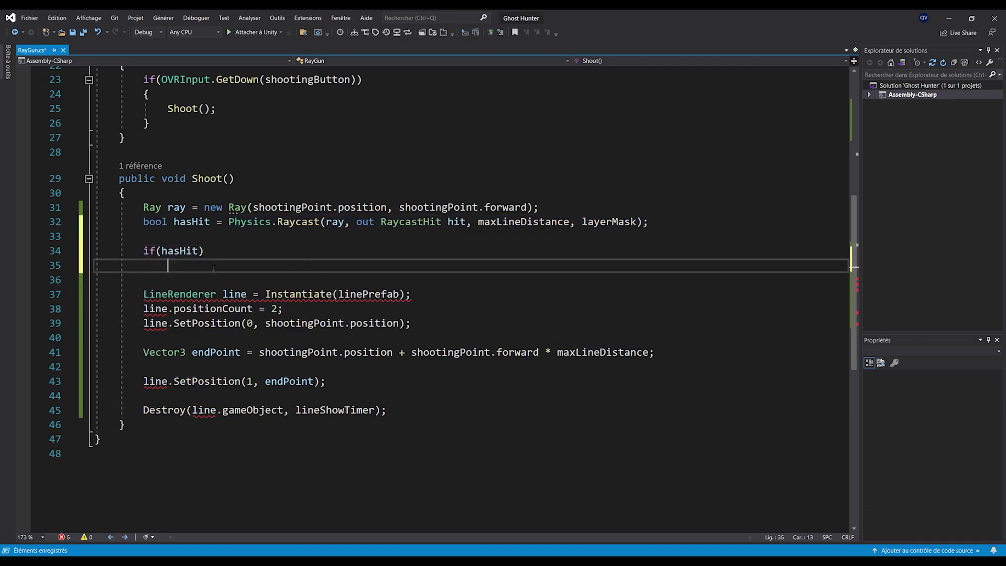
type("{")
key("Return")
type("//stop the ray")
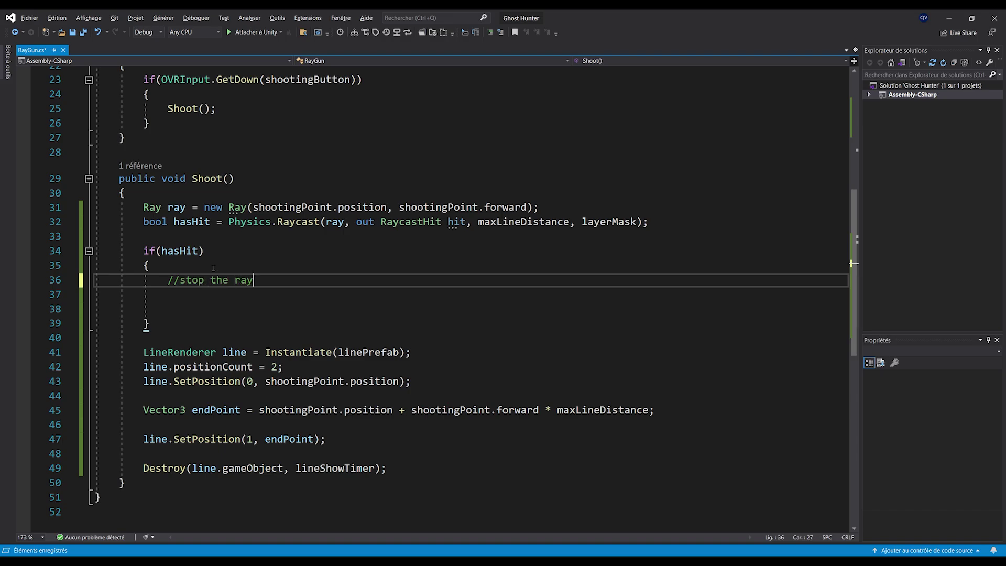
Add an empty else block after the if block
key("Down")
key("Down")
key("Down")
key("End")
key("Return")
type("else")
key("Return")
type("{")
key("Return")
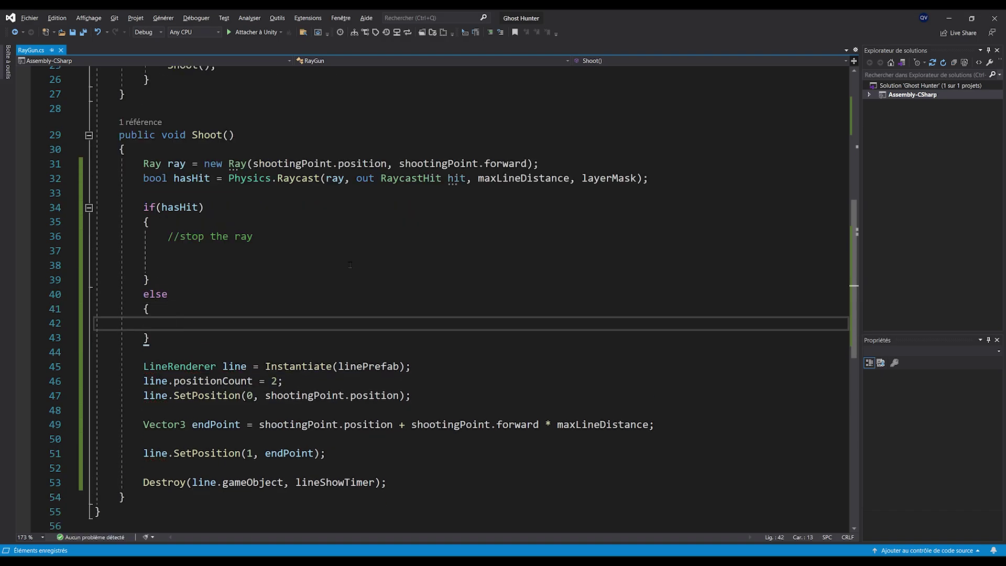
Insert 'Vector3 endPoint = Vector3.zero;' below the raycast line and save
scroll(350, 264, "down", 1)
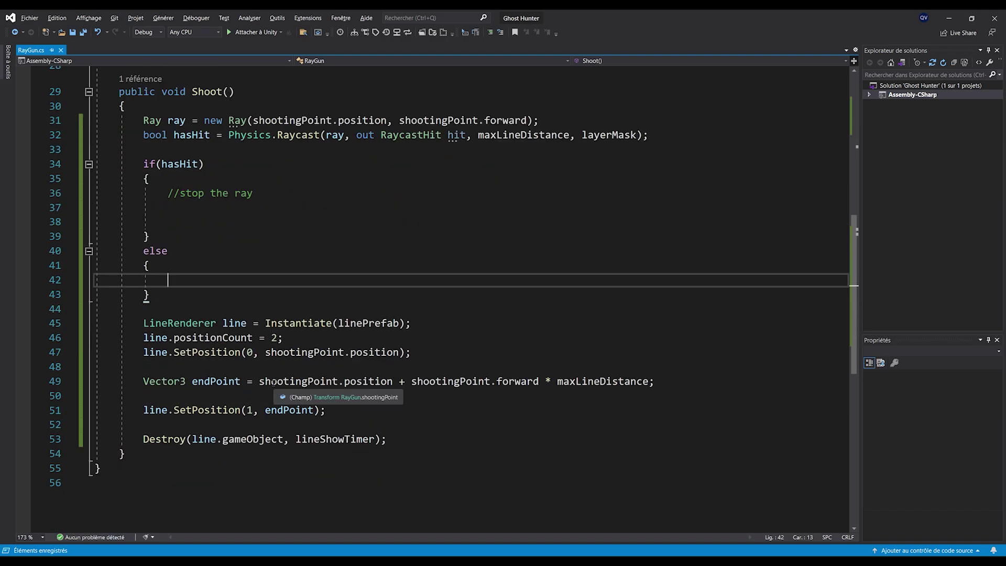
scroll(273, 383, "up", 1)
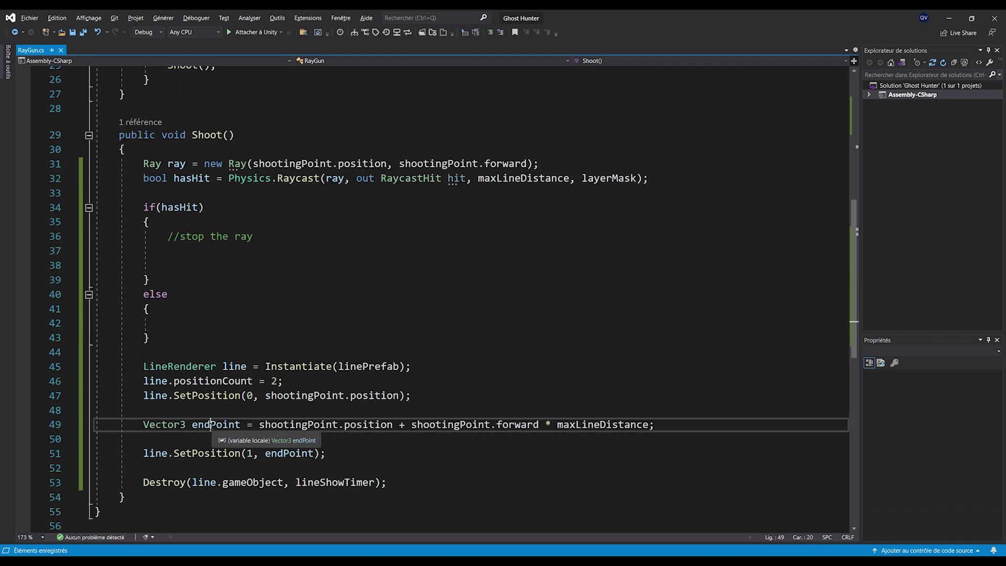
triple_click(197, 424)
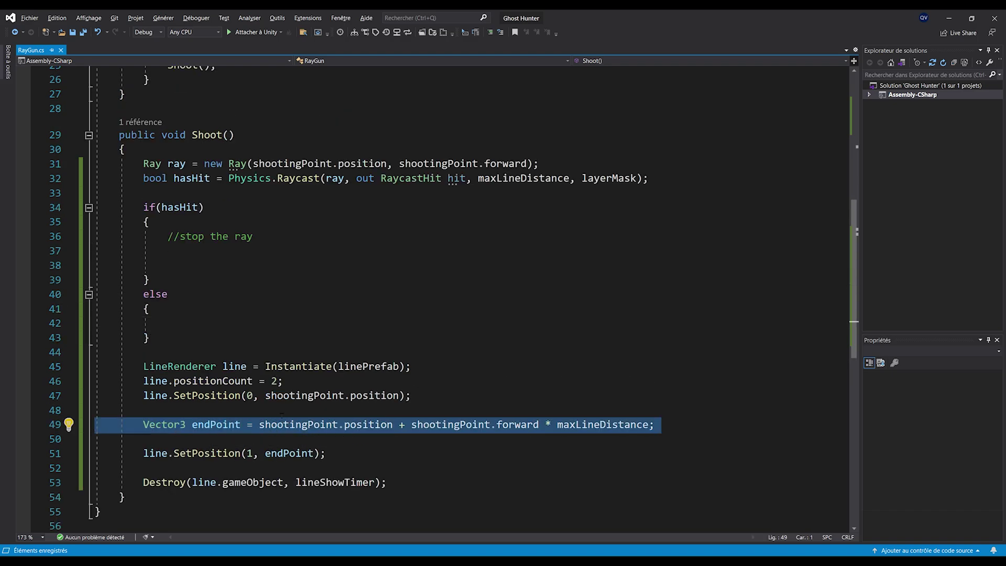
left_click(200, 193)
key("Return")
key("Return")
left_click(262, 208)
type("Vect")
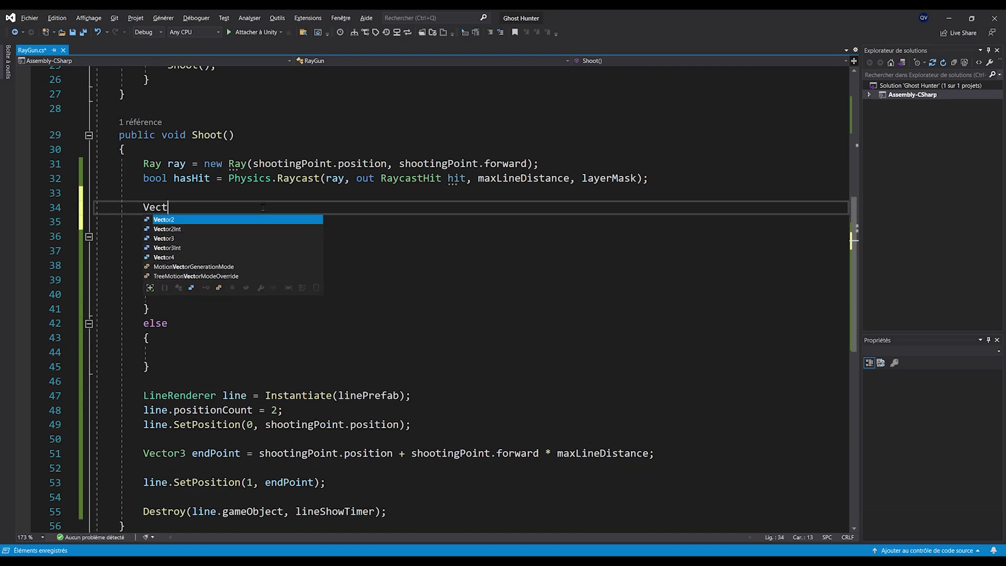
type("or3 endPoin")
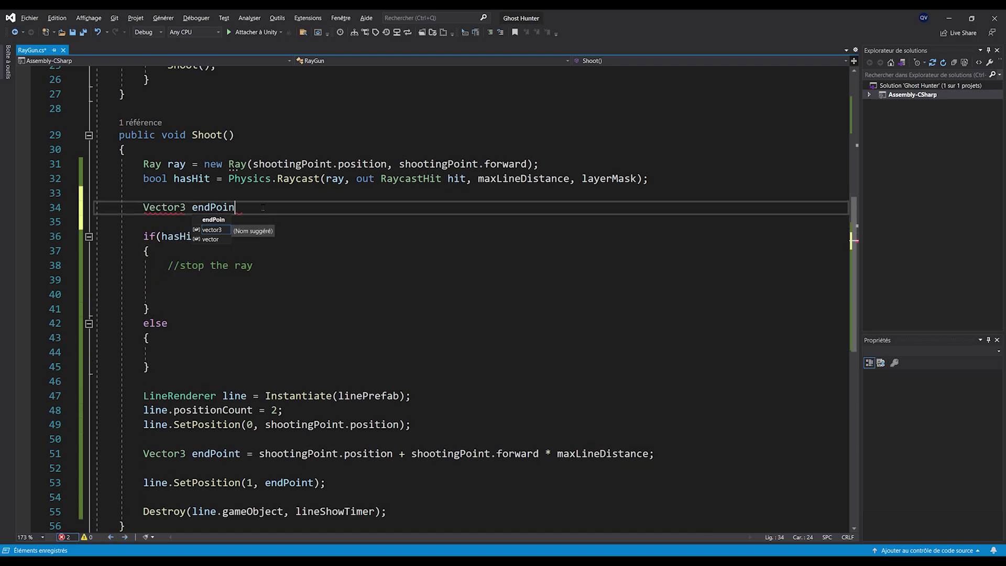
type("t = Vector3.zero;")
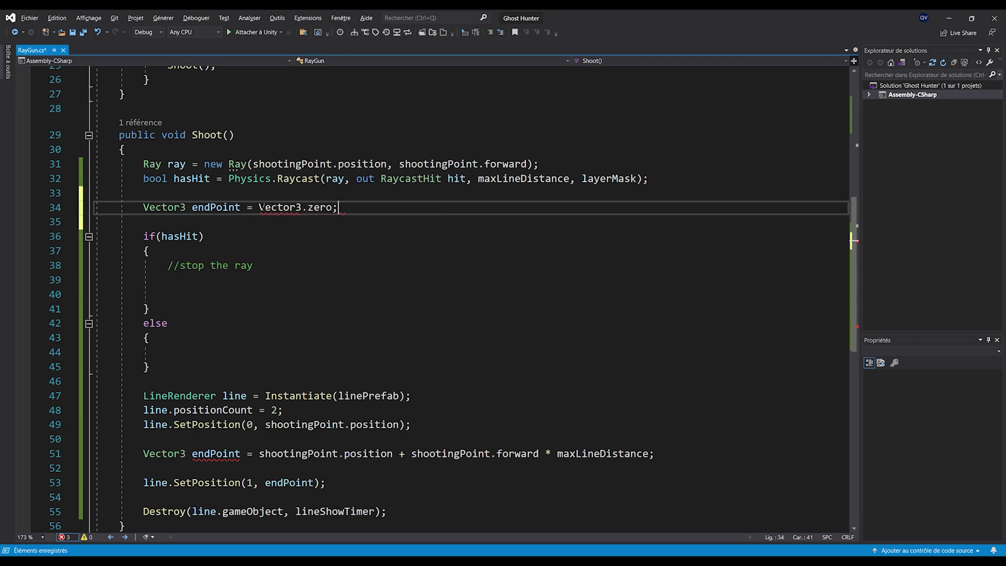
key("ctrl+s")
Move the endPoint calculation line into the else block and drop its Vector3 type
scroll(690, 404, "down", 1)
left_click_drag(690, 415, 690, 402)
key("ctrl+x")
left_click(194, 309)
key("ctrl+v")
left_click(195, 294)
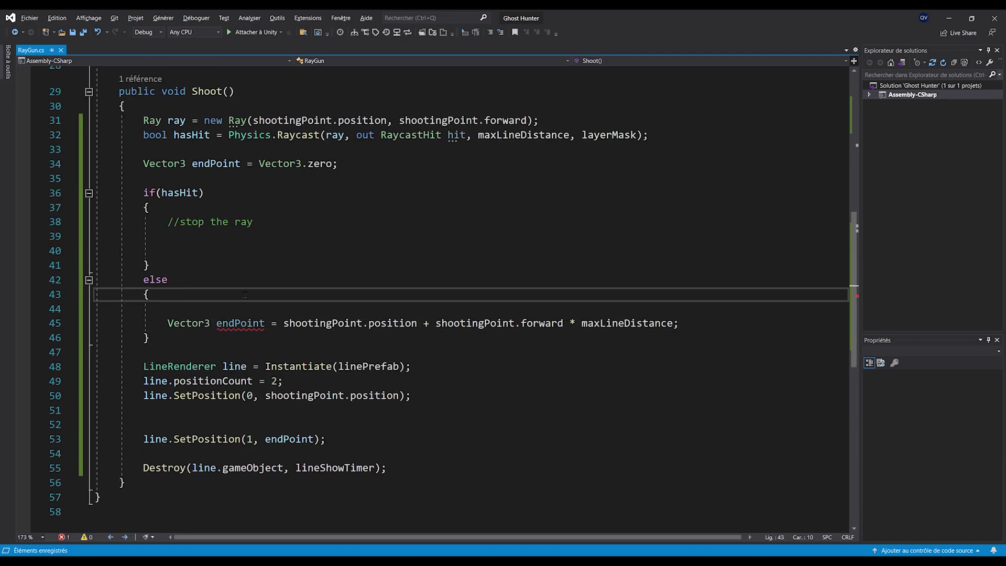
key("Delete")
double_click(190, 309)
key("Delete")
key("Delete")
Remove the extra blank line before the SetPosition(1) call
key("Down")
left_click(233, 401)
key("BackSpace")
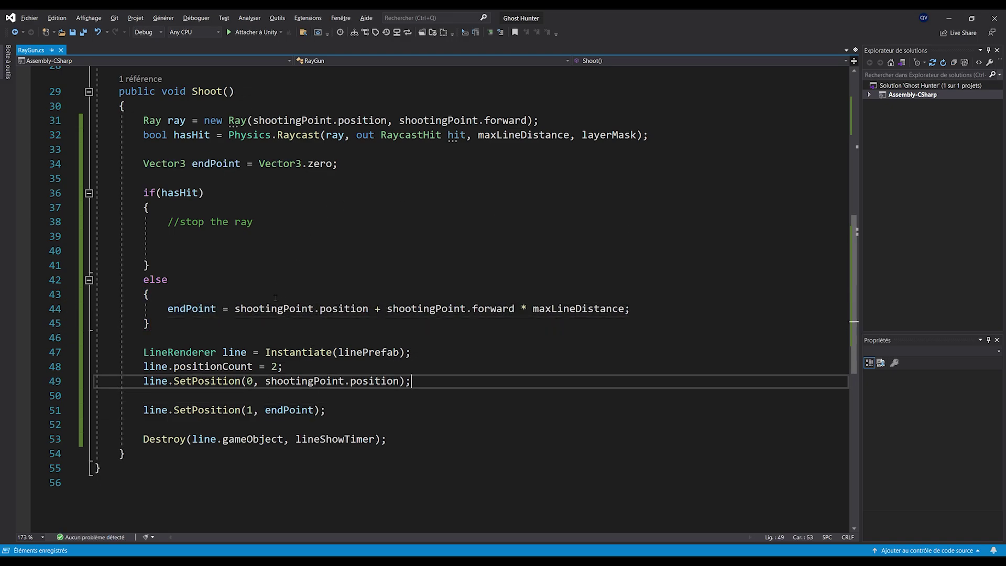
triple_click(275, 309)
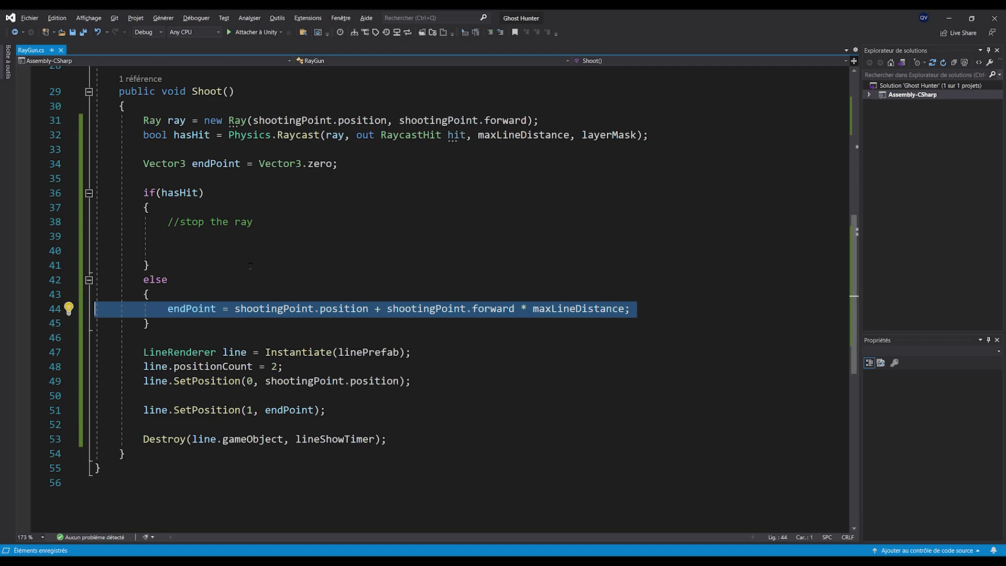
Write 'endPoint = hit.point;' in the if branch, save, and remove the empty line
left_click(184, 248)
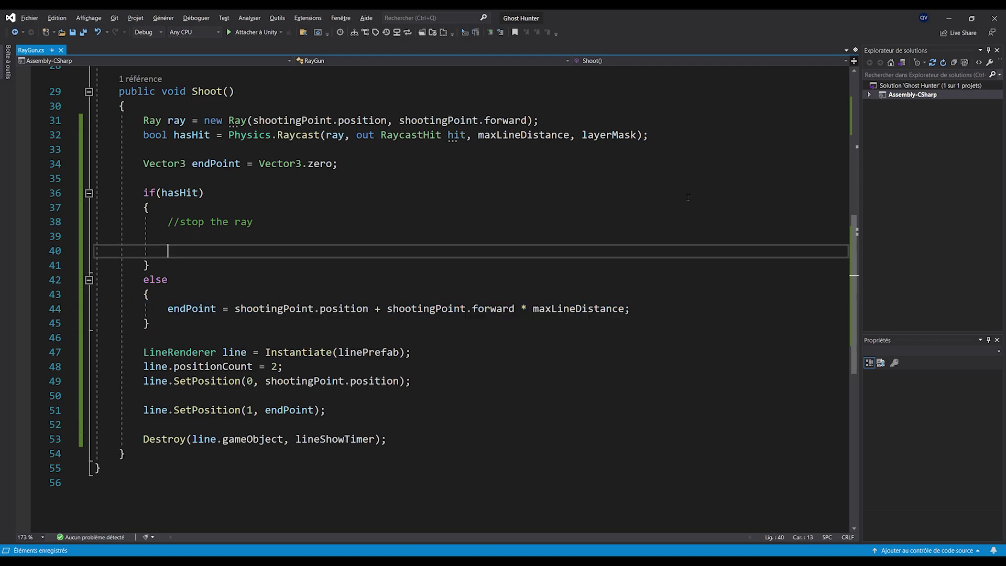
type("endPoint = ")
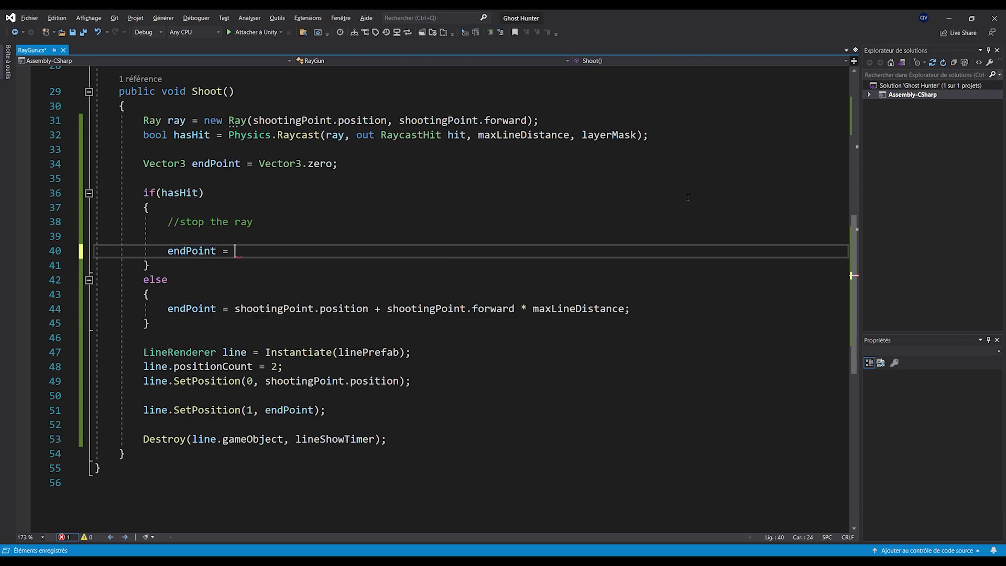
type("hit.point;")
key("ctrl+s")
left_click_drag(234, 251, 278, 251)
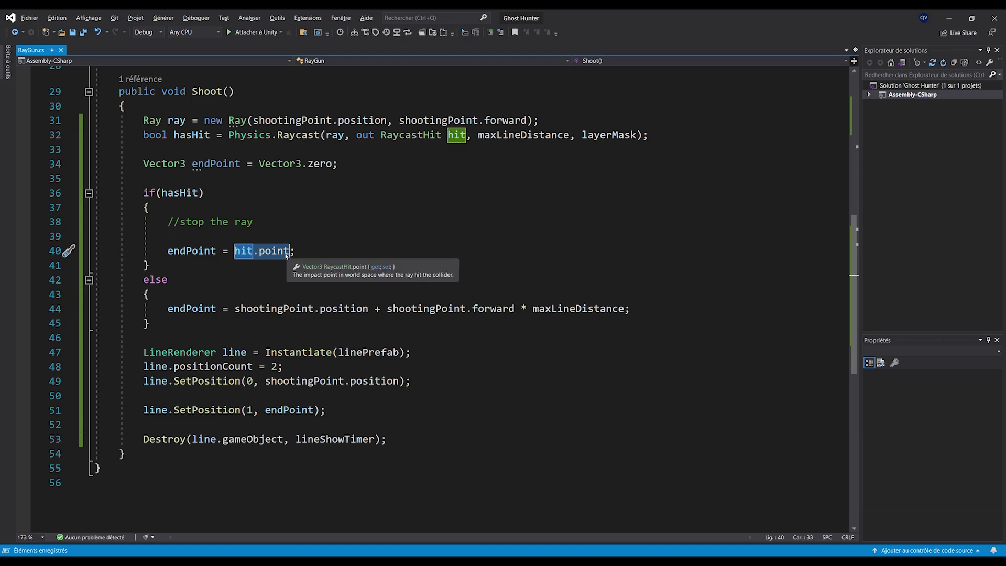
left_click(287, 236)
key("BackSpace")
left_click(298, 259)
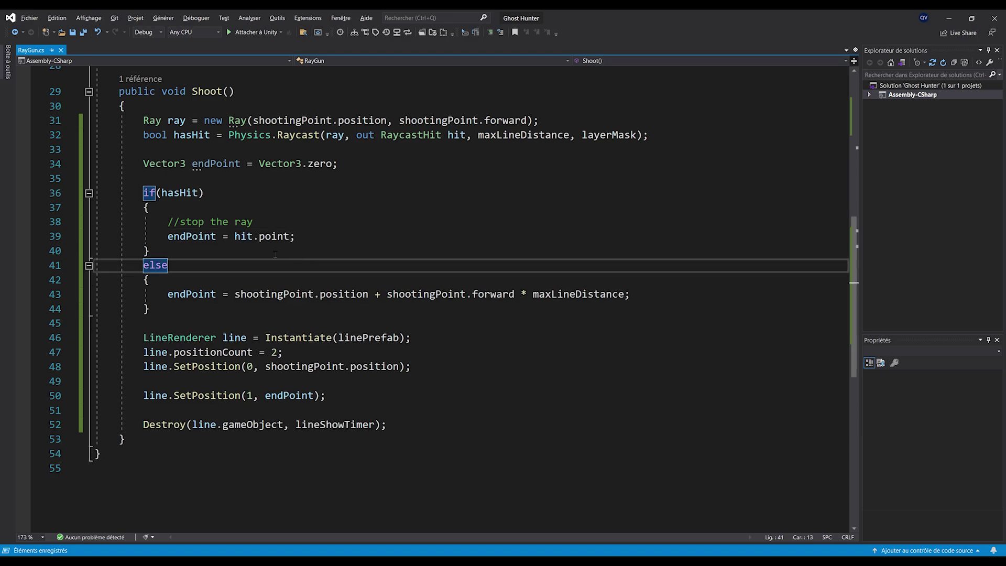
Review the ray and raycast lines and where endPoint and hit are used
scroll(386, 330, "up", 1)
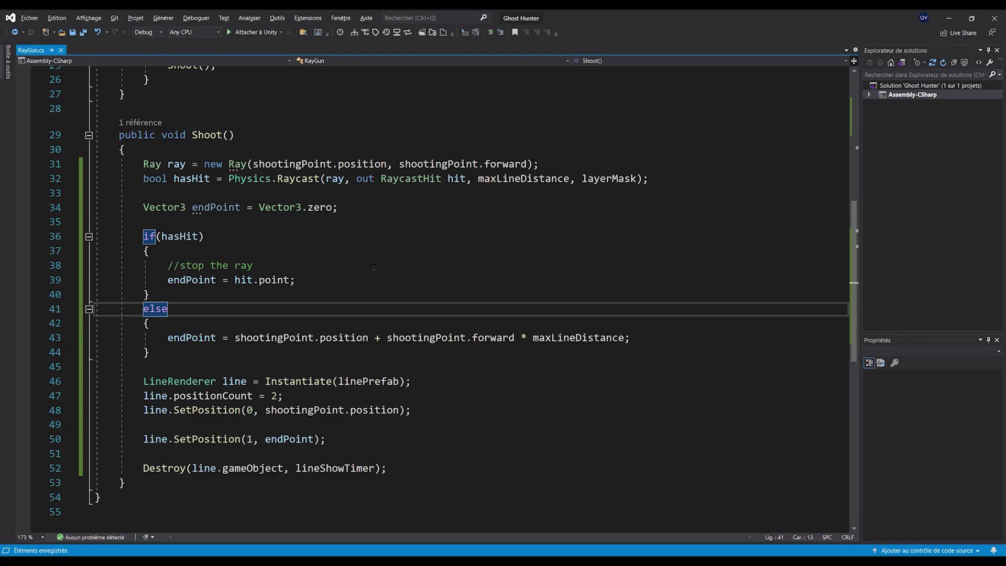
left_click_drag(671, 184, 60, 164)
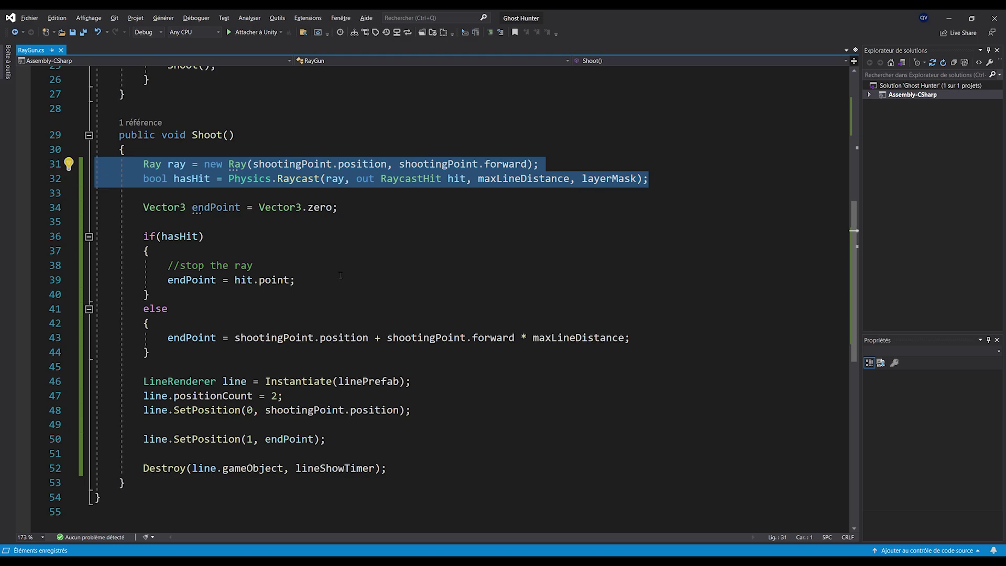
scroll(317, 267, "down", 1)
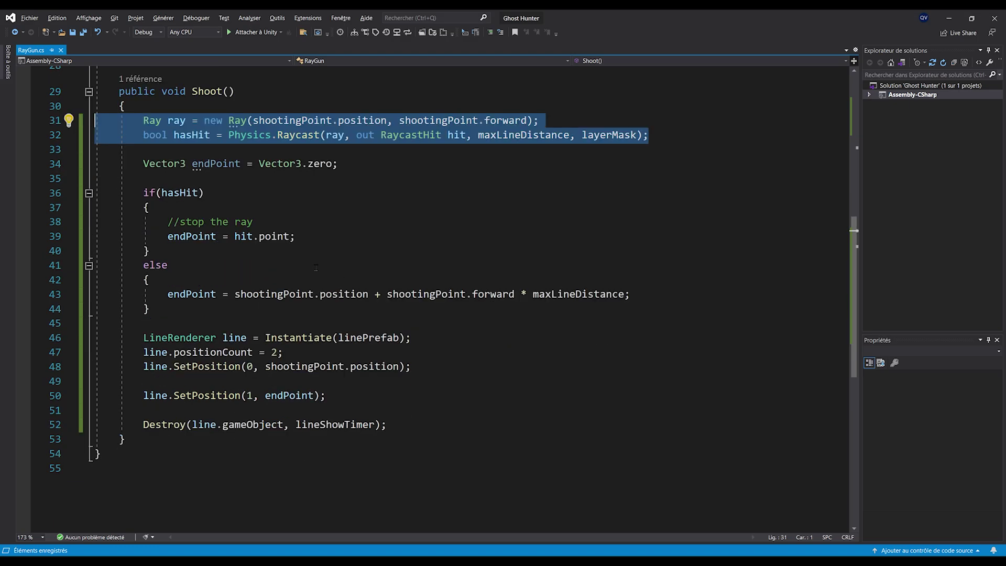
left_click(219, 267)
double_click(193, 237)
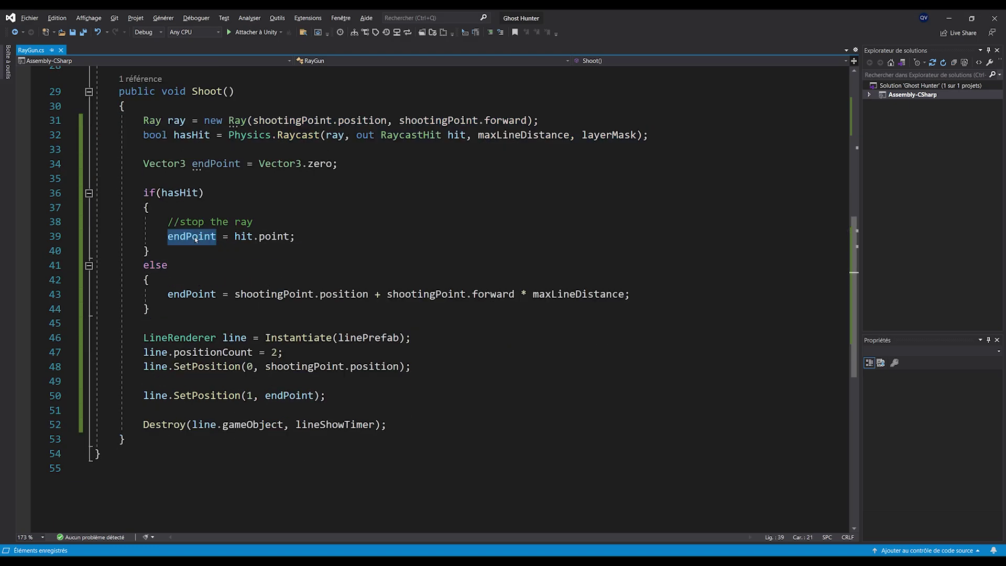
double_click(244, 237)
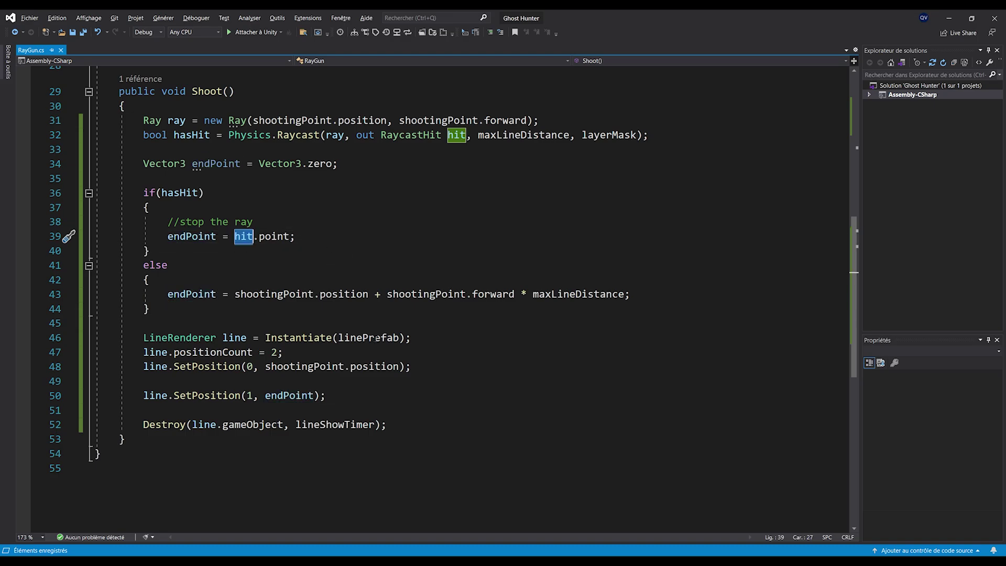
left_click(340, 267)
scroll(340, 268, "up", 1)
scroll(340, 268, "up", 1)
scroll(339, 272, "down", 1)
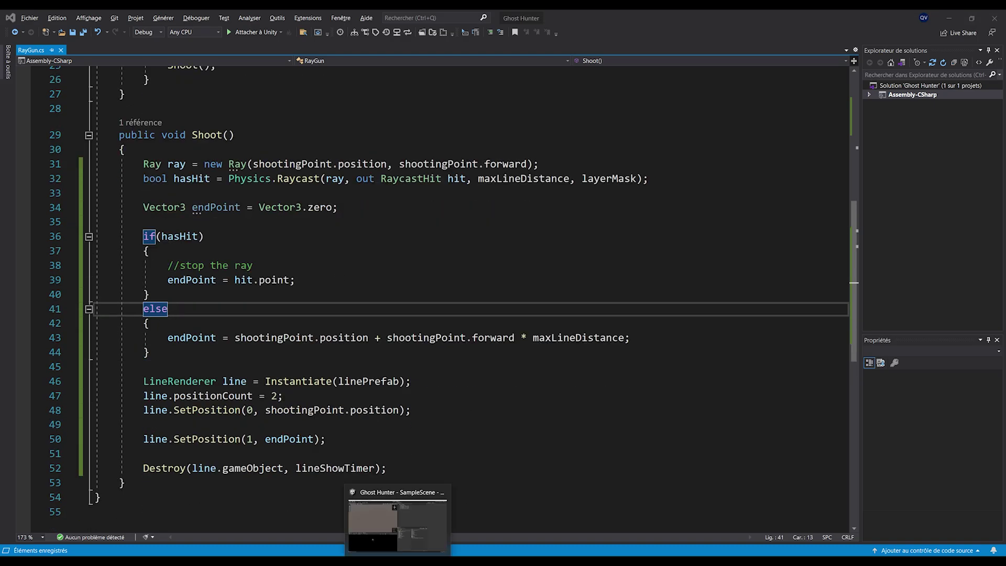
Back in Unity, select Ray Gun under RightHandAnchor in the Hierarchy
left_click(398, 561)
left_click(575, 140)
left_click(539, 140)
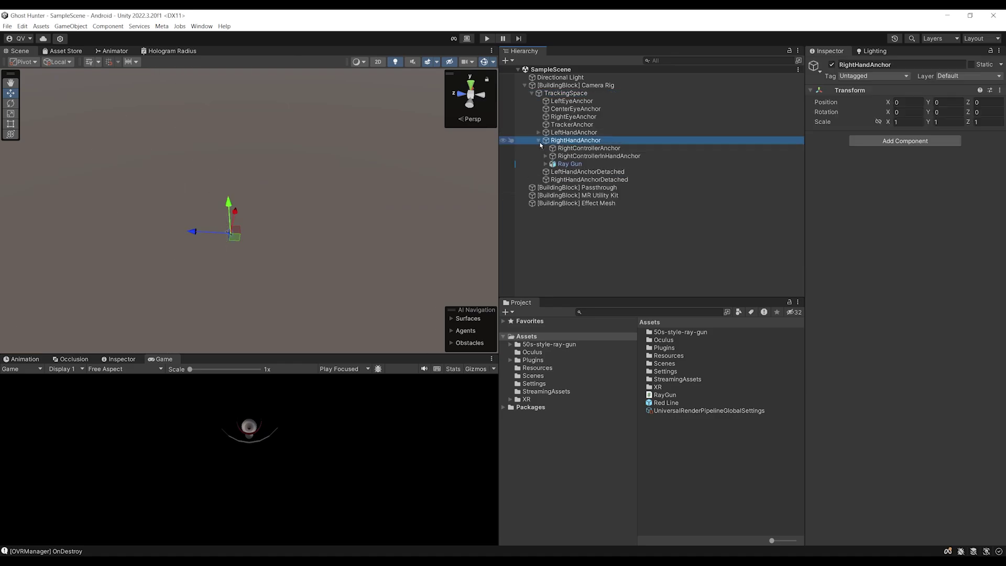
left_click(570, 164)
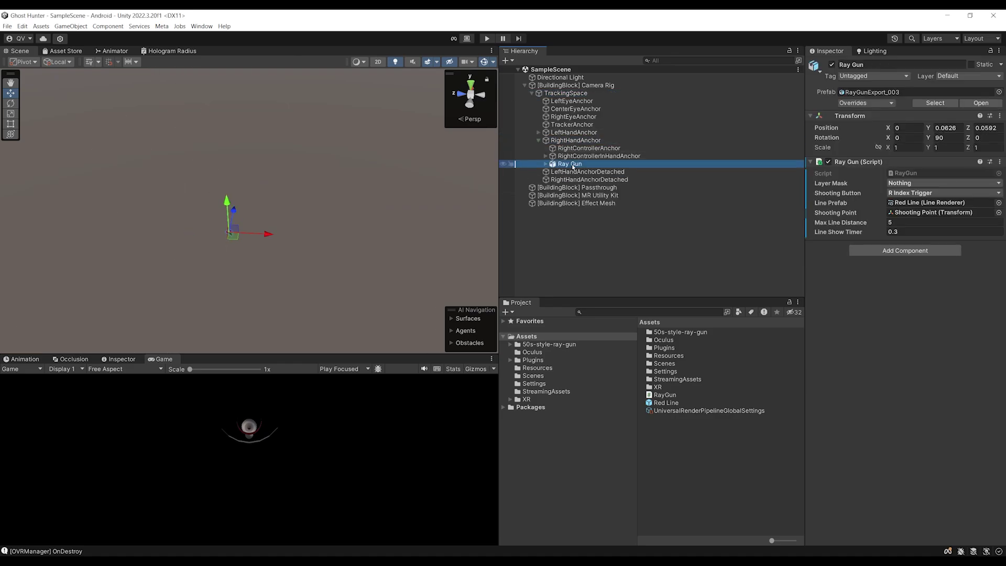
Set the Ray Gun's Layer Mask to Default in the Inspector
left_click(918, 184)
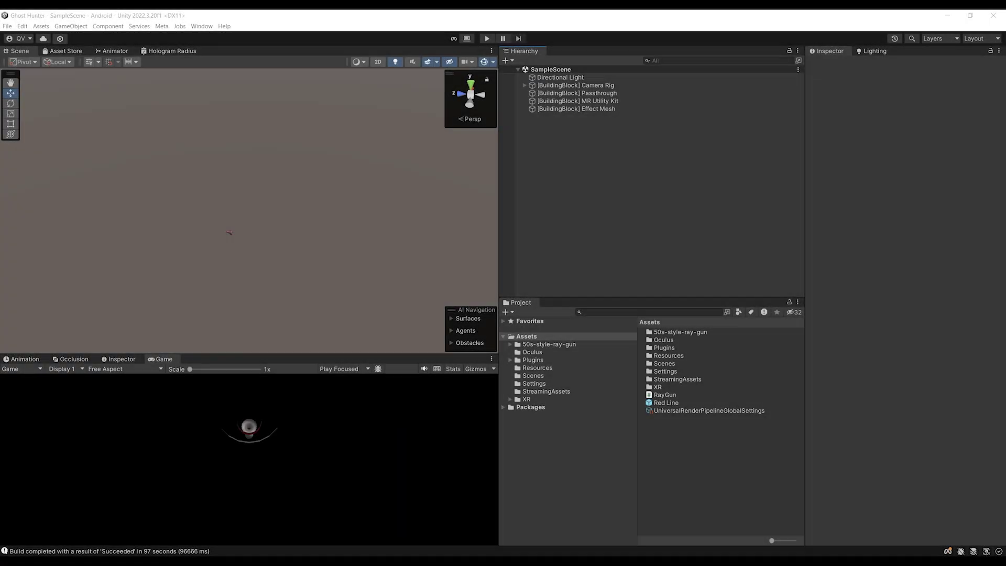
Maximize the browser, play the Laser_09.wav preview on Freesound, and download it
left_click_drag(0, 346, 396, 98)
double_click(513, 100)
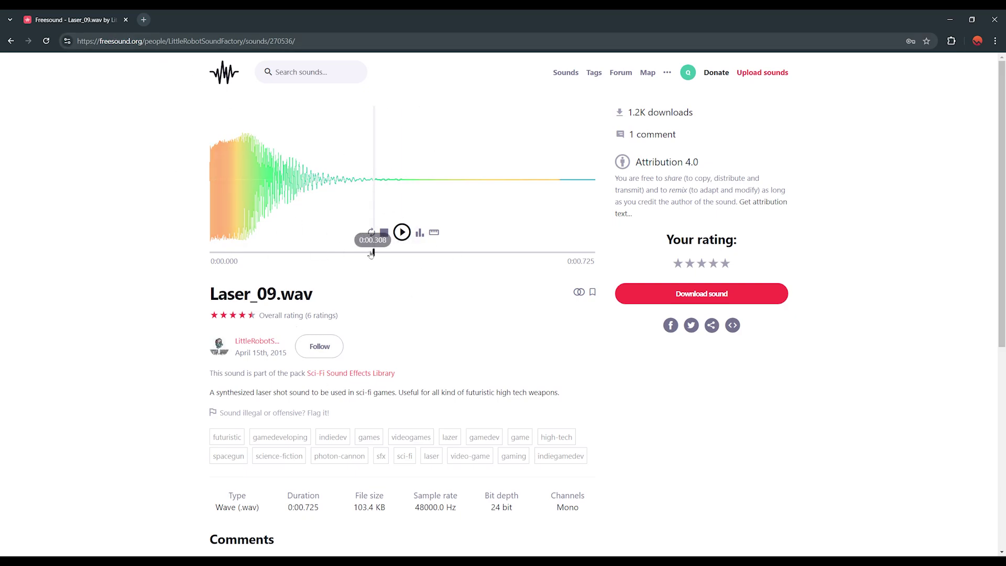
left_click(403, 234)
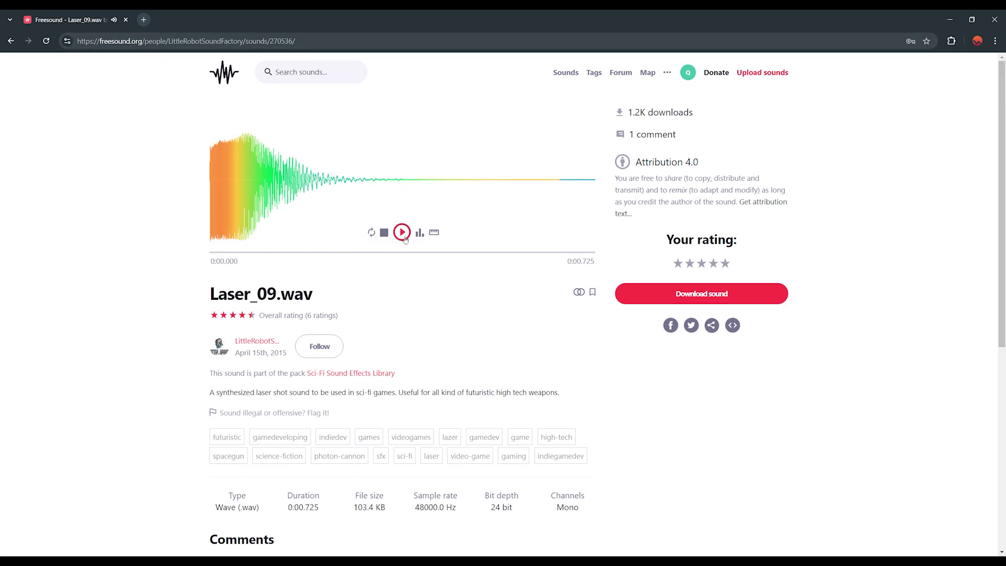
left_click(721, 292)
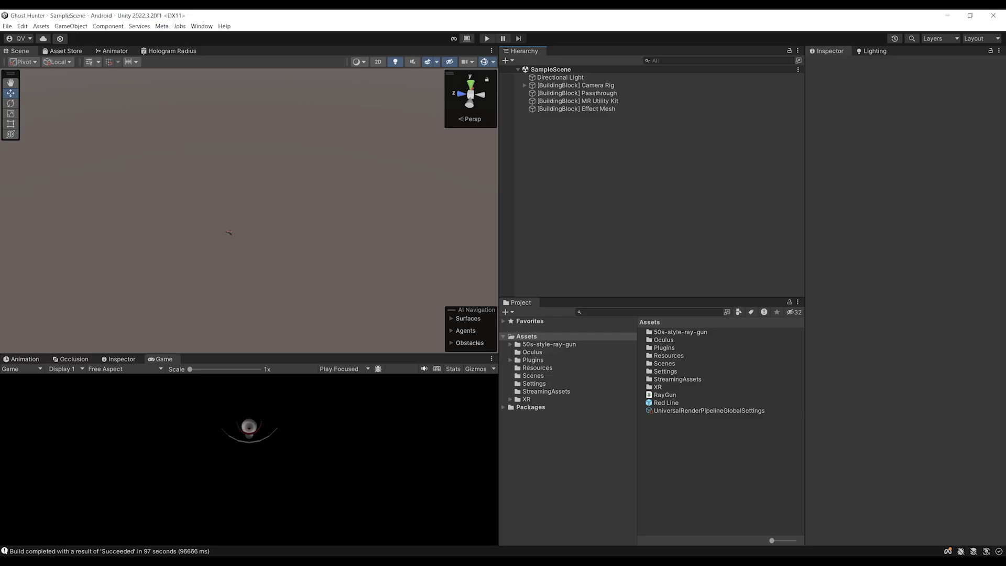
Import the downloaded laser sound into Assets and select Ray Gun under RightHandAnchor
left_click_drag(577, 402, 689, 460)
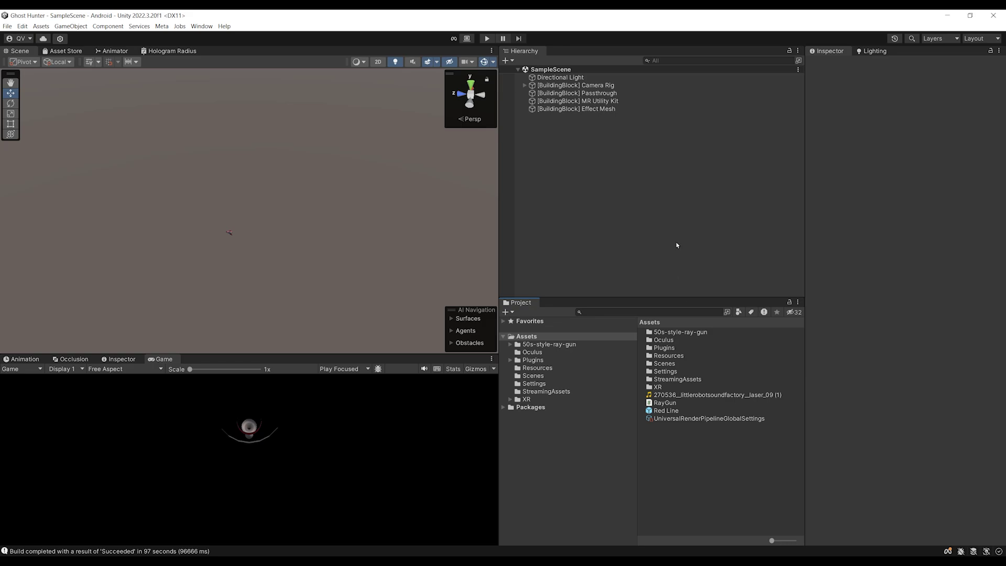
left_click(525, 85)
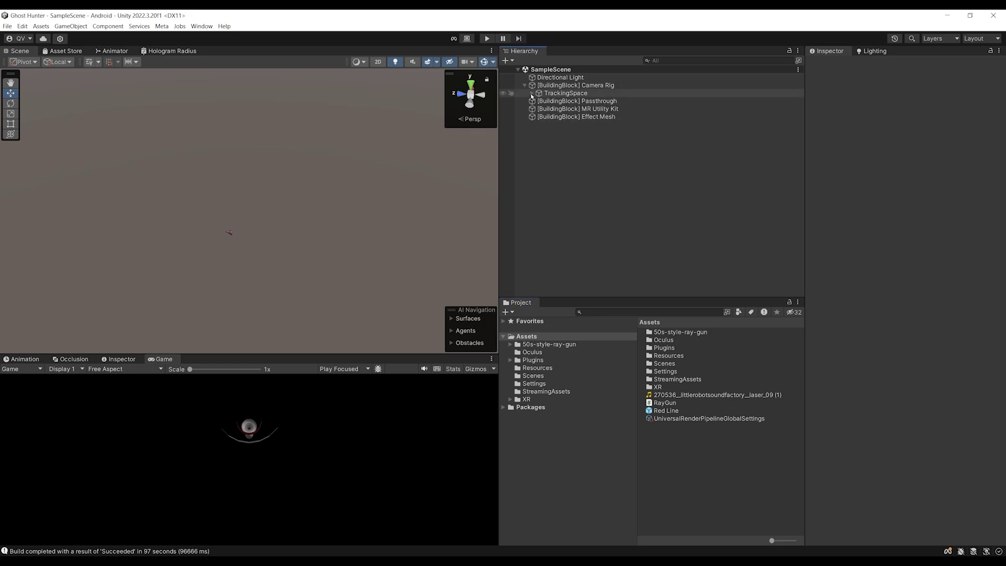
left_click(532, 94)
left_click(538, 140)
left_click(570, 165)
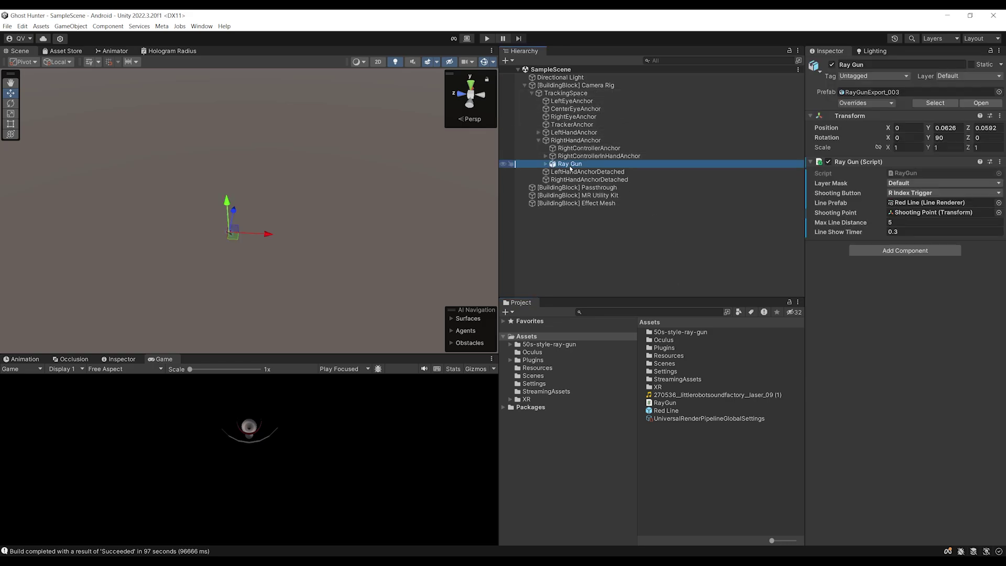
Give Ray Gun a fully 3D Audio Source and return to RayGun.cs in Visual Studio
left_click(879, 251)
type("Audio s")
left_click(906, 284)
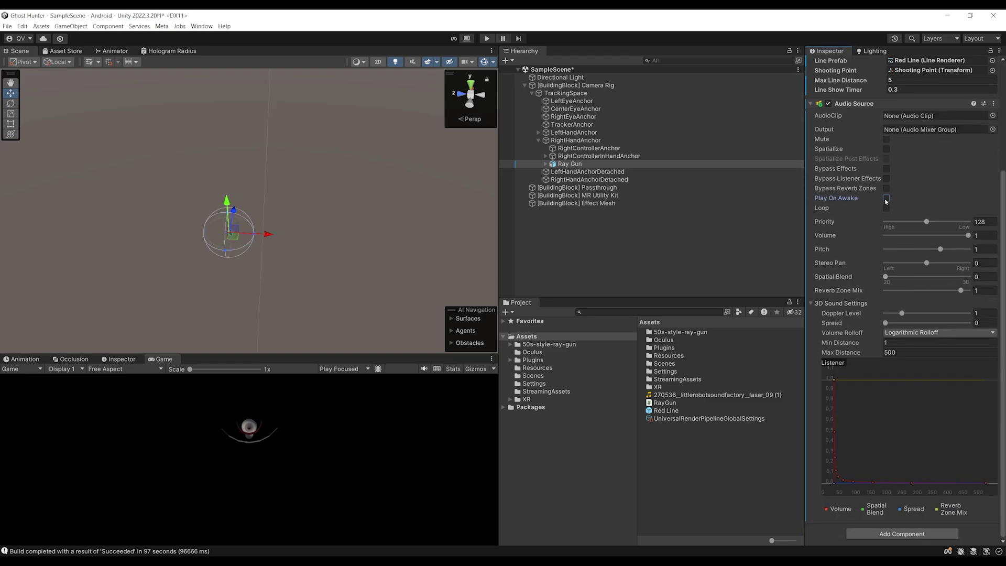
left_click_drag(886, 279, 969, 277)
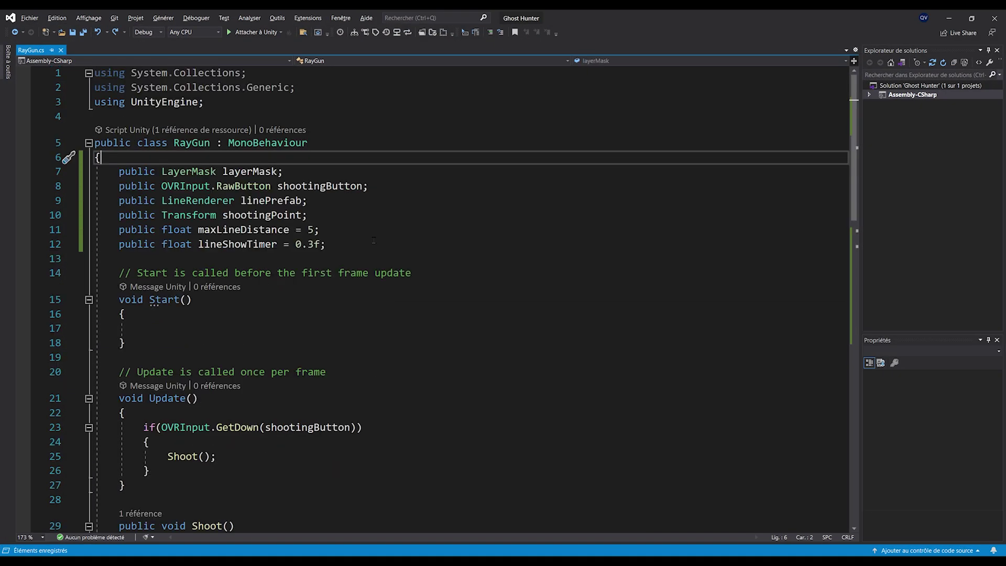
left_click(374, 240)
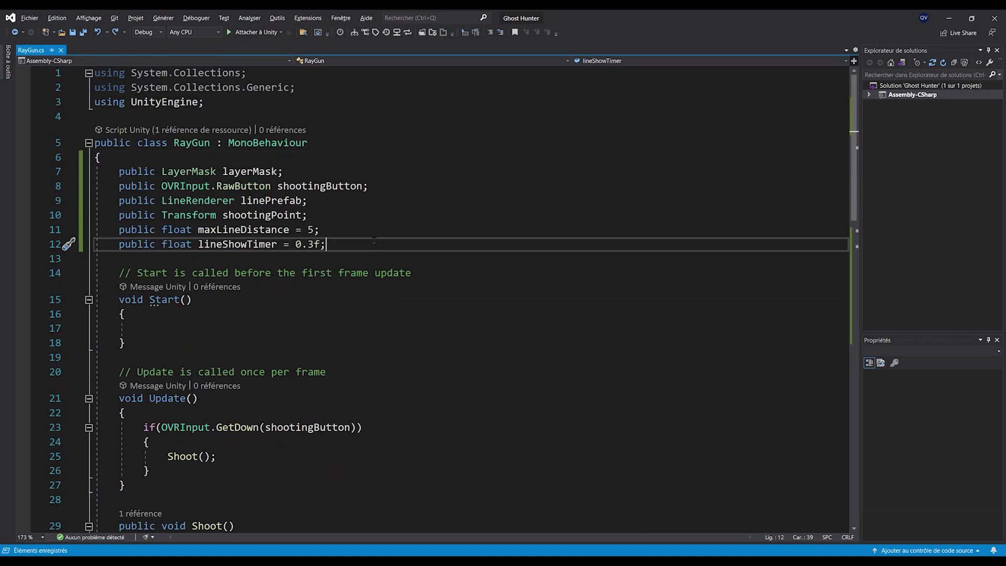
Declare public AudioSource source and public AudioClip shootingAudioClip fields in RayGun
key("Return")
type("public AudioSource s")
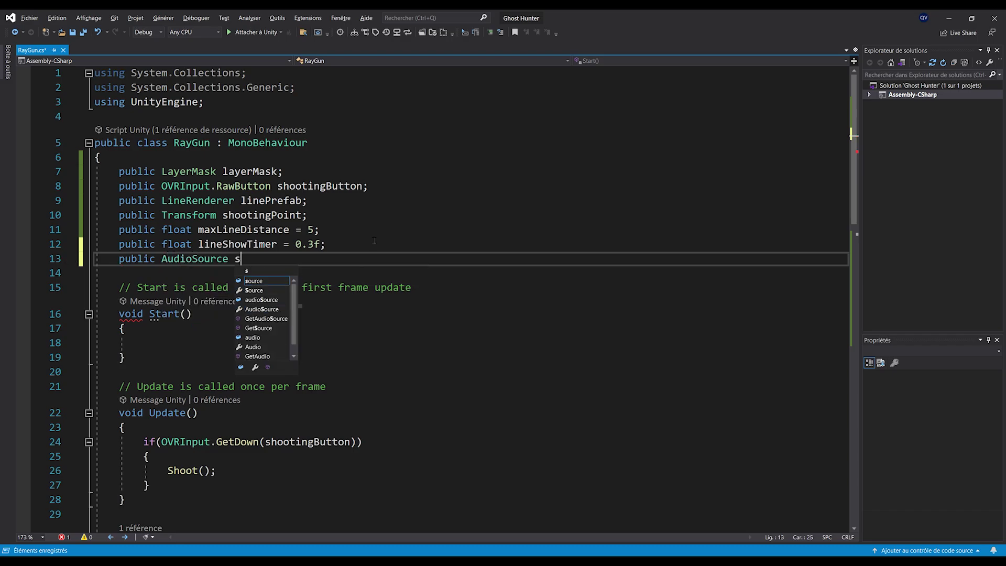
key("Tab")
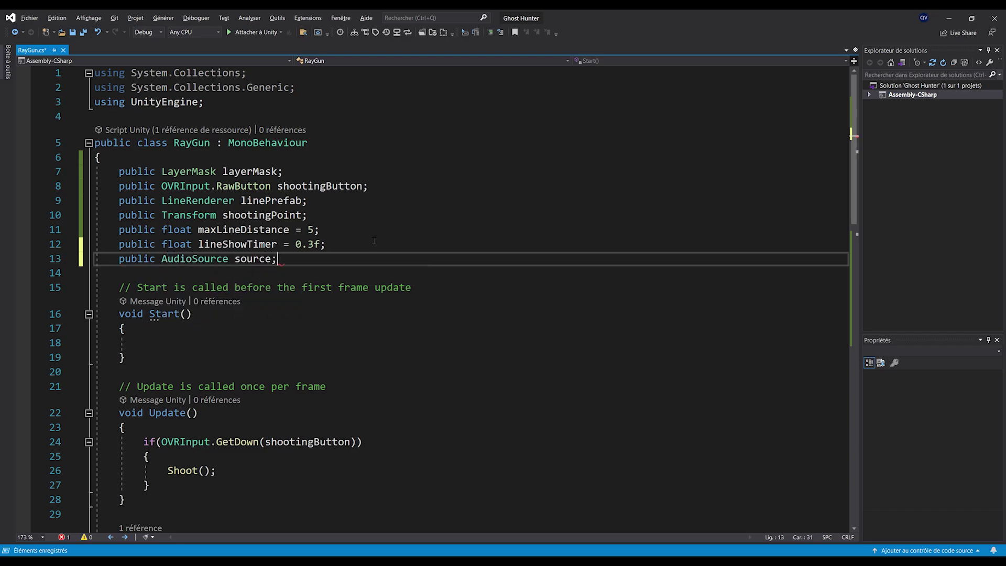
key("Return")
type("public Audios")
key("BackSpace")
type("c")
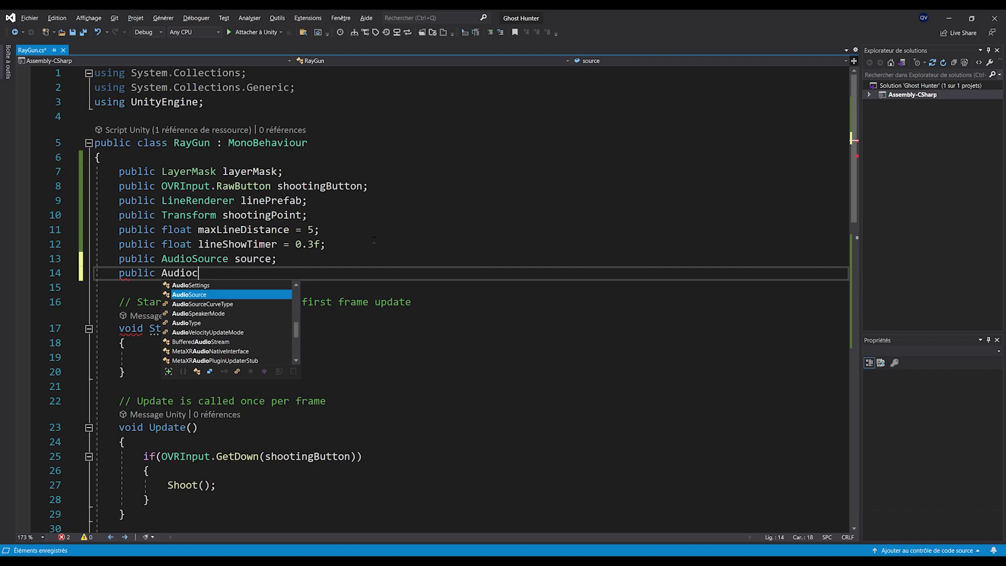
key("Tab")
type("shootingAudio;")
key("Left")
type("Clip")
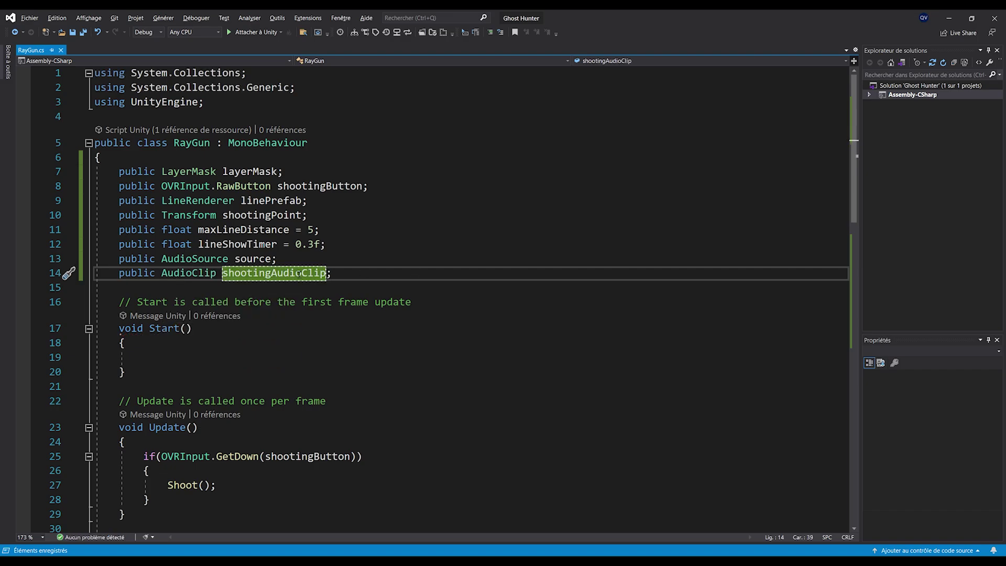
Make Shoot() call source.PlayOneShot(shootingAudioClip), then return to Unity
scroll(376, 273, "down", 12)
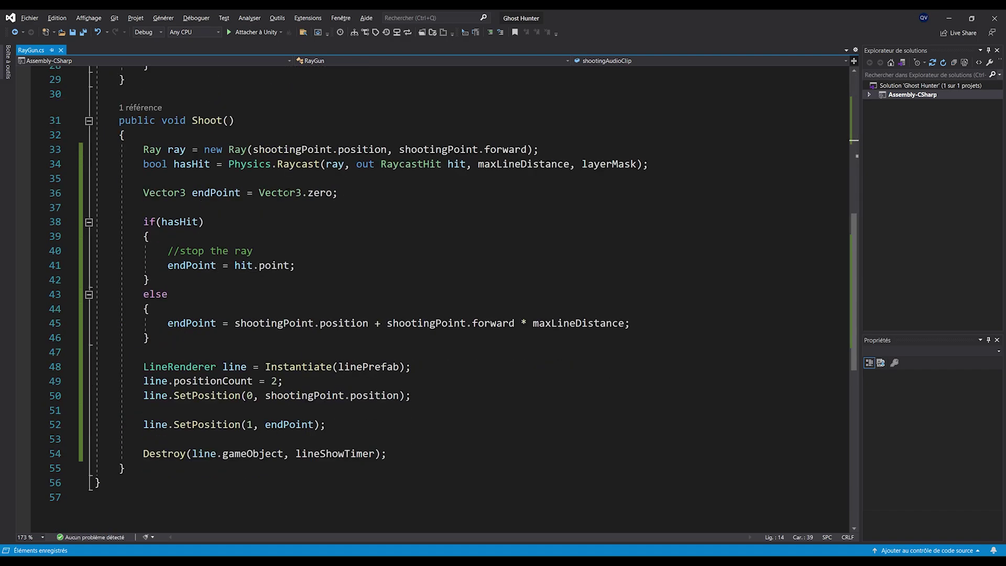
scroll(329, 226, "up", 5)
left_click(330, 222)
key("Return")
key("Return")
key("Up")
type("sou")
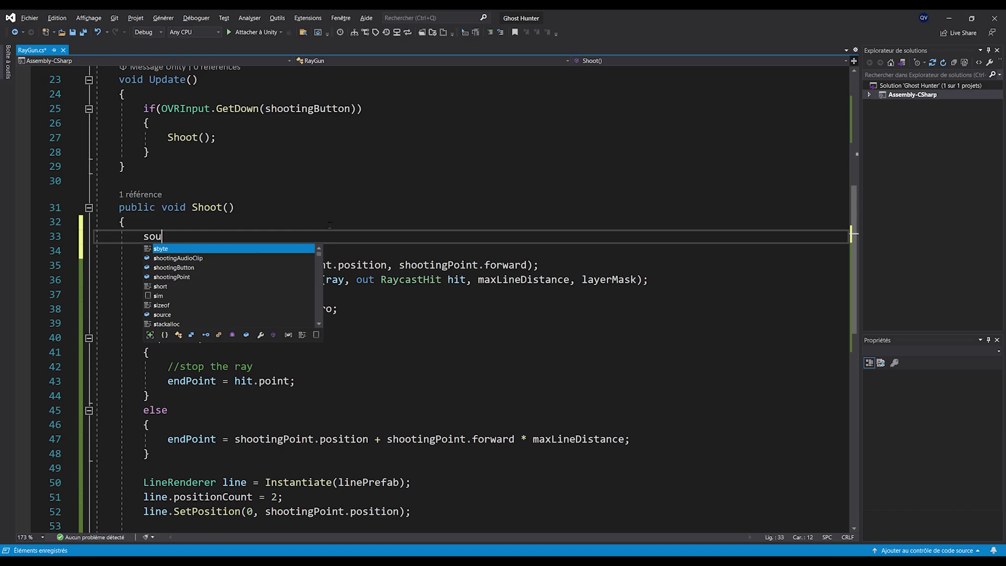
type("rce.playon")
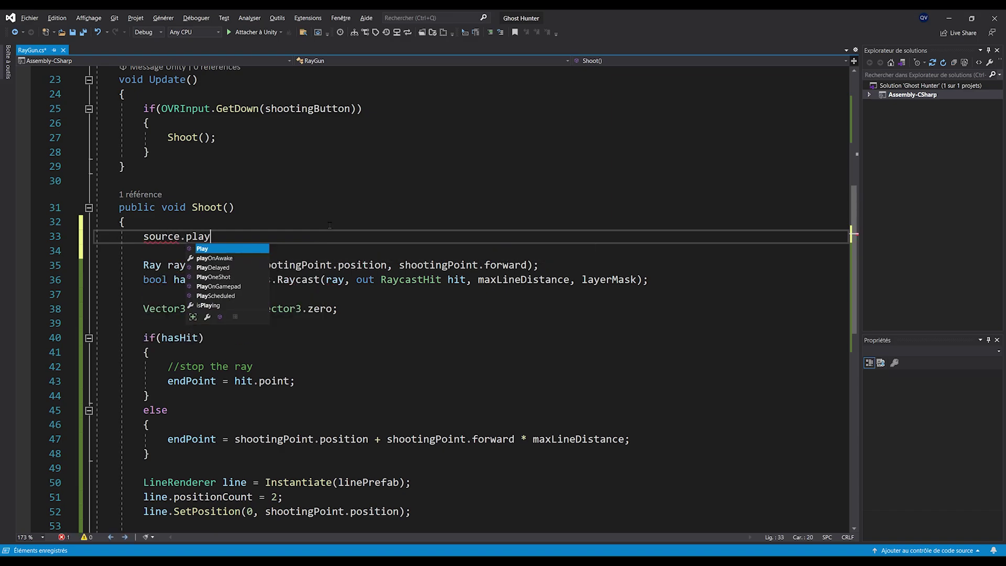
key("Down")
key("Tab")
type("(shootingAudioClip)")
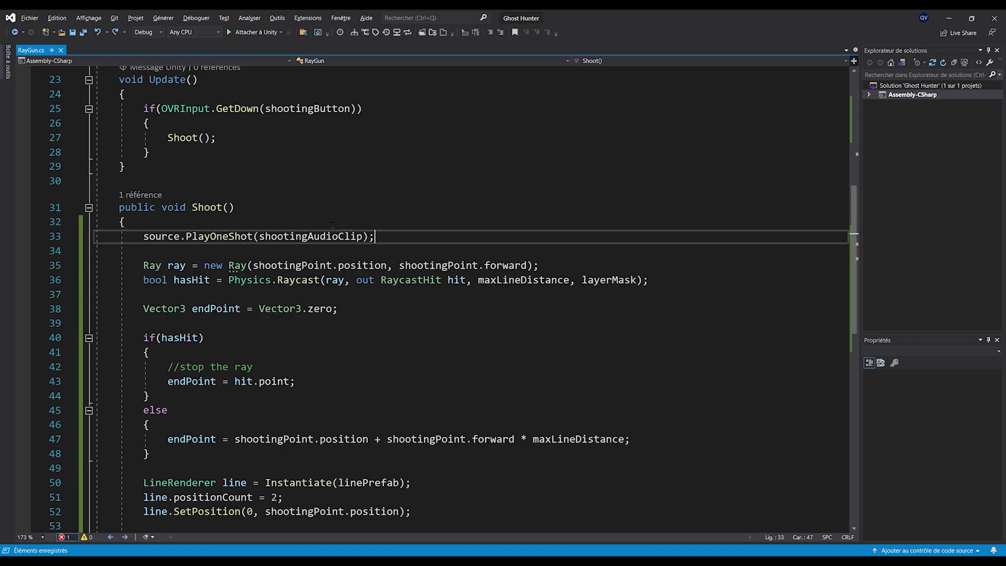
left_click(949, 19)
scroll(859, 217, "down", 3)
Assign the gun's Audio Source and the laser_09 clip, then test in maximized play mode
left_click_drag(851, 214, 925, 188)
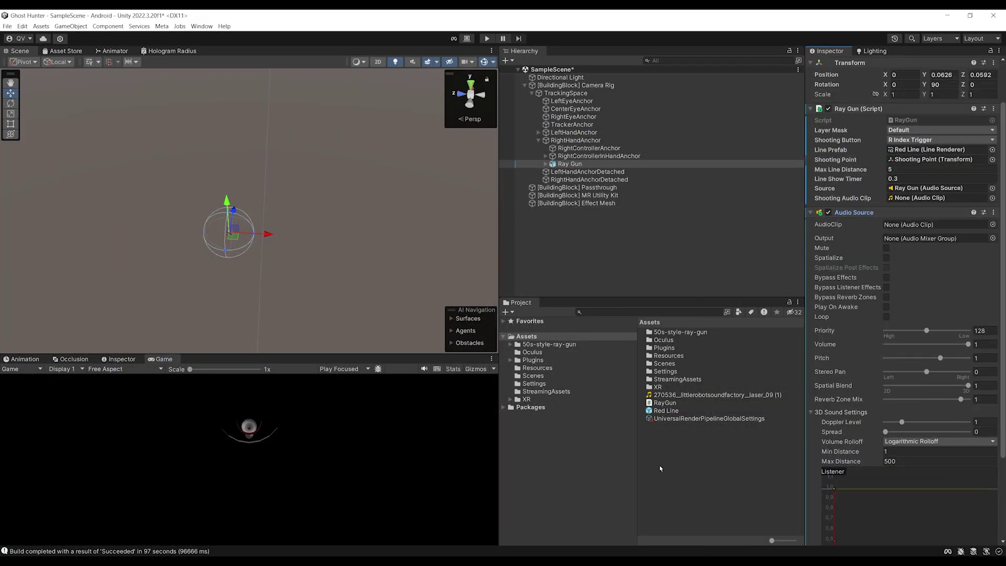
left_click_drag(691, 396, 912, 198)
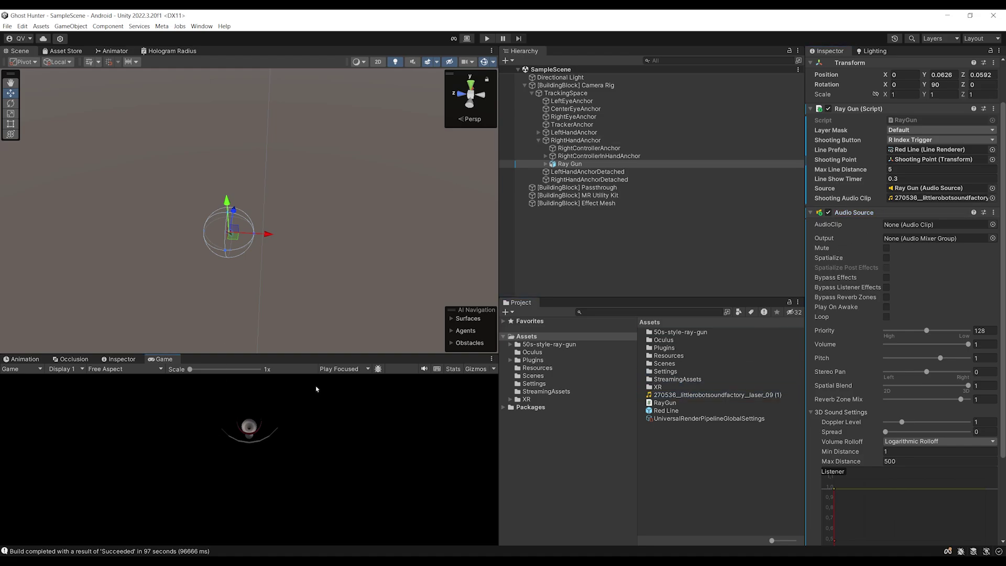
left_click(342, 369)
left_click(332, 388)
left_click(486, 38)
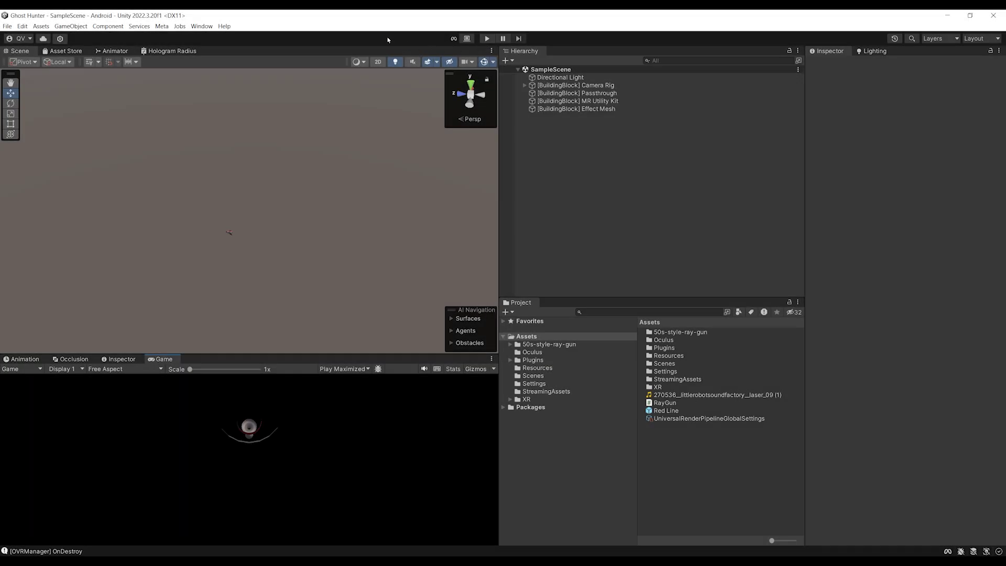
Add a 3D Quad object to SampleScene and frame it from the front
right_click_drag(271, 215, 287, 256)
right_click(531, 141)
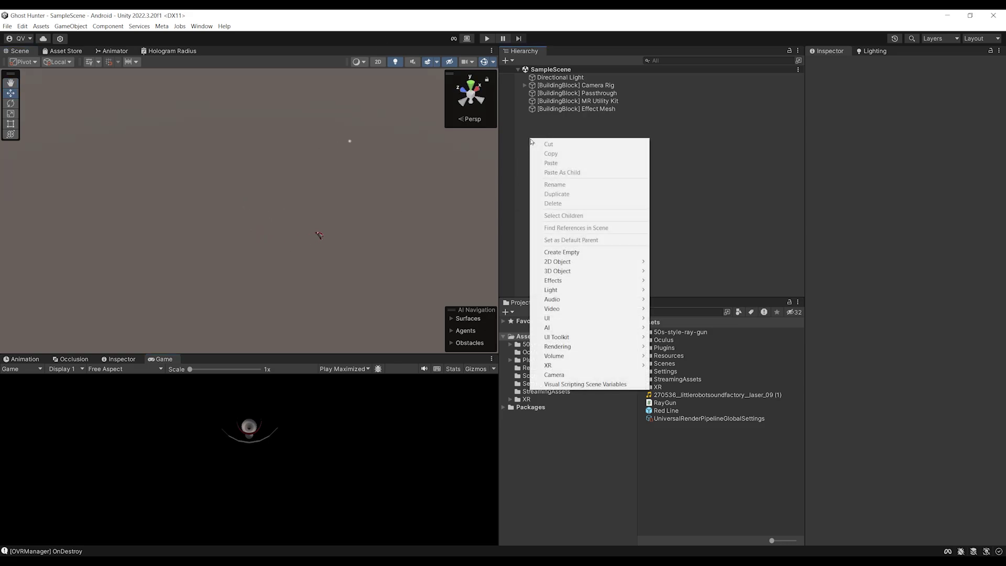
mouse_move(576, 271)
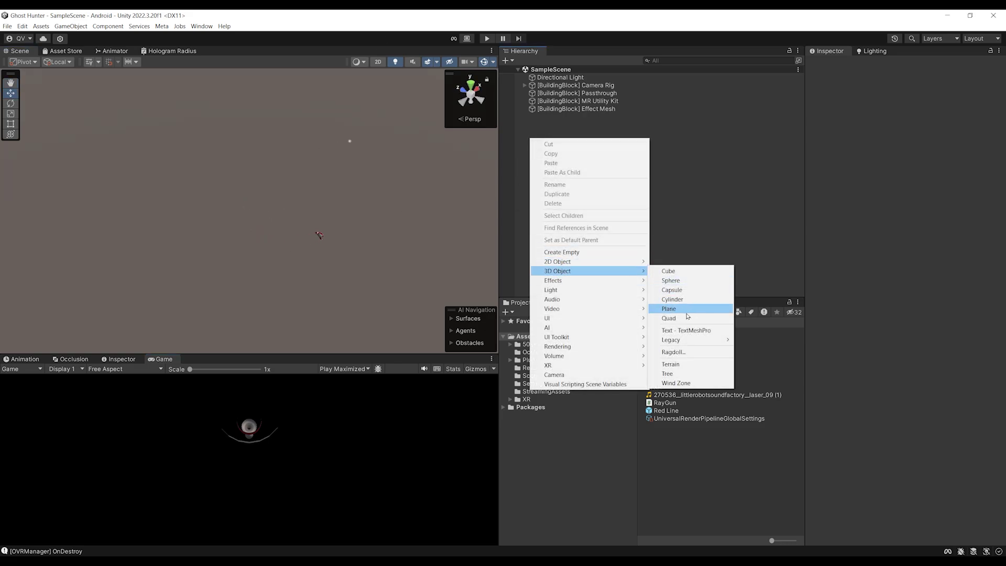
left_click(669, 318)
left_click(547, 118)
double_click(548, 118)
left_click_drag(378, 175, 193, 196, "alt")
scroll(178, 208, "down", 3)
scroll(178, 208, "up", 1)
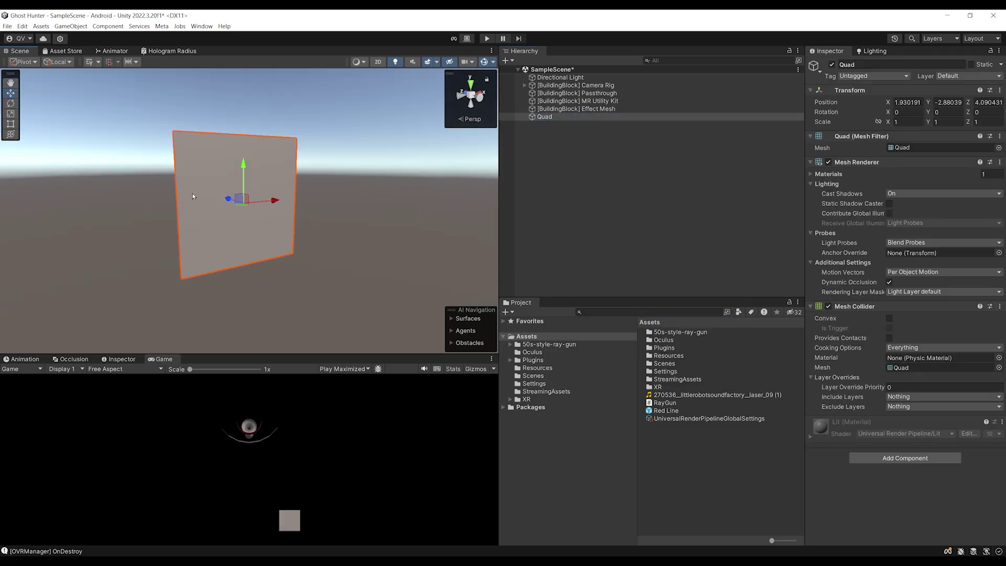
right_click(518, 339)
Create a 'Ray Impact' material using URP Unlit with Transparent surface and Additive blending
mouse_move(577, 98)
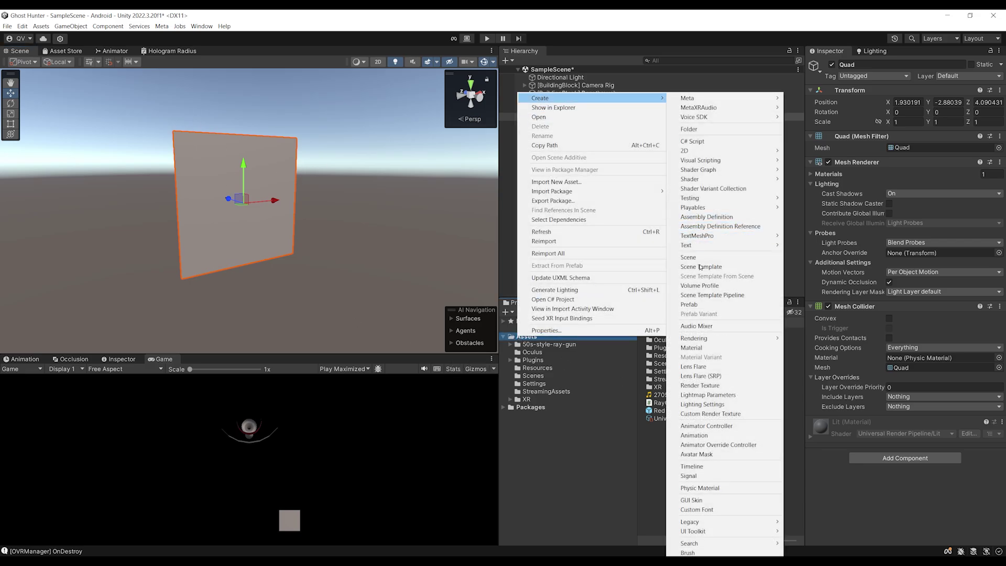
left_click(692, 347)
type("Ray")
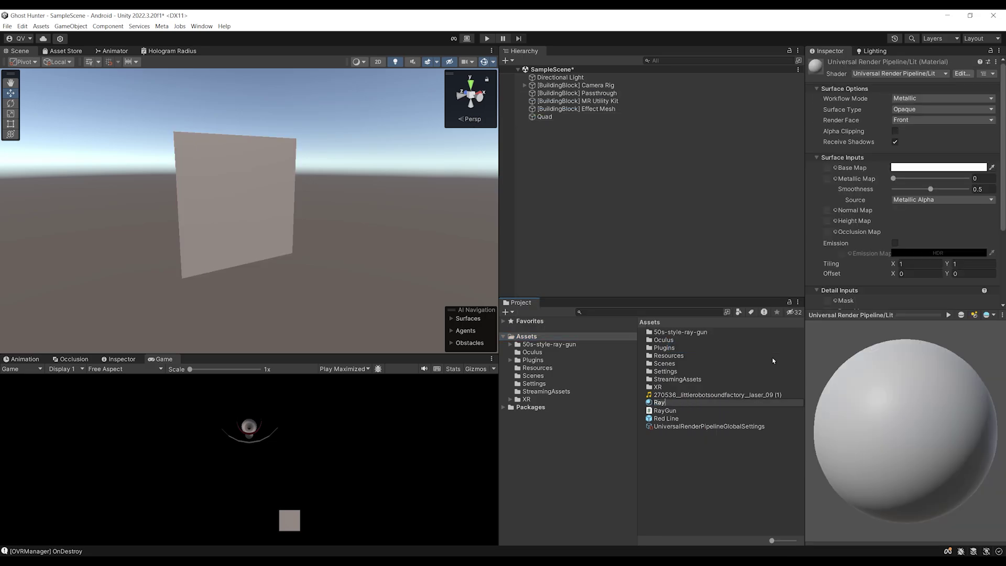
type(" Impact")
key("Return")
left_click_drag(806, 341, 758, 341)
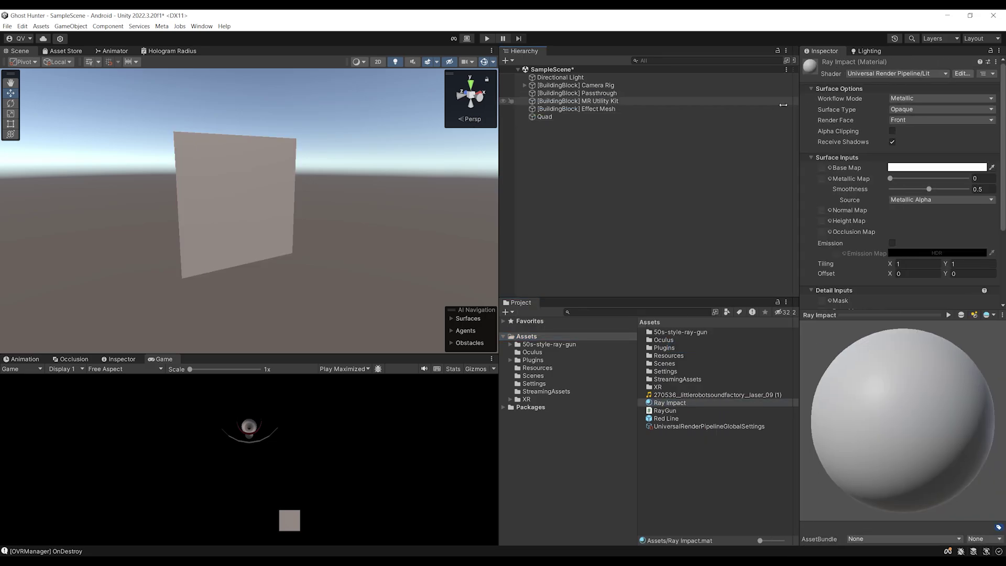
left_click(834, 74)
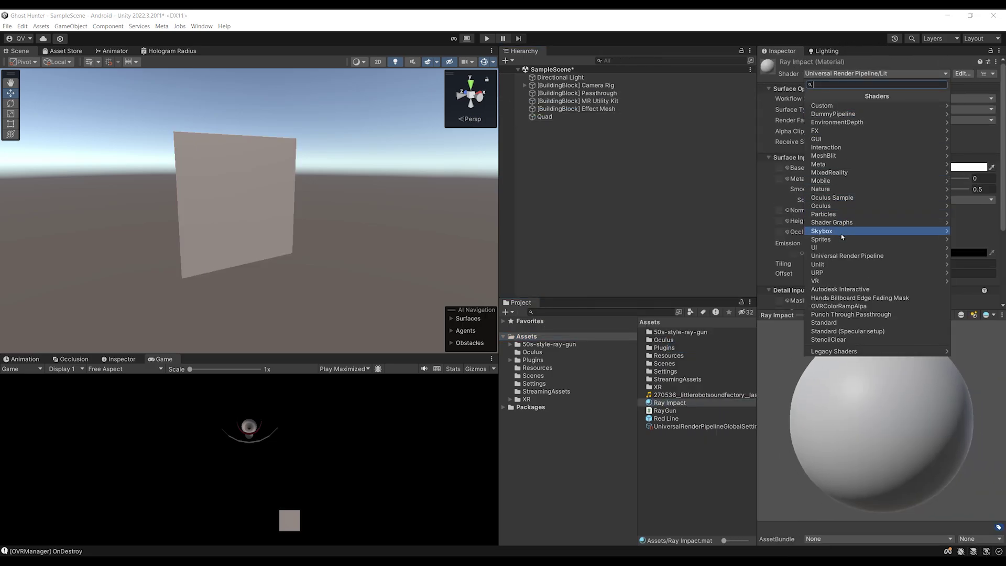
left_click(843, 256)
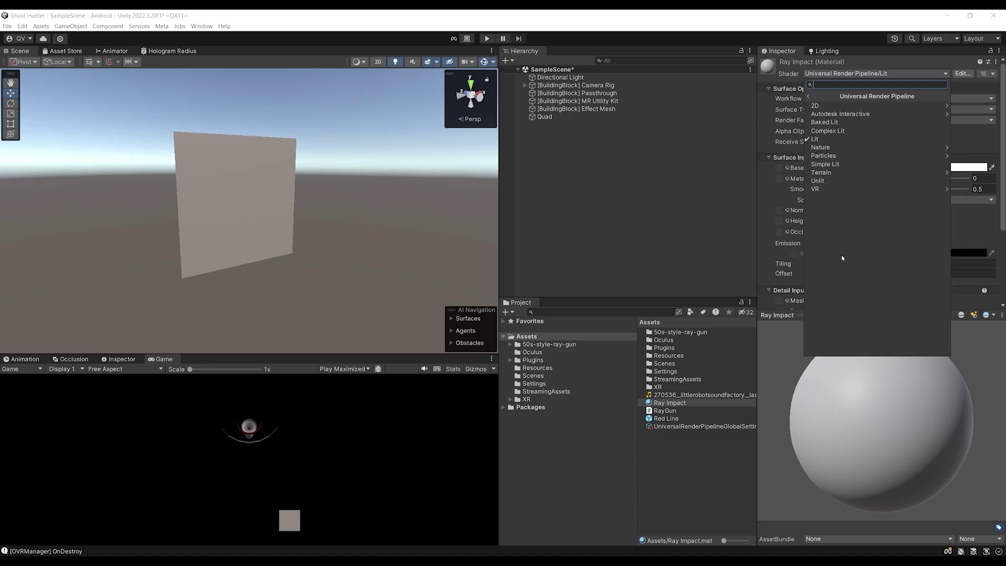
left_click(819, 181)
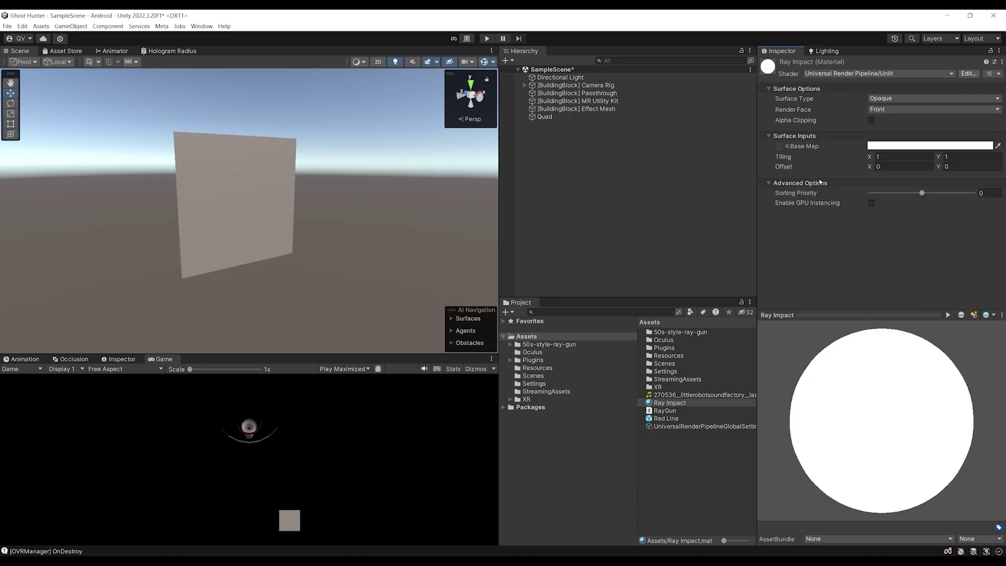
left_click(879, 101)
left_click(895, 117)
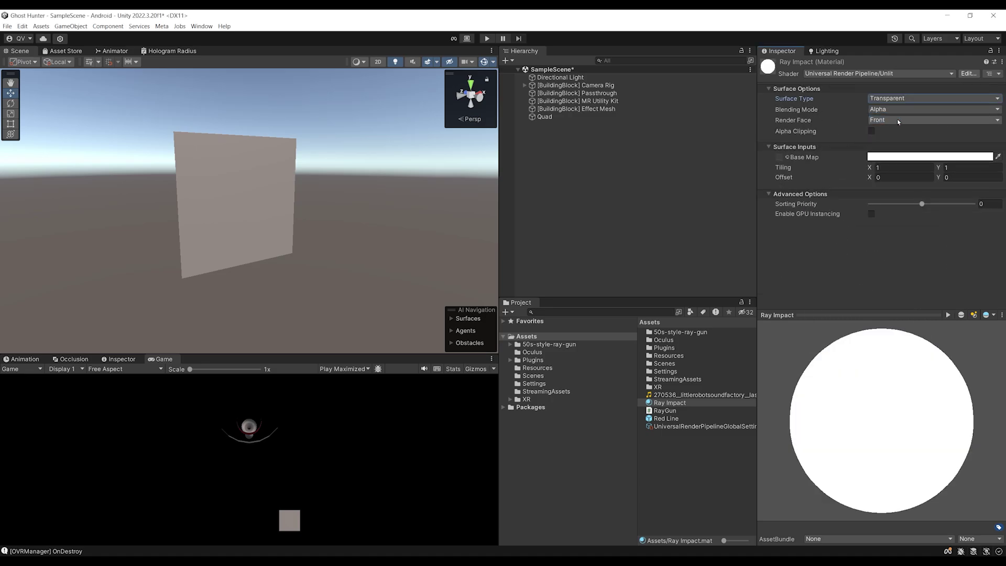
left_click(880, 110)
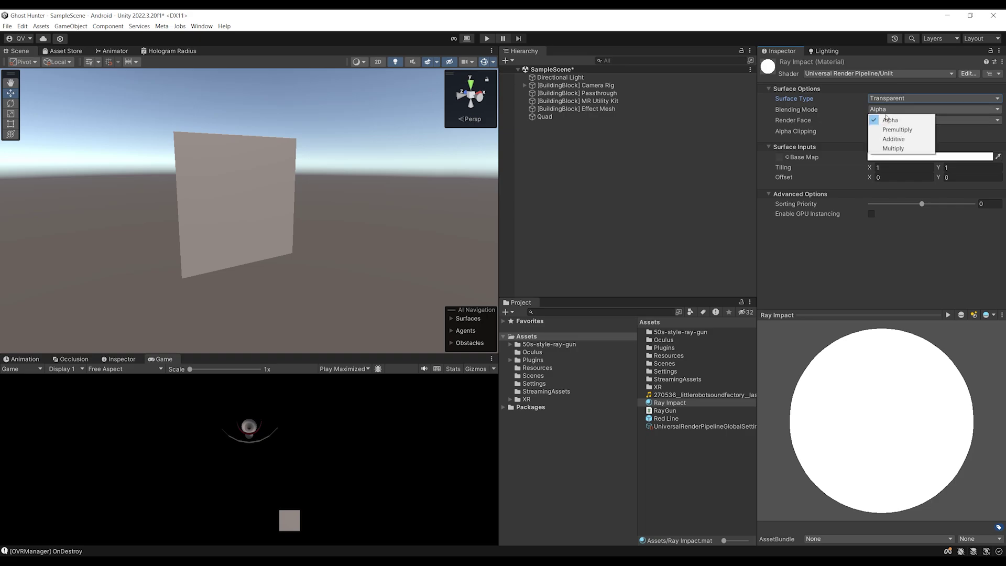
left_click(903, 139)
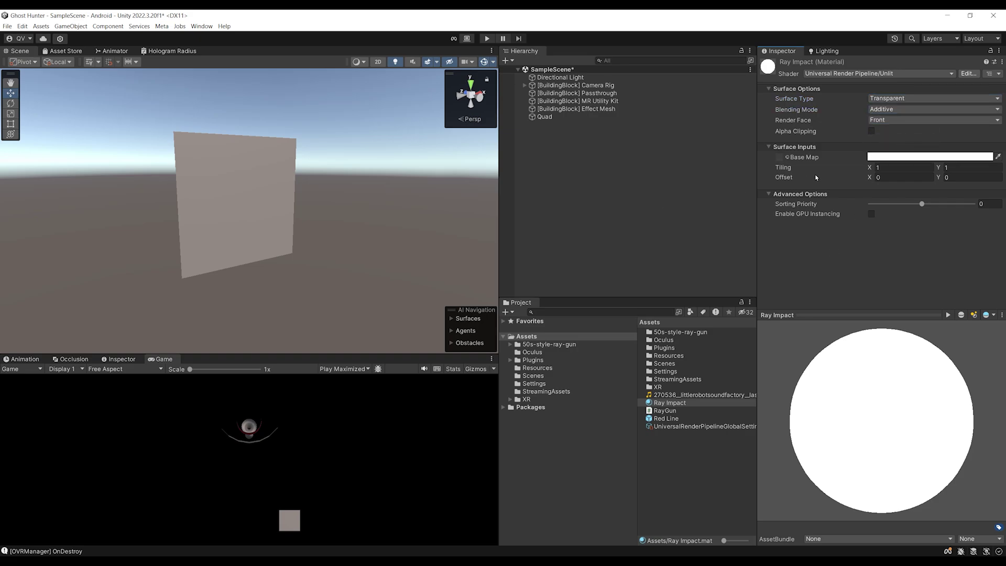
Give Ray Impact the Default-Particle base map, apply it to the Quad, and tint it pure red
left_click(787, 158)
type("parti")
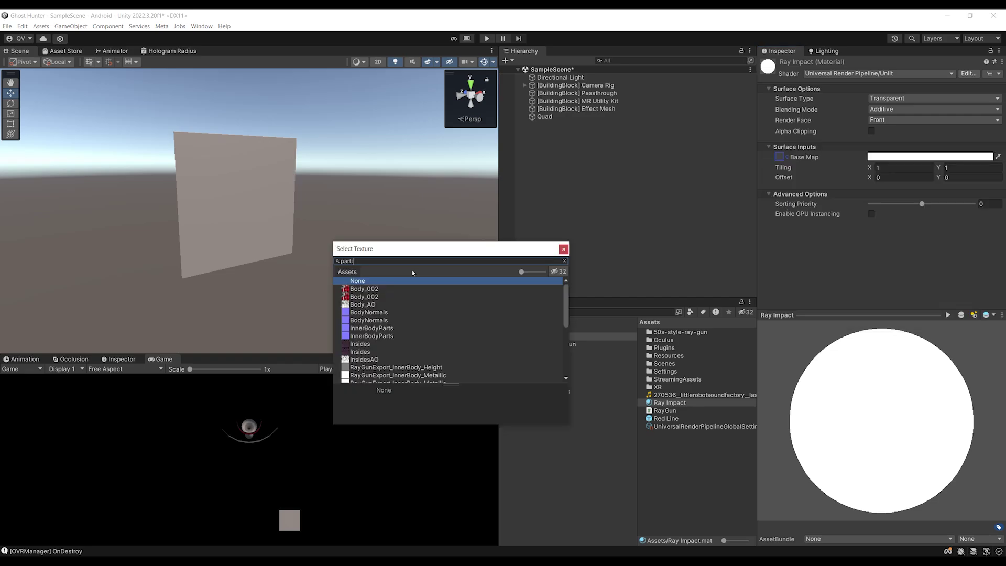
type("cle")
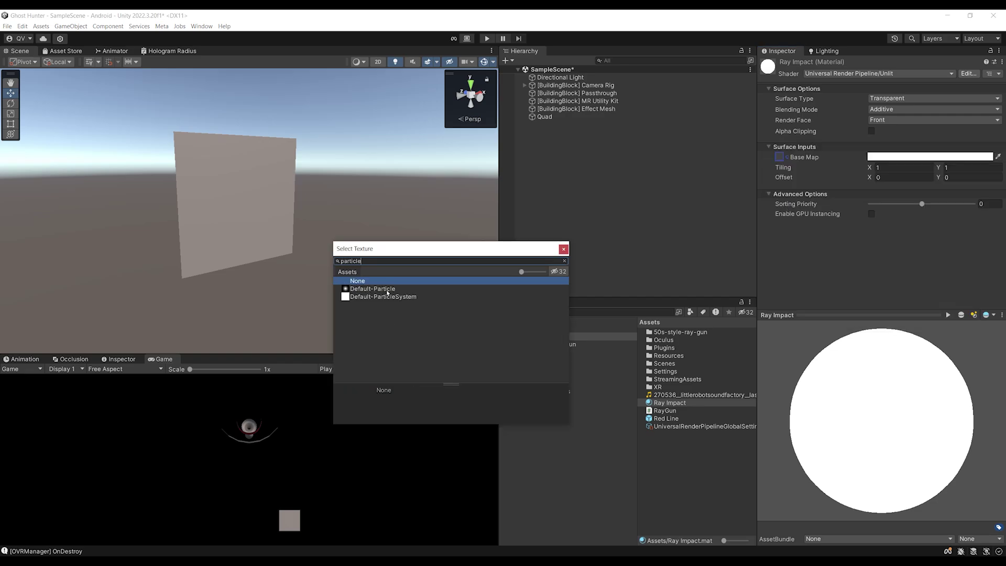
double_click(381, 289)
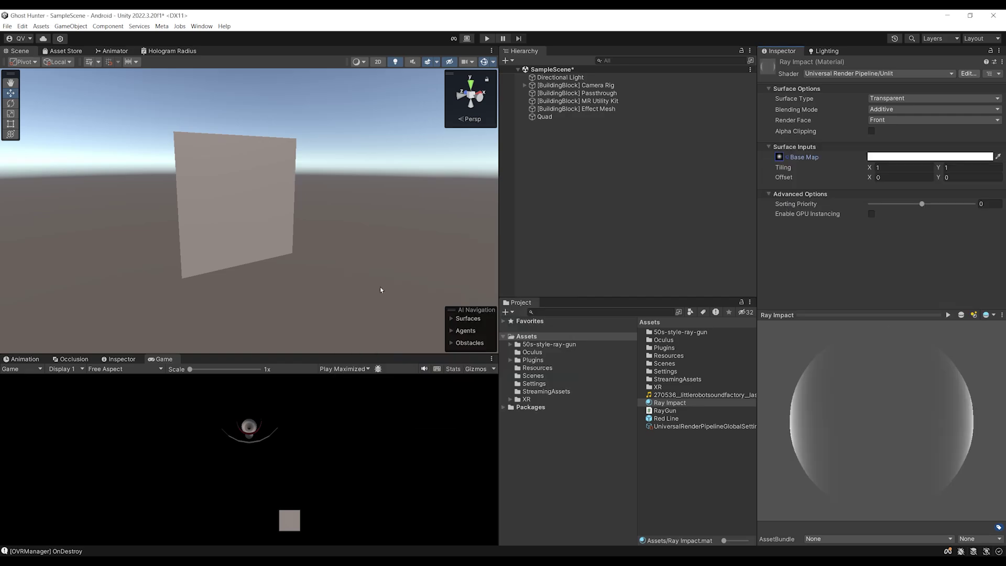
left_click(668, 403)
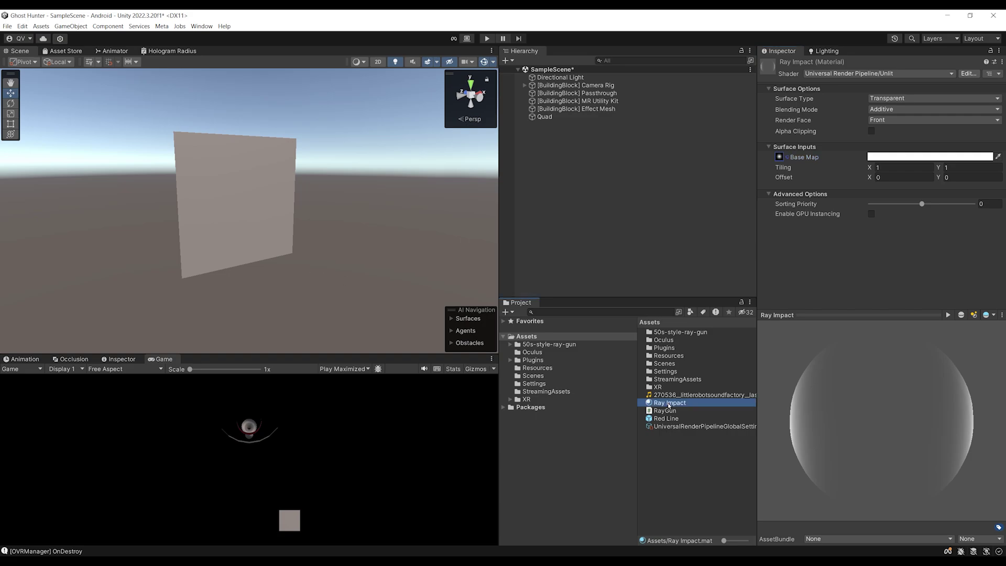
left_click_drag(625, 392, 277, 252)
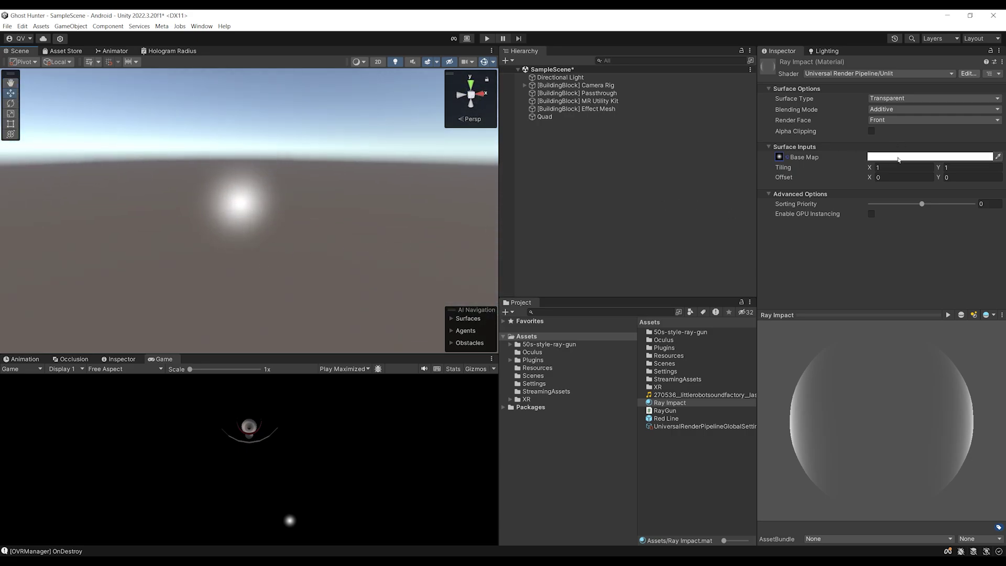
left_click(898, 157)
left_click_drag(951, 210, 971, 208)
left_click(997, 150)
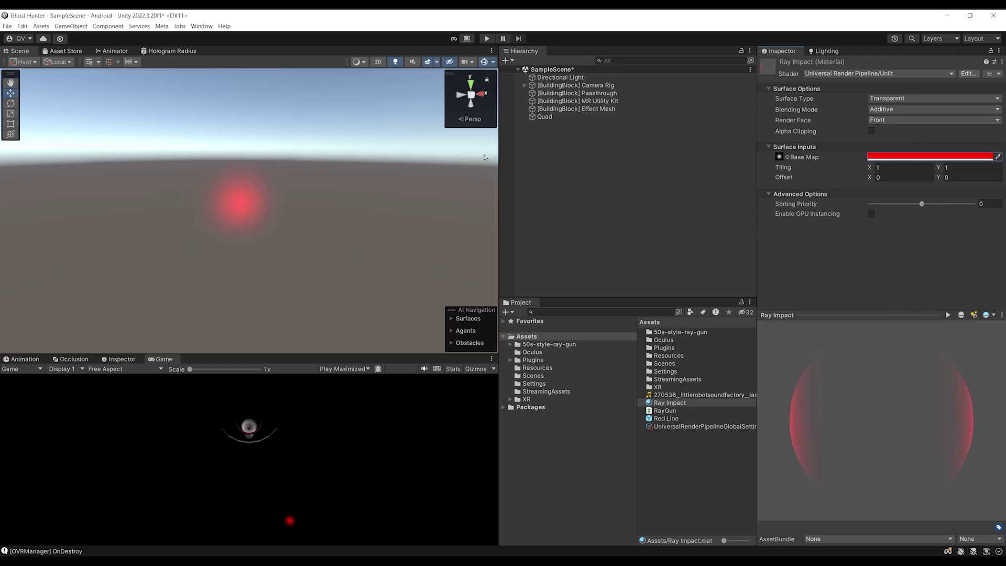
Try scaling the Quad larger, then undo to keep its 1×1×1 scale
right_click_drag(279, 201, 209, 225)
left_click(216, 224)
key("r")
left_click_drag(291, 226, 324, 226)
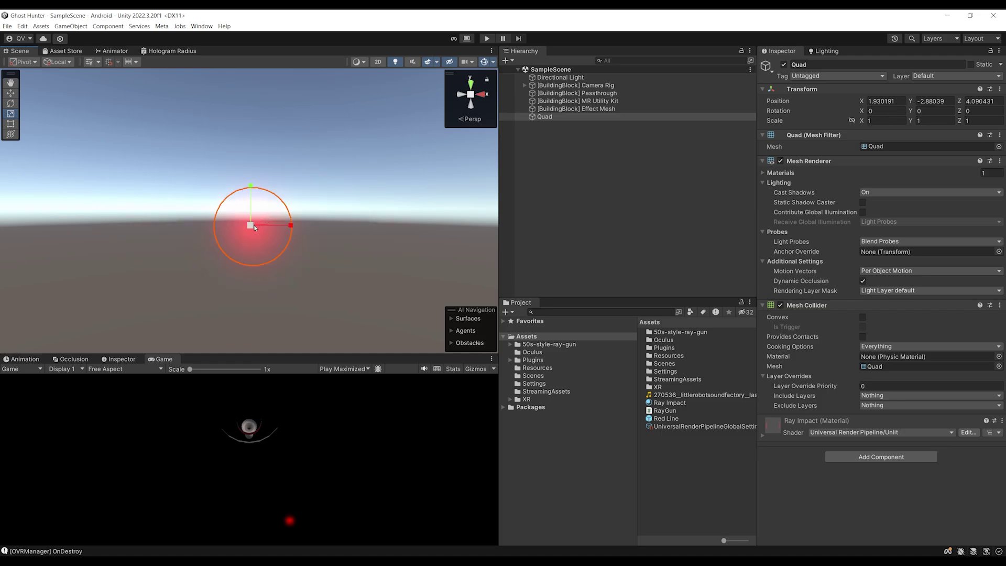
left_click_drag(250, 225, 281, 206)
key("ctrl+z")
key("ctrl+z")
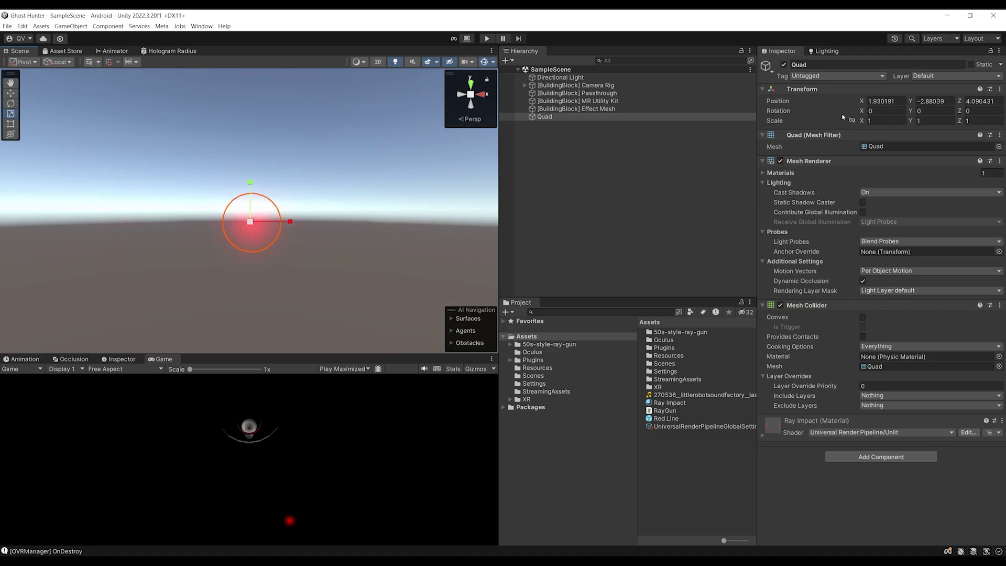
Rename the Quad to 'Ray Impact' and save it as a prefab in Assets
left_click(555, 117)
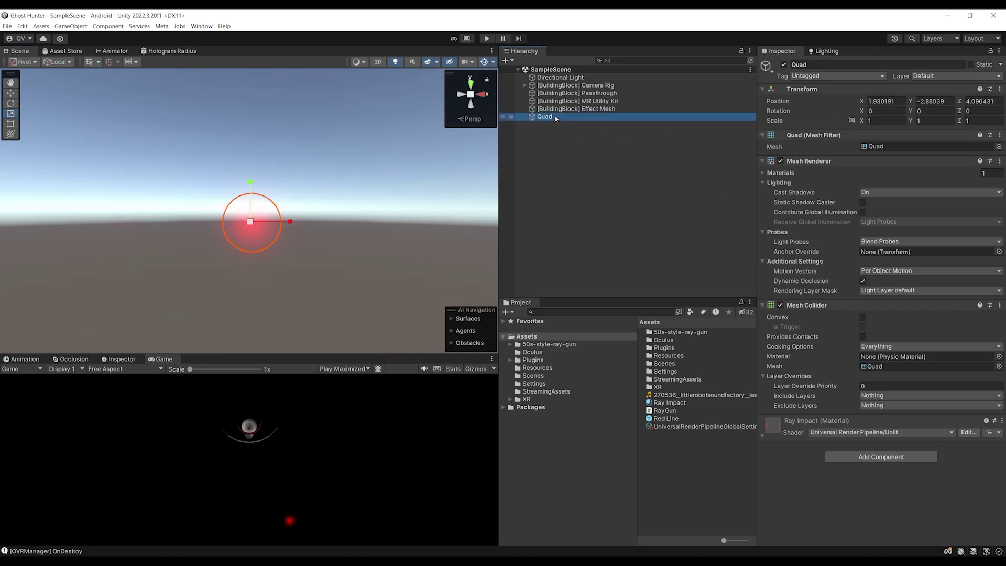
left_click(547, 118)
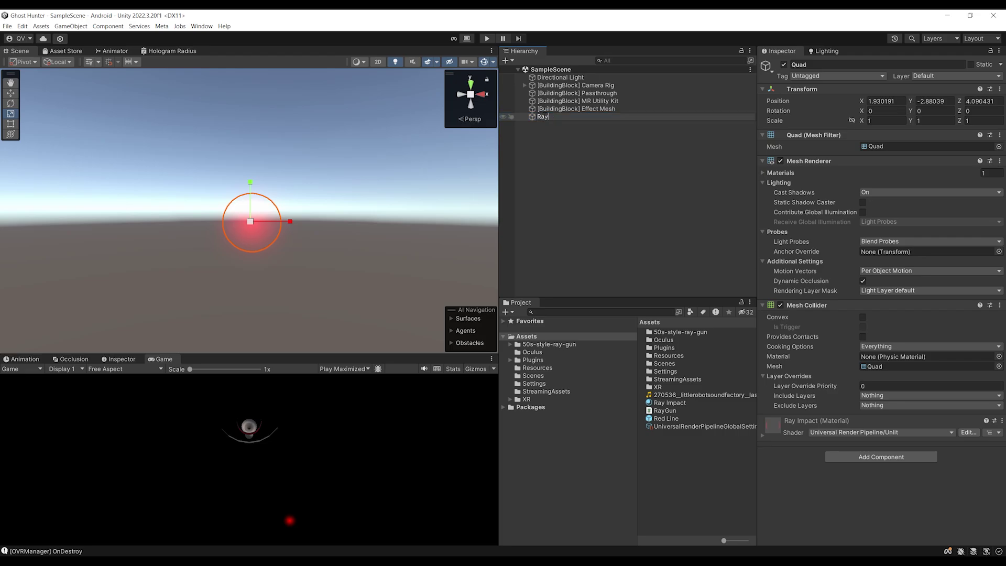
type("Ray Impact")
key("Return")
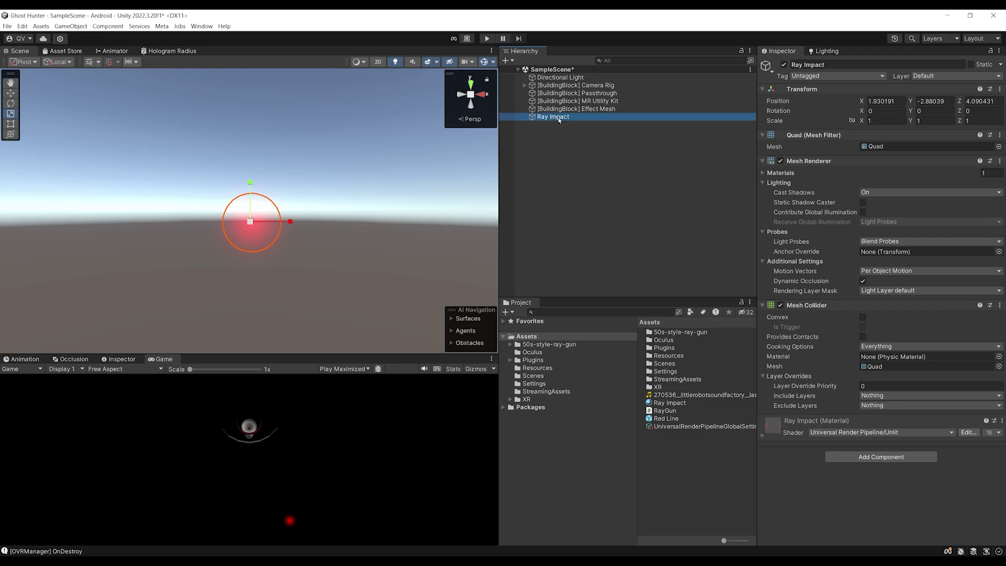
left_click_drag(559, 120, 626, 444)
left_click_drag(672, 469, 662, 433)
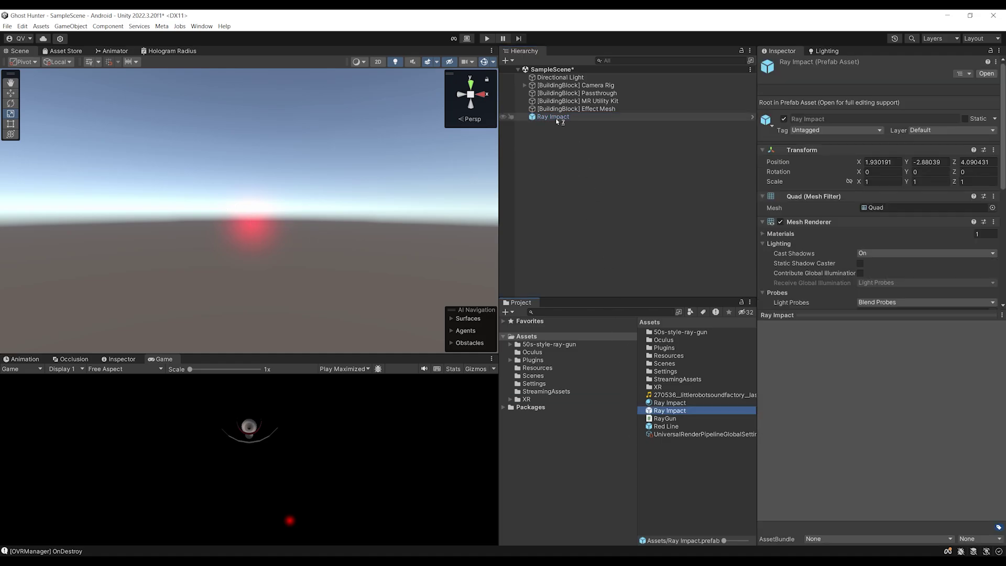
Delete Ray Impact from the scene, save, and select the Ray Gun under the Camera Rig
left_click(555, 117)
key("Delete")
key("ctrl+s")
left_click(525, 85)
left_click(568, 165)
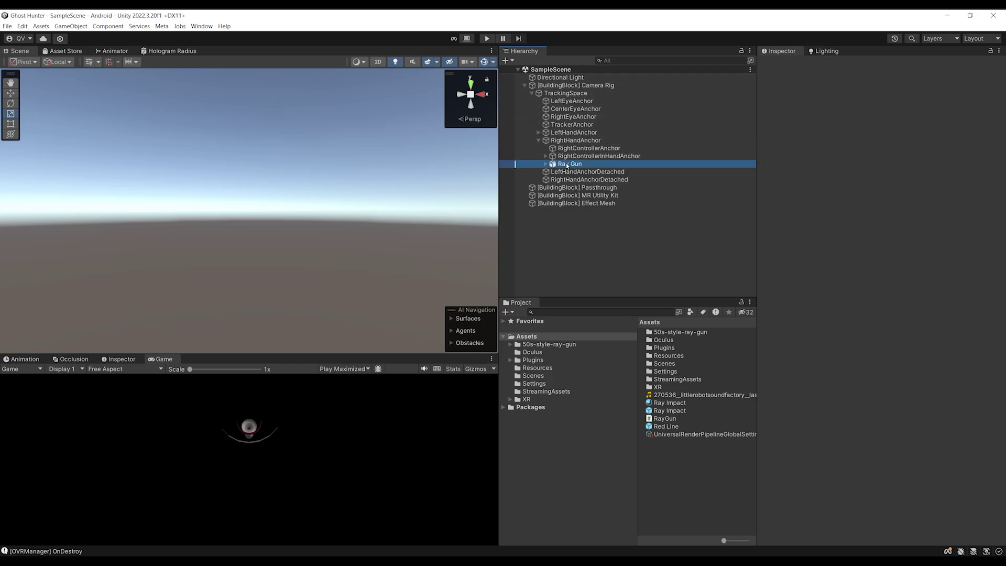
left_click(822, 266)
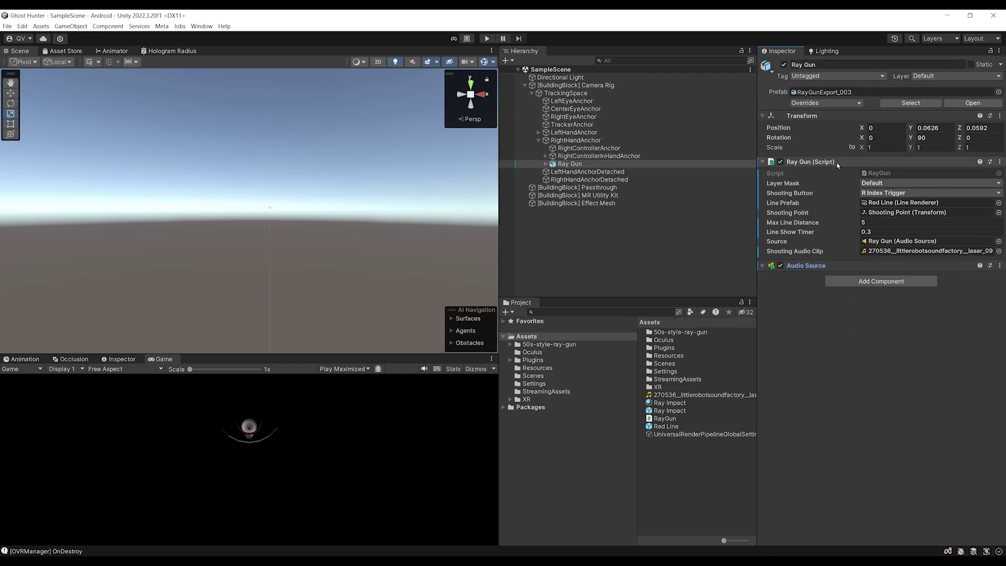
Add 'public GameObject rayImpactPrefab;' below the linePrefab field in RayGun.cs
double_click(886, 173)
scroll(294, 224, "up", 5)
scroll(241, 274, "down", 1, "ctrl")
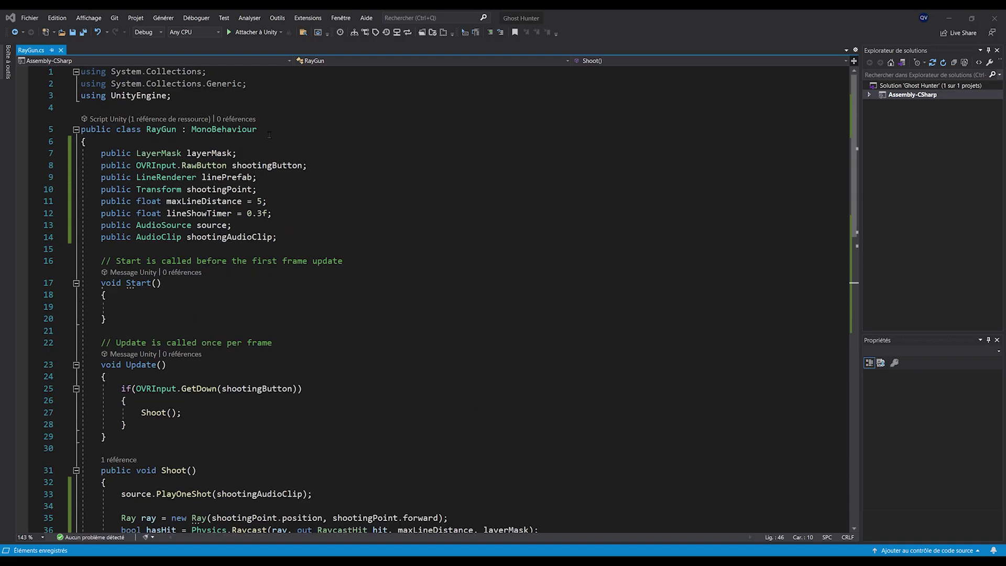
left_click(271, 177)
key("Return")
type("publi")
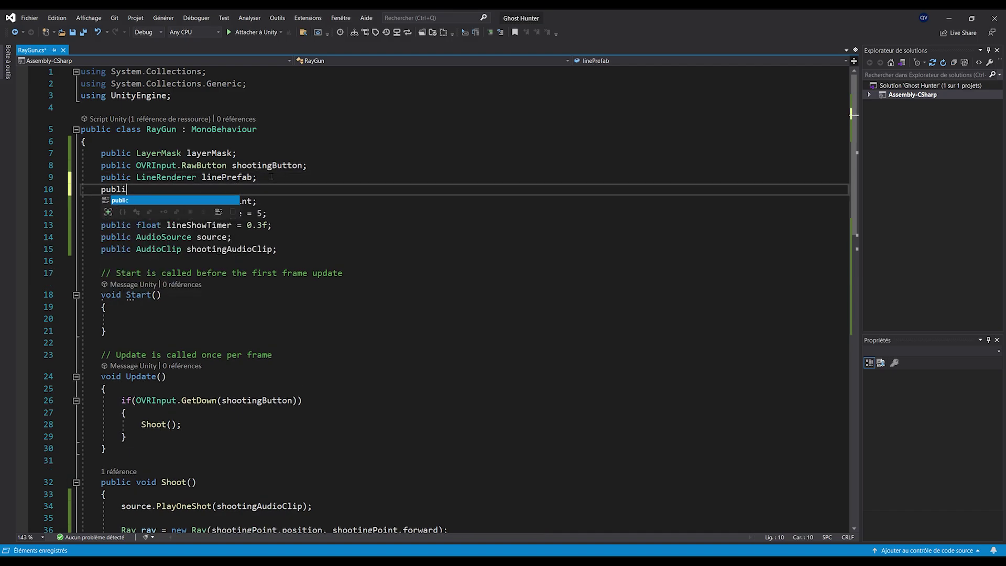
type("c GameObject ")
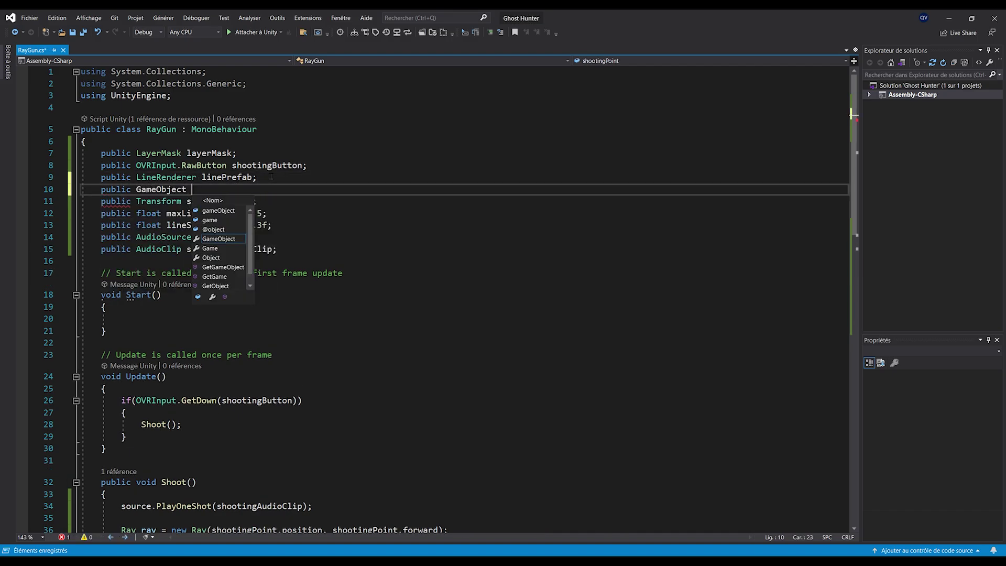
type("rayImpactPrefa")
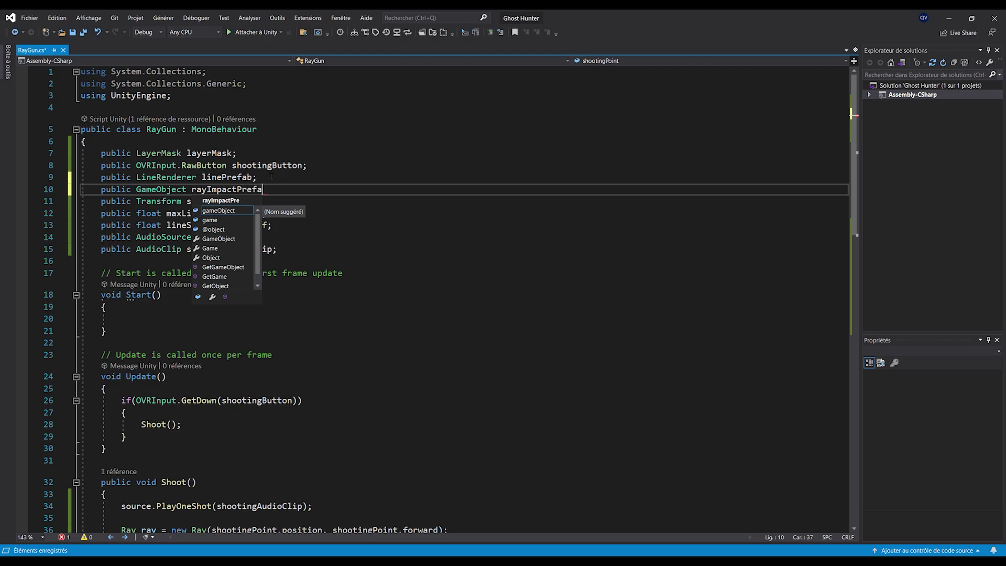
type("b;")
In the hit branch, start 'GameObject rayImpact = Instantiate(rayImpactPrefab, hit.point, '
double_click(240, 190)
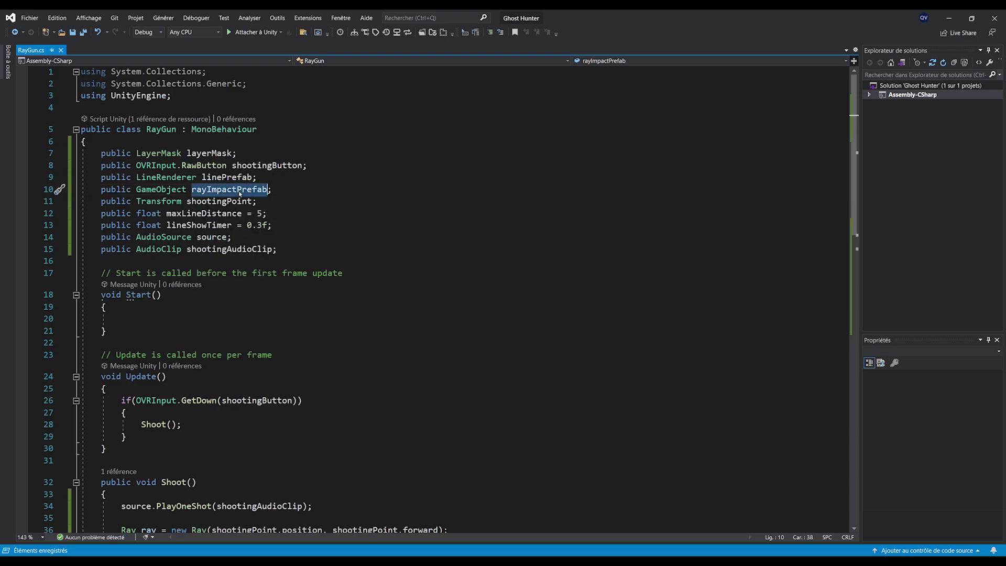
scroll(321, 299, "down", 9)
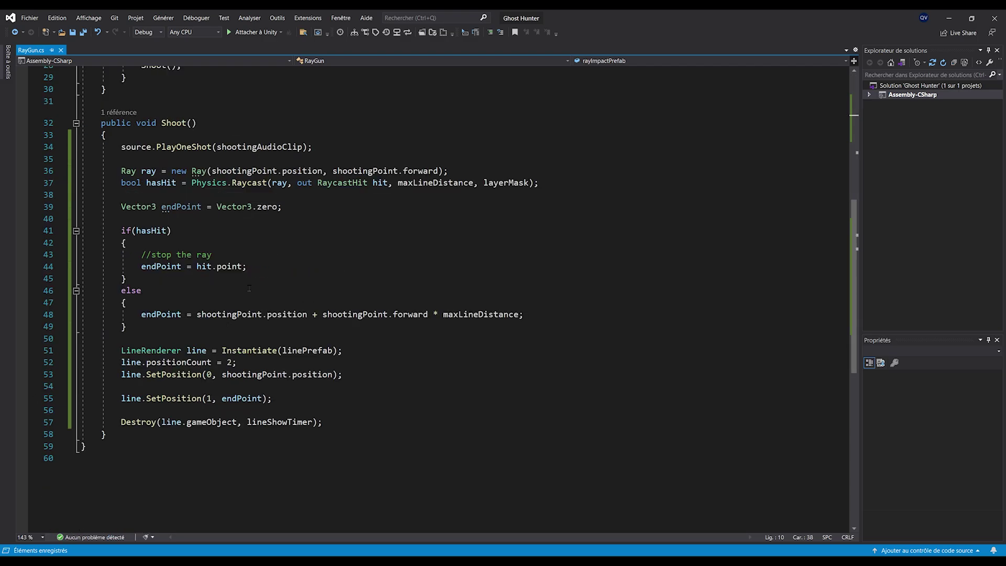
left_click(294, 266)
key("Return")
key("Return")
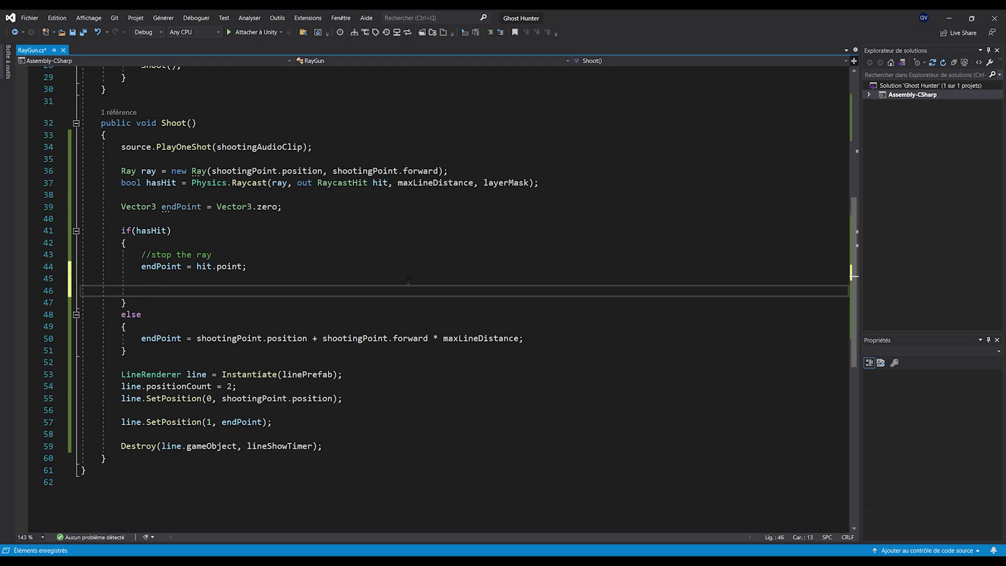
type("GameObject r")
type("ayOm")
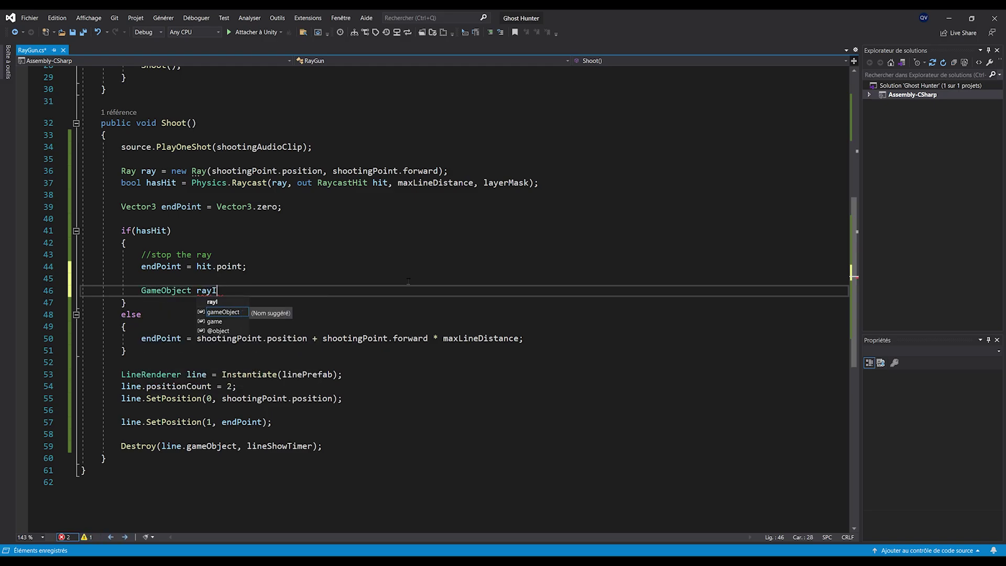
type("mpact = Instantiate(rayI")
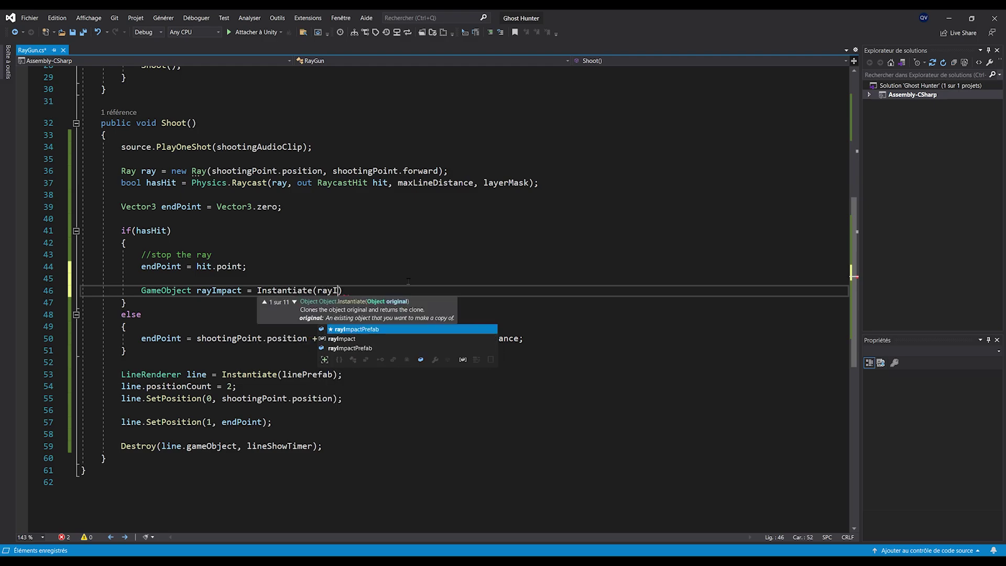
key("Tab")
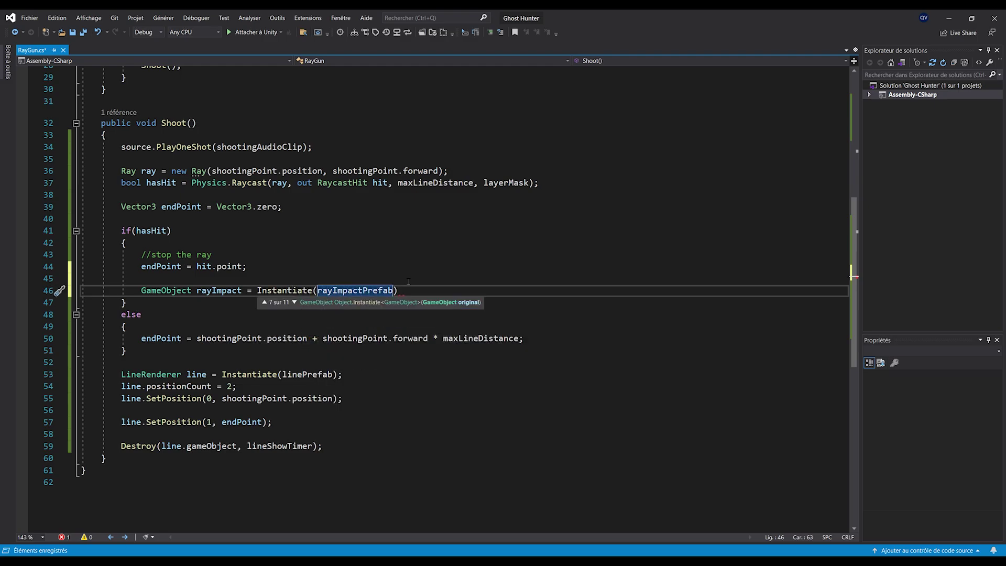
type(", hit.point,")
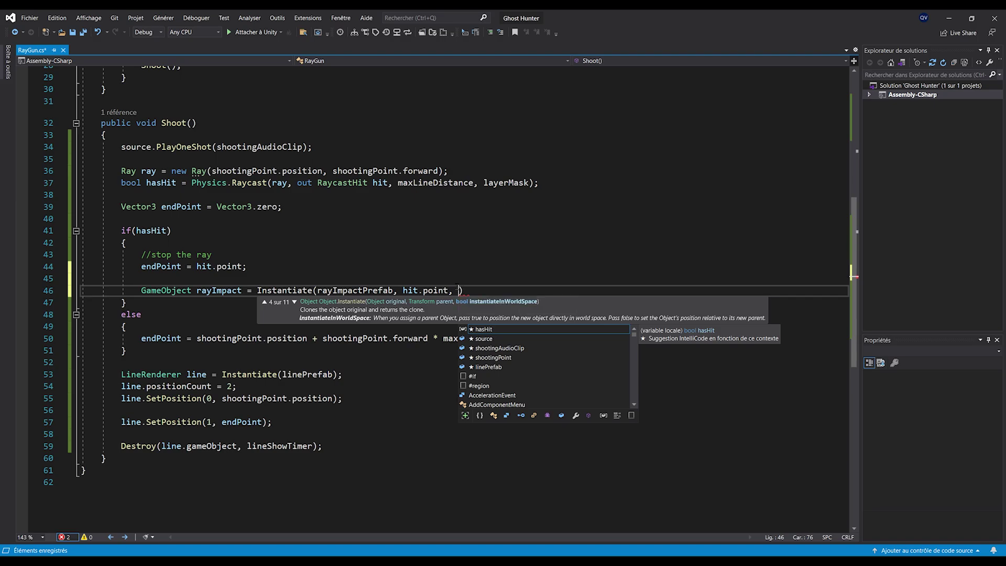
Sketch a wall, an incoming ray and a flat impact on screen to explain the rotation
key("ctrl+alt+d")
mouse_move(676, 266)
left_mouse_down()
mouse_move(690, 173)
mouse_move(897, 192)
mouse_move(893, 270)
left_mouse_up()
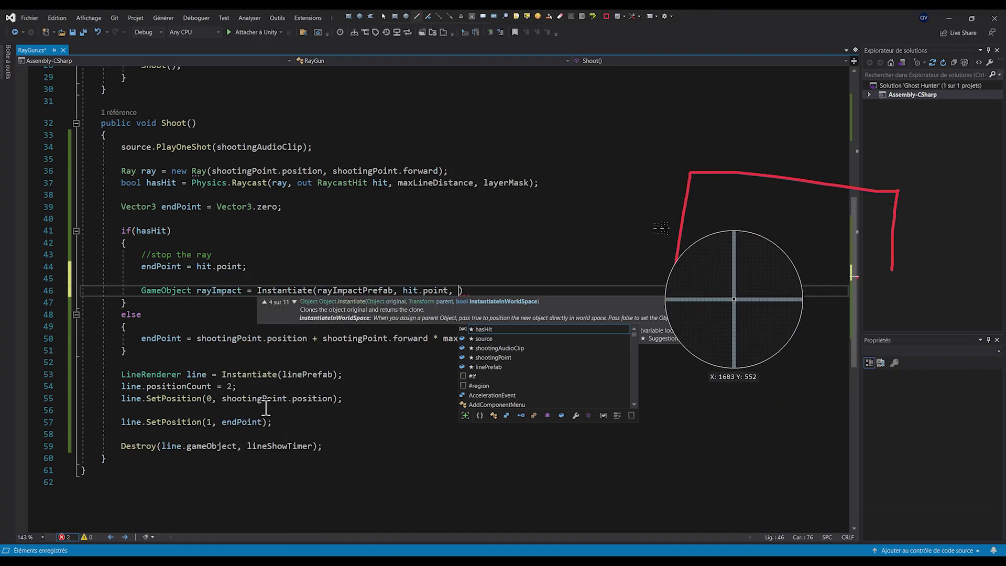
left_click_drag(473, 211, 678, 226)
left_click(679, 219)
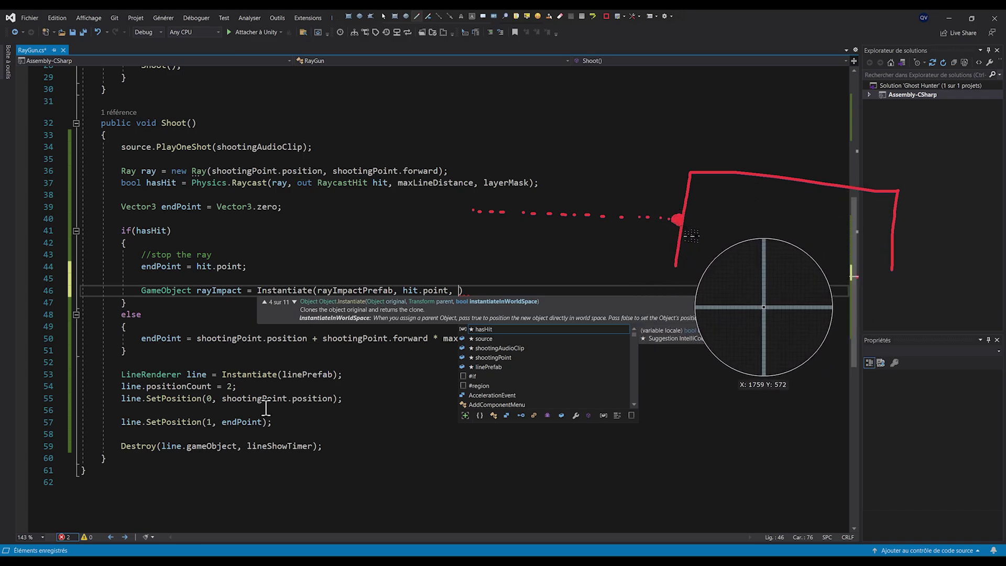
left_click_drag(680, 189, 673, 237)
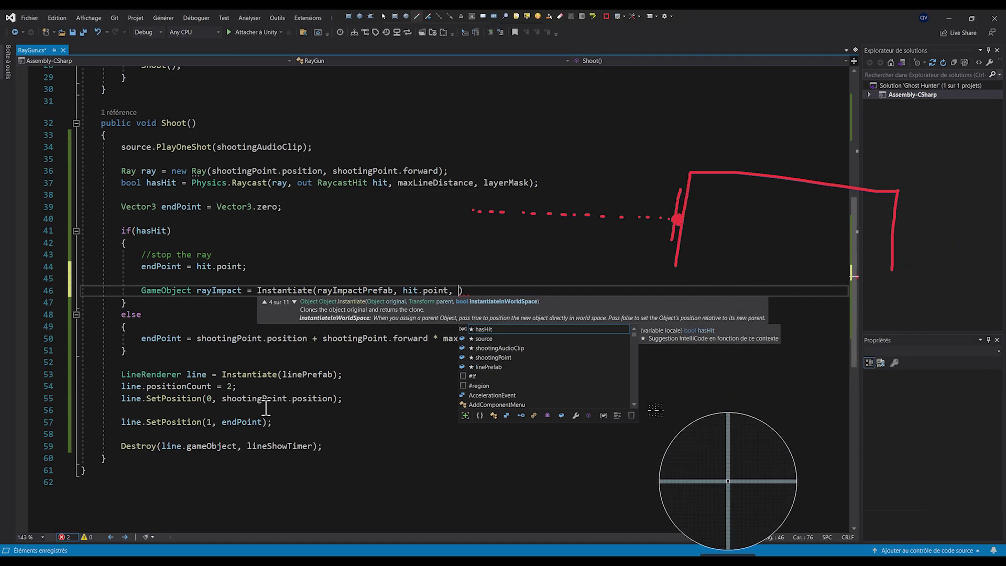
key("Escape")
Add 'Quaternion rayImpactRotation = Quaternion.LookRotation(-hit.normal);' above the Instantiate line
left_click(390, 275)
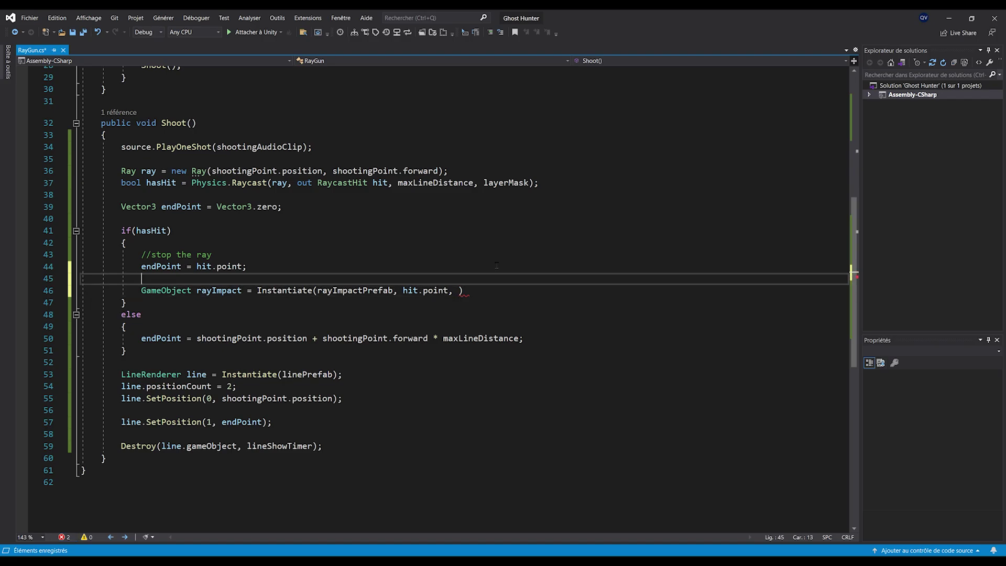
key("Return")
key("Return")
key("Up")
type("Qua")
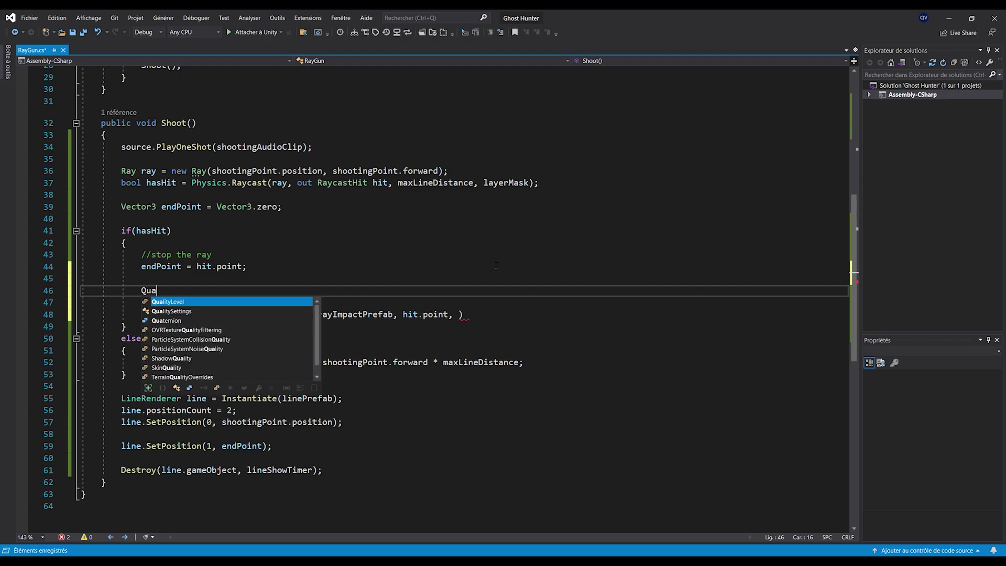
type("ternion rayImpactRotation =")
type(" Quaternion.")
type("LookRotation(-hit.no")
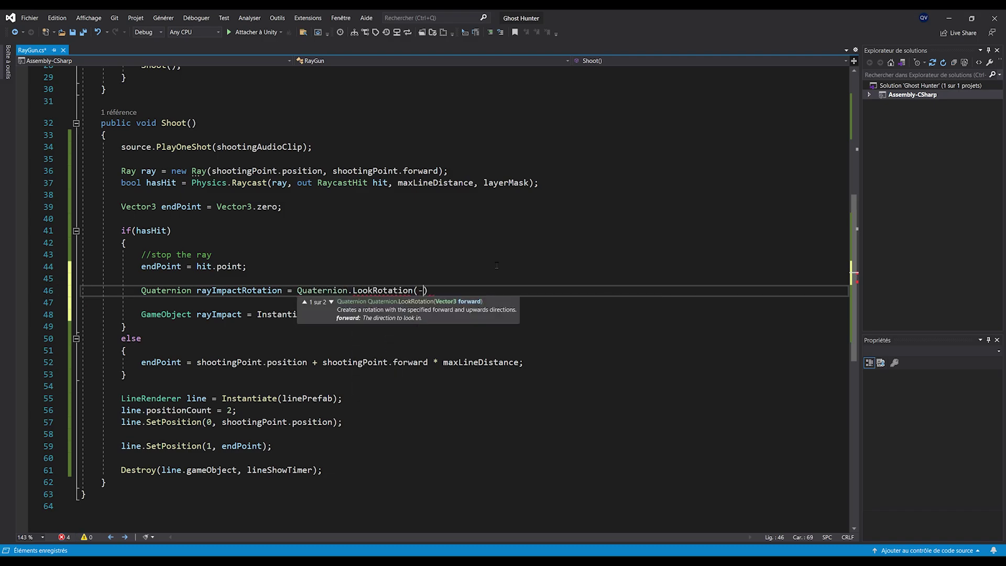
key("Tab")
type(");")
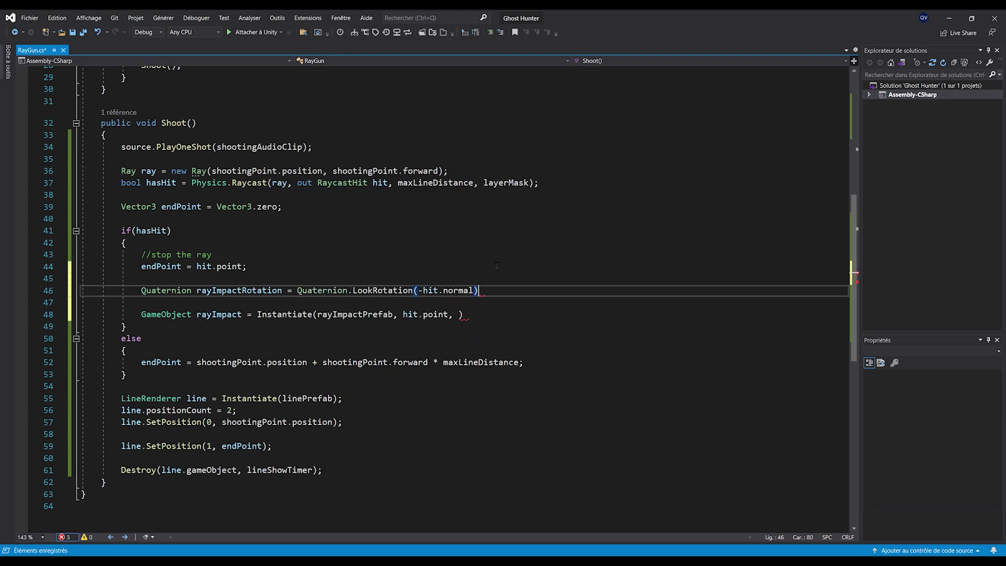
Highlight hit.normal and annotate the LookRotation(-hit.normal) expression with a wall diagram
left_click(490, 312)
left_click_drag(423, 291, 475, 291)
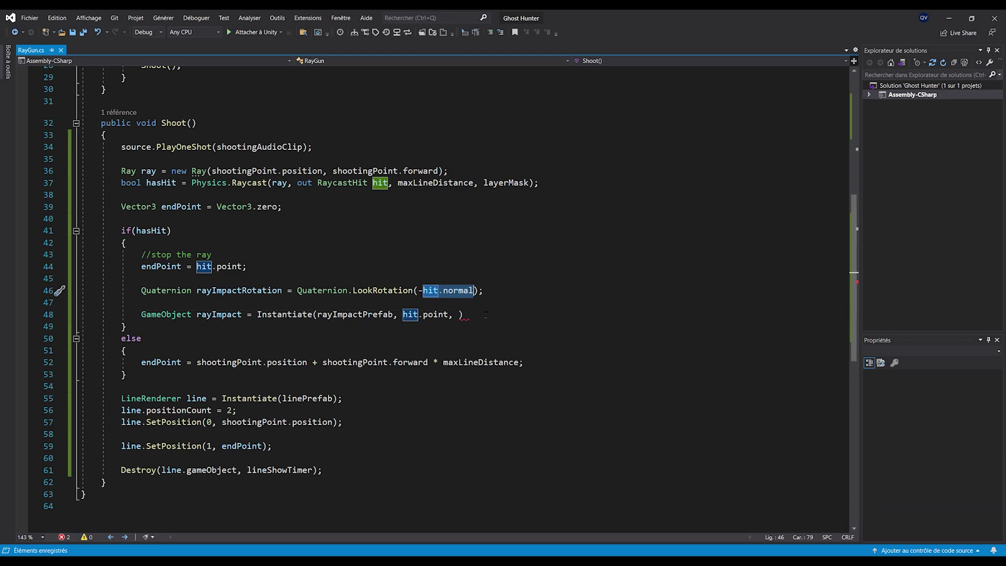
key("ctrl+Print")
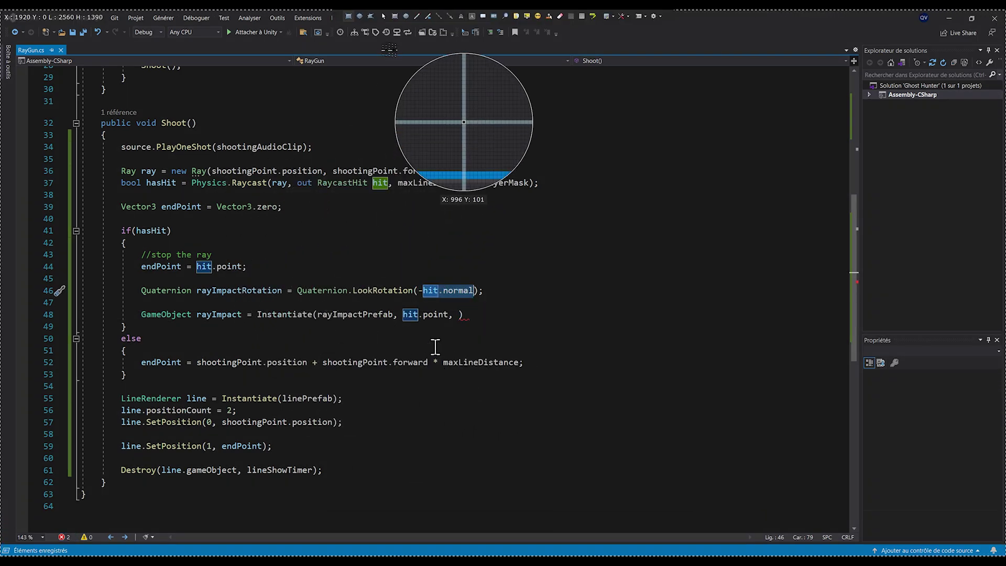
left_click(416, 17)
mouse_move(846, 313)
left_mouse_down()
mouse_move(617, 214)
mouse_move(658, 293)
left_mouse_up()
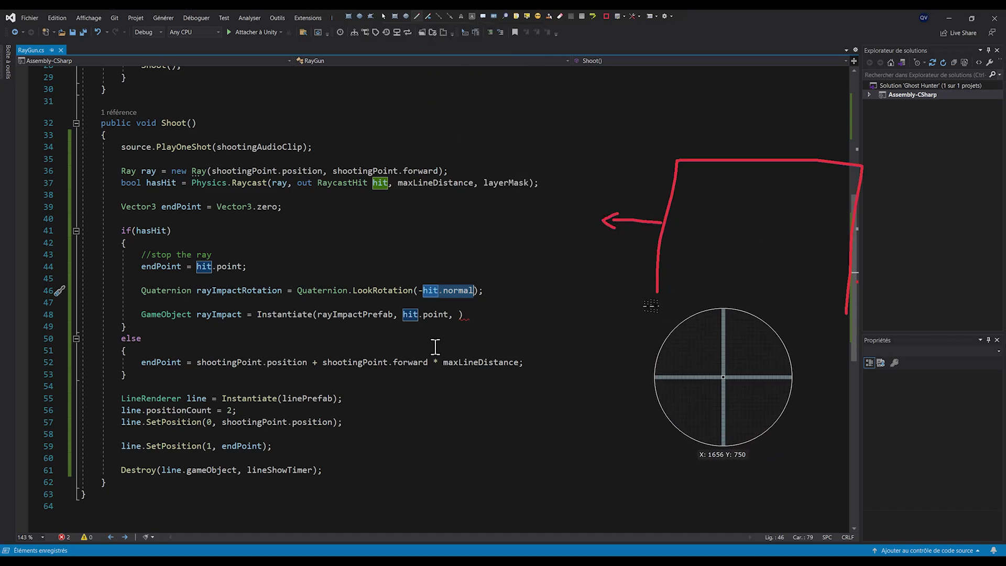
mouse_move(297, 282)
left_mouse_down()
mouse_move(328, 270)
mouse_move(487, 278)
left_mouse_up()
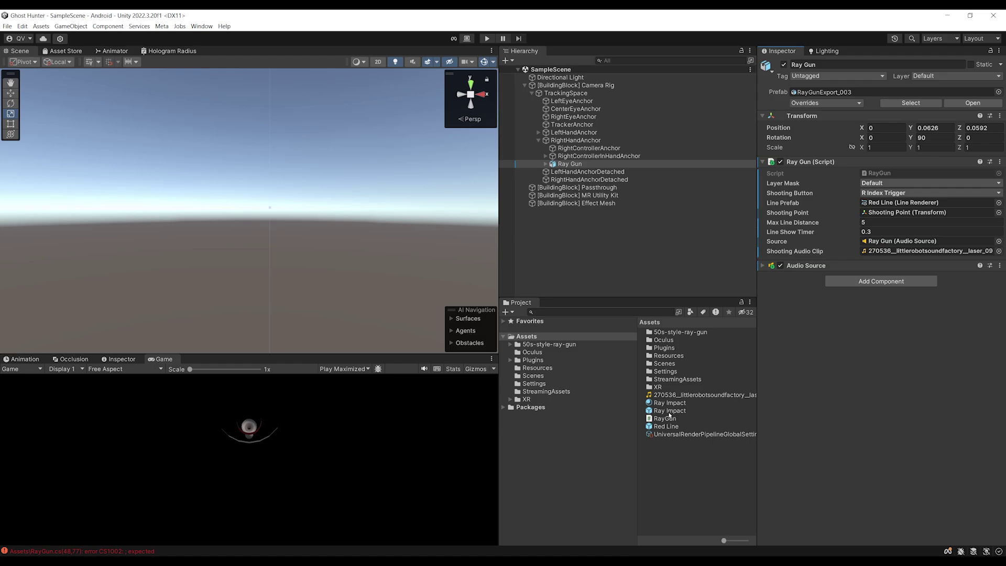
Inspect the Ray Impact prefab in prefab mode, return to SampleScene, then switch back to RayGun.cs
left_click(671, 411)
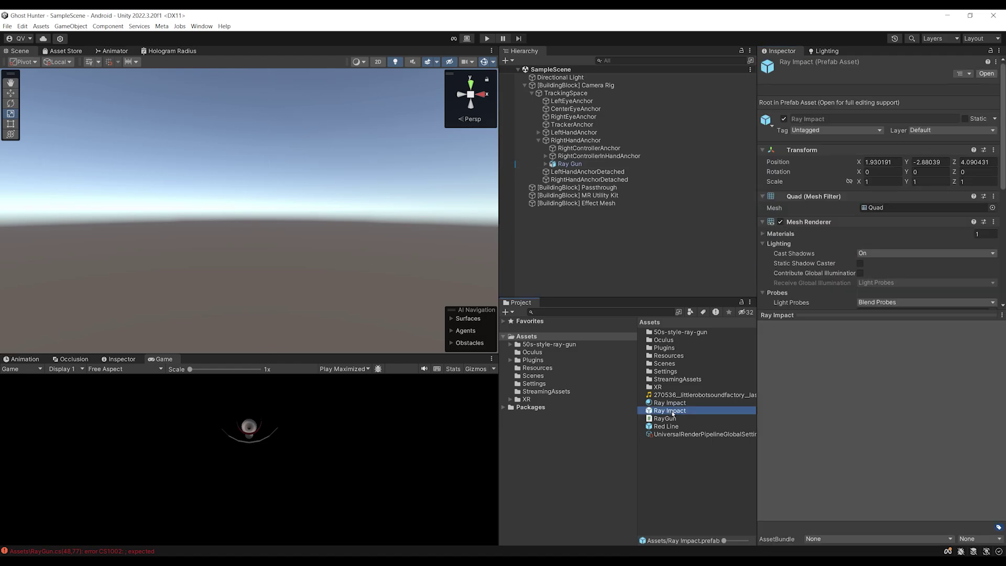
double_click(673, 413)
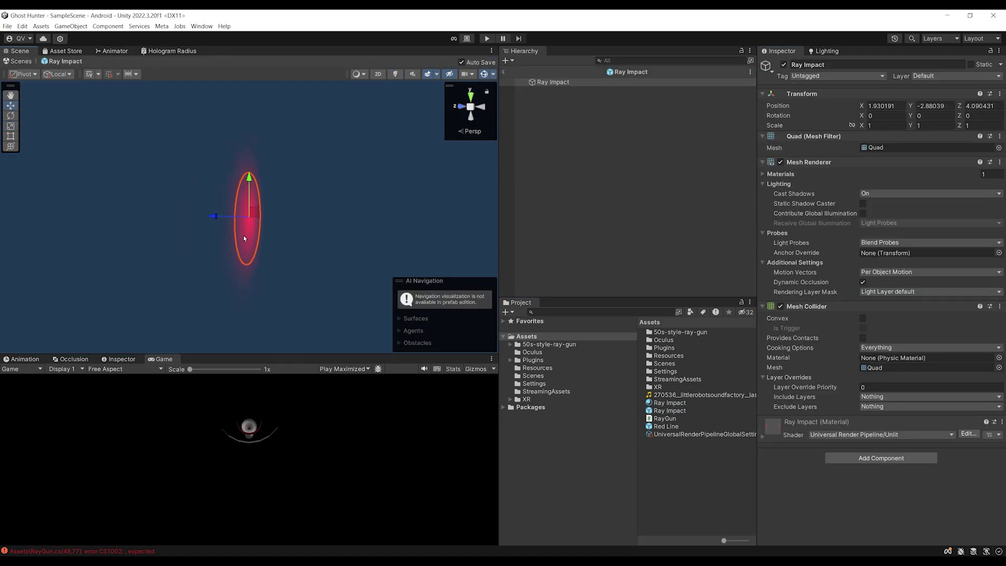
mouse_move(205, 215)
left_mouse_down("alt")
mouse_move(173, 209)
mouse_move(88, 225)
mouse_move(333, 222)
mouse_move(82, 239)
mouse_move(391, 218)
mouse_move(169, 211)
mouse_move(157, 216)
mouse_move(242, 219)
mouse_move(105, 227)
mouse_move(272, 225)
mouse_move(80, 230)
mouse_move(180, 222)
mouse_move(202, 201)
left_mouse_up("alt")
left_click(505, 73)
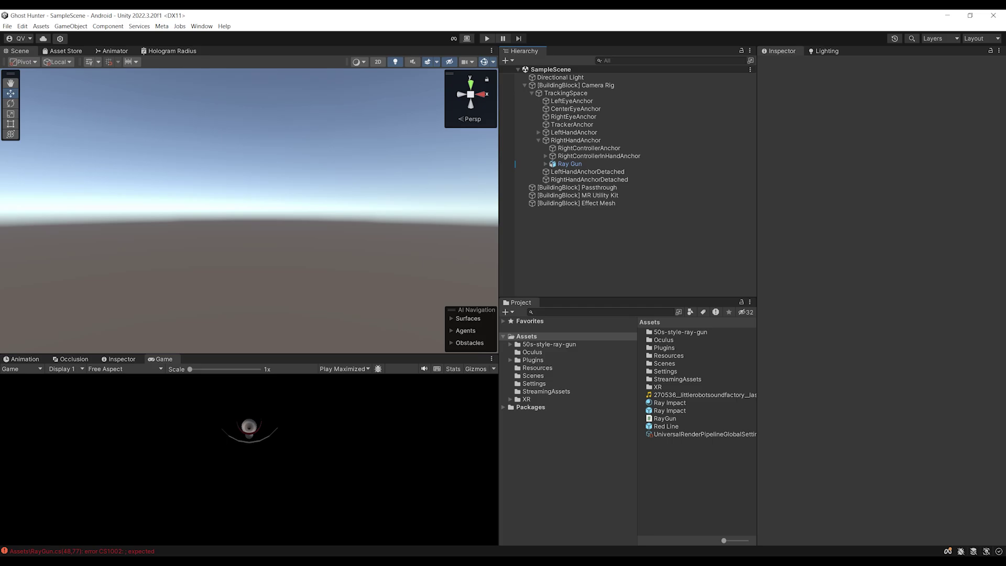
key("alt+Tab")
double_click(244, 291)
key("ctrl+c")
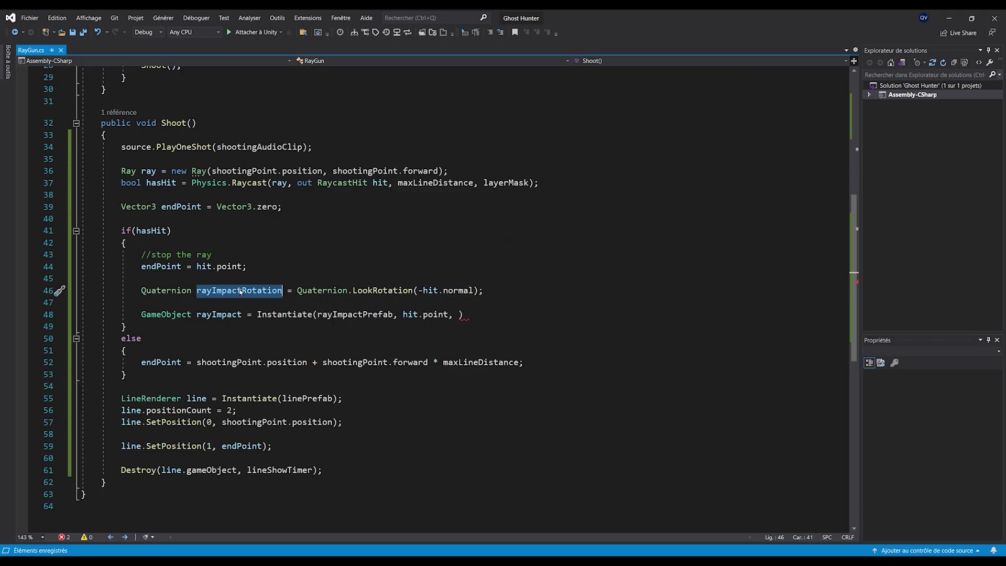
Pass rayImpactRotation into Instantiate and add Destroy(rayImpact, 1) on the next line
left_click(459, 314)
key("ctrl+v")
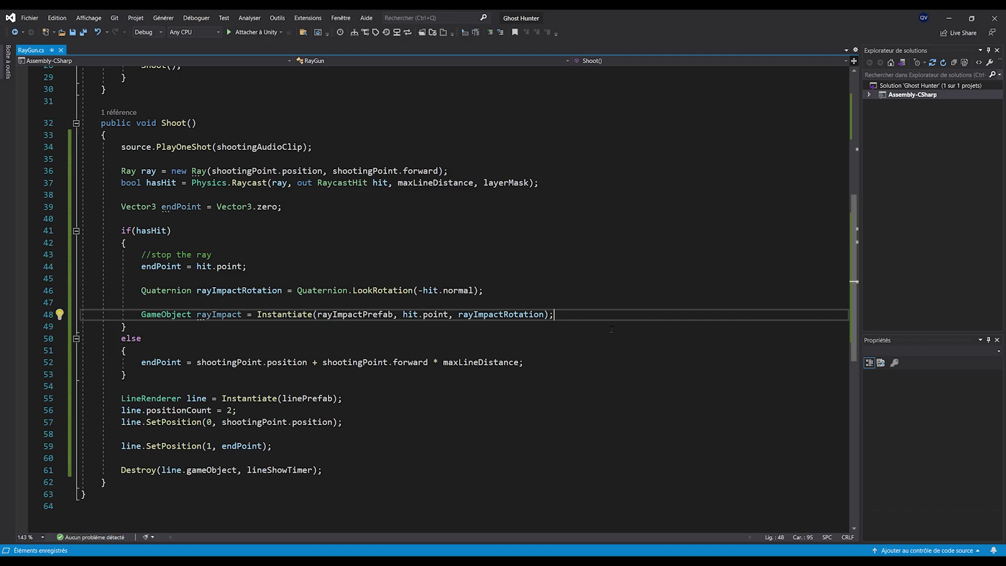
key("Return")
type("Des")
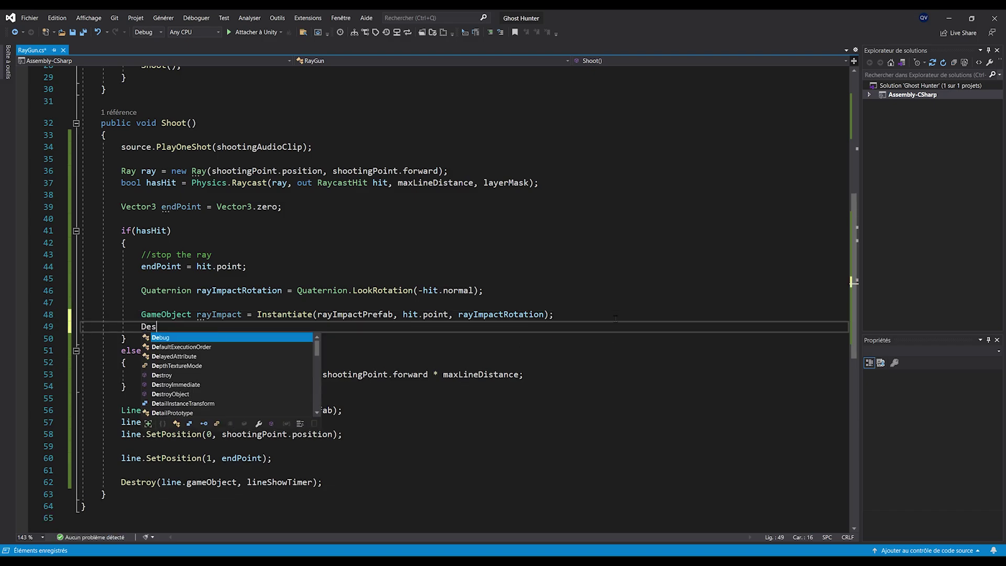
type("troy(rayImpact, 1);")
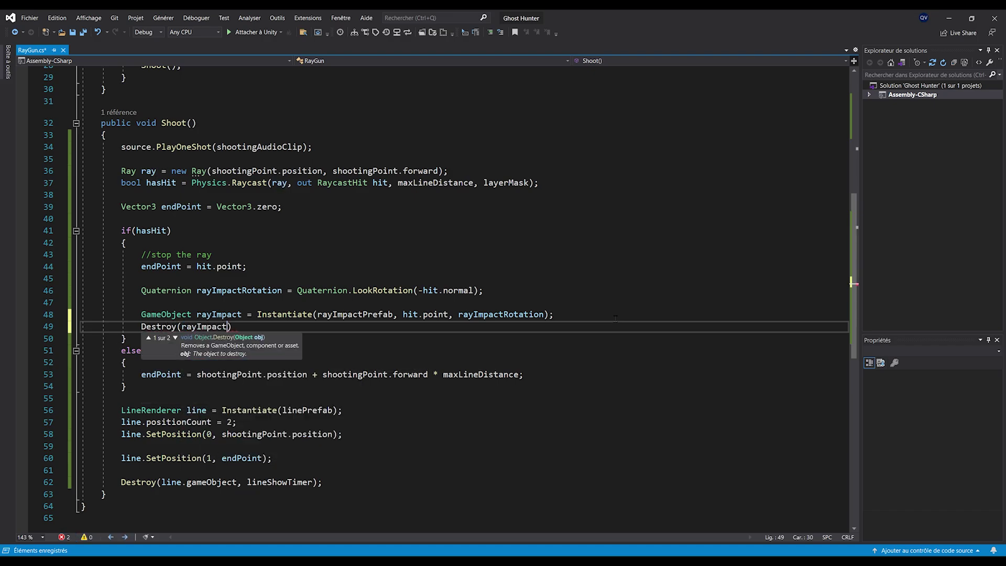
scroll(615, 318, "down", 1, "ctrl")
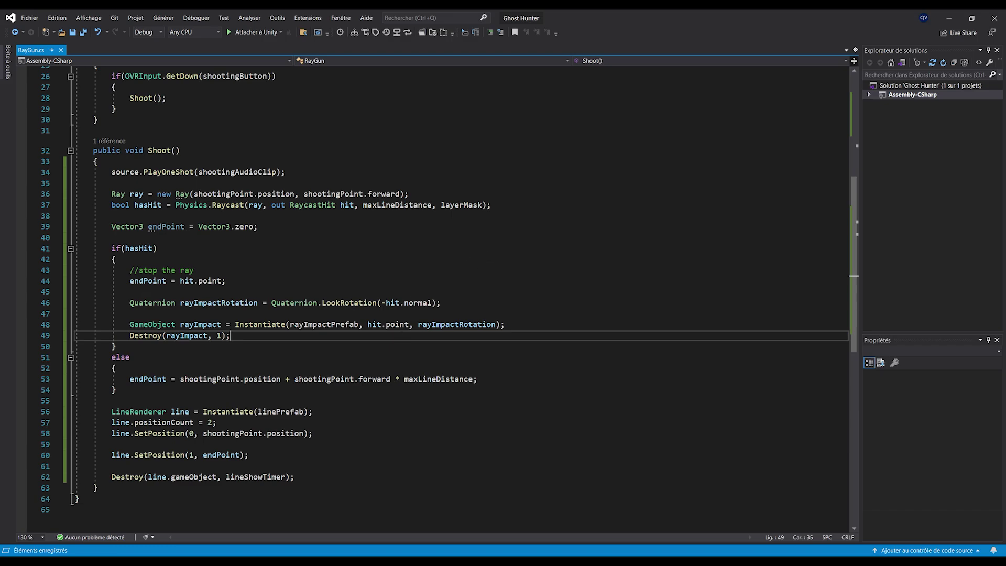
key("alt+Tab")
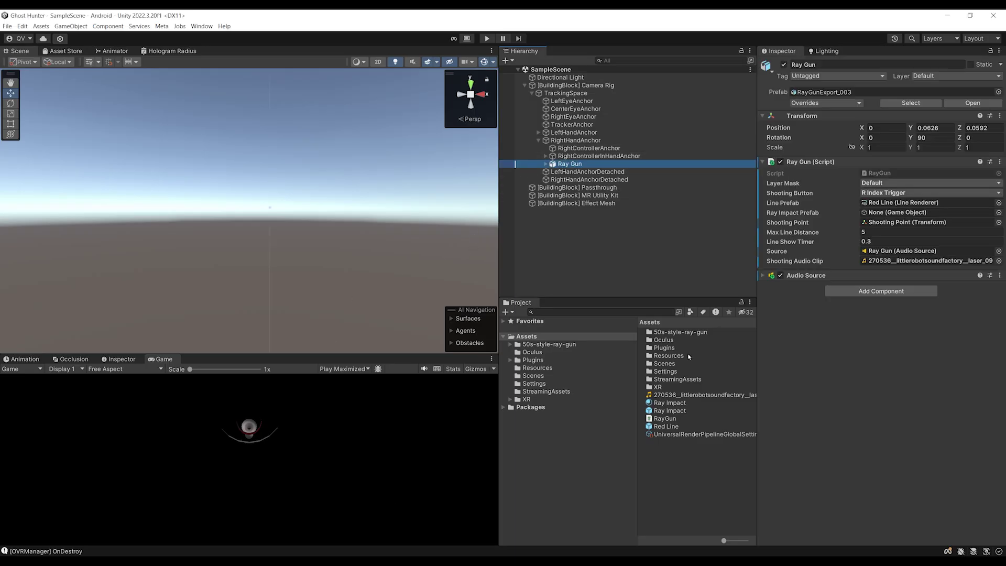
Drag the Ray Impact prefab into the Ray Gun script's Ray Impact Prefab slot
left_click(667, 412)
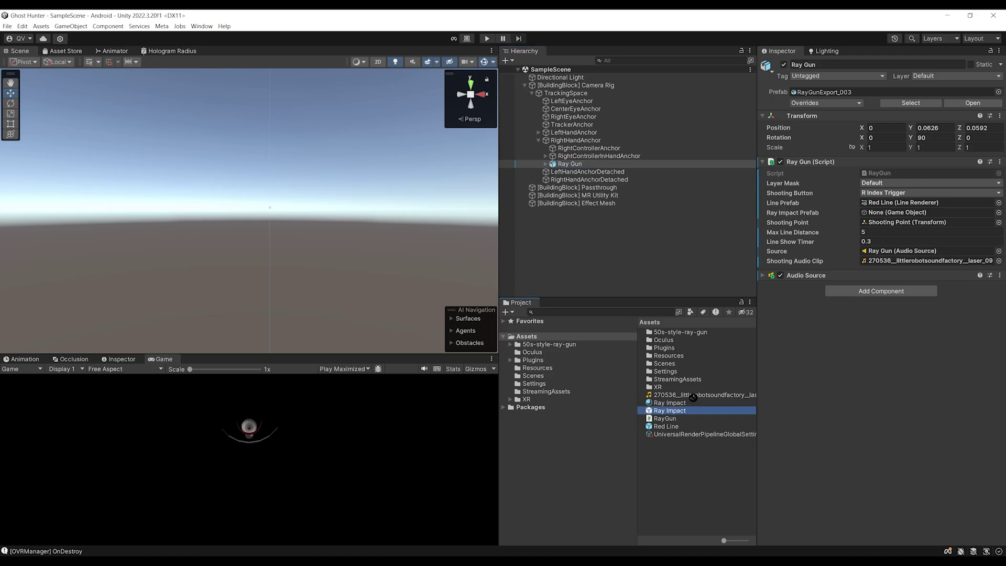
left_click_drag(722, 380, 876, 213)
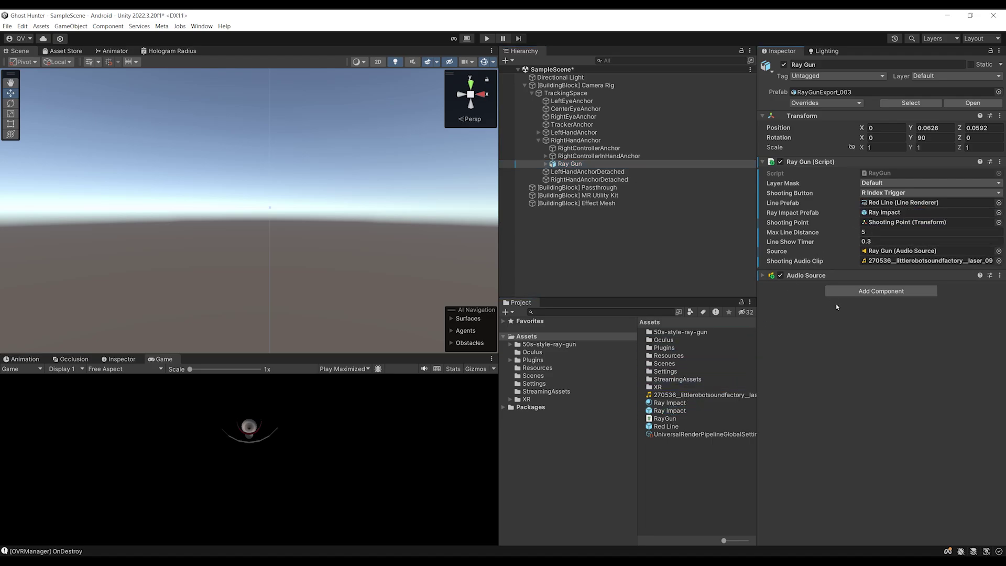
right_click_drag(252, 230, 238, 252)
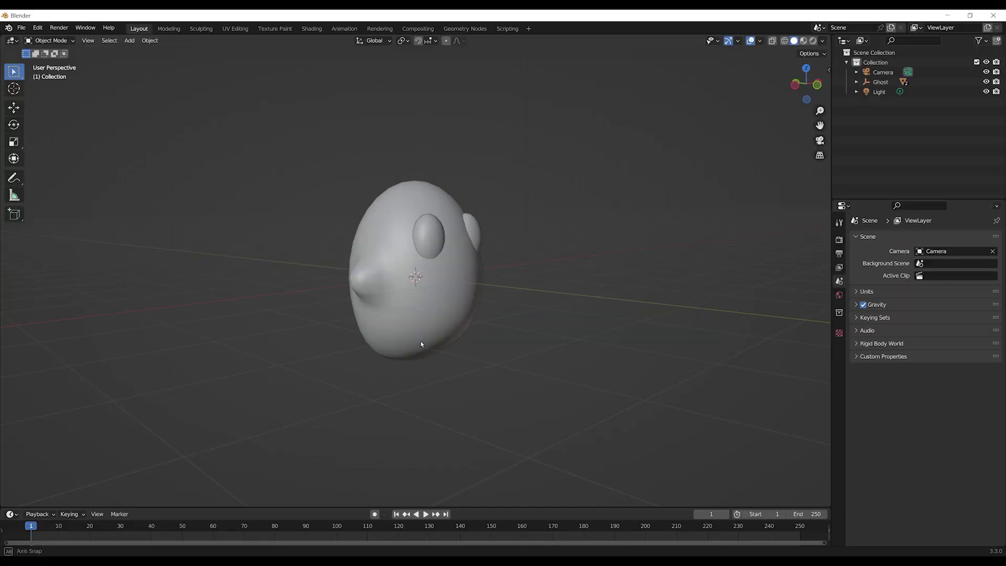
middle_click_drag(414, 336, 367, 335)
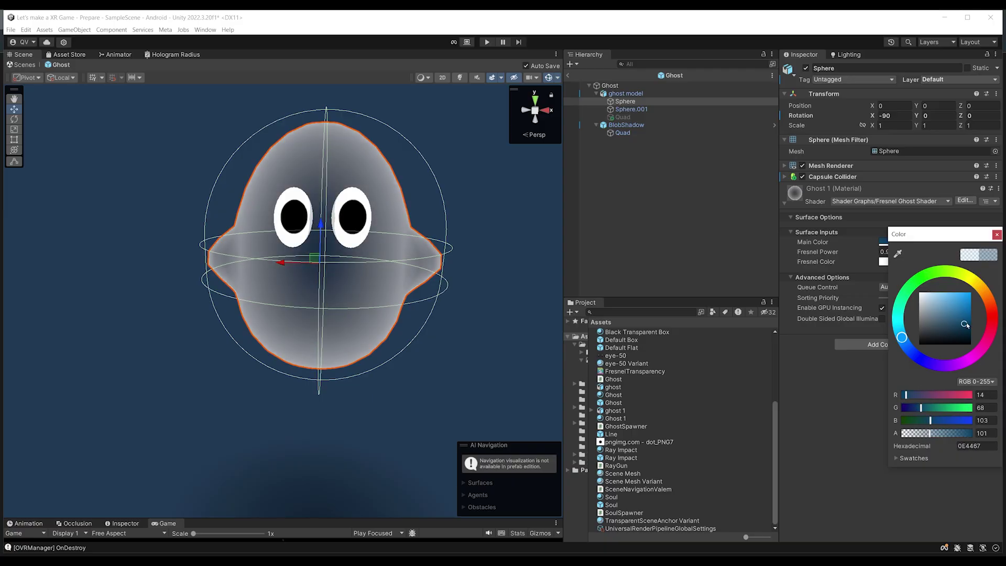
mouse_move(968, 325)
left_mouse_down()
mouse_move(924, 298)
mouse_move(939, 321)
mouse_move(909, 313)
left_mouse_up()
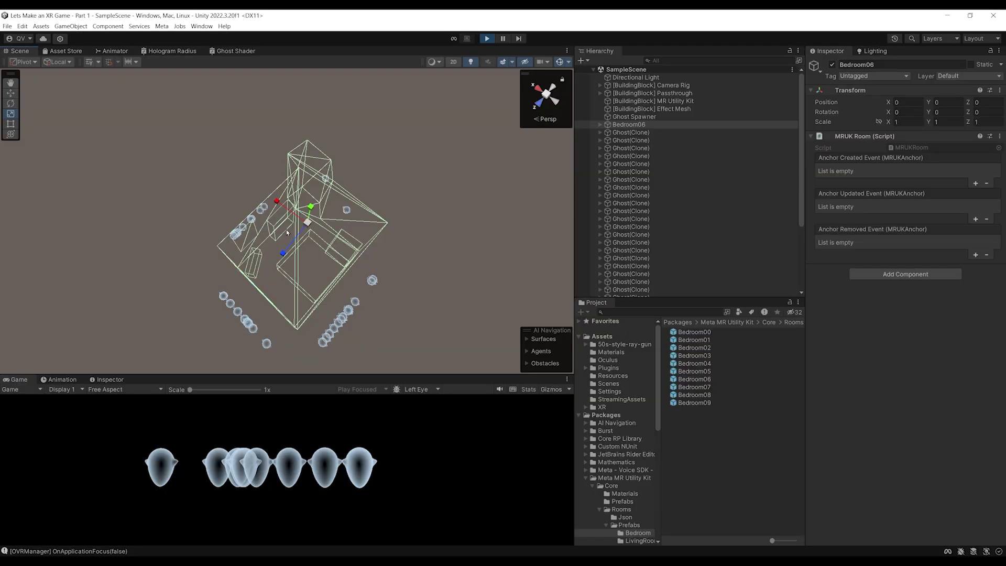
left_click_drag(241, 190, 293, 210, "alt")
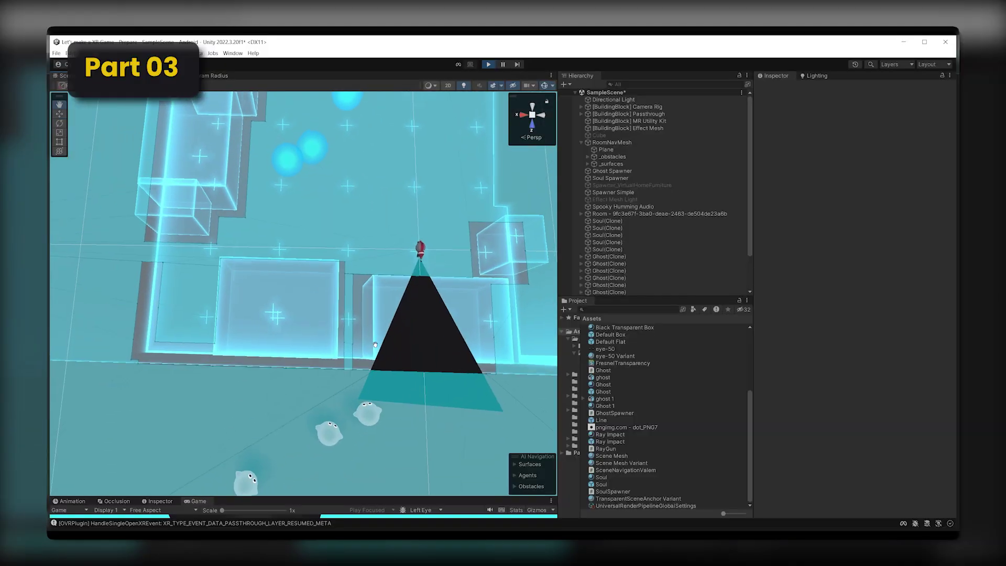
middle_click_drag(376, 344, 375, 322)
scroll(376, 322, "down", 5)
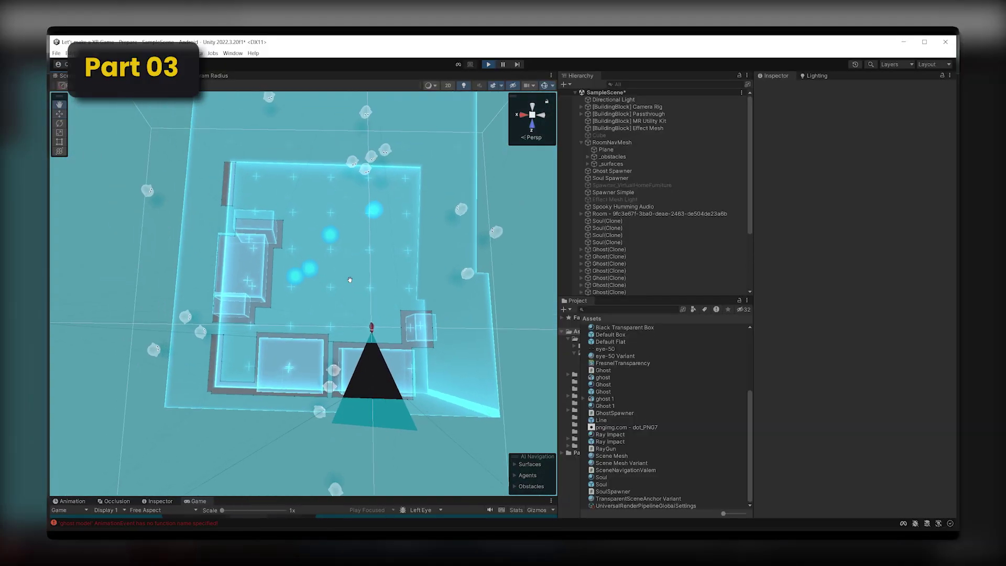
left_click(628, 106)
left_click(778, 88)
left_click(623, 206)
left_click(552, 246)
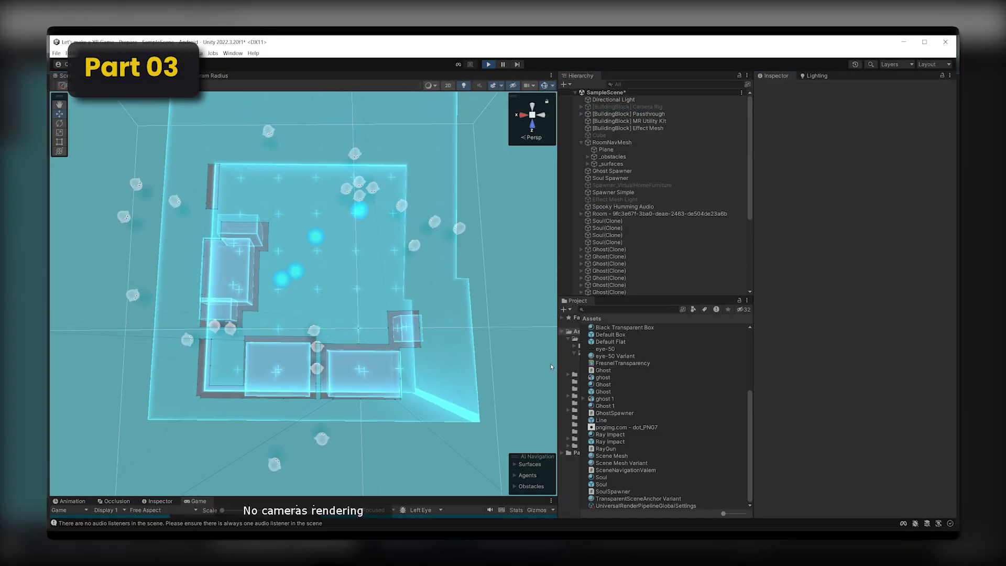
scroll(551, 246, "up", 2)
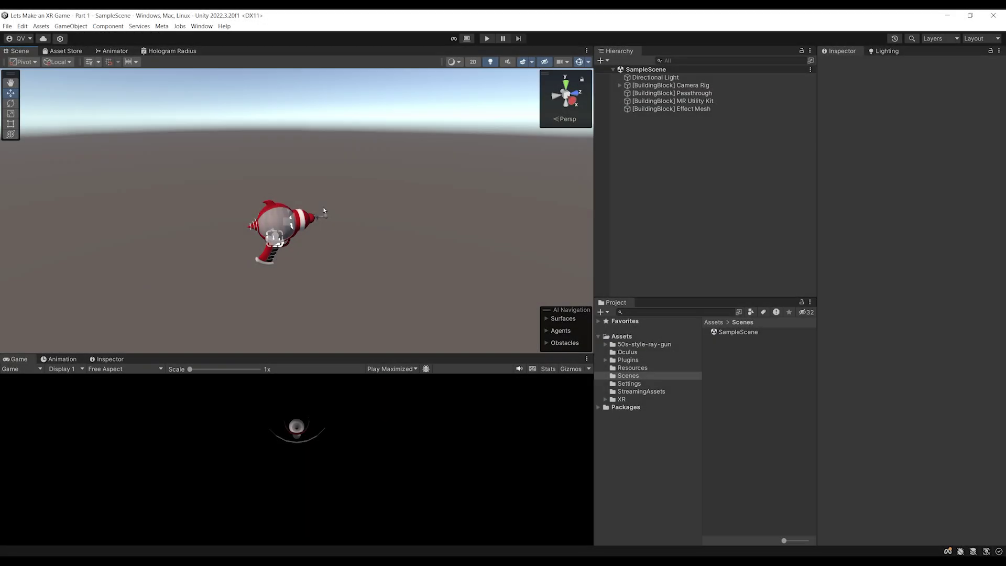
mouse_move(324, 209)
right_mouse_down()
mouse_move(344, 207)
mouse_move(337, 214)
right_mouse_up()
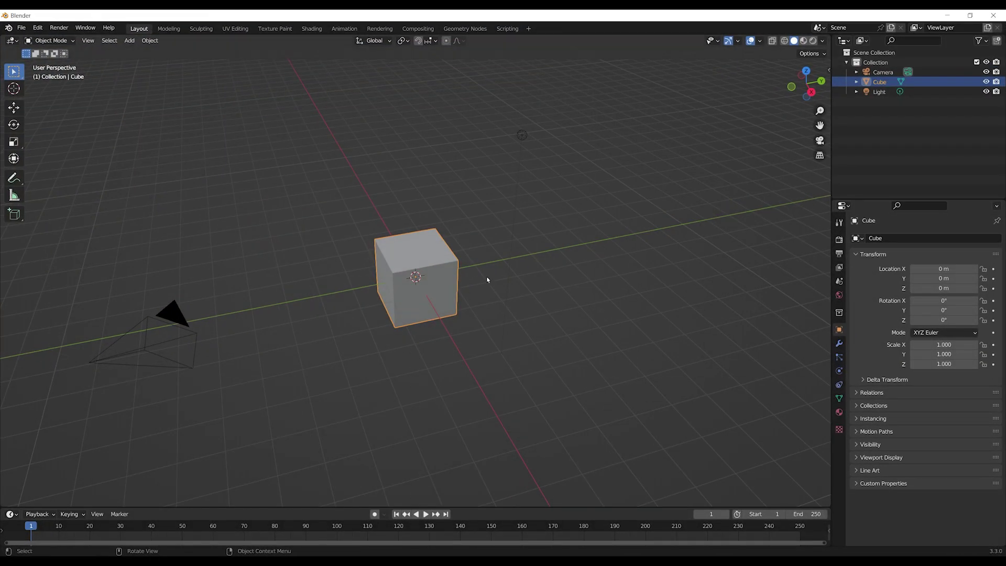
mouse_move(488, 280)
middle_mouse_down()
mouse_move(359, 272)
mouse_move(498, 270)
mouse_move(494, 279)
middle_mouse_up()
middle_click_drag(334, 252, 551, 179)
Delete the Camera, Cube and Light from the Outliner, leaving the collection empty
left_click(884, 76)
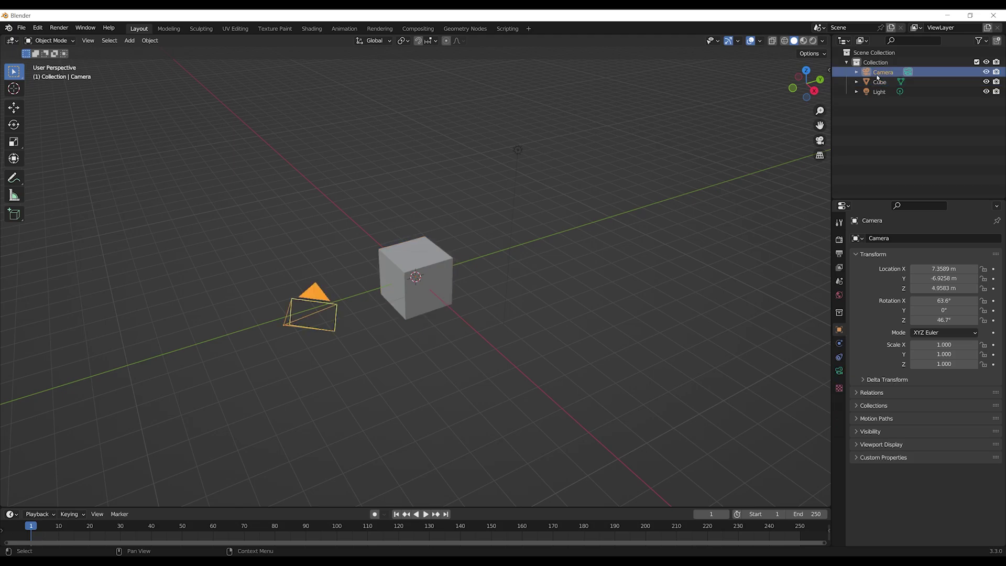
right_click(879, 77)
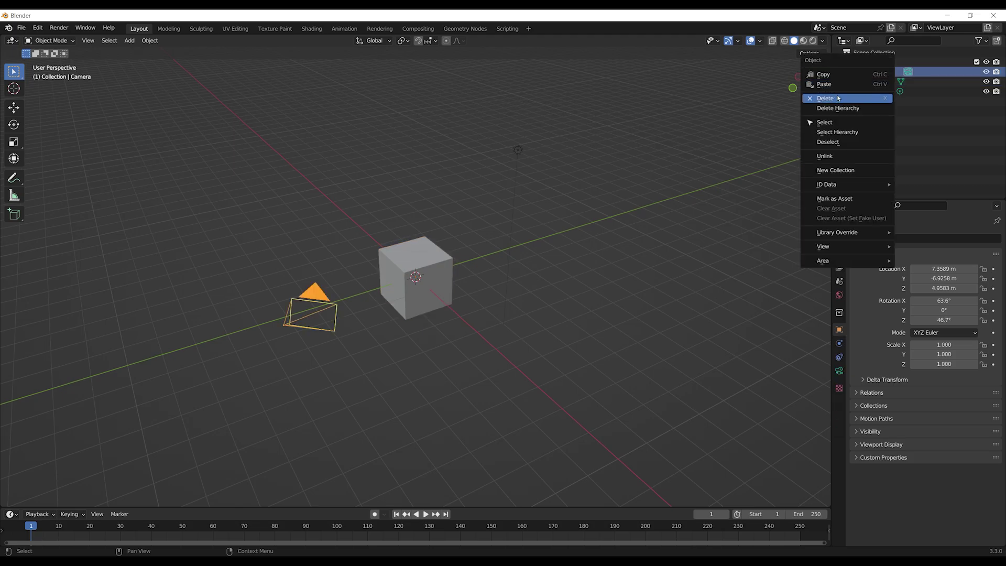
left_click(886, 75)
right_click(887, 74)
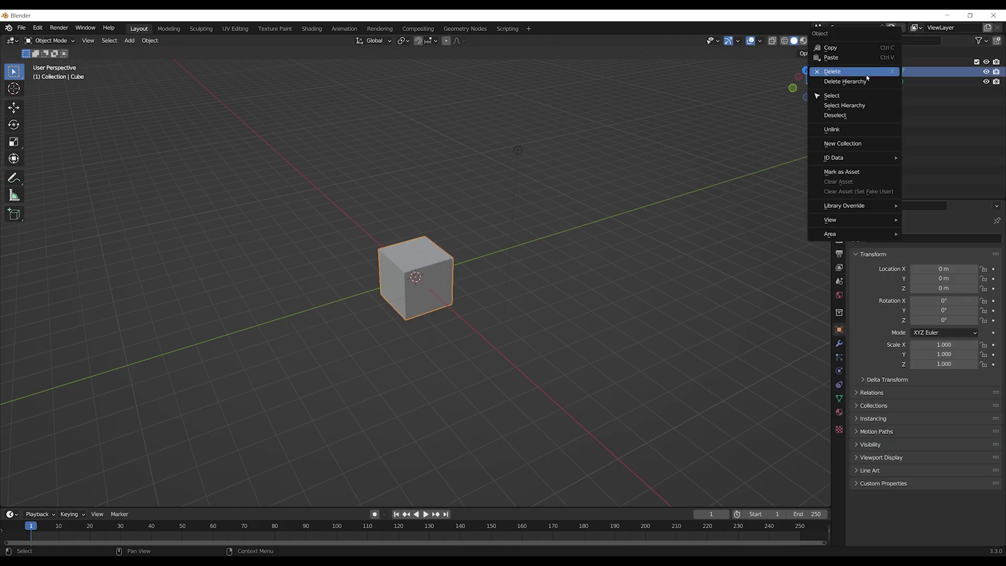
left_click(883, 71)
right_click(884, 74)
left_click(884, 72)
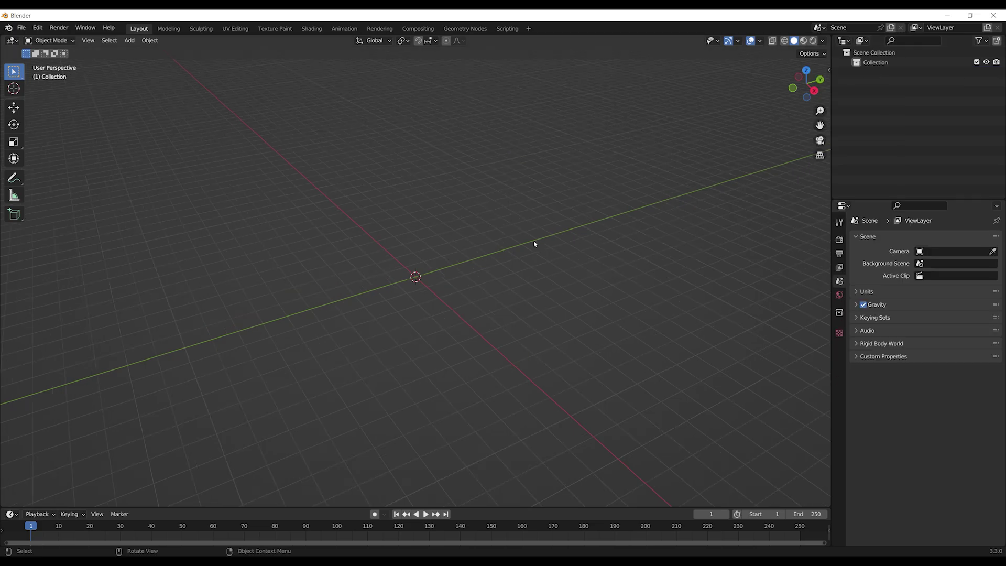
mouse_move(533, 243)
middle_mouse_down()
mouse_move(438, 268)
mouse_move(514, 299)
mouse_move(541, 254)
middle_mouse_up()
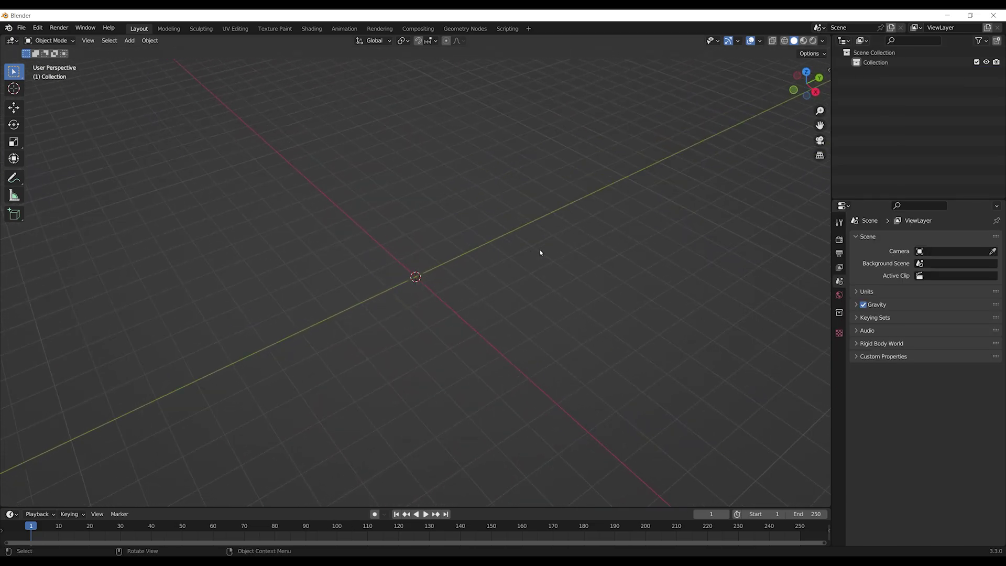
mouse_move(486, 223)
middle_mouse_down()
mouse_move(439, 234)
mouse_move(470, 218)
middle_mouse_up()
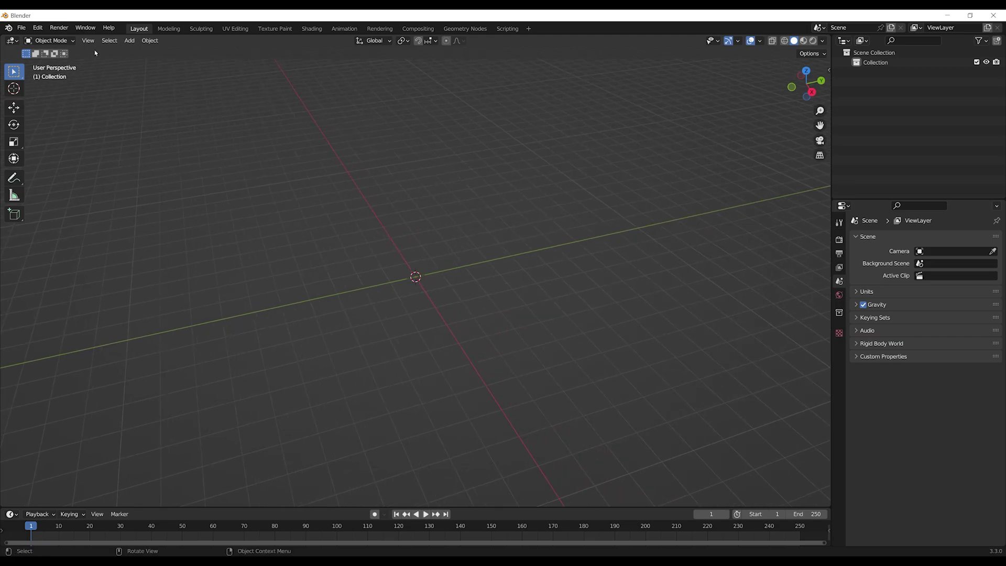
left_click(129, 41)
Add a UV sphere mesh at the scene centre
mouse_move(140, 52)
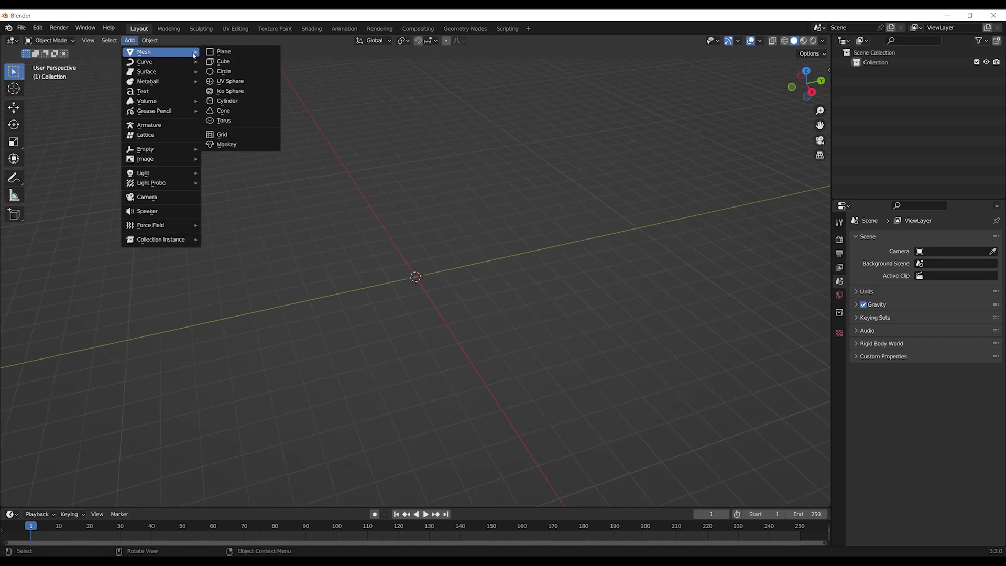
left_click(240, 82)
scroll(390, 332, "up", 7)
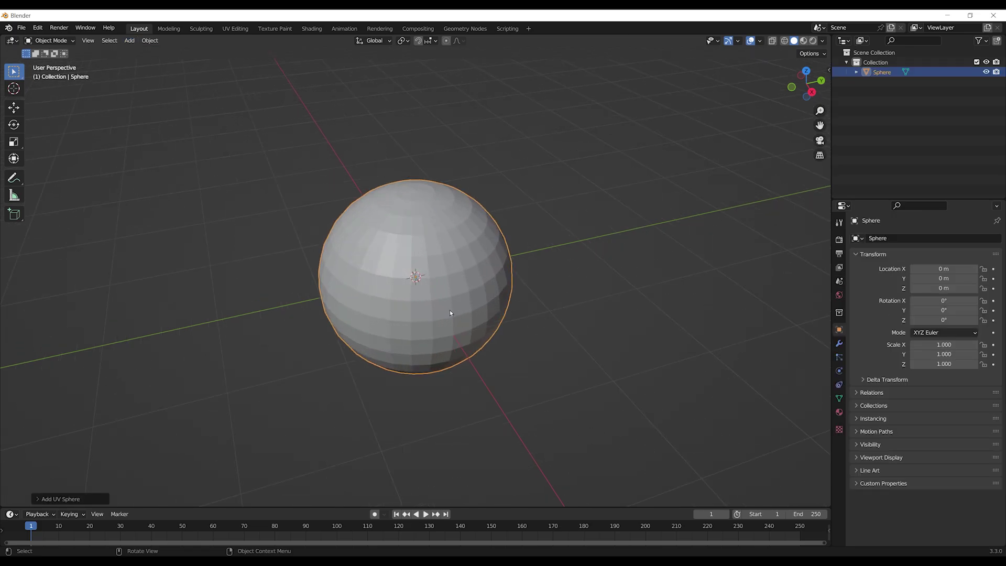
scroll(482, 336, "down", 1)
middle_click_drag(483, 336, 464, 305)
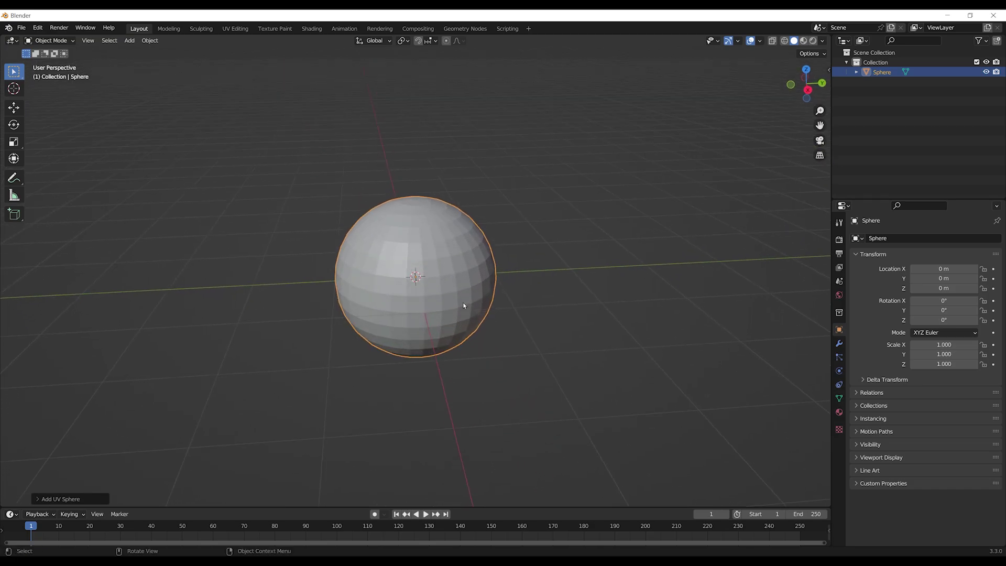
Set the new UV sphere to 64 segments and 32 rings
left_click(42, 500)
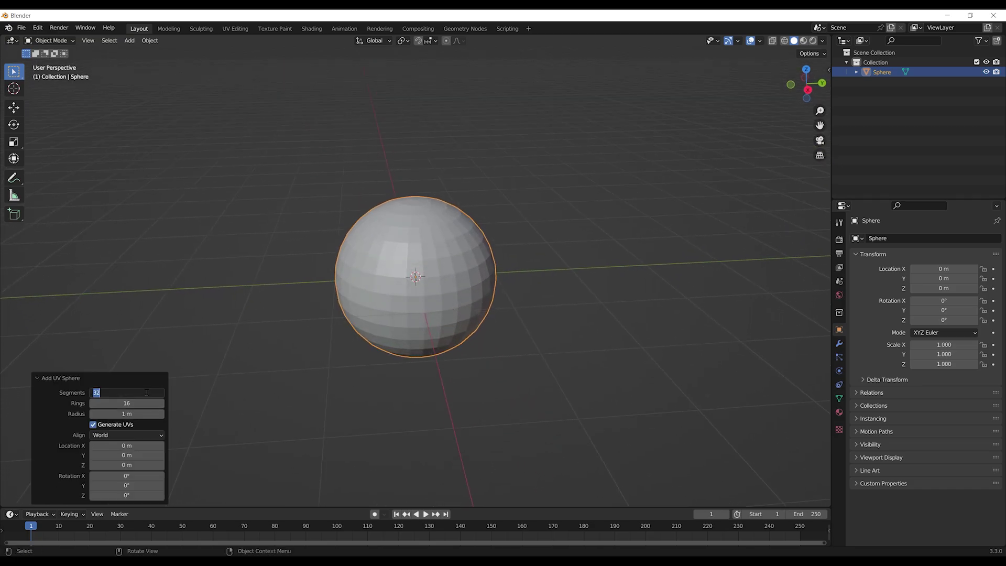
key("Return")
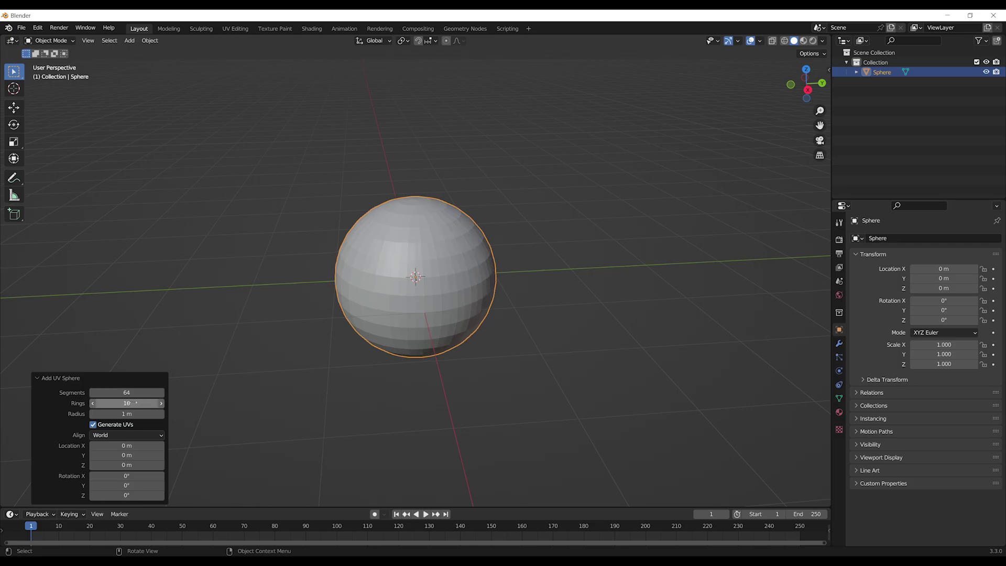
key("Return")
scroll(421, 278, "up", 2)
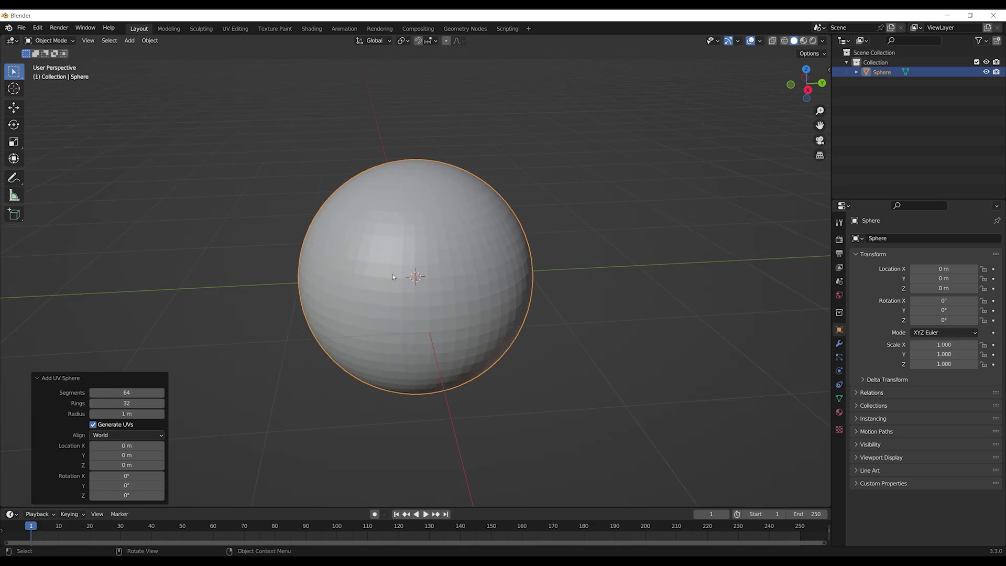
scroll(391, 313, "down", 2)
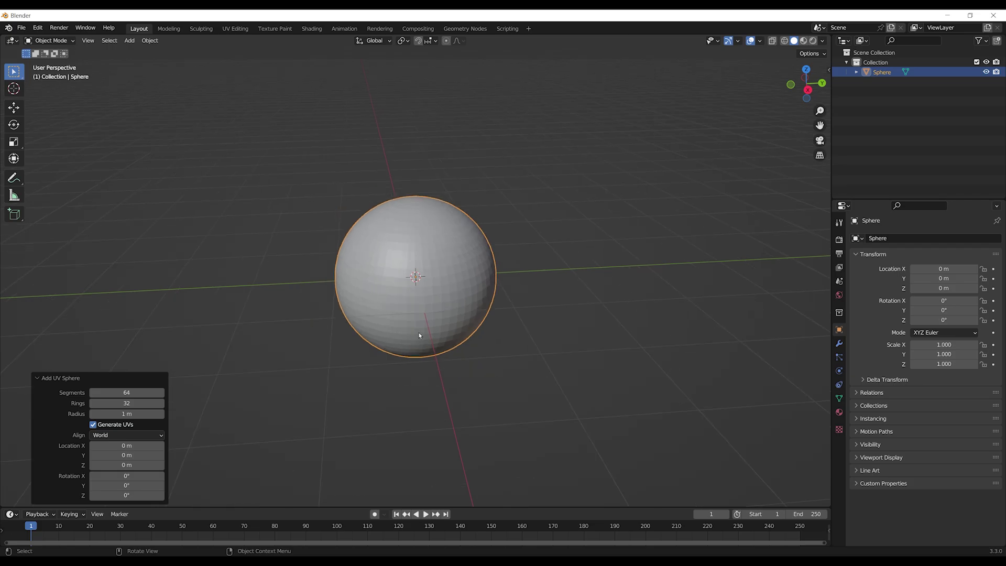
Reselect the sphere and orbit around it to inspect its shape
left_click(124, 363)
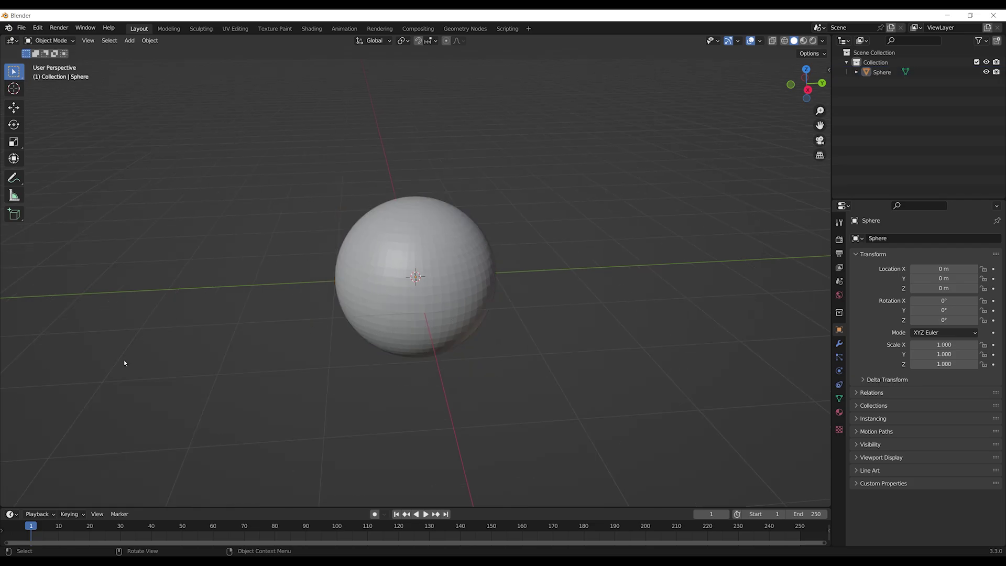
left_click(442, 276)
middle_click_drag(523, 339, 424, 311)
middle_click_drag(499, 340, 542, 345)
scroll(543, 346, "up", 3)
scroll(394, 268, "up", 1)
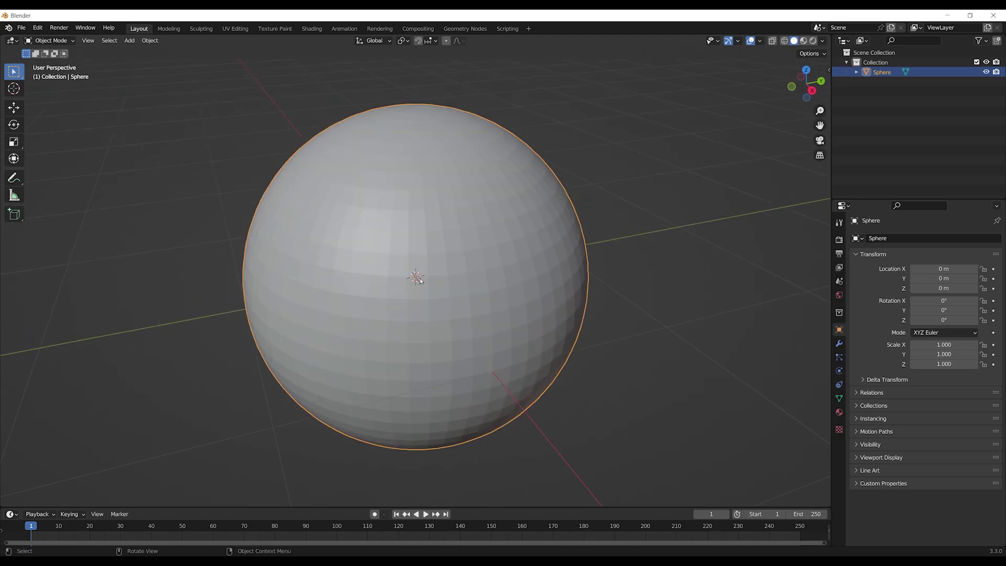
scroll(483, 313, "down", 2)
scroll(489, 298, "down", 2)
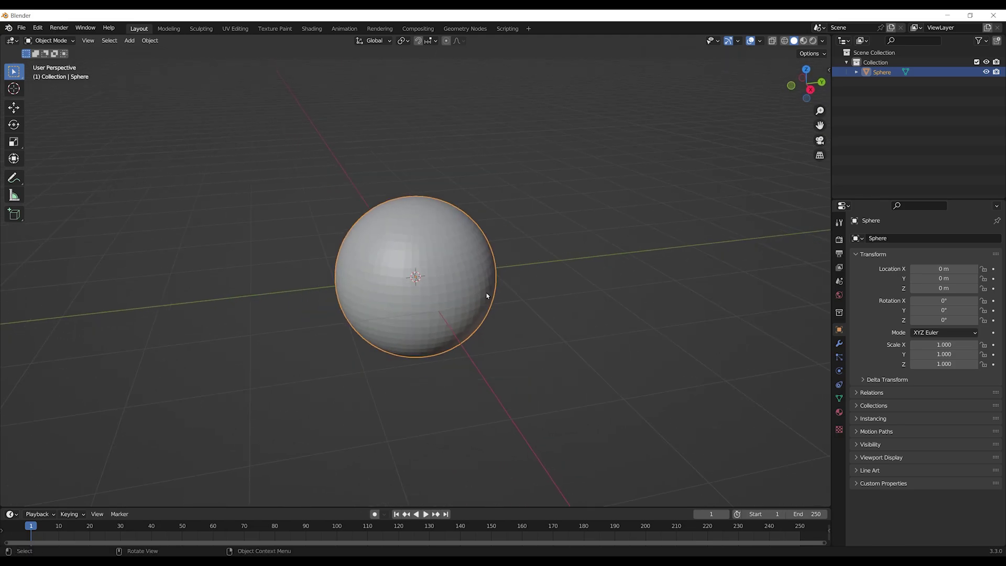
Apply Shade Smooth to the sphere, leaving Auto Smooth off
right_click(421, 285)
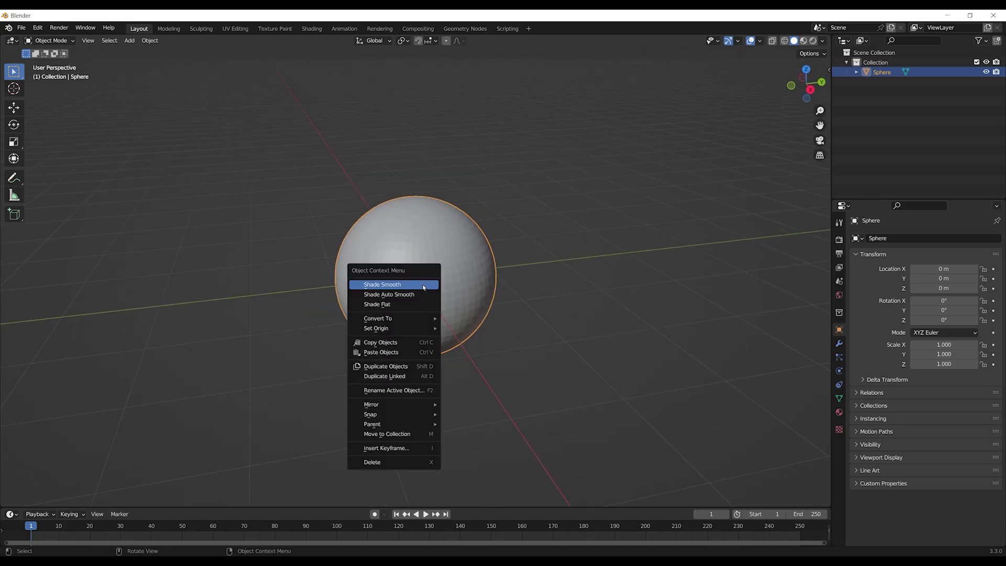
left_click(383, 286)
middle_click_drag(382, 285, 523, 272)
scroll(522, 265, "down", 2)
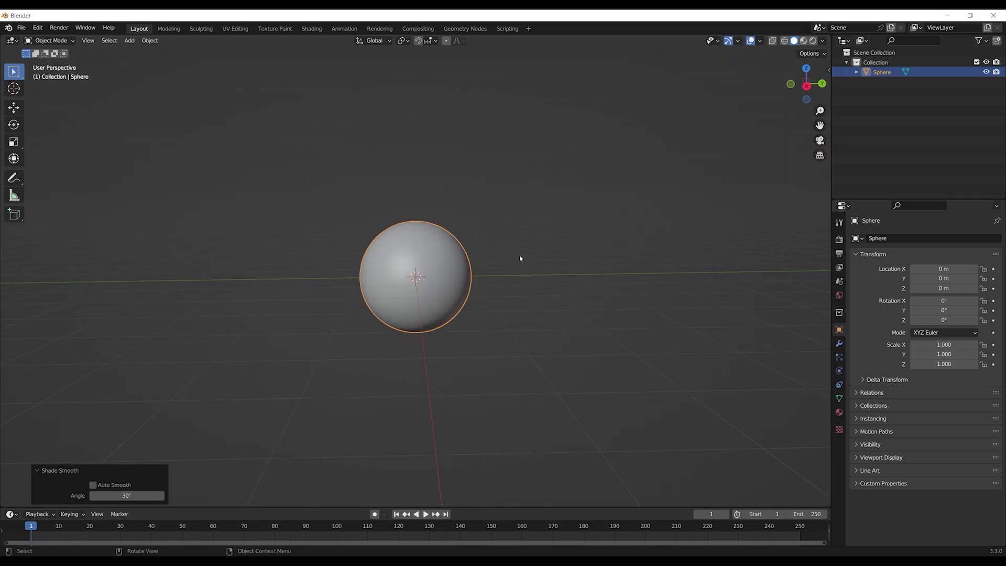
scroll(523, 283, "up", 2)
scroll(519, 262, "down", 2)
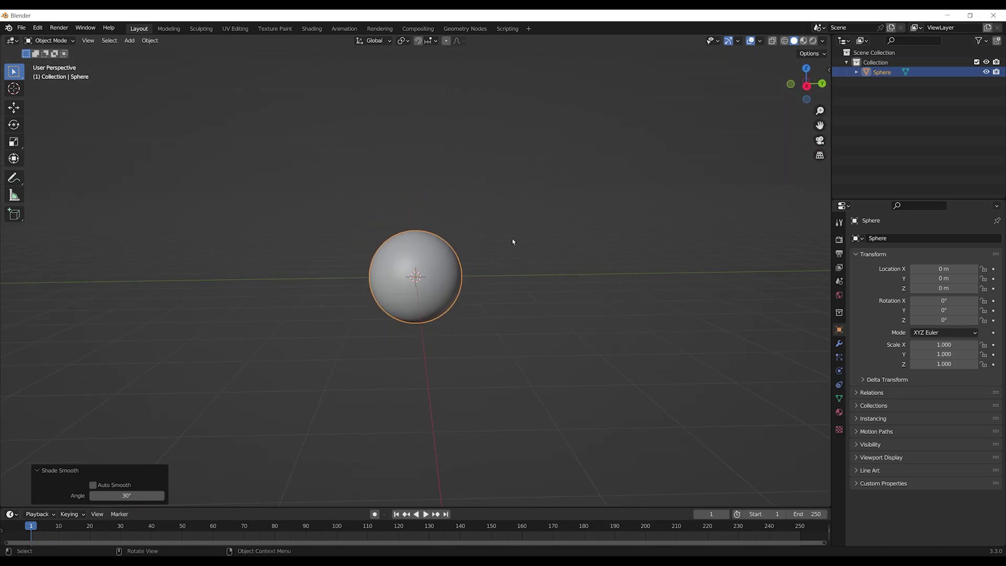
scroll(517, 262, "up", 2)
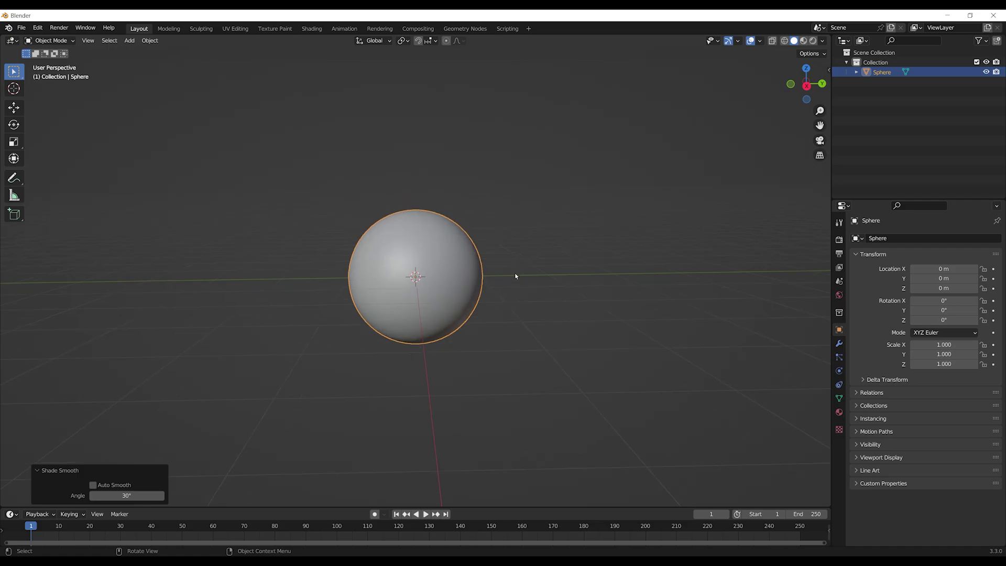
Enter Edit Mode, select the pole vertex, test-move it and undo the move
key("Tab")
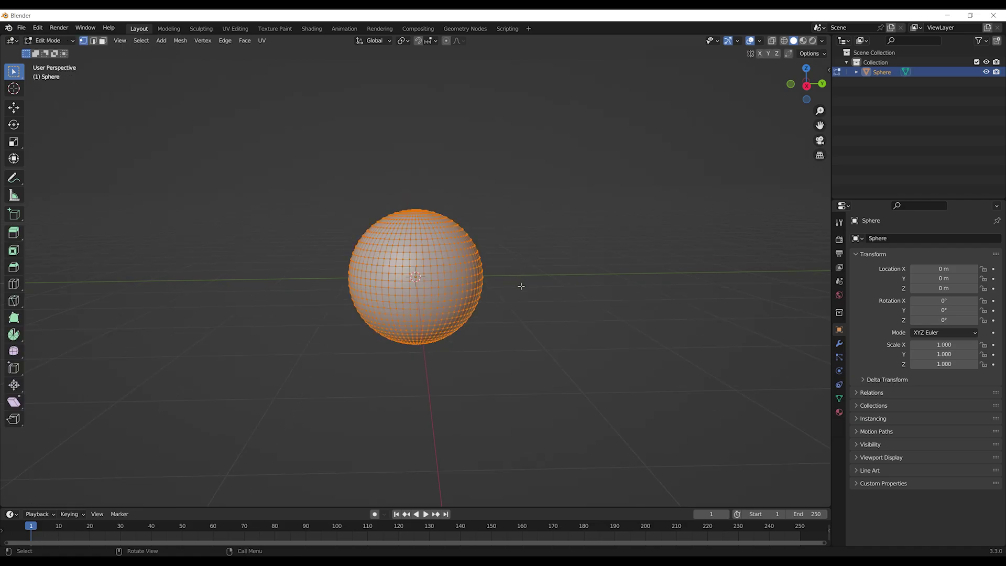
scroll(521, 285, "up", 2)
middle_click_drag(597, 276, 504, 186)
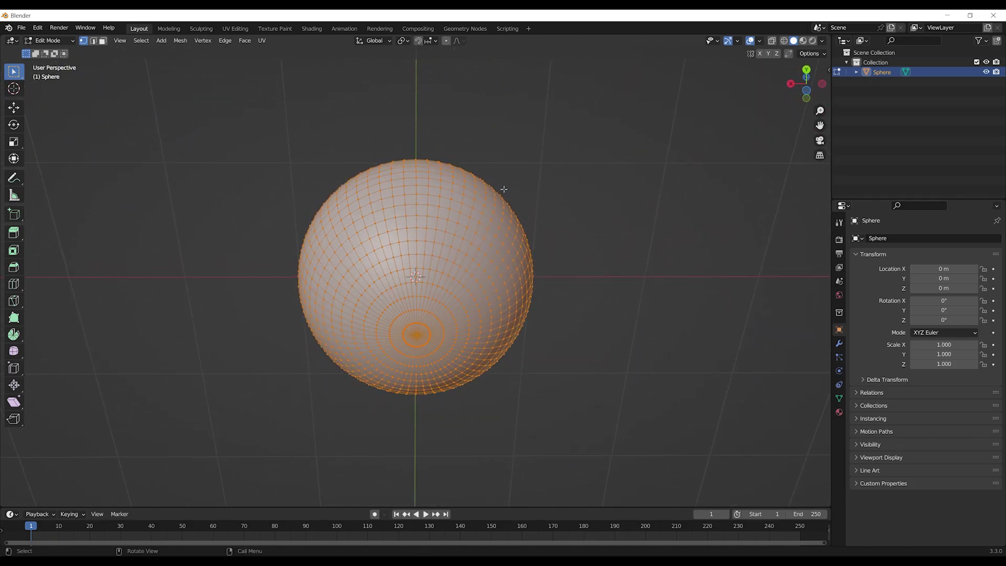
left_click(416, 338)
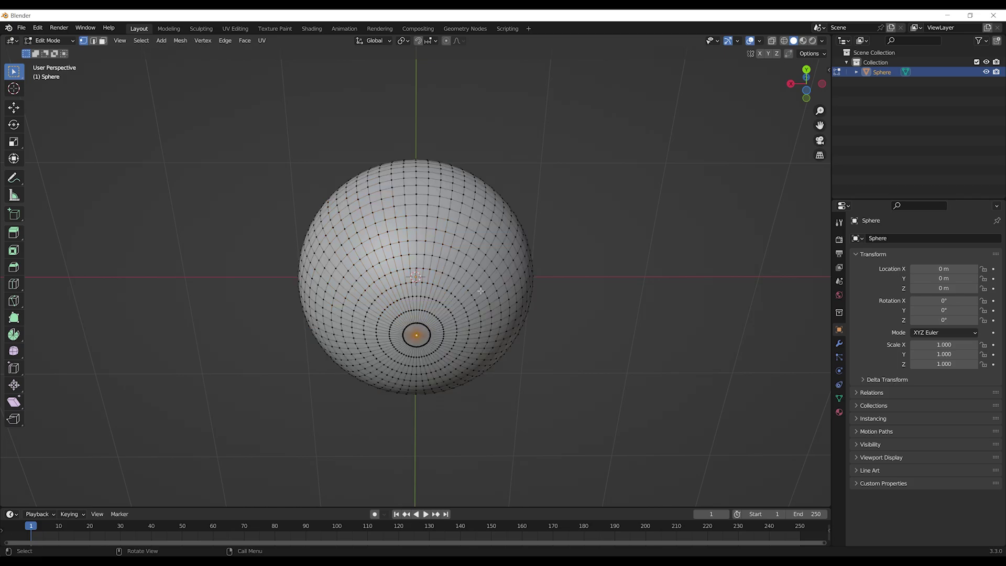
key("g")
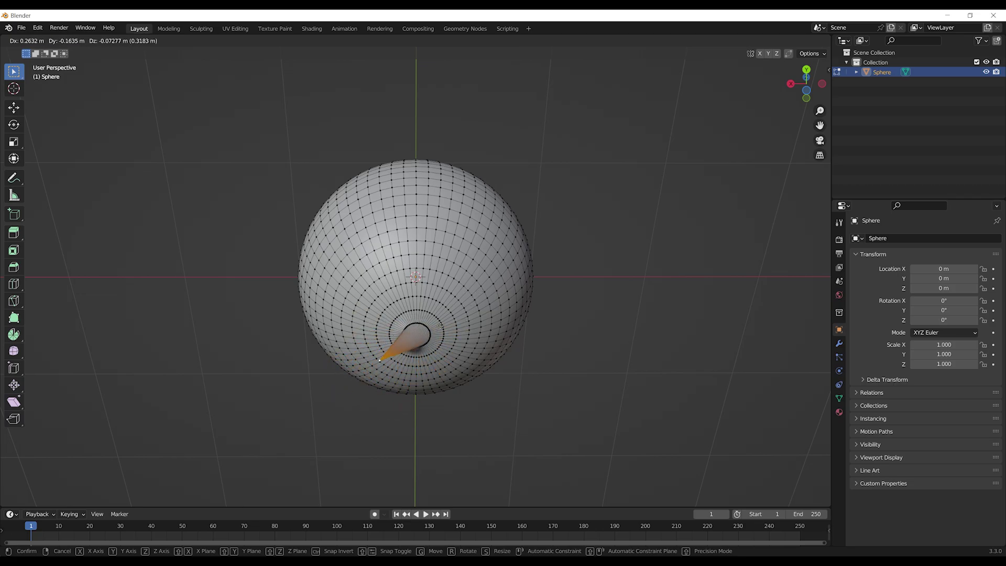
left_click(477, 306)
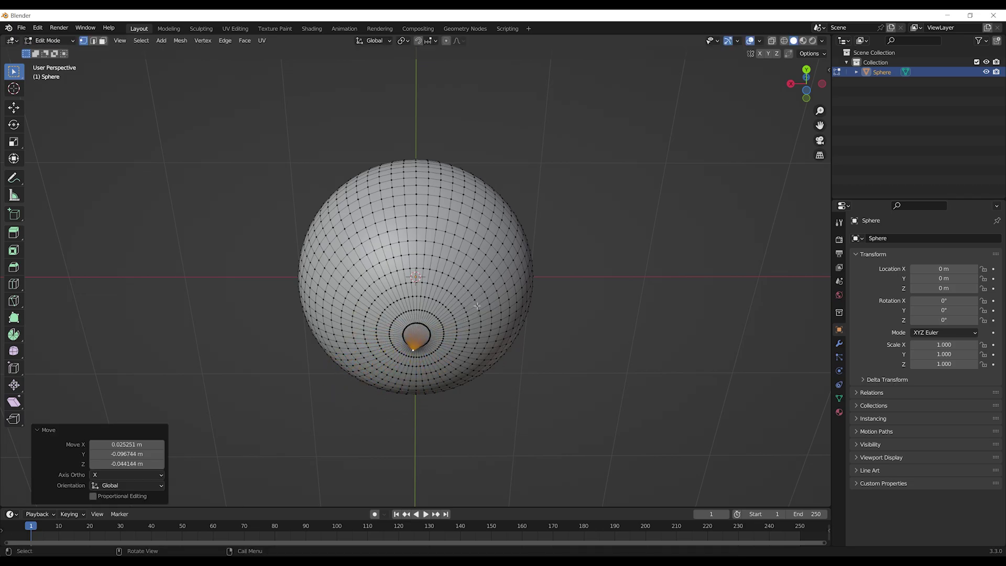
key("ctrl+z")
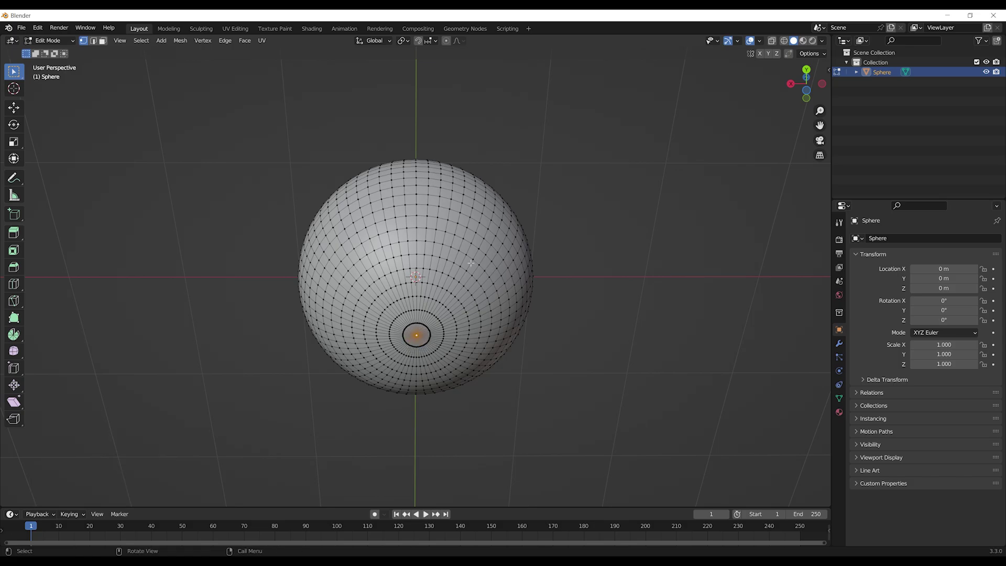
Enable Proportional Editing, test a falloff move and undo it, then select the whole mesh
left_click(447, 41)
key("g")
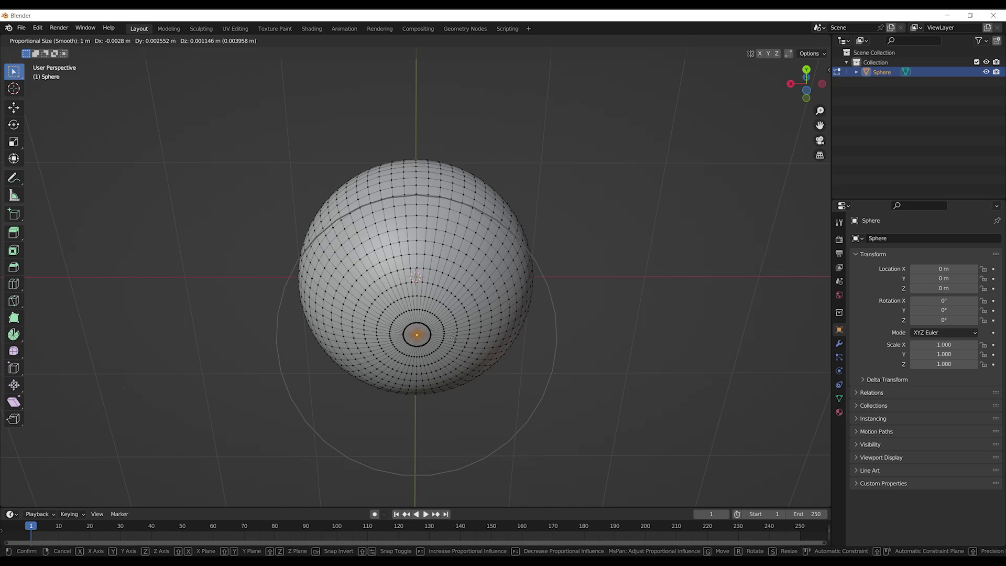
scroll(454, 337, "up", 5)
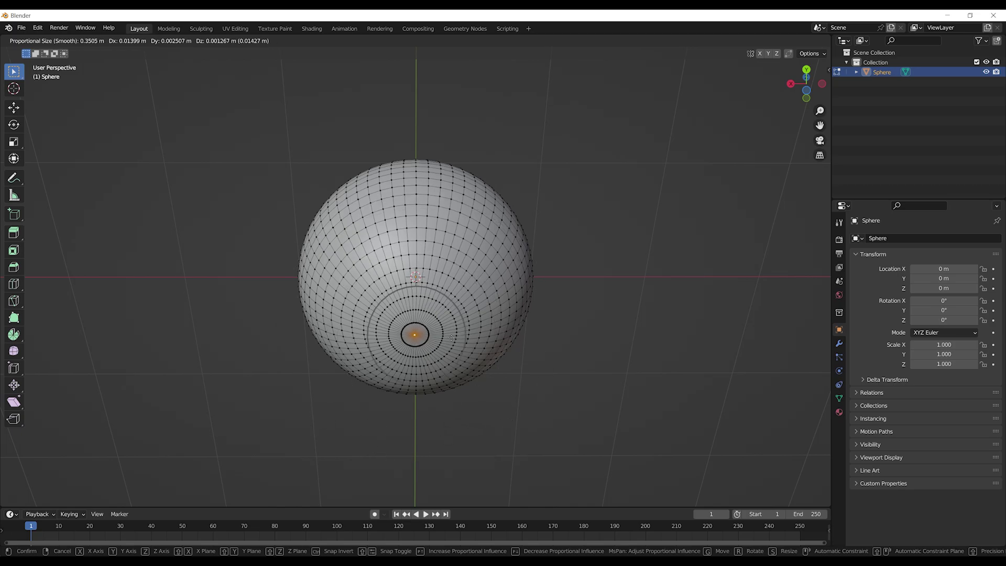
scroll(450, 337, "up", 6)
scroll(452, 339, "down", 2)
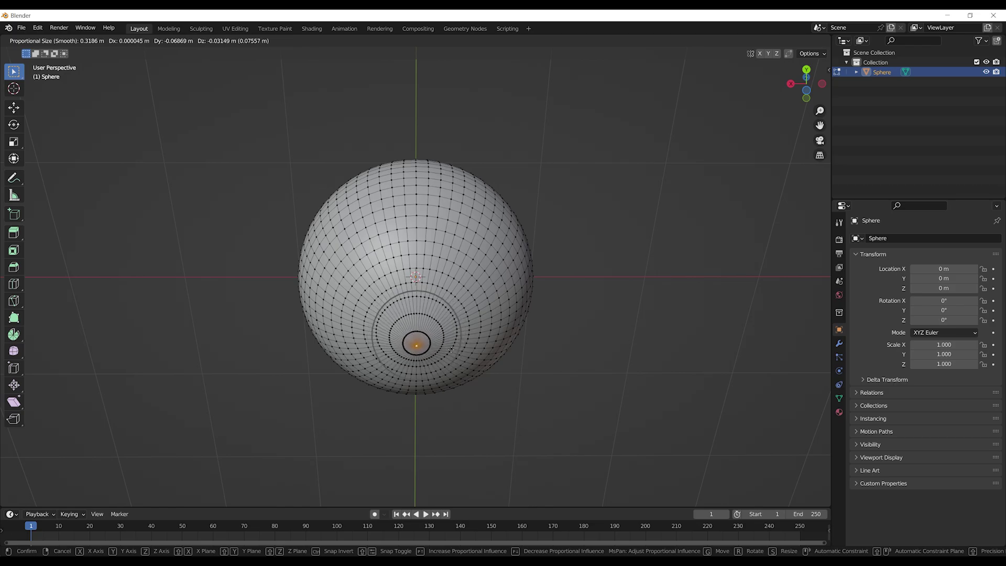
scroll(472, 346, "down", 3)
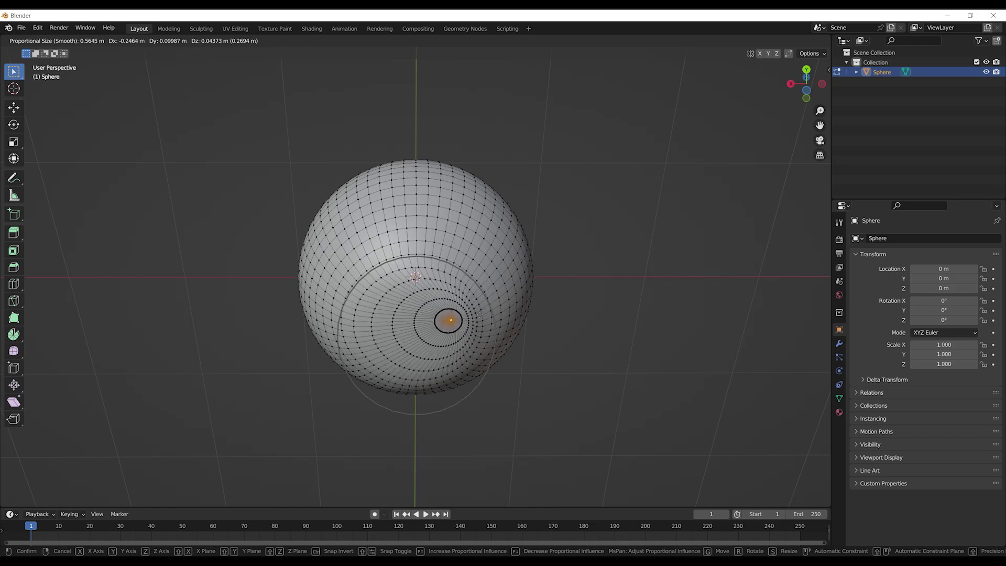
left_click(400, 321)
key("ctrl+z")
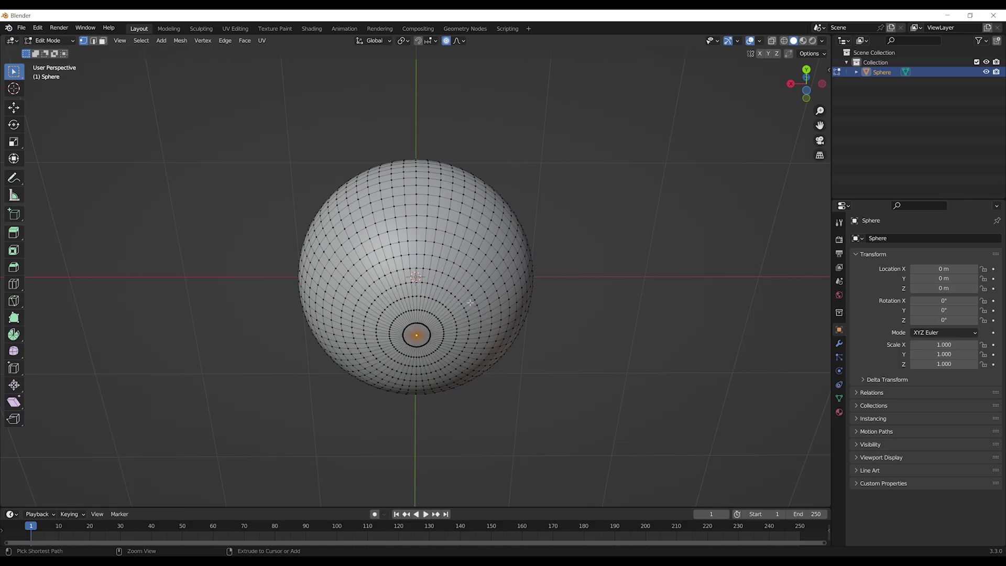
key("a")
middle_click_drag(491, 202, 562, 253)
Select only the bottom pole vertex and switch to Back Orthographic view
scroll(555, 251, "up", 2)
scroll(561, 252, "down", 1)
scroll(591, 238, "down", 1)
left_click(591, 238)
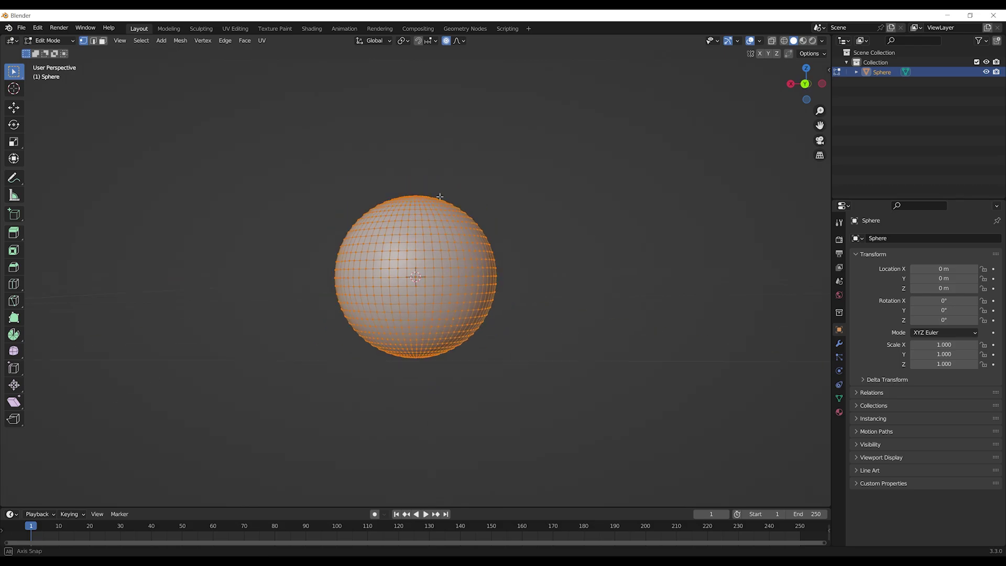
middle_click_drag(488, 195, 485, 236)
scroll(515, 248, "up", 1)
scroll(485, 236, "up", 1)
left_click(416, 311)
middle_click_drag(542, 135, 550, 225)
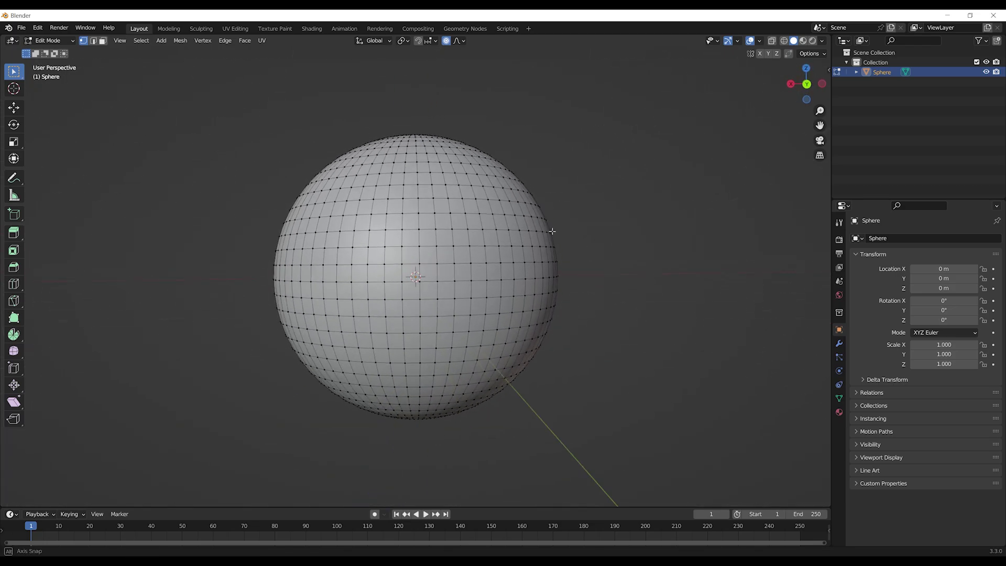
left_click(808, 85)
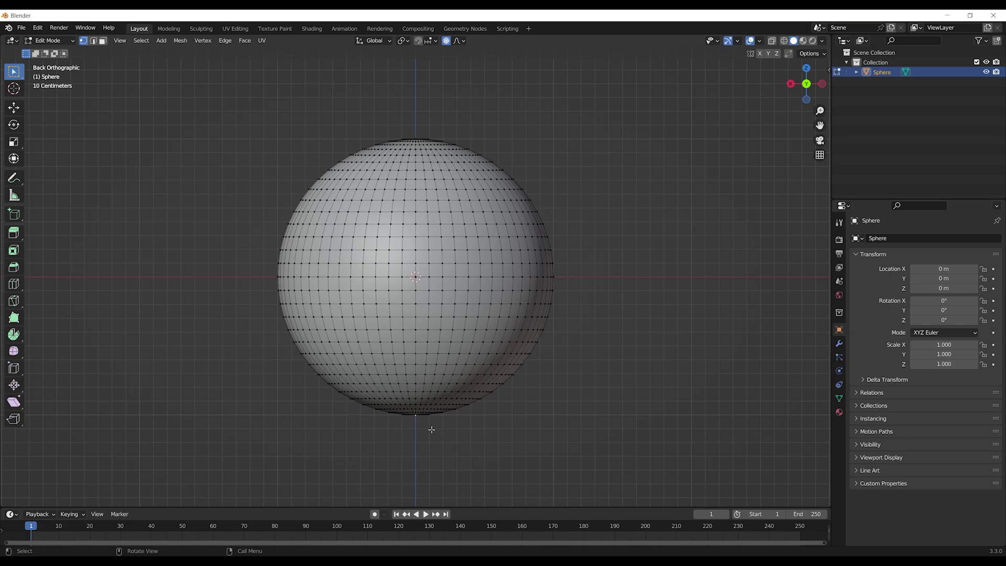
Pull the bottom vertex down with enlarged proportional falloff into a teardrop shape
key("g")
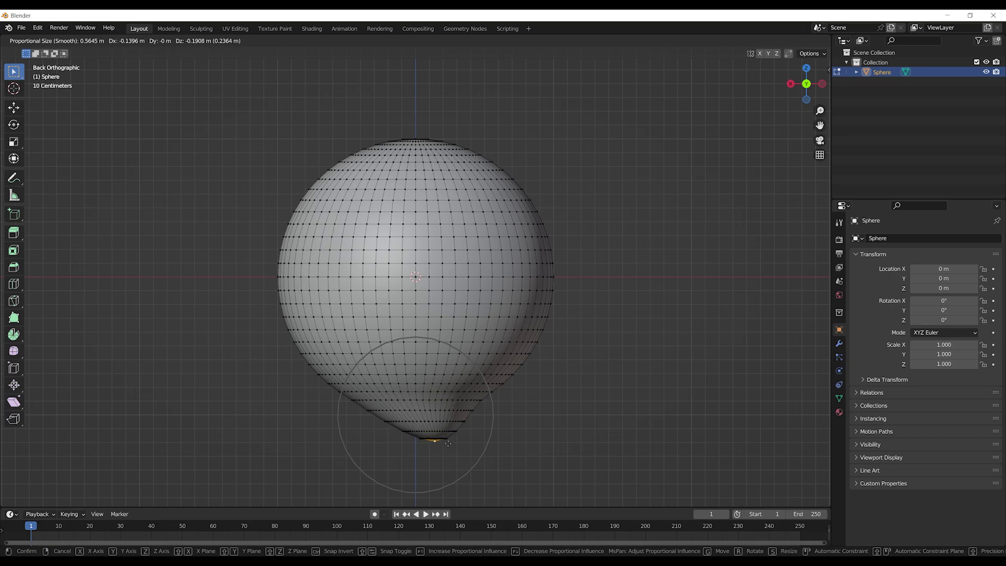
scroll(445, 451, "down", 9)
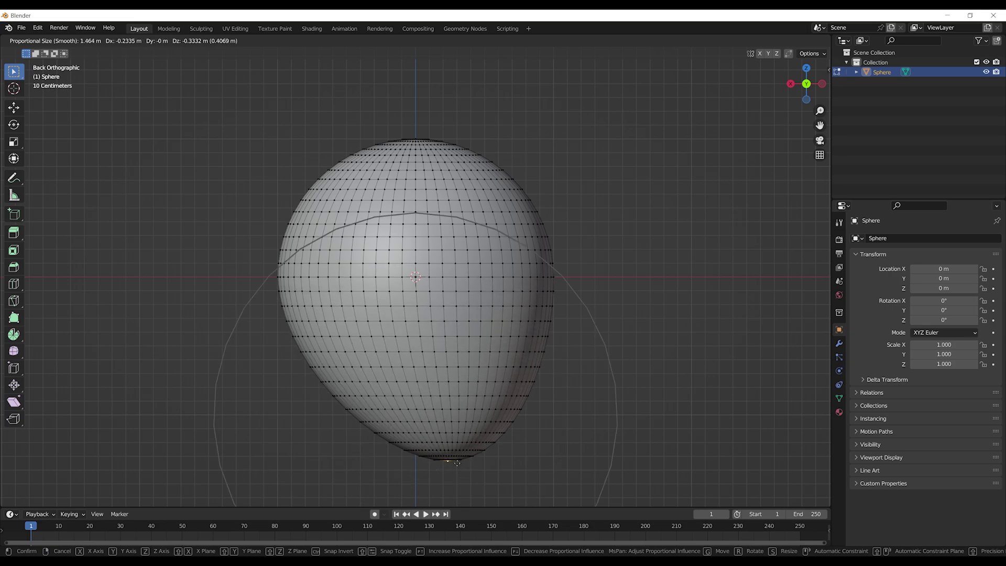
scroll(475, 490, "down", 2)
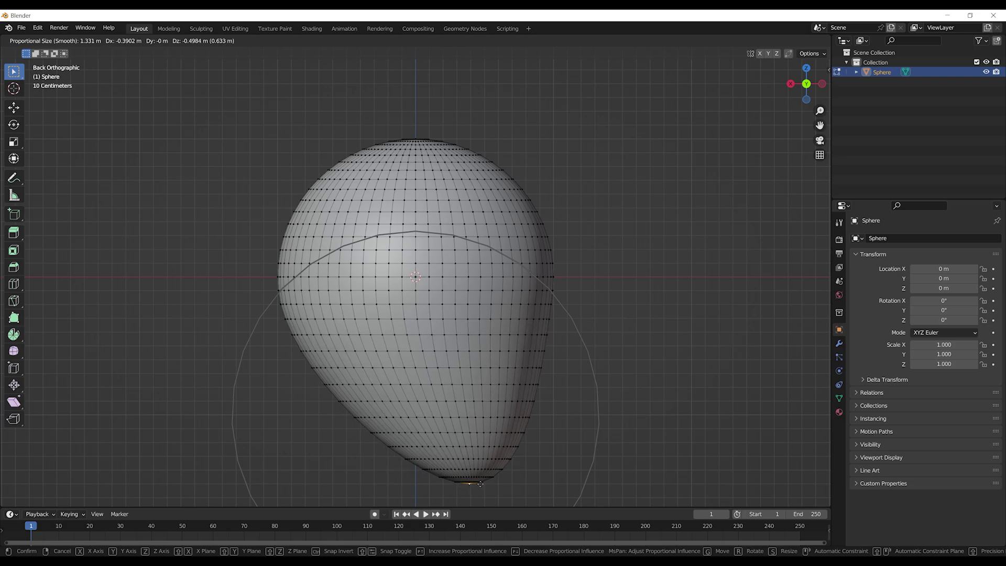
left_click(464, 500)
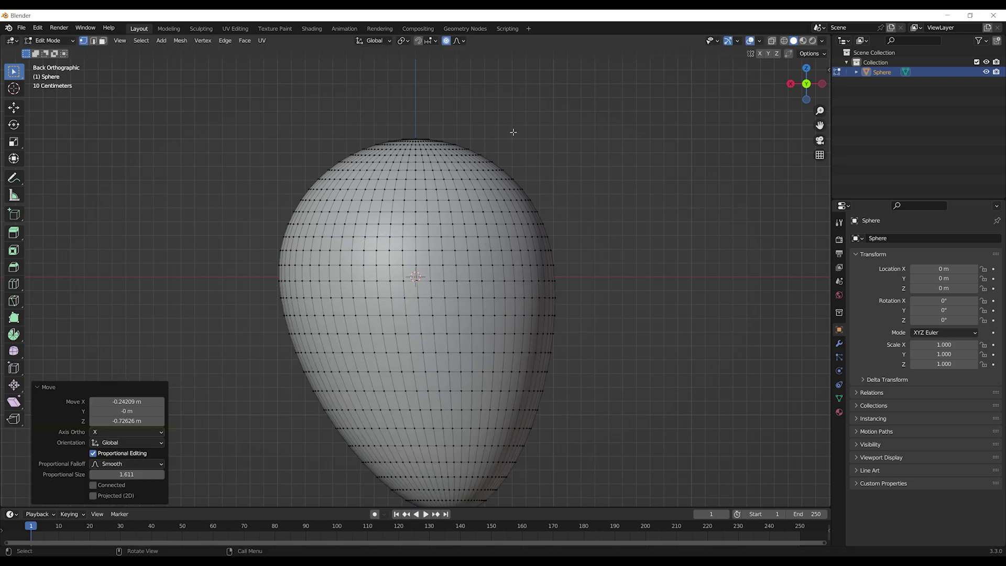
middle_click_drag(477, 115, 494, 128)
scroll(494, 128, "down", 3)
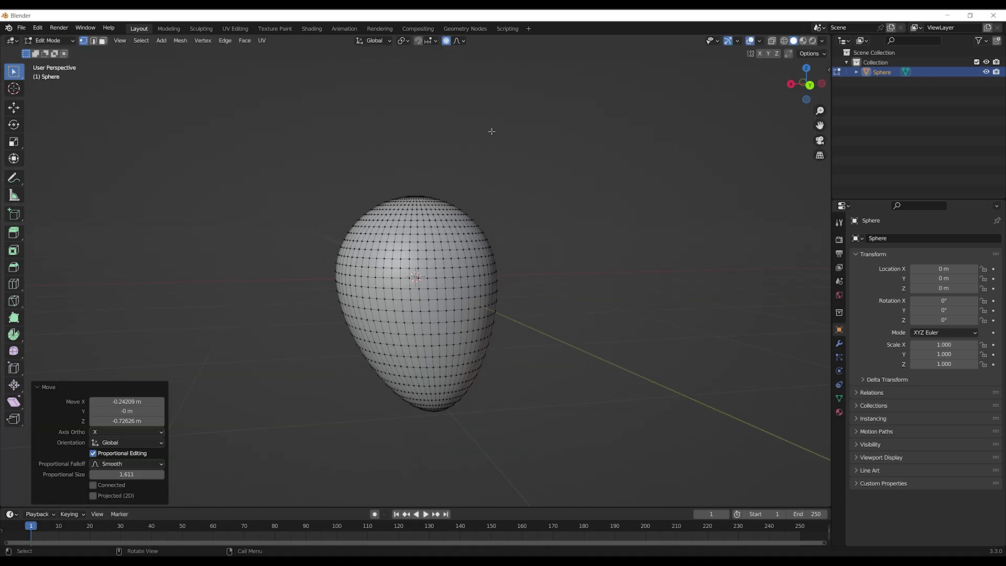
left_click(447, 150)
middle_click_drag(447, 150, 346, 159)
scroll(370, 157, "up", 1)
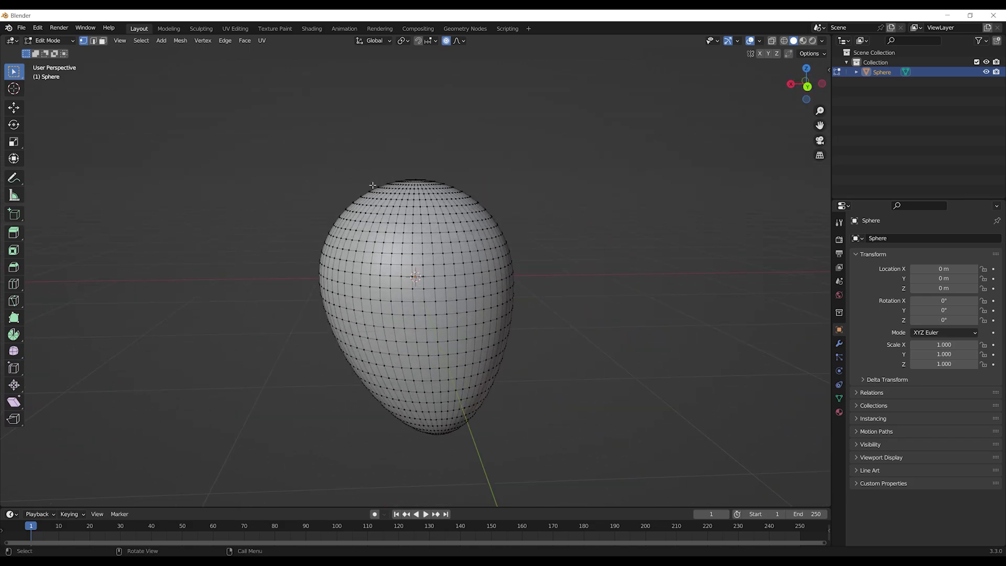
scroll(353, 210, "down", 3)
middle_click_drag(346, 213, 338, 238)
Switch to Right Orthographic view and start pulling a side vertex outward with falloff
left_click(791, 85)
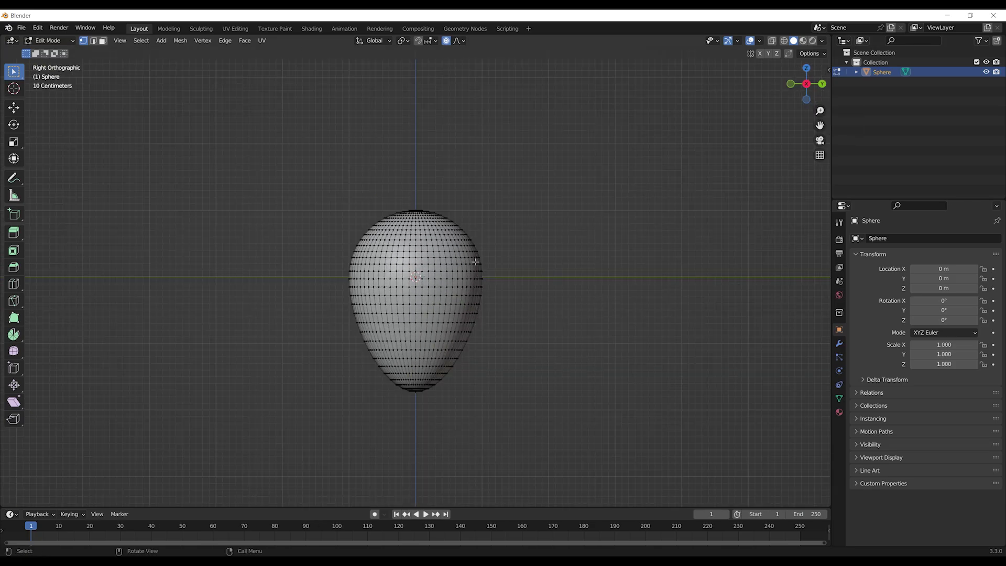
scroll(363, 272, "up", 4)
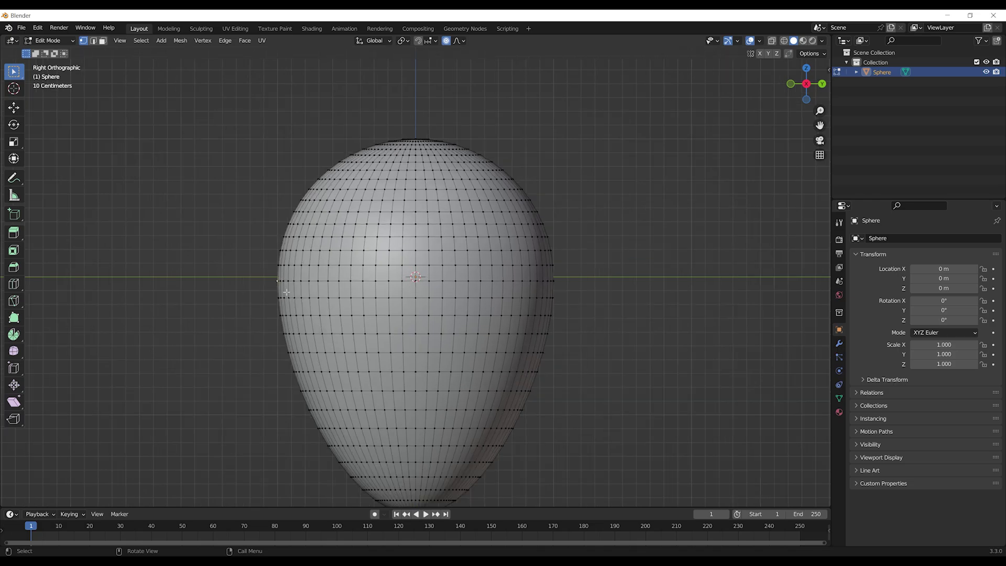
key("g")
scroll(277, 281, "up", 8)
scroll(287, 292, "up", 8)
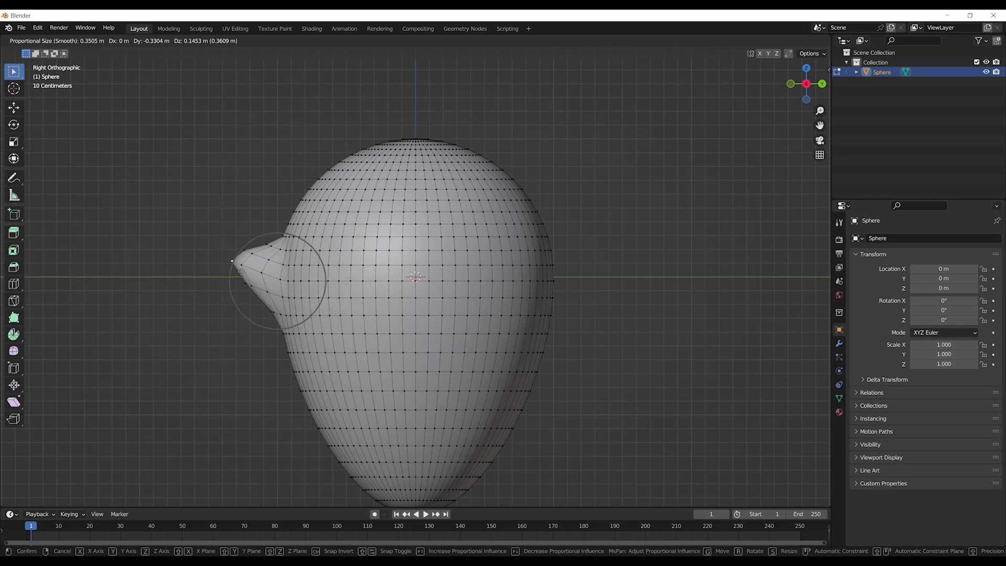
Confirm the first arm nub and pull a matching nub from the opposite side
left_click(239, 276)
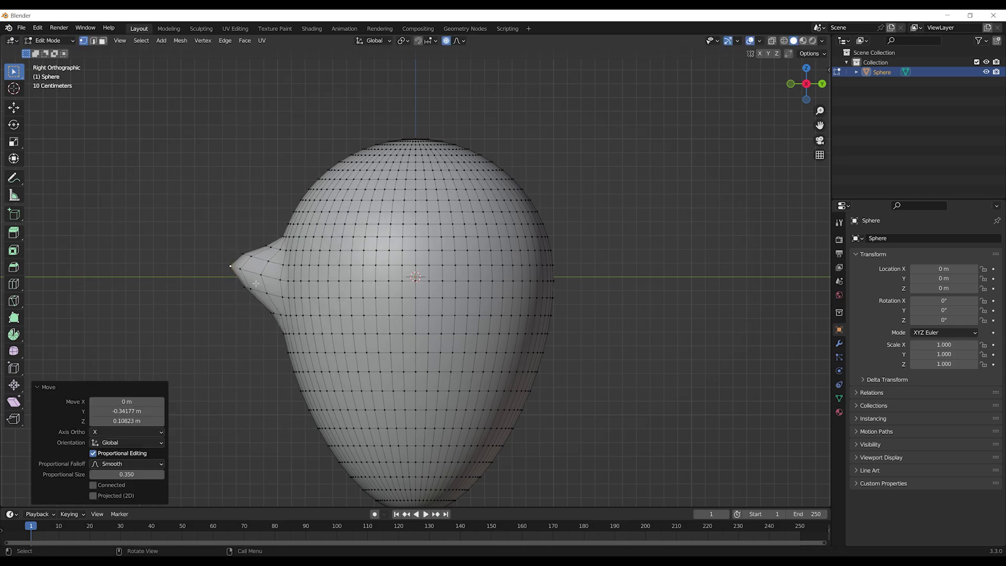
left_click(555, 281)
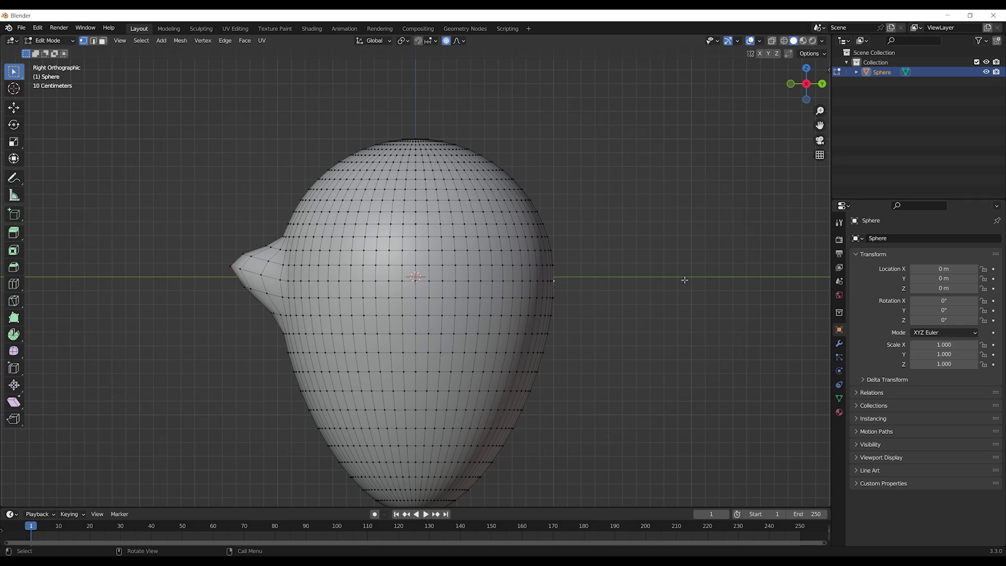
key("g")
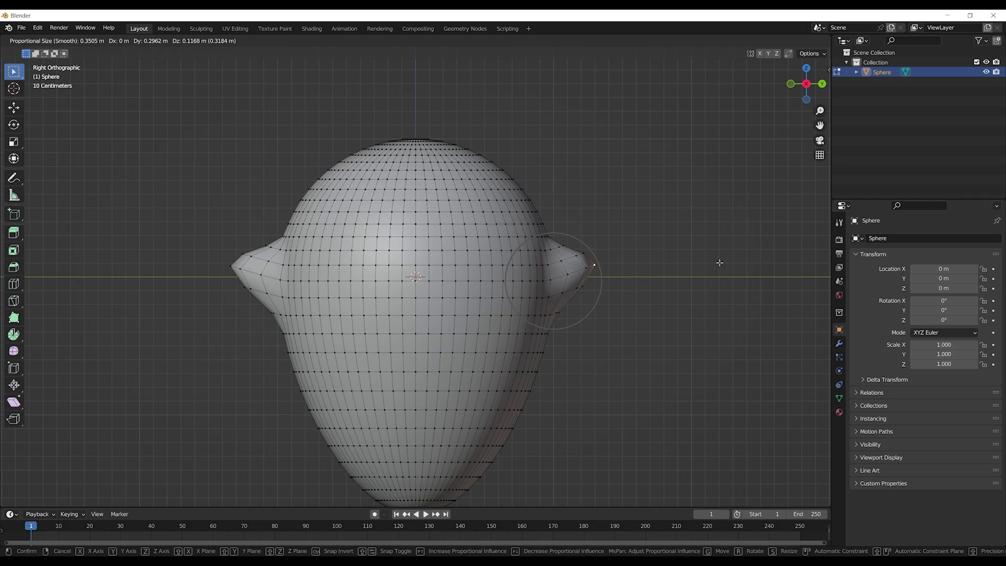
left_click(733, 260)
Orbit around the ghost head to check both arm nubs from the front
middle_click_drag(770, 255, 661, 299)
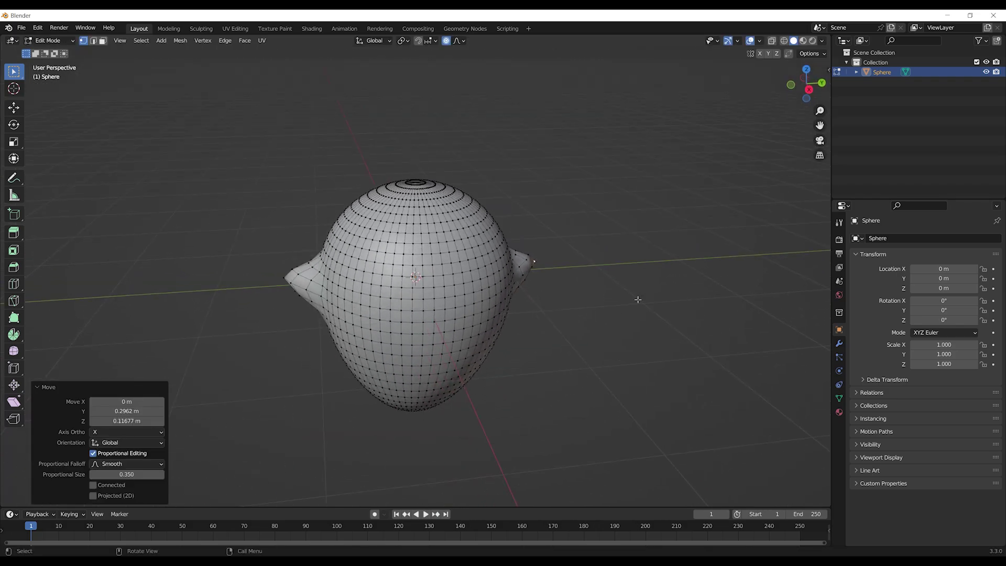
middle_click_drag(565, 336, 642, 247)
scroll(686, 263, "down", 3)
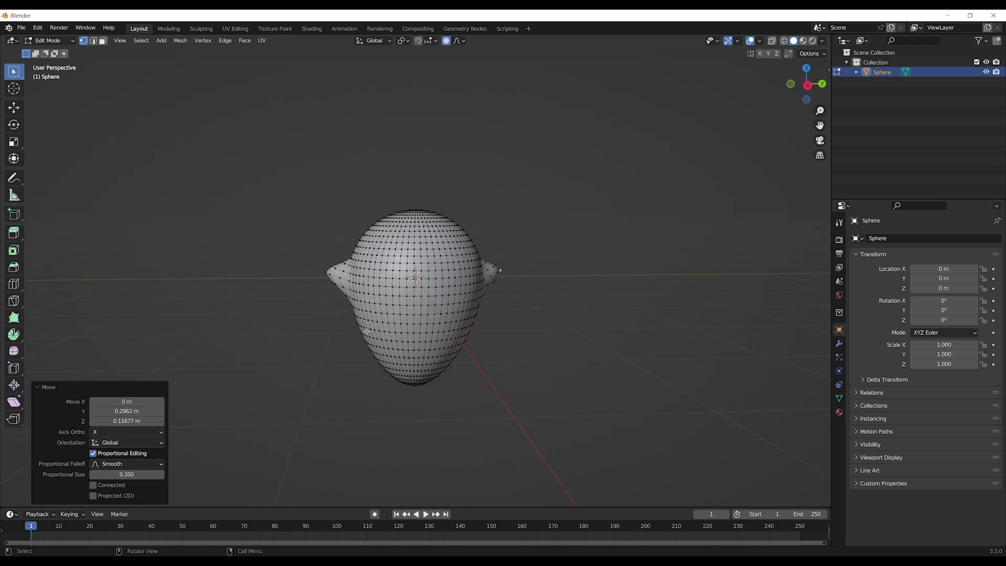
middle_click_drag(527, 265, 483, 255)
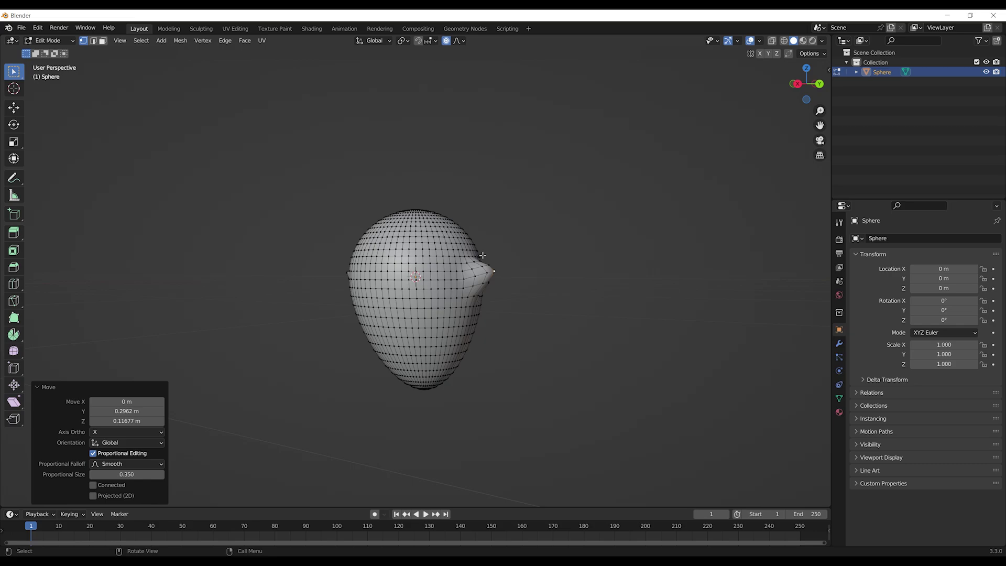
middle_click_drag(395, 162, 443, 171)
Rename the Sphere object to 'ghost' in the Outliner
double_click(882, 73)
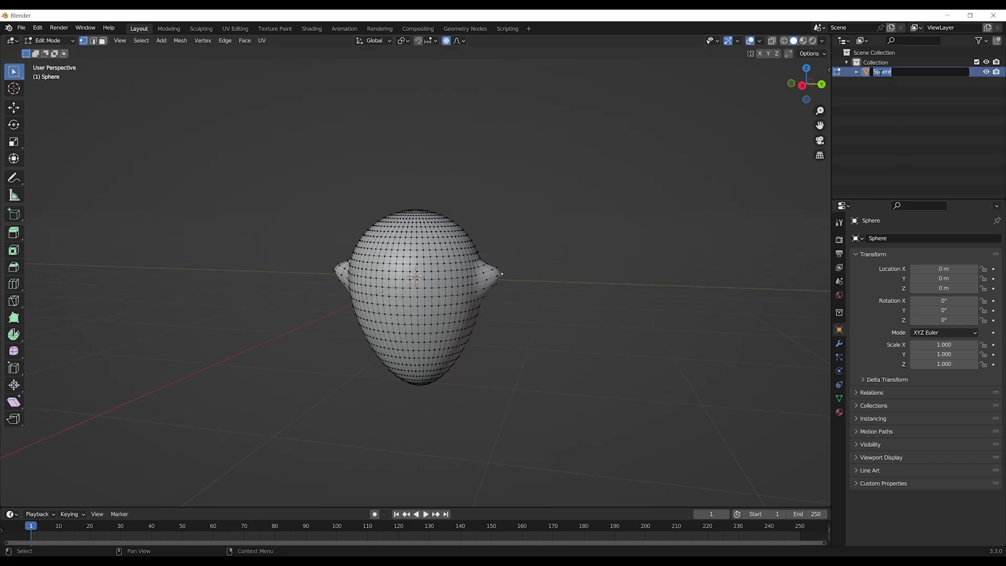
type("ghost")
key("Return")
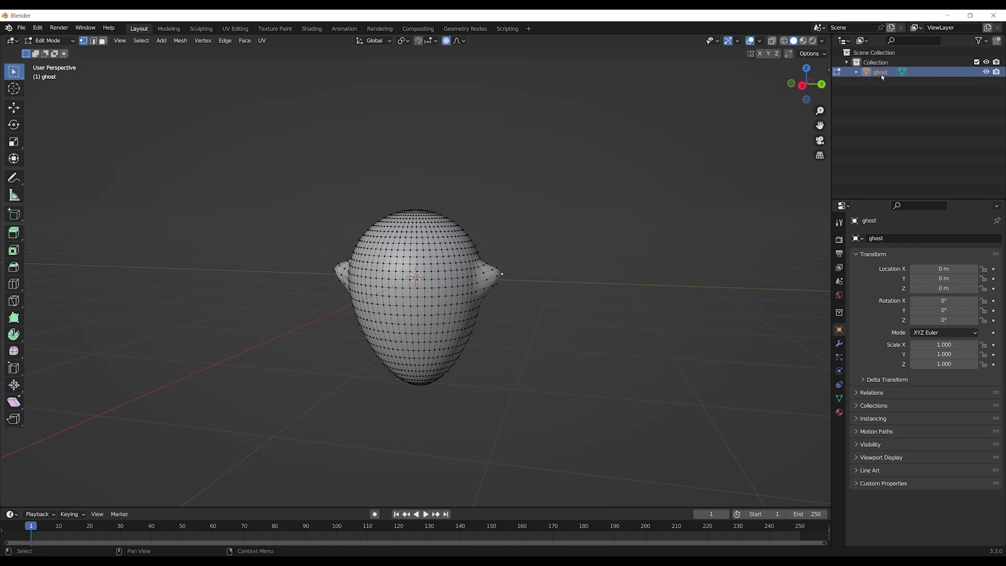
Export the model as FBX to the Desktop, entering a new file name
left_click(21, 27)
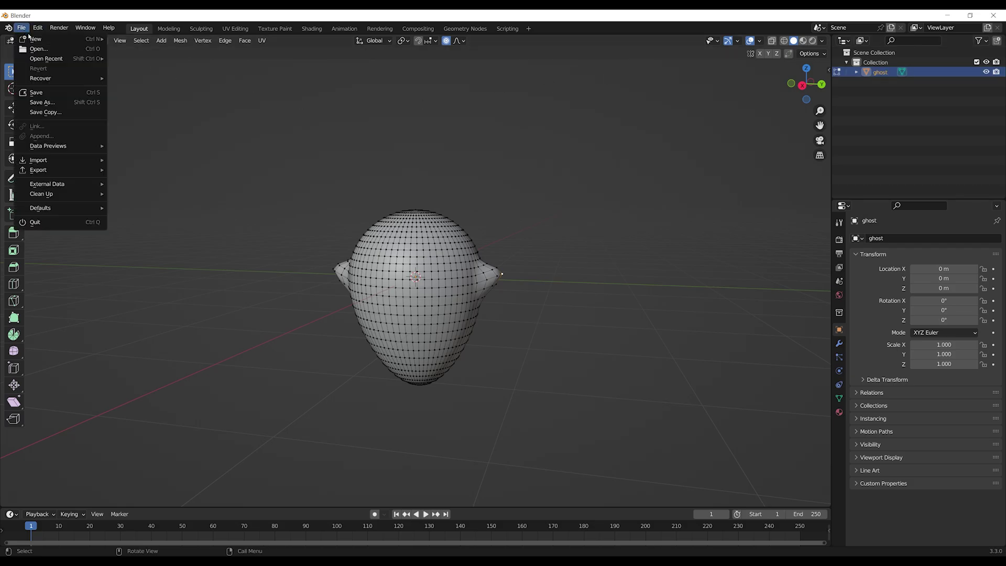
mouse_move(57, 170)
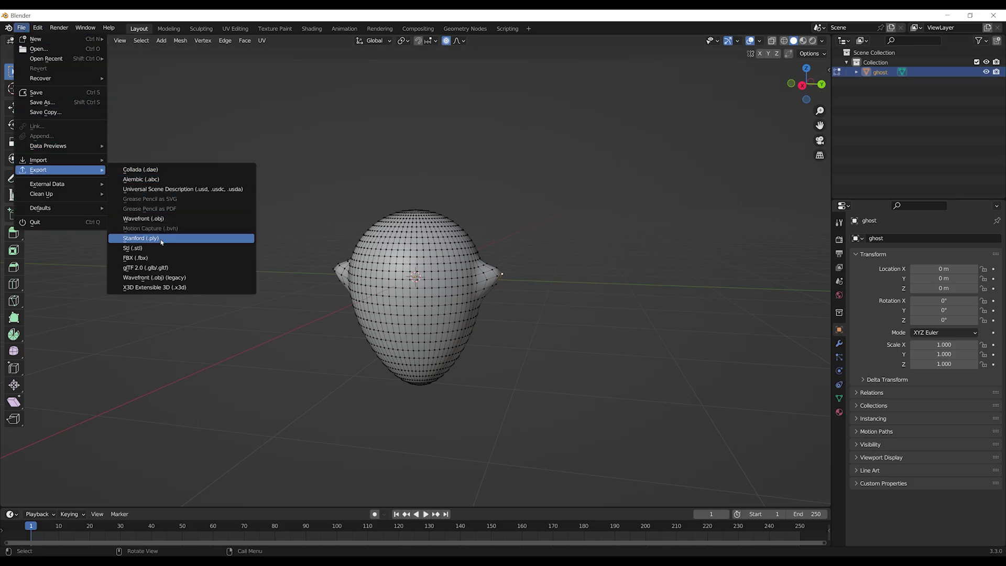
left_click(157, 259)
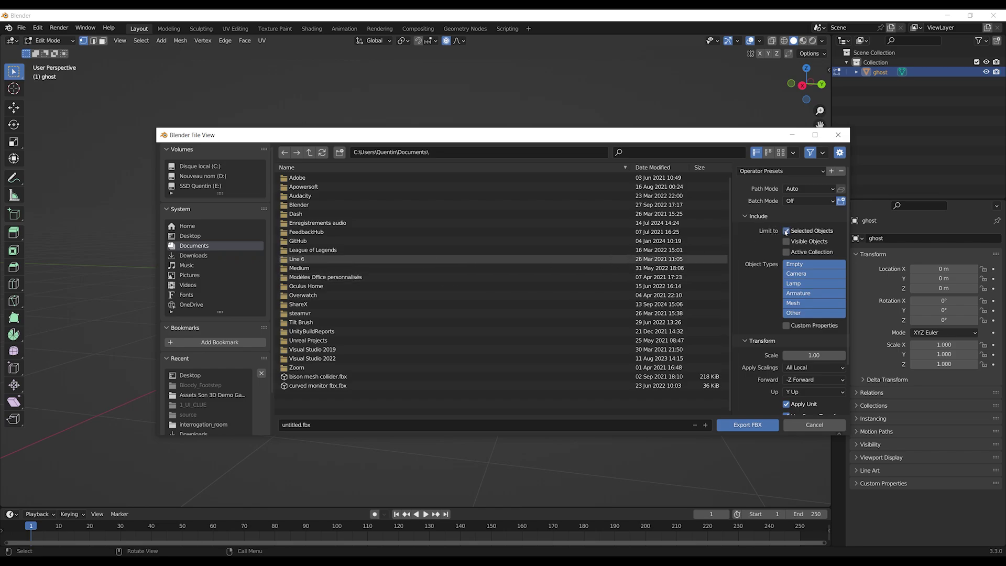
left_click(189, 236)
left_click(196, 247)
left_click(190, 236)
left_click(295, 425)
type("gho")
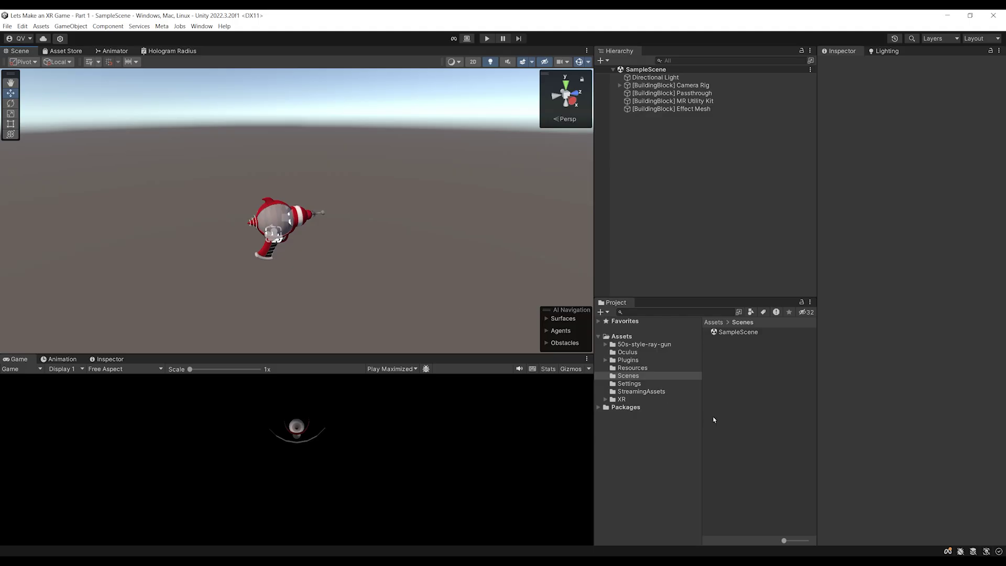
Import ghost xr.fbx from the desktop into Assets and place it in the scene
key("super+d")
left_click_drag(795, 275, 626, 338)
left_click(734, 403)
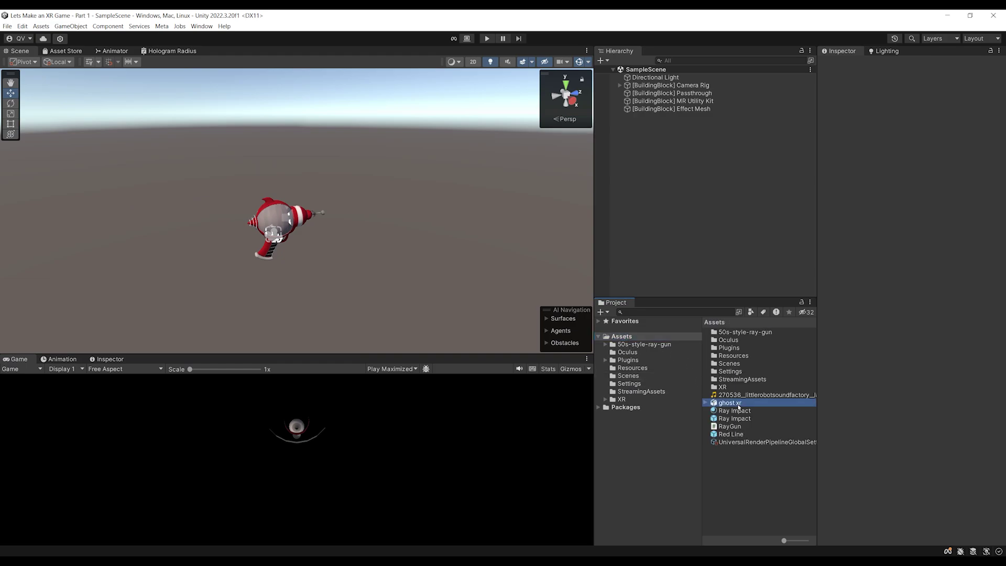
left_click_drag(901, 419, 750, 415)
left_click_drag(728, 336, 666, 187)
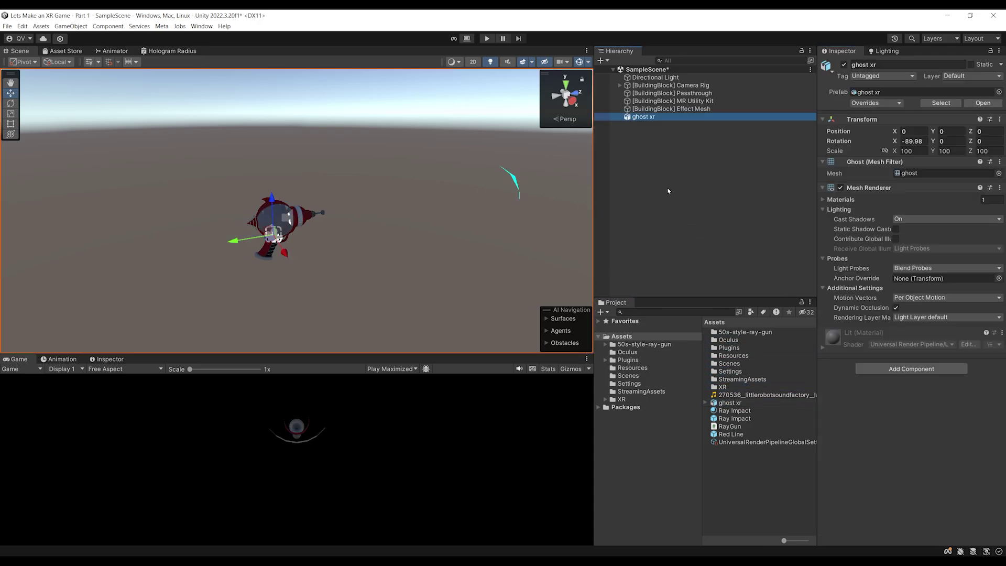
key("f")
scroll(325, 301, "down", 4)
left_click_drag(335, 298, 370, 209, "alt")
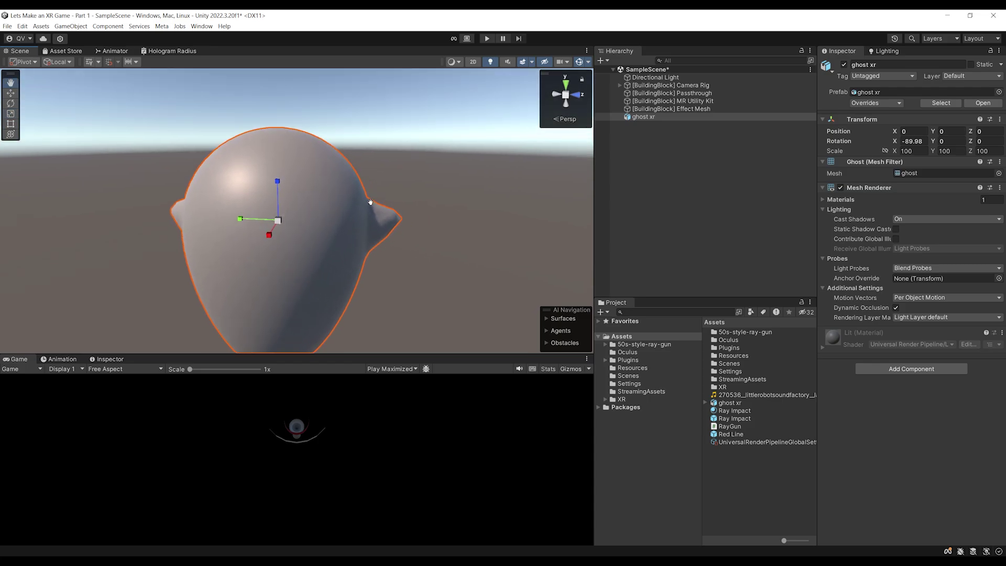
scroll(371, 220, "up", 2)
Set the ghost xr Transform Scale X, Y and Z to 1
left_click(914, 151)
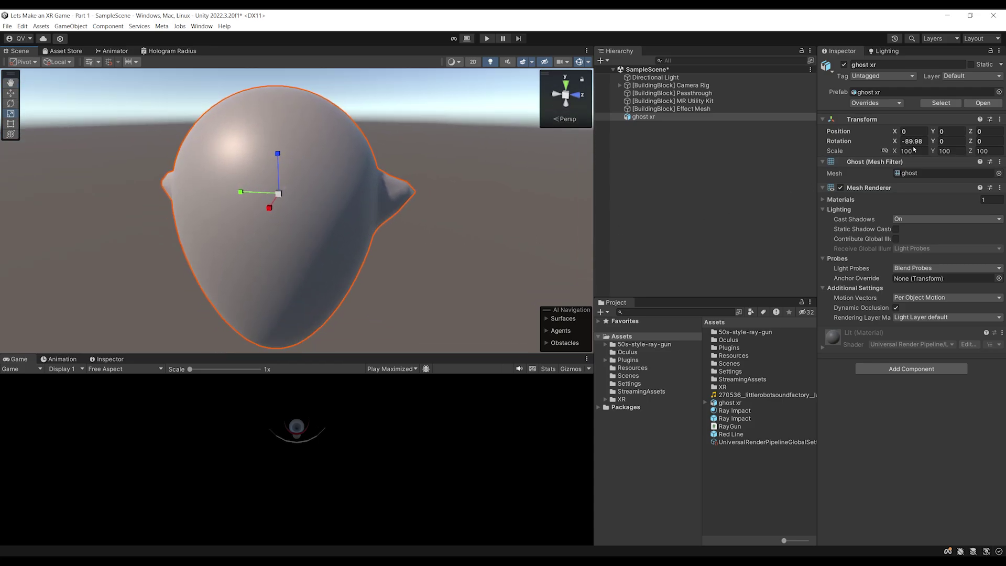
type("1")
key("Tab")
type("1")
key("Tab")
type("1")
scroll(314, 315, "up", 5)
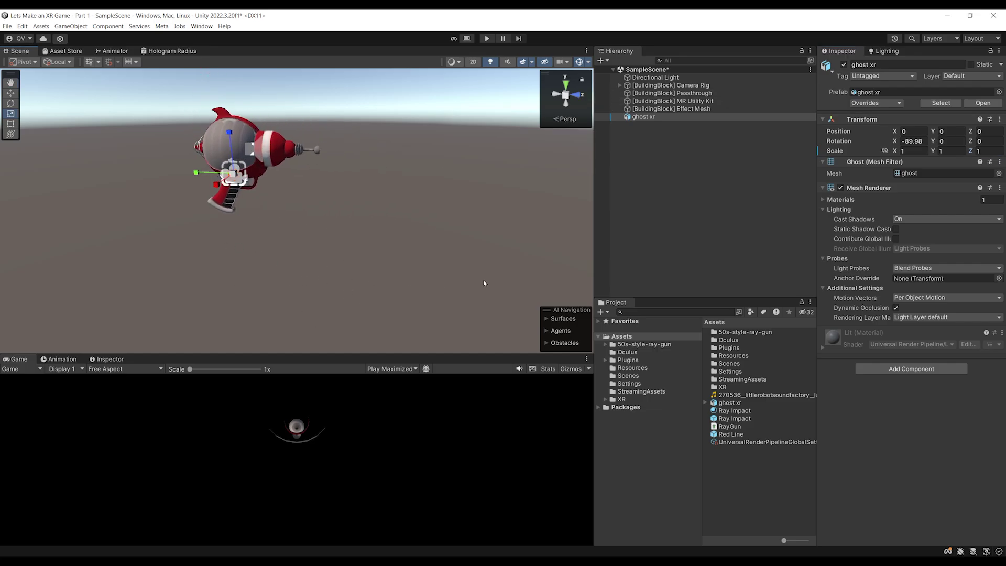
Re-import the ghost xr model with Scale Factor 10
left_click(730, 403)
left_click(927, 114)
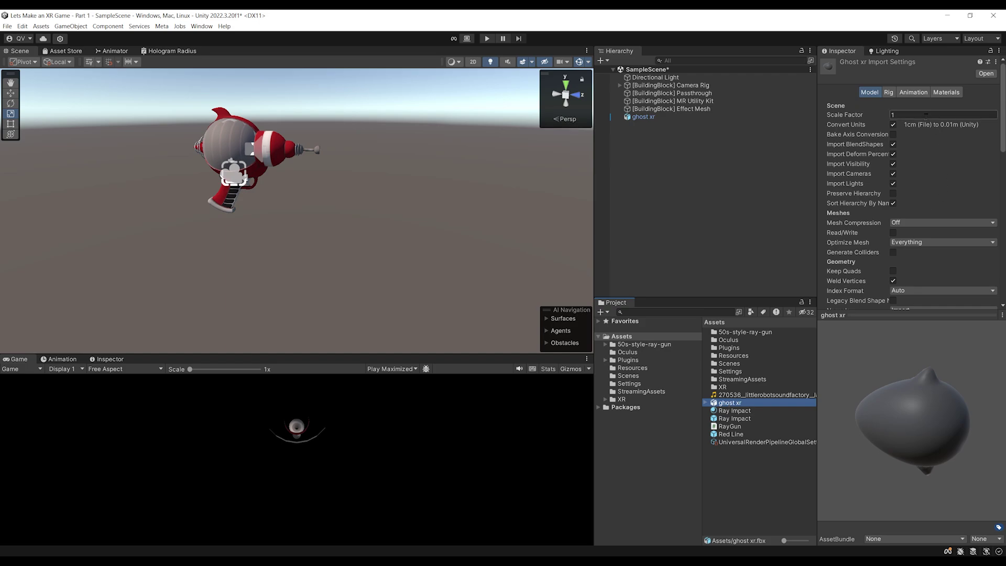
type("10")
scroll(927, 114, "down", 5)
left_click(985, 244)
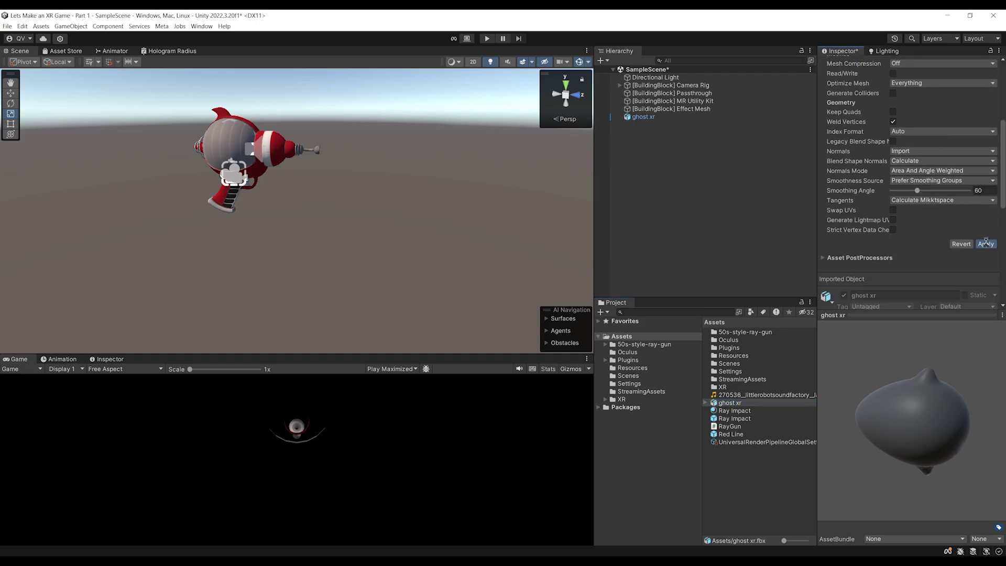
Move the ghost forward to Z 0.538 and enlarge it to scale 1.4243
left_click(258, 208)
key("w")
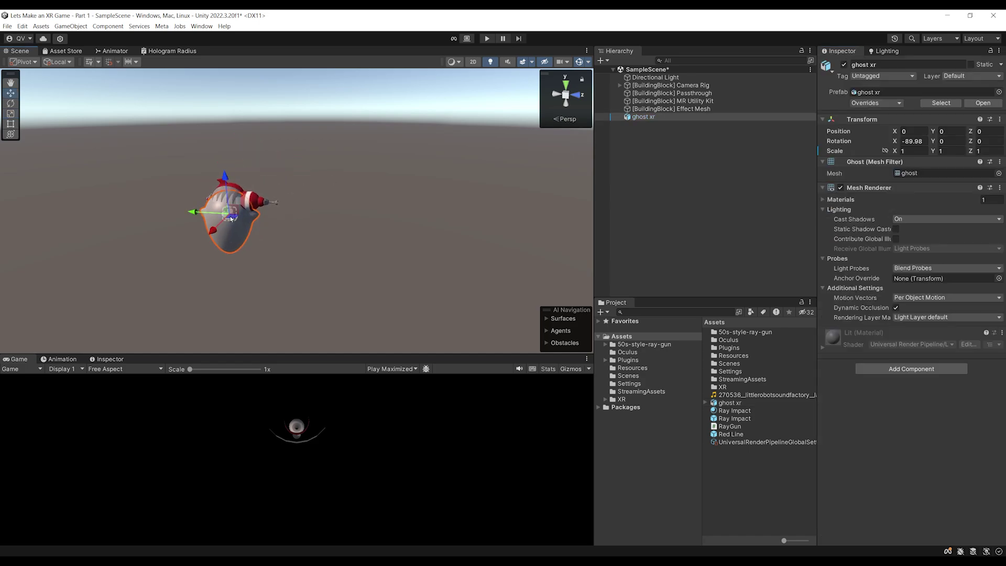
left_click_drag(193, 212, 330, 223)
key("r")
left_click_drag(403, 206, 341, 234, "alt")
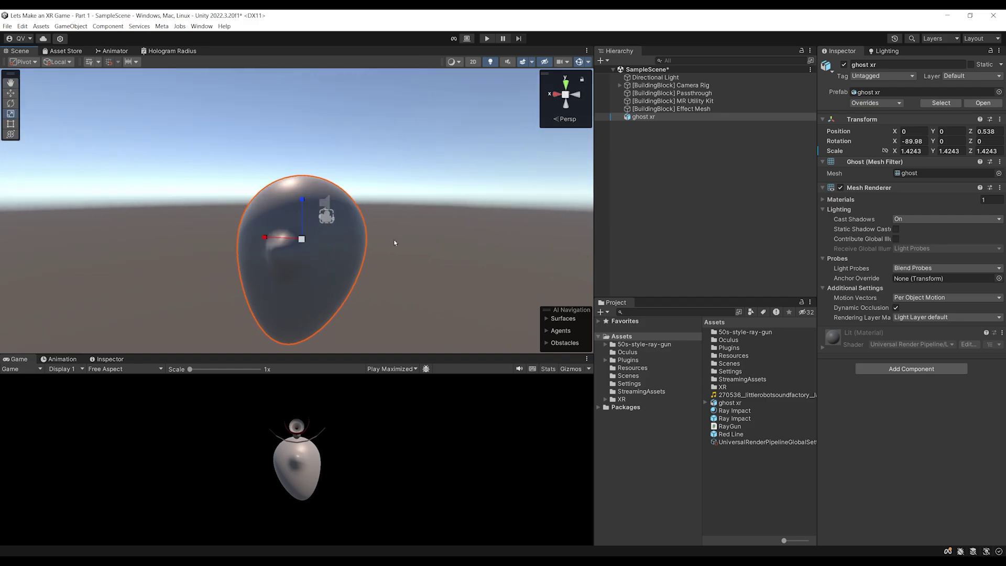
left_click_drag(410, 244, 365, 239, "alt")
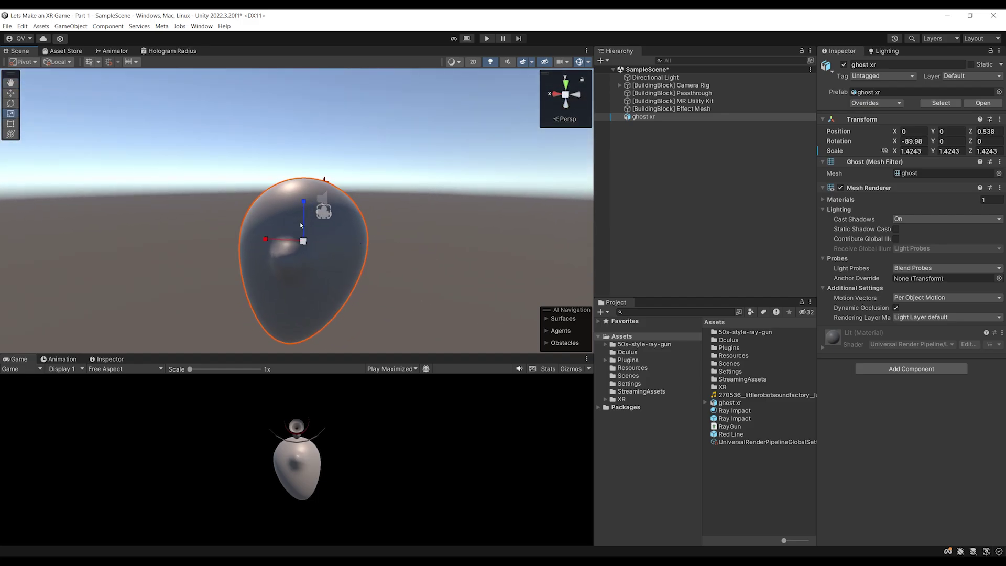
left_click_drag(426, 222, 376, 239, "alt")
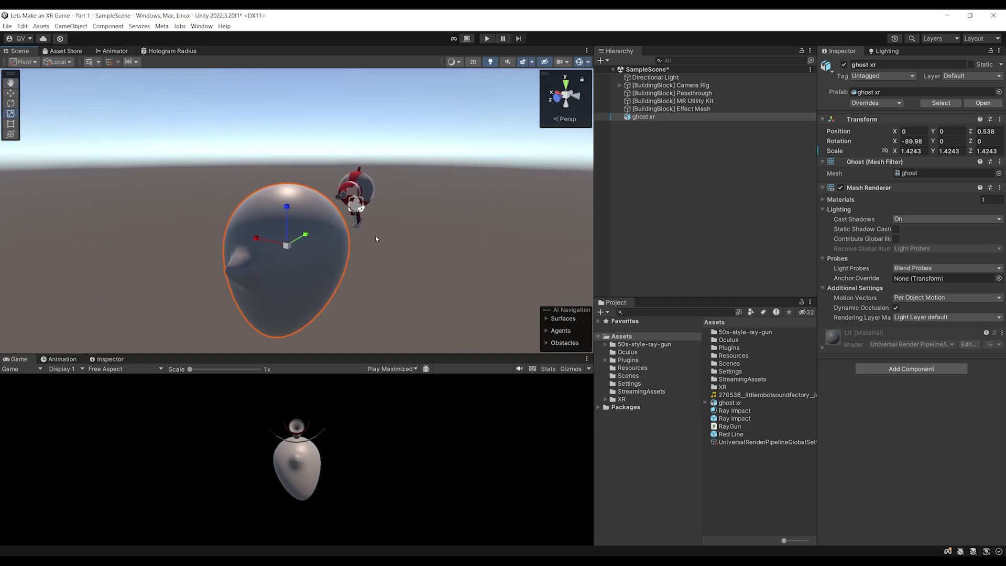
Wrap ghost xr in a new empty parent object named Ghost
right_click(636, 118)
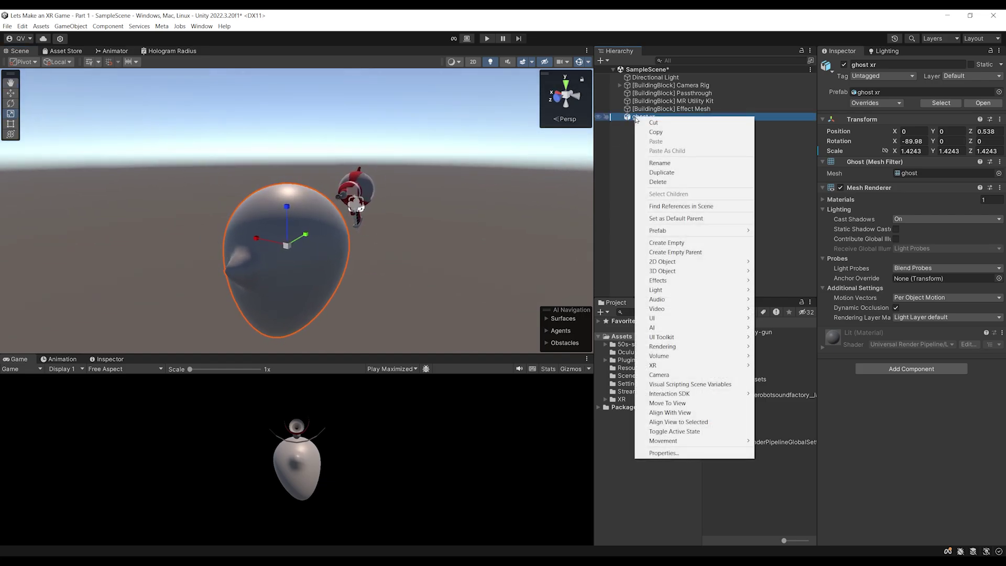
left_click(679, 253)
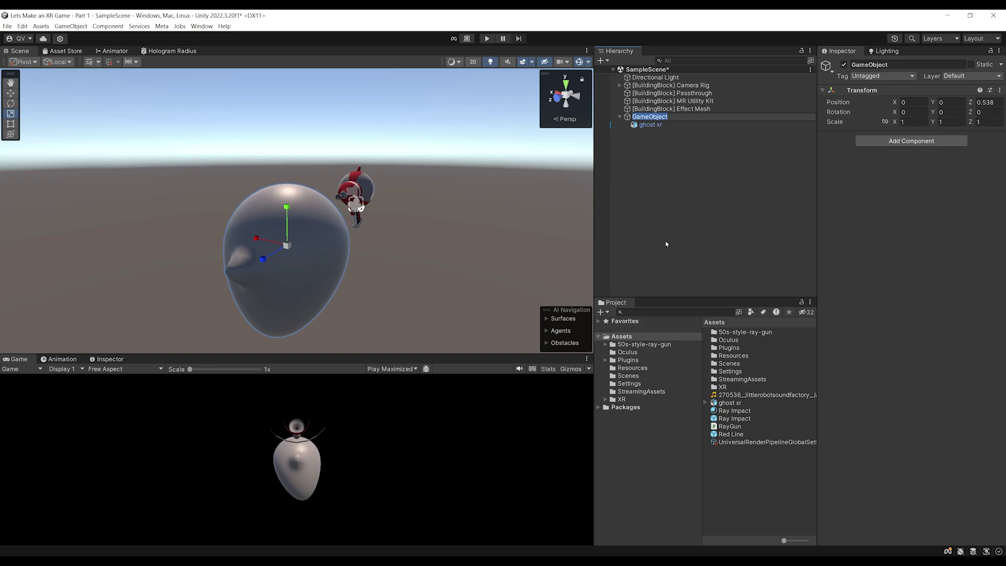
type("Ghost")
key("Return")
Rotate the ghost xr child model 90° around the Z axis
key("w")
scroll(297, 211, "up", 1)
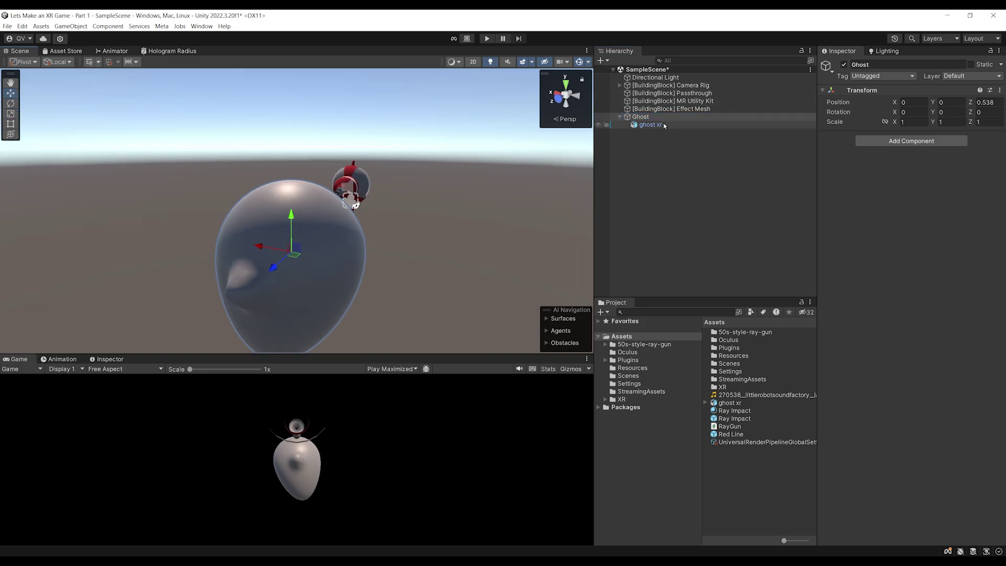
left_click(650, 125)
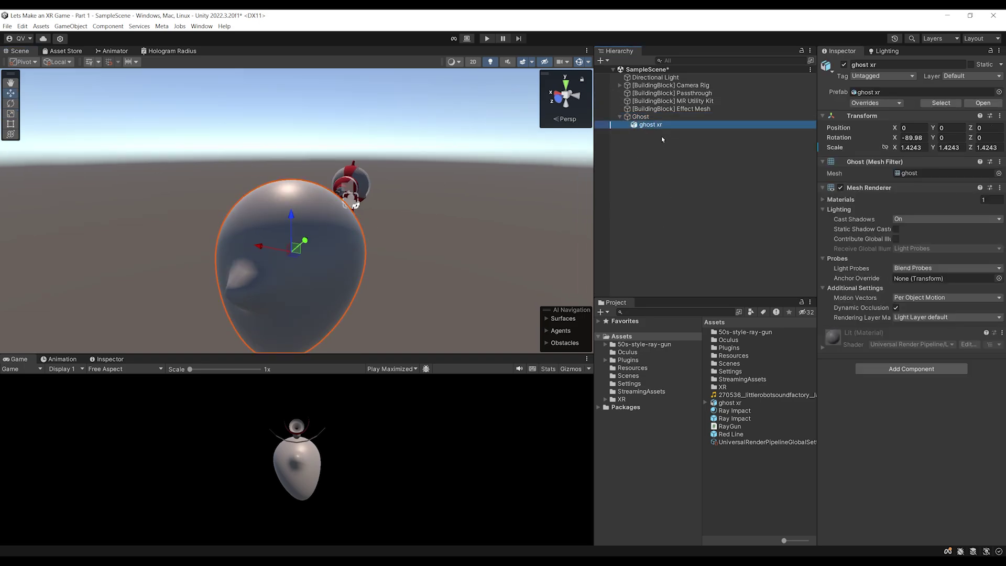
key("Up")
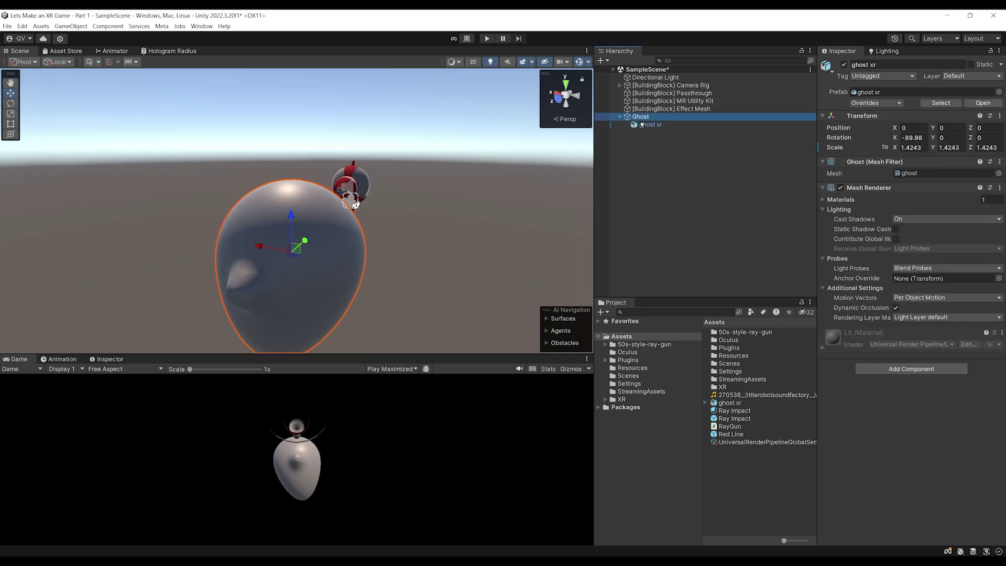
left_click_drag(300, 267, 298, 275, "alt")
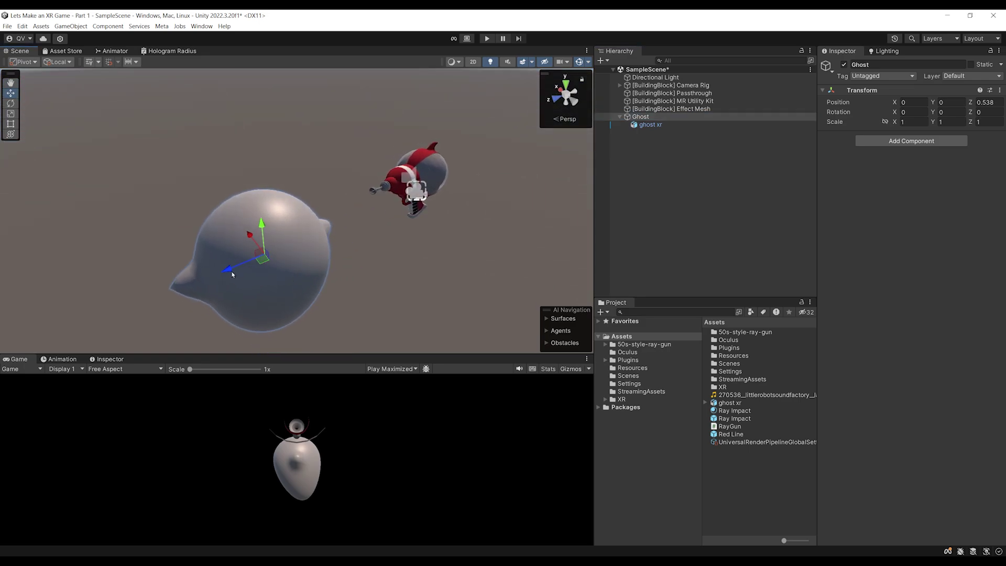
left_click(650, 125)
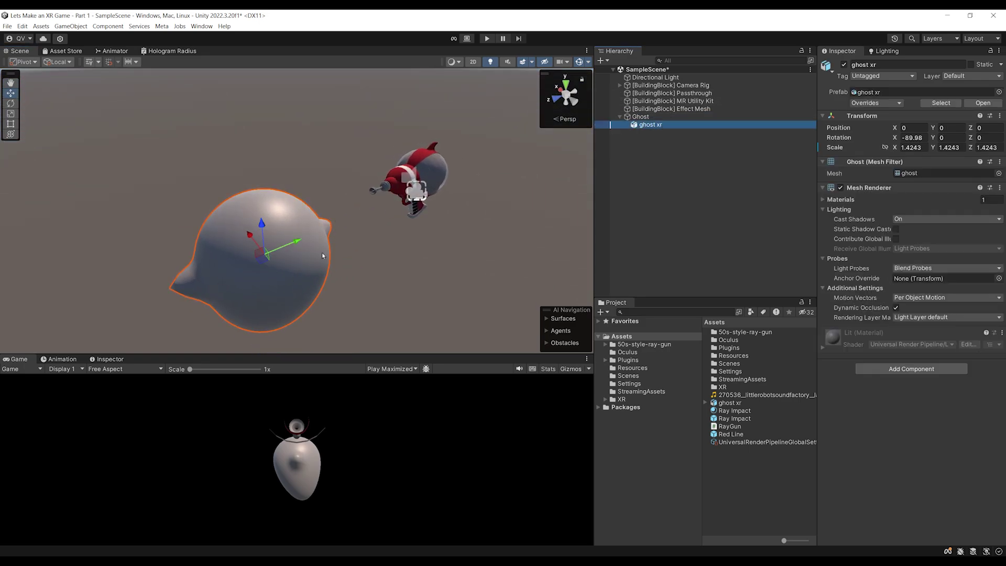
key("e")
left_click_drag(300, 279, 260, 293, "ctrl")
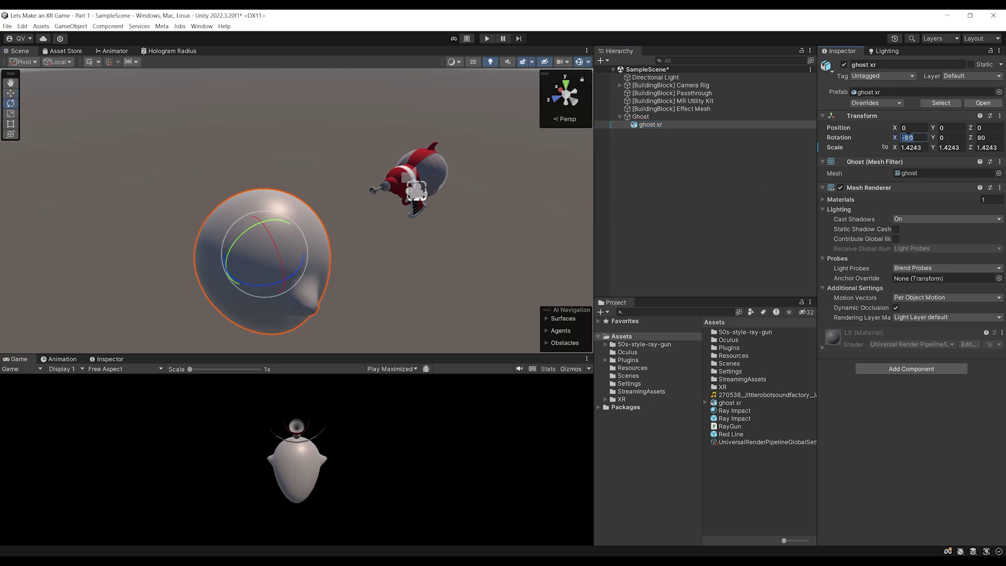
Select the Ghost parent and orbit the scene to inspect it against the horizon
left_click(651, 125, "ctrl")
left_click(641, 117)
left_click_drag(314, 225, 175, 251, "alt")
left_click_drag(273, 247, 368, 241, "alt")
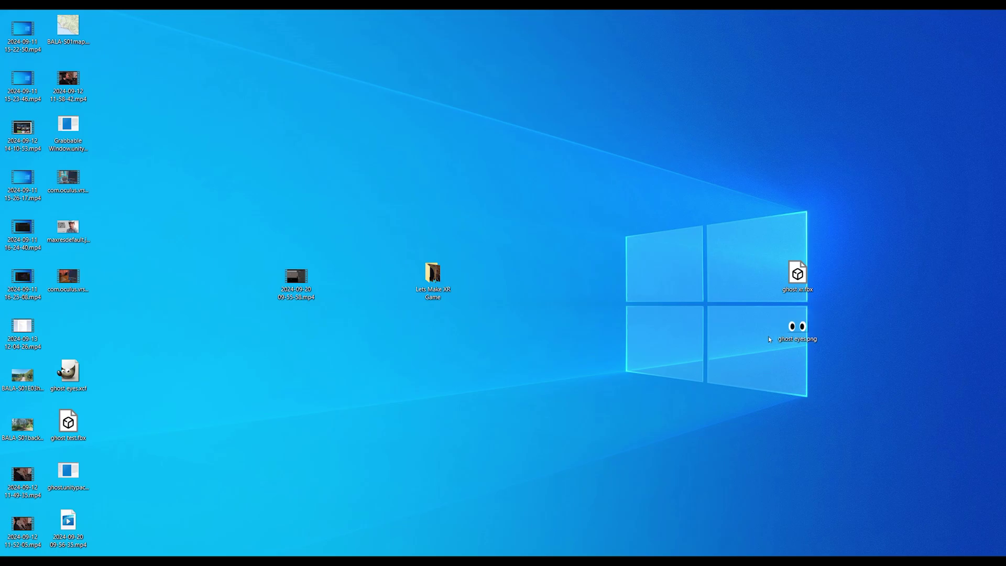
Open ghost eyes.png from the desktop in Photos and shift its window right
left_click(801, 336)
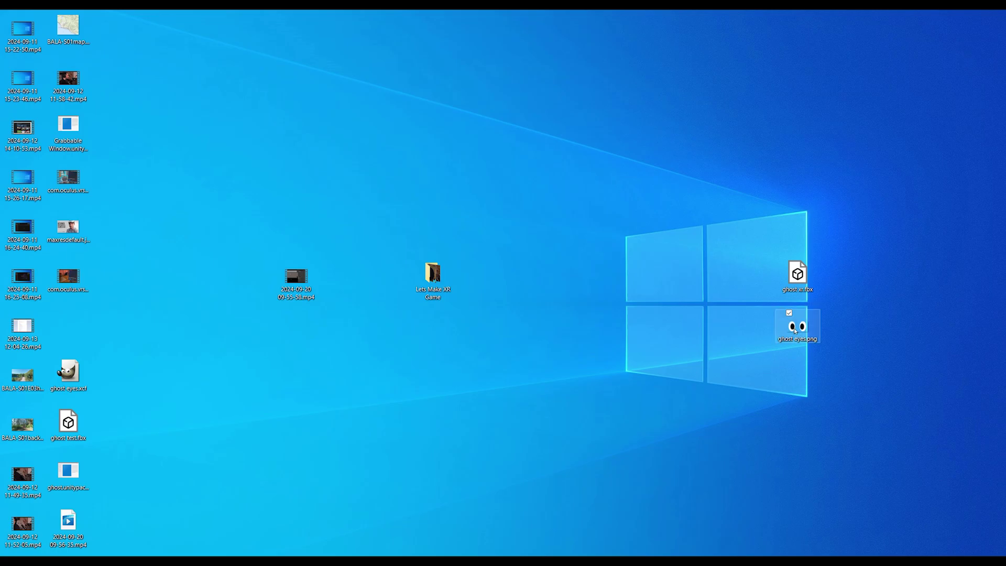
double_click(795, 330)
left_click_drag(404, 76, 541, 46)
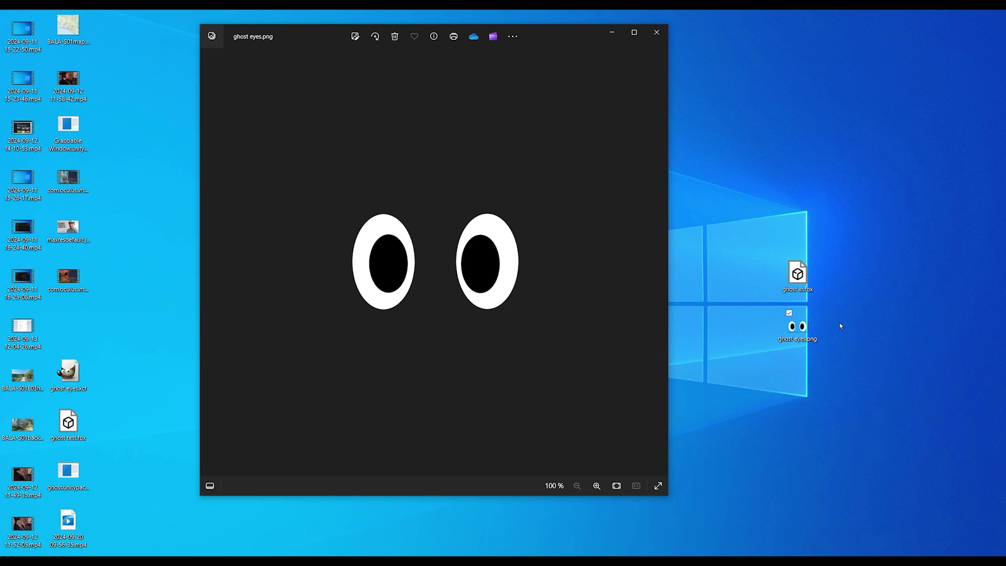
Drag ghost eyes.png from the desktop into the Unity project as the 'ghost eyes' asset
left_click_drag(797, 326, 731, 451)
left_click_drag(637, 124, 636, 123)
Add a Quad child under Ghost and rotate it -180° on Y to face front
right_click(636, 122)
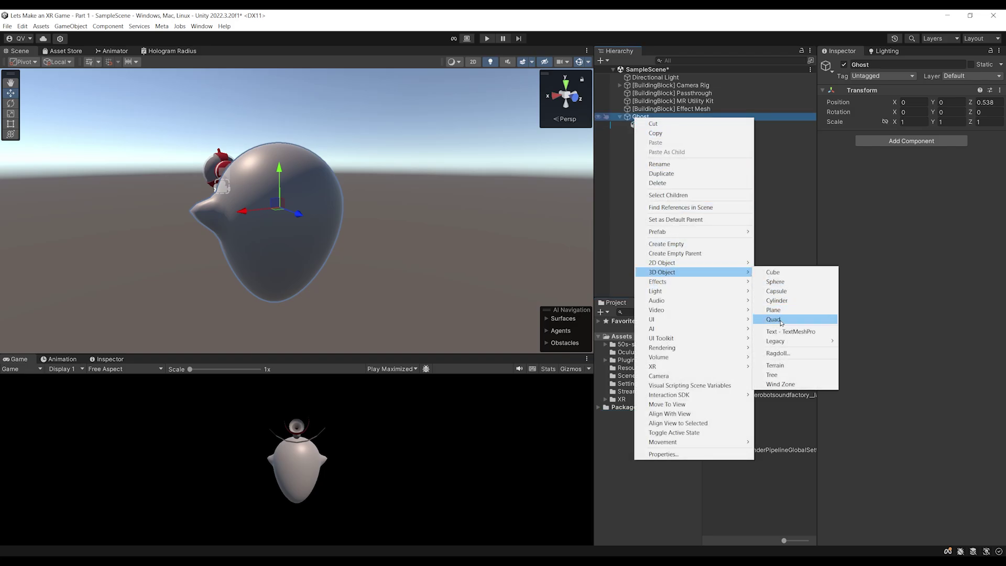
left_click(774, 319)
left_click_drag(273, 241, 291, 254, "alt")
key("e")
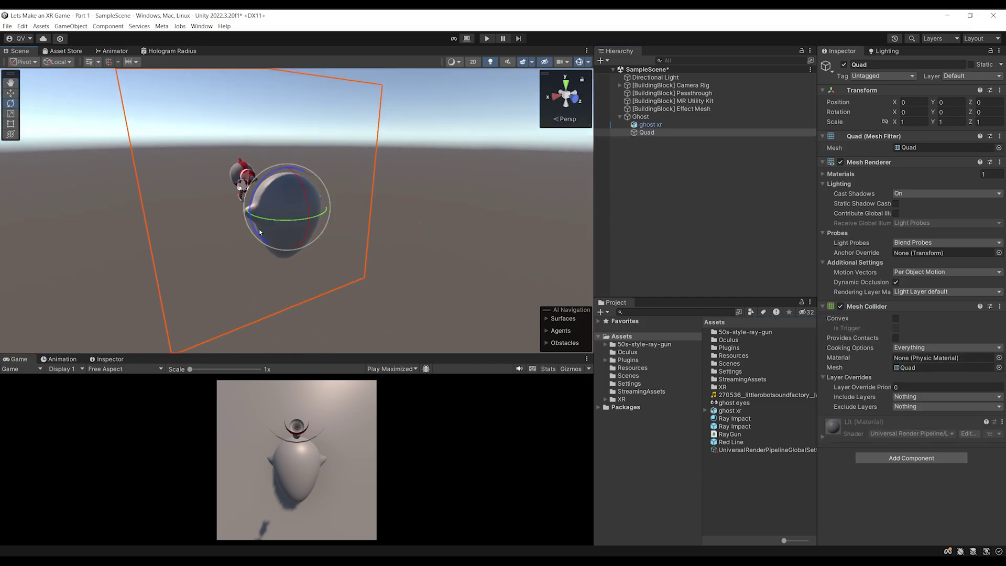
left_click_drag(293, 217, 438, 181)
Scale the Quad to 0.167 in front of the face and apply the ghost eyes texture
key("r")
mouse_move(290, 212)
left_mouse_down()
mouse_move(258, 216)
mouse_move(289, 213)
mouse_move(309, 169)
mouse_move(296, 206)
left_mouse_up()
key("w")
key("r")
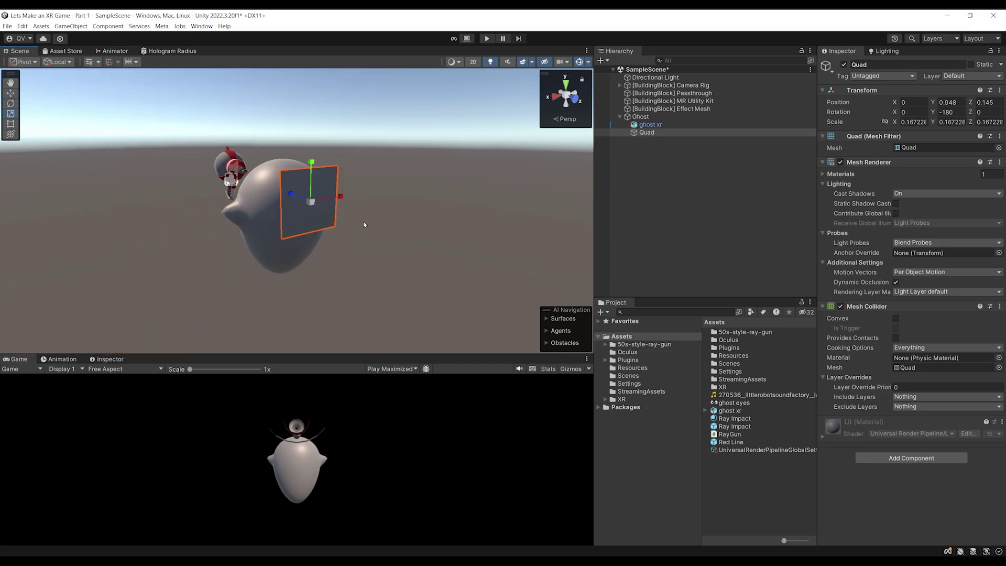
left_click_drag(383, 226, 345, 220, "alt")
scroll(345, 220, "up", 5)
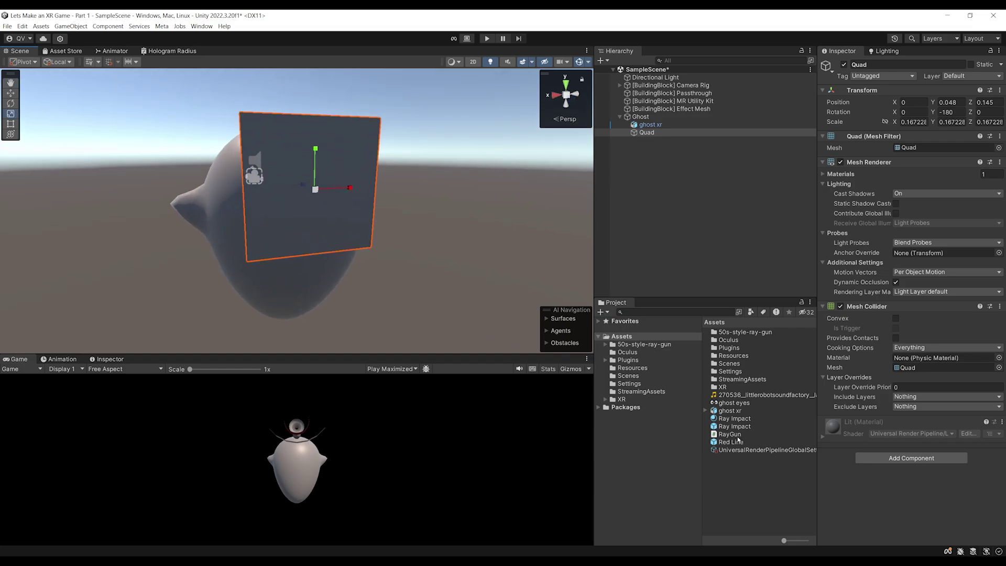
left_click_drag(729, 405, 353, 139)
mouse_move(439, 265)
left_mouse_down("alt")
mouse_move(348, 207)
mouse_move(384, 269)
mouse_move(451, 270)
mouse_move(424, 271)
left_mouse_up("alt")
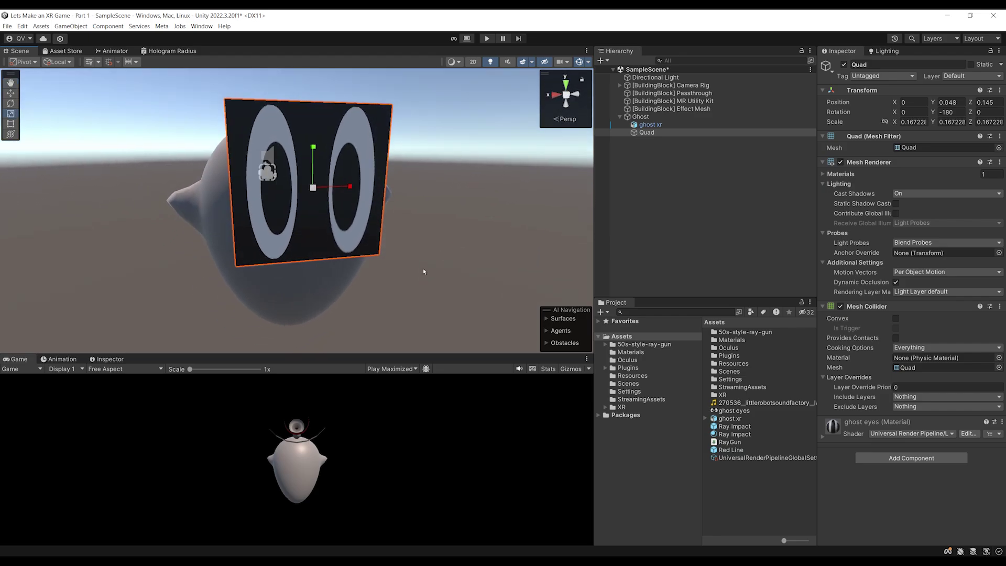
Switch the ghost eyes material shader to Universal Render Pipeline/Unlit
left_click(855, 427)
scroll(906, 292, "down", 8)
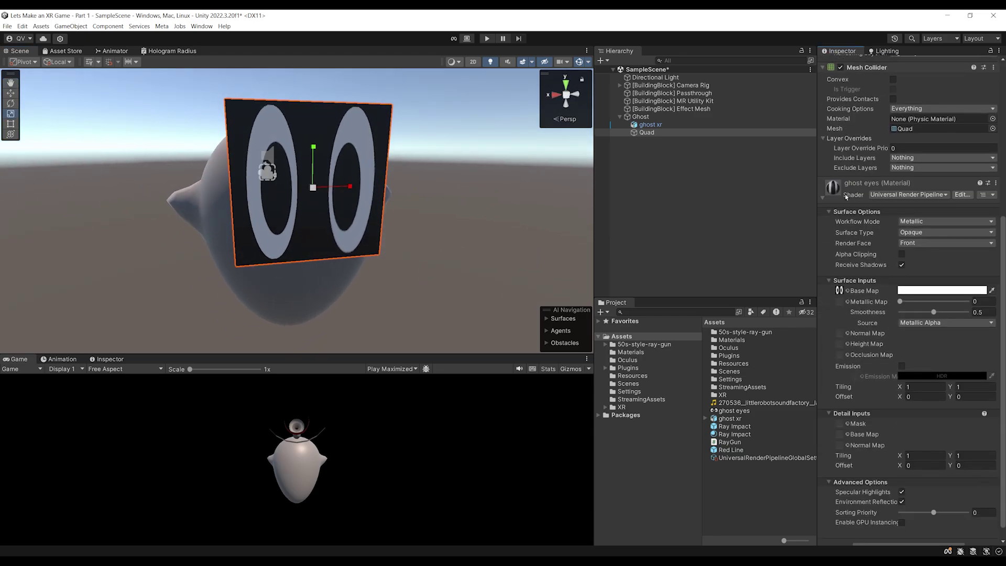
scroll(888, 200, "up", 10)
left_click_drag(817, 210, 760, 210)
scroll(852, 307, "down", 6)
scroll(851, 307, "down", 3)
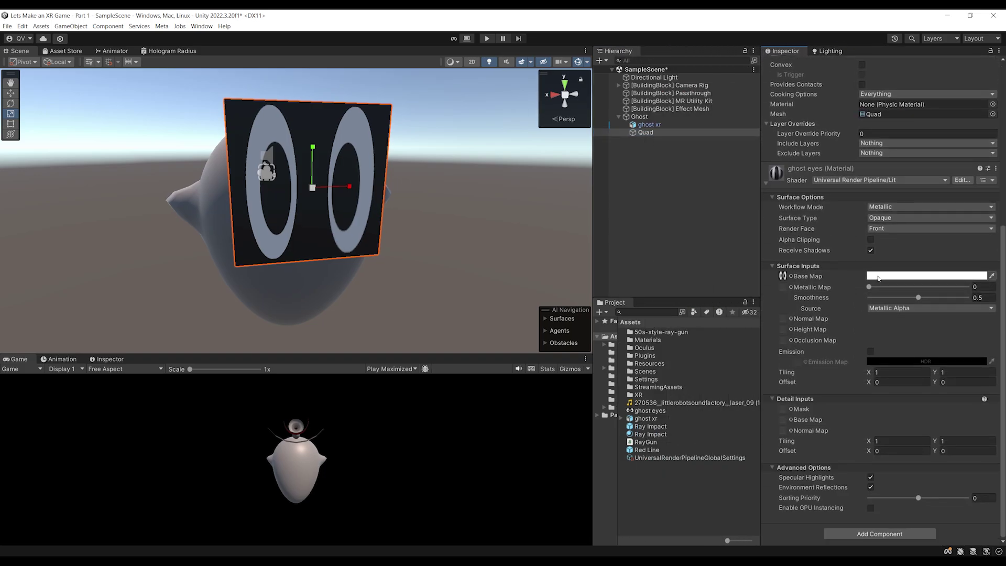
left_click(866, 180)
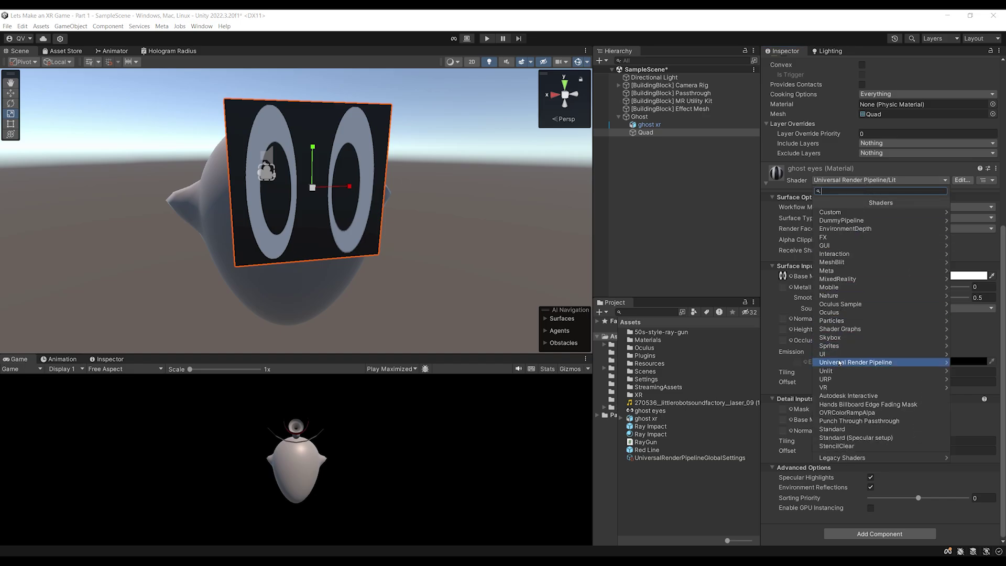
left_click(859, 362)
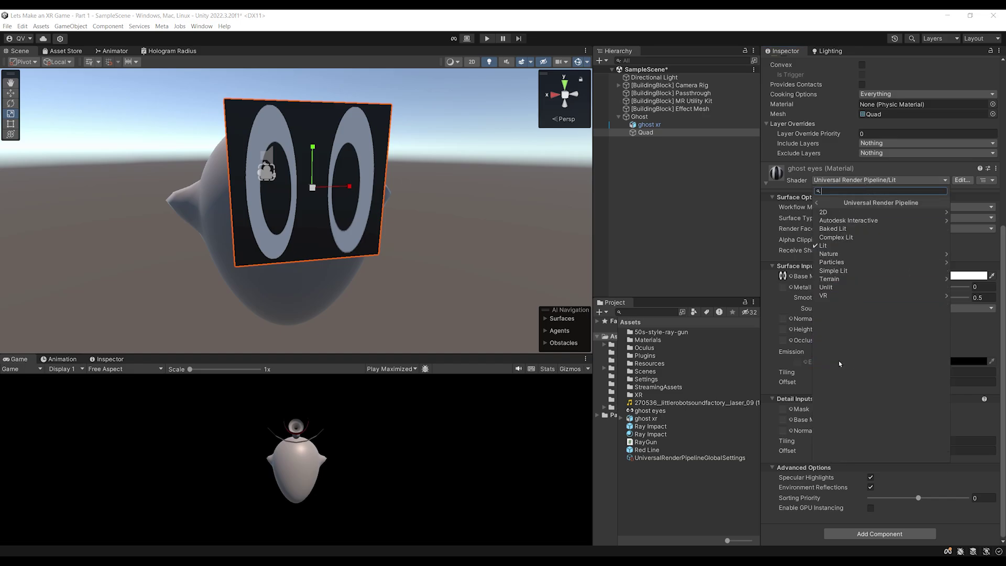
left_click(835, 288)
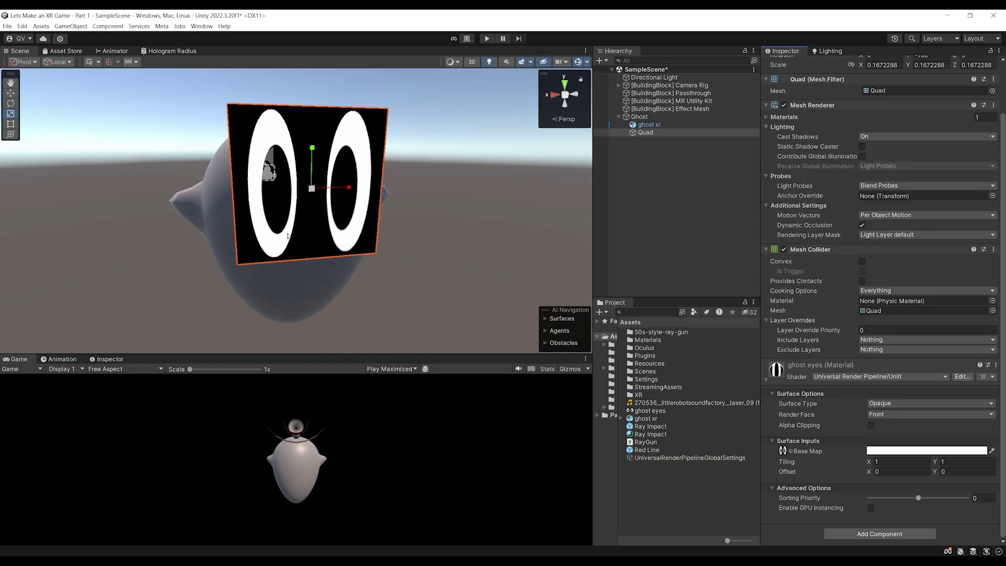
Set the ghost eyes material Surface Type to Transparent
scroll(278, 233, "up", 3)
left_click_drag(279, 232, 461, 287, "alt")
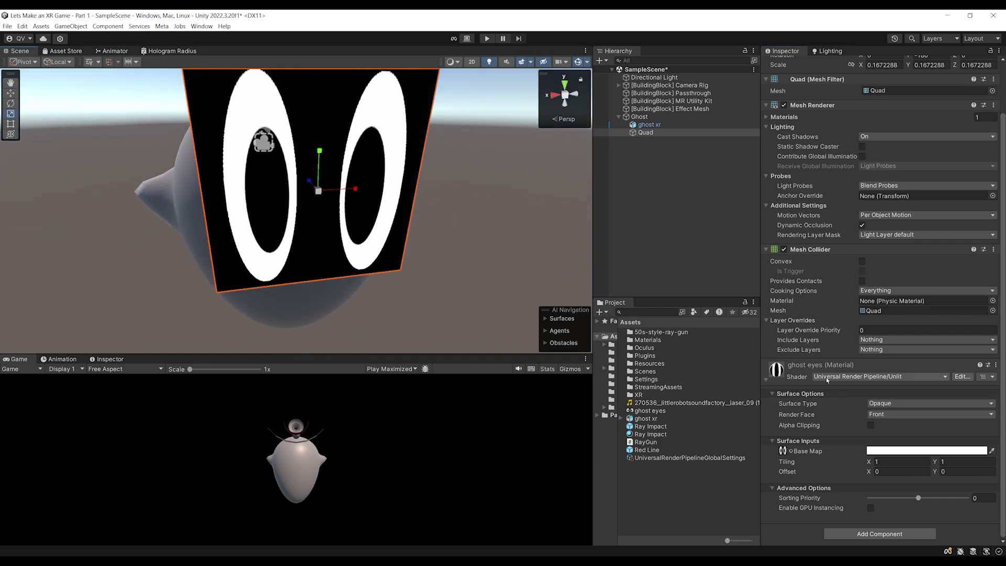
left_click_drag(402, 294, 369, 279, "alt")
left_click(886, 403)
left_click(886, 424)
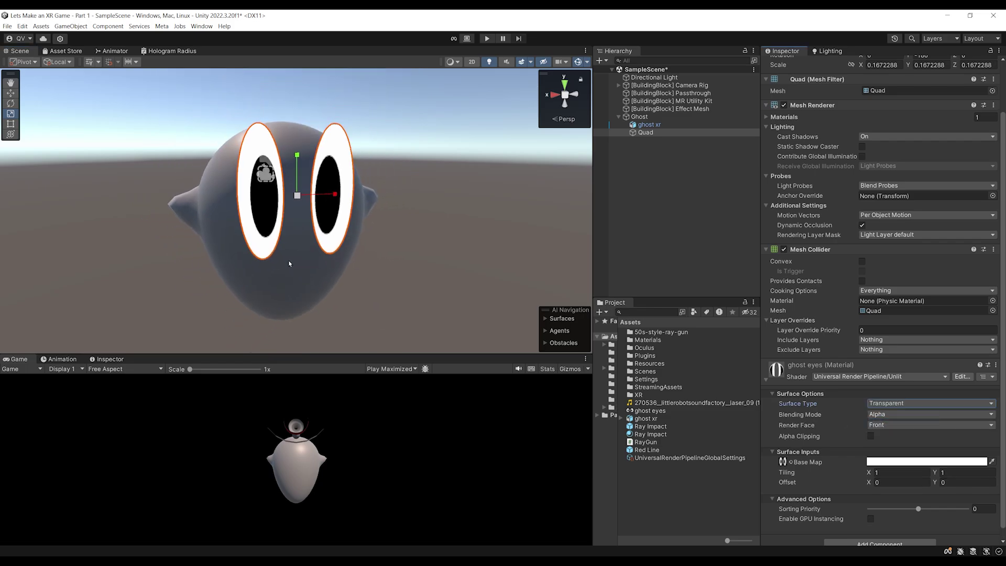
Squash the eye Quad to half height, Y scale 0.083
left_click_drag(290, 264, 259, 254, "alt")
left_click_drag(298, 156, 338, 191)
key("w")
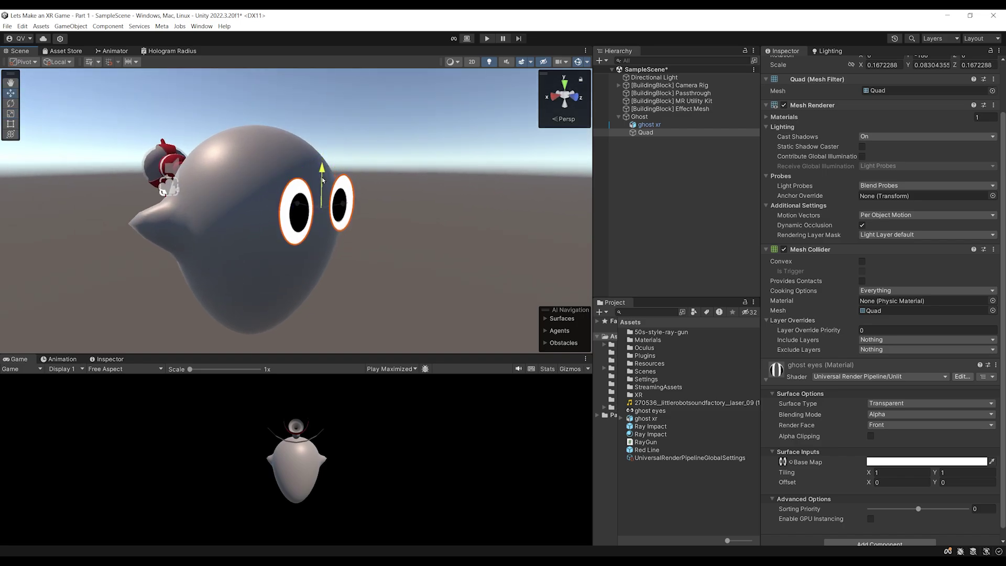
left_click_drag(409, 272, 395, 255, "alt")
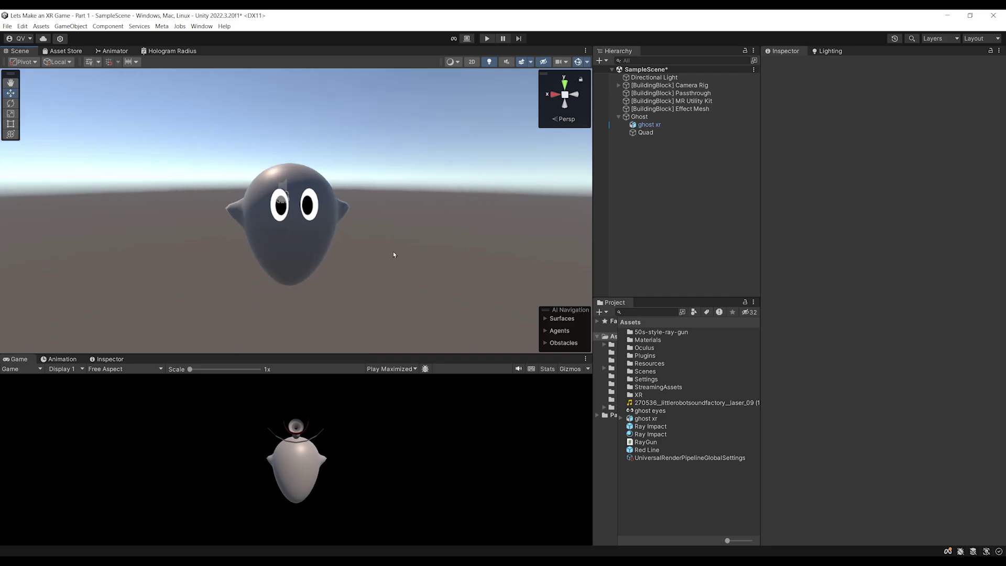
Create a URP Unlit Shader Graph in Assets named 'Ghost Shader'
scroll(389, 259, "up", 1)
left_click(295, 253)
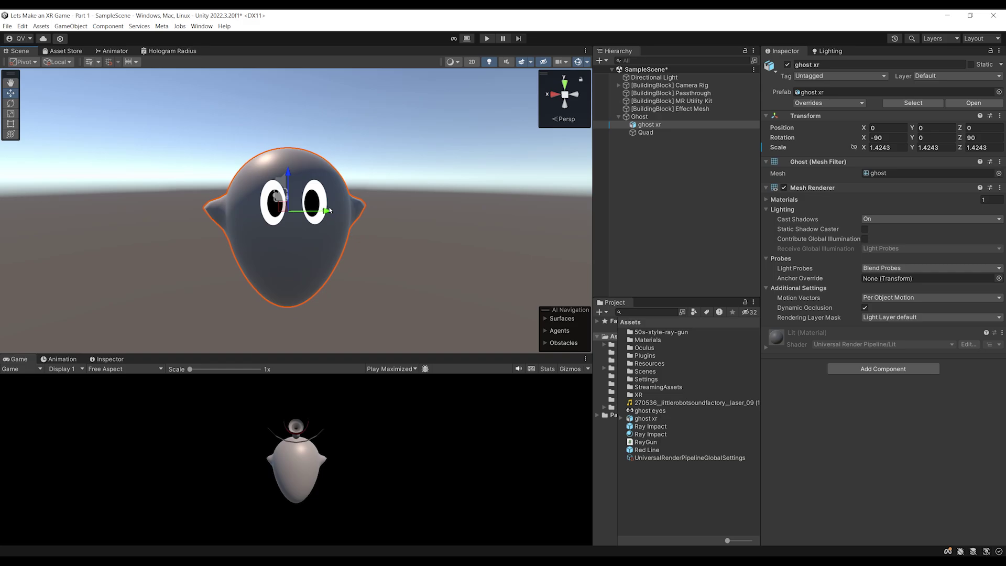
left_click(651, 484)
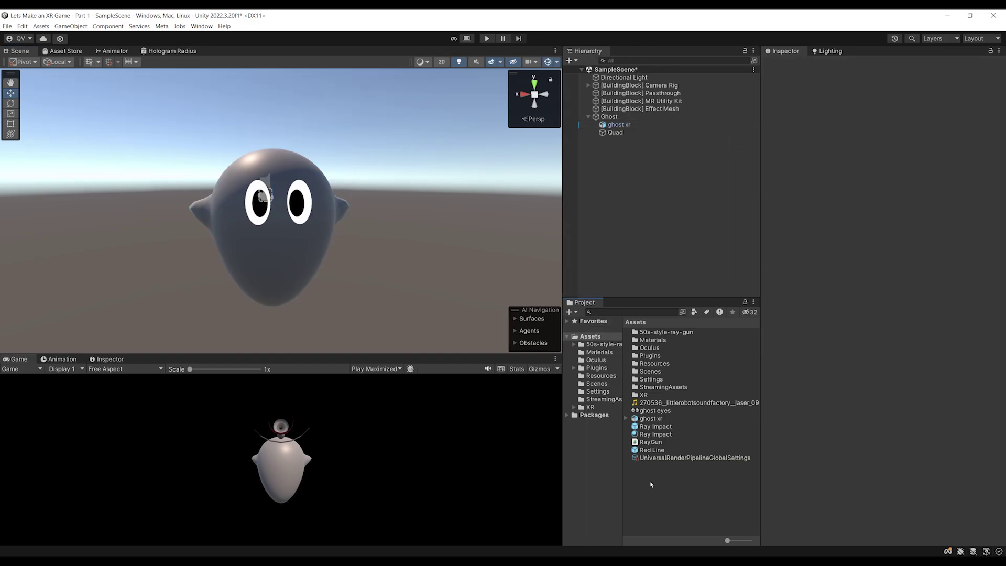
right_click(638, 479)
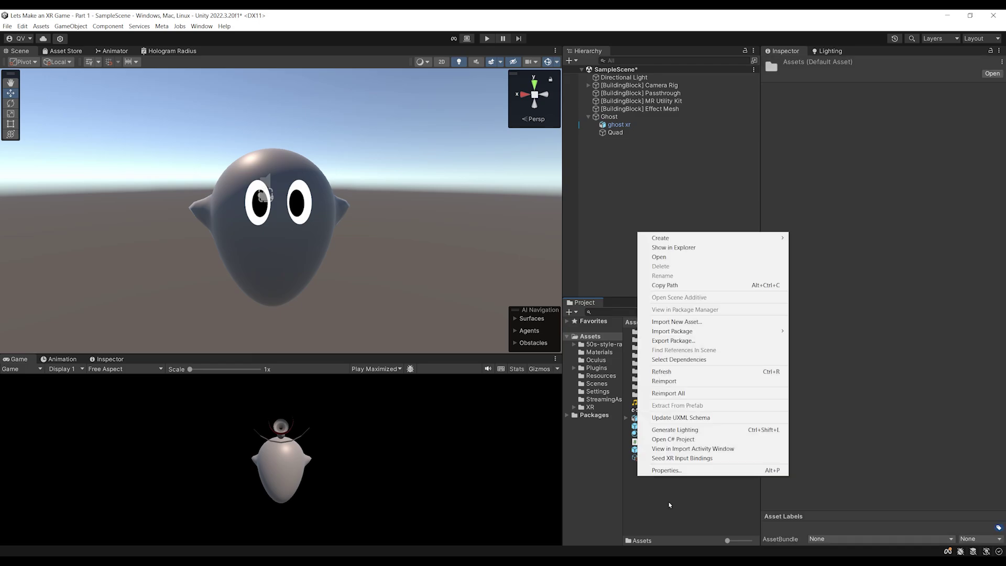
mouse_move(690, 240)
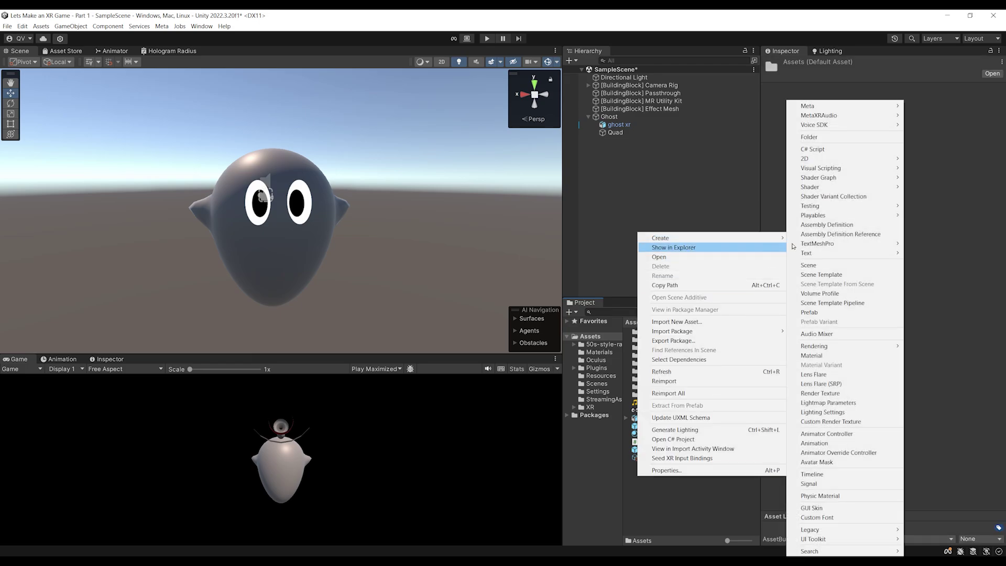
mouse_move(848, 192)
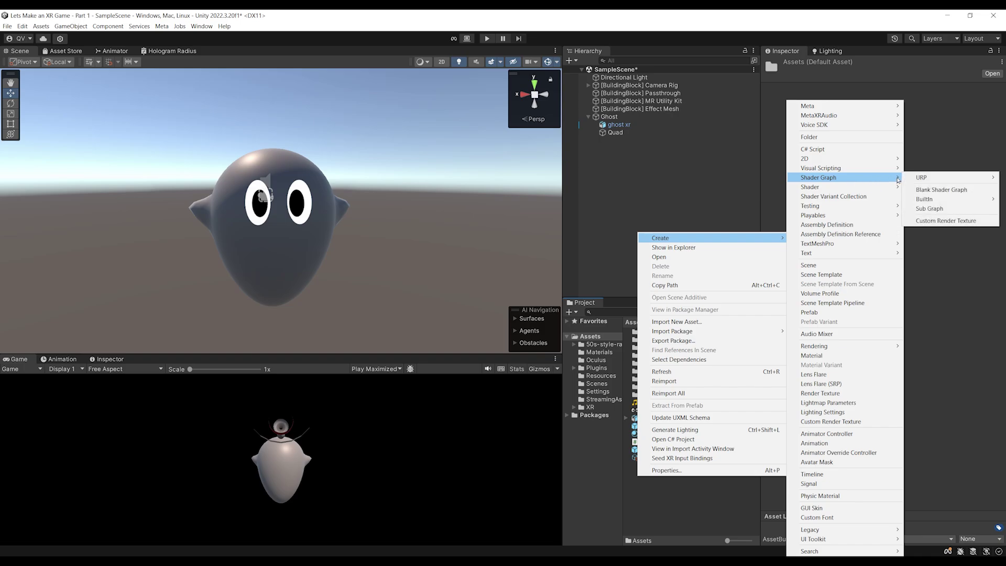
mouse_move(927, 181)
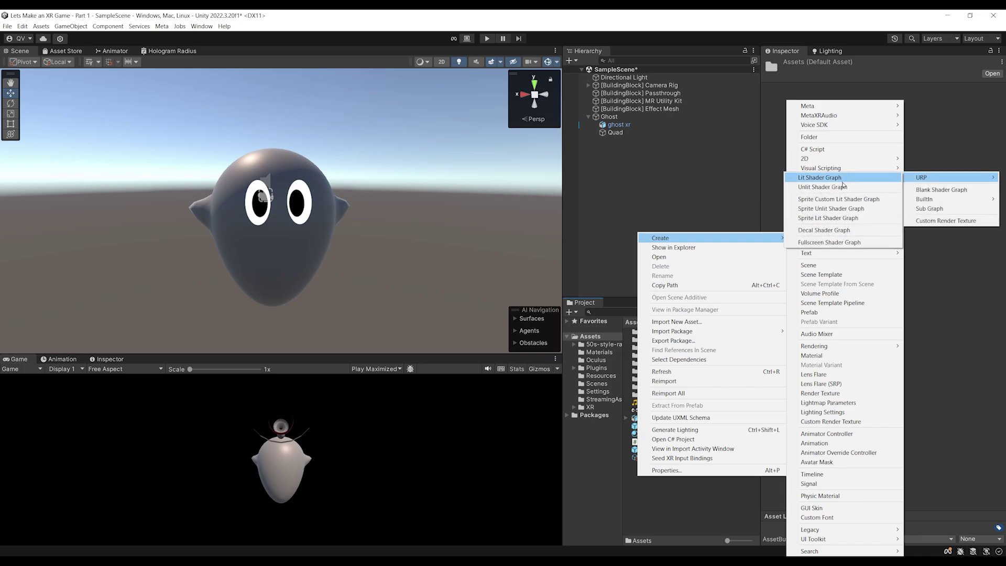
left_click(831, 189)
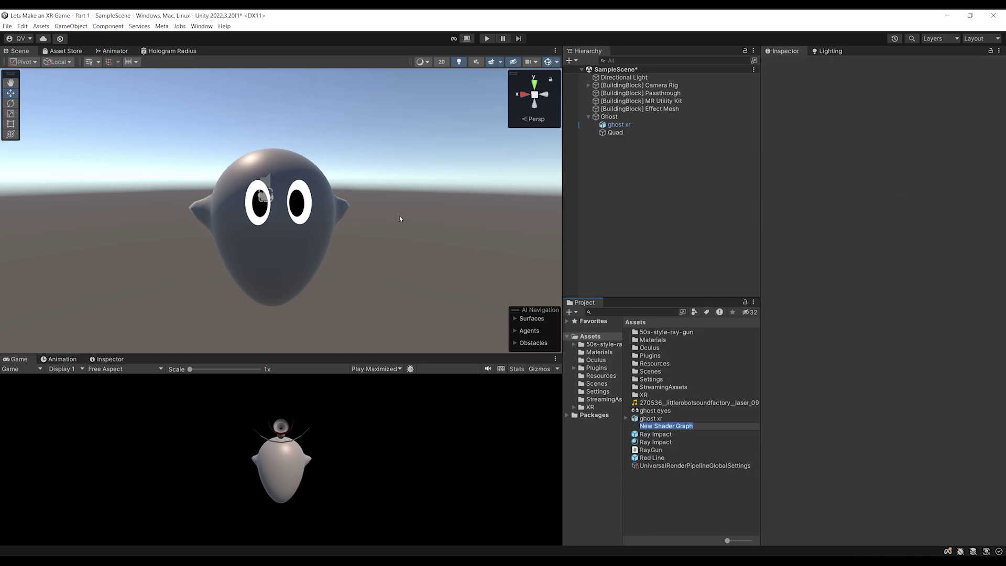
type("Ghost Shader")
key("Return")
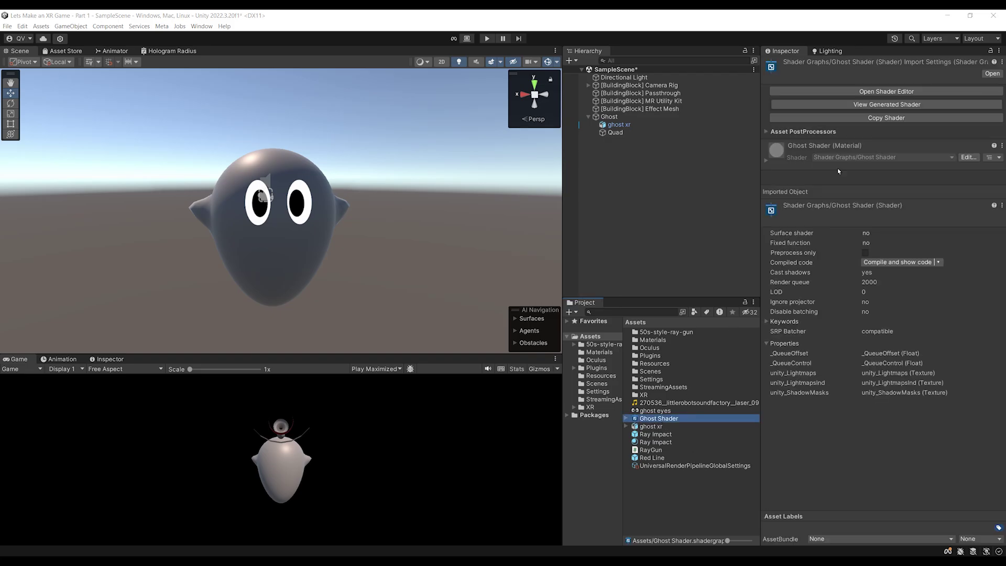
Open Ghost Shader in the graph editor and set its Surface Type to Transparent
left_click(878, 92)
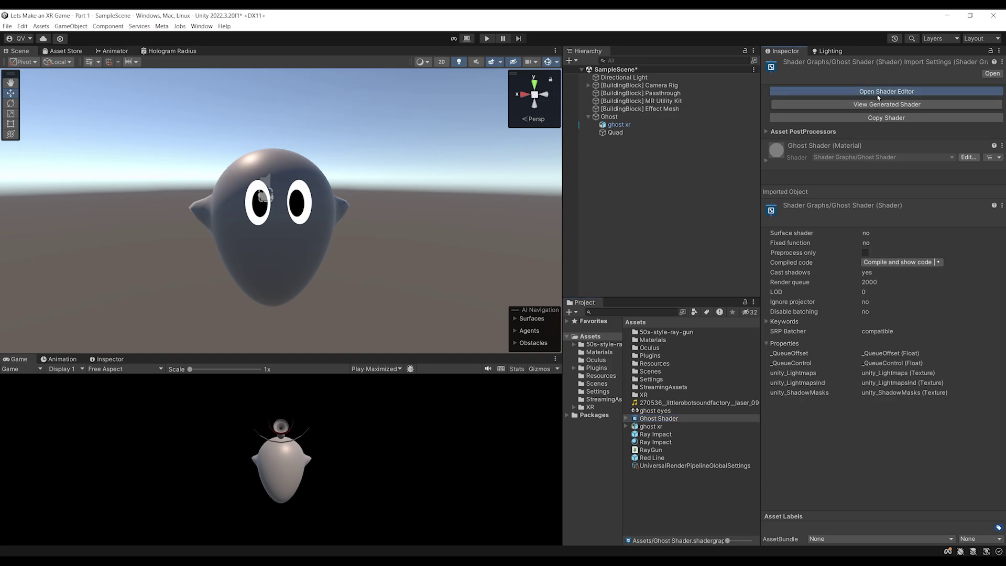
scroll(247, 310, "down", 3)
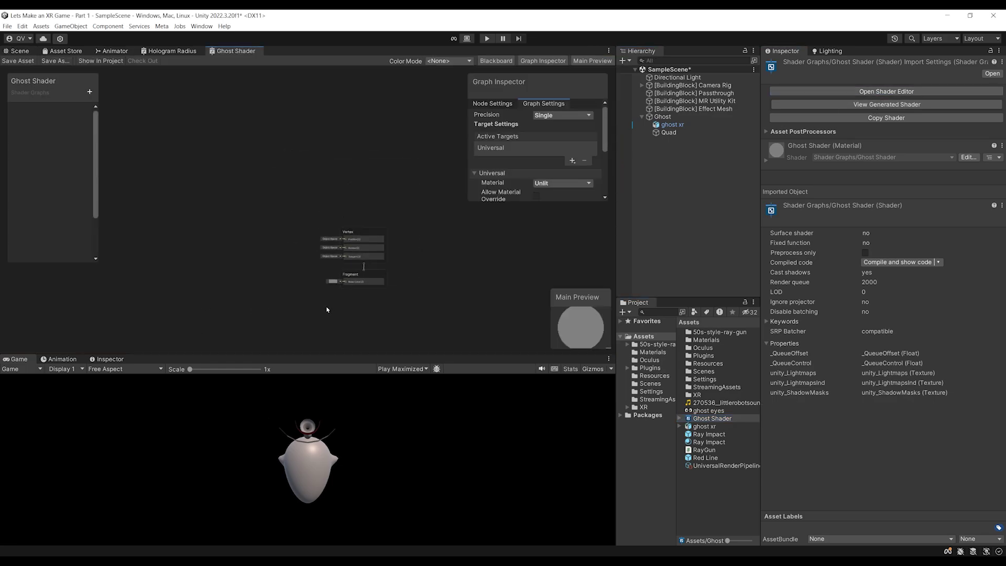
scroll(308, 207, "up", 3)
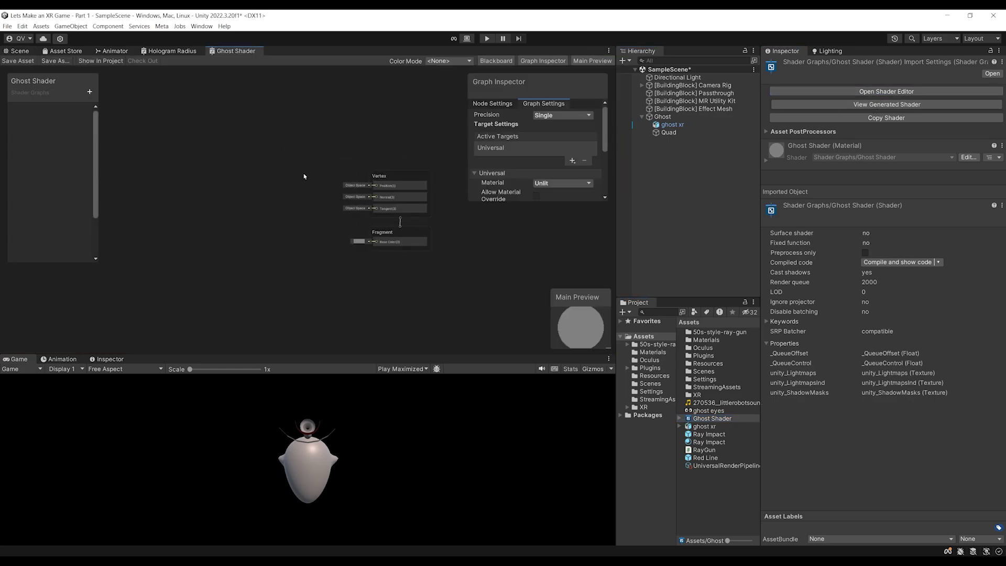
scroll(304, 153, "up", 2)
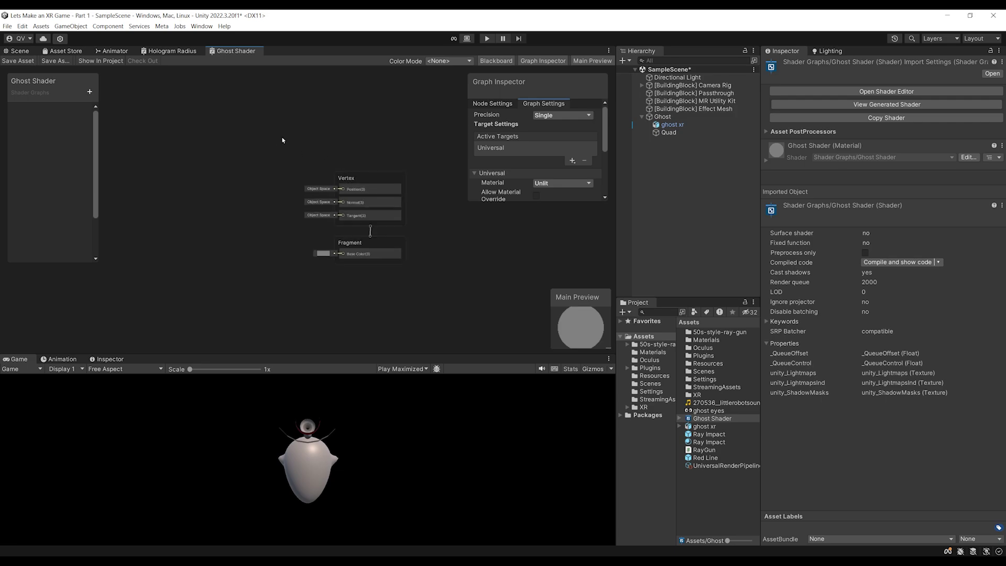
middle_click_drag(281, 142, 342, 169)
scroll(302, 140, "down", 1)
middle_click_drag(246, 154, 249, 158)
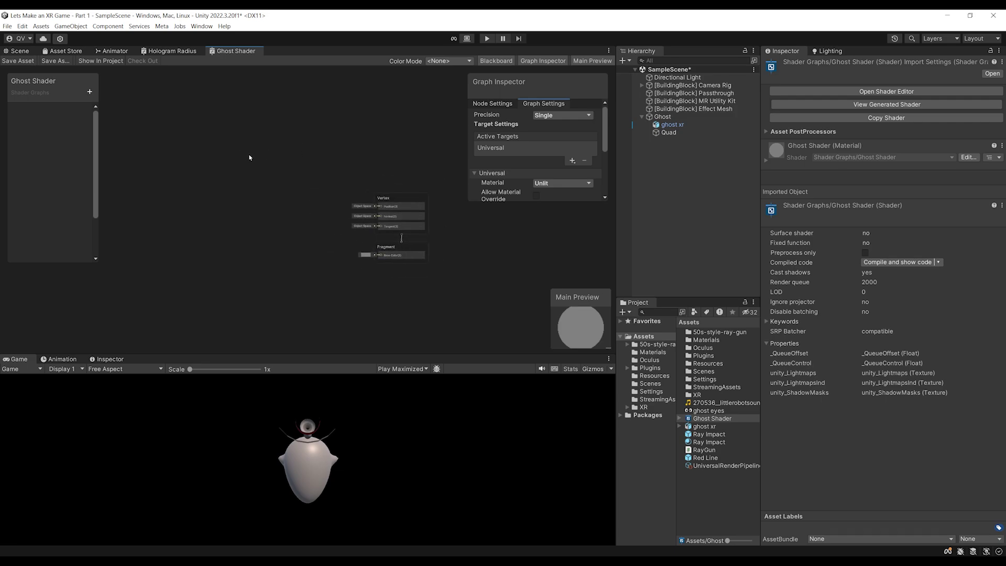
scroll(262, 146, "up", 2)
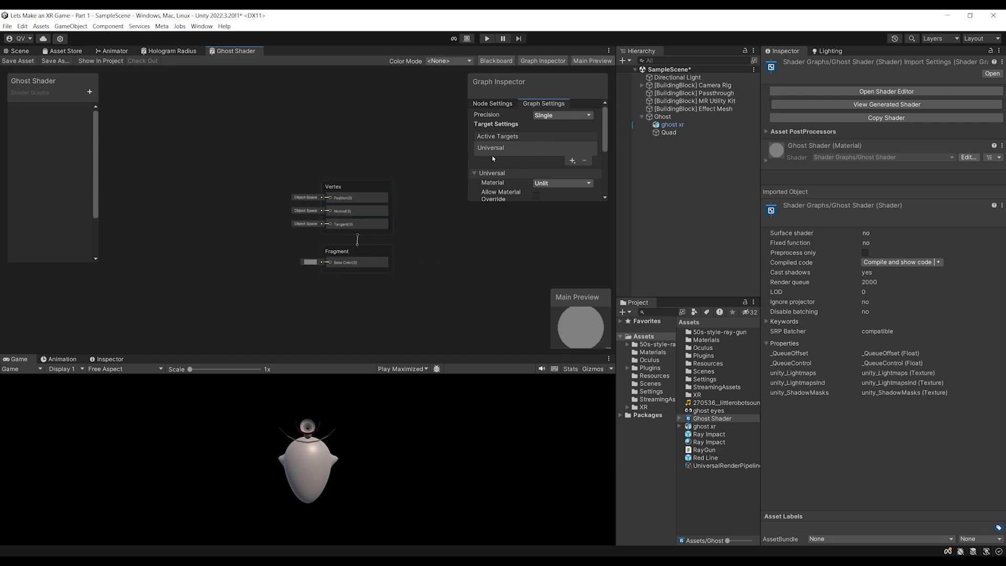
scroll(551, 133, "down", 3)
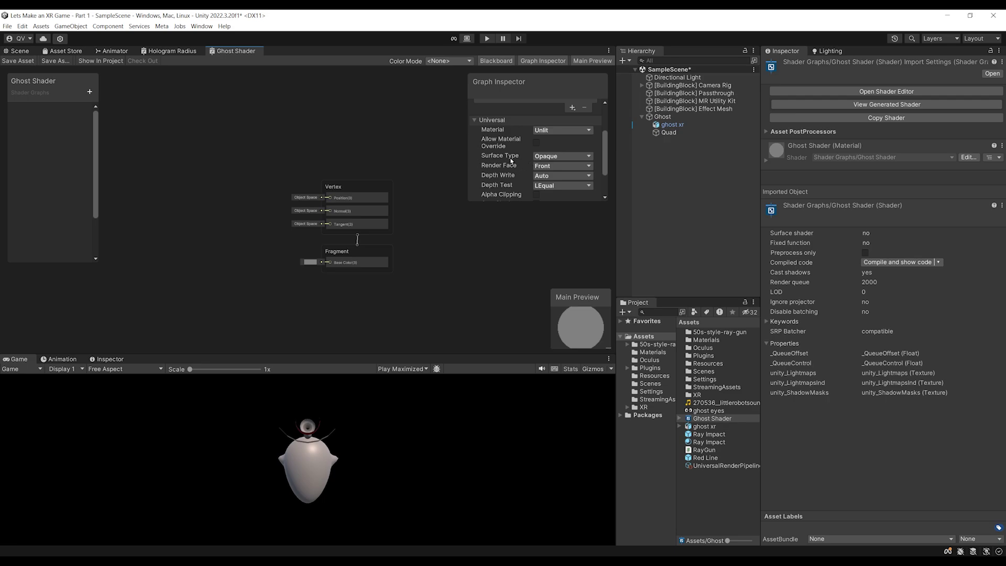
left_click(548, 158)
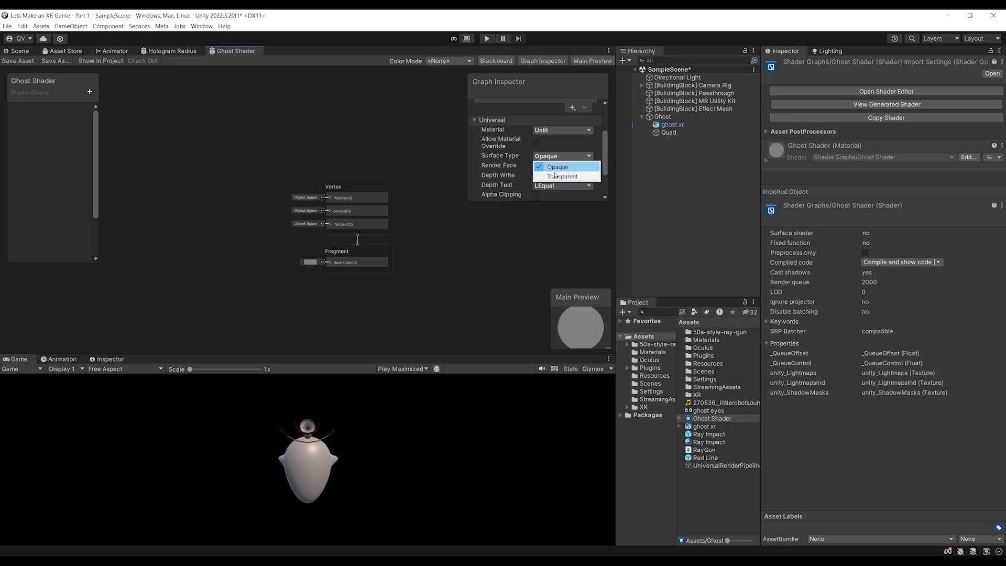
left_click(550, 175)
Add a Fresnel Effect node, wire its output to Base Color, and save the graph
scroll(299, 135, "up", 1)
scroll(300, 134, "down", 2)
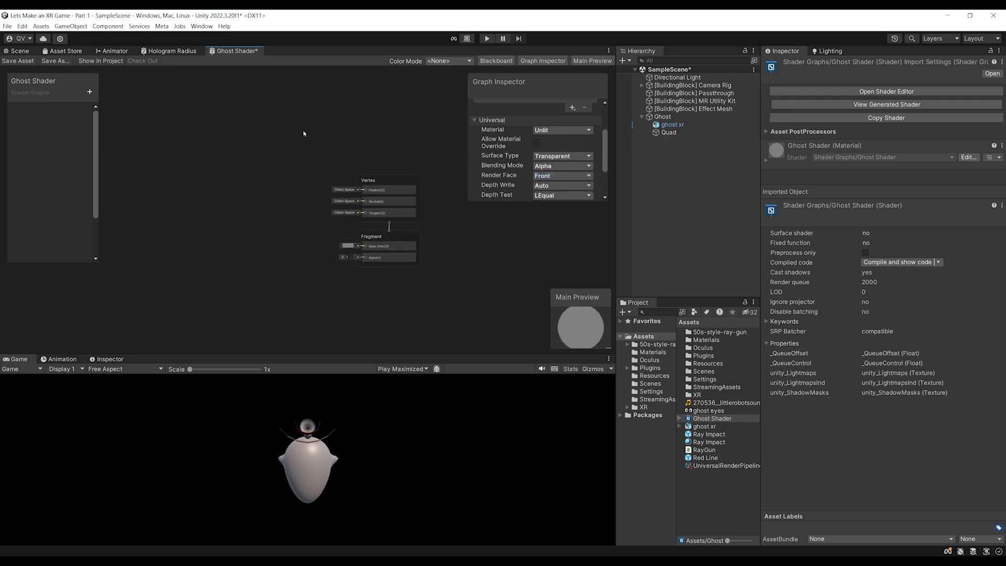
middle_click_drag(253, 178, 290, 143)
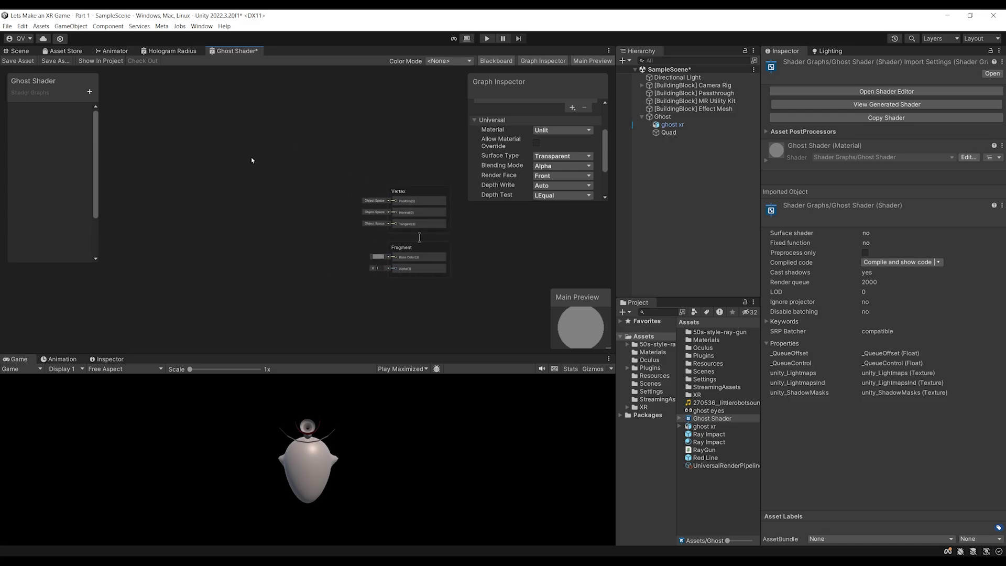
right_click(212, 194)
left_click(224, 198)
type("fresn")
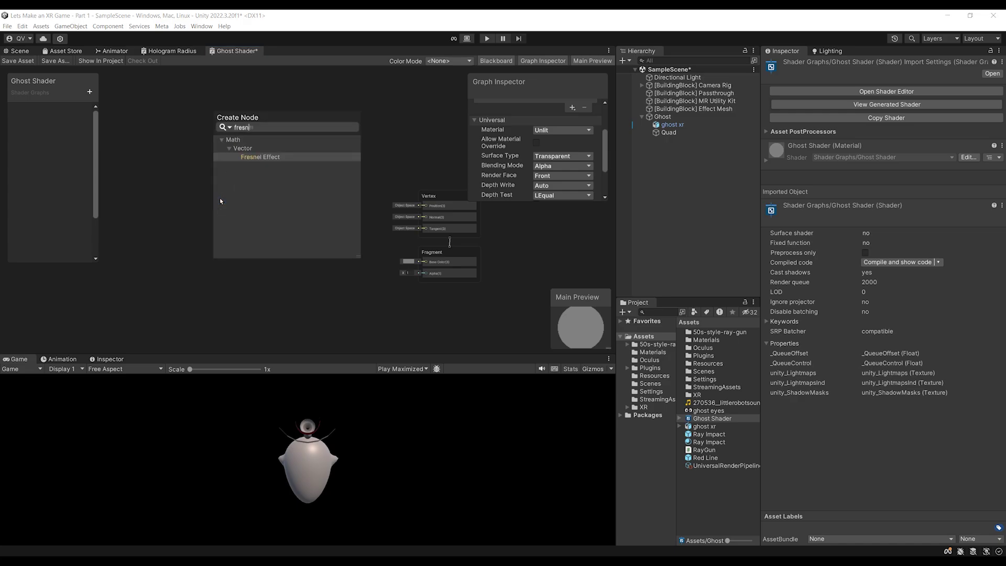
key("Return")
middle_click_drag(219, 202, 199, 226)
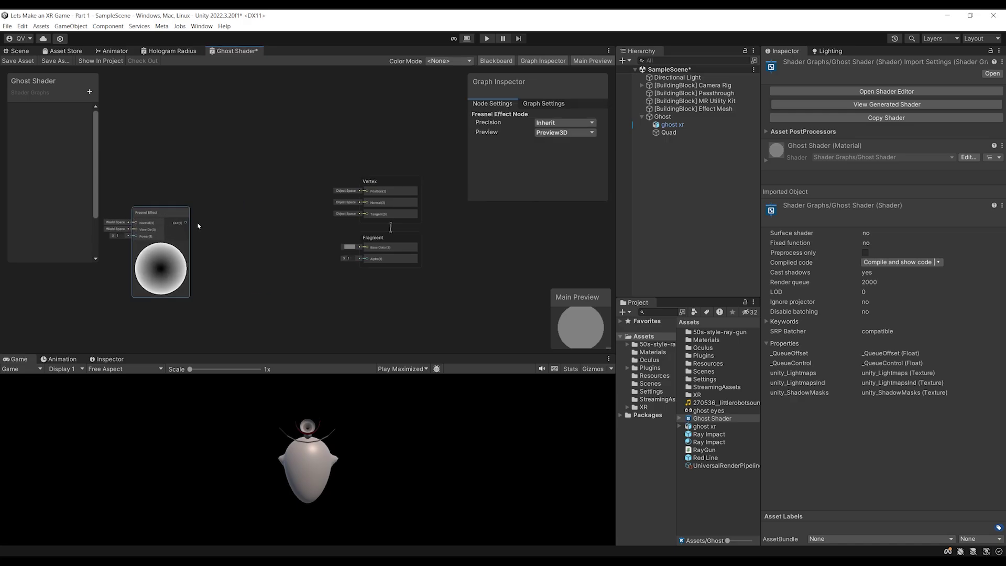
left_click_drag(205, 229, 368, 248)
left_click(18, 61)
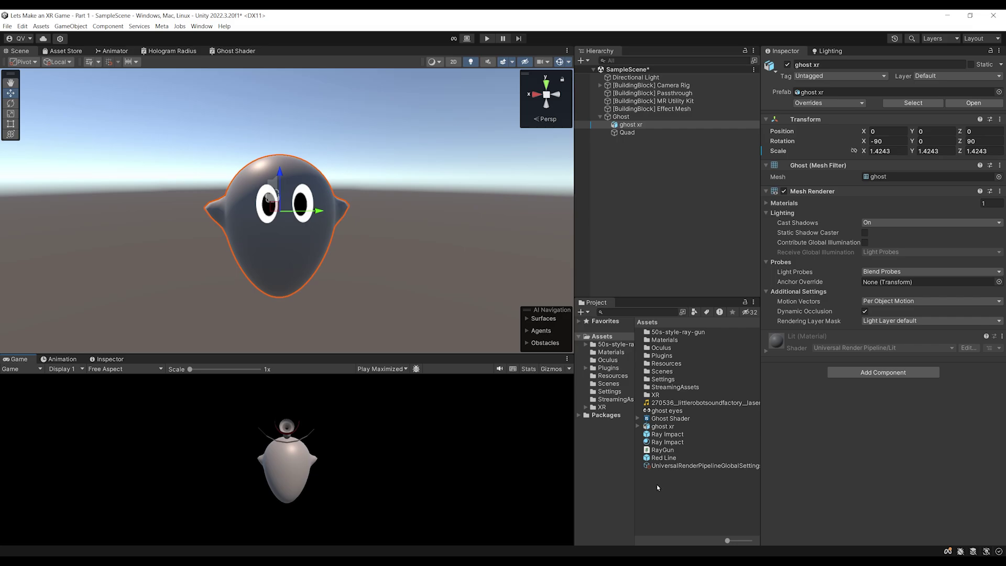
Create a material from Ghost Shader named 'Ghost Material'
left_click(650, 484)
left_click(664, 419)
right_click(663, 420)
mouse_move(737, 185)
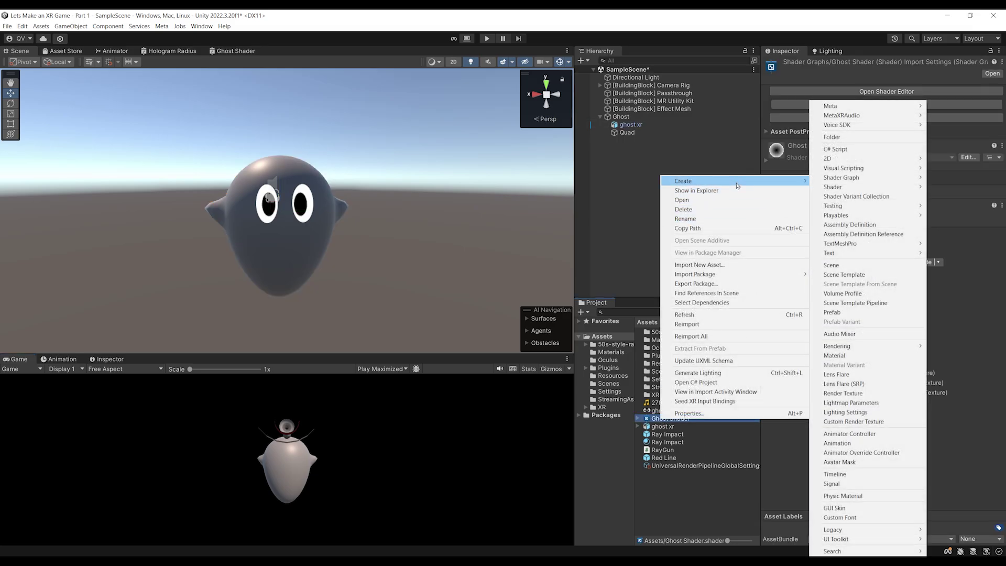
left_click(839, 352)
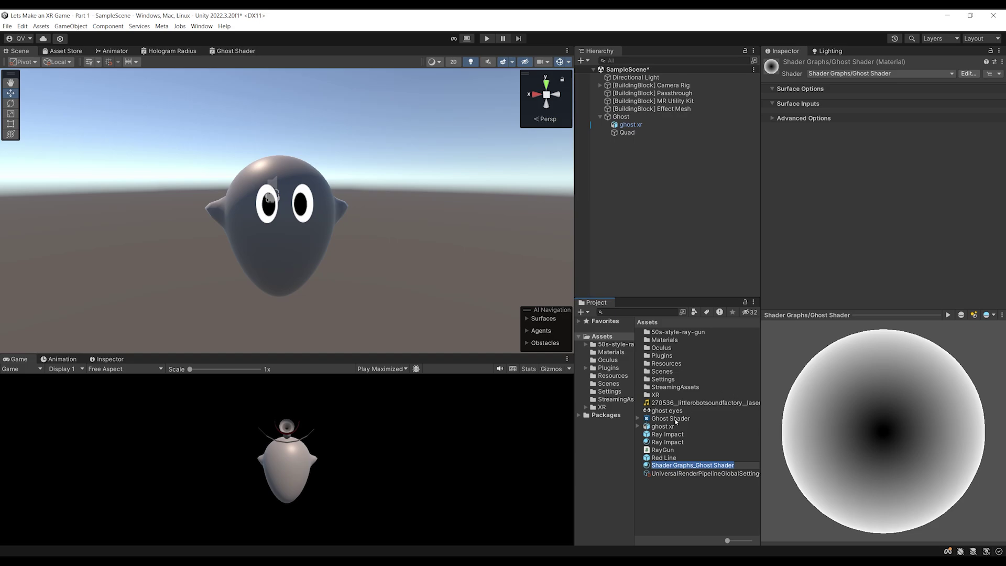
type("Ghost")
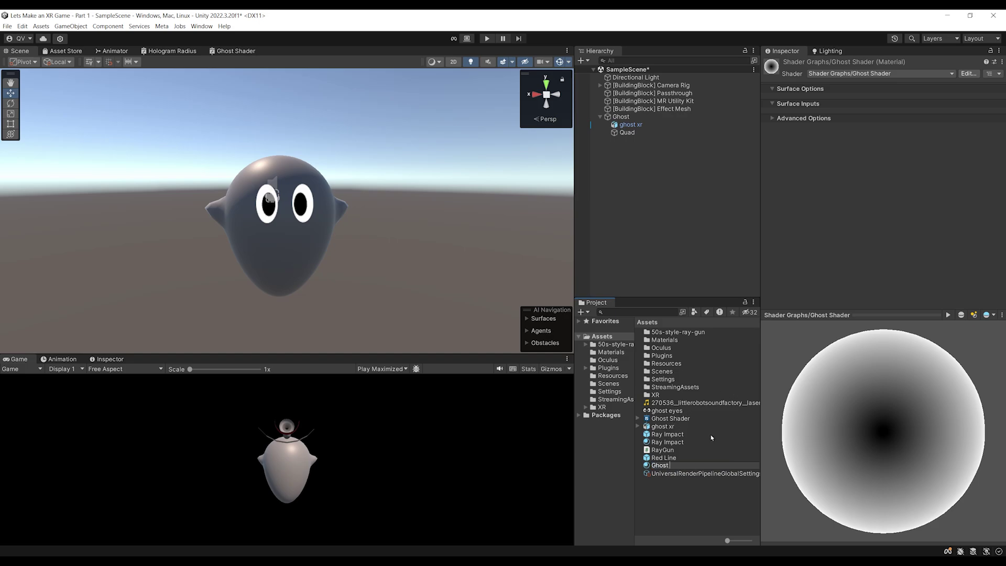
type(" Material")
key("Return")
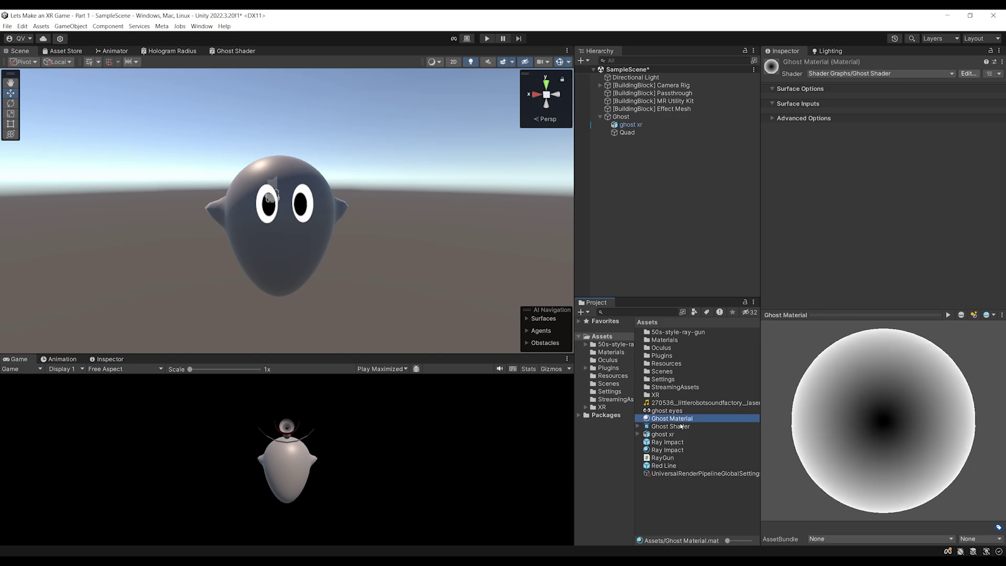
Apply Ghost Material to the ghost model in the Scene view
left_click_drag(676, 419, 267, 258)
scroll(308, 215, "down", 2)
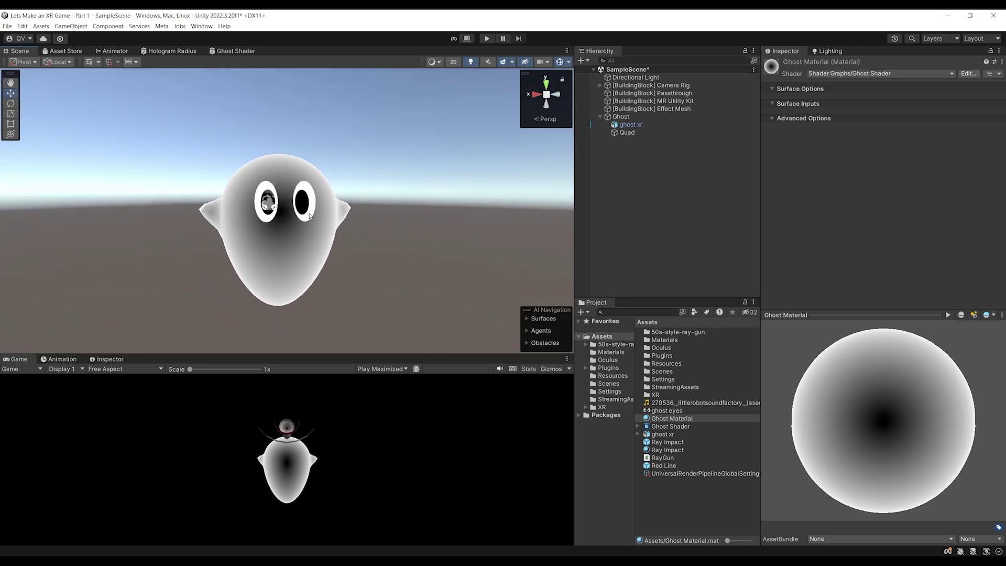
scroll(314, 215, "up", 2)
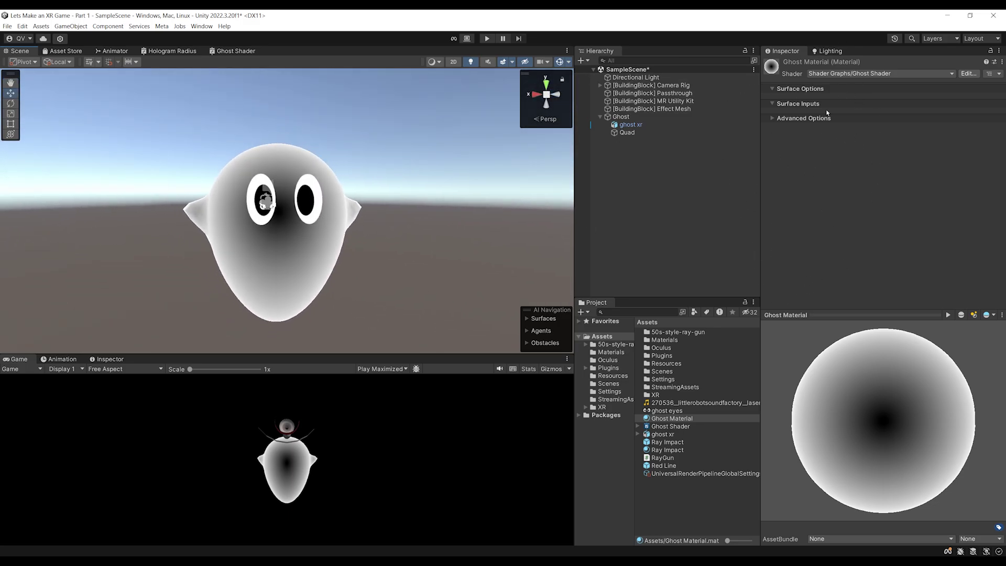
Add a Float property named 'Power' to the Ghost Shader blackboard
left_click_drag(286, 206, 300, 204, "alt")
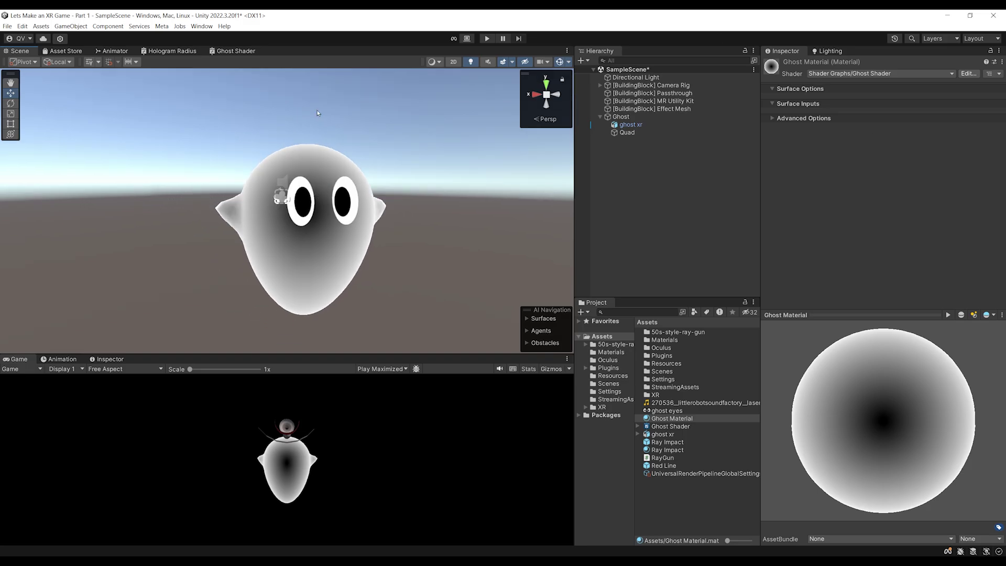
left_click(237, 51)
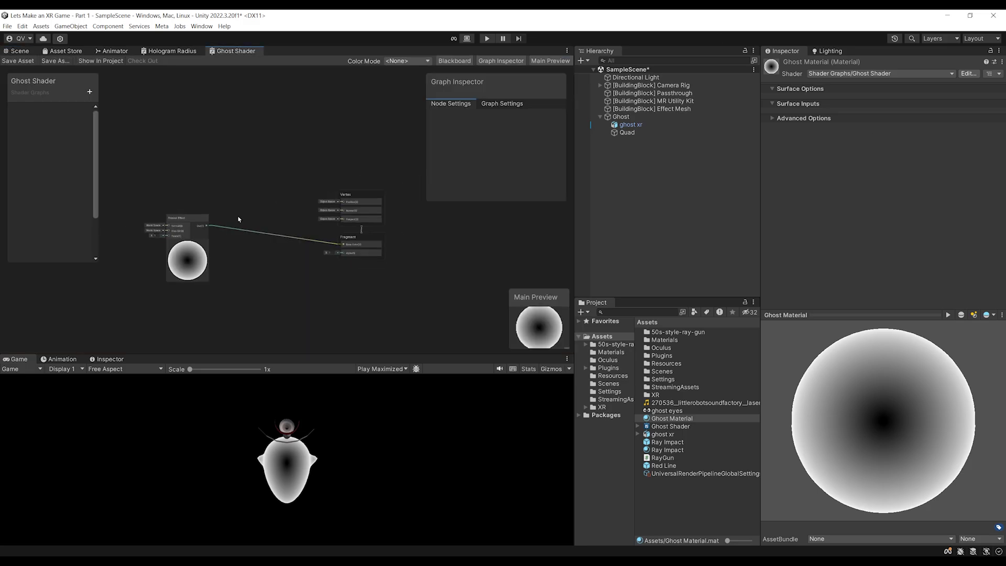
scroll(256, 131, "down", 1)
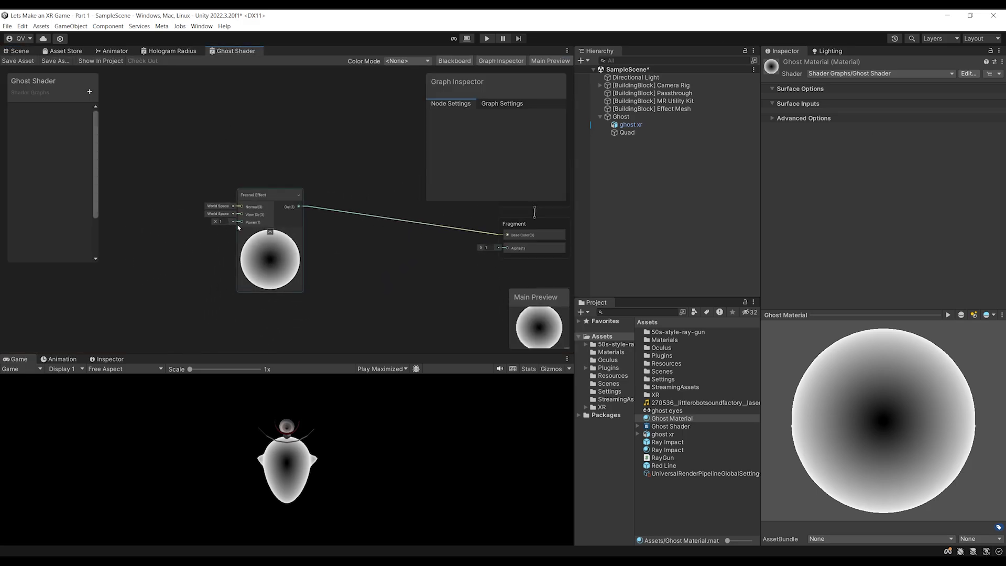
scroll(218, 150, "down", 2)
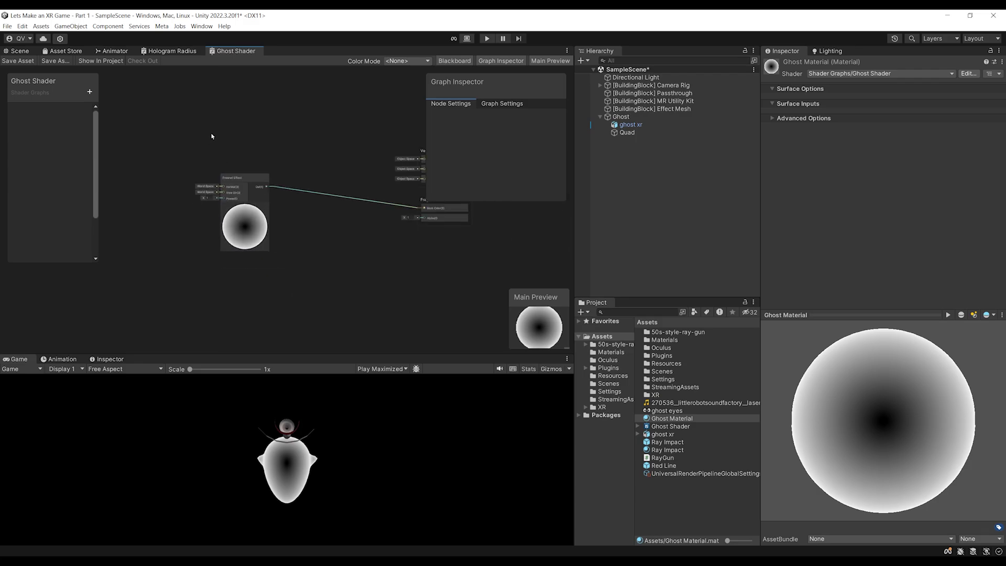
scroll(159, 194, "up", 3)
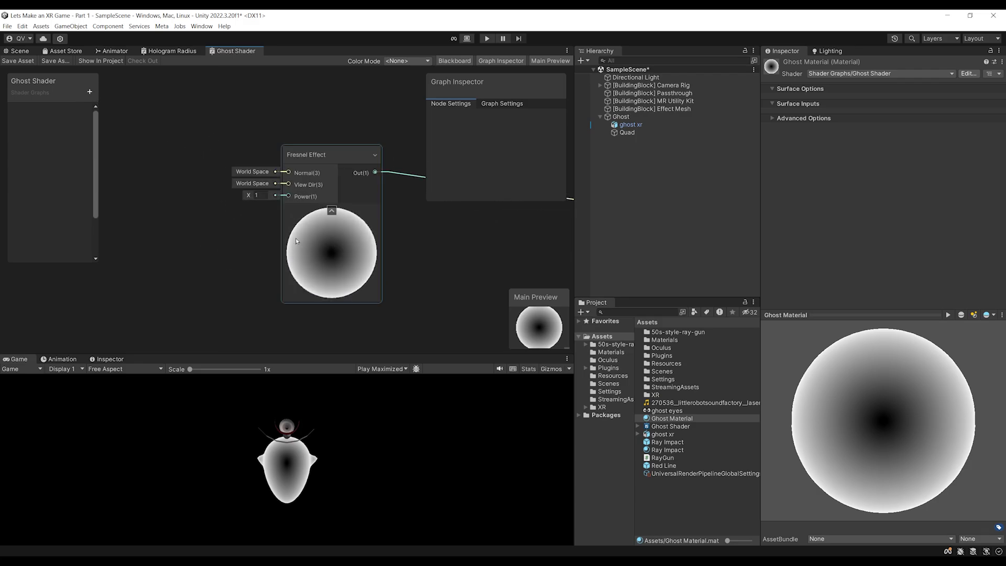
scroll(182, 264, "down", 2)
scroll(182, 264, "down", 1)
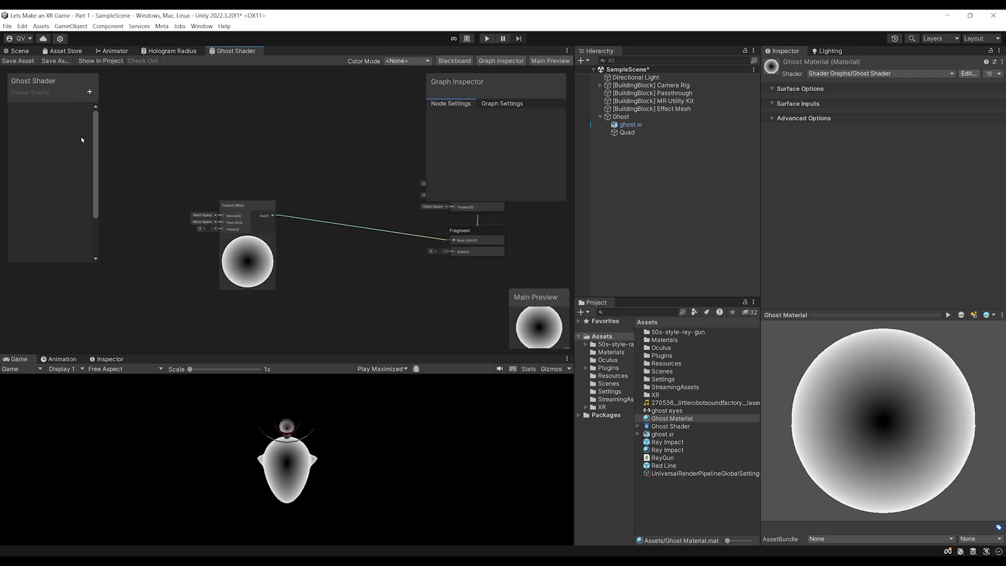
left_click(90, 92)
left_click(123, 113)
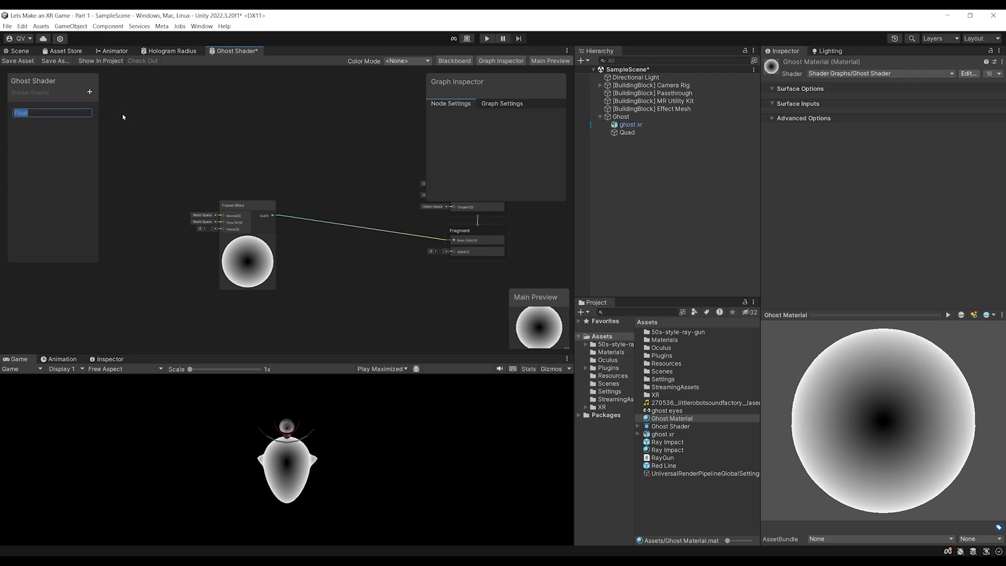
type("Power")
key("Return")
Place the Power property on the graph and connect it to the Fresnel Effect's Power input
left_click_drag(29, 110, 240, 222)
scroll(171, 220, "up", 2)
scroll(256, 233, "up", 2)
scroll(257, 235, "down", 4)
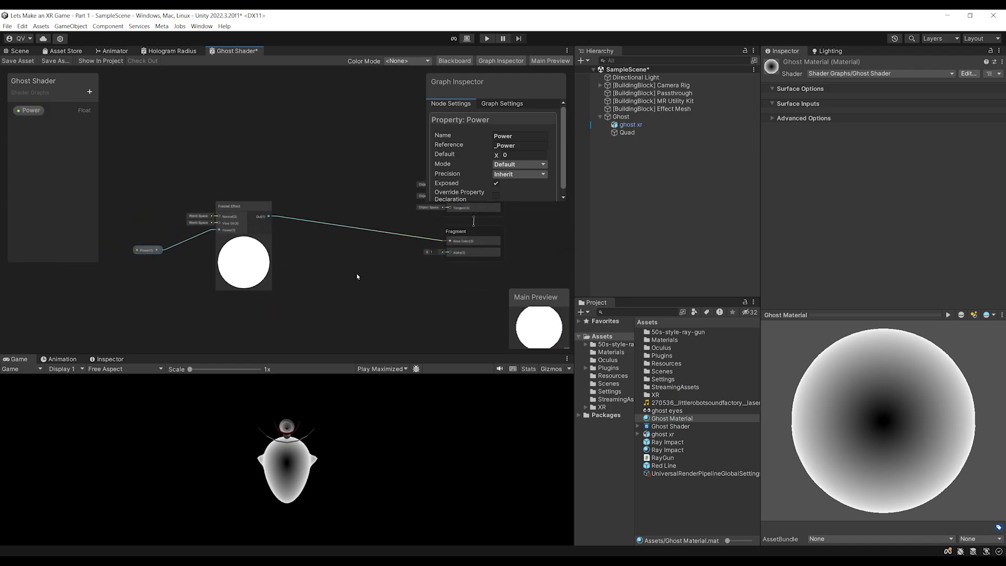
Save the shader and raise Ghost Material's Power to 4.81 on ghost xr
left_click(19, 61)
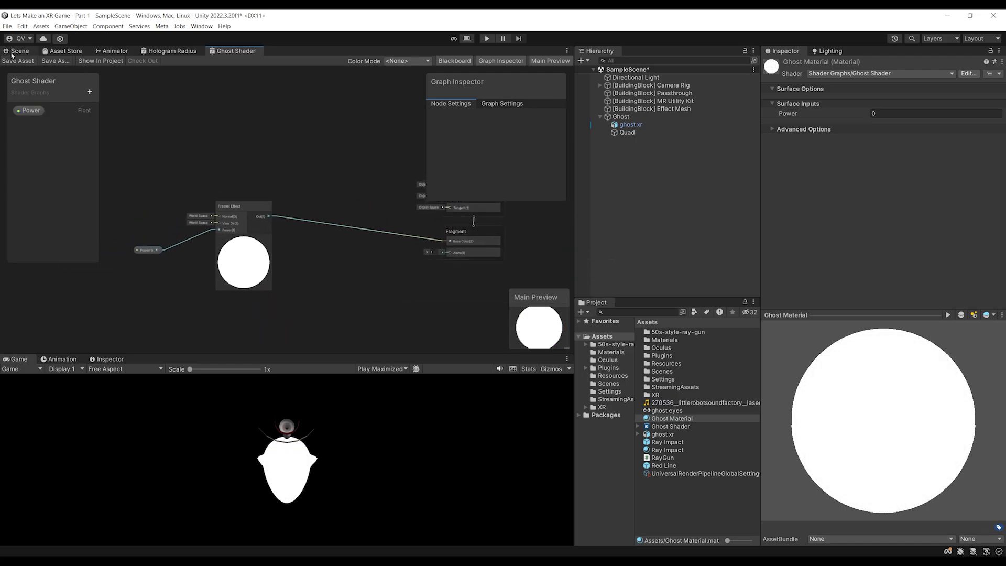
left_click(18, 51)
left_click(276, 243)
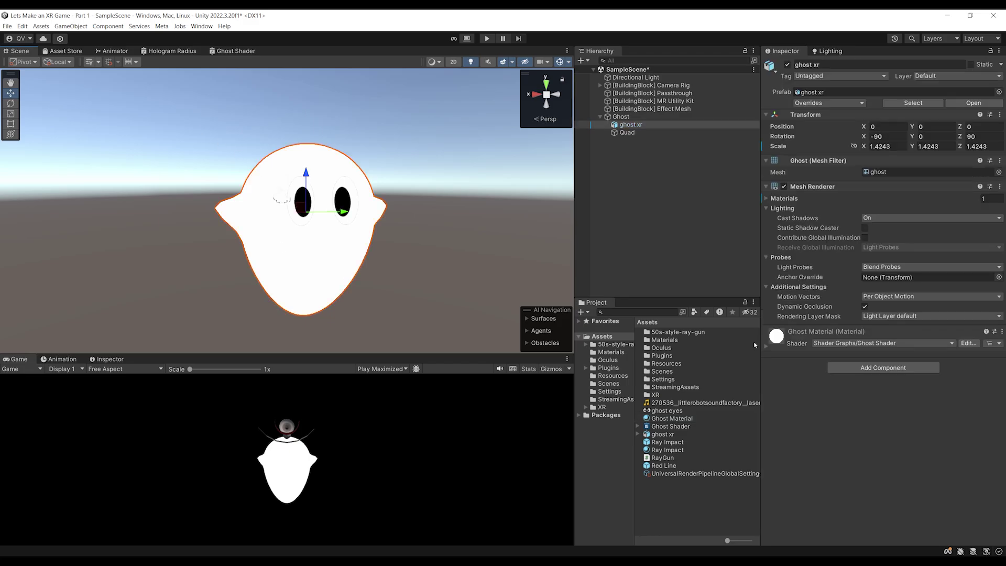
left_click(792, 339)
mouse_move(828, 384)
left_mouse_down()
mouse_move(920, 383)
mouse_move(892, 382)
mouse_move(918, 381)
mouse_move(896, 378)
mouse_move(908, 374)
left_mouse_up()
middle_click_drag(270, 118, 251, 110)
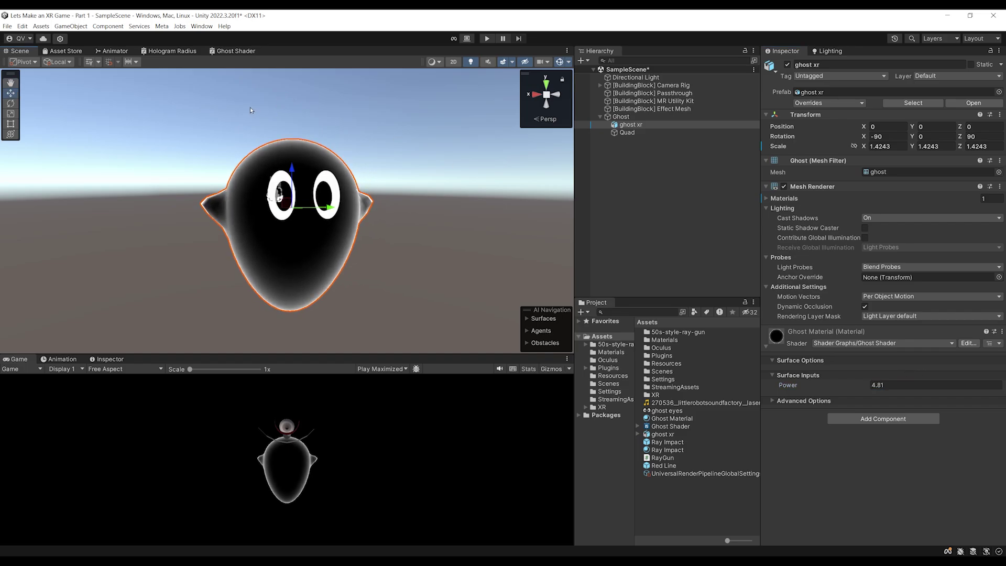
left_click(236, 51)
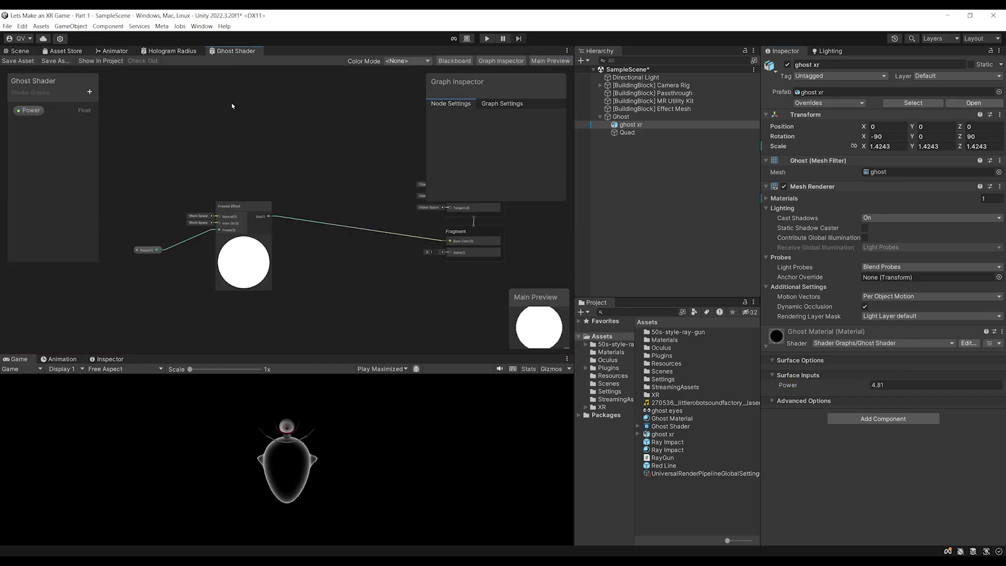
Add a Color property to the Ghost Shader and place it on the graph
left_click(89, 91)
left_click(120, 145)
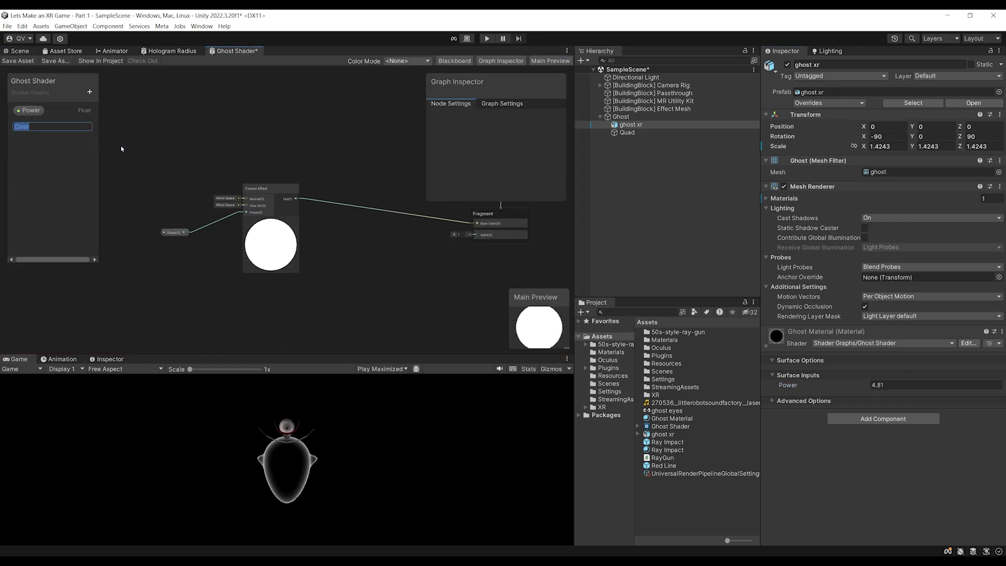
key("Return")
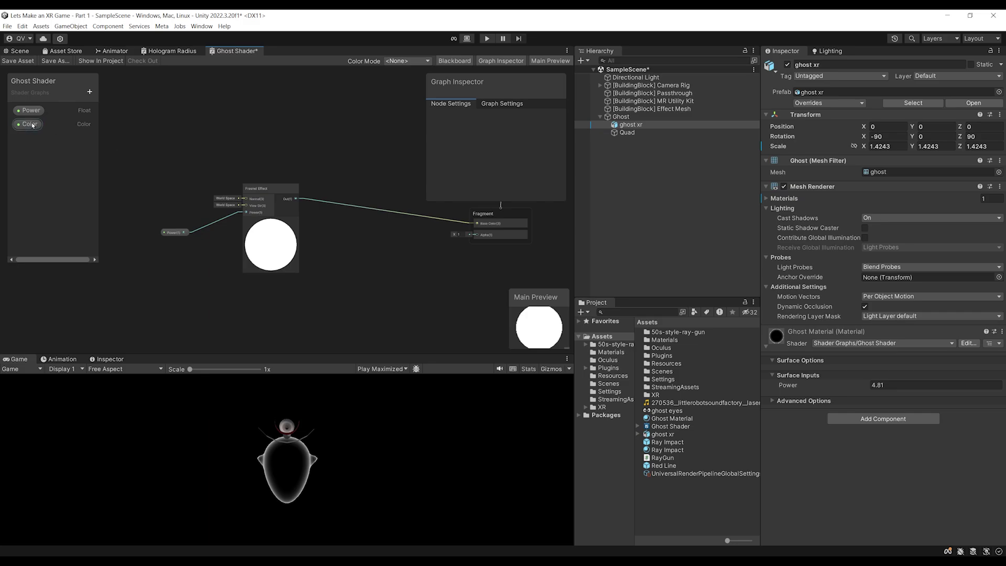
left_click(32, 124)
left_click_drag(279, 123, 279, 123)
middle_click_drag(360, 139, 325, 144)
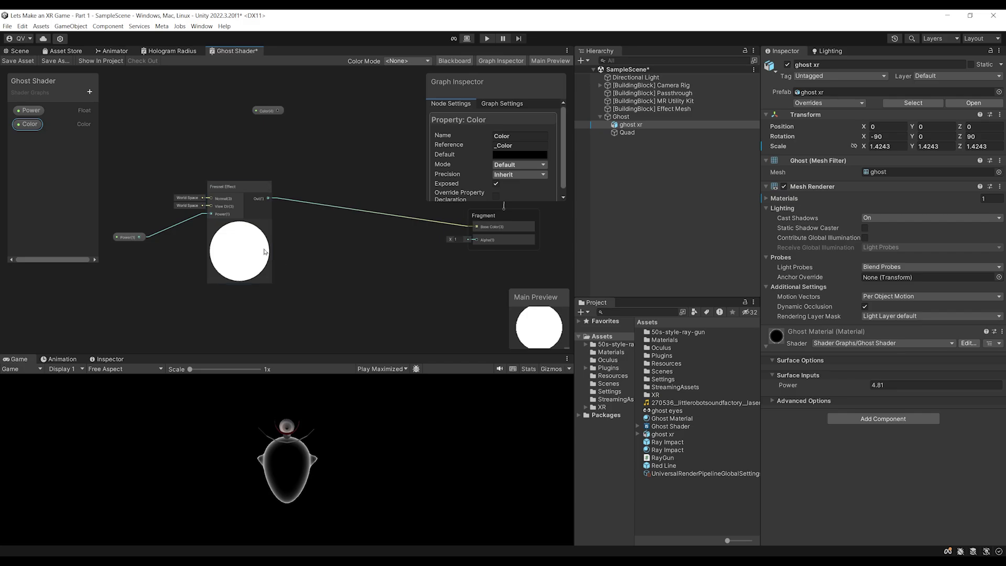
middle_click_drag(220, 302, 198, 329)
left_click_drag(246, 137, 215, 143)
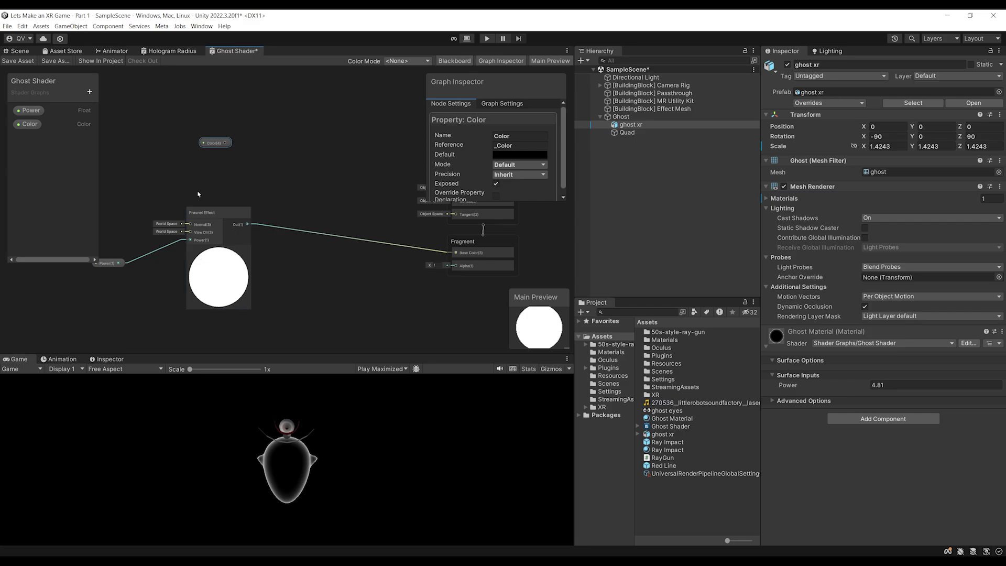
Add a Multiply node with Color into A and the Fresnel output into B
right_click(295, 183)
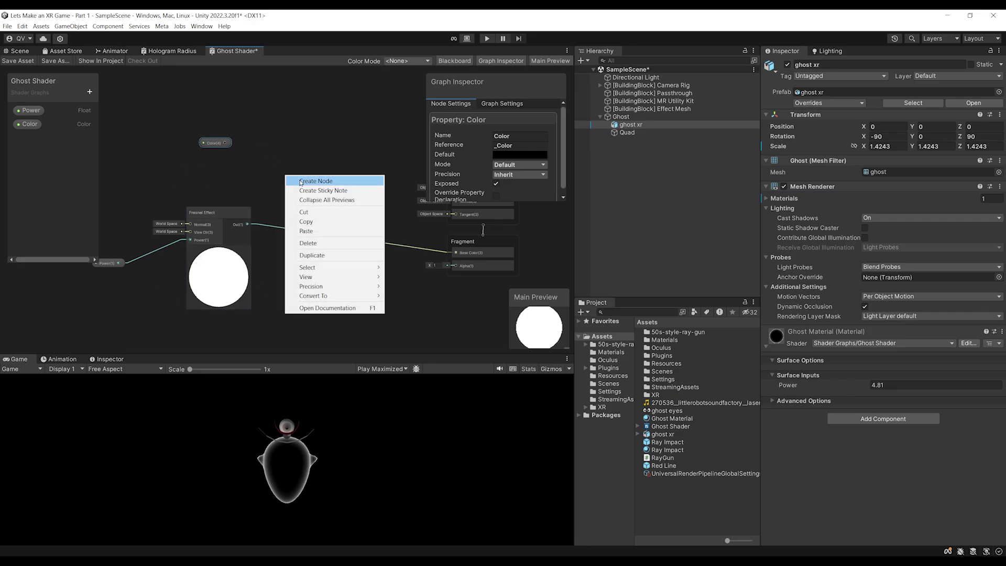
left_click(300, 184)
type("multi")
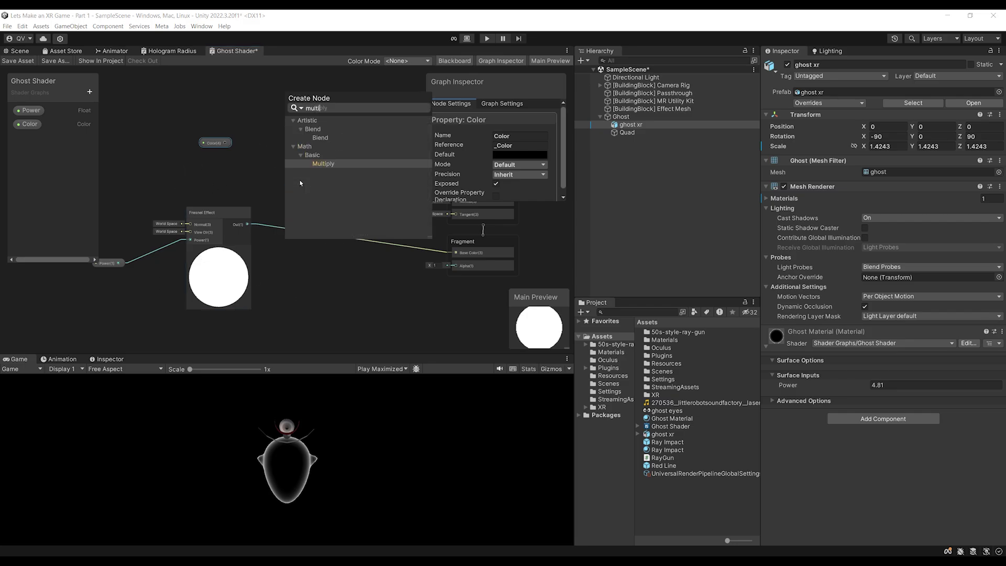
key("Return")
left_click_drag(301, 191, 309, 193)
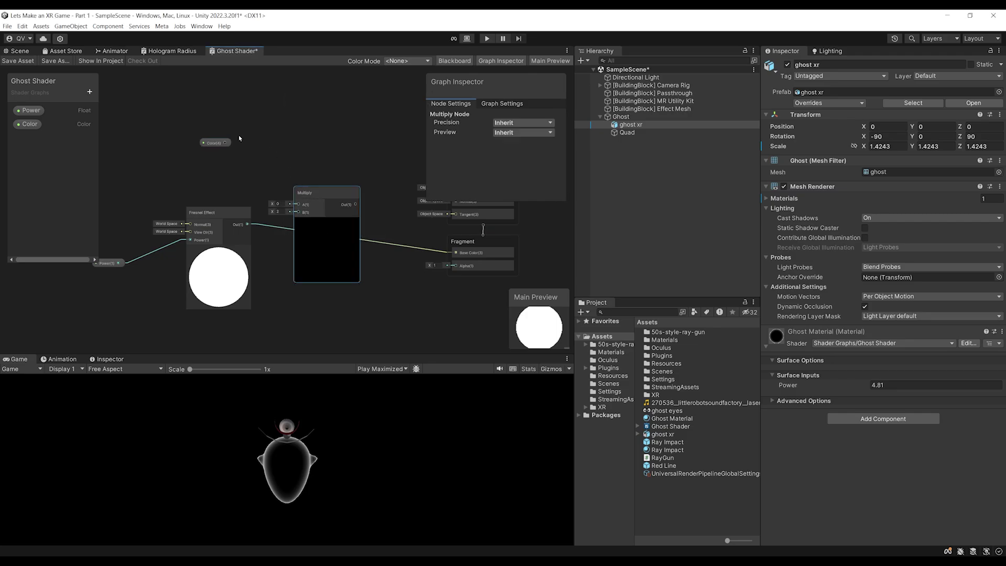
left_click_drag(226, 142, 298, 204)
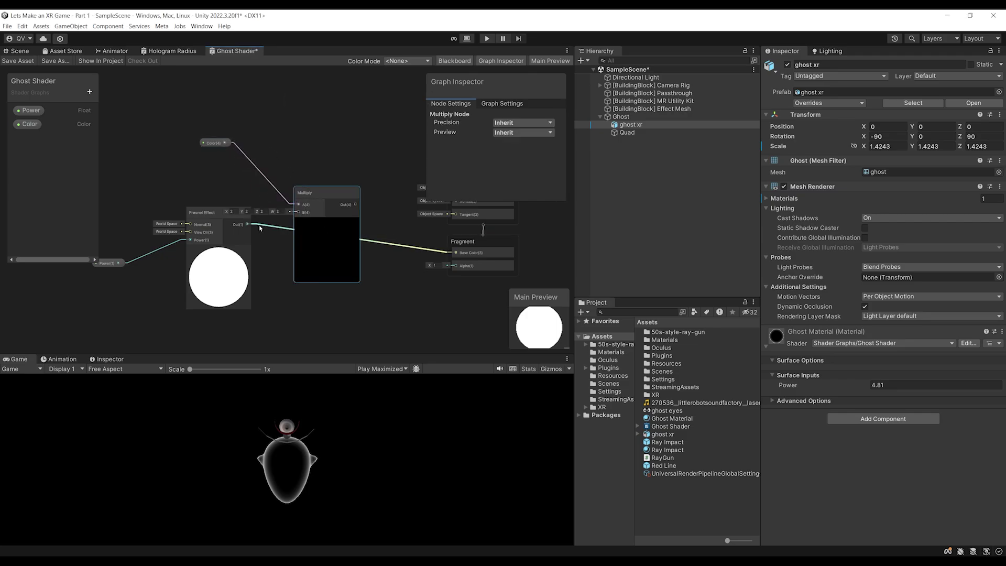
left_click_drag(206, 223, 299, 212)
Connect the Multiply output to the fragment Base Color and save the graph
middle_click_drag(338, 210, 283, 210)
left_click(279, 194)
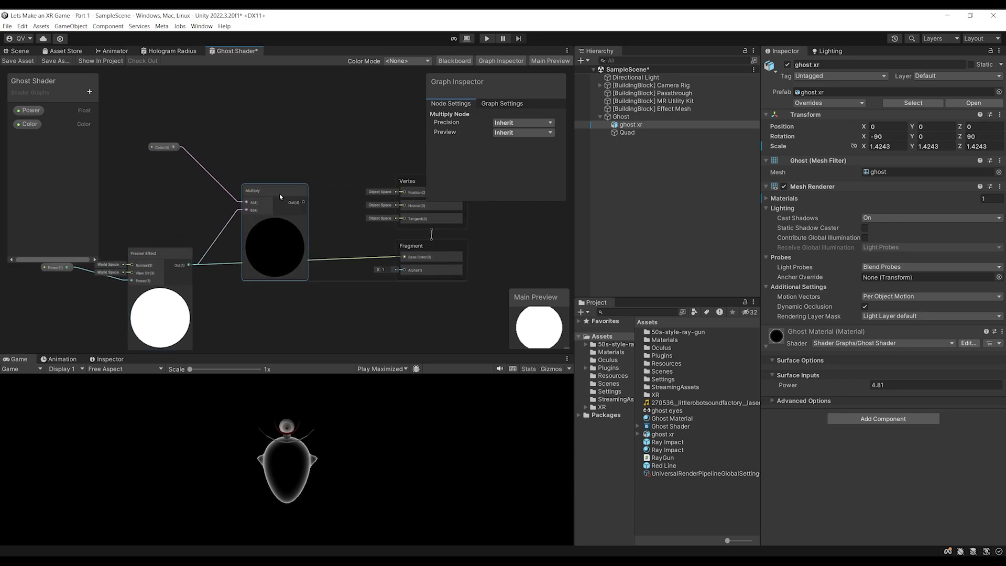
scroll(283, 196, "up", 3)
scroll(291, 200, "down", 3)
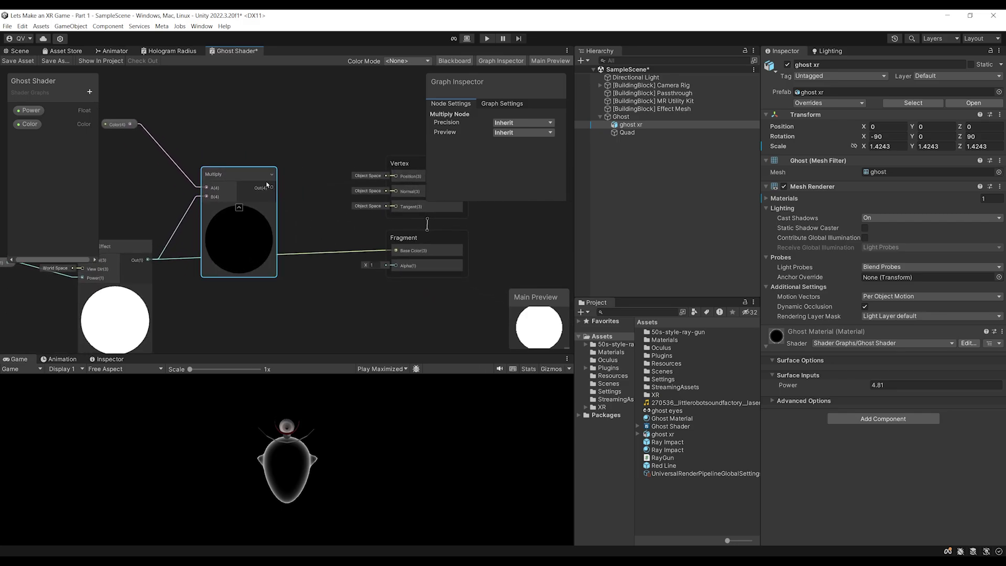
left_click_drag(274, 189, 395, 255)
scroll(367, 184, "down", 3)
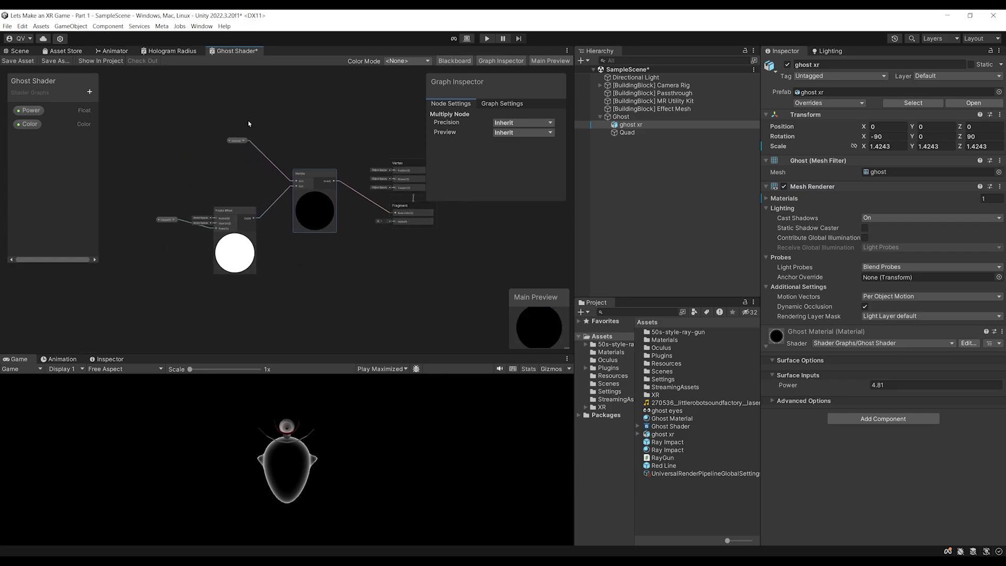
left_click(24, 61)
Set Ghost Material's Color to pale cyan C8F2FF
left_click(19, 51)
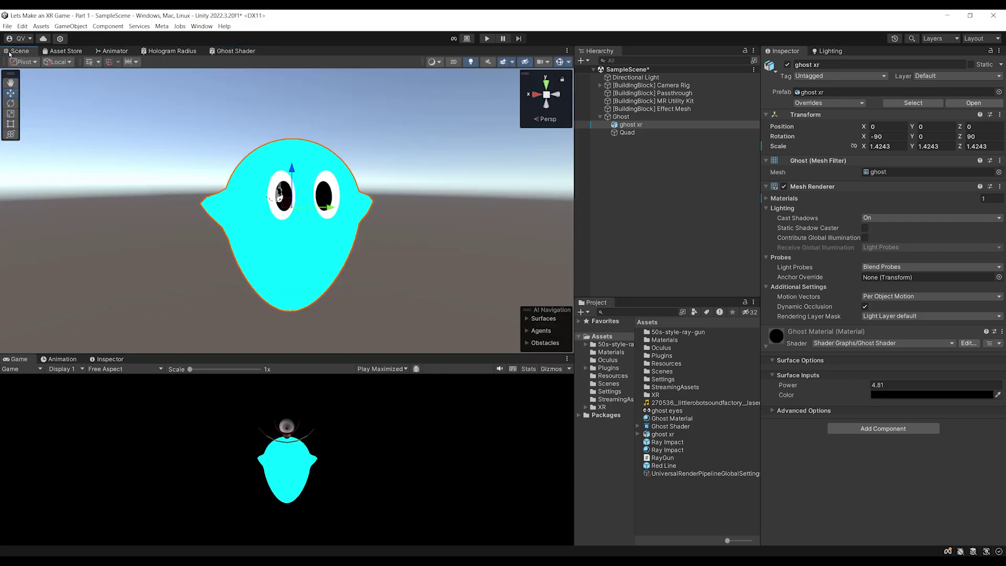
scroll(173, 177, "down", 2)
middle_click_drag(286, 275, 266, 269)
scroll(266, 268, "up", 3)
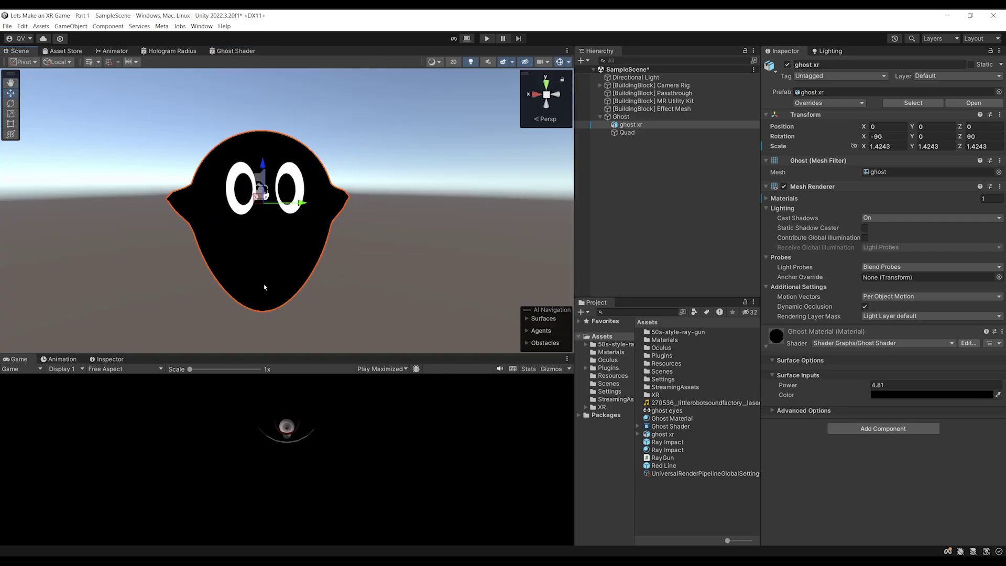
scroll(274, 180, "up", 1)
left_click(876, 396)
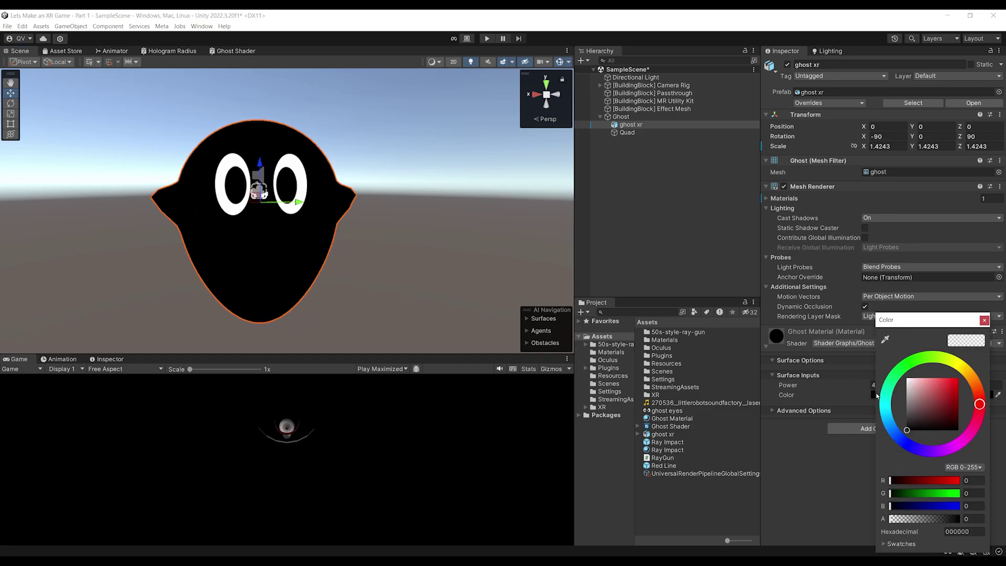
mouse_move(885, 392)
left_mouse_down()
mouse_move(888, 416)
mouse_move(935, 401)
mouse_move(918, 379)
left_mouse_up()
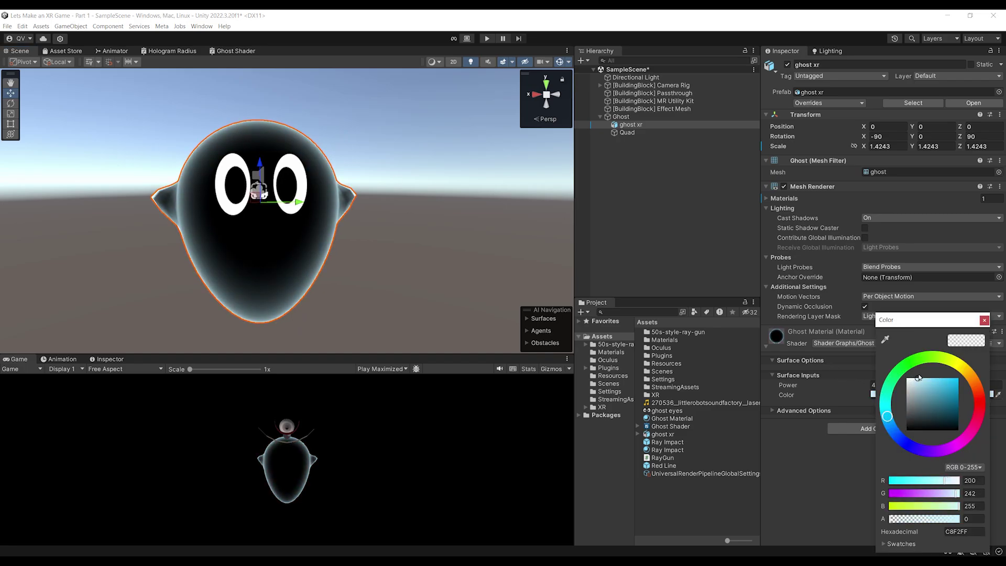
middle_click_drag(382, 229, 402, 240)
Lower Ghost Material's Power to 2.96 and frame the ghost to check its glowing rim
left_click_drag(846, 386, 816, 388)
left_click_drag(451, 230, 519, 231, "alt")
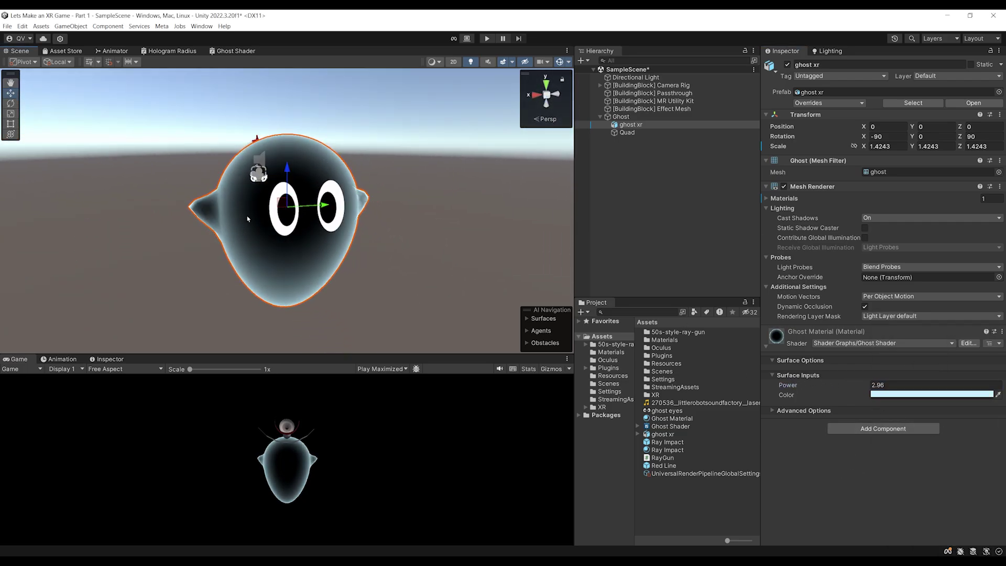
left_click_drag(839, 385, 797, 386)
key("ctrl+z")
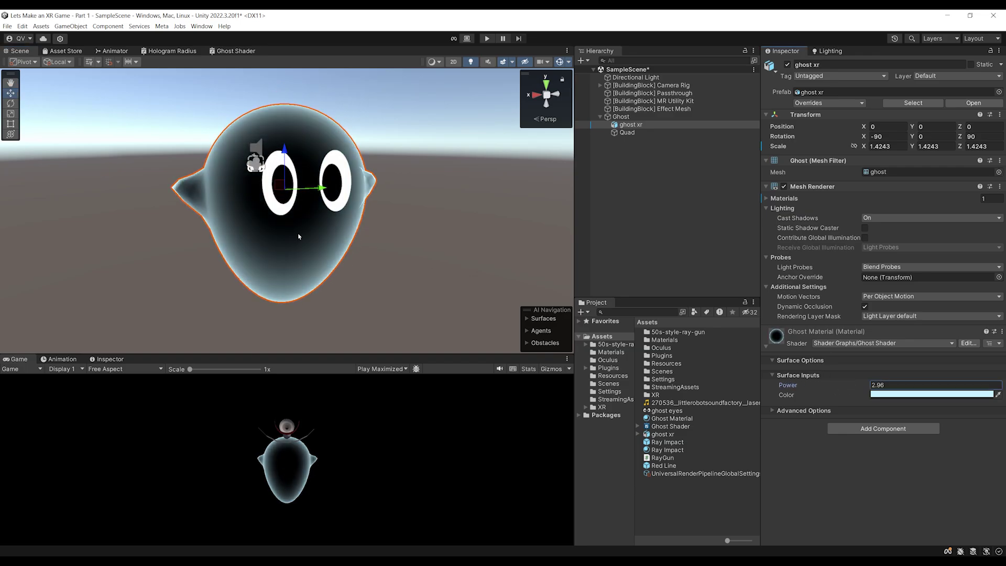
scroll(308, 231, "up", 2)
left_click_drag(315, 225, 368, 235, "alt")
key("f")
scroll(369, 258, "down", 3)
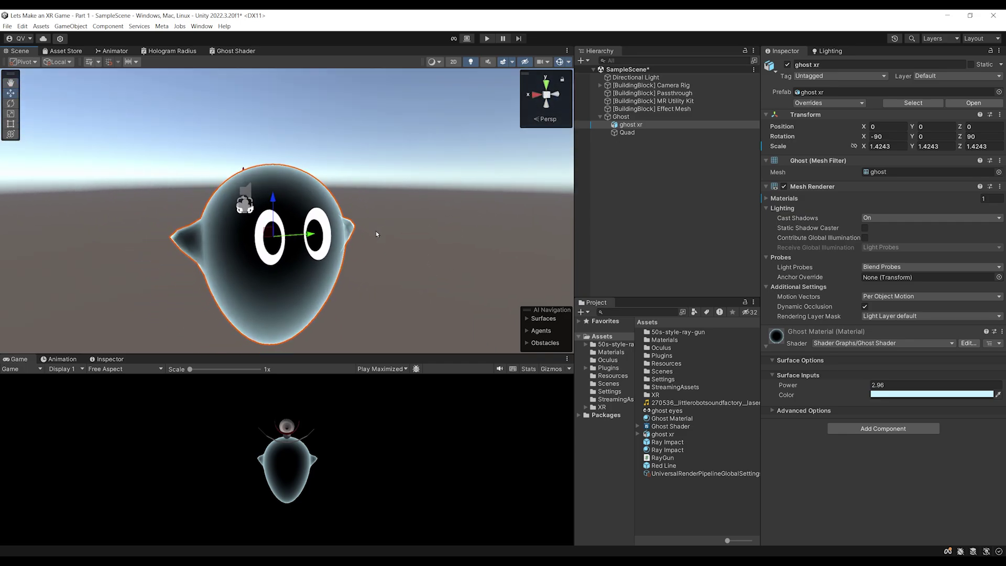
scroll(212, 186, "up", 4)
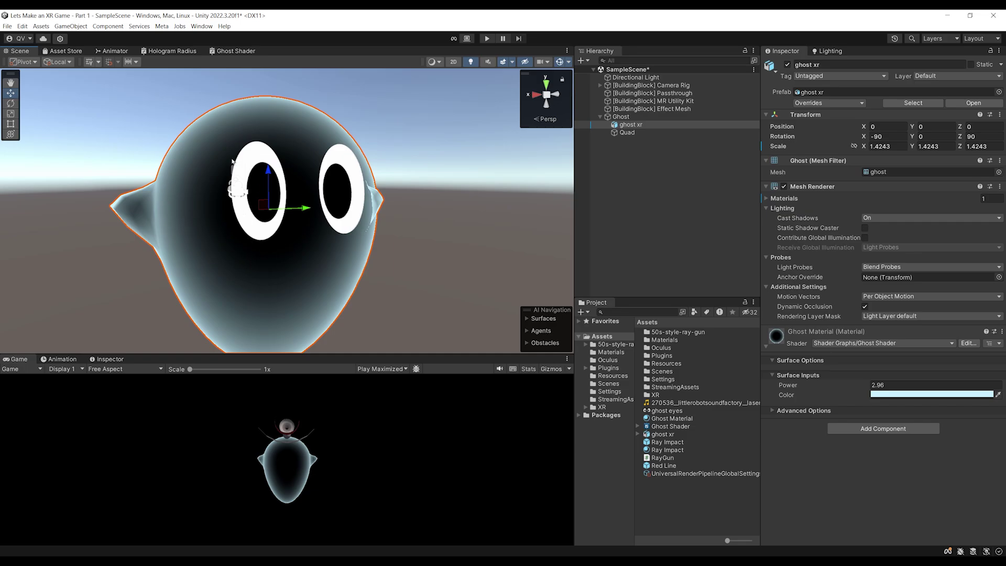
scroll(197, 255, "down", 2)
scroll(196, 187, "down", 1)
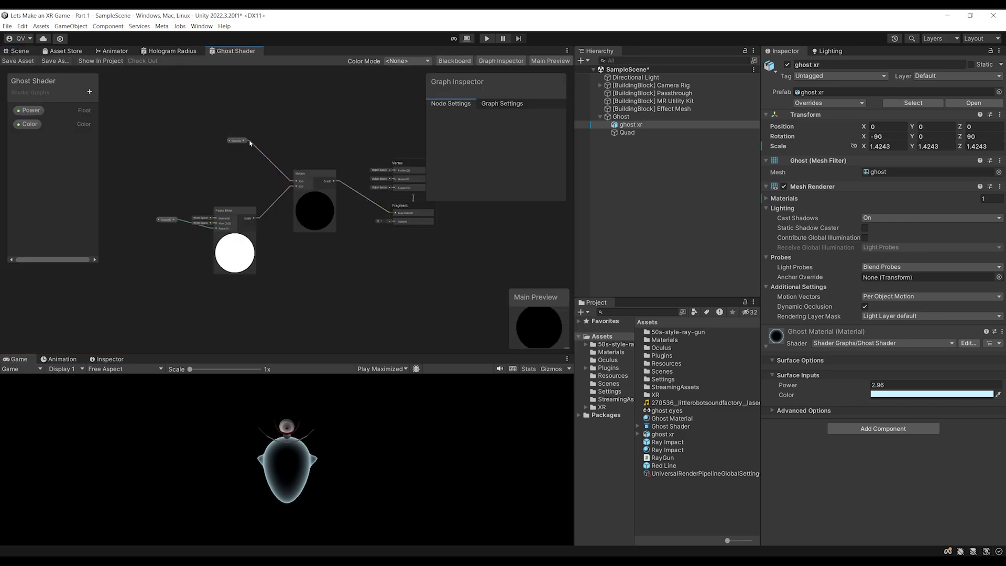
scroll(221, 134, "down", 2)
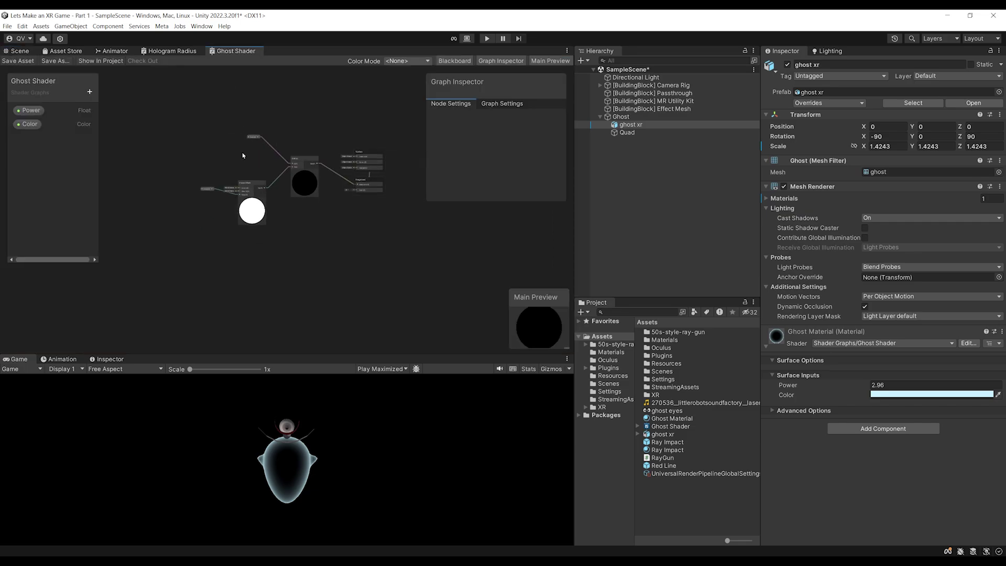
Reposition the Multiply and Fresnel nodes to make room in the shader graph
scroll(221, 133, "up", 3)
scroll(221, 133, "down", 2)
middle_click_drag(184, 115, 212, 114)
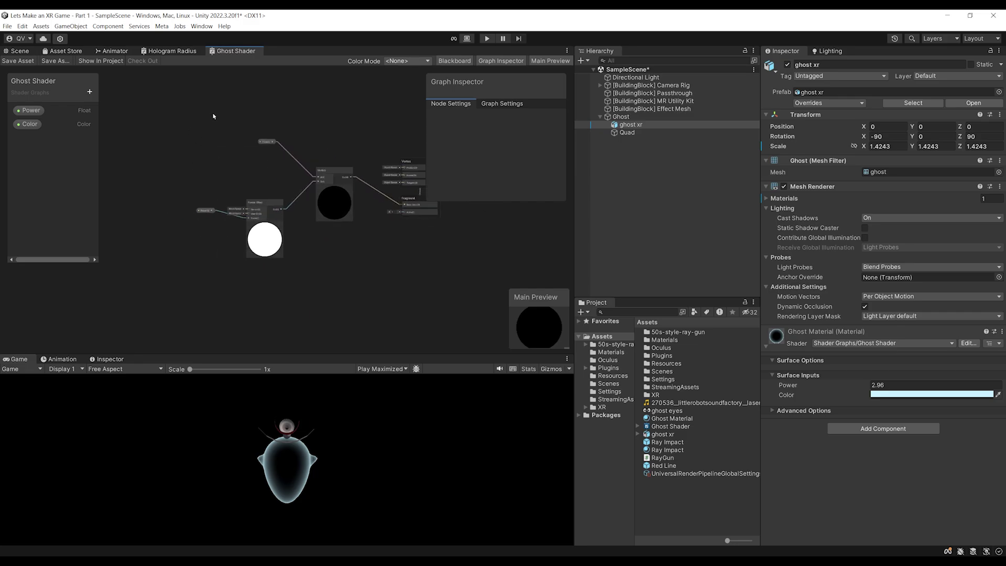
left_click_drag(359, 304, 254, 204)
left_click(319, 274)
middle_click_drag(319, 274, 290, 291)
scroll(297, 226, "up", 2)
scroll(274, 249, "up", 1)
scroll(265, 209, "down", 2)
scroll(283, 248, "up", 2)
middle_click_drag(282, 248, 257, 267)
scroll(353, 256, "up", 2)
Add a Split node to the graph near the Vertex and Fragment blocks
middle_click_drag(447, 237, 340, 252)
scroll(340, 251, "up", 2)
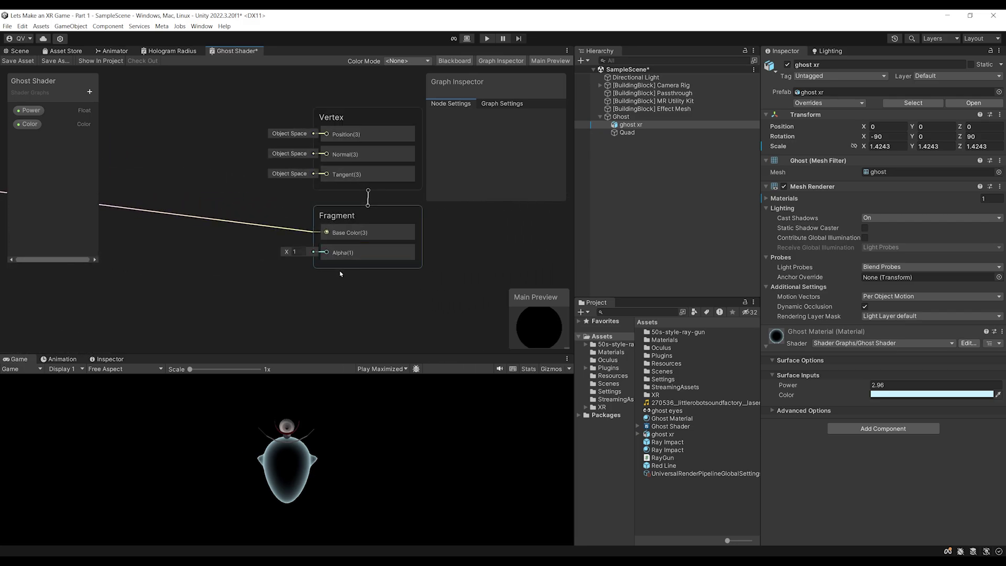
scroll(233, 274, "down", 1)
scroll(386, 227, "down", 1)
right_click(289, 252)
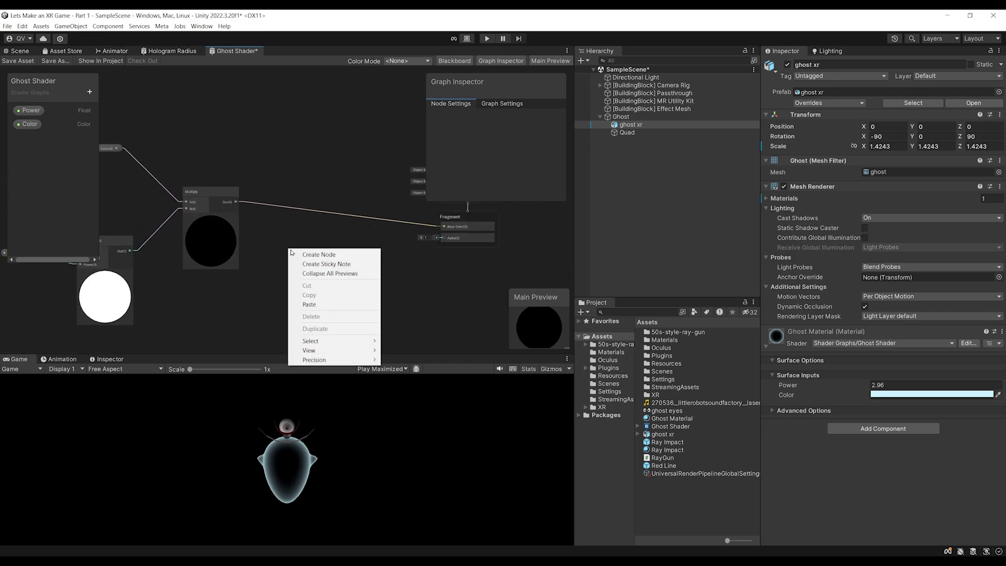
left_click(302, 255)
type("split")
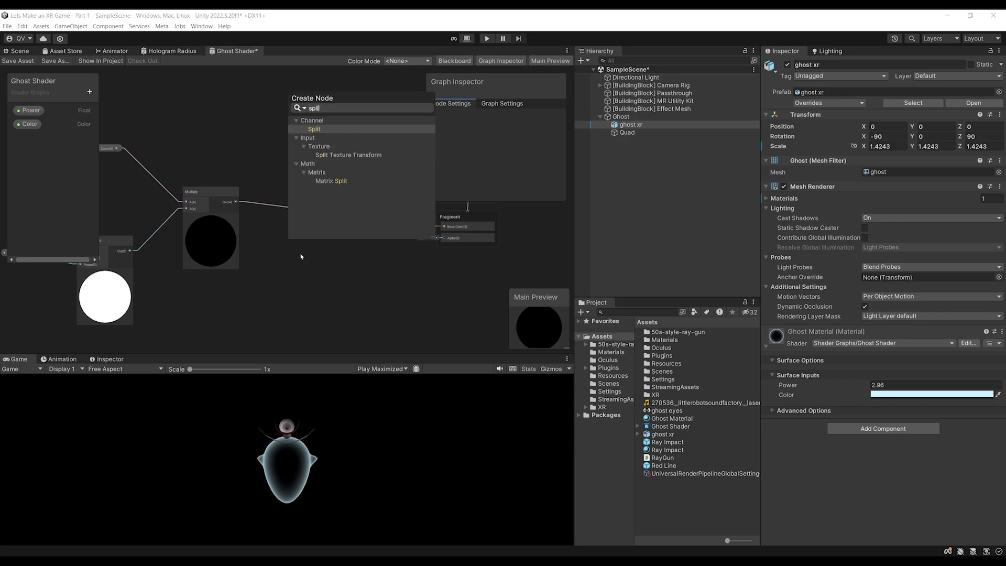
key("Return")
Wire Multiply Out into Split In and Split A into Fragment Alpha, then return to the Scene view
left_click_drag(237, 202, 292, 273)
scroll(324, 308, "up", 3)
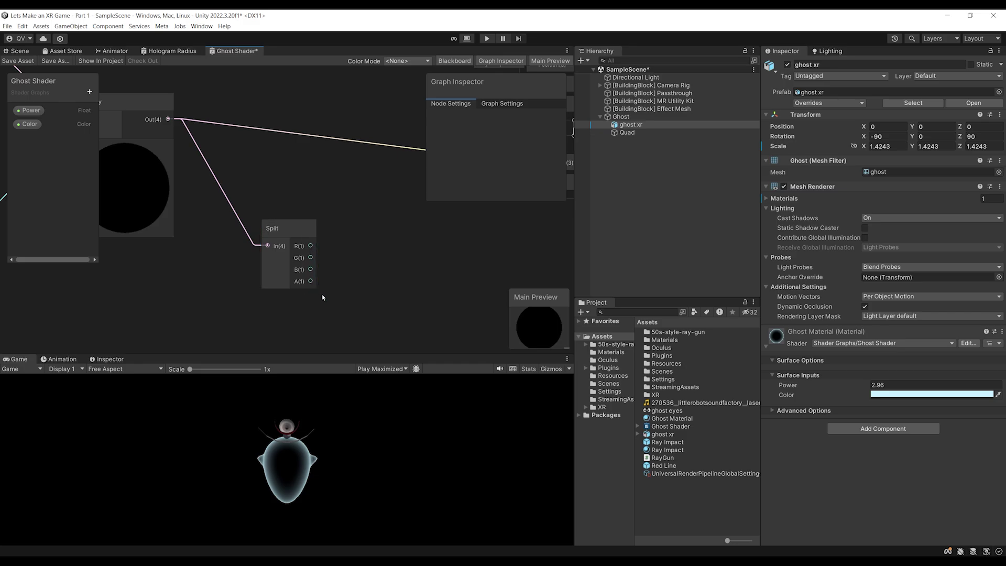
scroll(328, 230, "up", 2)
scroll(294, 264, "down", 2)
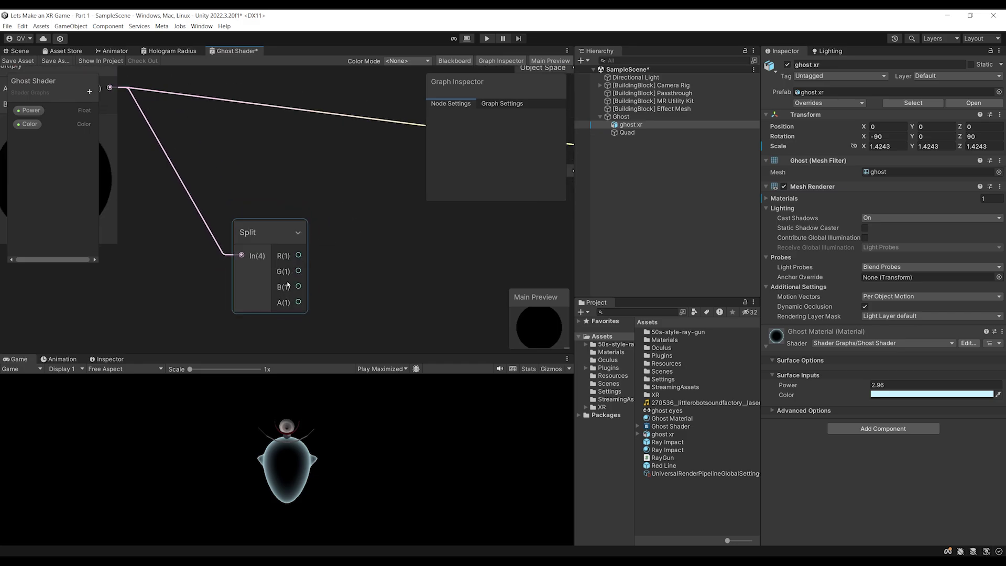
scroll(297, 315, "down", 2)
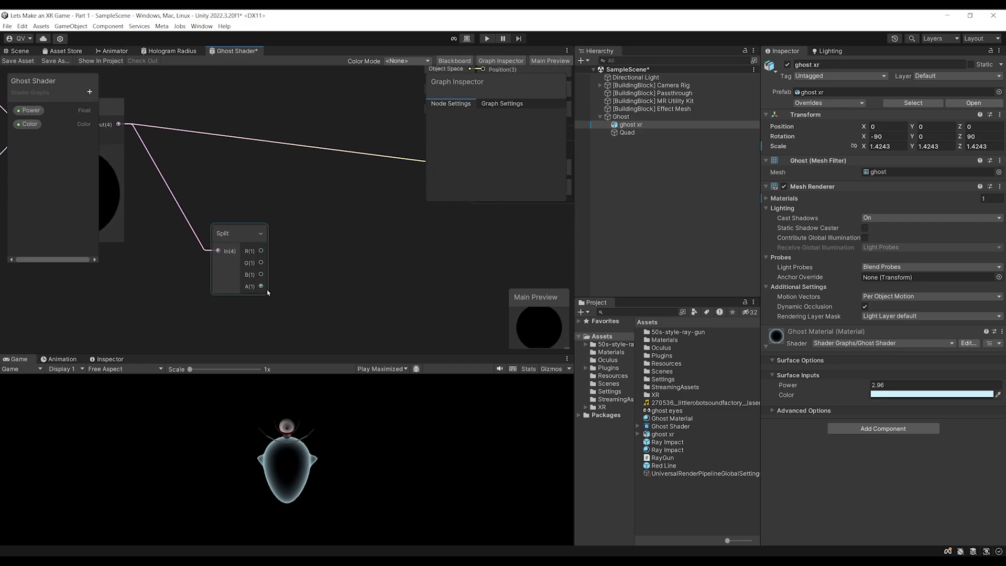
scroll(285, 266, "down", 2)
left_click_drag(207, 295, 373, 221)
middle_click_drag(198, 118, 176, 144)
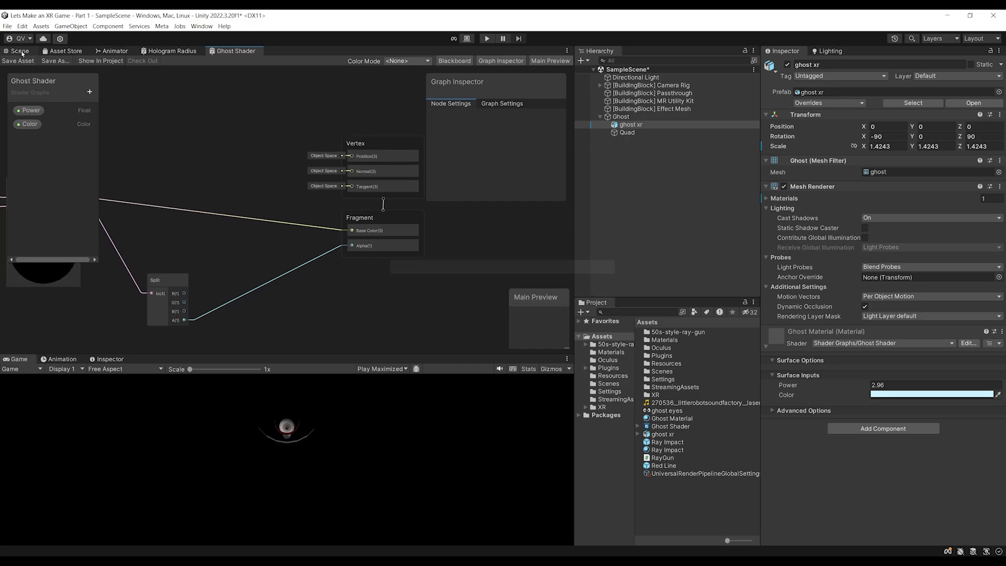
left_click(17, 51)
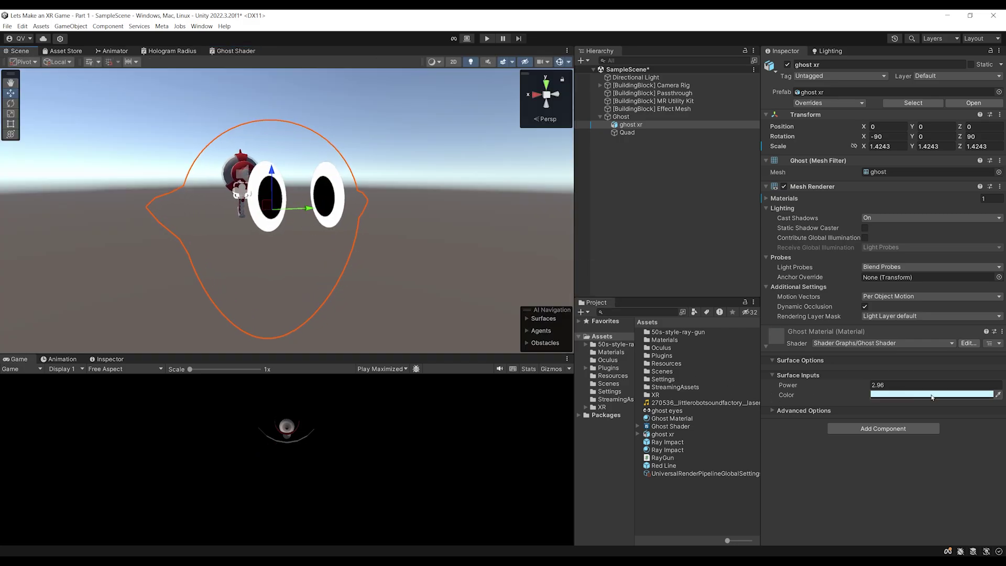
scroll(352, 287, "up", 2)
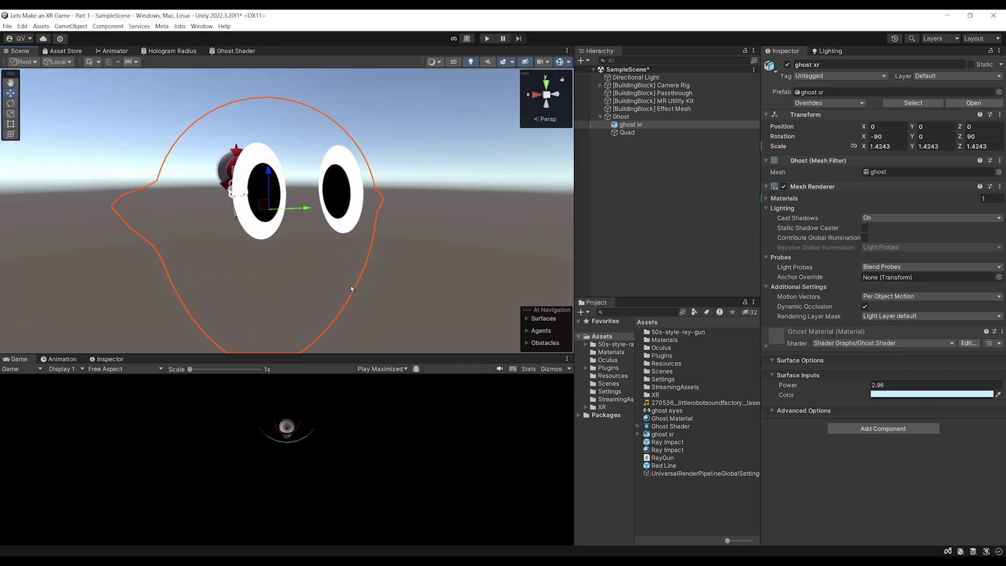
Raise the material Color's alpha to 255 and settle Power at 1.14
left_click(903, 395)
left_click_drag(921, 520, 972, 520)
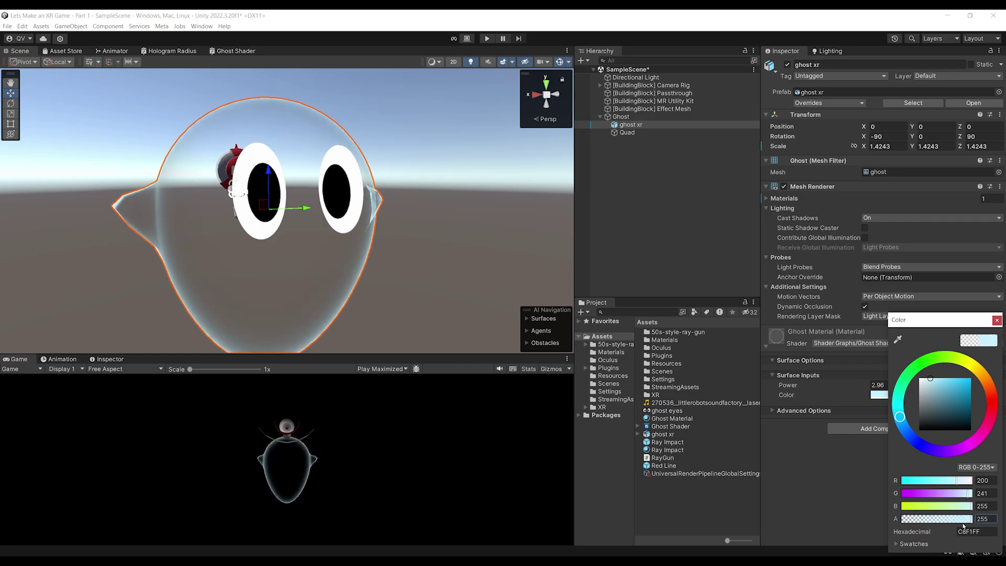
scroll(336, 236, "down", 2)
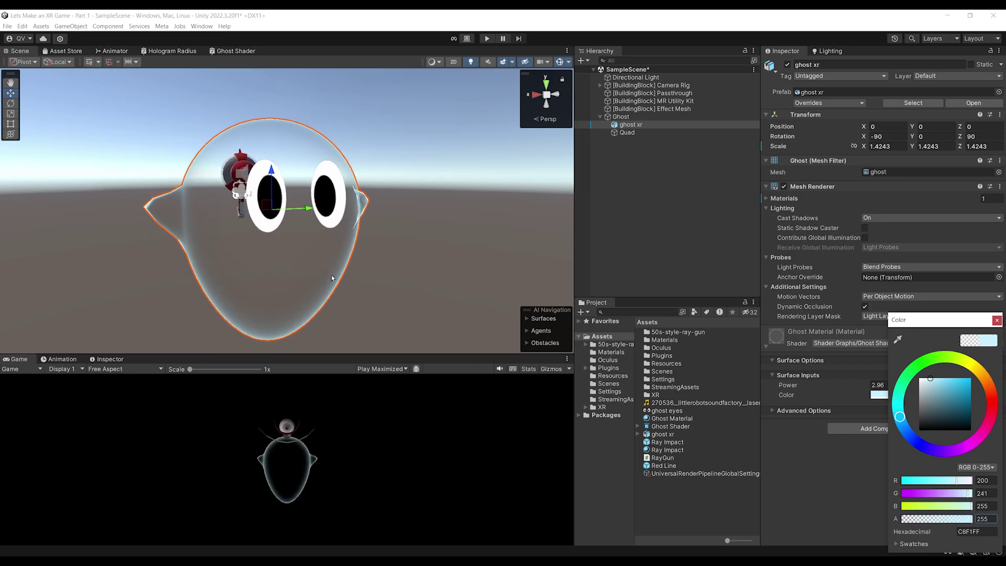
middle_click_drag(314, 236, 382, 251)
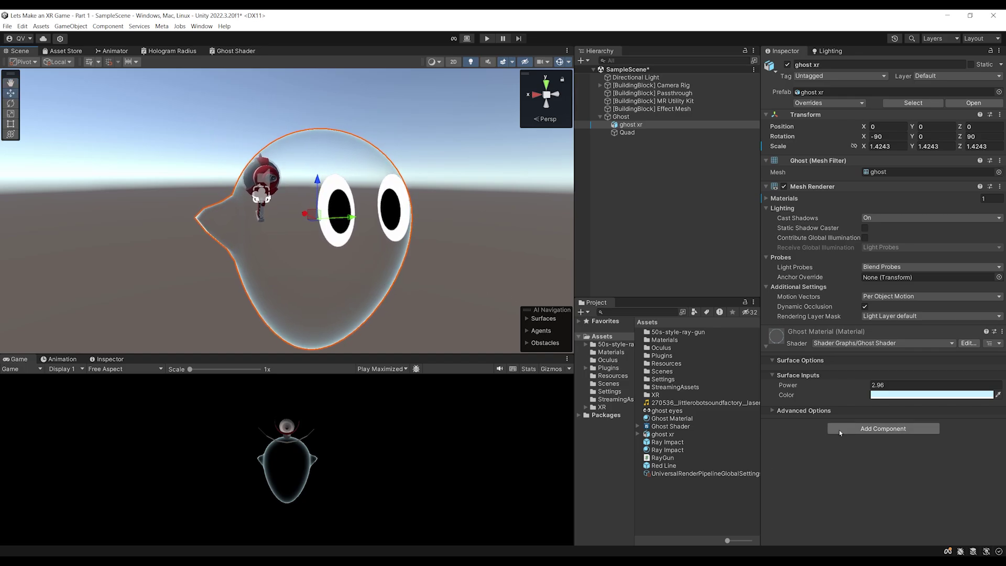
left_click_drag(843, 385, 813, 390)
left_click_drag(367, 236, 441, 257, "alt")
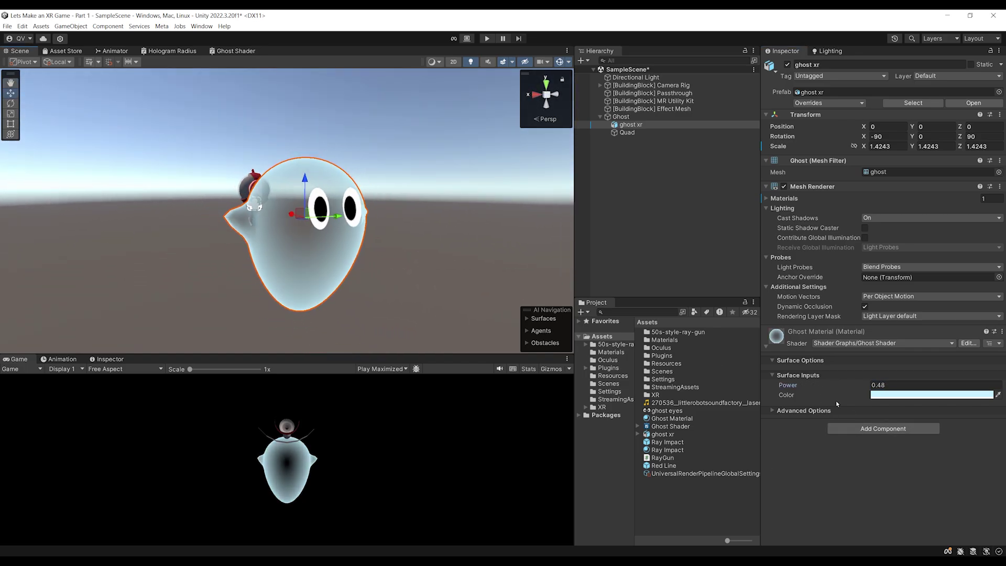
left_click_drag(835, 390, 851, 394)
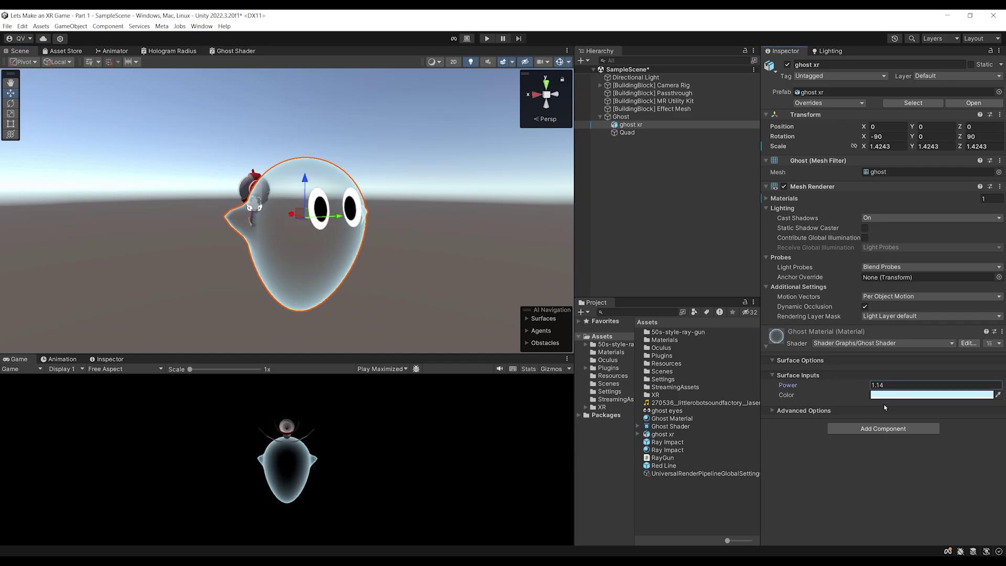
Tint the ghost material Color pale pink (FFCACD)
left_click(910, 394)
left_click(922, 394)
left_click_drag(924, 397, 911, 389)
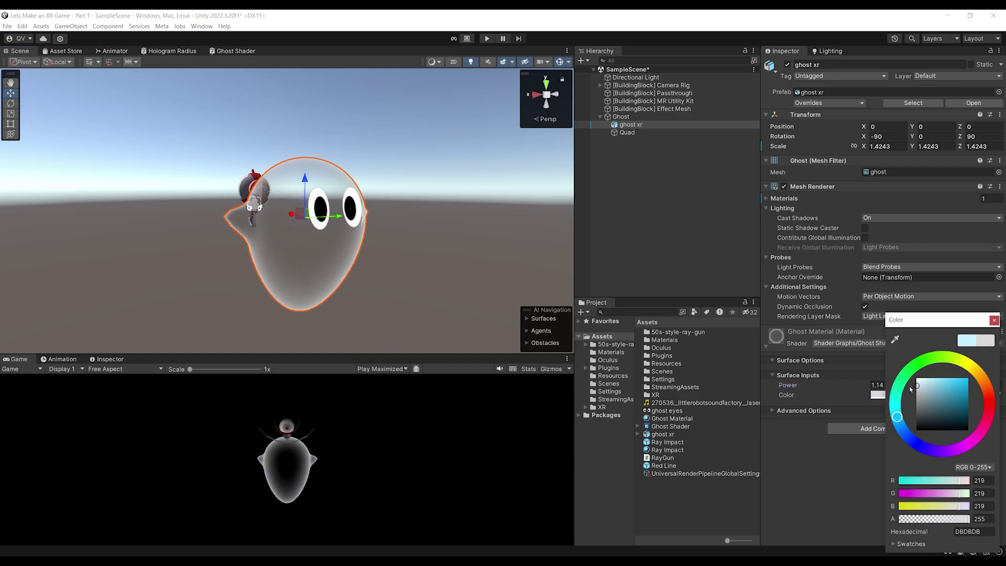
left_click(982, 406)
mouse_move(927, 385)
left_mouse_down()
mouse_move(964, 378)
mouse_move(946, 387)
mouse_move(928, 379)
left_mouse_up()
left_click(906, 430)
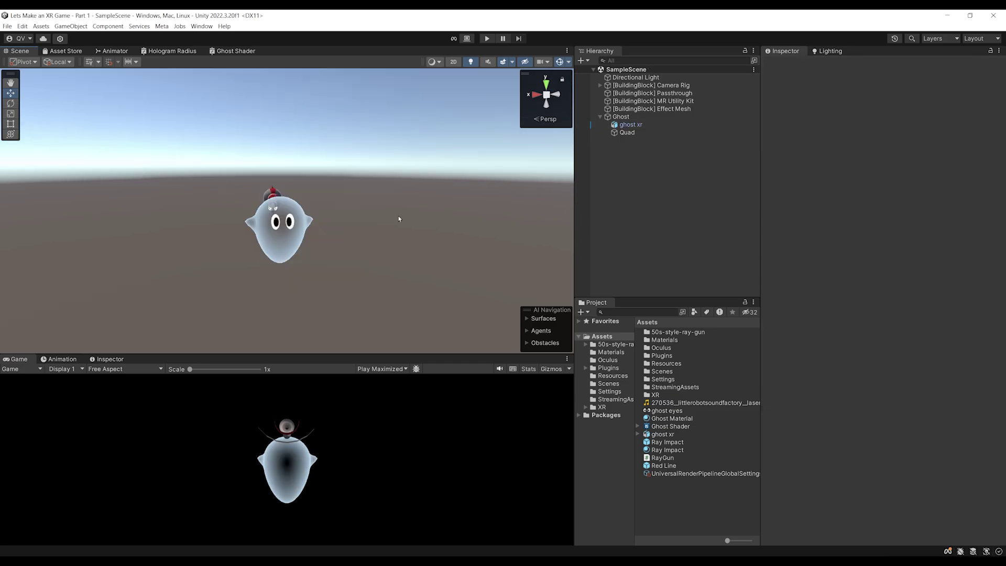
scroll(404, 172, "up", 2)
scroll(414, 163, "up", 5)
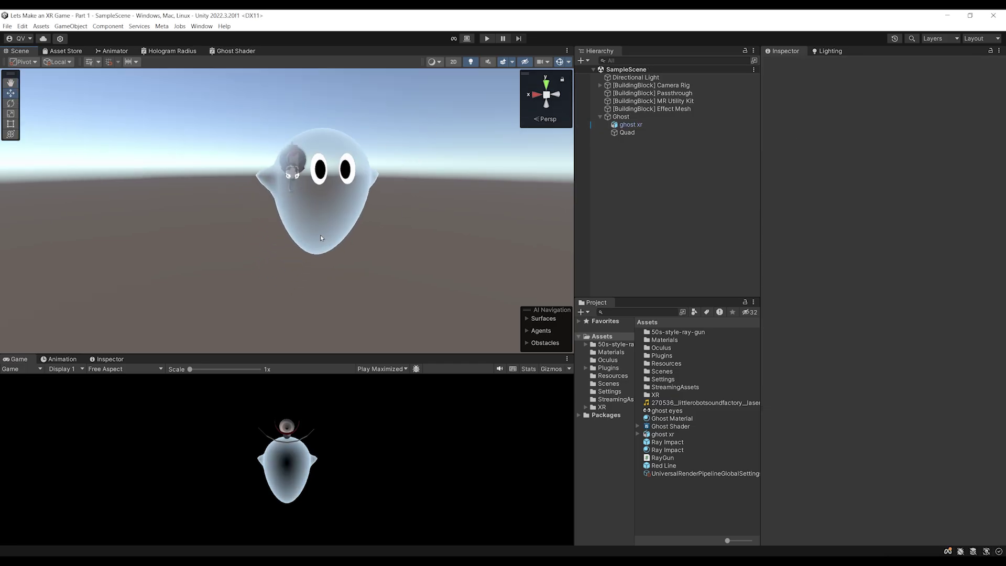
left_click_drag(333, 274, 387, 297, "alt")
scroll(359, 273, "down", 2)
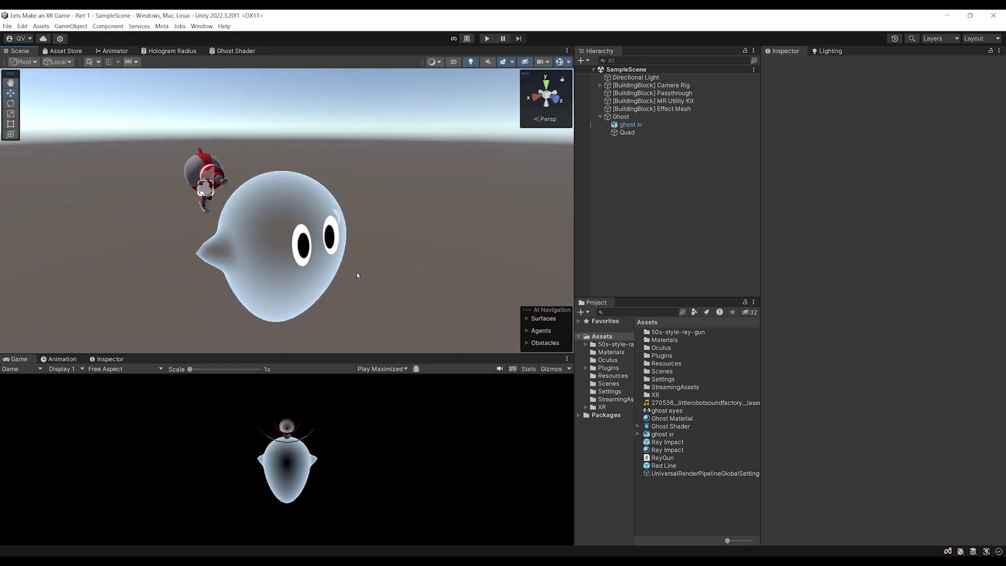
scroll(347, 267, "down", 3)
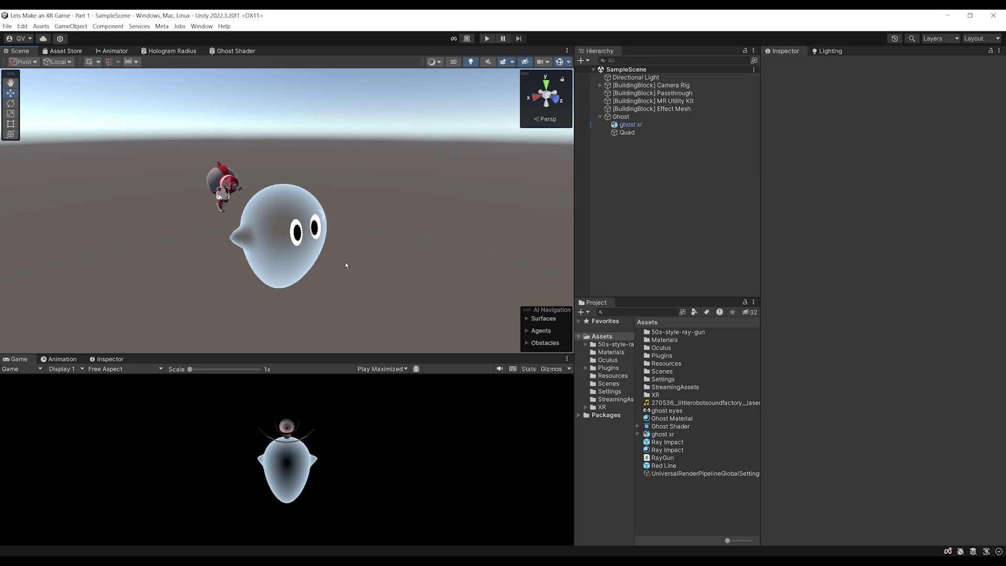
left_click_drag(346, 265, 397, 159, "alt")
key("r")
right_click_drag(396, 159, 433, 169, "alt")
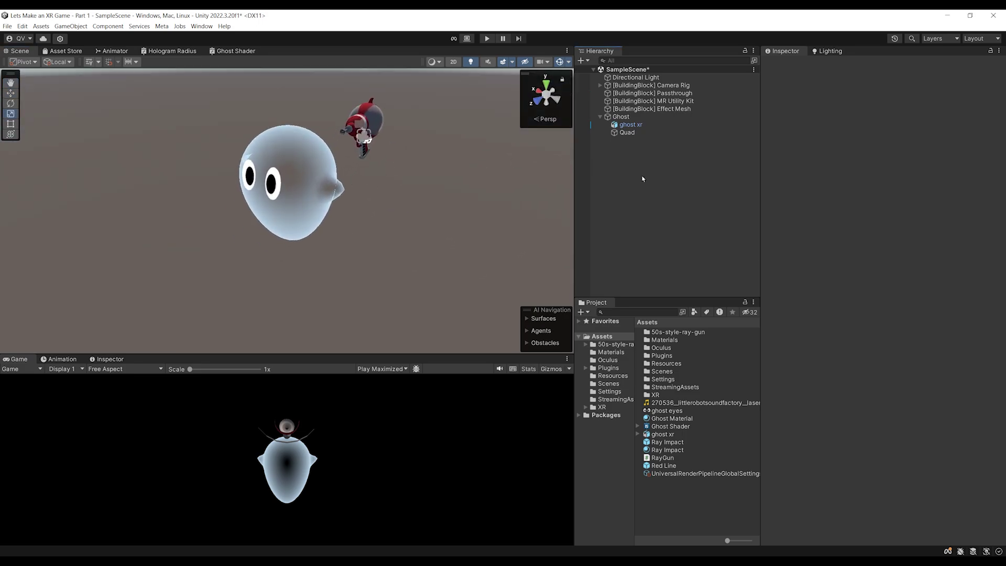
left_click(624, 117)
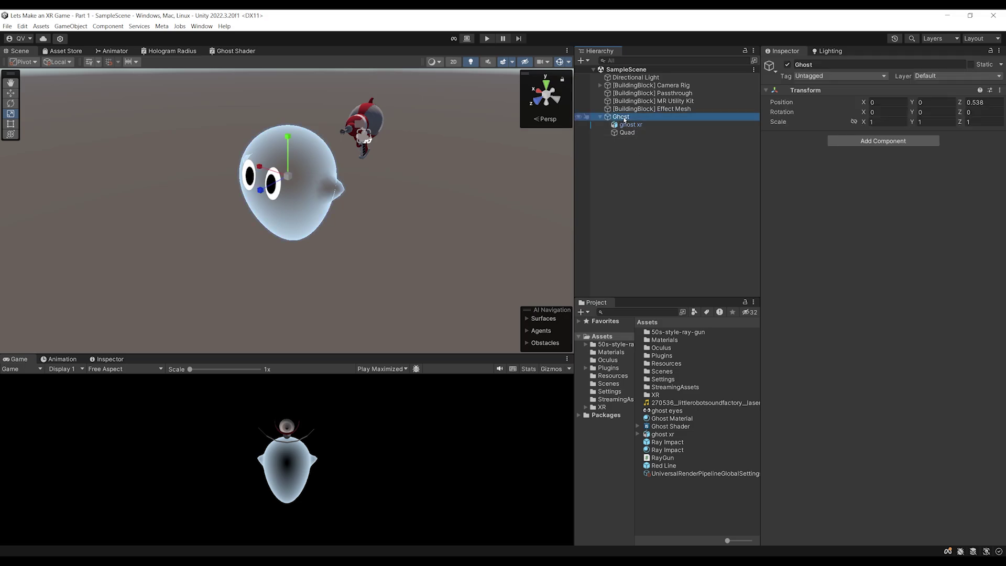
Save the Ghost as a prefab in Assets and delete it from the scene
left_click_drag(627, 124, 677, 494)
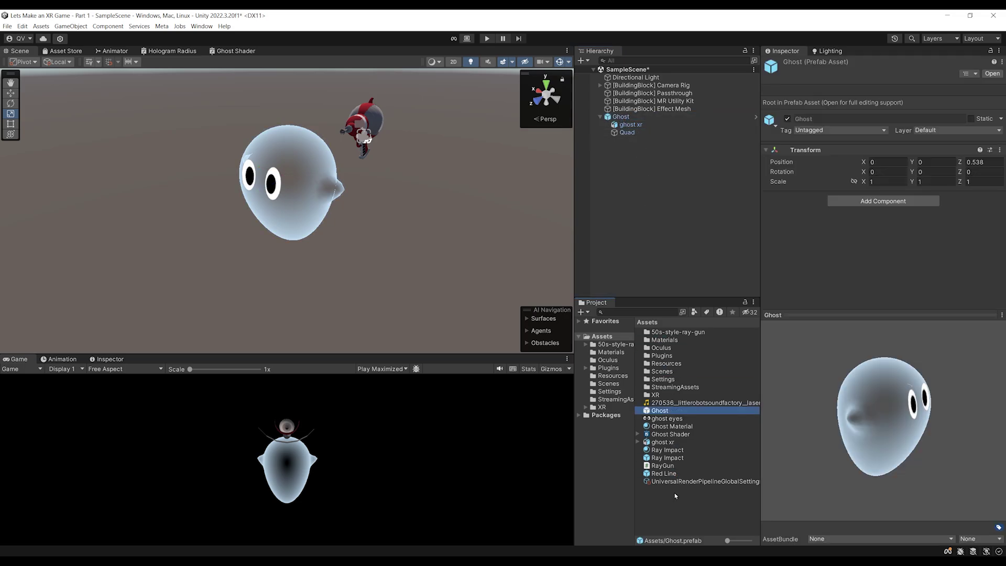
left_click_drag(891, 451, 845, 452)
left_click(622, 118)
key("Delete")
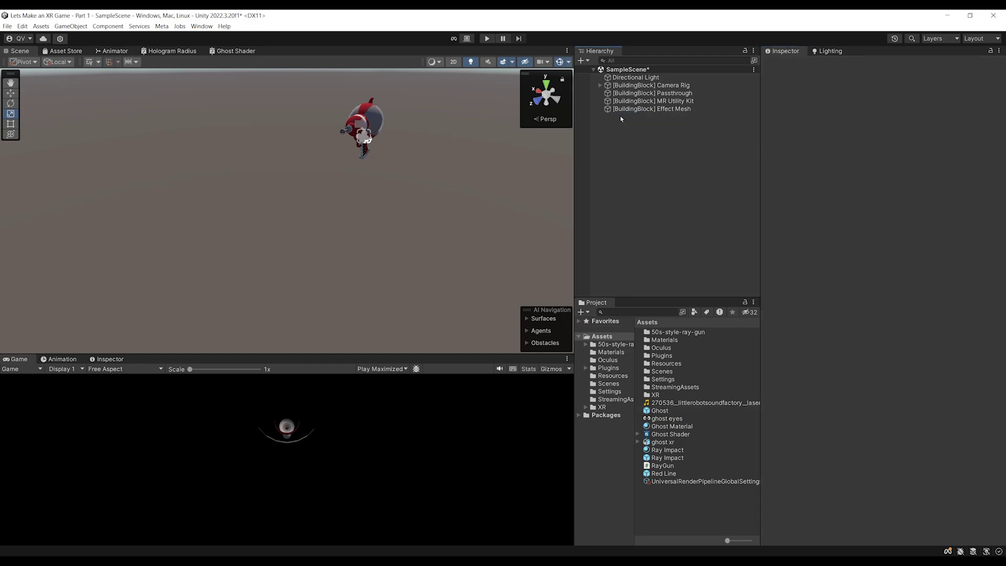
Create an empty object named 'Ghost Spawner' and save the scene
right_click(613, 121)
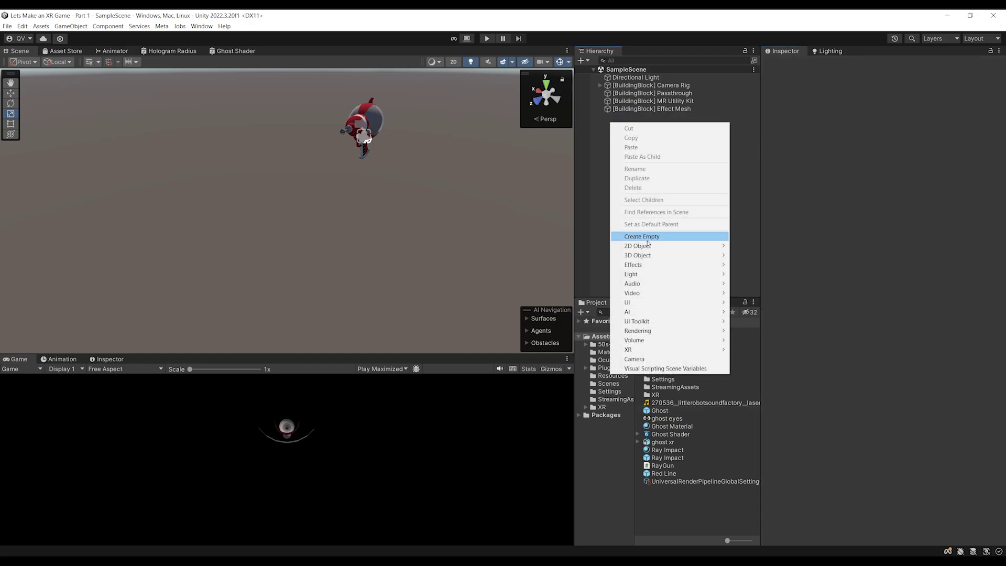
left_click(647, 234)
type("Ghost Spawner")
key("Return")
key("ctrl+s")
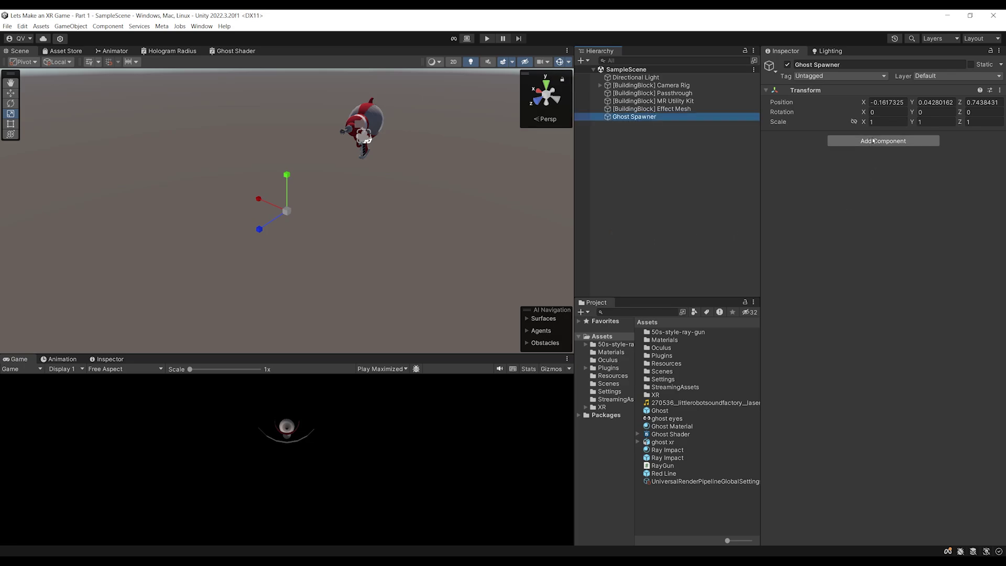
Attach a newly created GhostSpawner script to Ghost Spawner
left_click(885, 142)
type("GhostSpawner")
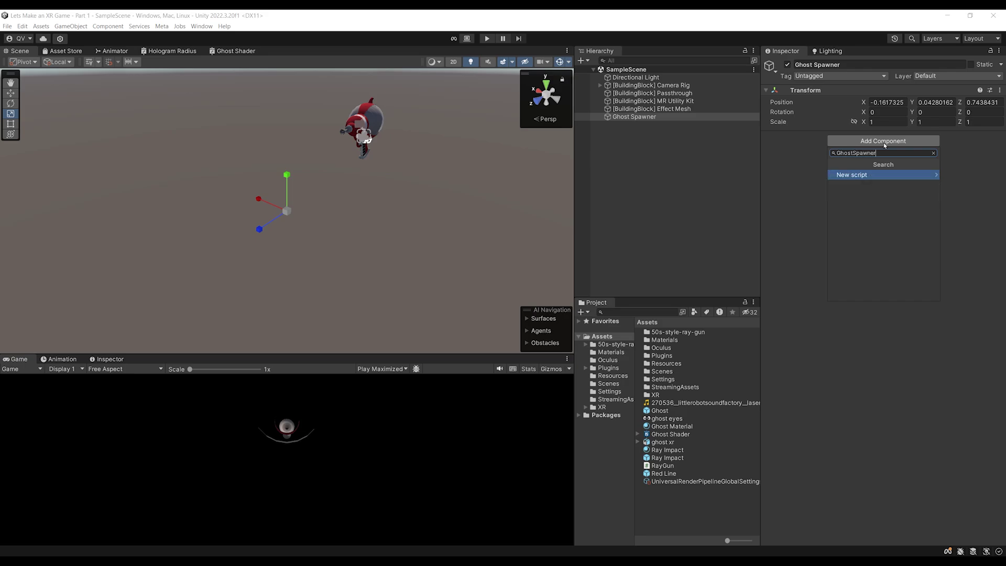
key("Return")
key("Return")
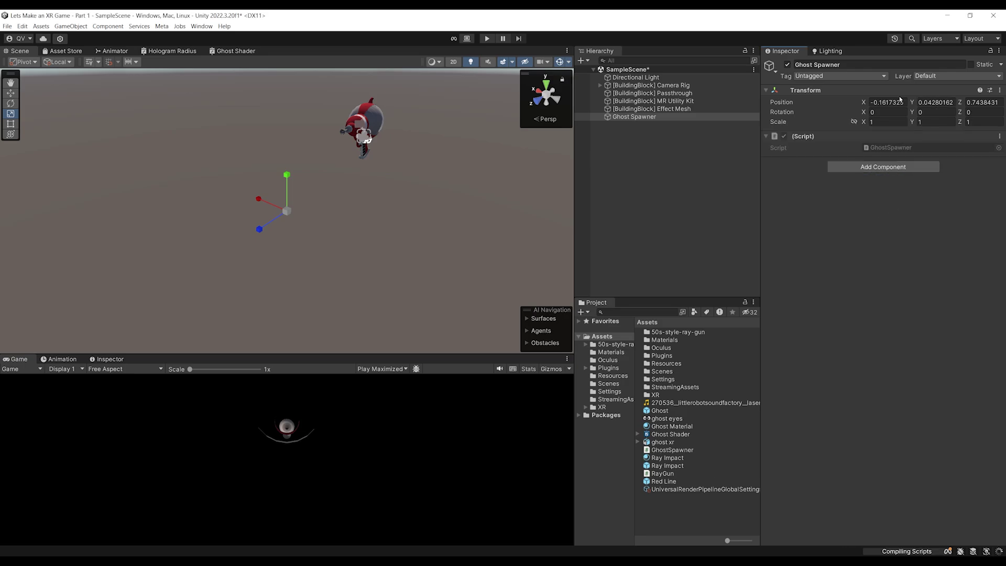
Set Ghost Spawner's position to 0, 0, 0, save, and open GhostSpawner for editing
left_click(890, 101)
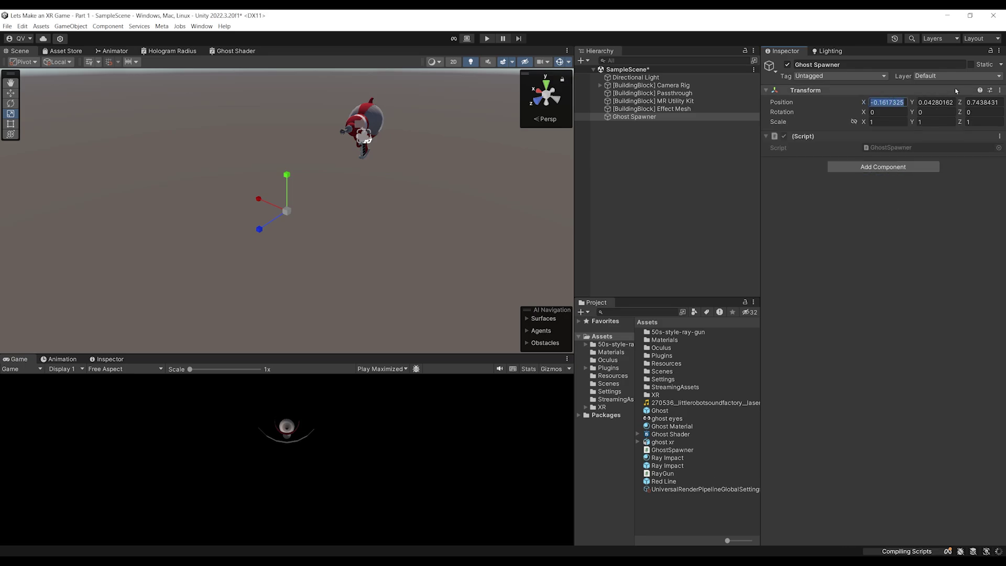
type("0")
key("Tab")
type("0")
key("Tab")
type("0")
key("Return")
key("ctrl+s")
middle_click_drag(422, 163, 305, 245)
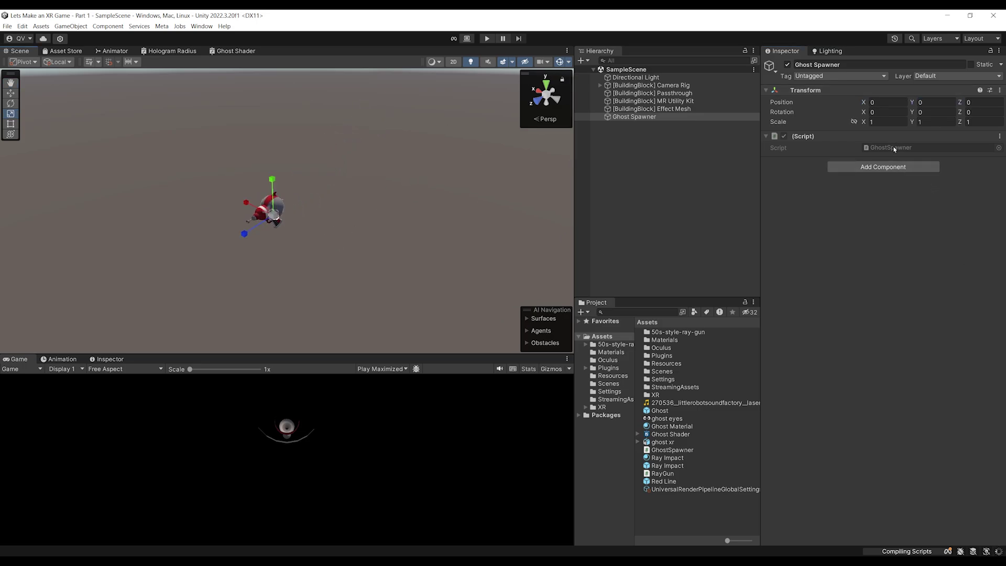
double_click(673, 450)
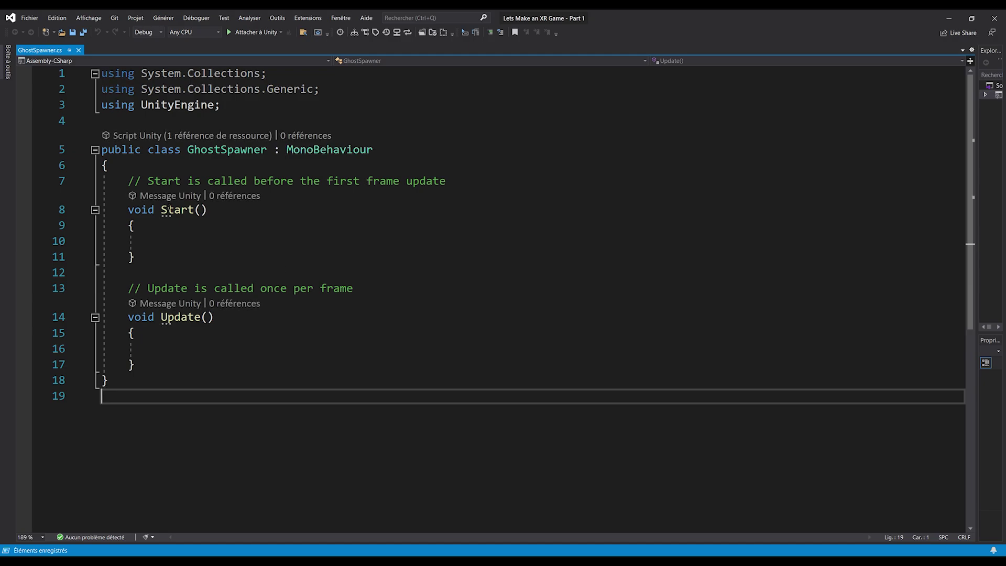
Declare public float spawnTimer = 1 at the top of the GhostSpawner class
left_click(221, 165)
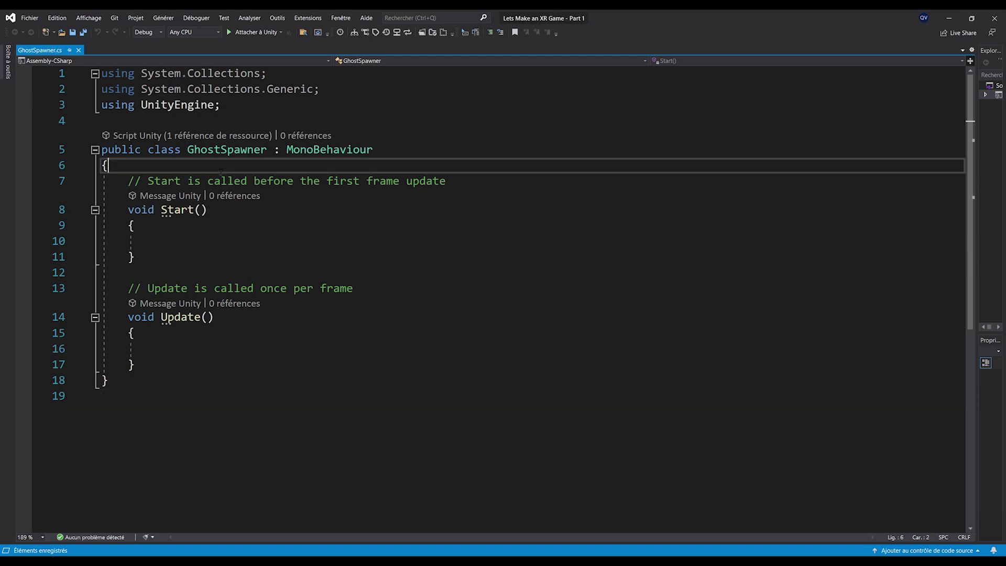
key("Return")
key("Return")
key("Up")
type("public float")
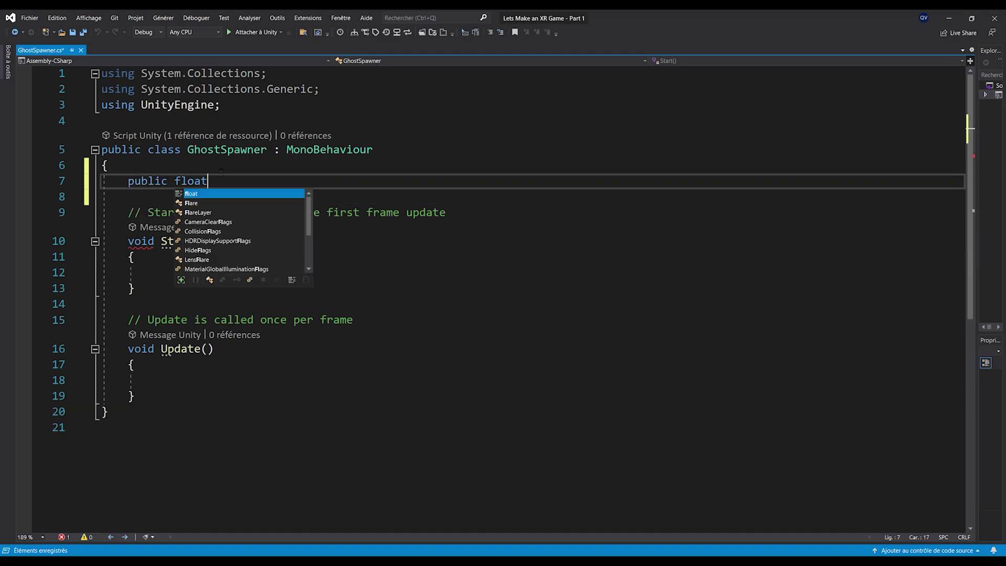
type(" spawnTimer = ")
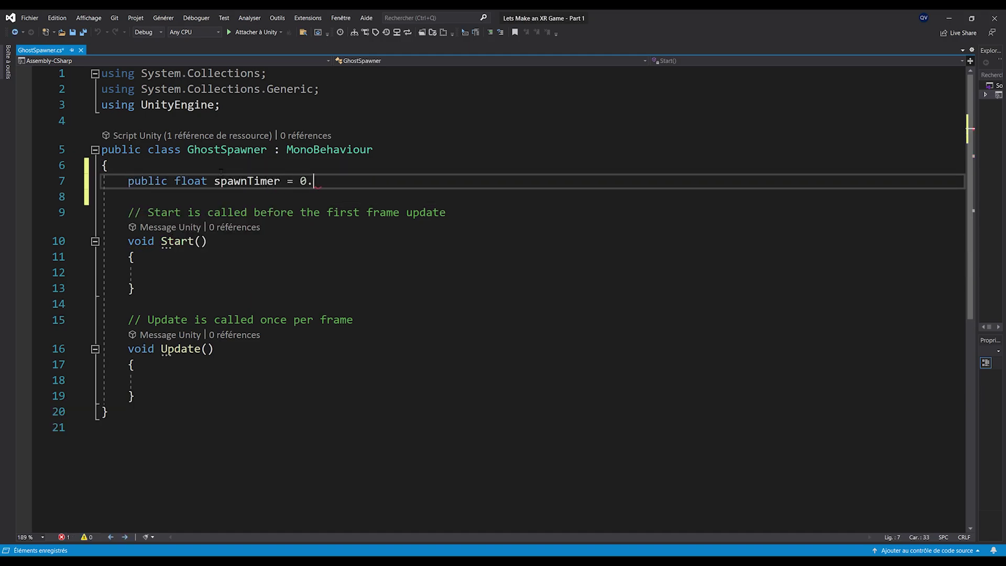
type("0")
key("BackSpace")
type("1;")
key("Return")
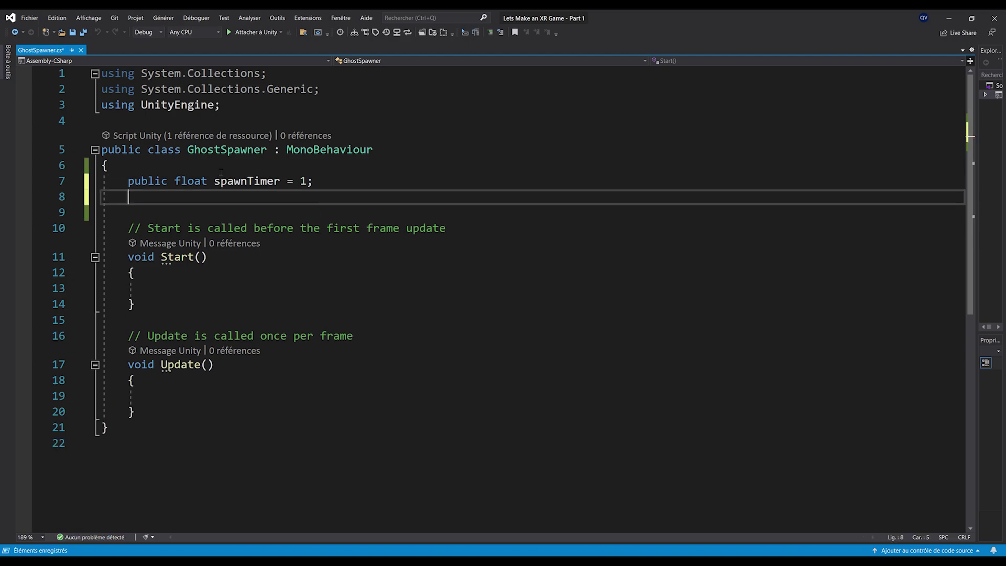
key("Return")
Add a private float timer field and a public GameObject prefabToSpawn field
type("privat")
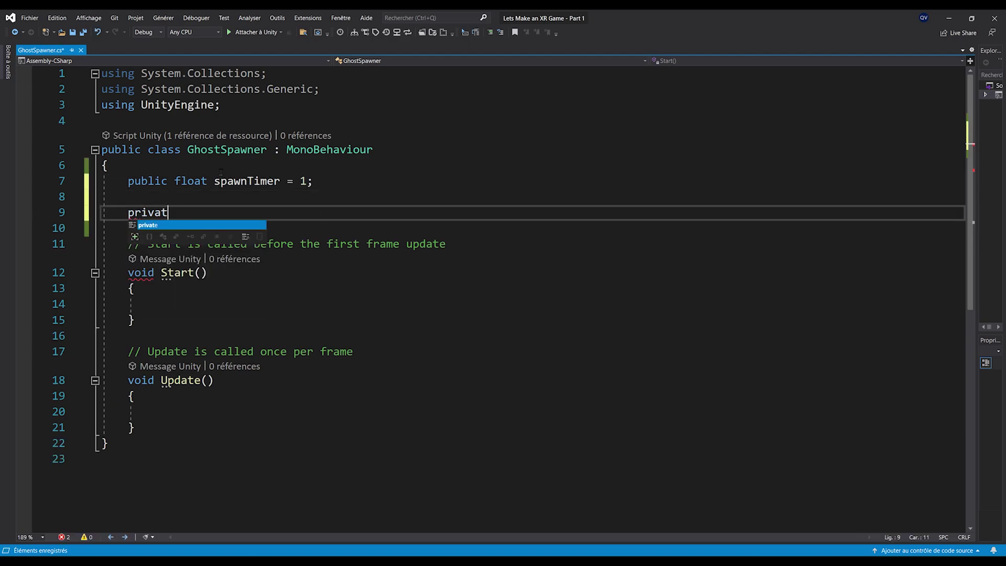
key("BackSpace")
type("te f")
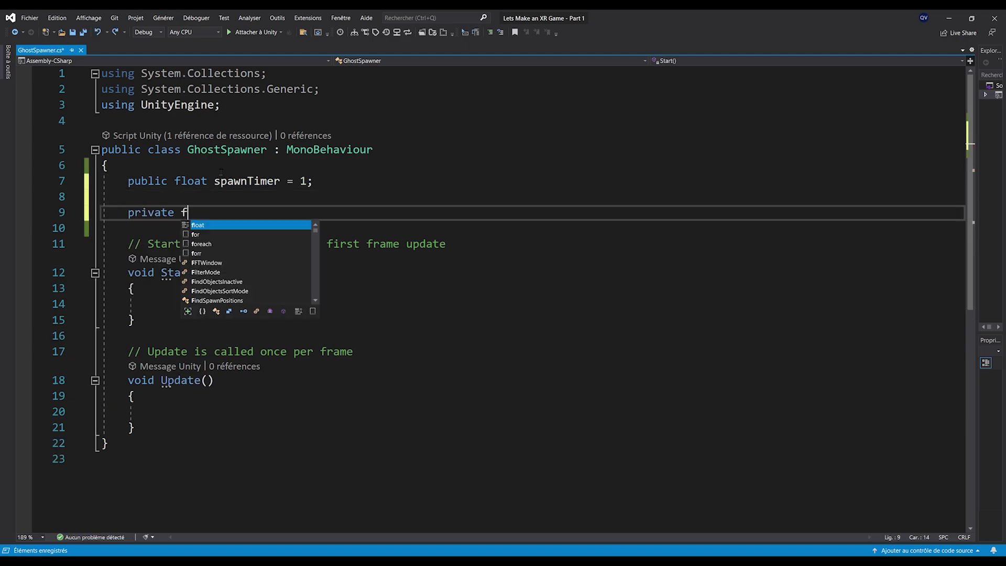
type("loat timer ;")
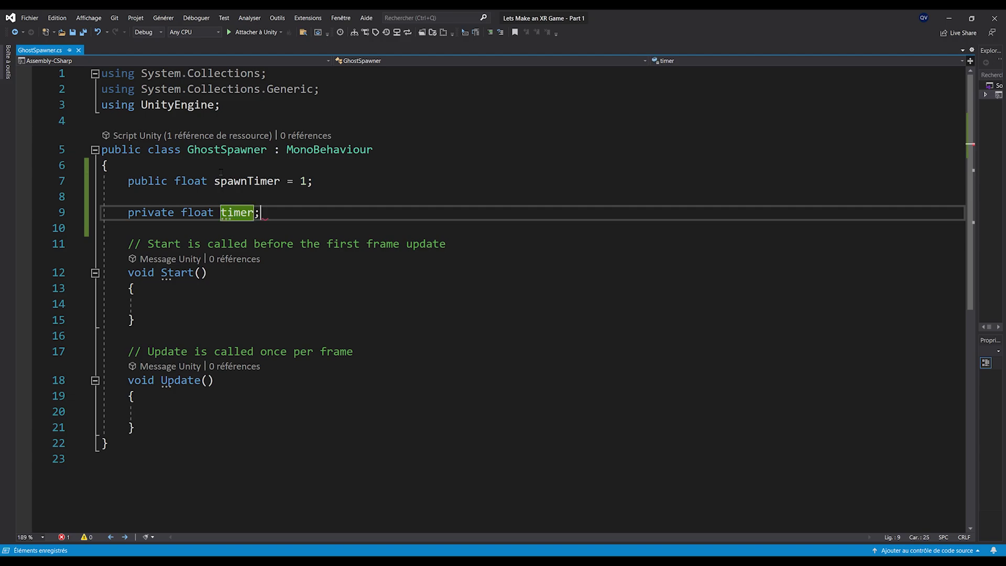
key("ctrl+Return")
key("Up")
type("public GameObject ")
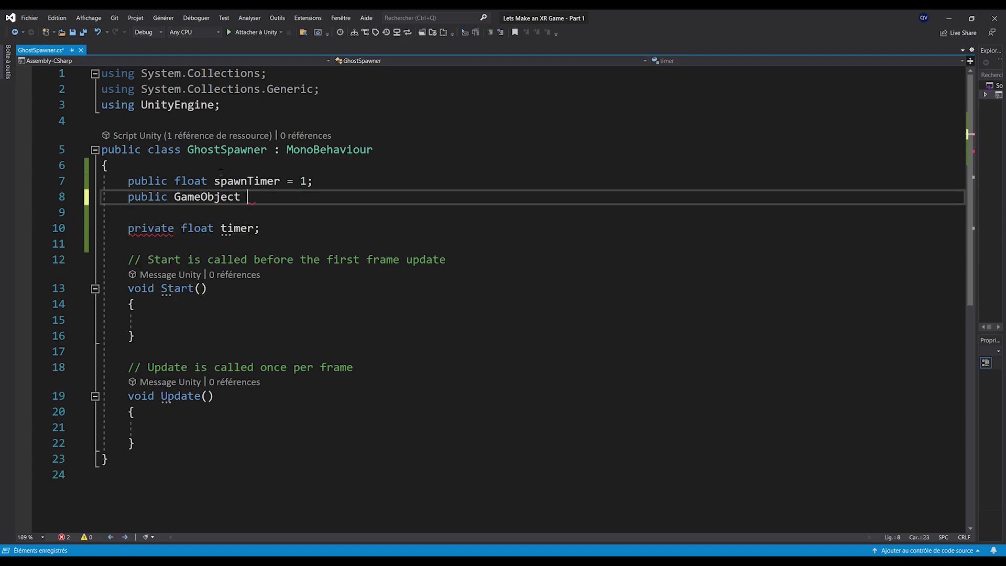
type("prefabToSpawn;")
key("Down")
key("Down")
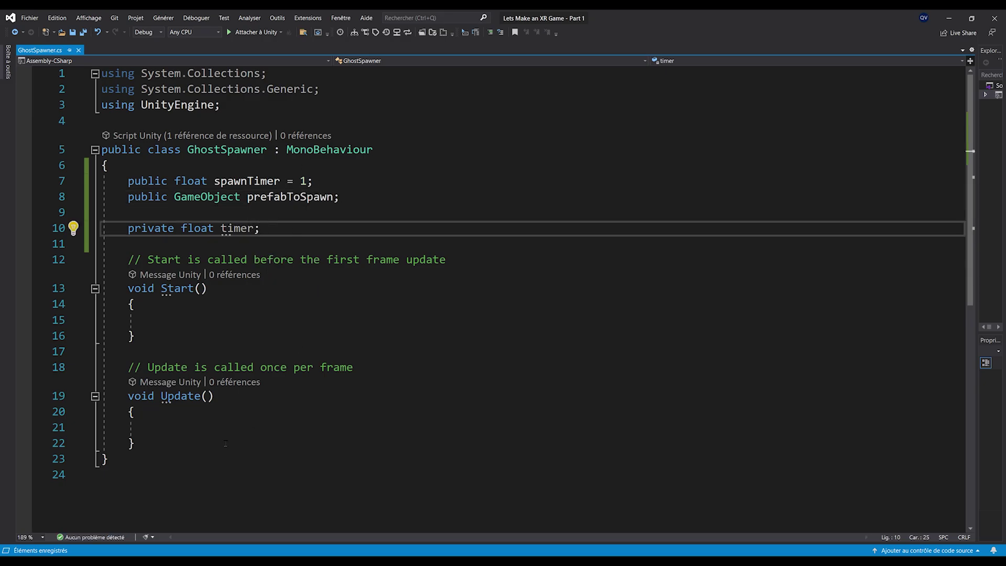
Make Update add Time.deltaTime to timer each frame
scroll(225, 444, "down", 2)
left_click(197, 333)
type("timer += Time.deltaTime;")
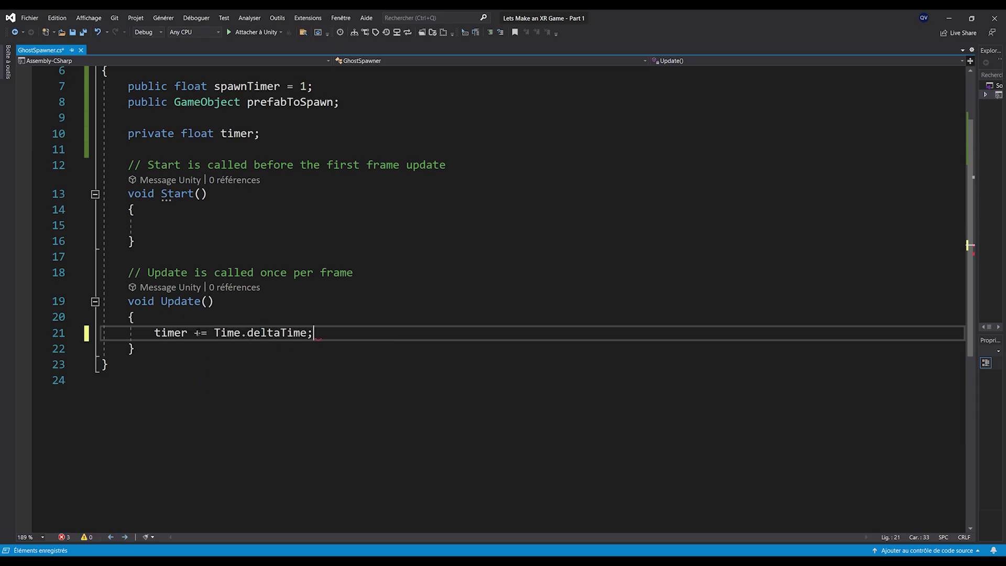
Add an if (timer > spawnTimer) check inside Update
scroll(197, 333, "up", 1, "ctrl")
key("Return")
type("if(timer ")
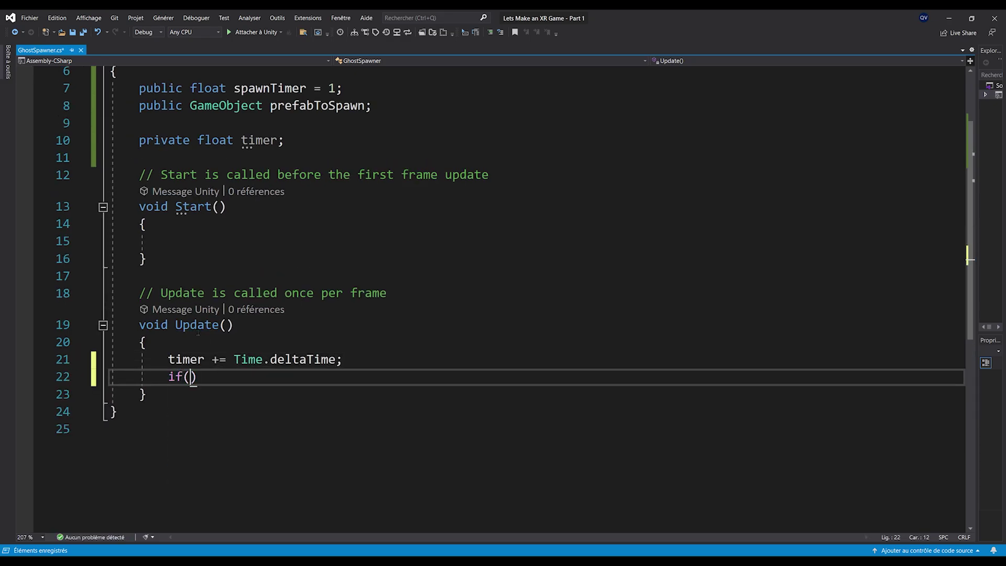
type("> ")
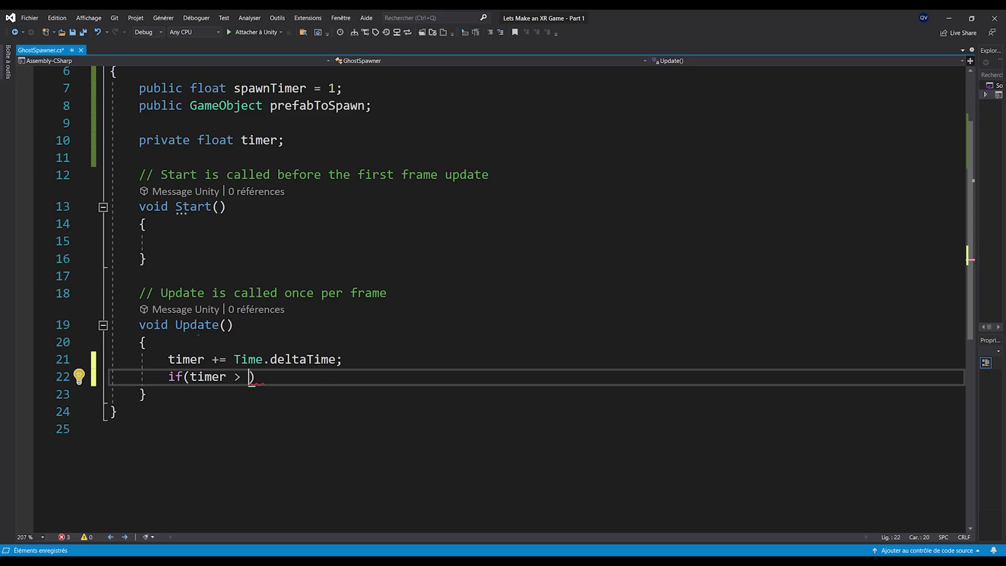
type("spawnTimer)")
key("Return")
type("{")
key("Return")
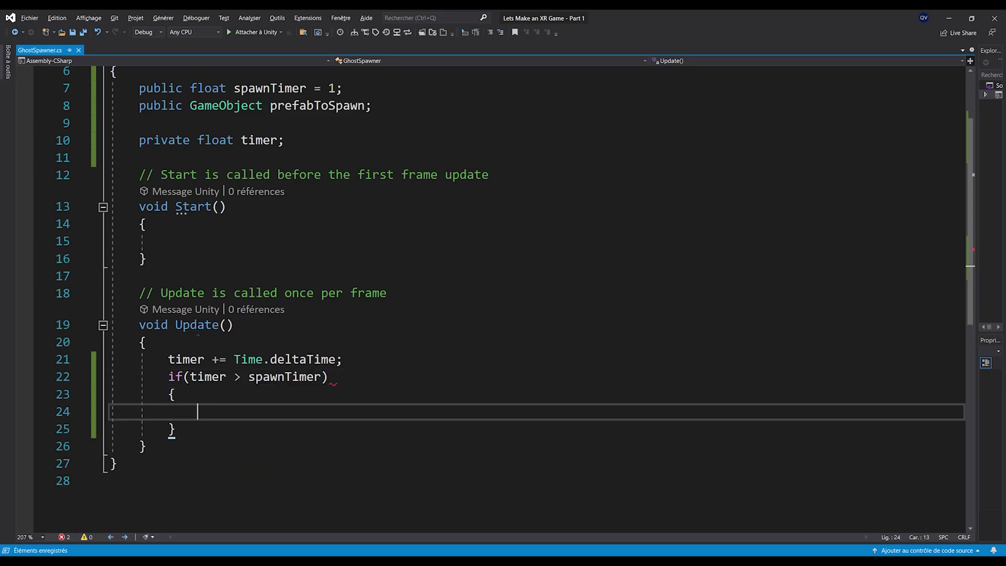
scroll(198, 334, "up", 1, "ctrl")
scroll(220, 357, "down", 2)
Write a public void SpawnGhost() method that calls Instantiate(prefabToSpawn)
left_click(234, 369)
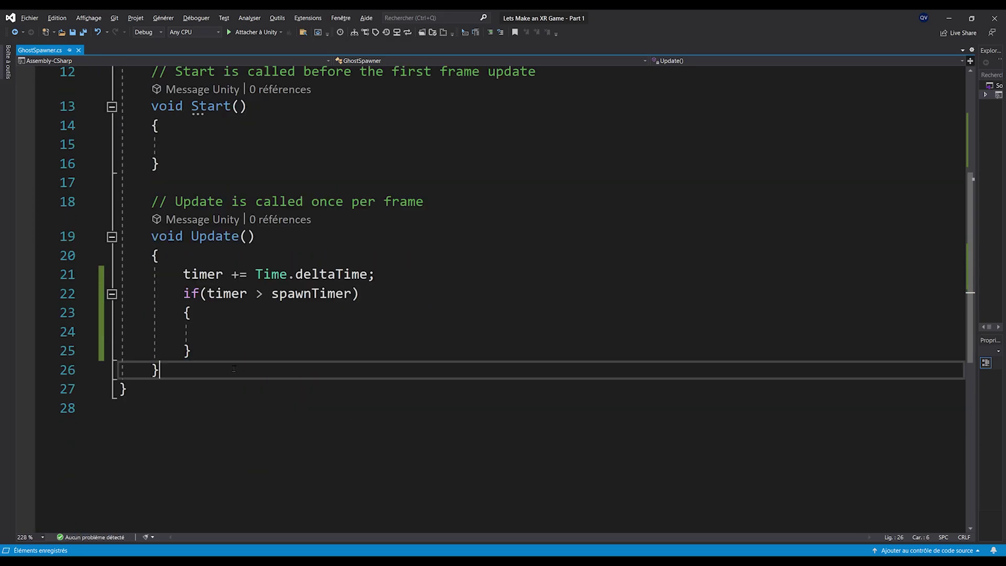
key("Return")
key("Return")
type("publi")
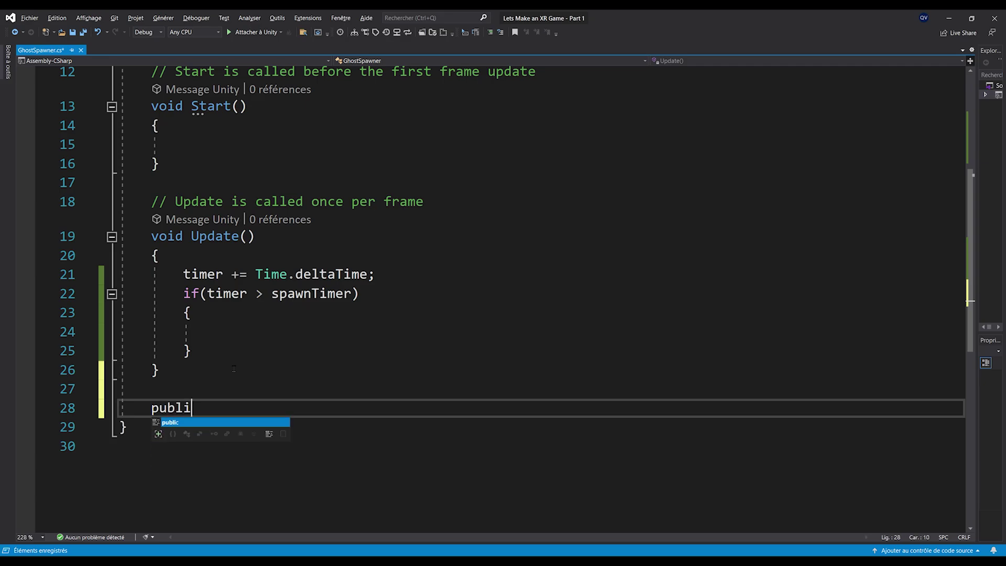
type("c void Spaw")
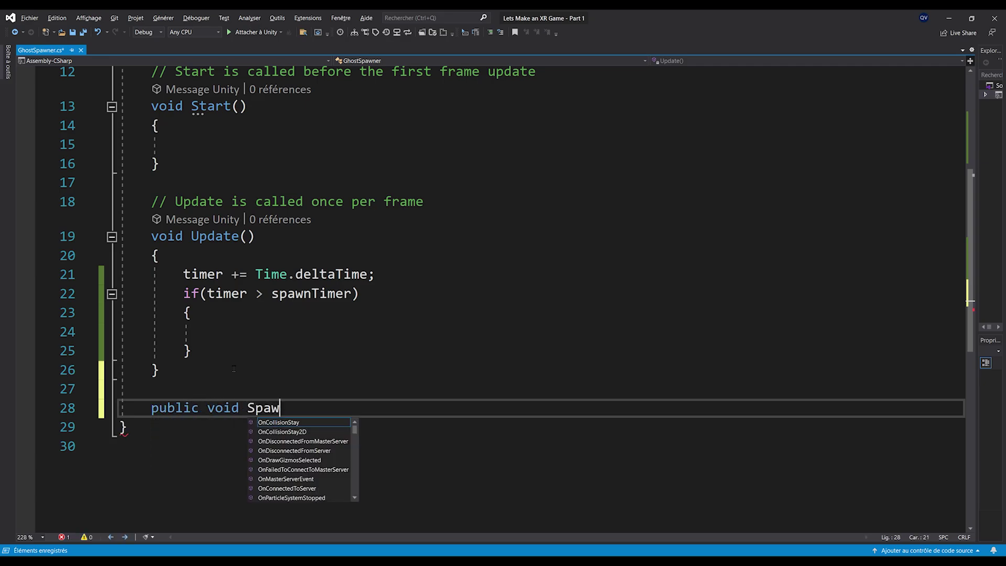
type("nGhost()")
key("Return")
type("{")
key("Return")
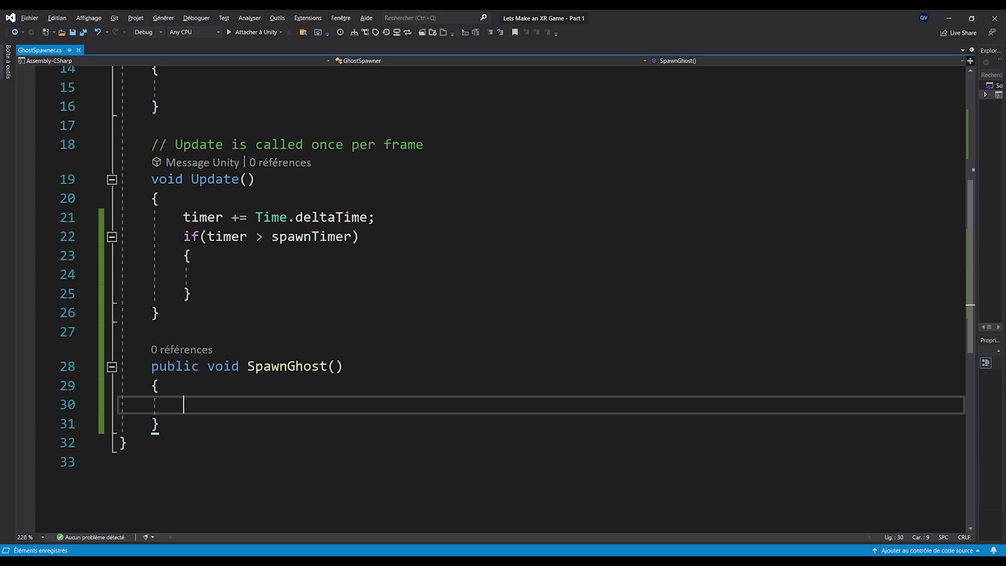
type("Instant")
key("Tab")
type("(ghost")
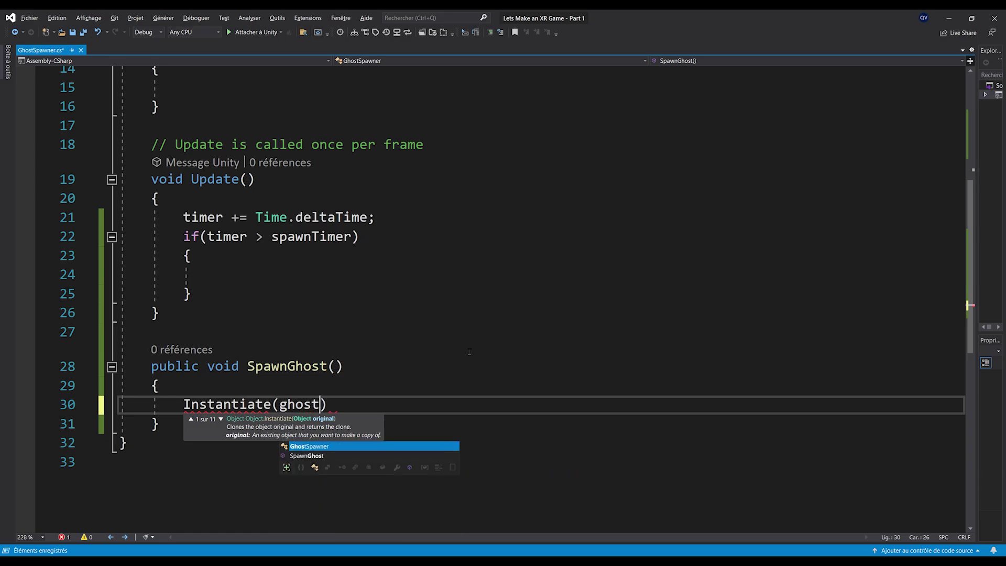
key("BackSpace")
key("BackSpace")
key("BackSpace")
key("BackSpace")
key("BackSpace")
type("prefabToSpawn")
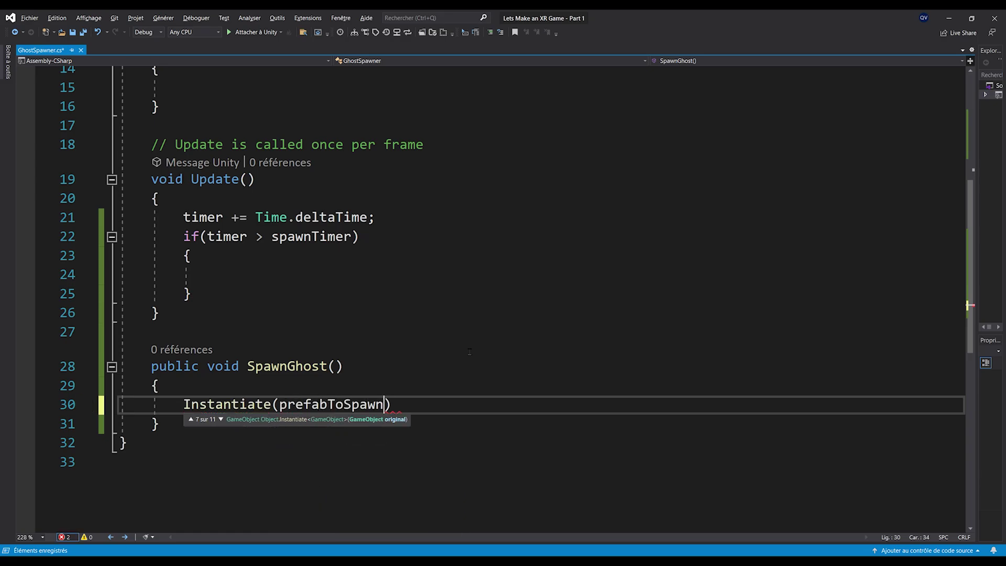
type(");")
Call SpawnGhost() inside the timer check
scroll(367, 377, "up", 2)
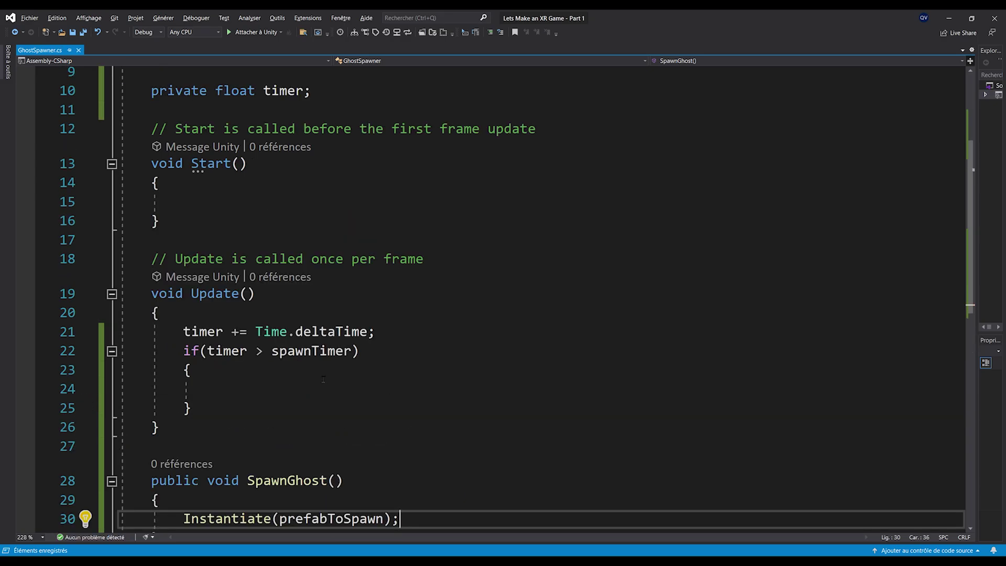
scroll(318, 415, "down", 1)
double_click(290, 423)
key("ctrl+c")
left_click(377, 336)
key("ctrl+v")
type("();")
Add timer -= spawnTimer; after the SpawnGhost call
left_click_drag(208, 294, 343, 294)
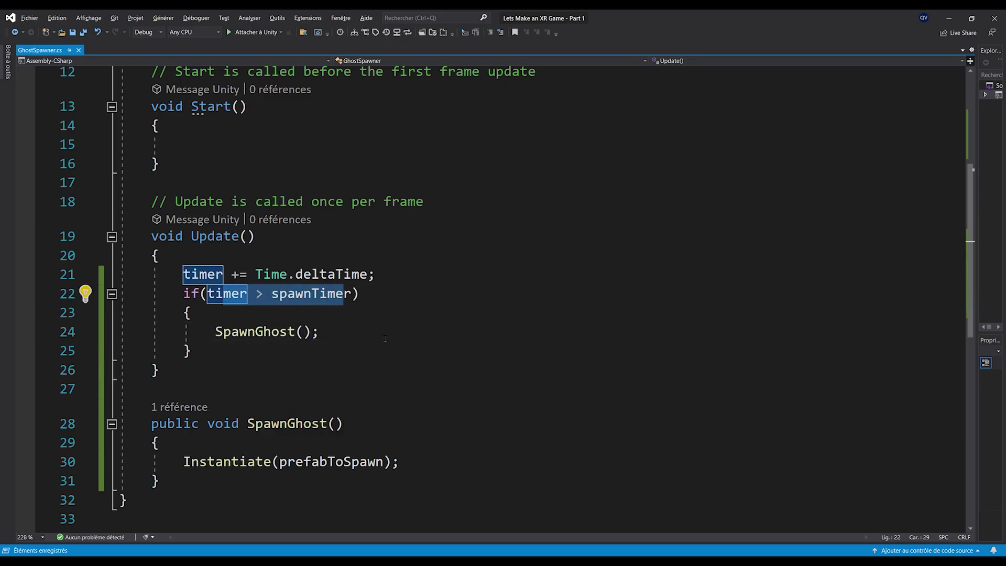
left_click(385, 336)
key("Return")
type("timer")
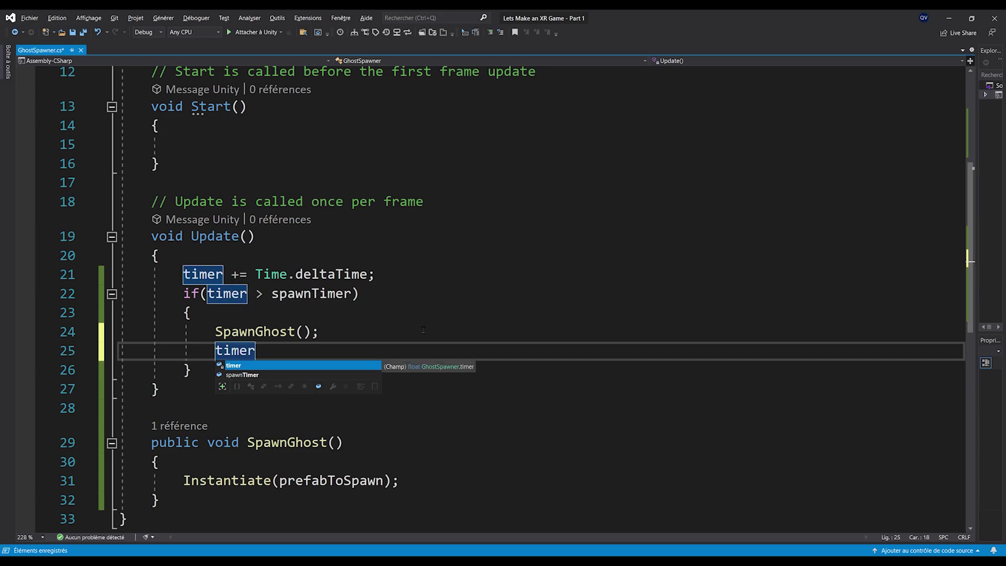
type(" -= spawnTimer;")
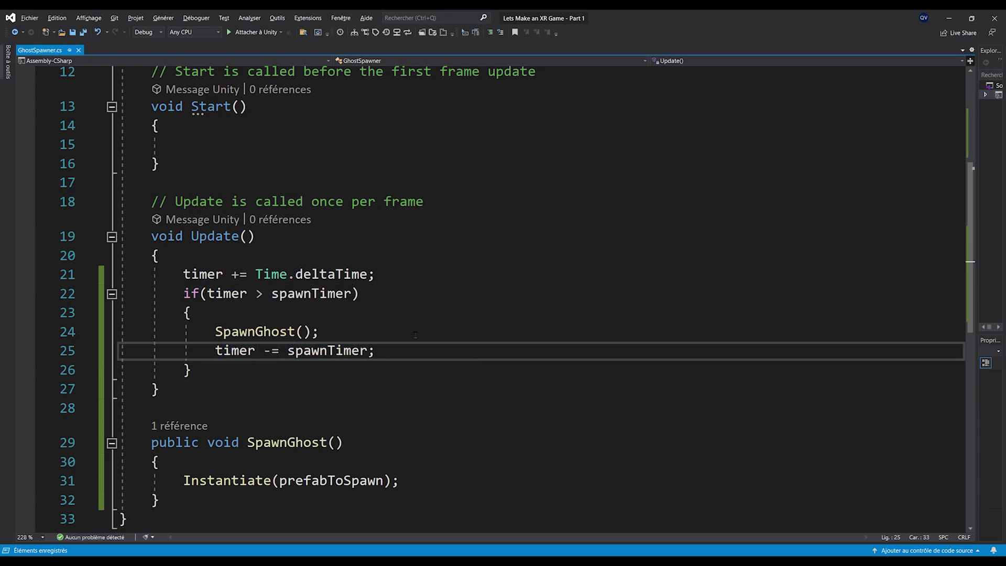
scroll(406, 414, "up", 1, "ctrl")
left_click(361, 314)
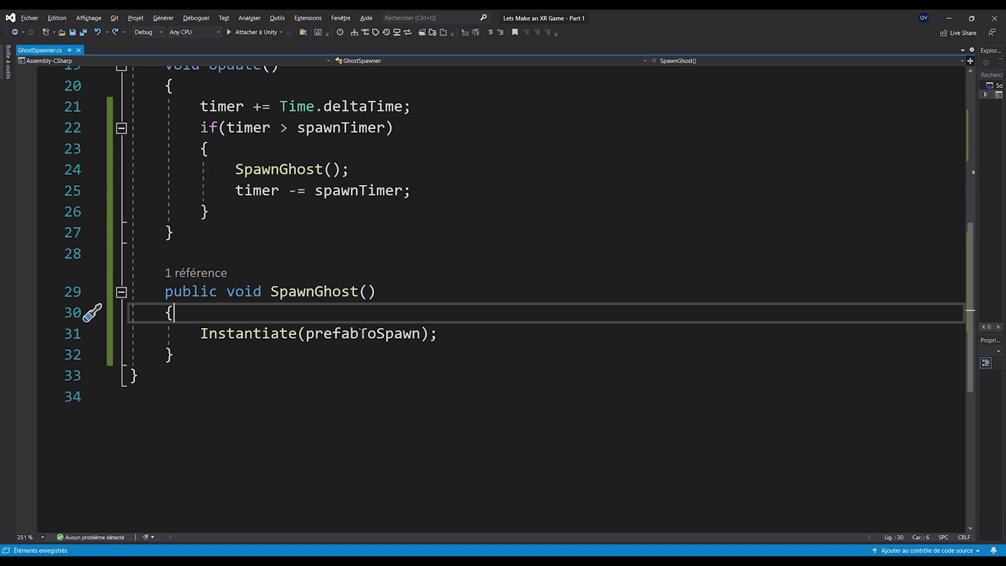
Begin SpawnGhost with Vector3 randomPosition = Random.insideUnitSphere * 3; and save
key("Return")
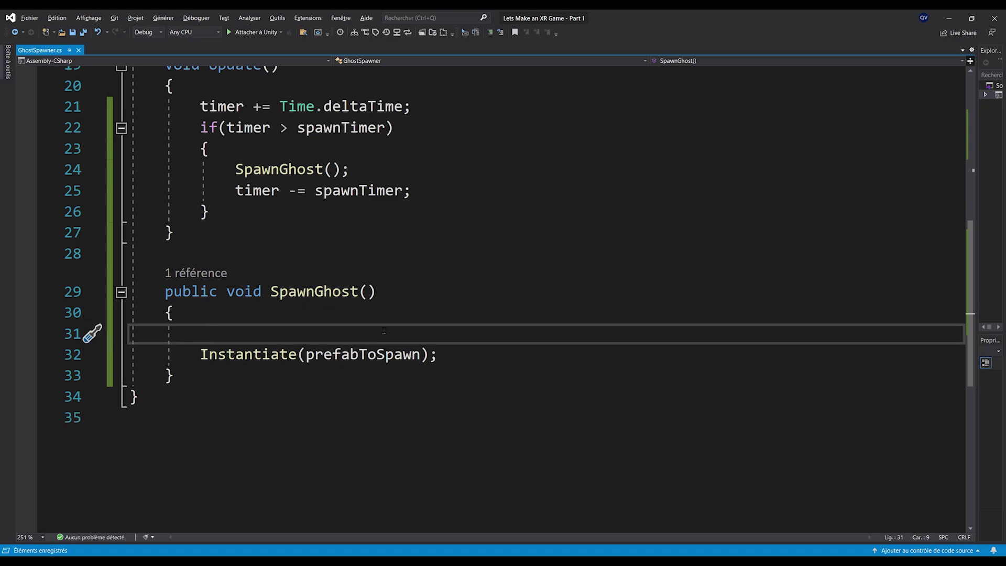
type("pu")
key("BackSpace")
key("BackSpace")
type("Vector3 randomPosition = Random.")
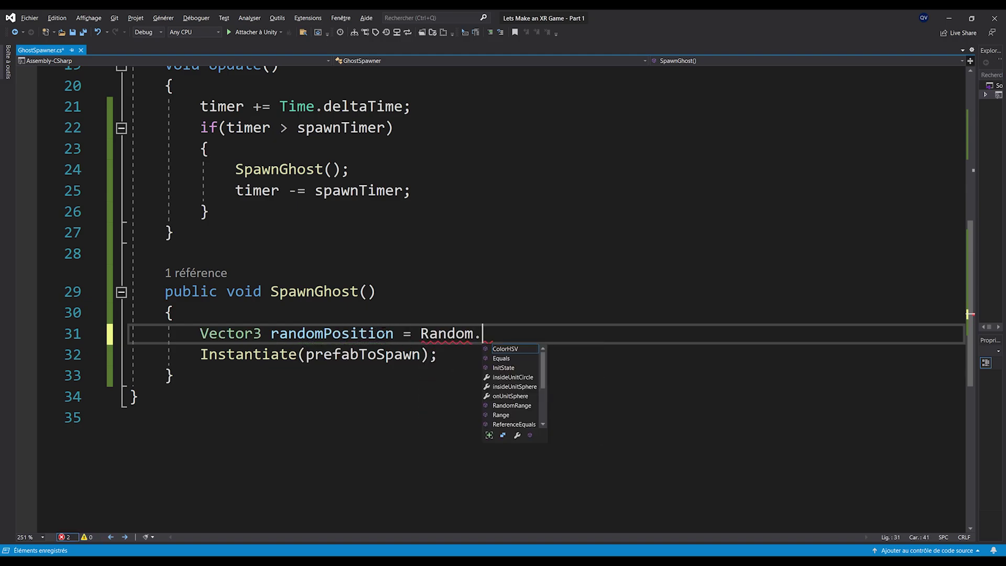
type("ins")
key("Tab")
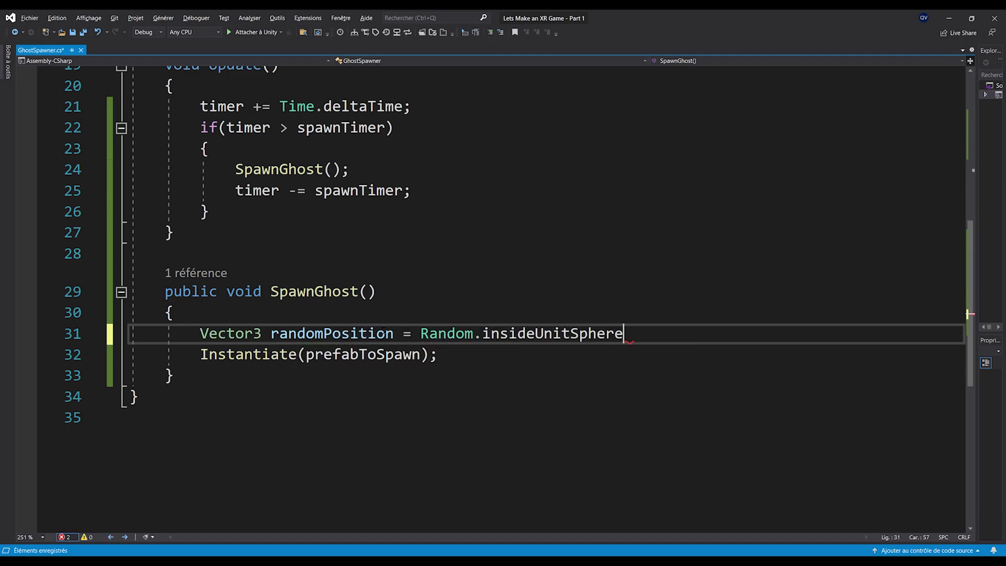
double_click(553, 333)
key("Right")
type("* 3;")
key("ctrl+s")
Add randomPosition.y = 0; below the random position line
key("Down")
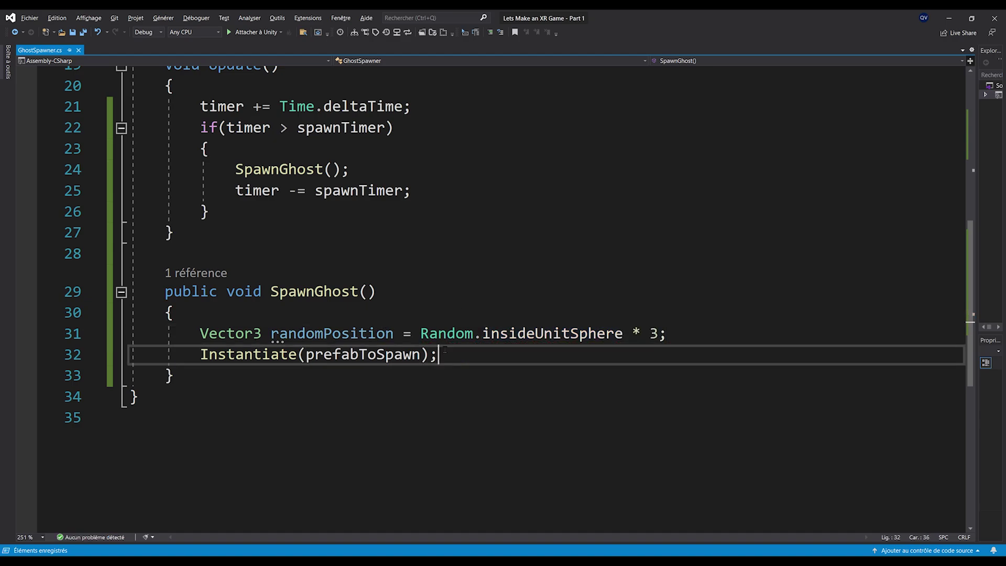
left_click_drag(420, 334, 660, 334)
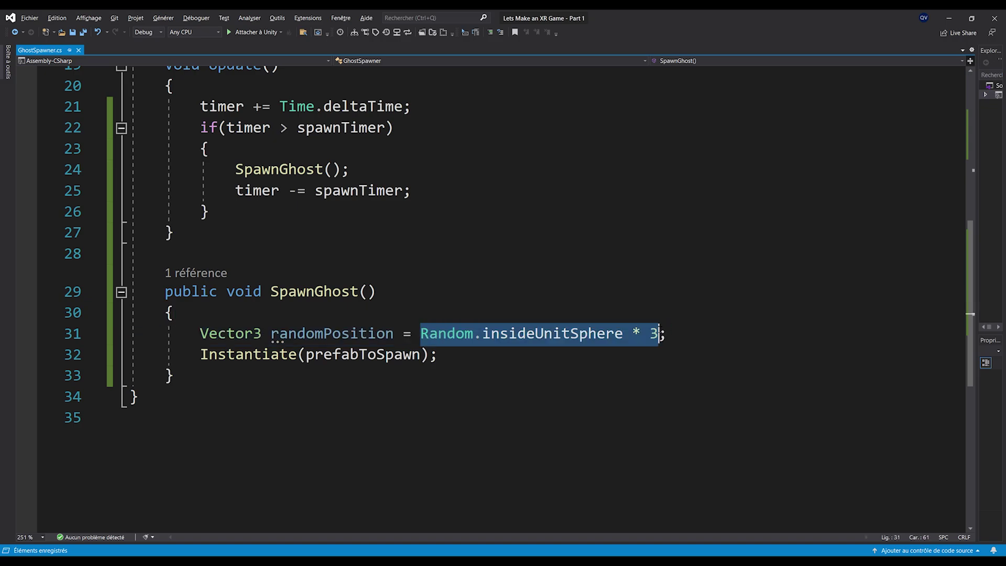
left_click(688, 332)
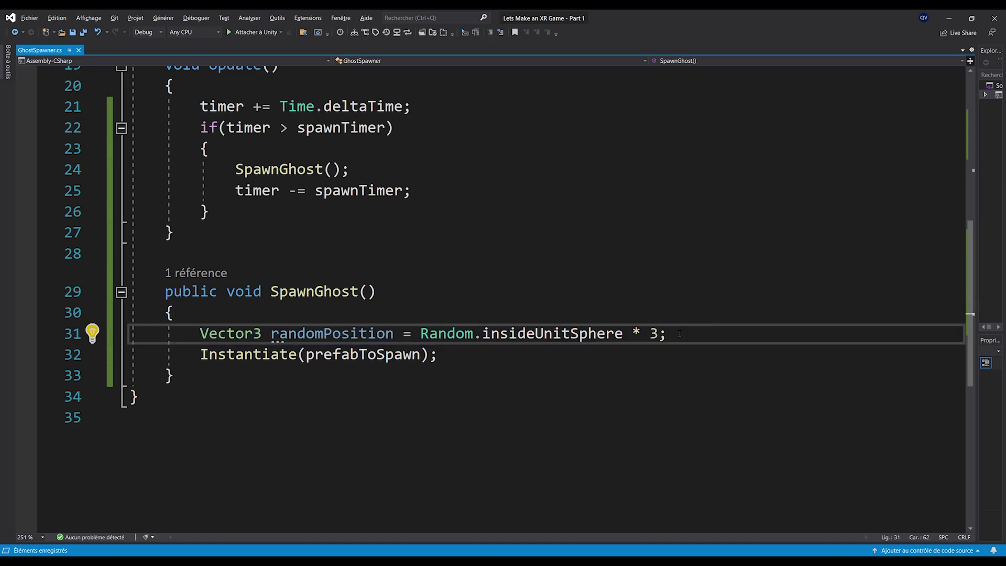
key("Return")
key("Return")
key("Up")
type("ran")
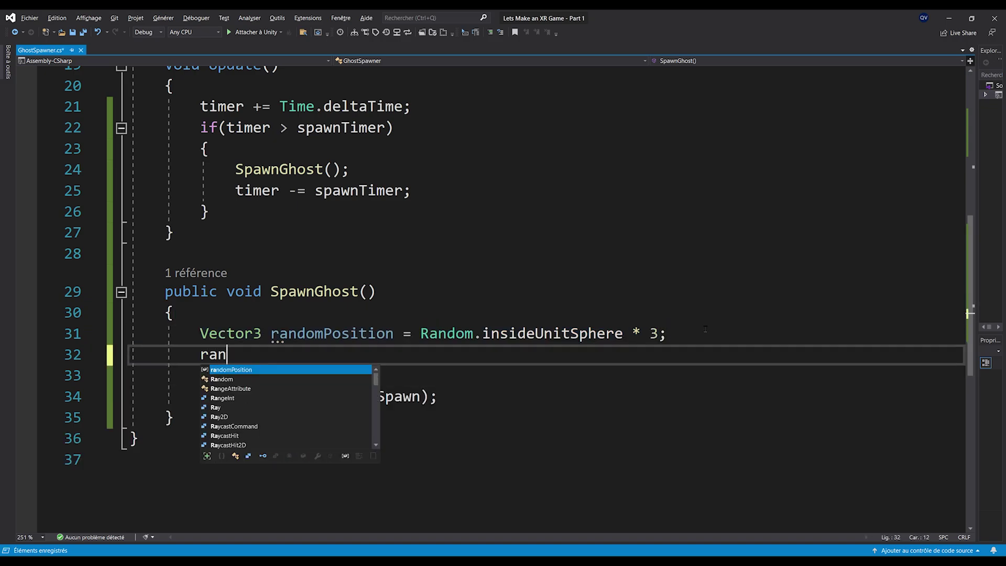
type("domPosition.y = 0;")
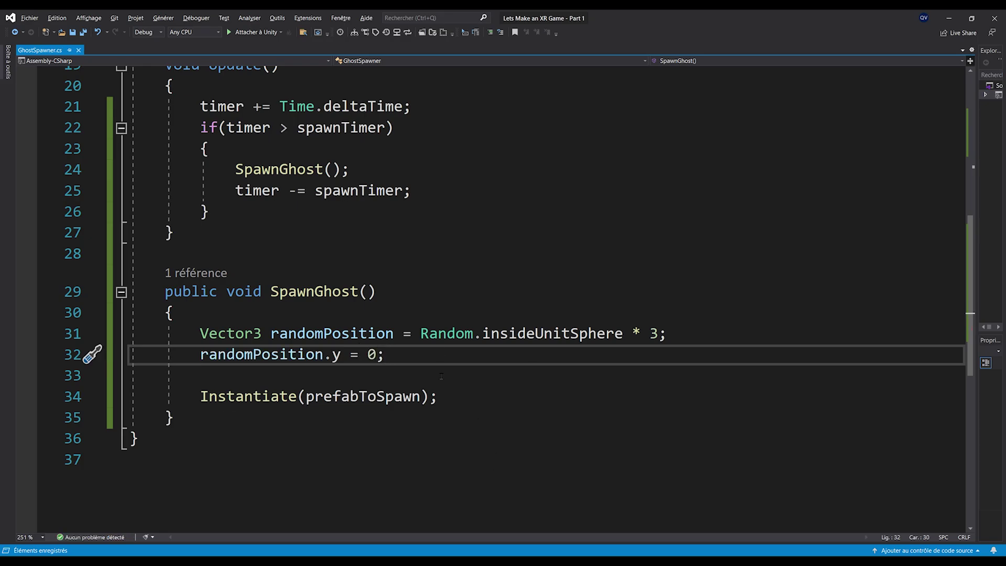
Pass randomPosition and Quaternion.identity to Instantiate and save the script
scroll(311, 376, "down", 3)
left_click(430, 333)
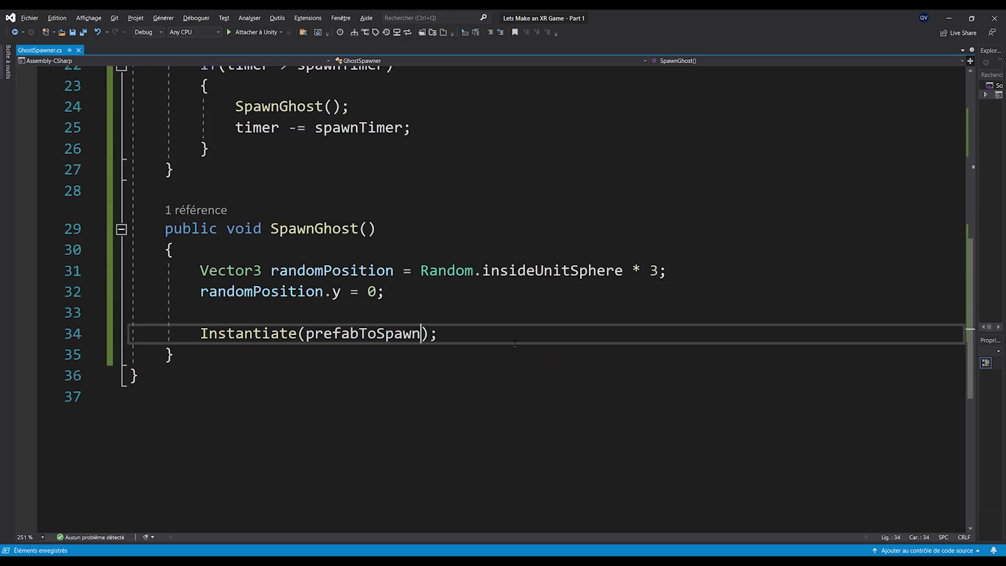
type(",randomPosition")
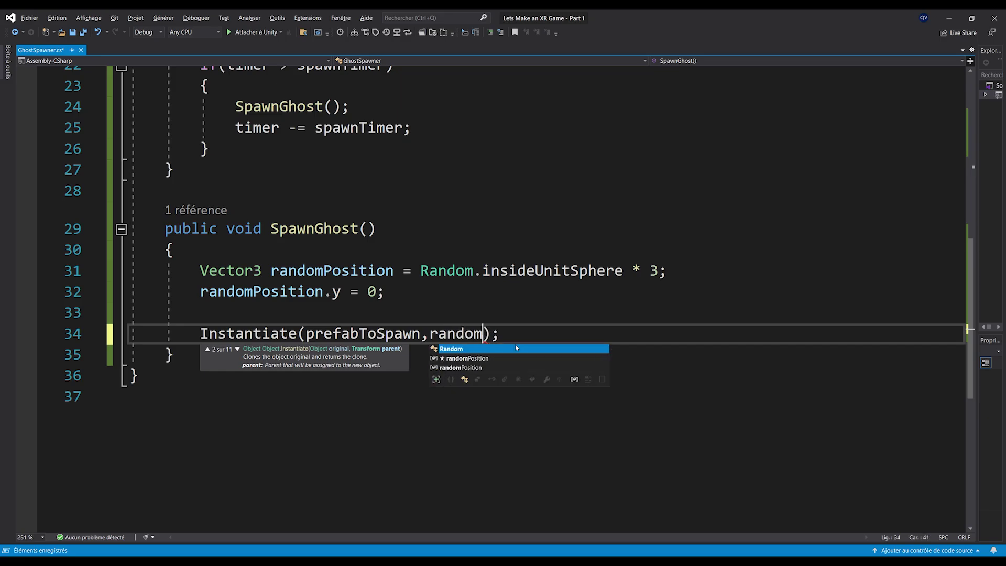
type(", Qy")
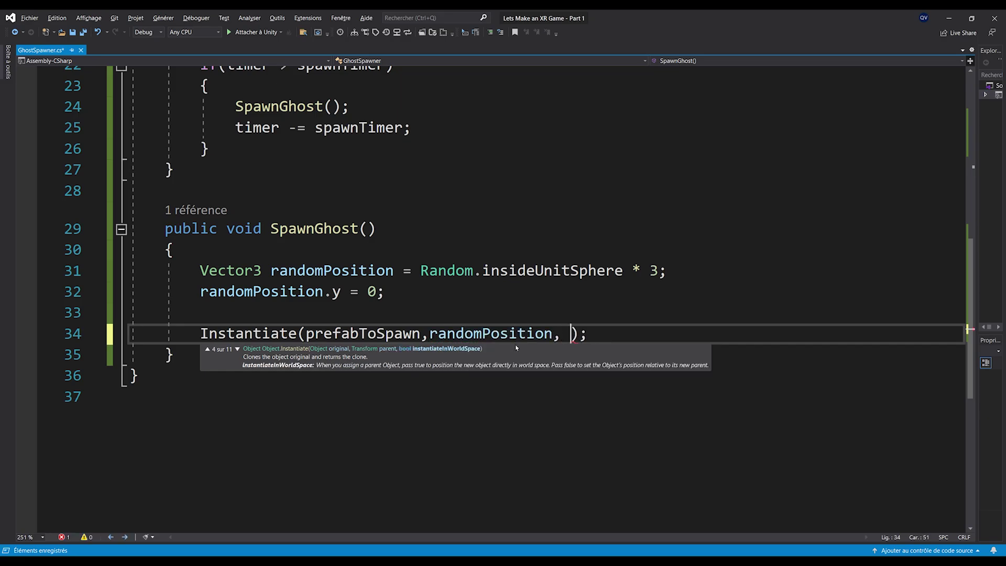
key("BackSpace")
key("Down")
key("Down")
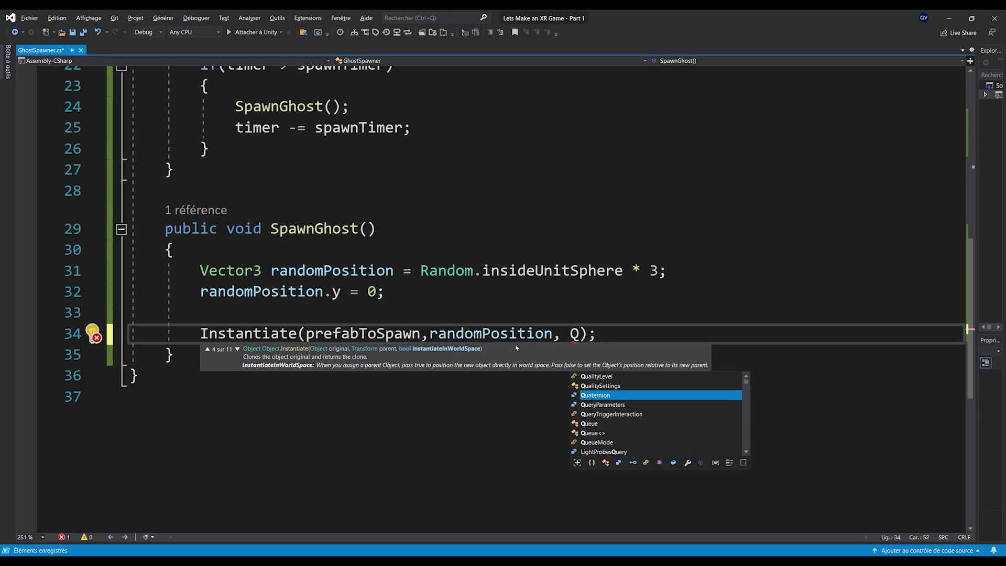
type(".ude")
key("BackSpace")
key("BackSpace")
key("BackSpace")
type("ide)")
key("ctrl+s")
scroll(466, 384, "up", 1)
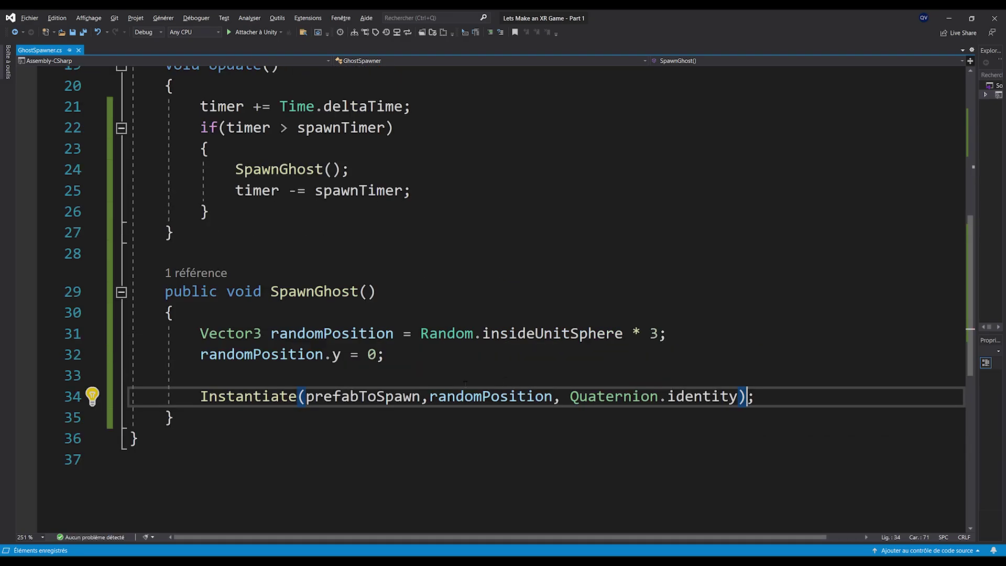
scroll(417, 372, "down", 2, "ctrl")
scroll(341, 363, "down", 3, "ctrl")
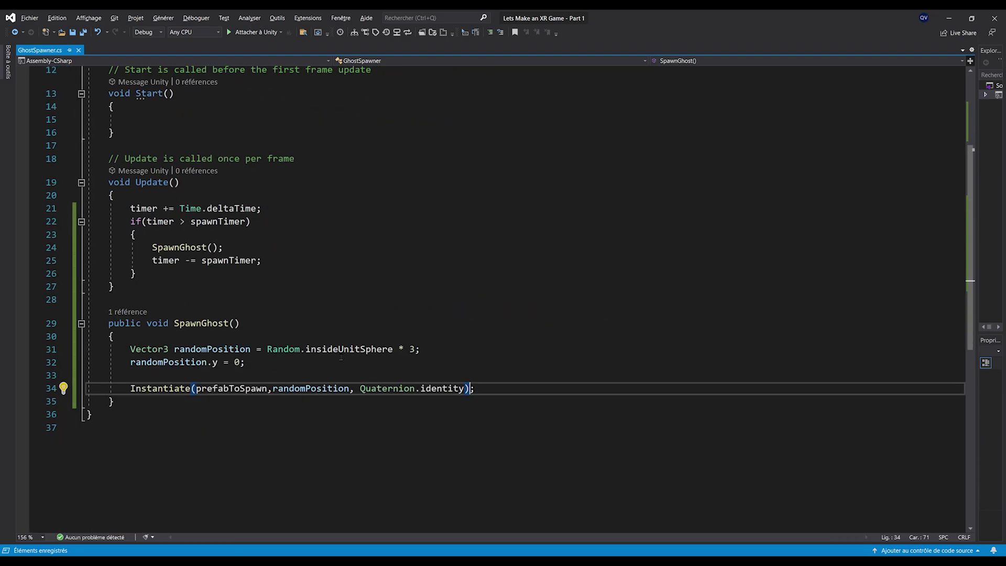
Assign the Ghost prefab as the spawner's Prefab To Spawn and enter Play mode
left_click(950, 18)
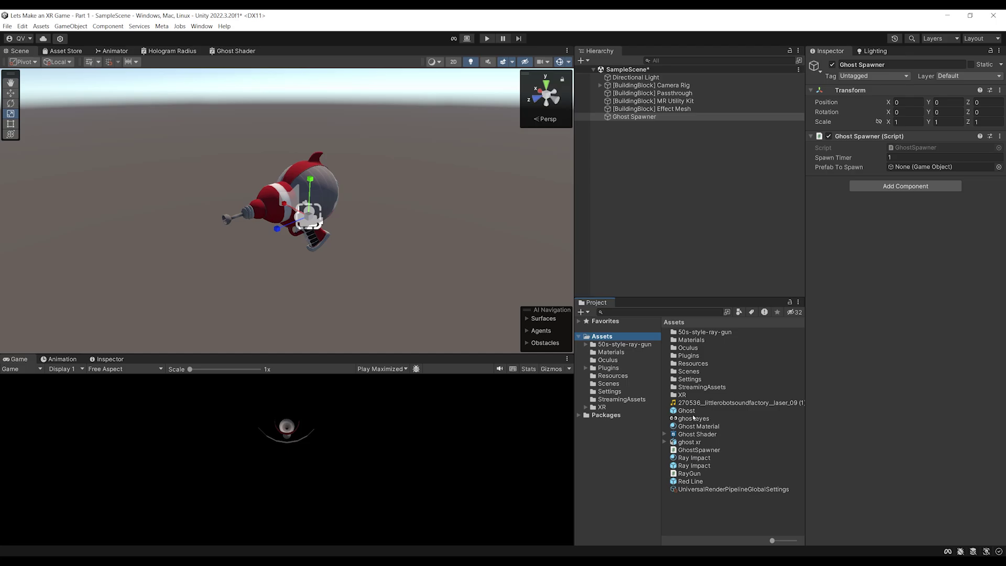
left_click_drag(687, 411, 911, 170)
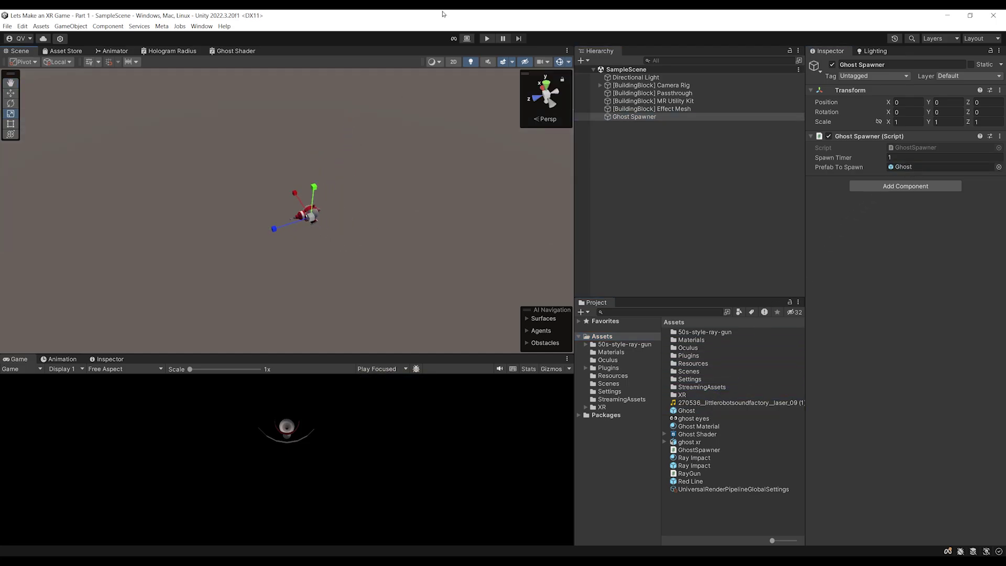
left_click(487, 38)
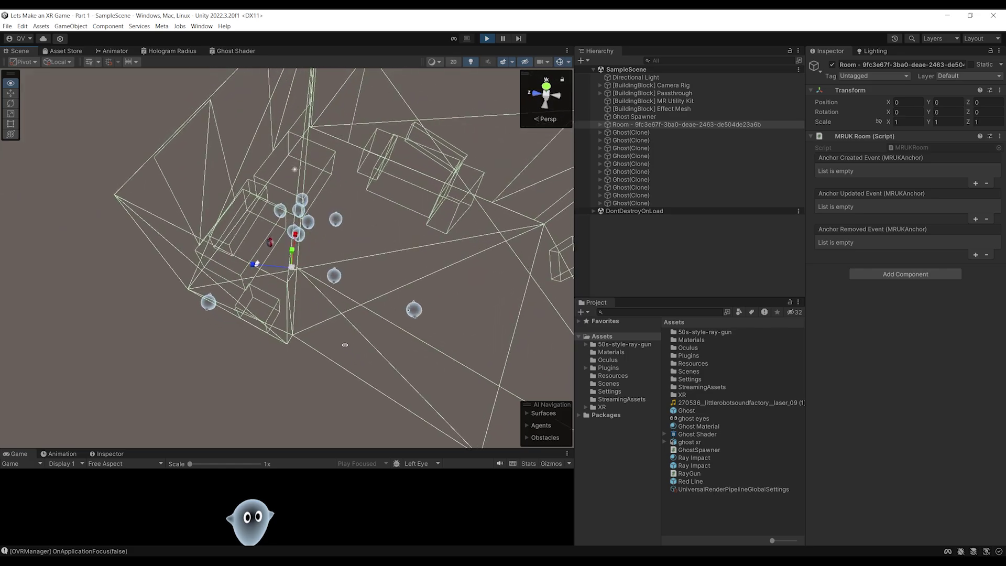
Orbit and zoom around the room to watch the spawned ghosts, then stop Play mode
mouse_move(412, 352)
left_mouse_down("alt")
mouse_move(461, 322)
mouse_move(456, 310)
mouse_move(351, 353)
mouse_move(254, 346)
mouse_move(396, 251)
left_mouse_up("alt")
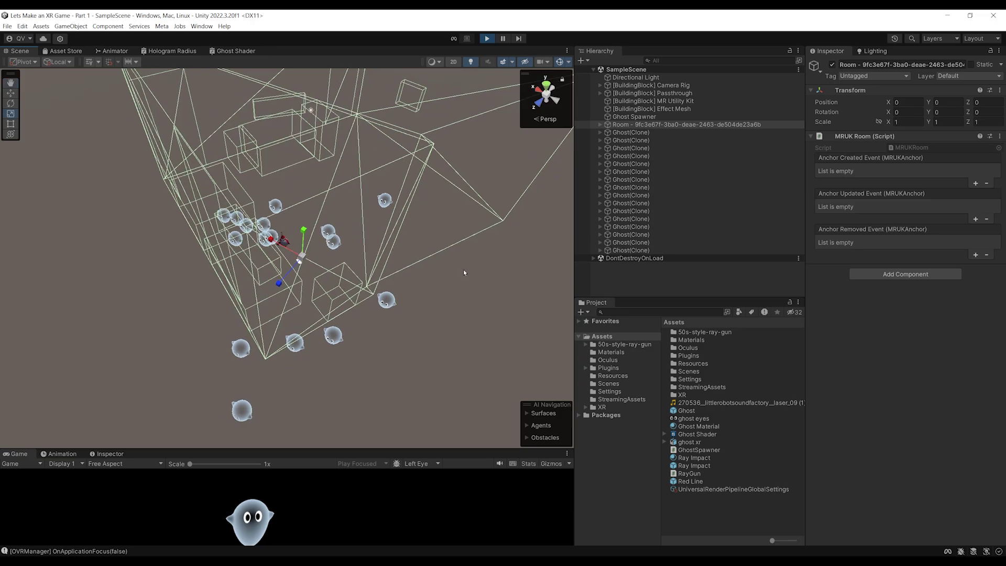
mouse_move(463, 270)
left_mouse_down("alt")
mouse_move(372, 213)
mouse_move(329, 169)
mouse_move(279, 235)
left_mouse_up("alt")
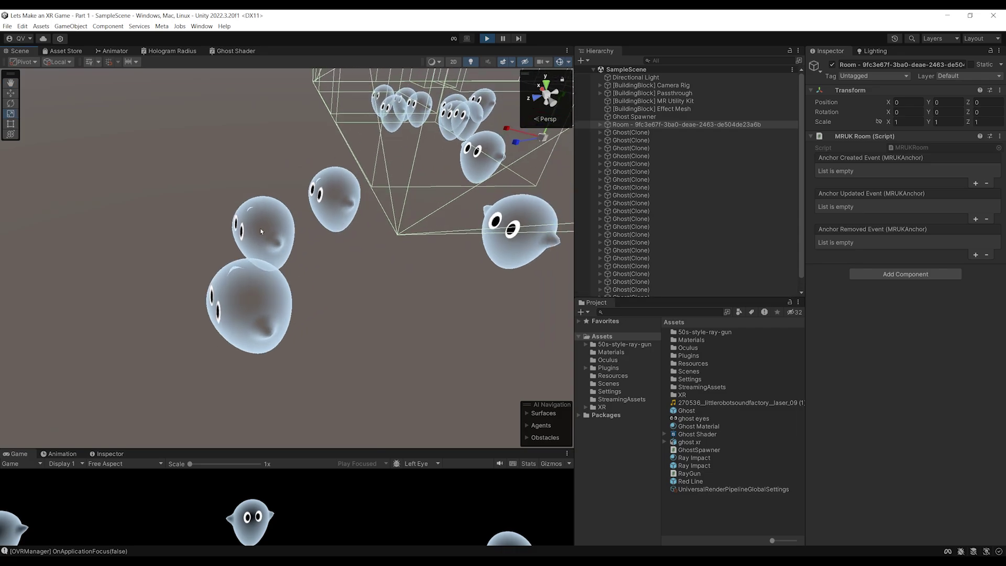
scroll(220, 330, "down", 5)
left_click_drag(219, 329, 411, 345, "alt")
scroll(241, 324, "up", 4)
scroll(237, 301, "down", 5)
scroll(237, 300, "up", 4)
scroll(313, 261, "up", 5)
left_click_drag(313, 262, 321, 175, "alt")
scroll(301, 239, "down", 5)
scroll(232, 214, "down", 5)
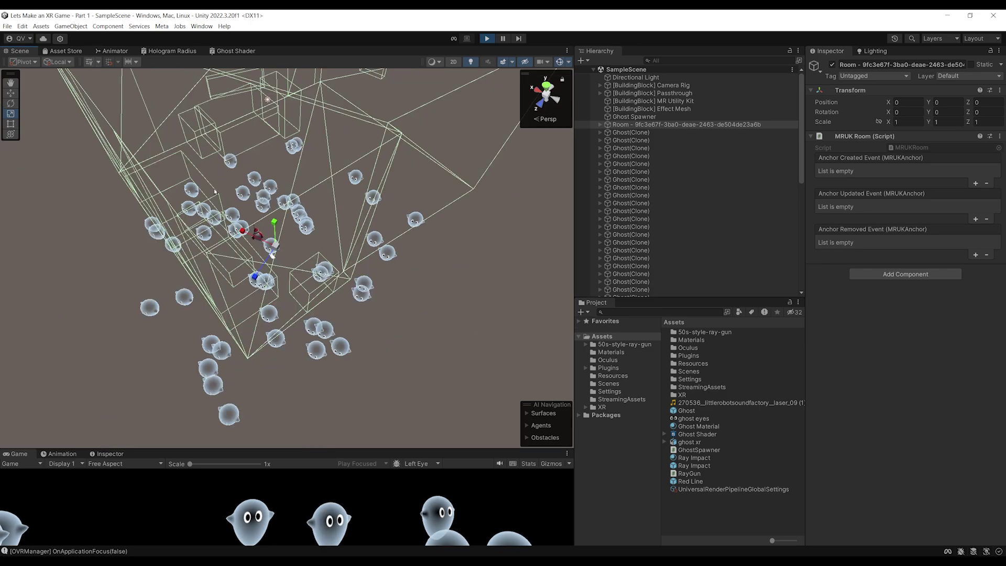
scroll(232, 214, "down", 3)
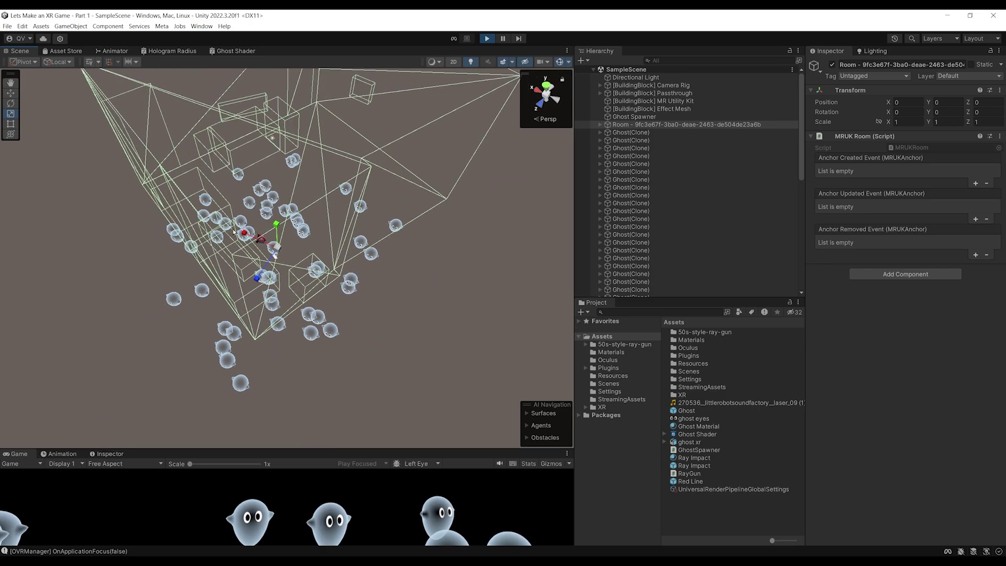
left_click_drag(234, 230, 350, 265, "alt")
key("ctrl+p")
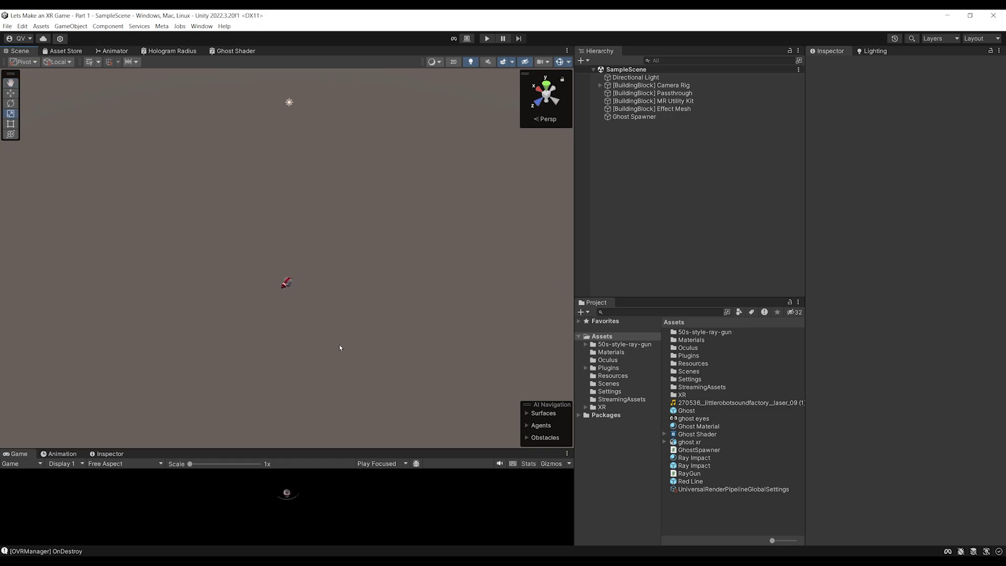
left_click(634, 116)
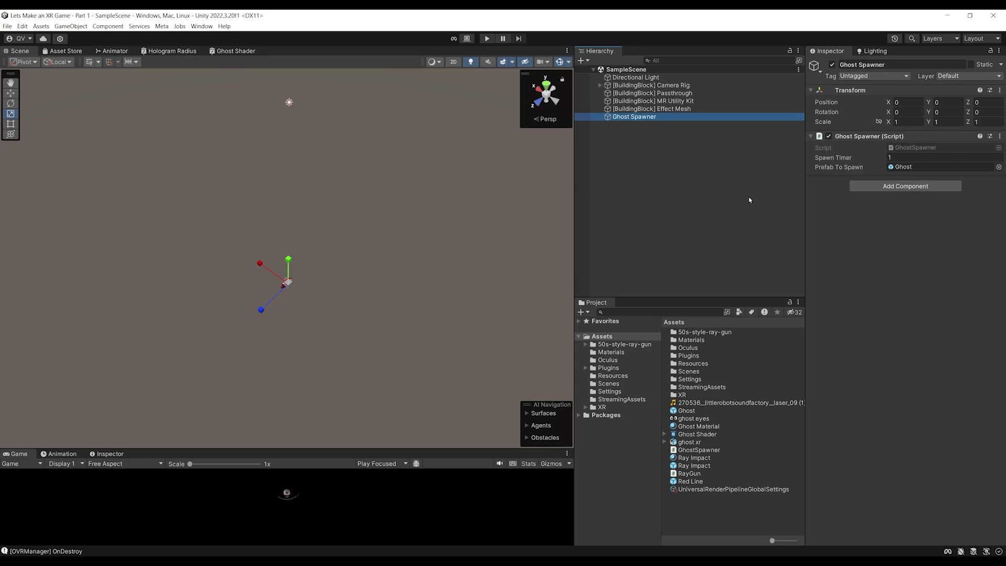
left_click(753, 197)
left_click(631, 117)
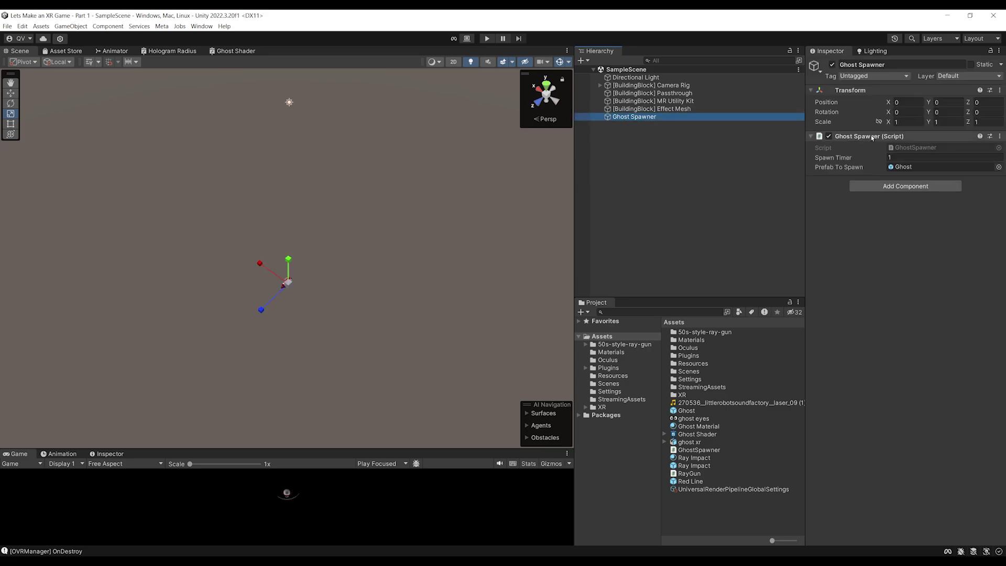
left_click(597, 170)
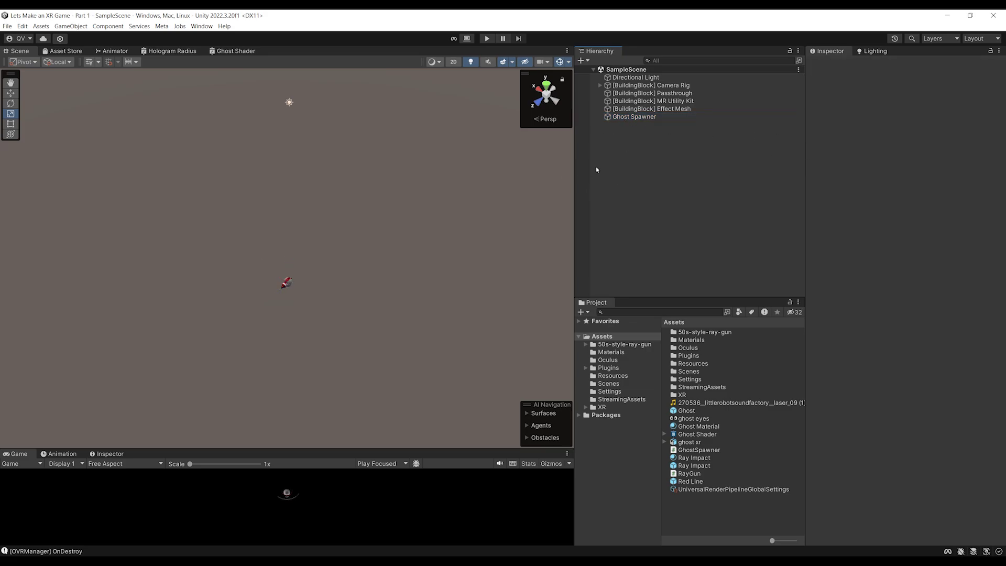
Create an empty GameObject and add a Find Spawn Positions component via 'find'
right_click(617, 139)
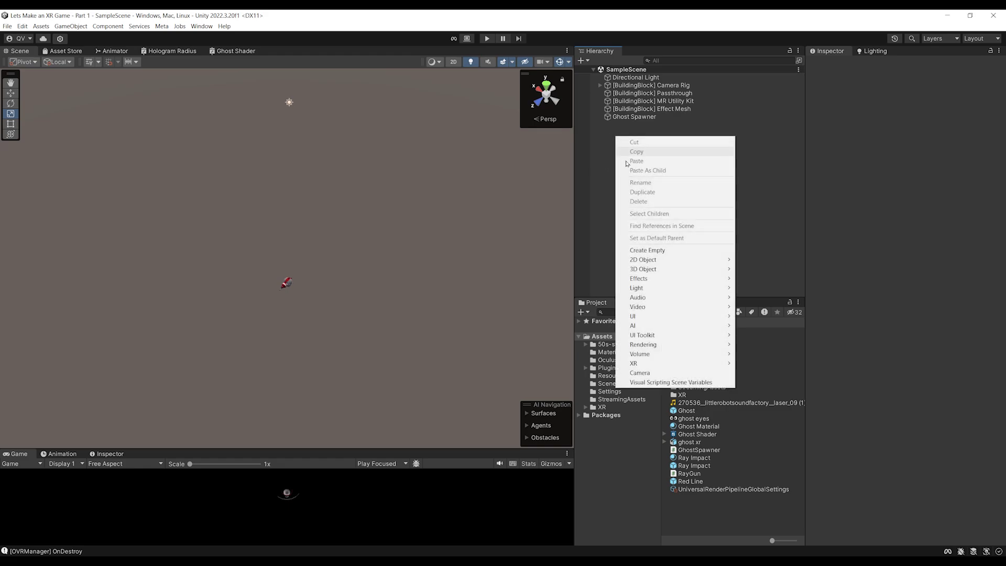
left_click(650, 250)
left_click(653, 224)
left_click(630, 124)
left_click(906, 141)
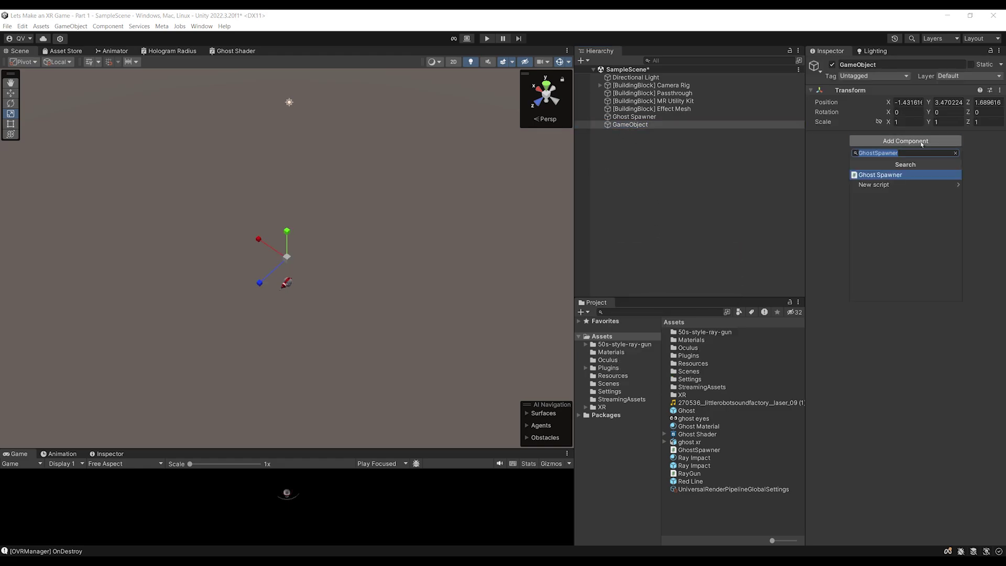
type("find")
key("Return")
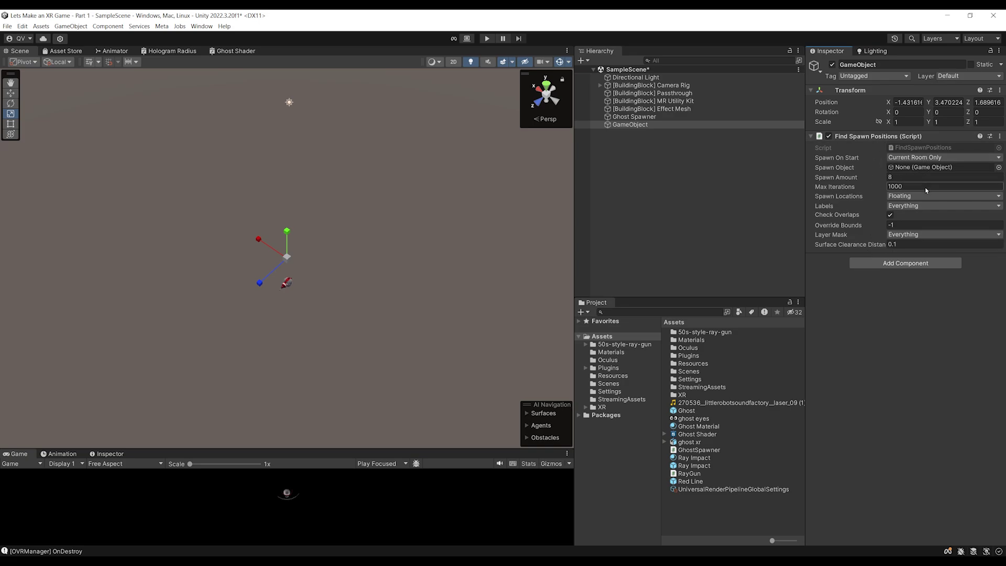
Review the Spawn Locations and Labels dropdowns, keeping Floating and Everything
left_click(920, 197)
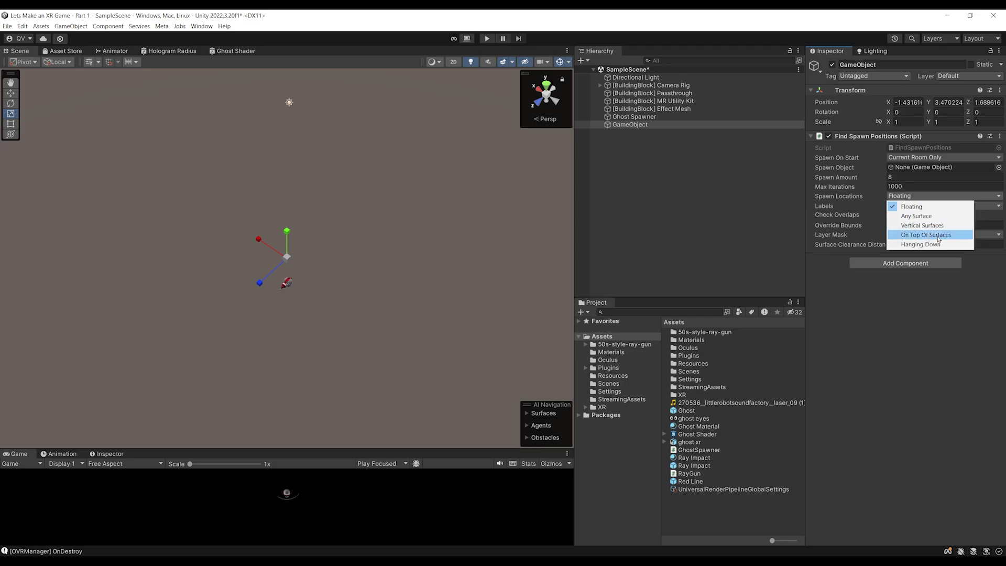
left_click(946, 346)
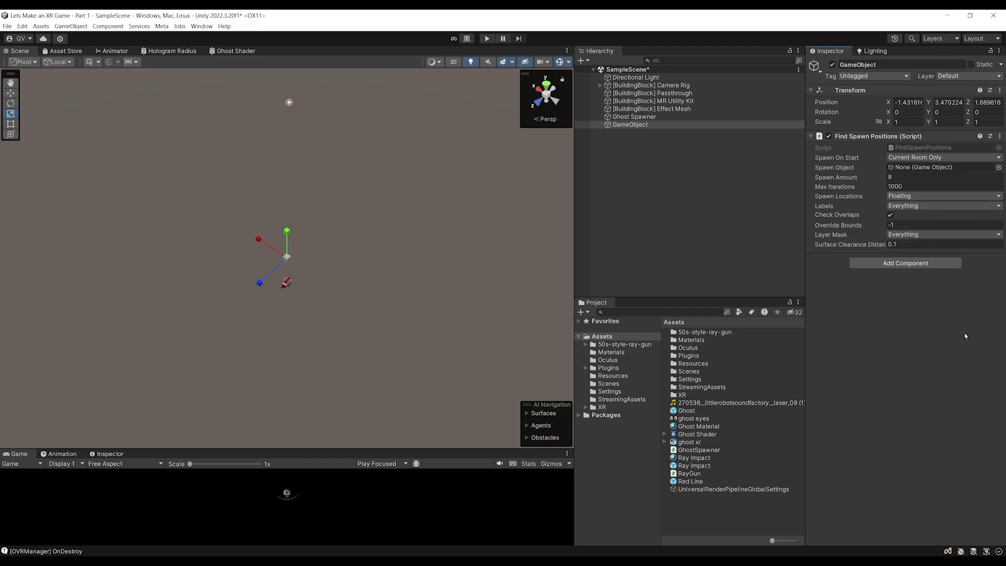
left_click(923, 206)
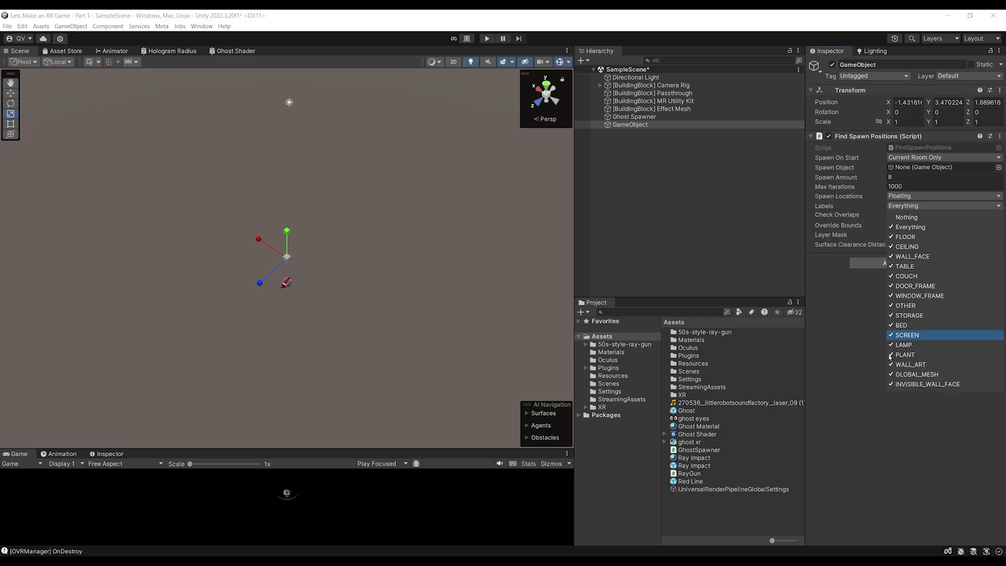
left_click(865, 262)
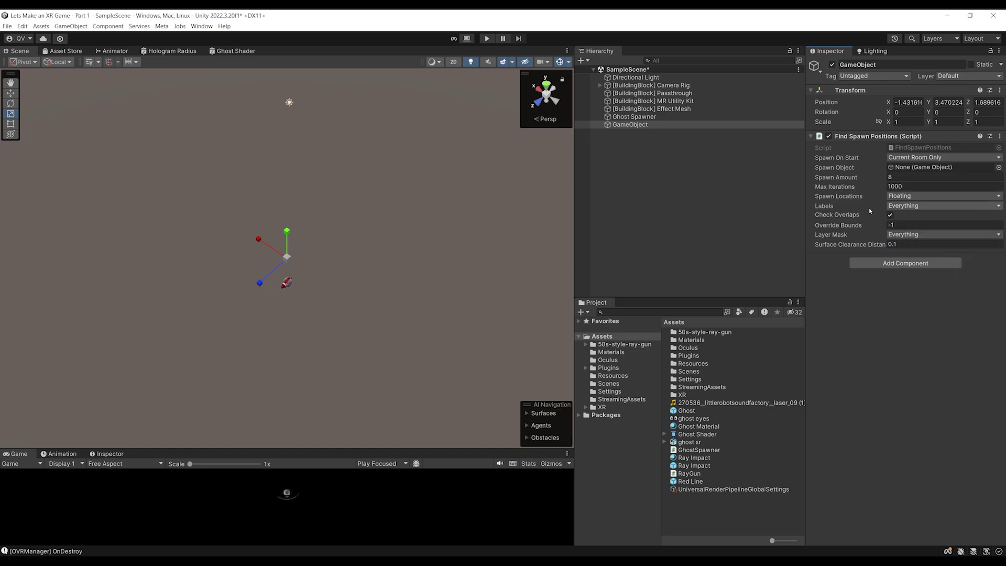
mouse_move(860, 218)
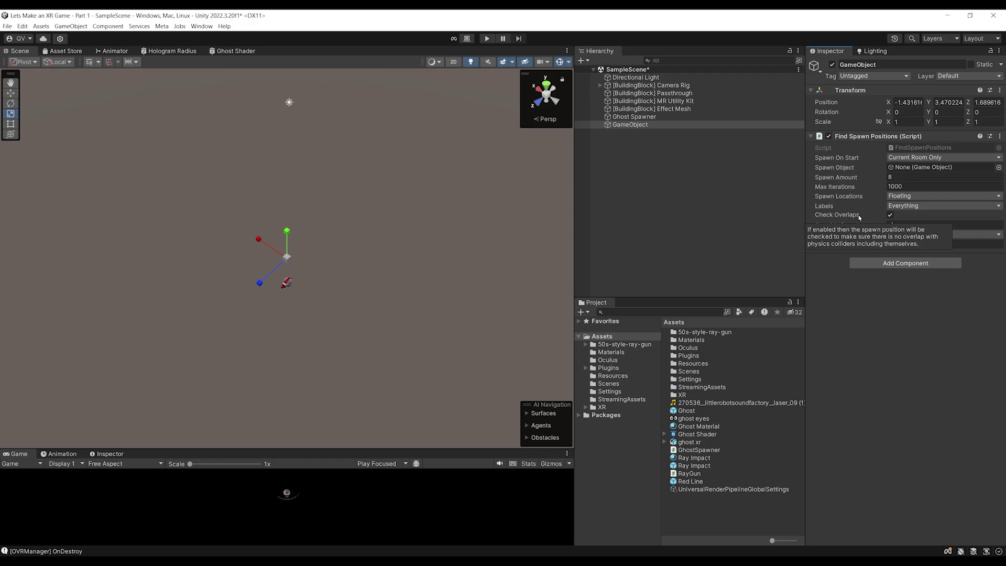
Read through FindSpawnPositions.cs in Visual Studio, then go back to Unity
double_click(900, 150)
scroll(330, 333, "down", 3)
scroll(331, 333, "down", 11)
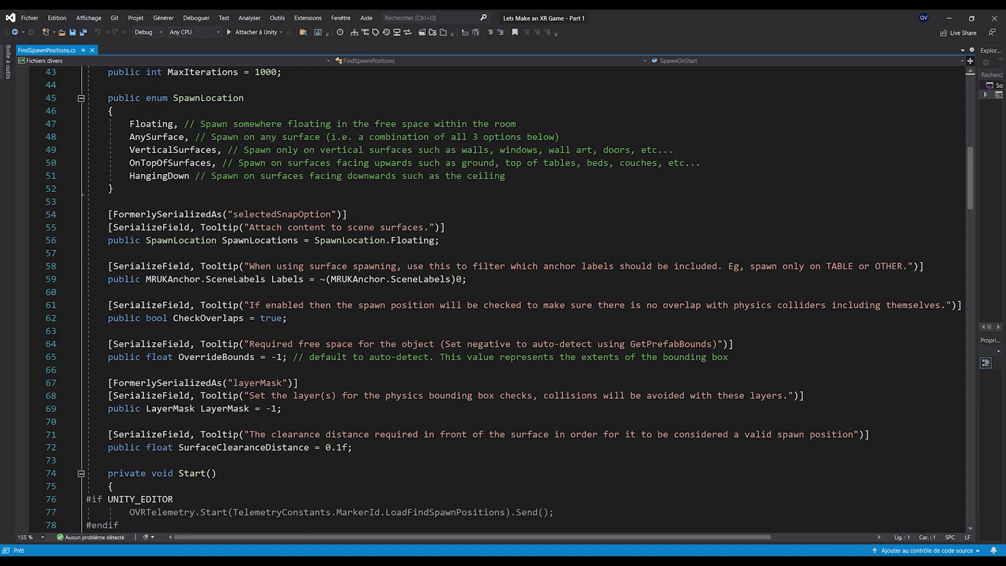
scroll(356, 190, "down", 13)
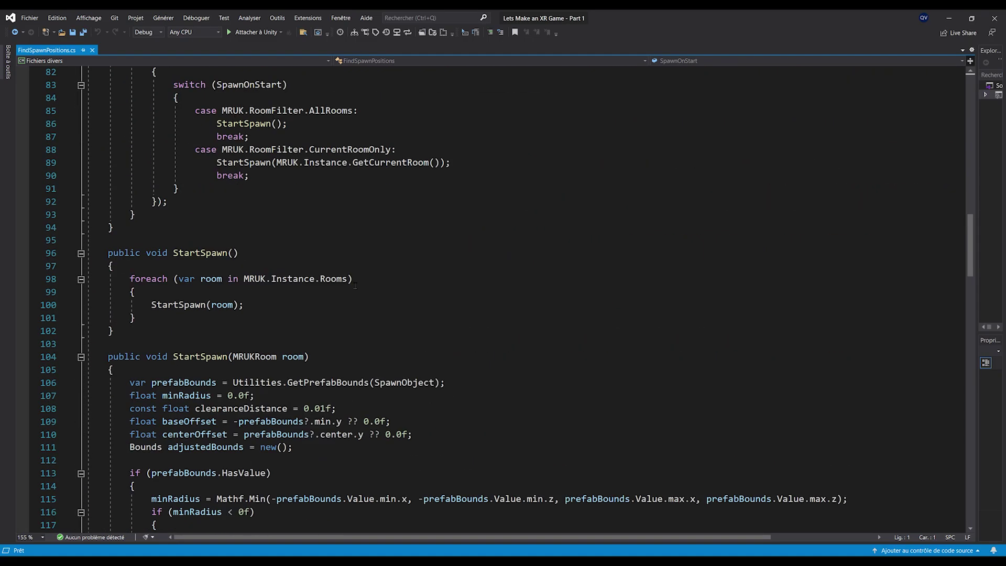
scroll(355, 286, "down", 11)
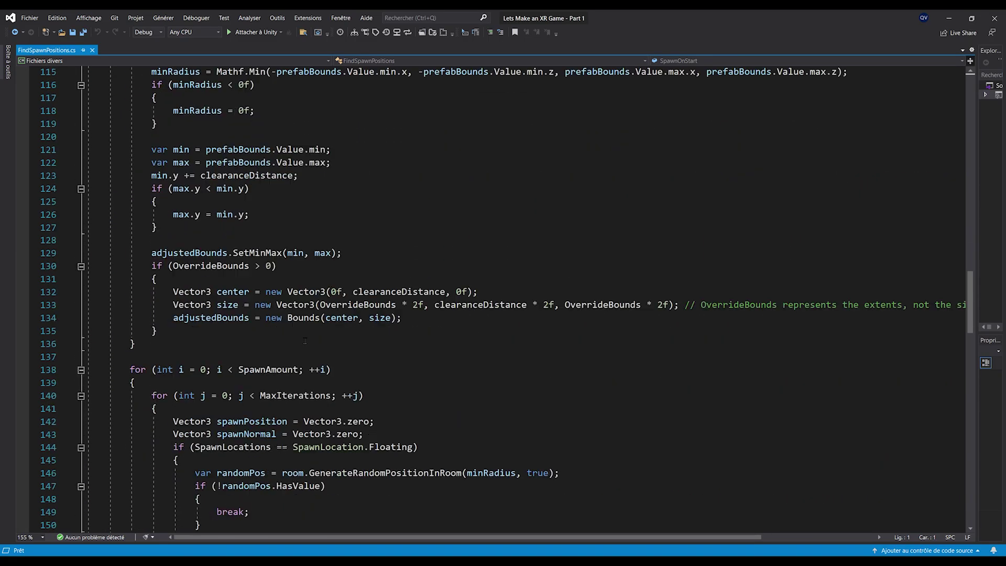
scroll(327, 346, "down", 3)
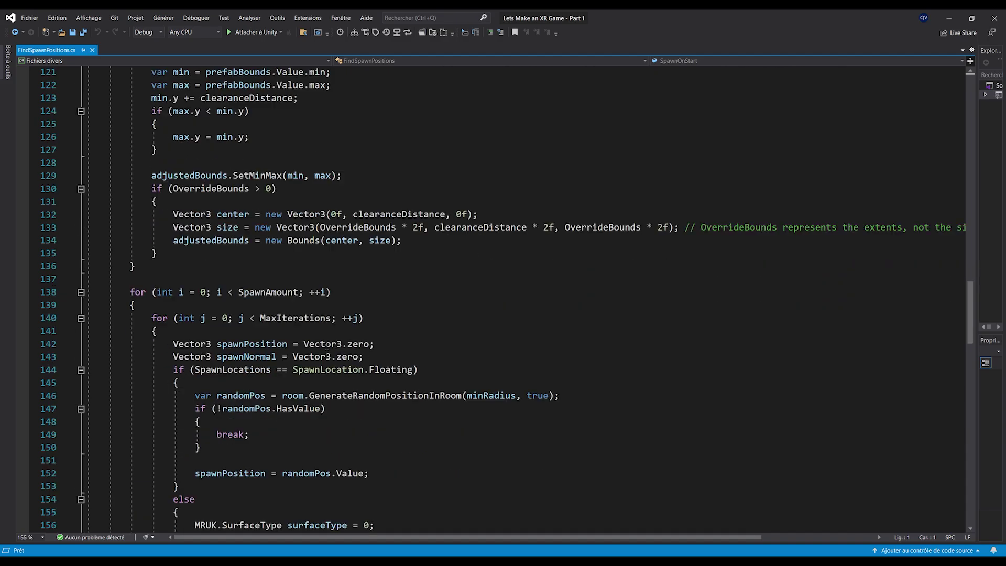
scroll(487, 349, "up", 3)
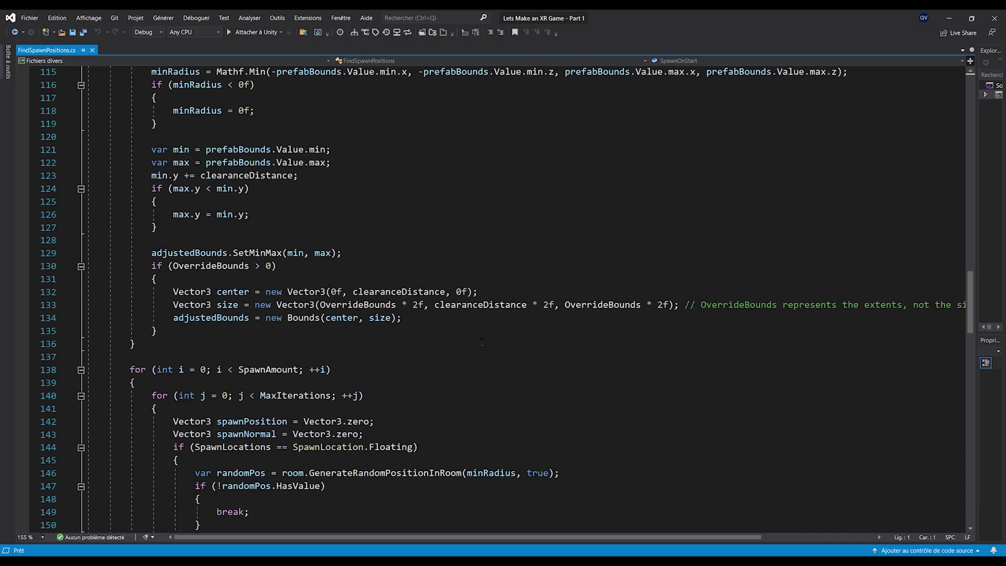
left_click(949, 18)
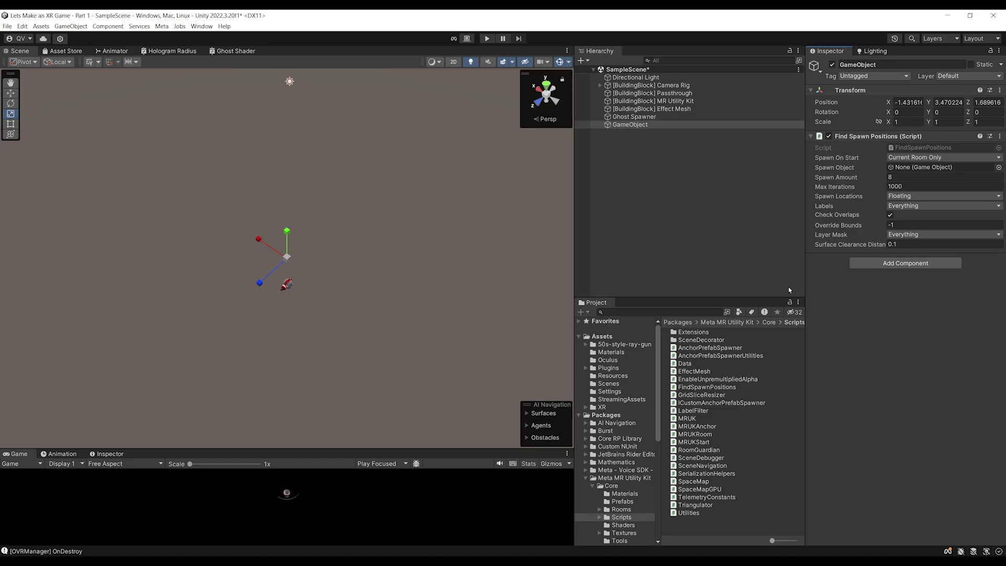
Delete the temporary GameObject and open GhostSpawner.cs from the Ghost Spawner's Script field
left_click(625, 125)
key("Delete")
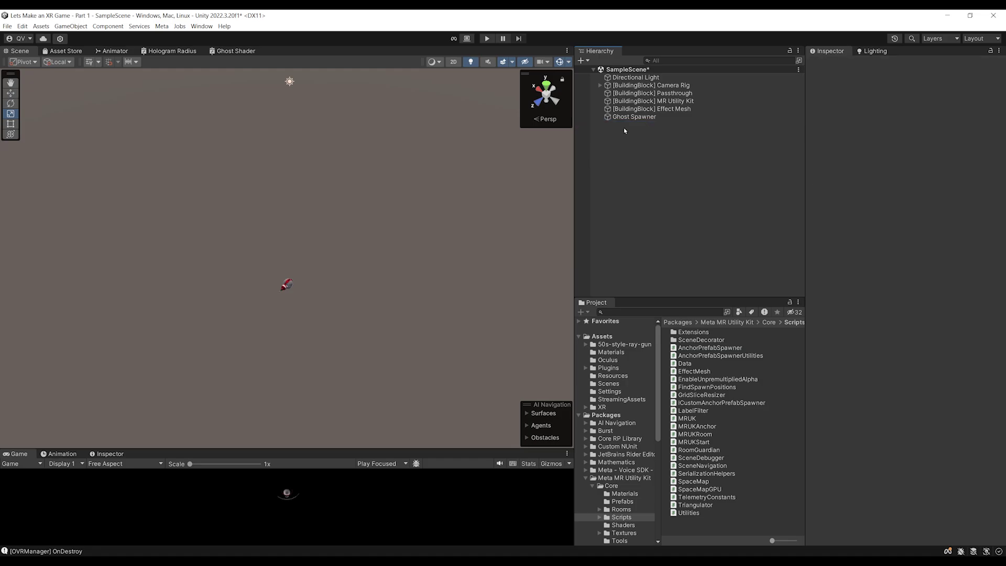
left_click(653, 118)
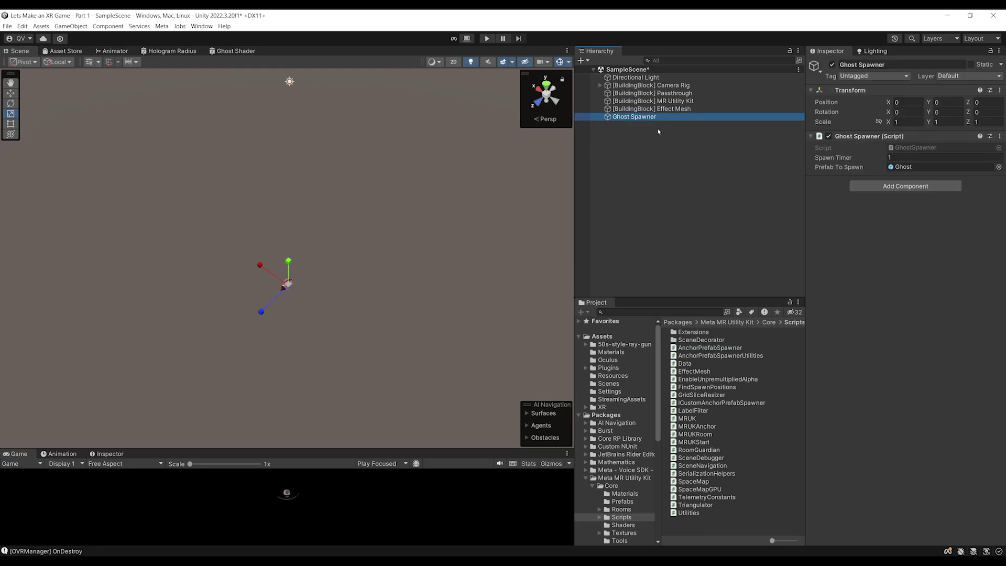
double_click(917, 147)
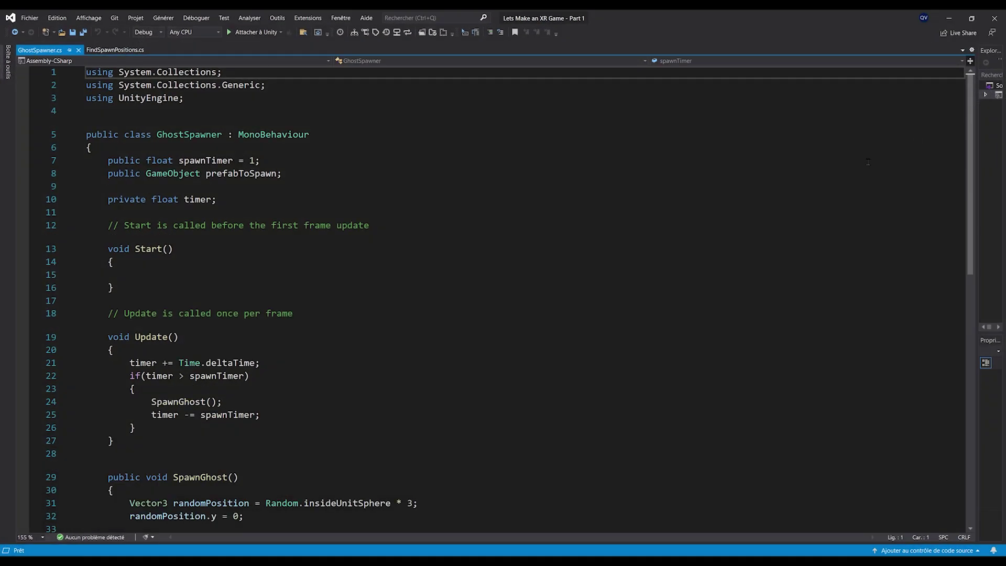
Start an MRUKRoom declaration at the top of SpawnGhost and check the unknown-type fix suggestions
scroll(321, 417, "down", 4)
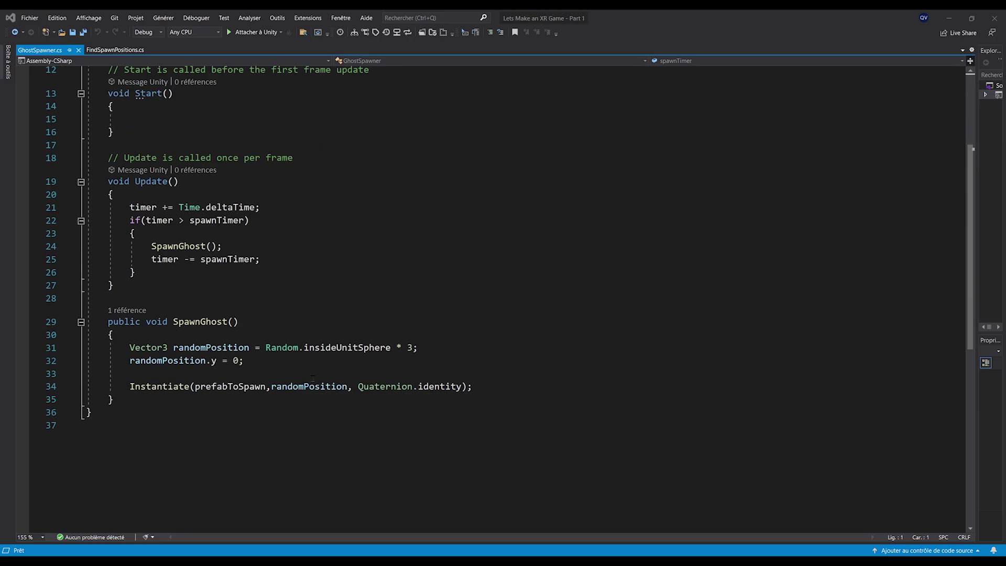
left_click(442, 335)
key("Return")
key("Return")
key("Up")
key("ctrl+s")
scroll(174, 397, "up", 3, "ctrl")
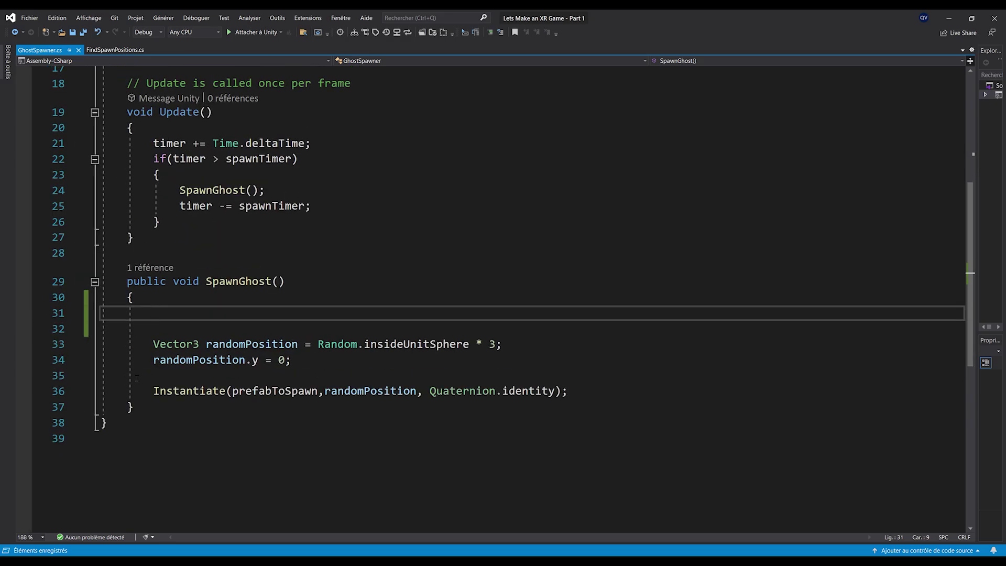
type("MRUKRO")
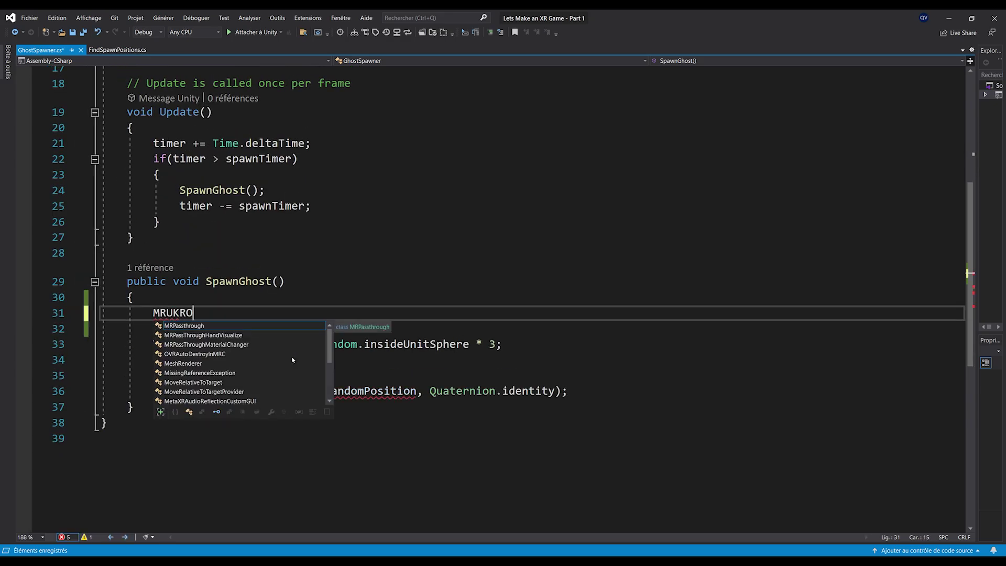
key("BackSpace")
type("oom")
mouse_move(163, 313)
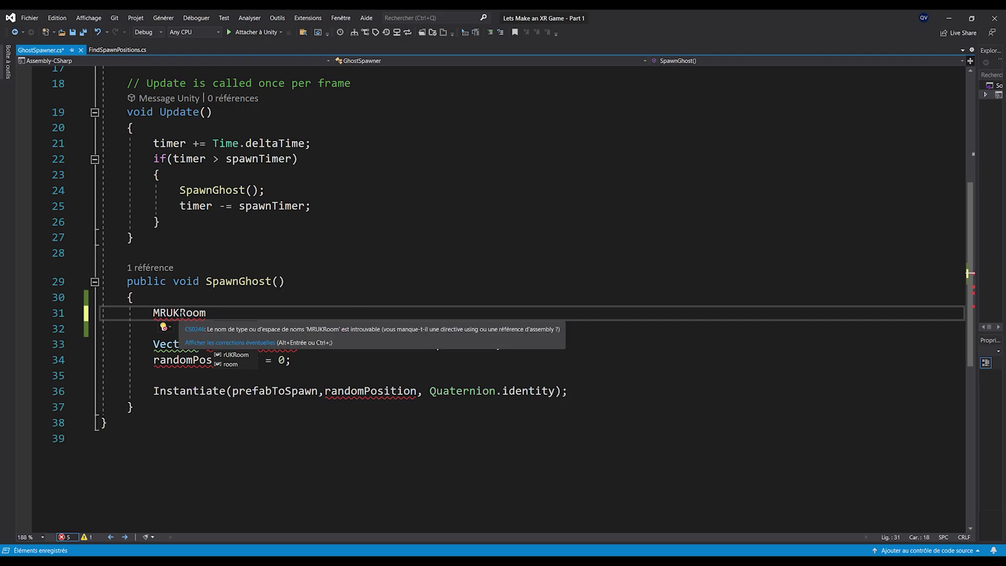
left_click(165, 327)
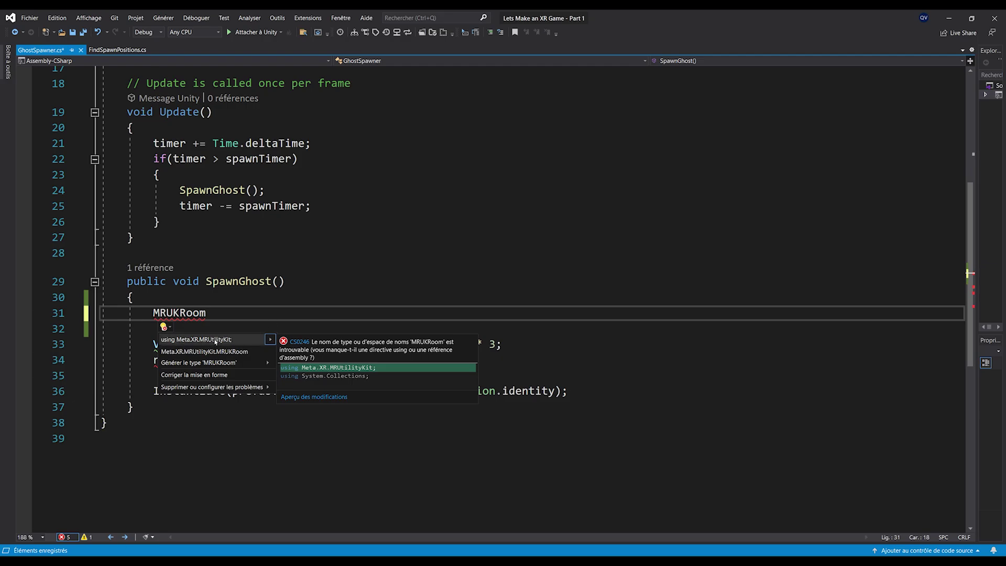
left_click(237, 305)
Add a 'using Meta.XR.MRUtilityKit;' directive and save the script
scroll(190, 318, "up", 6)
left_click(255, 109)
key("Return")
type("using Meta.XR.m")
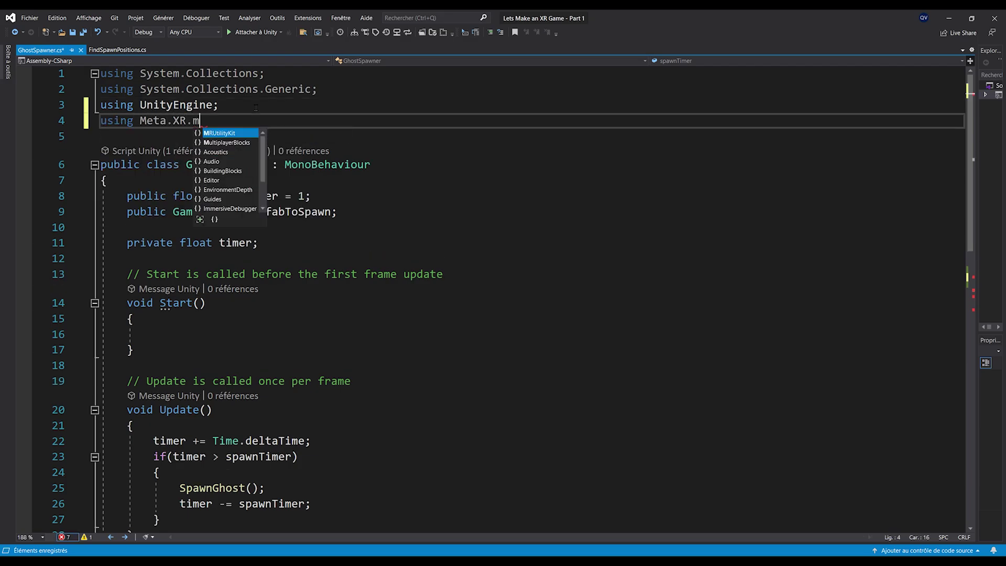
key("Tab")
type(";")
key("ctrl+s")
Complete the line as 'MRUKRoom room = MRUK.Instance.GetCurrentRoom();' and save
scroll(246, 155, "down", 4)
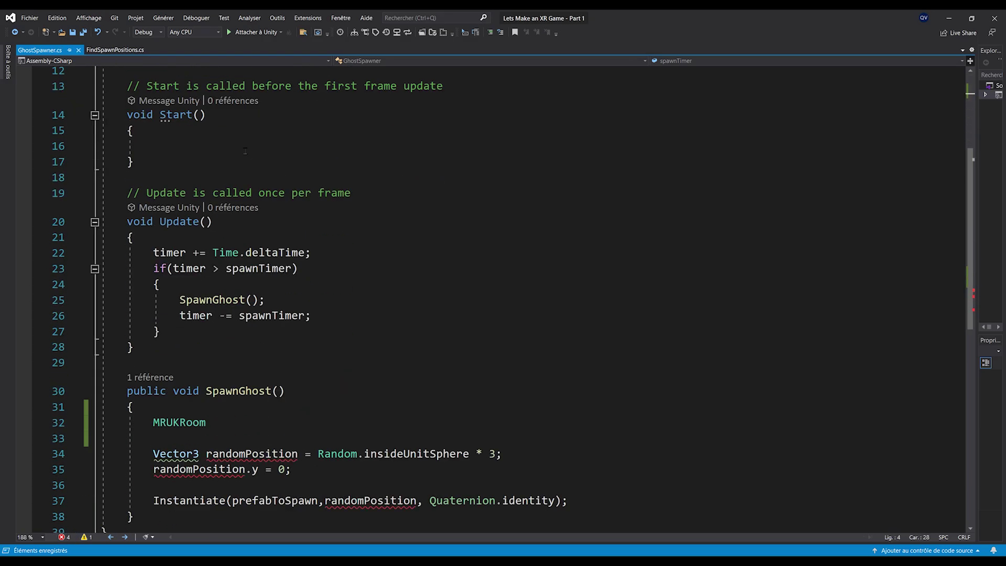
scroll(247, 155, "down", 3)
left_click(209, 284)
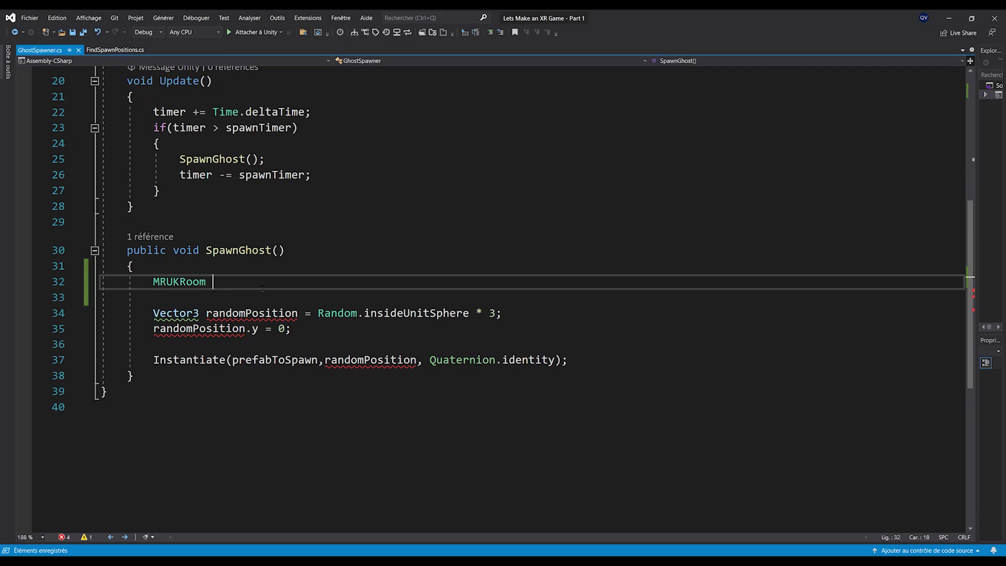
type("room")
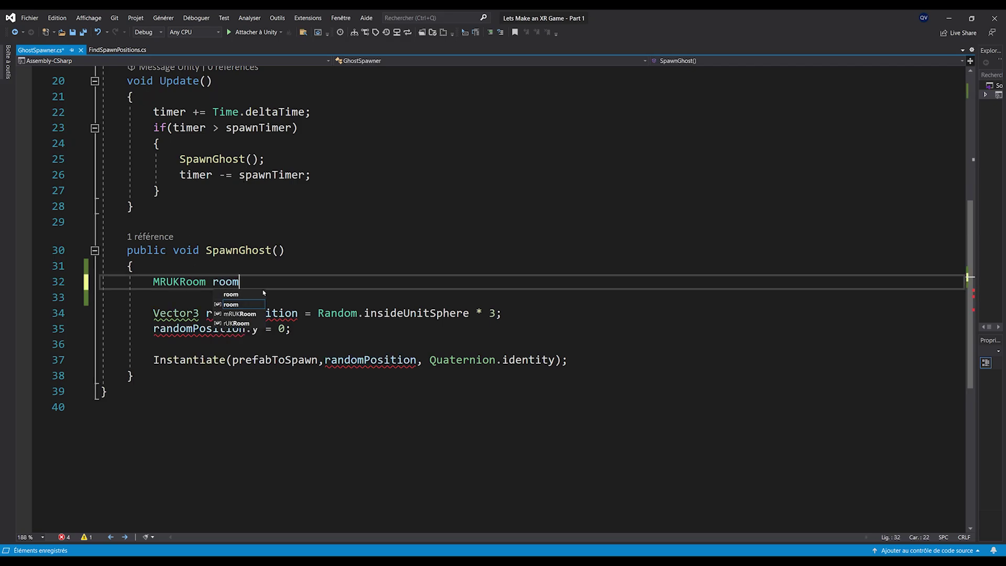
type(" = MRUK.ins")
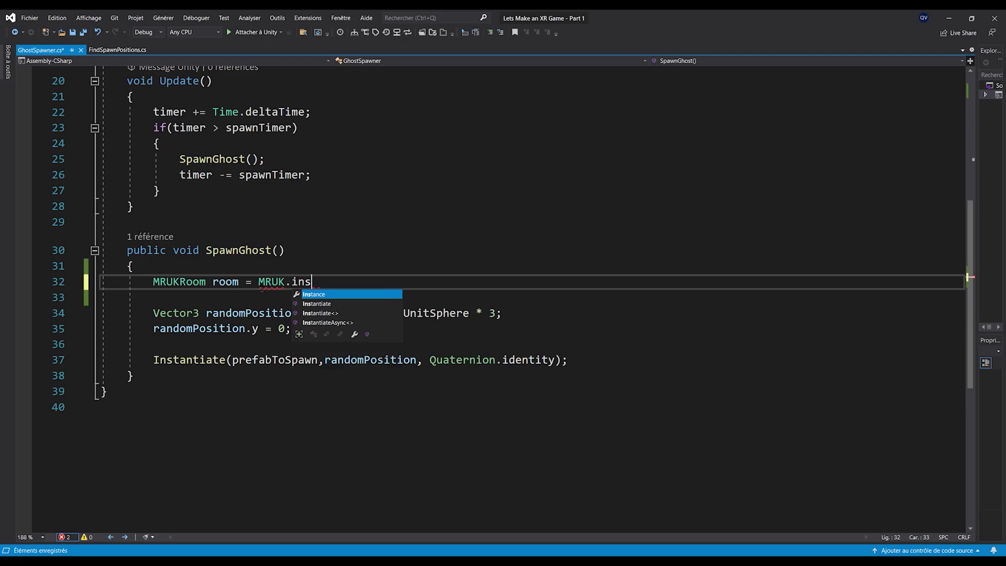
key("Tab")
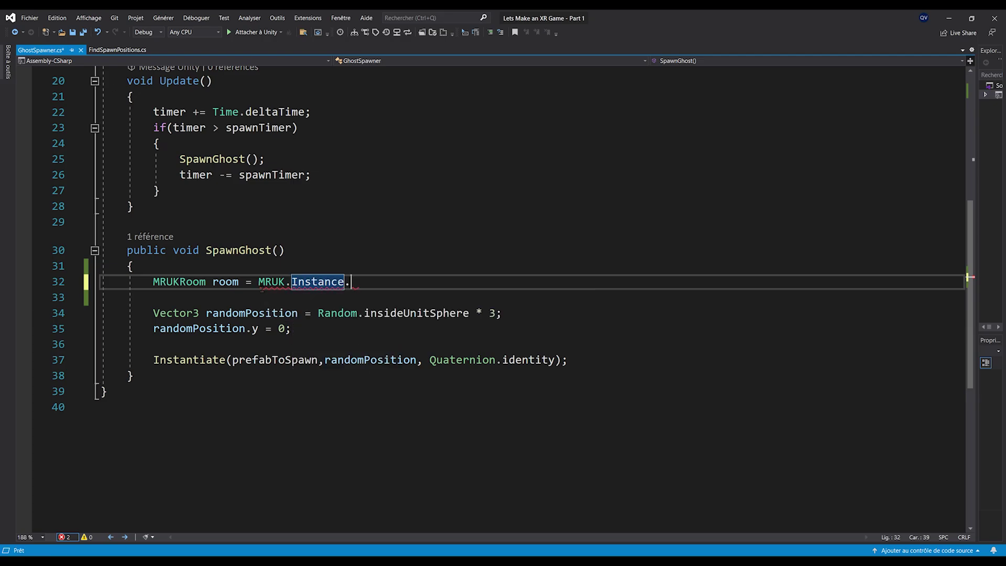
type(".Getc")
key("Tab")
type("();")
key("ctrl+s")
Check the GetCurrentRoom description and select the room assignment line
double_click(396, 286)
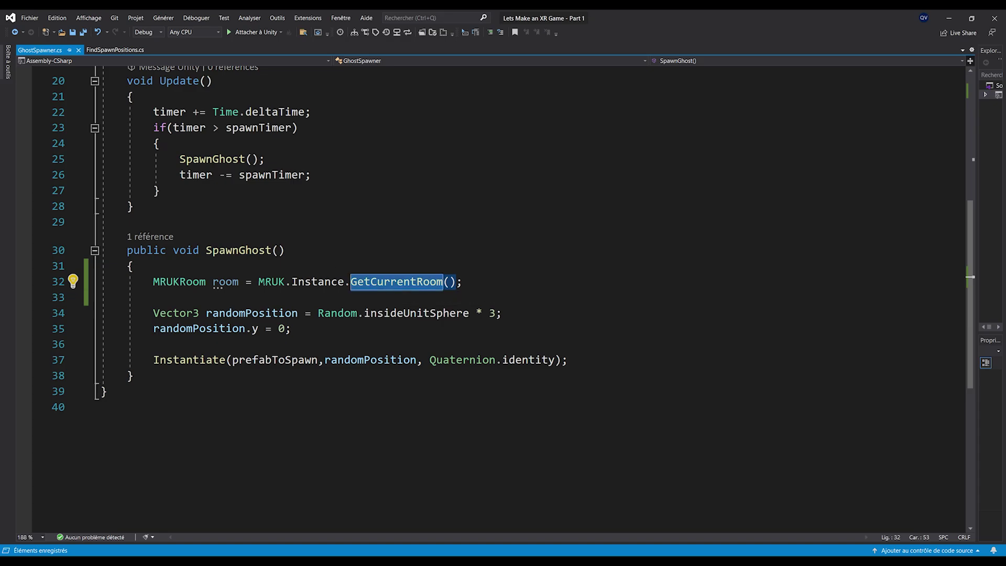
left_click(396, 294)
key("shift+Up")
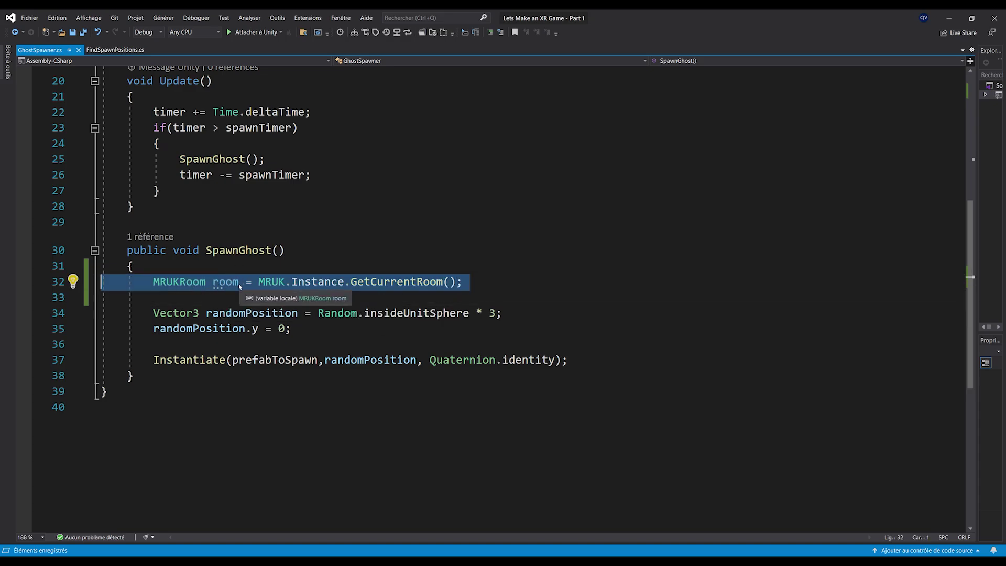
scroll(239, 286, "up", 3)
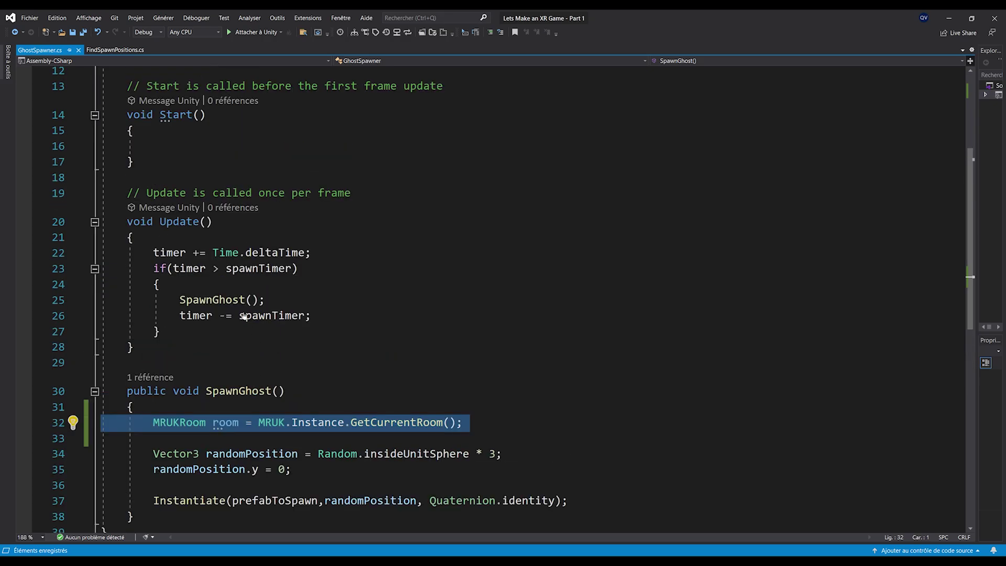
left_click(502, 234)
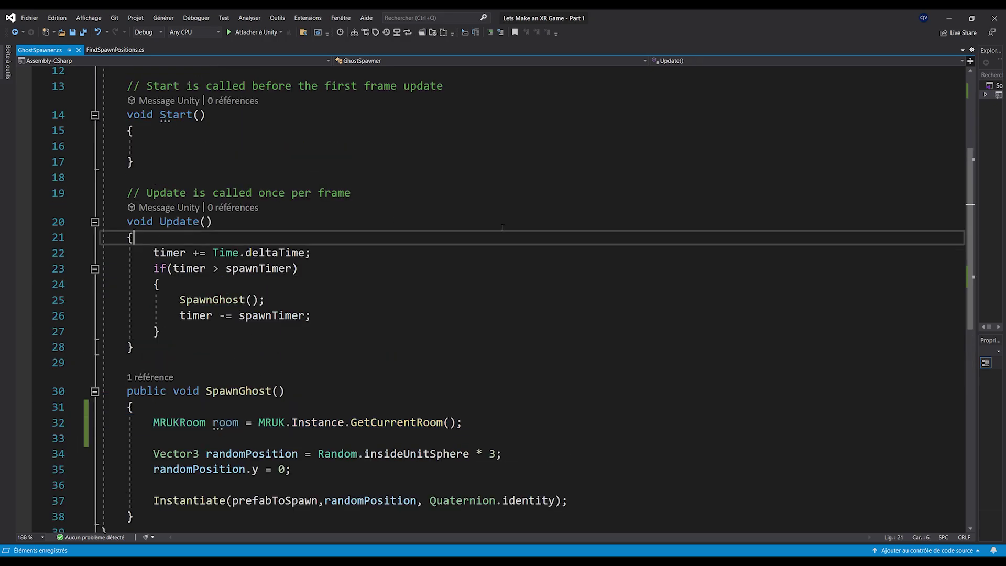
Begin an Update guard 'if (!MRUK.Instance' at the top of Update and save
key("Return")
key("Return")
key("Up")
type("if(")
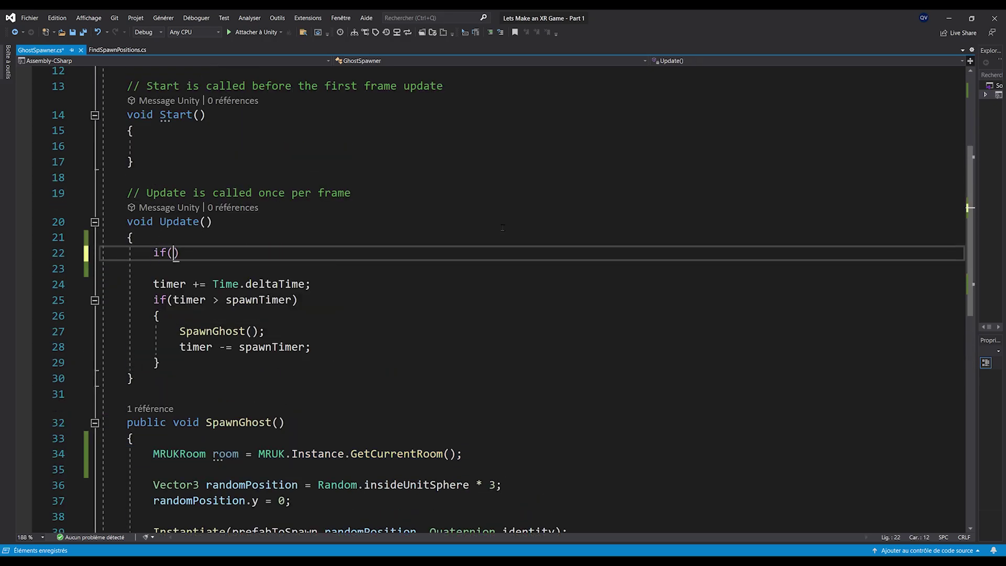
type("MRUK.")
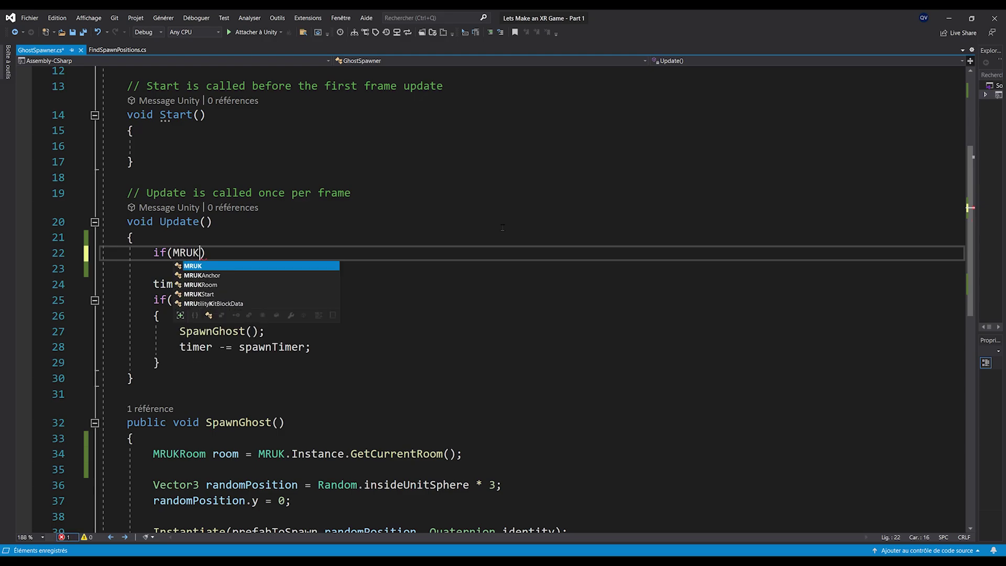
type("I")
key("Tab")
key("ctrl+Left")
key("ctrl+Left")
key("ctrl+Left")
key("ctrl+Left")
key("Right")
type("!")
key("ctrl+s")
Extend the guard with '&& !MRUK.Instance.IsInitialized' and add 'return;' below it
left_click(266, 253)
type("&& MRUK")
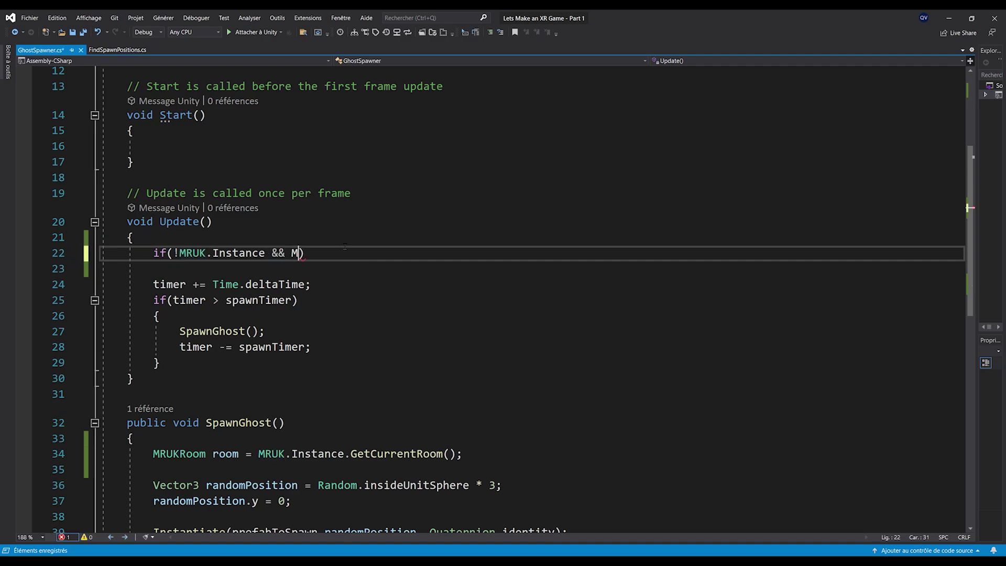
type(".I")
key("Tab")
type(".ini")
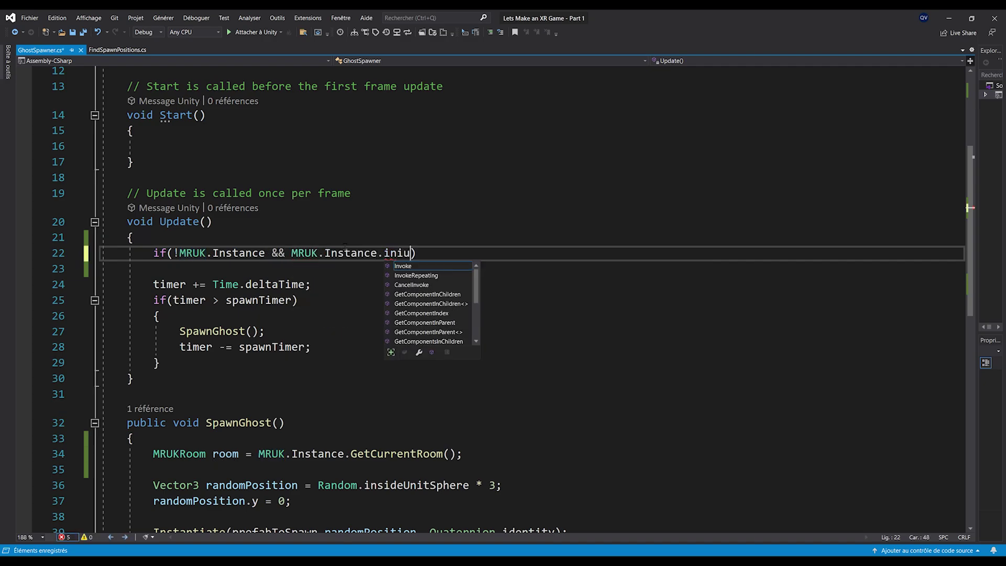
key("Tab")
left_click(292, 253)
type("!")
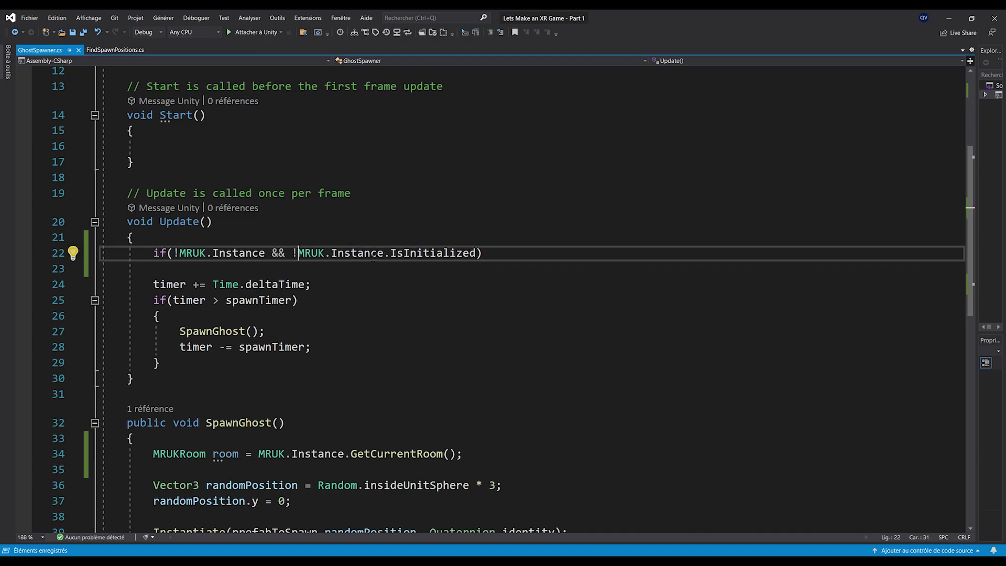
left_click(498, 254)
key("Return")
type("return;")
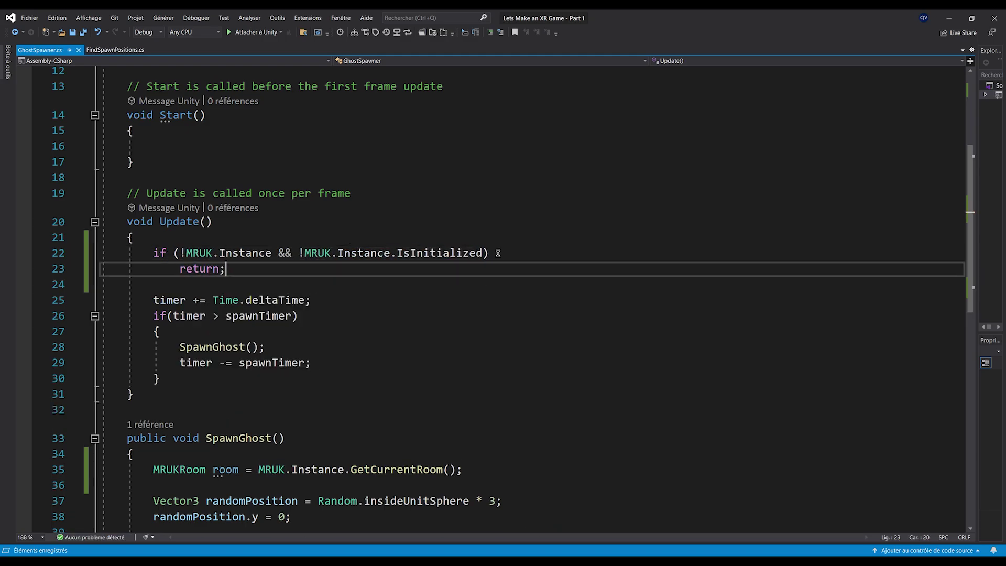
scroll(498, 254, "down", 1)
left_click_drag(226, 222, 67, 210)
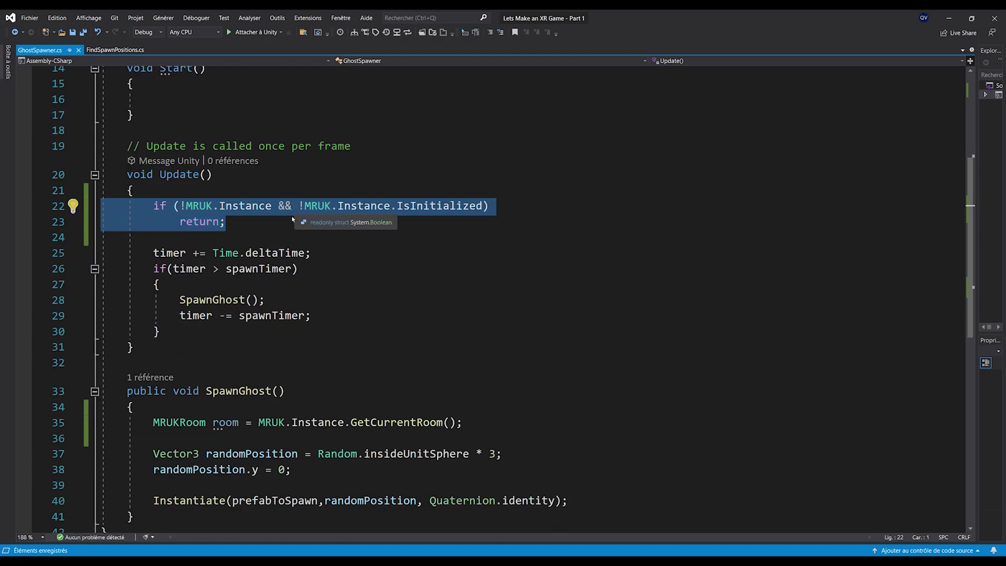
scroll(264, 235, "down", 3)
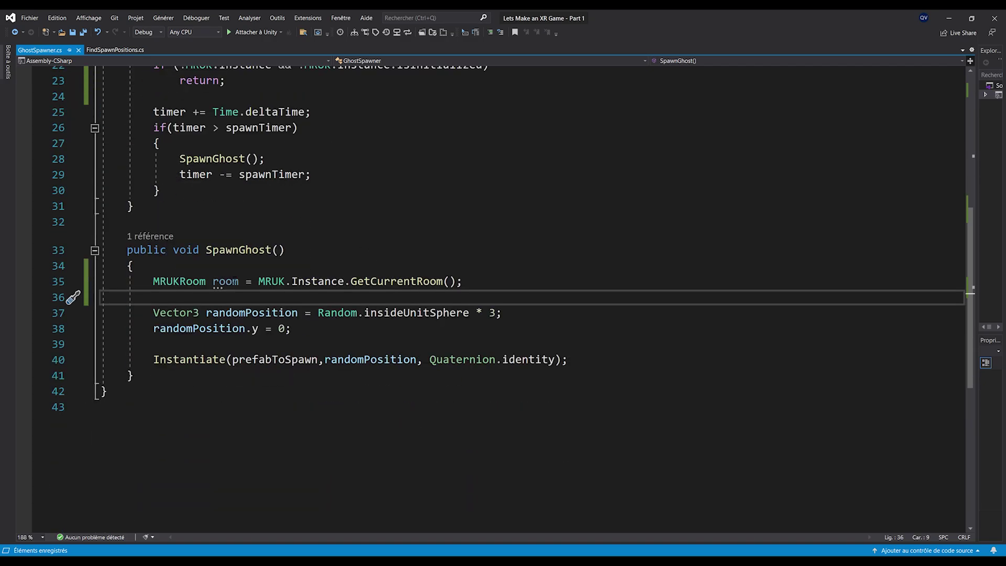
Below the room line, start a room.GenerateRandomPositionOnSurface call
left_click(235, 284)
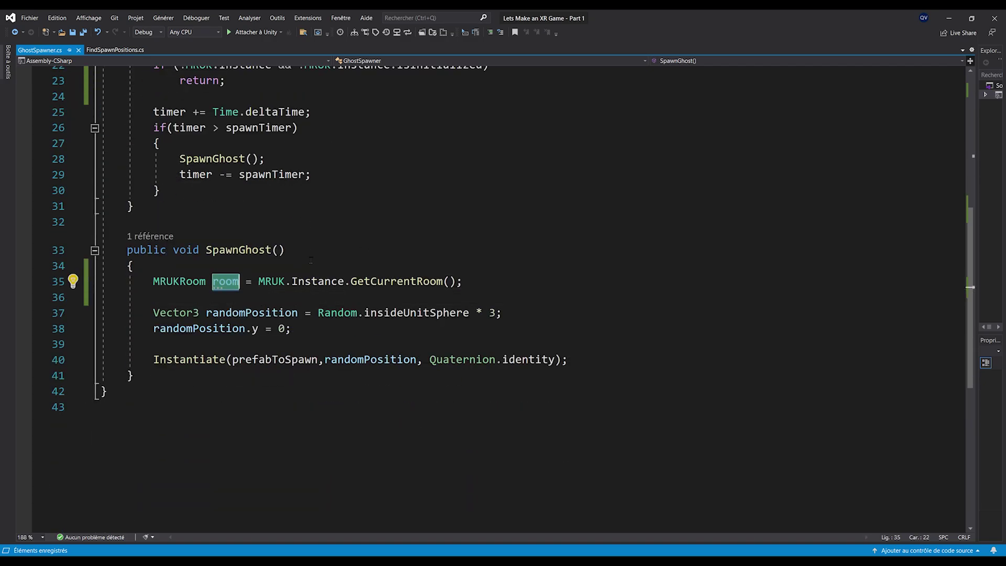
scroll(305, 259, "down", 1)
left_click(492, 235)
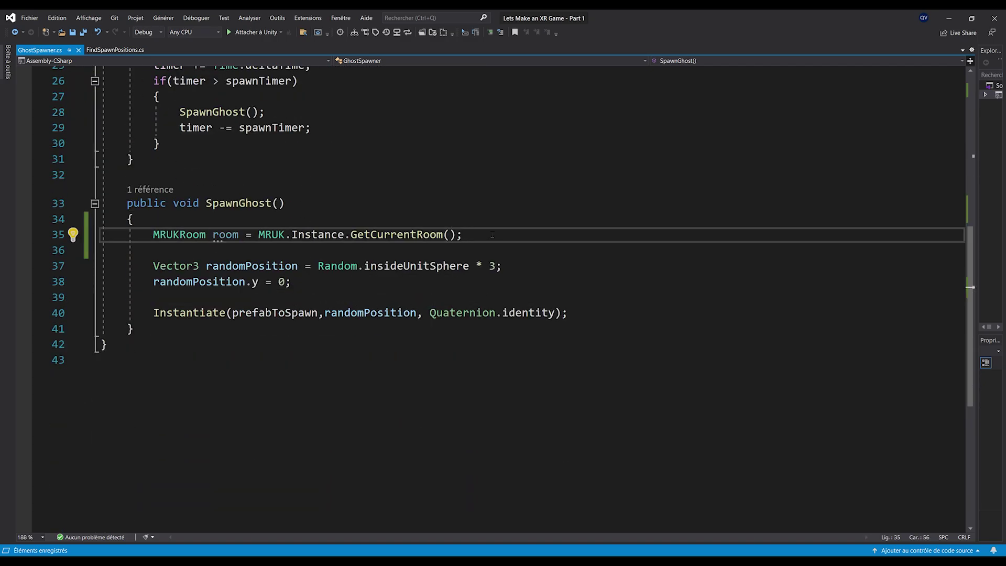
key("Return")
key("Return")
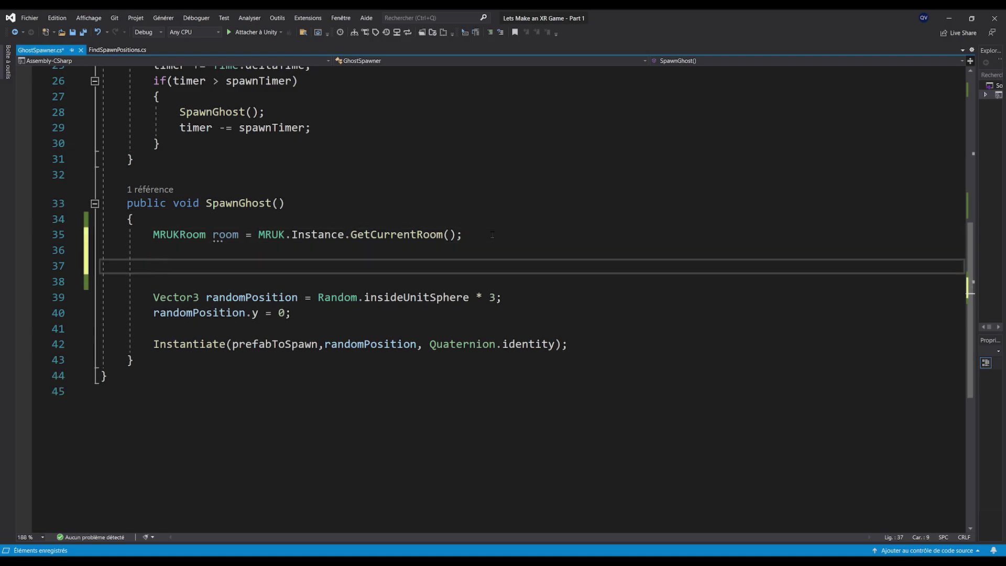
type("room.GenerateRan")
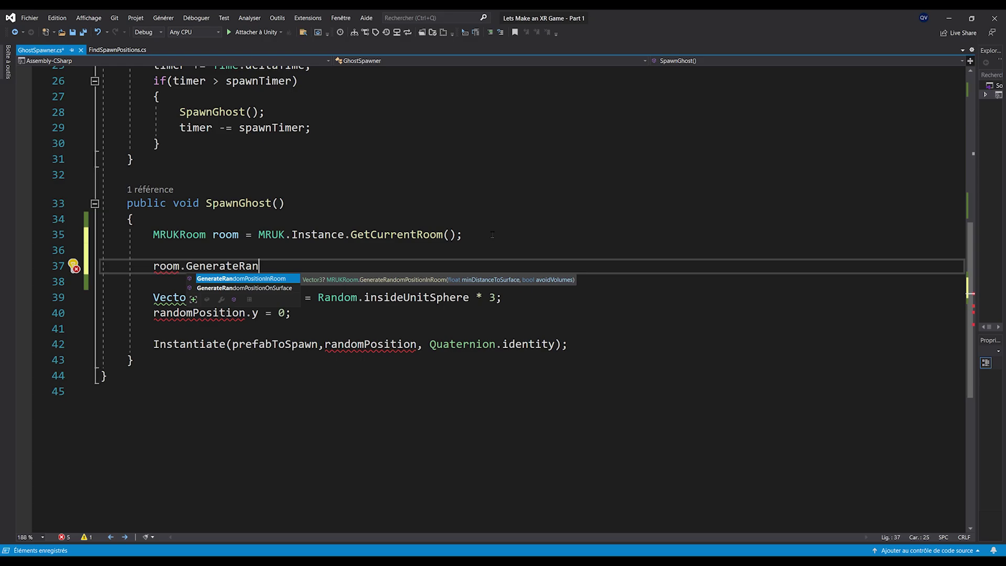
key("Down")
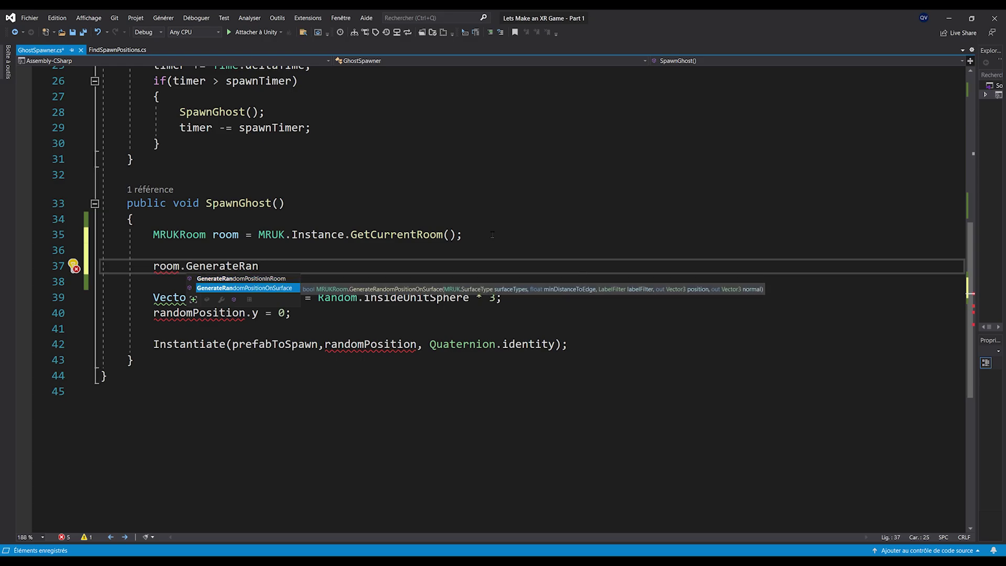
key("Tab")
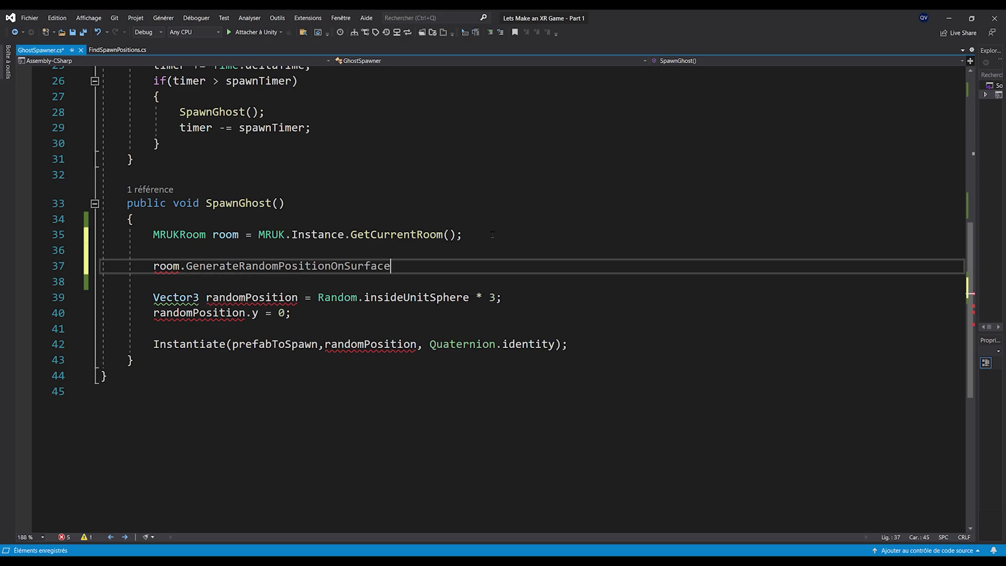
Pass MRUK.SurfaceType.VERTICAL as the call's first argument
key("ctrl+shift+Left")
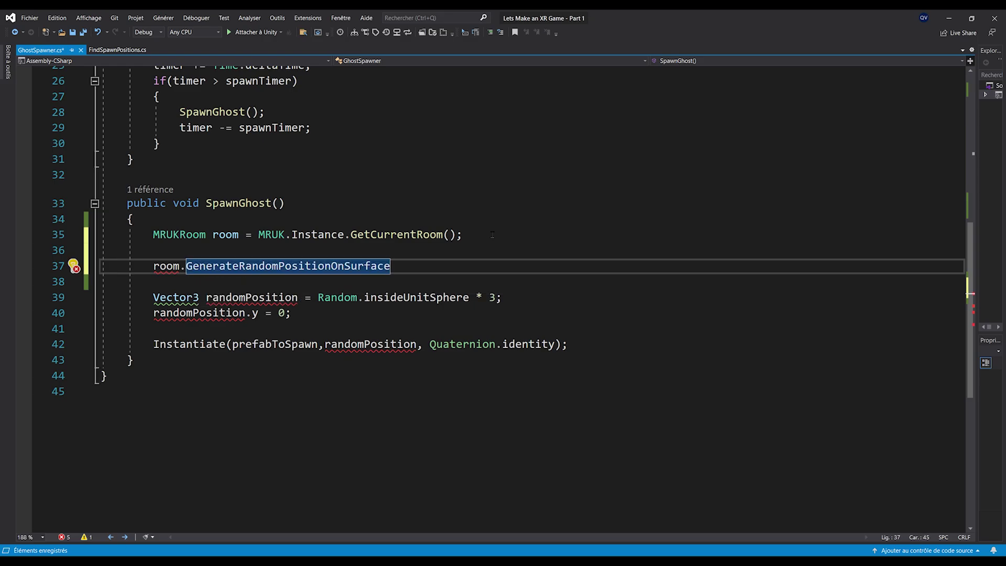
type("(")
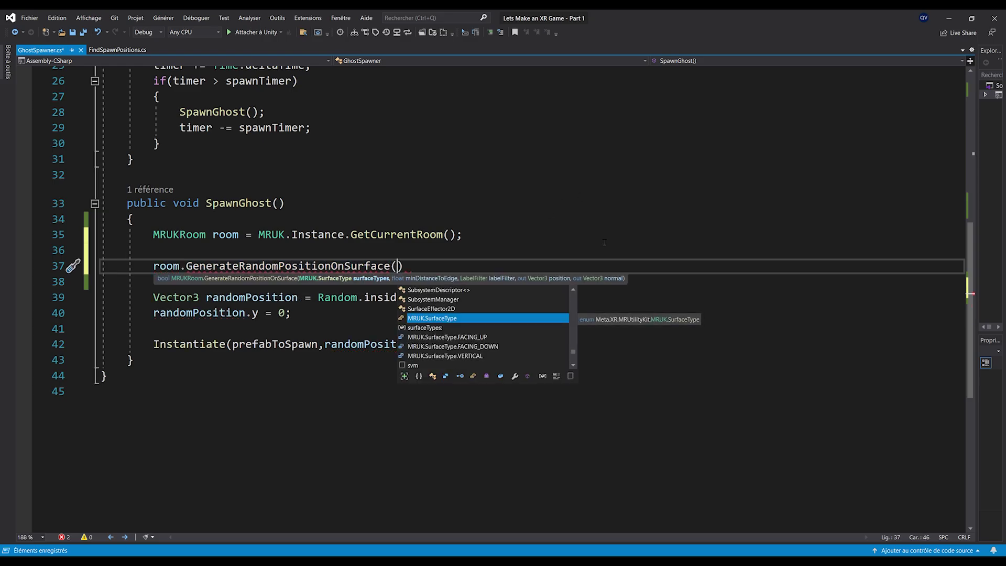
key("Tab")
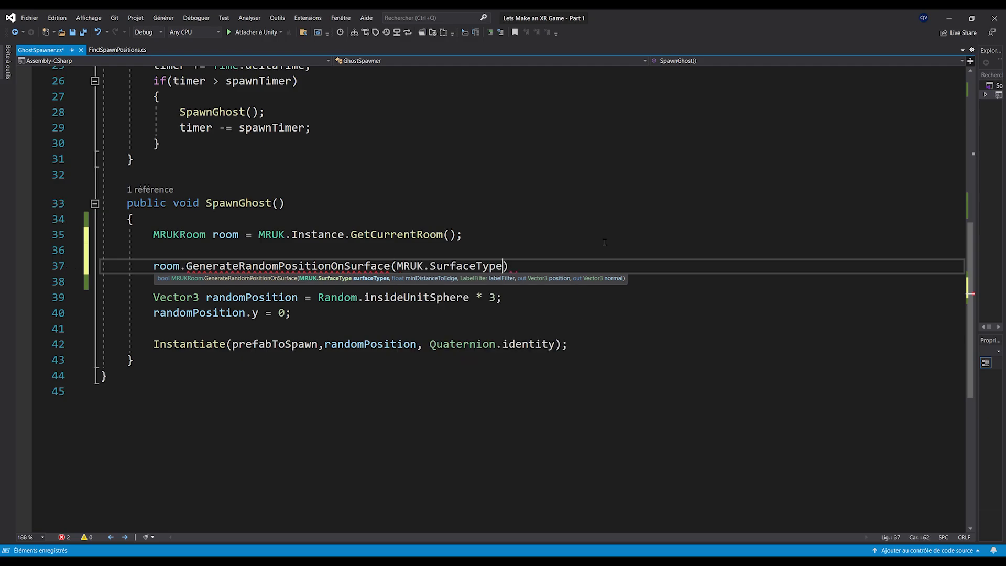
type(".")
key("Down")
key("Down")
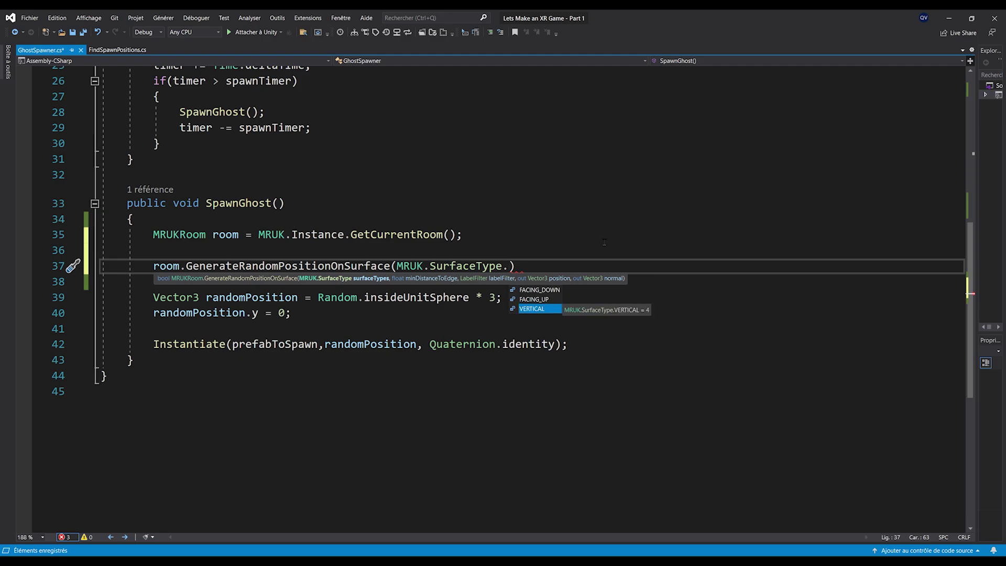
key("Tab")
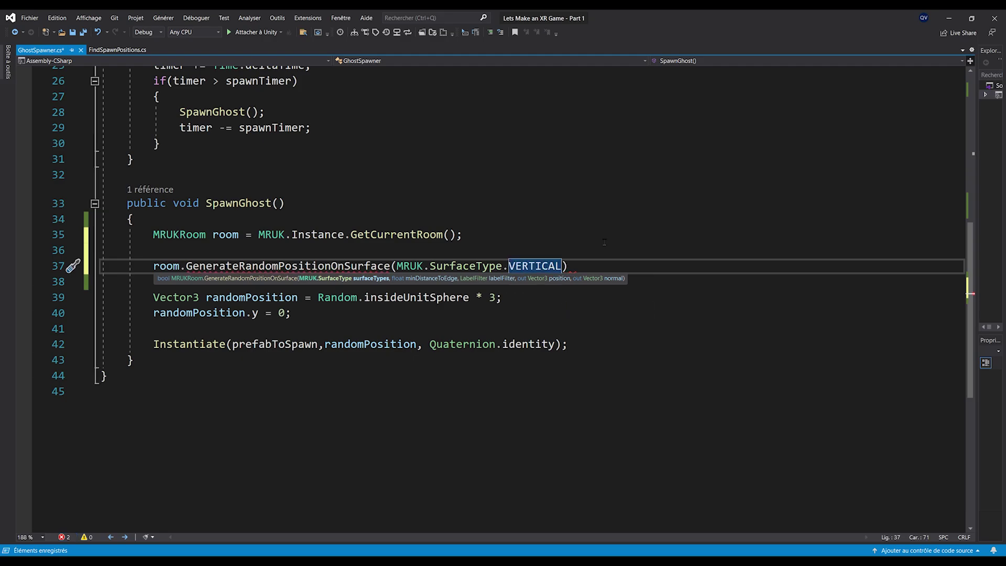
type(",")
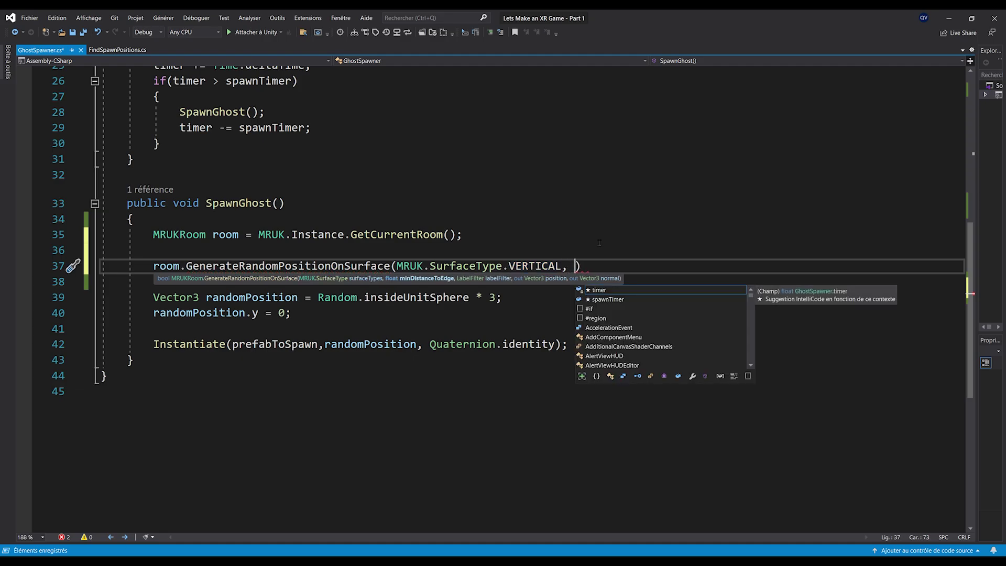
left_click(407, 329)
scroll(367, 294, "up", 8)
Add a 'public float minEdgeDistance = 0.3f;' field and save
left_click(308, 228)
key("Return")
key("Return")
key("Up")
type("publi")
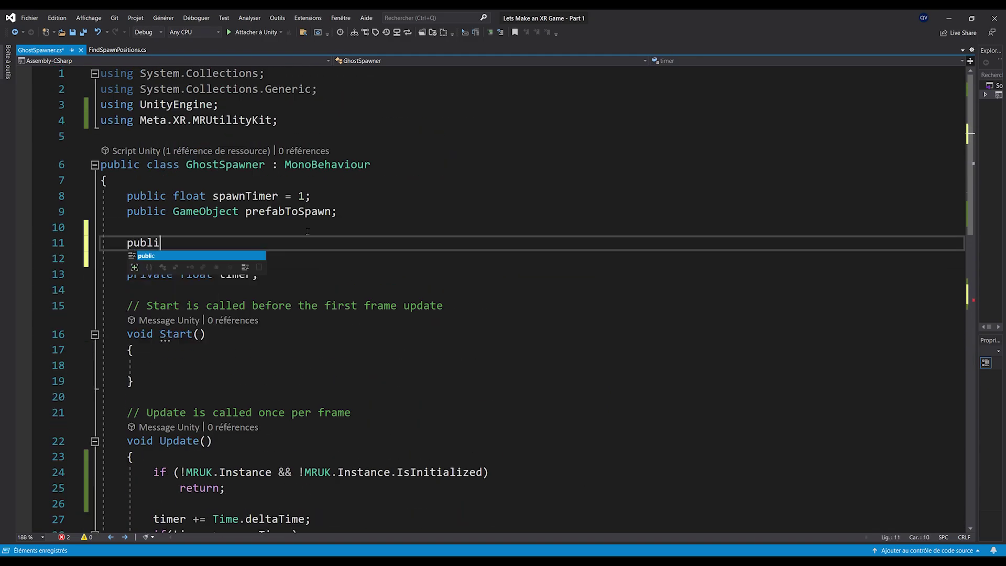
type("c float minEd")
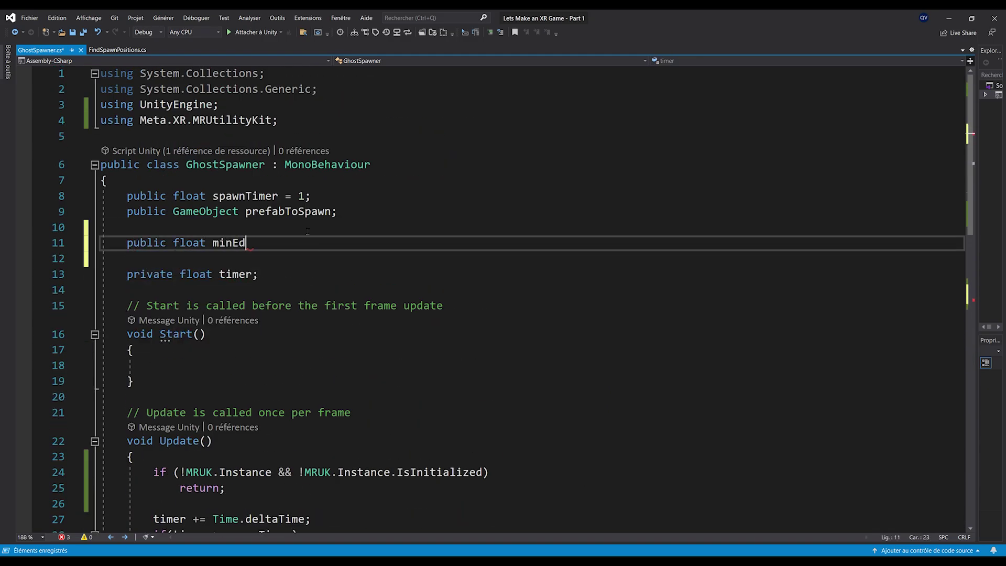
type("geDistance = 0.3f;")
key("ctrl+s")
Pass minEdgeDistance as the surface call's second argument
double_click(294, 245)
key("ctrl+c")
scroll(295, 245, "down", 7)
left_click(572, 344)
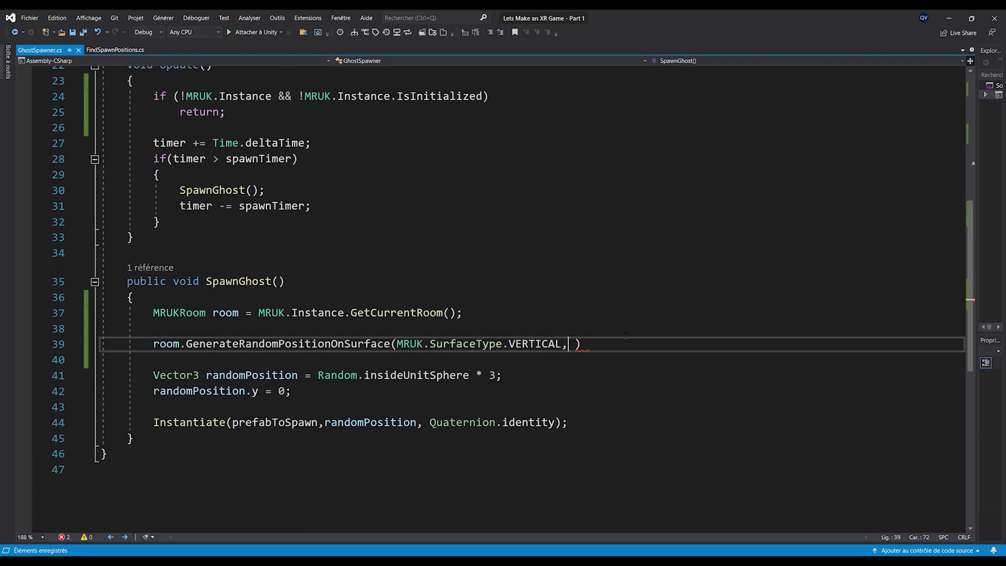
key("ctrl+v")
type(",")
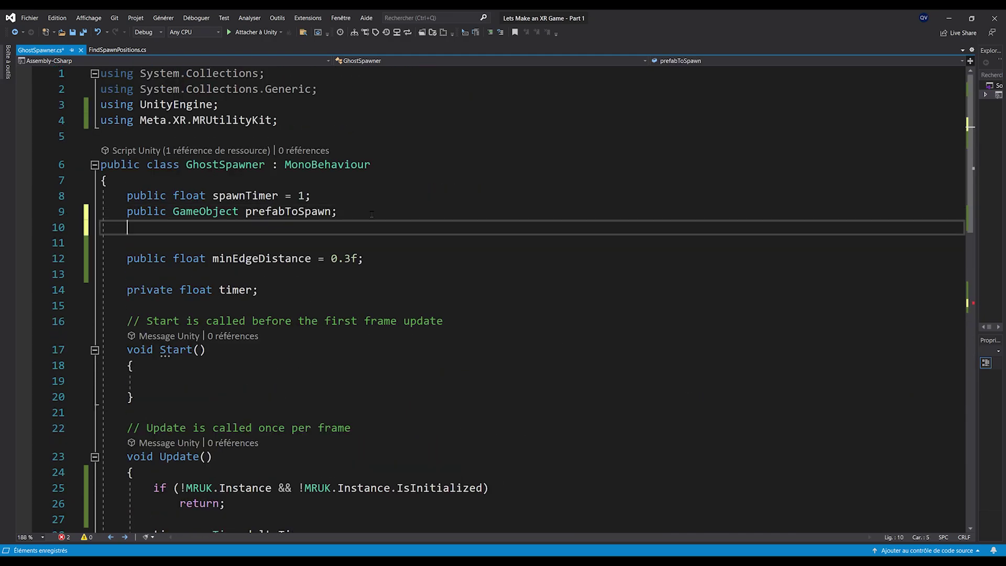
Declare 'public MRUKAnchor.SceneLabels spawnLabels;' and return to the call on line 40
key("Return")
type("pu")
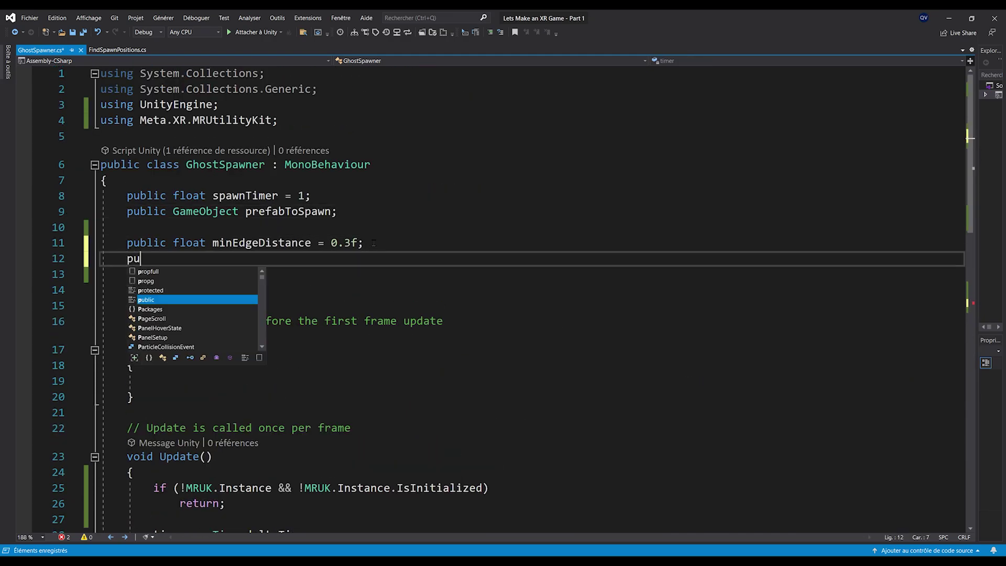
type("blic MRUKAn")
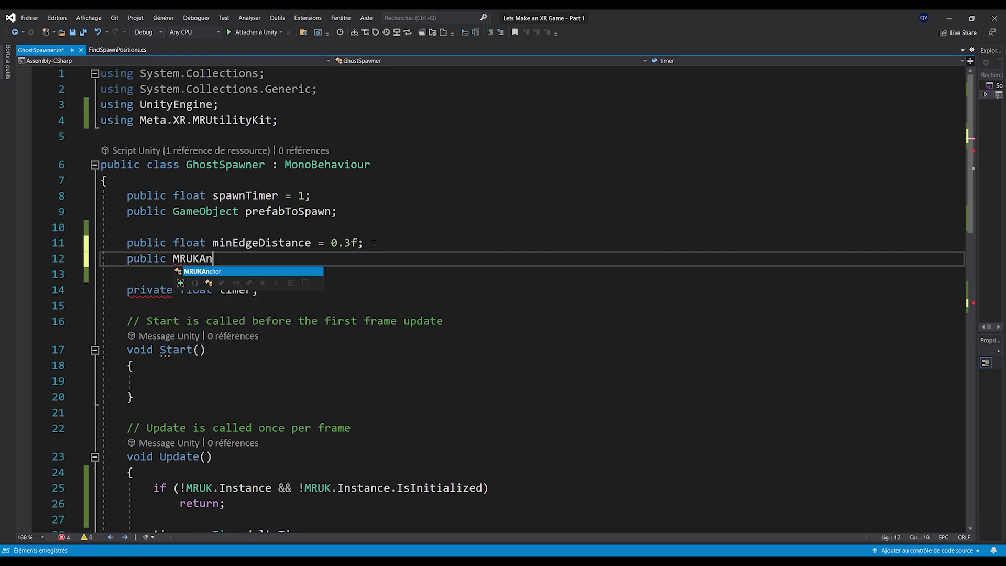
key("Tab")
type(".Scezn")
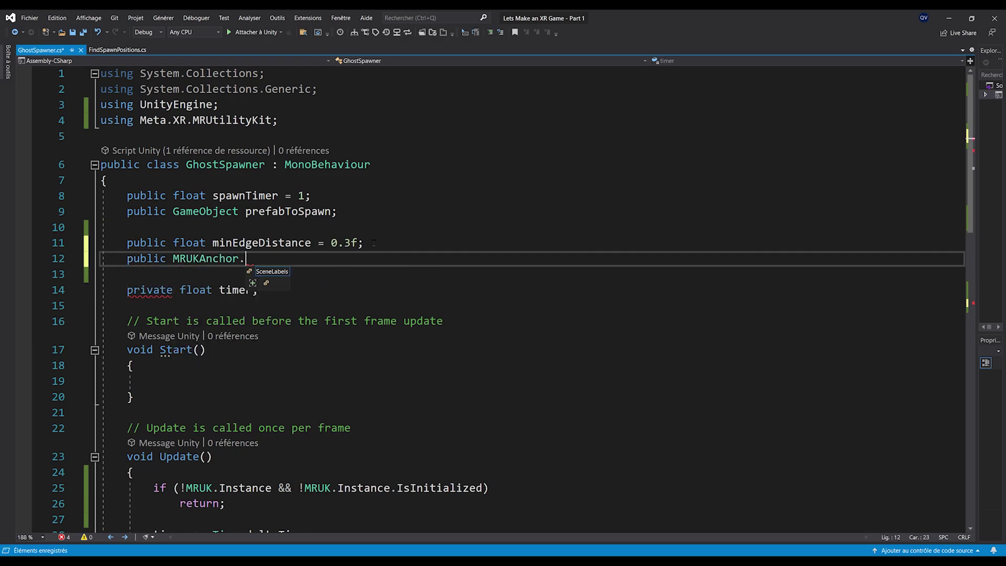
key("Tab")
type("sc")
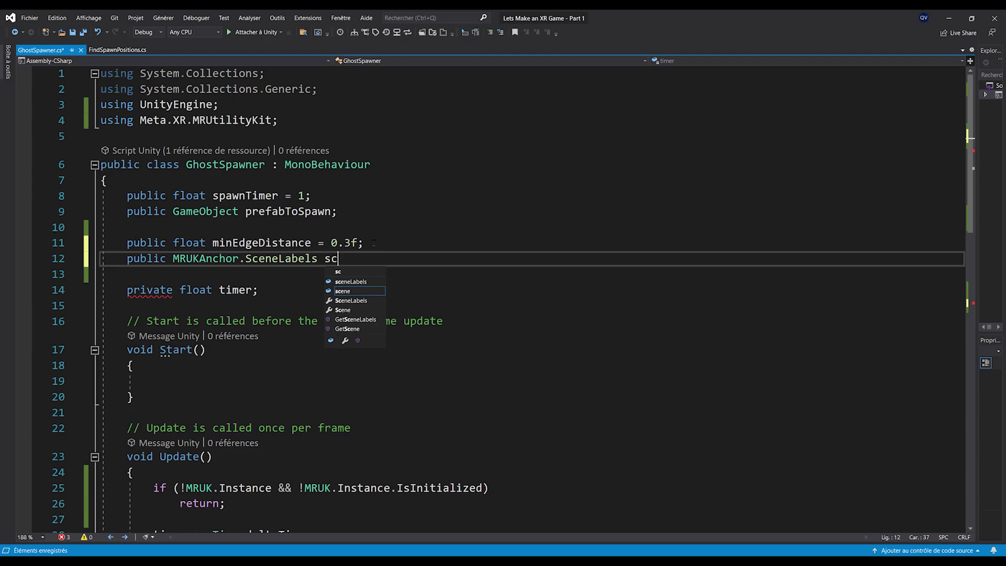
key("BackSpace")
type("pawnLabels;")
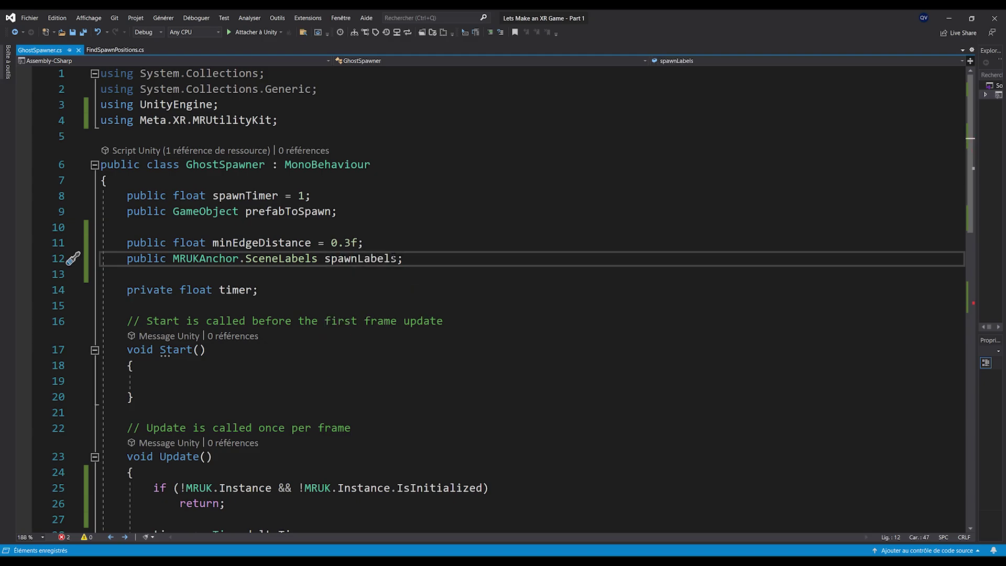
key("ctrl+minus")
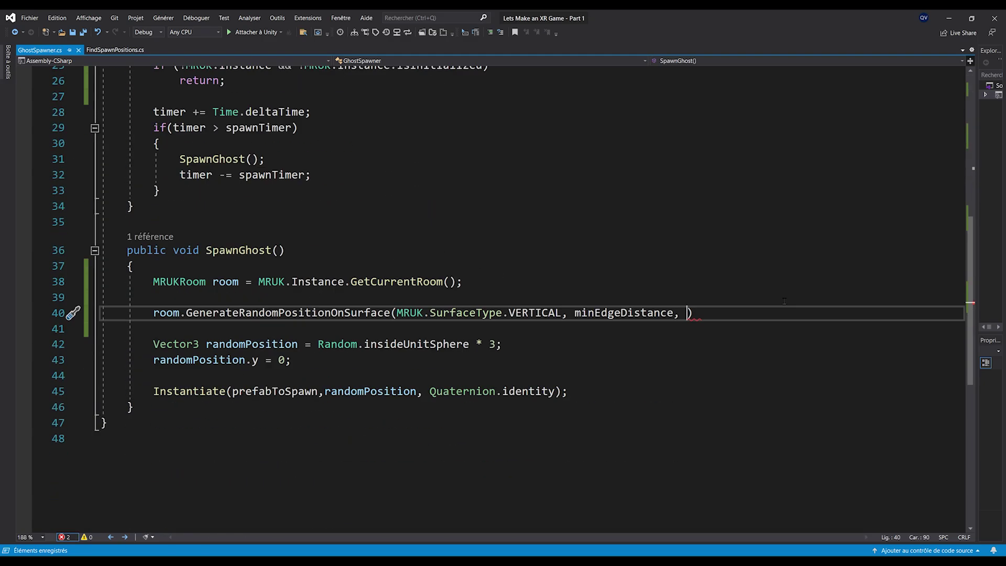
Pass LabelFilter.Included(spawnLabels) as the label filter argument
type("LabelFilter.")
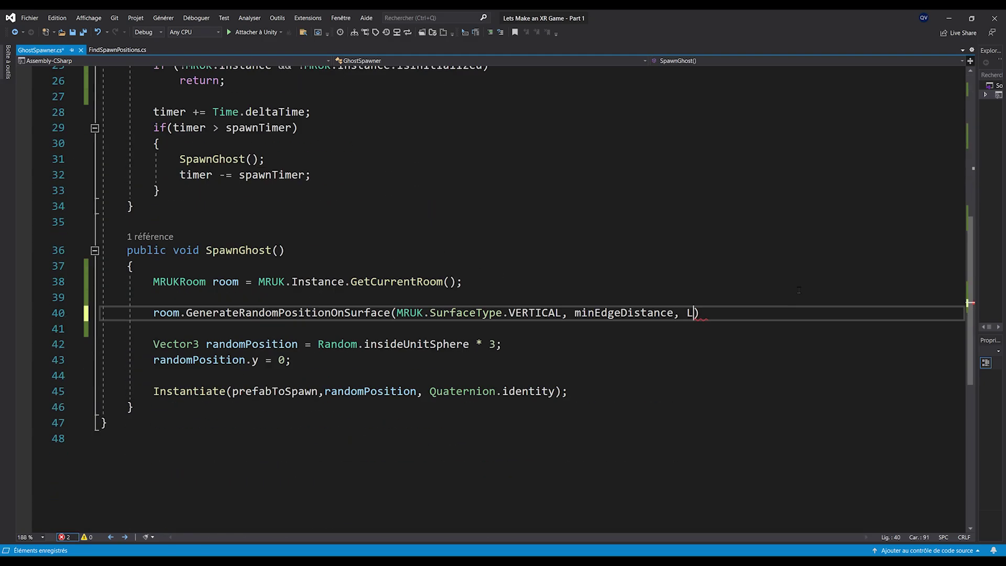
type("Included(")
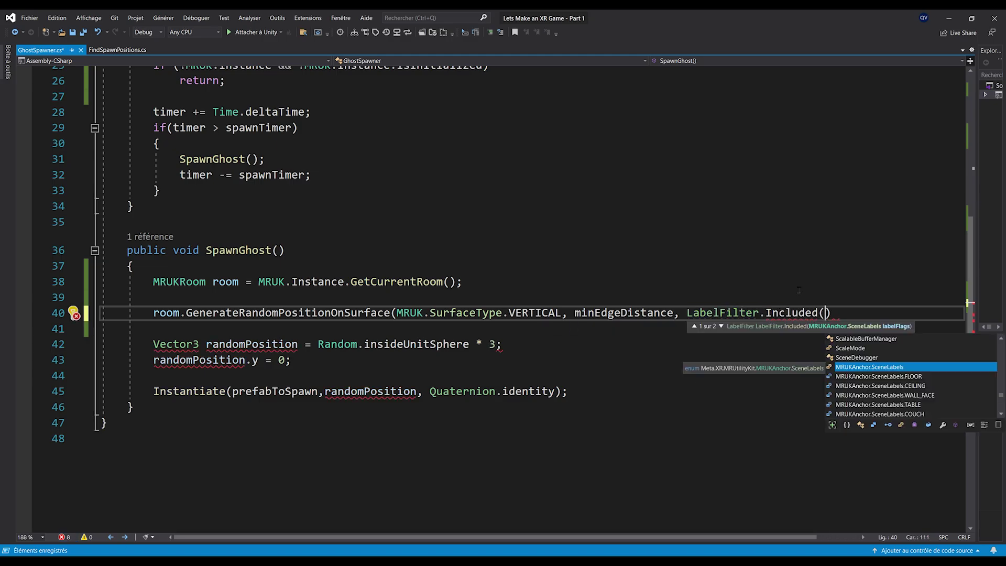
type("spawnLabels")
key("ctrl+s")
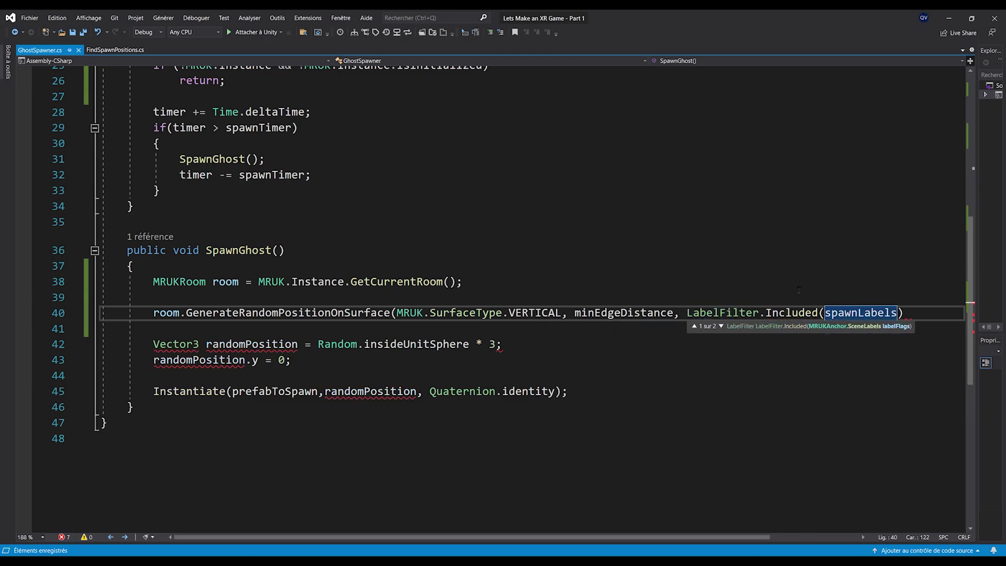
type("),")
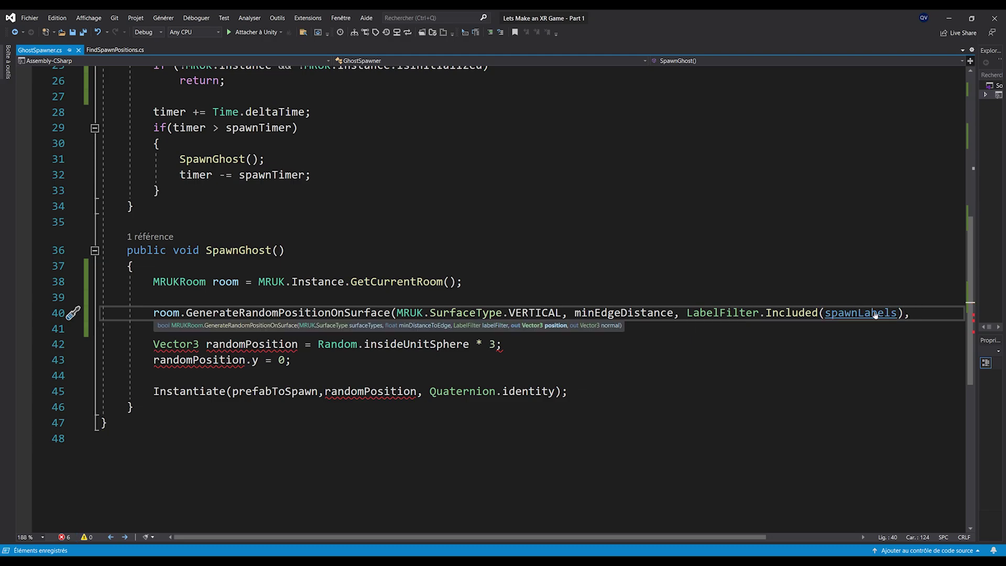
Finish the call with 'out Vector3 pos' and 'out Vector3 norm' results
scroll(744, 295, "down", 3, "ctrl")
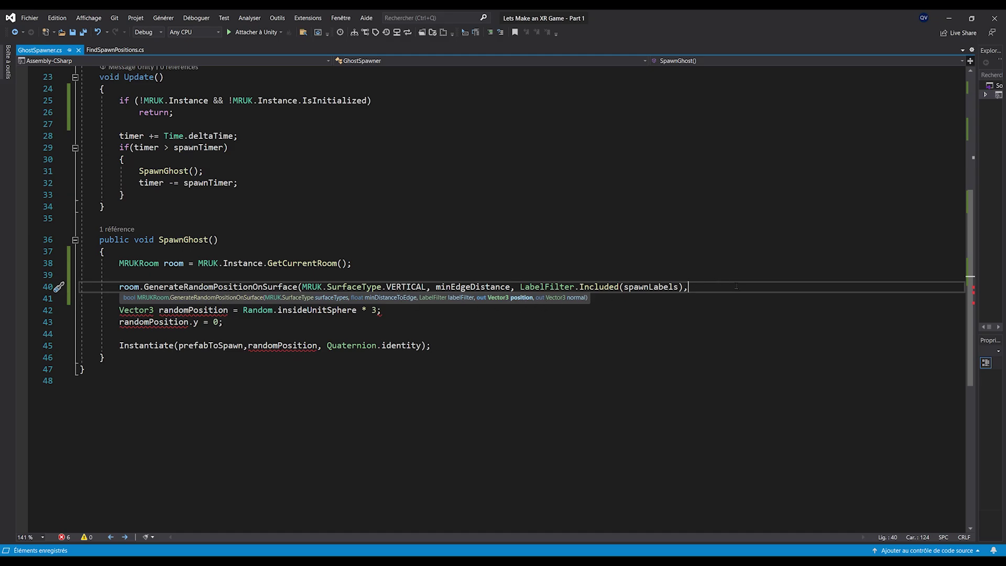
type("out Ve")
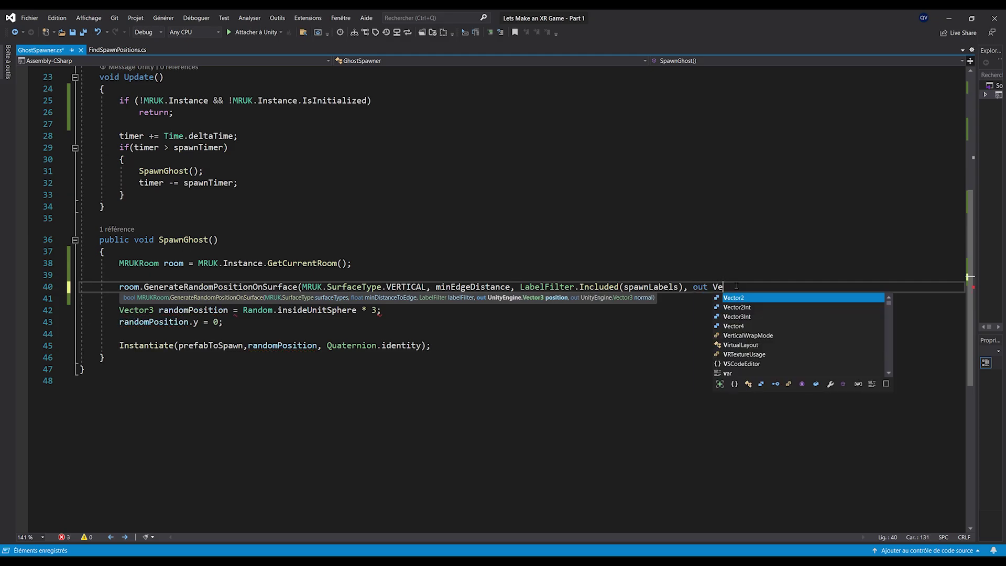
type("ctor3 pos, o")
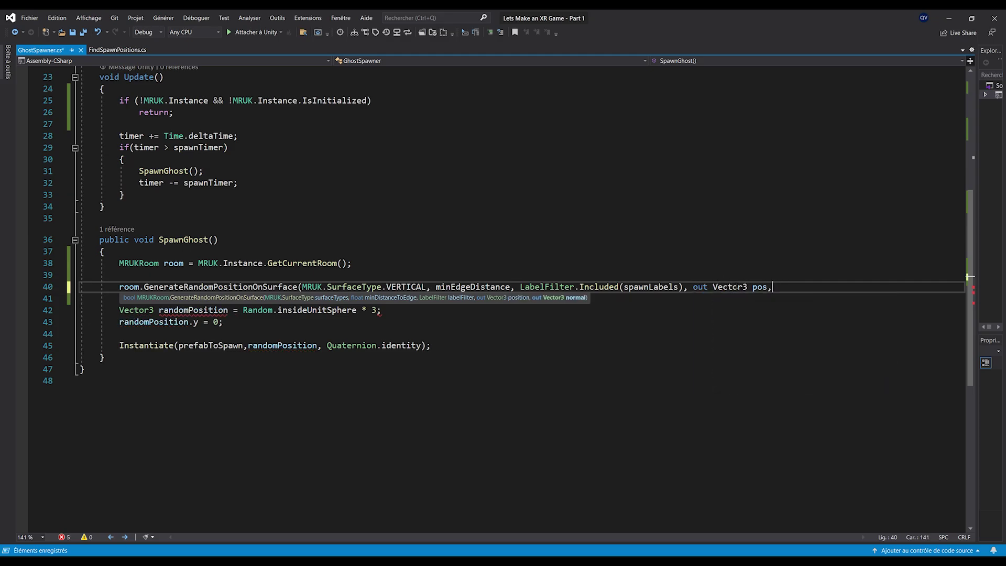
type("ut Vector3Int no")
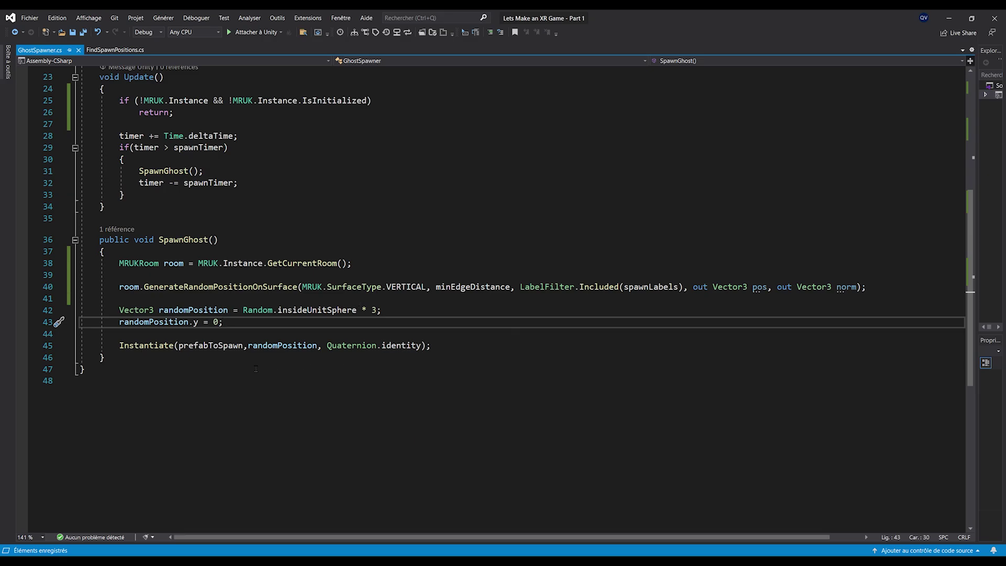
double_click(760, 287)
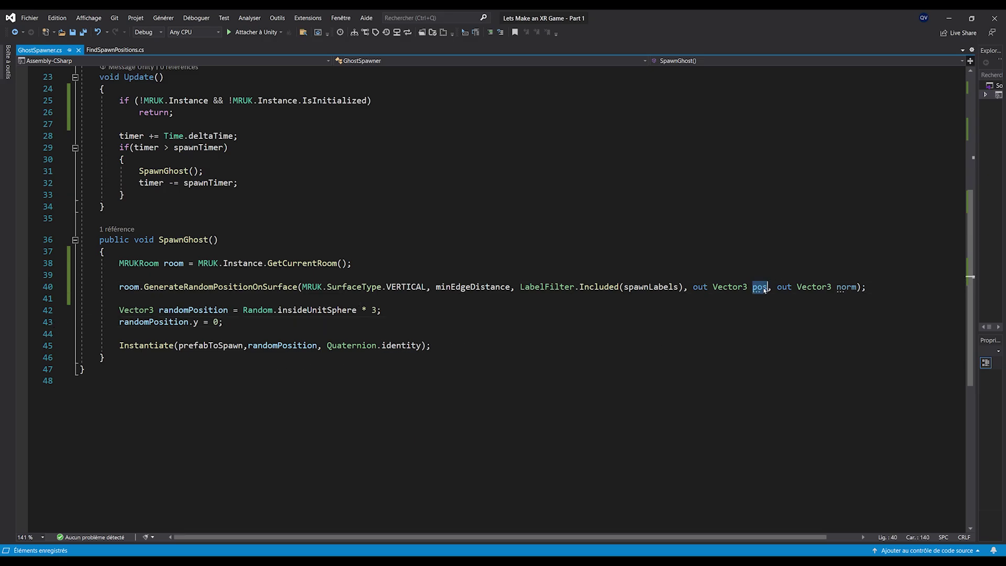
double_click(847, 287)
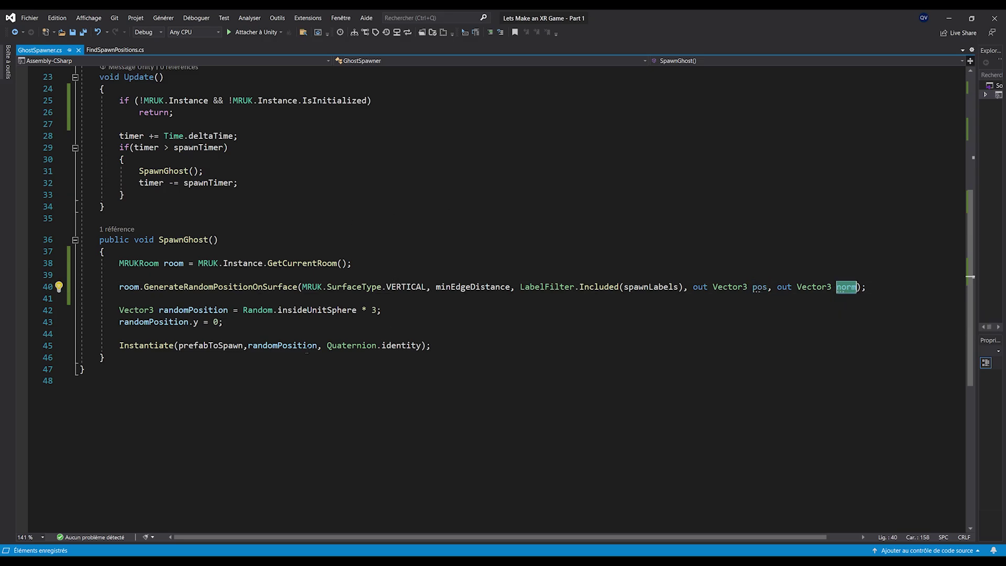
scroll(227, 310, "up", 2, "ctrl")
Rename randomPosition to randomPositionNormalOffset and start its value as pos + norm *
left_click(227, 309)
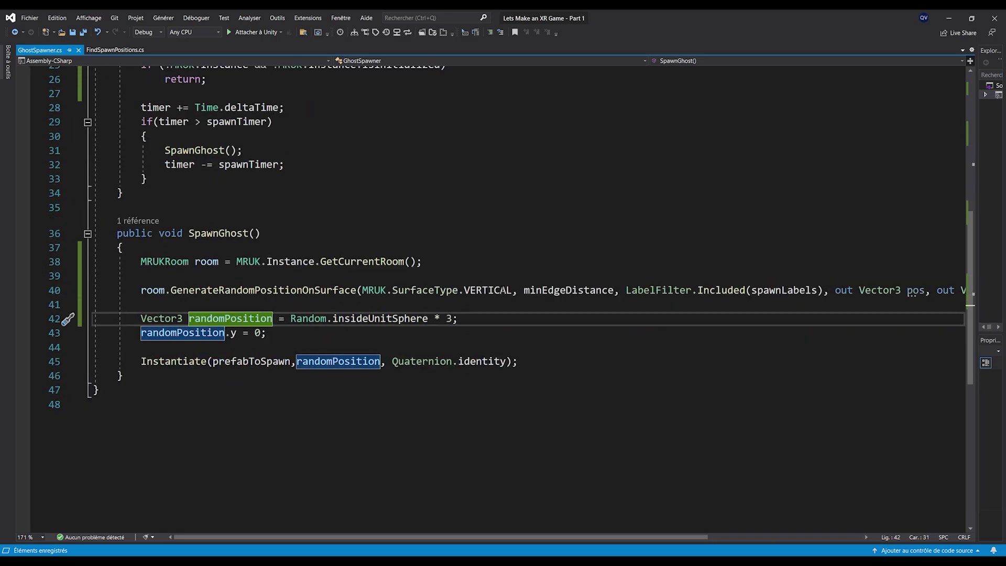
key("ctrl+shift+Left")
type("randomPositionNormal")
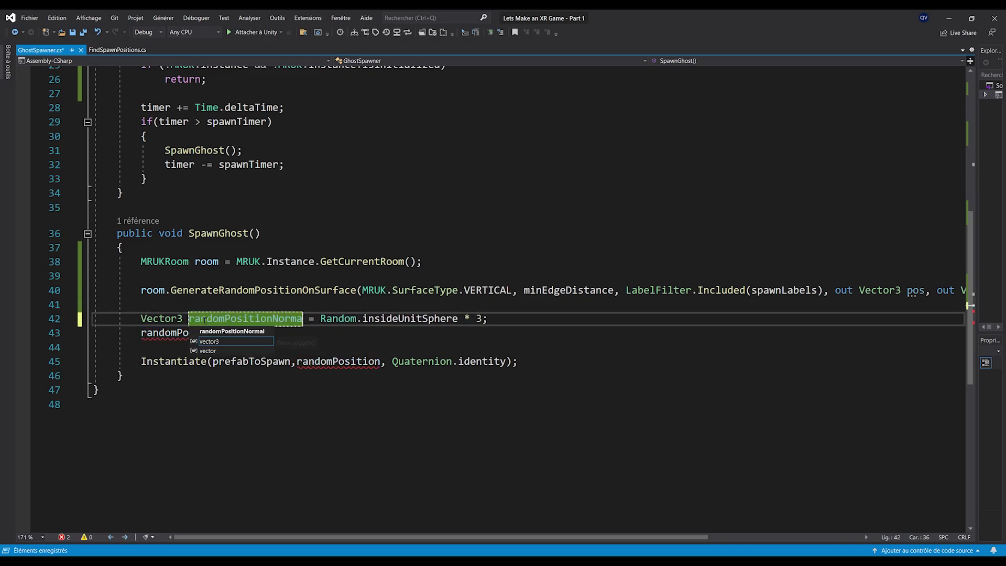
type("Offset")
key("ctrl+s")
left_click_drag(362, 318, 526, 318)
key("Delete")
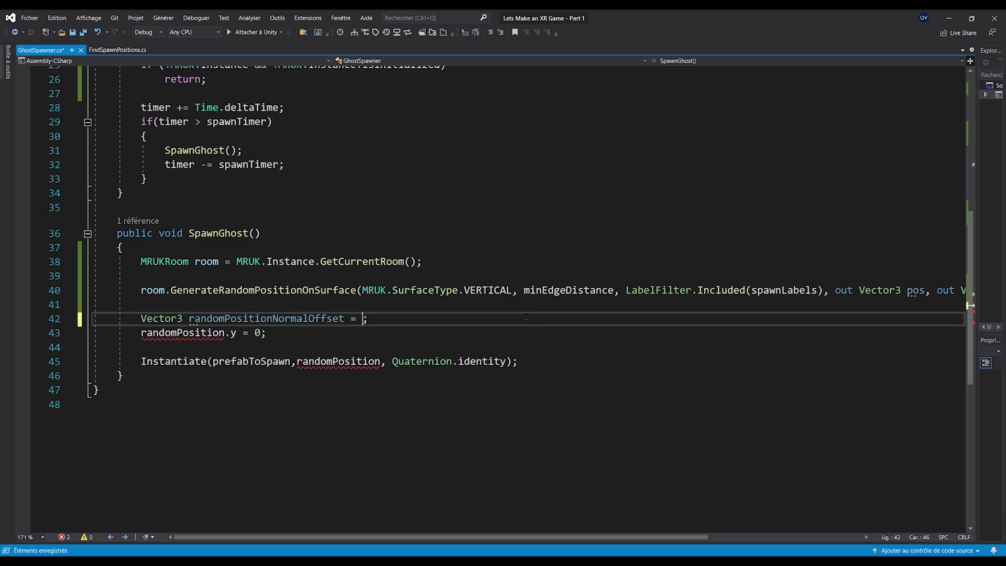
type("pos ")
type("+ norm")
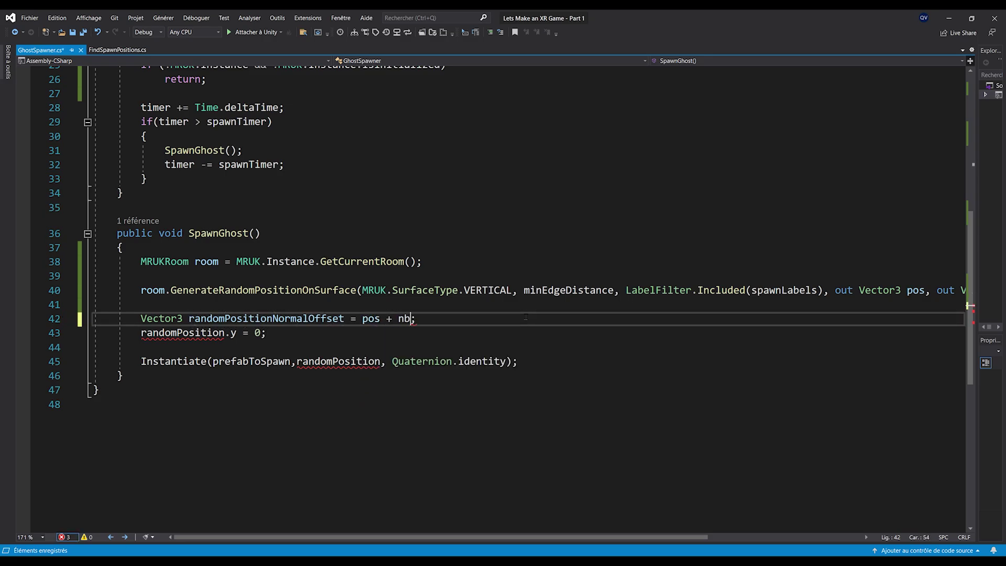
key("Escape")
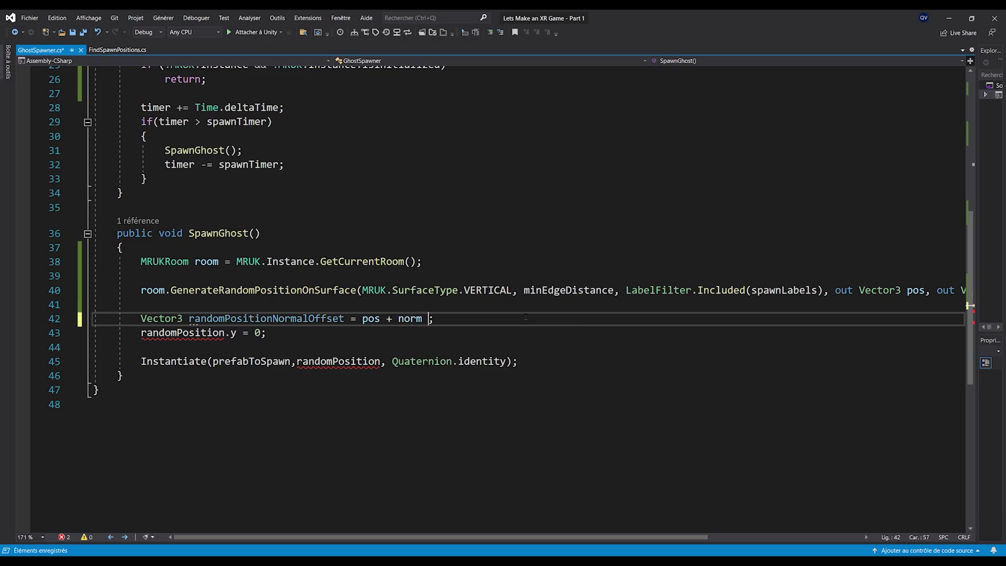
type("*")
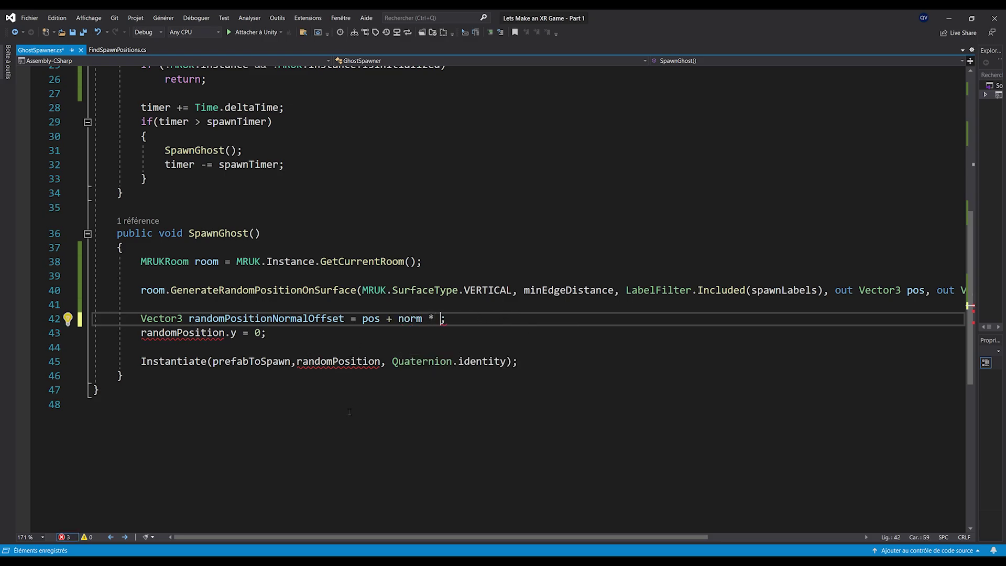
Add a 'public float normalOffset;' field and finish the expression as pos + norm * normalOffset
scroll(350, 412, "up", 8)
left_click(391, 242)
key("Return")
type("public float normalOffset;")
scroll(445, 277, "down", 8)
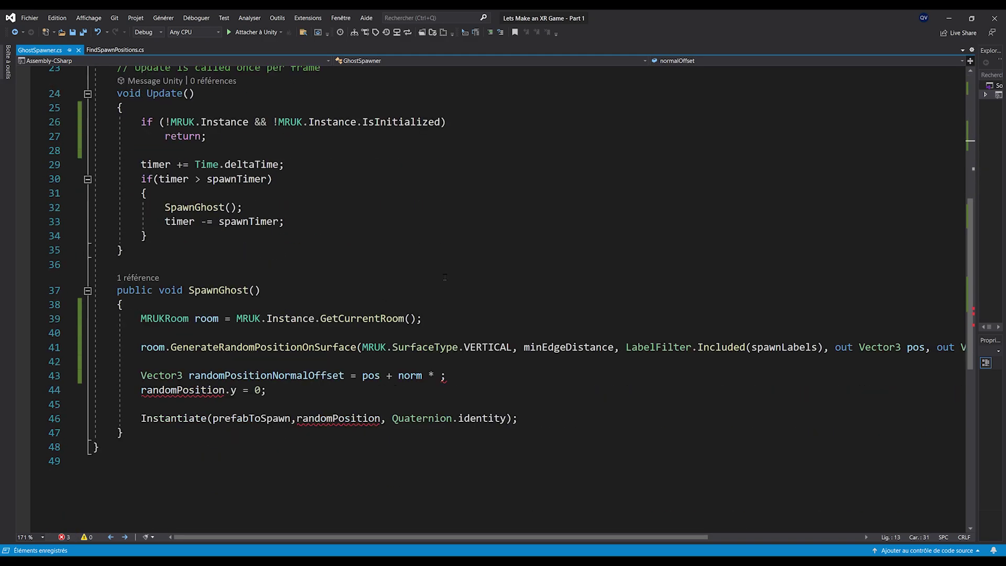
left_click(440, 376)
type("normal")
key("Tab")
key("ctrl+s")
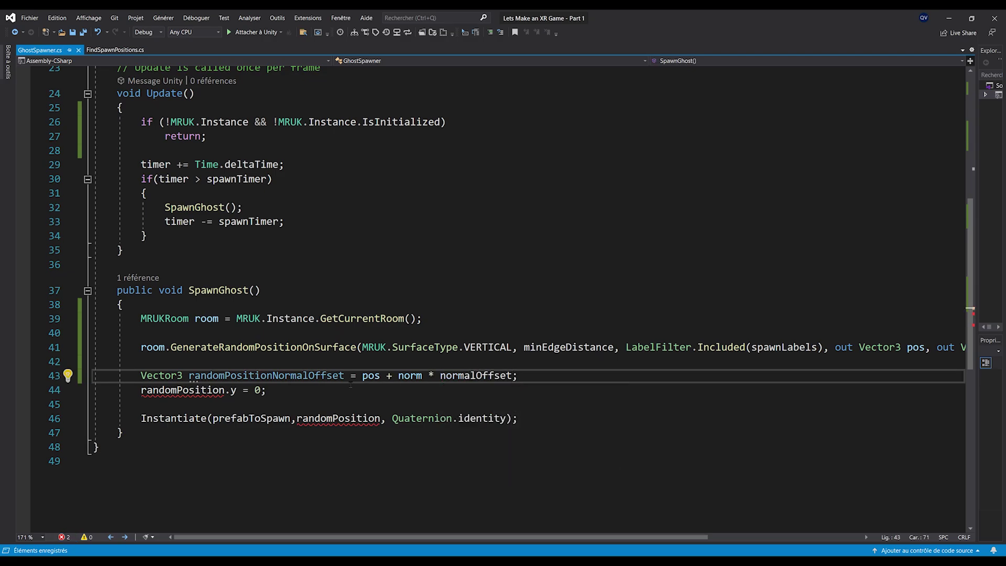
Replace the old randomPosition uses in the y-zeroing and Instantiate lines with randomPositionNormalOffset
double_click(266, 376)
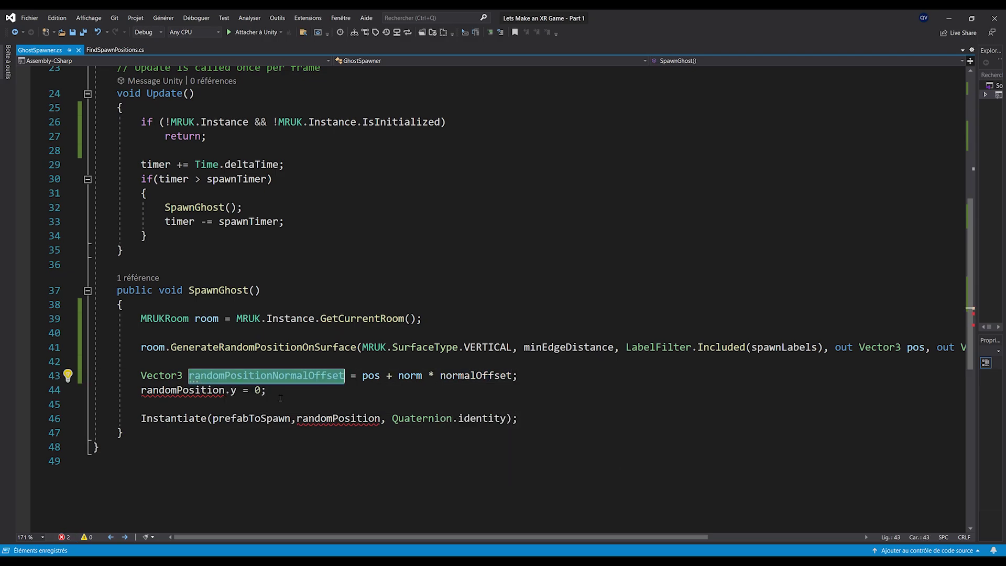
key("ctrl+c")
double_click(176, 391)
key("ctrl+v")
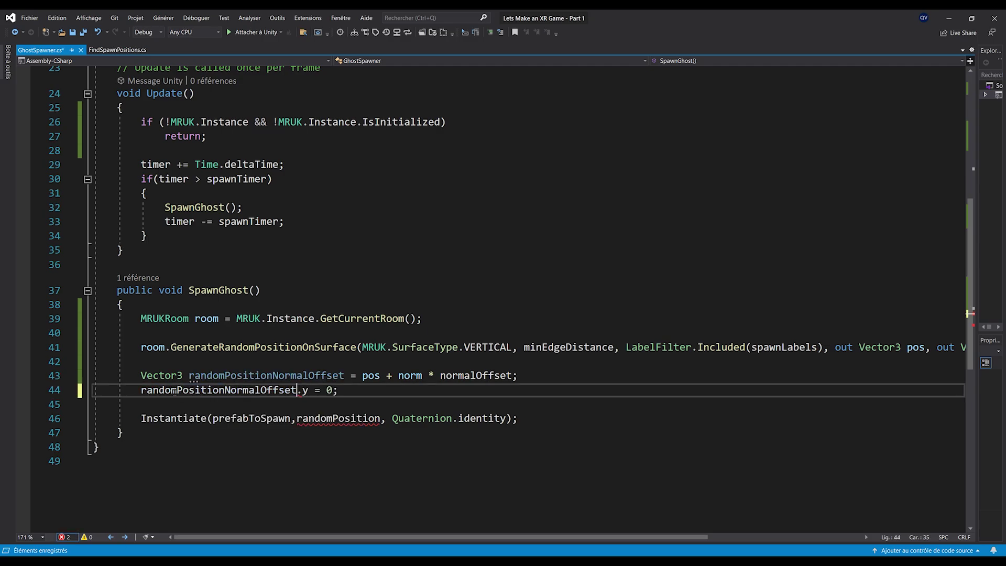
key("ctrl+s")
left_click(370, 394)
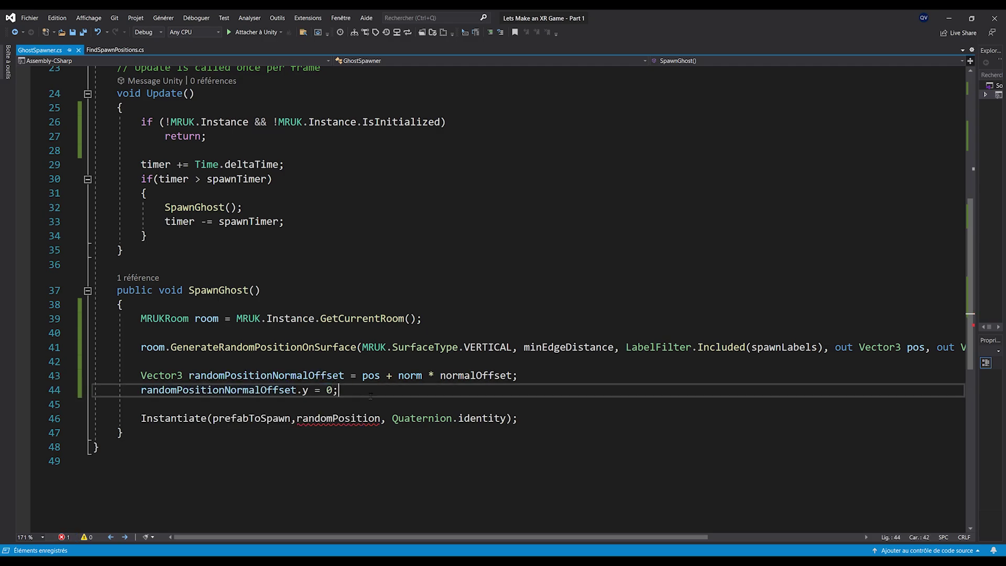
scroll(373, 398, "down", 1)
double_click(202, 347)
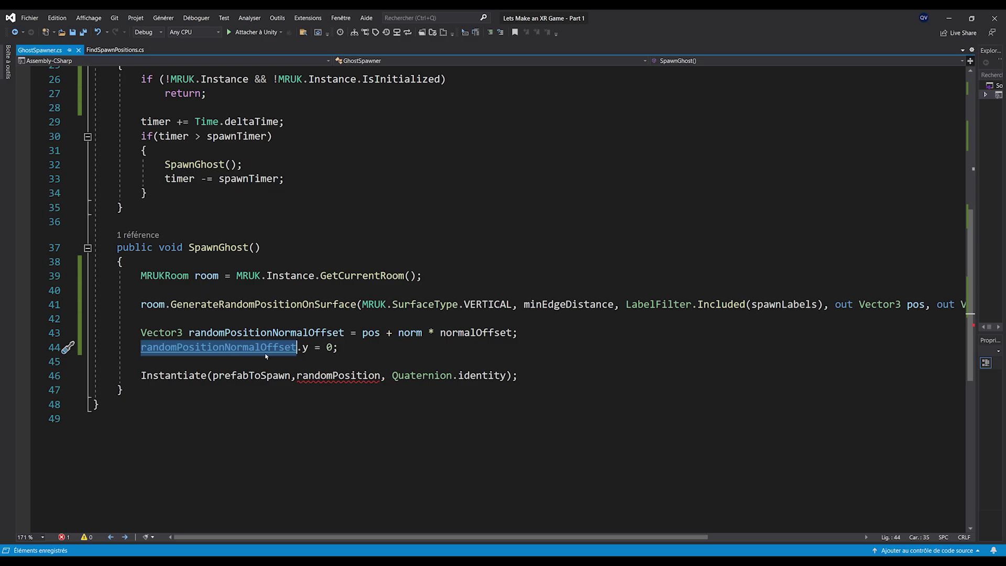
double_click(328, 375)
key("ctrl+v")
key("ctrl+End")
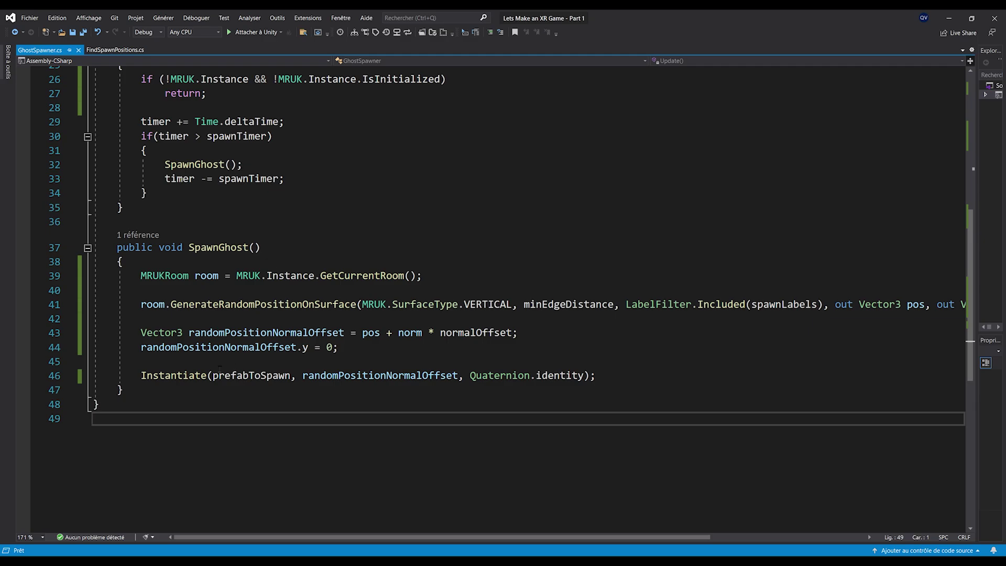
scroll(297, 391, "down", 3, "ctrl")
key("ctrl+s")
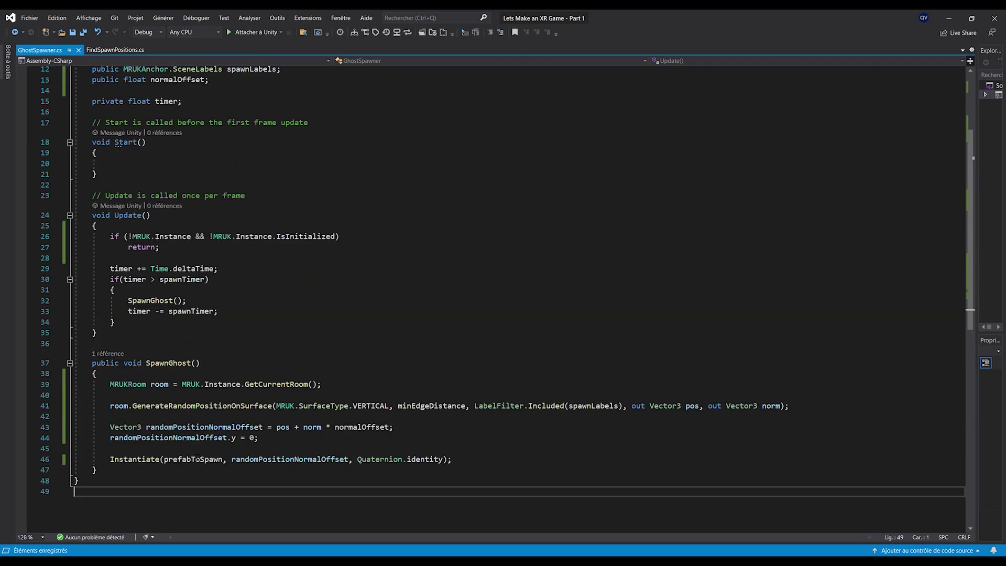
Set the Ghost Spawner's Spawn Labels to WALL_FACE and save the scene
left_click(949, 19)
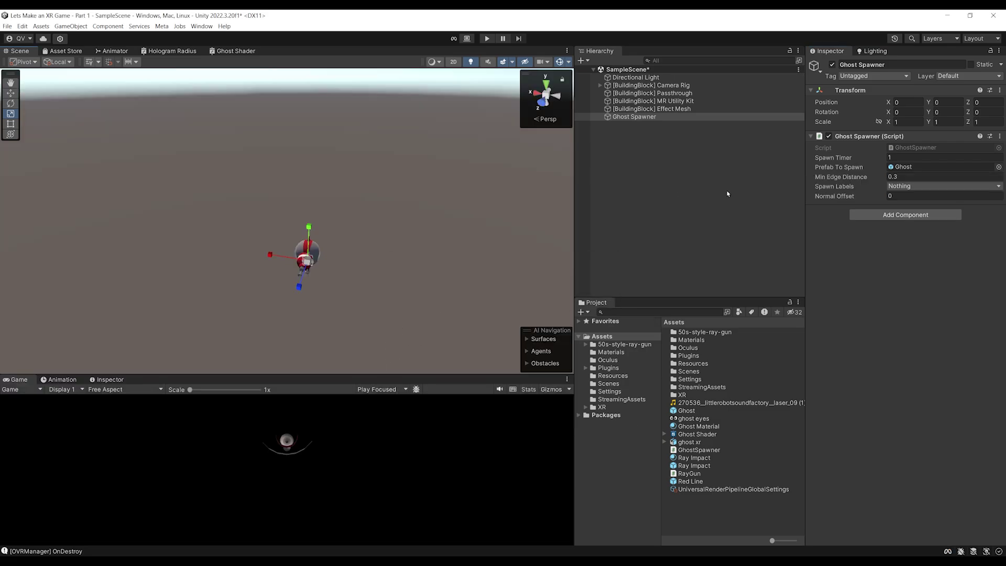
left_click(920, 186)
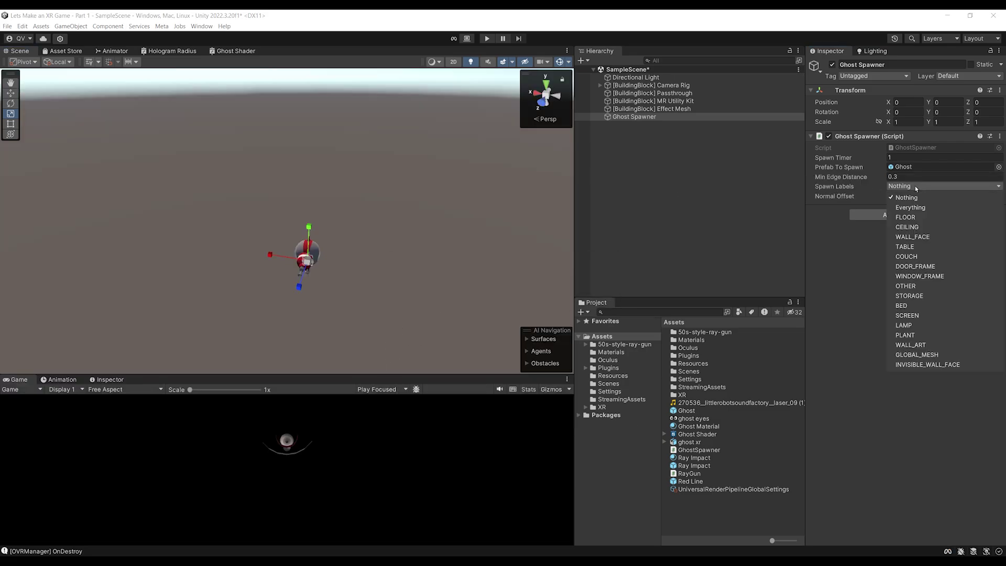
left_click(919, 239)
left_click(847, 234)
scroll(369, 208, "down", 3)
mouse_move(380, 216)
right_mouse_down()
mouse_move(395, 218)
mouse_move(375, 231)
right_mouse_up()
key("ctrl+s")
Play-test the scene, orbiting around the room to check ghost spawning, then stop
left_click(487, 39)
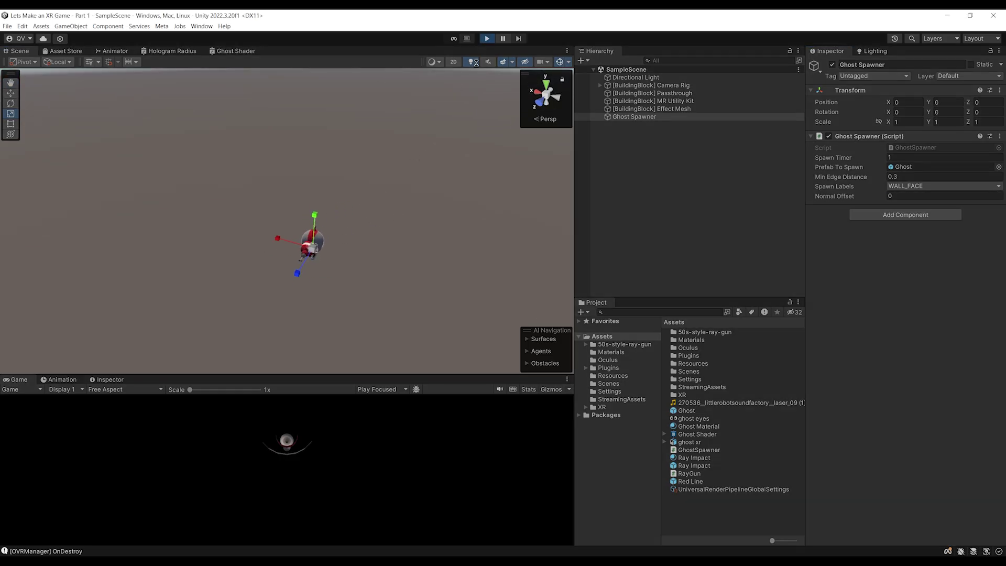
left_click(364, 198)
mouse_move(363, 198)
left_mouse_down("alt")
mouse_move(488, 218)
mouse_move(419, 209)
mouse_move(346, 220)
mouse_move(326, 207)
mouse_move(448, 174)
mouse_move(249, 194)
mouse_move(441, 212)
mouse_move(431, 199)
left_mouse_up("alt")
left_click(487, 38)
Set the Ghost Spawner's Normal Offset to -1
left_click(655, 116)
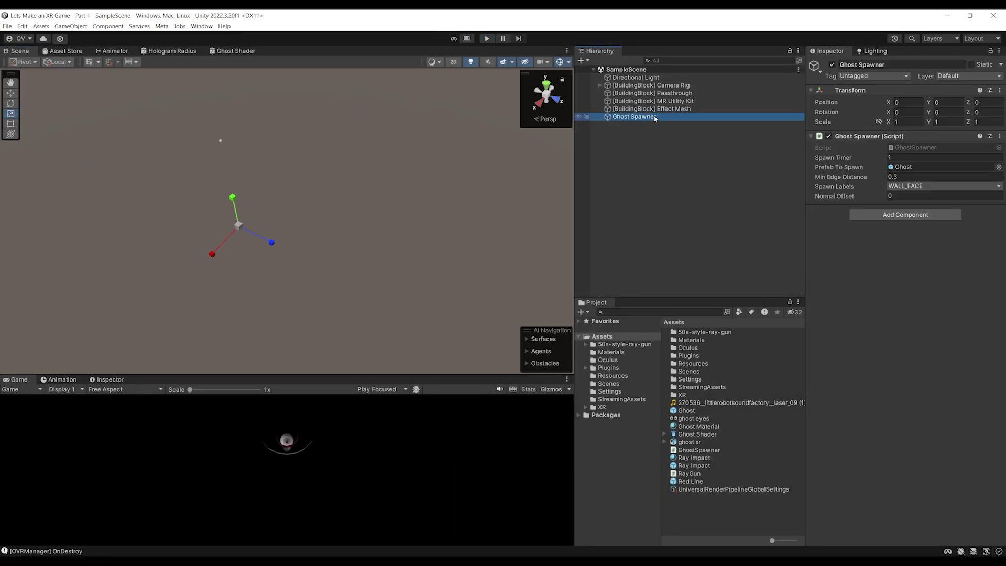
left_click(889, 196)
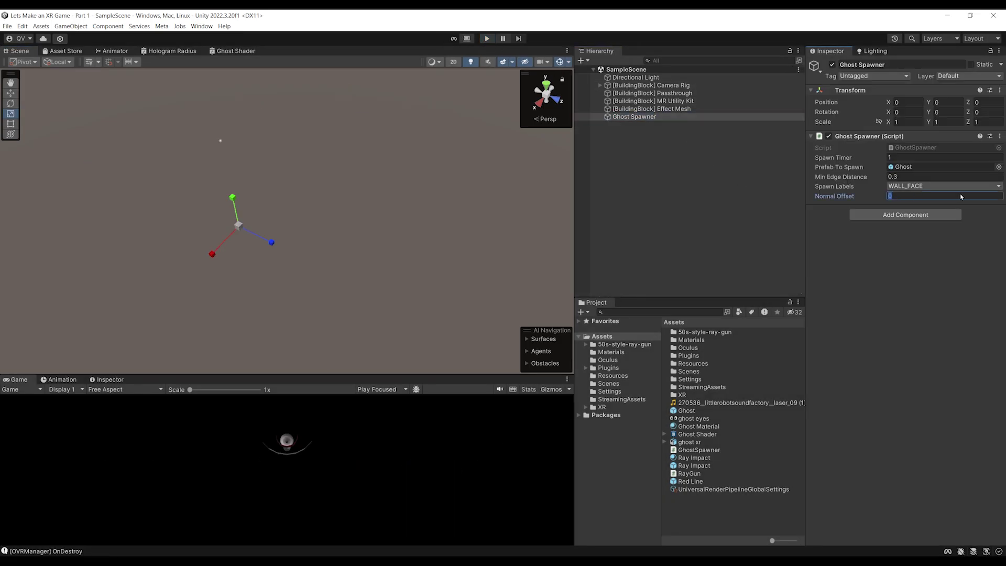
type("-1")
Play with the -1 offset, orbit the room to inspect wall-spawned ghosts, then stop
left_click(487, 38)
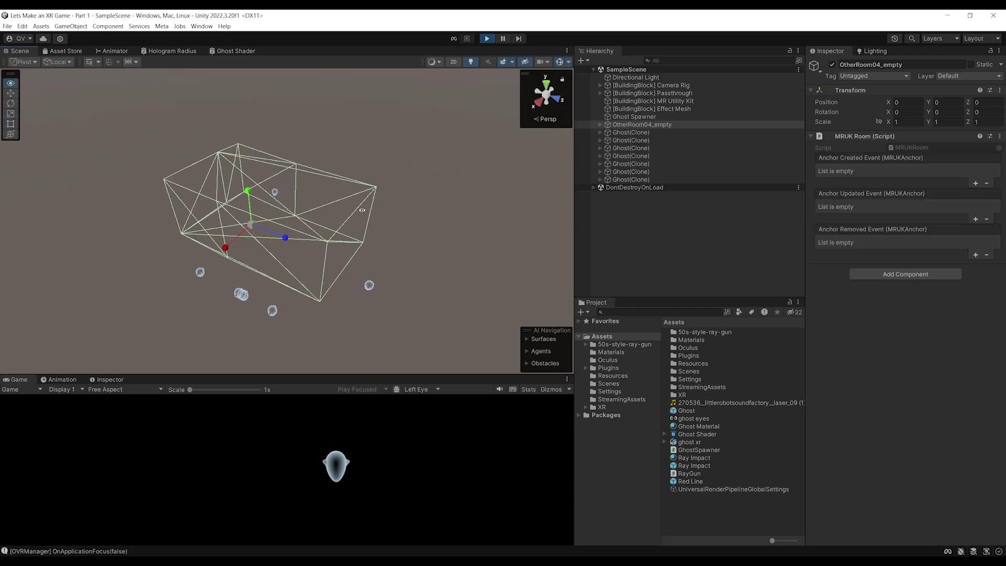
mouse_move(398, 248)
left_mouse_down("alt")
mouse_move(320, 164)
mouse_move(216, 336)
mouse_move(261, 191)
mouse_move(249, 161)
left_mouse_up("alt")
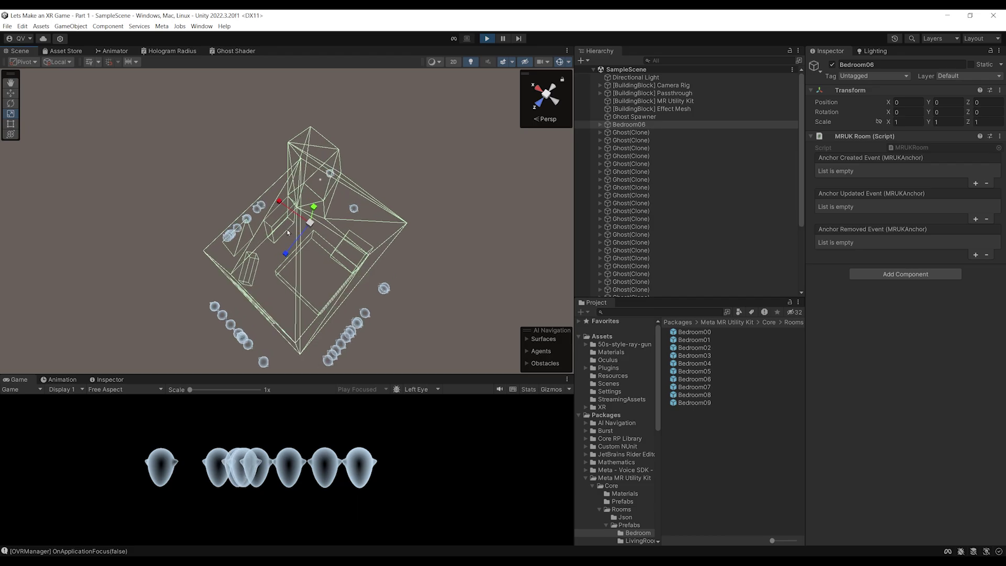
left_click_drag(288, 233, 414, 194, "alt")
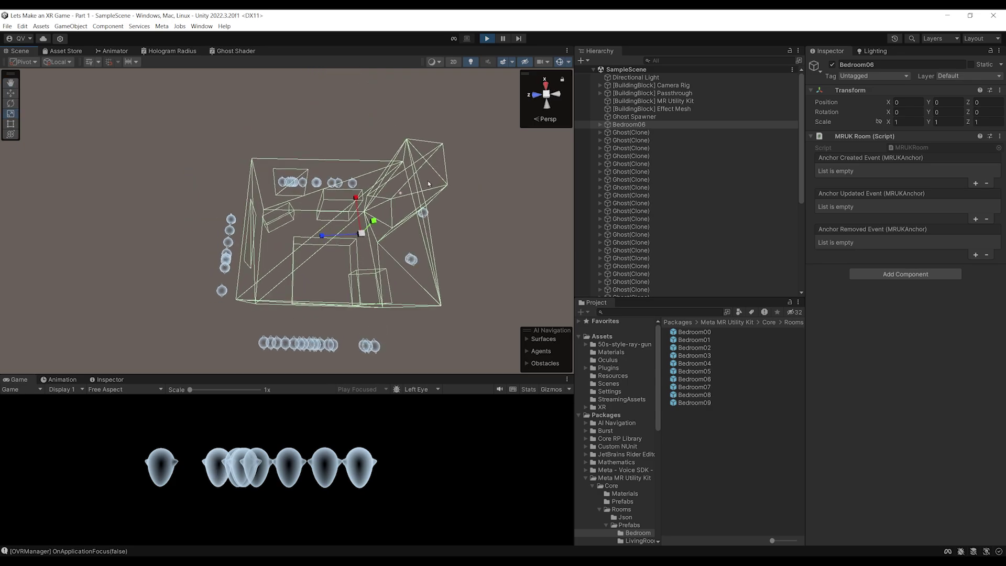
left_click_drag(429, 184, 263, 226, "alt")
scroll(264, 226, "down", 3)
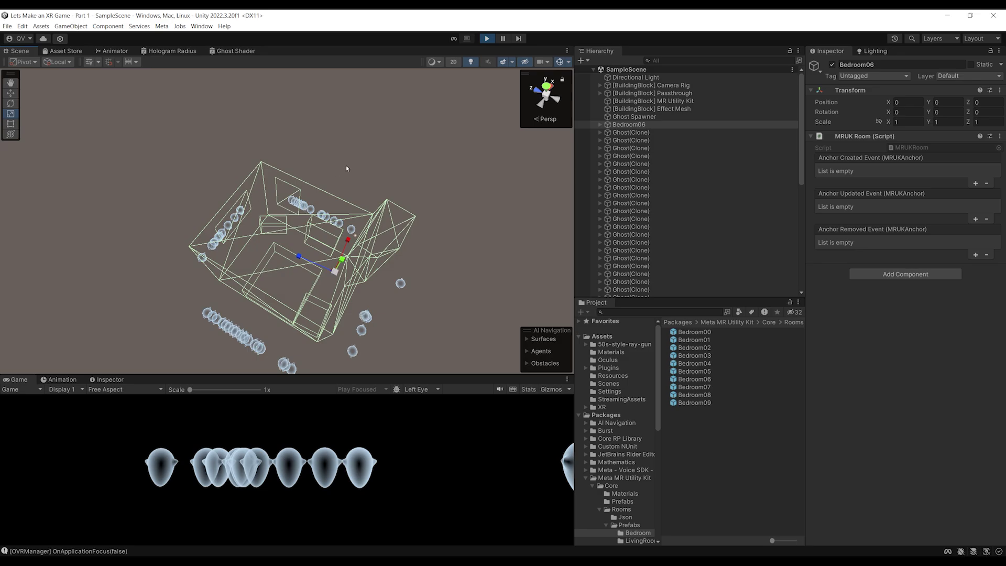
left_click_drag(241, 210, 380, 223, "alt")
left_click(487, 39)
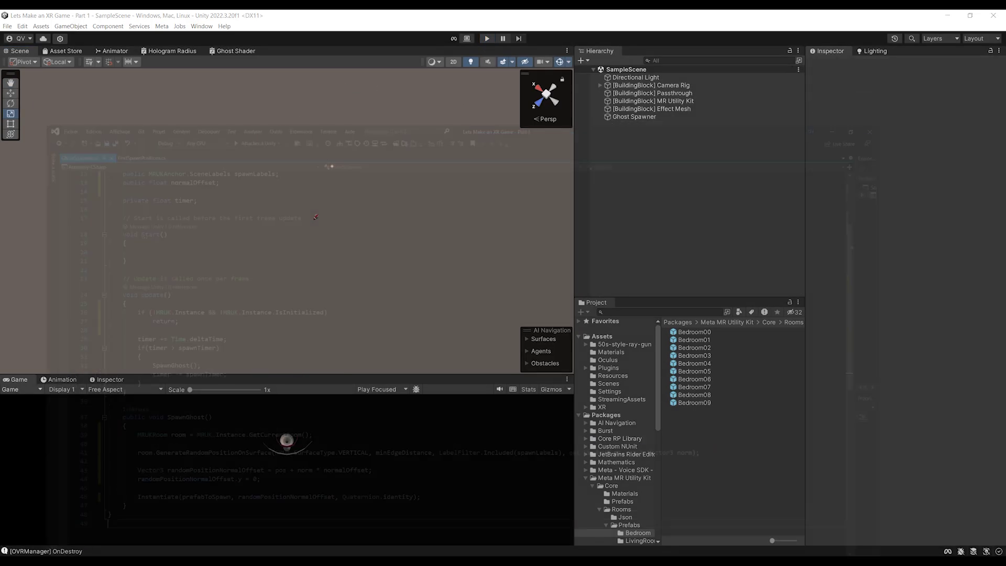
Return to Visual Studio, save GhostSpawner.cs and scroll down to SpawnGhost
key("alt+Tab")
key("ctrl+s")
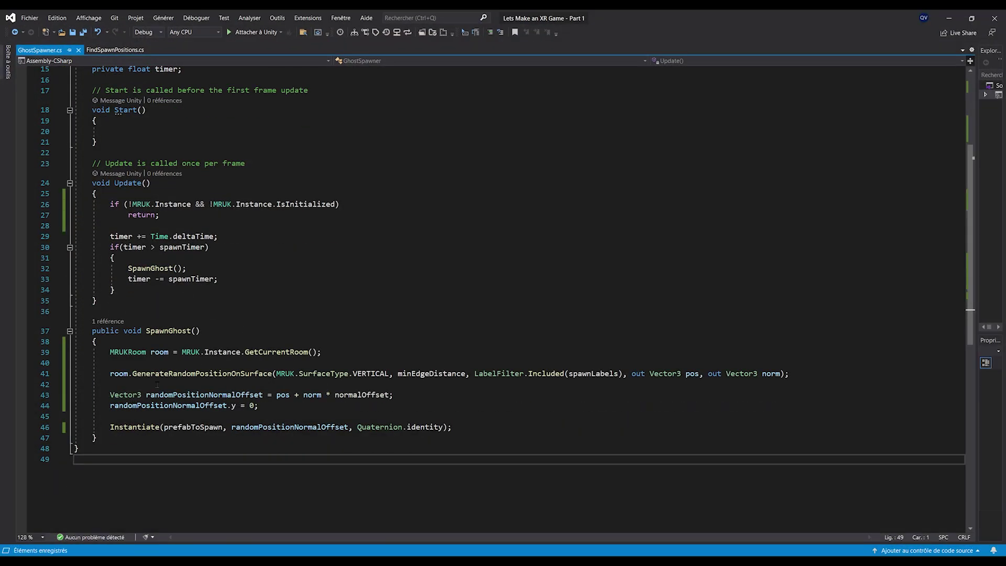
scroll(157, 377, "down", 1)
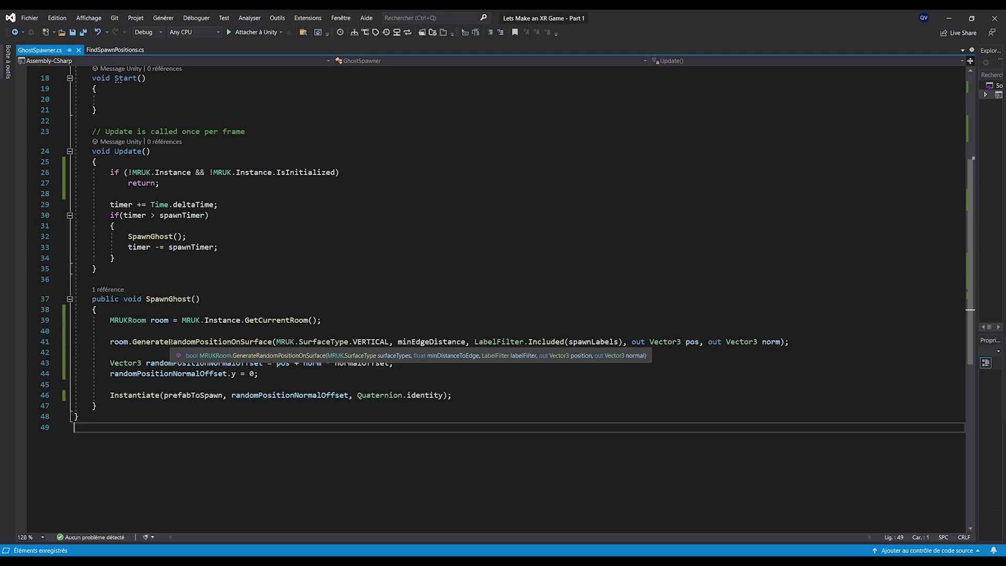
Store the GenerateRandomPositionOnSurface result in 'bool hasFoundPosition'
left_click(190, 342)
type("bool hasFoun")
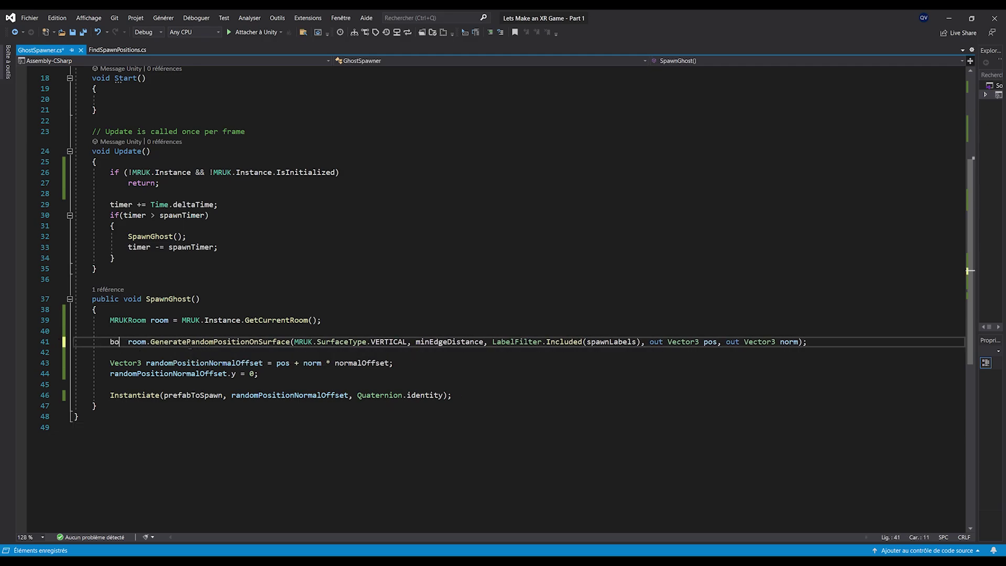
type("dPosition =")
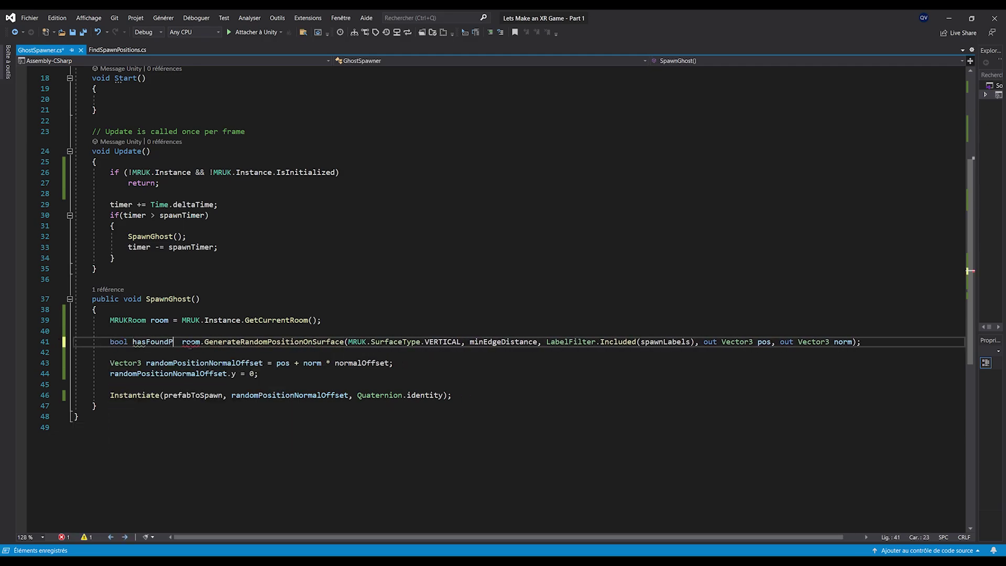
key("Delete")
key("ctrl+s")
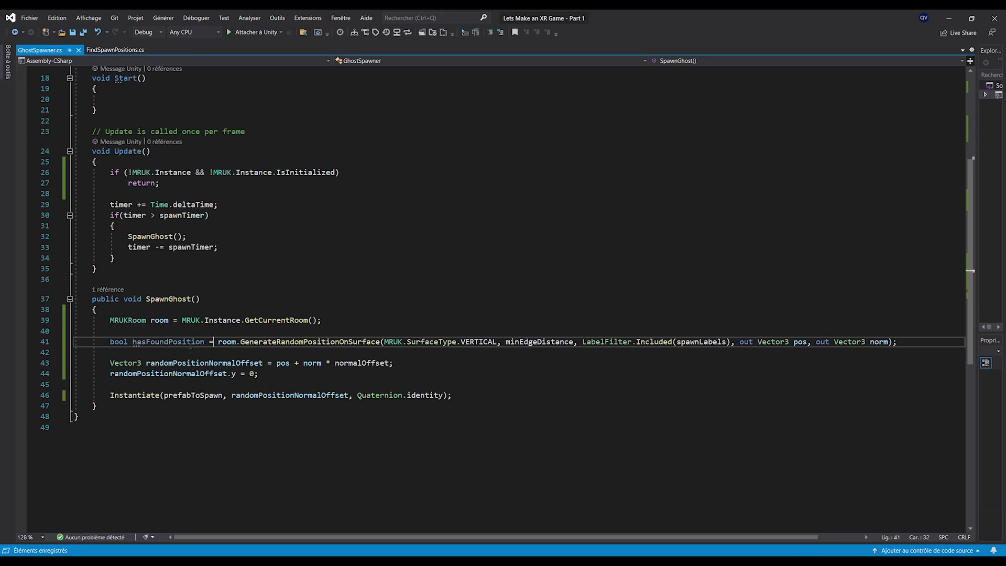
Add an if(hasFoundPosition) block with an opening brace below the call
key("Down")
key("Return")
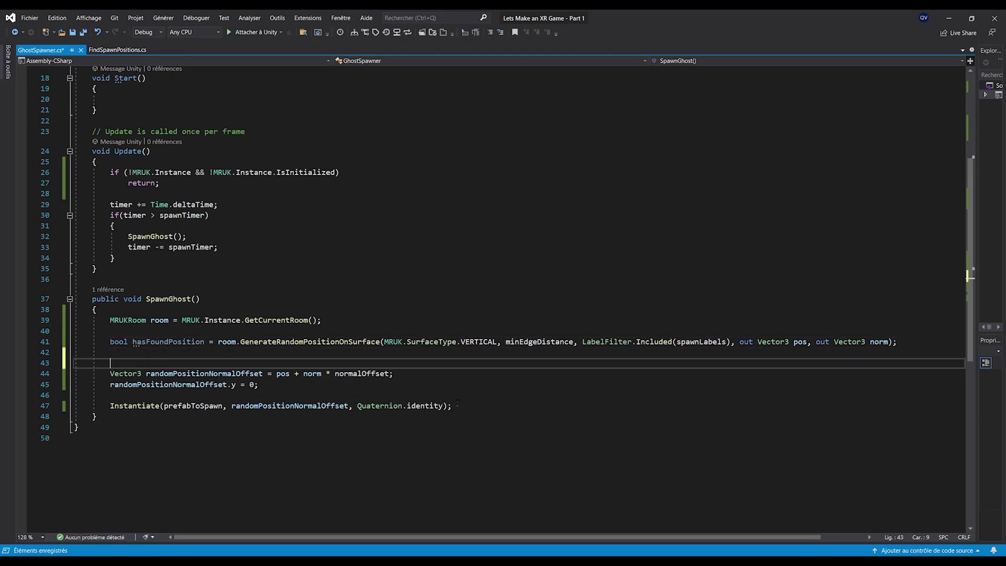
key("Return")
key("Up")
type("if(has")
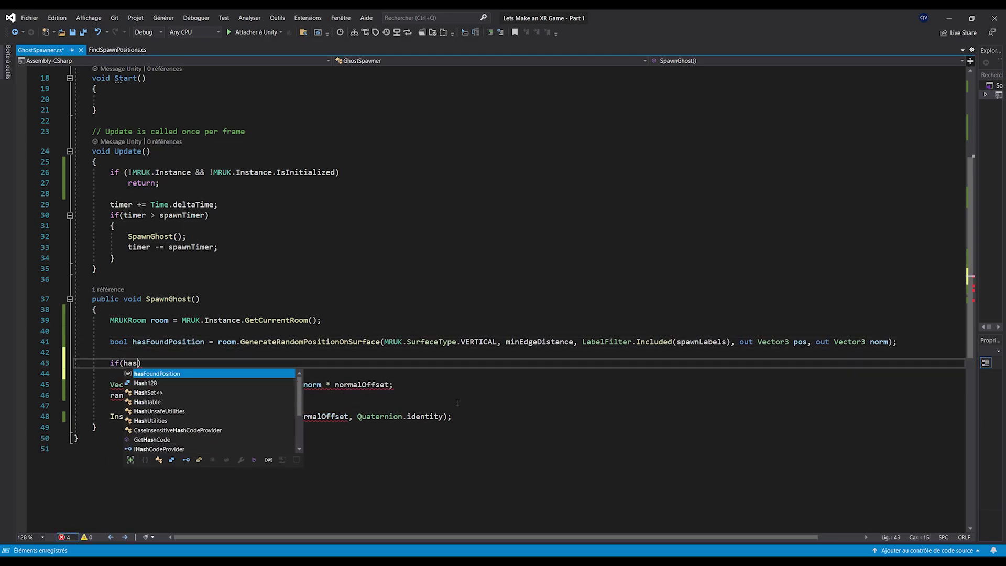
key("Tab")
key("End")
key("Return")
type("{")
key("Return")
key("ctrl+s")
Move the offset-position and Instantiate lines inside the if(hasFoundPosition) block
scroll(492, 416, "down", 1)
left_click_drag(493, 416, 210, 374)
key("ctrl+x")
key("Up")
key("Up")
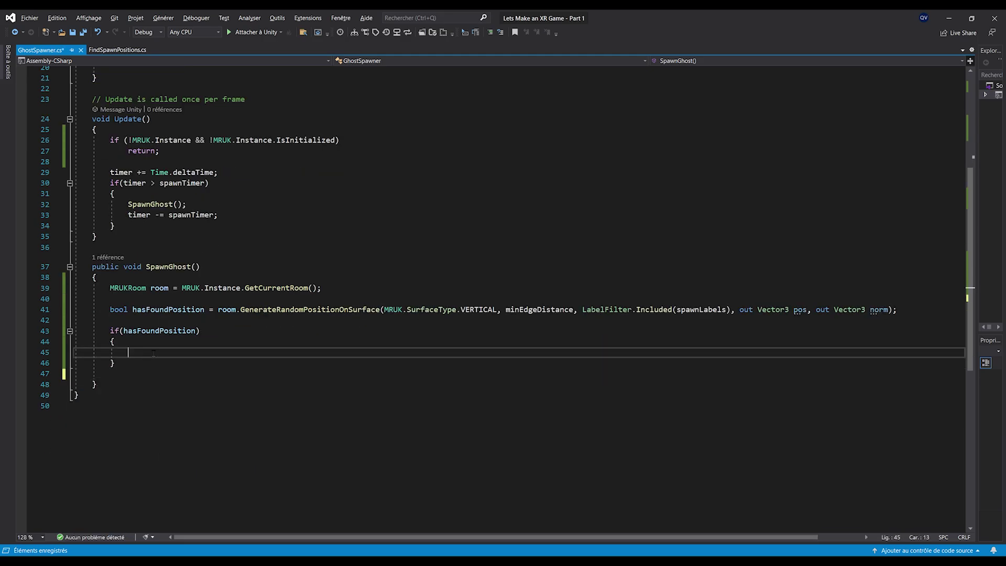
key("ctrl+v")
key("ctrl+s")
key("Up")
key("Up")
key("Up")
key("Up")
key("Up")
scroll(288, 306, "up", 1, "ctrl")
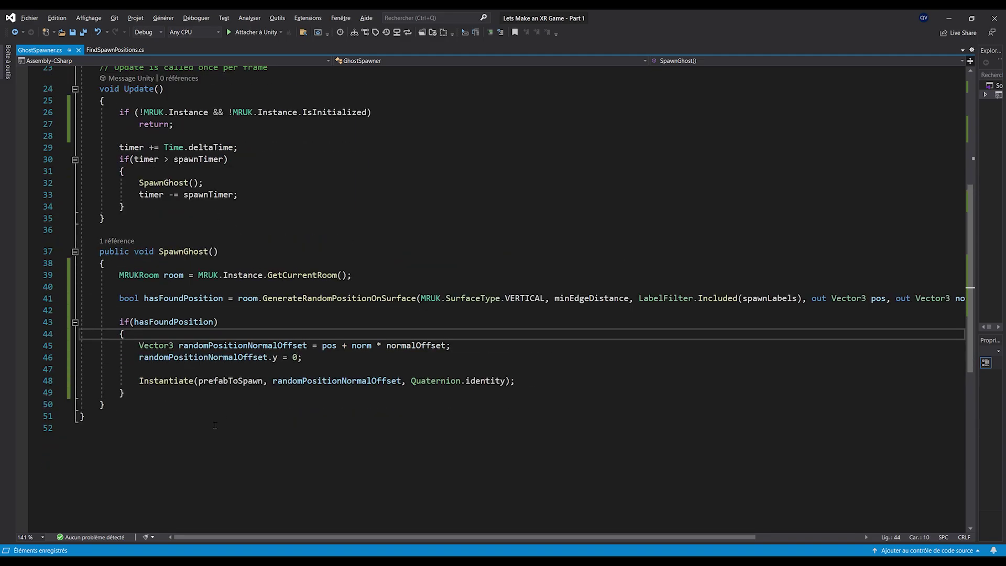
scroll(205, 433, "up", 1, "ctrl")
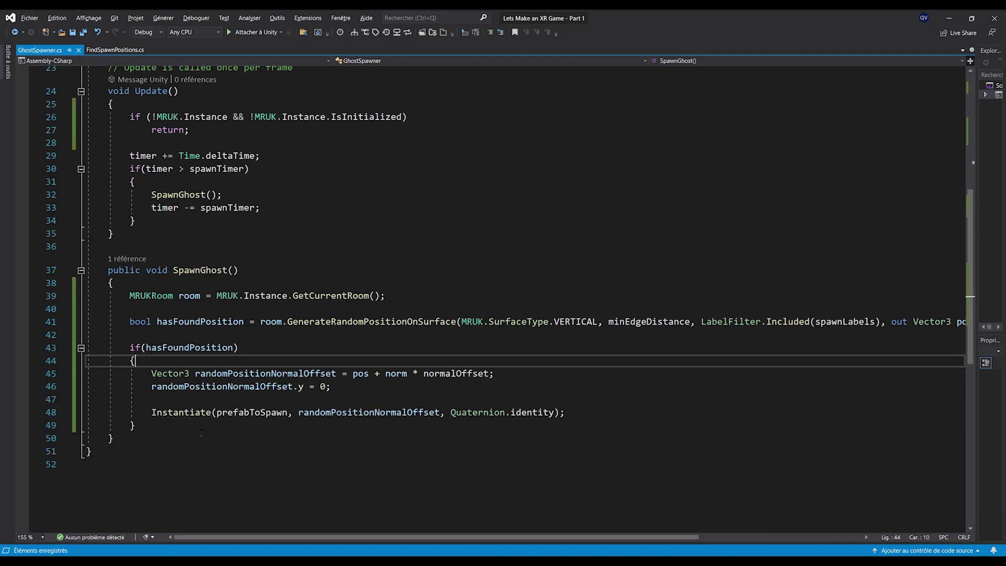
scroll(205, 432, "down", 1, "ctrl")
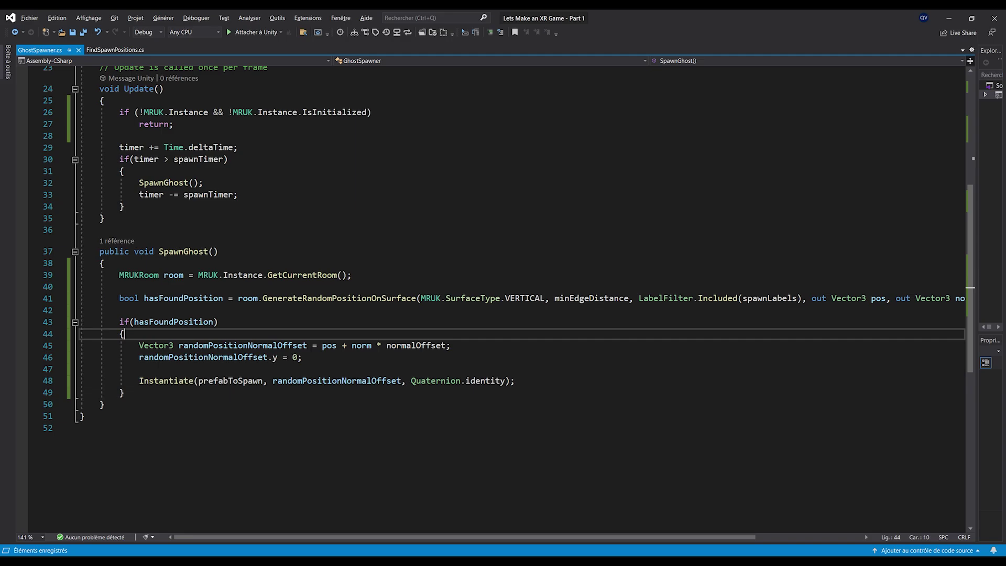
scroll(381, 314, "up", 7)
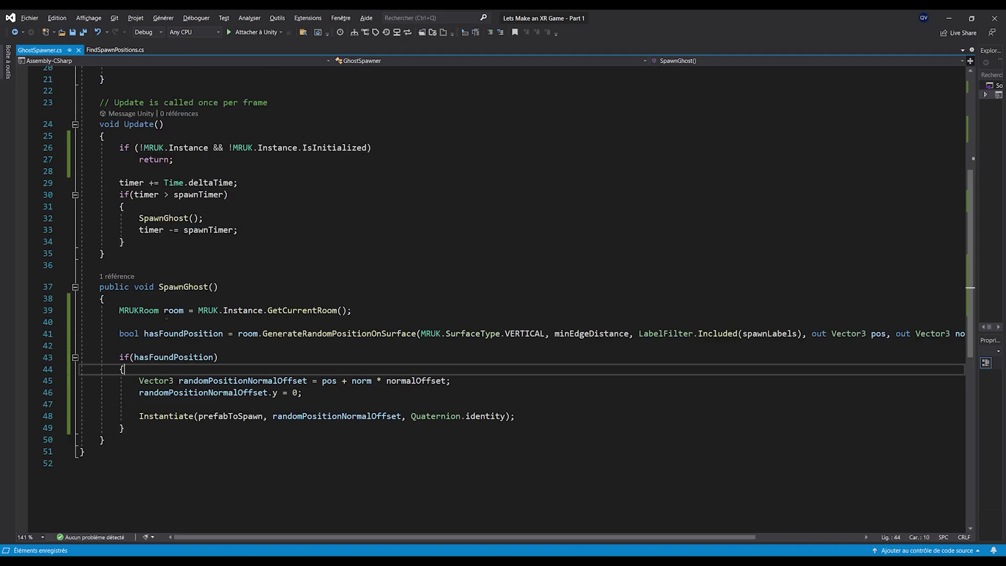
Add a 'public int spawnTry = 1000;' field below normalOffset
left_click(260, 220)
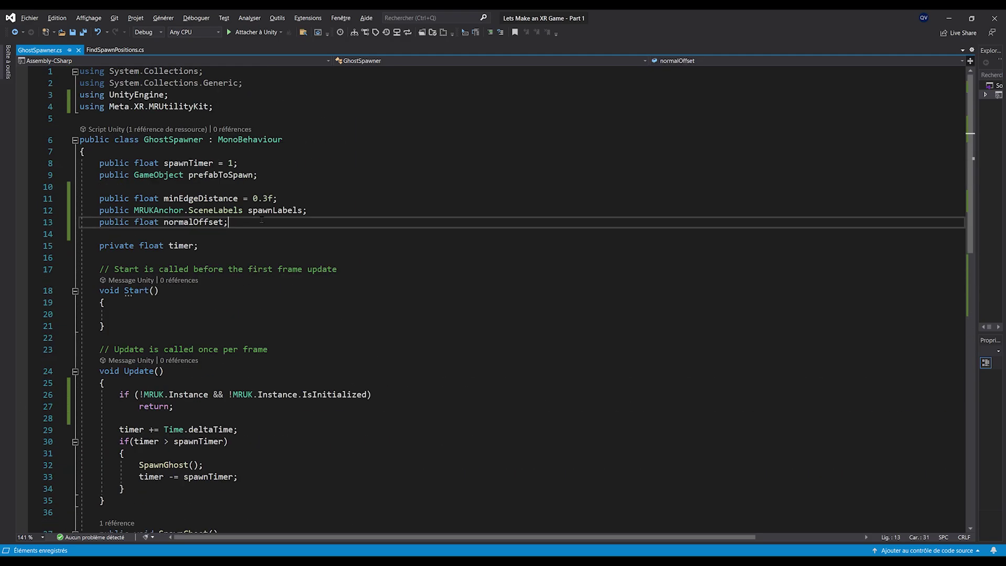
key("Return")
key("Return")
type("public int ")
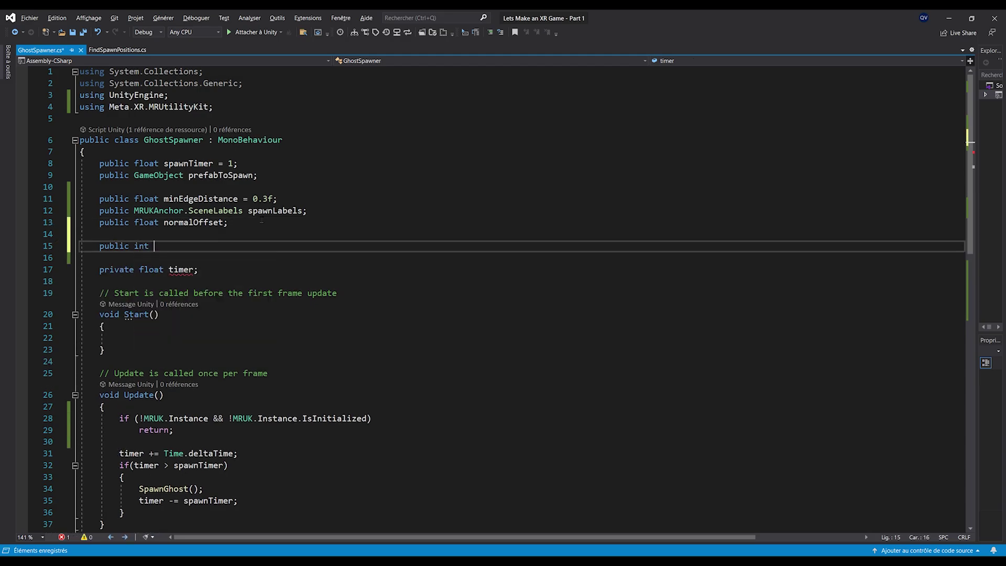
type("spawnTry = 1000;")
scroll(218, 215, "down", 2)
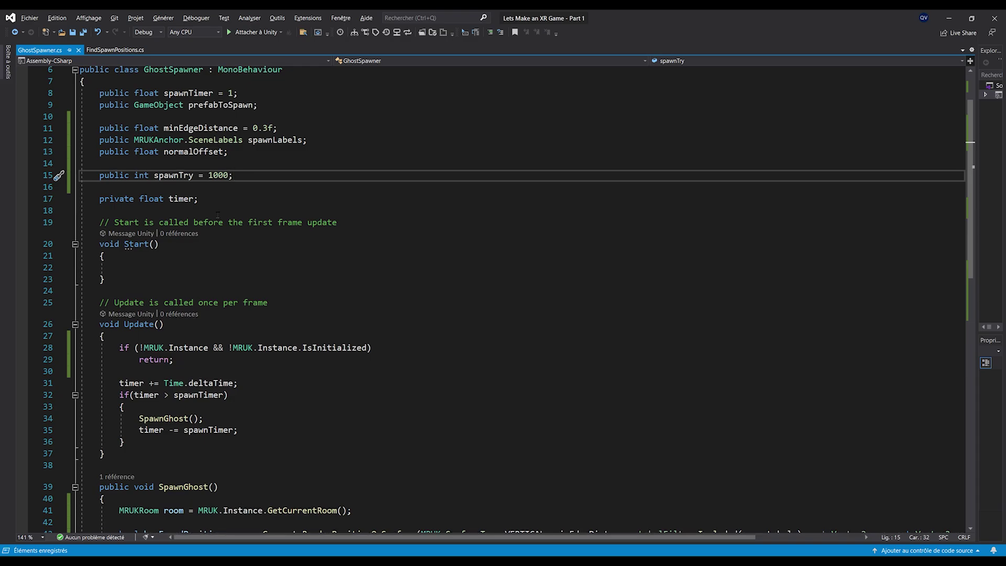
scroll(217, 215, "down", 6)
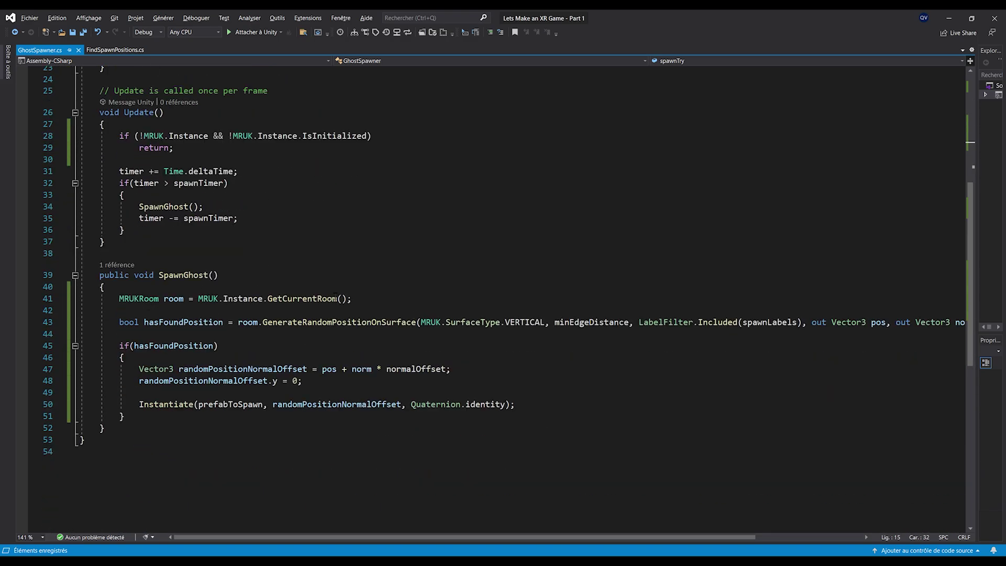
Declare 'int currentTry = 0;' and add while(currentTry < spawnTry) after the room lookup
left_click(366, 300)
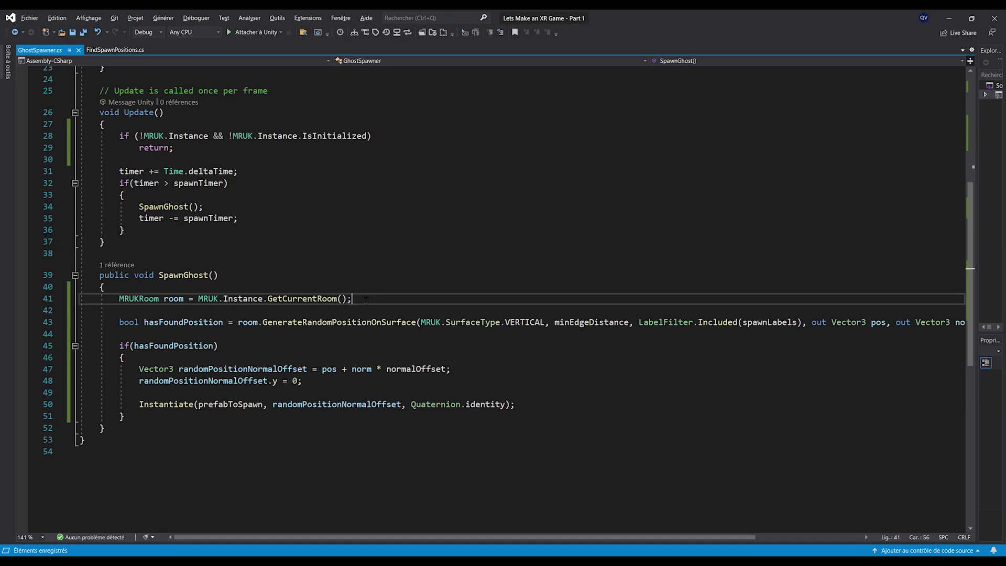
key("Return")
key("Return")
type("int ")
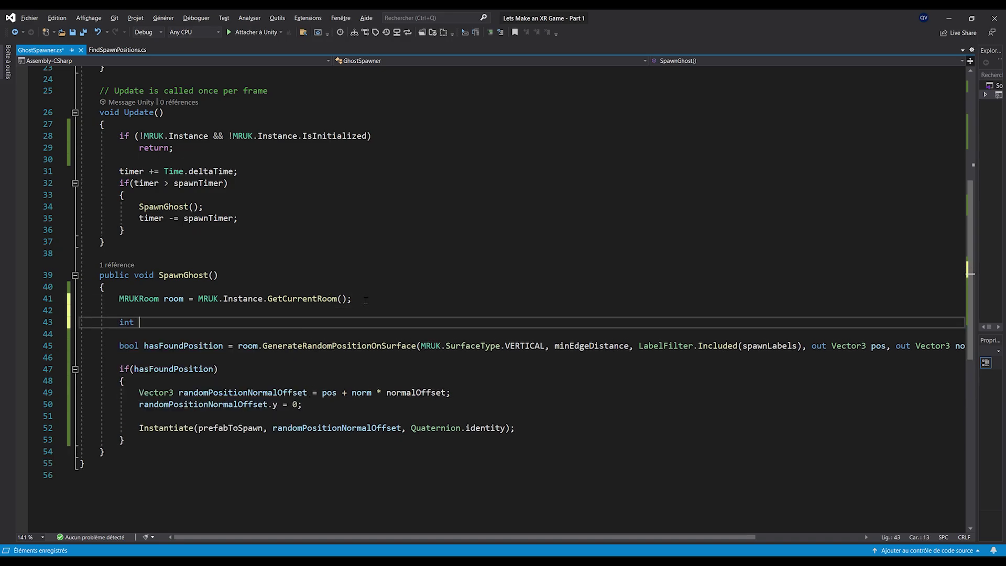
type("currentTry = 0;")
key("ctrl+s")
key("Down")
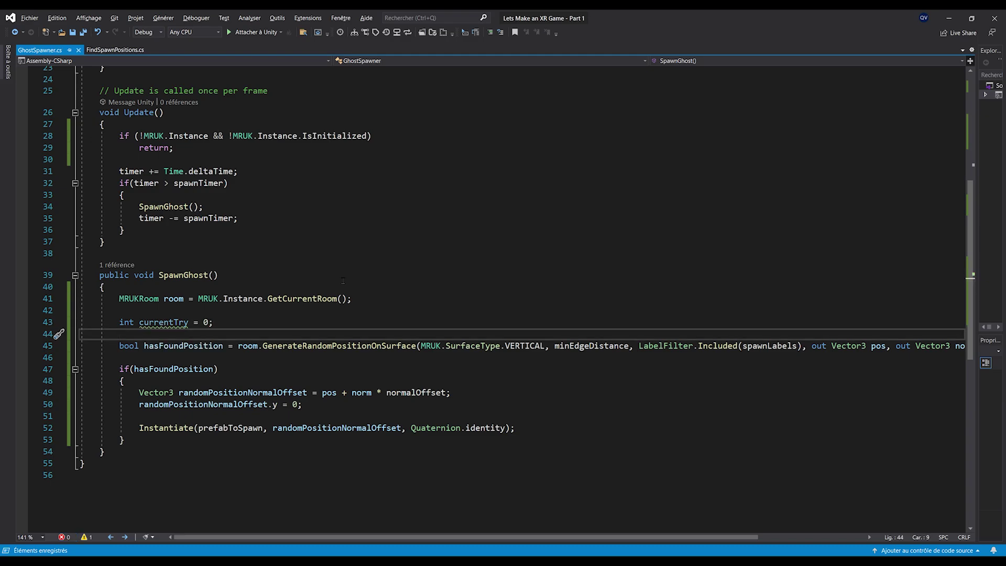
key("Return")
type("while(currentTry <")
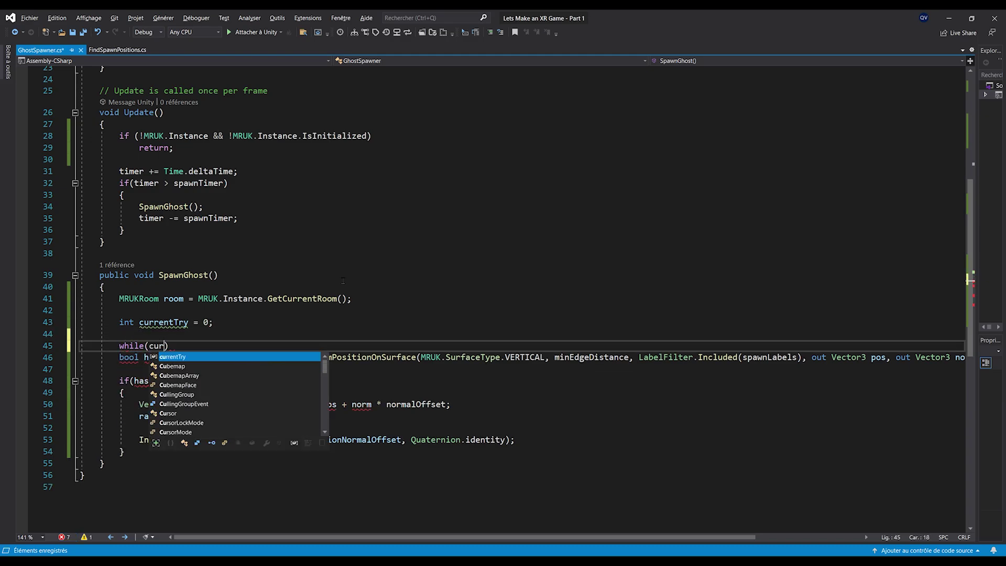
type(" spawnTry")
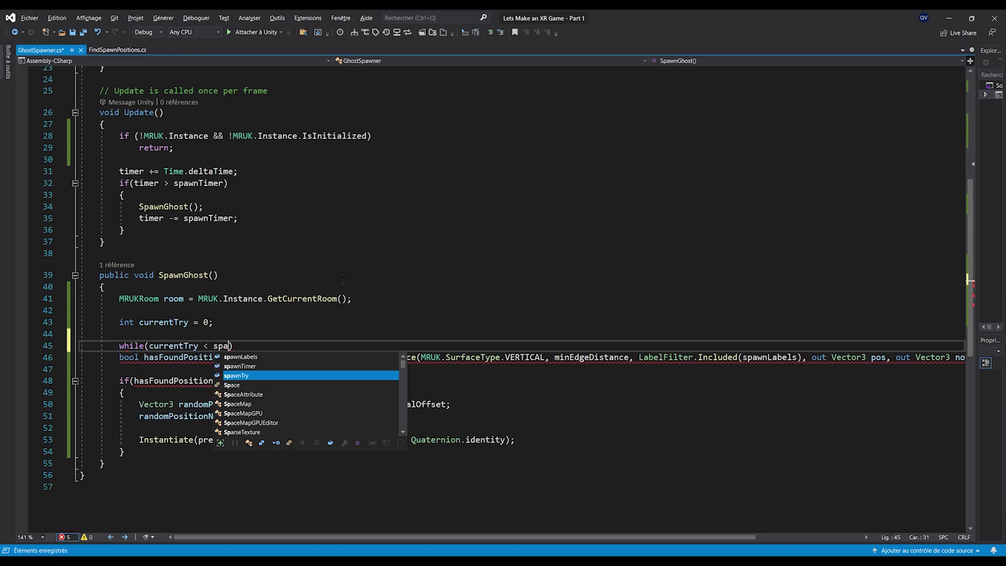
key("ctrl+s")
left_click_drag(821, 337, 236, 325)
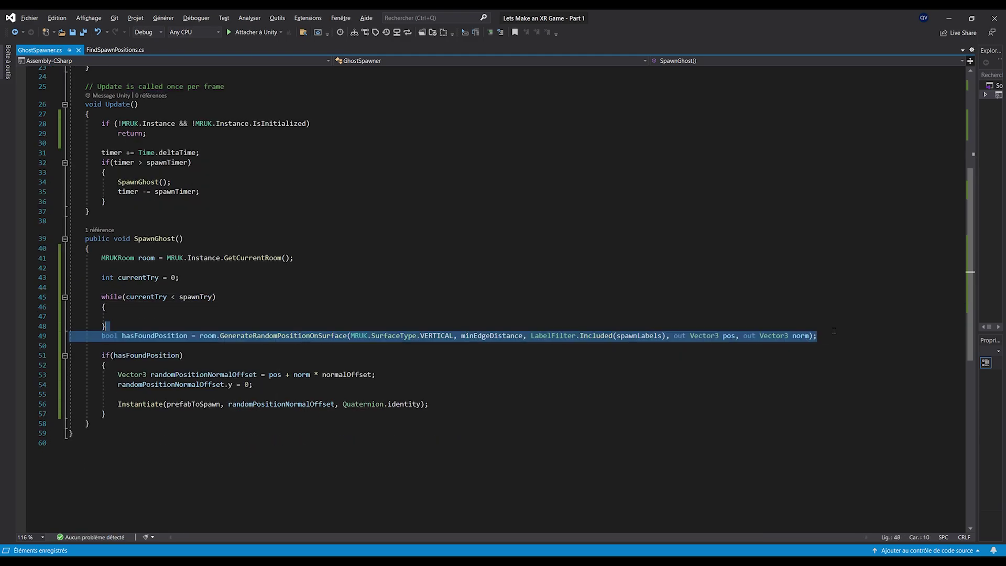
Move the hasFoundPosition line and the if block inside the while loop
key("ctrl+x")
key("Up")
key("Up")
key("ctrl+v")
left_click(372, 308)
left_click(860, 319)
scroll(860, 320, "up", 1, "ctrl")
left_click_drag(113, 418, 74, 352)
key("ctrl+x")
left_click(165, 321)
key("ctrl+v")
left_click(394, 407)
Add 'return;' after the Instantiate call
left_click(511, 374)
key("Return")
key("Return")
type("return;")
key("ctrl+s")
key("Down")
key("Down")
key("Down")
key("Down")
left_click(133, 288)
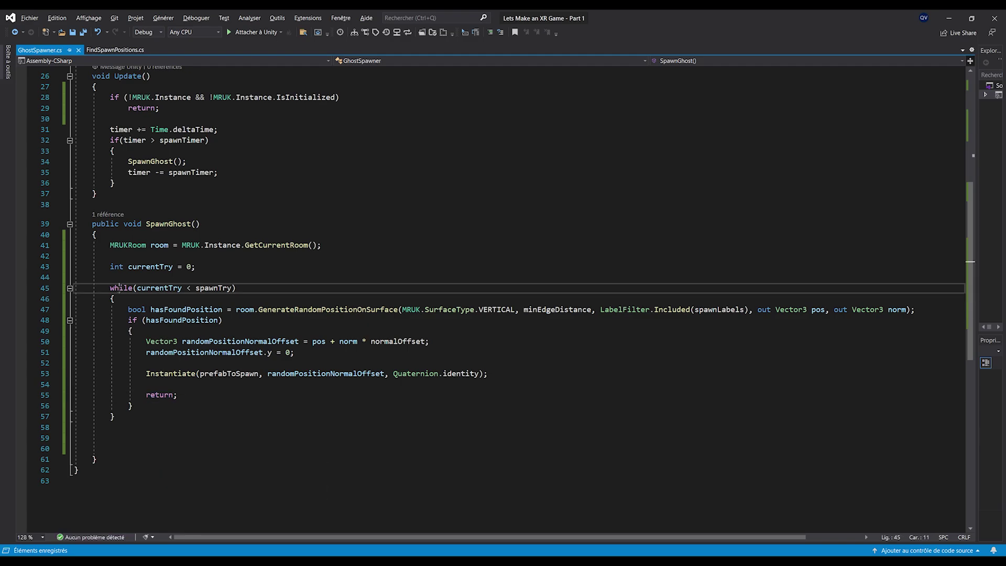
Add an else branch containing 'currentTry++;' after the if block
left_click(331, 416)
key("Delete")
key("Delete")
key("Delete")
key("Up")
key("End")
key("Return")
type("else")
key("Return")
type("{")
key("Return")
key("ctrl+s")
type("currentTry")
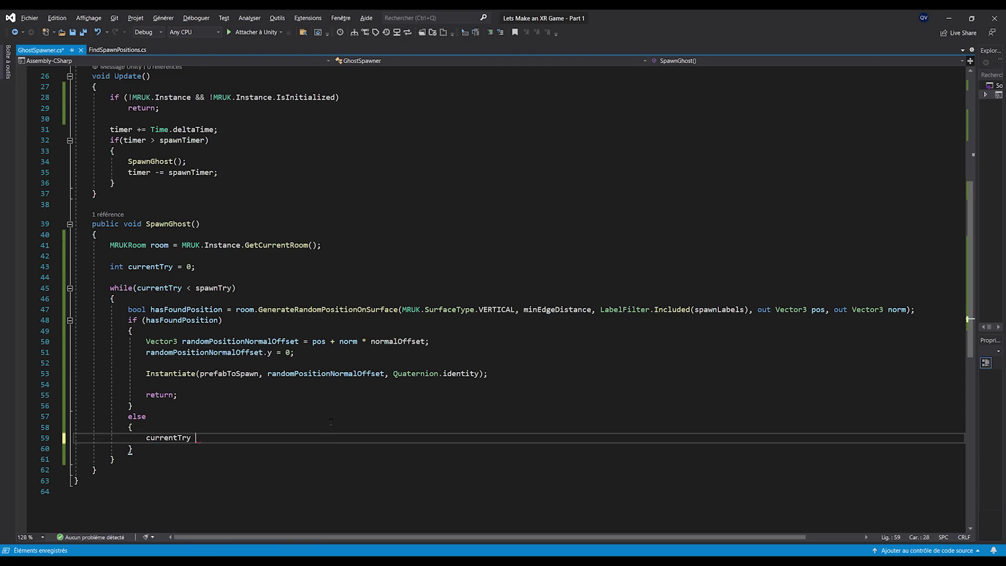
key("BackSpace")
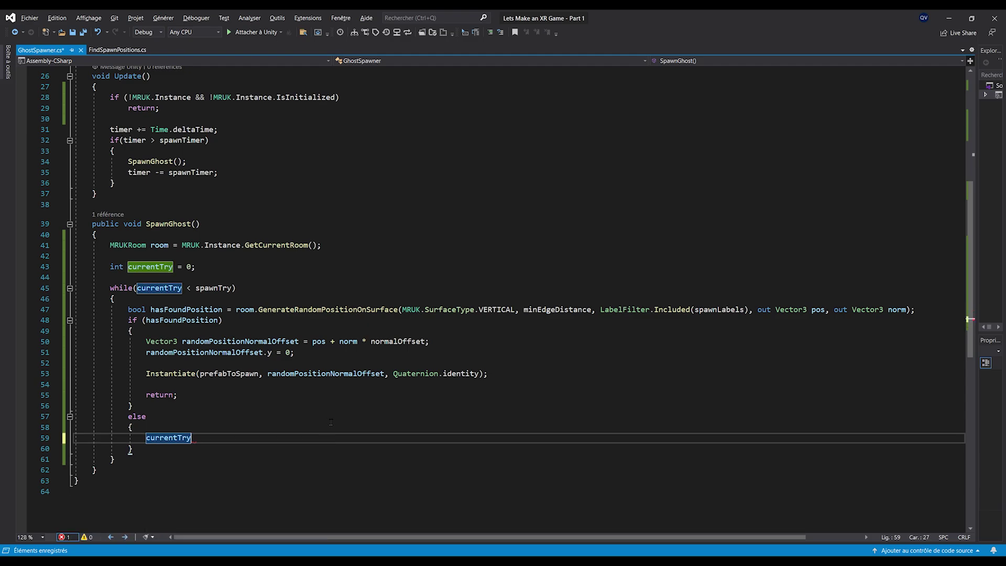
type("+;")
key("ctrl+s")
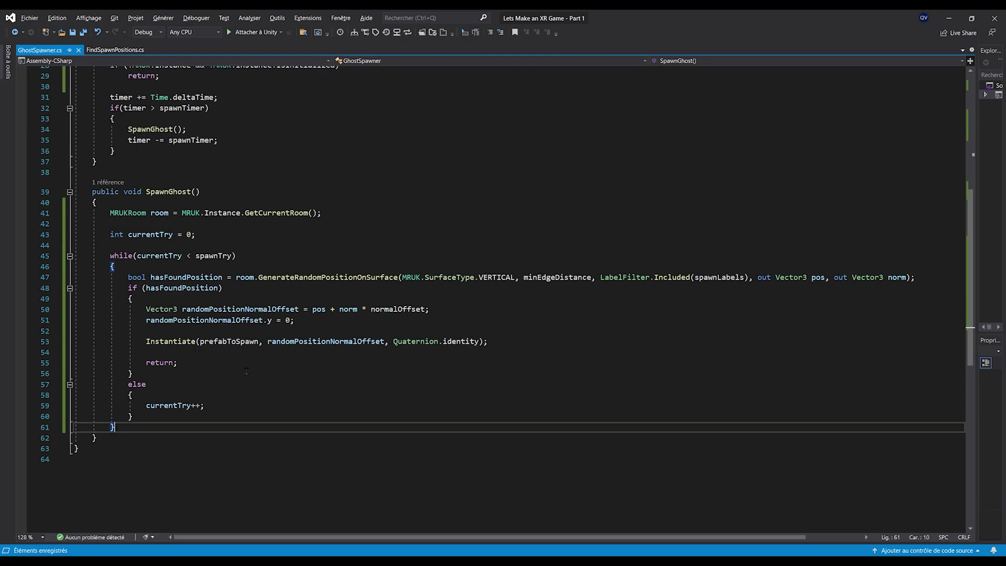
key("Down")
key("Down")
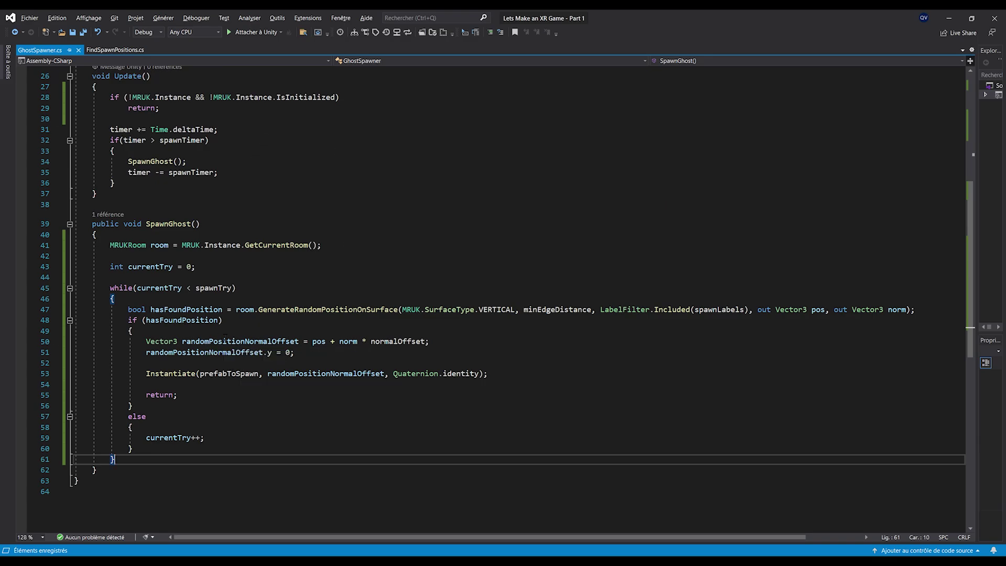
Walk through the while condition, position search, hasFoundPosition check and spawn code, then return to Unity
triple_click(181, 308)
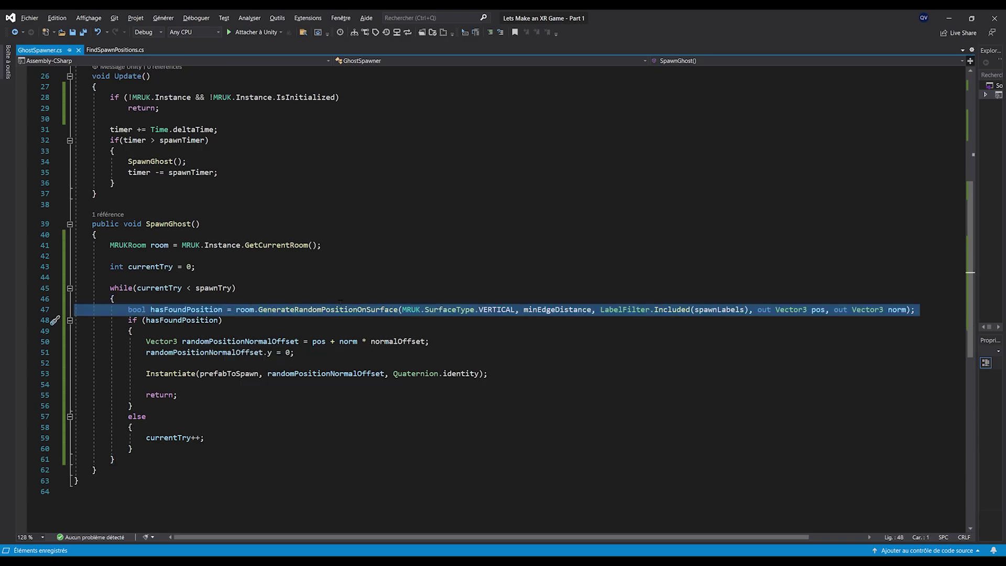
left_click(239, 320)
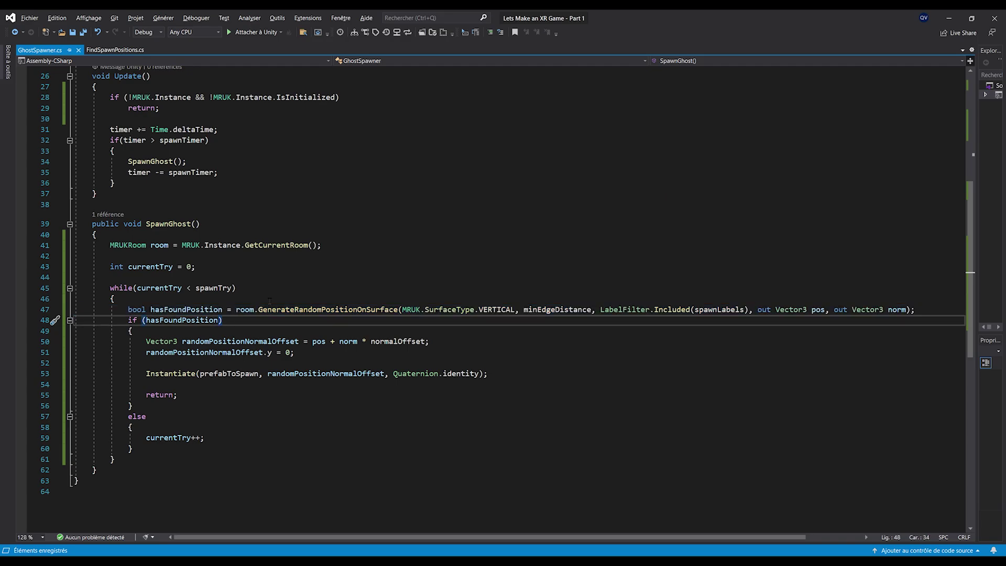
left_click(272, 363)
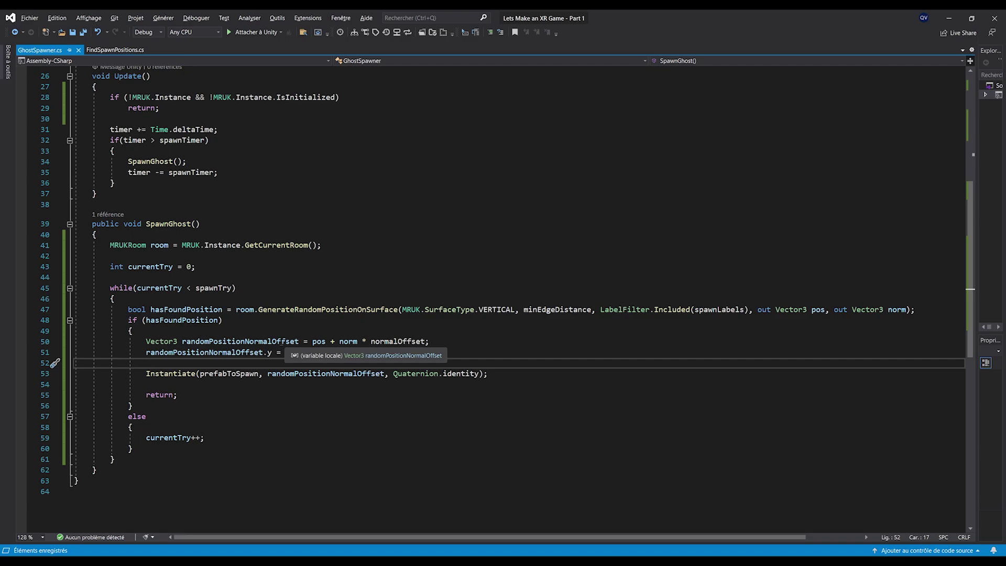
left_click_drag(108, 288, 247, 287)
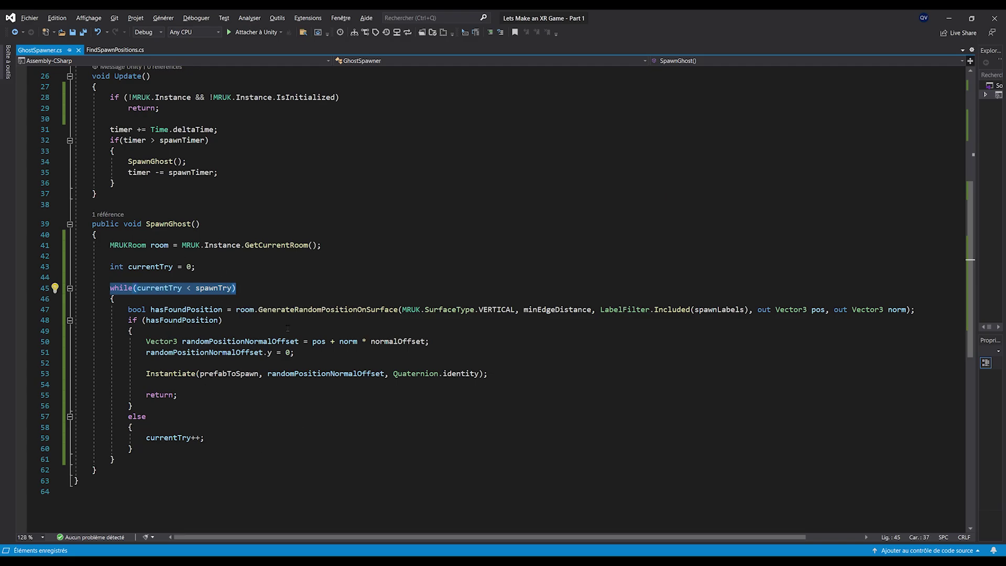
double_click(185, 320)
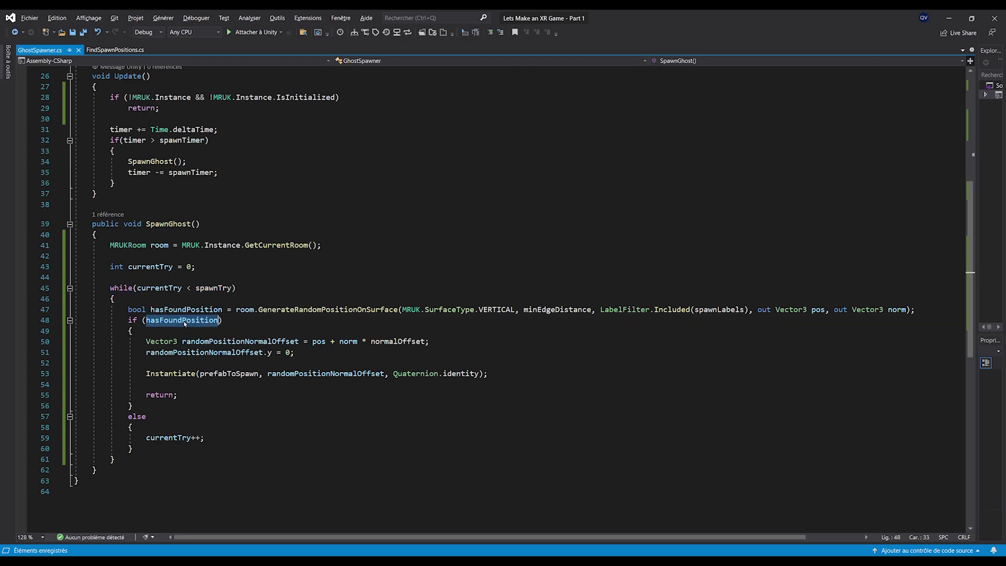
scroll(318, 360, "down", 2, "ctrl")
left_click(247, 450)
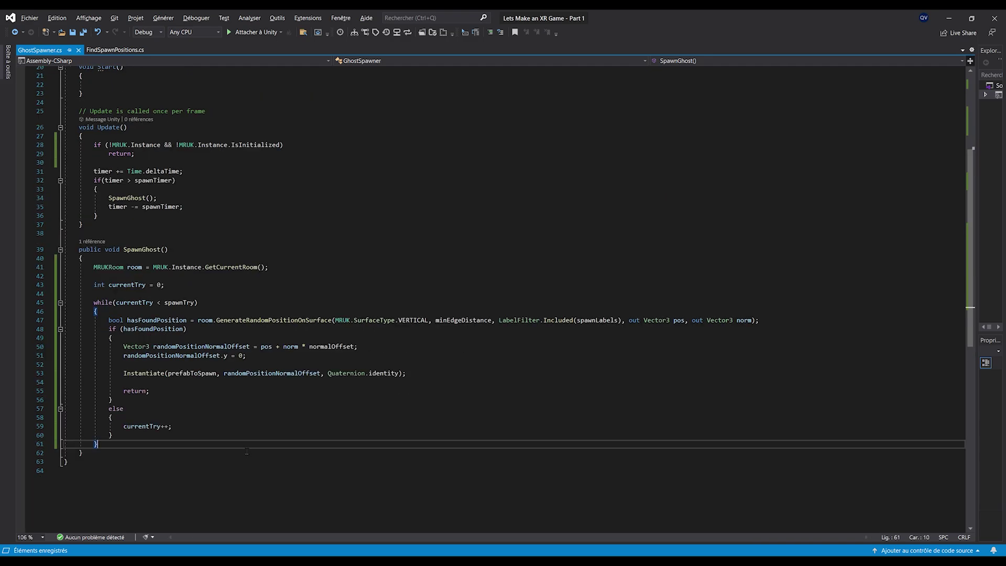
scroll(242, 443, "up", 1)
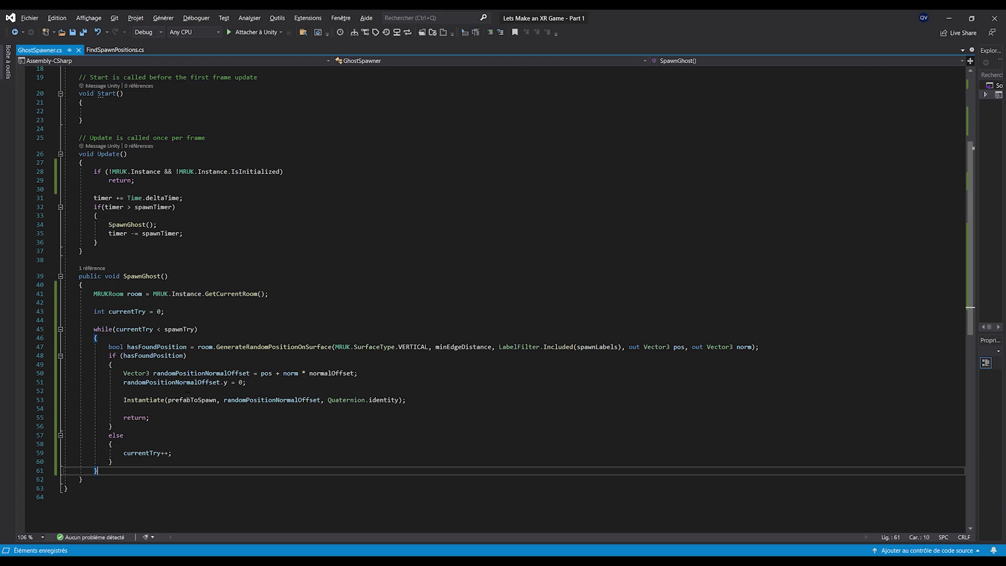
double_click(256, 348)
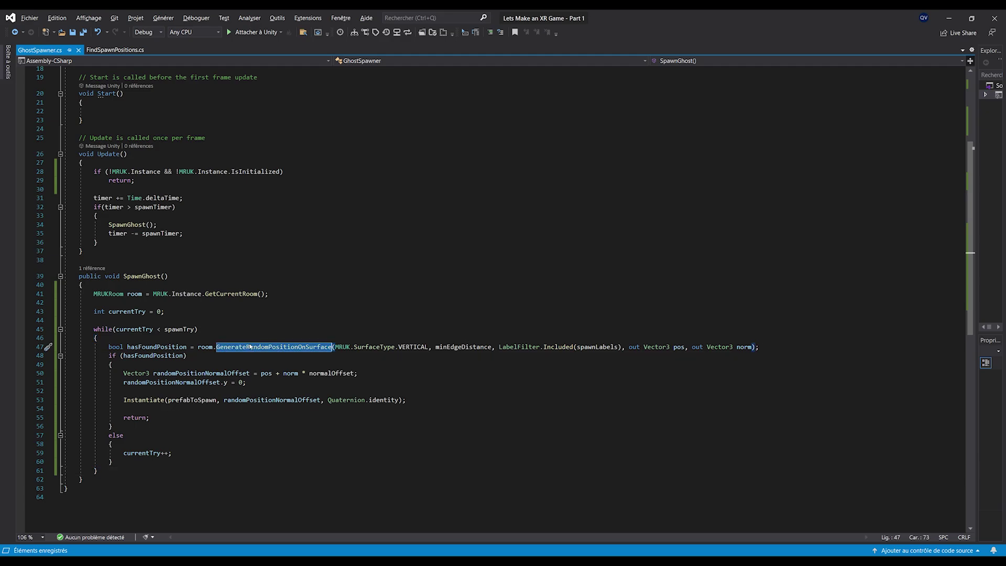
left_click(210, 347)
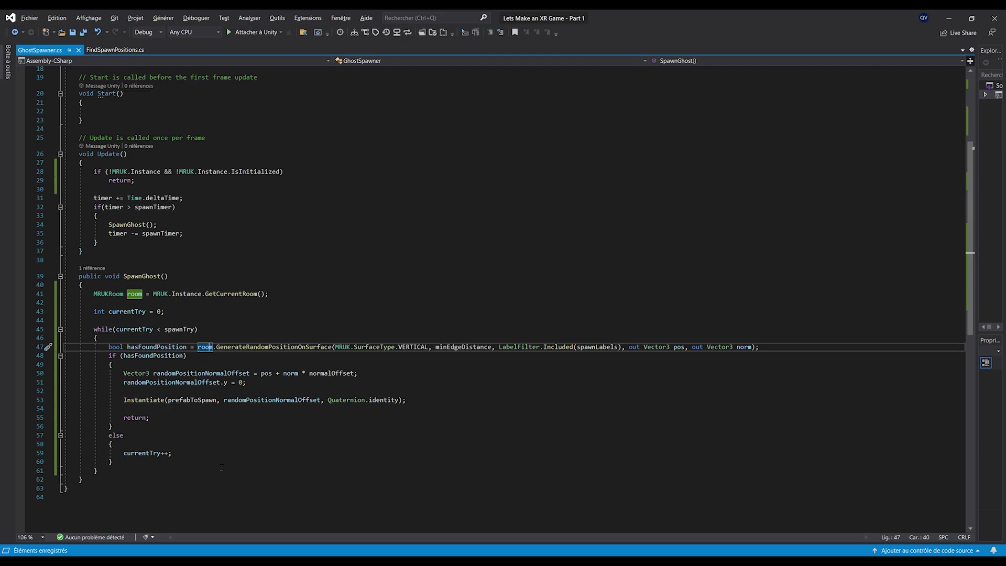
scroll(222, 467, "up", 1)
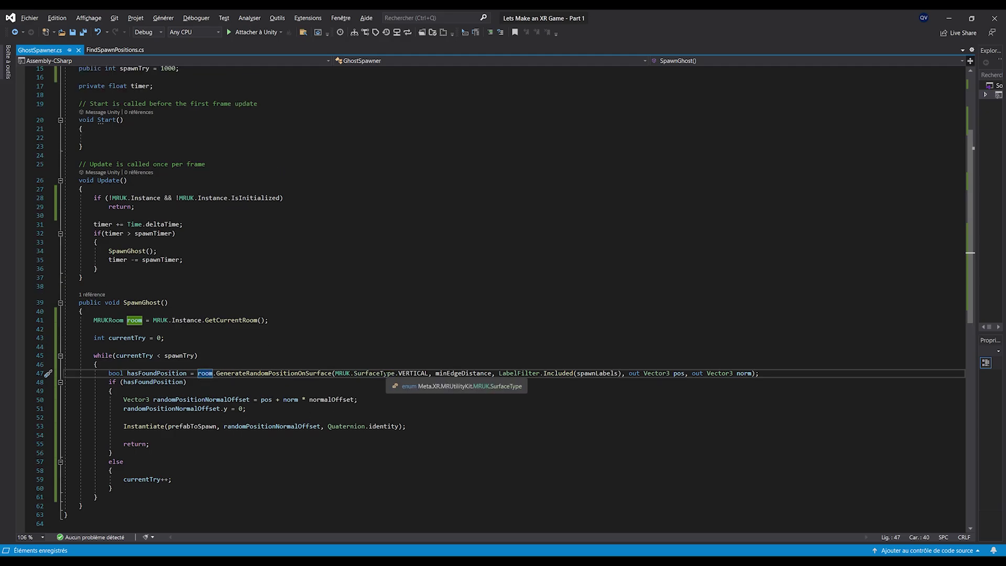
left_click(950, 23)
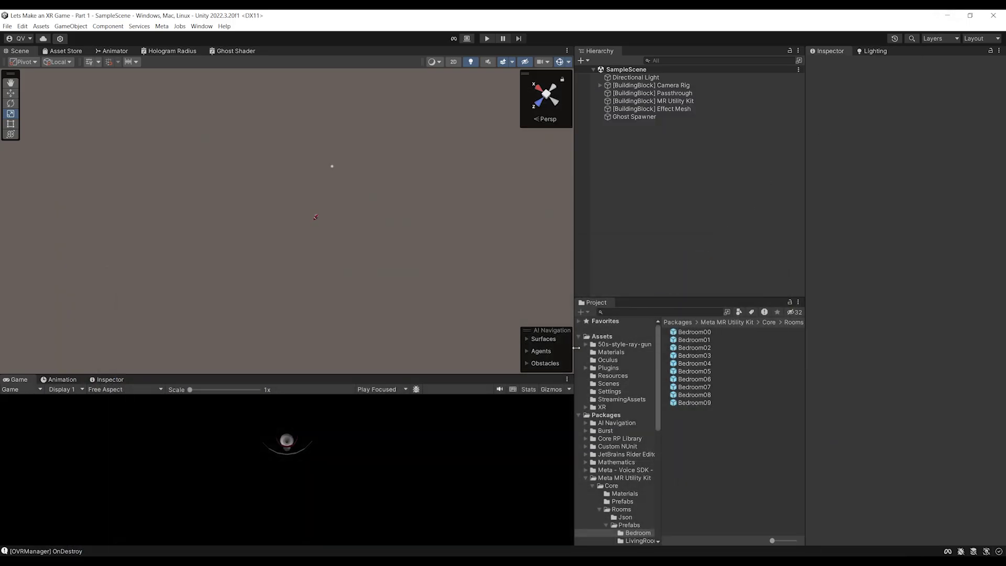
Select the Ghost Spawner object in the Hierarchy
left_click(315, 217)
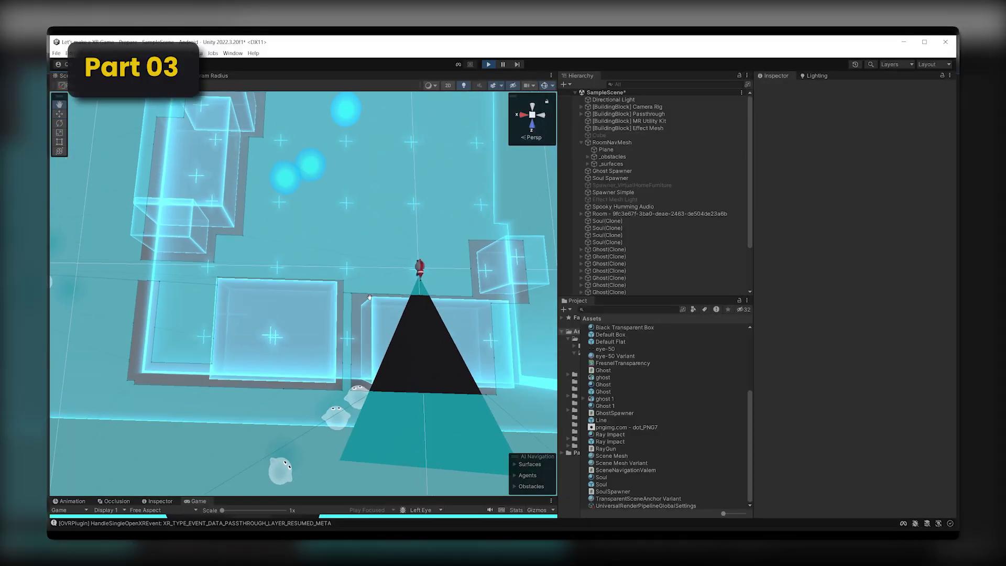
scroll(374, 318, "down", 5)
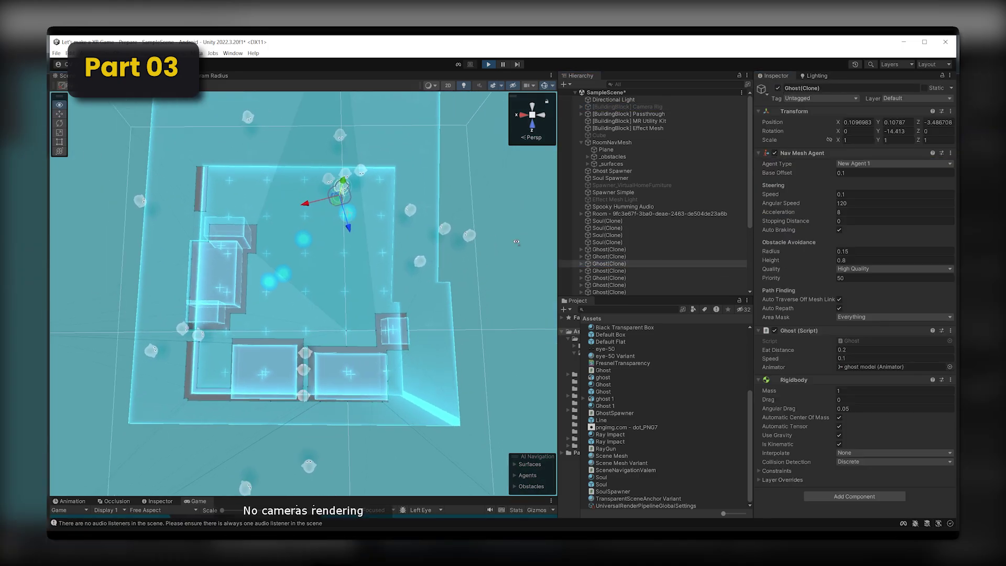
left_click_drag(516, 242, 530, 226, "alt")
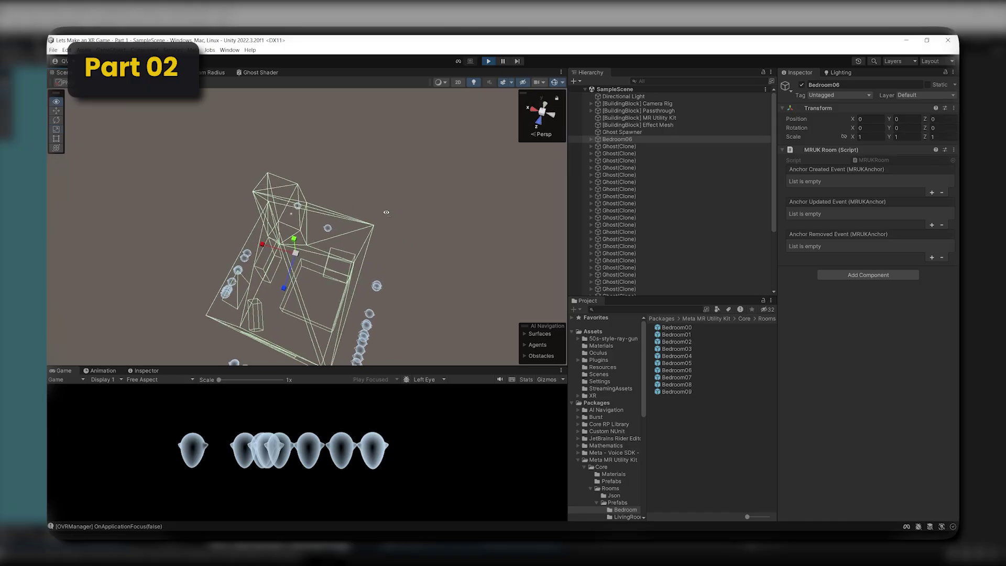
left_click_drag(386, 213, 314, 185, "alt")
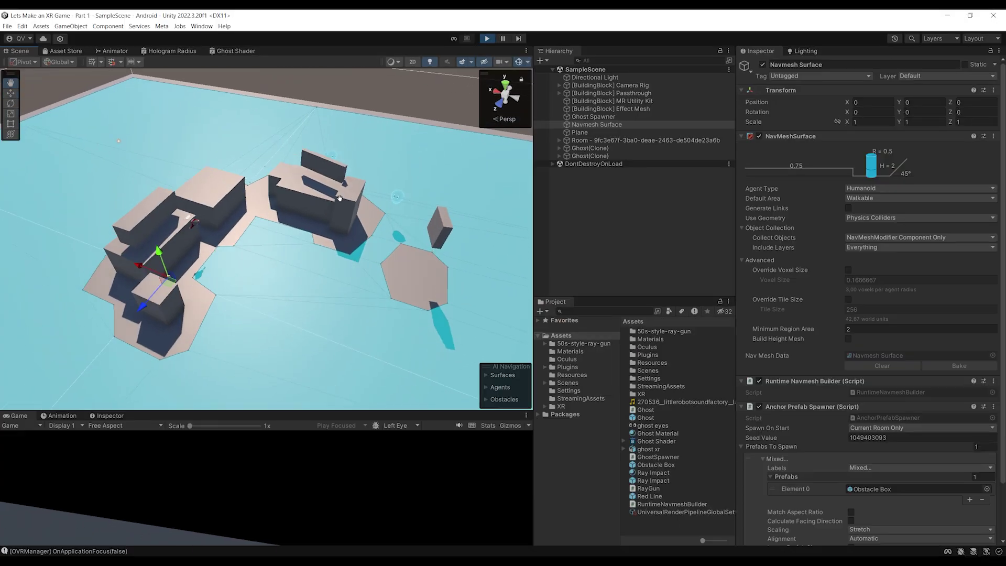
left_click_drag(325, 173, 300, 152, "alt")
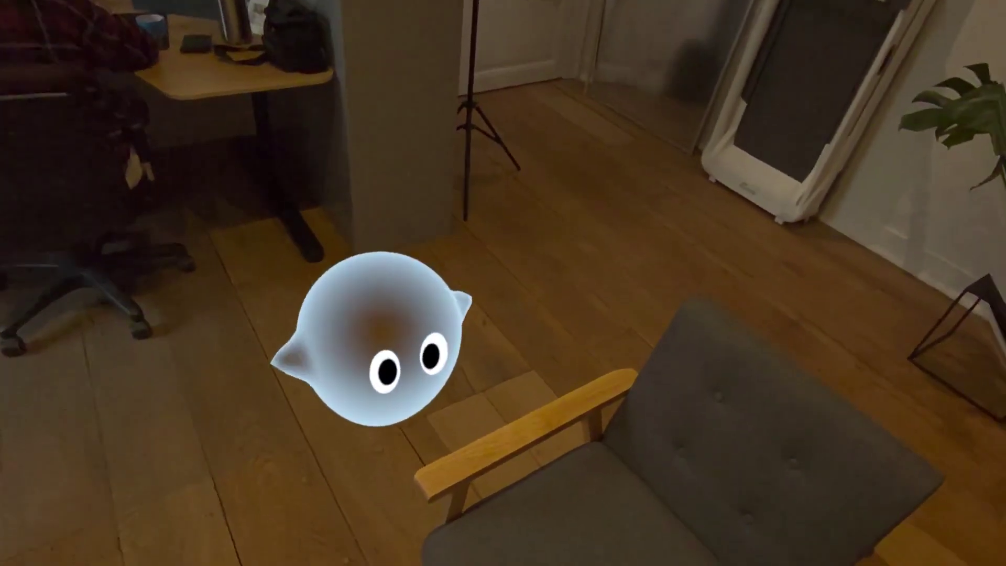
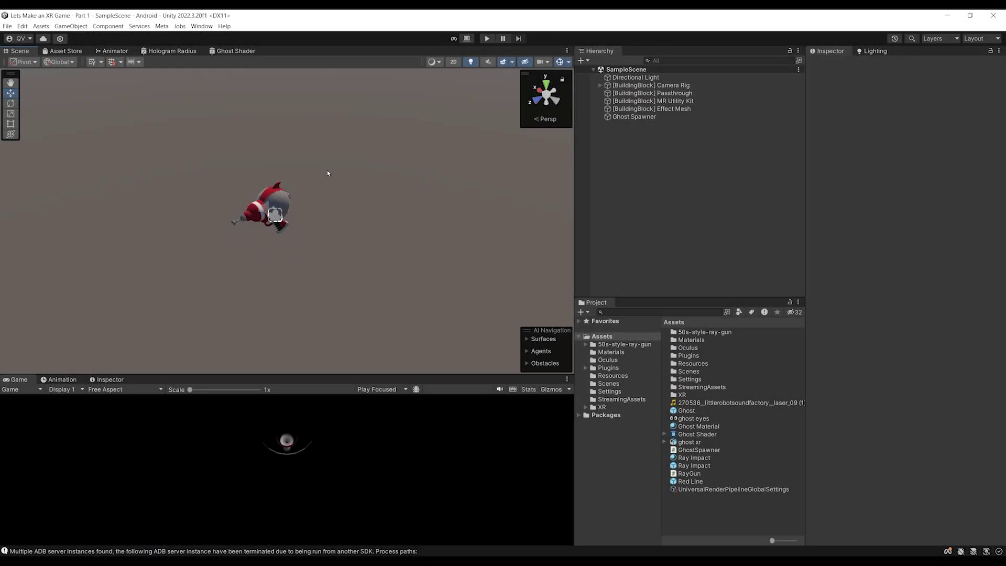
Play-test the game to look around the loaded room, then stop the run
right_click_drag(327, 173, 424, 98)
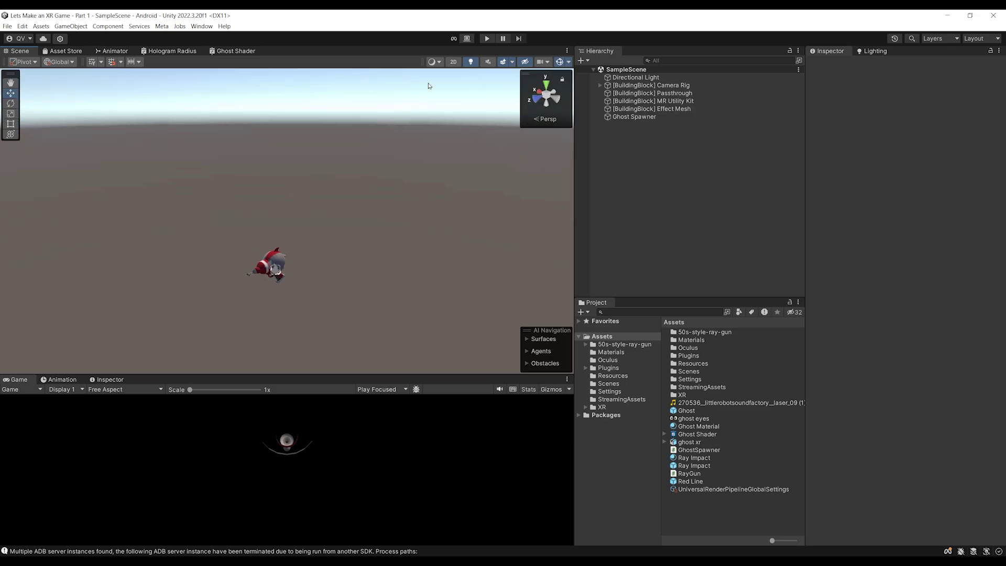
left_click(487, 38)
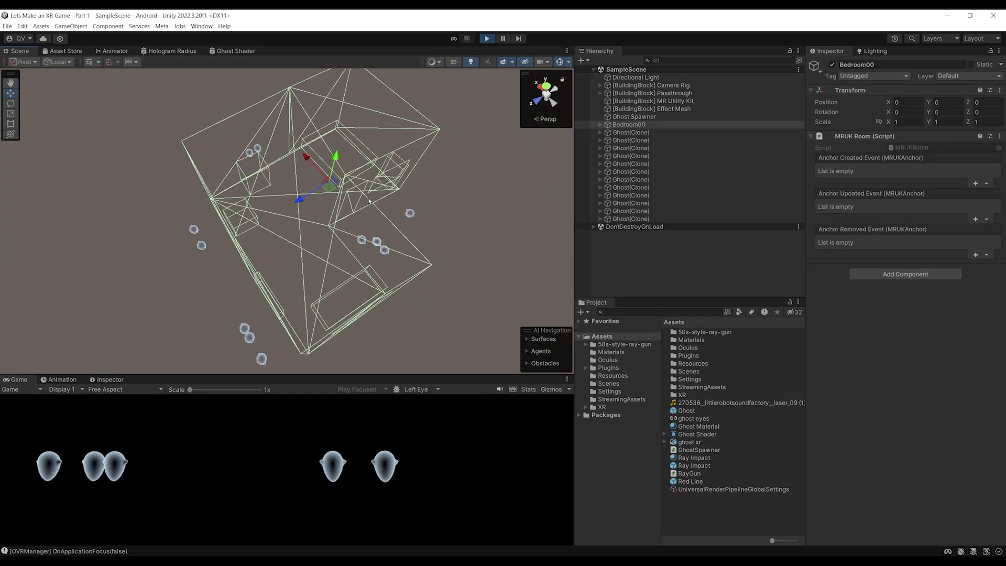
middle_click_drag(367, 202, 352, 184)
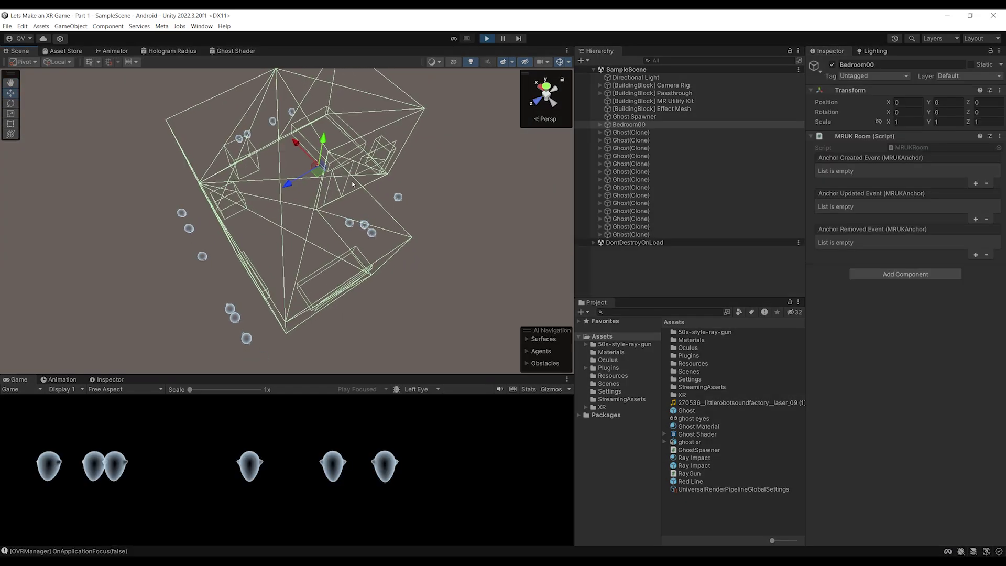
left_click_drag(346, 191, 281, 227, "alt")
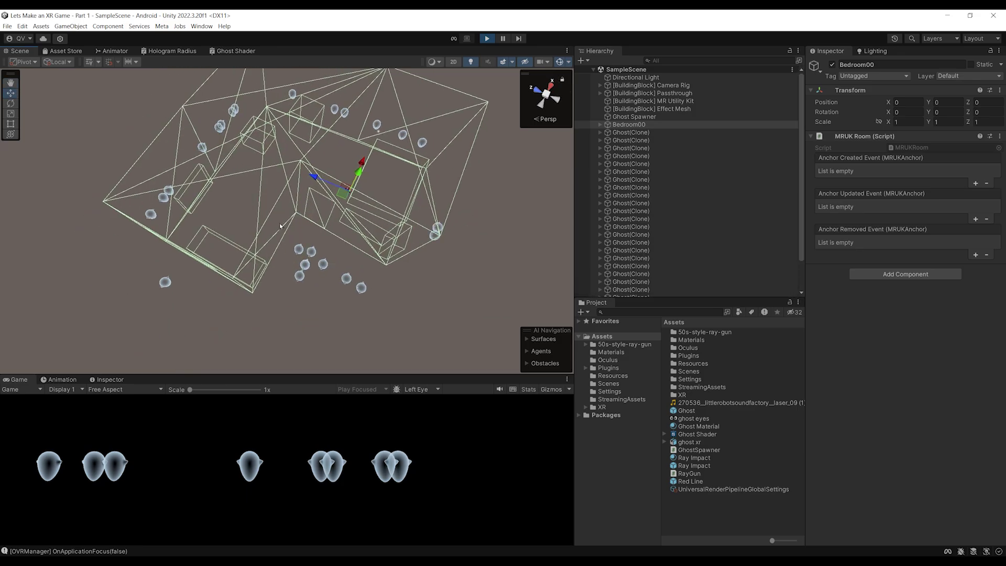
left_click(490, 39)
Check in the Package Manager that the AI Navigation package is installed
left_click_drag(409, 171, 299, 192, "alt")
mouse_move(296, 274)
left_mouse_down("alt")
mouse_move(328, 249)
mouse_move(292, 270)
left_mouse_up("alt")
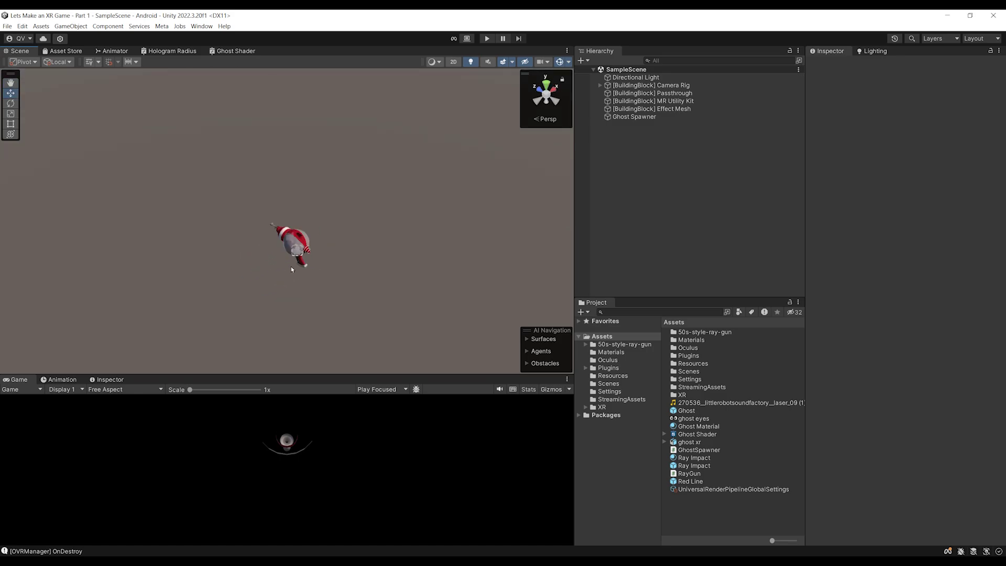
left_click_drag(297, 234, 394, 207, "alt")
left_click(201, 26)
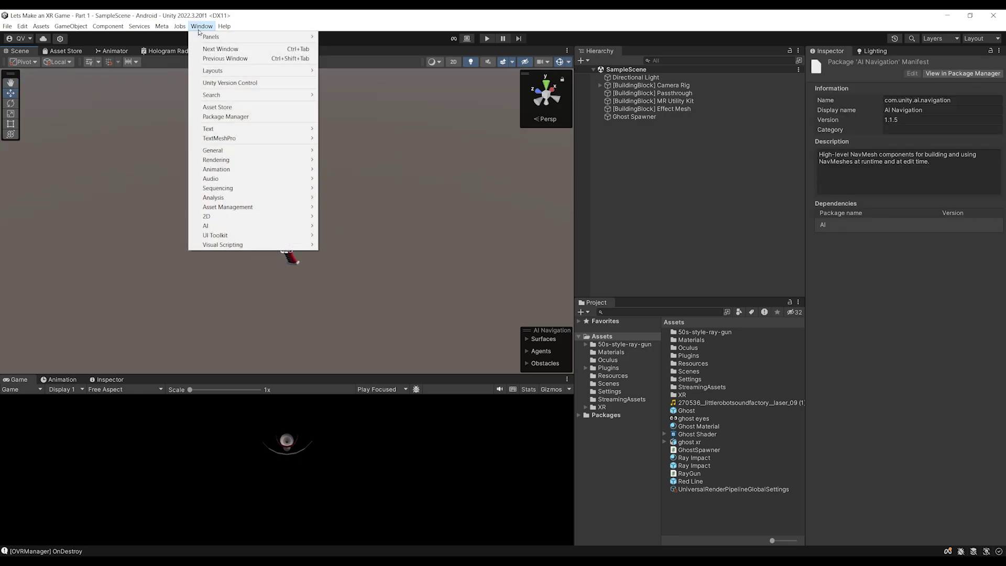
left_click(230, 116)
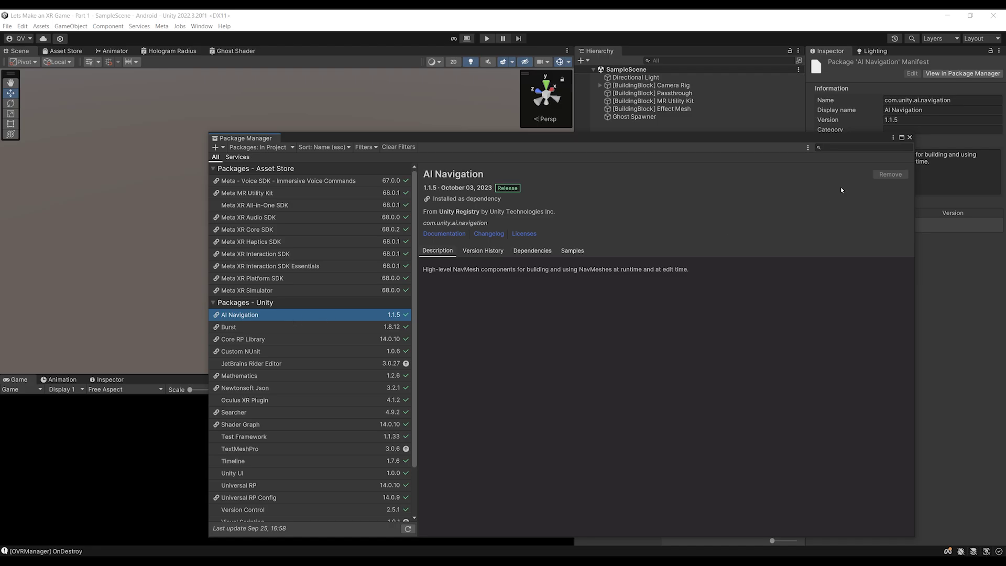
left_click(910, 139)
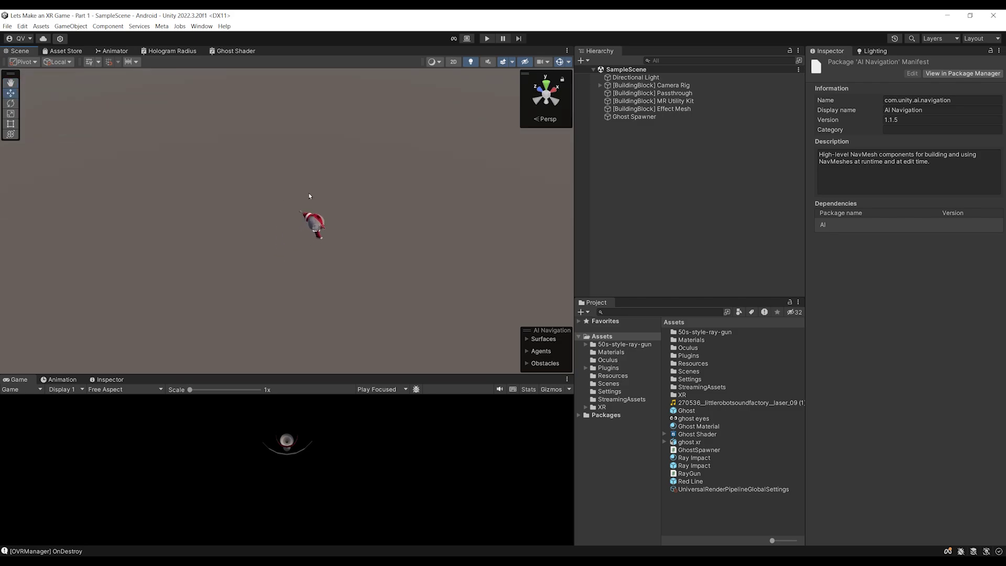
Create an empty object named Navmesh Surface positioned at 0
right_click(608, 135)
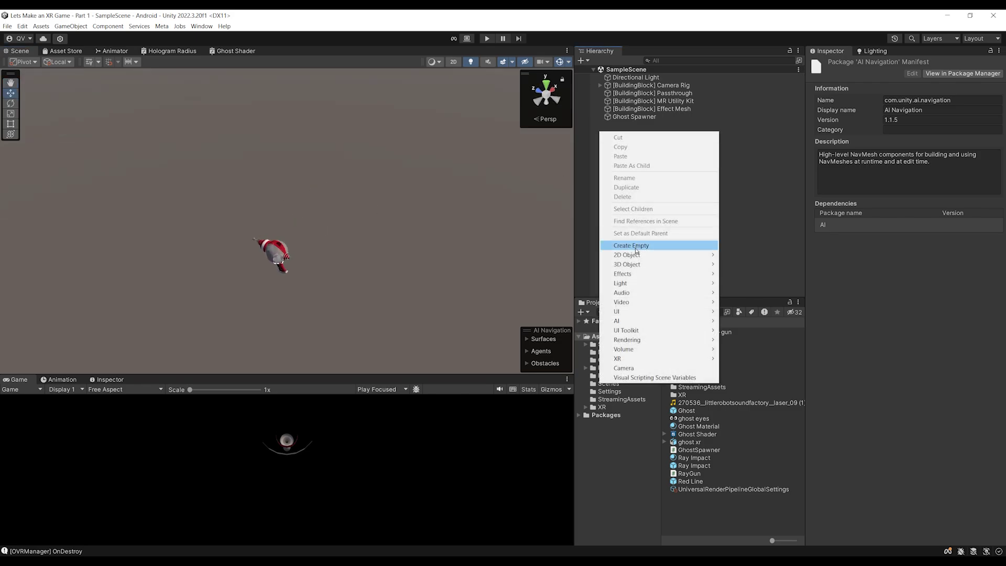
left_click(629, 245)
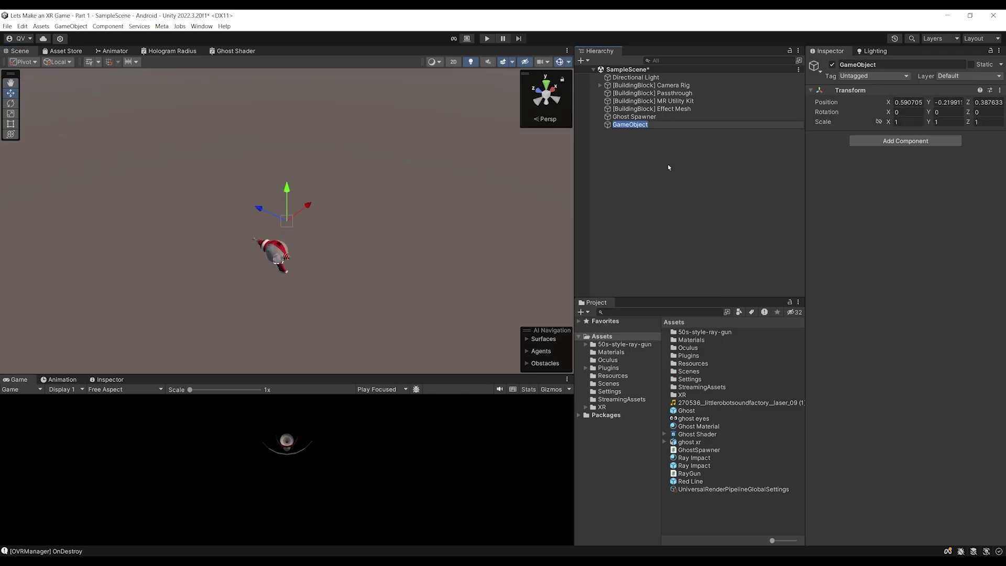
type("Navmesh Sureface")
key("Return")
key("Tab")
type("0")
Add a NavMeshSurface component to the Navmesh Surface object
left_click(903, 142)
type("Navmesh ")
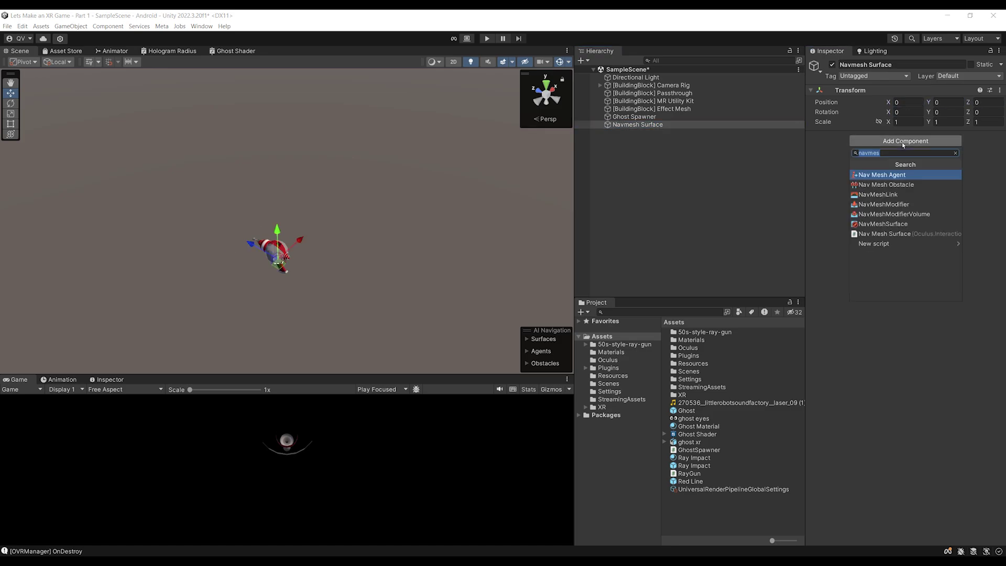
type("Surface")
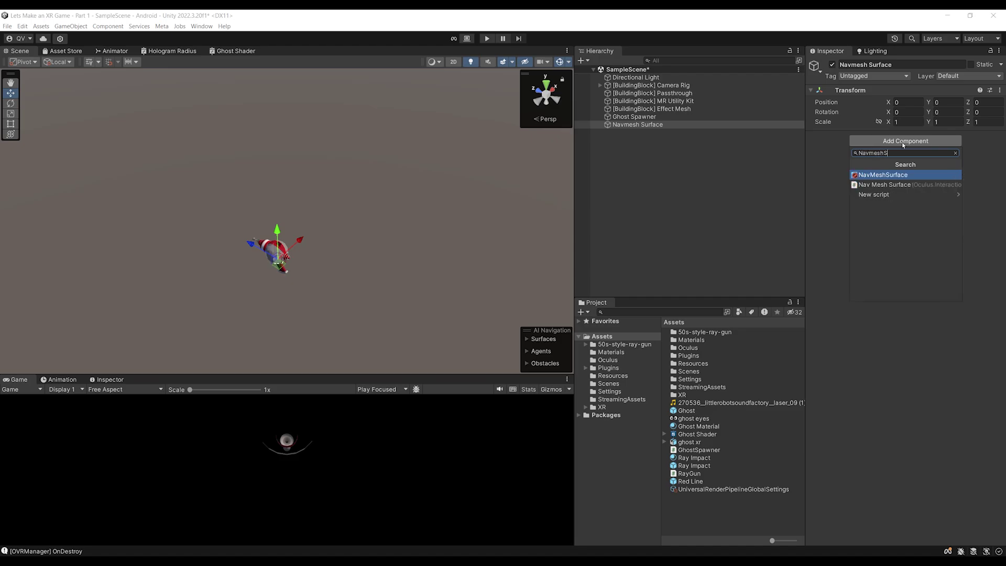
key("Return")
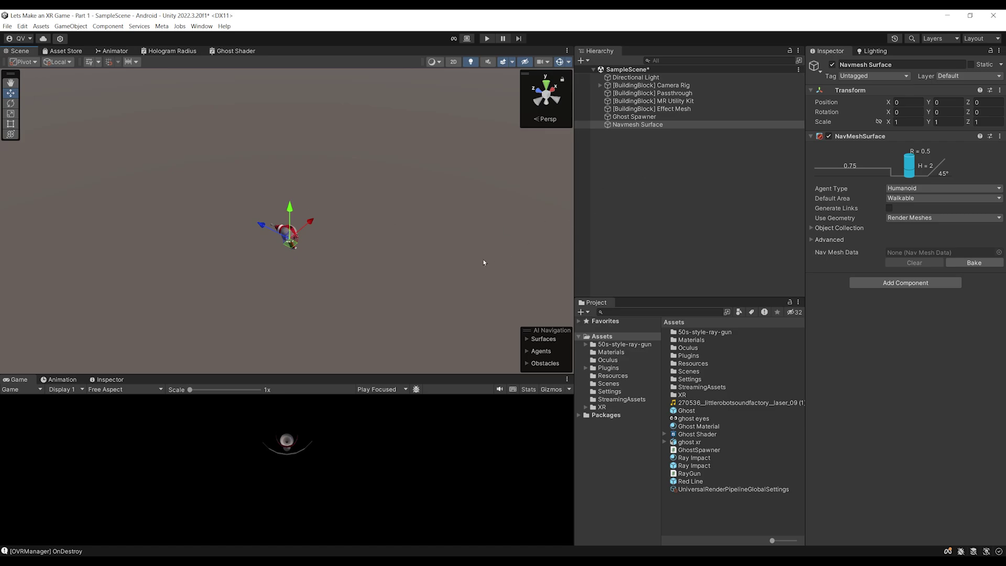
left_click(610, 137)
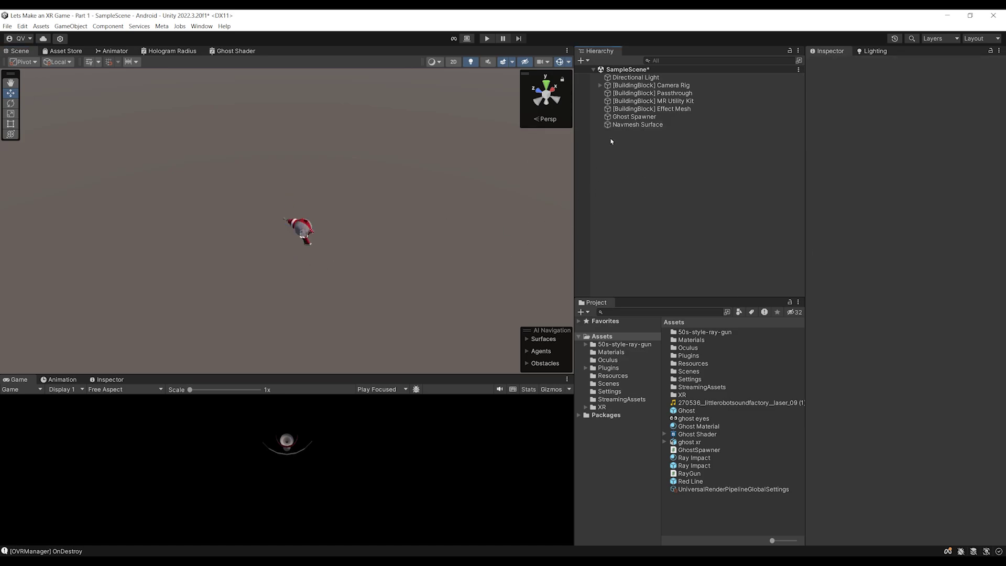
Add a floor plane, scale it up to about 2.2, and save the scene
right_click(611, 138)
mouse_move(647, 274)
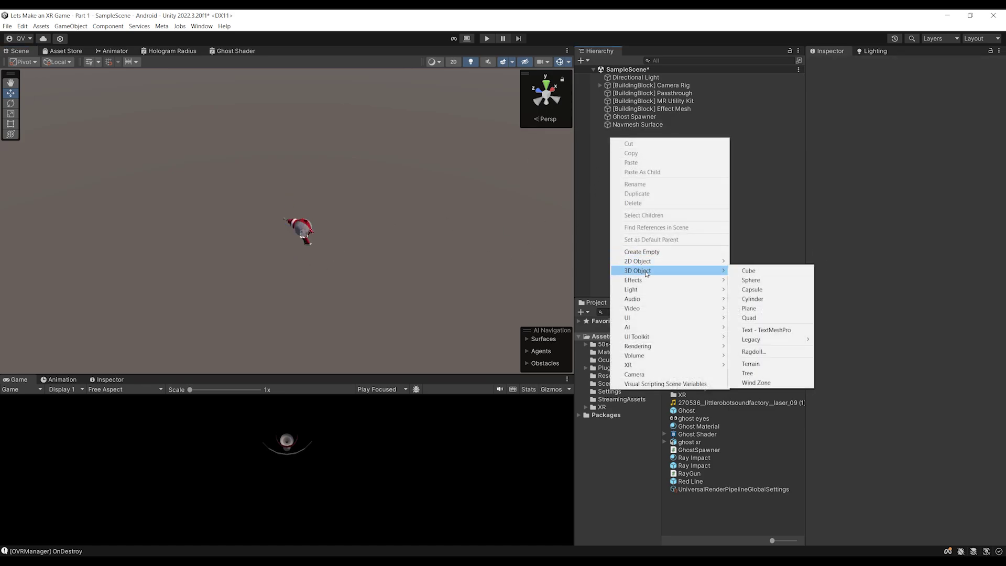
left_click(744, 308)
scroll(482, 228, "down", 5)
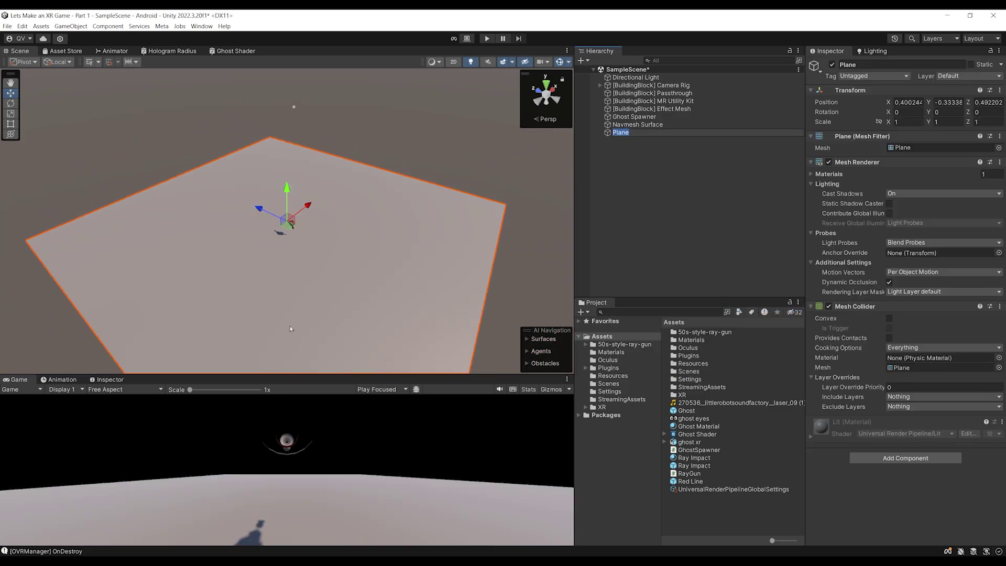
scroll(502, 150, "up", 2)
key("r")
left_click_drag(288, 219, 335, 207)
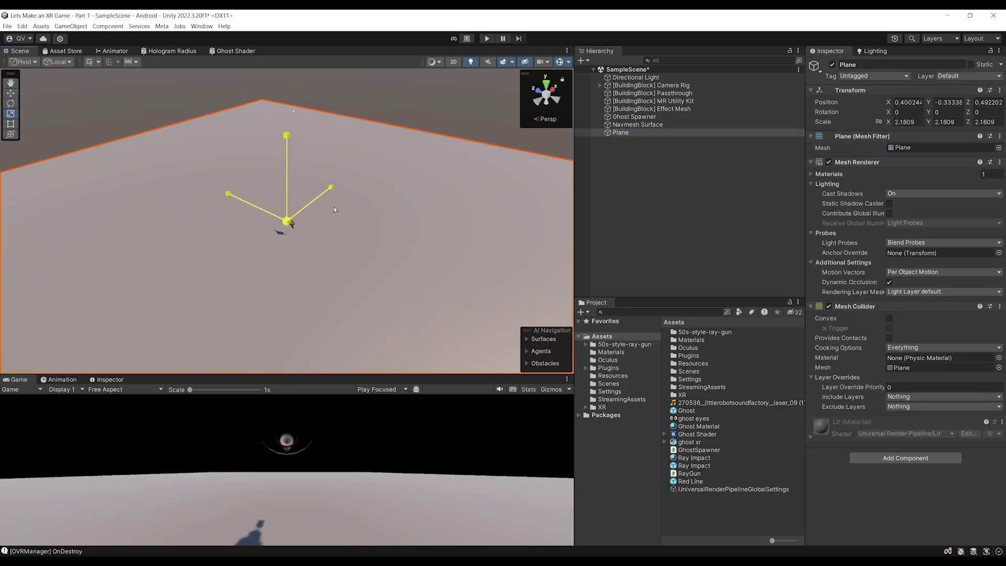
key("ctrl+s")
middle_click_drag(317, 248, 410, 239)
Set the Navmesh Surface to use Physics Colliders as its geometry source
left_click(635, 126)
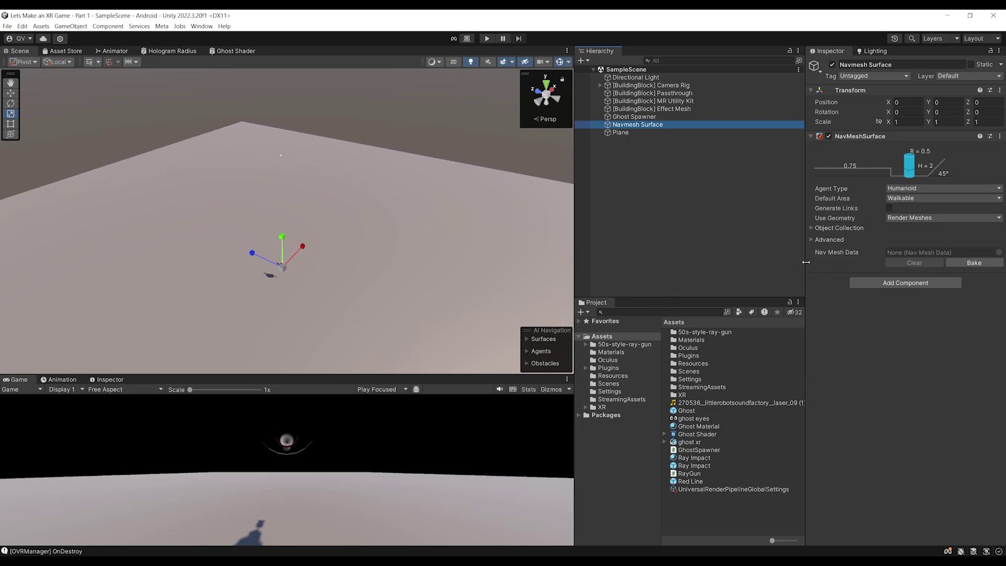
left_click_drag(807, 262, 788, 266)
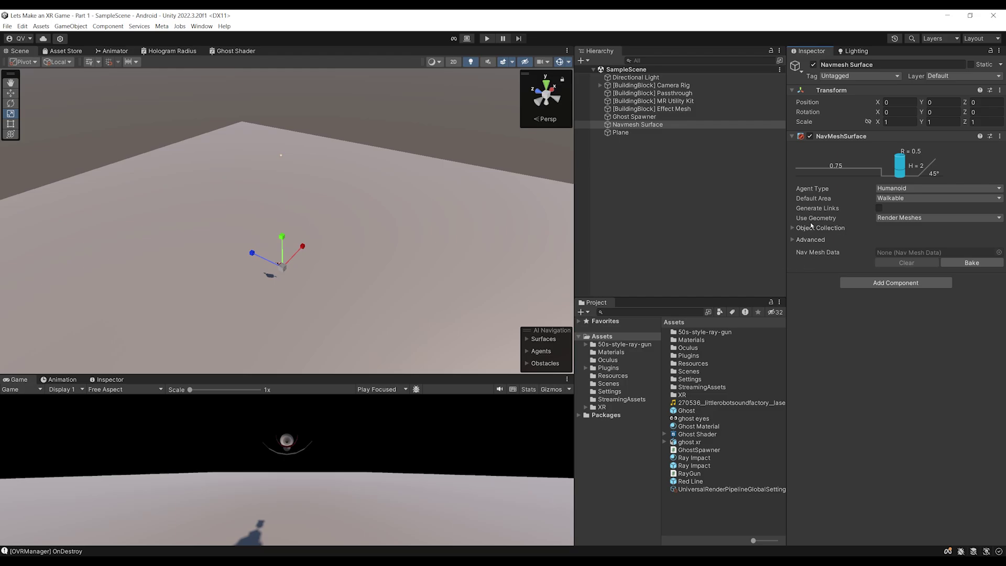
left_click(882, 220)
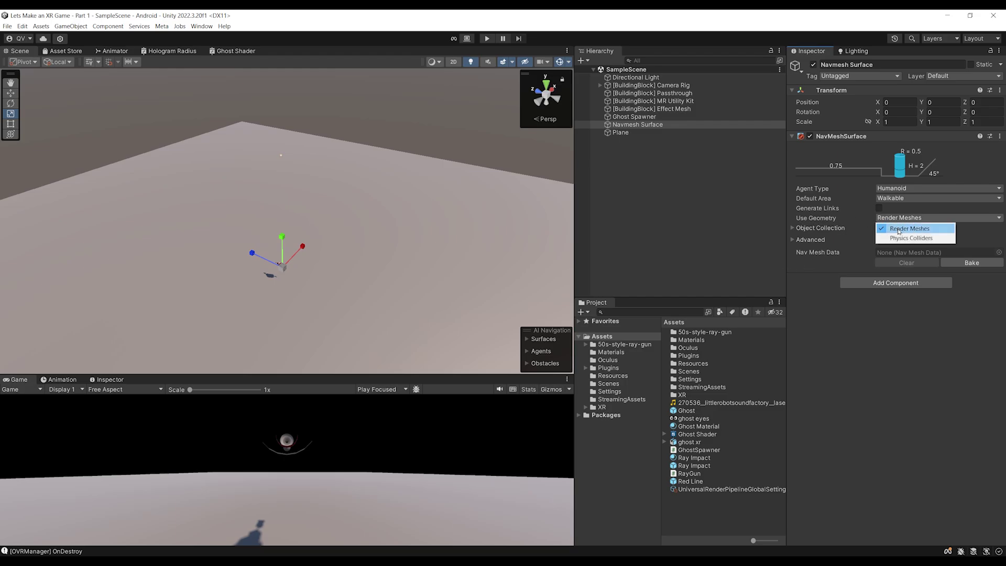
left_click(902, 239)
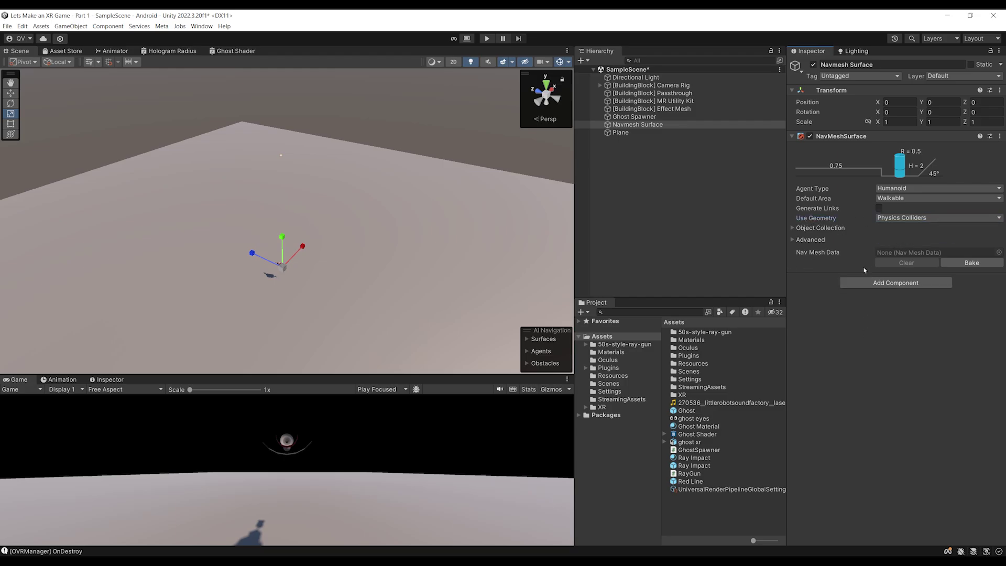
left_click(821, 229)
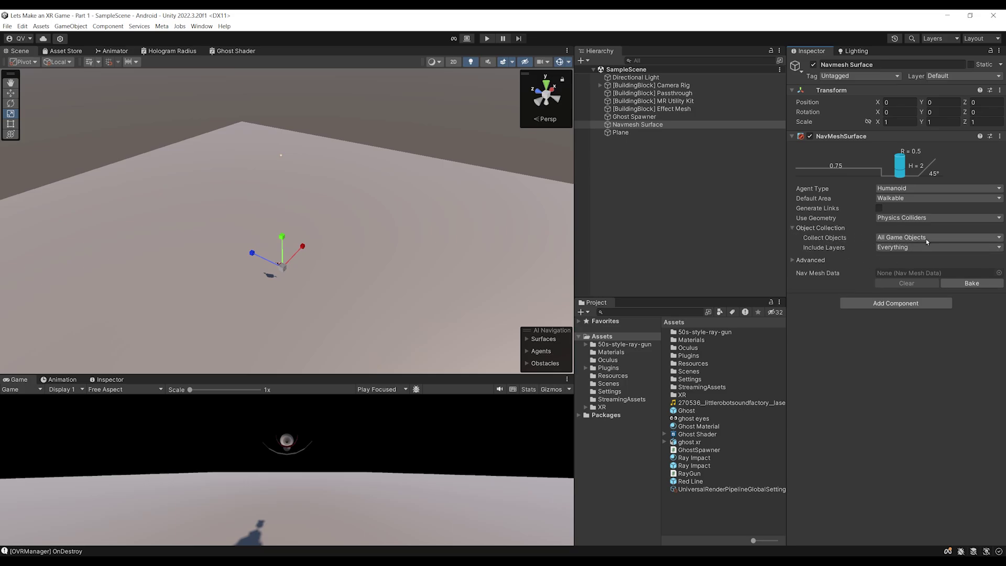
Give the Plane a NavMeshModifier with Override Area enabled and area type Walkable
left_click(622, 133)
left_click(879, 323)
type("Navme")
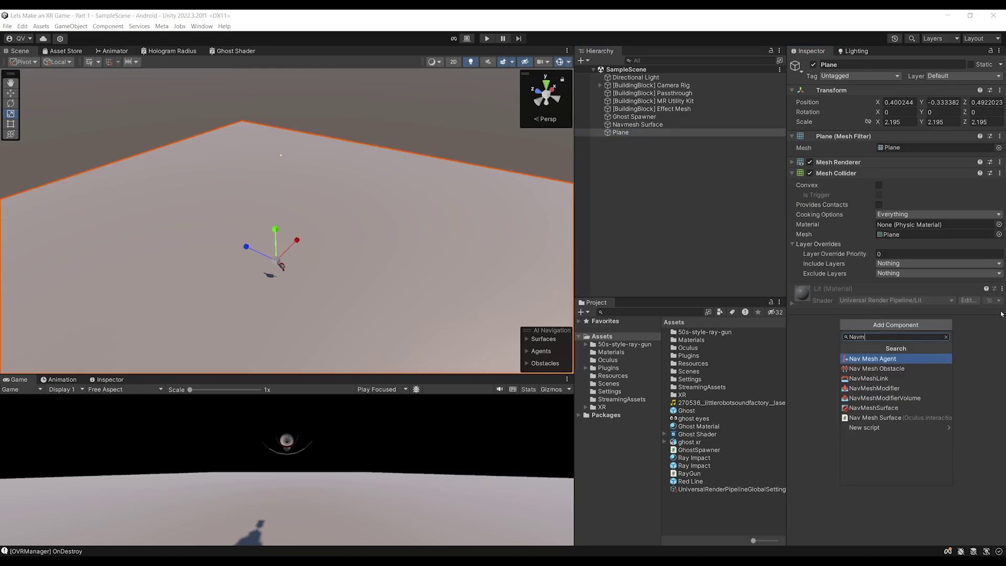
key("Down")
key("Down")
key("Return")
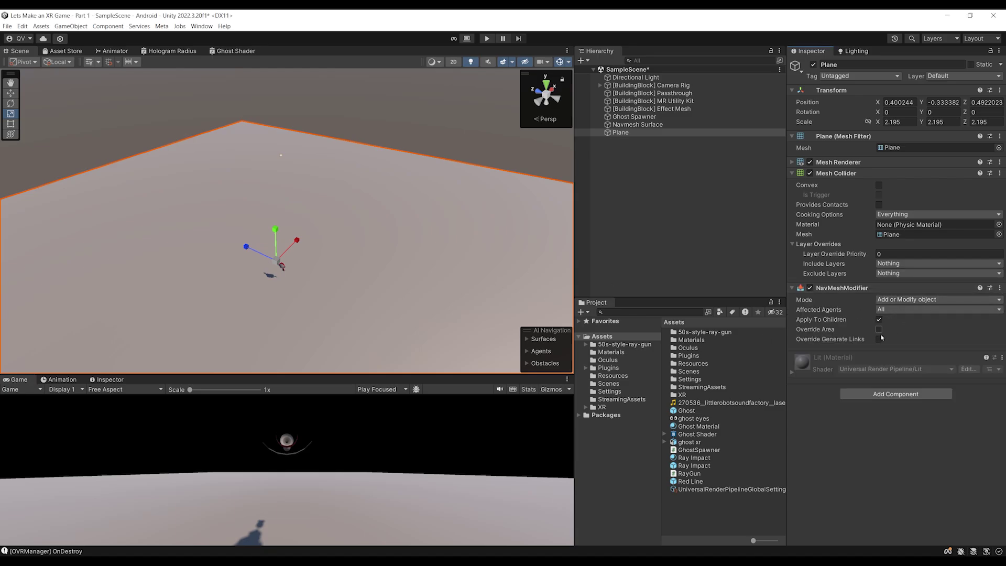
left_click(880, 330)
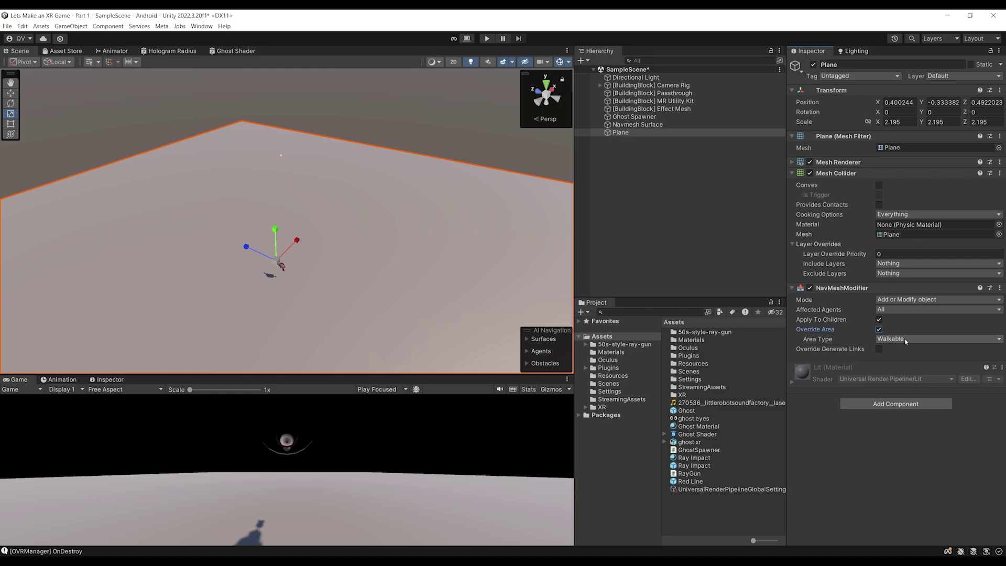
left_click(897, 341)
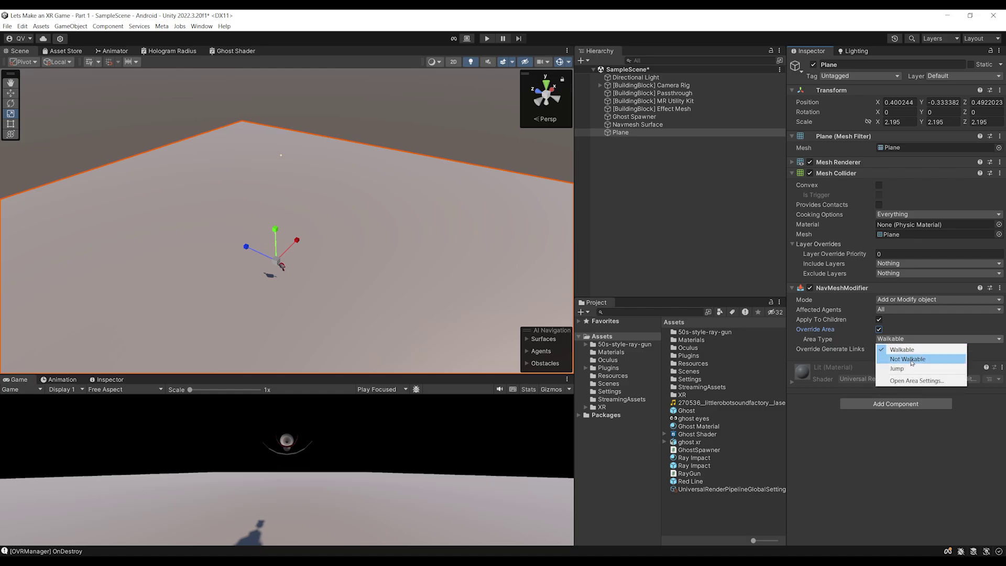
left_click(837, 433)
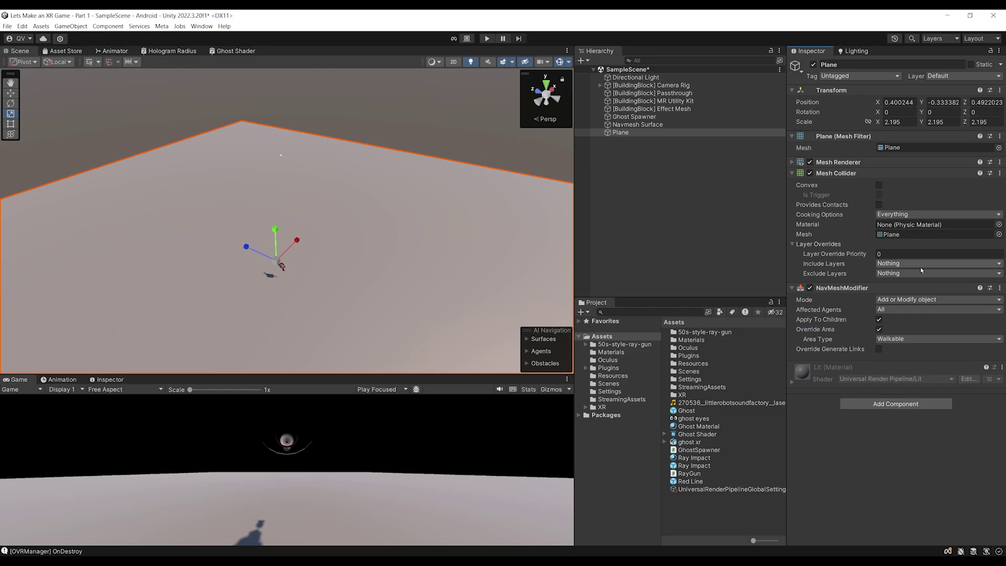
left_click(661, 125)
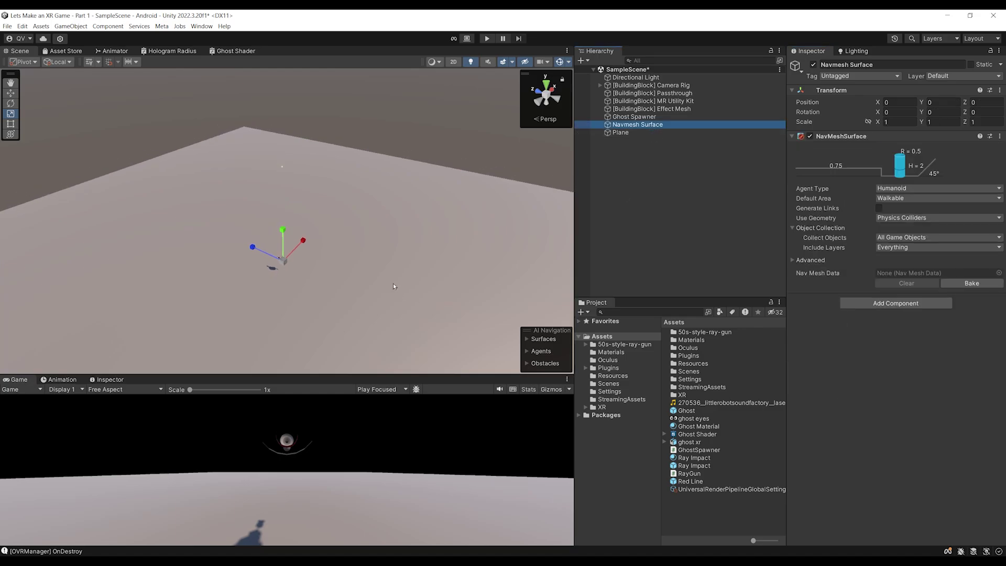
left_click(895, 237)
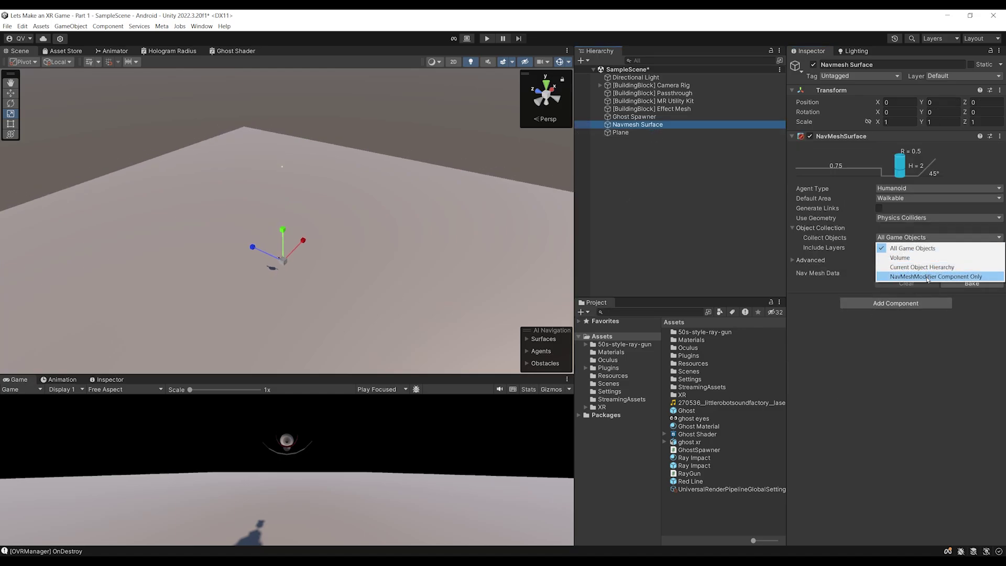
left_click(927, 277)
key("ctrl+s")
left_click_drag(363, 166, 378, 191, "alt")
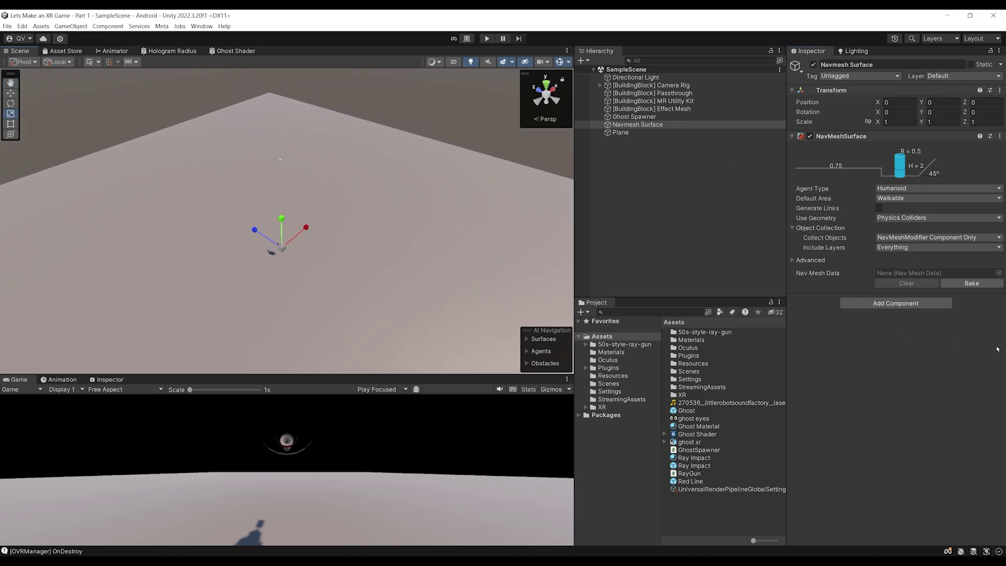
left_click(940, 288)
scroll(296, 245, "down", 5)
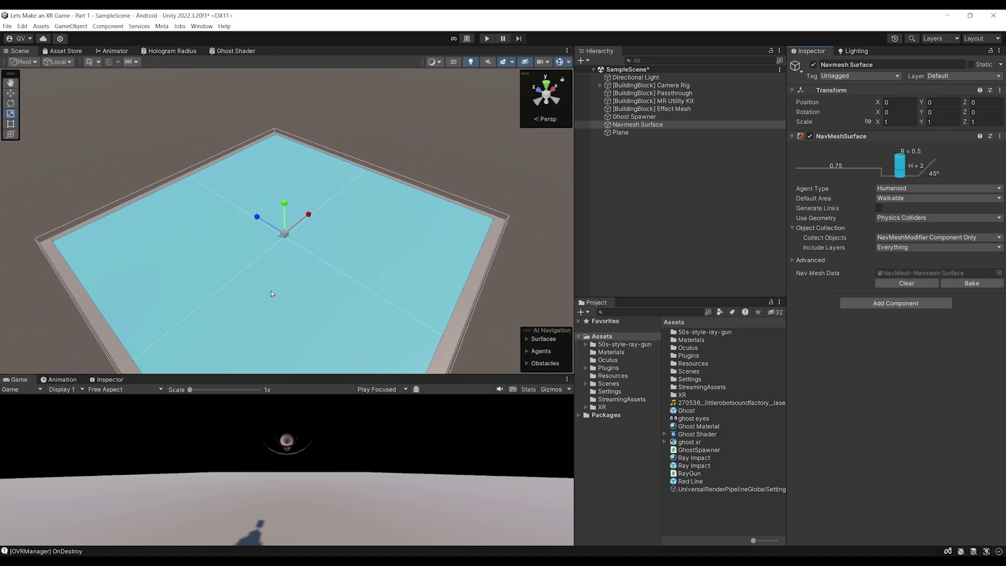
left_click_drag(296, 245, 258, 325, "alt")
left_click_drag(222, 225, 181, 173, "alt")
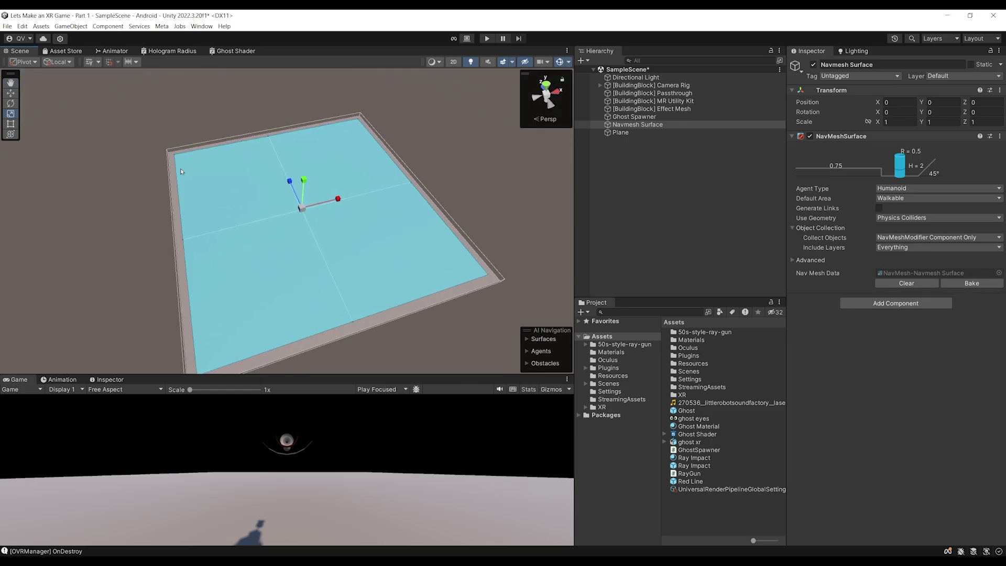
left_click_drag(352, 150, 627, 139, "alt")
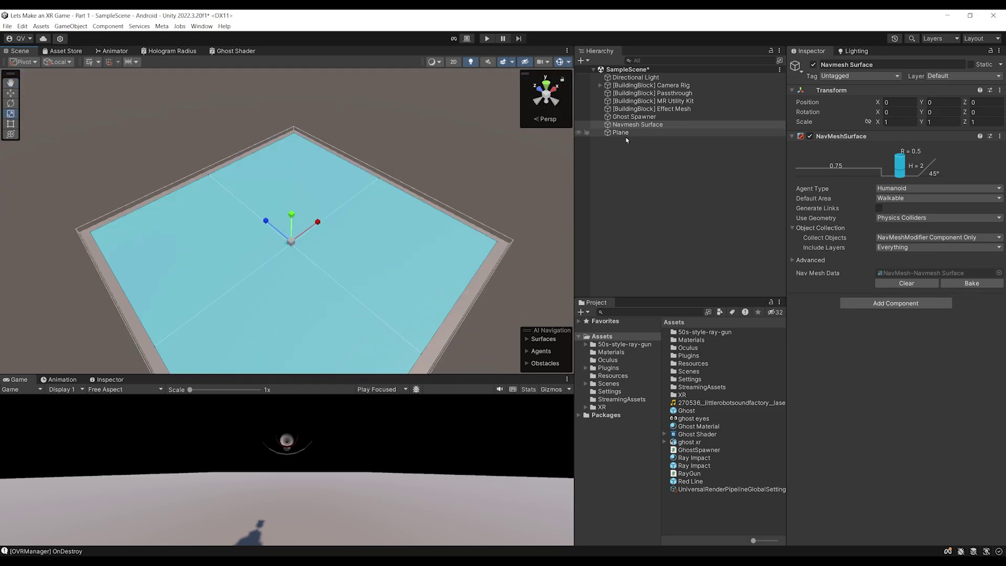
left_click(624, 133)
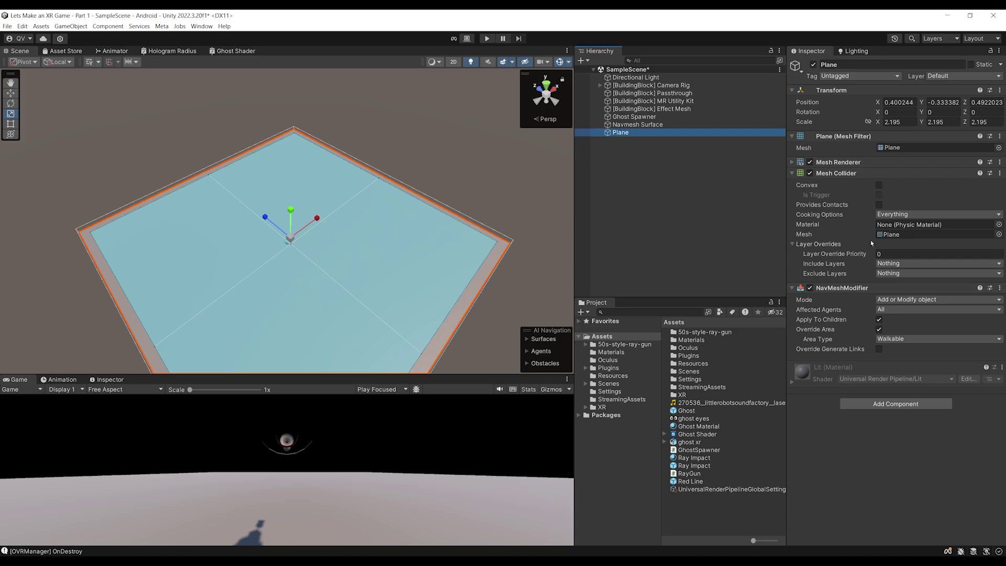
left_click(596, 191)
scroll(342, 228, "up", 3)
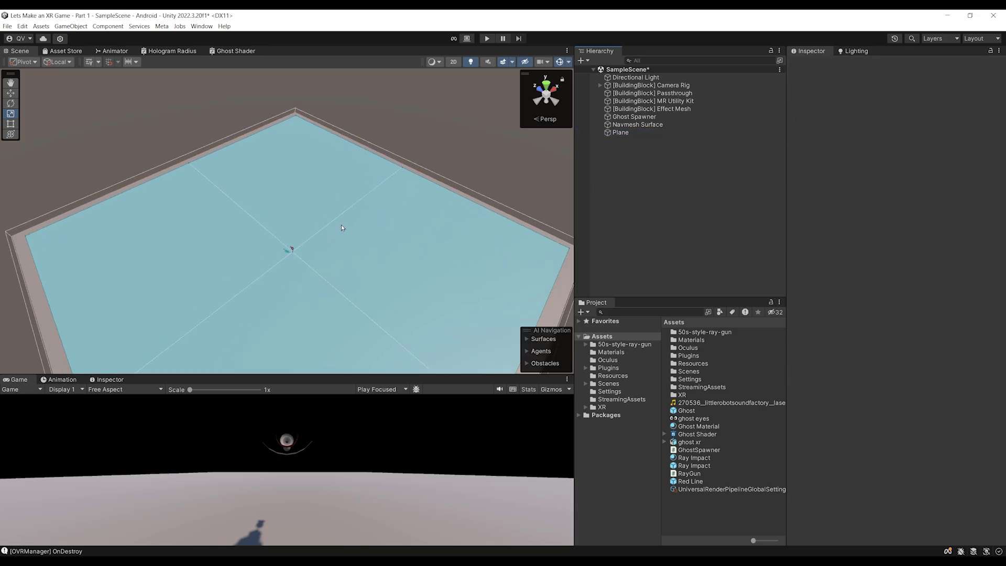
scroll(342, 228, "up", 3)
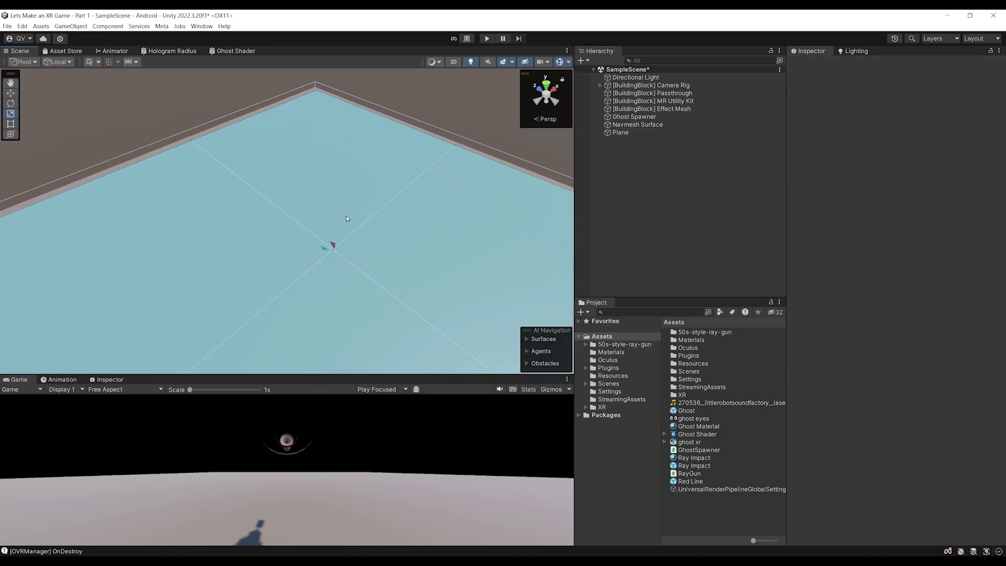
Create a cube named w and stretch it into a flat, wide box
right_click(611, 149)
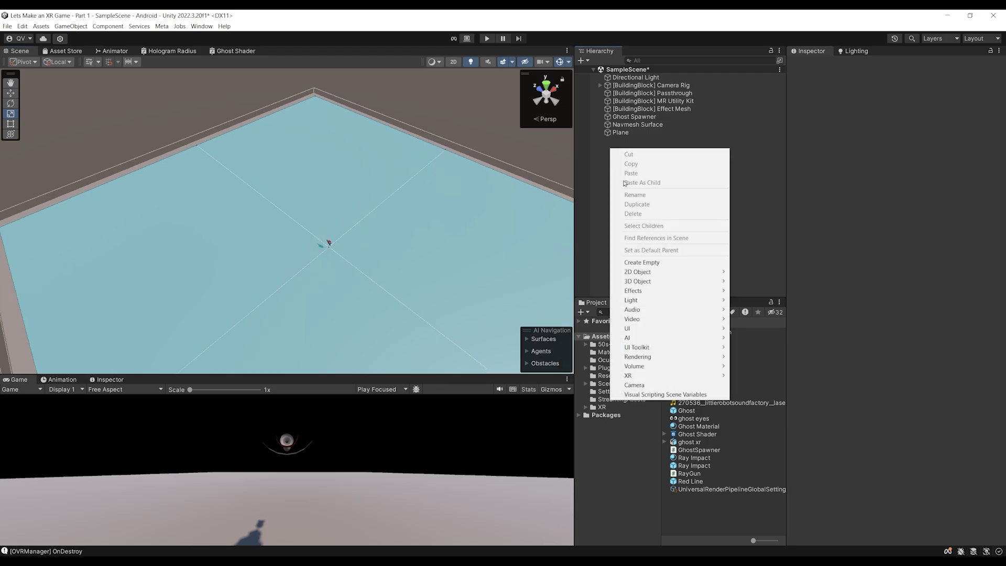
mouse_move(654, 287)
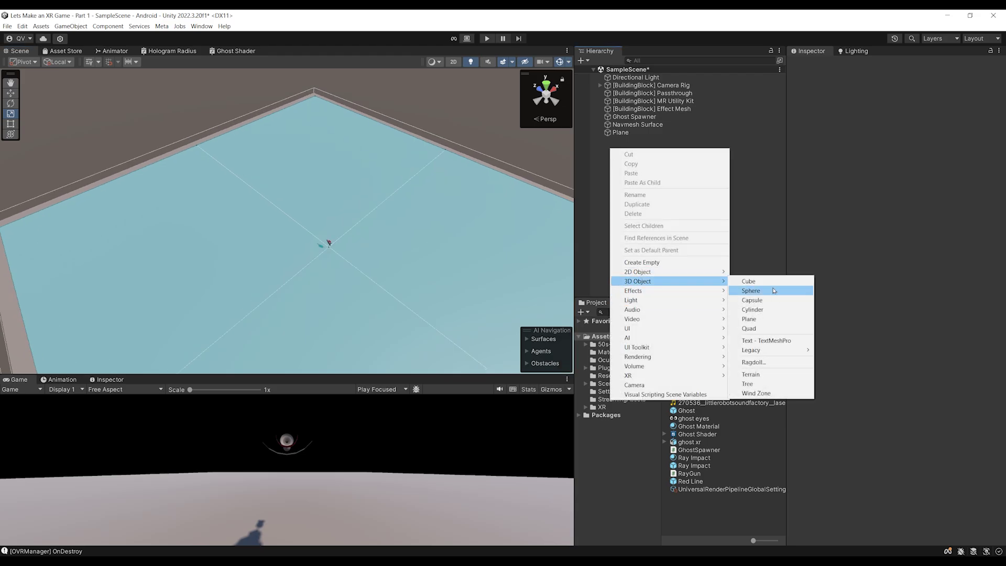
left_click(749, 282)
type("w")
left_click_drag(314, 202, 347, 187)
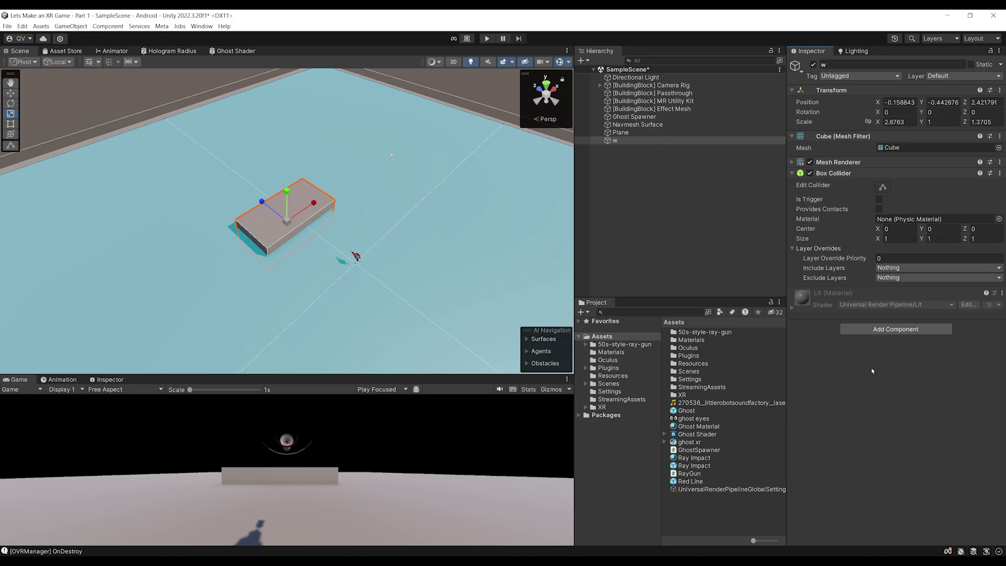
Add a NavMeshModifier to box w overriding its area to Not Walkable, then save
left_click(879, 329)
type("Navm")
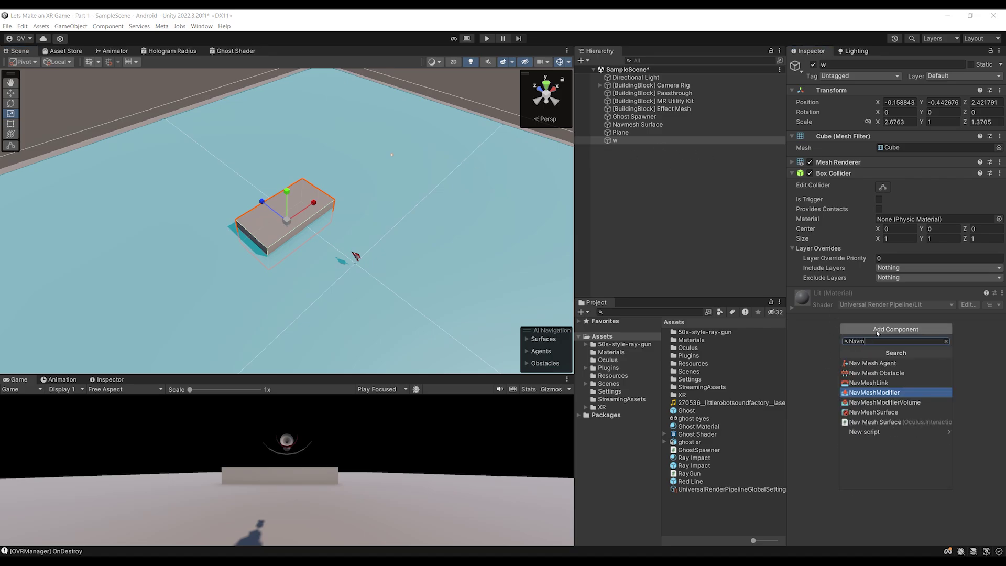
key("Up")
key("Up")
key("Down")
key("Down")
key("Return")
left_click_drag(311, 251, 336, 230, "alt")
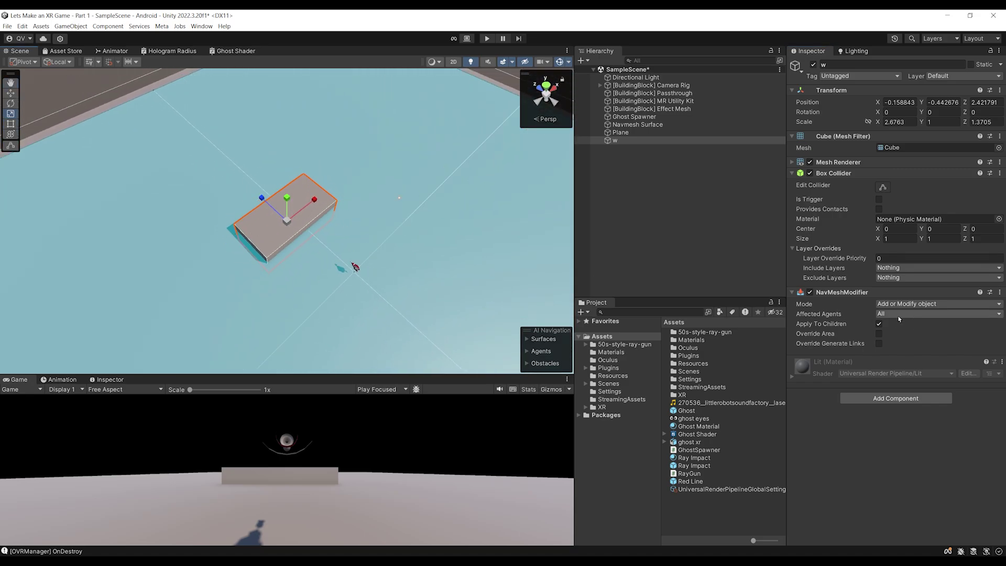
left_click(879, 334)
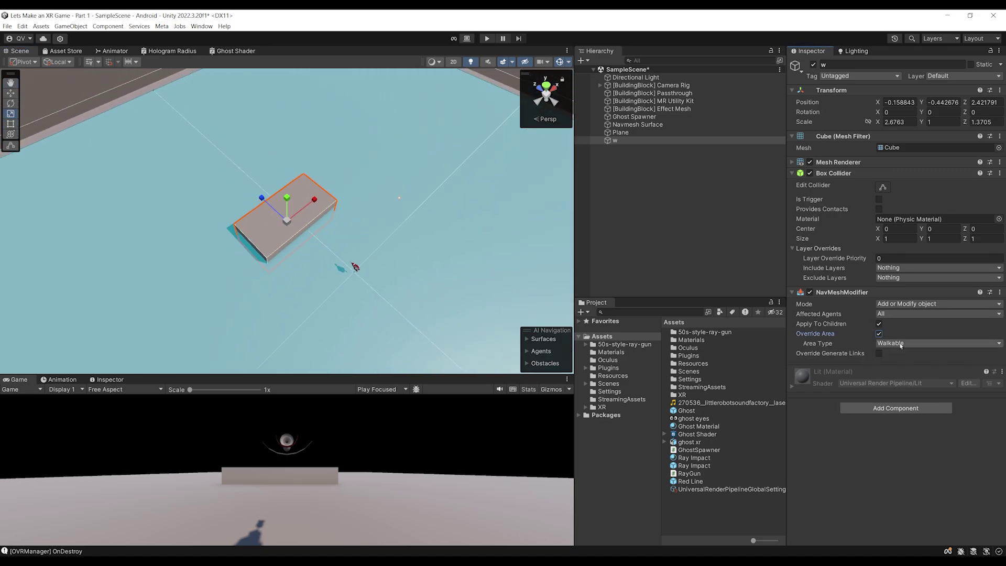
left_click(902, 344)
left_click(908, 363)
key("ctrl+s")
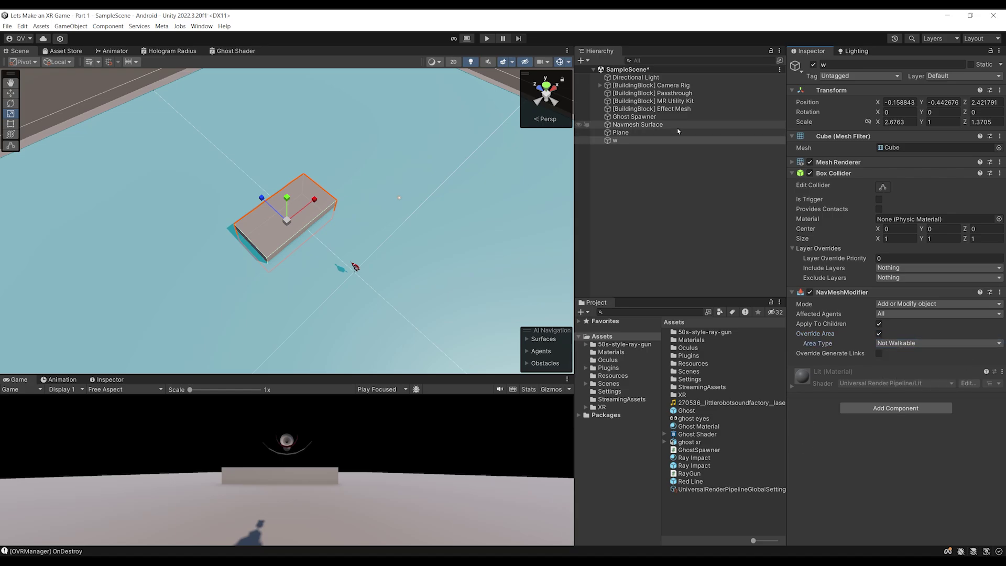
Bake the Navmesh Surface and inspect the navmesh carved around the box
left_click(658, 129)
left_click(972, 283)
left_click_drag(399, 225, 257, 205, "alt")
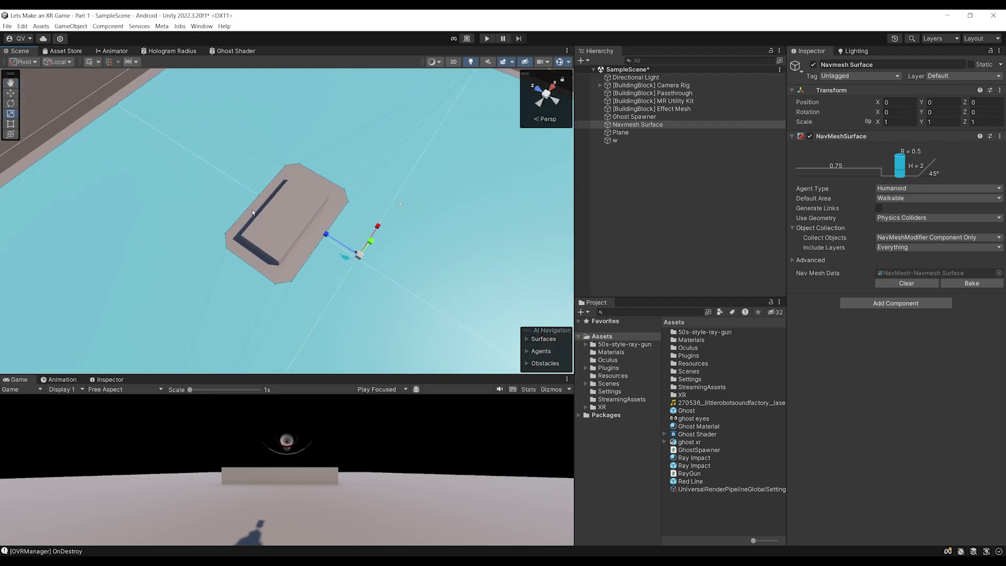
scroll(237, 314, "up", 2)
scroll(236, 219, "down", 2)
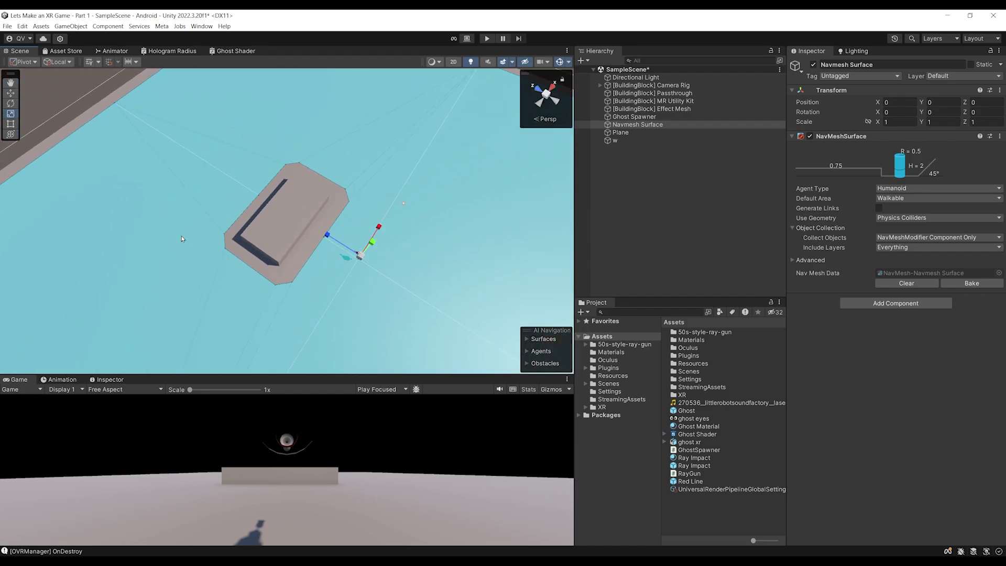
scroll(244, 273, "down", 2)
left_click_drag(244, 272, 278, 243, "alt")
scroll(279, 244, "down", 2)
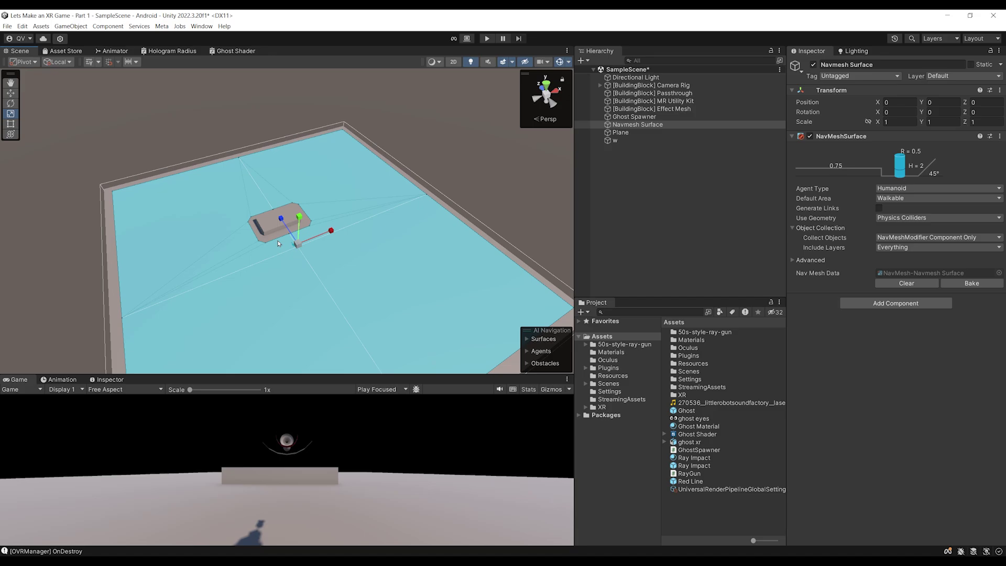
left_click_drag(278, 243, 255, 245, "alt")
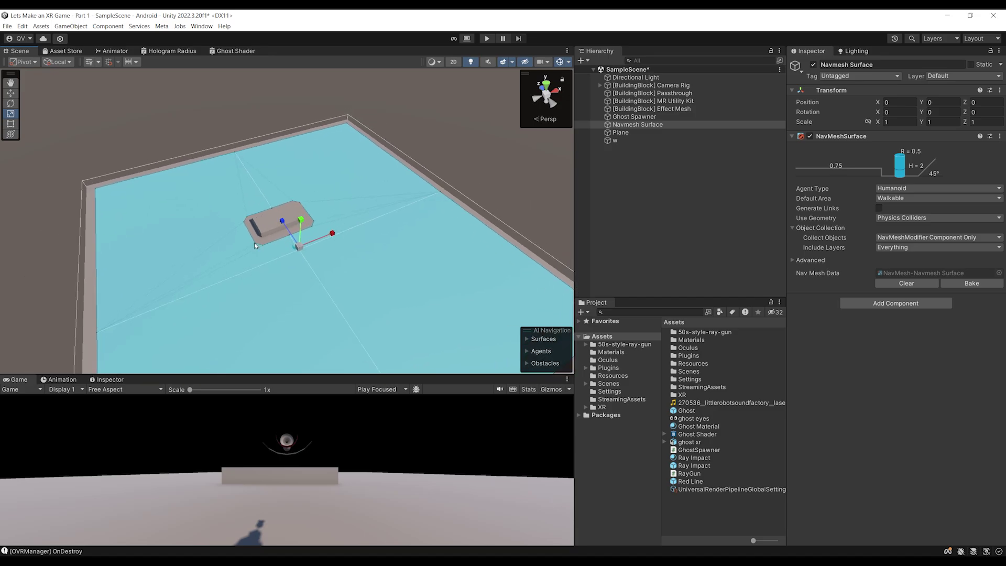
scroll(240, 241, "up", 2)
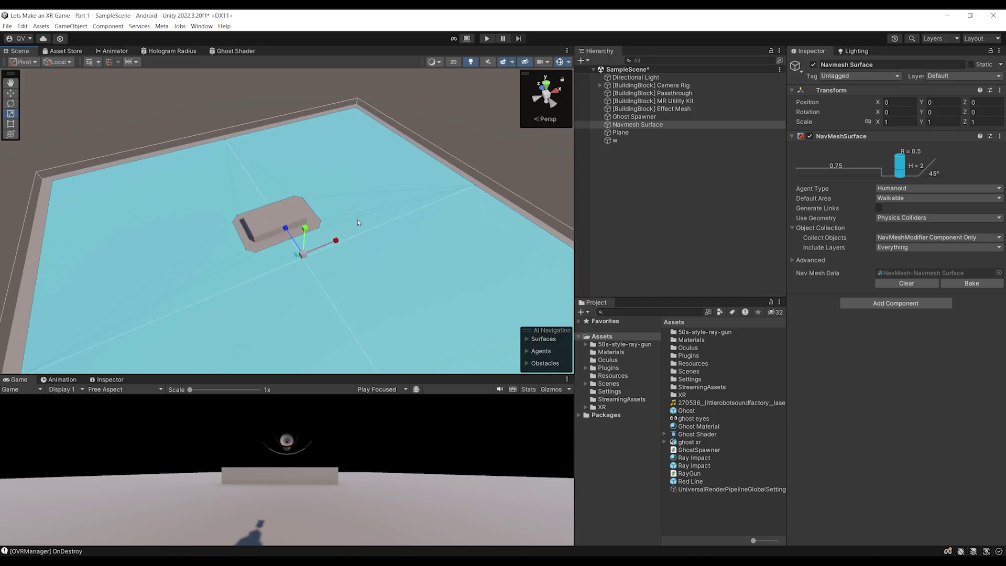
scroll(358, 223, "up", 1)
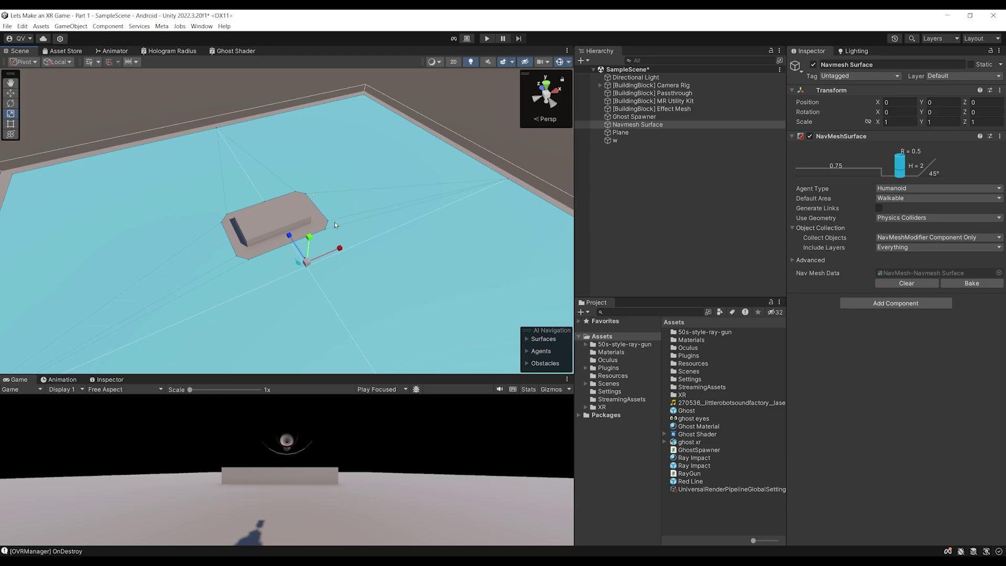
scroll(421, 270, "up", 2)
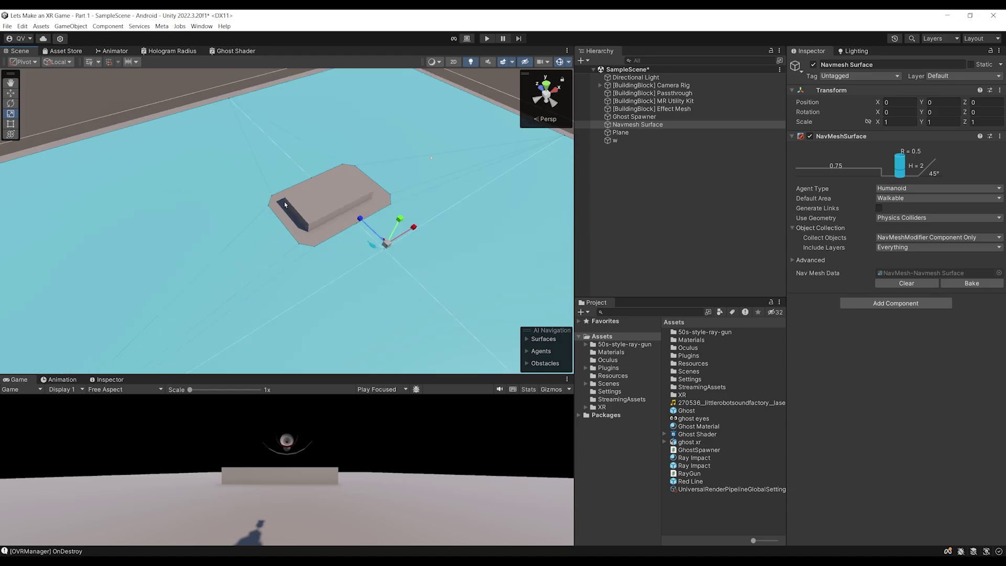
right_click_drag(276, 234, 342, 206)
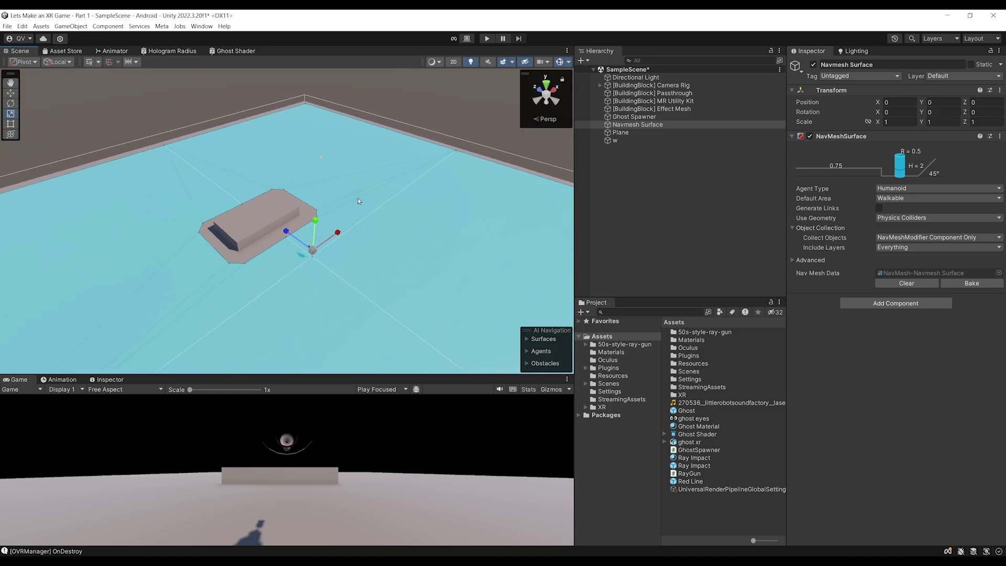
Move the Plane to position 0, 0, 0
left_click(358, 201)
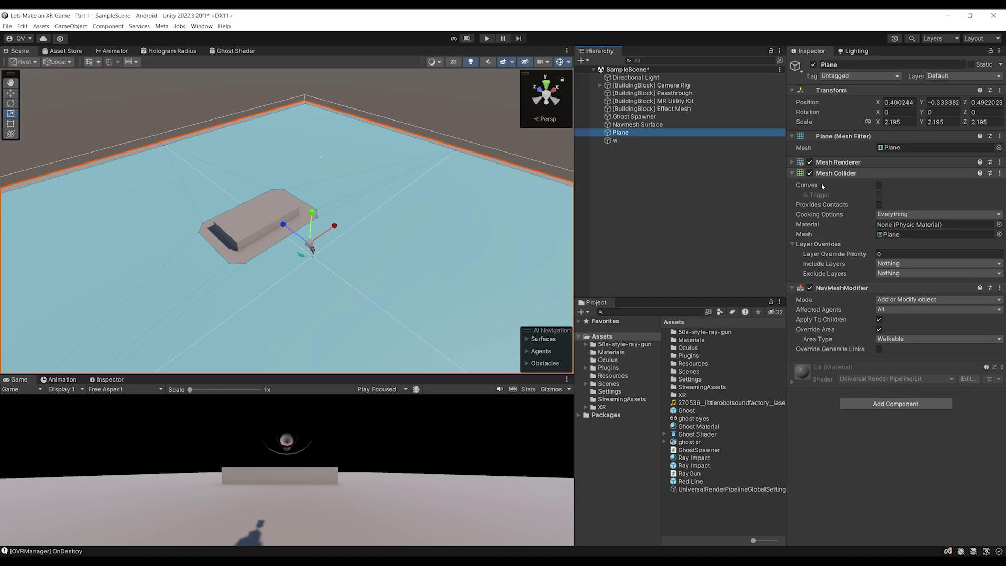
left_click_drag(343, 193, 306, 202, "alt")
key("ctrl+s")
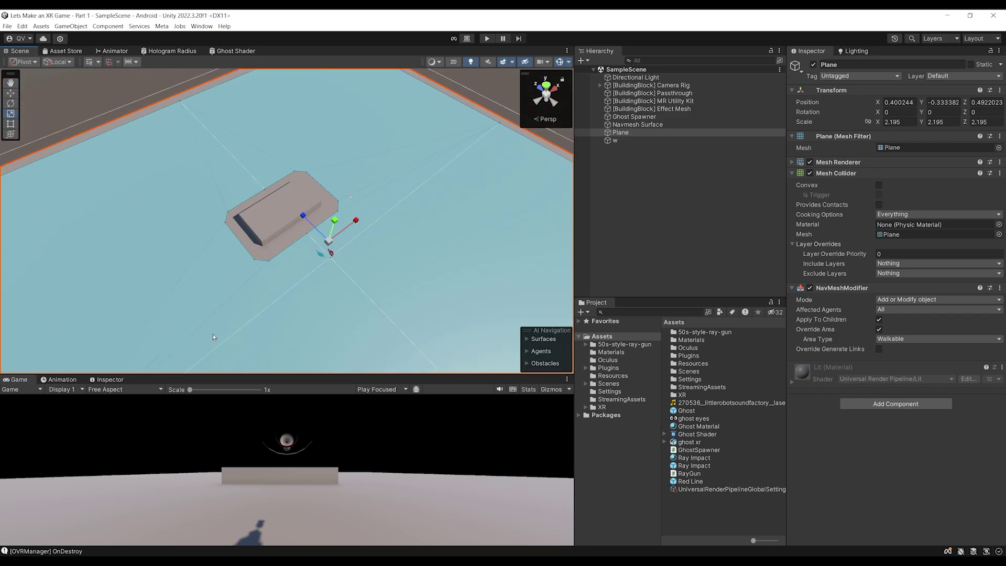
left_click_drag(45, 95, 325, 194, "alt")
double_click(648, 133)
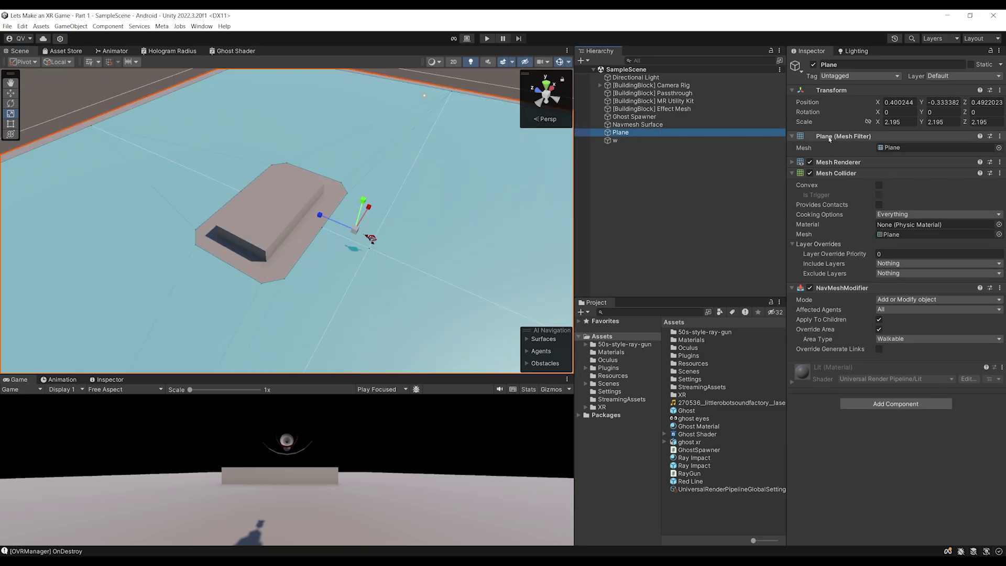
left_click(949, 103)
double_click(946, 103)
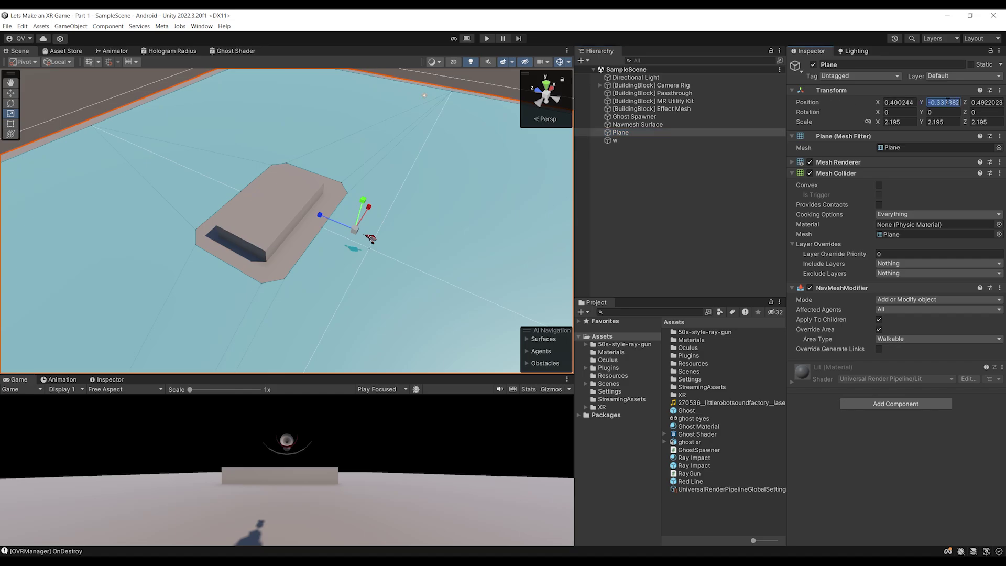
type("0")
key("shift+Tab")
type("0")
key("Tab")
key("Tab")
type("0")
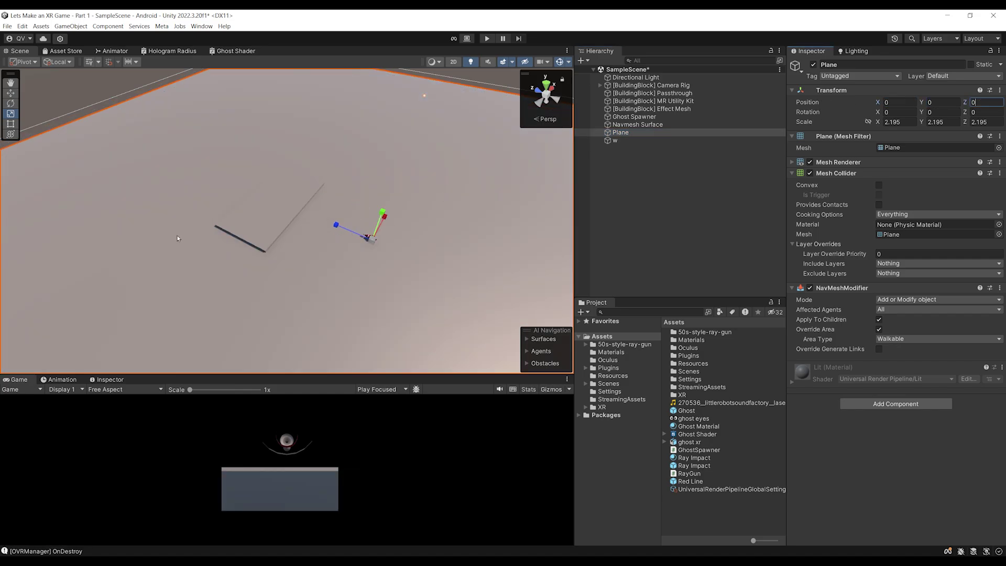
Set box w's Y position to 0 so it rests on the floor
left_click(262, 215)
left_click(943, 102)
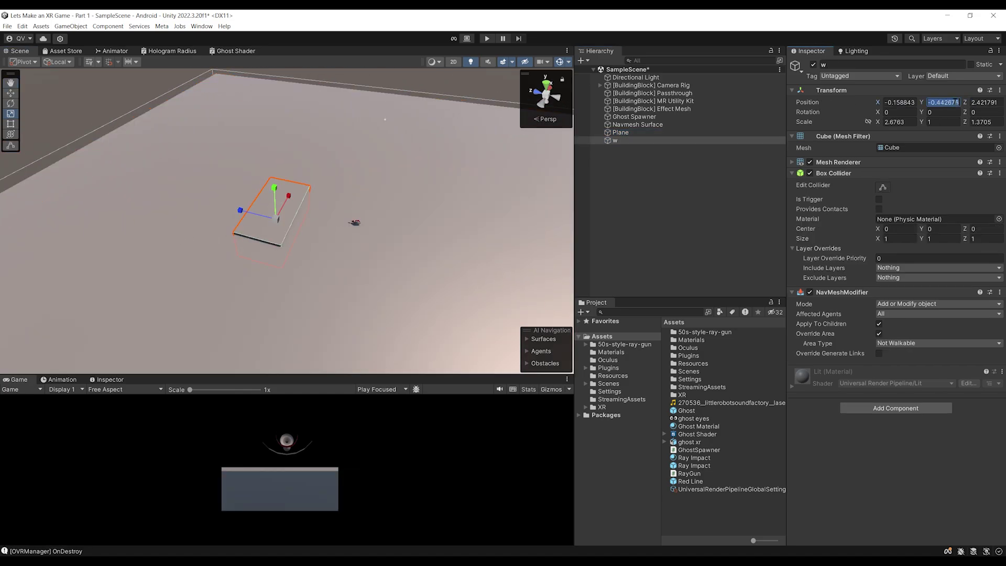
type("0")
key("Return")
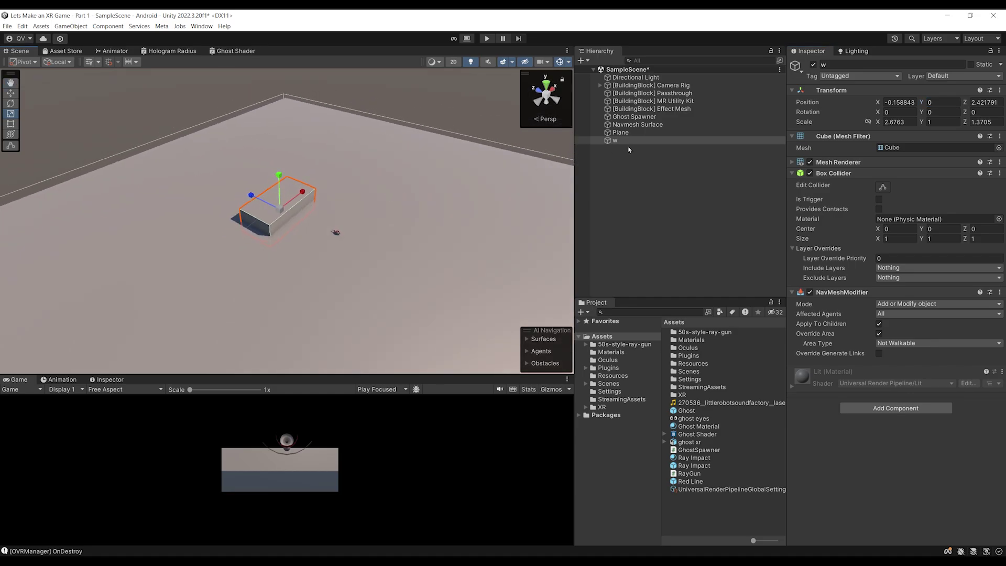
Rebake the Navmesh Surface around the lowered box and save the scene
left_click(638, 125)
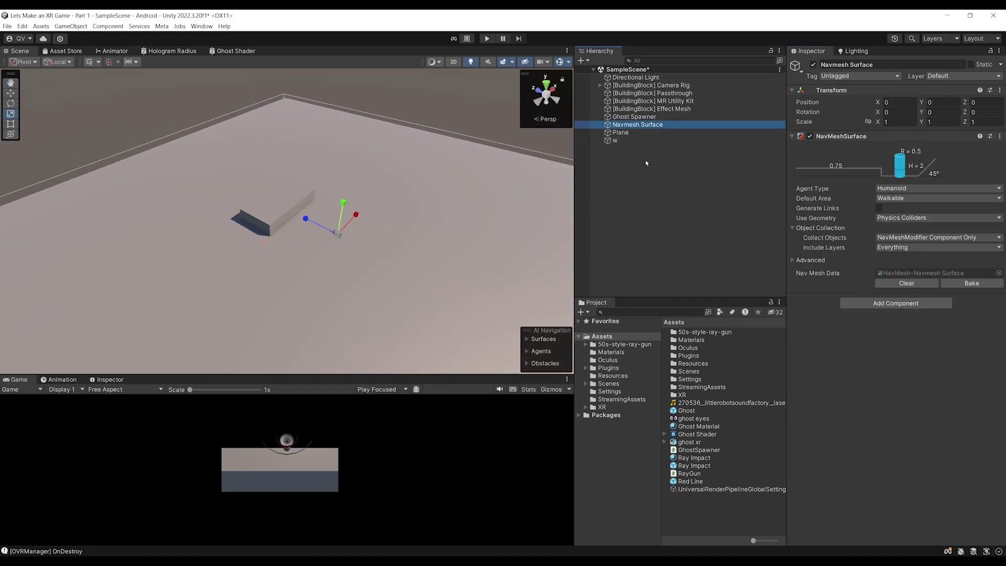
left_click(972, 283)
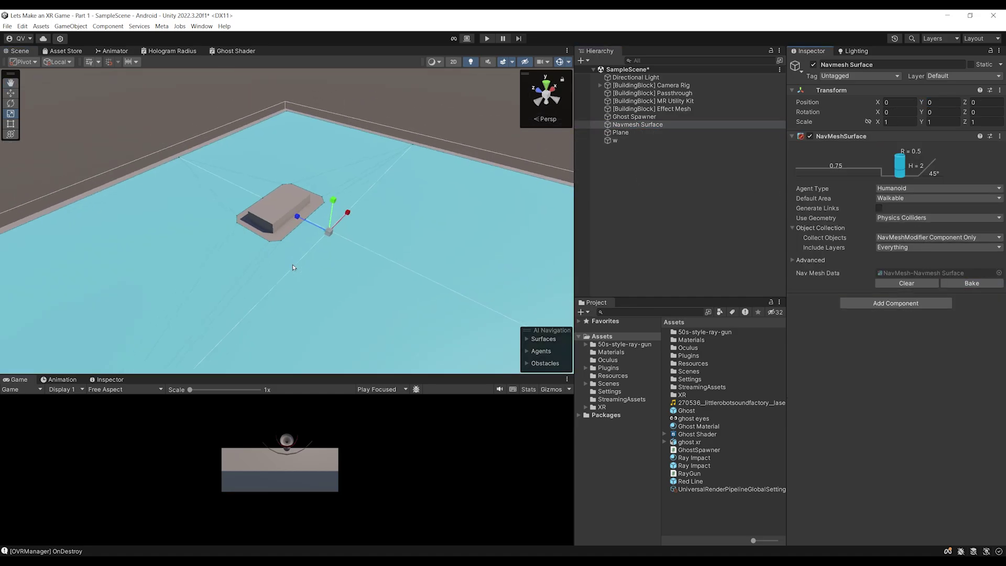
left_click(622, 133)
left_click_drag(484, 146, 379, 234, "alt")
left_click_drag(358, 187, 541, 270, "alt")
key("ctrl+s")
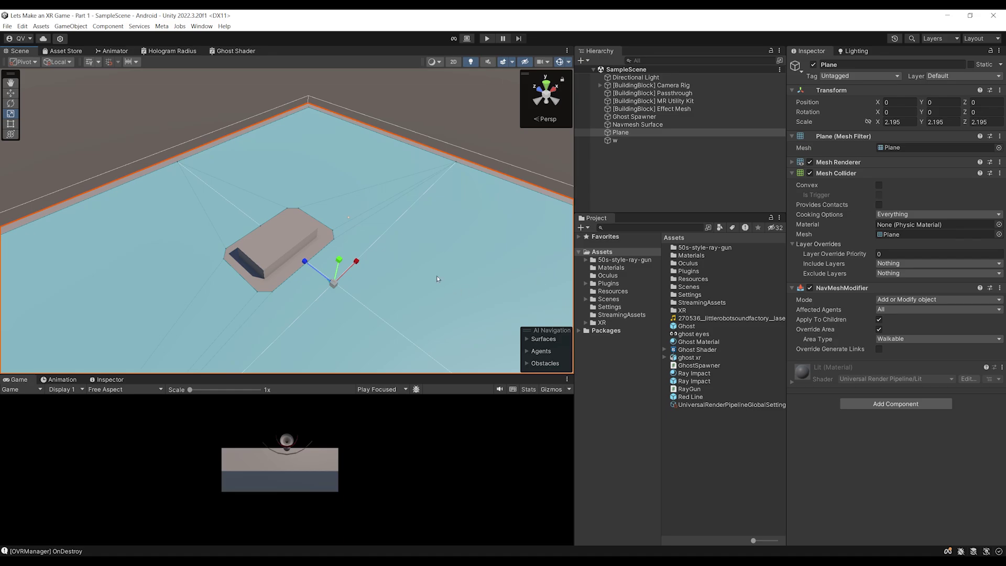
Locate the Ghost prefab in the project assets and open it for editing
left_click(645, 117)
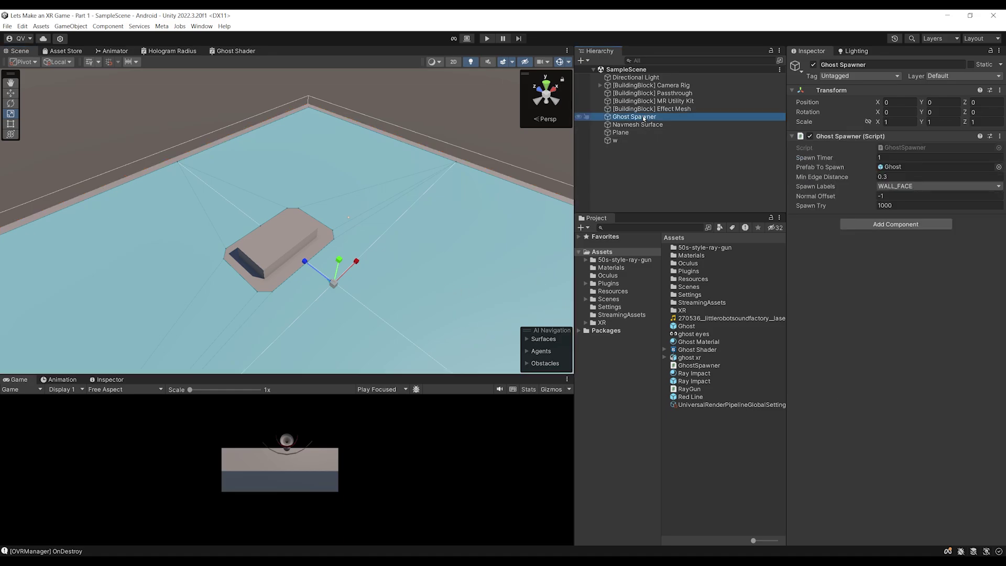
left_click(893, 168)
left_click(684, 326)
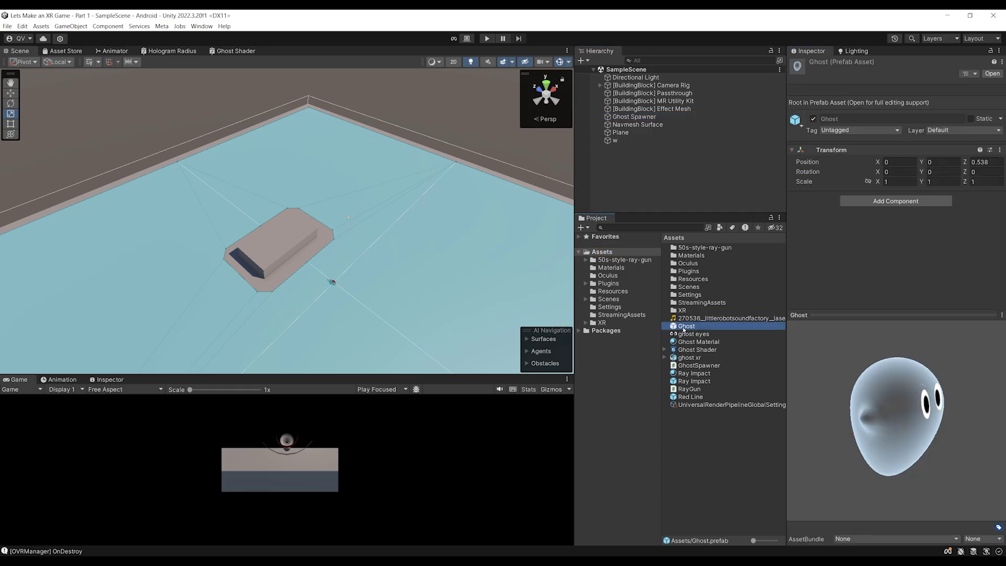
left_click(832, 404)
left_click_drag(860, 310, 862, 414)
double_click(687, 327)
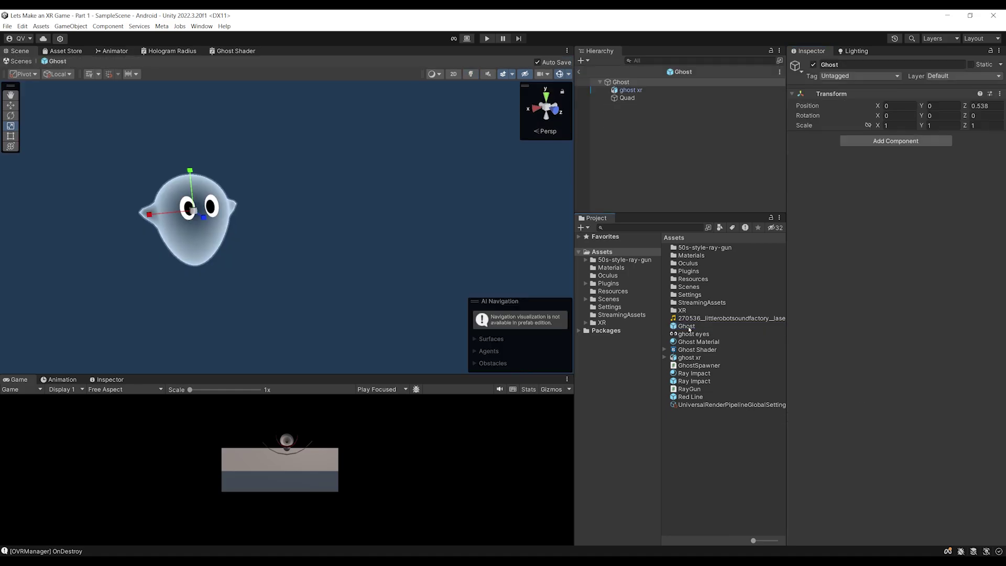
left_click_drag(671, 214, 674, 301)
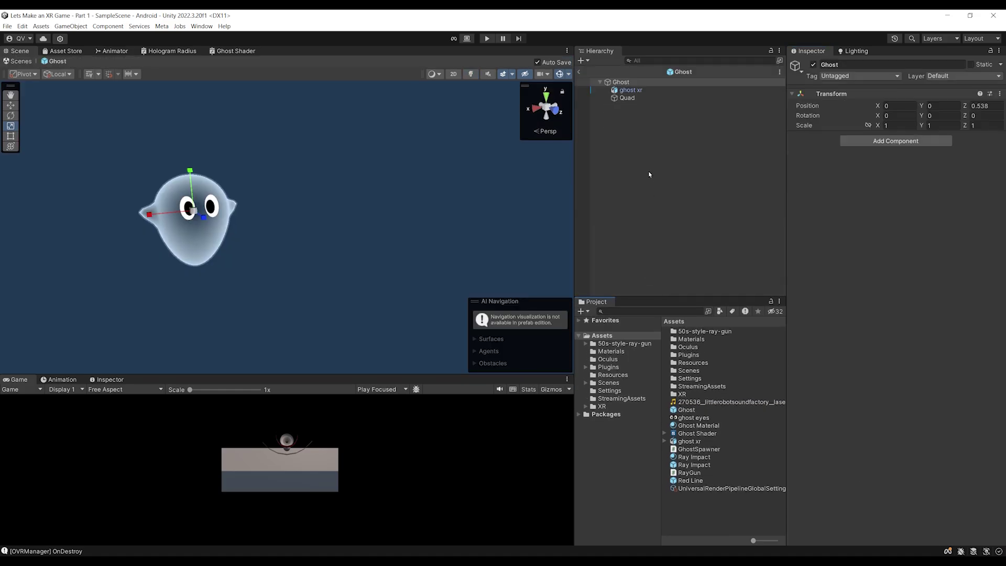
Create and attach a new script named Ghost to the prefab
left_click(881, 139)
type("Ghost")
key("Down")
key("Return")
key("Return")
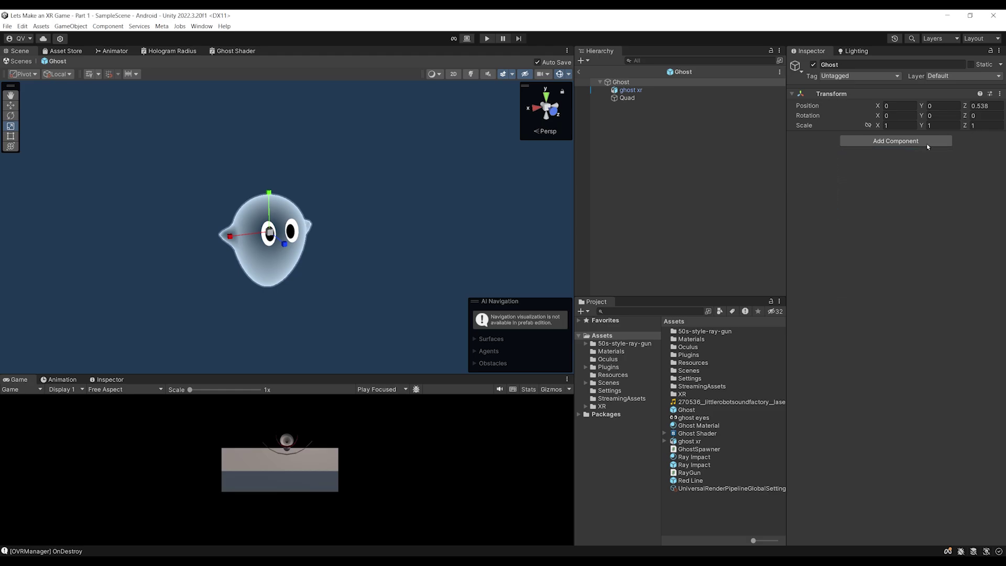
Add a Nav Mesh Agent component to the Ghost prefab and inspect its capsule
left_click(864, 167)
type("navmesh")
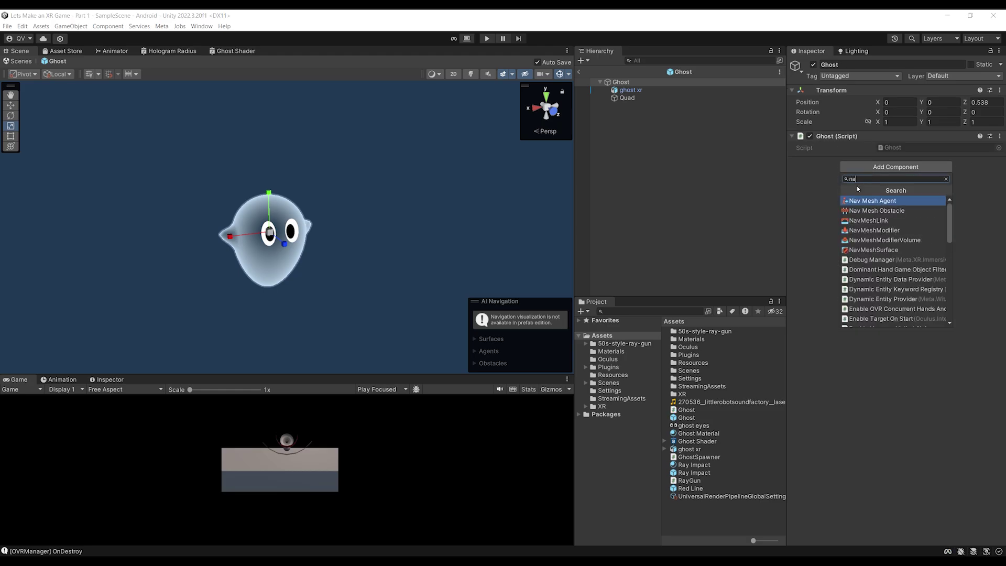
key("Return")
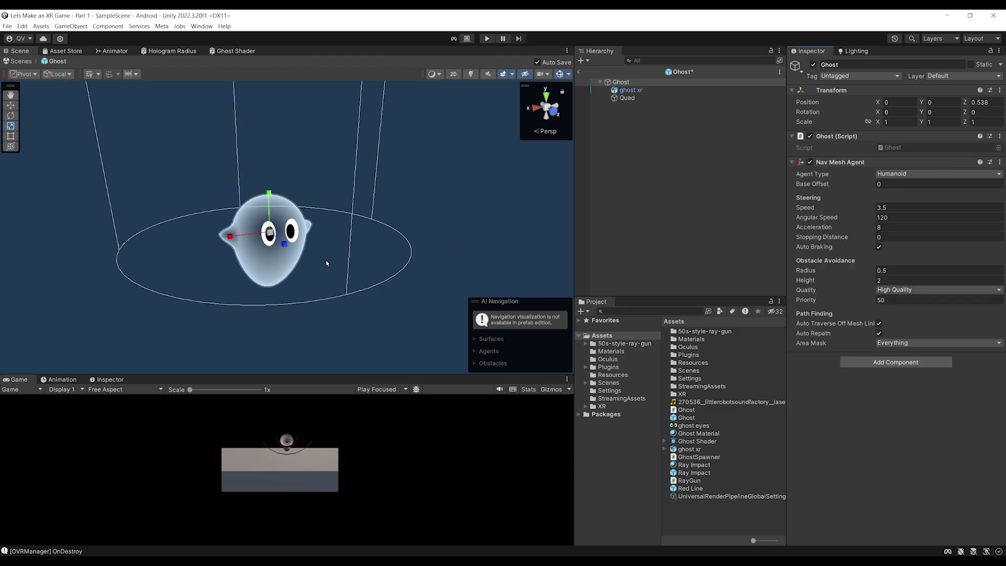
scroll(340, 262, "down", 3)
scroll(251, 197, "down", 5)
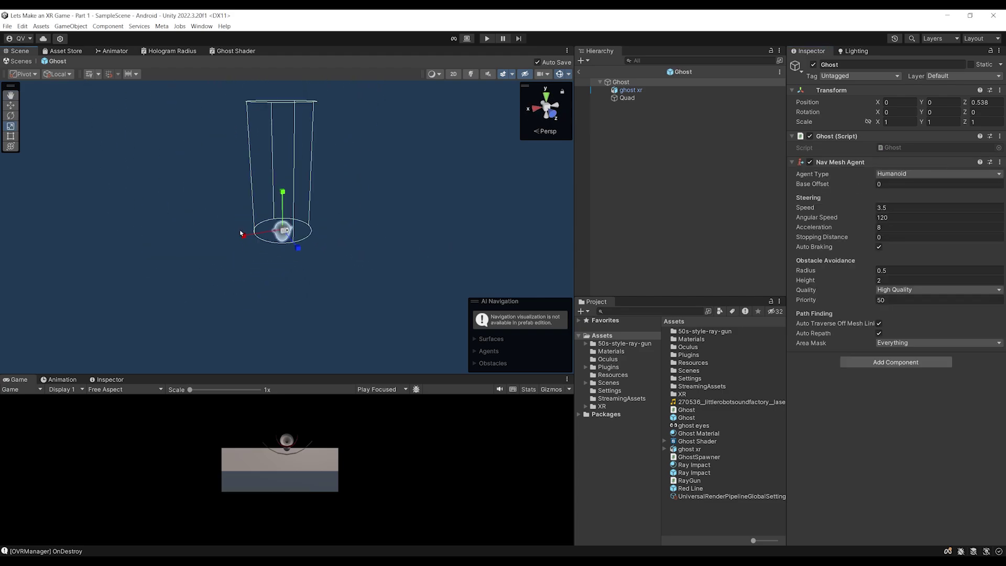
scroll(233, 302, "up", 5)
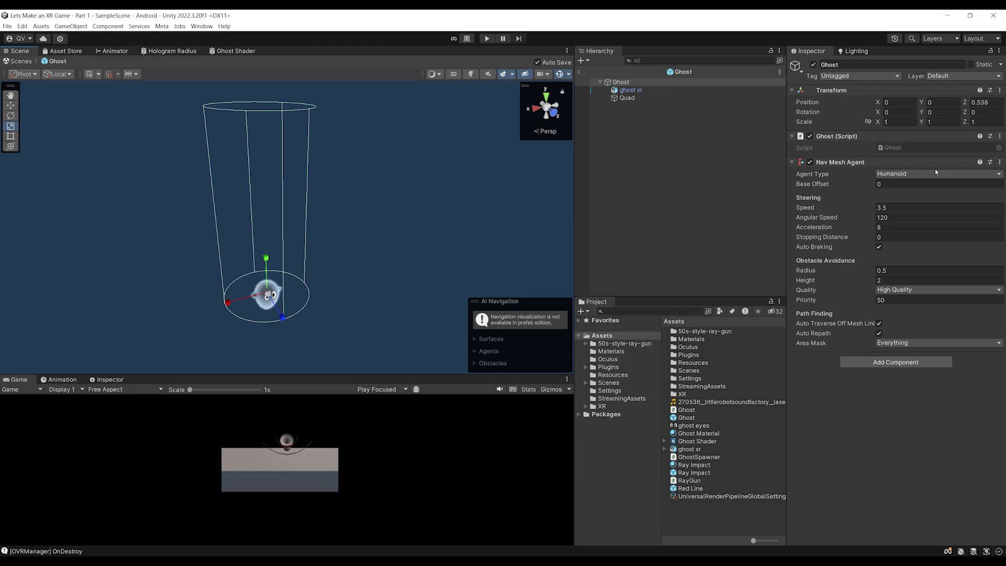
left_click_drag(349, 230, 368, 204)
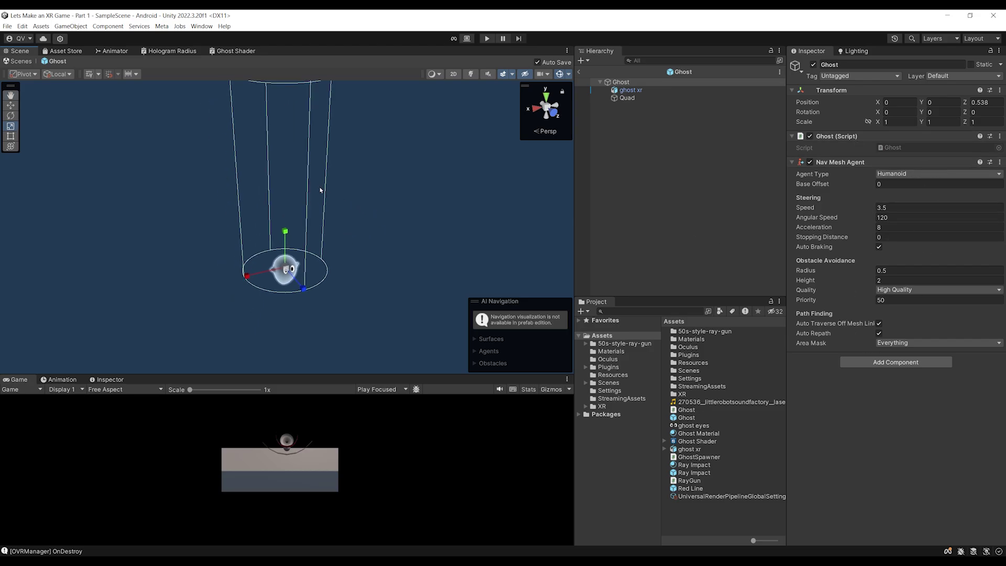
scroll(233, 286, "down", 2)
left_click_drag(258, 190, 307, 255, "alt")
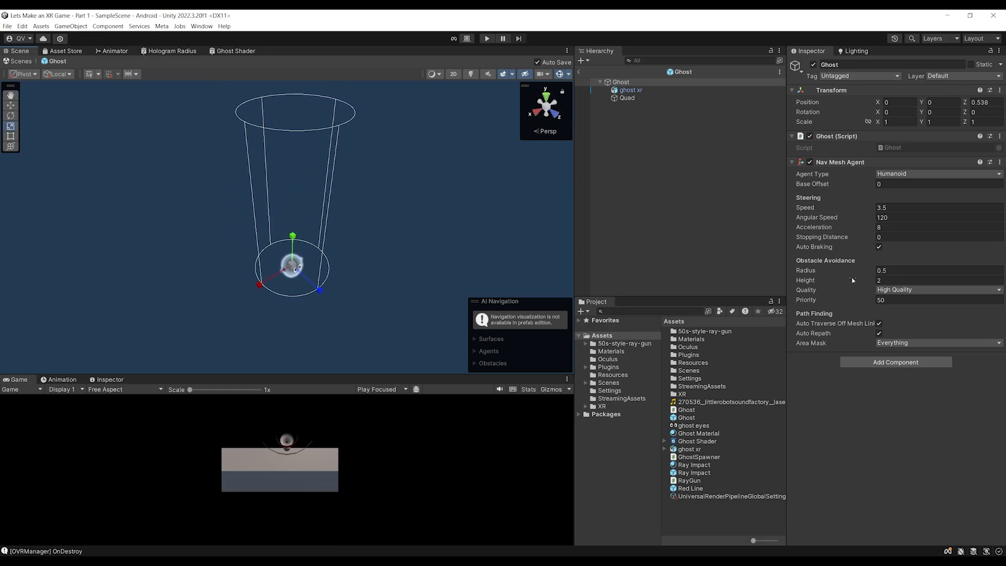
scroll(359, 276, "up", 3)
scroll(360, 255, "down", 3)
left_click_drag(360, 254, 347, 204, "alt")
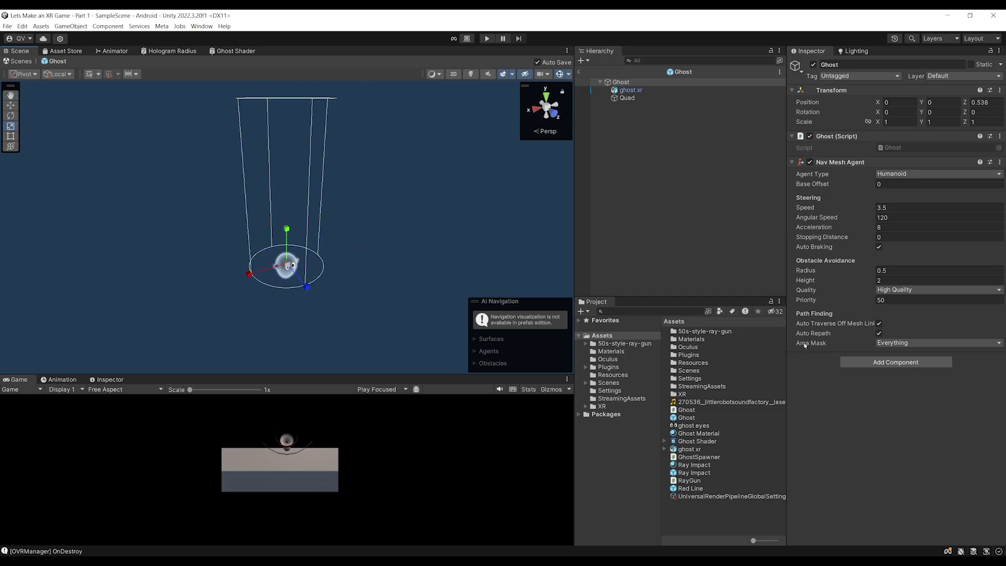
Set the agent radius to 0.2 and height to 1
mouse_move(844, 274)
left_mouse_down()
mouse_move(857, 284)
mouse_move(837, 284)
left_mouse_up()
left_click_drag(406, 225, 333, 206, "alt")
scroll(334, 207, "up", 3)
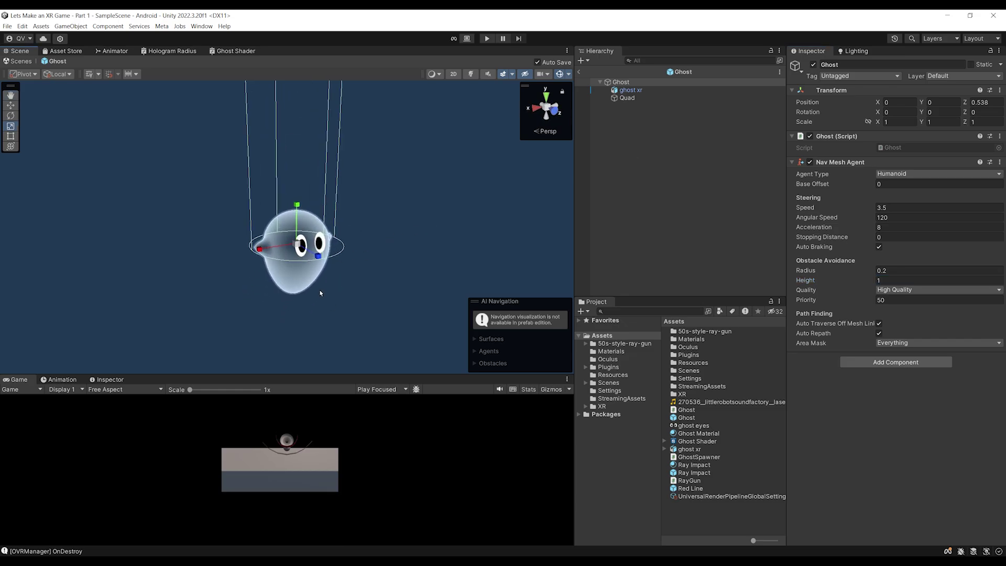
scroll(294, 267, "up", 1)
left_click_drag(388, 235, 311, 240, "alt")
scroll(261, 245, "down", 2)
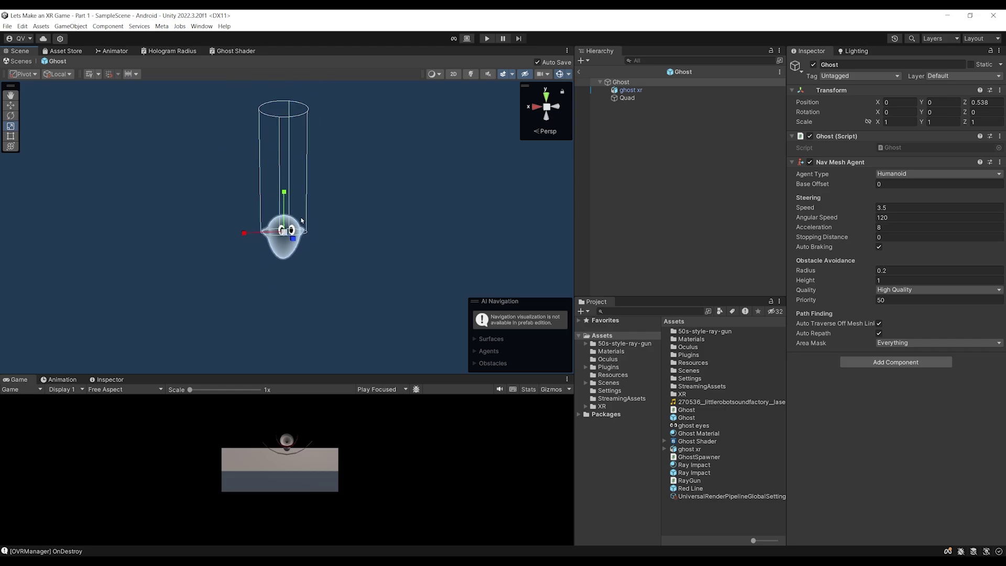
left_click_drag(314, 191, 335, 200, "alt")
left_click(628, 98)
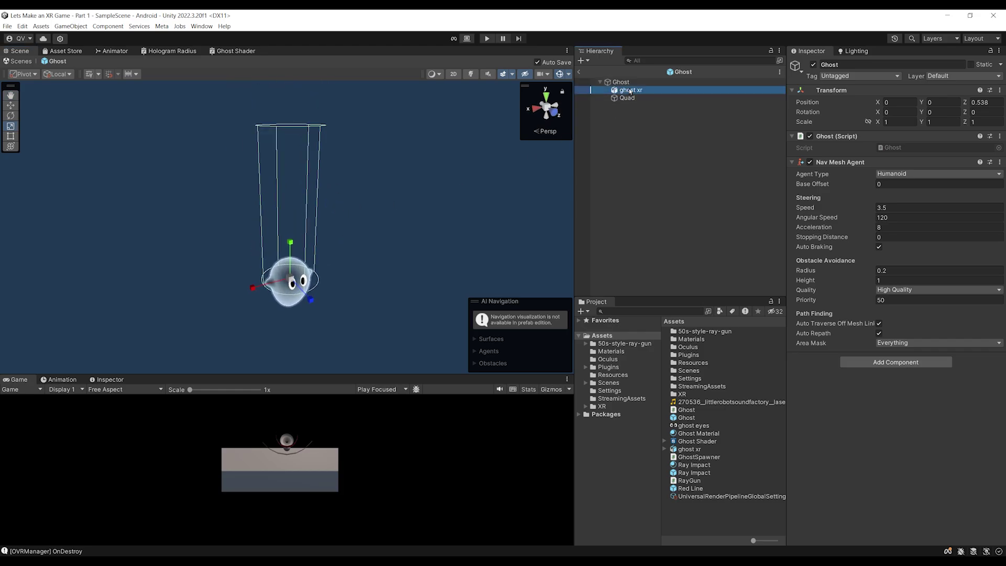
left_click(631, 91, "ctrl")
Move the ghost xr model and Quad eyes upward along global Y
key("w")
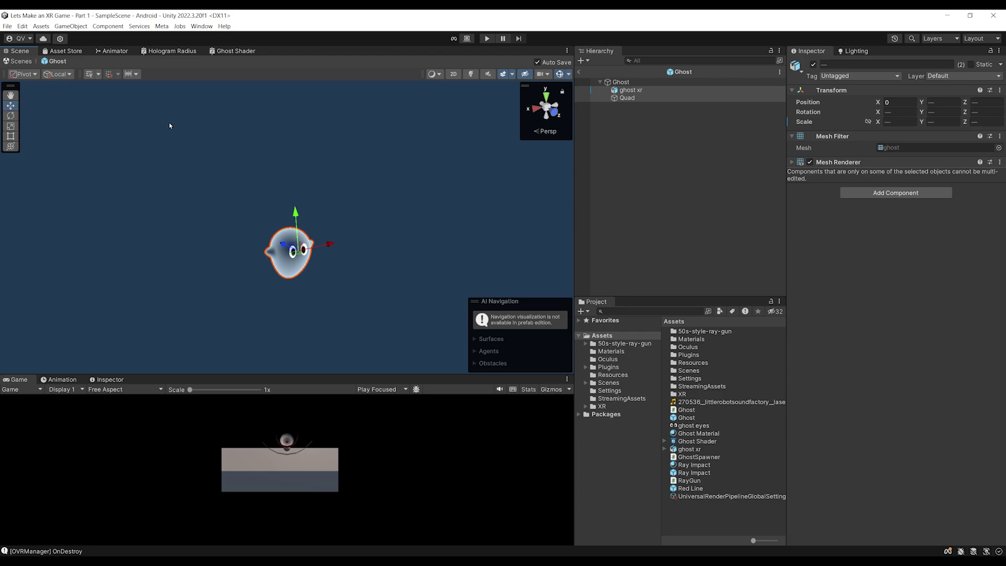
left_click(57, 75)
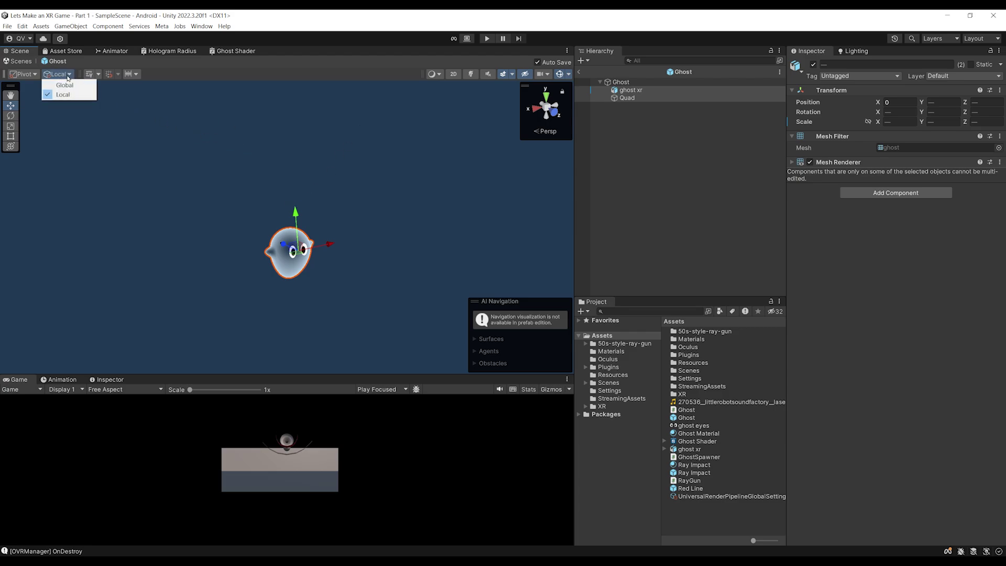
left_click(64, 85)
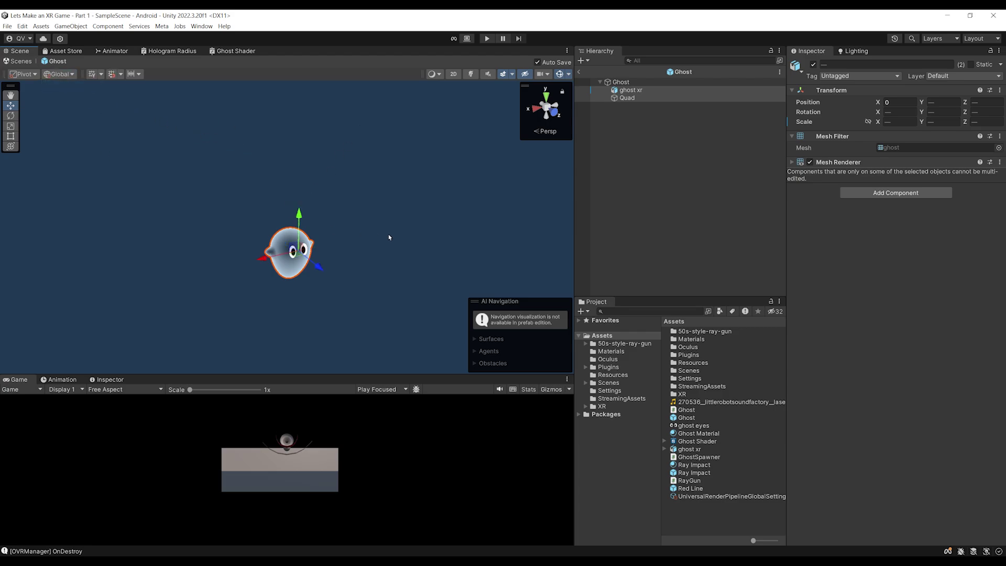
left_click_drag(298, 216, 300, 148)
Reselect the root Ghost and frame it to review its agent cylinder against the model
left_click(619, 83)
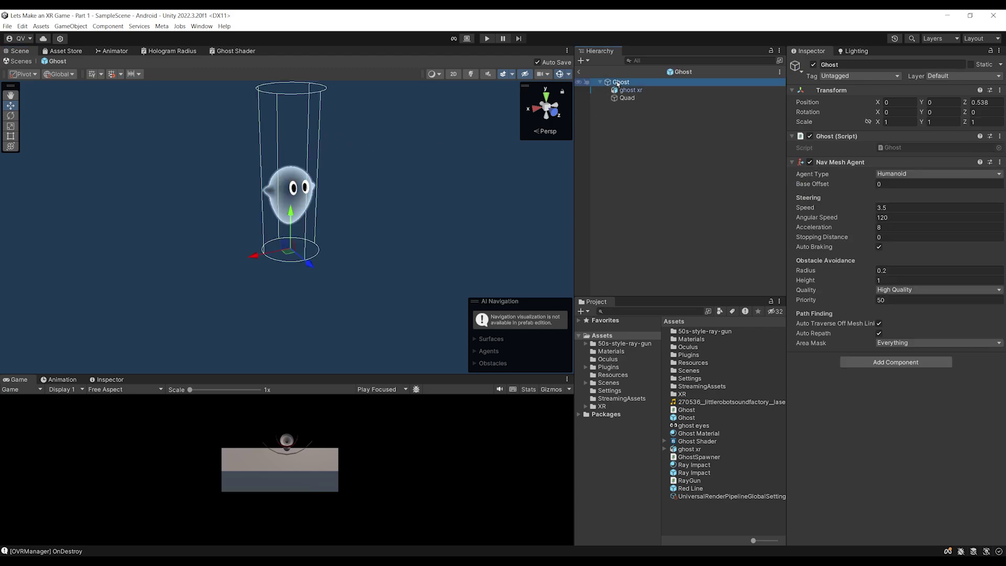
scroll(249, 236, "down", 4)
left_click_drag(248, 236, 247, 270, "alt")
scroll(243, 267, "up", 3)
left_click(631, 91)
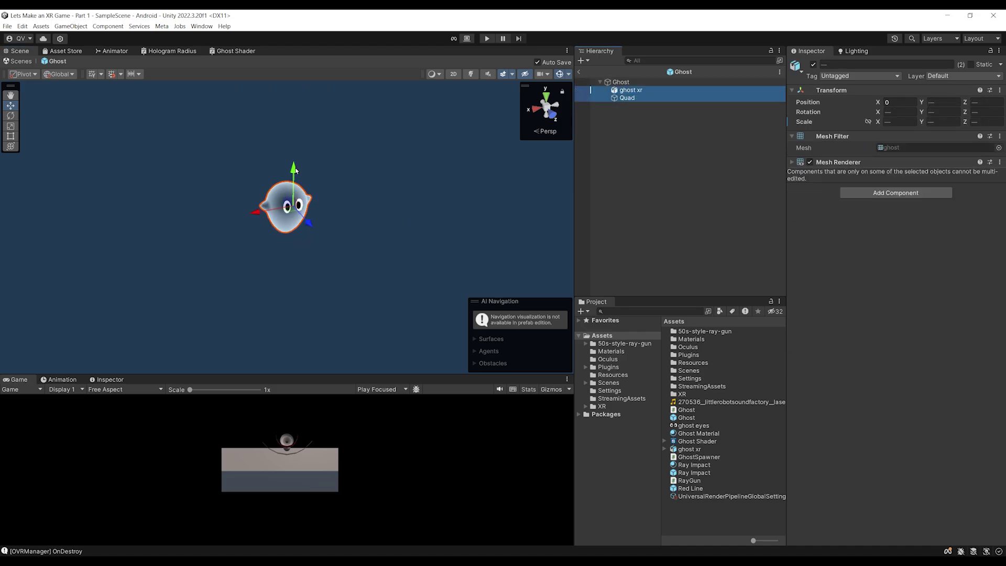
left_click(314, 258)
left_click_drag(315, 273, 367, 199, "alt")
key("f")
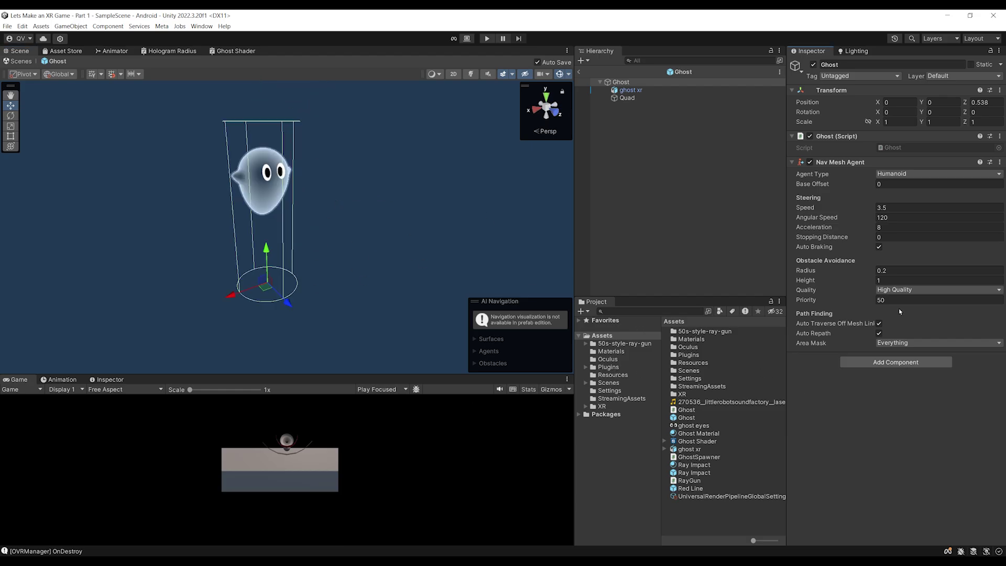
scroll(244, 201, "down", 2)
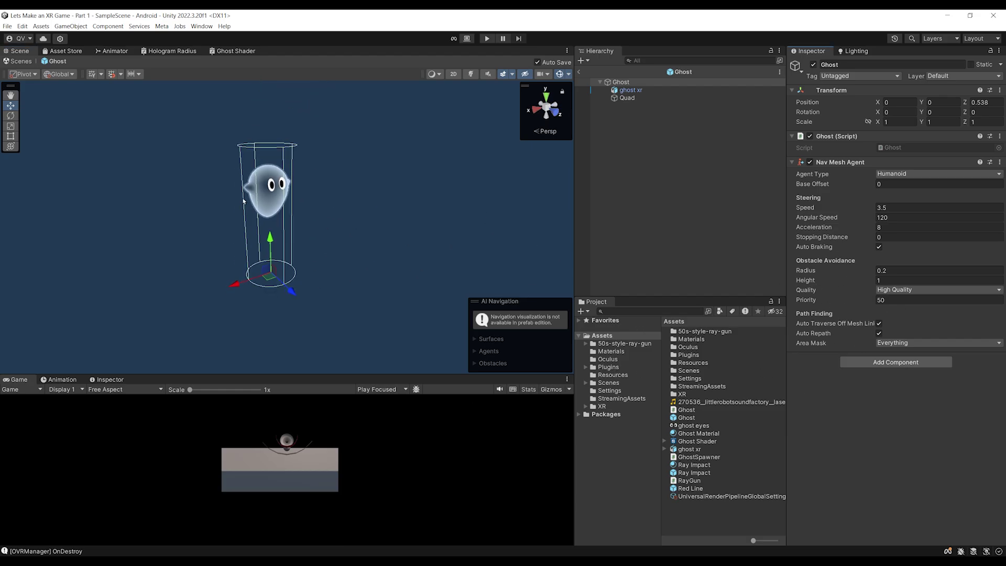
scroll(292, 268, "up", 3)
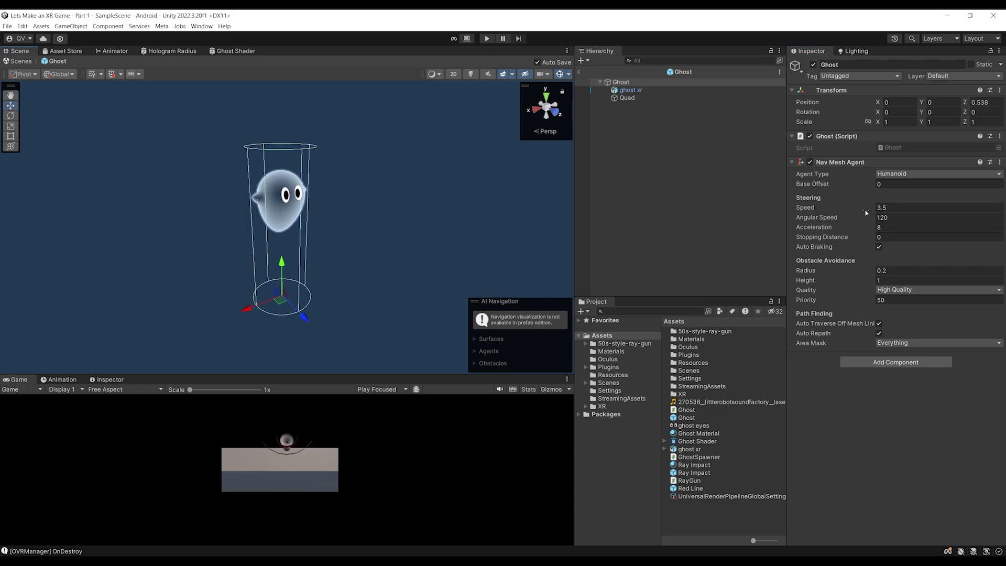
Review the Humanoid agent type's settings, then open the Ghost script in Visual Studio
left_click(915, 174)
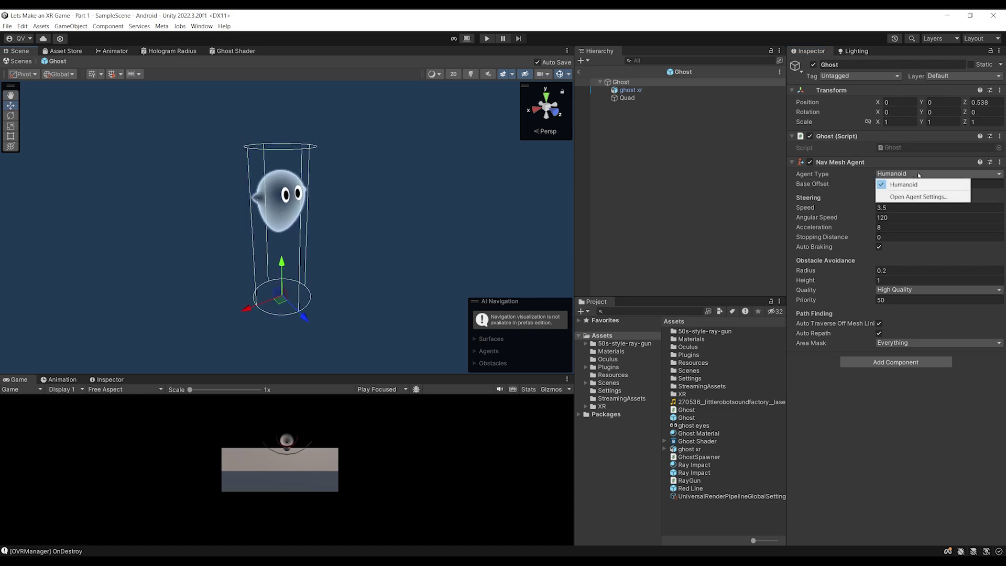
left_click(906, 197)
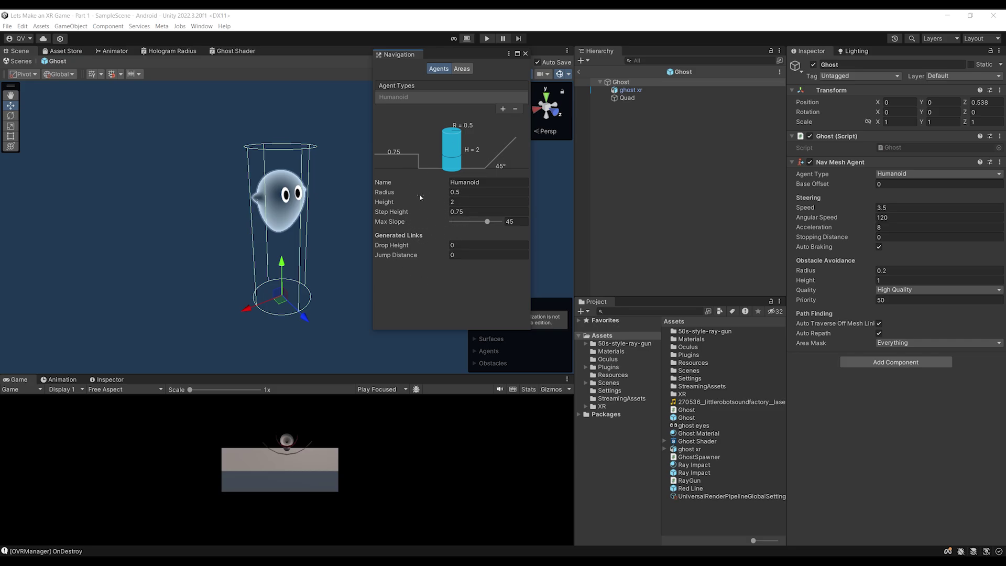
left_click_drag(398, 54, 399, 144)
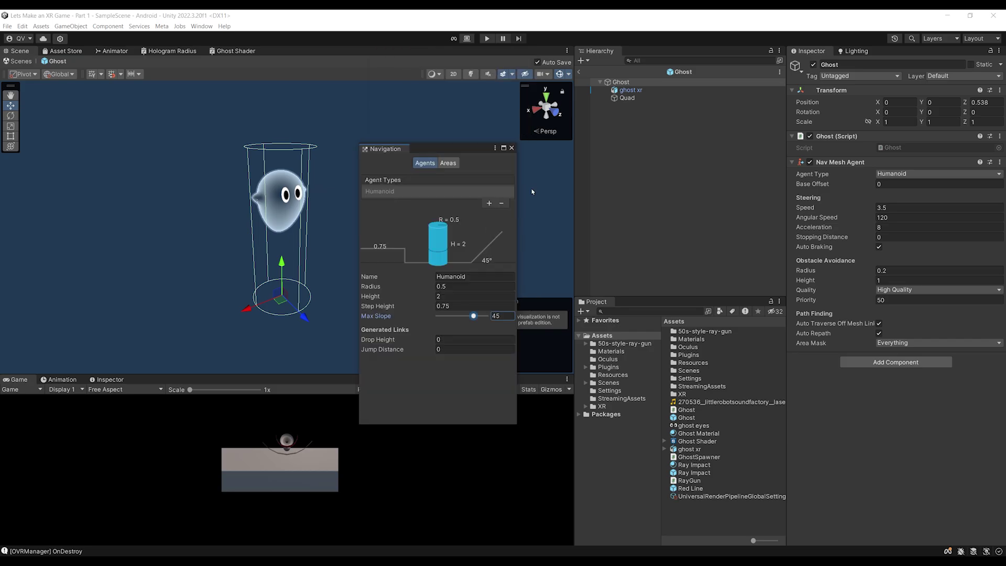
left_click(524, 142)
scroll(496, 197, "up", 2)
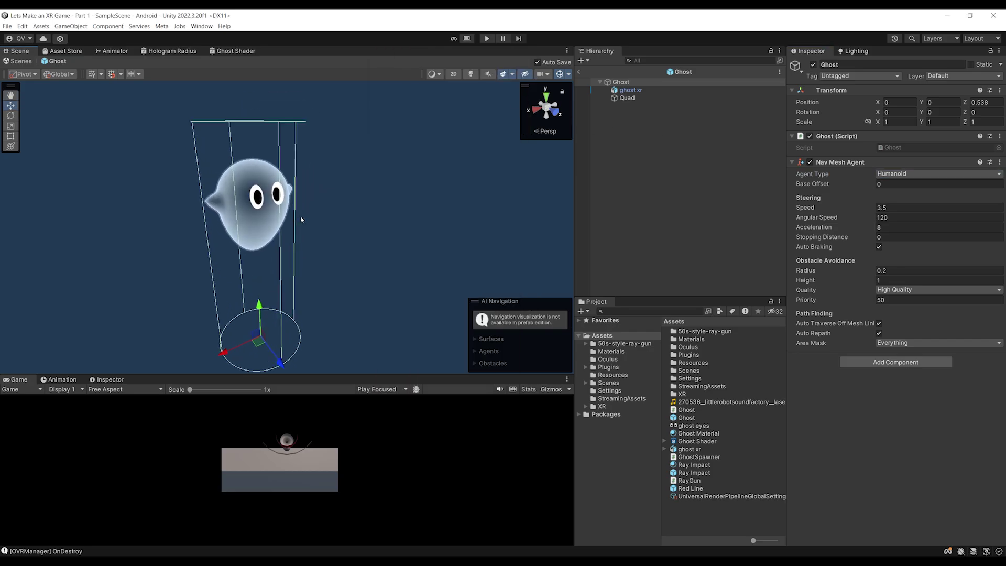
double_click(904, 148)
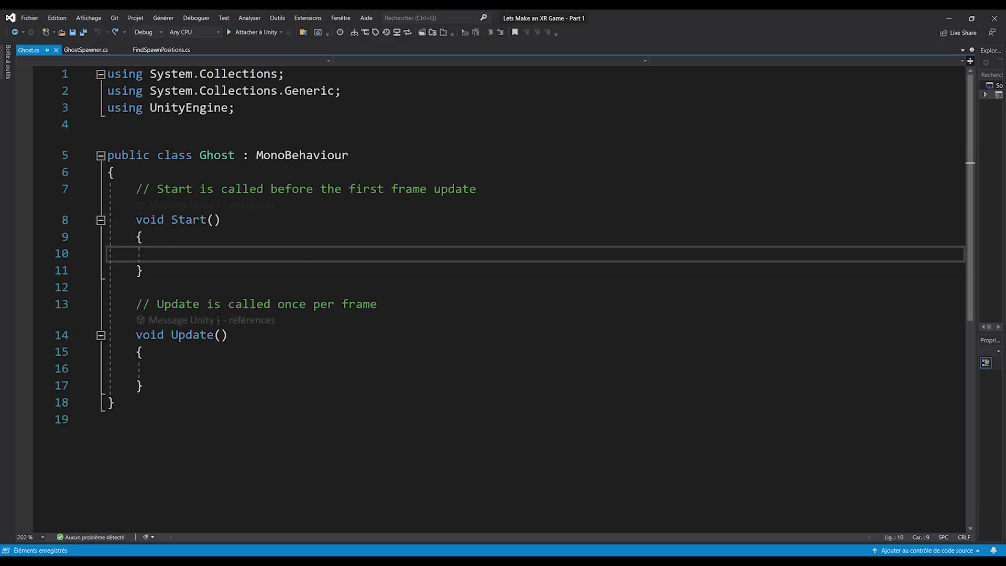
Add the 'using UnityEngine.AI;' import to Ghost.cs and save
scroll(286, 293, "down", 1, "ctrl")
left_click(121, 162)
key("Return")
key("Return")
key("Up")
left_click(159, 124)
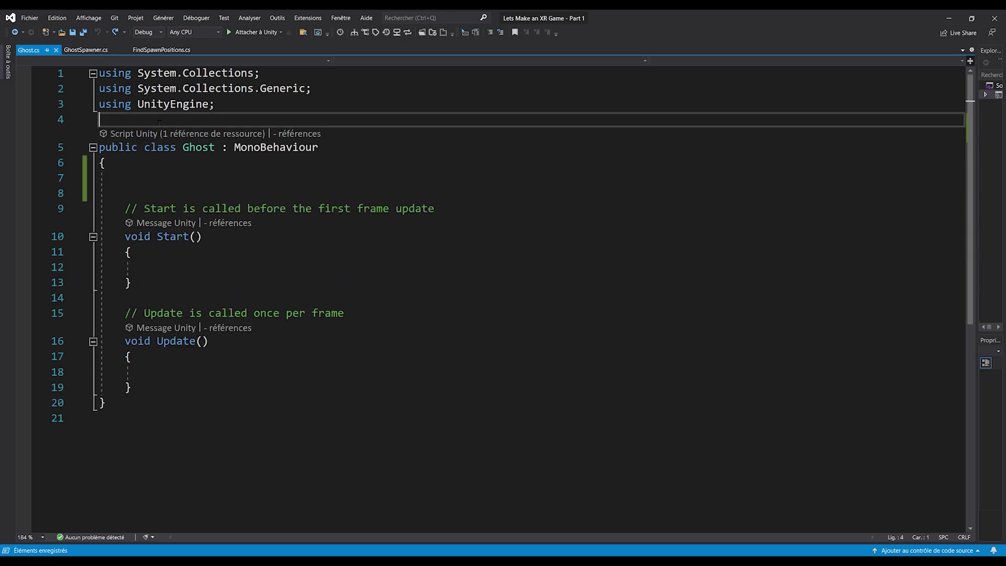
key("Return")
key("Return")
key("Up")
type("using UnityEngine.X")
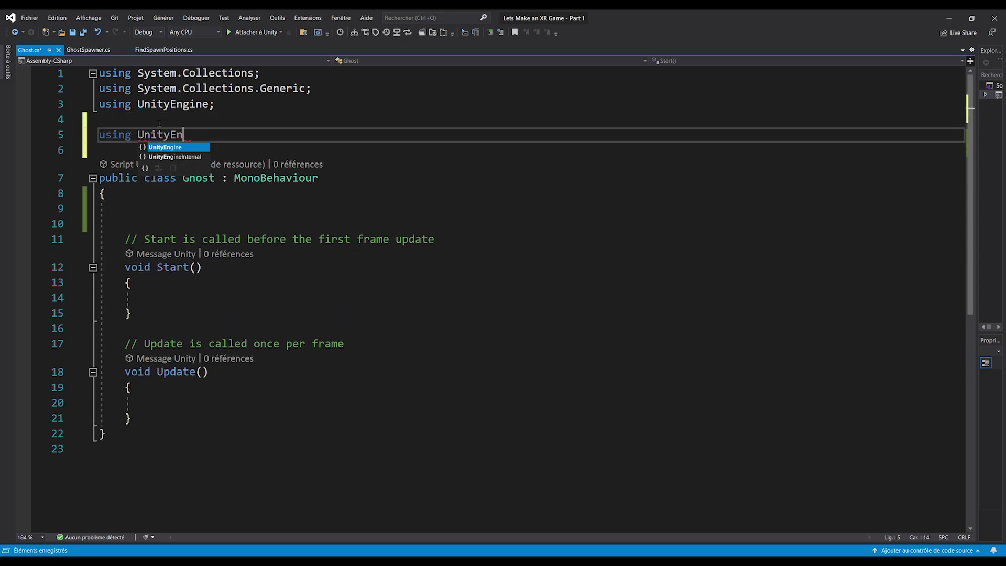
key("BackSpace")
key("BackSpace")
type(".X")
key("BackSpace")
key("BackSpace")
type(".AI;")
key("ctrl+s")
Declare a public NavMeshAgent agent field and 'public float speed = 1;', then save
left_click(173, 210)
type("public navmeshAgent agent;")
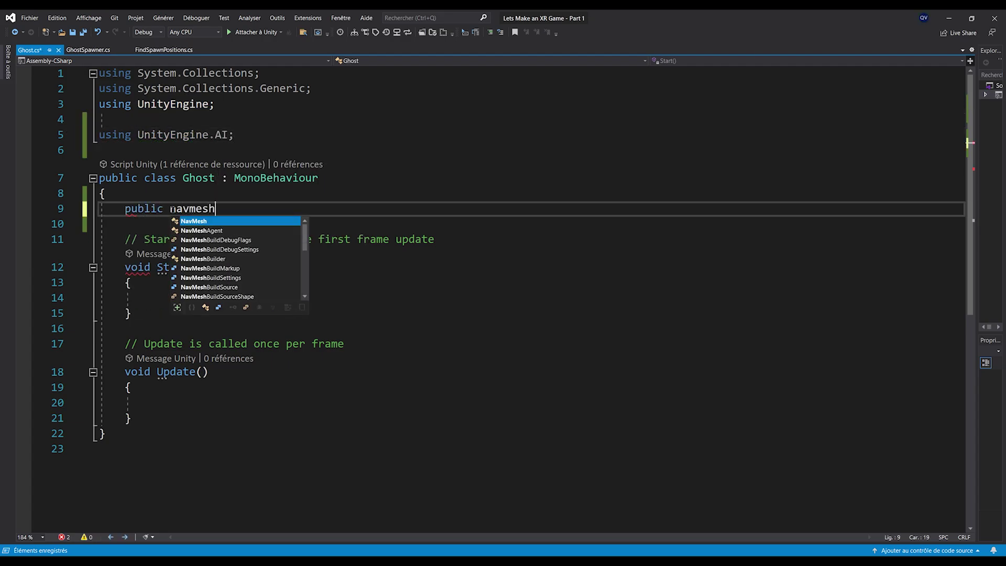
key("ctrl+s")
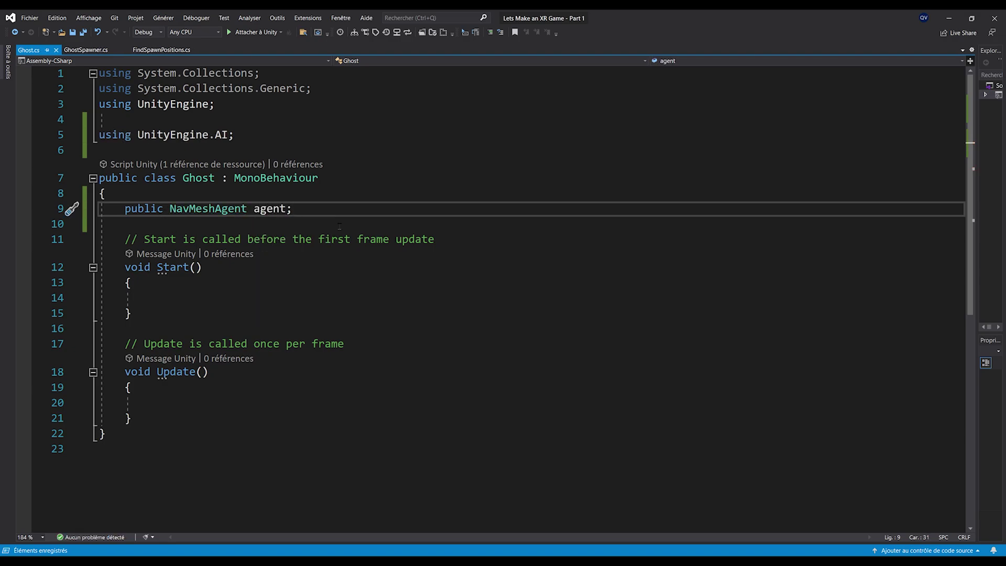
key("Return")
type("public float ")
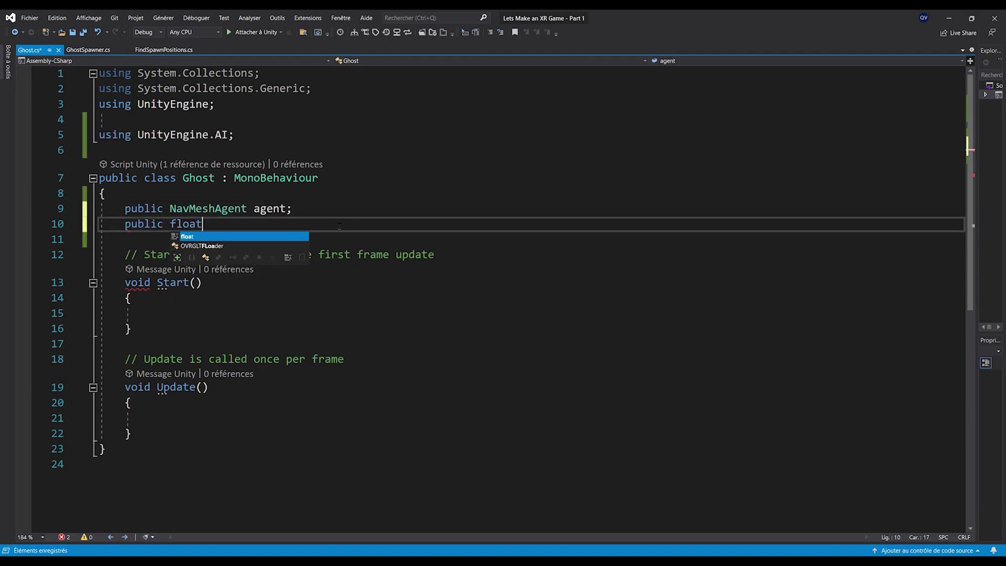
type("speed")
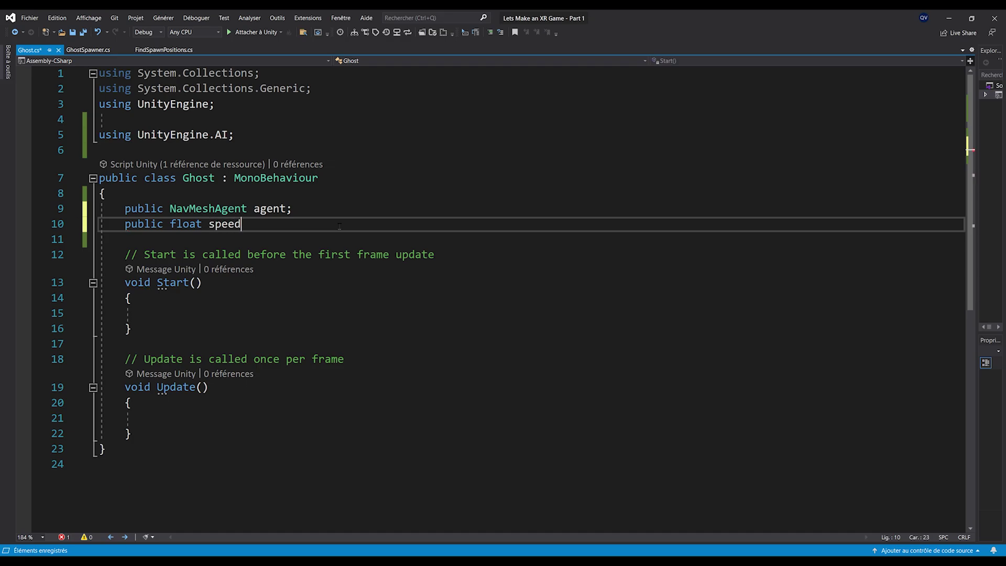
type(" = 1;")
key("ctrl+s")
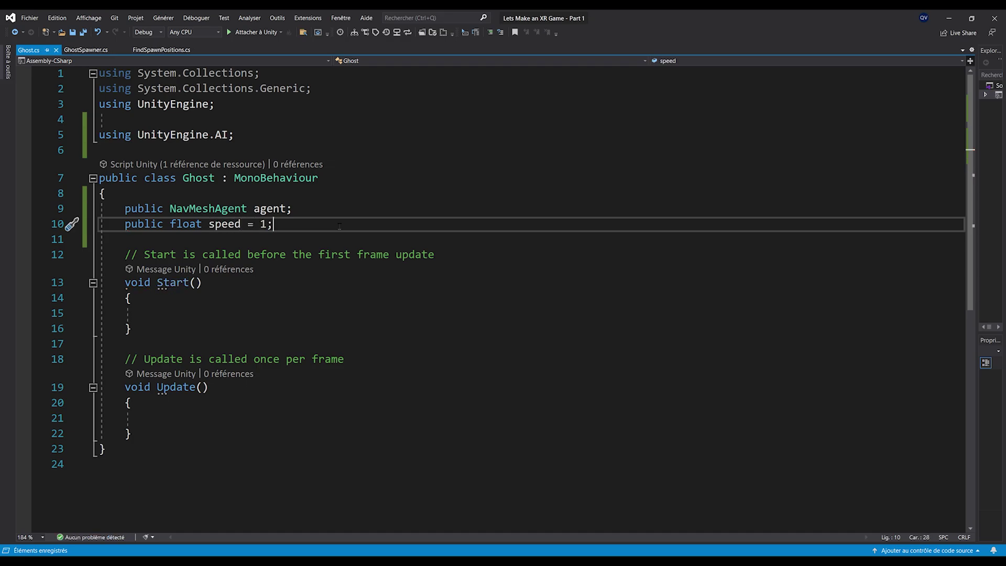
scroll(184, 305, "down", 2)
left_click(173, 328)
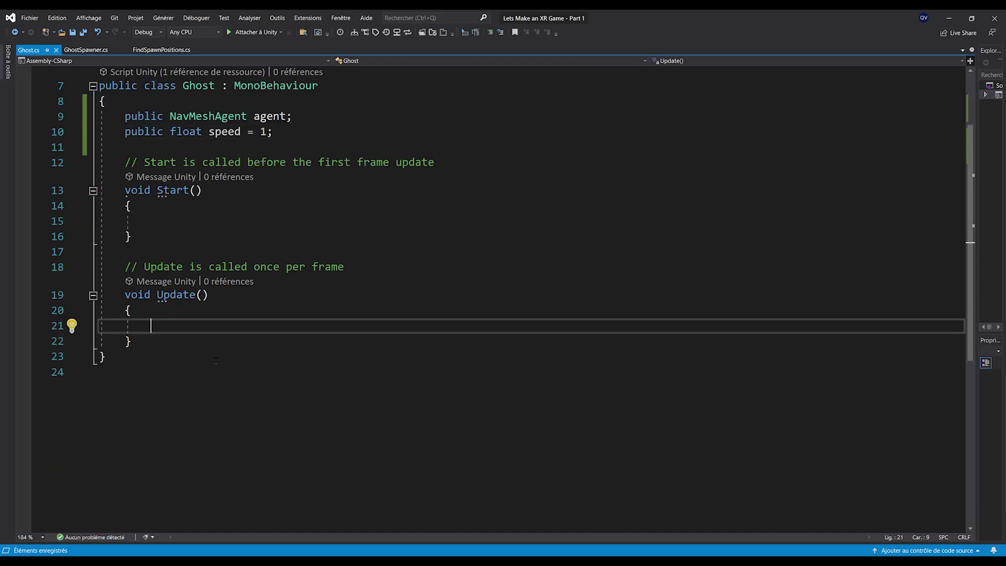
In Update, write 'Vector3 targetPosition = Camera.main.transform.position;' and save Ghost.cs
scroll(290, 398, "up", 1)
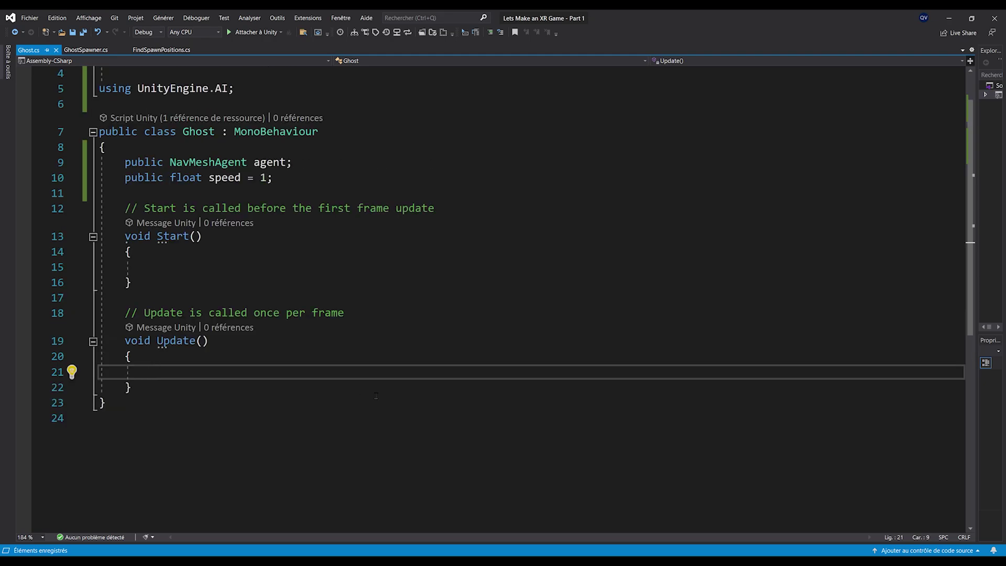
scroll(212, 387, "up", 2, "ctrl")
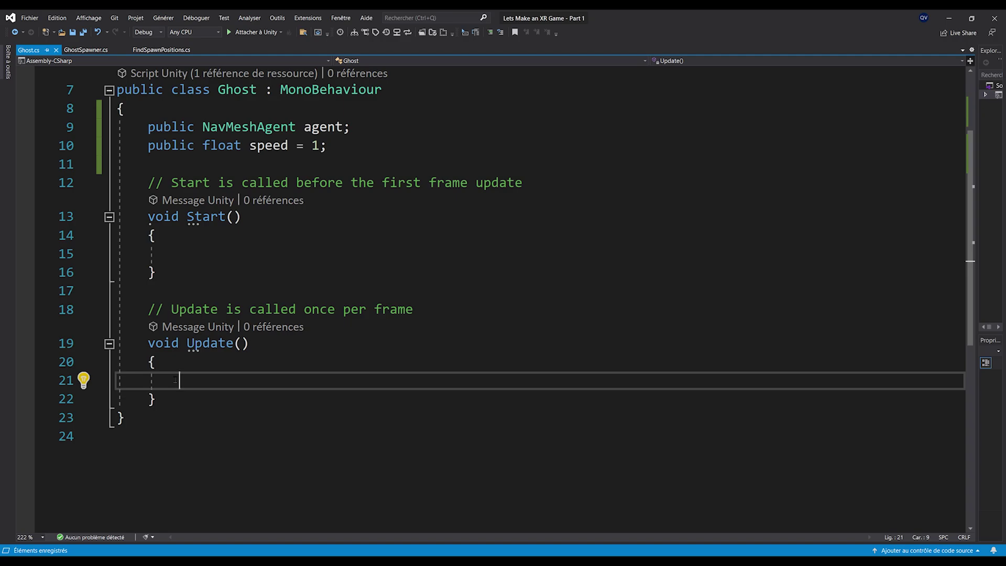
type("Vector3 targetPosition = Camera.main.t")
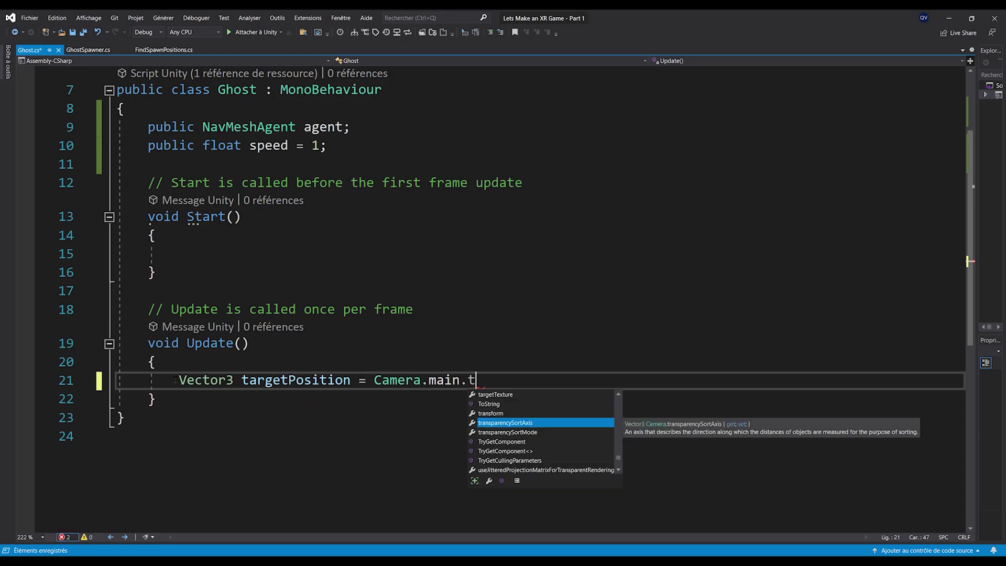
key("Tab")
key("ctrl+z")
type("ransform.position;")
key("ctrl+s")
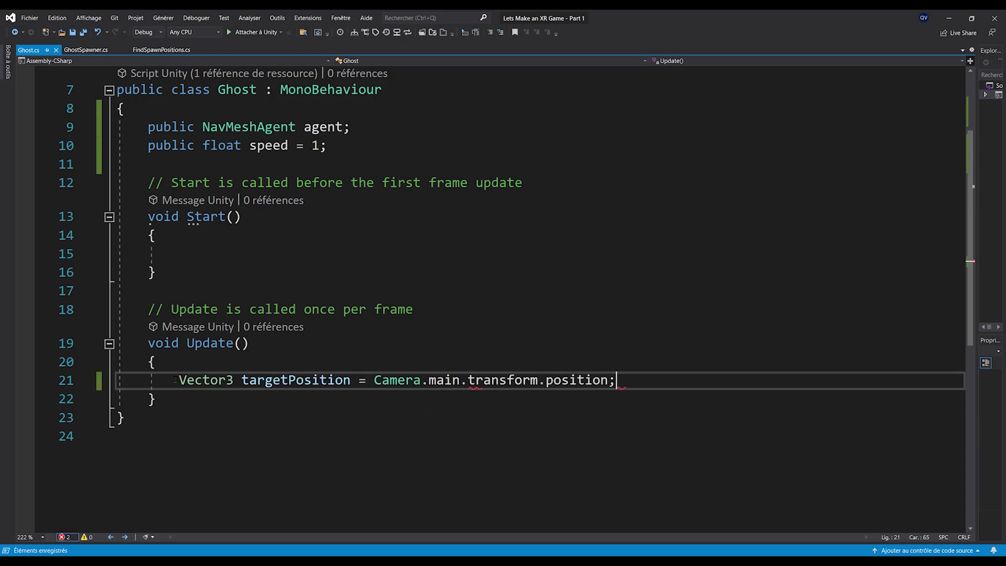
left_click_drag(375, 381, 617, 382)
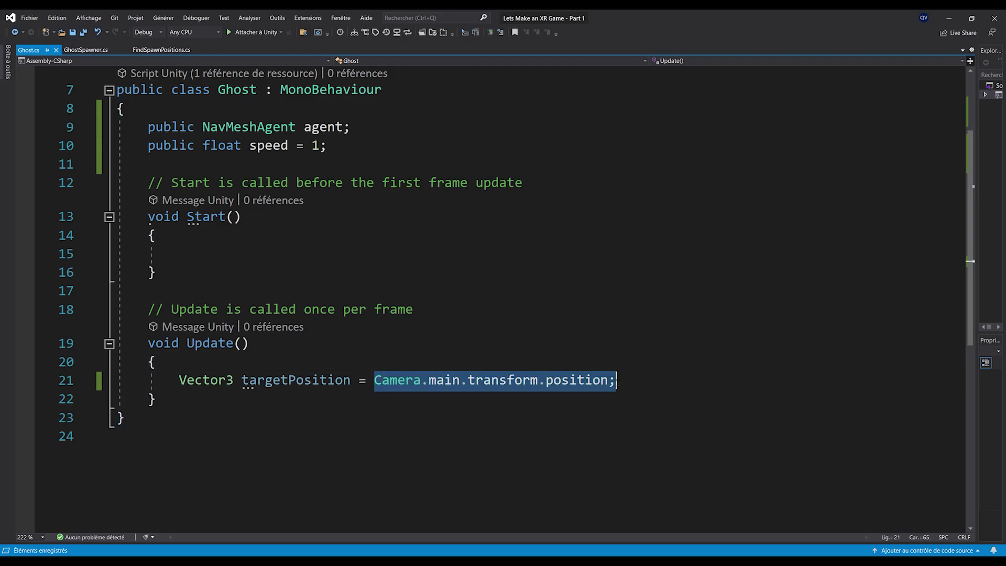
left_click(566, 410)
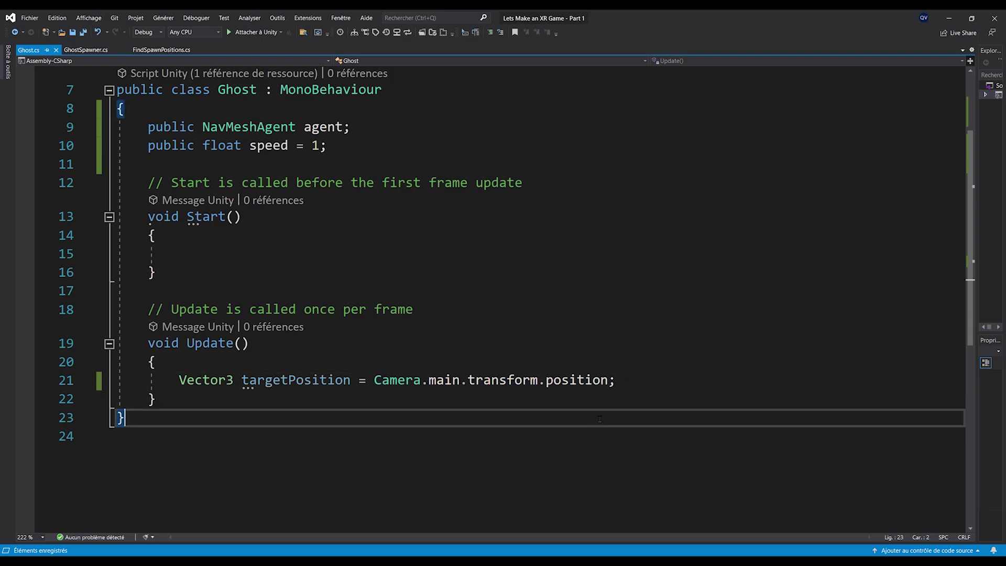
Back in SampleScene, expand Camera Rig > TrackingSpace and inspect CenterEyeAnchor, the main camera
left_click(949, 18)
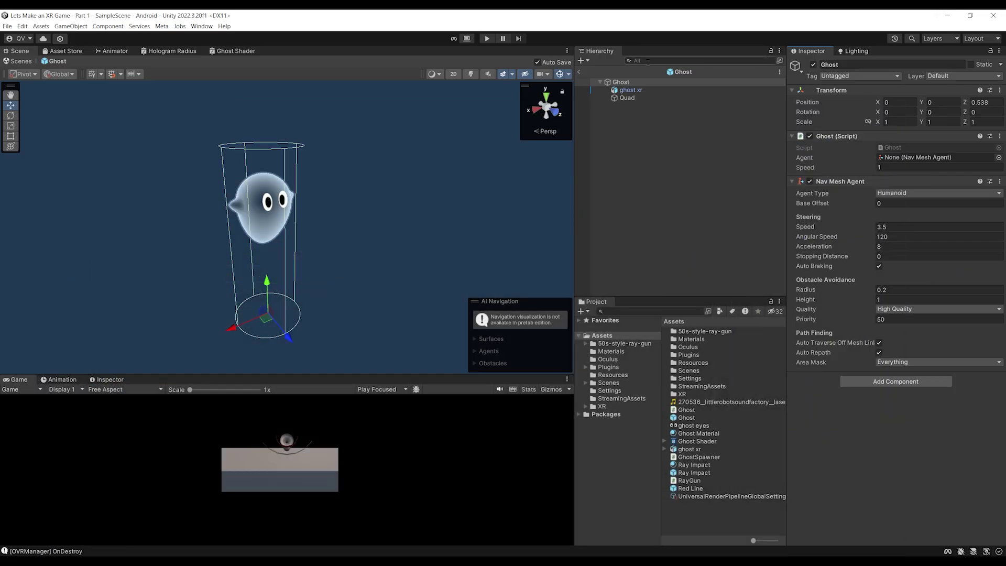
left_click(580, 72)
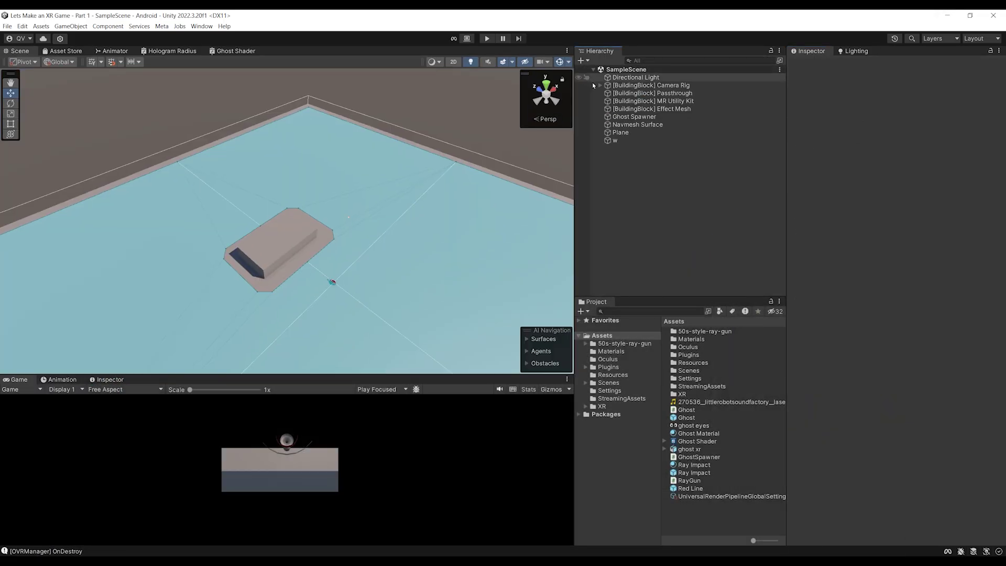
left_click(600, 85)
left_click(607, 94)
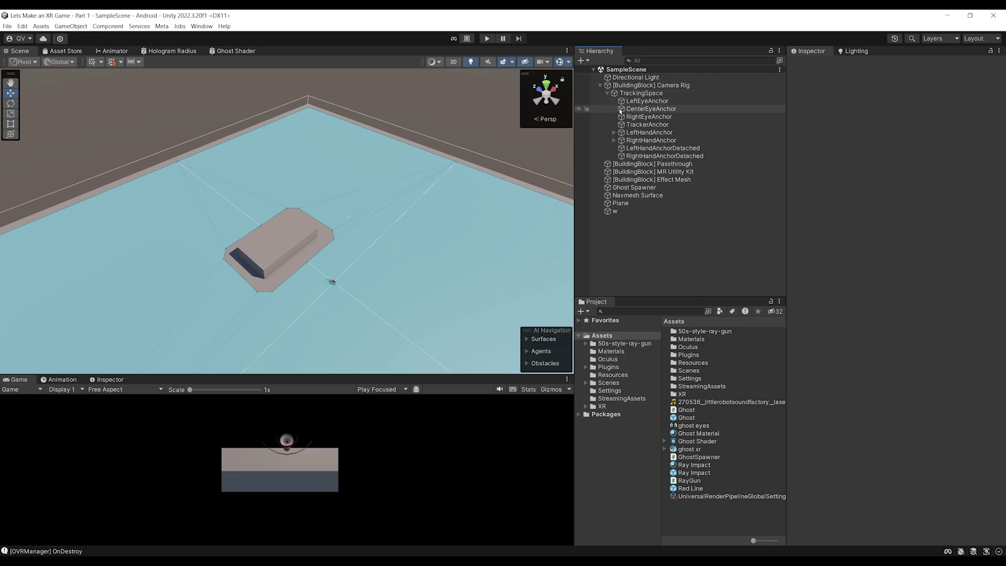
left_click(651, 109)
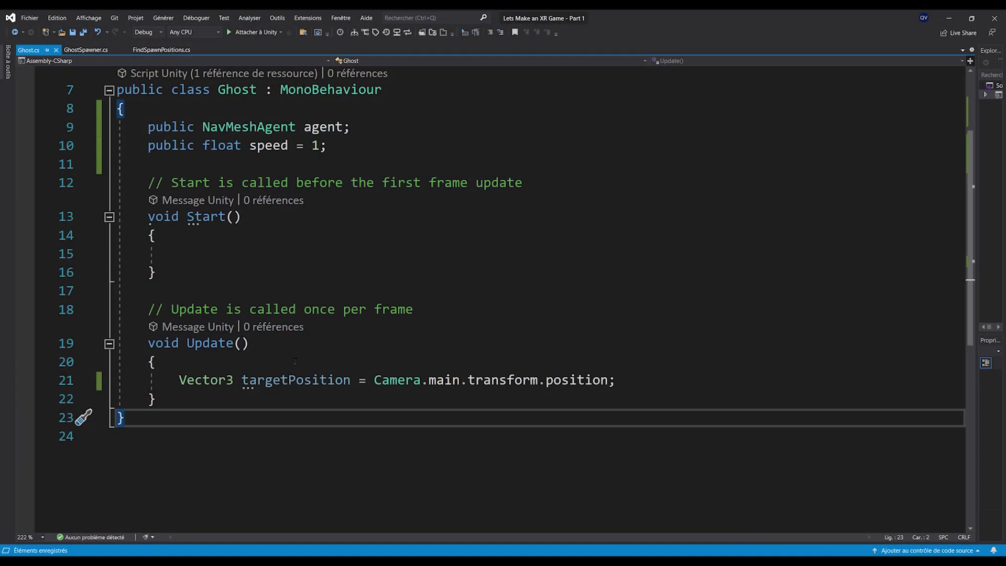
left_click(296, 380)
left_click(681, 376)
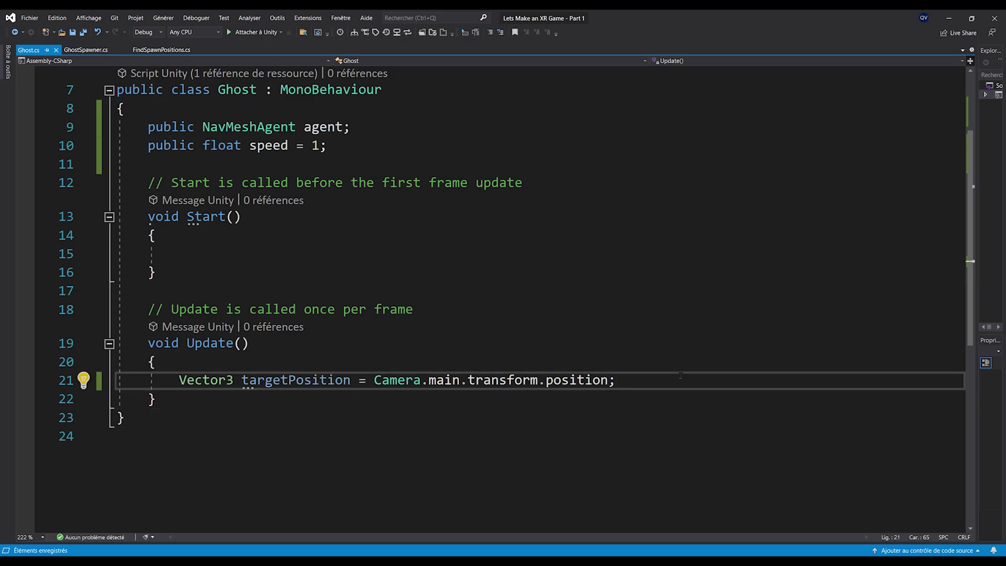
Add 'agent.SetDestination(targetPosition);' and 'agent.speed = speed;' to Update, saving after each
key("Return")
key("Return")
type("agen")
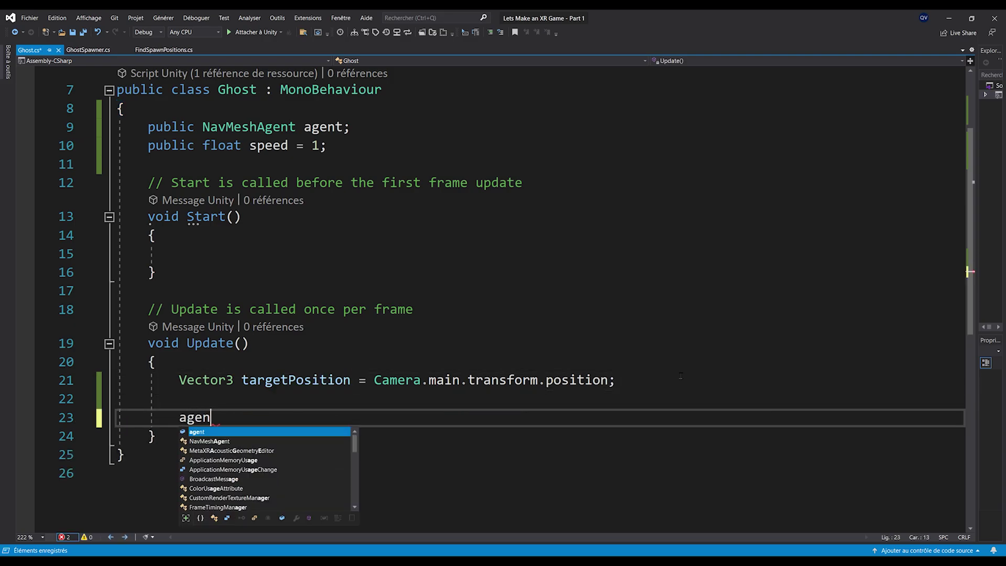
type("t.")
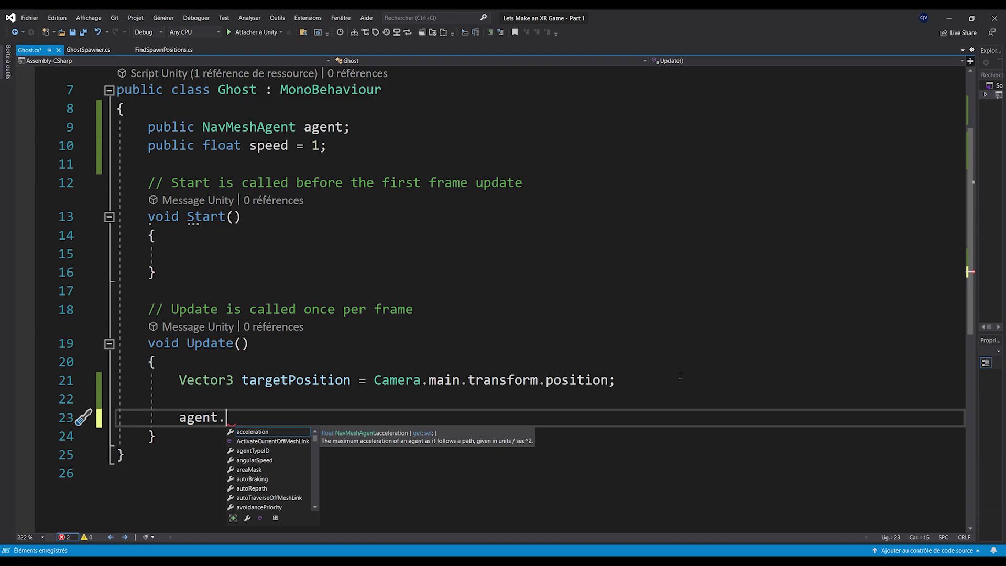
type("SetDestination")
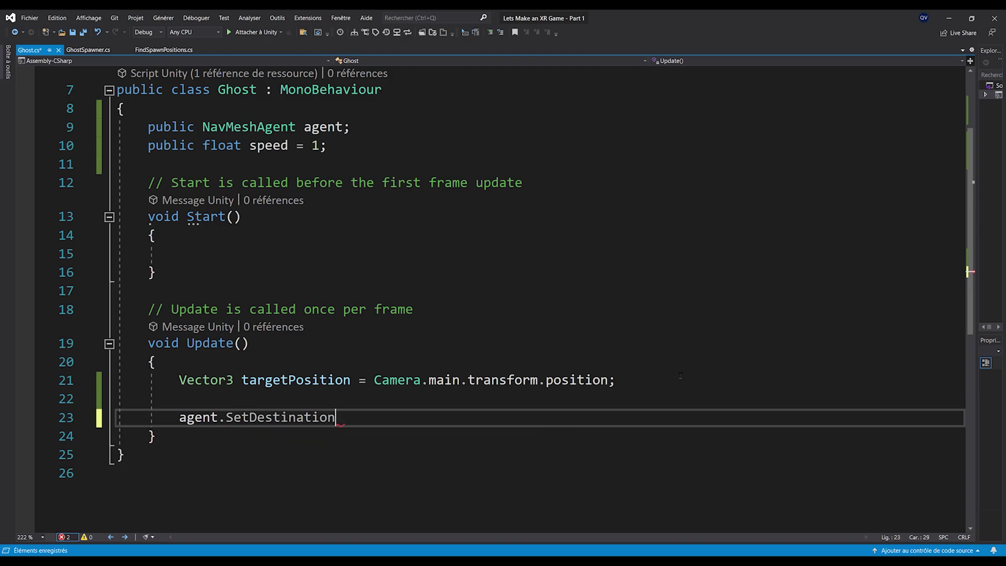
type("(targetPosition);")
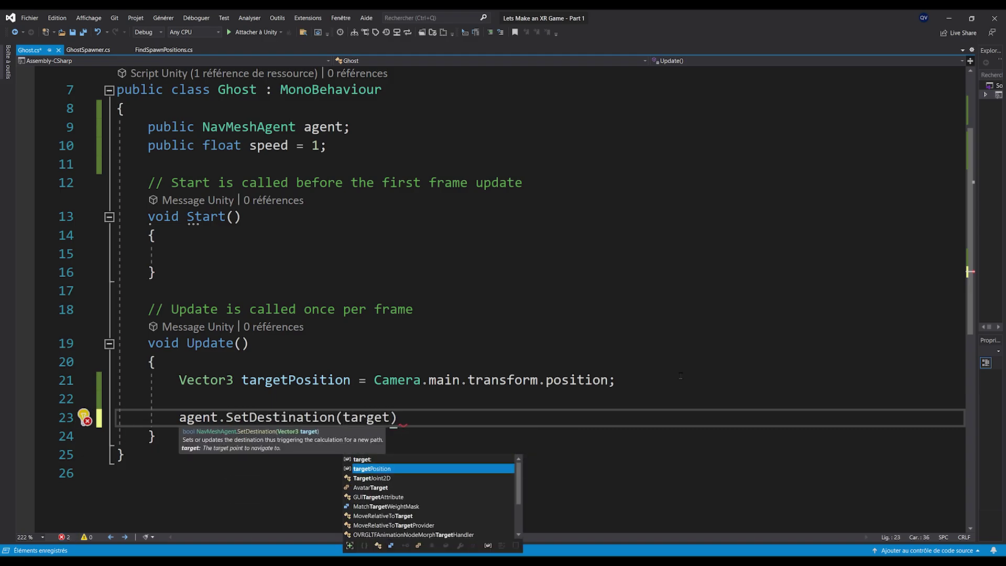
key("ctrl+s")
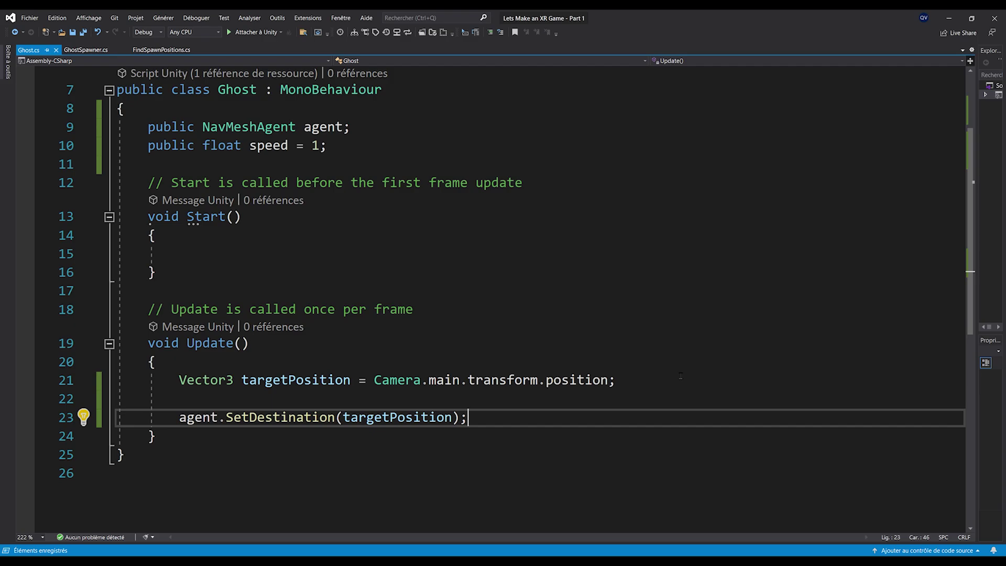
key("Return")
type("agent.speed = speed;")
key("ctrl+s")
scroll(438, 400, "down", 1, "ctrl")
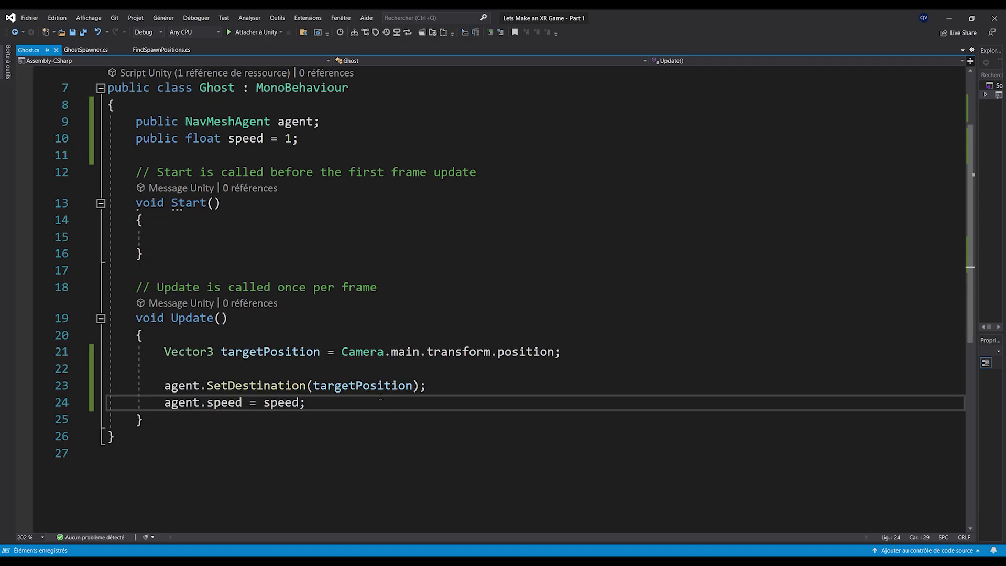
scroll(325, 386, "up", 1)
scroll(326, 385, "down", 1, "ctrl")
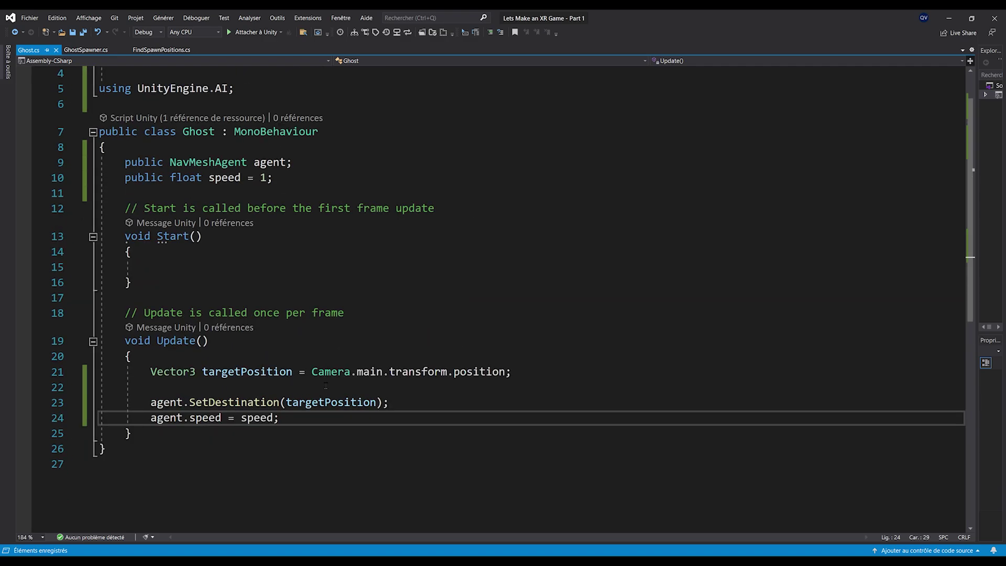
scroll(488, 475, "up", 1)
scroll(302, 373, "down", 1)
Select the Ghost prefab and drag its Nav Mesh Agent into the Ghost script's Agent field
left_click(948, 17)
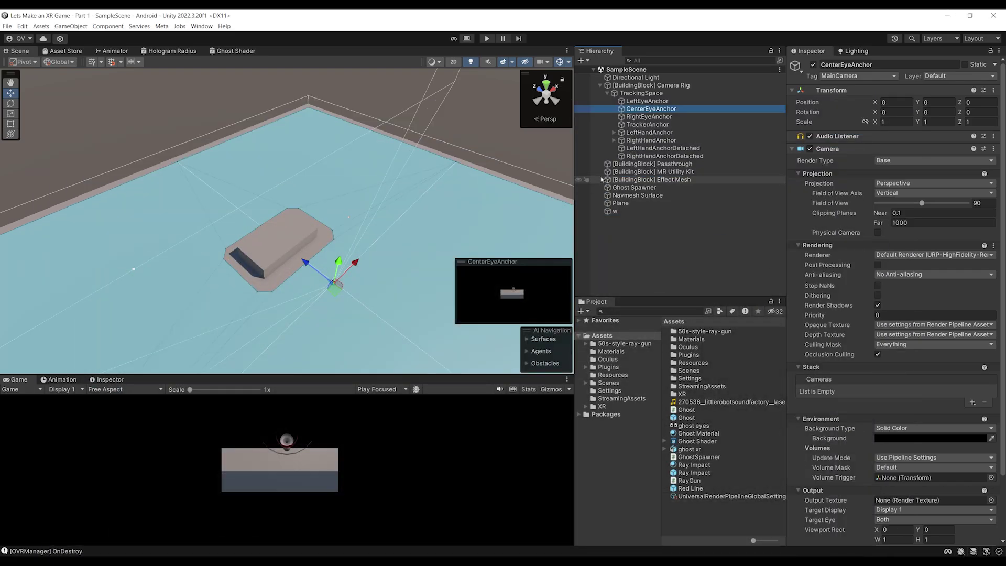
left_click(726, 420)
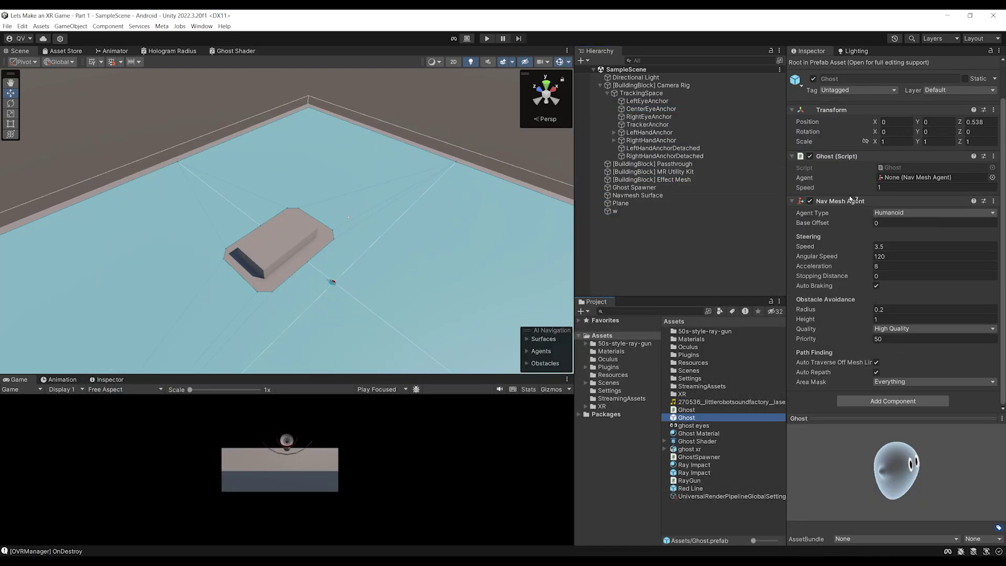
left_click_drag(851, 204, 919, 181)
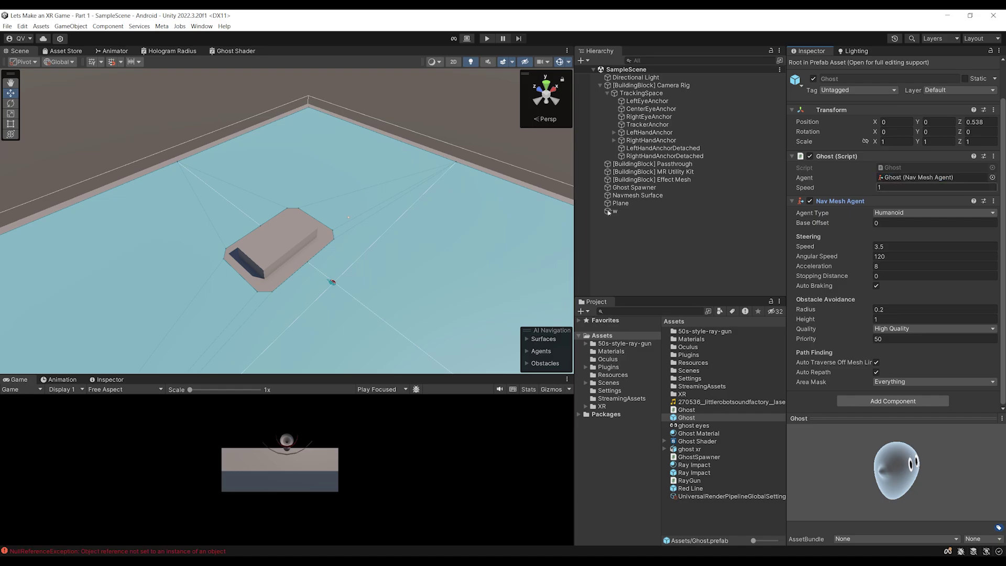
scroll(368, 319, "down", 5)
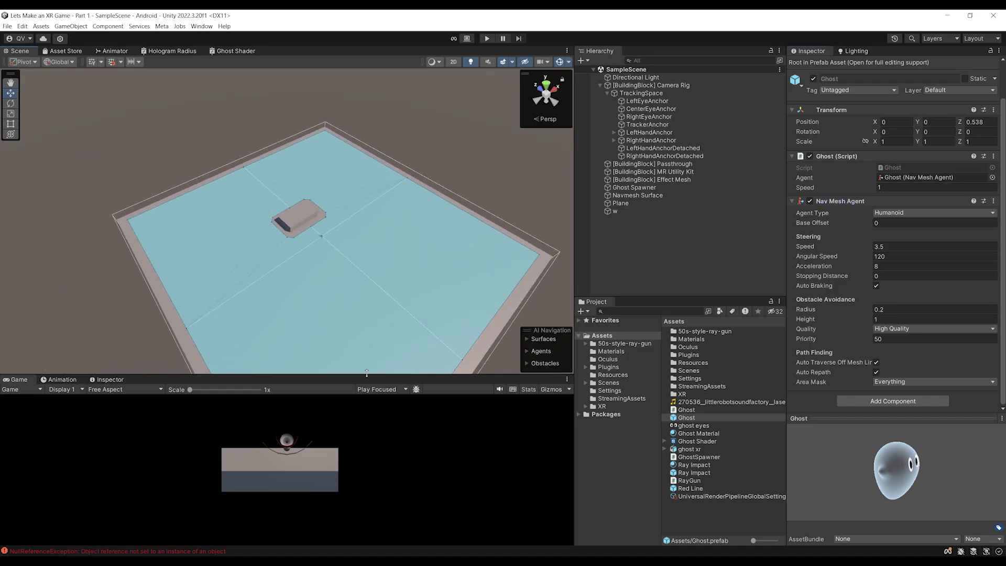
left_click_drag(370, 375, 379, 411)
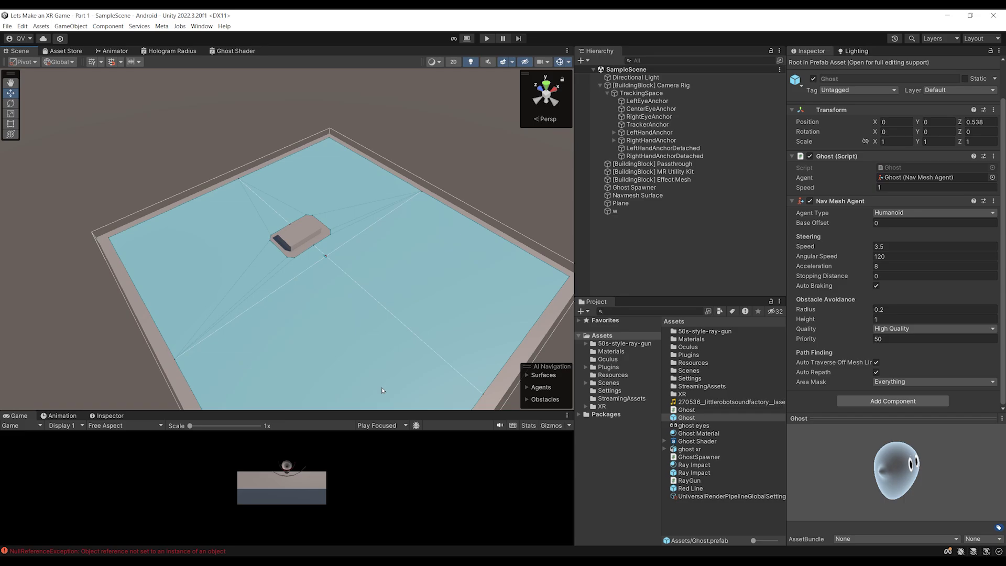
right_click_drag(395, 268, 213, 314)
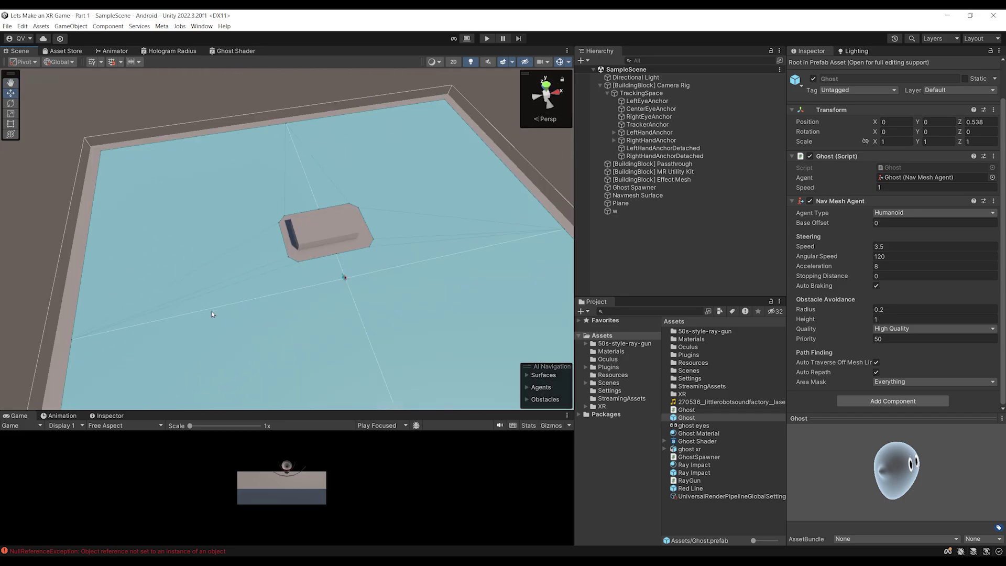
middle_click_drag(291, 288, 297, 306)
scroll(301, 315, "down", 3)
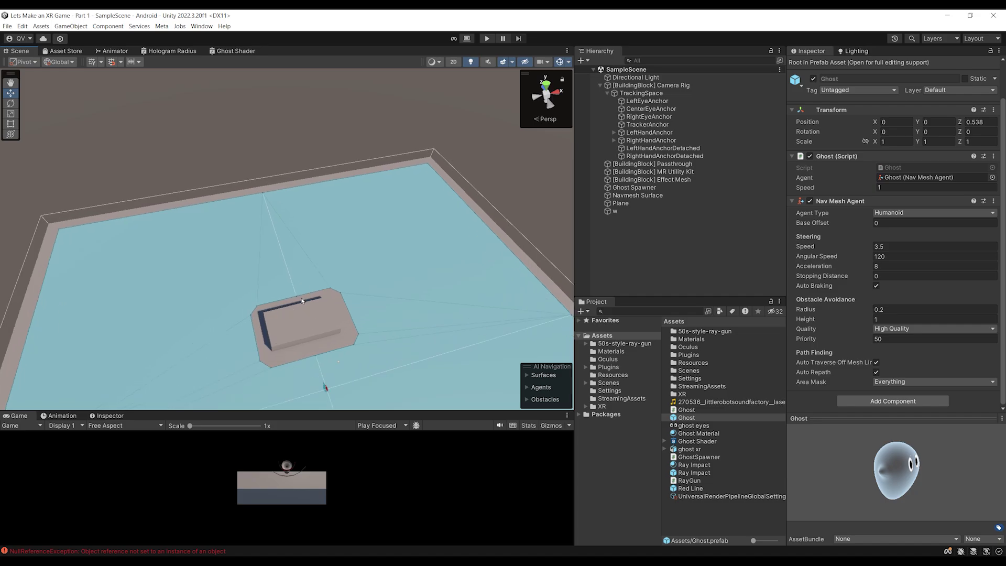
key("ctrl+p")
mouse_move(383, 306)
middle_mouse_down()
mouse_move(381, 274)
mouse_move(384, 289)
middle_mouse_up()
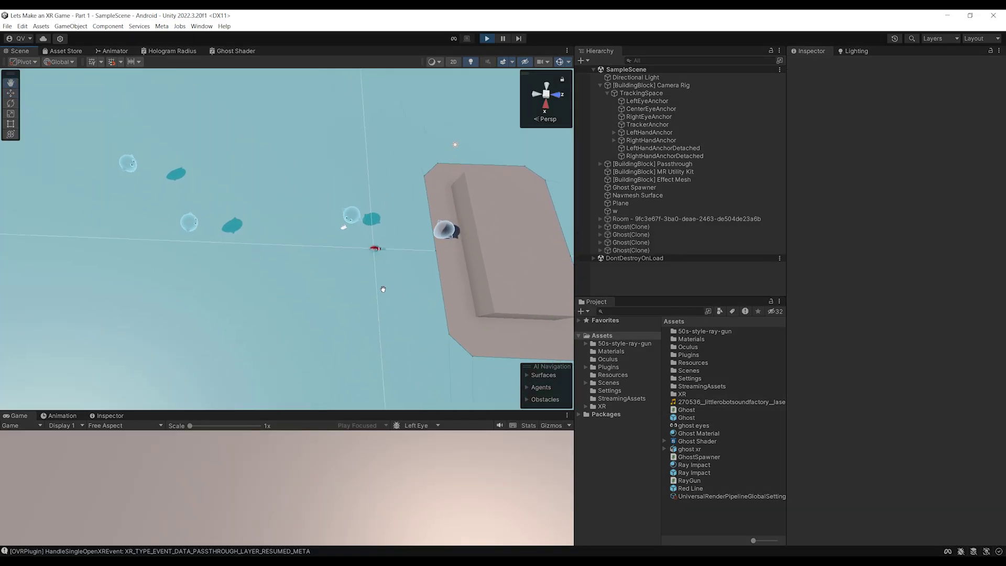
left_click_drag(383, 288, 427, 231, "alt")
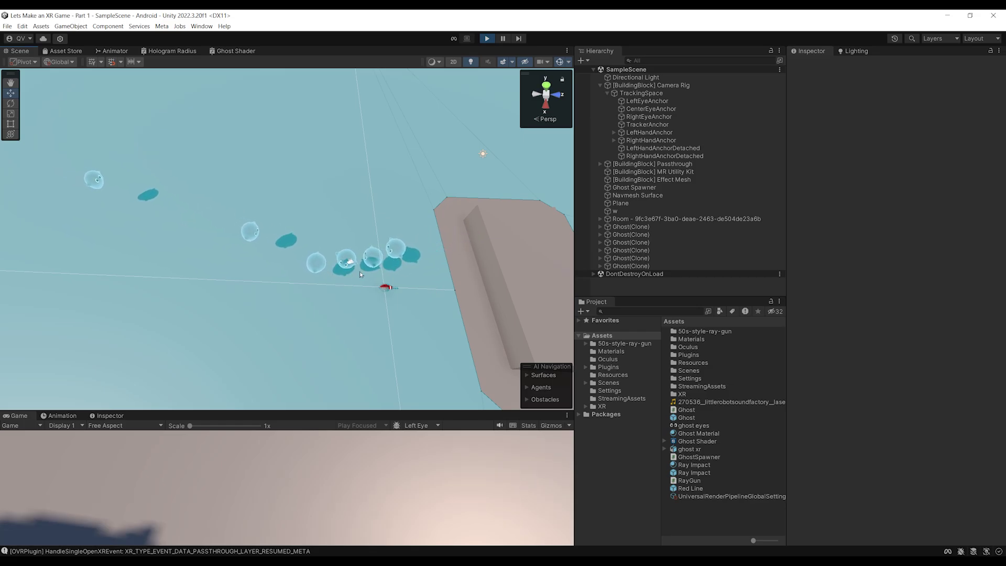
middle_click_drag(352, 271, 353, 285)
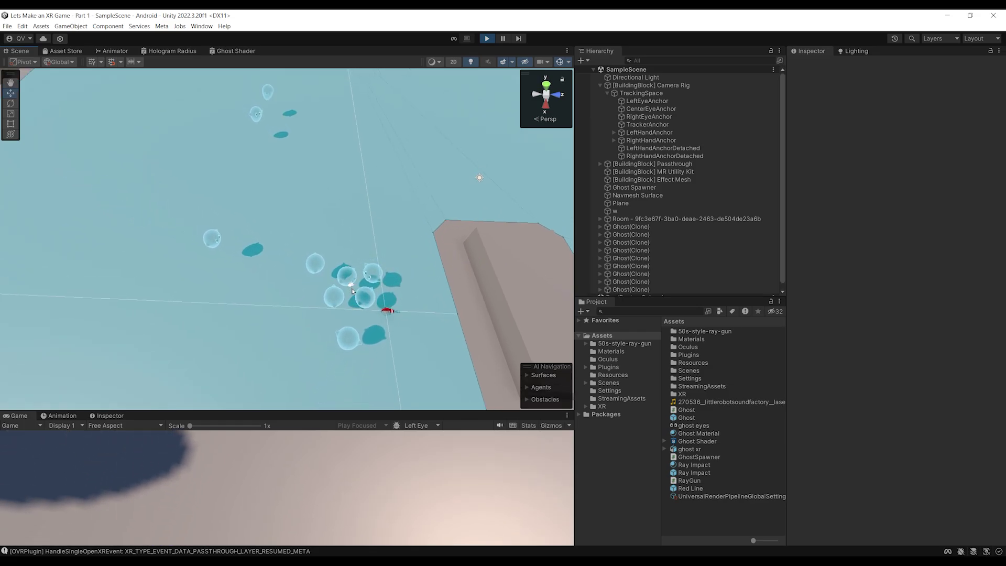
scroll(356, 275, "down", 3)
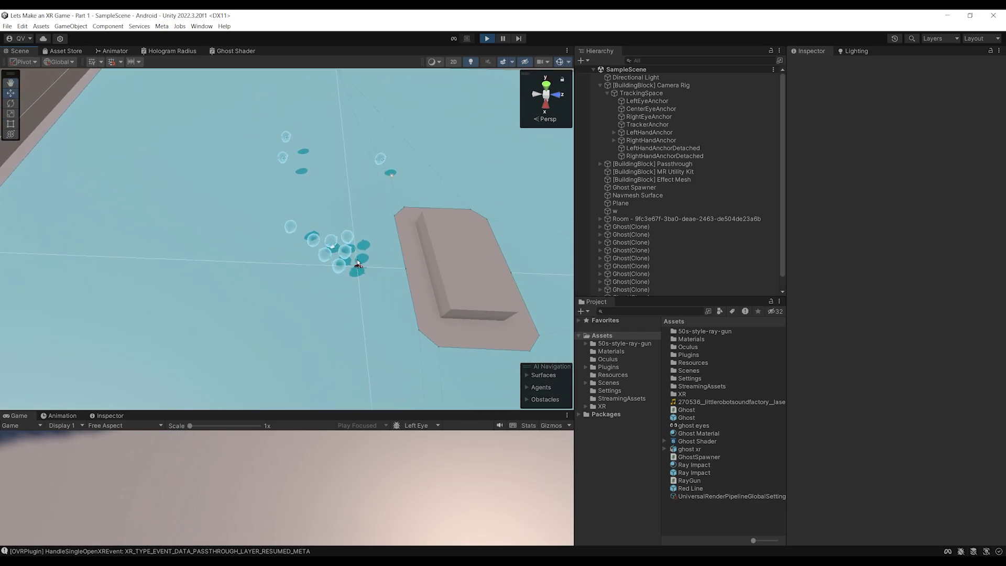
scroll(358, 263, "up", 5)
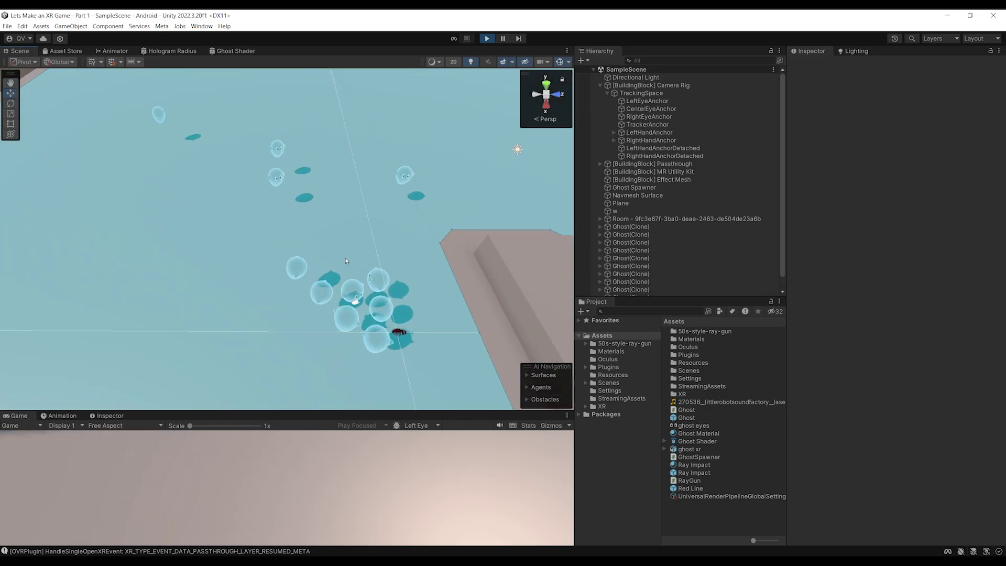
left_click_drag(359, 263, 403, 166, "alt")
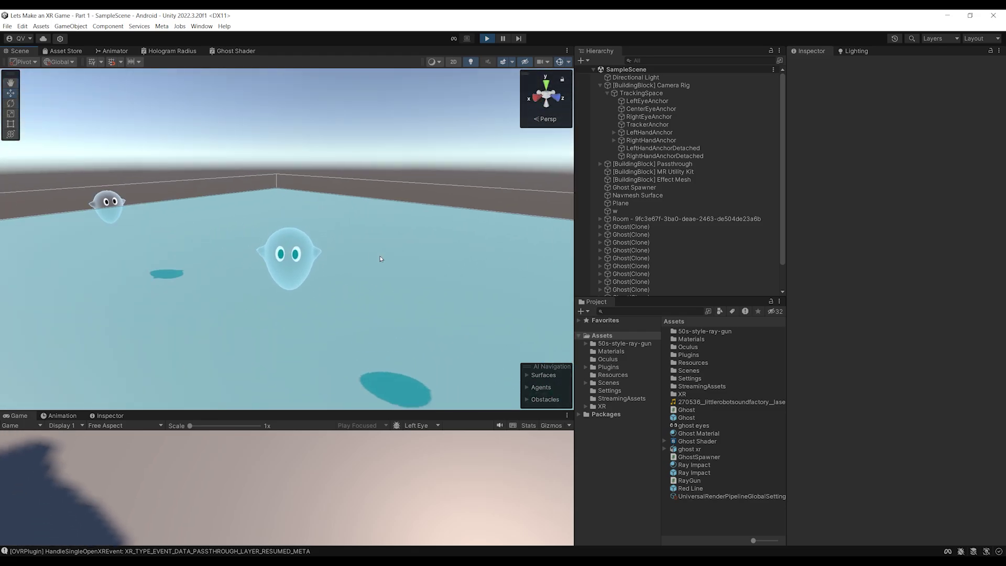
scroll(402, 173, "down", 4)
middle_click_drag(391, 216, 362, 293)
left_click(487, 39)
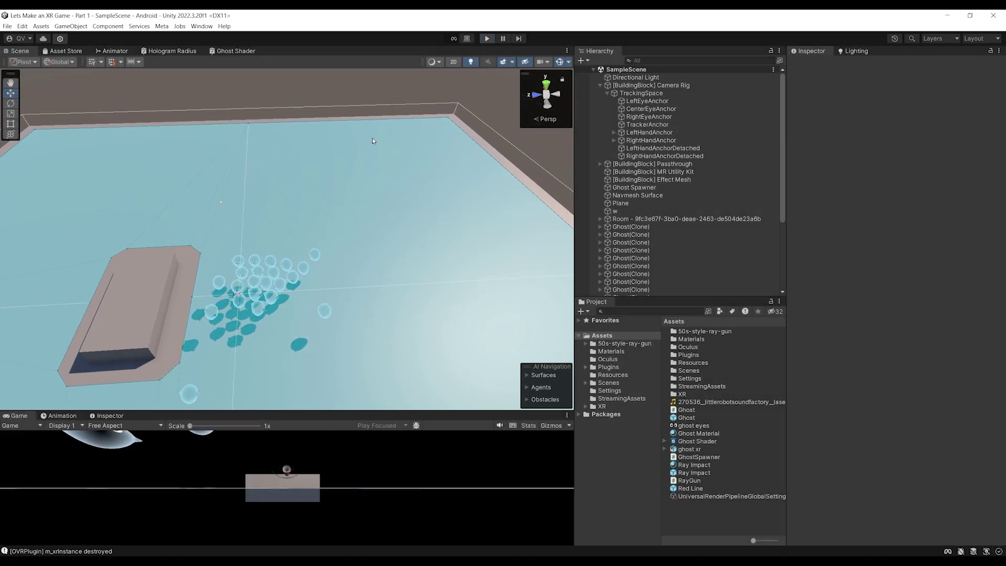
left_click_drag(433, 150, 408, 198, "alt")
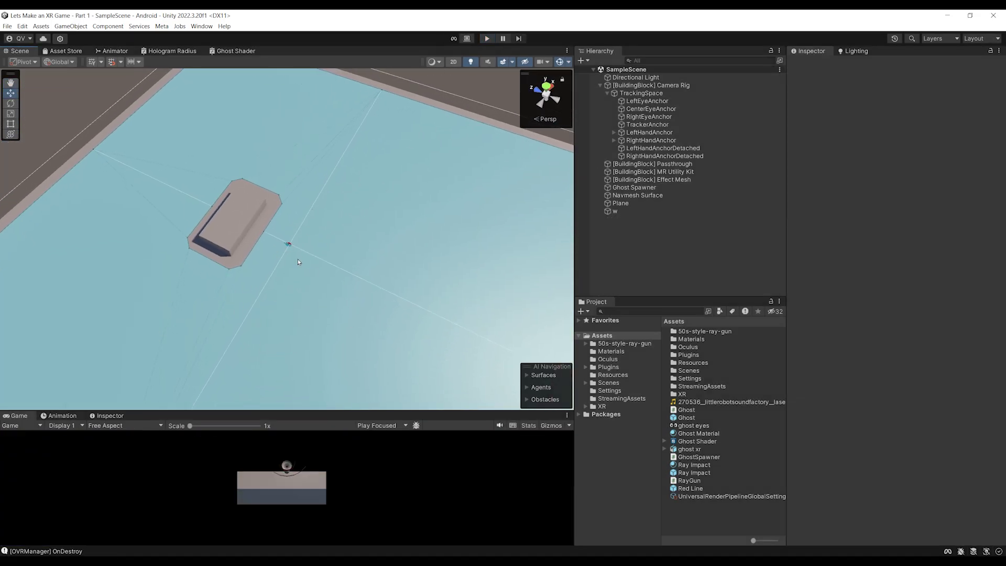
Select the box obstacle 'w' and delete it from SampleScene
scroll(329, 307, "down", 3)
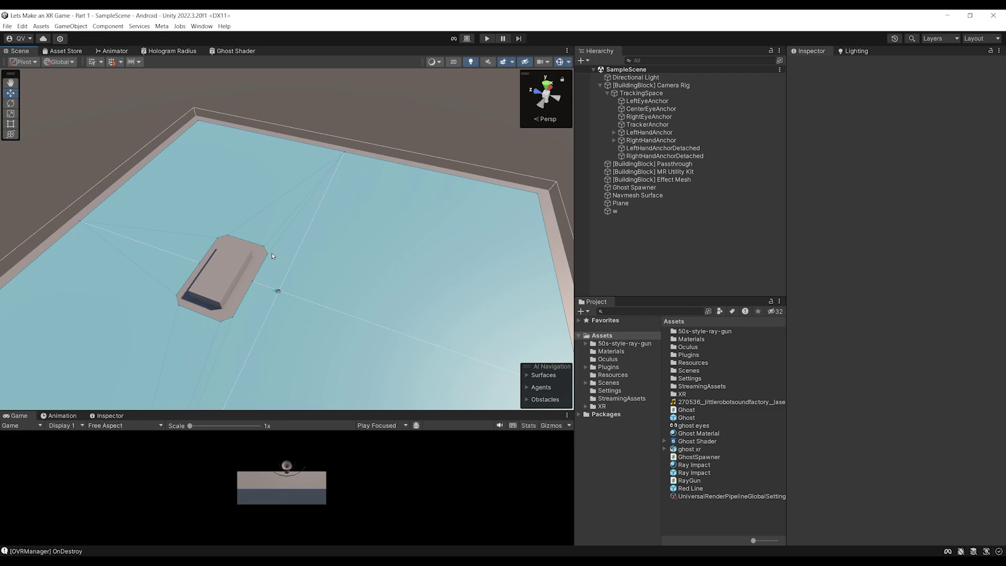
scroll(272, 256, "up", 3)
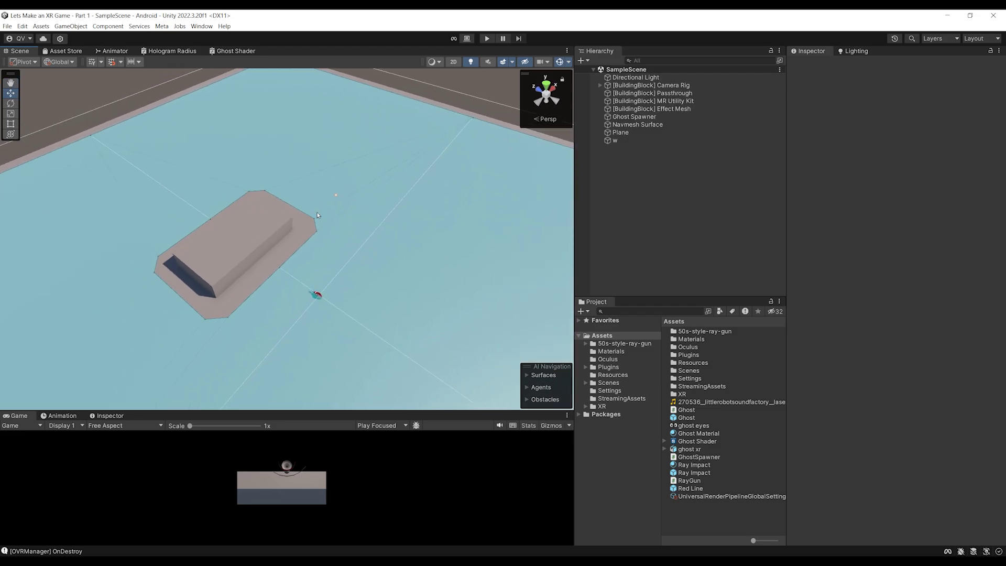
scroll(356, 229, "down", 2)
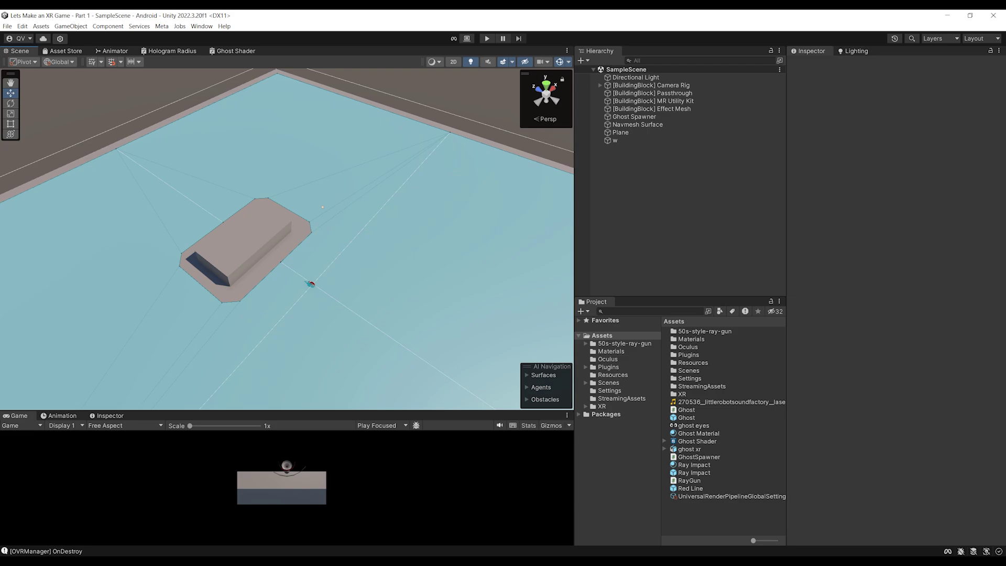
scroll(189, 242, "up", 2)
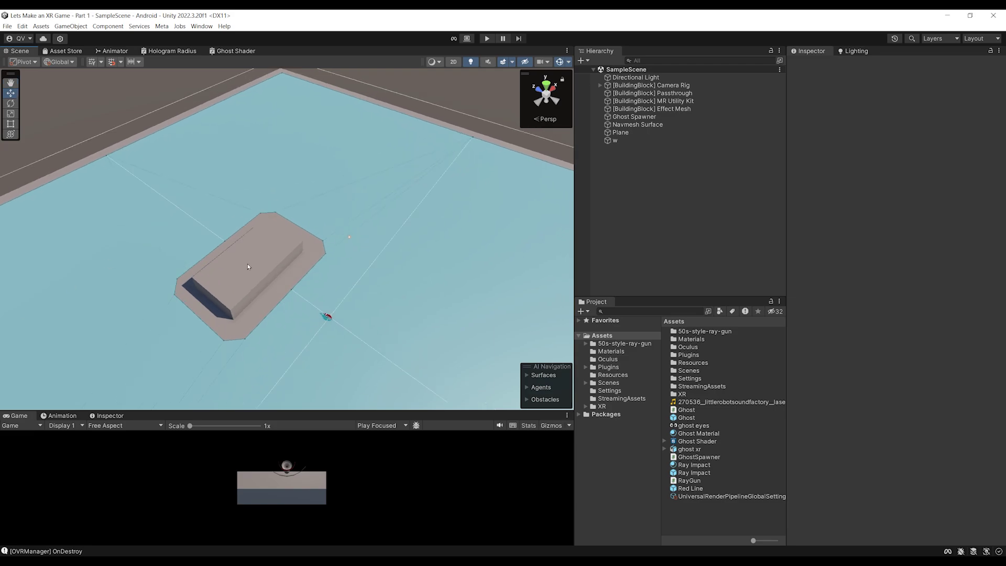
scroll(227, 257, "down", 2)
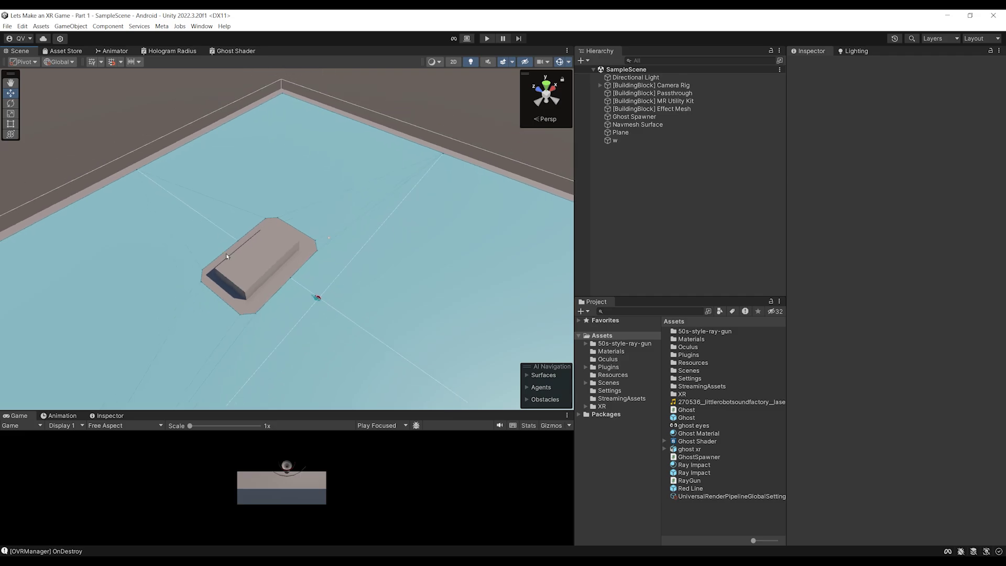
left_click(272, 230)
left_click_drag(787, 272, 737, 272)
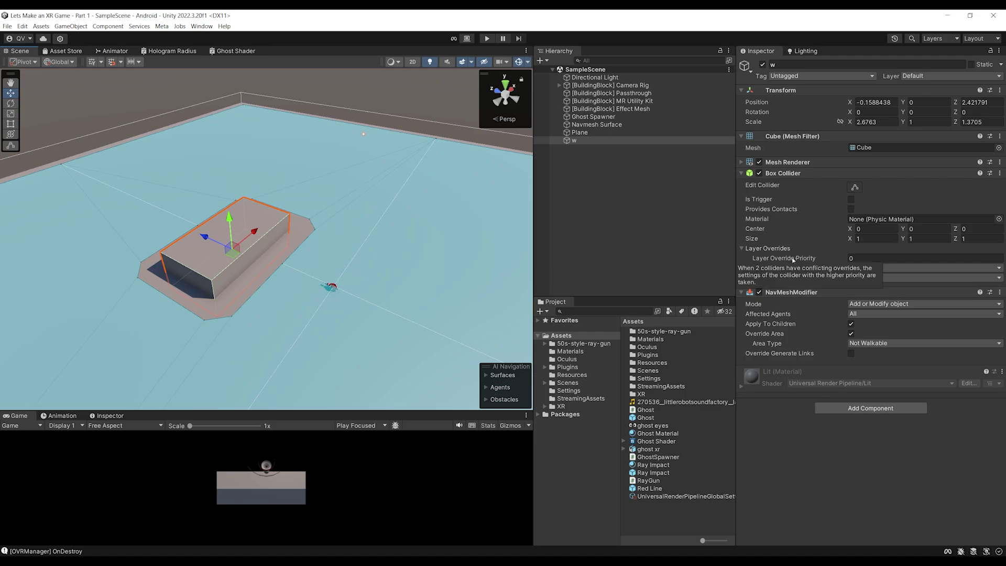
scroll(338, 215, "up", 3)
middle_click_drag(339, 215, 335, 256)
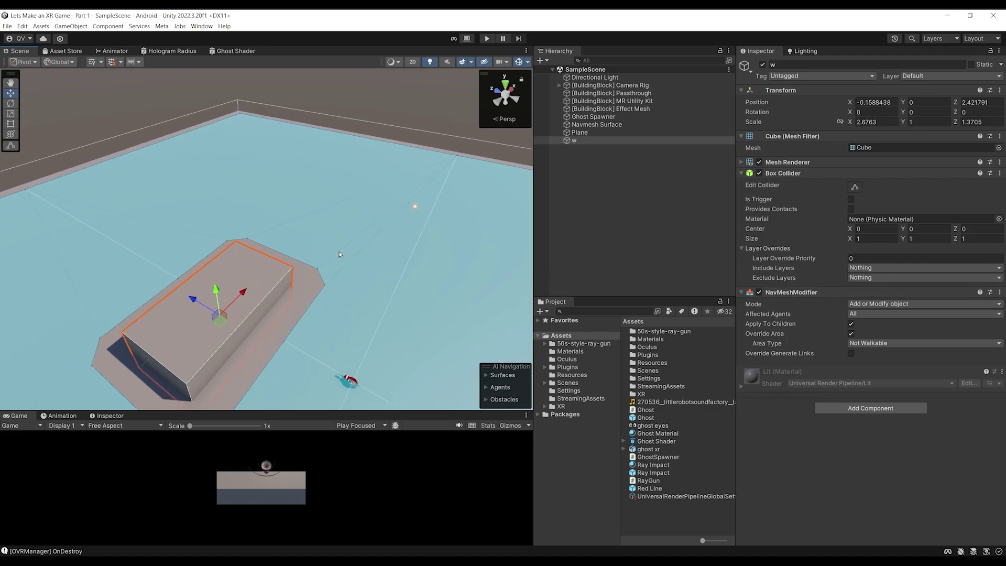
left_click(582, 173)
left_click(574, 143)
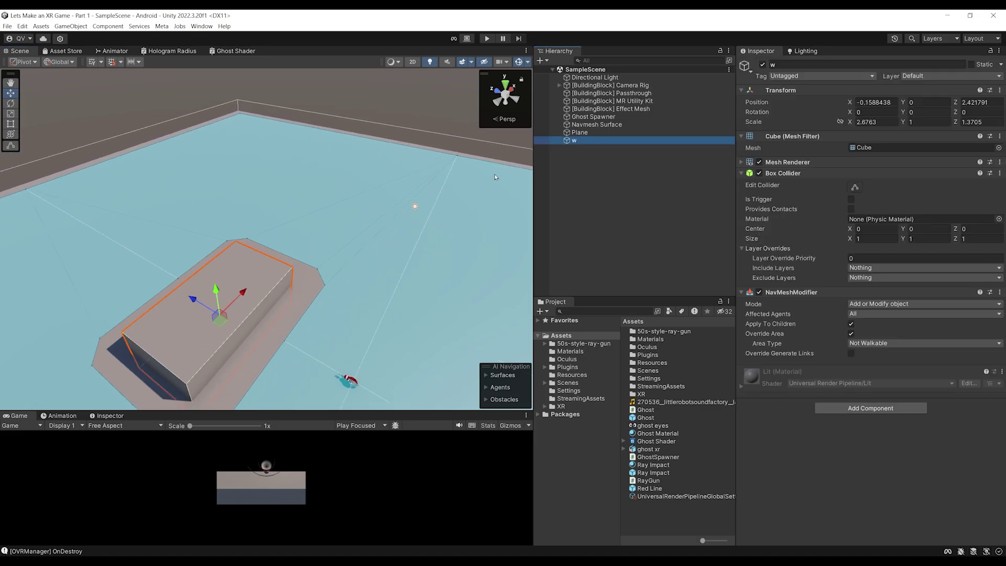
key("Delete")
scroll(316, 207, "down", 5)
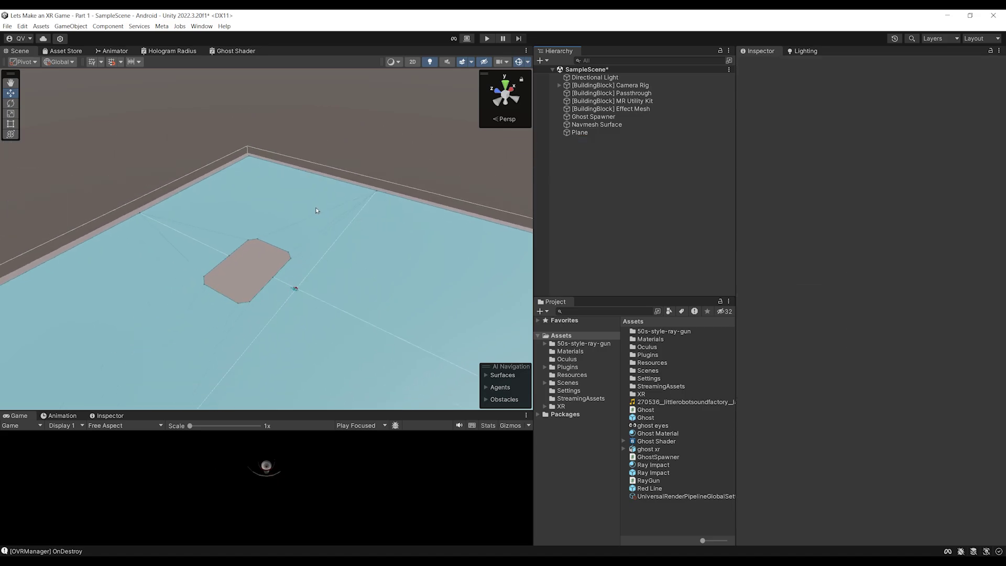
scroll(315, 204, "down", 3)
middle_click_drag(286, 192, 294, 238)
scroll(321, 285, "up", 3)
scroll(301, 238, "up", 3)
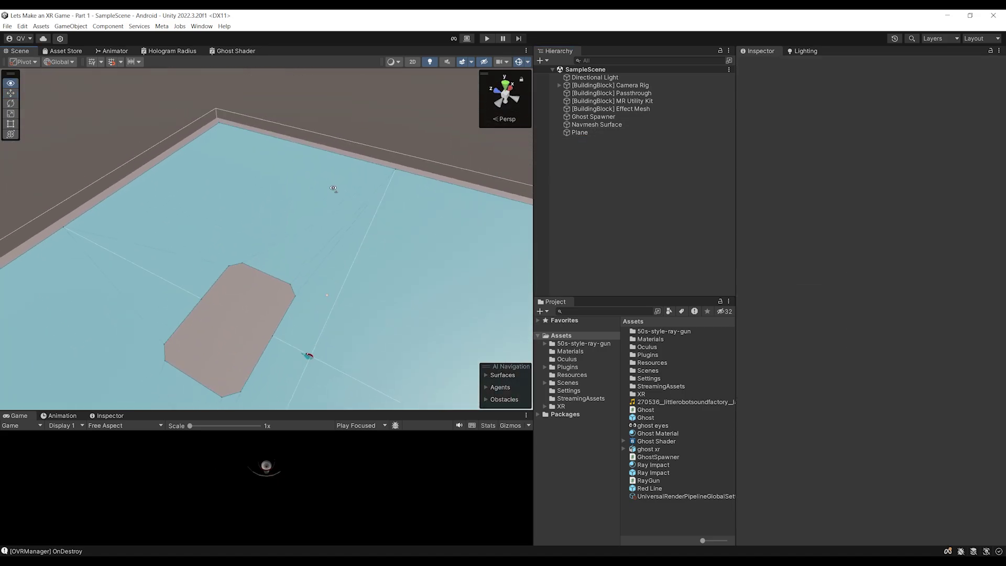
Add an Anchor Prefab Spawner component to the Navmesh Surface object
left_click(579, 124)
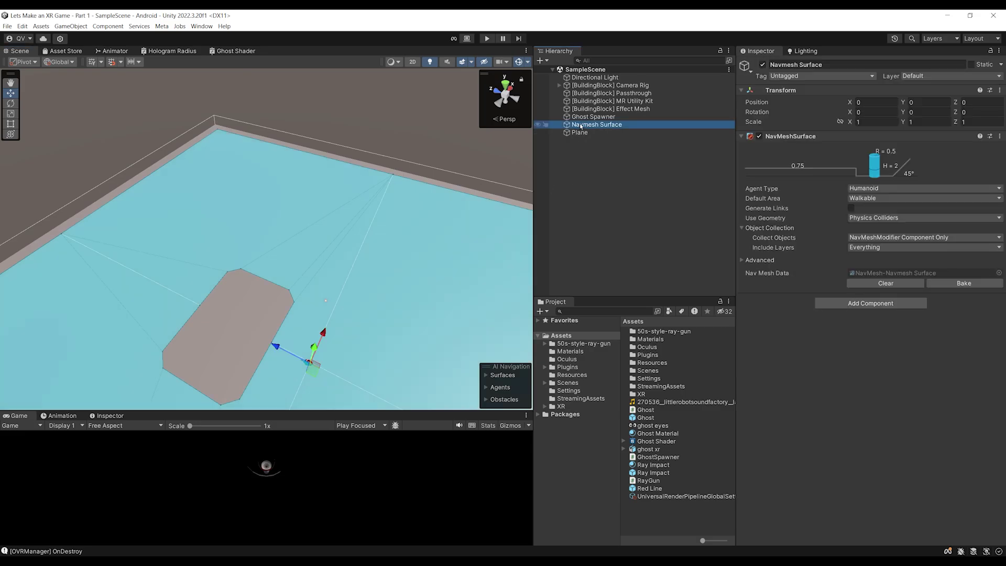
left_click(870, 303)
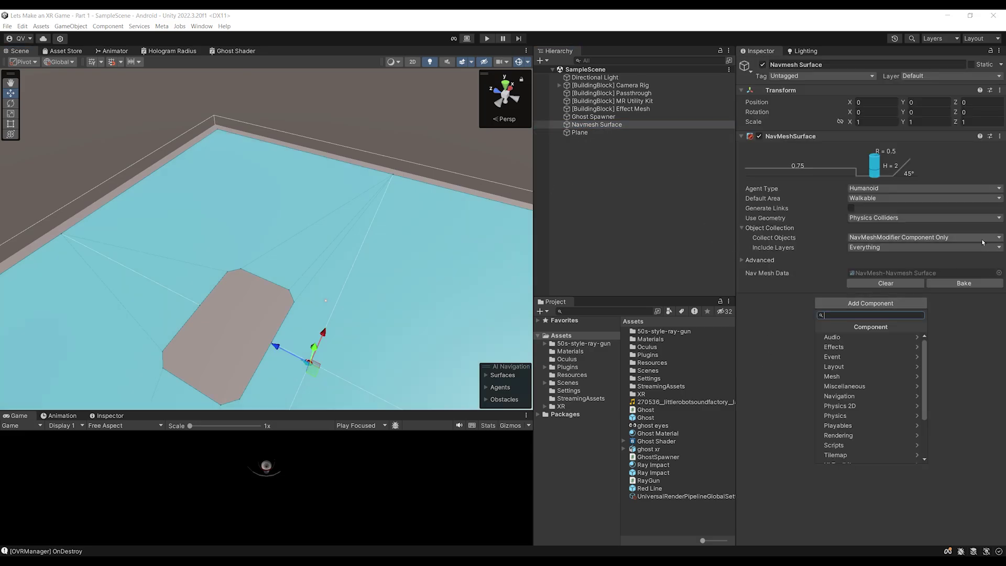
type("AnchorPre")
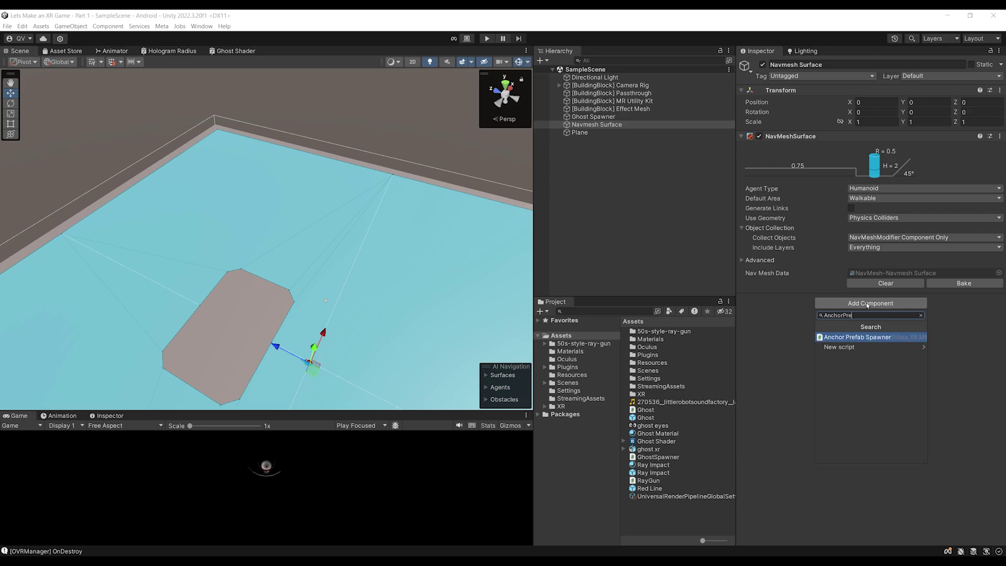
key("Return")
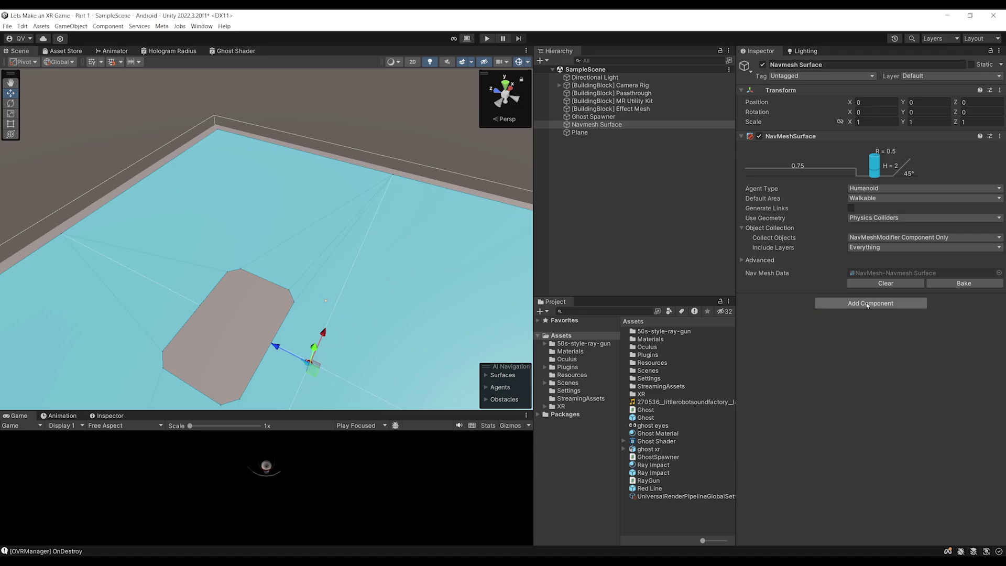
left_click(819, 340)
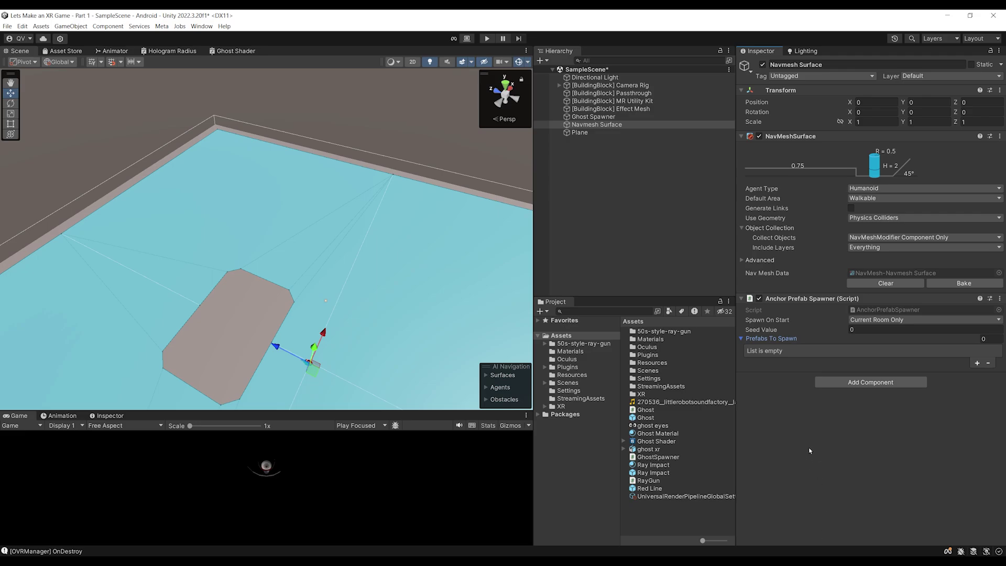
Add one entry to Prefabs To Spawn and expand its Prefabs list
left_click(643, 109)
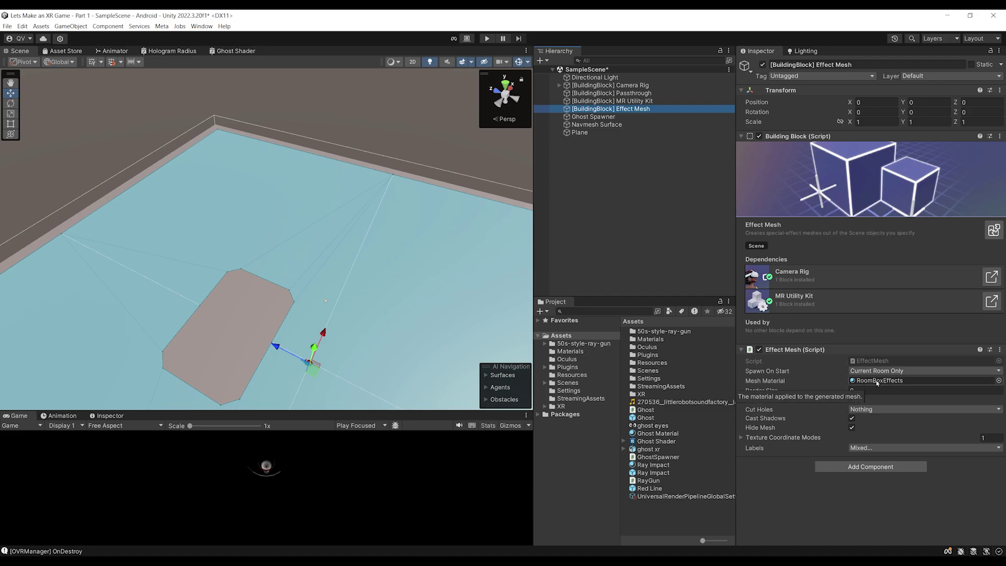
left_click(596, 126)
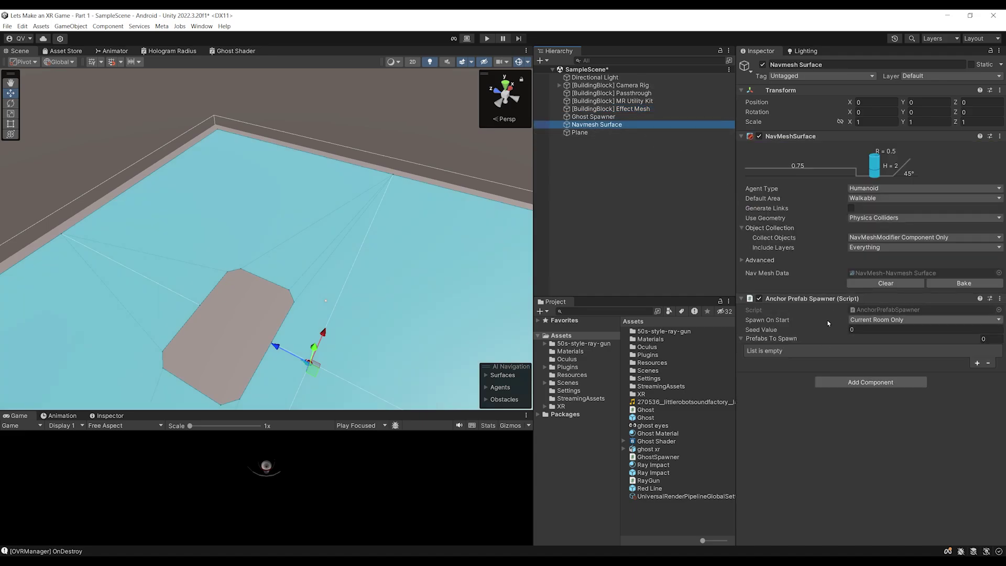
left_click(978, 363)
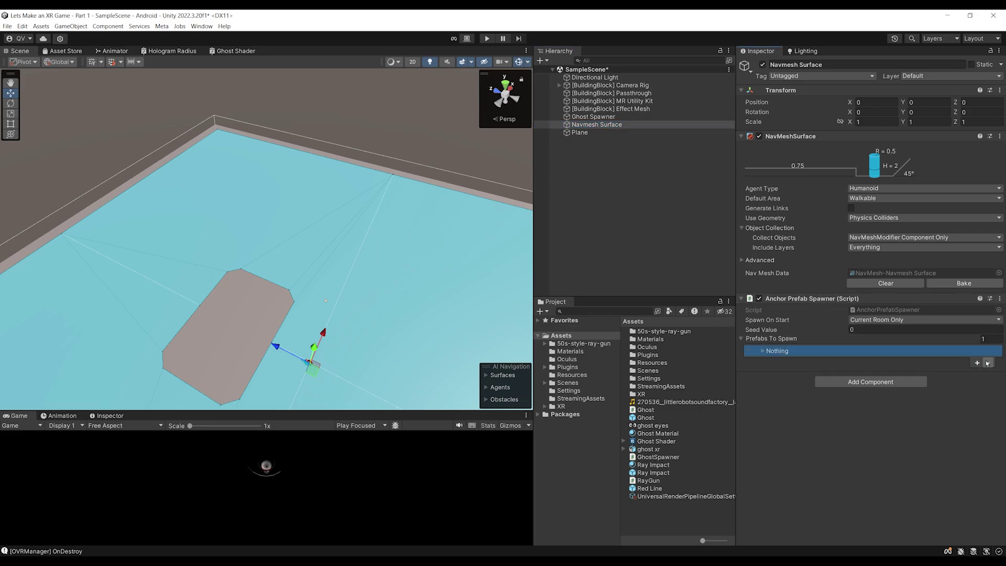
left_click(774, 351)
left_click(787, 368)
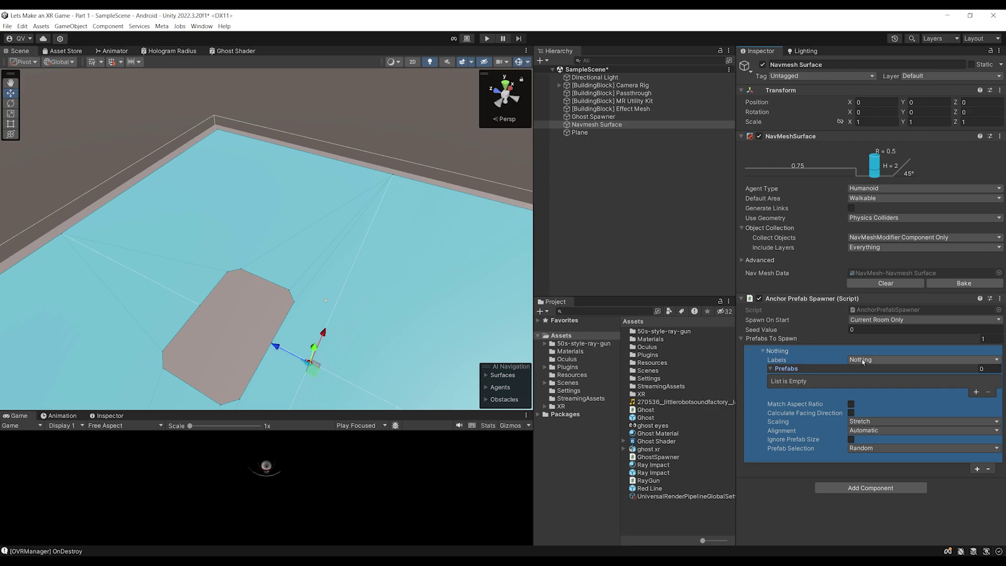
left_click(566, 172)
Create an empty object named 'Obstacle Box' with a child Cube
right_click(569, 157)
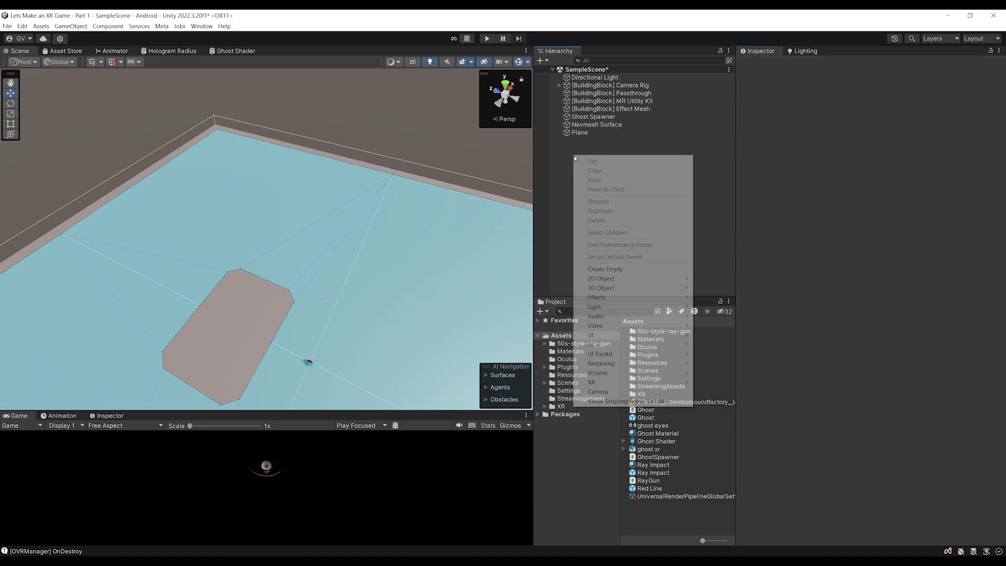
left_click(629, 267)
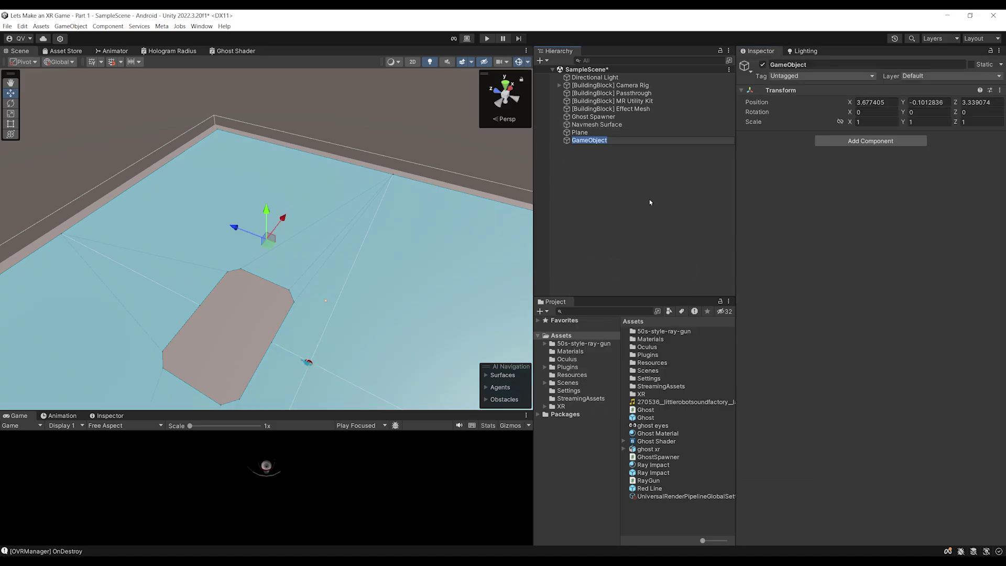
type("Obstacle Box")
key("Return")
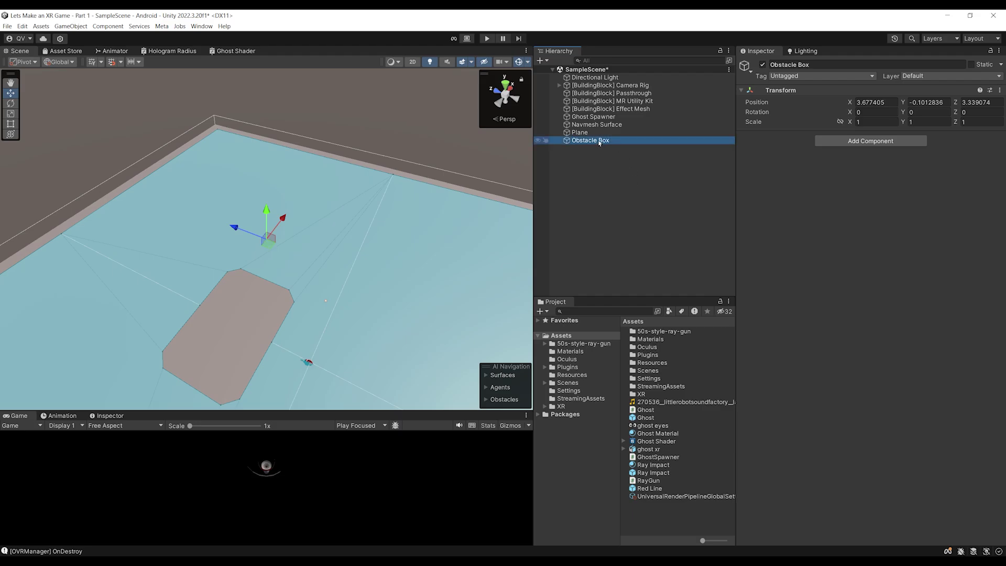
right_click(599, 142)
mouse_move(663, 295)
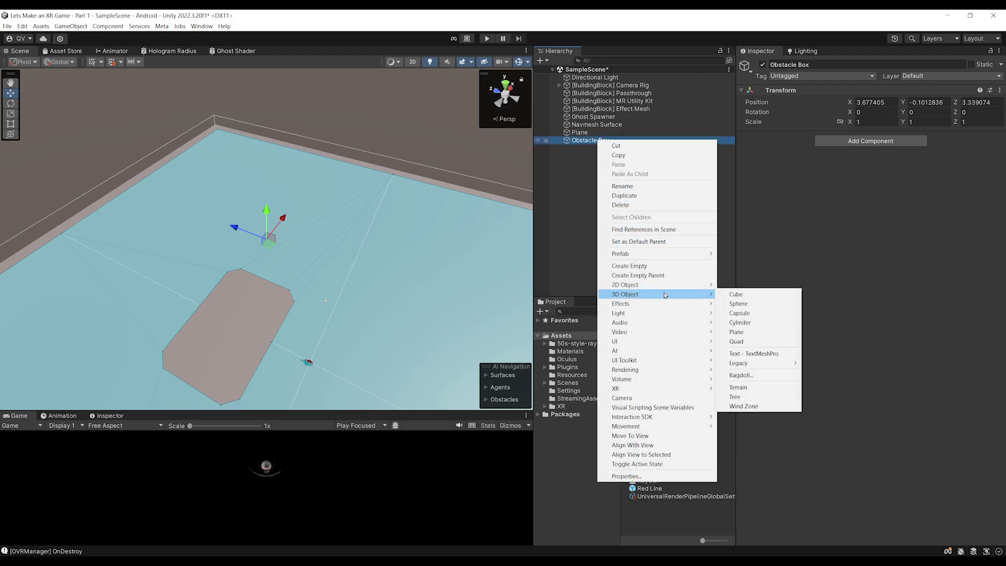
left_click(737, 294)
key("f")
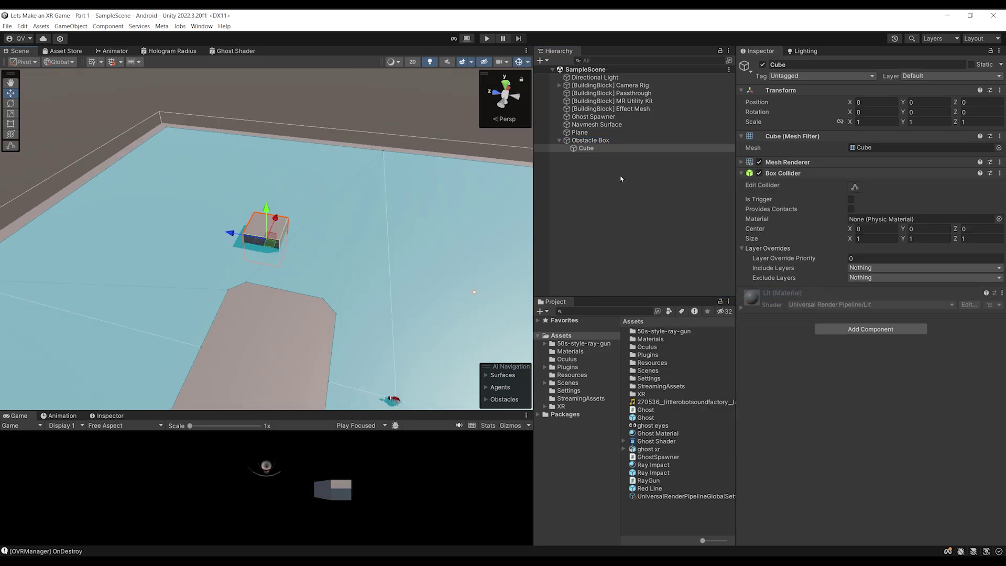
Give the Cube a NavMeshModifier that overrides its area to Not Walkable
left_click(851, 332)
type("NavmeshM")
key("Return")
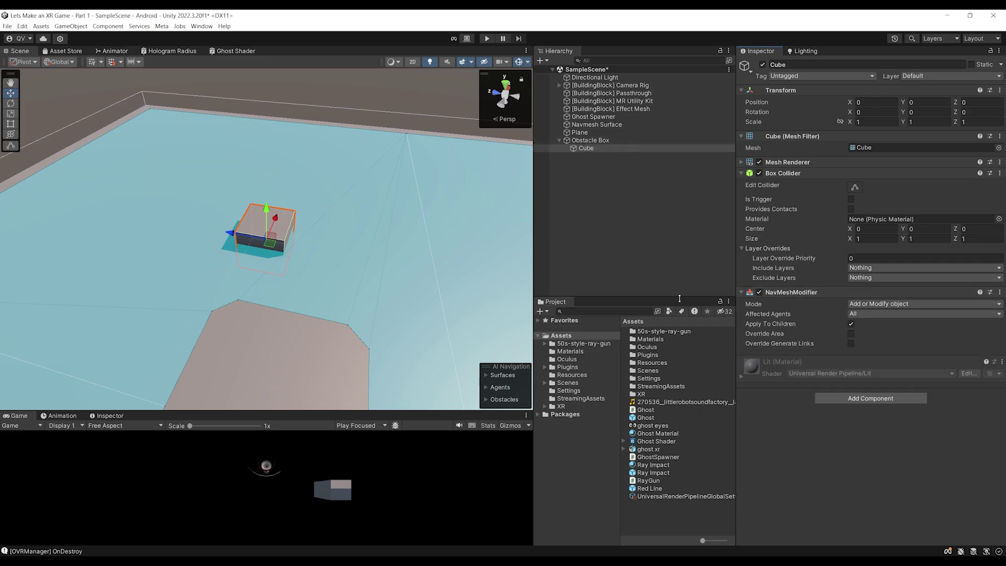
left_click(852, 334)
left_click(881, 343)
left_click(880, 364)
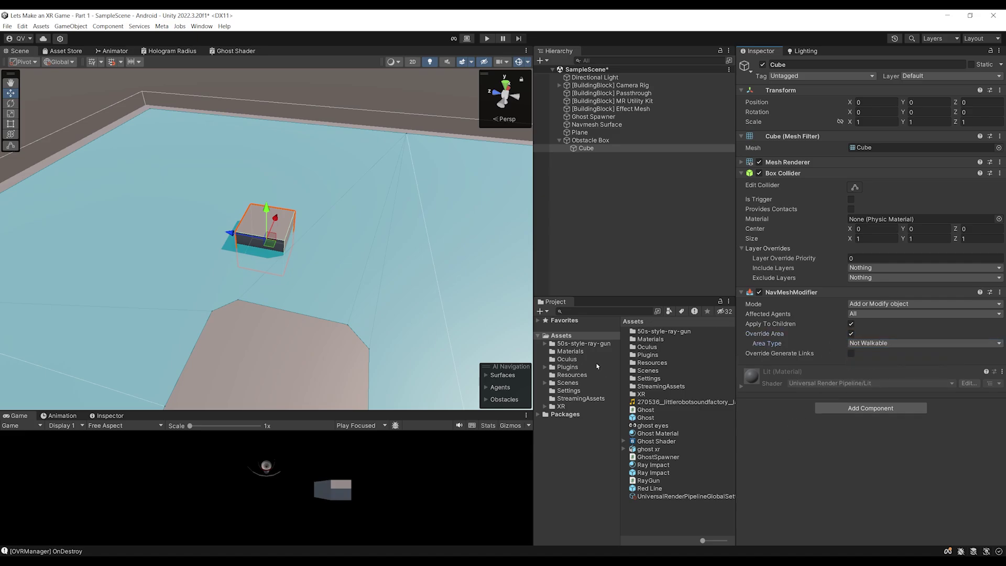
Zero the Obstacle Box's position and save the scene
left_click(584, 140)
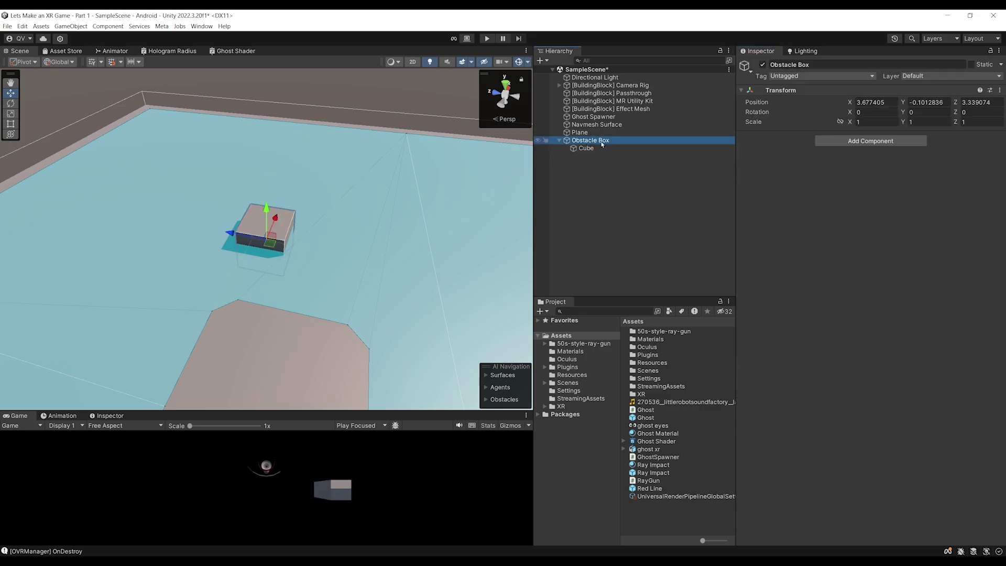
left_click(879, 102)
type("0")
key("Tab")
type("0")
key("Tab")
type("0")
scroll(341, 270, "down", 3)
key("ctrl+s")
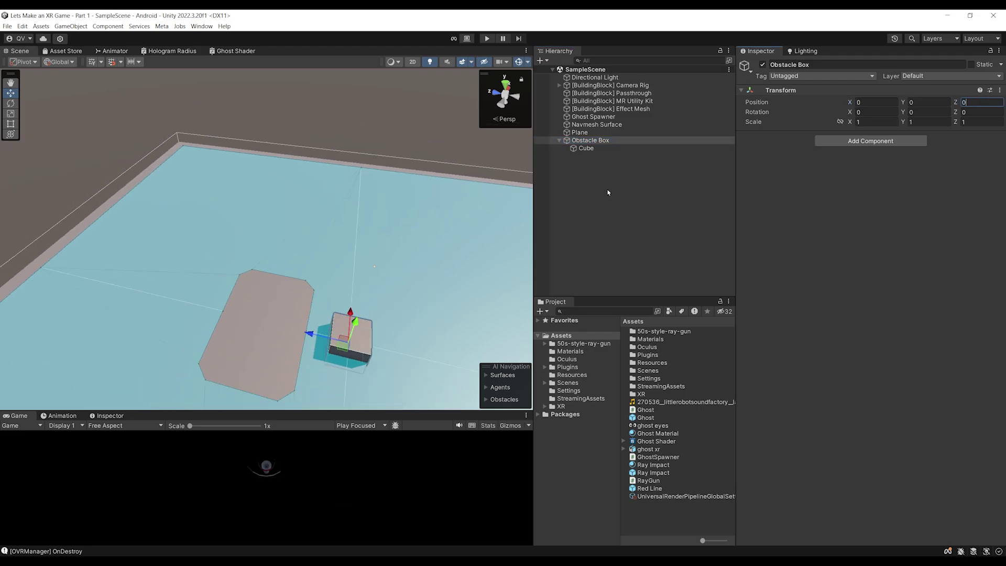
Turn Obstacle Box into a prefab in Assets and delete the scene instance
left_click(596, 141)
left_click_drag(596, 140, 650, 508)
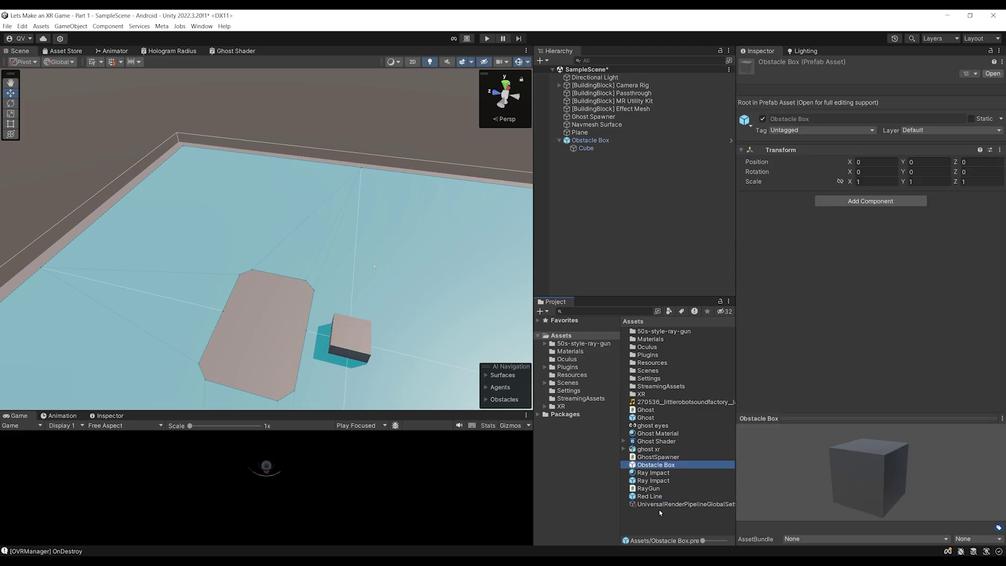
left_click(577, 142)
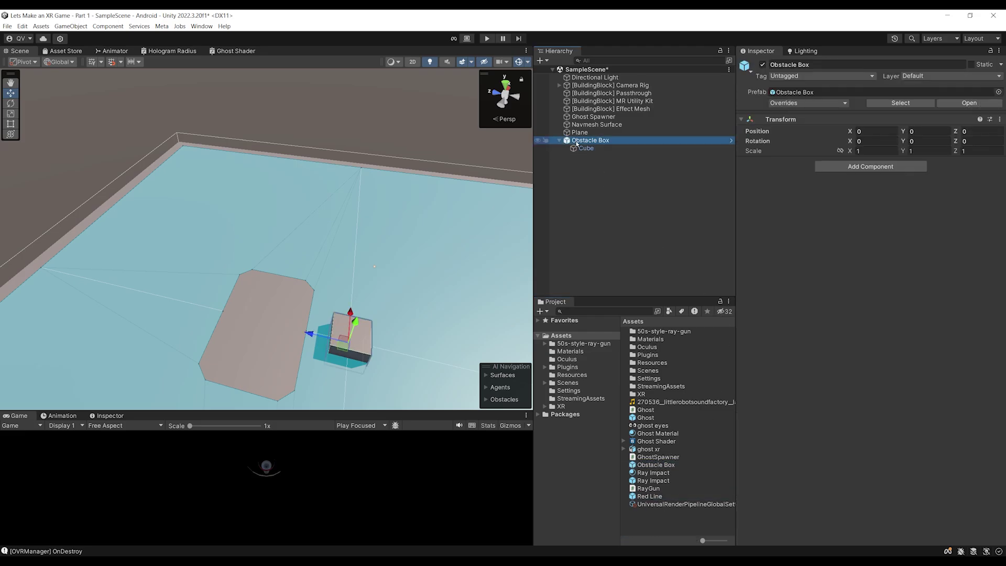
key("Delete")
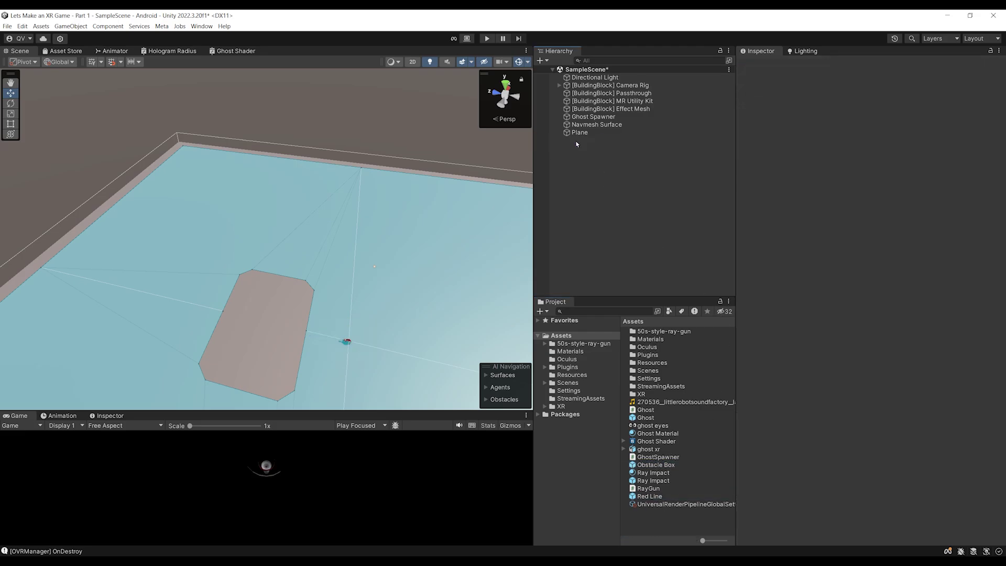
Assign the Obstacle Box prefab to a new slot in the spawner's Prefabs list
left_click(582, 124)
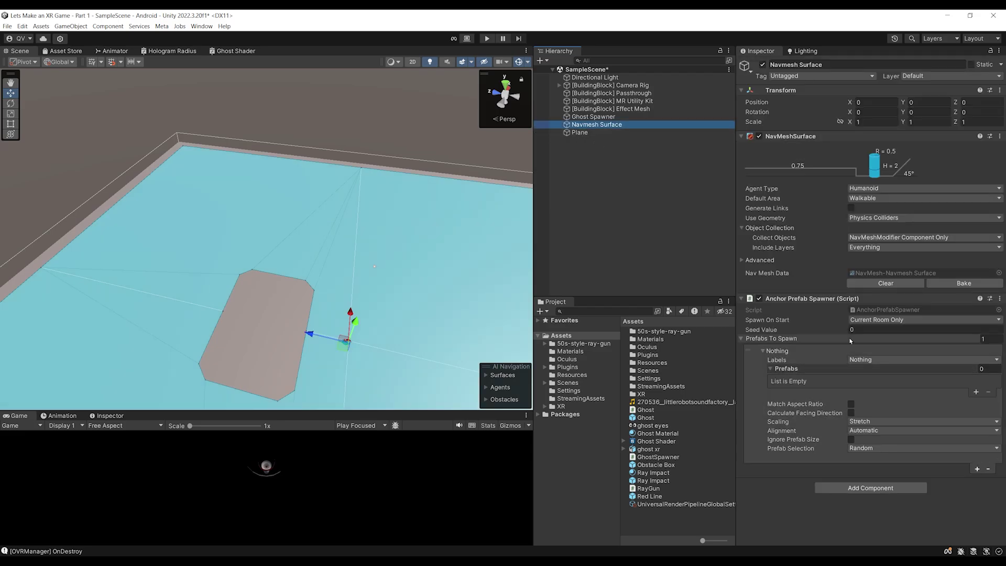
left_click(977, 392)
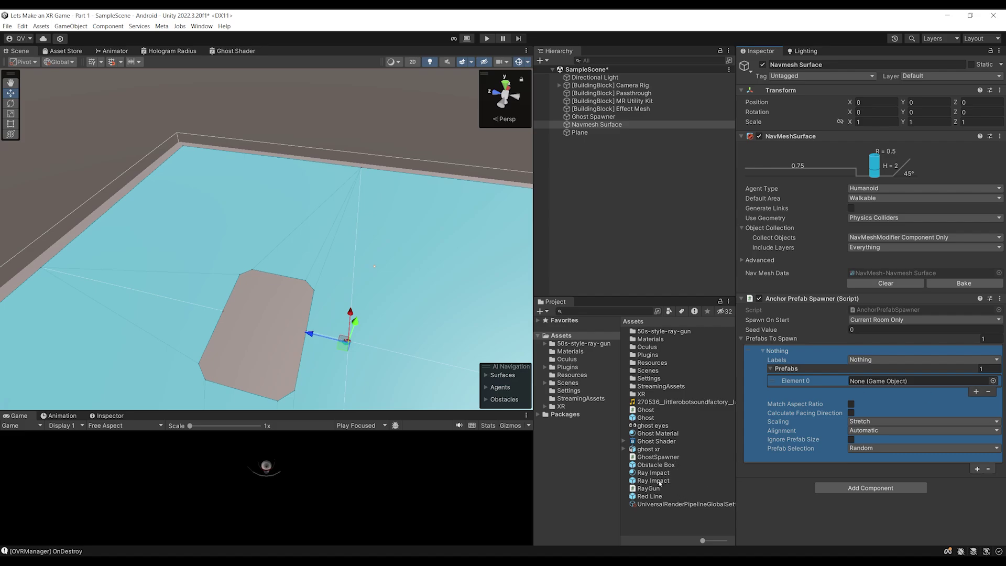
left_click_drag(656, 465, 871, 387)
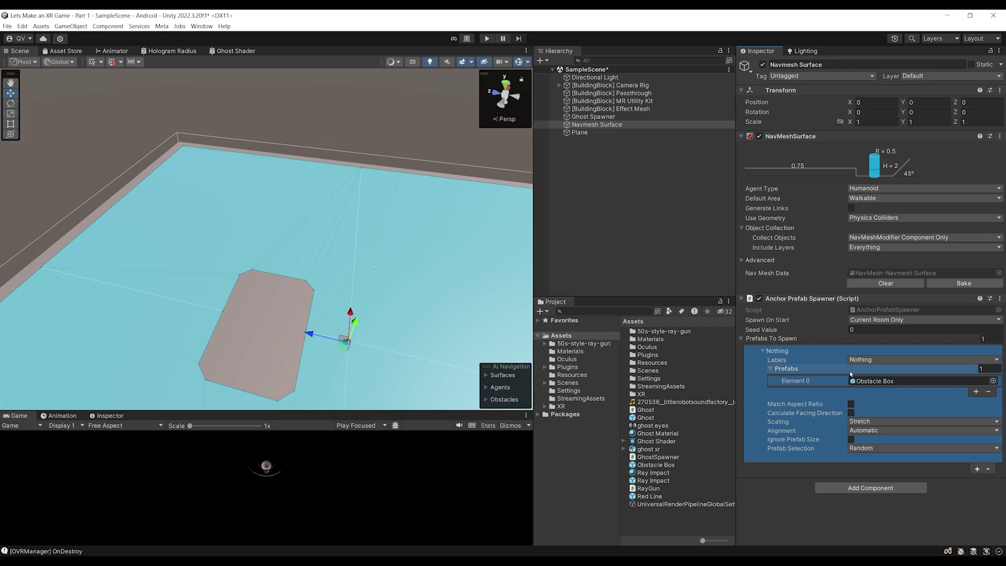
Set the spawn labels to TABLE, COUCH, OTHER, STORAGE, BED, SCREEN and LAMP, then save the scene
left_click(885, 360)
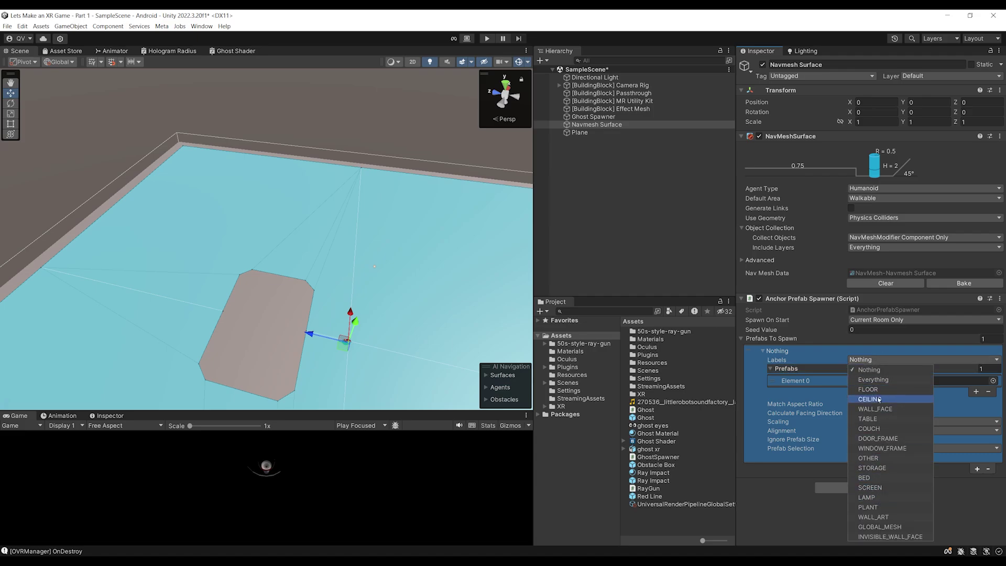
left_click(894, 421)
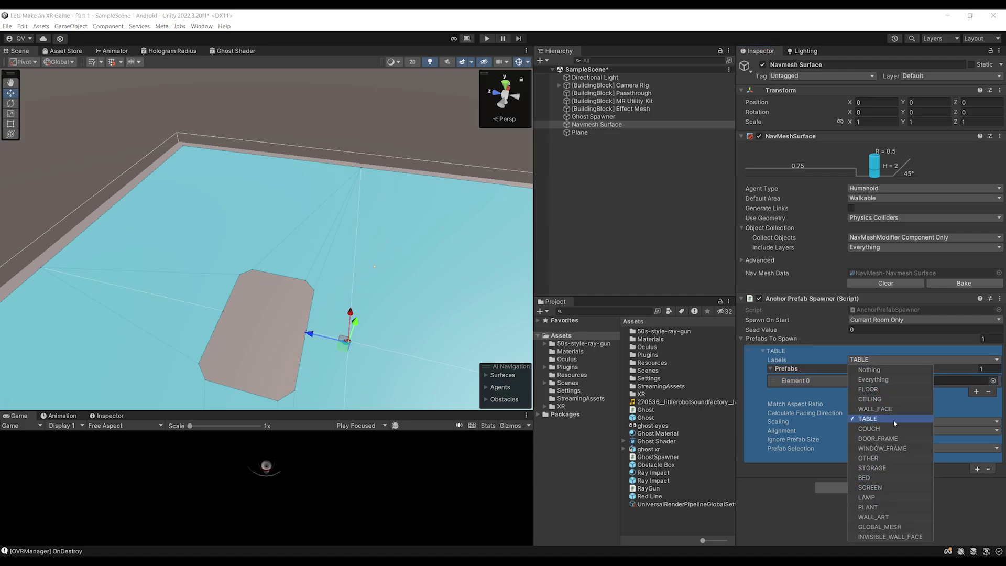
left_click(894, 428)
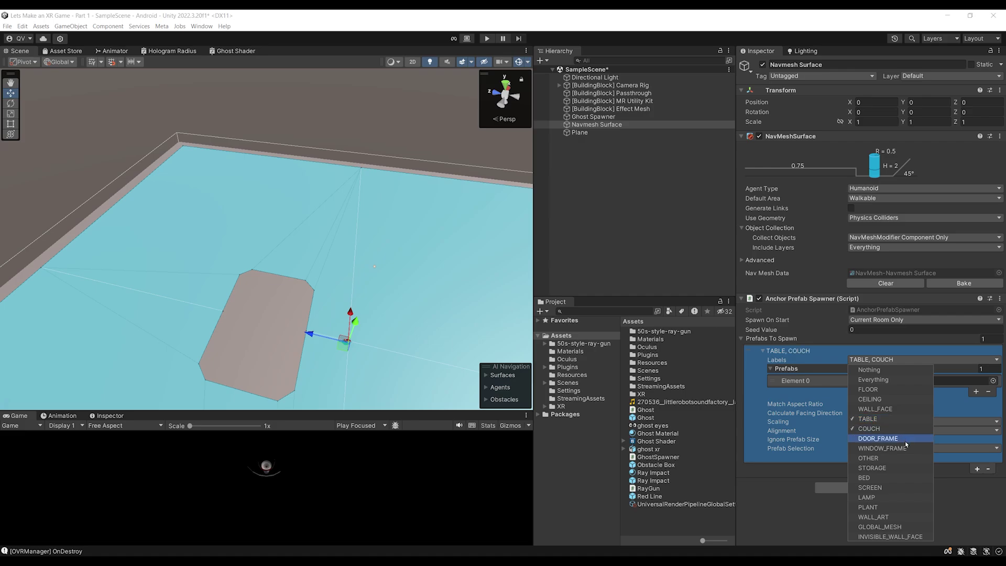
left_click(886, 459)
left_click(886, 469)
left_click(886, 478)
left_click(889, 488)
left_click(891, 497)
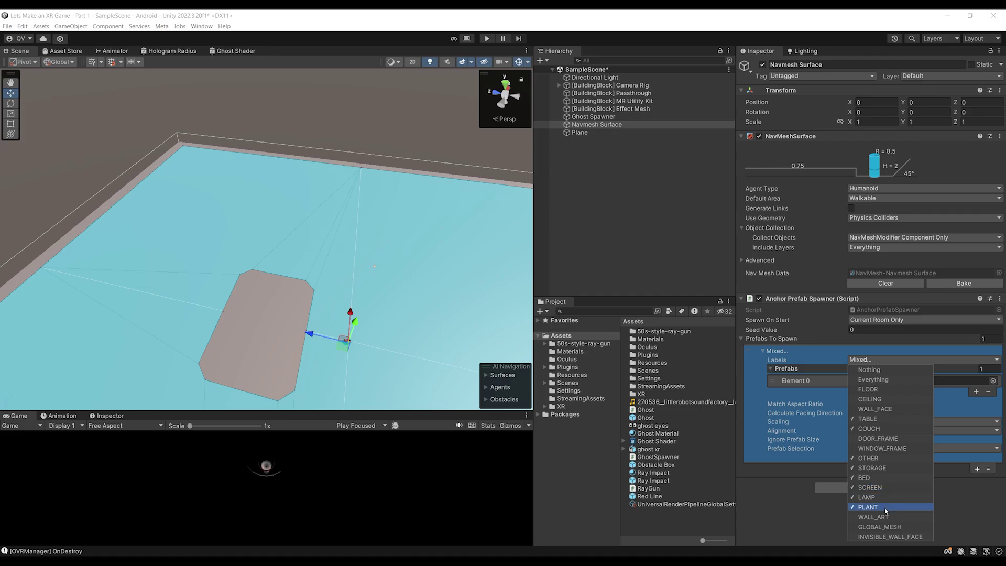
left_click(786, 526)
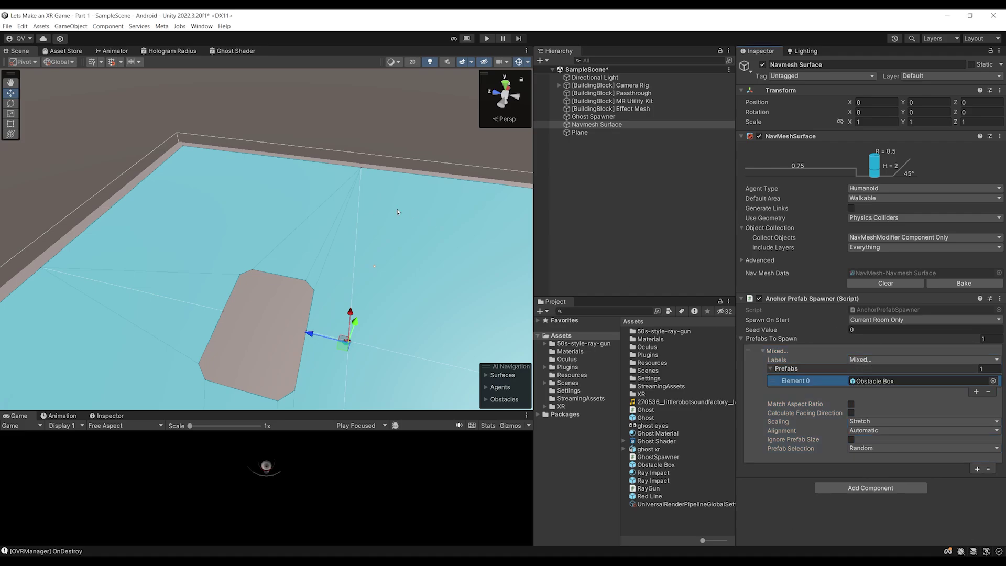
left_click_drag(349, 245, 325, 232, "alt")
key("ctrl+s")
left_click_drag(367, 378, 315, 357, "alt")
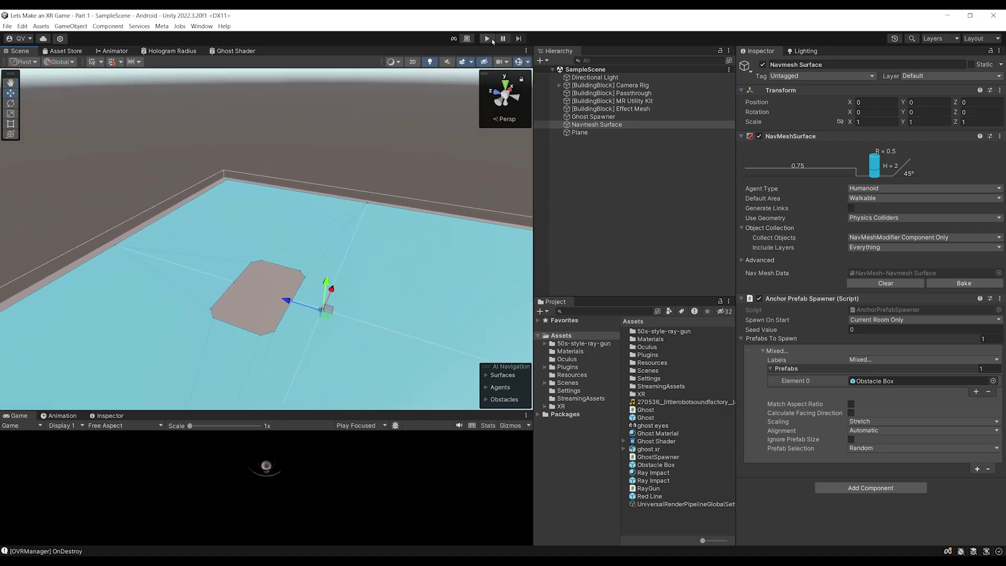
Play the scene, select the Obstacle Box spawned on a TABLE anchor, and frame it
left_click(487, 38)
left_click_drag(322, 254, 332, 205, "alt")
mouse_move(333, 206)
right_mouse_down()
mouse_move(295, 263)
mouse_move(360, 191)
mouse_move(259, 207)
mouse_move(265, 197)
mouse_move(261, 225)
mouse_move(375, 330)
mouse_move(389, 269)
mouse_move(357, 258)
right_mouse_up()
left_click(380, 279)
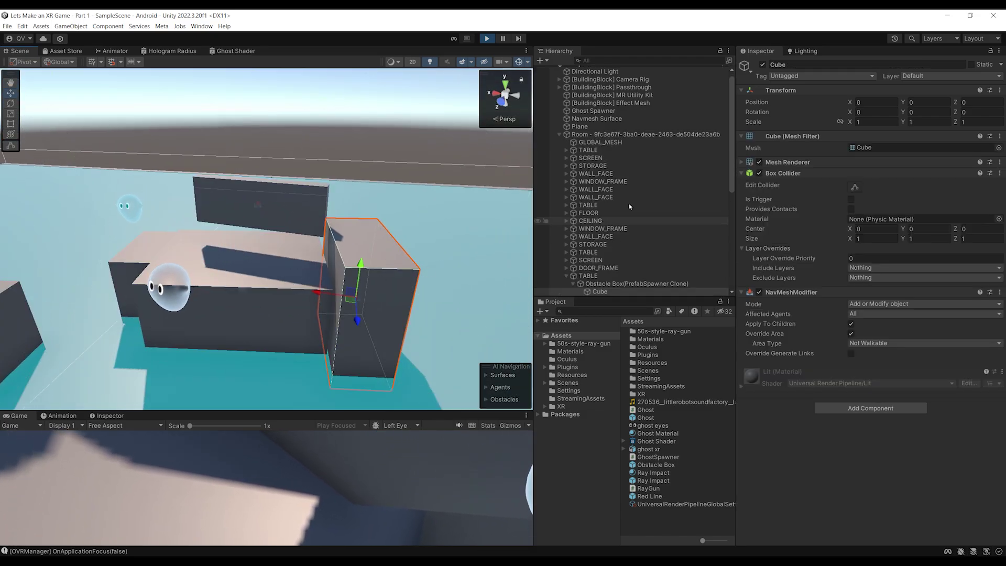
scroll(608, 200, "down", 3)
left_click(592, 188)
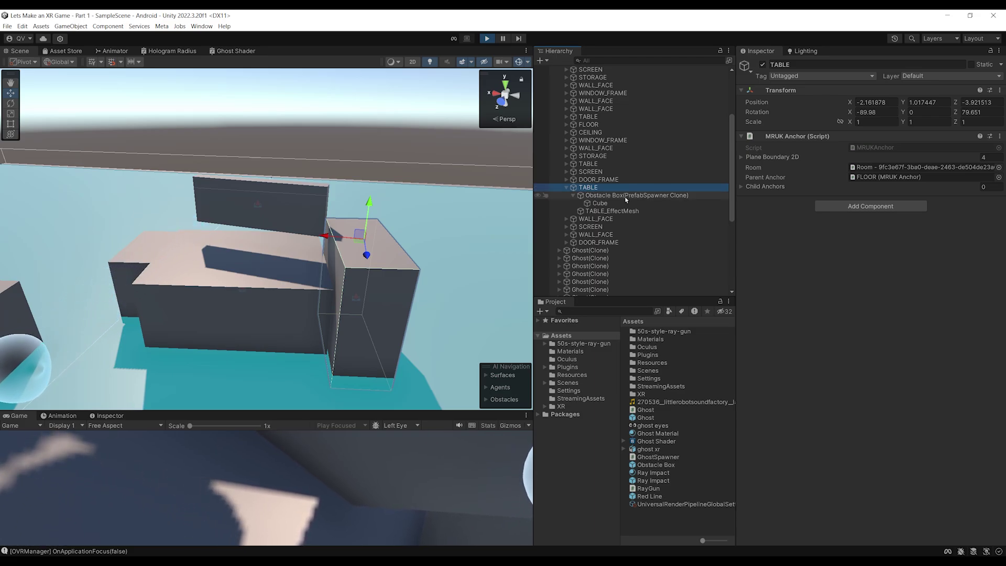
left_click(573, 195)
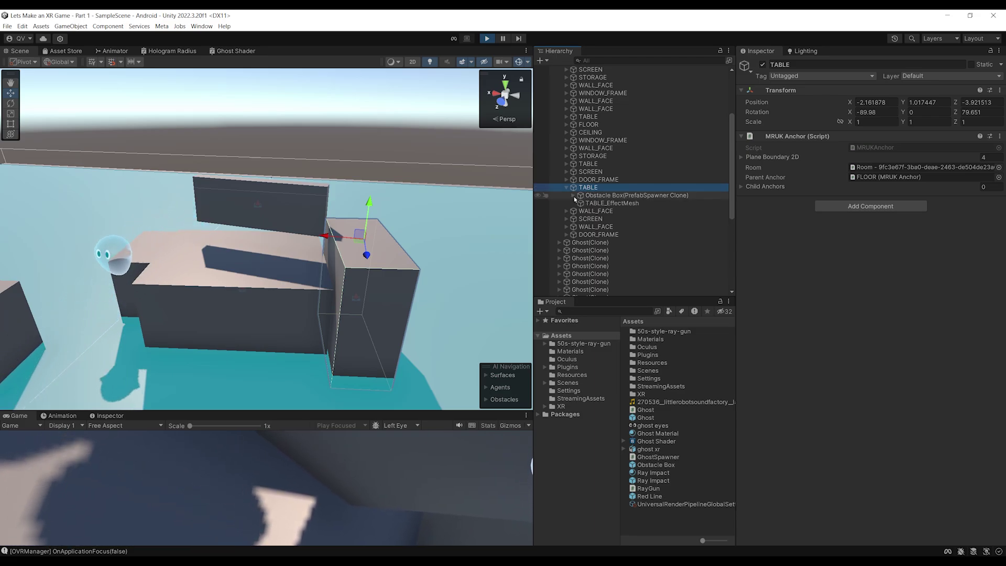
left_click(596, 196)
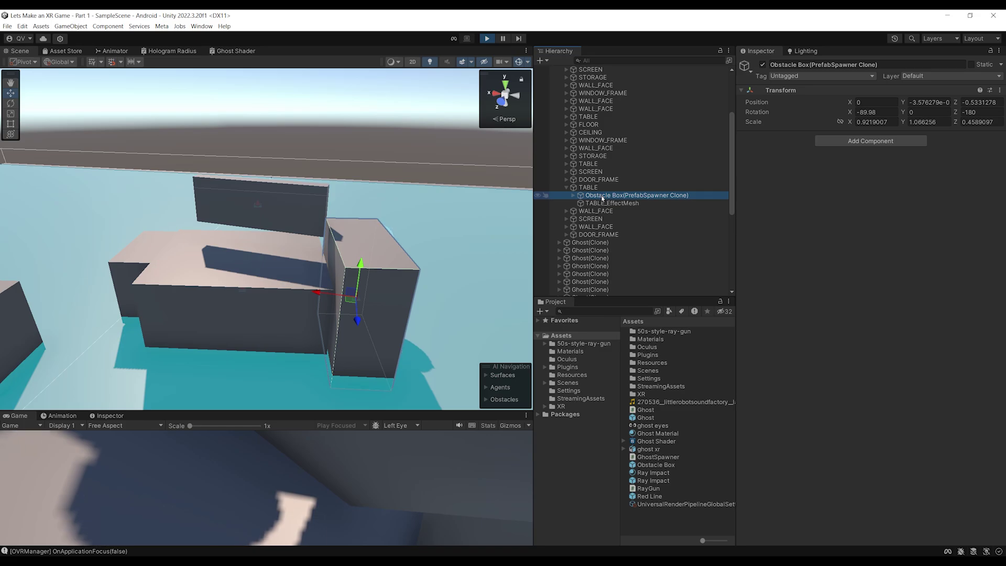
key("f")
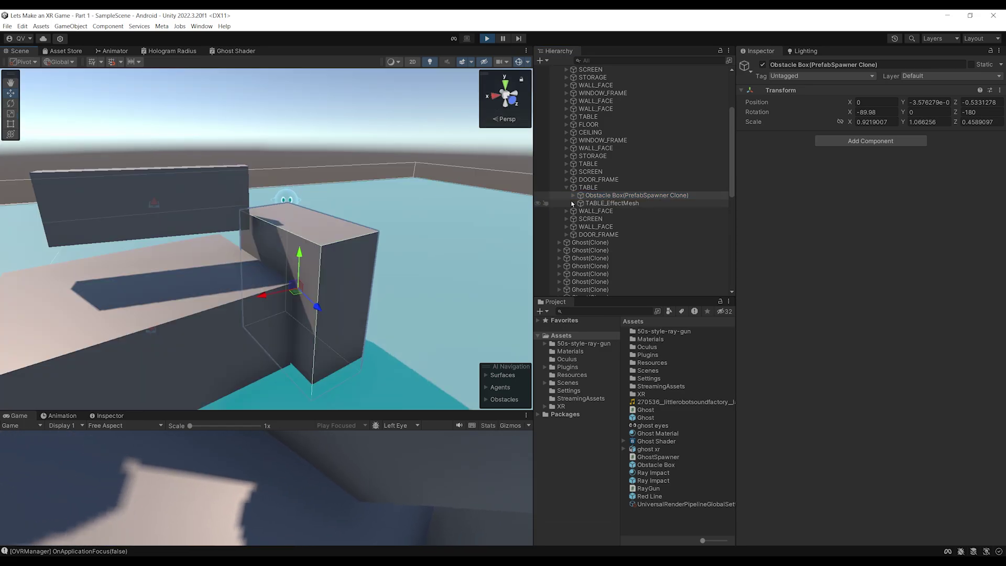
Check the Obstacle Box's Cube for its not-walkable NavMeshModifier, then stop Play mode
left_click_drag(409, 218, 379, 179, "alt")
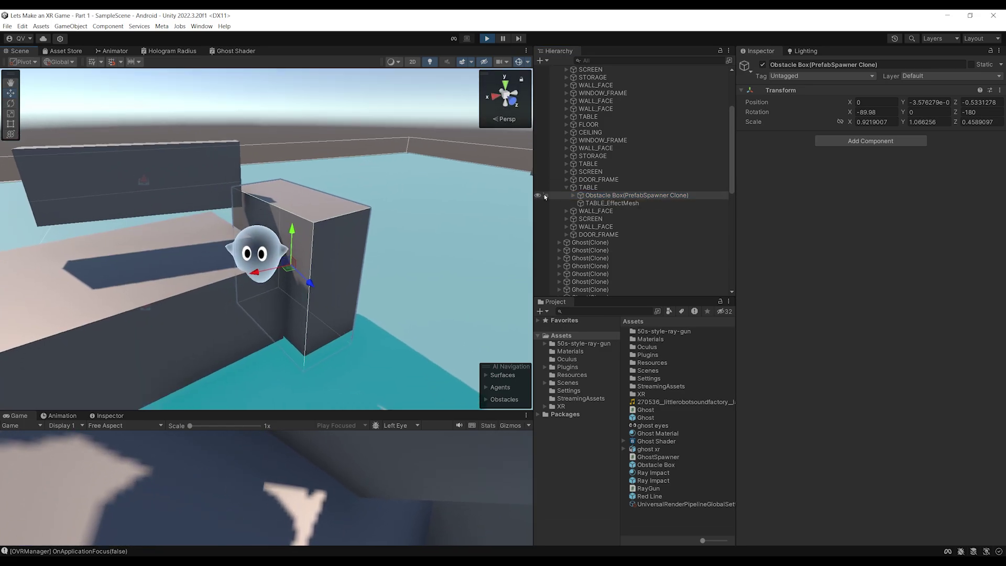
left_click(573, 195)
left_click(597, 204)
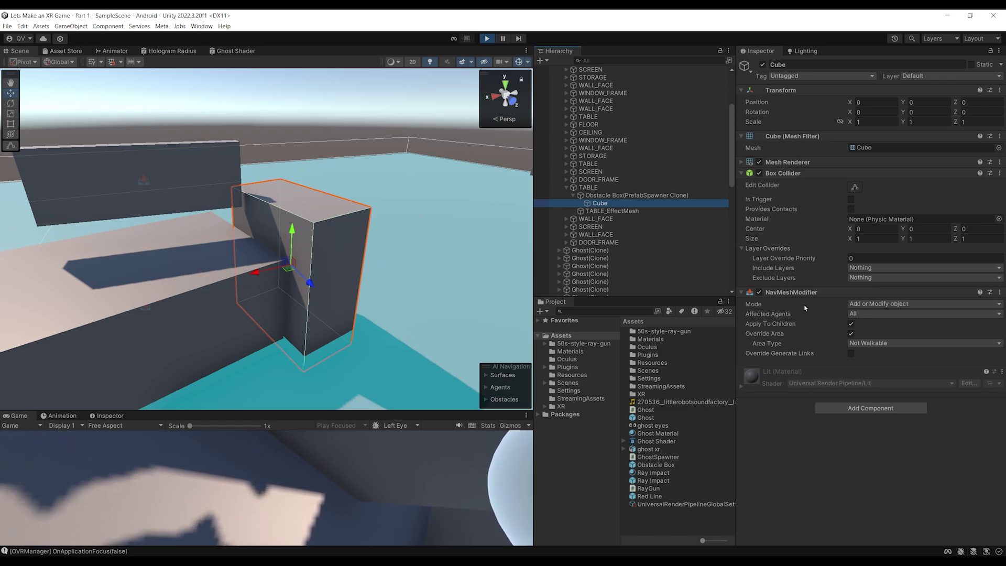
key("ctrl+p")
left_click_drag(268, 346, 310, 188, "alt")
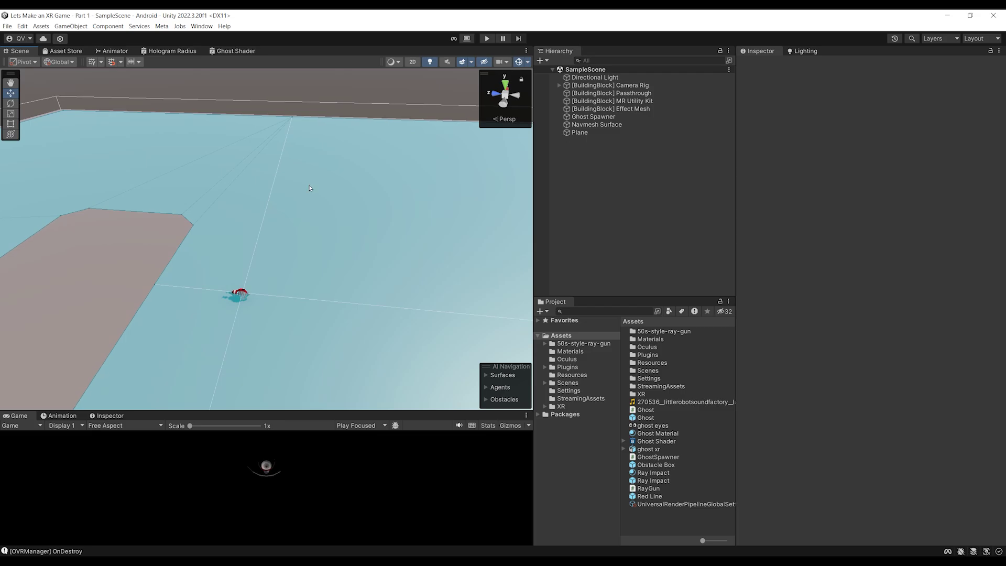
Clear the Navmesh Surface's baked data so Nav Mesh Data reads None
left_click_drag(367, 183, 398, 169, "alt")
left_click(608, 126)
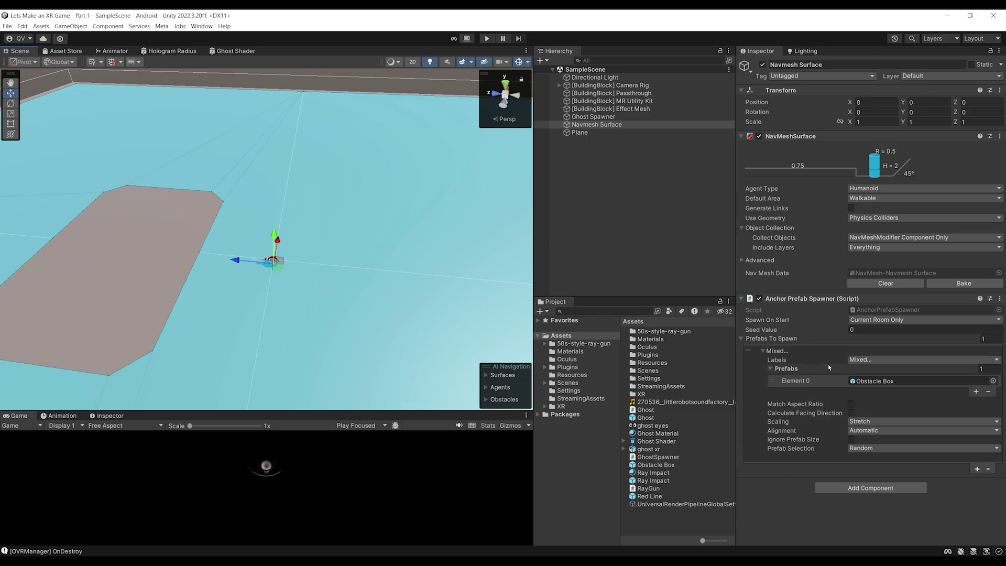
mouse_move(326, 278)
right_mouse_down()
mouse_move(333, 262)
mouse_move(338, 276)
right_mouse_up()
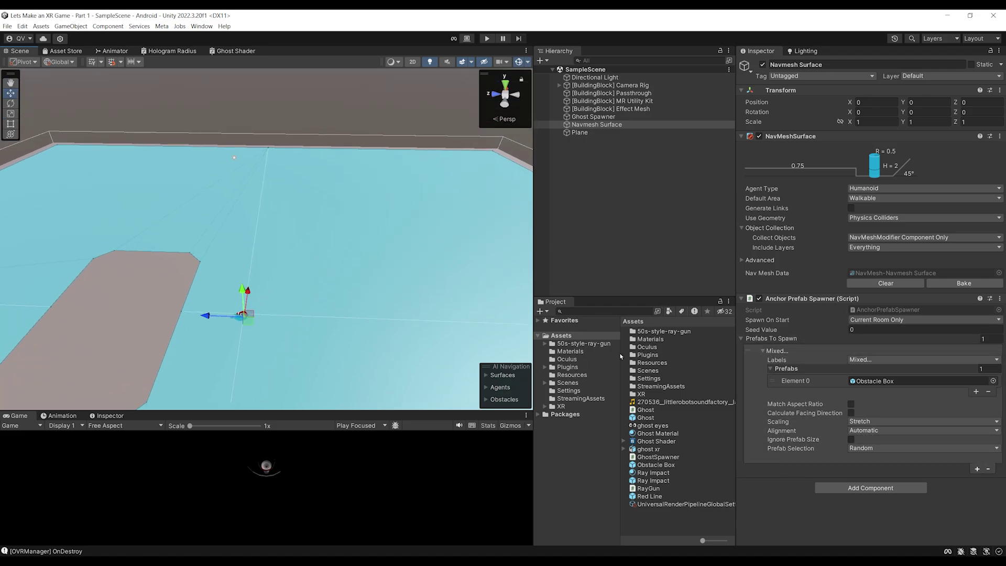
right_click_drag(317, 221, 306, 255)
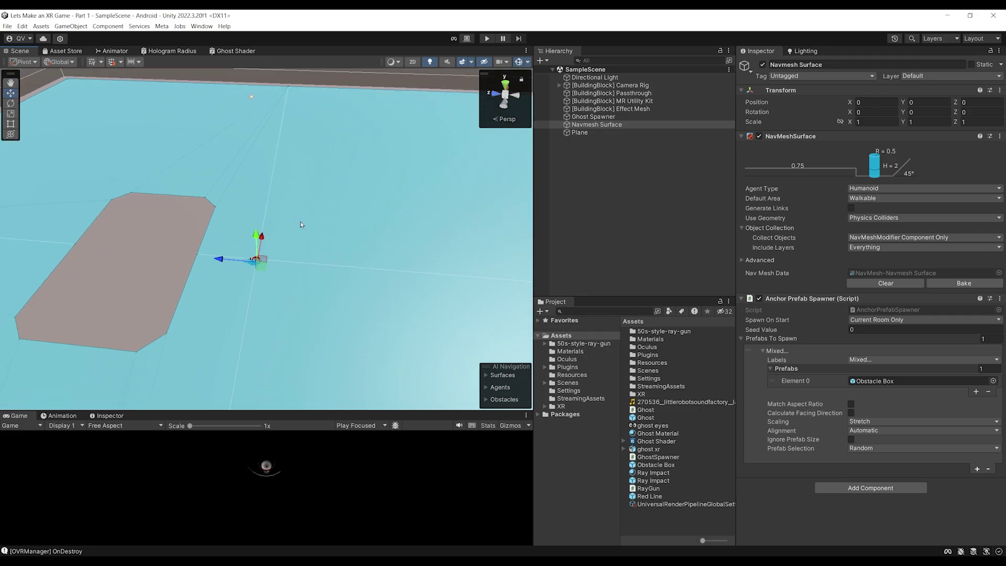
left_click(885, 283)
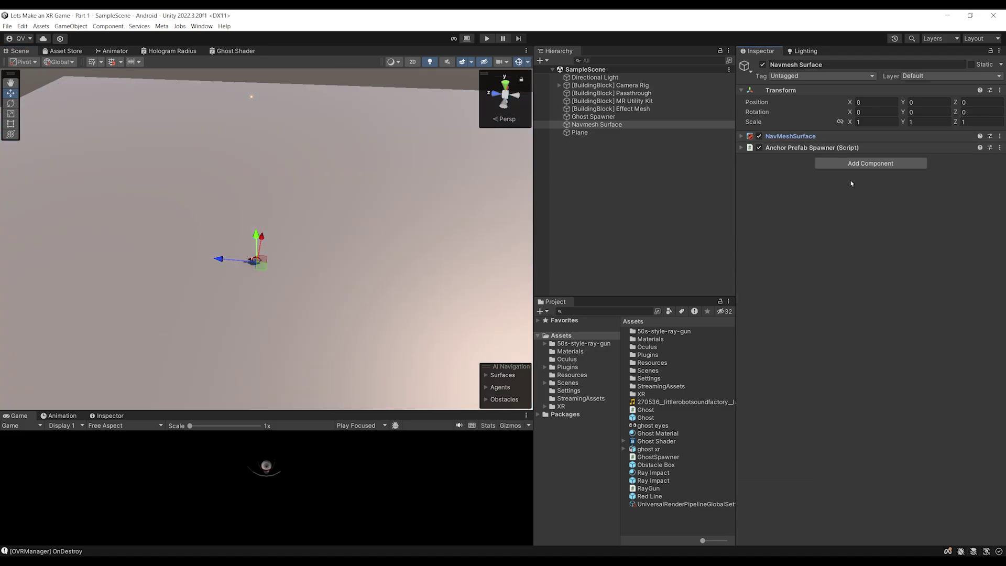
Attach a new script named RuntimeNavmeshBuilder to the Navmesh Surface
left_click(871, 163)
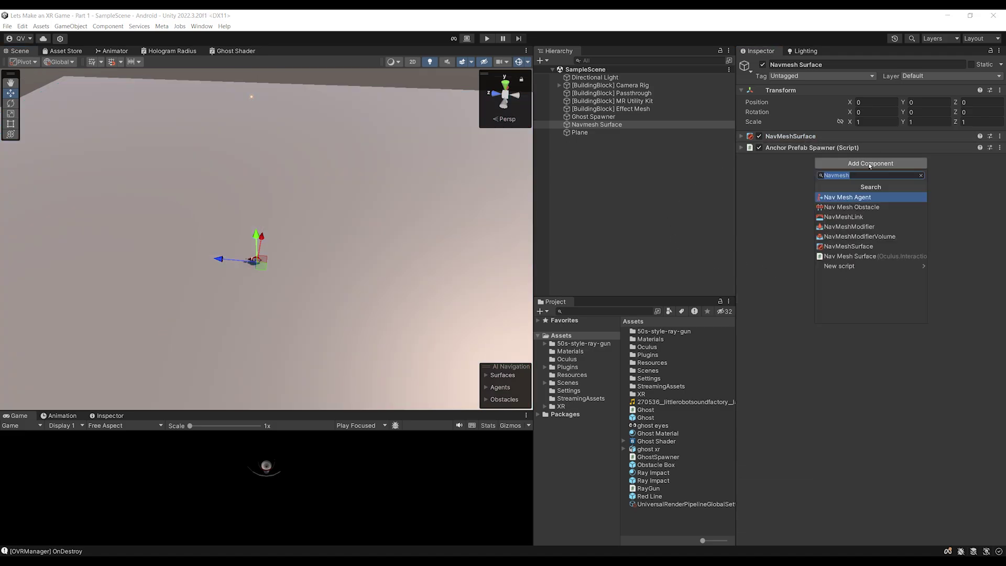
type("RuntimeNavm")
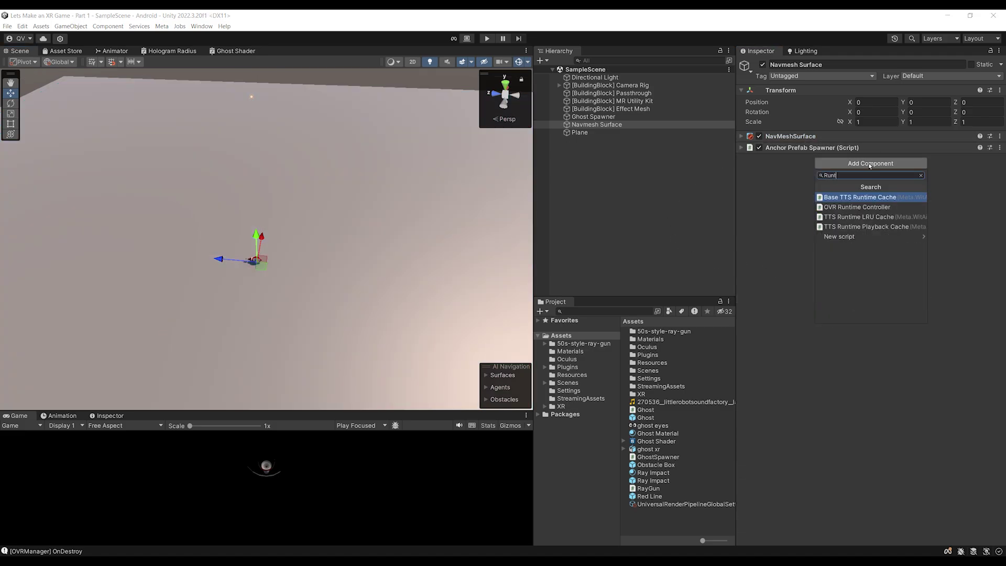
type("eshBuilder")
key("Return")
key("Return")
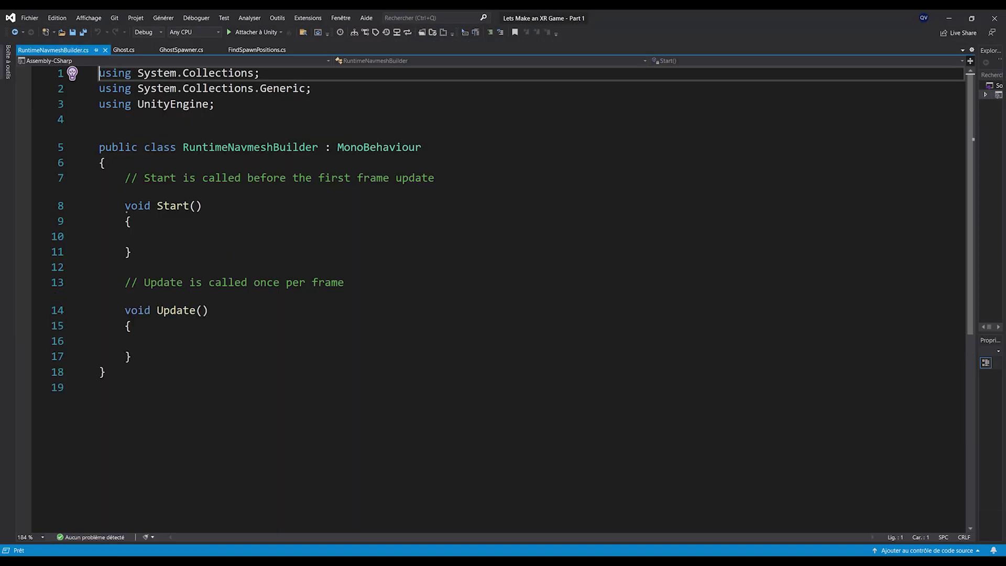
Add the using UnityEngine.AI and using Unity.AI.Navigation directives
left_click(291, 107)
key("Return")
type("using Unity")
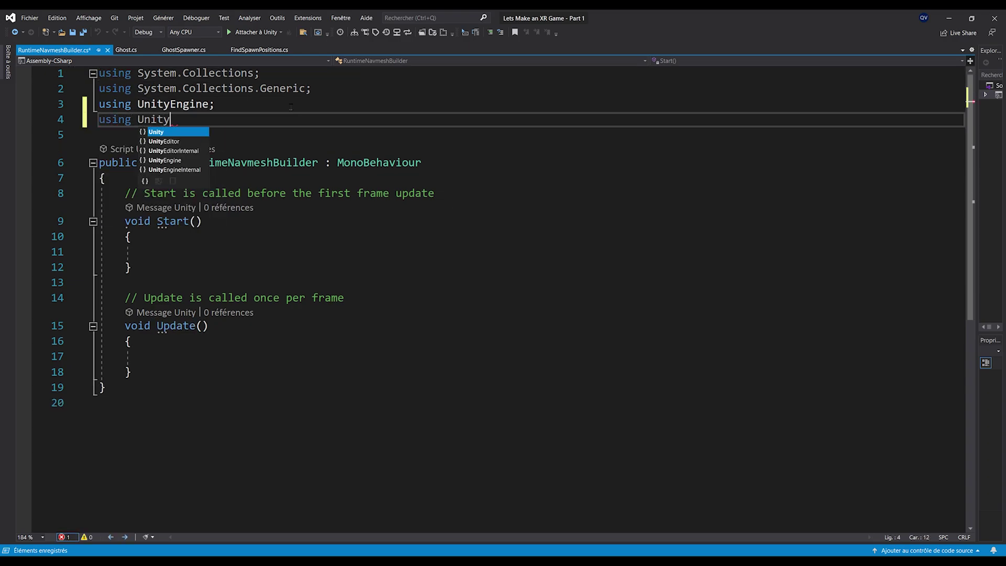
type("Engine.Ai;")
key("ctrl+s")
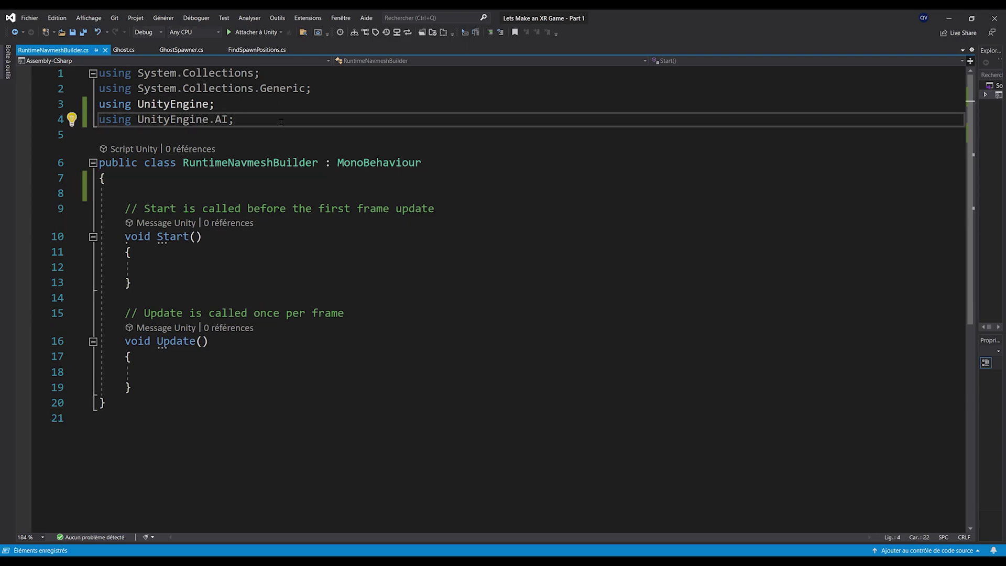
key("Return")
type("using Unity.AI.")
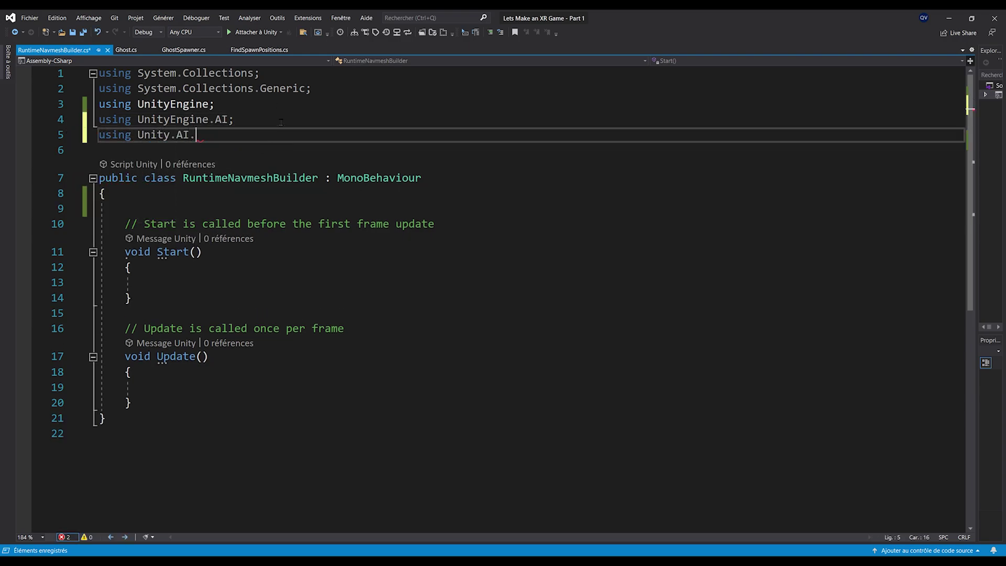
type("Navigation;")
key("ctrl+s")
Declare a private NavMeshSurface field named navmeshSurface in the class
left_click(145, 193)
key("Return")
key("Return")
key("Up")
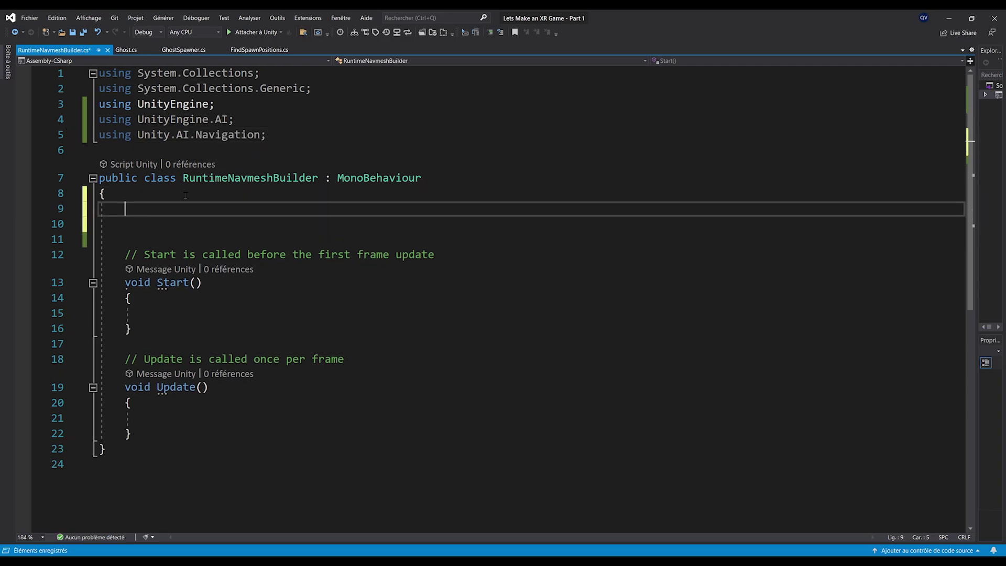
type("private NavmeshSurface ")
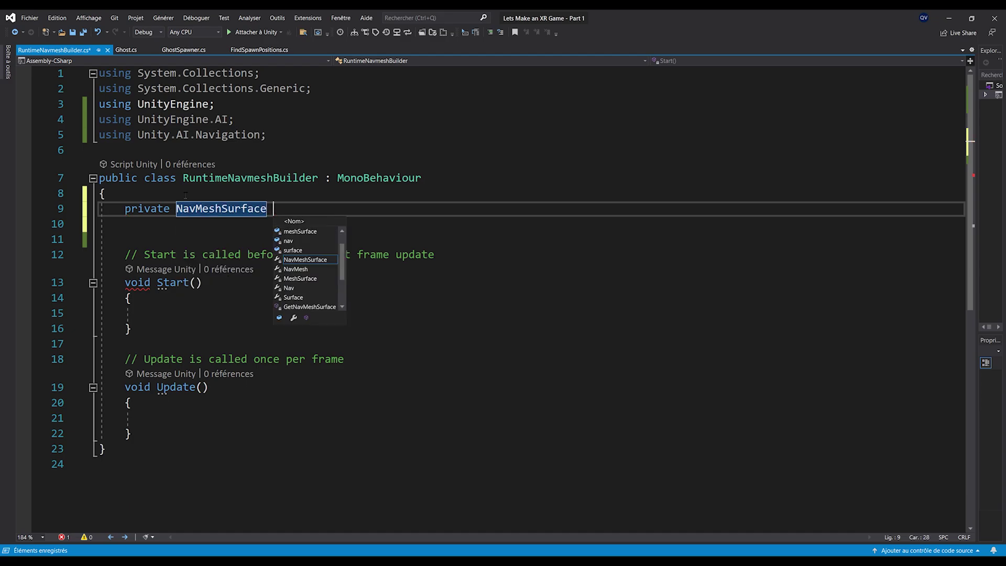
type("navmeshSuref")
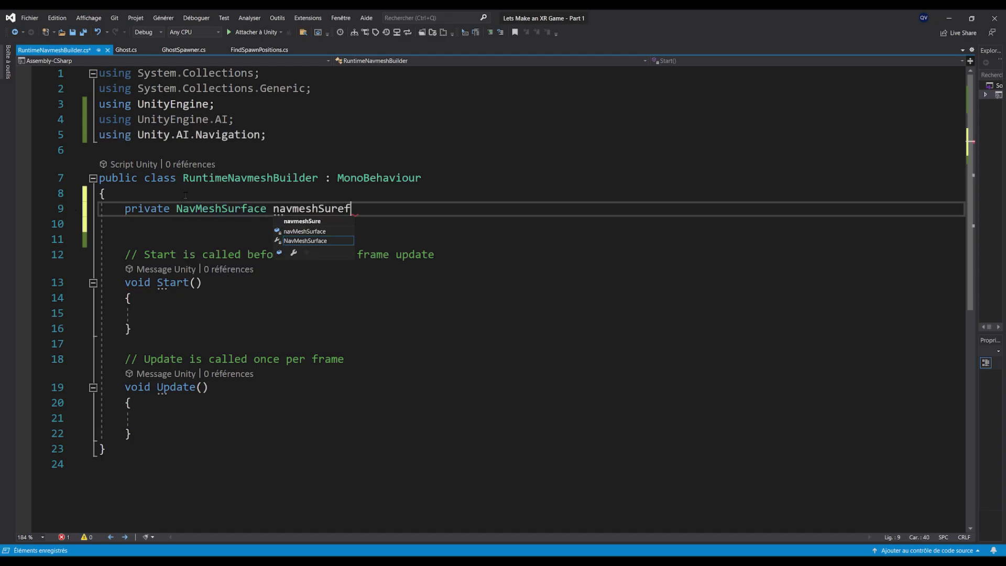
key("BackSpace")
type("face;,")
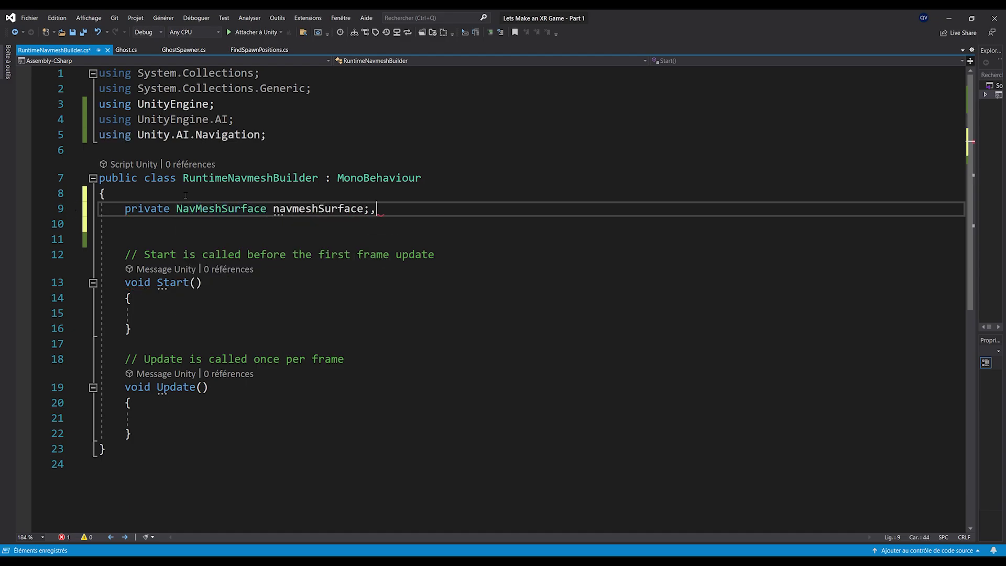
In Start, assign navmeshSurface = GetComponent<NavMeshSurface>();
left_click(313, 208)
double_click(313, 209)
key("ctrl+c")
left_click(206, 313)
key("ctrl+v")
type("= GetComponent")
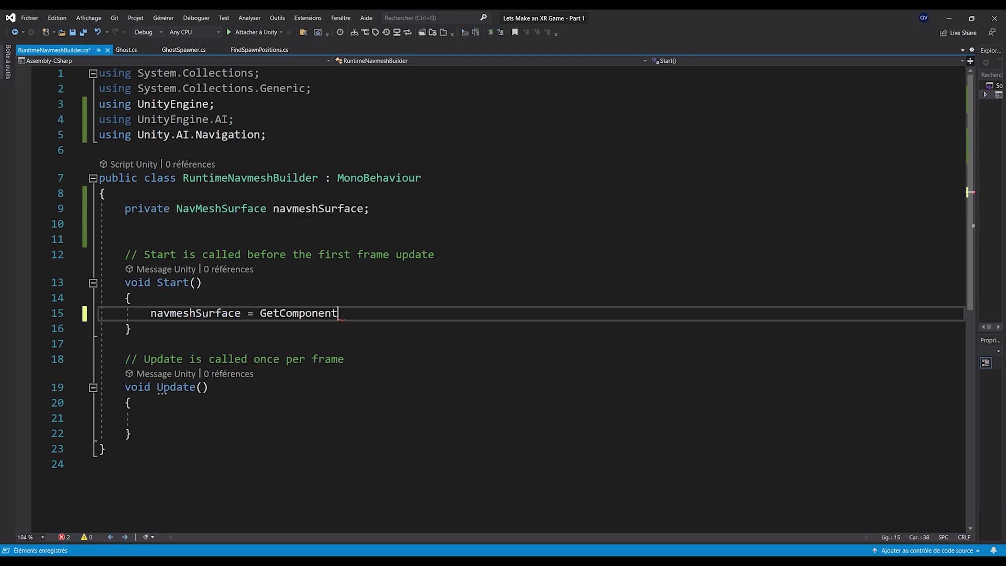
type("<NavMeshS")
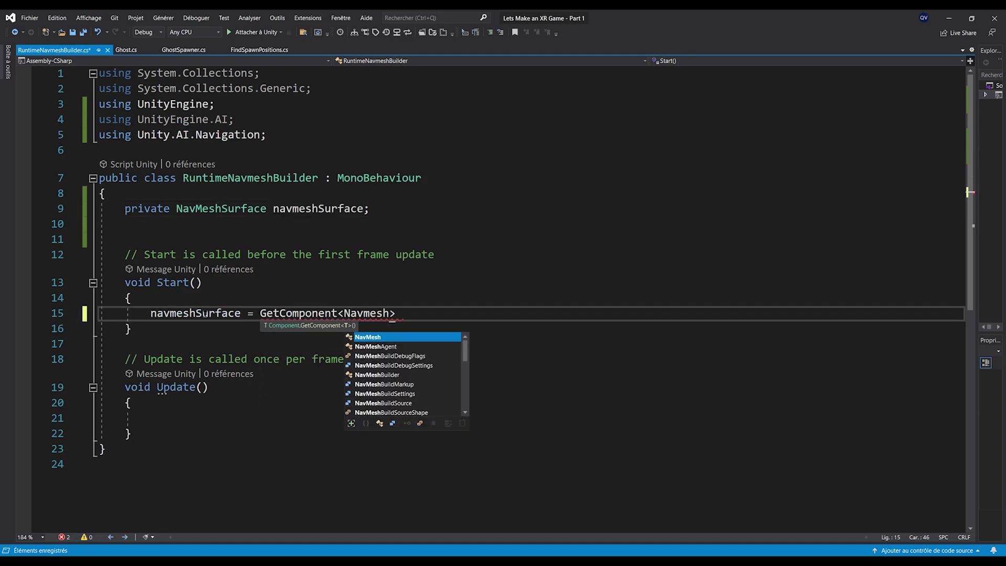
key("Tab")
type(">();")
key("Return")
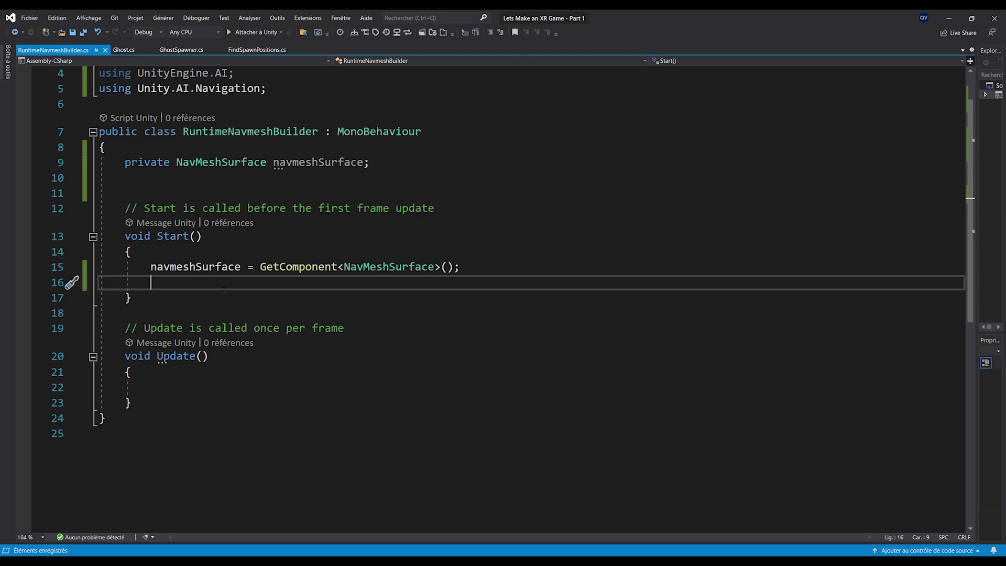
Add a navmeshSurface.BuildNavMesh(); line, then delete it and save the script
type("navmes")
key("Tab")
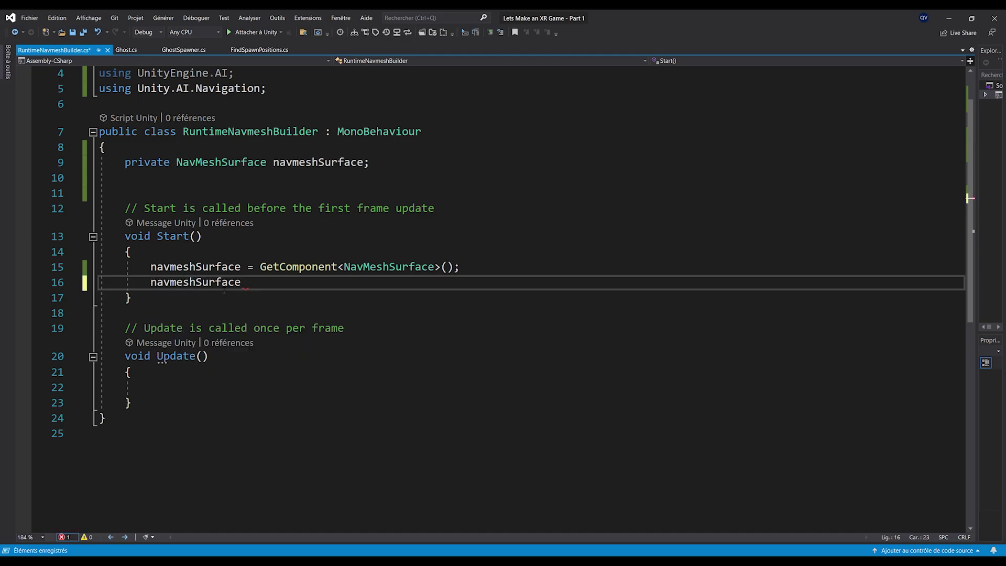
type(".Buil")
key("Tab")
type("();")
triple_click(265, 282)
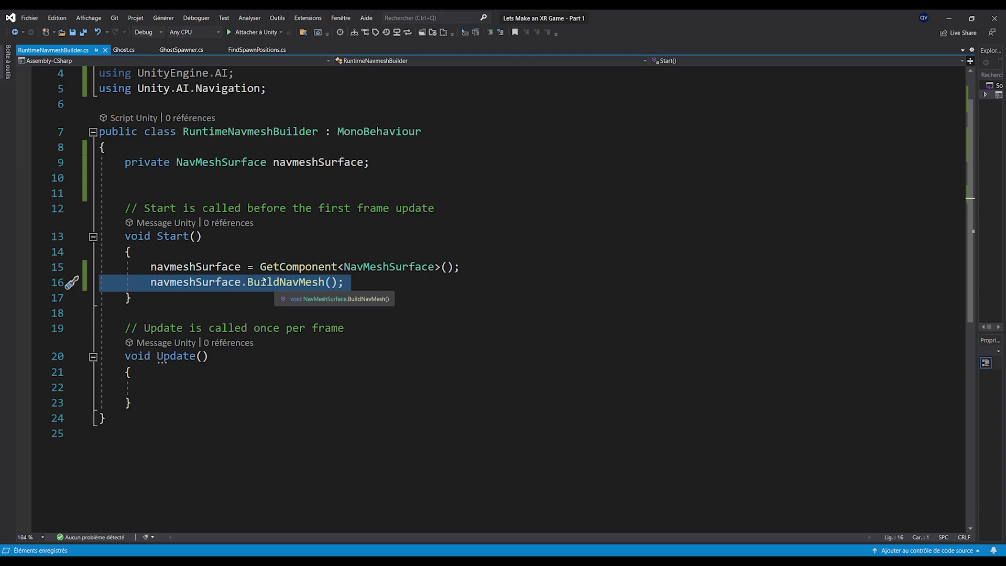
key("Delete")
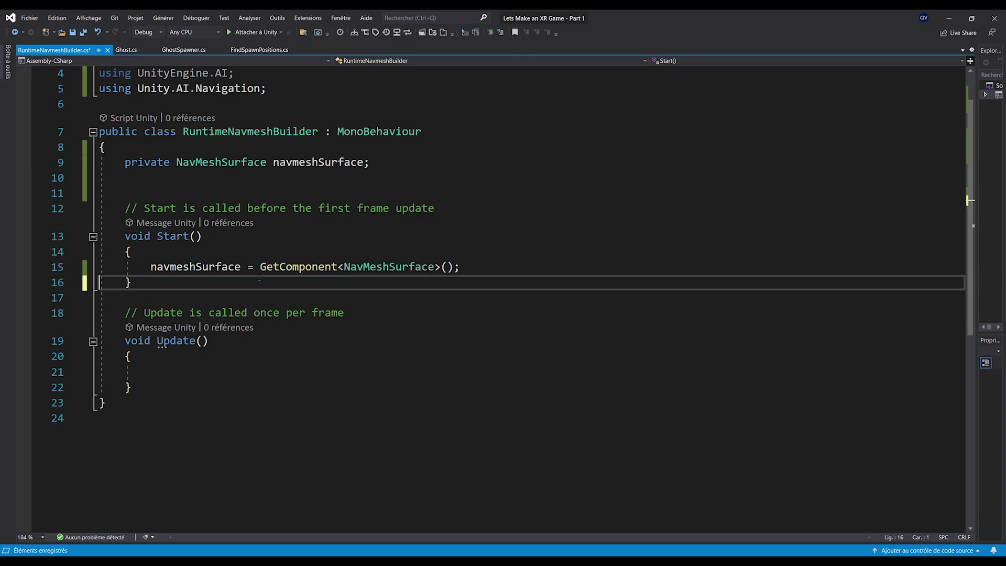
key("Return")
key("ctrl+s")
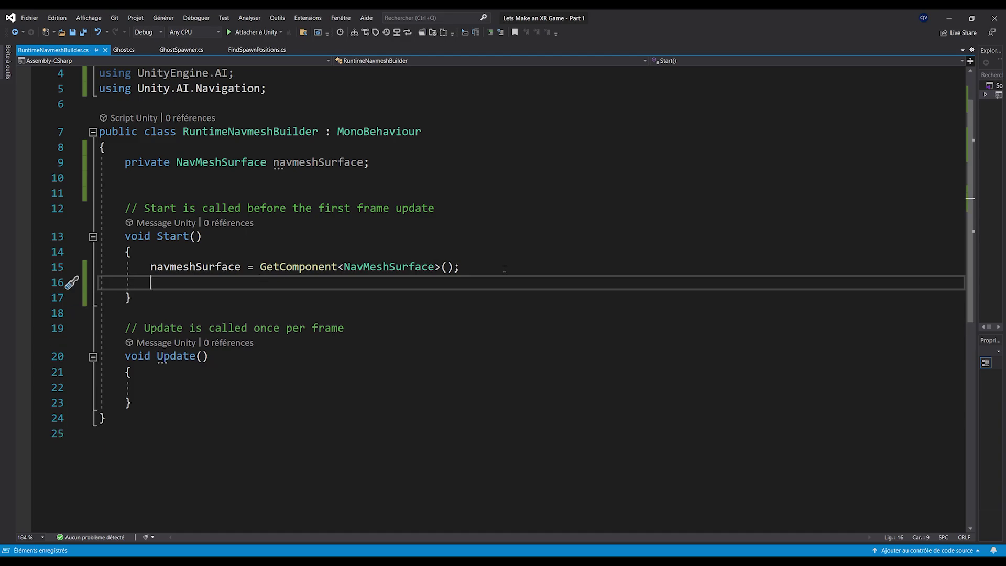
Add using Meta.XR.MRUtilityKit and begin MRUK.Instance.RegisterSceneLoadedCallback( in Start
type("MRUK")
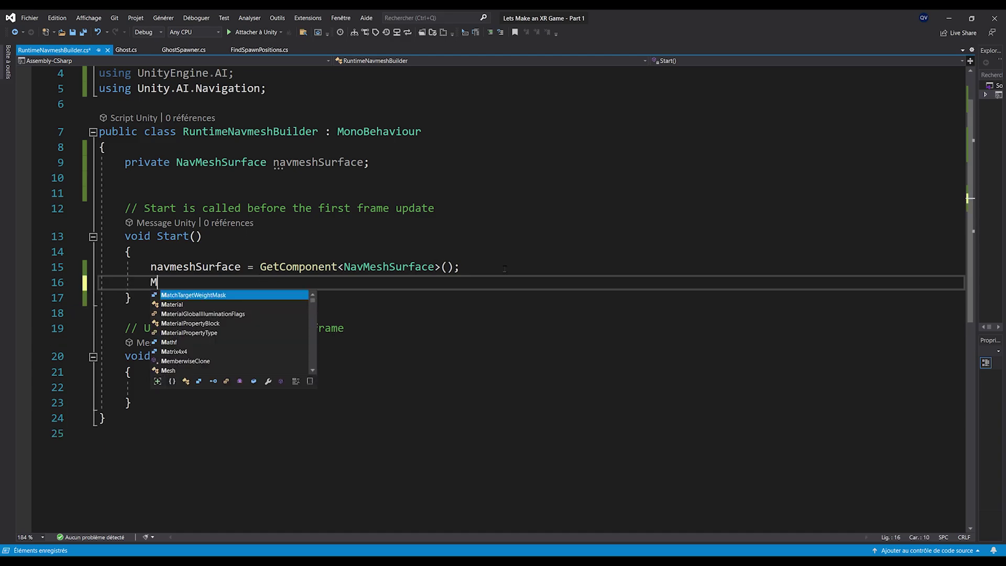
left_click(278, 89)
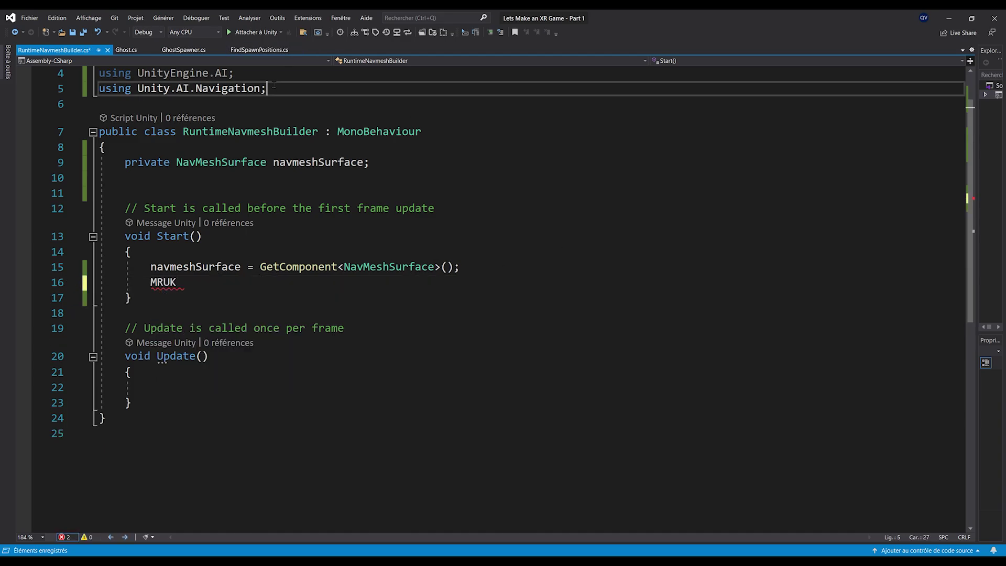
key("Return")
type("using Meta")
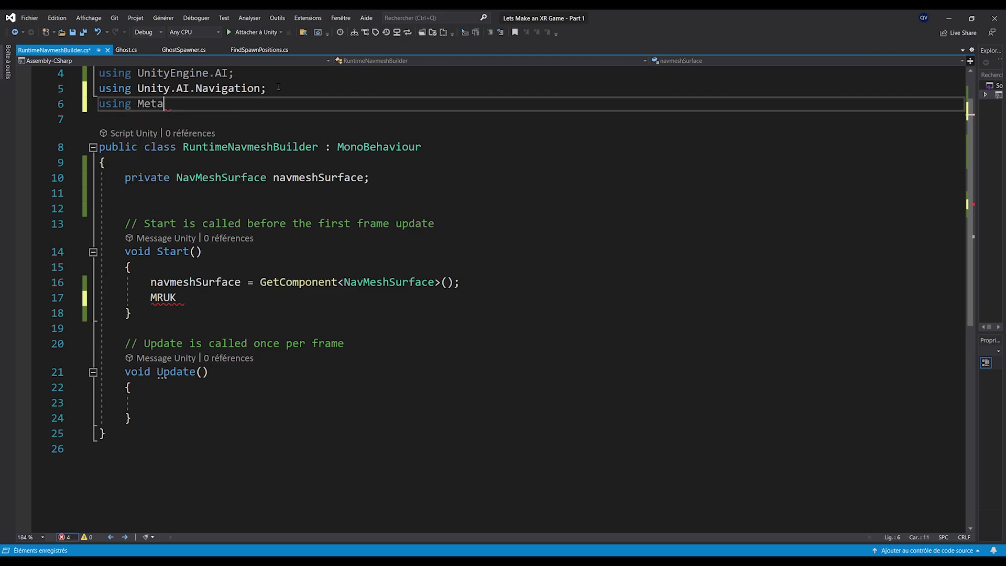
type(".XR.MRUtilityKit;")
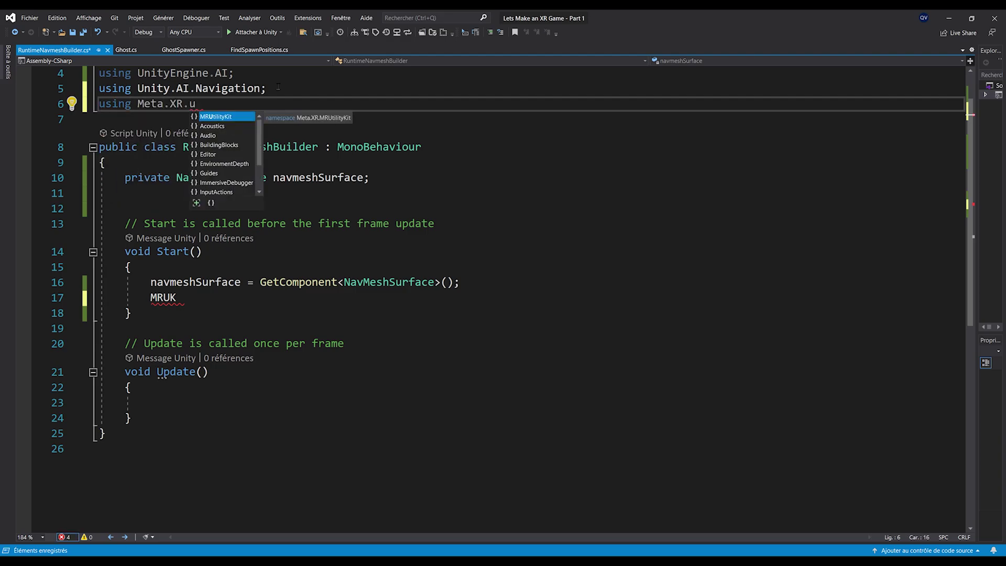
left_click(177, 297)
type(".Instance.register")
key("Down")
key("Down")
key("Down")
key("Tab")
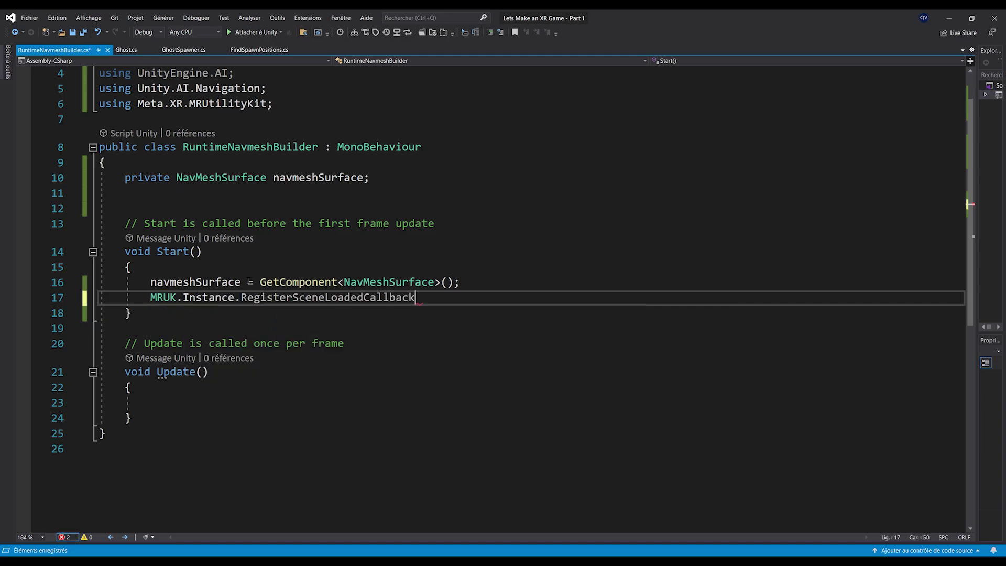
type("(")
key("Escape")
Replace the Update method with an empty public void BuildNavmesh() method
left_click_drag(161, 416, 132, 343)
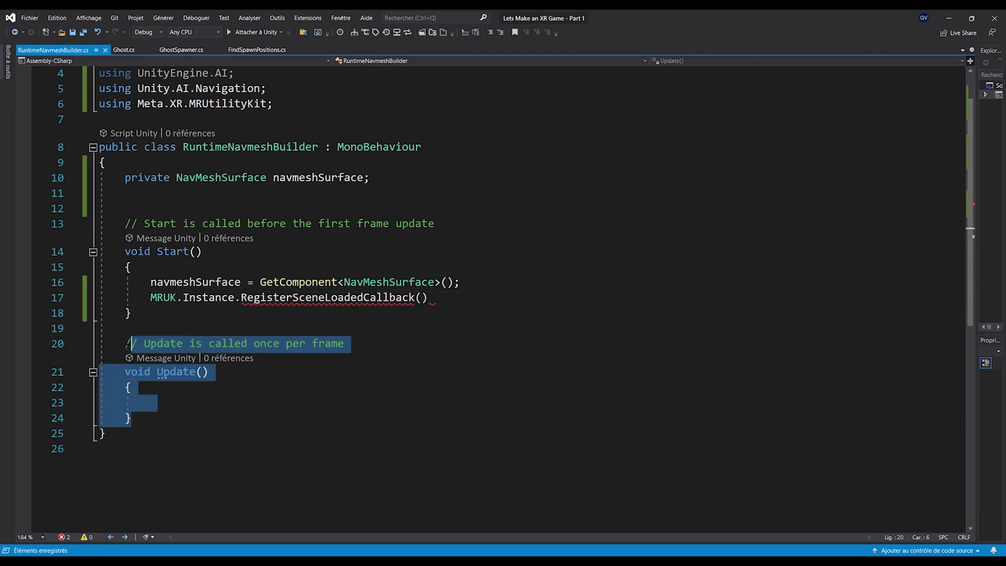
type("public void ")
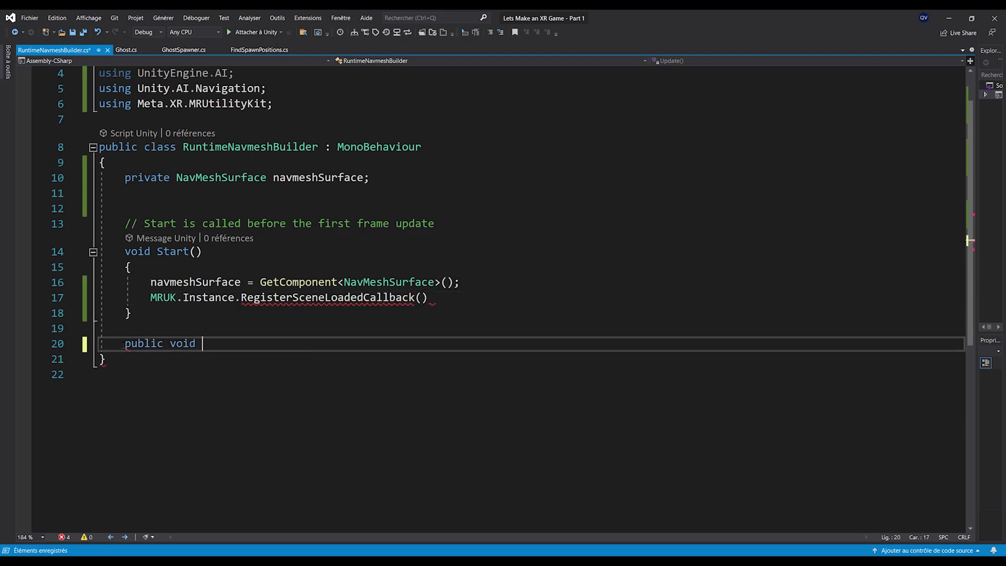
type("BuildN")
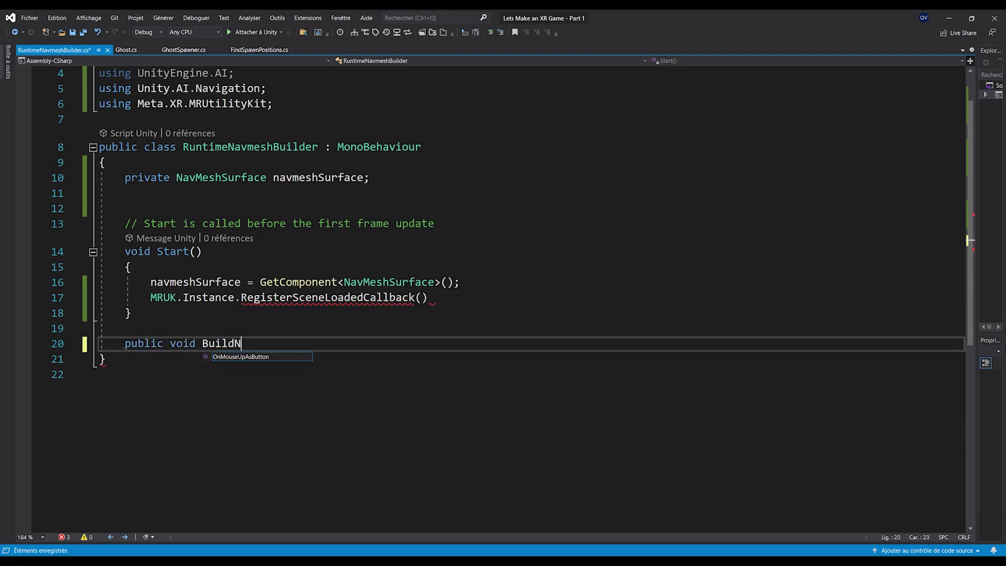
type("avmesh()")
key("Return")
type("{")
key("Return")
Pass BuildNavmesh as the RegisterSceneLoadedCallback argument and close the statement
double_click(248, 357)
key("ctrl+c")
left_click(422, 298)
key("ctrl+v")
left_click(522, 298)
type(";")
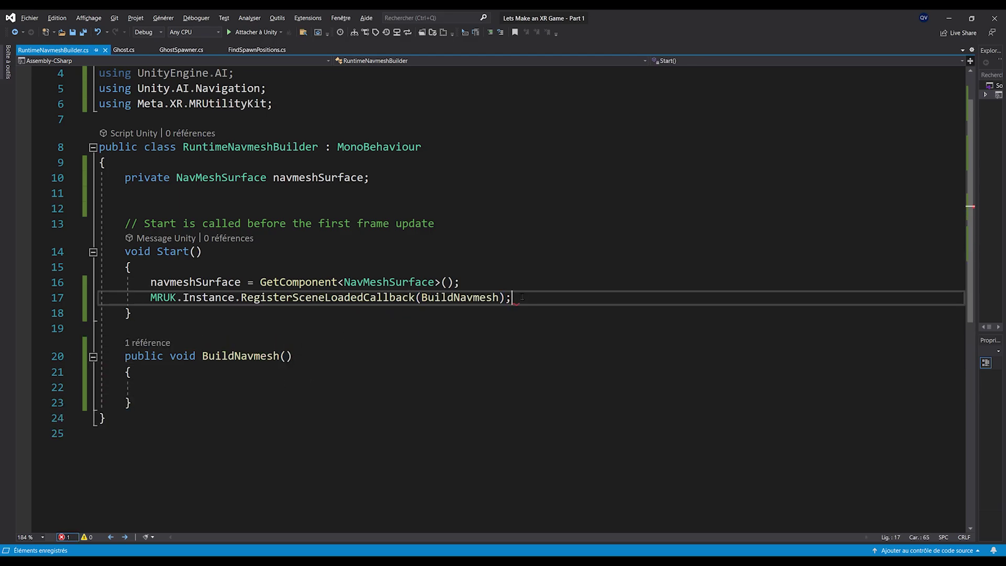
Make BuildNavmesh call navmeshSurface.BuildNavMesh(), save, and remove the blank line after the field
left_click(317, 386)
type("nav")
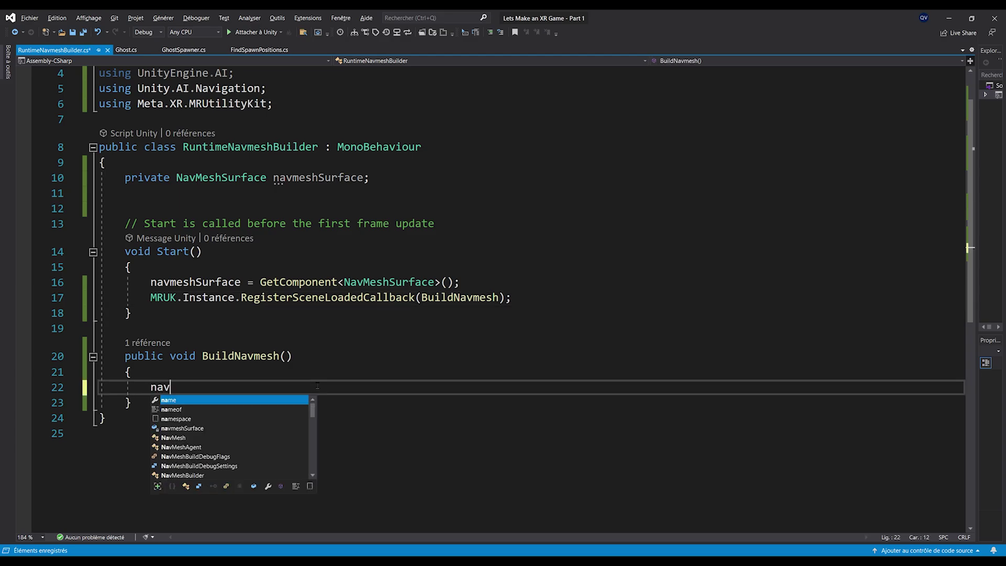
type("meshSurface.BuildNavMesh();")
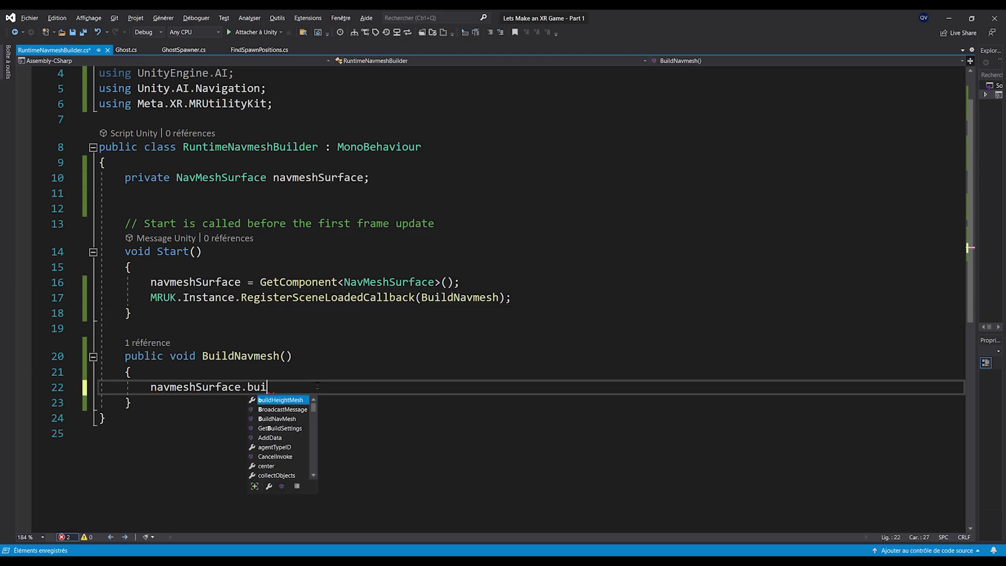
key("ctrl+s")
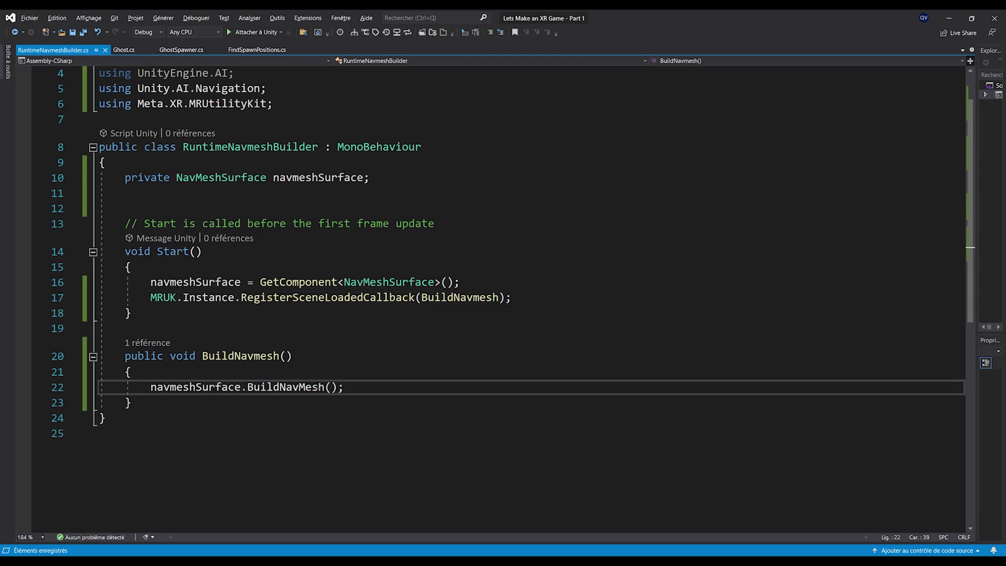
scroll(307, 400, "up", 1)
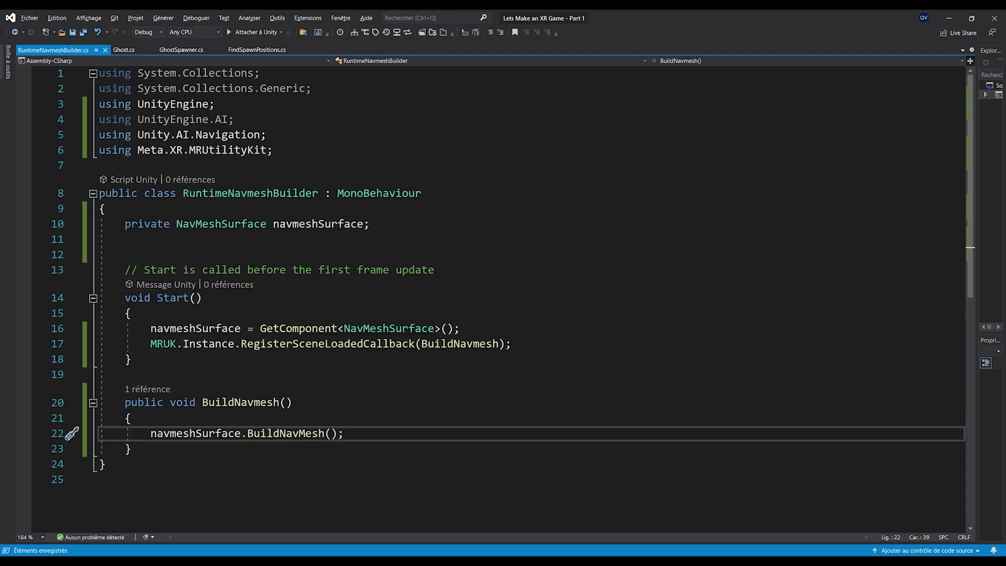
scroll(213, 384, "down", 1)
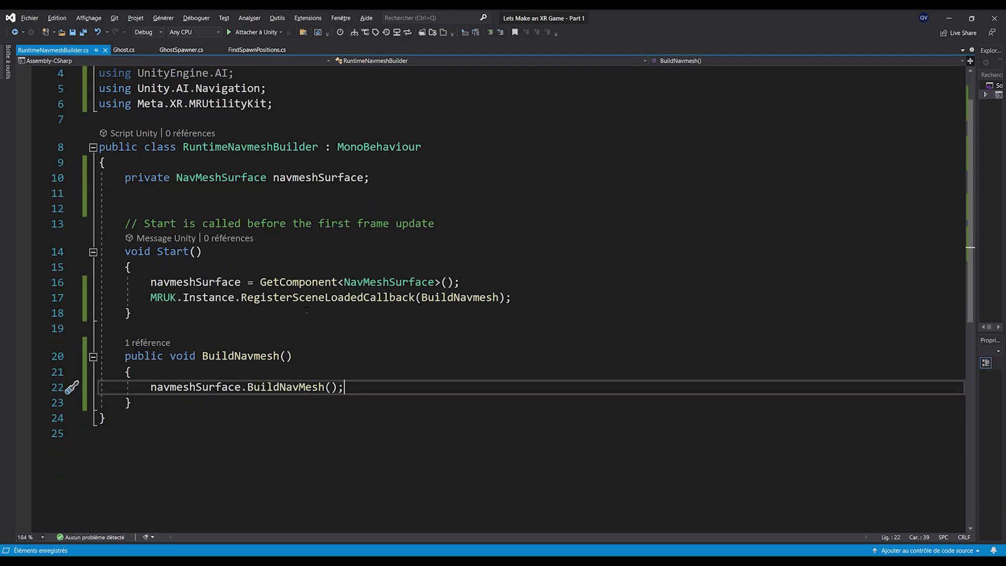
left_click_drag(291, 297, 416, 298)
left_click(183, 317)
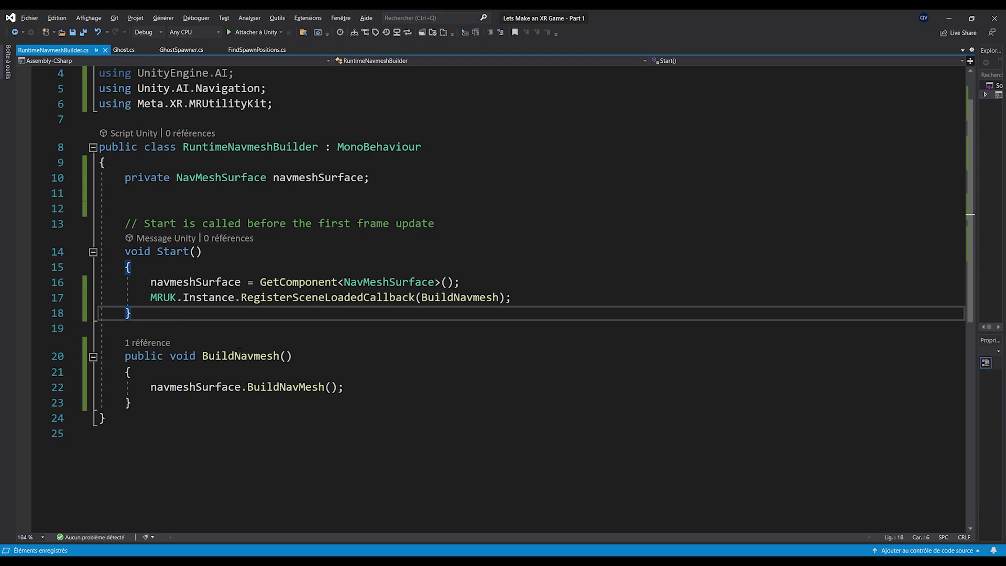
left_click(414, 178)
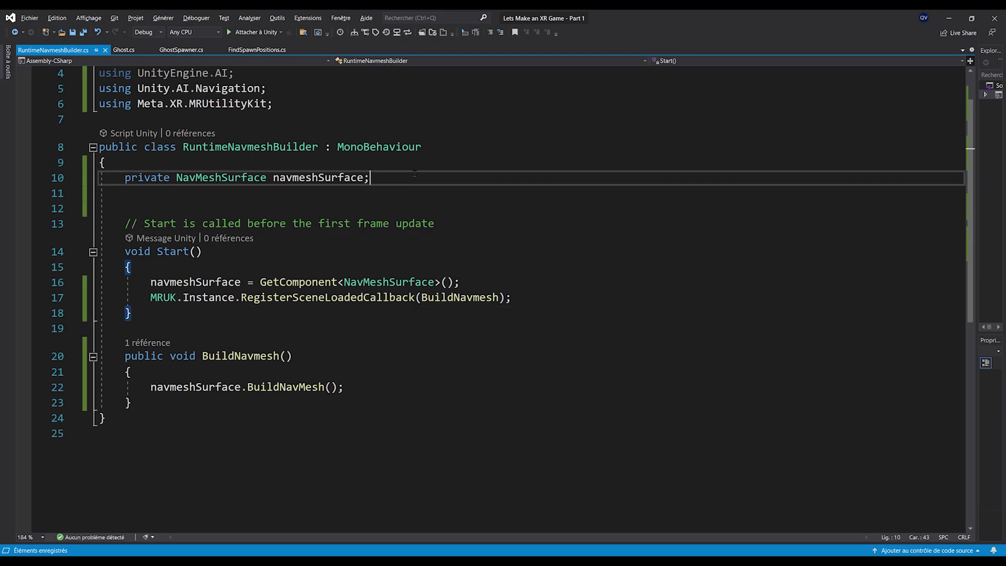
key("Delete")
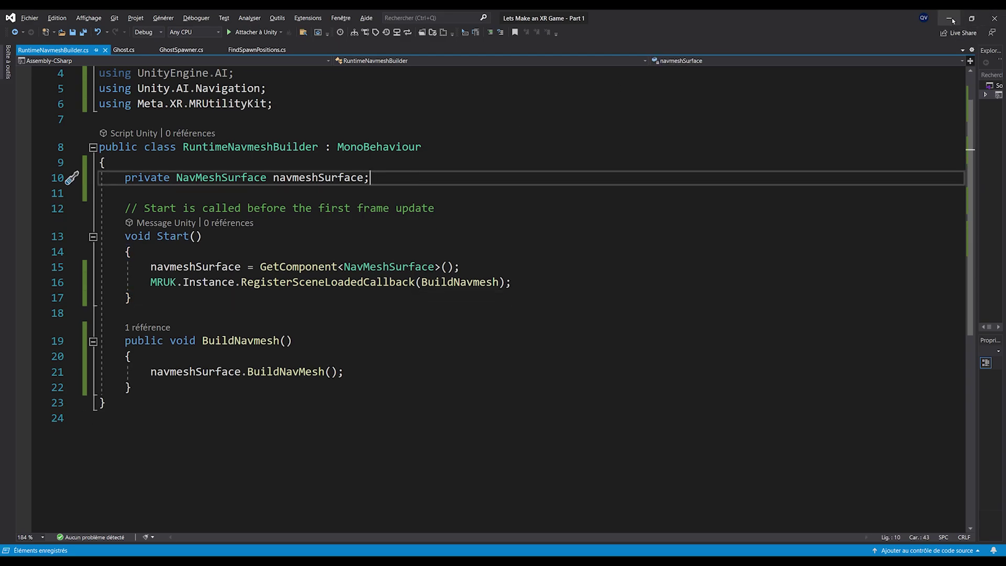
Back in Unity, play the scene and zoom in on ghosts walking the runtime-baked navmesh
left_click(948, 18)
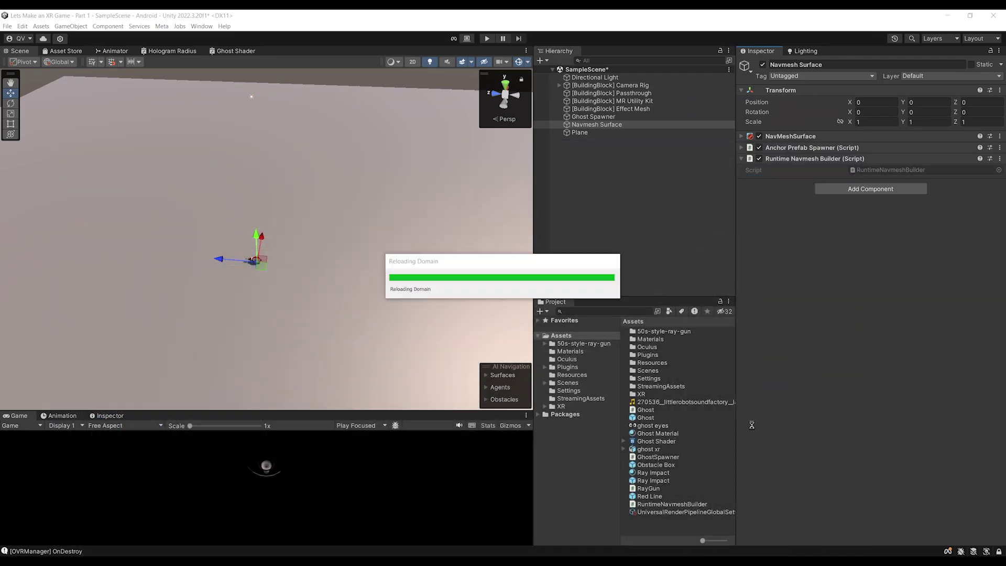
left_click_drag(314, 236, 289, 283, "alt")
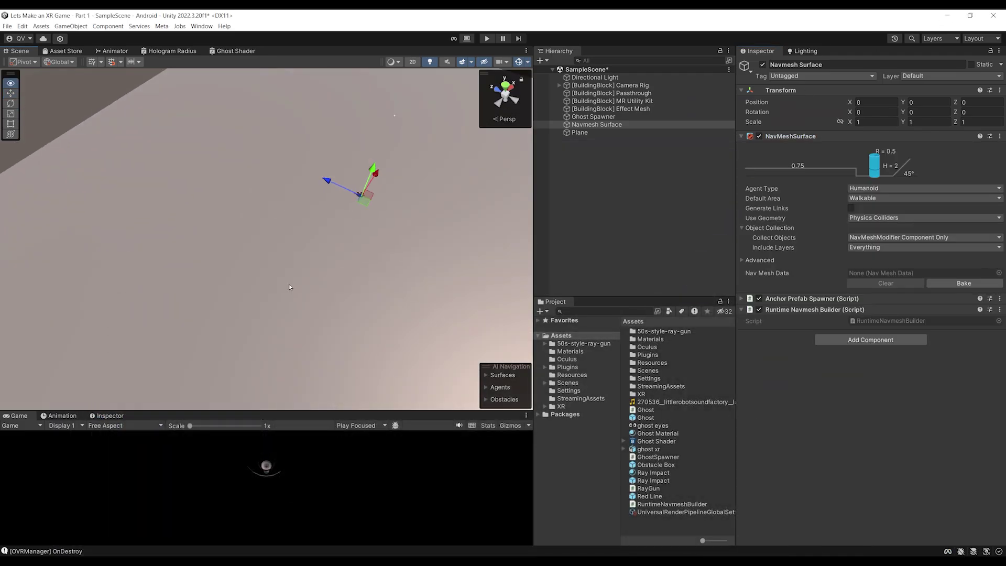
left_click_drag(353, 206, 335, 243, "alt")
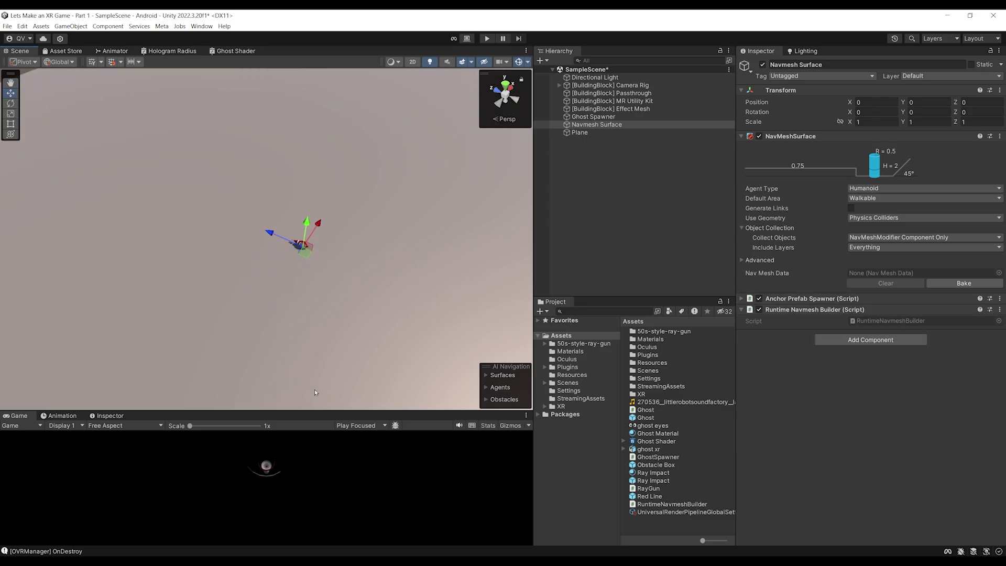
left_click(487, 39)
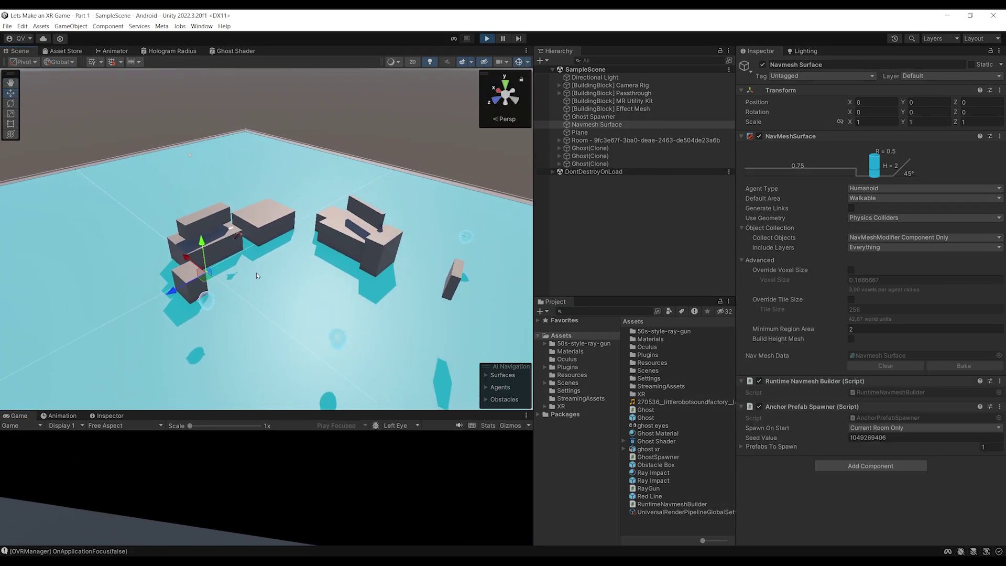
scroll(293, 246, "up", 3)
scroll(251, 251, "down", 5)
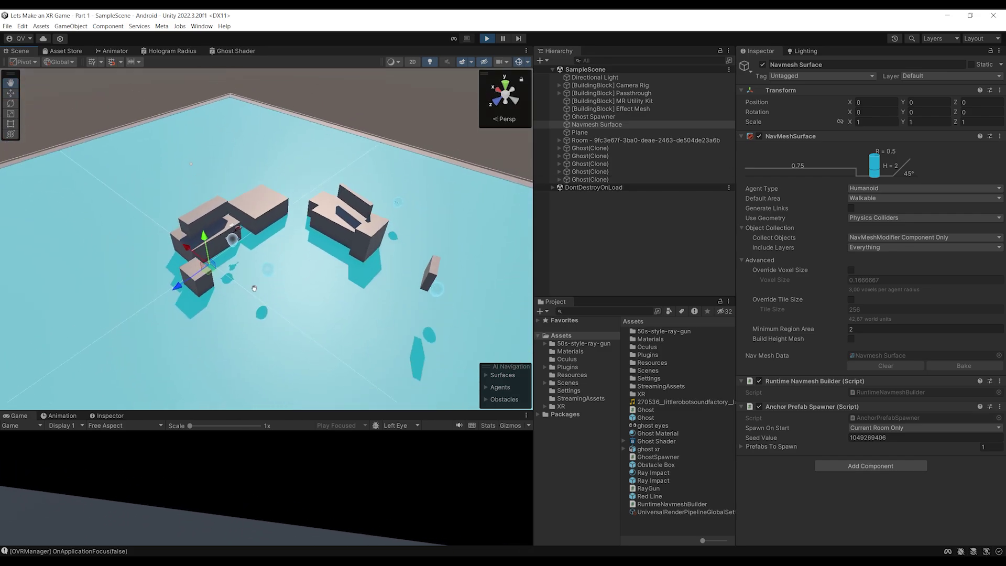
scroll(322, 294, "up", 3)
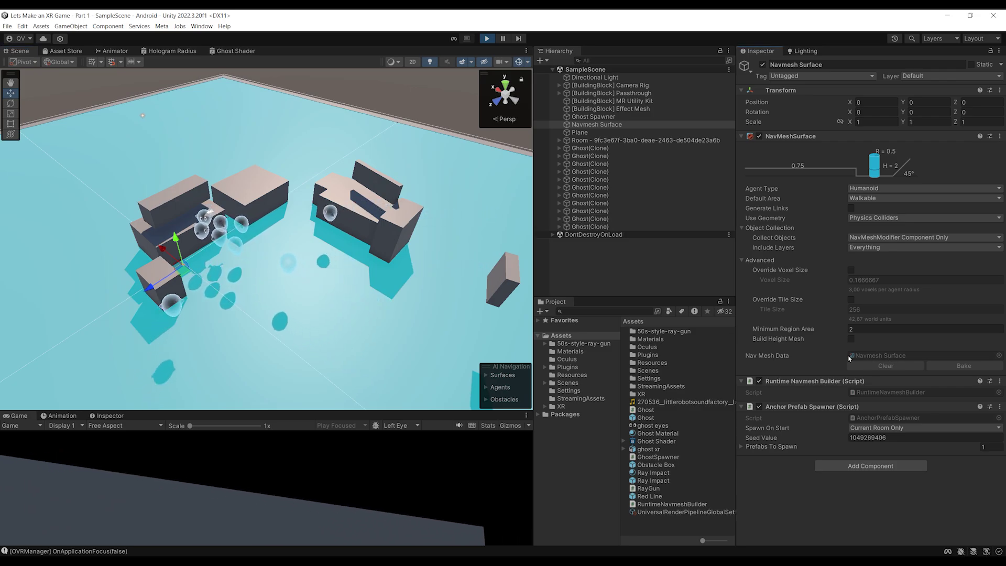
scroll(233, 268, "up", 2)
scroll(233, 268, "up", 5)
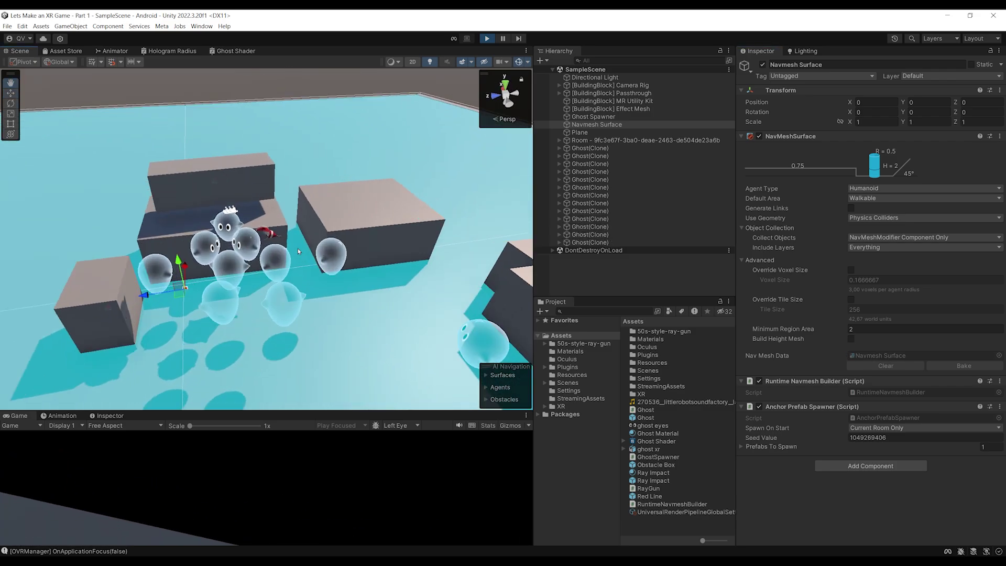
Select and frame a table's obstacle cube to confirm its Not Walkable modifier
left_click_drag(291, 255, 301, 190, "alt")
left_click(346, 162)
key("f")
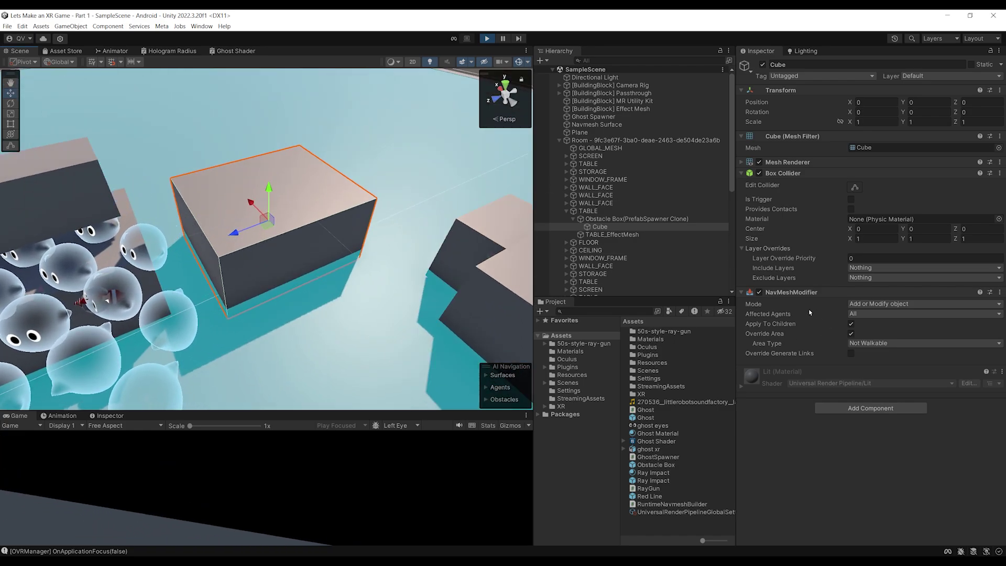
scroll(238, 235, "down", 2)
left_click_drag(238, 235, 282, 259, "alt")
middle_click_drag(282, 259, 445, 264)
left_click_drag(446, 264, 357, 246, "alt")
middle_click_drag(356, 246, 102, 231)
Stop the test run and select the Navmesh Surface
scroll(99, 231, "down", 3)
scroll(99, 231, "down", 3)
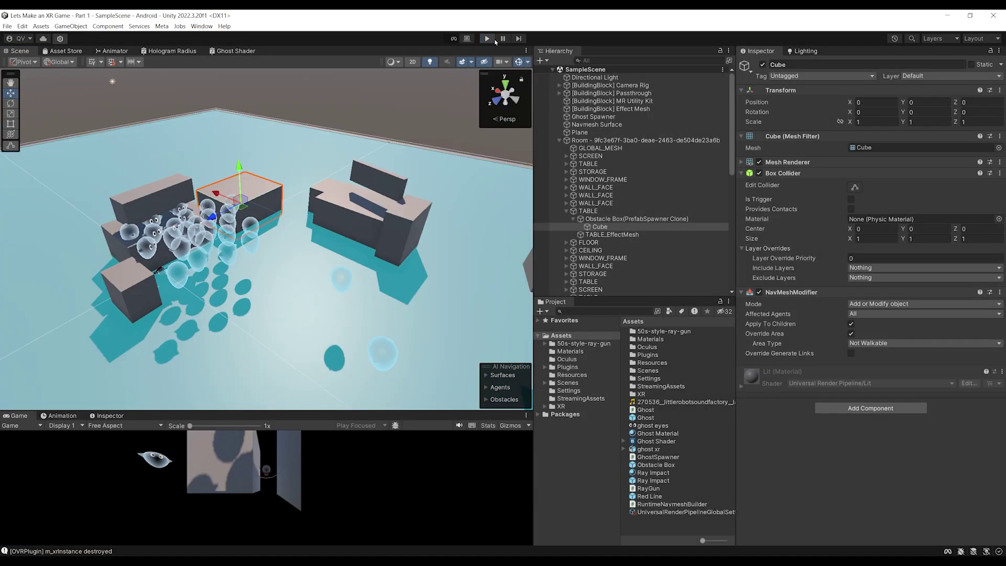
key("ctrl+p")
left_click(596, 124)
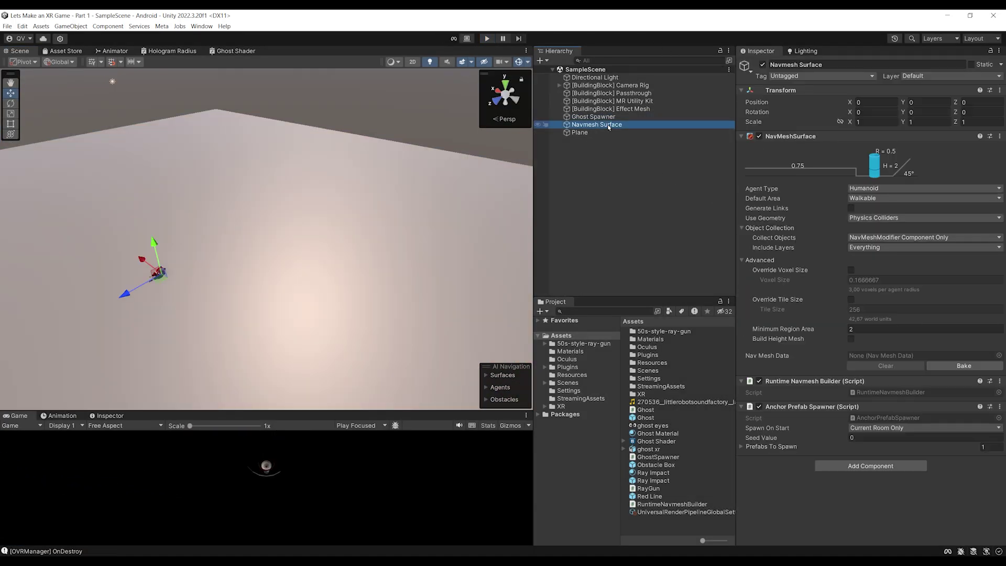
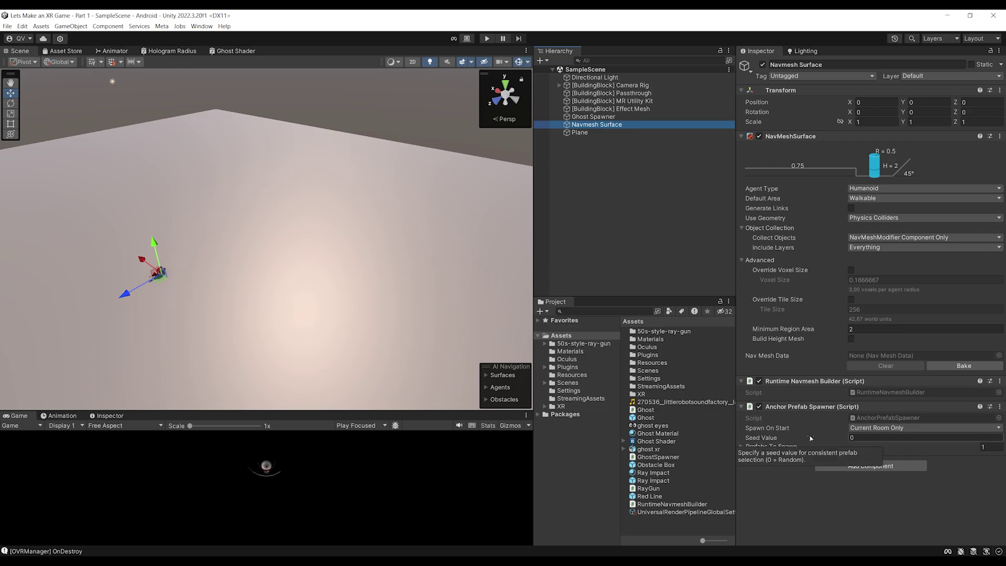
Expand the Prefabs To Spawn list in the Inspector before switching to RuntimeNavmeshBuilder.cs
left_click(757, 446)
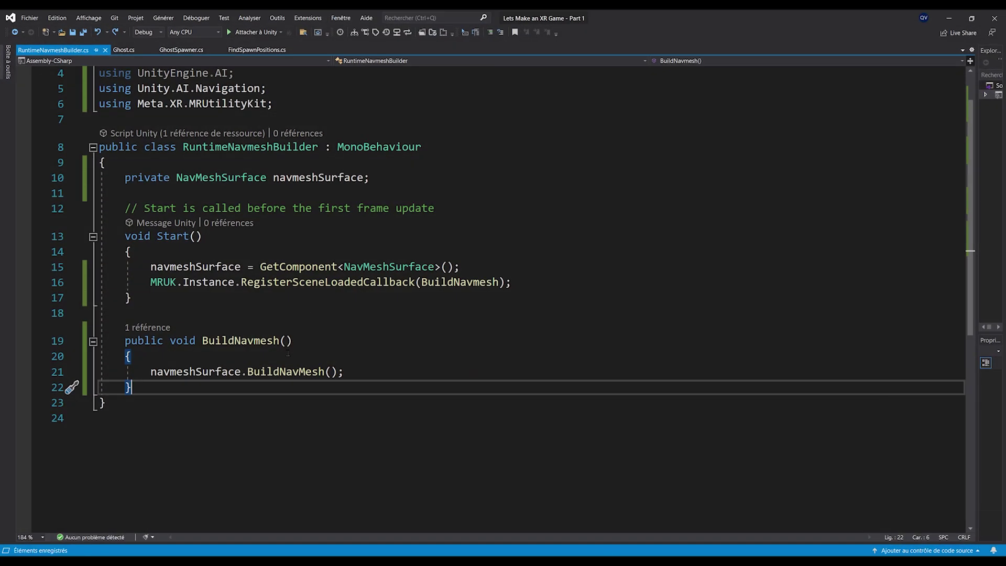
Turn BuildNavmesh into IEnumerator BuildNavmeshRoutine that first does yield return new WaitForEndOfFrame()
double_click(183, 342)
type("IE")
type("numerator")
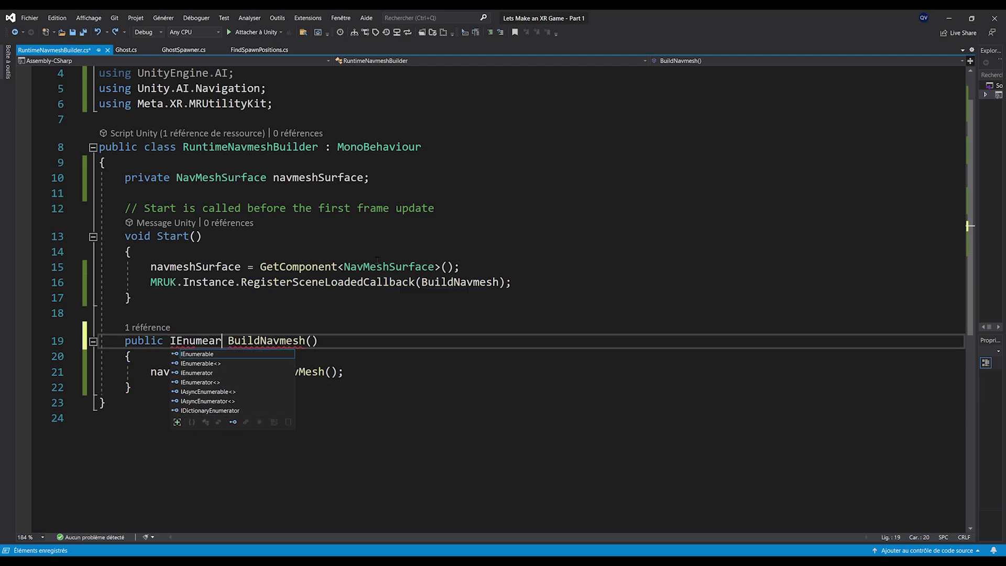
left_click(325, 341)
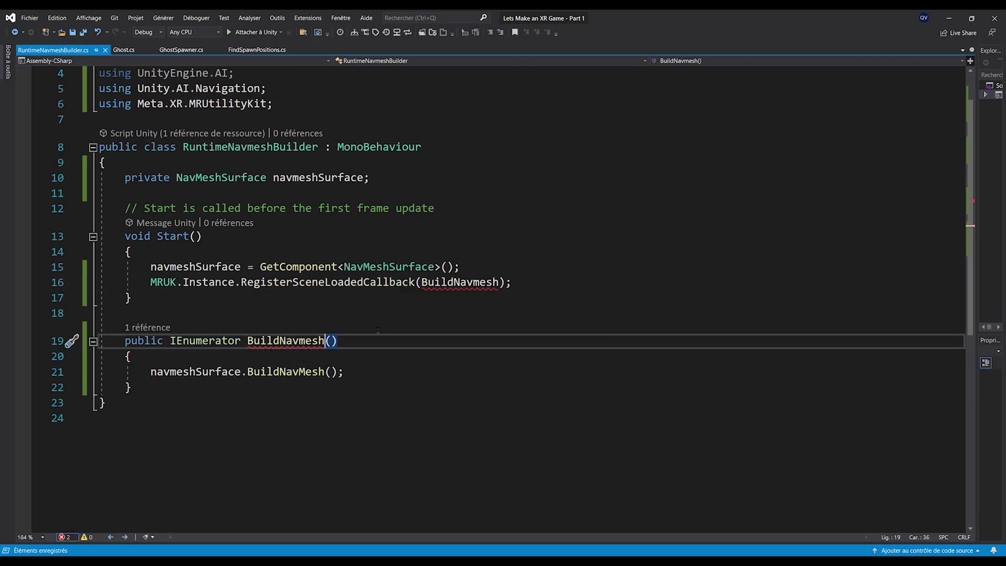
type("Routine")
key("ctrl+s")
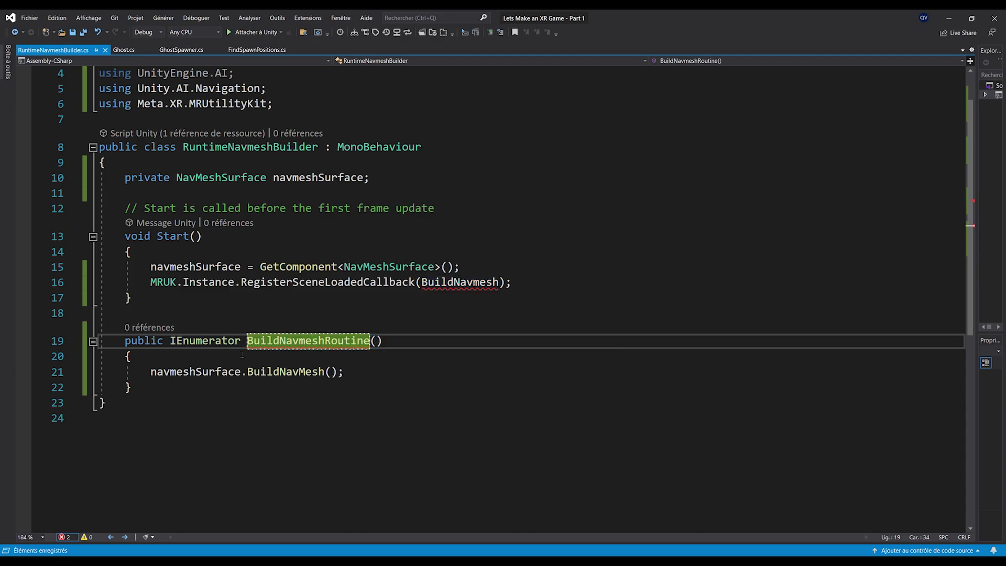
left_click(246, 356)
key("Return")
type("yield ")
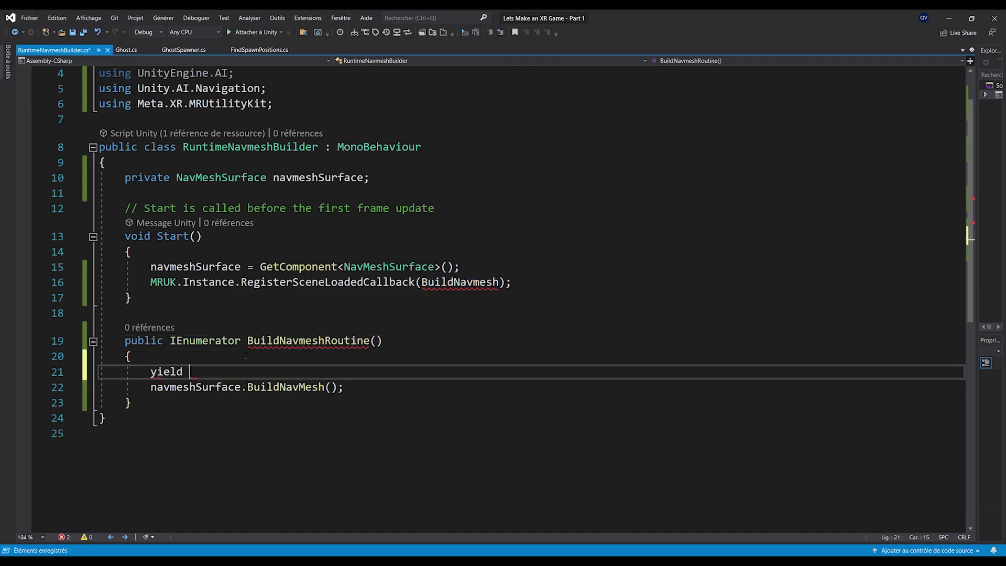
type("return new WaitForEndOfFrame(")
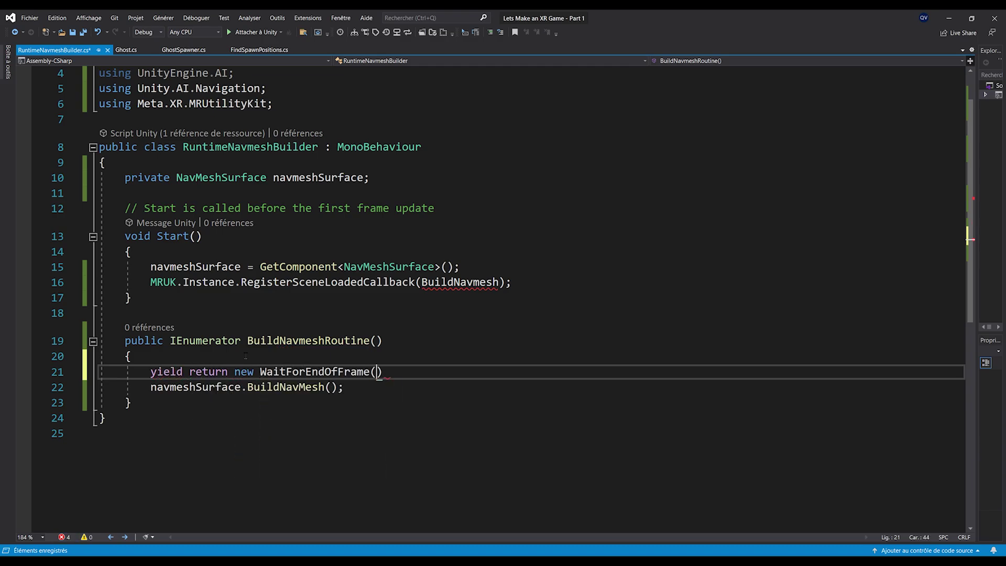
type(");")
key("ctrl+s")
Add a public void BuildNavmesh() method that calls StartCoroutine(BuildNavmeshRoutine())
key("Down")
key("Down")
key("Down")
left_click(177, 313)
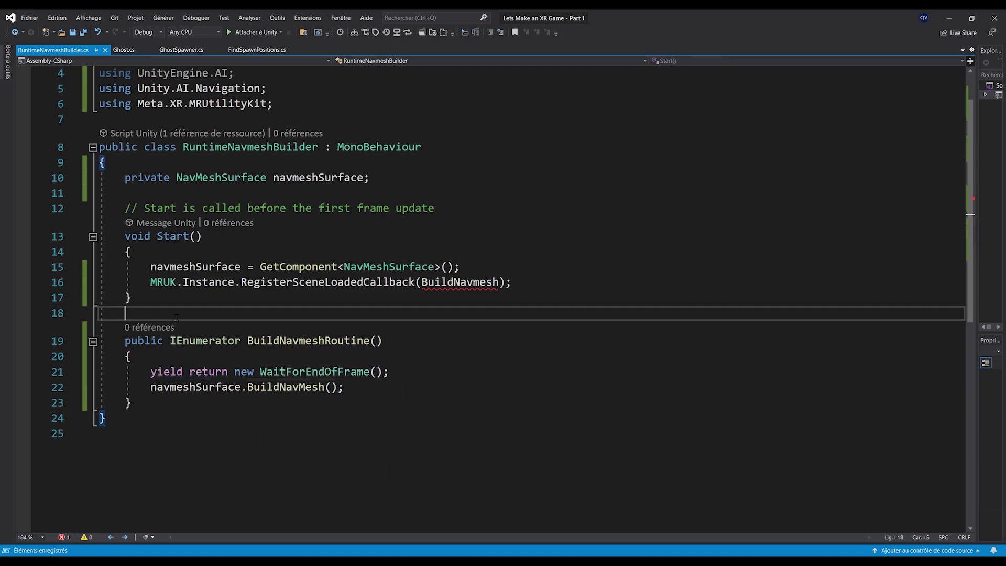
key("Return")
key("Return")
key("Up")
type("public ")
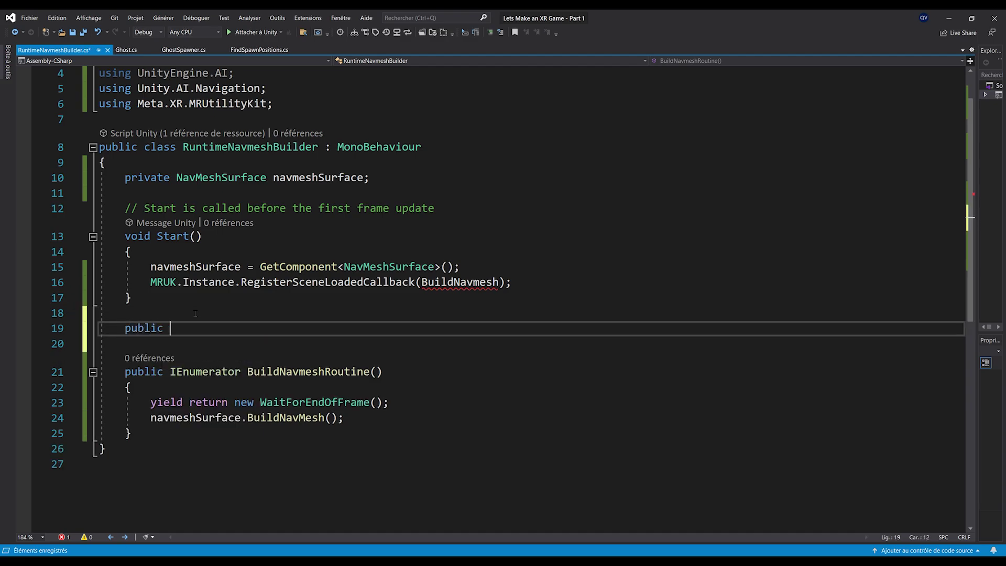
type("void BuildNavmesh(")
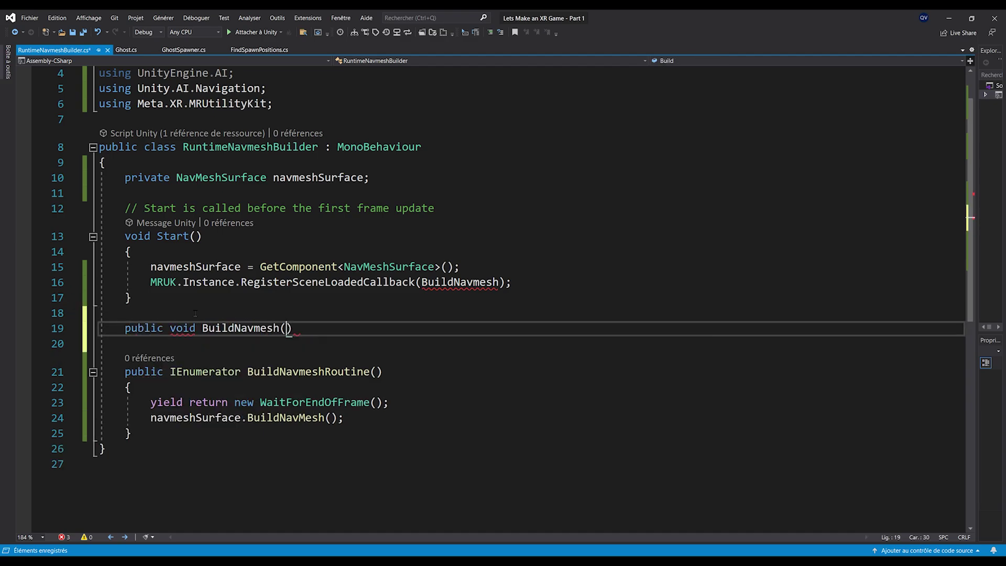
key("End")
key("Return")
type("{")
key("Return")
type("St")
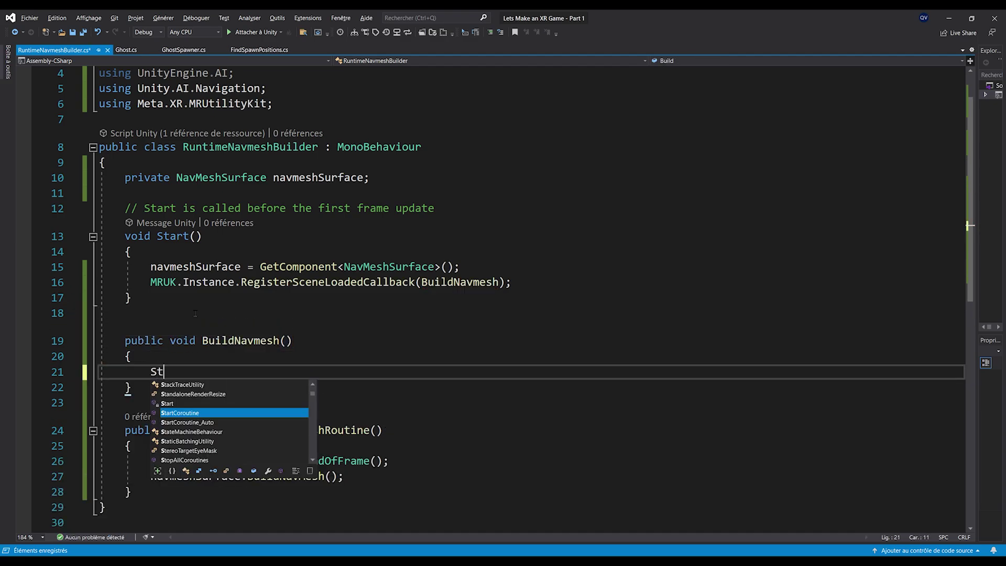
type("artCoroutine(Build")
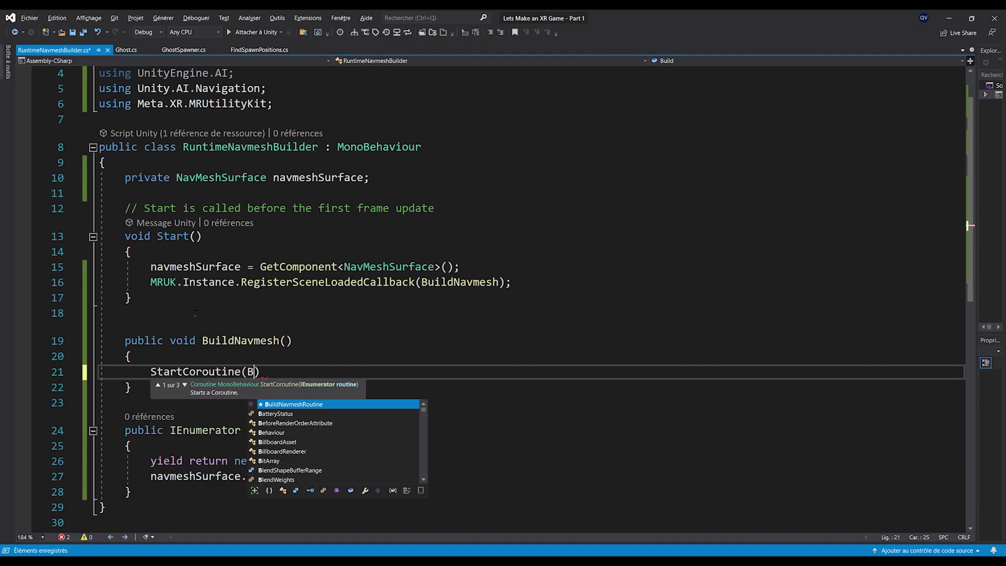
key("Tab")
type("());")
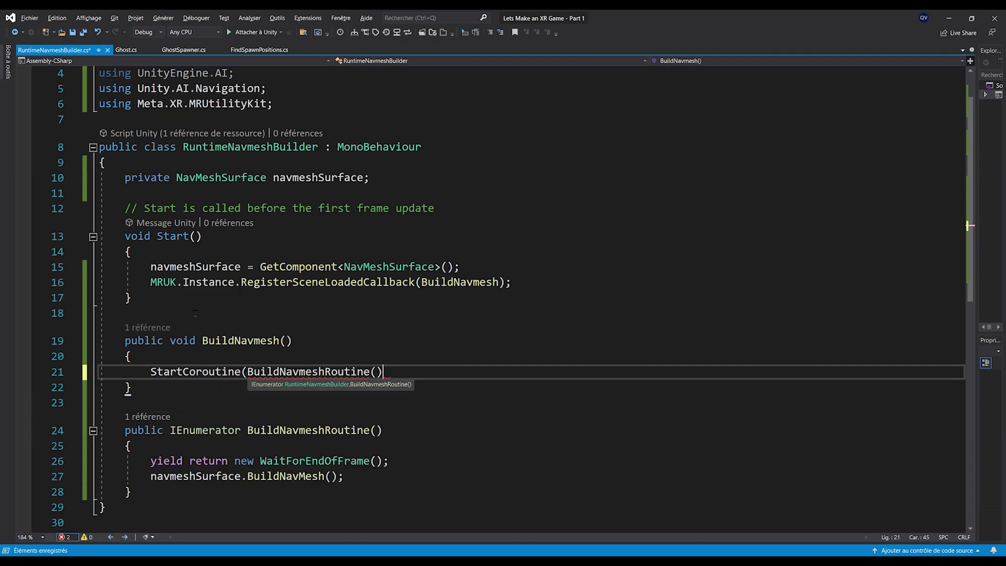
Highlight the StartCoroutine, WaitForEndOfFrame and navmesh build lines to review the new flow
scroll(188, 322, "down", 3)
double_click(236, 203)
scroll(273, 264, "up", 1)
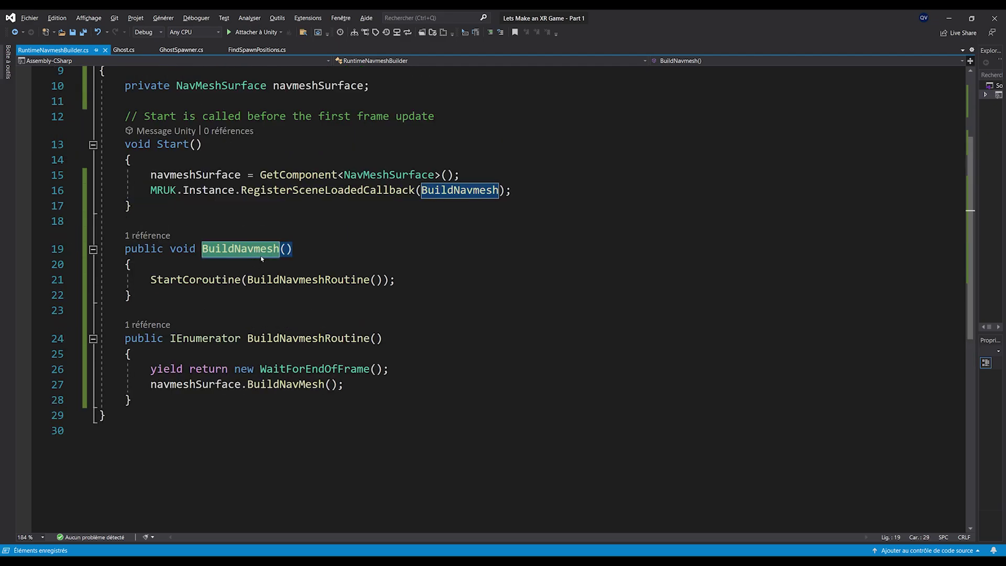
left_click_drag(151, 281, 396, 281)
left_click(105, 415)
left_click_drag(151, 370, 391, 370)
left_click(103, 415)
left_click_drag(150, 384, 320, 385)
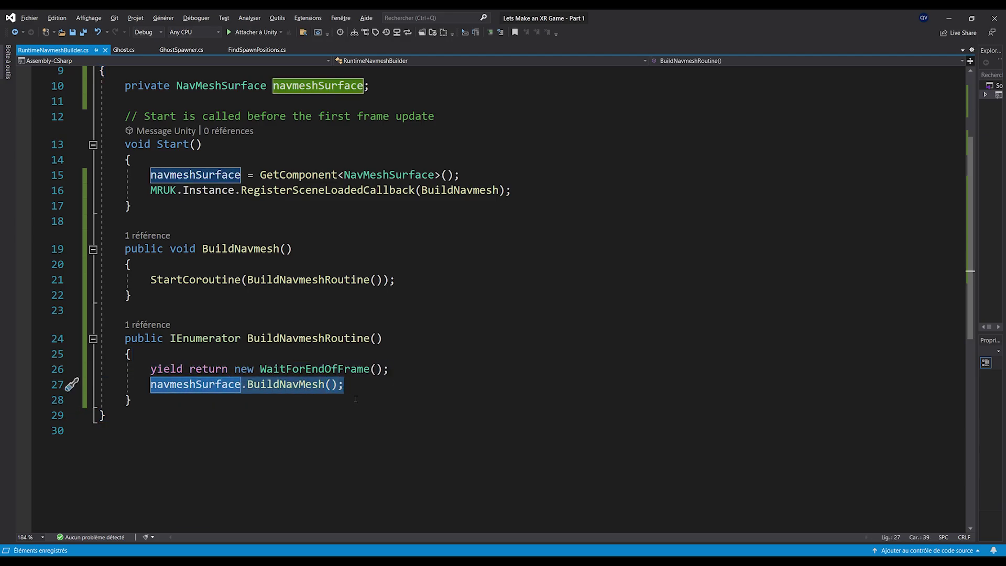
left_click(226, 415)
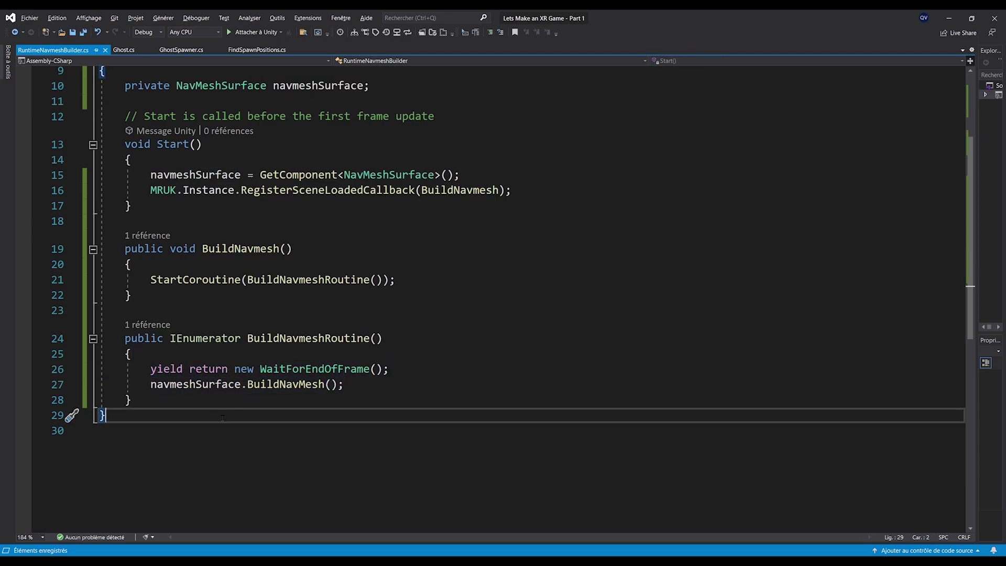
scroll(264, 430, "up", 3)
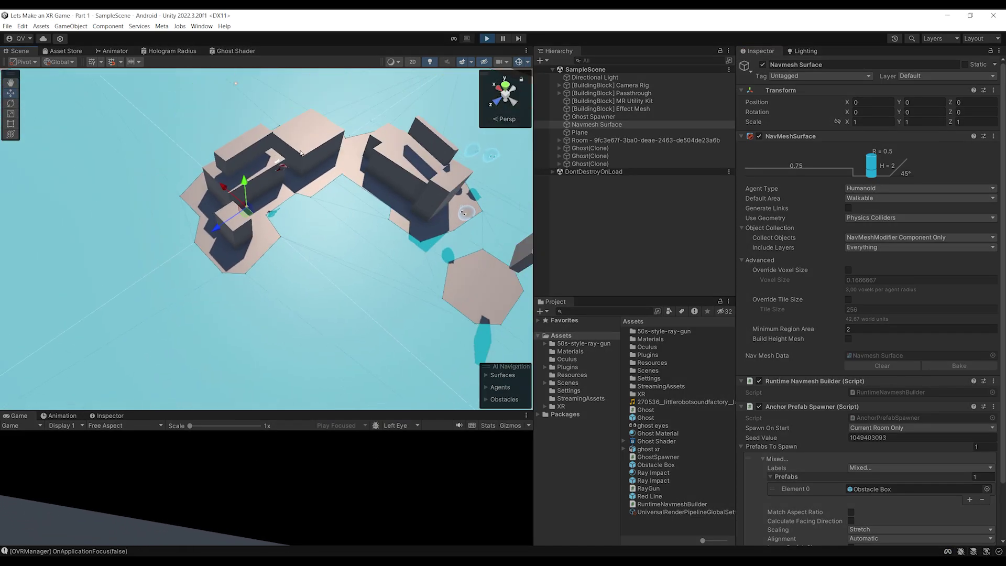
Orbit the Scene view over spawned Ghost clones, select one, then stop play mode
scroll(340, 179, "up", 3)
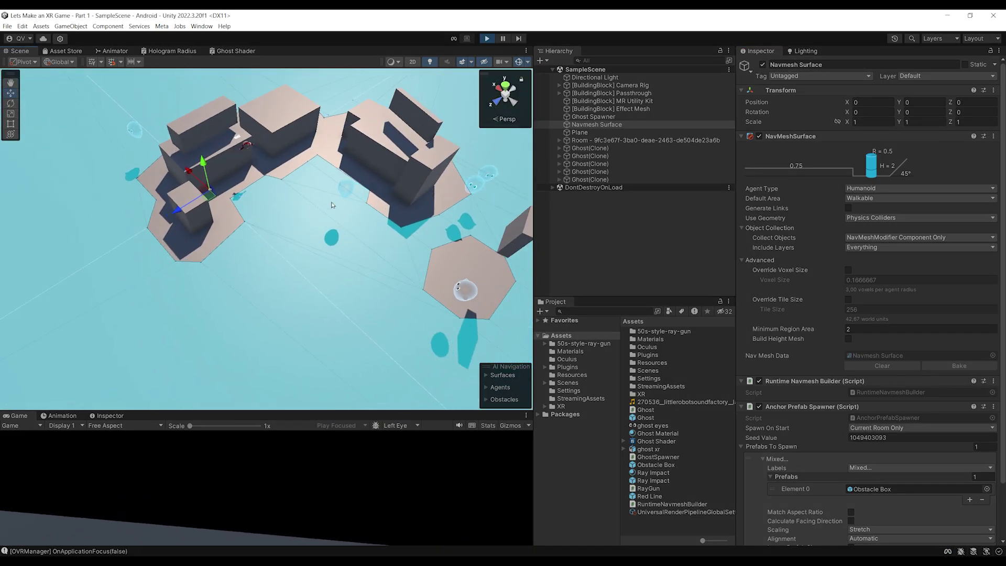
scroll(339, 179, "down", 2)
right_click_drag(339, 179, 272, 256)
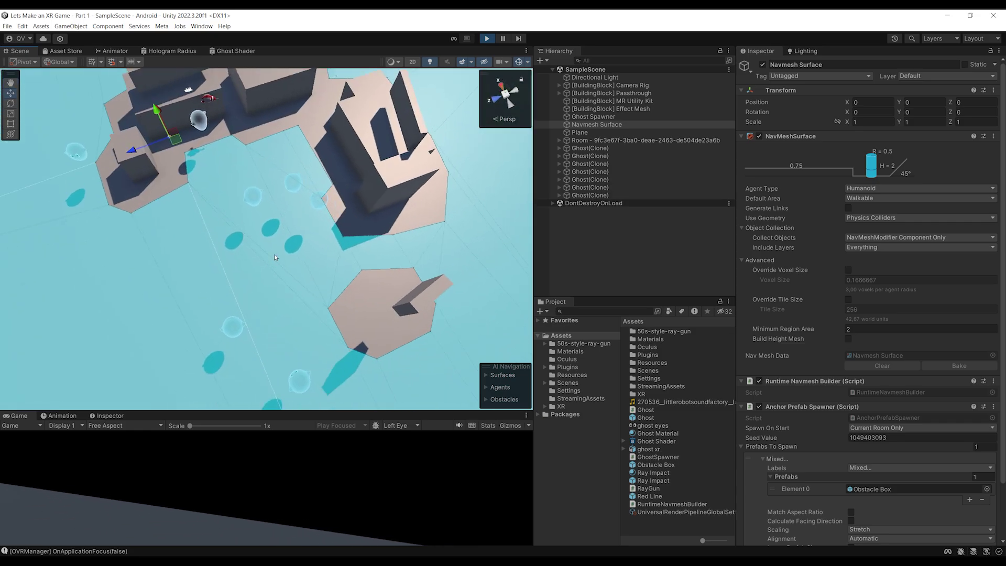
middle_click_drag(272, 256, 249, 278)
scroll(249, 277, "up", 4)
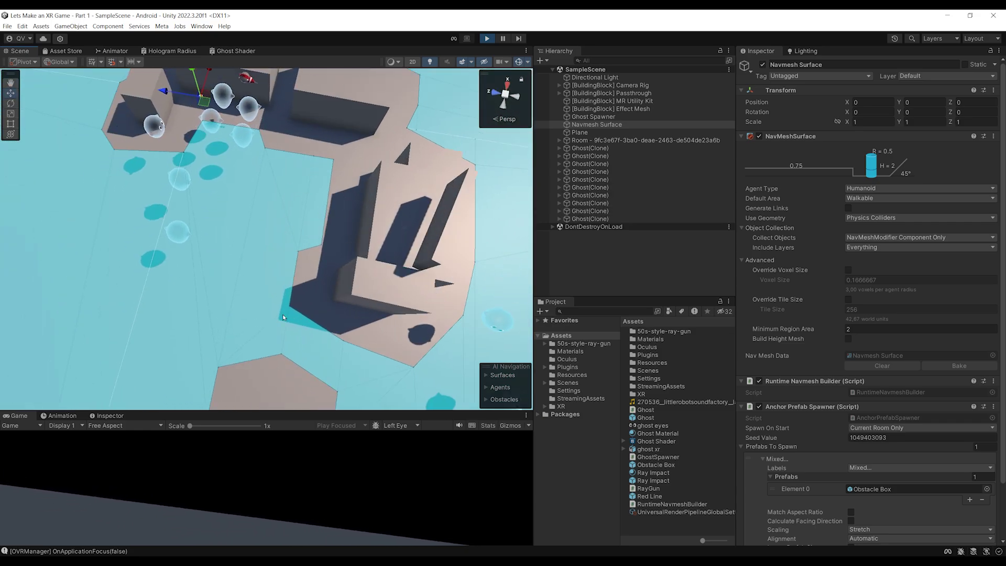
mouse_move(375, 232)
right_mouse_down()
mouse_move(201, 190)
mouse_move(333, 245)
mouse_move(358, 194)
mouse_move(347, 182)
mouse_move(270, 246)
right_mouse_up()
left_click(270, 247)
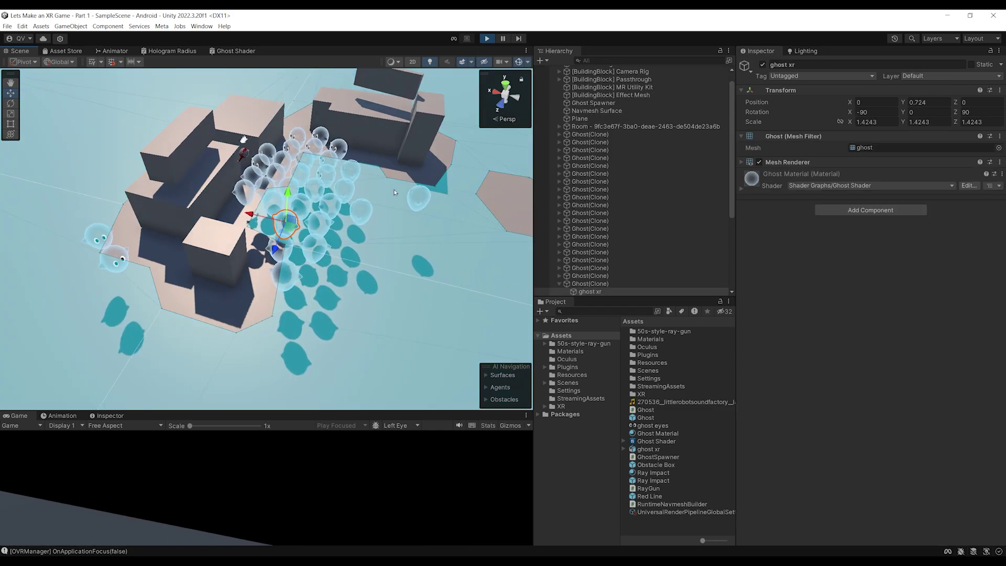
left_click(487, 38)
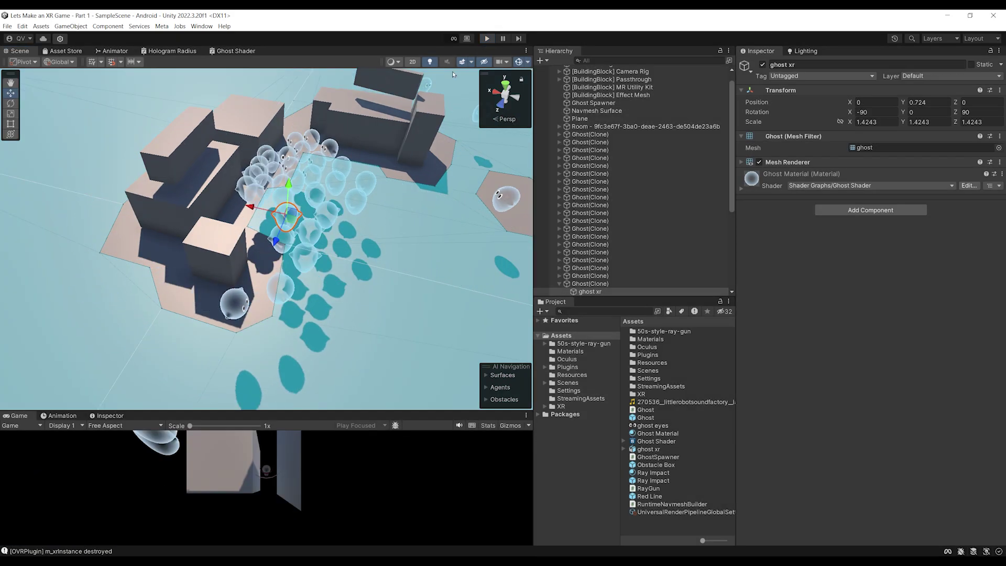
scroll(375, 141, "down", 5)
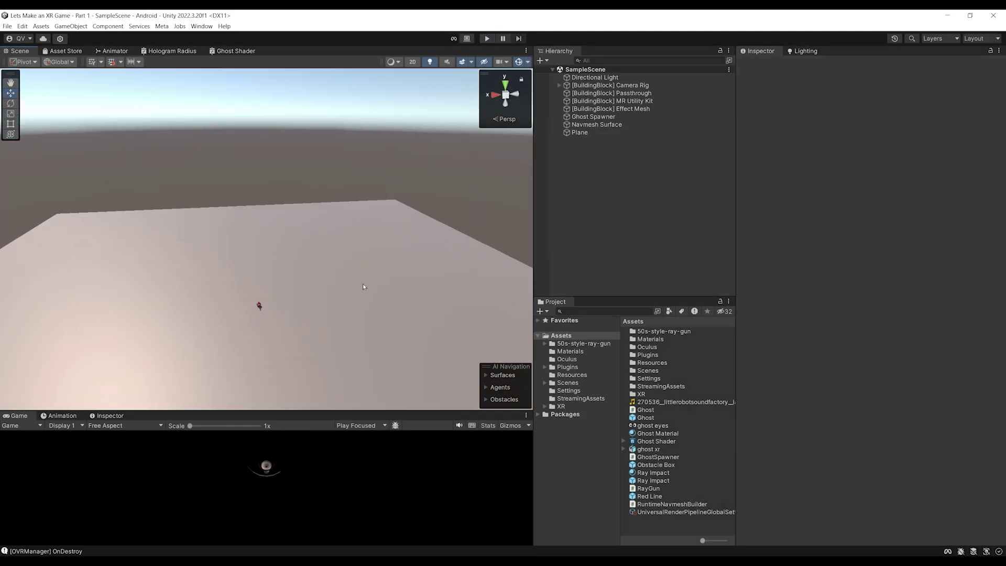
Hide the floor Plane by unchecking its Mesh Renderer
left_click(245, 287)
middle_click_drag(245, 287, 335, 270)
middle_click_drag(272, 275, 210, 333)
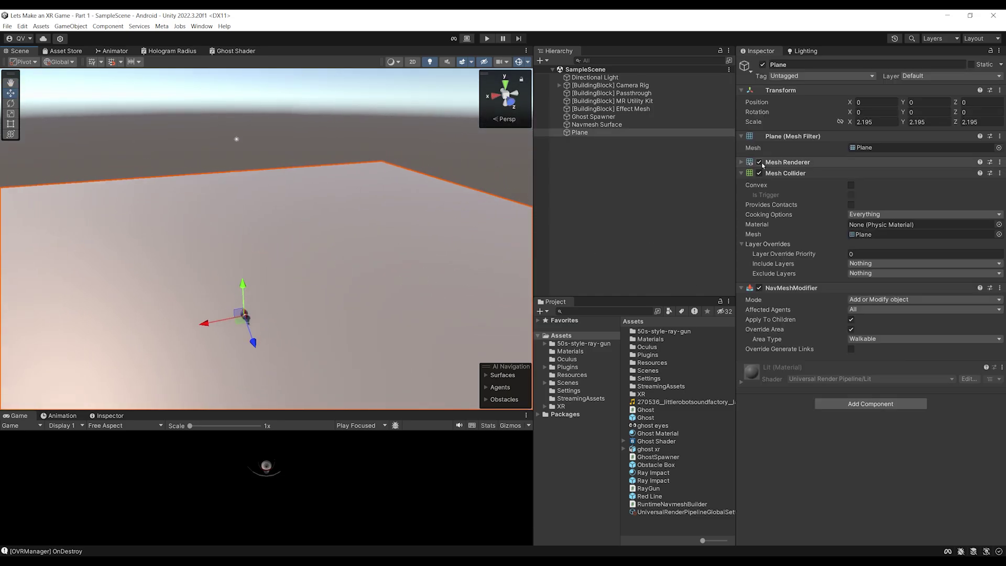
left_click(759, 162)
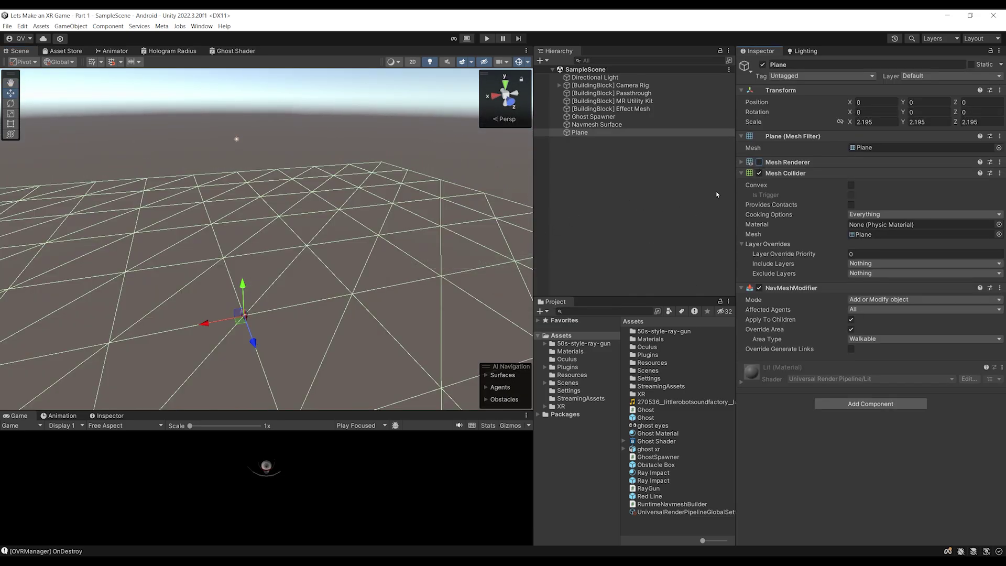
Uncheck the Mesh Renderer on the Obstacle Box prefab's Cube, then play the scene
left_click(620, 125)
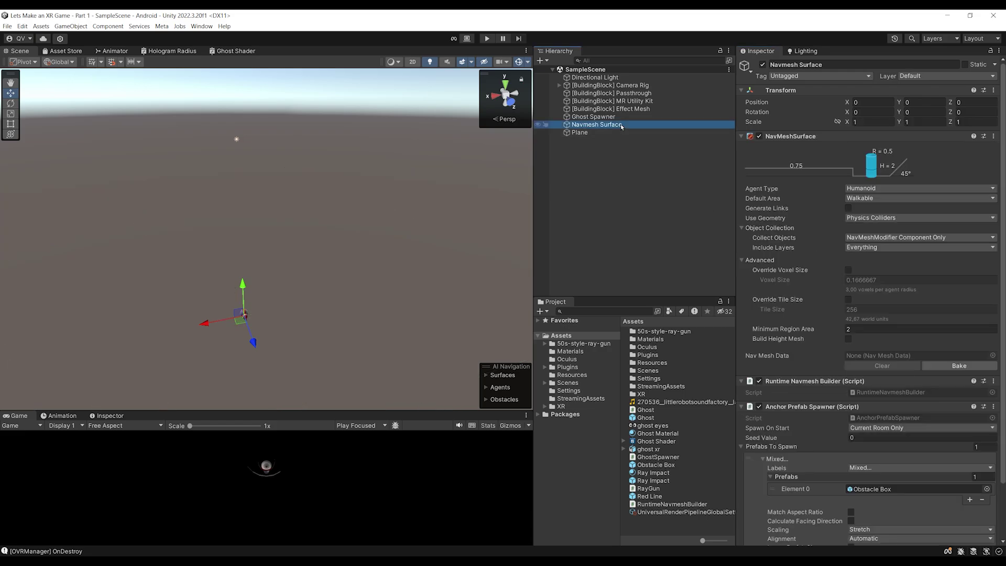
scroll(871, 315, "down", 3)
left_click(891, 426)
double_click(656, 465)
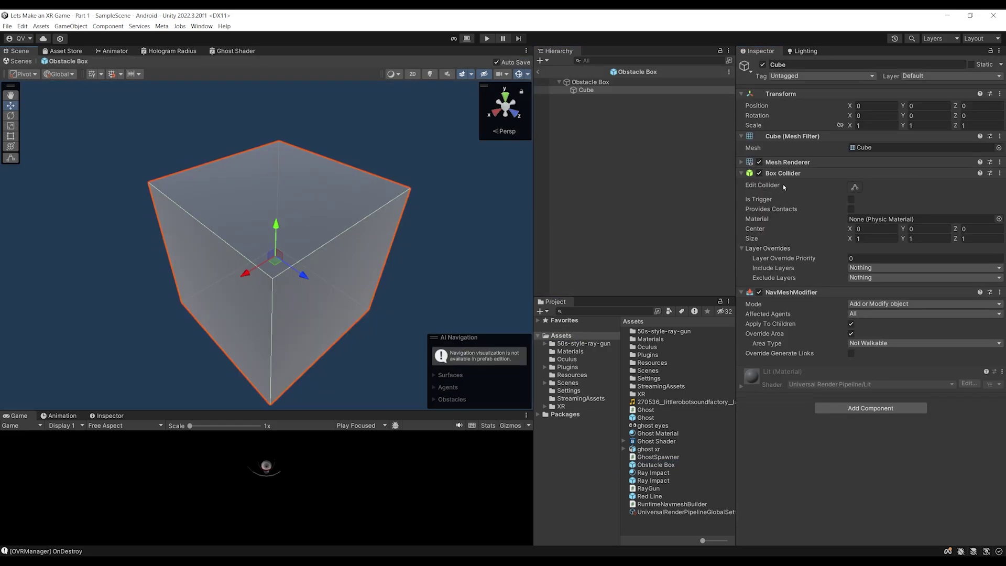
left_click(760, 162)
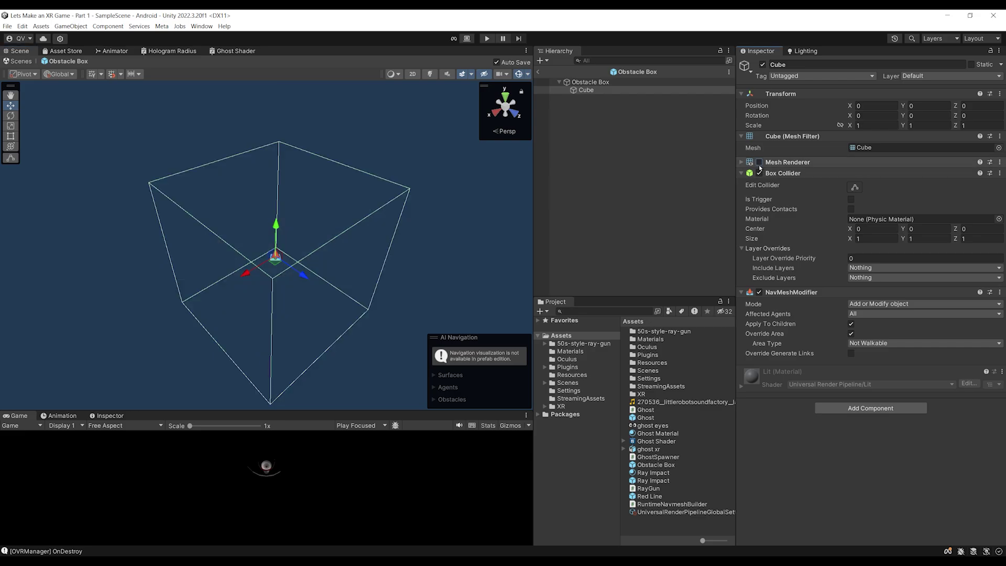
left_click(539, 73)
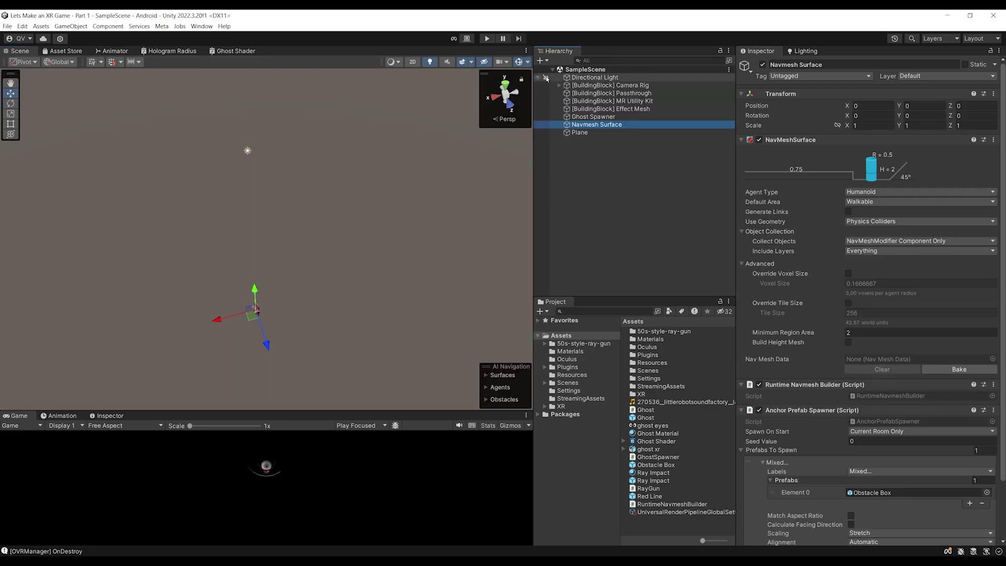
left_click(488, 39)
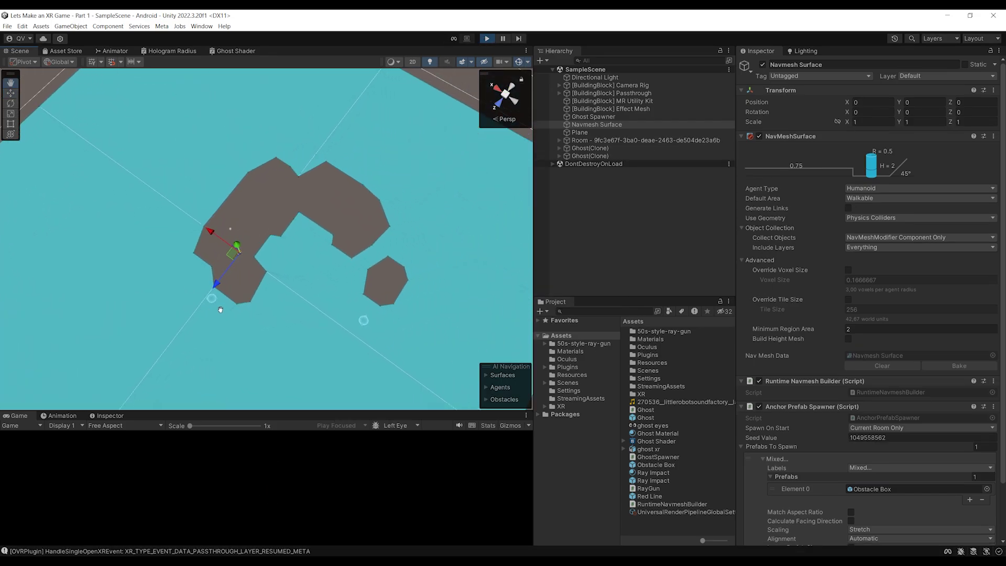
Orbit and pan over the ghosts crowding the floor pieces, then stop play mode
mouse_move(235, 332)
left_mouse_down("alt")
mouse_move(304, 267)
mouse_move(299, 243)
mouse_move(259, 240)
mouse_move(348, 222)
mouse_move(375, 198)
left_mouse_up("alt")
middle_click_drag(376, 198, 241, 221)
scroll(367, 210, "up", 3)
scroll(287, 179, "down", 1)
middle_click_drag(288, 179, 231, 181)
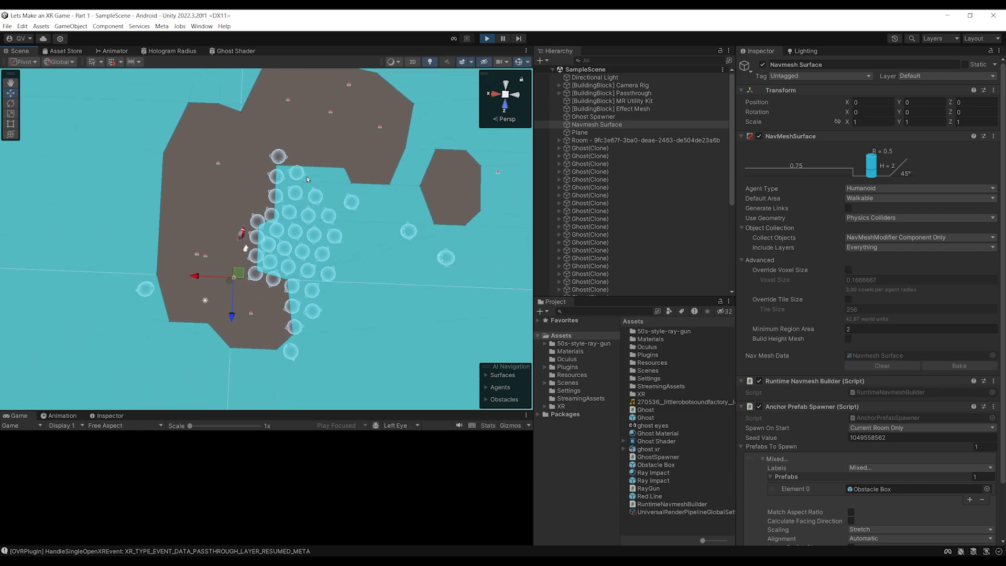
left_click(488, 39)
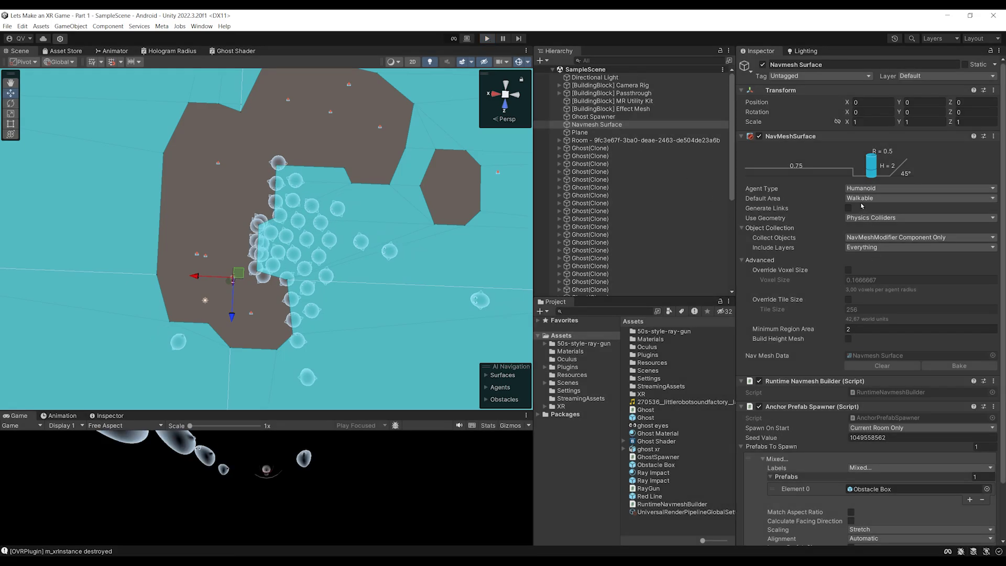
Set the Humanoid agent's Radius to 0.1 in the navigation Agent Settings
left_click(874, 189)
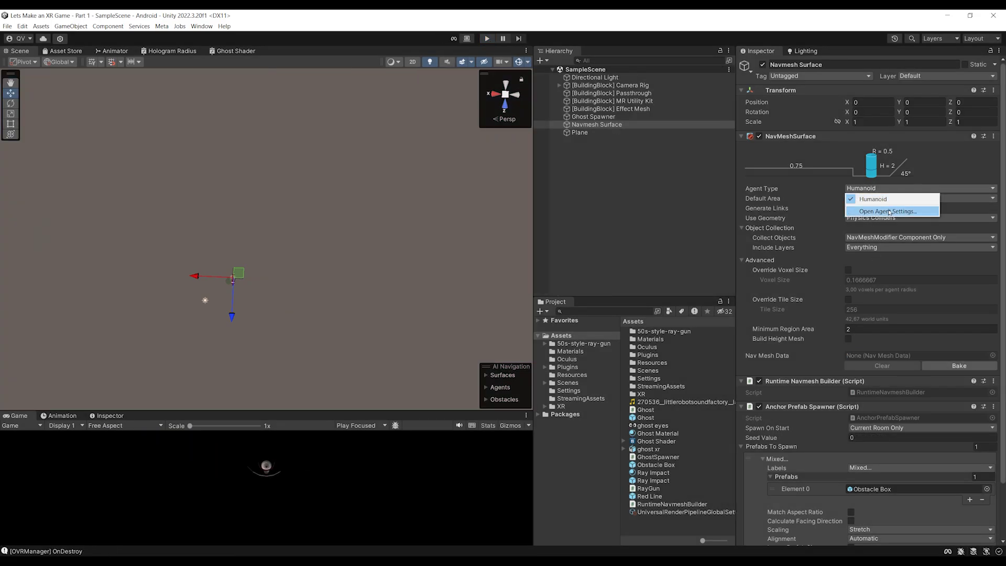
left_click(890, 208)
left_click(457, 287)
type("0.1")
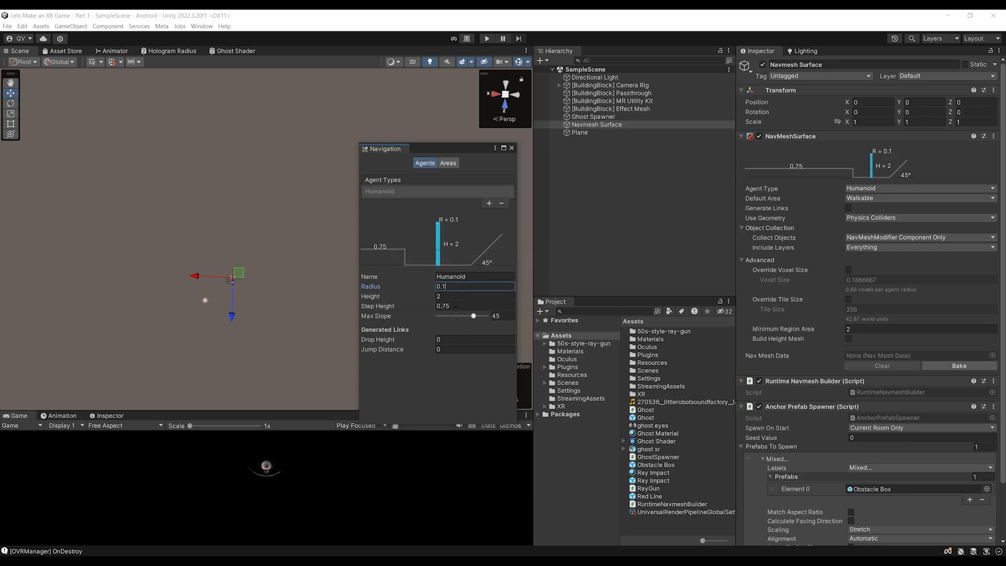
left_click(512, 149)
Play-test with Ctrl+P, orbit over the ghosts on the floor pieces, then stop
key("ctrl+p")
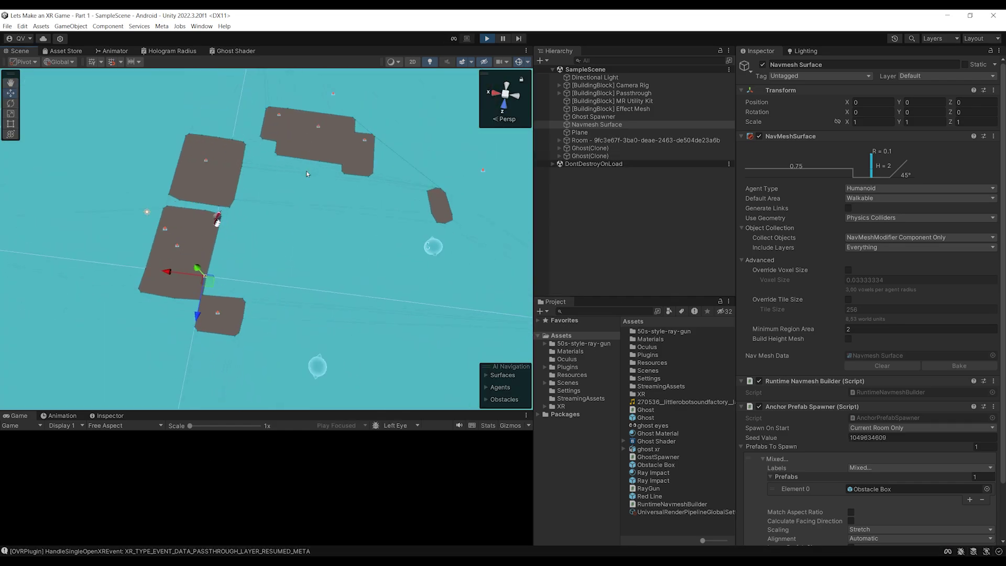
scroll(262, 210, "up", 5)
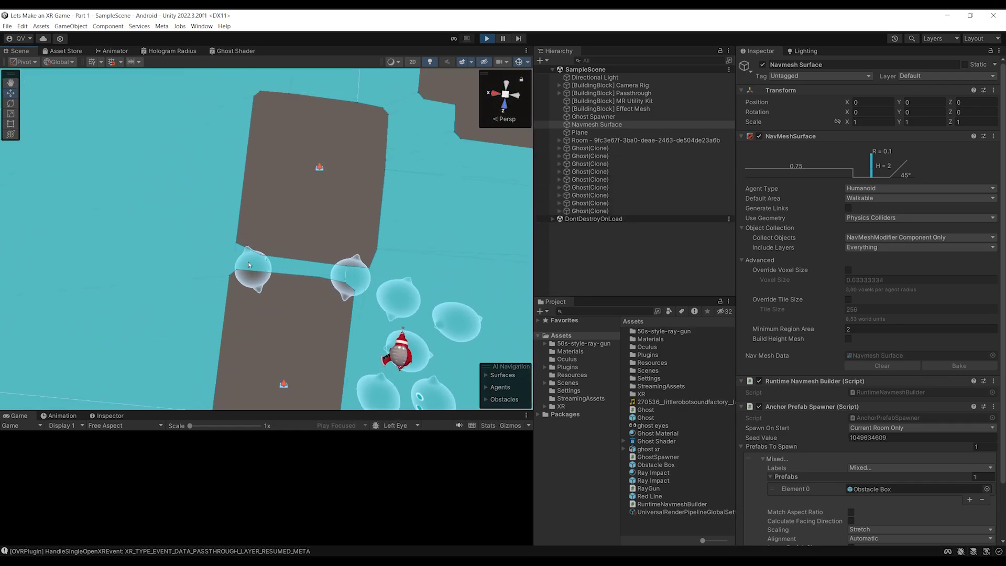
scroll(314, 265, "down", 5)
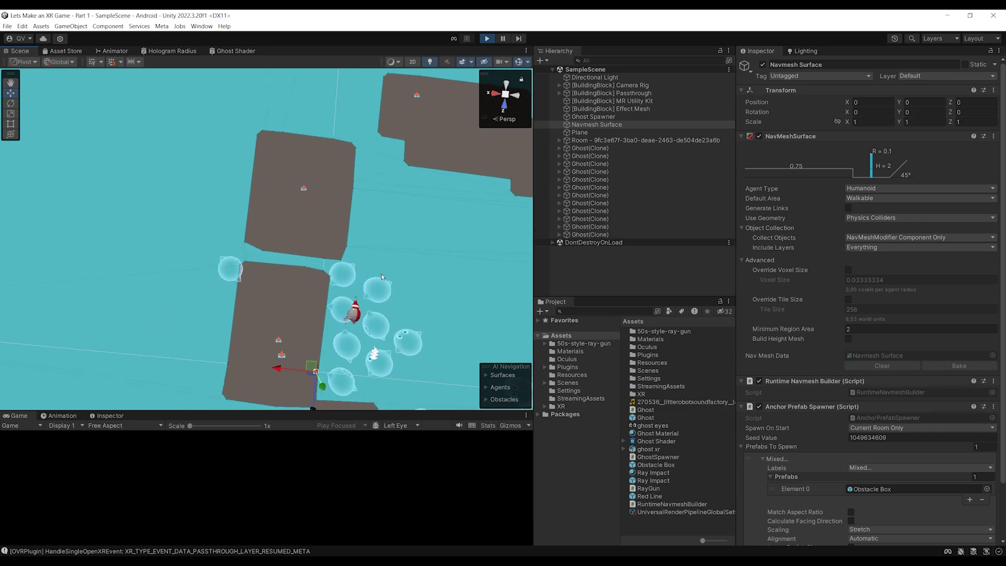
mouse_move(297, 265)
left_mouse_down("alt")
mouse_move(322, 210)
mouse_move(388, 190)
mouse_move(377, 192)
left_mouse_up("alt")
scroll(367, 200, "down", 5)
scroll(332, 214, "up", 3)
left_click_drag(339, 225, 343, 248, "alt")
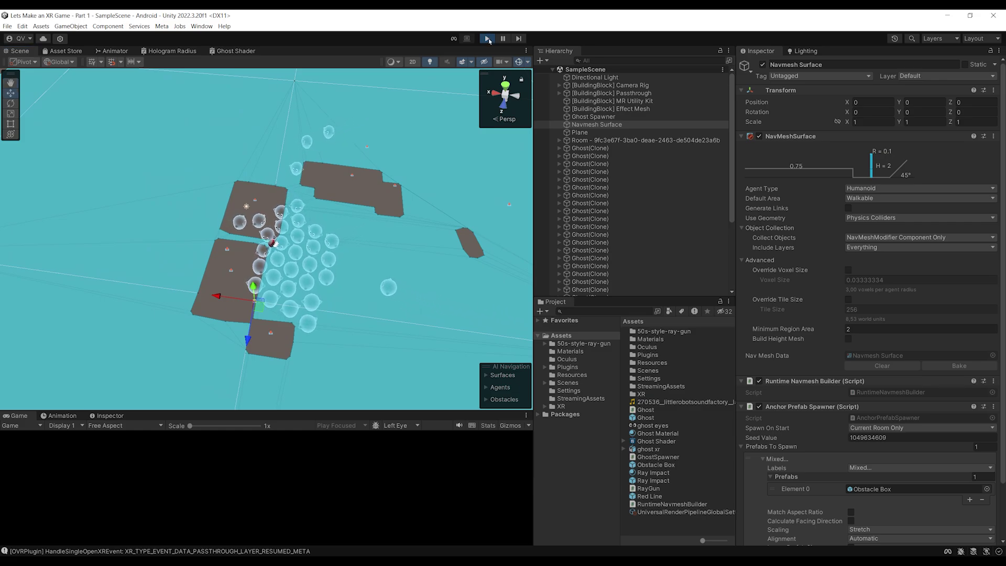
left_click(487, 39)
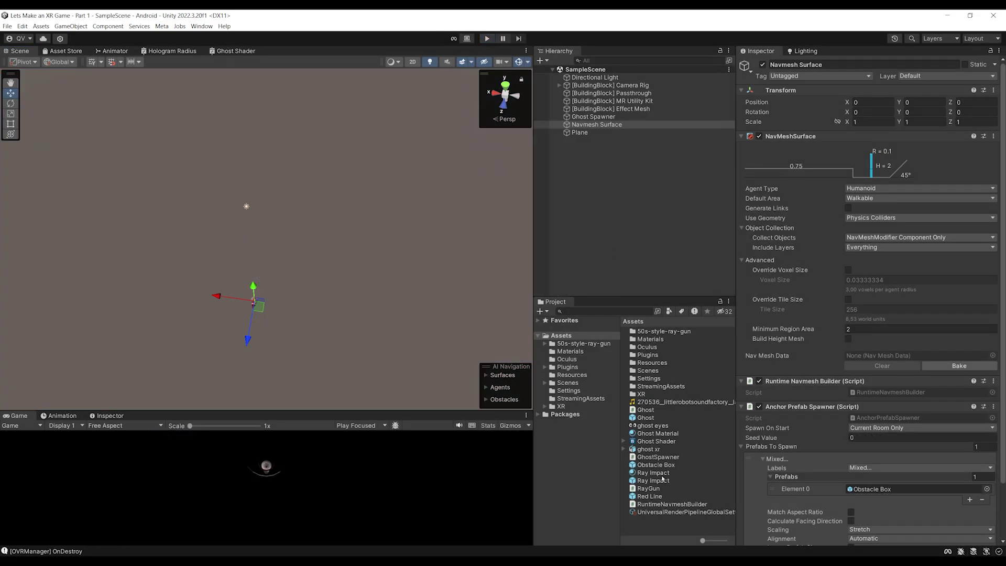
Duplicate the Obstacle Box prefab and rename the copy Walkable Box
left_click(650, 466)
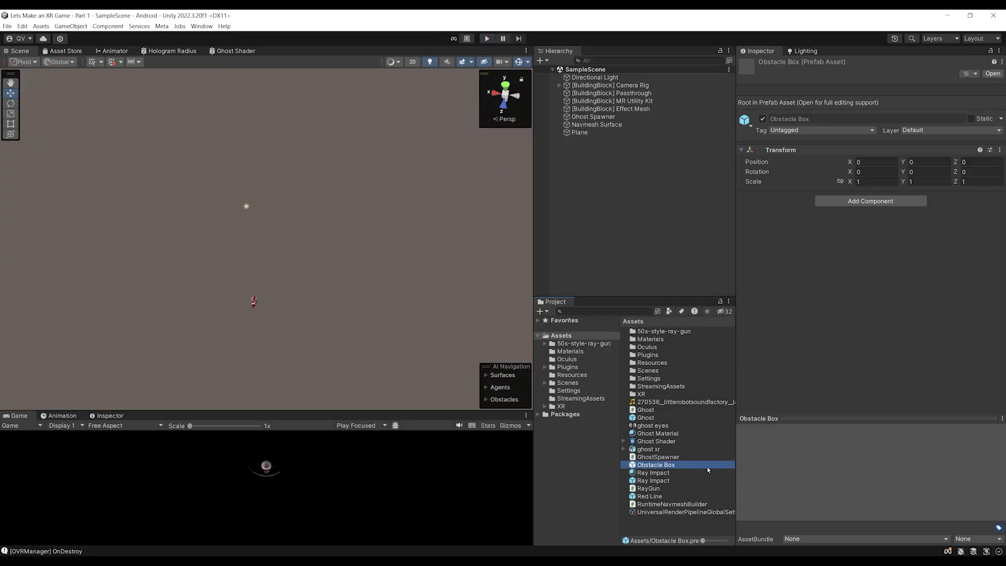
left_click_drag(634, 296, 637, 195)
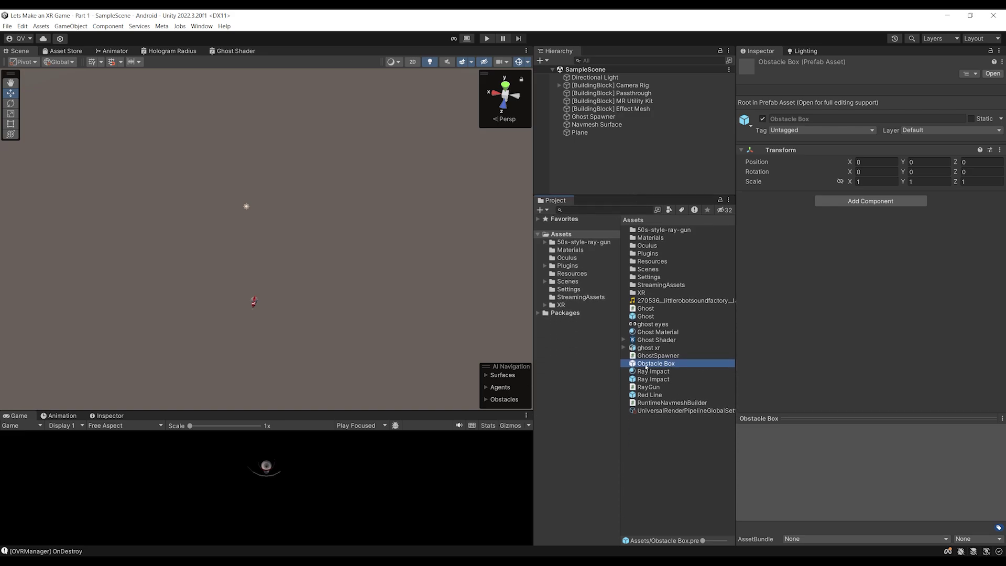
key("ctrl+d")
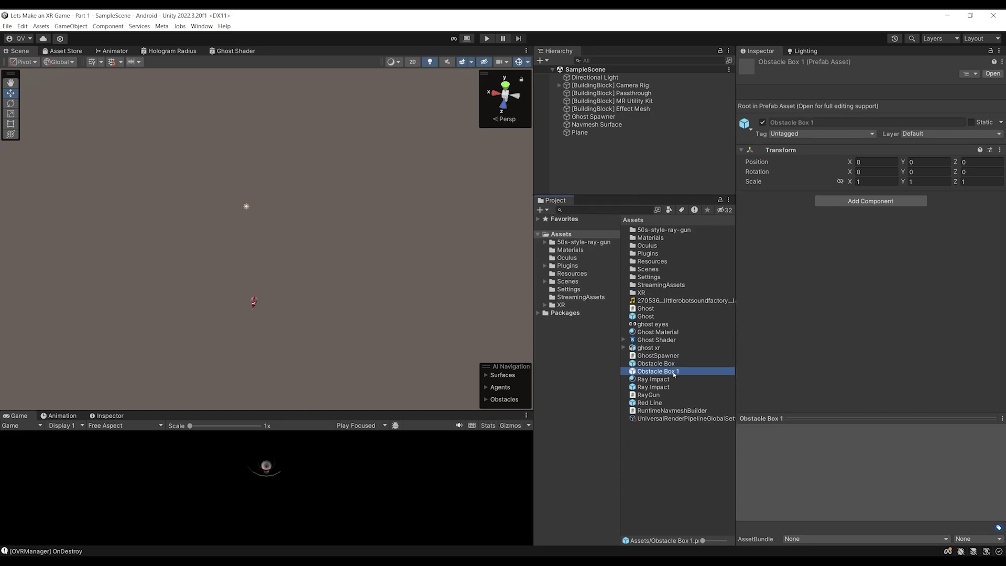
left_click(674, 374)
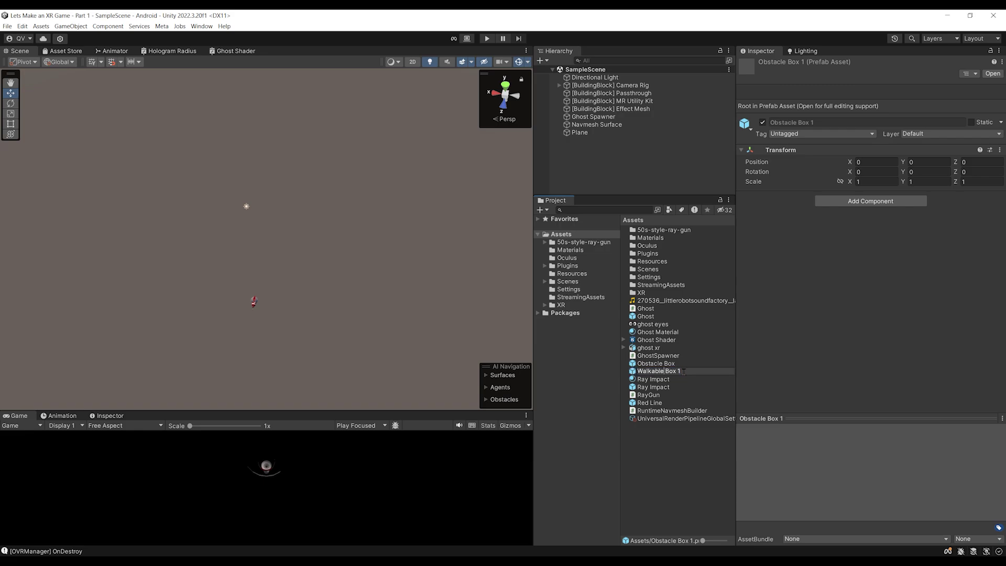
key("Return")
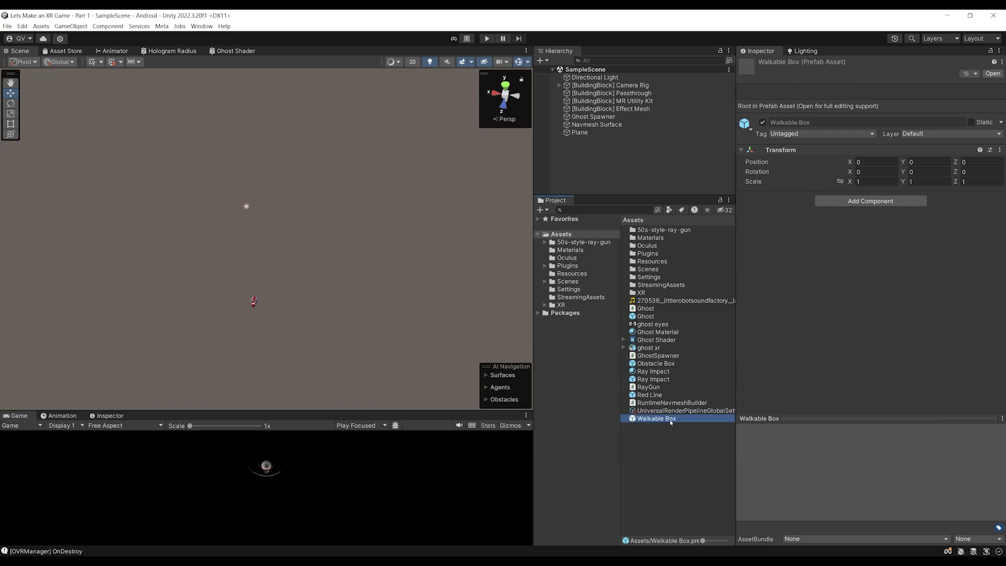
Set the Walkable Box Cube's NavMeshModifier Area Type to Walkable and exit prefab mode
double_click(656, 419)
left_click(586, 90)
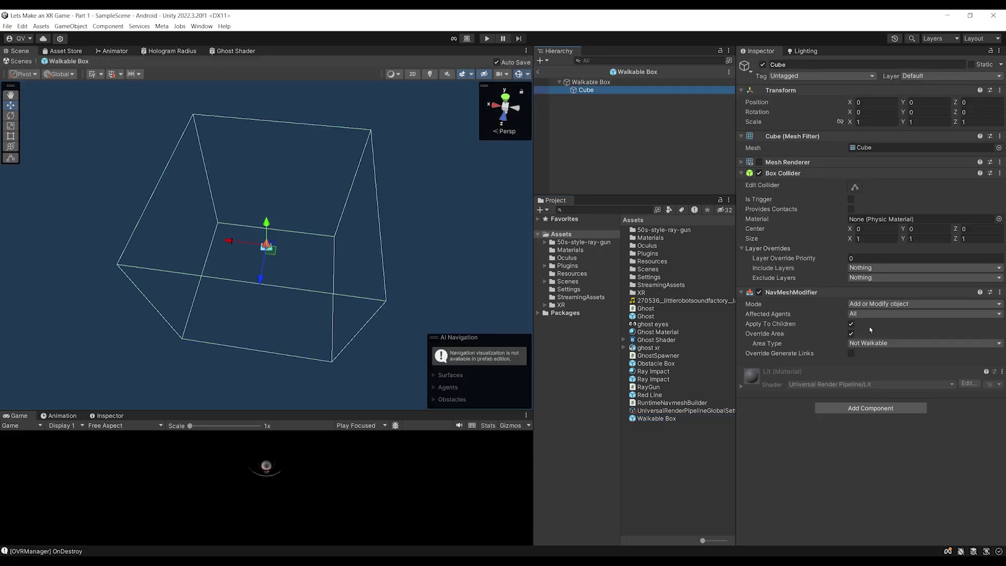
left_click(858, 345)
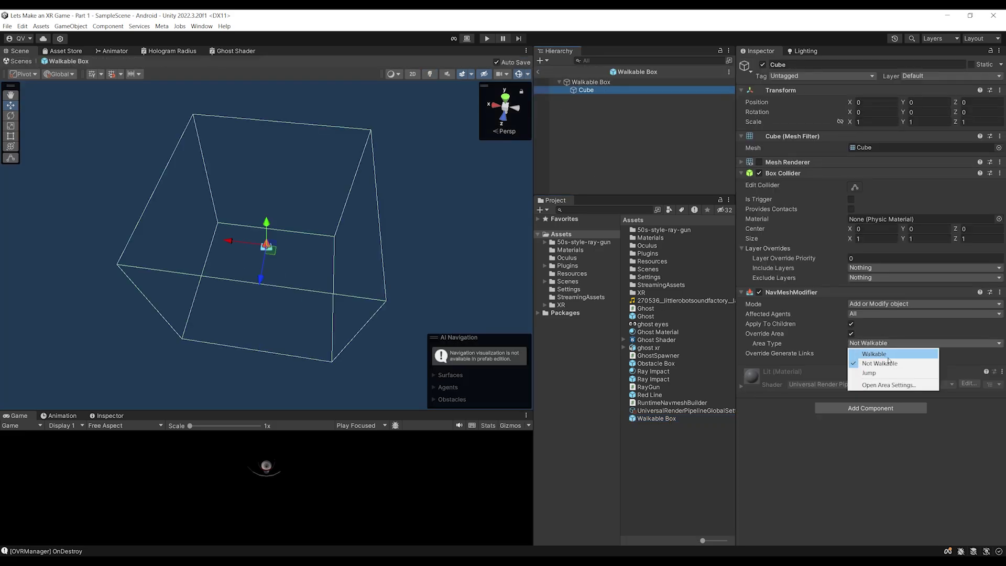
left_click(865, 351)
left_click(661, 457)
left_click(538, 71)
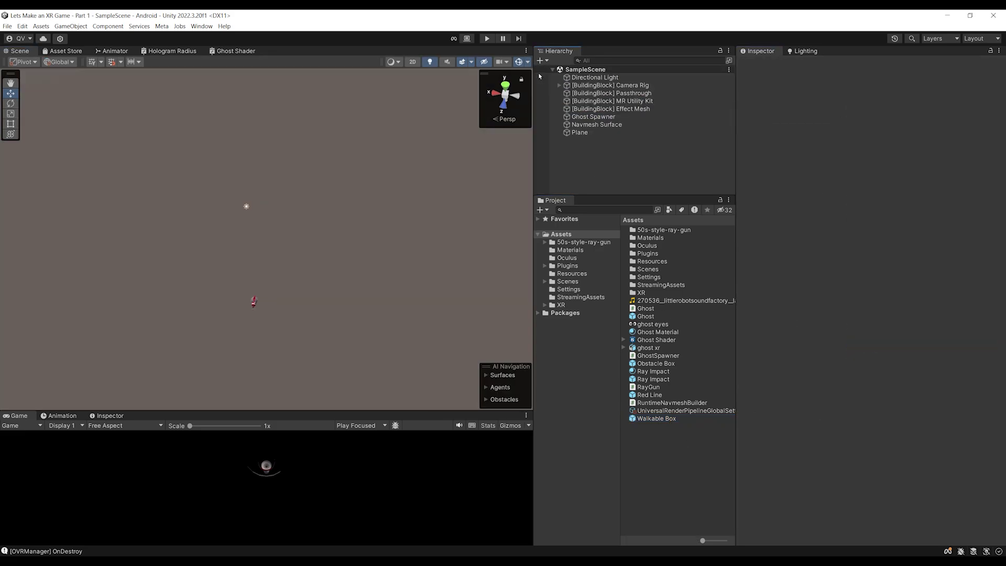
Select the Navmesh Surface and open the spawner's Labels dropdown
left_click(597, 125)
scroll(853, 409, "down", 2)
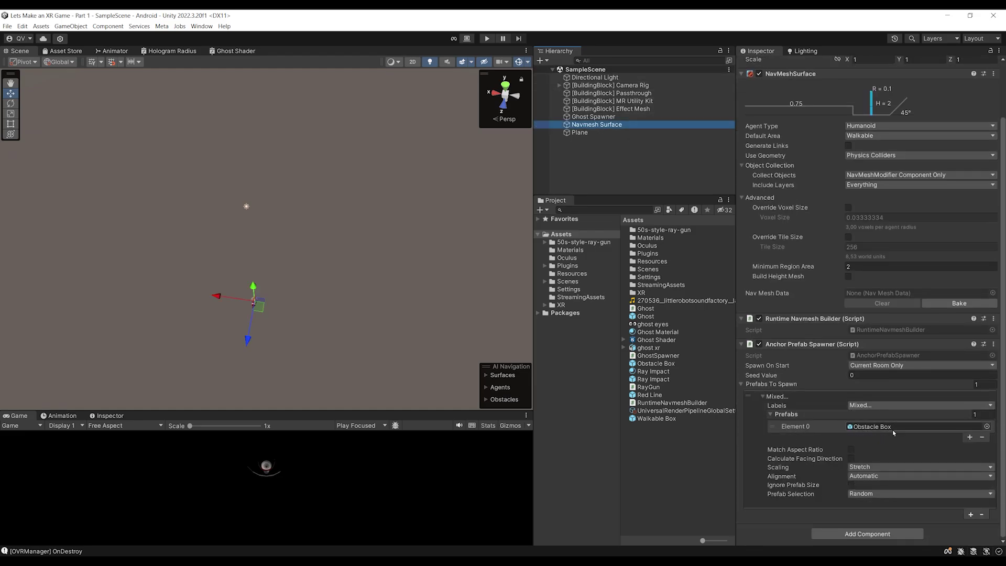
left_click(864, 406)
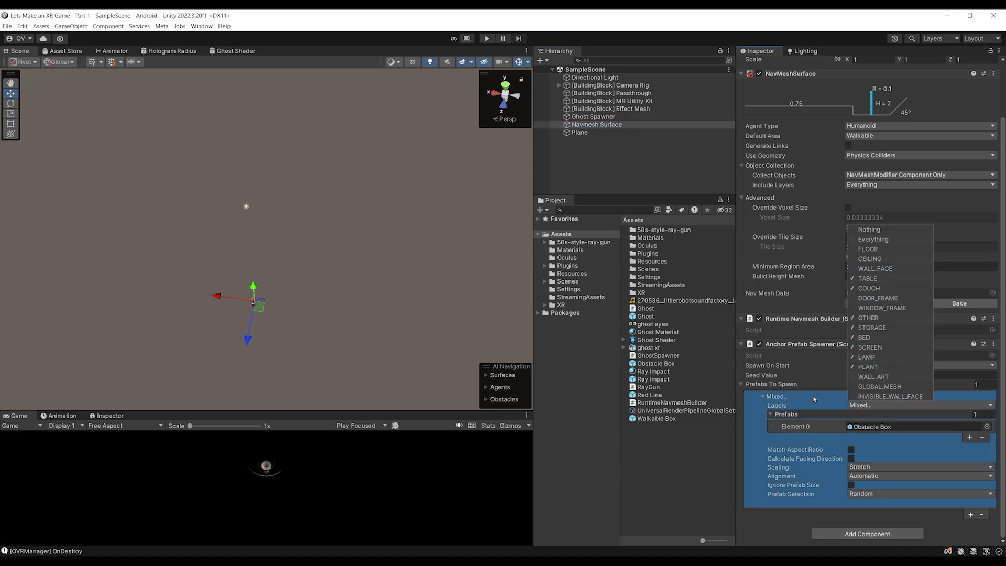
Review the Anchor Prefab Spawner's Labels list, then select the Walkable Box prefab
left_click(859, 407)
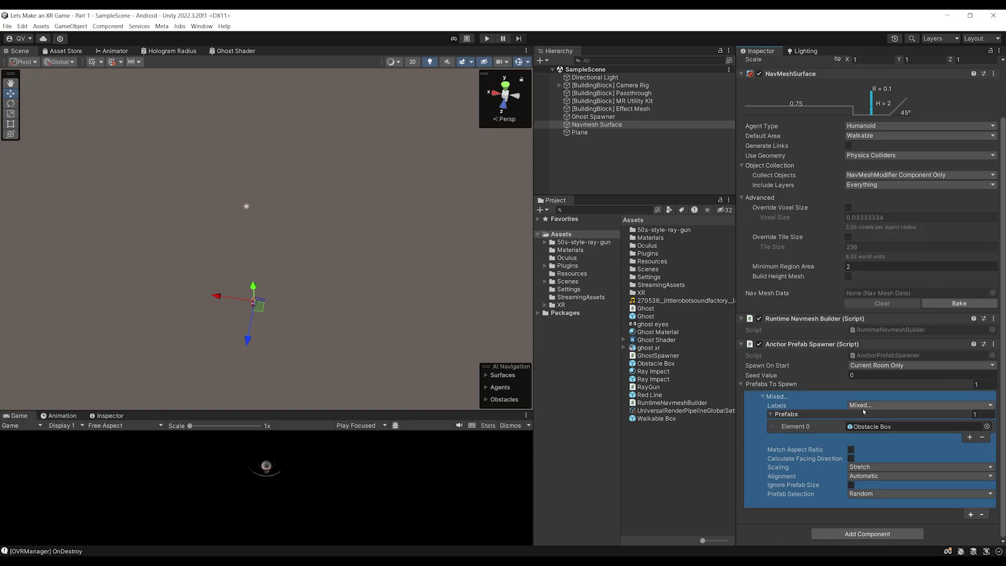
left_click(866, 409)
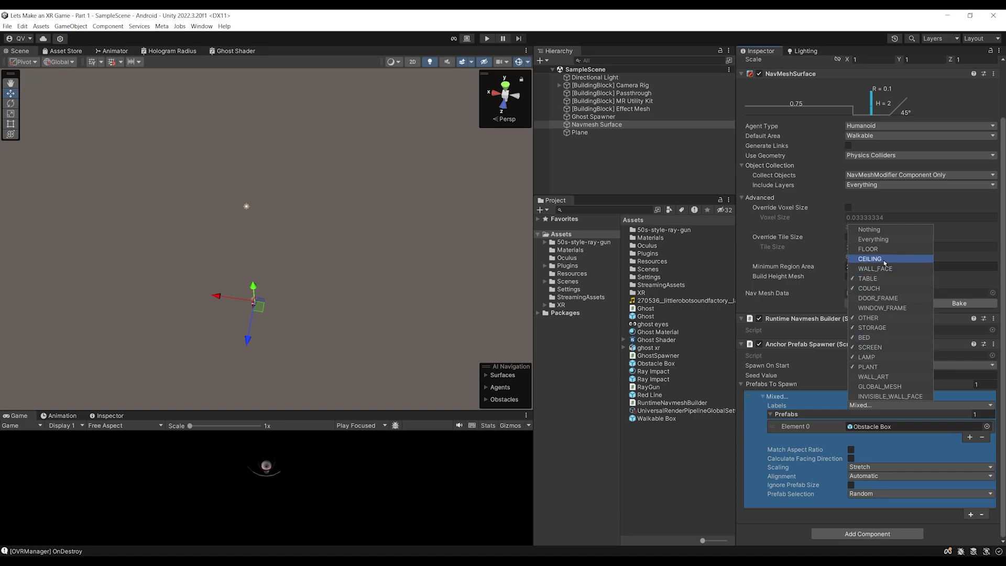
left_click(773, 517)
left_click(653, 419)
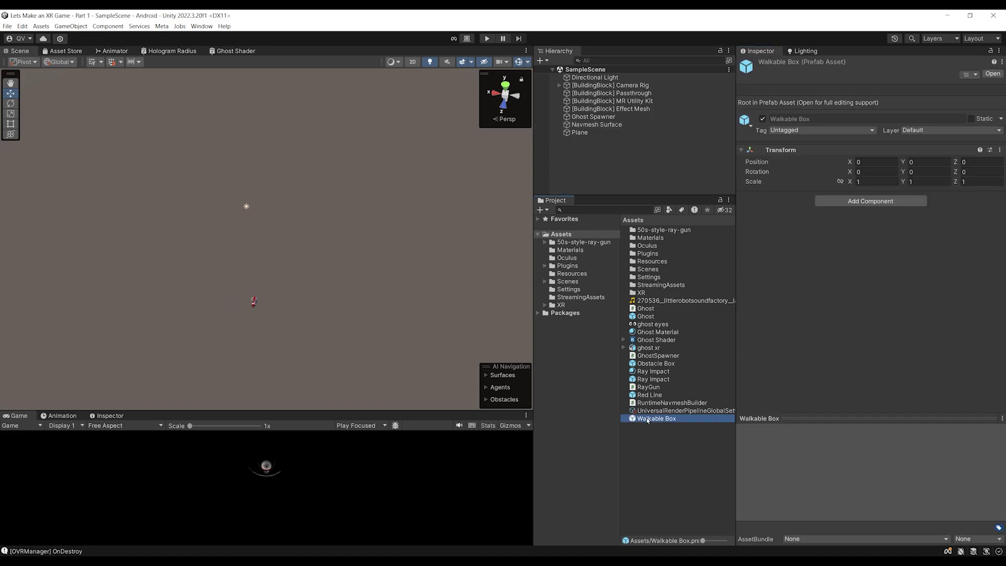
Duplicate Walkable Box and name the copy Walkable Quad
key("ctrl+d")
left_click(676, 430)
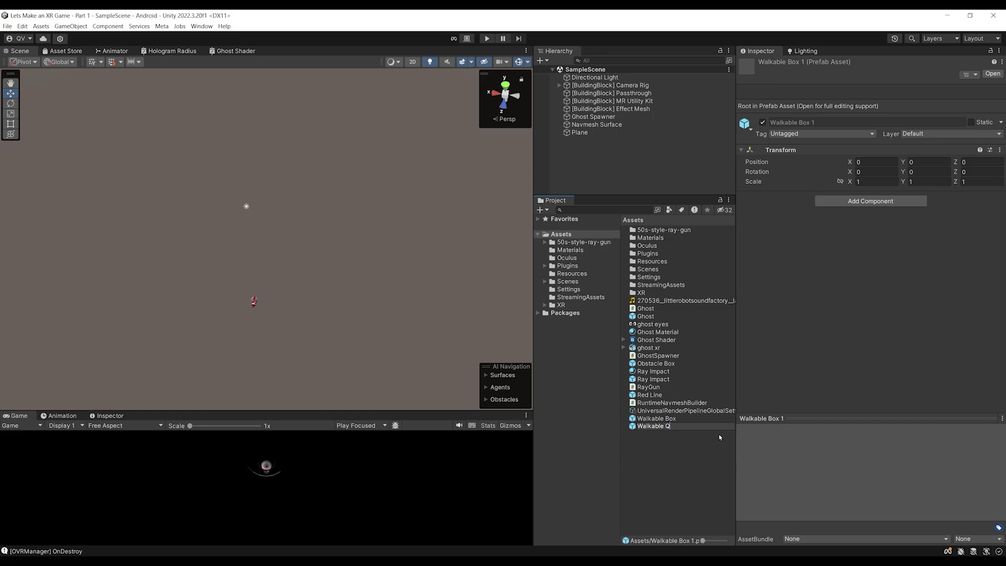
type("Walkable Quad")
key("Return")
Flatten the Walkable Quad Cube to Scale Z 0.001 and return to SampleScene
double_click(684, 429)
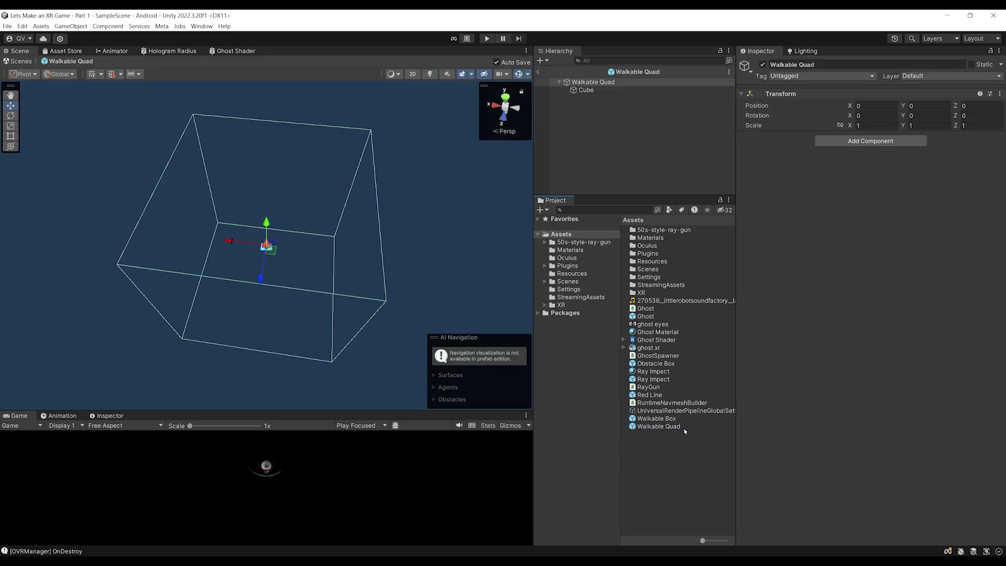
left_click(600, 92)
left_click_drag(374, 139, 299, 199, "alt")
type(".001")
left_click_drag(293, 199, 325, 205, "alt")
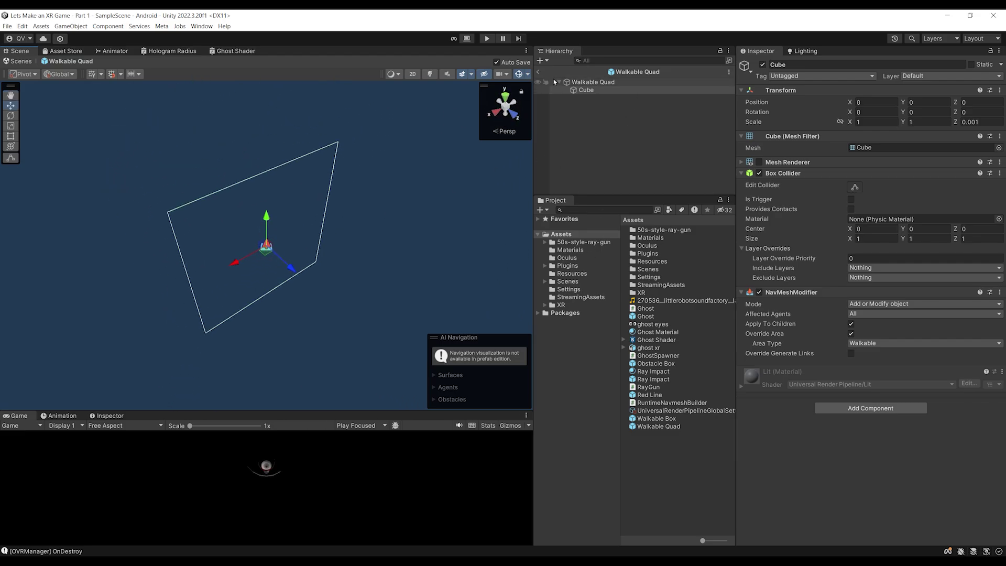
left_click(538, 72)
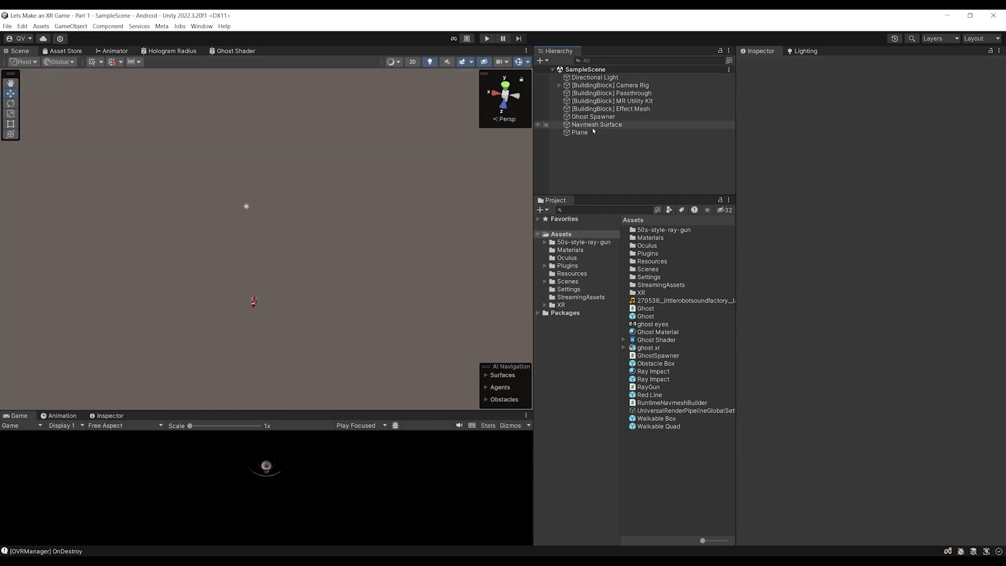
Add a second Prefabs To Spawn entry, clear its Labels to Nothing, and save
left_click(594, 126)
scroll(918, 444, "down", 2)
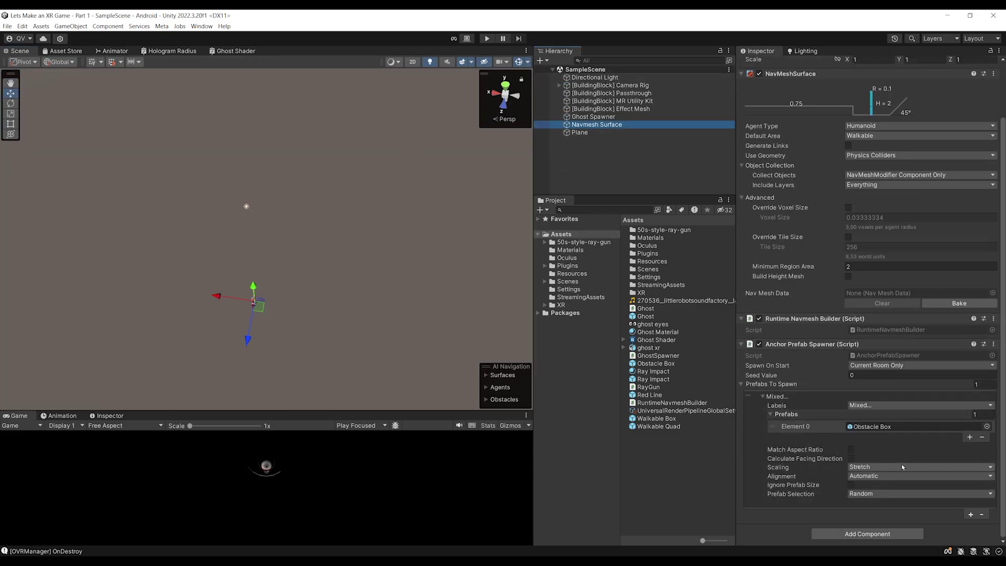
left_click(971, 514)
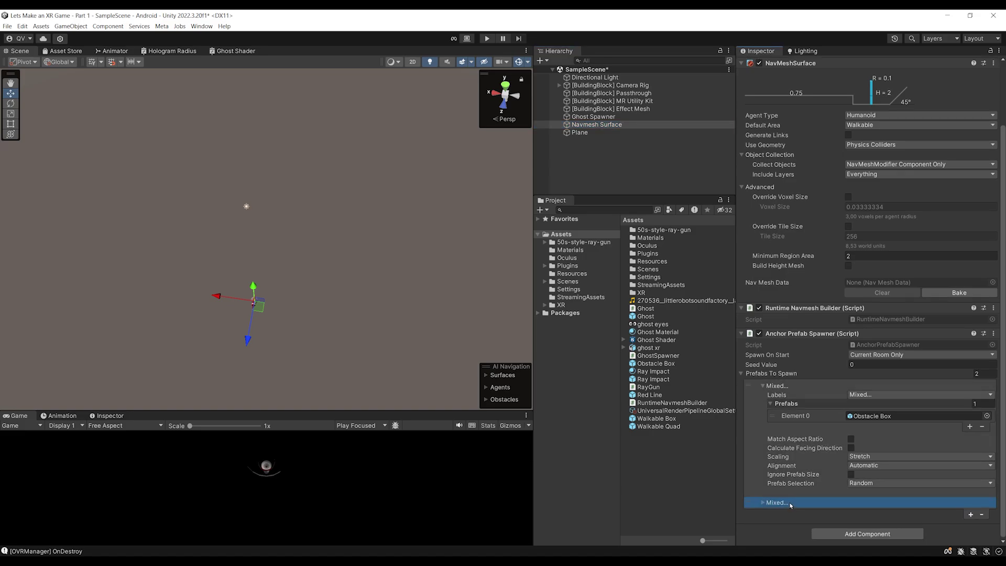
left_click(791, 505)
scroll(860, 436, "down", 3)
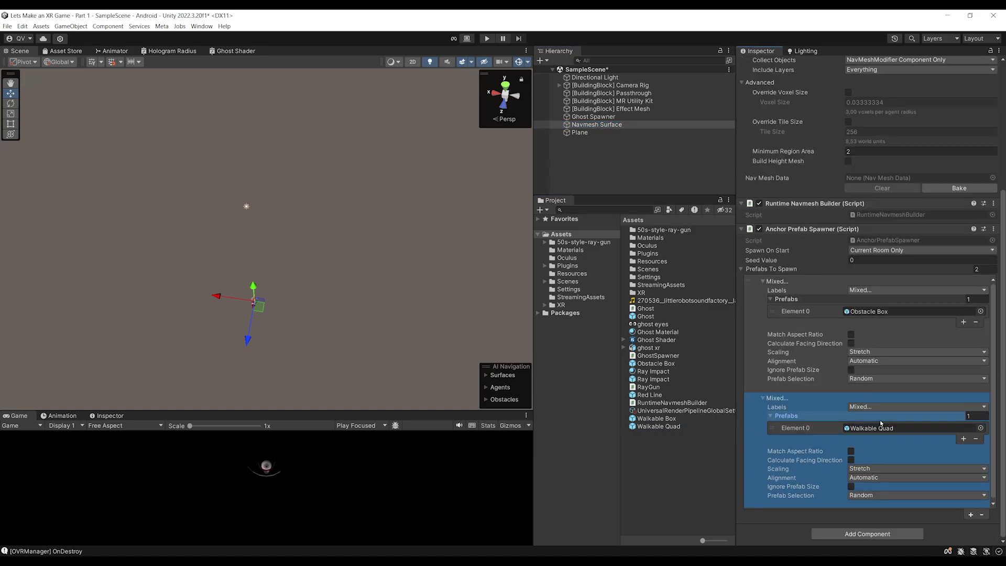
left_click(869, 407)
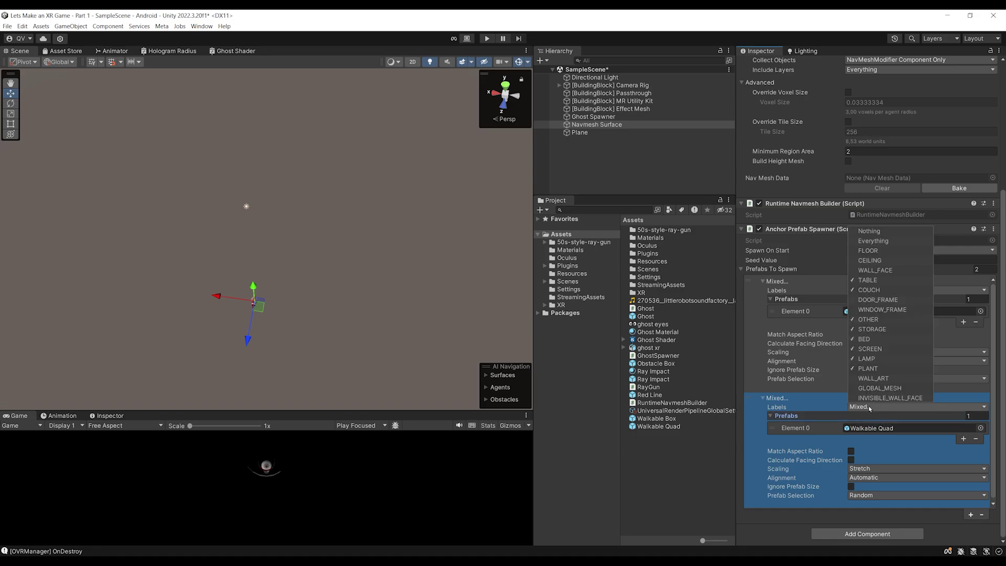
left_click(885, 369)
left_click(869, 231)
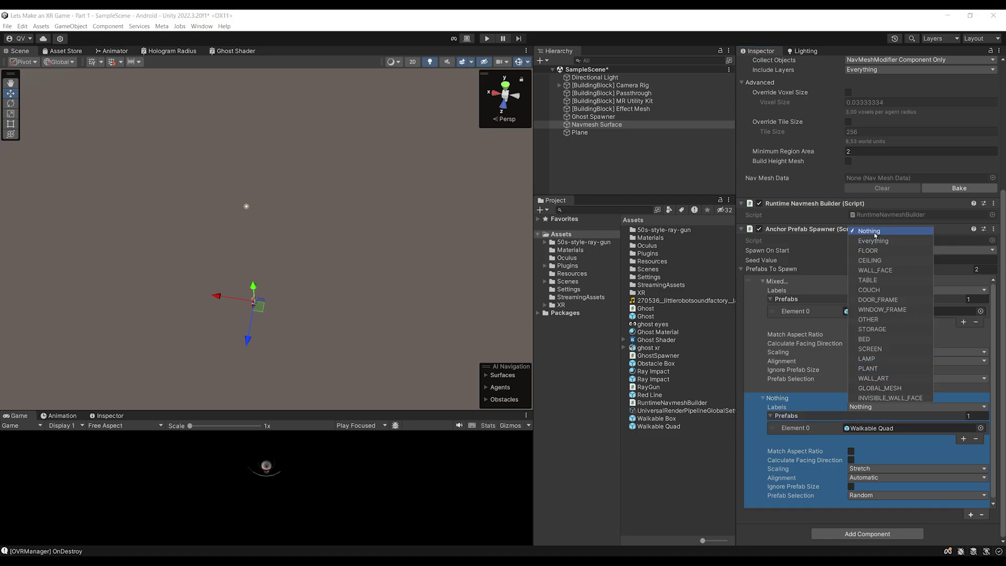
key("ctrl+s")
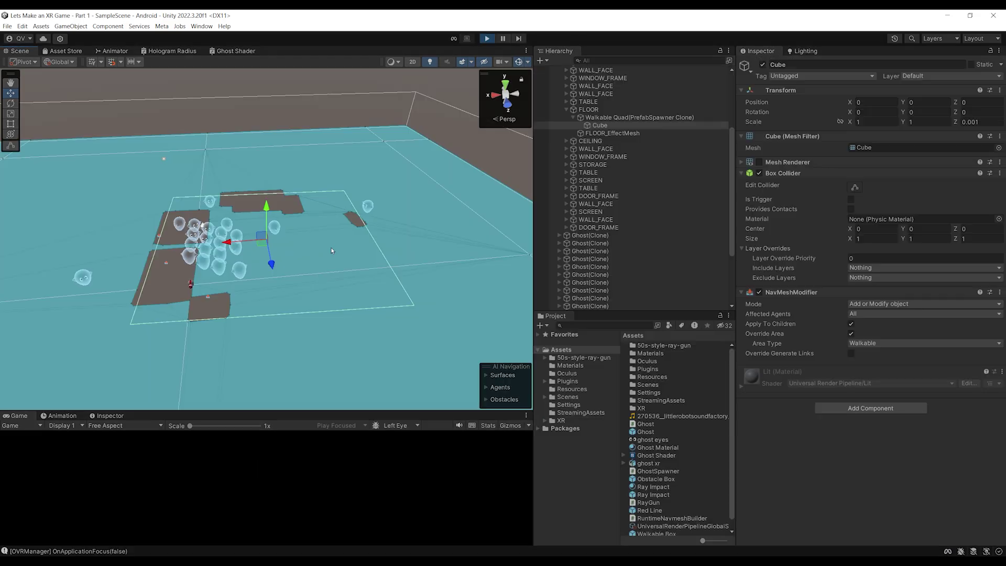
Stop Play mode after viewing the spawned room from above
scroll(315, 262, "up", 3)
left_click_drag(315, 263, 411, 288, "alt")
key("ctrl+p")
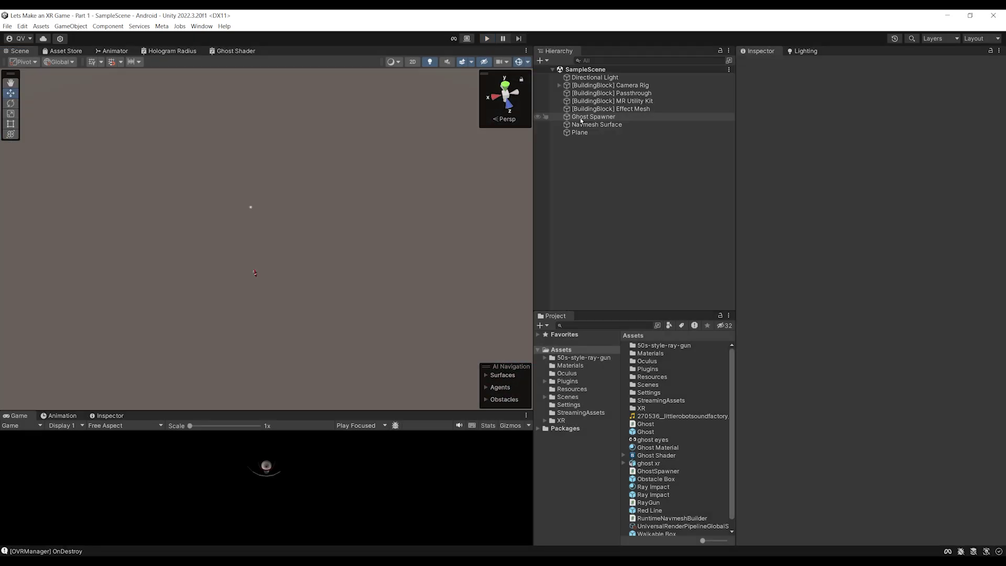
Disable the floor Plane object and save SampleScene
double_click(579, 132)
left_click_drag(220, 341, 209, 366, "alt")
left_click_drag(216, 172, 233, 134, "alt")
left_click(762, 64)
left_click(611, 126)
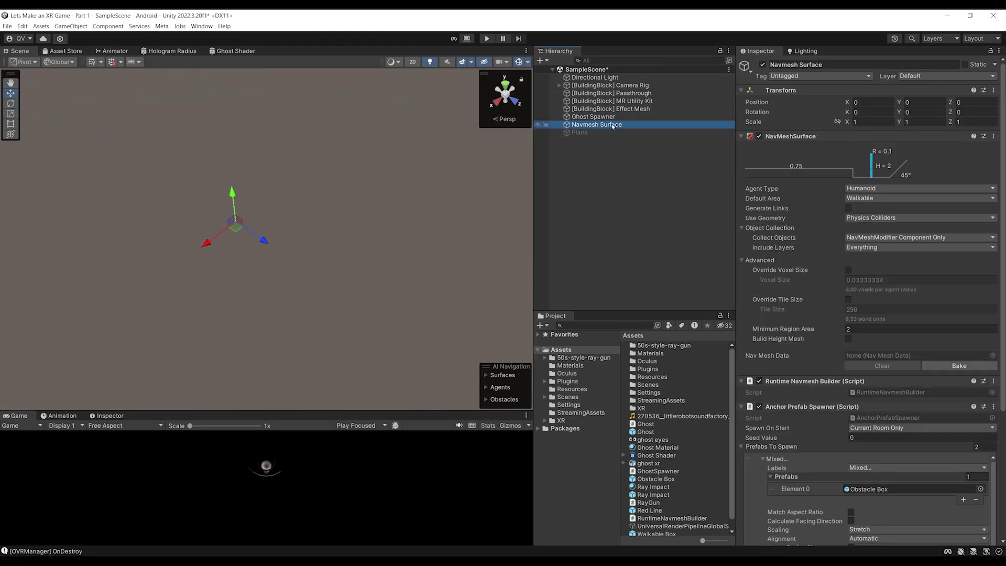
scroll(875, 515, "down", 6)
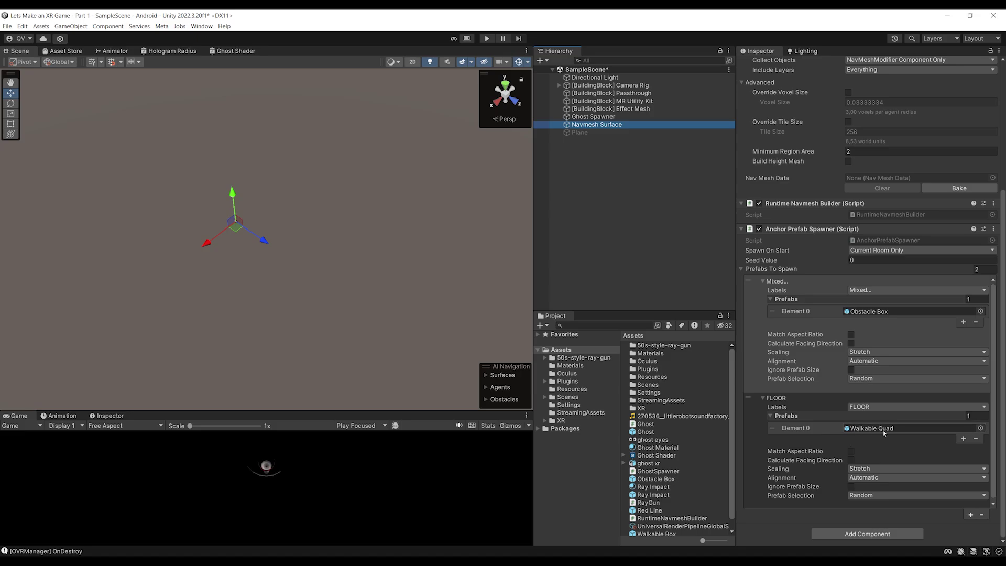
key("ctrl+s")
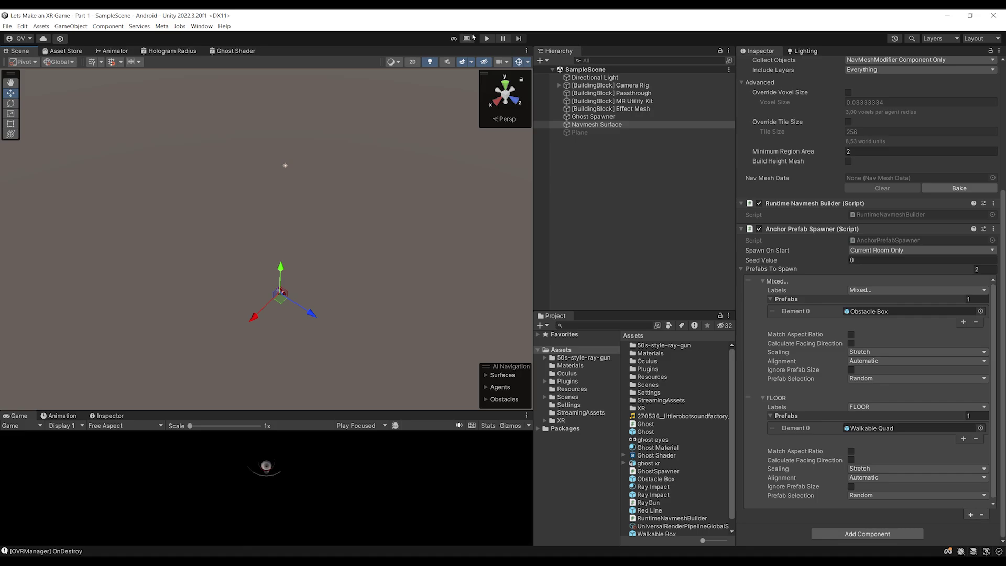
left_click(487, 38)
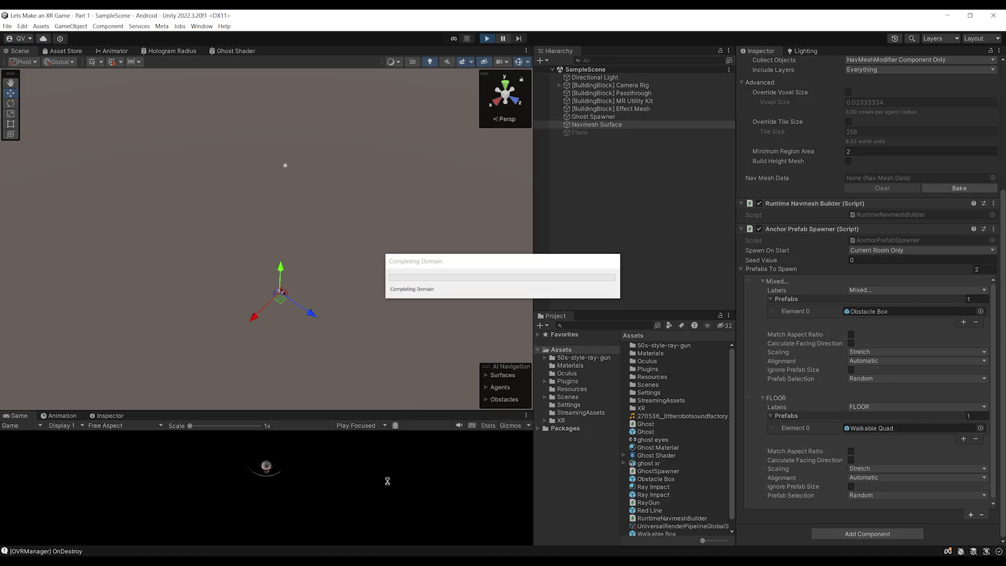
left_click_drag(321, 215, 454, 194, "alt")
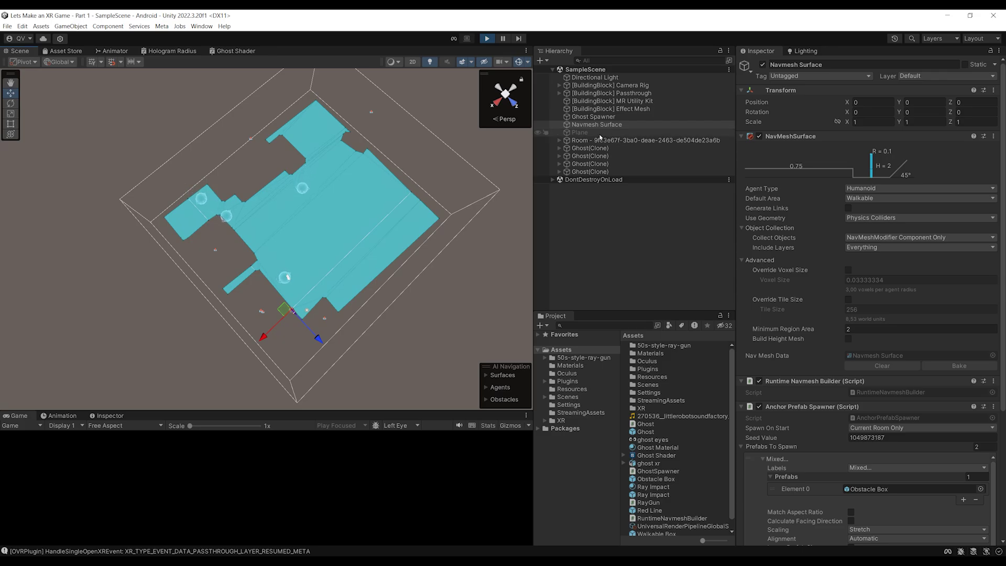
double_click(580, 133)
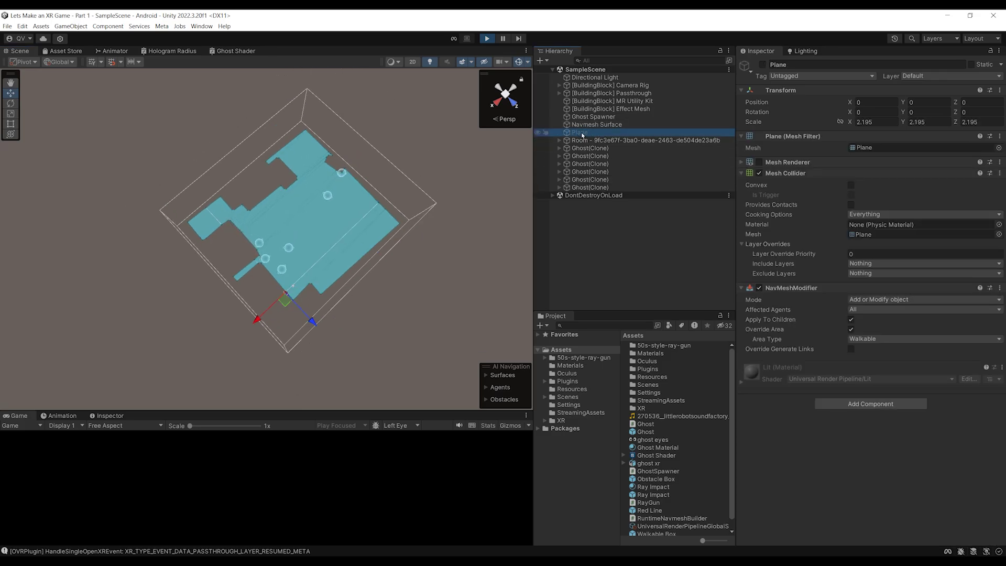
scroll(354, 321, "up", 5)
mouse_move(357, 322)
left_mouse_down("alt")
mouse_move(364, 272)
mouse_move(419, 200)
mouse_move(367, 294)
left_mouse_up("alt")
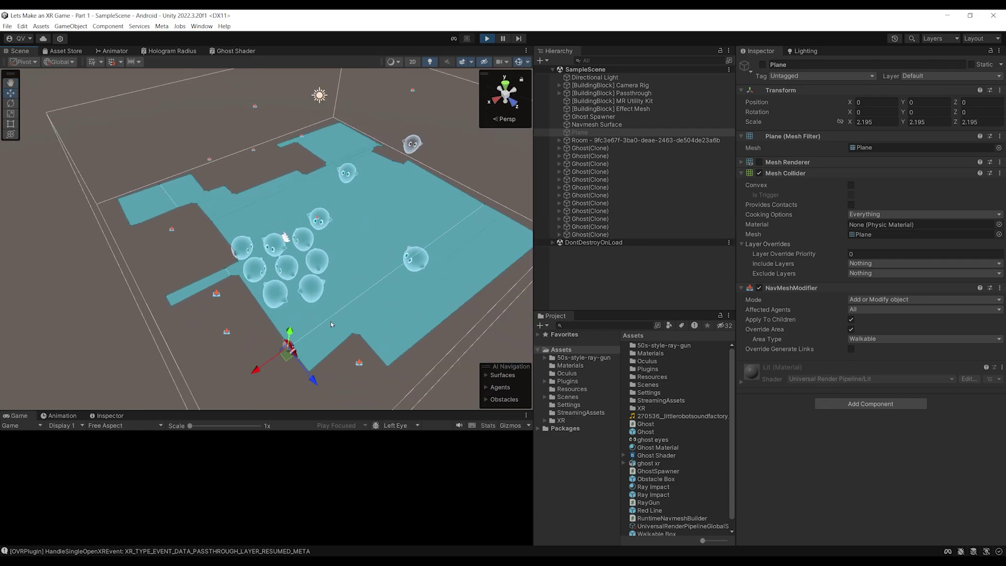
middle_click_drag(230, 220, 274, 285)
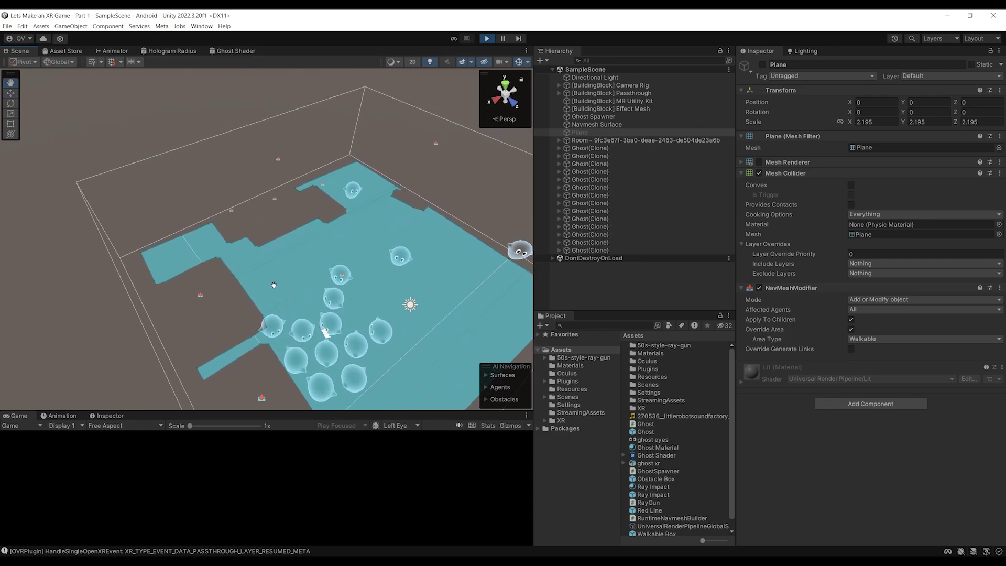
left_click_drag(274, 285, 314, 228, "alt")
scroll(318, 227, "down", 4)
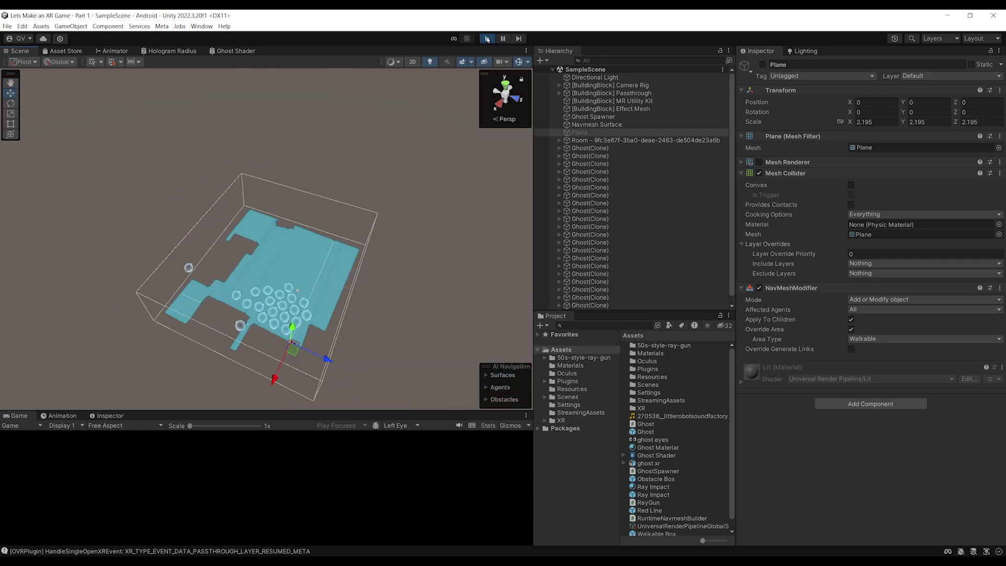
left_click(488, 39)
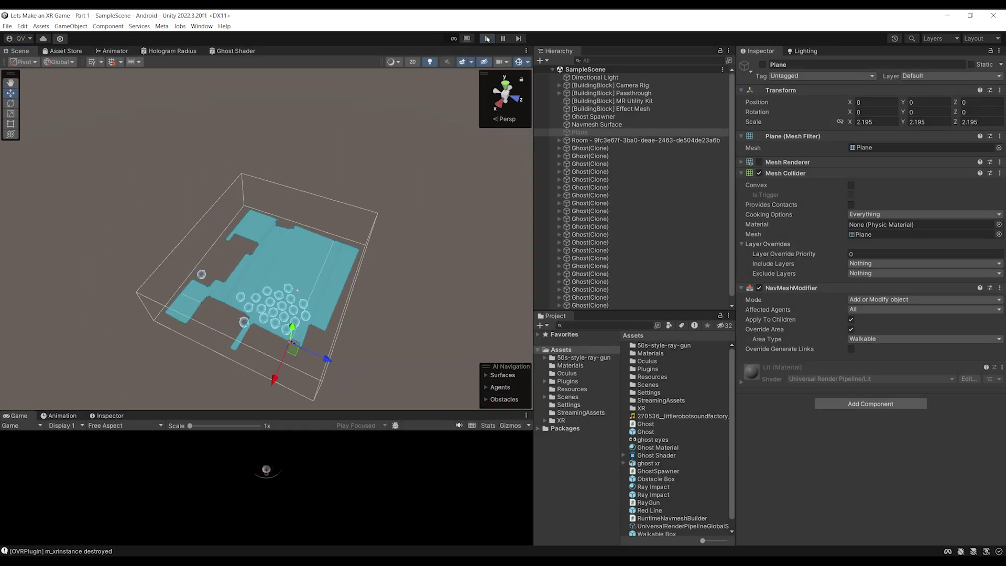
Remove the FLOOR element from the Navmesh Surface's Anchor Prefab Spawner list
left_click(606, 126)
scroll(756, 425, "down", 5)
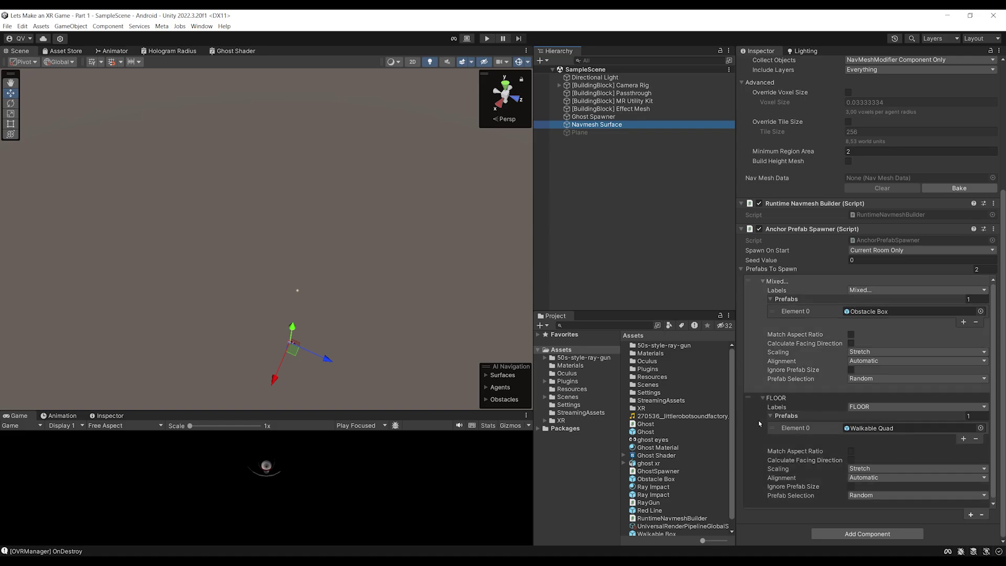
left_click(756, 425)
left_click(983, 513)
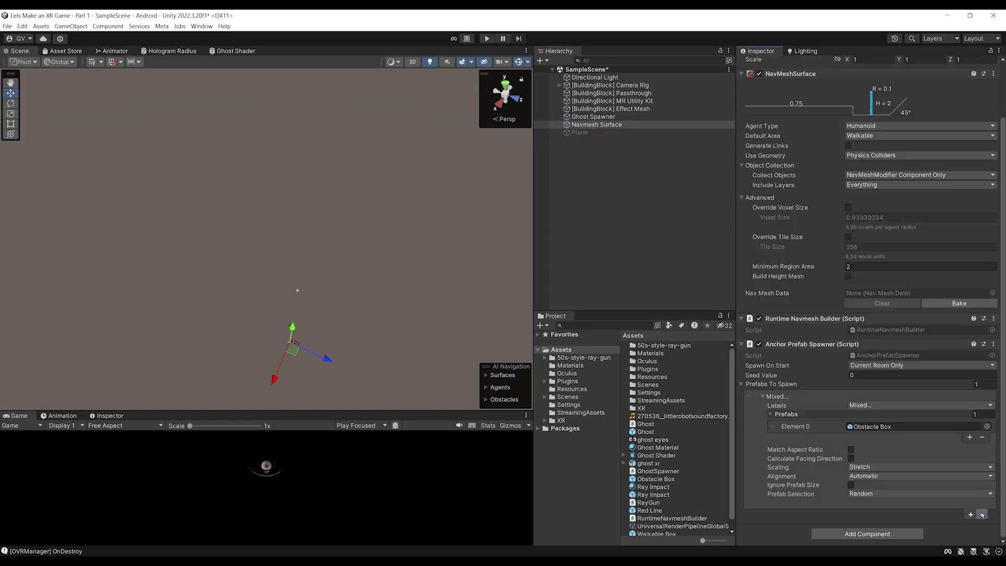
Reactivate the Plane object and save SampleScene
left_click(599, 133)
left_click(763, 64)
scroll(322, 247, "down", 2)
key("ctrl+s")
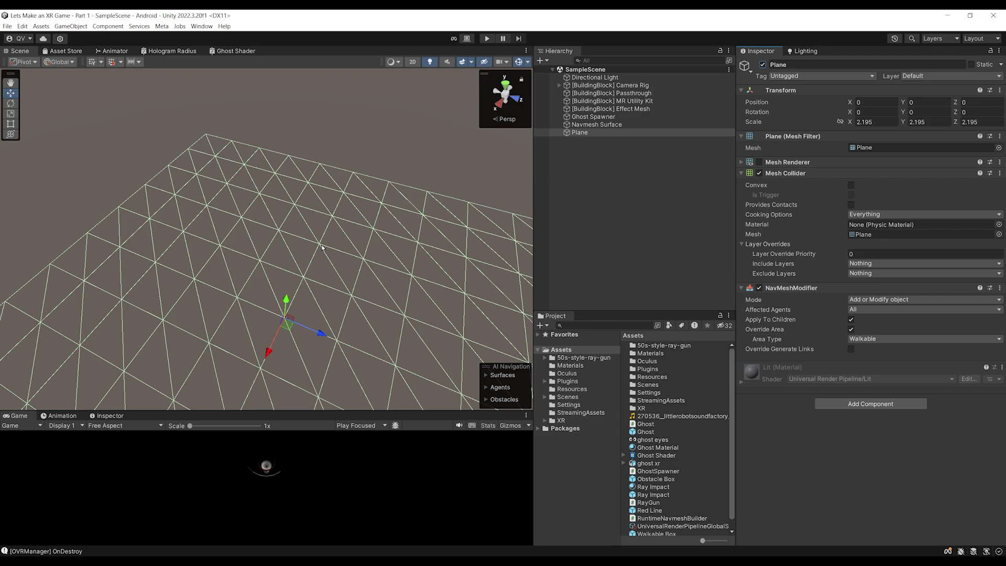
scroll(341, 232, "up", 5)
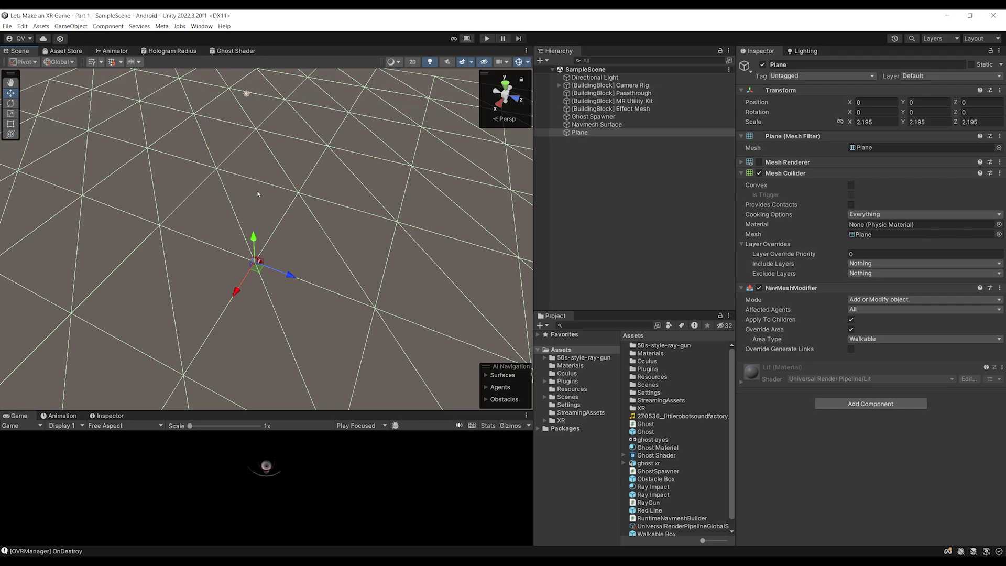
middle_click_drag(257, 194, 139, 151)
right_click_drag(140, 151, 78, 63)
left_click(7, 26)
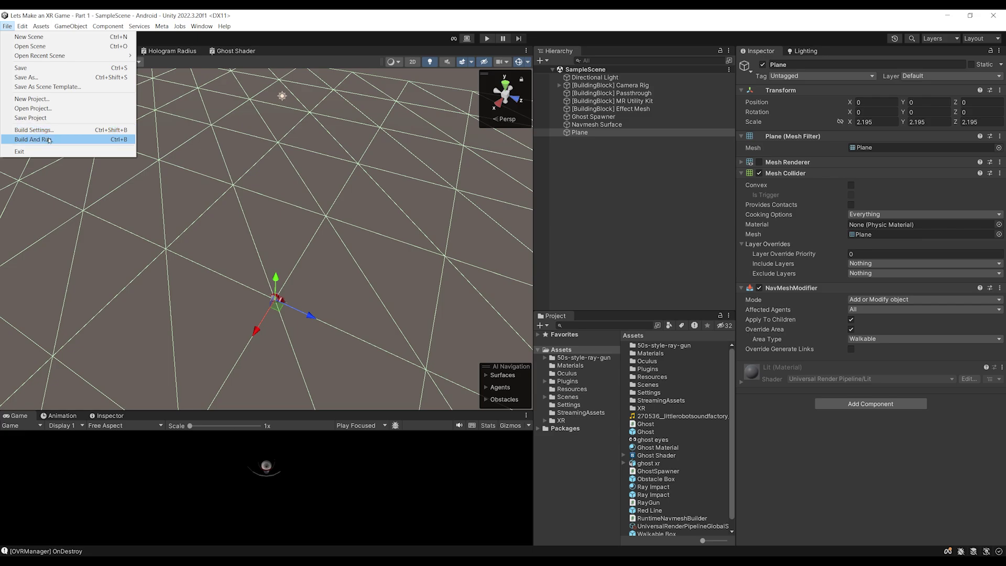
Use File > Build And Run to deploy the game to the Quest headset
left_click(51, 140)
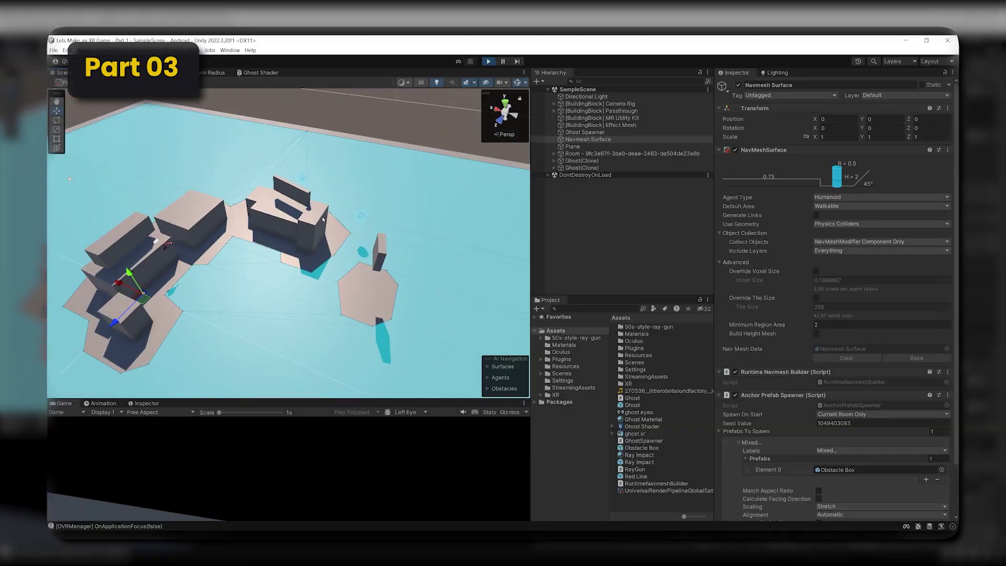
Back in the editor, frame the selected ray gun model in the Scene view
key("f")
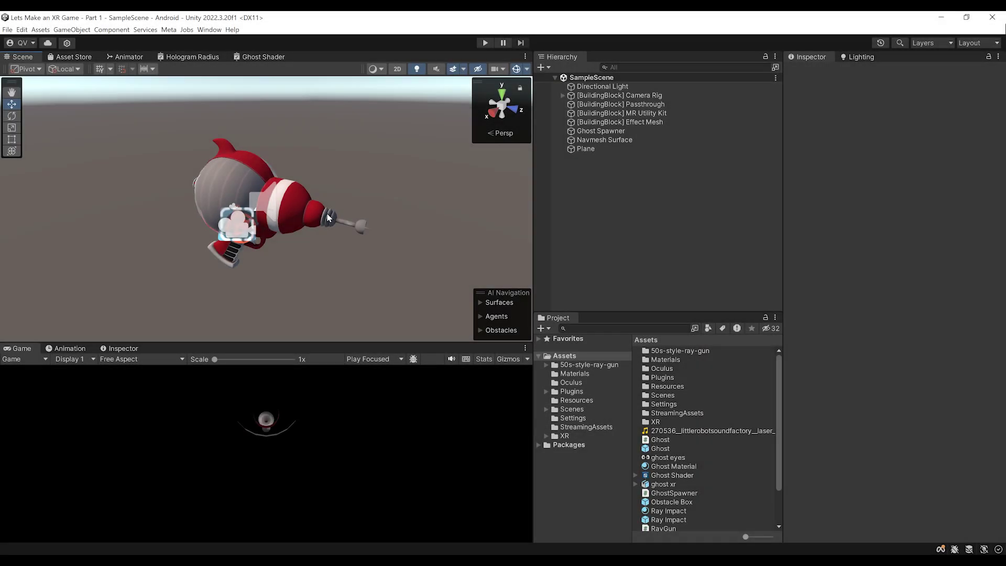
Orbit around the ray gun, then enlarge the Project panel and scroll the Assets list
right_click_drag(219, 208, 281, 205)
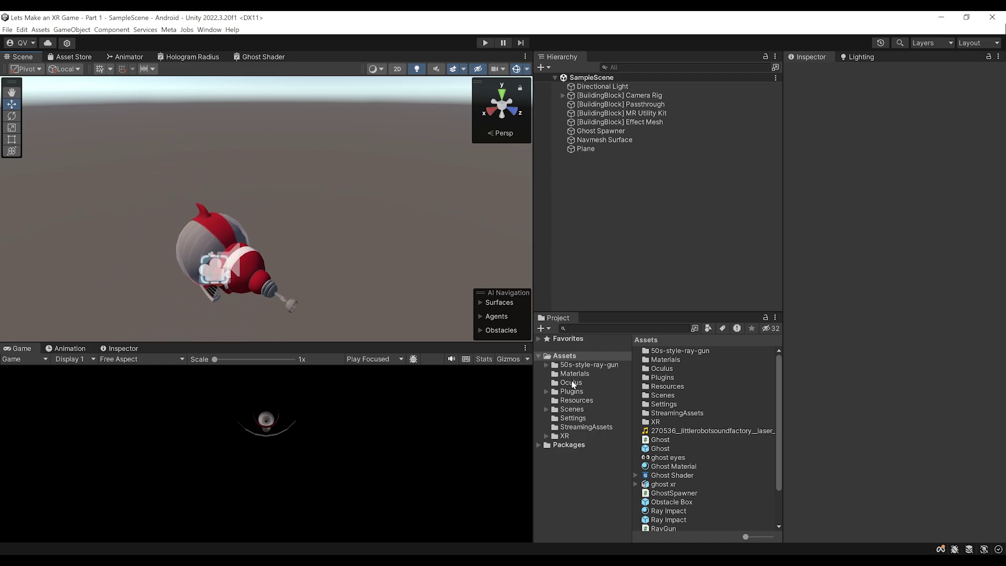
left_click_drag(607, 311, 611, 286)
scroll(685, 415, "down", 2)
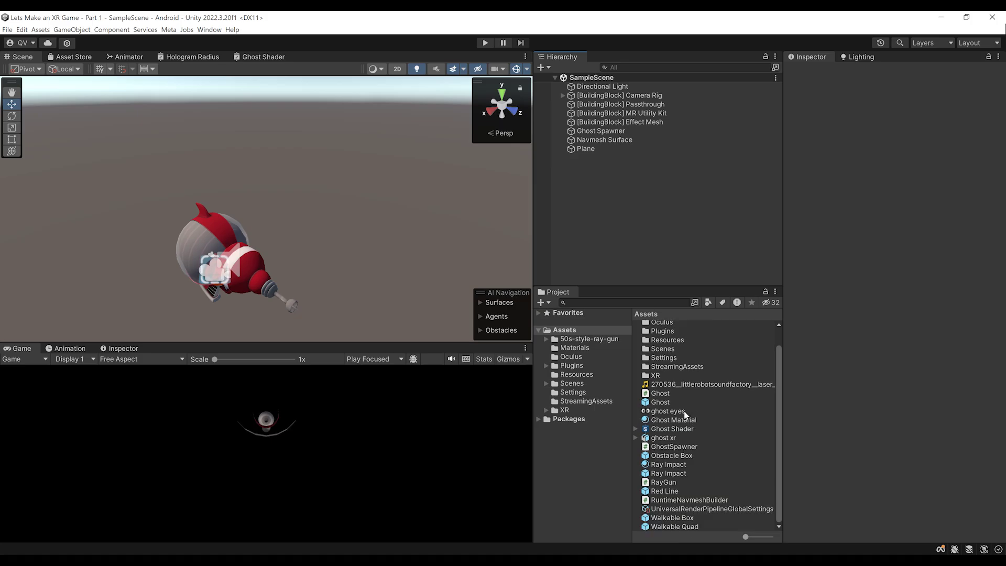
Open the Ghost prefab for editing and frame the ghost in a taller Scene view
left_click(660, 402)
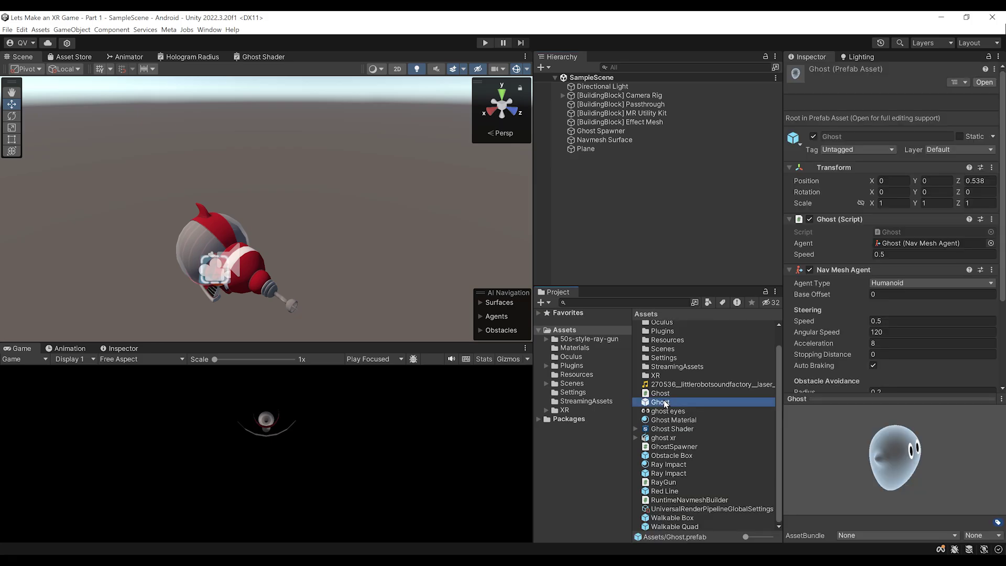
double_click(660, 402)
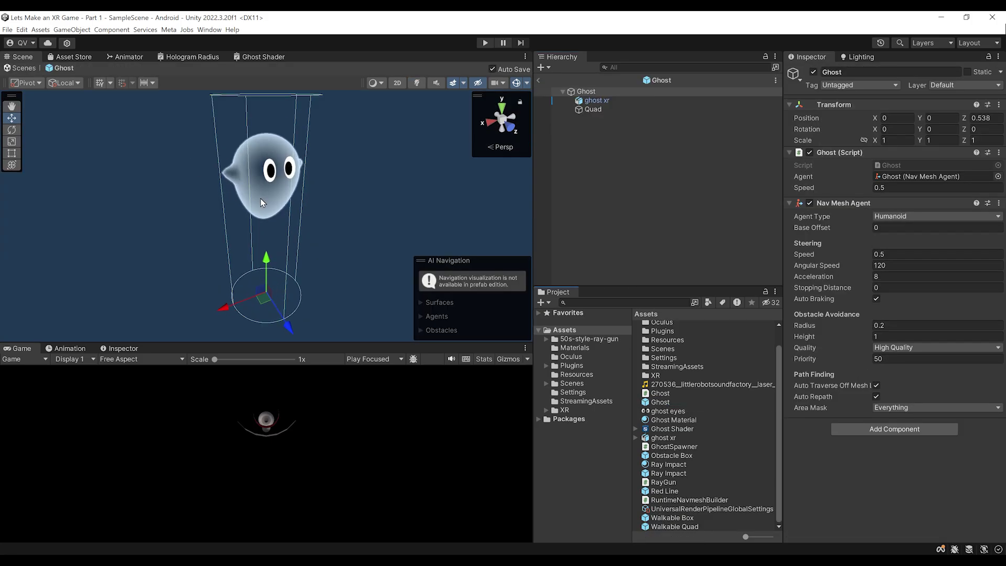
left_click_drag(335, 343, 335, 390)
scroll(310, 253, "down", 1)
middle_click_drag(310, 252, 289, 226)
left_click_drag(533, 250, 474, 256)
right_click_drag(326, 239, 302, 242)
scroll(301, 243, "up", 1)
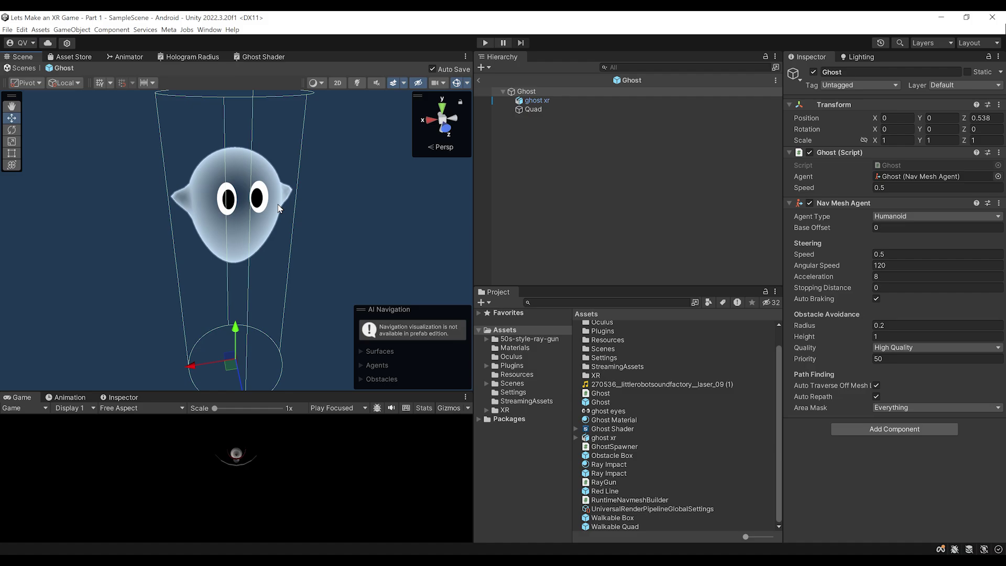
middle_click_drag(267, 241, 263, 226)
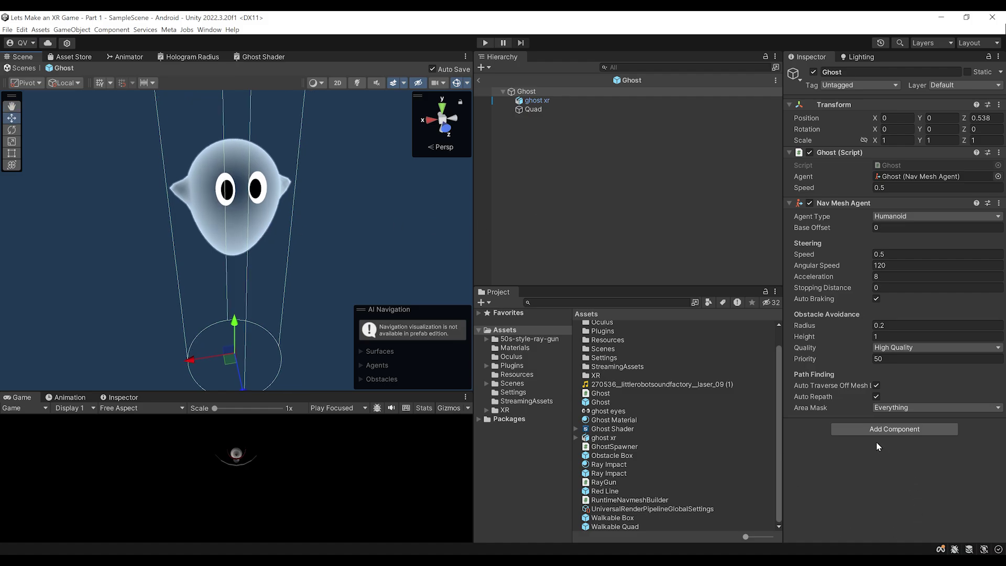
Add an Animator to Ghost, collapse the Ghost script and Nav Mesh Agent, show Animation
left_click(867, 430)
type("Animat")
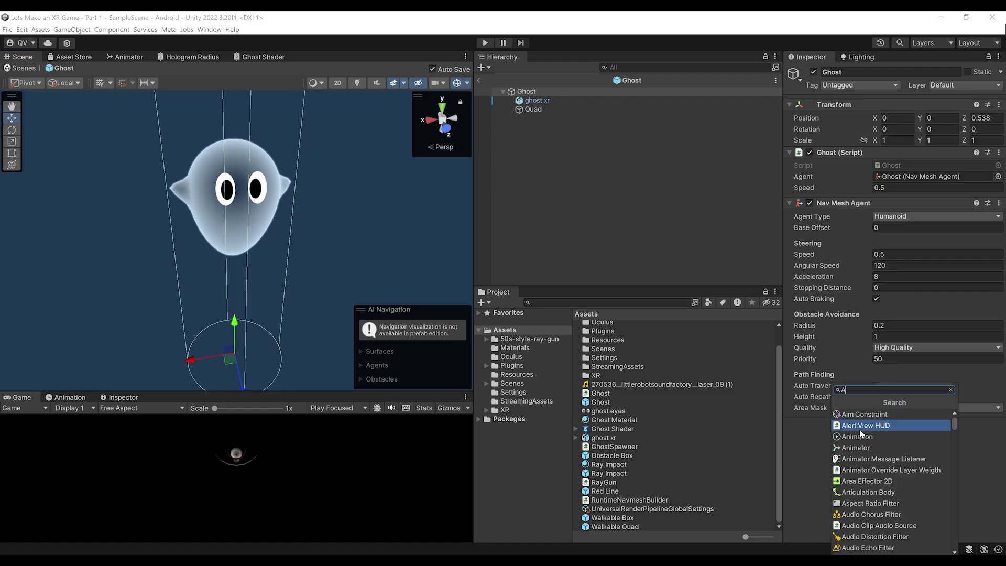
left_click(860, 430)
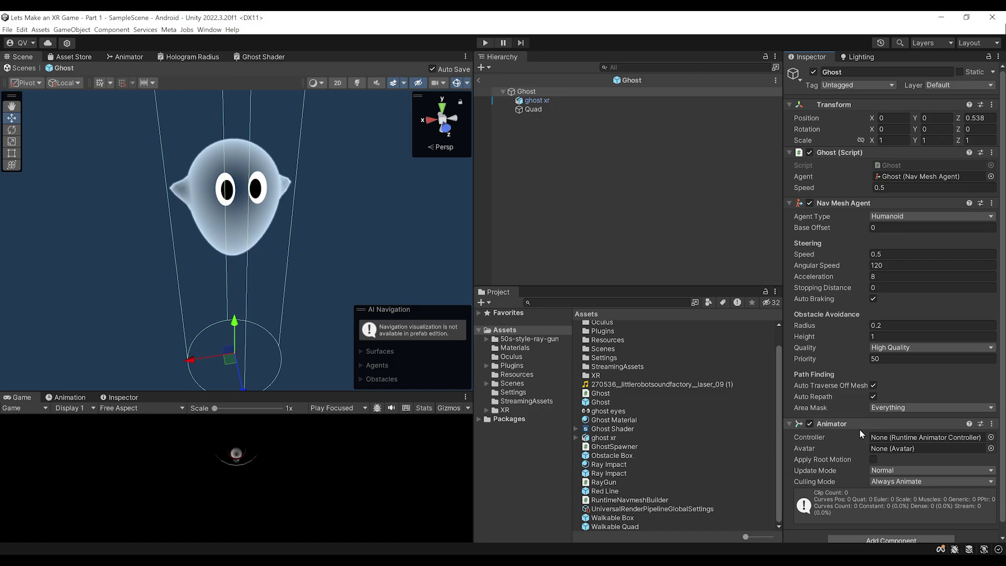
left_click(860, 152)
left_click(876, 165)
left_click(68, 397)
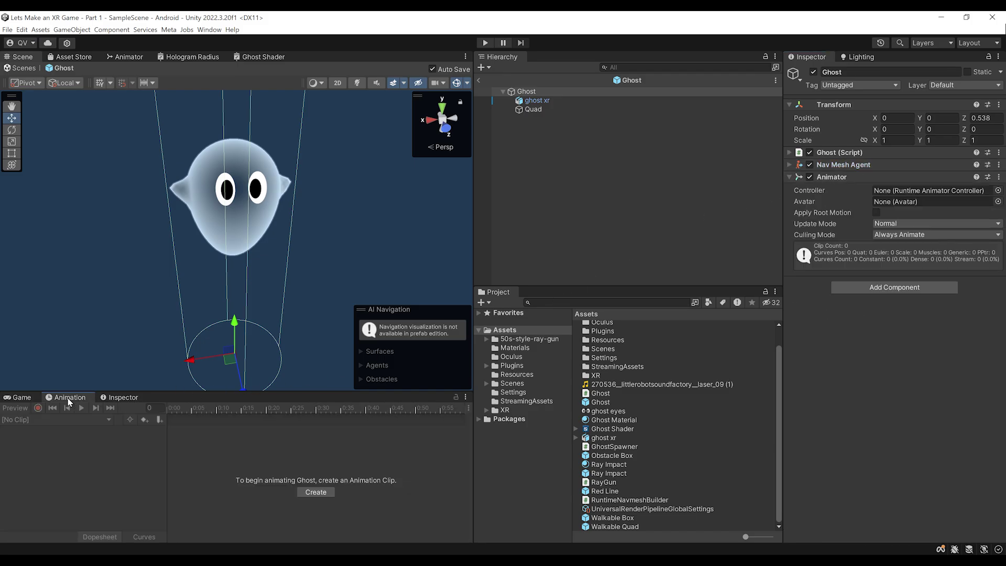
Create a 'Ghost Death' animation clip for the Ghost and turn on keyframe recording
left_click_drag(147, 390, 159, 337)
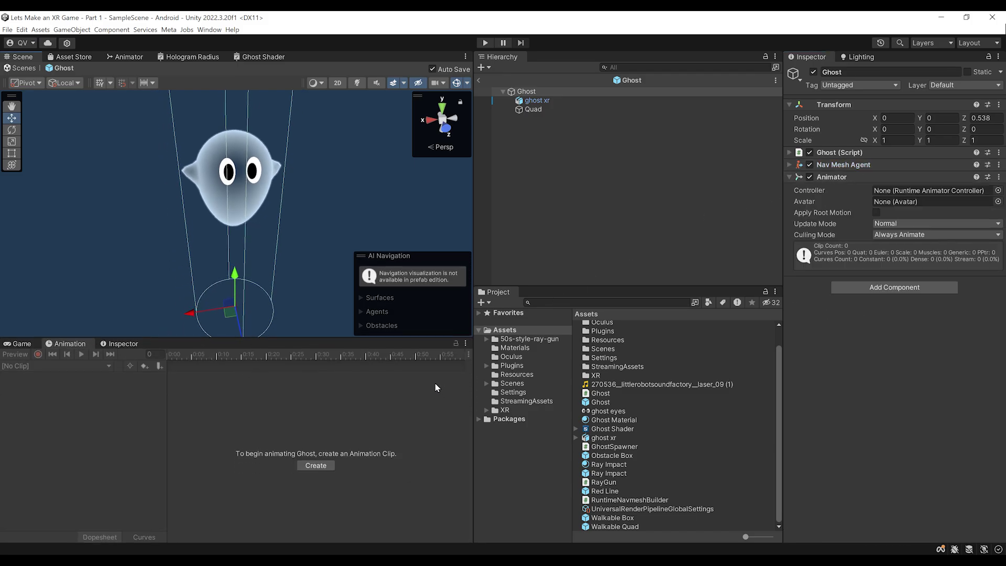
left_click(466, 345)
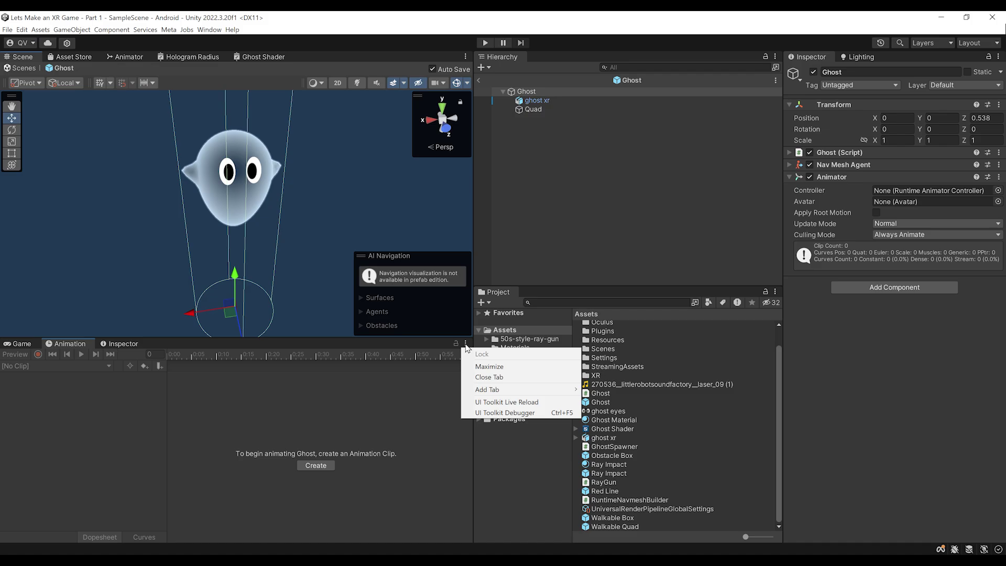
mouse_move(501, 394)
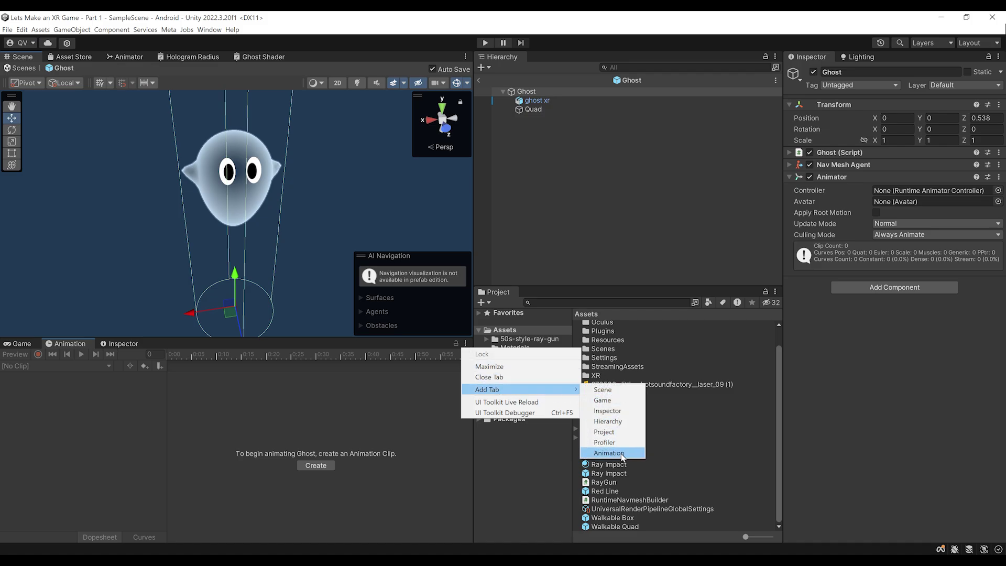
left_click(198, 446)
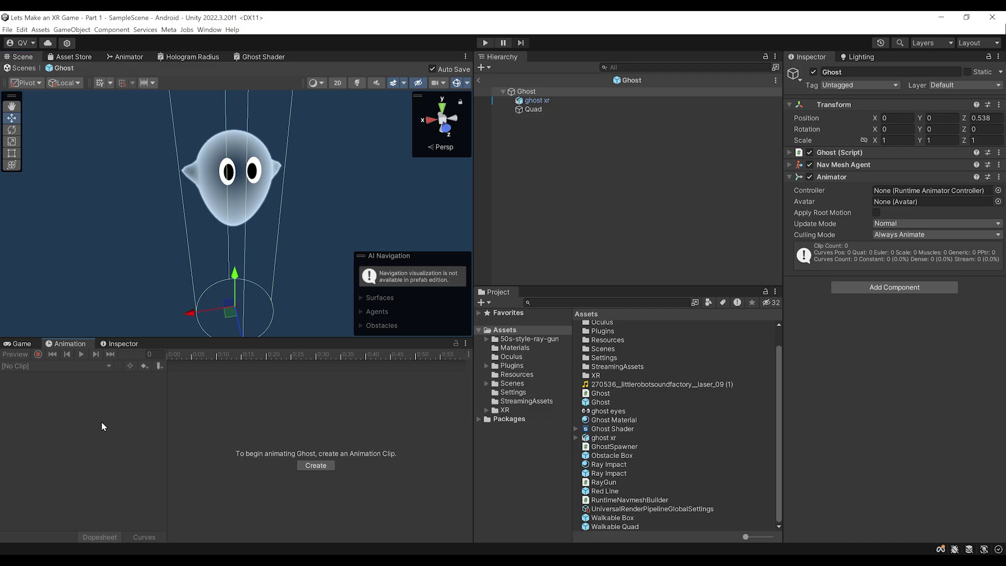
left_click(315, 465)
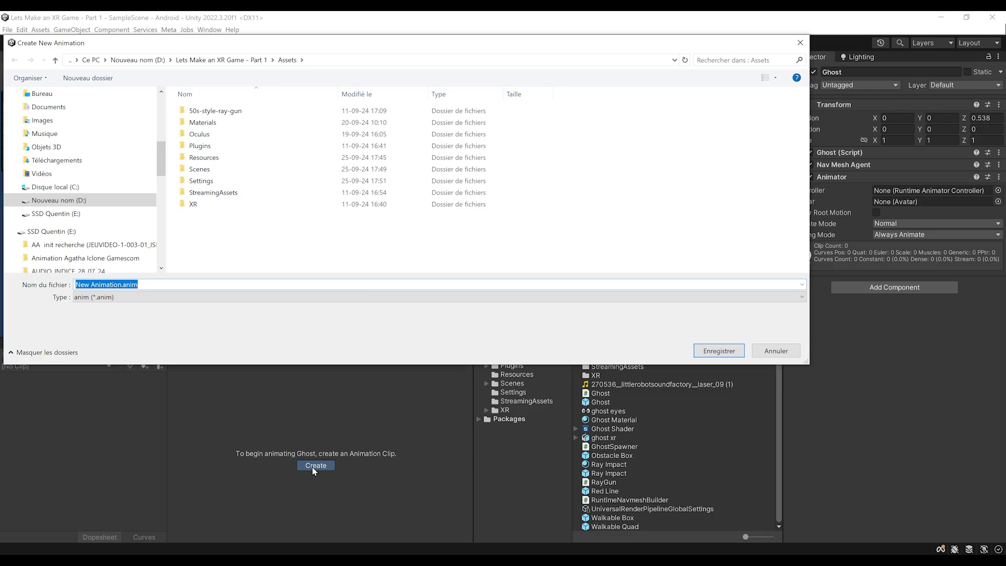
type("Ghost Death")
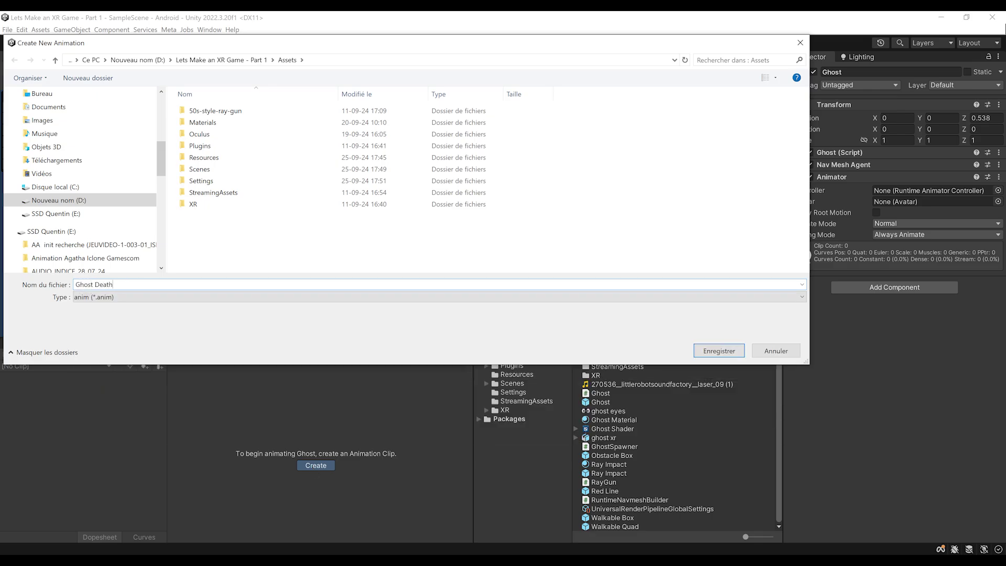
key("Return")
left_click_drag(168, 224, 262, 226, "alt")
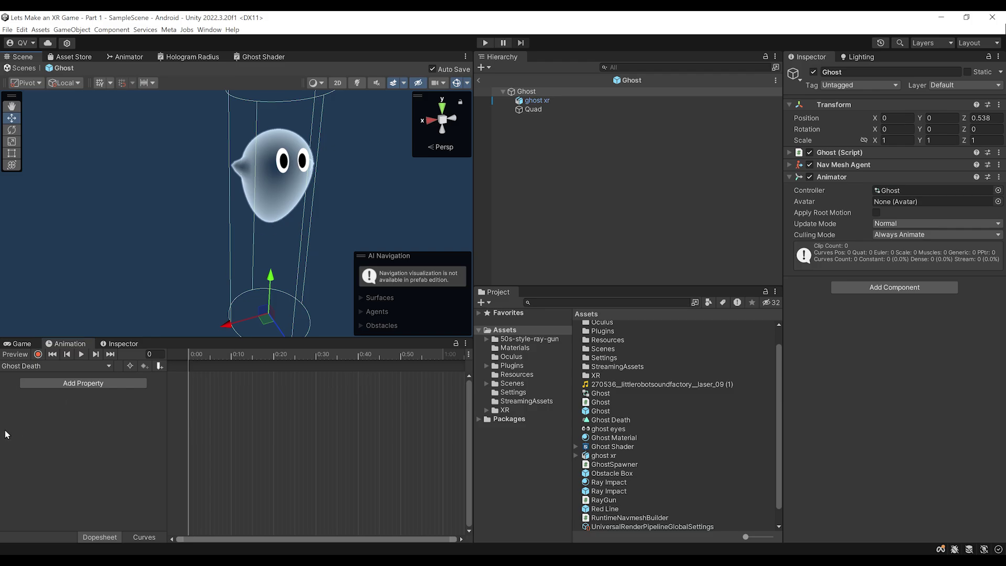
left_click(38, 354)
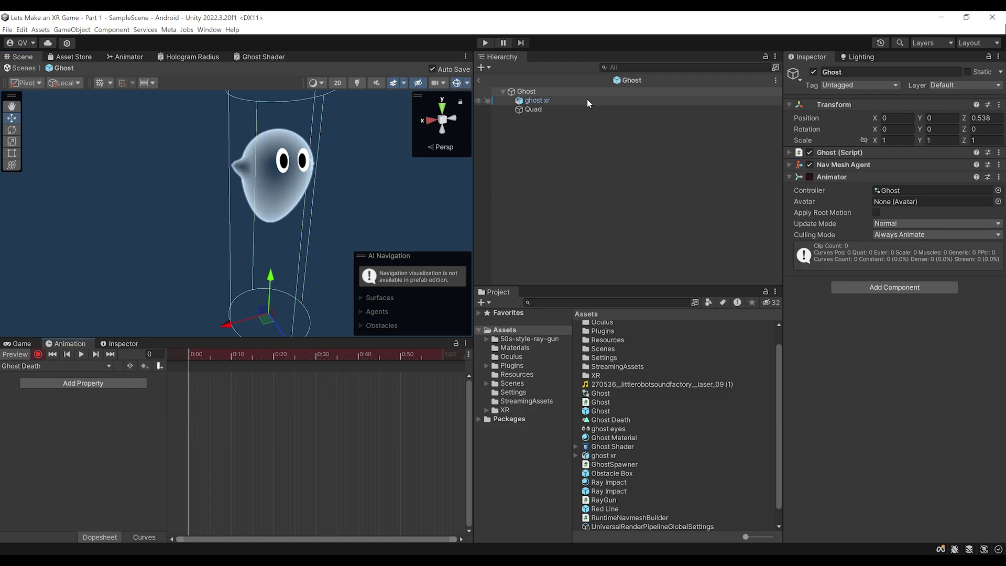
Select and frame the ghost xr body and expand its Ghost Material
left_click(560, 103)
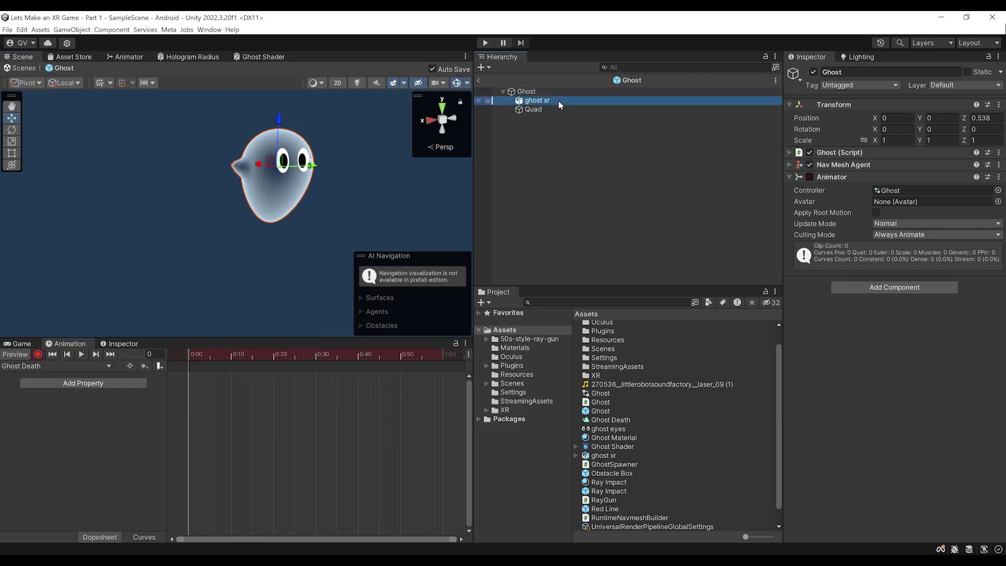
key("f")
left_click(811, 239)
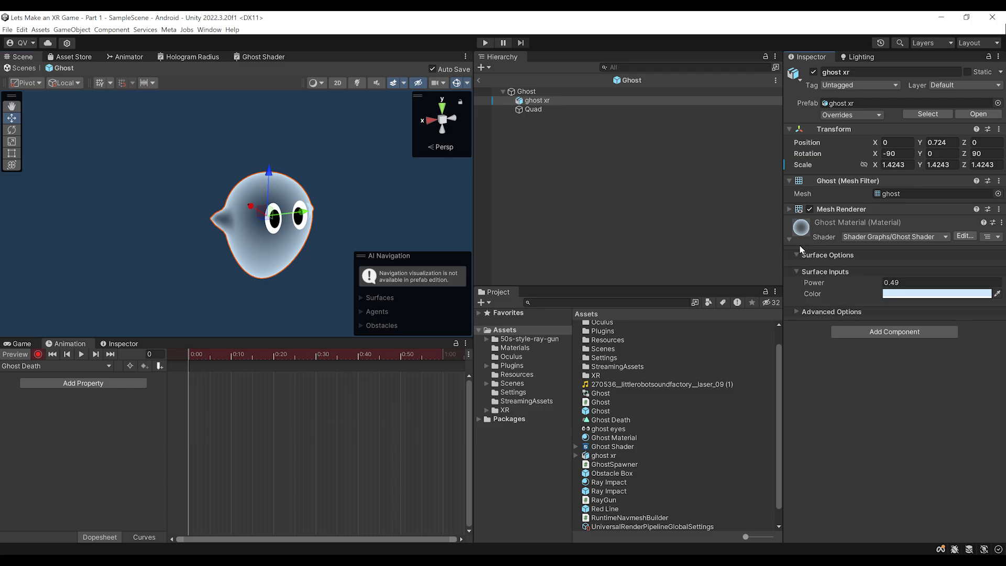
scroll(202, 322, "up", 4)
middle_click_drag(229, 305, 207, 295)
scroll(257, 283, "down", 4)
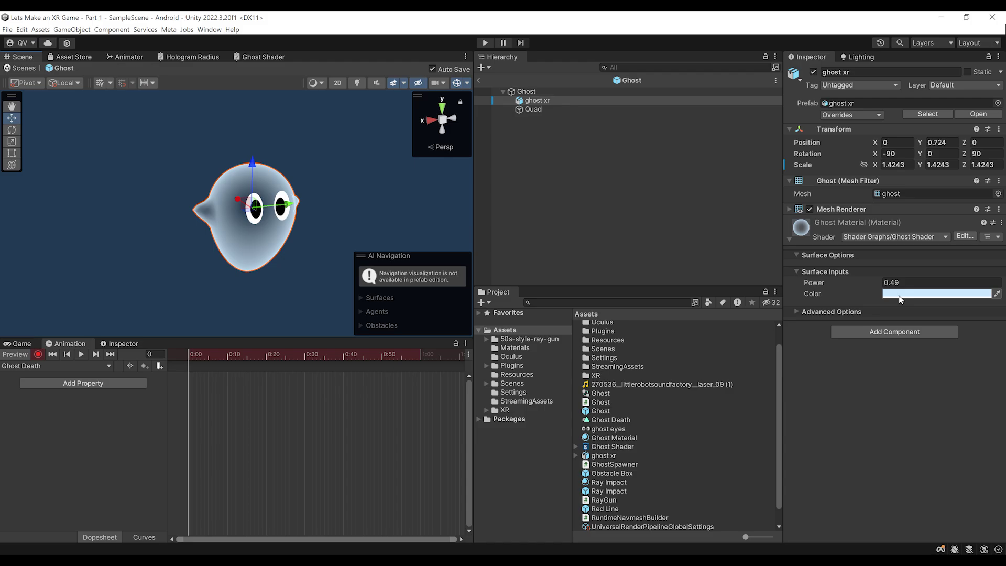
Key the original pale blue material colour at frame 0, then move to frame 10
left_click(917, 294)
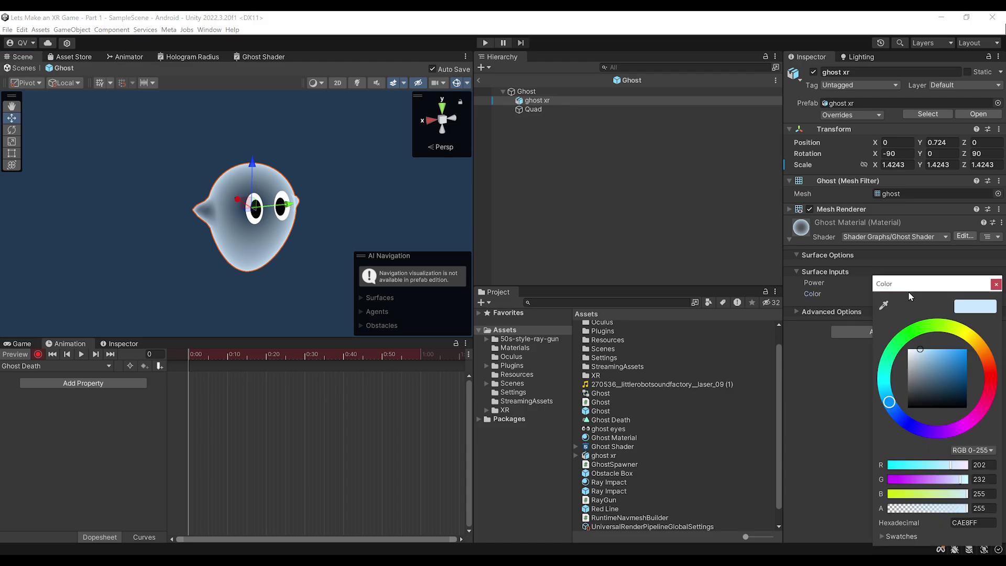
left_click_drag(920, 377, 933, 356)
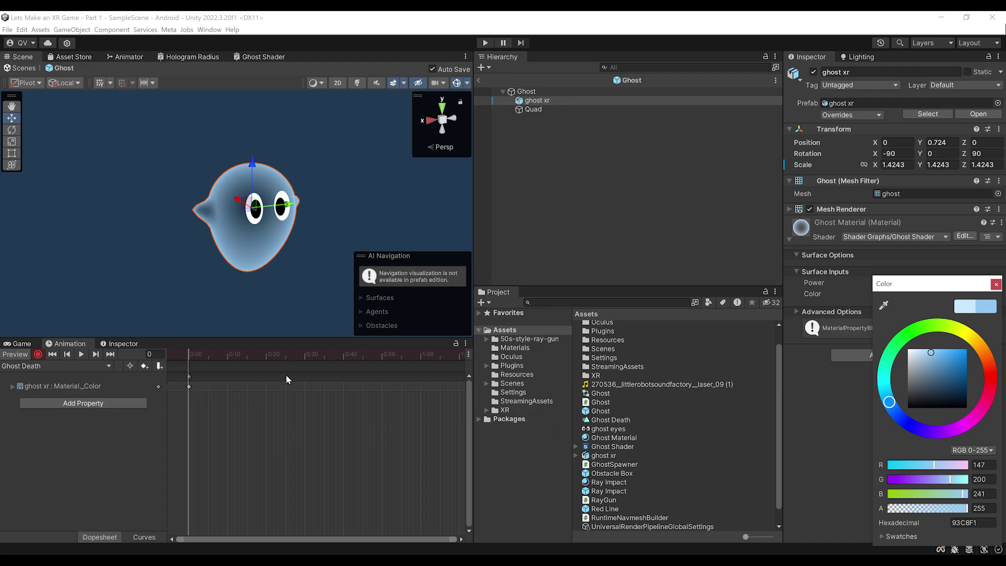
left_click(997, 286)
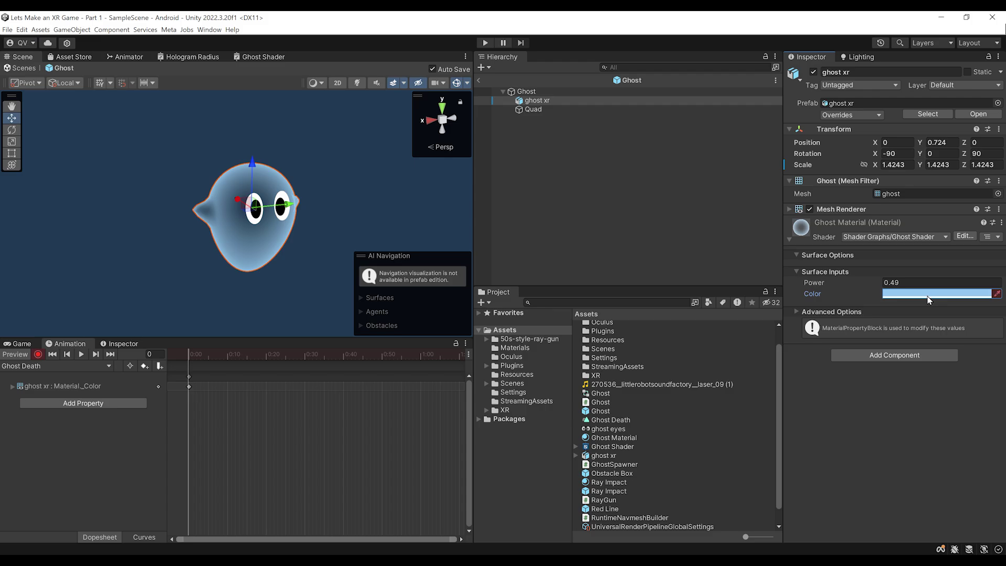
left_click(950, 312)
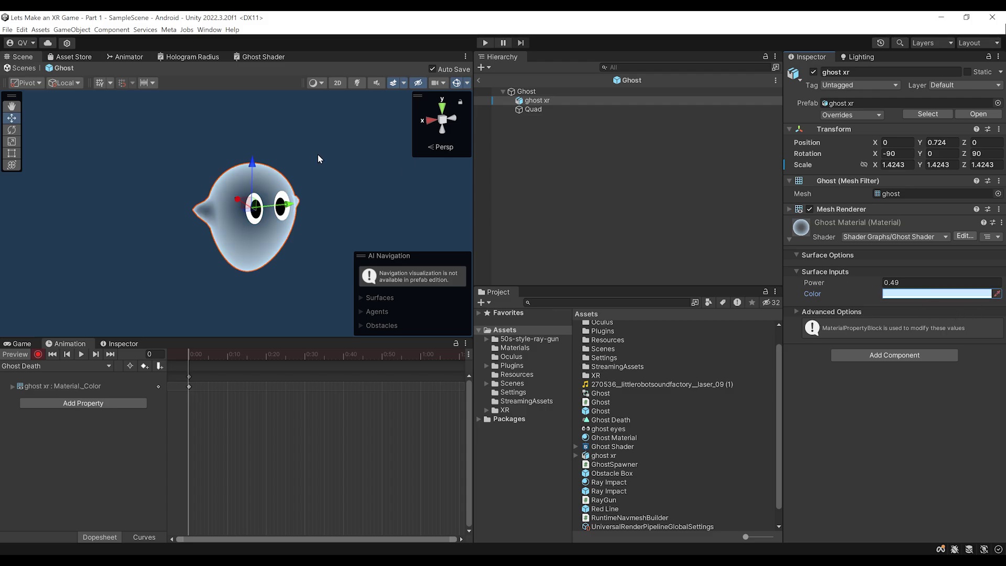
left_click_drag(337, 240, 260, 257, "alt")
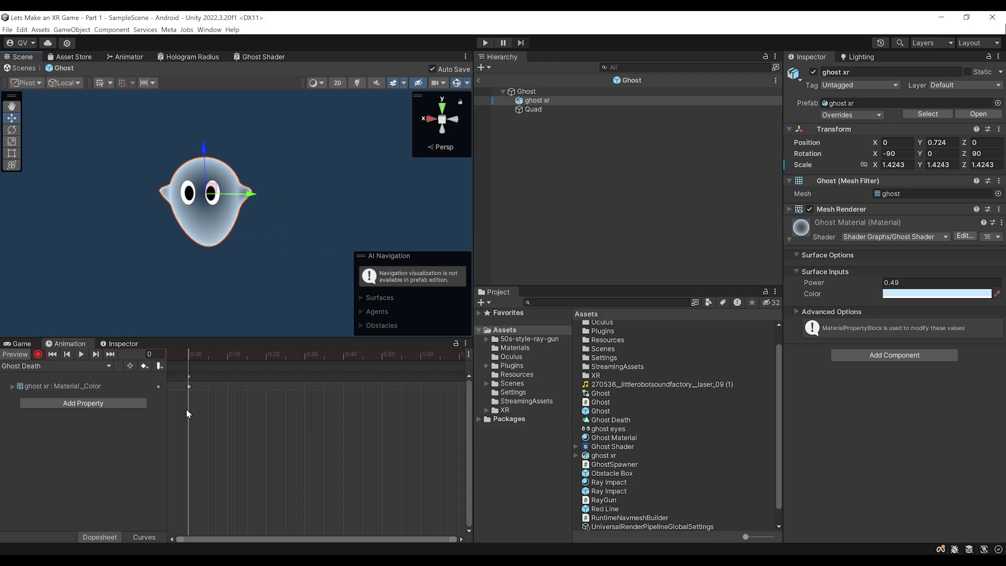
left_click_drag(187, 356, 227, 361)
scroll(225, 392, "down", 1)
Set the ghost material colour to a saturated crimson red at frame 10
left_click(937, 294)
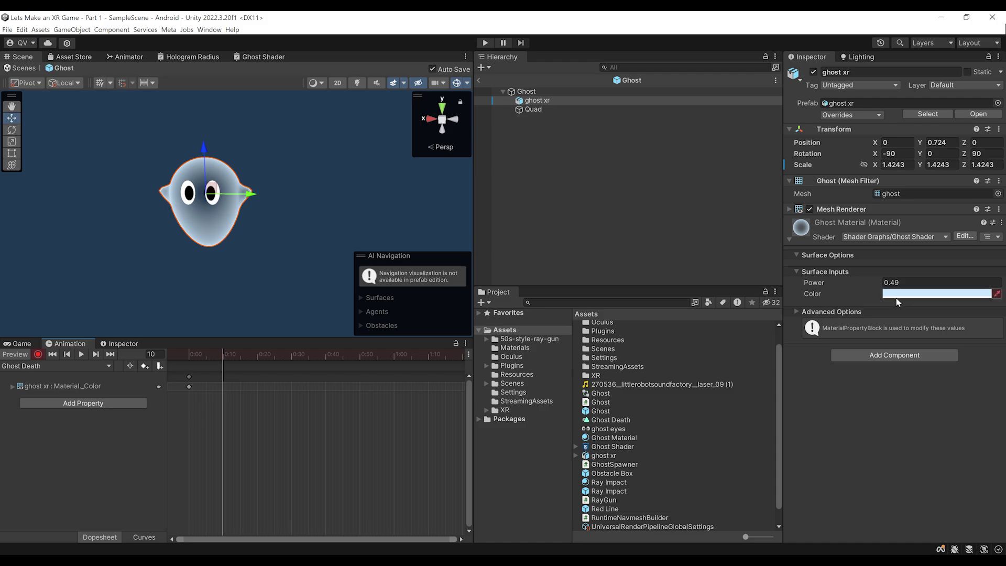
left_click(988, 401)
left_click_drag(923, 362, 966, 354)
left_click(252, 409)
Scrub the timeline to preview the blue-to-red change and move to frame 20
scroll(252, 408, "down", 1)
scroll(238, 414, "up", 1)
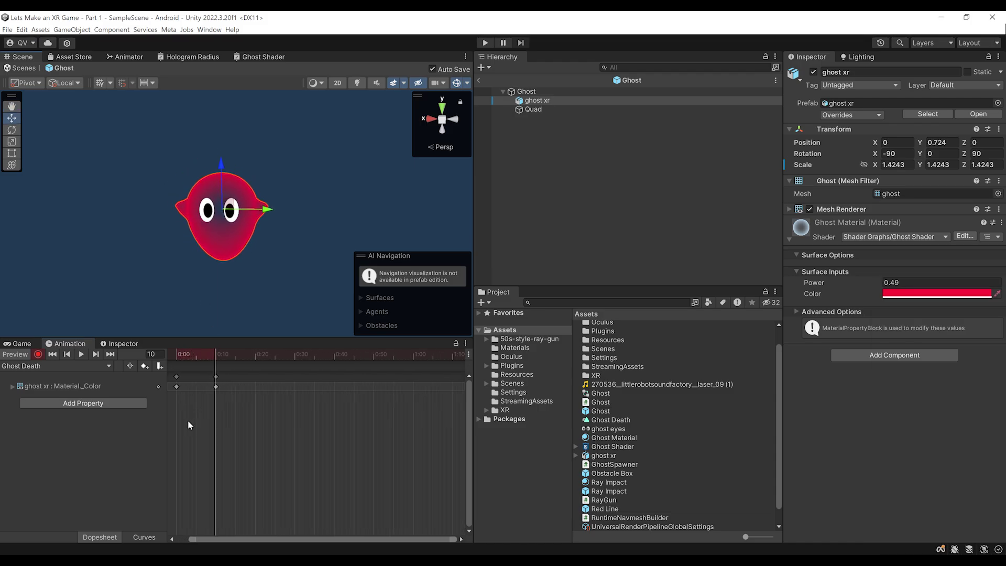
left_click_drag(239, 539, 226, 538)
left_click_drag(219, 356, 228, 408)
scroll(261, 411, "up", 3)
left_click_drag(220, 355, 274, 375)
scroll(182, 486, "down", 3)
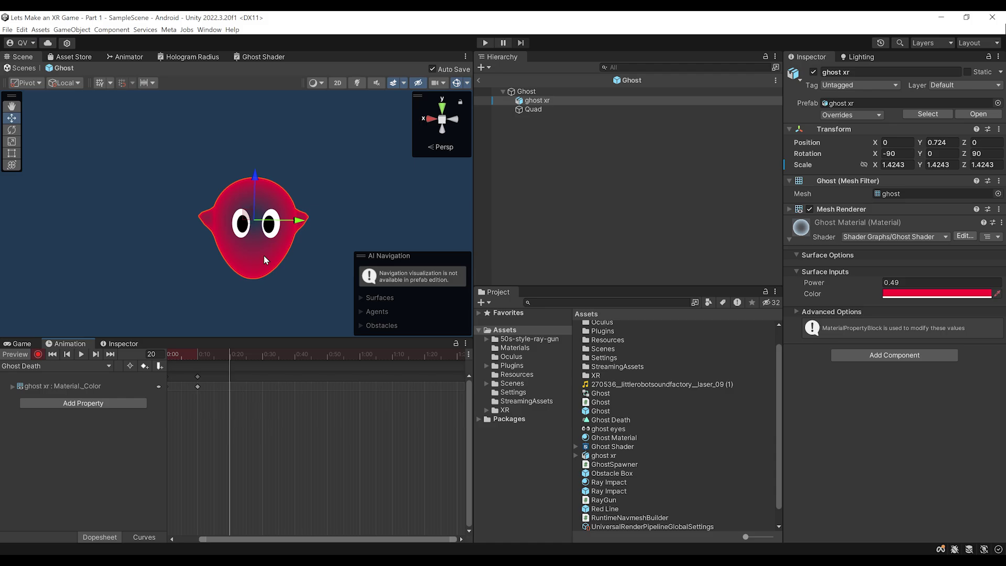
Set the material colour's alpha to 0 at frame 20 so the ghost fades out
left_click(908, 294)
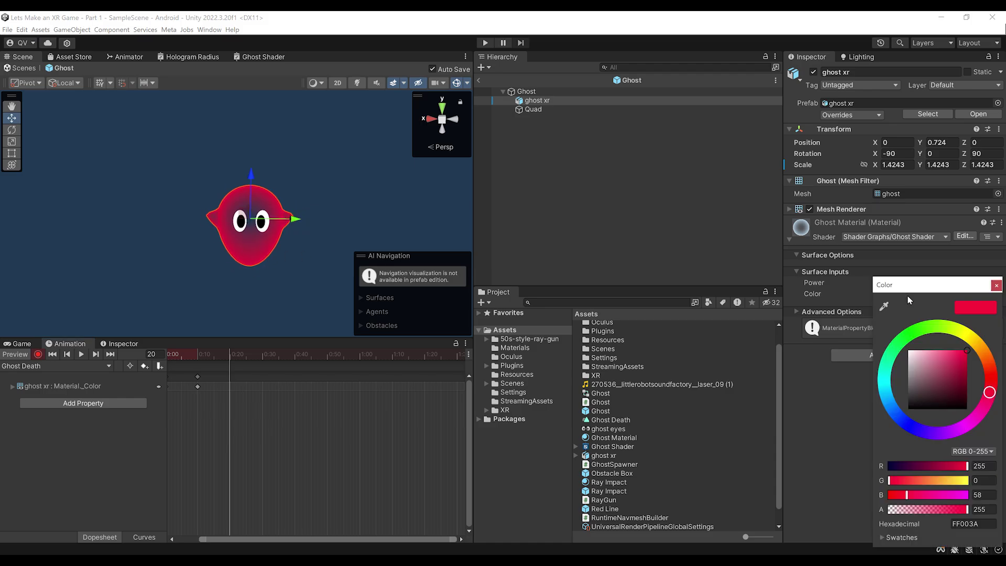
left_click_drag(961, 509, 882, 510)
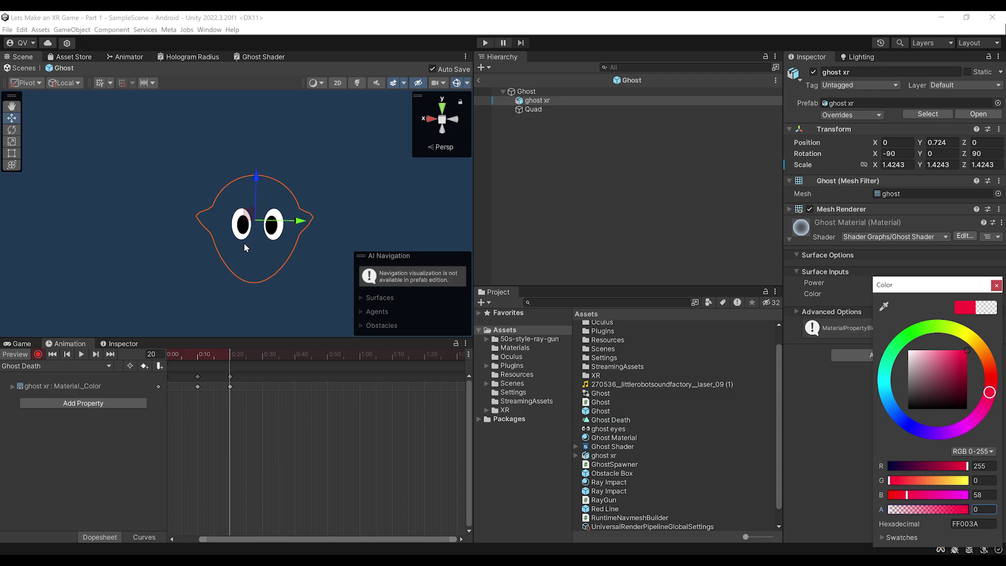
left_click(243, 195)
scroll(251, 474, "down", 3)
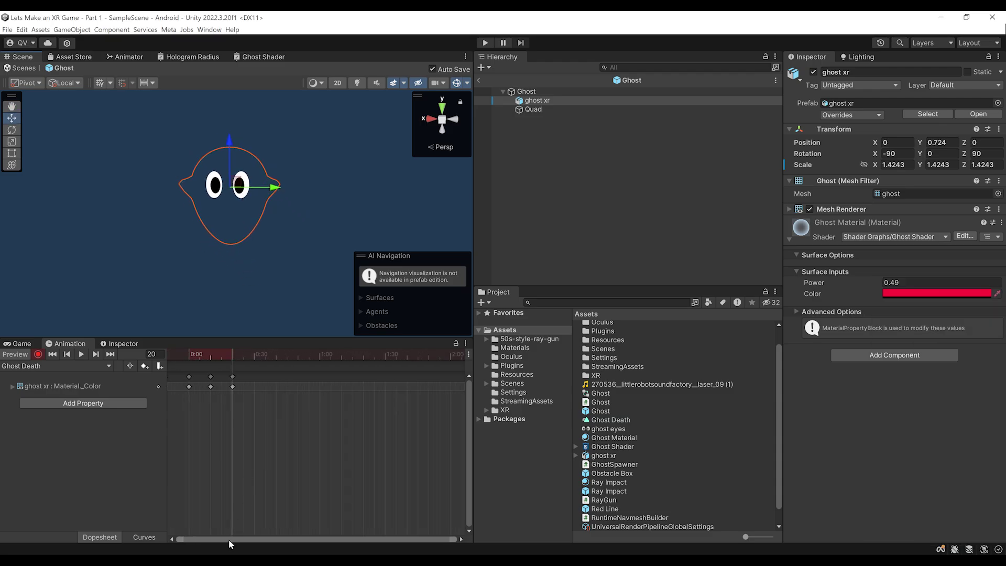
left_click(194, 356)
scroll(188, 462, "up", 4)
left_click_drag(188, 339, 320, 410)
scroll(241, 487, "down", 2)
scroll(319, 420, "down", 1)
scroll(220, 340, "down", 2)
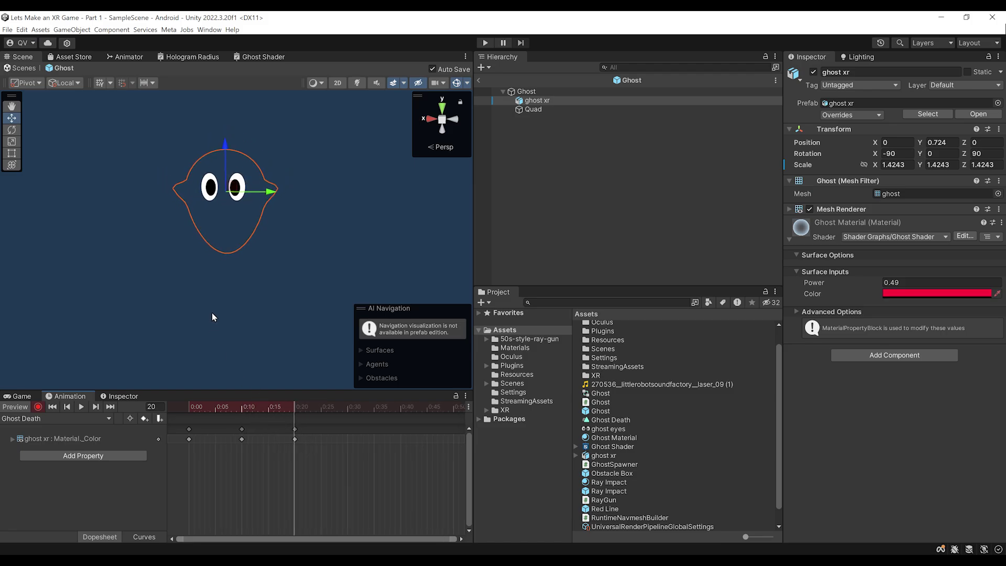
middle_click_drag(215, 292, 225, 331)
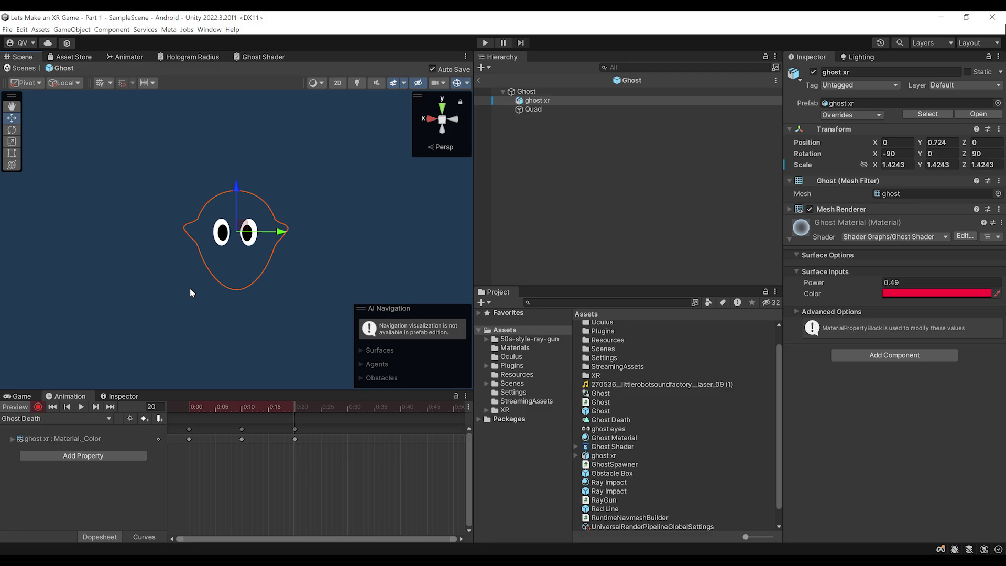
Stop recording and preview, then show Ghost Death in the Ghost controller's Animator graph
left_click(39, 408)
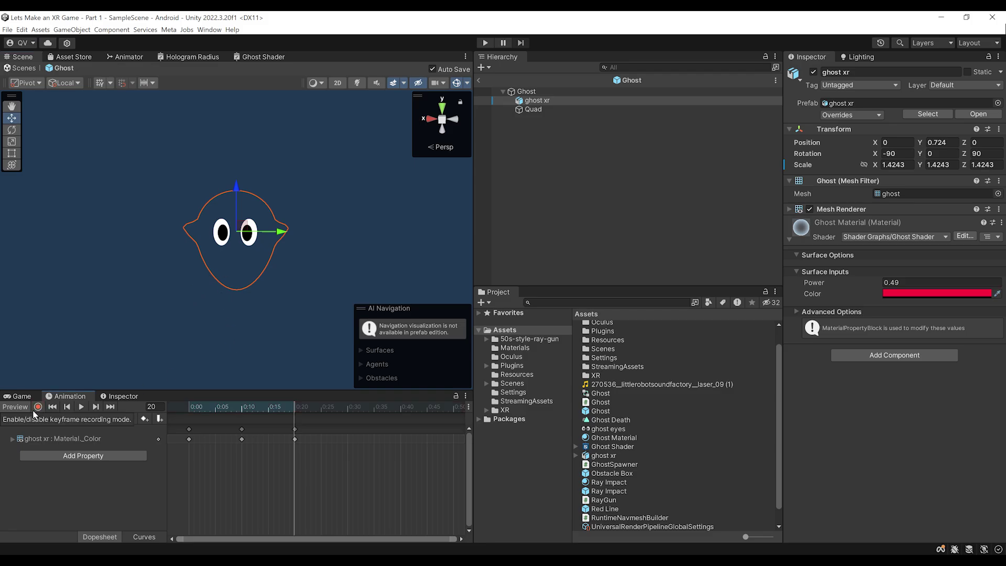
left_click(21, 408)
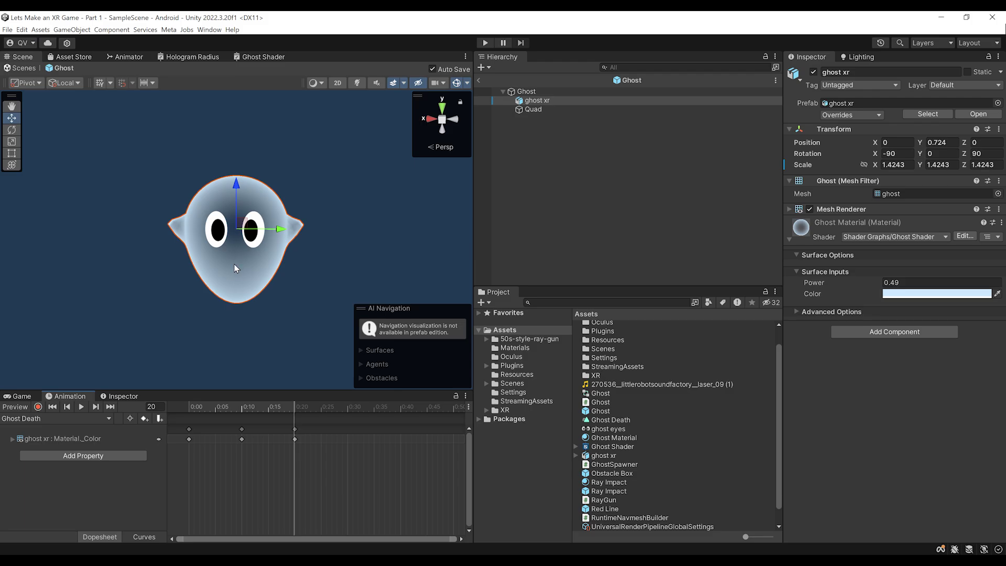
left_click(527, 92)
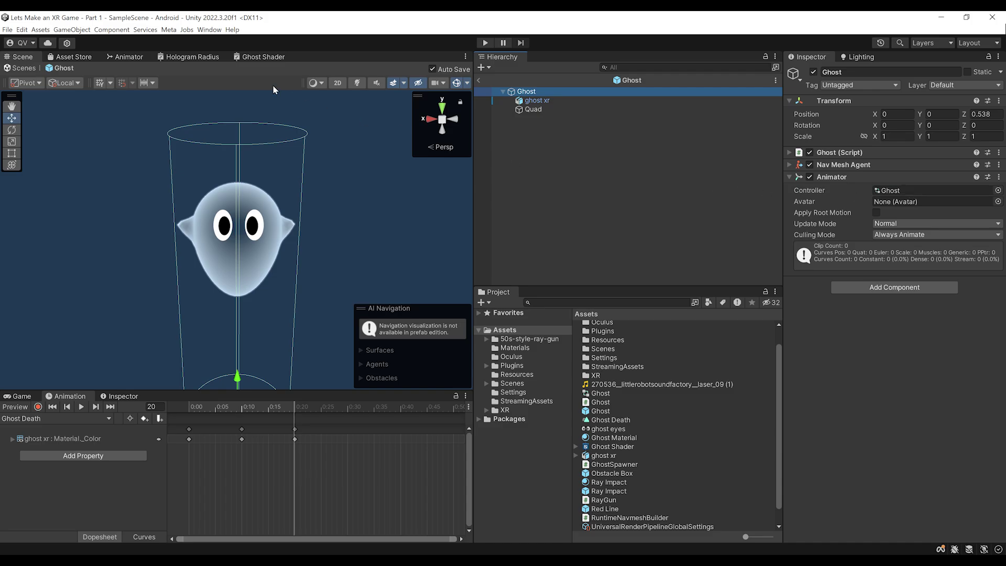
left_click(126, 57)
left_click_drag(320, 87, 328, 241)
Open the Animator window and reposition the Ghost Death state node in the graph
left_click(208, 31)
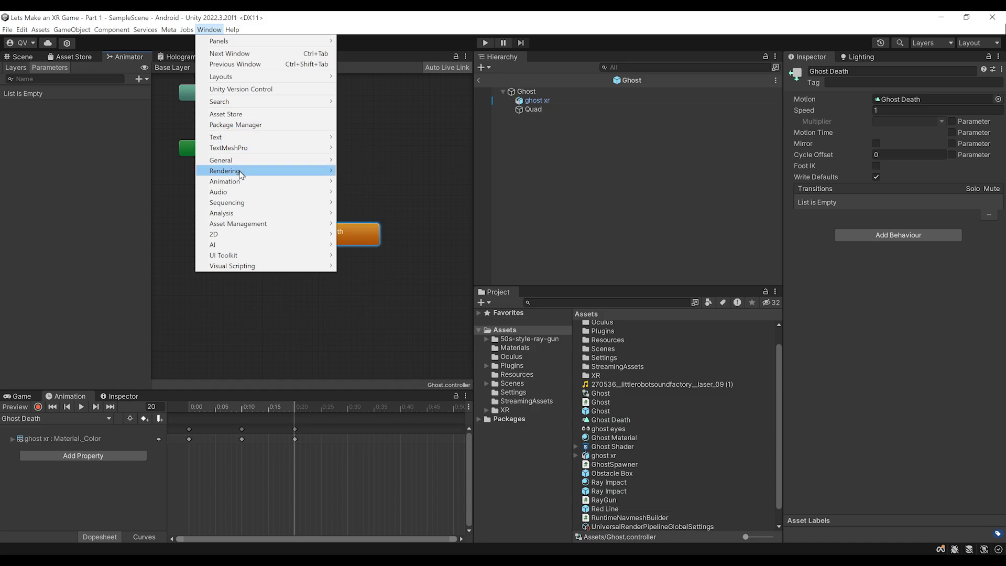
mouse_move(242, 182)
left_click(367, 192)
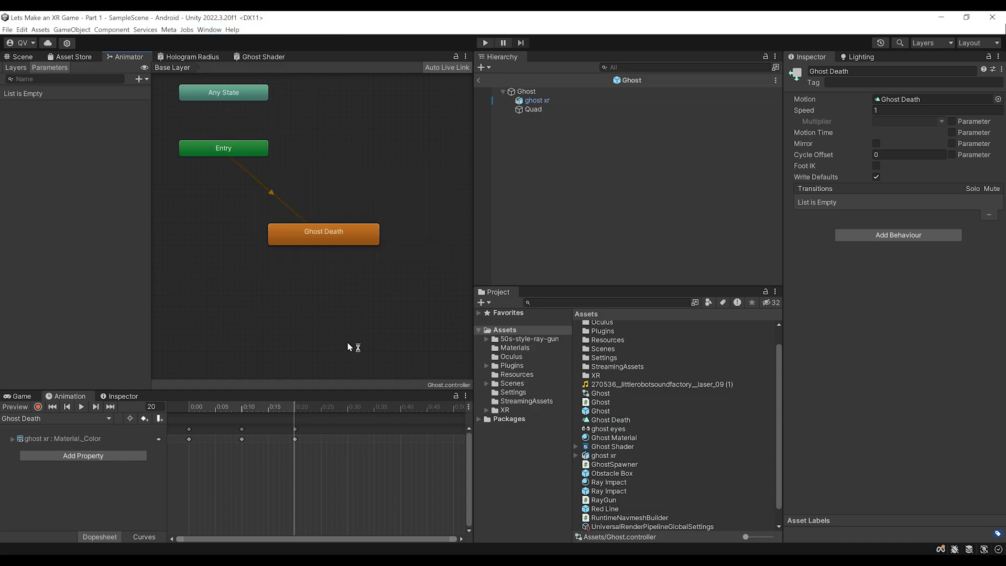
scroll(366, 315, "down", 2)
scroll(349, 210, "up", 3)
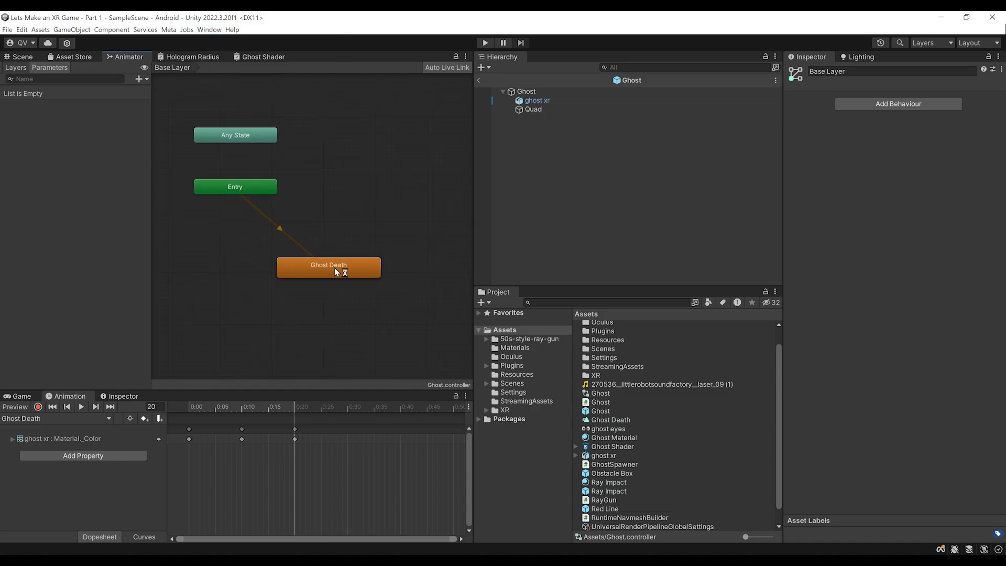
left_click_drag(337, 270, 381, 247)
scroll(375, 251, "down", 3)
scroll(367, 235, "up", 2)
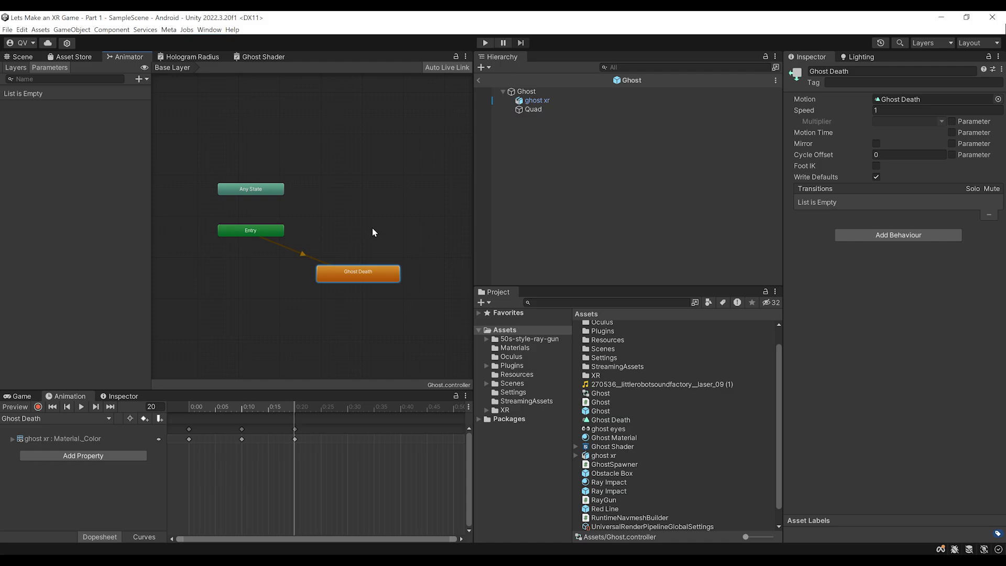
scroll(372, 256, "up", 3)
scroll(345, 341, "down", 3)
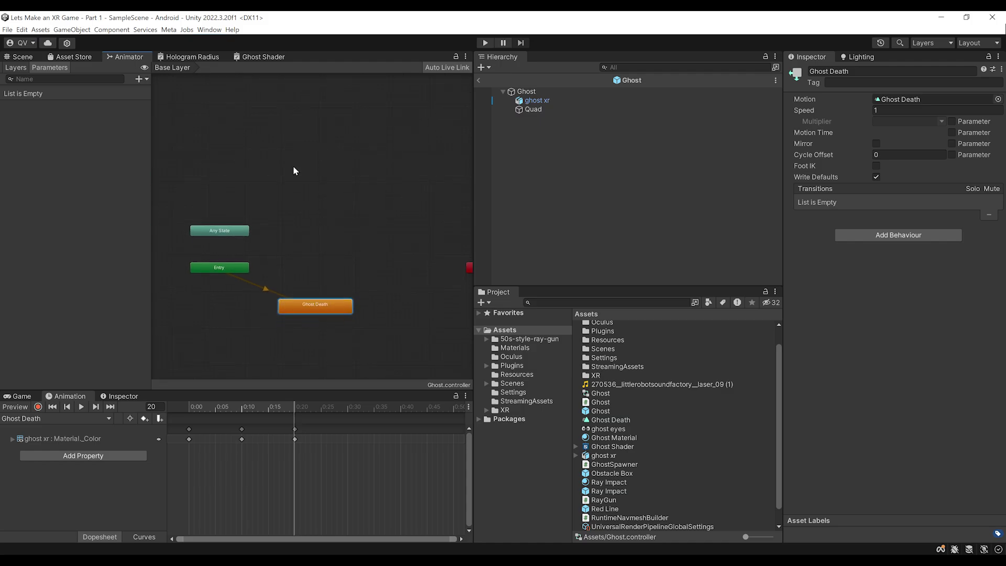
middle_click_drag(294, 173, 289, 155)
left_click_drag(302, 286, 272, 313)
middle_click_drag(286, 248, 297, 217)
Create an empty New State and set it as the layer default state
right_click(298, 217)
mouse_move(314, 219)
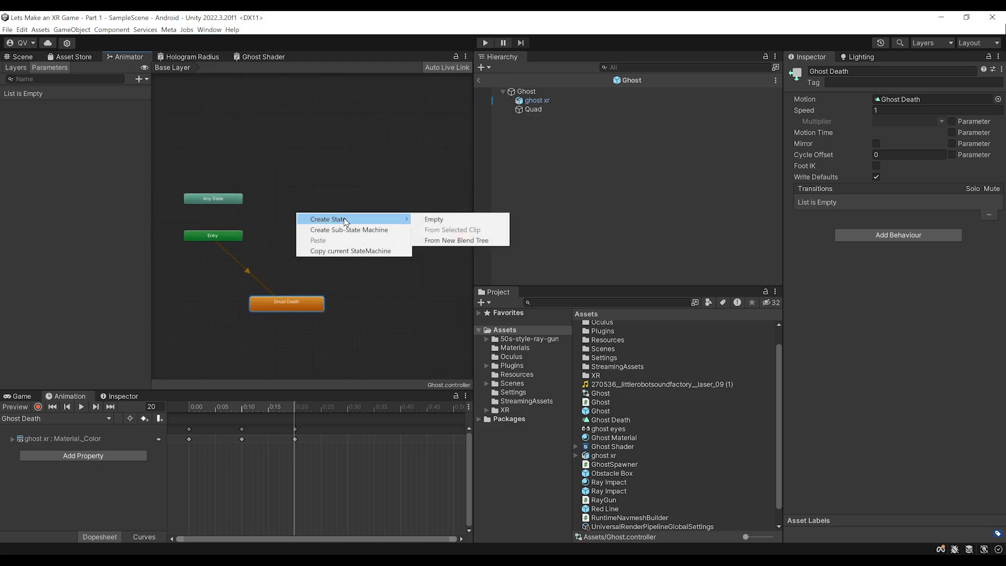
left_click(426, 220)
left_click_drag(332, 220, 327, 251)
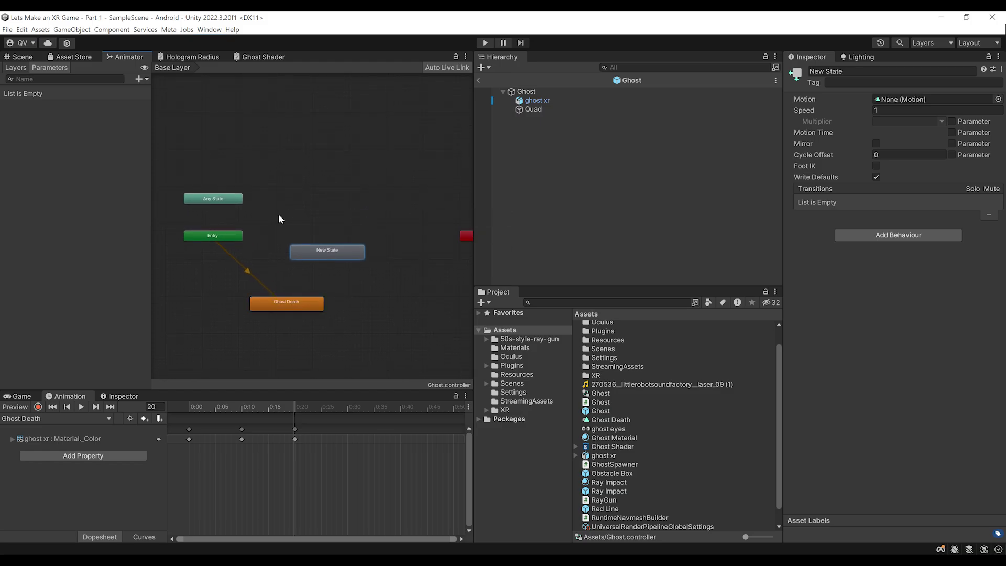
middle_click_drag(280, 220, 286, 209)
right_click(327, 243)
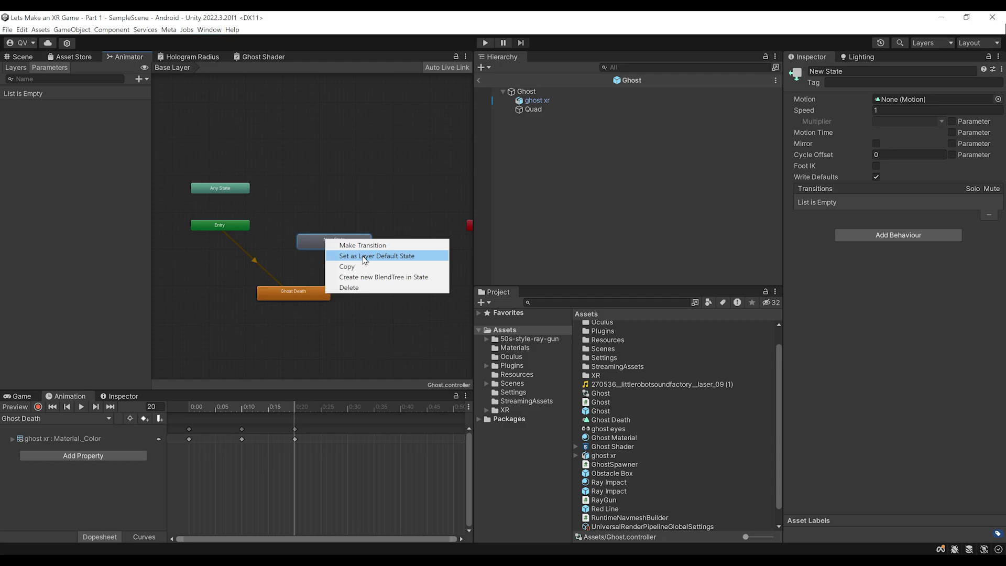
left_click(341, 256)
left_click_drag(326, 247, 308, 252)
left_click_drag(296, 294, 316, 294)
scroll(315, 288, "up", 3)
scroll(309, 286, "down", 4)
scroll(313, 267, "up", 2)
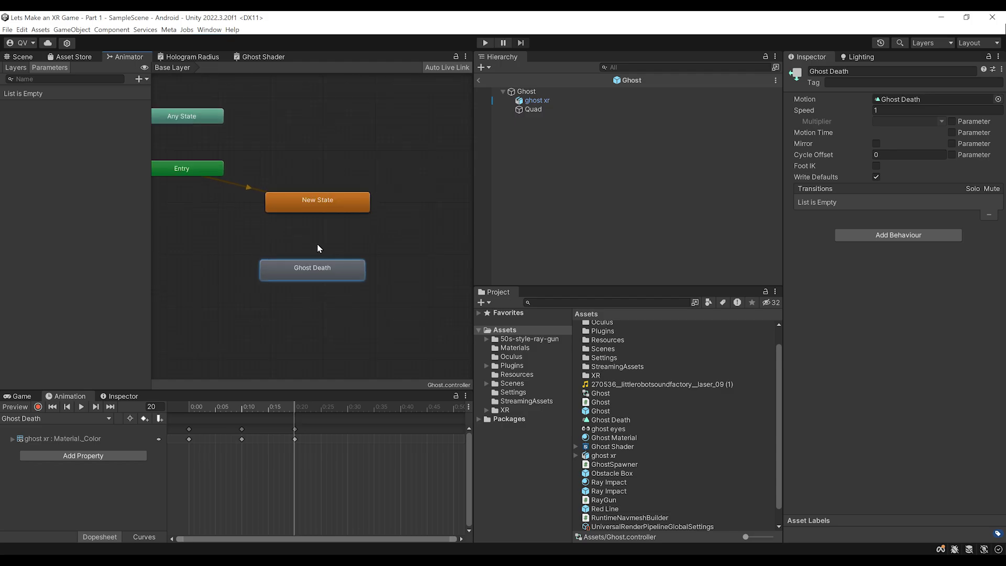
Make a transition from New State to Ghost Death and select it
right_click(312, 208)
left_click(326, 209)
left_click(315, 262)
scroll(318, 262, "down", 1)
left_click(314, 268)
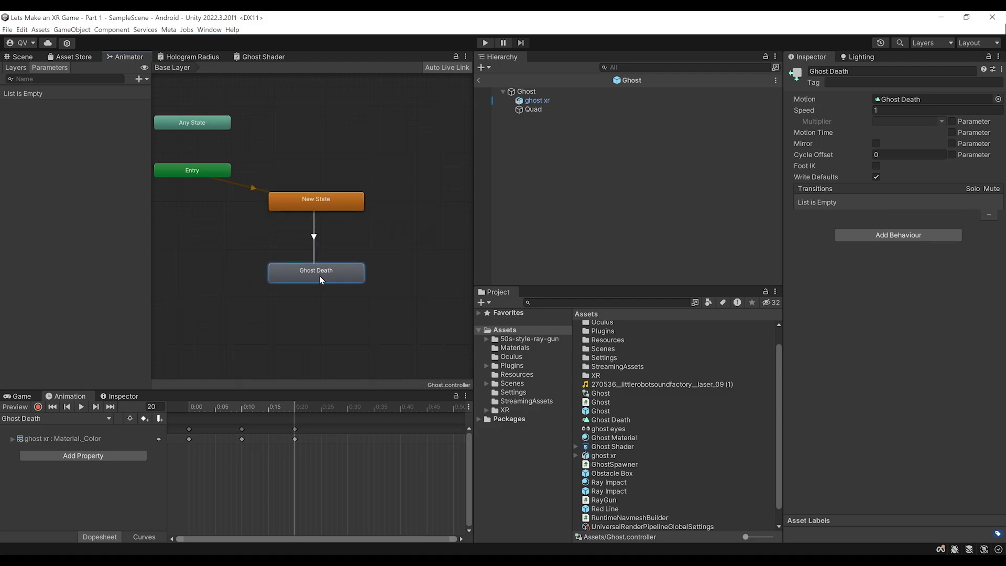
scroll(321, 262, "down", 2)
left_click(317, 244)
scroll(336, 239, "up", 2)
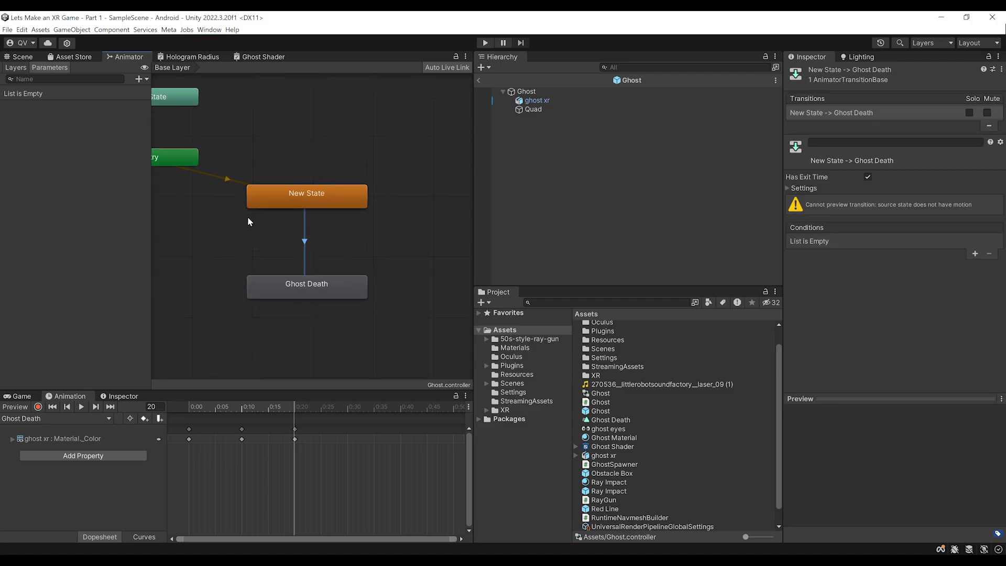
scroll(302, 223, "down", 3)
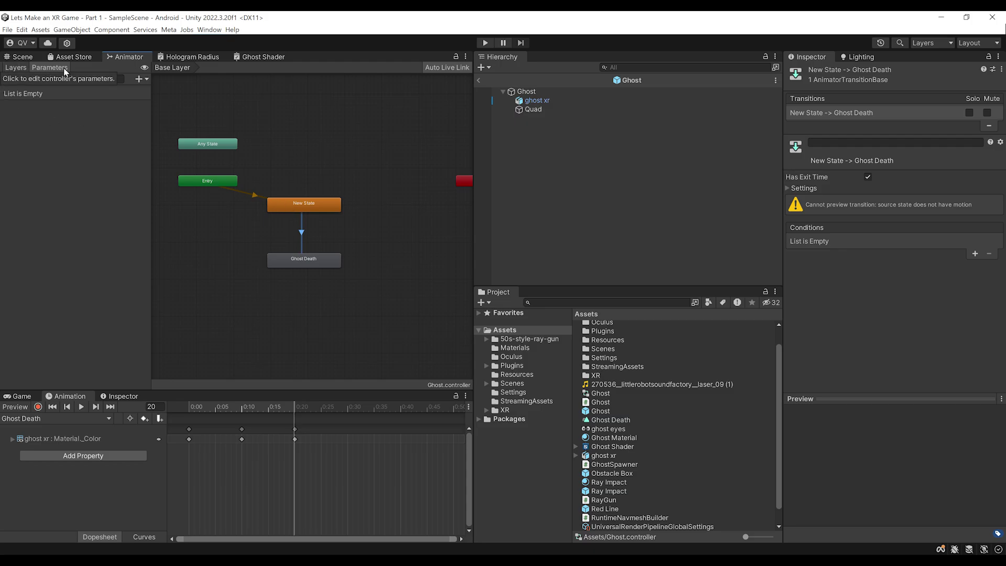
Add a Trigger parameter named Death to the Animator
left_click(142, 79)
left_click(157, 123)
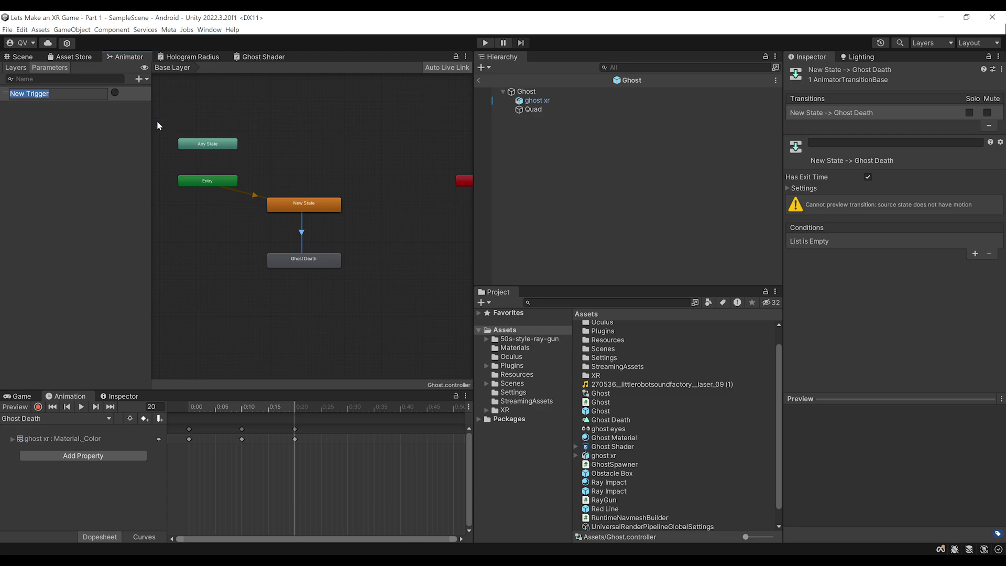
type("Death")
key("Return")
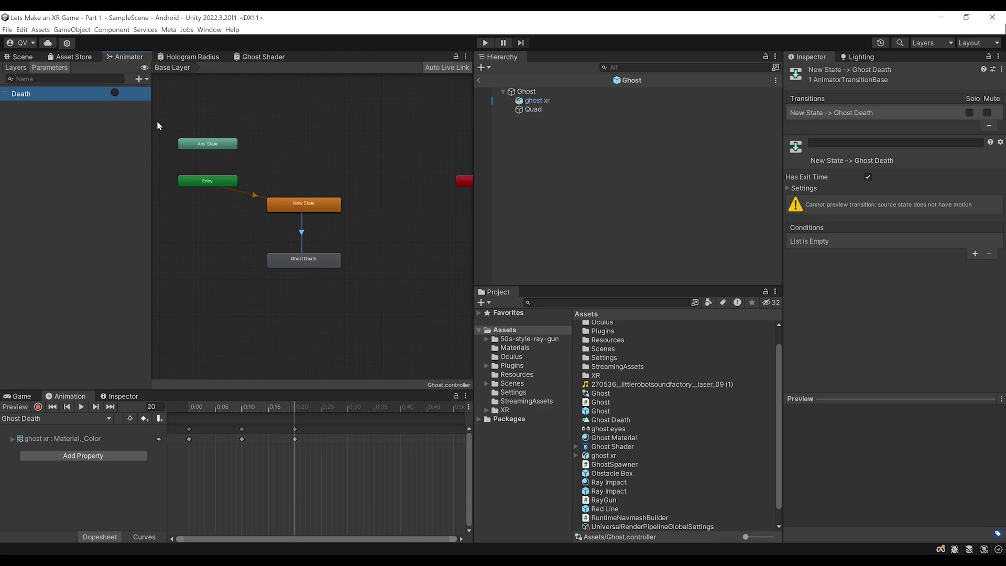
scroll(348, 220, "up", 5)
middle_click_drag(260, 227, 320, 227)
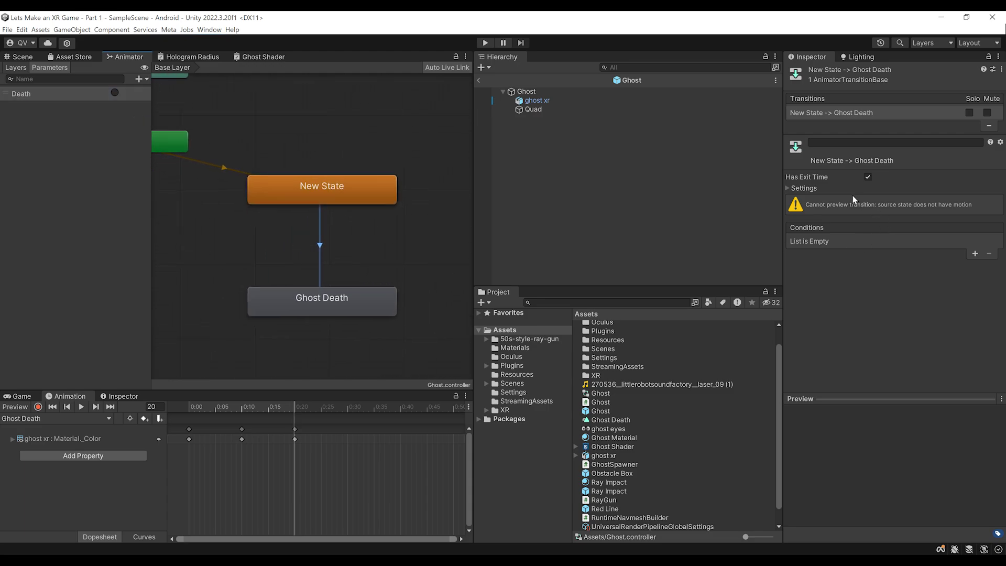
Give the New State → Ghost Death transition a Death condition and turn off Has Exit Time
left_click(788, 190)
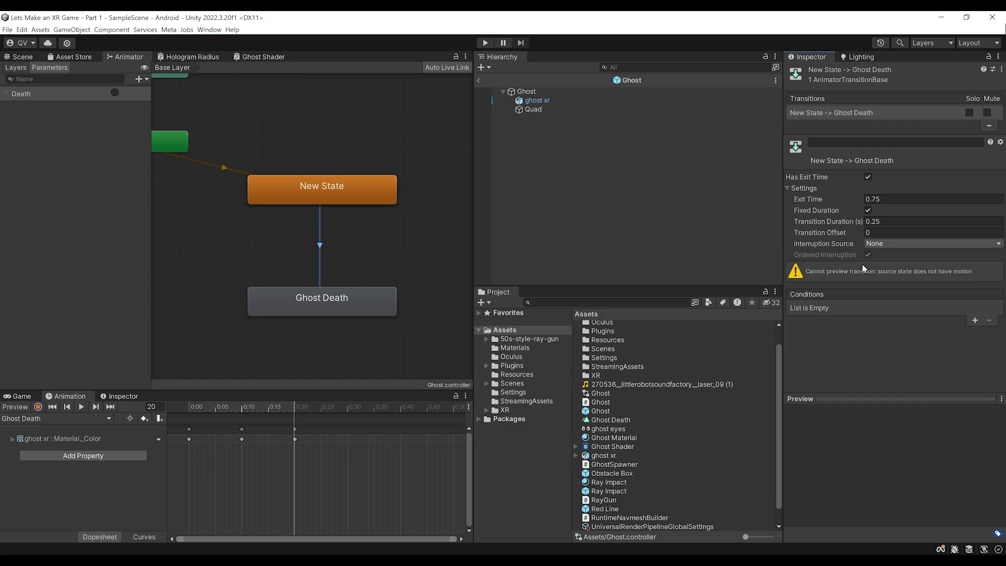
left_click(975, 321)
left_click(824, 308)
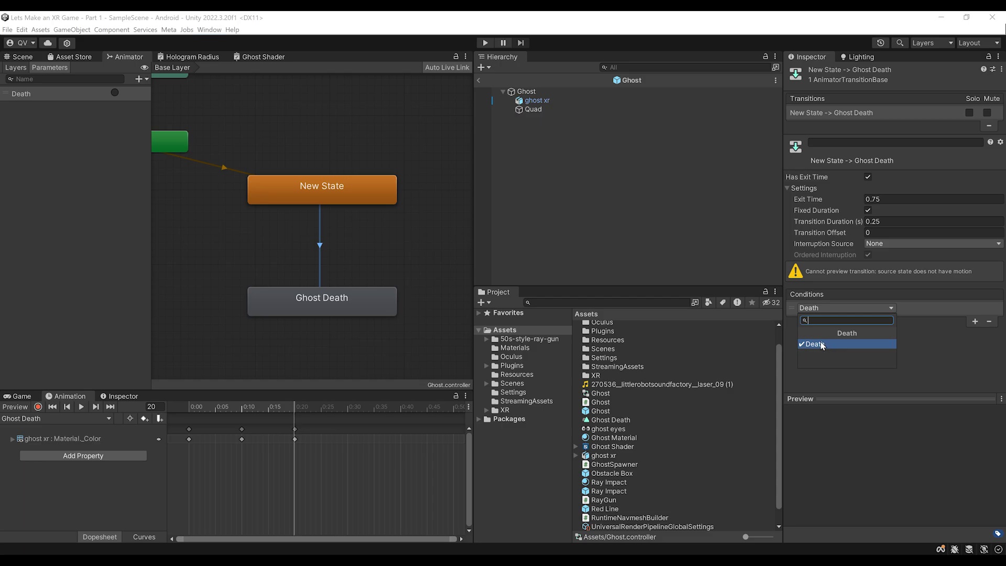
left_click(831, 346)
scroll(343, 226, "down", 1)
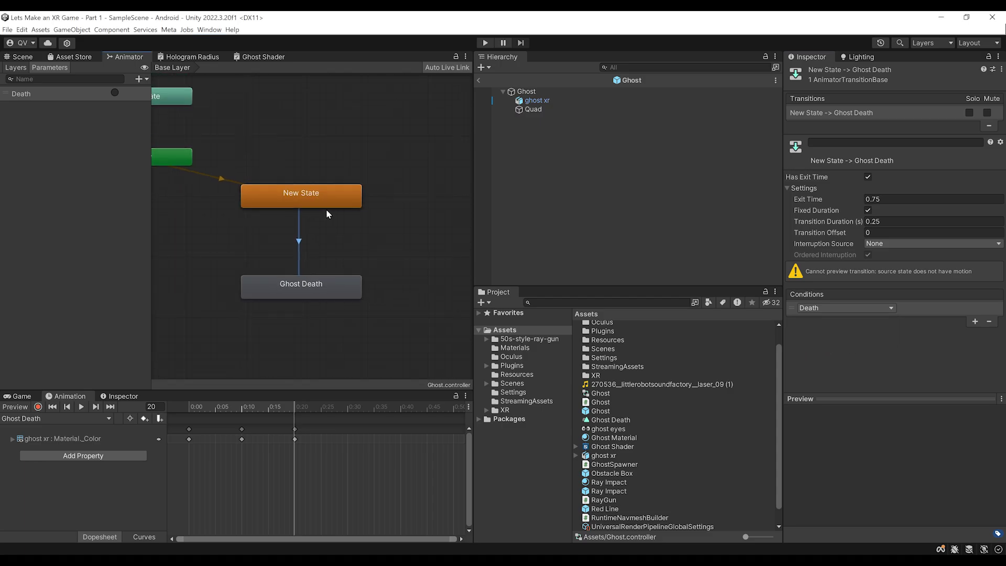
scroll(325, 189, "up", 2)
scroll(336, 272, "down", 3)
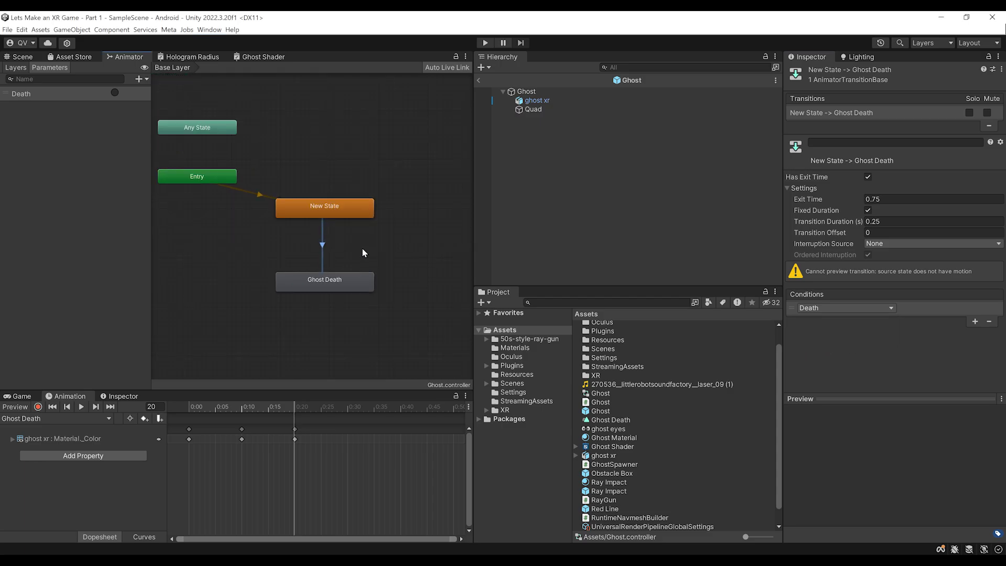
scroll(367, 255, "up", 1)
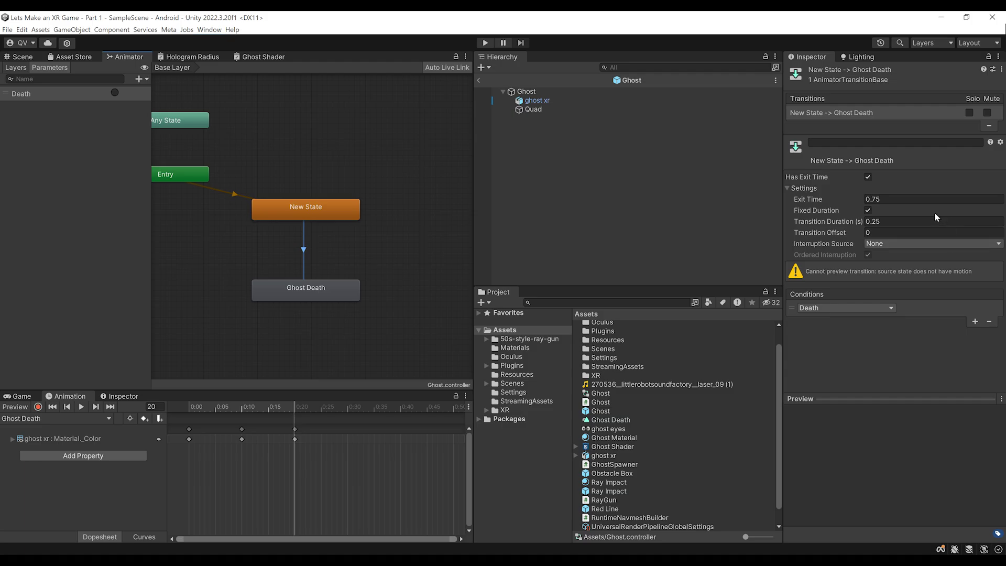
left_click(868, 178)
scroll(284, 274, "up", 1)
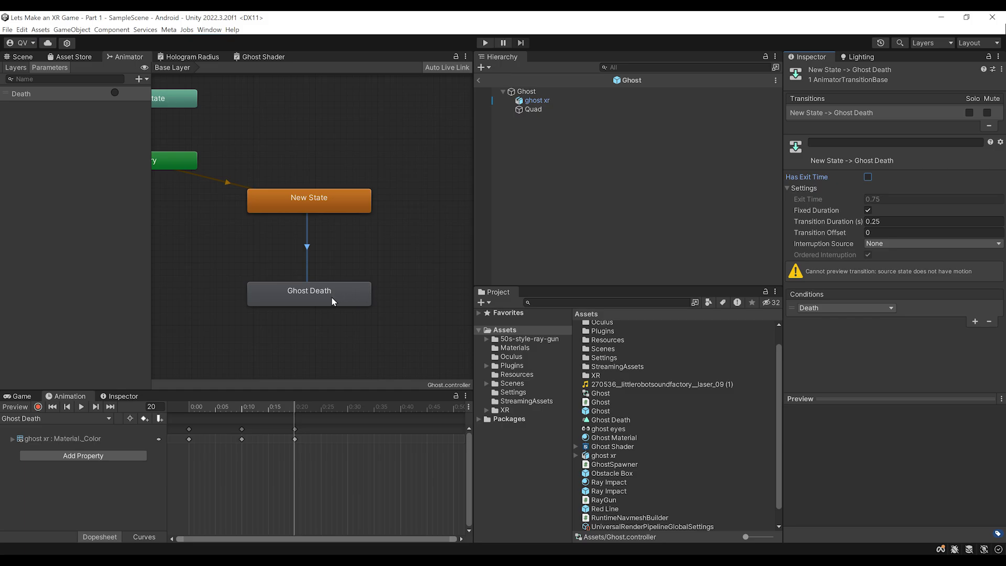
scroll(323, 299, "down", 2)
scroll(315, 154, "down", 2)
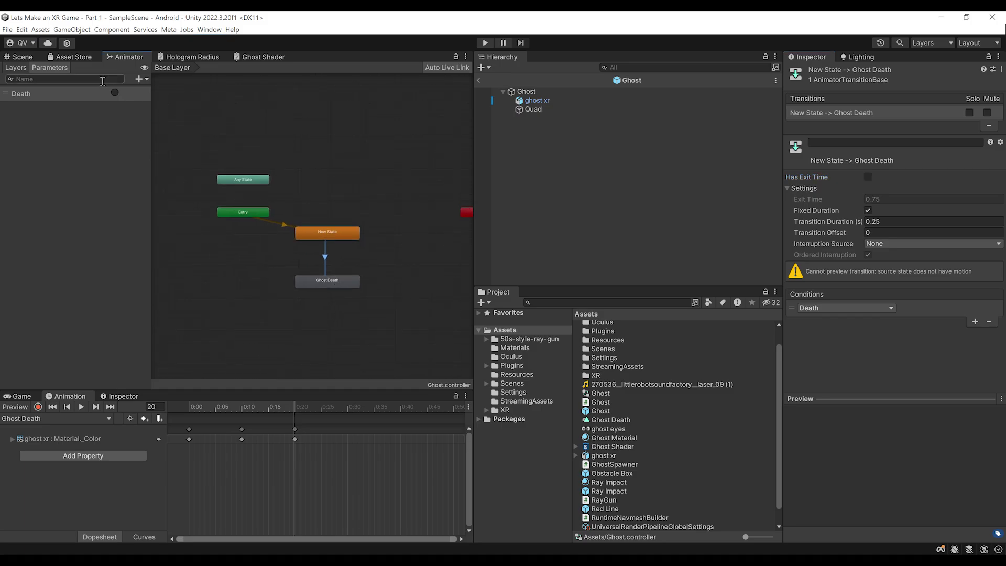
left_click(11, 57)
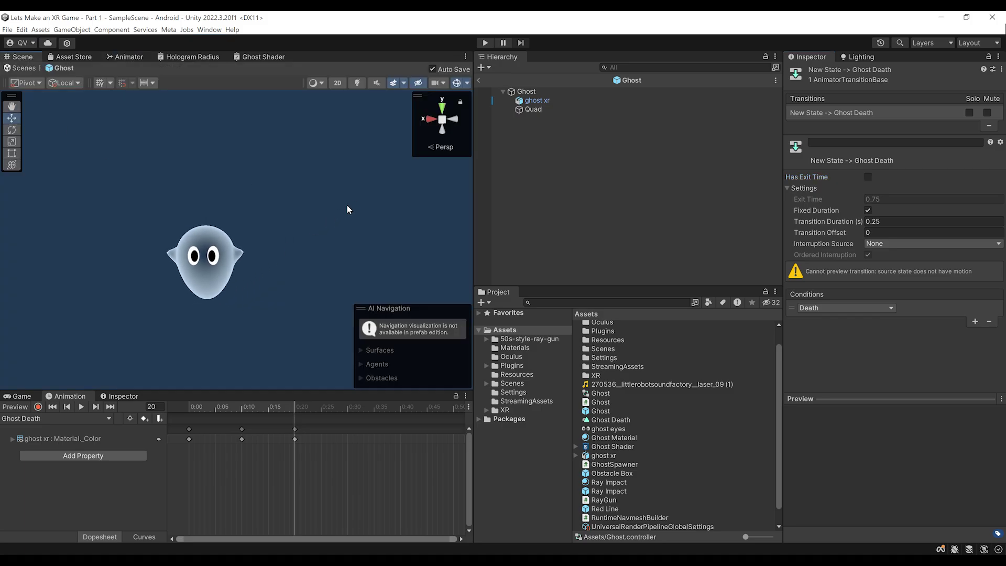
Back in SampleScene, select Ray Gun under Camera Rig and open its RayGun script
left_click(486, 81)
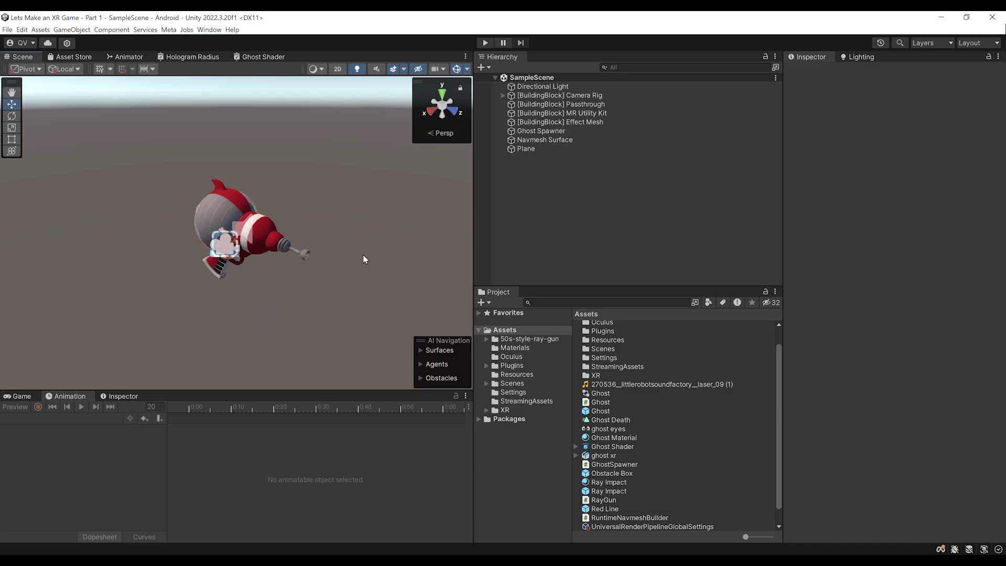
scroll(364, 257, "up", 1)
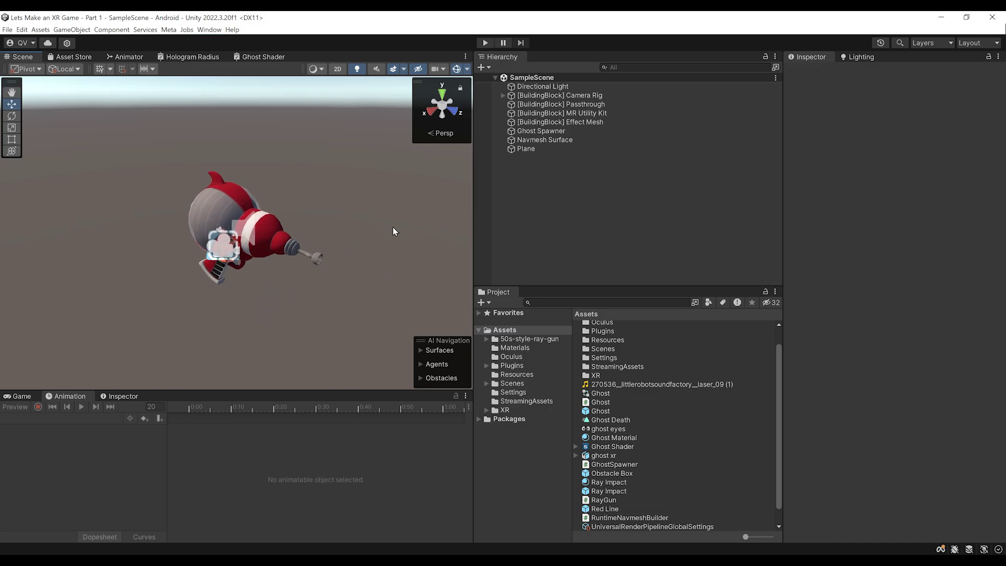
scroll(347, 218, "down", 1)
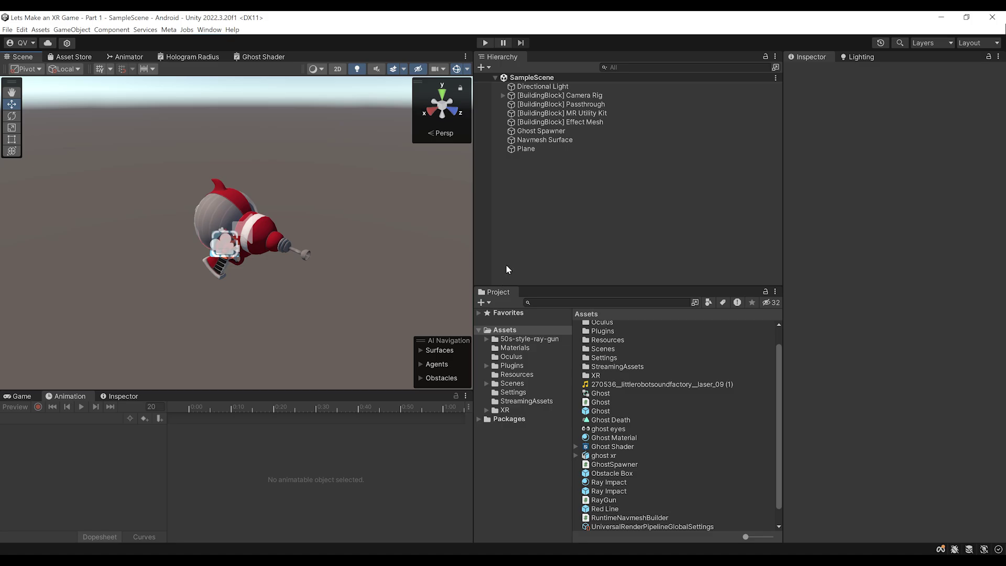
left_click(503, 96)
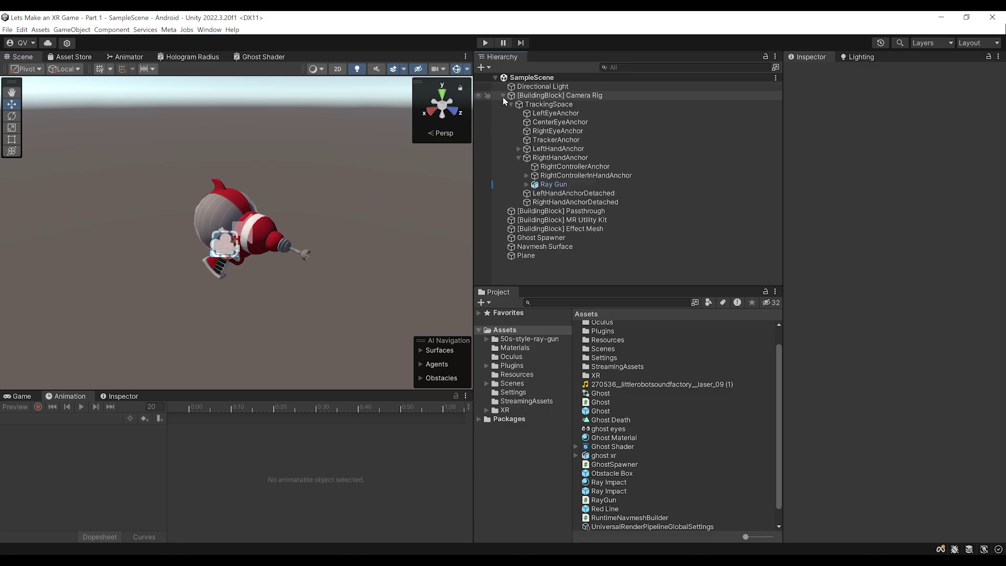
double_click(551, 184)
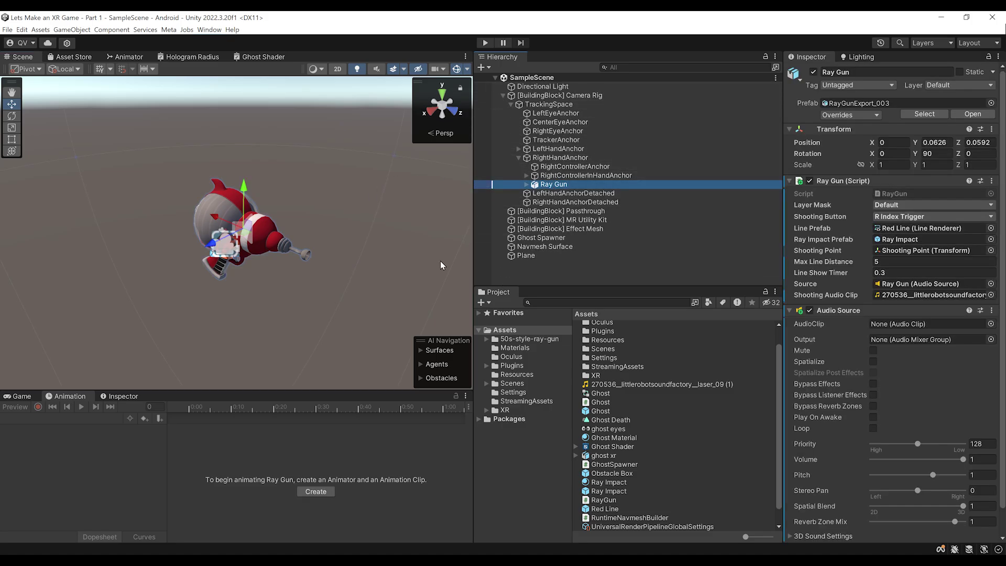
left_click(839, 311)
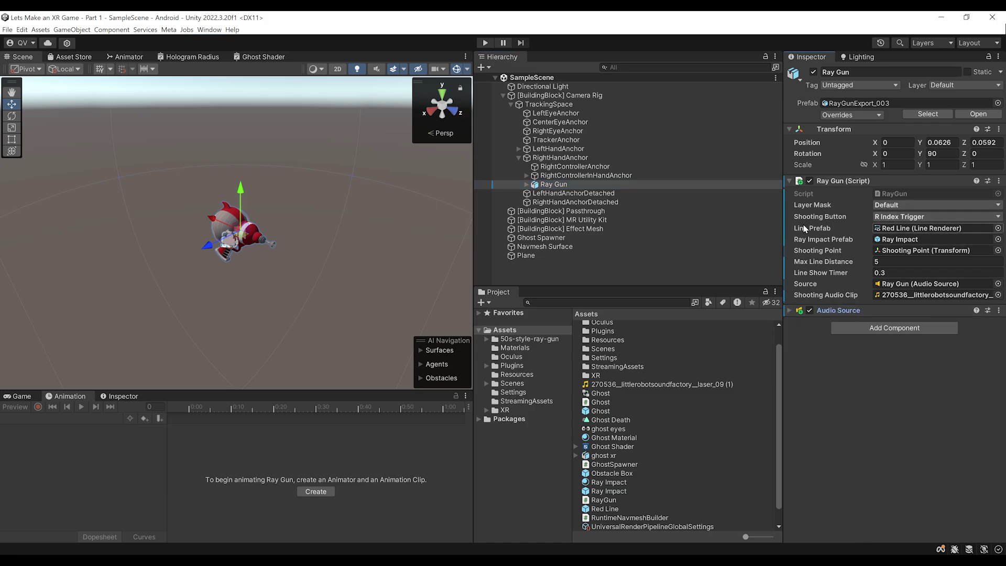
double_click(901, 193)
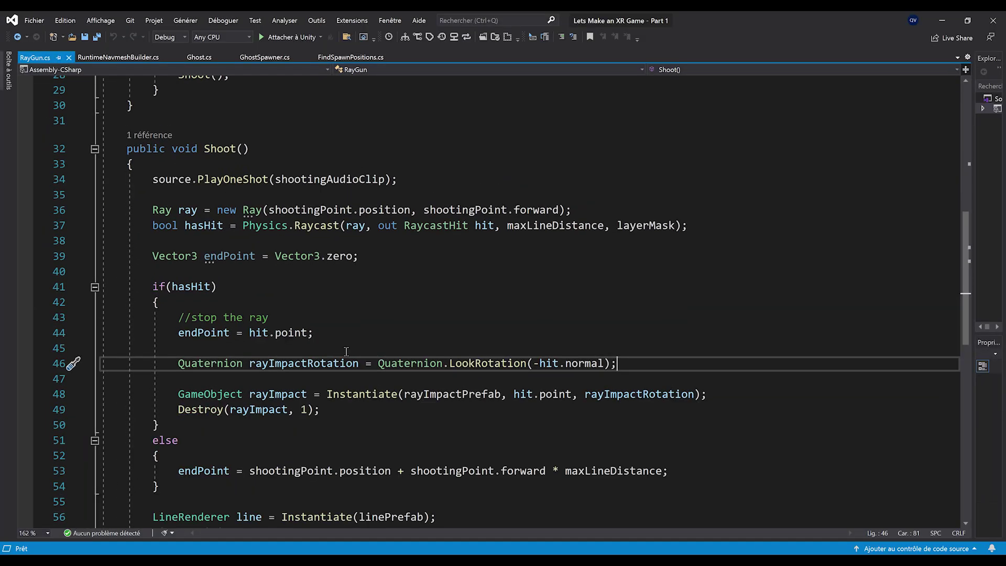
Review the Shoot method's raycast line, if(hasHit) check and impact-spawning lines
left_click(200, 136)
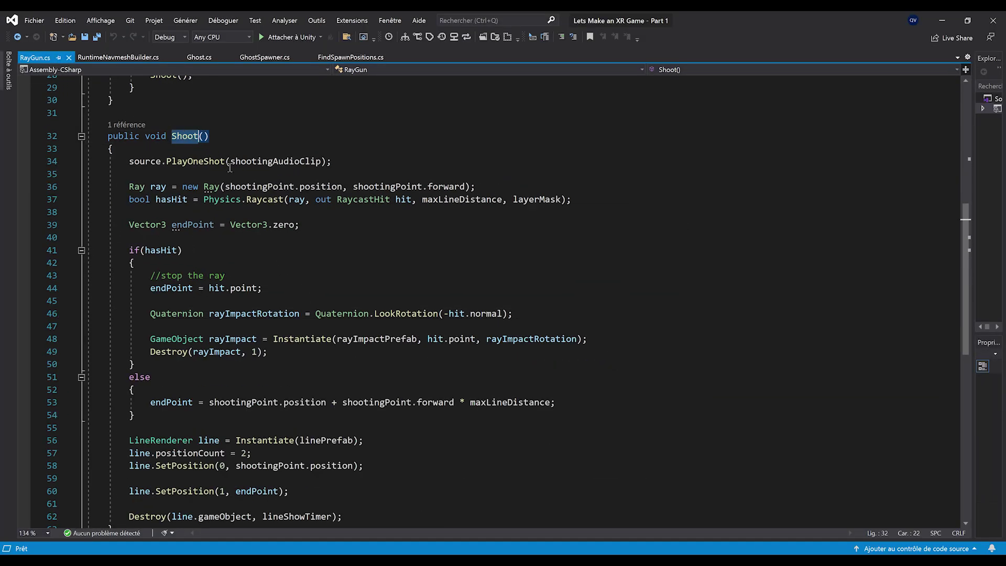
left_click(202, 362)
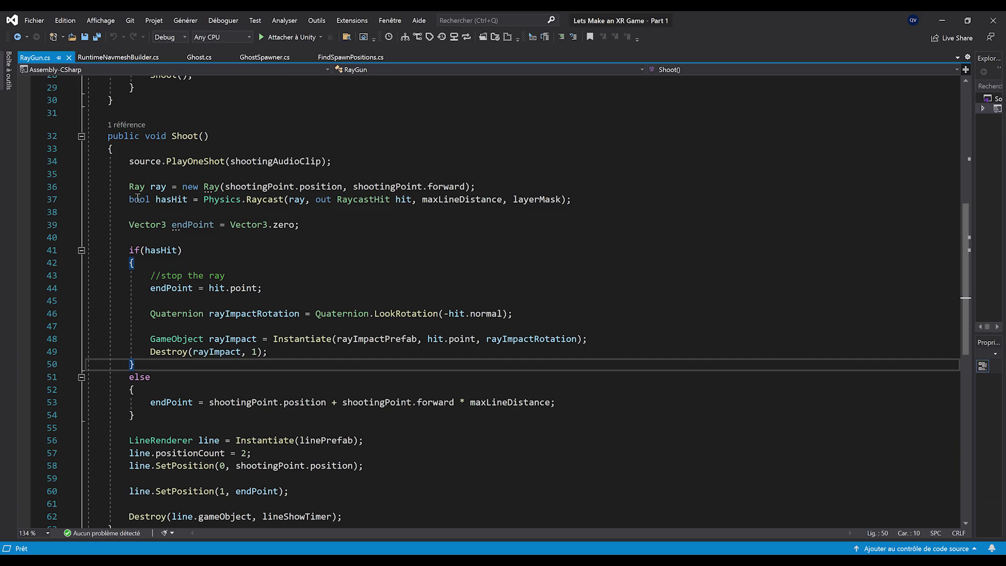
left_click_drag(130, 199, 601, 207)
left_click(107, 250)
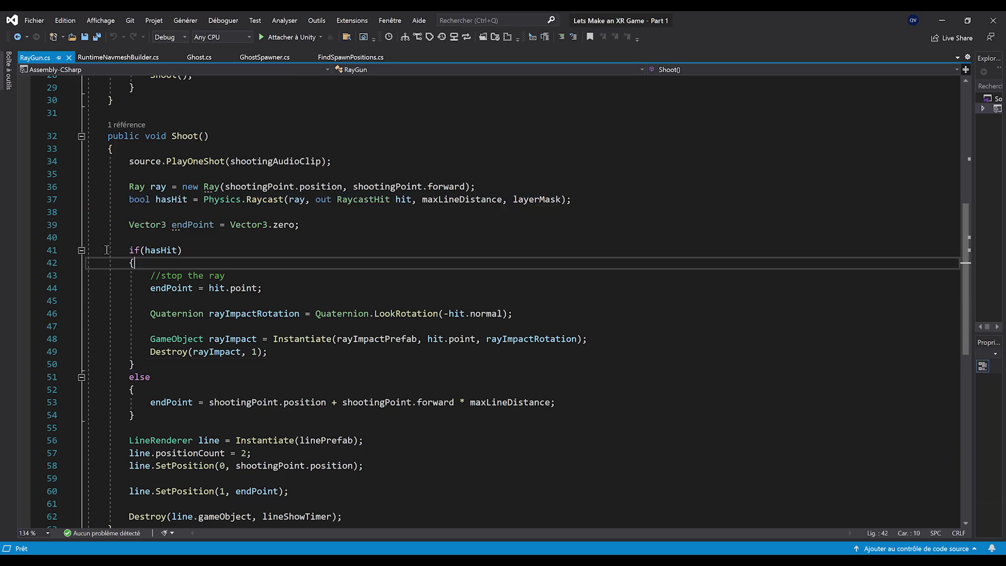
left_click_drag(129, 250, 183, 250)
left_click_drag(269, 352, 150, 314)
scroll(154, 383, "down", 2)
scroll(152, 404, "up", 3)
Select the hit branch body (lines 44–49), save, and open blank lines after endPoint = hit.point
double_click(140, 415)
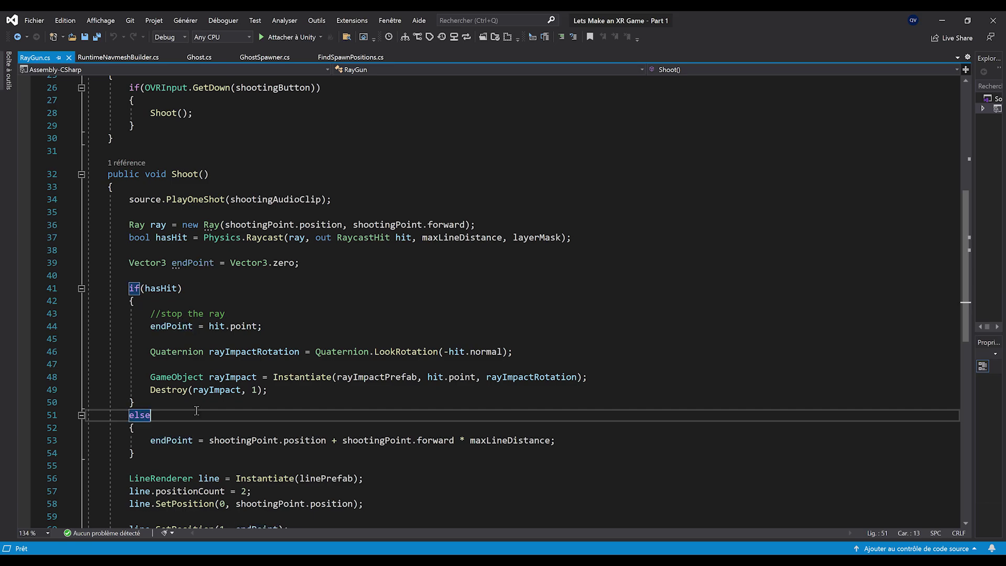
scroll(149, 406, "down", 1)
left_click(147, 402)
double_click(167, 403)
left_click_drag(268, 351, 88, 288)
key("ctrl+s")
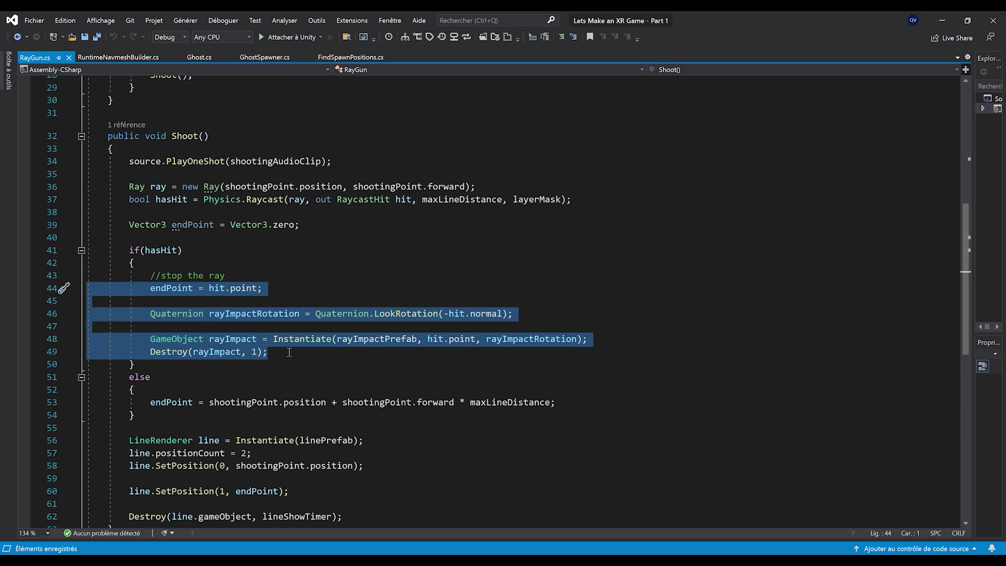
key("ctrl+z")
scroll(296, 286, "down", 2, "ctrl")
Add the line Ghost ghost = hit.transform.GetComponentInParent<Ghost>(); in the hit branch
type("Ghost ghost = ")
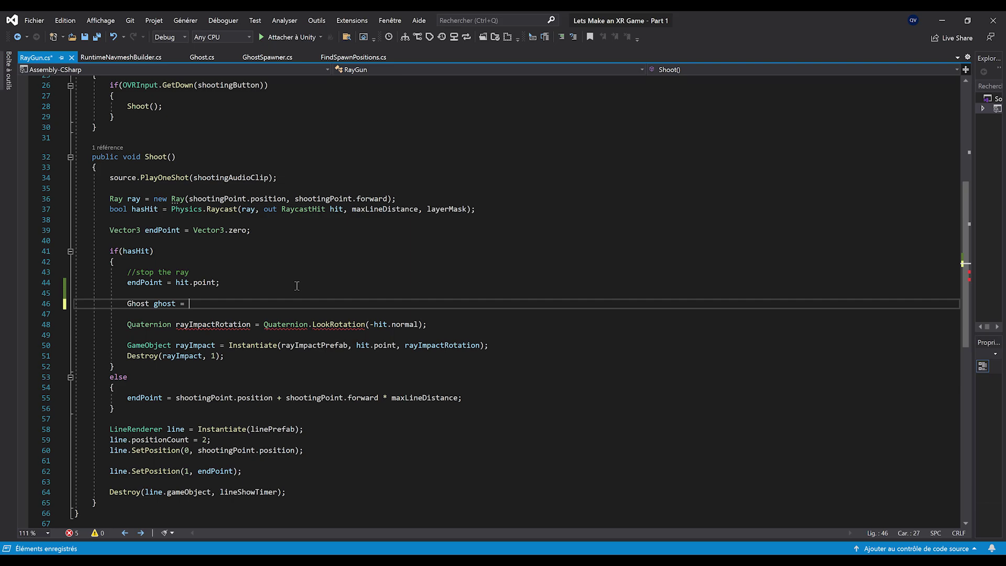
type("hit.")
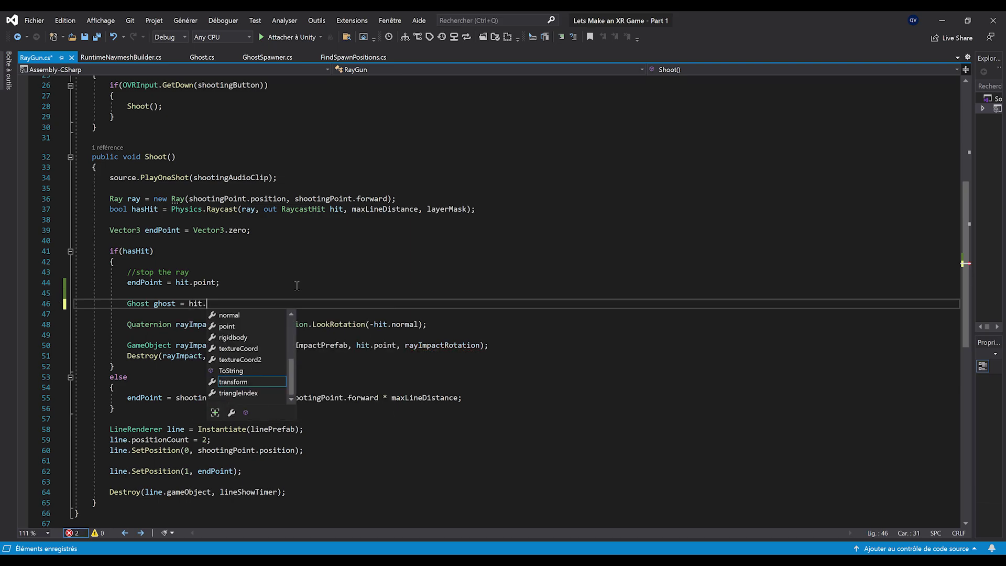
type("transform.Get")
key("Down")
key("Down")
type("ComponentInPare")
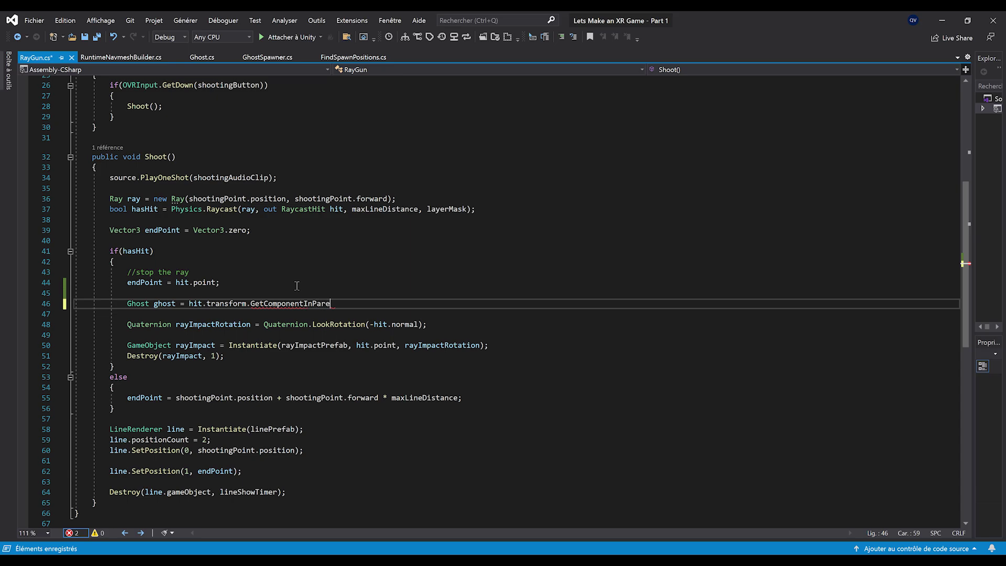
type("nt<Ghost>();")
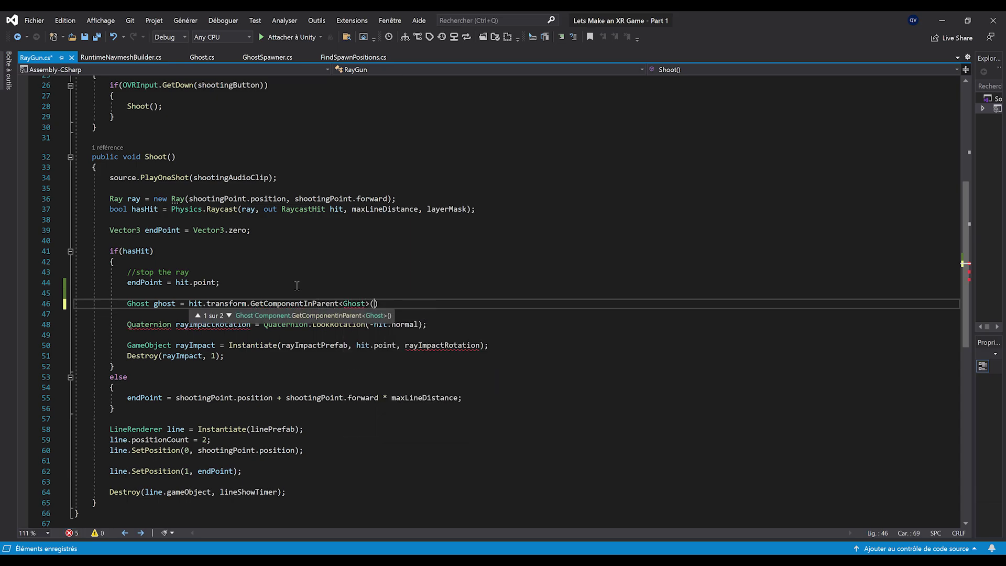
key("ctrl+s")
key("Return")
key("Return")
Add an if(ghost) block containing a '// kill the ghost' comment and ghost.Kill();
type("if(ghost)")
key("Return")
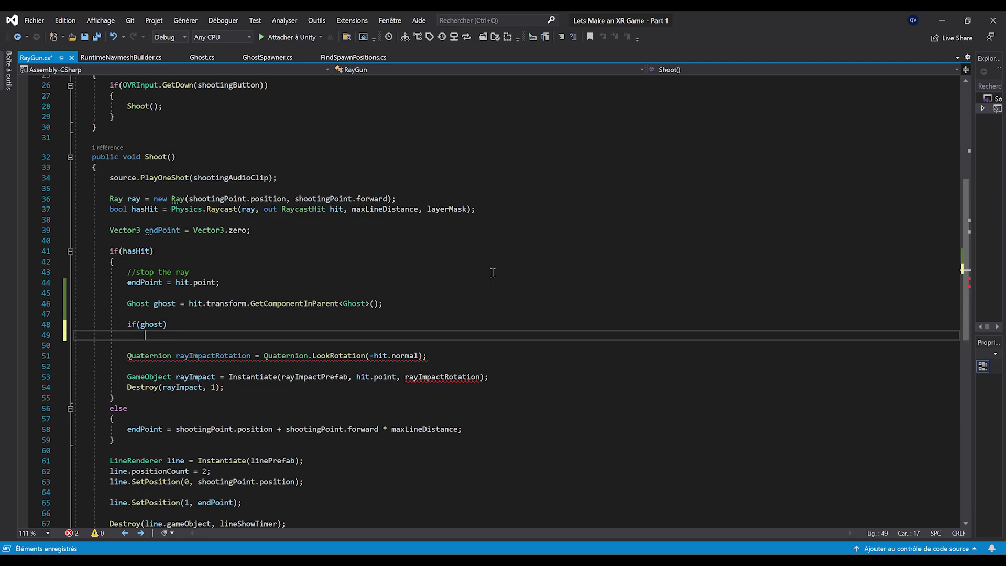
type("{")
key("Return")
scroll(325, 302, "down", 2)
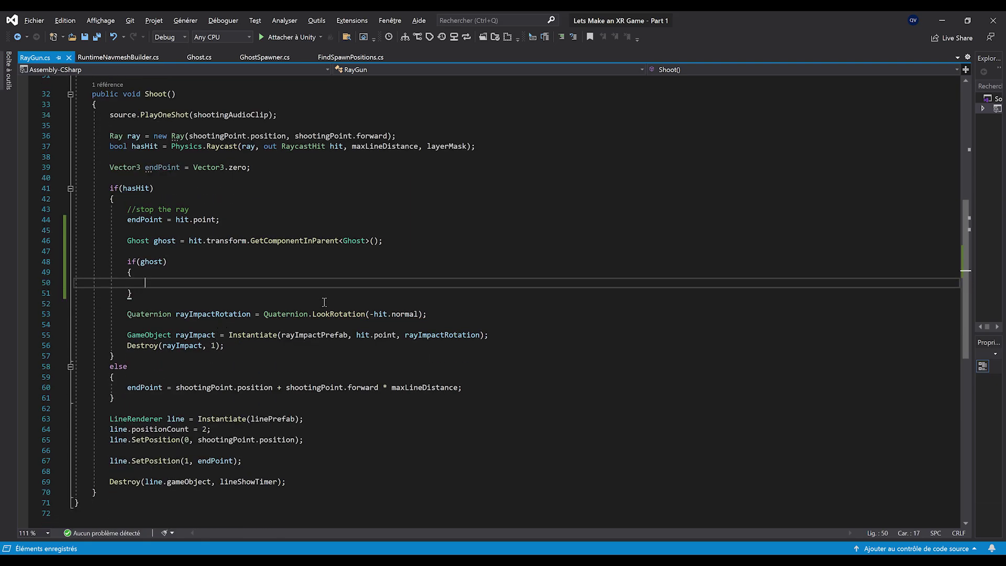
type("// ki")
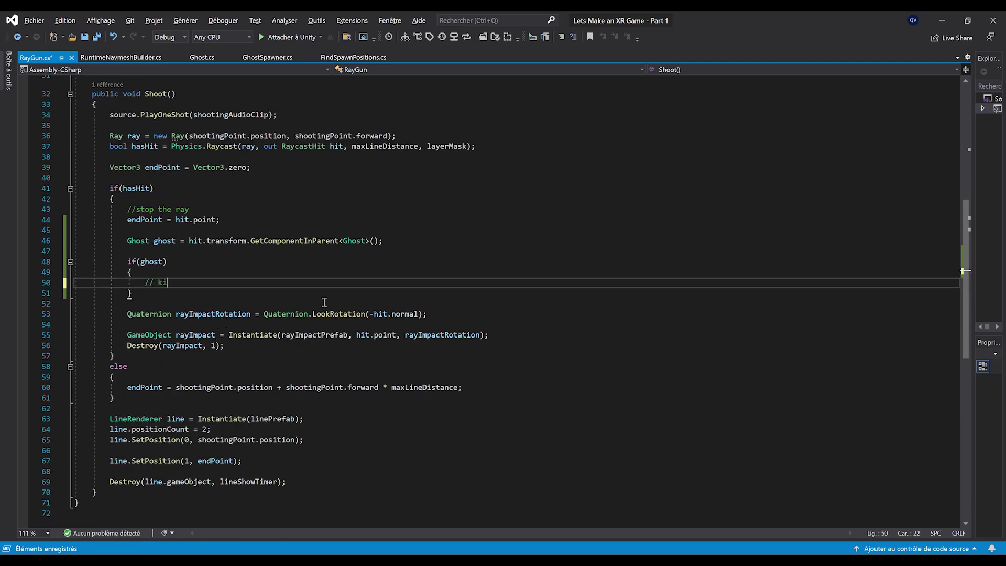
type("ll the ghost")
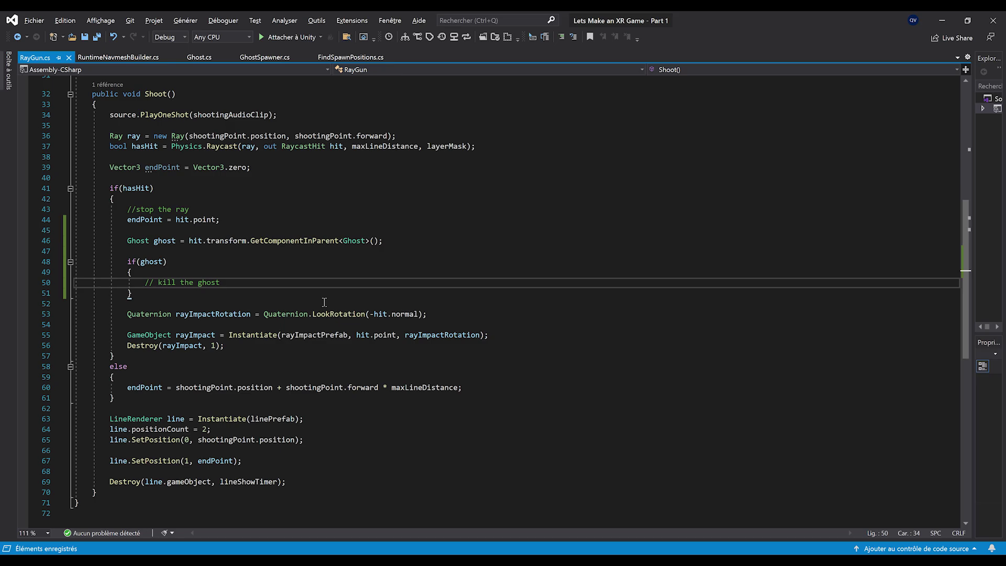
key("Return")
type("ghost")
type("Kill();")
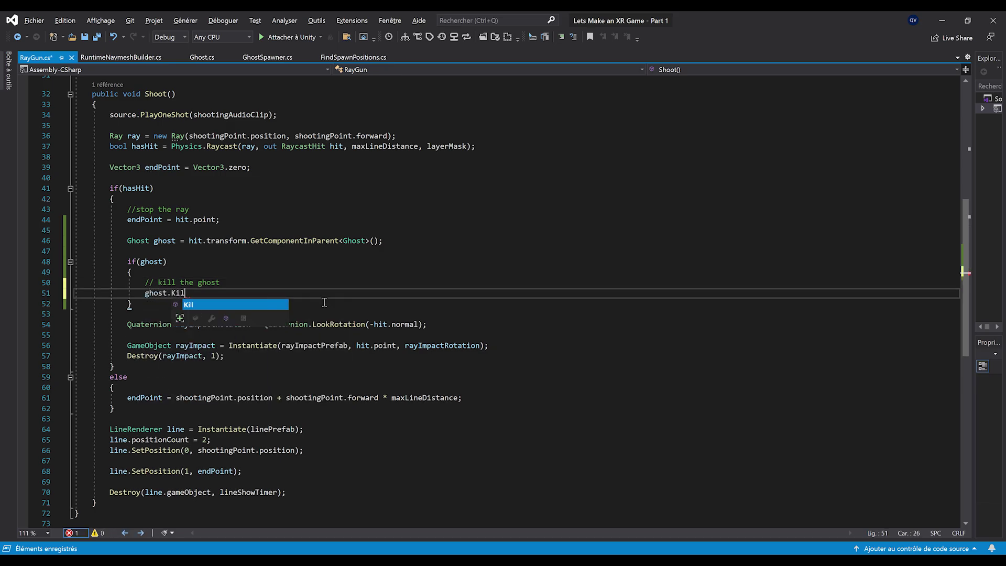
left_click(325, 303)
key("Return")
Add an else block and move the impact-effect spawning lines into it
type("e")
scroll(276, 327, "up", 1)
type("lse")
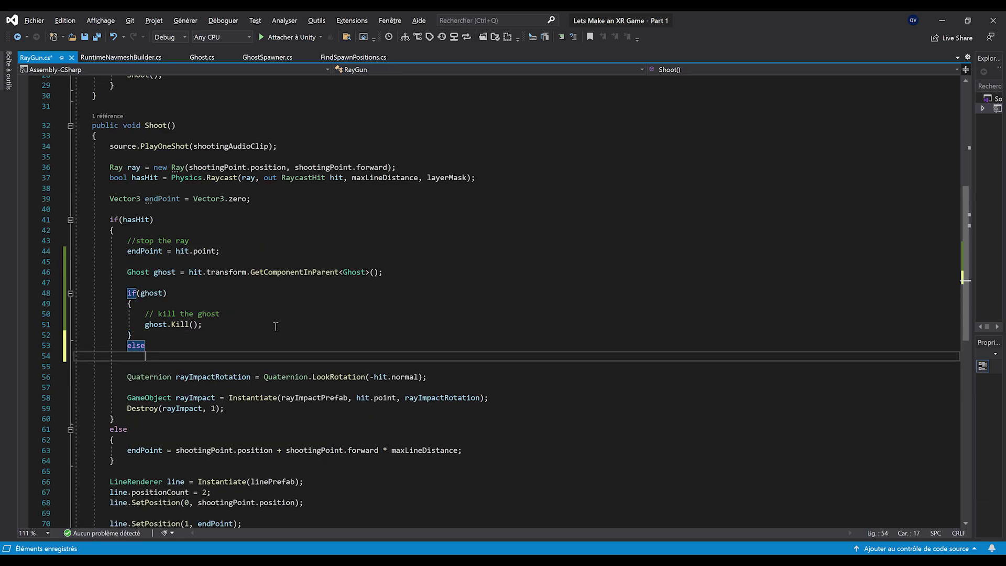
key("Return")
type("{")
key("Return")
key("ctrl+s")
left_click_drag(245, 430, 74, 398)
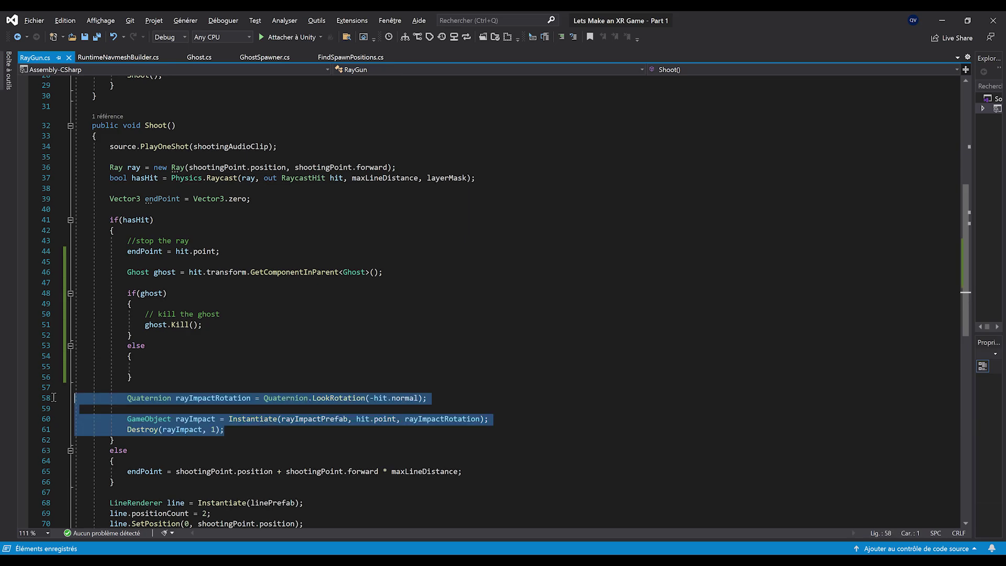
key("ctrl+x")
key("Up")
key("Up")
key("Up")
key("ctrl+v")
left_click(162, 407)
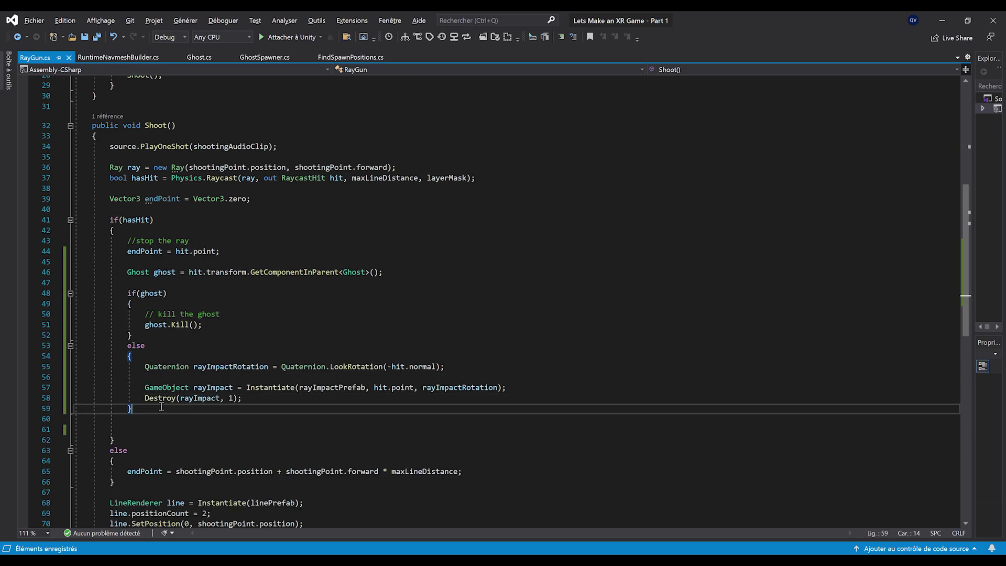
key("Delete")
key("Delete")
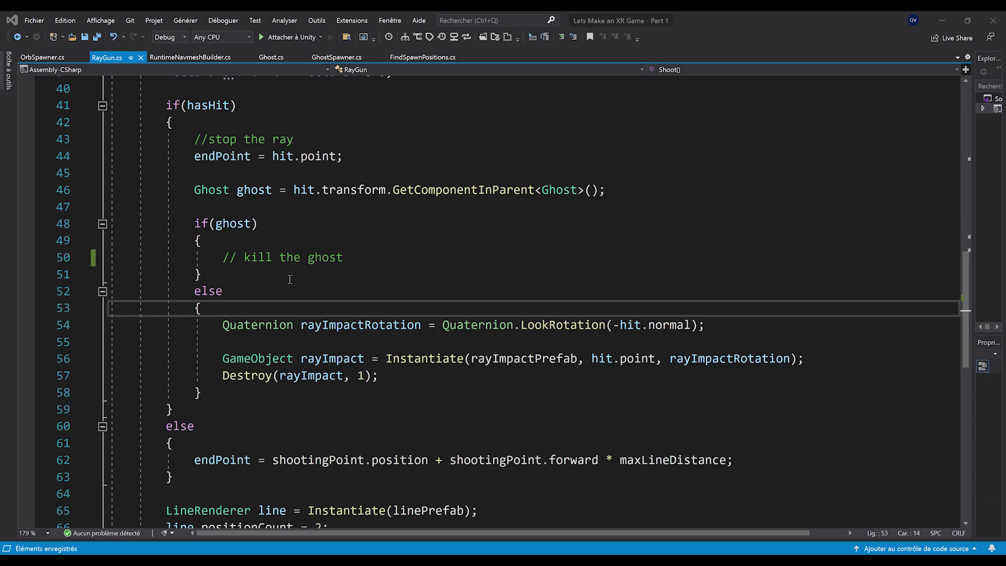
Review the finished if(ghost) and else blocks, returning to the kill comment line
left_click_drag(253, 274, 111, 224)
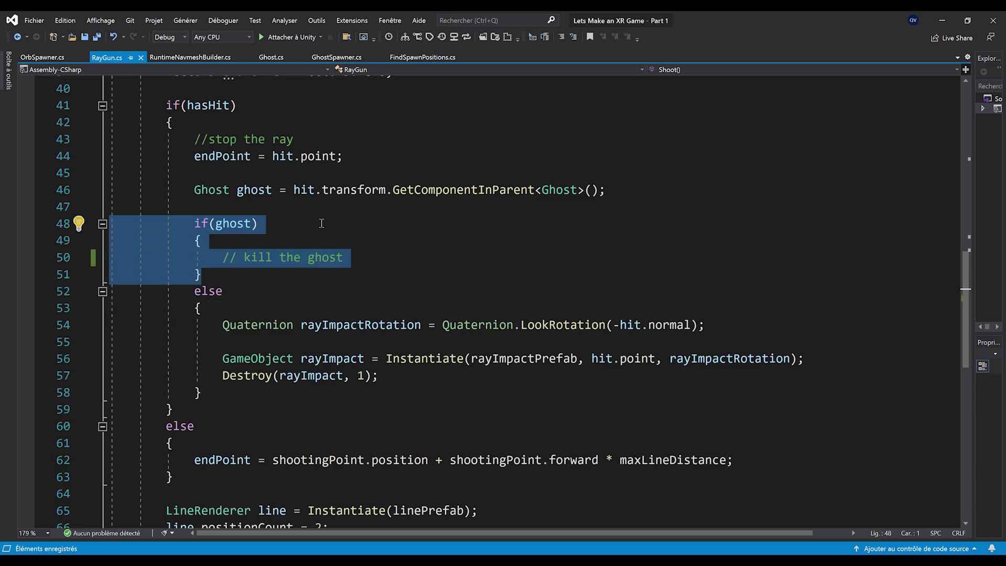
left_click_drag(231, 390, 111, 292)
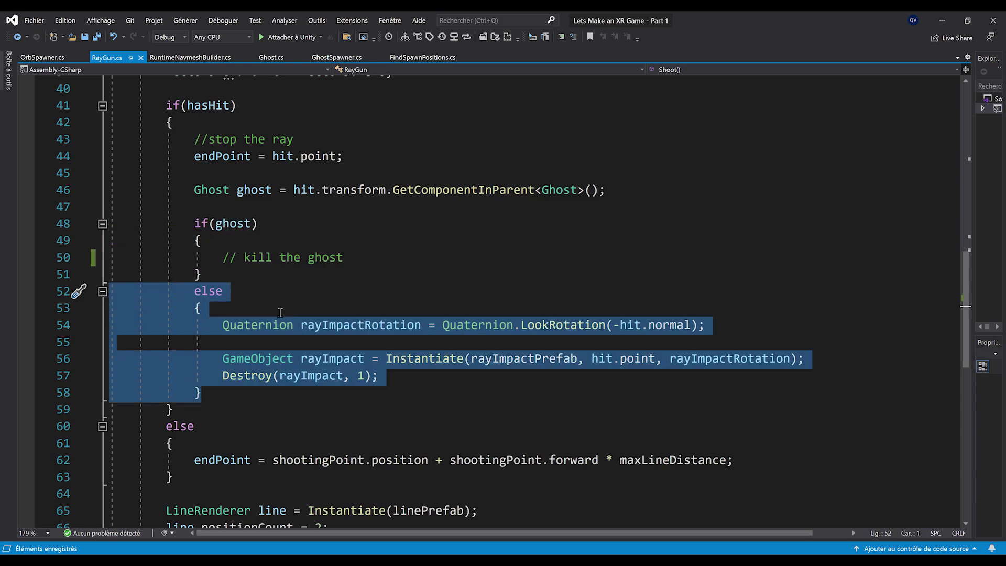
left_click(324, 262)
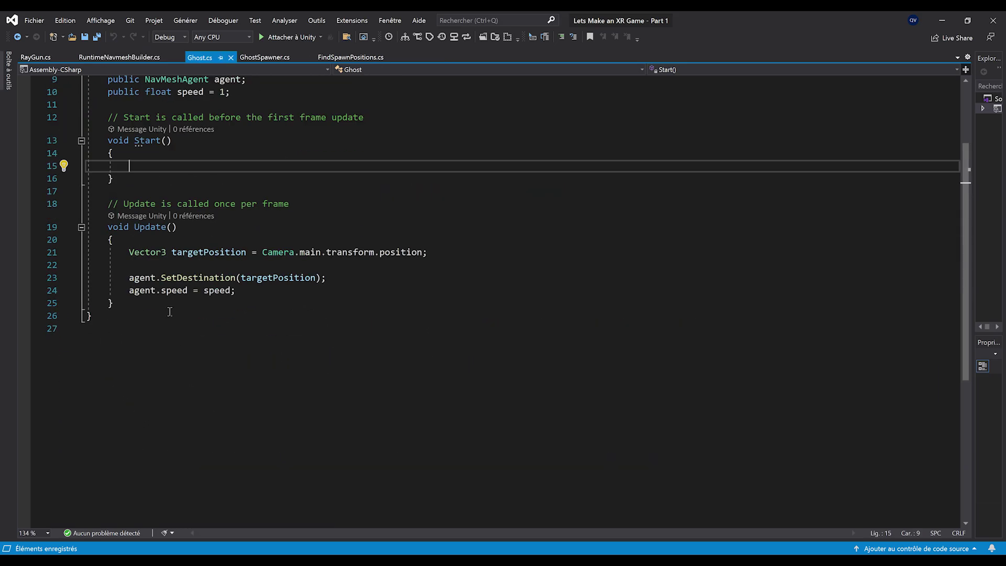
Add a public Kill() method to Ghost.cs that sets agent.enabled = false, and save
left_click(149, 301)
key("Return")
key("Return")
type("public void Kil")
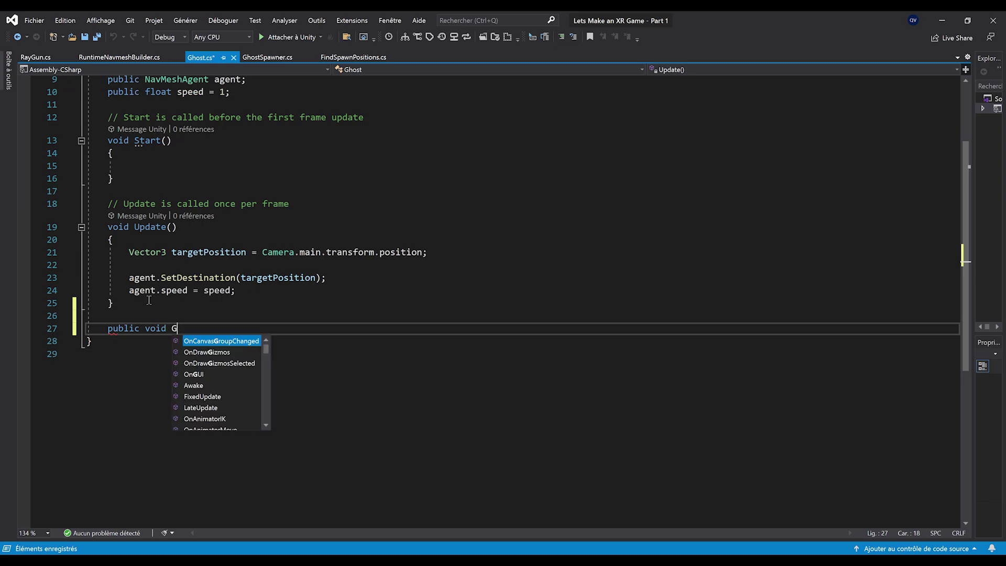
type("l()")
key("Return")
type("{")
key("Return")
scroll(208, 366, "up", 2)
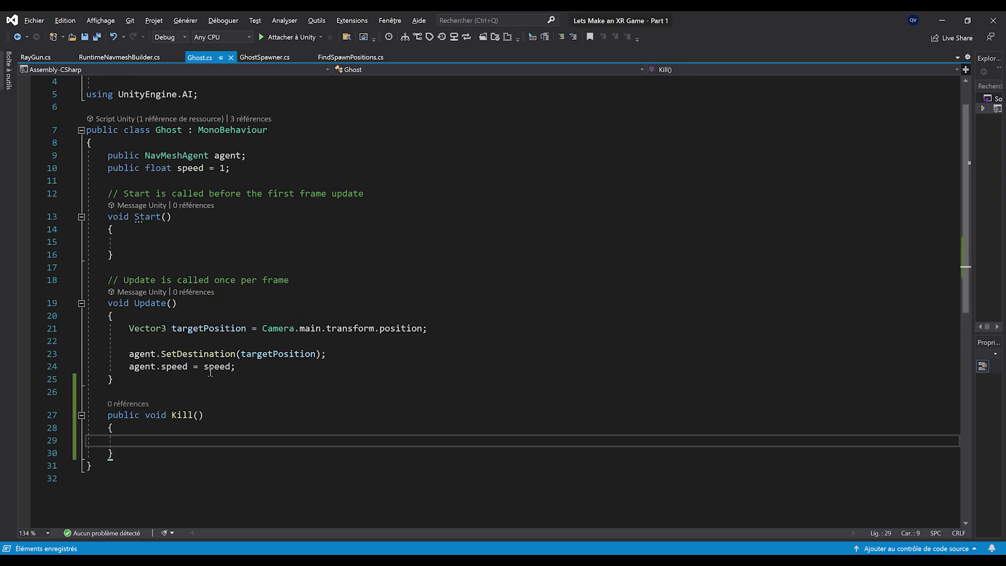
type("agent.en")
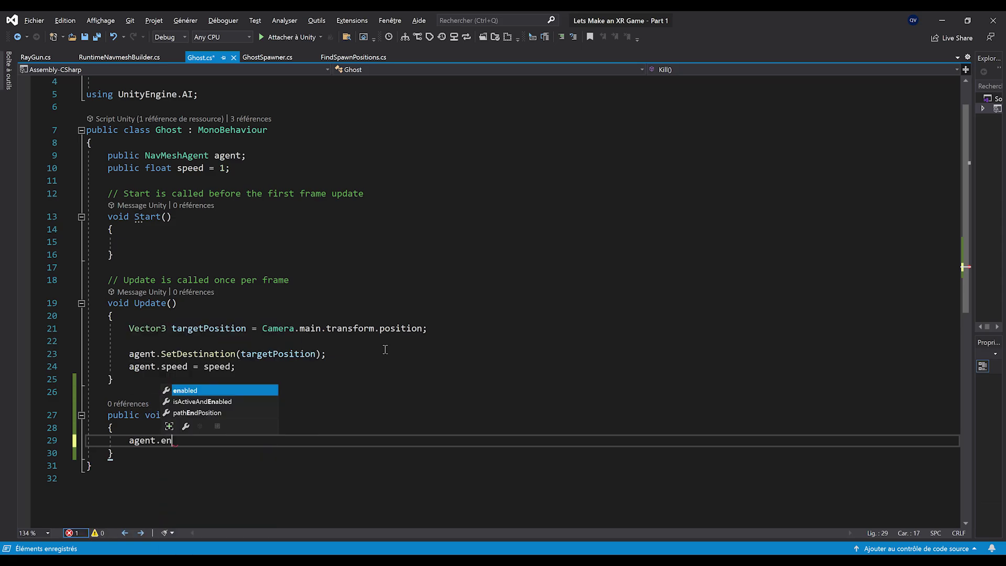
key("Tab")
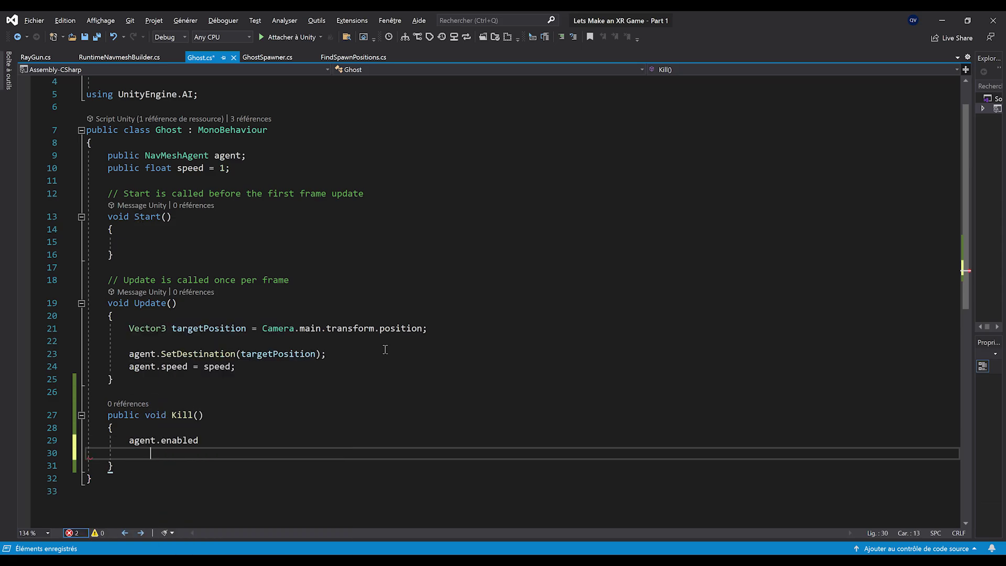
type("= false;")
key("ctrl+s")
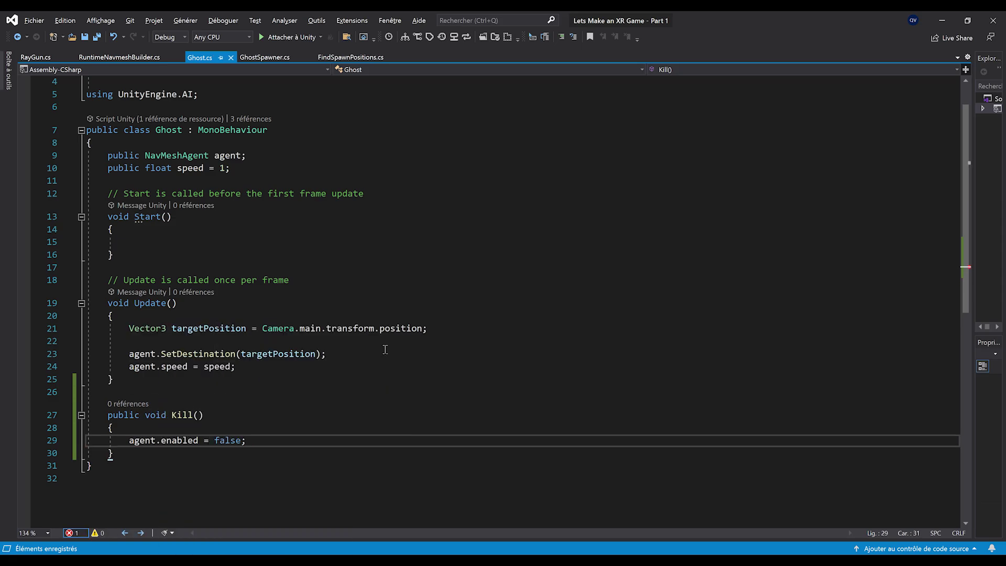
Make Update return early when the ghost's agent is not enabled
scroll(195, 393, "up", 1, "ctrl")
left_click(172, 295)
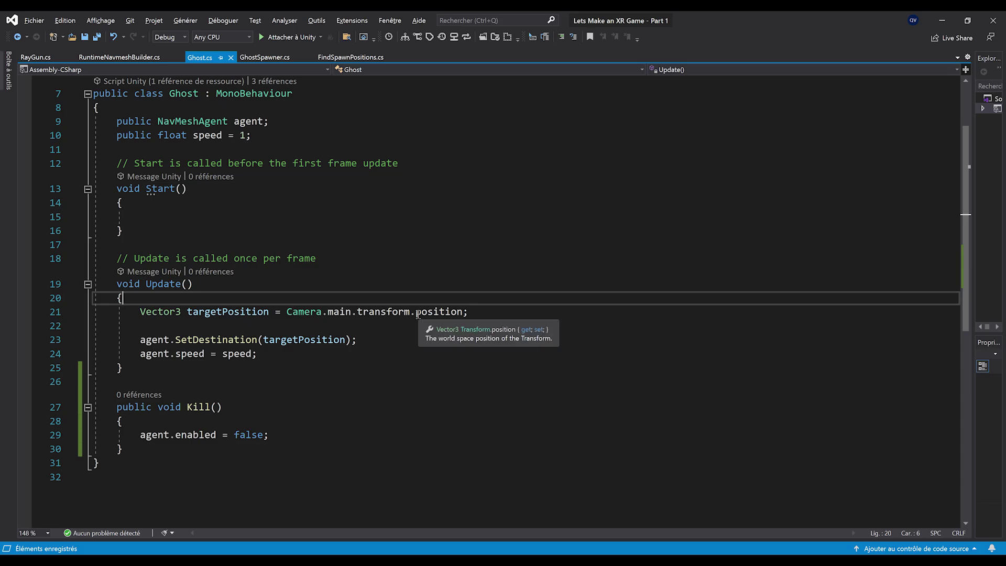
key("Return")
type("if(agent.enabled)!")
left_click(282, 311)
key("Return")
type("return;")
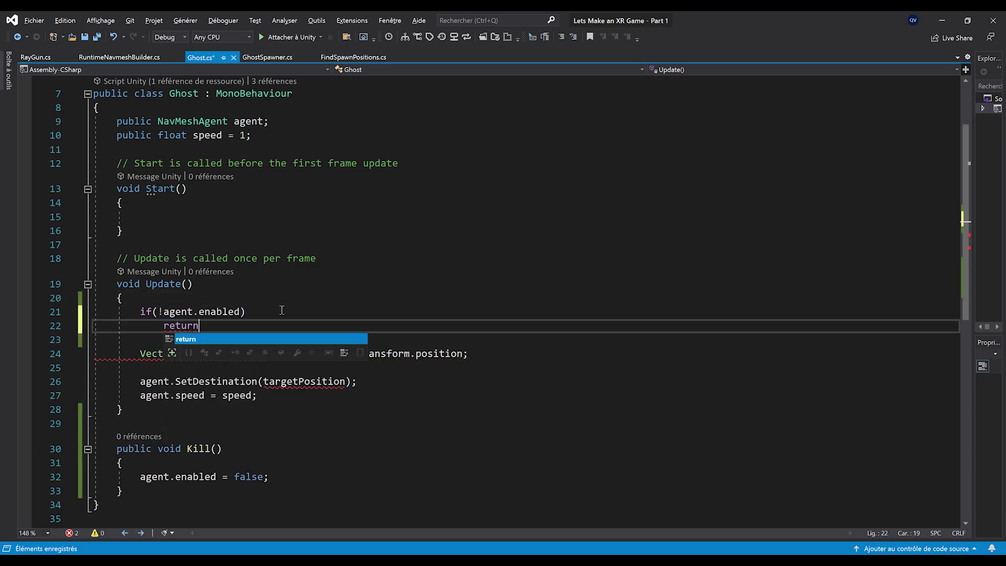
left_click(312, 433)
Declare a 'public Animator animator;' field at the top of the Ghost class and save
left_click(311, 477)
scroll(260, 231, "up", 2)
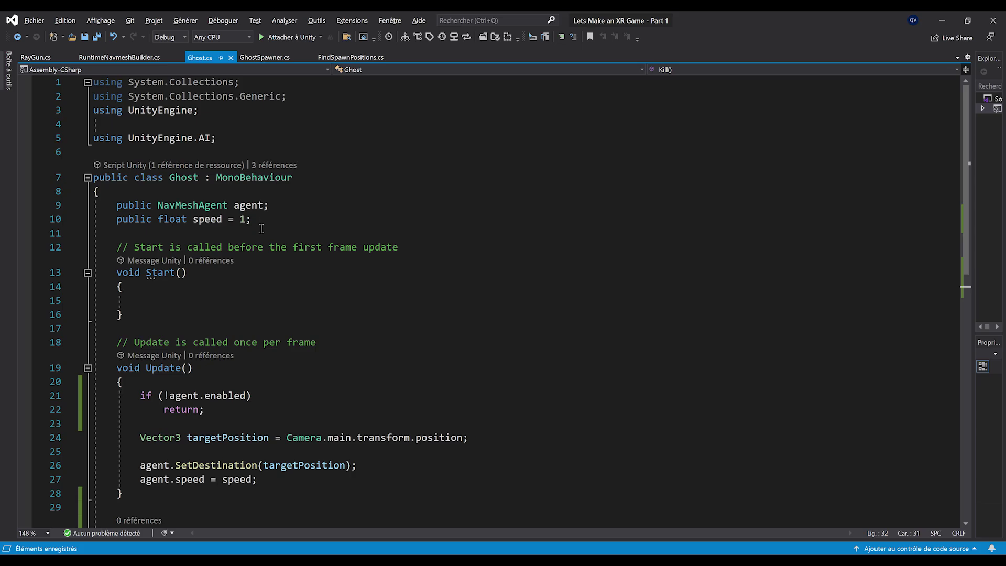
left_click(199, 192)
key("Return")
type("public")
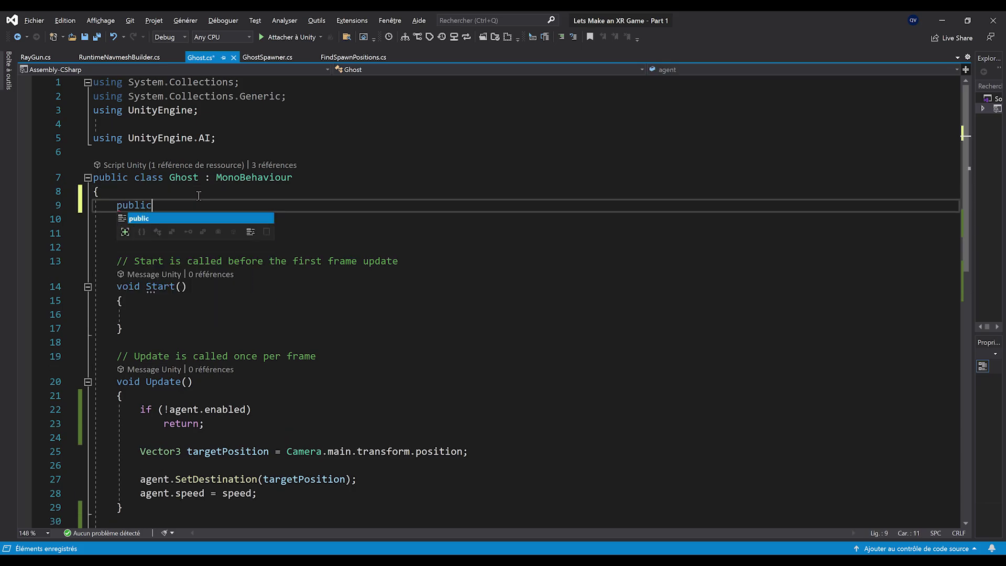
type(" Animator animator;")
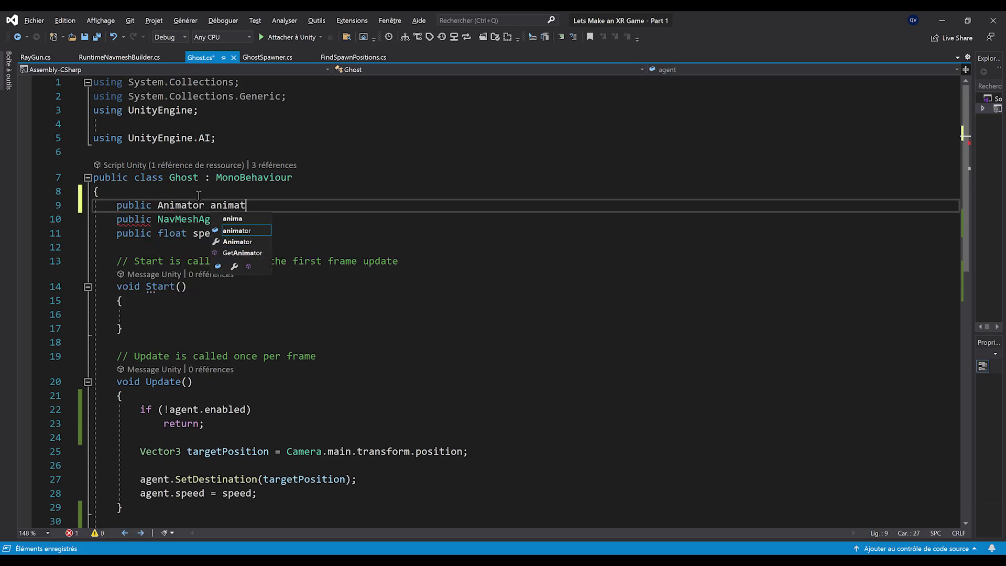
key("ctrl+s")
Add animator.SetTrigger("Death"); inside Kill() and save Ghost.cs
double_click(228, 205)
scroll(262, 262, "down", 5)
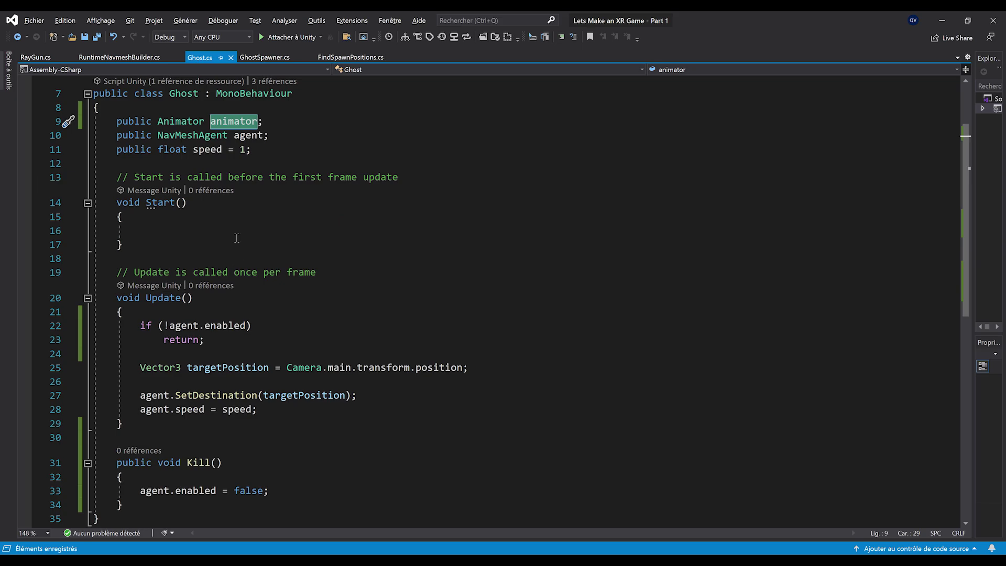
left_click(285, 327)
key("Return")
type("ani")
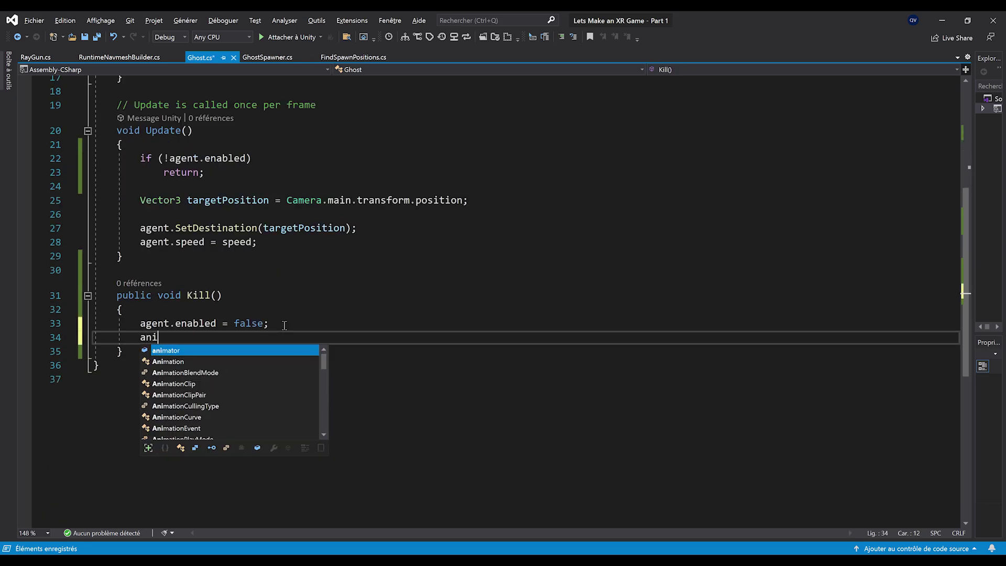
type("mator.SetTr")
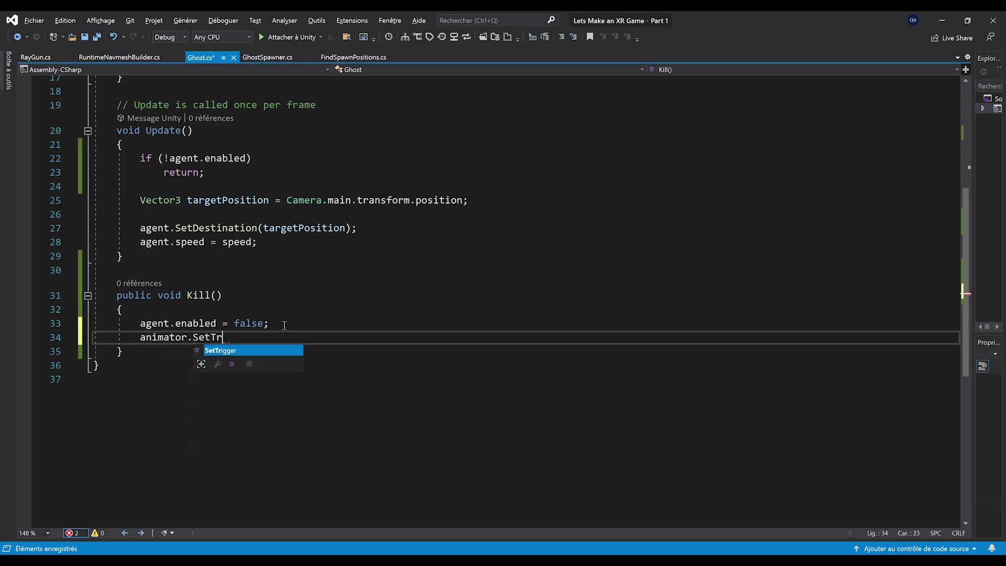
type("igger(\"Death")
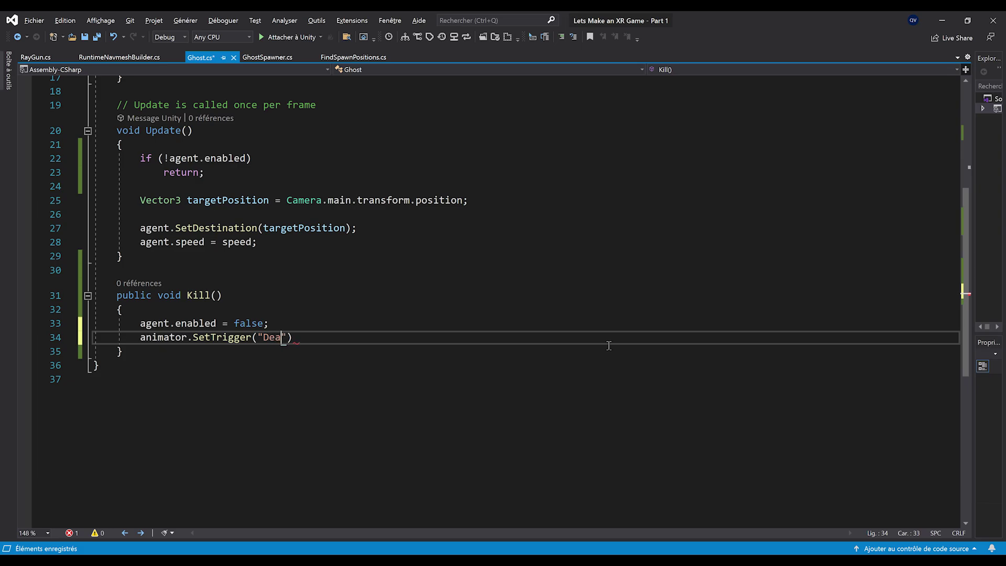
type("\");")
key("ctrl+s")
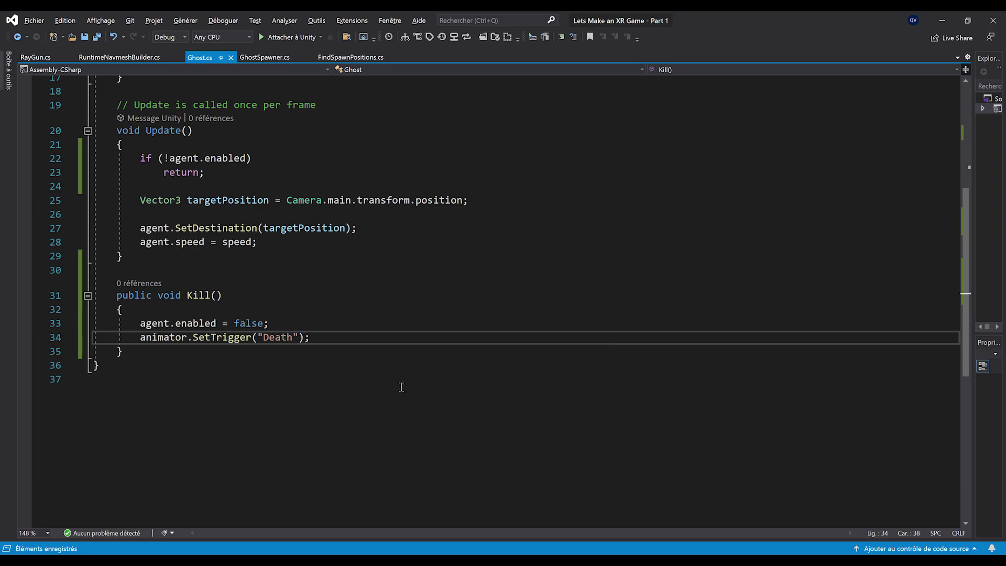
Add ghost.Kill(); inside the ghost-hit branch of RayGun.cs and save it
scroll(258, 320, "up", 1)
scroll(258, 319, "up", 1)
left_click(213, 379)
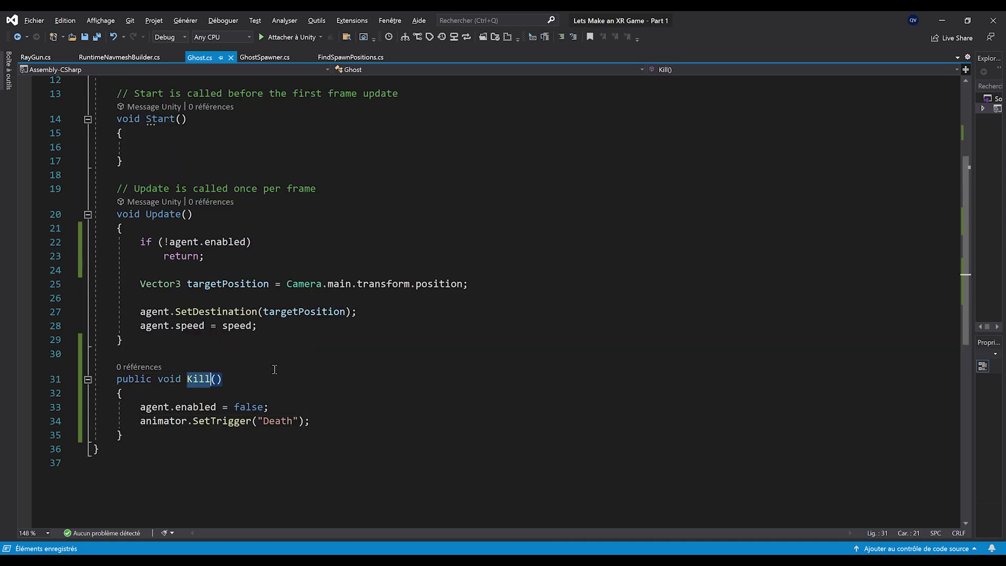
left_click(268, 403)
triple_click(286, 401)
left_click(367, 423)
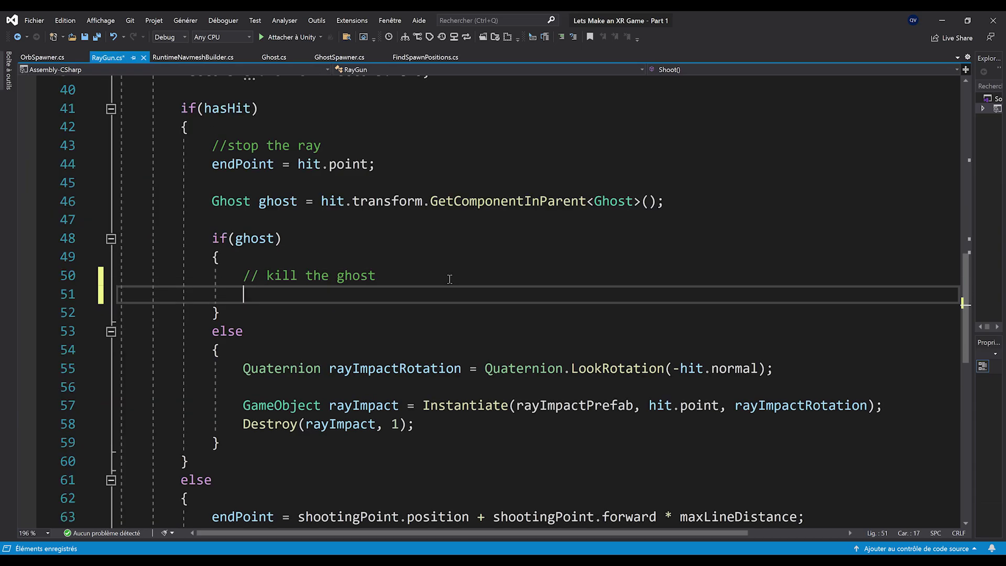
type("ghost.Kill();")
key("ctrl+s")
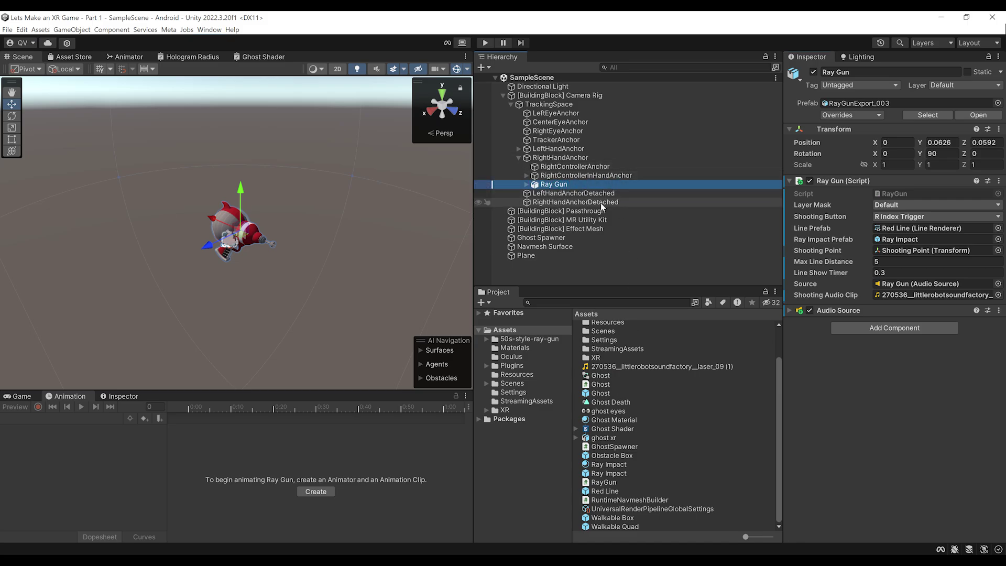
Assign the Ghost prefab's Animator to the Animator field of its Ghost script
left_click(629, 393)
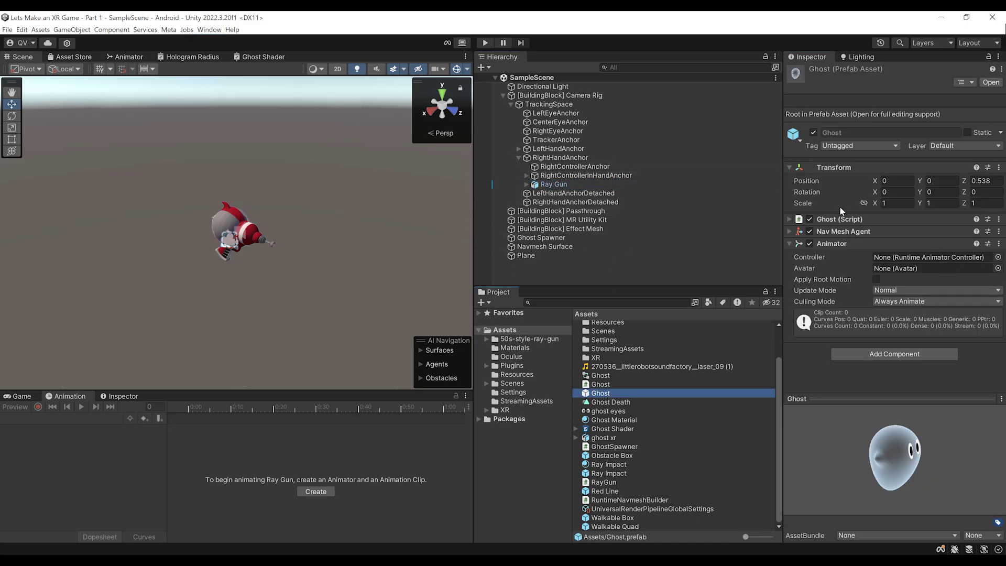
left_click(841, 219)
scroll(891, 228, "down", 3)
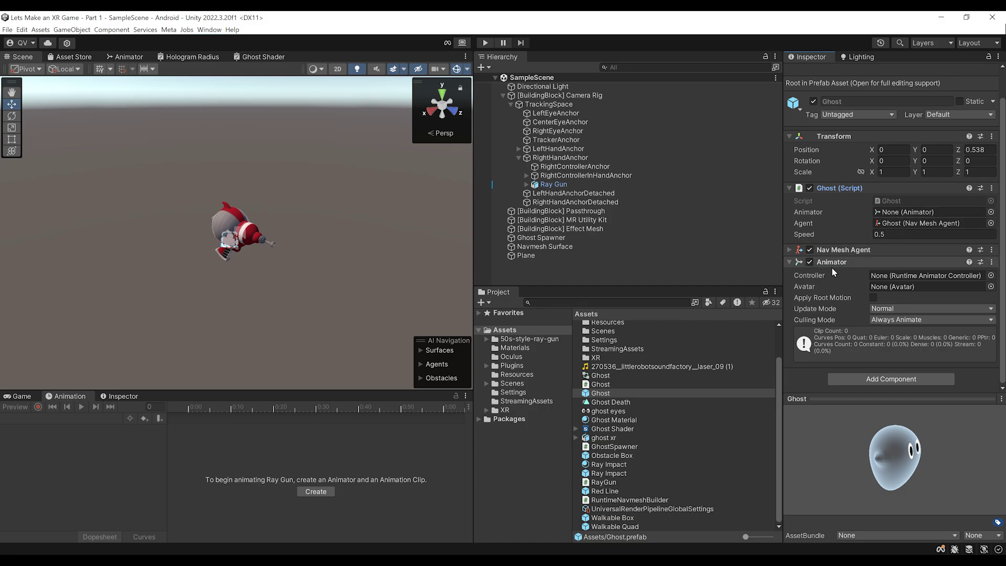
left_click_drag(828, 266, 925, 212)
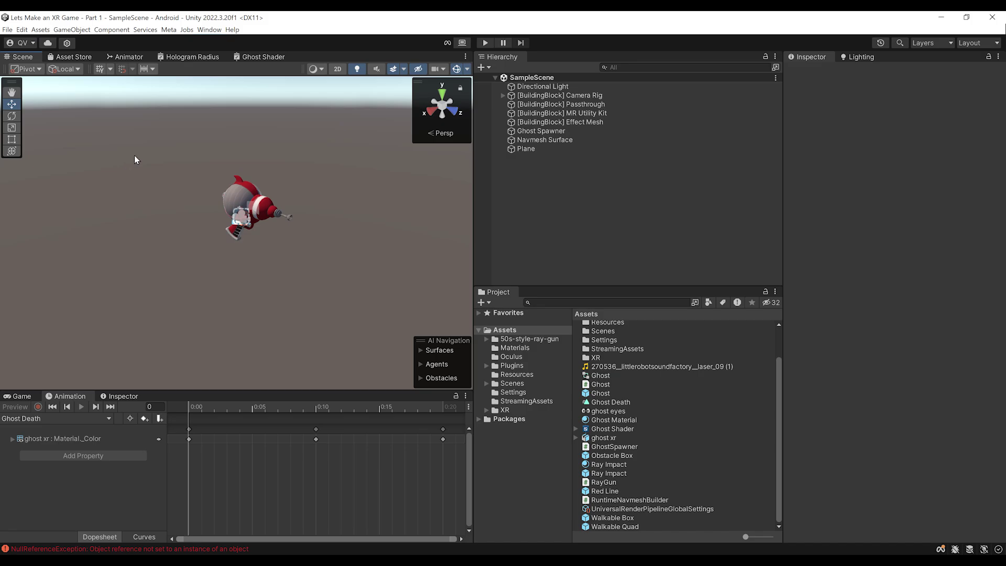
Turn off Loop Time on the Ghost Death clip, then enter play mode to test
middle_click_drag(191, 189, 262, 212)
right_click_drag(263, 213, 300, 209)
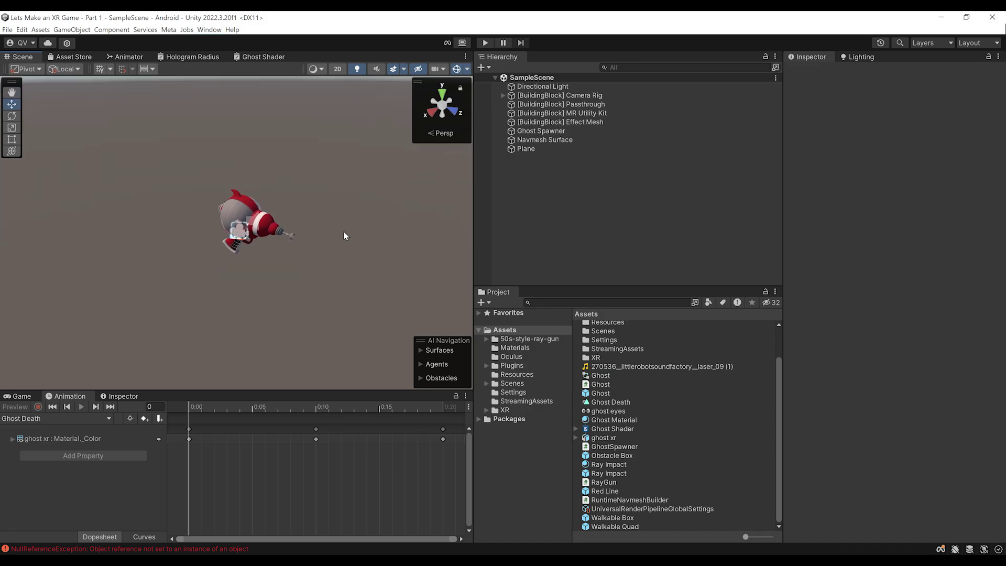
left_click(608, 403)
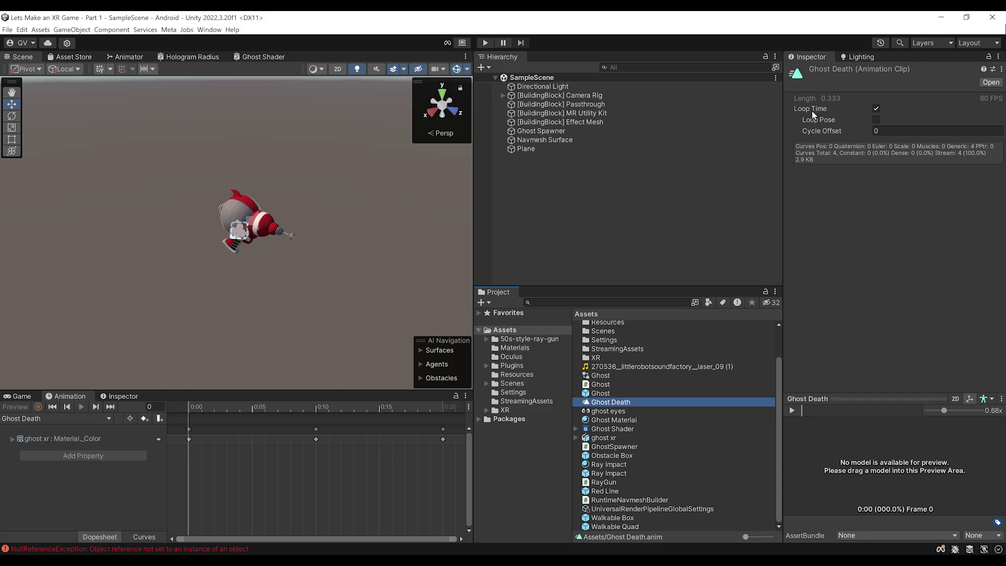
left_click(876, 109)
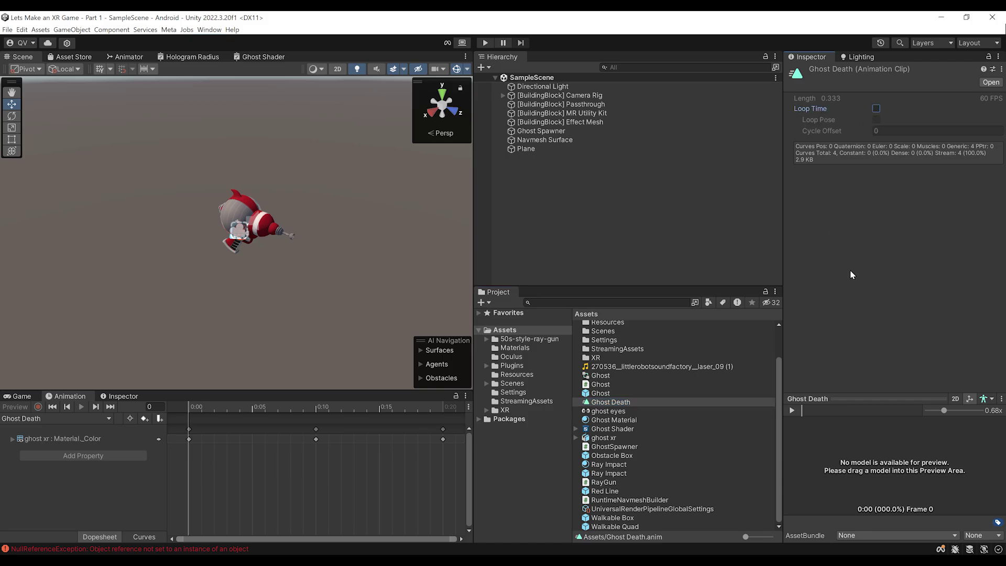
right_click_drag(290, 299, 275, 228)
scroll(275, 225, "down", 3)
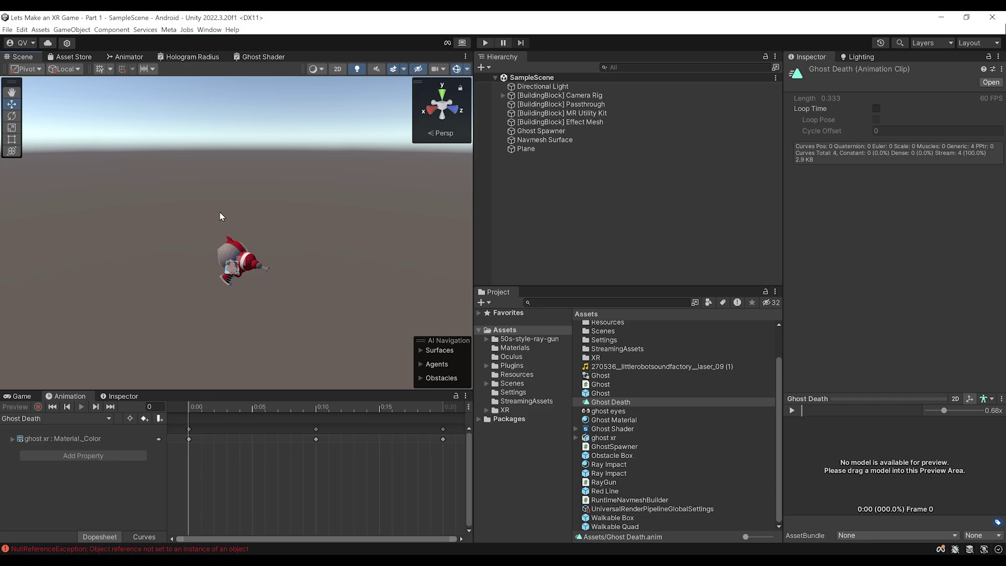
key("ctrl+p")
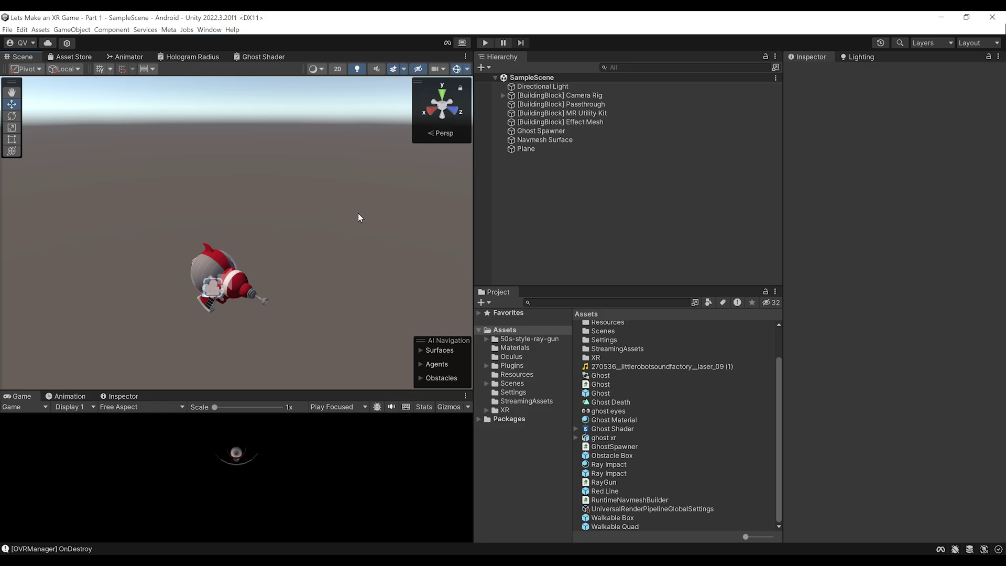
In the opened Ghost prefab, remove the Mesh Collider from the Quad eye object
double_click(602, 394)
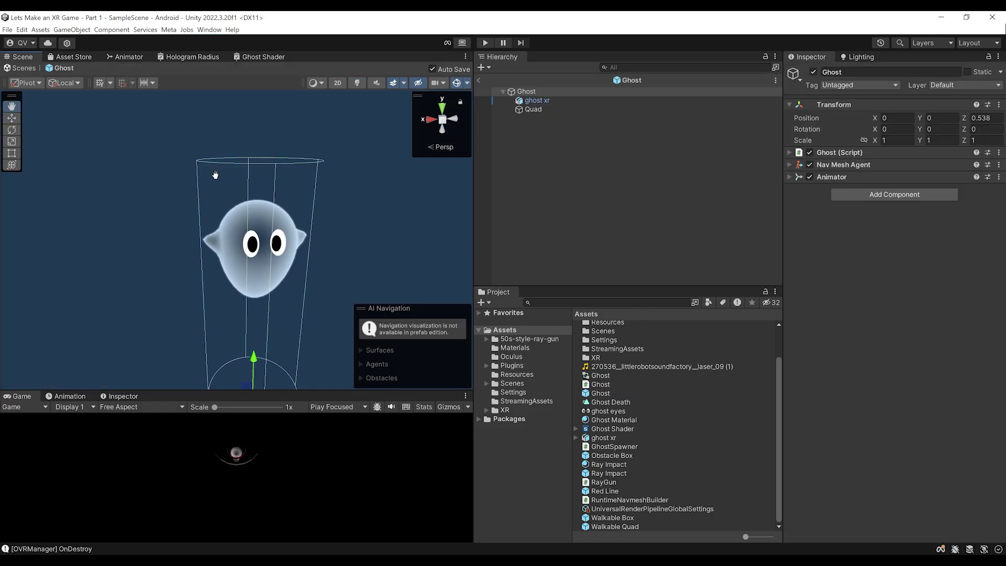
left_click(856, 165)
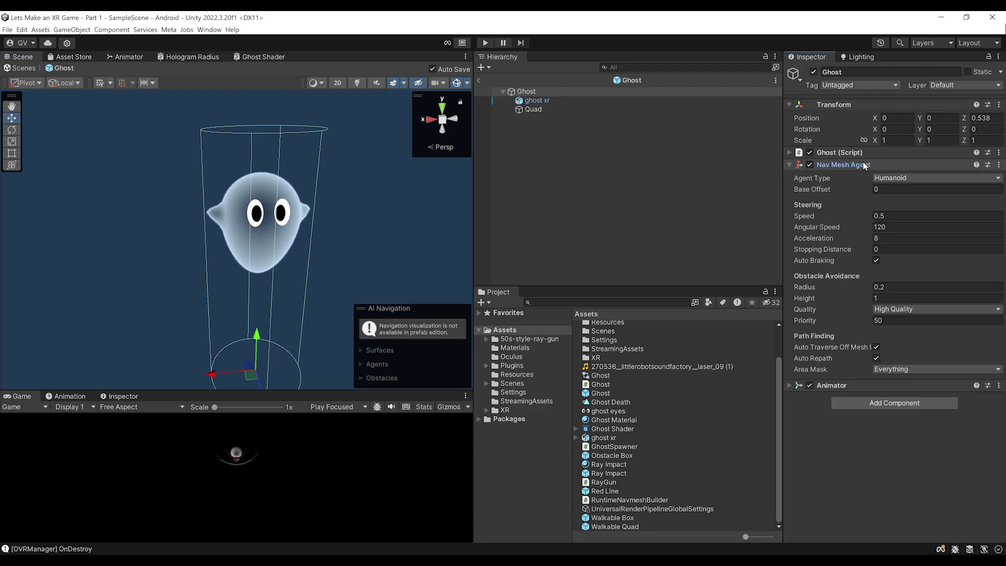
left_click(855, 165)
left_click(535, 110)
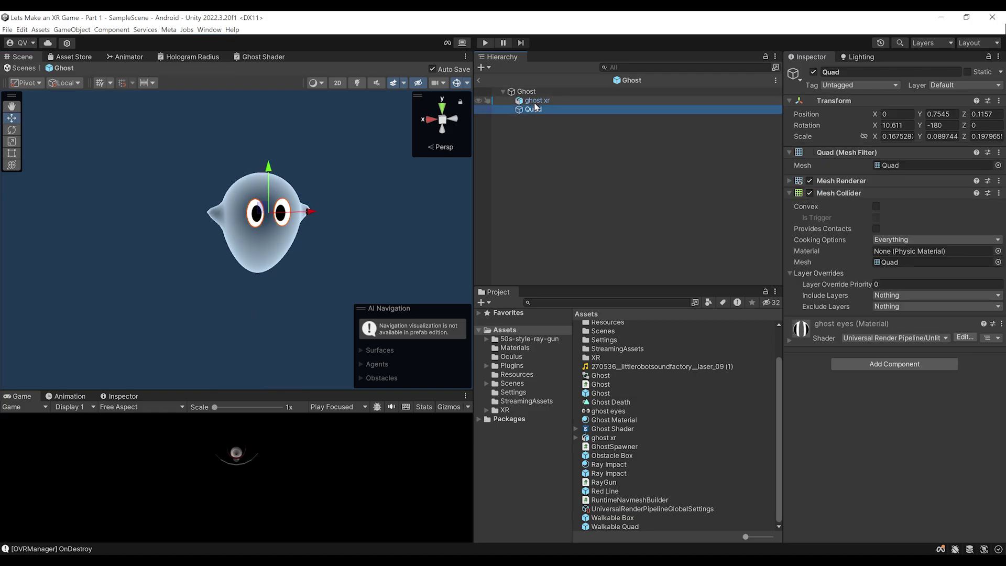
left_click(536, 100)
double_click(534, 109)
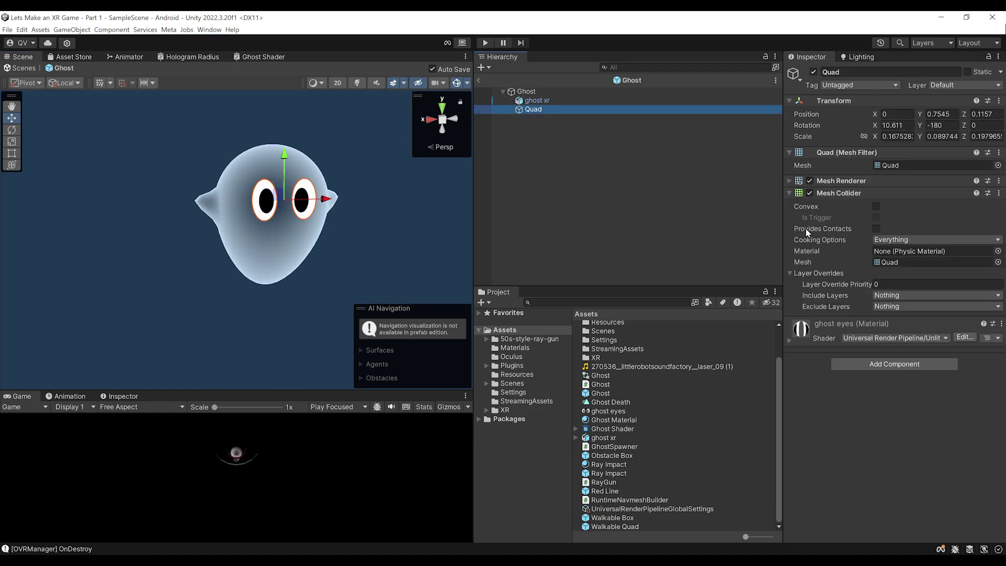
scroll(111, 192, "down", 3)
scroll(202, 183, "up", 2)
middle_click_drag(203, 184, 244, 172)
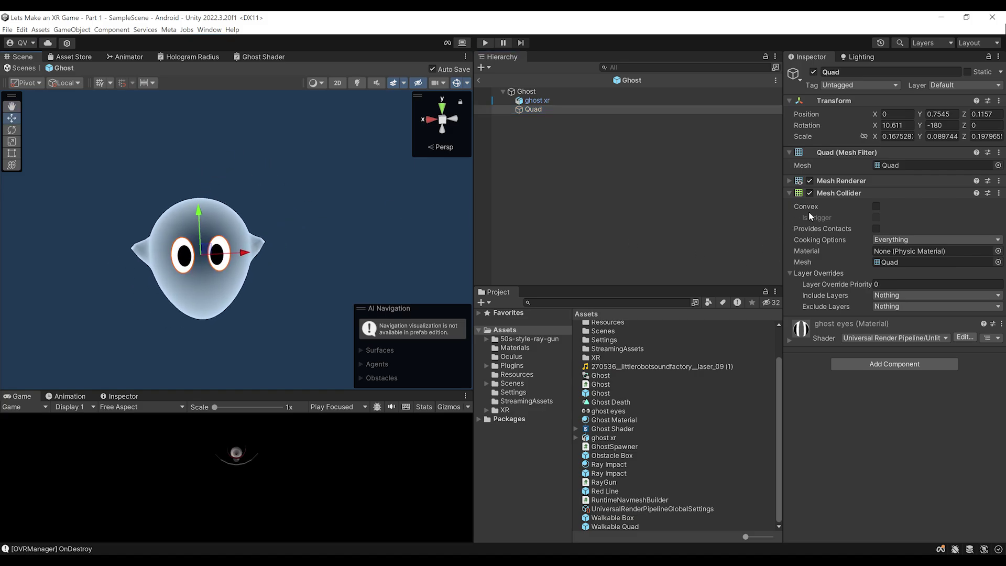
right_click(832, 195)
left_click(860, 213)
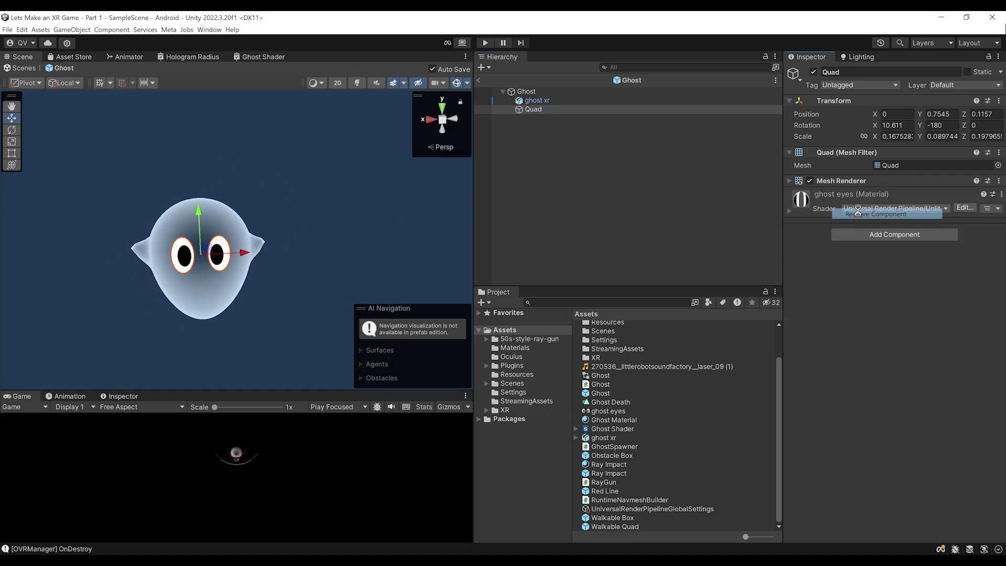
Add a Capsule Collider to ghost xr with Direction Z-Axis and Height 0.35
left_click(542, 101)
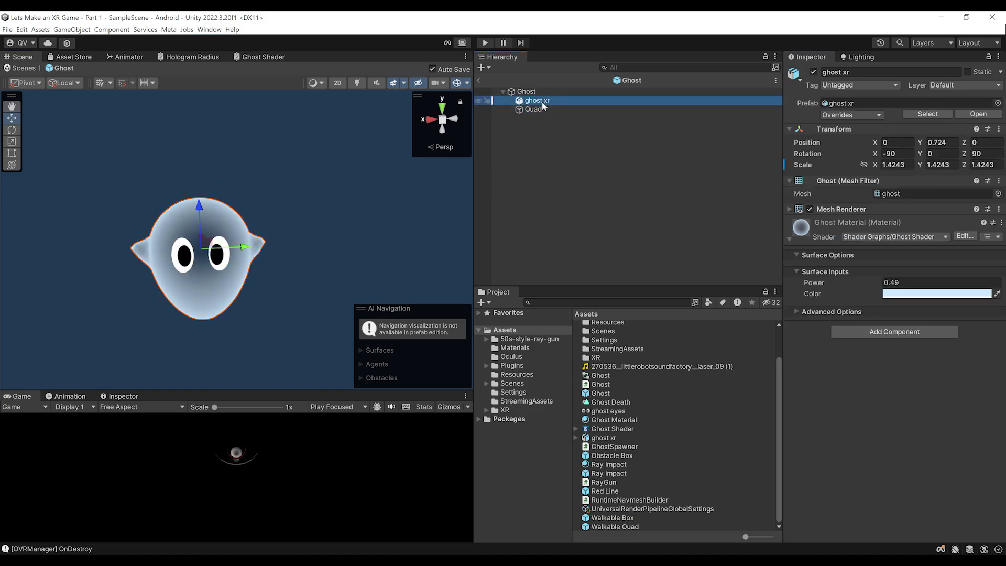
left_click(895, 332)
type("capsule")
key("Return")
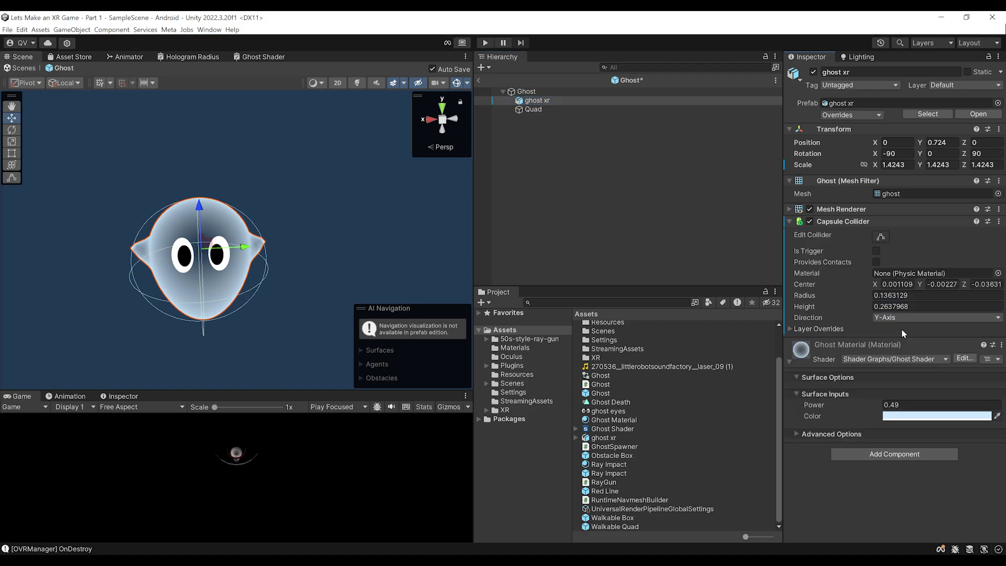
key("f")
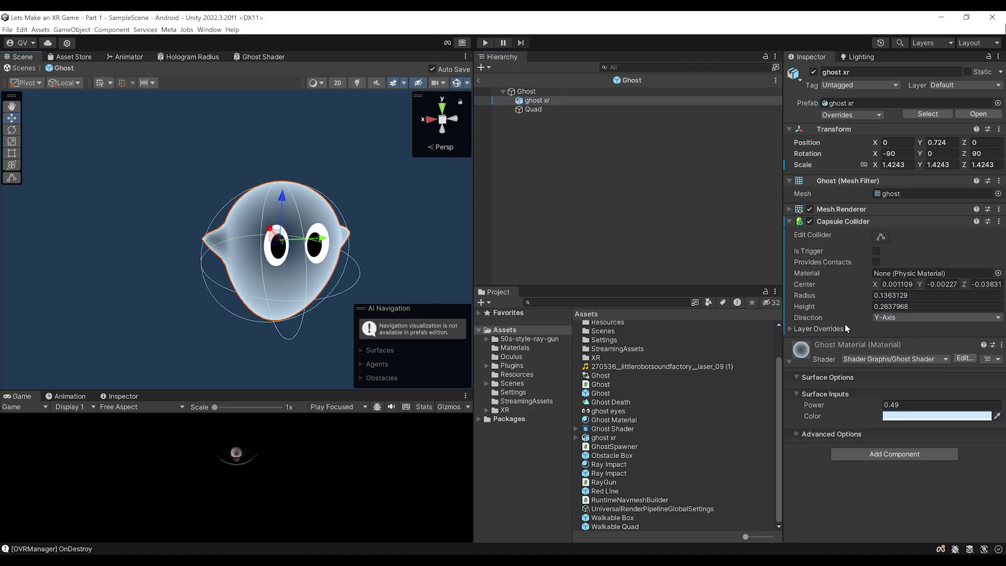
left_click_drag(826, 308, 835, 307)
left_click_drag(315, 246, 311, 224, "alt")
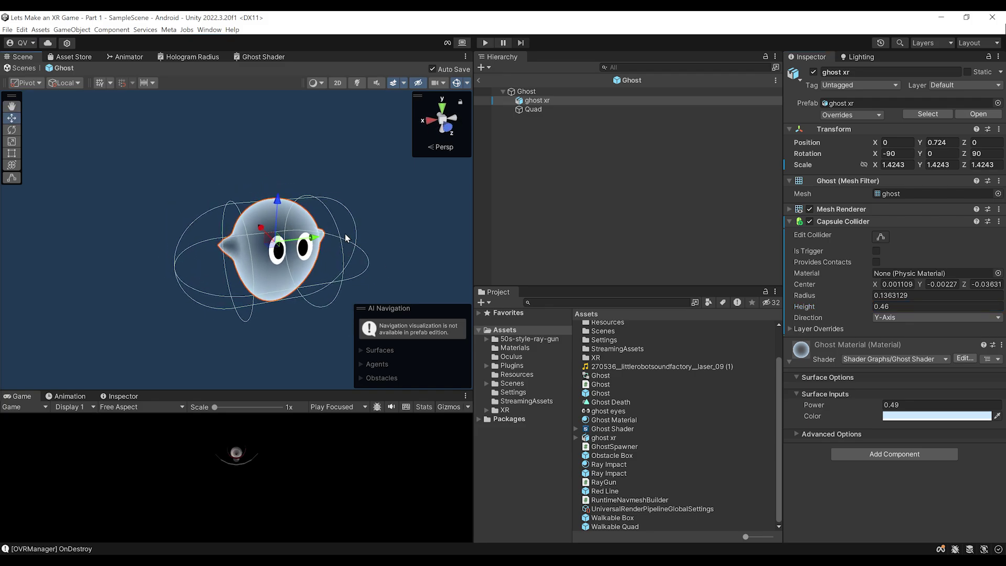
left_click(890, 321)
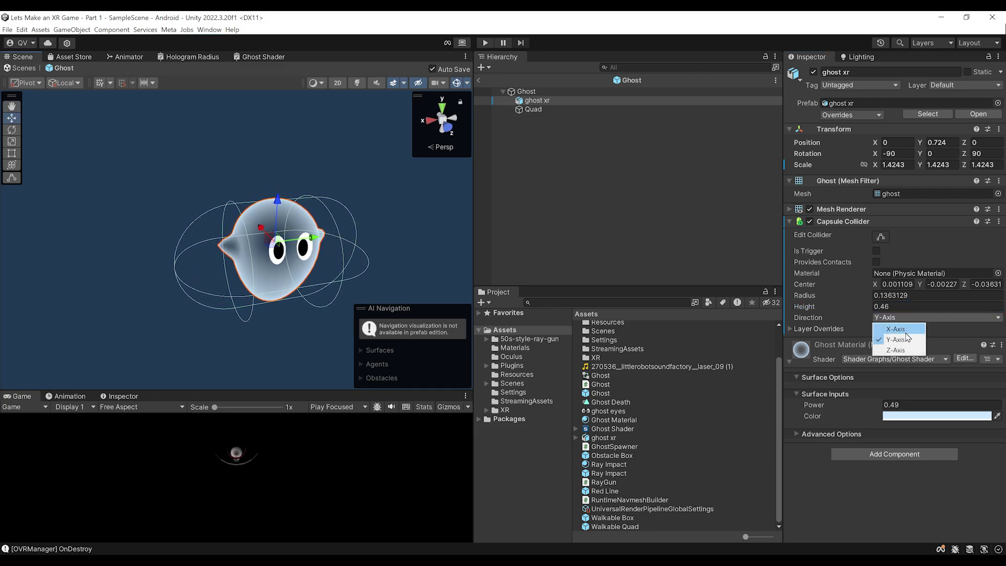
left_click(898, 350)
left_click_drag(838, 310, 835, 307)
Set the capsule collider Radius to 0.1, inspect it, and exit prefab mode to SampleScene
left_click(446, 127)
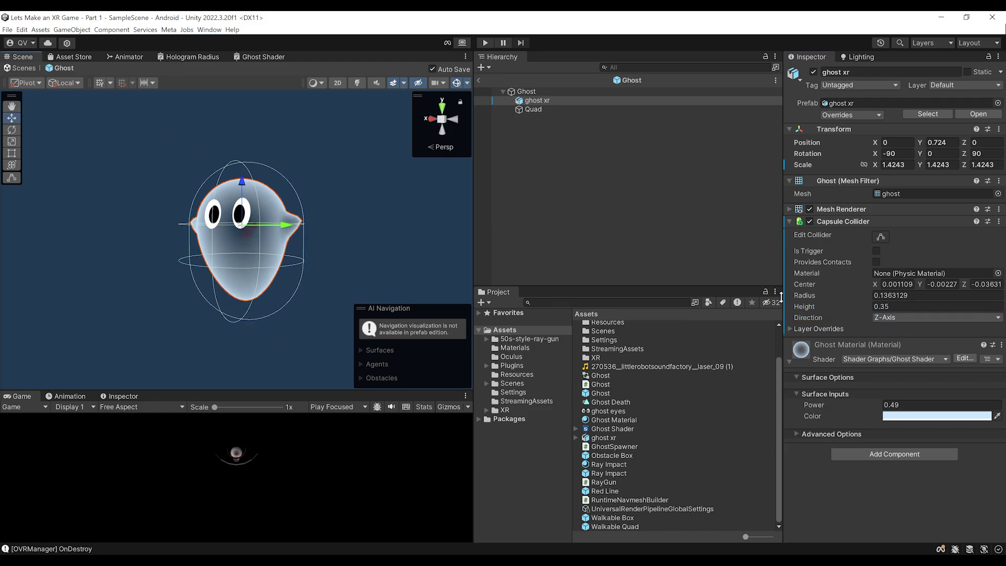
left_click_drag(908, 296, 880, 296)
type("1")
left_click_drag(162, 207, 458, 204, "alt")
left_click(526, 92)
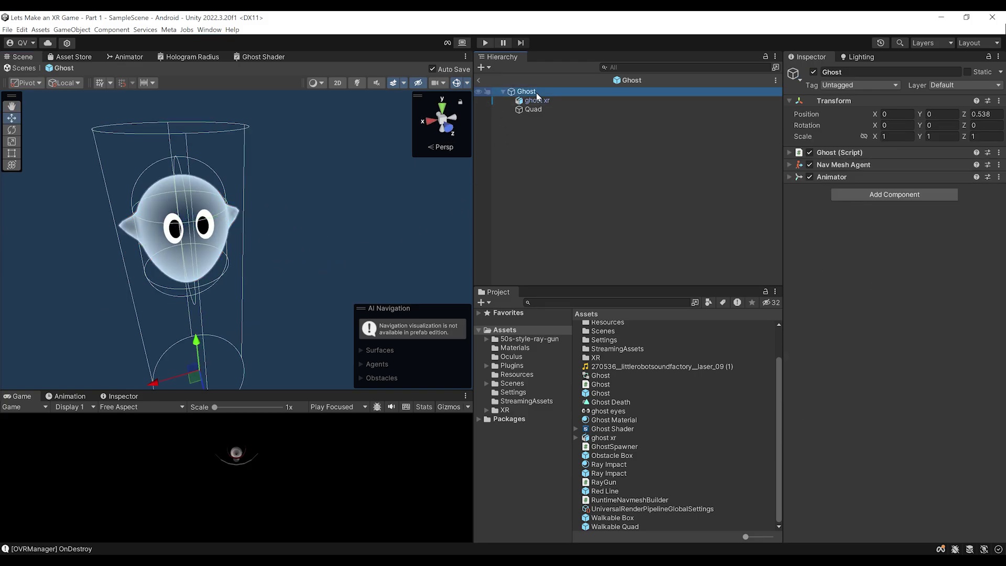
left_click(535, 100)
left_click_drag(315, 236, 282, 241, "alt")
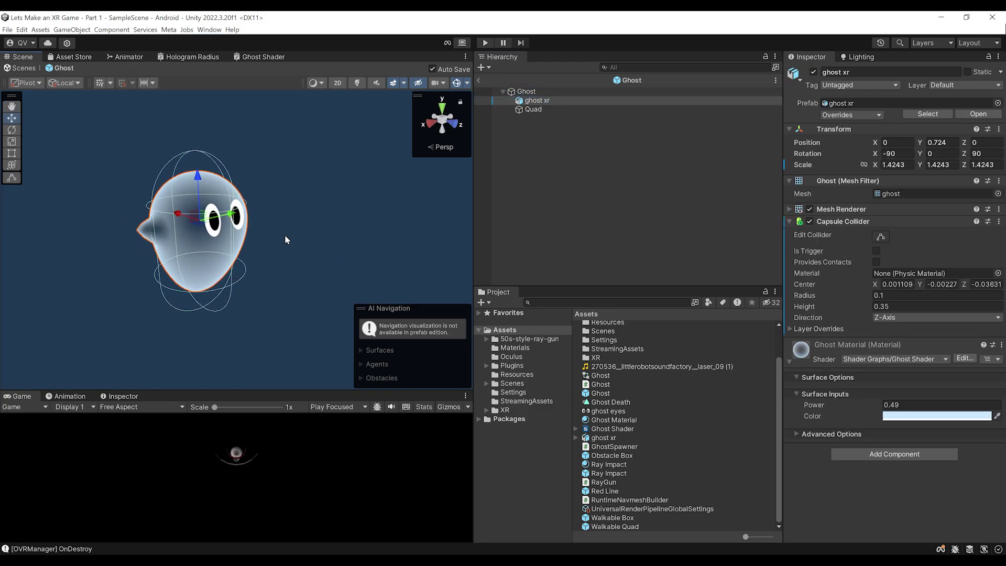
key("f")
left_click_drag(168, 246, 367, 220, "alt")
left_click(483, 80)
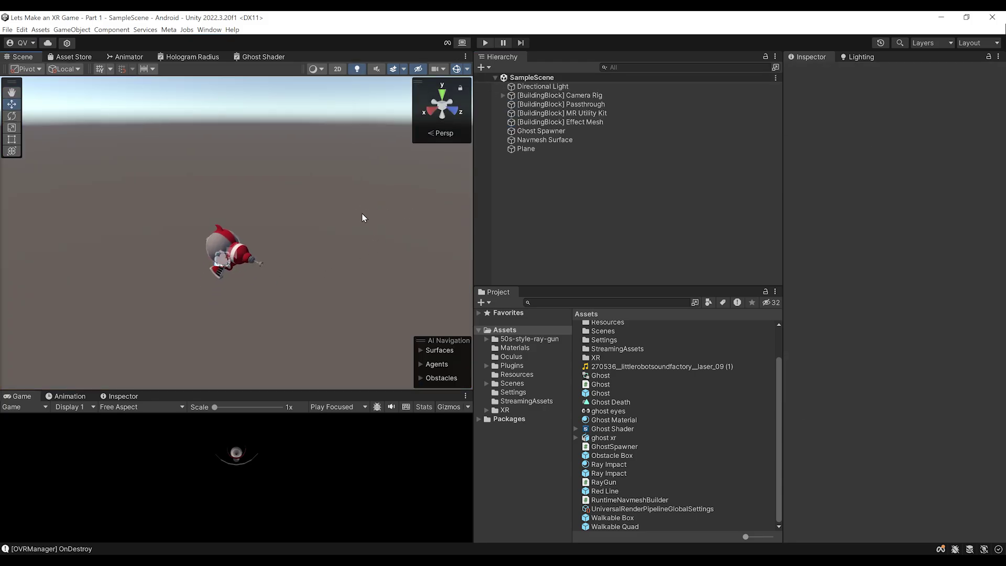
left_click(609, 474)
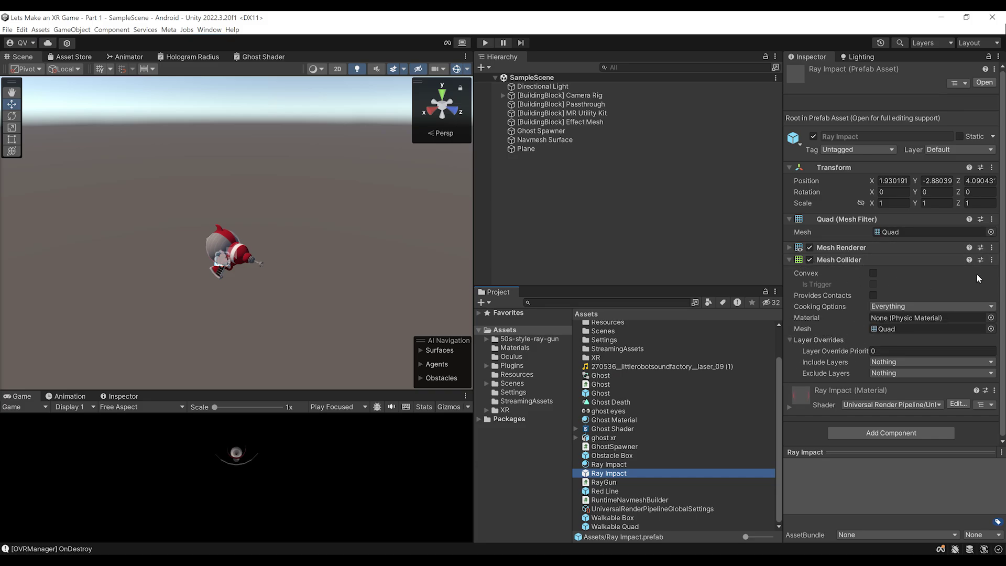
right_click(848, 261)
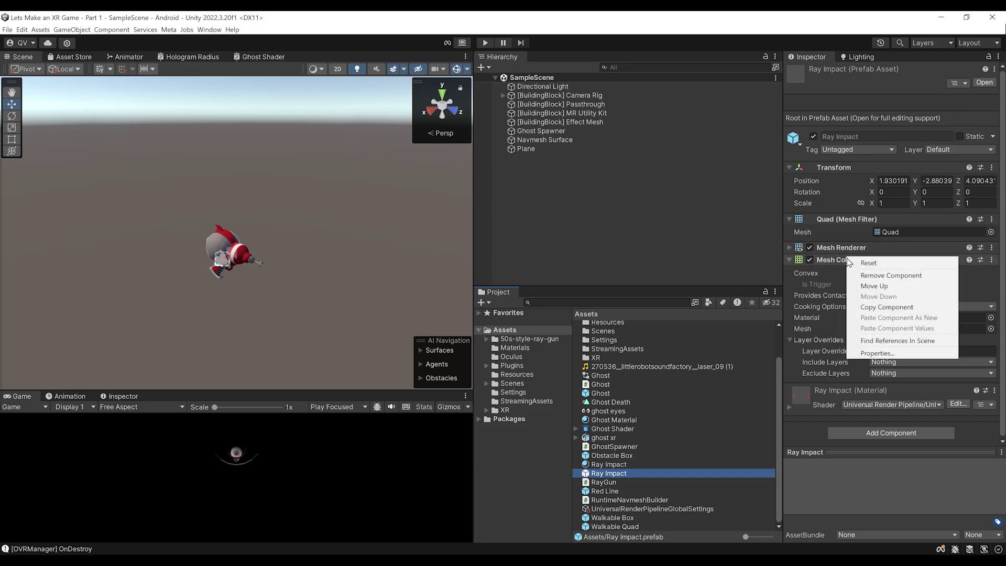
left_click(874, 273)
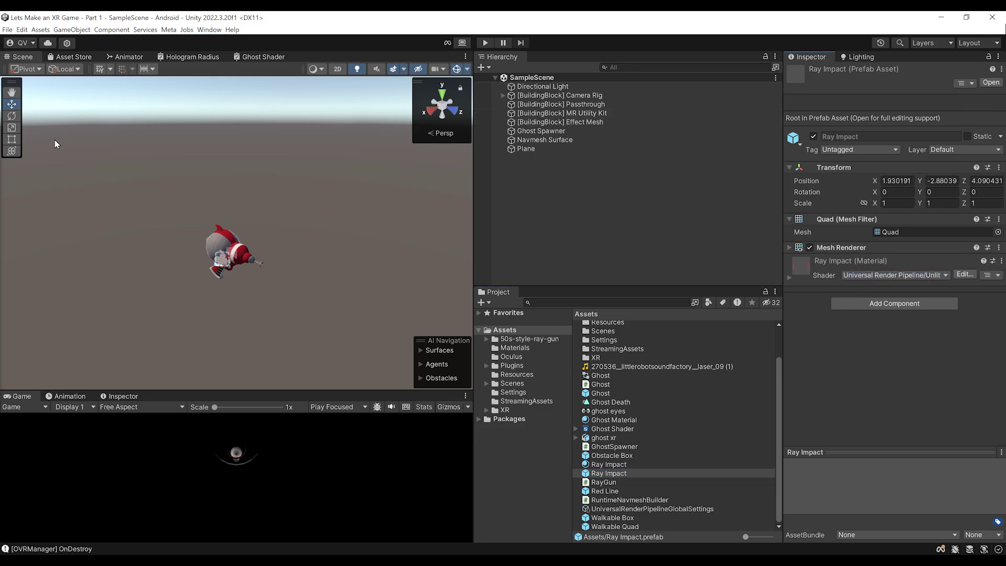
scroll(227, 262, "up", 3)
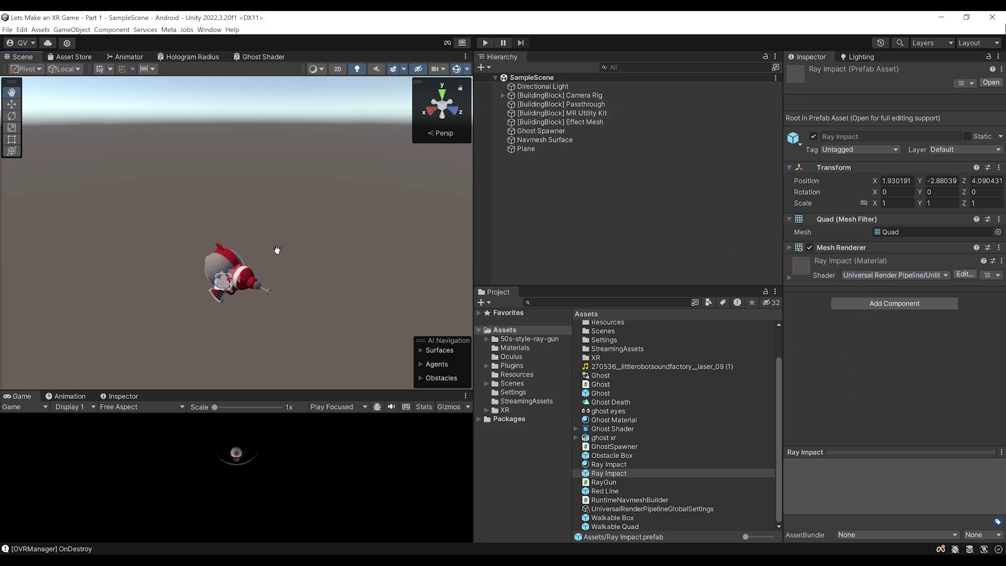
scroll(305, 234, "down", 2)
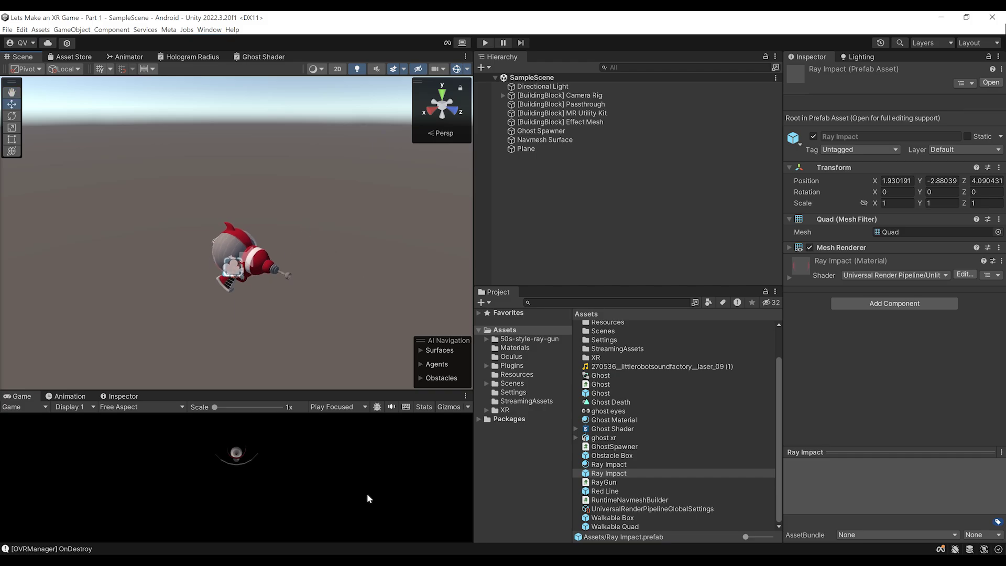
key("ctrl+p")
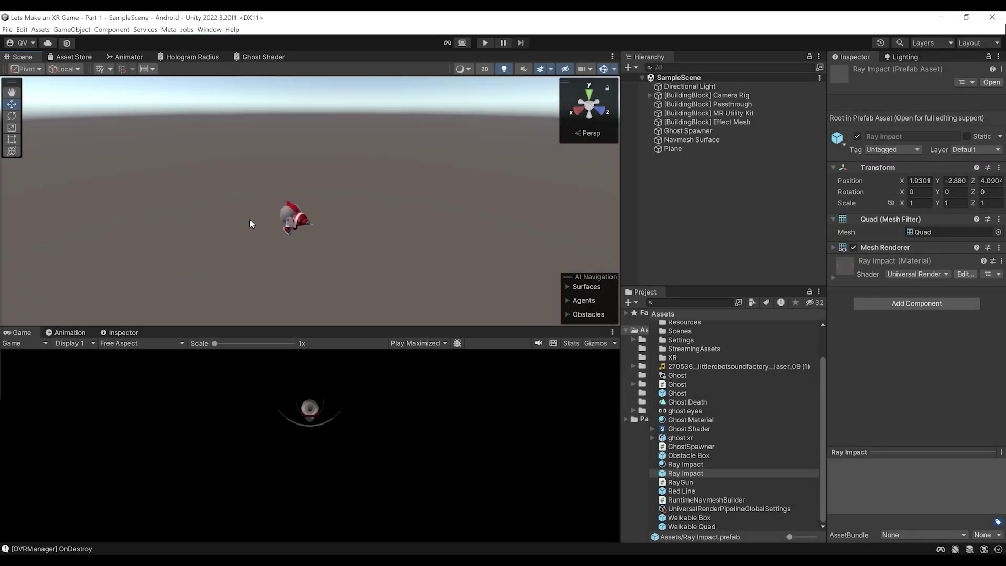
Add an animation event at frame 20 of the Ghost prefab's Ghost Death clip
left_click(83, 334)
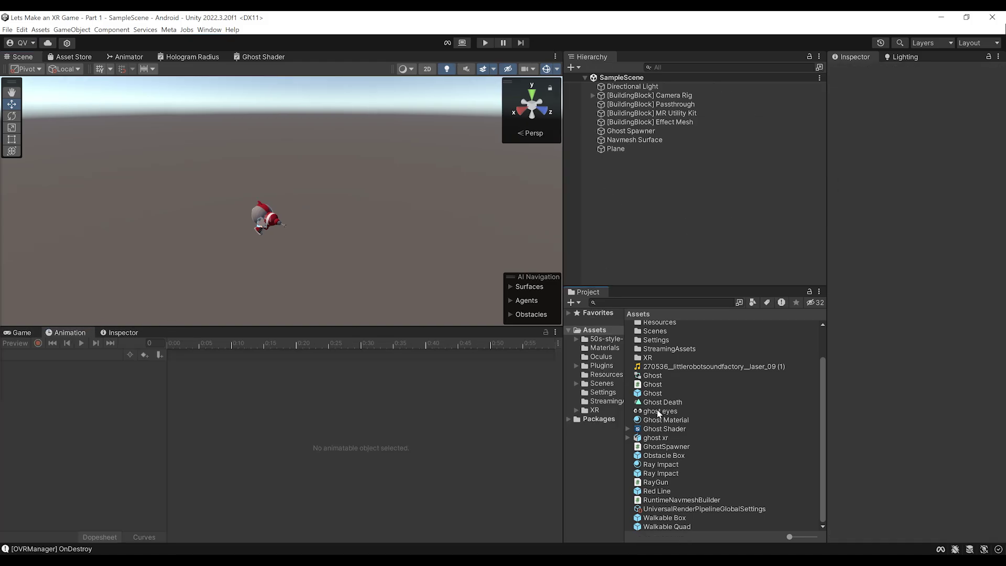
left_click(652, 394)
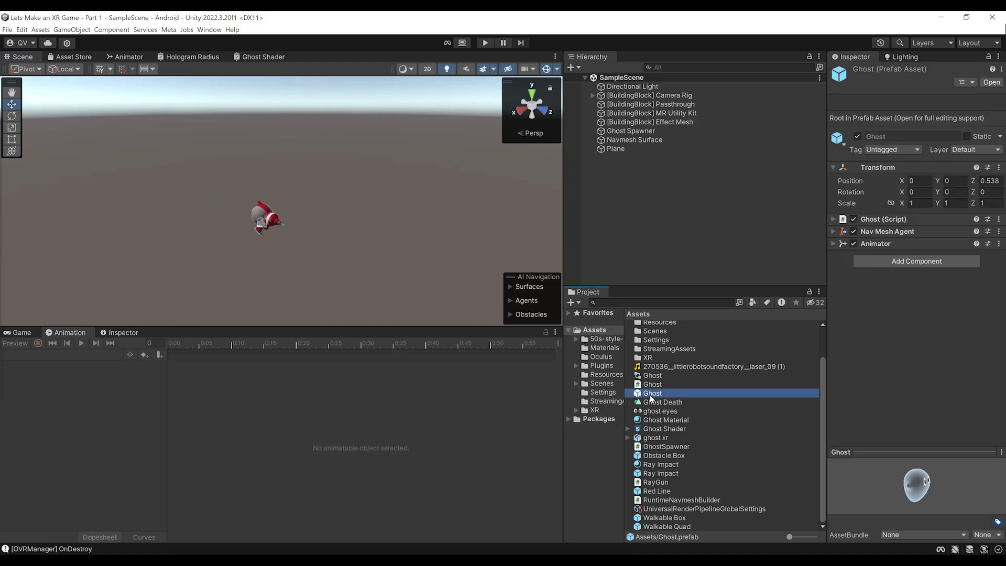
double_click(652, 396)
left_click(618, 92)
left_click(884, 177)
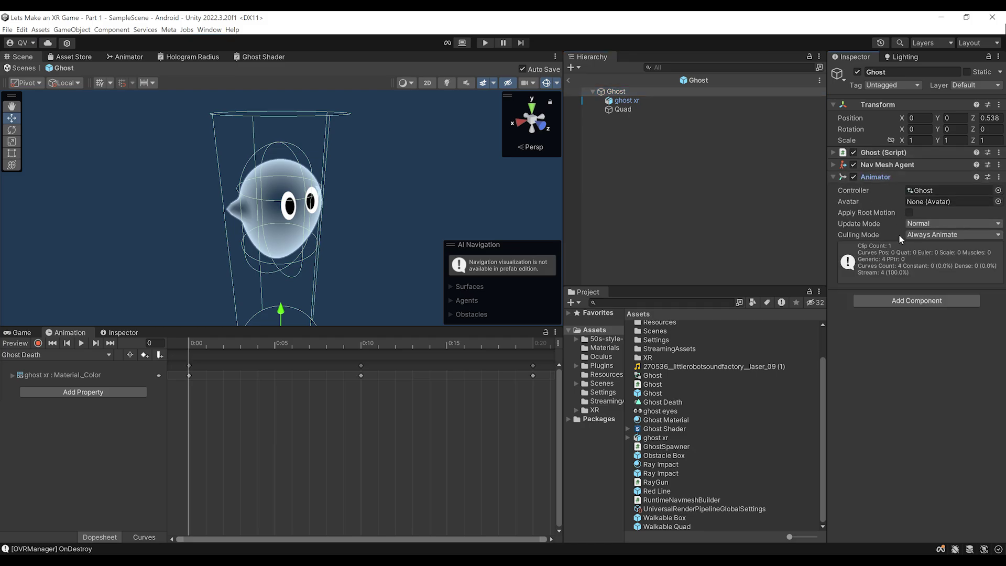
scroll(397, 486, "down", 5)
left_click_drag(313, 344, 338, 350)
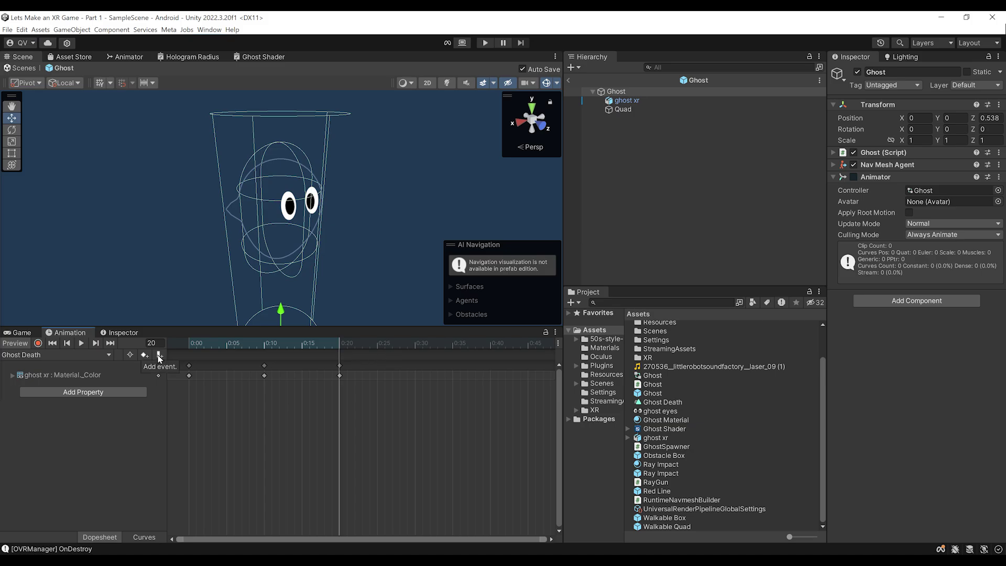
left_click(160, 356)
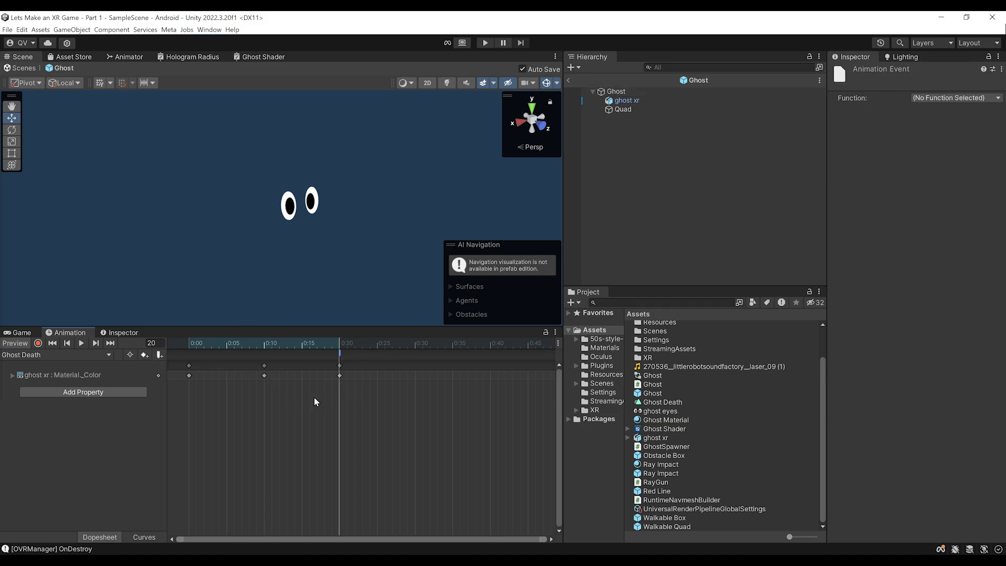
Open the Ghost script from the Ghost root object in Visual Studio
left_click(623, 93)
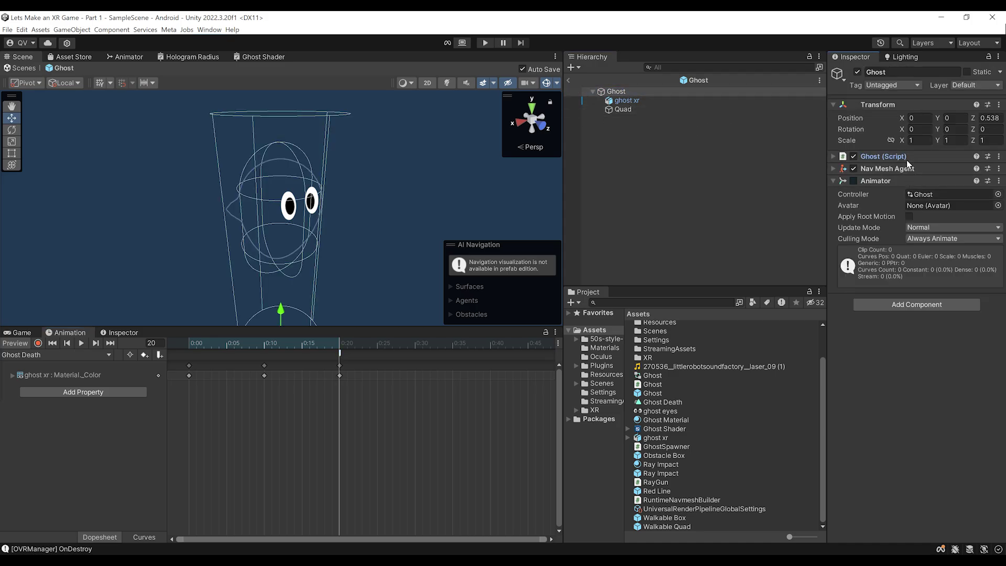
left_click(907, 159)
left_click(928, 169)
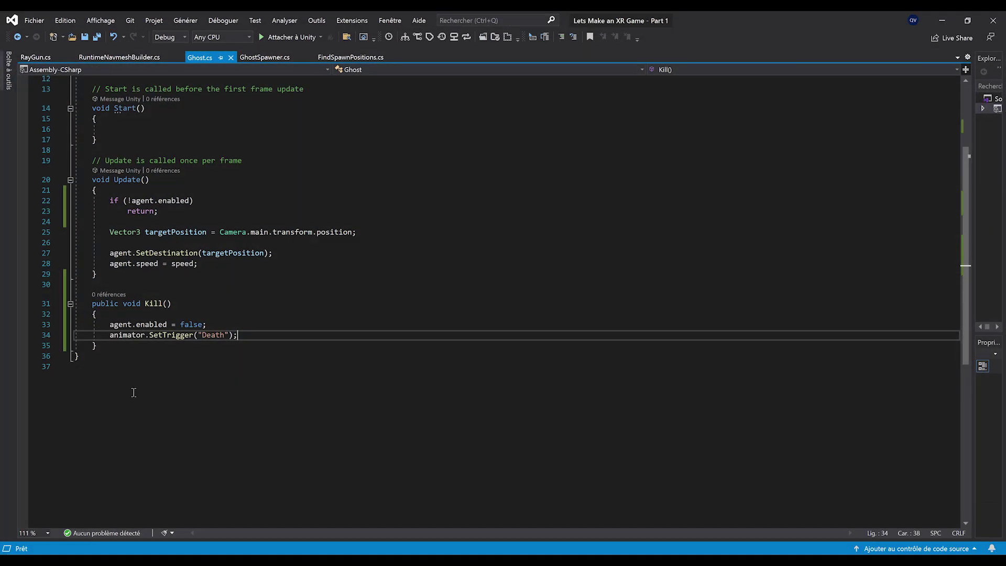
left_click(238, 345)
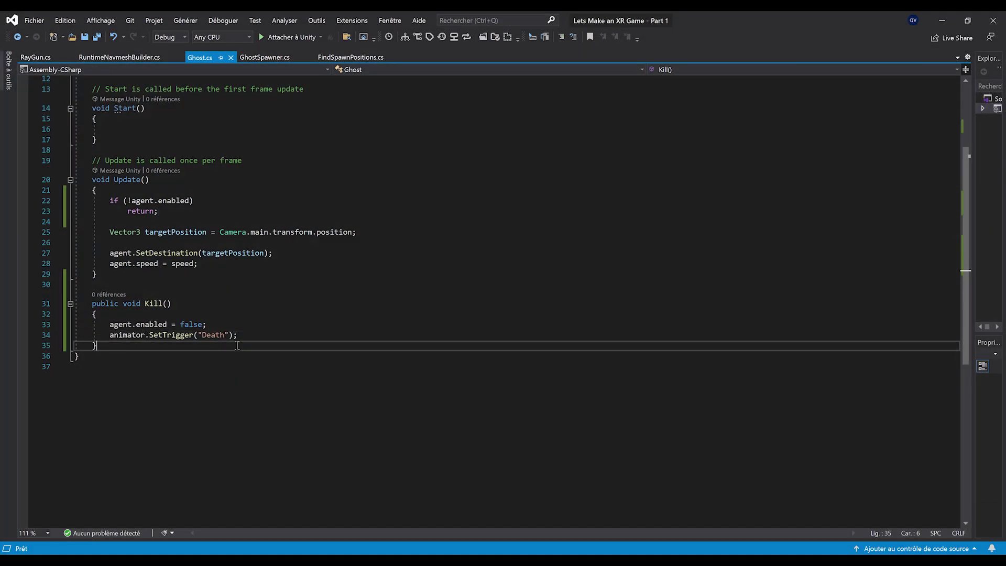
Write public void Destroy() { Destroy(gameObject); } below Kill(), save, and return to Unity
key("Return")
key("Return")
type("public void D")
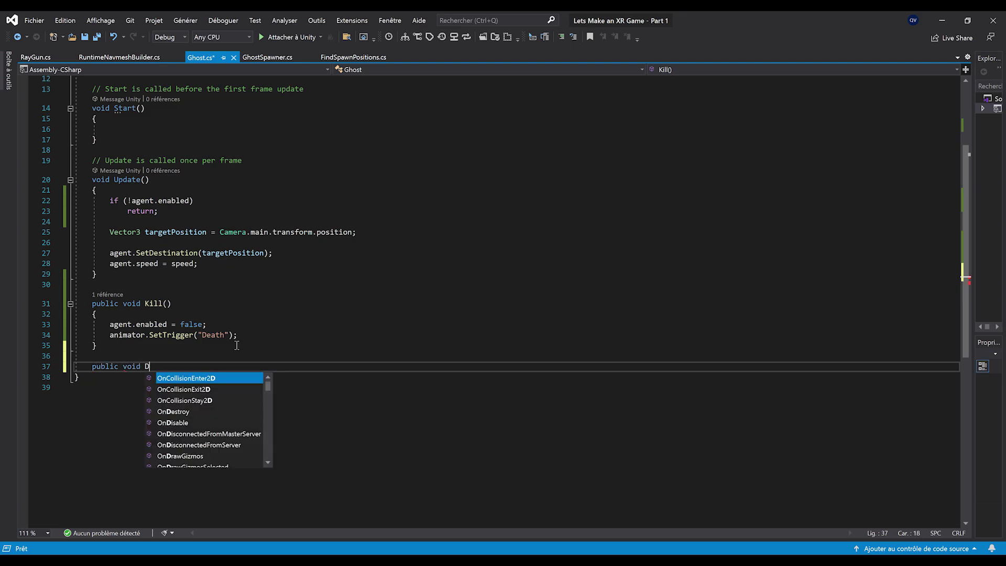
type("estroy()")
key("Return")
type("{")
key("Return")
key("ctrl+s")
type("Destroy(gameObject);")
key("ctrl+s")
key("ctrl+End")
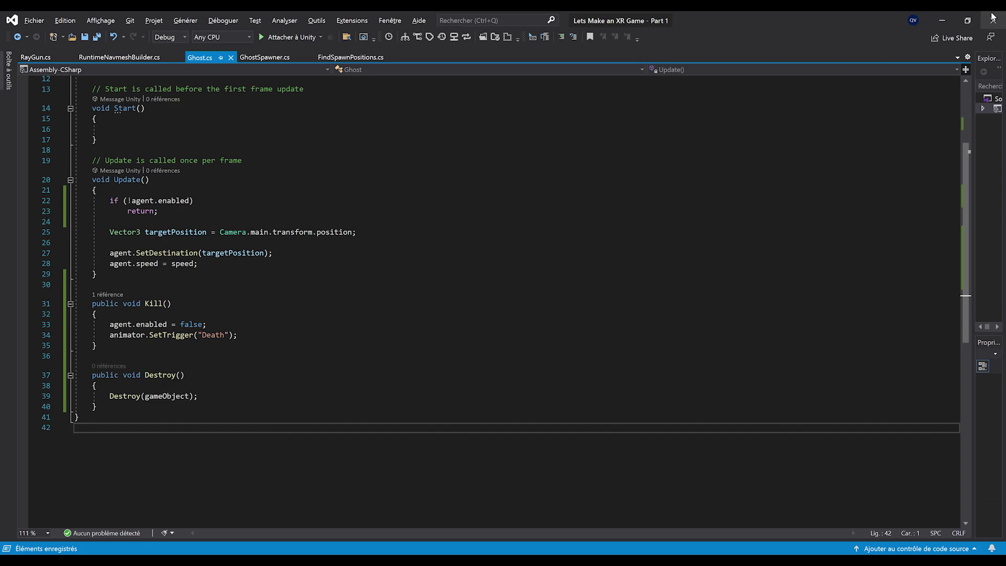
left_click(939, 19)
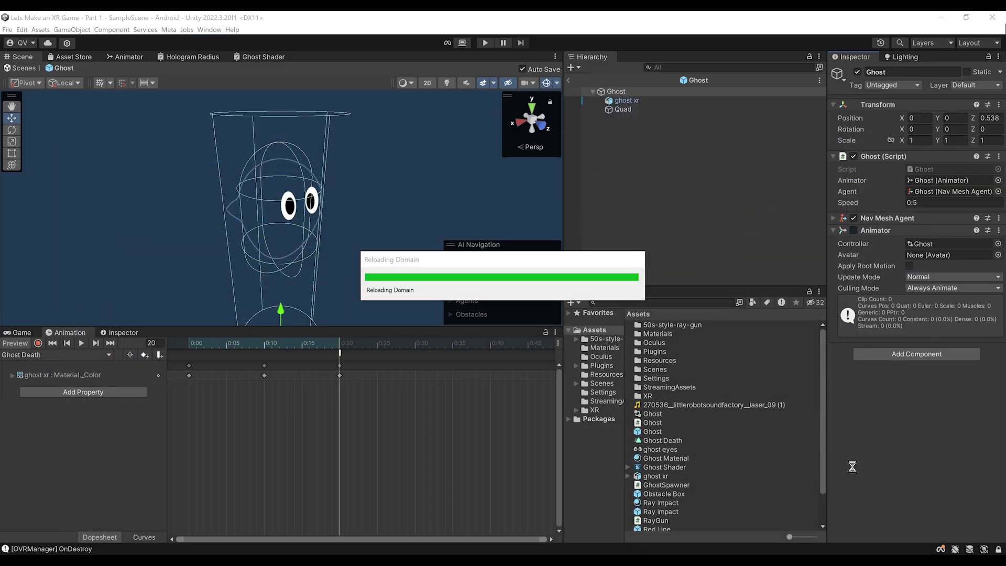
Set the frame-20 event's Function to Ghost > Methods > Destroy() and exit to SampleScene
left_click(375, 356)
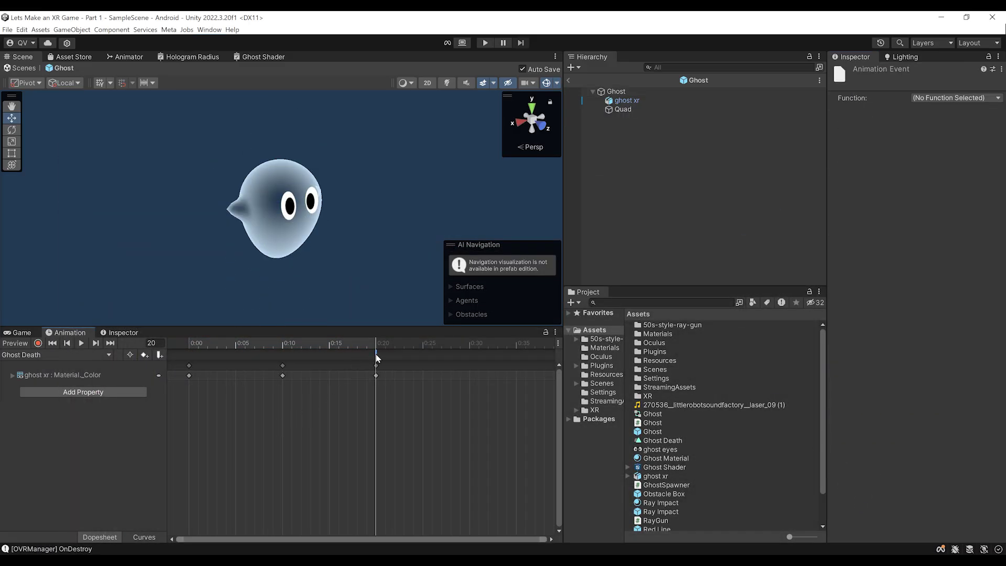
left_click(962, 98)
mouse_move(958, 111)
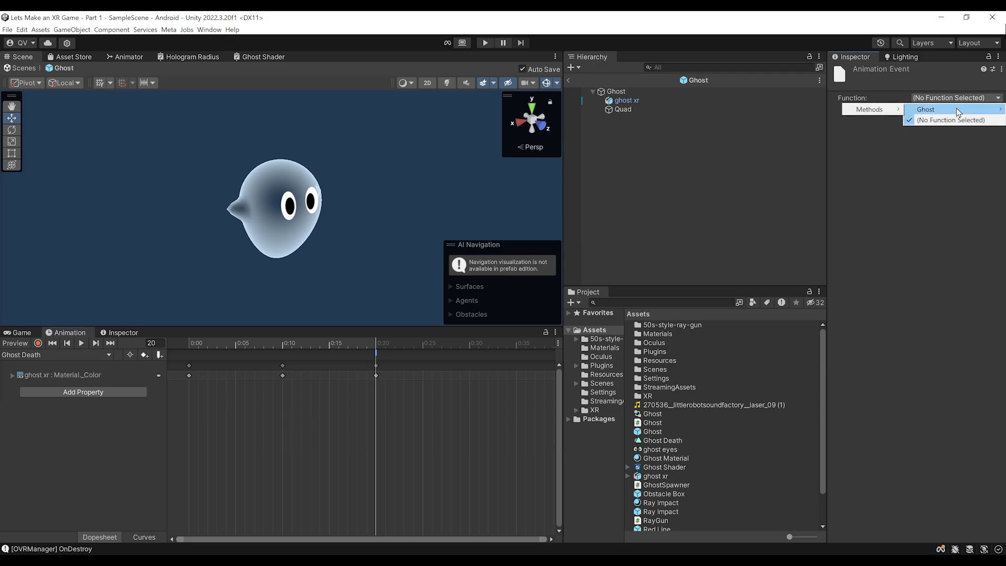
mouse_move(866, 114)
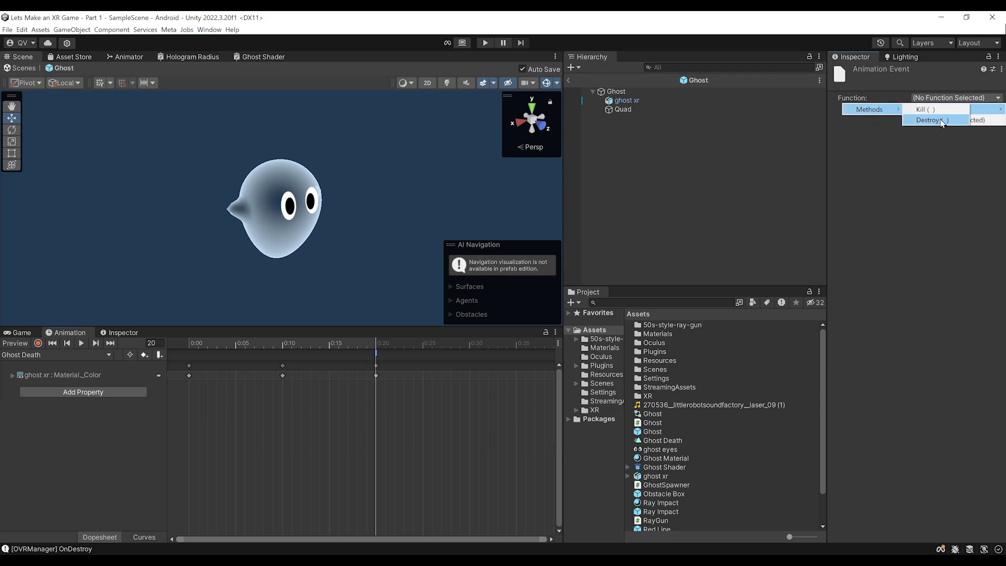
left_click(938, 120)
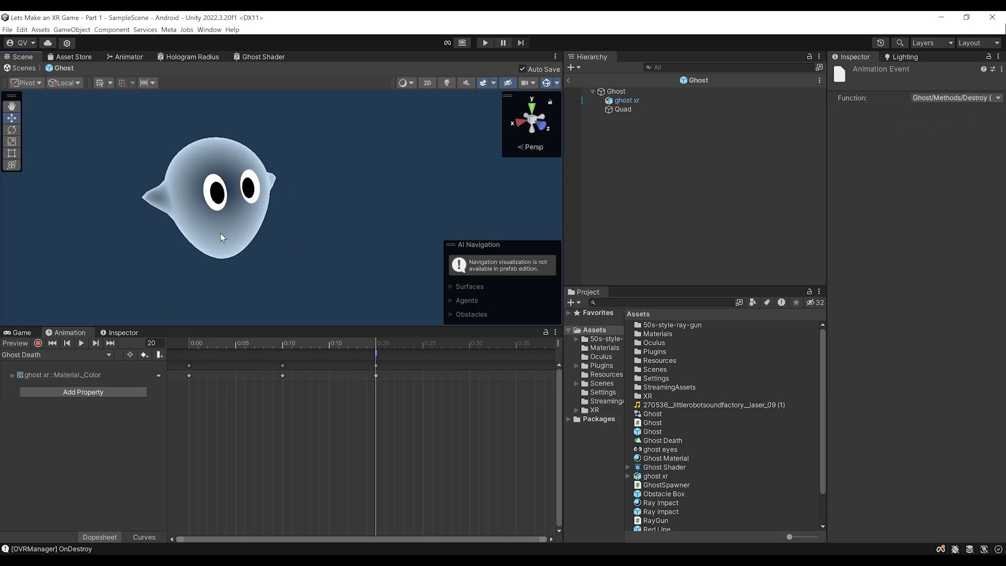
left_click_drag(341, 222, 374, 213, "alt")
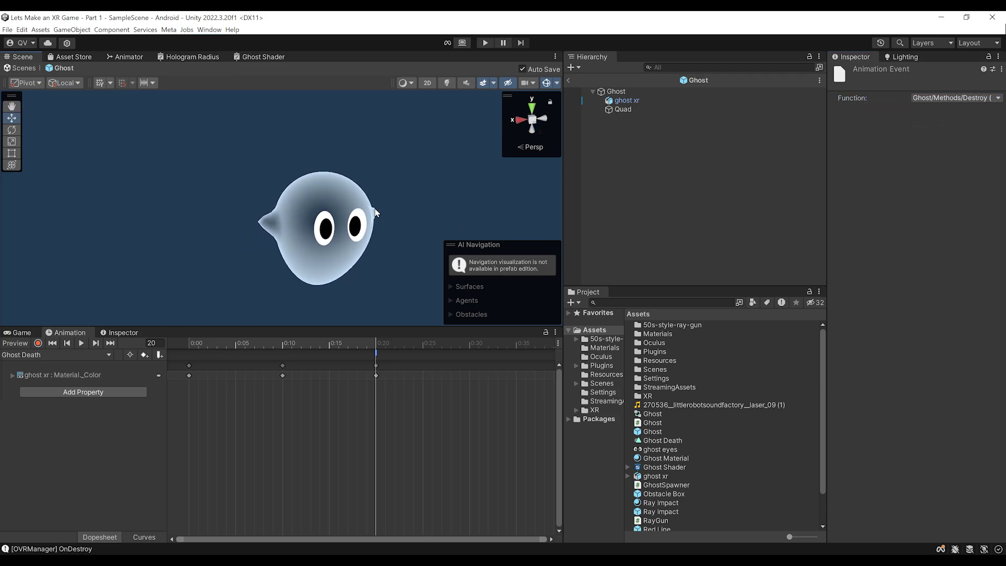
left_click(569, 81)
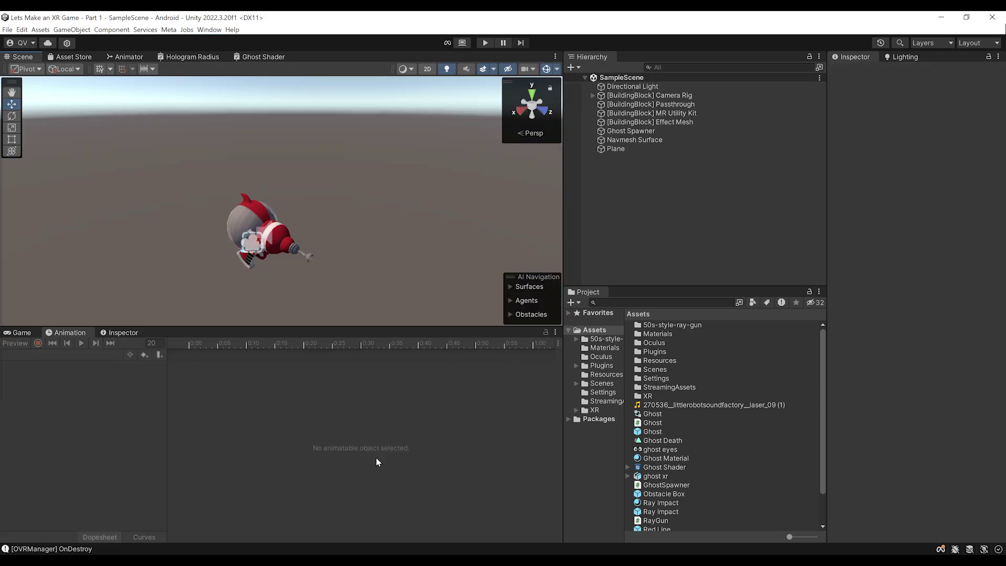
Insert hit.collider.enabled = false; above ghost.Kill() in RayGun.cs and save
left_click(290, 551)
scroll(206, 201, "up", 2)
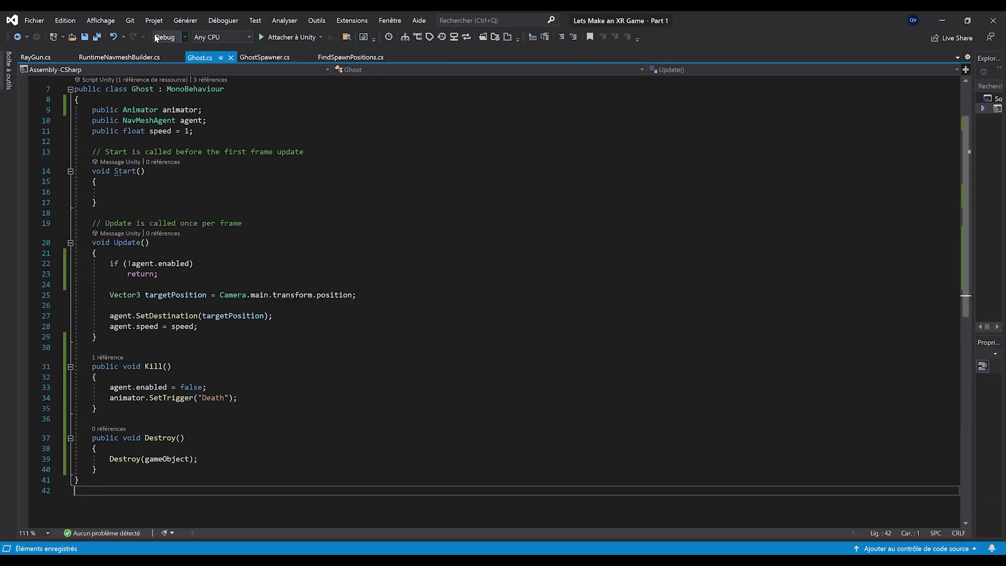
left_click(35, 57)
left_click(231, 315)
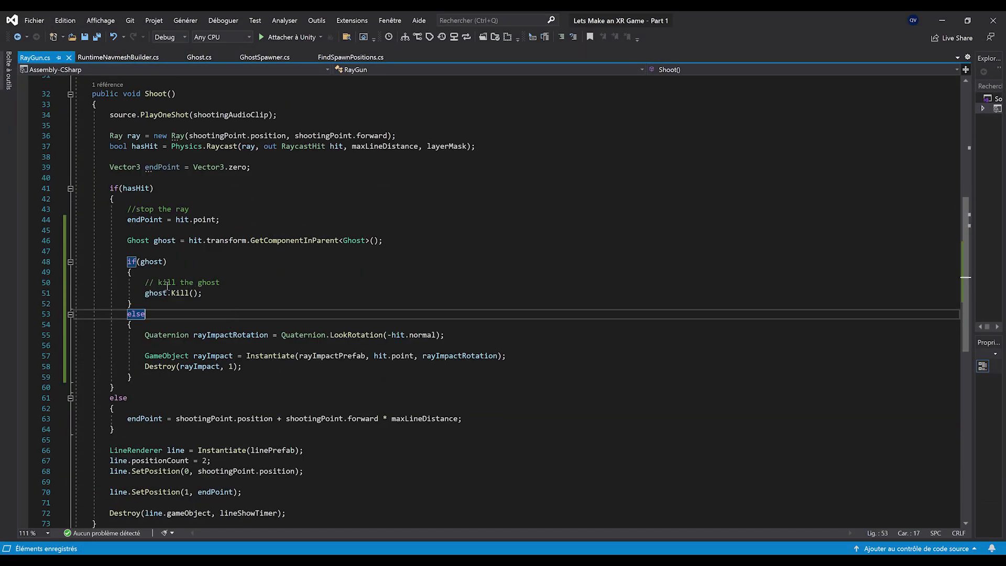
left_click(258, 286)
key("Return")
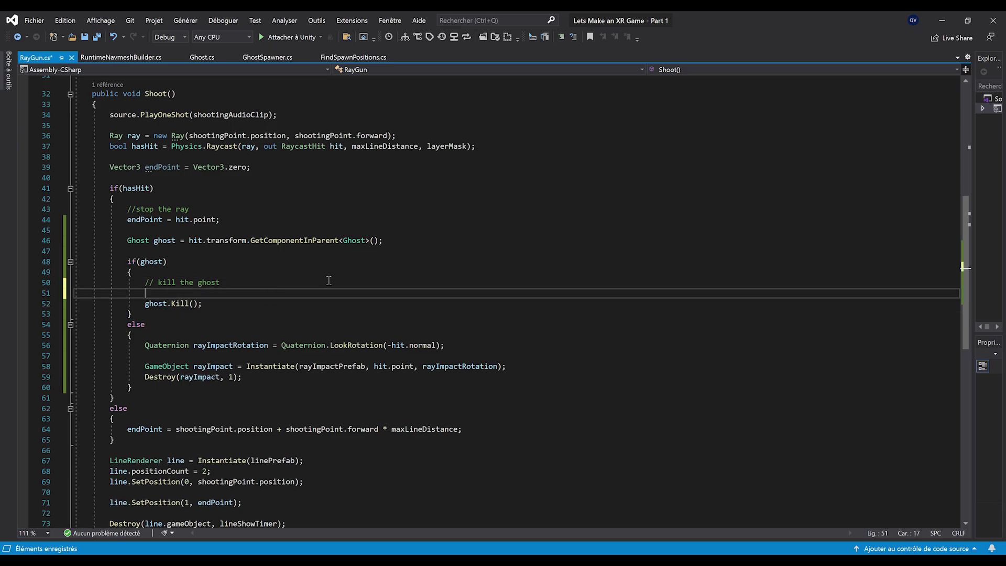
type("hit.collider")
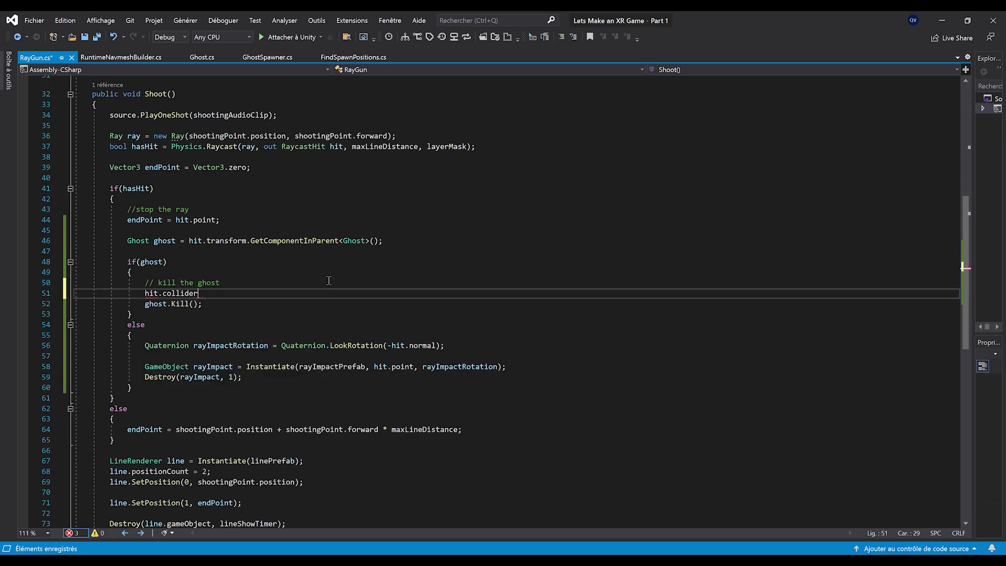
type(".enabled = false;")
key("ctrl+s")
left_click(272, 305)
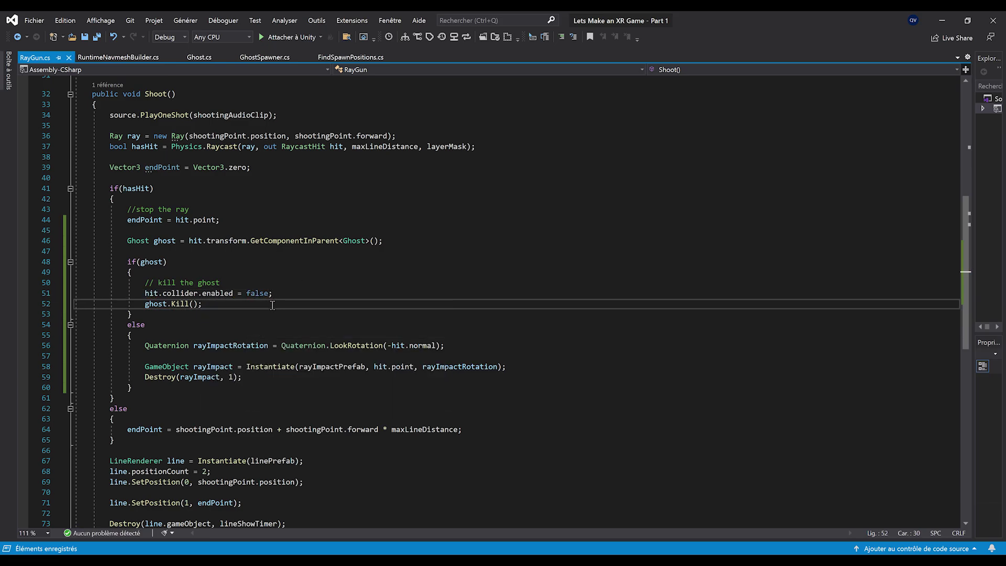
scroll(250, 341, "up", 1)
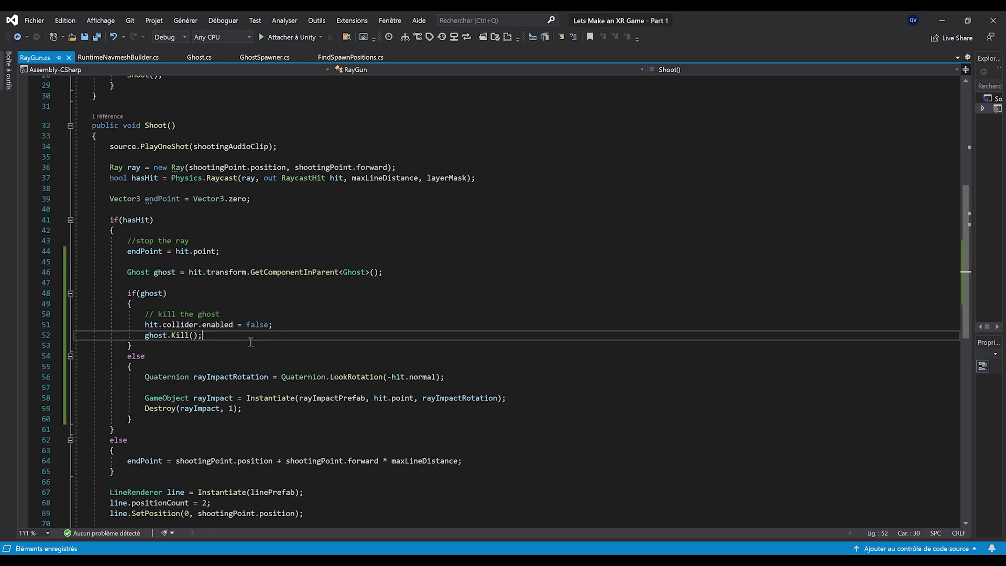
Back in Unity, show the Game view and enter play mode to test shooting
left_click(949, 18)
left_click(20, 336)
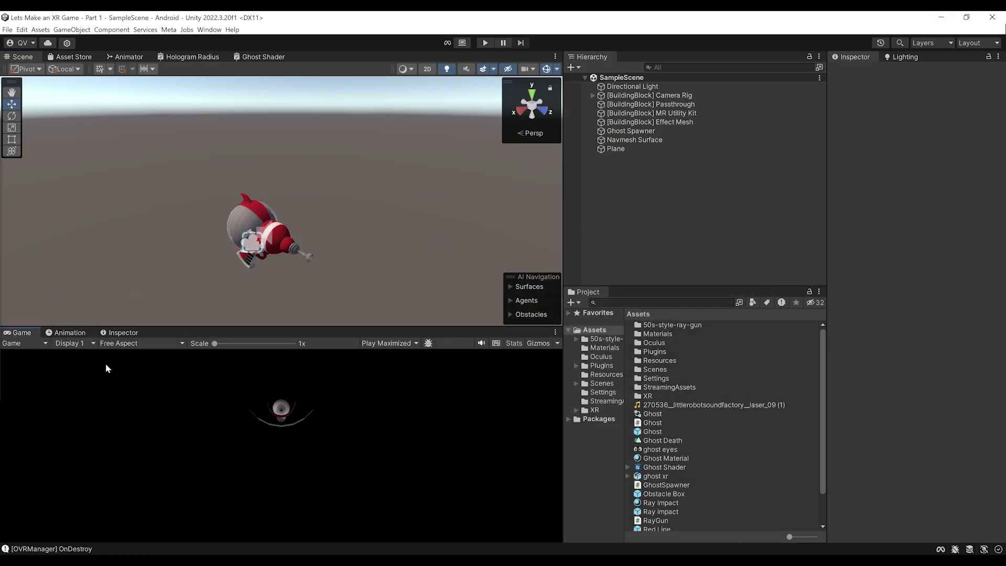
key("ctrl+p")
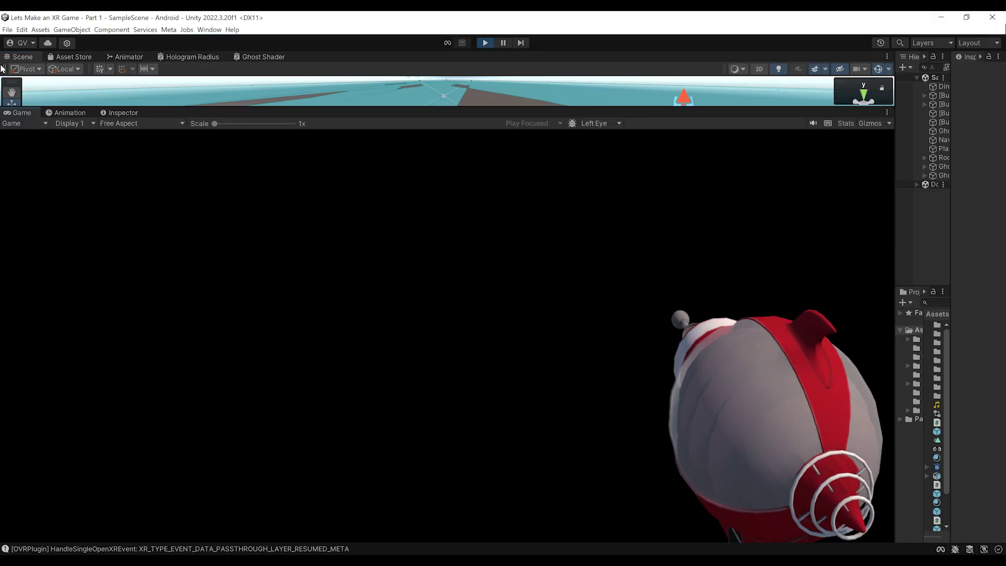
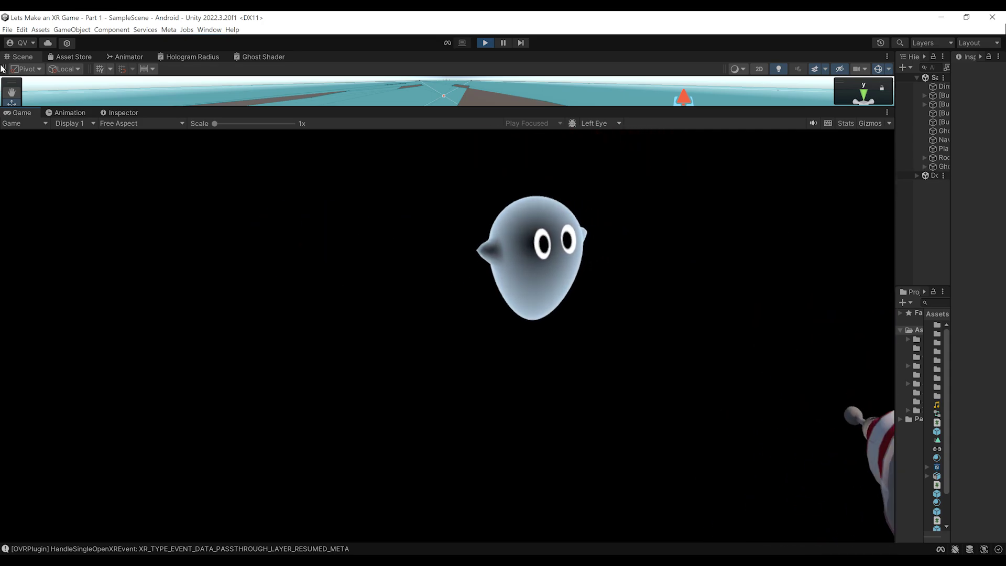
Exit Play mode and resize the Scene/Game and Hierarchy panel splitters
key("ctrl+p")
left_click_drag(402, 316, 402, 306)
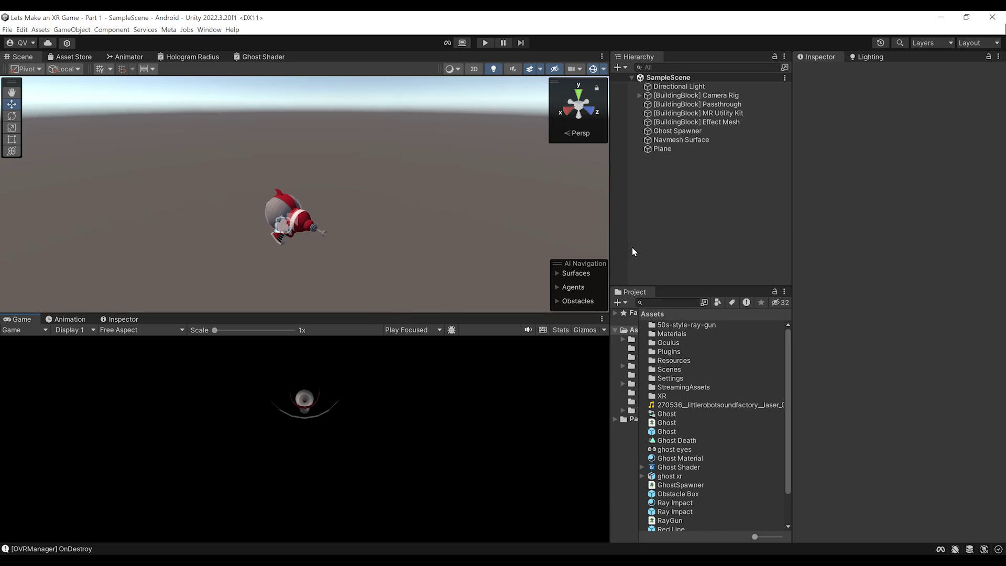
left_click_drag(610, 235, 486, 230)
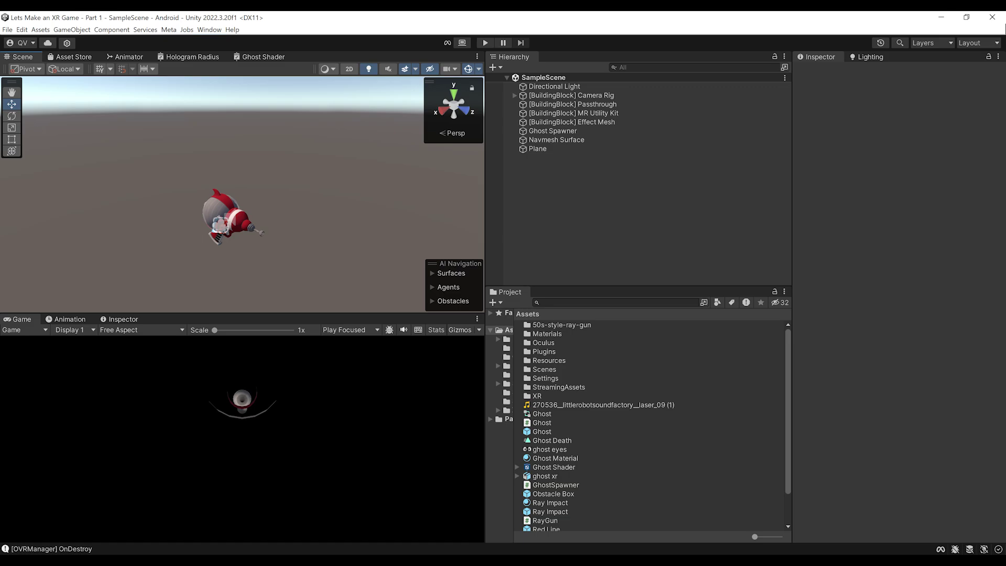
Enlarge the Scene view above the Game view and tilt the scene camera
right_click_drag(315, 173, 252, 234)
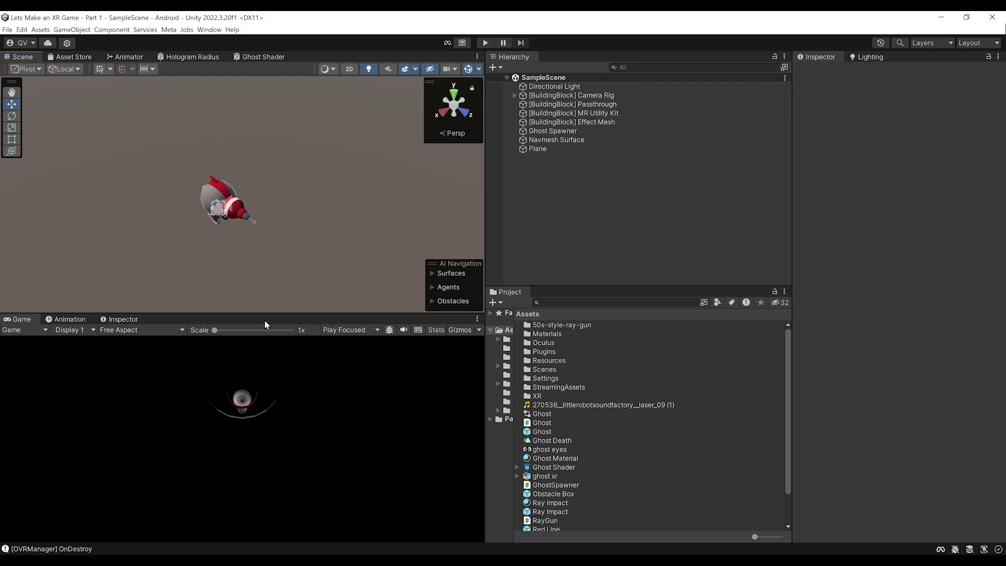
left_click_drag(261, 316, 262, 325)
right_click(524, 168)
right_click_drag(325, 226, 400, 203)
Add a 3D Sphere to the scene from the Hierarchy
right_click(524, 170)
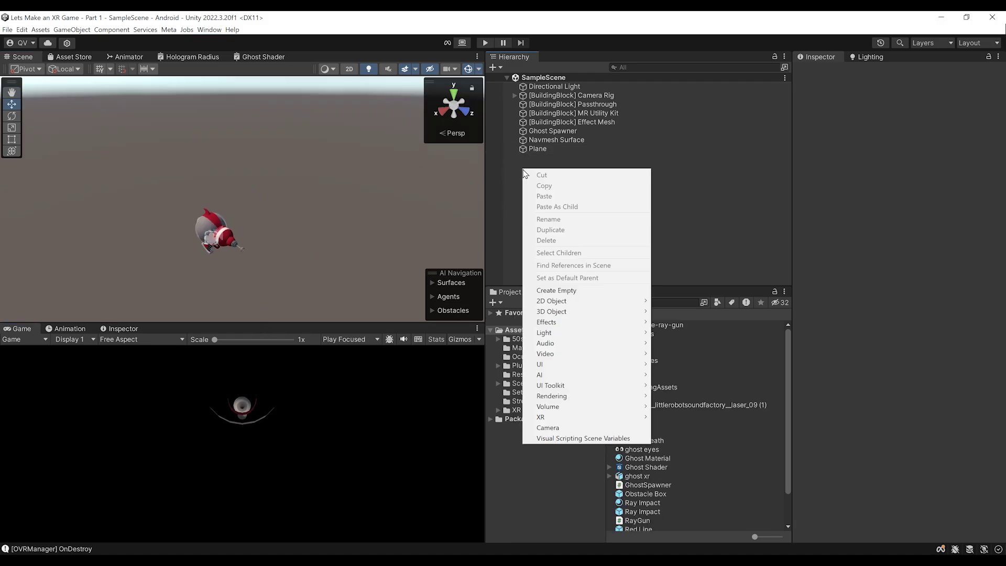
mouse_move(559, 313)
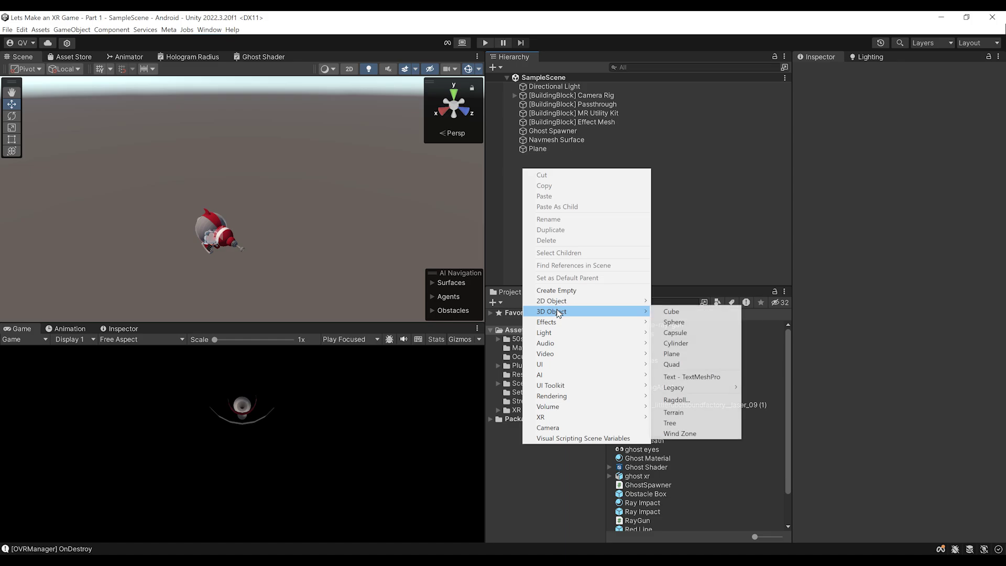
left_click(683, 321)
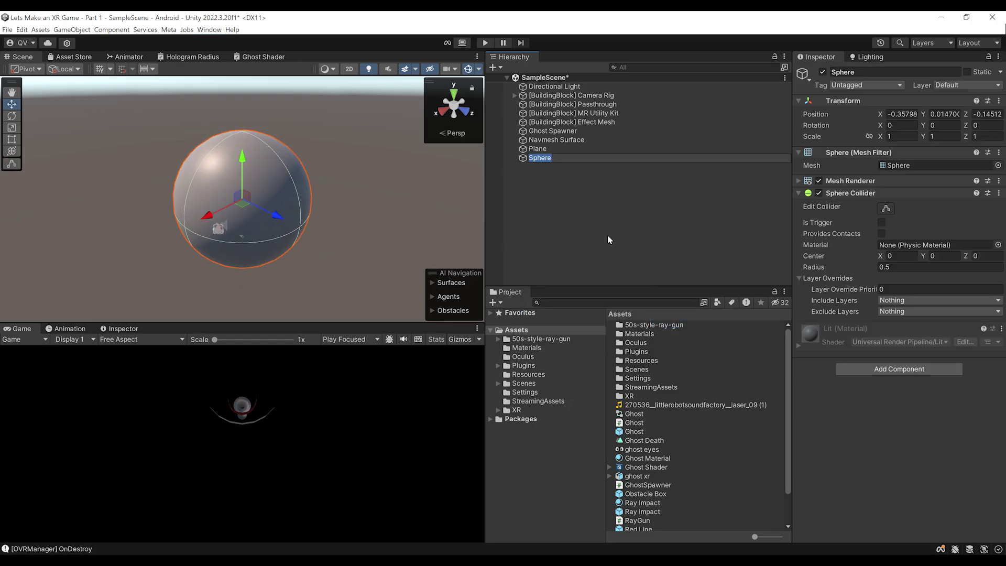
left_click(561, 224)
right_click_drag(267, 229, 204, 249)
scroll(236, 246, "up", 3)
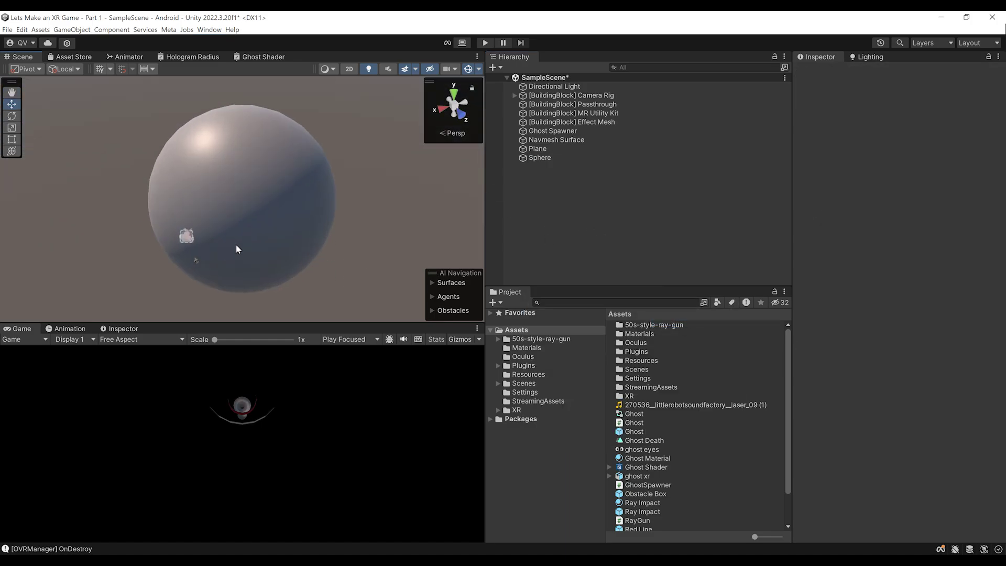
Create a new material in Assets named Orbs Material using the Shader Graphs Ghost Shader
right_click(518, 330)
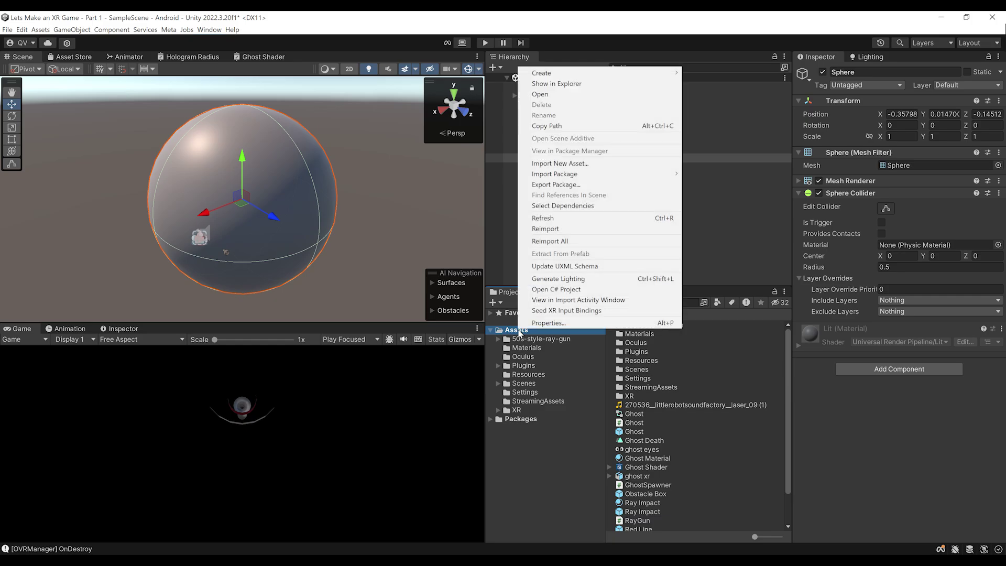
mouse_move(583, 72)
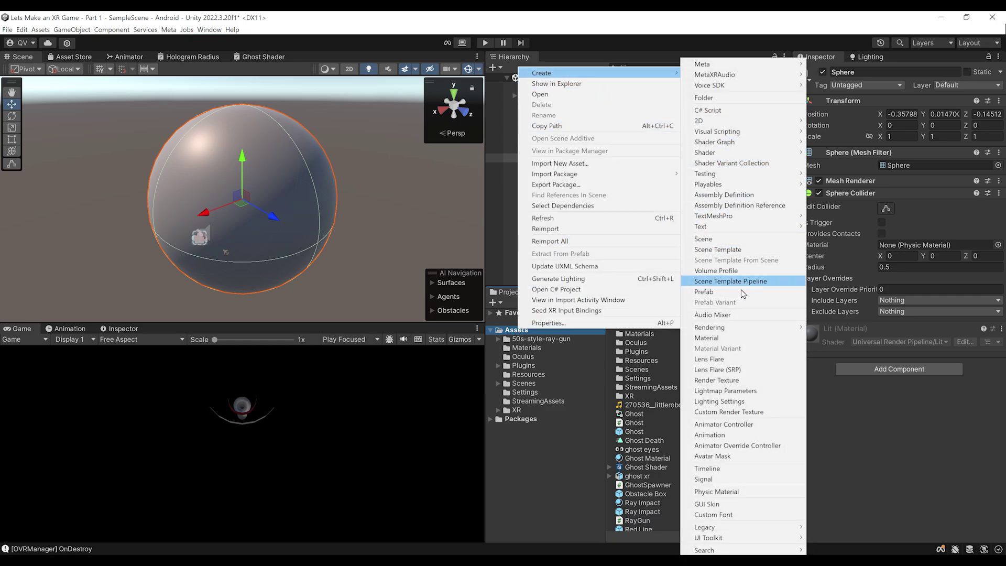
left_click(732, 338)
type("Obs")
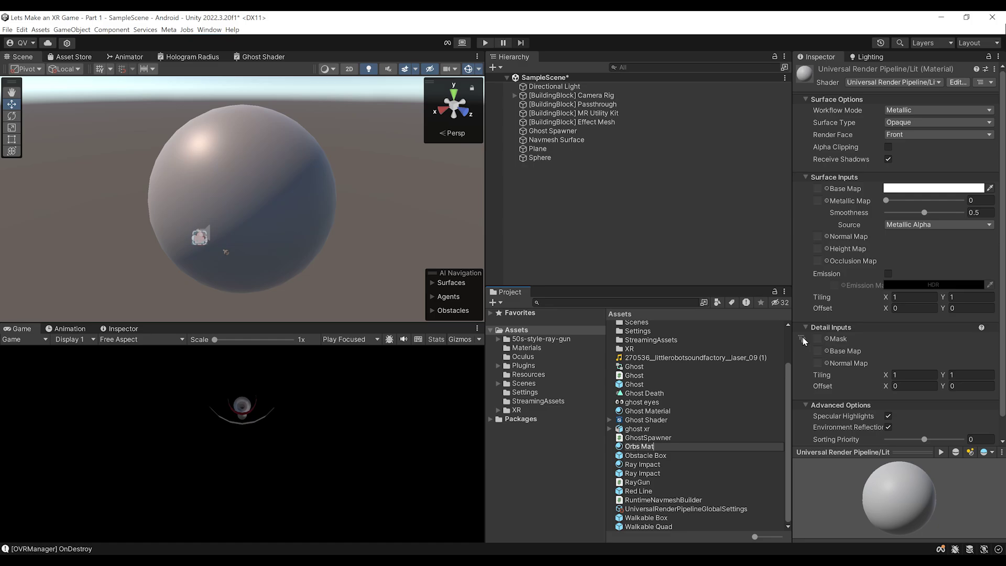
key("Return")
left_click(881, 83)
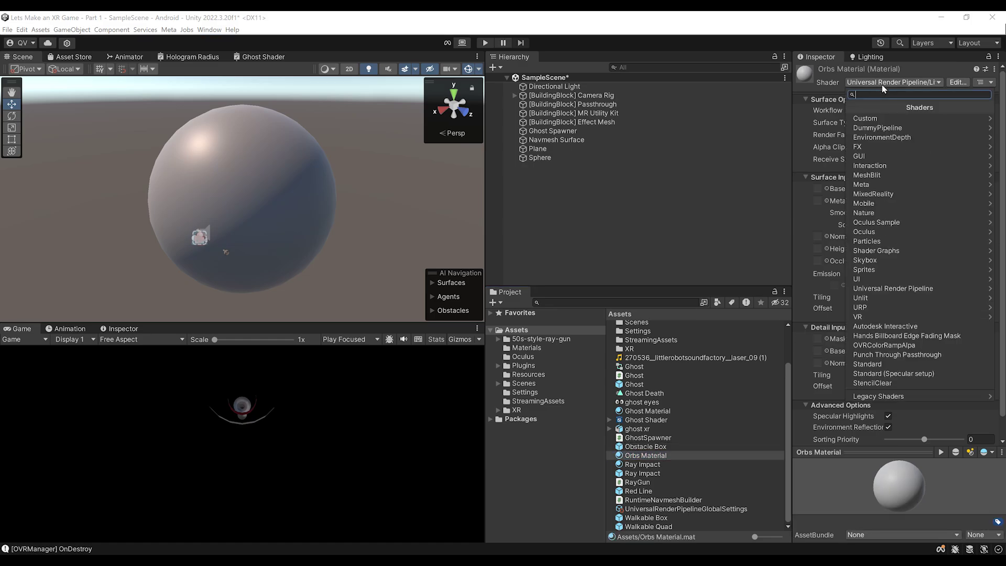
left_click(877, 250)
left_click(869, 118)
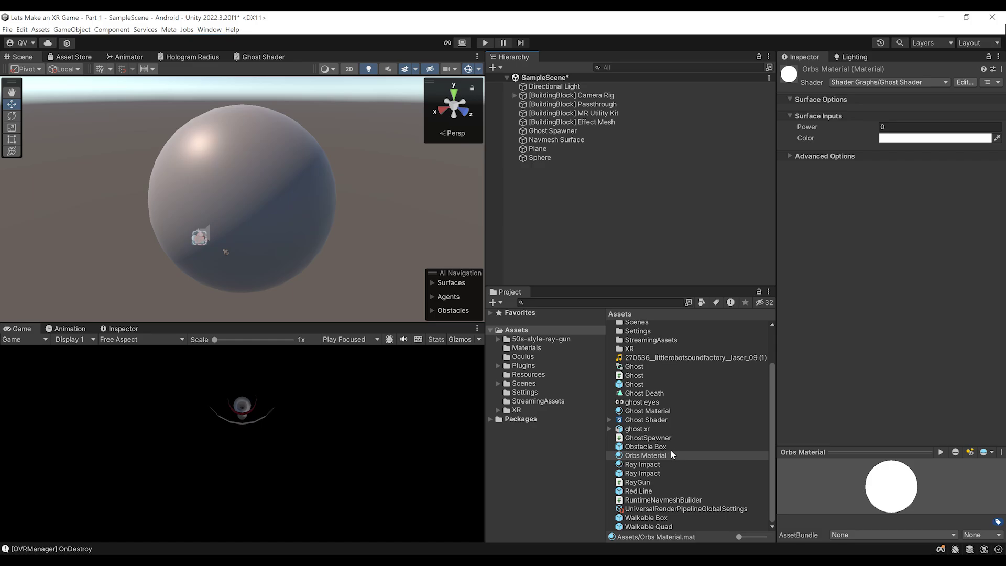
Apply Orbs Material to the sphere, set rim Power to about 1.09 and colour to yellow
left_click_drag(654, 461, 308, 235)
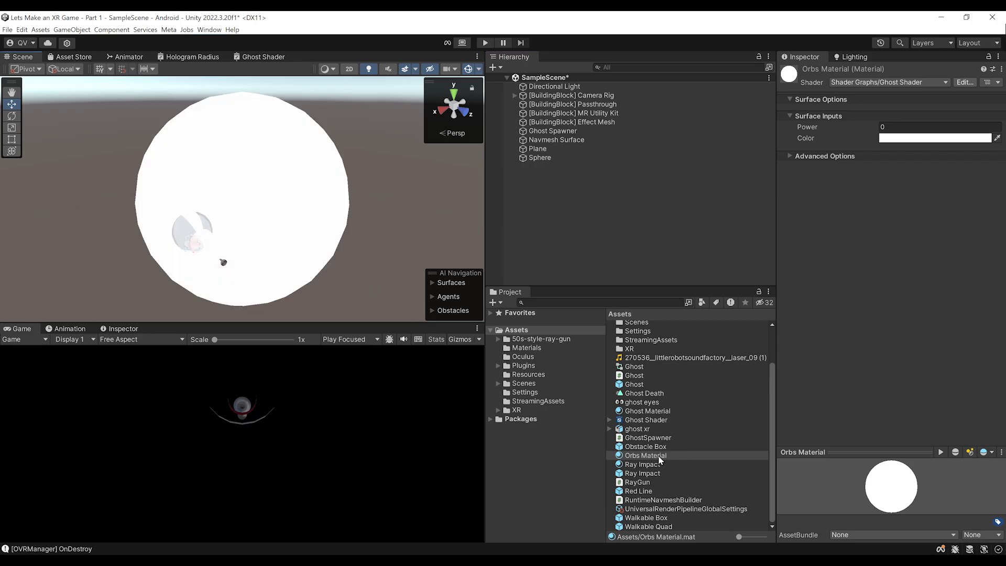
left_click_drag(808, 127, 903, 140)
left_click(908, 139)
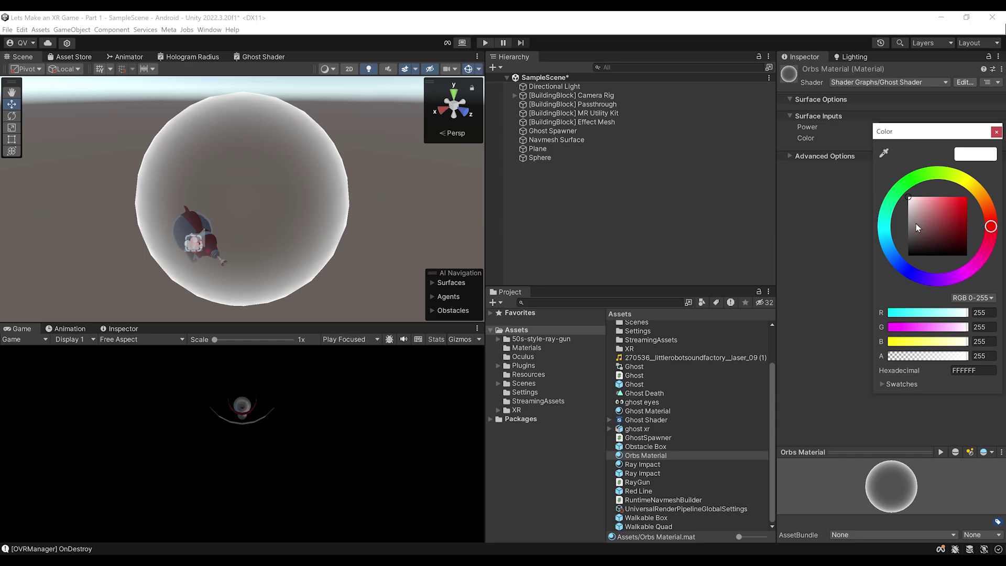
left_click(886, 256)
left_click(973, 189)
left_click_drag(254, 227, 178, 241, "alt")
scroll(265, 228, "down", 3)
left_click(265, 227)
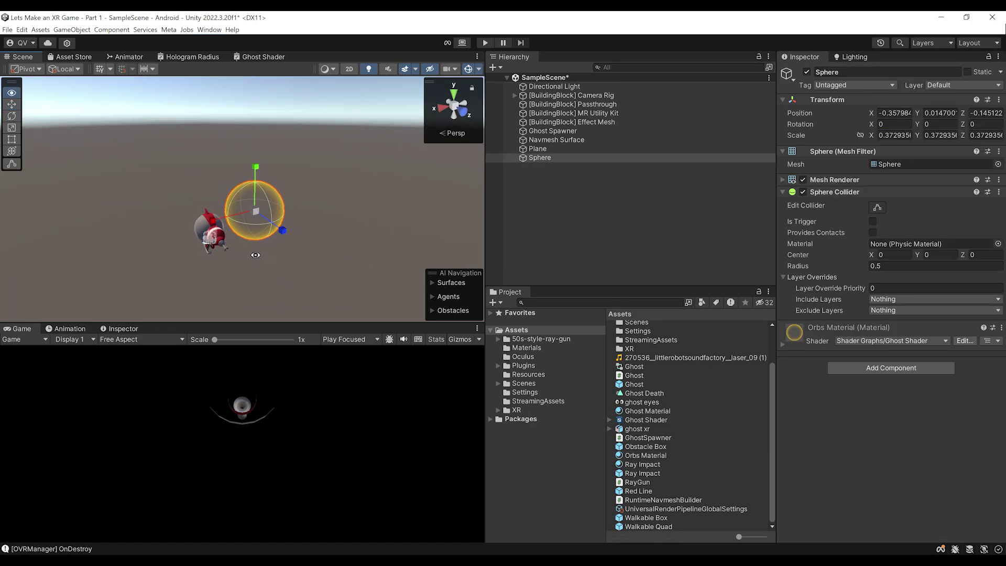
Rename the Sphere in the Hierarchy to Orbs
left_click(546, 158)
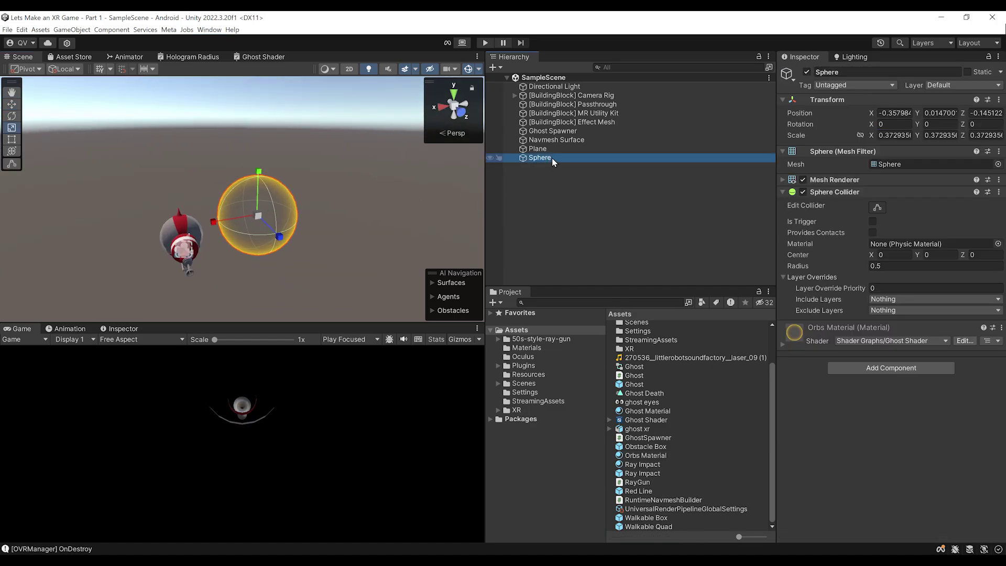
left_click(552, 159)
type("Orbs")
key("Return")
Drag Orbs into Assets as a prefab, then delete it from the scene
left_click_drag(559, 185, 516, 331)
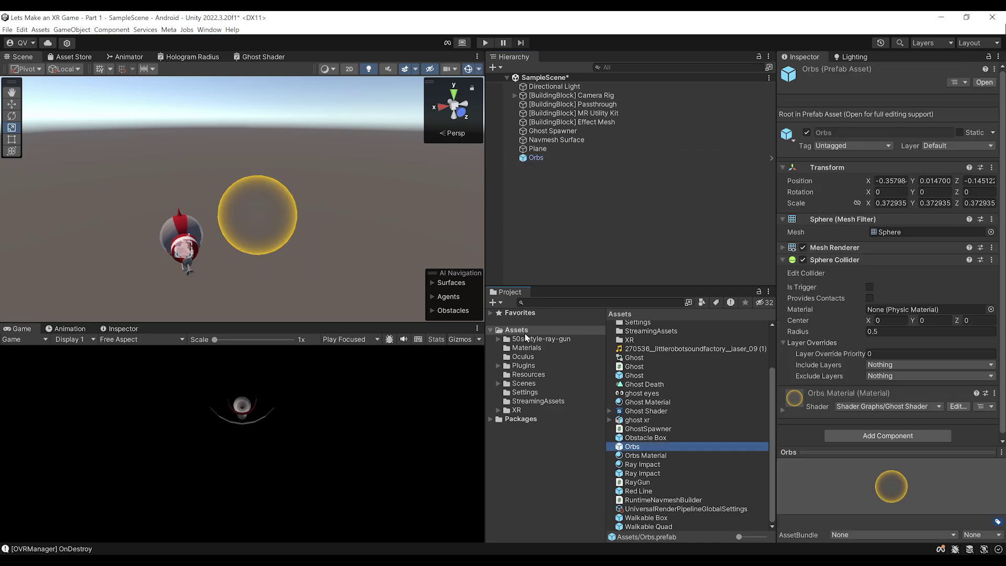
left_click(545, 158)
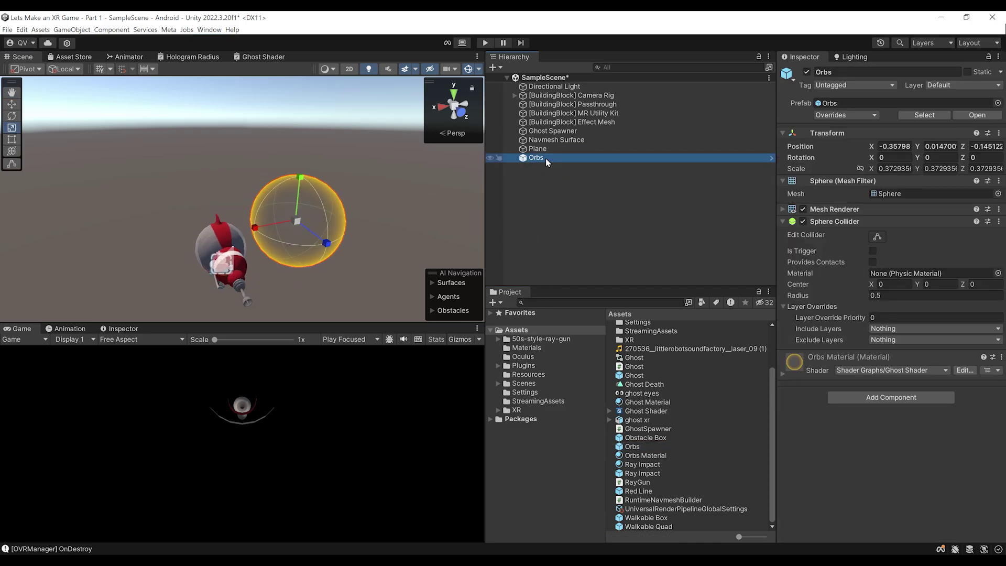
key("Delete")
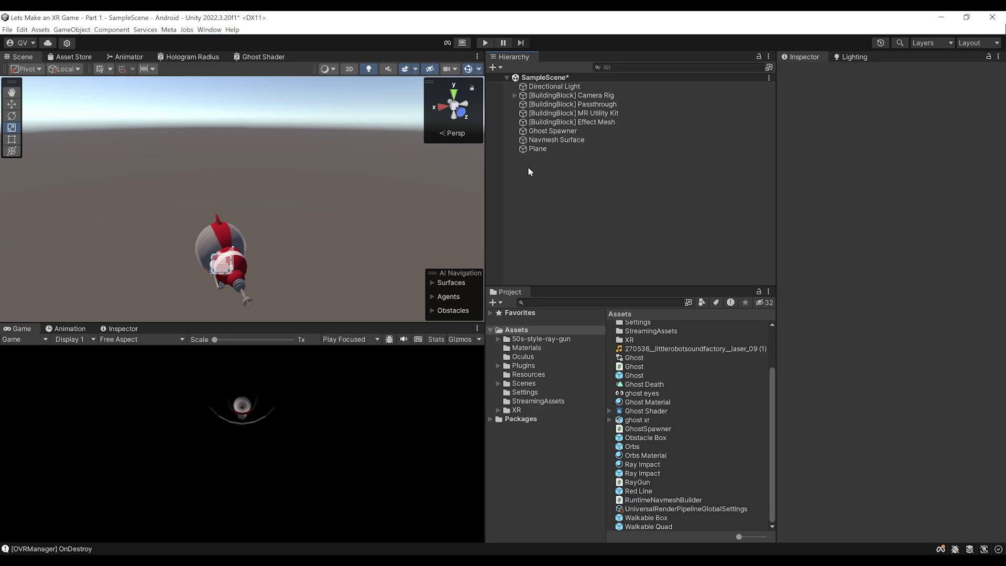
Create an empty object named Orbs Spawner with Position 0, 0, 0
right_click(528, 168)
left_click(578, 288)
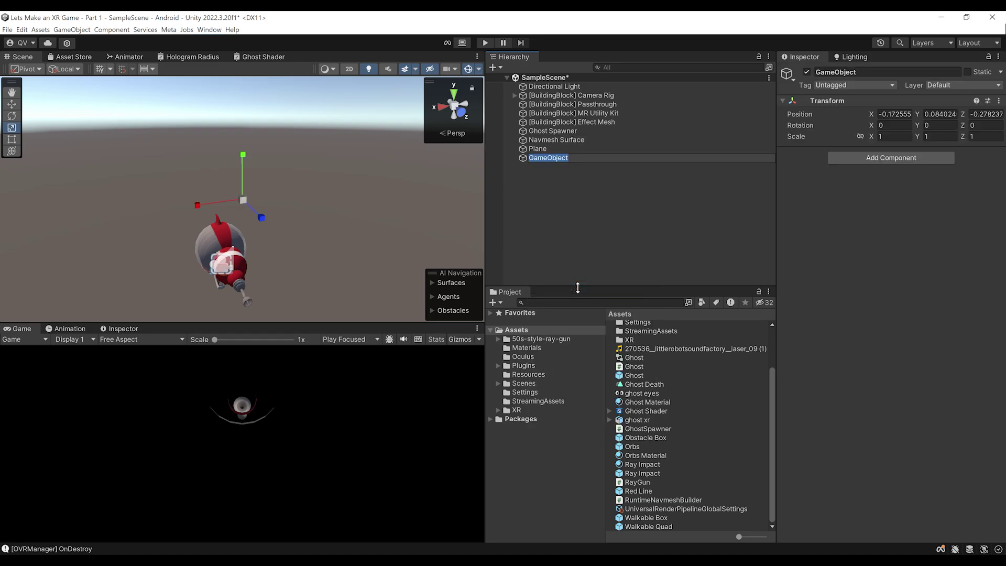
type("Orbs Spawner")
left_click(893, 114)
type("0")
key("Tab")
type("0")
key("Tab")
type("0")
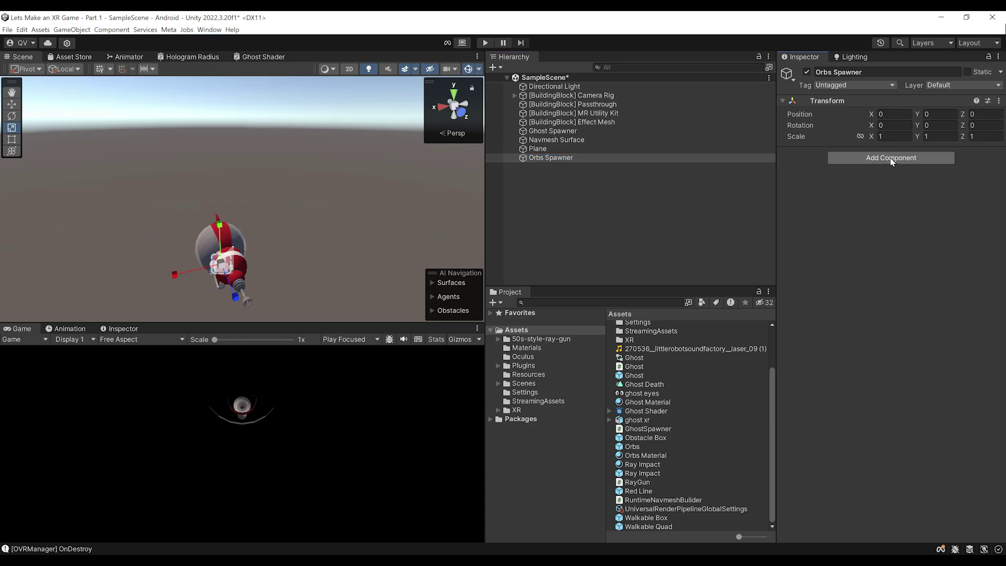
Attach a new OrbSpawner script and begin a using Meta.XR.MRU directive in it
left_click(893, 158)
type("Orb")
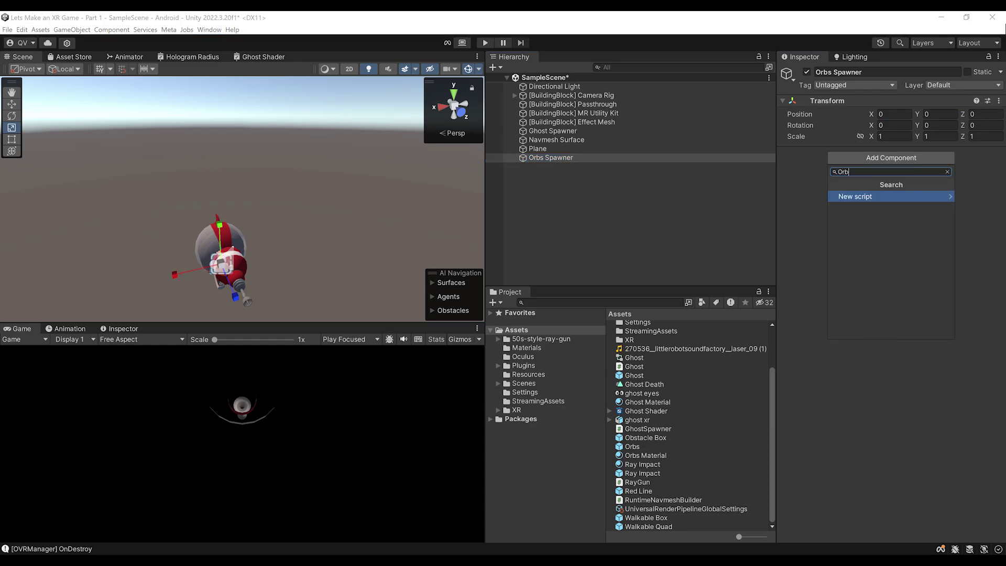
key("Return")
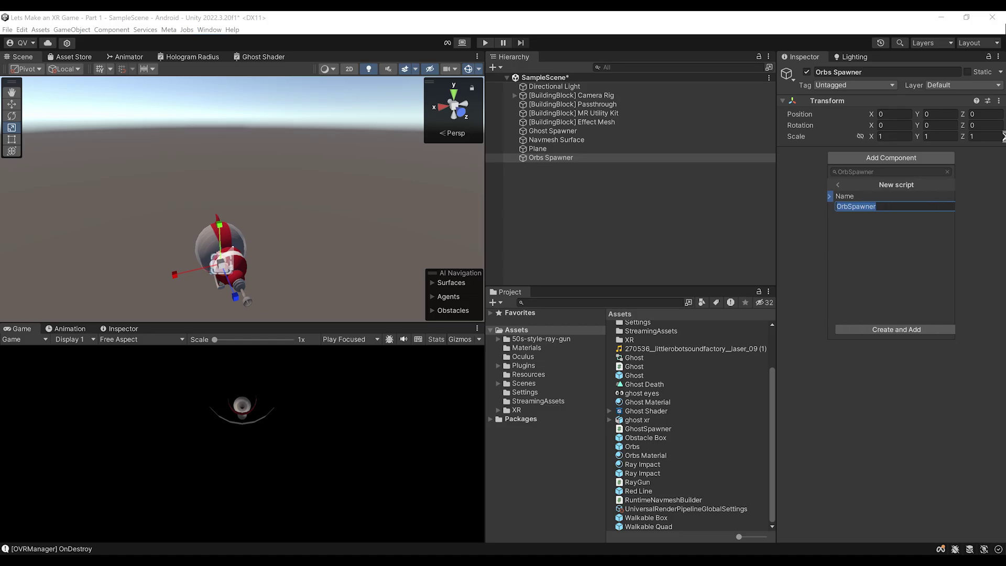
key("Return")
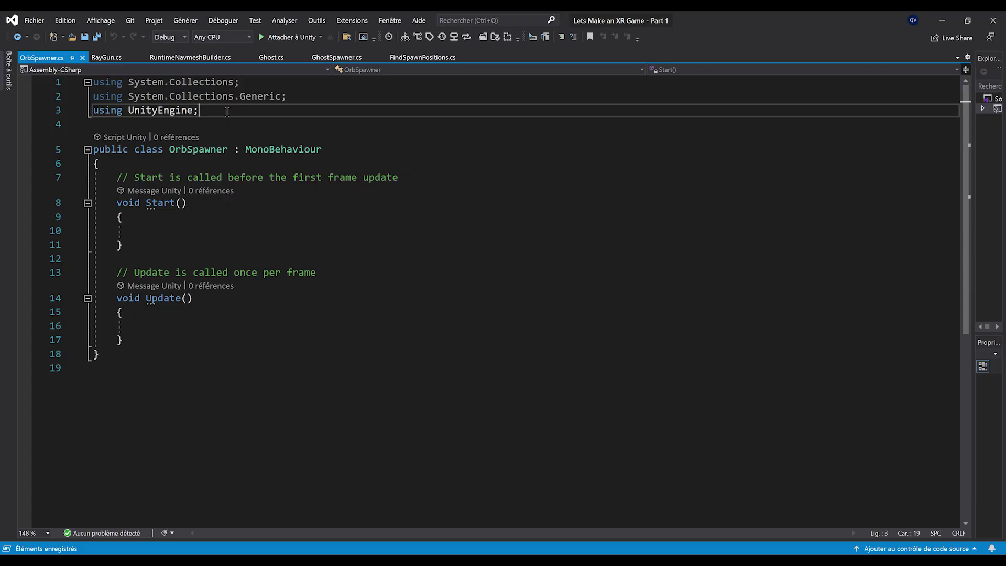
key("Return")
type("using ")
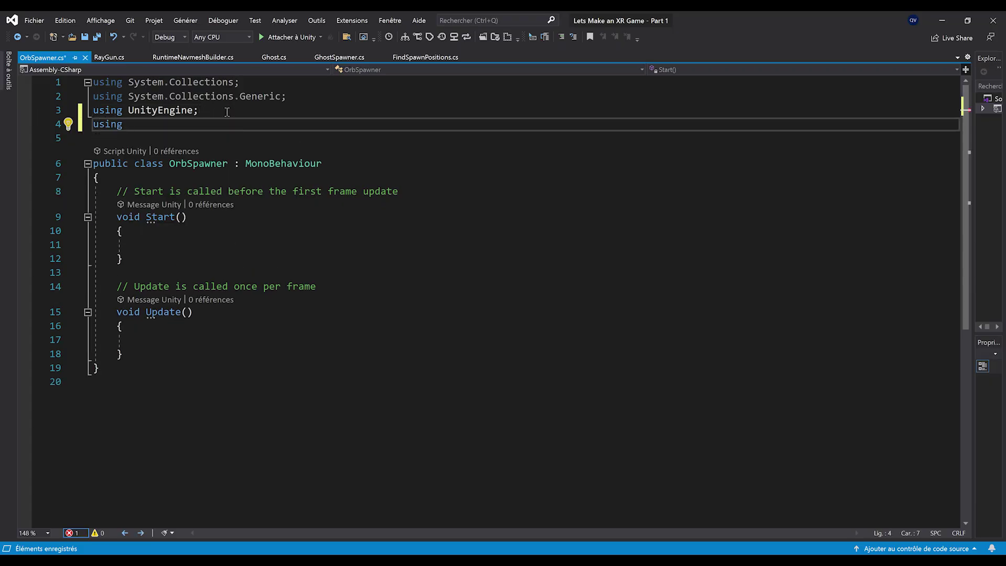
type("M")
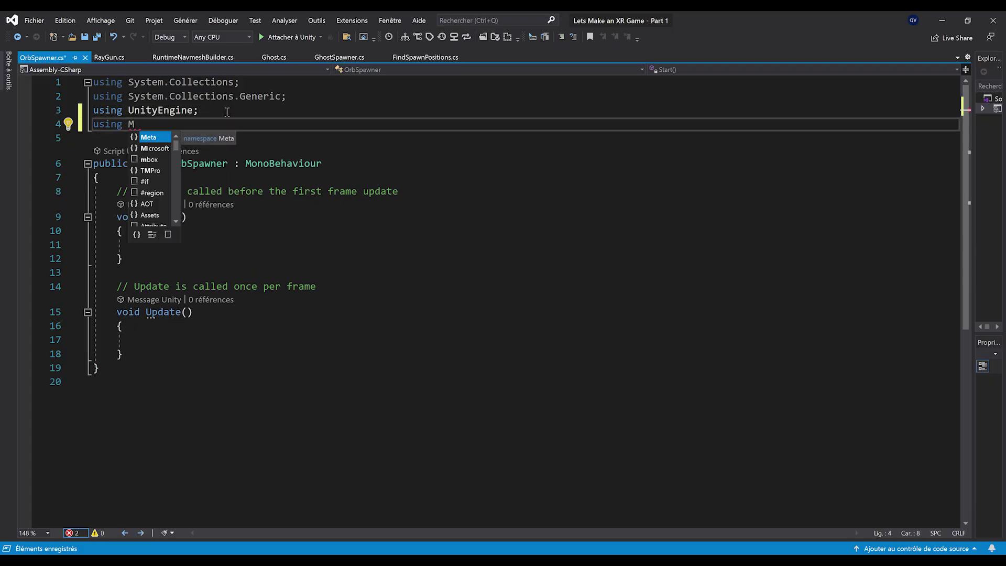
type("eta.XR")
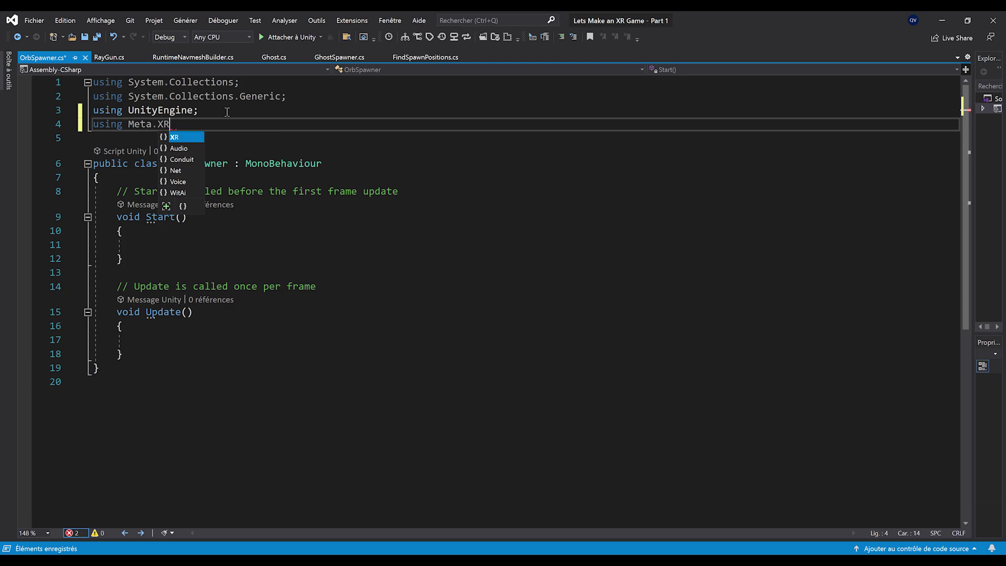
type(".MRU")
Complete the using Meta.XR.MRUtilityKit; import and save the script
key("Tab")
type(";")
key("ctrl+s")
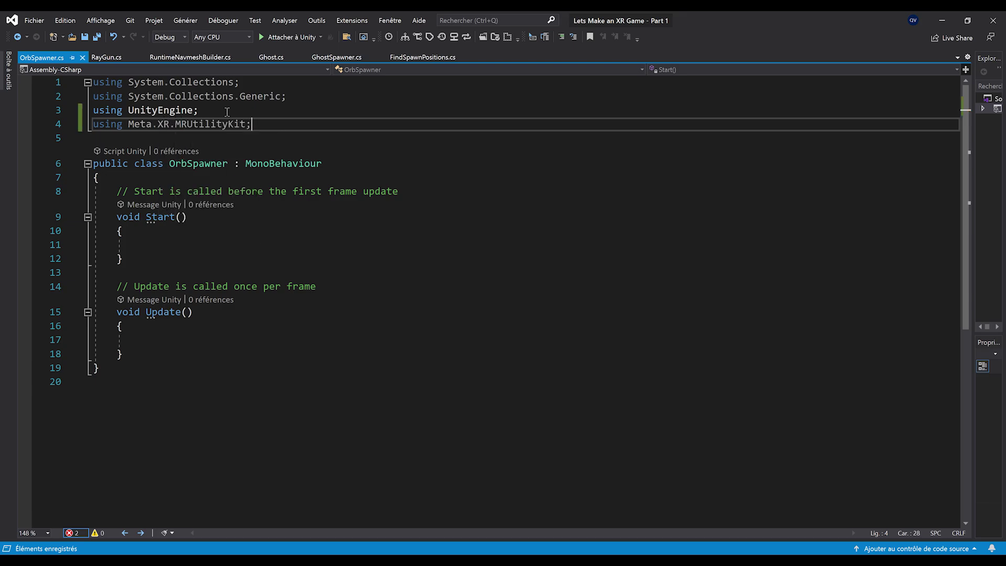
Declare public numberOfOrbsToSpawn = 5, GameObject orbPrefab and float height fields, then save
left_click(195, 182)
key("Return")
key("Return")
key("Up")
type("p")
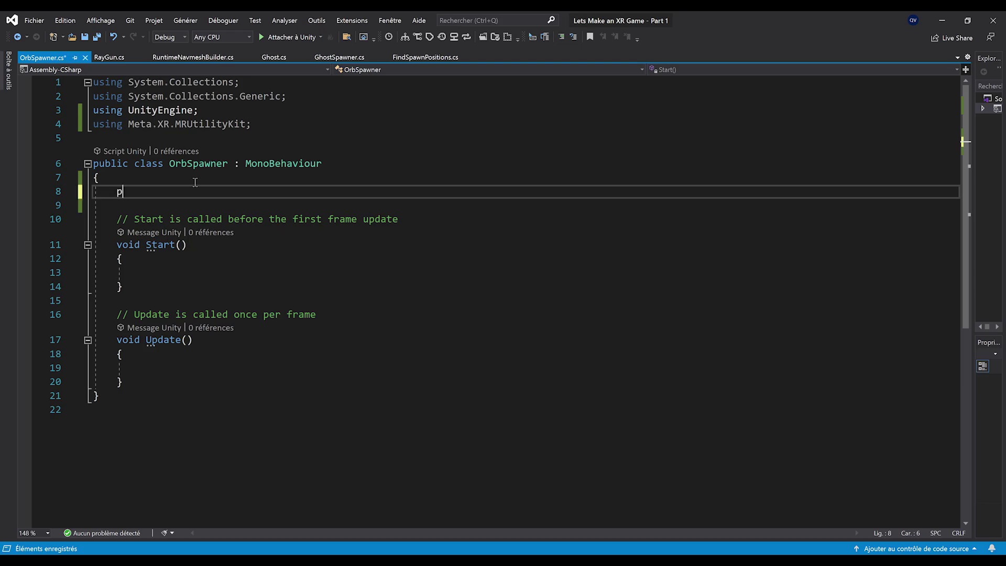
type("ublic int numberOfOrbsToSpawn = 5;")
key("Return")
type("public GameObject")
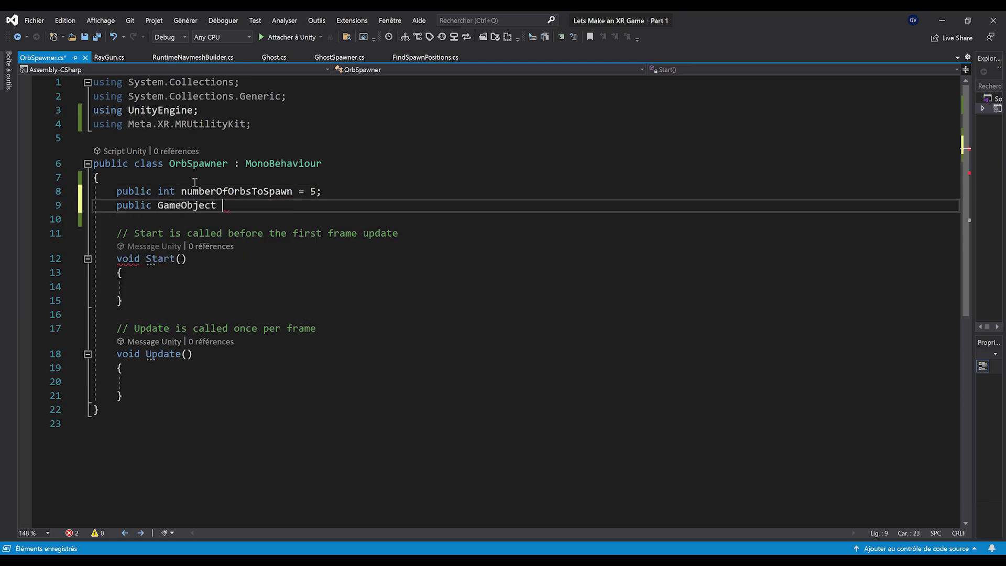
type(" orbPrefab;")
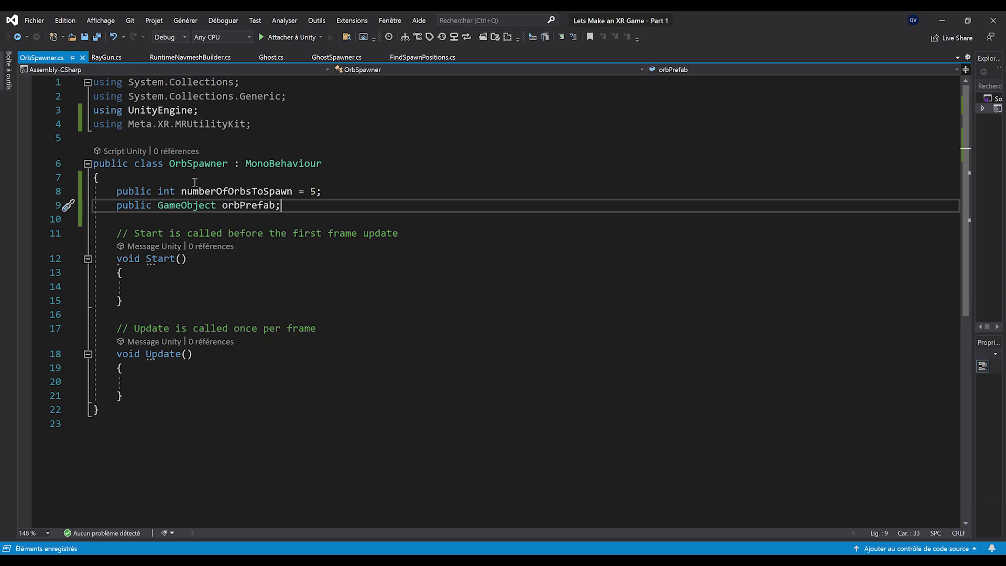
key("Return")
type("public float height;")
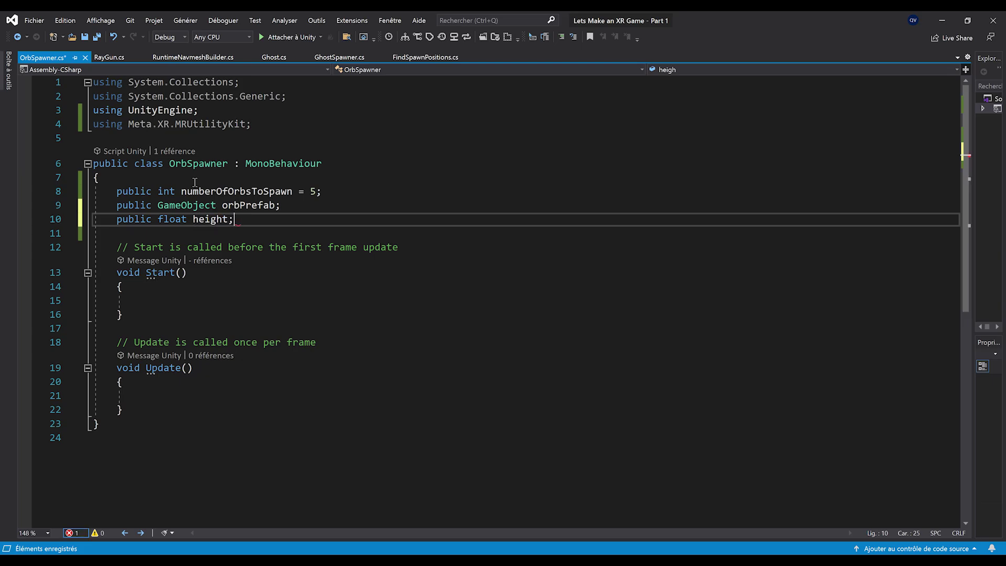
key("ctrl+s")
scroll(180, 386, "up", 1, "ctrl")
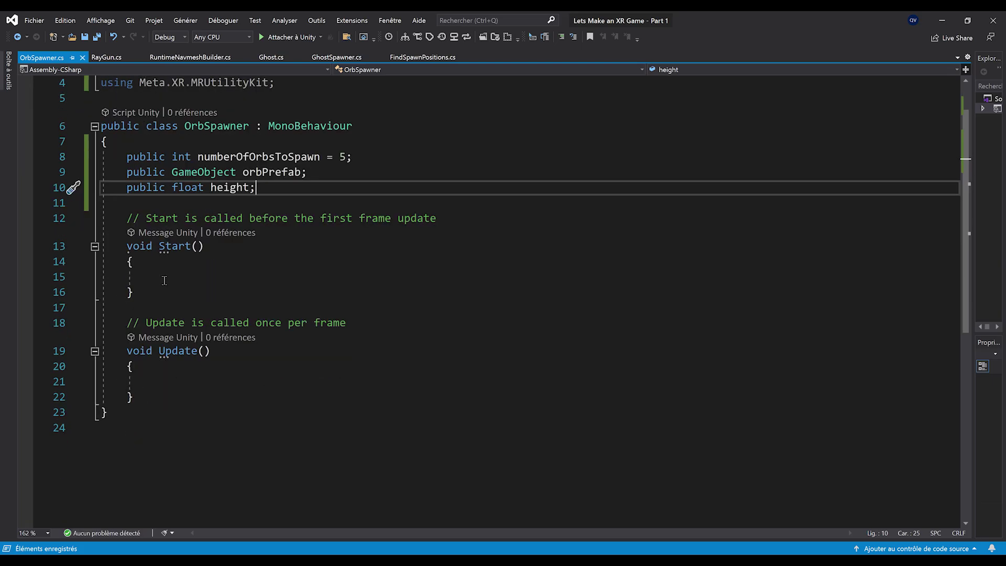
scroll(164, 280, "down", 1, "ctrl")
left_click_drag(124, 369, 94, 286)
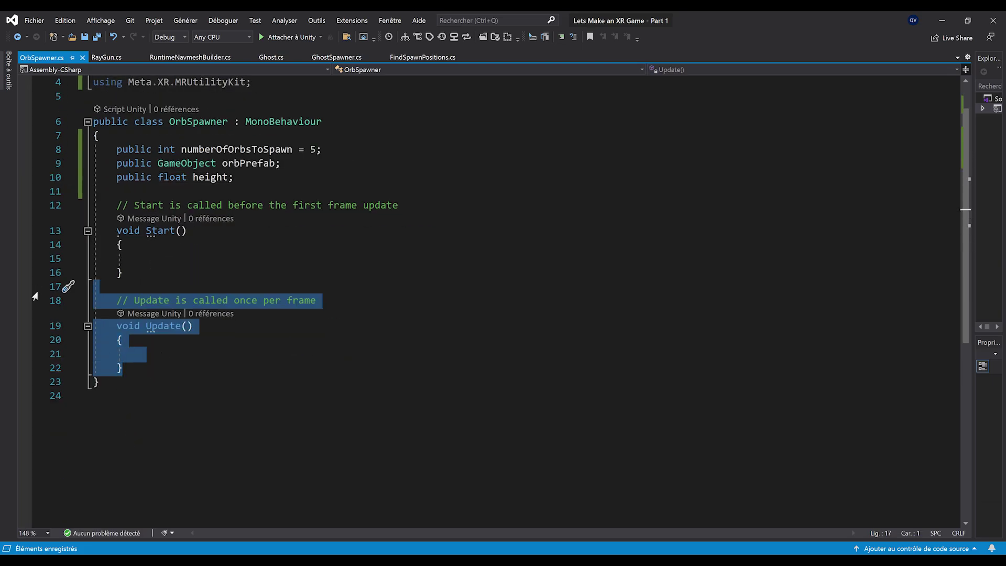
Delete Update and call MRUK.Instance.RegisterSceneLoadedCallback() in Start, then save
key("Delete")
left_click(187, 270)
left_click(191, 259)
type("MRU")
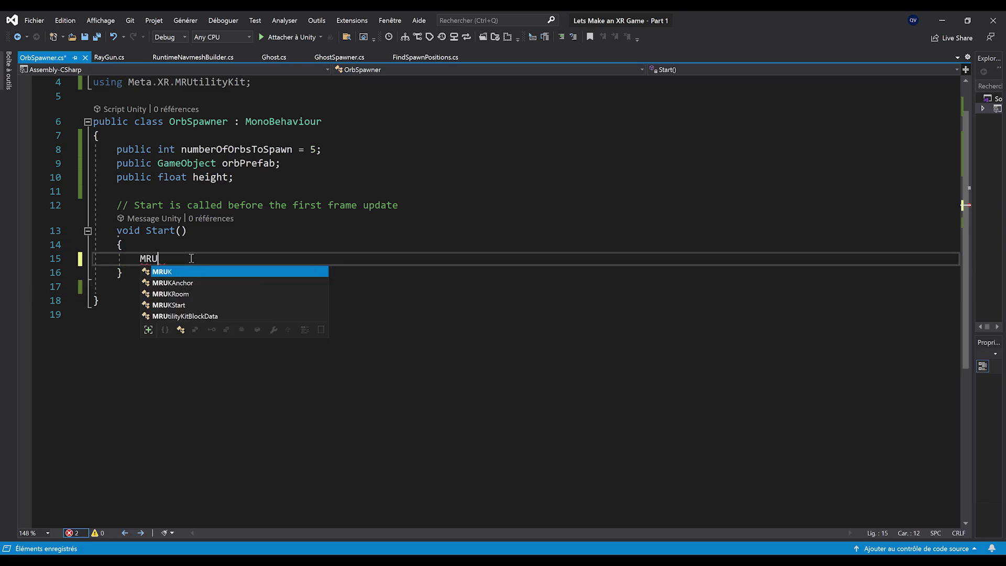
type("K.Instance.regi")
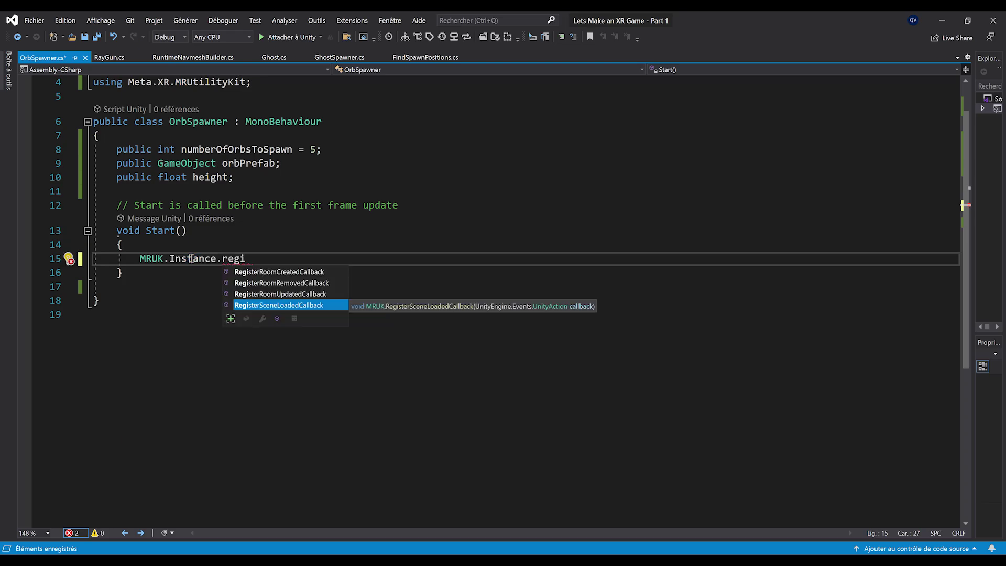
key("Tab")
type("();")
key("ctrl+s")
Add an empty public void SpawnOrbs() method below Start and save
key("Down")
key("Down")
key("Return")
key("Return")
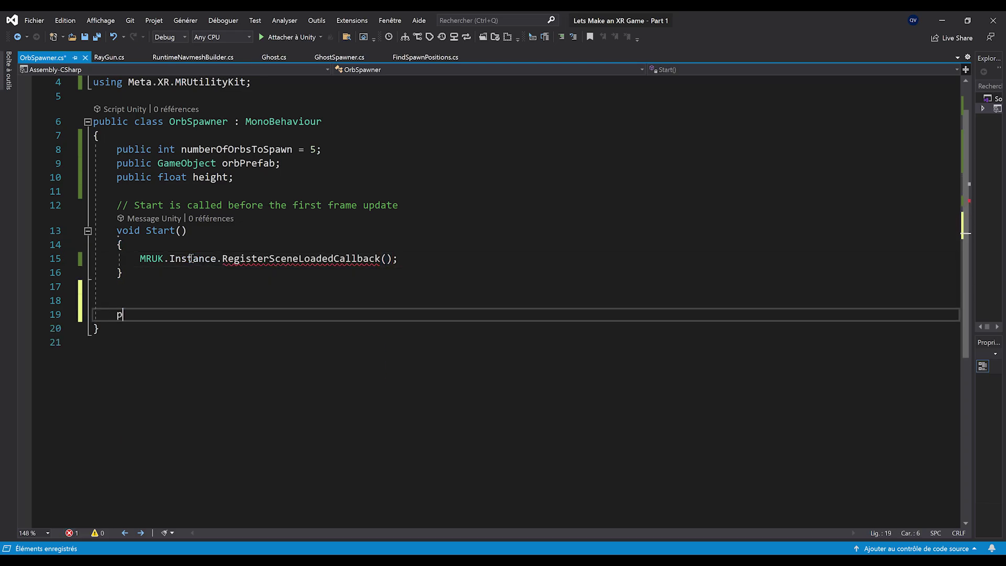
type("ppub")
key("BackSpace")
key("BackSpace")
key("BackSpace")
key("BackSpace")
type("public void SpawnOrbs()")
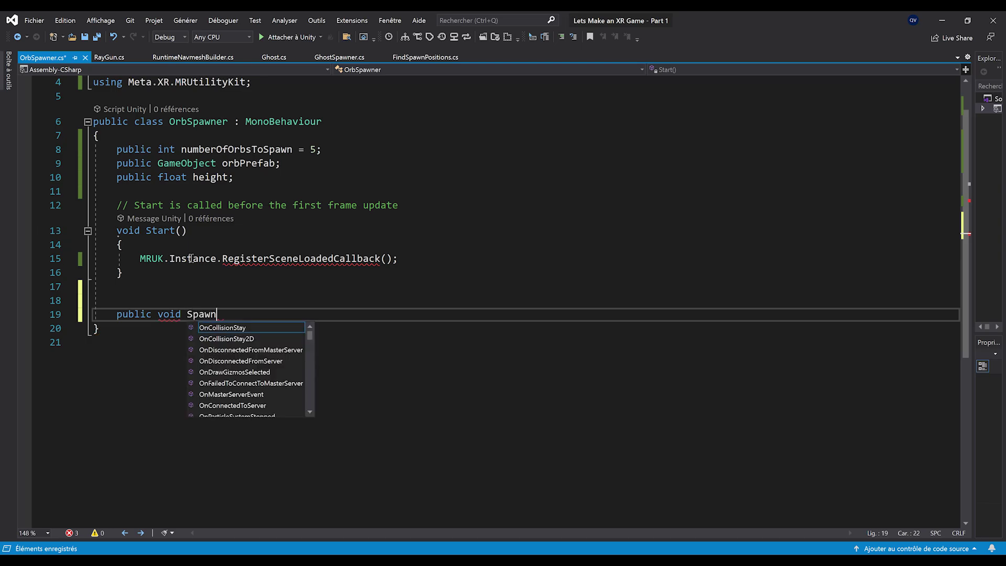
key("Return")
type("{")
key("Return")
key("ctrl+s")
Pass SpawnOrbs as the scene-loaded callback argument and save
double_click(199, 327)
key("ctrl+c")
left_click(387, 259)
key("ctrl+v")
key("ctrl+s")
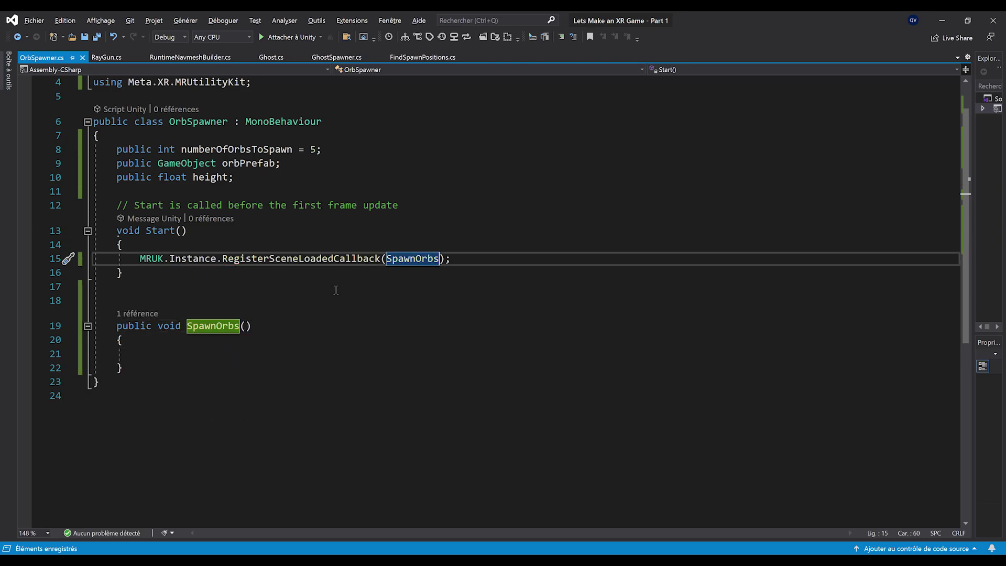
Highlight MRUK.Instance and the RegisterSceneLoadedCallback call to explain them
left_click(322, 300)
left_click(233, 339)
scroll(351, 354, "up", 1, "ctrl")
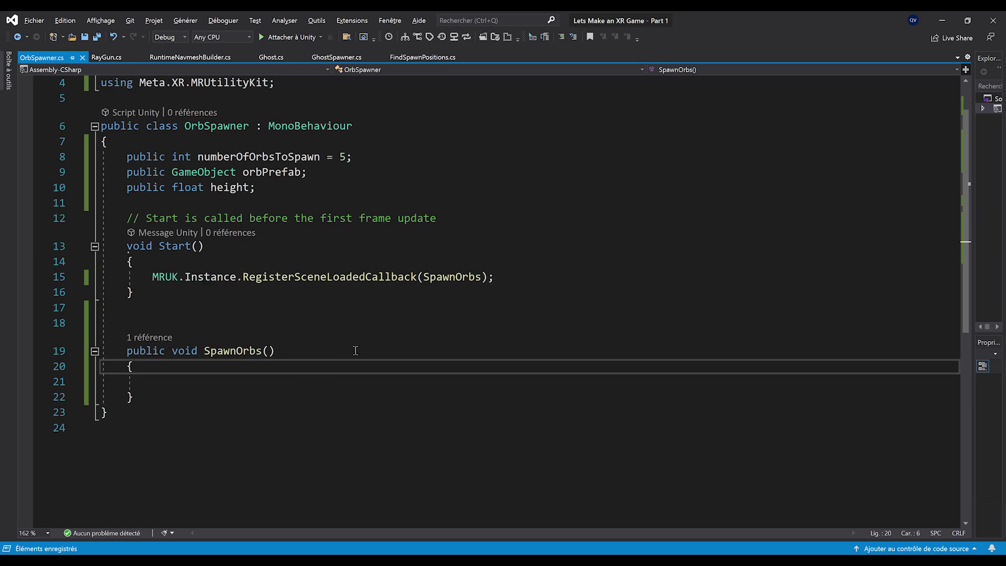
left_click_drag(152, 277, 237, 277)
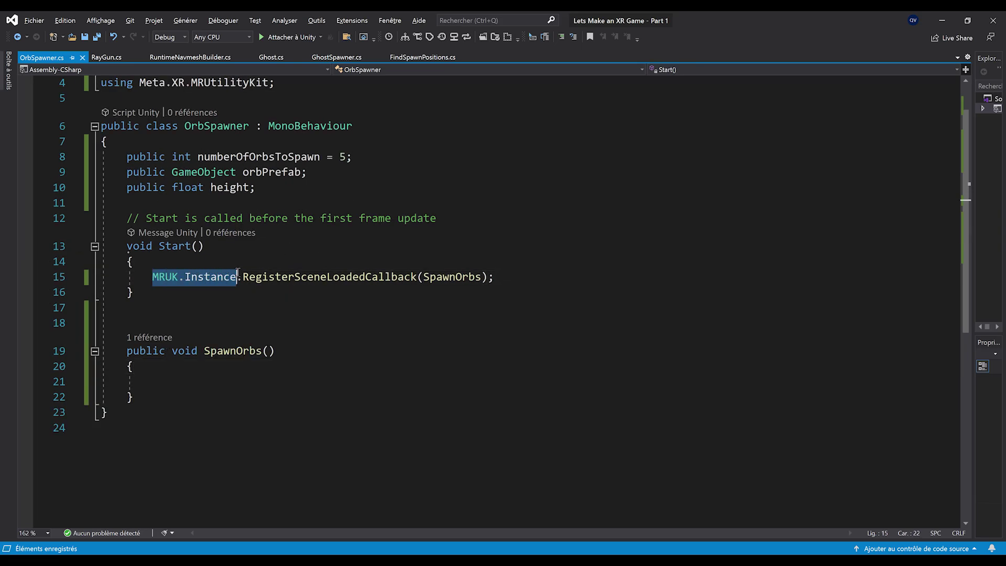
double_click(314, 276)
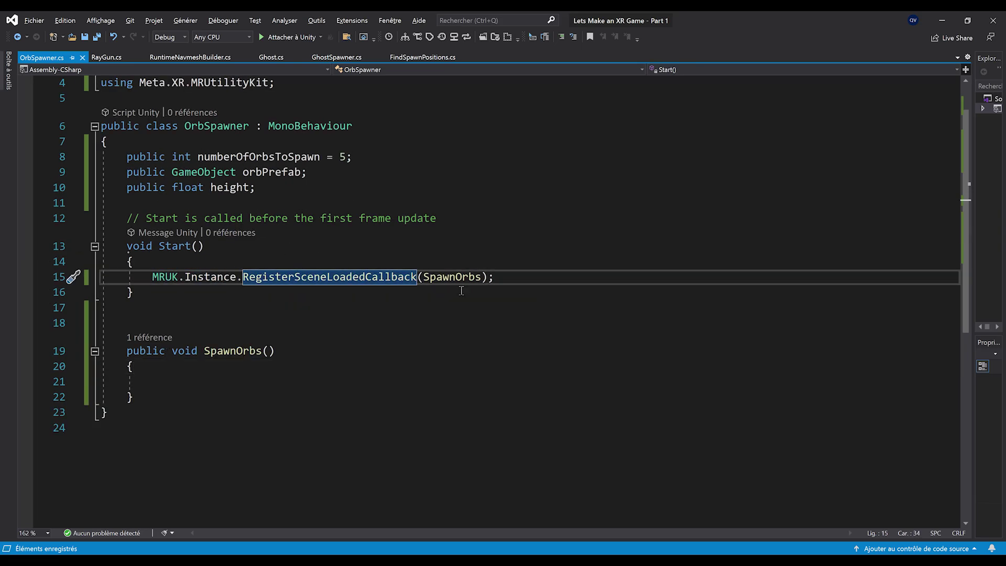
scroll(247, 355, "down", 1)
left_click(188, 339)
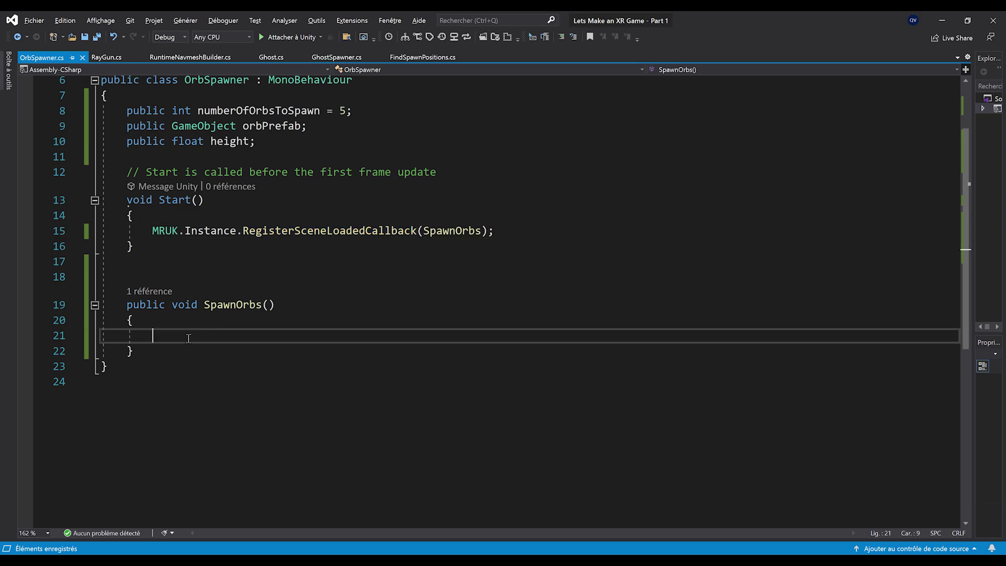
scroll(189, 339, "up", 2, "ctrl")
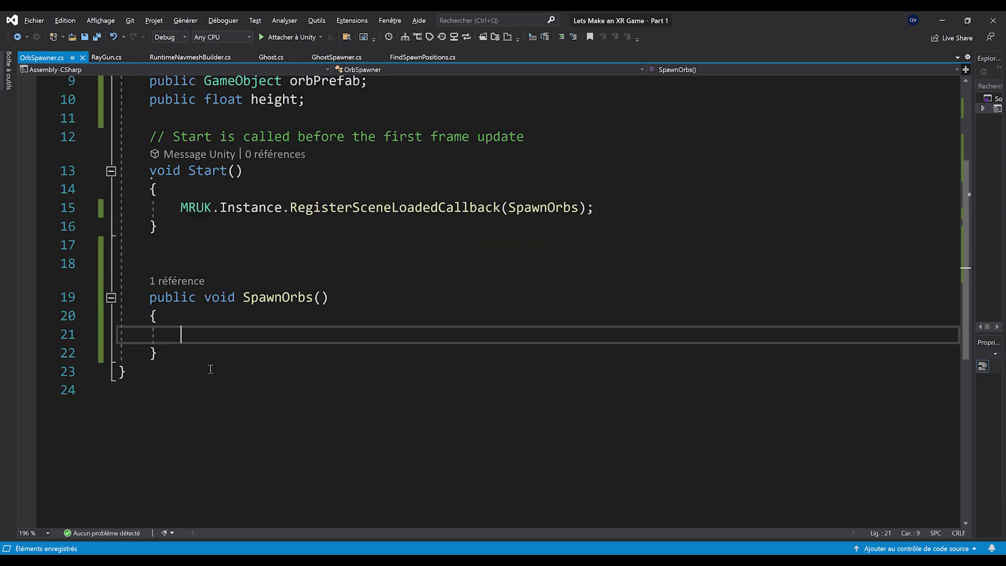
scroll(221, 367, "up", 3, "ctrl")
In SpawnOrbs, loop numberOfOrbsToSpawn times and declare Vector3 randomPosition = Vector3.zero
type("for")
key("Tab")
key("Tab")
double_click(304, 254)
double_click(424, 255)
type("numberOfOrbsToSpawn")
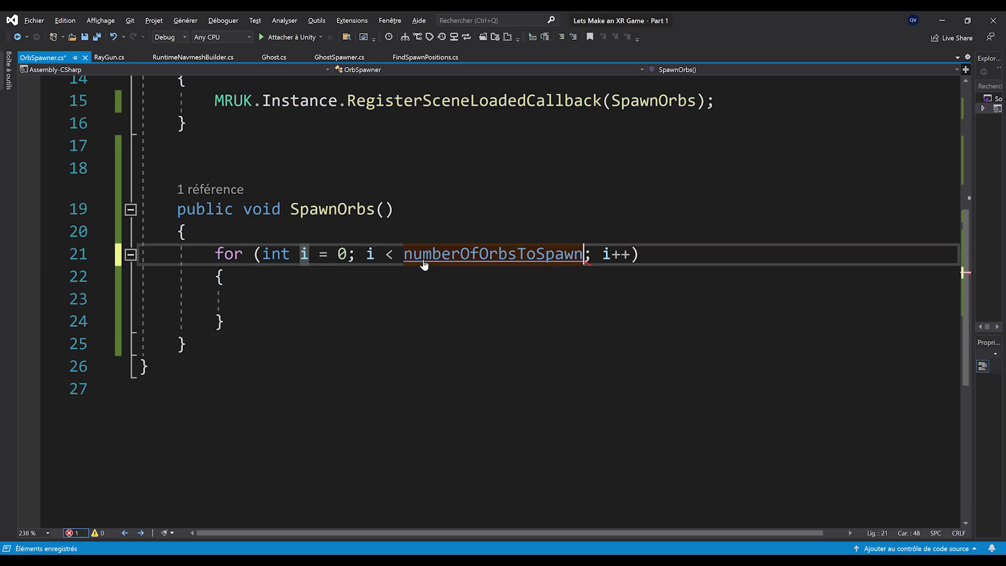
scroll(425, 264, "down", 1, "ctrl")
key("Return")
type("Vecto")
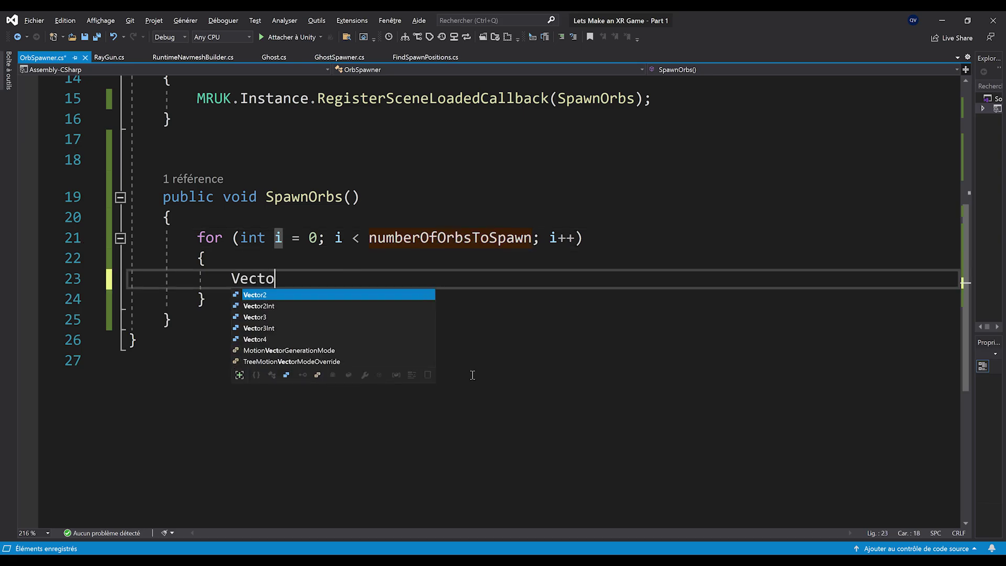
type("r3 randomPosition = Vector3.zero;")
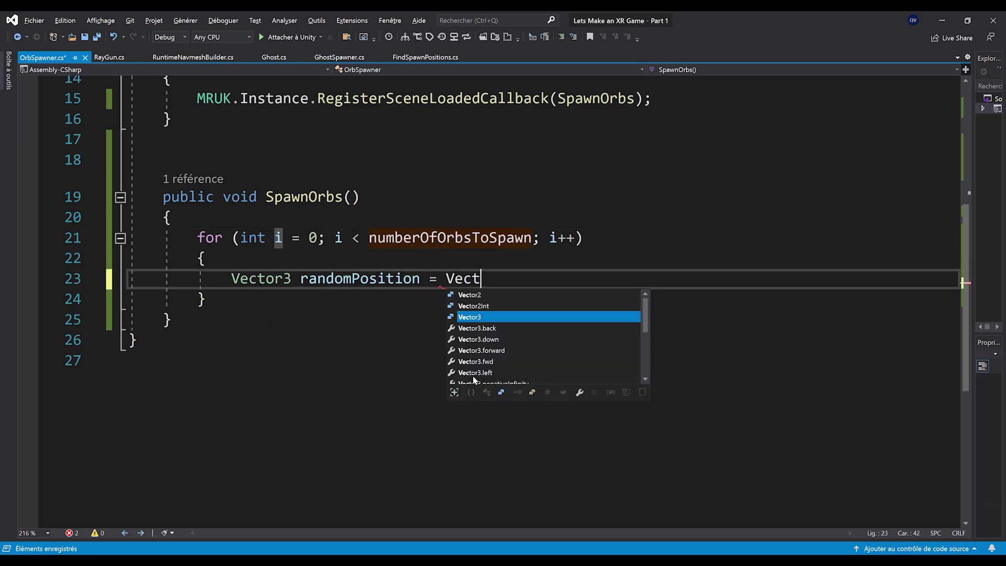
key("Return")
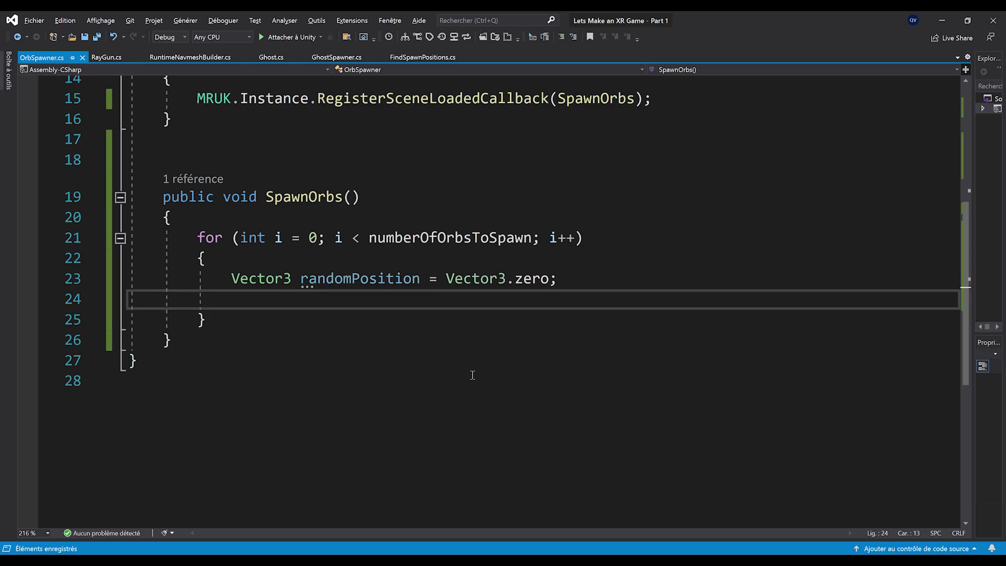
Inside the loop, get the room with MRUKRoom room = MRUK.Instance.GetCurrentRoom();
scroll(231, 316, "down", 2, "ctrl")
key("Return")
key("Return")
key("Up")
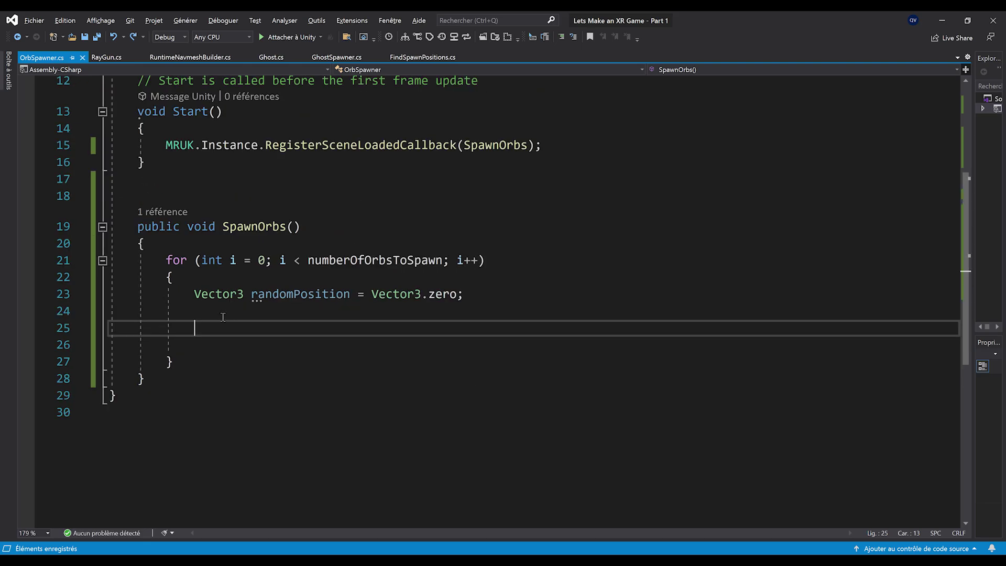
type("MRU")
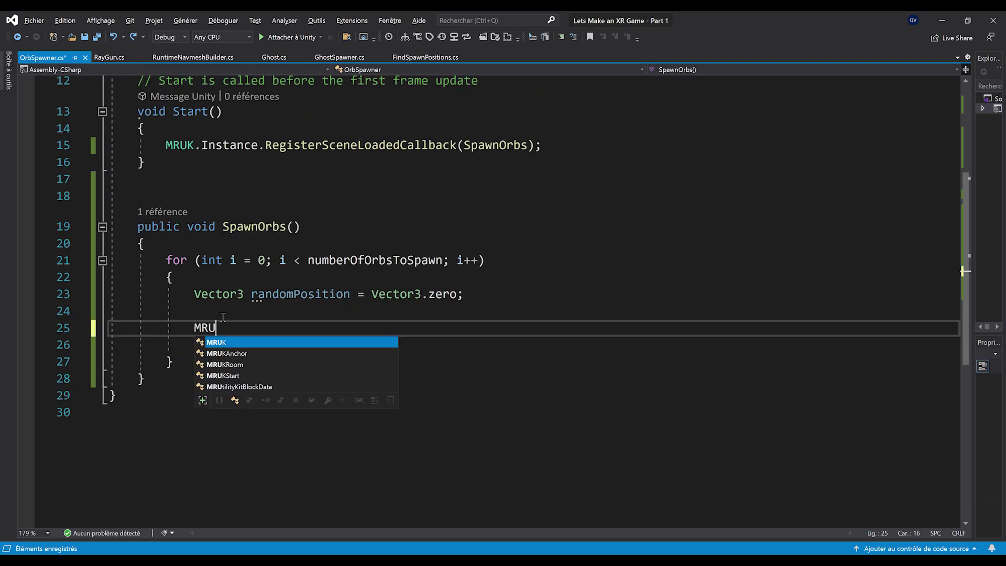
type("KRoom ro")
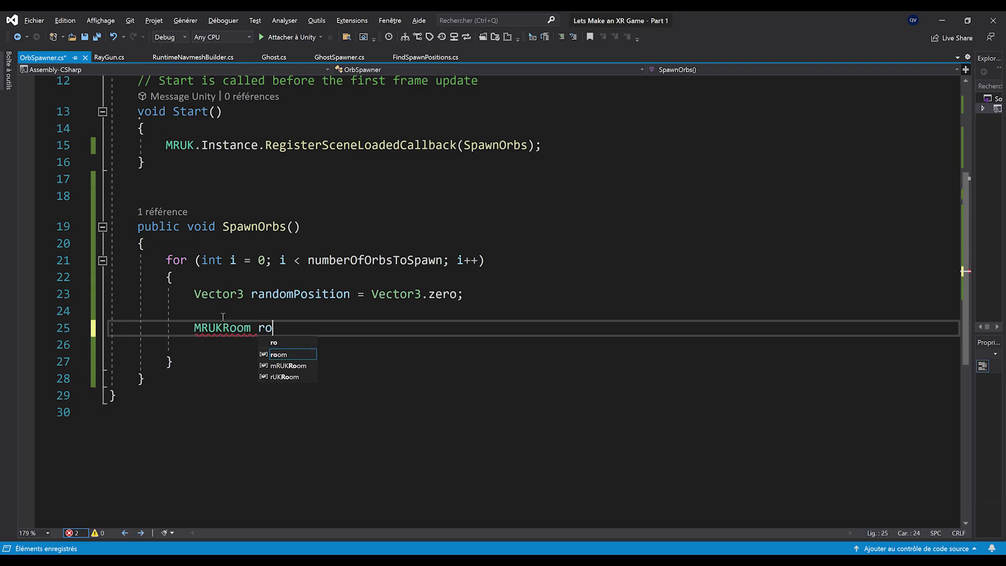
type("om = MRUK.")
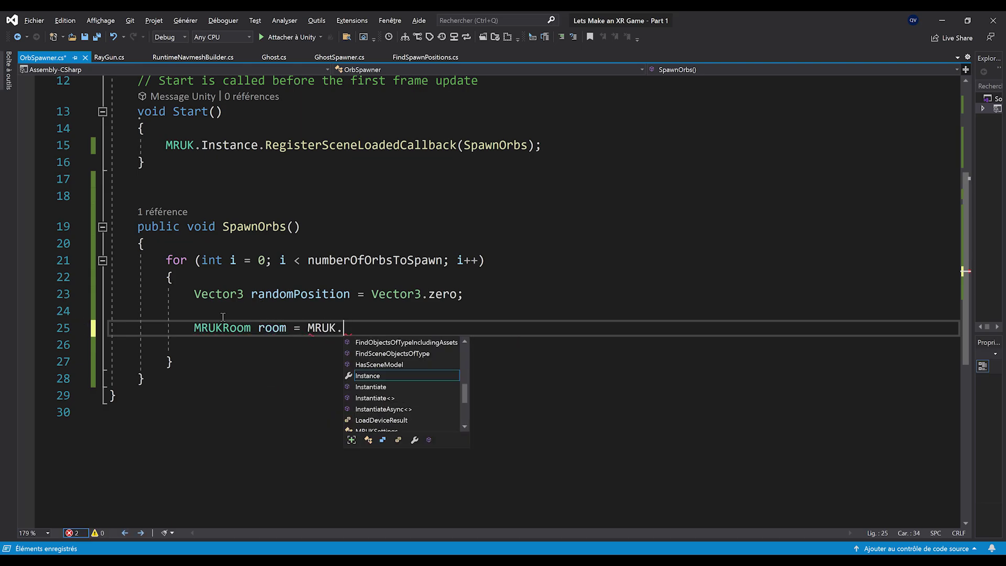
type("Instance.GetCurrentRoom();")
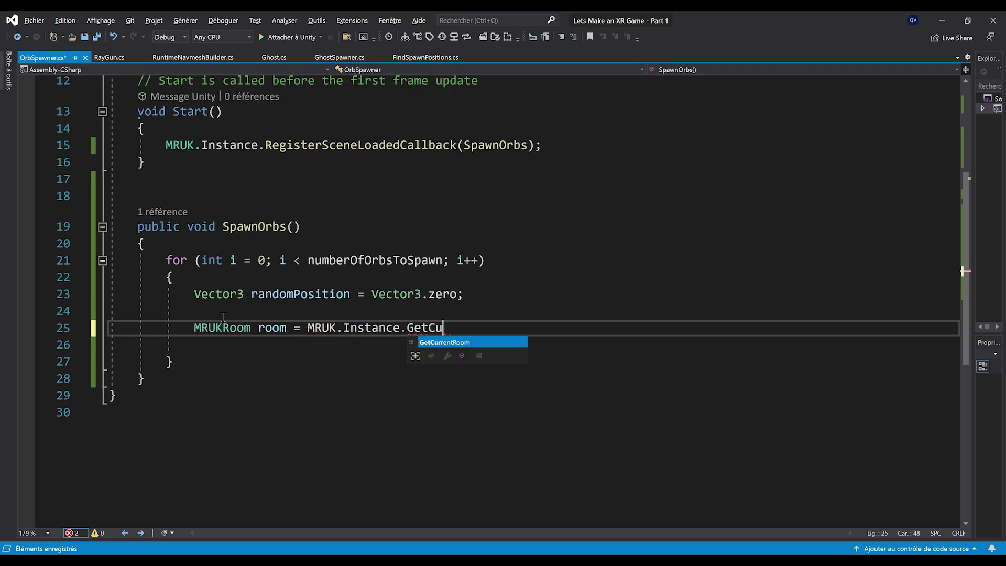
key("Return")
key("Return")
key("Up")
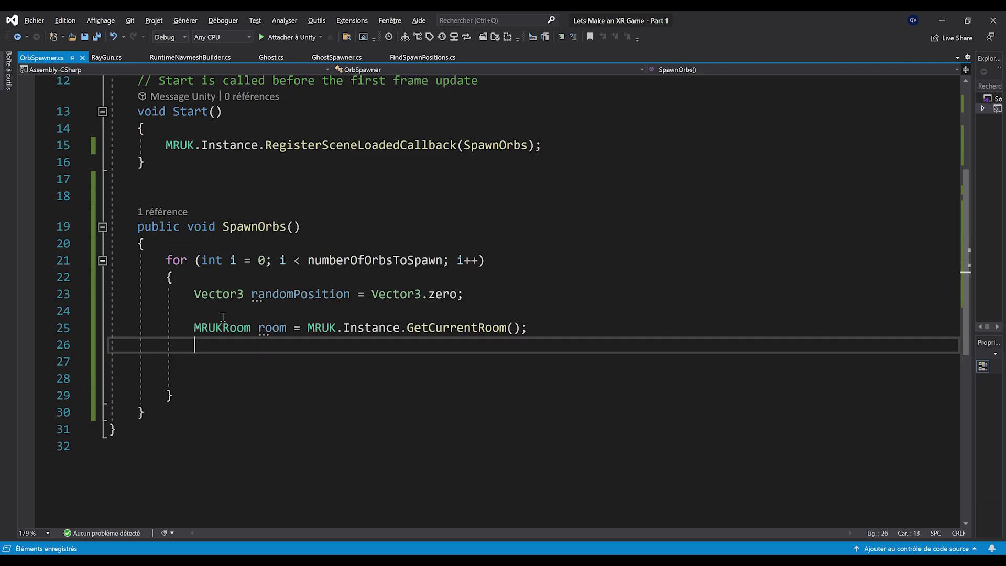
key("Down")
key("Up")
key("Down")
Call room.GenerateRandomPositionOnSurface with FACING_UP, distance 1 and a FLOOR label filter into bool HasFound
type("bool Has")
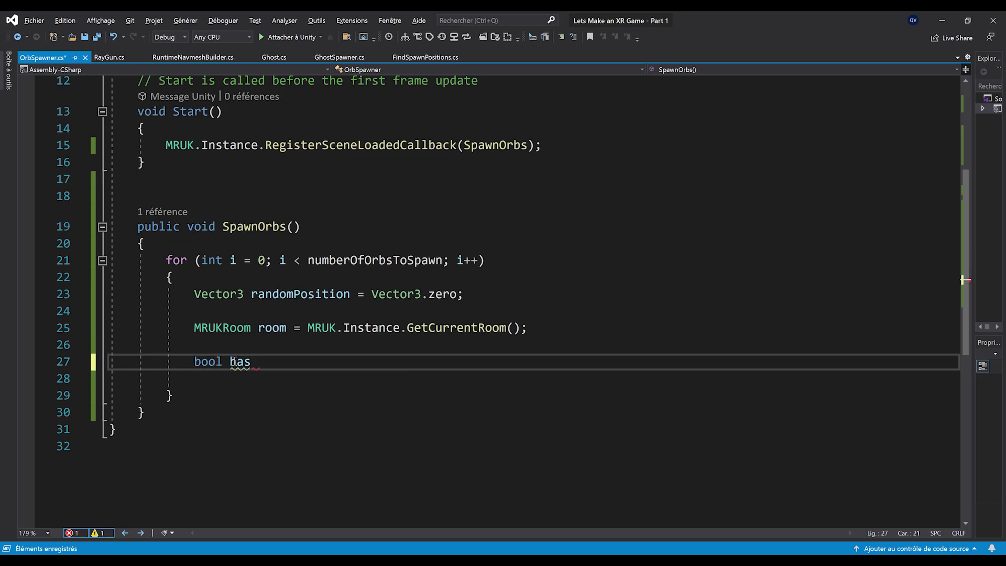
type("Found = room.GenerateRandomPositionOnSurface(")
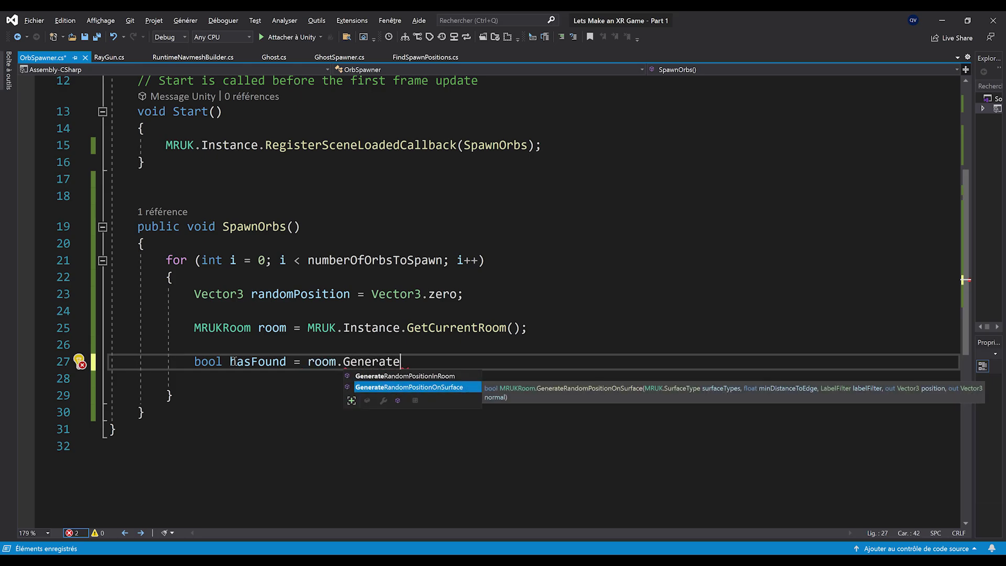
key("Tab")
type("(")
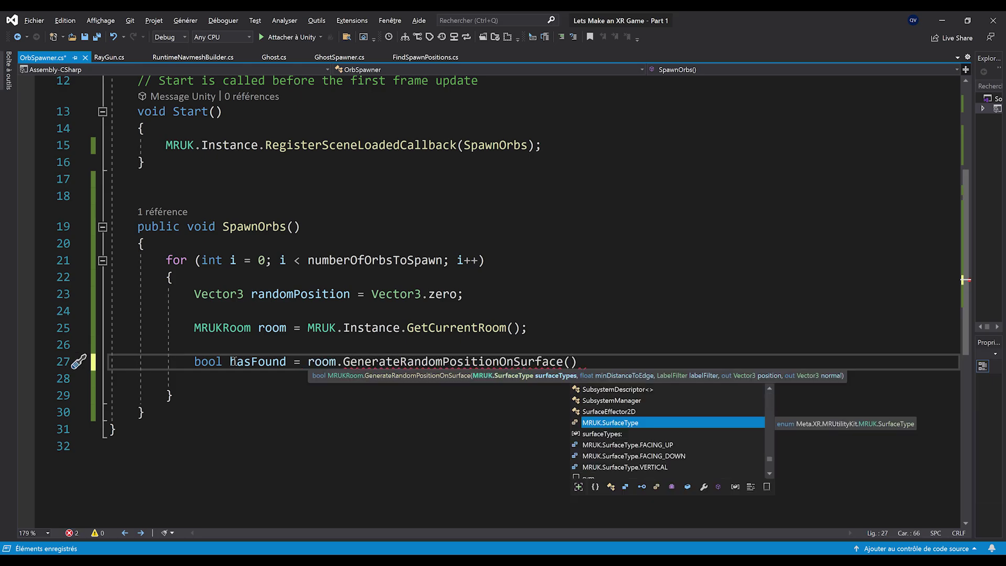
key("Tab")
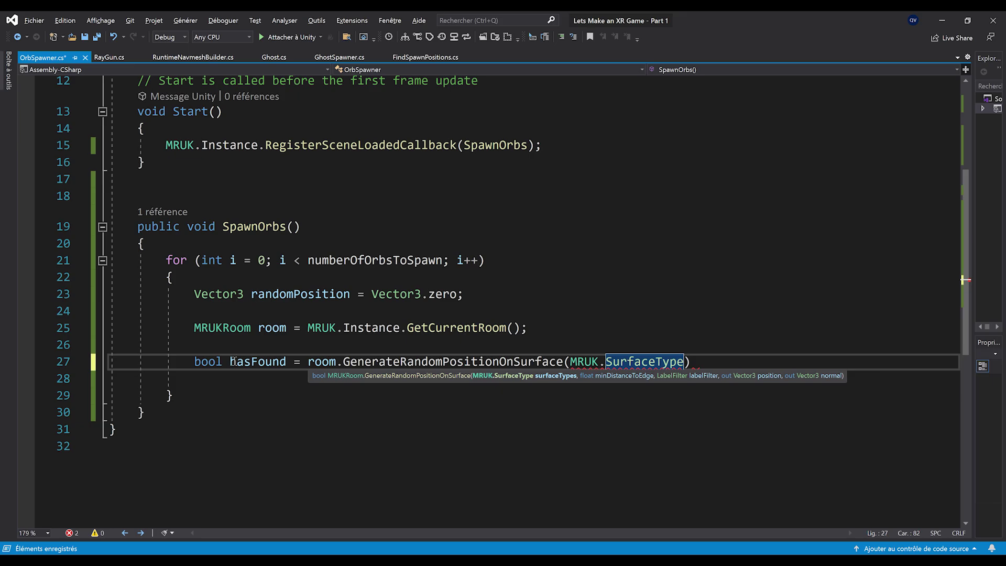
type(".")
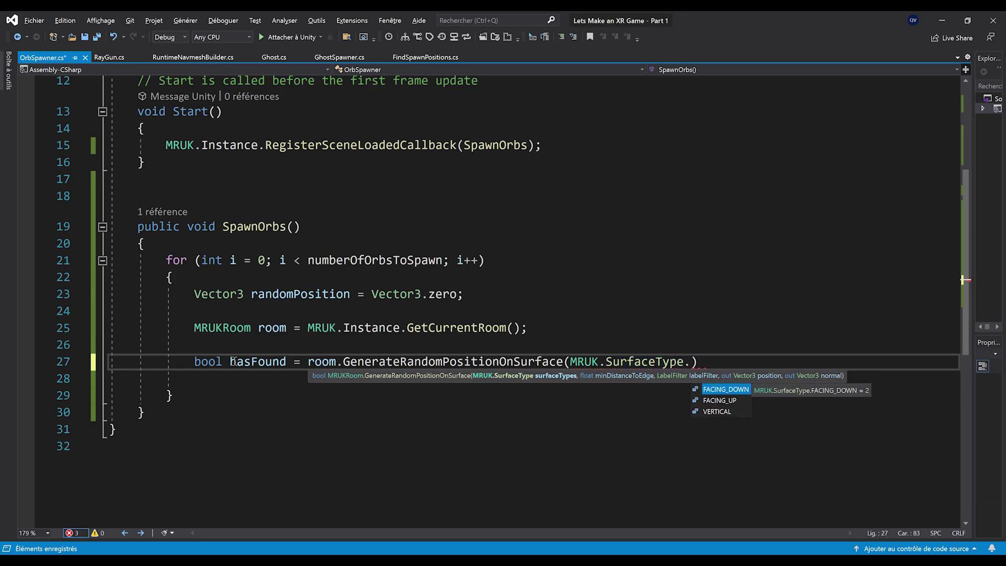
key("Down")
key("Tab")
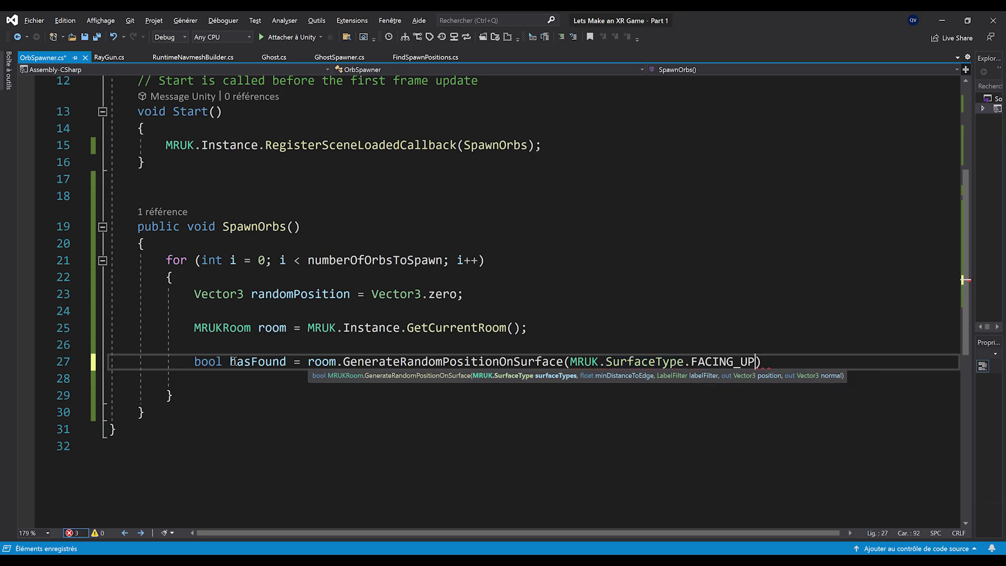
type(",")
key("Return")
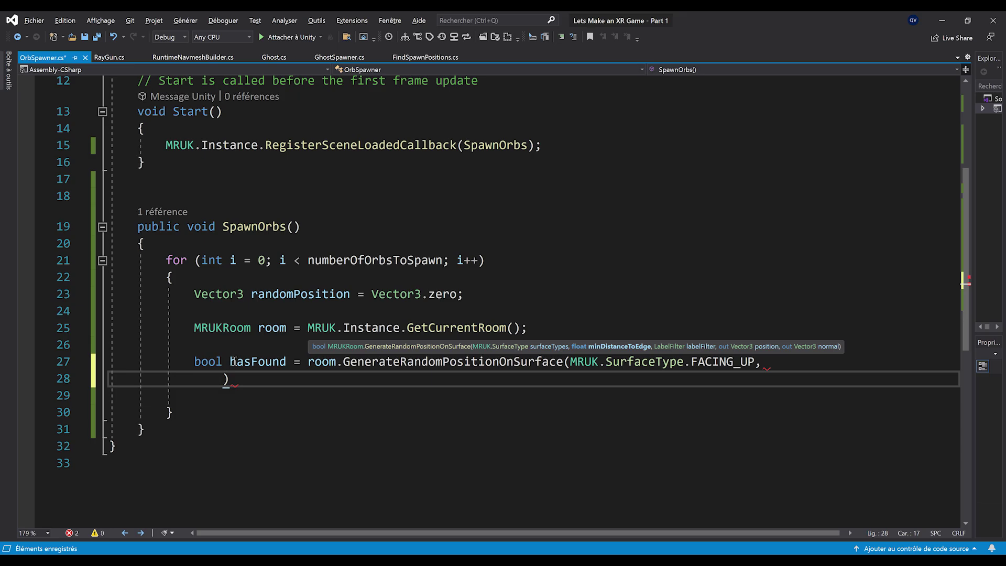
key("ctrl+z")
type("1, ")
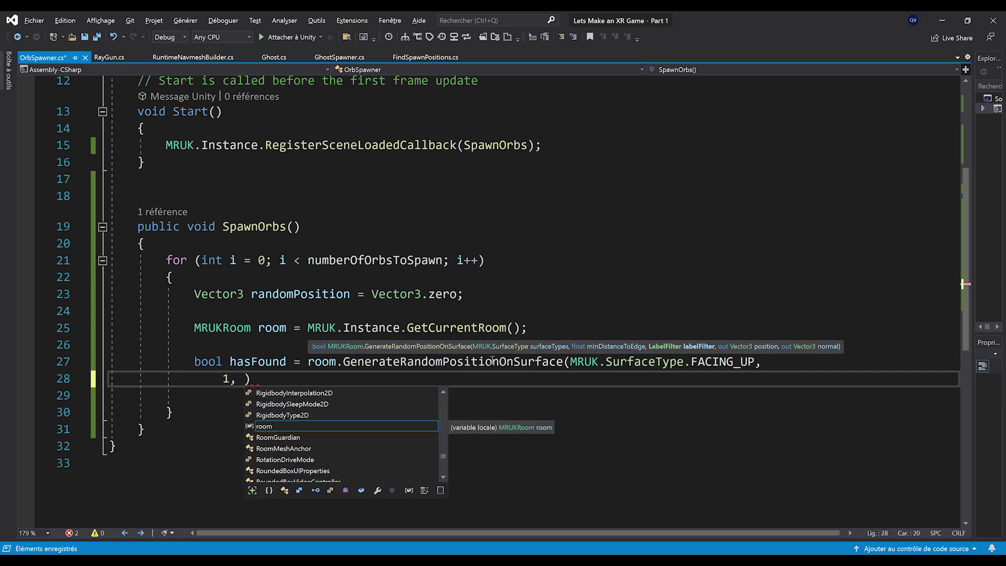
type("Label")
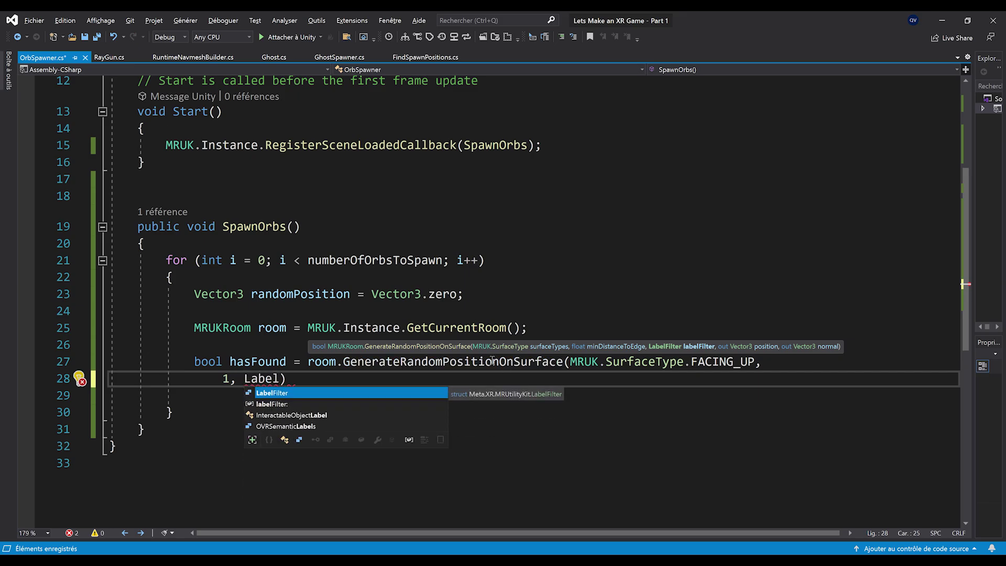
type("Filter.included")
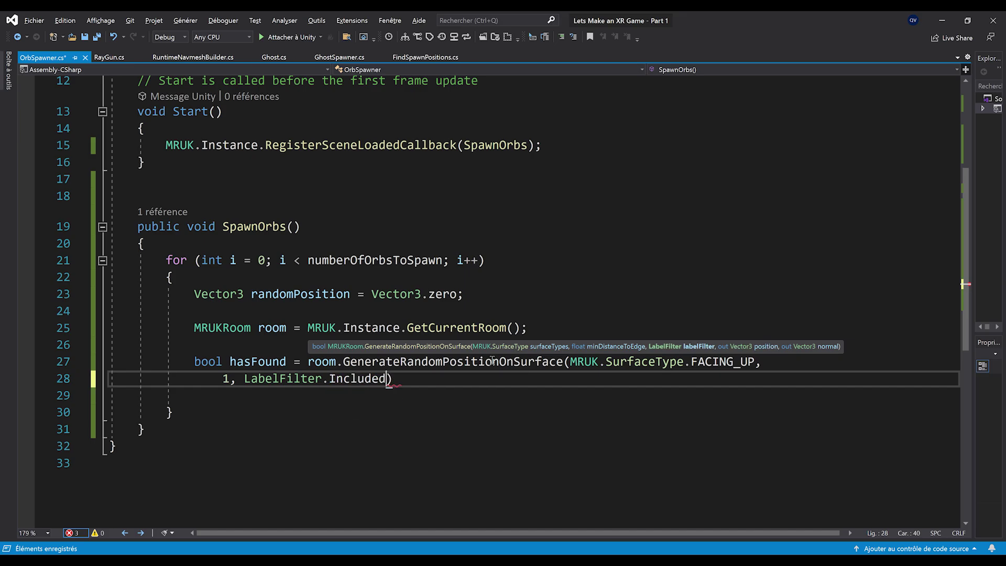
type("(MRUKAN")
type("chor.SceneLabels.fl")
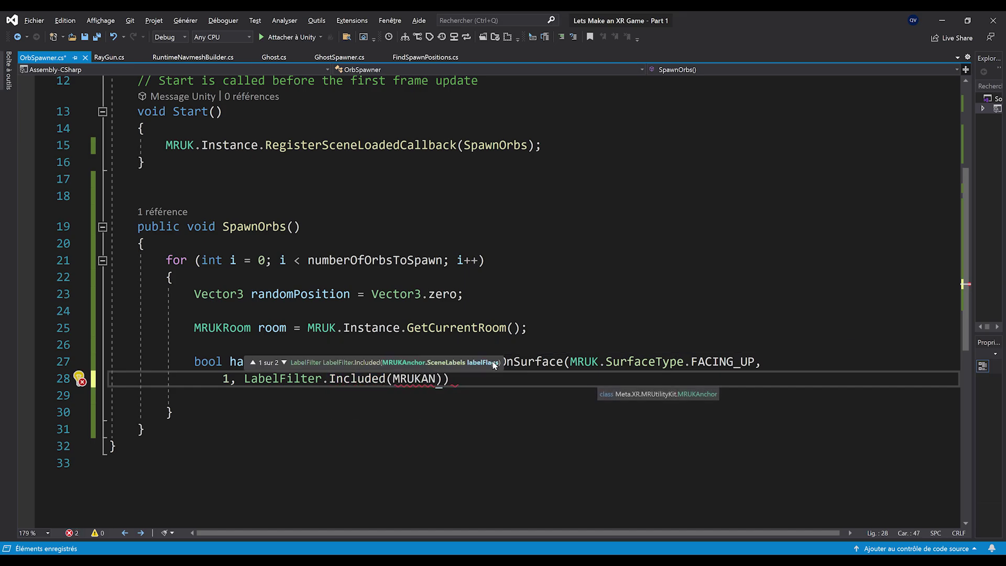
type("OOR),")
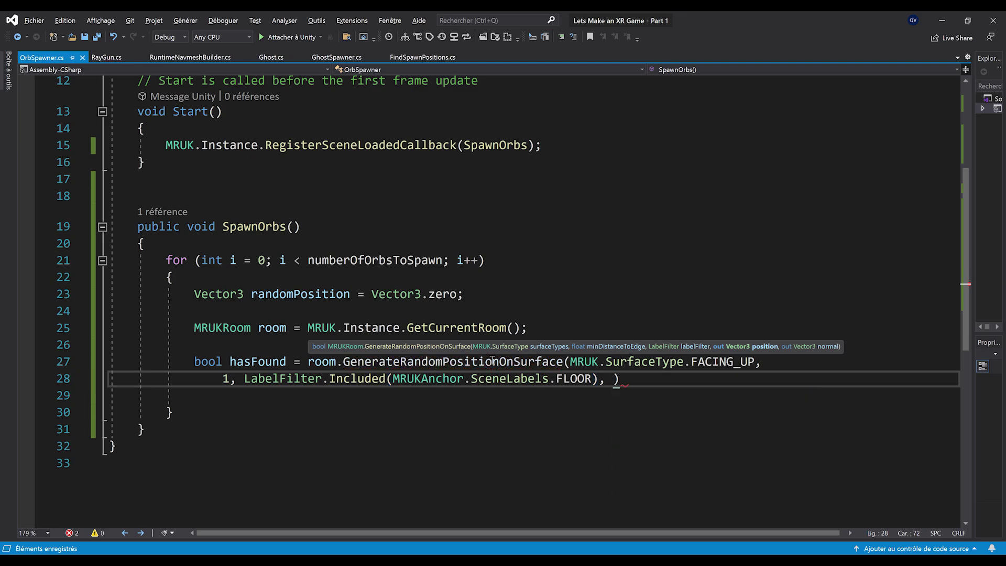
scroll(457, 421, "down", 1, "ctrl")
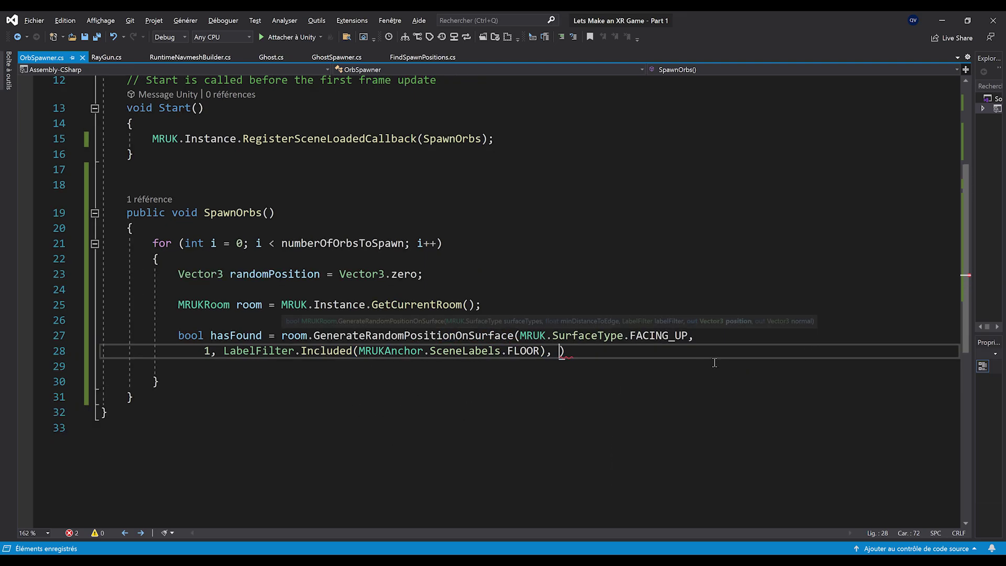
scroll(736, 360, "down", 1, "ctrl")
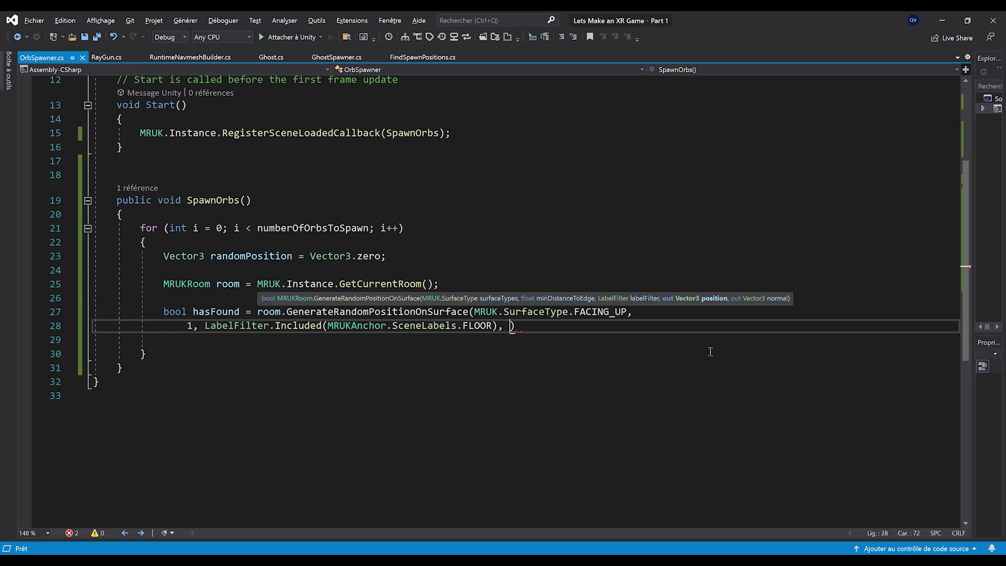
Finish the position search call with the arguments out randomPosition and out Vector3 n
type("out randomPosition")
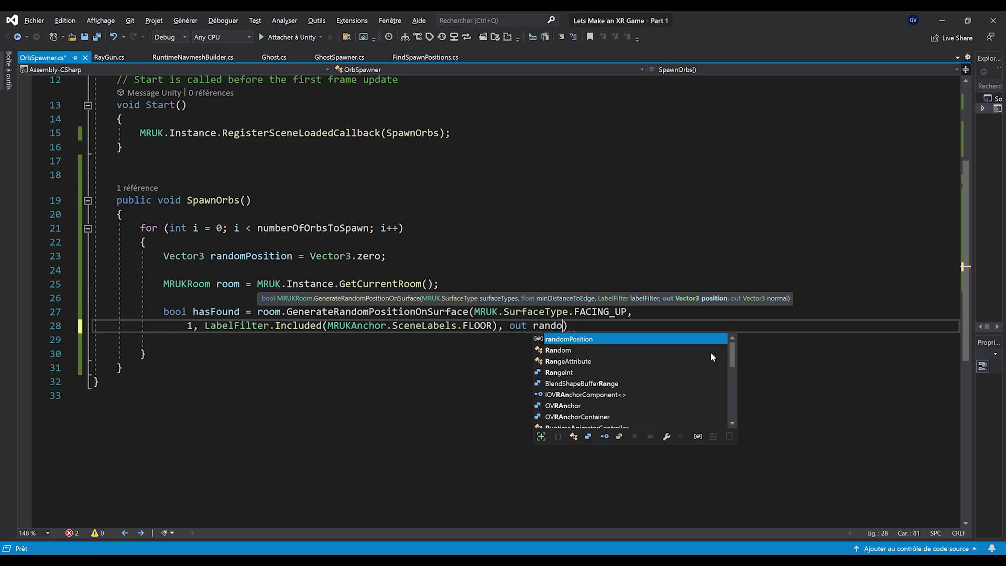
type(",")
key("ctrl+s")
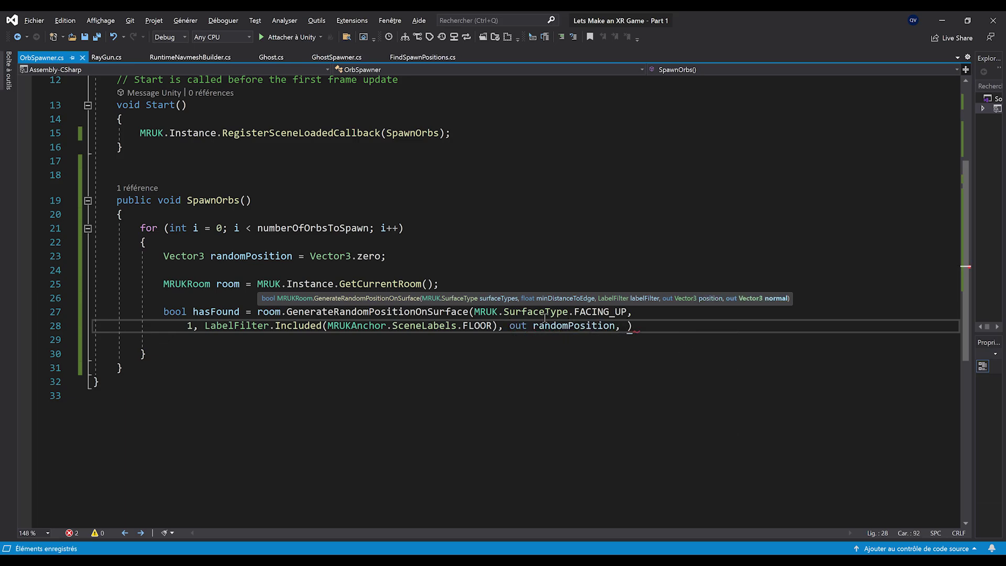
left_click(545, 315)
left_click(546, 327)
left_click(251, 257)
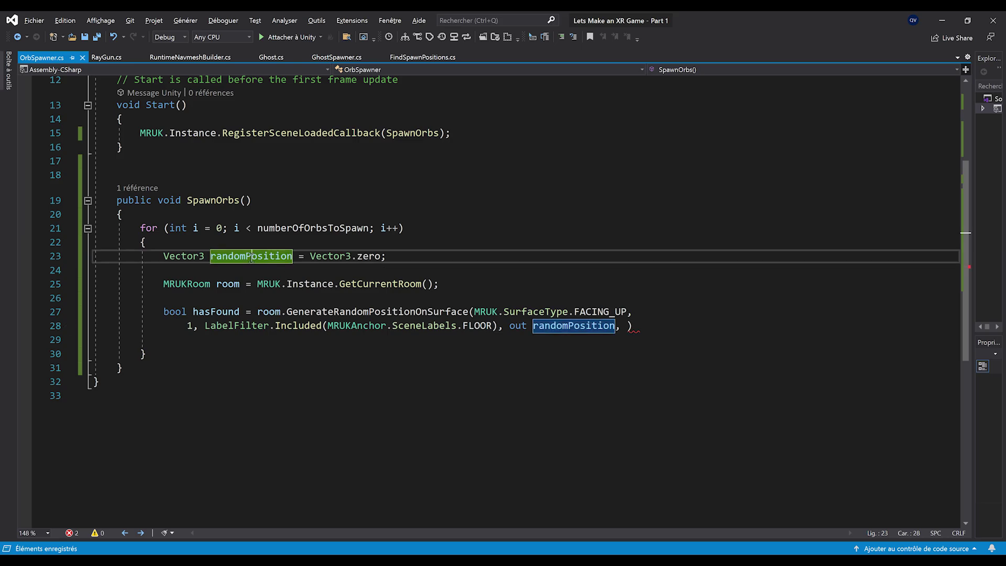
triple_click(294, 260)
left_click(626, 325)
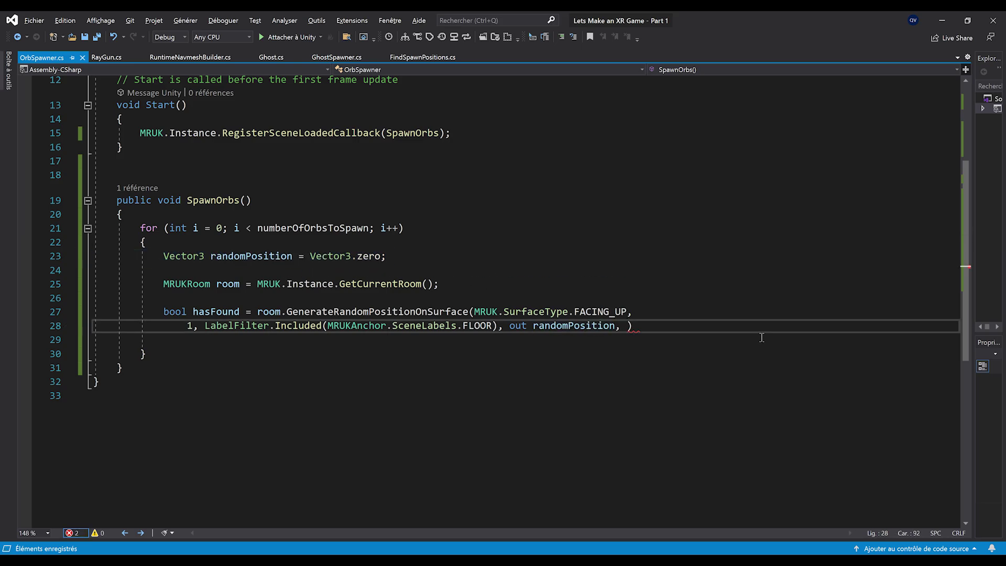
type("out Vector3")
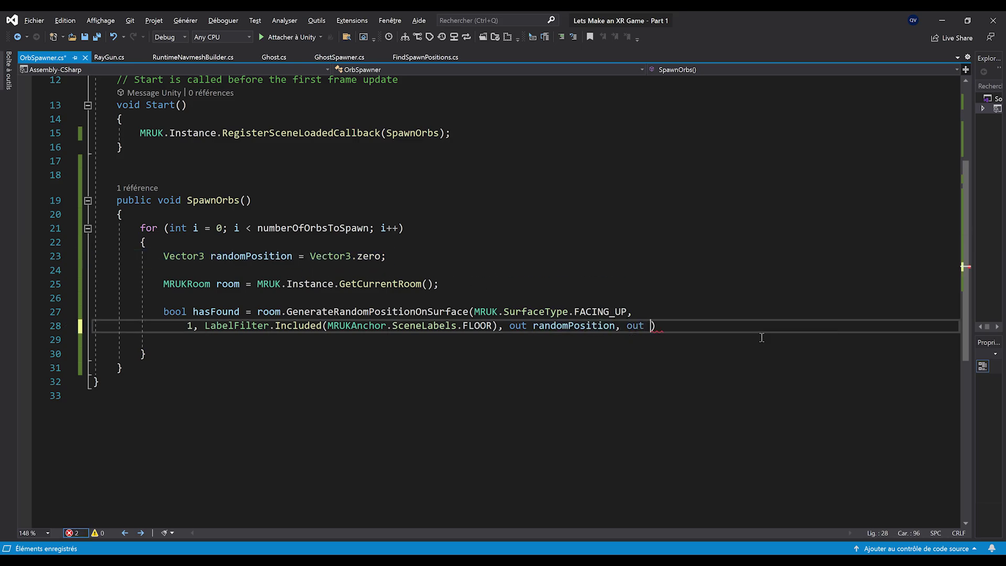
type(" n),")
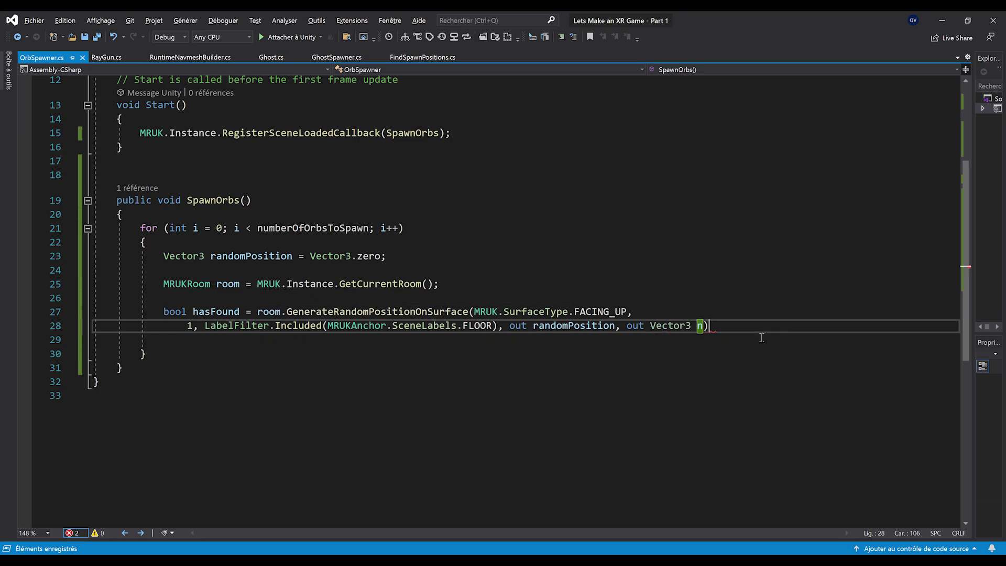
key("BackSpace")
type(";")
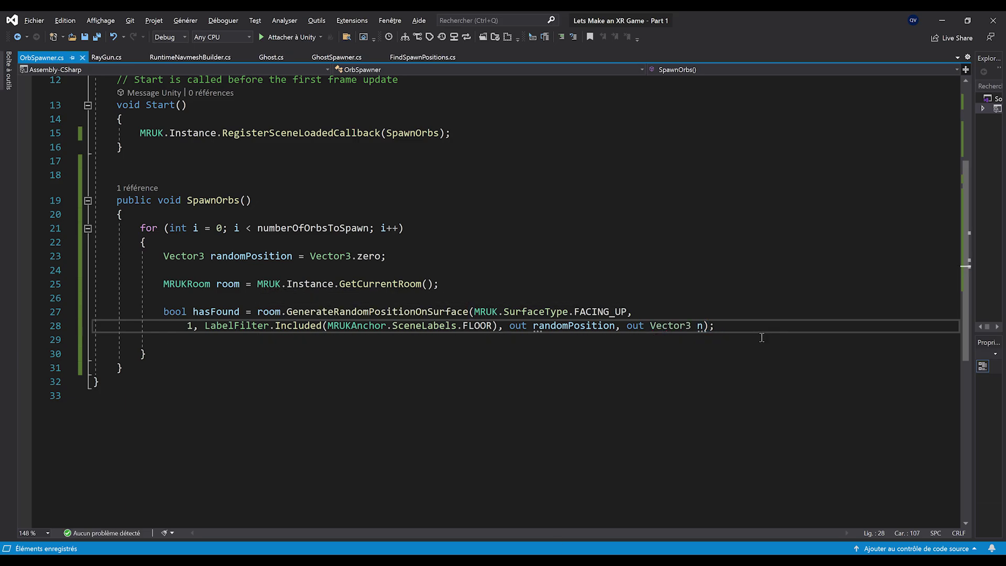
Set randomPosition.y to height on the line below the call
key("Return")
key("Return")
type("rando")
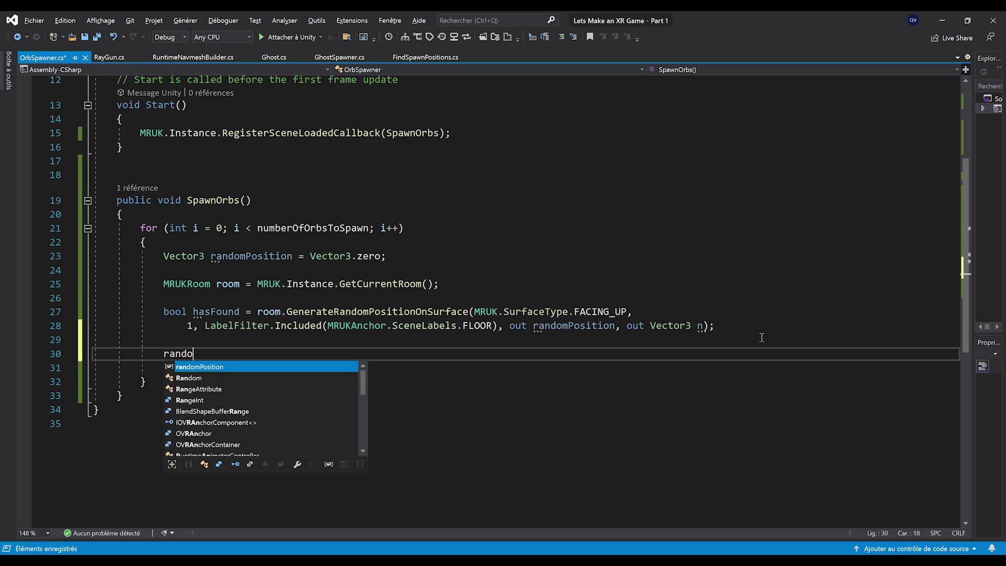
type("mPosition.y = height;")
scroll(300, 212, "up", 4)
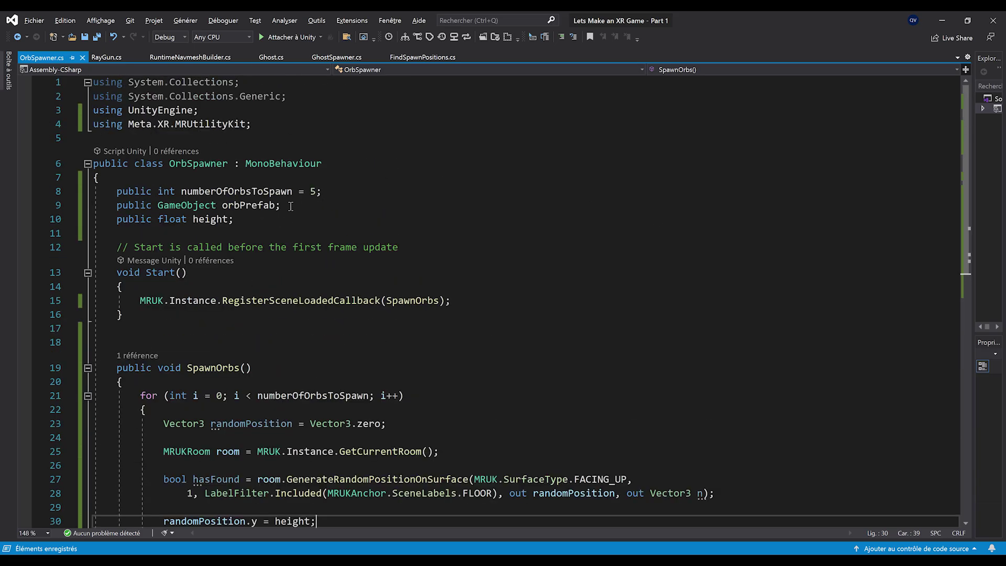
scroll(246, 216, "down", 5)
Instantiate orbPrefab at randomPosition with Quaternion.identity as 'spawned' and save
key("Return")
key("Return")
type("G")
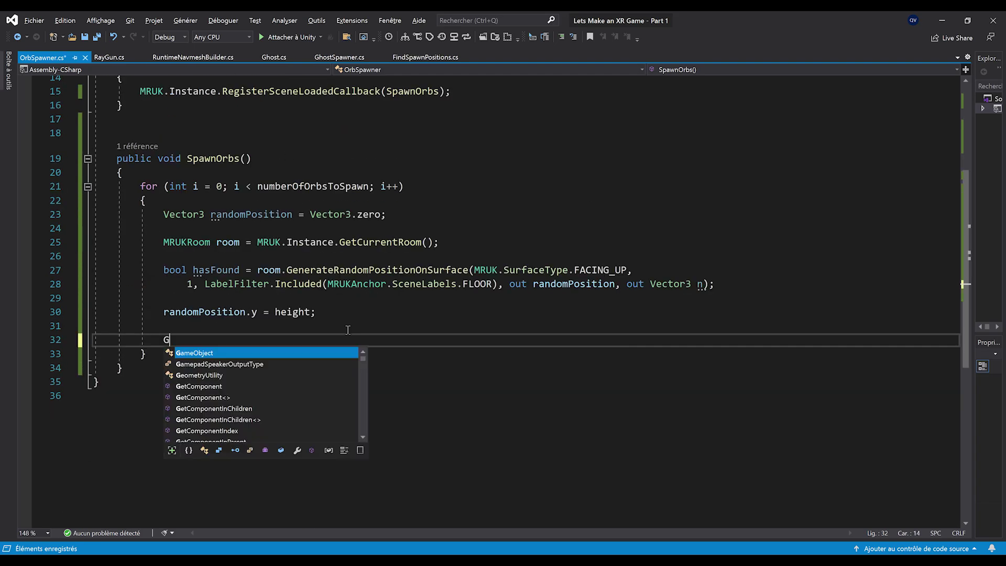
type("ameObject spawned ")
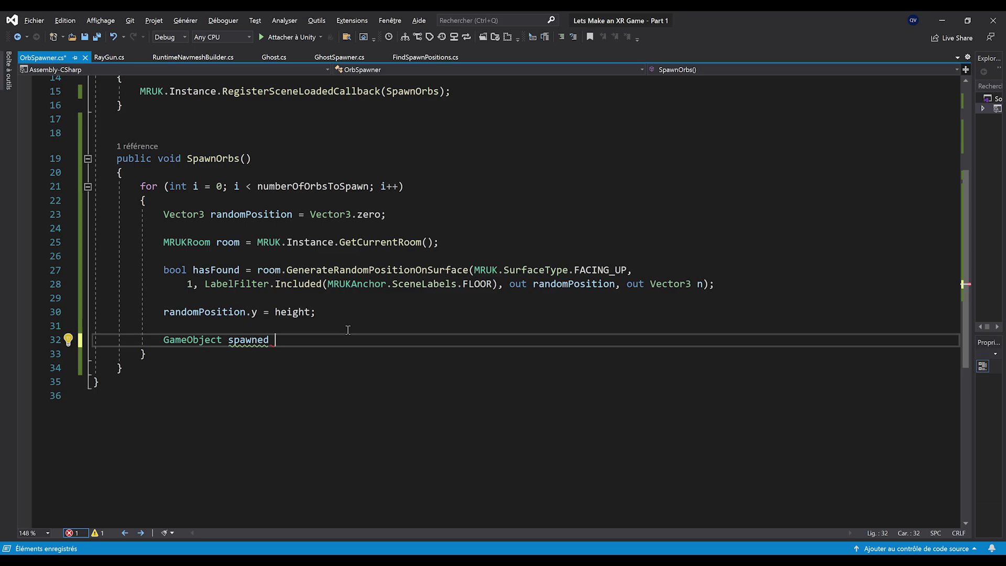
type("= Instan")
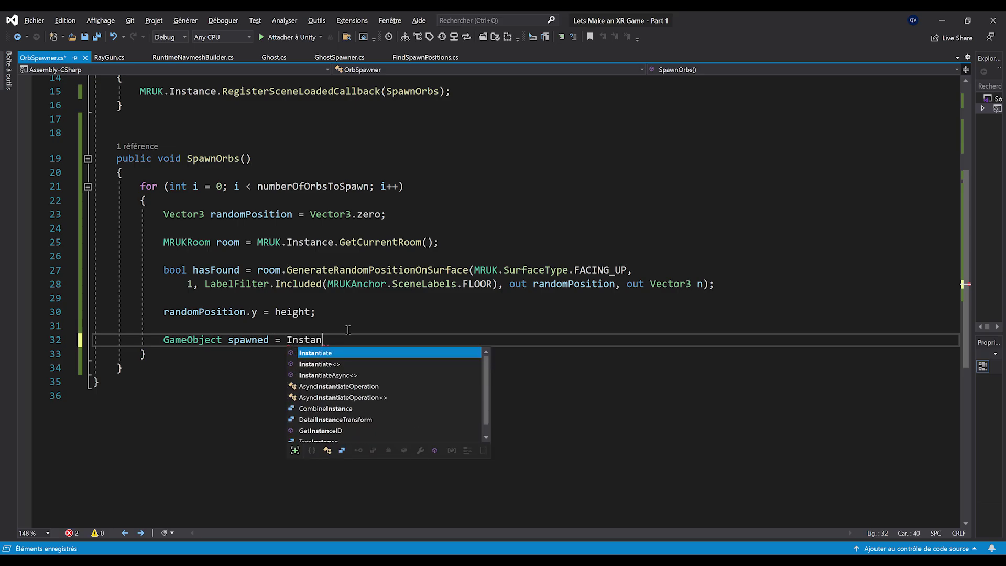
type("tiate(sou")
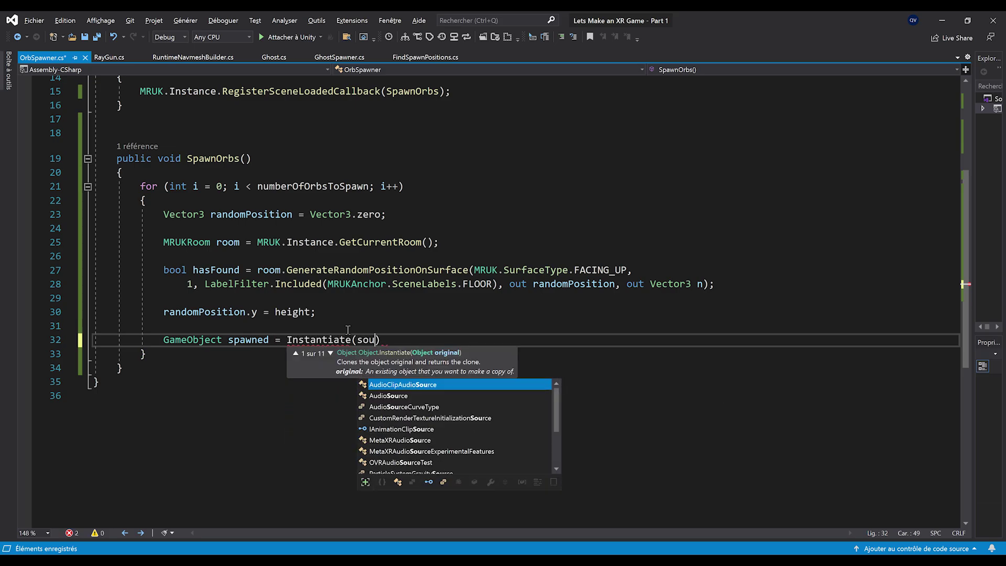
key("BackSpace")
key("BackSpace")
key("BackSpace")
type("orbPrefab, random")
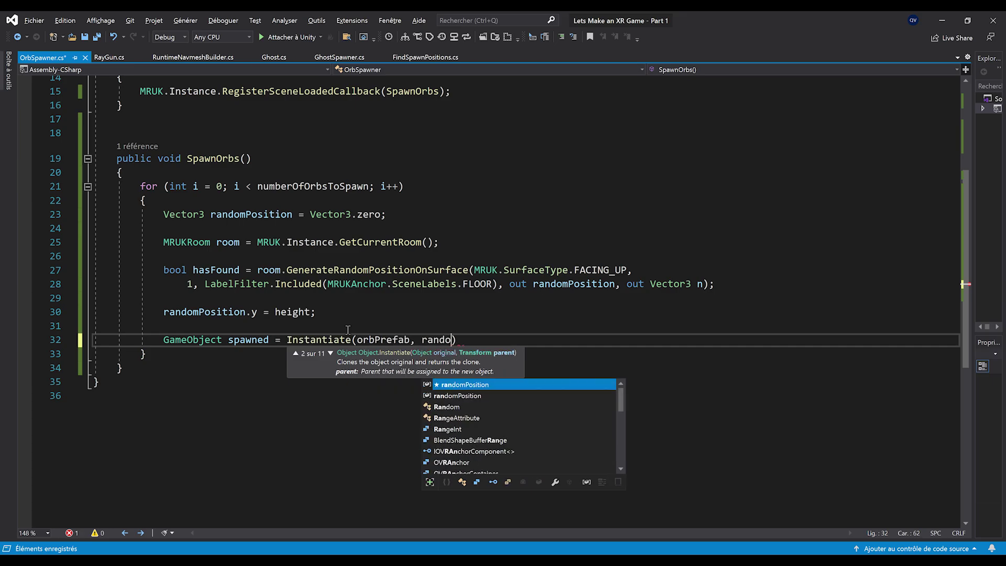
type("Position, Quat")
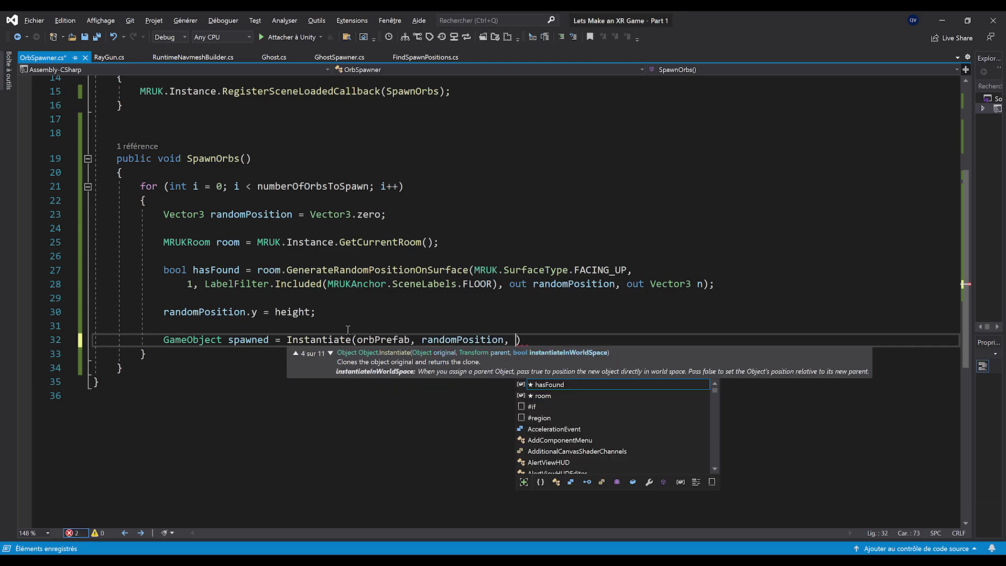
type("ernion.")
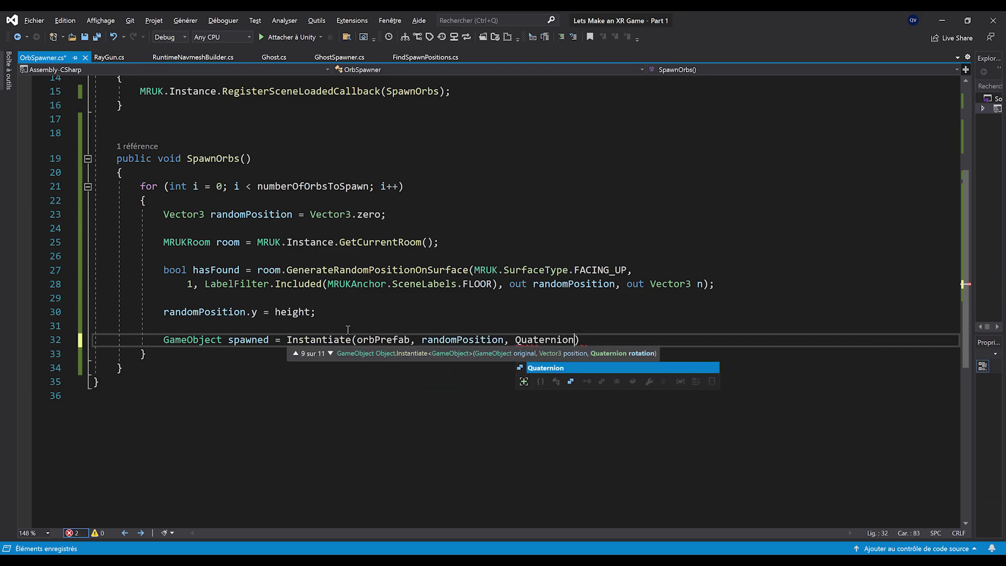
key("Tab")
type(");")
key("ctrl+s")
scroll(306, 407, "up", 2)
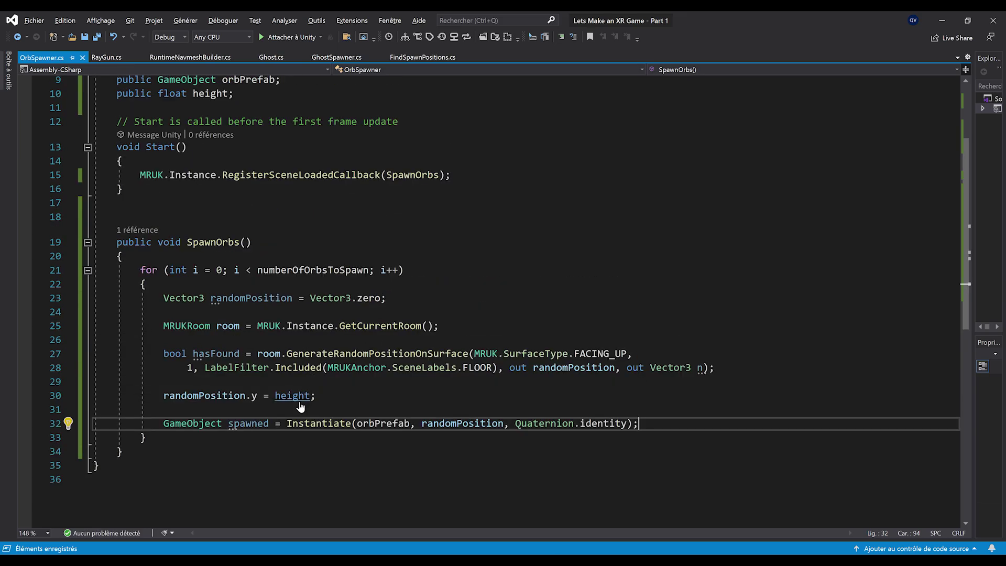
scroll(299, 402, "down", 1, "ctrl")
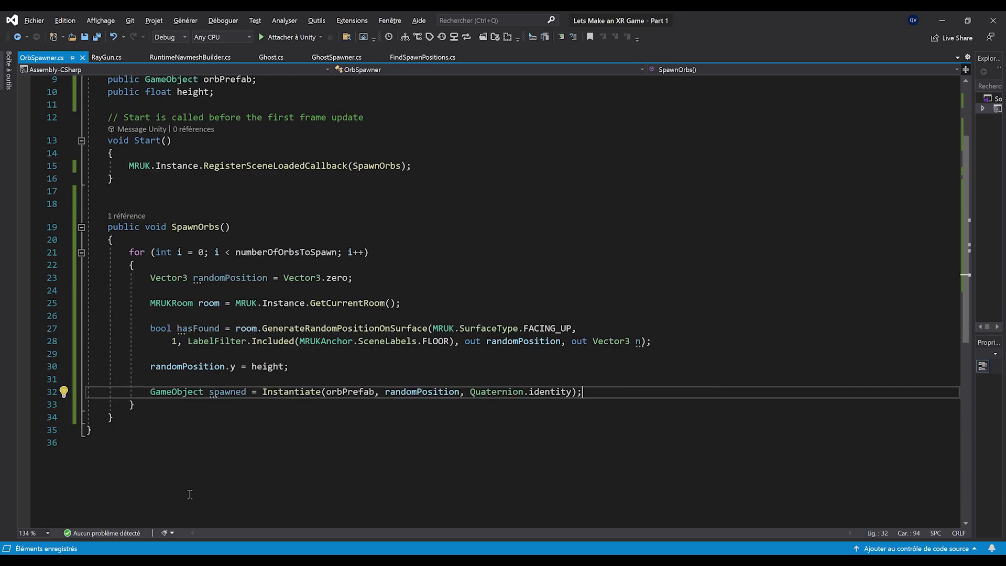
double_click(286, 252)
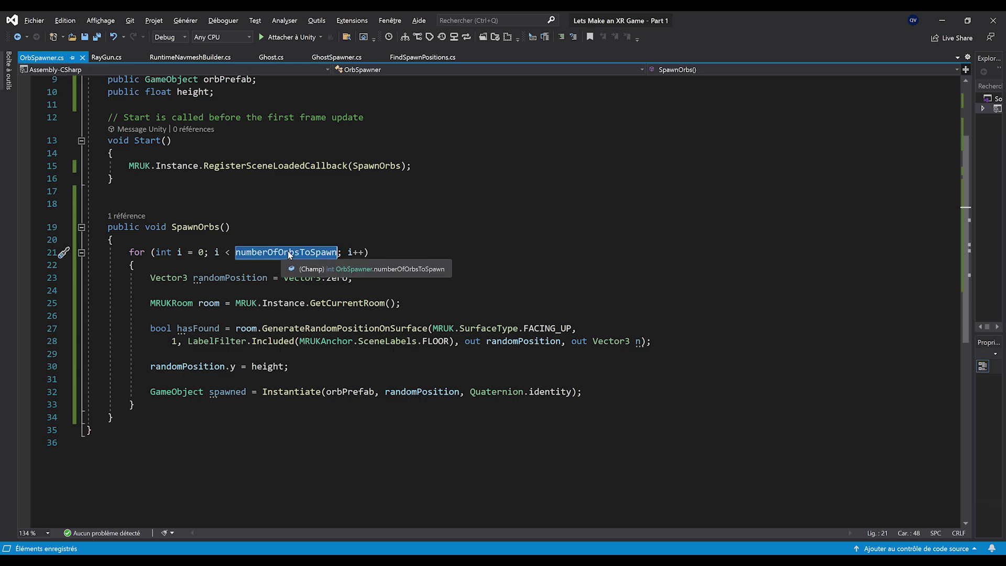
scroll(250, 362, "up", 1)
scroll(250, 362, "up", 2)
scroll(293, 348, "down", 2)
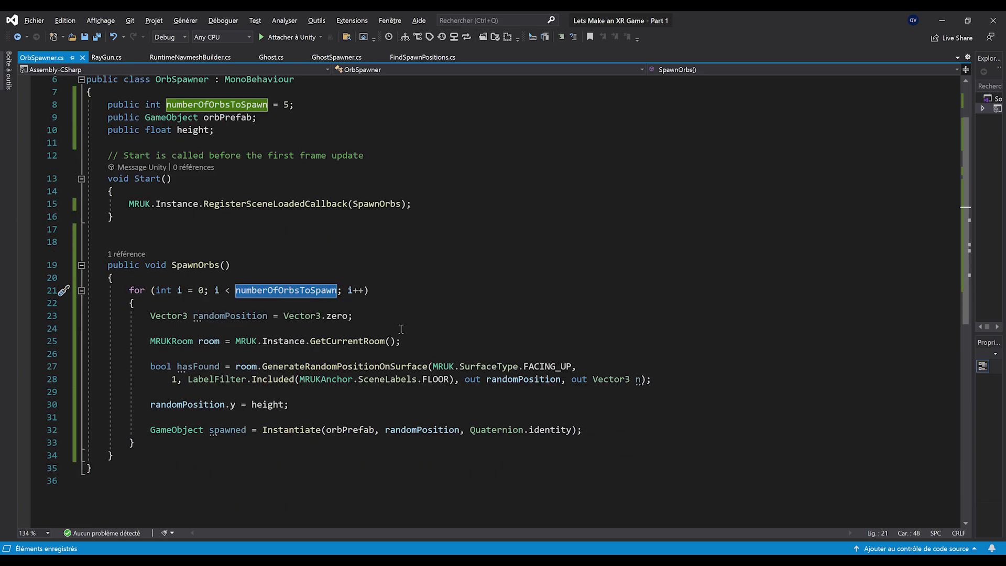
Declare a public List<GameObject> spawnedOrbs field below the height field
left_click(285, 137)
key("Return")
key("Return")
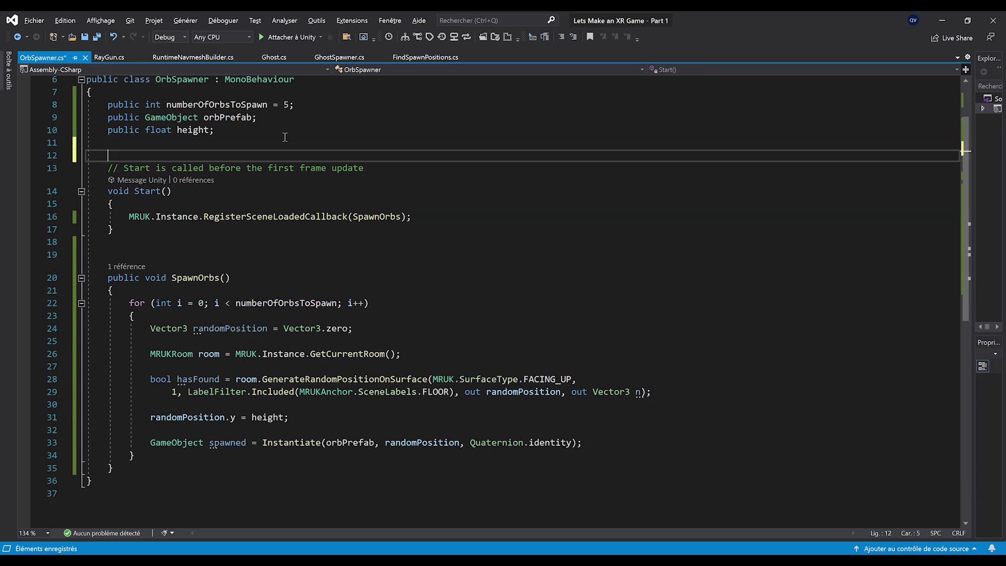
type("public L")
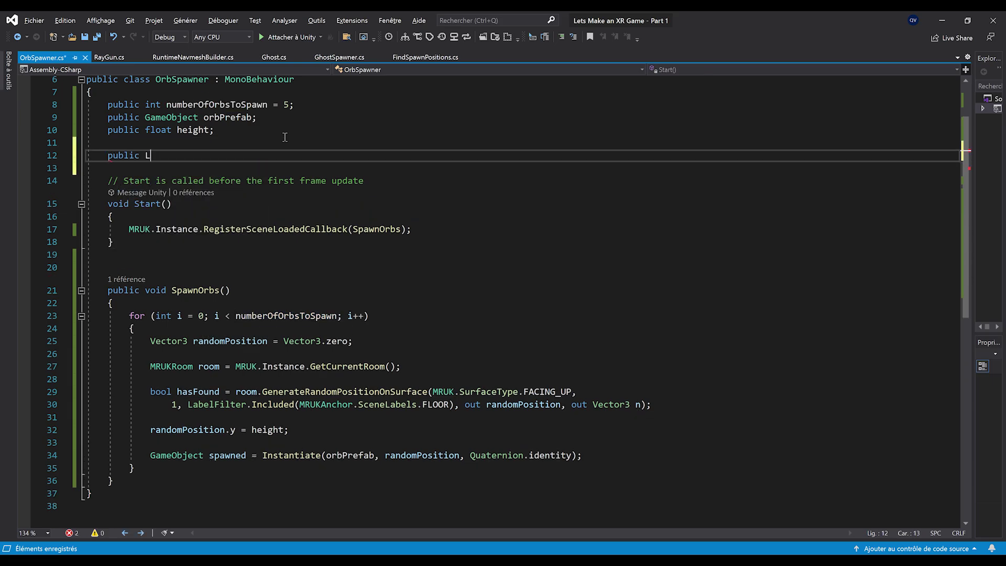
type("ist<GameObject> spa")
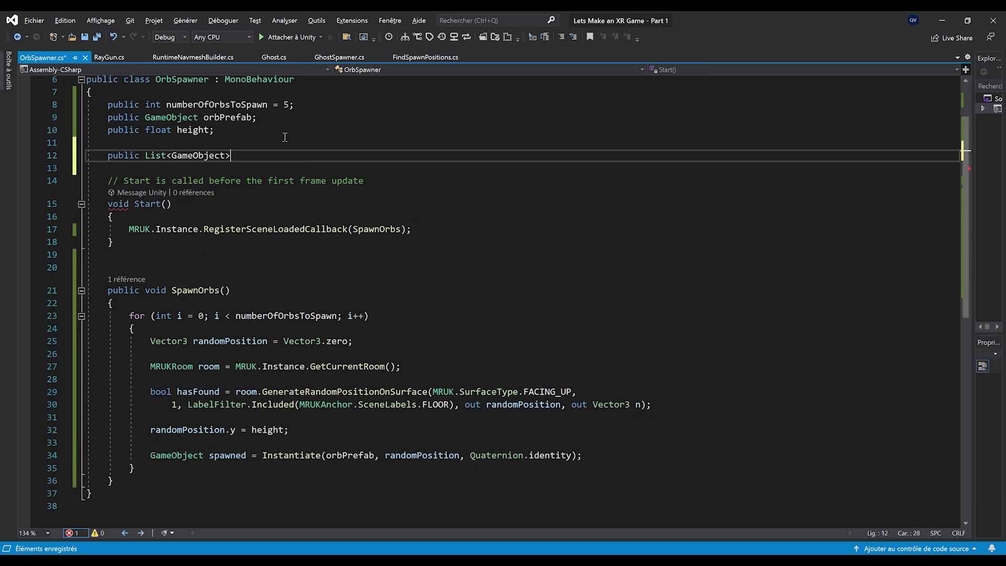
type("wnedO")
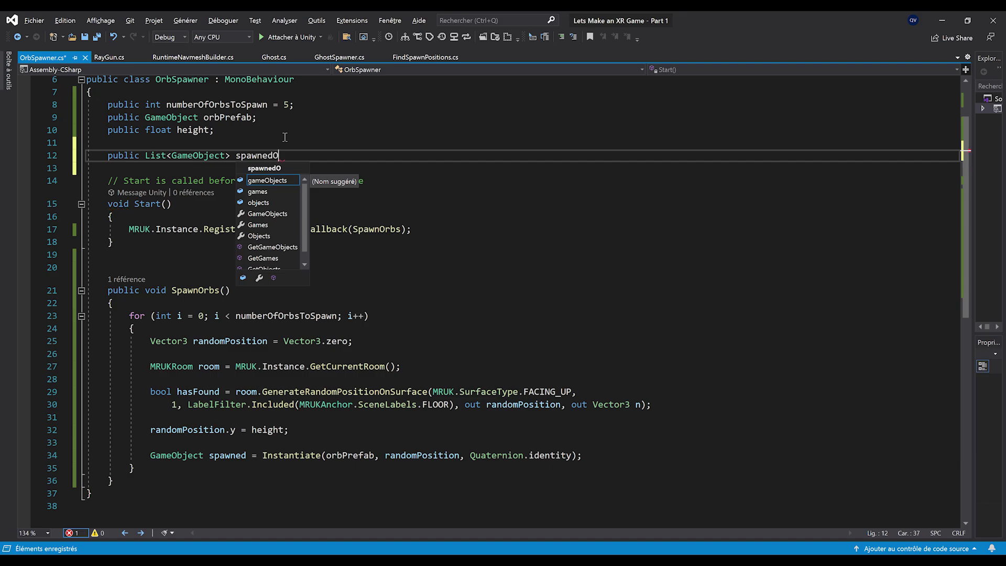
type("rbs;")
double_click(269, 157)
key("ctrl+c")
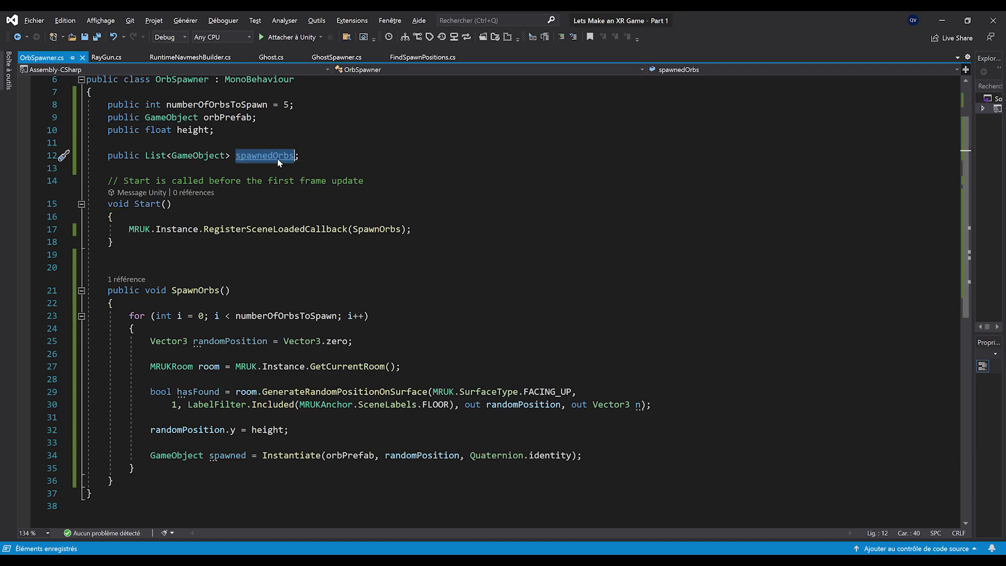
scroll(329, 236, "down", 3)
Add spawnedOrbs.Add(spawned); after the Instantiate line and save OrbSpawner.cs
left_click(611, 340)
key("Return")
key("Return")
key("ctrl+v")
type(".Add(spawned)")
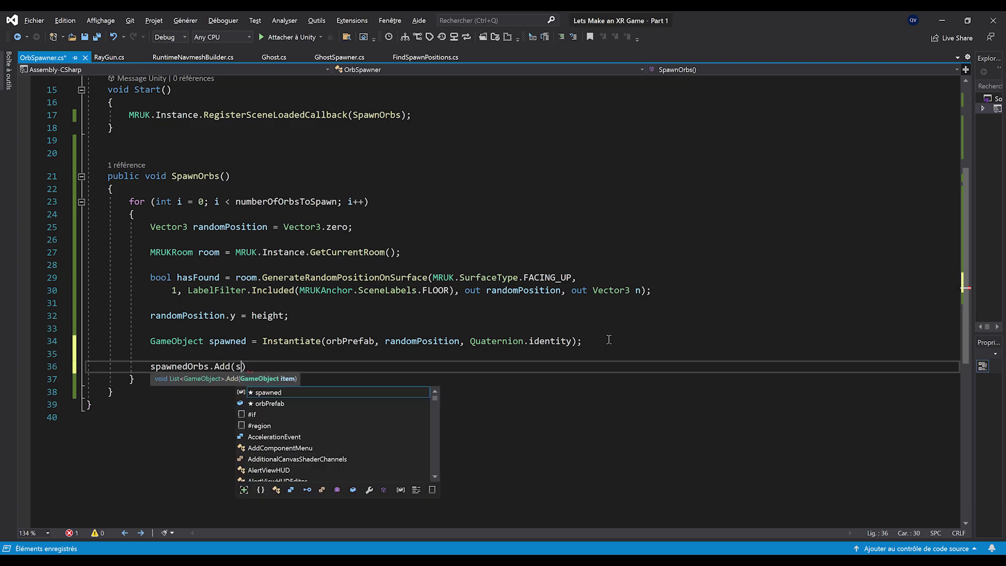
type(";")
key("ctrl+s")
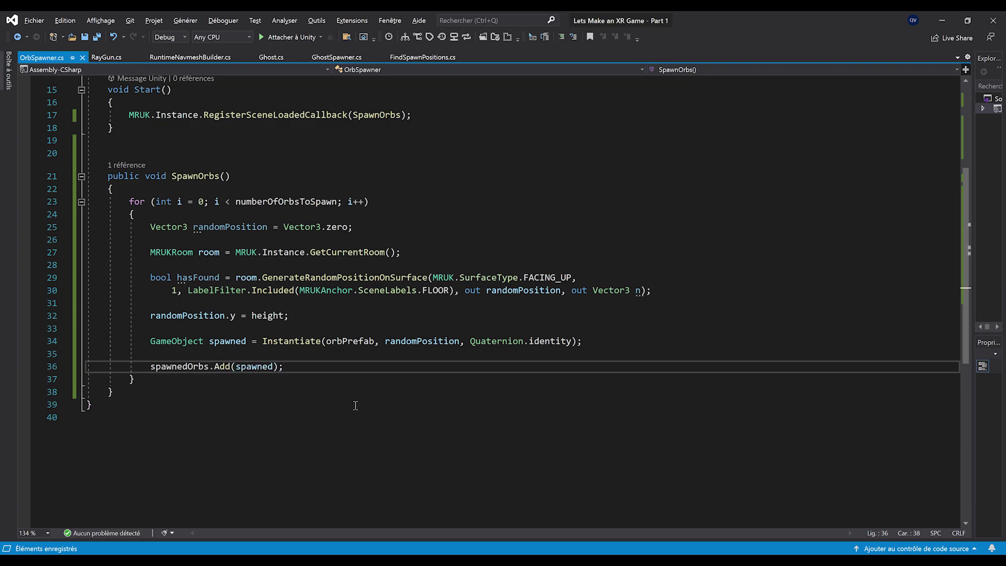
left_click(357, 406)
scroll(453, 321, "up", 3)
scroll(315, 344, "down", 1)
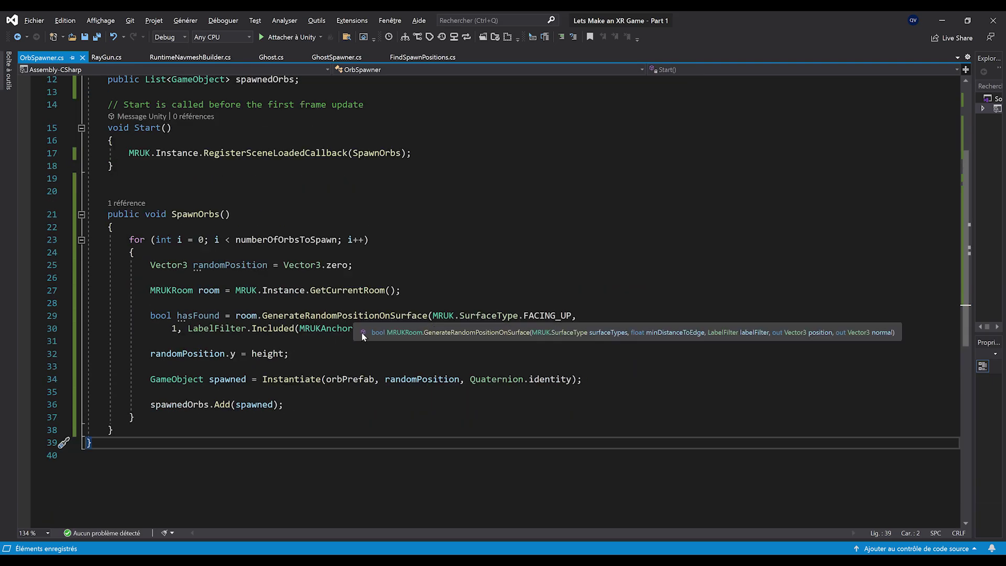
scroll(354, 343, "up", 1)
scroll(319, 322, "up", 1)
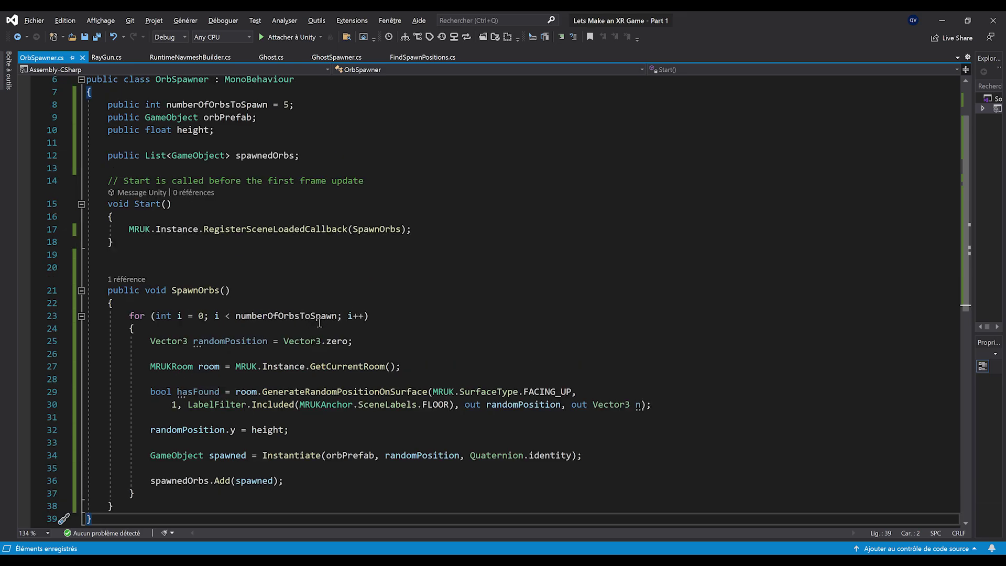
scroll(319, 323, "down", 1)
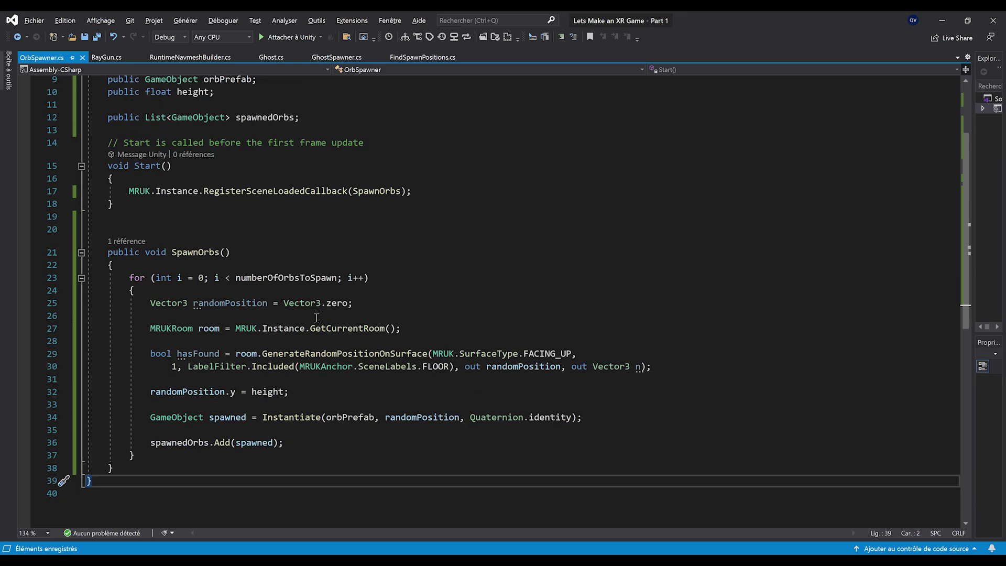
scroll(283, 304, "down", 1)
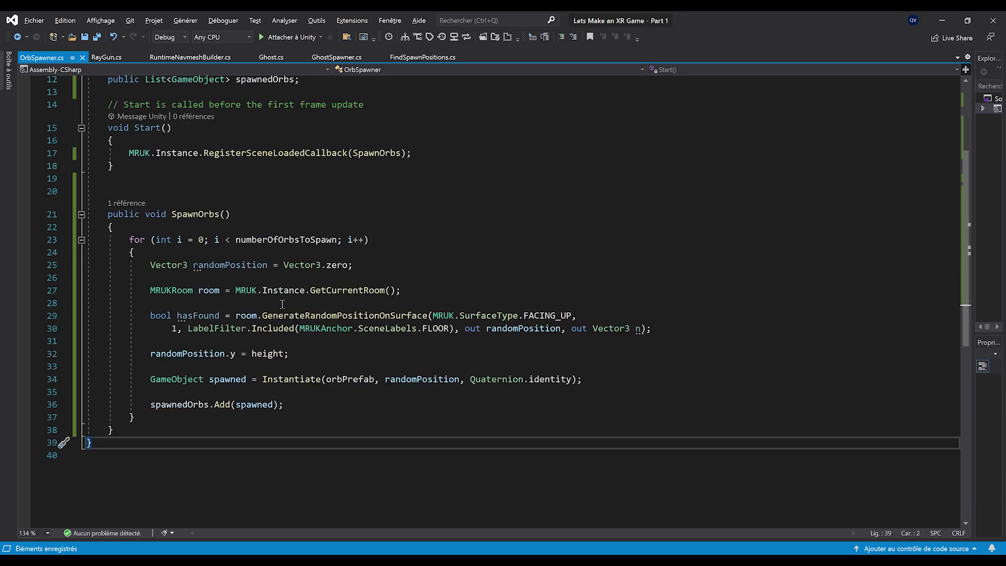
Review the GenerateRandomPositionOnSurface call and its hasFound variable in the loop
left_click_drag(259, 315, 434, 315)
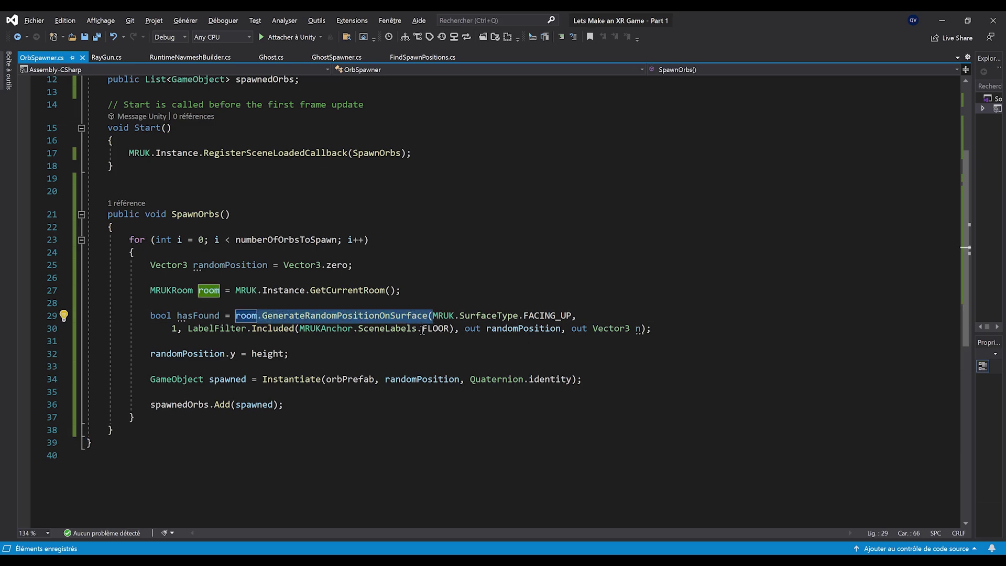
left_click(420, 337)
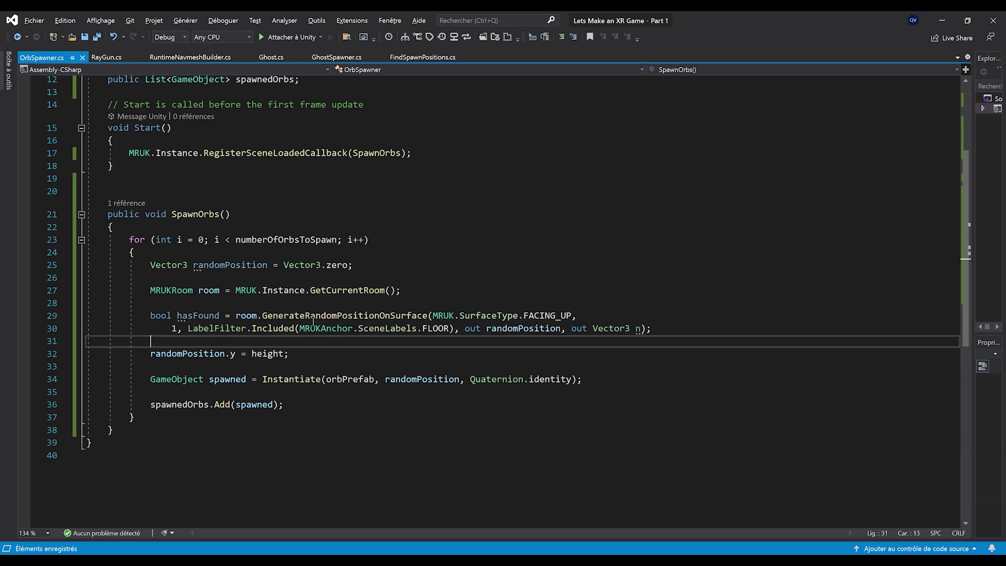
double_click(200, 316)
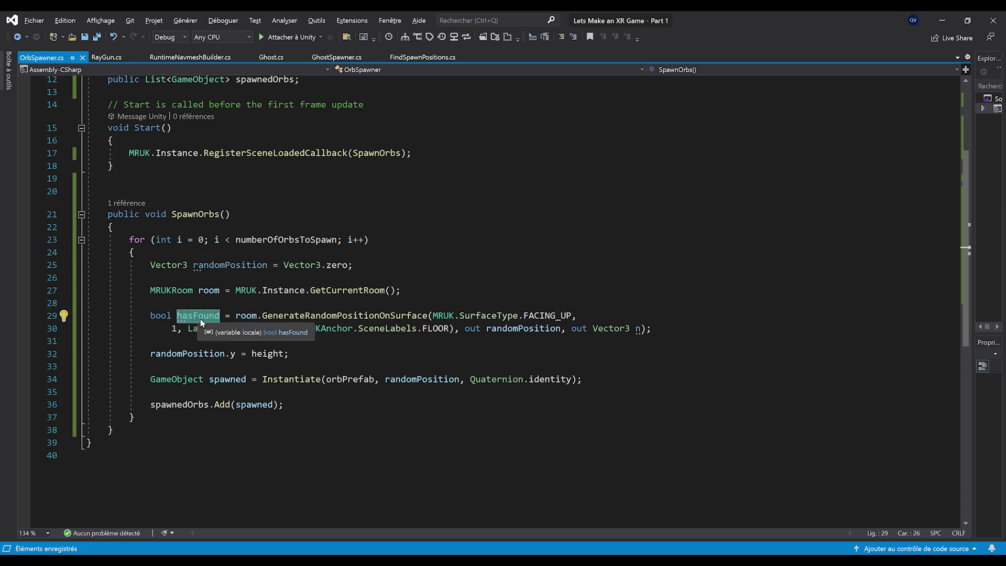
left_click(162, 343)
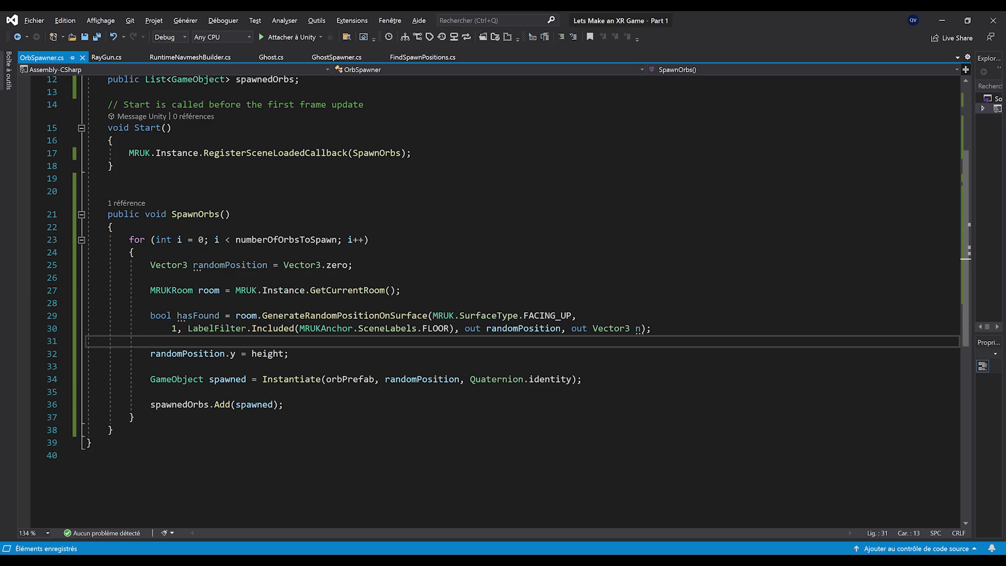
scroll(336, 220, "up", 4)
left_click(322, 224)
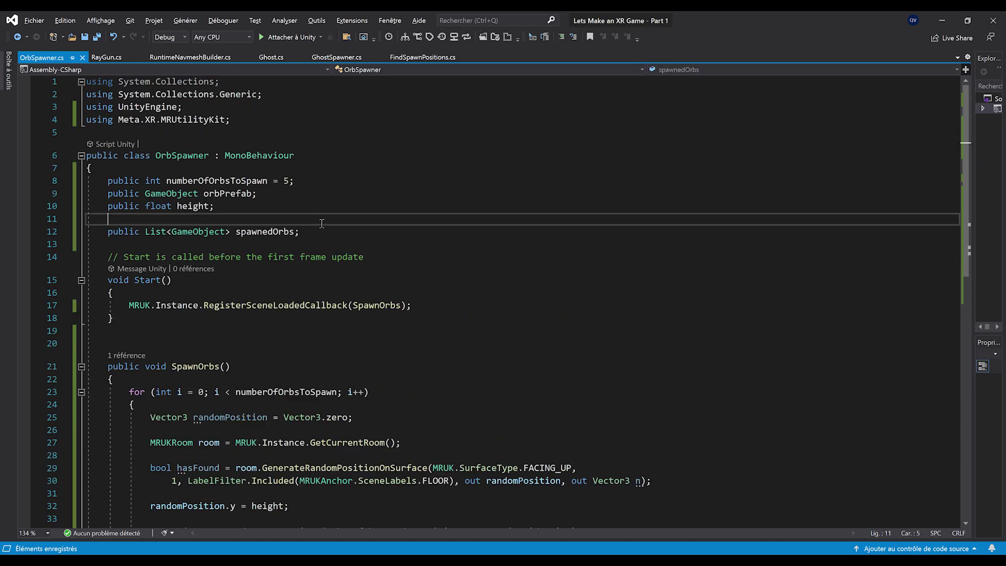
Declare public int maxNumberOfTry = 100; below the spawnedOrbs field
key("Return")
key("Return")
key("BackSpace")
key("BackSpace")
left_click(318, 232)
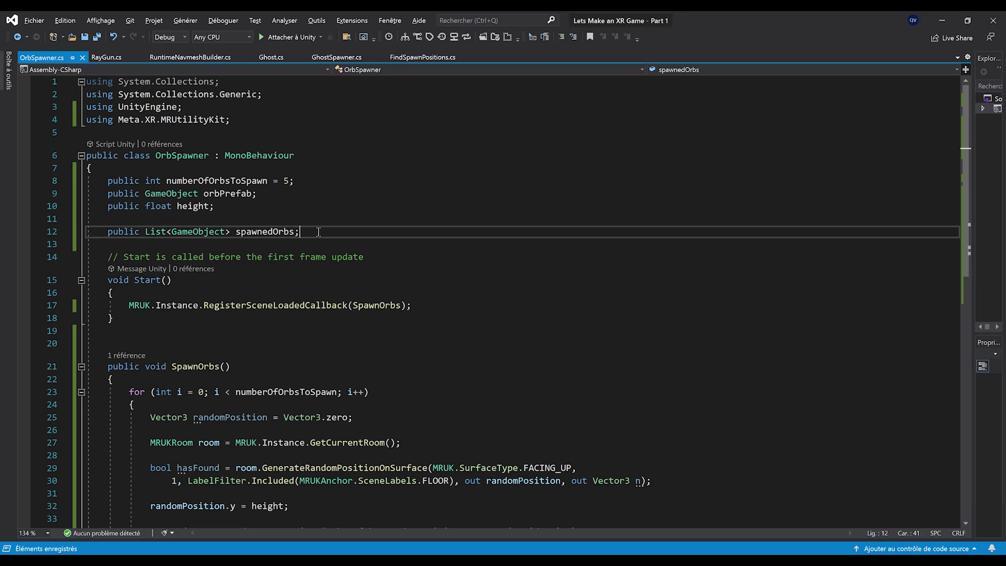
key("Return")
key("Return")
type("publc i")
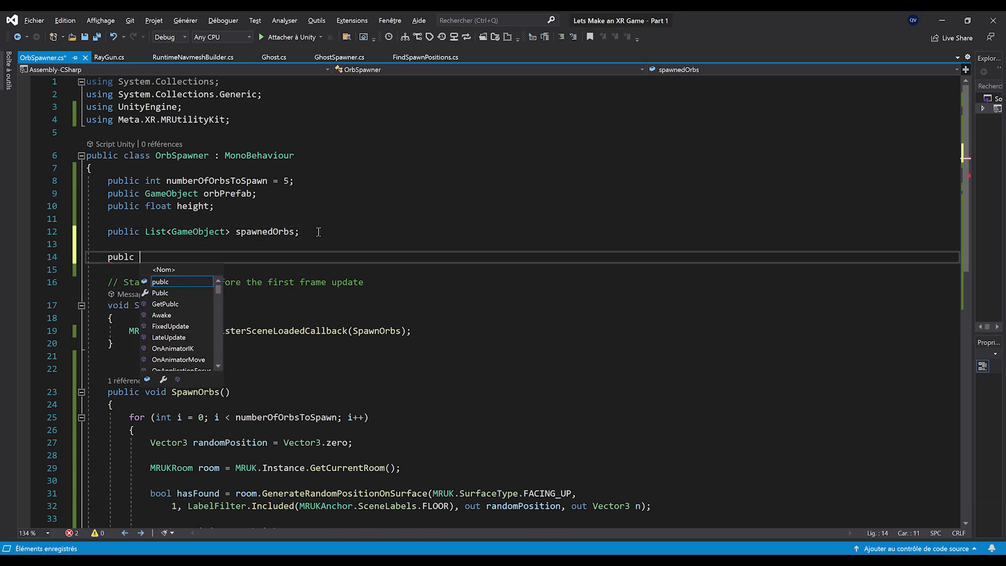
key("BackSpace")
key("BackSpace")
key("BackSpace")
type("ic int maxNumber")
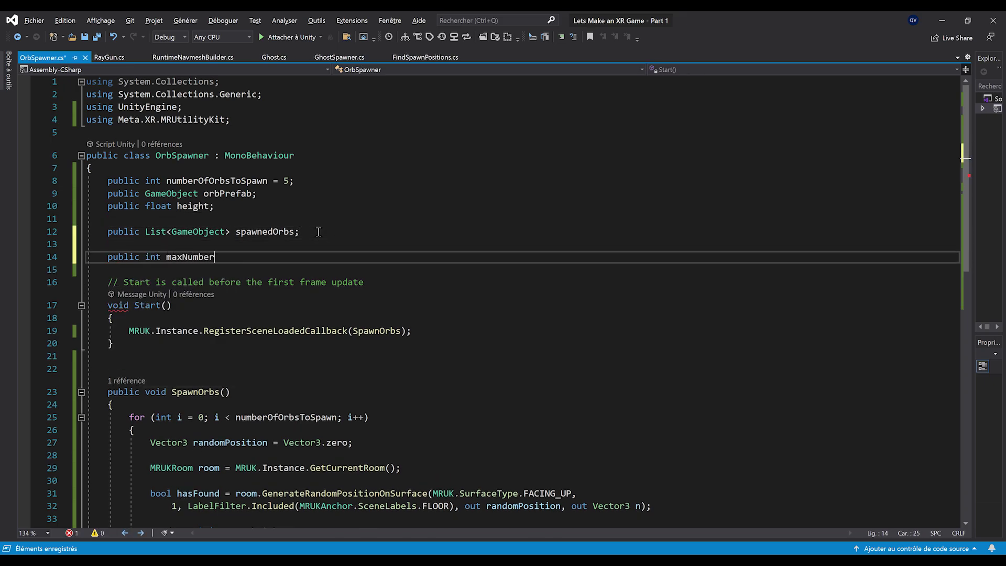
type("100,")
key("BackSpace")
type(";")
Add a private int currentNumberOfTry counter starting at 0 and save
key("Return")
type("publi")
key("BackSpace")
key("BackSpace")
key("BackSpace")
key("BackSpace")
type("rivate int currentNumberOf")
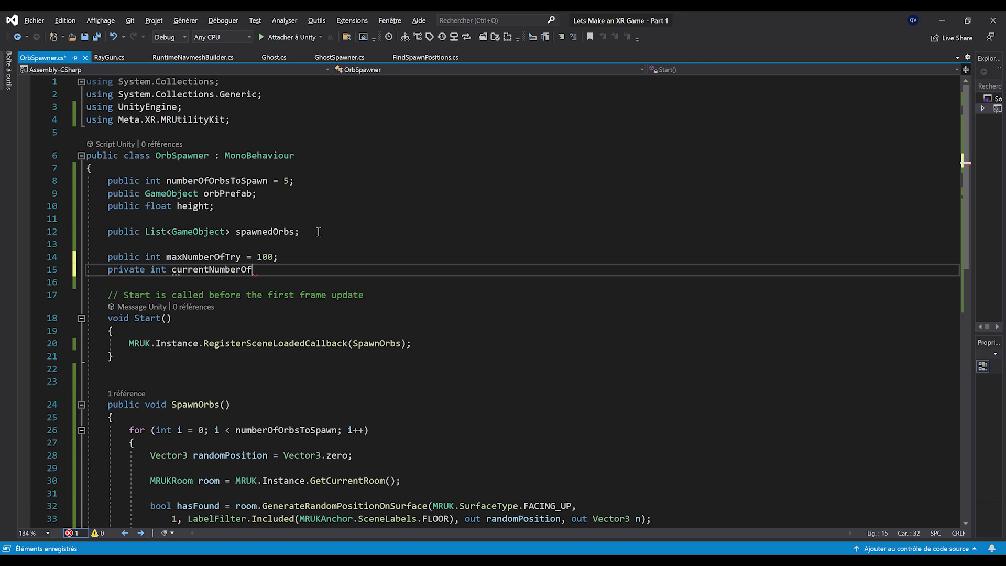
type(";")
key("ctrl+s")
scroll(223, 393, "down", 5)
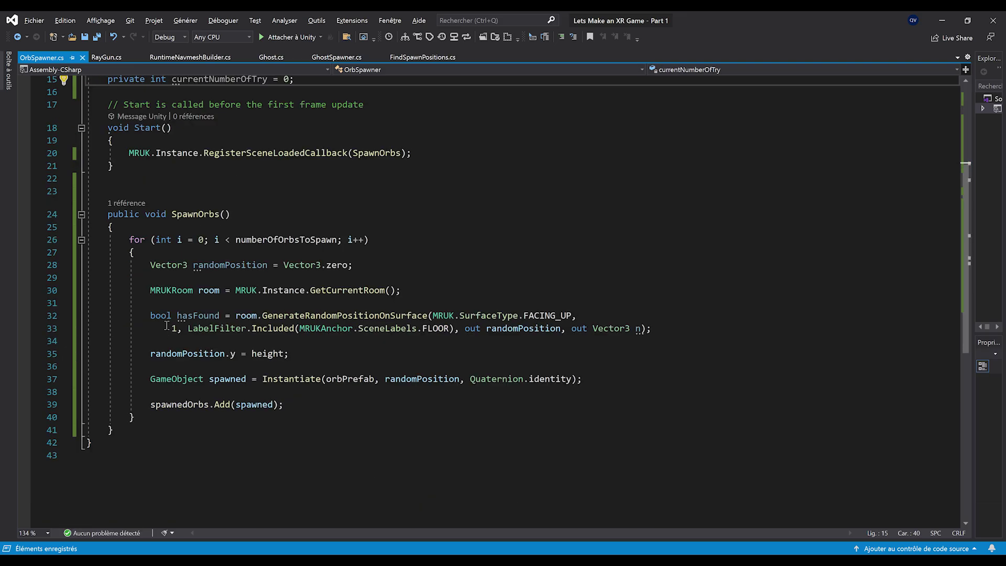
left_click_drag(150, 316, 651, 333)
Wrap the hasFound position search in while(currentNumberOfTry < maxNumberOfTry)
left_click(187, 296)
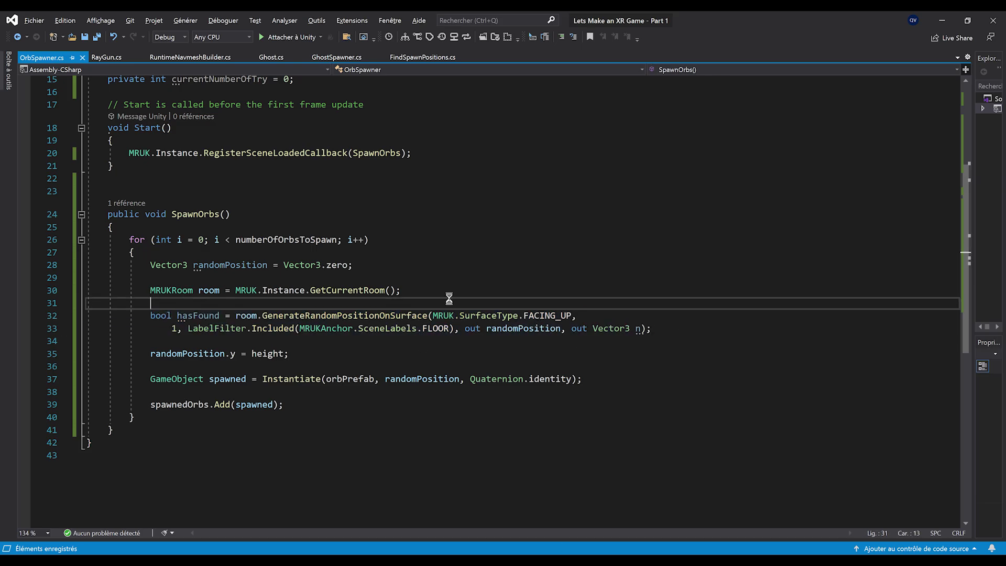
key("Return")
key("Return")
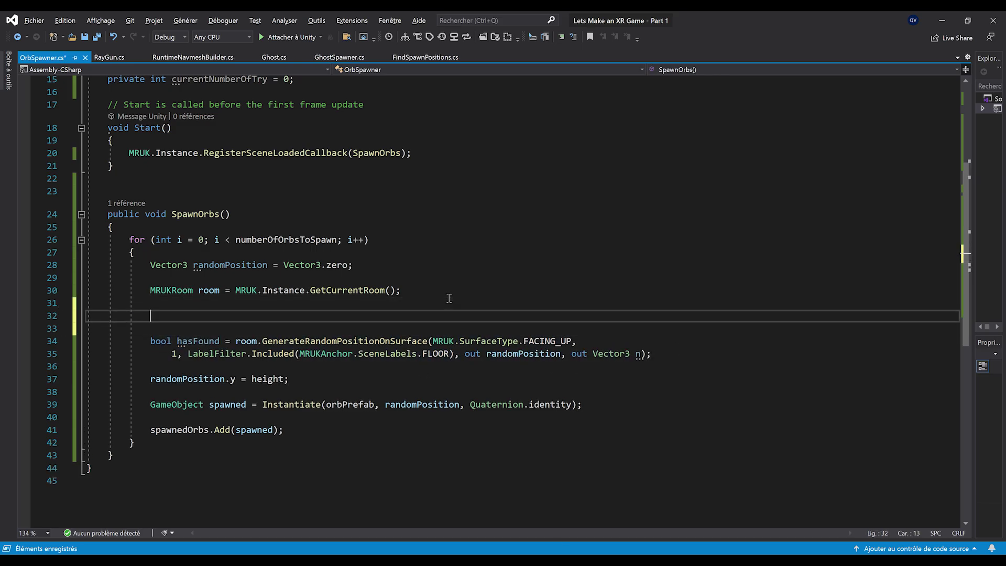
type("while")
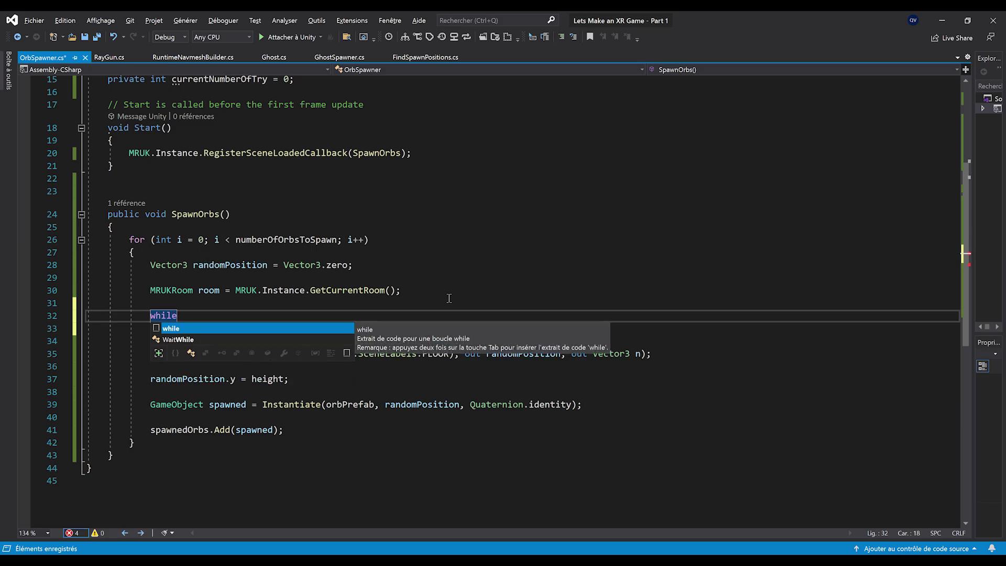
type("(")
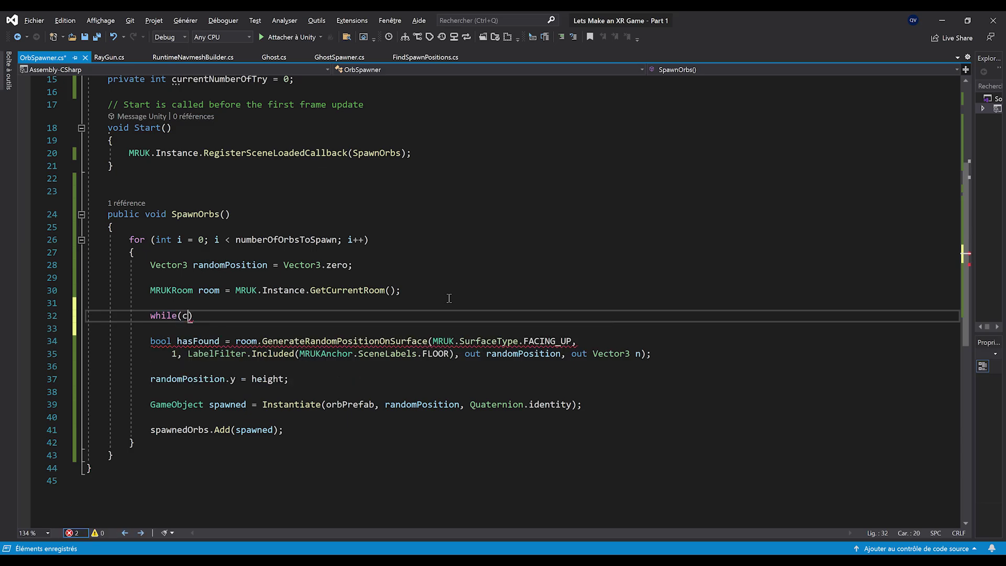
type("currentNumberOfTry")
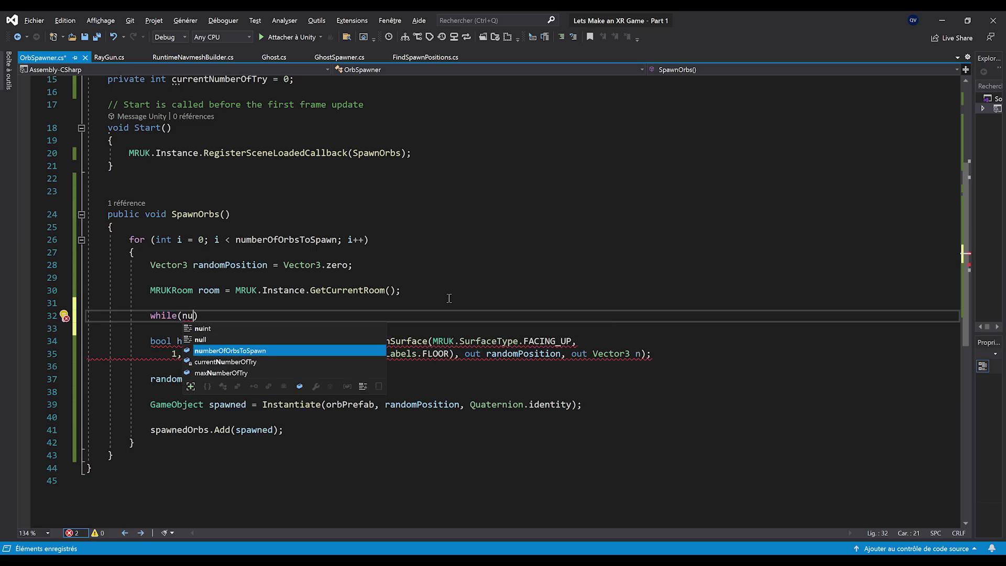
type(" < maxNumberOfTry)")
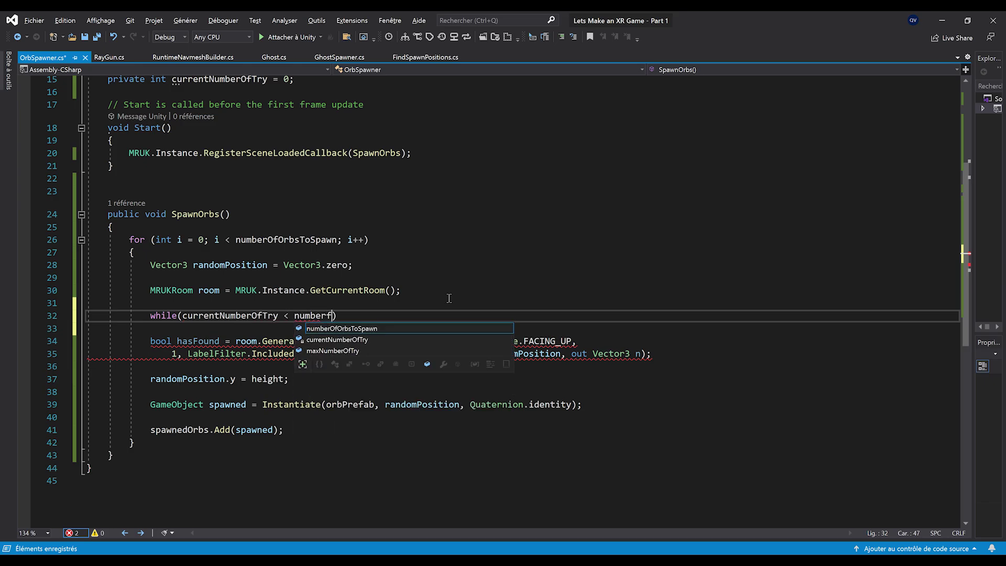
key("Return")
type("{")
key("Return")
left_click_drag(680, 352, 78, 344)
key("ctrl+x")
left_click(210, 303)
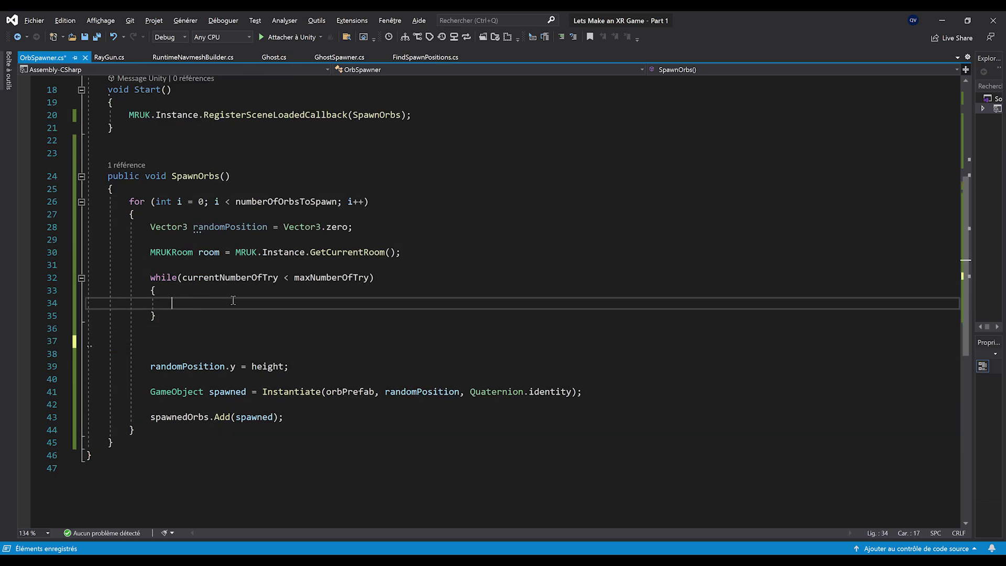
key("ctrl+v")
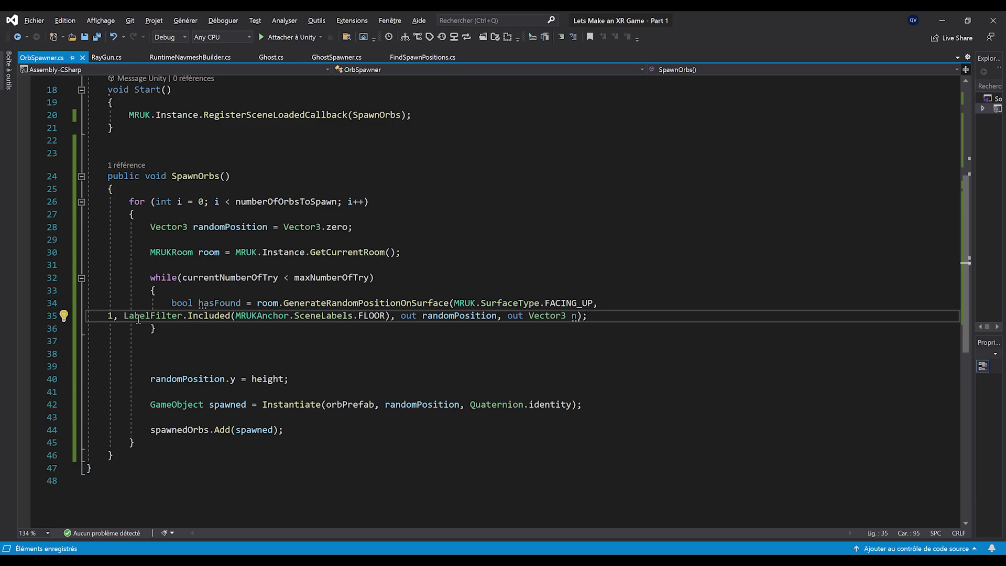
Inside the loop add if(hasFound) break; and currentNumberOfTry++;, then save
key("Return")
key("Return")
type("if(hasFound)")
key("Return")
type("break;")
key("ctrl+s")
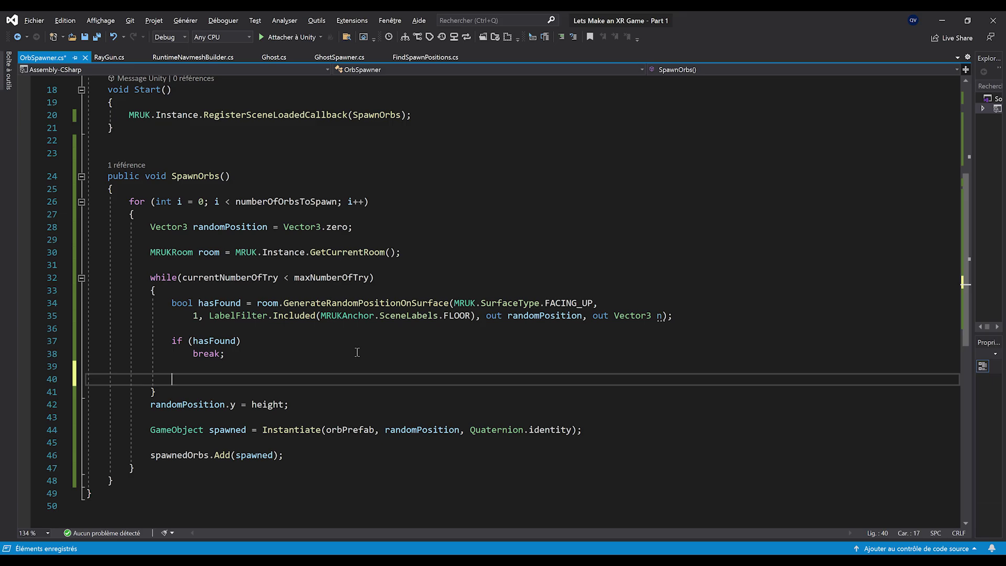
type("currentNumberOfTry")
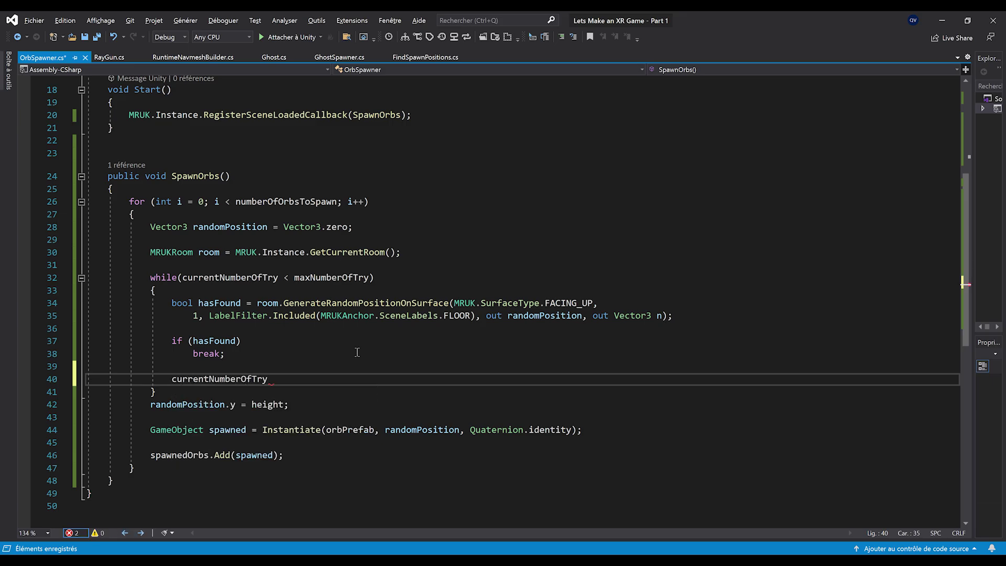
type("++;")
key("ctrl+s")
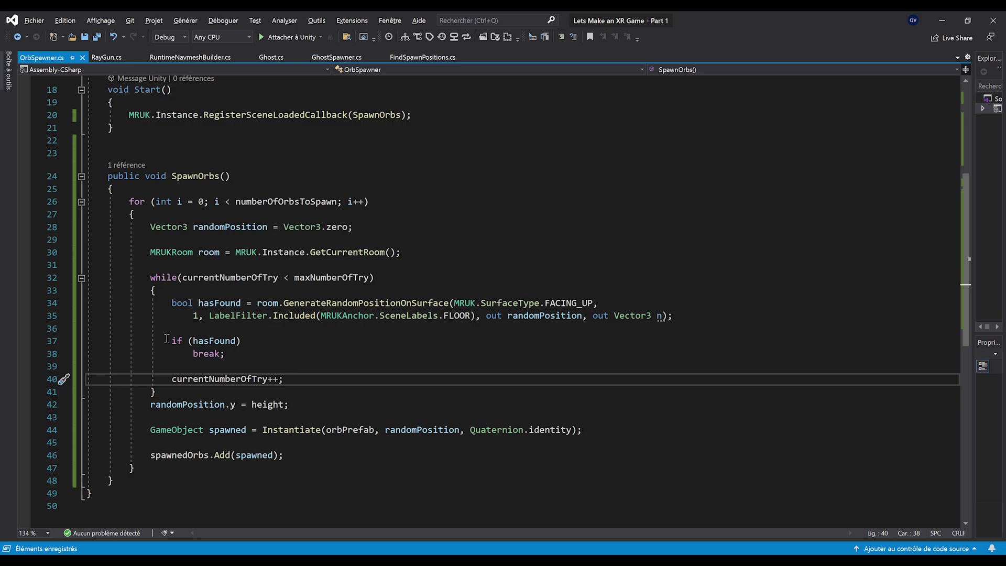
Reset currentNumberOfTry to 0 after the while block, then return to Unity
scroll(214, 272, "down", 2)
left_click(230, 275)
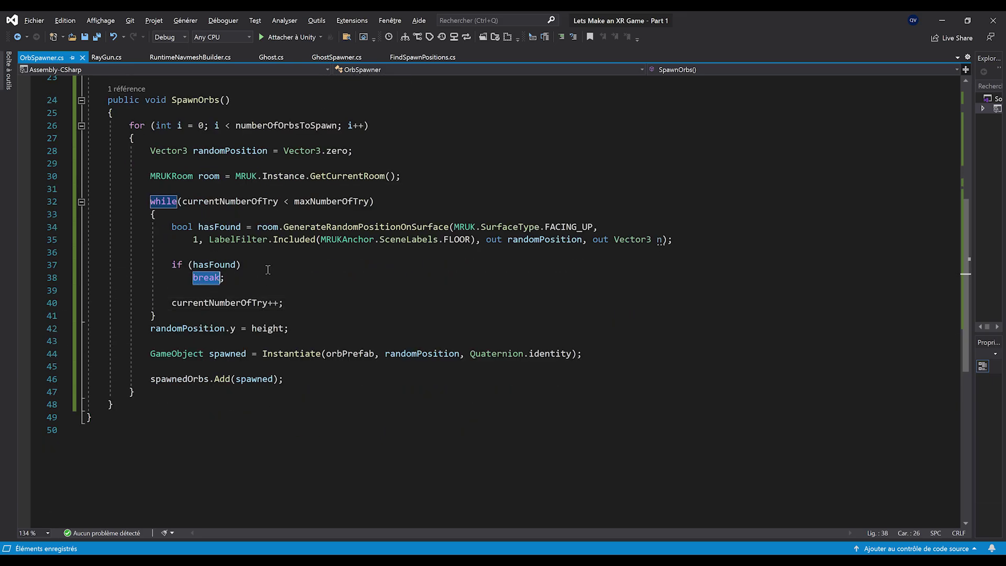
left_click(222, 269)
left_click(157, 315)
key("Return")
scroll(374, 363, "up", 2)
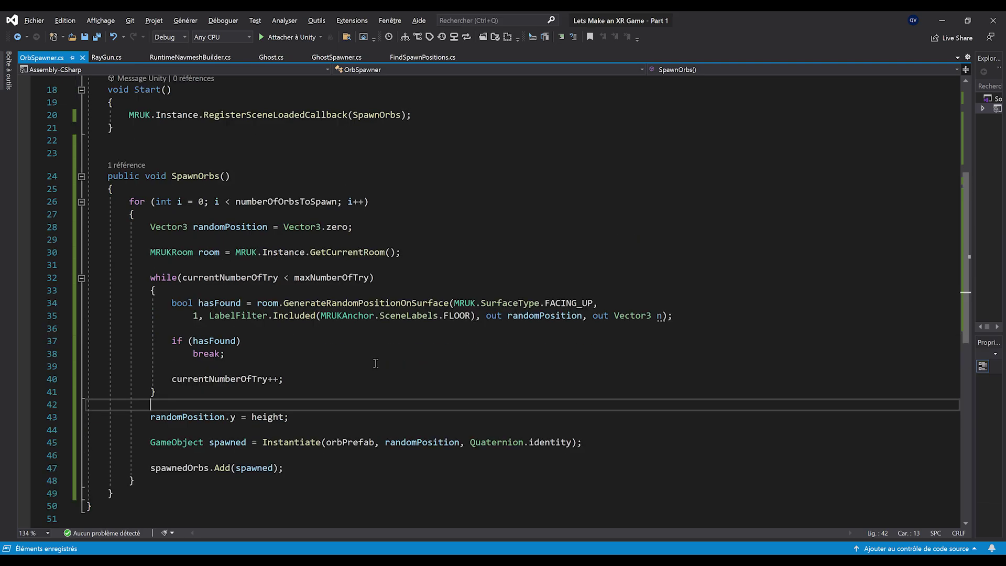
scroll(315, 345, "up", 1)
scroll(370, 386, "down", 1)
scroll(267, 352, "down", 2)
scroll(267, 351, "up", 3)
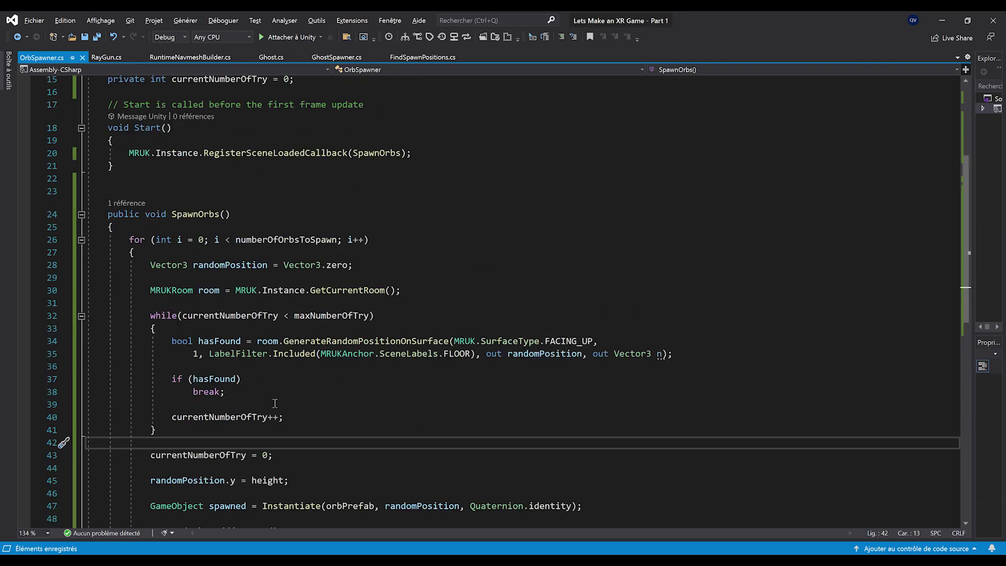
scroll(265, 402, "up", 5)
scroll(265, 403, "down", 2, "ctrl")
scroll(265, 402, "down", 2, "ctrl")
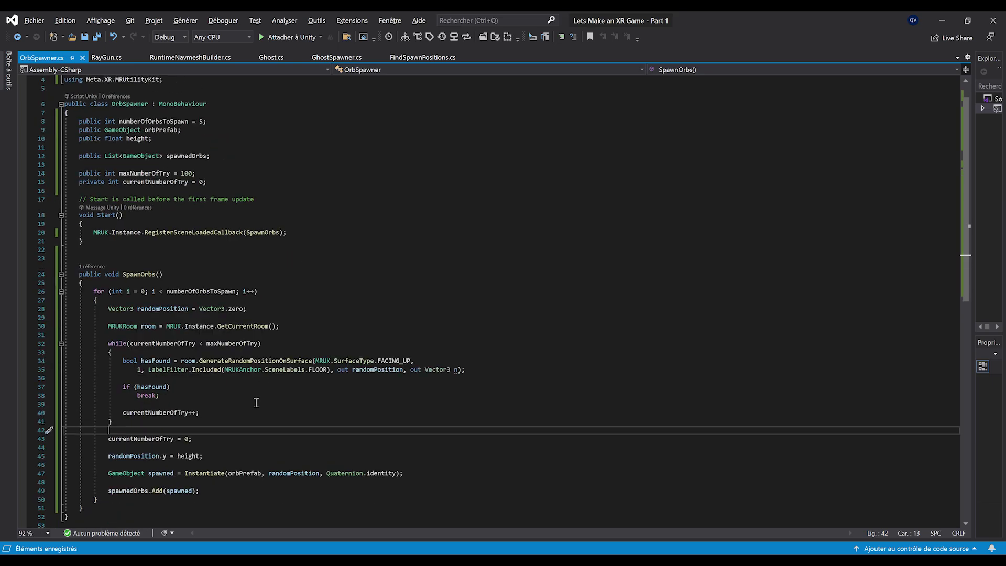
left_click(942, 20)
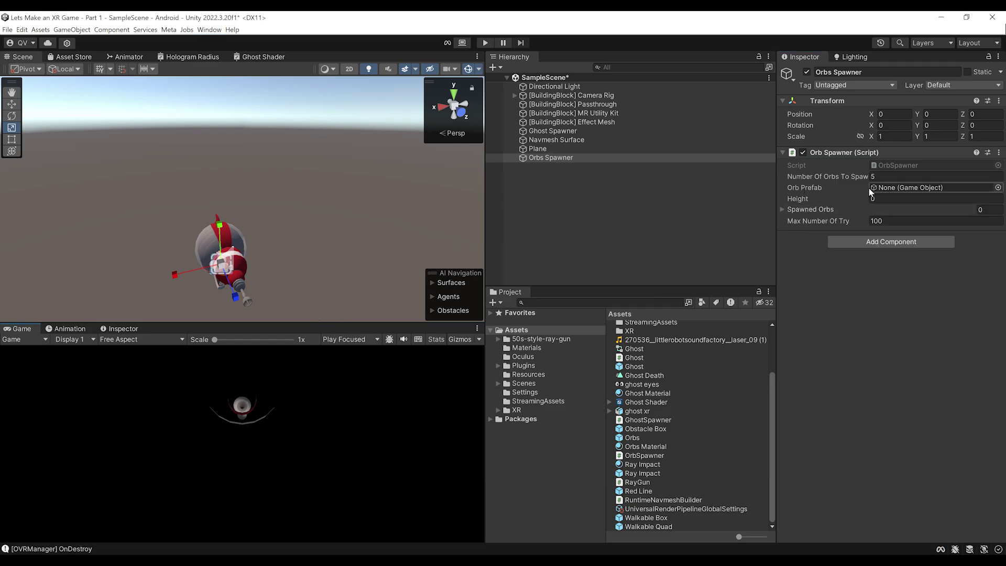
Assign the Orbs prefab to Orb Prefab, set Height to 1, and save the scene
left_click_drag(628, 443, 893, 191)
left_click(905, 197)
scroll(442, 228, "down", 3)
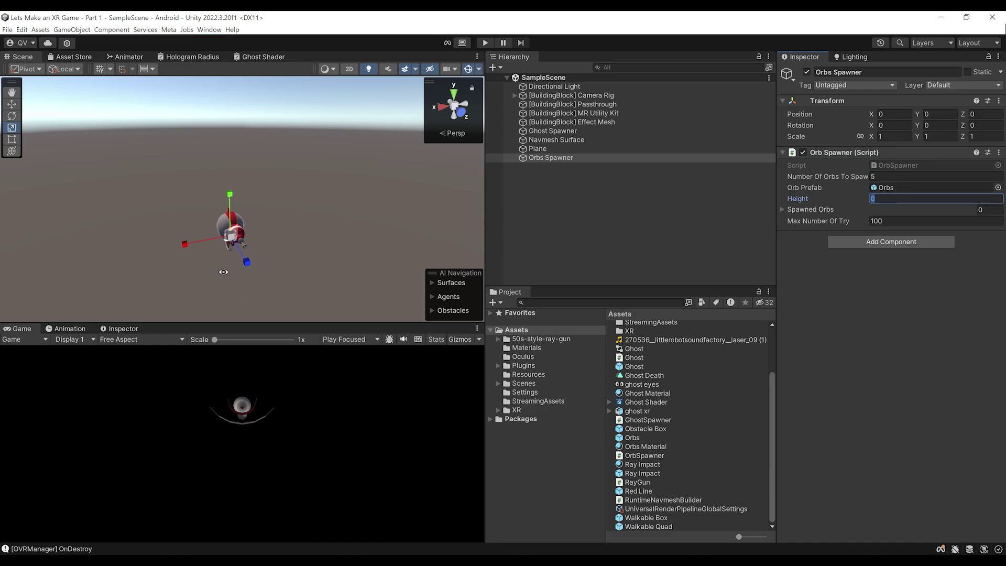
scroll(223, 276, "up", 2)
key("Return")
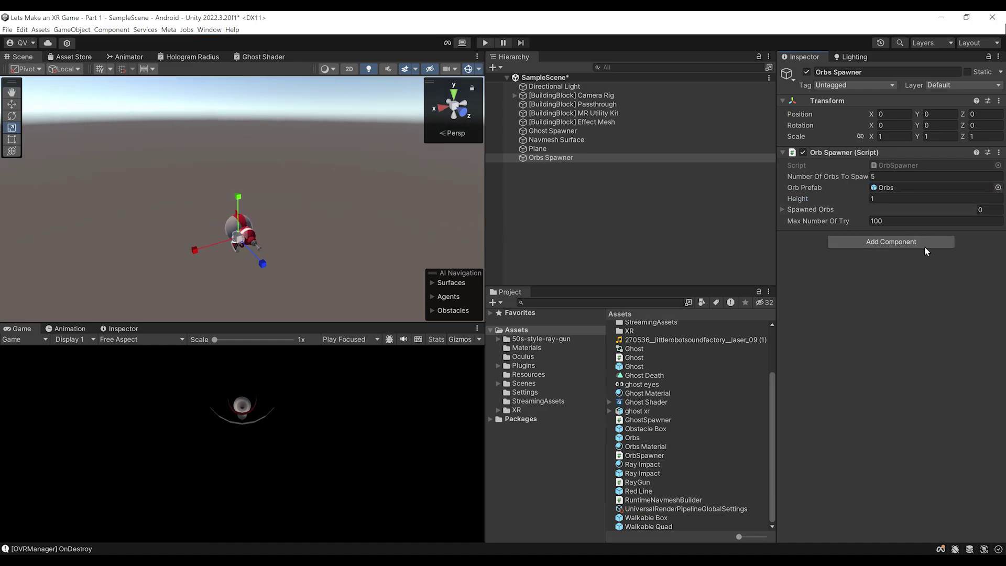
key("ctrl+s")
Orbit the view around the room to see the spawned yellow orbs
scroll(348, 175, "down", 2)
scroll(279, 206, "down", 1)
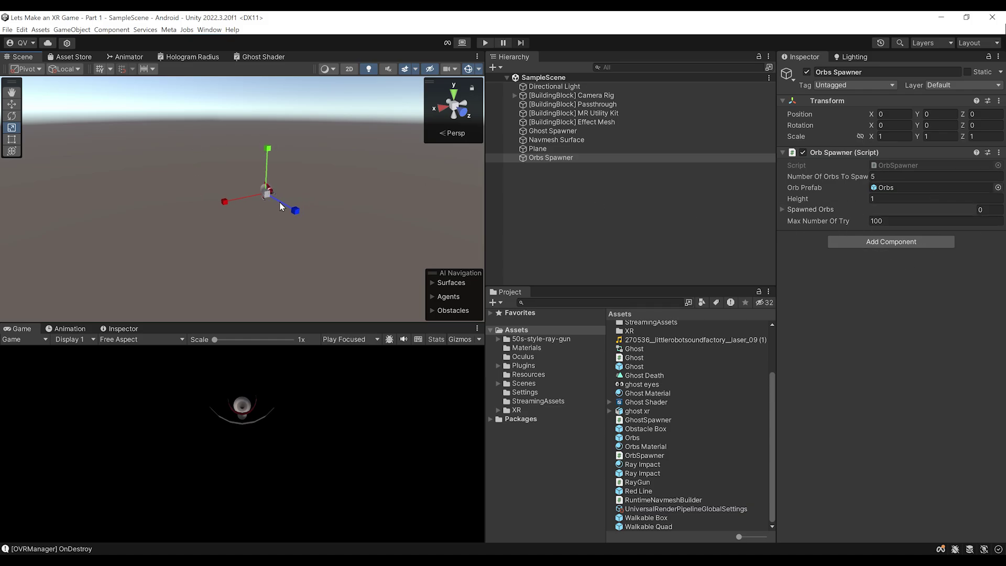
right_click_drag(218, 204, 284, 203)
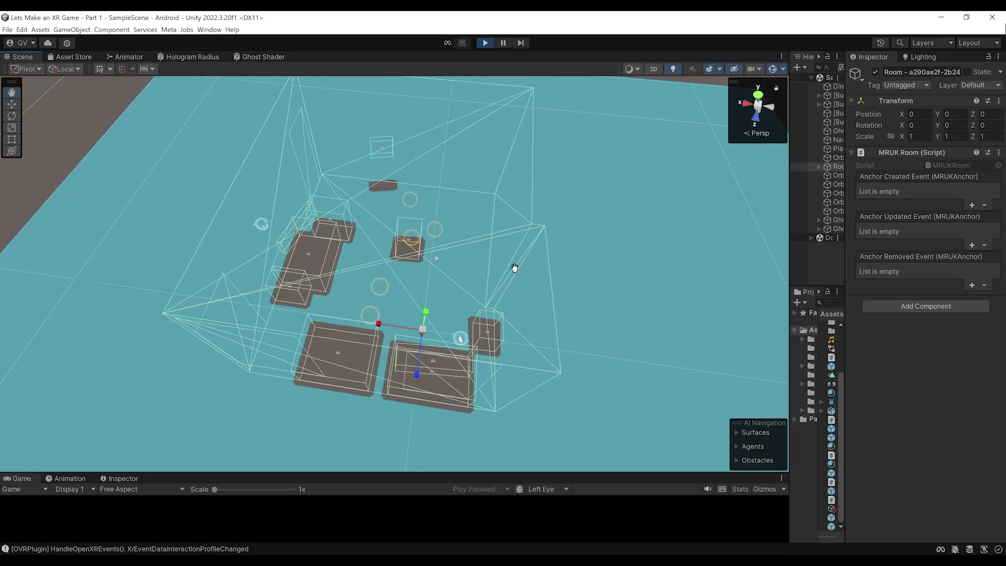
right_click_drag(367, 262, 330, 342)
right_click_drag(447, 301, 411, 217)
Orbit and zoom across the room to check the orbs and ghosts, then exit Play mode with Ctrl+P
middle_click_drag(411, 217, 408, 189)
right_click_drag(387, 202, 422, 295)
scroll(422, 296, "down", 5)
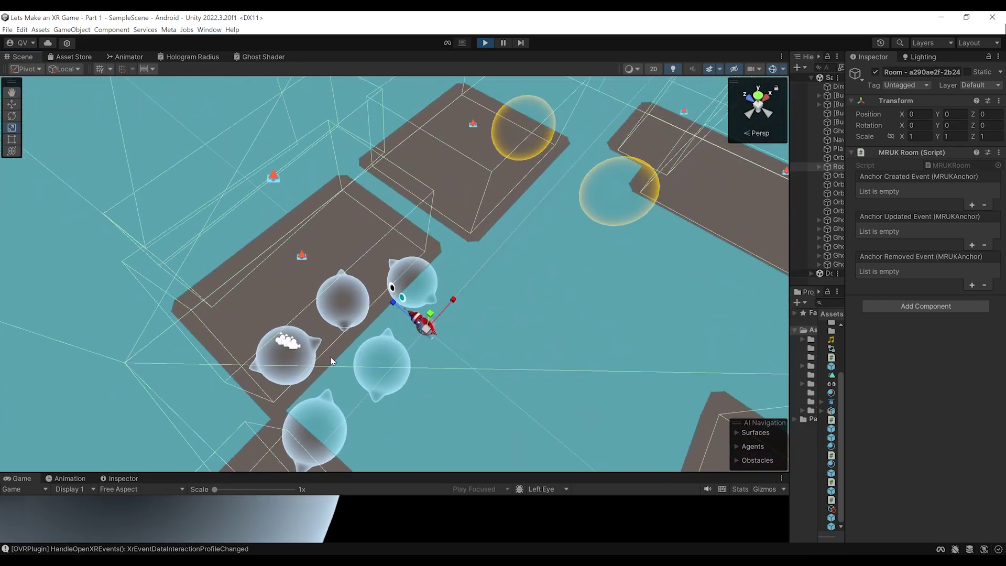
right_click_drag(305, 377, 398, 266)
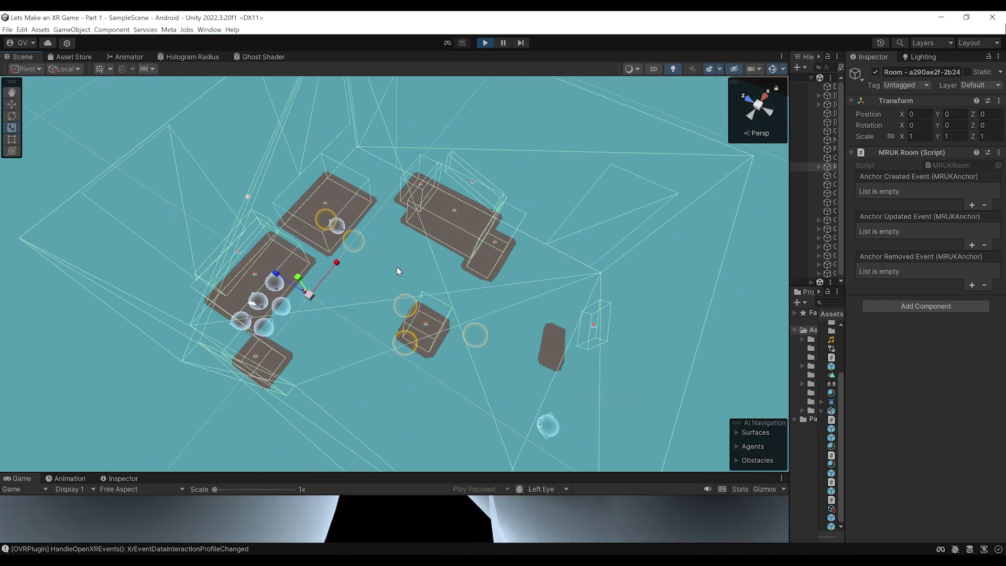
scroll(442, 303, "up", 3)
right_click_drag(456, 348, 384, 261)
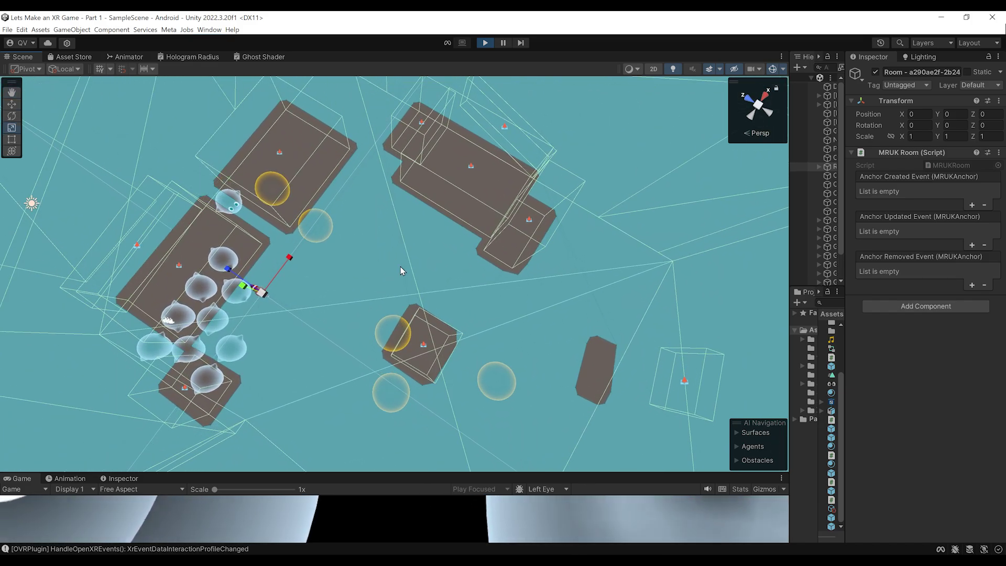
middle_click_drag(364, 216, 400, 220)
key("ctrl+p")
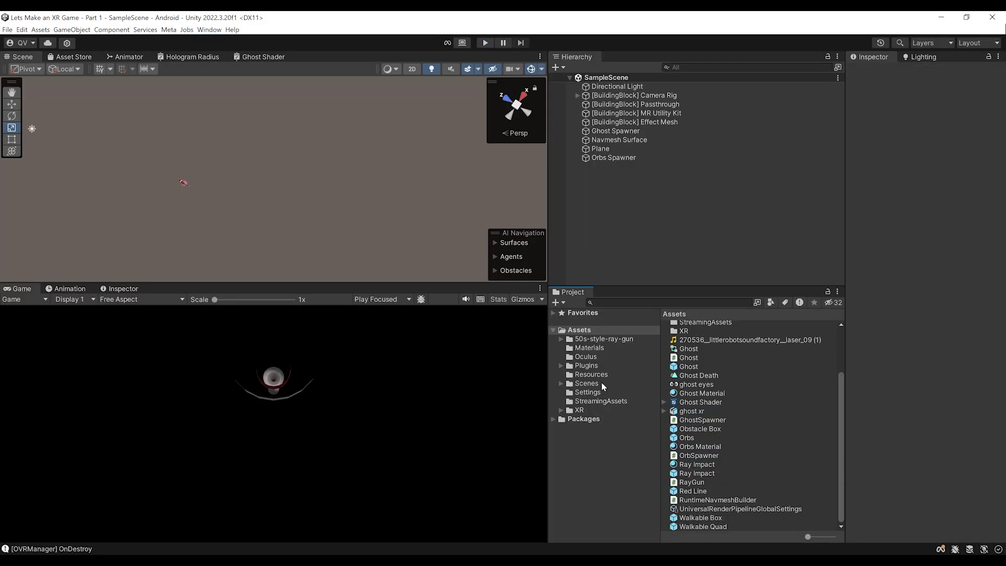
Open the Ghost prefab's Ghost.cs script in Visual Studio, review line 25, and save
left_click(695, 369)
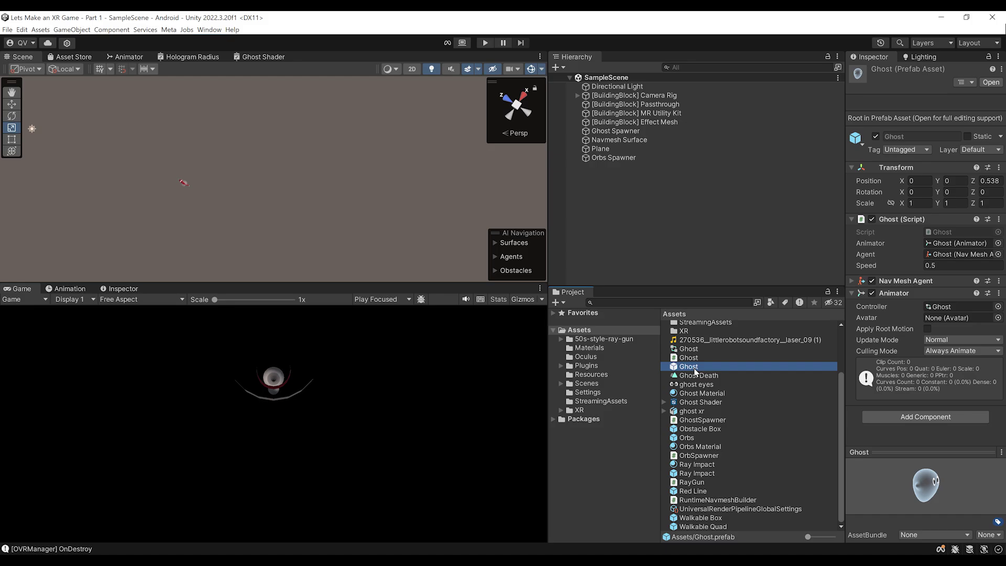
double_click(951, 234)
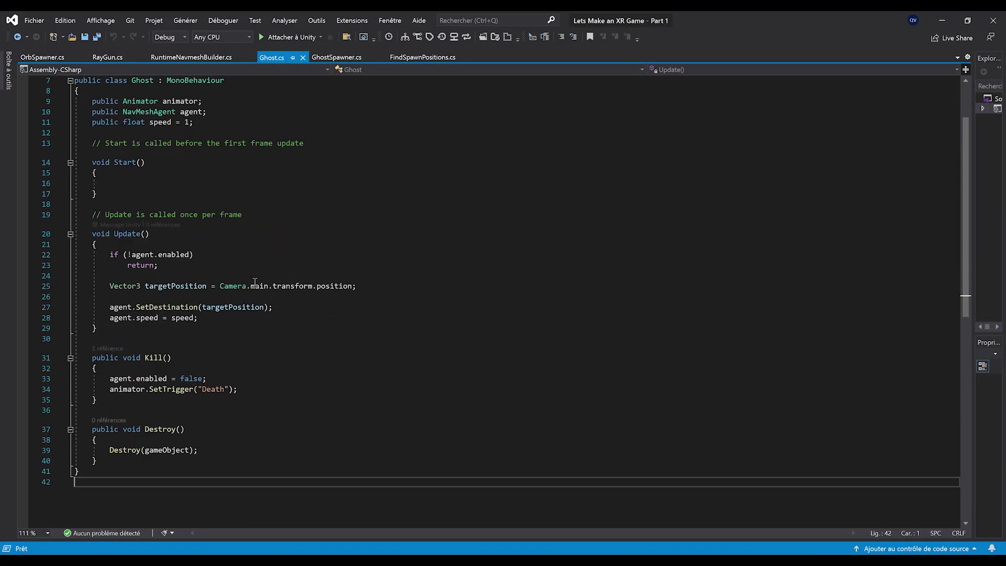
double_click(177, 285)
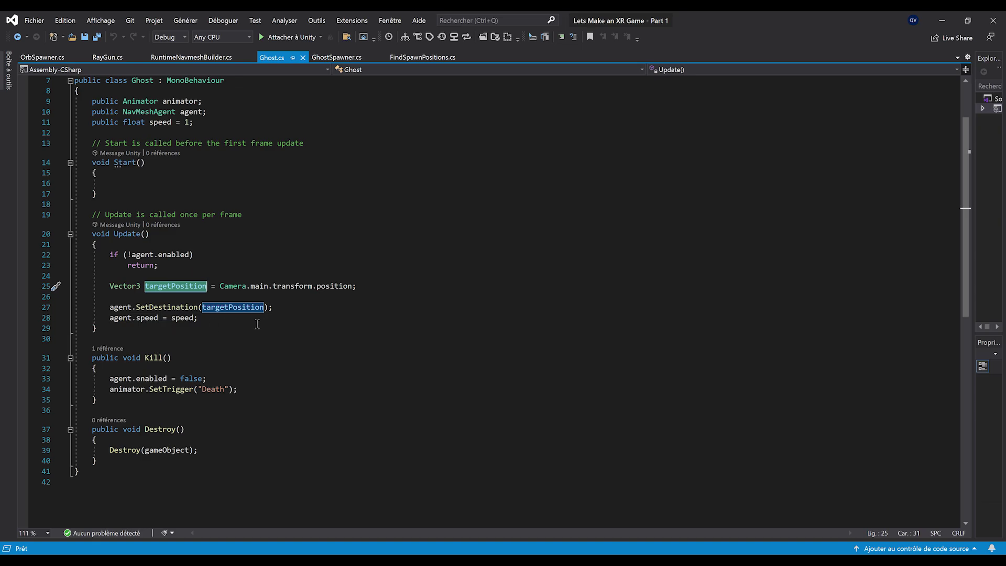
double_click(231, 288)
mouse_move(231, 288)
left_mouse_down()
mouse_move(339, 290)
mouse_move(219, 290)
left_mouse_up()
key("Down")
key("Down")
key("Down")
key("Down")
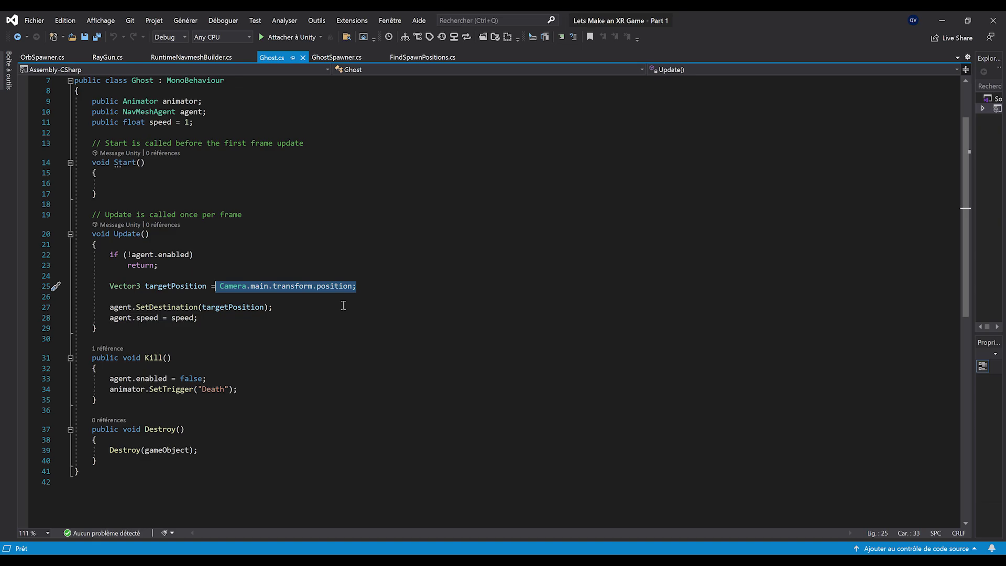
left_click(272, 319)
key("ctrl+s")
Add a public GameObject GetClosestOrb() method that declares GameObject closest = null
left_click(159, 192)
key("Return")
key("Return")
scroll(524, 247, "up", 1, "ctrl")
type("public ")
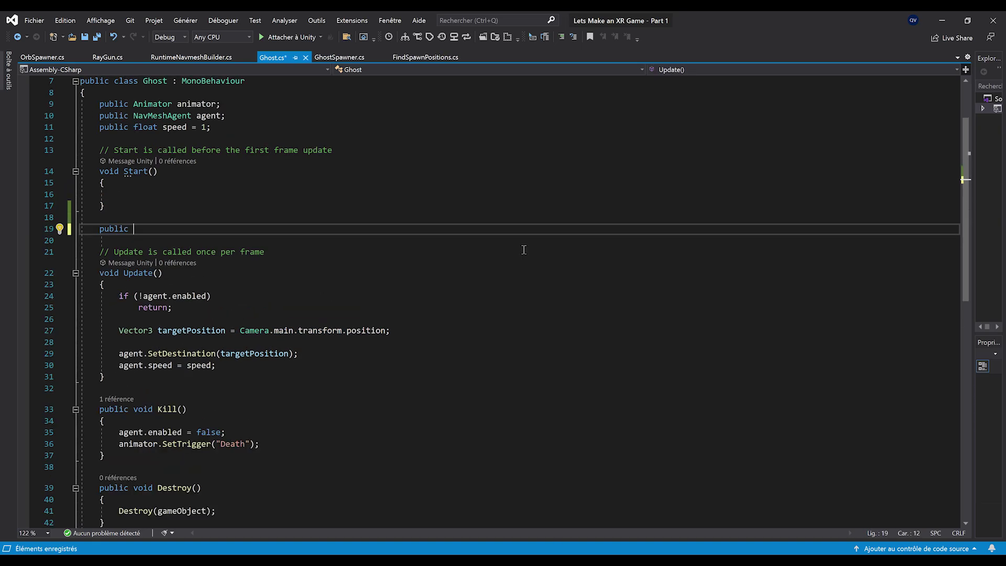
type("GameObject ")
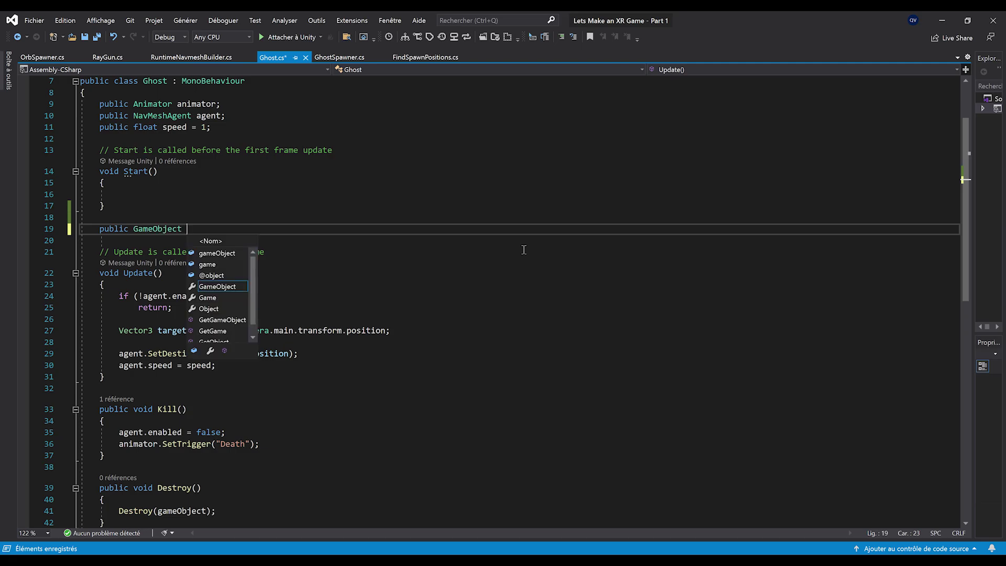
type("GetClosestOrb")
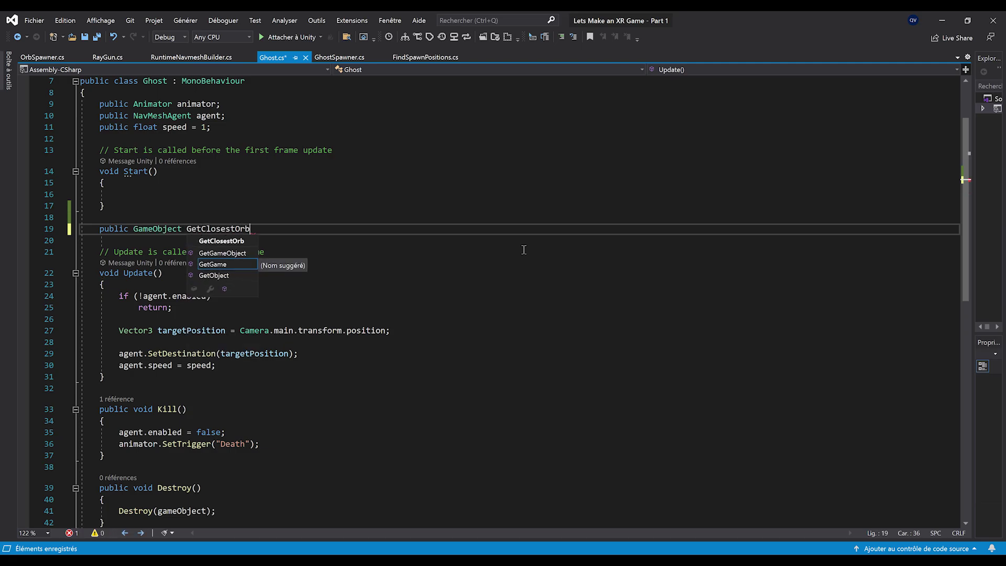
key("Escape")
type("()")
key("Return")
type("{")
key("Return")
scroll(316, 397, "up", 2, "ctrl")
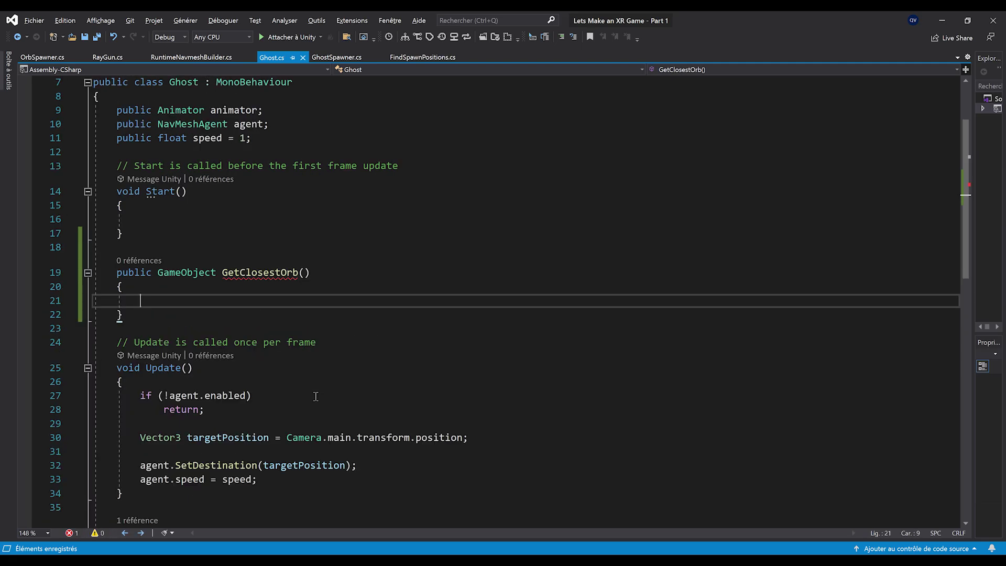
type("Game")
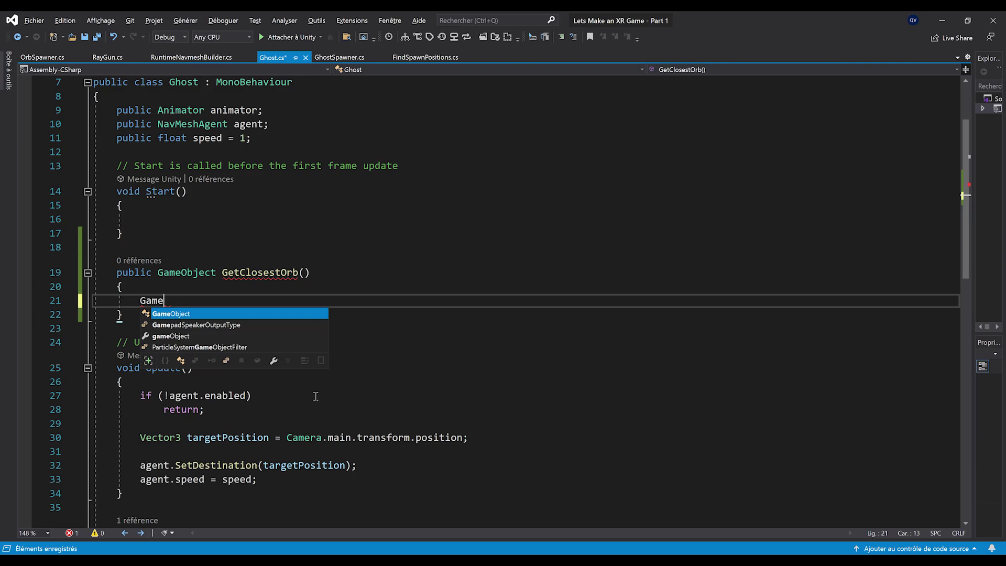
type("Object close")
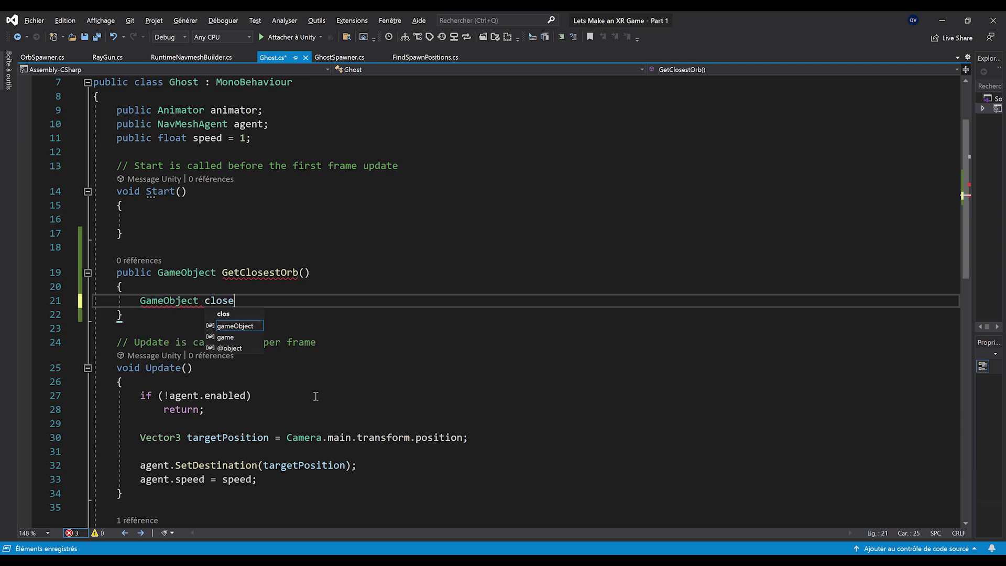
type("st = null;")
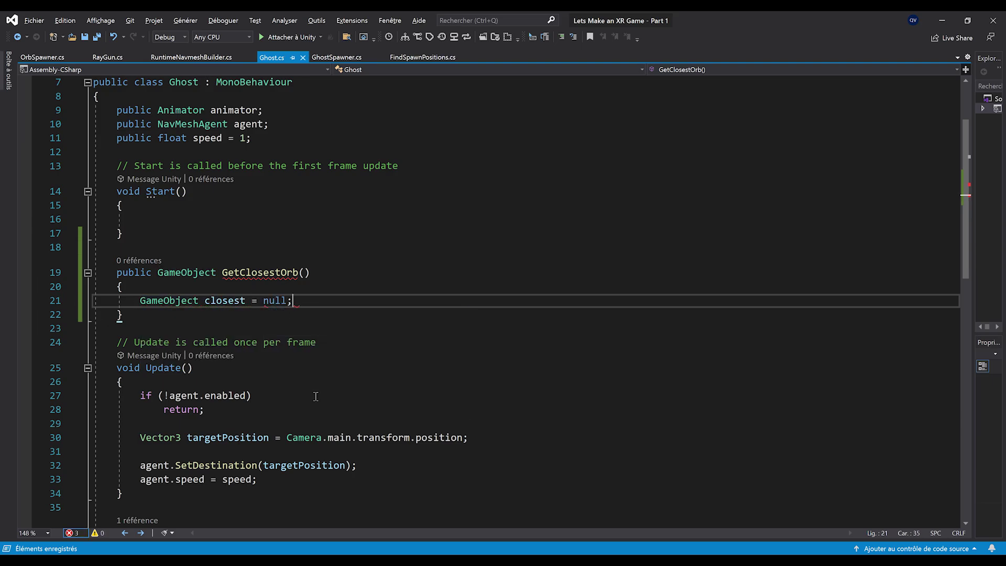
Declare float minDistance = Mathf.Infinity on the next line of GetClosestOrb
key("Return")
type("Vector3")
key("ctrl+BackSpace")
type("fl")
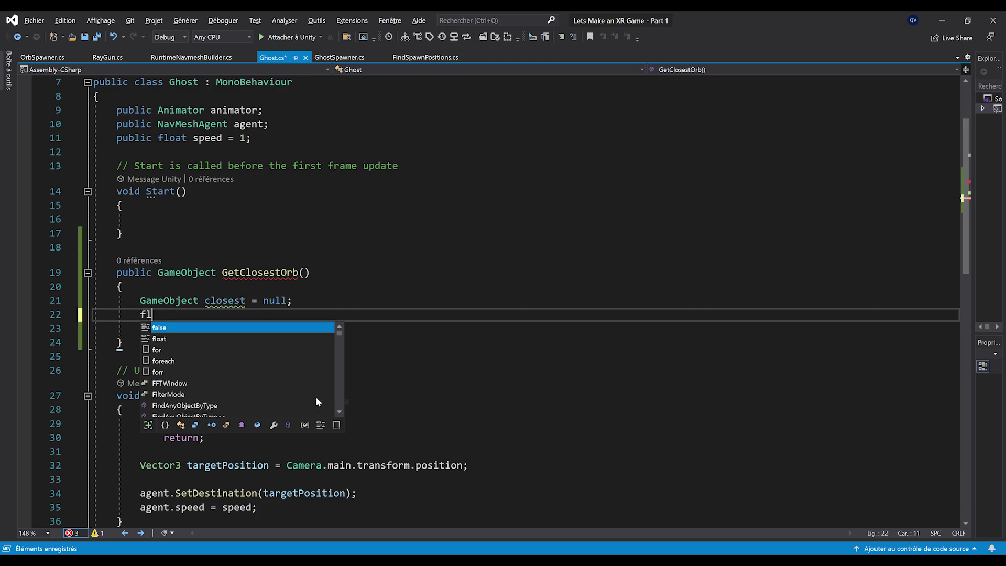
type("oat minDistance =")
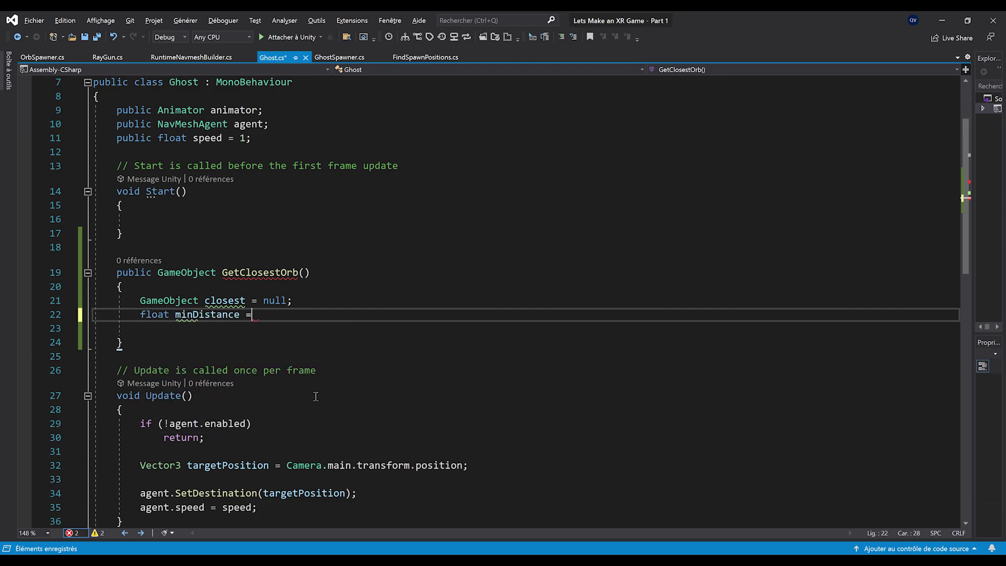
type(" Mathf.Ini")
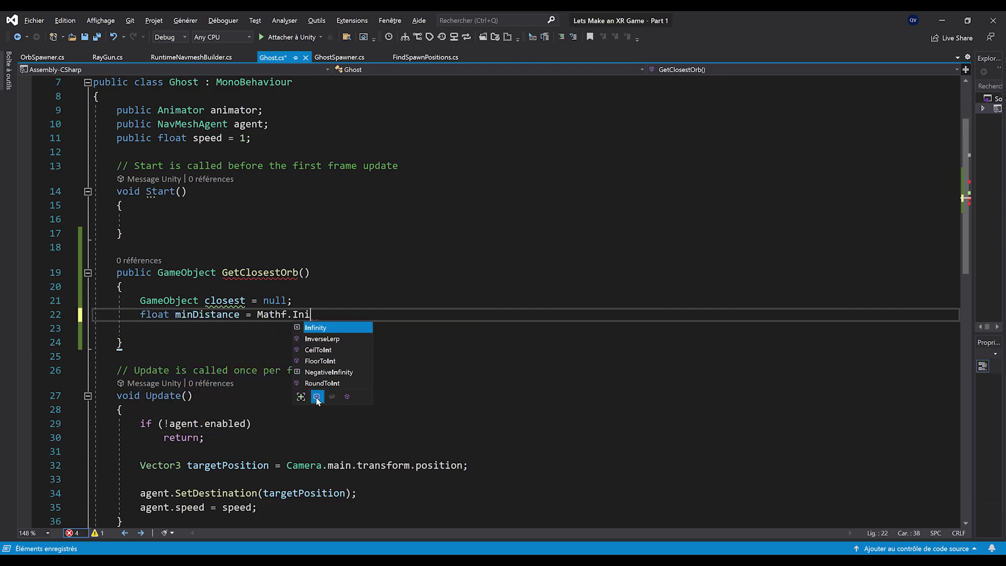
key("Return")
type("finity;")
key("Return")
scroll(213, 384, "up", 1)
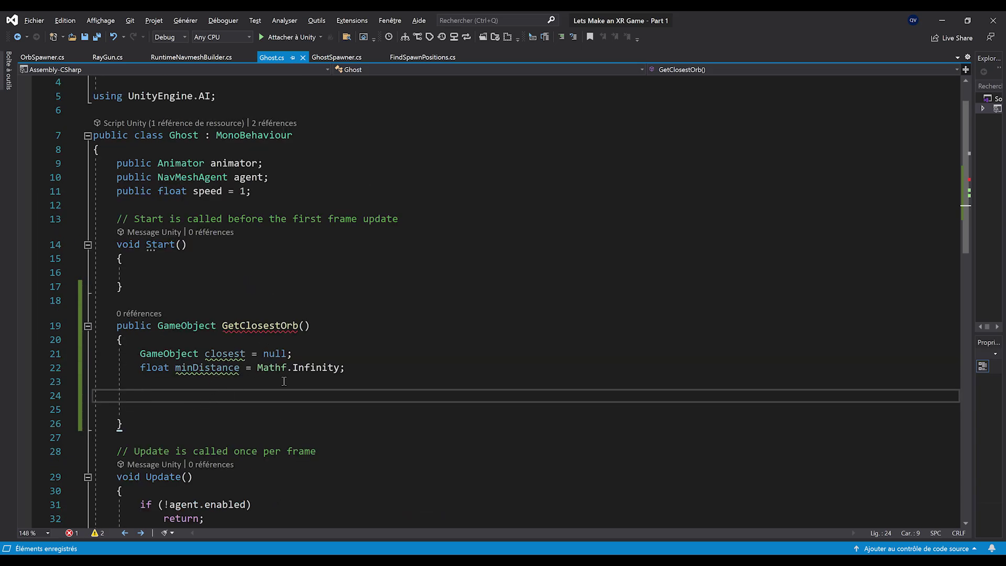
scroll(193, 413, "down", 1, "ctrl")
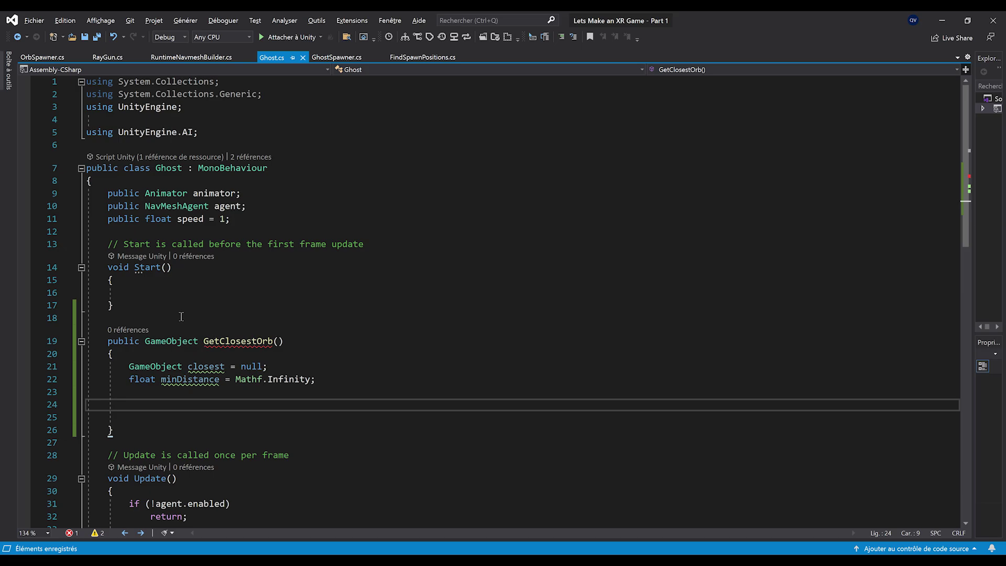
In OrbSpawner.cs, add a 'public static OrbSpawner instance;' field below the try counter
left_click(44, 59)
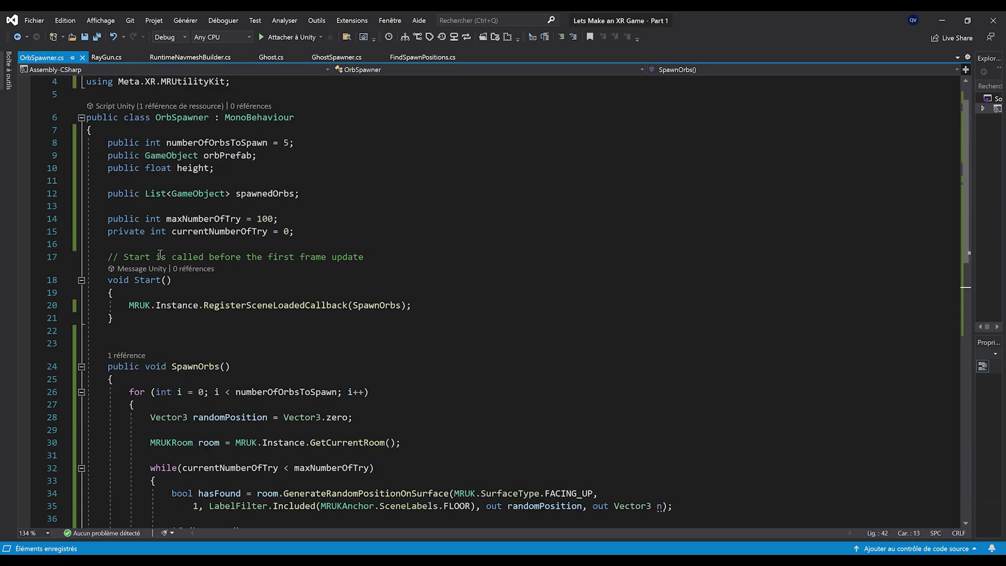
scroll(160, 253, "up", 1)
double_click(292, 233)
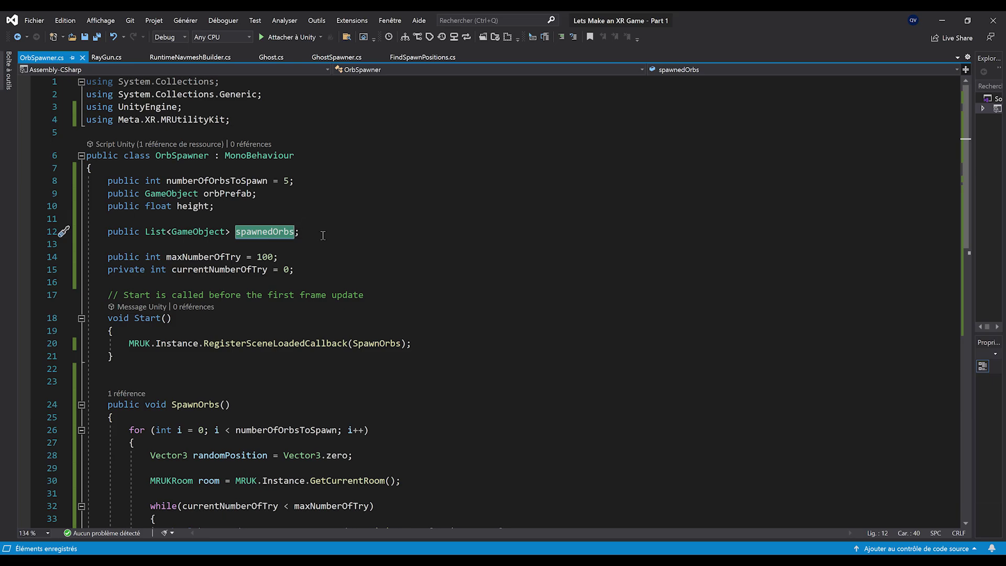
left_click(341, 272)
key("Return")
key("Return")
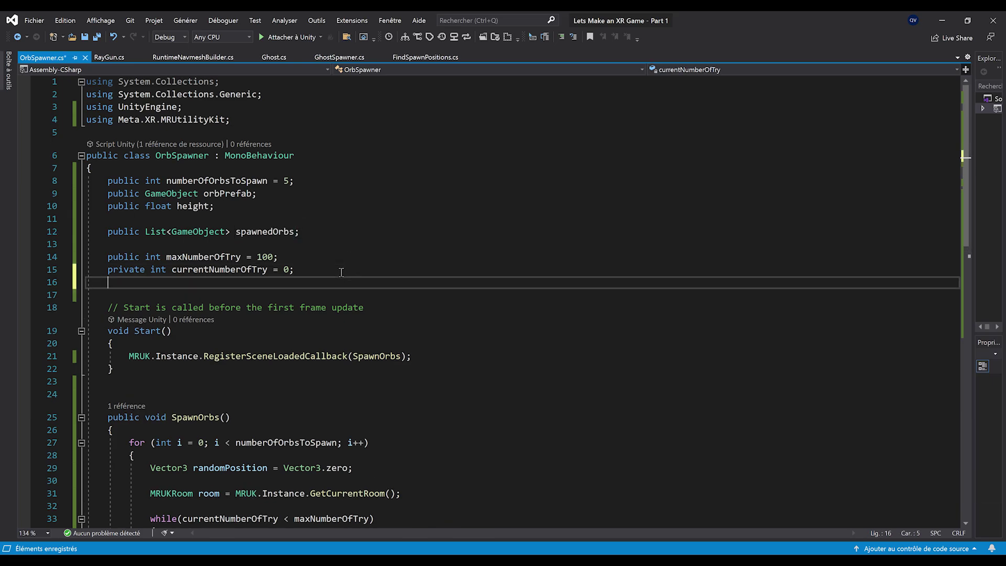
type("public stat")
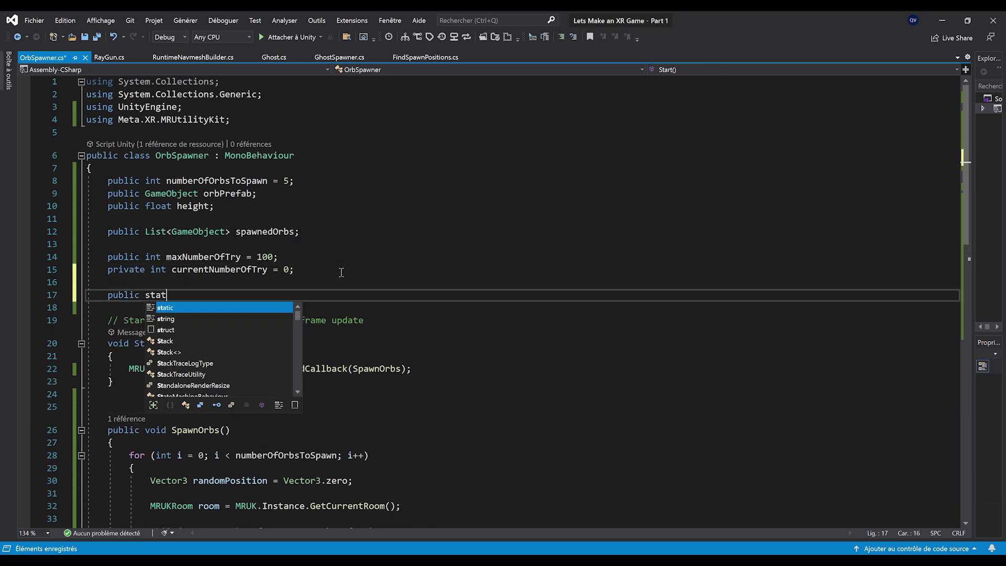
type("ic OrbSpawner ")
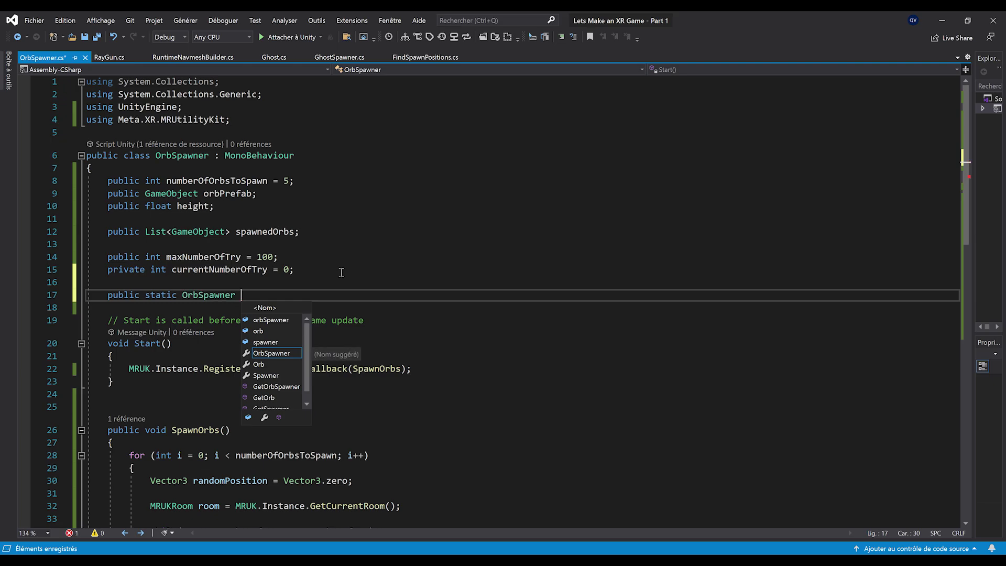
type("instance;")
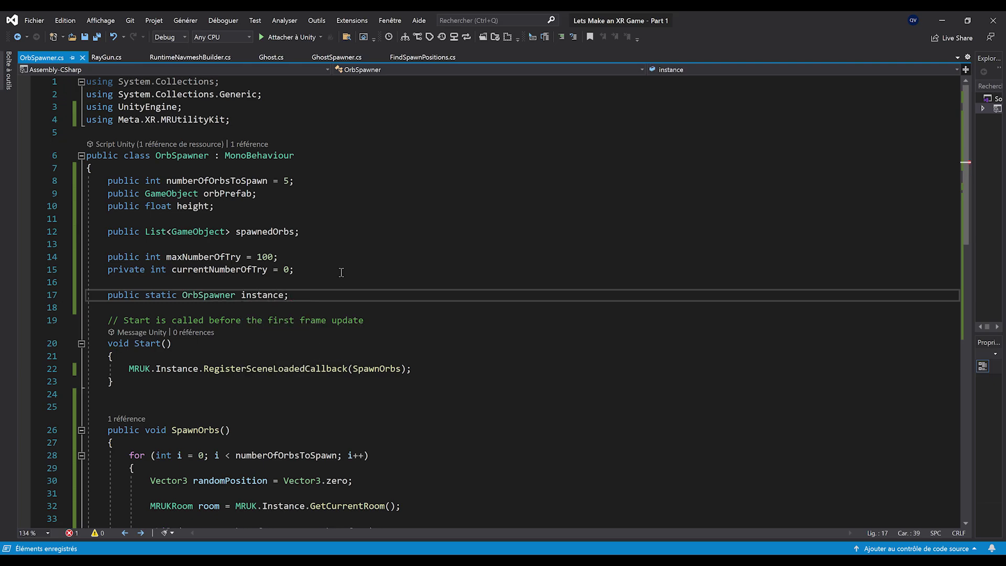
Add an Awake method above Start containing 'instance = this;' and save
double_click(258, 296)
left_click(215, 308)
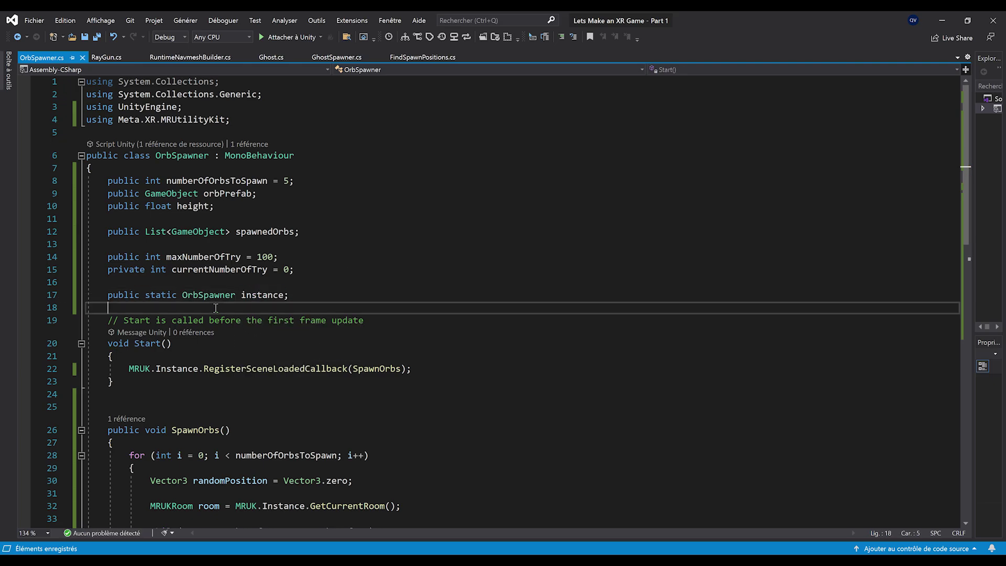
key("Return")
key("Return")
key("Return")
key("Up")
type("Aw")
key("Tab")
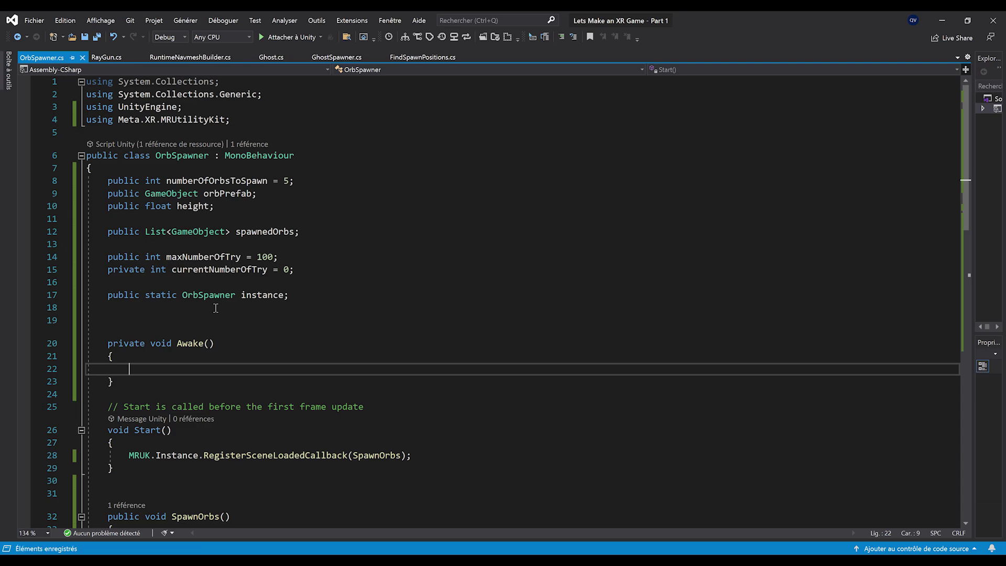
type("inst")
key("Tab")
type("= this;")
key("ctrl+s")
Remove the extra blank line before the Awake method
double_click(156, 296)
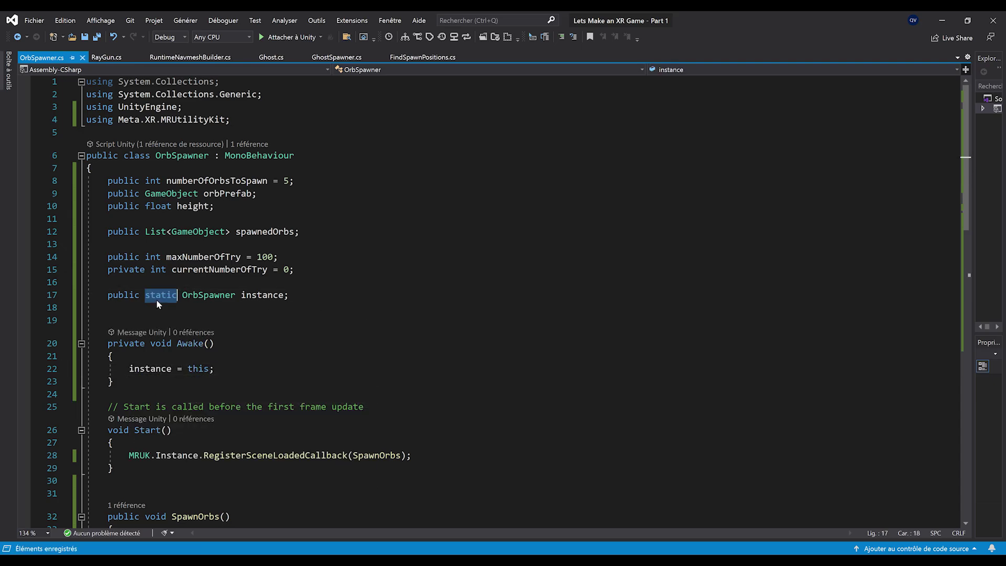
left_click(268, 309)
left_click(311, 299)
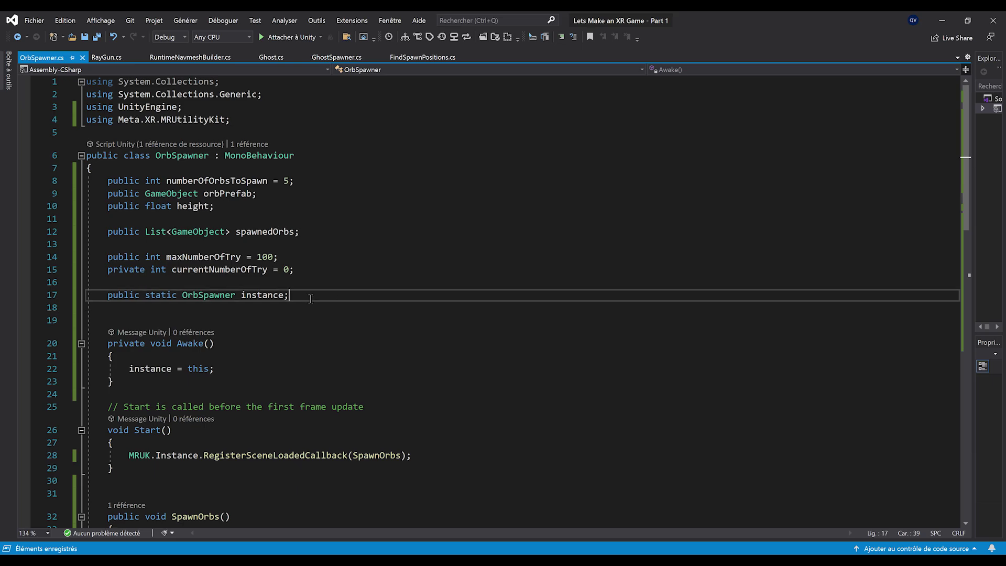
key("Delete")
key("Down")
key("Down")
key("Down")
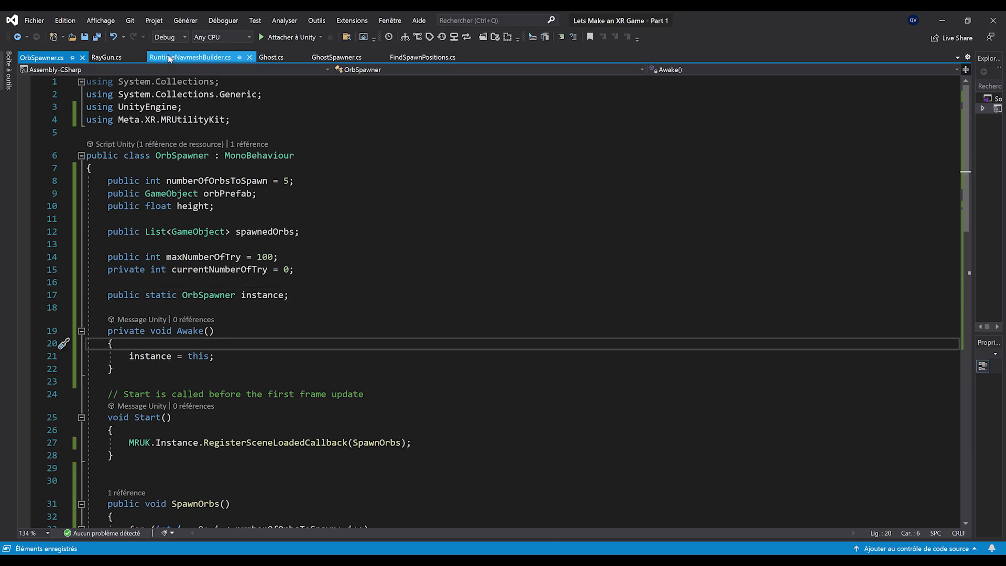
In GetClosestOrb, store OrbSpawner.instance.spawnedOrbs in a List<GameObject> named orbs
left_click(271, 56)
scroll(215, 339, "down", 1)
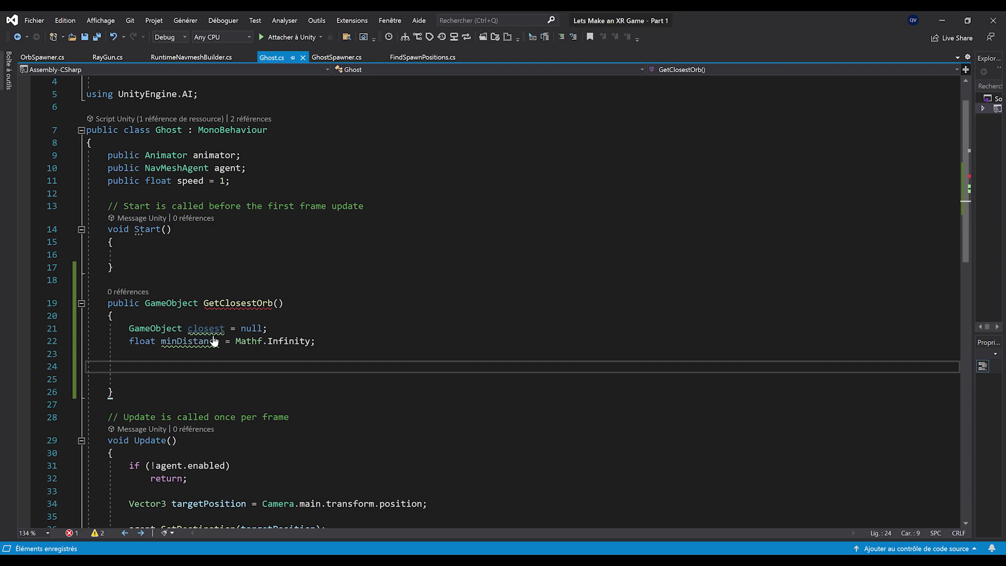
type("List")
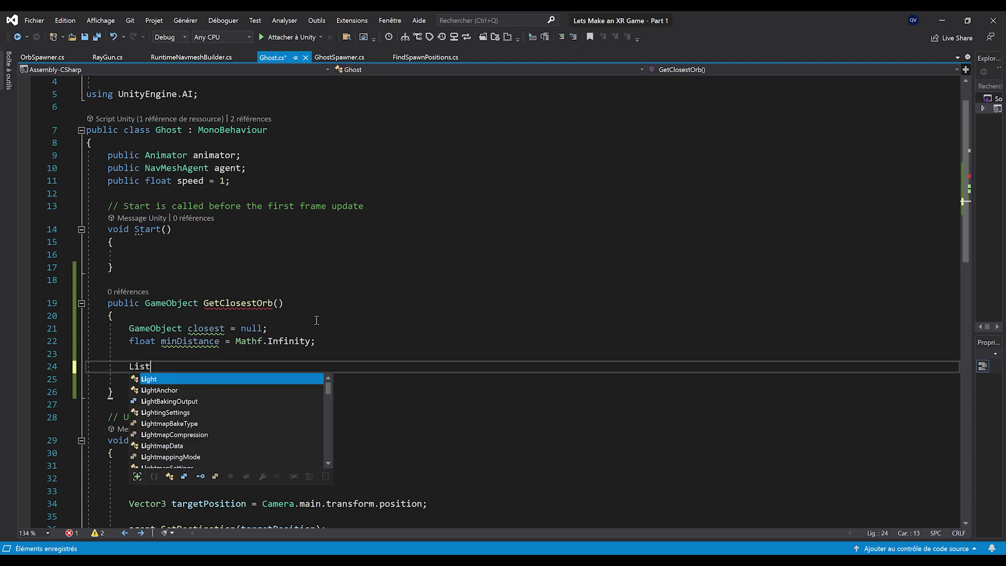
type("<GameObject> orbs = ")
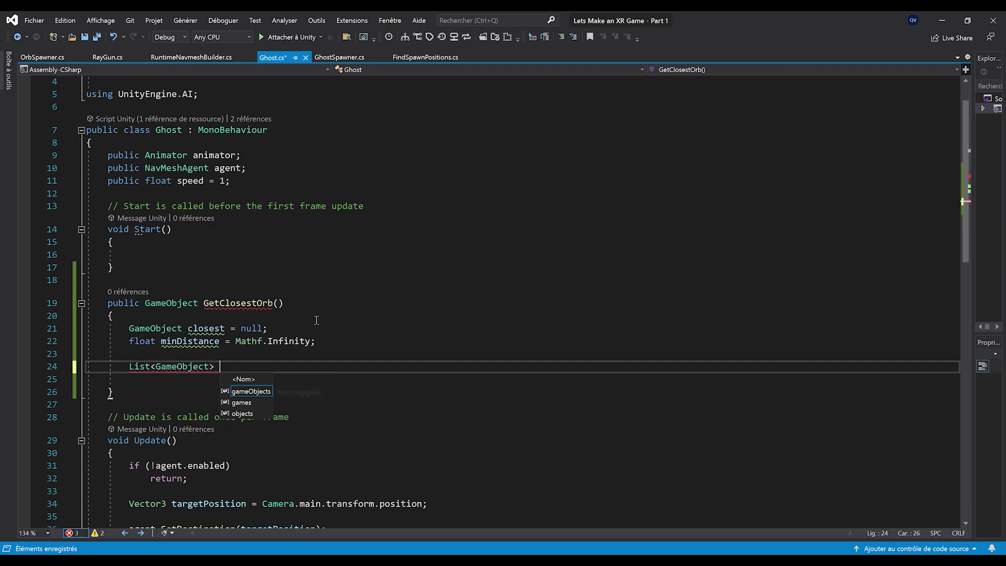
type("OrbSpawner.ins")
key("Tab")
type(".")
key("Tab")
type(";")
key("Return")
key("Return")
scroll(253, 318, "up", 1, "ctrl")
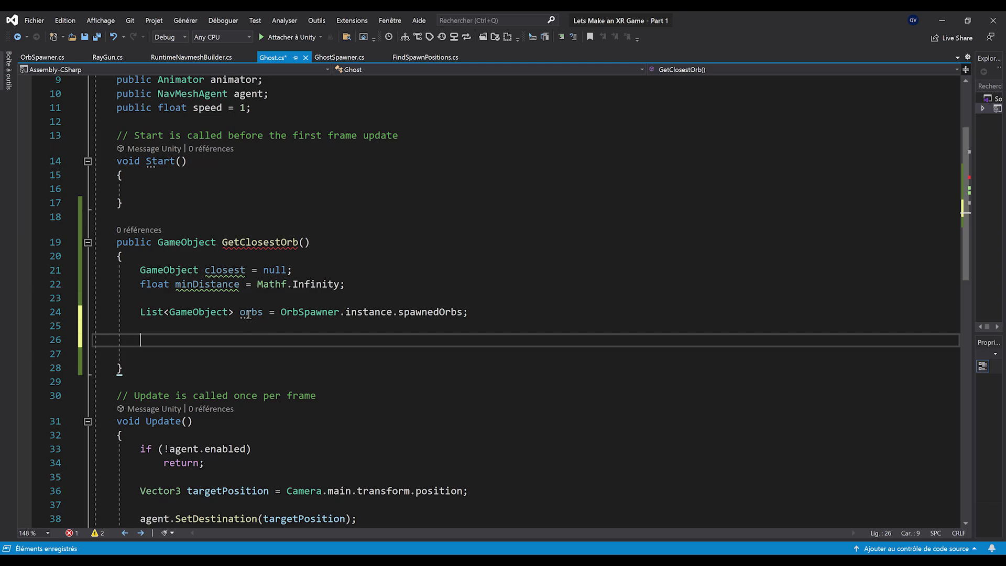
Loop over orbs with foreach, computing d = Vector3.Distance(transform.position, item.transform.position), and save
type("foreach")
key("Tab")
key("Tab")
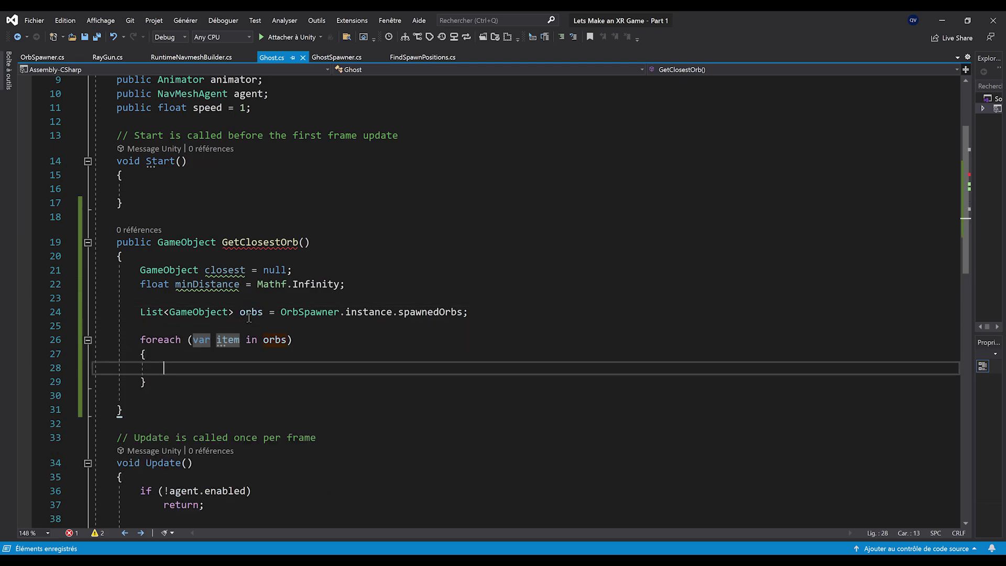
double_click(276, 341)
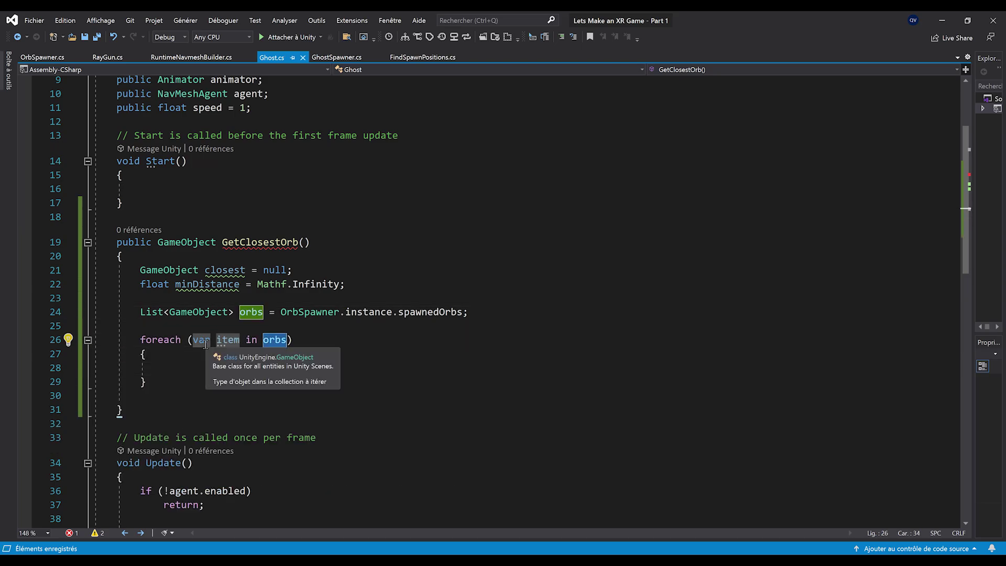
key("Return")
type("float")
scroll(215, 326, "down", 1)
type("d = ")
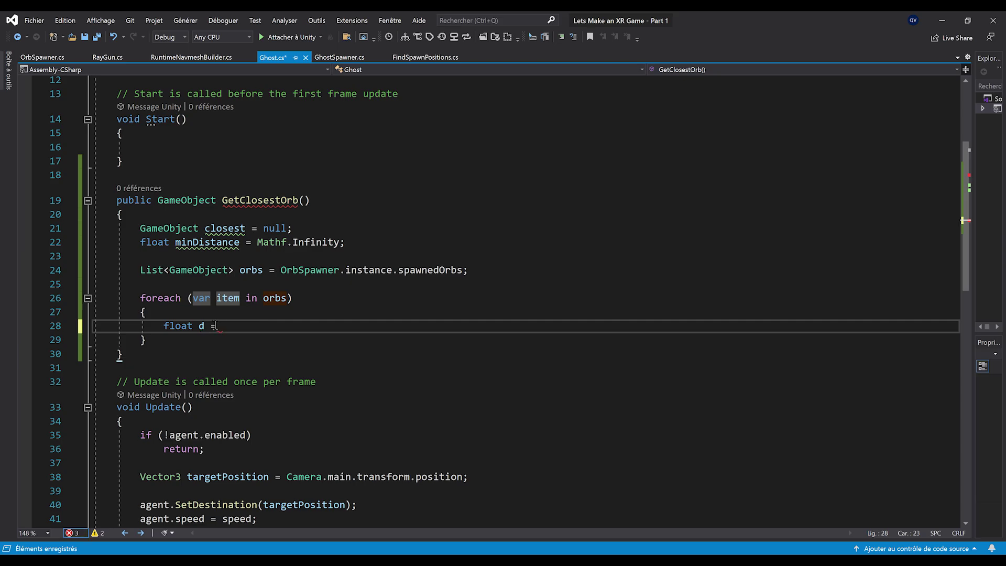
type("Vector3.Distance(transform")
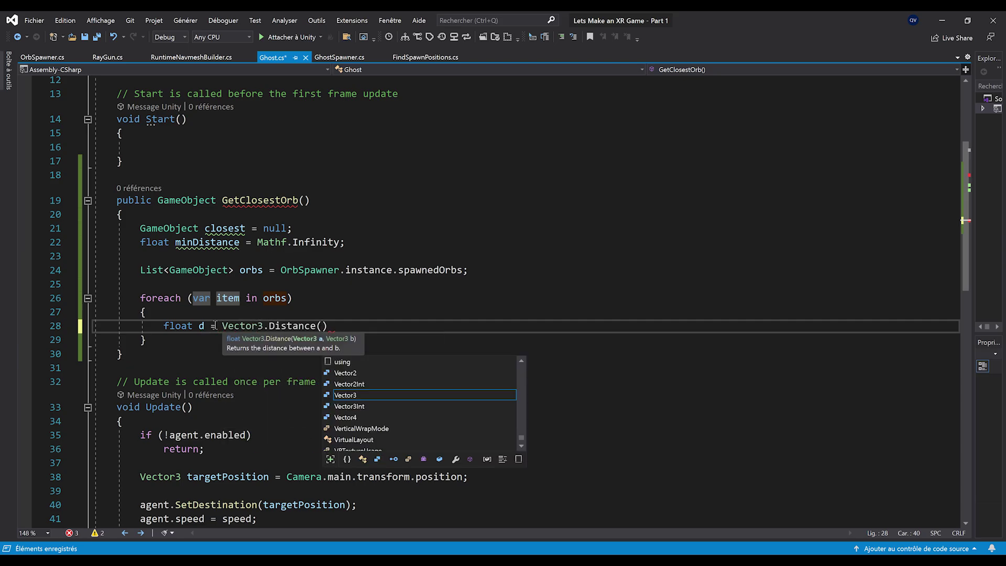
type(".position, ")
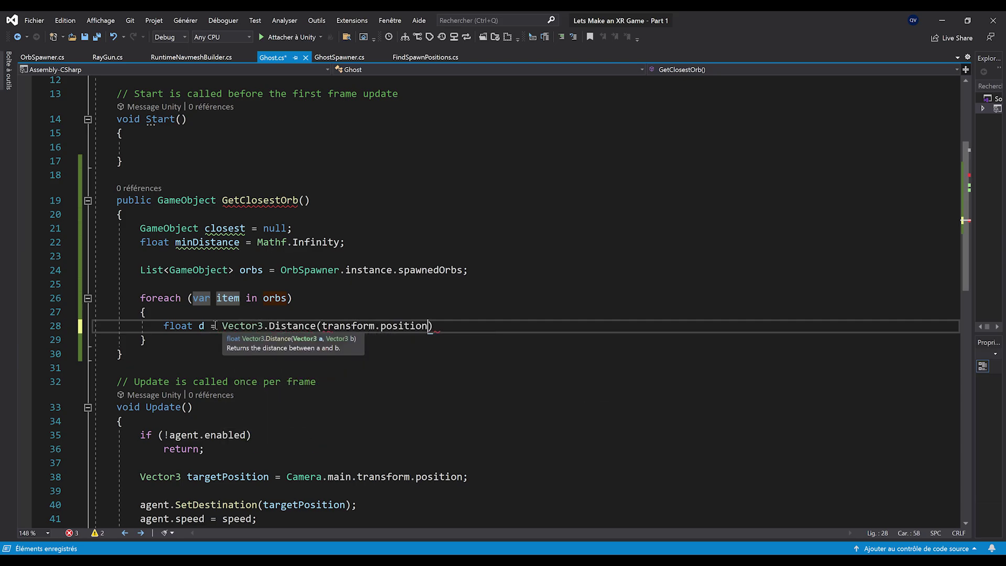
type("item.tr")
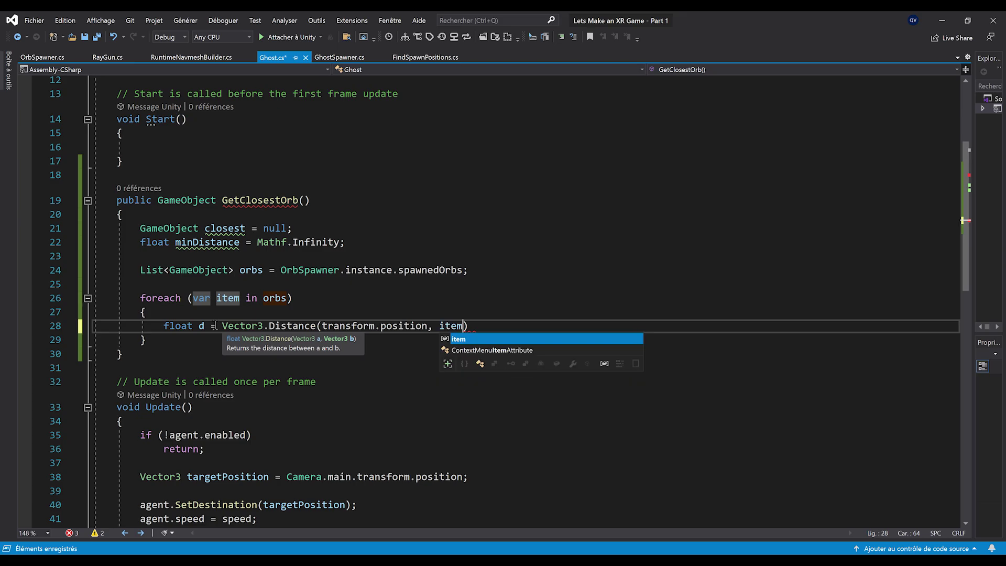
type("ansform.position);")
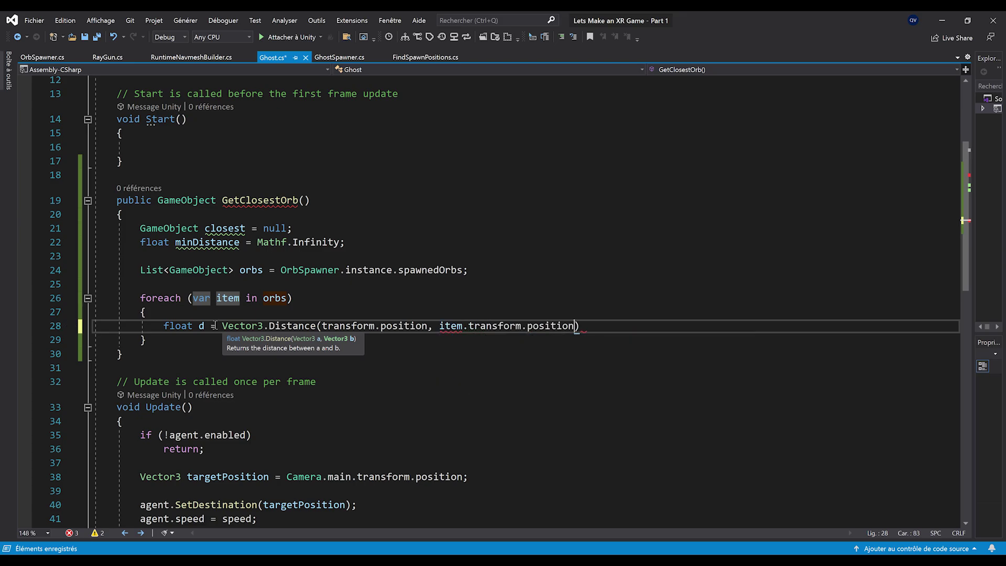
key("ctrl+s")
Inside the loop, when d < minDistance, set minDistance = d and closest = item
key("Return")
key("Return")
type("if(")
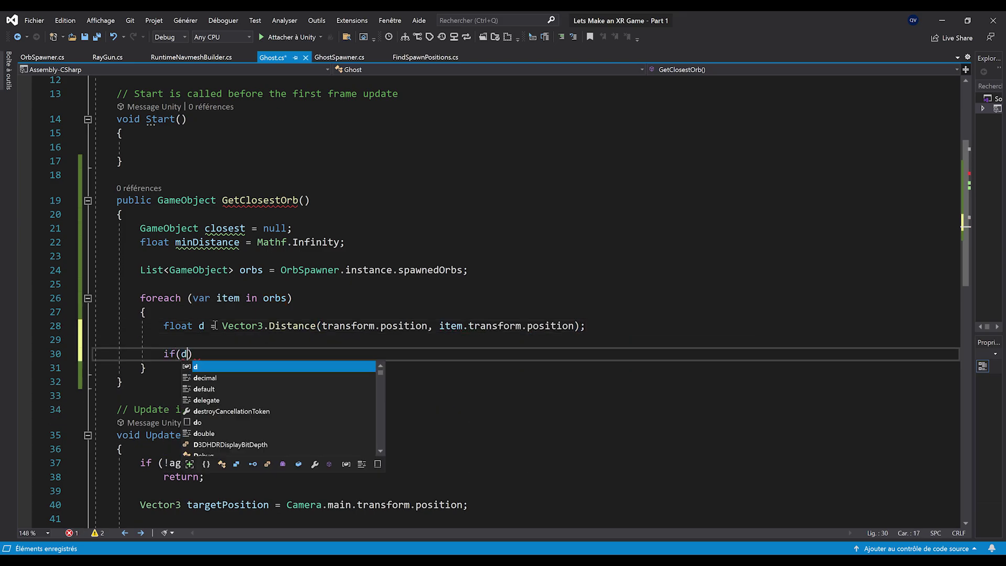
type("d < minDistance)")
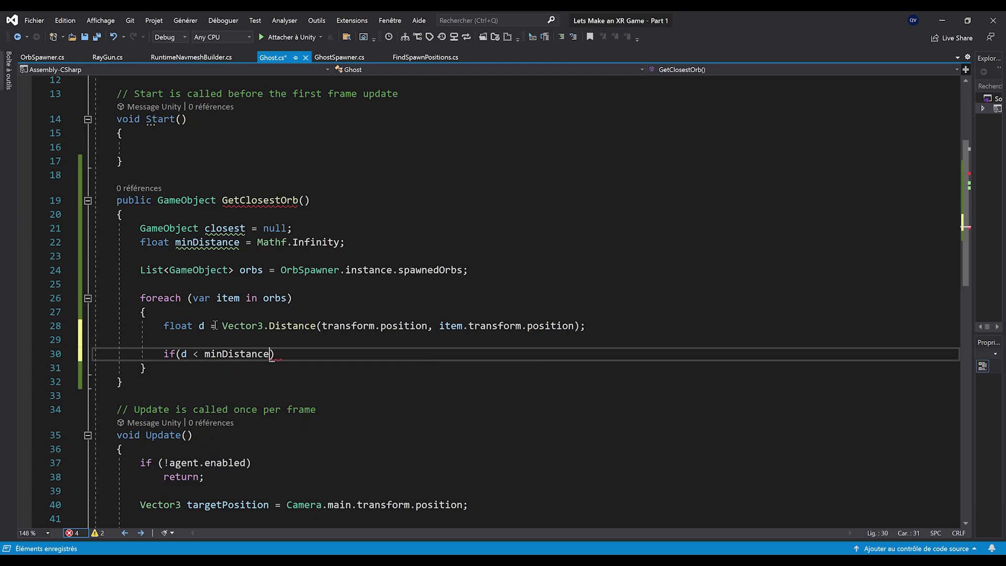
key("Return")
type("{")
key("Return")
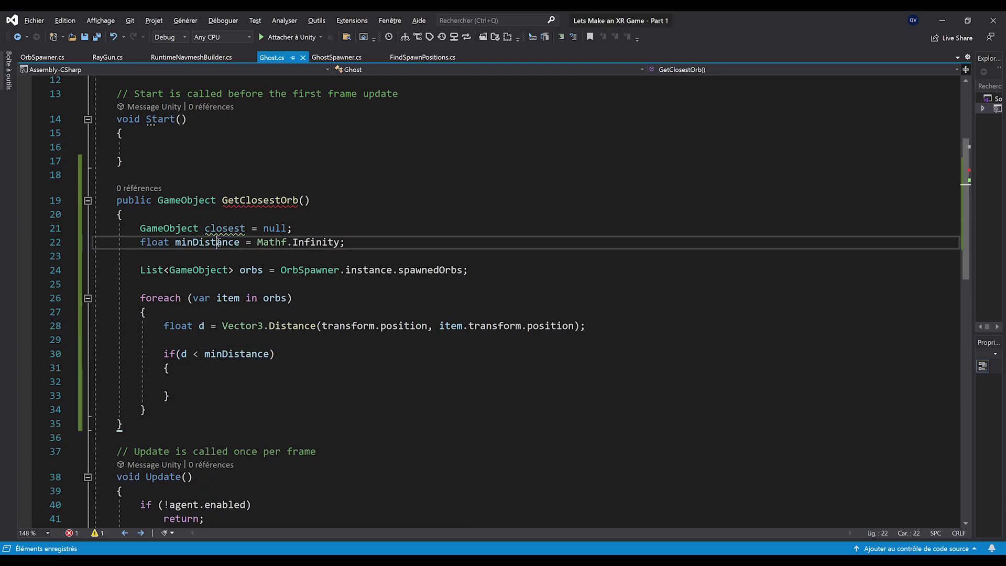
type("m")
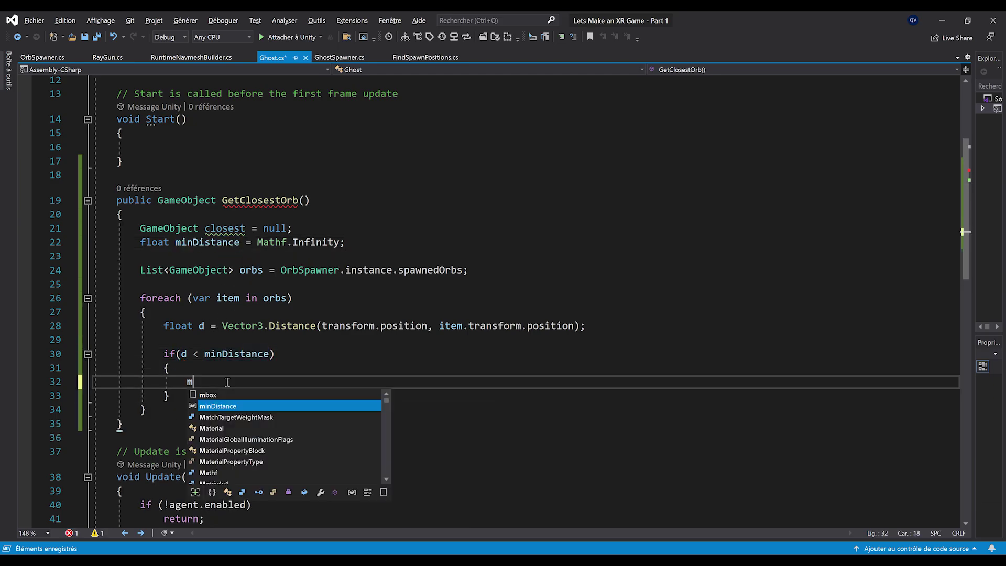
type("inDistance = d;")
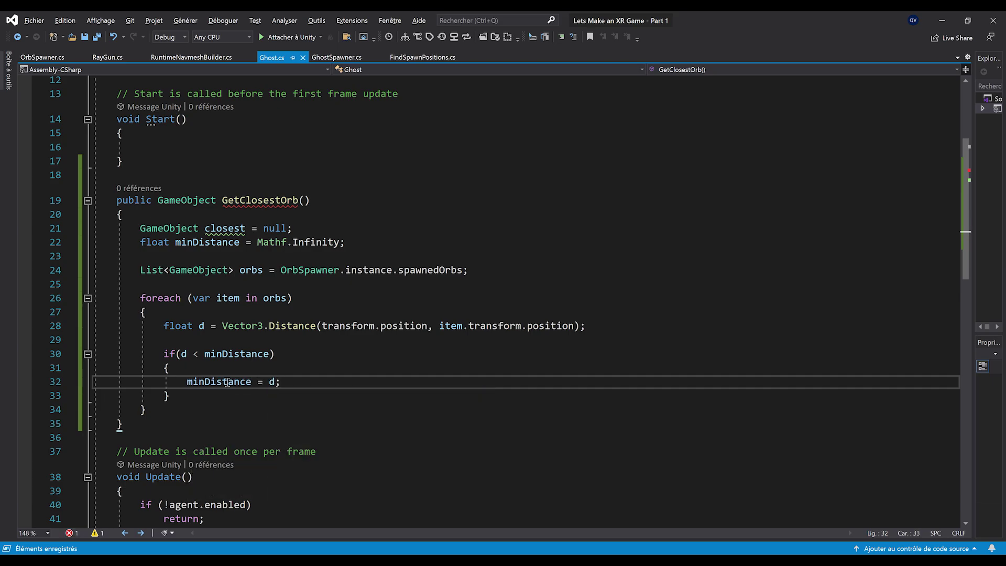
key("Return")
type("clo")
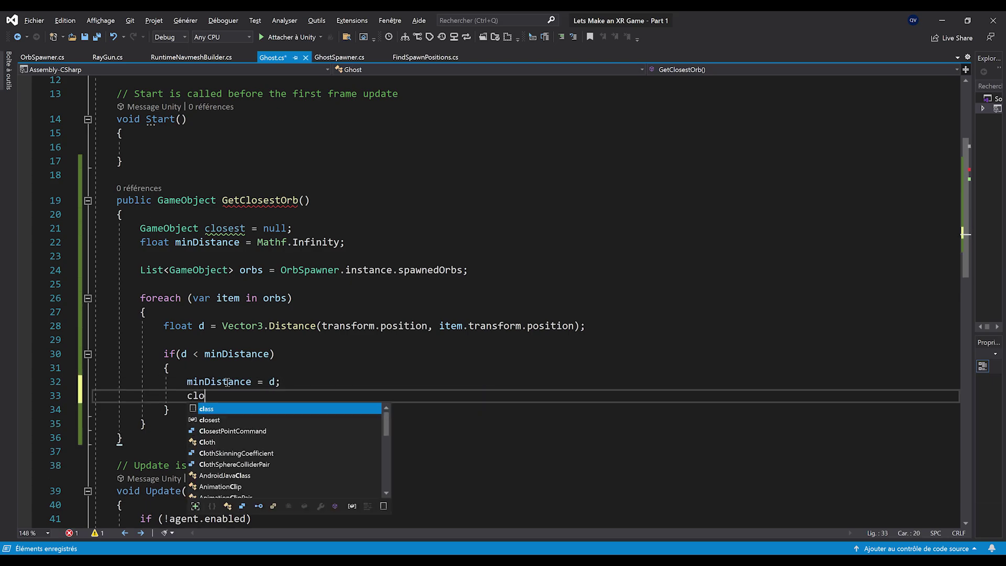
type("sest = item;")
Add 'return closest;' after the loop and review the minDistance and closest assignments
left_click(218, 406)
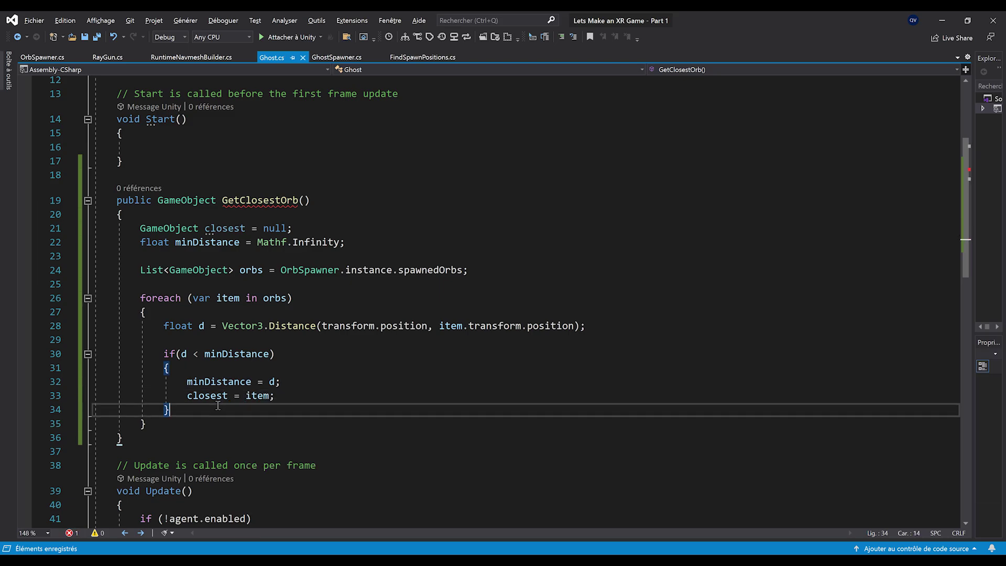
scroll(217, 407, "down", 1)
left_click(219, 379)
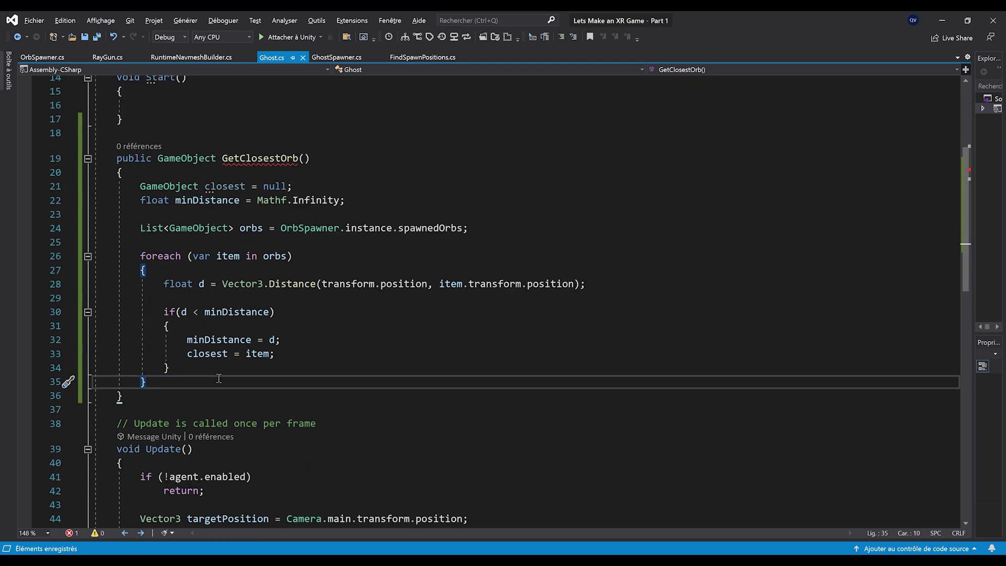
key("Return")
key("Return")
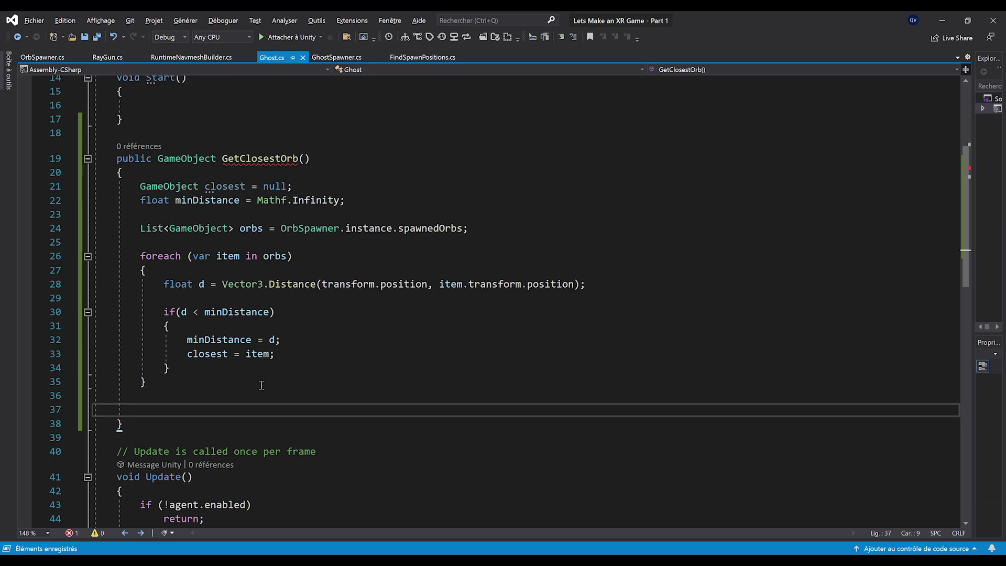
type("return closest;")
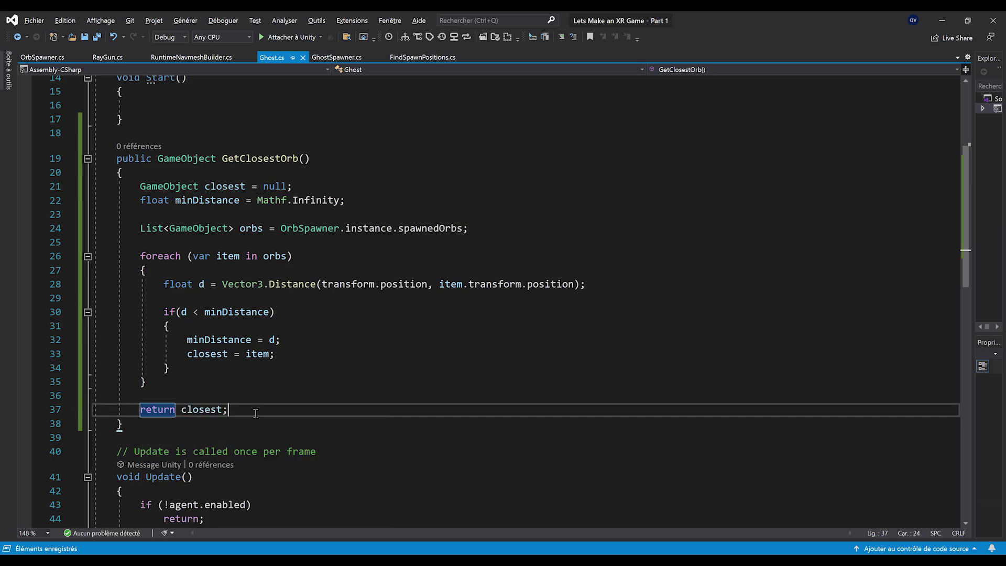
triple_click(241, 356)
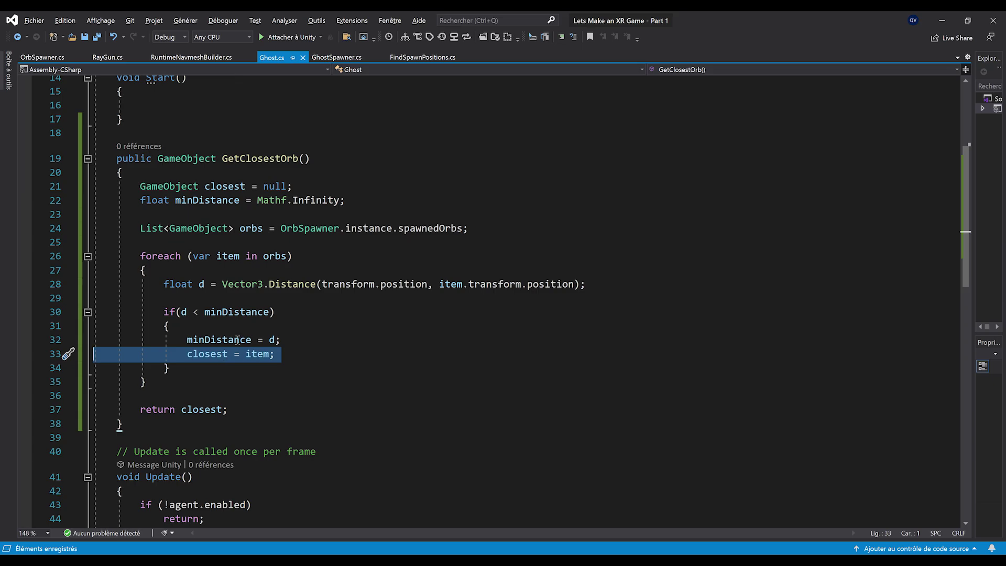
triple_click(225, 341)
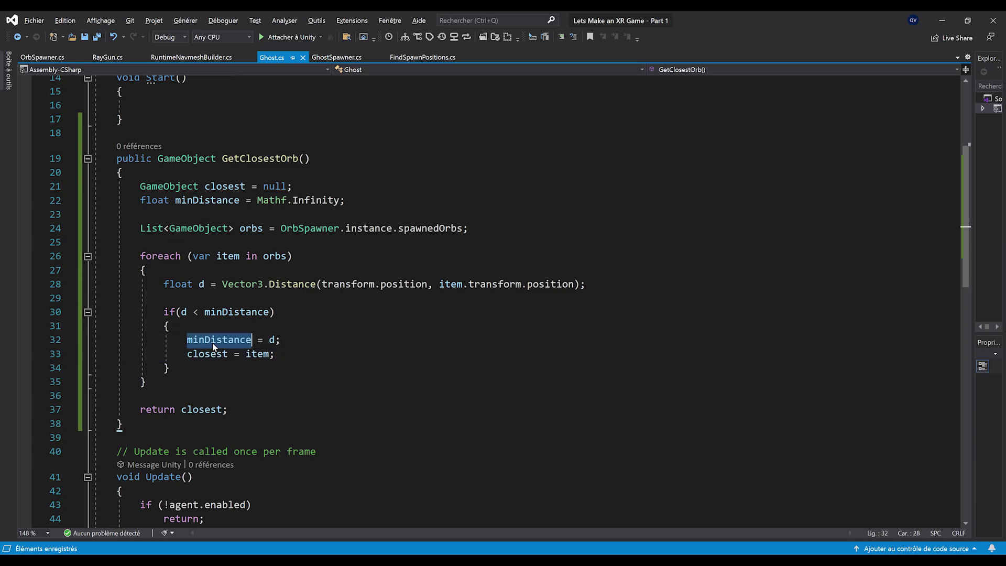
left_click(208, 373)
scroll(210, 398, "down", 3)
scroll(200, 420, "down", 1, "ctrl")
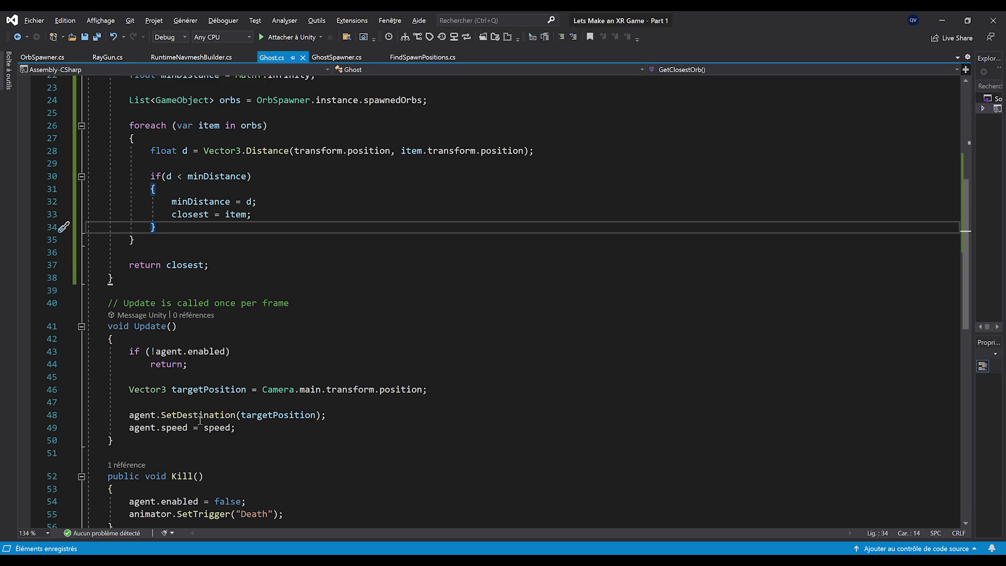
In Update, declare GameObject closest = GetClosestOrb() after the early return
left_click(244, 377)
key("Return")
key("Return")
scroll(244, 366, "up", 2)
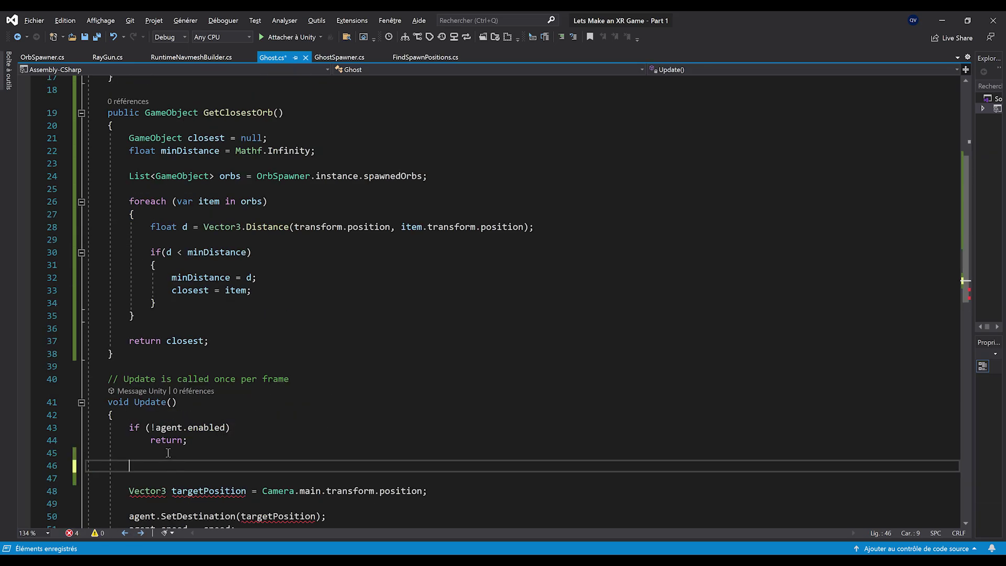
scroll(337, 405, "down", 1)
key("Up")
type("Game")
key("Tab")
type("closest =")
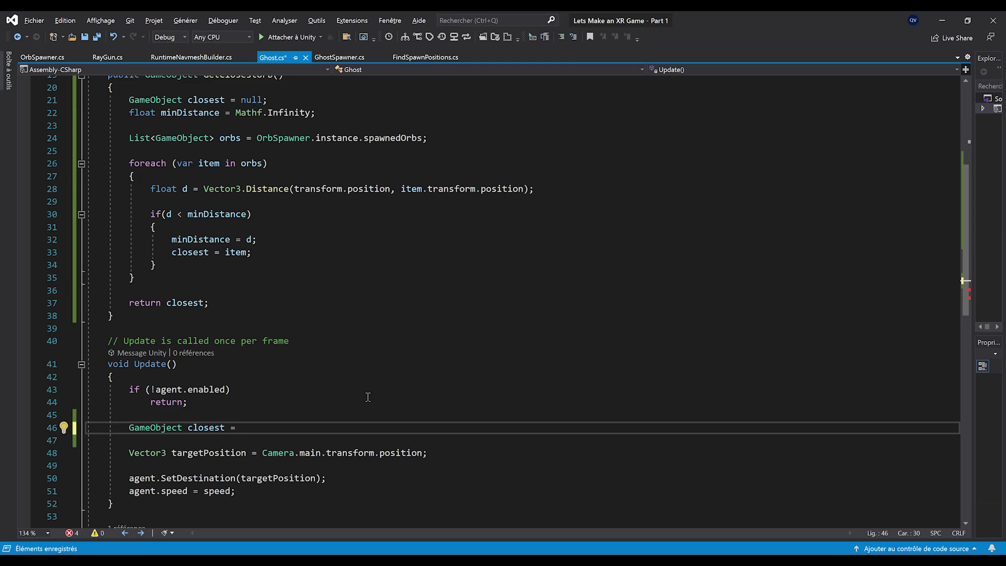
scroll(368, 397, "up", 1)
scroll(399, 377, "down", 2)
type("GetClosestOrb")
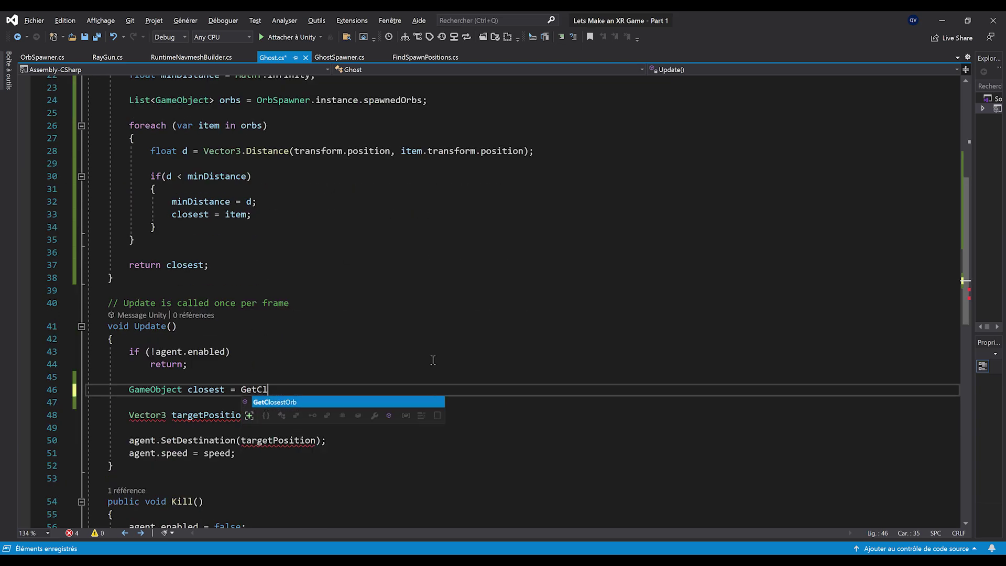
key("Return")
key("Return")
Move the destination and speed lines inside a new if(closest) block
type("if(closest)")
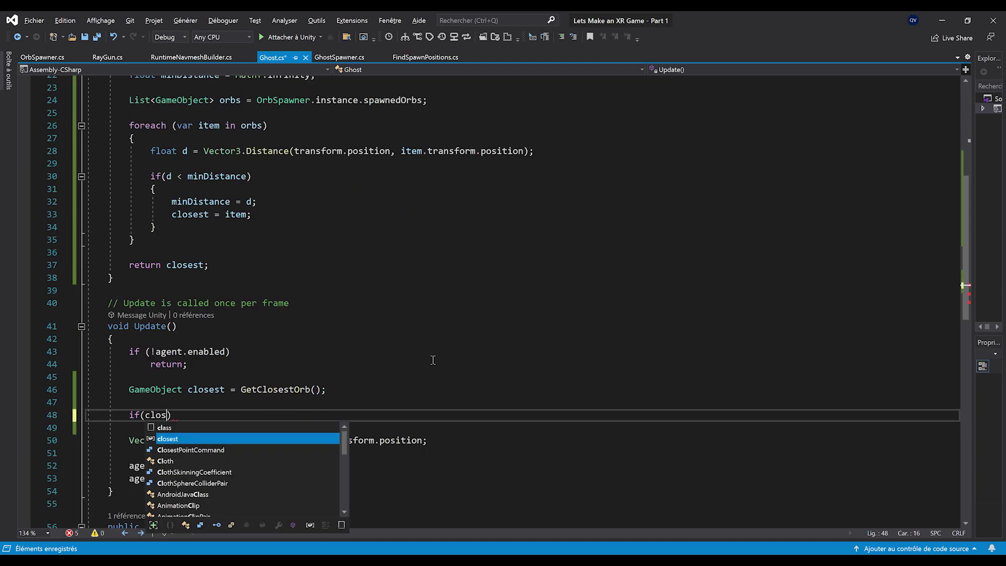
key("Return")
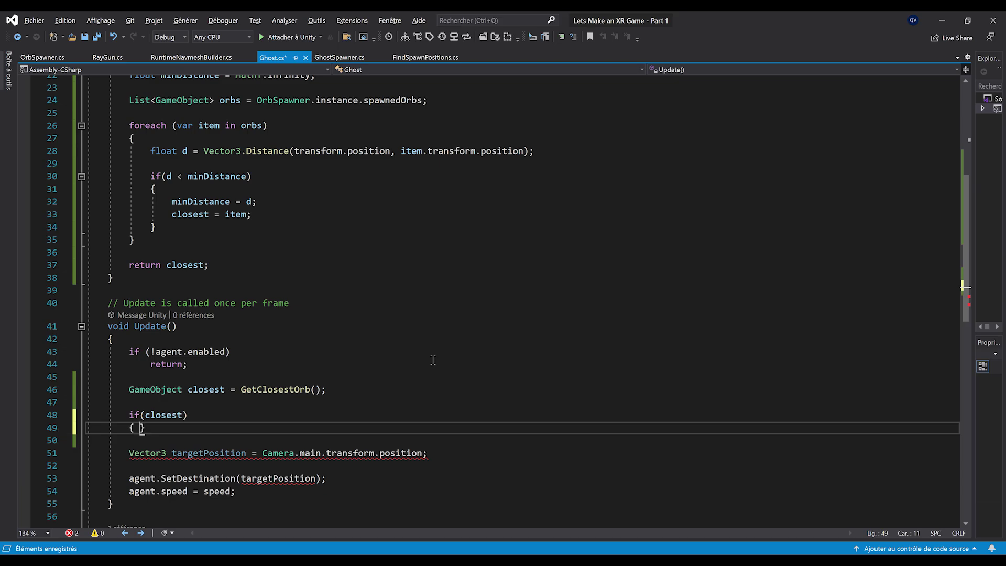
type("{")
key("Return")
scroll(301, 366, "down", 2)
left_click_drag(272, 439, 90, 402)
key("ctrl+x")
left_click(157, 364)
key("ctrl+v")
left_click(178, 417)
key("Delete")
key("Delete")
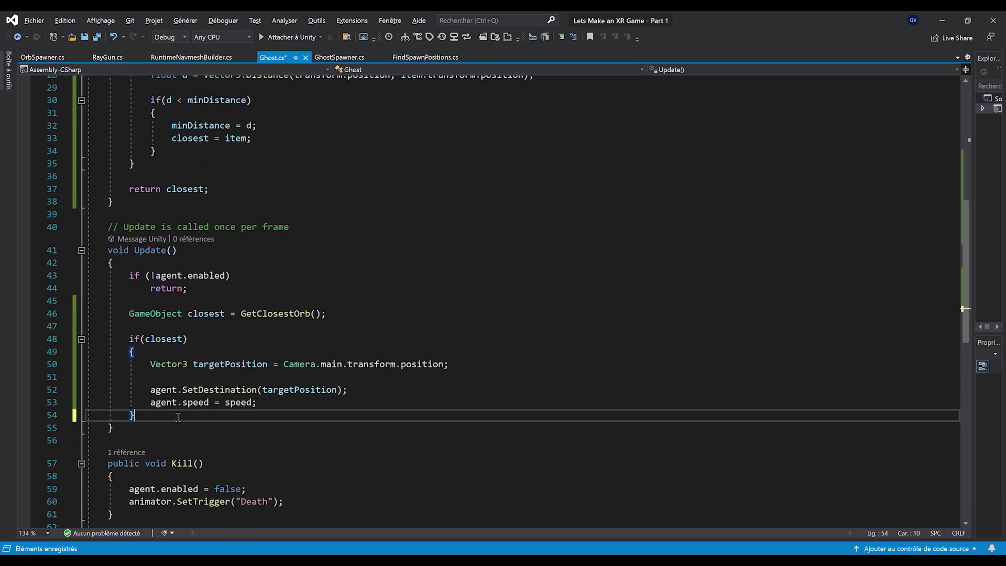
Replace the camera-position target with closest.transform.position, save, and return to Unity
left_click_drag(284, 368, 449, 378)
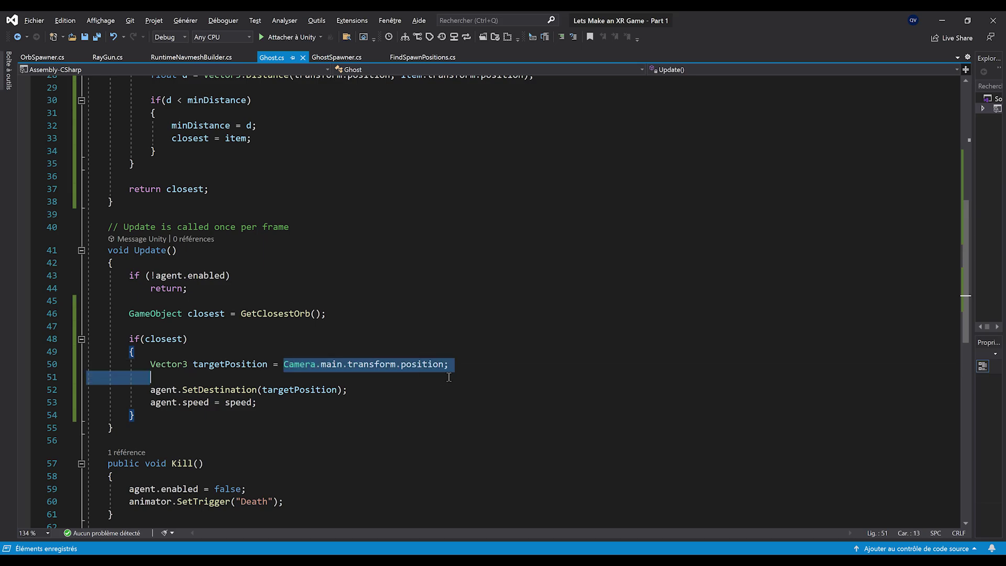
type("closest.transform")
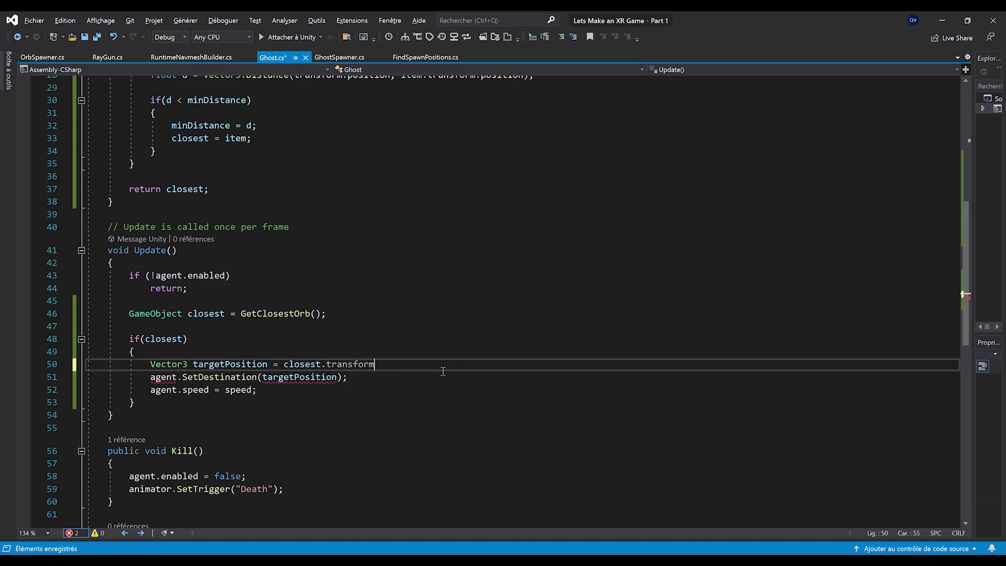
type(".position;")
key("ctrl+s")
key("Down")
key("Down")
key("Down")
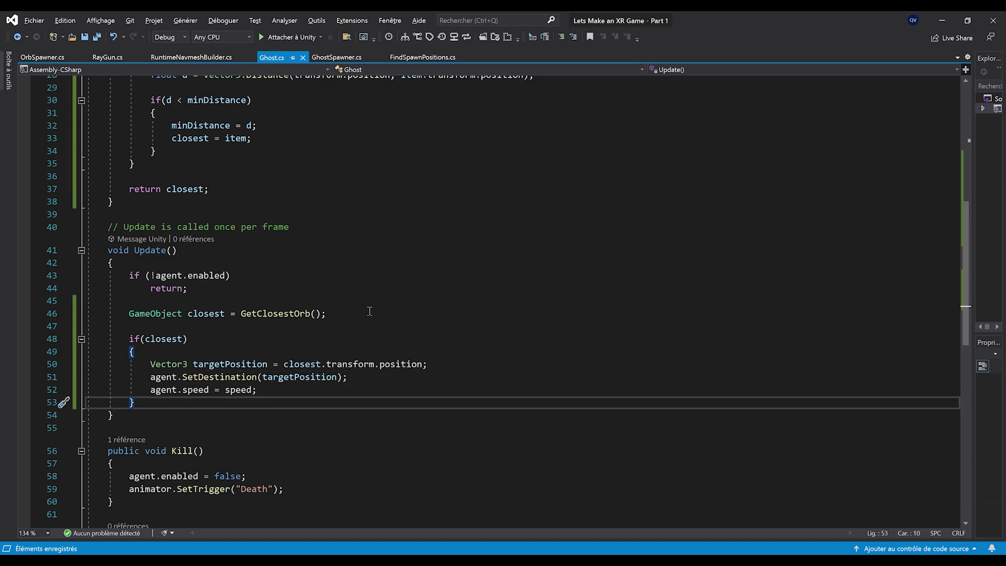
scroll(272, 358, "up", 1)
scroll(332, 380, "down", 2)
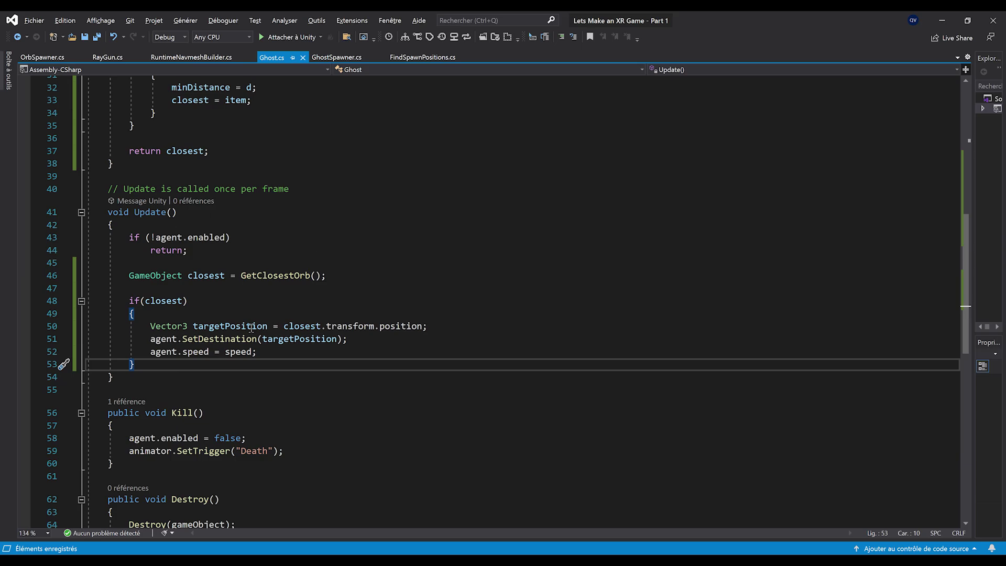
left_click(942, 20)
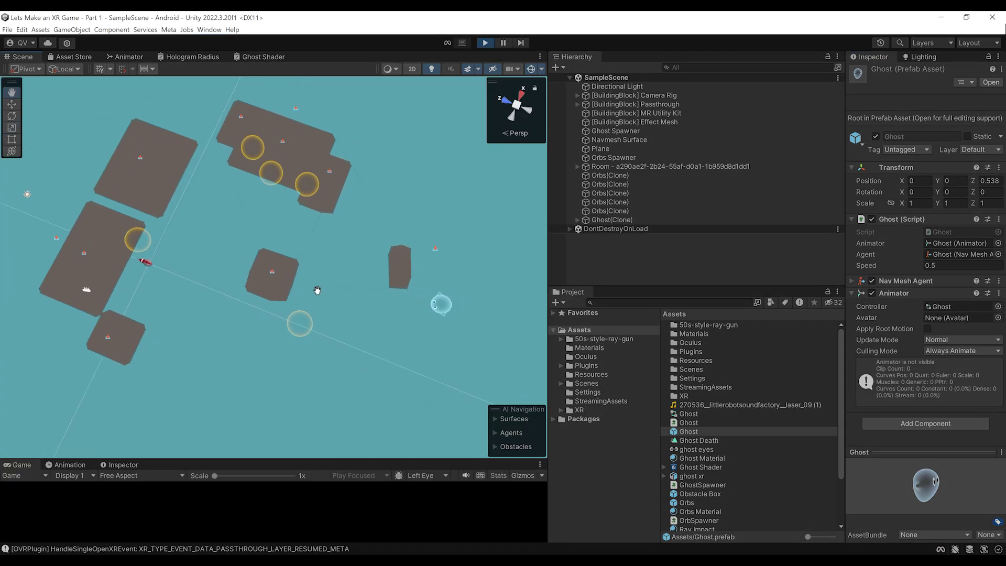
In the running scene, move the orb near the ghosts along X away from them
middle_click_drag(303, 267, 404, 326)
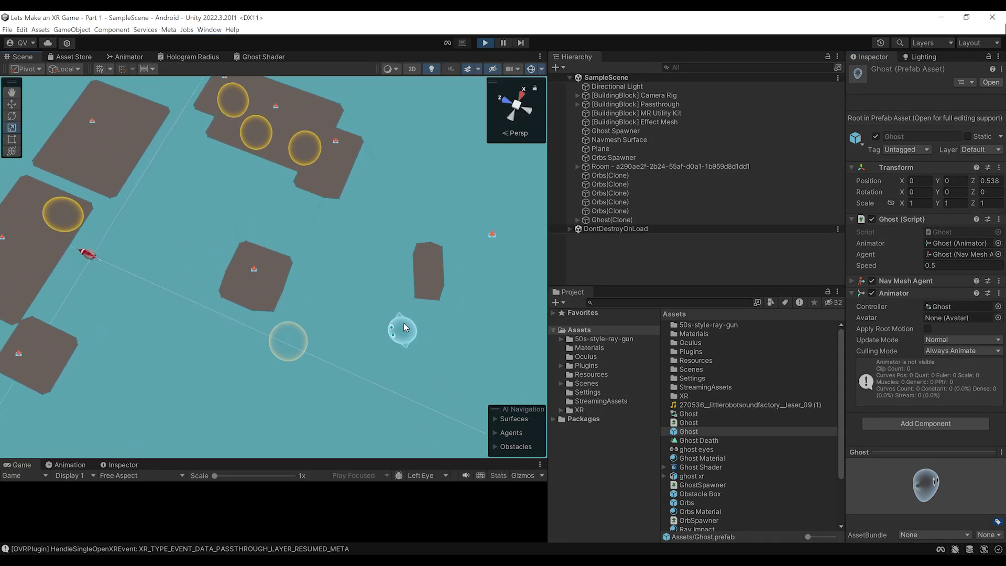
left_click_drag(398, 314, 335, 305, "alt")
right_click_drag(336, 305, 411, 205)
mouse_move(225, 299)
middle_mouse_down()
mouse_move(269, 308)
mouse_move(225, 281)
middle_mouse_up()
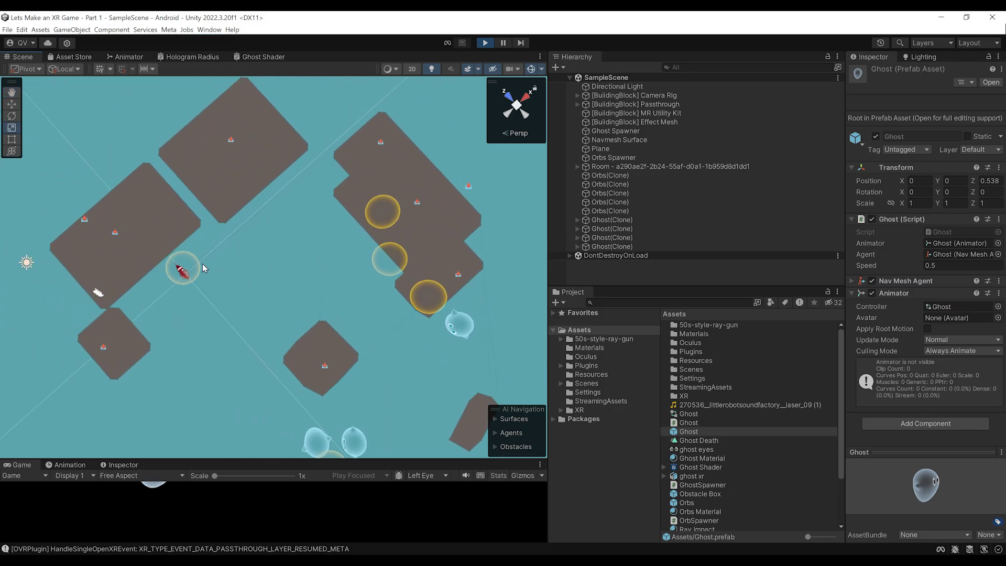
scroll(202, 268, "down", 3)
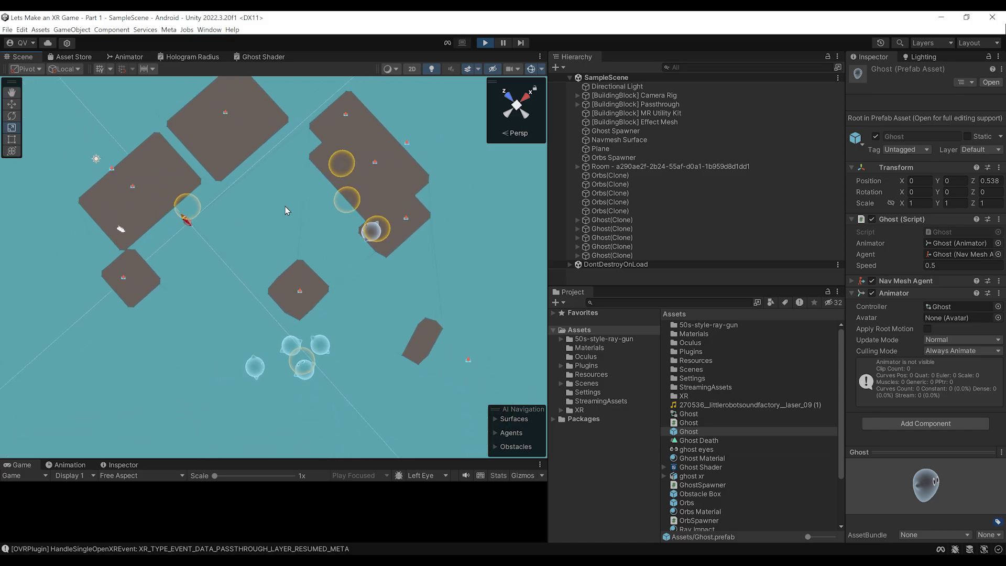
middle_click_drag(253, 224, 250, 265)
left_click(273, 386)
key("w")
left_click_drag(258, 359, 277, 130)
Slide another orb along Z, then select the large orb and orbit to watch ghosts gather
scroll(274, 230, "up", 2)
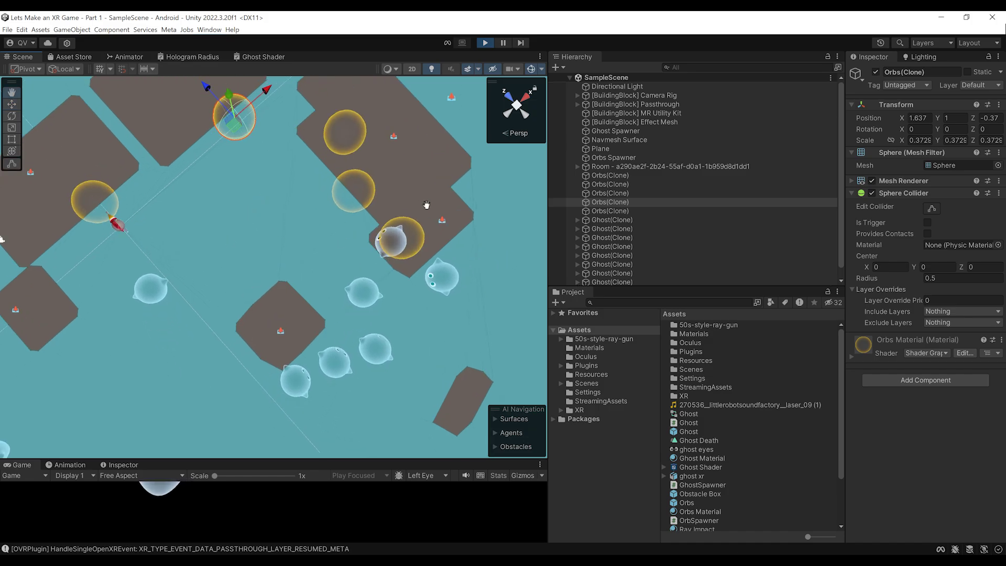
middle_click_drag(424, 200, 421, 304)
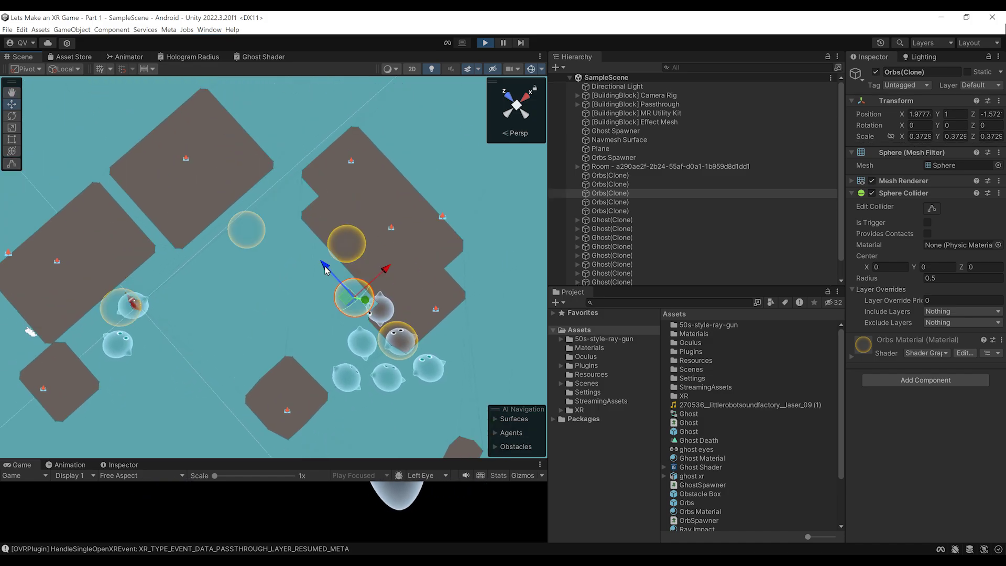
left_click_drag(326, 266, 236, 135)
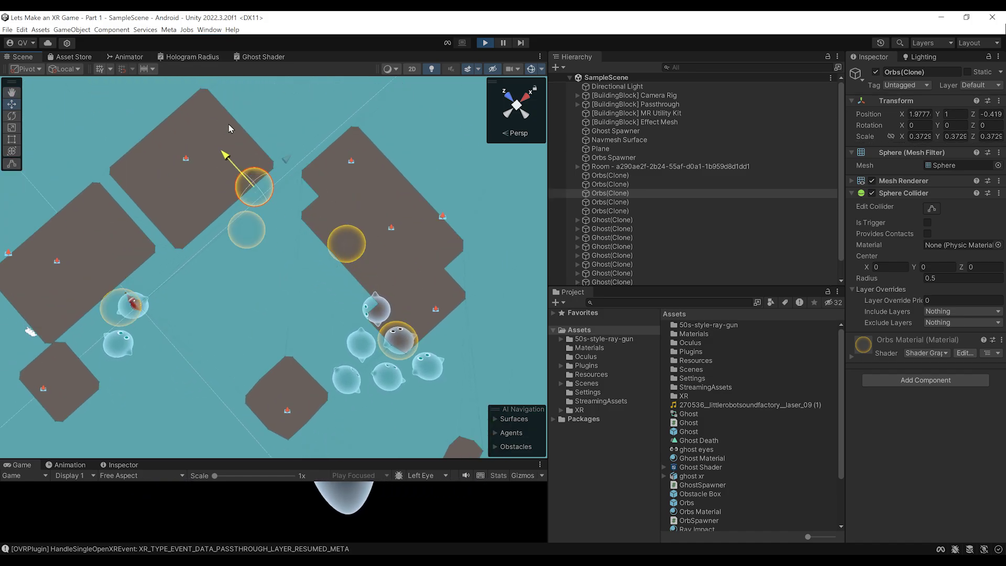
left_click_drag(340, 220, 314, 171, "alt")
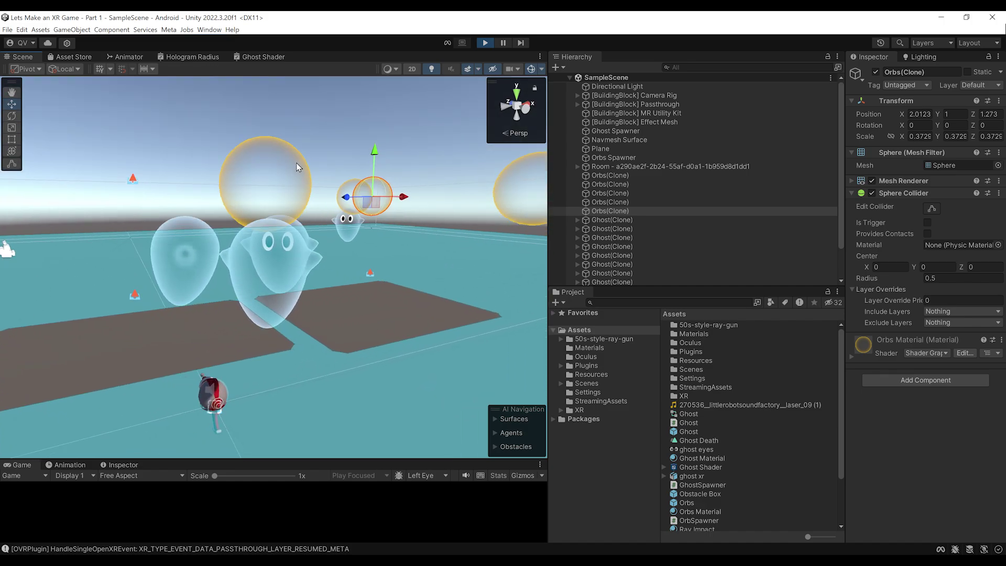
left_click(271, 178)
scroll(271, 143, "down", 7)
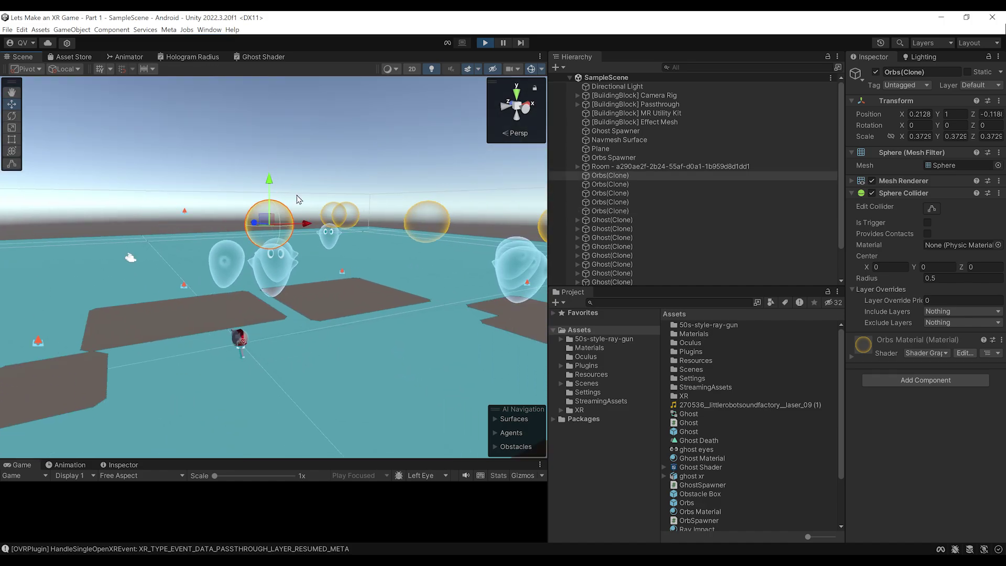
scroll(272, 143, "down", 5)
left_click_drag(272, 158, 340, 236, "alt")
middle_click_drag(340, 236, 333, 209)
scroll(332, 209, "up", 7)
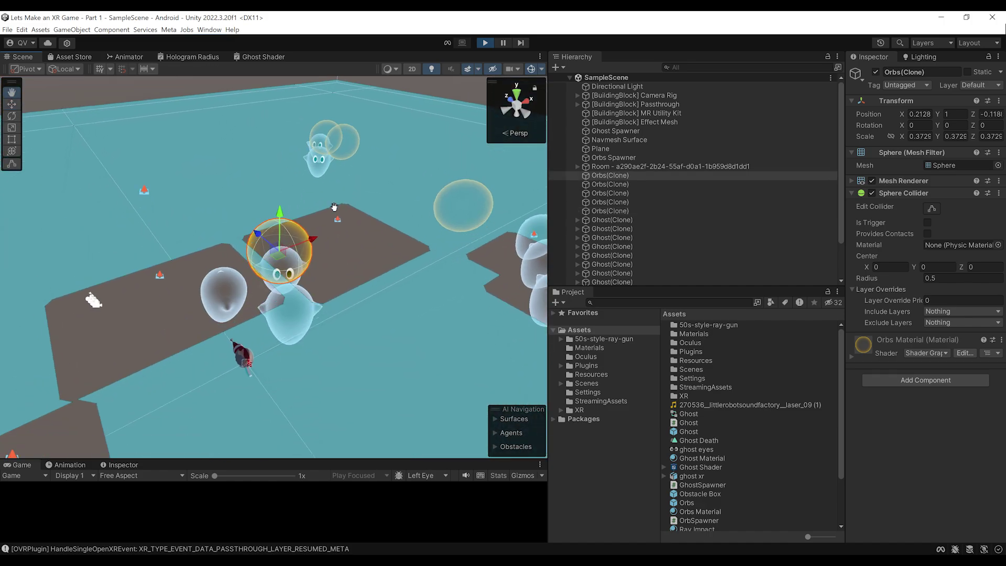
left_click_drag(326, 211, 367, 199, "alt")
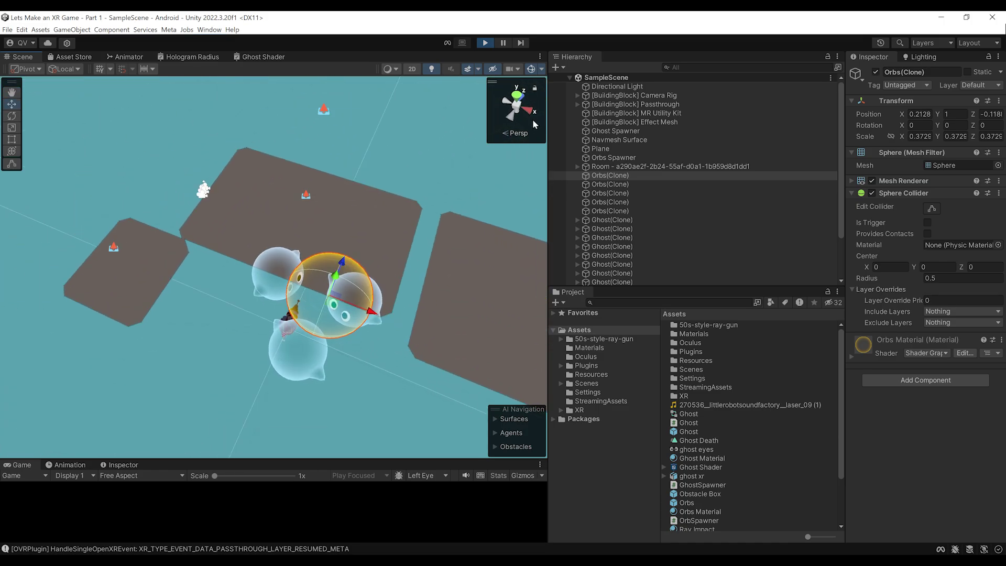
Stop Play mode, change Orbs Spawner's Height from 1 to 0.7, and open the OrbSpawner script
left_click(485, 43)
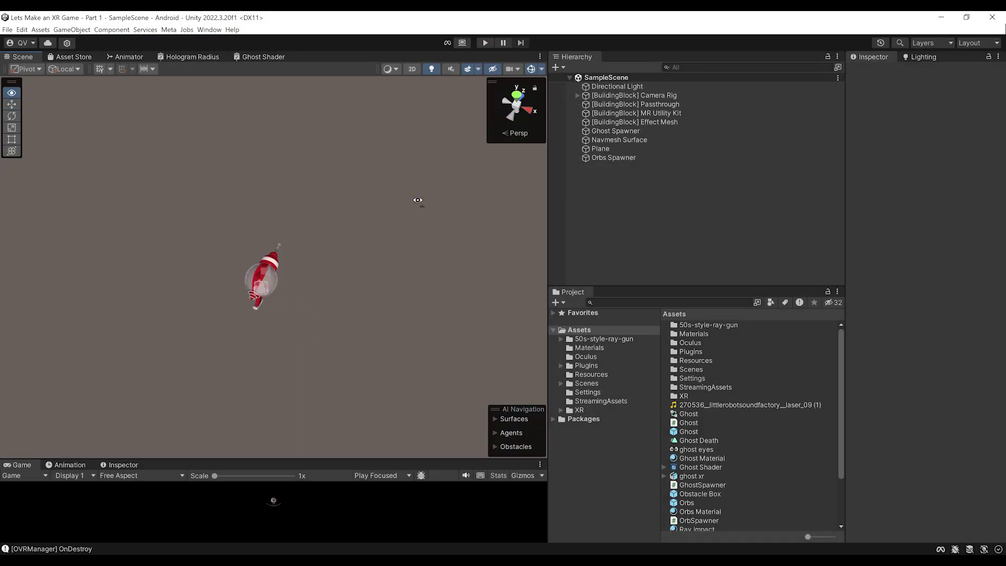
left_click(608, 149)
left_click(632, 158)
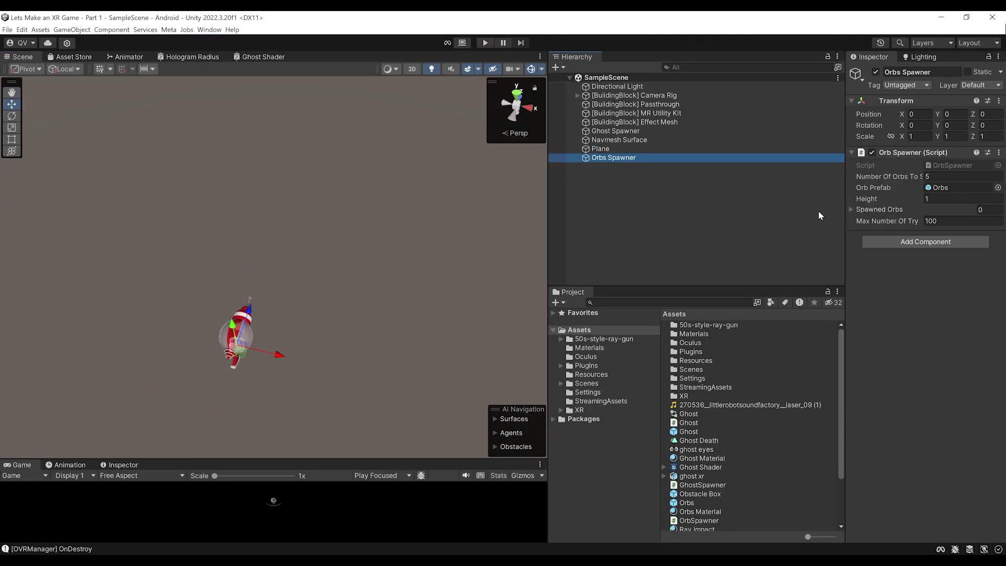
left_click_drag(845, 207, 723, 214)
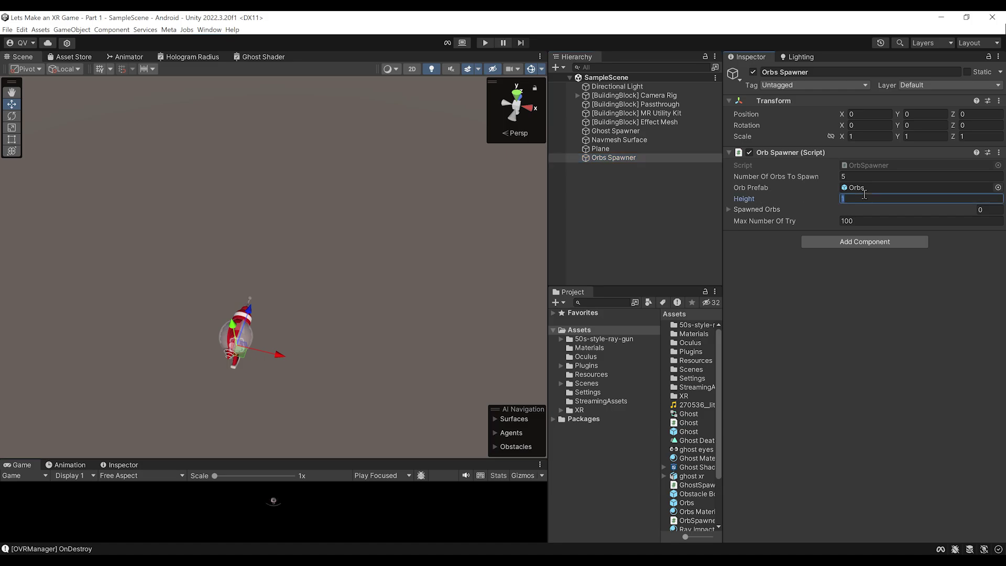
key("ctrl+s")
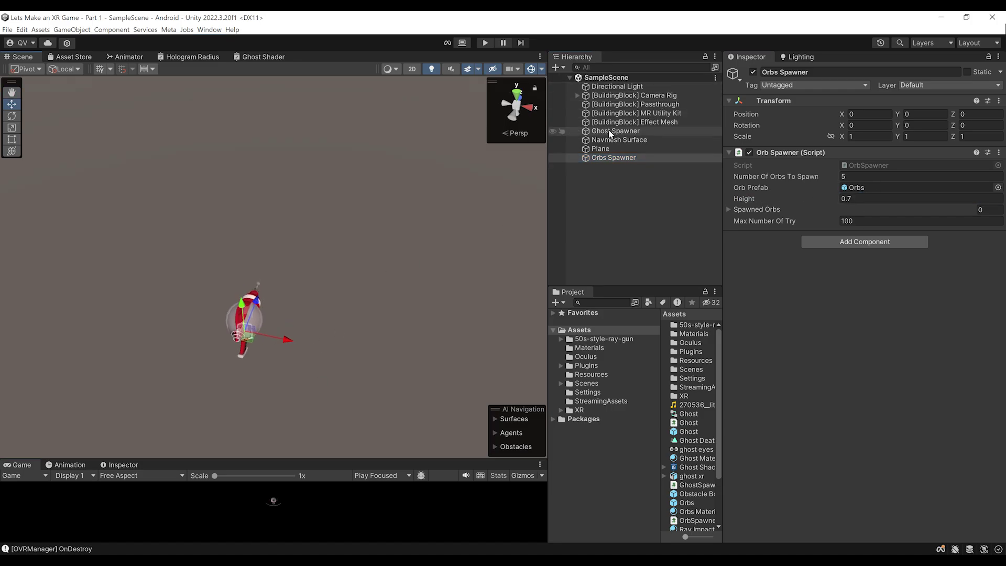
double_click(866, 163)
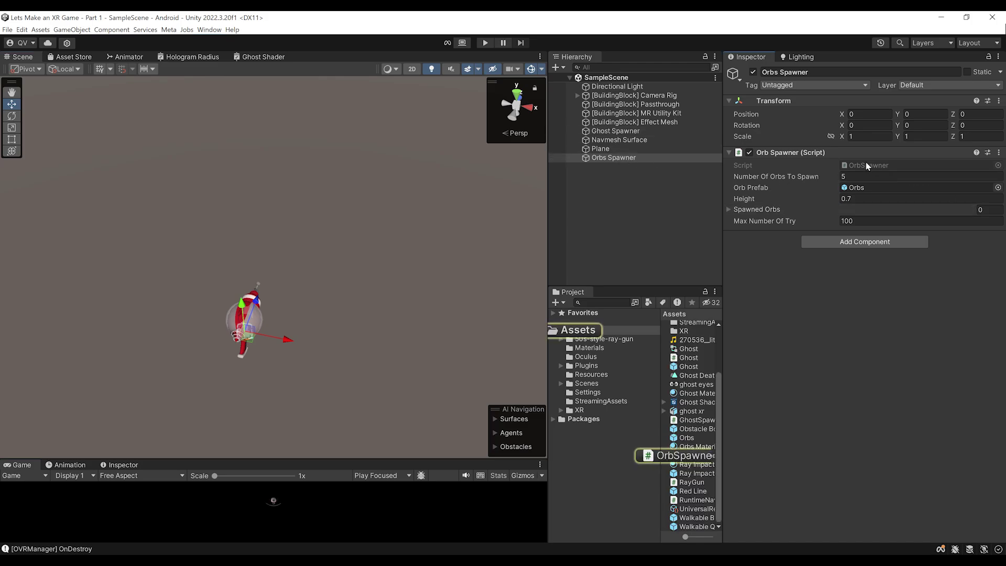
Add a public void DestroyOrb() method below Start() in OrbSpawner
scroll(310, 366, "down", 4)
left_click(166, 304)
key("Return")
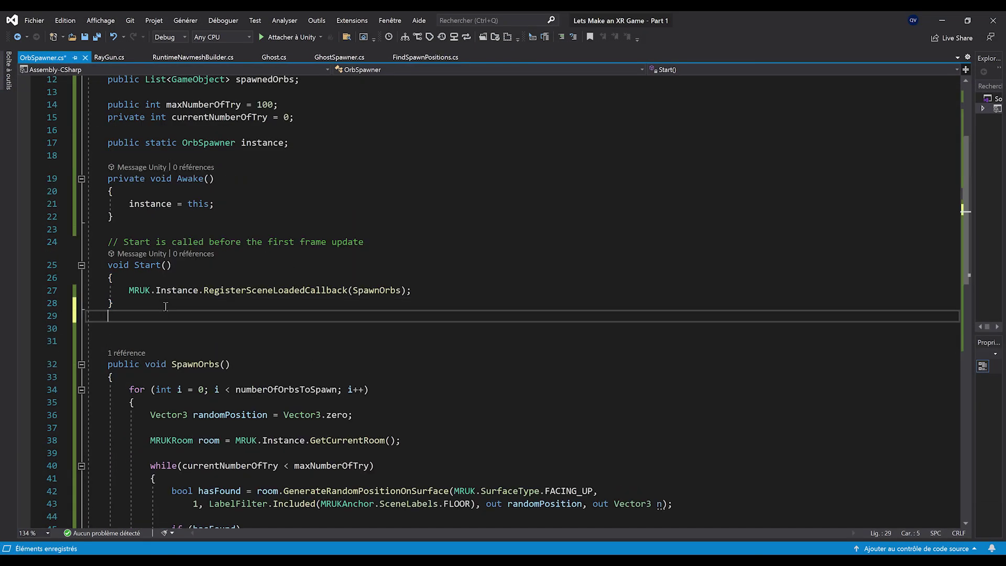
key("Return")
type("public ")
type("void Dest")
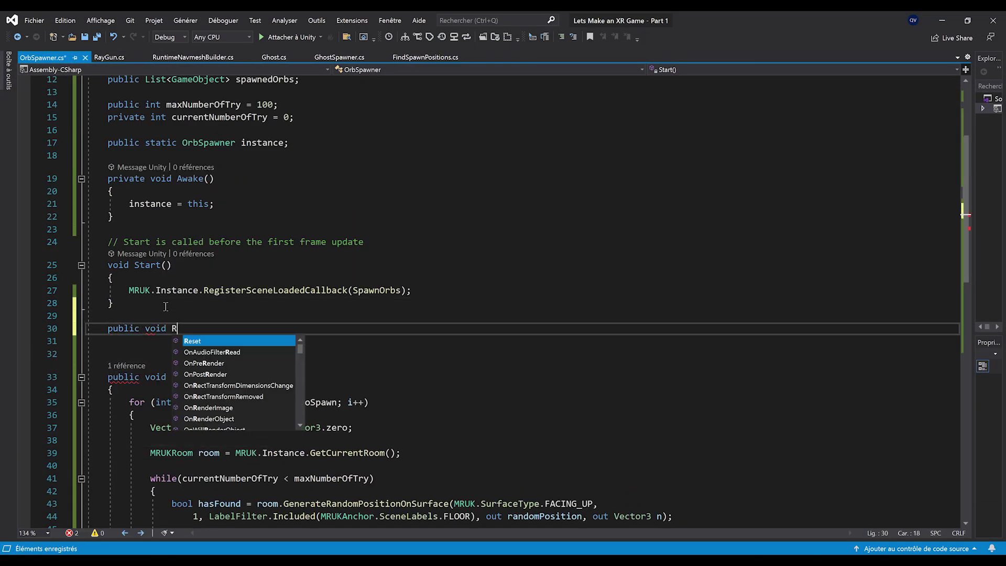
scroll(233, 400, "up", 2)
type("rou")
key("BackSpace")
type("yOrb")
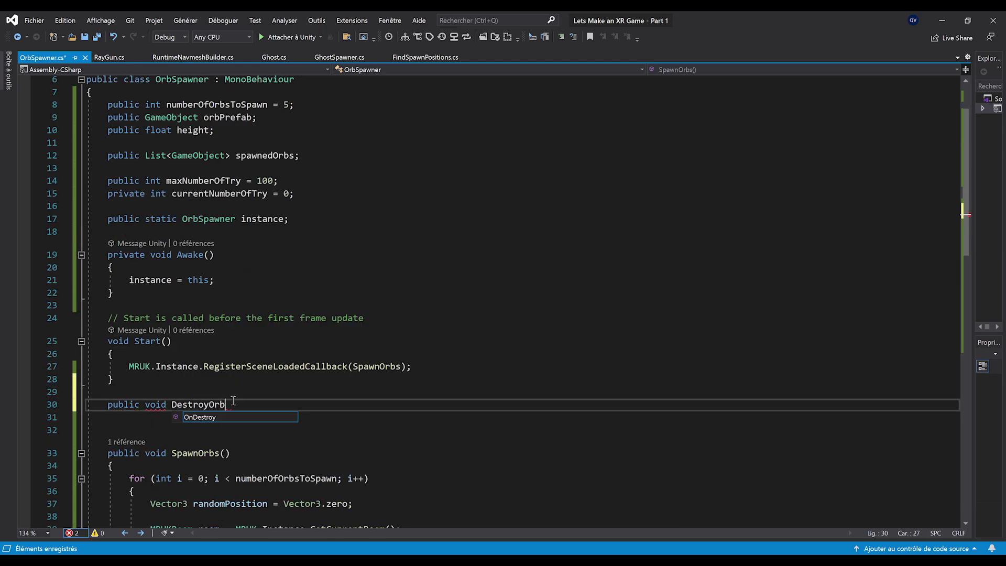
type("()")
key("Return")
key("Return")
Give DestroyOrb a GameObject orb parameter, then spawnedOrbs.Remove(orb) and Destroy(orb); save
scroll(233, 401, "down", 3)
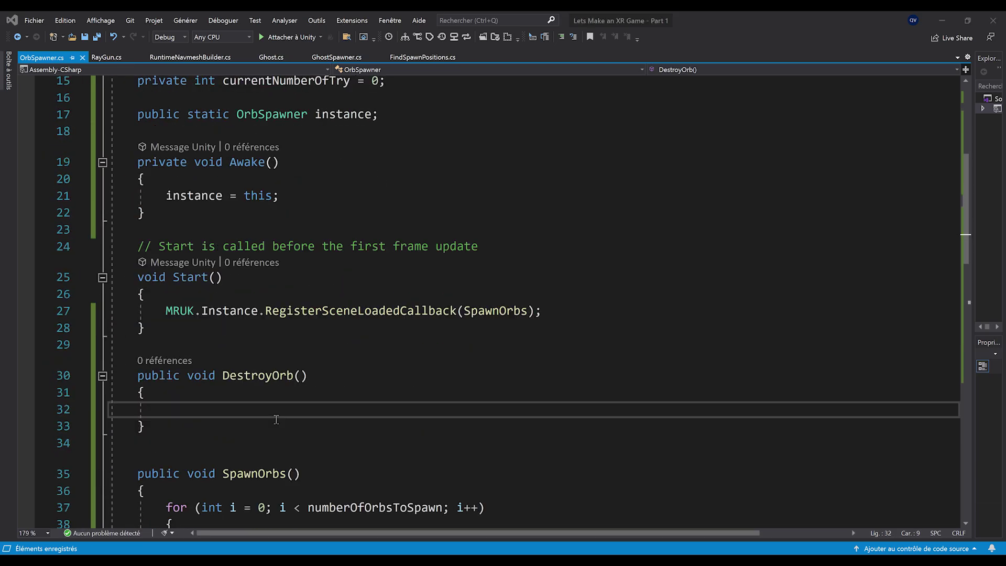
scroll(307, 380, "up", 3, "ctrl")
left_click(300, 328)
type("GameObject orb")
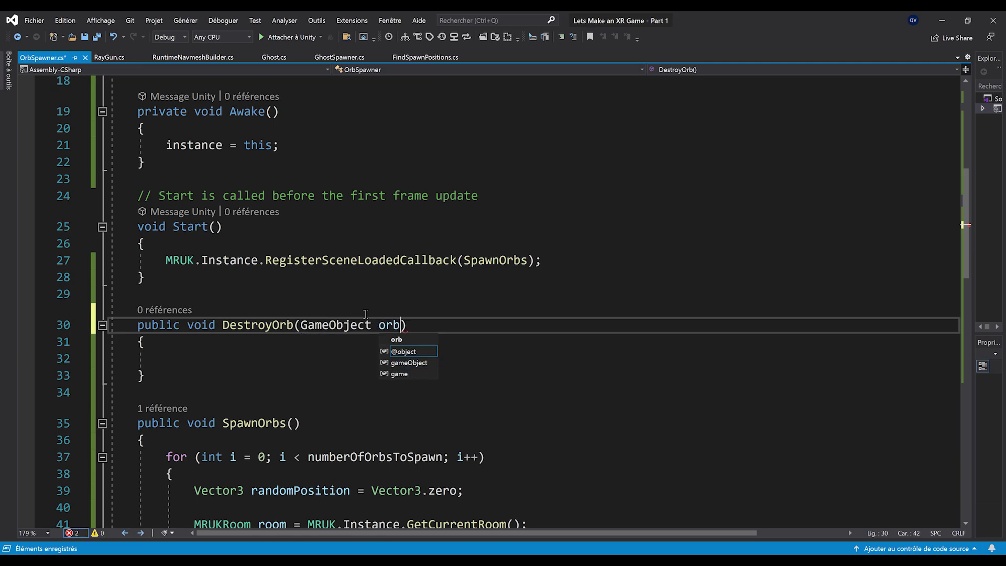
key("Escape")
left_click(299, 362)
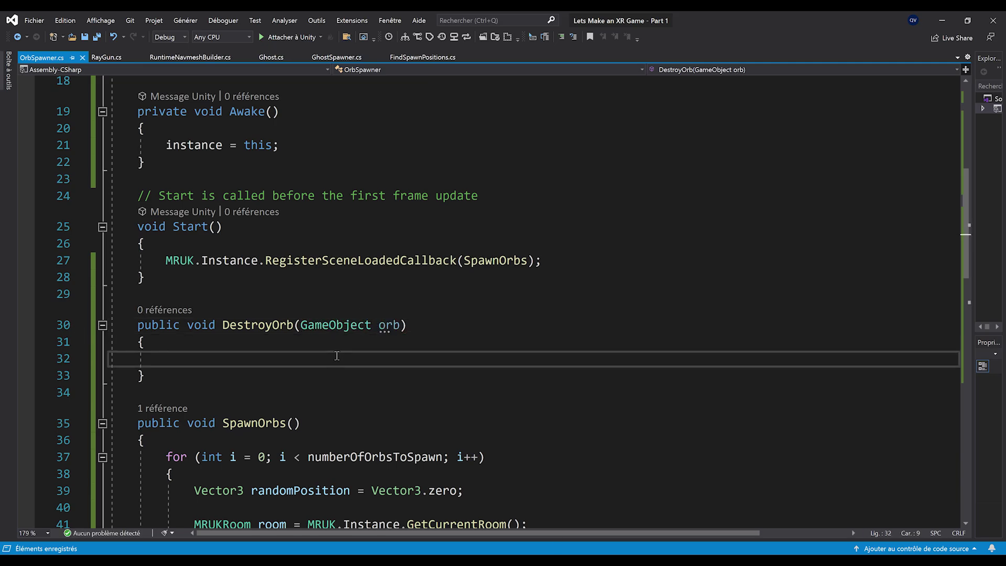
type("spawnedOrbs.Remove(orb);")
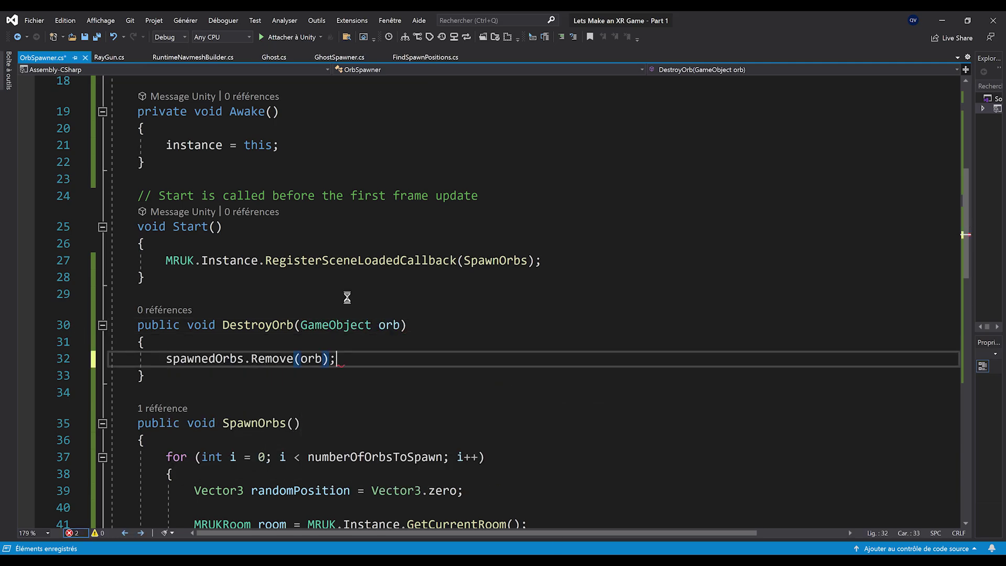
key("Return")
type("Destroy(orb")
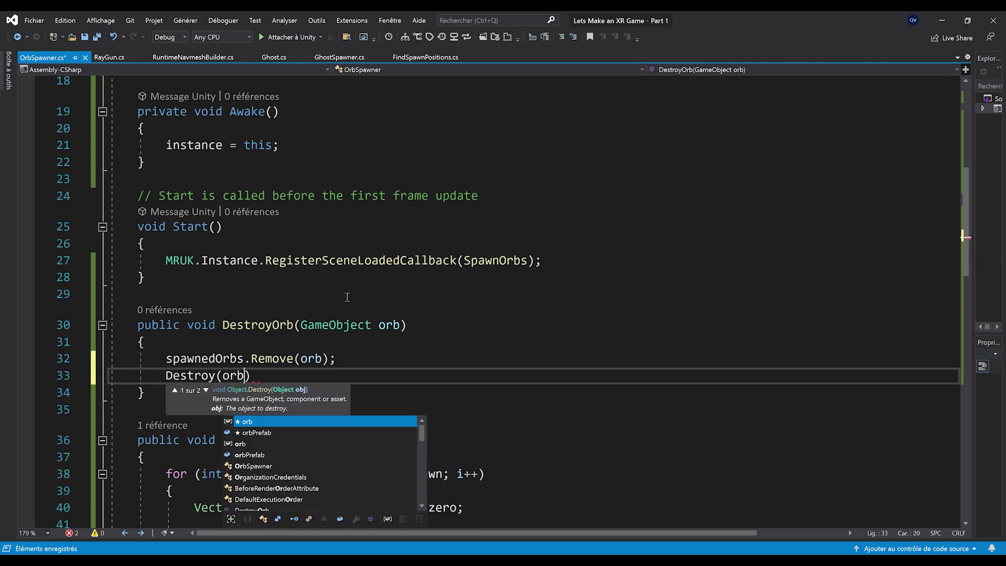
type(");")
key("ctrl+s")
Copy the DestroyOrb name and switch to the Ghost.cs script
double_click(264, 324)
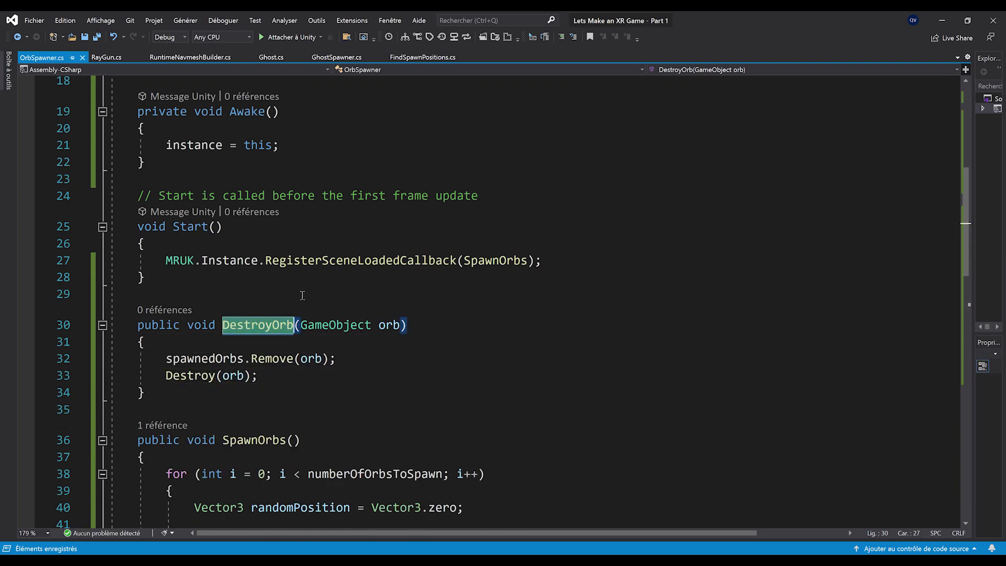
left_click(272, 59)
scroll(187, 341, "up", 10)
Add a public float eatDistance = 0.5 field to the Ghost class
left_click(120, 172)
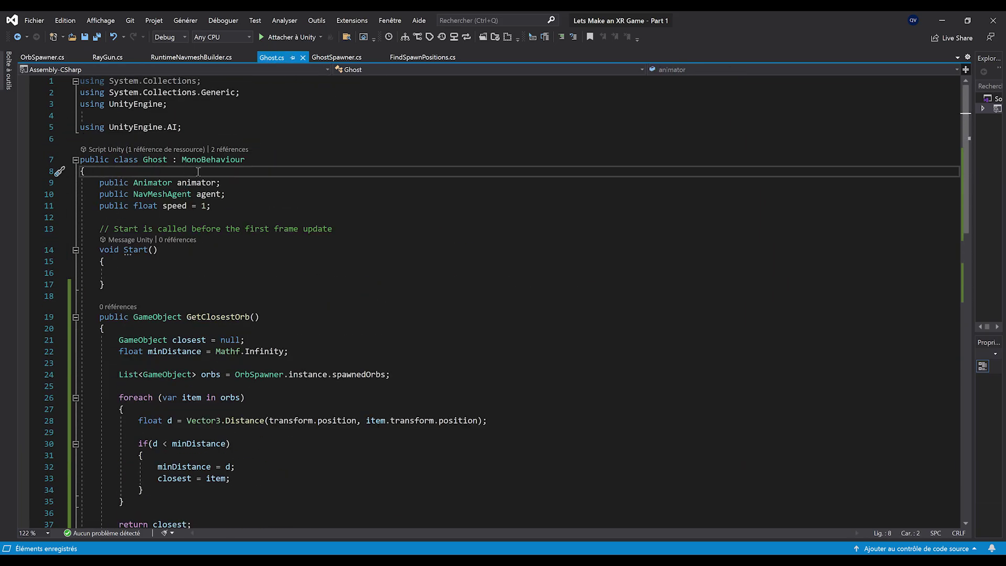
key("Return")
type("public float eatDistance = 0.5")
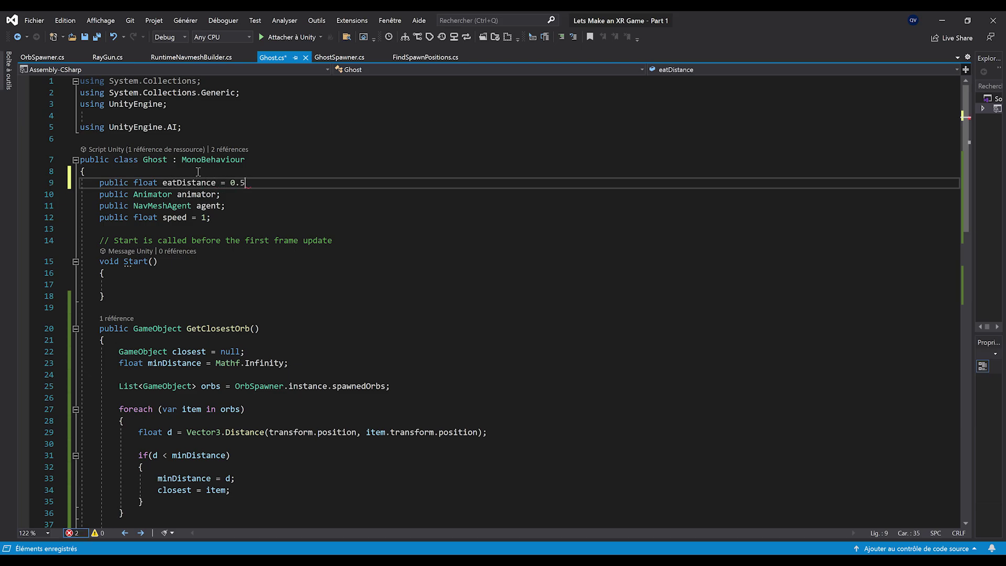
scroll(198, 172, "down", 4)
scroll(198, 172, "down", 1)
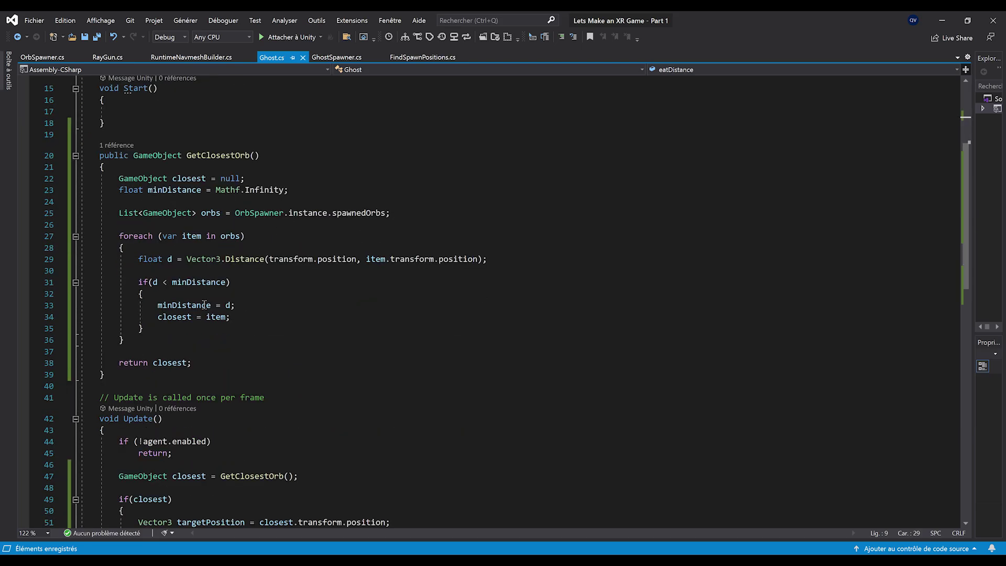
scroll(194, 262, "up", 1)
Add an if (minDistance < eatDistance) check after the orb search loop
left_click(193, 386)
key("Return")
key("Return")
key("Up")
type("if(")
scroll(199, 356, "up", 4, "ctrl")
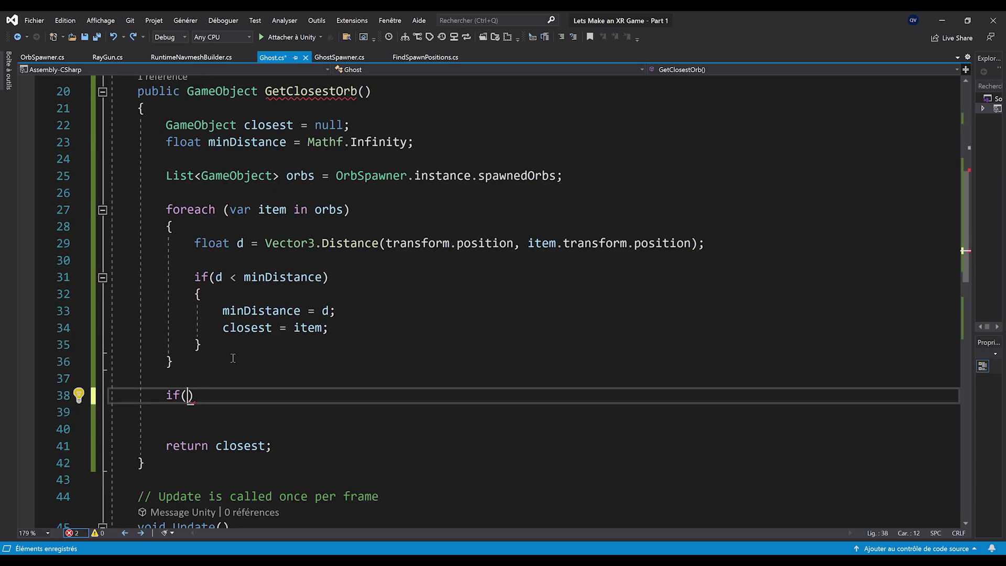
type("minDistance")
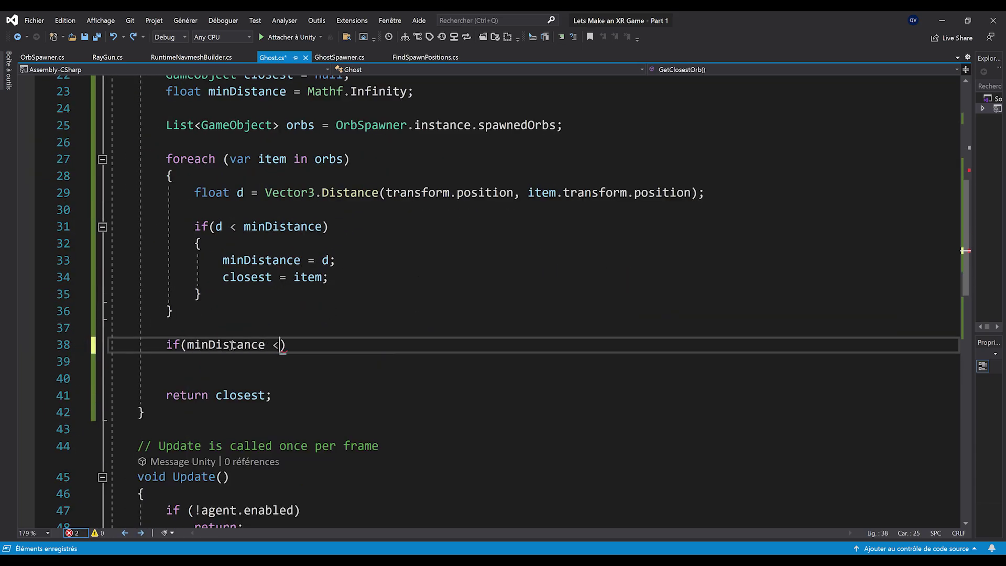
type(" < eatDistance)")
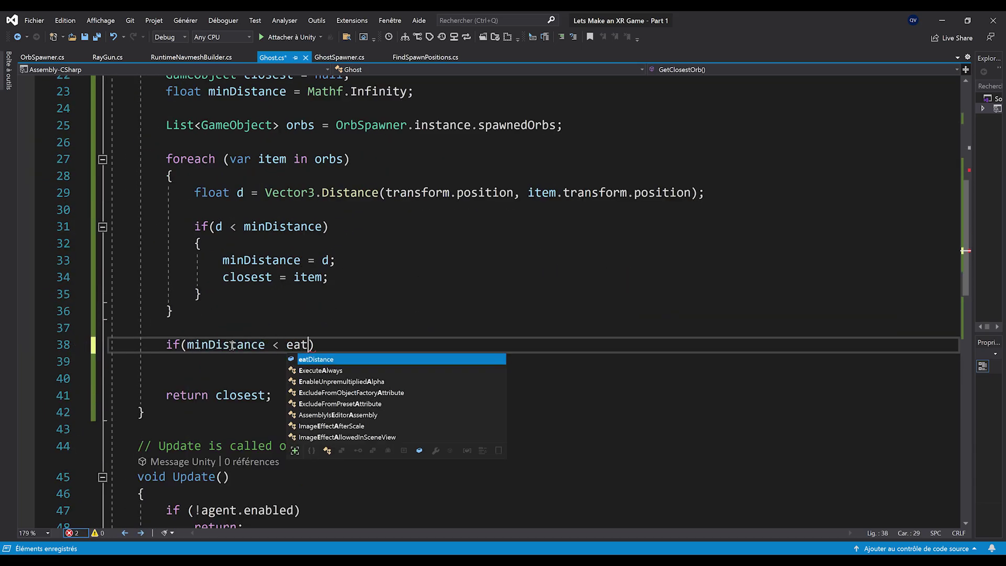
key("Return")
type("{")
key("Return")
key("ctrl+s")
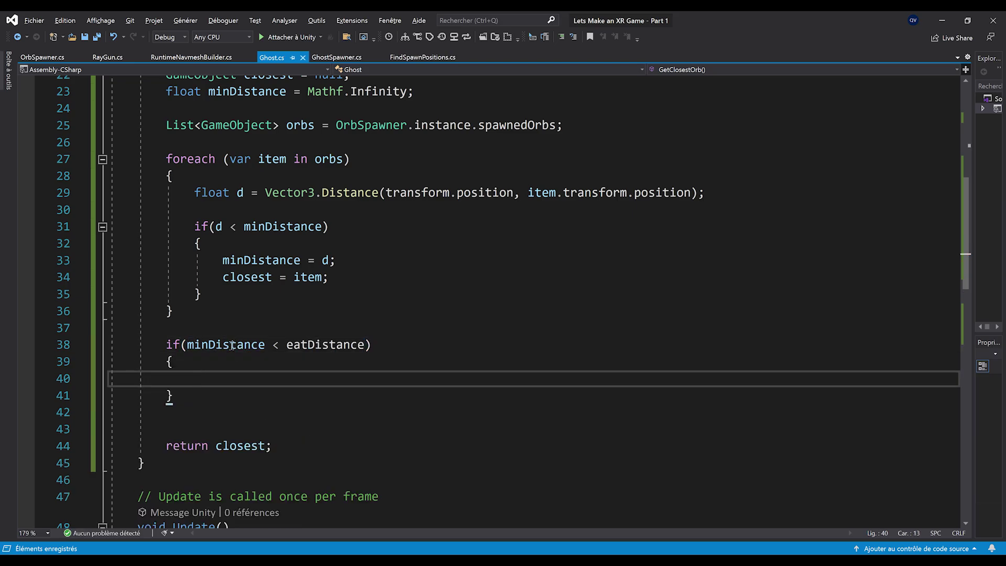
Call OrbSpawner.instance.DestroyOrb(closest) inside the check and save Ghost.cs
scroll(379, 320, "down", 1, "ctrl")
type("Orb")
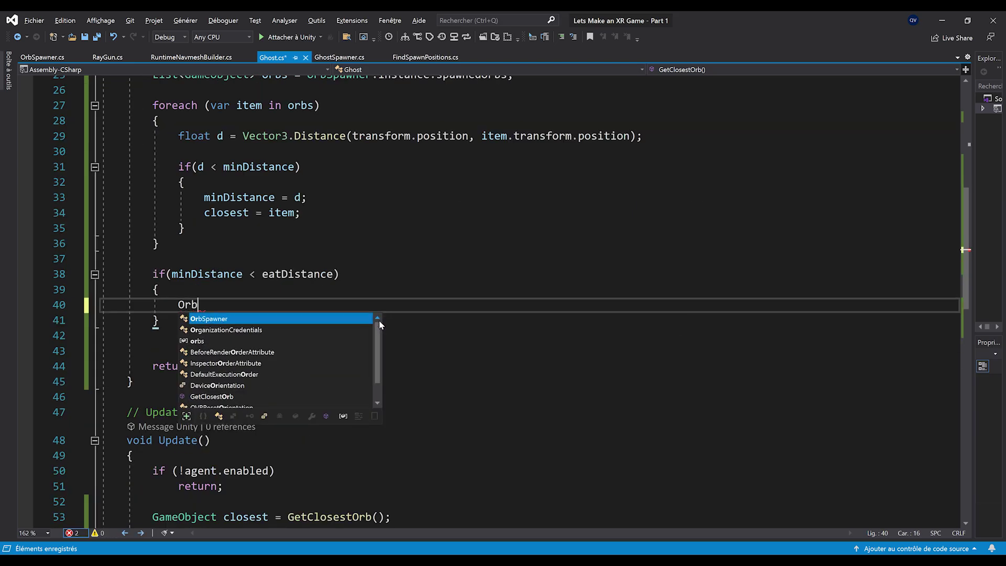
type("Spawner.instance")
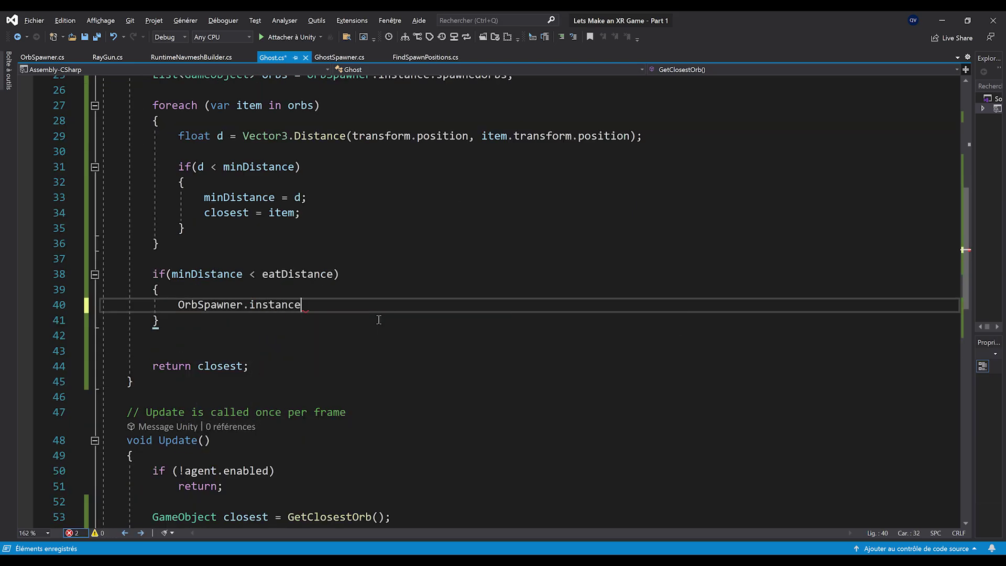
type(".des(clos")
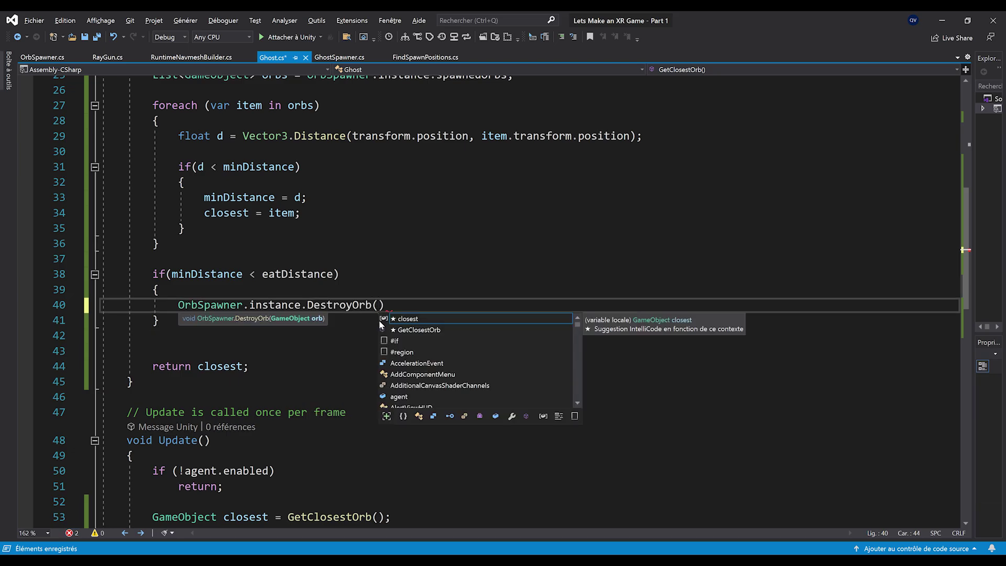
key("Tab")
type(";")
key("Down")
key("ctrl+s")
scroll(342, 253, "down", 3, "ctrl")
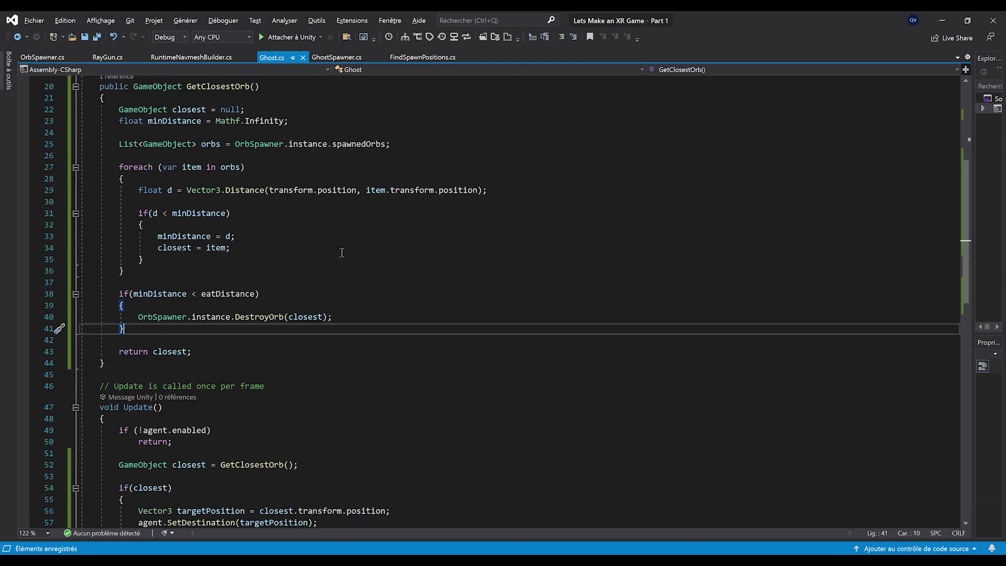
left_click(943, 20)
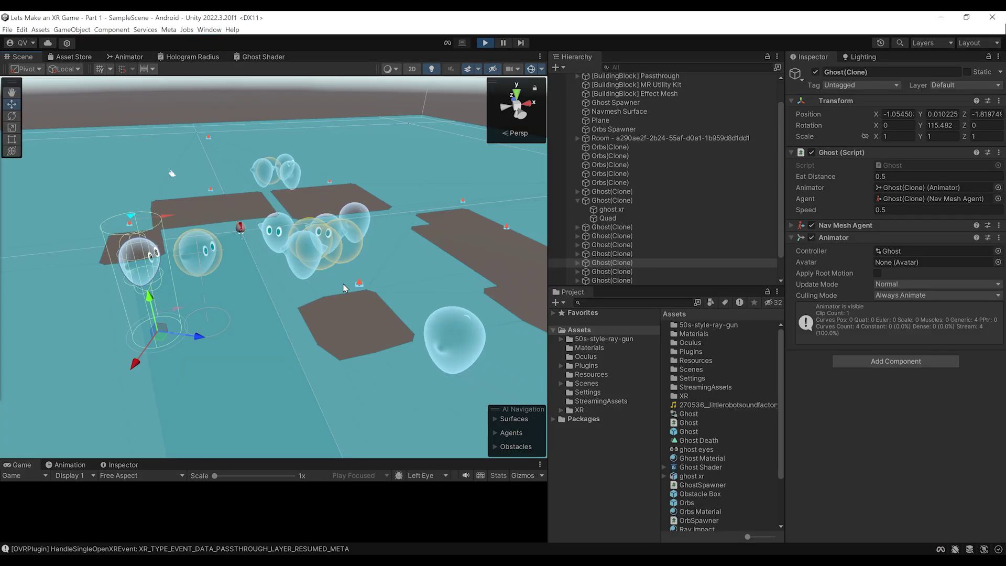
right_click_drag(365, 306, 403, 255)
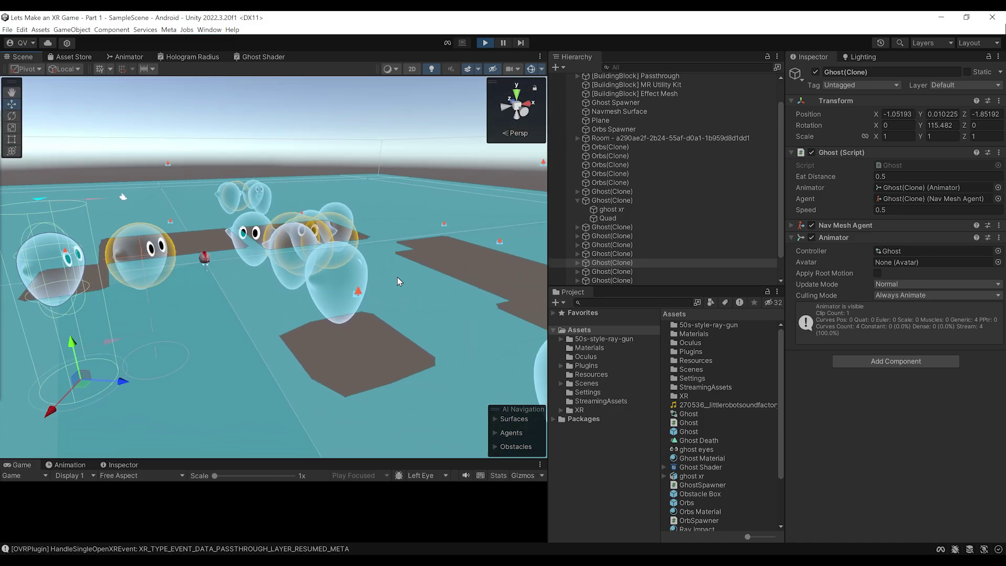
middle_click_drag(152, 220, 296, 204)
scroll(294, 202, "up", 3)
scroll(285, 193, "down", 4)
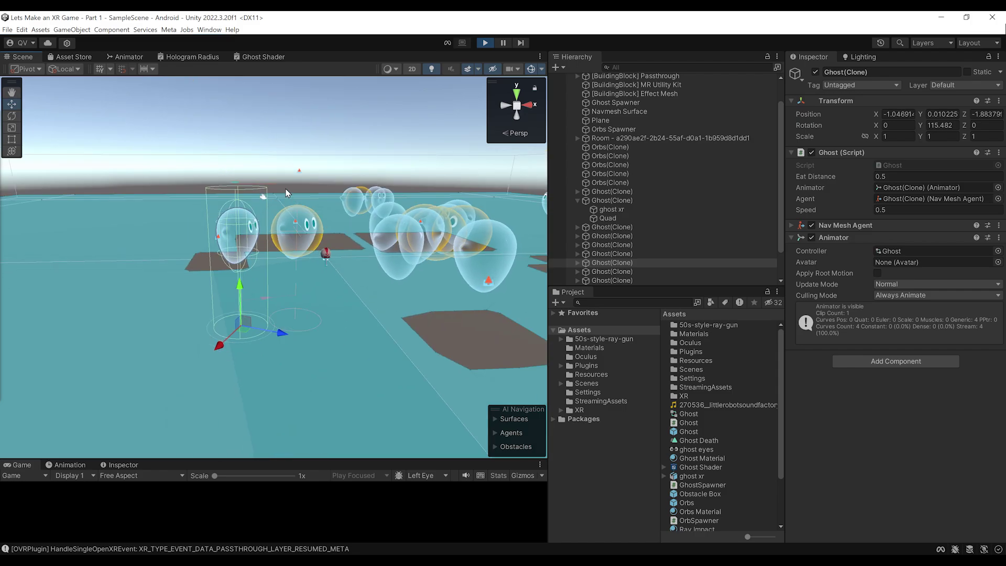
scroll(285, 192, "up", 2)
scroll(316, 237, "up", 2)
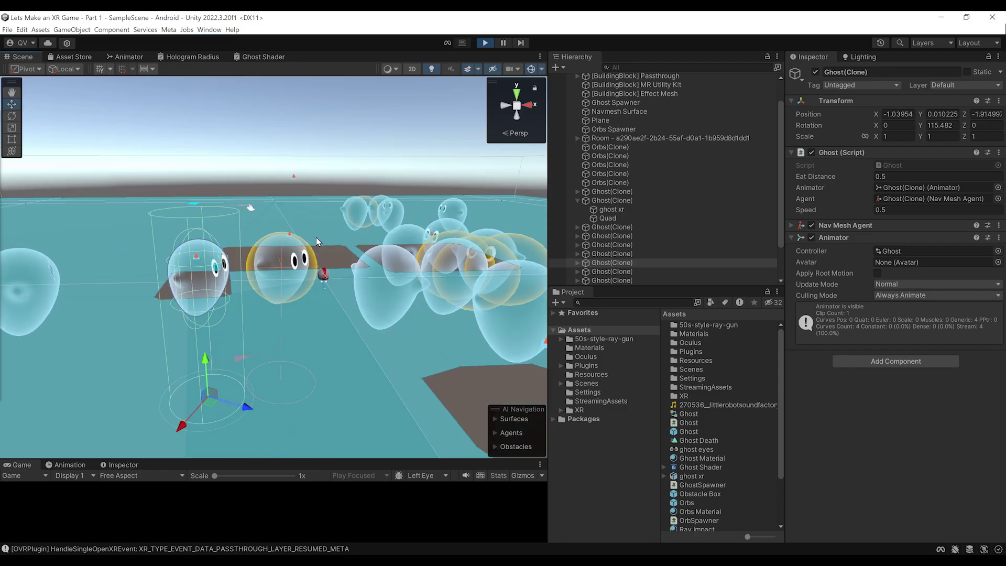
middle_click_drag(345, 195, 347, 187)
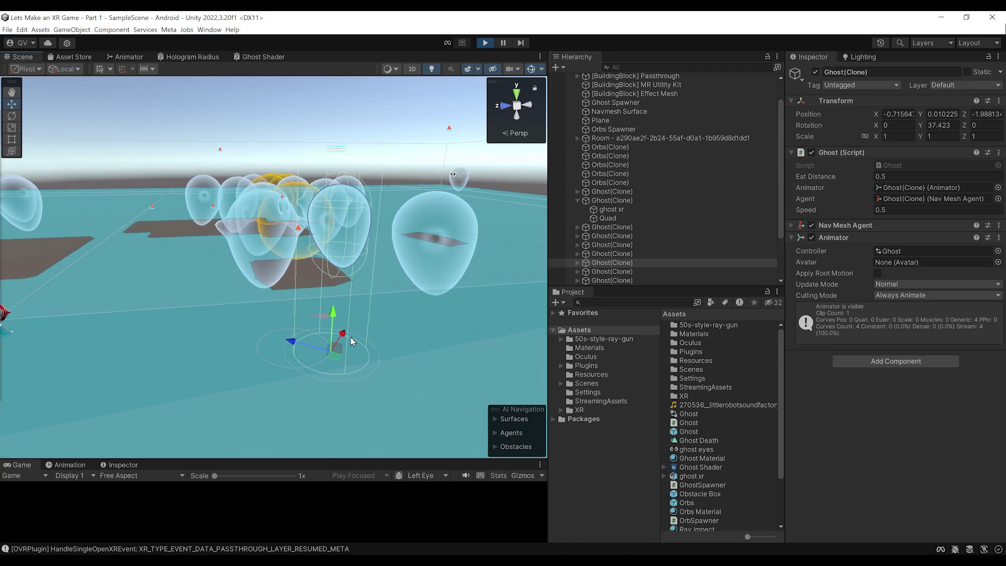
scroll(350, 374, "up", 2)
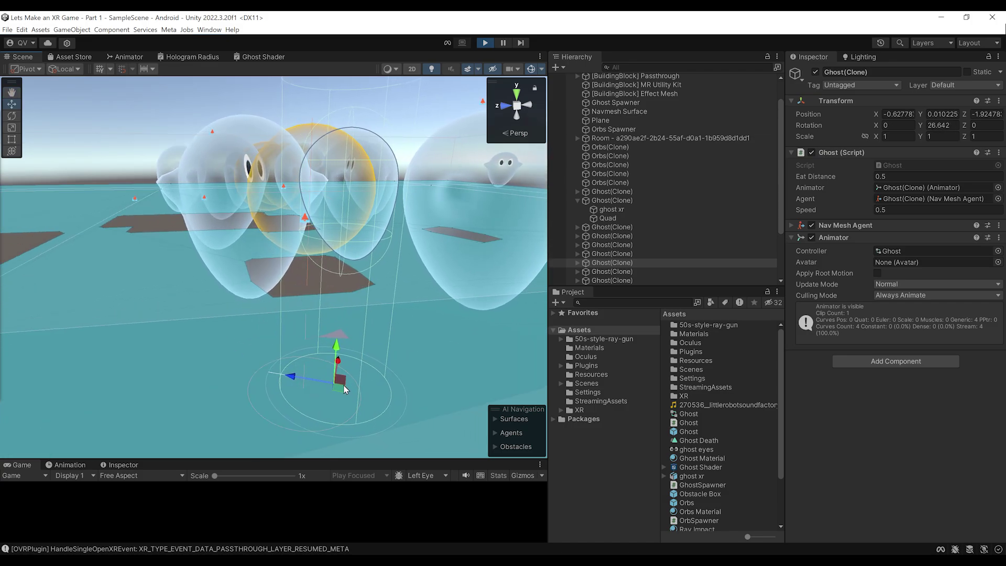
middle_click_drag(342, 284, 253, 297)
scroll(257, 300, "down", 3)
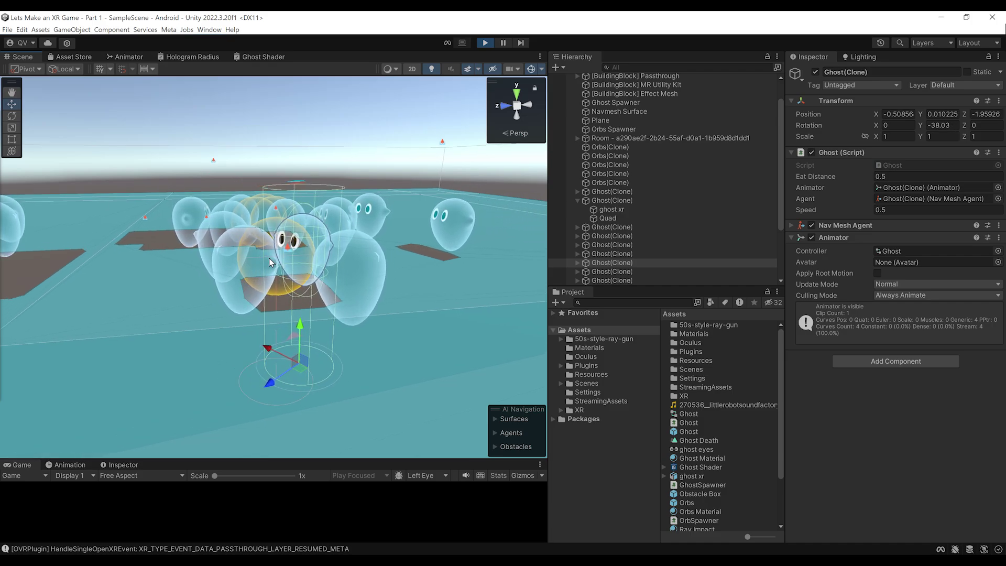
Stop the test run and add ghostPosition = transform.position with its y set to 0
left_click(486, 44)
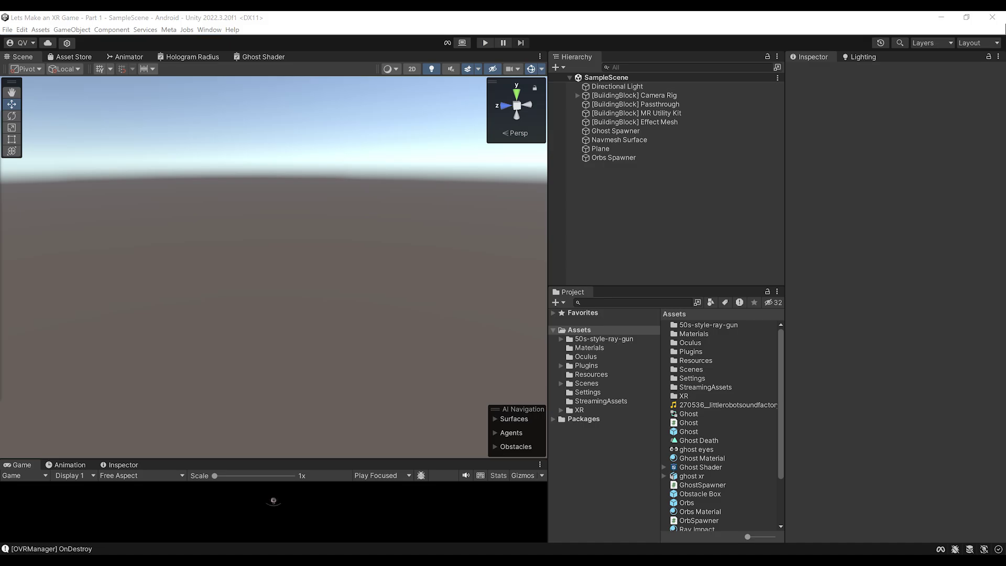
key("alt+Tab")
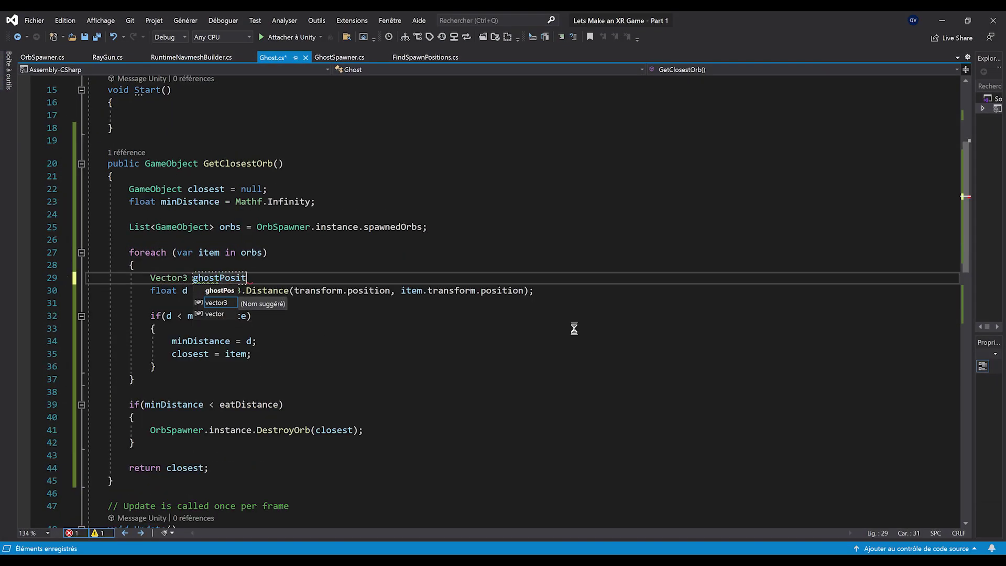
type("ion = transform.position;")
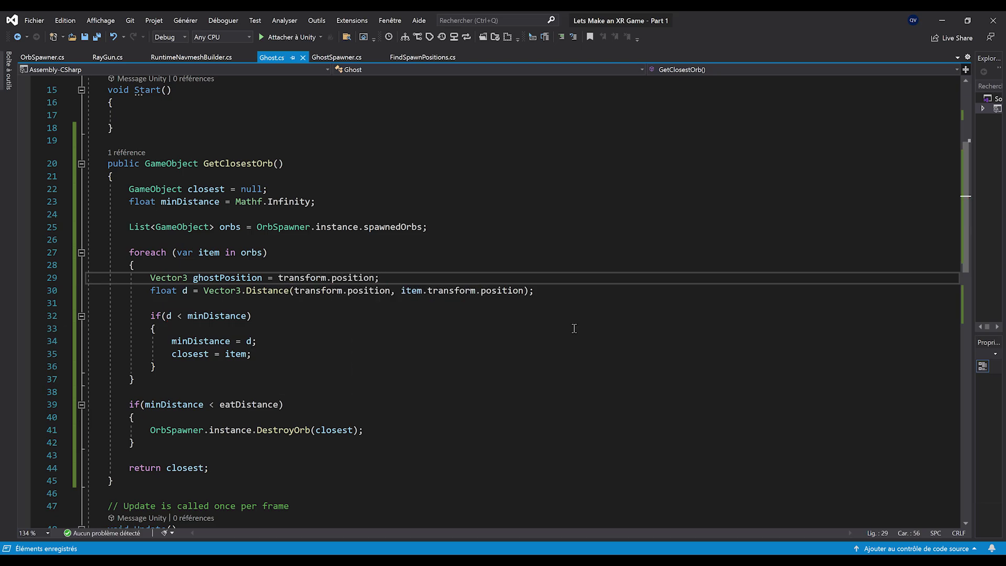
key("Return")
type("gho")
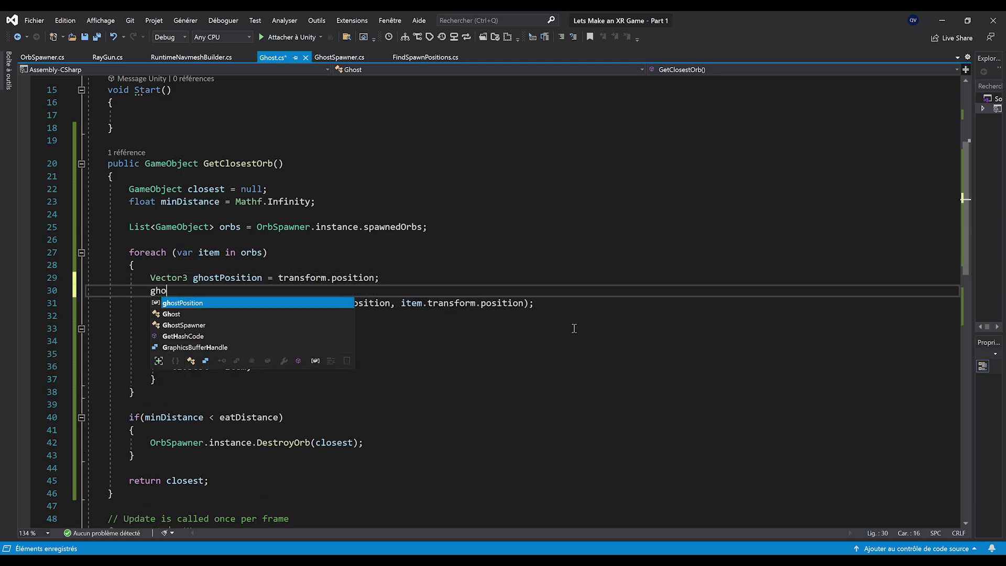
type("stPosition.y =")
key("BackSpace")
key("BackSpace")
type(".y = 0;")
key("Return")
key("Return")
key("Return")
key("Up")
key("Up")
Add orbPosition = item.transform.position with orbPosition.y set to 0
type("Vec")
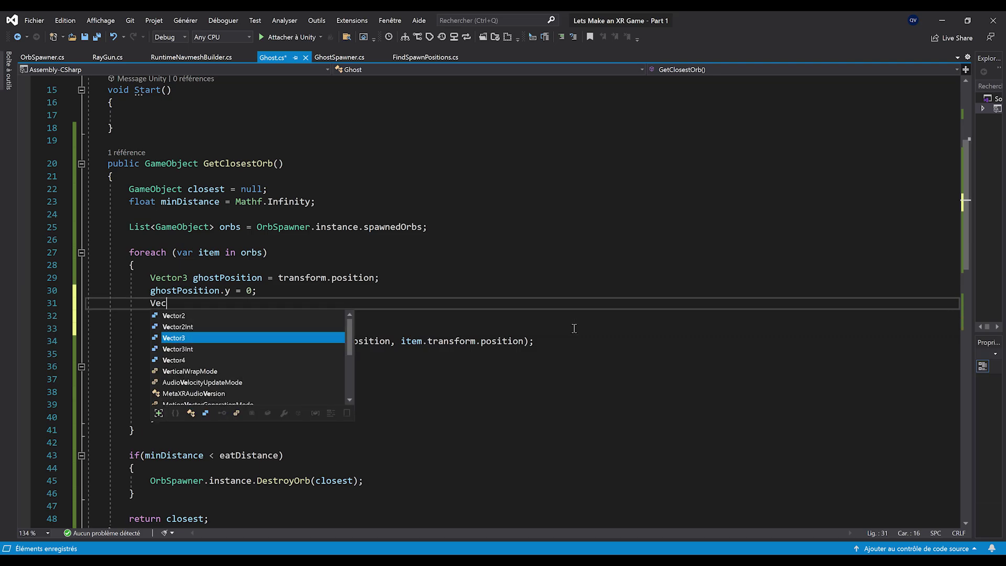
type("tor3 orb")
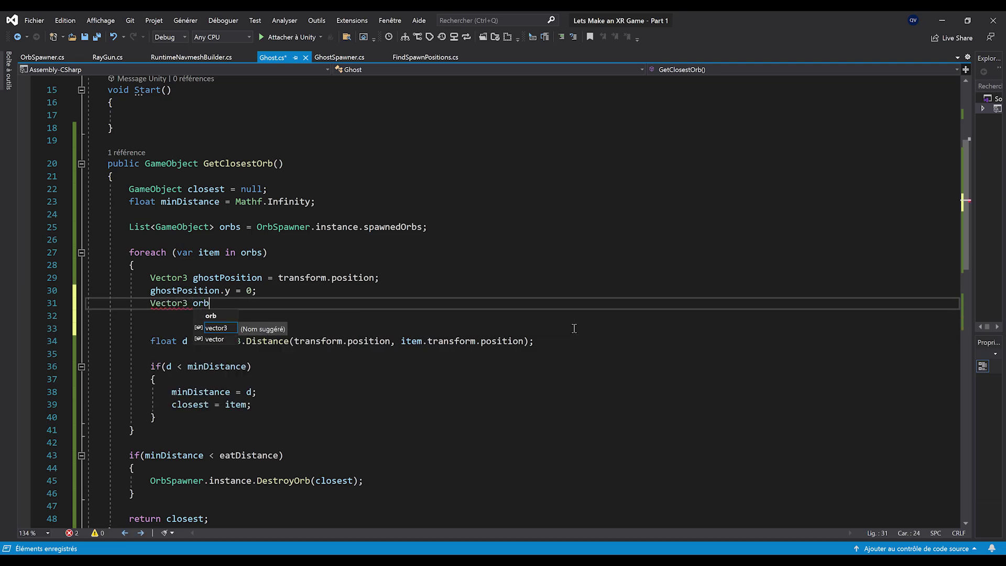
type("Position = item.transform;")
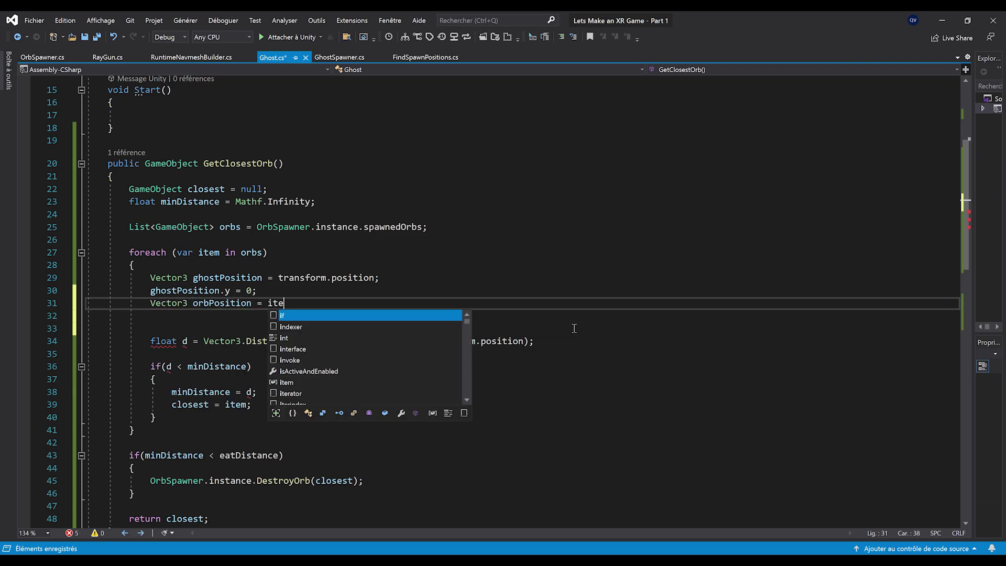
key("ctrl+z")
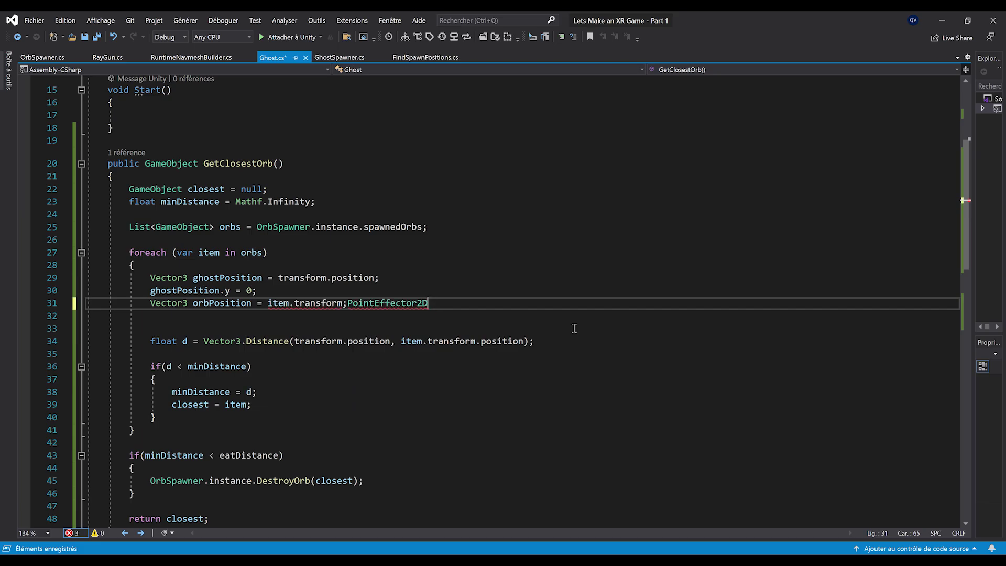
type("position;")
key("Return")
type("orbPosition.y")
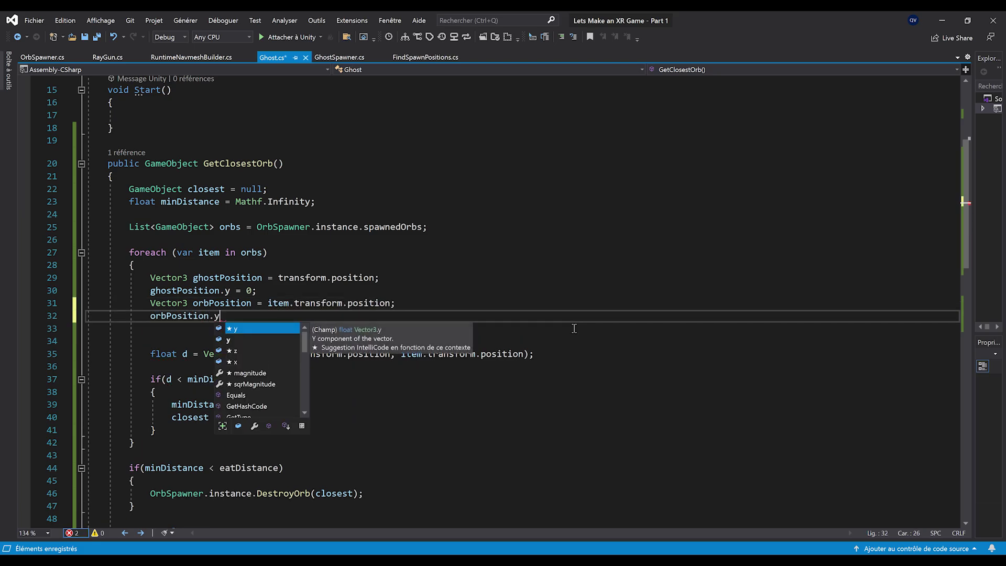
type(" = 0;")
key("Delete")
Pass ghostPosition and orbPosition into Vector3.Distance and save the script
double_click(228, 277)
key("ctrl+c")
left_click_drag(294, 341, 471, 342)
key("ctrl+v")
double_click(222, 303)
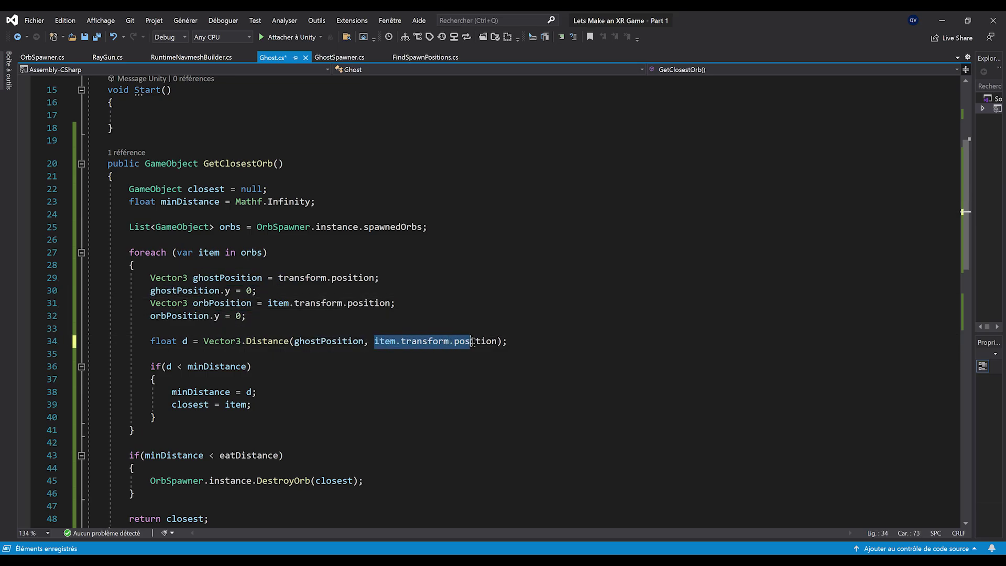
type("orbPosition")
left_click(473, 373)
key("ctrl+s")
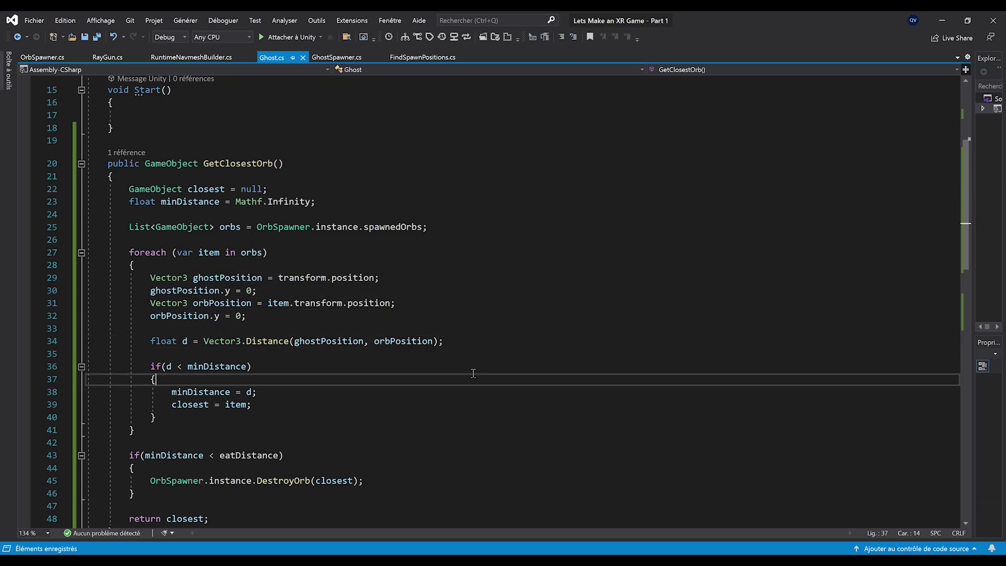
left_click_drag(284, 315, 76, 280)
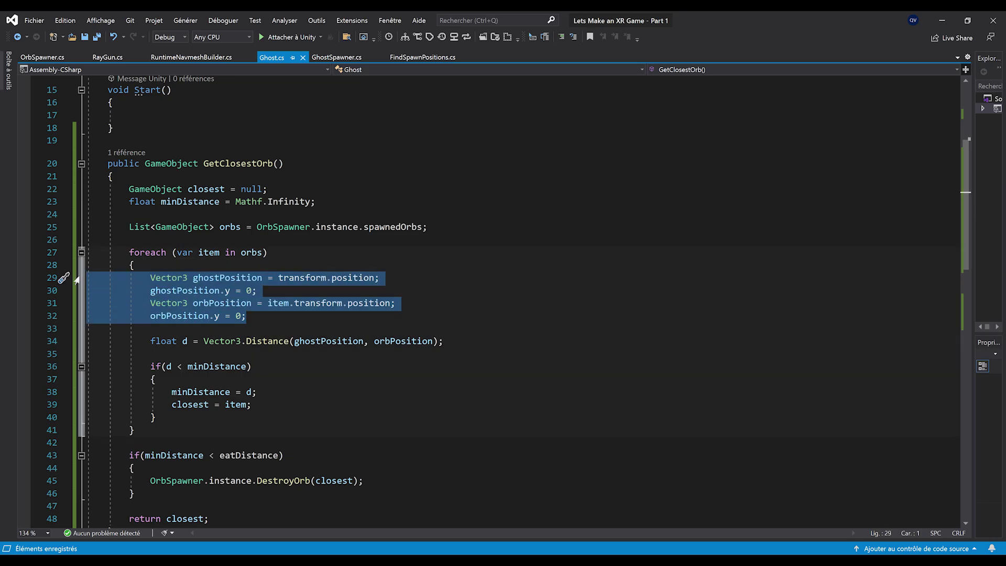
left_click(287, 325)
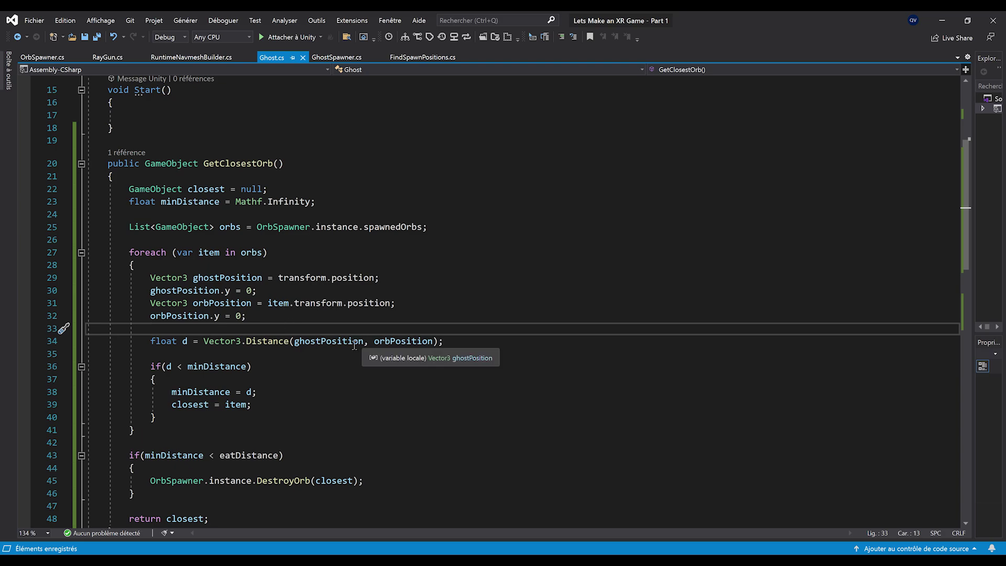
Play the scene, watch the ghosts eat every Orbs clone, then stop Play mode
left_click(950, 23)
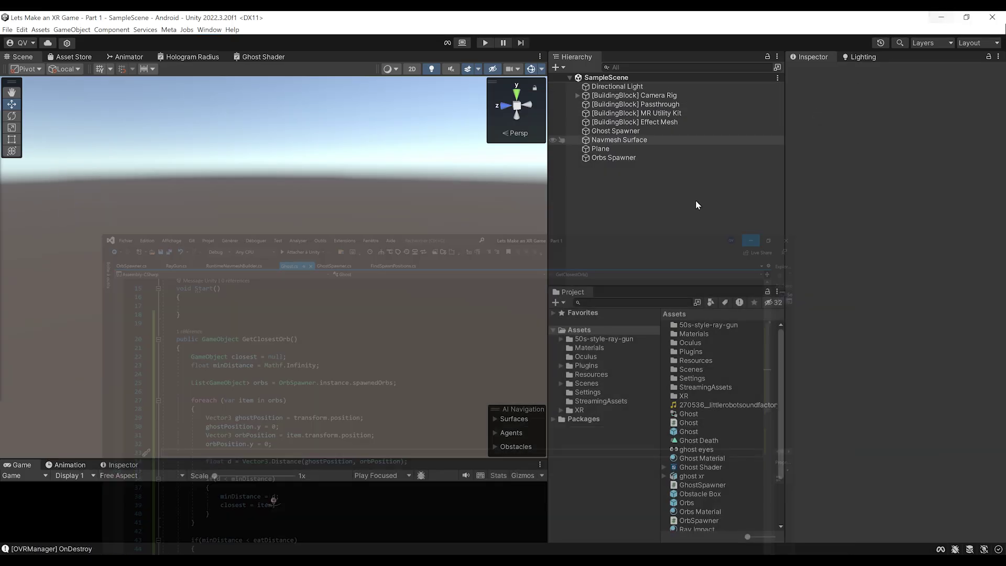
mouse_move(371, 462)
left_mouse_down()
mouse_move(372, 319)
mouse_move(369, 470)
left_mouse_up()
left_click(485, 43)
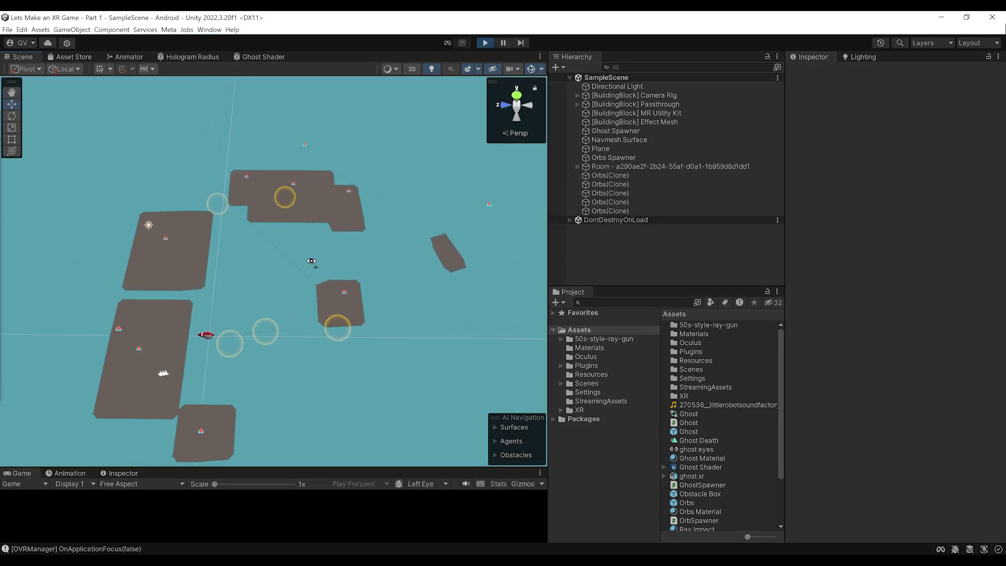
scroll(335, 266, "down", 5)
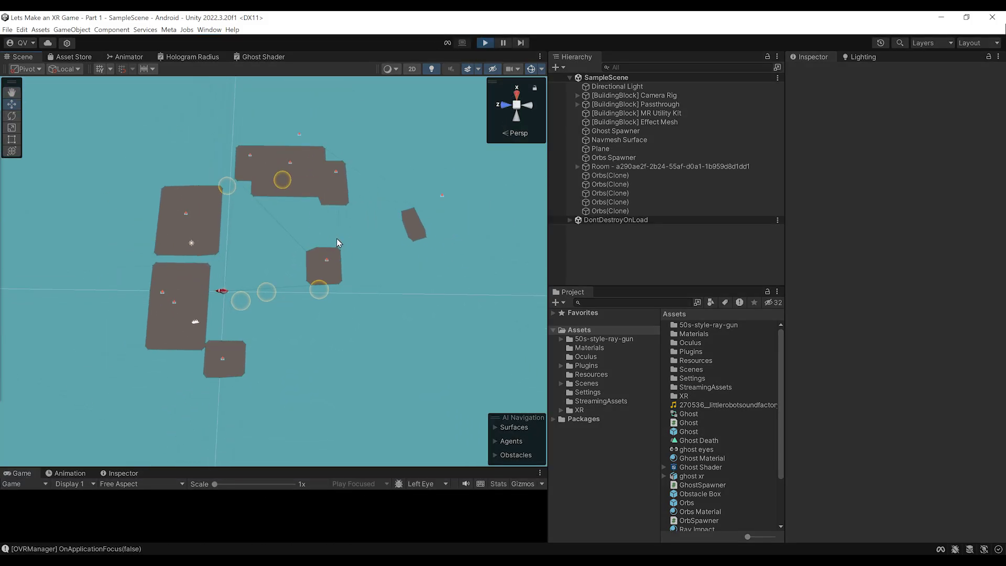
scroll(259, 216, "up", 3)
right_click_drag(259, 216, 233, 317)
scroll(236, 278, "down", 5)
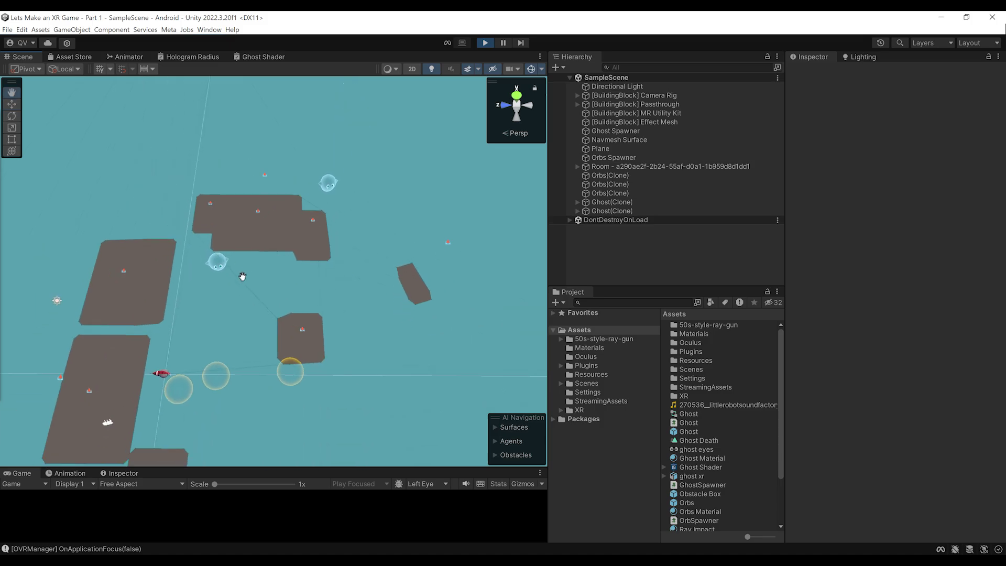
scroll(278, 260, "up", 3)
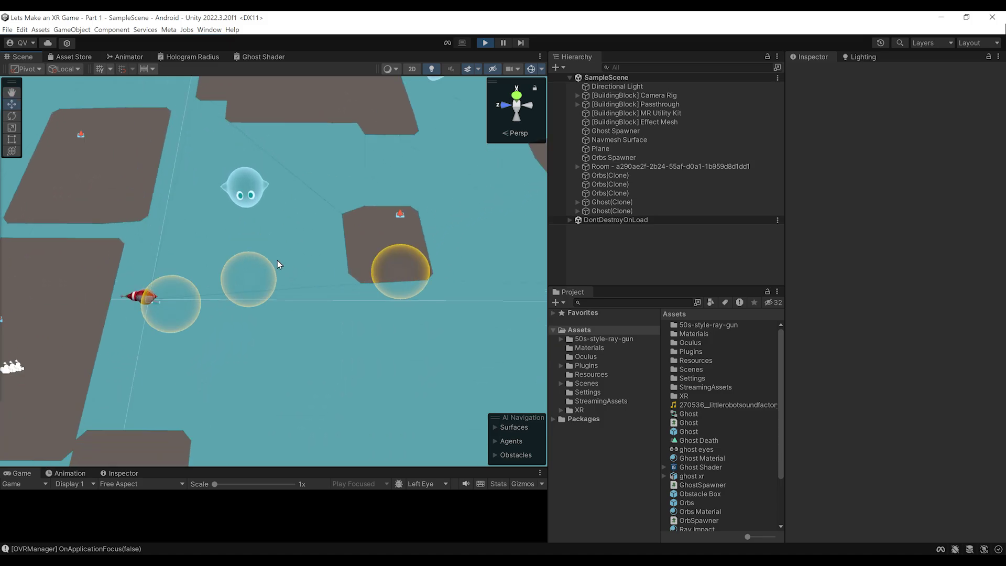
scroll(278, 260, "down", 1)
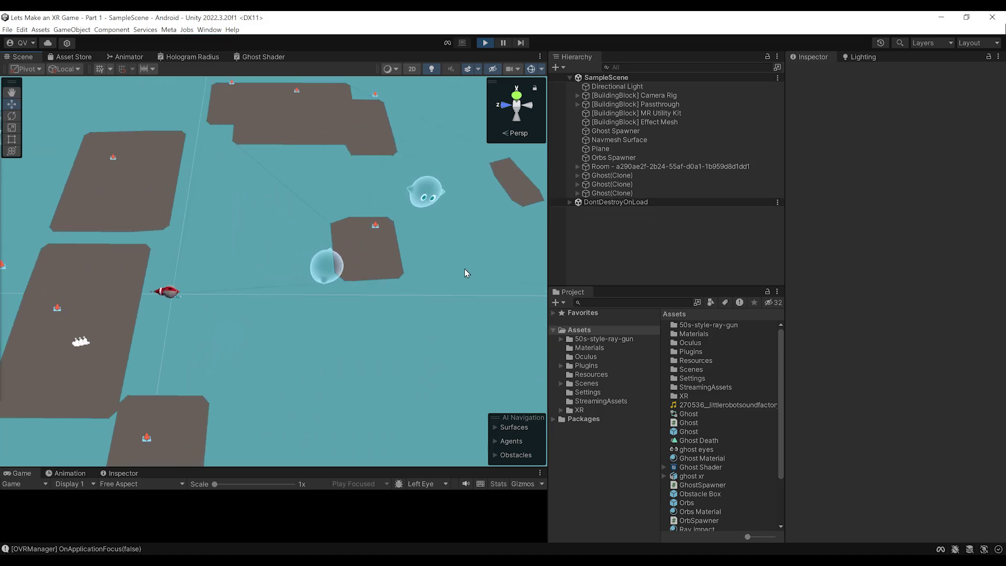
scroll(451, 251, "down", 3)
middle_click_drag(401, 258, 358, 263)
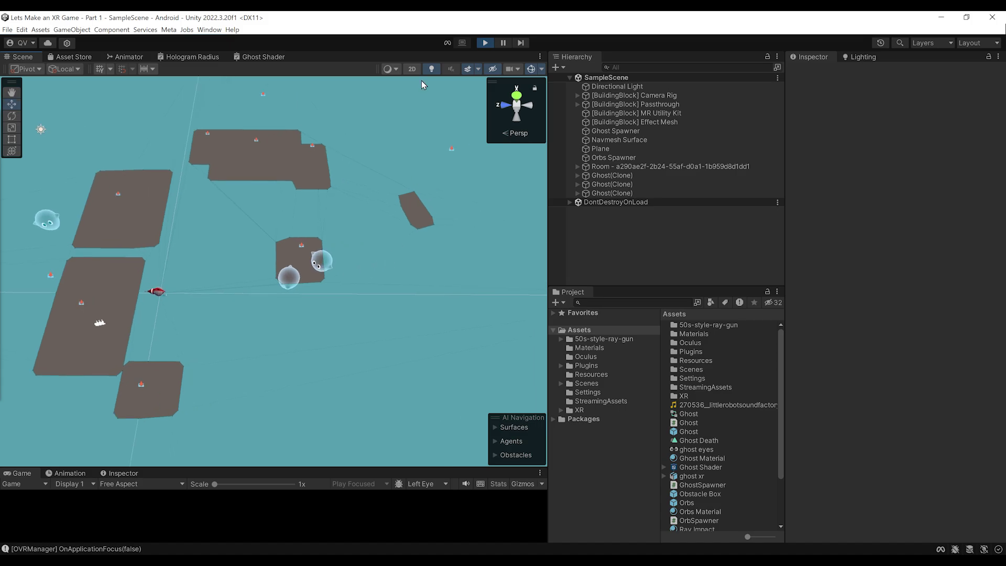
key("ctrl+p")
left_click_drag(637, 288, 644, 256)
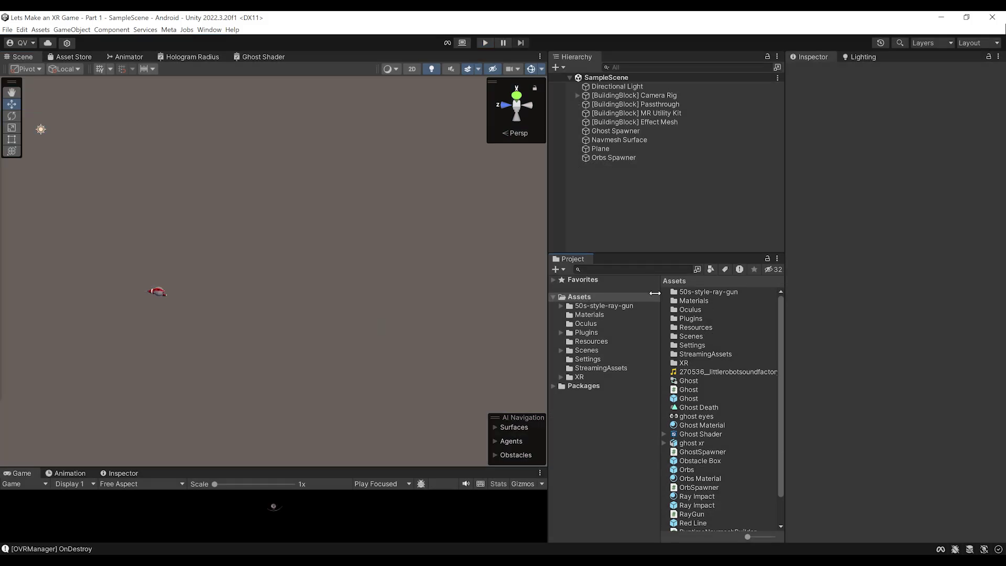
Inspect the Ghost prefab, then replay and watch the six Ghost clones roam the room
left_click(689, 399)
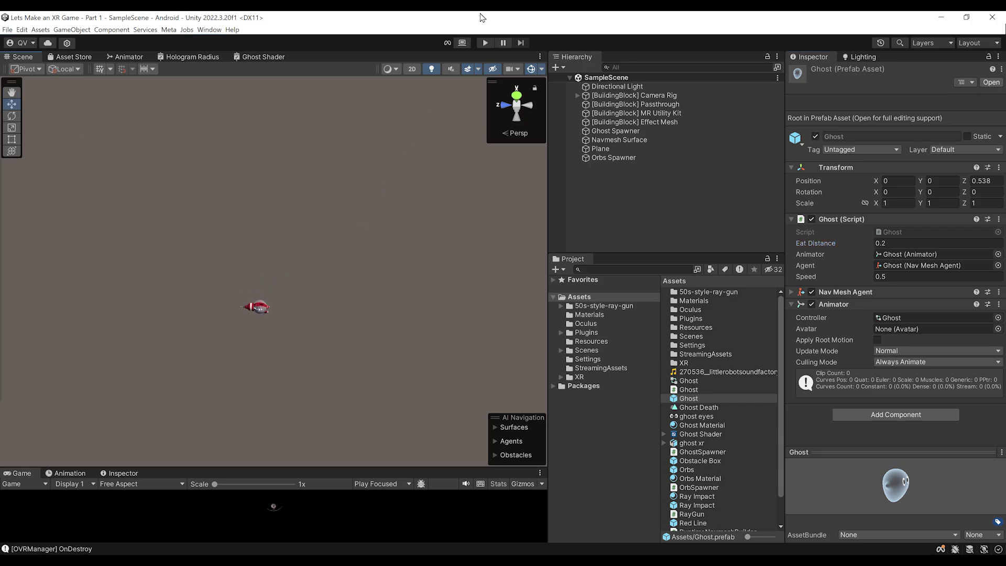
left_click(486, 42)
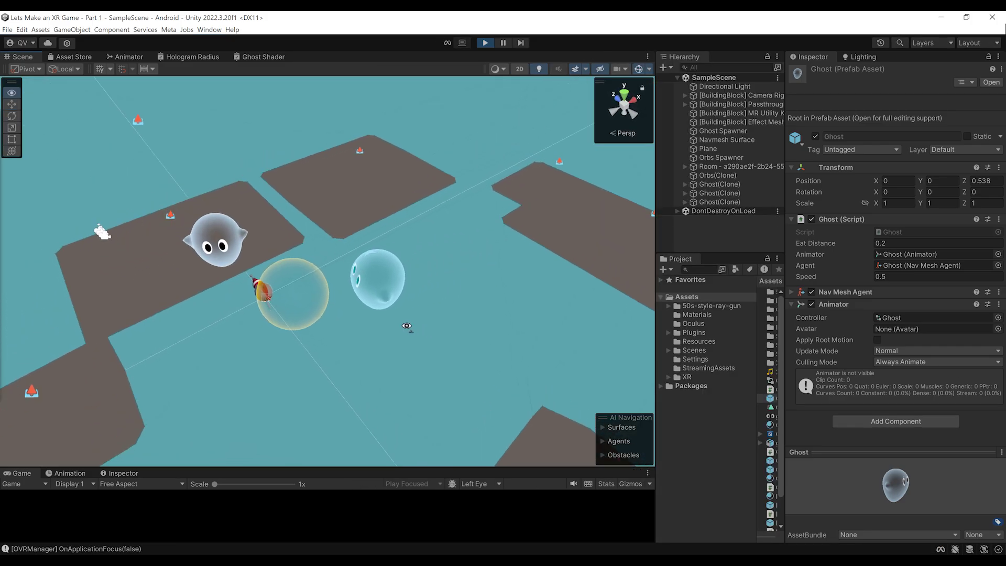
left_click_drag(407, 326, 407, 318, "alt")
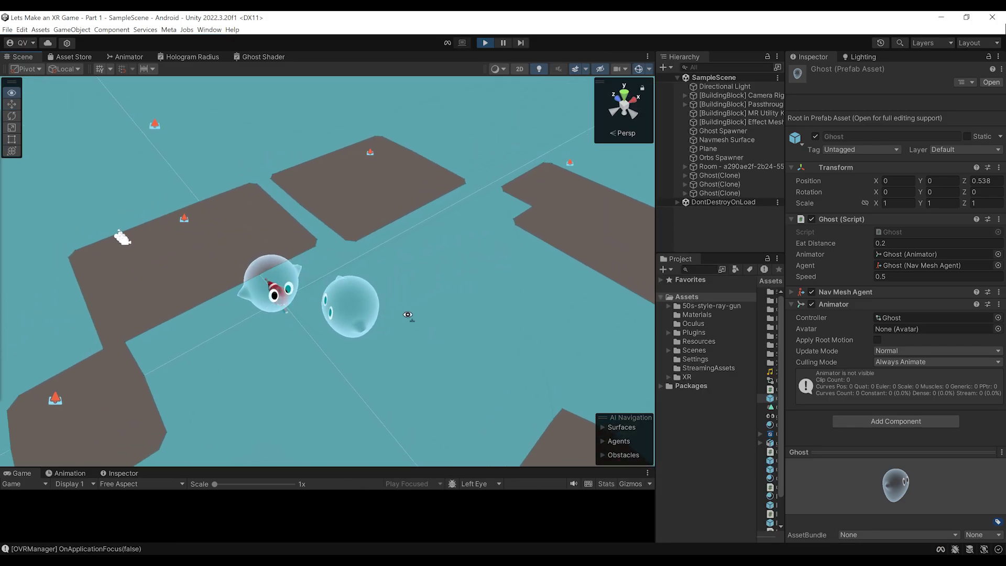
scroll(405, 319, "down", 8)
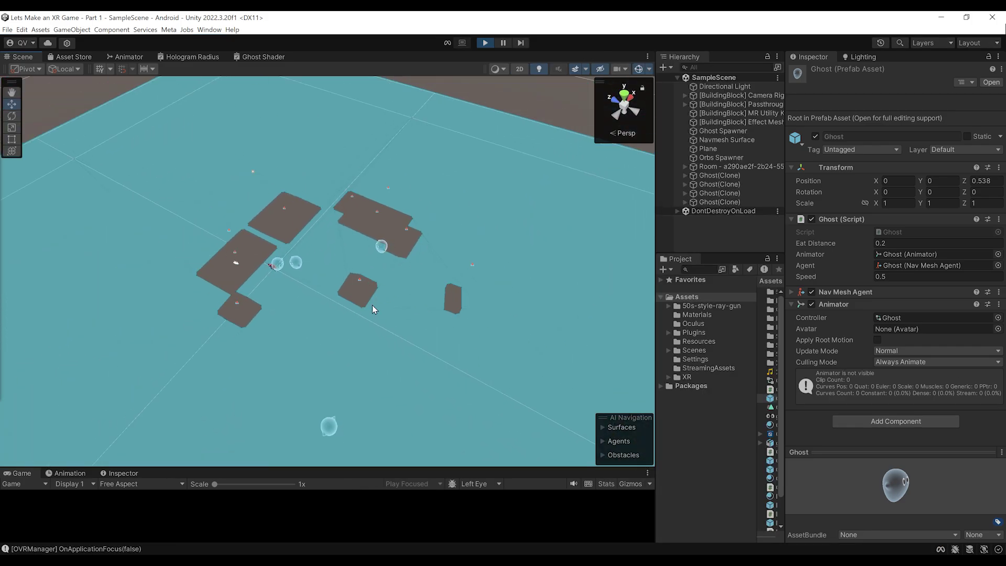
middle_click_drag(347, 421, 363, 354)
scroll(360, 353, "up", 6)
scroll(358, 352, "down", 6)
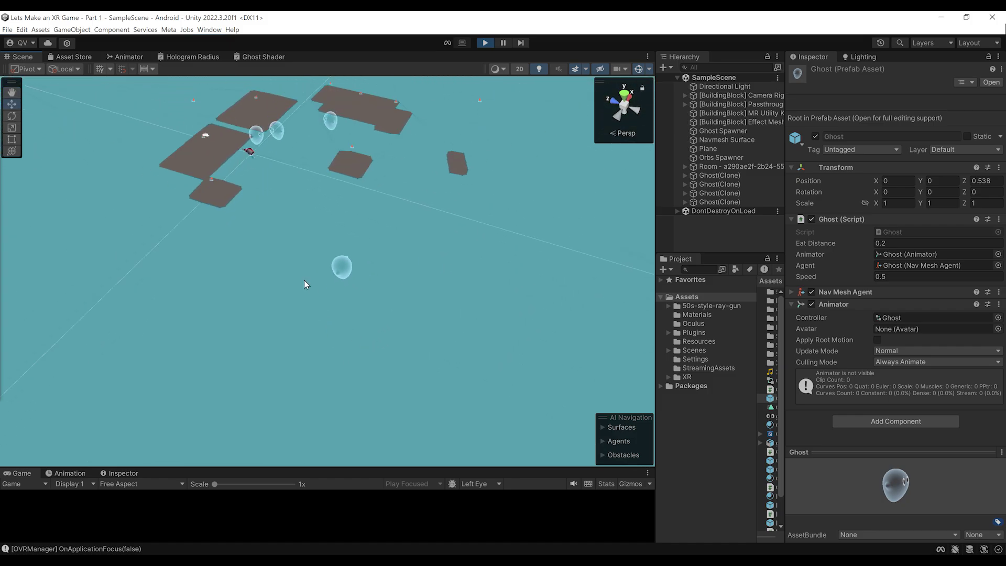
middle_click_drag(304, 280, 319, 312)
scroll(398, 314, "up", 5)
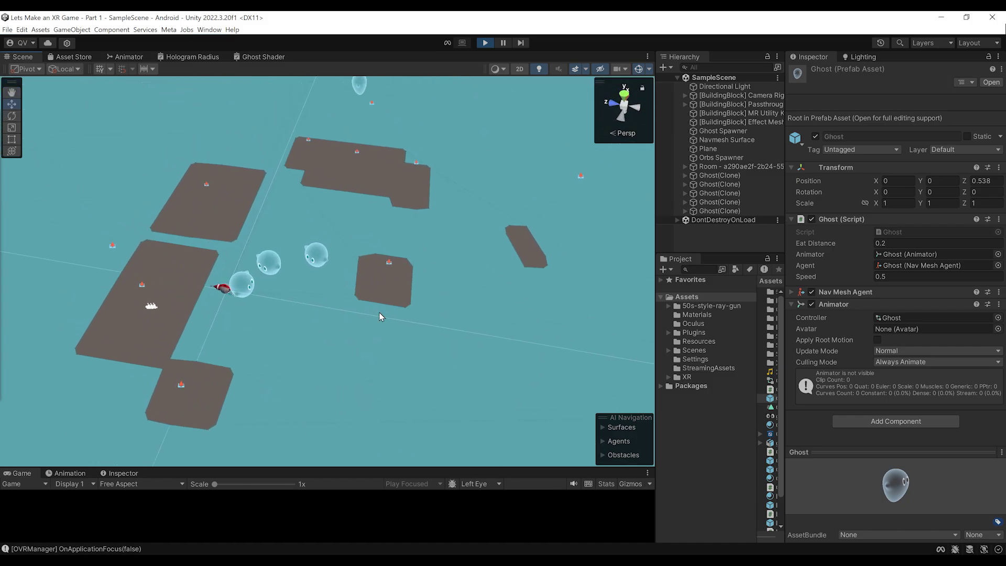
left_click_drag(396, 332, 494, 102, "alt")
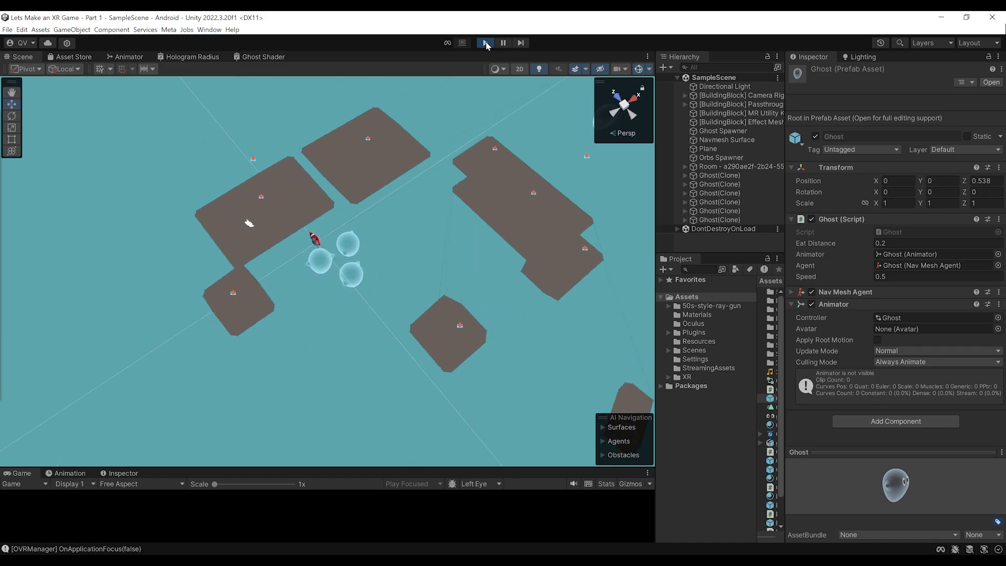
key("alt+Tab")
In OrbSpawner, start a spawnedOrbs.Count line below Destroy(orb) in DestroyOrb
left_click(44, 58)
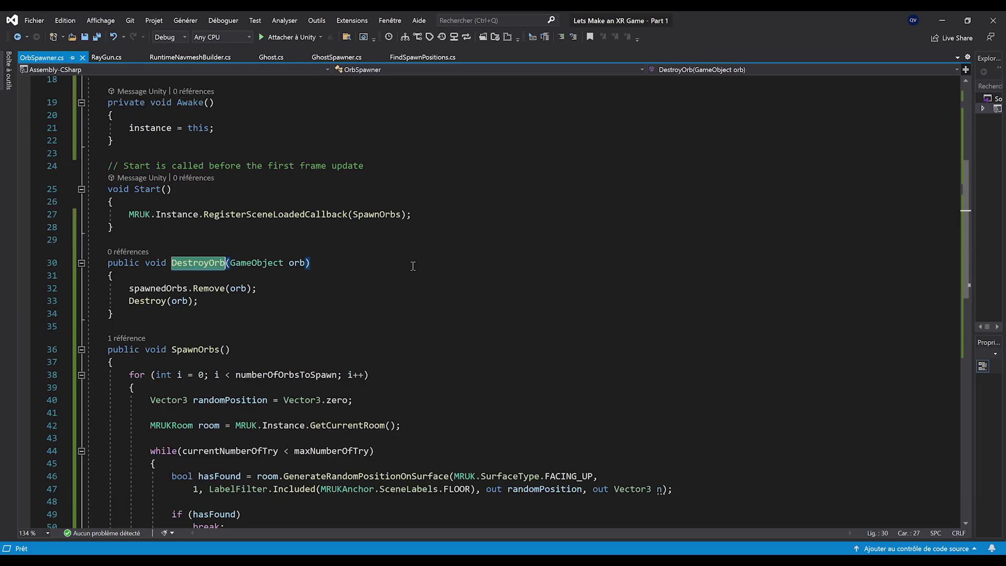
left_click(238, 302)
left_click(213, 301)
key("Return")
key("Return")
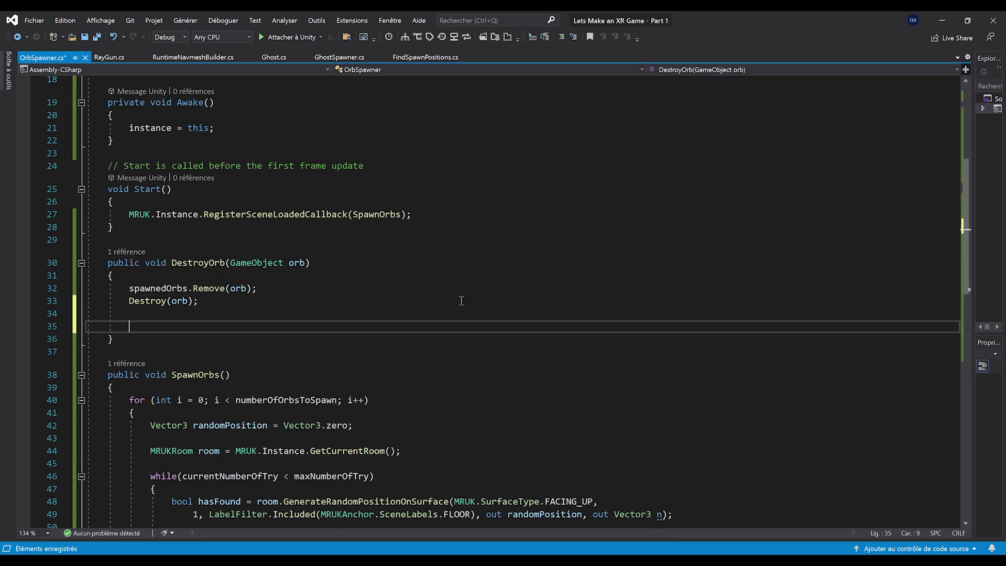
type("spaw")
key("Tab")
type(".Count")
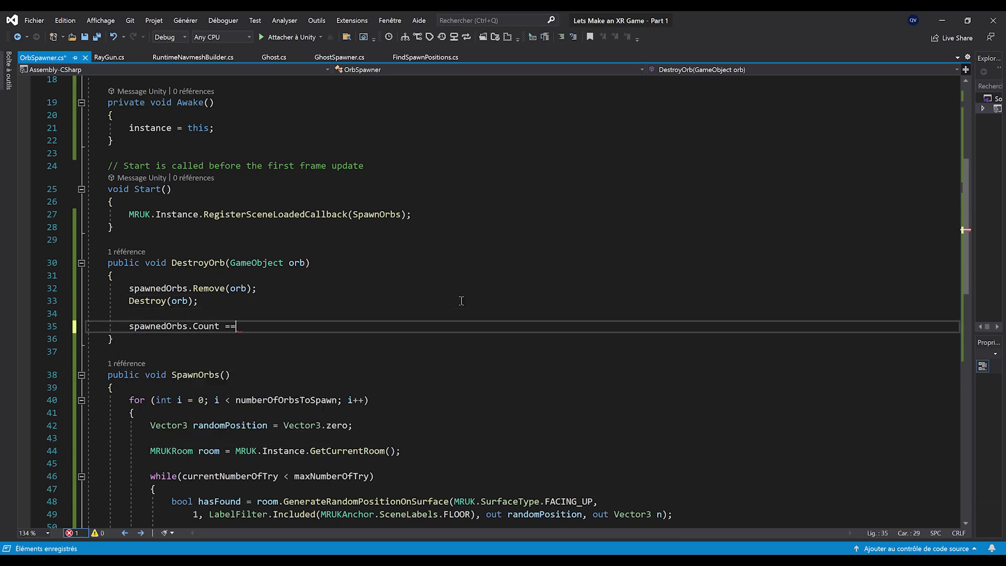
key("ctrl+s")
Turn it into an if (spawnedOrbs.Count == 0) check with an empty block
key("Left")
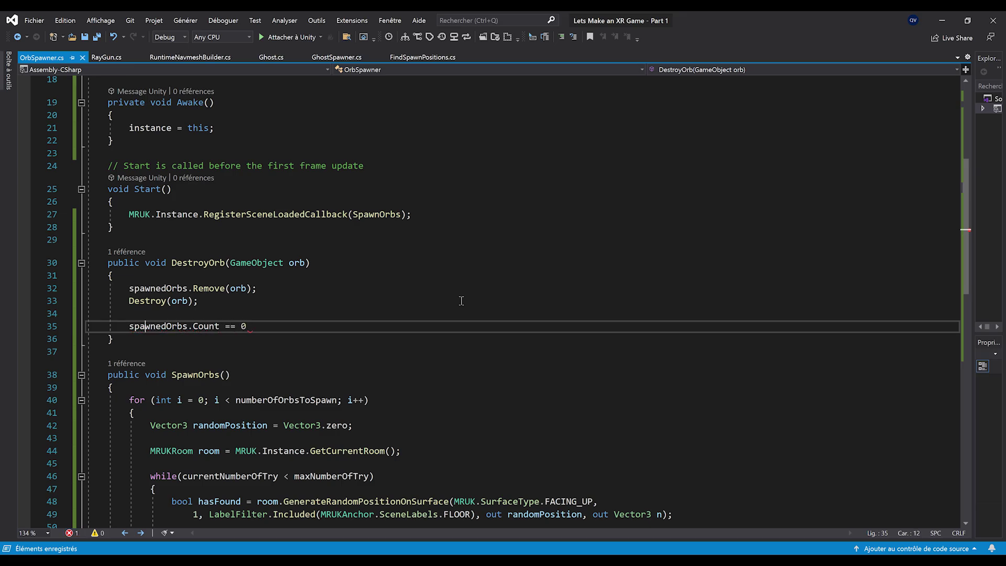
type("if(")
key("End")
type(")")
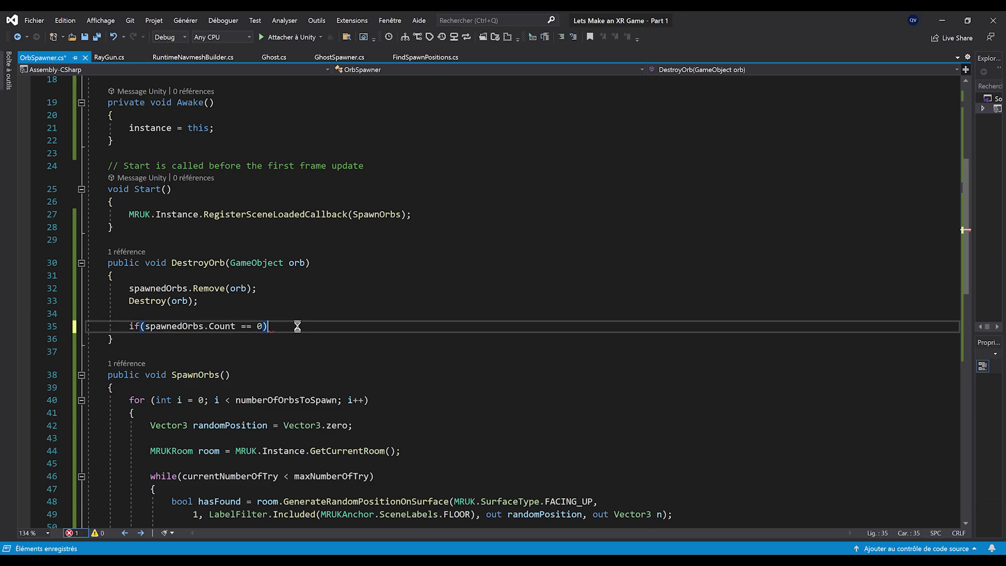
key("Return")
type("{")
key("Return")
key("ctrl+s")
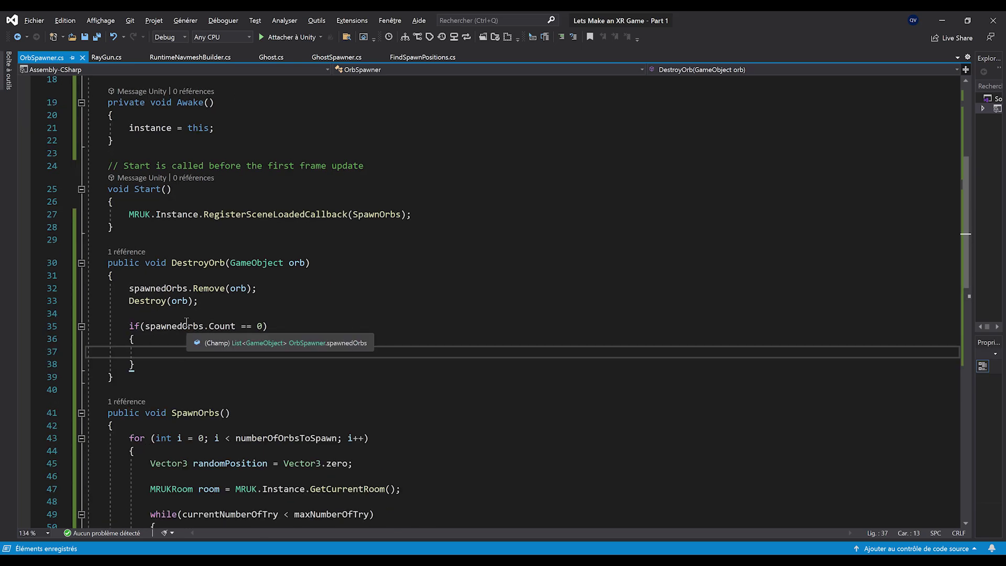
Call UnityEngine.SceneManagement.SceneManager.LoadScene(0) inside the check and save
scroll(224, 407, "up", 1, "ctrl")
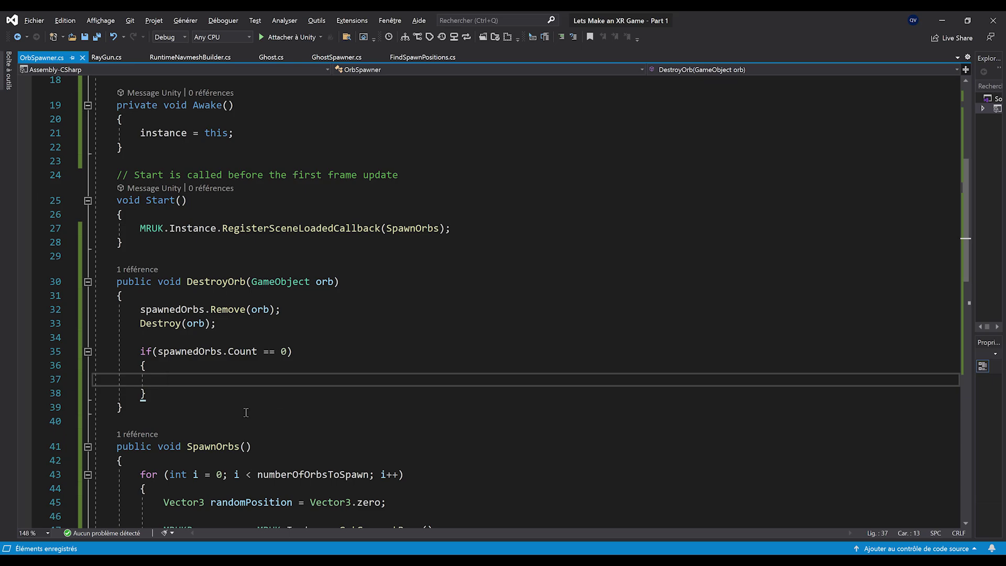
scroll(246, 412, "up", 1, "ctrl")
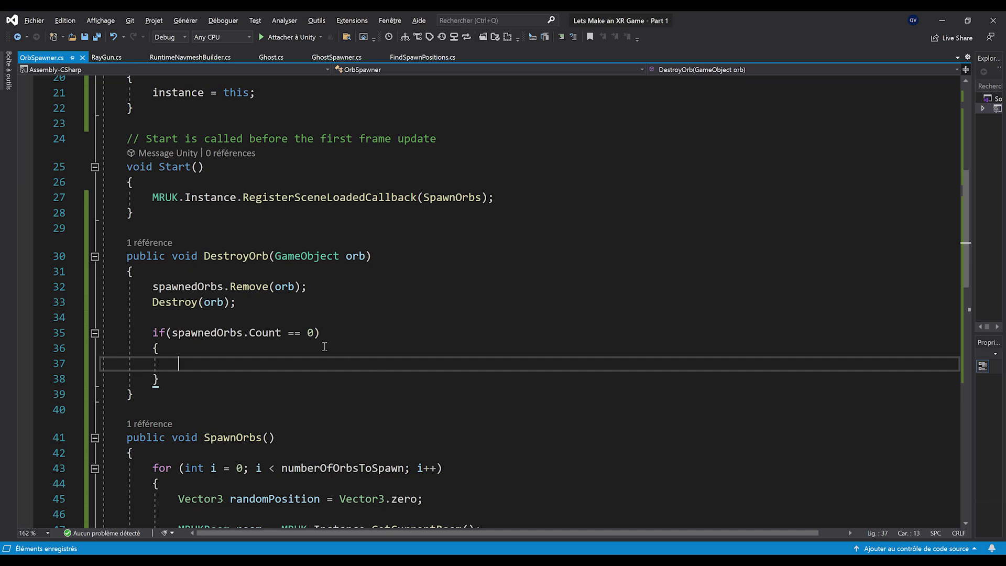
type("Unit")
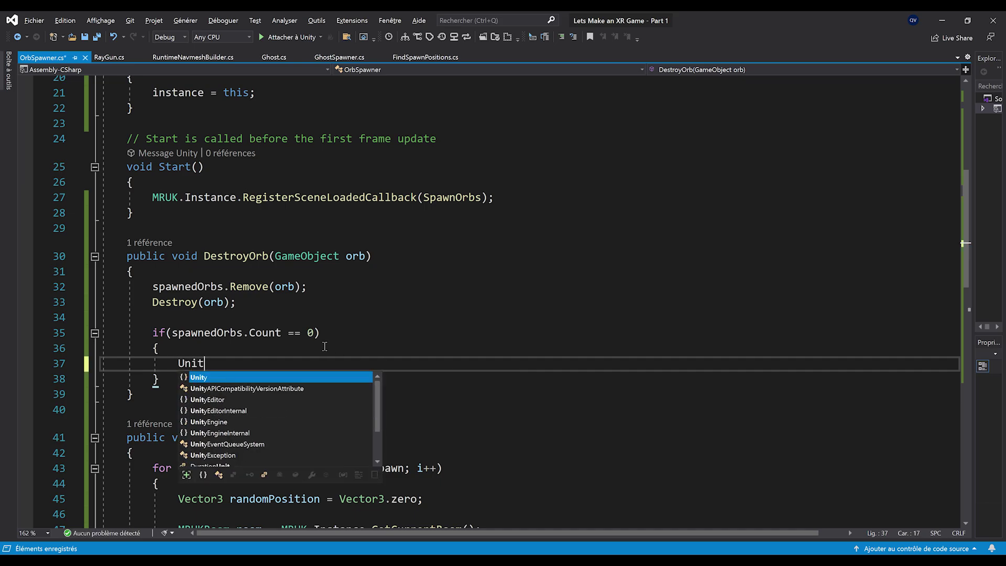
type("yEngine.SceneManagement.S")
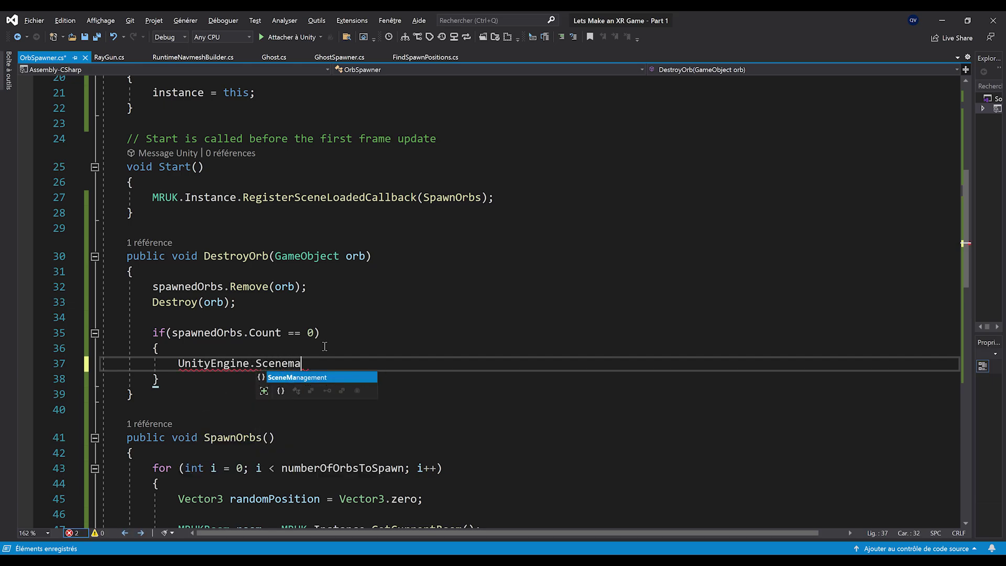
type("ceneManager.")
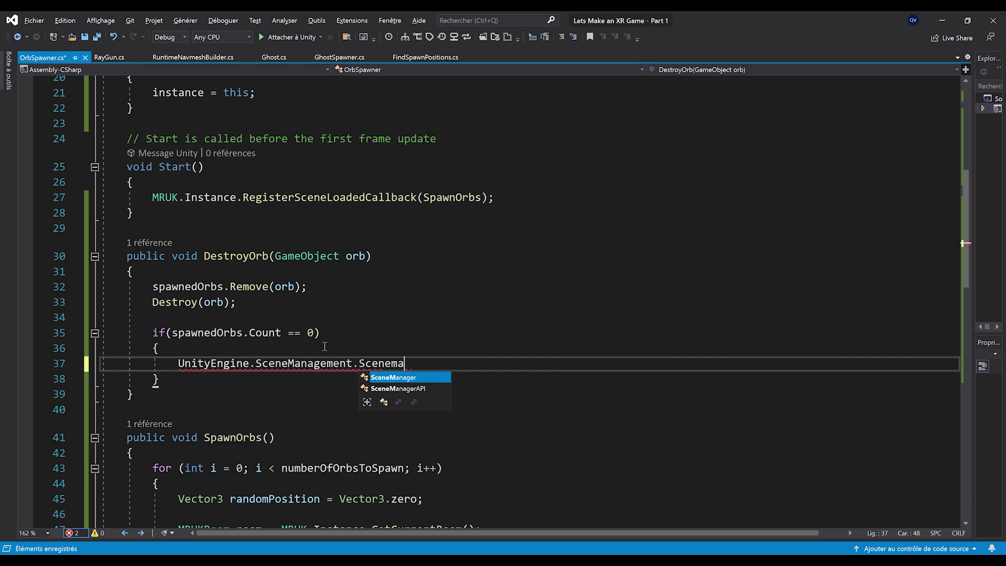
type("LoadScene(0);")
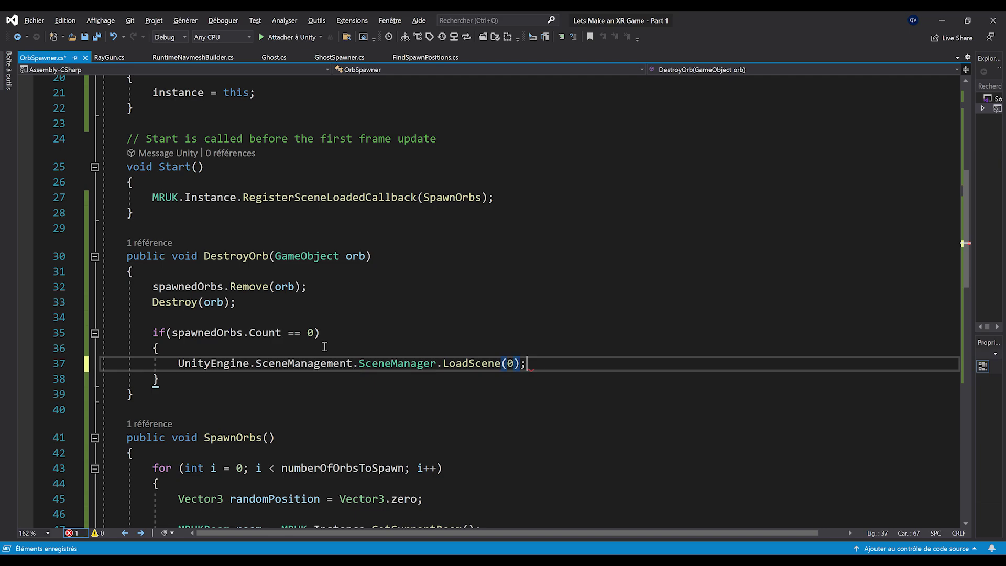
key("ctrl+s")
left_click(394, 401)
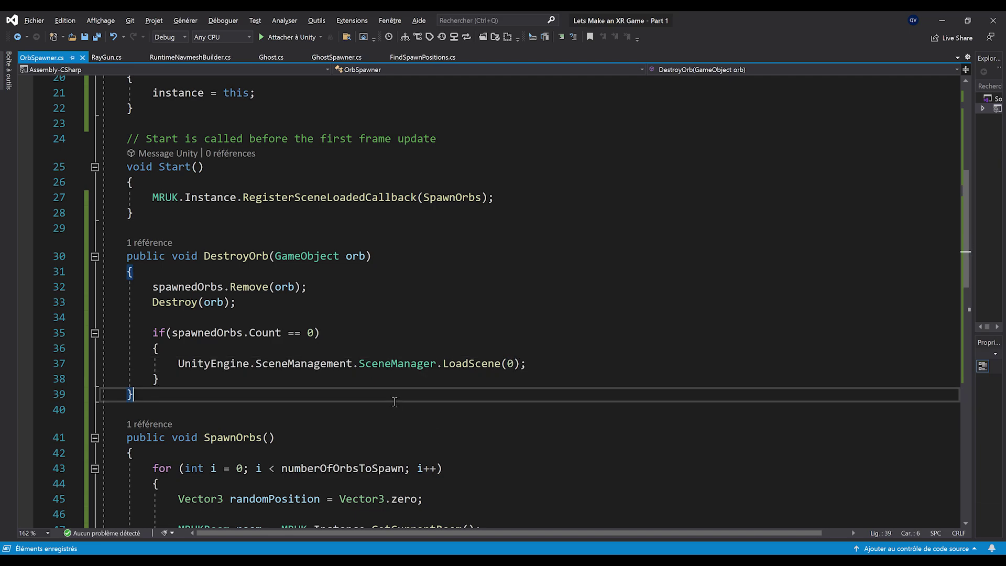
scroll(200, 406, "up", 1)
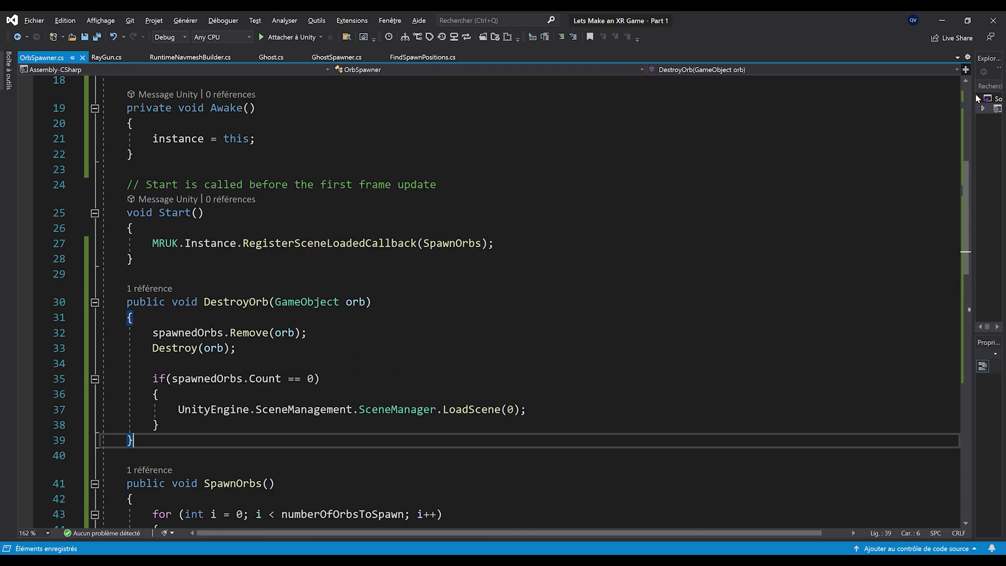
left_click(942, 24)
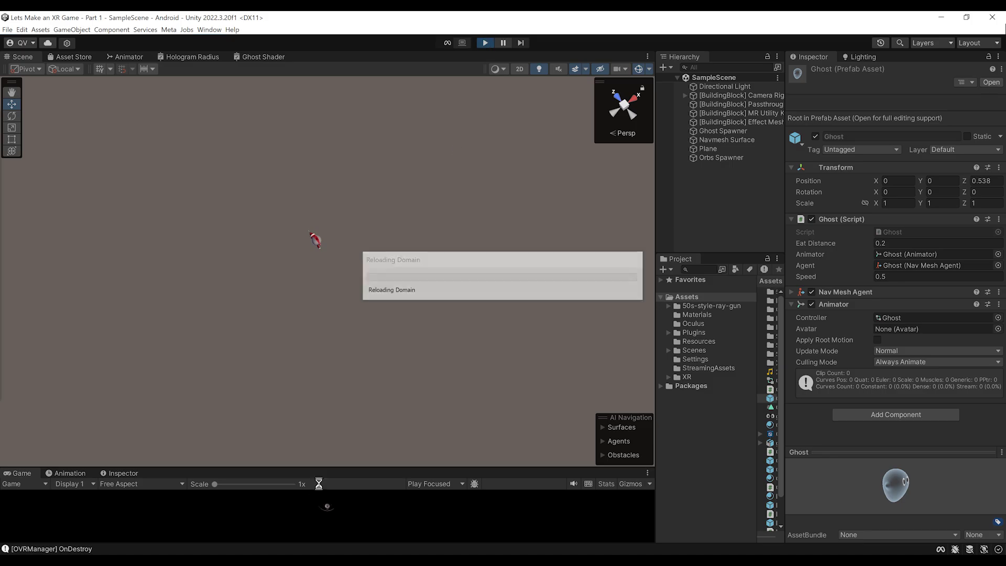
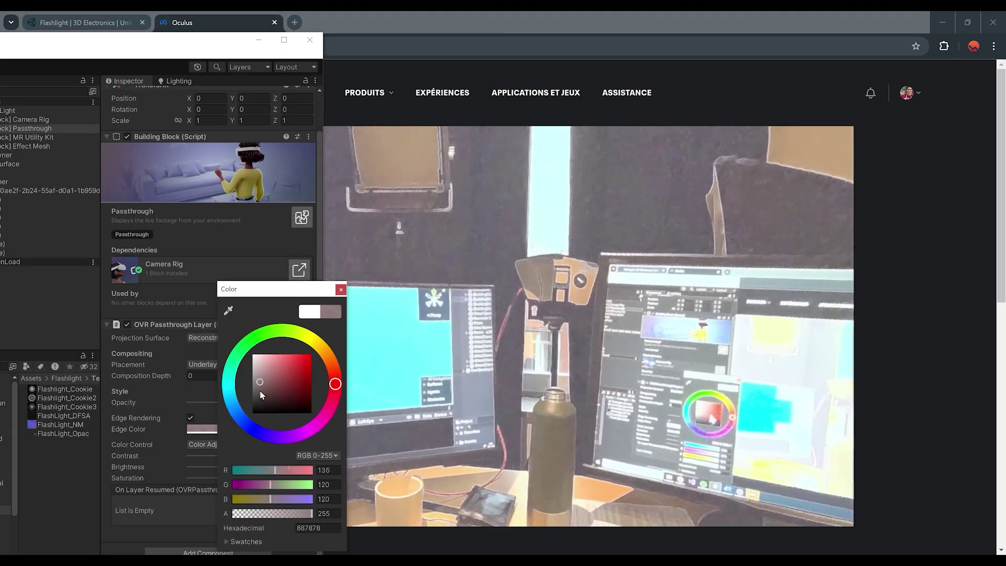
Set the OVR Passthrough Layer's Edge Color back to near-white in the colour picker
left_click_drag(283, 367, 253, 355)
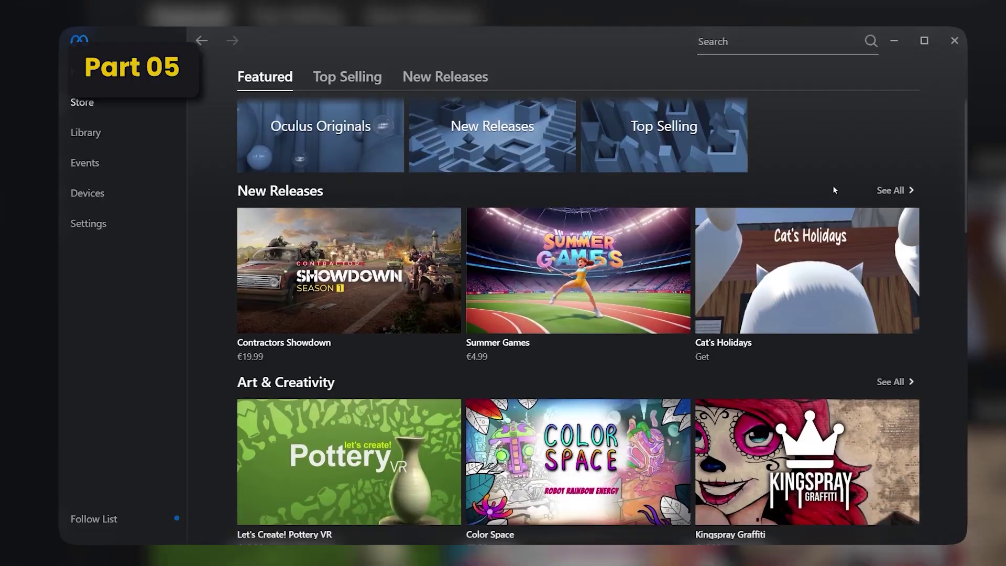
scroll(833, 187, "down", 5)
scroll(835, 189, "down", 12)
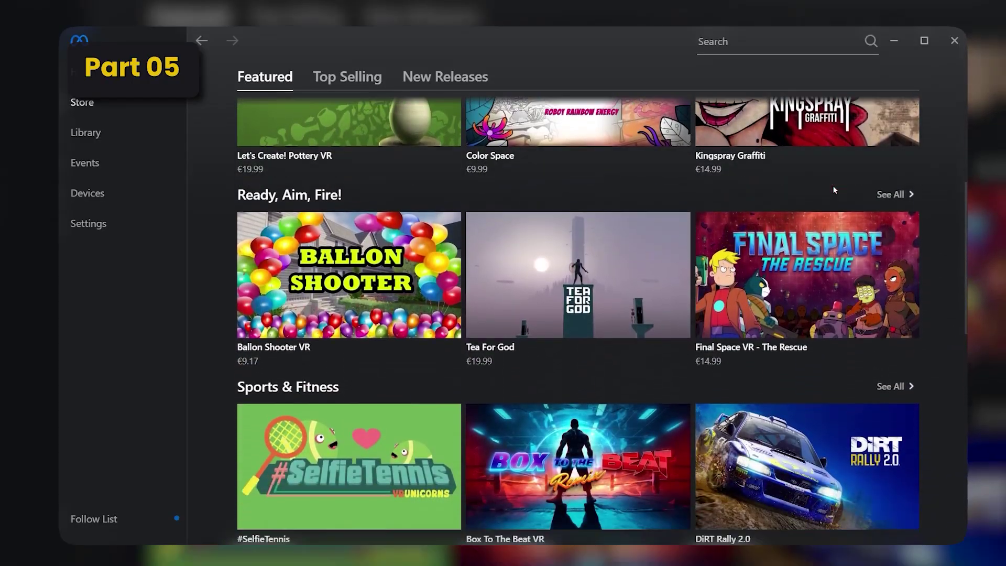
scroll(834, 189, "down", 10)
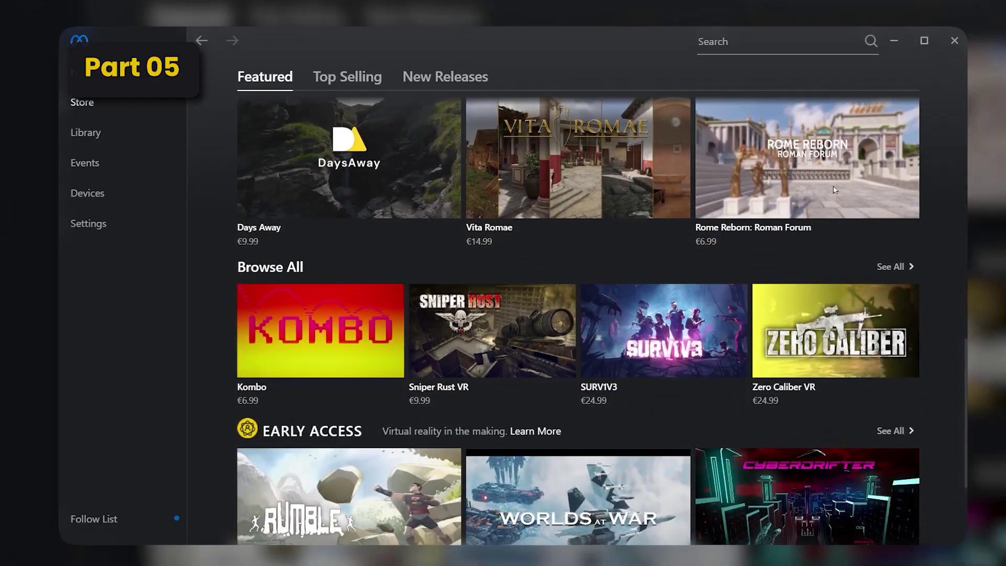
scroll(835, 189, "down", 1)
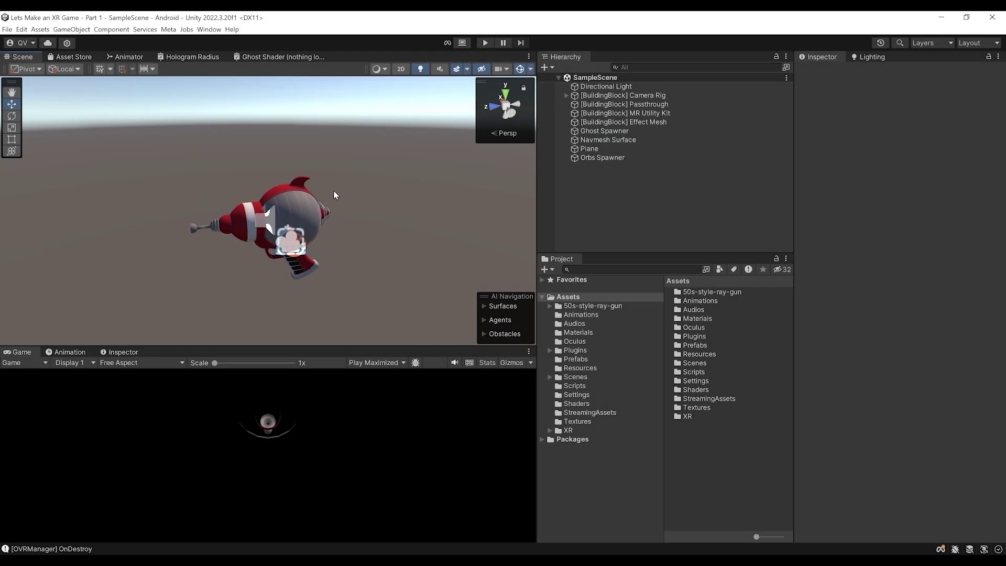
Pan the Scene view around the ray gun, then bring up Chrome's Asset Store Flashlight page
middle_click_drag(325, 193, 317, 222)
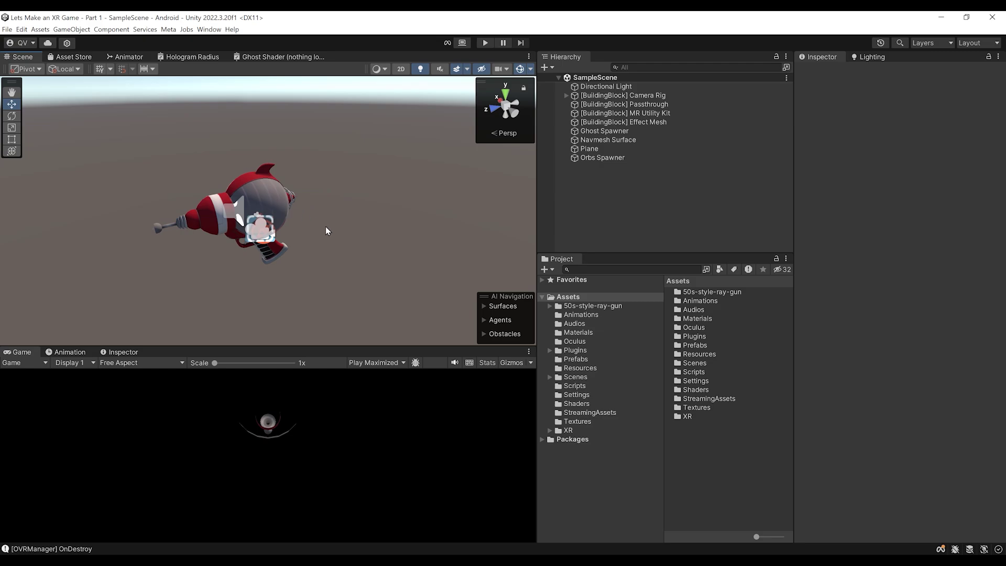
middle_click_drag(250, 255, 260, 257)
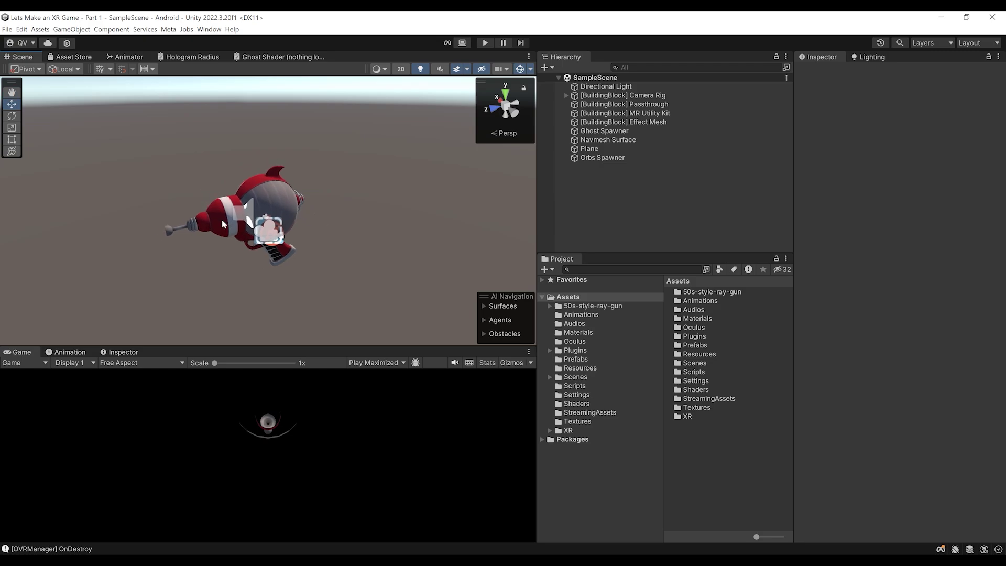
middle_click_drag(226, 243, 250, 296)
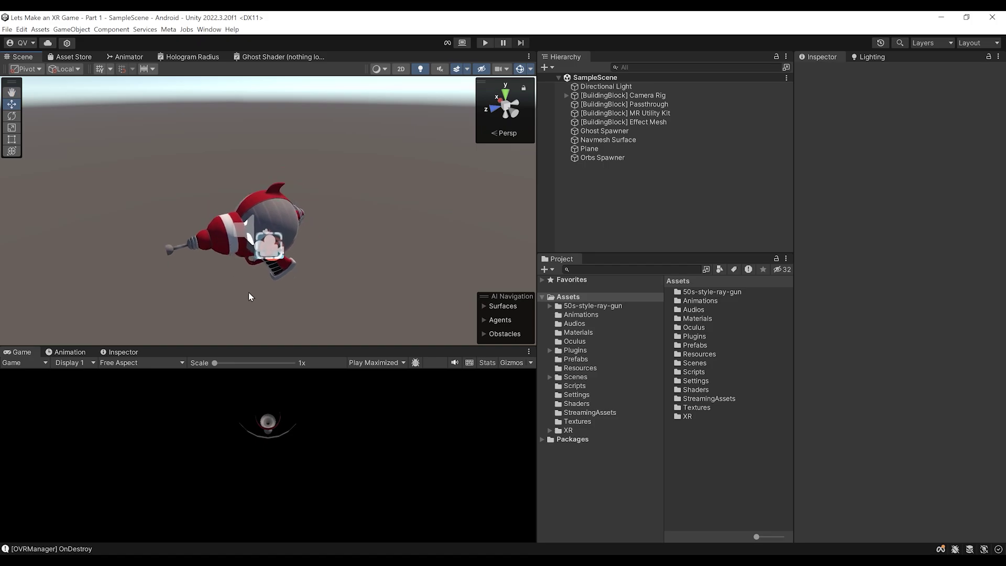
left_click(290, 524)
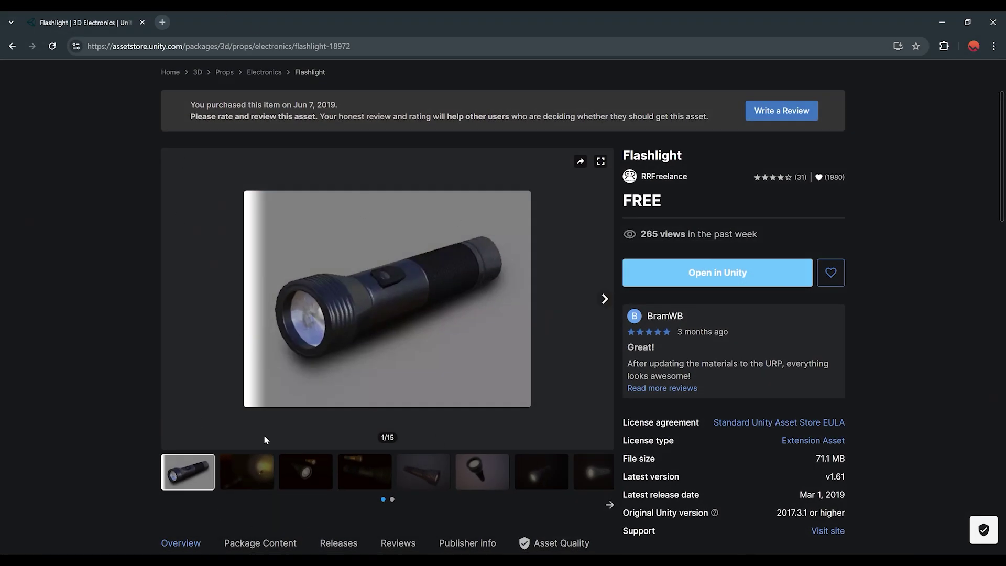
Choose Open in Unity on the Flashlight page and allow the browser to launch the Unity Editor
scroll(433, 335, "up", 3)
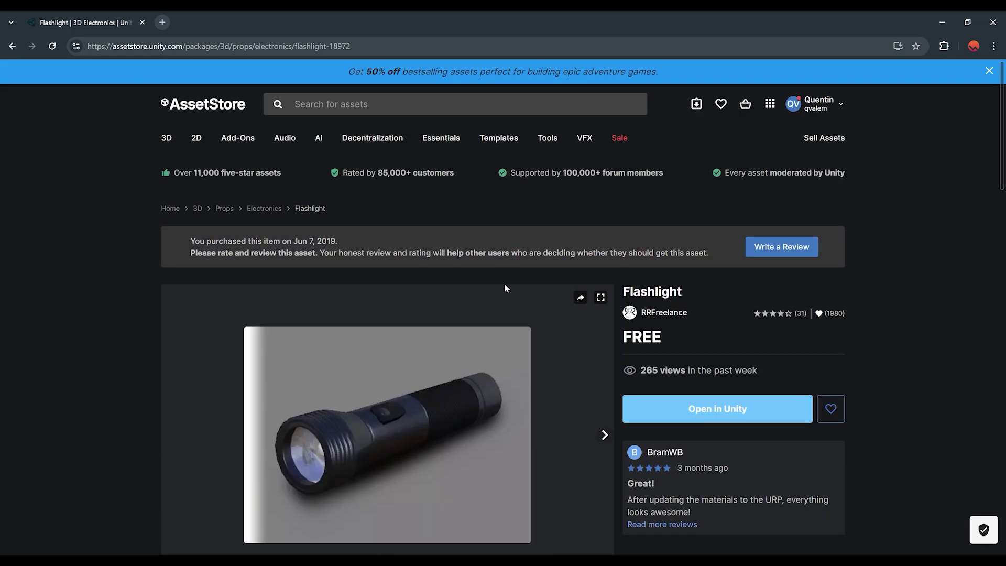
scroll(400, 351, "down", 2)
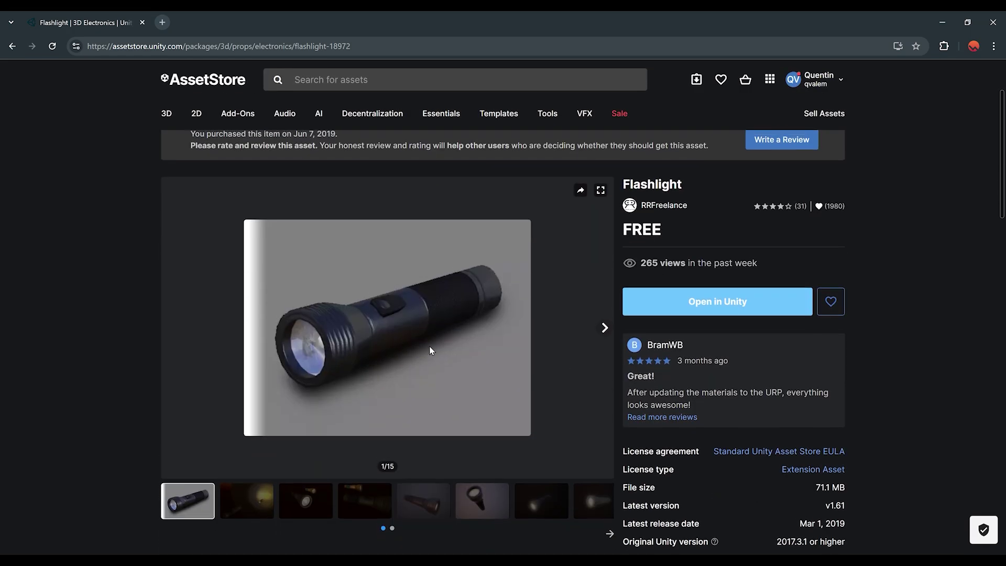
scroll(429, 350, "up", 2)
left_click(716, 353)
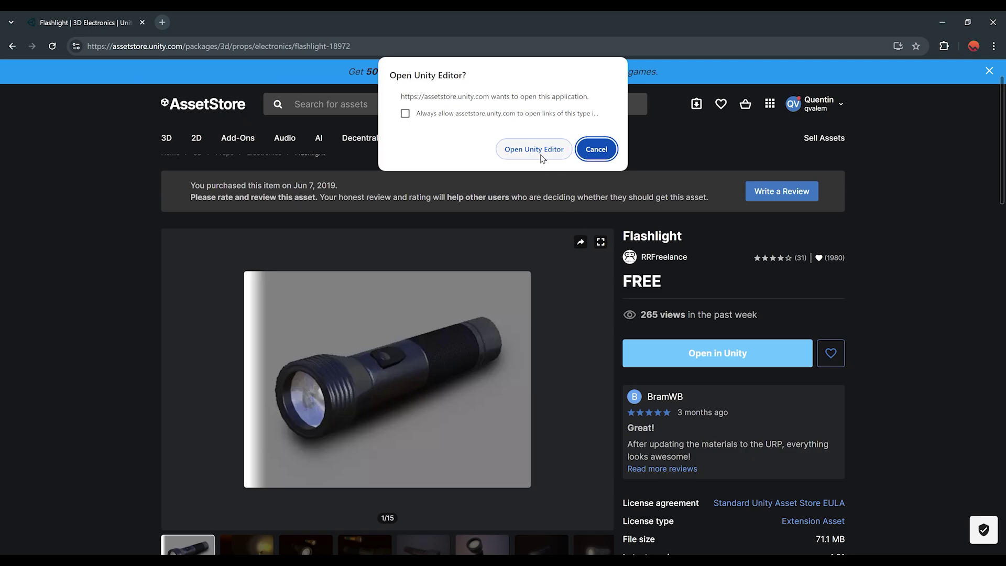
left_click(542, 156)
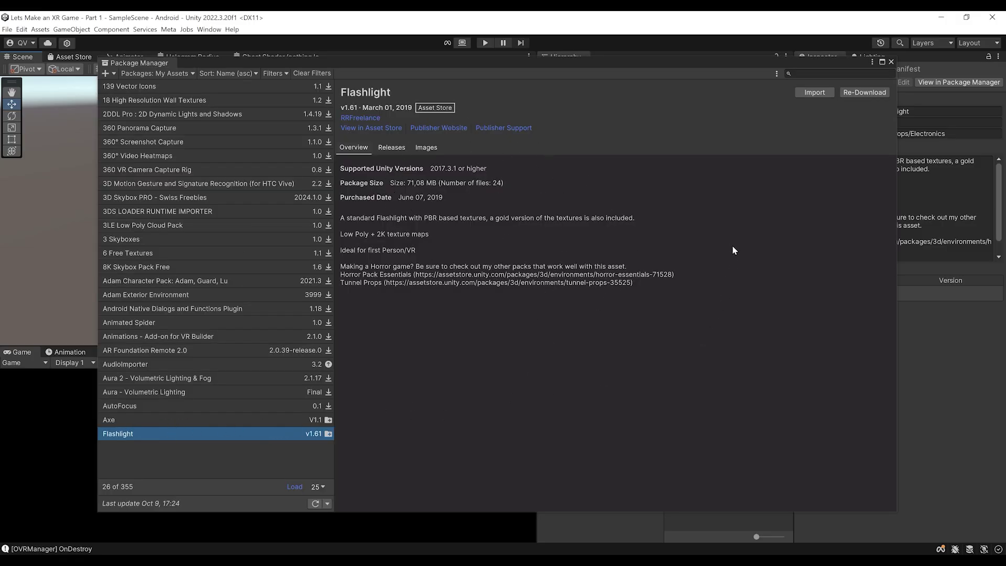
Import all Flashlight package files from Package Manager, then close Package Manager
left_click(807, 92)
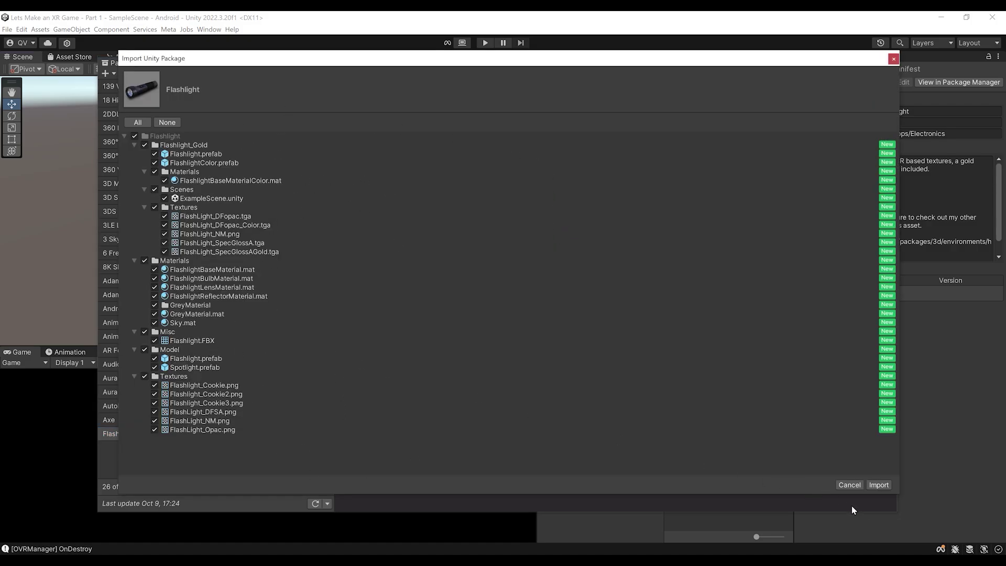
left_click(879, 485)
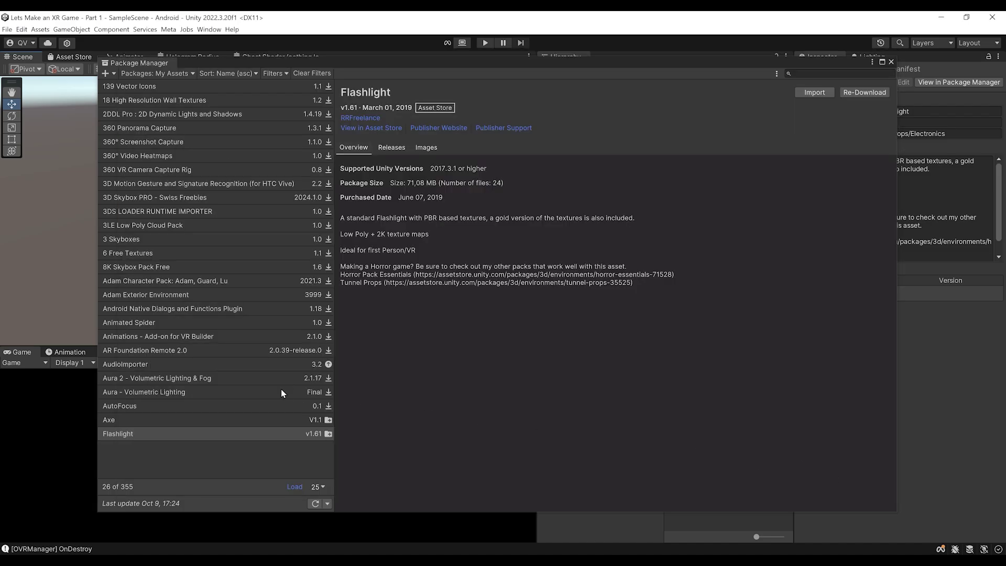
left_click(891, 62)
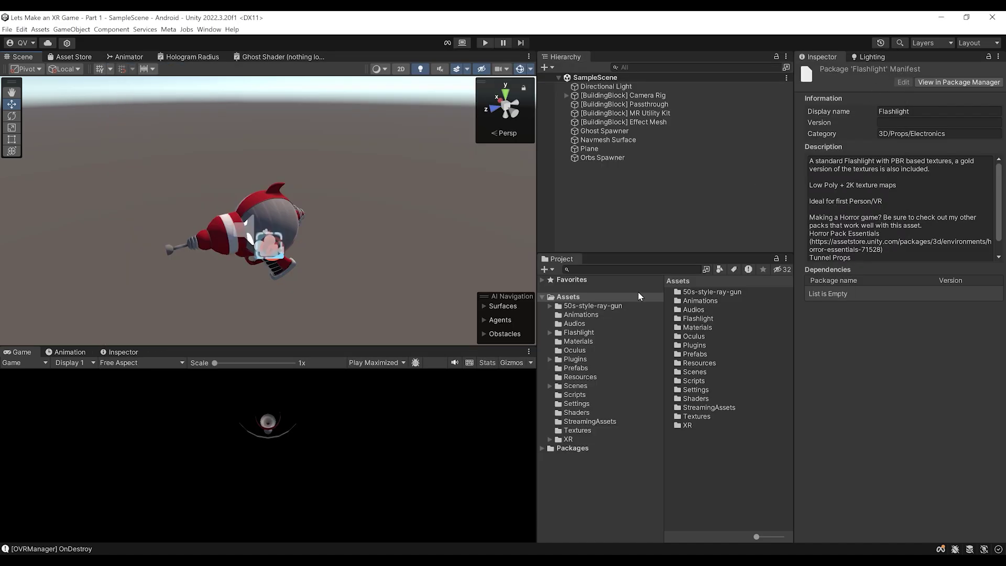
Open Flashlight_Gold, inspect the Flashlight prefab's pink materials, then return to the Flashlight folder
left_click(579, 333)
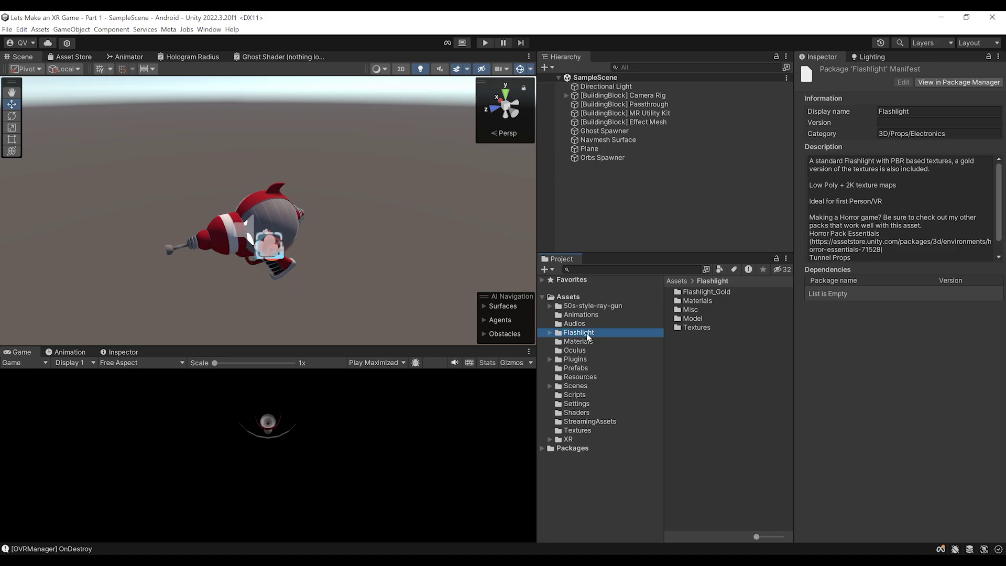
double_click(703, 292)
left_click(699, 319)
left_click_drag(829, 373, 893, 406)
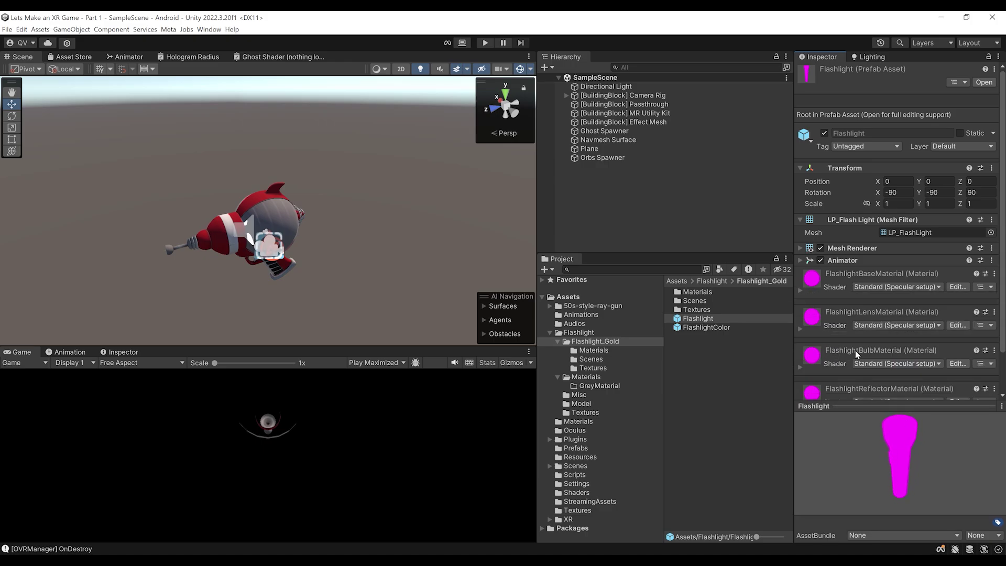
scroll(843, 316, "down", 2)
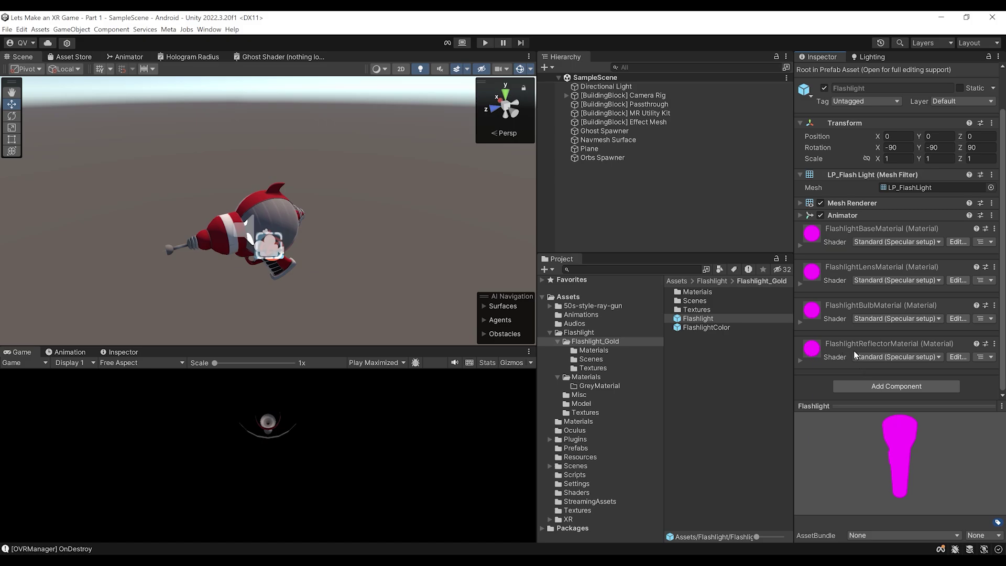
left_click(713, 281)
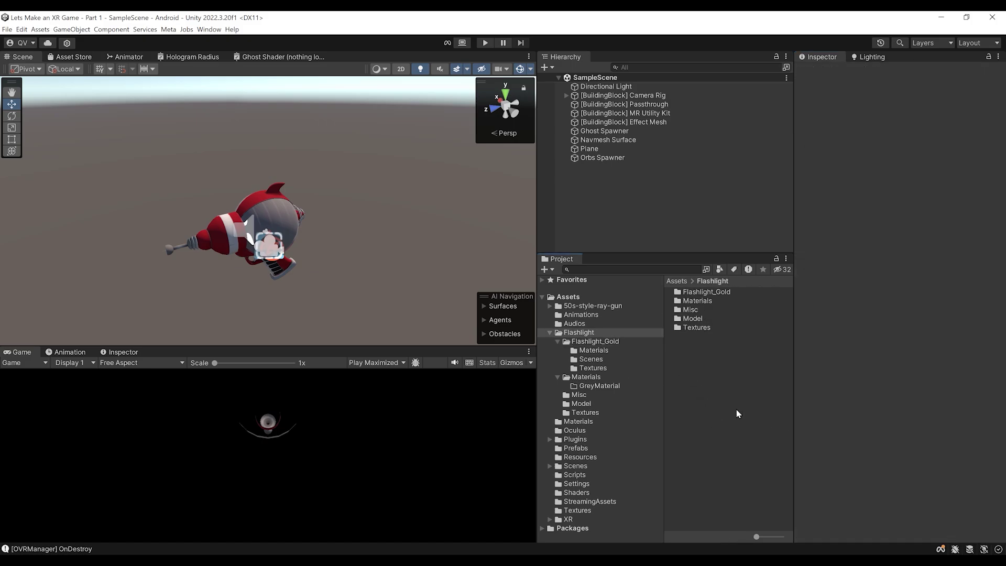
left_click(576, 334)
Filter the Project to Material assets in the Flashlight folder and select all seven
left_click(719, 269)
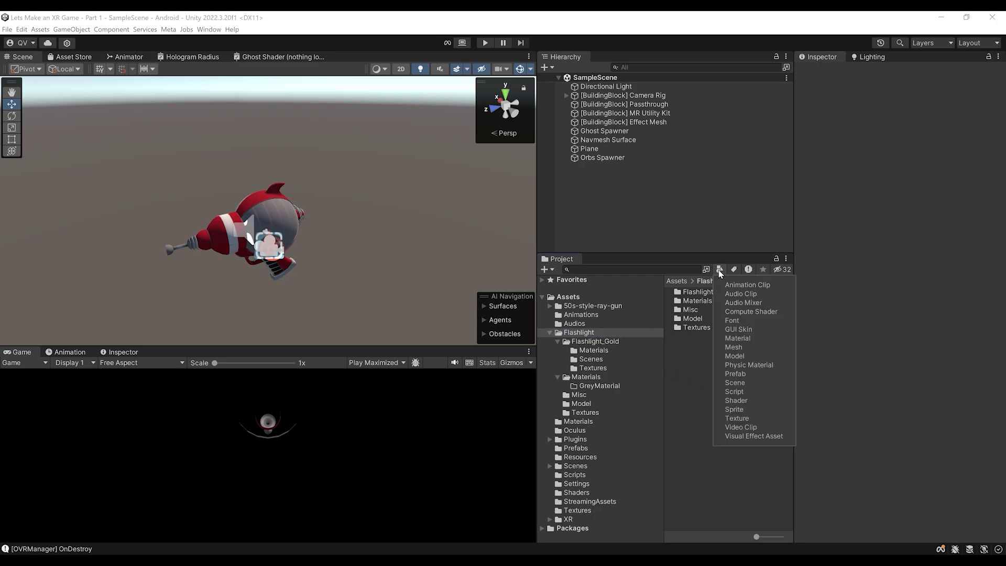
left_click(744, 340)
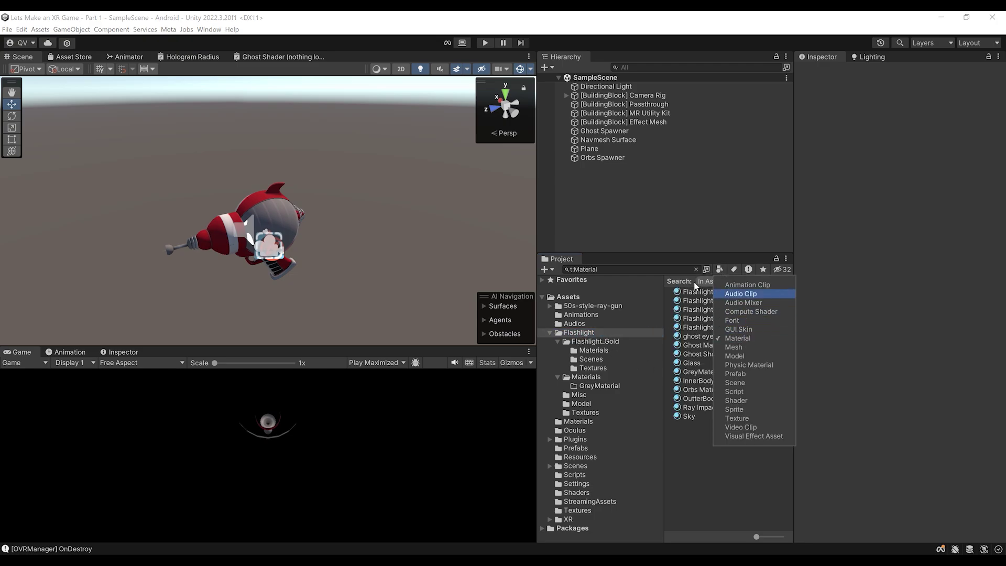
left_click(702, 481)
left_click(715, 282)
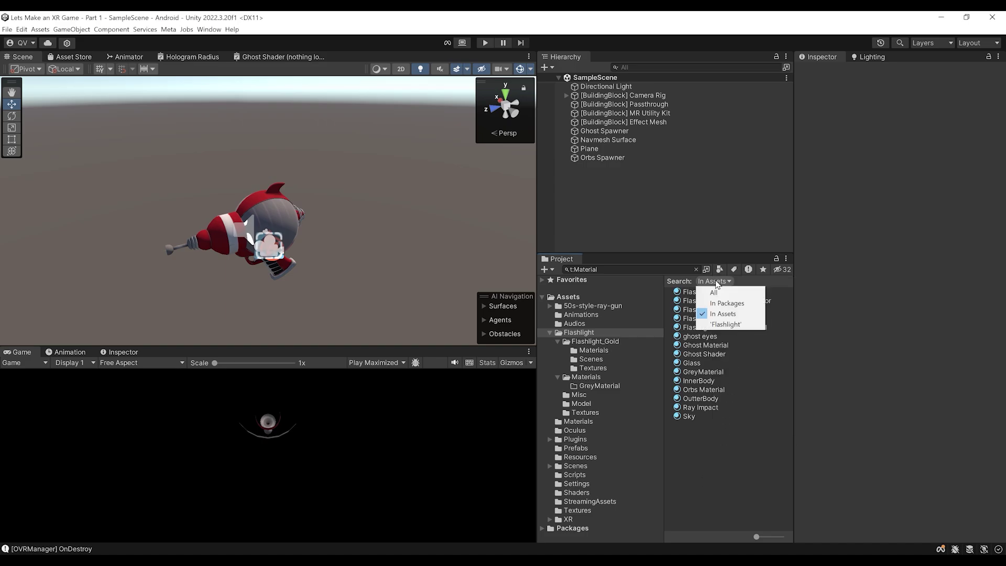
left_click(729, 325)
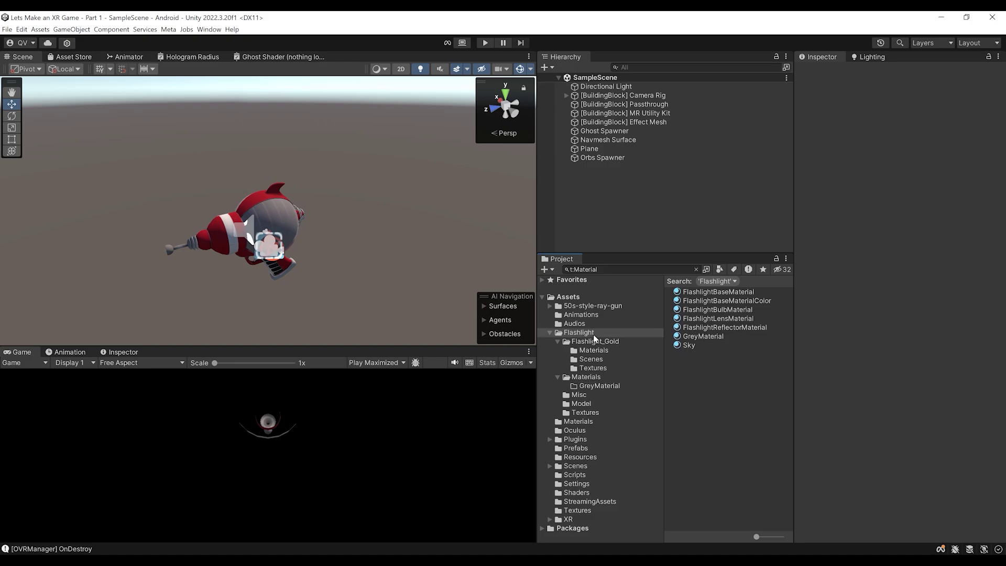
left_click(701, 295)
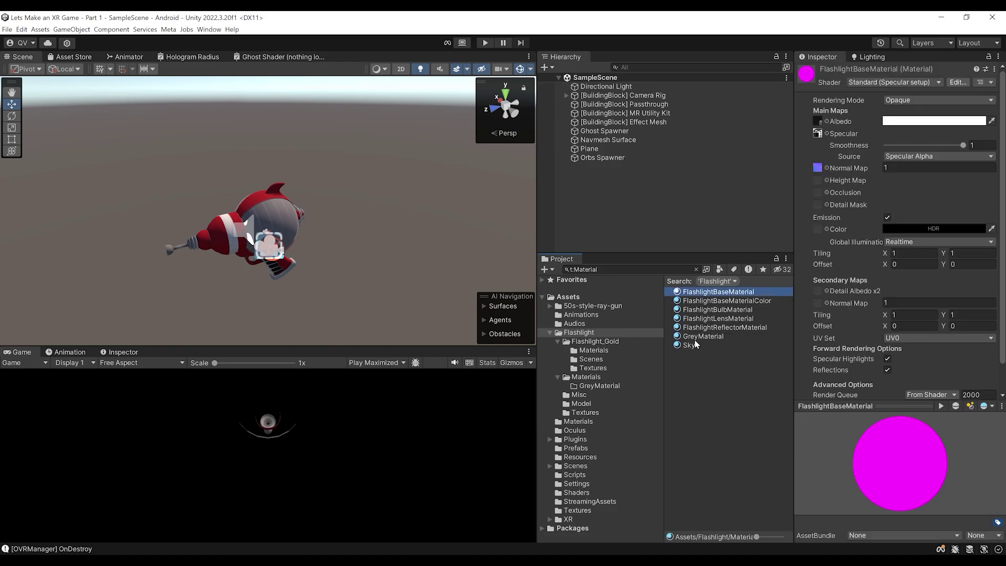
left_click(696, 346, "shift")
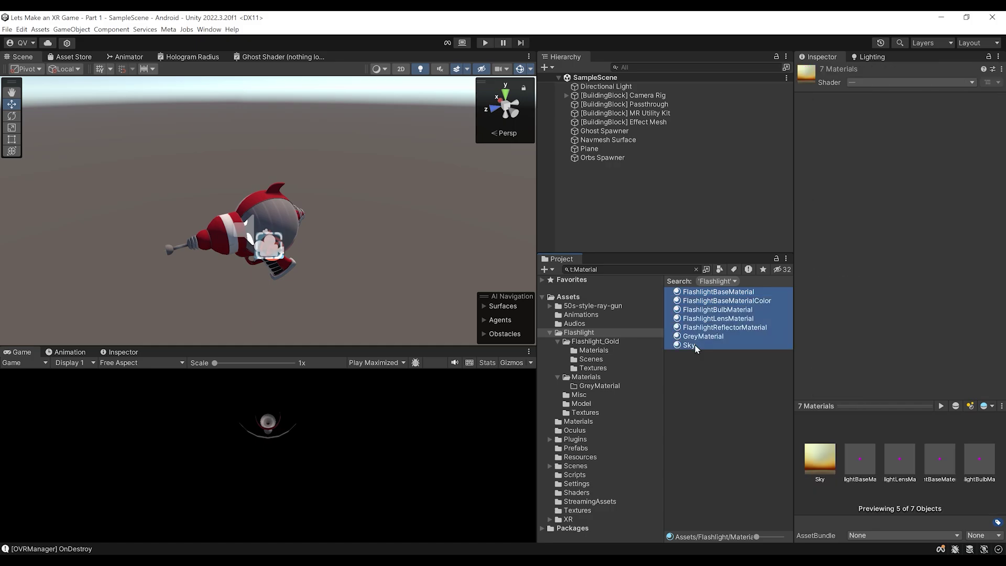
Convert the selected built-in materials to URP, then check Sky and FlashlightBaseMaterialColor's shaders
left_click(22, 30)
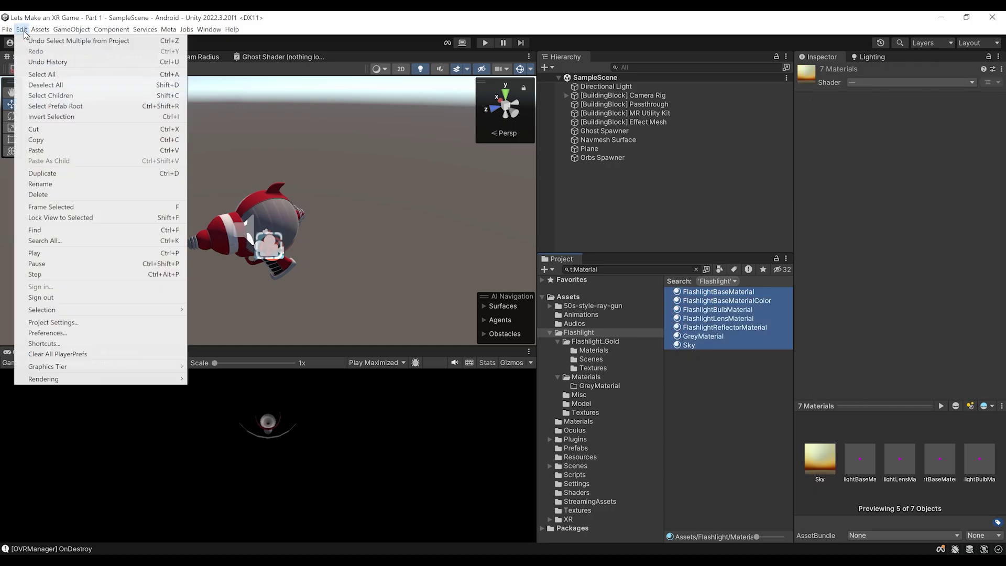
mouse_move(60, 385)
mouse_move(239, 383)
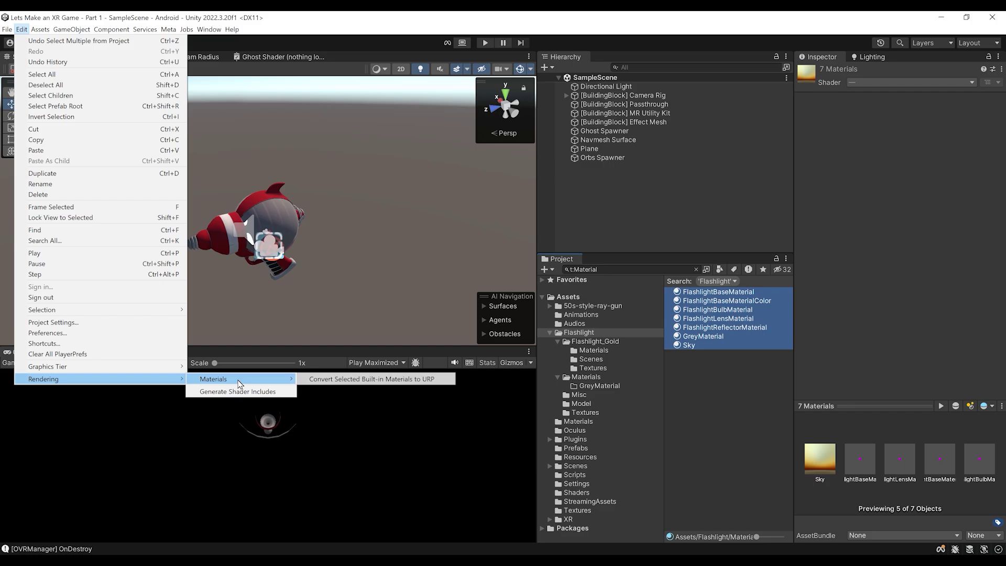
left_click(366, 387)
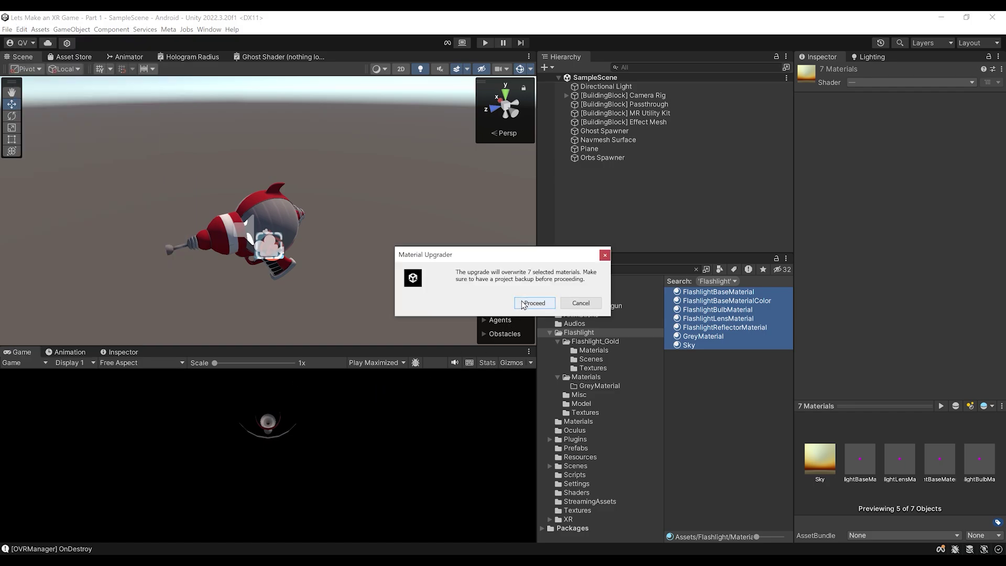
left_click(535, 305)
left_click(701, 347)
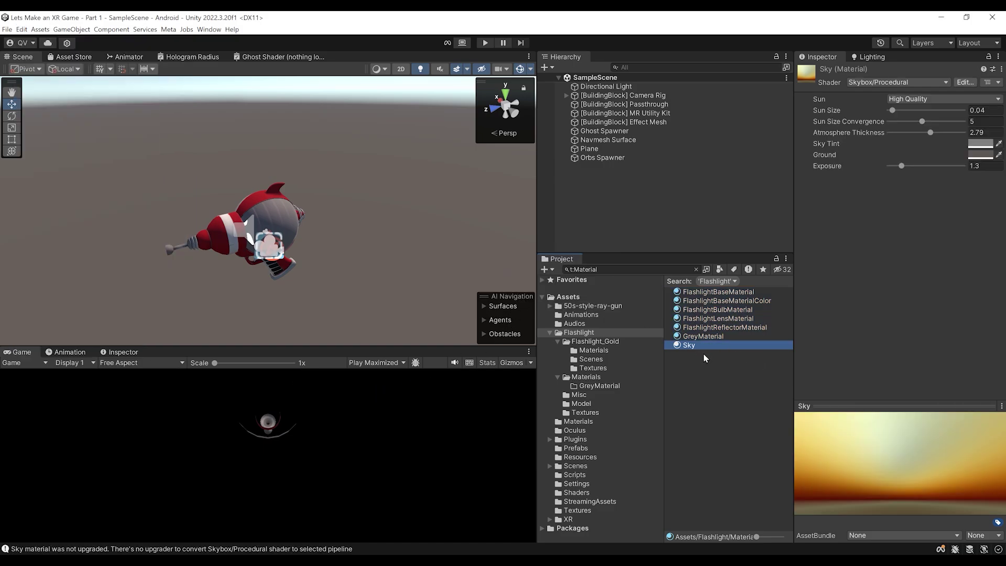
key("Up")
key("Up")
key("Up")
key("Up")
key("Up")
key("Up")
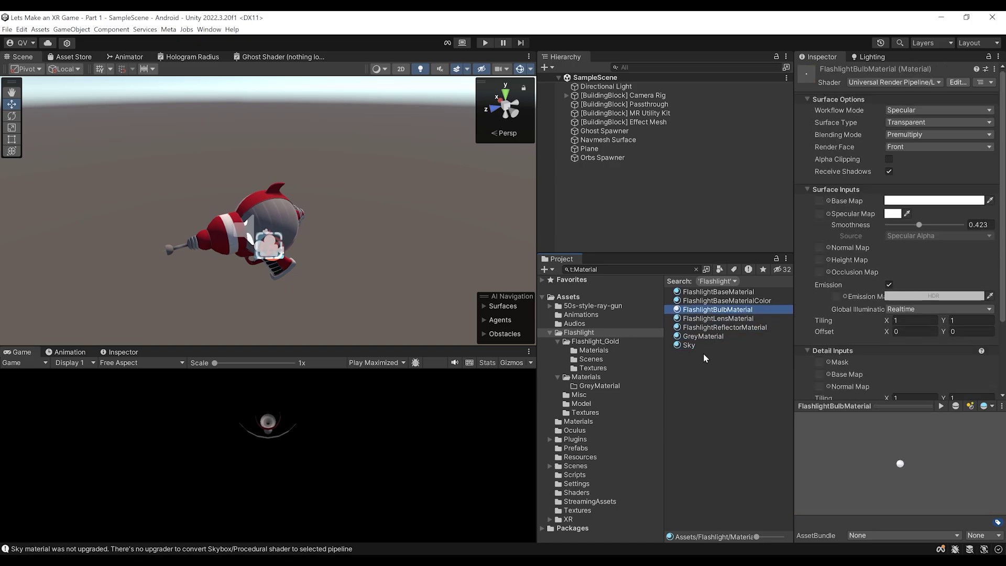
key("Down")
key("Down")
key("Up")
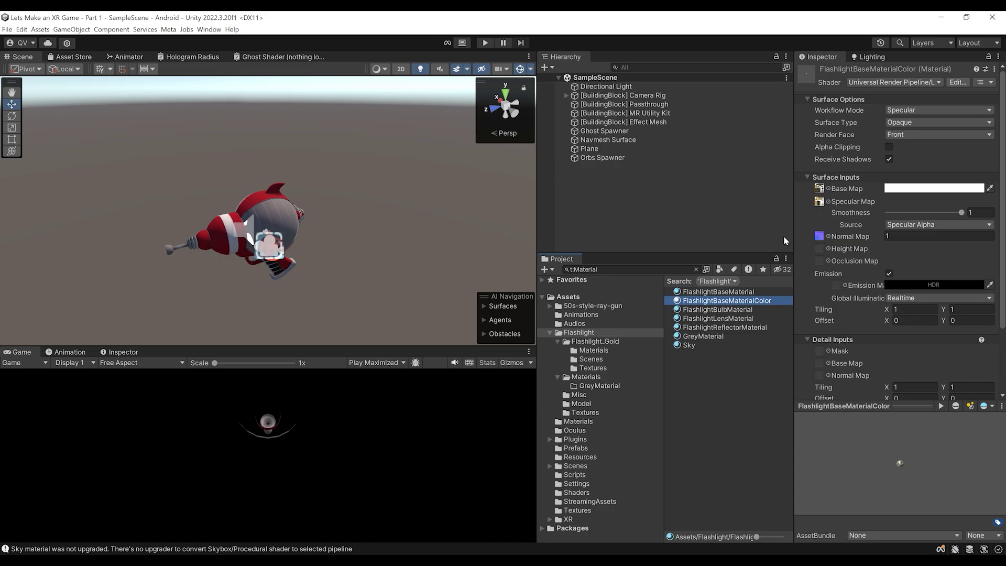
Clear the material filter and drag the Flashlight prefab from Flashlight_Gold into the Hierarchy
left_click(696, 270)
left_click(609, 342)
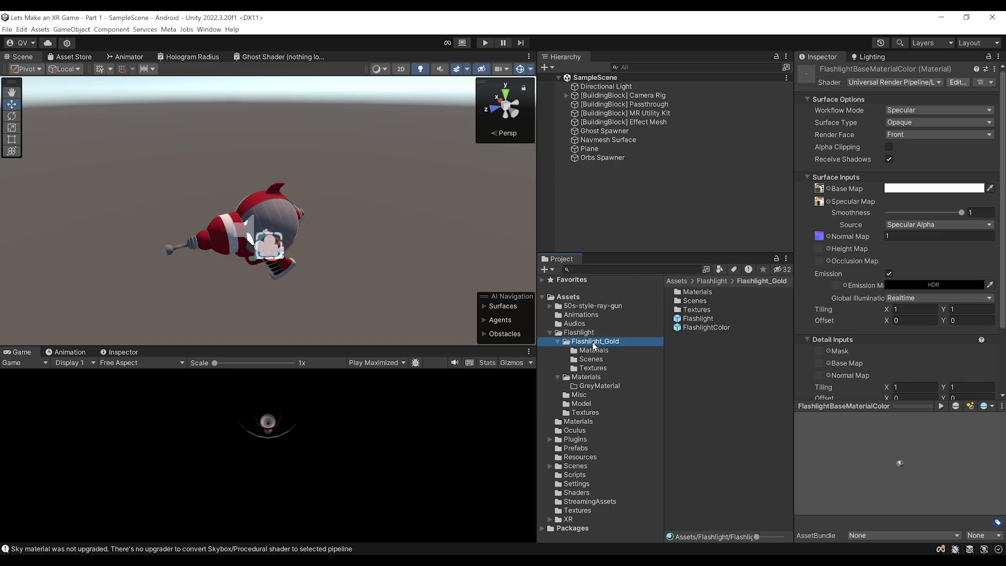
left_click(695, 322)
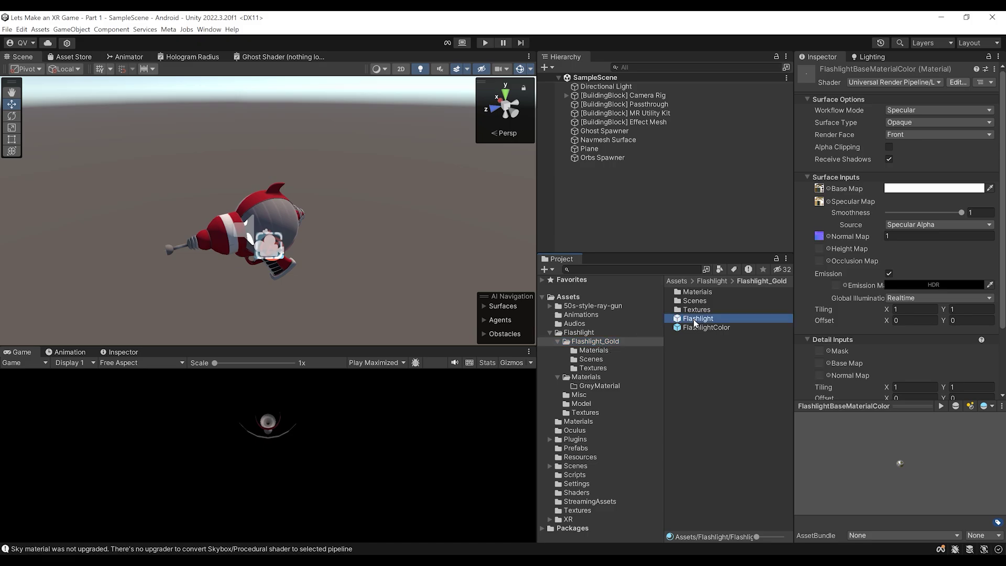
left_click_drag(696, 322, 627, 221)
scroll(352, 190, "up", 2)
left_click_drag(352, 189, 221, 218, "alt")
scroll(222, 218, "down", 2)
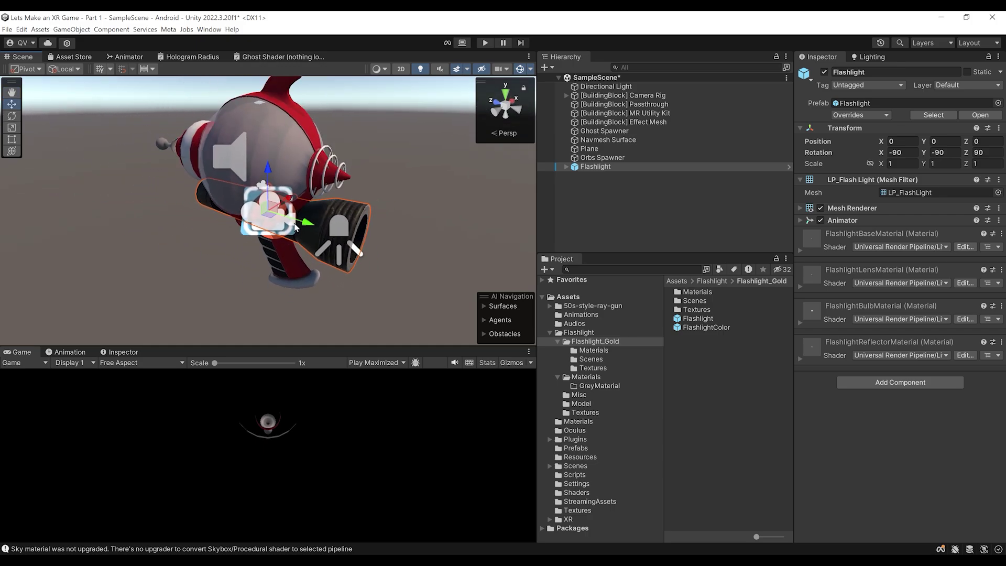
Inspect the Flashlight's WhiteLight spotlight and preview its Flashlight_Cookie texture
left_click(566, 167)
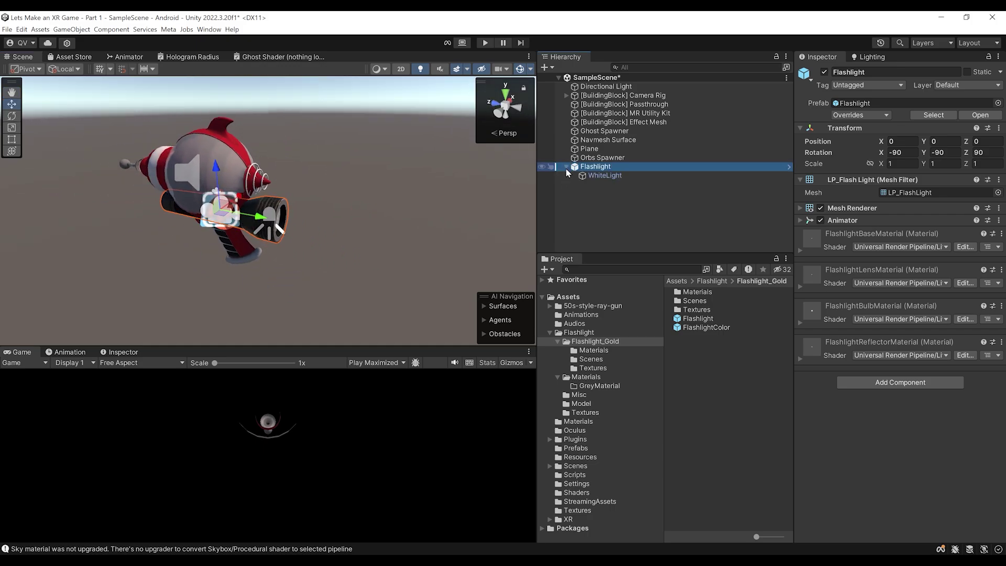
left_click(601, 176)
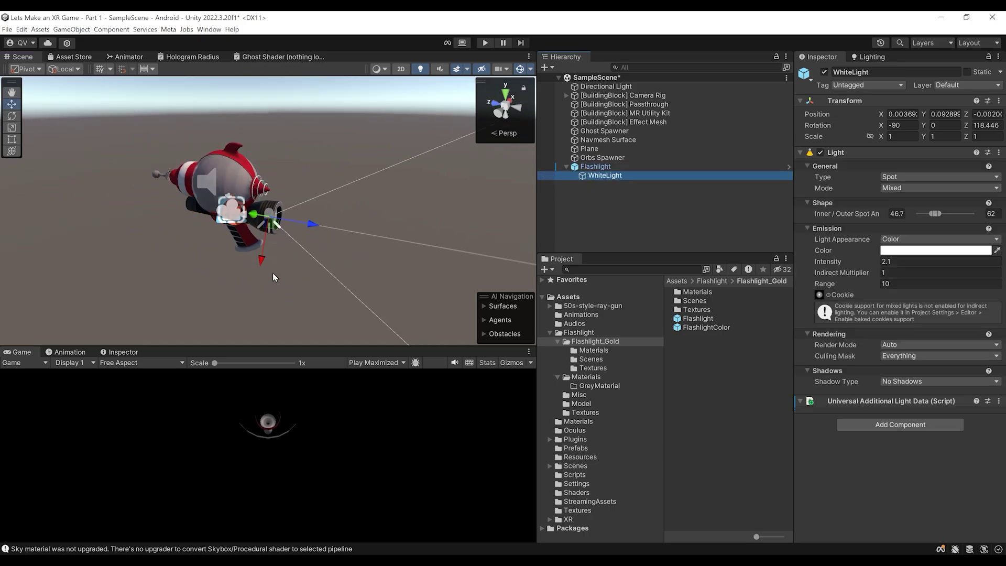
left_click_drag(366, 262, 307, 240, "alt")
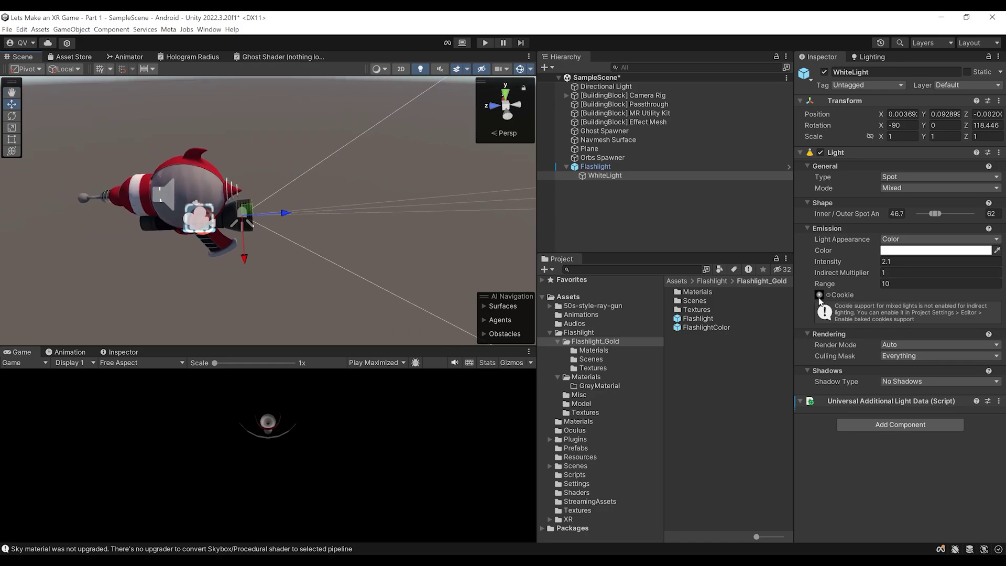
left_click(585, 413)
left_click(710, 292)
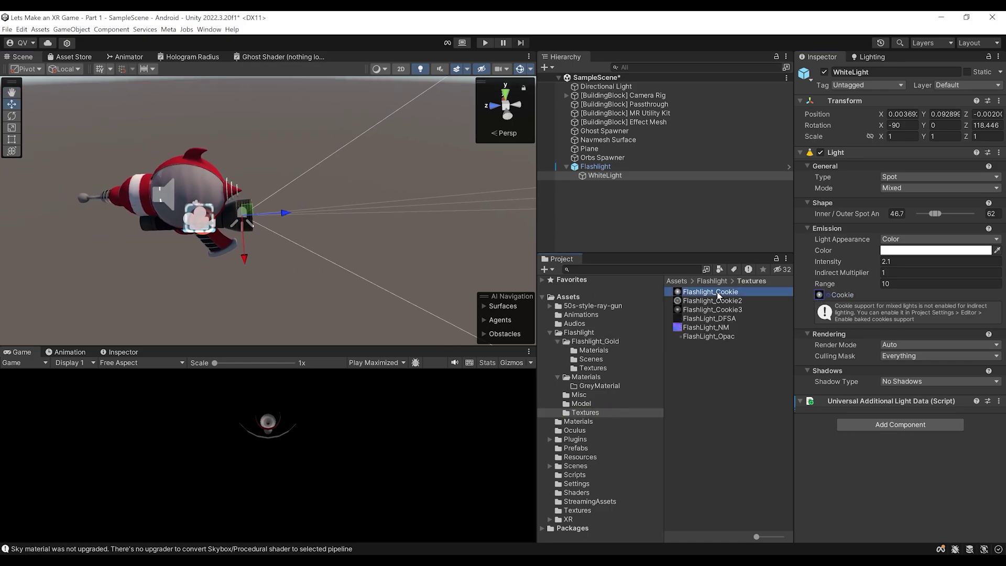
left_click_drag(837, 408, 836, 237)
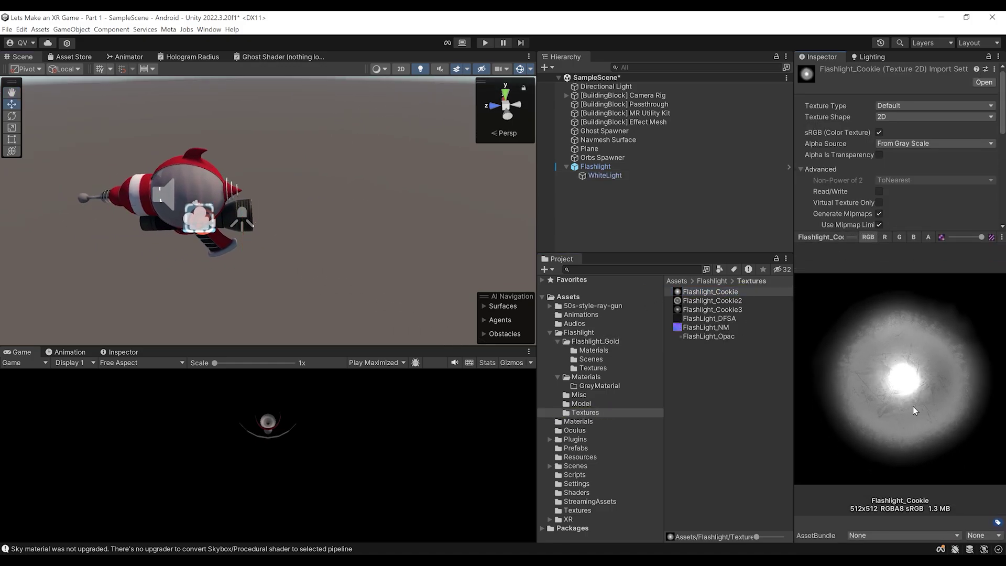
left_click(608, 166)
left_click_drag(325, 259, 418, 247, "alt")
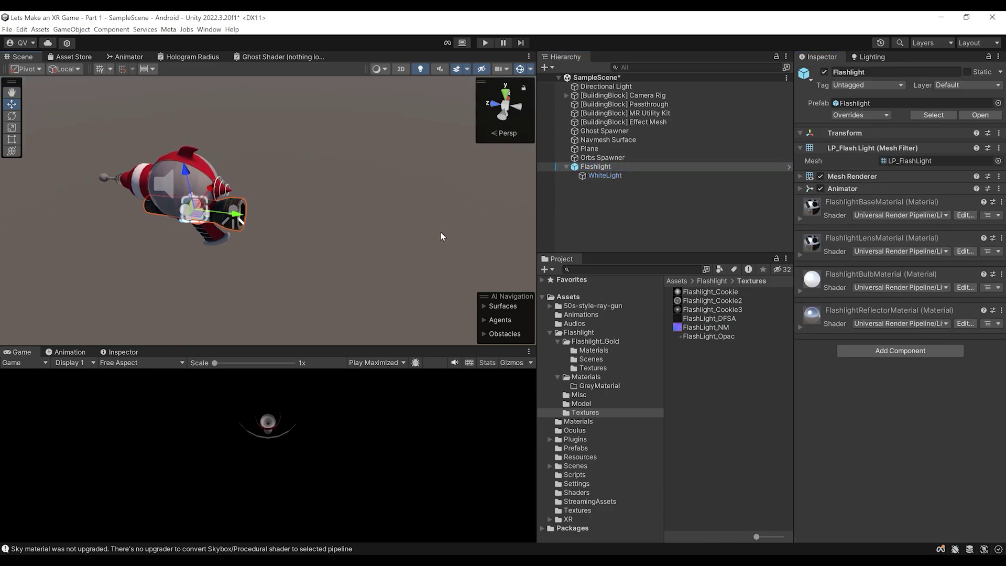
left_click(566, 95)
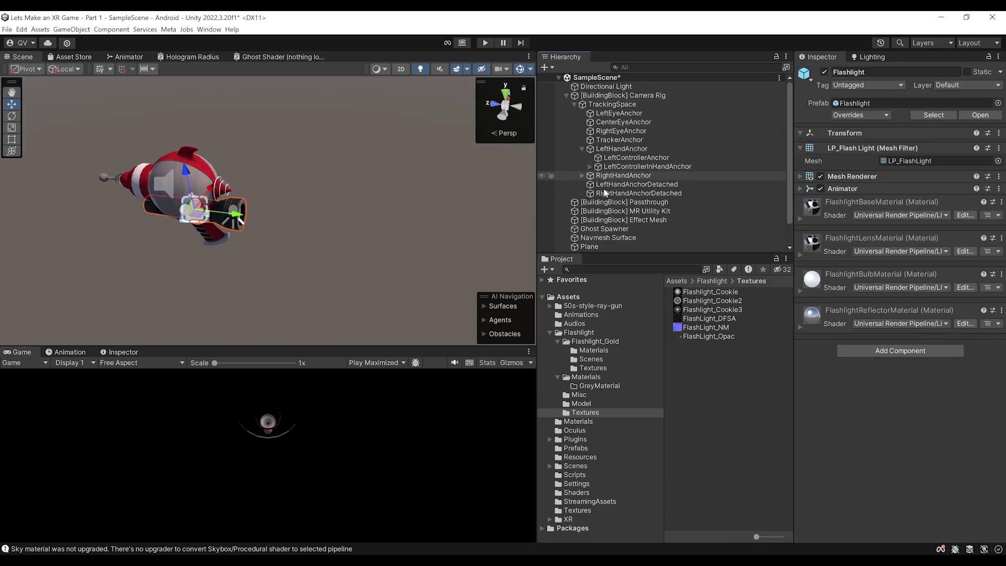
Make the Flashlight a child of LeftHandAnchor and frame it in the Scene view
scroll(608, 199, "down", 1)
left_click_drag(590, 244, 616, 129)
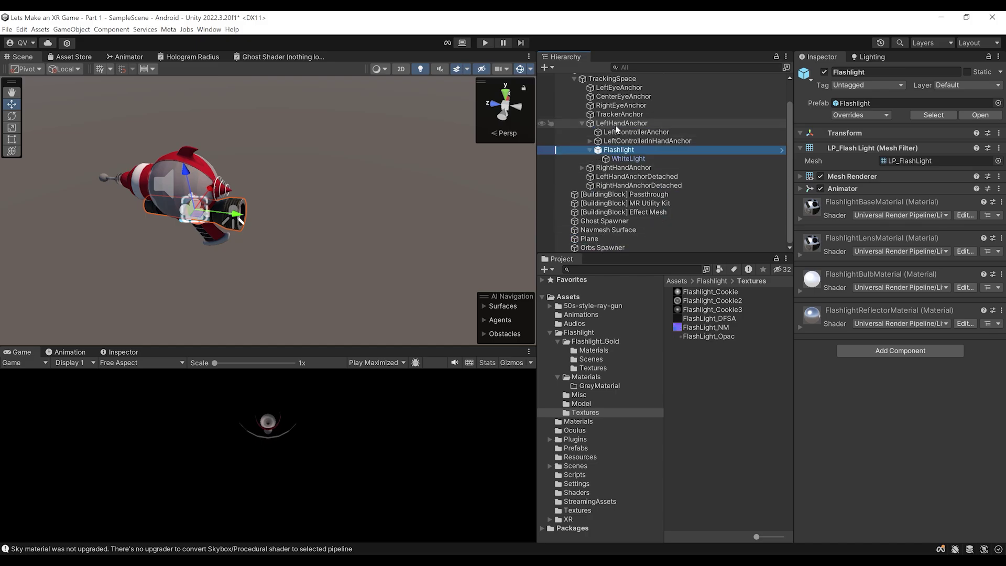
key("f")
left_click_drag(276, 226, 345, 224, "alt")
Rotate the flashlight with the Rotate tool so it points forward beside the gun
key("e")
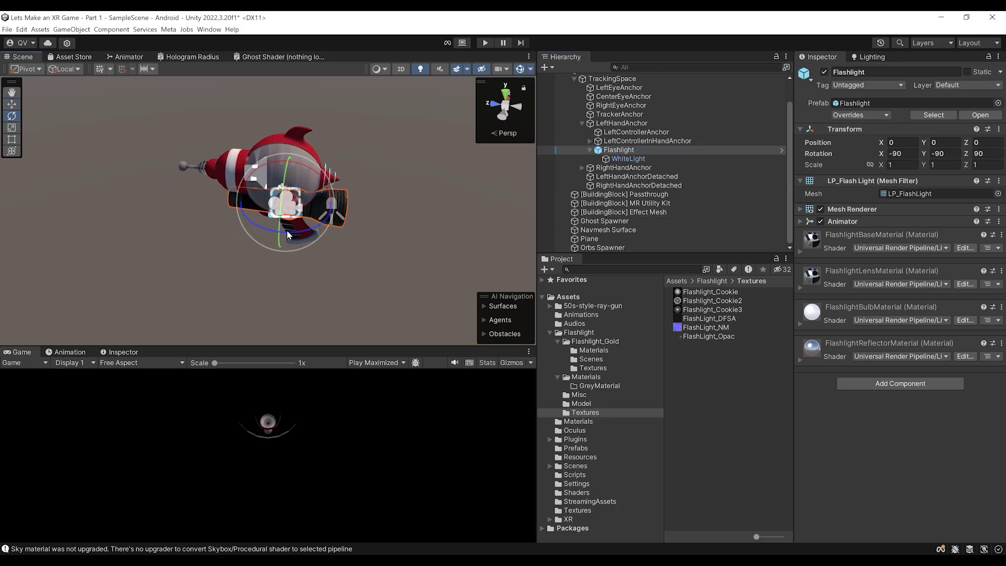
left_click_drag(287, 234, 571, 169)
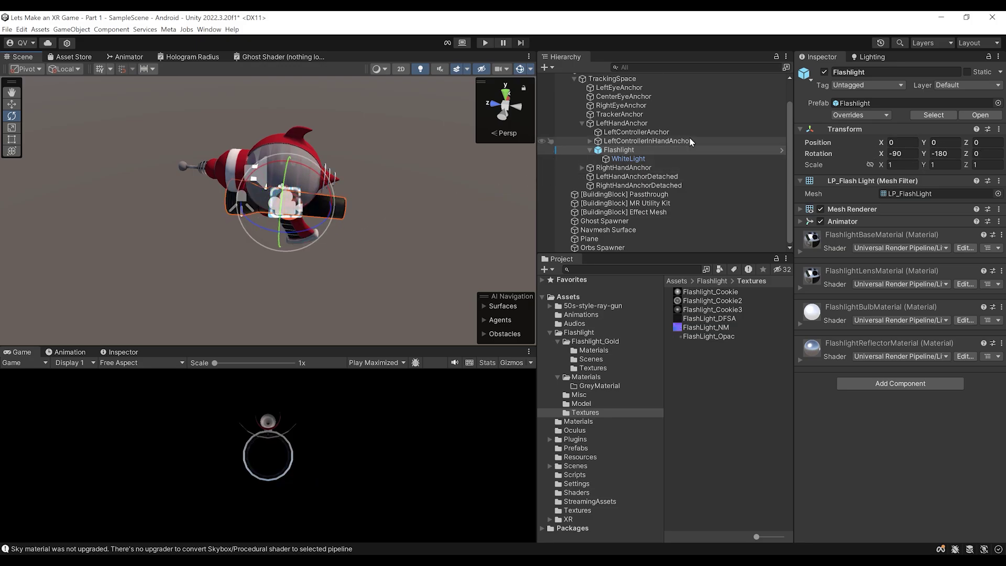
scroll(250, 315, "up", 3)
middle_click_drag(309, 262, 340, 238)
right_click_drag(340, 238, 332, 210)
middle_click_drag(330, 221, 324, 200)
scroll(327, 194, "down", 2)
Slide the flashlight along Z to 0.0658, save the scene, and enter Play mode
key("w")
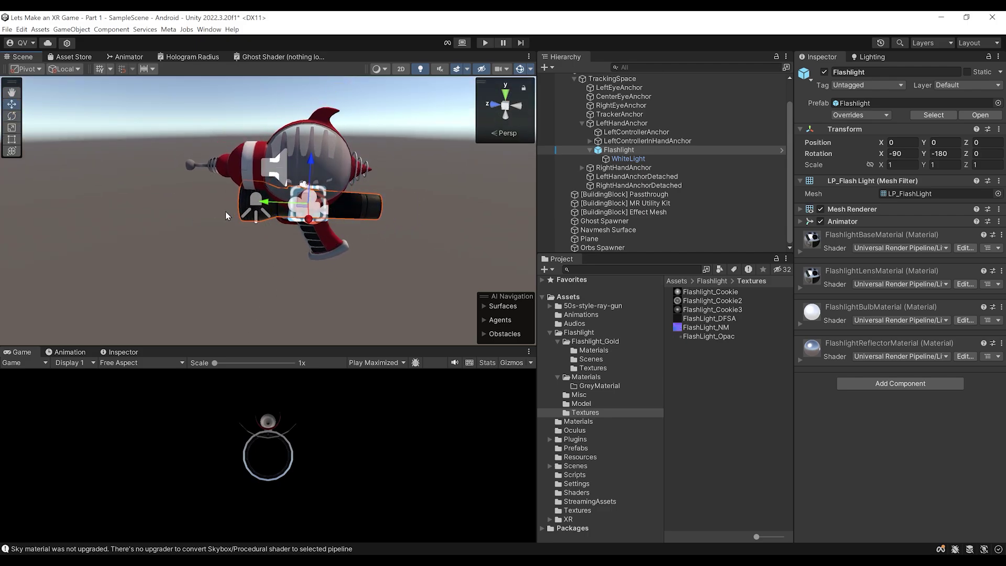
left_click_drag(268, 203, 230, 210)
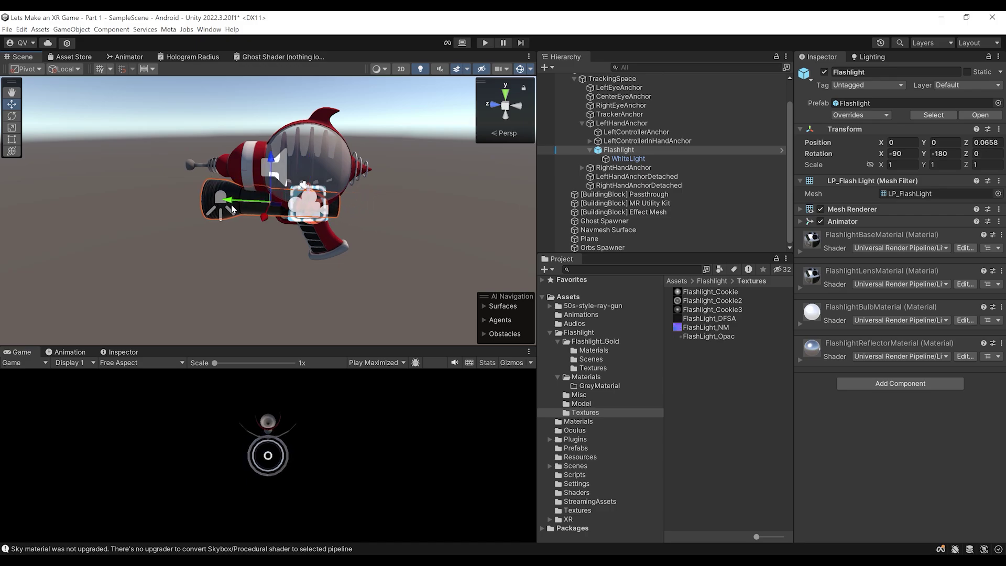
scroll(316, 251, "down", 2)
key("ctrl+s")
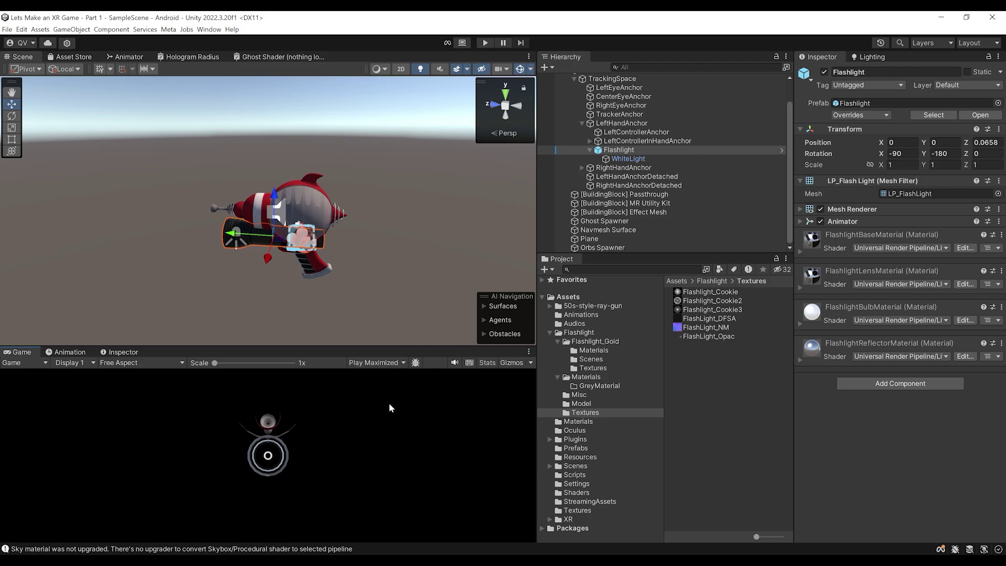
key("ctrl+p")
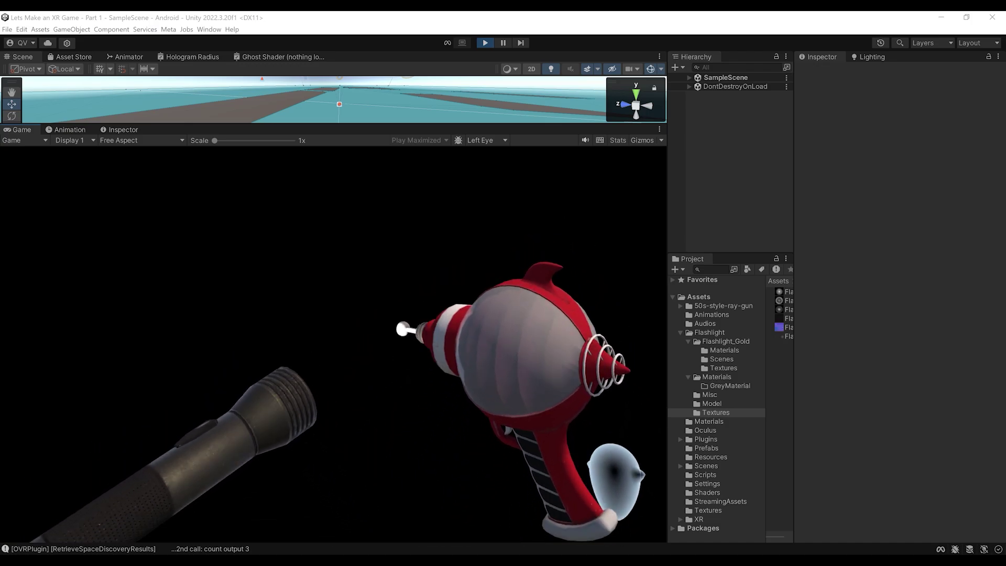
Exit Play mode and enlarge the Hierarchy panel and the Game view
key("ctrl+p")
left_click_drag(405, 229, 556, 251, "alt")
left_click_drag(680, 254, 691, 328)
scroll(449, 267, "down", 2)
left_click_drag(449, 266, 394, 255, "alt")
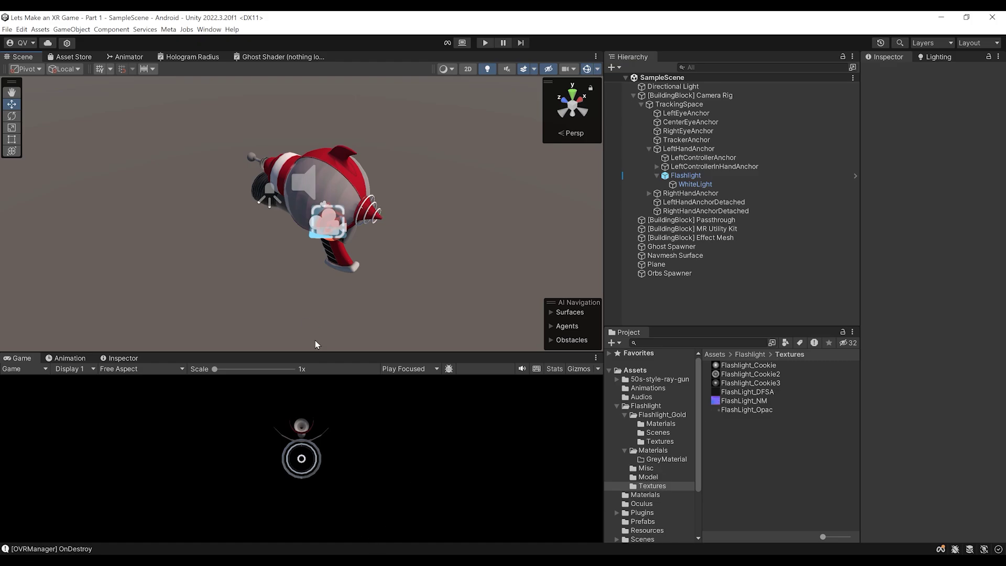
left_click_drag(316, 350, 317, 300)
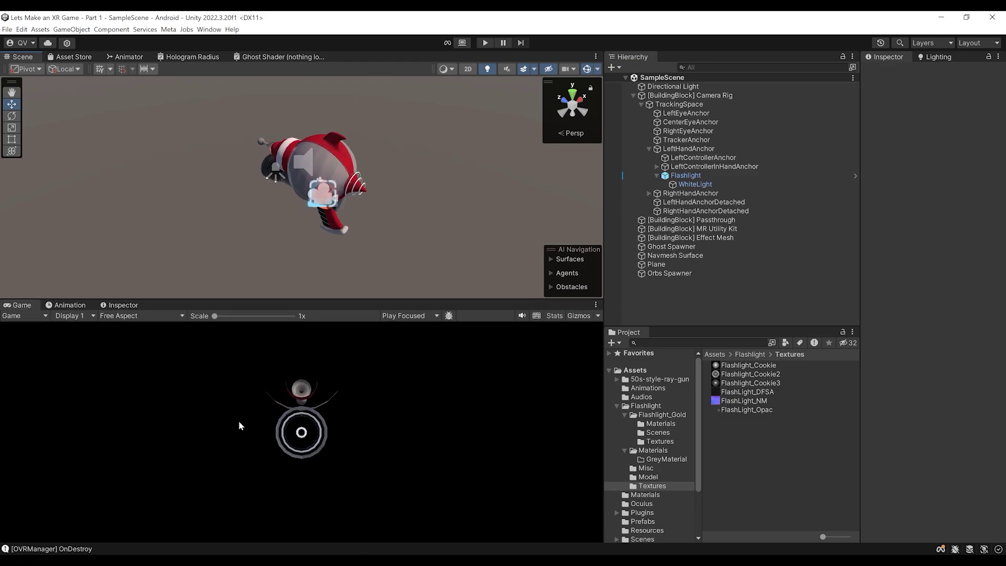
Glance at the headset casting page in Chrome, then select the Passthrough building block
key("alt+Tab")
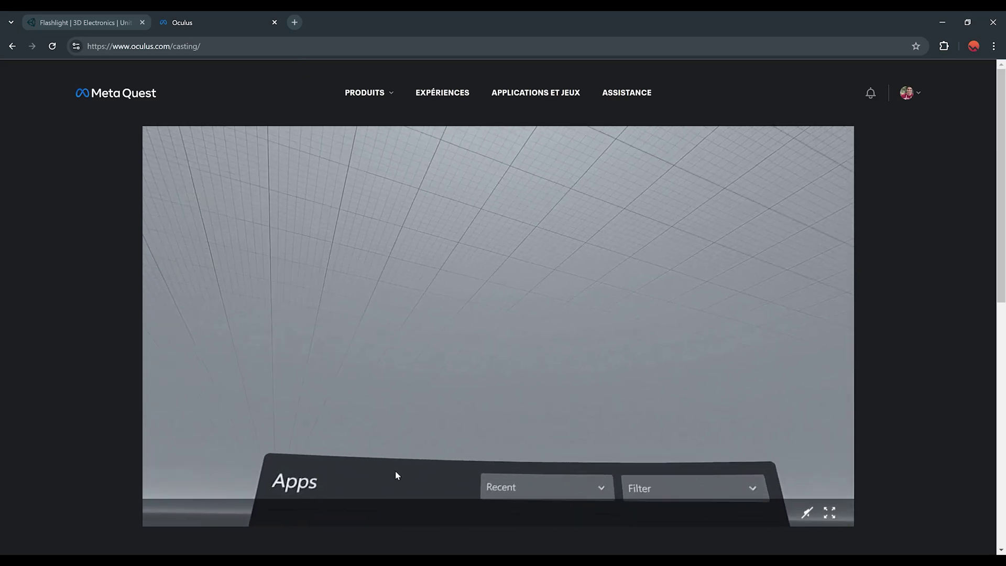
key("alt+Tab")
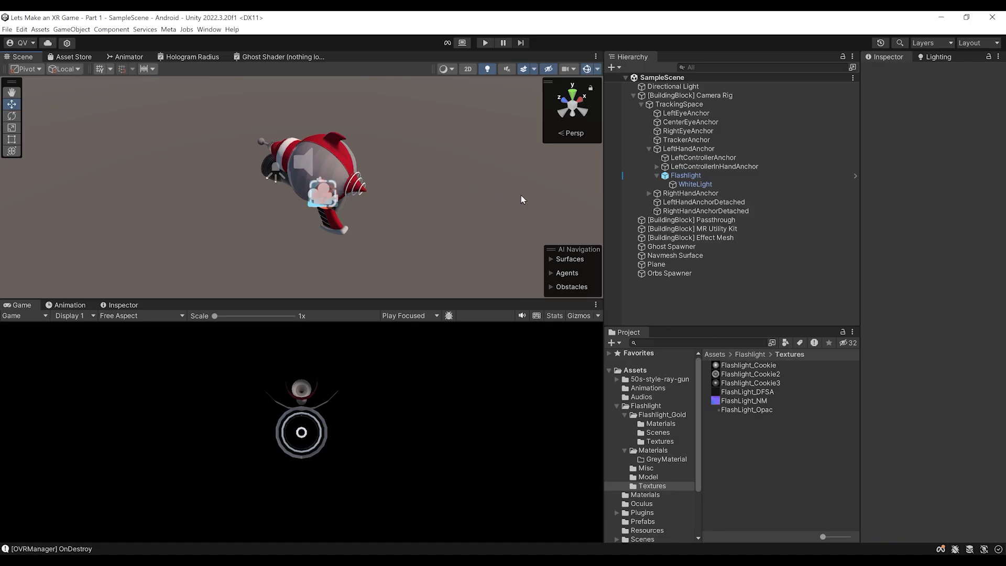
left_click(686, 221)
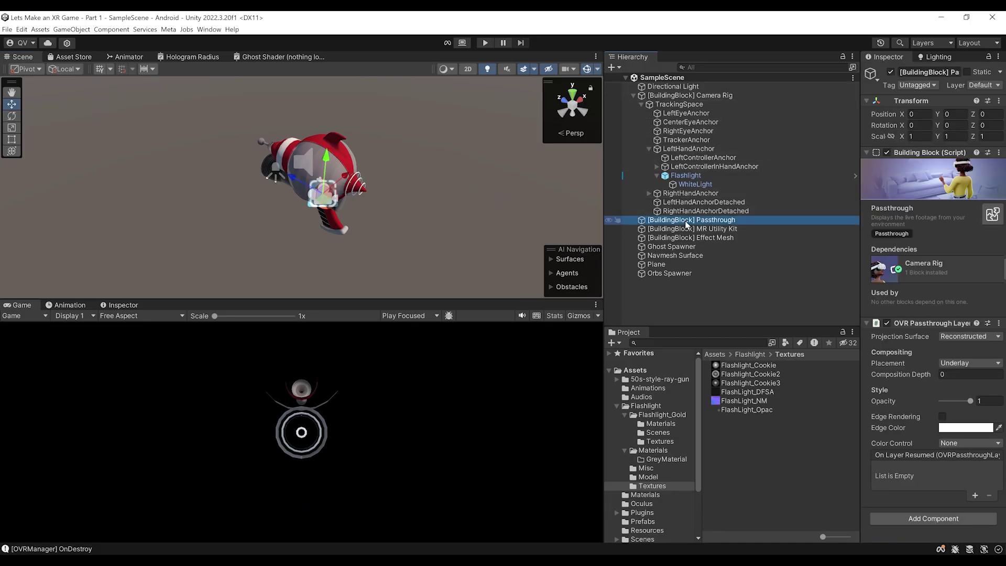
Collapse Camera Rig, widen the Inspector, and start Play mode to run the scene on the headset
left_click(634, 95)
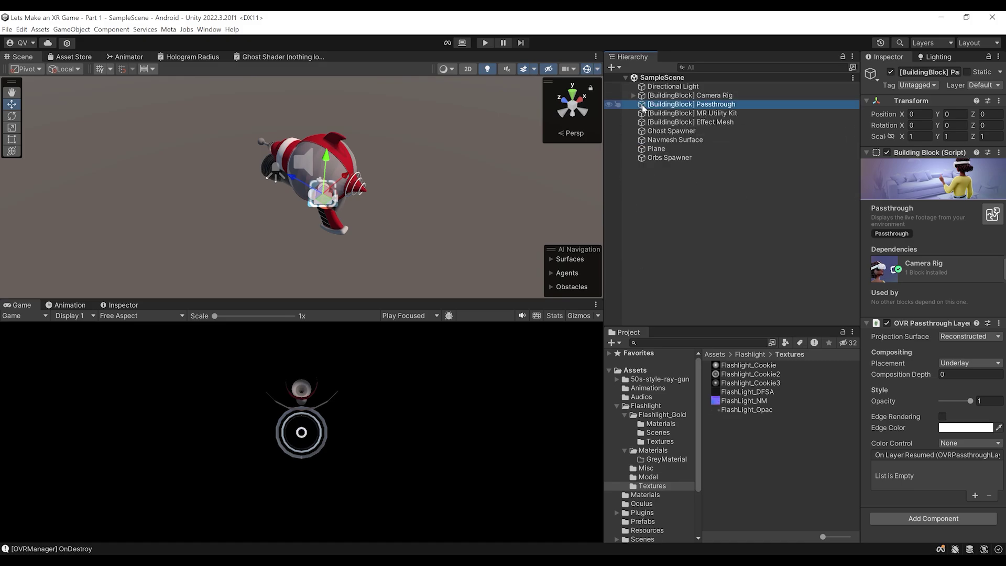
left_click_drag(858, 213, 785, 215)
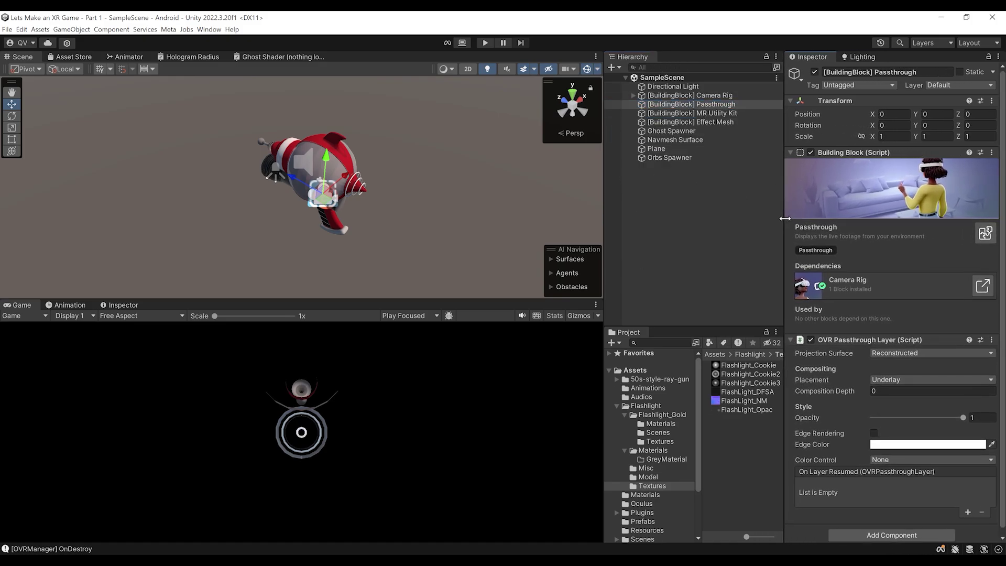
scroll(897, 342, "down", 1)
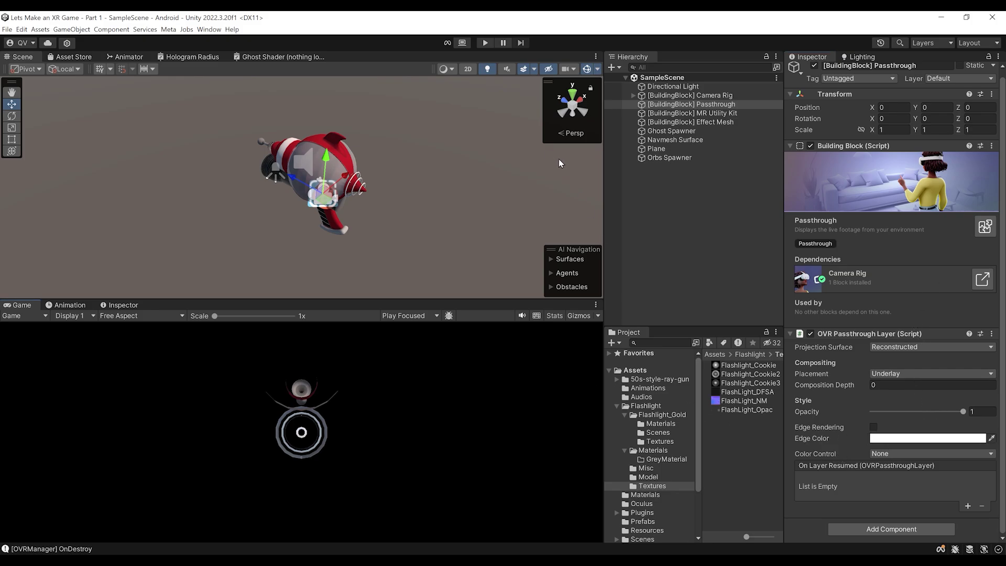
left_click(486, 47)
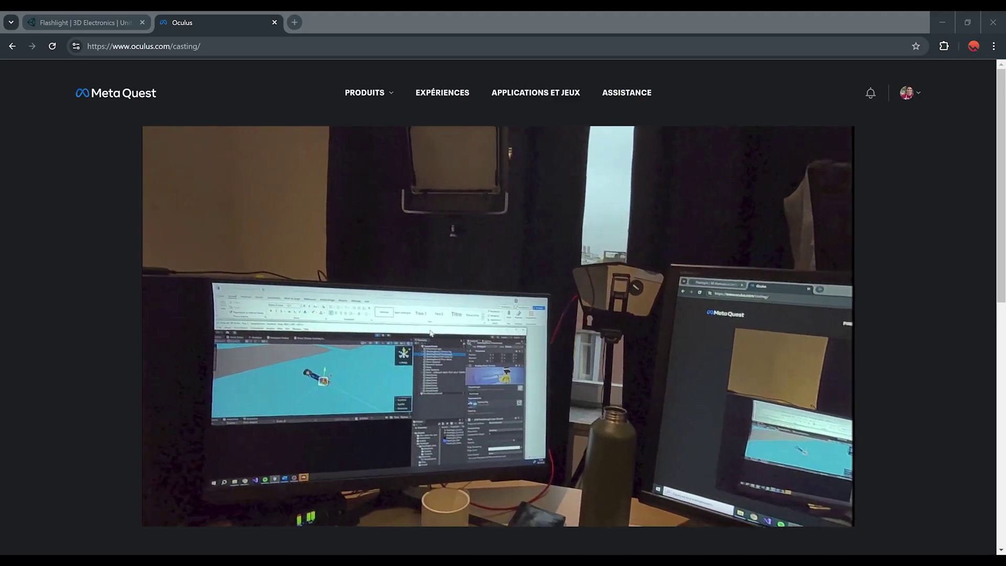
During play, set the passthrough colour control to Color Adjustment and raise contrast slightly
key("alt+Tab")
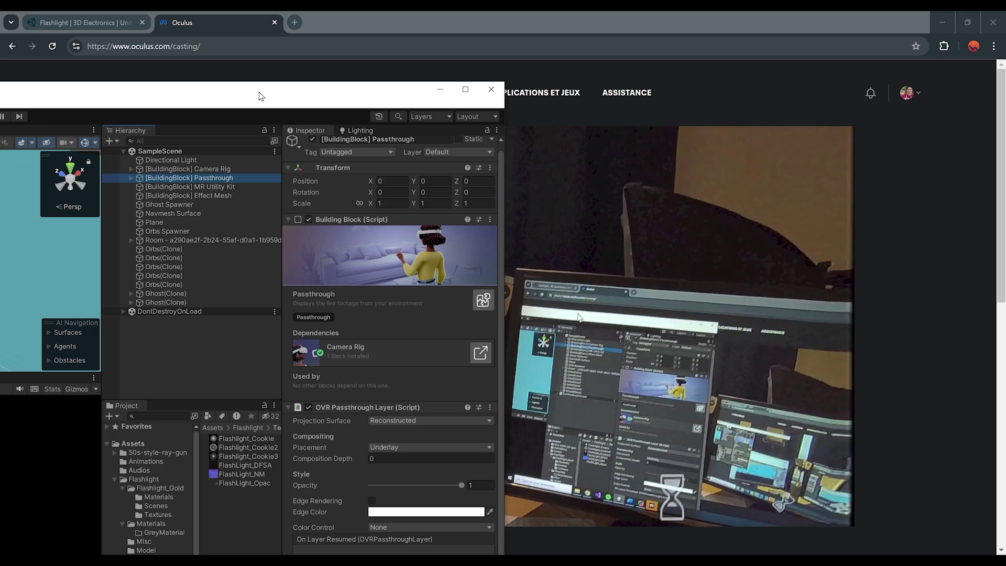
left_click_drag(261, 96, 244, 26)
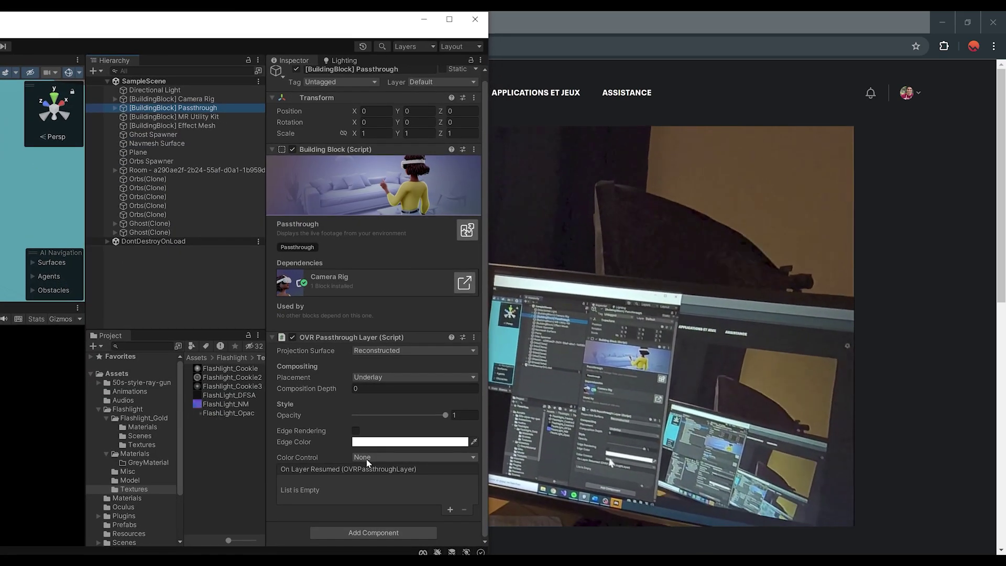
left_click(379, 458)
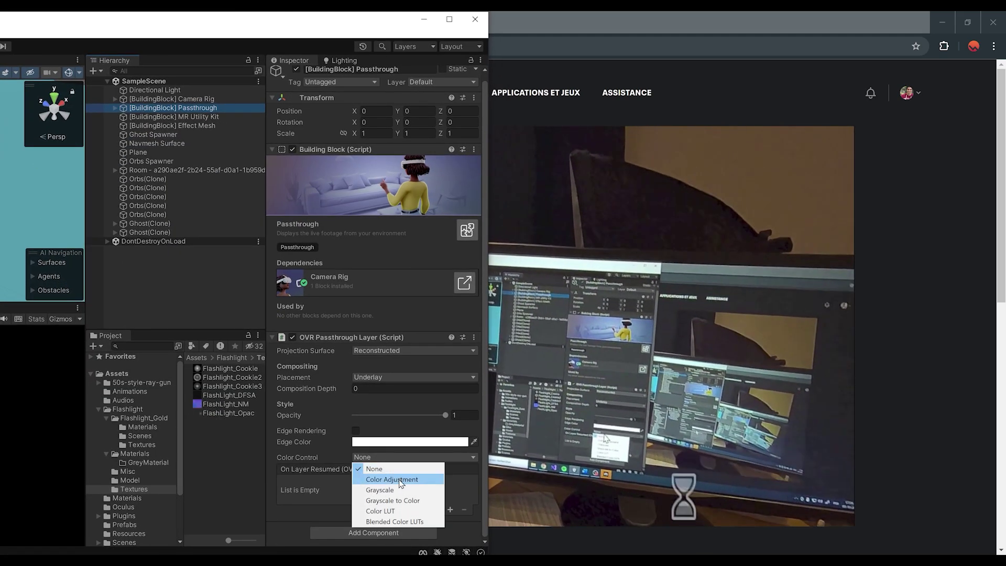
left_click(399, 479)
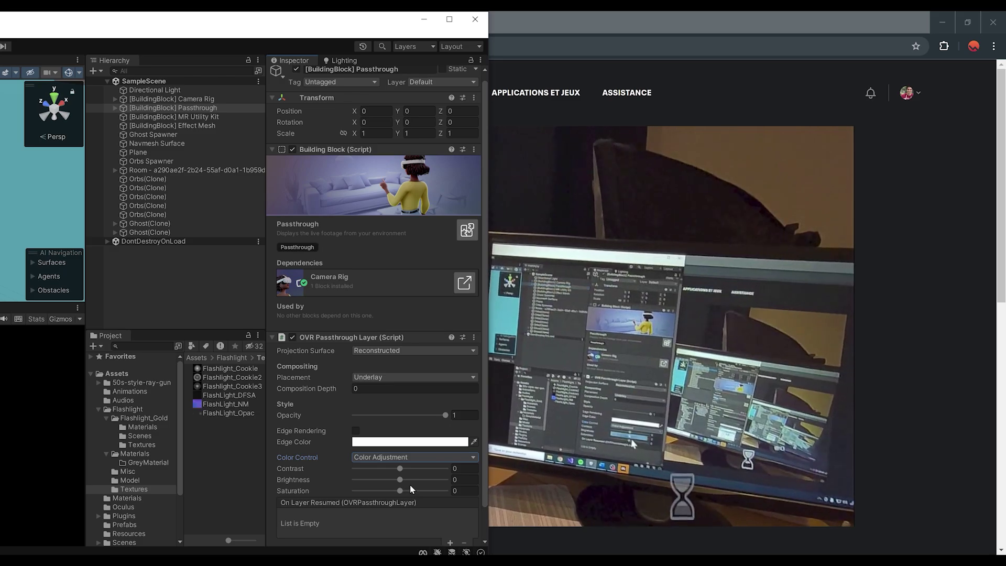
left_click_drag(400, 470, 417, 487)
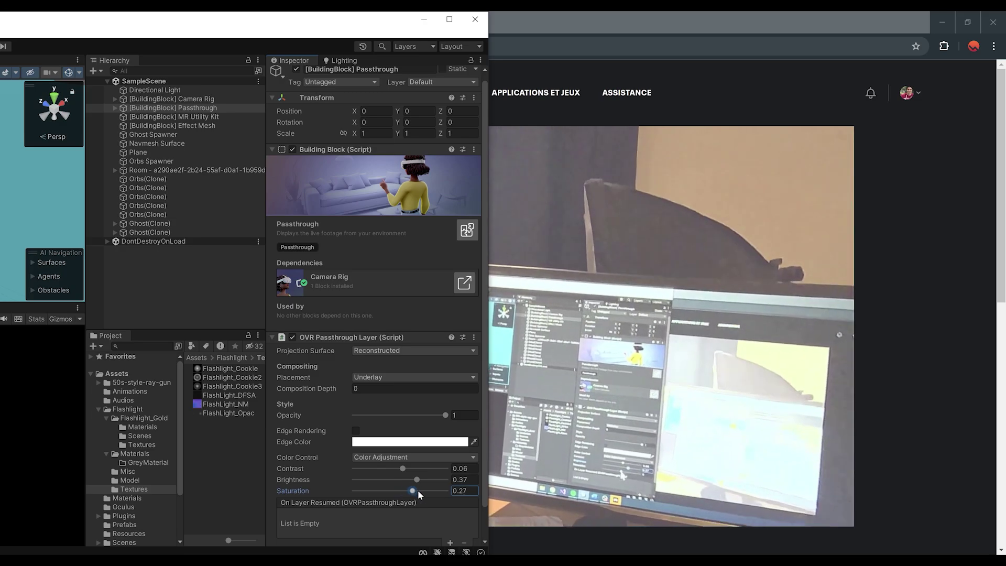
left_click_drag(355, 491, 416, 491)
scroll(409, 430, "down", 2)
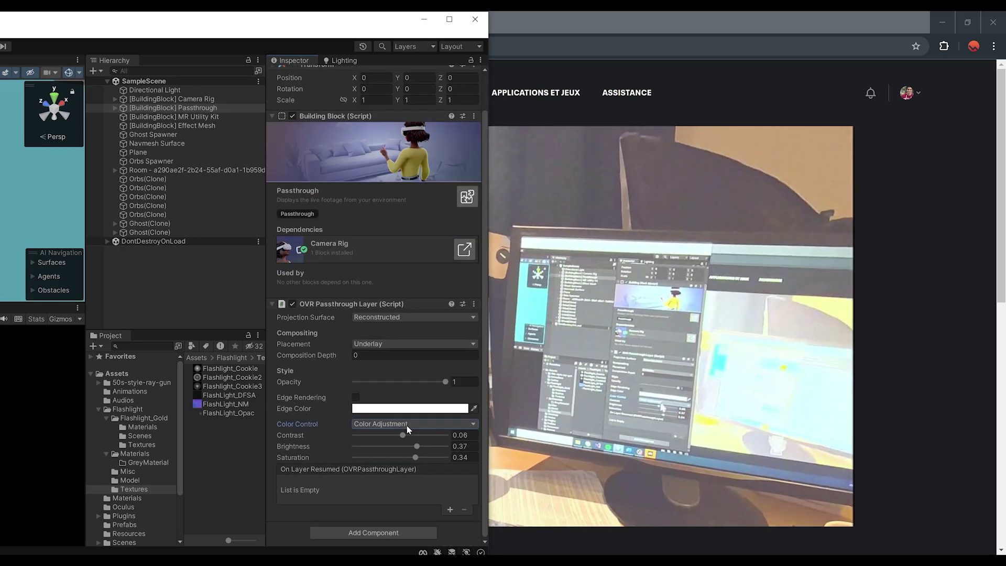
left_click(407, 426)
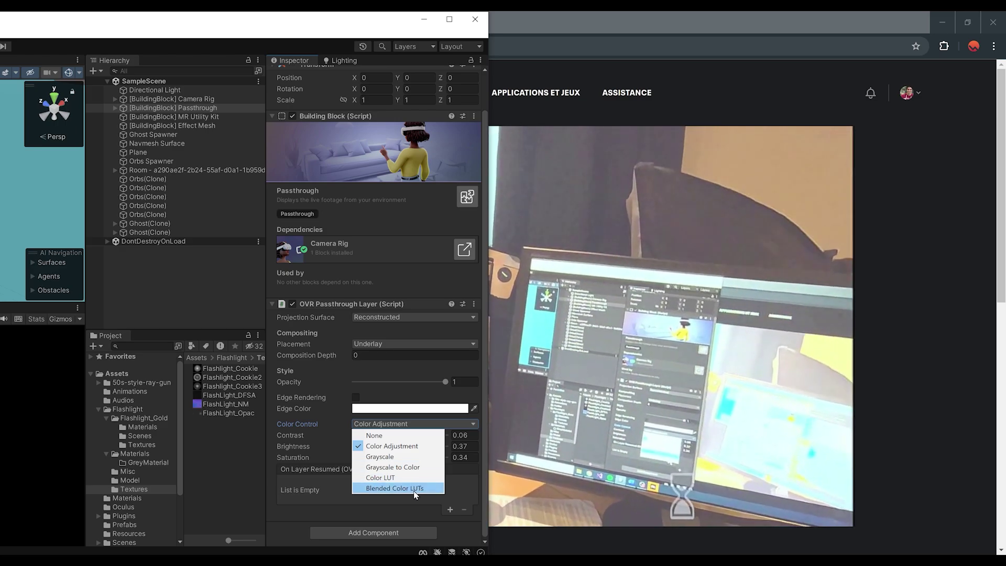
left_click(415, 446)
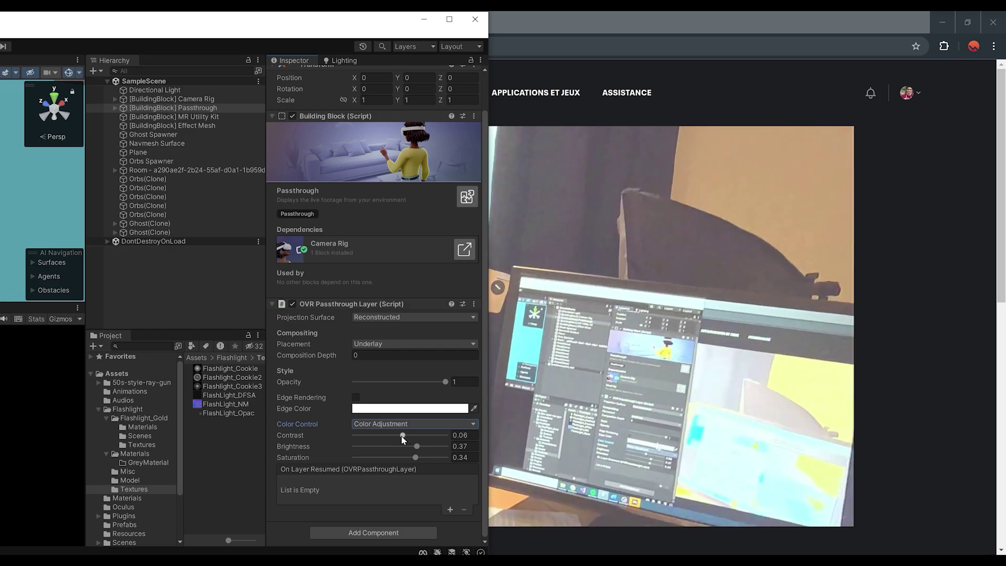
Set the passthrough edge colour to red (FF0000) and lower brightness to 0.2
left_click_drag(279, 28, 113, 48)
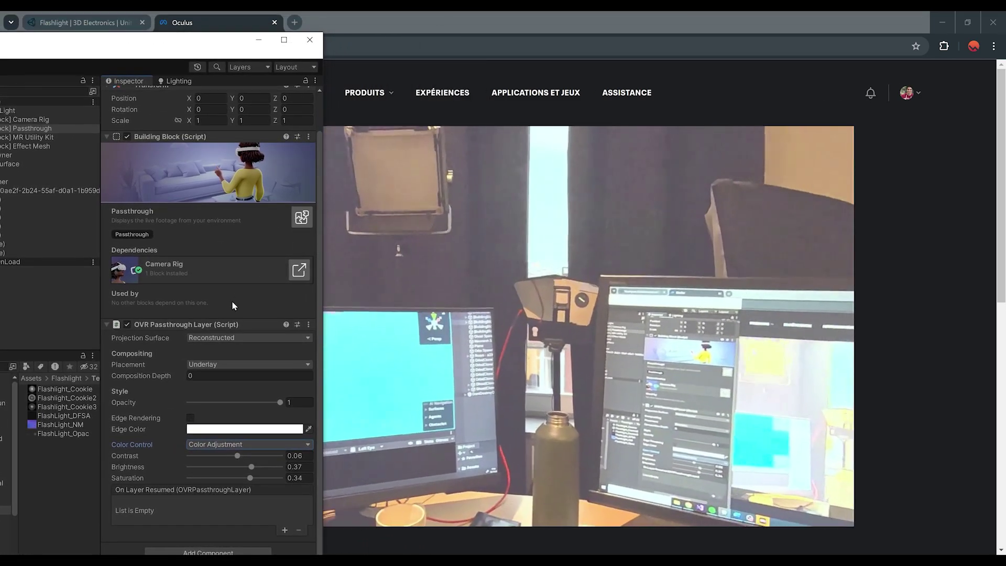
left_click(190, 418)
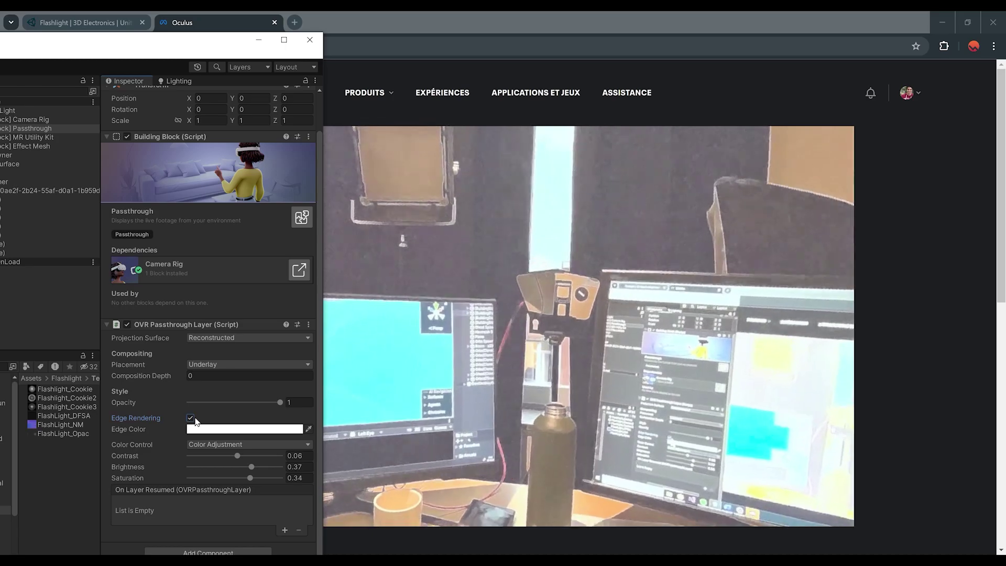
left_click(219, 429)
left_click_drag(283, 392, 325, 354)
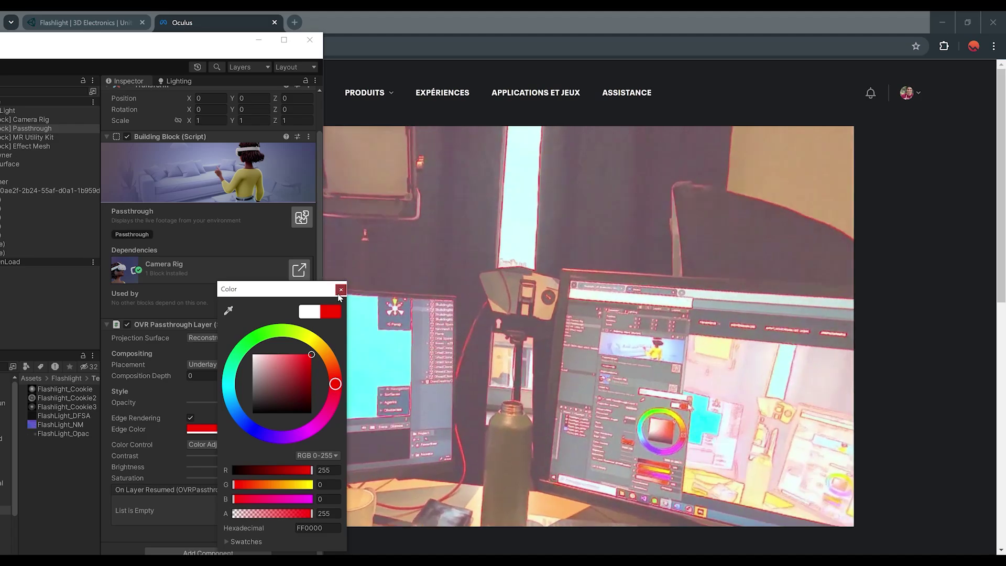
left_click(340, 289)
left_click(190, 418)
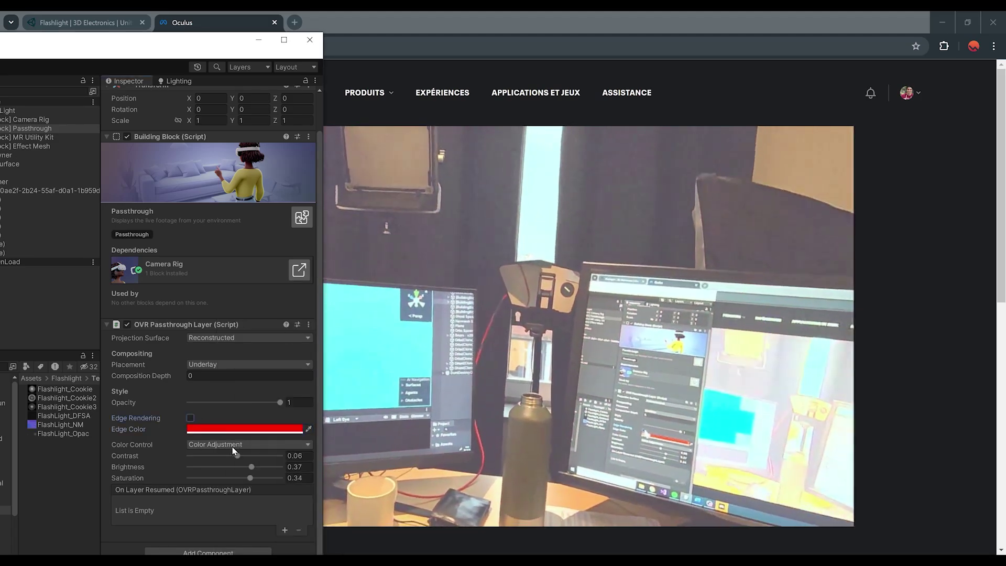
left_click_drag(252, 466, 239, 458)
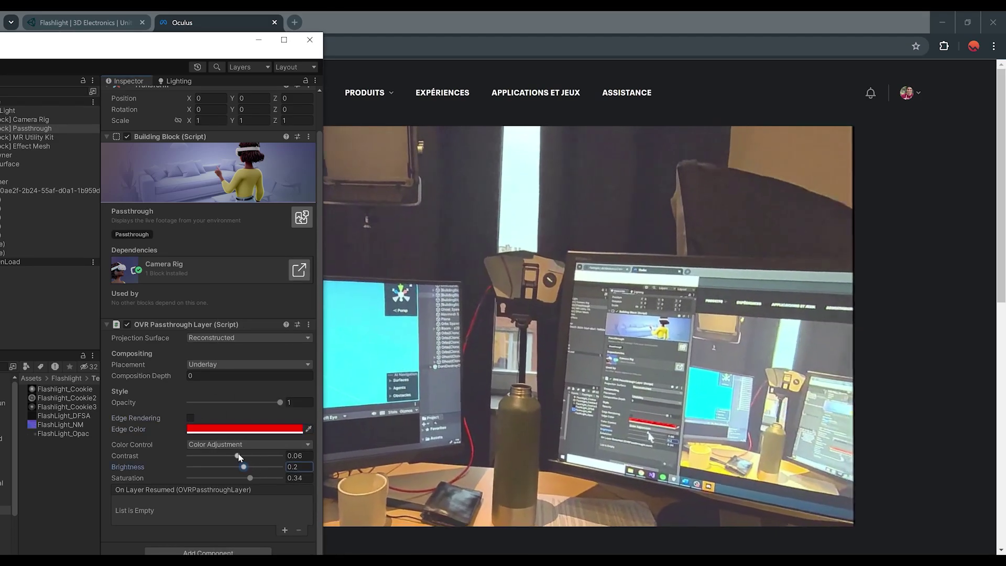
Copy the OVR Passthrough Layer component settings and exit Play mode
right_click(168, 325)
left_click(194, 373)
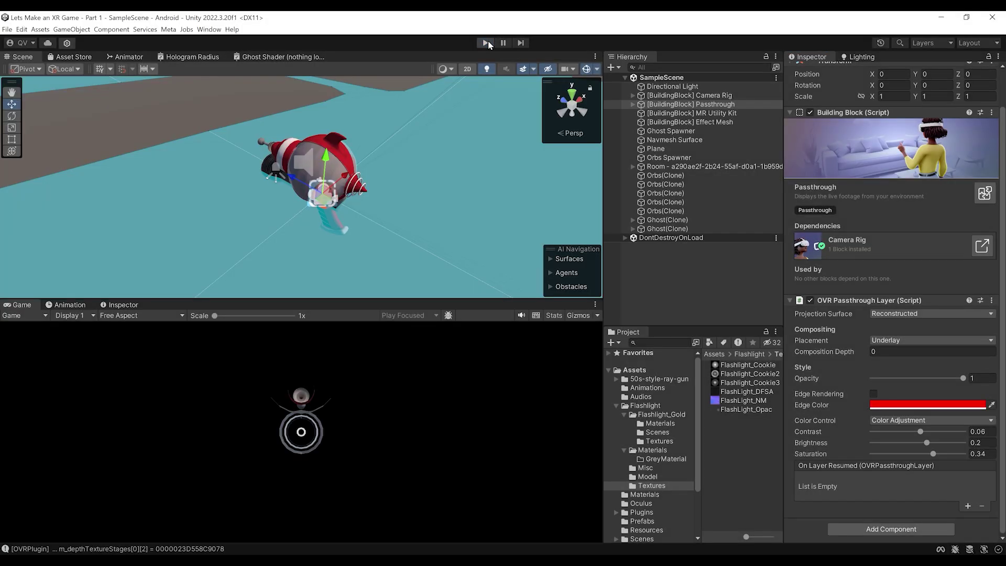
left_click(487, 43)
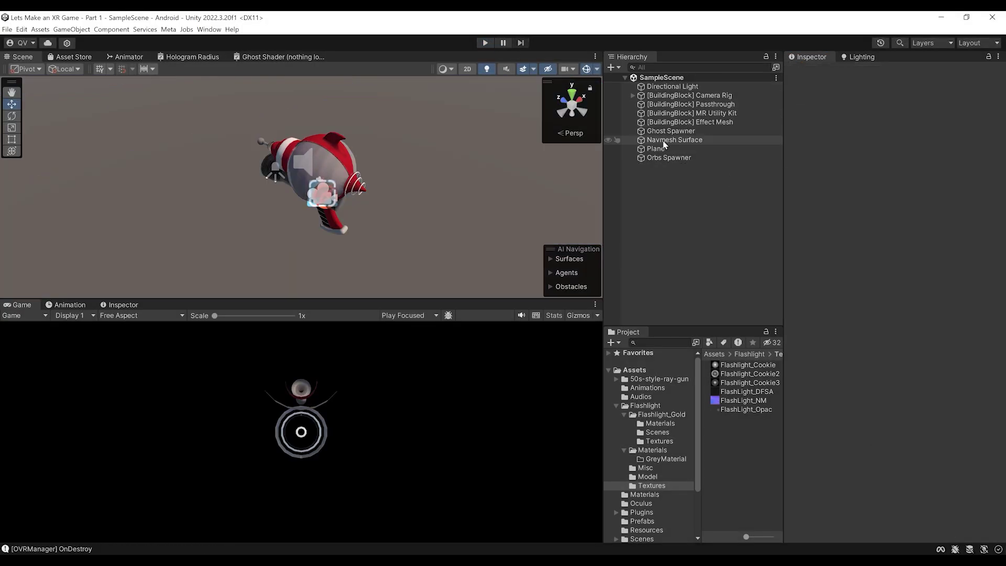
Paste the copied values onto the scene's OVR Passthrough Layer and save the scene
scroll(878, 460, "down", 1)
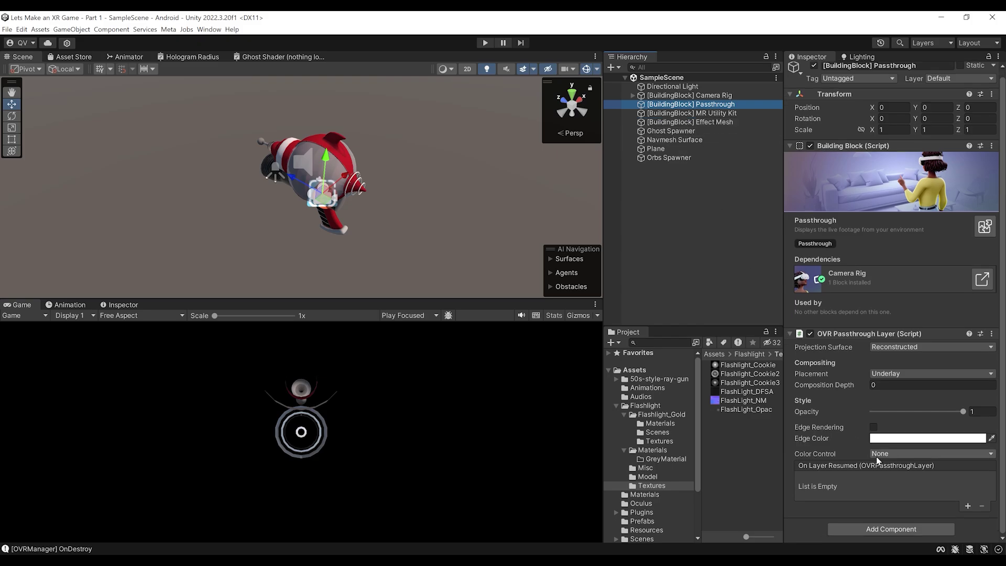
right_click(822, 334)
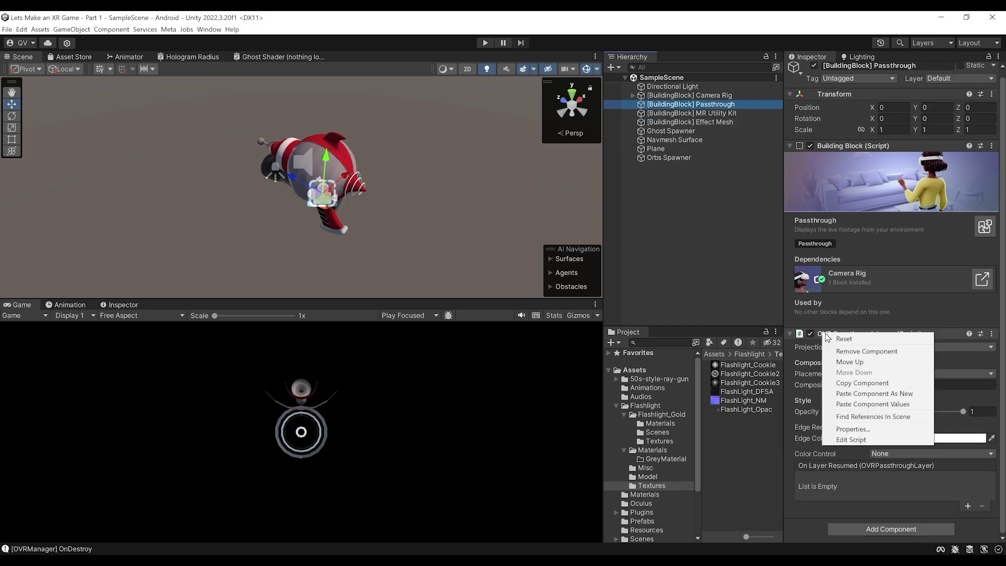
left_click(889, 405)
scroll(873, 406, "down", 2)
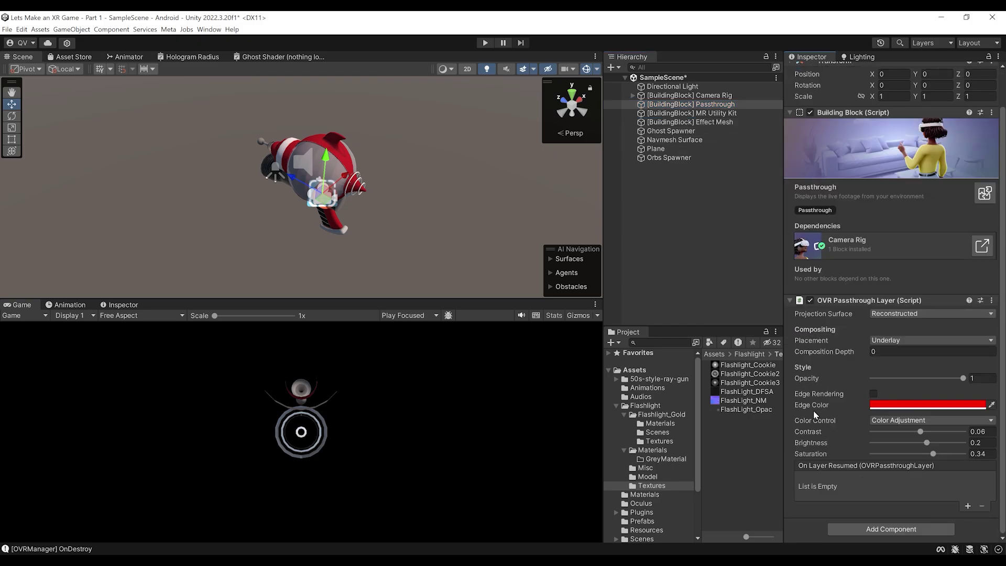
key("ctrl+s")
Move the Scene view in closer to the ray gun's flashlight
scroll(403, 231, "down", 2)
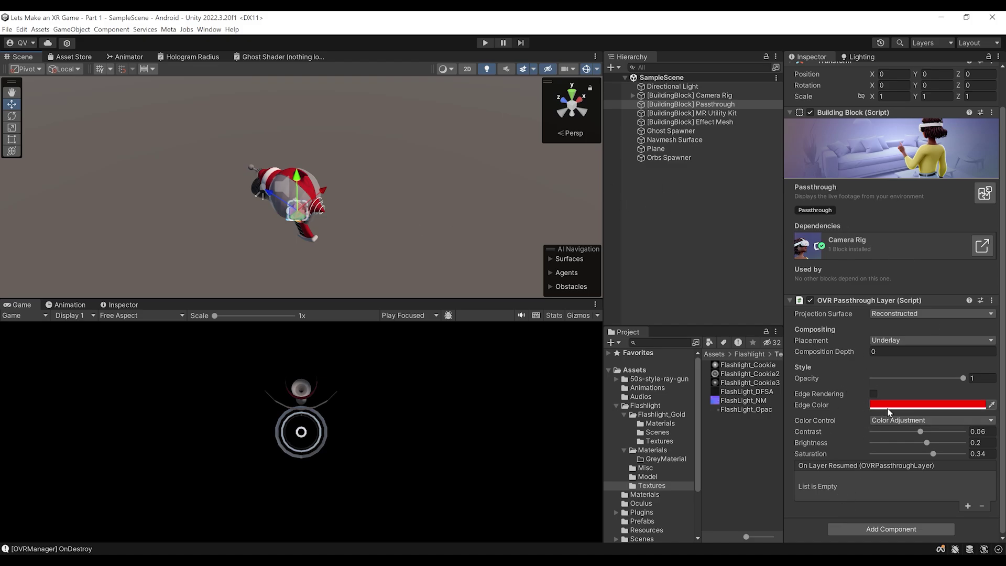
scroll(371, 177, "up", 2)
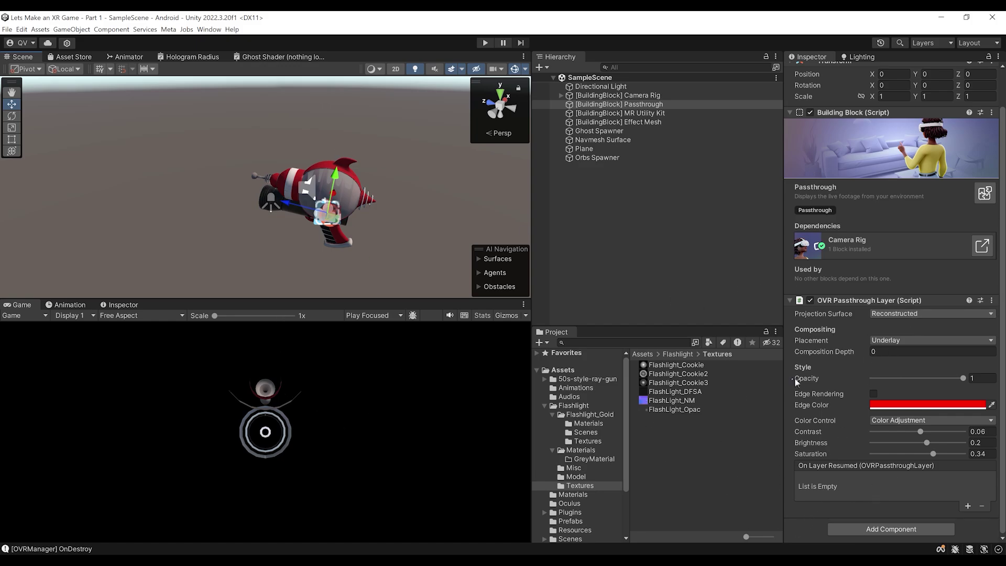
middle_click_drag(345, 181, 290, 225)
right_click_drag(289, 225, 317, 205)
middle_click_drag(318, 206, 466, 142)
scroll(349, 187, "up", 1)
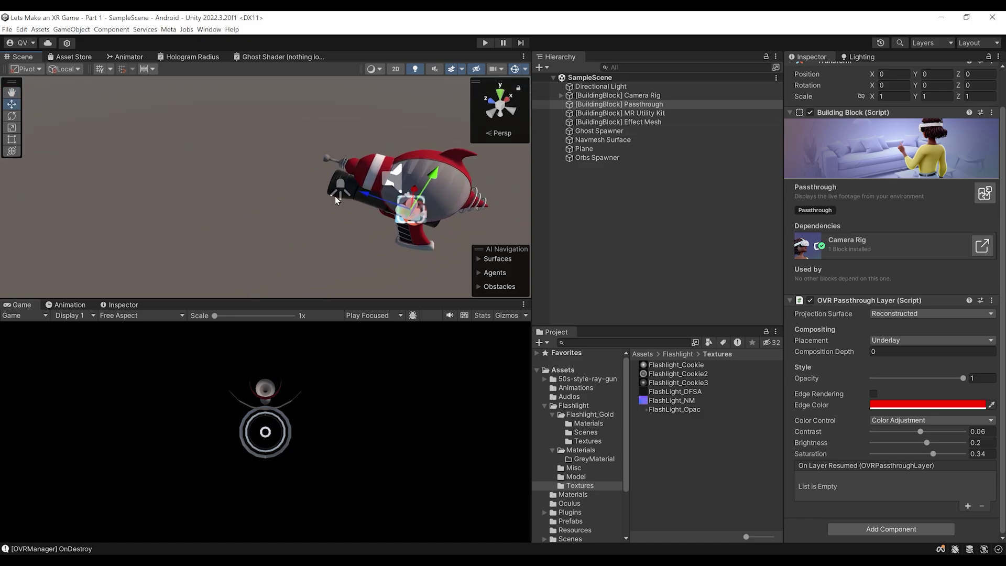
Find the Cone model with search scope All and parent it under Flashlight
left_click(351, 199)
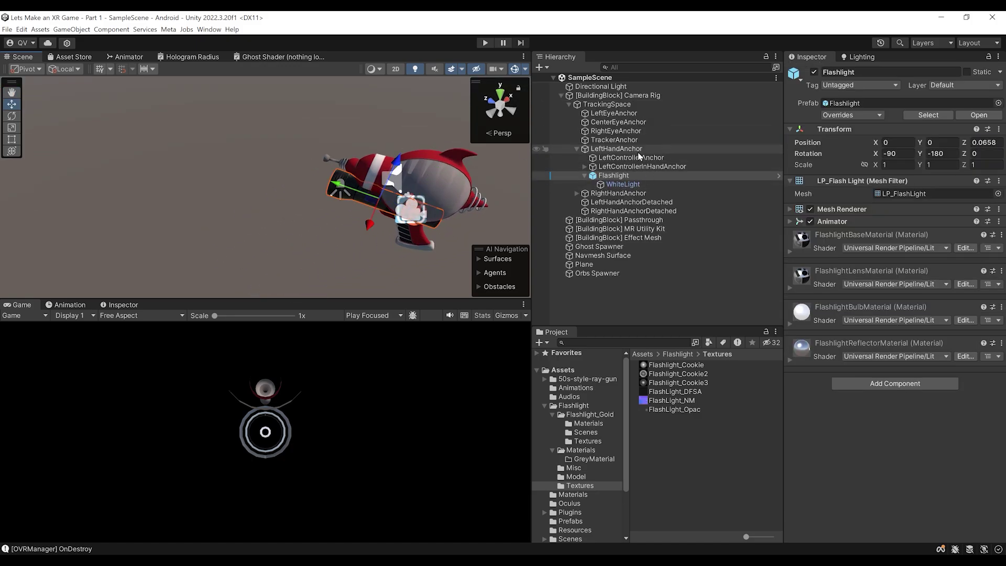
left_click(604, 342)
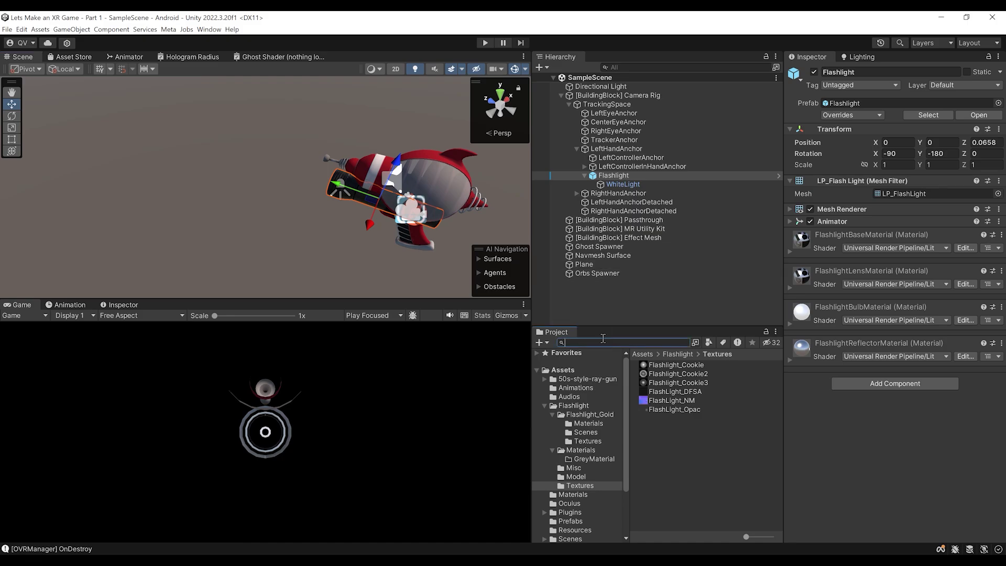
left_click(682, 354)
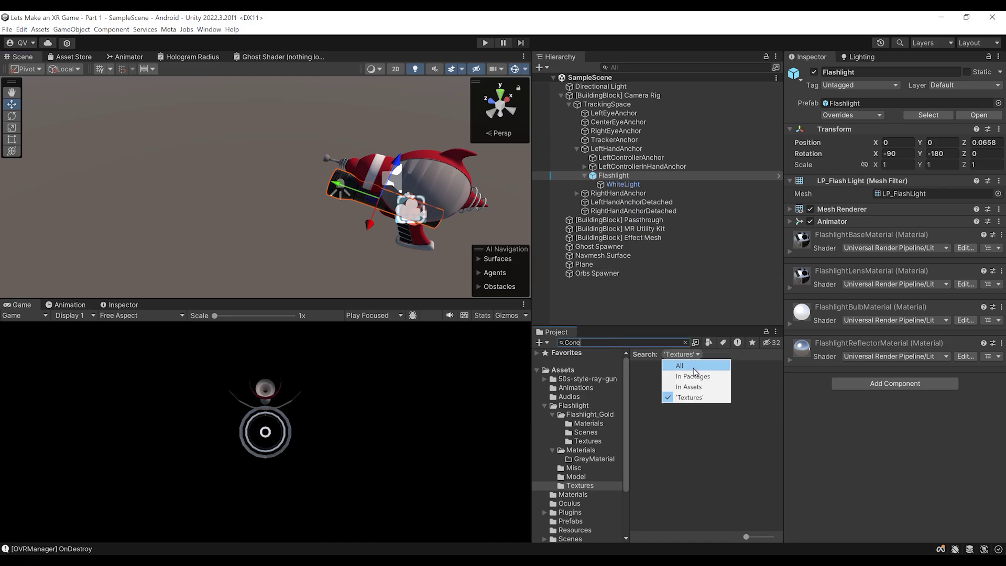
left_click(679, 366)
left_click(654, 366)
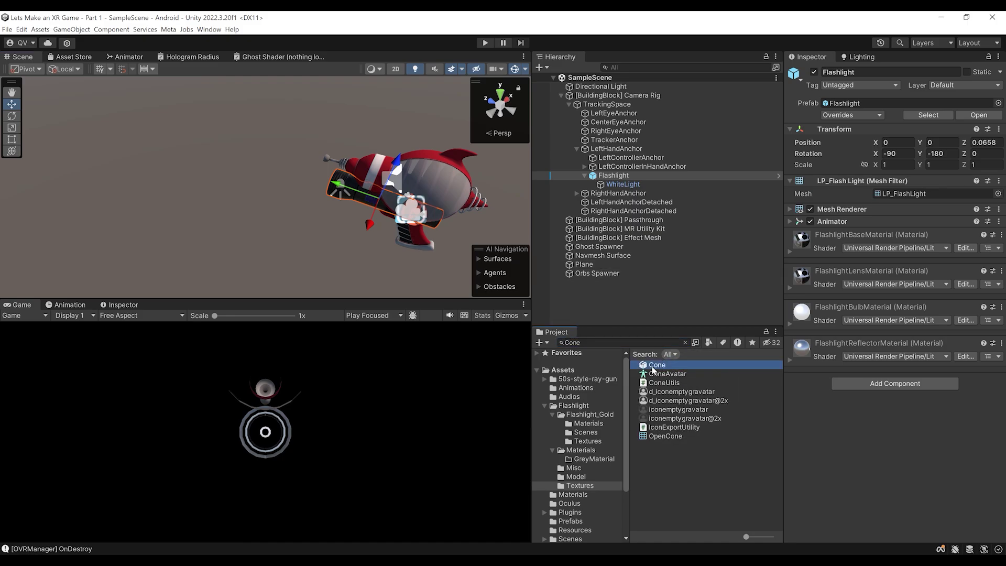
left_click_drag(860, 367, 891, 472)
left_click_drag(652, 367, 620, 179)
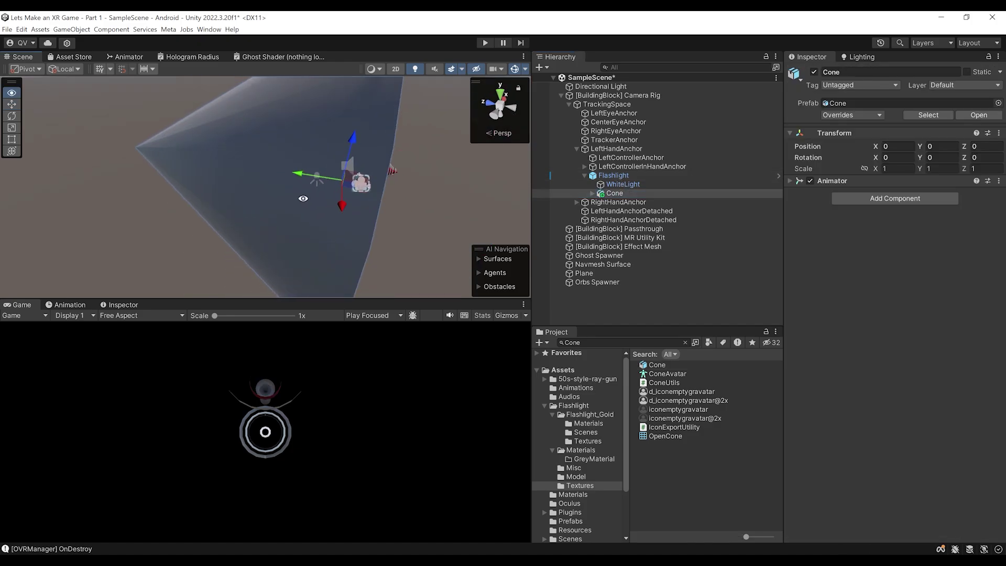
Rotate the cone to Z -180, scale it to 1.5568, and save the scene
key("e")
left_click_drag(311, 187, 211, 169)
key("w")
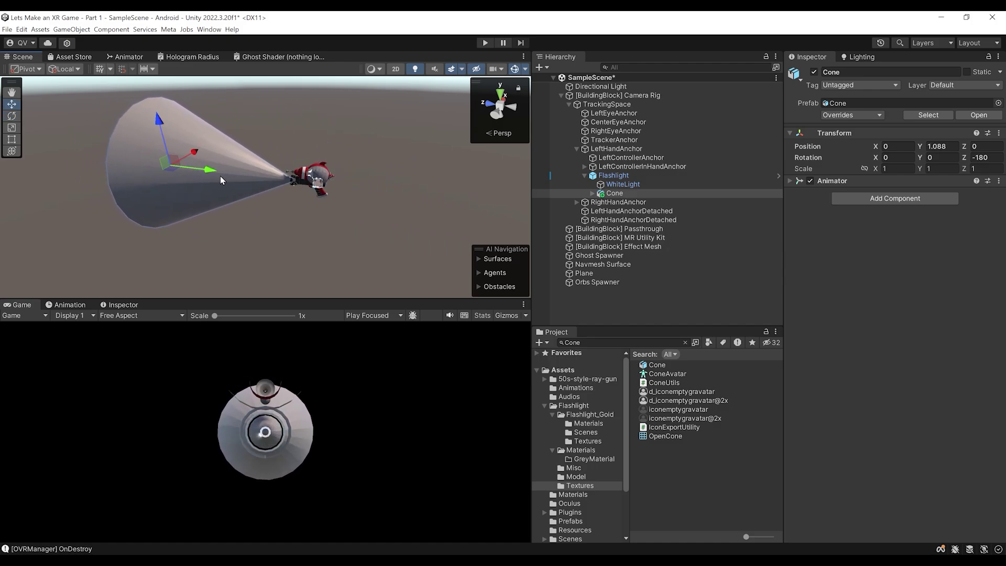
scroll(231, 186, "up", 4)
middle_click_drag(178, 167, 353, 208)
scroll(315, 199, "down", 3)
key("r")
left_click_drag(258, 171, 427, 195)
key("ctrl+s")
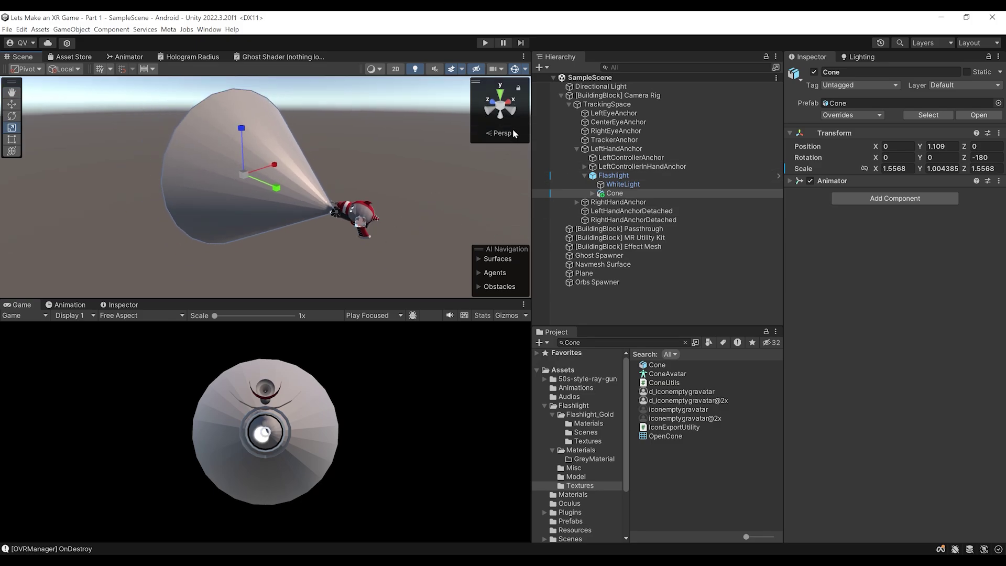
left_click(624, 184)
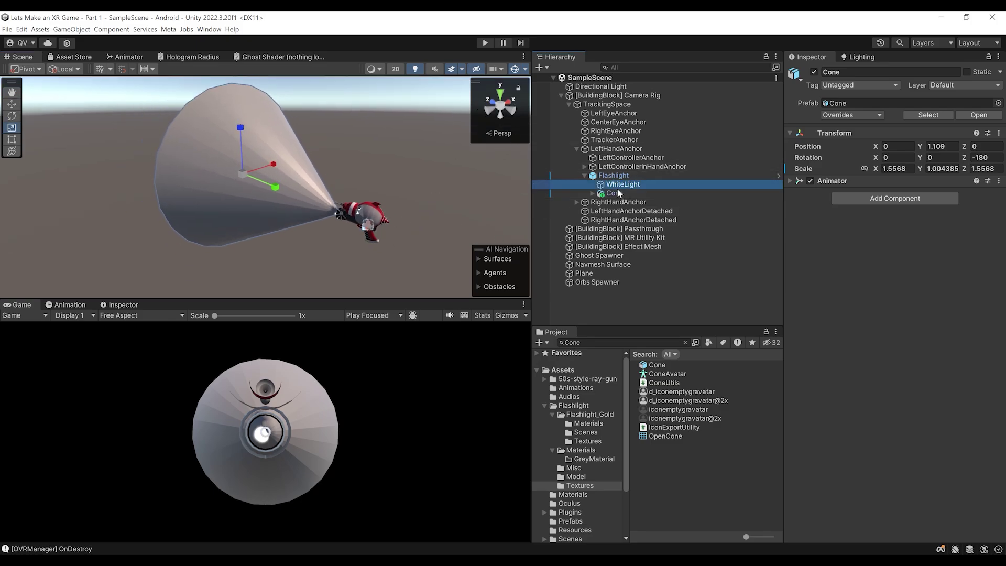
Make the passthrough's projection surface User Defined with Mesh1_Model and Update Transform on, then save
left_click(618, 194)
key("Right")
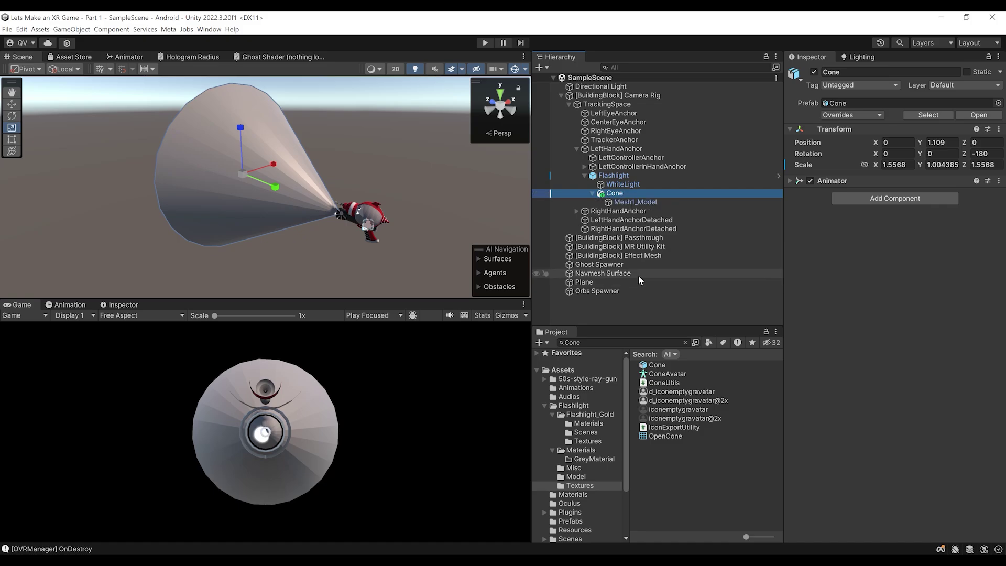
left_click(627, 238)
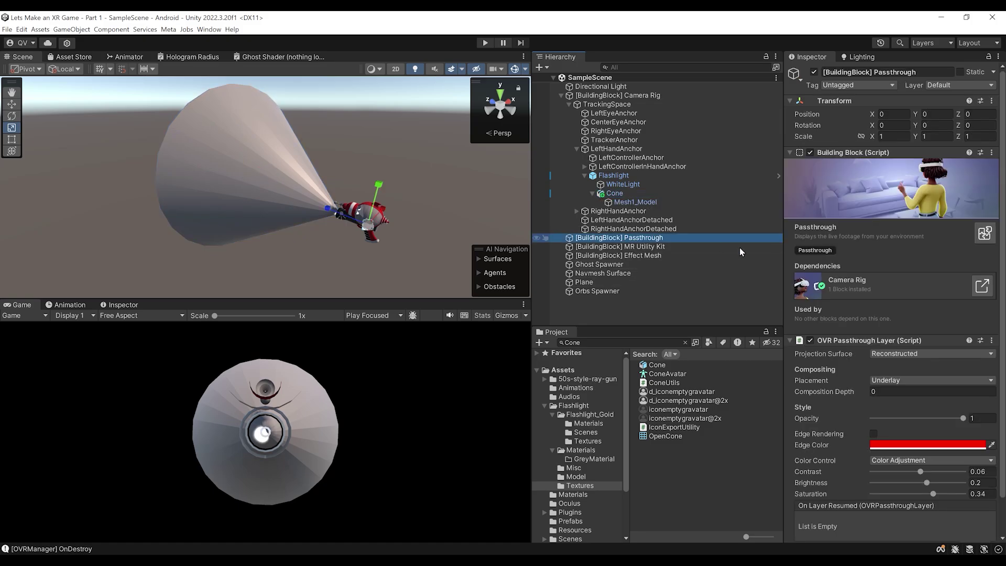
scroll(983, 317, "down", 2)
left_click(894, 314)
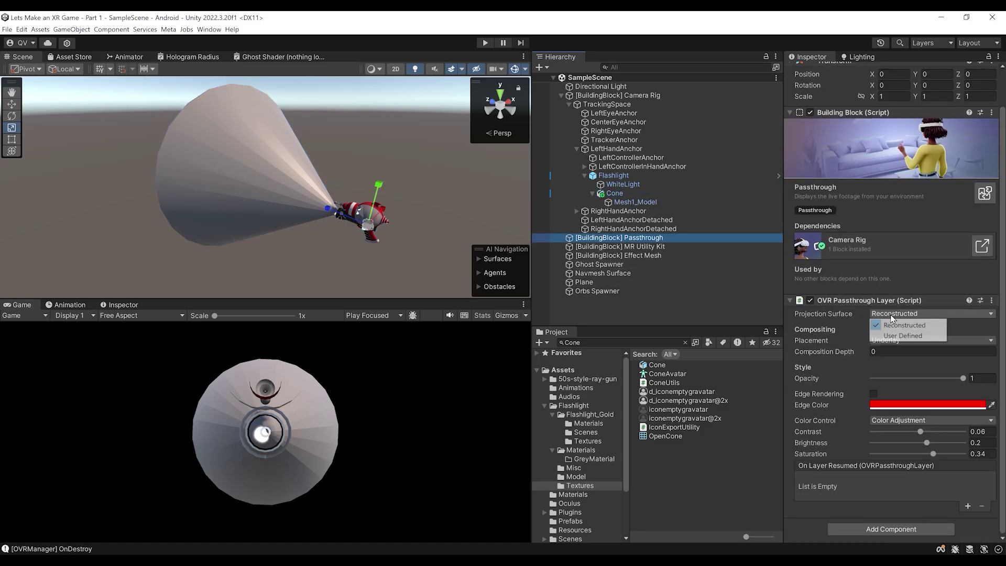
left_click(915, 336)
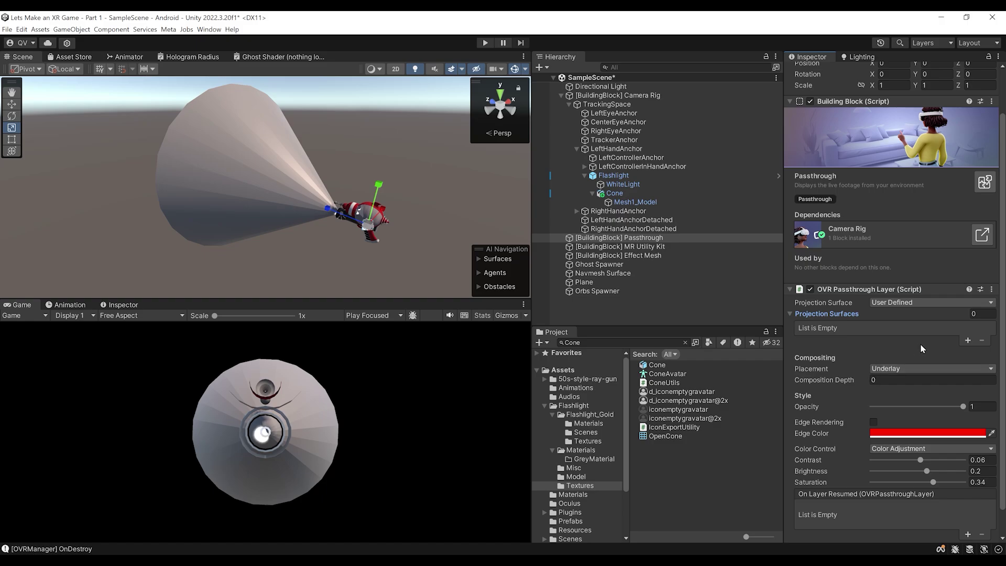
left_click(967, 341)
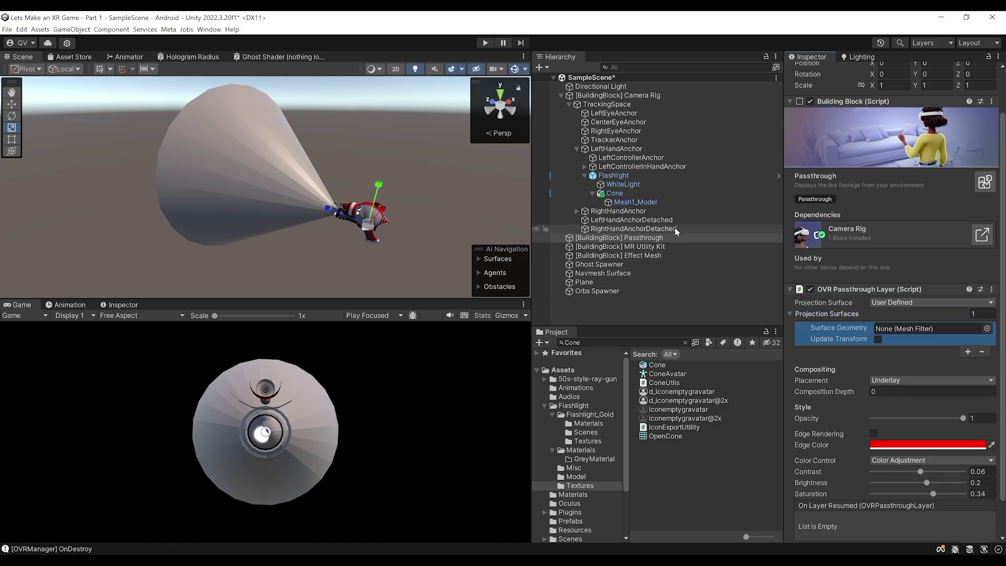
left_click_drag(639, 202, 895, 330)
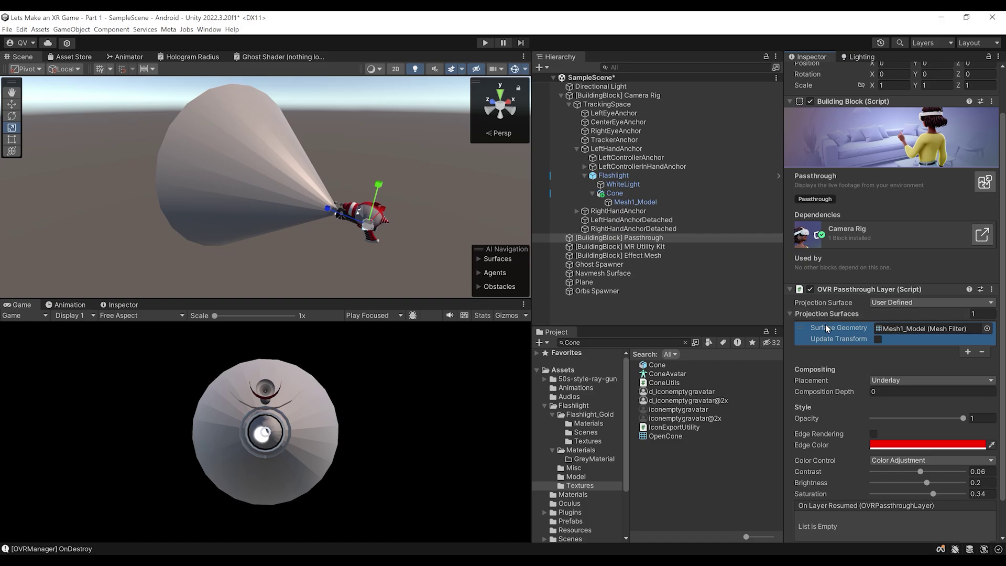
left_click(879, 340)
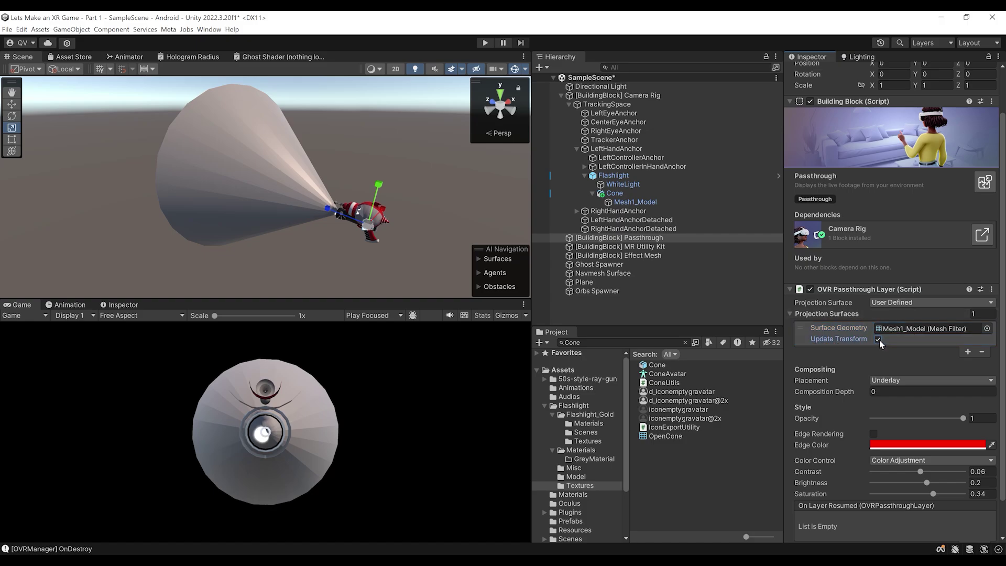
key("ctrl+s")
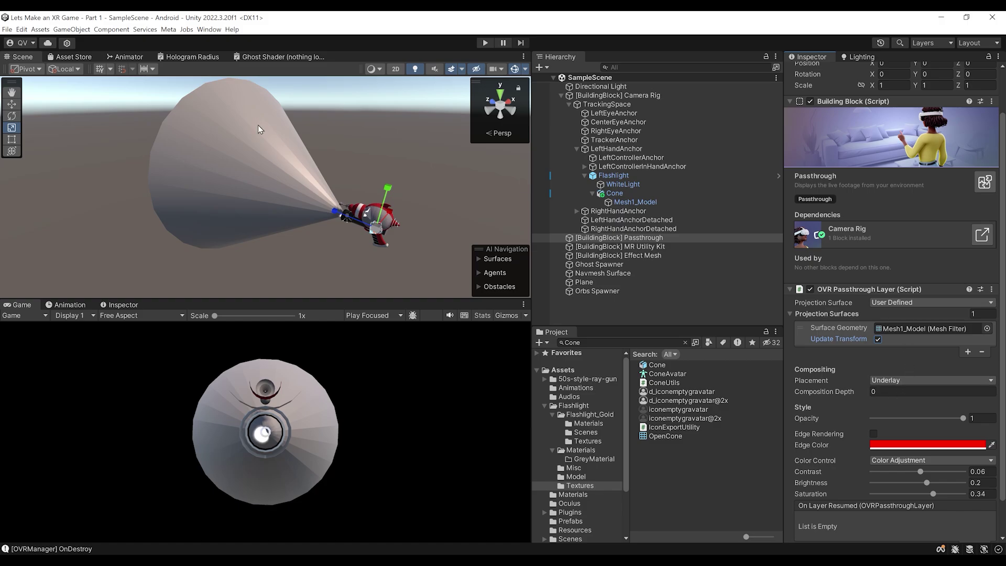
left_click(257, 126)
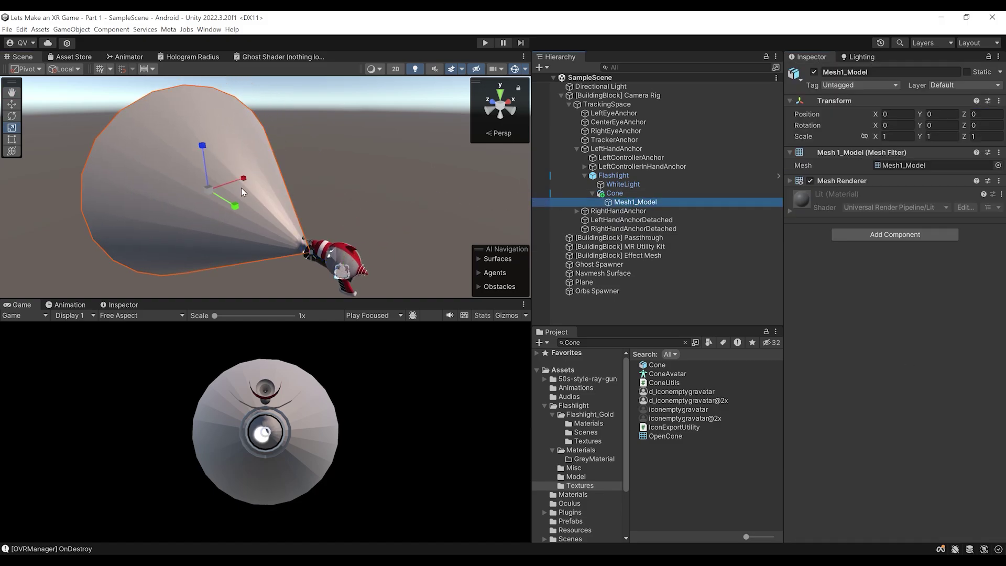
Disable the Mesh Renderer on the cone's Mesh1_Model to hide the beam mesh
right_click_drag(350, 221, 240, 176)
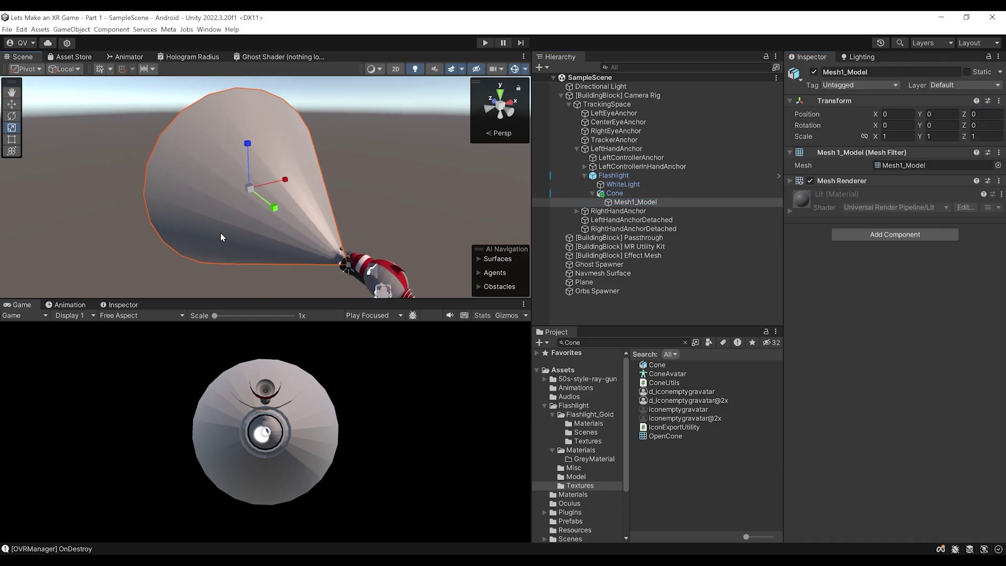
right_click_drag(219, 237, 315, 243)
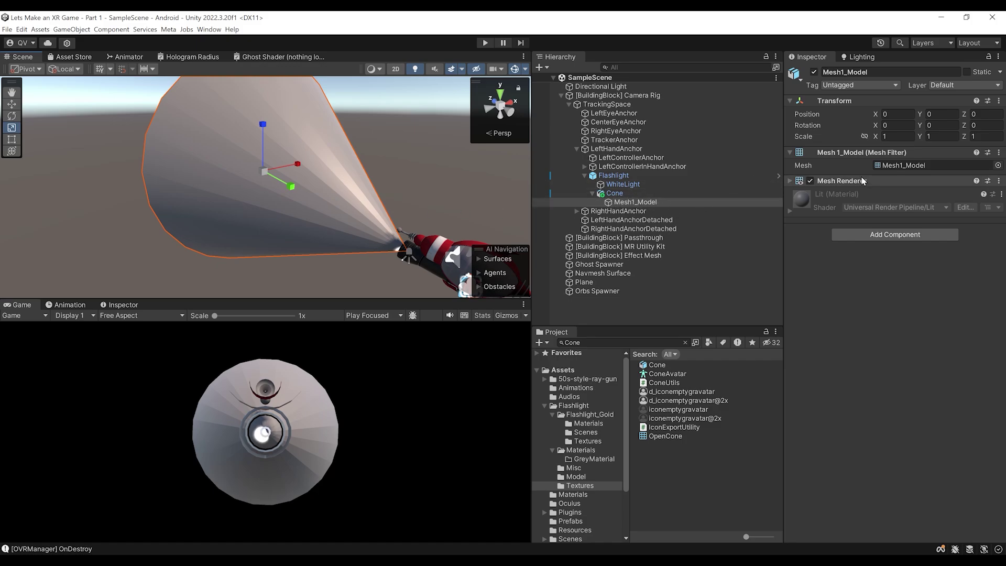
left_click(811, 181)
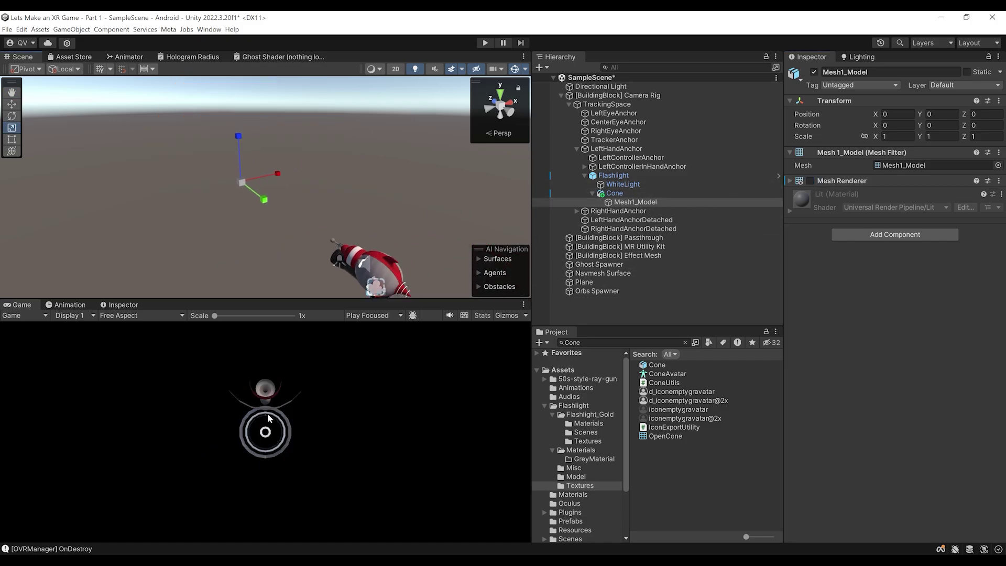
scroll(313, 265, "down", 2)
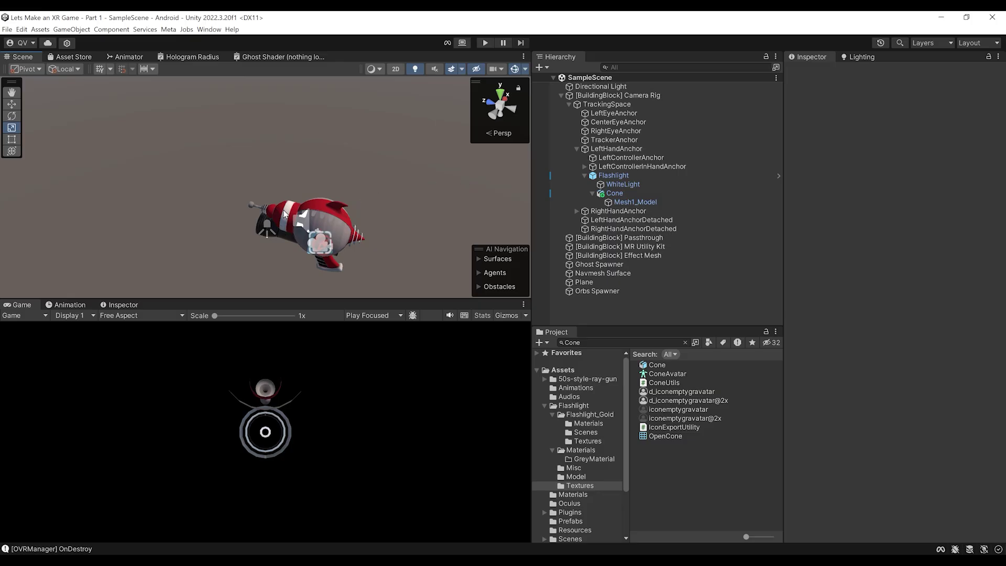
Rename [BuildingBlock] Passthrough to '[BuildingBlock] Passthrough Flashlight'
left_click(561, 96)
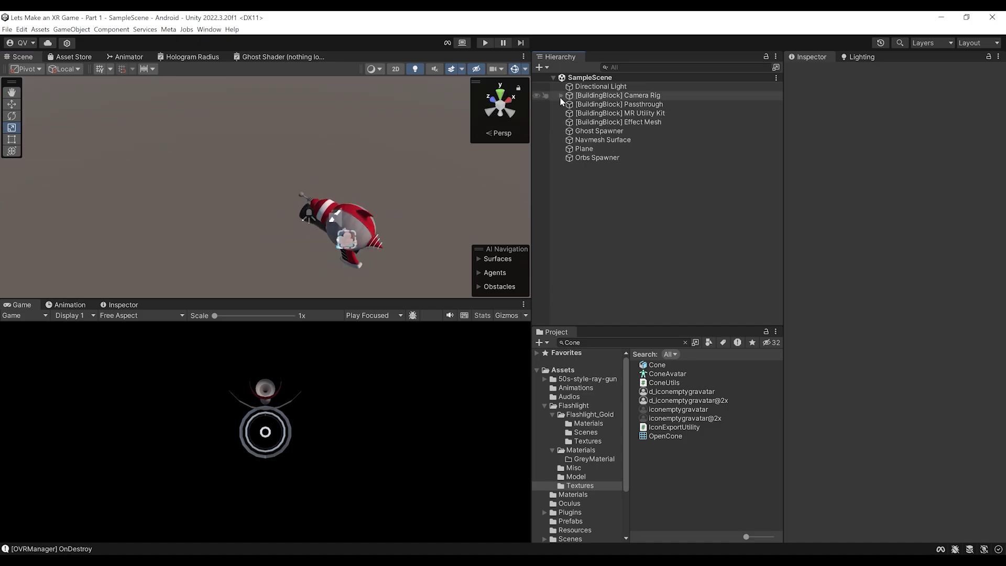
left_click_drag(358, 221, 426, 175, "alt")
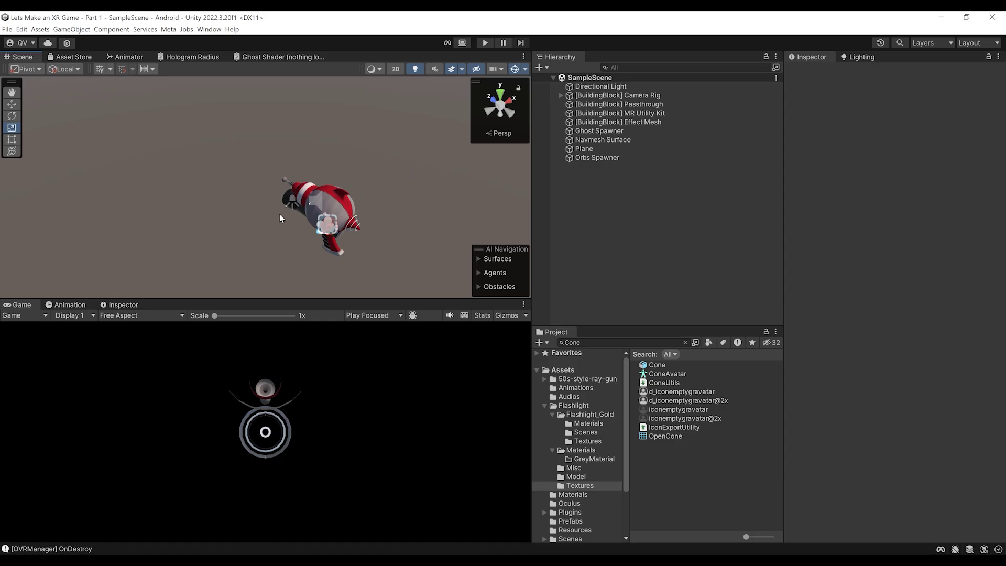
left_click(614, 105)
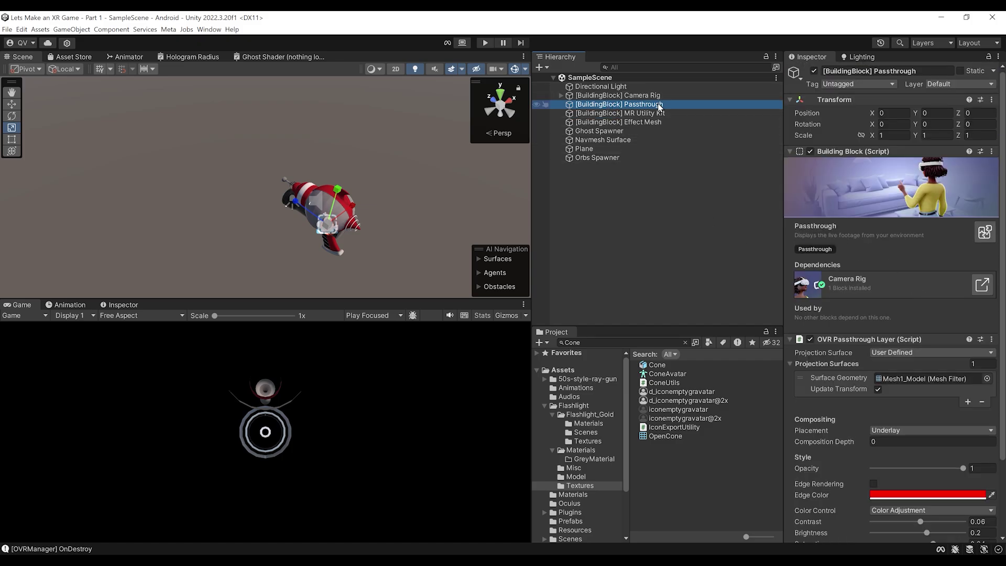
left_click(674, 103)
type("Flash")
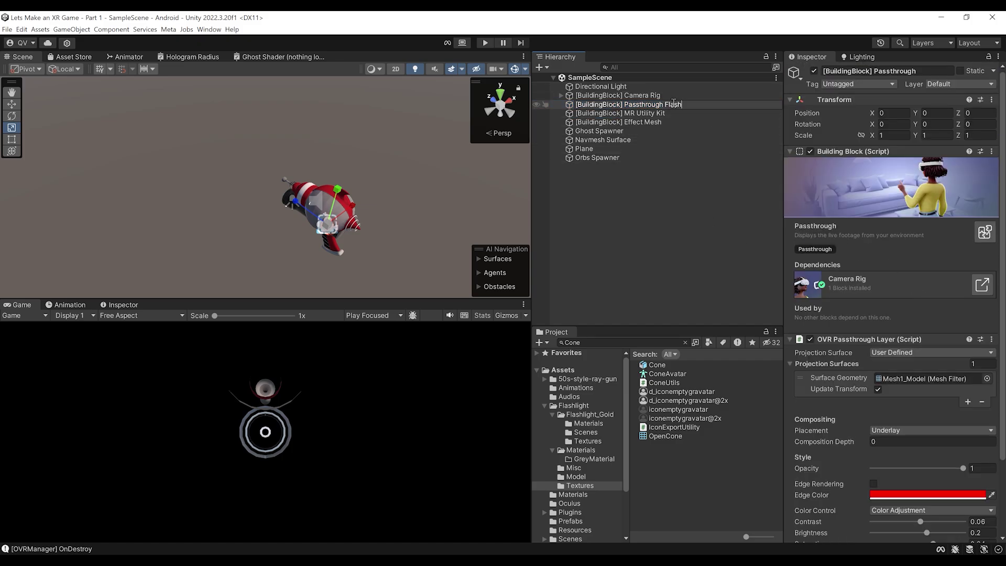
type("light")
key("Return")
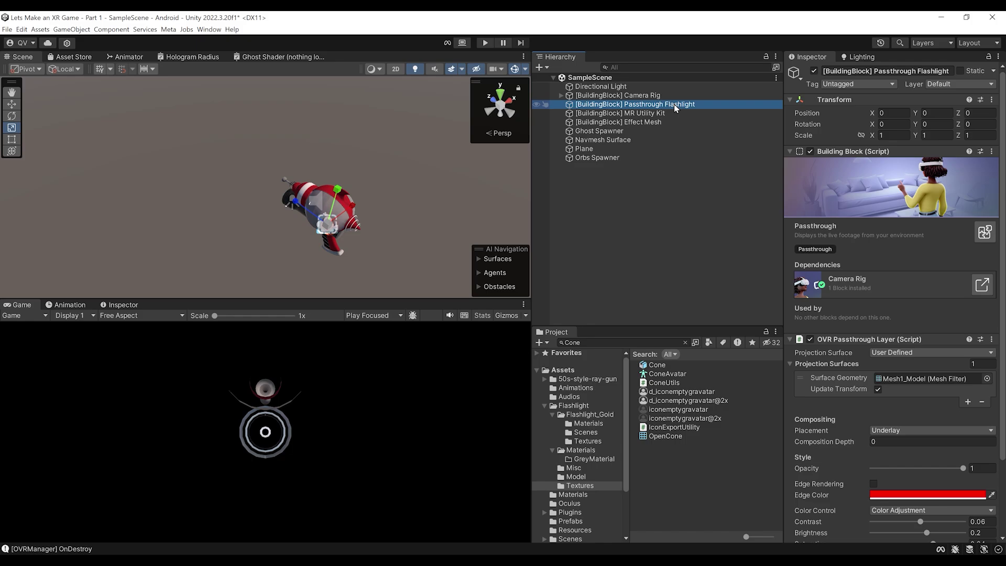
Duplicate it as 'Passthrough Flashlight (1)' and remove the copy's Building Block script
key("ctrl+d")
key("BackSpace")
key("Return")
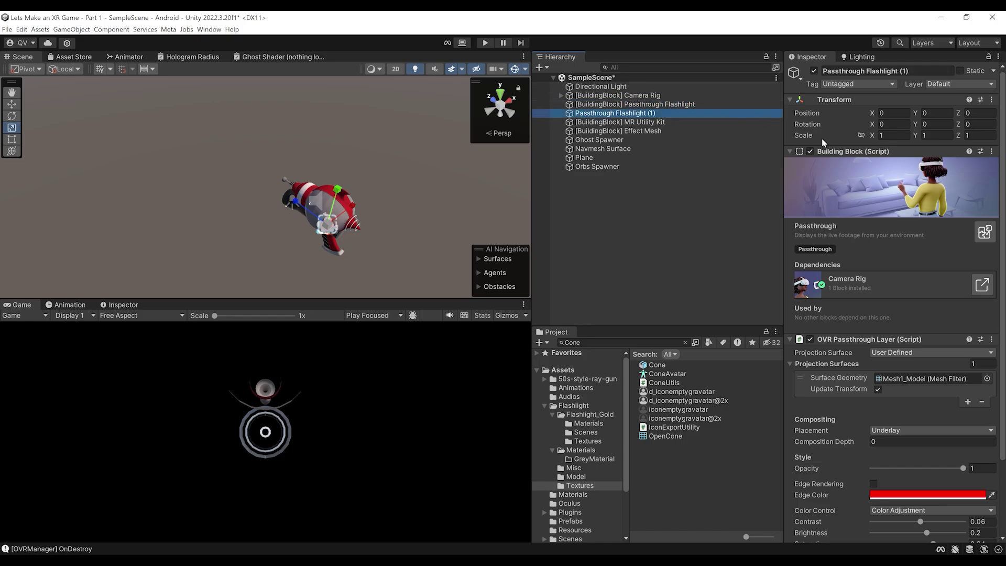
right_click(836, 152)
left_click(875, 172)
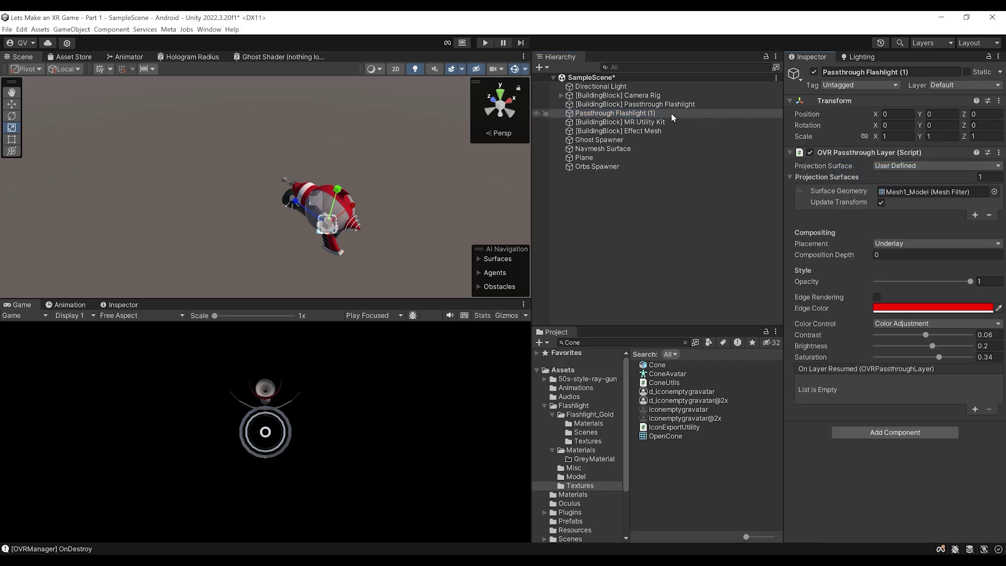
Rename the copy to 'Passthrough Background' and save the scene
left_click(658, 118)
left_click_drag(657, 114, 615, 115)
type("Background")
key("Return")
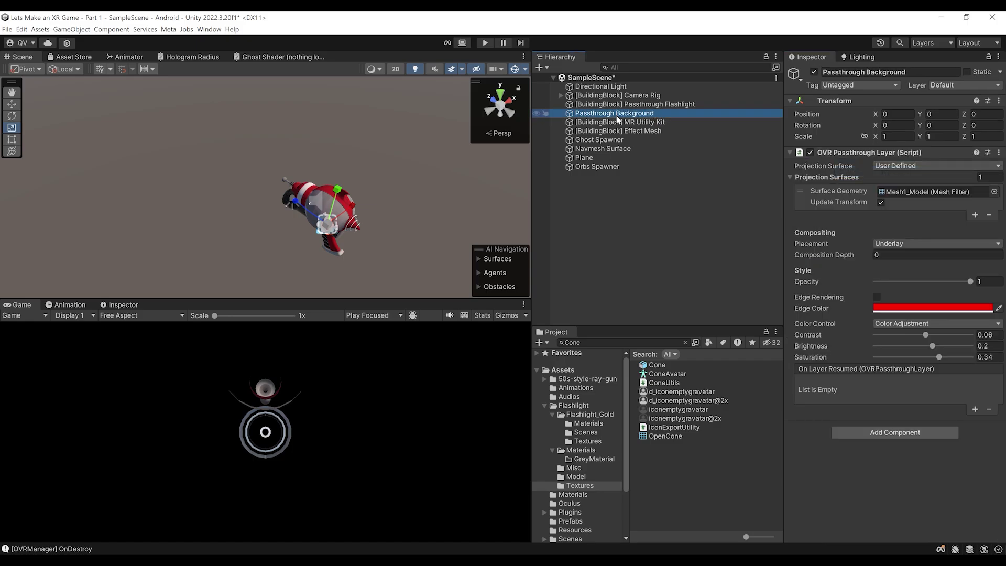
key("ctrl+s")
scroll(512, 233, "up", 3)
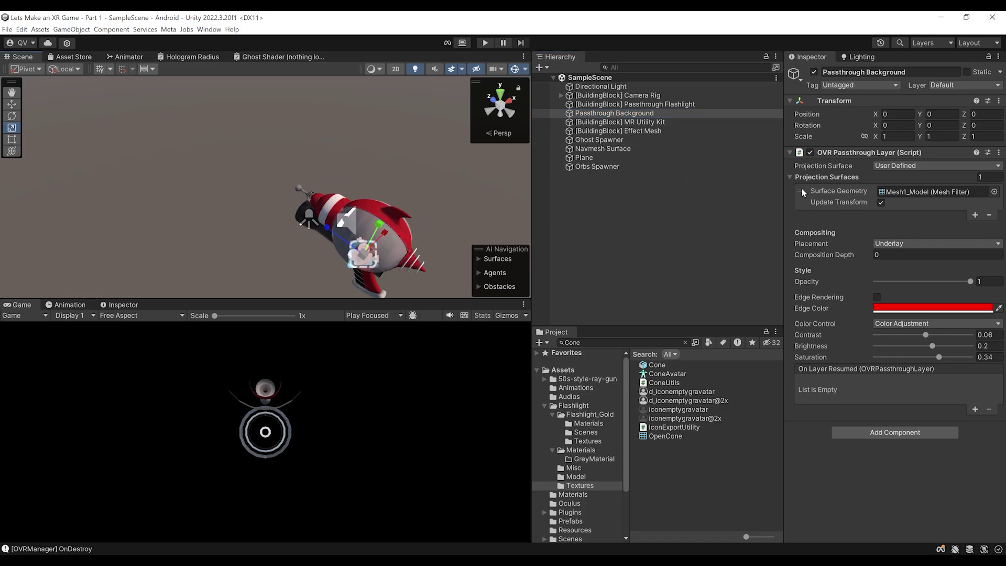
Set it to Reconstructed with brightness -0.2, saturation -0.22, opacity 0.815, and save
left_click(898, 171)
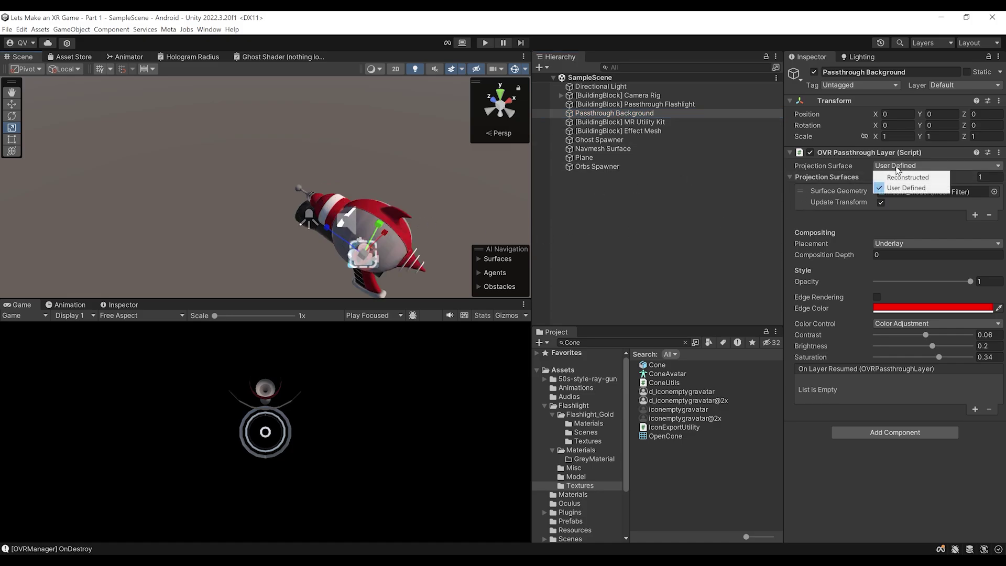
left_click(914, 176)
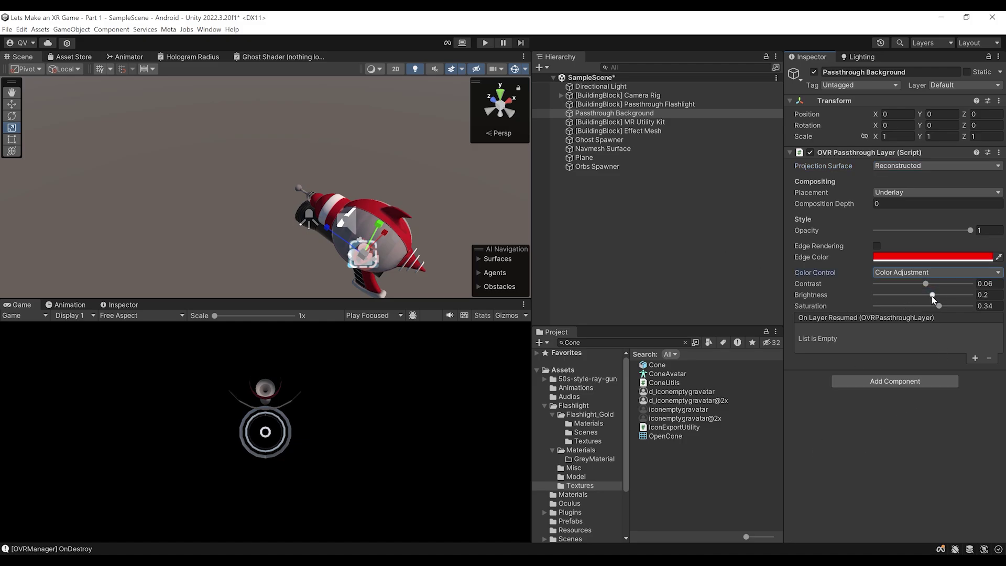
left_click(983, 295)
type("-0.2")
left_click_drag(940, 306, 913, 311)
key("ctrl+s")
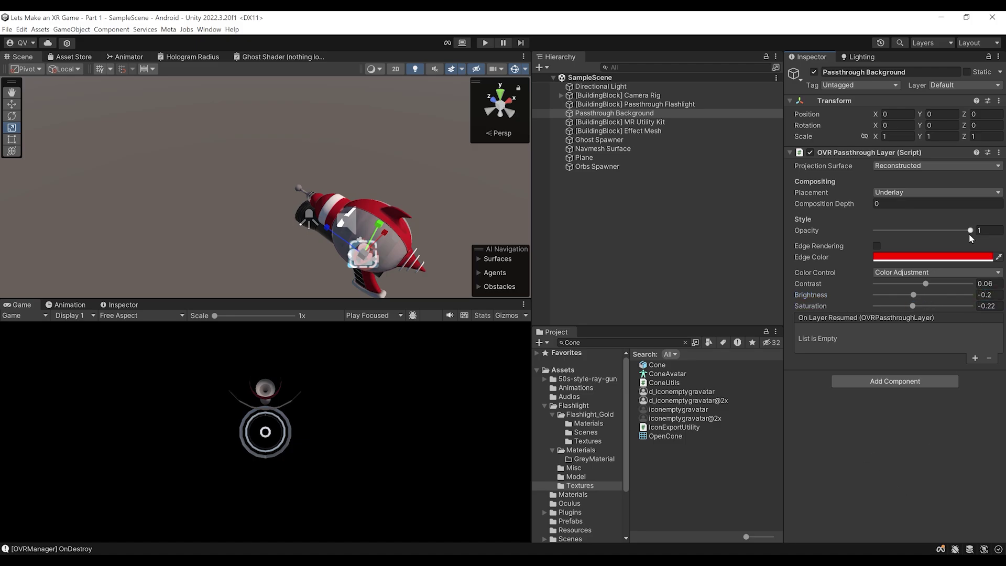
left_click_drag(971, 236, 954, 236)
key("ctrl+s")
left_click_drag(367, 173, 346, 160, "alt")
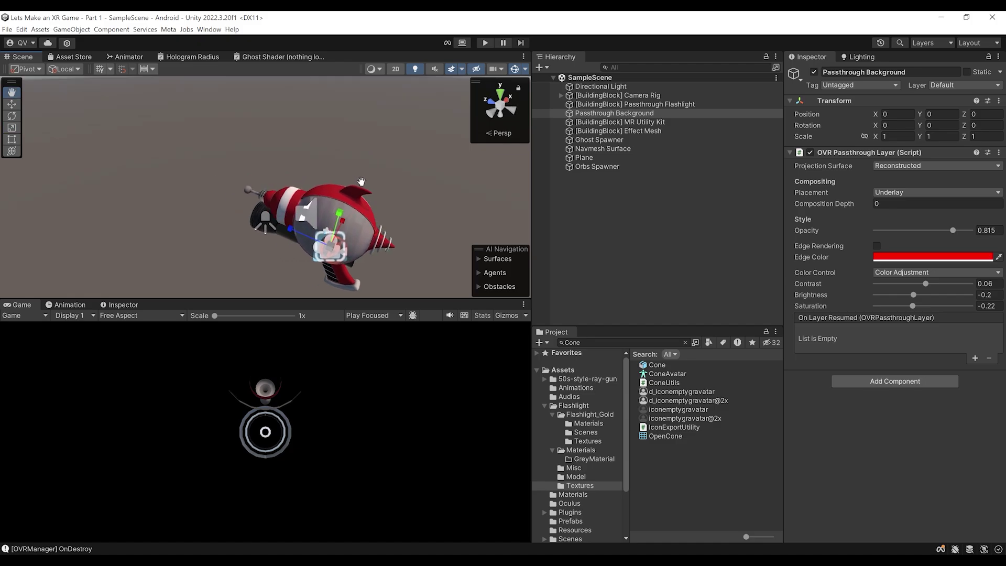
left_click(676, 104)
scroll(866, 390, "down", 3)
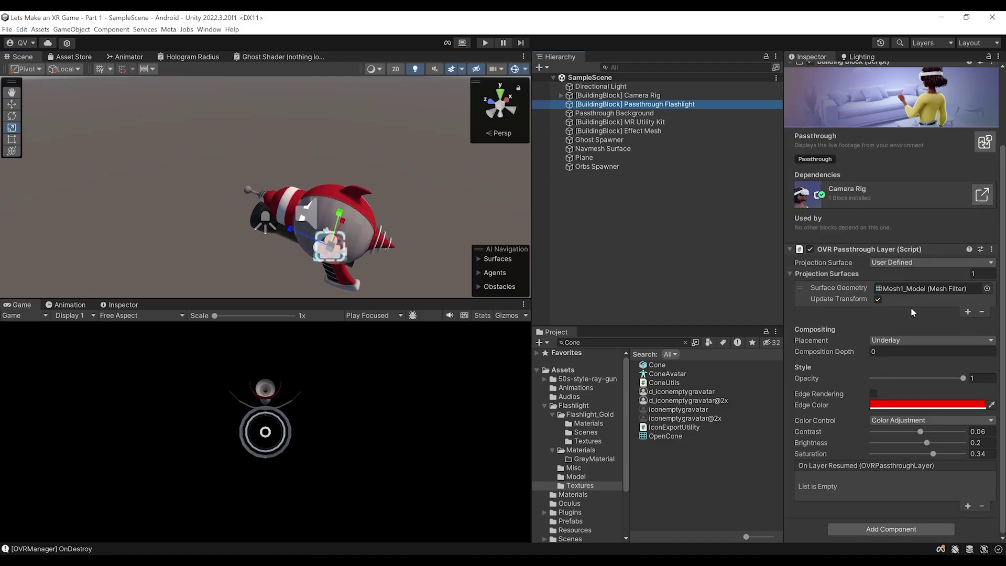
Set Passthrough Background's Composition Depth to 1, leaving Passthrough Flashlight at 0
scroll(907, 300, "up", 3)
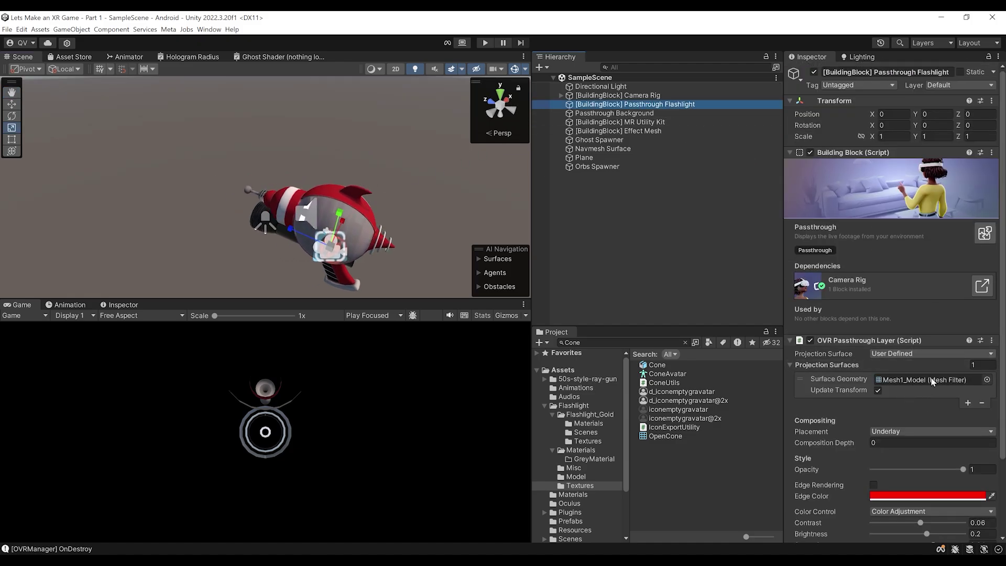
left_click(614, 113)
left_click_drag(373, 180, 361, 211, "alt")
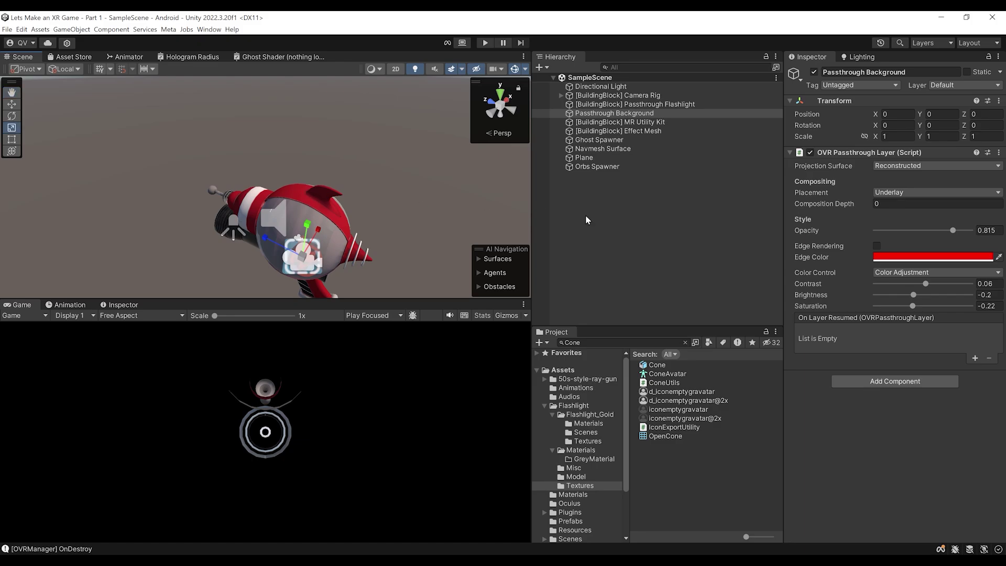
left_click(630, 104)
left_click(642, 114)
left_click(628, 107)
left_click(629, 113)
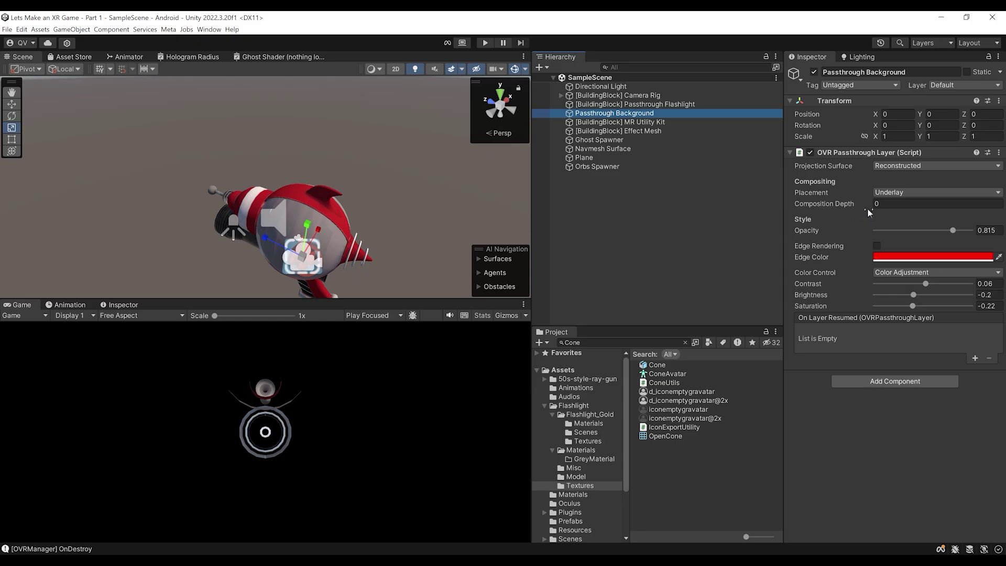
mouse_move(843, 208)
left_click(897, 203)
type("1")
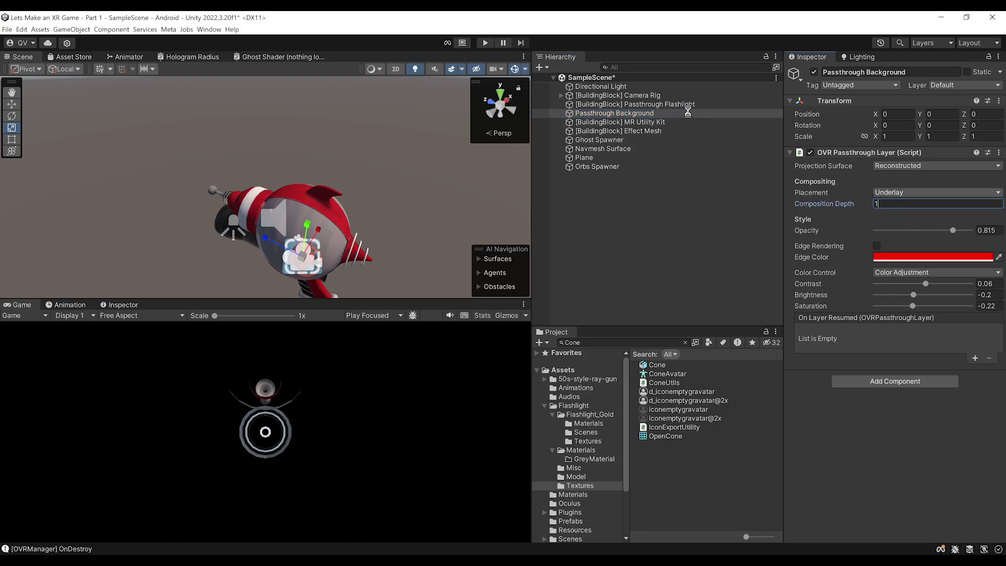
left_click(664, 104)
scroll(899, 349, "down", 5)
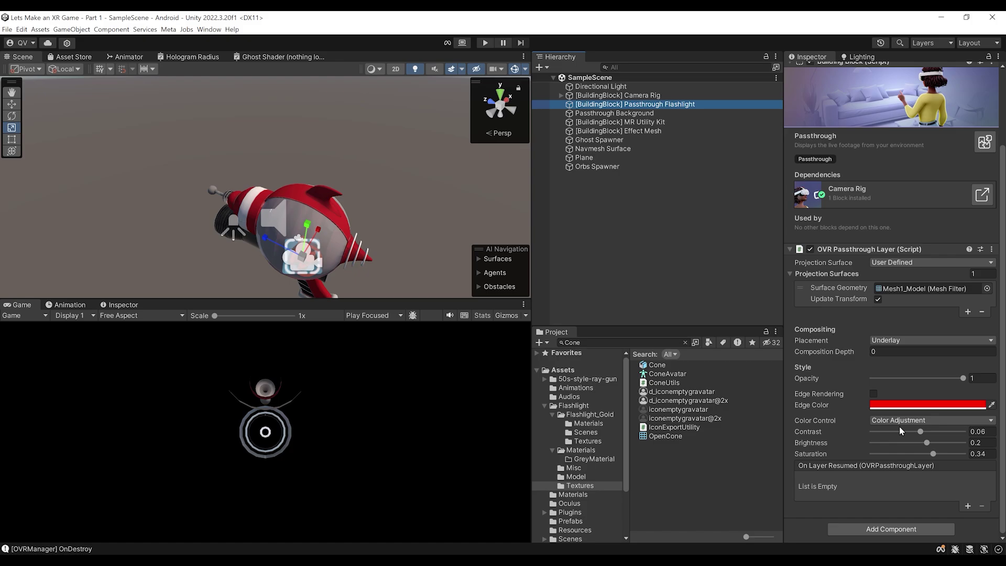
Build and run to the Quest, then test the flashlight beam and ghosts in the headset
left_click(436, 390)
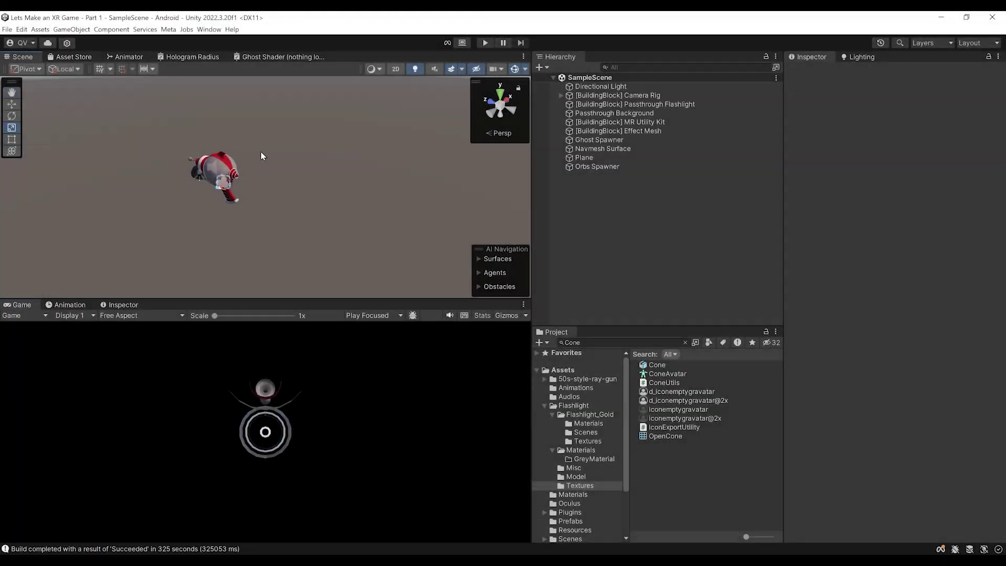
right_click_drag(262, 155, 319, 169)
scroll(293, 190, "down", 2)
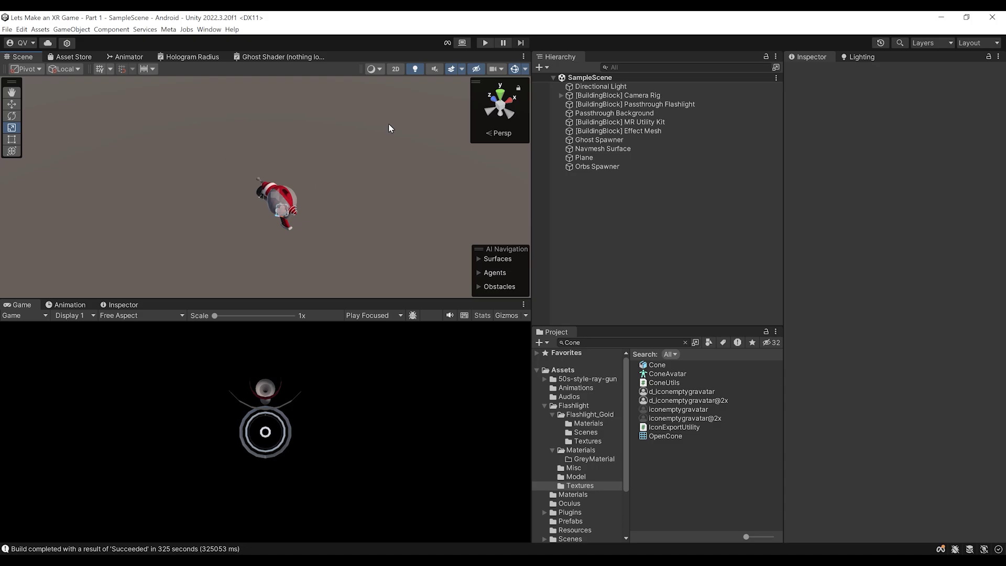
Enlarge the Scene view and Project panel, then show the Assets/Settings folder's URP assets
scroll(330, 171, "up", 3)
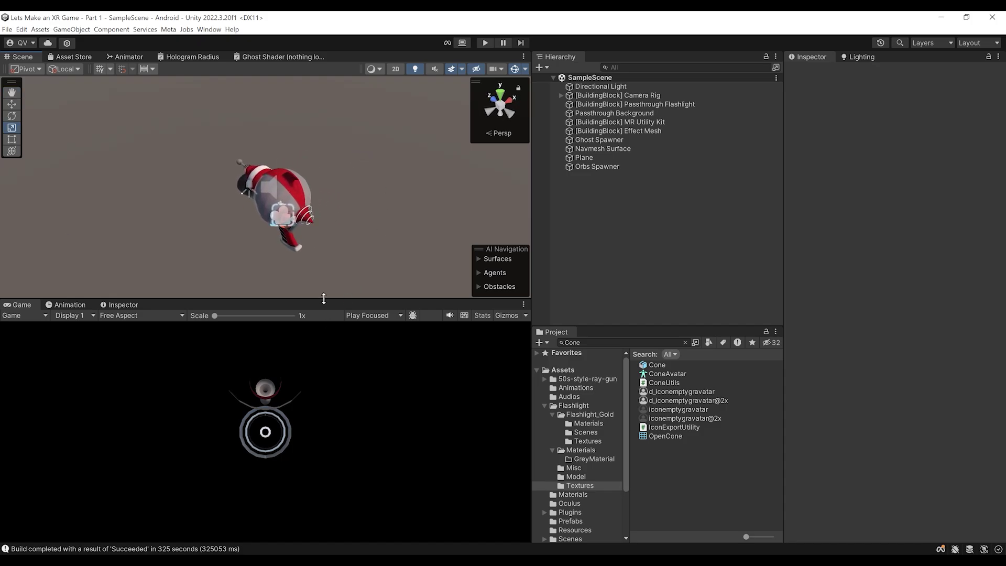
left_click_drag(324, 299, 324, 339)
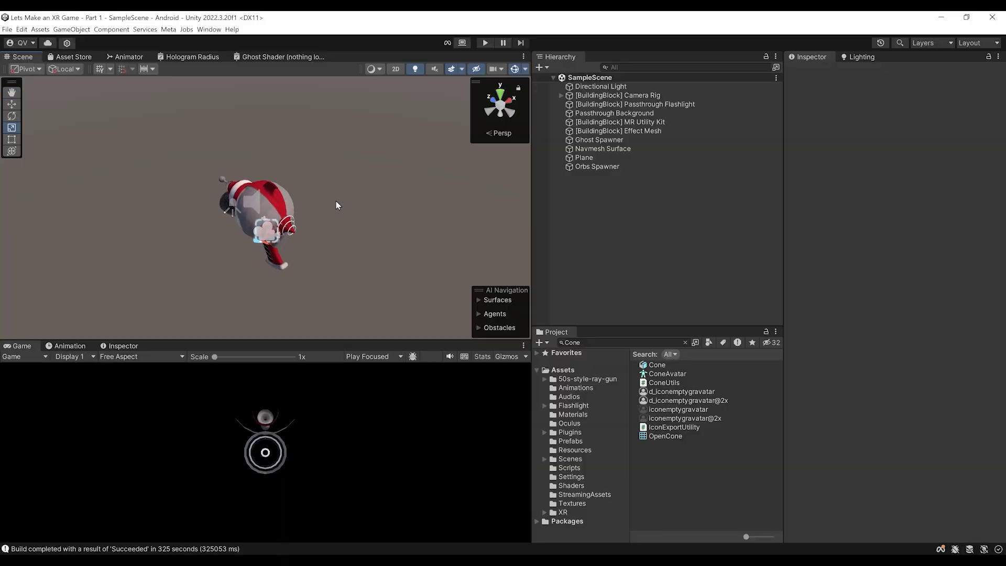
left_click_drag(620, 325, 621, 254)
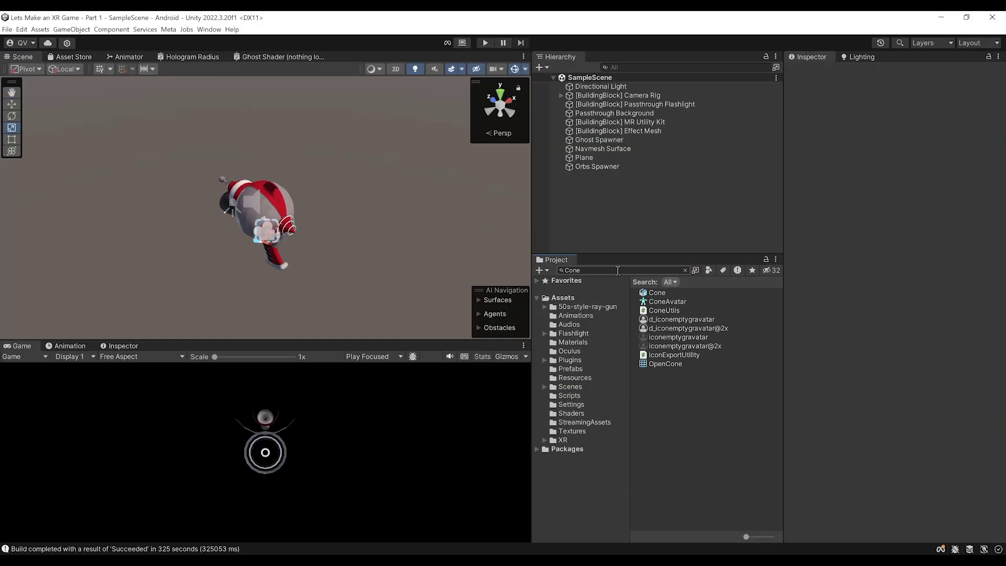
left_click(579, 407)
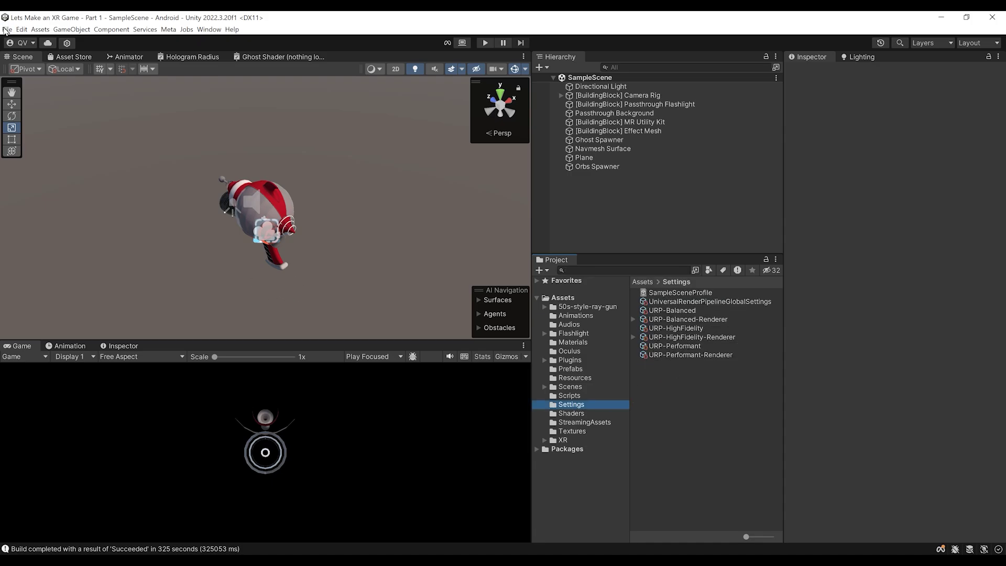
From the Graphics project settings, locate and select the URP-HighFidelity pipeline asset
left_click(21, 29)
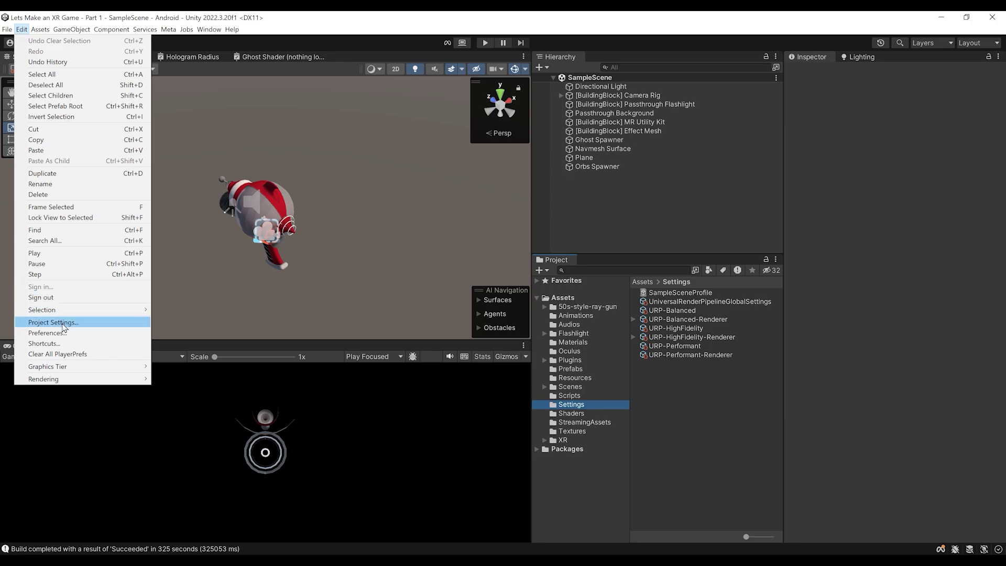
left_click(63, 324)
left_click(20, 122)
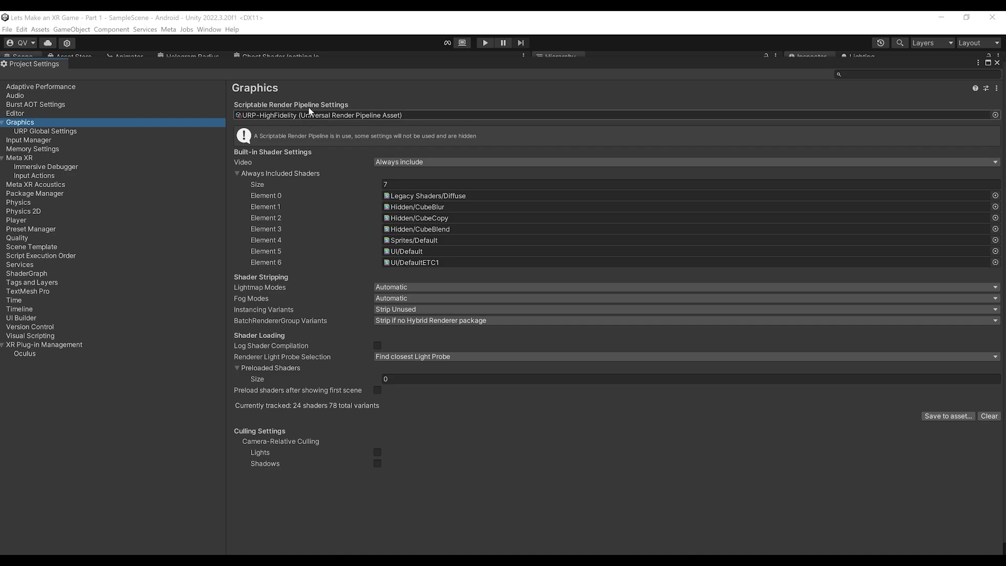
left_click_drag(350, 73, 236, 95)
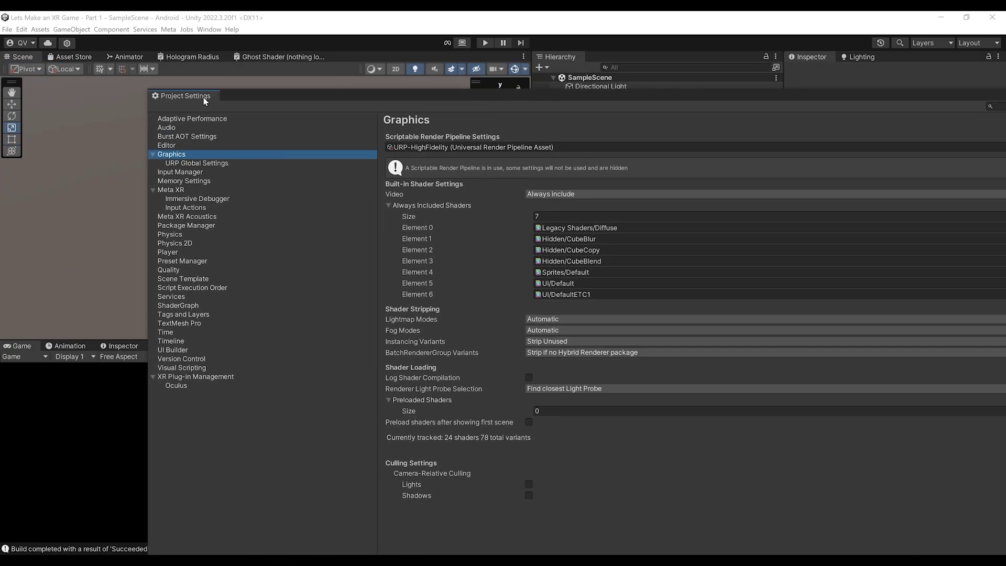
left_click_drag(149, 90, 551, 339)
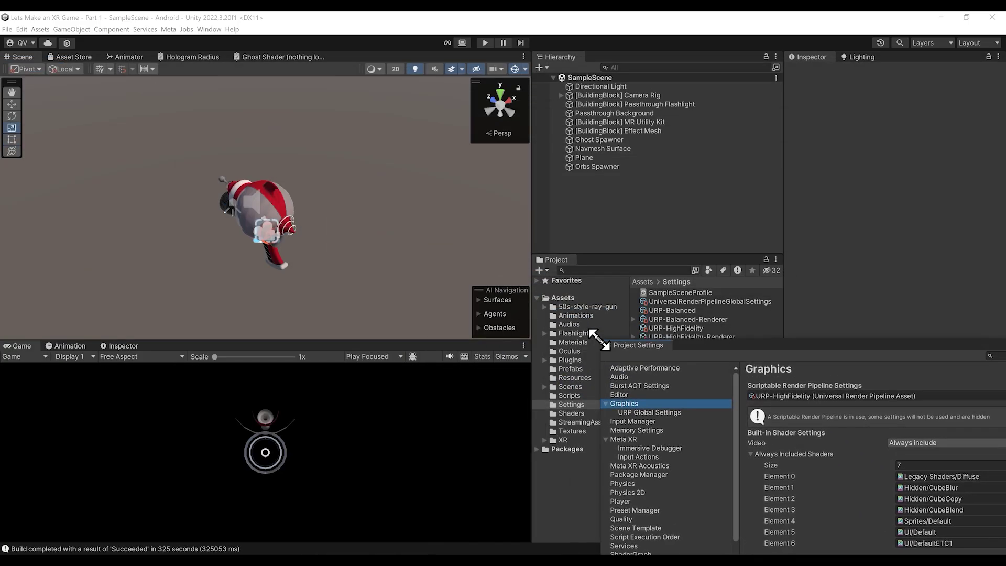
left_click_drag(676, 344, 161, 49)
left_click(330, 100)
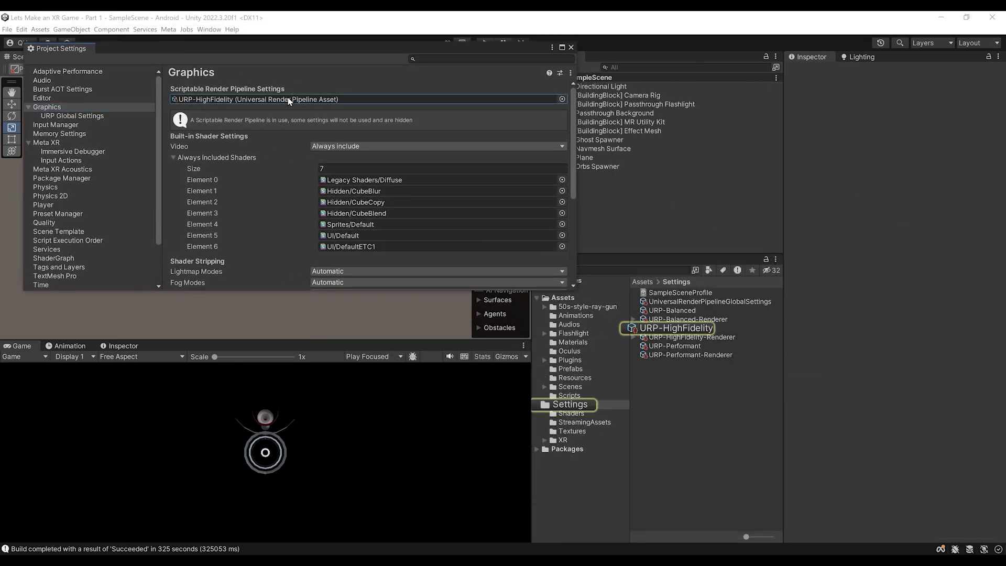
left_click(673, 329)
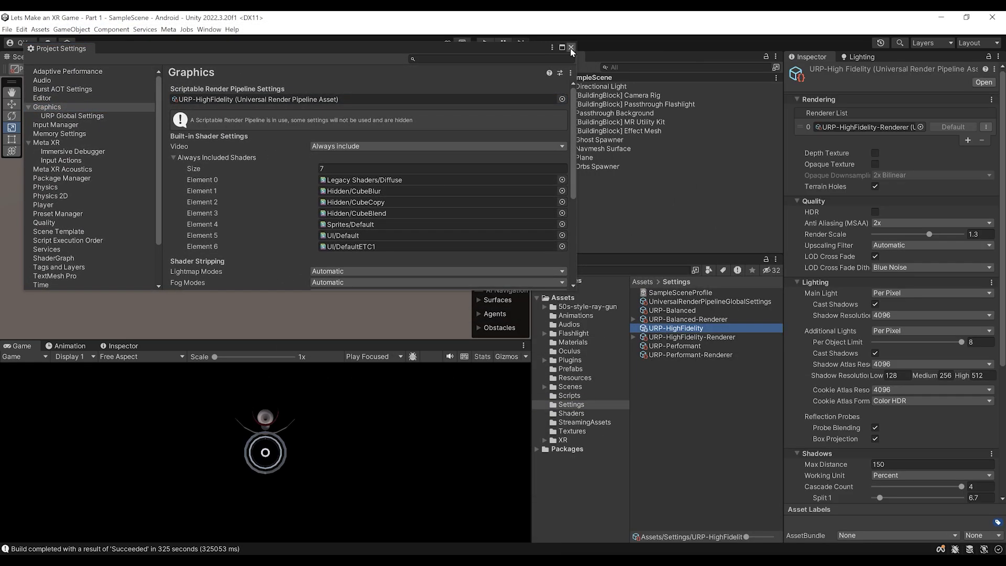
Close Project Settings, select URP-HighFidelity-Renderer, and widen the Inspector
left_click(571, 48)
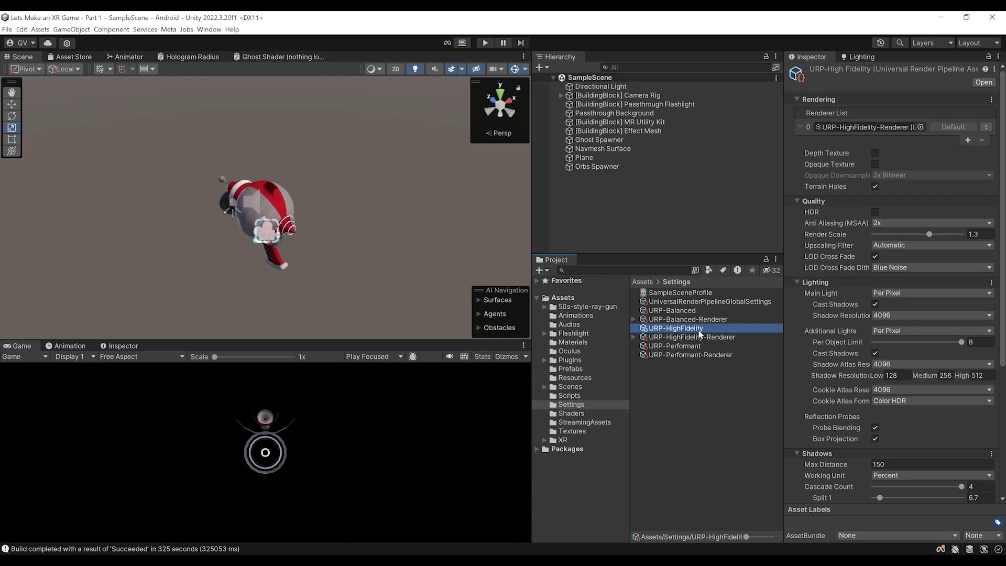
left_click(860, 127)
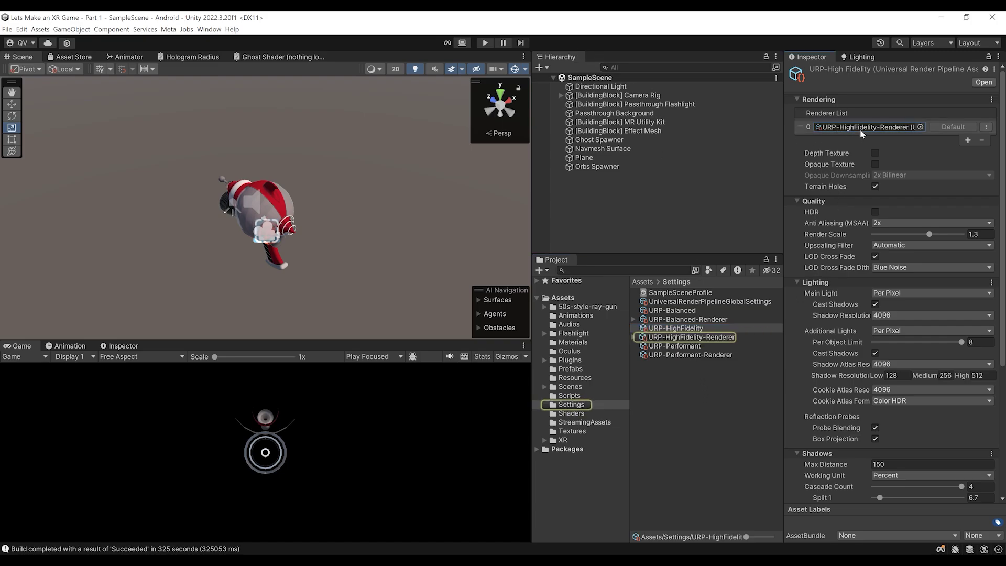
left_click(685, 339)
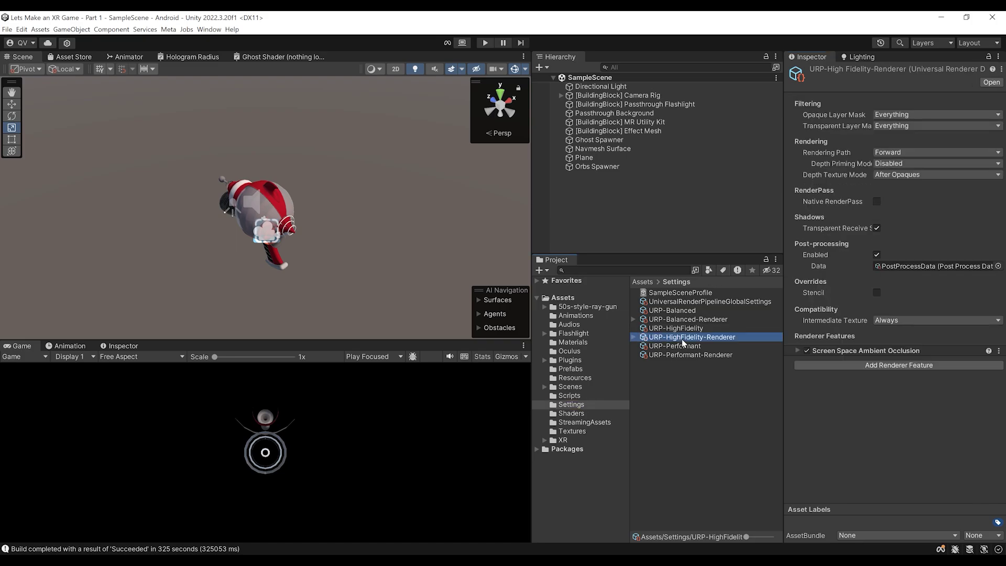
left_click_drag(785, 242, 676, 286)
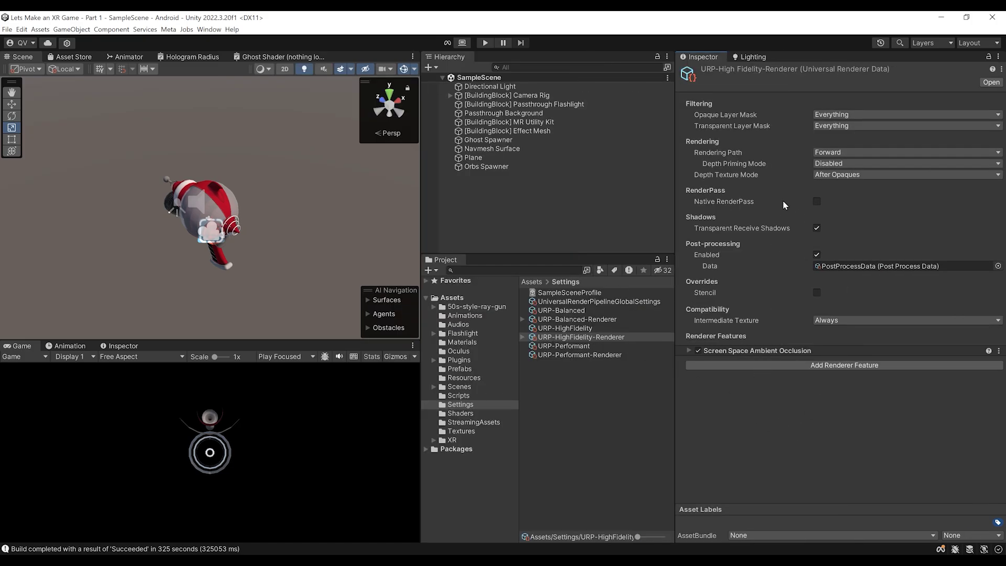
mouse_move(816, 335)
Turn off the Screen Space Ambient Occlusion renderer feature
left_click(698, 352)
scroll(302, 257, "up", 2)
scroll(299, 256, "down", 3)
left_click_drag(273, 221, 288, 196, "alt")
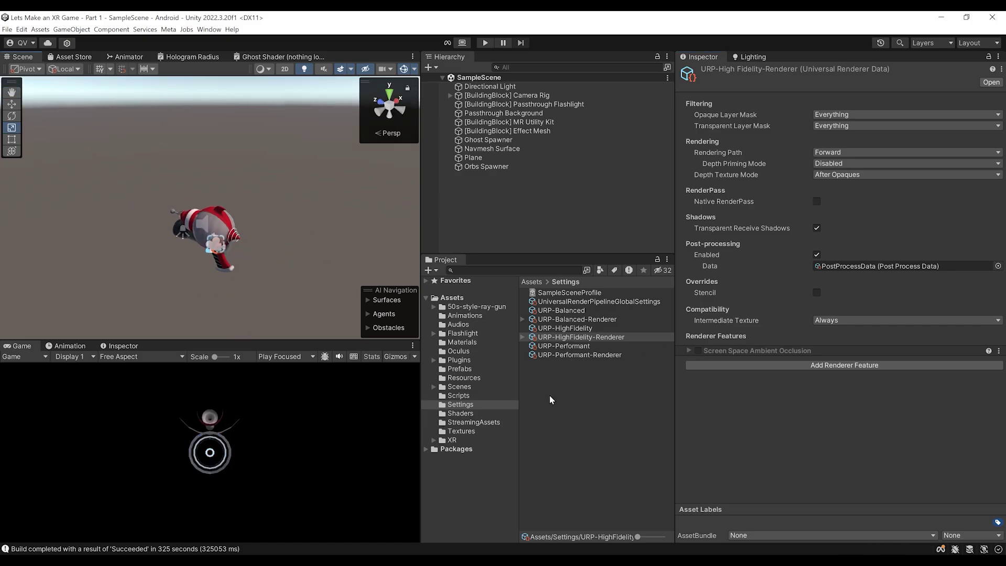
Drag the Ghost prefab from the Prefabs folder into the scene
left_click(460, 370)
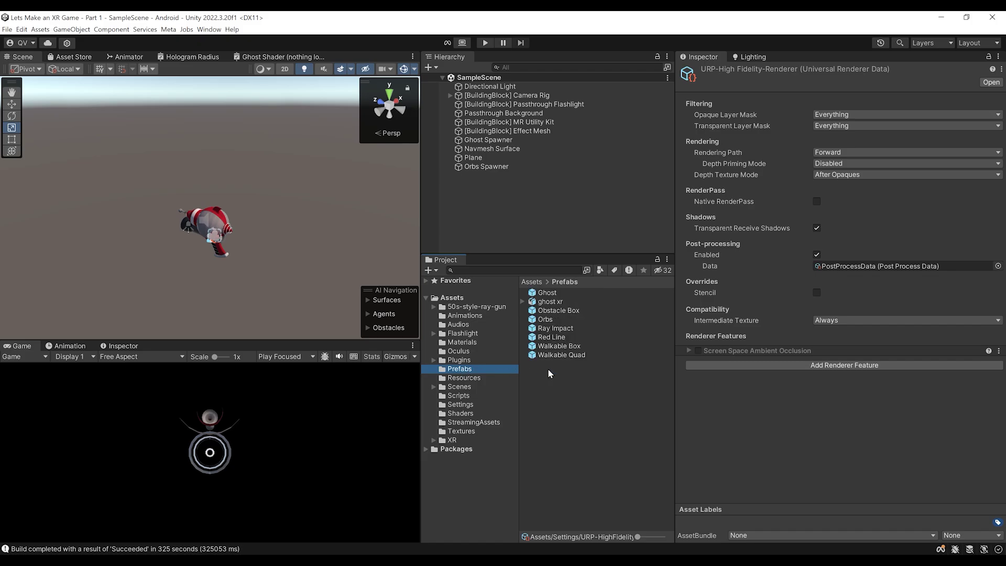
left_click_drag(548, 293, 139, 252)
middle_click_drag(139, 251, 255, 250)
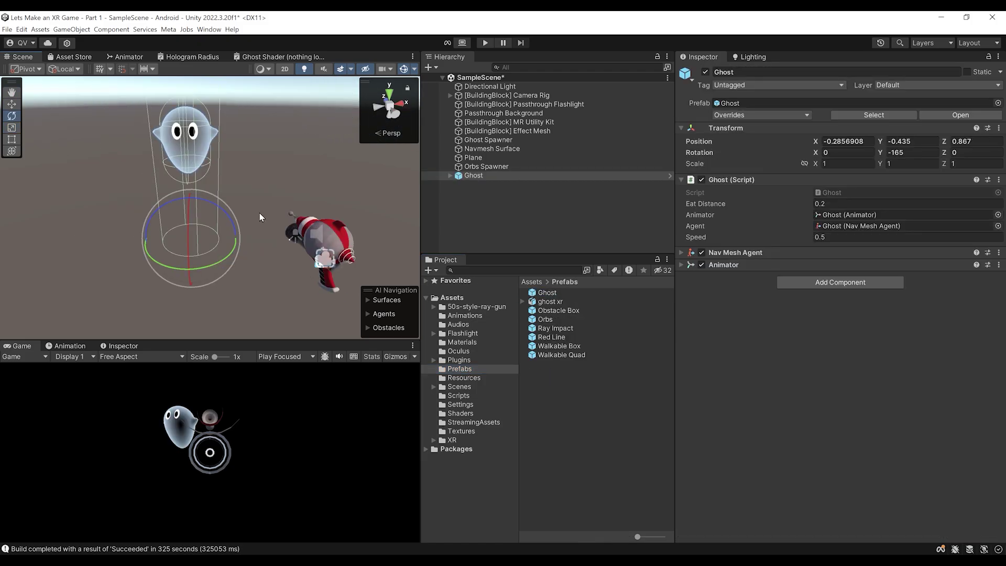
scroll(294, 216, "up", 5)
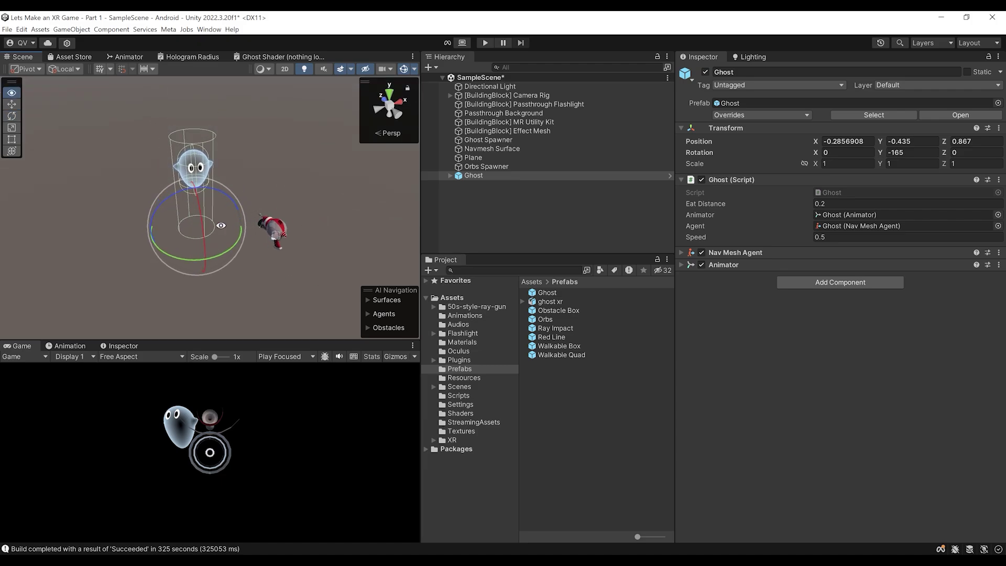
scroll(250, 192, "down", 2)
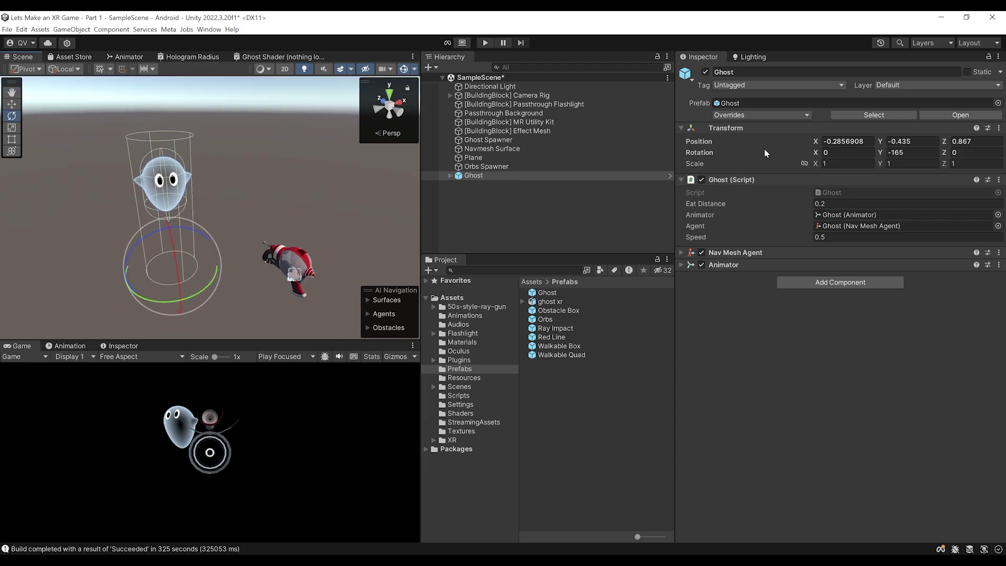
Create a new 'Ghost' layer as User Layer 6
left_click(897, 86)
left_click(898, 150)
left_click(833, 200)
type("Ghost")
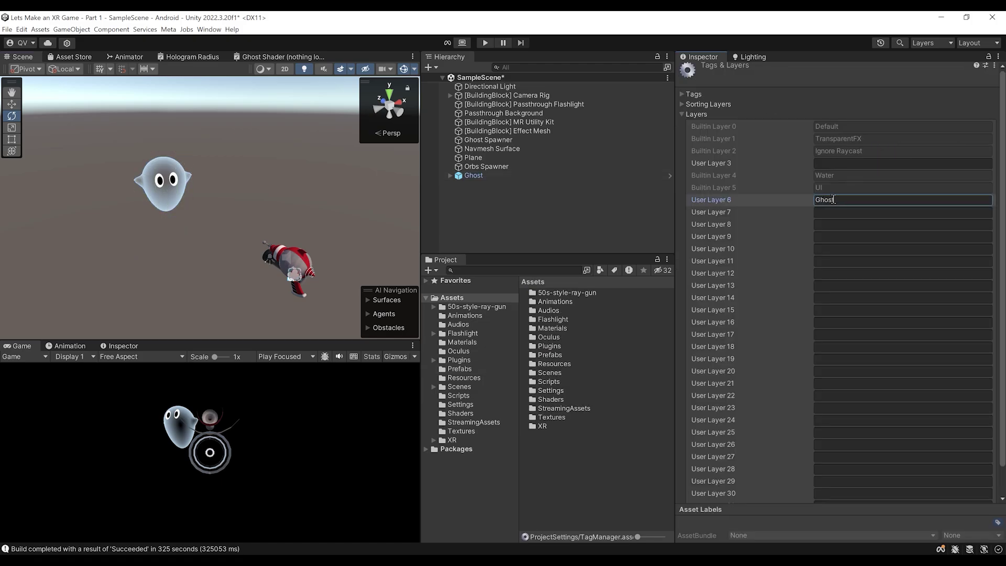
key("Return")
Put the Ghost object and its children on the Ghost layer
left_click(474, 175)
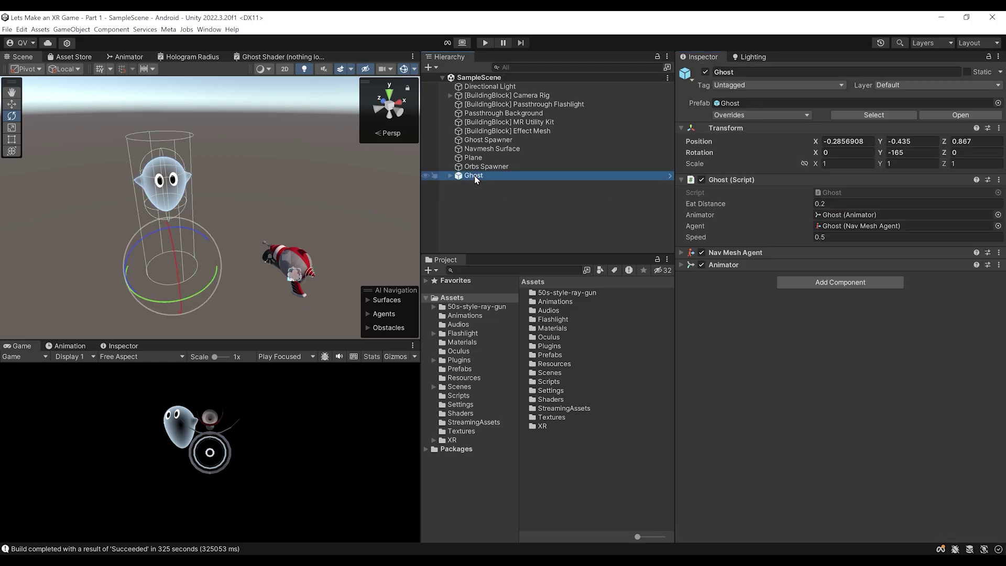
left_click(922, 85)
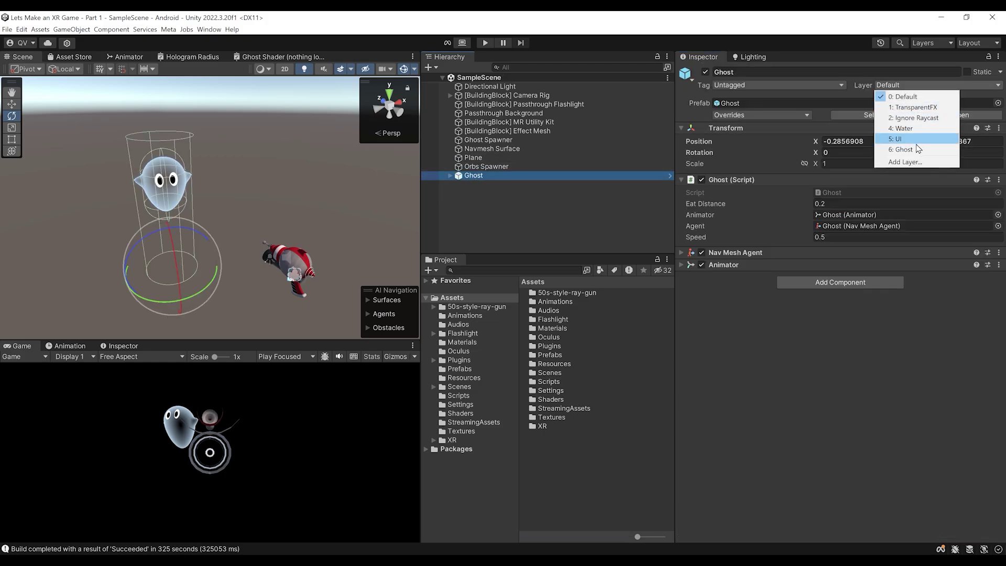
left_click(899, 150)
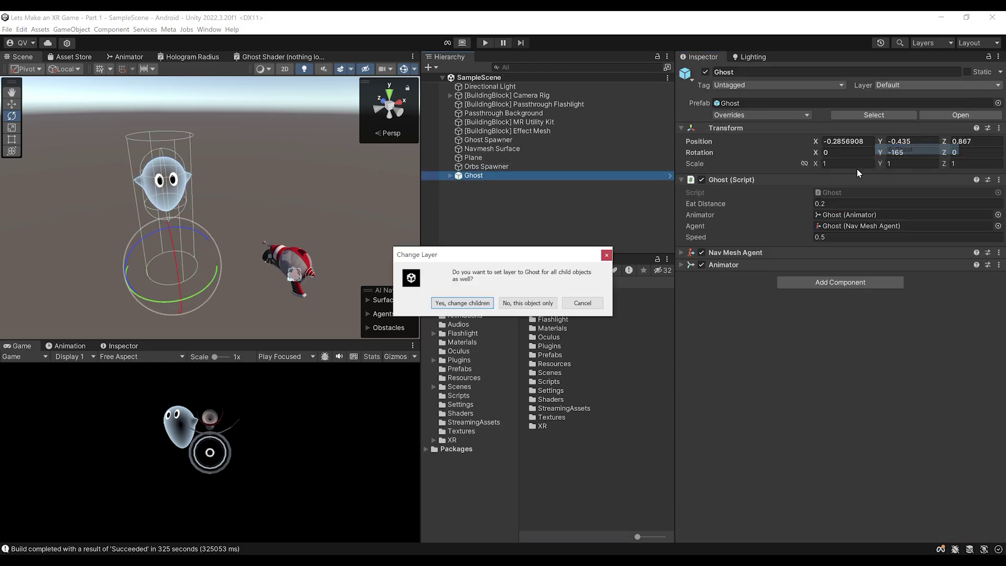
left_click(447, 304)
middle_click_drag(226, 206, 263, 229)
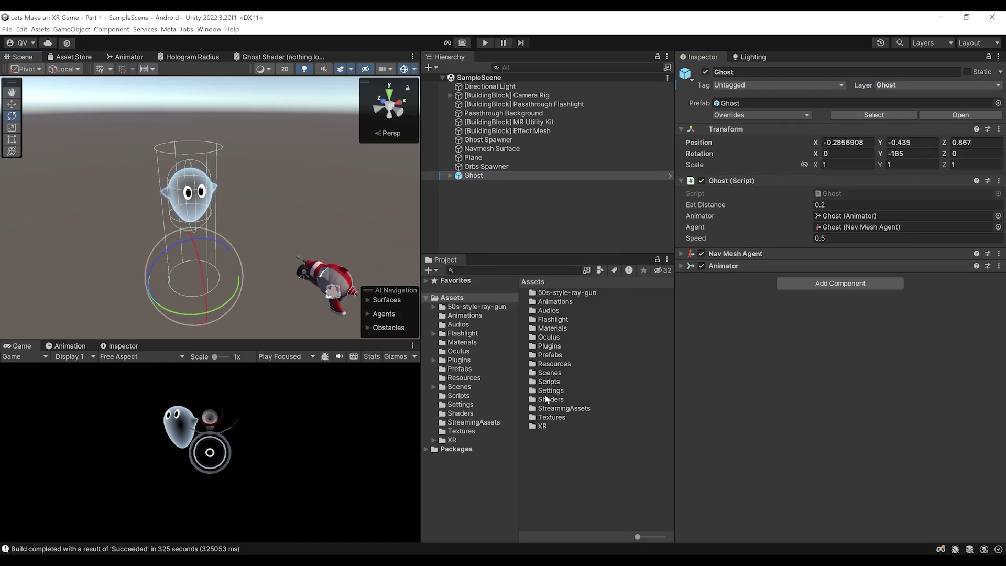
In URP-HighFidelity-Renderer, uncheck Ghost in both the Opaque and Transparent Layer Masks
left_click(461, 405)
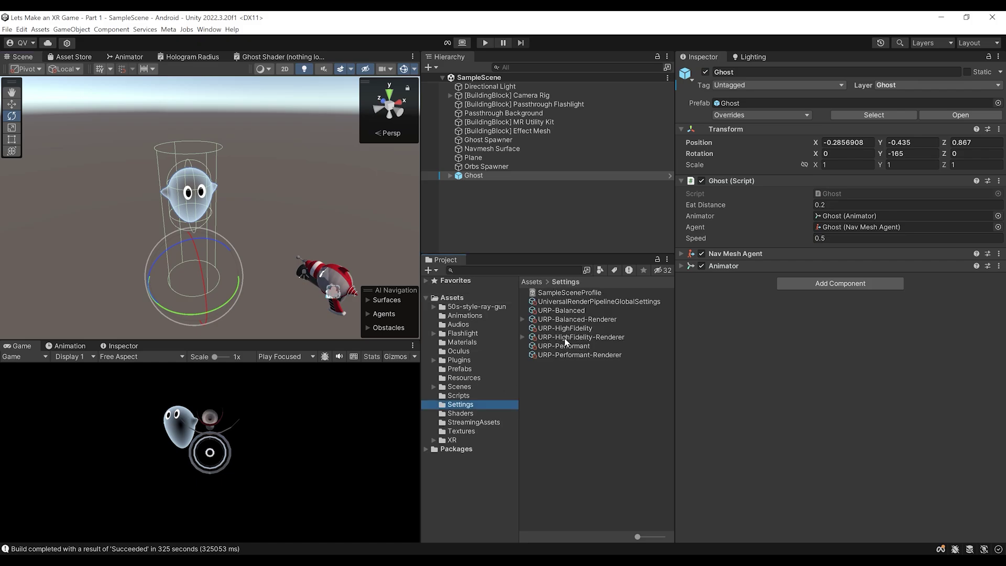
left_click(565, 339)
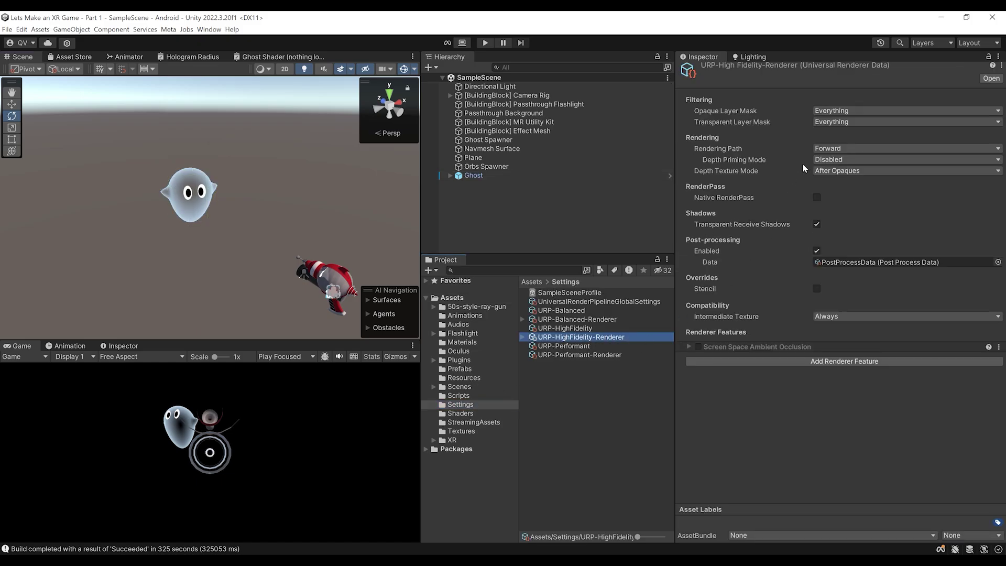
left_click(830, 112)
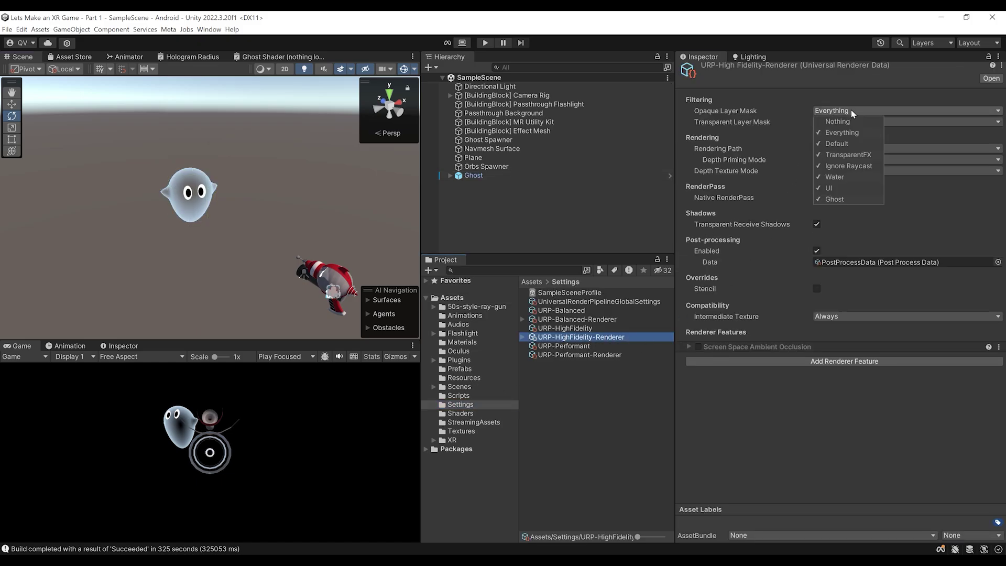
left_click(851, 198)
left_click(763, 128)
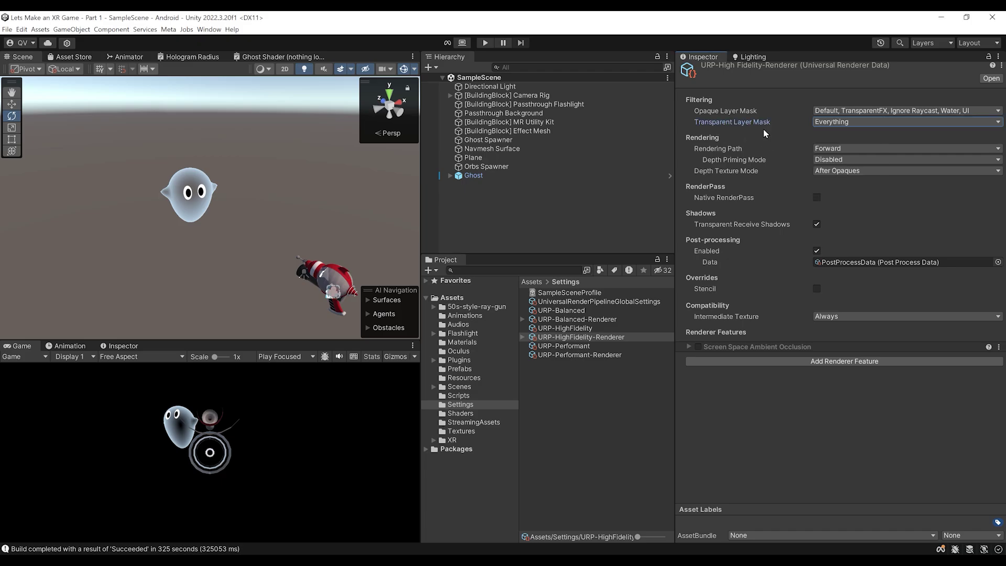
left_click(832, 121)
left_click(838, 210)
left_click(193, 227)
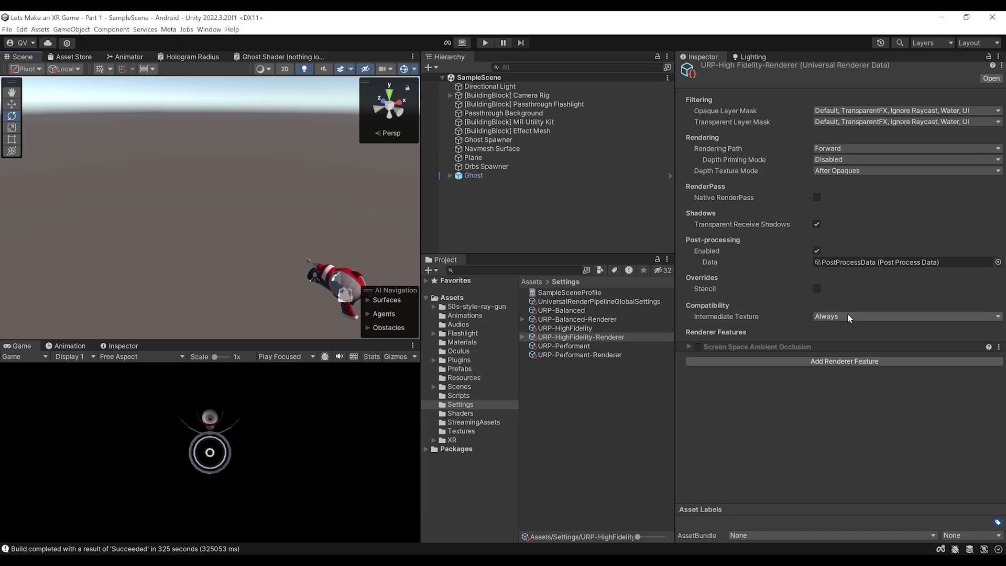
Add a Render Objects renderer feature named 'Stencil Opaque 1'
left_click(865, 362)
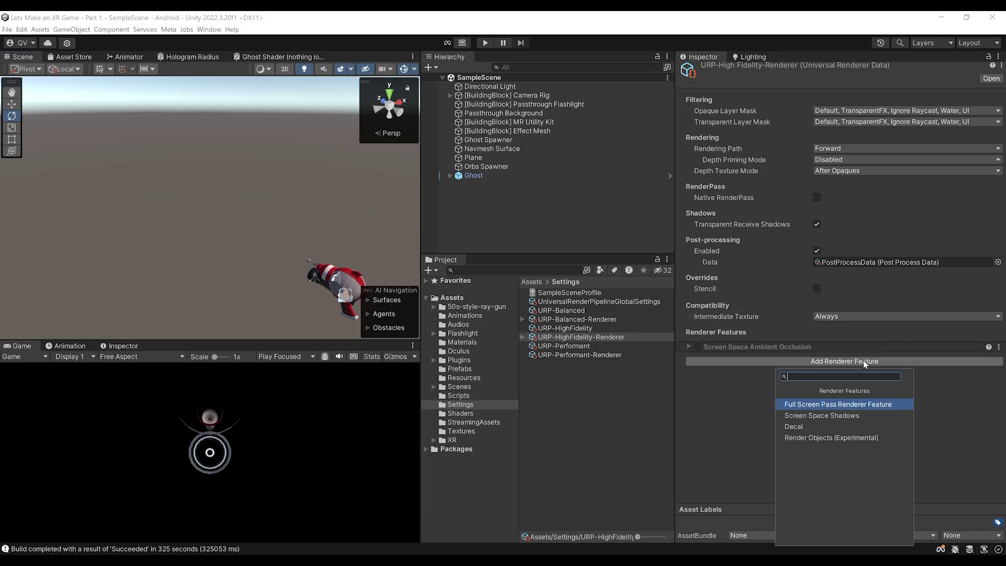
left_click(825, 438)
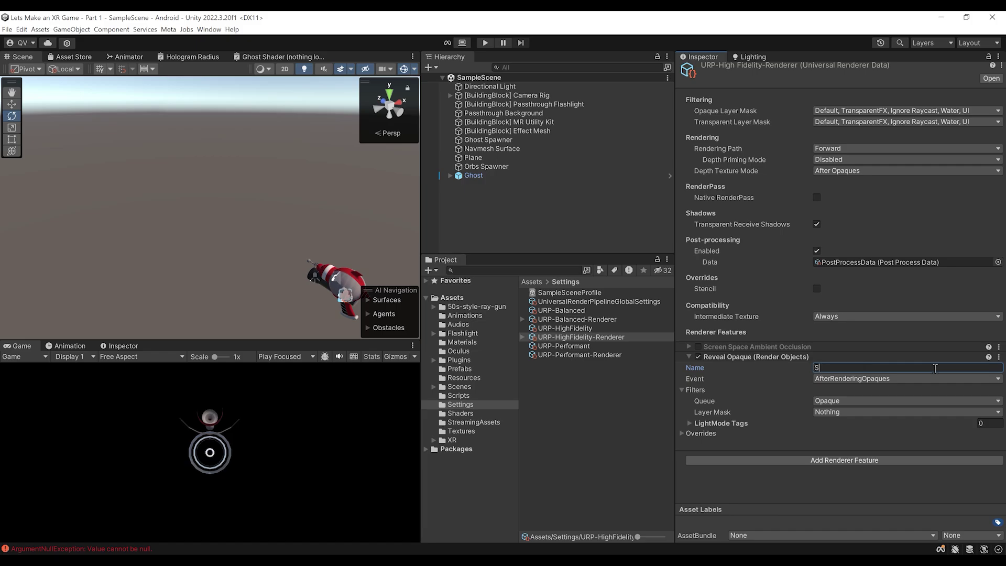
type("tencil Opaque")
key("Return")
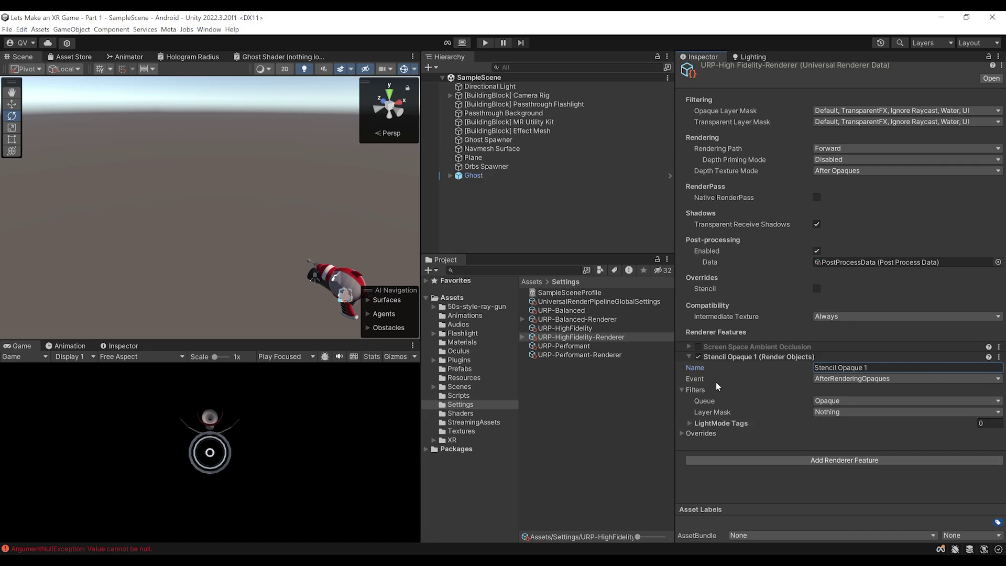
Limit the Stencil Opaque 1 feature's Layer Mask to Ghost
left_click(748, 433)
scroll(749, 399, "down", 2)
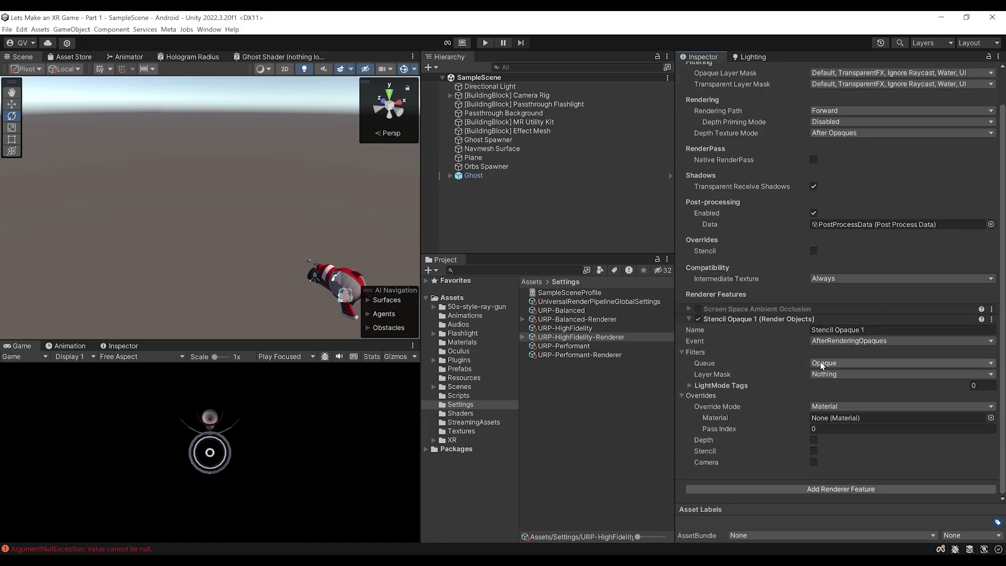
left_click(813, 376)
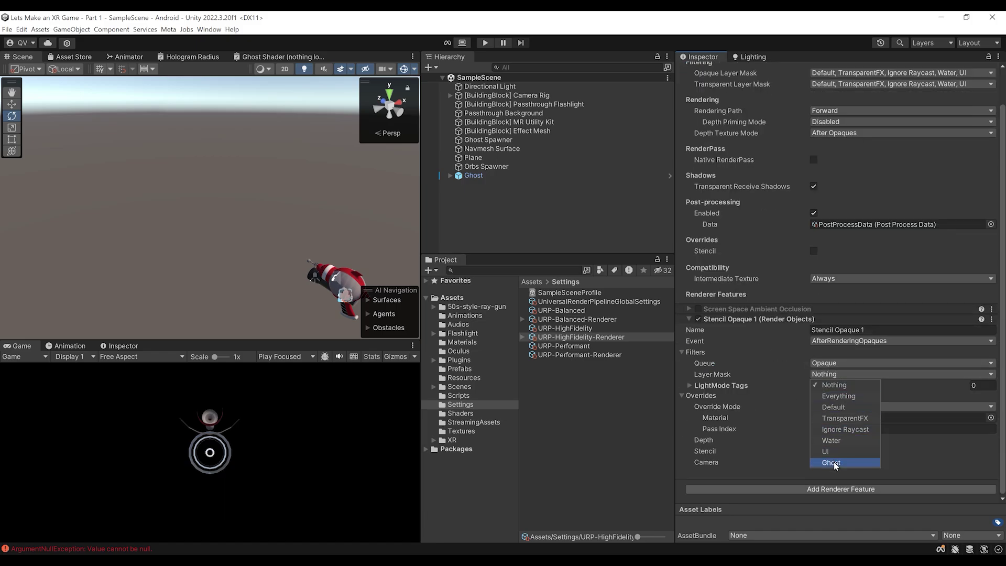
left_click(791, 454)
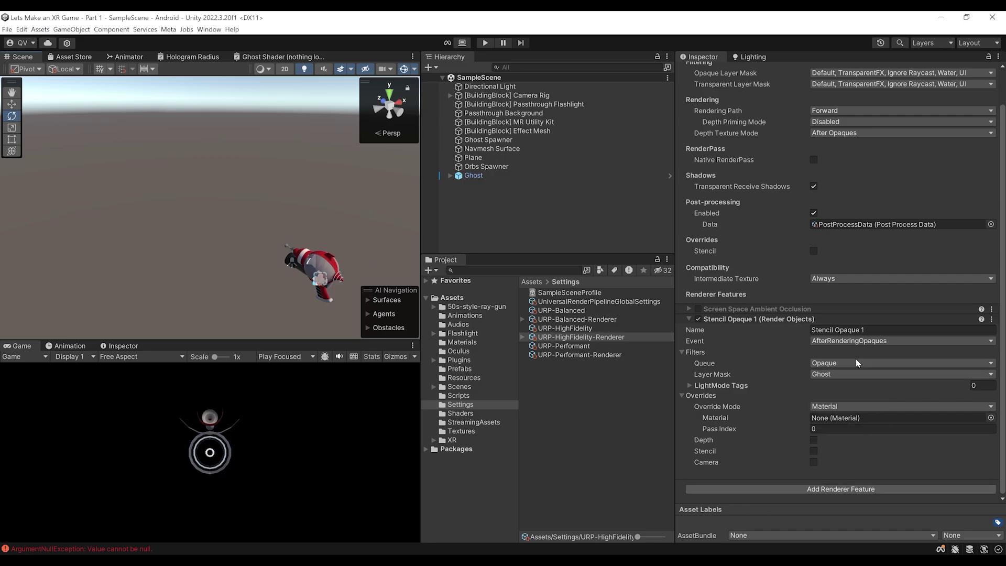
Enable its stencil override with Value 1 and Compare Function Equal
left_click(813, 452)
scroll(791, 370, "down", 2)
left_click(978, 407)
type("1")
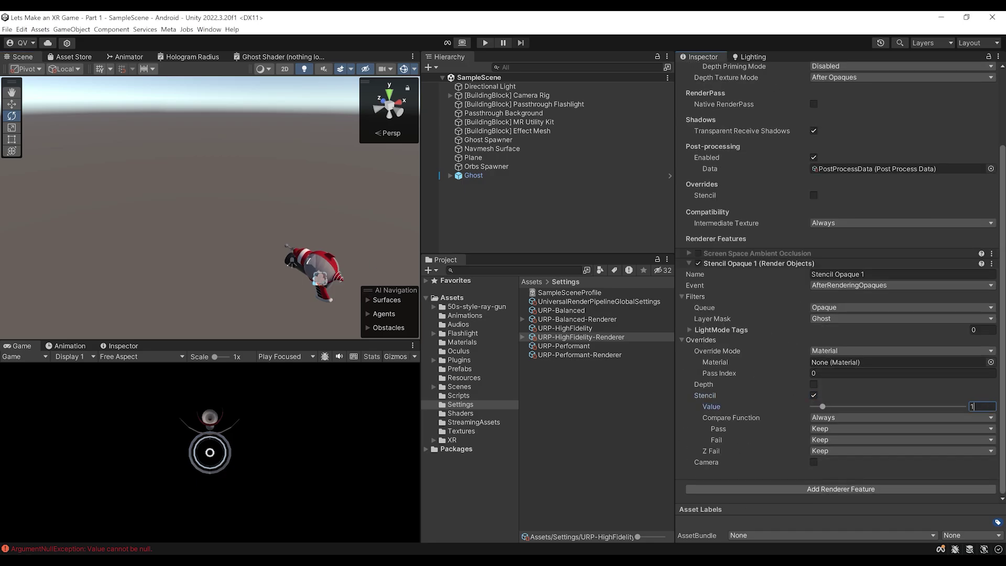
scroll(839, 314, "up", 2)
scroll(816, 418, "down", 2)
left_click(848, 417)
left_click(849, 454)
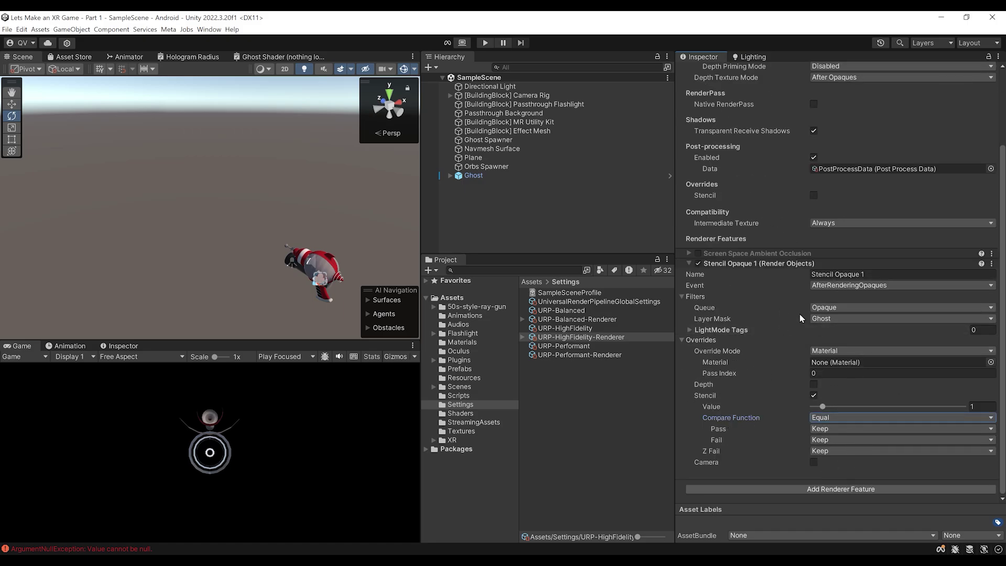
left_click(885, 275)
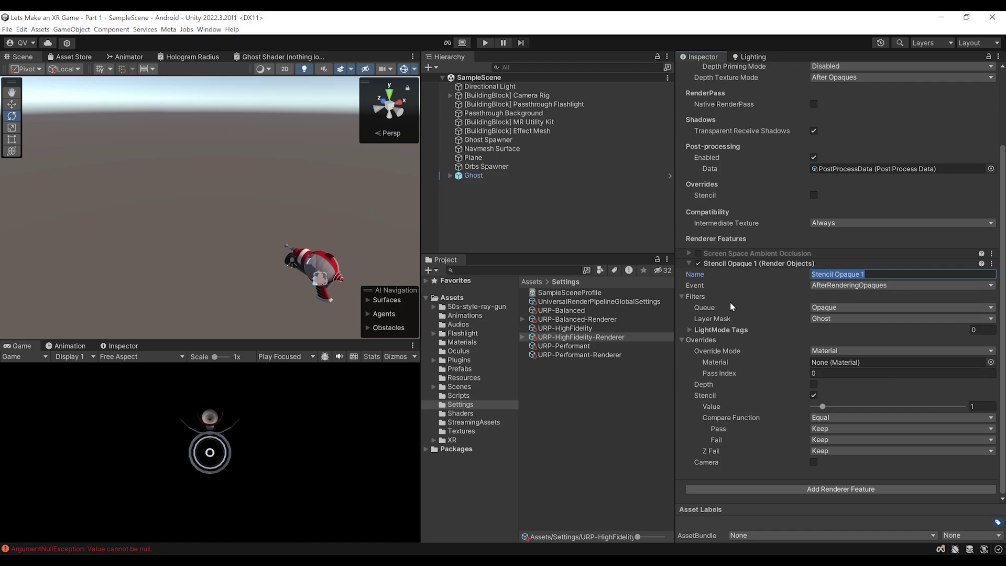
left_click(794, 491)
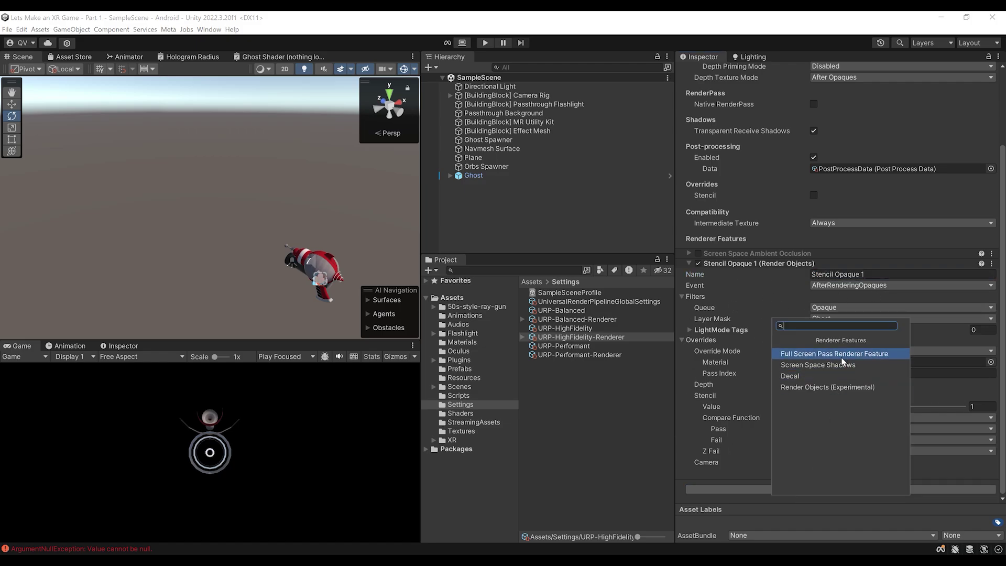
Add another Render Objects feature named 'Stencil Transparent 1'
left_click(828, 387)
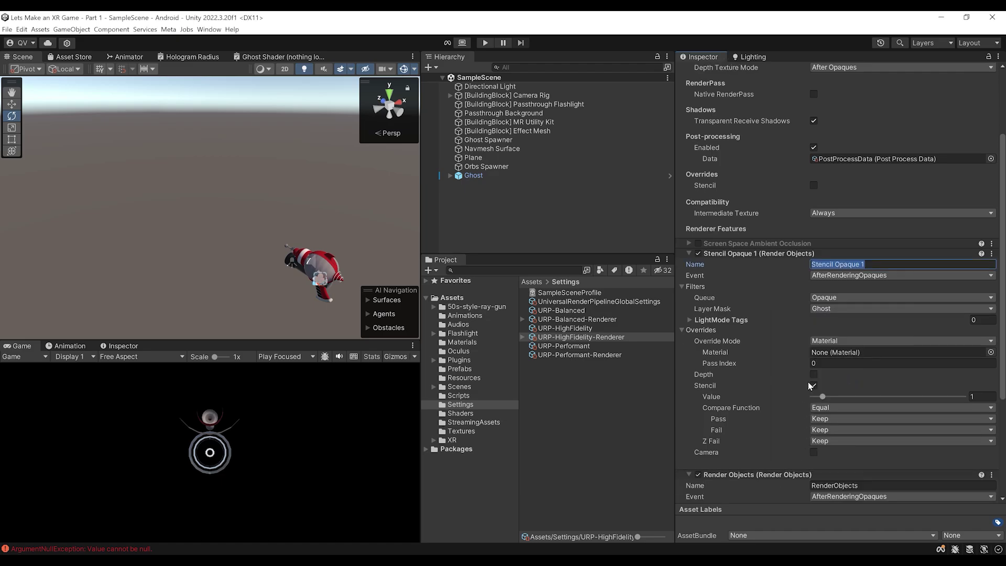
scroll(842, 392, "down", 5)
left_click(852, 329)
type("Stencil Transparent 1")
key("Return")
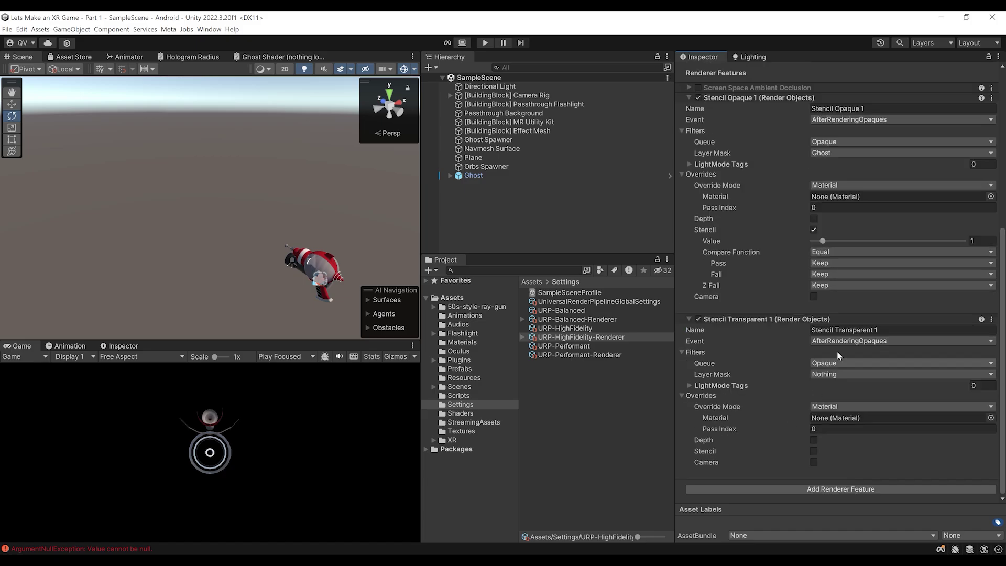
Set its Queue to Transparent and Event to AfterRenderingTransparents
left_click(837, 364)
left_click(834, 382)
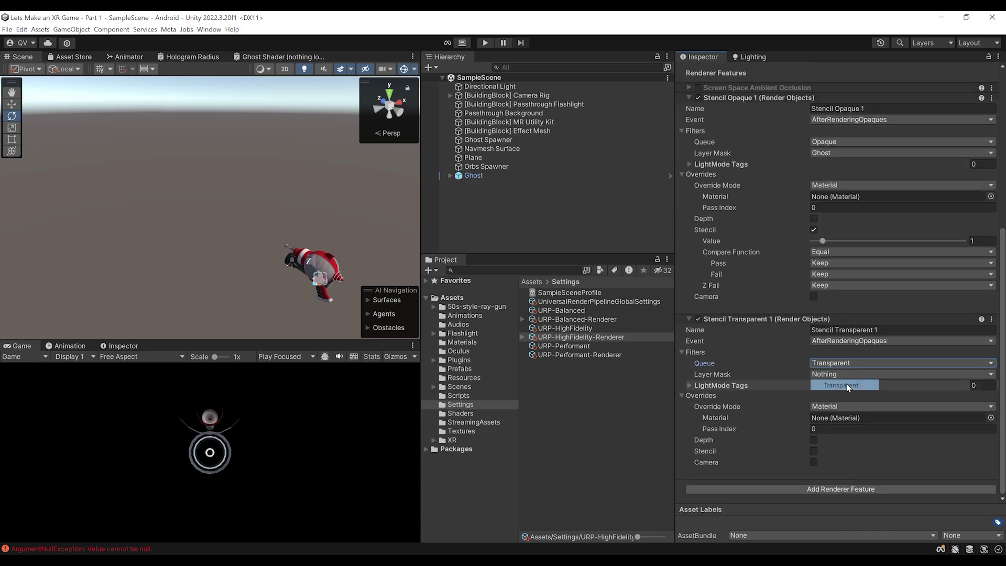
left_click(849, 341)
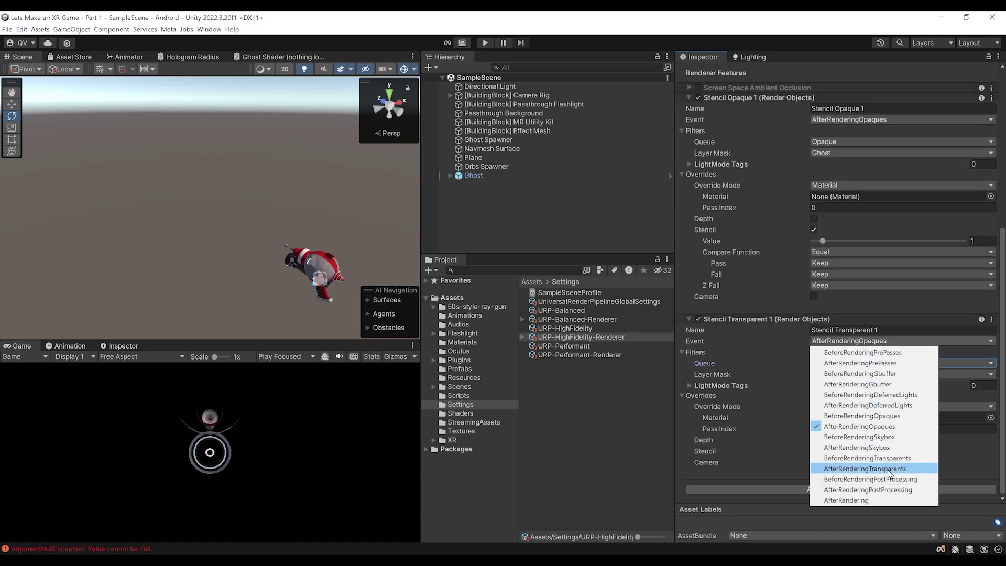
left_click(865, 469)
Enable stencil with value 1 and Equal comparison, and set the Layer Mask to Ghost
left_click(814, 450)
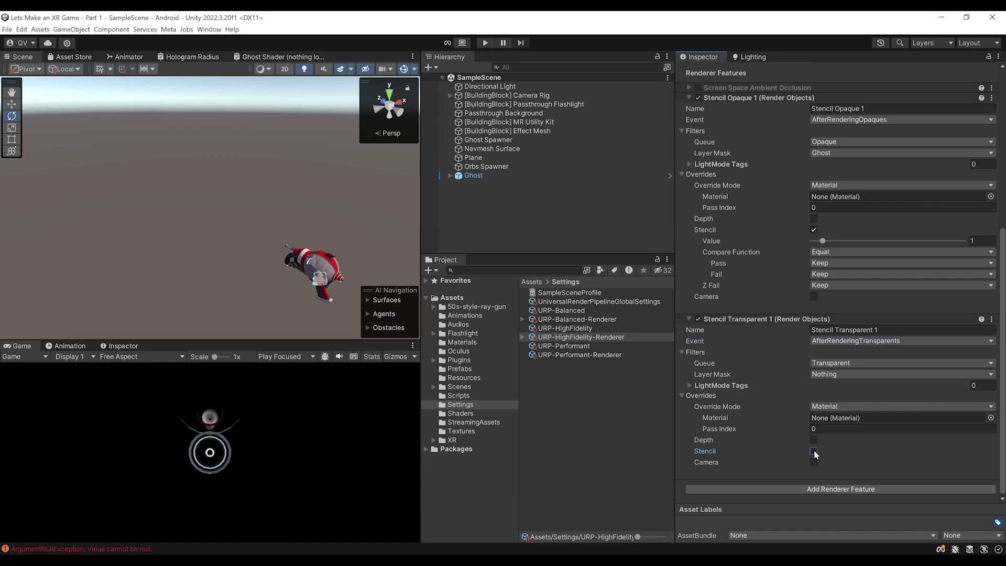
left_click(823, 407)
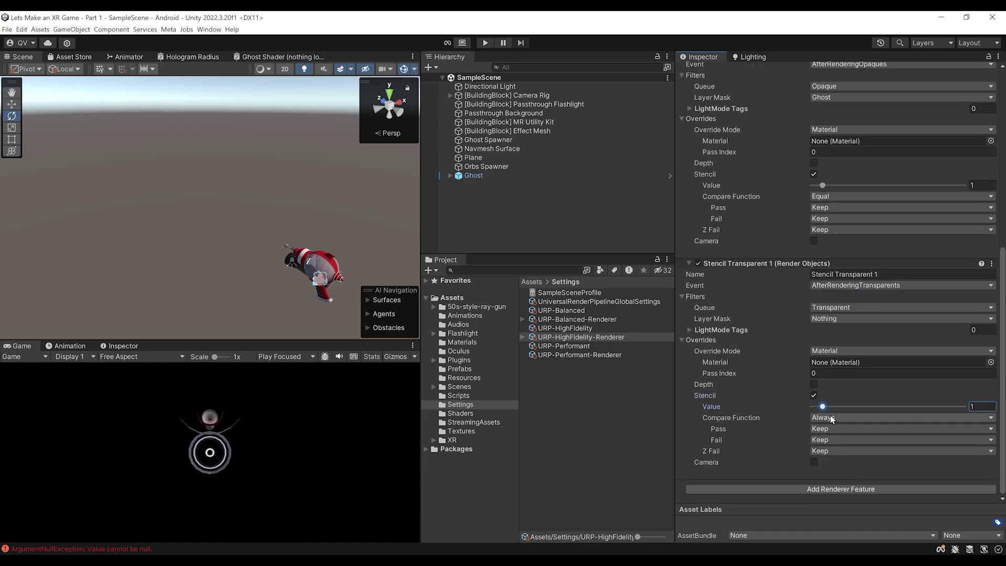
left_click(835, 420)
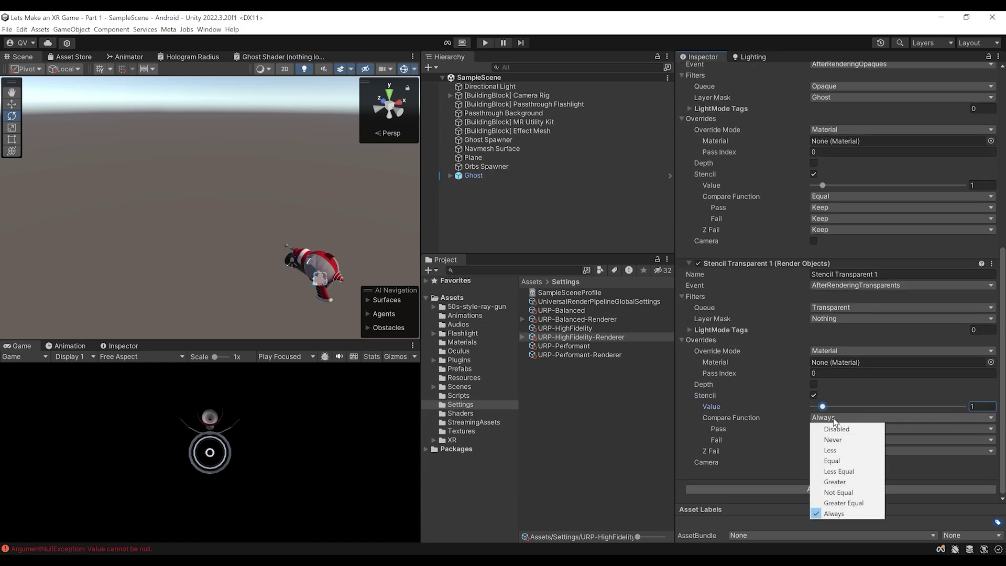
left_click(843, 461)
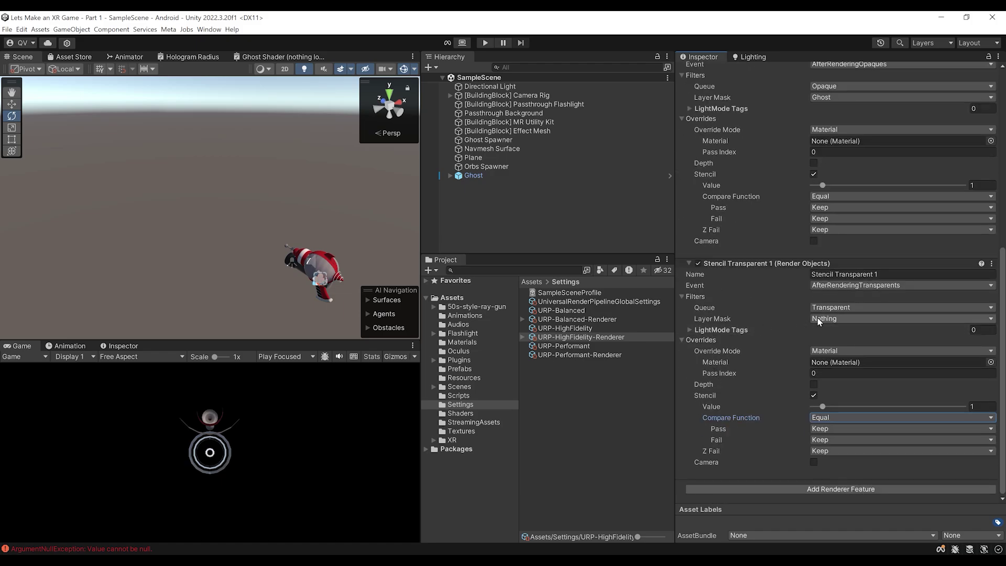
left_click(819, 318)
left_click(834, 407)
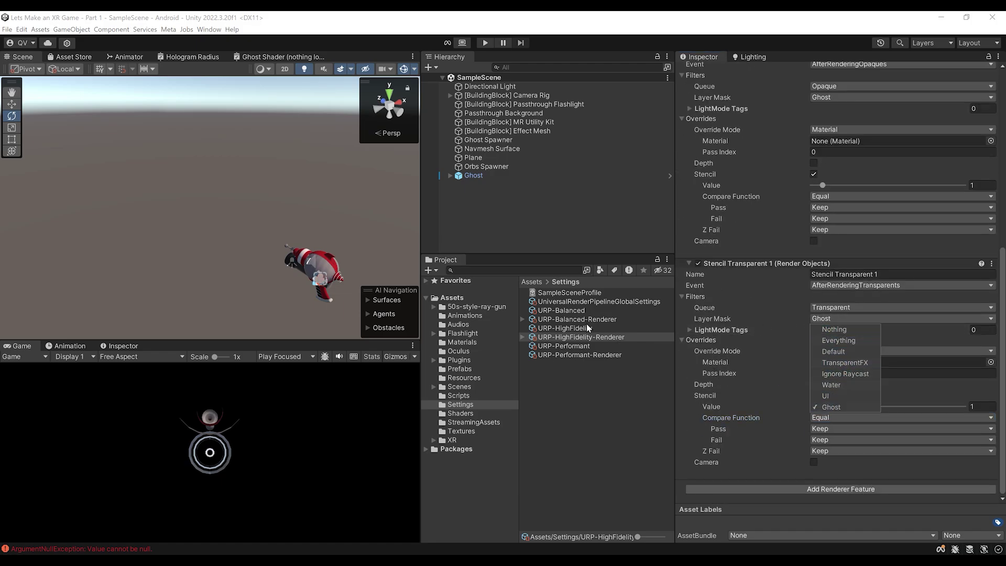
Briefly try a Not Equal stencil comparison, then restore it to Equal
scroll(871, 429, "up", 1)
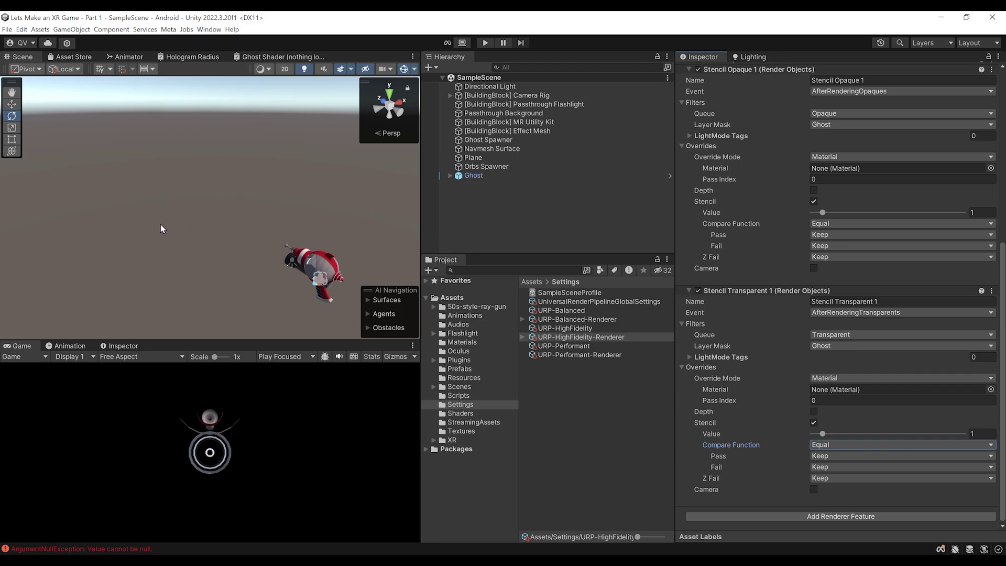
left_click(820, 446)
left_click(812, 519)
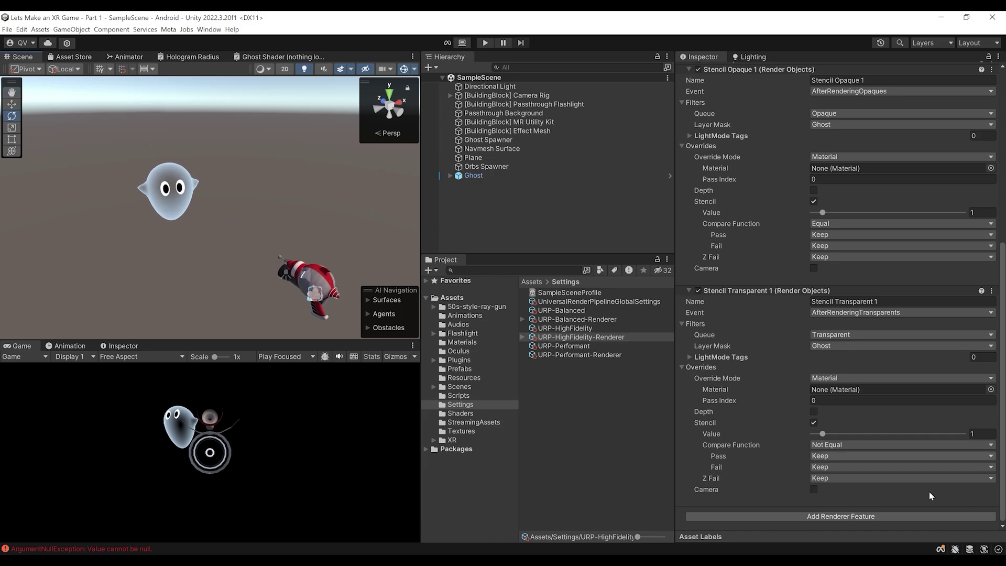
left_click(832, 447)
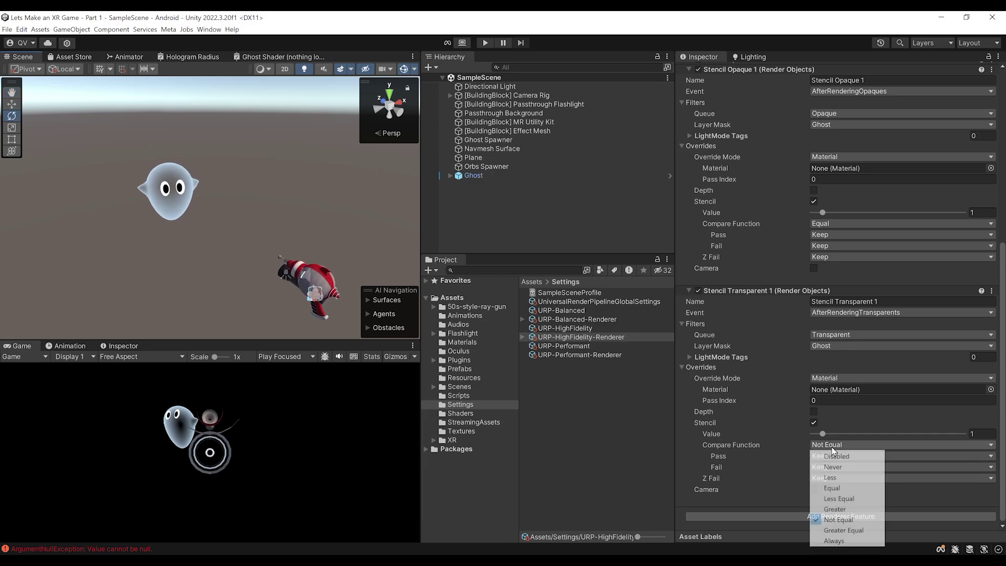
left_click(854, 488)
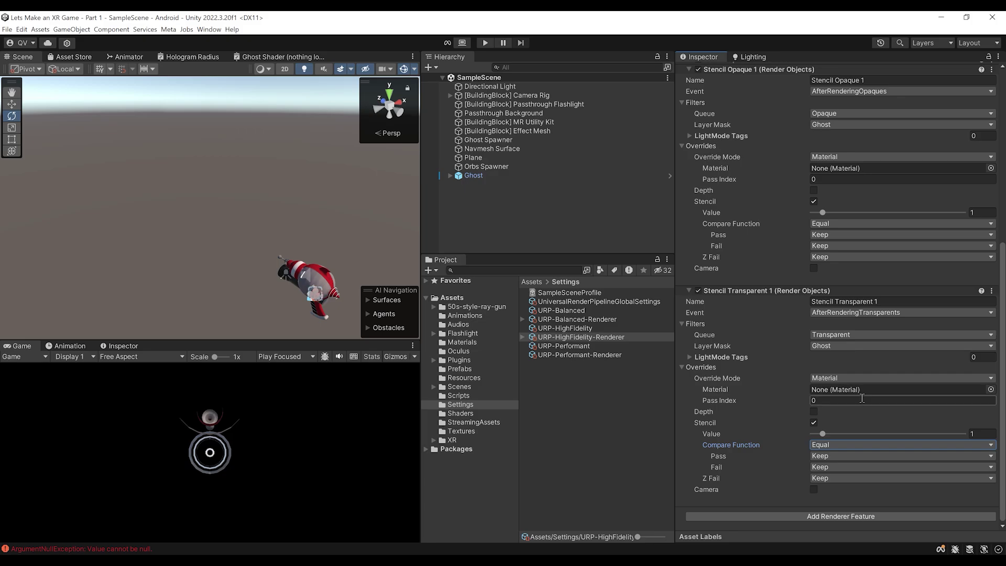
scroll(783, 313, "up", 3)
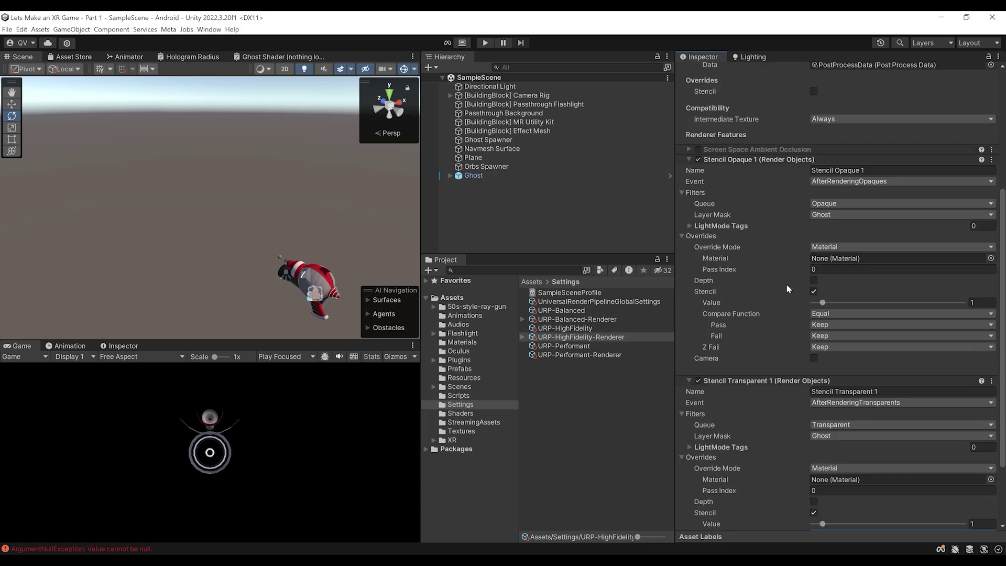
scroll(800, 426, "down", 3)
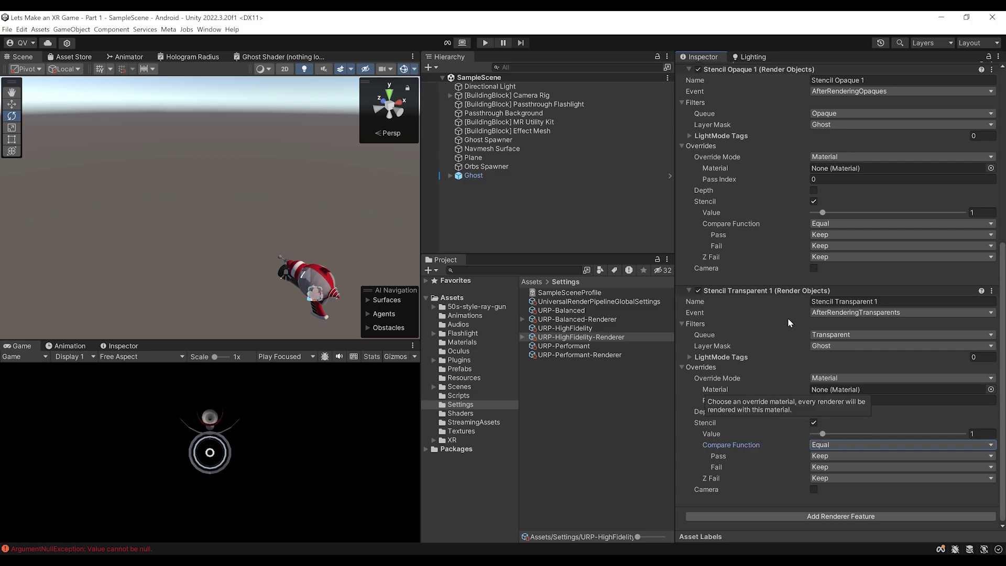
Expand the camera rig down to the left hand's Flashlight and select its Cone
left_click(264, 250)
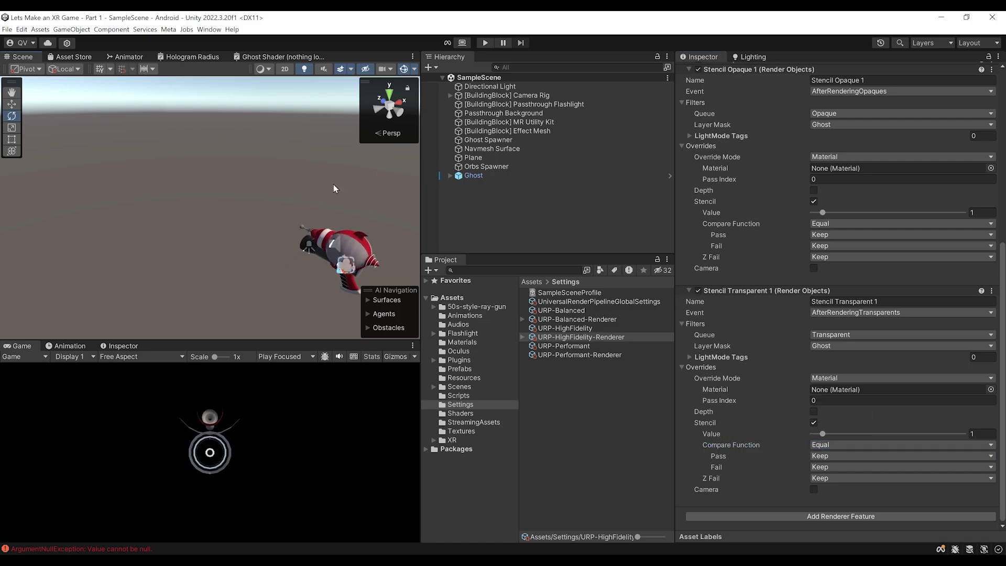
left_click(450, 95)
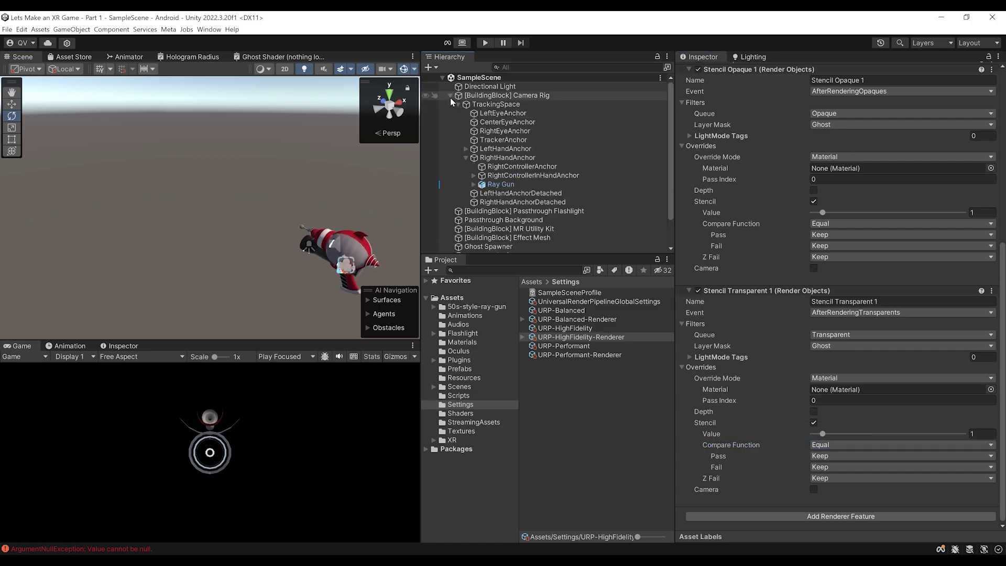
left_click(466, 149)
scroll(503, 157, "down", 2)
left_click(502, 142)
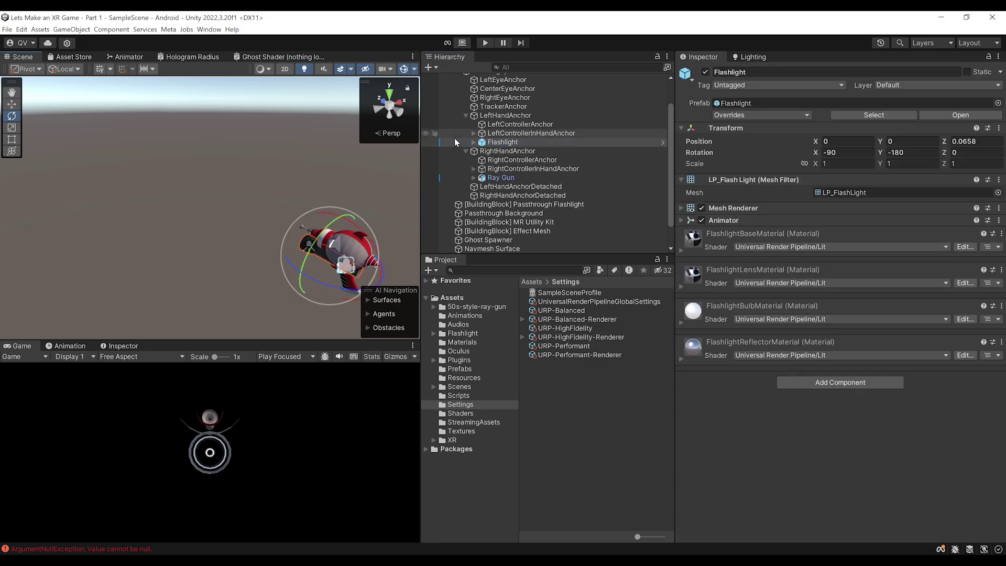
left_click(474, 142)
left_click(504, 160)
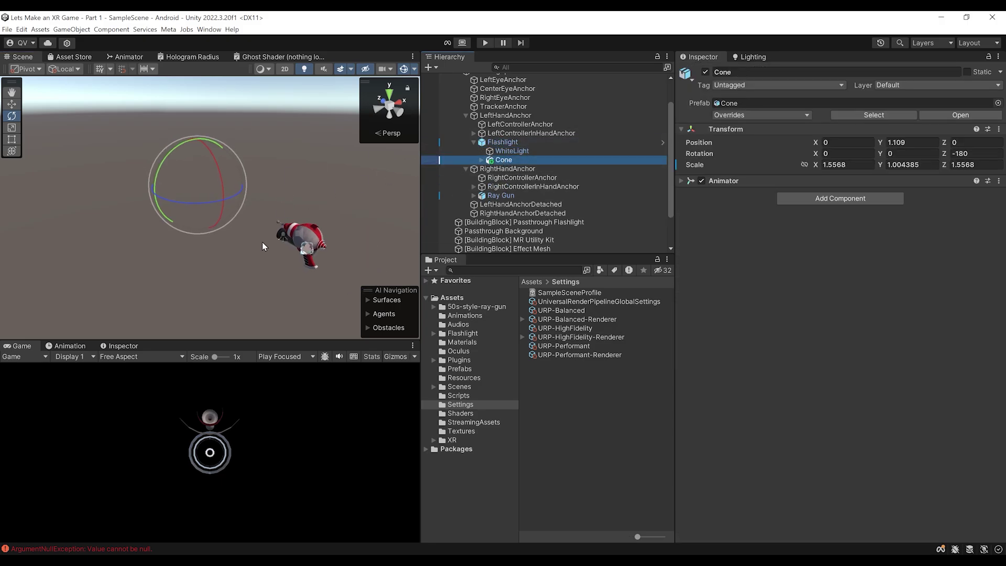
left_click(482, 160)
Enable the Cone Mesh1_Model's Mesh Renderer, view its material, and select the Valem Tutorials Stencil shader
left_click(524, 169)
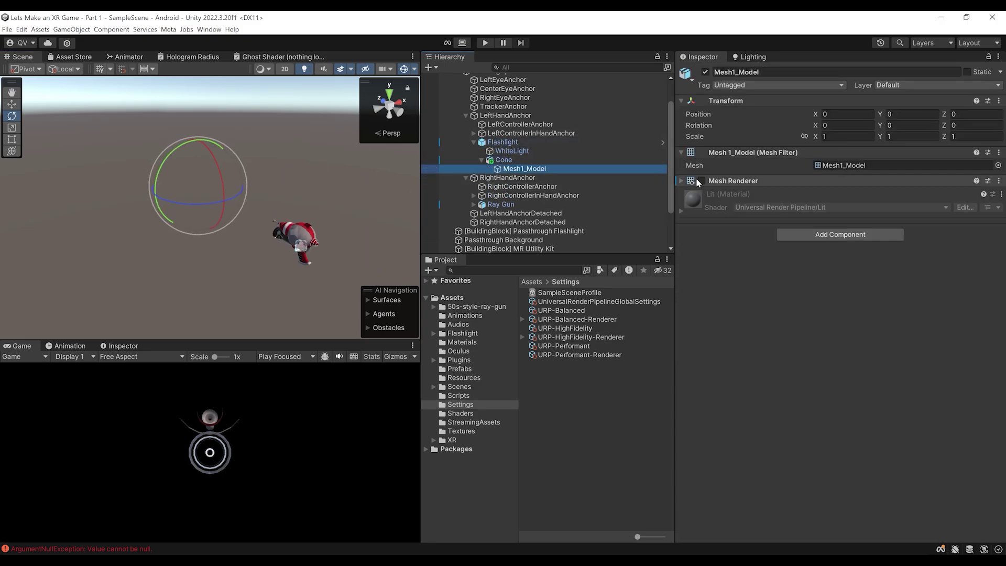
left_click(702, 180)
left_click_drag(234, 216, 258, 195, "alt")
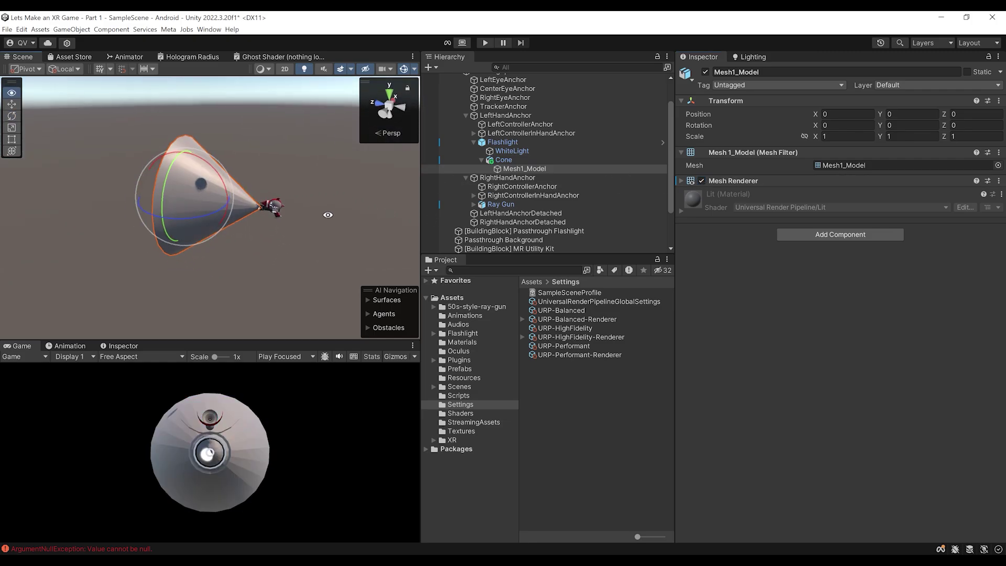
scroll(342, 216, "up", 3)
left_click(741, 179)
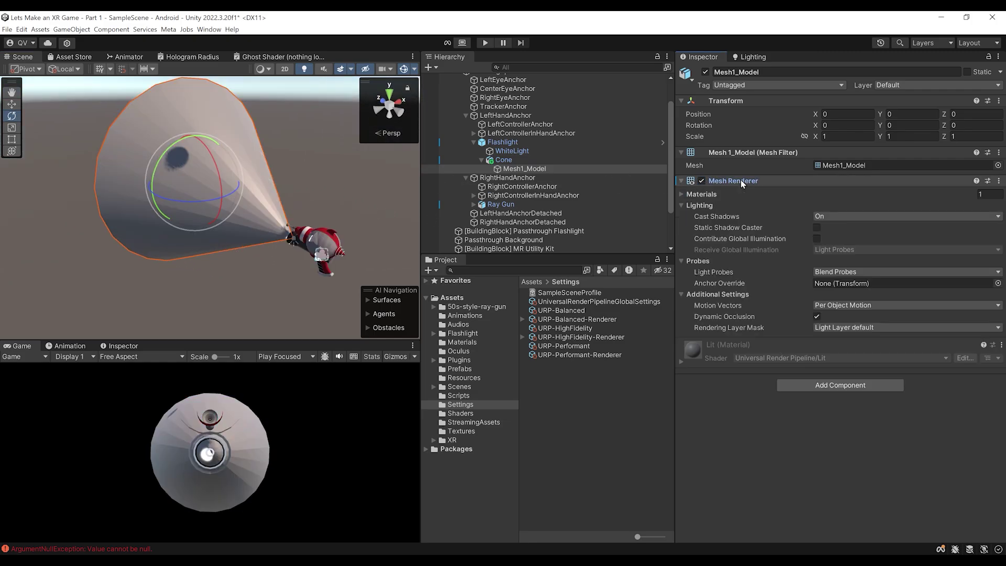
left_click(702, 194)
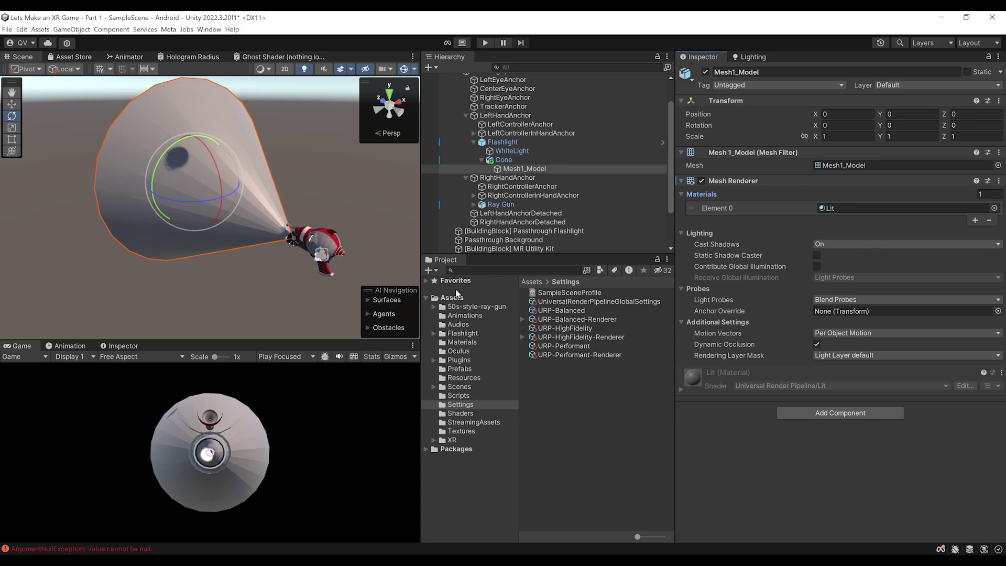
left_click(461, 414)
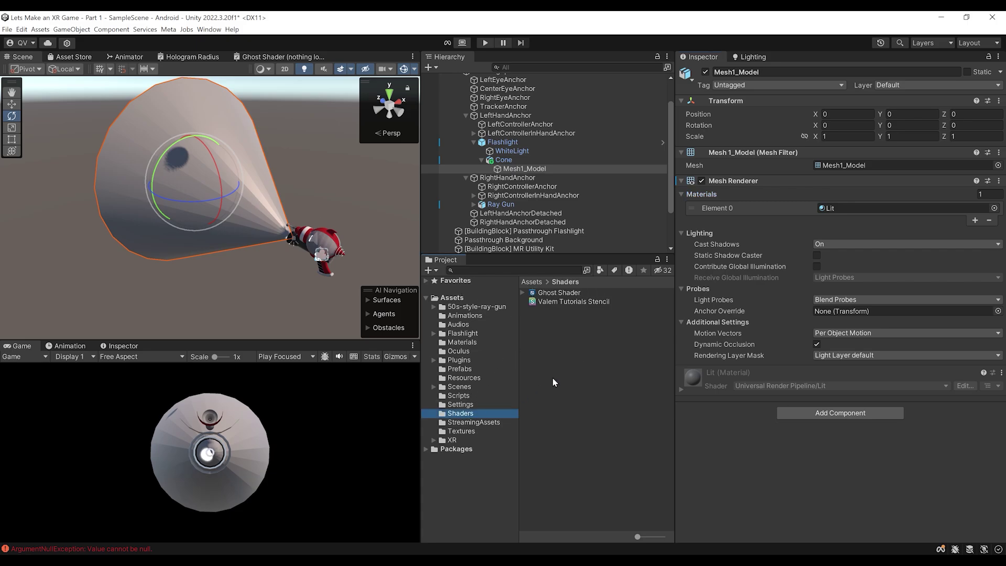
left_click(547, 303)
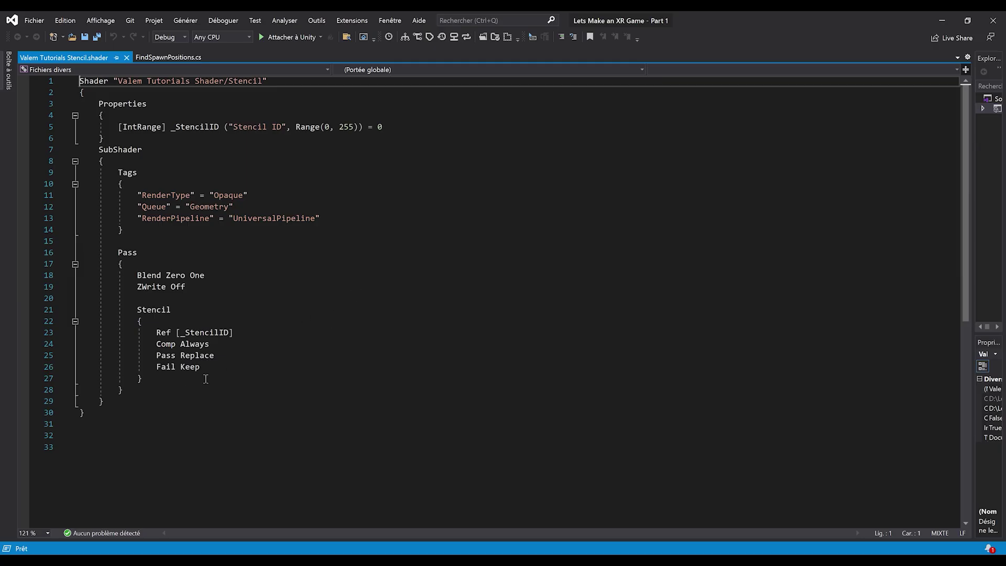
left_click_drag(179, 404, 21, 76)
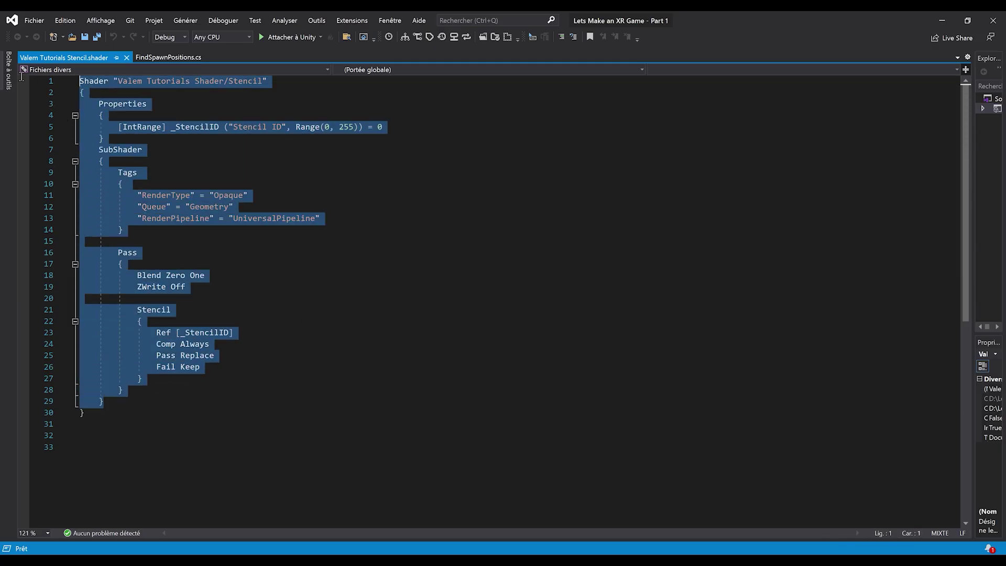
left_click(495, 344)
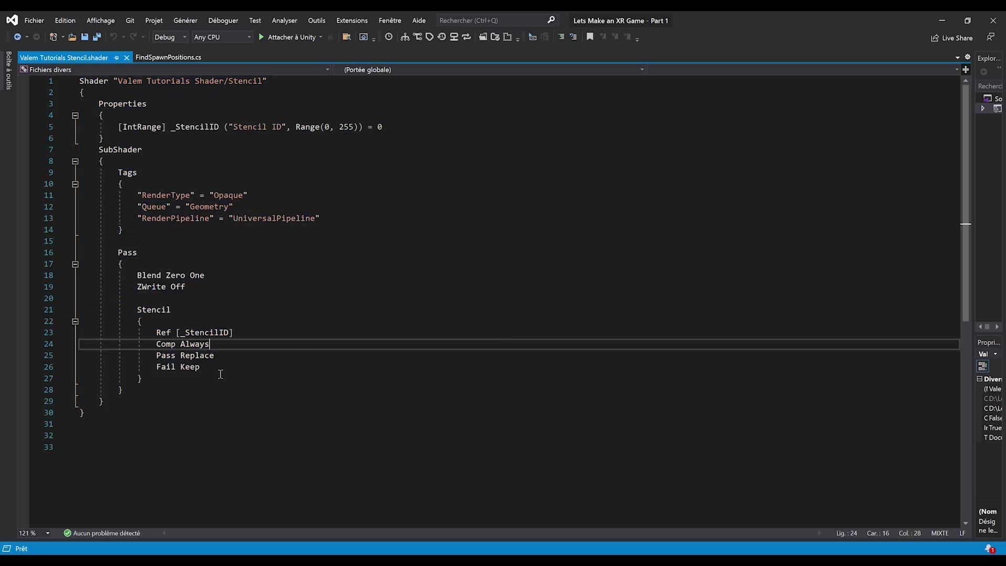
left_click(255, 314)
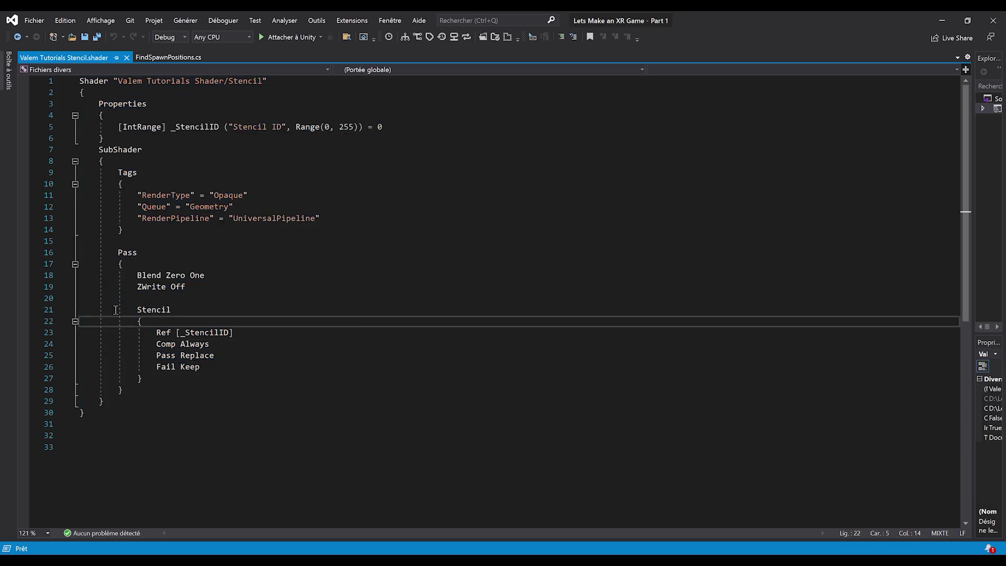
left_click_drag(136, 311, 160, 381)
left_click(230, 399)
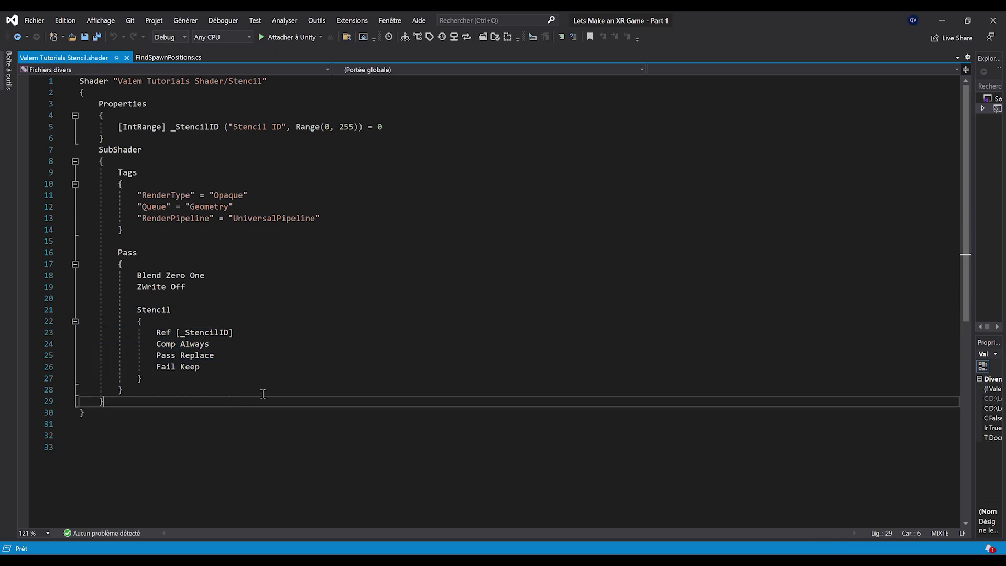
key("alt+Tab")
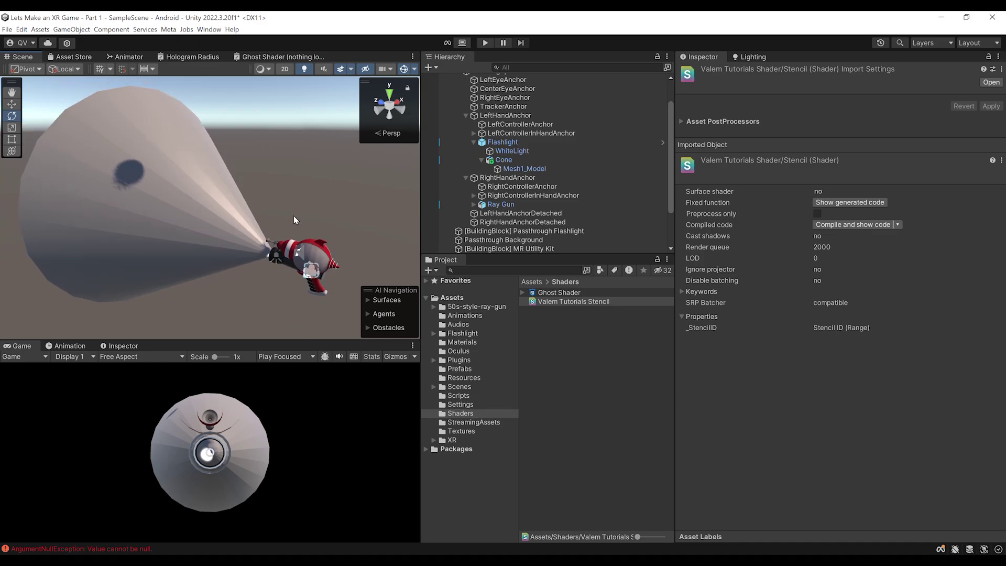
Create a material 'Stencil Mask 1' in Assets using the Valem Tutorials Shader/Stencil shader
left_click(445, 259)
right_click(455, 299)
mouse_move(513, 41)
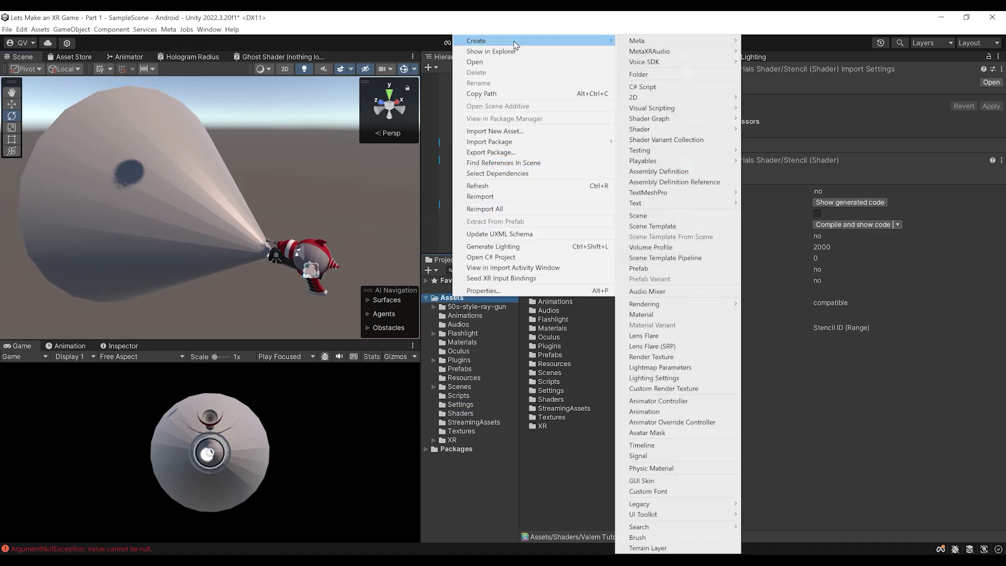
left_click(671, 314)
type("S")
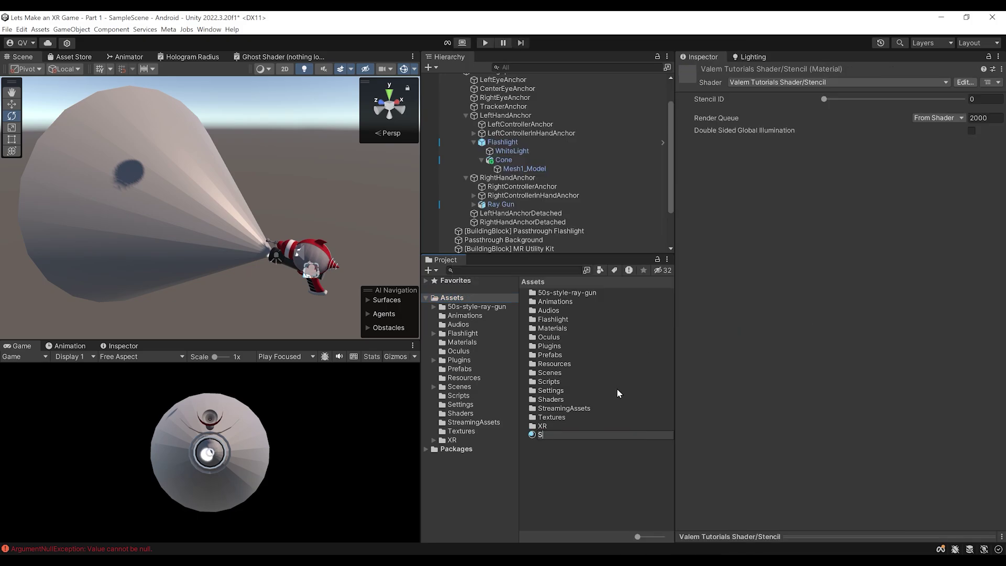
type("tencil Mask 1")
key("Return")
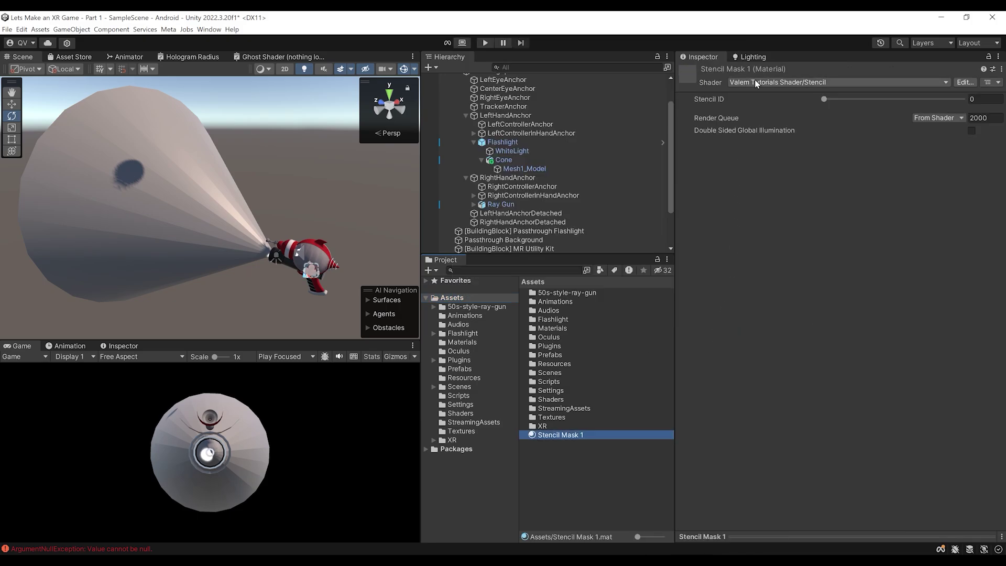
left_click(756, 82)
type("Stencil")
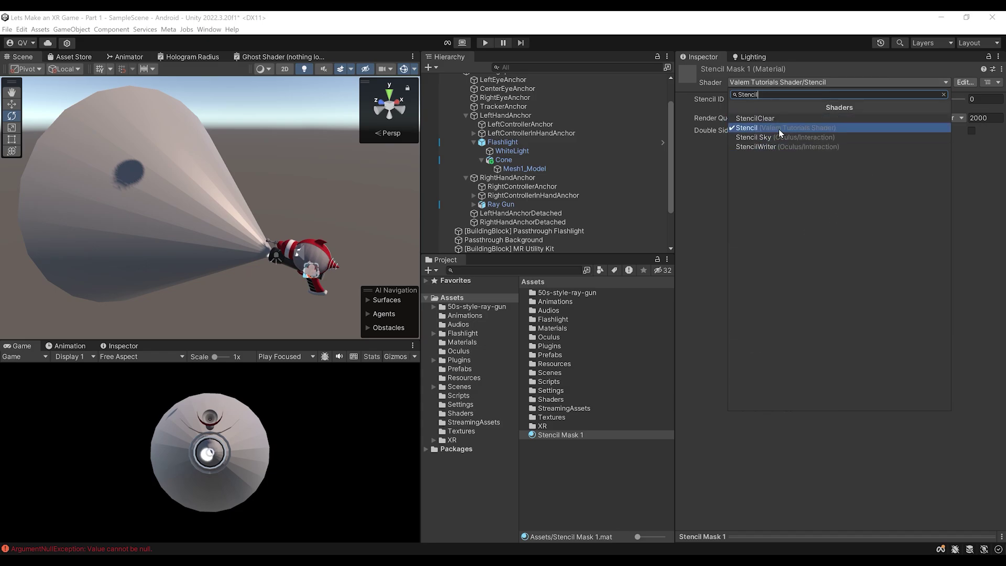
left_click(812, 127)
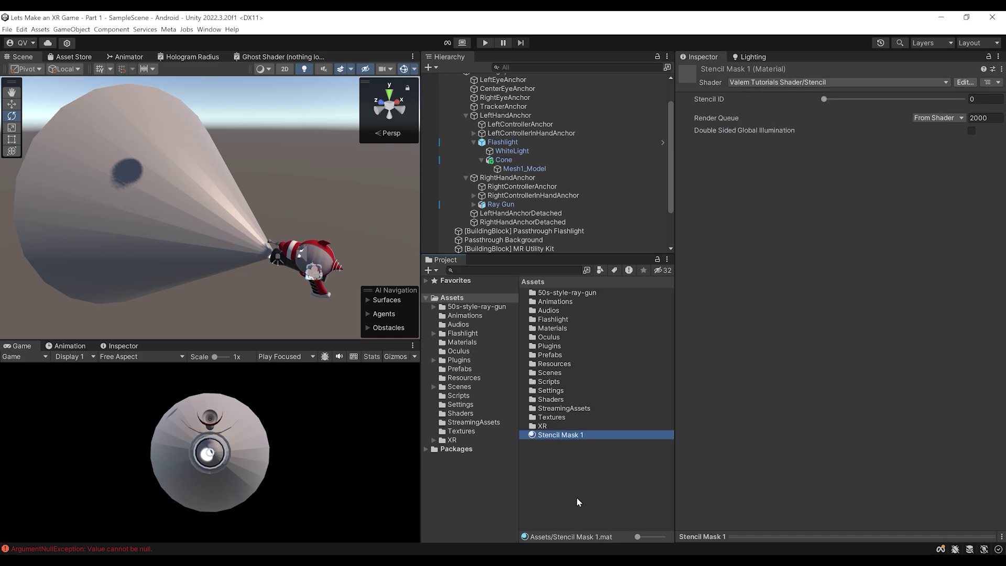
Assign Stencil Mask 1 to the cone's Mesh1_Model and set its Stencil ID to 1
left_click(535, 168)
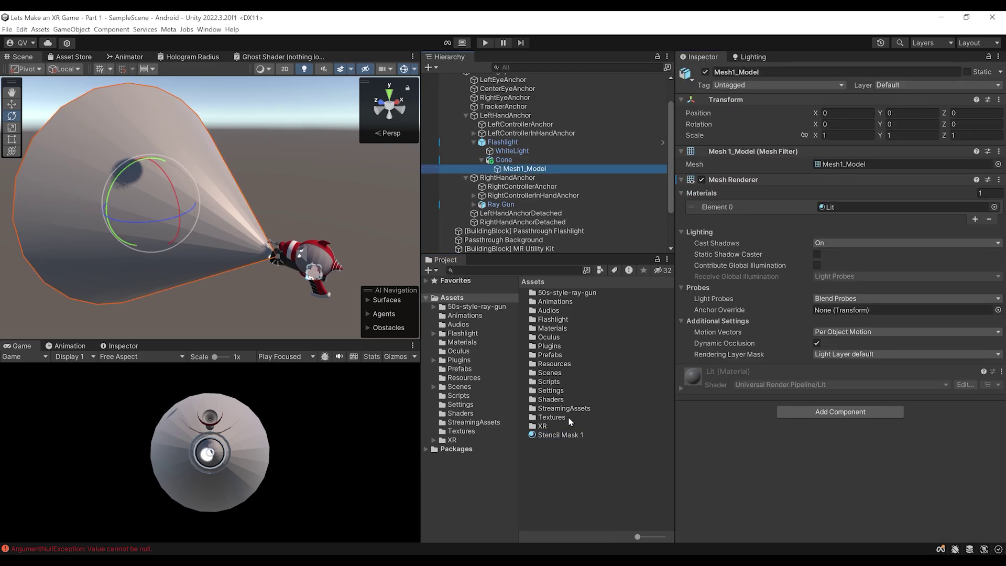
left_click_drag(561, 435, 892, 210)
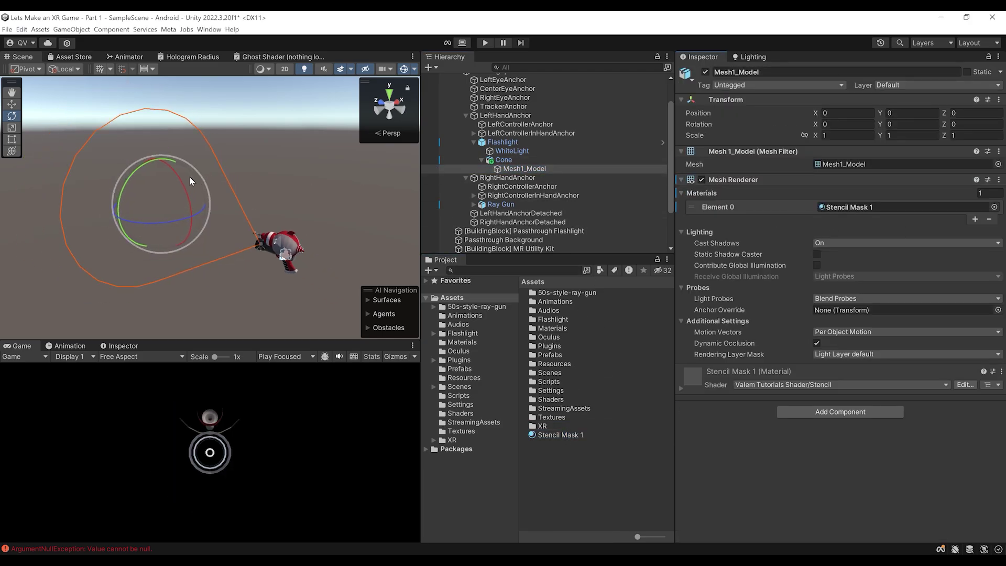
left_click_drag(63, 144, 167, 224, "alt")
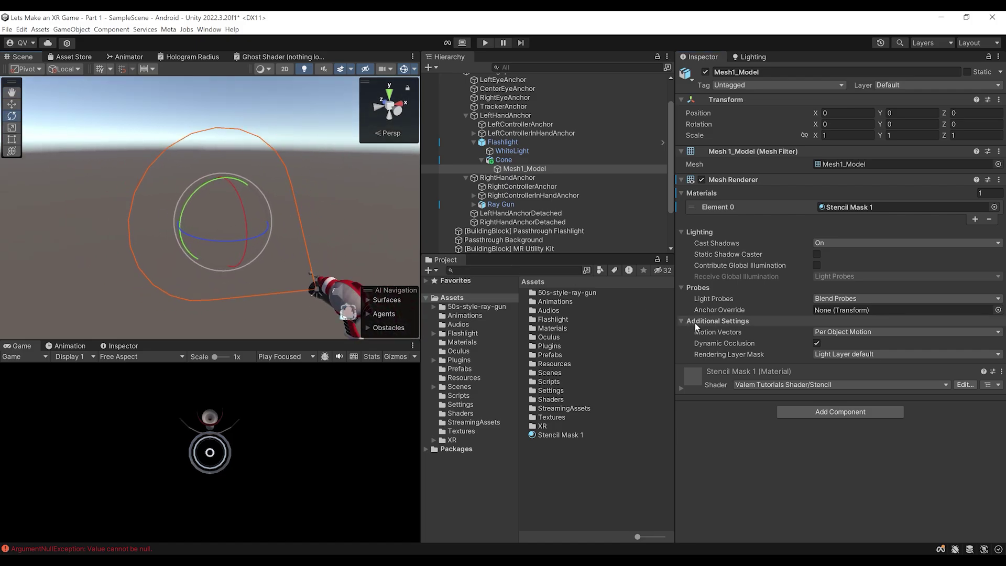
left_click_drag(231, 251, 299, 200, "alt")
middle_click_drag(300, 200, 326, 203)
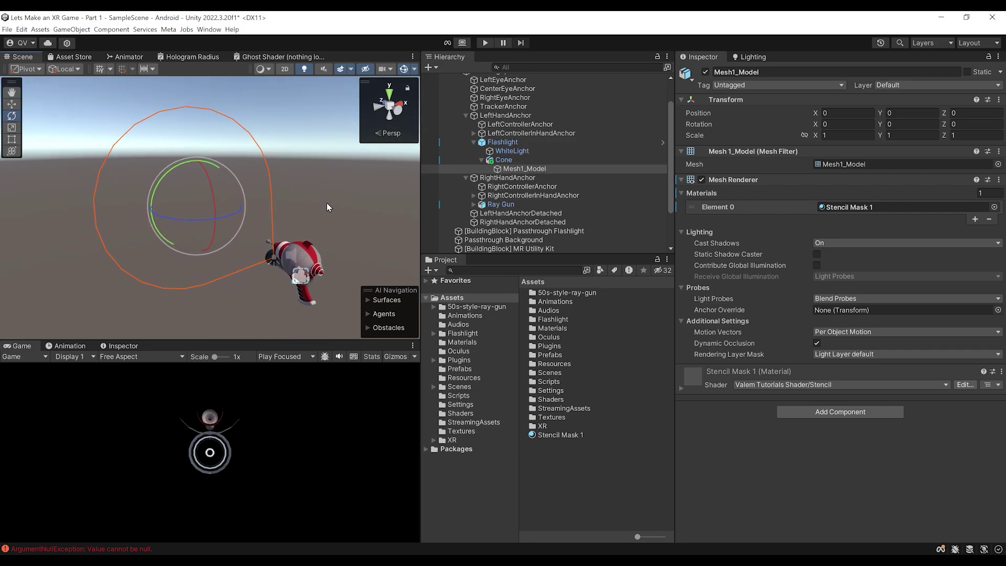
left_click(705, 372)
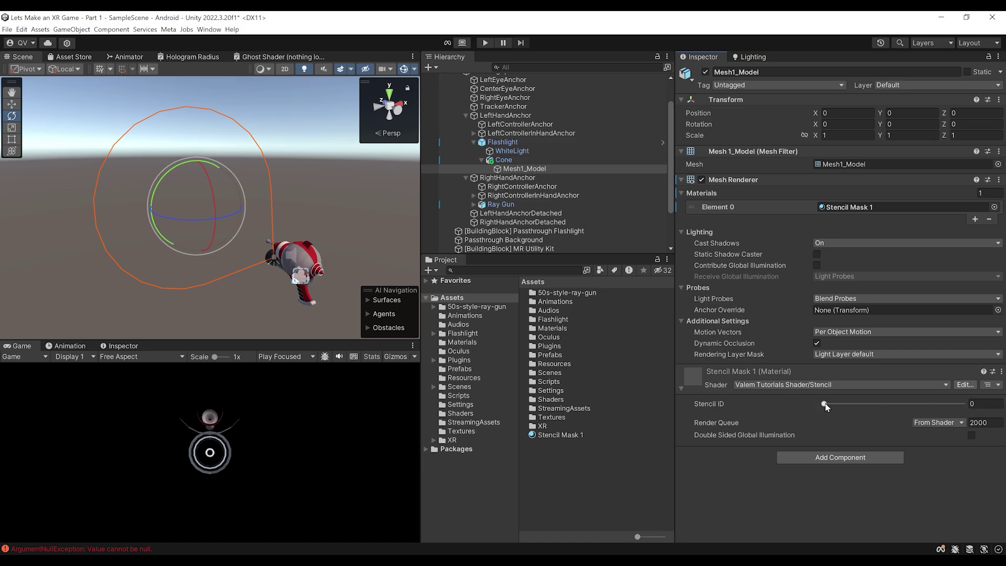
left_click(987, 404)
type("1")
Check the ghost by sliding the Flashlight along X, then return it to X 0
left_click_drag(272, 252, 107, 255, "alt")
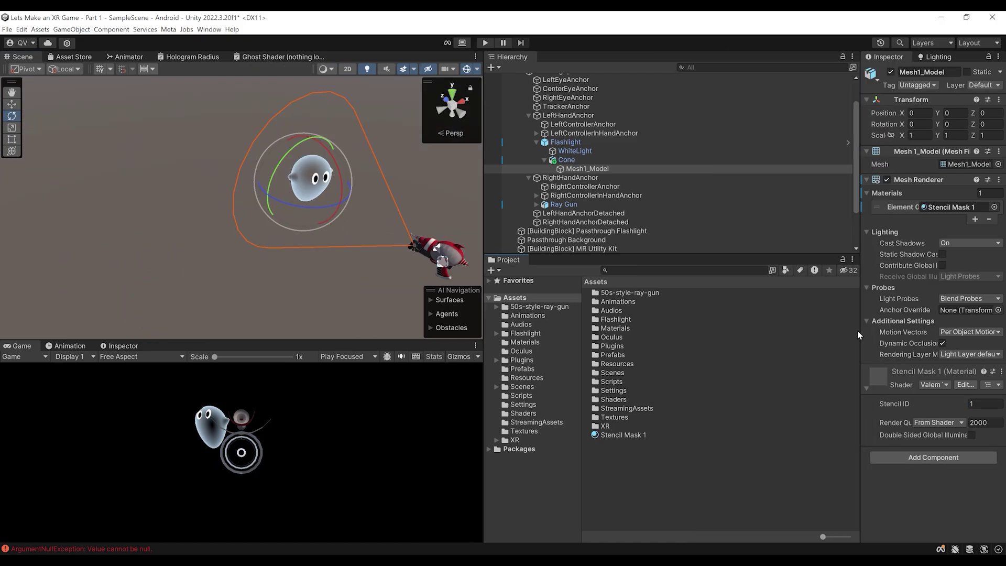
left_click_drag(262, 246, 293, 157, "alt")
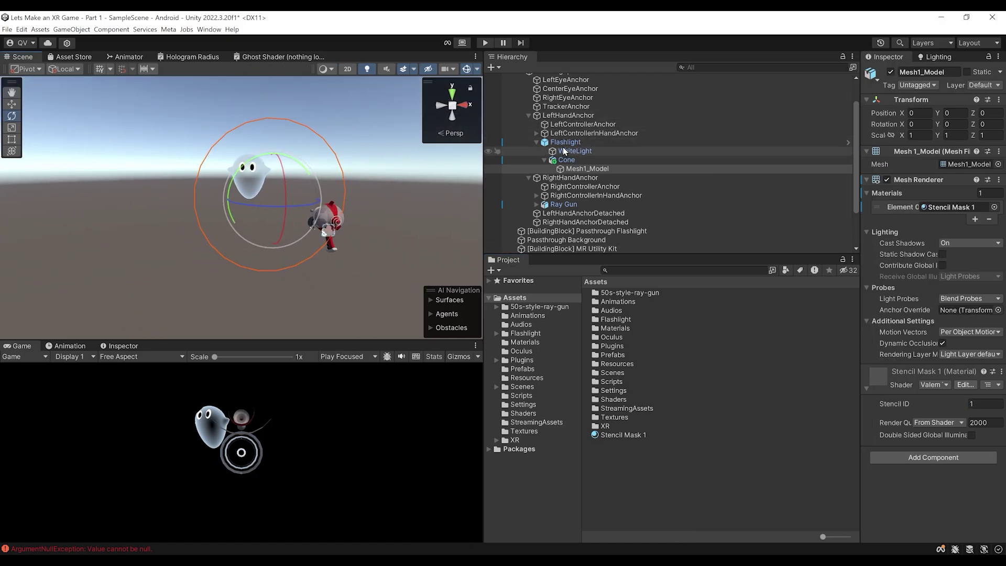
left_click(564, 143)
key("w")
left_click_drag(382, 164, 290, 230, "alt")
left_click_drag(239, 268, 199, 273)
left_click_drag(199, 272, 346, 286)
Apply all of the Ghost instance's overrides to its prefab
left_click(568, 175)
key("f")
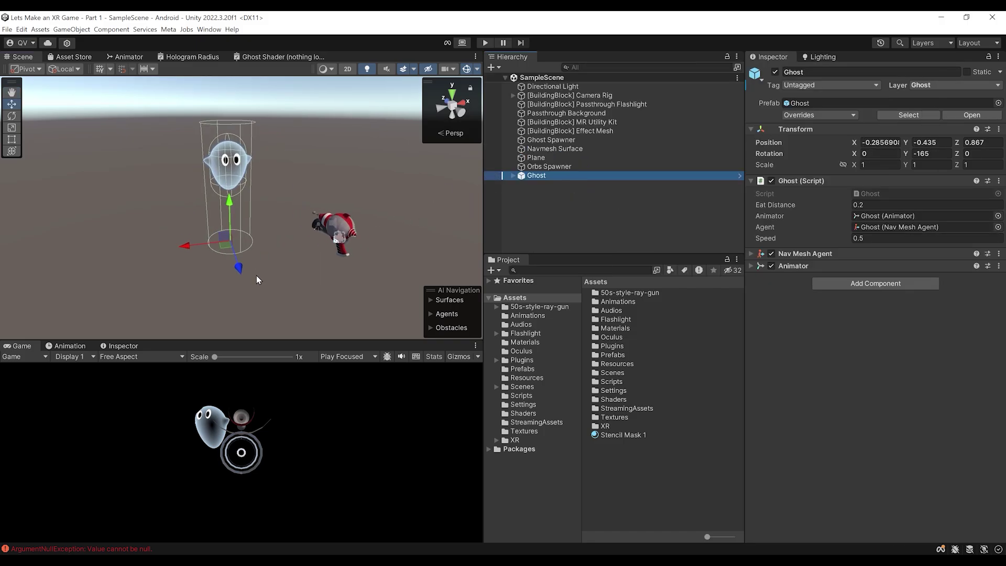
left_click(810, 116)
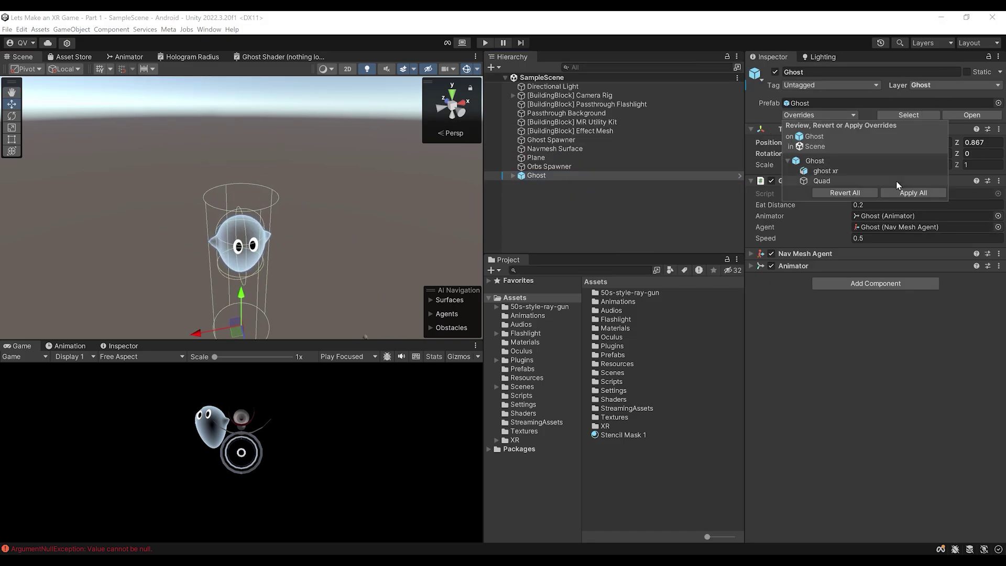
left_click(918, 198)
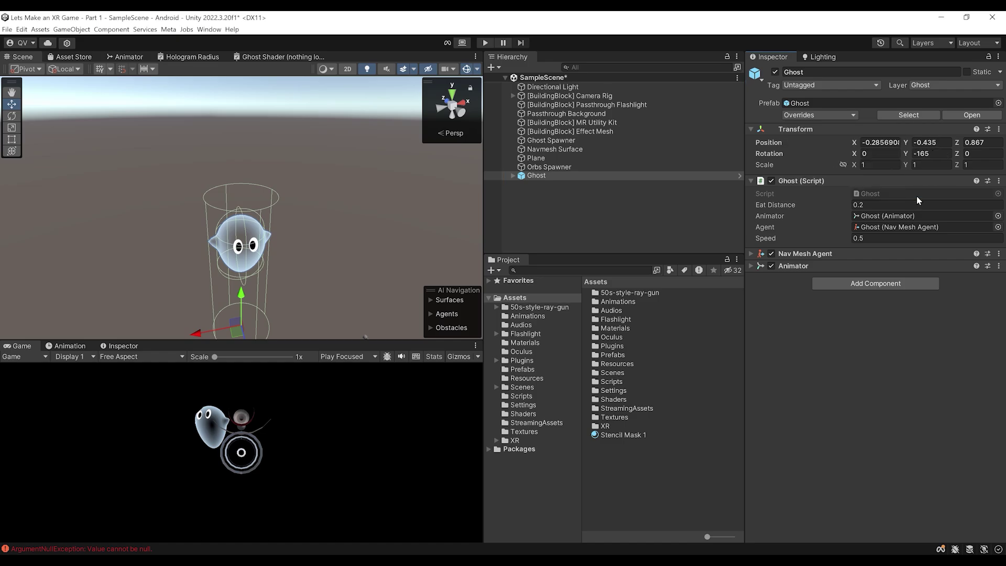
Delete the Ghost from the scene and save SampleScene
left_click(539, 177)
left_click(534, 189)
left_click(531, 169)
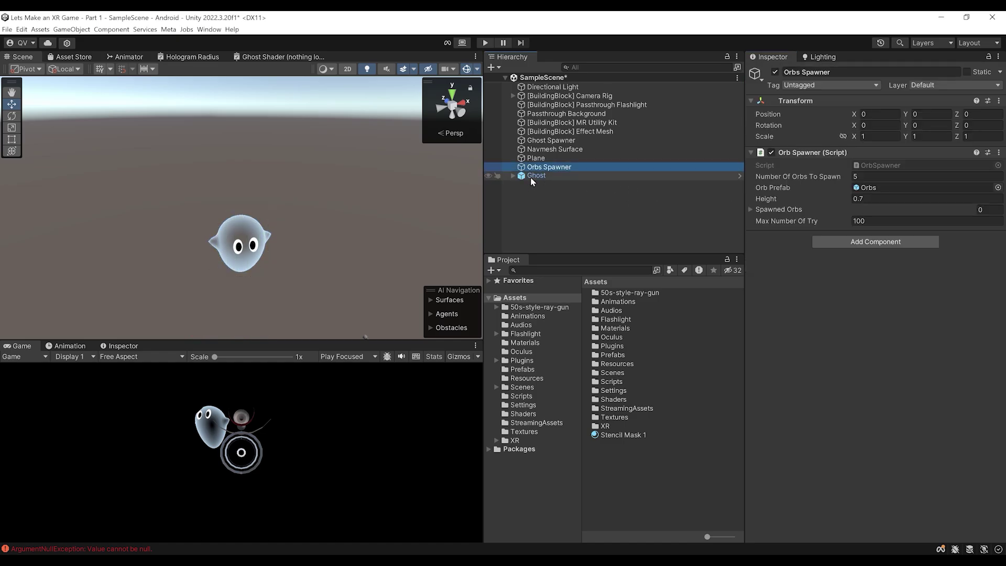
left_click(531, 178)
key("Delete")
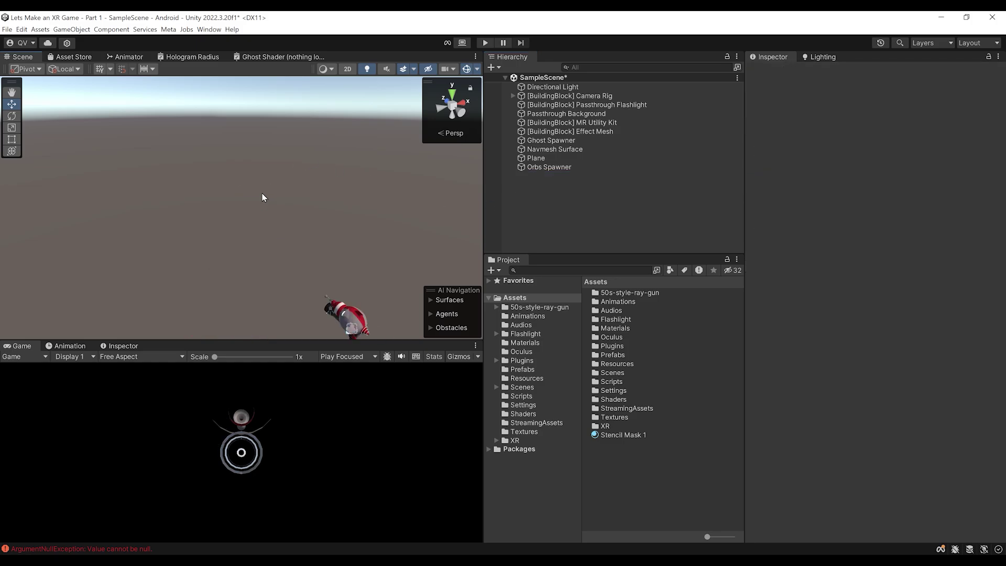
key("ctrl+s")
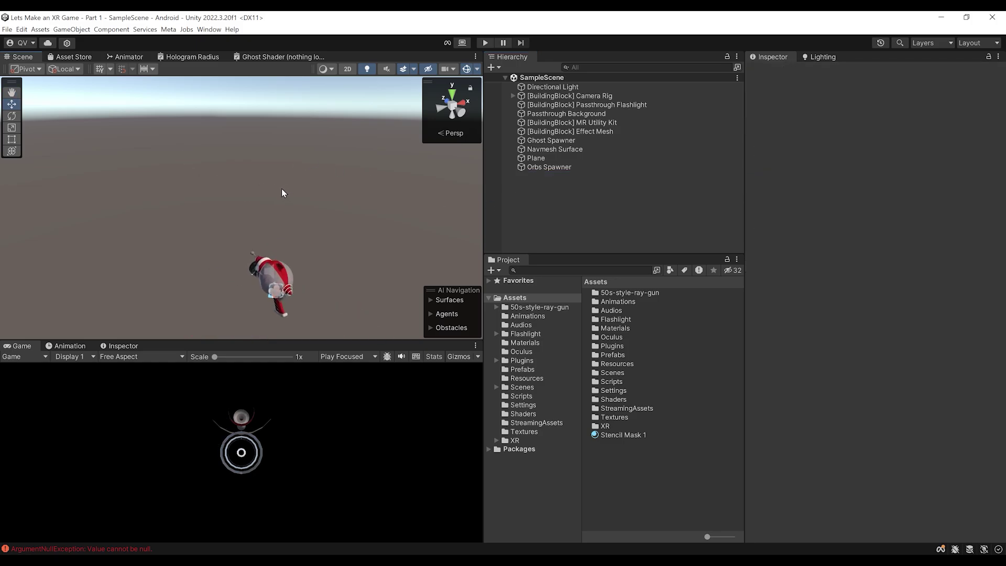
Select the Ray Gun under Camera Rig and add Ghost to its Layer Mask alongside Default
mouse_move(326, 213)
middle_mouse_down()
mouse_move(303, 259)
mouse_move(350, 232)
mouse_move(330, 227)
middle_mouse_up()
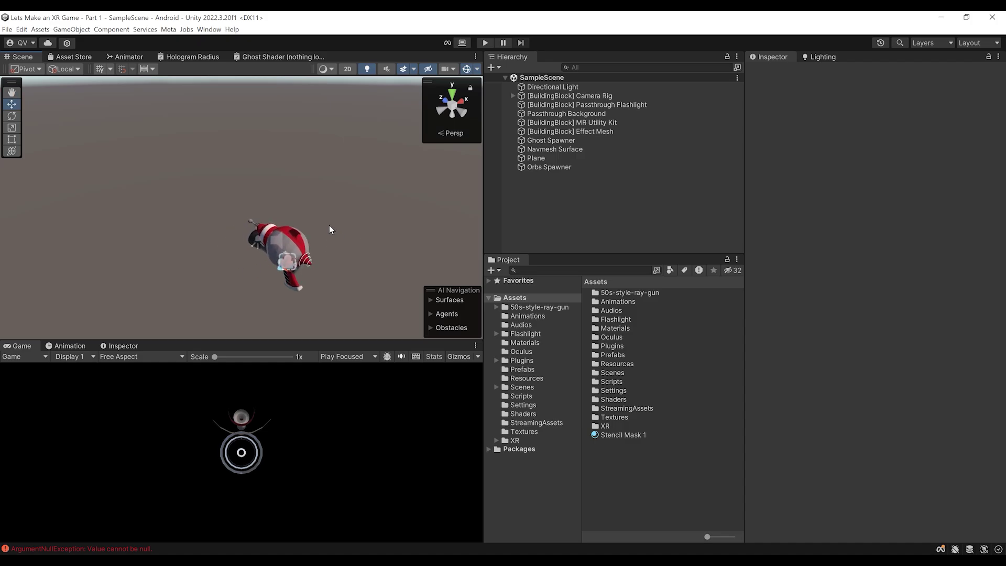
left_click(513, 96)
left_click(560, 184)
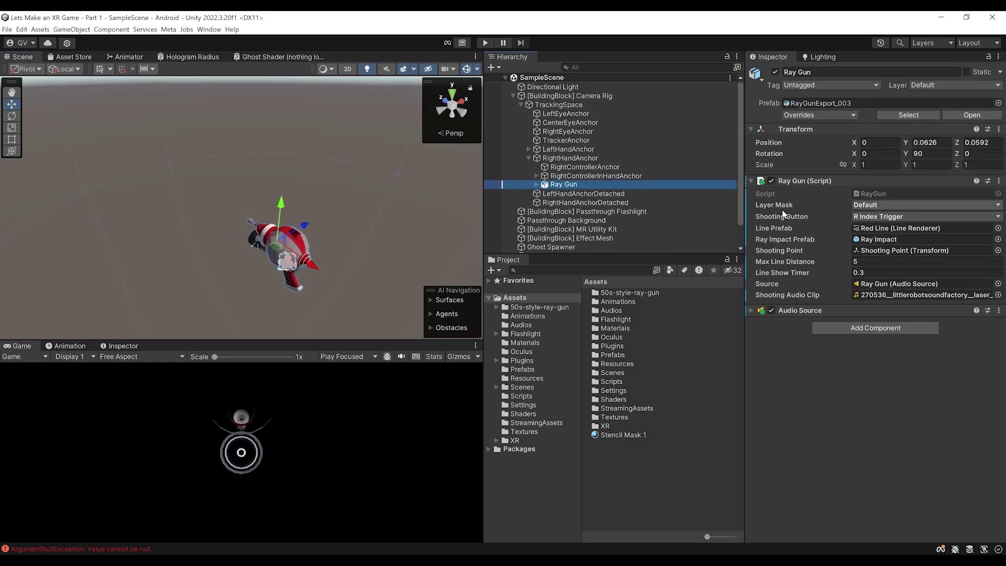
left_click(885, 204)
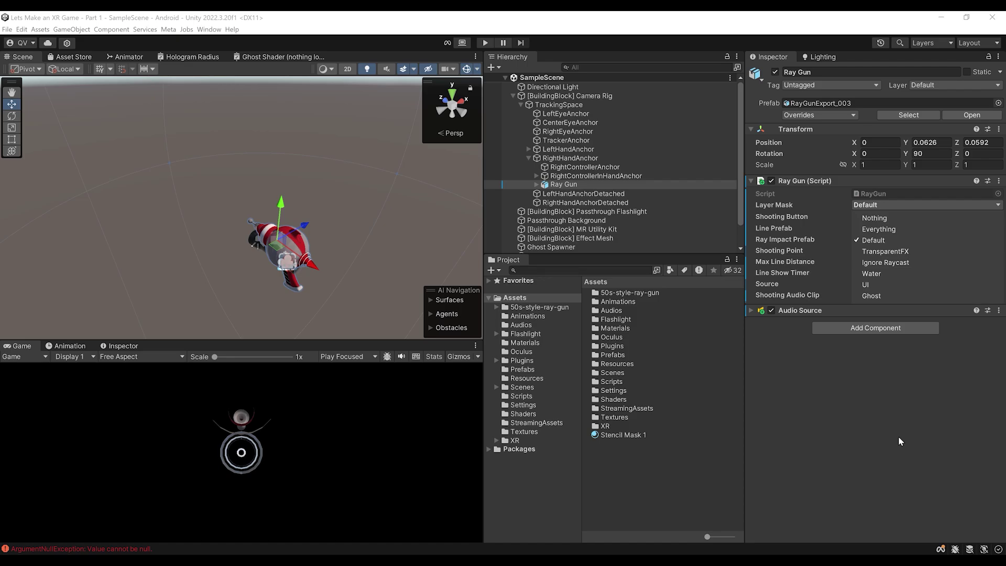
left_click(870, 296)
left_click(513, 96)
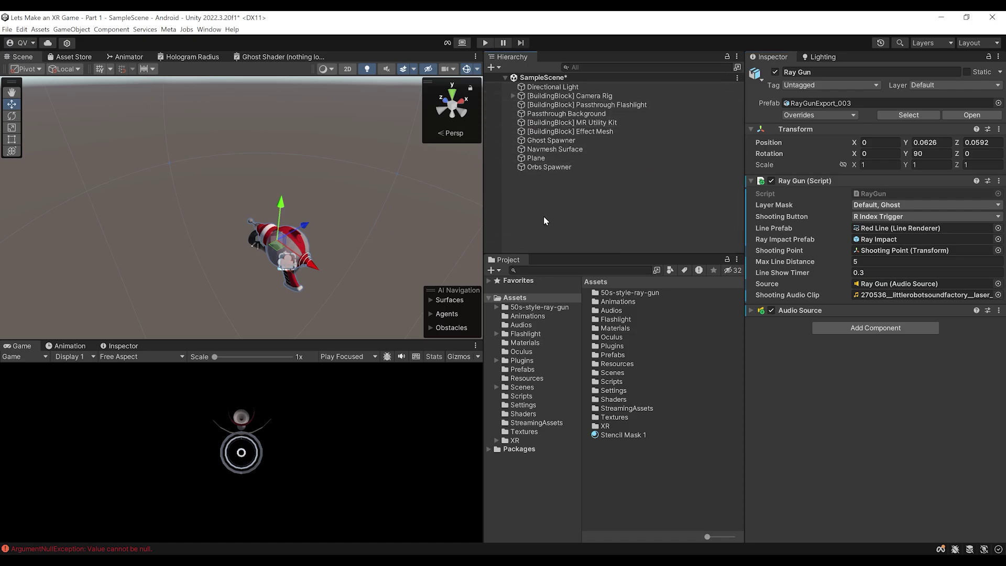
left_click(545, 209)
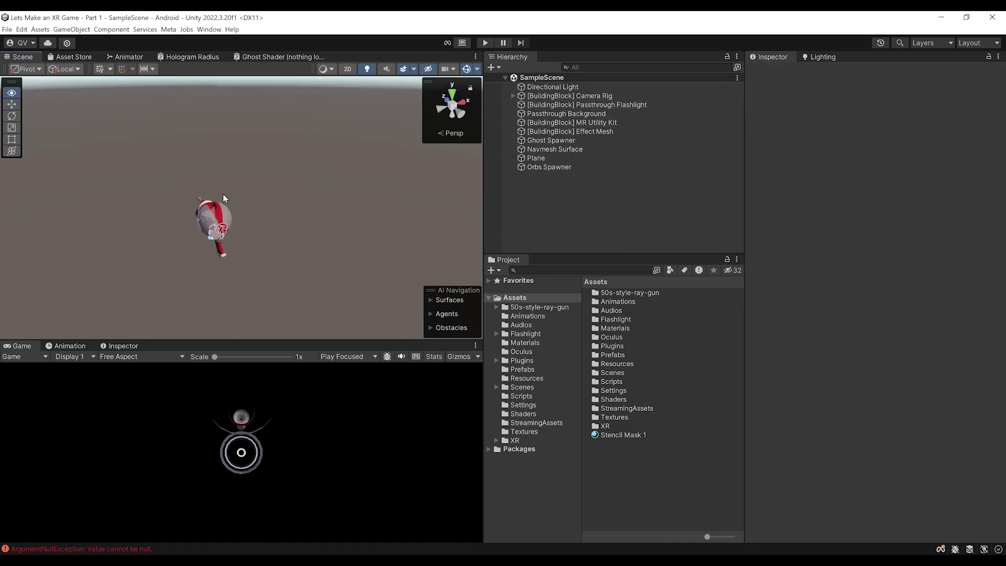
Open Project Settings to the Quality page, resizing and repositioning the window
left_click(24, 30)
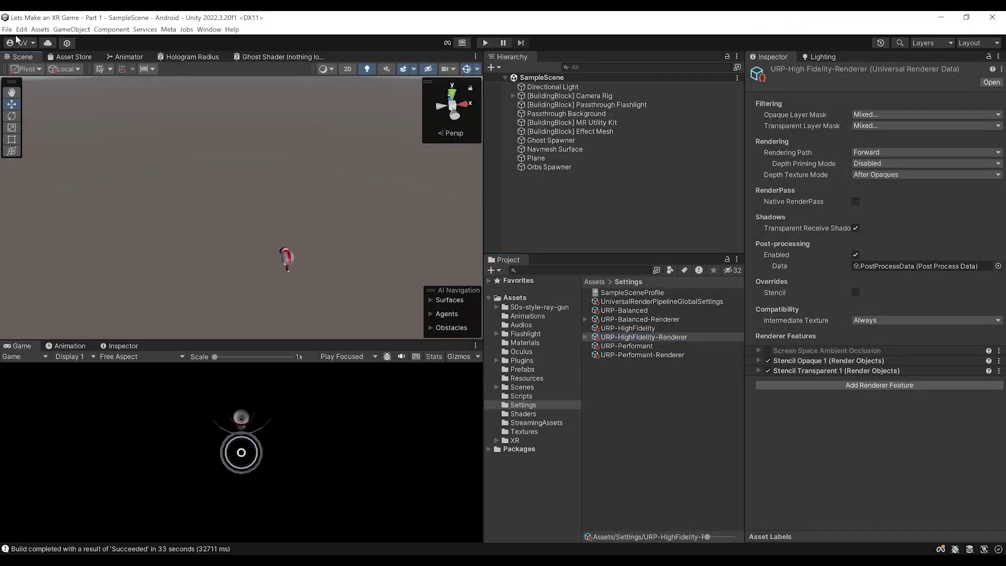
left_click(21, 30)
left_click(65, 324)
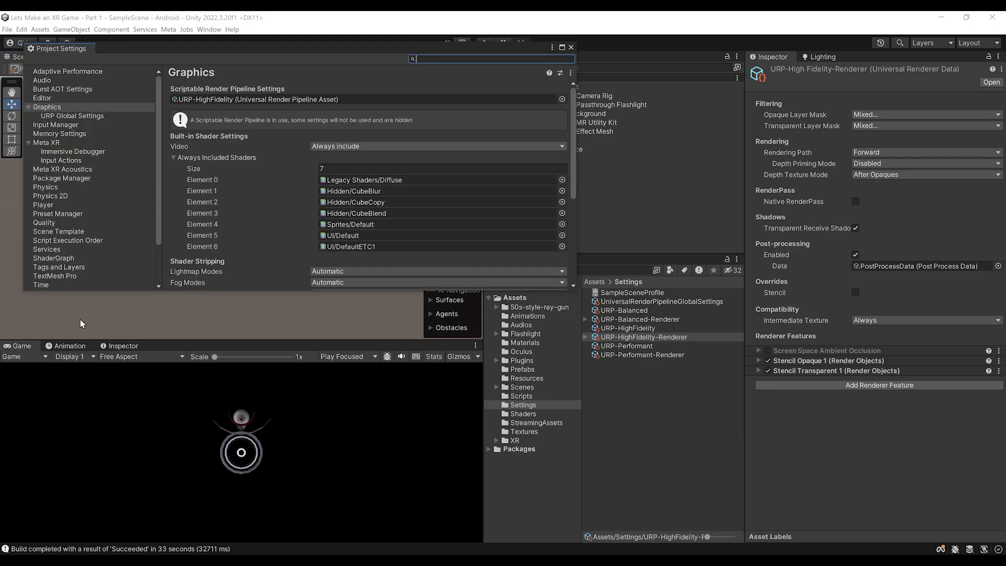
left_click_drag(215, 288, 215, 423)
left_click(44, 223)
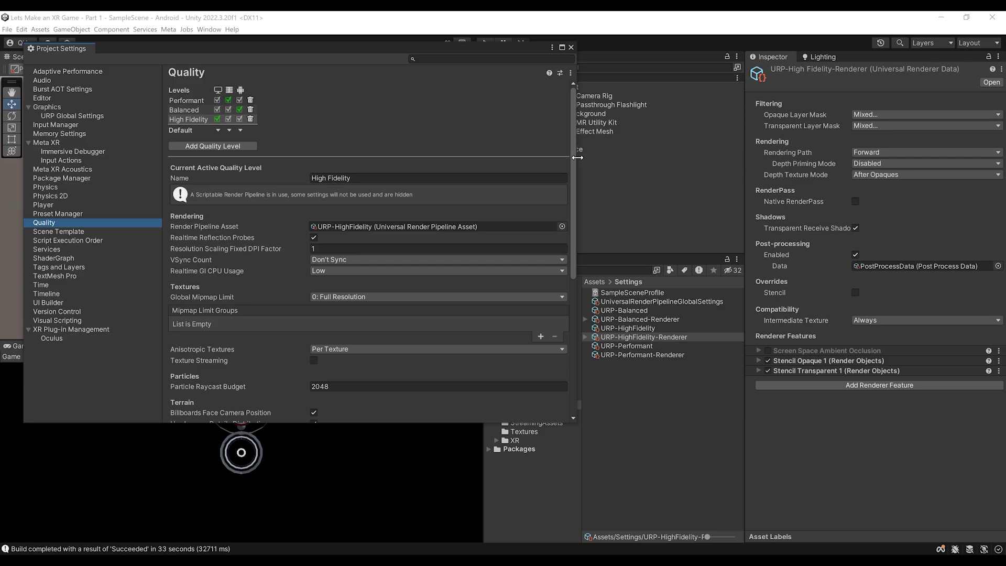
left_click_drag(577, 157, 485, 160)
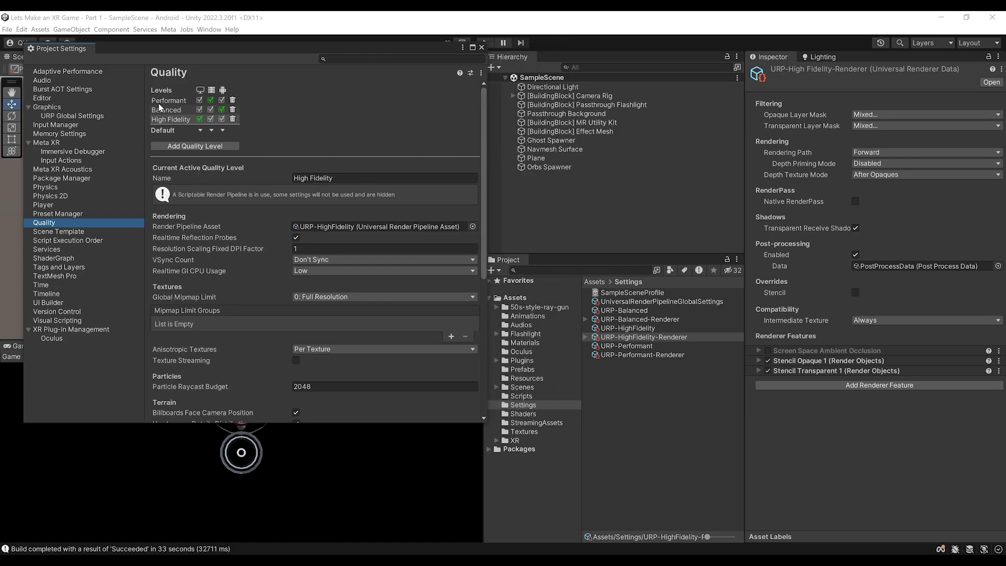
left_click_drag(215, 47, 208, 118)
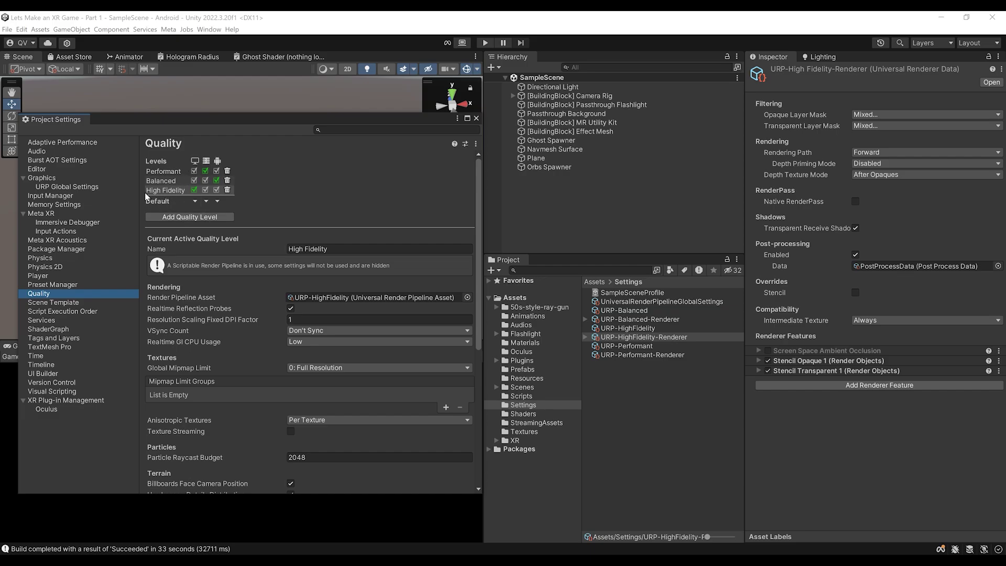
left_click(42, 178)
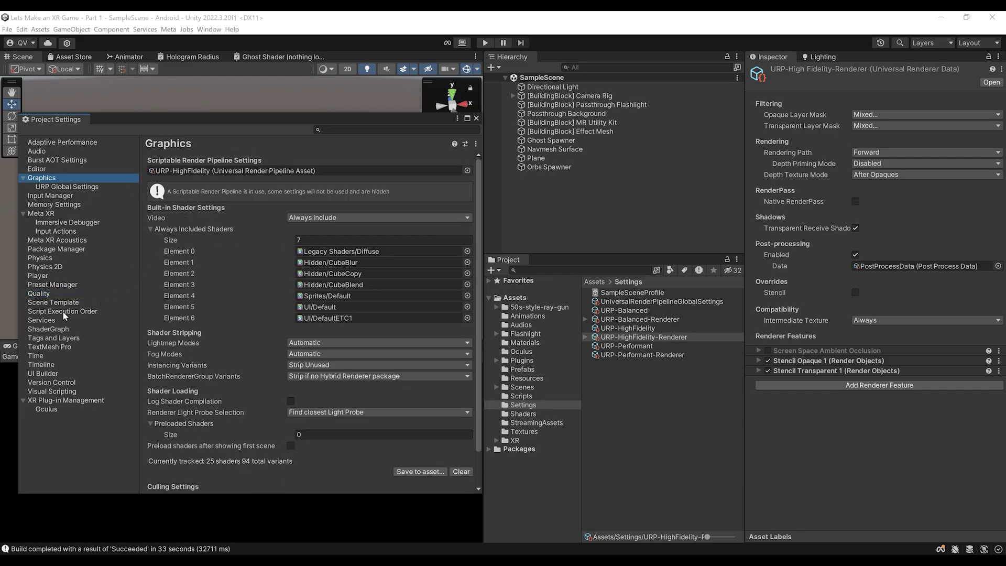
left_click(40, 294)
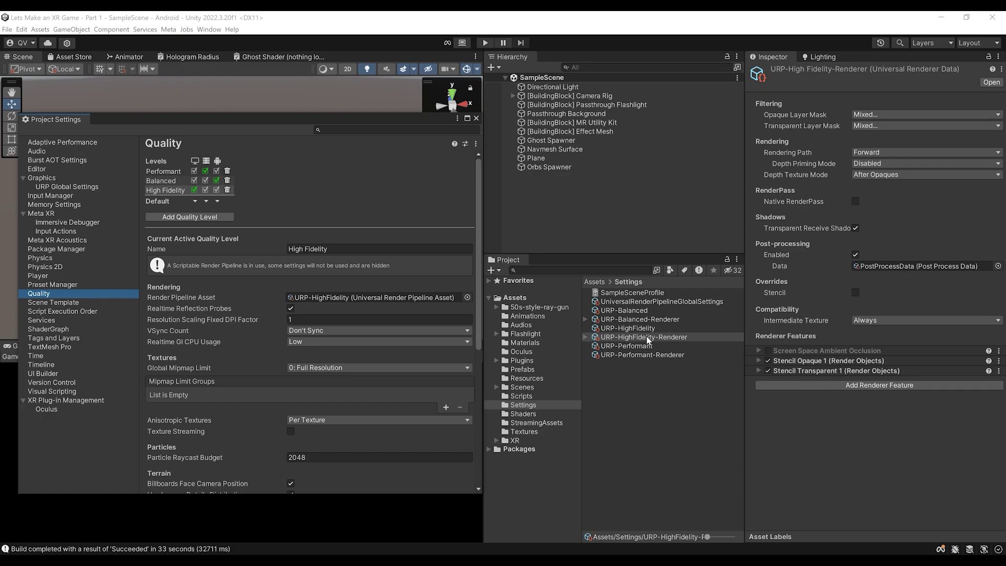
Delete the Performant and Balanced quality levels, then close Project Settings
left_click(227, 171)
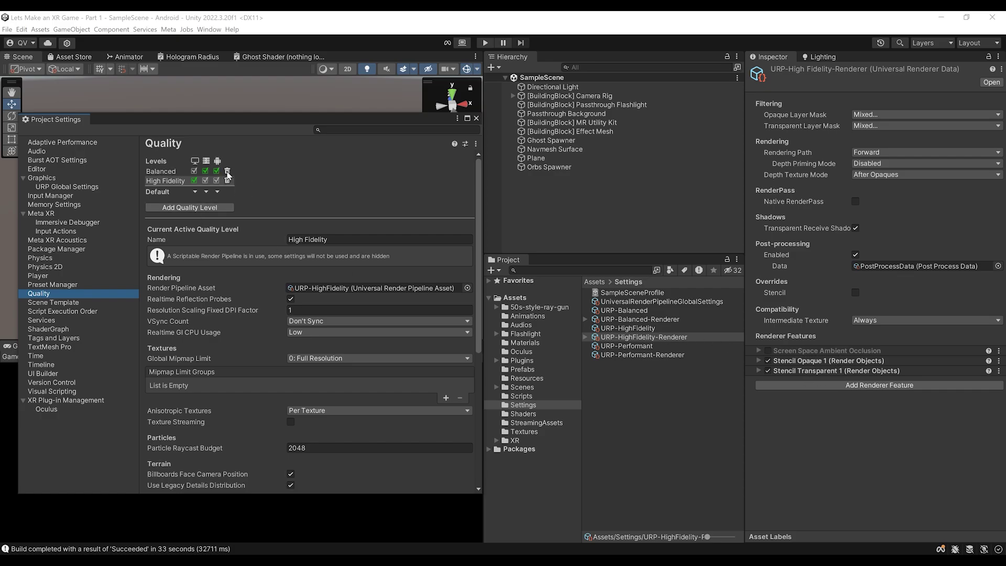
left_click(227, 173)
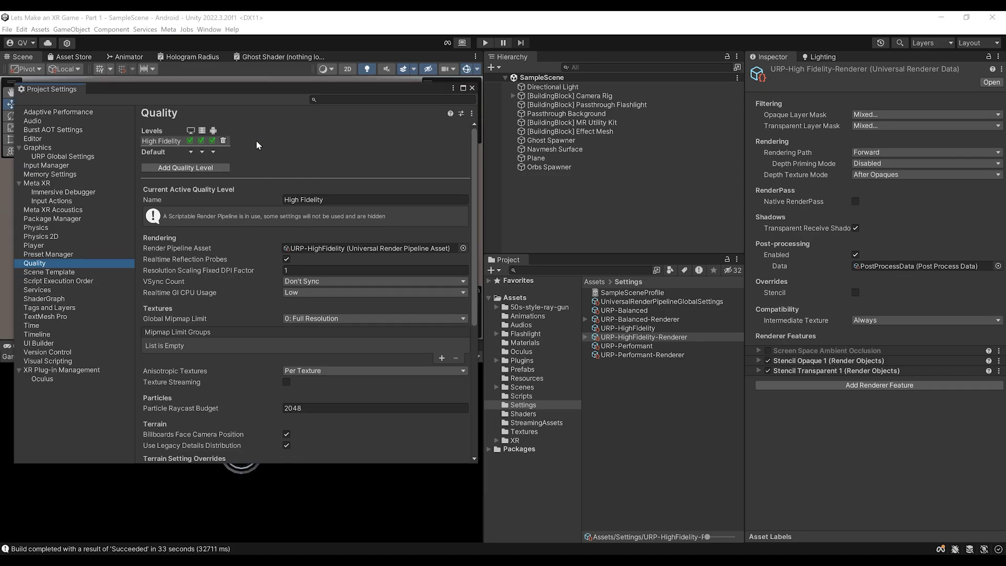
left_click(472, 87)
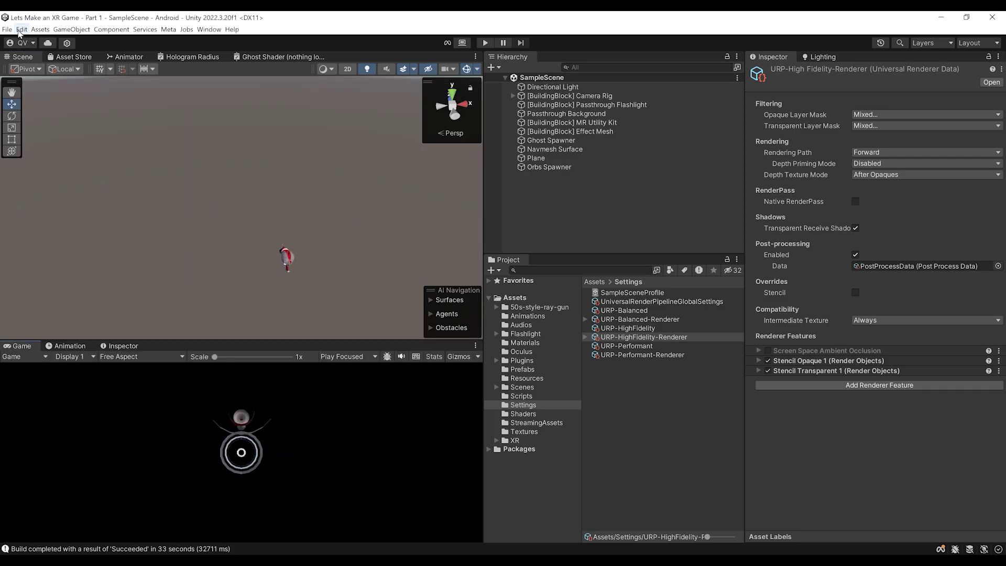
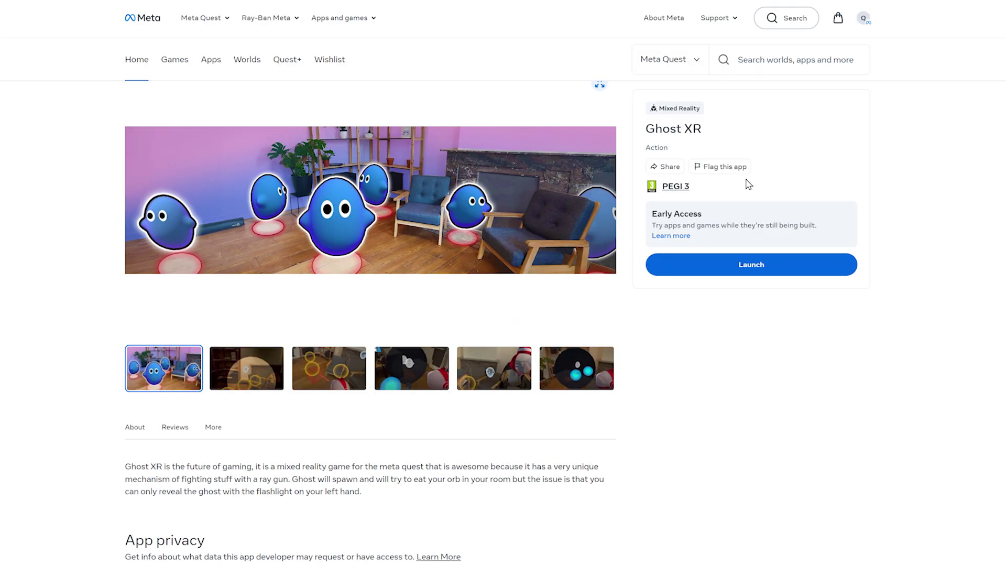
In MQDH App Distribution, find Ghost XR and open its app page to view release channels
triple_click(670, 126)
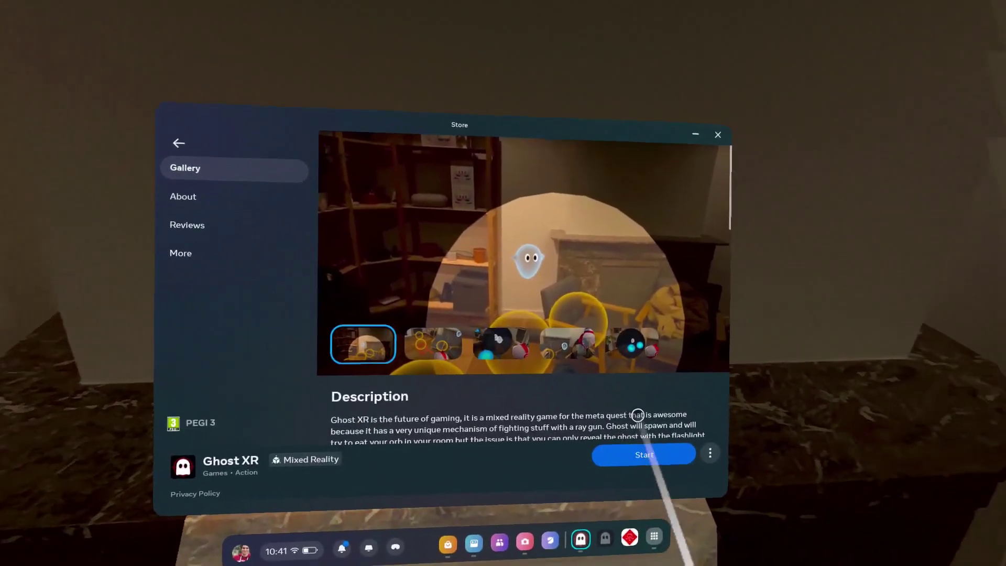
scroll(681, 390, "down", 10)
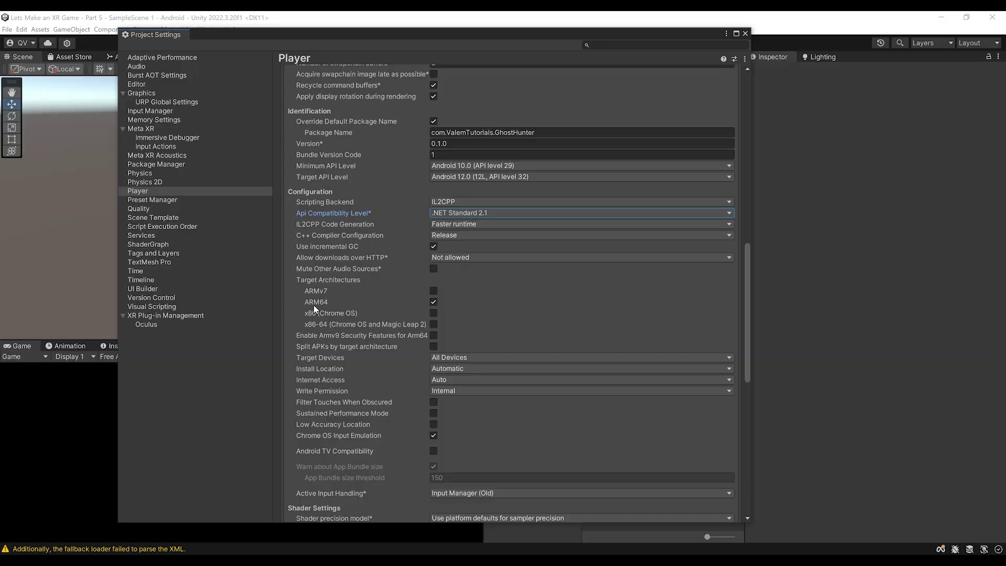
scroll(547, 292, "down", 15)
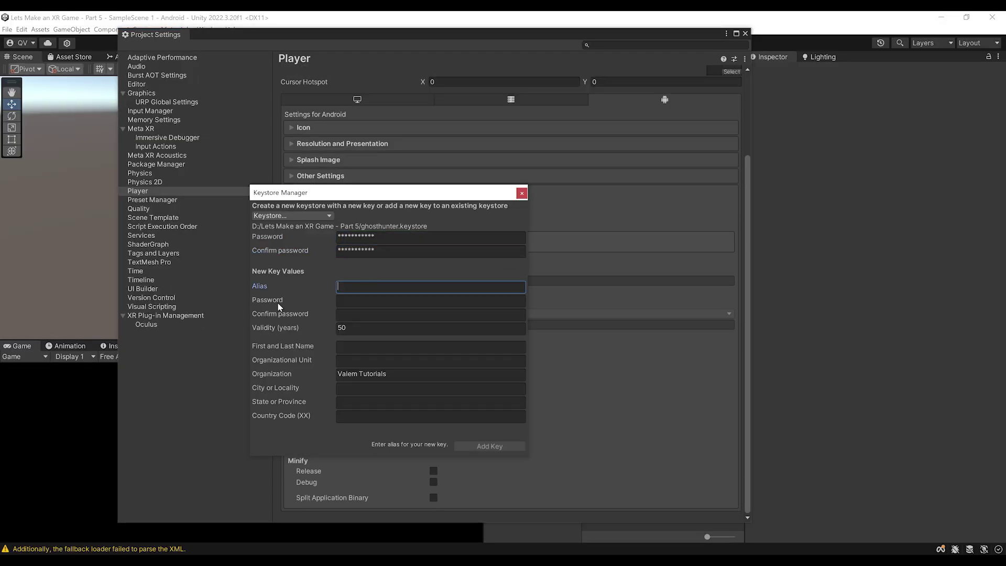
type("ghost")
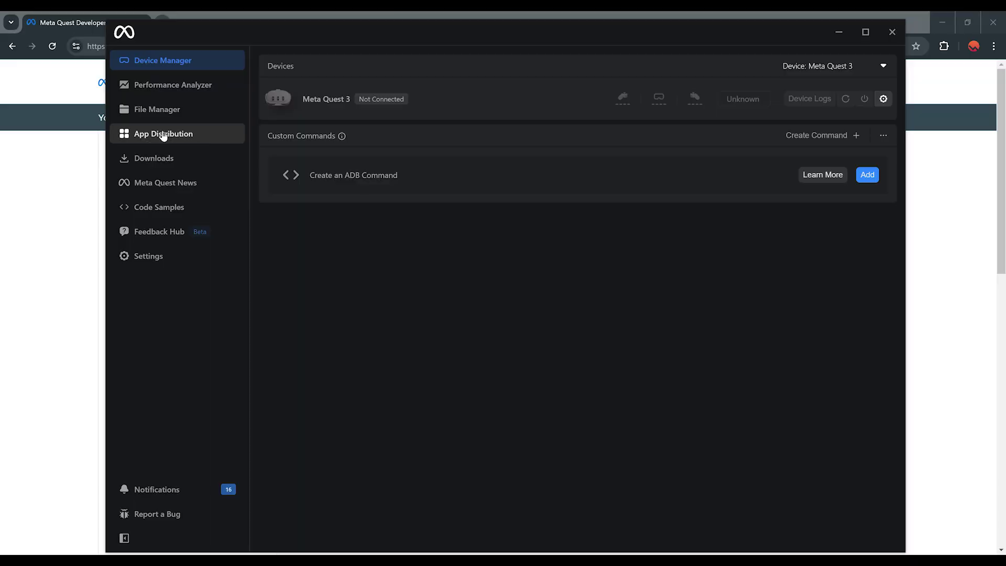
left_click(162, 134)
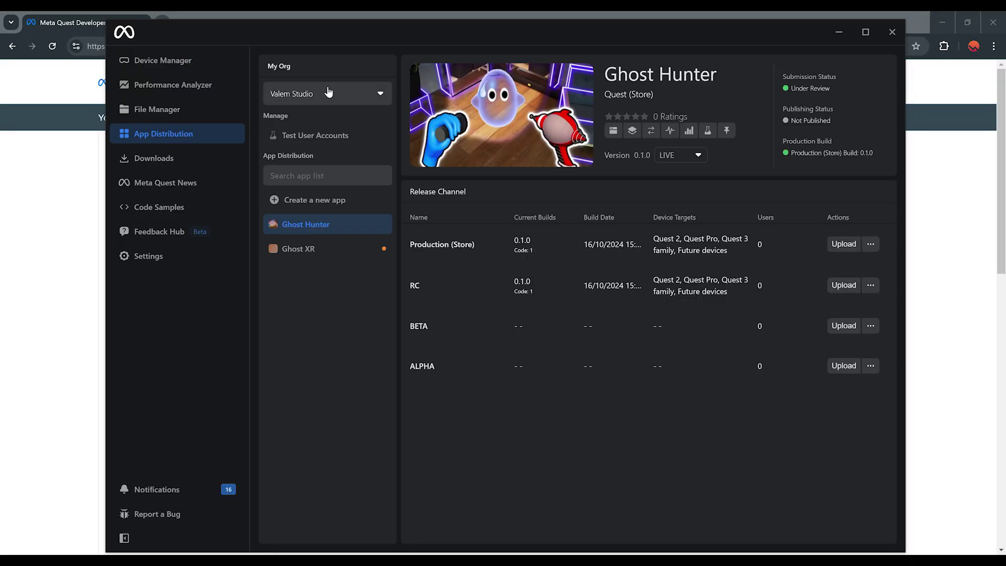
left_click(315, 249)
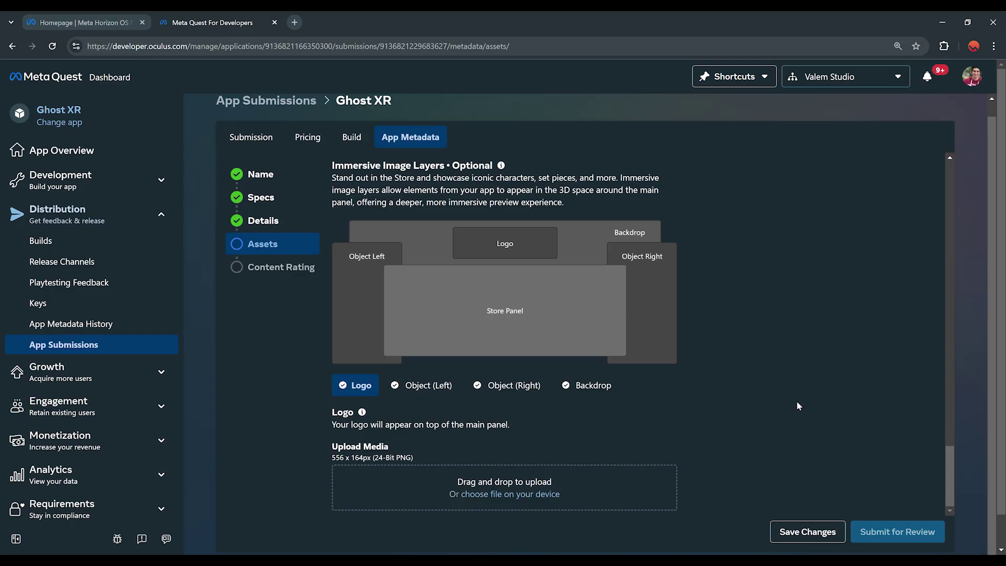
scroll(796, 401, "up", 2)
scroll(939, 381, "down", 2)
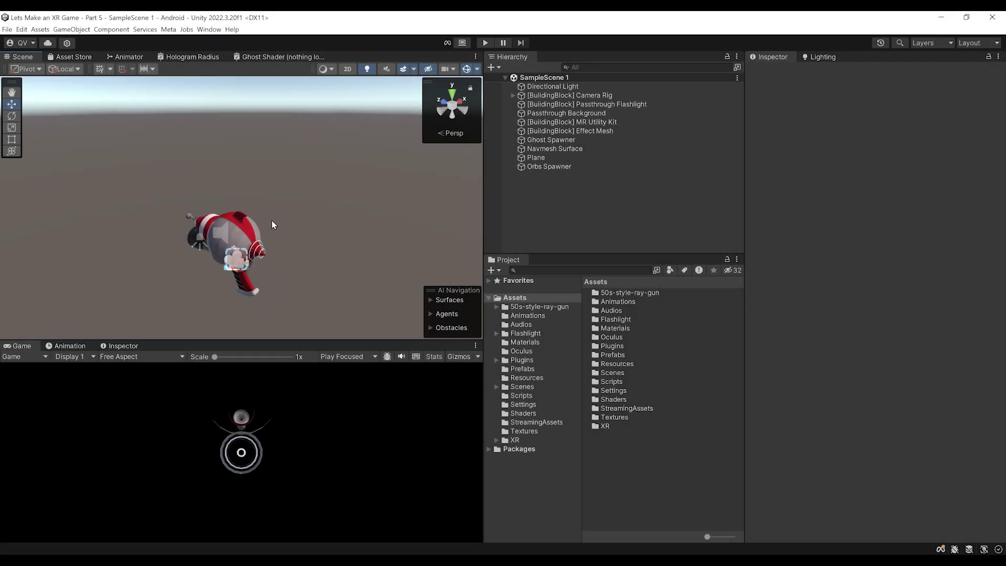
Open Edit > Project Settings and shift the window slightly left over the editor
right_click_drag(275, 205, 273, 206)
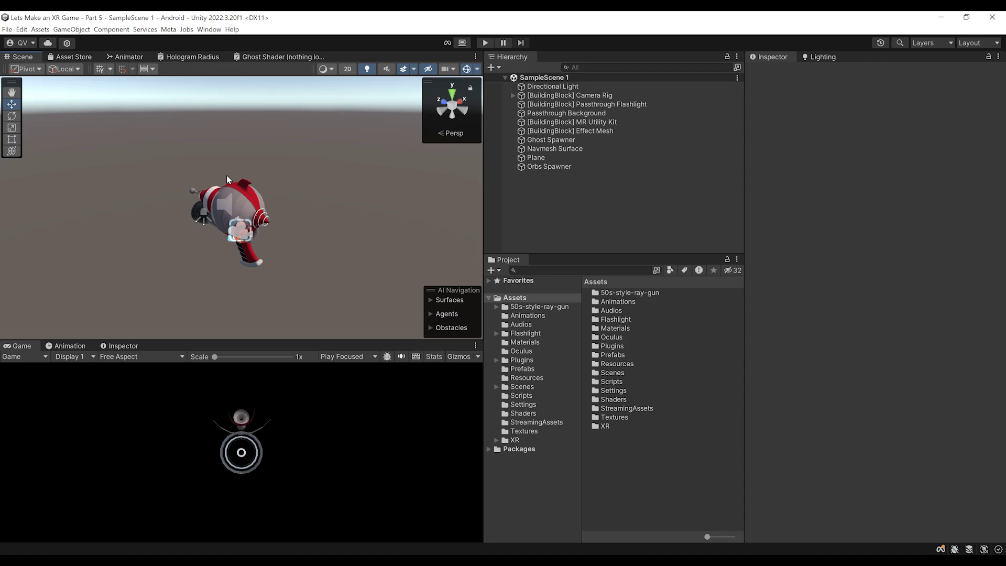
left_click(23, 30)
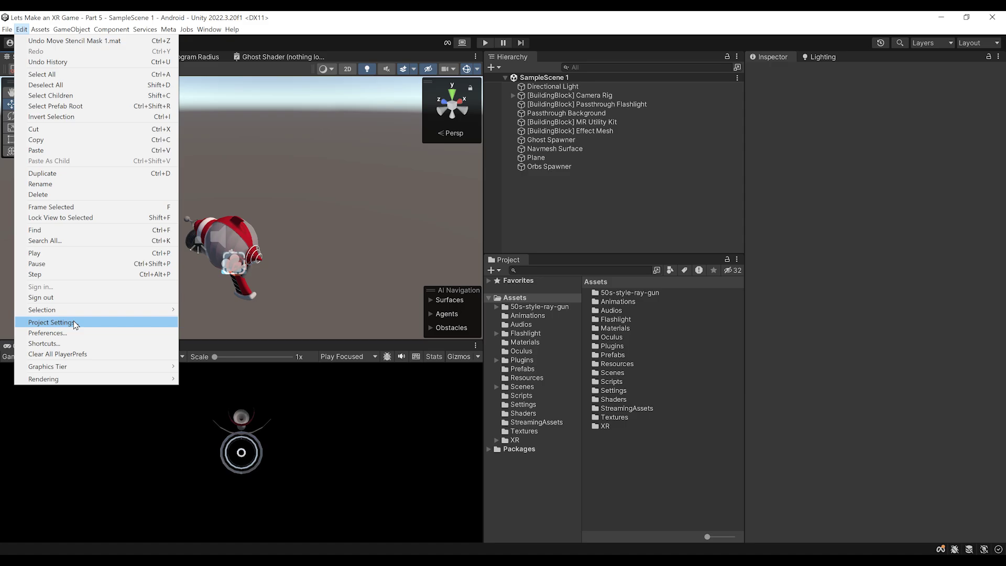
left_click(74, 321)
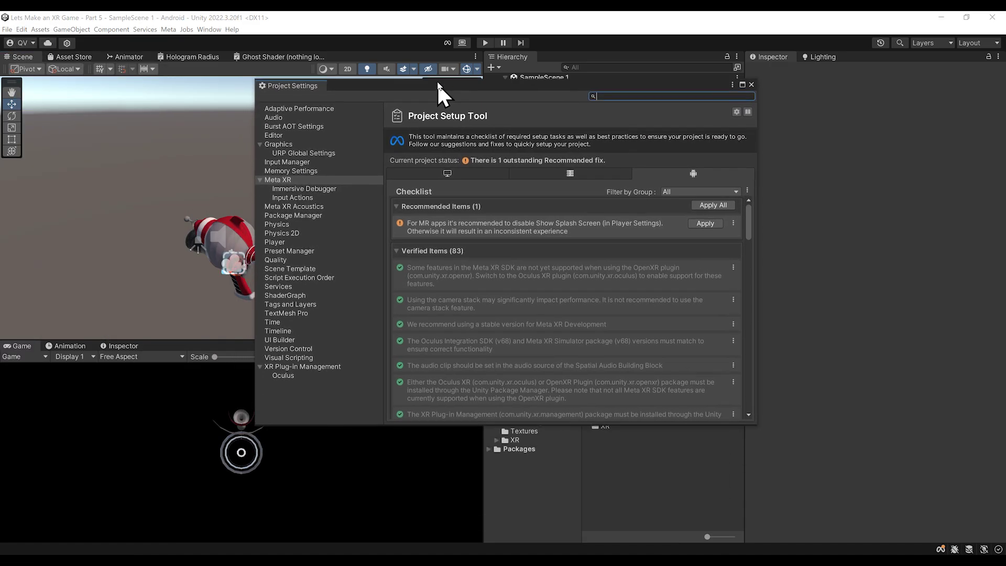
left_click_drag(437, 83, 407, 84)
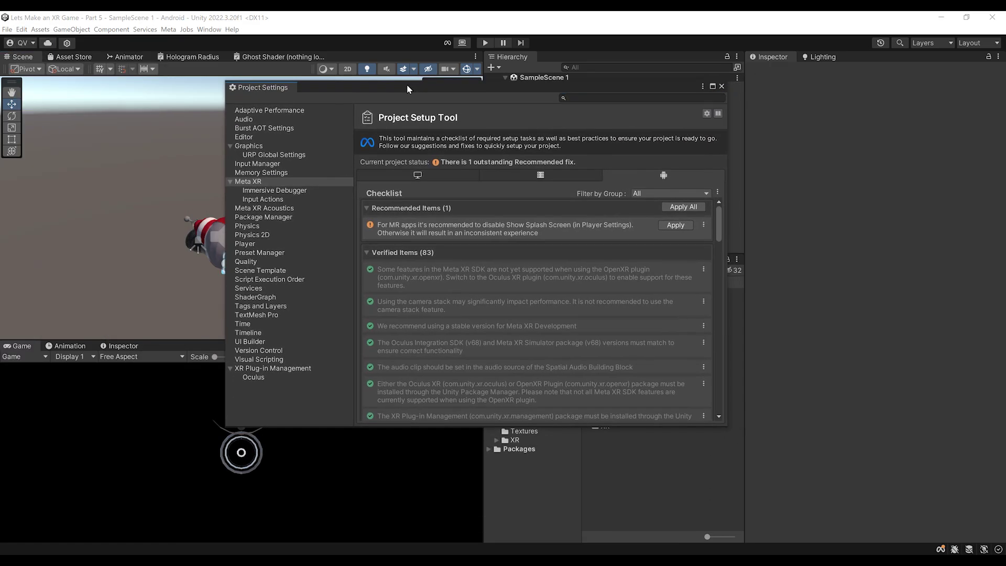
left_click(245, 184)
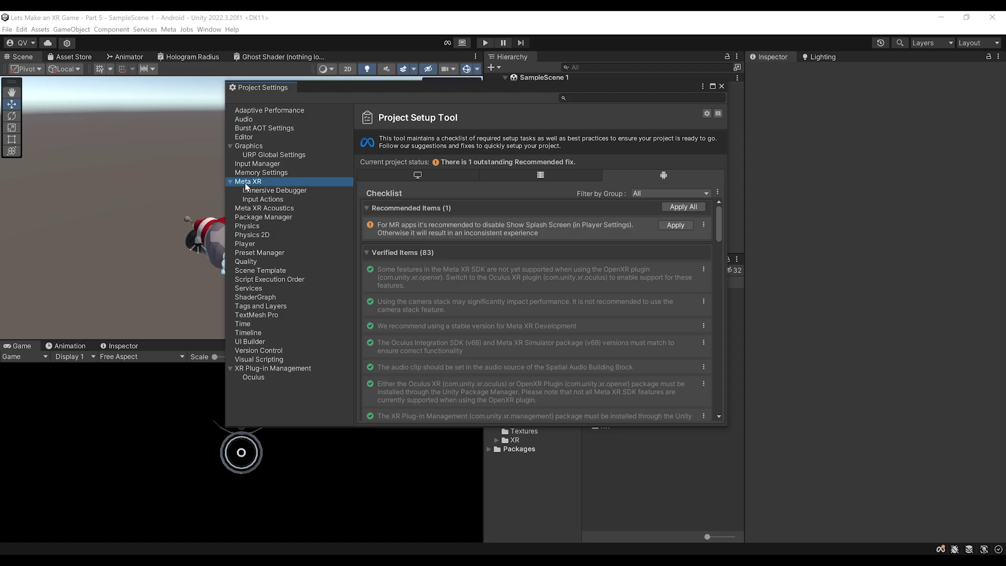
left_click_drag(360, 86, 424, 138)
scroll(568, 315, "down", 10)
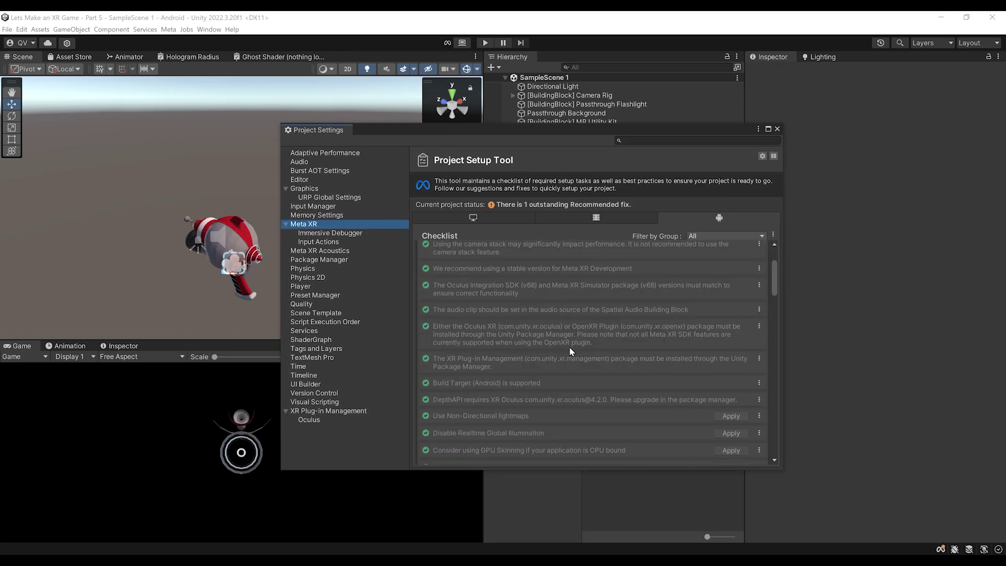
scroll(559, 345, "down", 8)
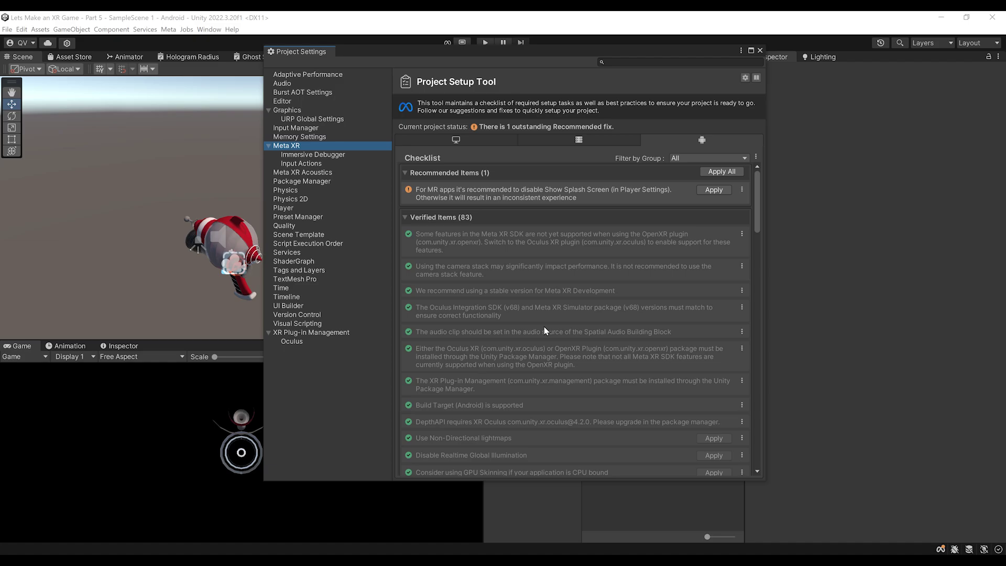
scroll(507, 286, "down", 3)
left_click_drag(475, 51, 443, 91)
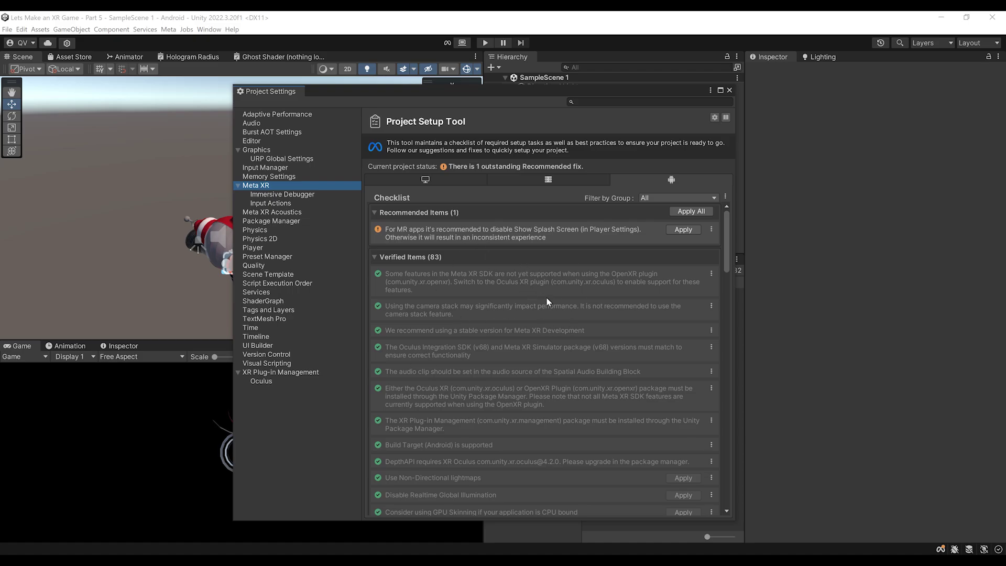
left_click_drag(416, 93, 329, 112)
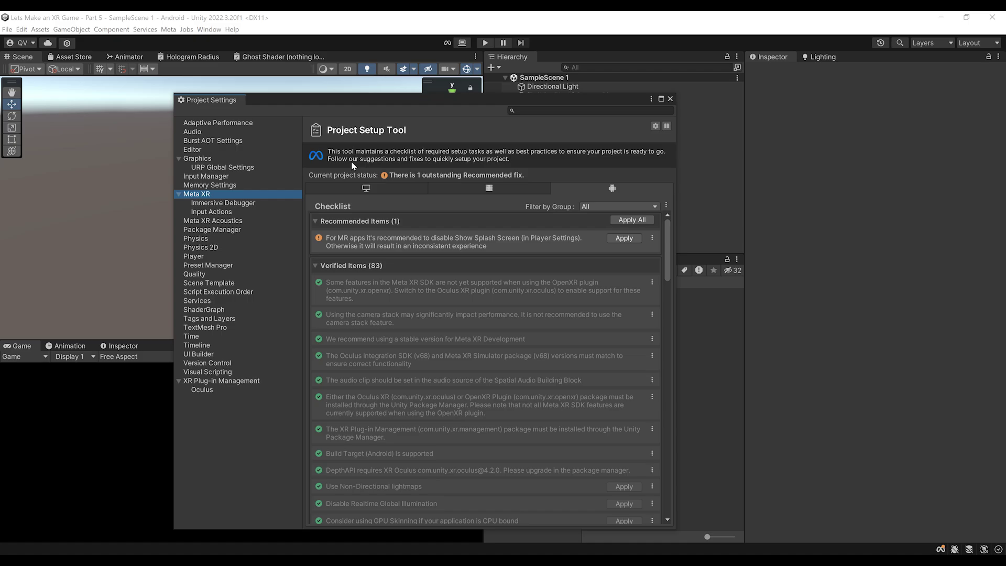
On the Player page, change Company Name to 'Valem Tutorials' and confirm Product Name 'Ghost Hunter'
left_click(193, 257)
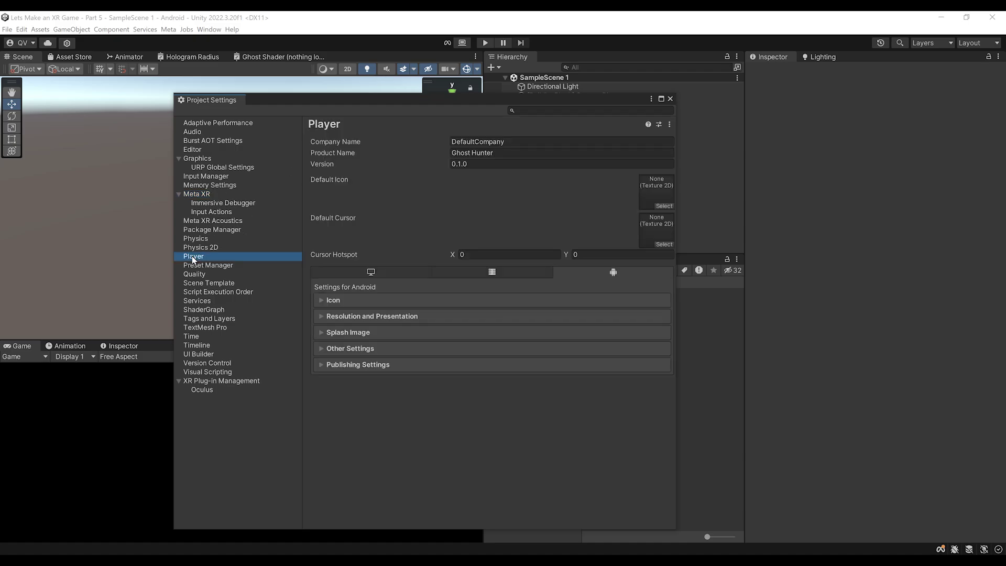
left_click(454, 141)
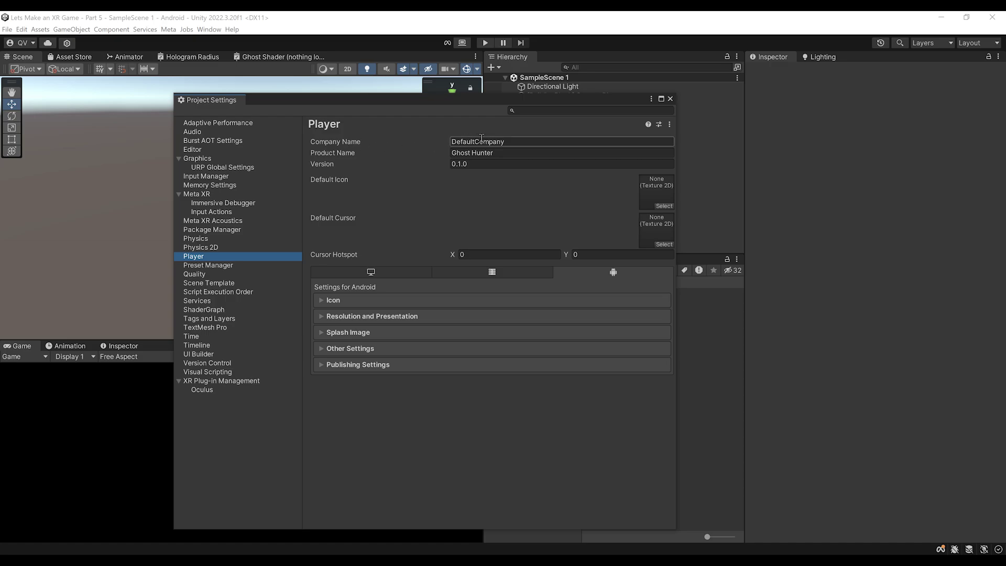
type("Valem Tutorials")
left_click(581, 155)
left_click(541, 153)
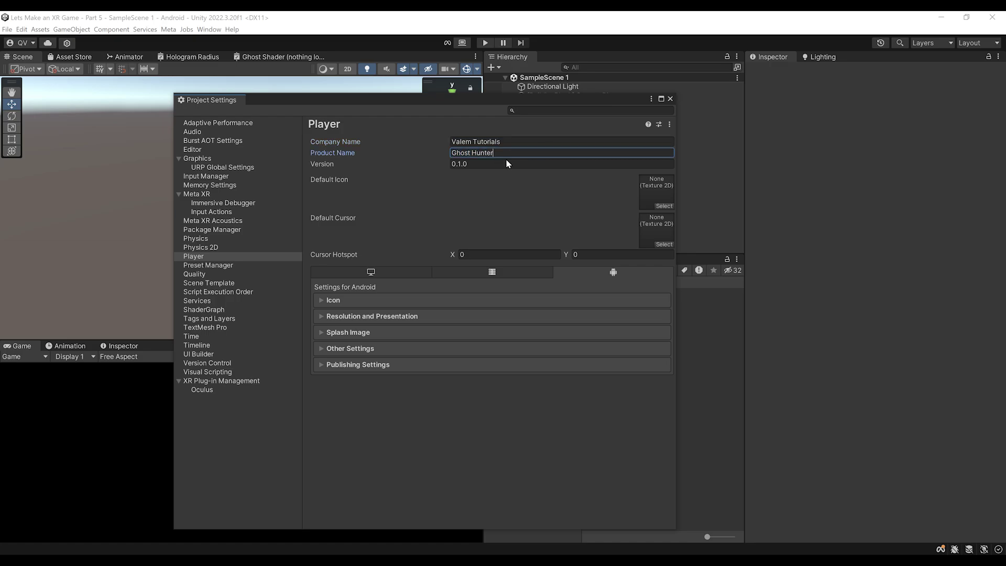
left_click(623, 188)
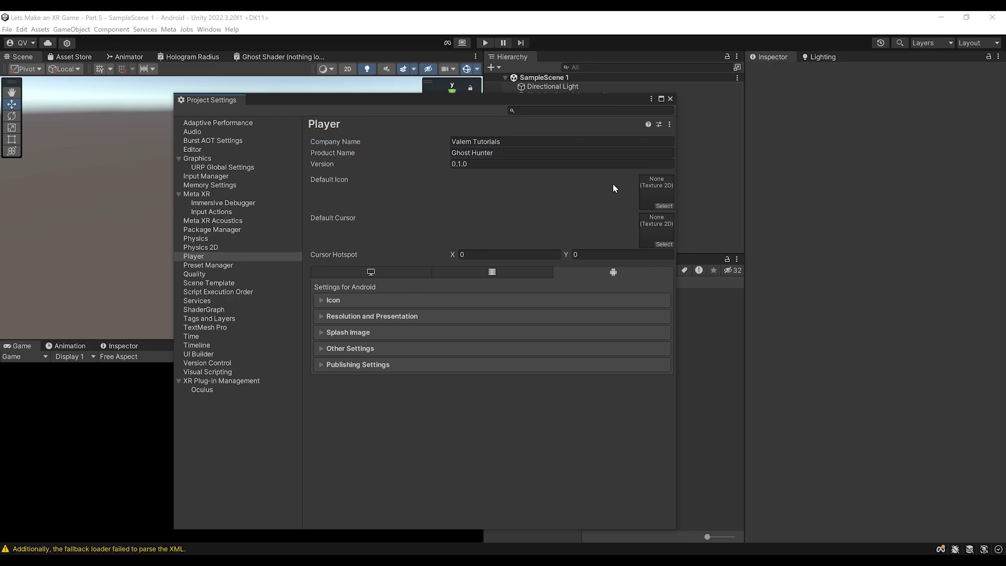
left_click(333, 302)
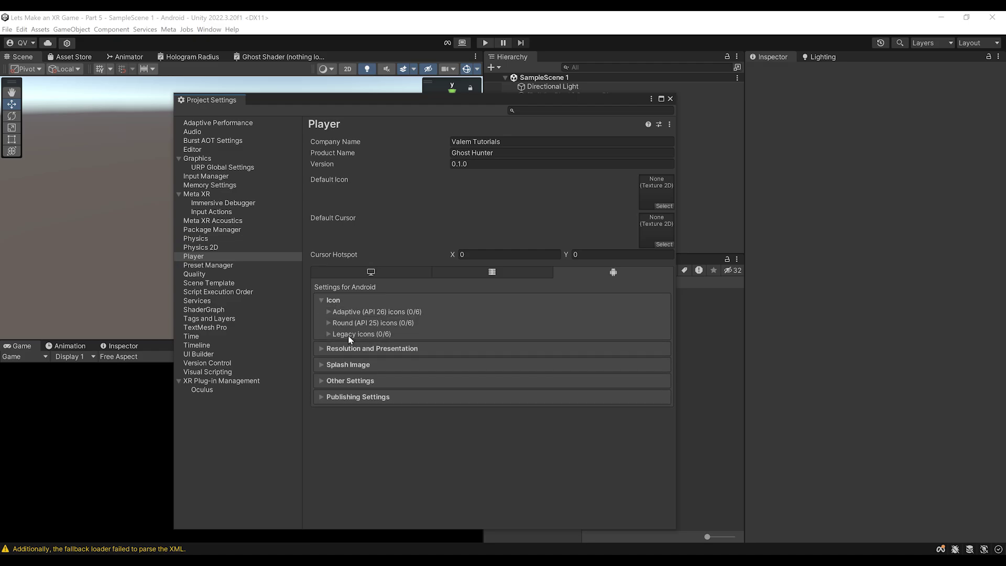
Check the Icon, Resolution and Splash Image foldouts, then expand Android Other Settings to show Graphics APIs
left_click(328, 301)
left_click(366, 314)
scroll(409, 325, "down", 2)
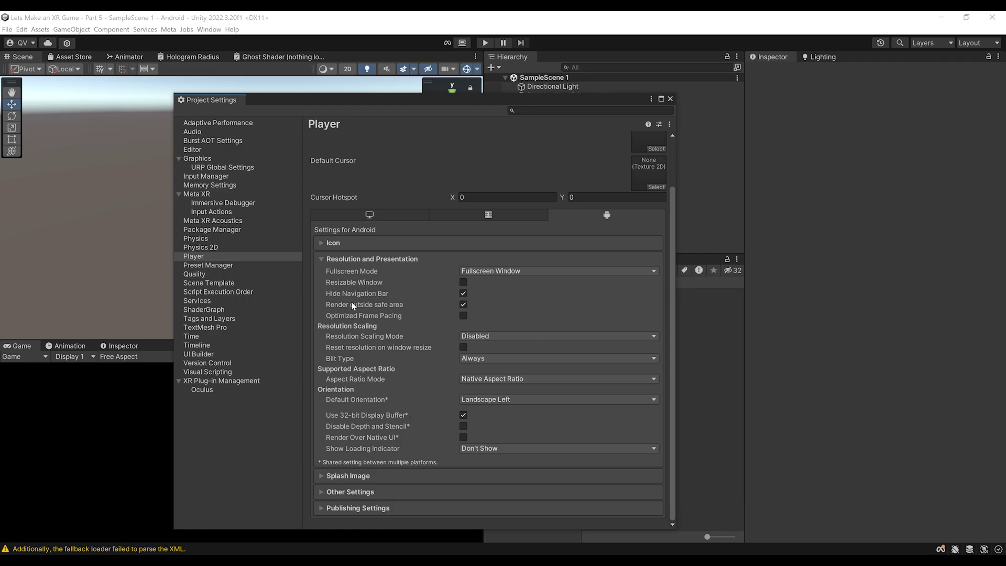
left_click(367, 259)
left_click(414, 334)
scroll(425, 323, "down", 5)
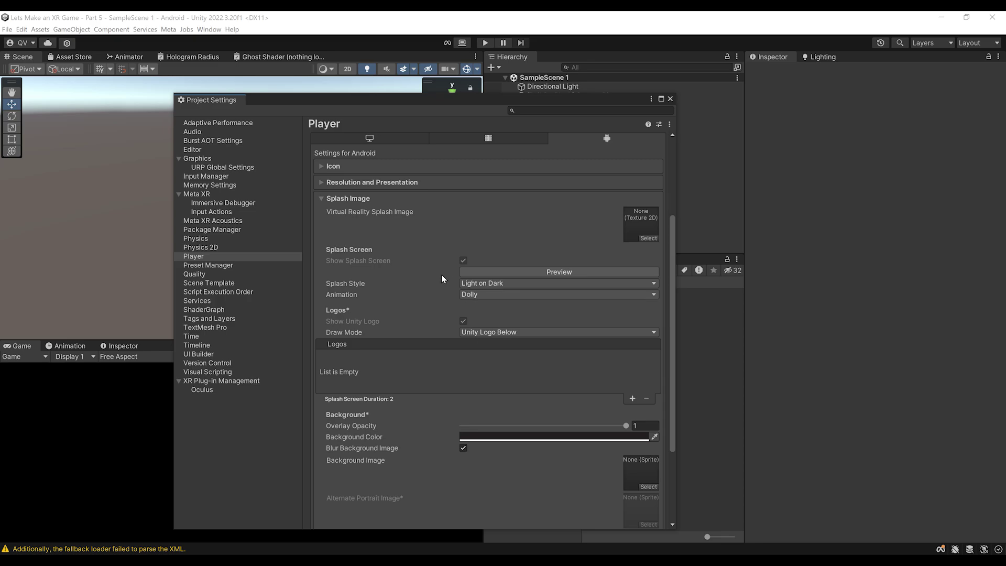
left_click_drag(426, 100, 397, 47)
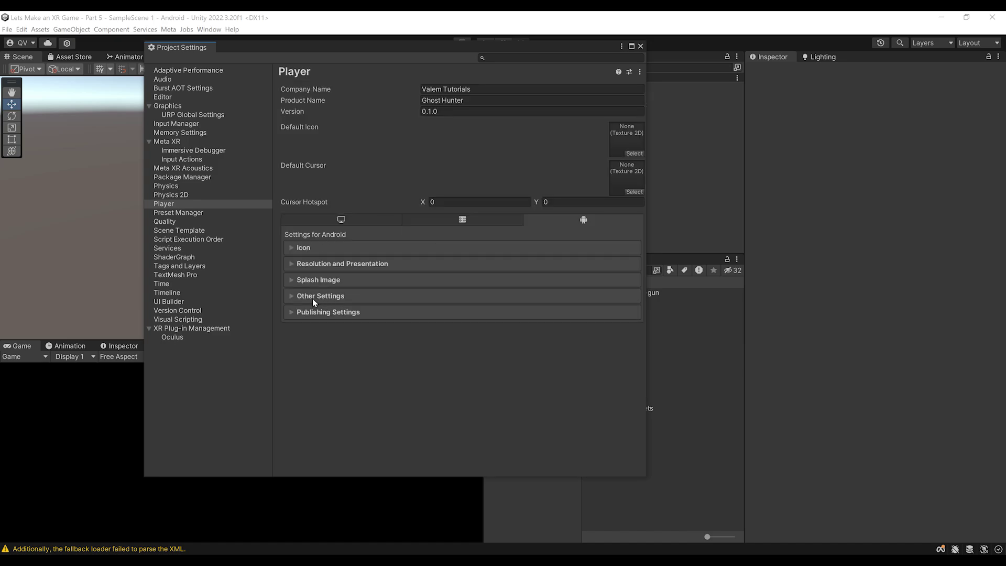
left_click(317, 295)
scroll(454, 332, "down", 4)
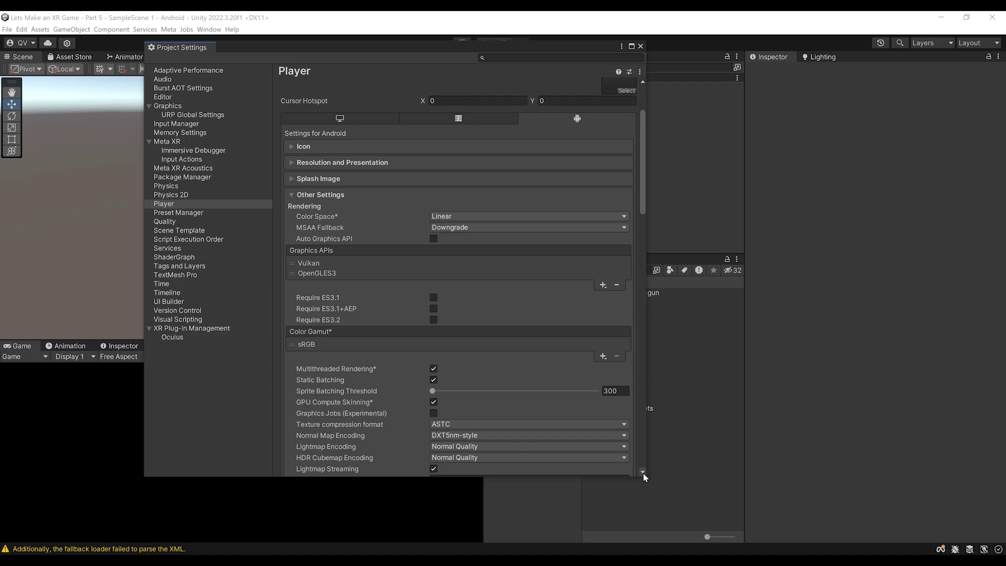
Enlarge the Project Settings window and remove OpenGLES3, leaving Vulkan as the only Graphics API
left_click_drag(644, 478, 776, 534)
left_click_drag(466, 49, 440, 35)
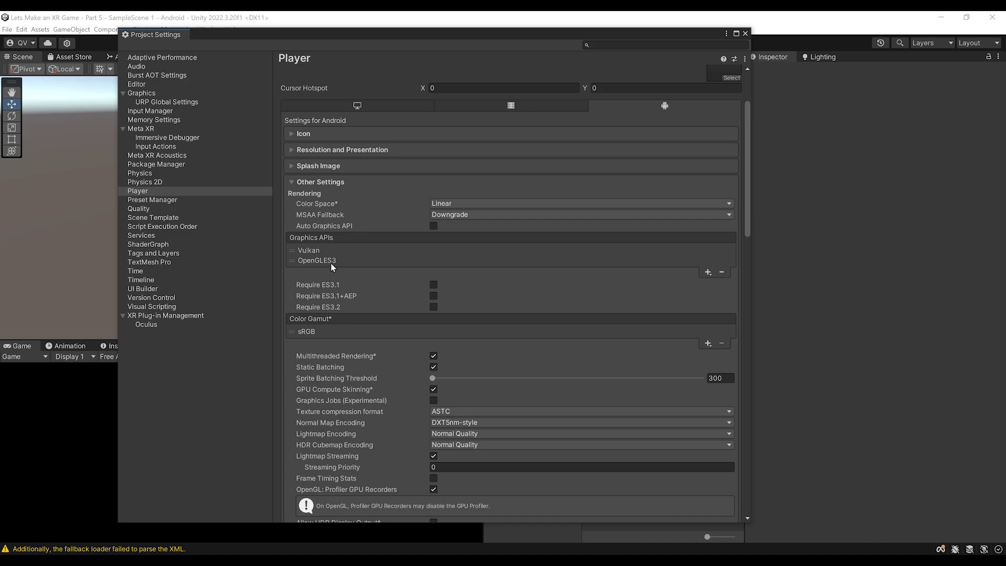
left_click(295, 261)
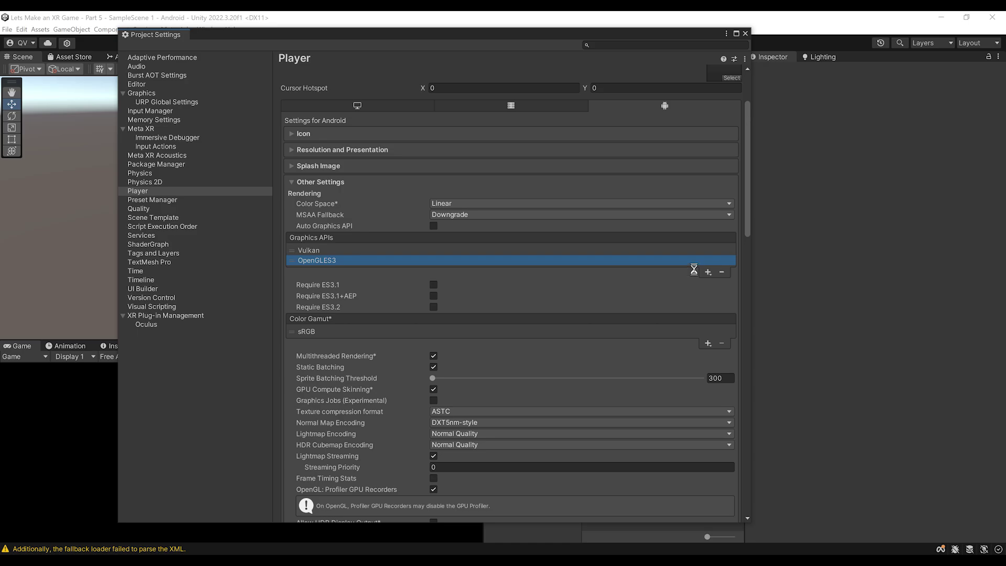
left_click(722, 272)
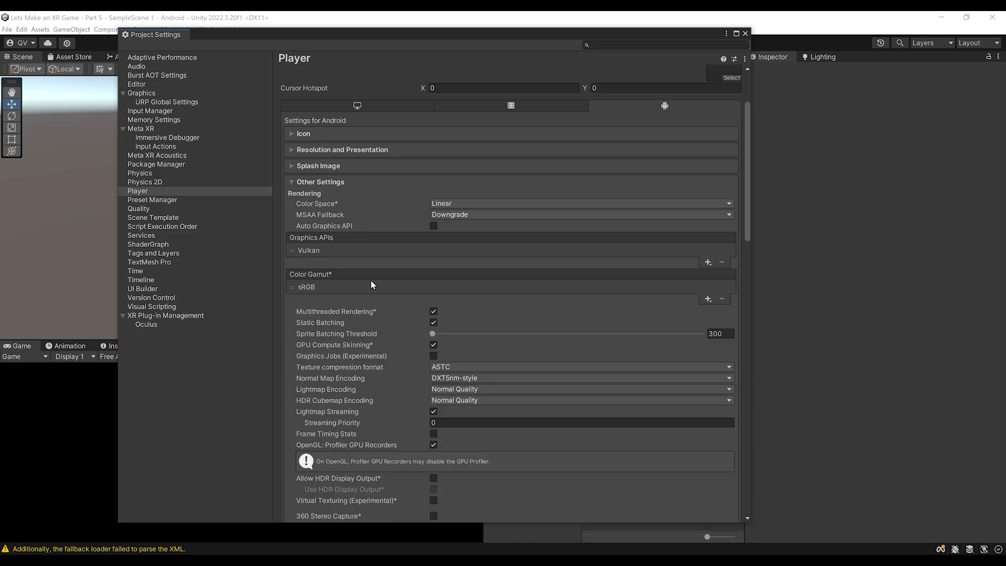
Scroll down to the Identification section showing package name com.Valem.GhostHunter
scroll(329, 273, "down", 3)
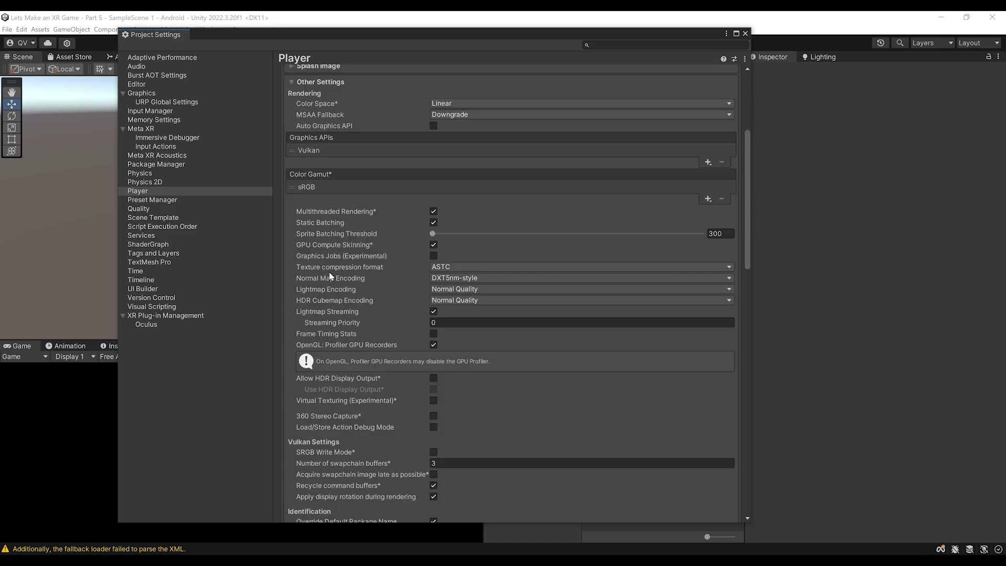
scroll(353, 257, "down", 1)
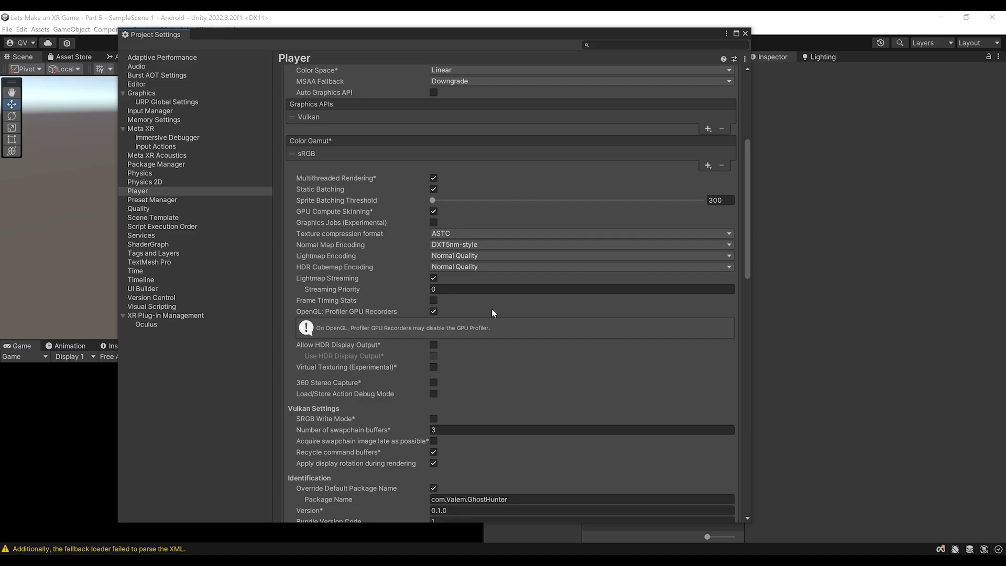
scroll(492, 313, "down", 6)
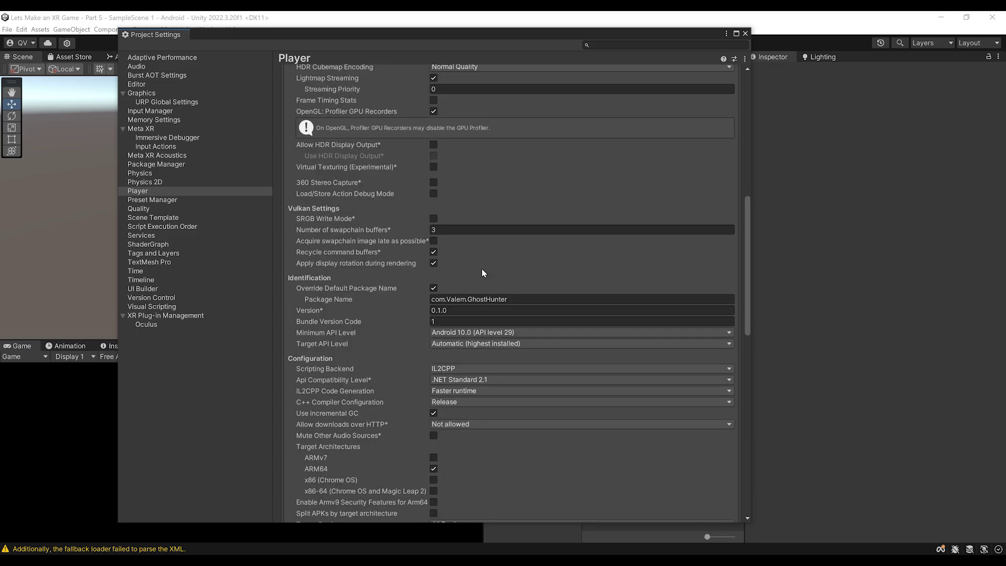
scroll(430, 249, "down", 1)
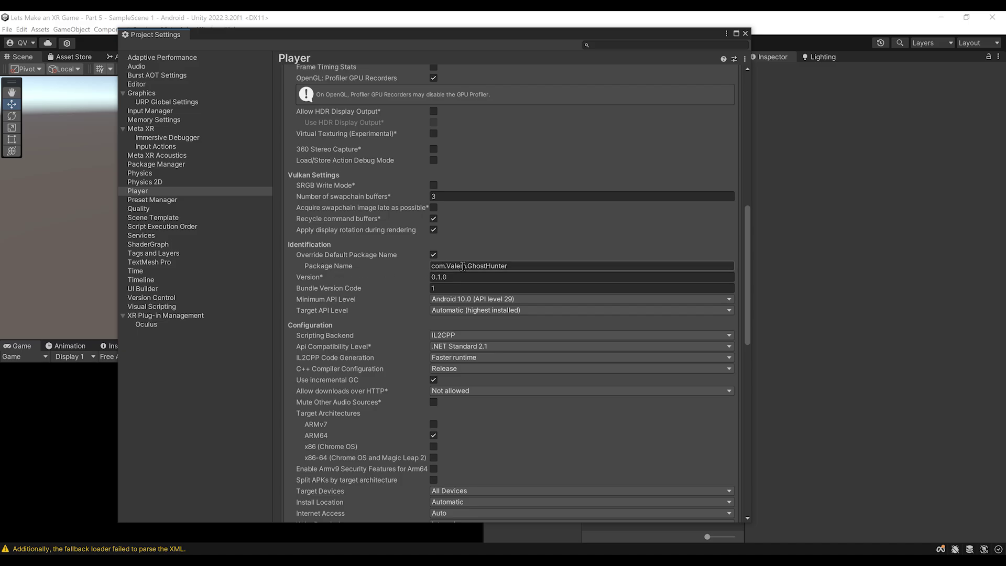
Insert 'Tutorials' after 'Valem' so the package name reads com.ValemTutorials.GhostHunter
left_click(502, 265)
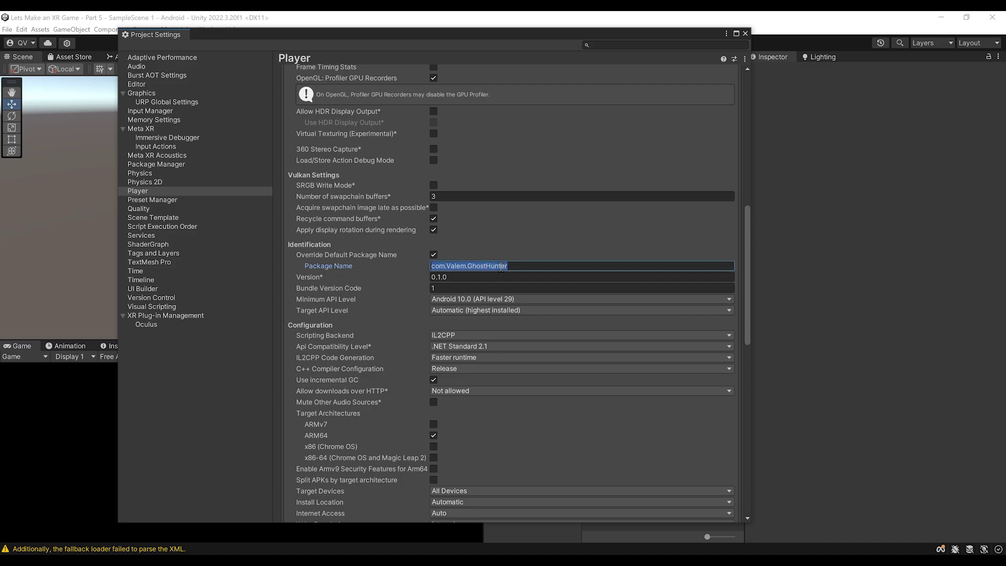
left_click(522, 267)
scroll(545, 259, "up", 2)
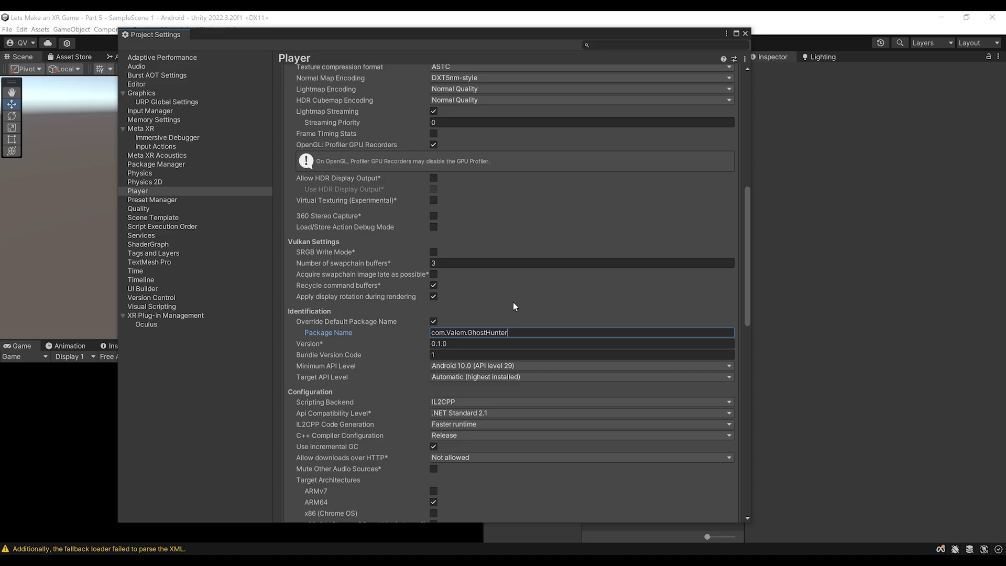
scroll(480, 278, "up", 12)
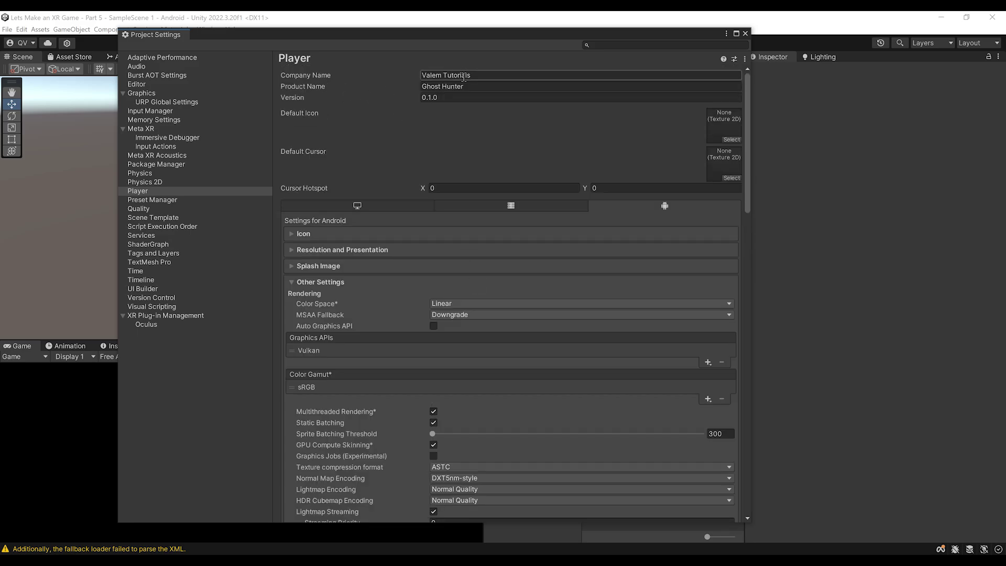
scroll(445, 150, "down", 11)
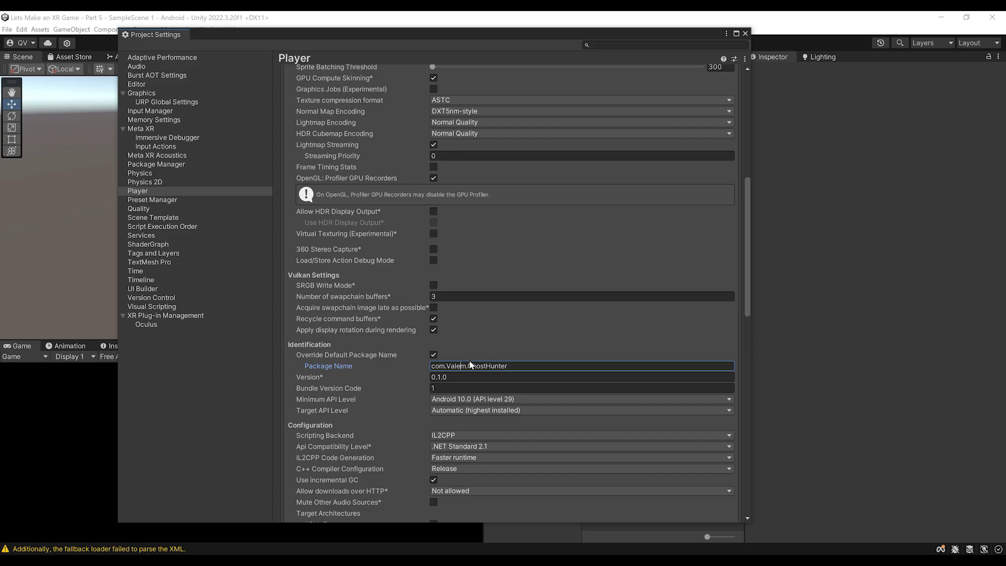
left_click(471, 366)
type("Tutorials")
scroll(535, 330, "up", 10)
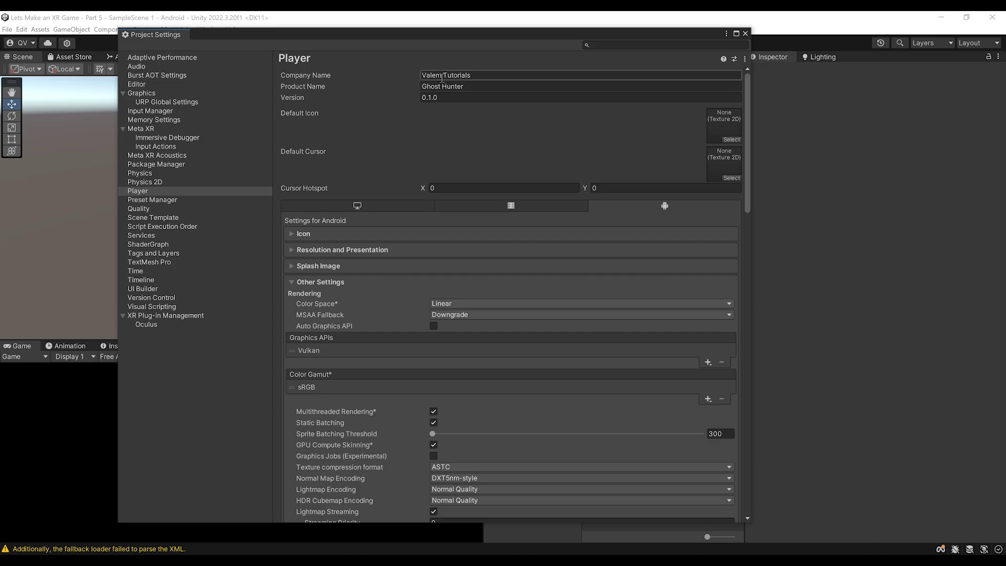
scroll(528, 325, "down", 12)
scroll(487, 322, "down", 2)
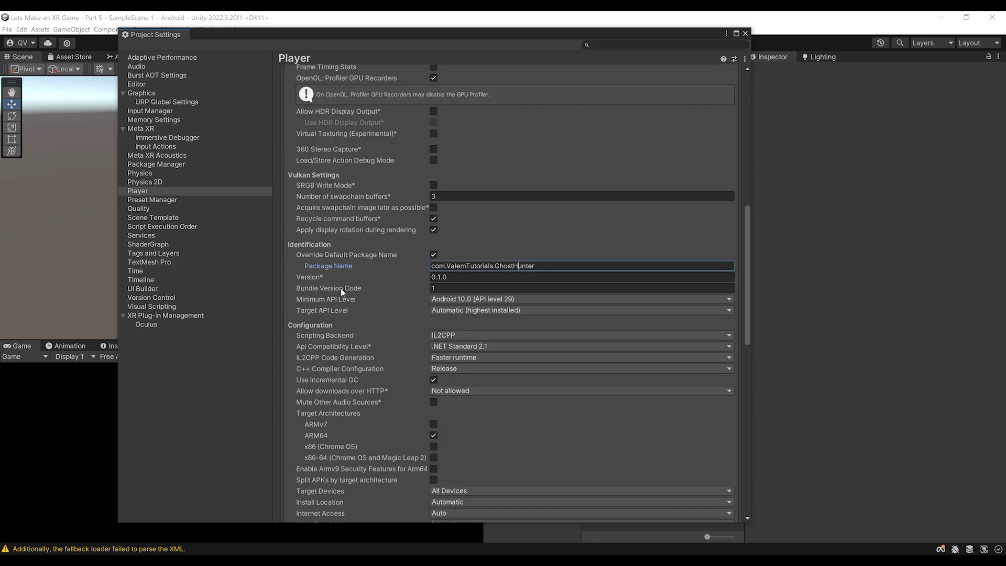
scroll(330, 289, "down", 1)
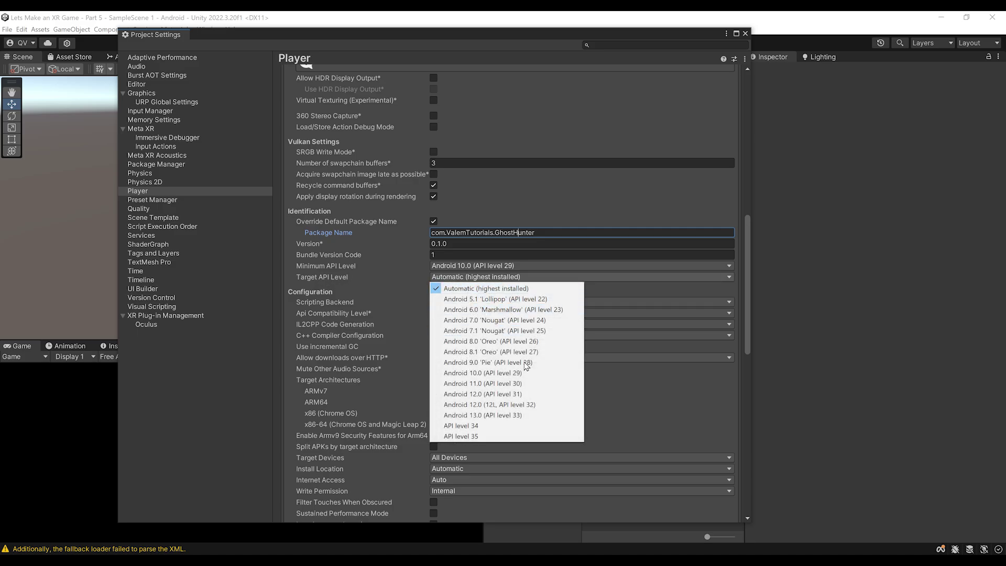
Set Target API Level to Android 12.0 (12L, API level 32) and keep Write Permission as Internal
left_click(483, 405)
left_click(356, 317)
scroll(534, 324, "down", 4)
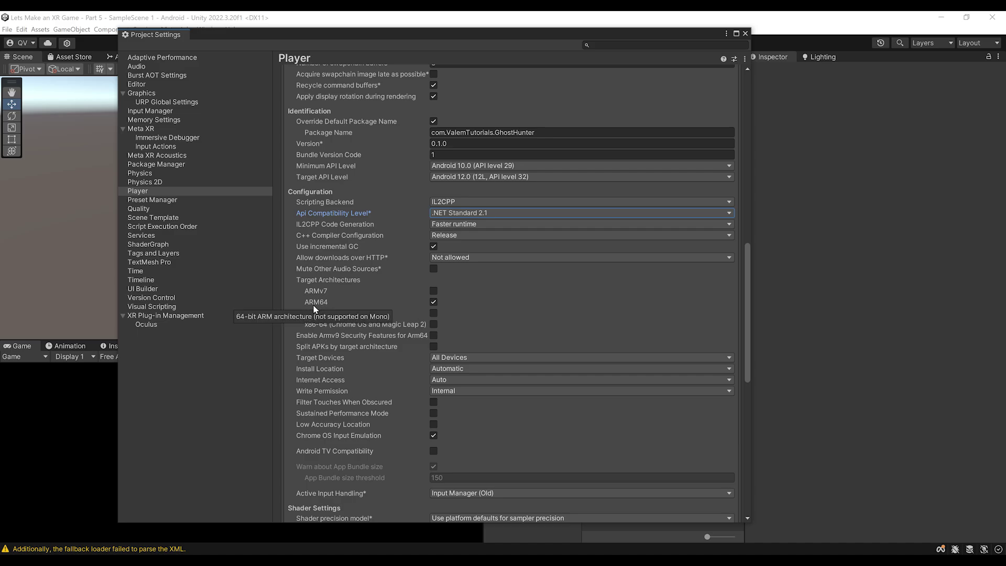
scroll(396, 328, "down", 3)
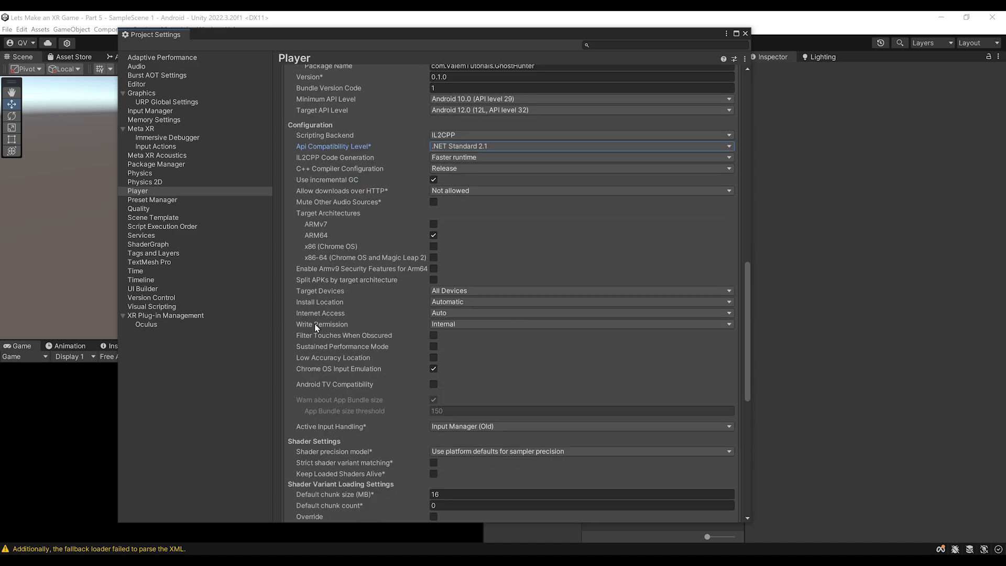
left_click(468, 325)
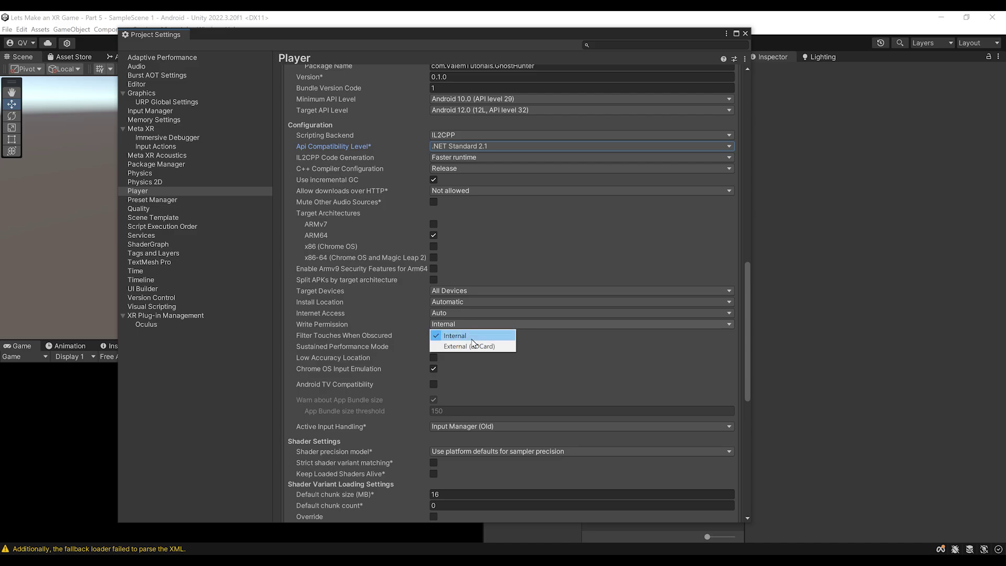
left_click(311, 326)
scroll(312, 326, "up", 2)
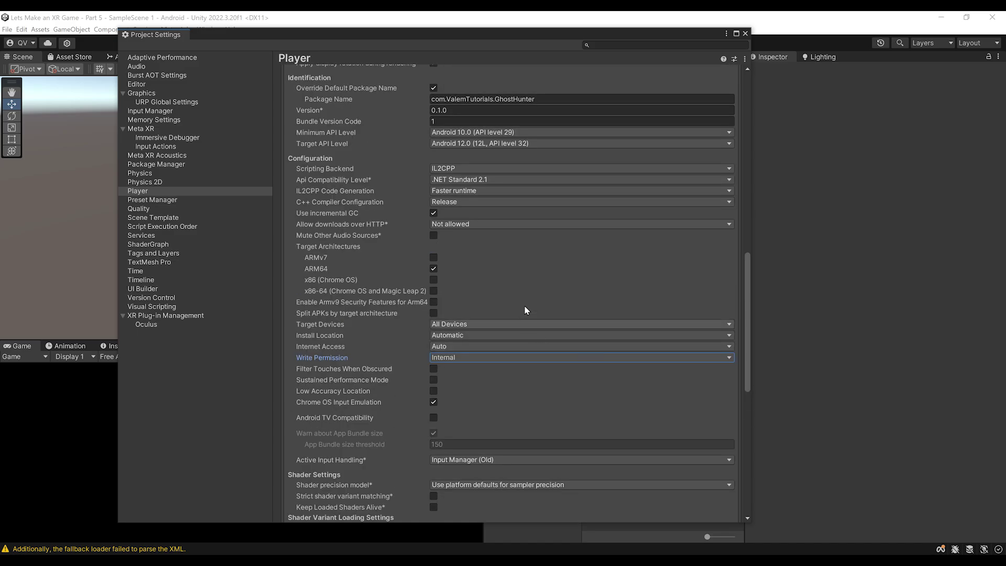
scroll(548, 291, "down", 3)
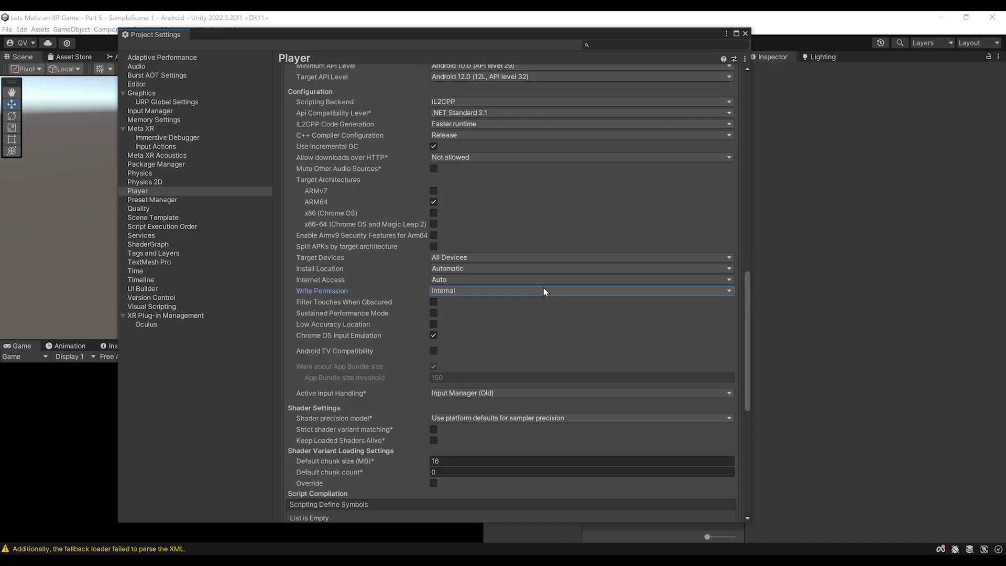
scroll(543, 291, "down", 8)
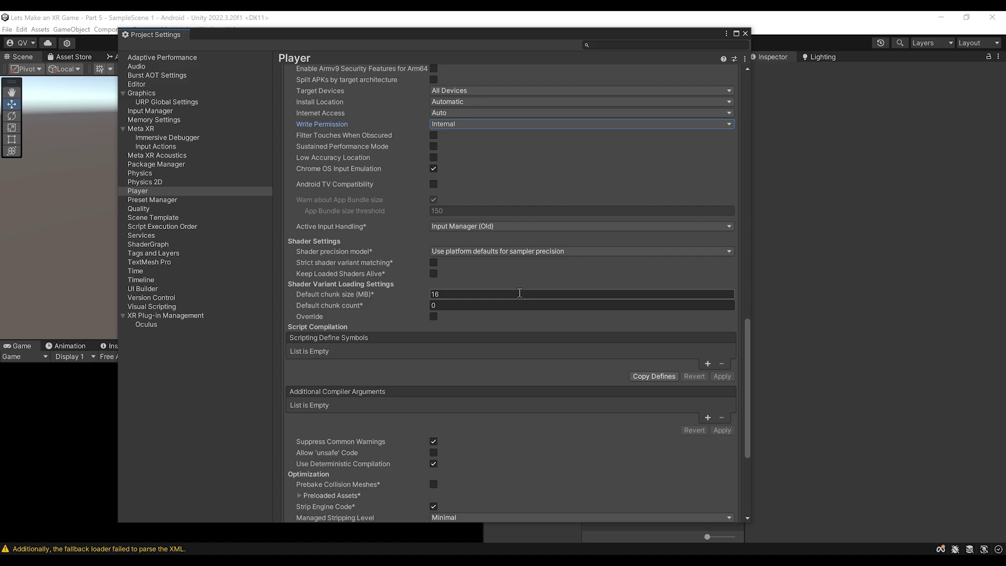
scroll(520, 293, "down", 9)
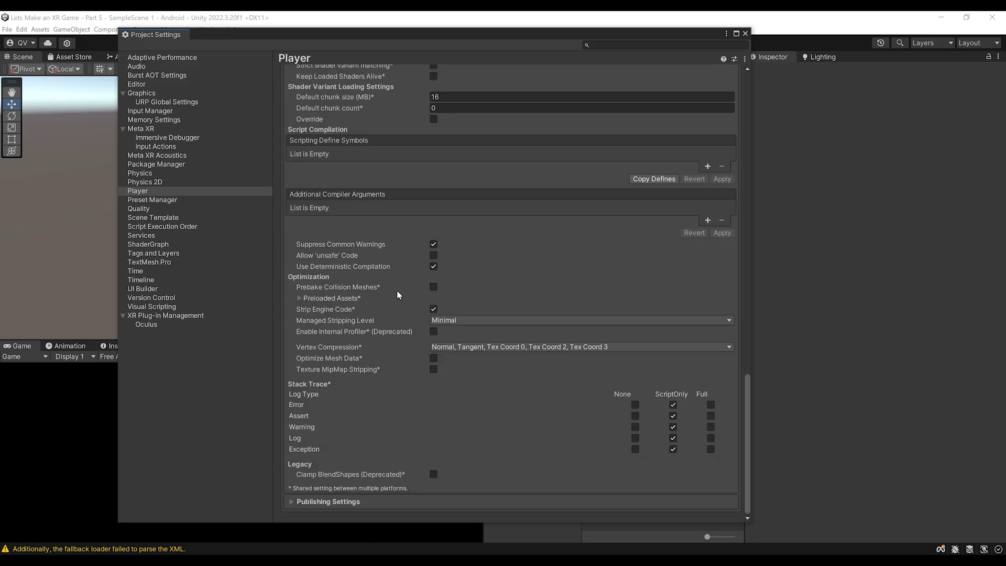
Expand Publishing Settings and create a new keystore named ghosthunter in the Keystore Manager
left_click(328, 502)
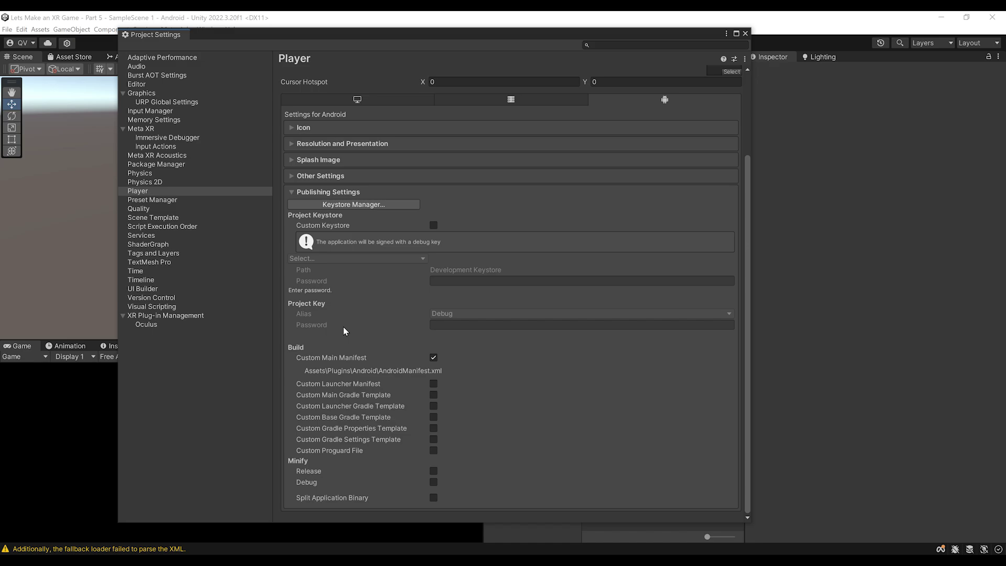
left_click(338, 205)
left_click_drag(210, 59, 405, 193)
left_click(319, 216)
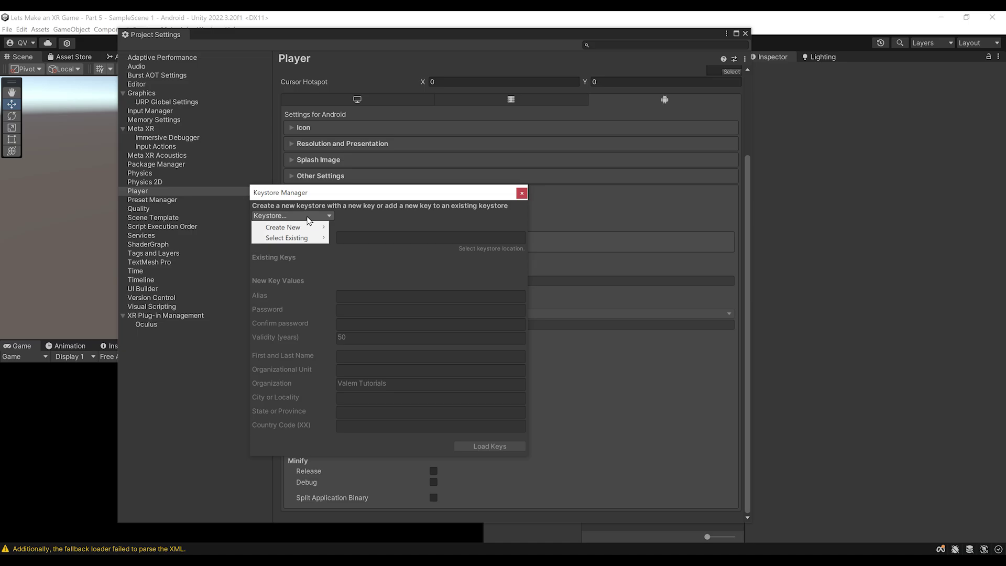
mouse_move(297, 230)
left_click(357, 228)
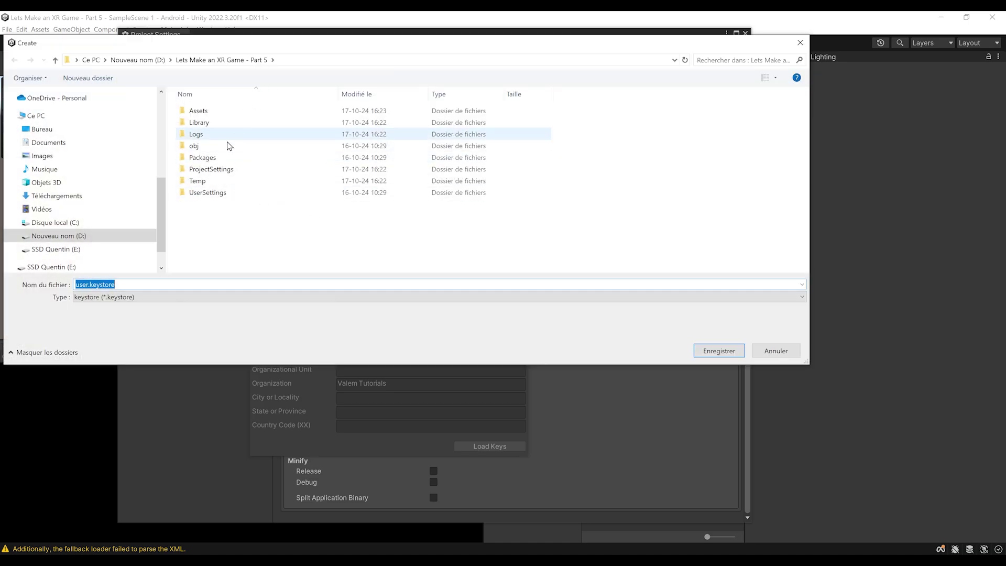
type("ghosthunter")
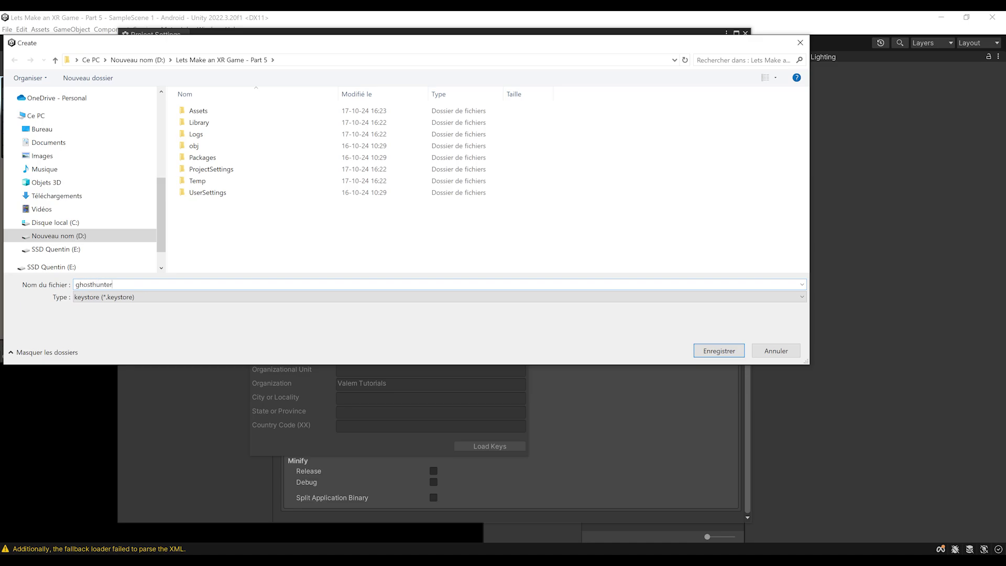
key("Return")
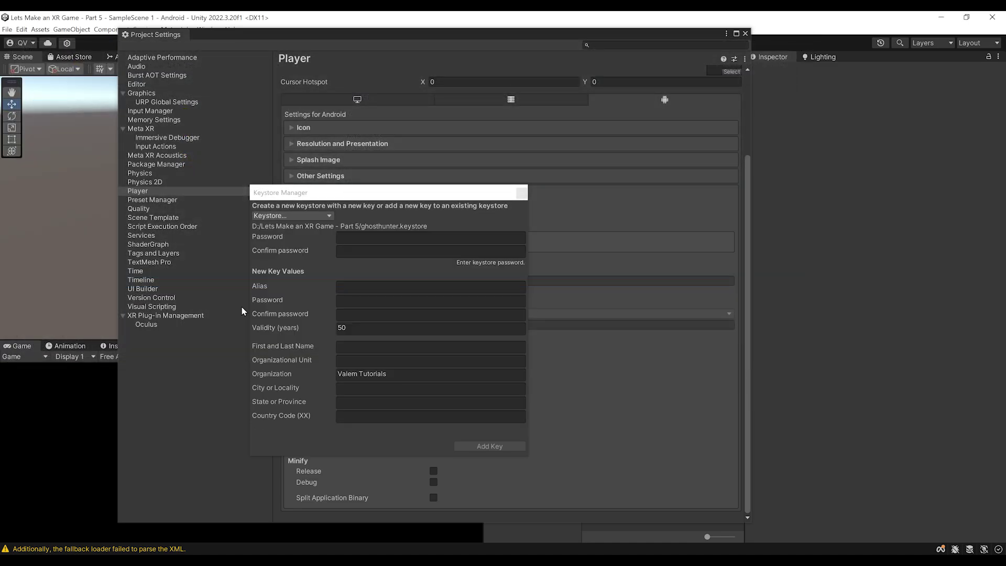
Enter the keystore password, add key alias ghost with 100-year validity, and use both for the project
left_click(415, 238)
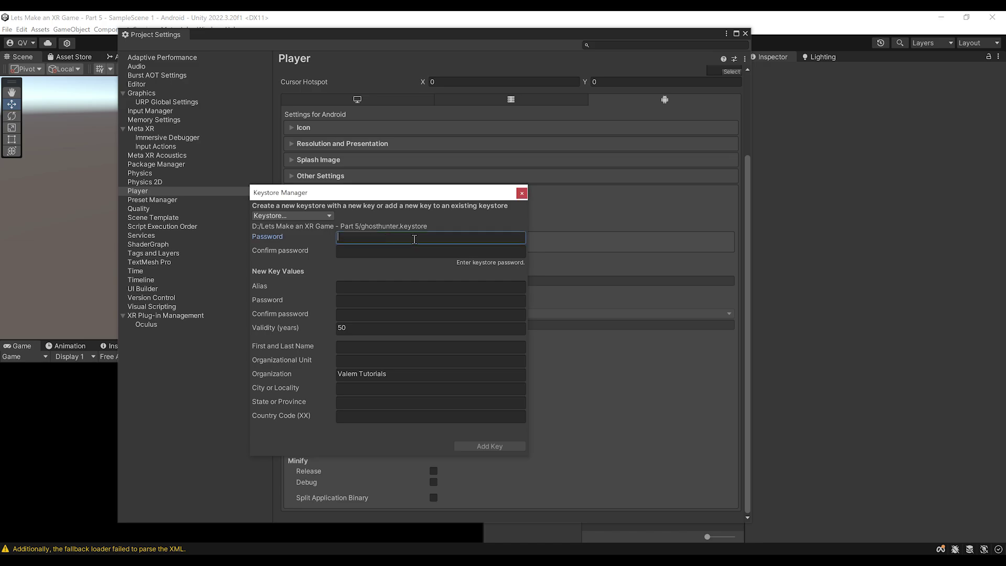
key("ctrl+v")
left_click(409, 250)
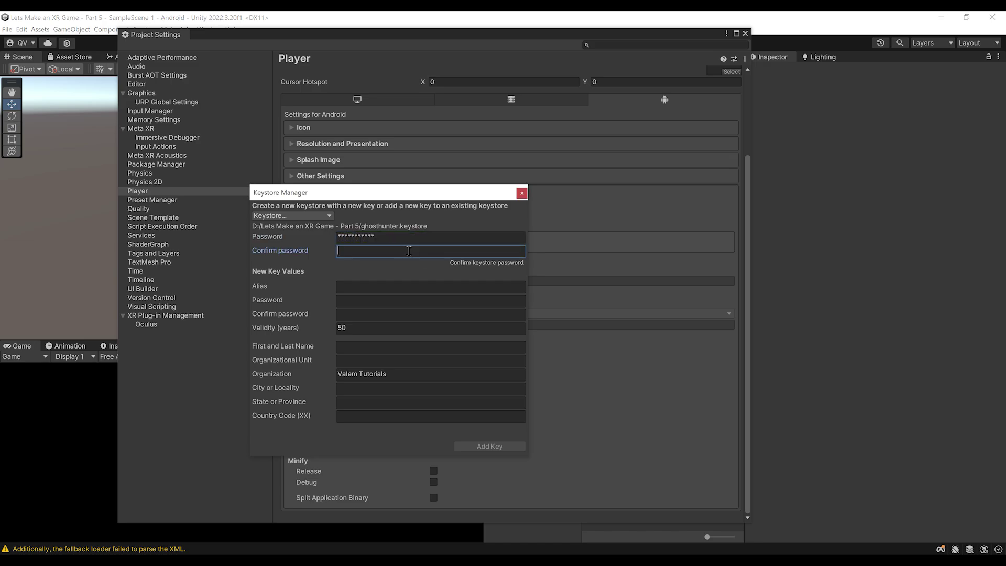
key("ctrl+v")
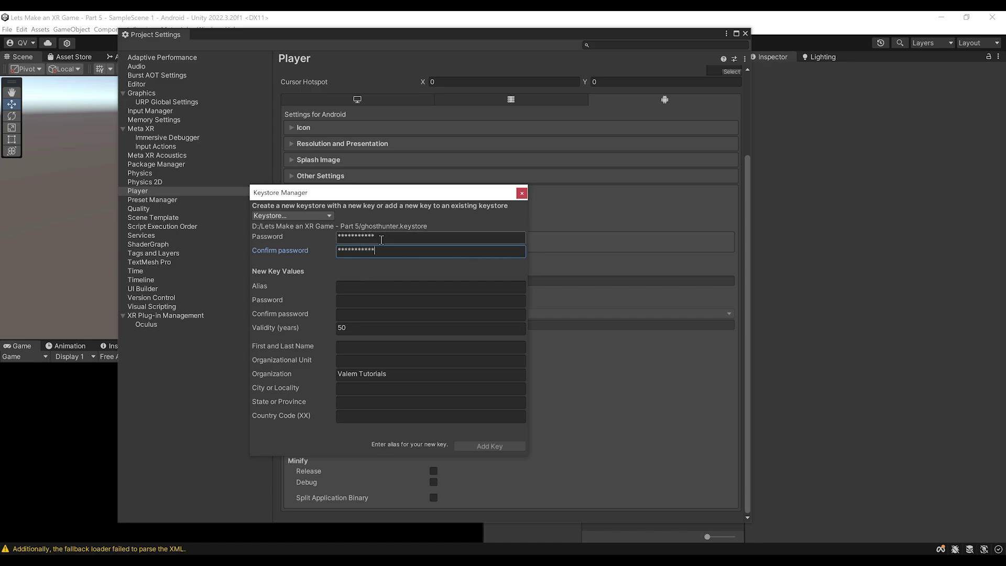
left_click(371, 286)
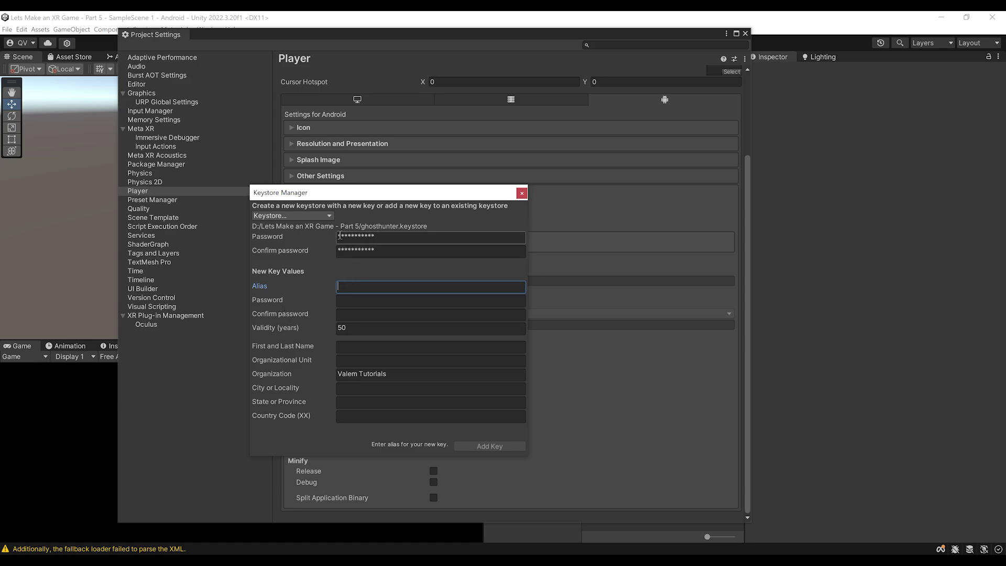
type("ghost")
key("Tab")
key("ctrl+v")
key("Tab")
key("ctrl+v")
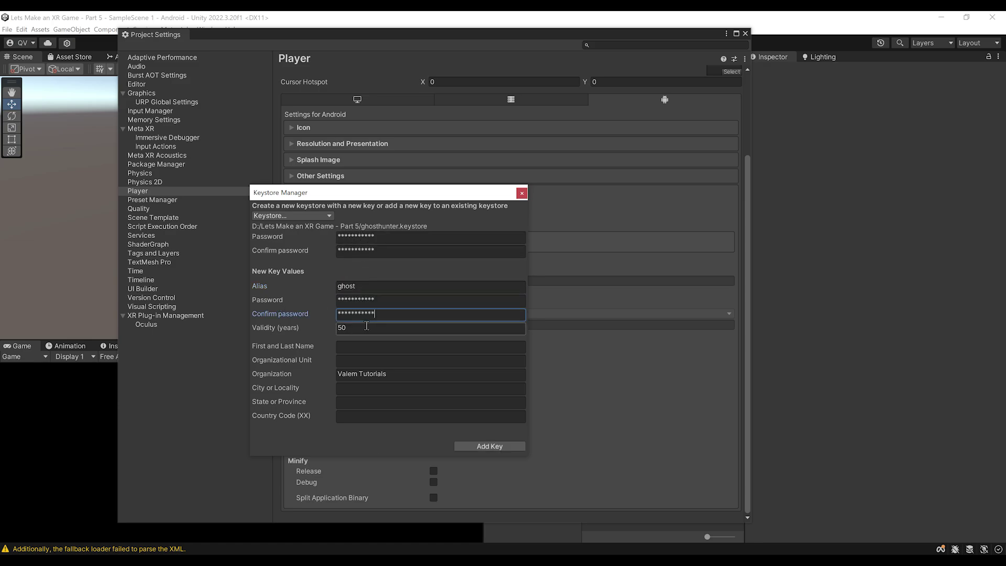
key("Tab")
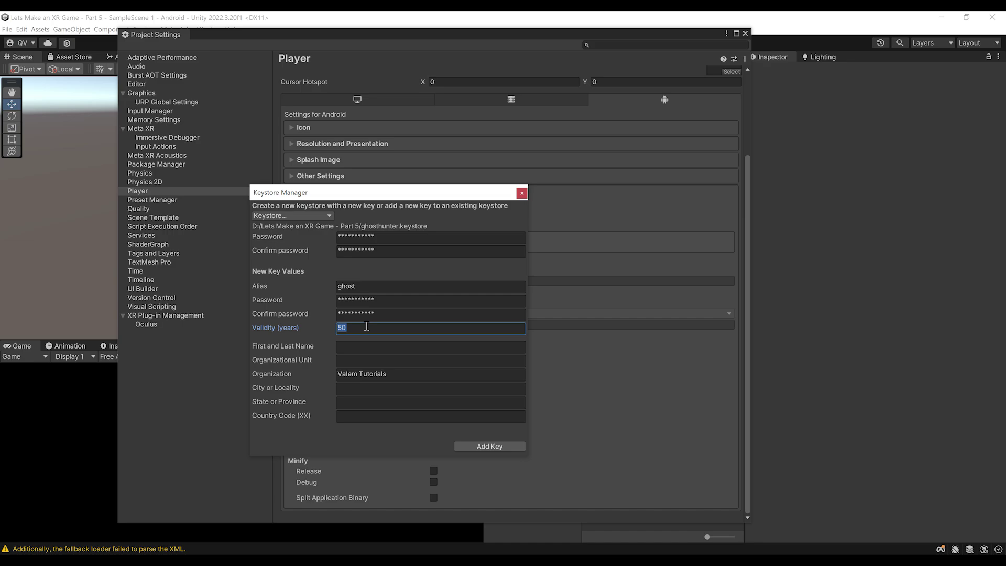
type("100")
left_click(496, 447)
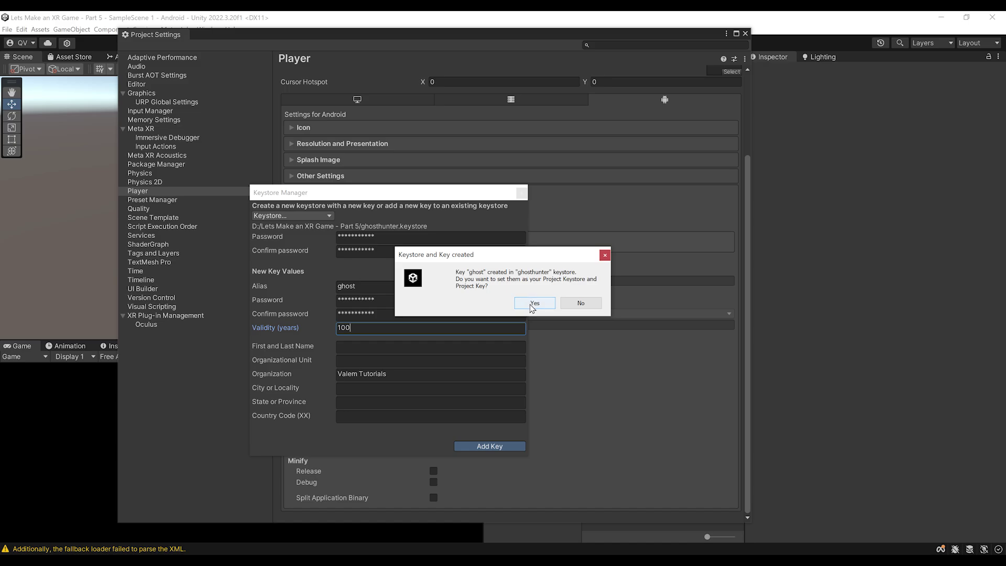
left_click(532, 304)
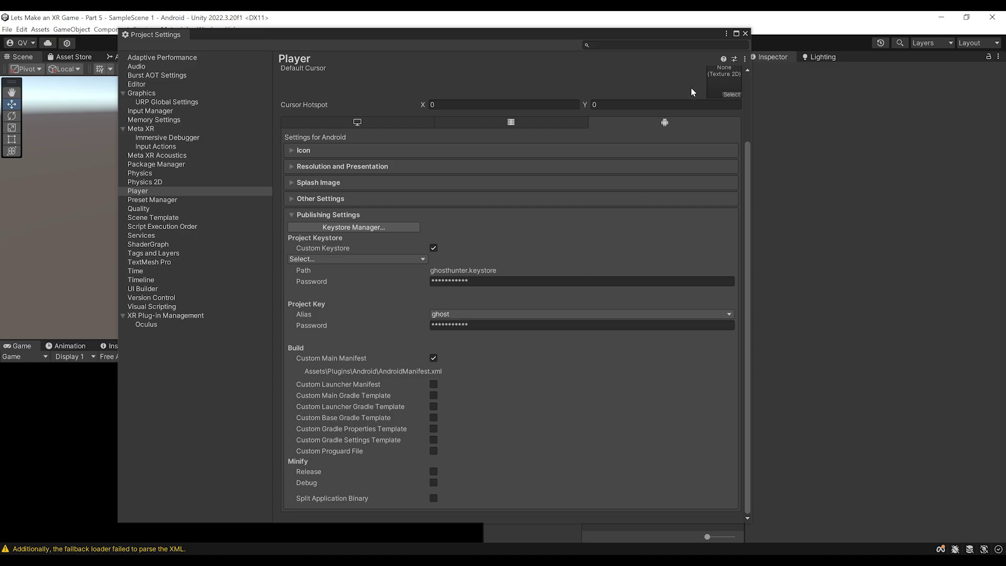
Close Project Settings and reposition the Scene view around the ray gun
left_click(746, 34)
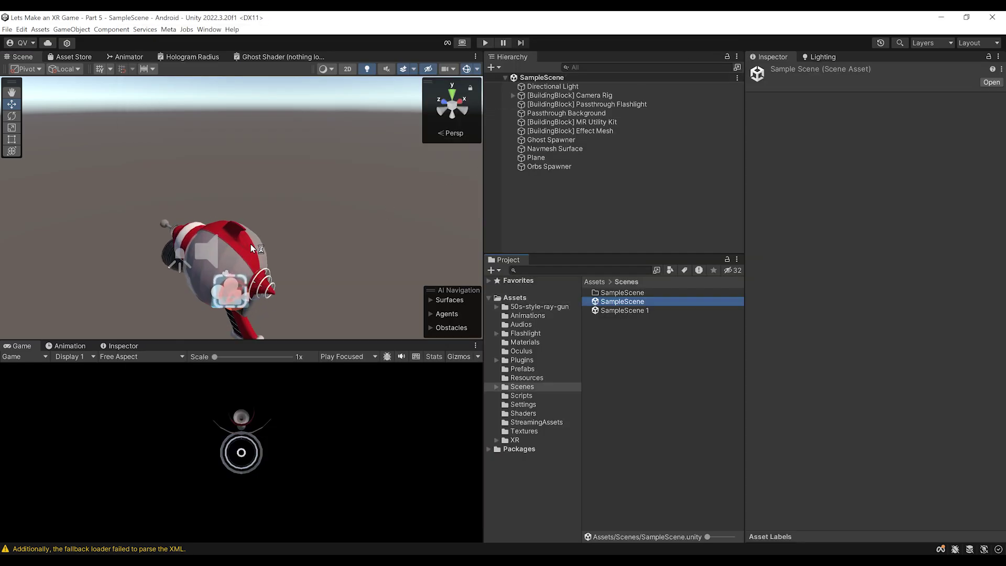
middle_click_drag(227, 279, 269, 211)
scroll(269, 211, "down", 3)
left_click_drag(373, 203, 334, 206, "alt")
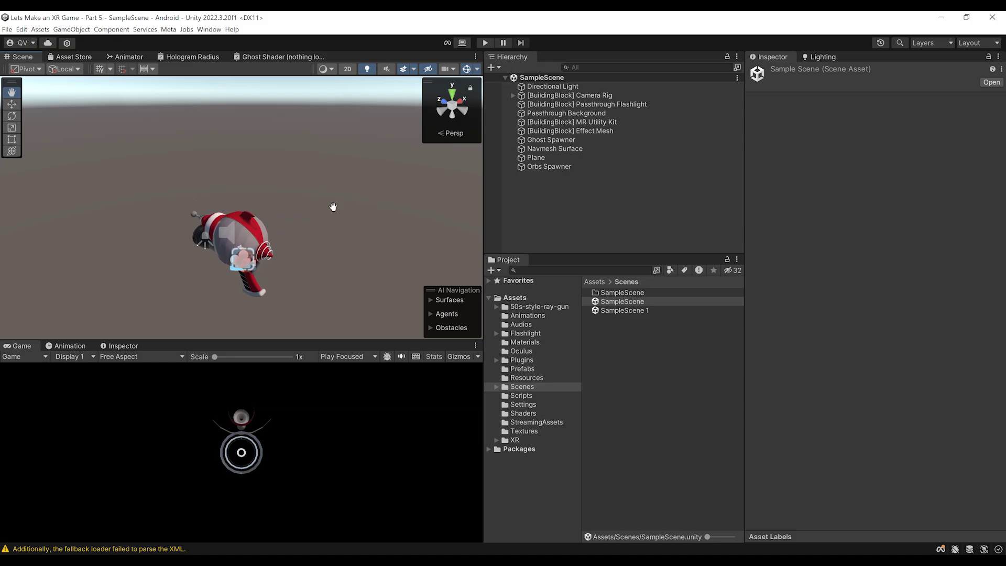
Open Assets/Plugins/Android, select AndroidManifest, and widen the Inspector to read its XML
left_click(524, 362)
double_click(610, 292)
left_click(608, 294)
left_click_drag(744, 313, 719, 316)
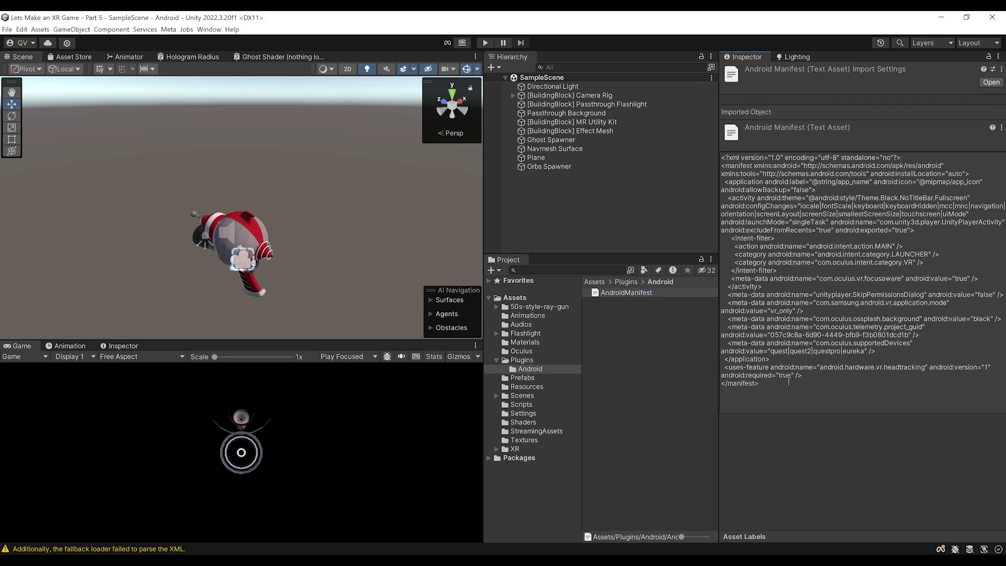
left_click_drag(788, 385, 779, 172)
left_click(834, 352)
left_click_drag(719, 385, 692, 385)
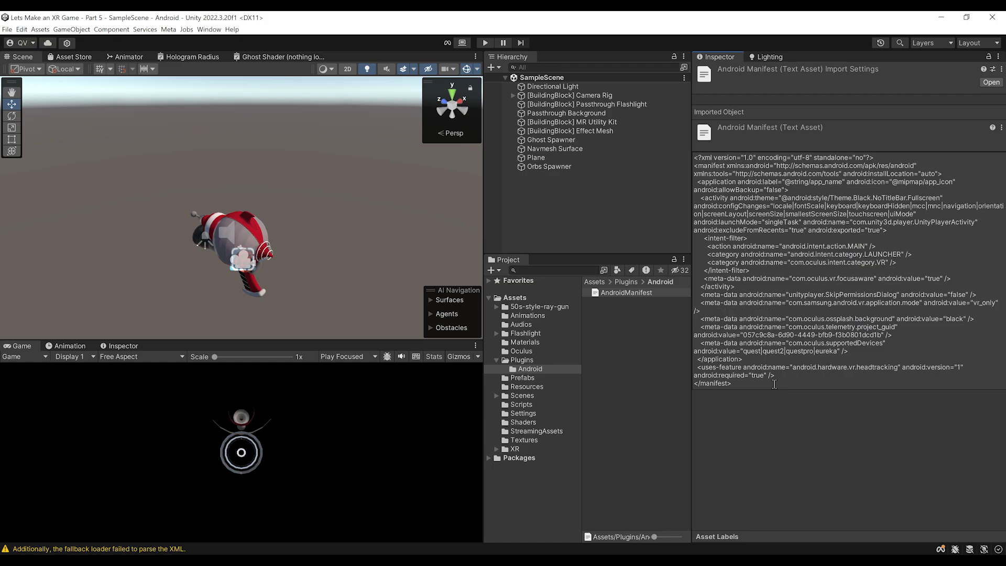
left_click_drag(772, 382, 771, 377)
left_click(780, 443)
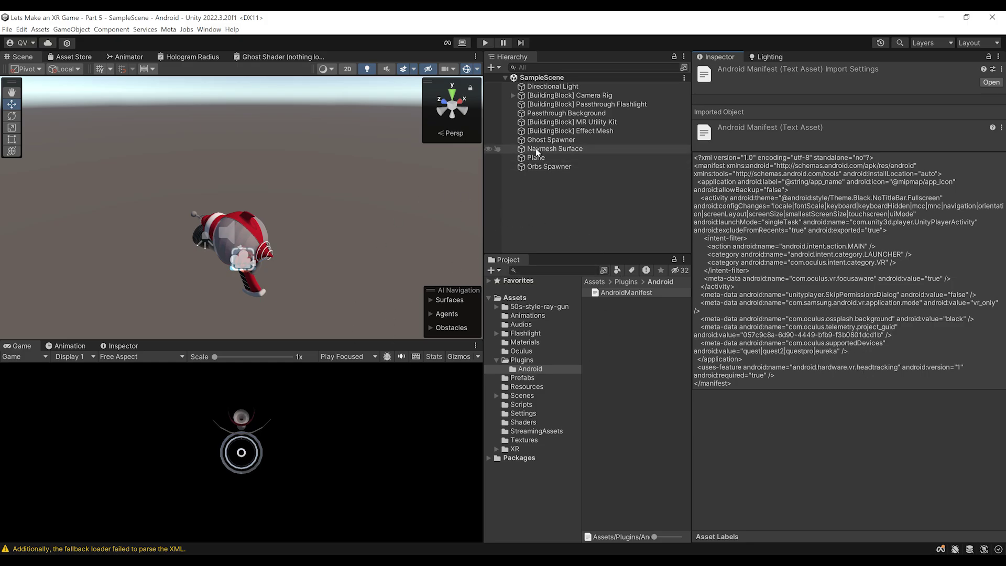
left_click(560, 96)
left_click(514, 95)
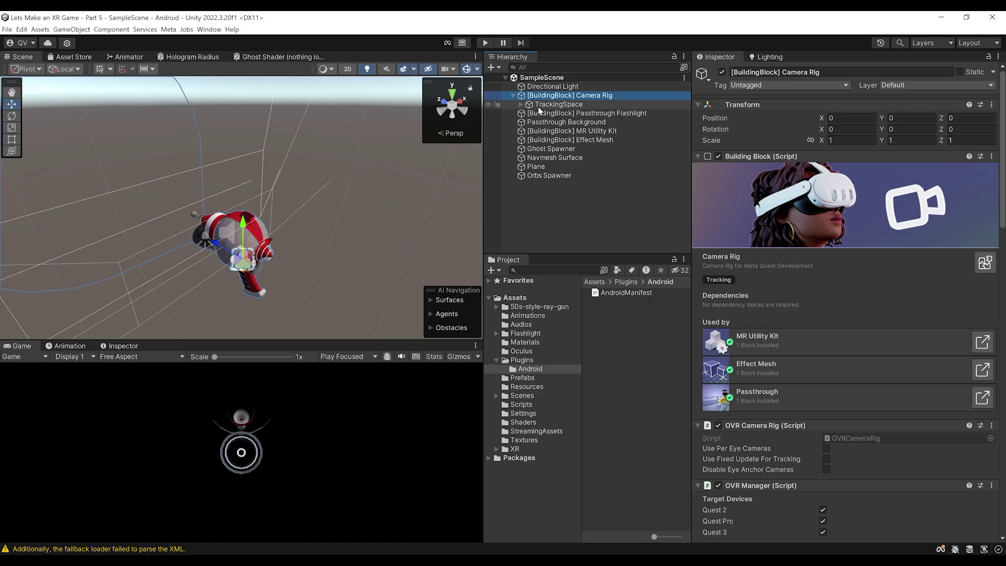
scroll(780, 353, "down", 12)
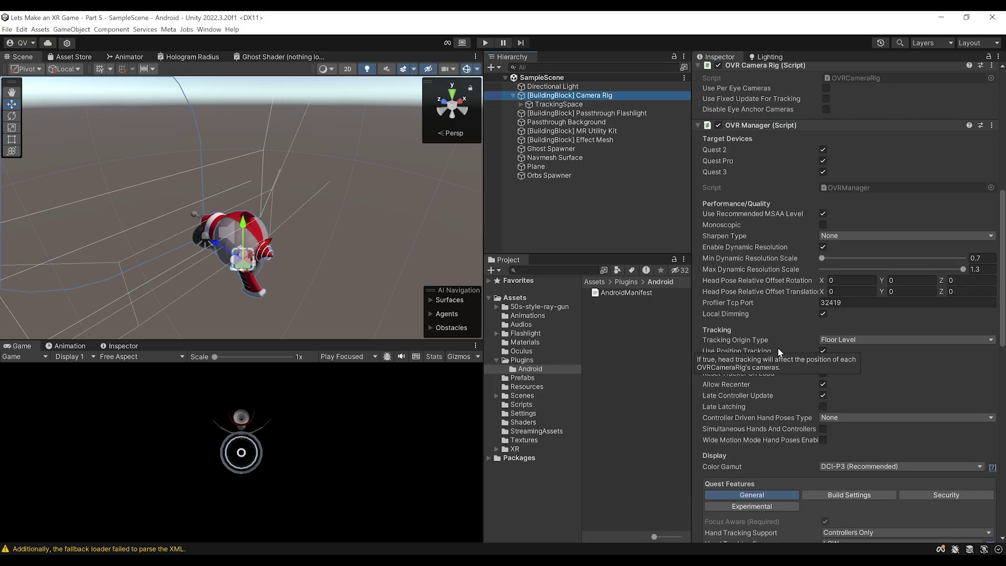
scroll(779, 353, "down", 10)
scroll(839, 293, "down", 4)
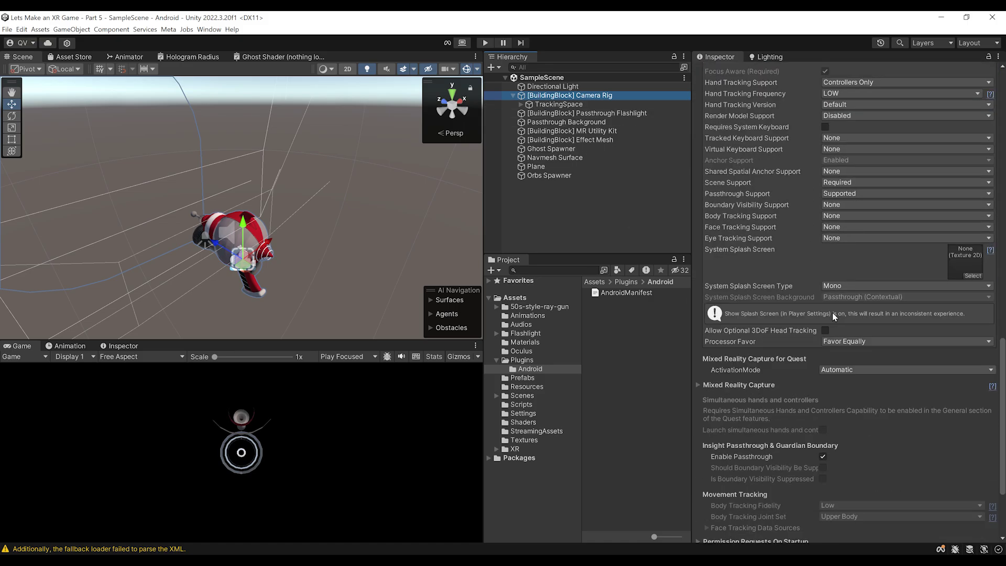
scroll(836, 322, "up", 3)
scroll(849, 325, "down", 5)
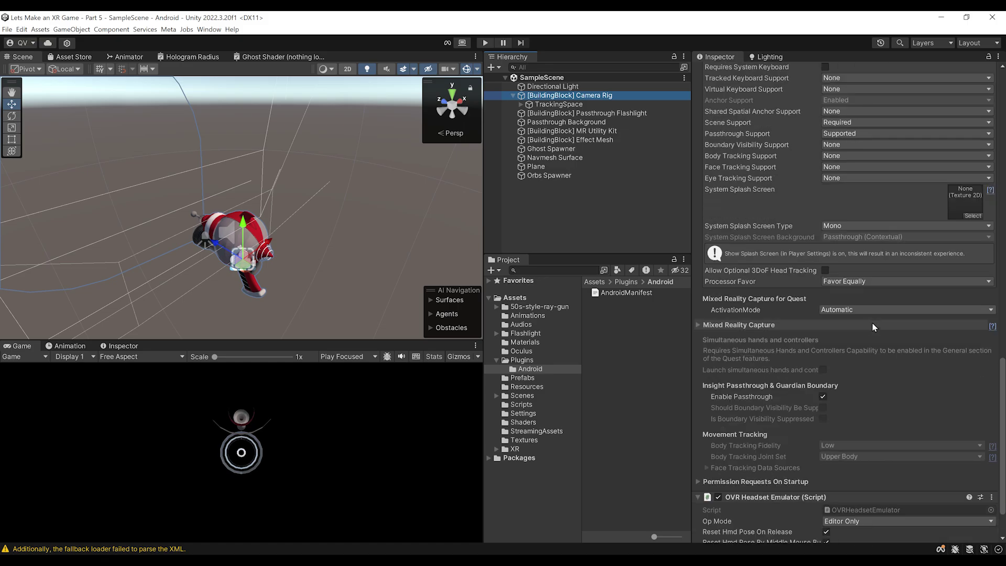
scroll(839, 398, "down", 2)
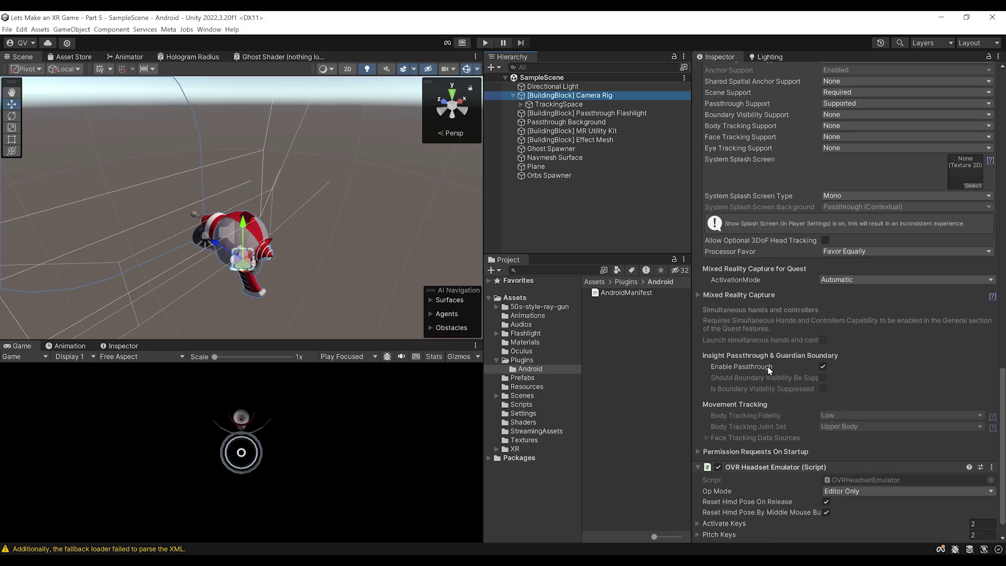
left_click(755, 452)
scroll(781, 351, "down", 4)
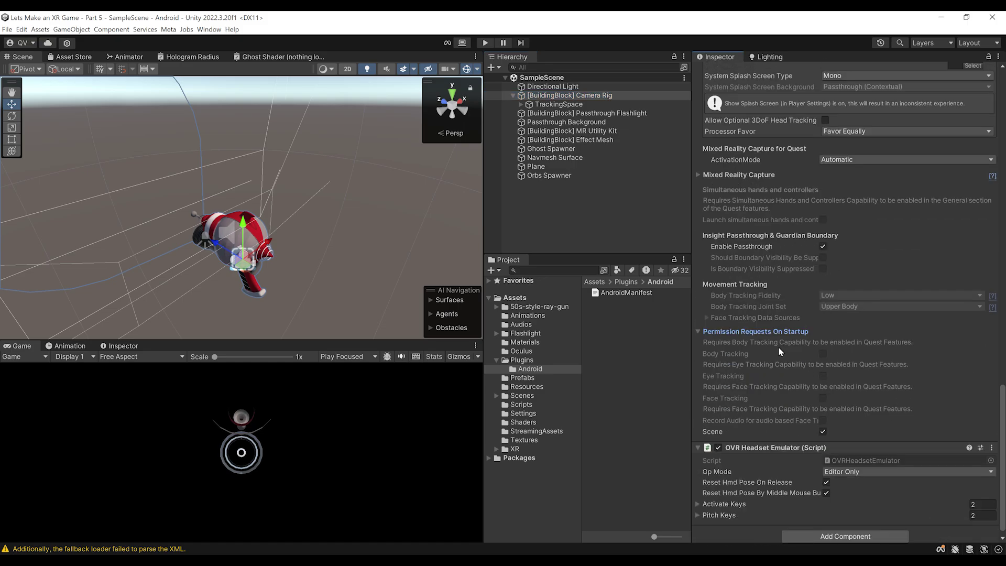
scroll(776, 345, "down", 1)
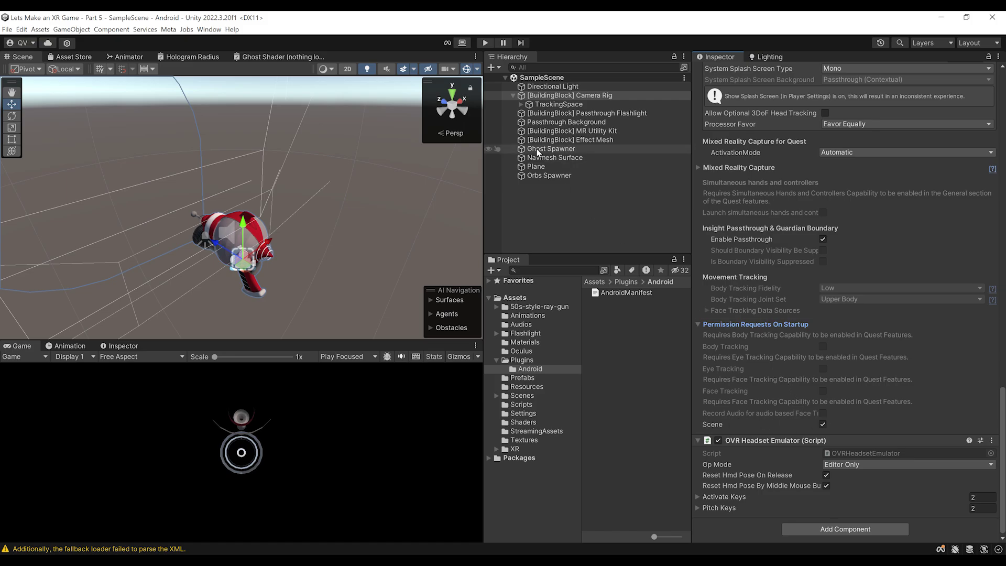
left_click(639, 294)
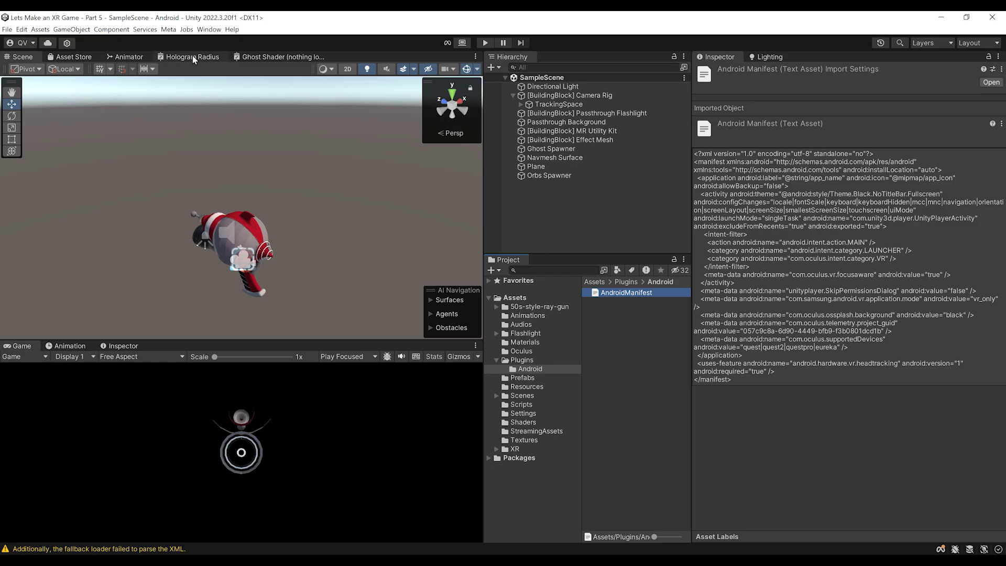
Replace the manifest using Meta > Tools > Create store-compatible AndroidManifest.xml and review the new permission lines
left_click(169, 29)
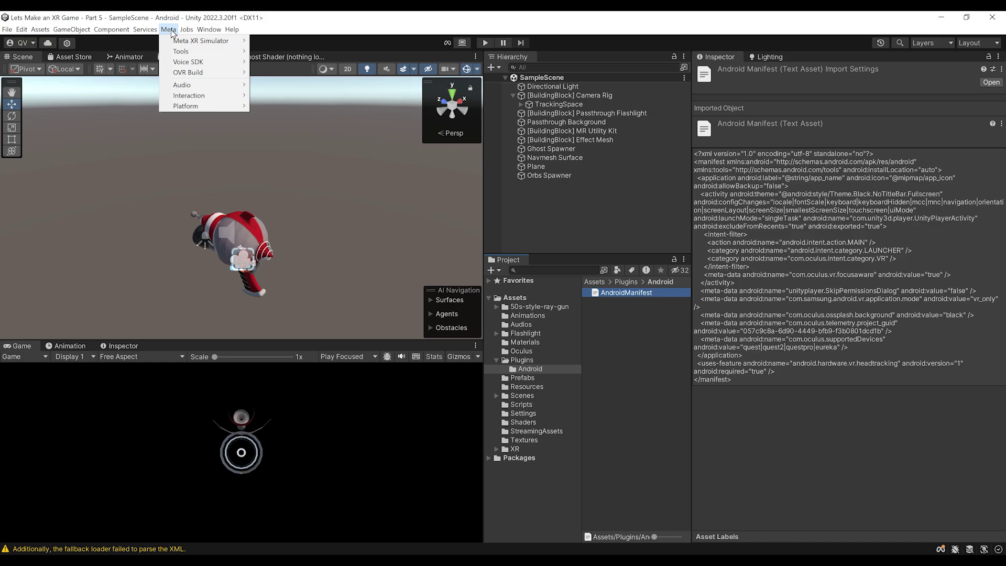
mouse_move(206, 51)
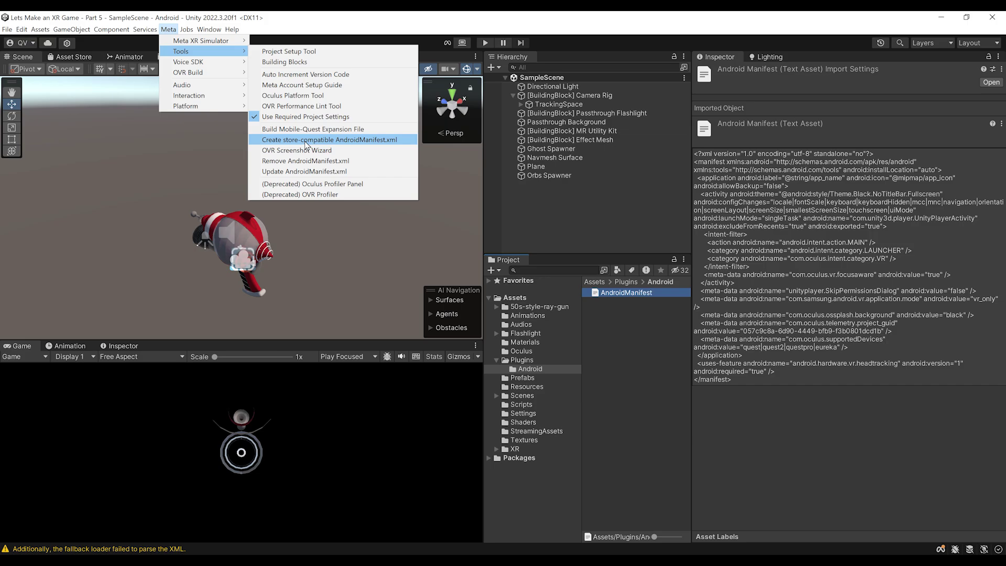
left_click(307, 144)
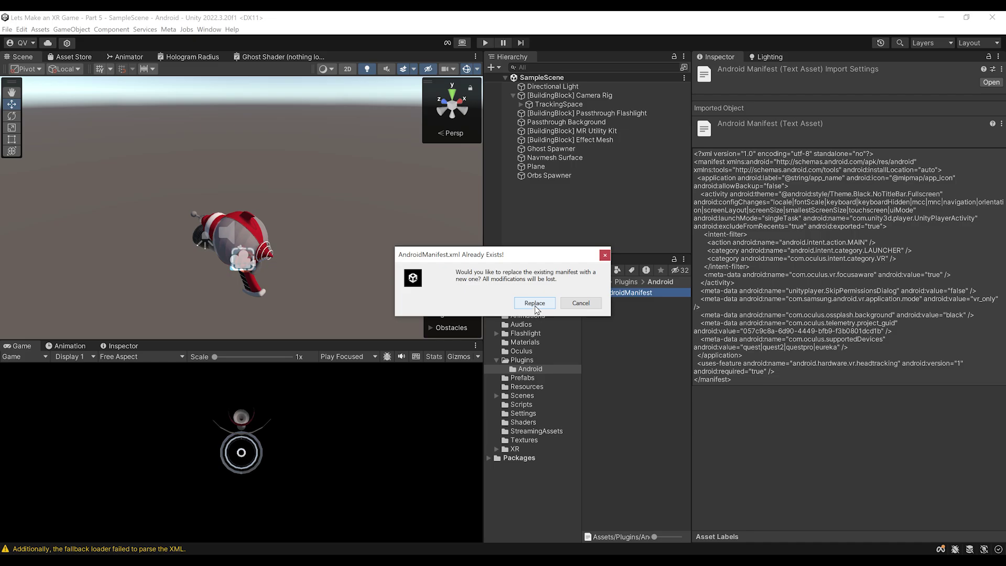
left_click(535, 303)
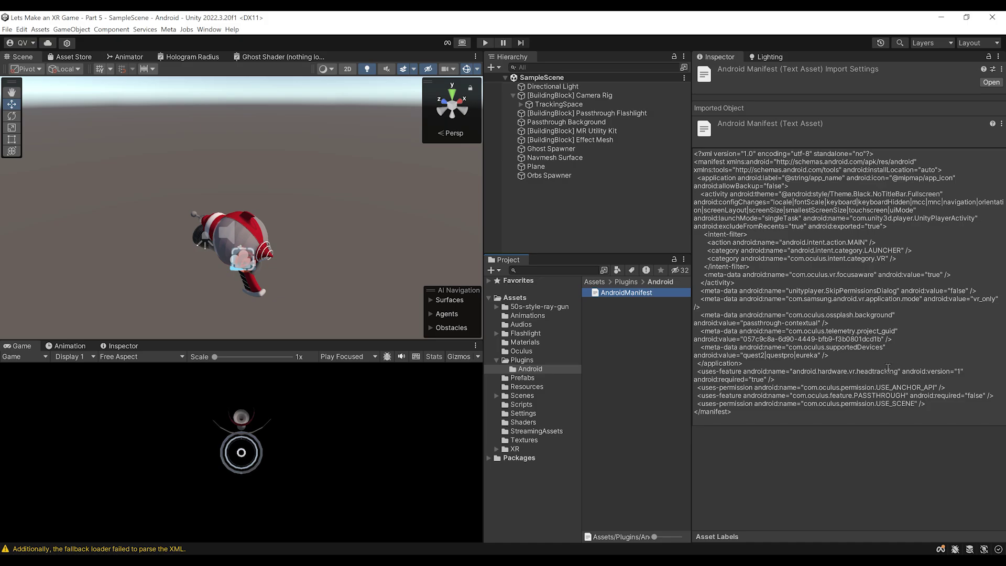
left_click_drag(937, 407, 681, 389)
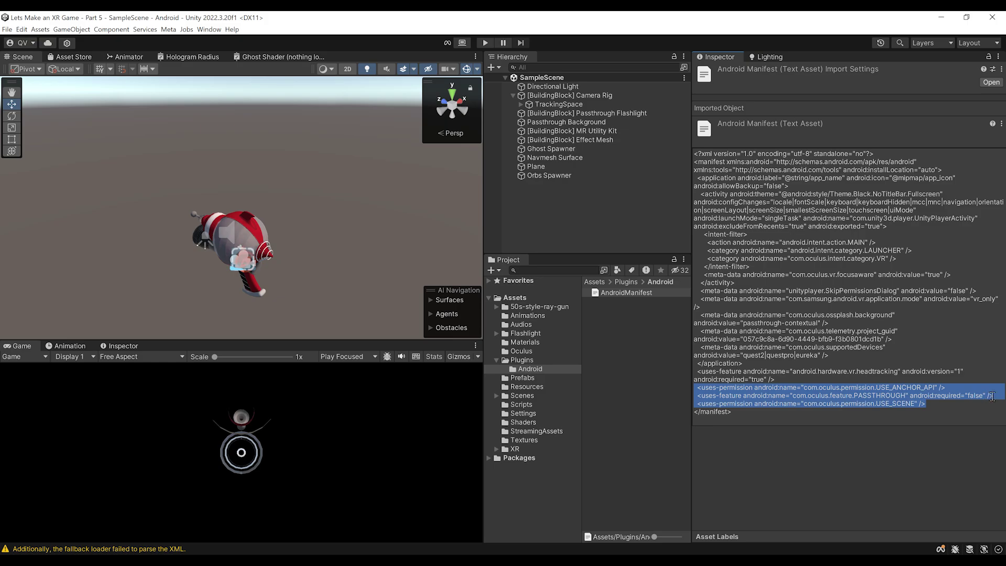
left_click(886, 410)
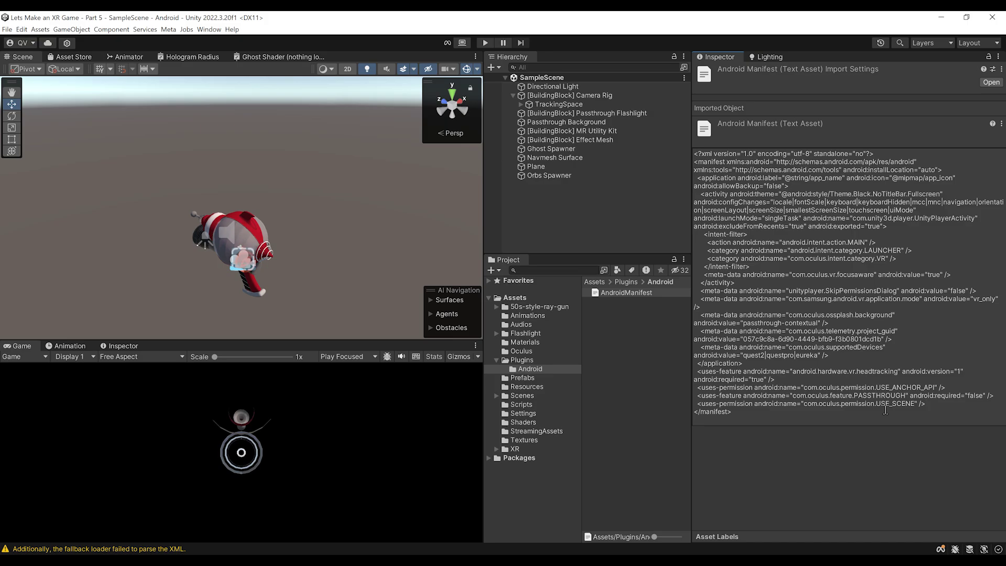
left_click(576, 212)
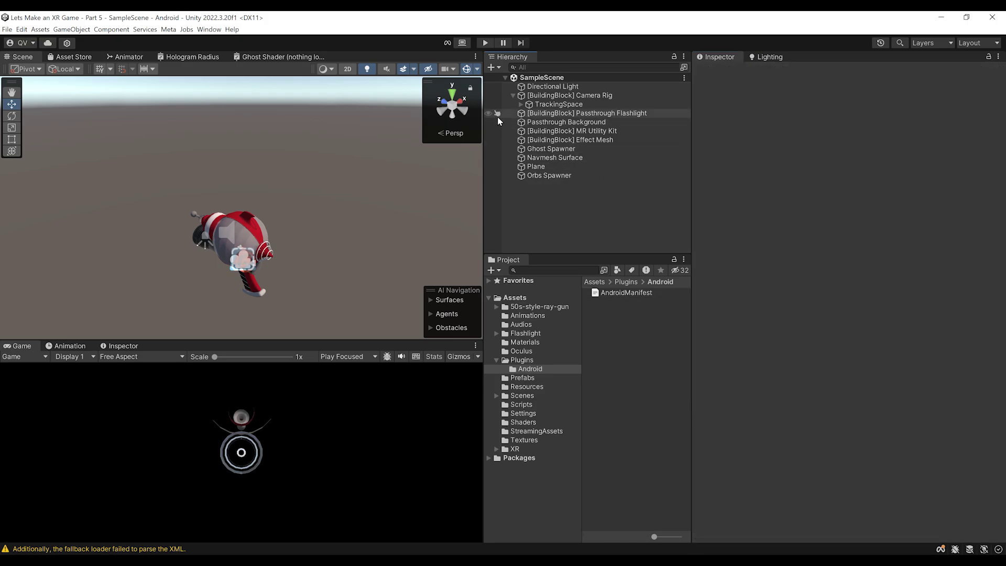
Collapse the Camera Rig's children and frame the scene view on the ray gun
left_click(513, 96)
right_click_drag(259, 164, 261, 212)
right_click_drag(299, 169, 330, 171)
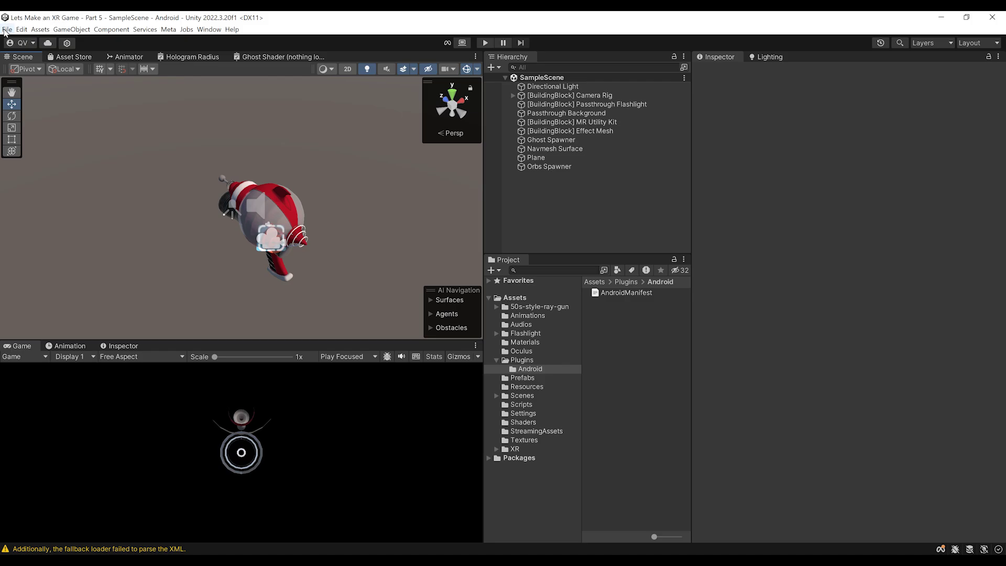
Build the Android app from Build Settings, saving it as ghosthunter.apk
left_click(7, 30)
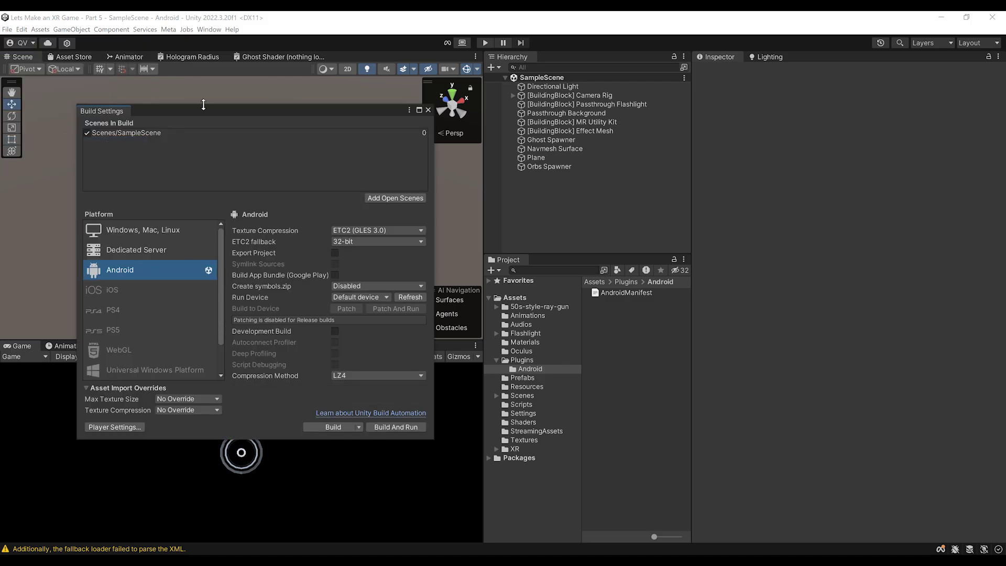
left_click_drag(204, 111, 297, 117)
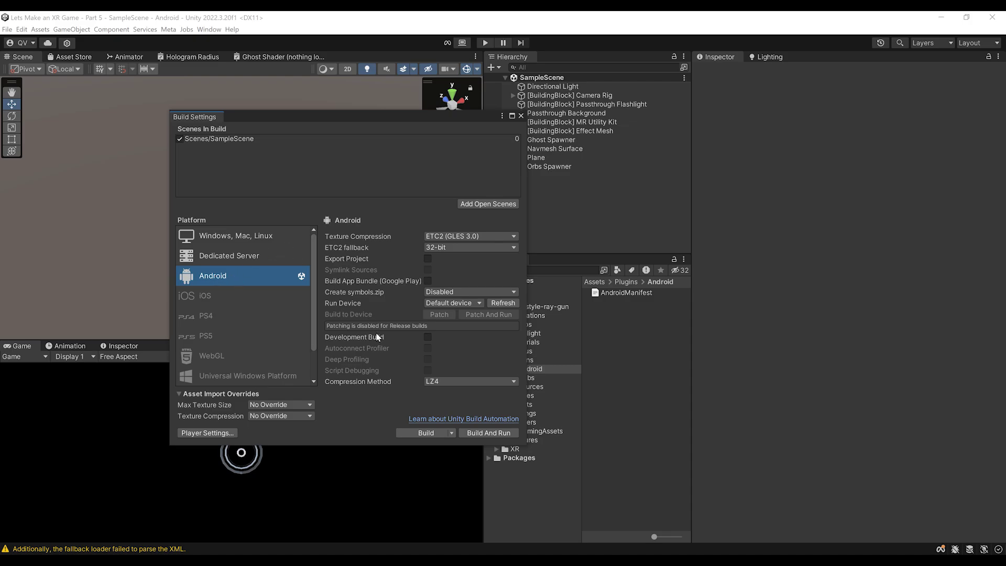
left_click(414, 433)
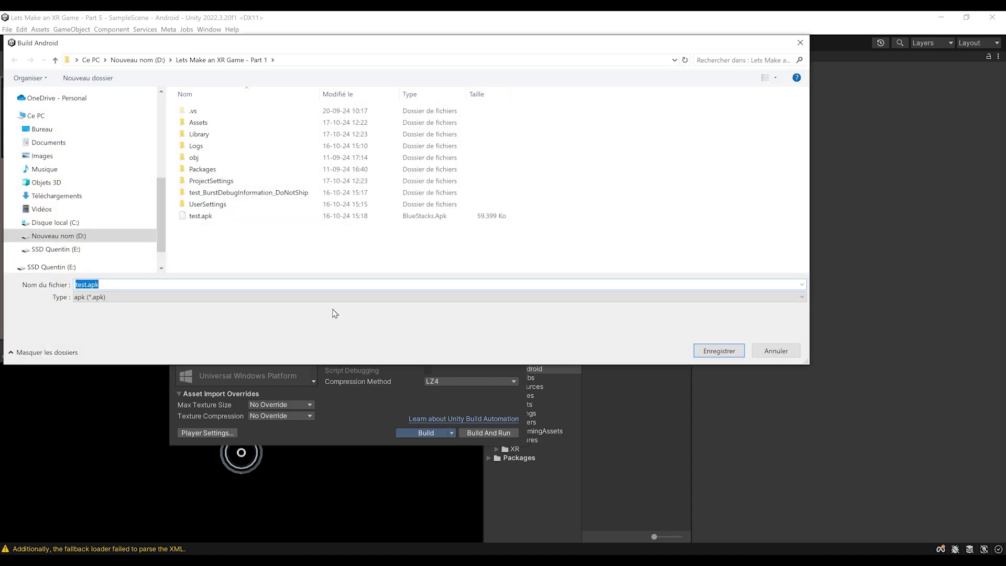
type("gh")
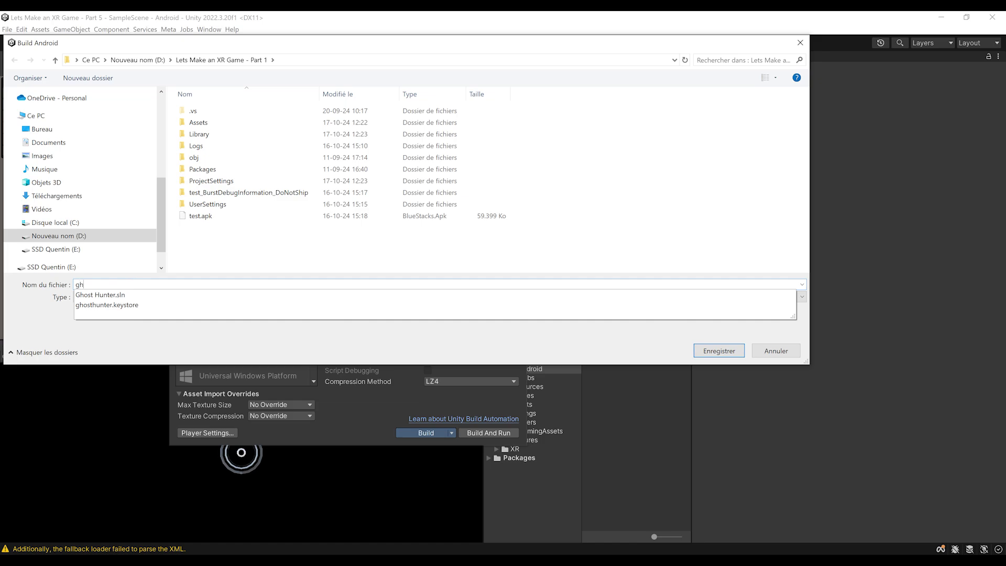
type("osthunter")
key("Escape")
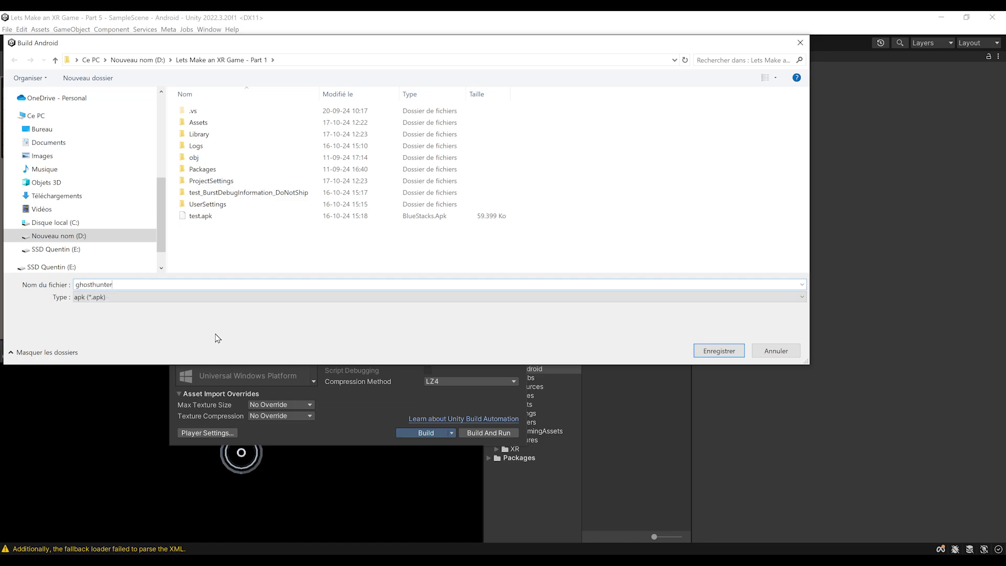
left_click(720, 350)
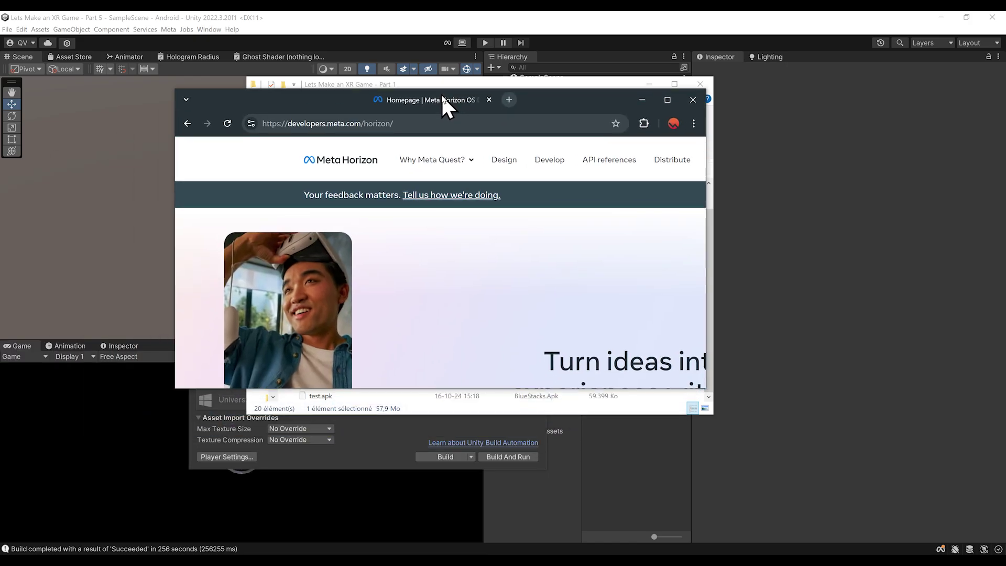
Maximize the Meta Horizon site, go to My Apps, and choose Create Organization from the organization list
double_click(521, 99)
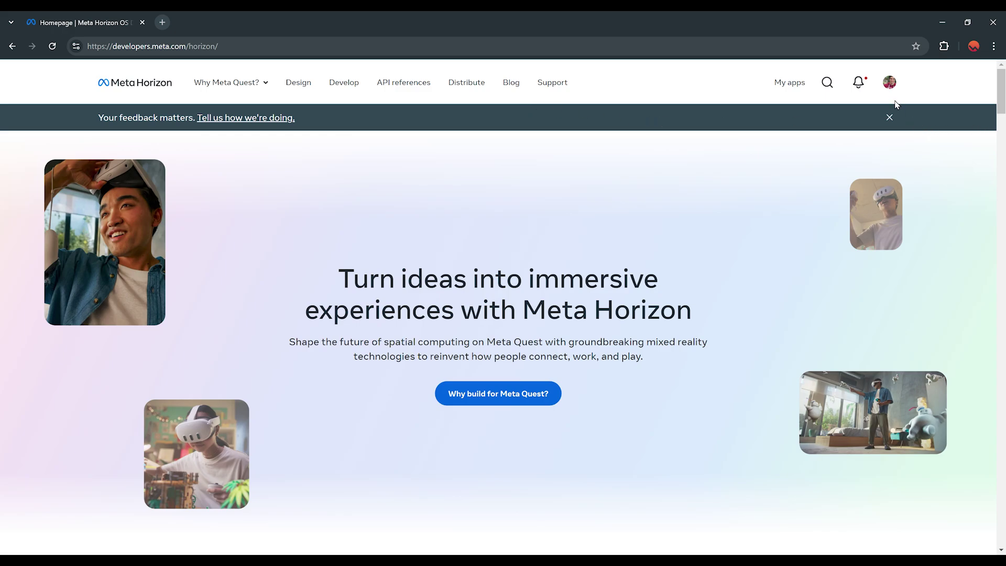
left_click(890, 84)
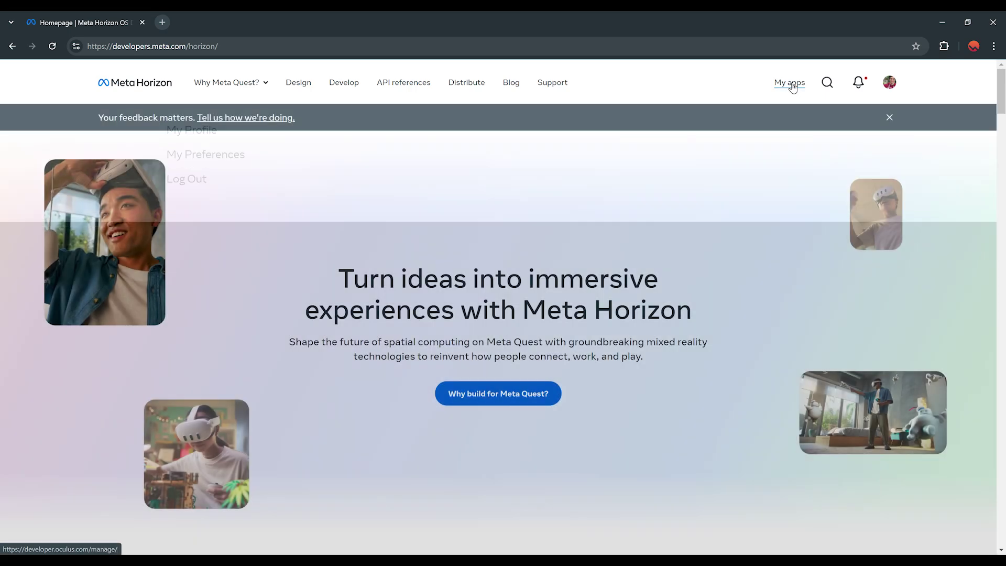
left_click(791, 83)
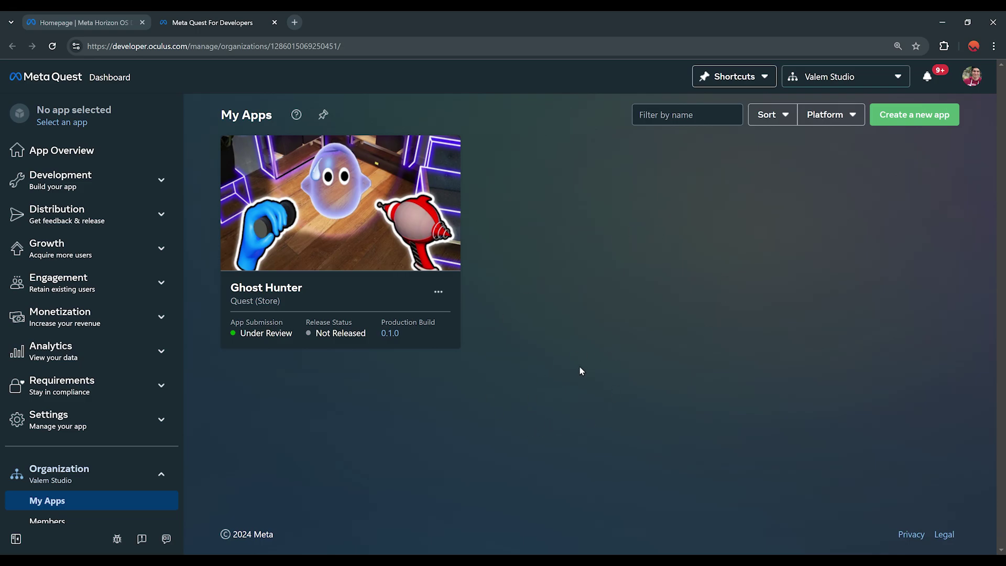
left_click(831, 78)
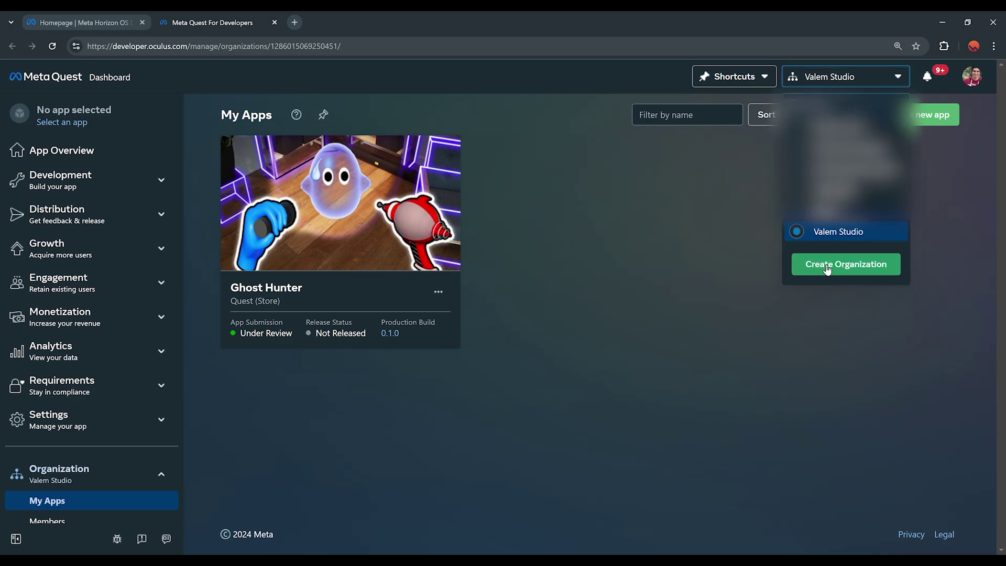
left_click(849, 268)
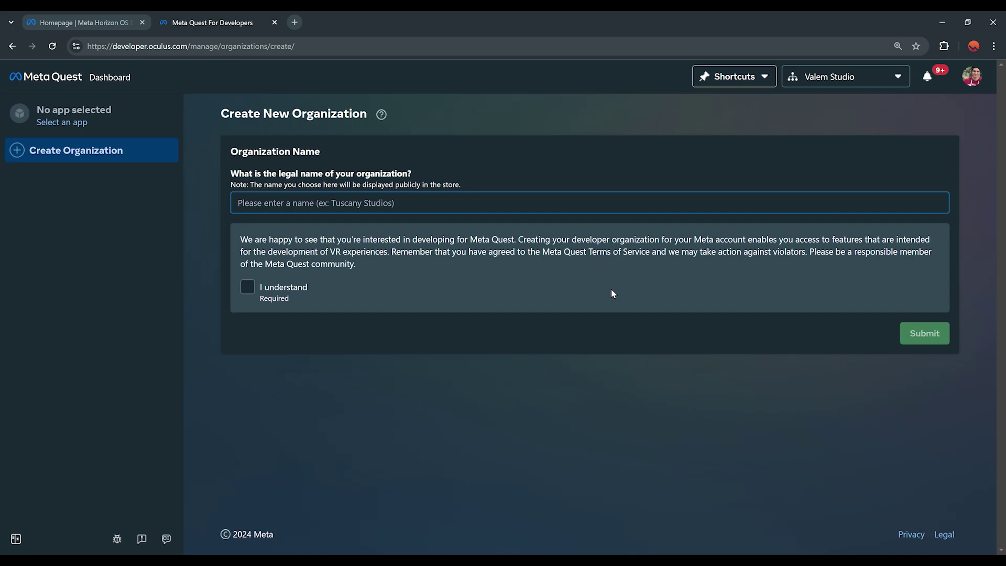
Create the organization 'My Organization Name Test', acknowledging the terms notice and agreeing to the developer NDA
left_click(455, 202)
type("My Orgn")
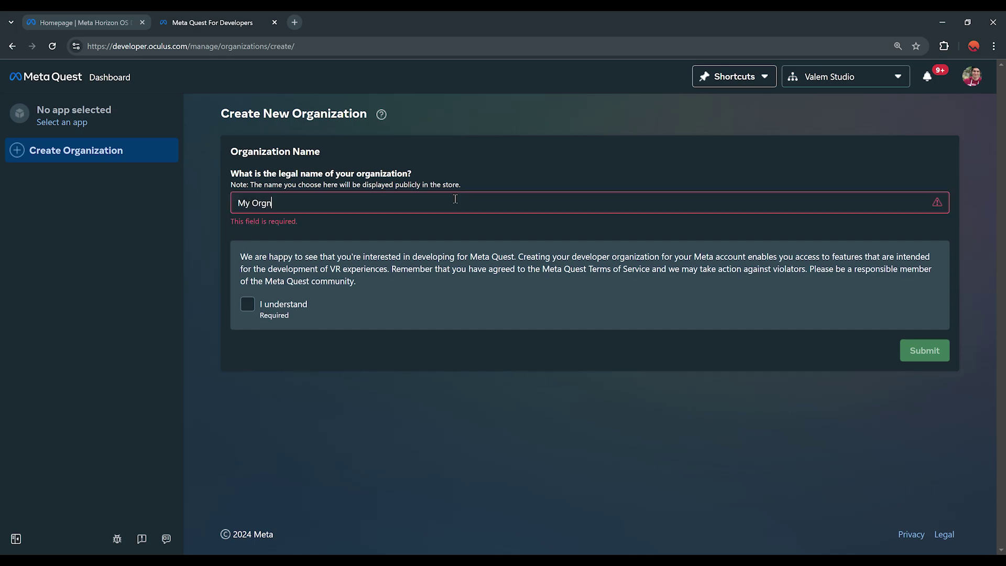
key("BackSpace")
type("anizati")
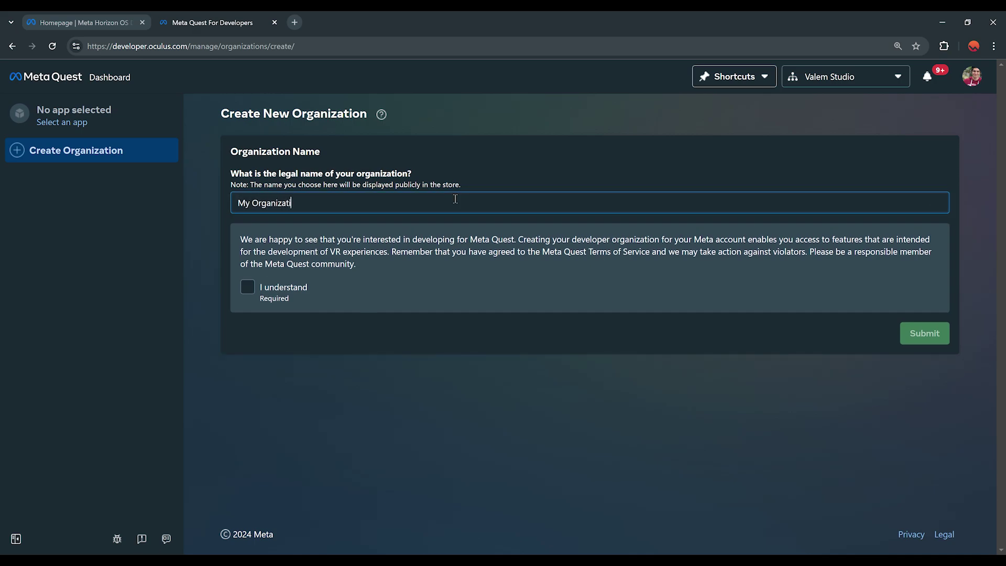
type("on Name")
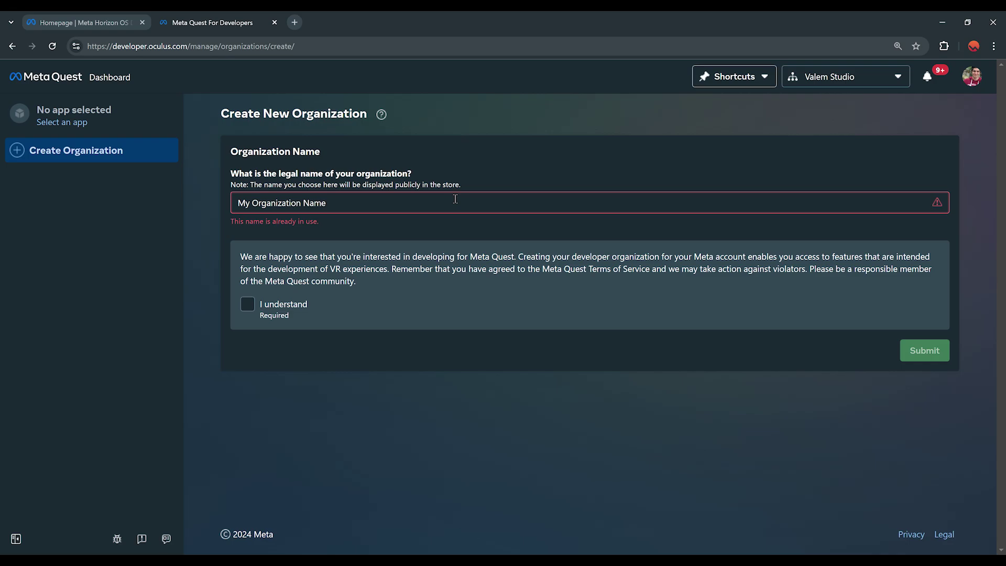
type(" Test")
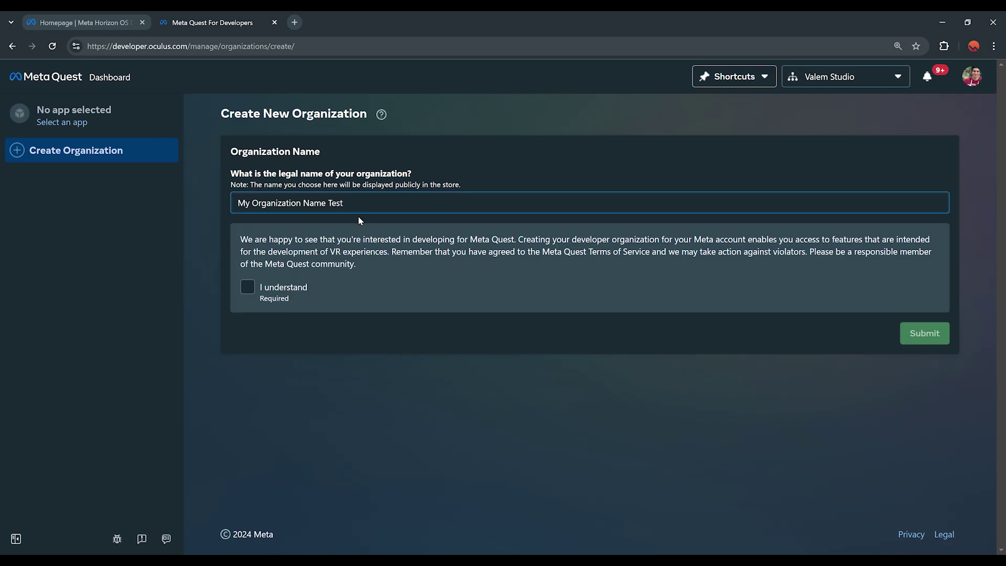
left_click(248, 287)
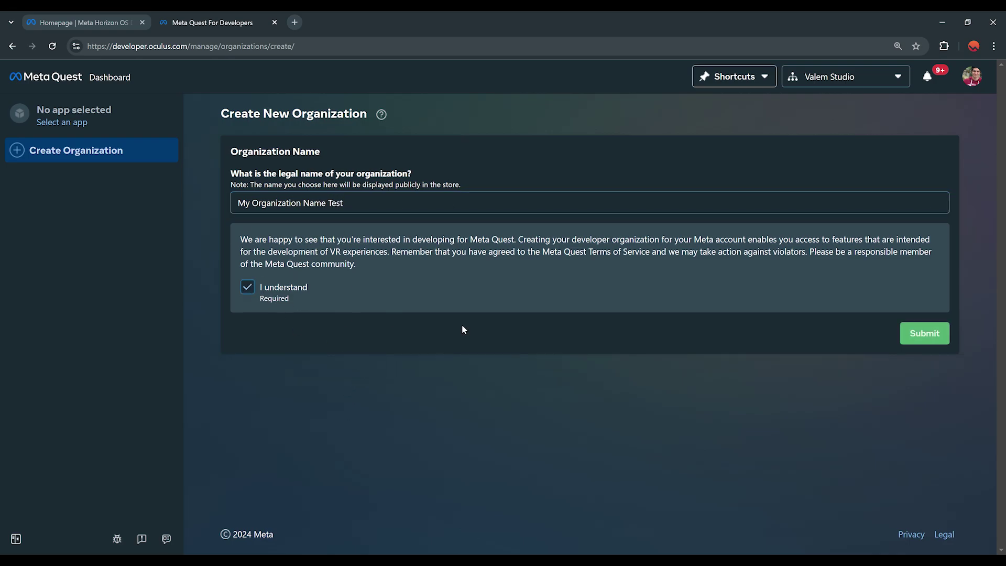
left_click(918, 346)
left_click(336, 379)
left_click(645, 379)
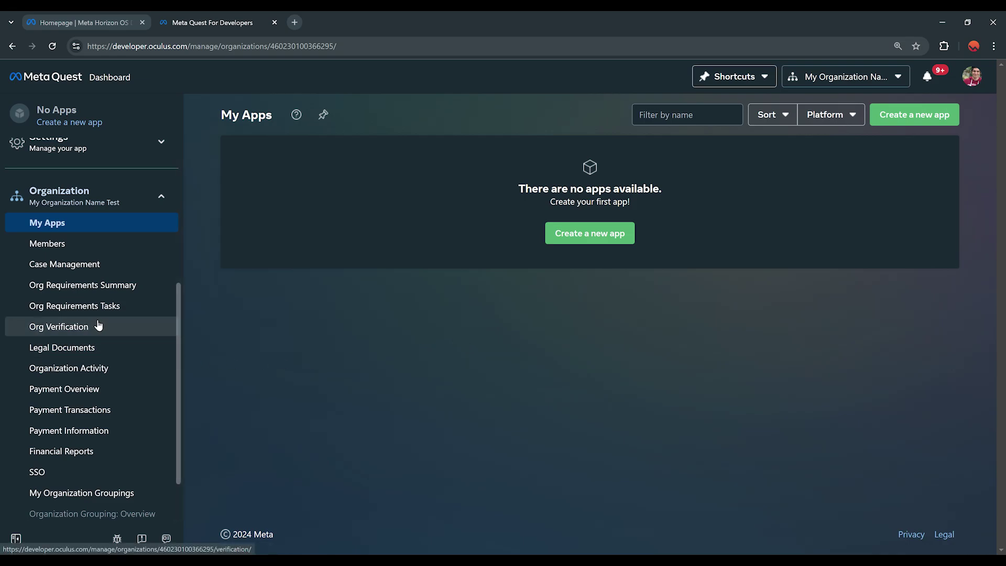
Open Org Verification and scroll through its business, admin and private app verification options
left_click(66, 327)
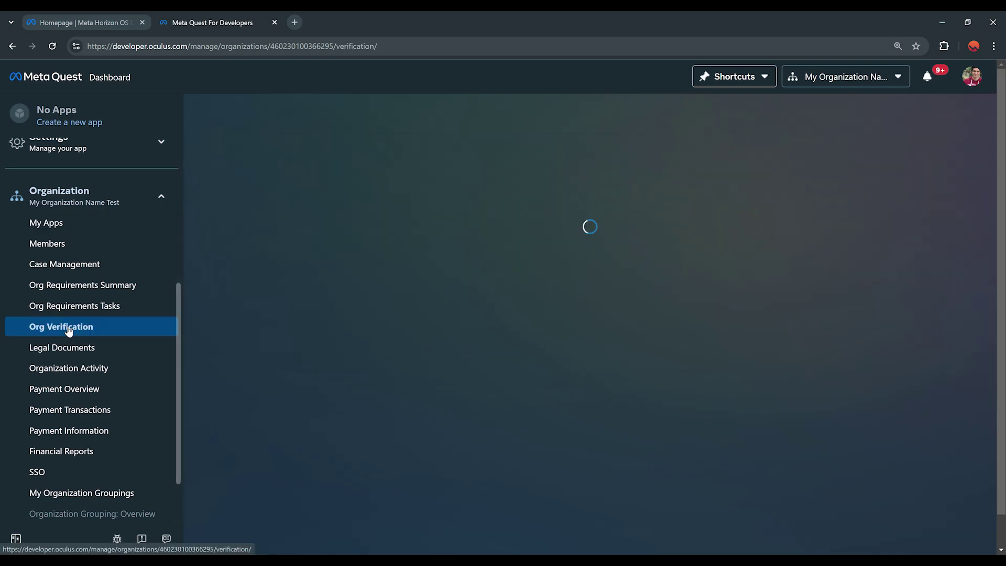
scroll(424, 346, "down", 4)
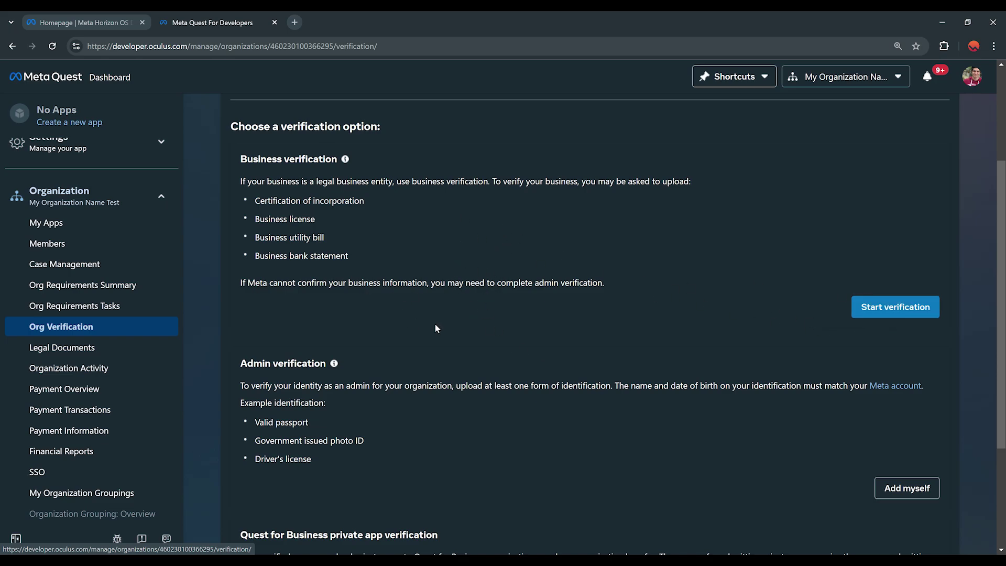
scroll(535, 288, "down", 2)
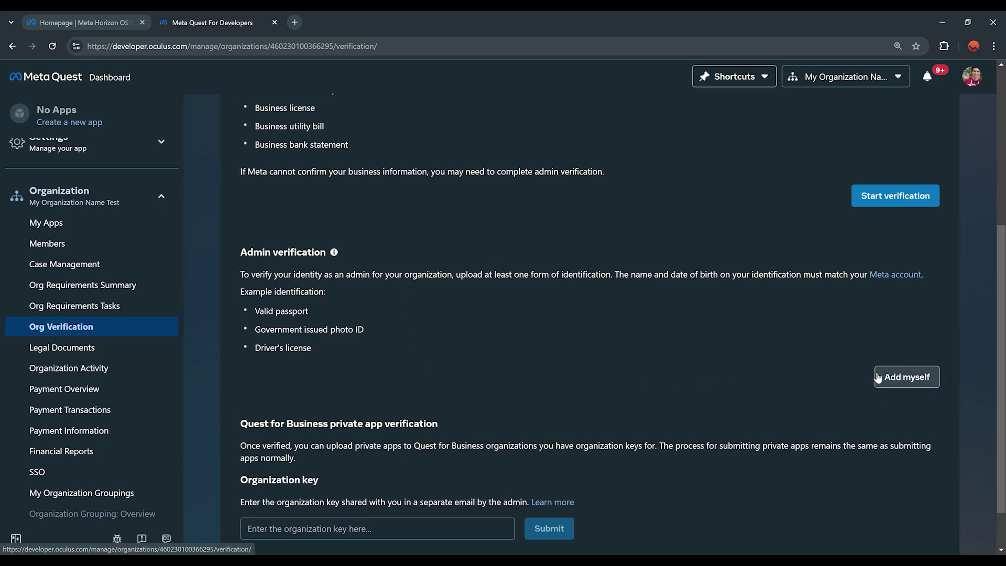
left_click_drag(328, 345, 313, 325)
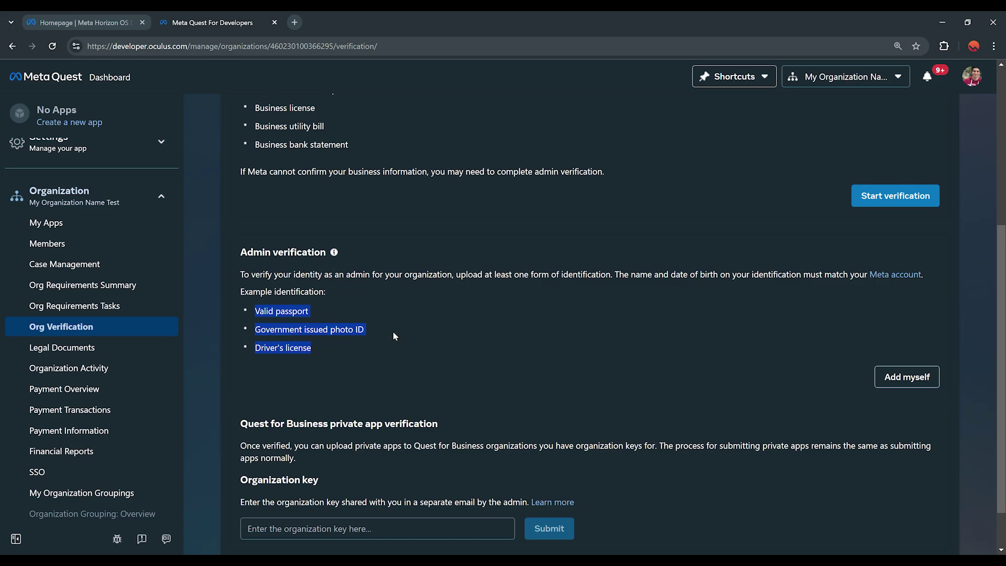
scroll(641, 294, "up", 5)
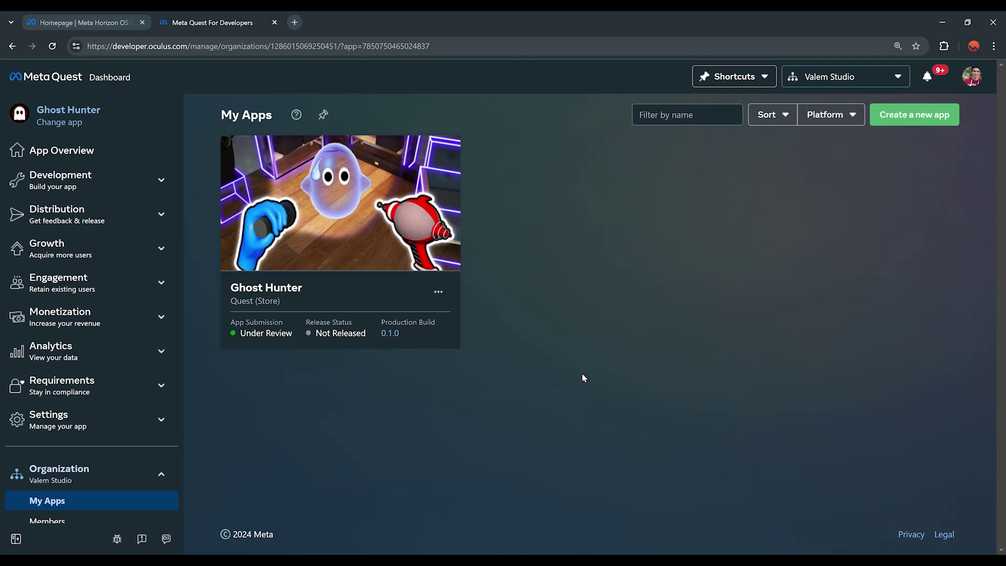
Create an app named 'Ghost XR' with Meta Horizon Store as its platform
left_click(900, 118)
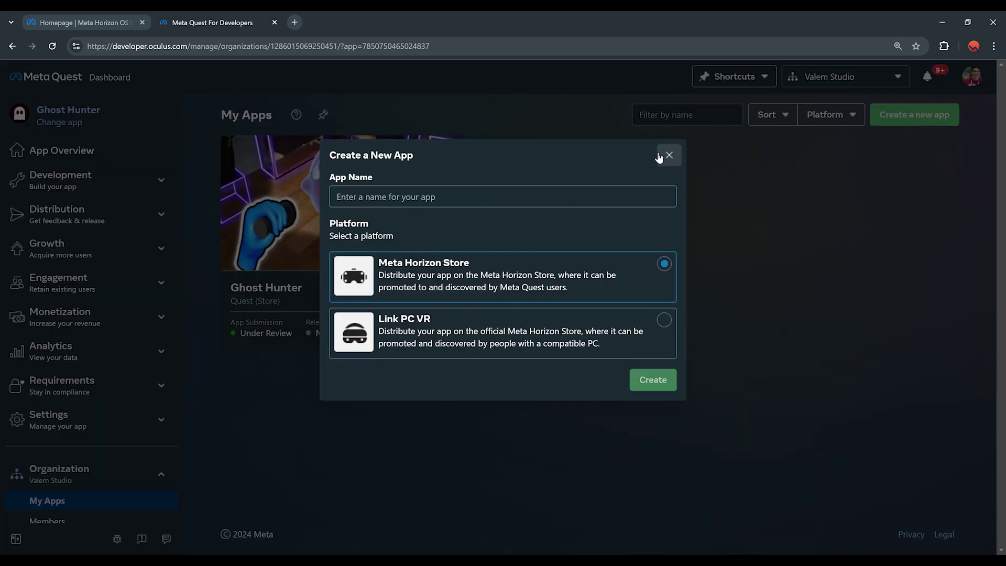
left_click(518, 191)
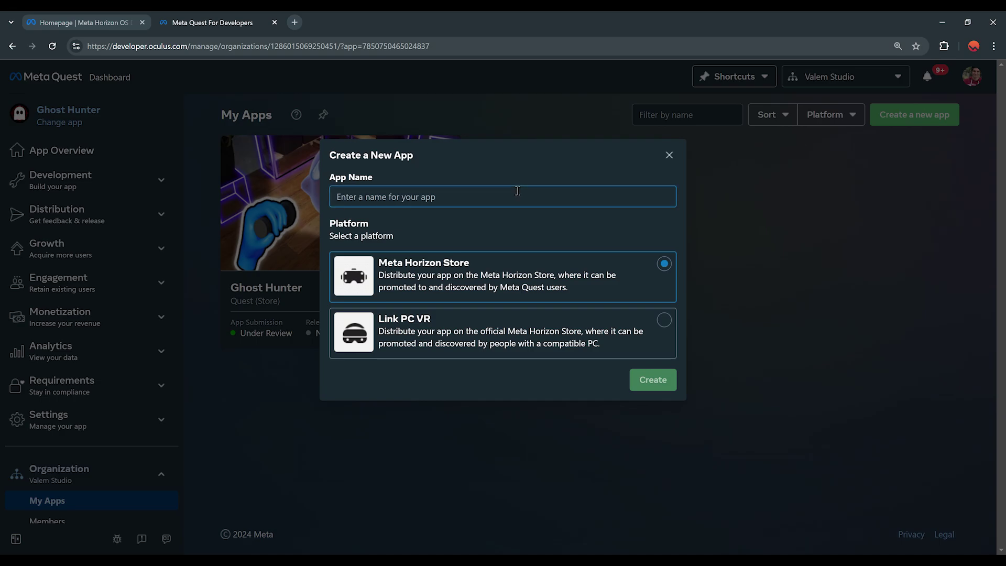
type("Ghost XR")
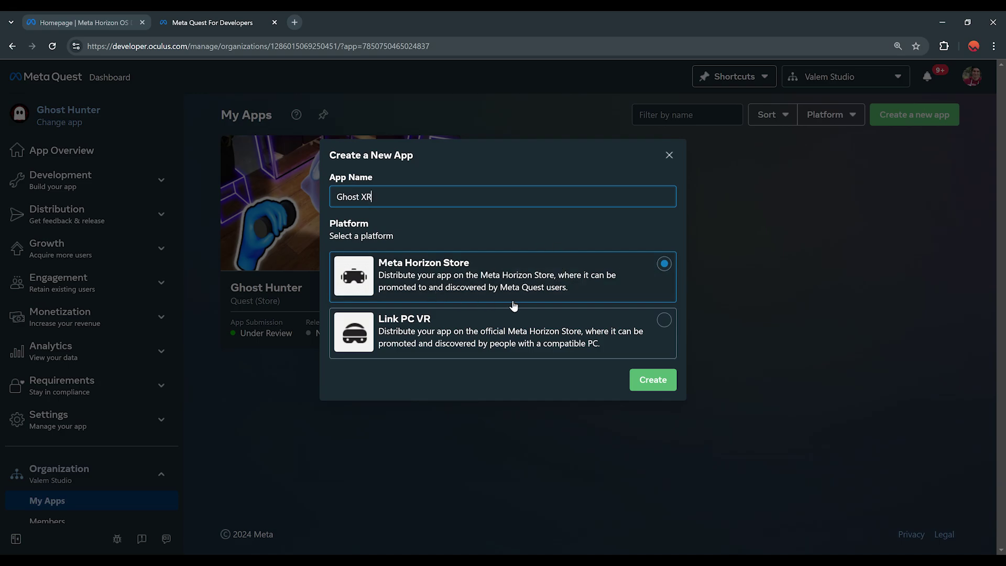
left_click(652, 329)
left_click(654, 269)
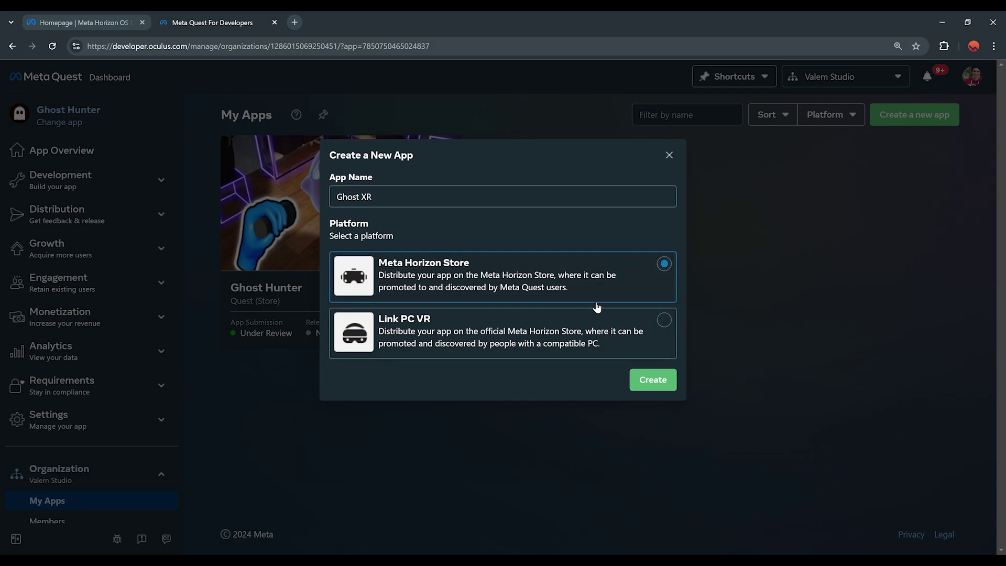
left_click(649, 384)
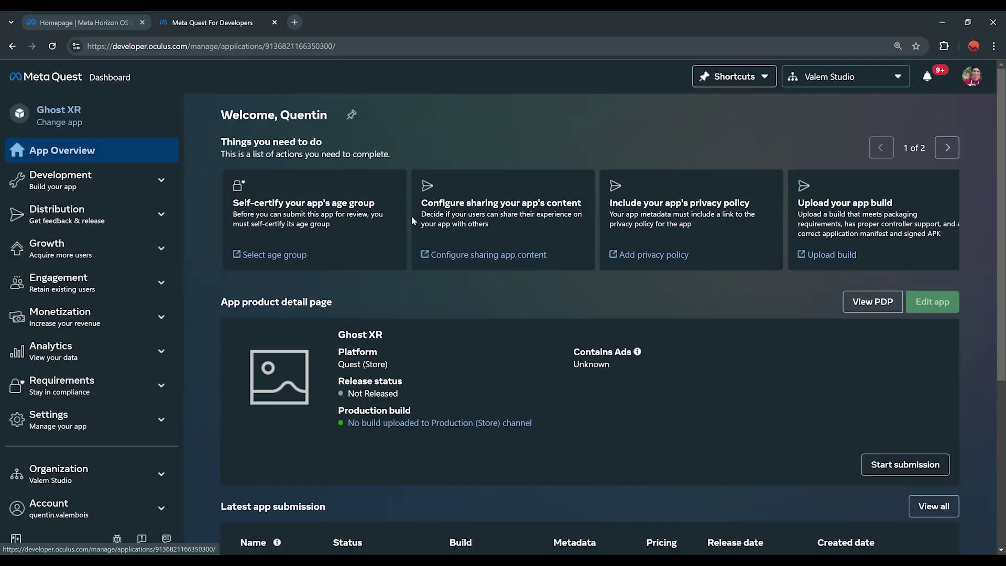
Return from Ghost XR to the organization's My Apps list, then bring the Developer Hub docs window forward
triple_click(359, 333)
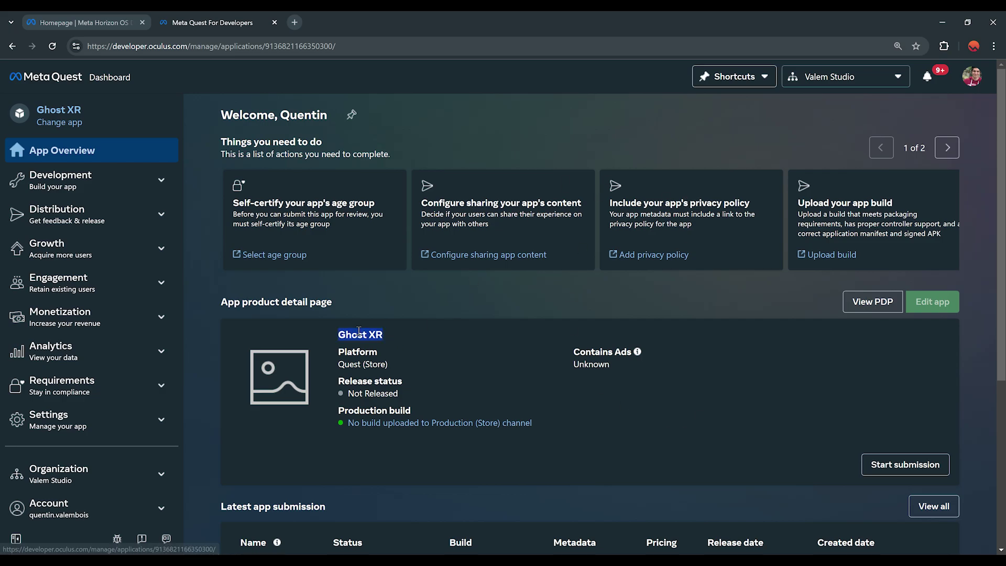
left_click(102, 78)
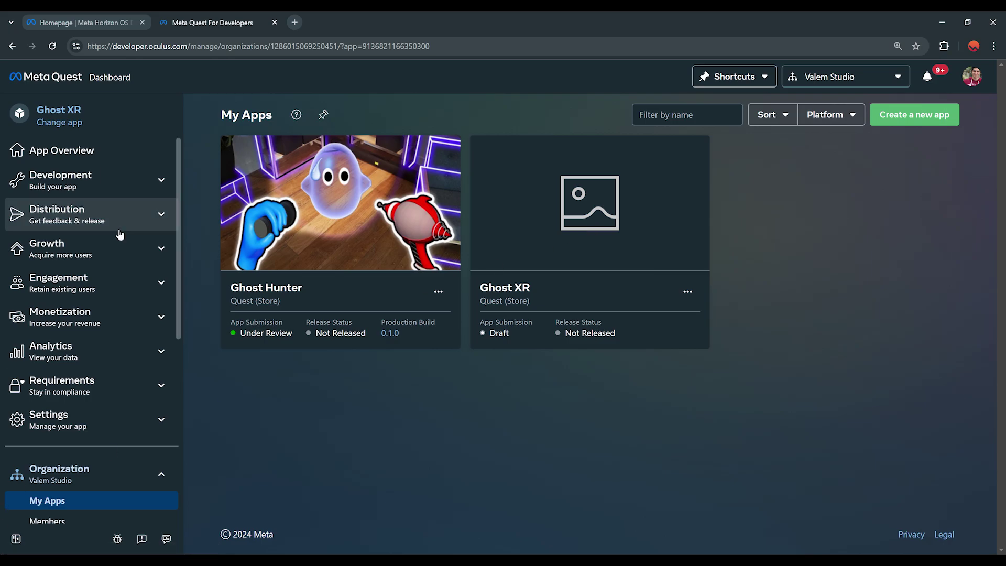
left_click_drag(0, 225, 395, 115)
Maximize the Meta Quest Developer Hub documentation window and highlight its page title
double_click(479, 115)
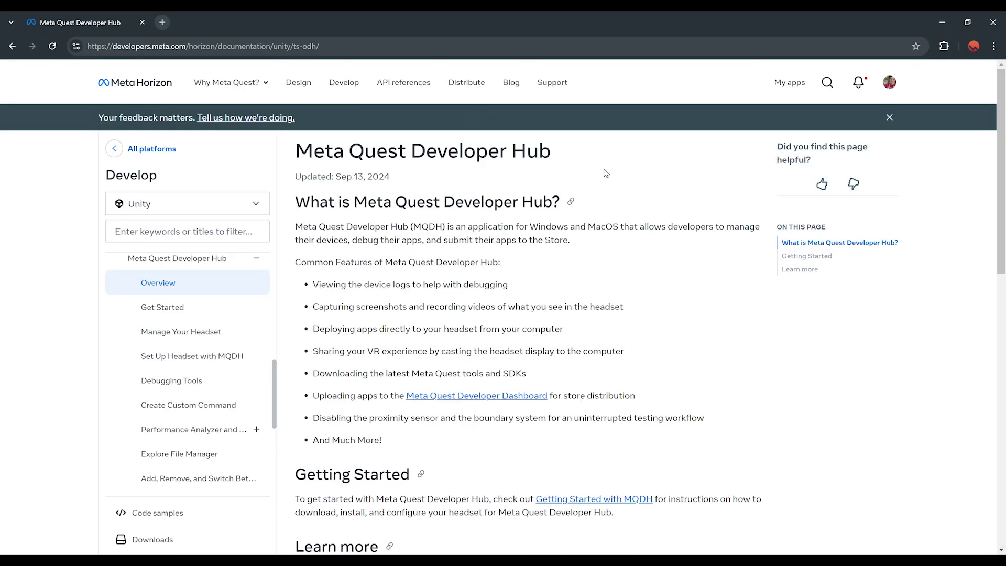
left_click_drag(296, 152, 618, 158)
left_click_drag(361, 565, 399, 39)
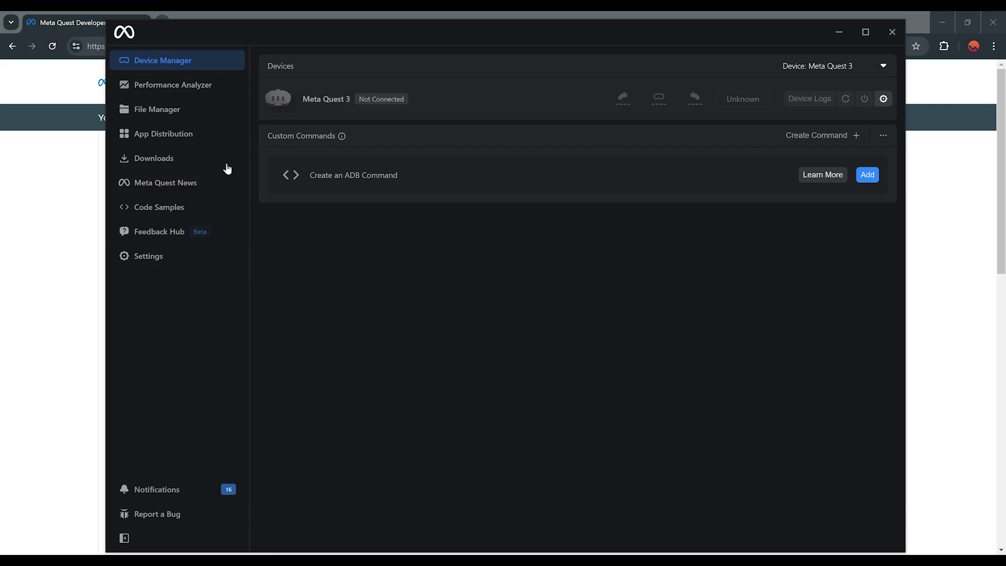
Open App Distribution and select Ghost XR to see its release channels
left_click(152, 136)
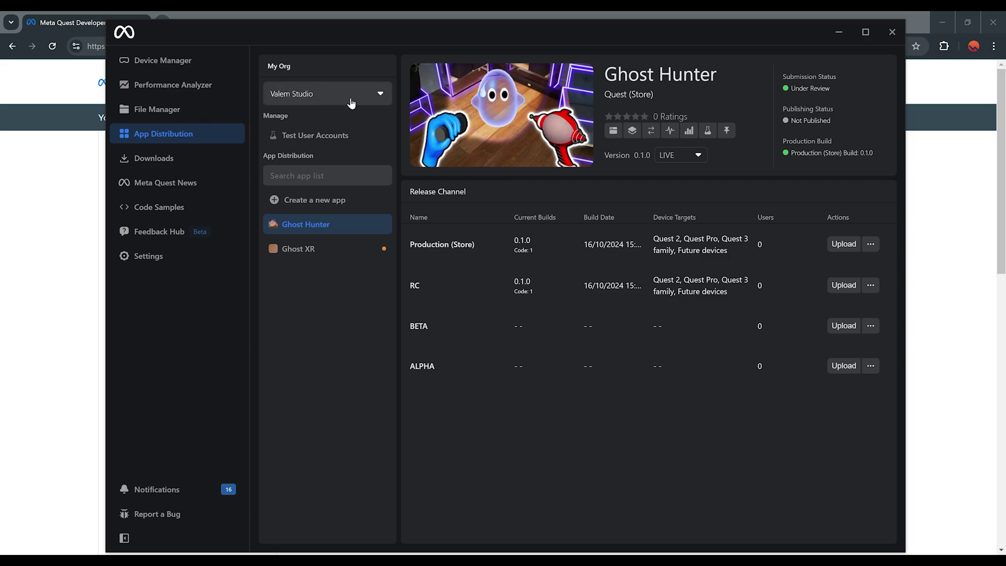
left_click(305, 254)
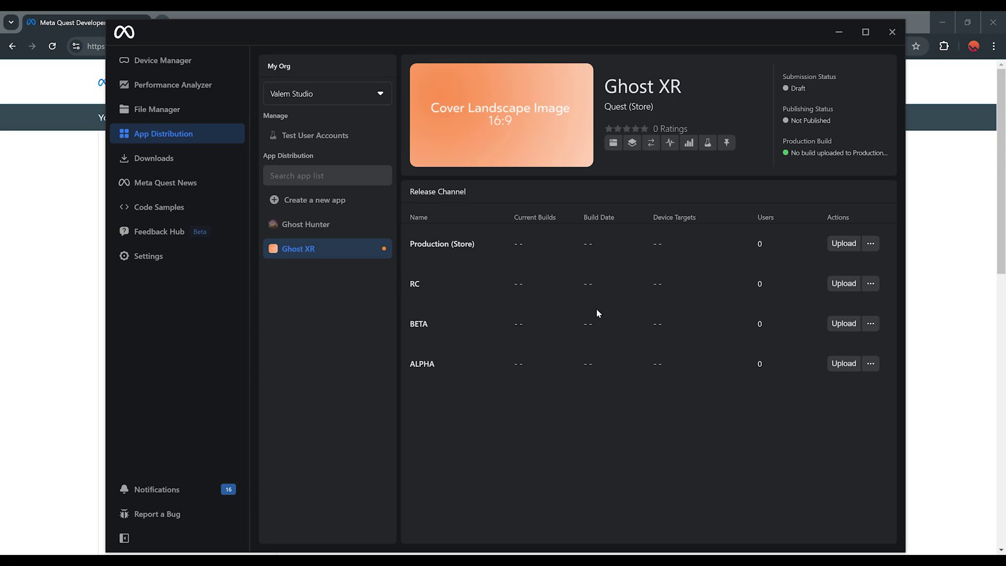
Upload ghosthunter.apk as a build to Ghost XR's RC channel
left_click(841, 285)
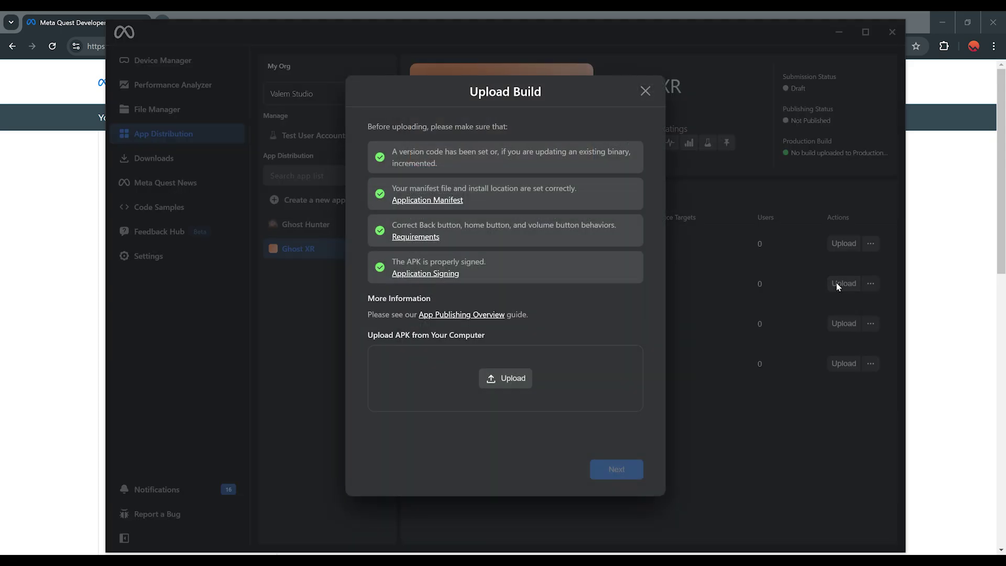
left_click(505, 378)
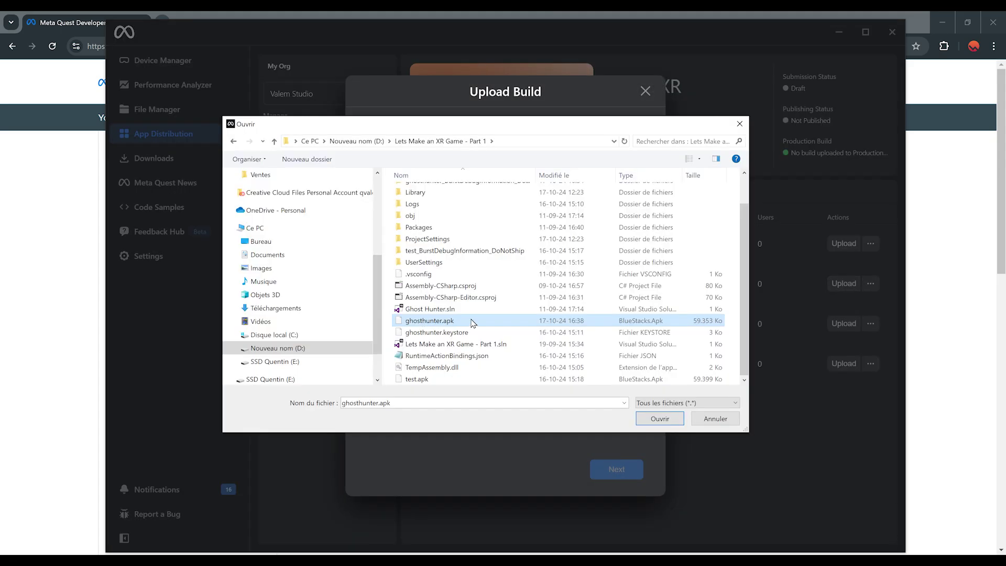
double_click(432, 323)
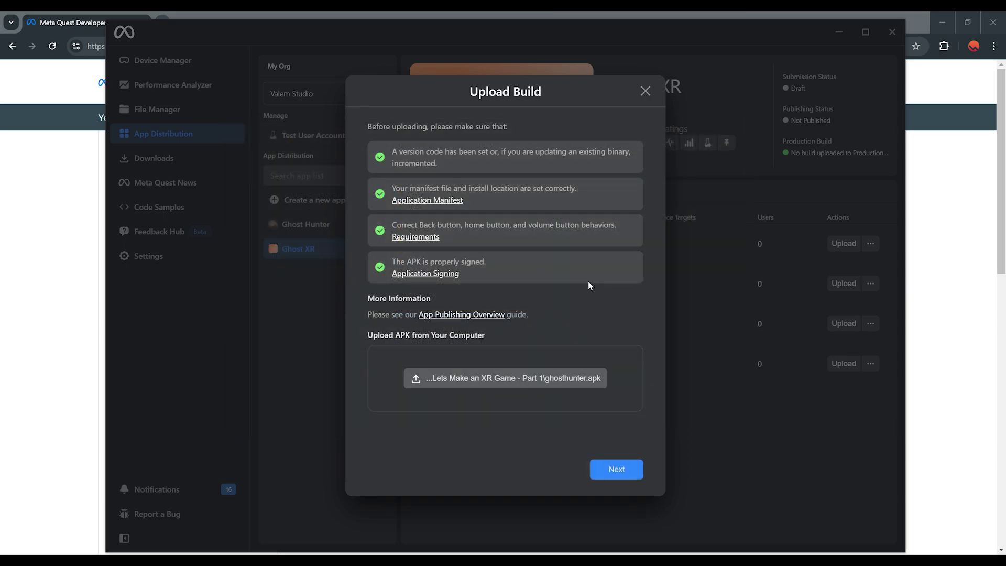
left_click(617, 470)
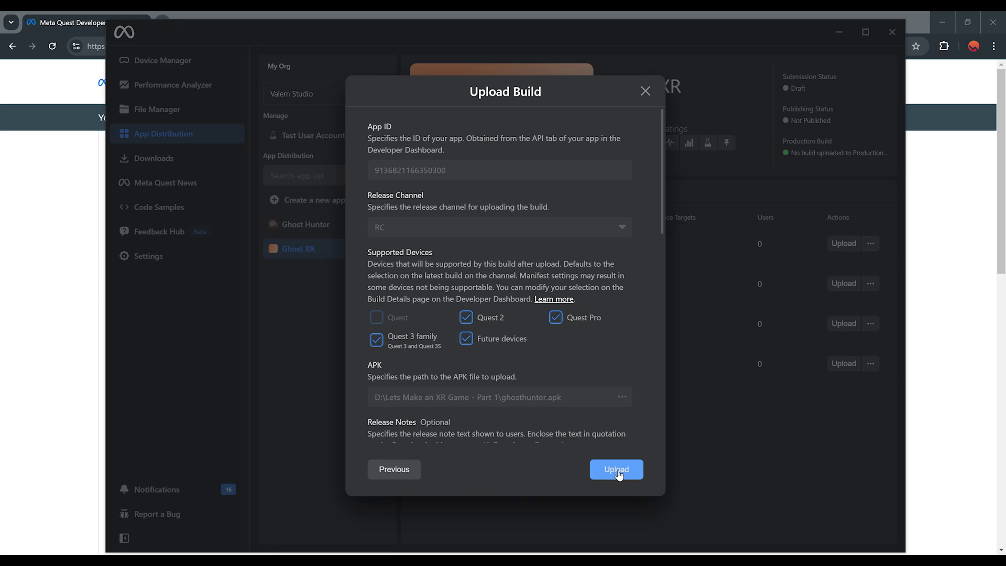
scroll(529, 252, "down", 10)
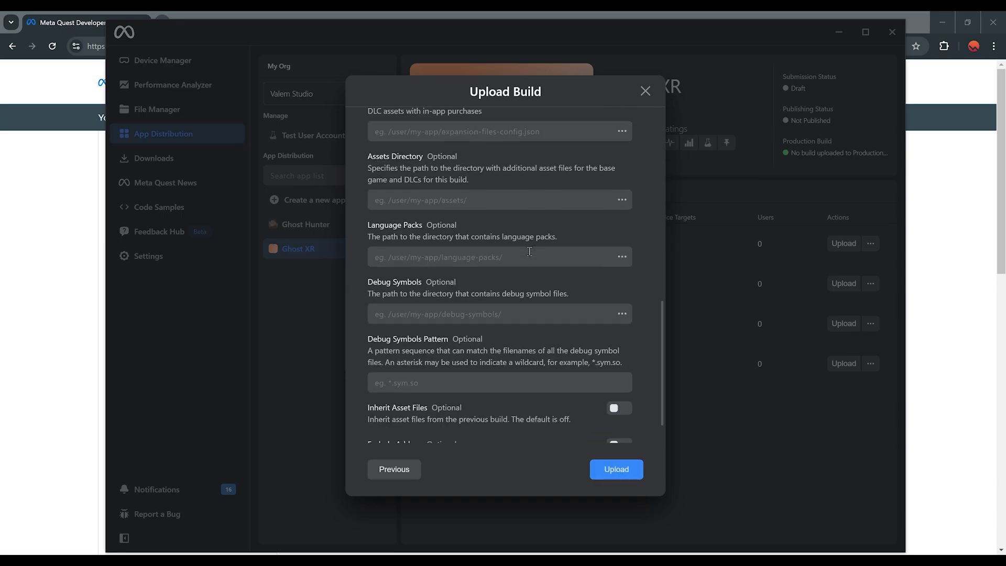
scroll(530, 252, "up", 10)
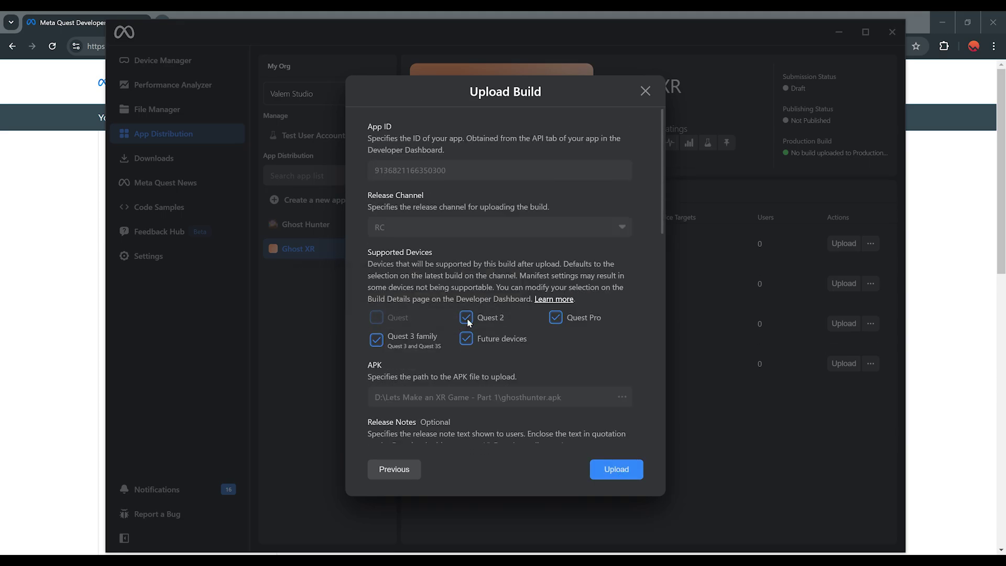
mouse_move(401, 319)
left_click(617, 470)
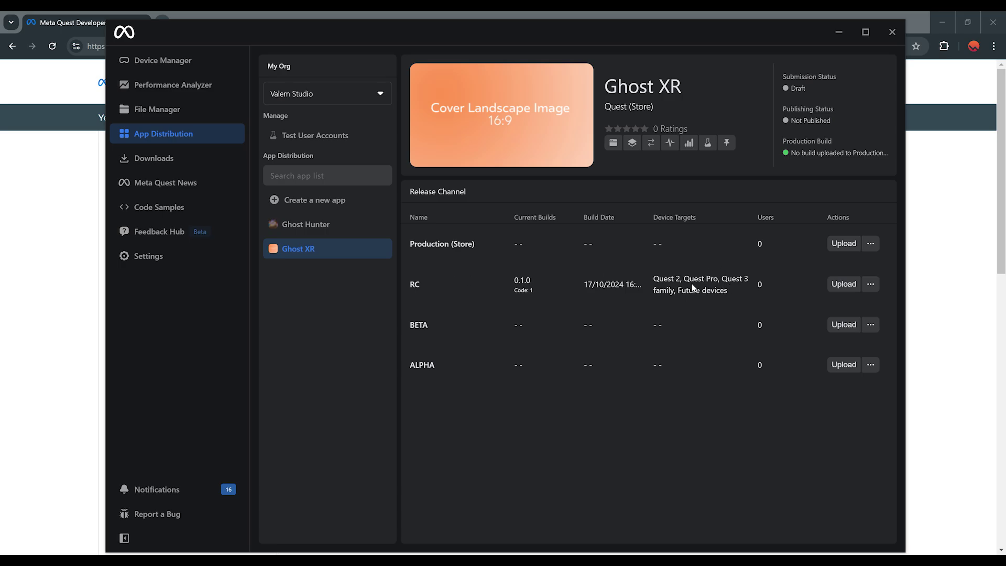
Maximize Developer Hub and open the RC build 0.1.0 details via View build
key("super+Up")
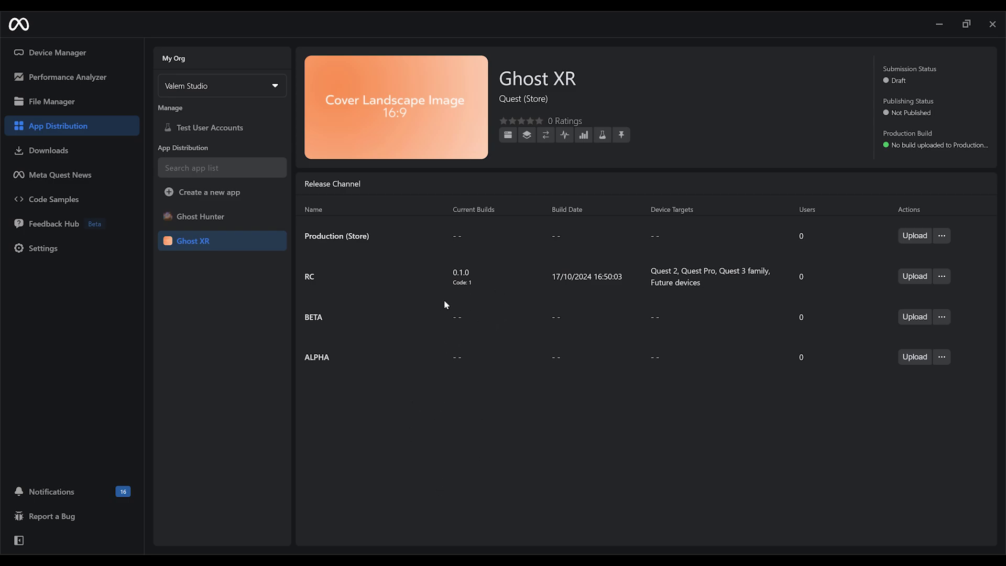
left_click(943, 278)
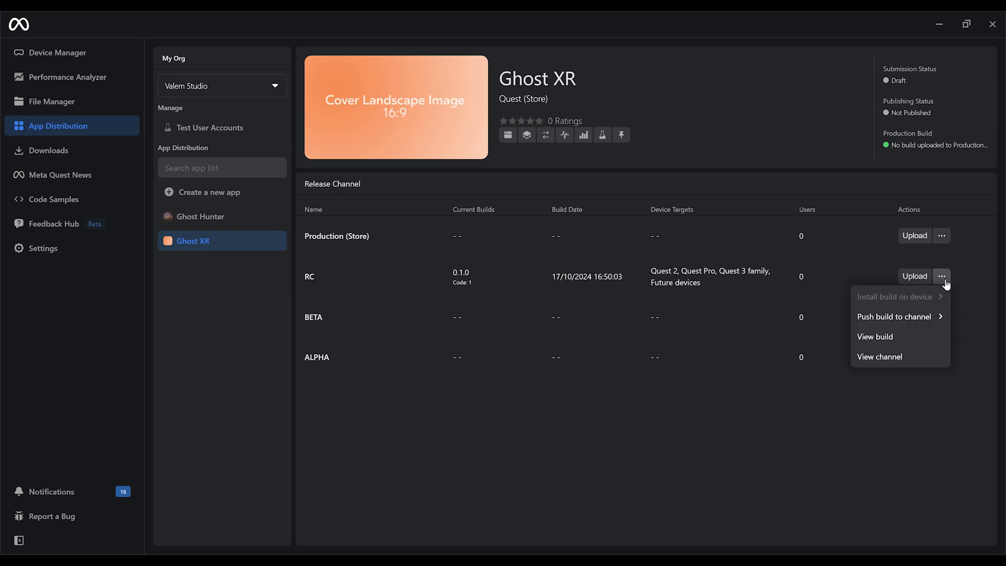
left_click(893, 338)
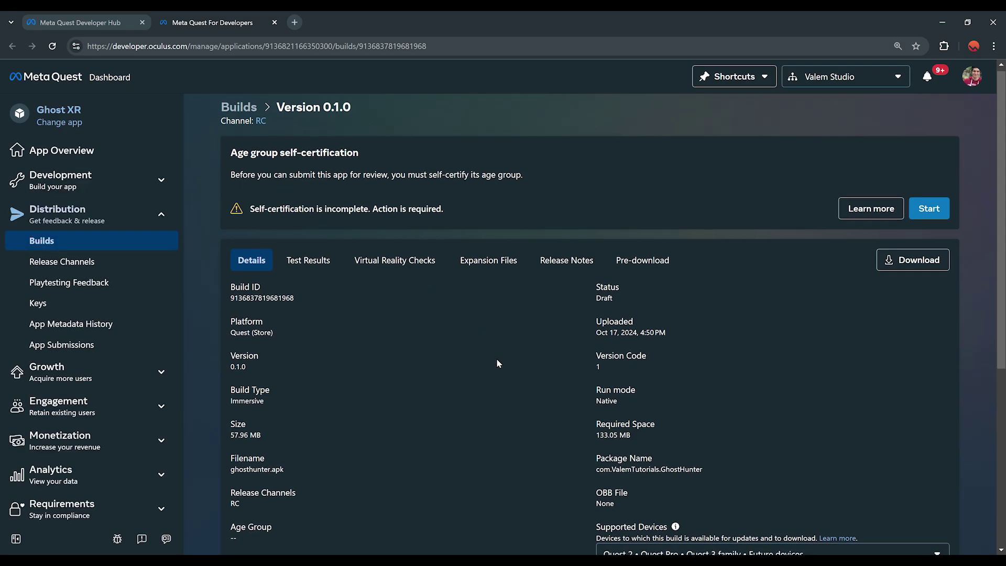
Review the incomplete age group self-certification warning on Ghost XR's page
scroll(455, 268, "down", 5)
scroll(367, 419, "up", 5)
scroll(398, 376, "down", 5)
scroll(365, 298, "up", 5)
triple_click(293, 214)
left_click(294, 214)
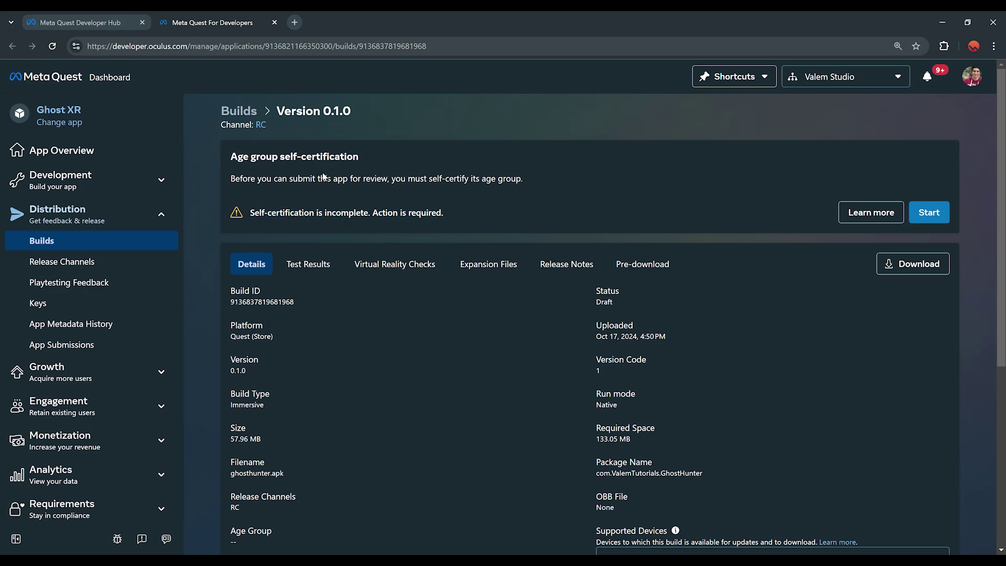
Self-certify the age group as Teens and adults, then go to Release Channels
left_click(936, 215)
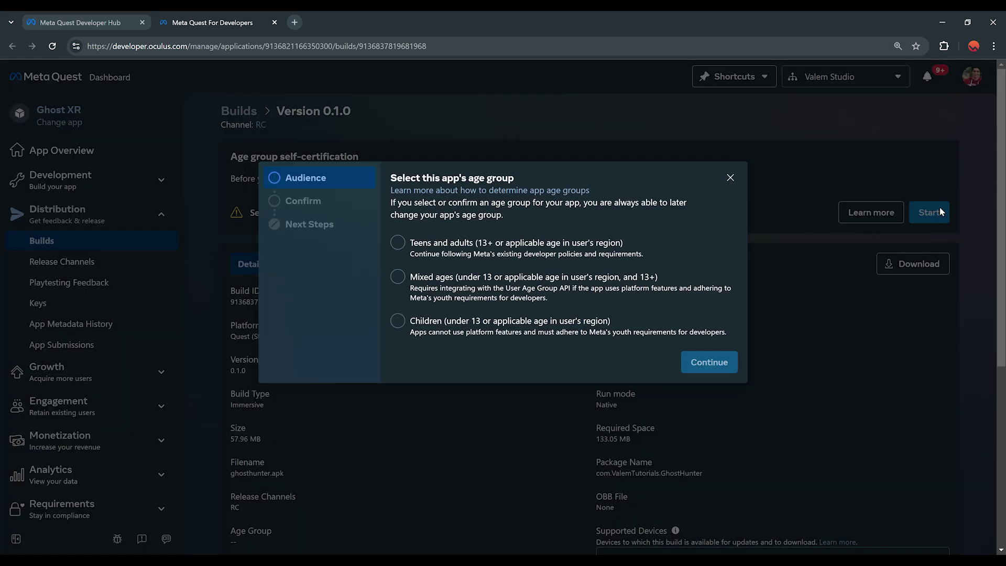
left_click(417, 254)
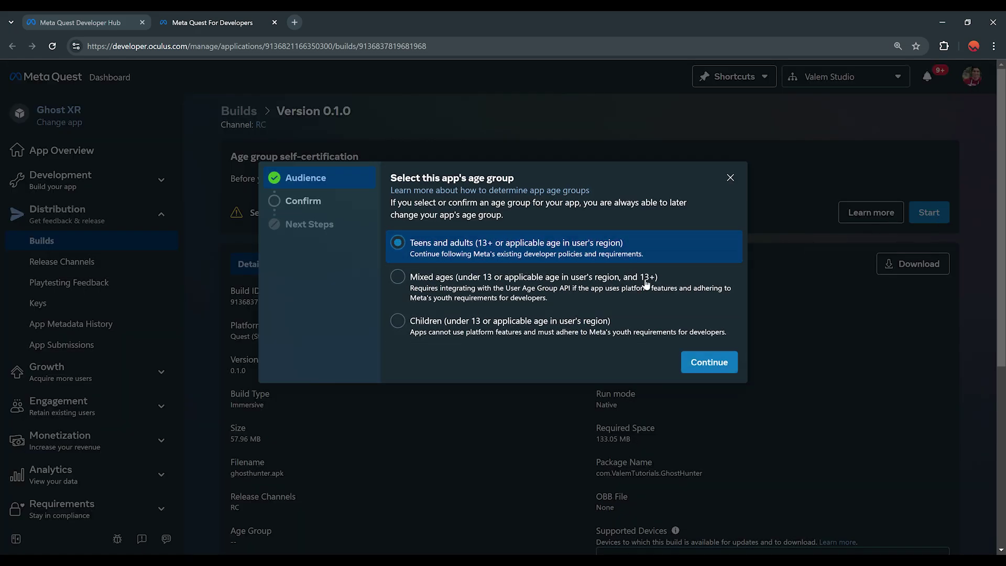
left_click(706, 362)
left_click(710, 298)
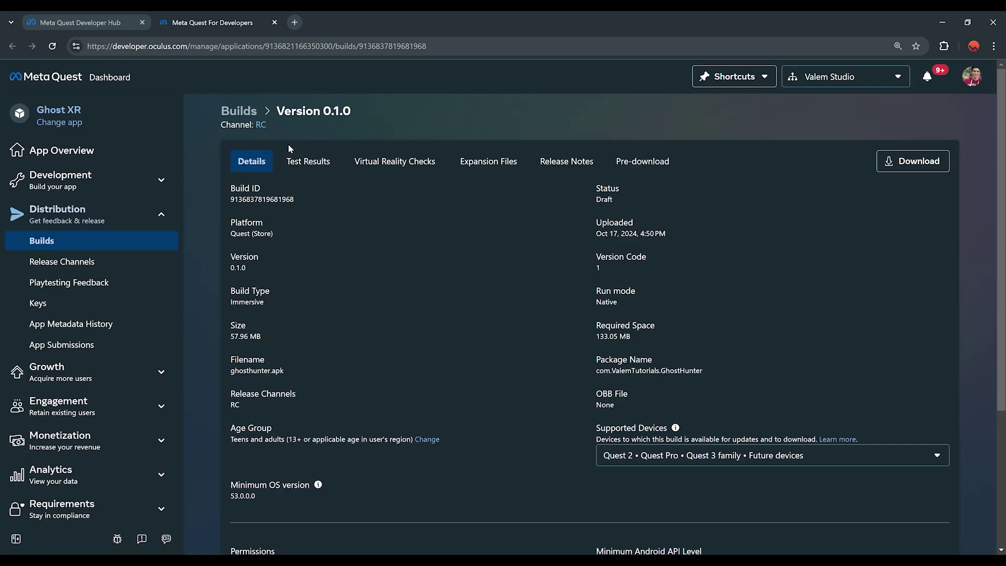
left_click(74, 268)
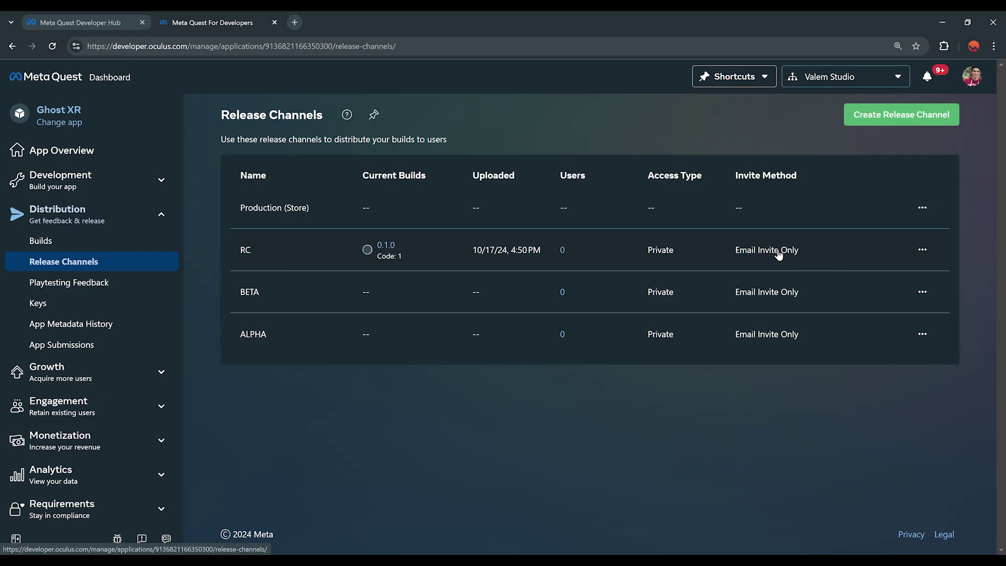
Open the RC release channel and view its Users list
left_click(304, 252)
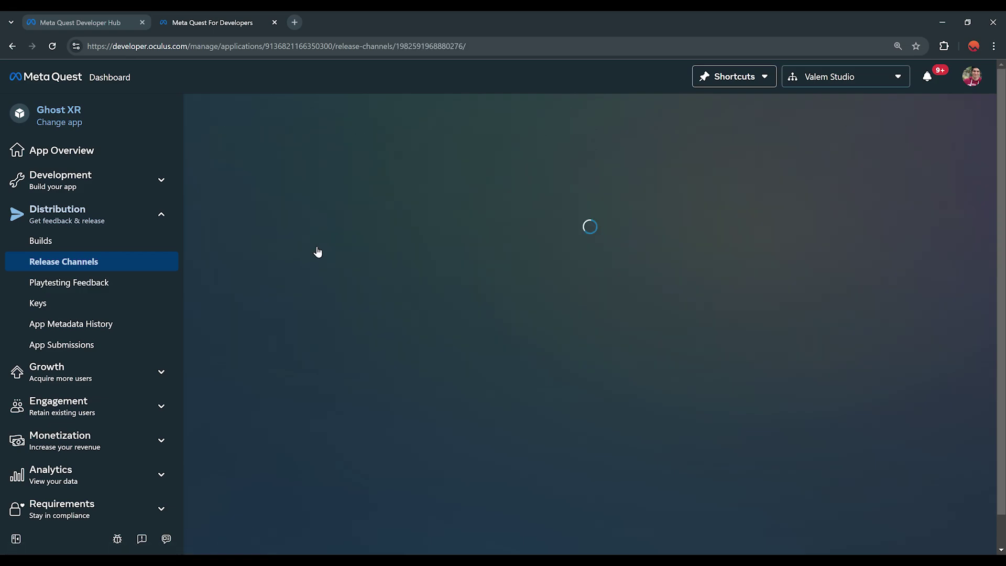
left_click(327, 157)
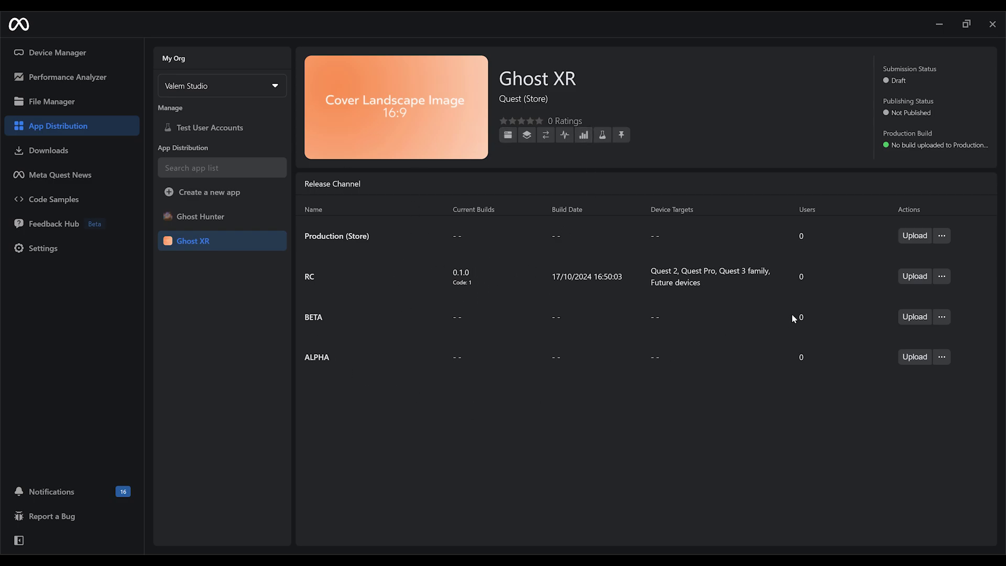
Try uploading ghosthunter.apk to RC and dismiss the duplicate version code 1 failure
left_click(912, 276)
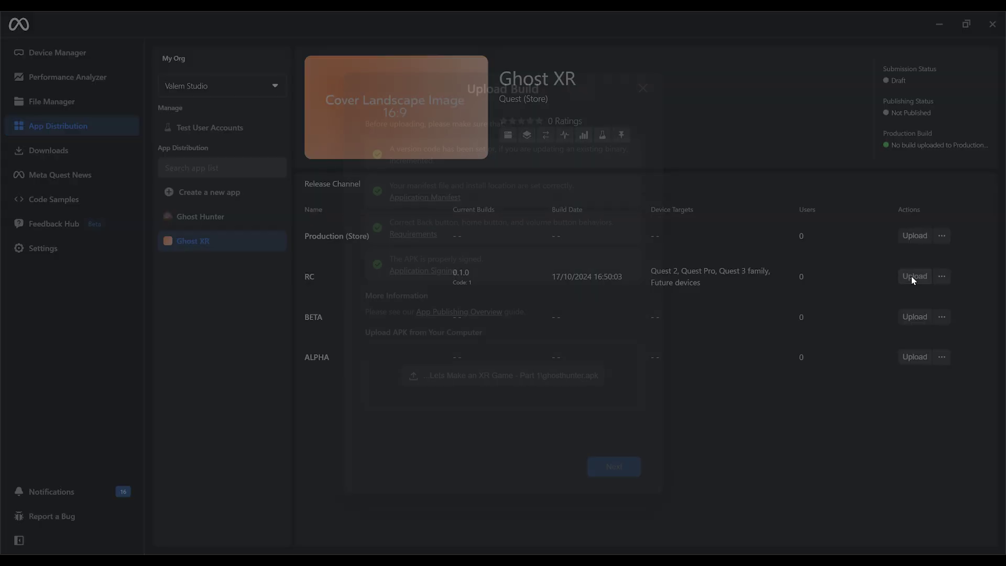
left_click(580, 380)
double_click(213, 252)
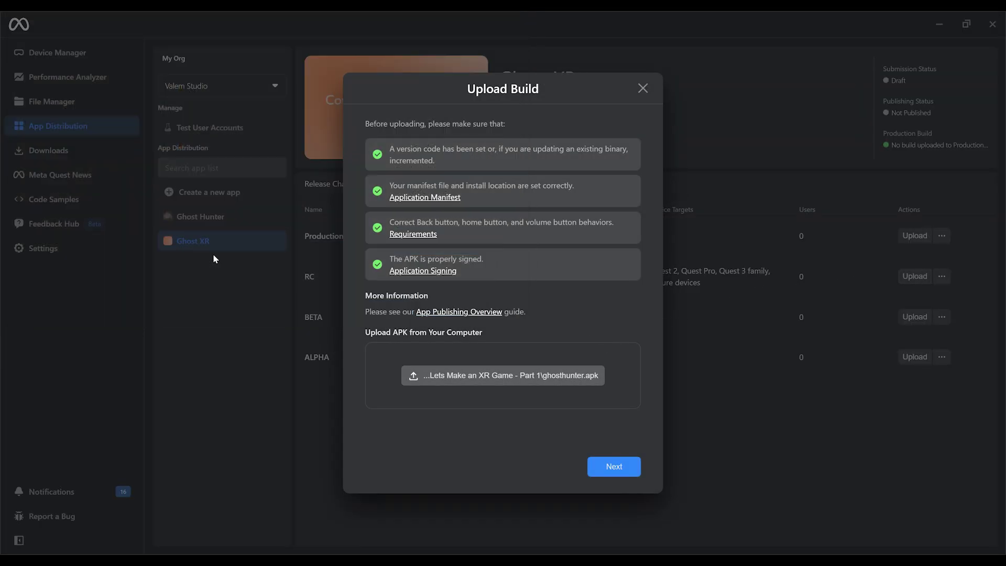
left_click(621, 471)
left_click(614, 467)
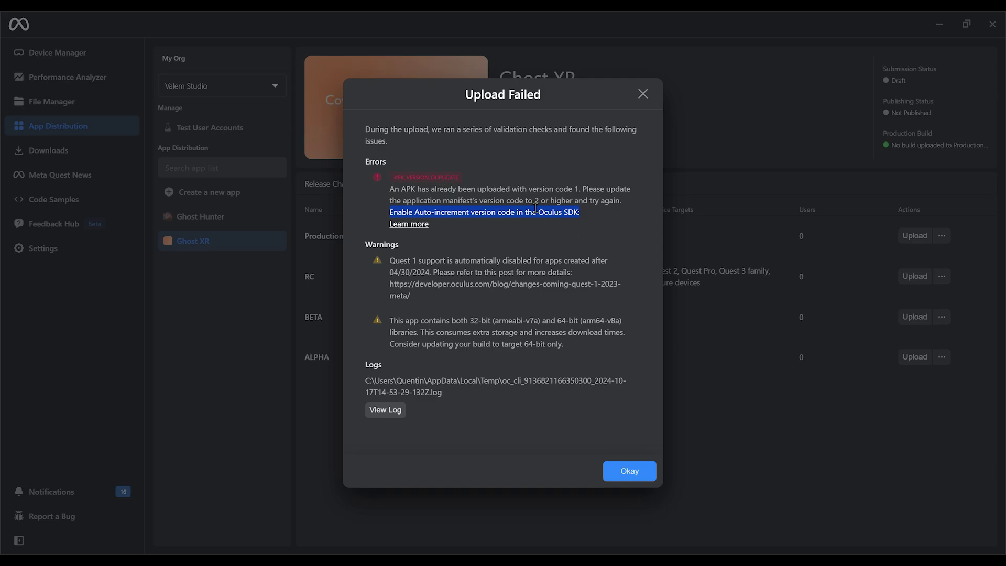
left_click(630, 471)
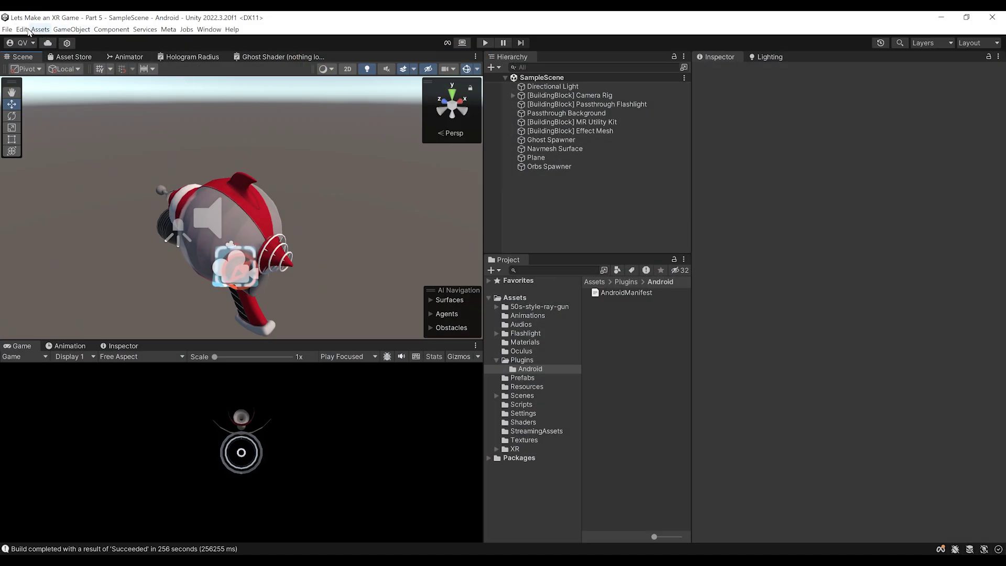
Set Unity's Player Bundle Version Code to 2, then return to Meta Quest Developer Hub
left_click(21, 32)
left_click(64, 322)
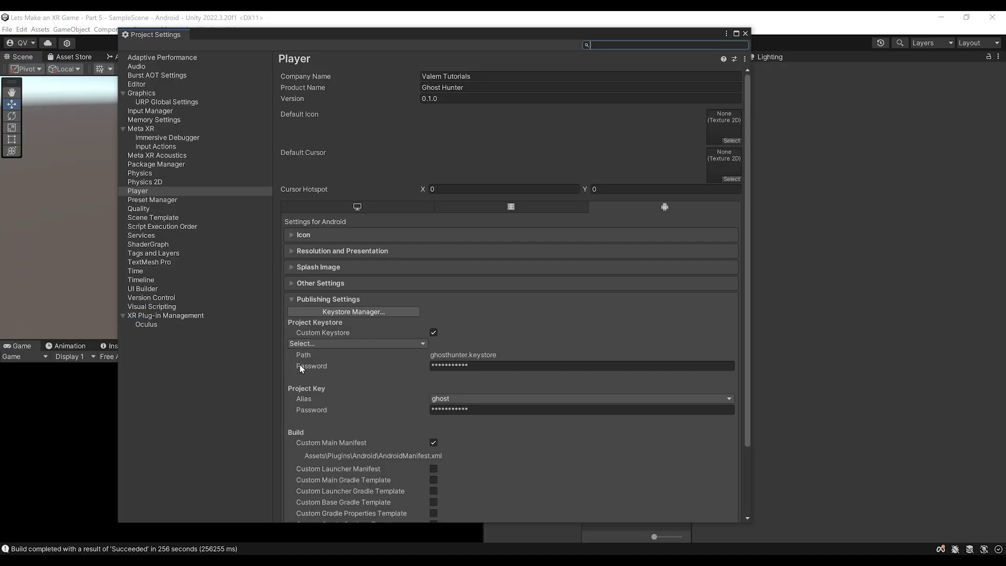
left_click(327, 283)
scroll(328, 346, "down", 10)
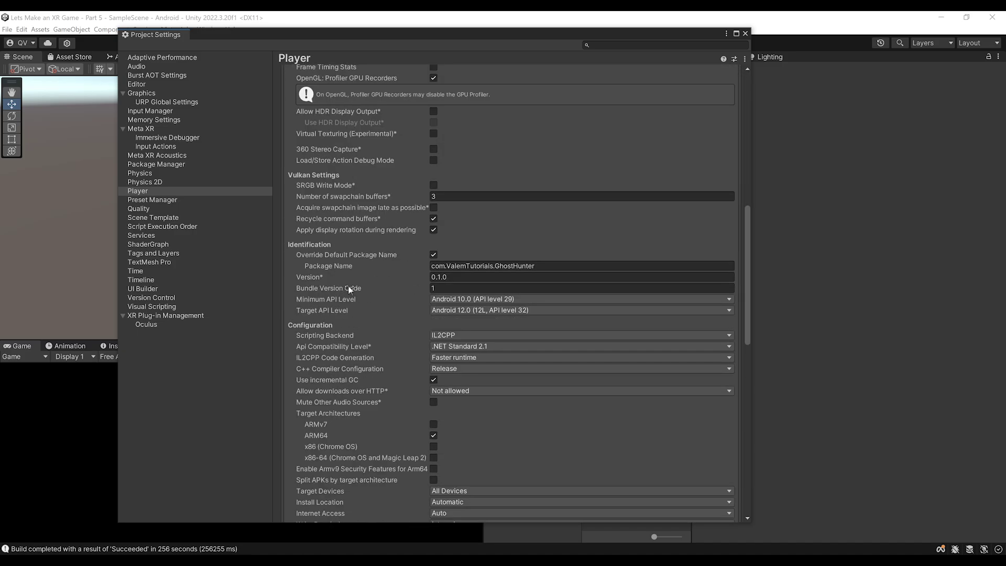
left_click(464, 287)
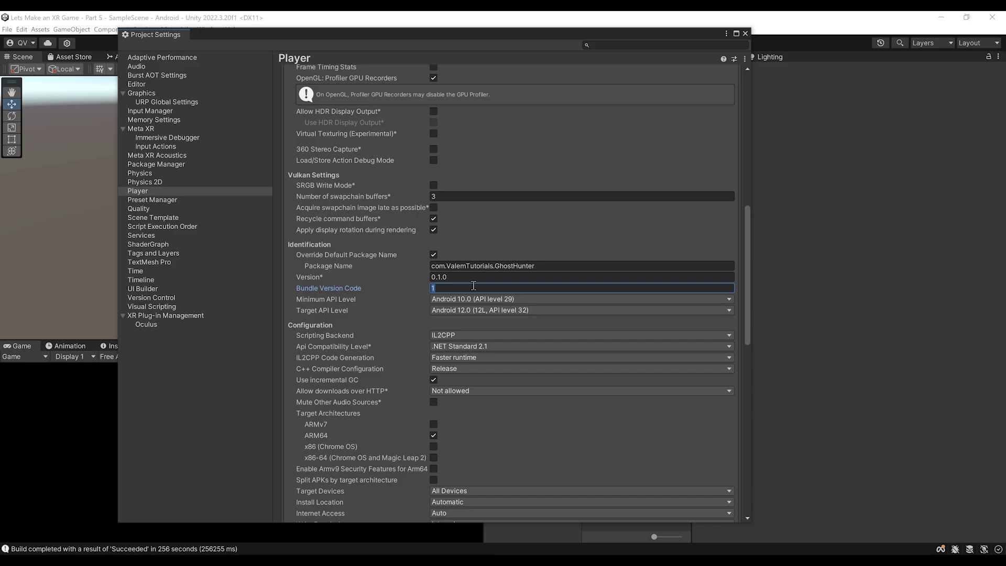
type("2")
left_click(745, 33)
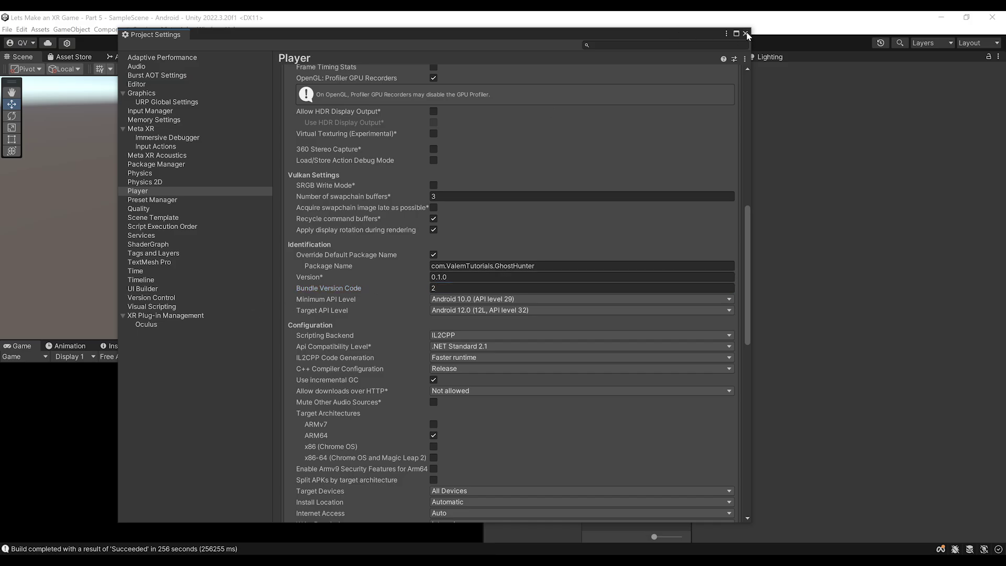
middle_click_drag(354, 263, 300, 250)
right_click_drag(412, 252, 407, 257)
left_click(310, 560)
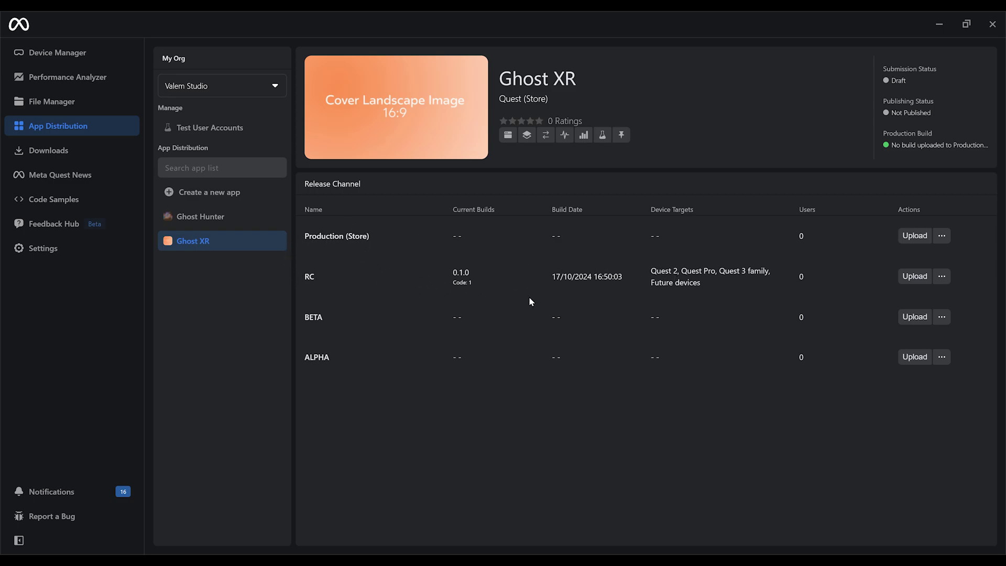
Copy RC build 0.1.0 into the Production (Store) channel
left_click(942, 276)
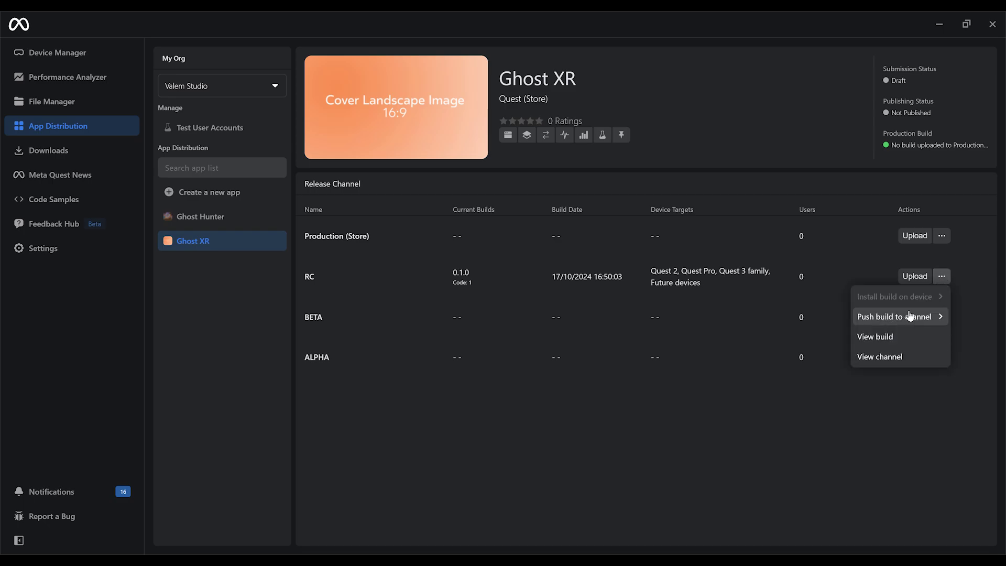
mouse_move(897, 321)
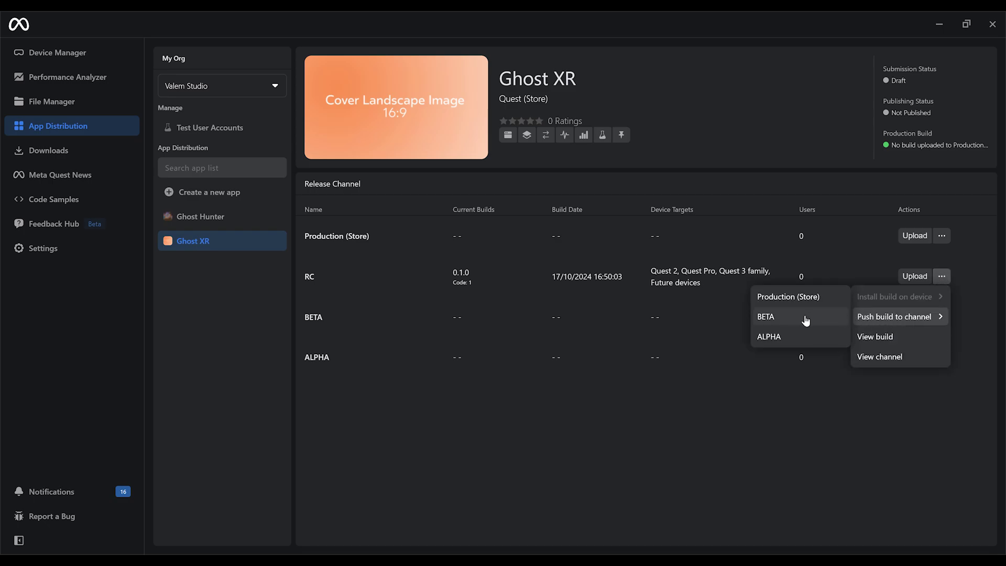
left_click(791, 298)
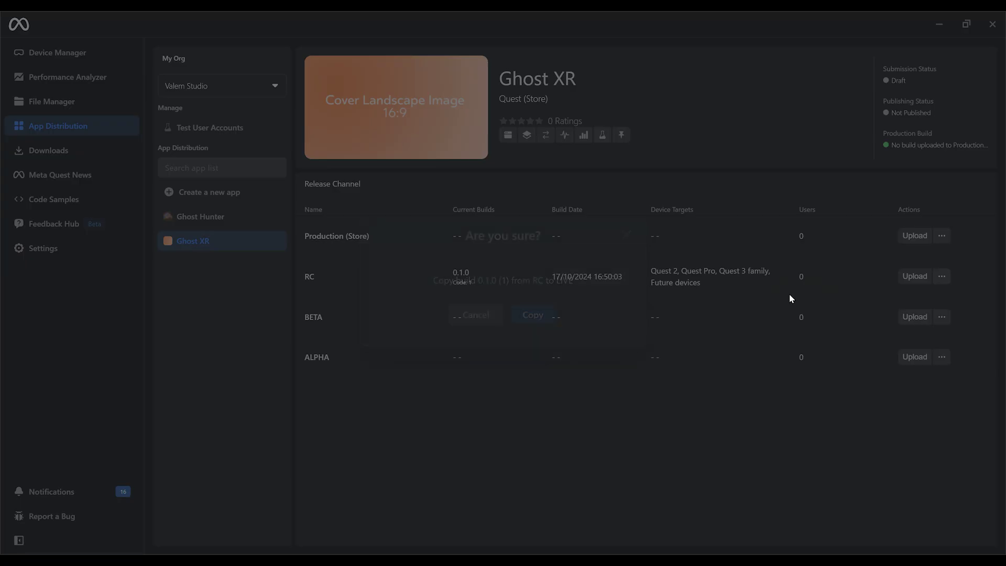
left_click(533, 314)
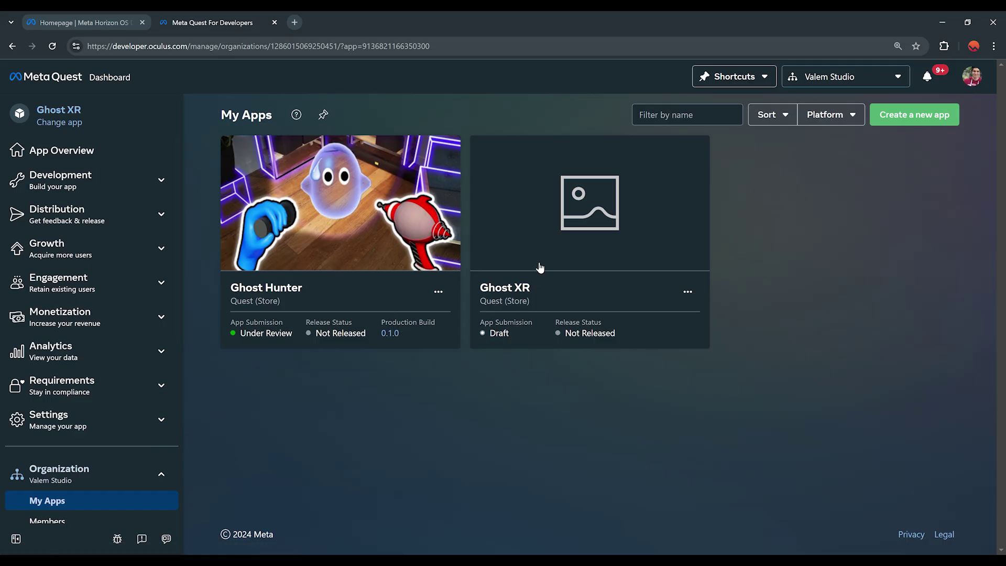
Start a new submission from Ghost XR's dashboard page
left_click(533, 258)
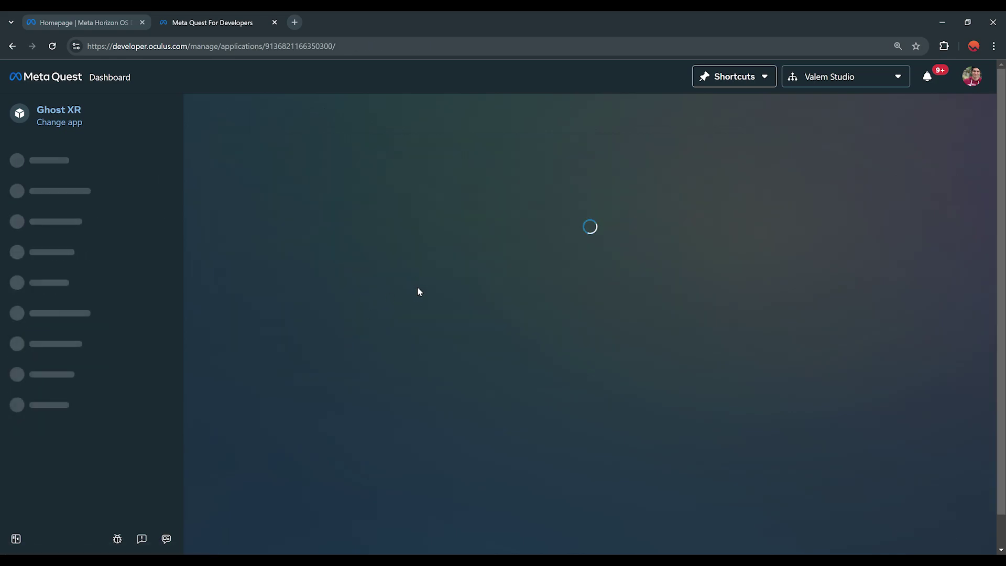
scroll(490, 252, "down", 2)
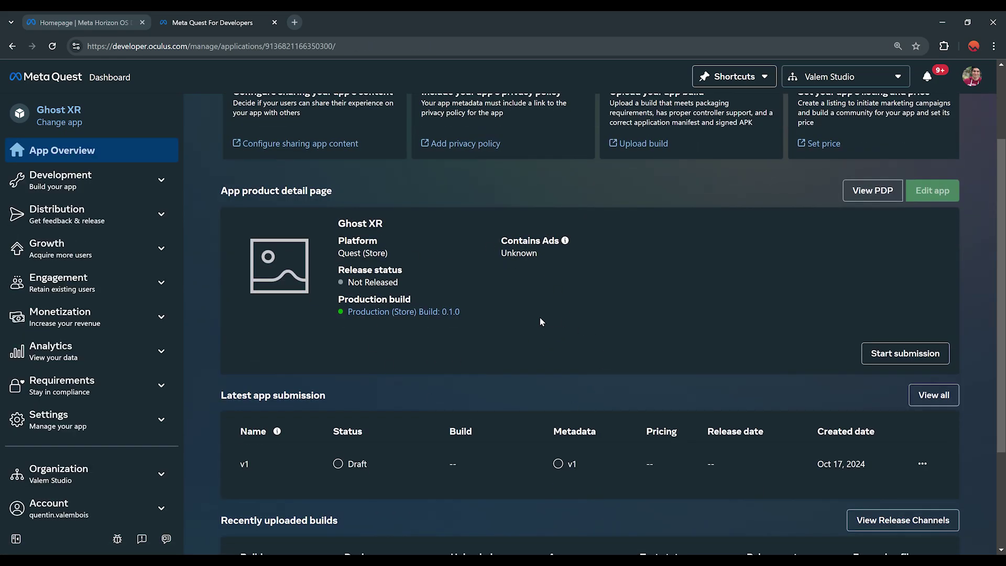
left_click(900, 356)
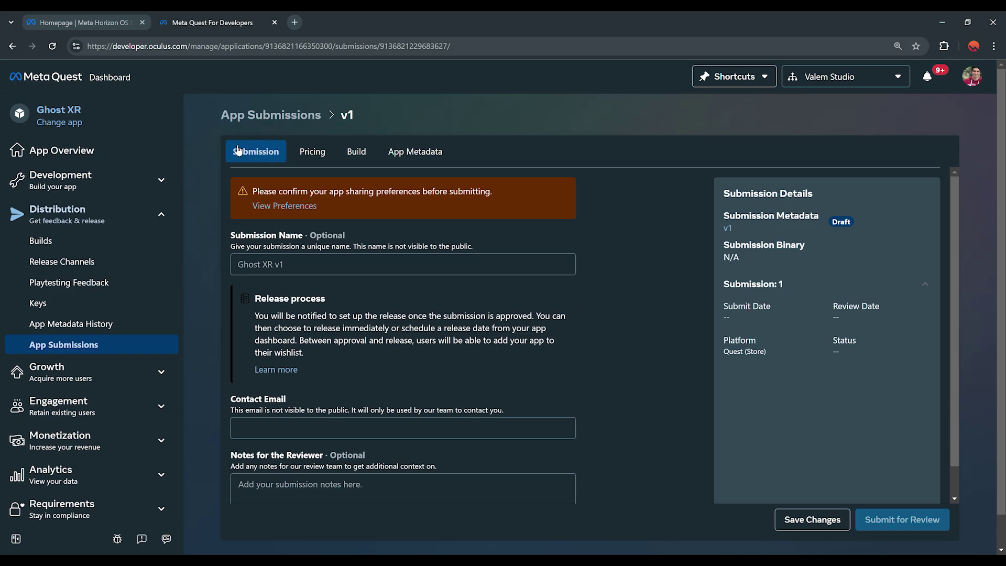
Confirm the casting and livestreaming sharing settings
left_click(285, 206)
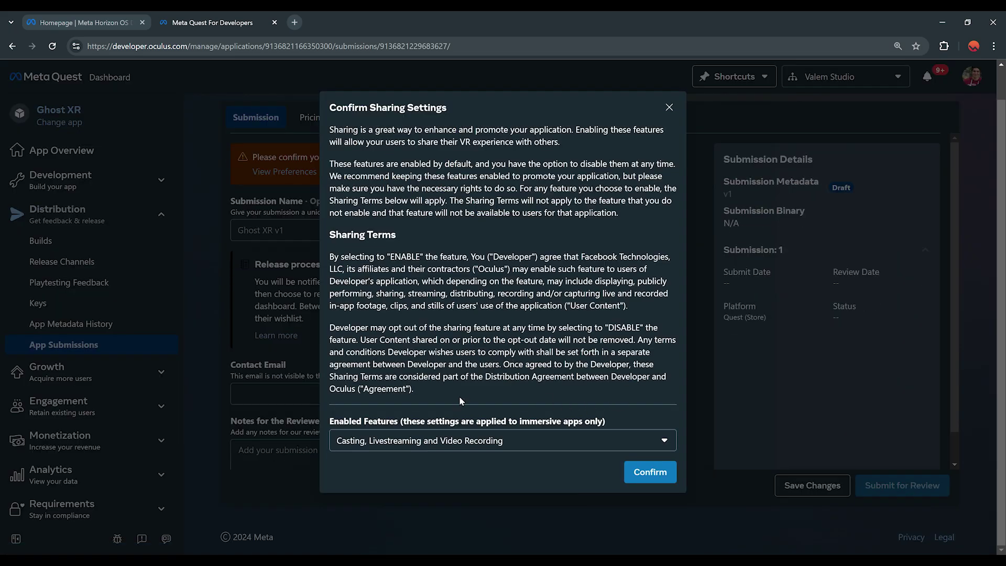
left_click(430, 445)
left_click(495, 474)
left_click(649, 473)
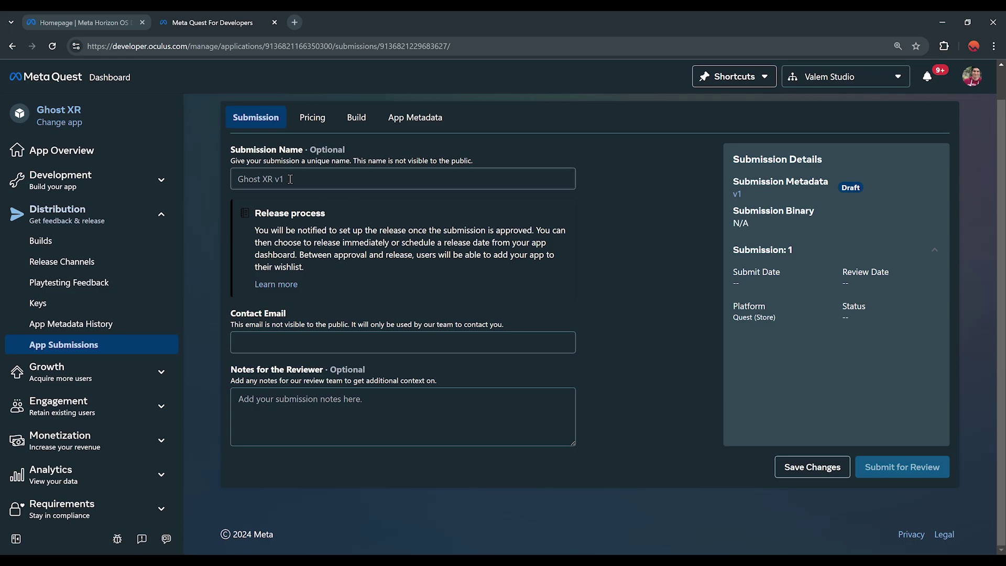
Confirm the name Ghost XR and the contact e-mail, and save the submission details
left_click(403, 342)
left_click_drag(342, 341, 215, 348)
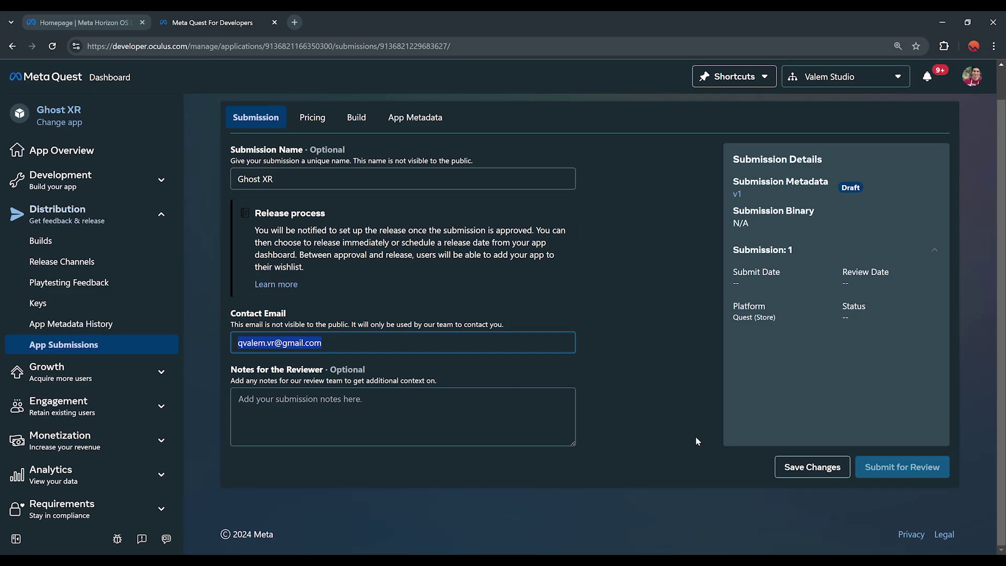
left_click(811, 471)
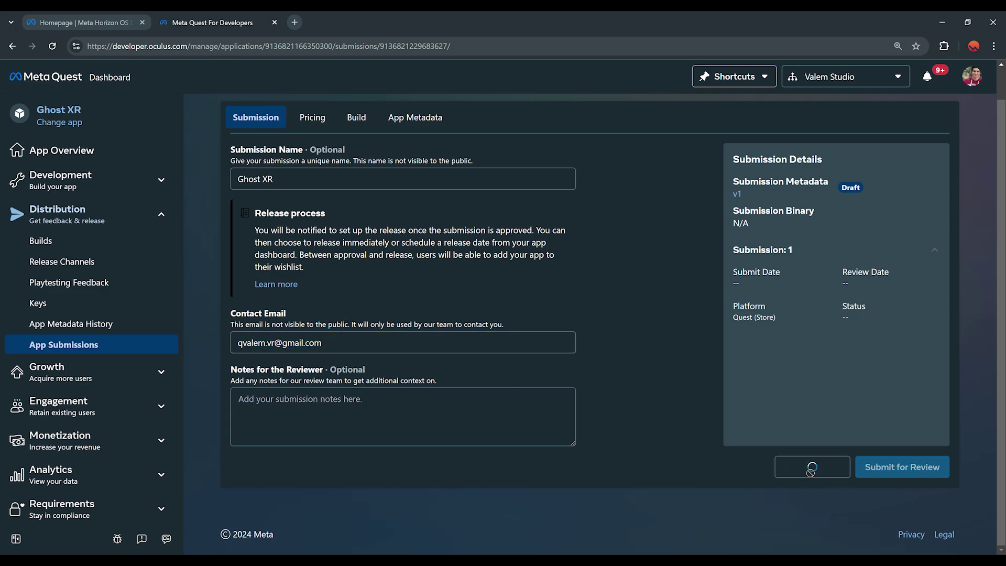
Keep the listing type as Full Release and the price as Free, and save the pricing
left_click(310, 117)
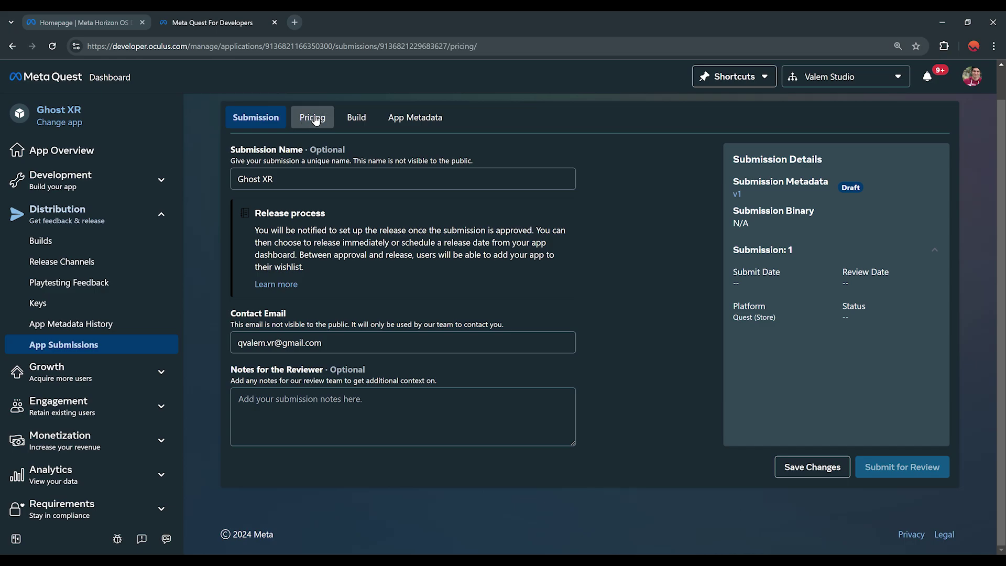
left_click(294, 195)
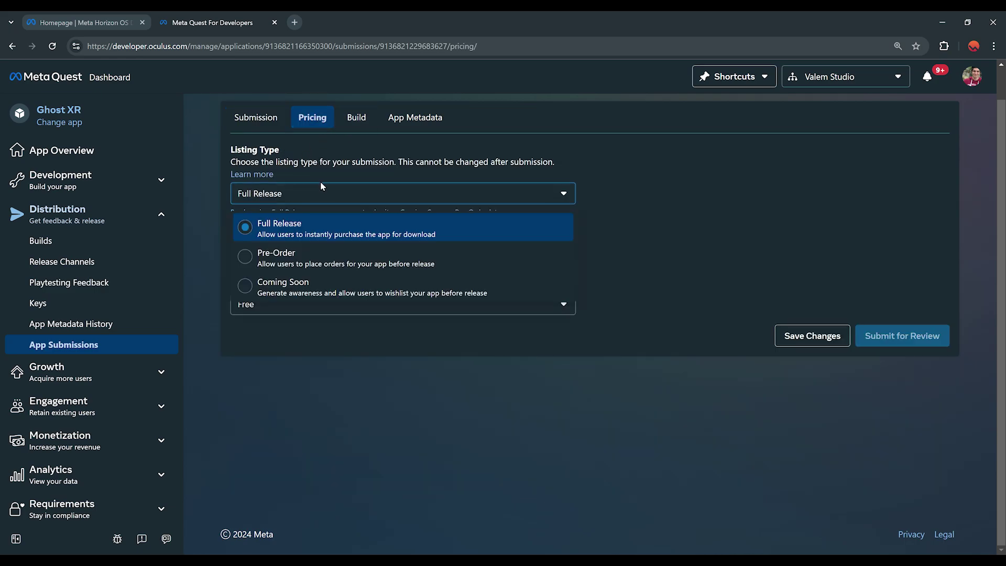
left_click(272, 230)
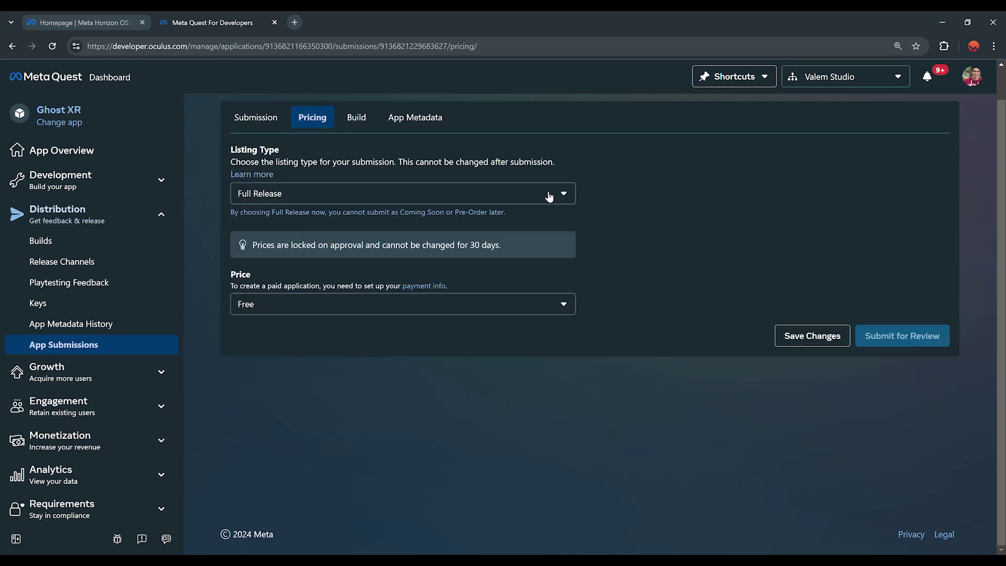
left_click(260, 306)
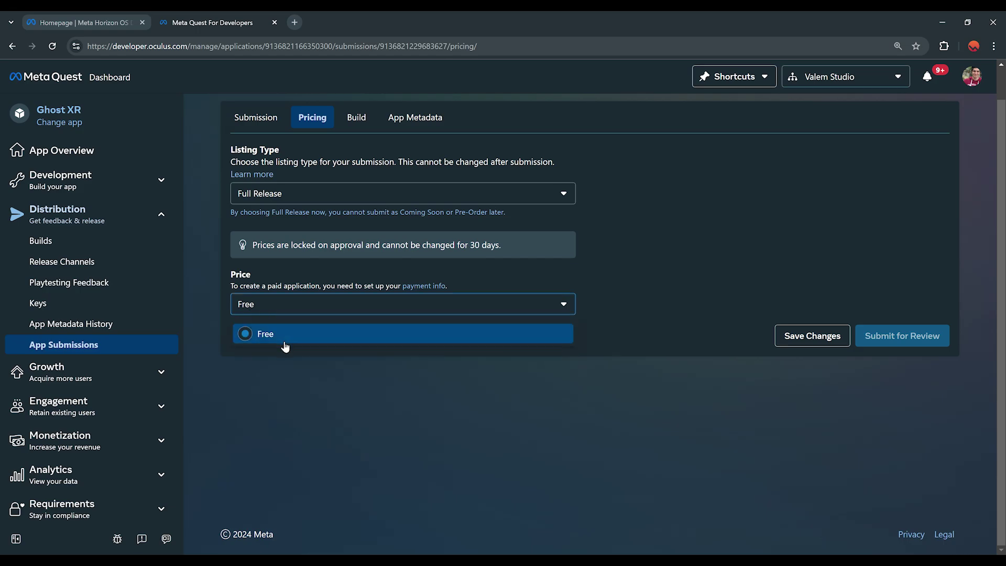
left_click(272, 334)
left_click(326, 309)
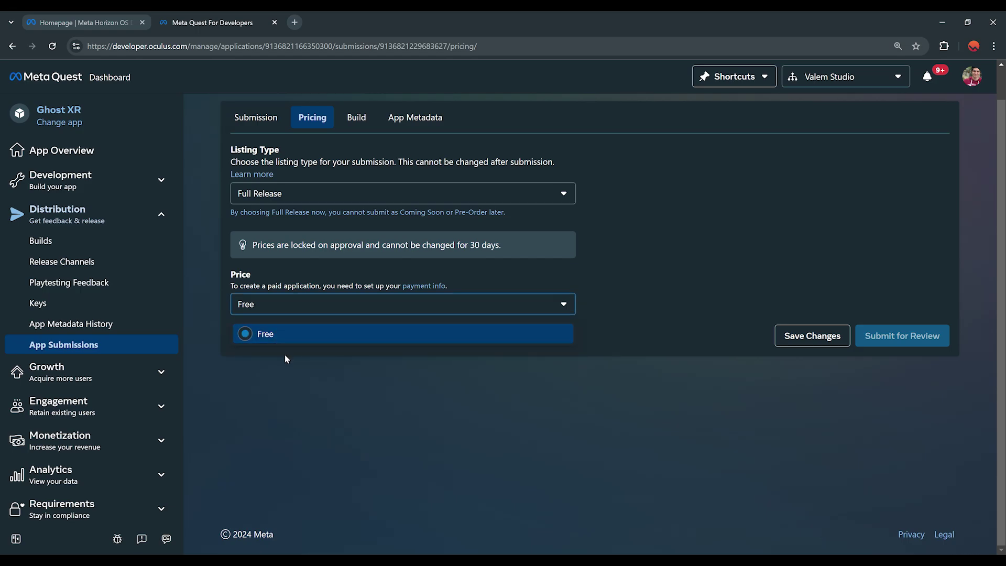
left_click(285, 355)
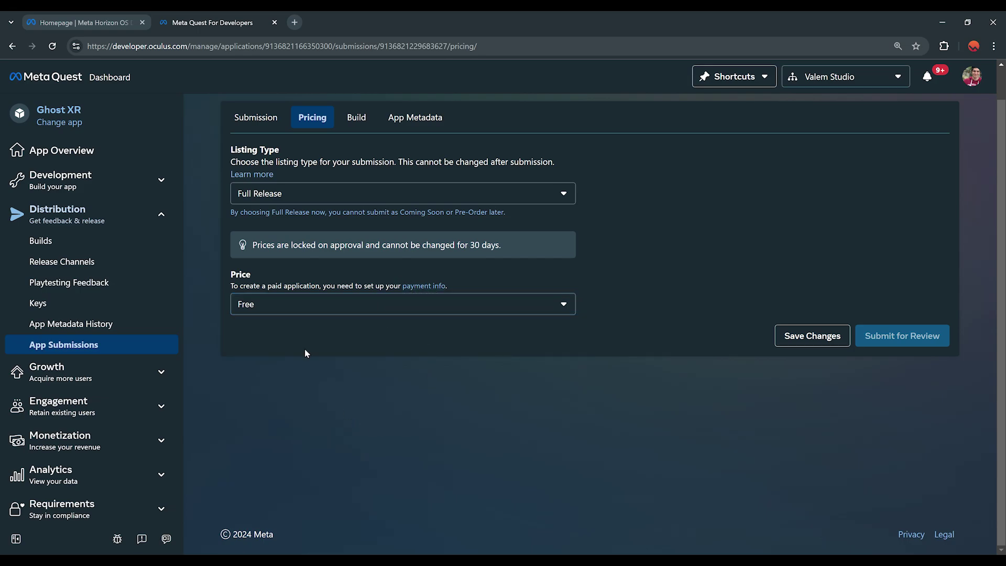
left_click(805, 335)
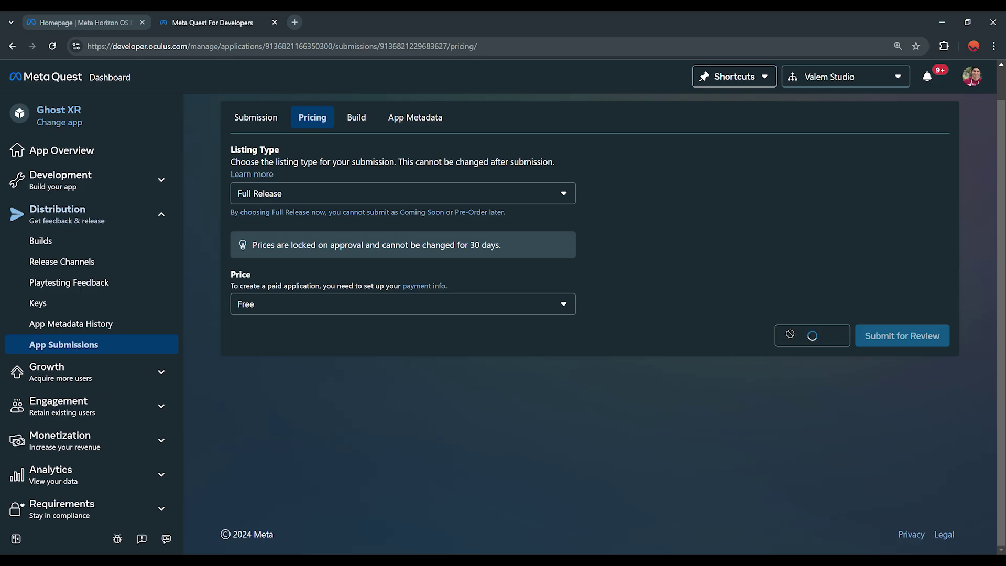
left_click(357, 118)
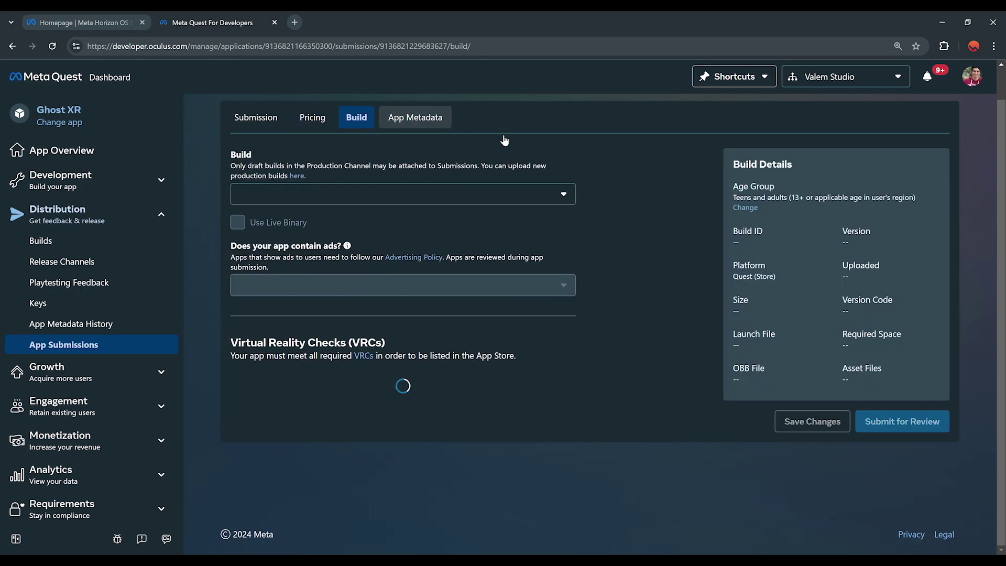
Select build 0.1.0 for the Ghost XR submission and save it
left_click(356, 193)
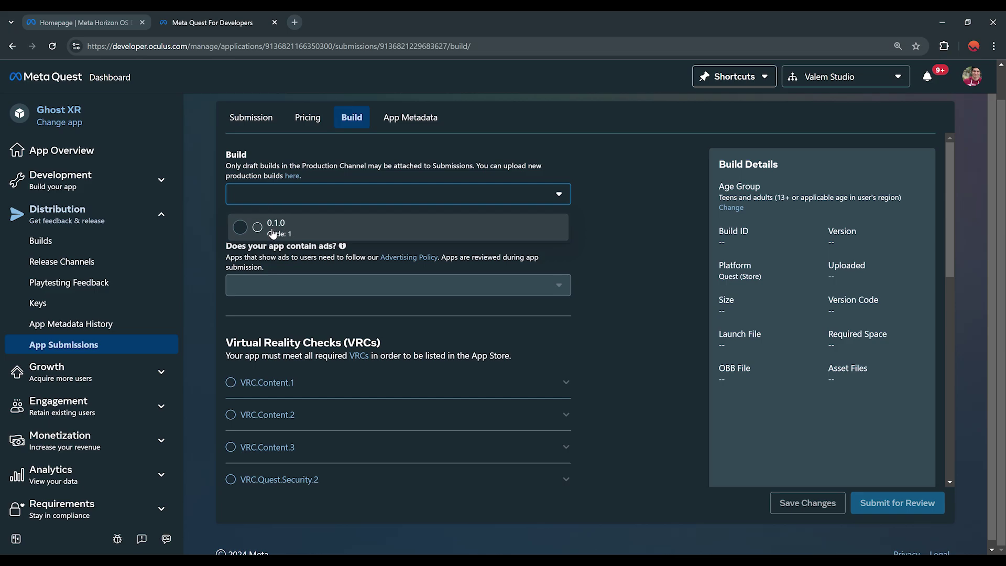
left_click(294, 229)
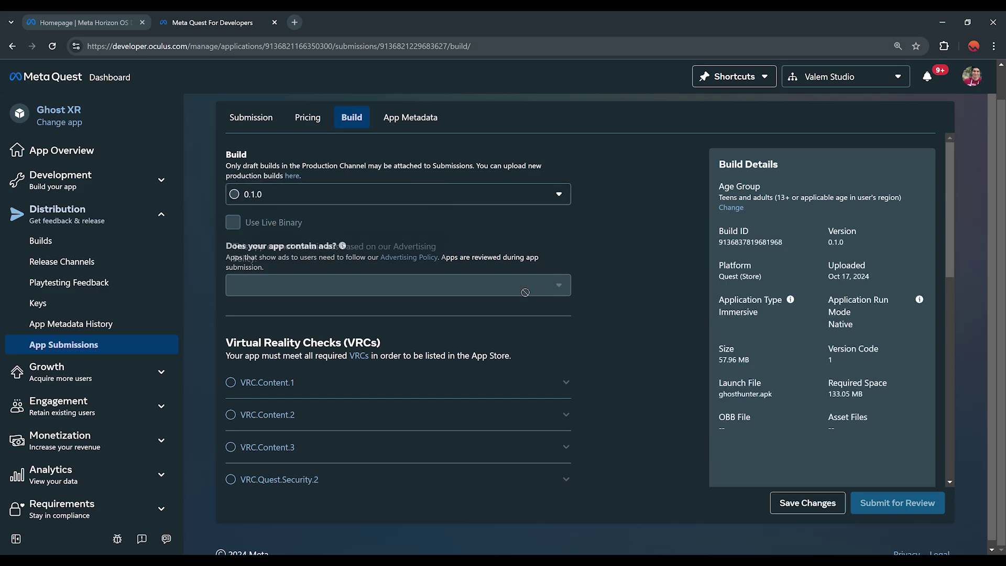
scroll(624, 294, "up", 1)
scroll(614, 322, "down", 10)
scroll(572, 372, "up", 10)
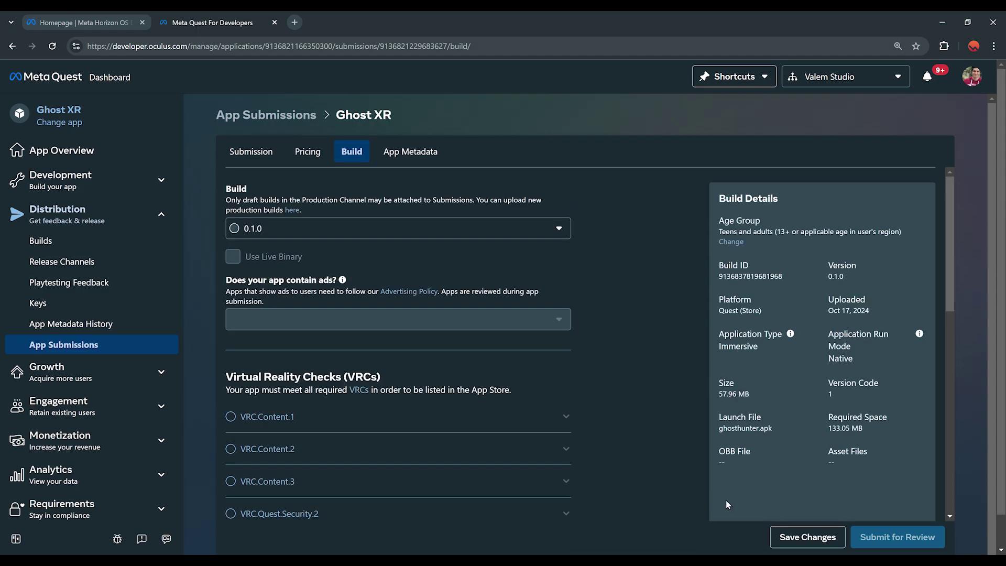
left_click(786, 537)
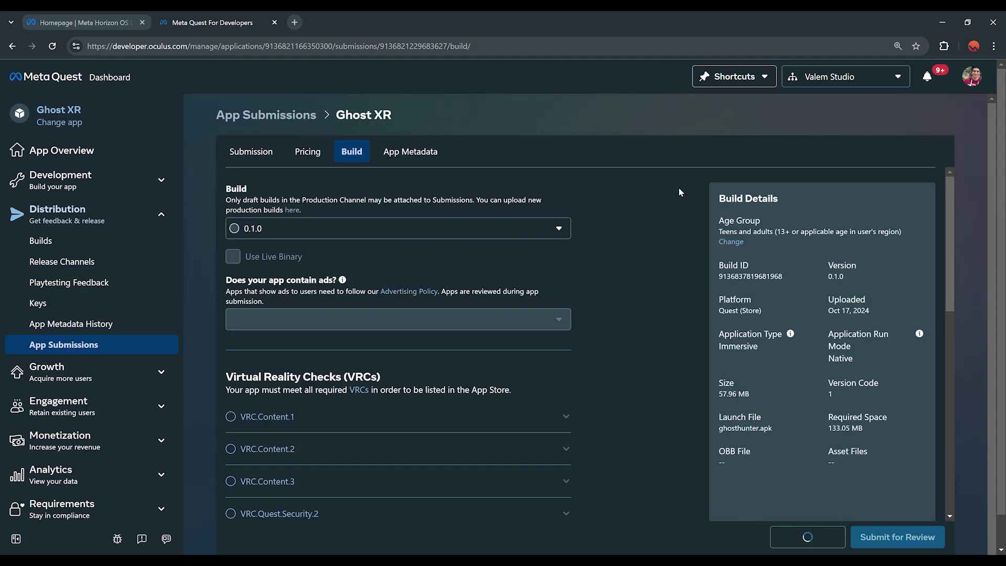
left_click(430, 155)
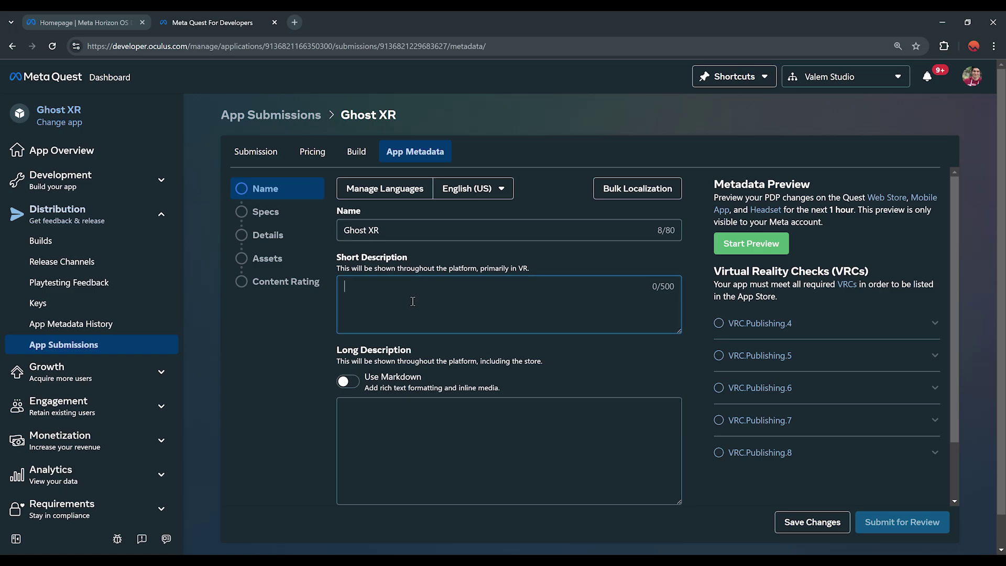
Enter the ghosts-spawning-in-your-room short description and 'Ghost XR is the future of gaming' long description, then save
scroll(424, 304, "down", 5)
scroll(466, 324, "up", 3)
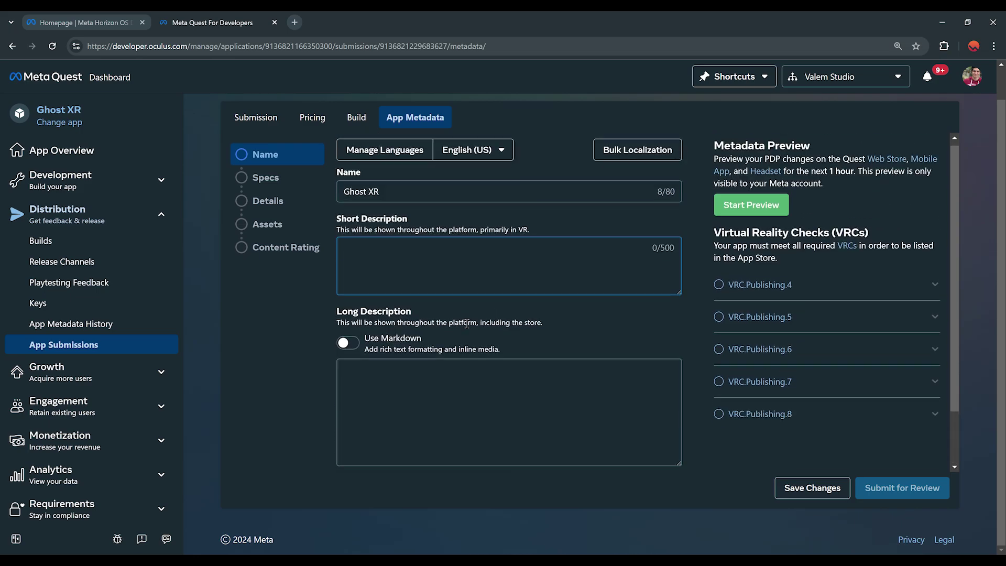
scroll(466, 324, "up", 1)
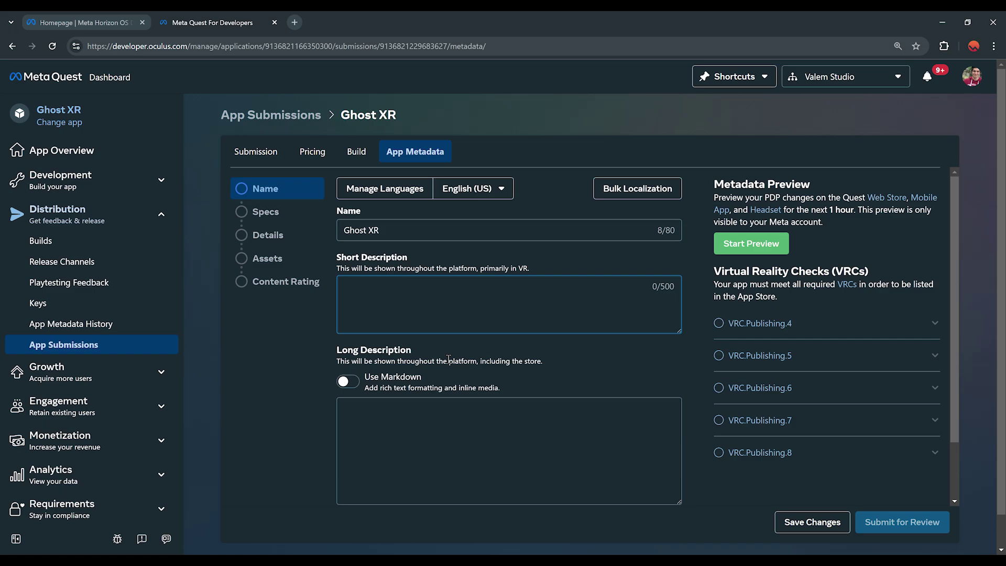
type("This is a game about fighting ghost in mixed reality that are spawning in your room.")
left_click(444, 449)
type("Ghost XR is the future of gaming, it is a mixed reality game for the meta quest that is awesome because it has a very unique mechanism of fighting stuff with a ray gun.")
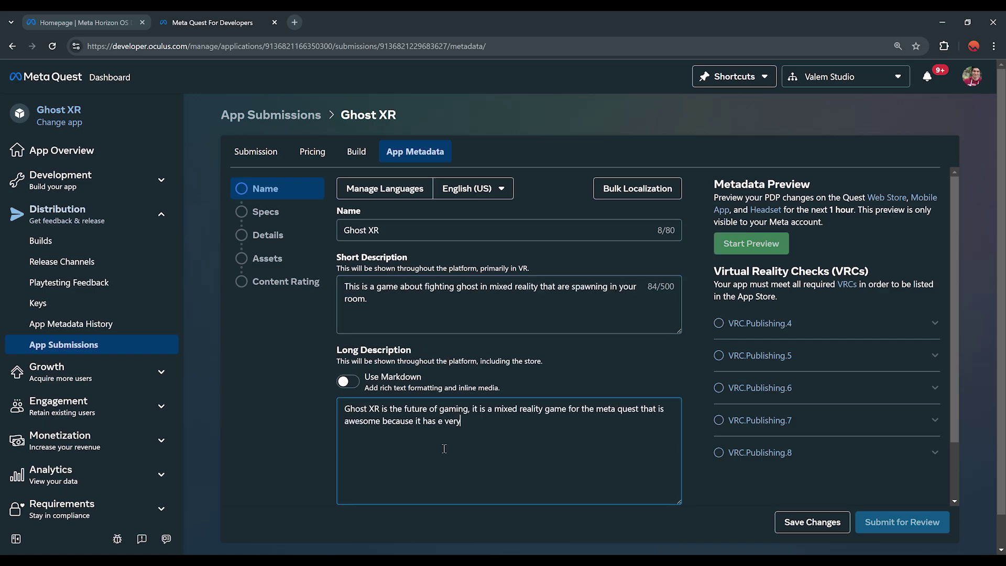
type(" Ghost will spawn and will try to eat your orb in your room but the issue is that you can only reveal the ghost with the flashlight on your left hand.")
scroll(446, 419, "down", 1)
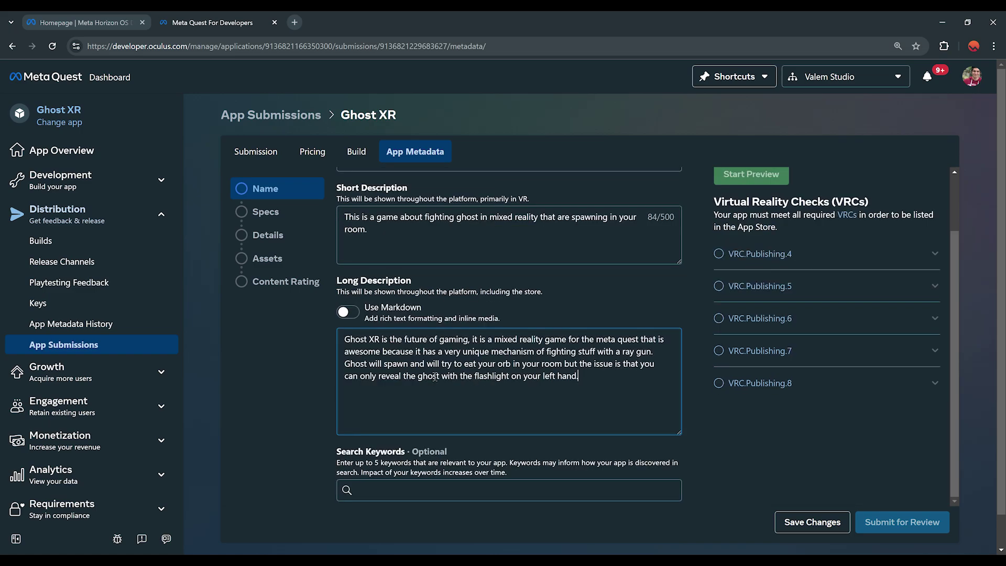
scroll(453, 309, "up", 1)
scroll(417, 291, "down", 1)
scroll(445, 378, "down", 1)
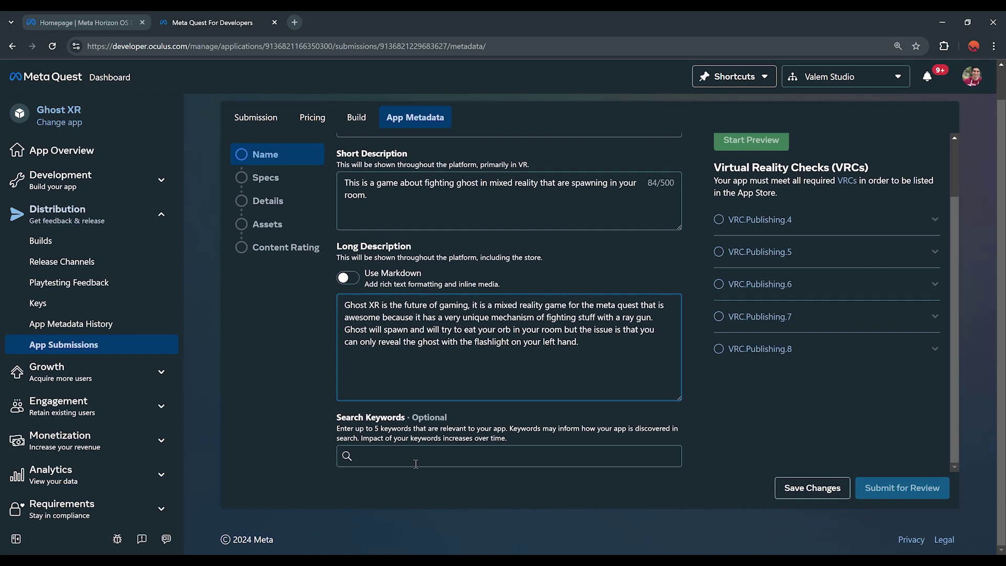
left_click(812, 488)
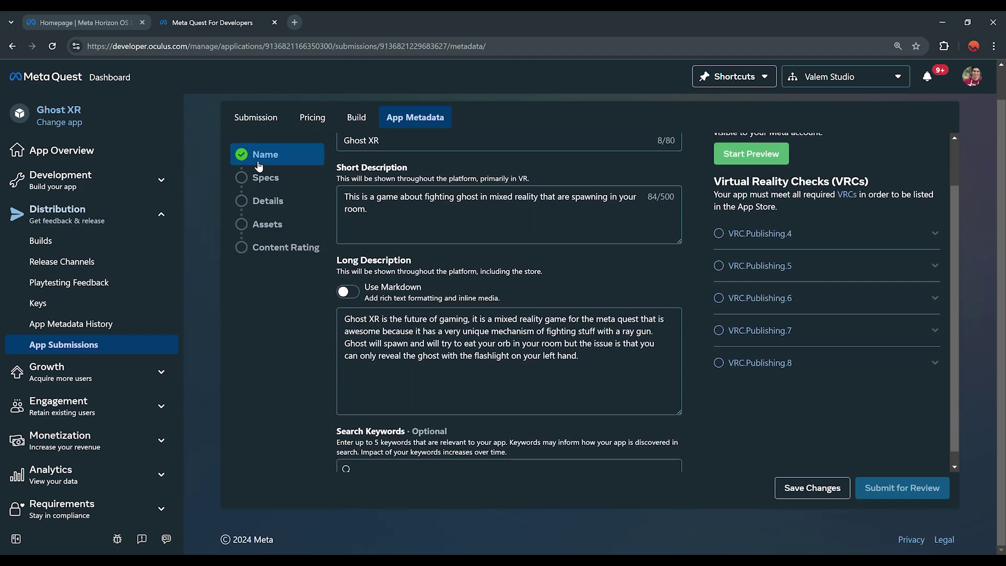
In Specs, mark the app as Early Access with Single User game mode
left_click(280, 180)
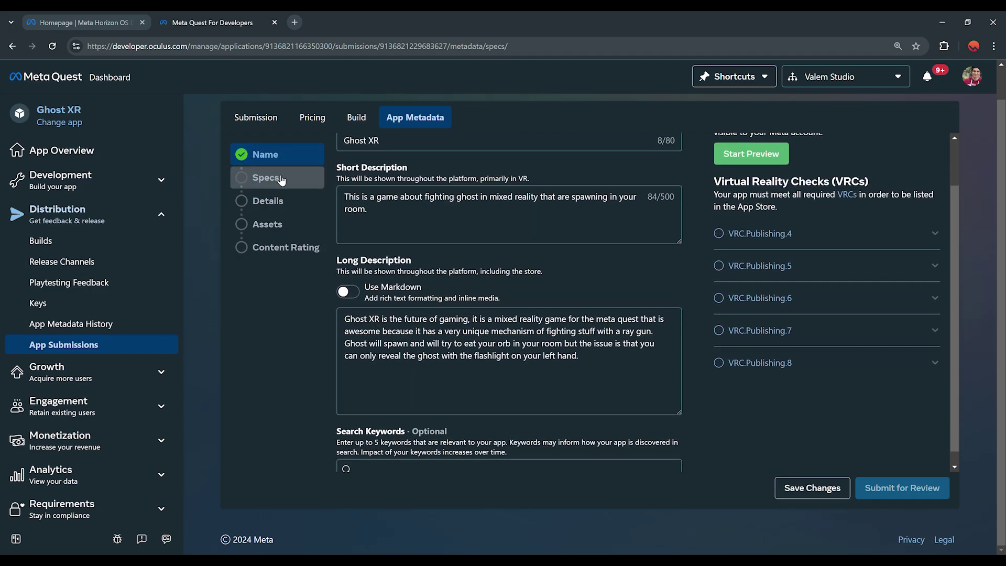
scroll(351, 414, "up", 1)
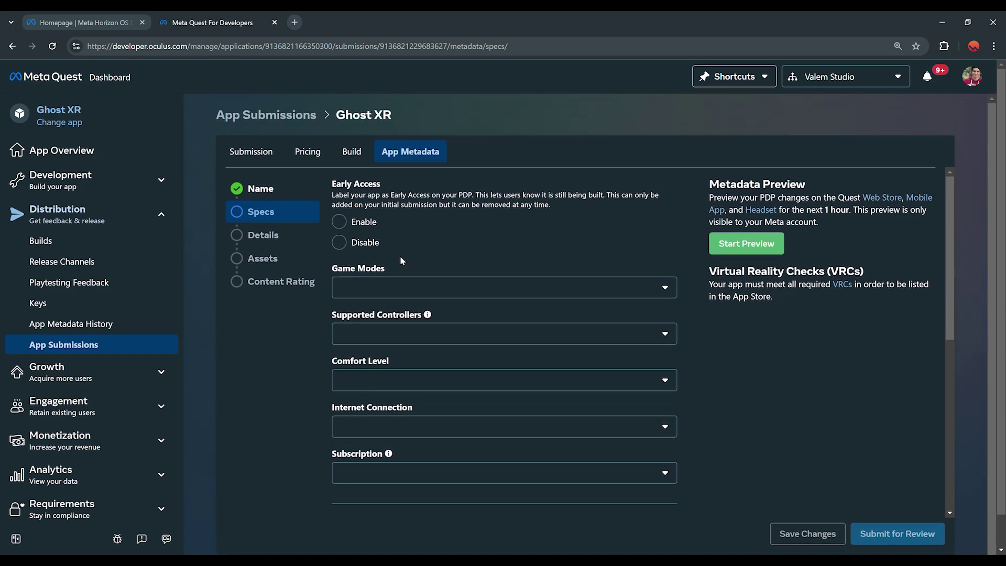
left_click(340, 223)
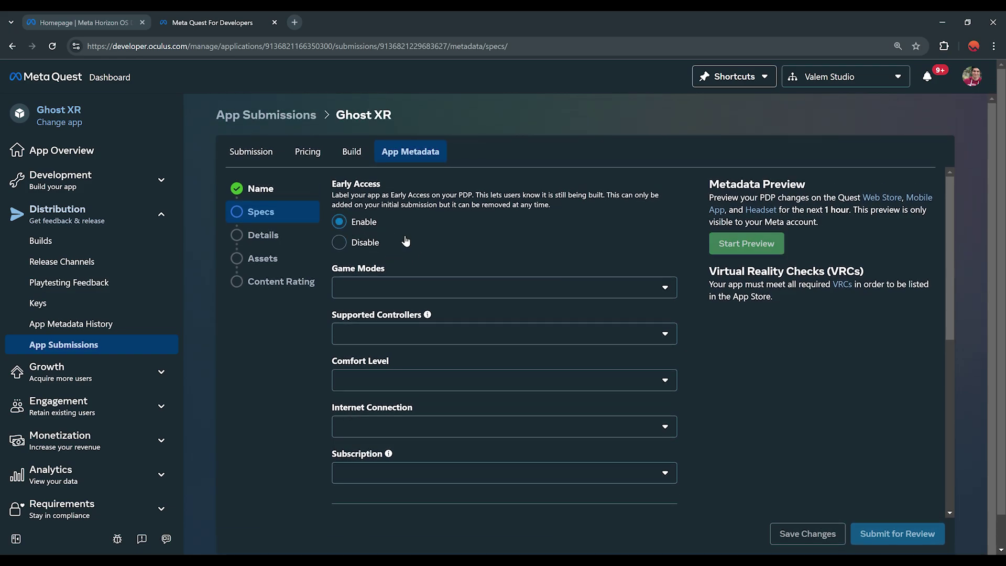
scroll(437, 247, "down", 1)
left_click(437, 240)
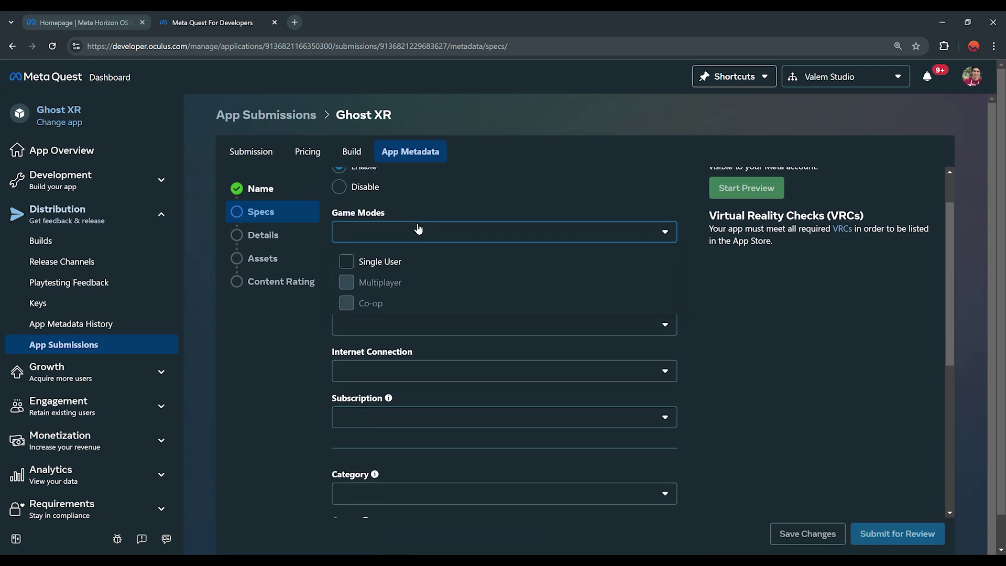
left_click(400, 261)
left_click(296, 365)
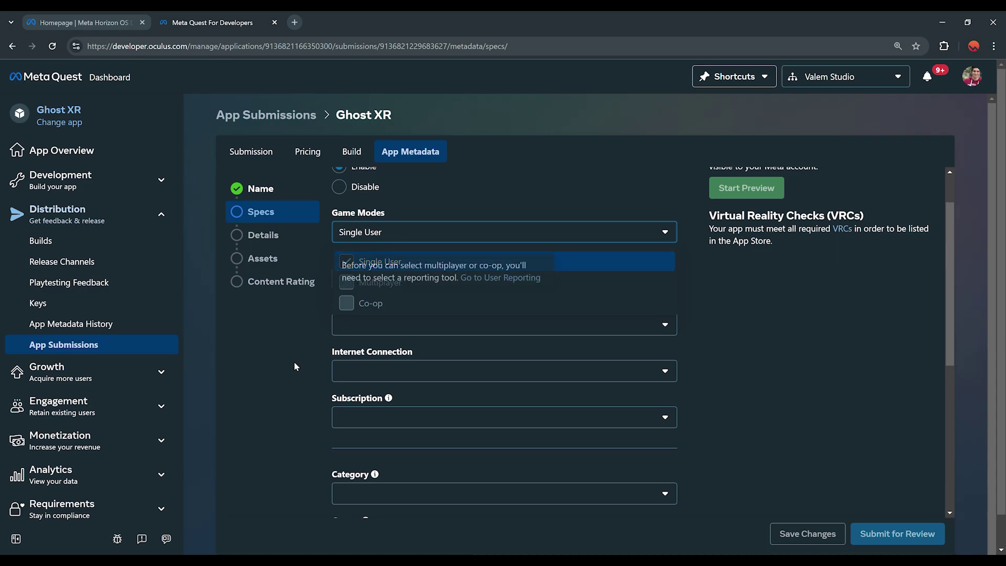
Set Touch Controllers, Movement play area, and Roomscale and Standing player modes
left_click(400, 278)
left_click(430, 310)
left_click(292, 416)
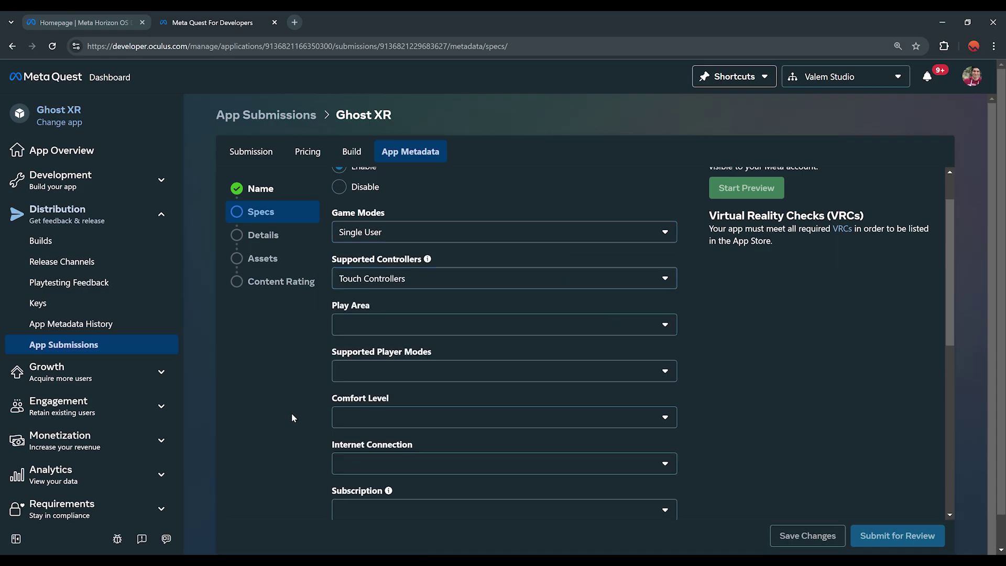
left_click(395, 330)
left_click(388, 355)
left_click(397, 376)
left_click(393, 442)
left_click(387, 420)
left_click(294, 344)
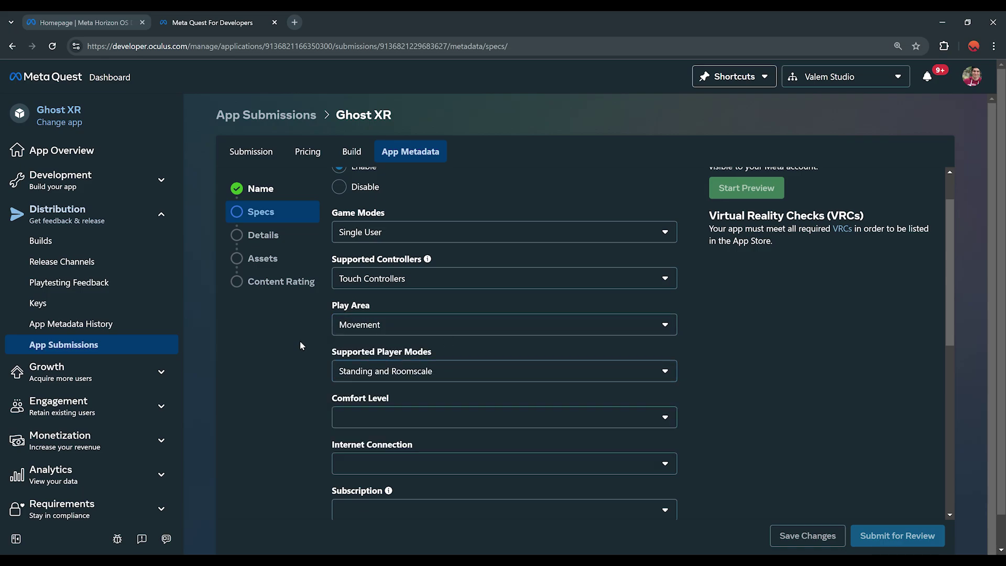
Set comfort level to Comfortable, with no internet connection or subscription required
scroll(386, 346, "down", 2)
left_click(407, 306)
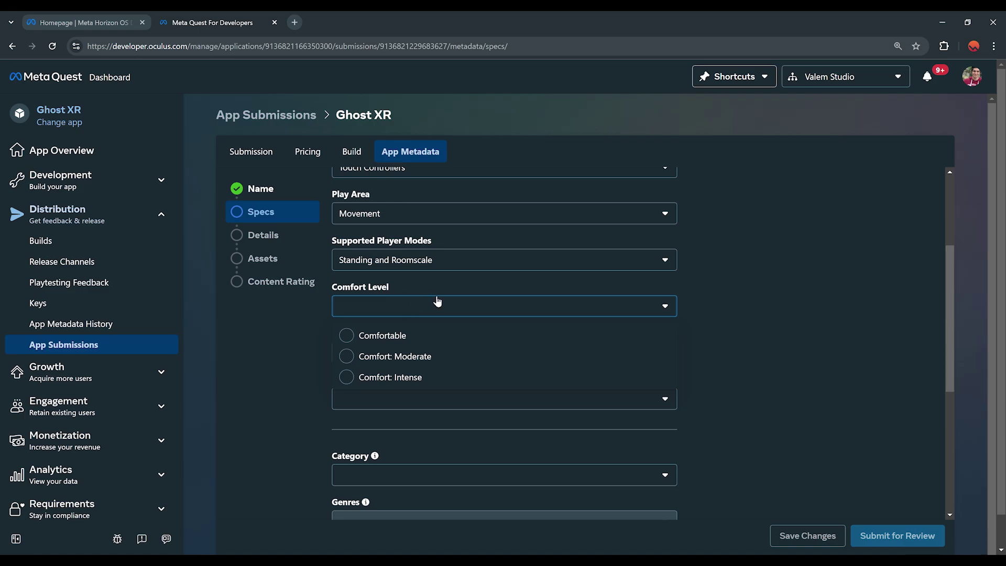
left_click(414, 334)
left_click(376, 361)
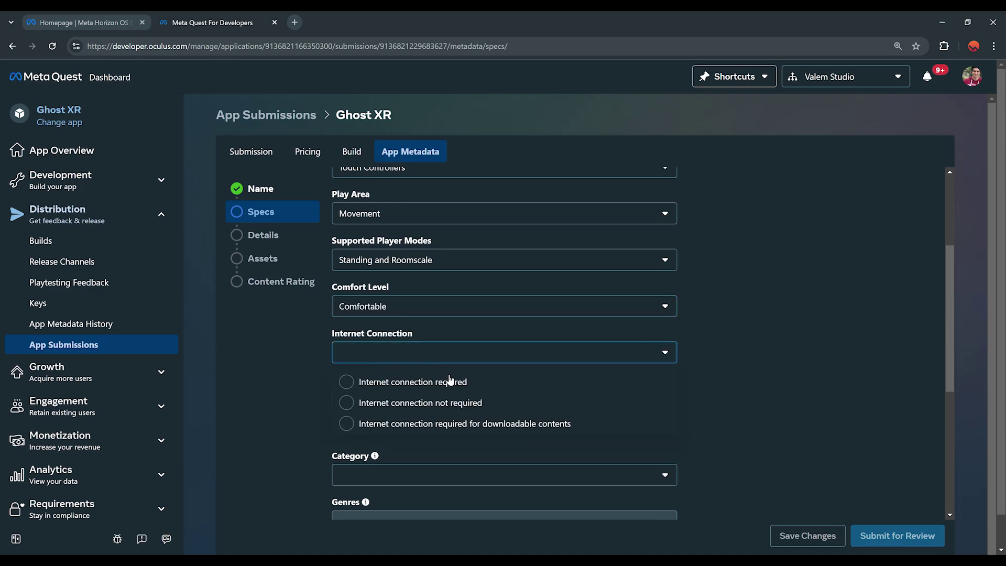
left_click(377, 402)
scroll(270, 406, "down", 1)
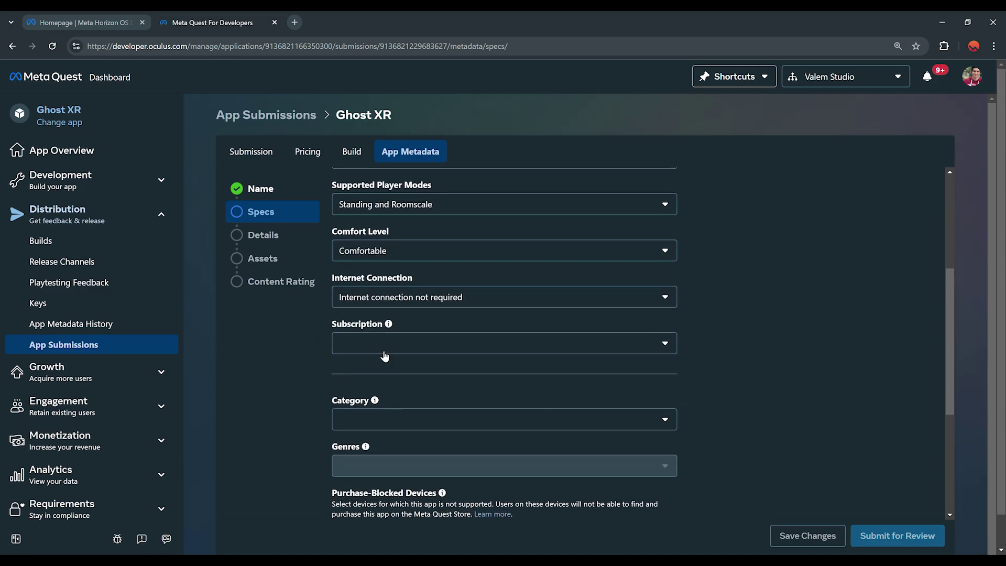
left_click(393, 346)
left_click(484, 372)
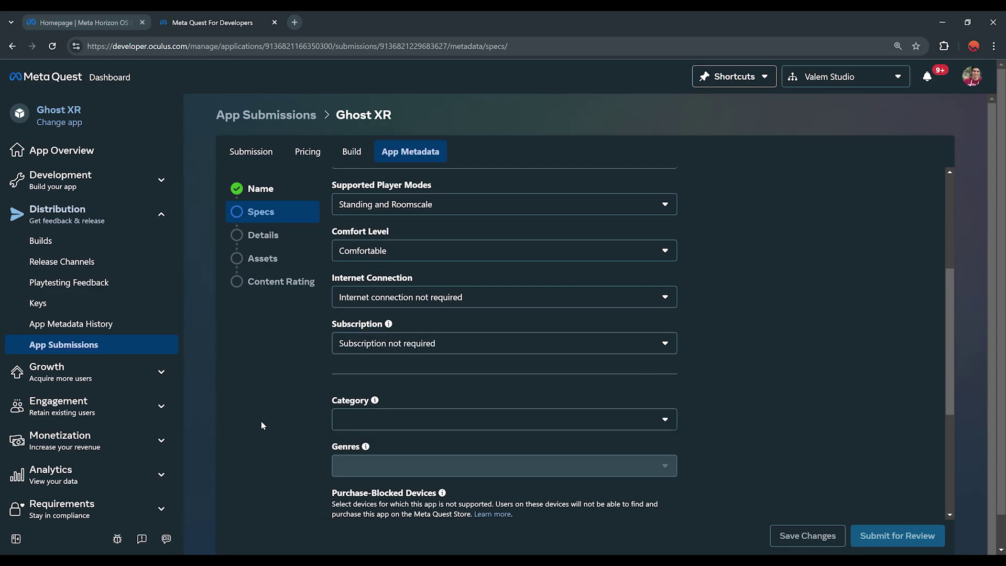
Set category GAMES, genre Action, and no social features, then save the Specs
scroll(263, 422, "down", 1)
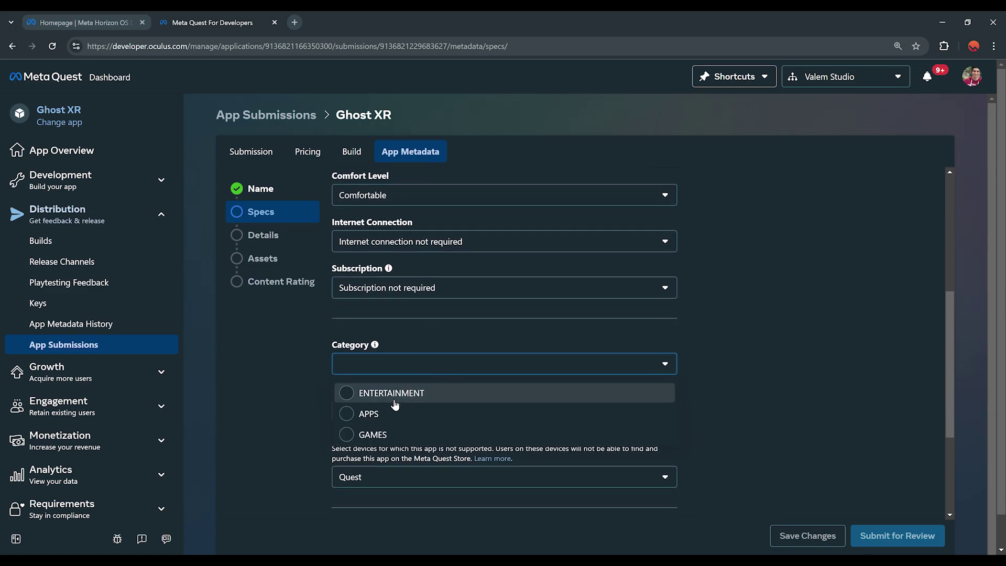
left_click(378, 435)
left_click(398, 394)
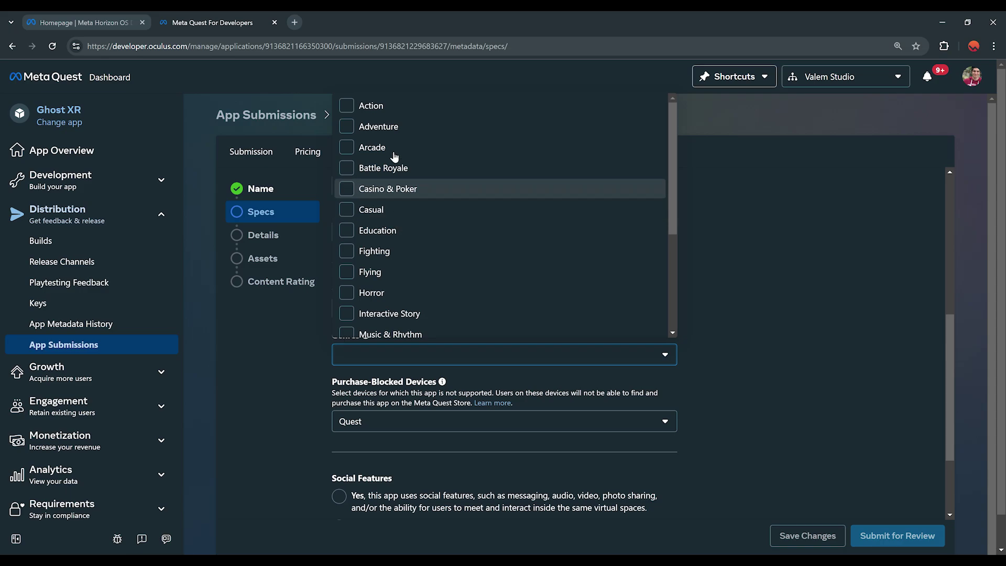
left_click(402, 106)
scroll(280, 373, "down", 3)
left_click(339, 403)
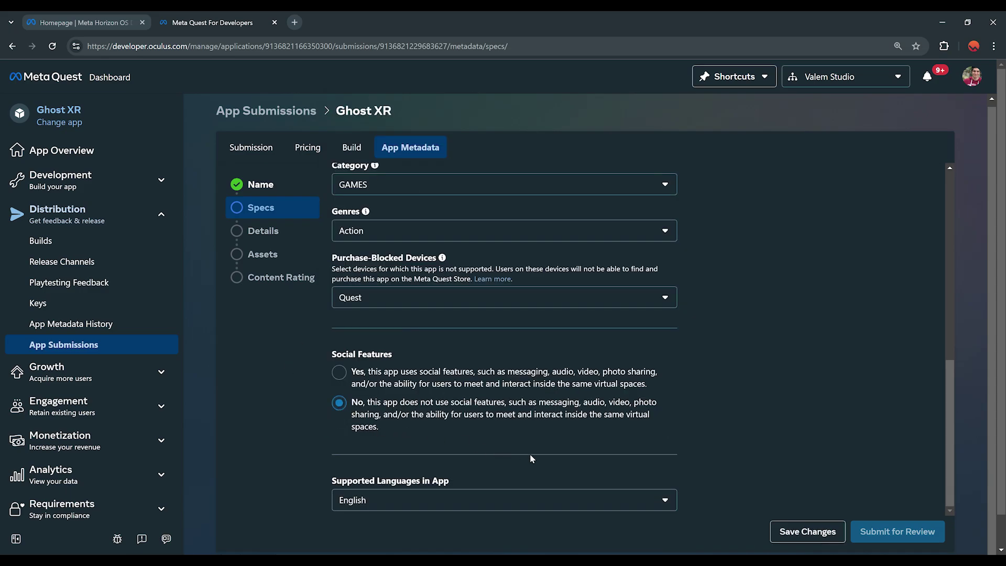
left_click(776, 531)
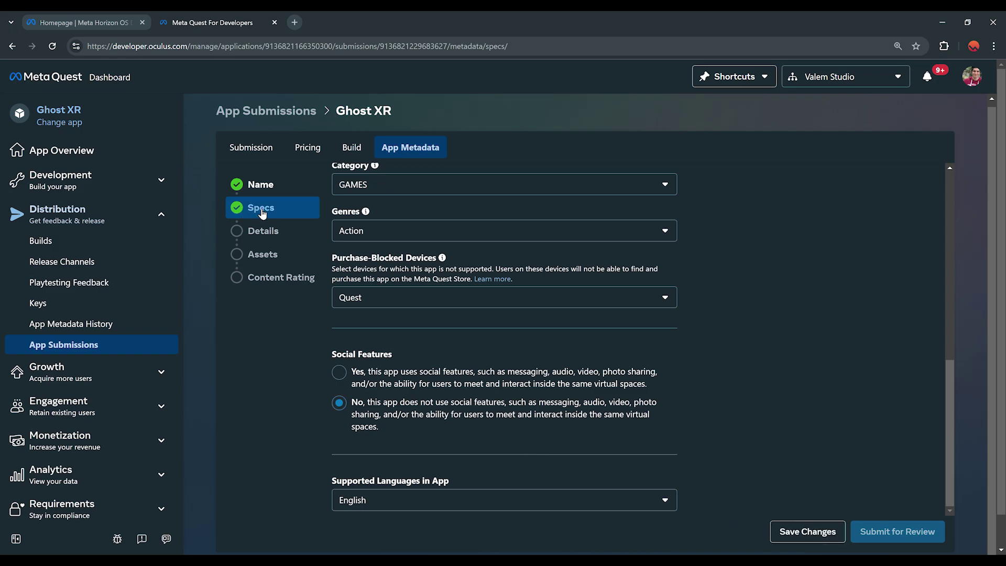
Open Ghost XR's Details step and enter Valem Studio as the publisher
left_click(263, 232)
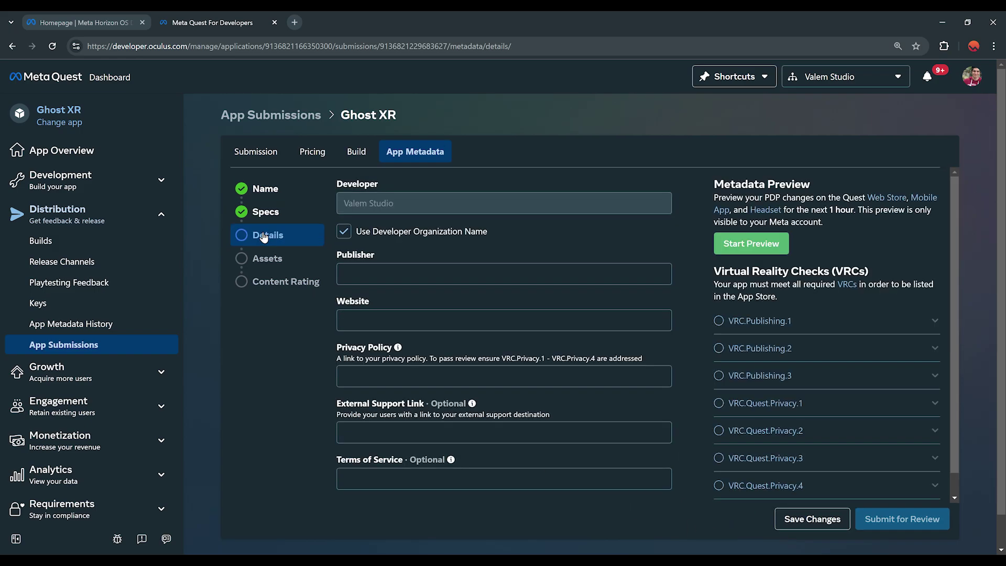
left_click(480, 274)
scroll(535, 269, "down", 1)
scroll(529, 262, "up", 1)
type("Valem Studio")
key("Tab")
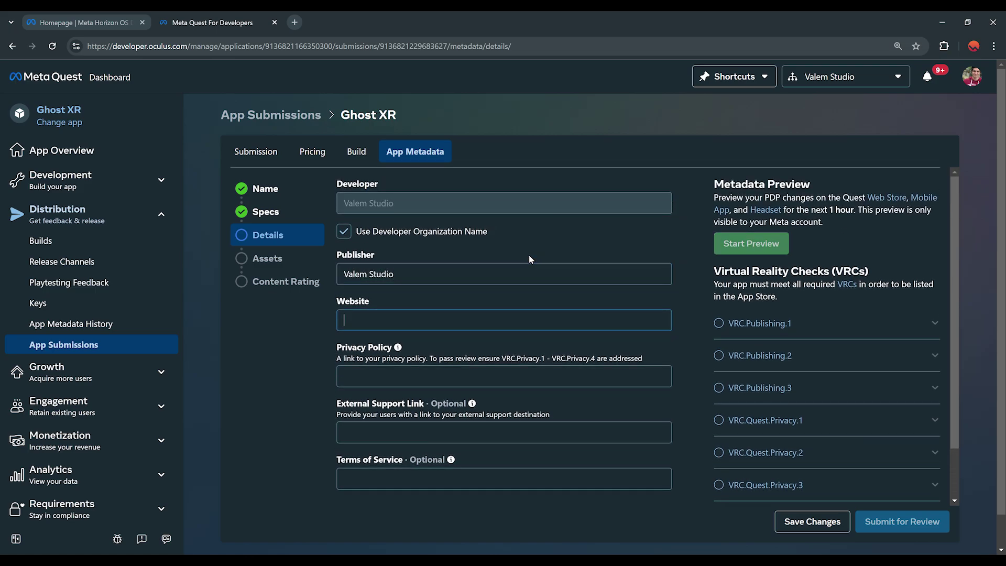
type("https://valemvr.com")
double_click(432, 322)
left_click(450, 320)
scroll(419, 336, "down", 1)
left_click(396, 316)
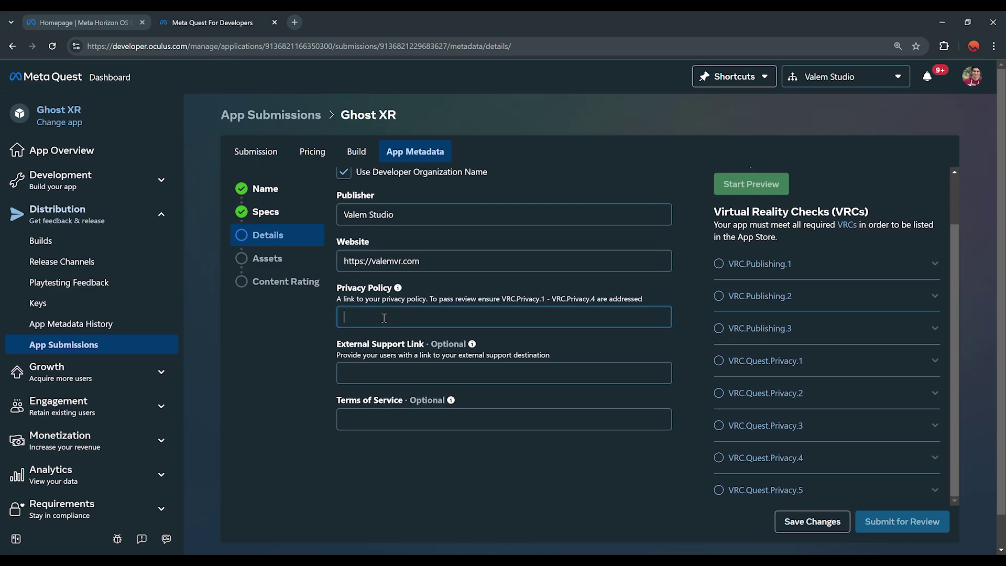
scroll(297, 387, "up", 1)
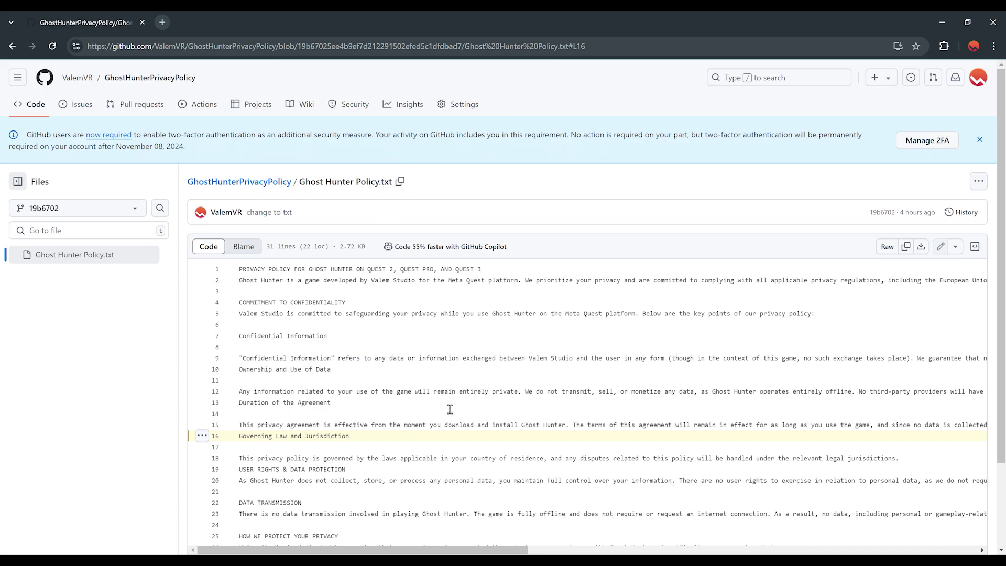
Scroll through Ghost Hunter Policy.txt on GitHub to review the privacy policy text
scroll(450, 409, "down", 2)
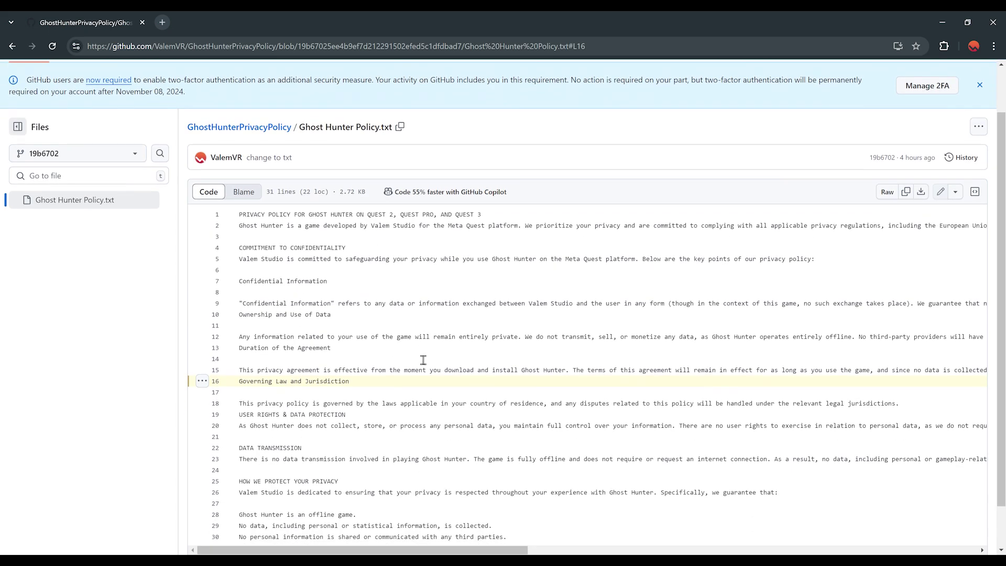
scroll(476, 348, "up", 2)
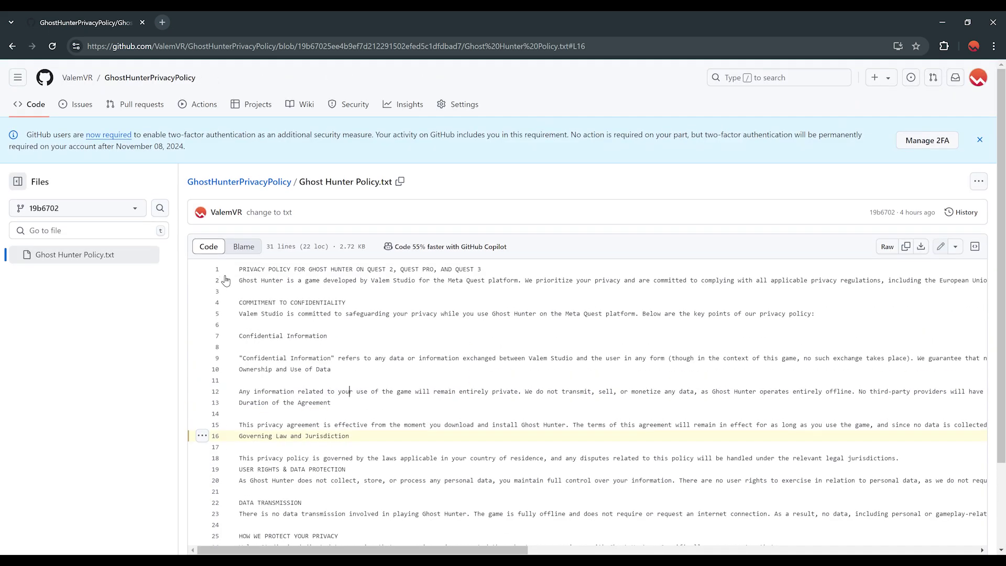
scroll(529, 387, "down", 2)
scroll(512, 378, "up", 2)
scroll(516, 380, "down", 1)
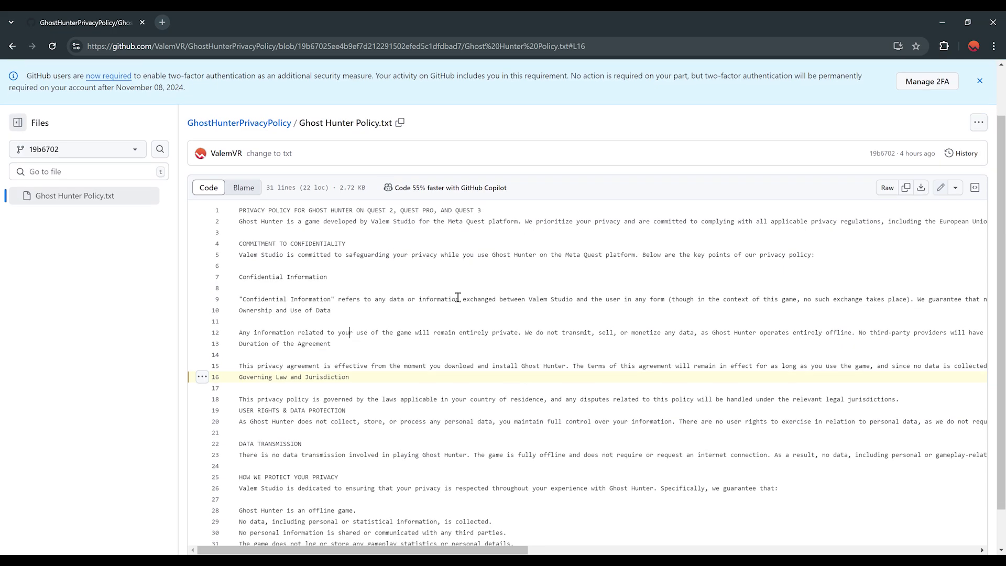
scroll(426, 224, "down", 1)
scroll(472, 242, "up", 1)
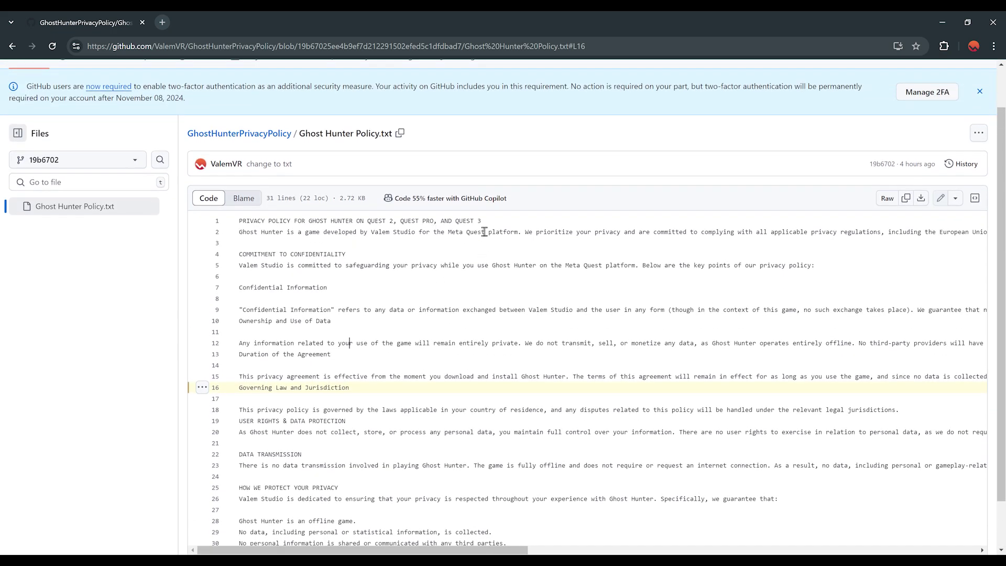
scroll(398, 388, "down", 1)
scroll(408, 398, "up", 2)
scroll(420, 414, "down", 2)
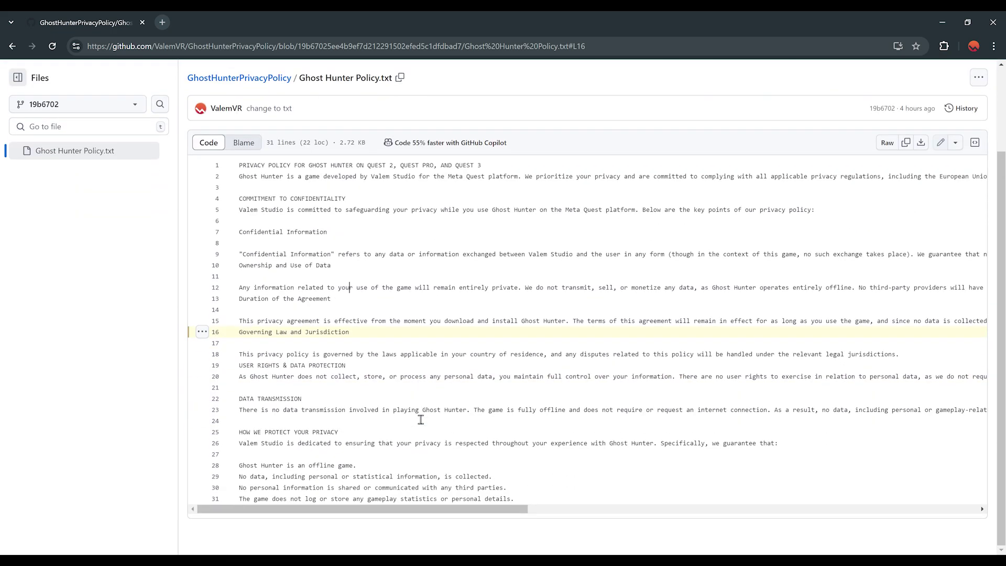
scroll(421, 420, "up", 2)
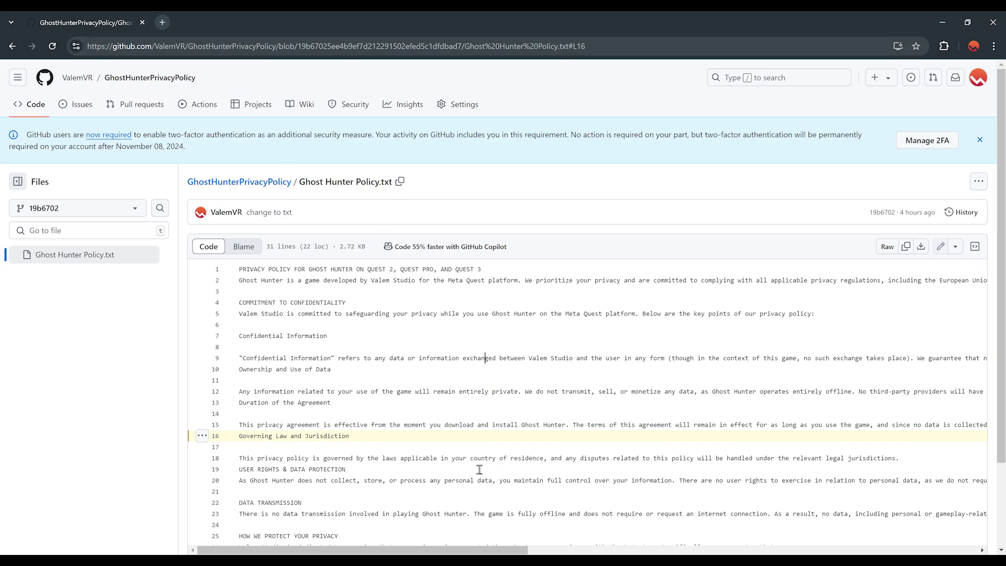
scroll(466, 459, "down", 2)
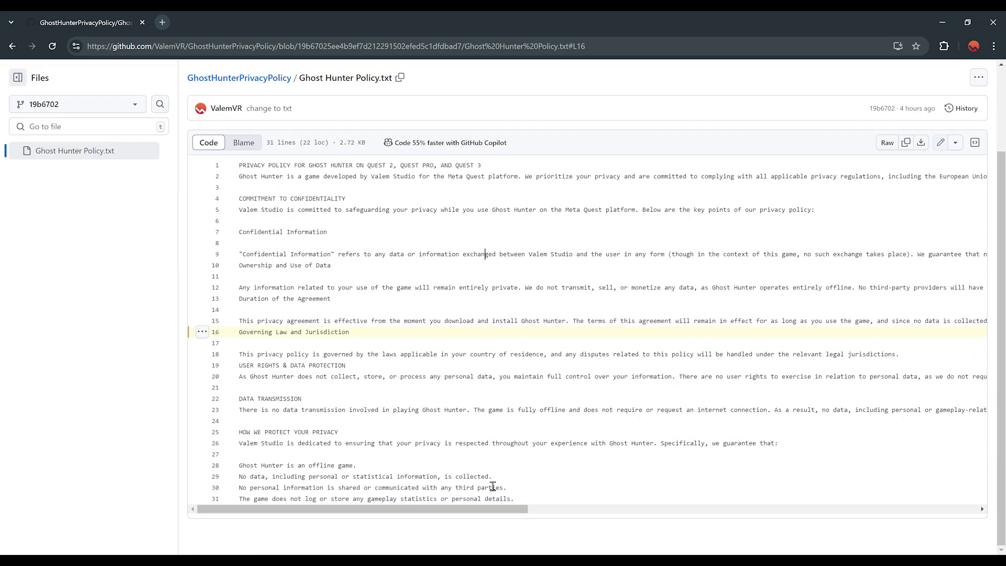
Paste the Ghost Hunter Policy.txt GitHub link into Ghost XR's Privacy Policy field
key("alt+Tab")
left_click(380, 373)
type("https://github.com/ValemVR/GhostHunterPrivacyPolicy/blob/19b67025ee4b9ef7d212291502efed5c1dfdbad7/Ghost%20Hunter%20Policy.txt#L16")
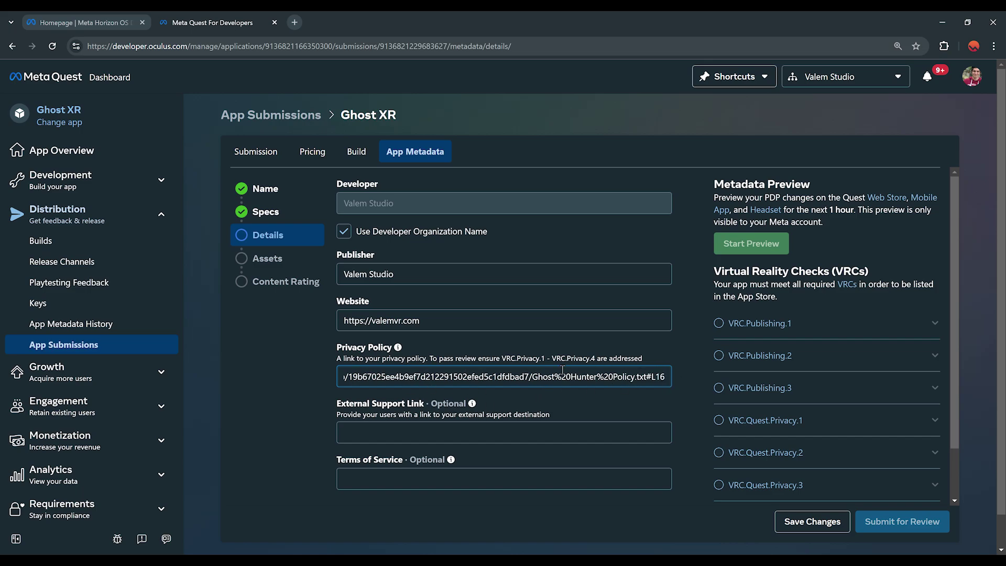
Review the Details form and save the publisher, website and privacy policy changes
scroll(474, 342, "down", 1)
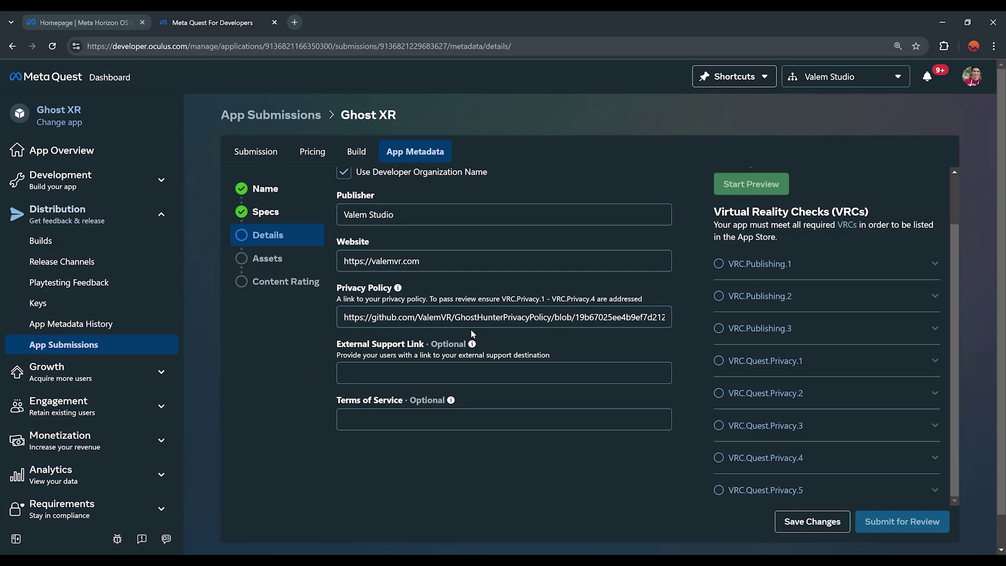
scroll(419, 348, "up", 1)
scroll(416, 354, "down", 1)
scroll(414, 398, "up", 1)
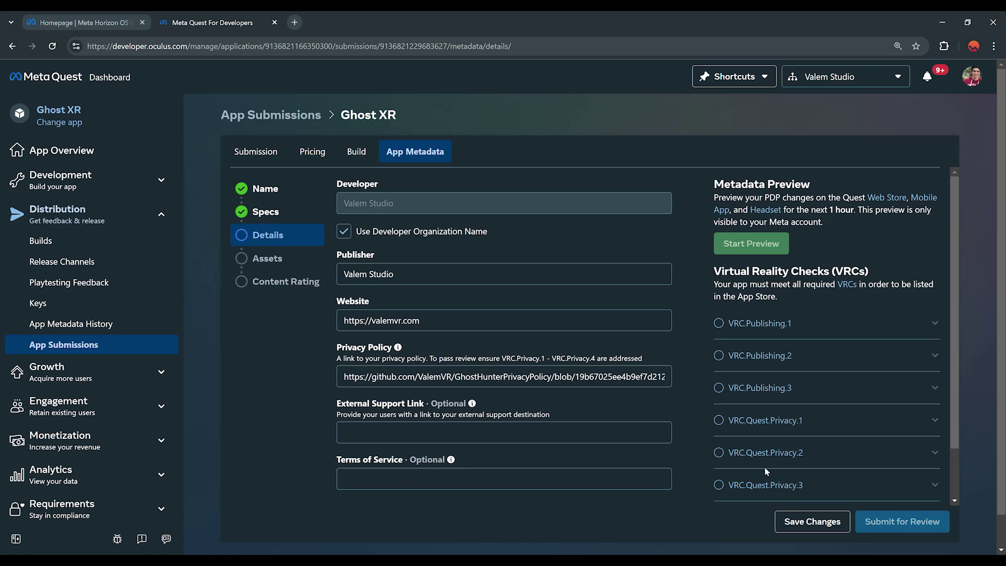
left_click(812, 521)
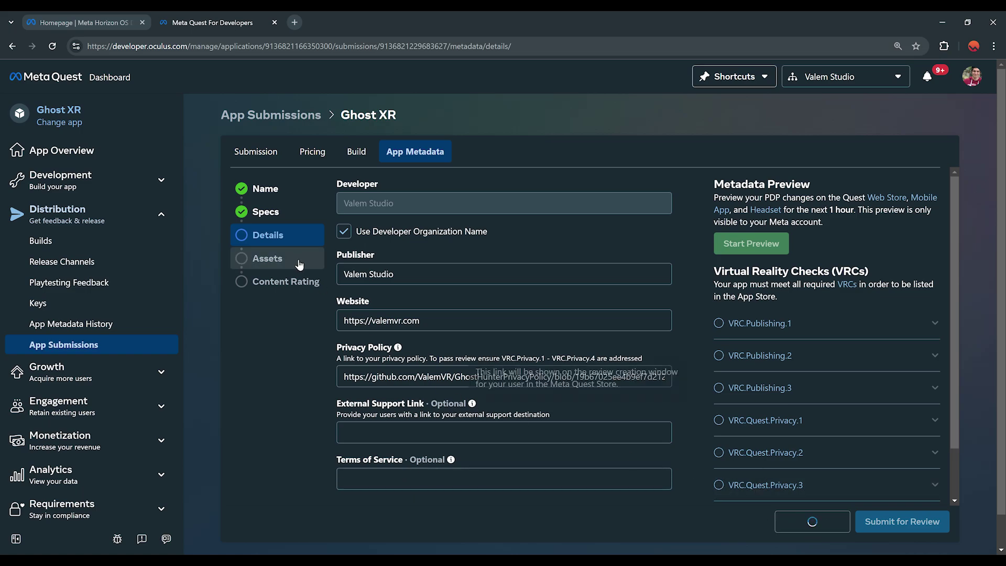
Open the Assets step, look over its upload slots, then show the desktop
left_click(269, 258)
scroll(596, 307, "down", 5)
scroll(570, 313, "up", 5)
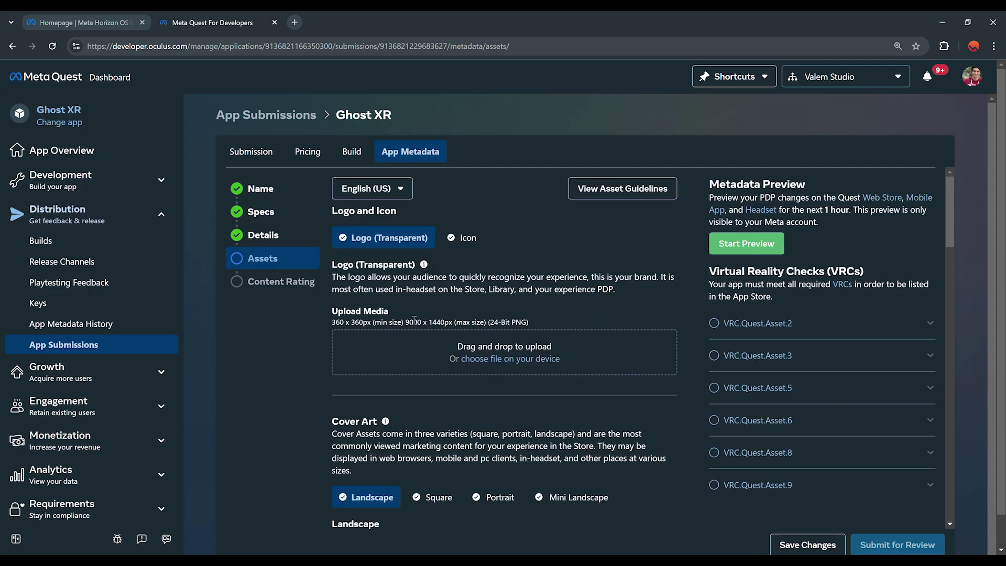
scroll(473, 324, "down", 1)
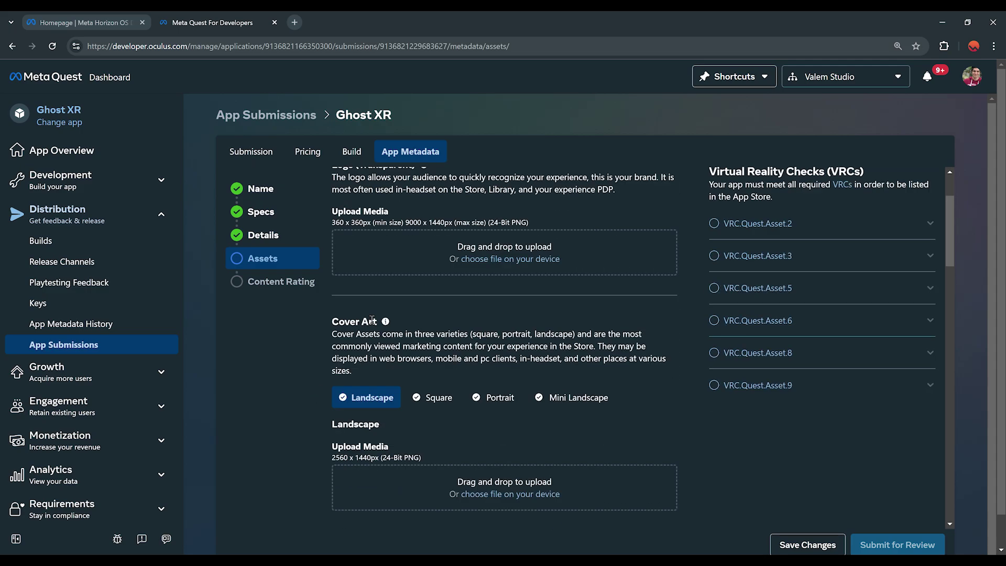
scroll(456, 376, "up", 1)
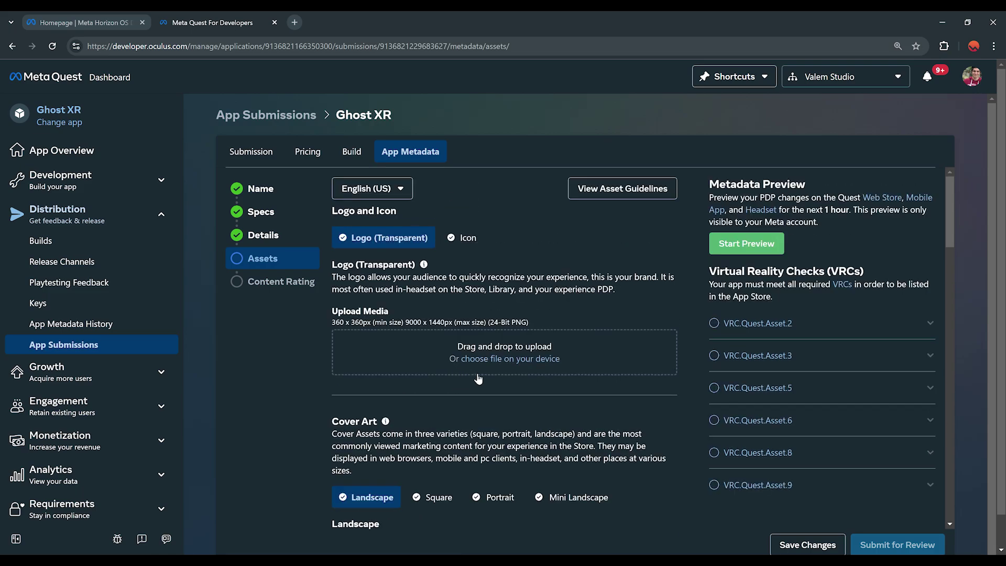
key("super+d")
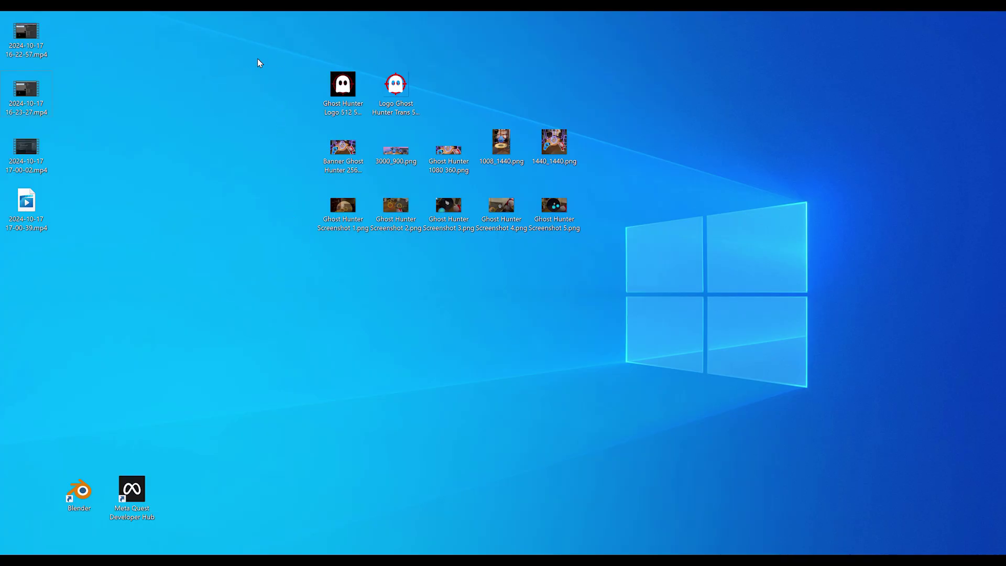
Inspect the Ghost Hunter Logo 512 512.png and transparent logo files on the desktop
left_click_drag(228, 35, 658, 247)
left_click(658, 247)
left_click(343, 87)
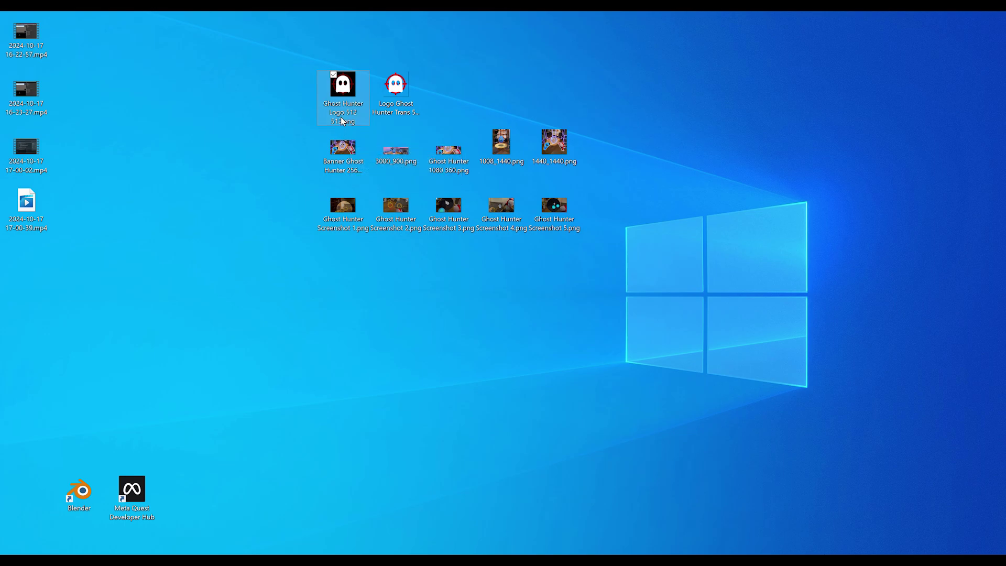
left_click(396, 86)
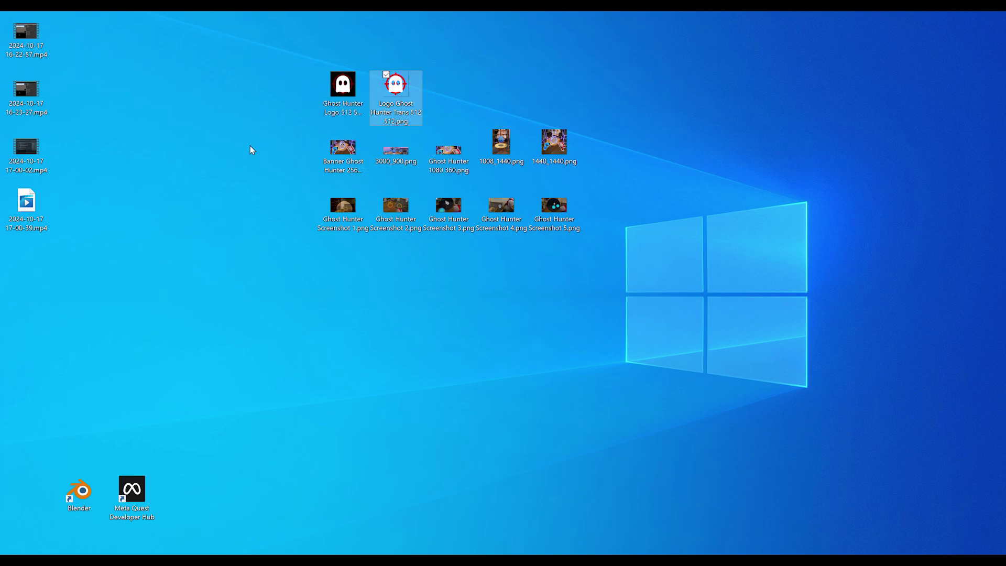
Go through the banner and cover images: 2560 1440, 3000_900, 1080 360, 1008_1440, 1440_1440
left_click_drag(279, 132, 680, 174)
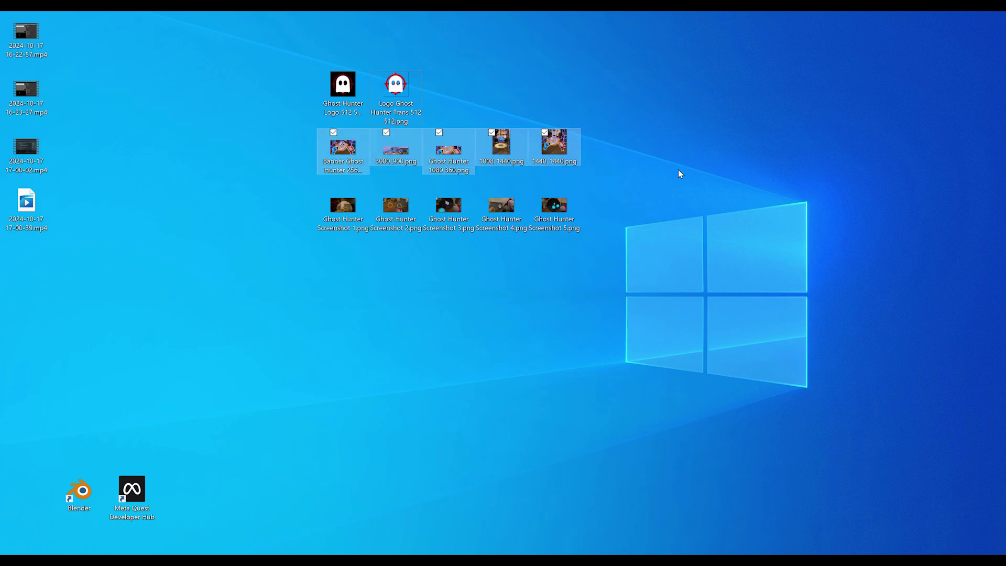
left_click(680, 174)
left_click(329, 169)
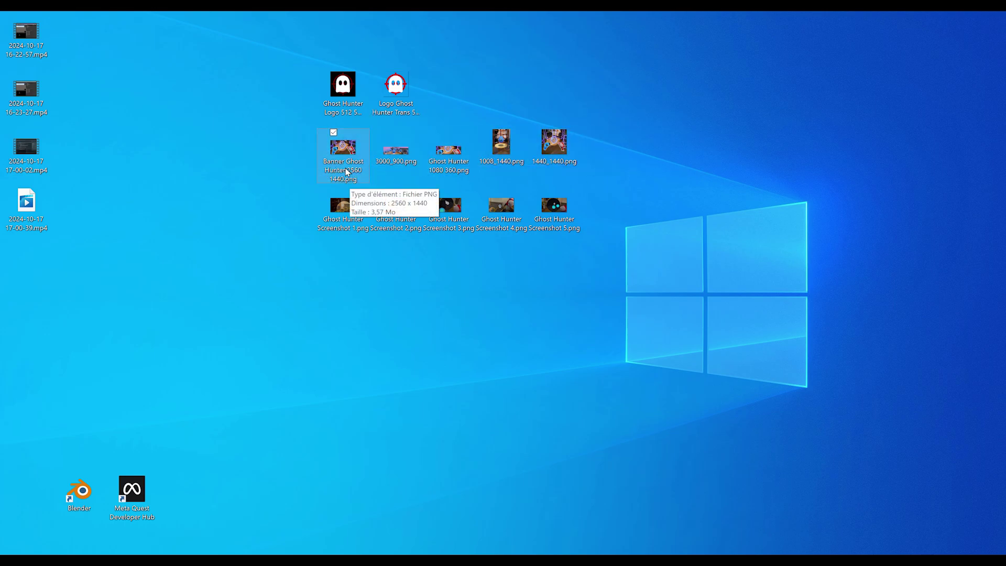
left_click(398, 172)
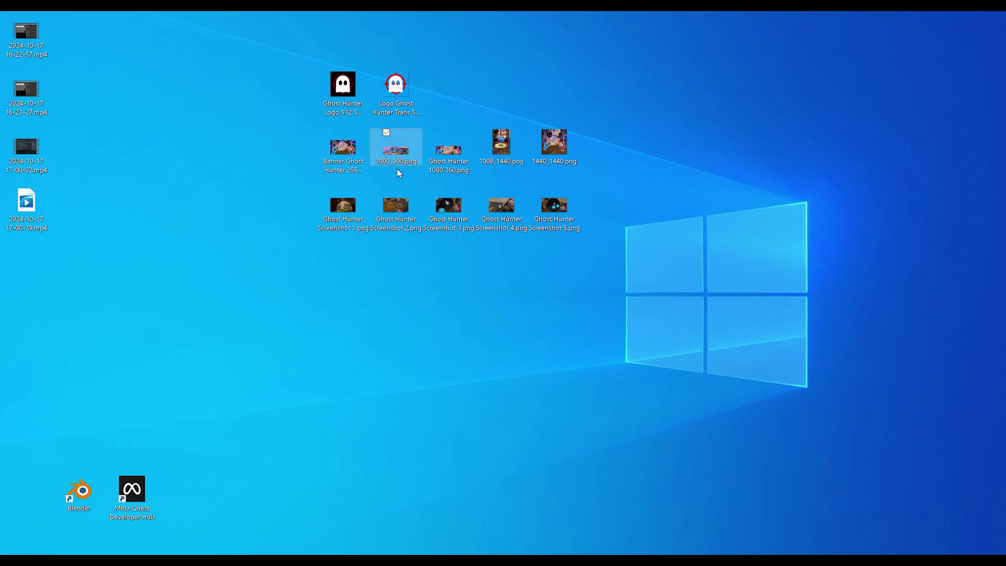
left_click(447, 162)
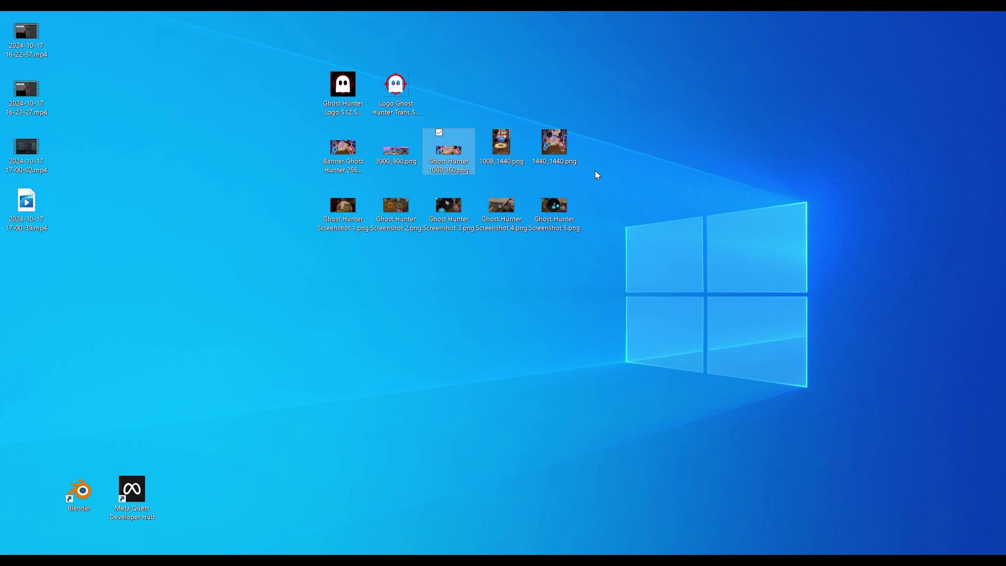
key("Right")
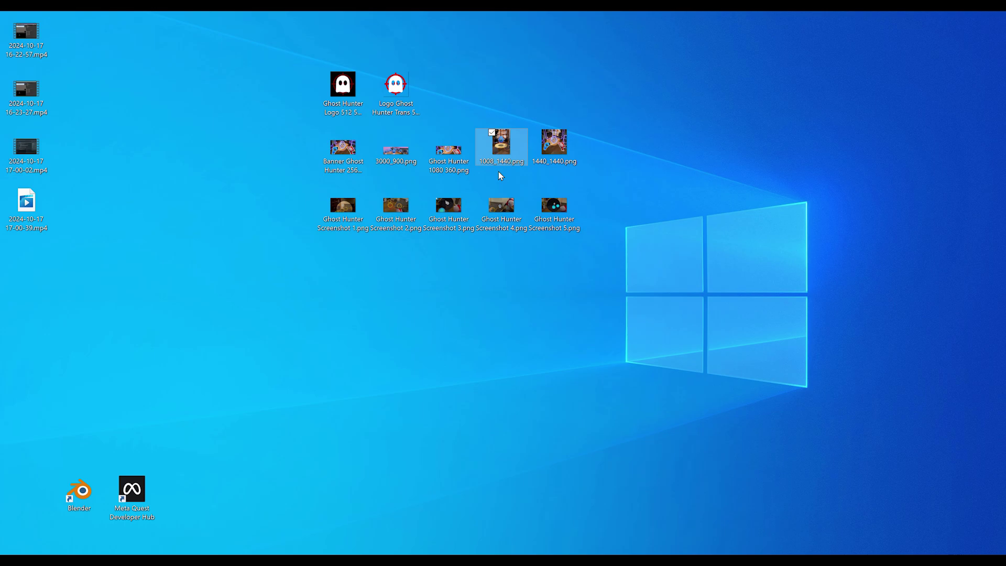
left_click(557, 152)
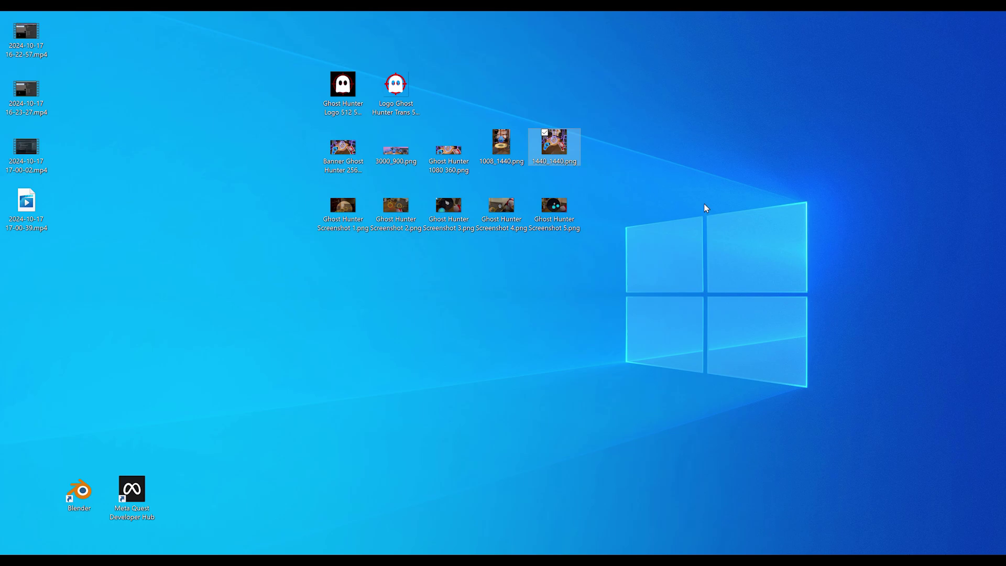
Check the five Ghost Hunter Screenshot images and the Banner 2560 1440 file
left_click(610, 264)
left_click_drag(612, 281, 268, 200)
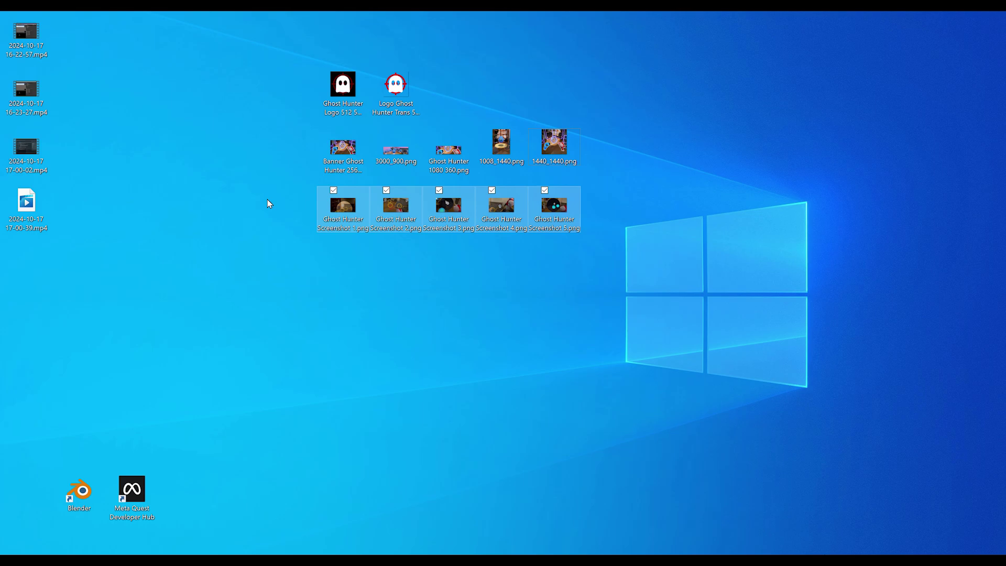
left_click(294, 195)
left_click(333, 167)
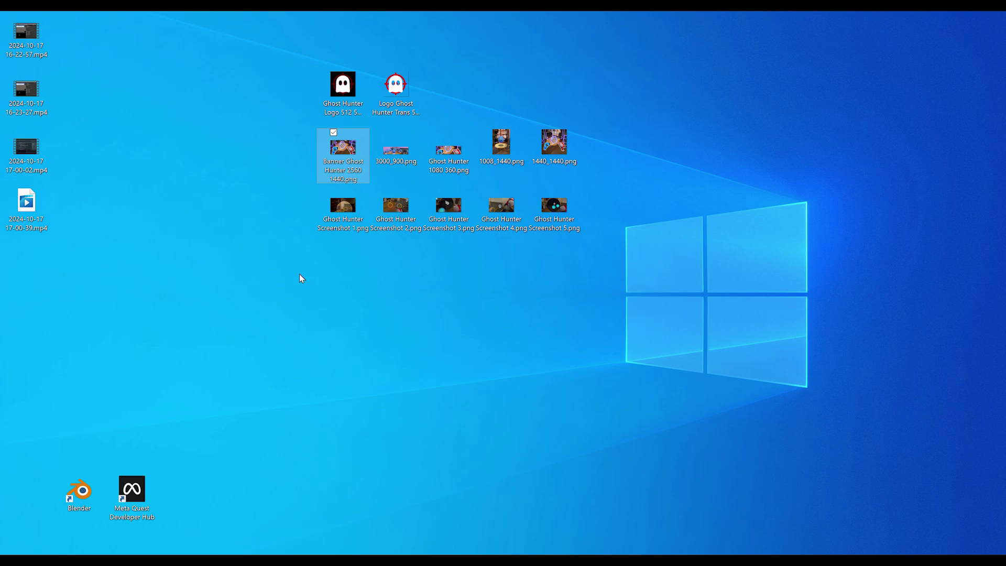
left_click(302, 279)
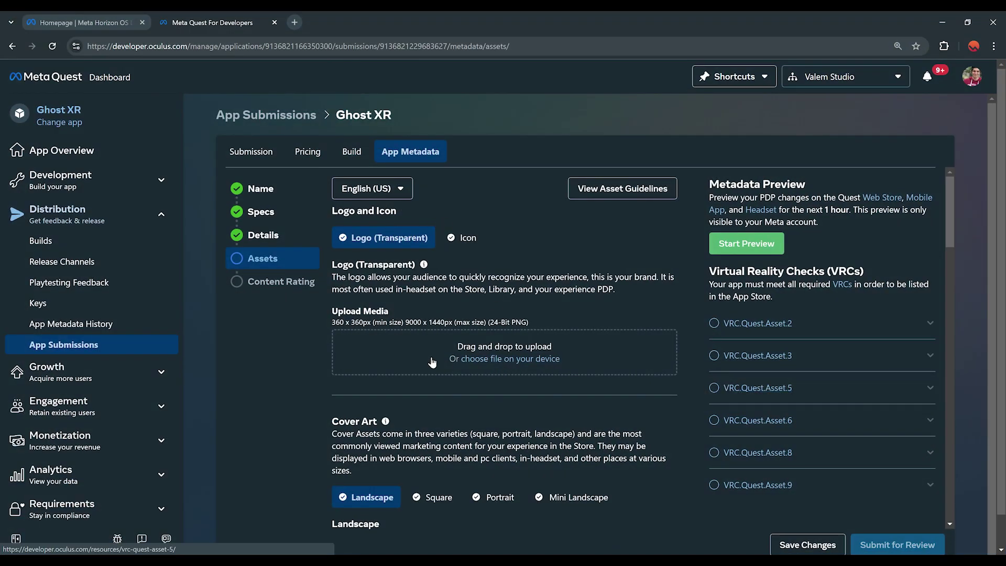
Upload Logo Ghost Hunter Trans 512 512.png as the logo and Ghost Hunter Logo 512 512.png as the icon
left_click(432, 362)
left_click(697, 220)
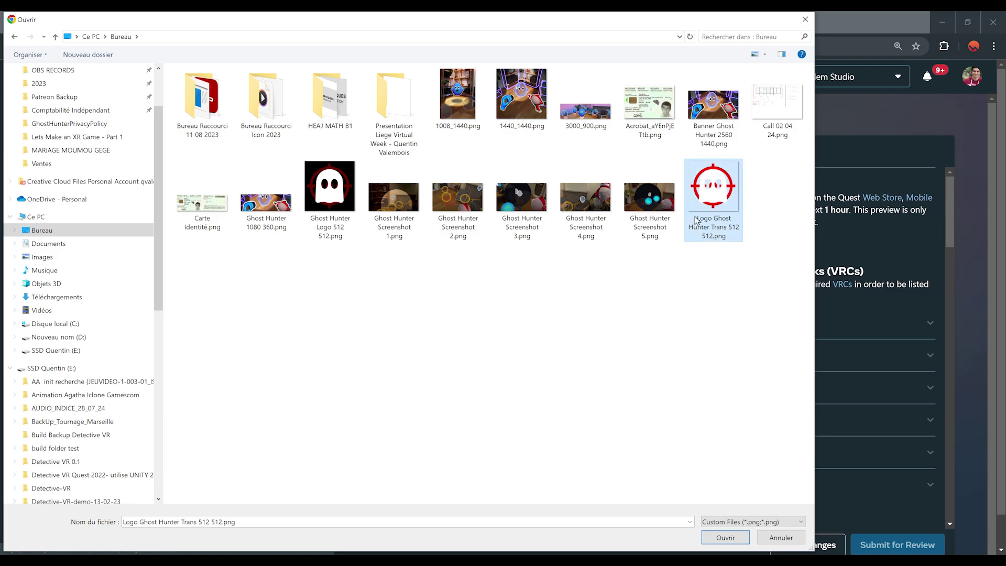
double_click(696, 220)
left_click(482, 239)
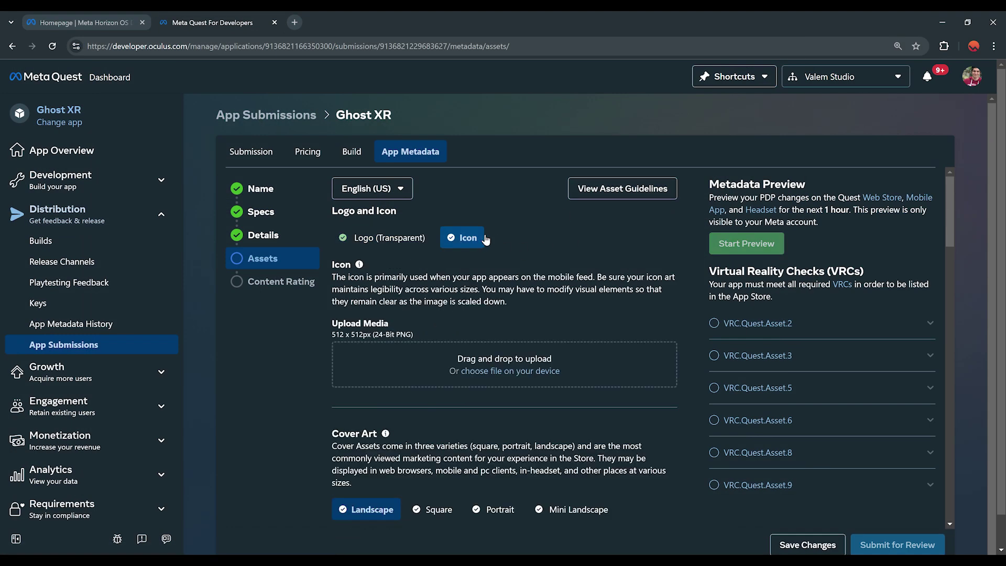
left_click(475, 371)
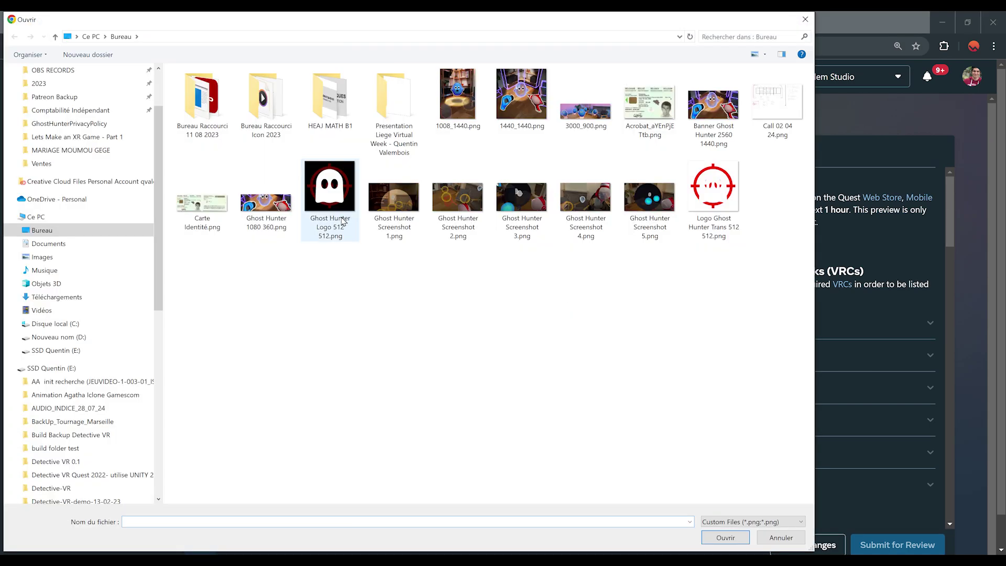
double_click(337, 218)
Upload the Banner Ghost Hunter landscape, square and portrait cover art images
scroll(625, 325, "down", 7)
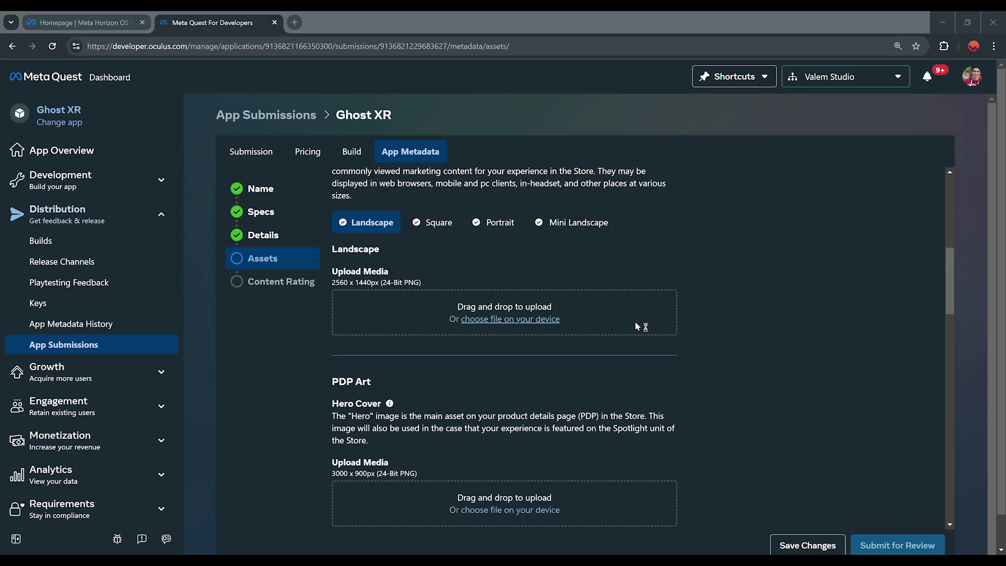
left_click(625, 326)
double_click(714, 110)
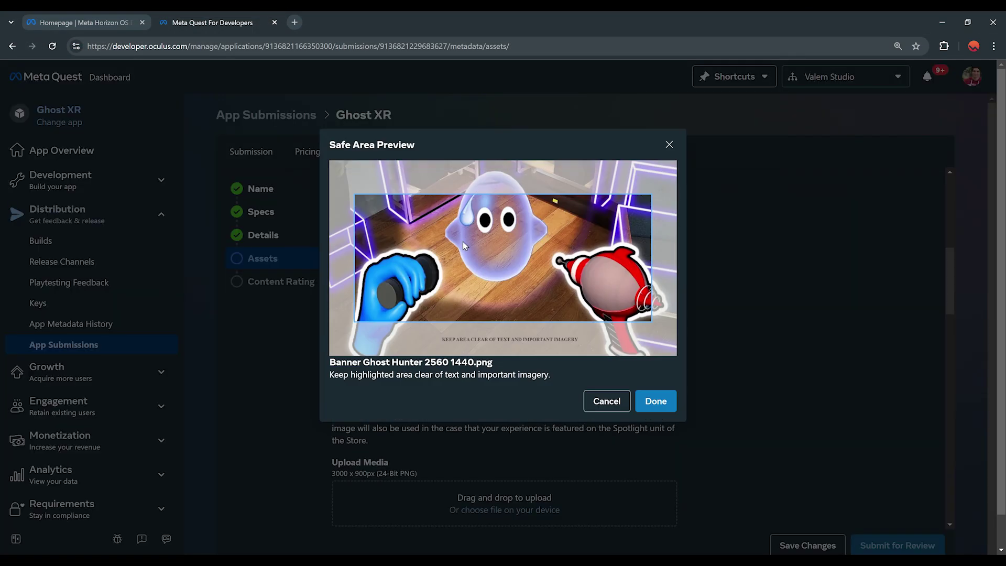
left_click(656, 401)
left_click(505, 431)
double_click(528, 105)
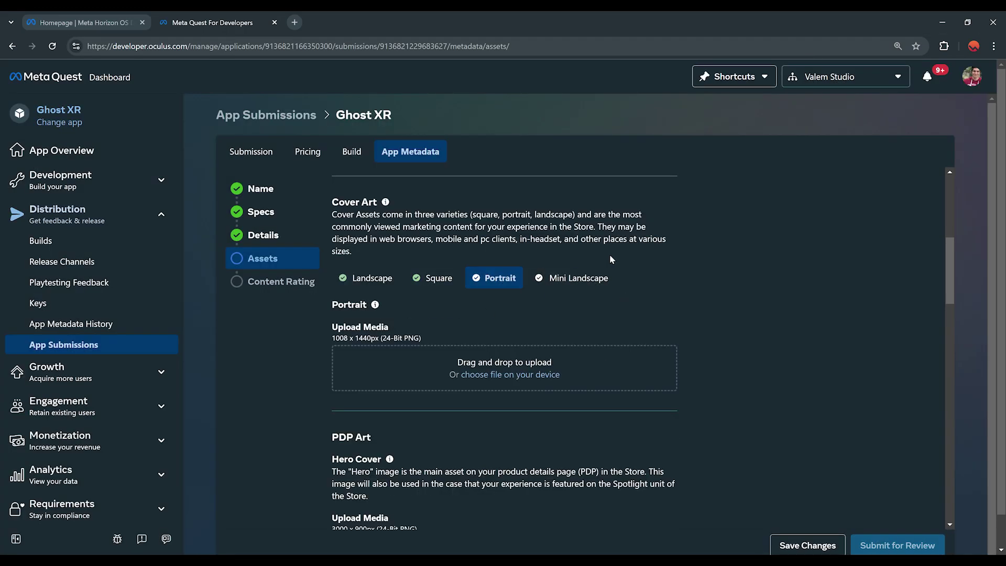
left_click(540, 374)
double_click(456, 171)
left_click(574, 363)
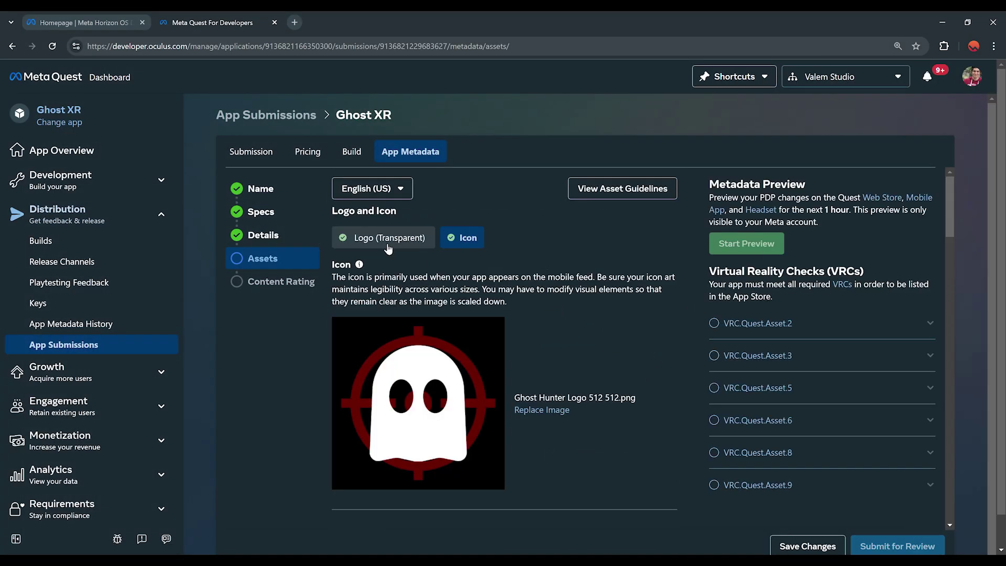
Verify the uploaded logo, icon and landscape, square, portrait and mini landscape cover art
left_click(375, 239)
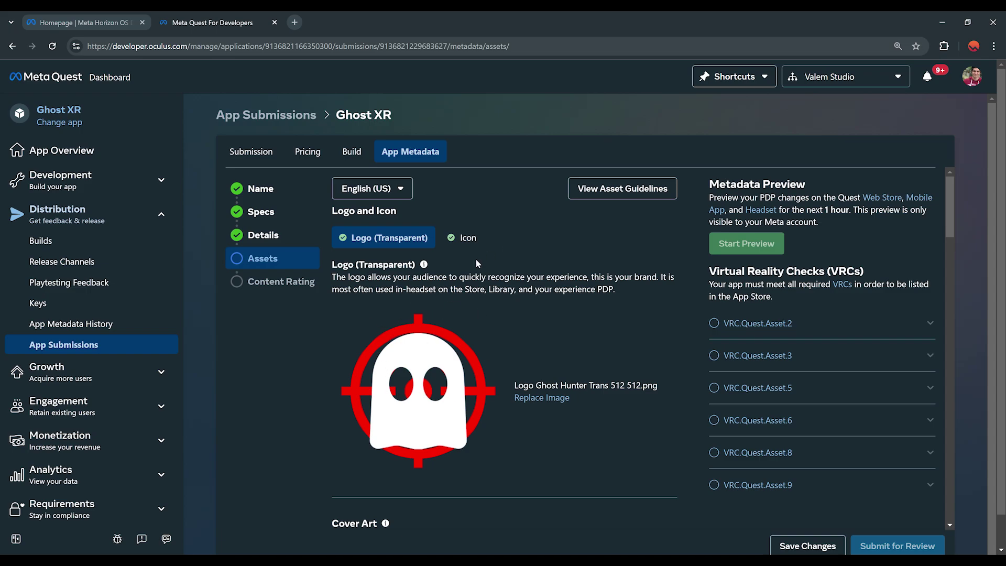
left_click(463, 238)
scroll(461, 327, "down", 2)
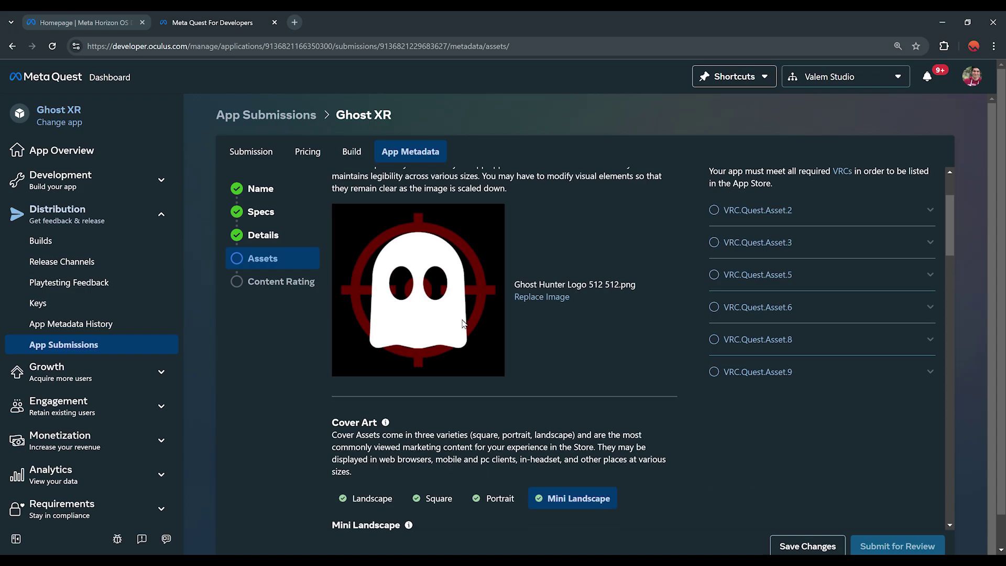
scroll(460, 328, "down", 4)
left_click(389, 271)
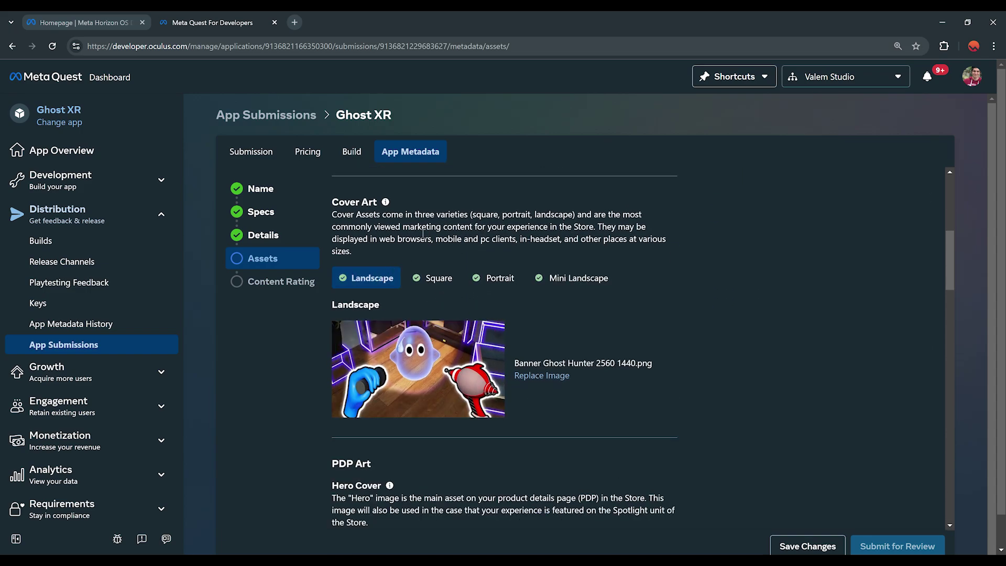
left_click(438, 278)
left_click(495, 279)
left_click(577, 278)
Review the rest of the Assets page and save the asset changes
scroll(472, 315, "down", 4)
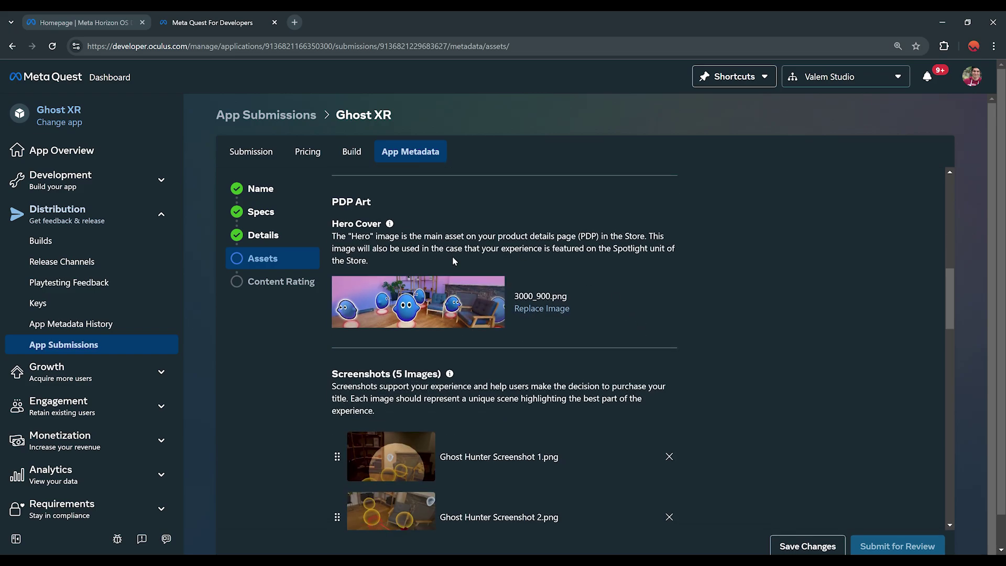
scroll(546, 278, "down", 4)
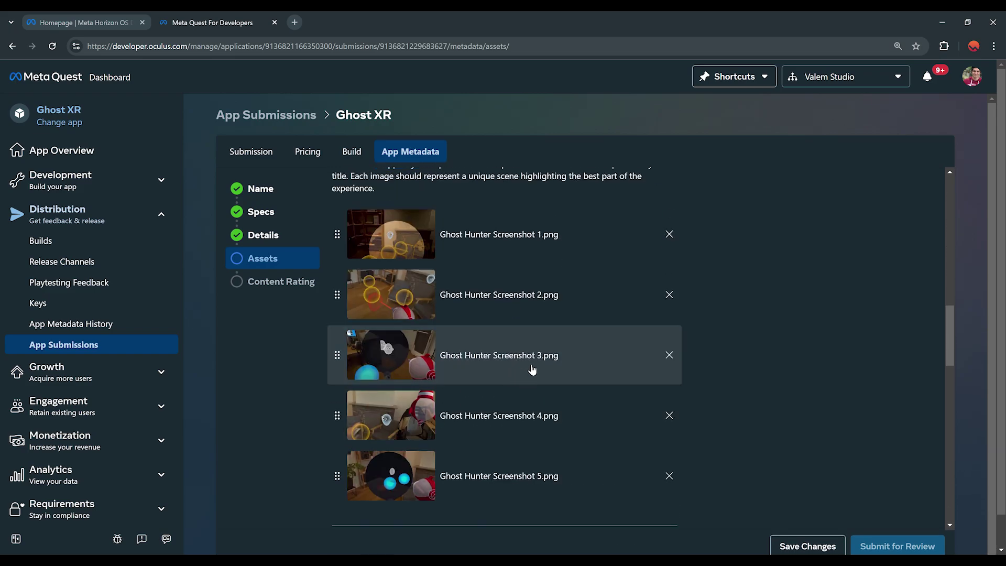
scroll(449, 303, "down", 8)
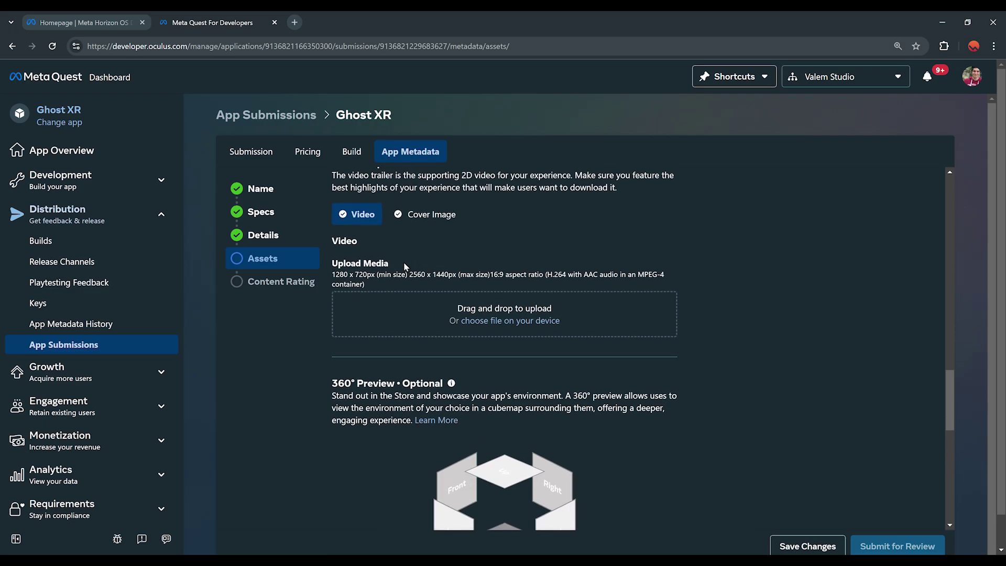
scroll(439, 457, "down", 2)
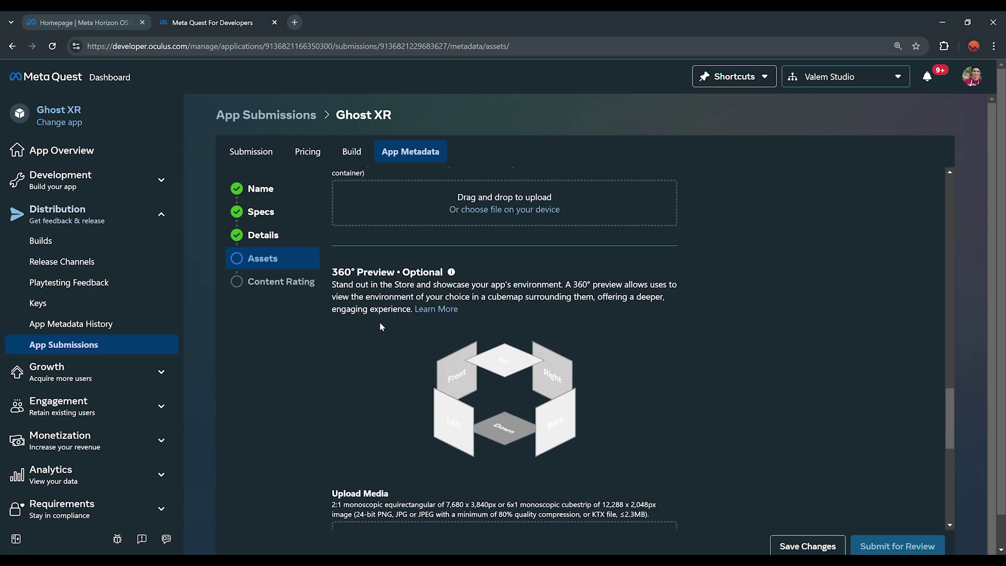
scroll(380, 322, "down", 8)
scroll(718, 385, "up", 3)
scroll(695, 364, "down", 3)
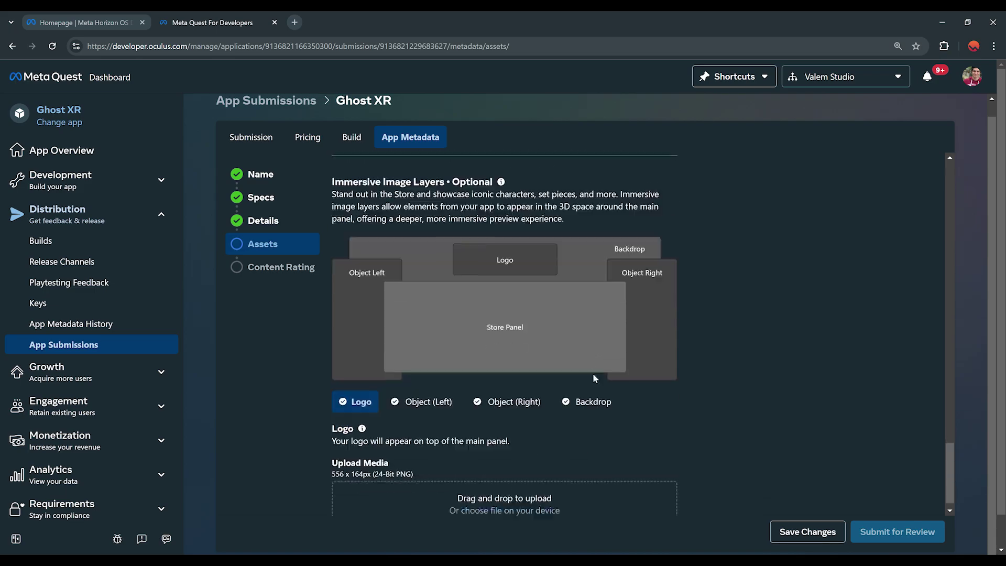
left_click(810, 532)
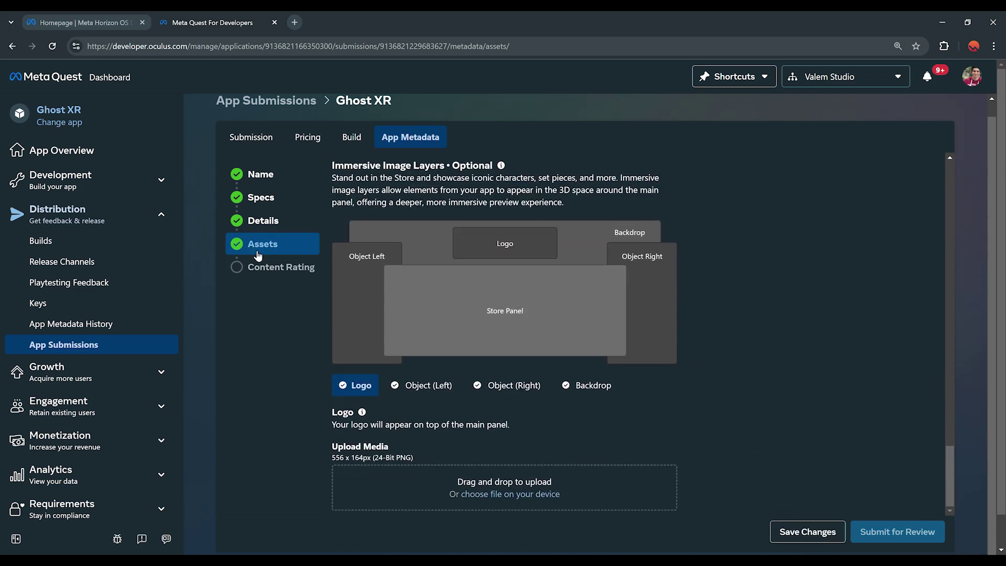
On Content Rating, verify the contact email and request a new IARC certificate via Replace Certificate
left_click(278, 268)
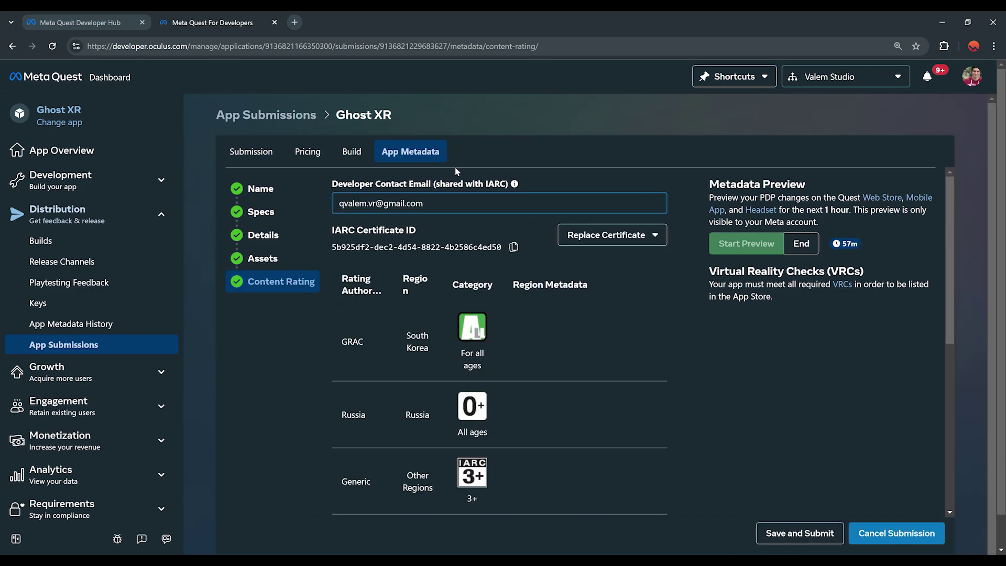
left_click_drag(443, 200, 316, 210)
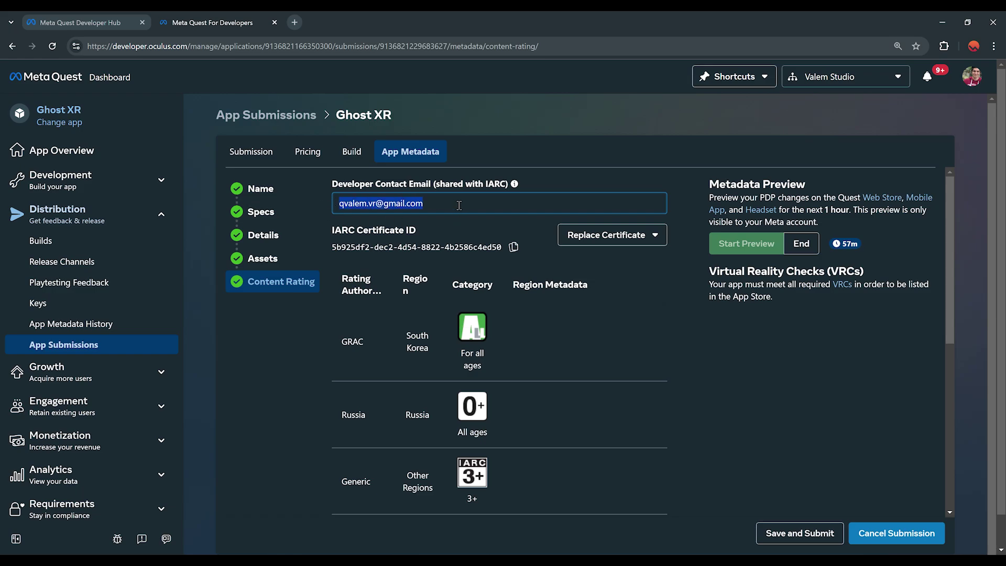
left_click(479, 204)
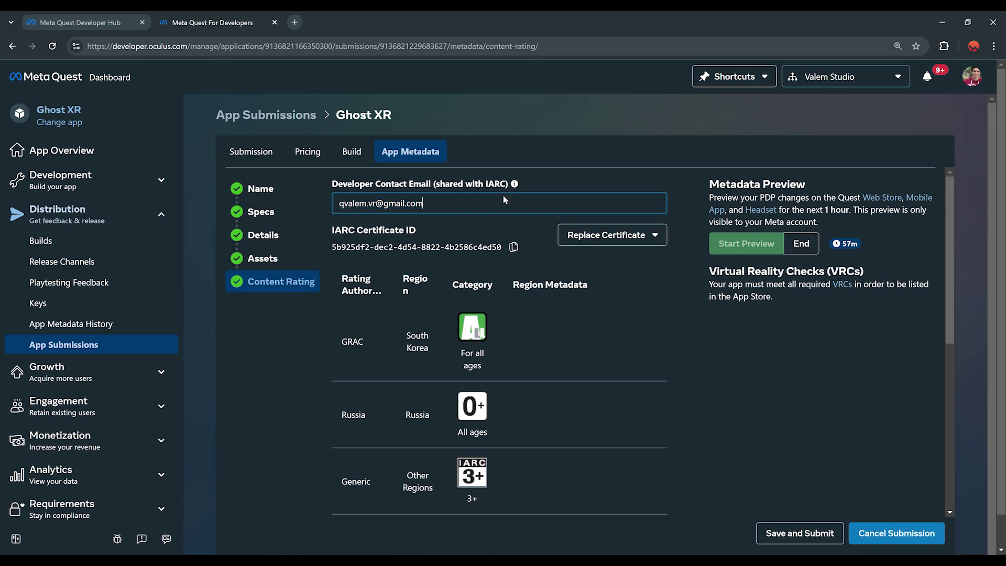
scroll(511, 514, "down", 1)
scroll(511, 513, "down", 5)
scroll(493, 524, "up", 6)
left_click(622, 234)
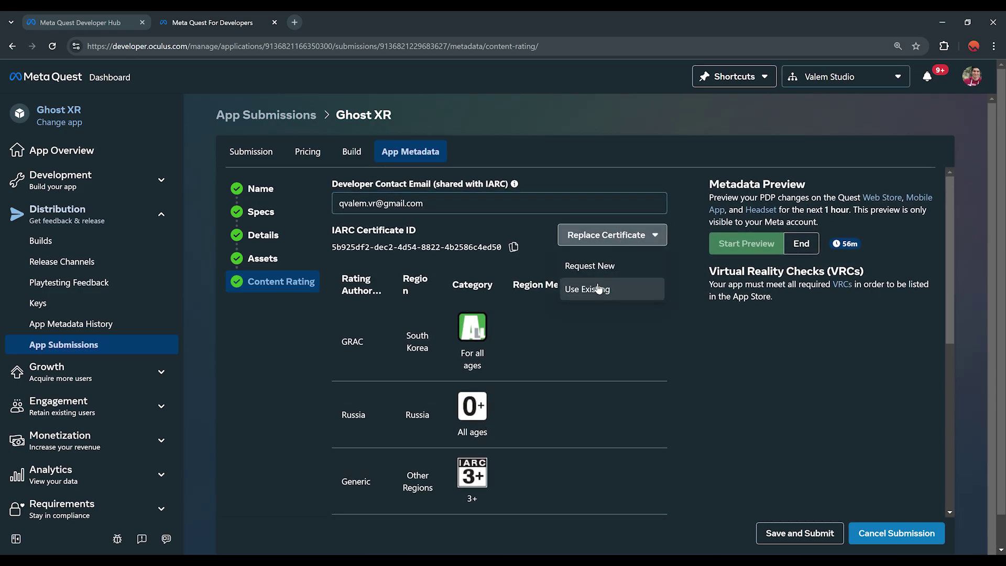
left_click(594, 265)
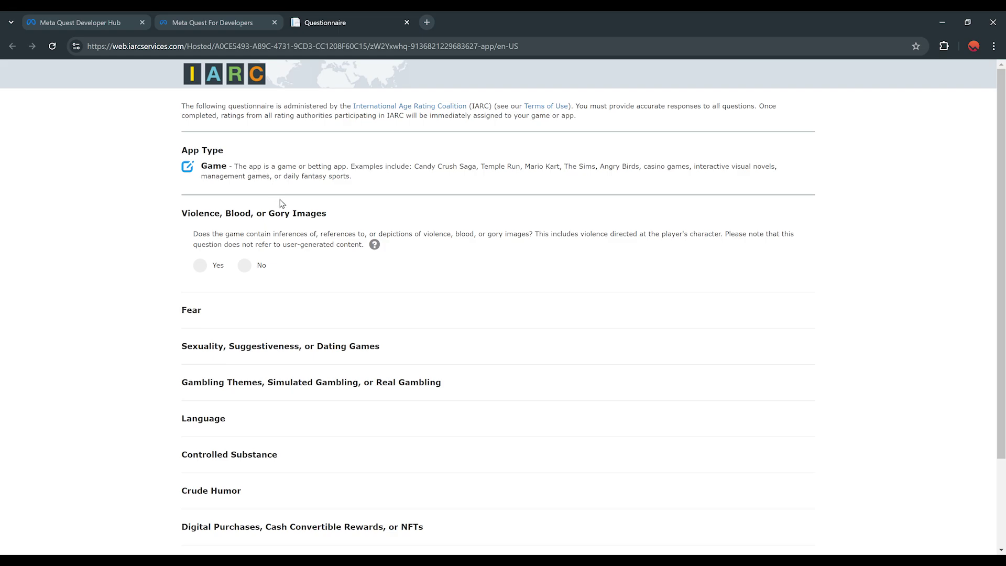
Answer No to the violence question and submit the IARC questionnaire answers
left_click(245, 266)
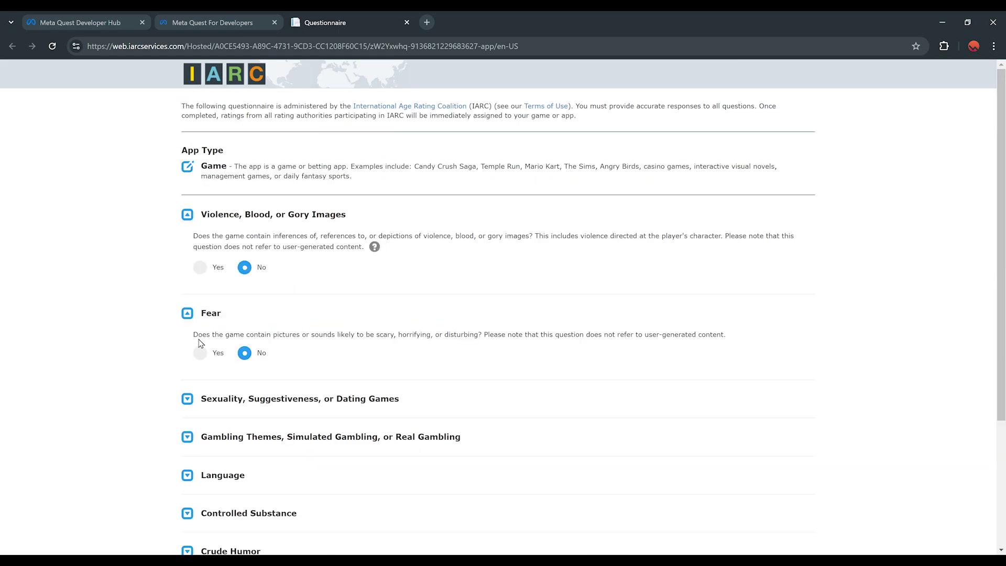
scroll(196, 422, "down", 6)
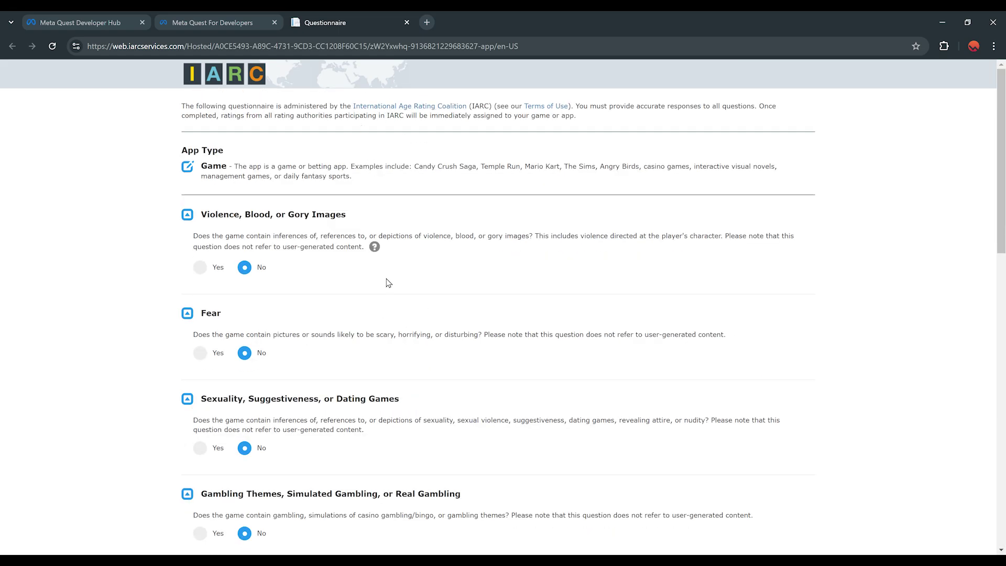
scroll(387, 262, "down", 7)
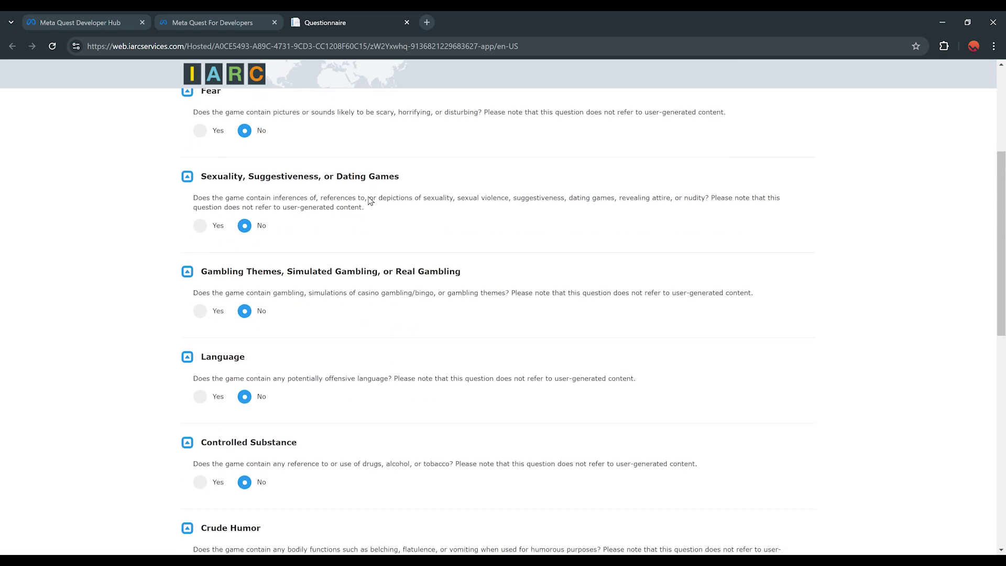
scroll(392, 204, "down", 7)
left_click(764, 489)
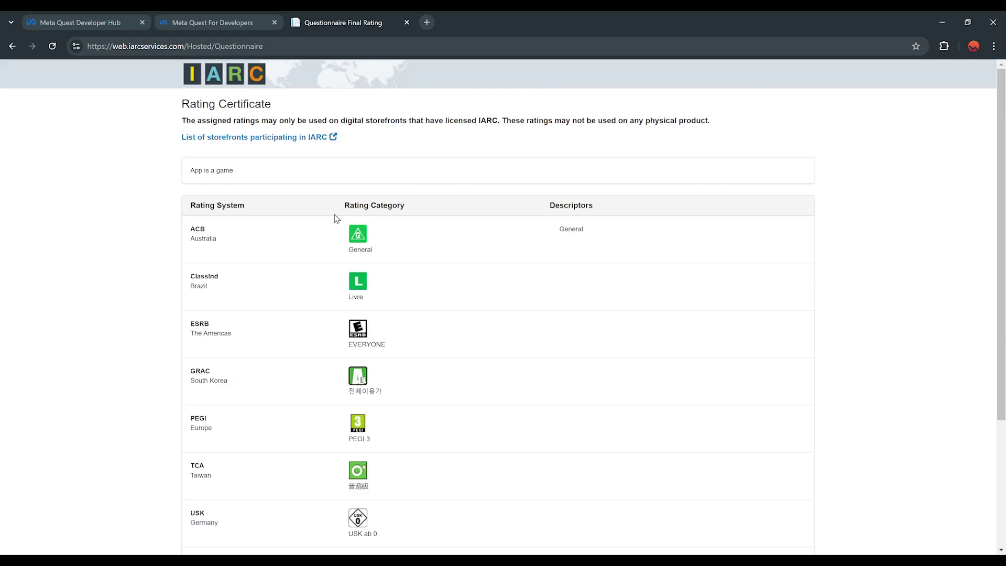
Accept the IARC Terms of Use, finish to generate the certificate, and close the page
scroll(354, 260, "down", 3)
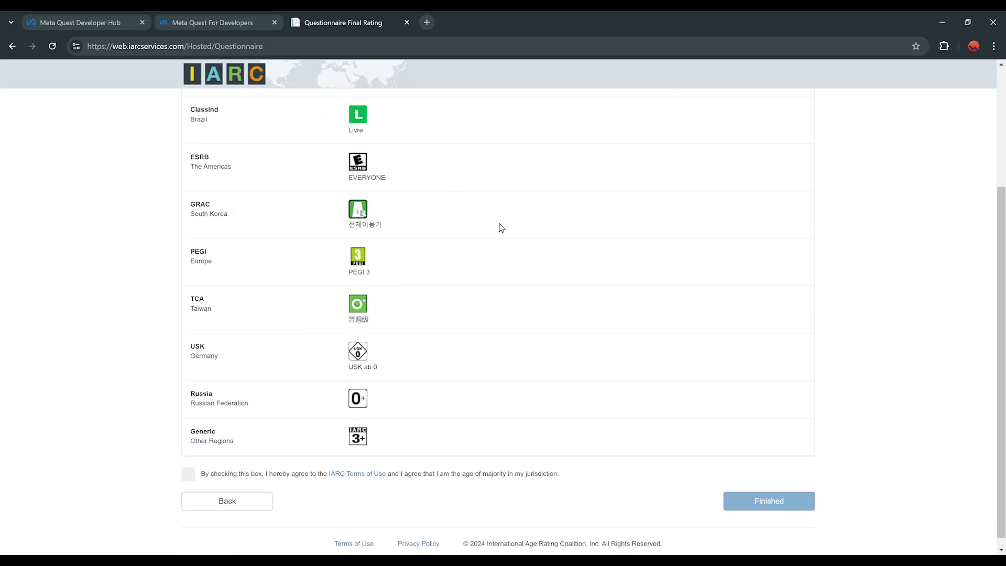
scroll(434, 402, "down", 1)
left_click(189, 464)
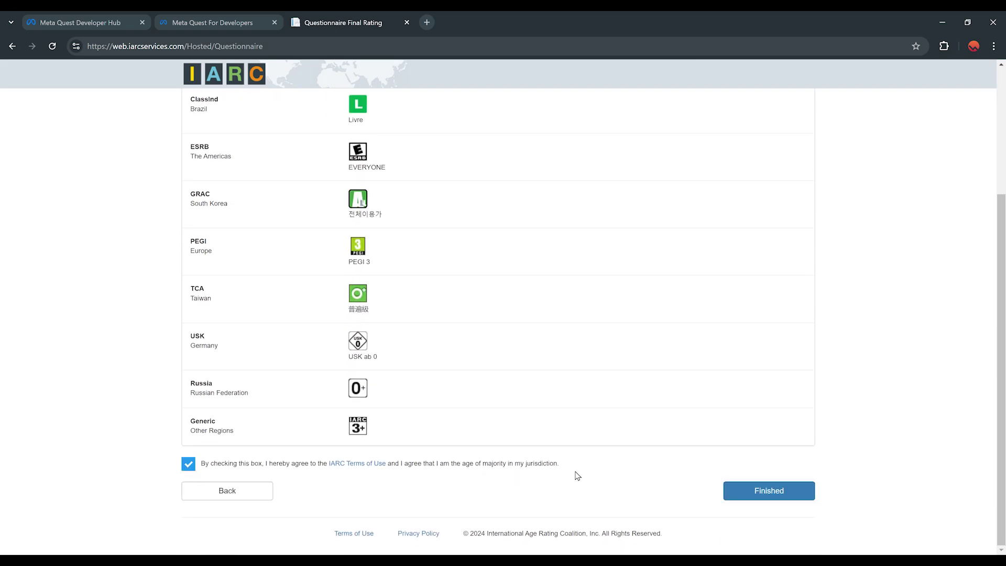
left_click(750, 495)
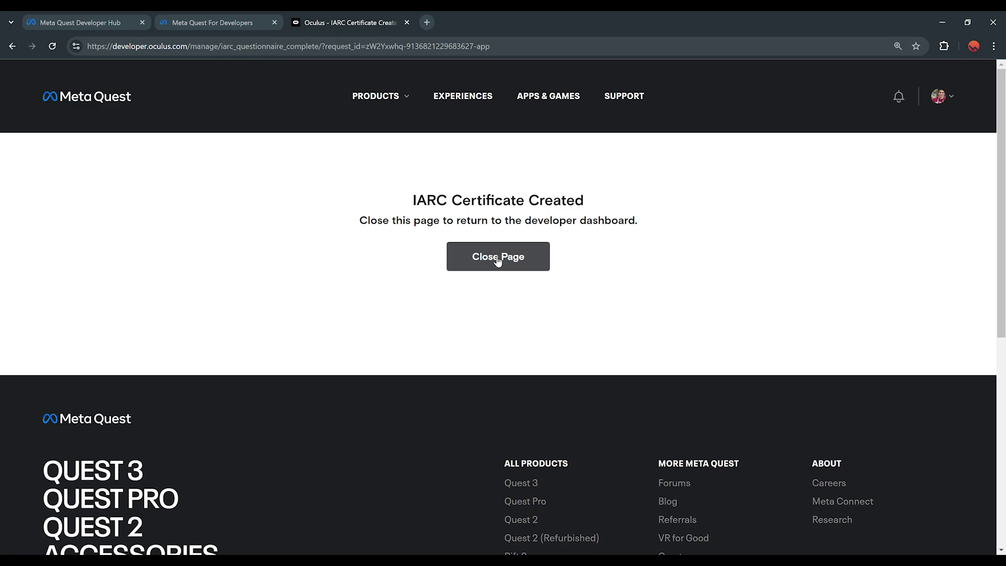
left_click(498, 257)
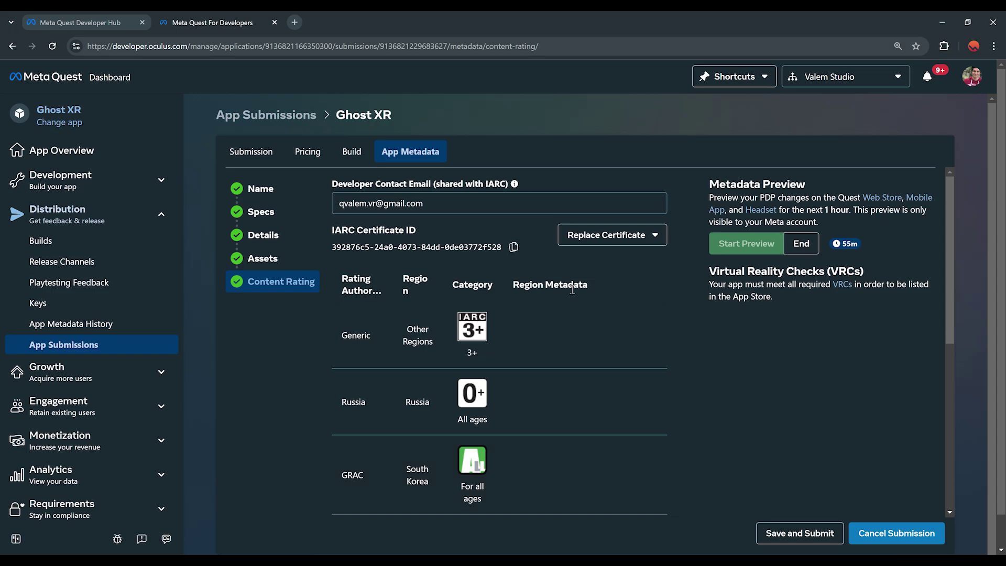
Save and submit the new content rating, then start the one-hour store metadata preview
left_click(799, 533)
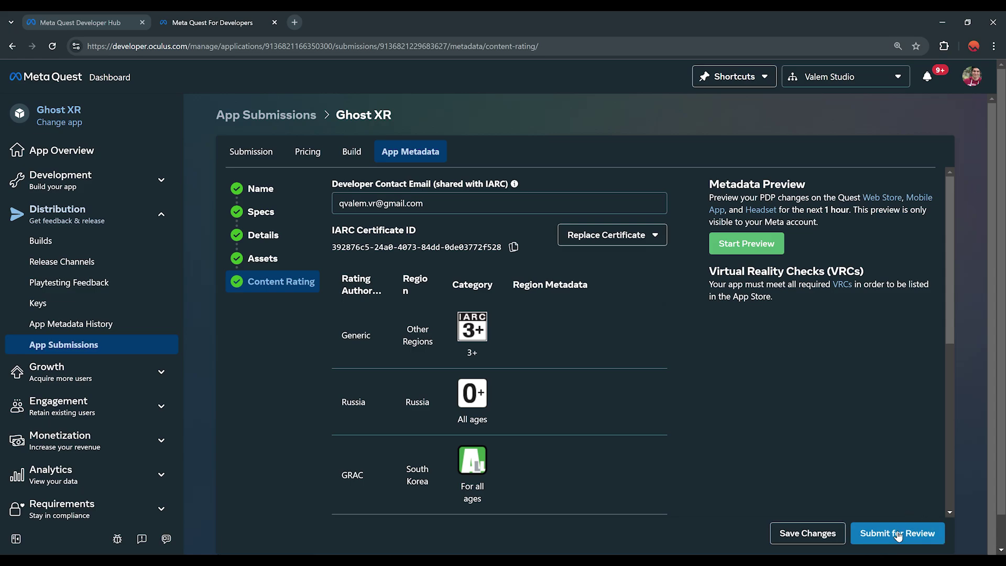
left_click(885, 533)
left_click(747, 245)
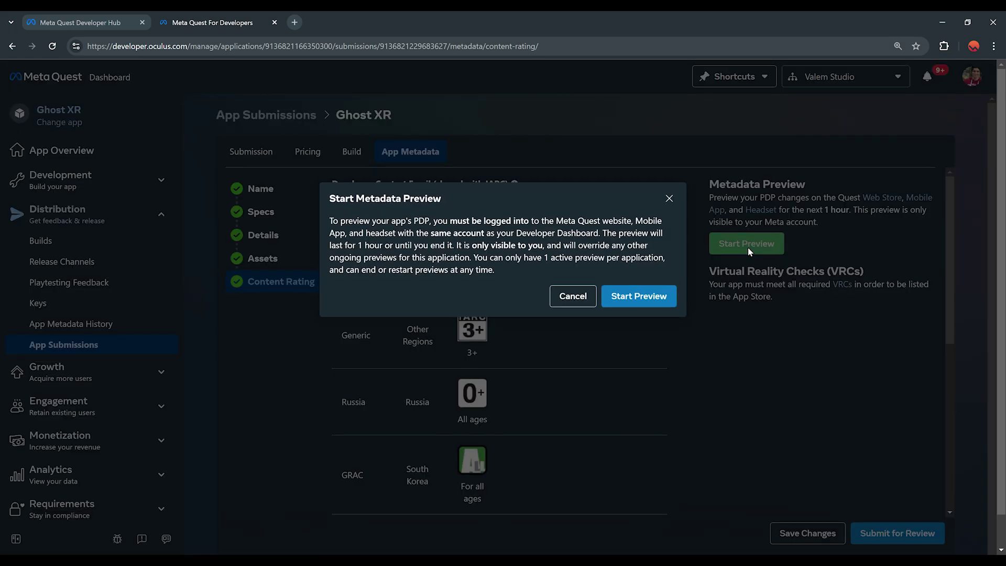
left_click(658, 295)
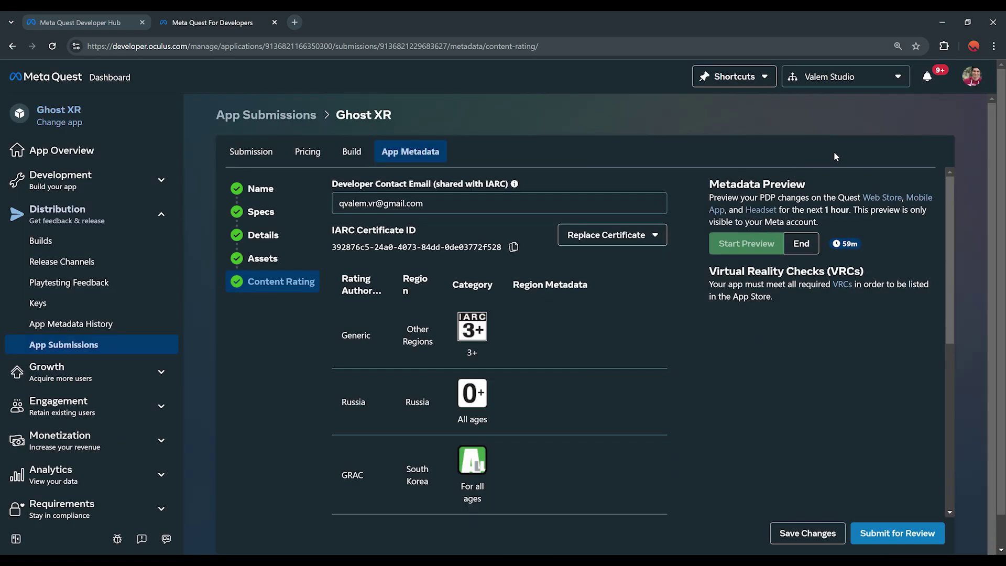
left_click(884, 199)
Open Ghost XR's previewed store page and browse the second through fifth gallery images
left_click(665, 287)
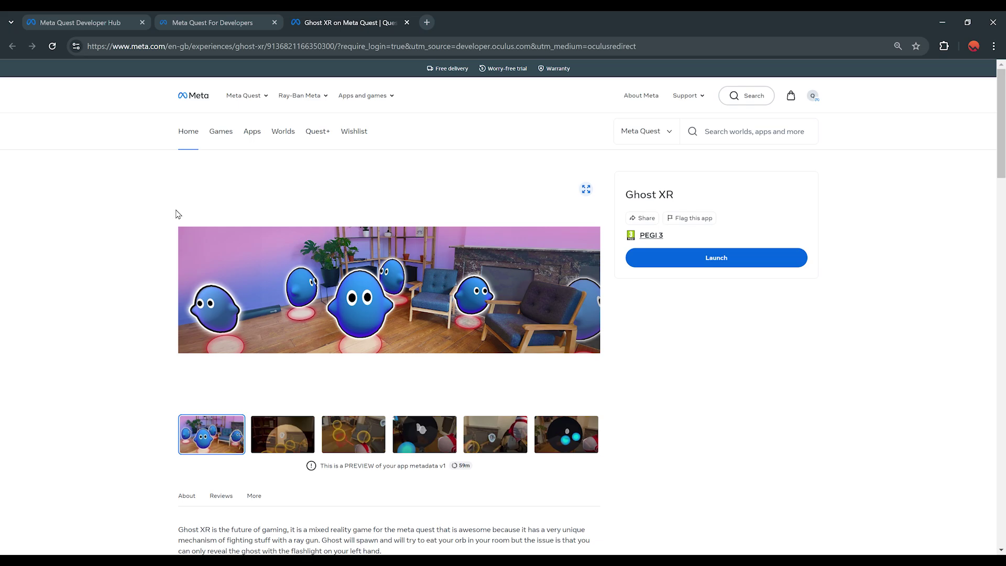
scroll(298, 228, "down", 2)
scroll(382, 321, "up", 1)
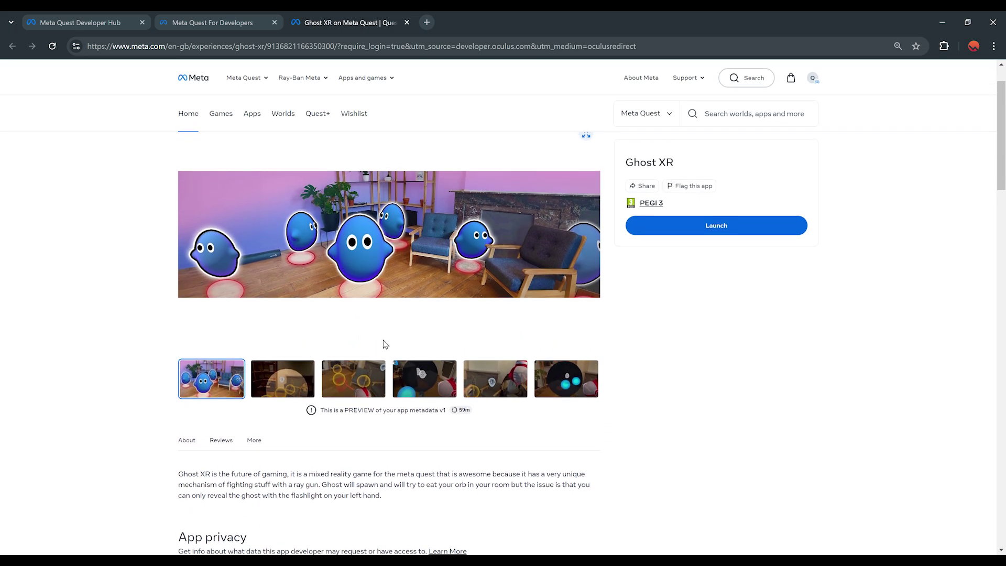
scroll(268, 263, "down", 2)
scroll(268, 263, "up", 3)
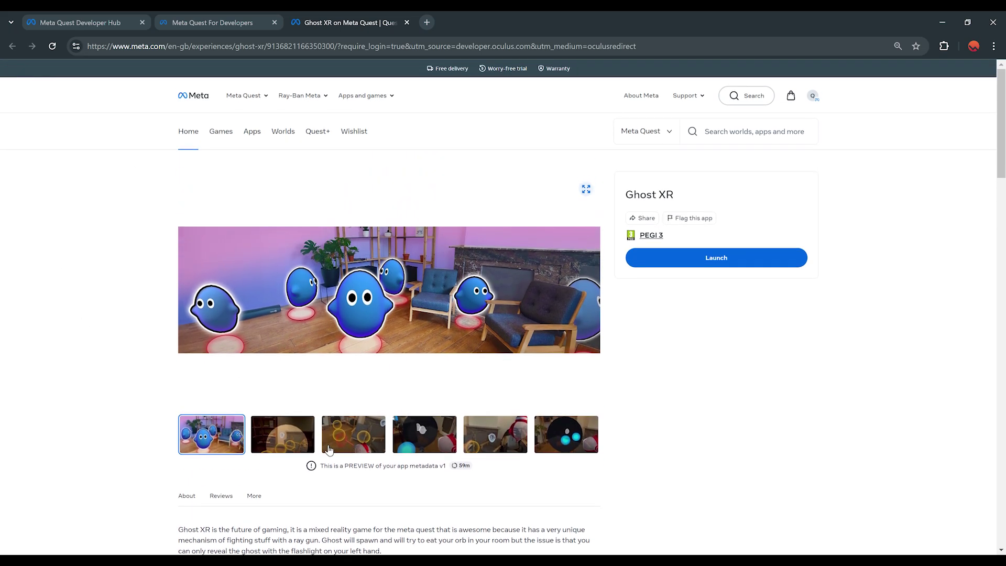
left_click(277, 438)
left_click(354, 438)
left_click(425, 438)
left_click(495, 438)
Open the Valem Studio Privacy Policy link from the store page, then return to the dashboard
scroll(315, 367, "down", 4)
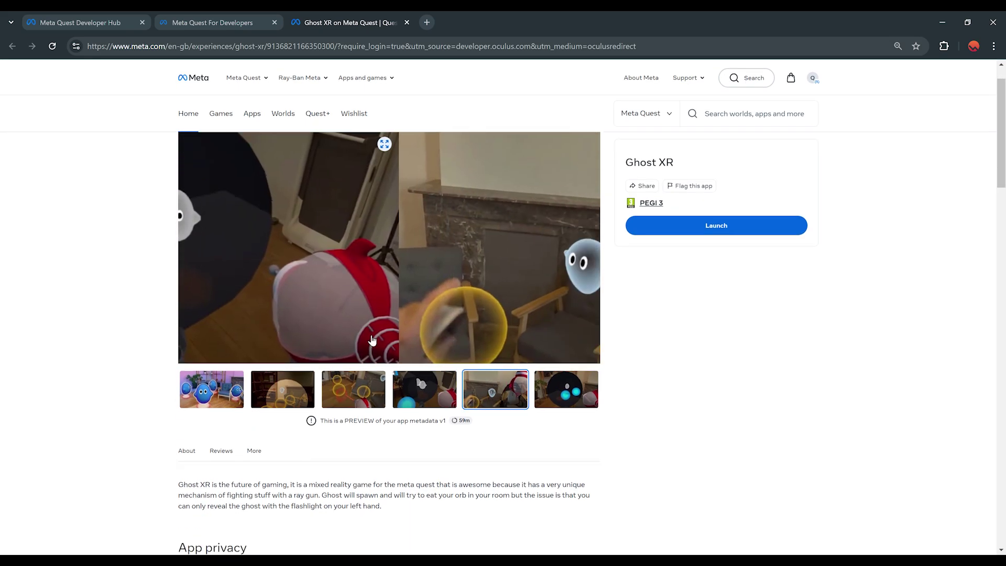
left_click_drag(170, 308, 494, 348)
left_click(496, 349)
scroll(453, 343, "down", 2)
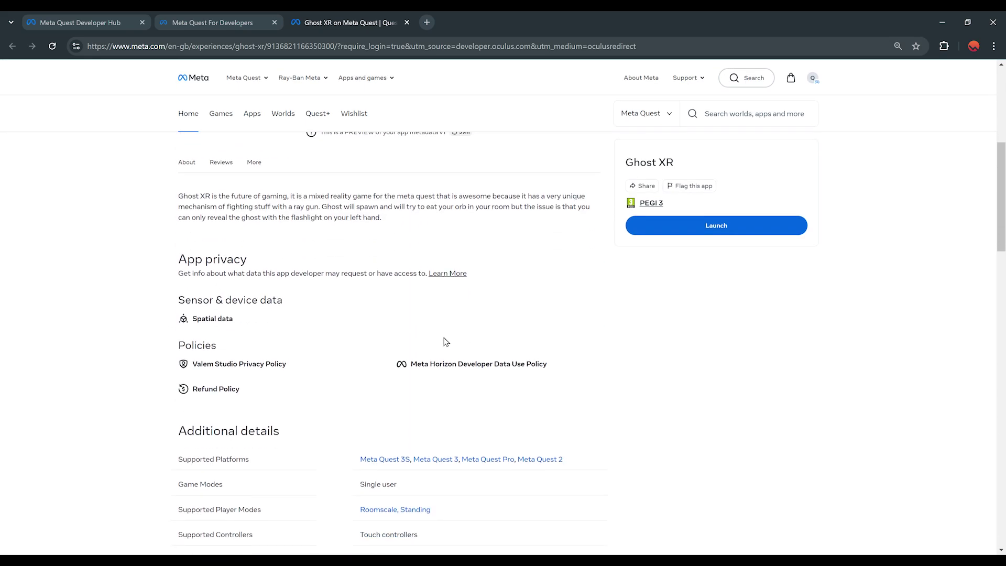
left_click(235, 364)
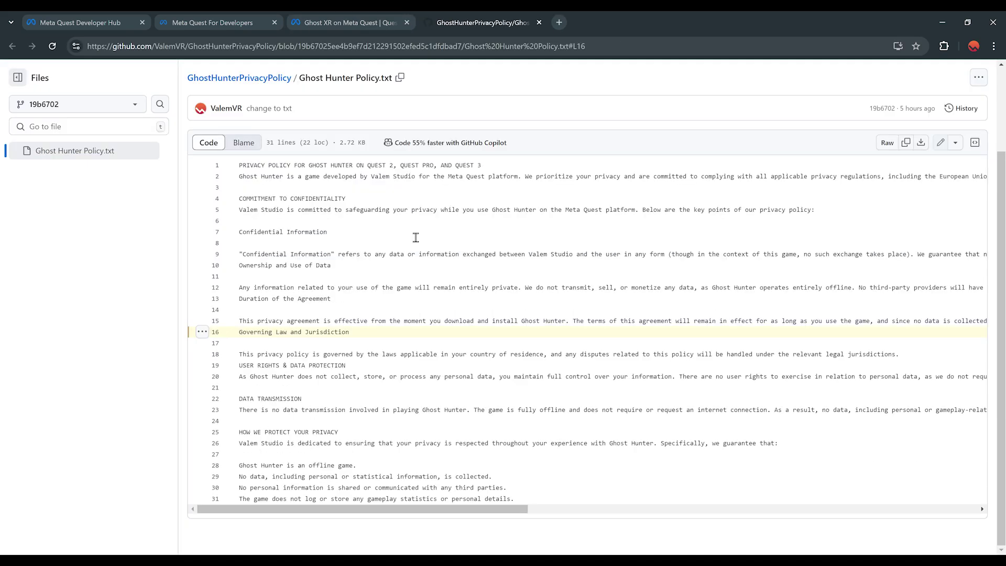
left_click(325, 22)
left_click(251, 23)
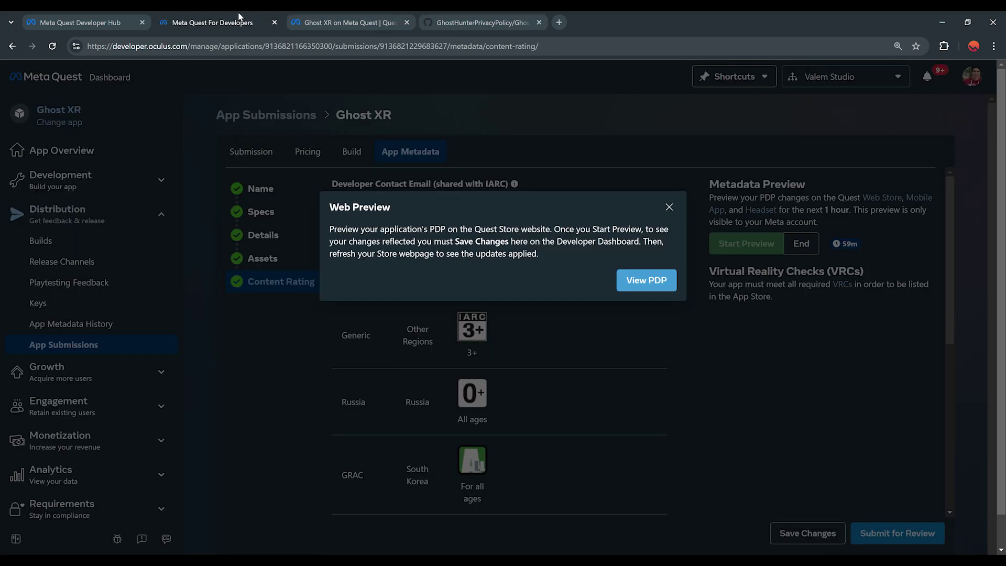
Dismiss the Web Preview notice, submit Ghost XR for review, and check Latest app submission on App Overview
left_click(669, 208)
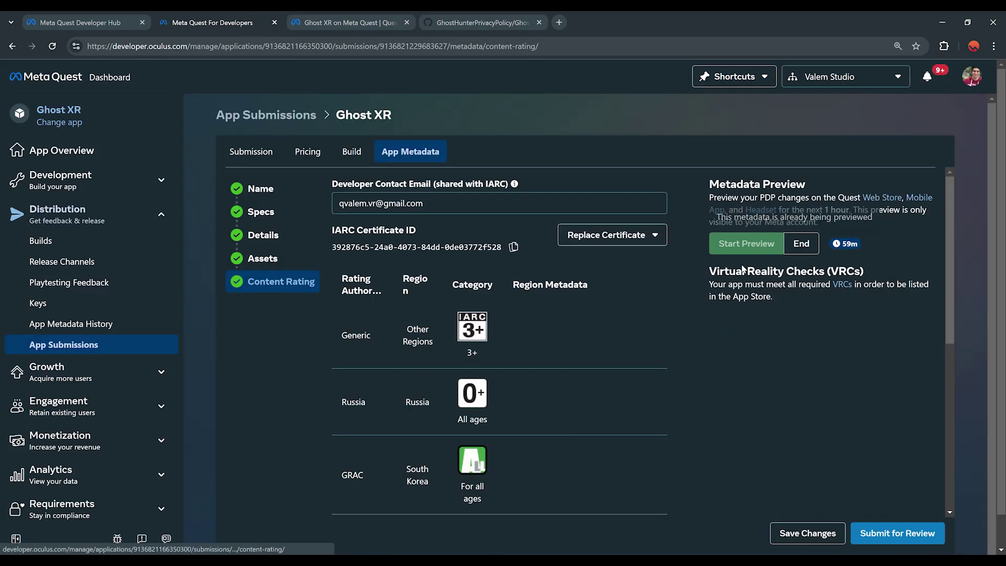
scroll(797, 417, "down", 1)
scroll(838, 435, "up", 1)
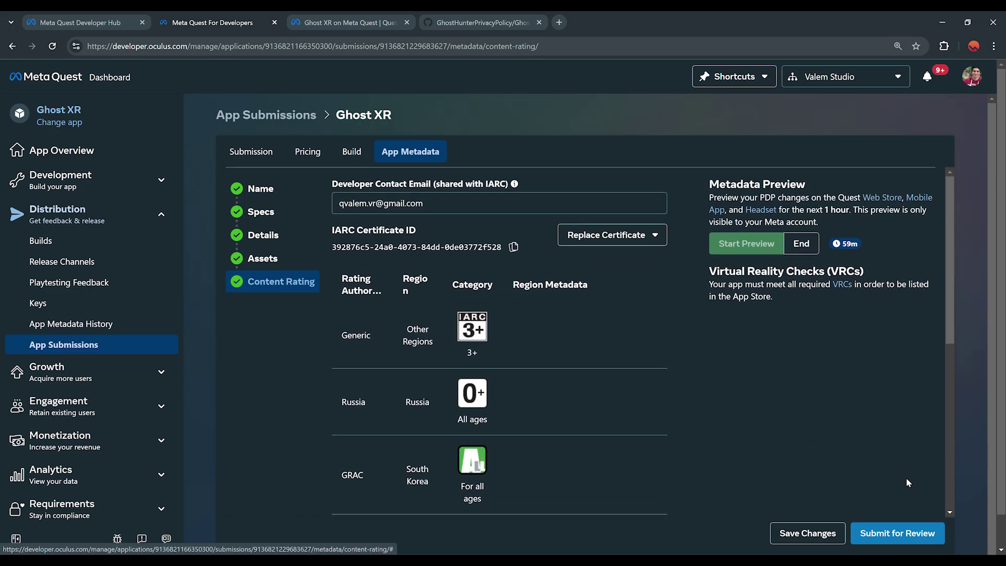
left_click(909, 541)
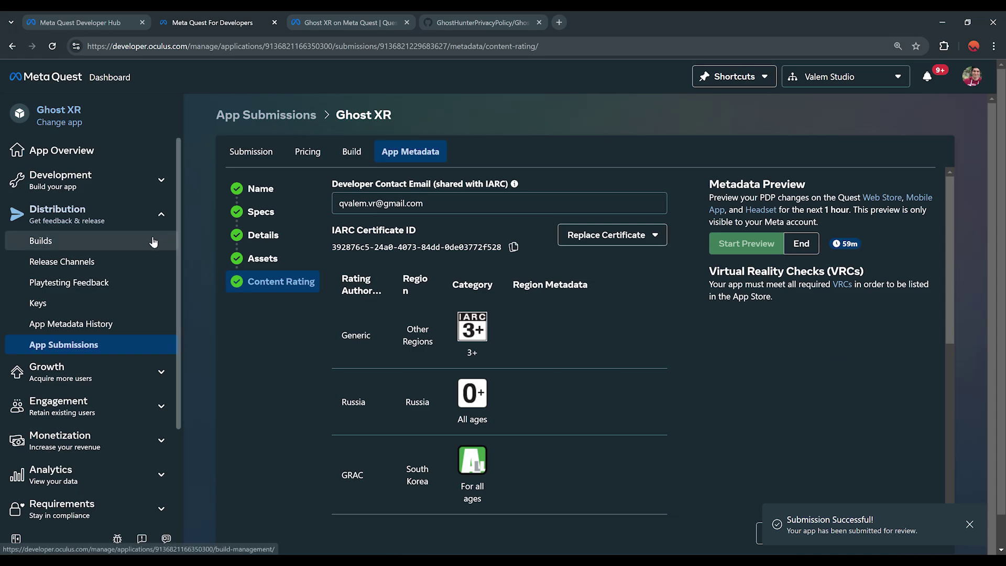
left_click(61, 152)
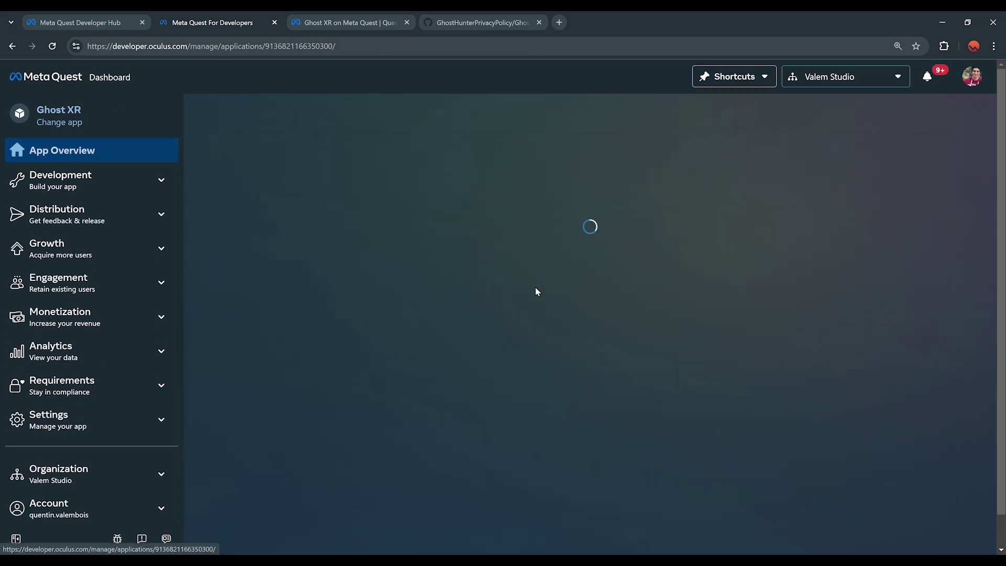
scroll(446, 339, "down", 2)
scroll(352, 329, "down", 1)
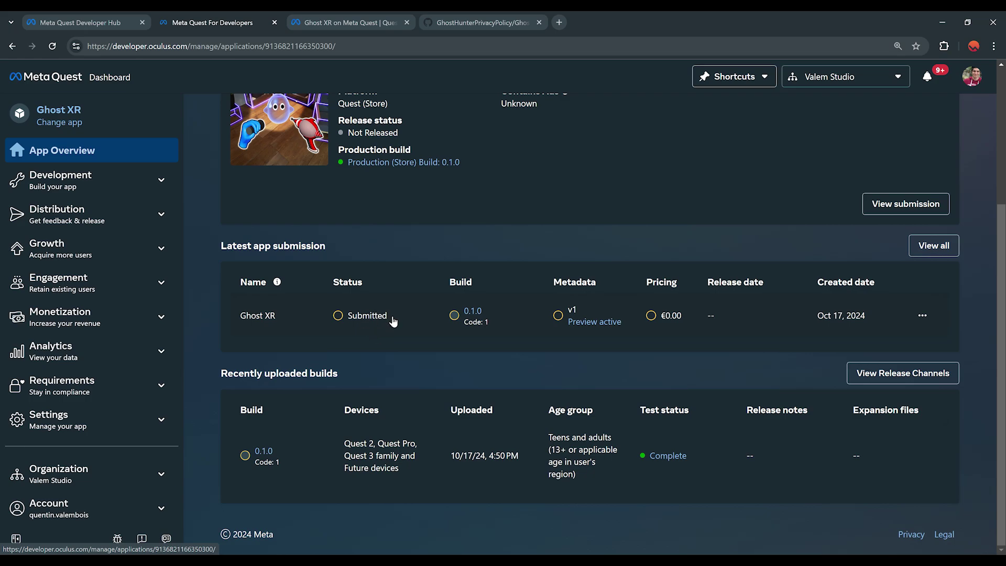
scroll(443, 382, "up", 2)
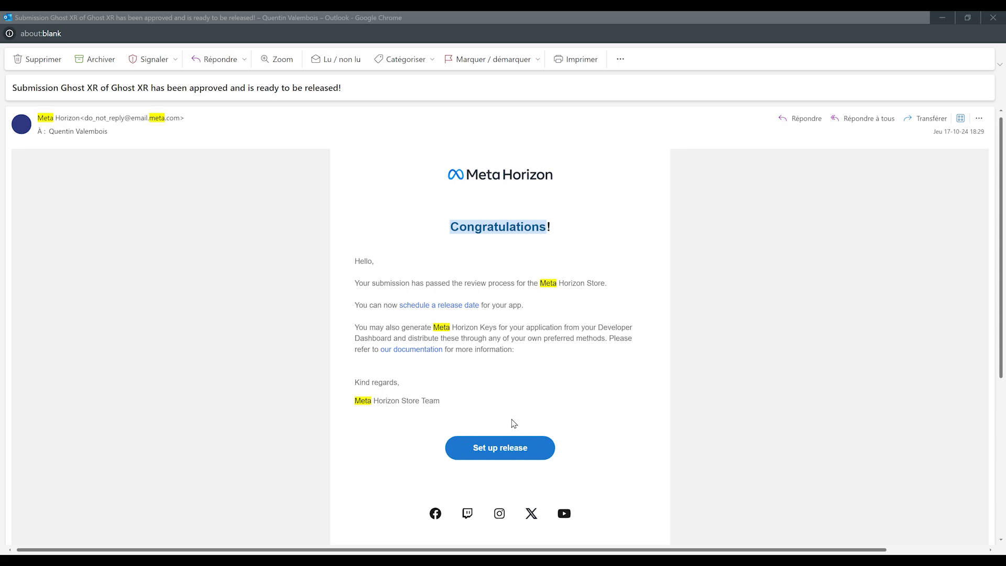
From the Meta Horizon approval e-mail, start setting up the Ghost XR release
left_click(507, 448)
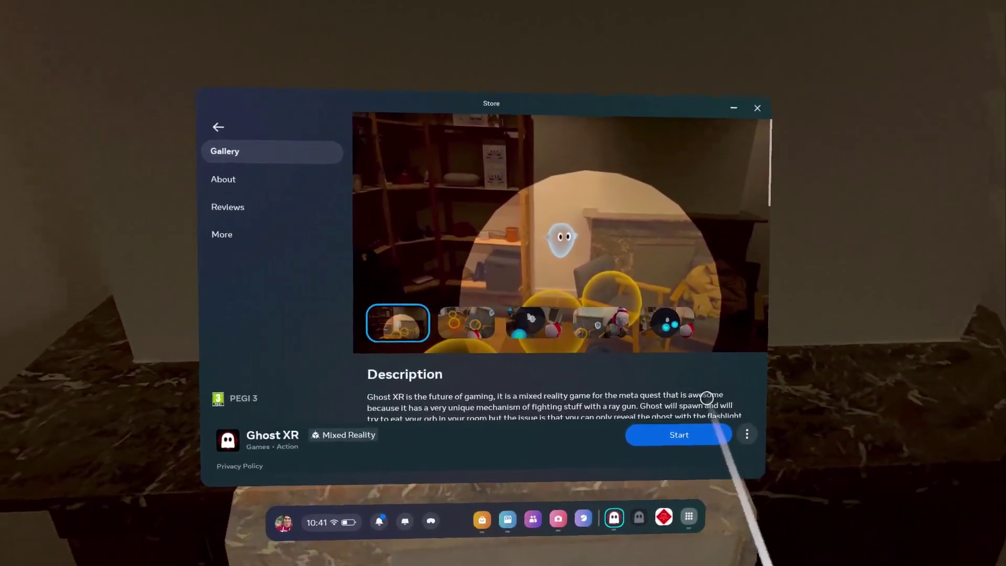
scroll(707, 398, "down", 15)
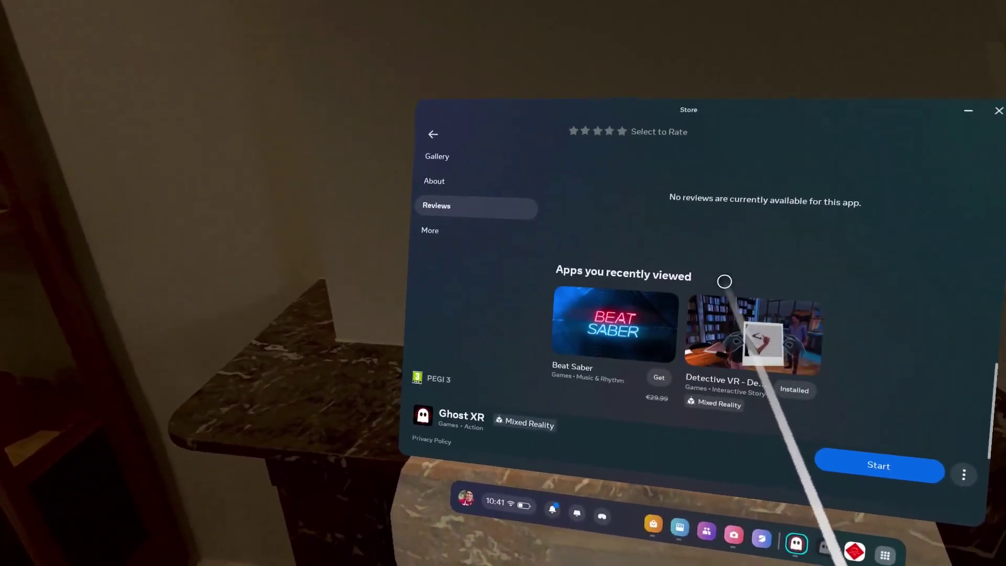
scroll(658, 348, "up", 5)
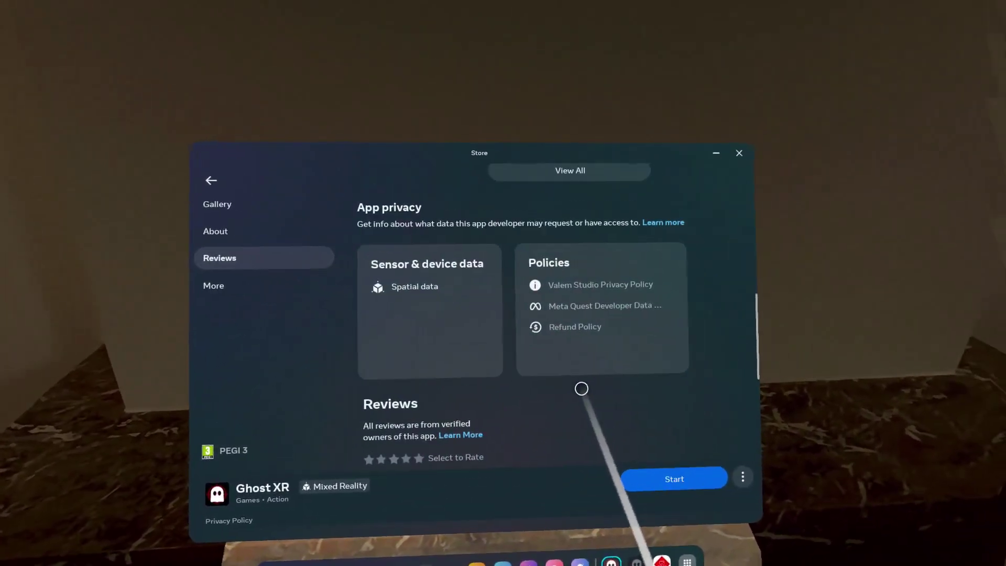
scroll(579, 389, "up", 5)
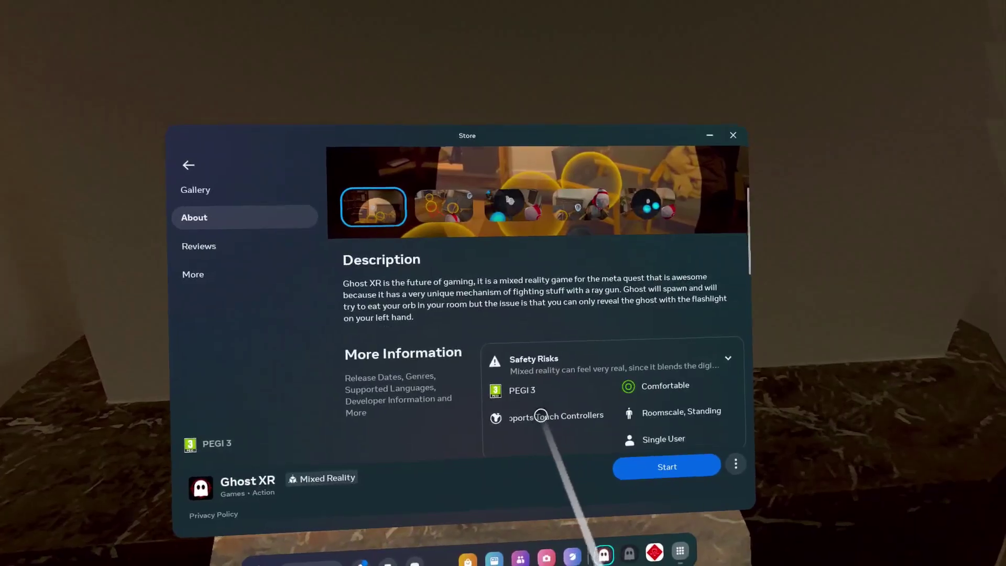
scroll(544, 413, "up", 5)
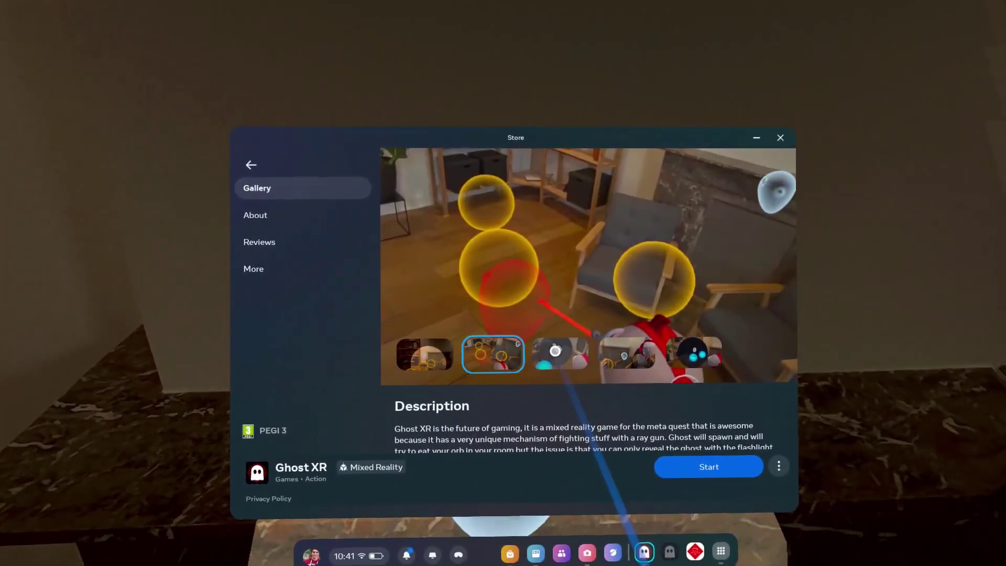
left_click(582, 350)
left_click(649, 356)
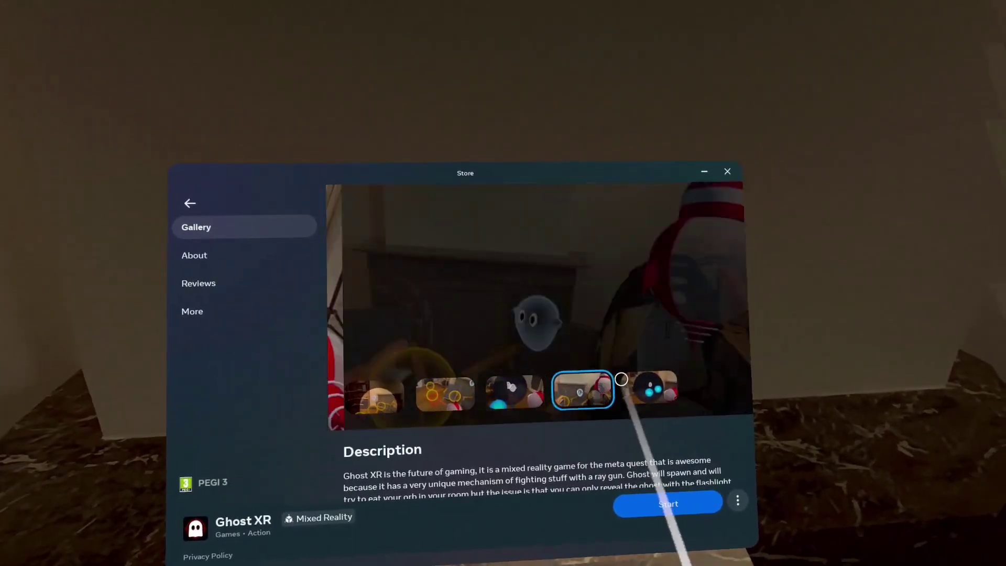
left_click(648, 387)
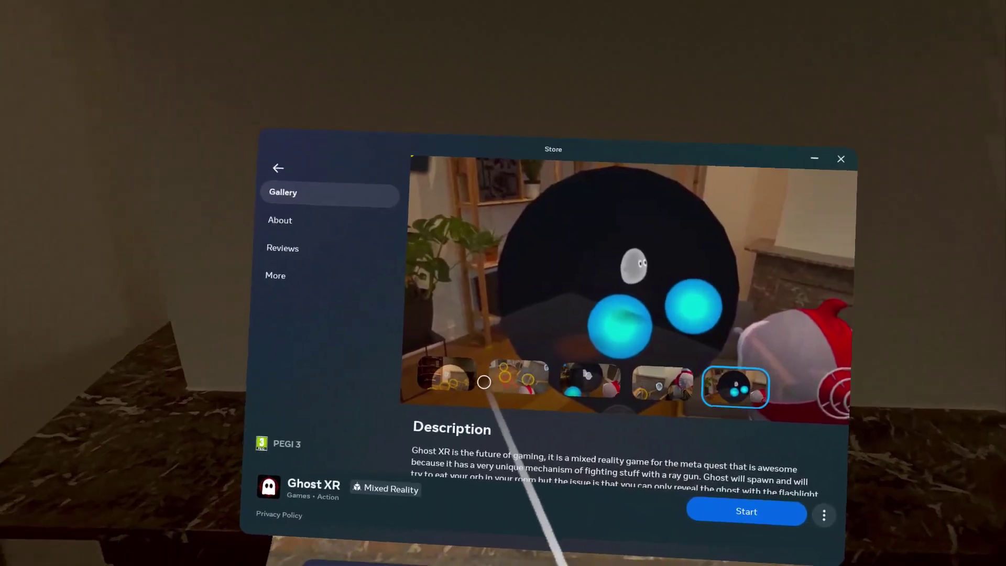
left_click(472, 382)
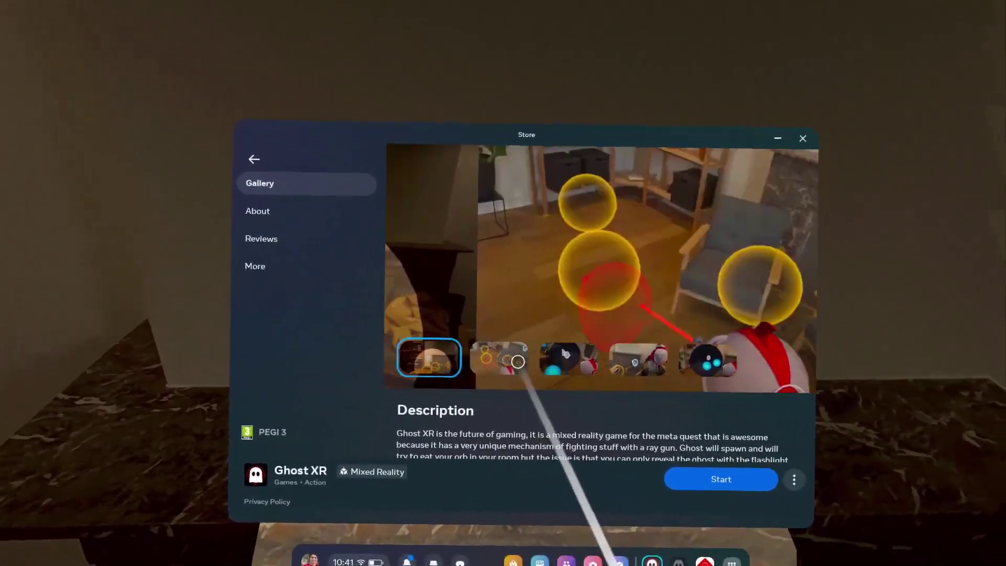